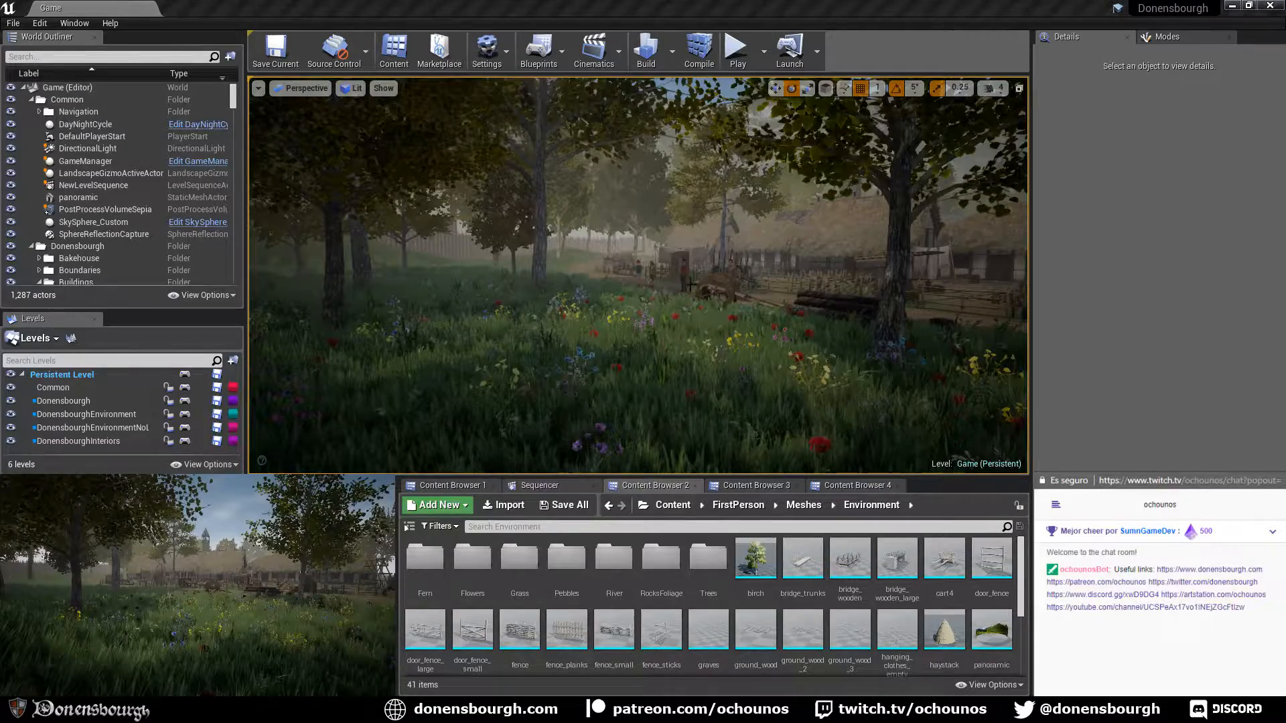
Examine the stone cross beside the wooden palisade and the grassy ground around it
{"action": "right_click_drag", "start_coordinate": [726, 372], "coordinate": [284, 368]}
{"action": "mouse_move", "coordinate": [815, 379]}
{"action": "right_mouse_down"}
{"action": "mouse_move", "coordinate": [869, 368]}
{"action": "mouse_move", "coordinate": [840, 459]}
{"action": "mouse_move", "coordinate": [837, 373]}
{"action": "mouse_move", "coordinate": [823, 386]}
{"action": "right_mouse_up"}
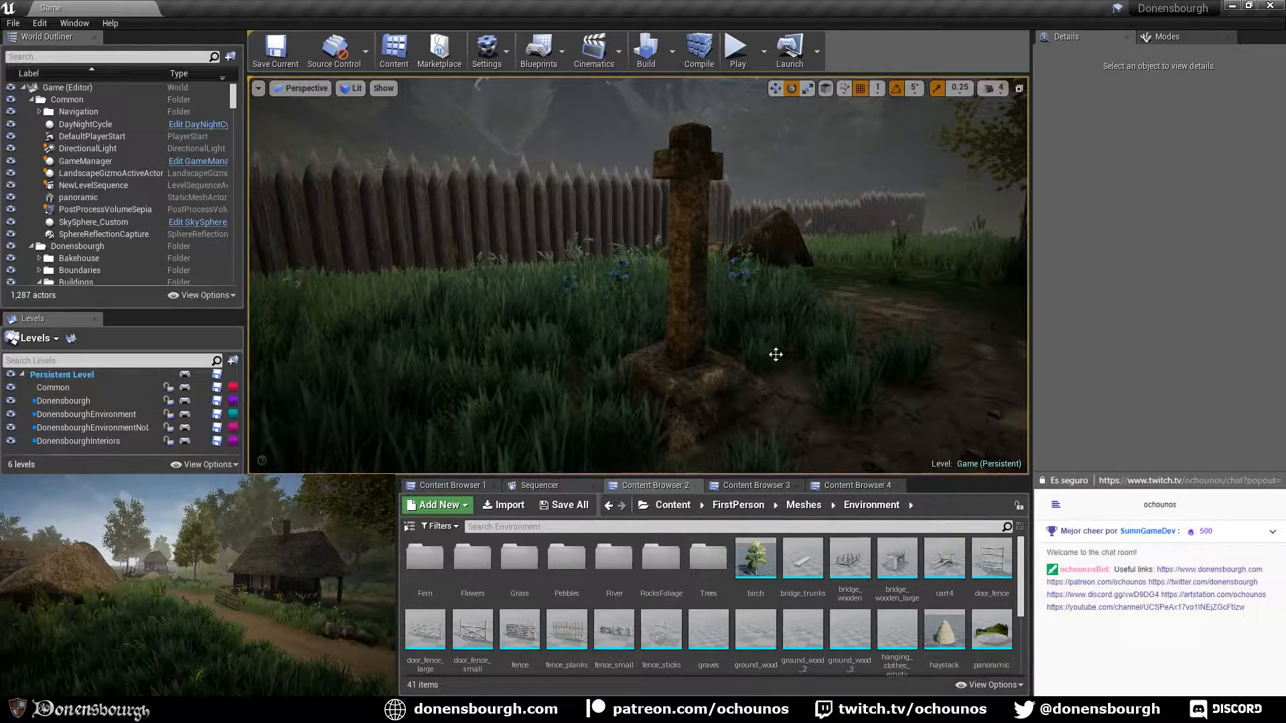
{"action": "right_click_drag", "start_coordinate": [775, 354], "coordinate": [766, 348]}
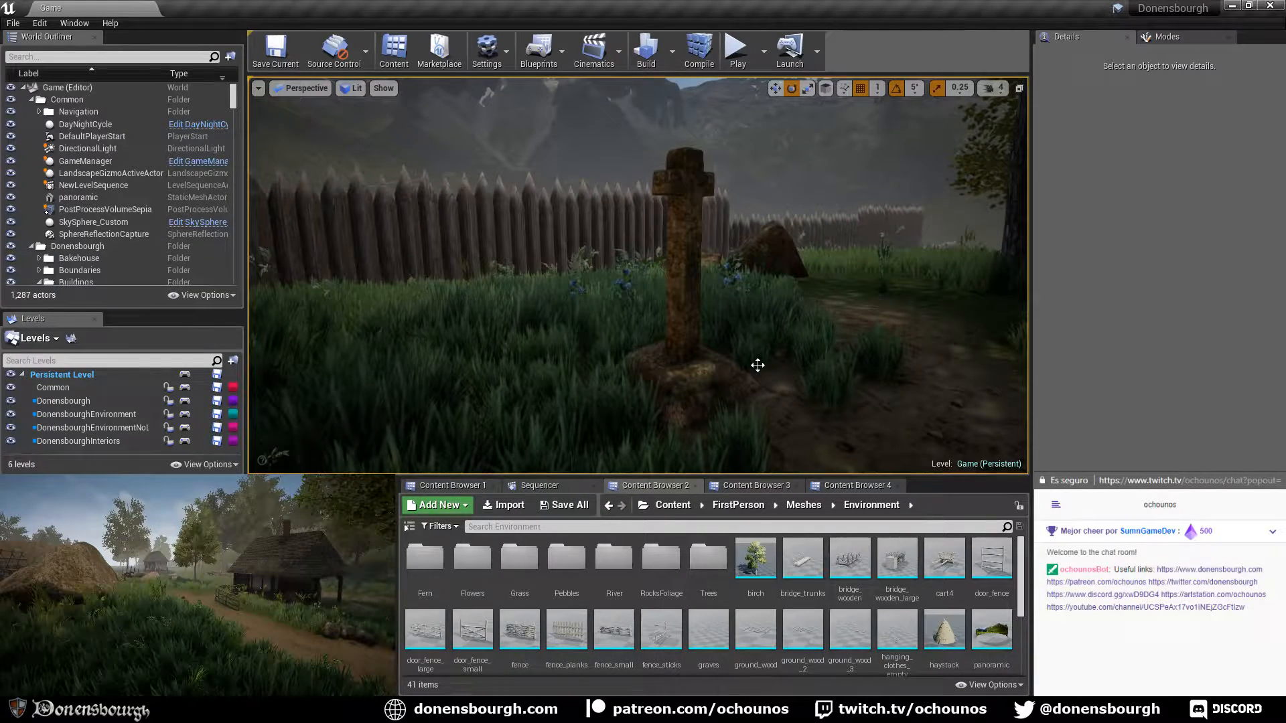
{"action": "key", "text": "w"}
{"action": "right_click_drag", "start_coordinate": [758, 365], "coordinate": [761, 397]}
{"action": "key", "text": "e"}
{"action": "key", "text": "q"}
{"action": "right_click_drag", "start_coordinate": [665, 385], "coordinate": [706, 409]}
{"action": "key", "text": "s"}
{"action": "key", "text": "a"}
{"action": "key", "text": "w"}
{"action": "key", "text": "s"}
{"action": "right_click_drag", "start_coordinate": [674, 359], "coordinate": [692, 314]}
{"action": "key", "text": "w"}
{"action": "key", "text": "s"}
{"action": "key", "text": "w"}
{"action": "key", "text": "w"}
{"action": "key", "text": "w"}
{"action": "key", "text": "s"}
{"action": "key", "text": "q"}
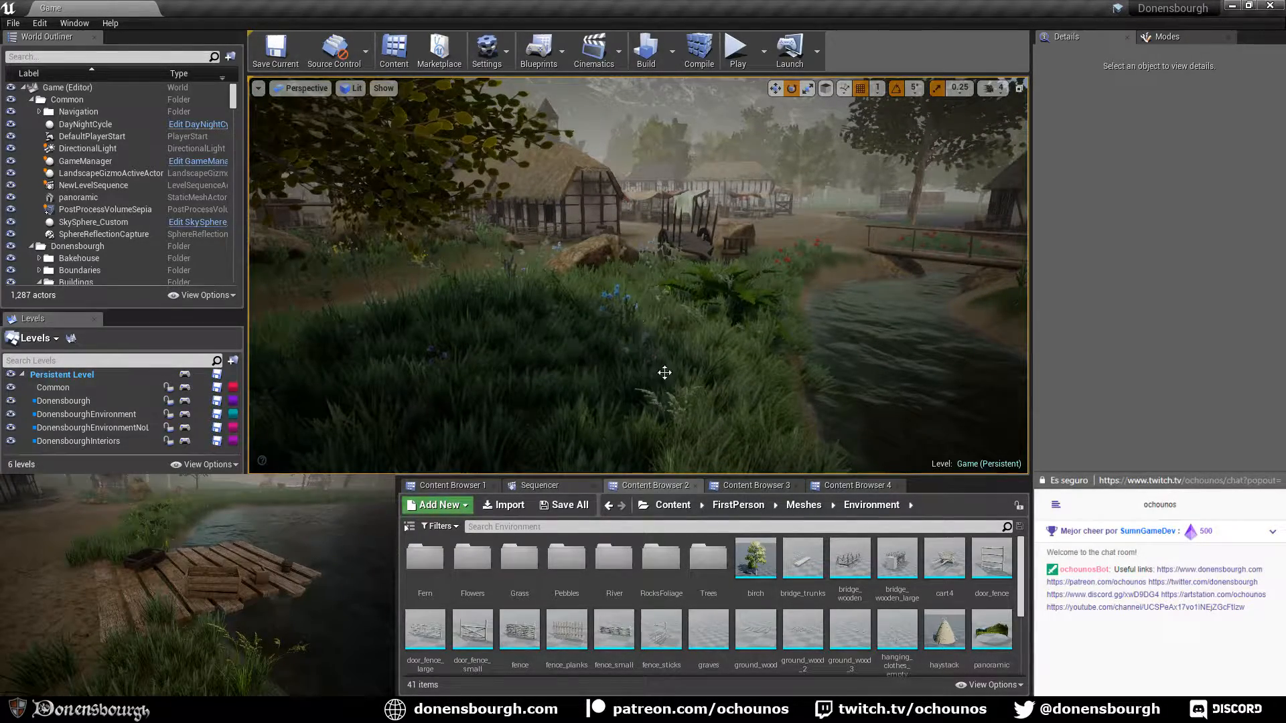
Examine the grass and the blue, red and yellow wildflowers across the village meadows
{"action": "right_click_drag", "start_coordinate": [665, 372], "coordinate": [647, 374]}
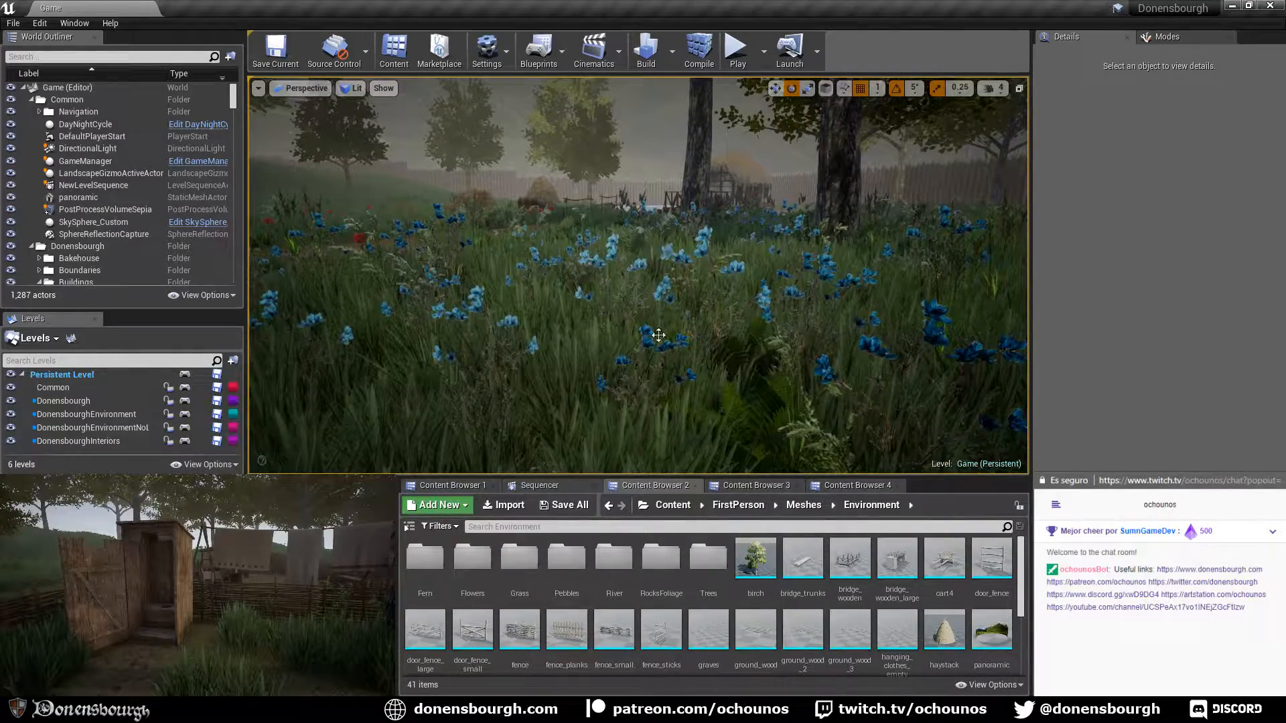
{"action": "right_click_drag", "start_coordinate": [764, 365], "coordinate": [676, 359]}
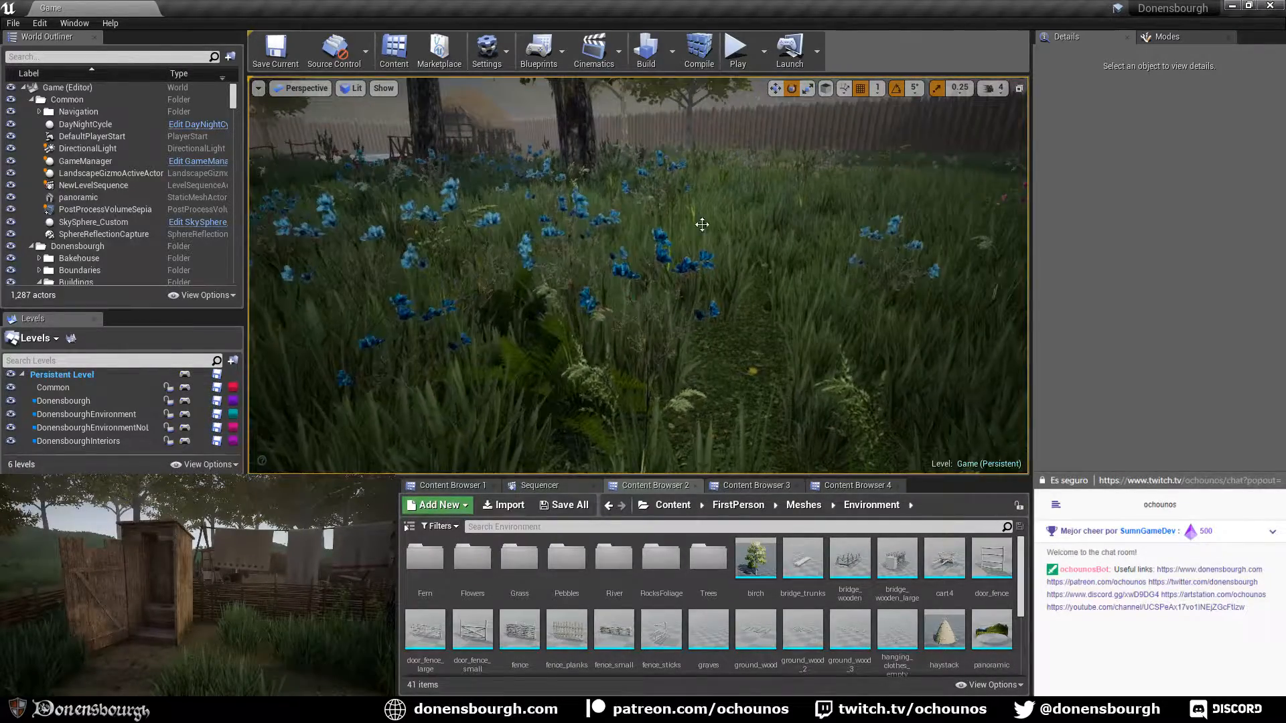
{"action": "right_click_drag", "start_coordinate": [751, 280], "coordinate": [670, 322]}
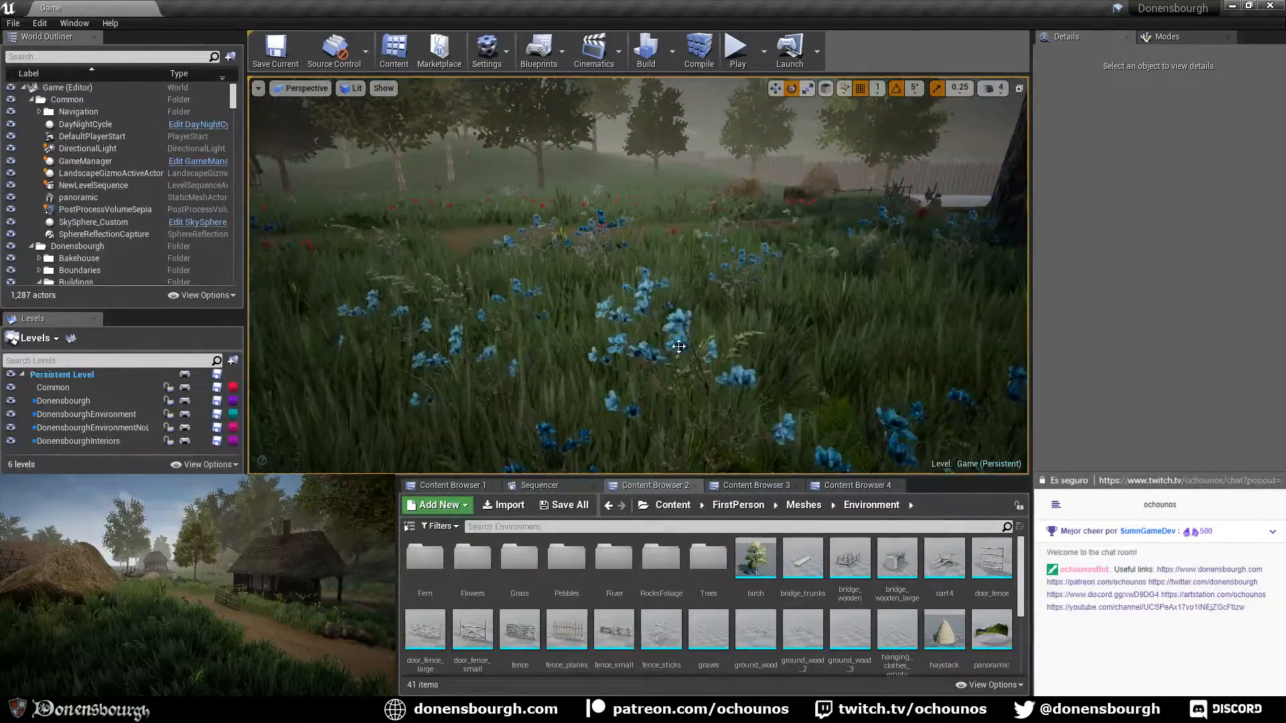
{"action": "right_click_drag", "start_coordinate": [678, 347], "coordinate": [697, 344]}
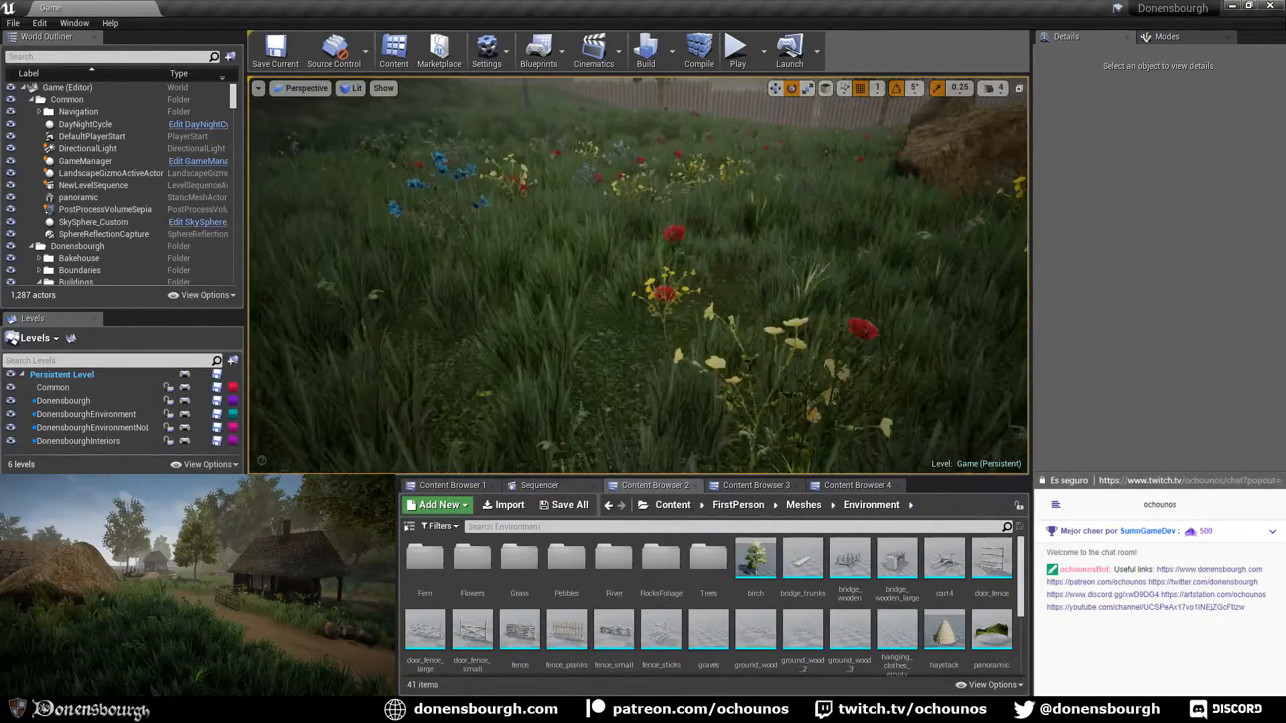
{"action": "right_click_drag", "start_coordinate": [766, 391], "coordinate": [737, 387]}
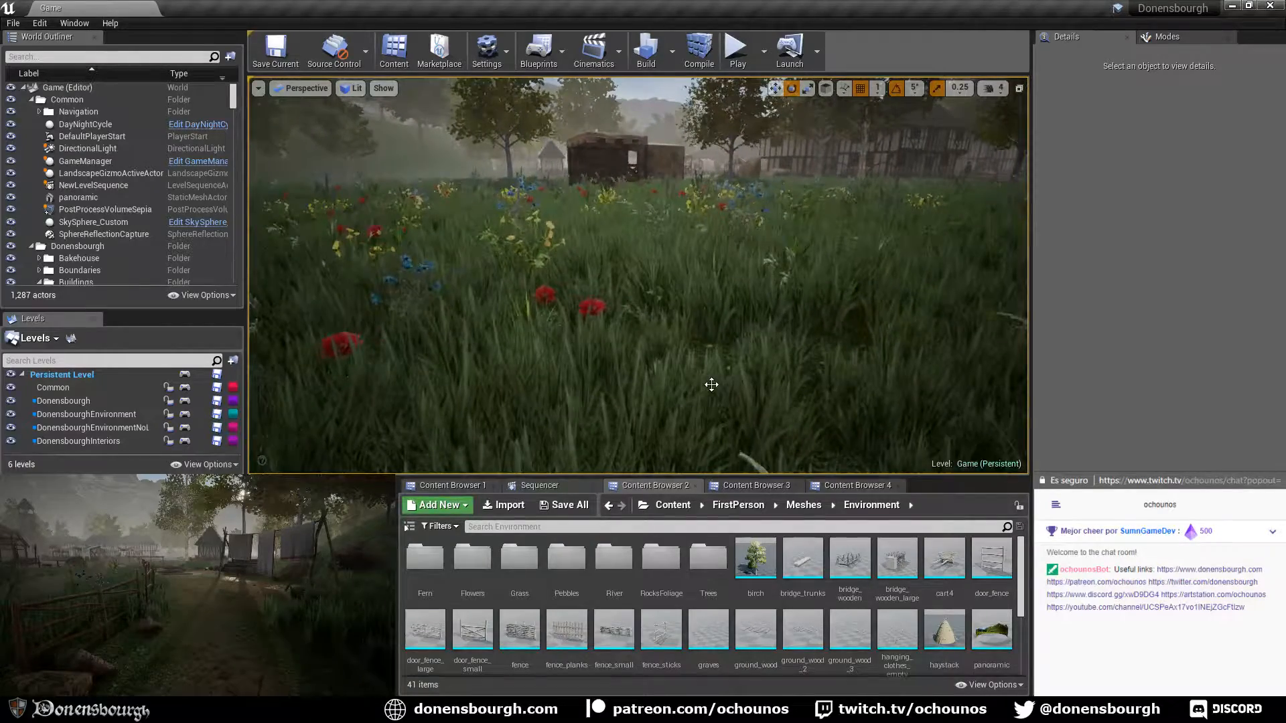
{"action": "scroll", "coordinate": [711, 385], "scroll_direction": "up", "scroll_amount": 4}
{"action": "scroll", "coordinate": [711, 384], "scroll_direction": "up", "scroll_amount": 2}
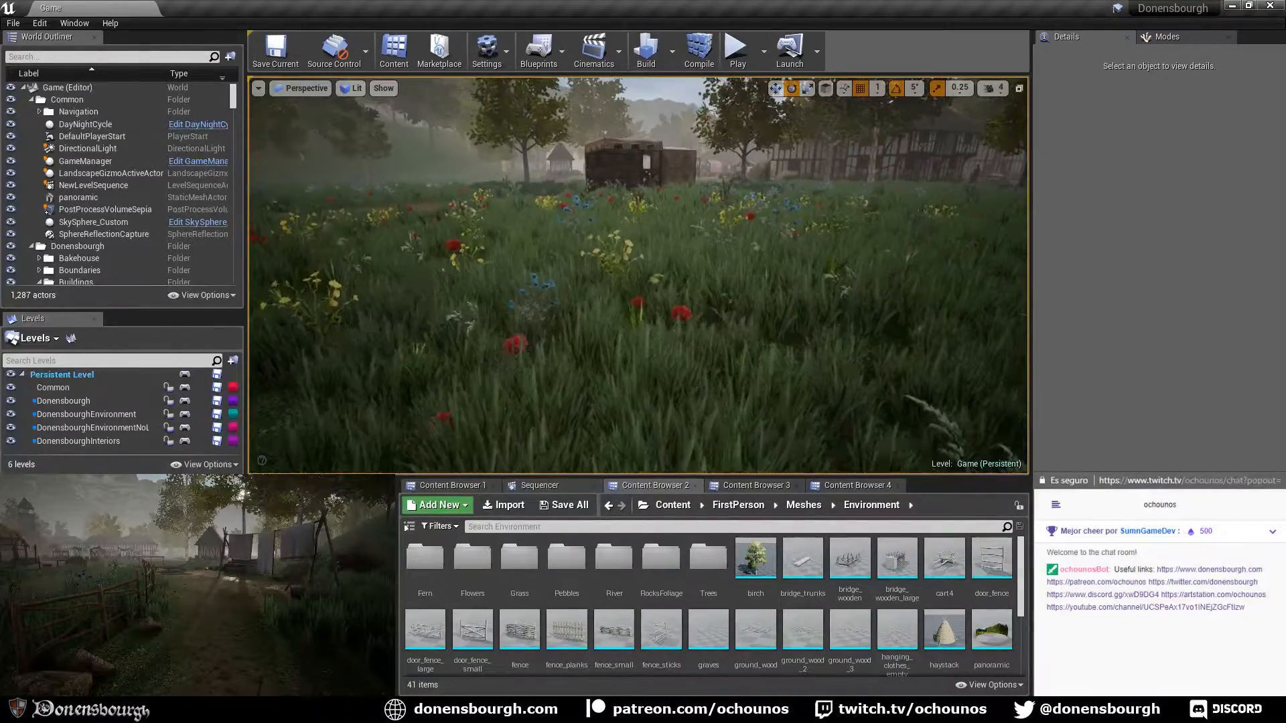
{"action": "right_click_drag", "start_coordinate": [705, 387], "coordinate": [714, 395]}
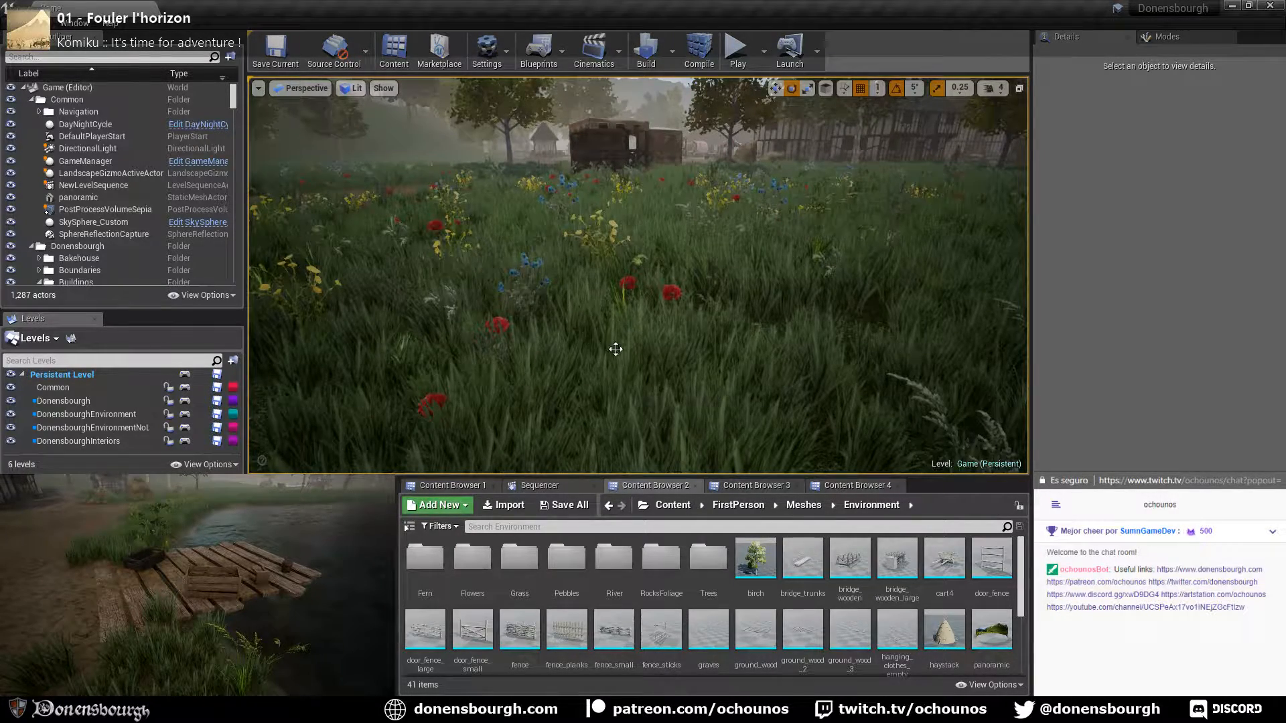
{"action": "right_click_drag", "start_coordinate": [615, 349], "coordinate": [561, 348]}
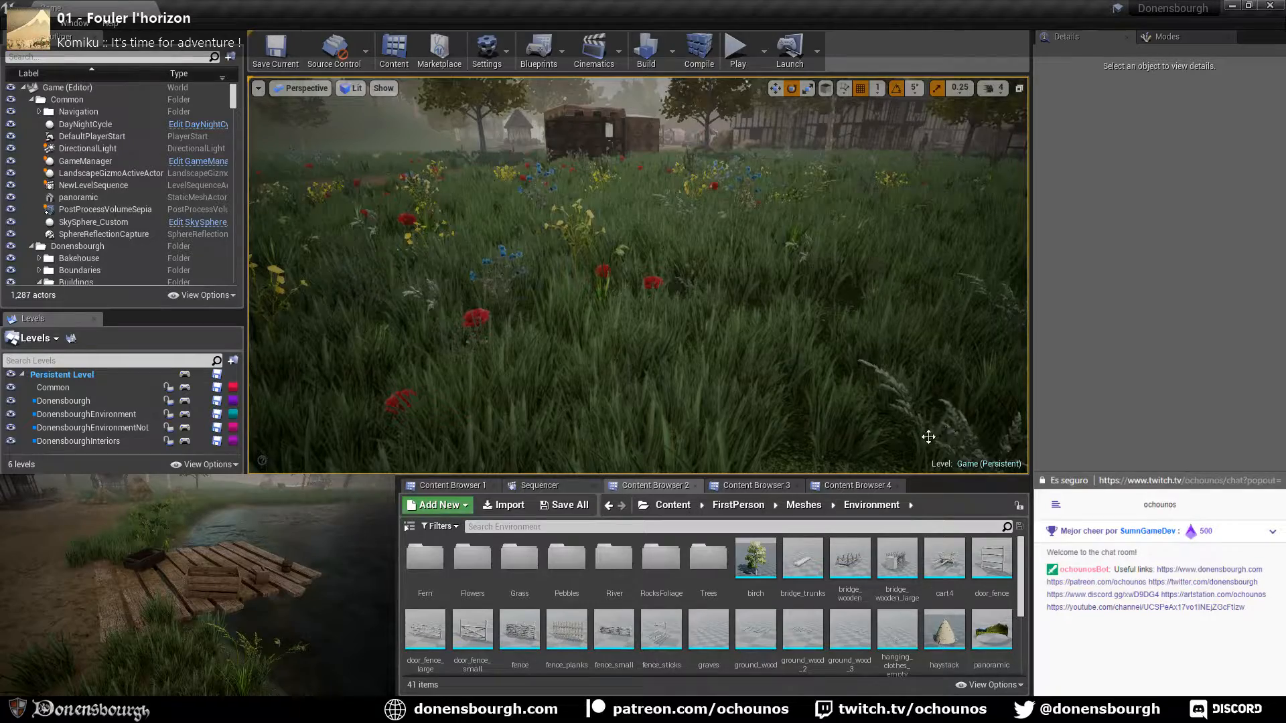
{"action": "right_click_drag", "start_coordinate": [928, 437], "coordinate": [928, 465]}
{"action": "right_click_drag", "start_coordinate": [869, 428], "coordinate": [699, 341]}
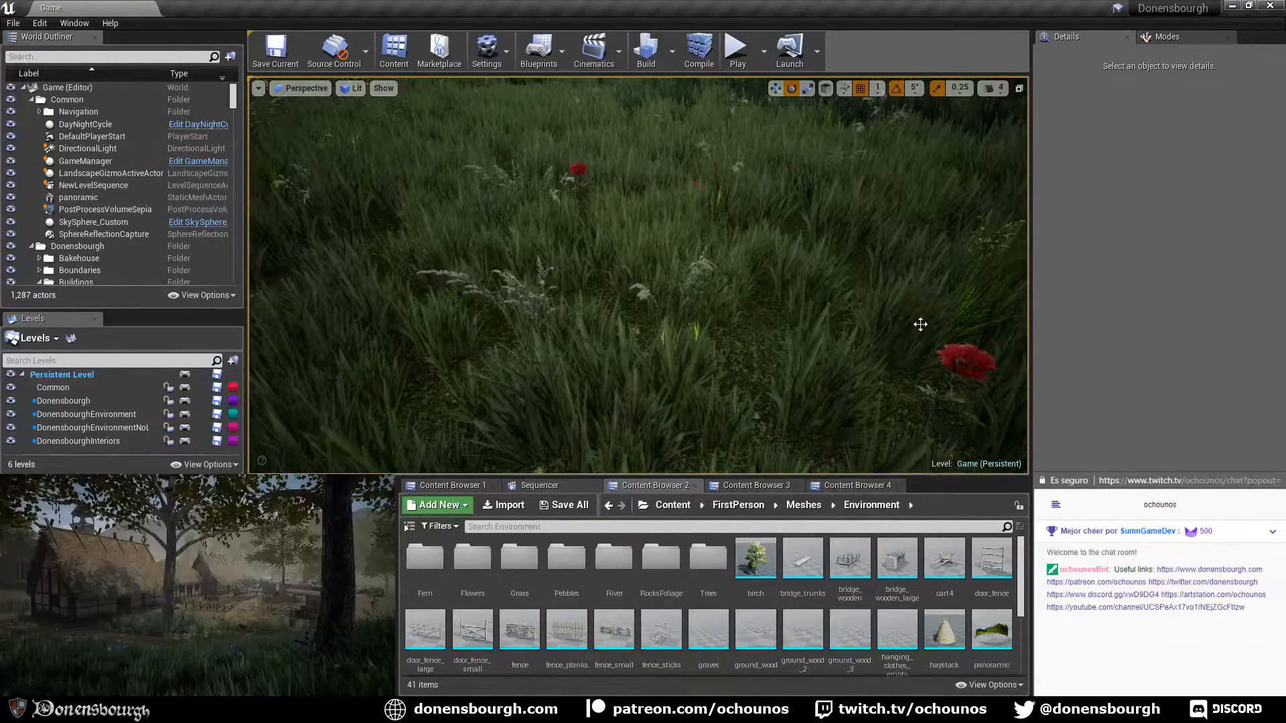
{"action": "right_click_drag", "start_coordinate": [921, 324], "coordinate": [957, 302]}
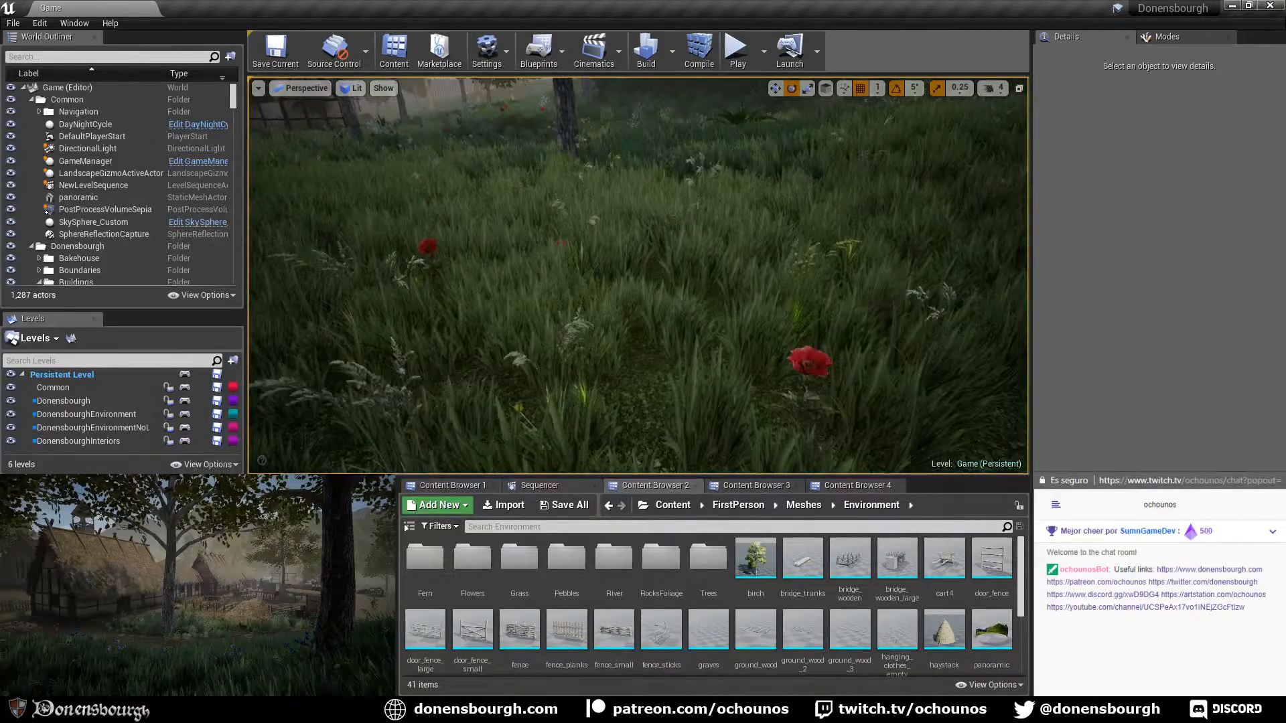
{"action": "right_click_drag", "start_coordinate": [878, 307], "coordinate": [808, 281]}
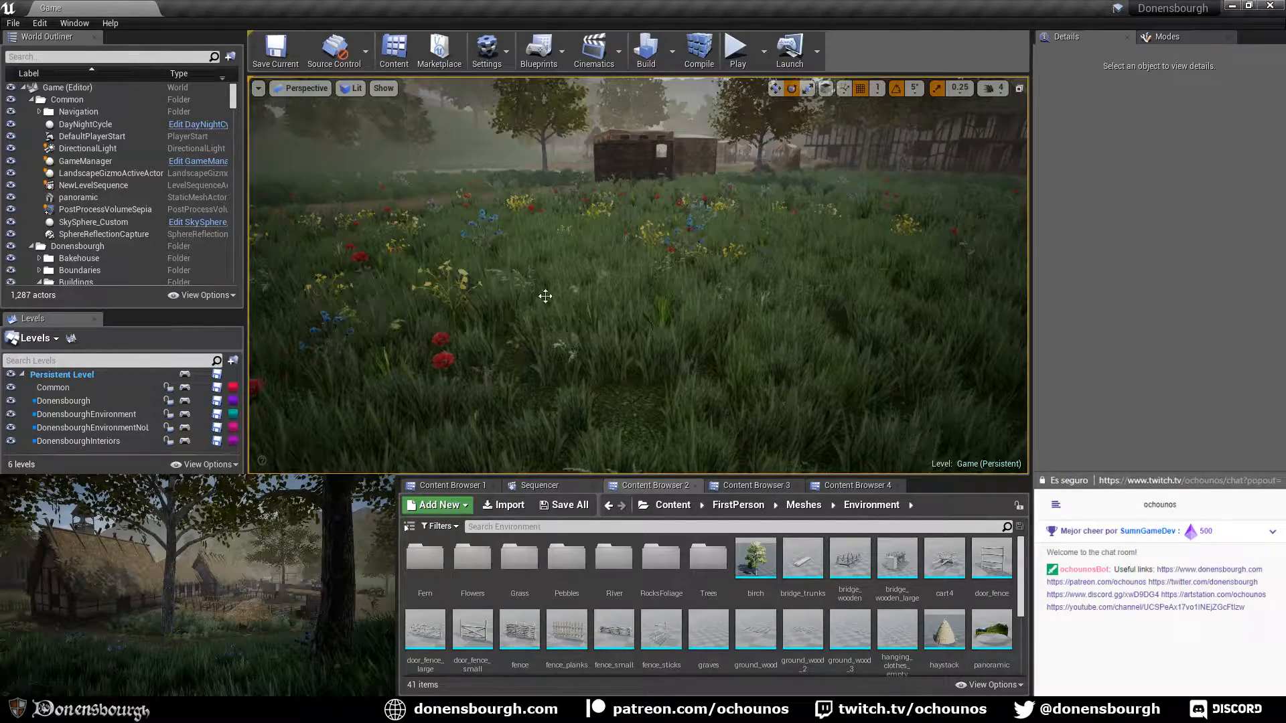
{"action": "mouse_move", "coordinate": [762, 88]}
{"action": "right_mouse_down"}
{"action": "mouse_move", "coordinate": [790, 89]}
{"action": "mouse_move", "coordinate": [762, 87]}
{"action": "right_mouse_up"}
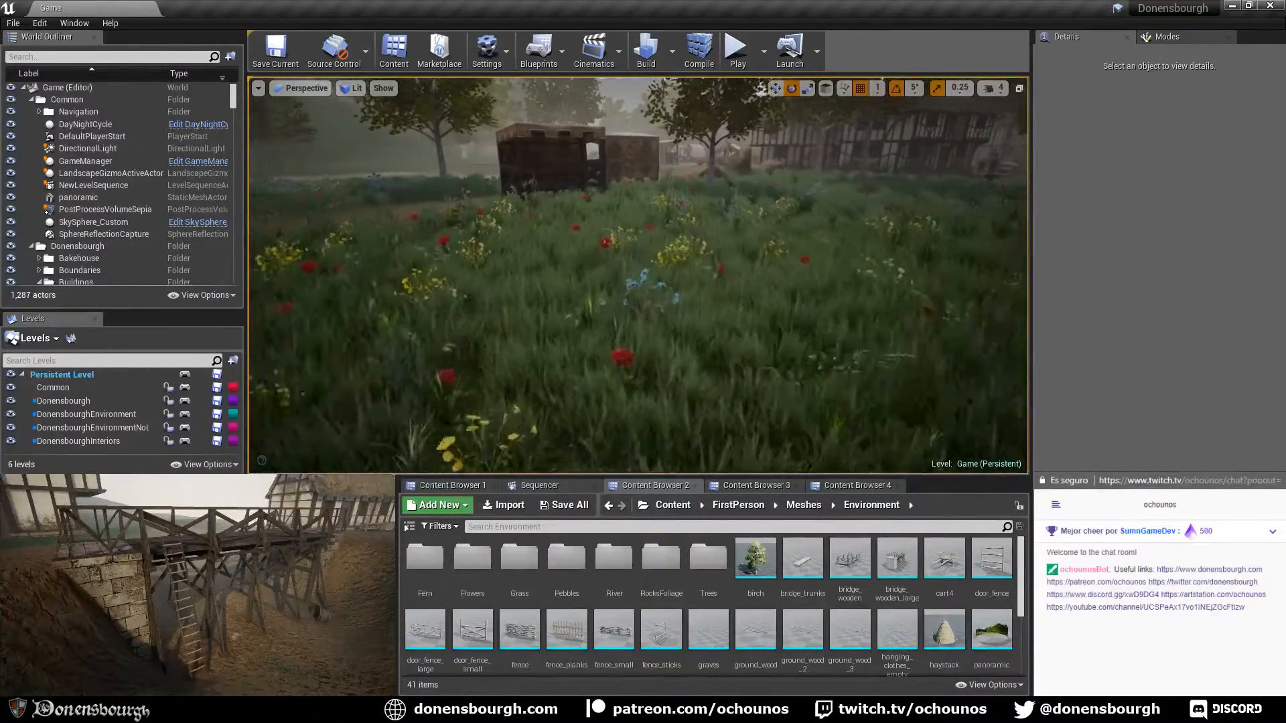
{"action": "right_click_drag", "start_coordinate": [582, 323], "coordinate": [581, 322]}
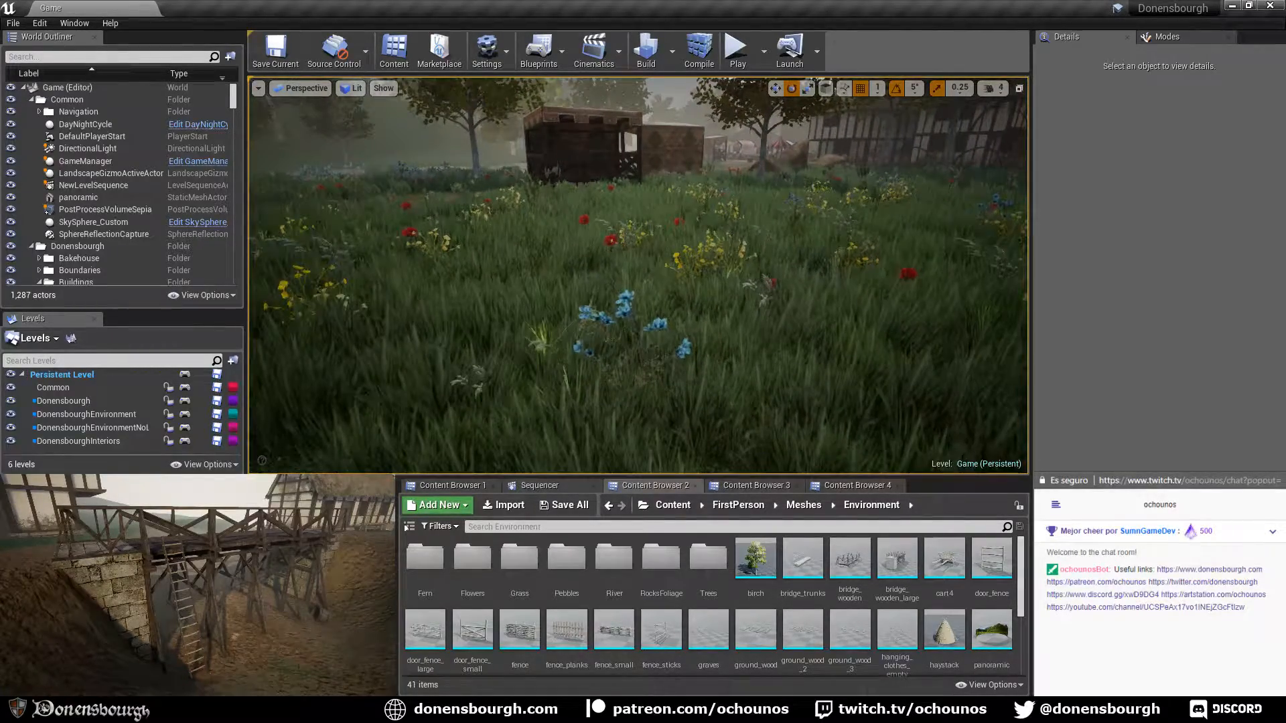
{"action": "mouse_move", "coordinate": [581, 321]}
{"action": "right_mouse_down"}
{"action": "mouse_move", "coordinate": [562, 322]}
{"action": "mouse_move", "coordinate": [589, 322]}
{"action": "right_mouse_up"}
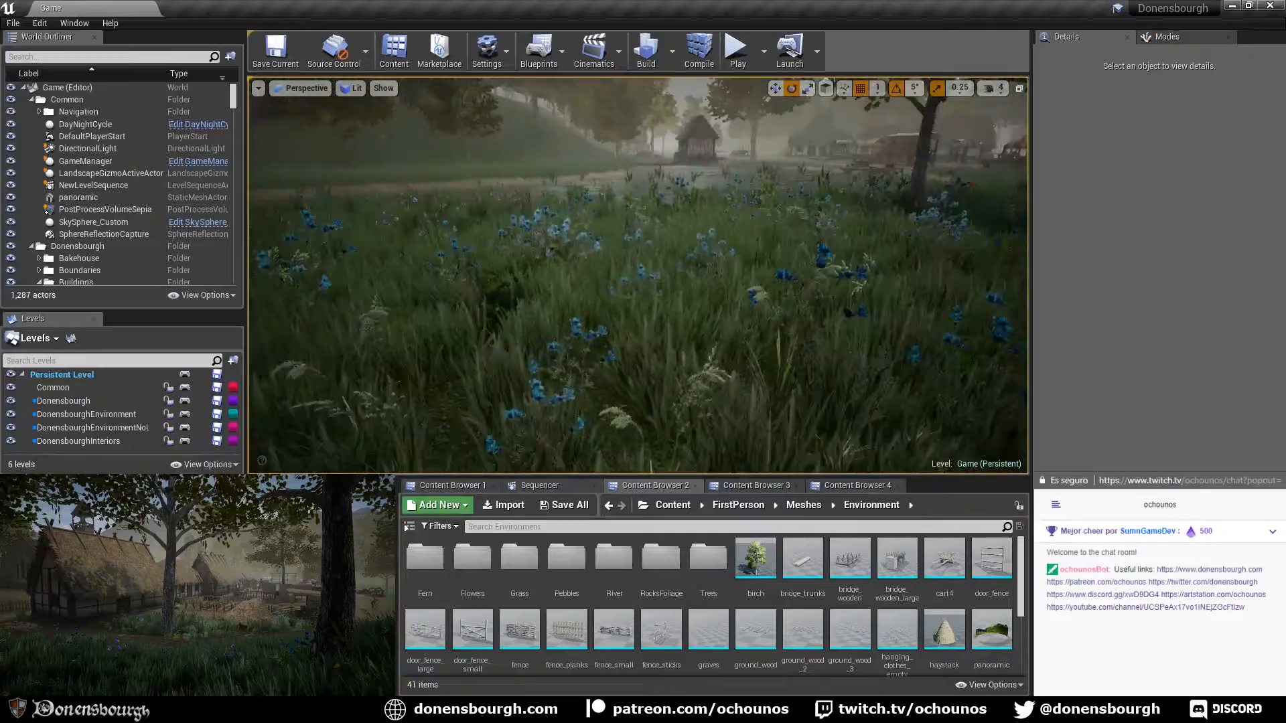
{"action": "right_click_drag", "start_coordinate": [589, 321], "coordinate": [602, 322]}
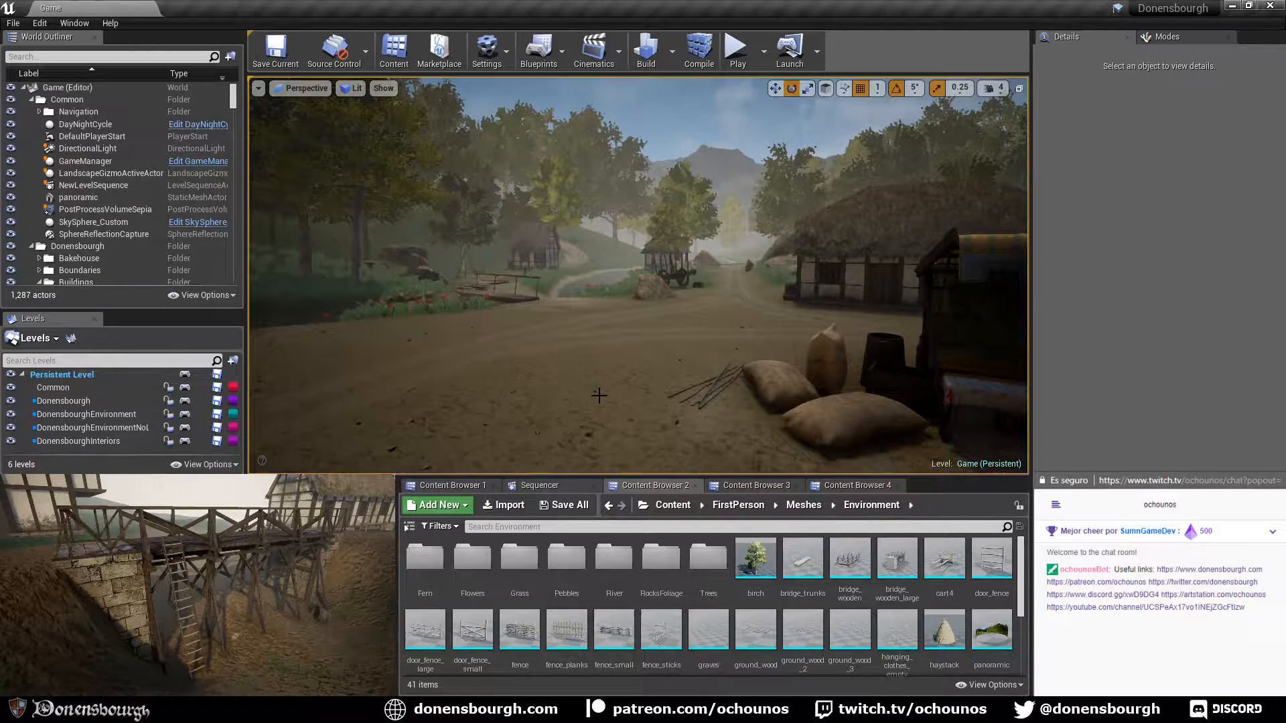
Examine the view from the village's dirt square toward the small wooden bridge, the river and the huts
{"action": "right_click_drag", "start_coordinate": [597, 393], "coordinate": [656, 421]}
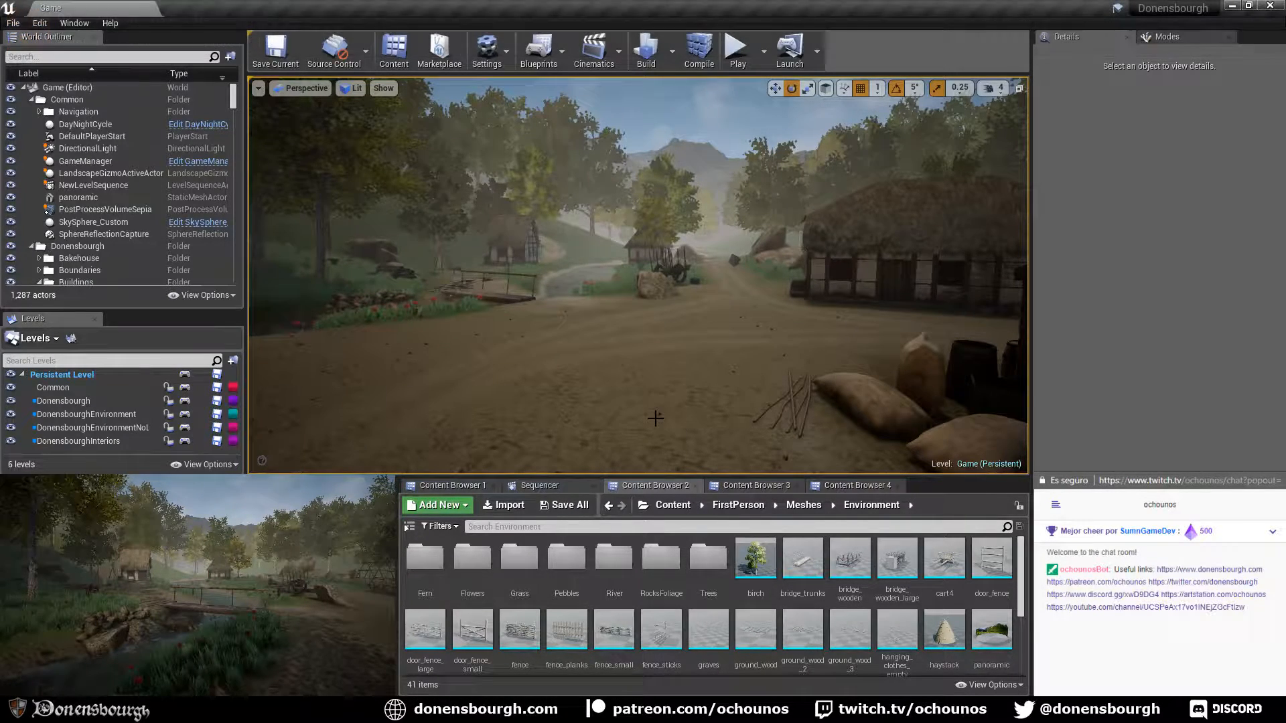
{"action": "right_click_drag", "start_coordinate": [655, 417], "coordinate": [717, 384]}
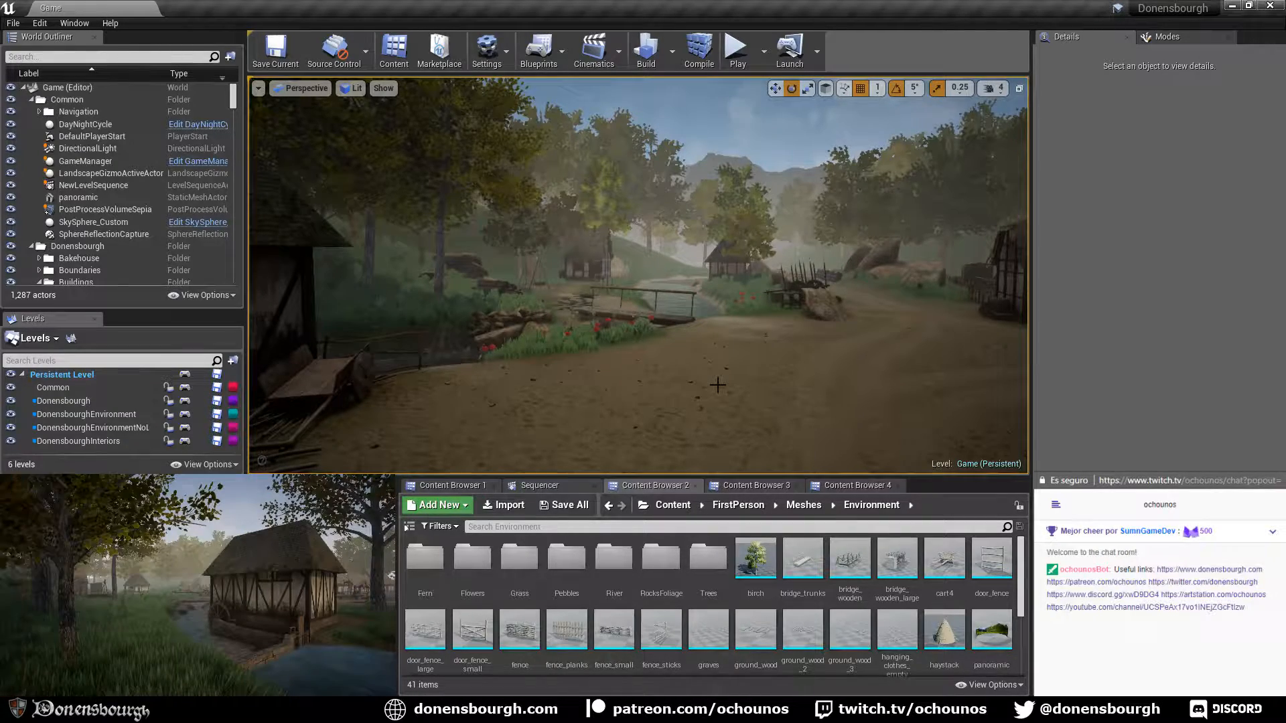
{"action": "right_click_drag", "start_coordinate": [741, 345], "coordinate": [678, 366]}
{"action": "scroll", "coordinate": [665, 373], "scroll_direction": "up", "scroll_amount": 1}
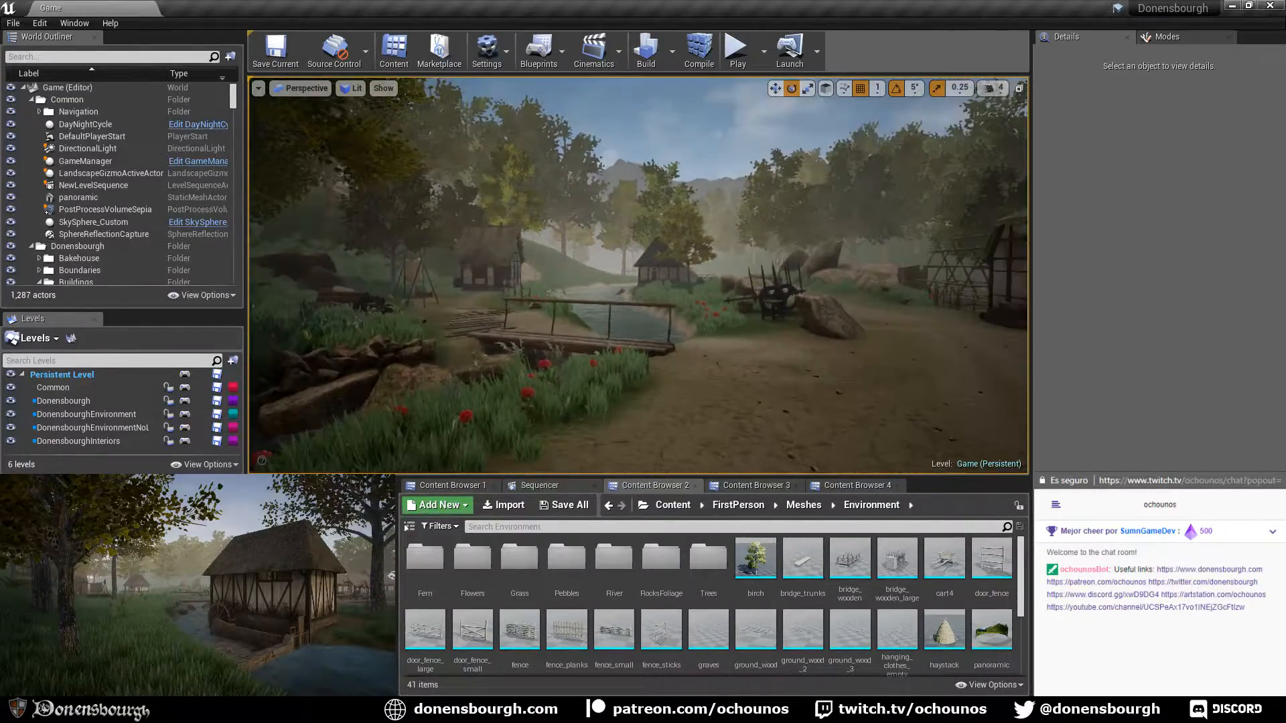
{"action": "middle_click_drag", "start_coordinate": [655, 383], "coordinate": [635, 398]}
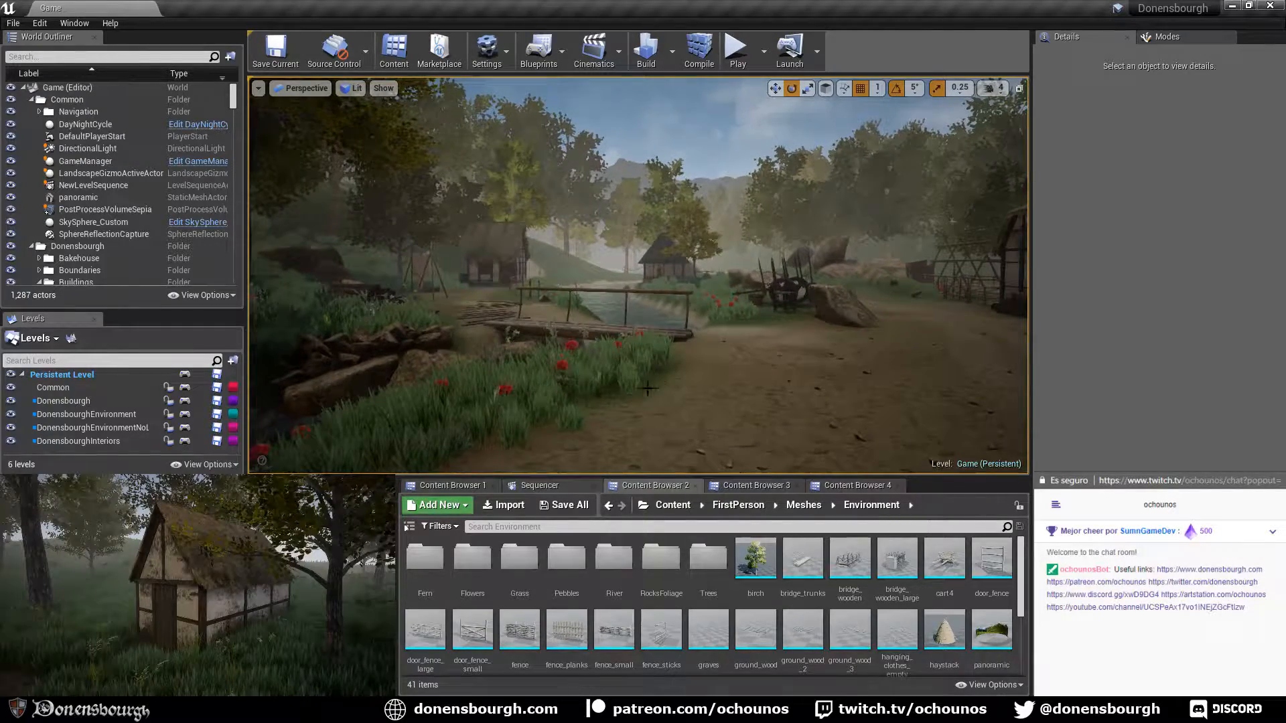
{"action": "right_click_drag", "start_coordinate": [648, 389], "coordinate": [546, 377]}
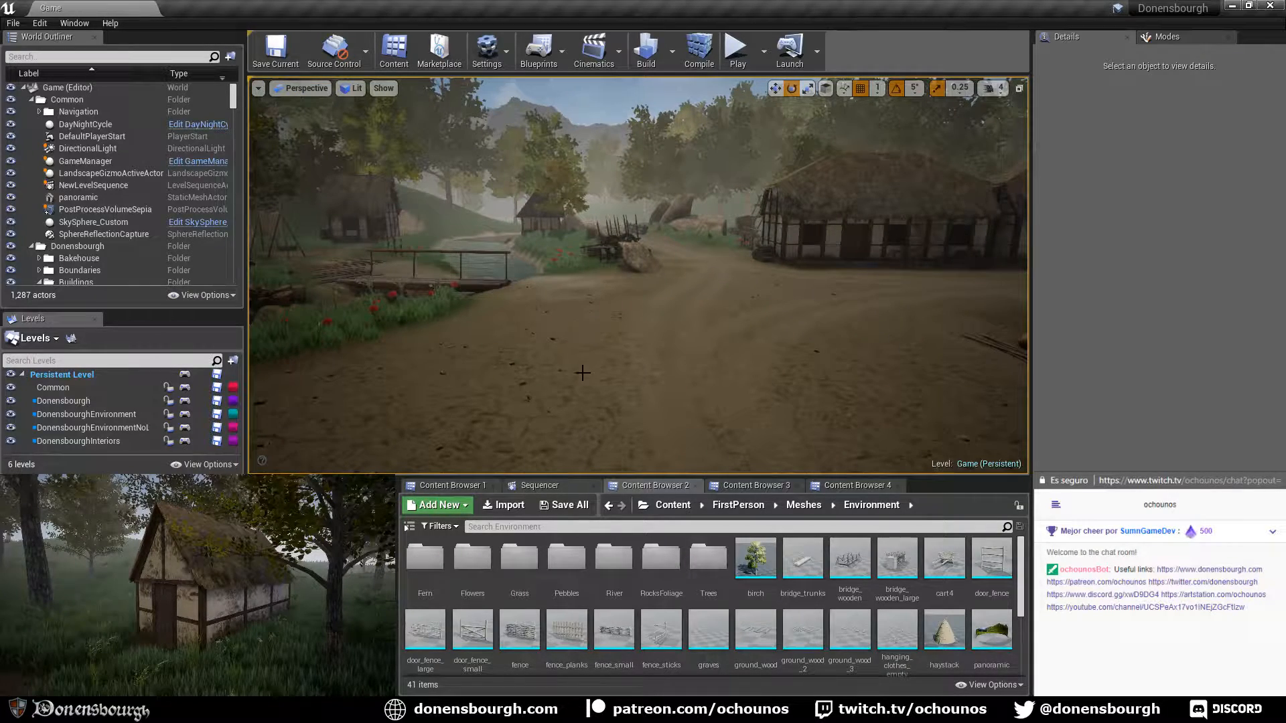
{"action": "right_click_drag", "start_coordinate": [693, 356], "coordinate": [716, 271]}
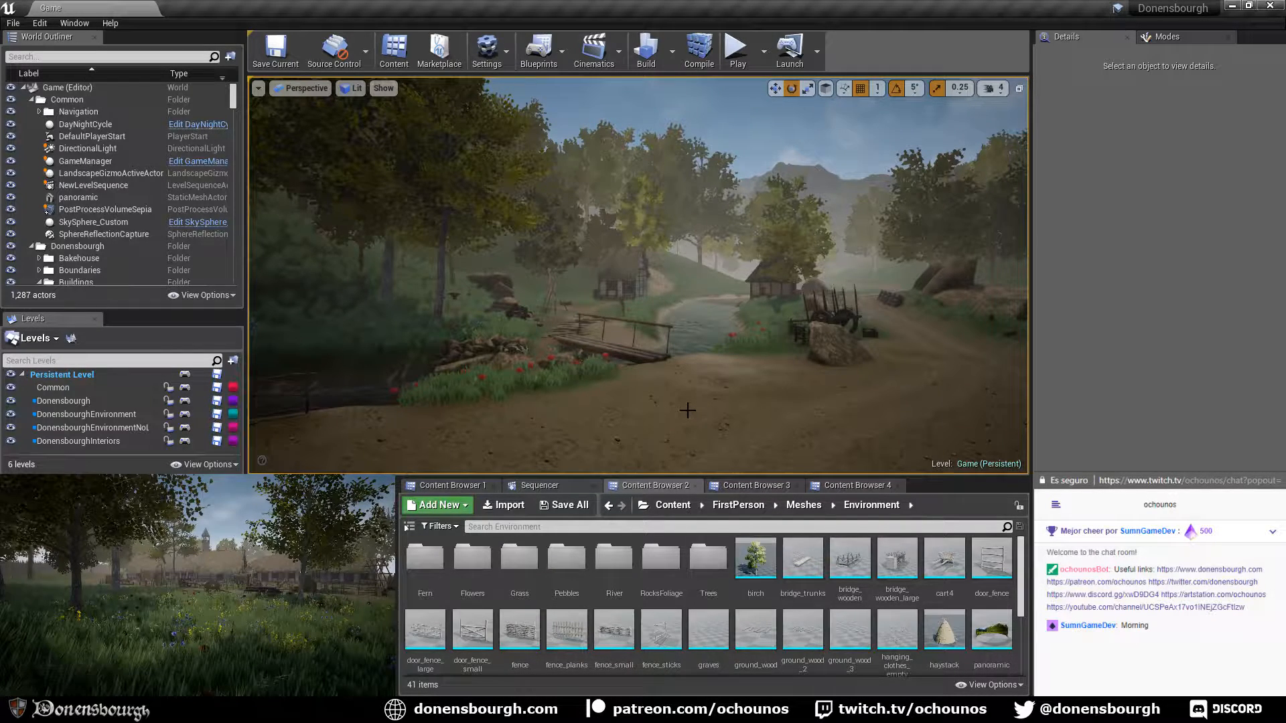
{"action": "right_click_drag", "start_coordinate": [616, 424], "coordinate": [626, 409]}
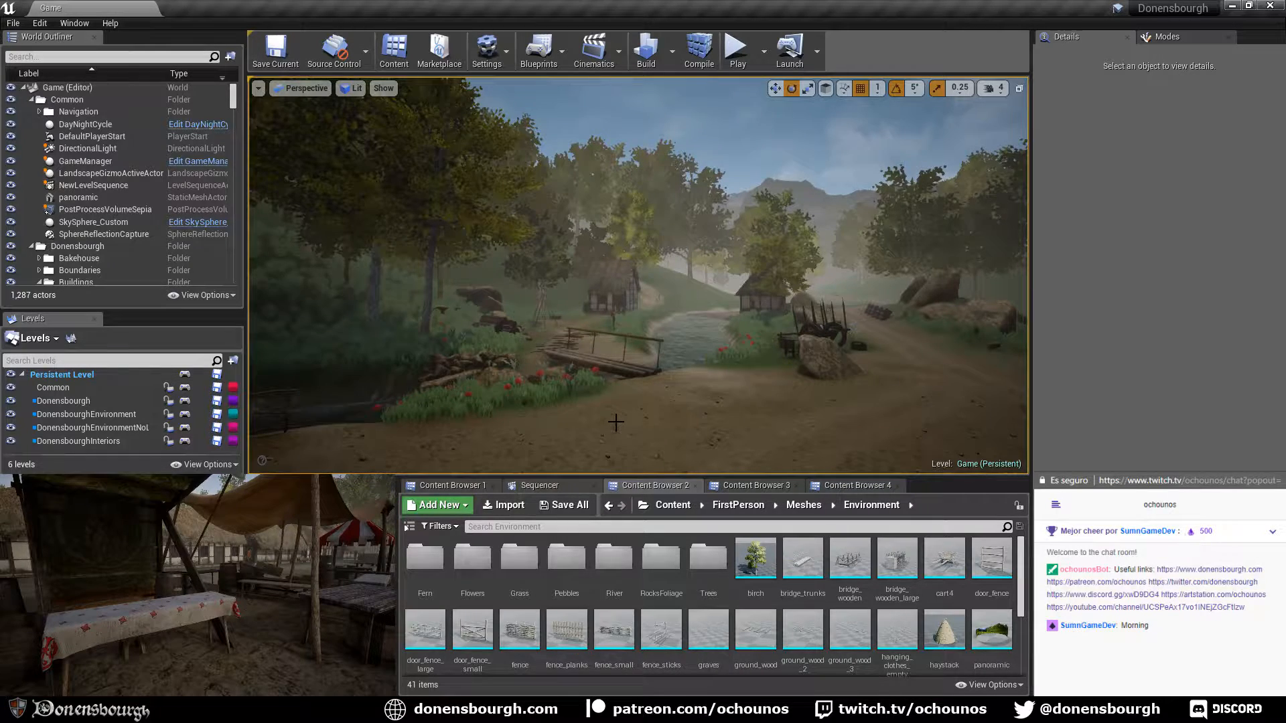
{"action": "right_click_drag", "start_coordinate": [616, 422], "coordinate": [638, 422]}
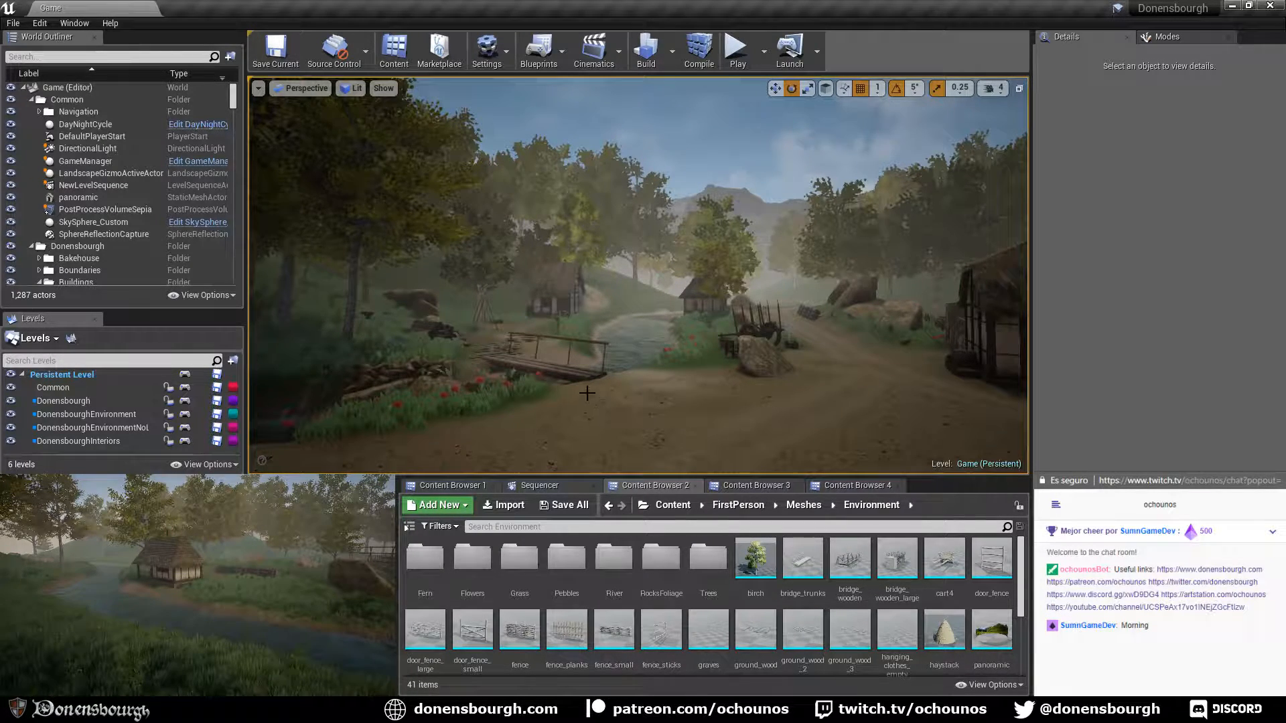
Inspect the market stalls and the timber-framed houses along the village street
{"action": "right_click_drag", "start_coordinate": [587, 393], "coordinate": [566, 400]}
{"action": "key", "text": "w"}
{"action": "key", "text": "s"}
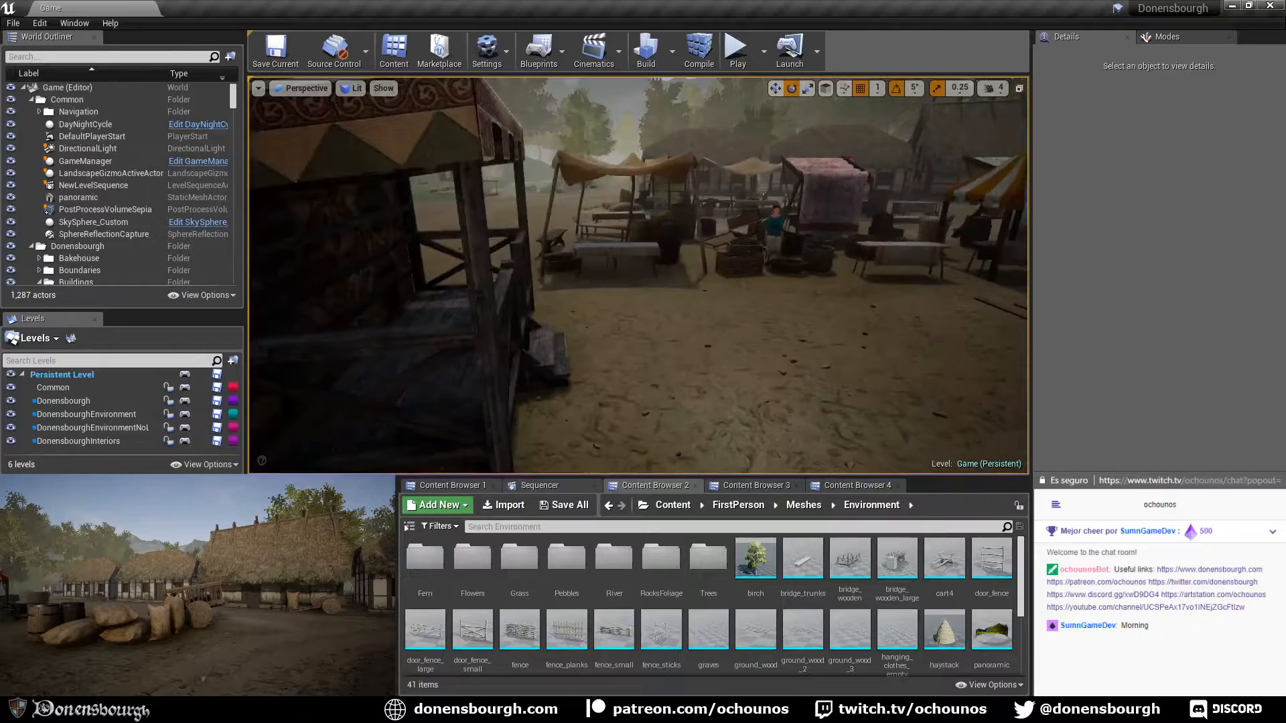
{"action": "right_click_drag", "start_coordinate": [658, 367], "coordinate": [658, 366]}
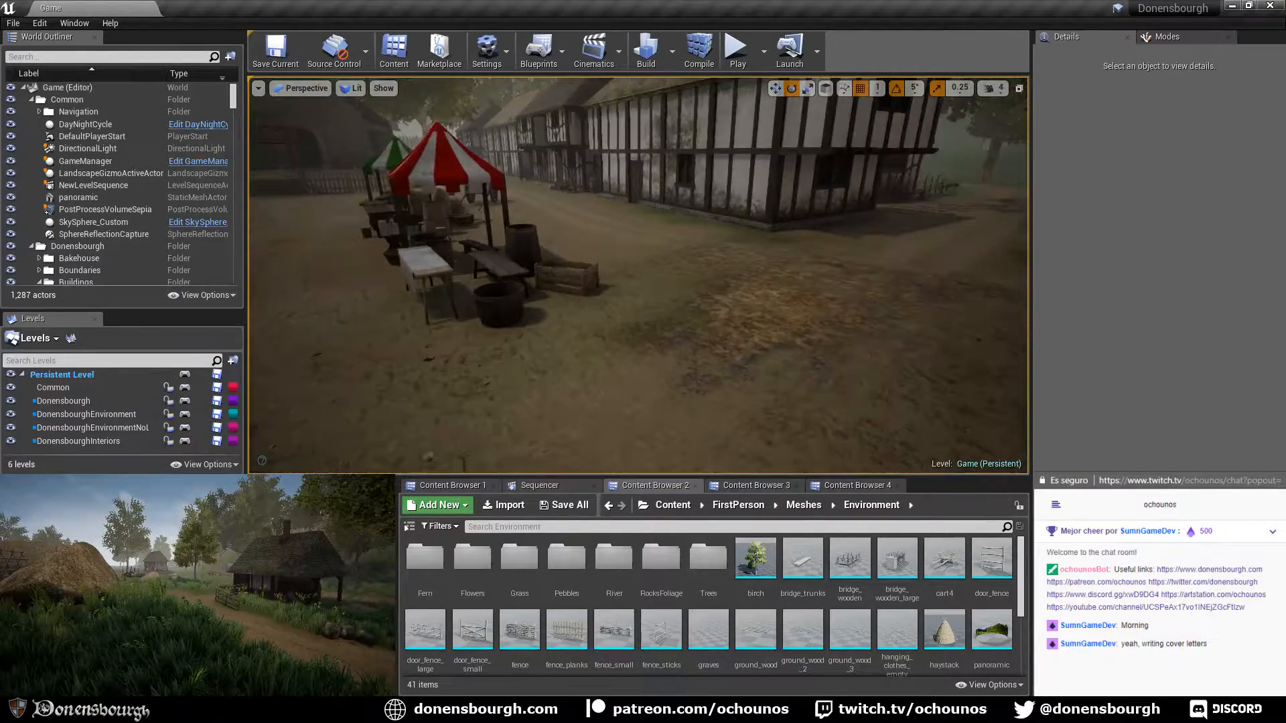
{"action": "right_click_drag", "start_coordinate": [386, 351], "coordinate": [387, 351]}
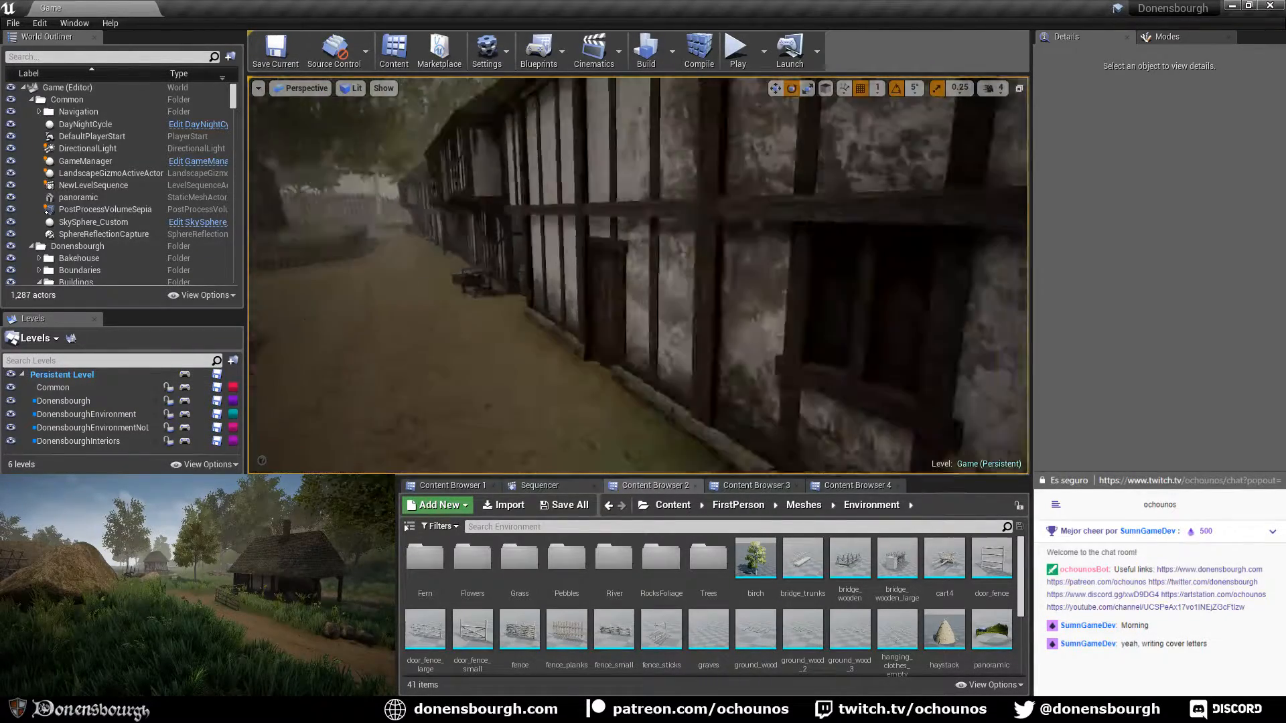
{"action": "right_click_drag", "start_coordinate": [638, 275], "coordinate": [637, 275]}
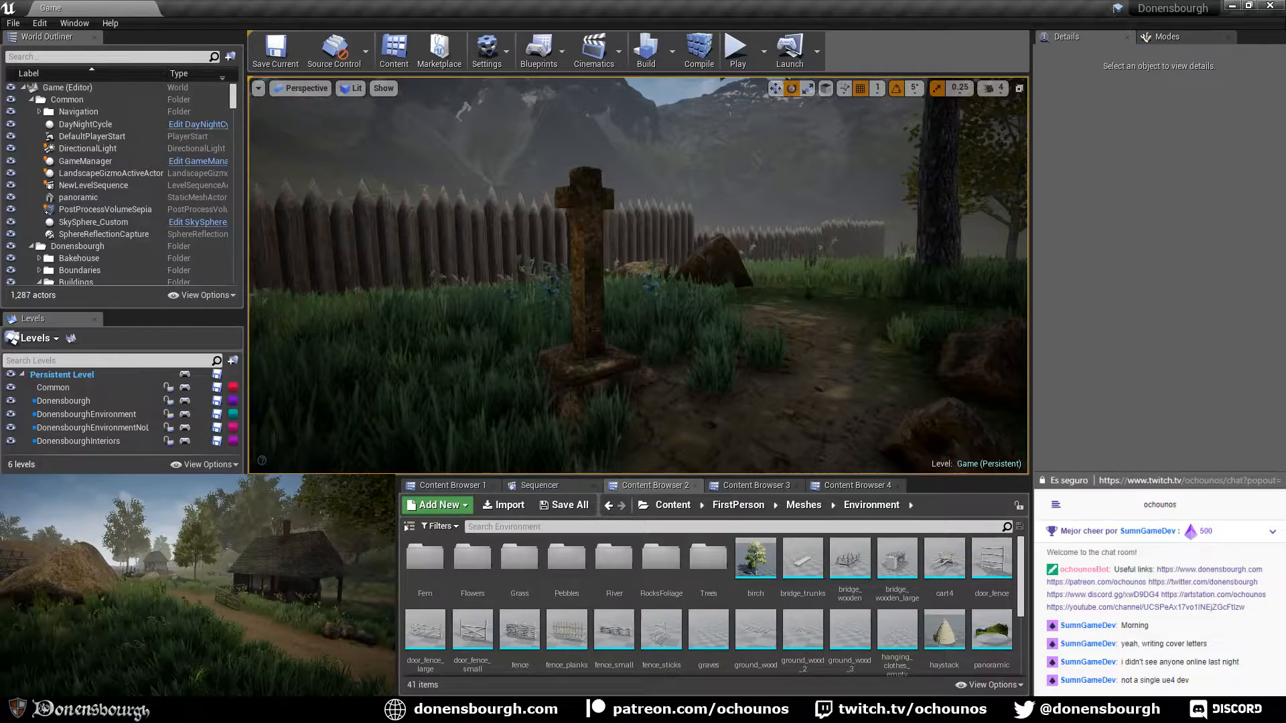
Select the stone cross by the palisade with the Move tool active, and clear the selection
{"action": "left_click_drag", "start_coordinate": [590, 333], "coordinate": [572, 410]}
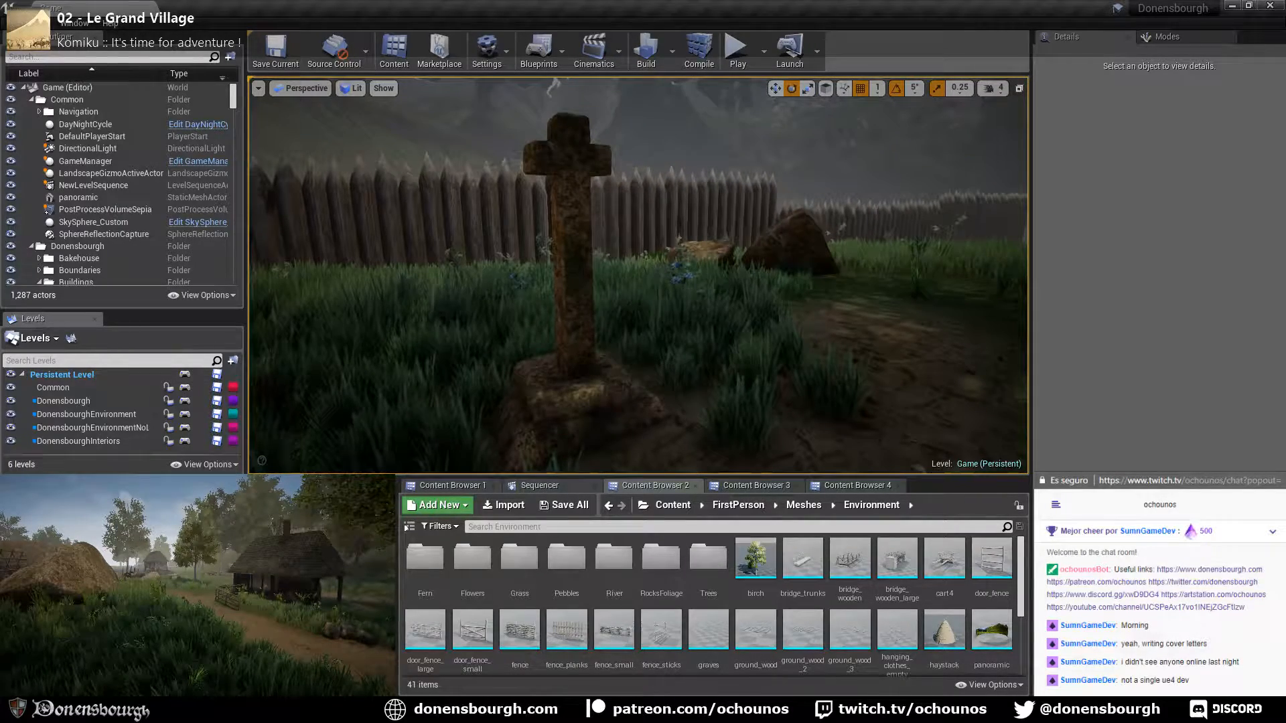
{"action": "left_click", "coordinate": [566, 255]}
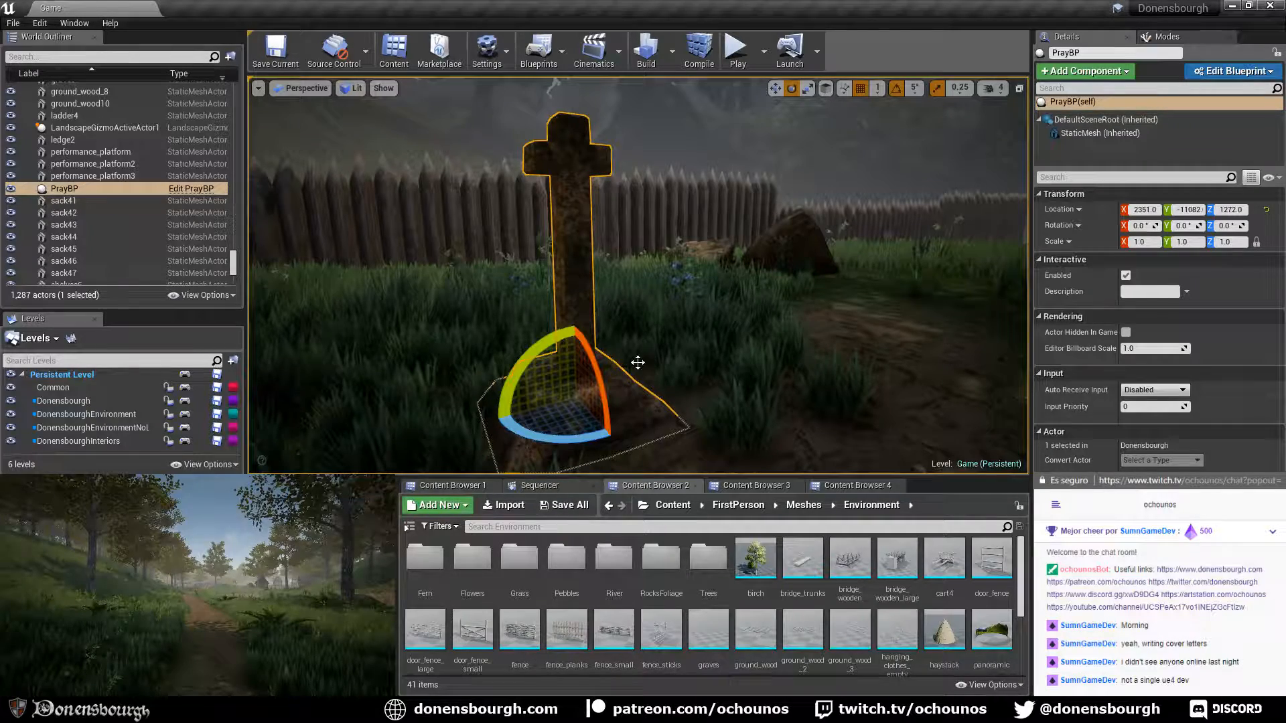
{"action": "key", "text": "w"}
{"action": "right_click_drag", "start_coordinate": [643, 344], "coordinate": [646, 350]}
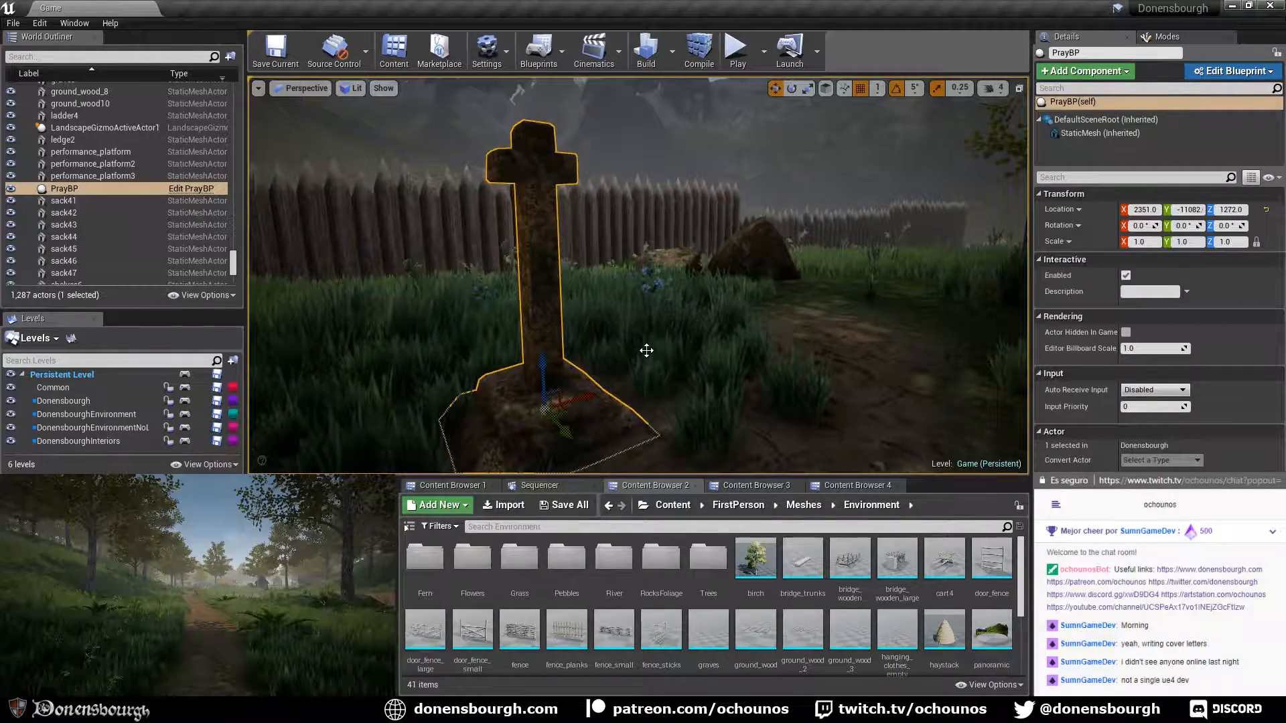
{"action": "key", "text": "Escape"}
Play the level in the editor viewport, starting from the path near the stone cross
{"action": "key", "text": "s"}
{"action": "right_click_drag", "start_coordinate": [573, 375], "coordinate": [649, 249]}
{"action": "key", "text": "w"}
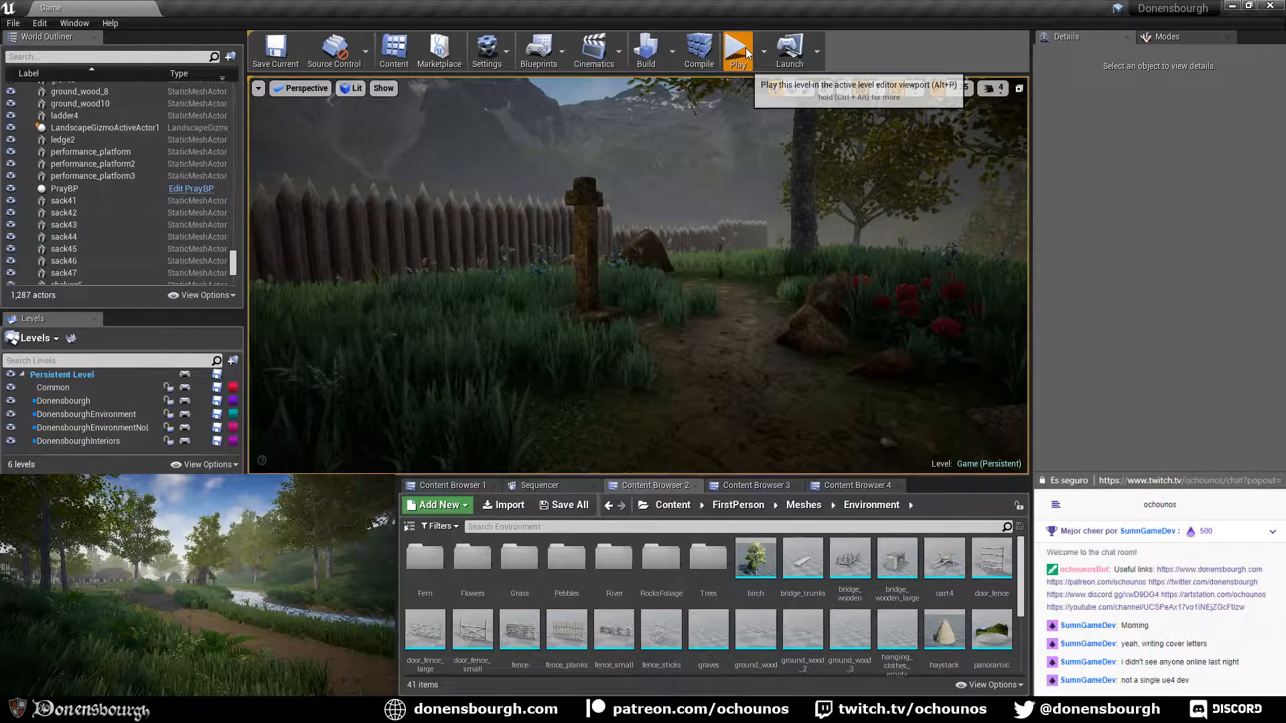
{"action": "left_click", "coordinate": [745, 78]}
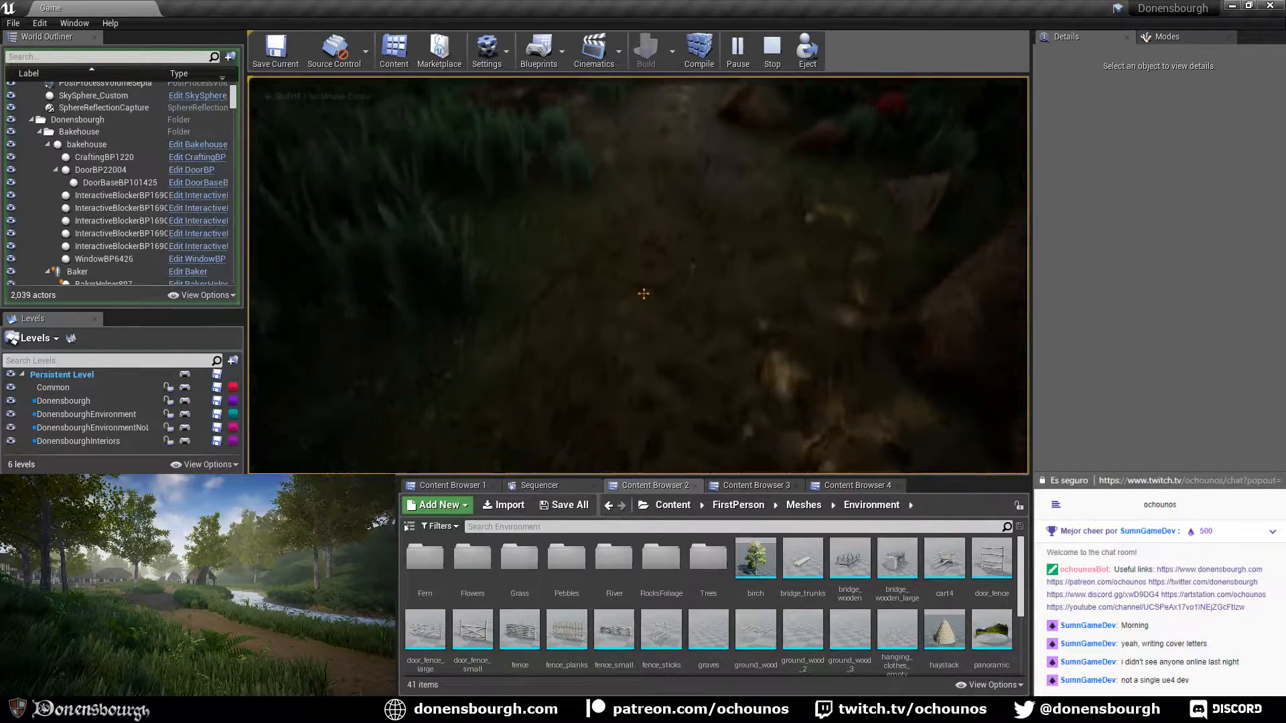
Walk up to the stone cross in the play session and check the character's inventory and needs
{"action": "key", "text": "w"}
{"action": "key", "text": "w"}
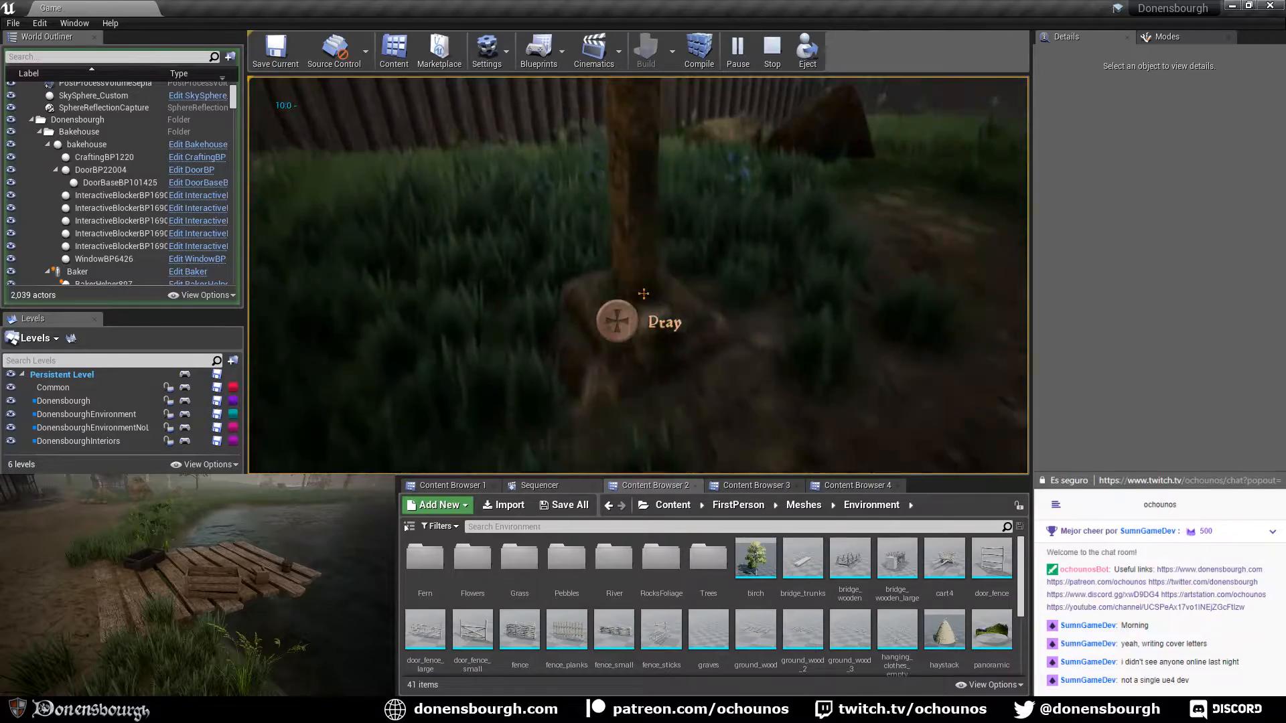
{"action": "key", "text": "s"}
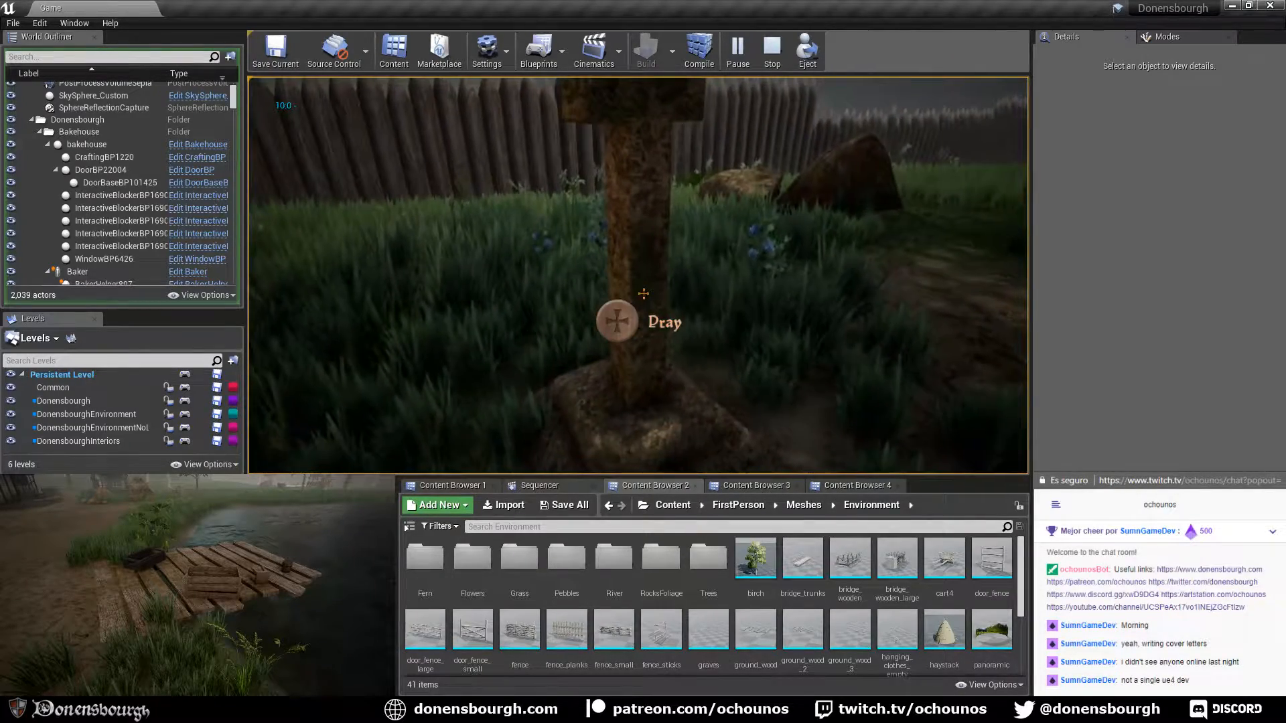
{"action": "key", "text": "i"}
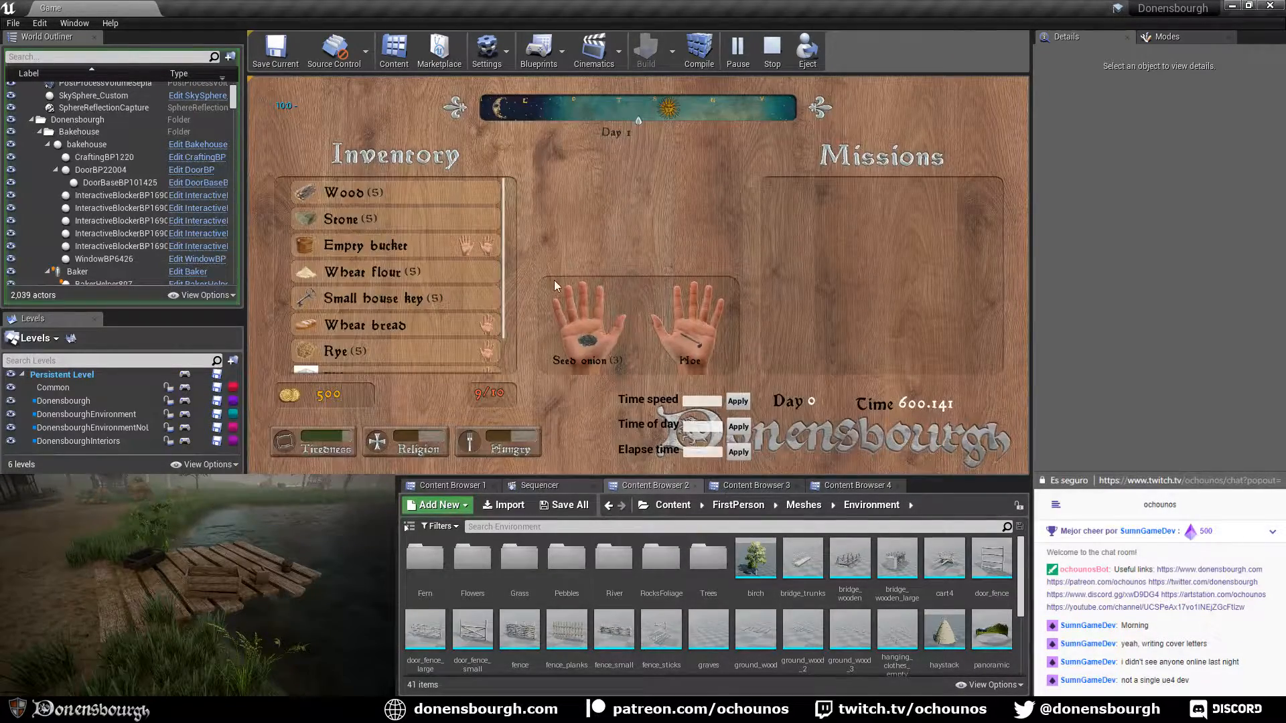
{"action": "key", "text": "i"}
Test the Pray interaction at the stone cross and check the religion level on the inventory screen
{"action": "left_click", "coordinate": [643, 293]}
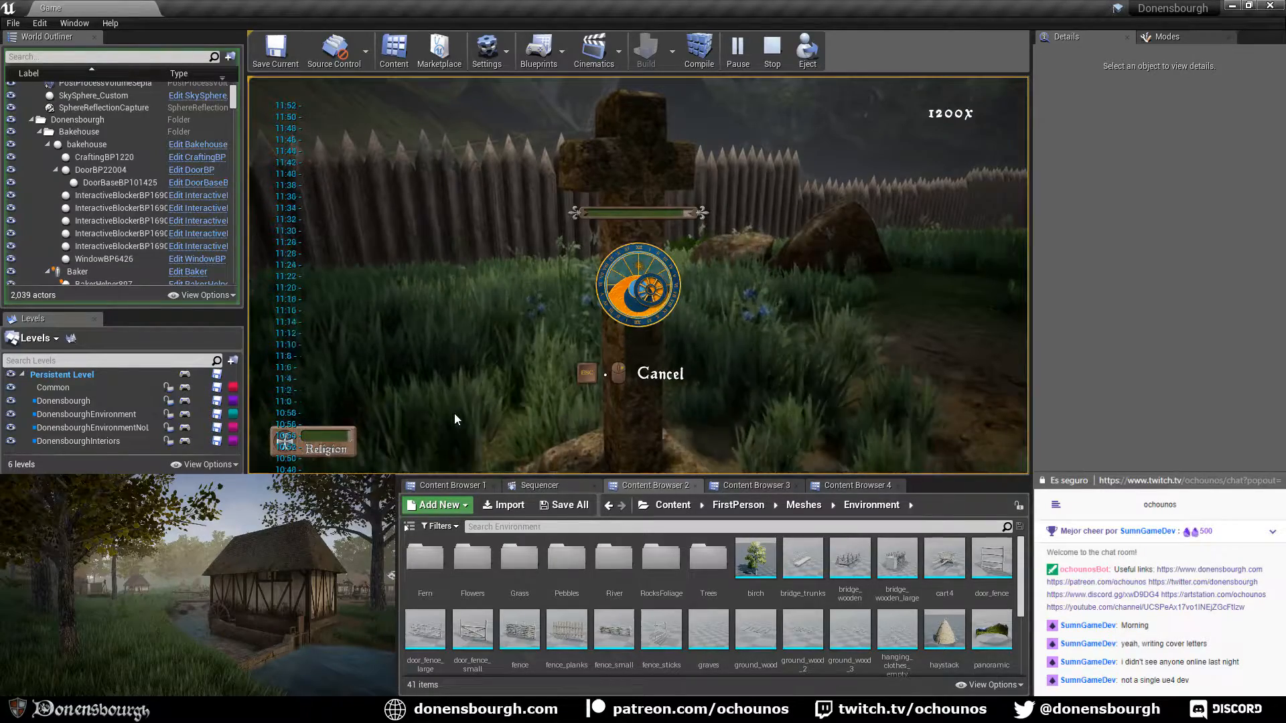
{"action": "left_click", "coordinate": [454, 419]}
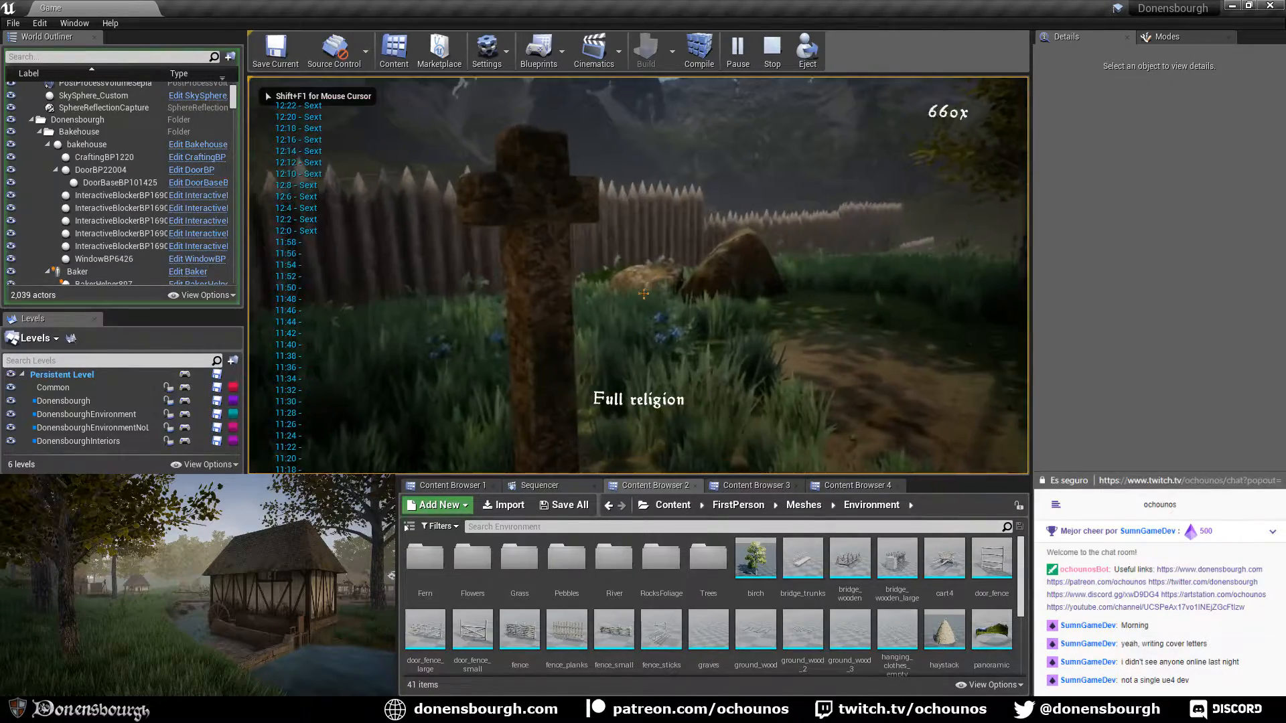
{"action": "key", "text": "Tab"}
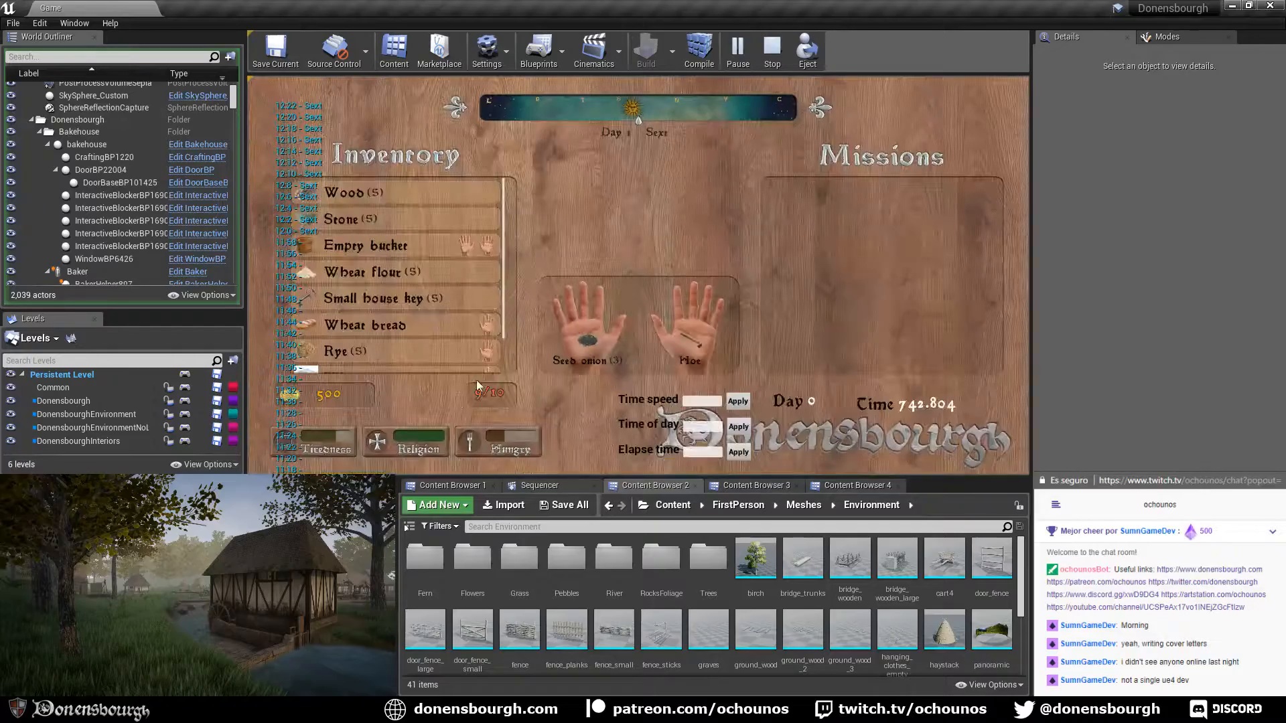
{"action": "key", "text": "Tab"}
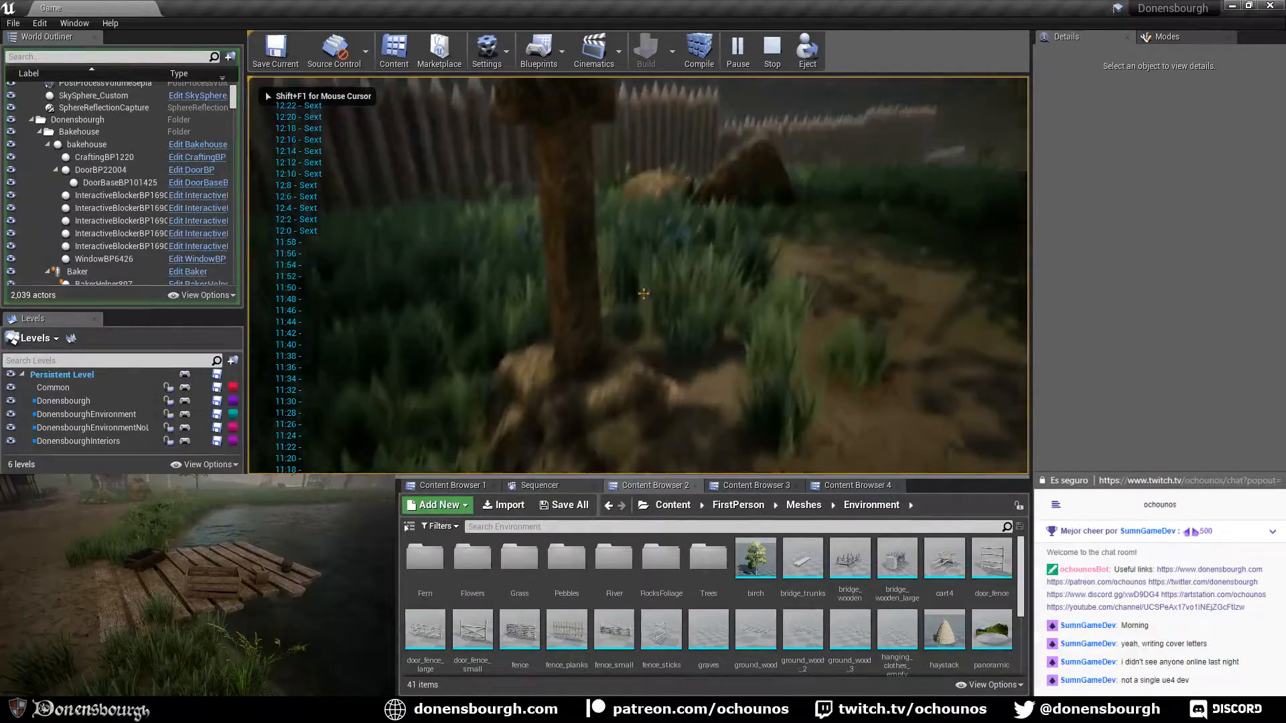
Inspect the stone cross and the surrounding grass and path during play, and stop the play session
{"action": "key", "text": "s"}
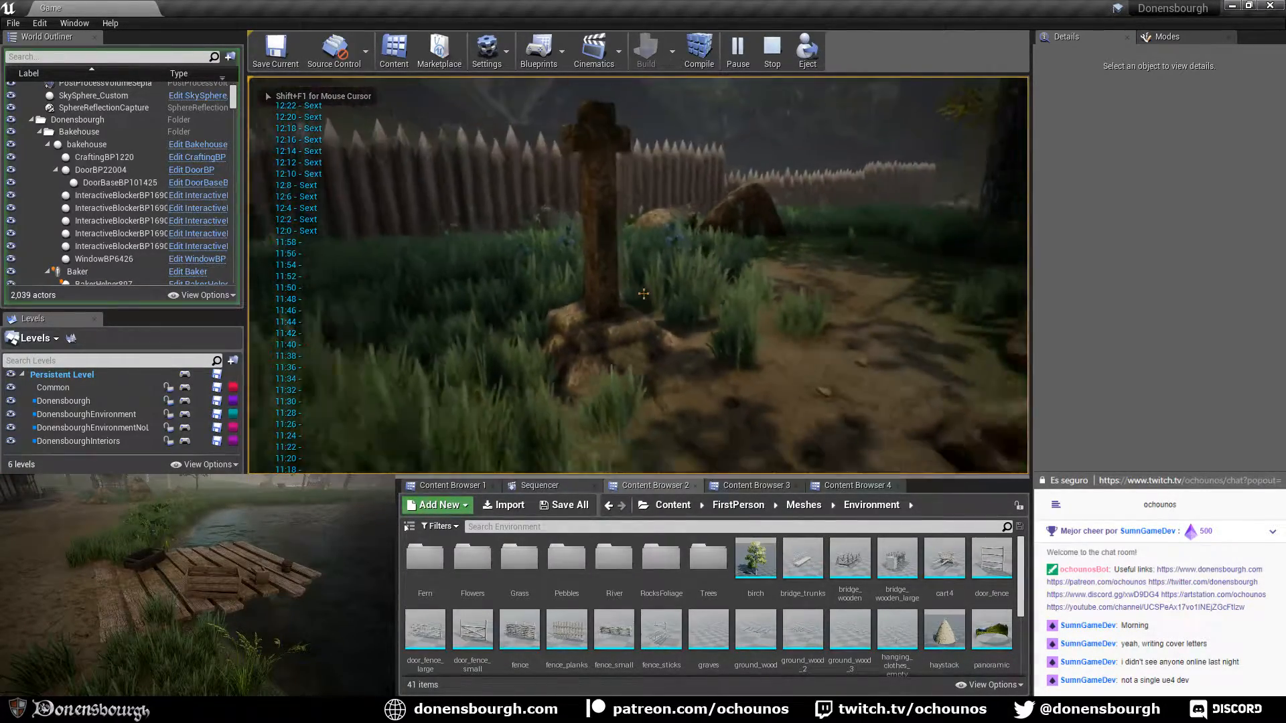
{"action": "key", "text": "w"}
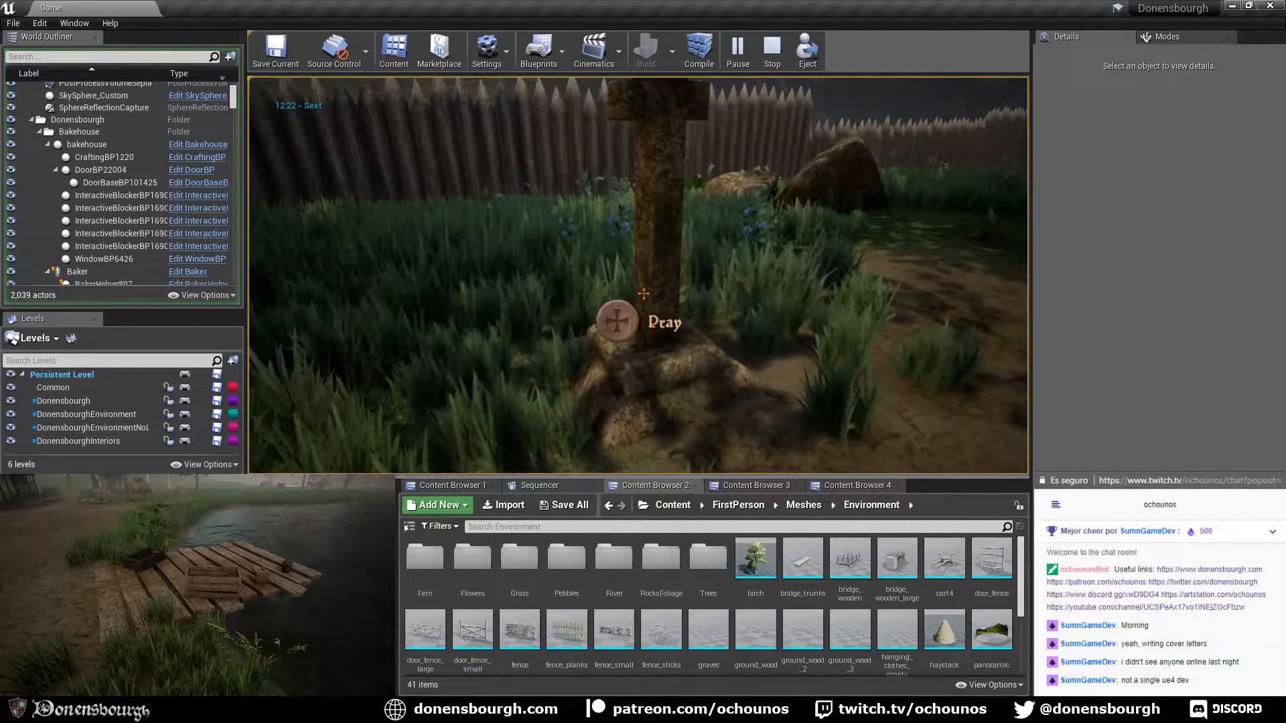
{"action": "key", "text": "s"}
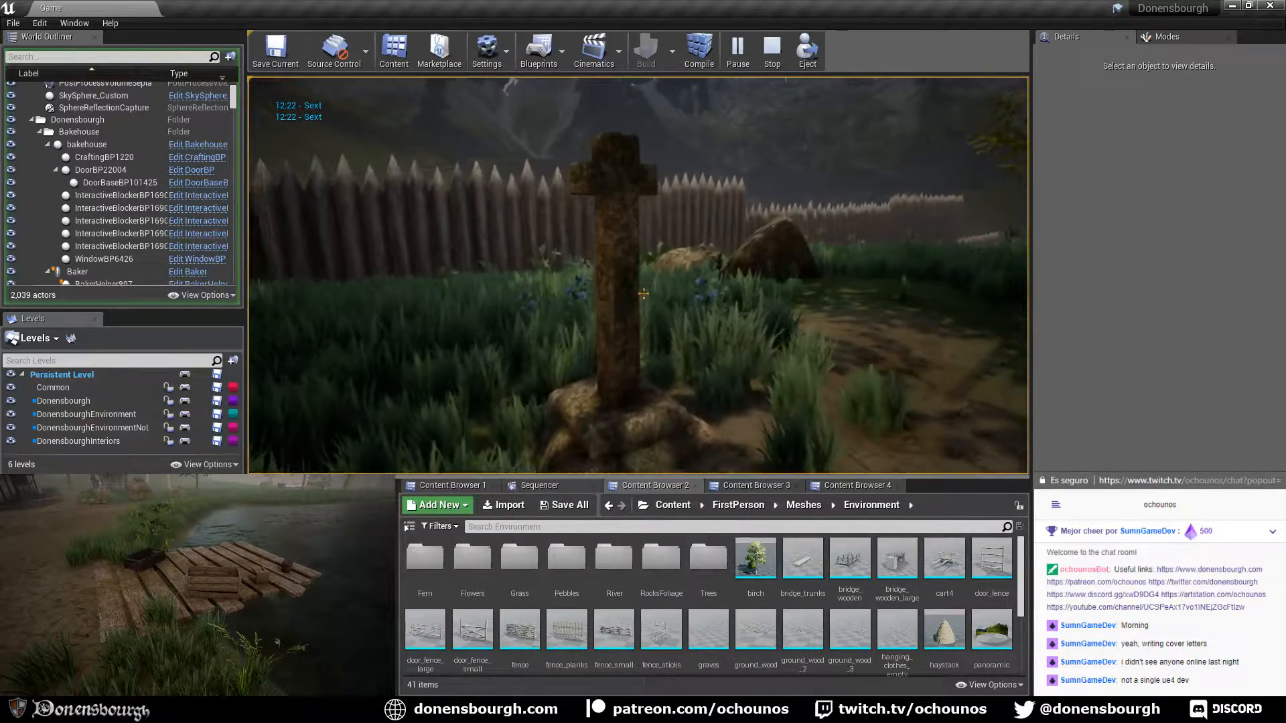
{"action": "key", "text": "w"}
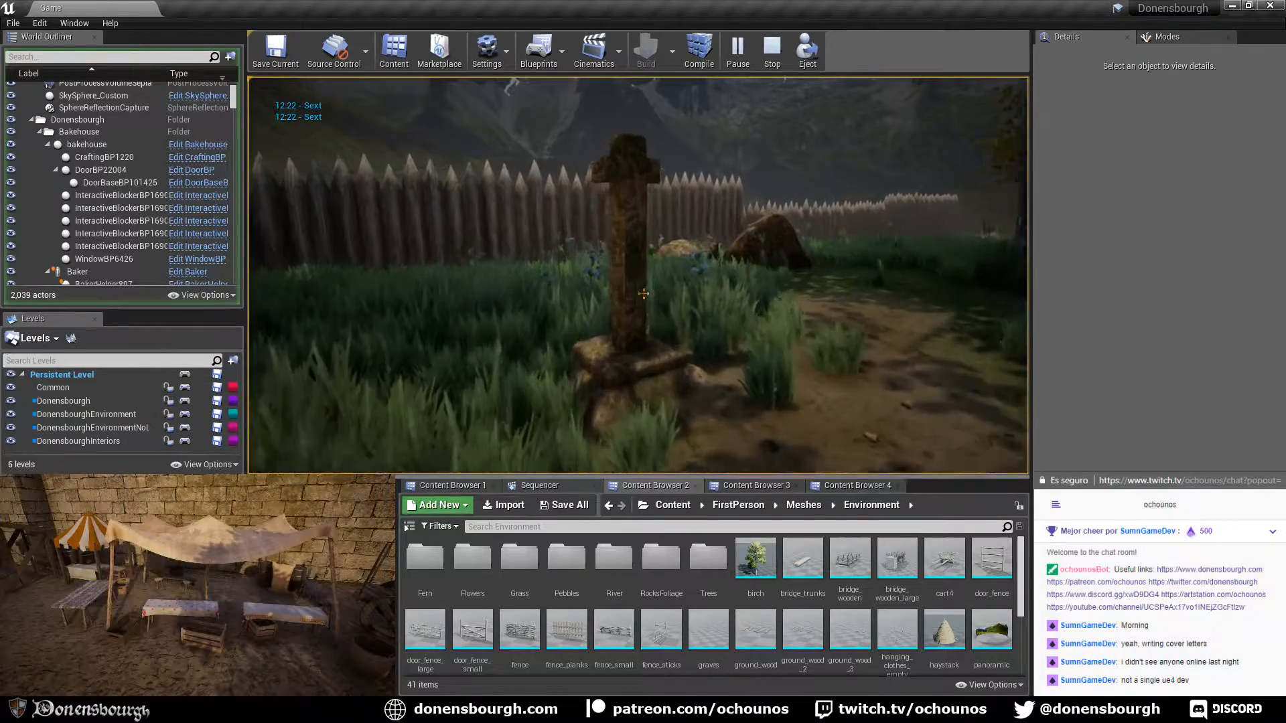
{"action": "key", "text": "w"}
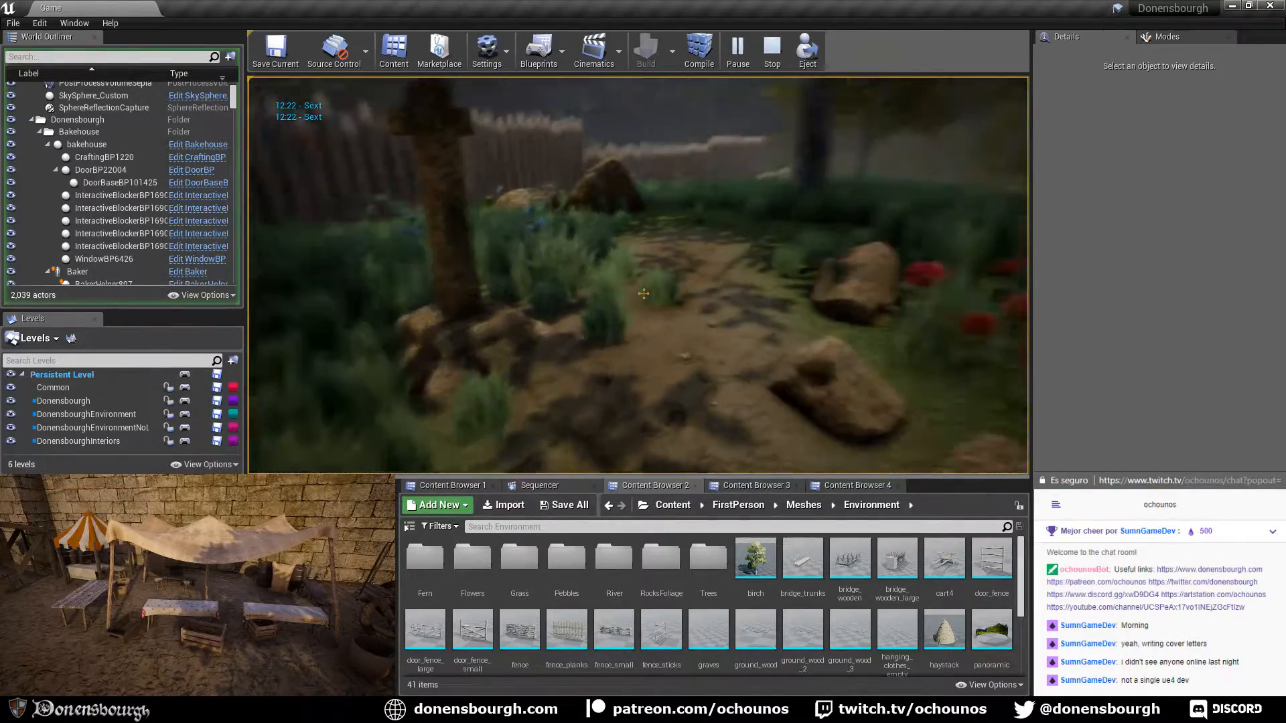
{"action": "key", "text": "s"}
{"action": "key", "text": "Escape"}
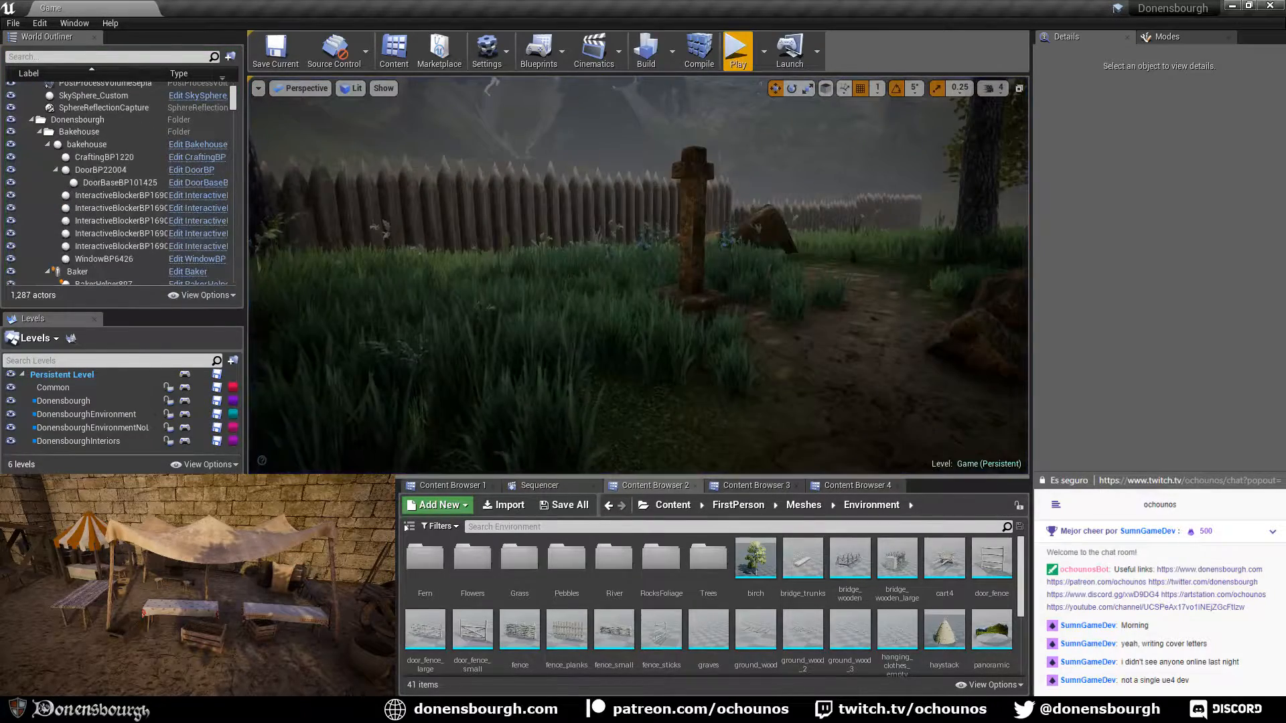
Play-test the level again, starting from the forest path near the large boulder, and stop the session
{"action": "left_click_drag", "start_coordinate": [727, 329], "coordinate": [726, 292]}
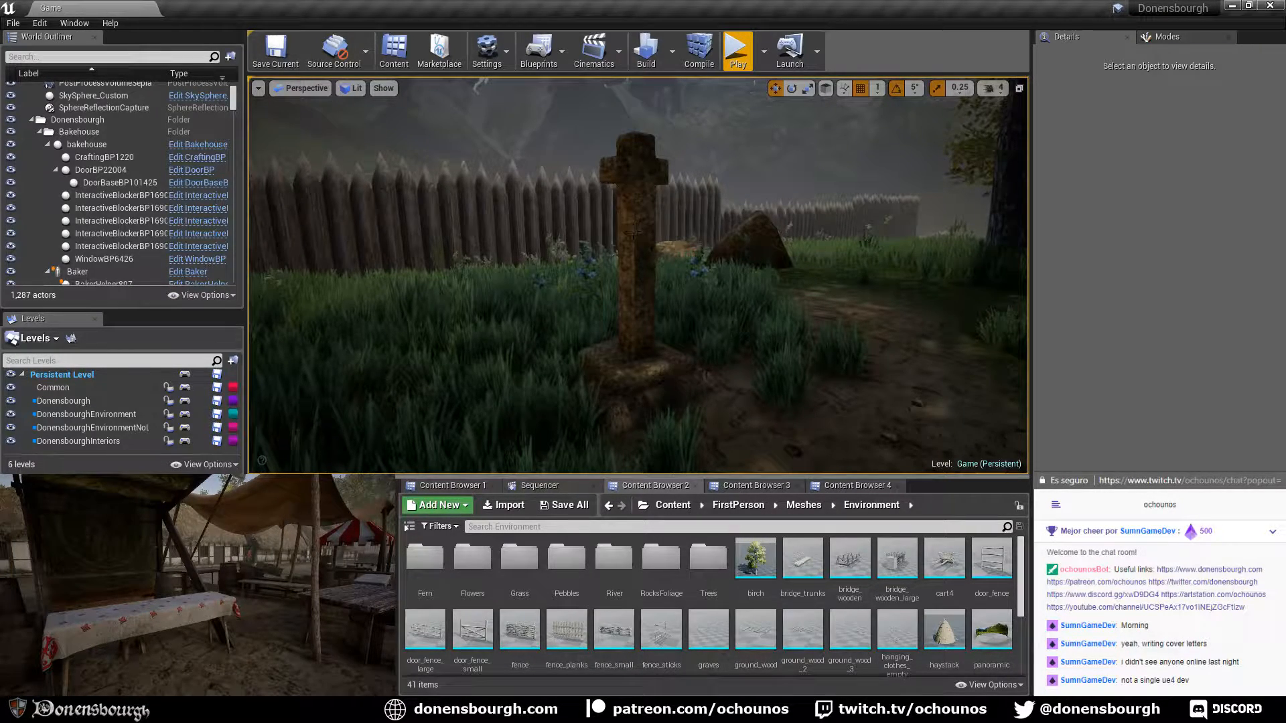
{"action": "left_click_drag", "start_coordinate": [588, 337], "coordinate": [606, 328]}
{"action": "right_click_drag", "start_coordinate": [606, 250], "coordinate": [482, 256]}
{"action": "right_click_drag", "start_coordinate": [610, 189], "coordinate": [603, 190]}
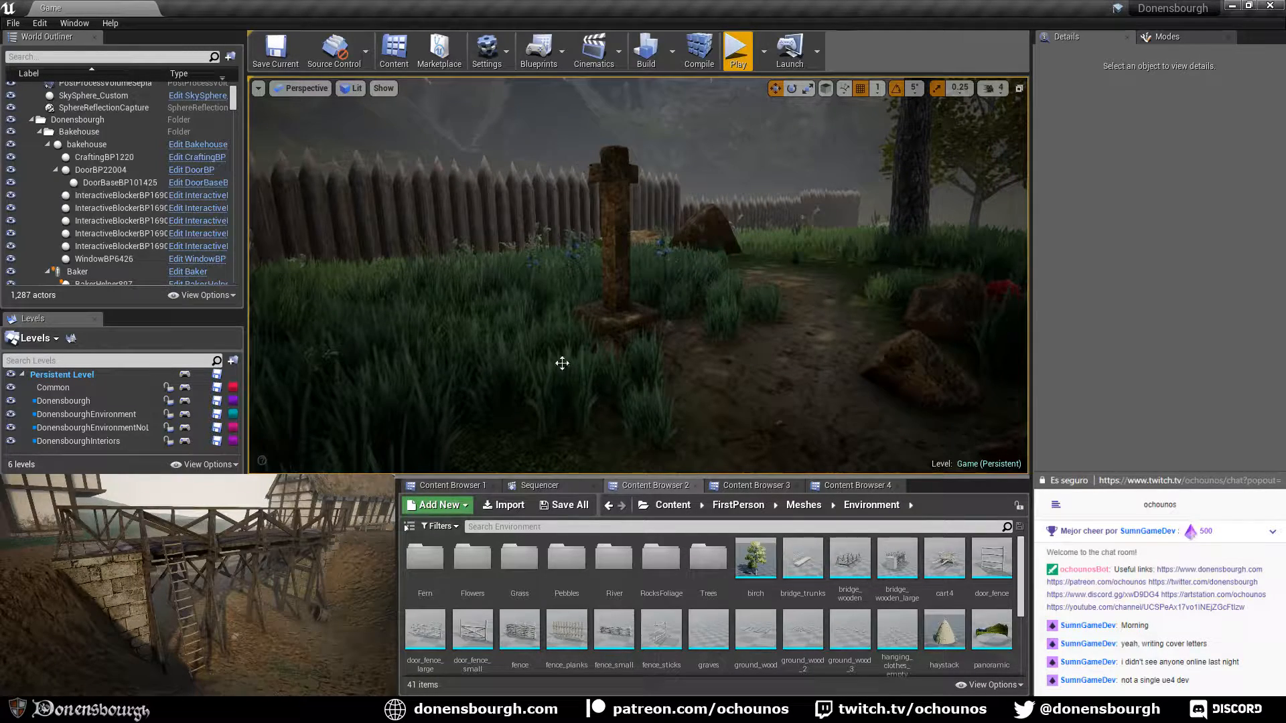
{"action": "right_click_drag", "start_coordinate": [560, 362], "coordinate": [502, 388]}
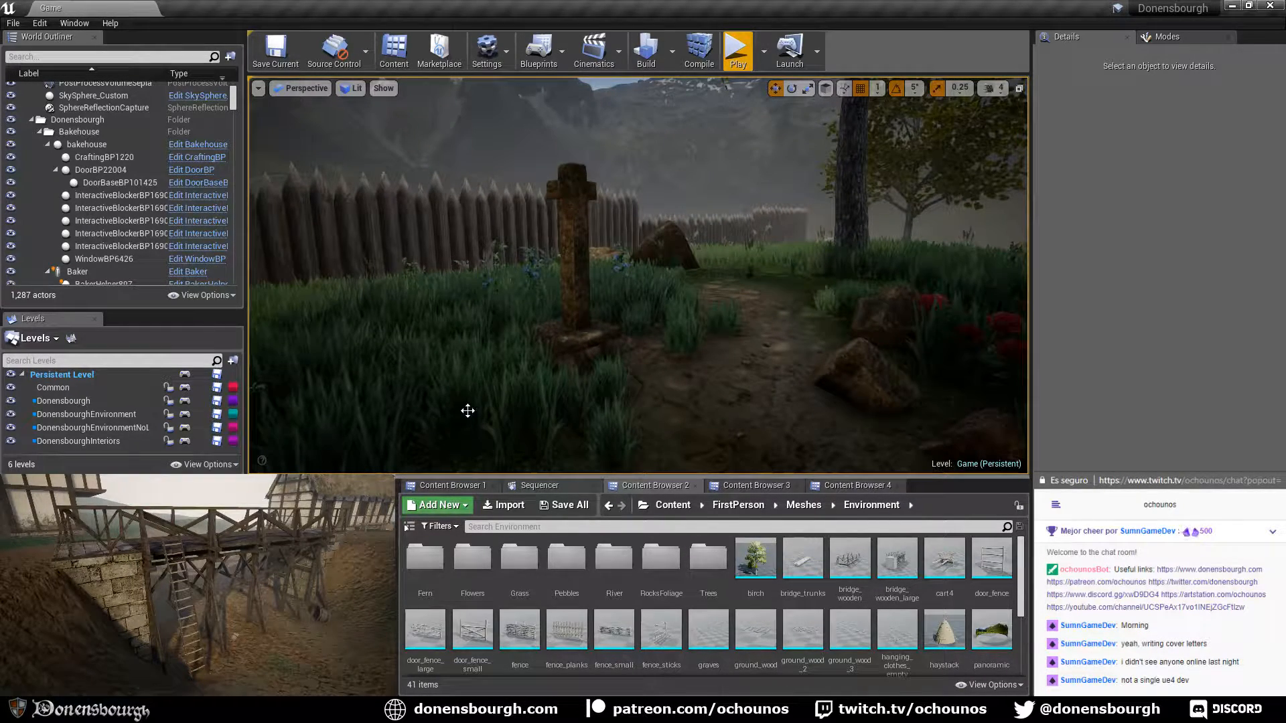
{"action": "right_click_drag", "start_coordinate": [467, 411], "coordinate": [531, 462]}
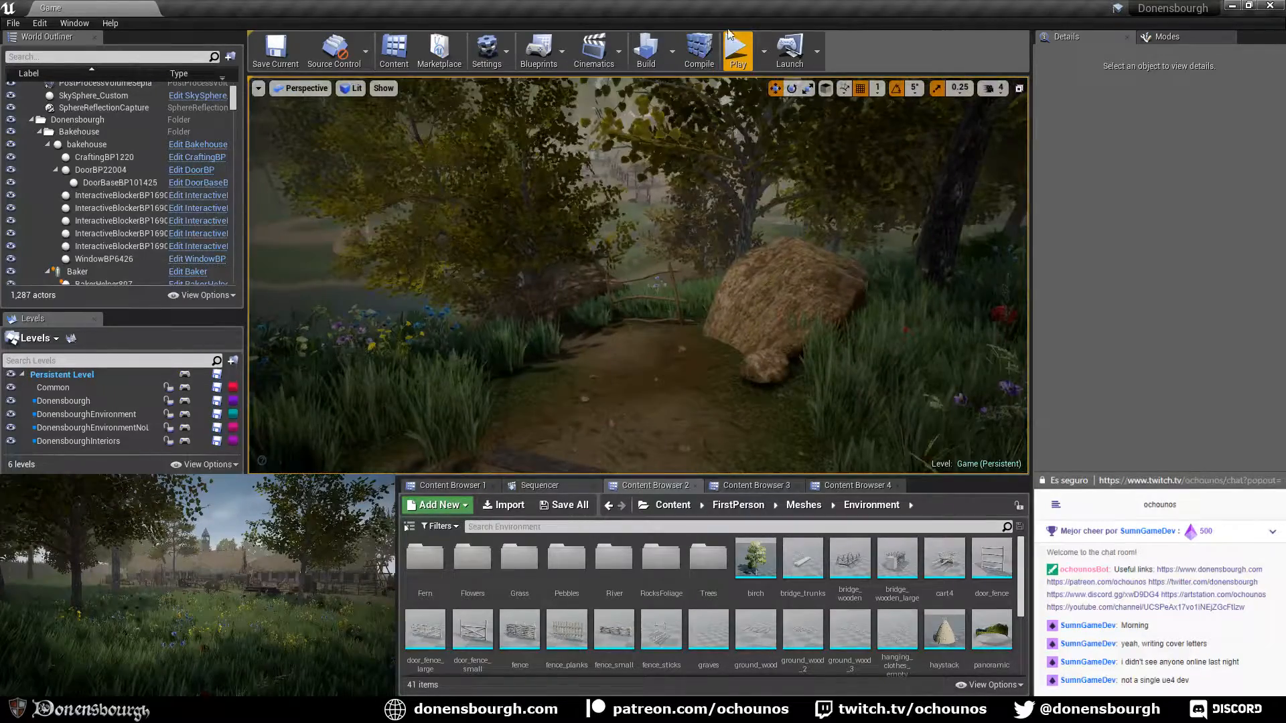
{"action": "left_click", "coordinate": [736, 54]}
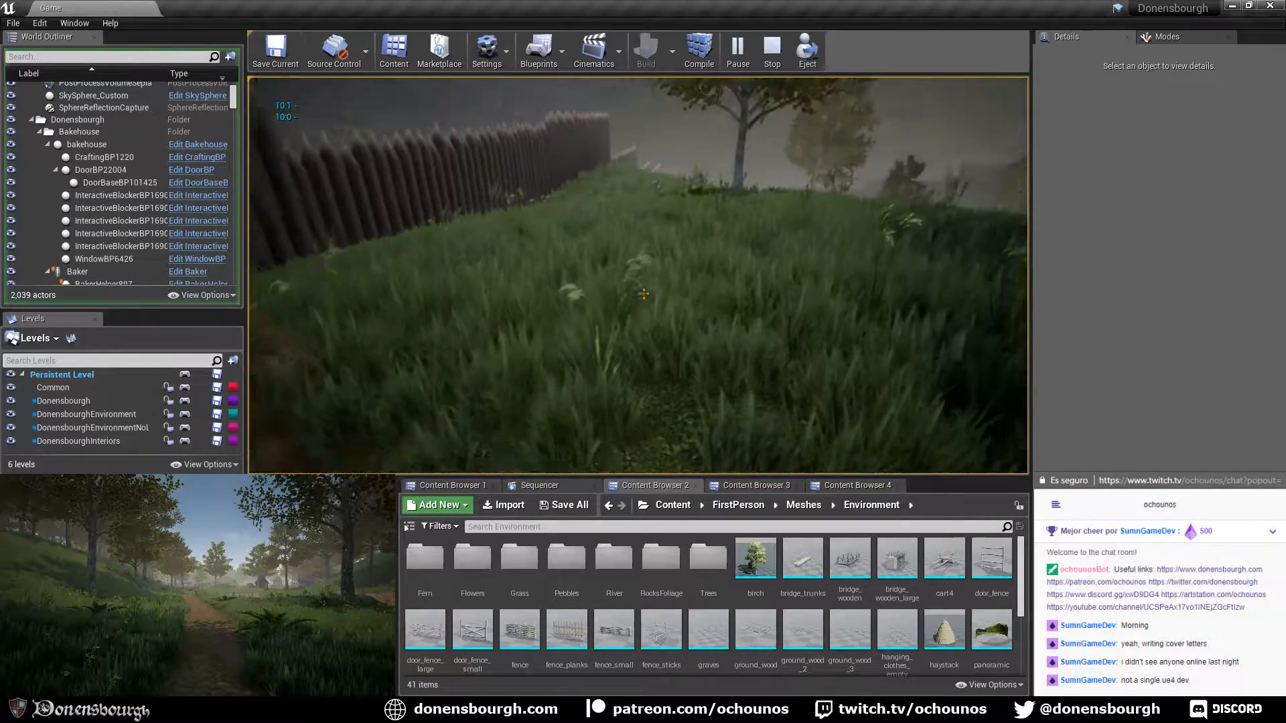
{"action": "key", "text": "Escape"}
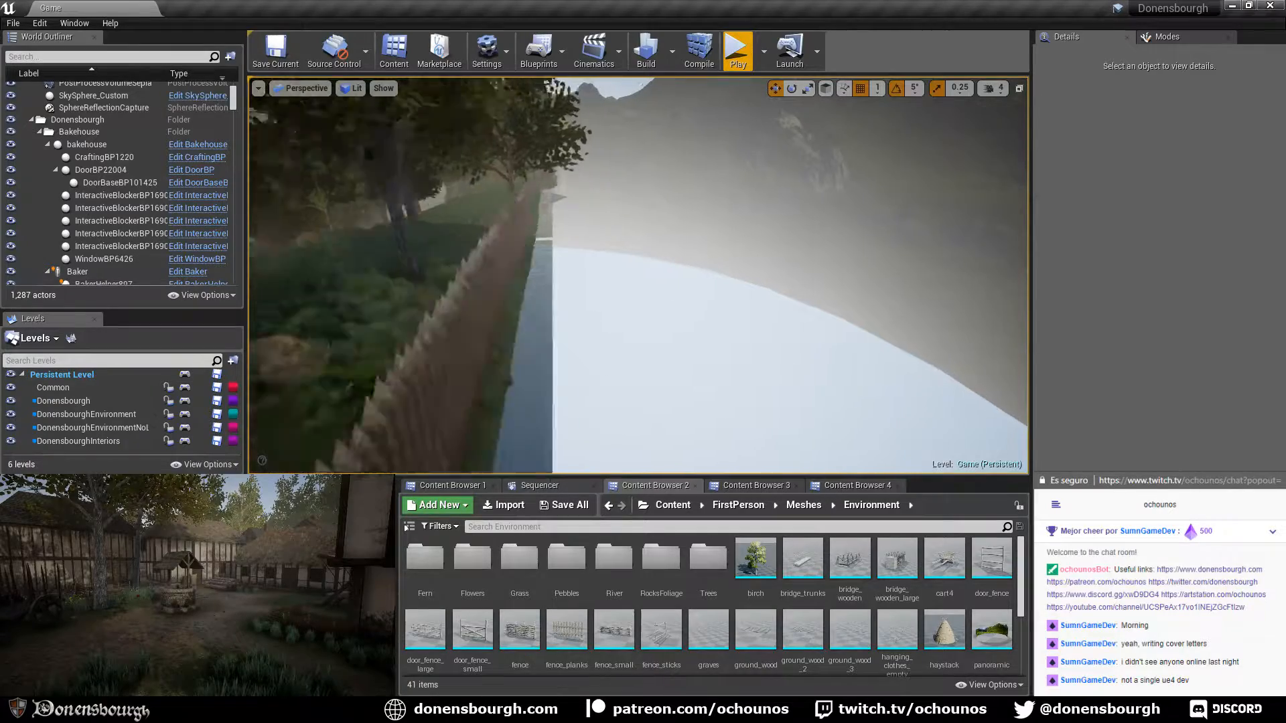
Examine the wooded hill and its slopes along the wooden palisade up to the stone cross
{"action": "key", "text": "w"}
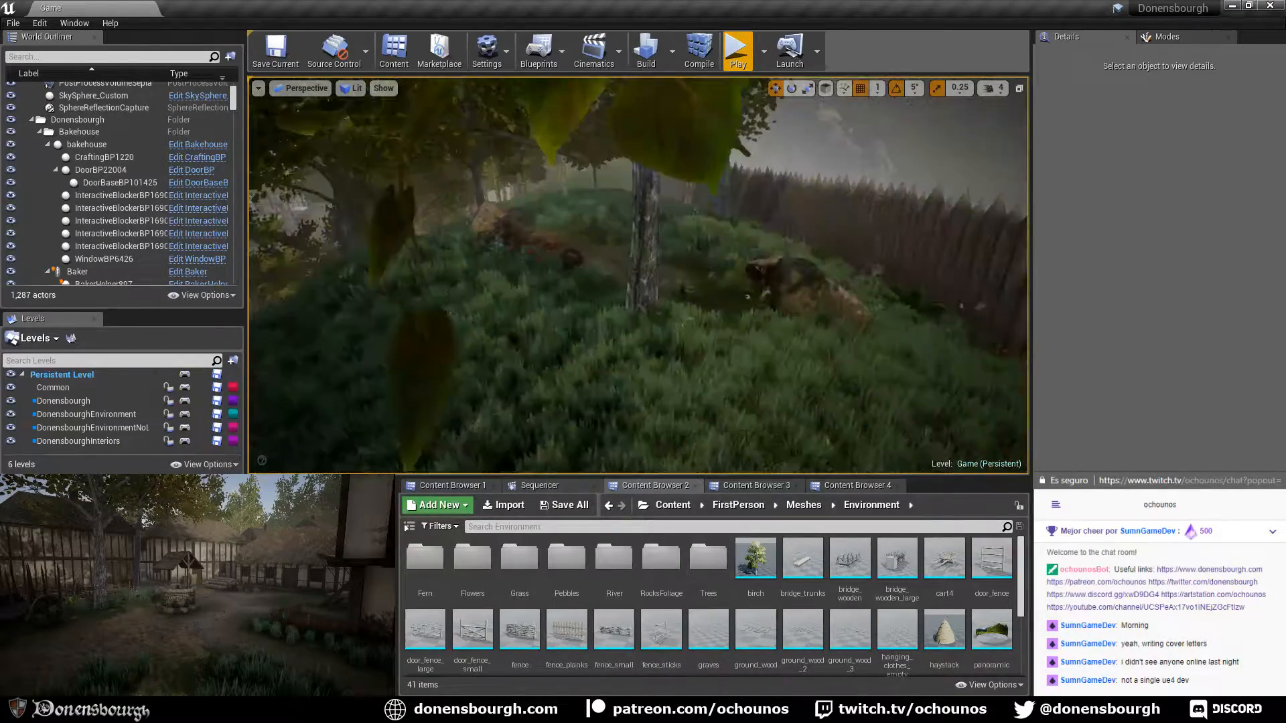
{"action": "key", "text": "w"}
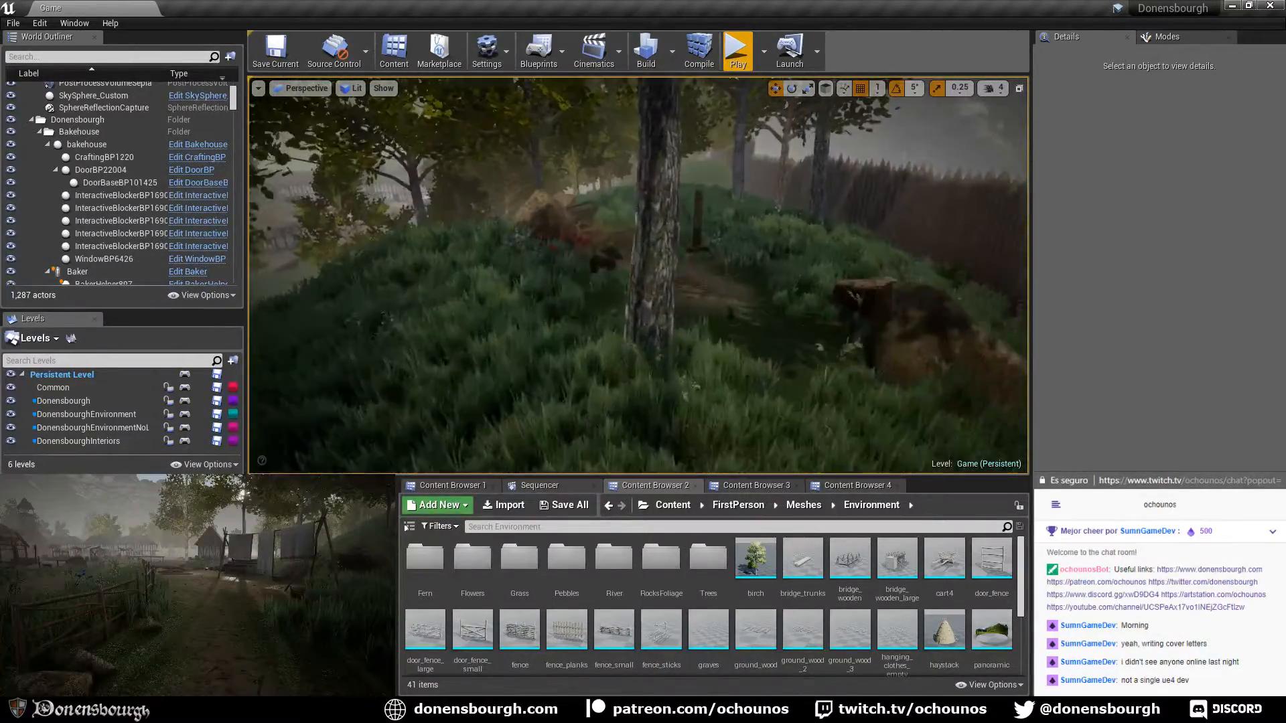
{"action": "key", "text": "w"}
{"action": "right_click_drag", "start_coordinate": [638, 275], "coordinate": [730, 282]}
{"action": "key", "text": "w"}
{"action": "right_click_drag", "start_coordinate": [629, 261], "coordinate": [645, 260]}
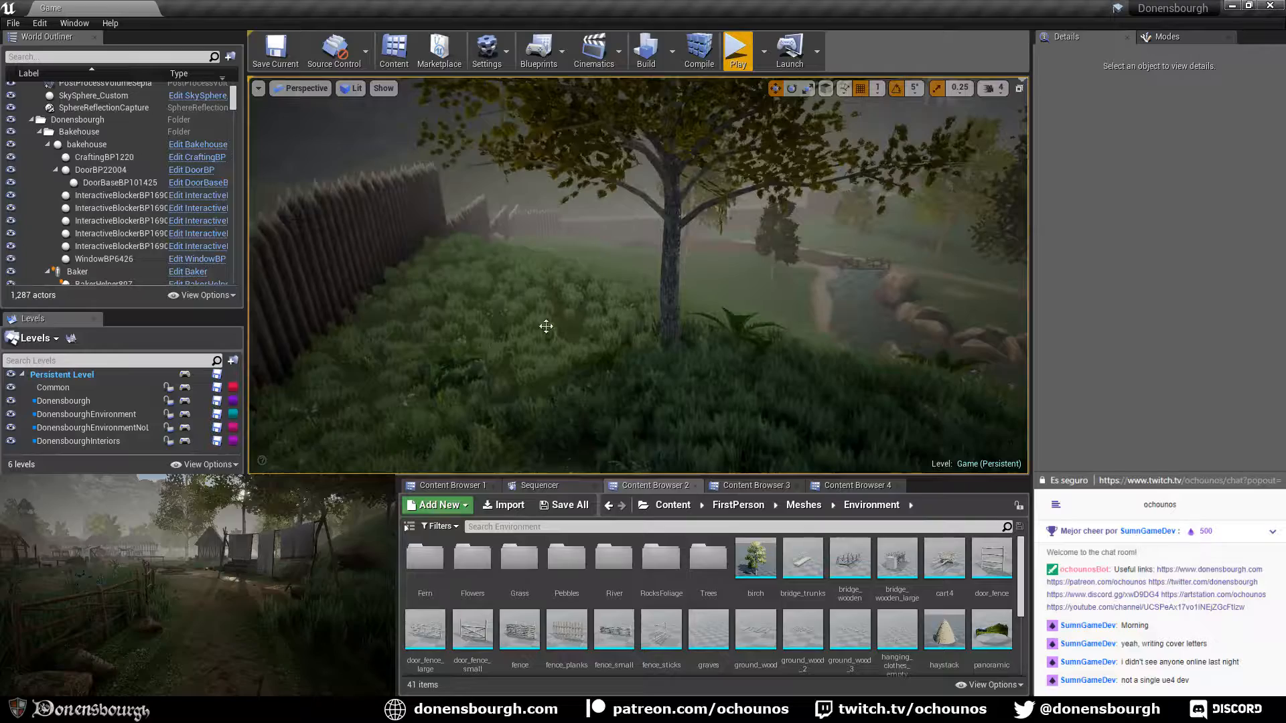
{"action": "right_click_drag", "start_coordinate": [545, 326], "coordinate": [652, 282]}
{"action": "key", "text": "w"}
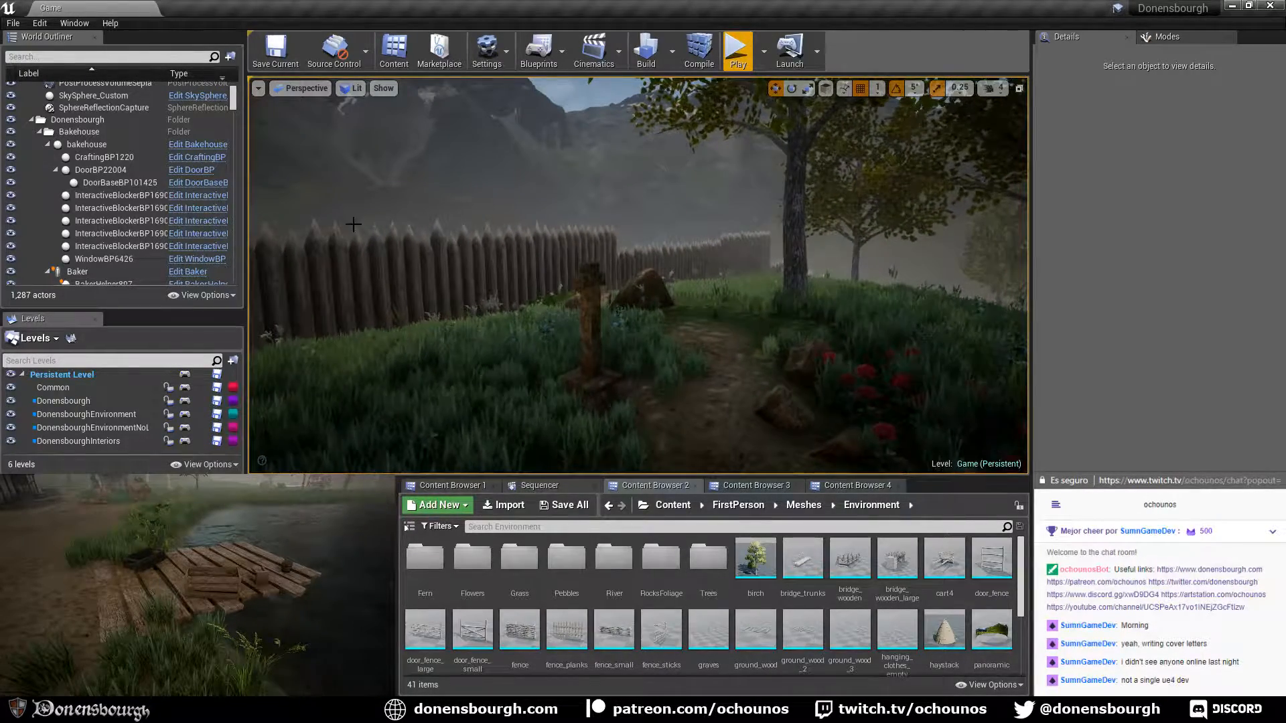
Select the wooden palisade behind the stone cross and hide the whole Boundaries folder
{"action": "left_click", "coordinate": [288, 267]}
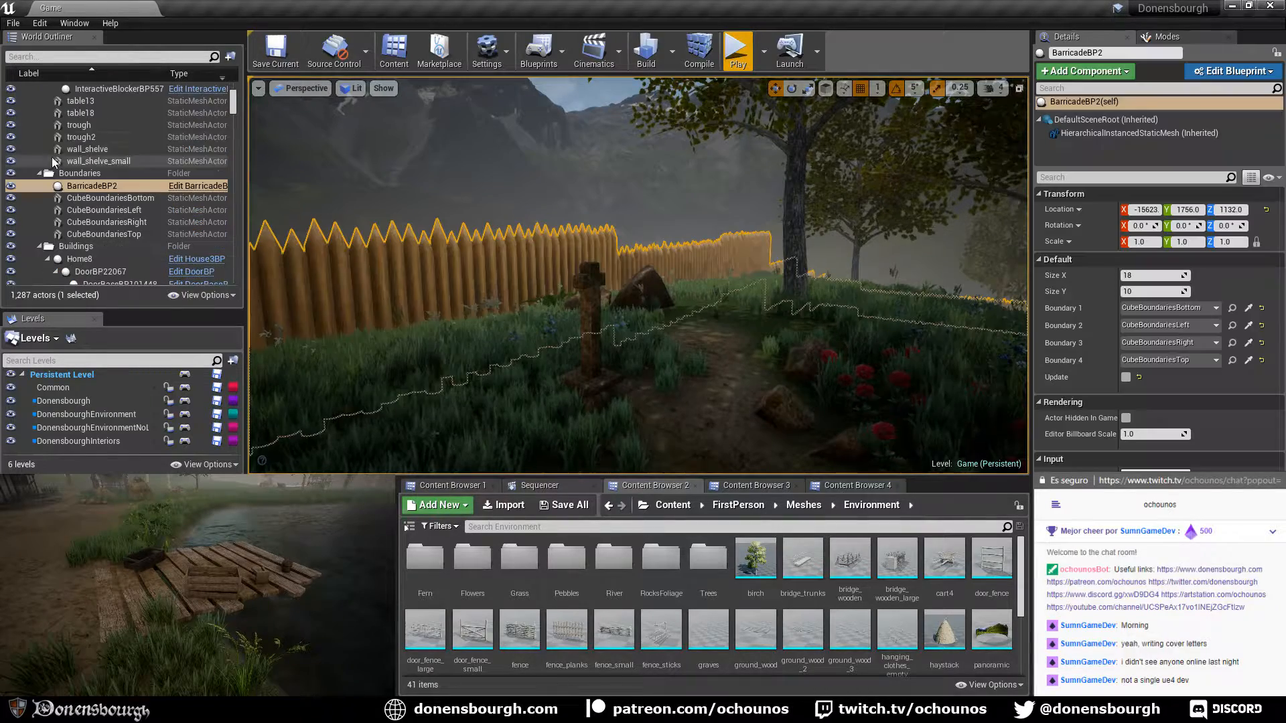
{"action": "left_click", "coordinate": [10, 172]}
{"action": "right_click_drag", "start_coordinate": [453, 276], "coordinate": [511, 250]}
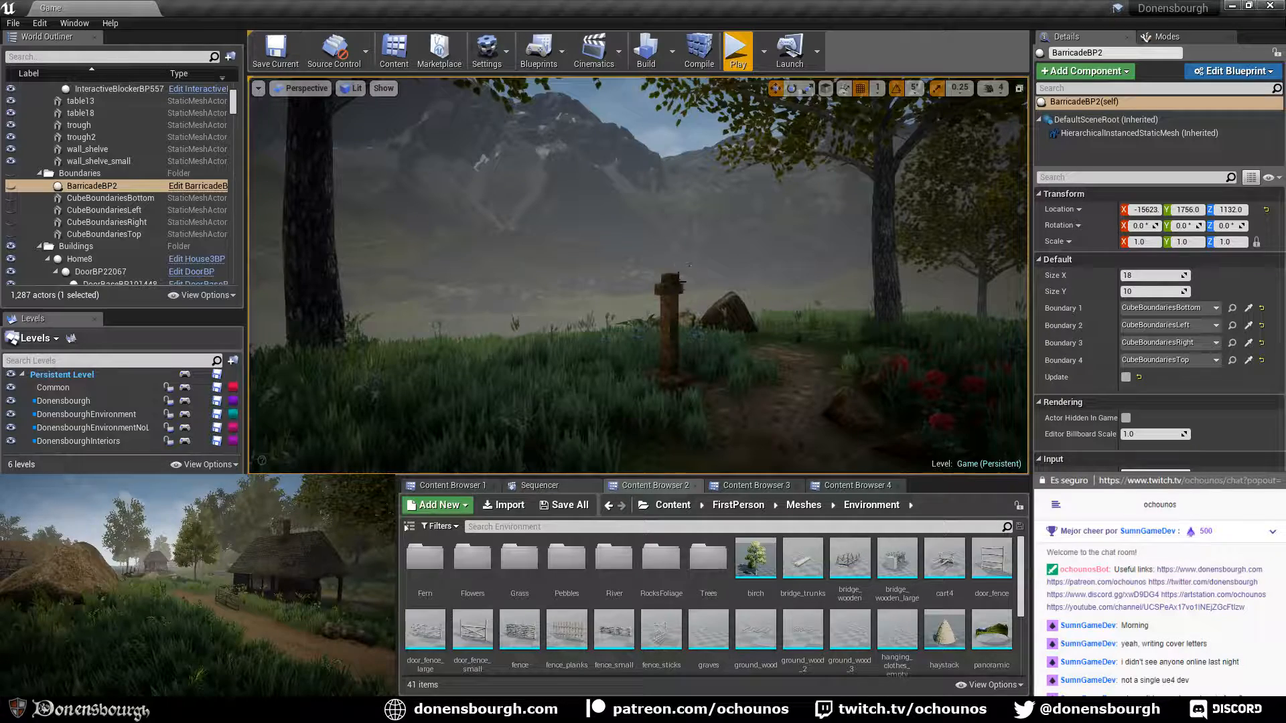
{"action": "right_click_drag", "start_coordinate": [589, 380], "coordinate": [574, 407]}
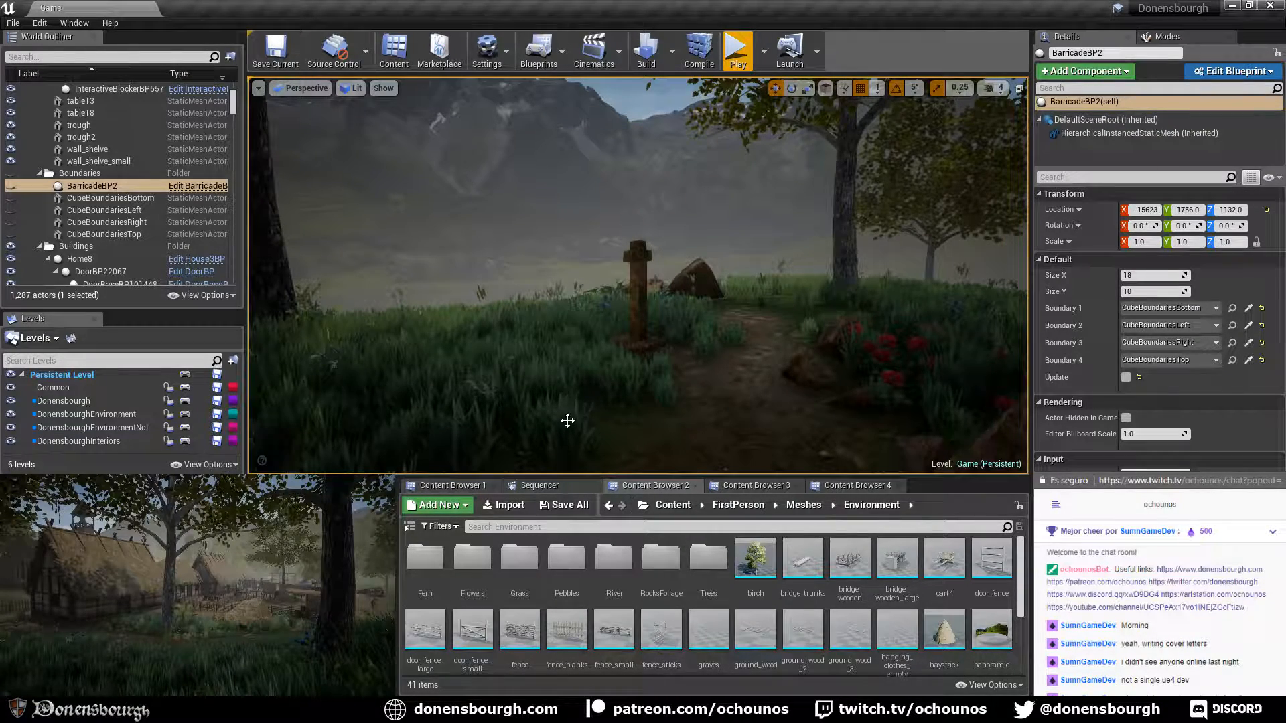
{"action": "left_click", "coordinate": [1166, 37]}
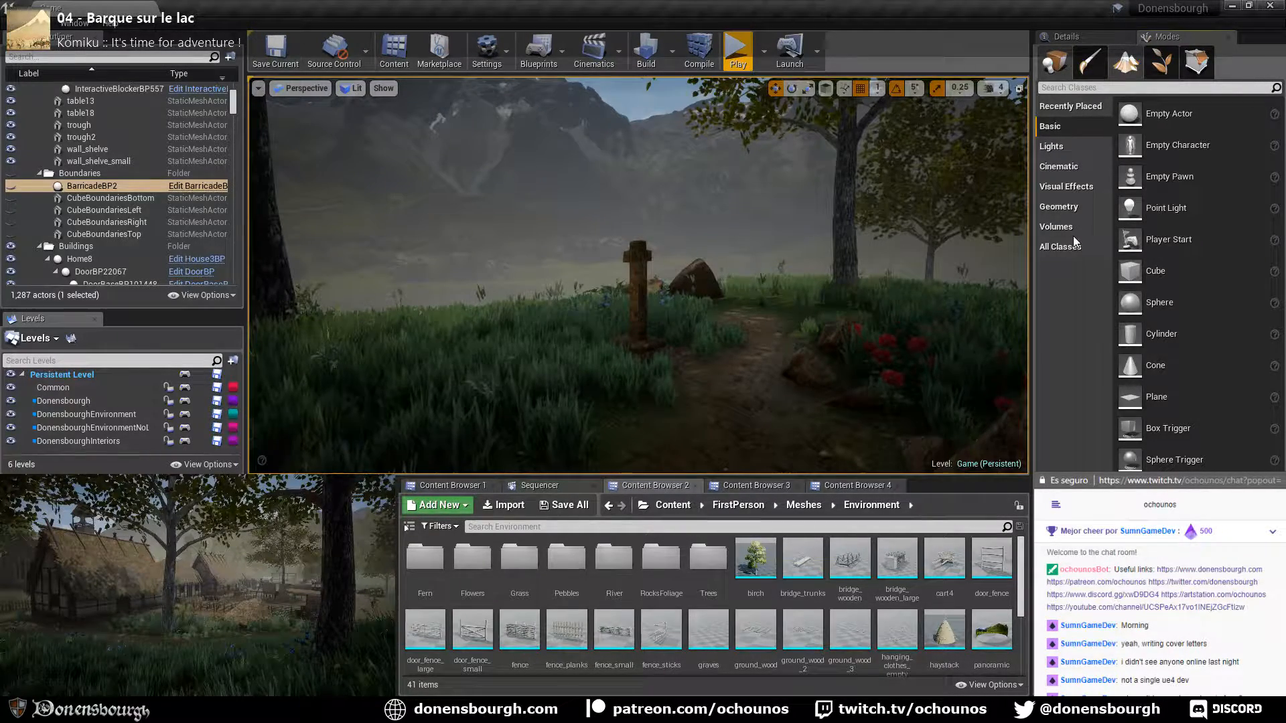
{"action": "key", "text": "shift+3"}
{"action": "mouse_move", "coordinate": [704, 444]}
{"action": "right_mouse_down"}
{"action": "mouse_move", "coordinate": [740, 495]}
{"action": "mouse_move", "coordinate": [744, 569]}
{"action": "mouse_move", "coordinate": [683, 512]}
{"action": "mouse_move", "coordinate": [716, 432]}
{"action": "mouse_move", "coordinate": [569, 482]}
{"action": "mouse_move", "coordinate": [369, 410]}
{"action": "right_mouse_up"}
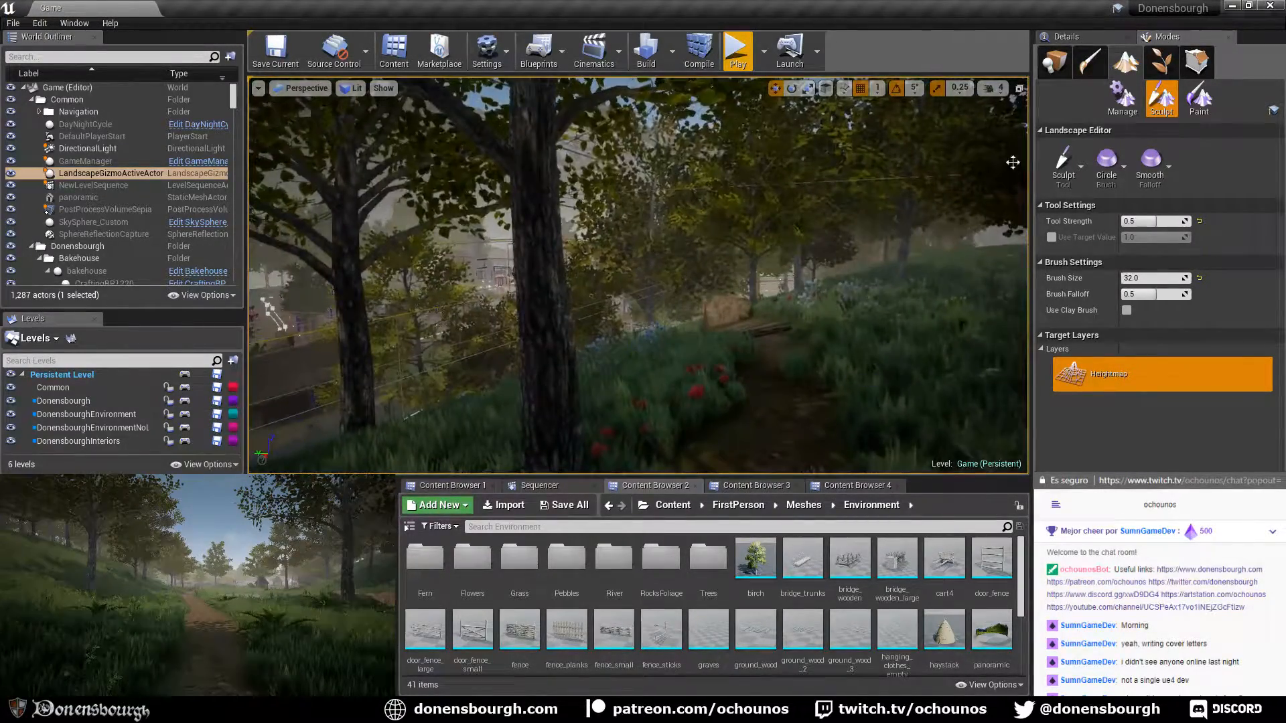
{"action": "left_click", "coordinate": [1054, 63]}
Hide both Donensbourgh environment levels and the DonensbourghInteriors level, leaving Common and Donensbourgh visible
{"action": "right_click_drag", "start_coordinate": [717, 347], "coordinate": [657, 395]}
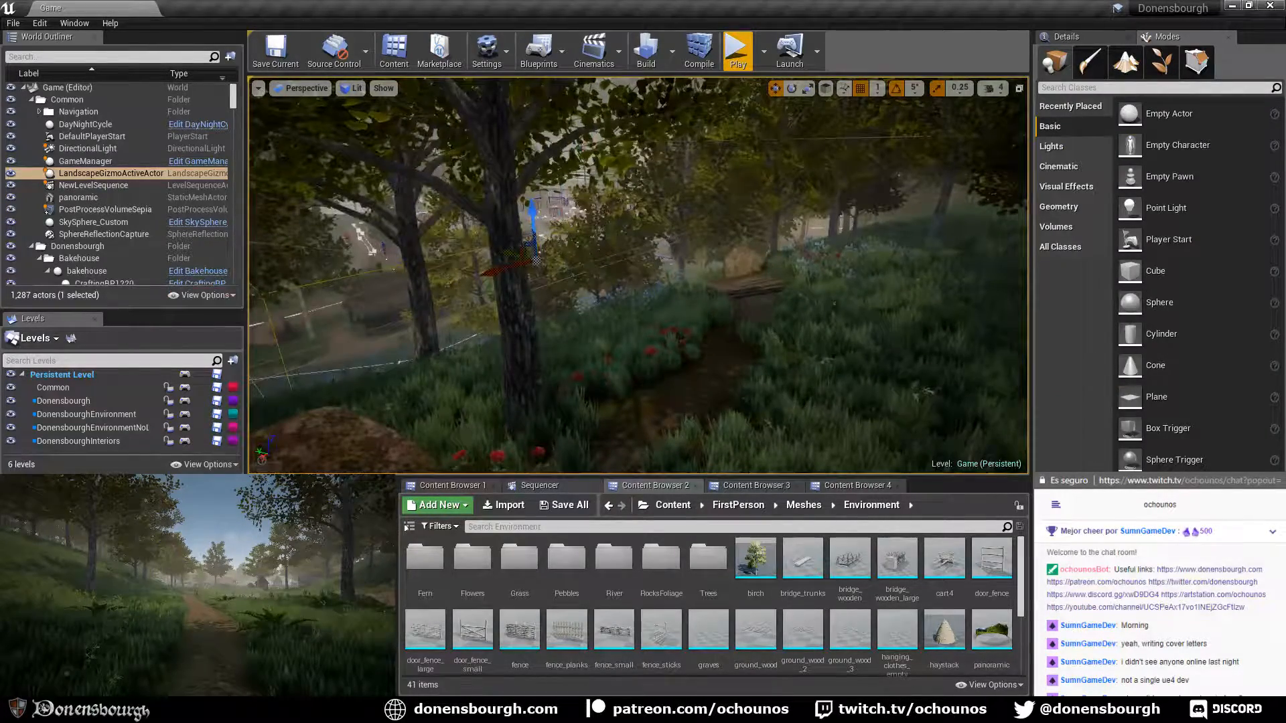
{"action": "left_click", "coordinate": [11, 427]}
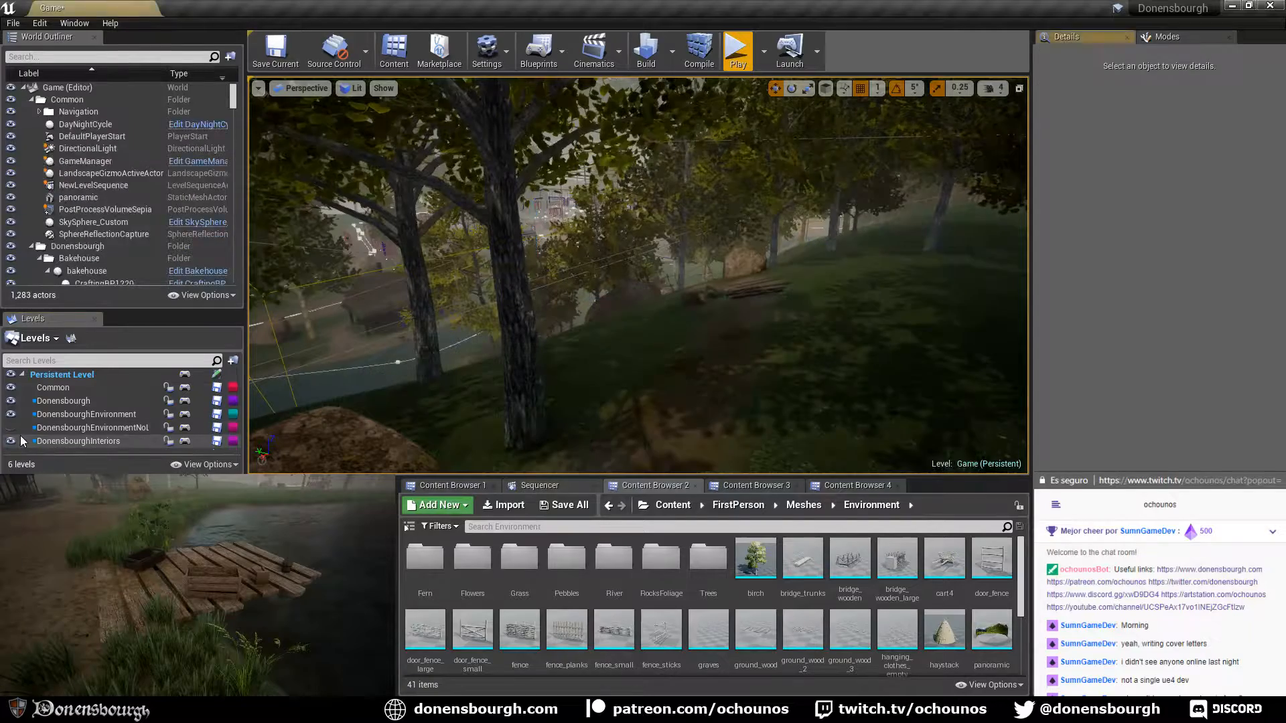
{"action": "left_click", "coordinate": [11, 414]}
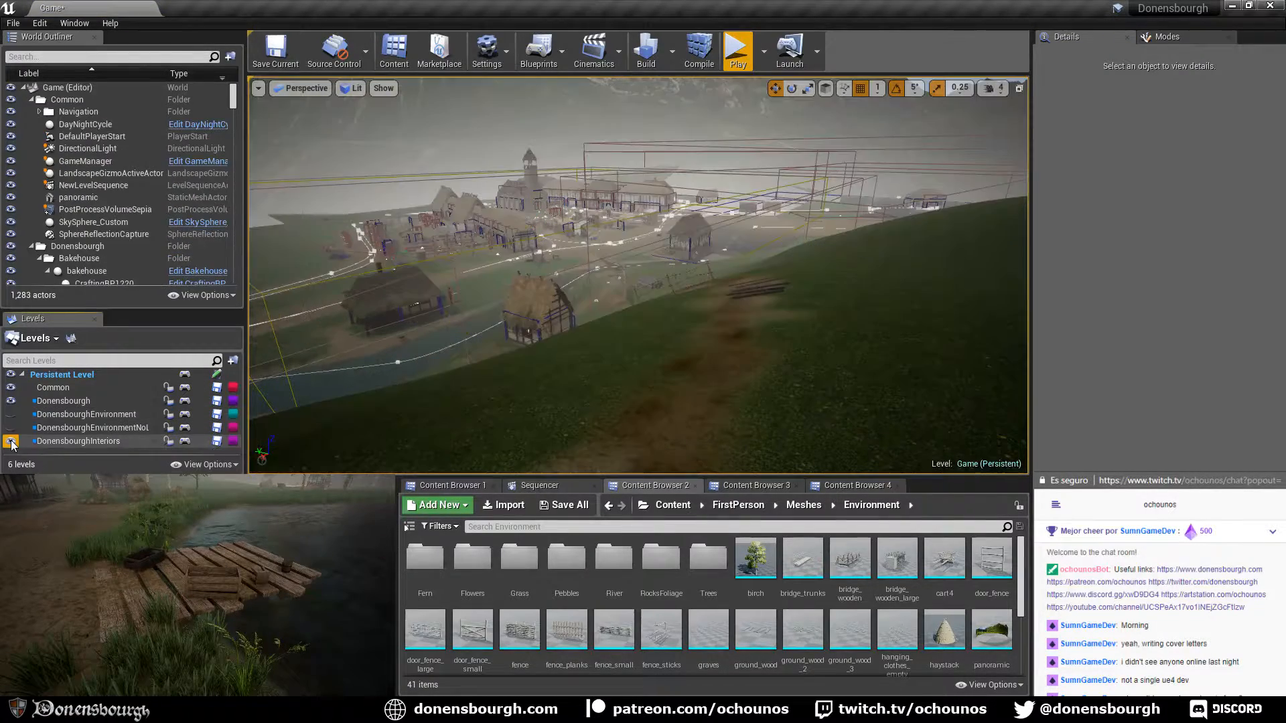
{"action": "left_click", "coordinate": [11, 441]}
Turn on game view and examine the bare hills, dirt paths and river around the village from above
{"action": "right_click_drag", "start_coordinate": [576, 422], "coordinate": [561, 408]}
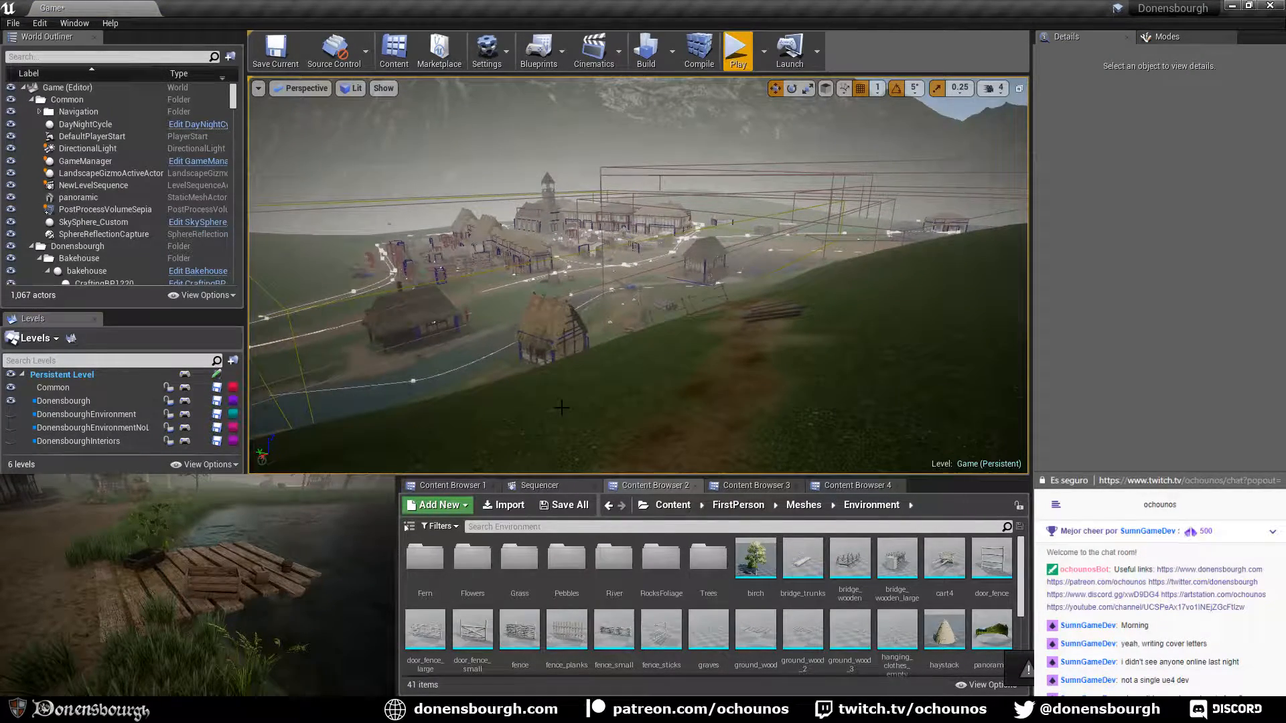
{"action": "key", "text": "g"}
{"action": "right_click_drag", "start_coordinate": [594, 362], "coordinate": [563, 372]}
{"action": "key", "text": "w"}
{"action": "mouse_move", "coordinate": [679, 356]}
{"action": "right_mouse_down"}
{"action": "mouse_move", "coordinate": [638, 349]}
{"action": "mouse_move", "coordinate": [674, 333]}
{"action": "right_mouse_up"}
{"action": "right_click_drag", "start_coordinate": [565, 353], "coordinate": [569, 394]}
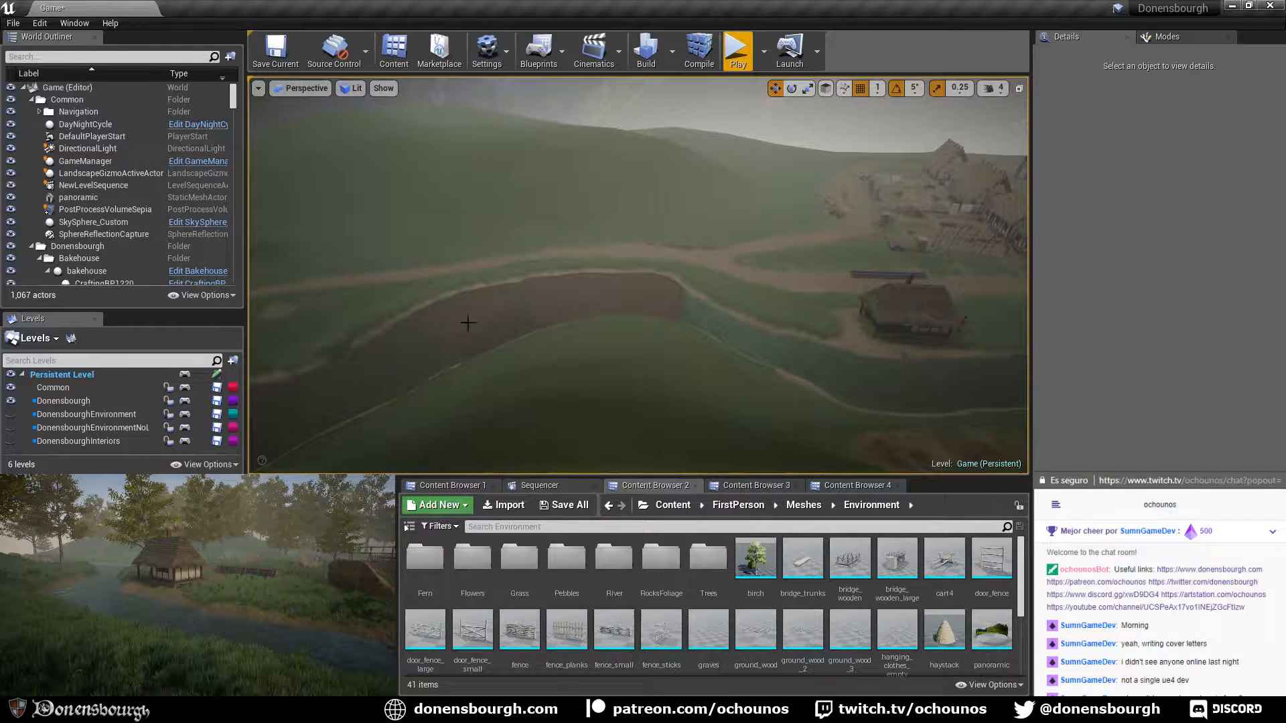
{"action": "right_click_drag", "start_coordinate": [726, 409], "coordinate": [830, 412]}
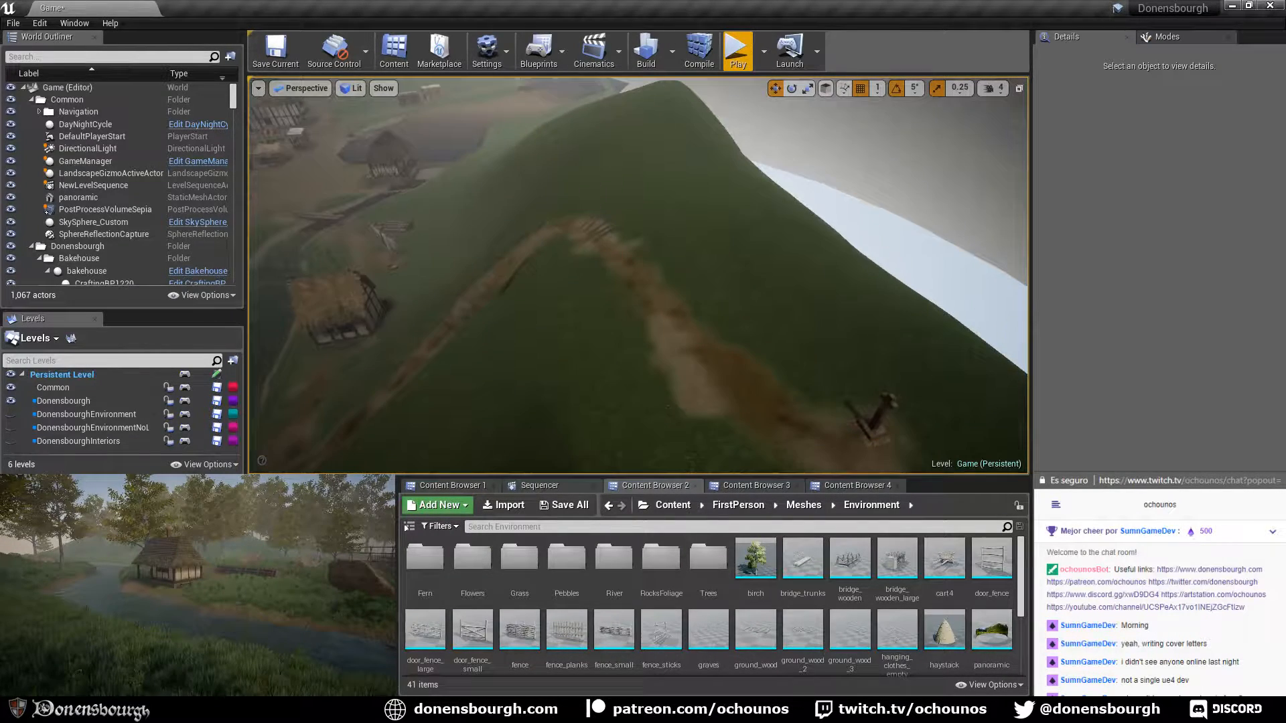
{"action": "right_click_drag", "start_coordinate": [618, 270], "coordinate": [613, 265]}
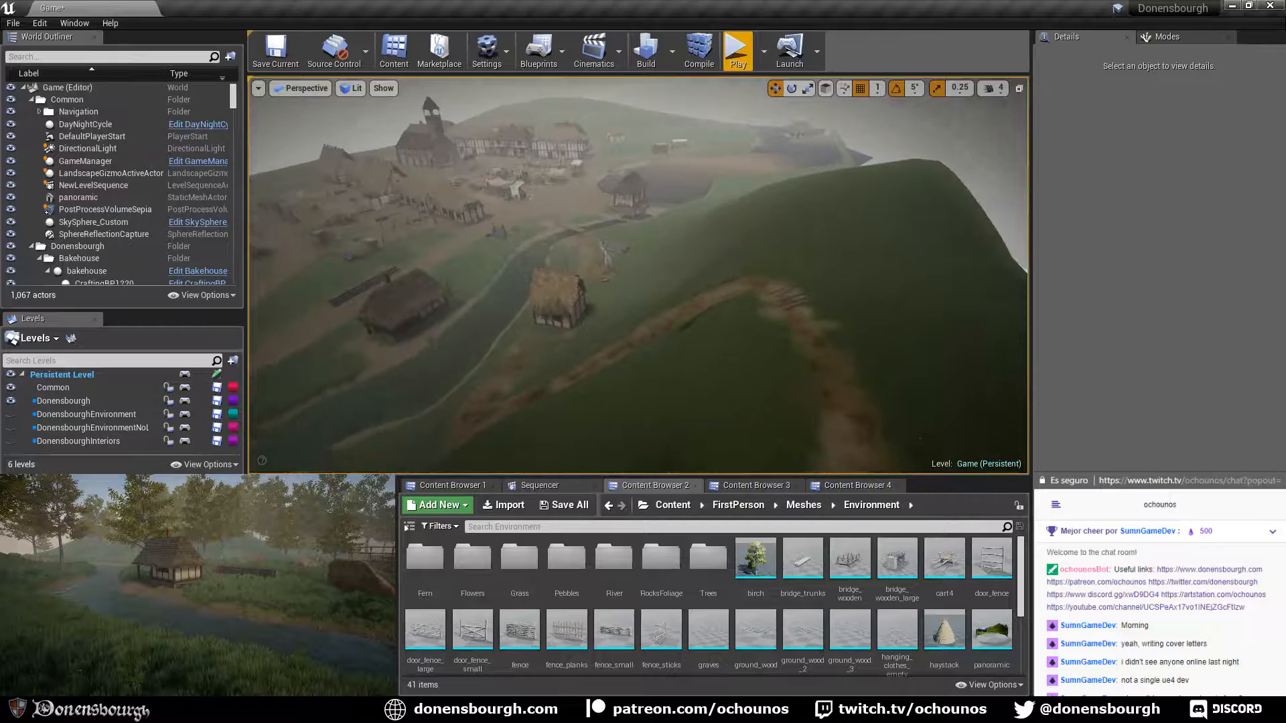
Examine the bare terrain from above, from the outer landscape edge along the dry riverbed to the surrounding hills
{"action": "scroll", "coordinate": [653, 295], "scroll_direction": "down", "scroll_amount": 3}
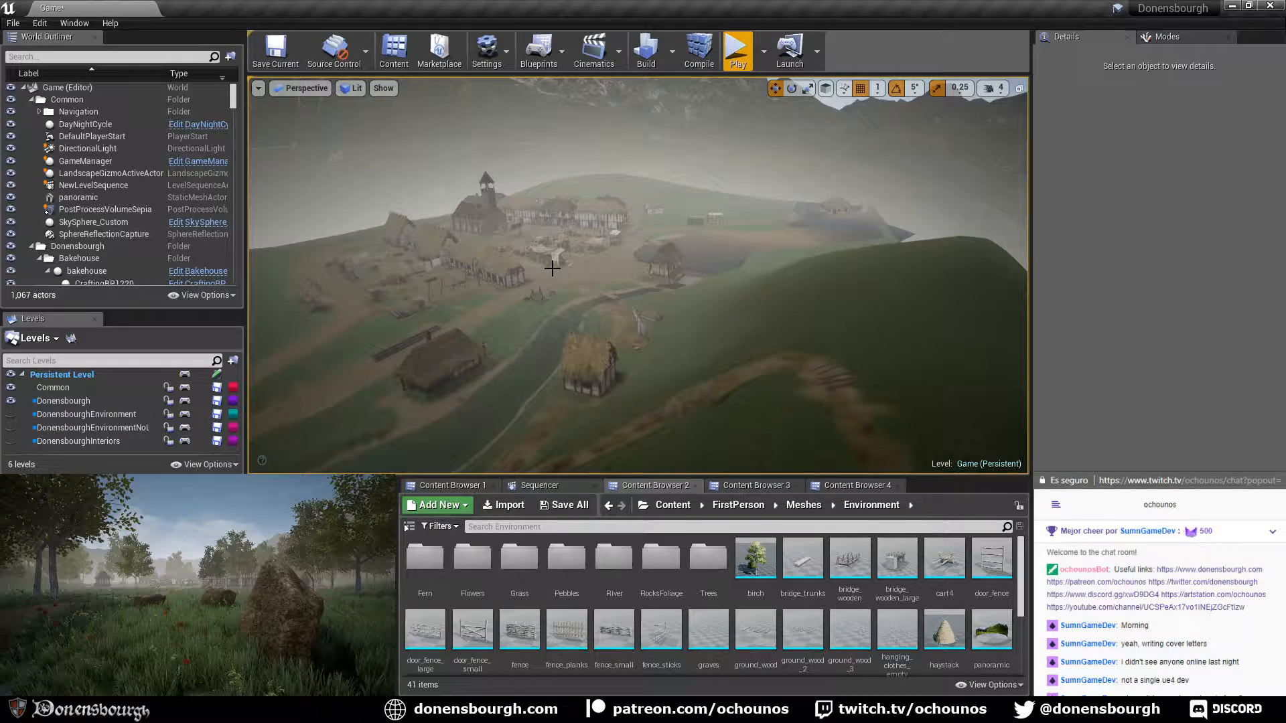
{"action": "key", "text": "w"}
{"action": "right_click_drag", "start_coordinate": [638, 275], "coordinate": [610, 138]}
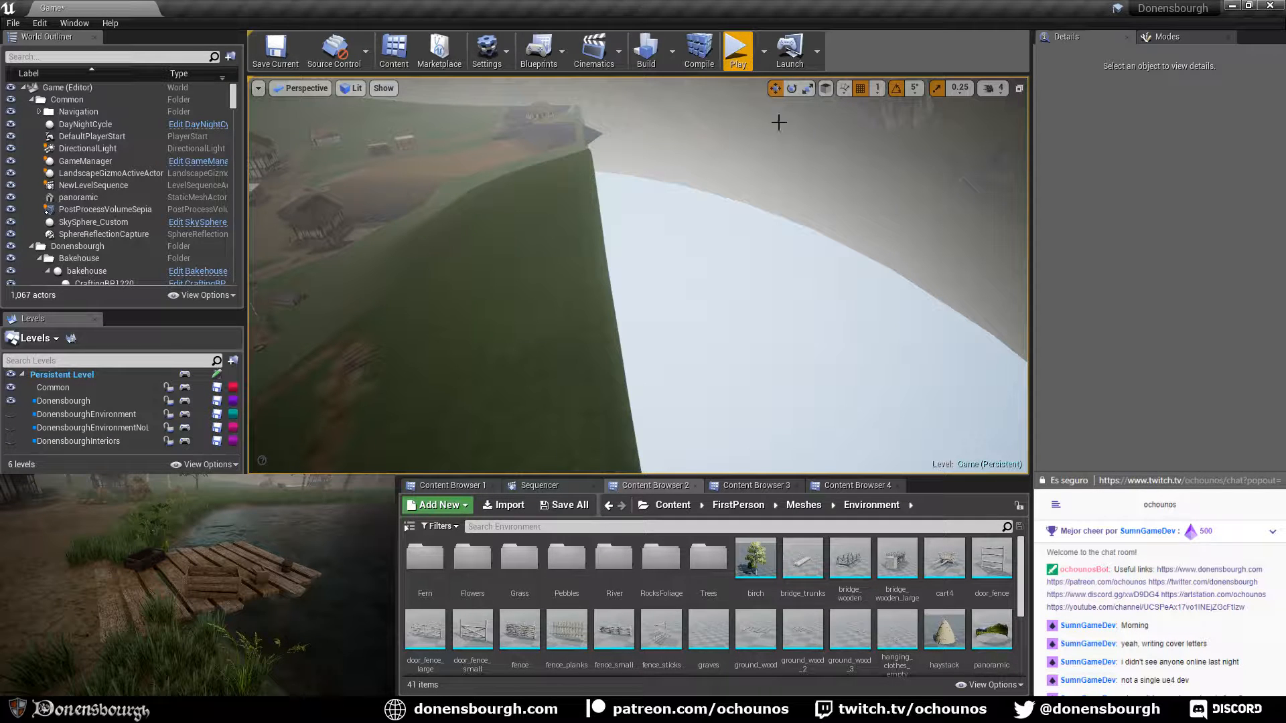
{"action": "right_click_drag", "start_coordinate": [630, 260], "coordinate": [815, 476]}
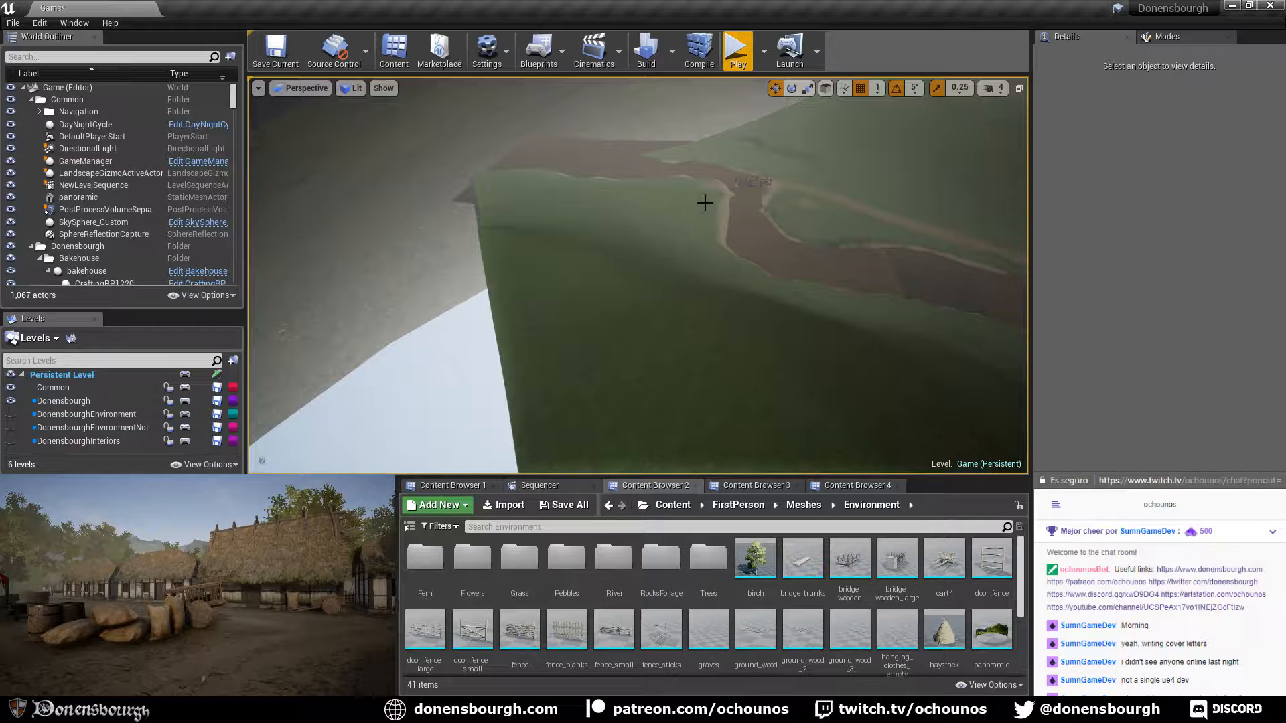
{"action": "right_click_drag", "start_coordinate": [612, 314], "coordinate": [523, 326]}
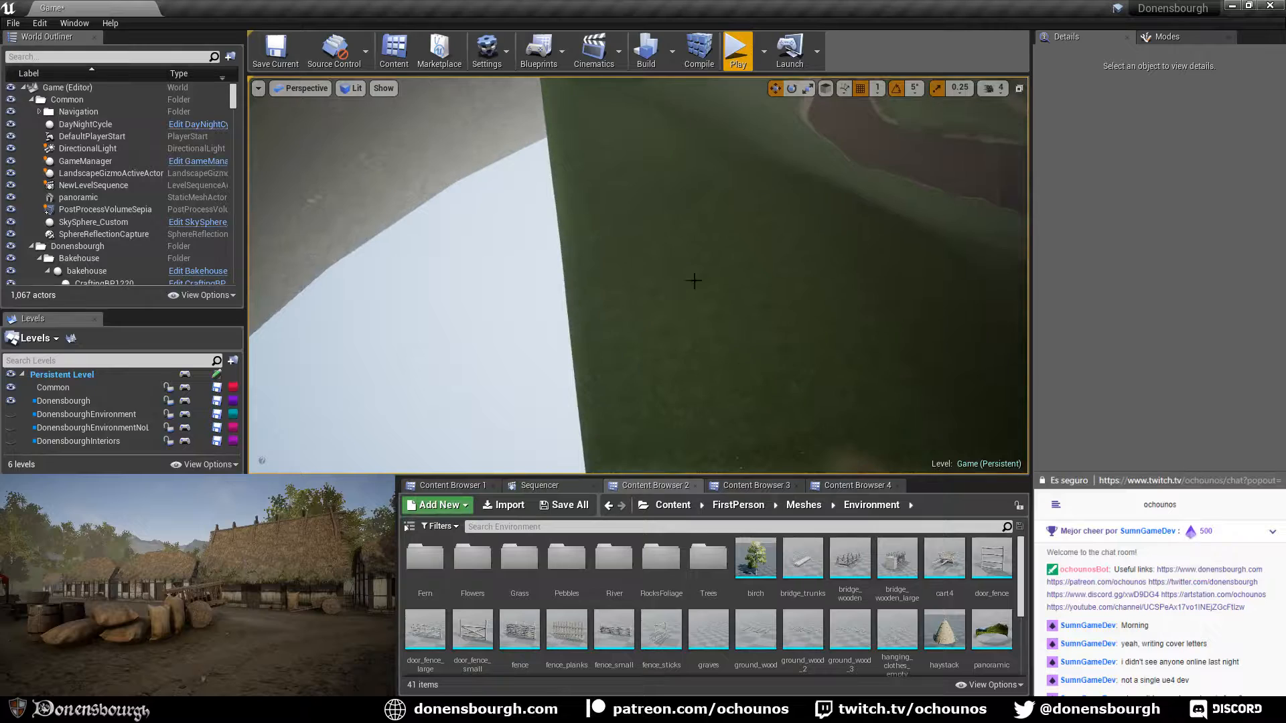
{"action": "right_click_drag", "start_coordinate": [693, 161], "coordinate": [695, 107]}
{"action": "right_click_drag", "start_coordinate": [695, 187], "coordinate": [617, 376]}
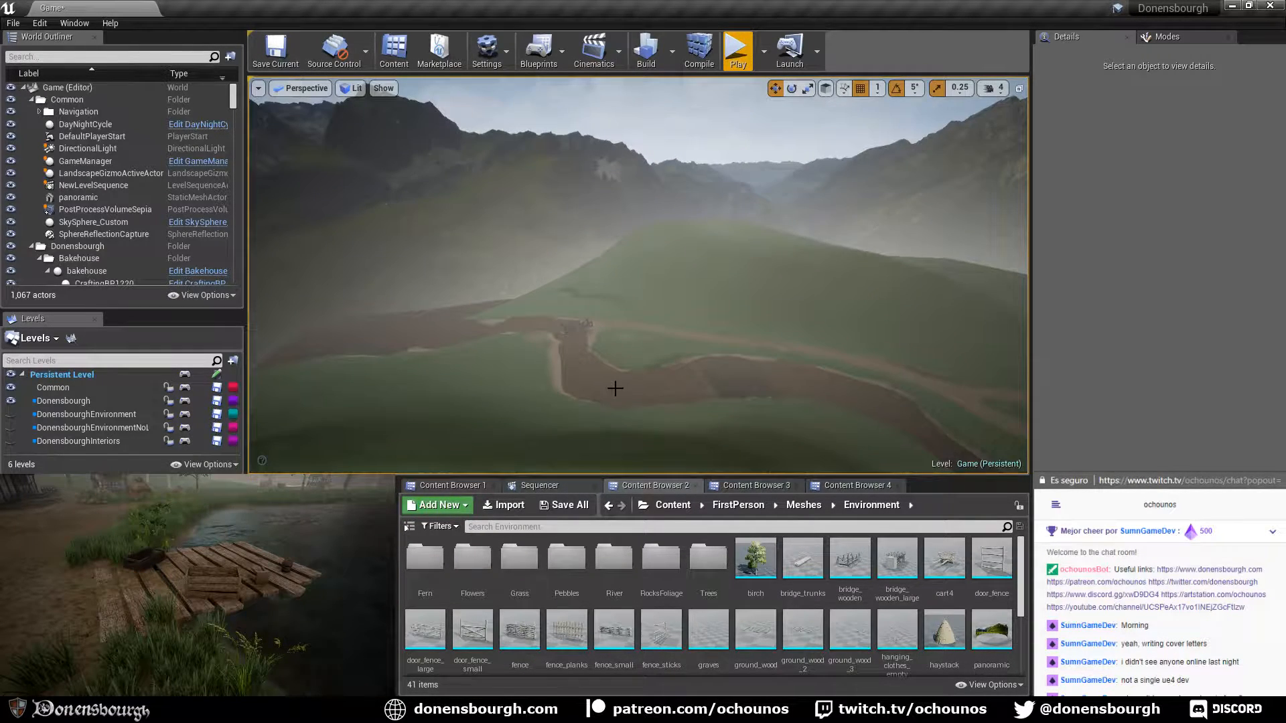
{"action": "right_click_drag", "start_coordinate": [746, 211], "coordinate": [709, 241]}
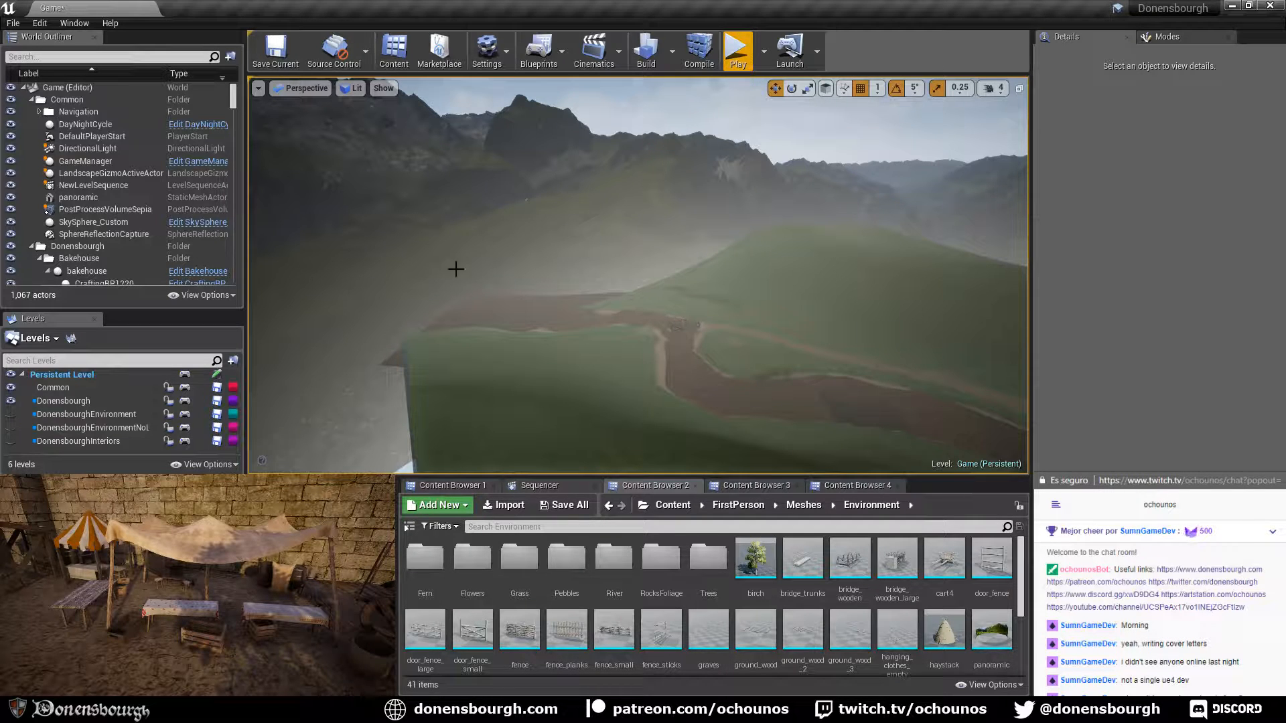
{"action": "right_click_drag", "start_coordinate": [330, 137], "coordinate": [445, 133]}
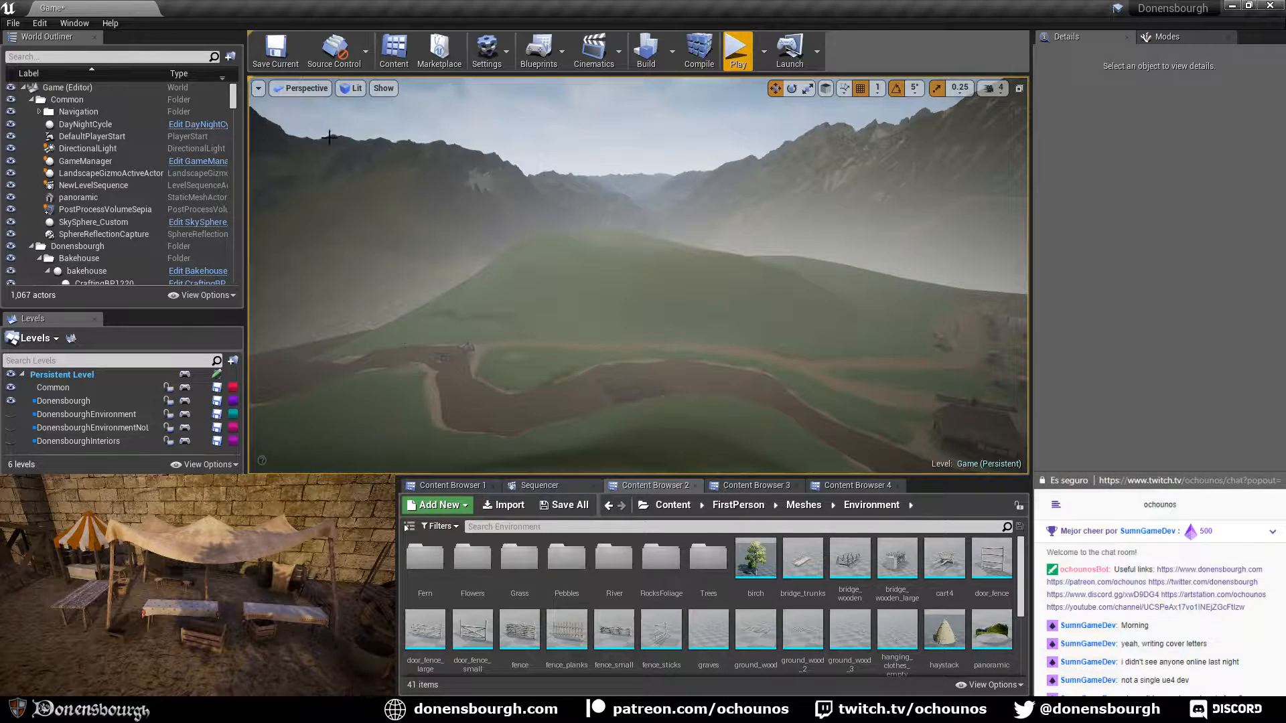
Show both Donensbourgh environment levels and the DonensbourghInteriors level
{"action": "left_click", "coordinate": [10, 415]}
{"action": "left_click", "coordinate": [11, 428]}
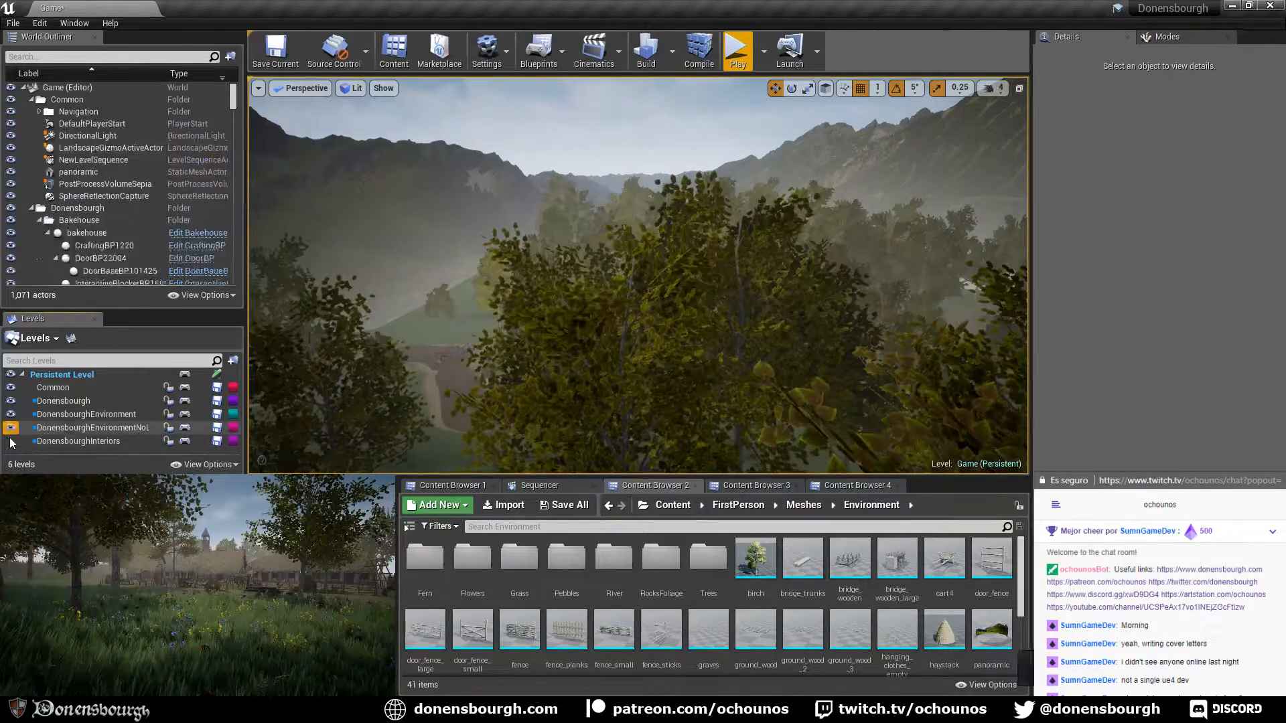
{"action": "left_click", "coordinate": [11, 442]}
Examine the restored vegetation along the river, including the wooded slopes, boulders and fenced bank path
{"action": "key", "text": "w"}
{"action": "right_click_drag", "start_coordinate": [380, 346], "coordinate": [495, 368]}
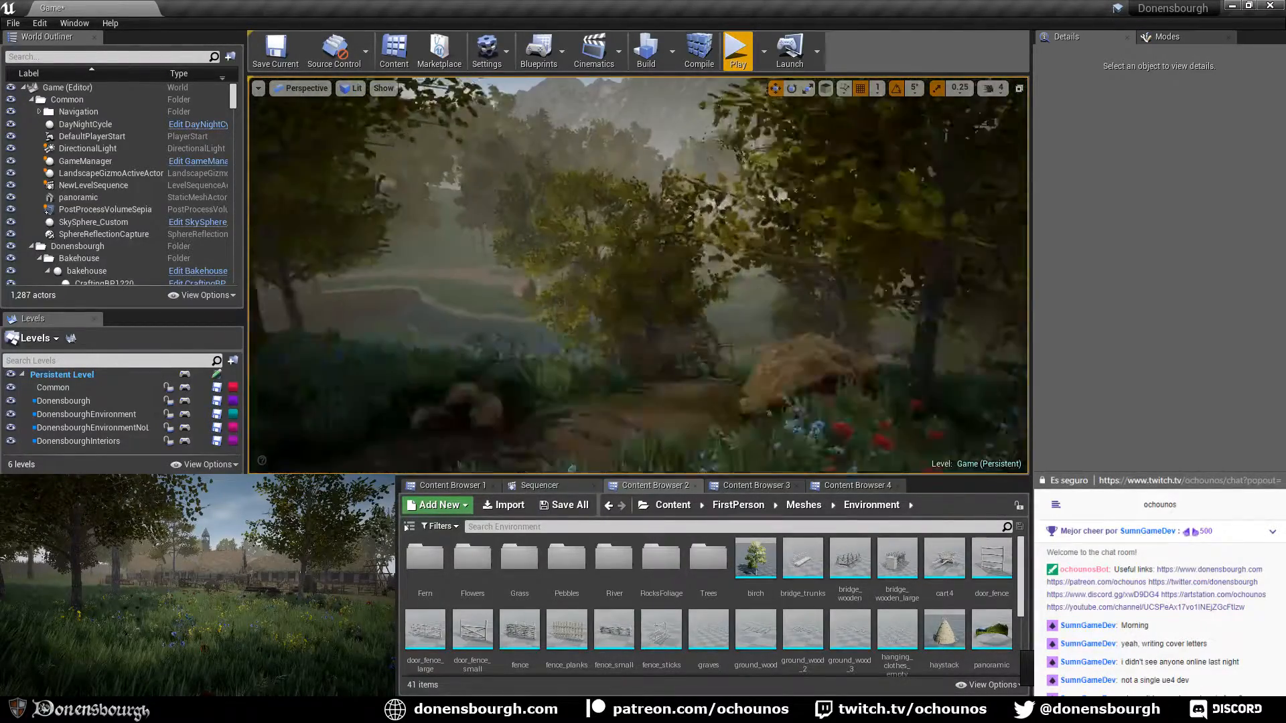
{"action": "right_click_drag", "start_coordinate": [637, 276], "coordinate": [647, 276]}
{"action": "right_click_drag", "start_coordinate": [678, 349], "coordinate": [679, 330]}
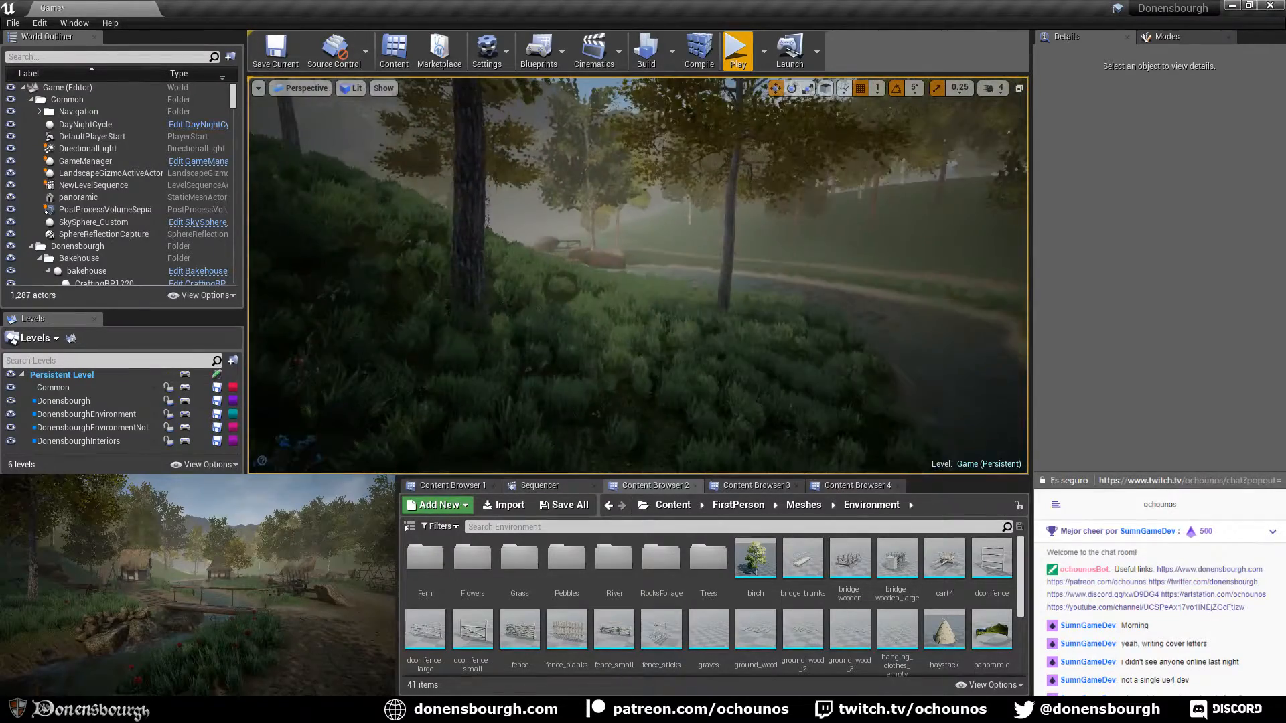
{"action": "right_click_drag", "start_coordinate": [676, 329], "coordinate": [679, 331]}
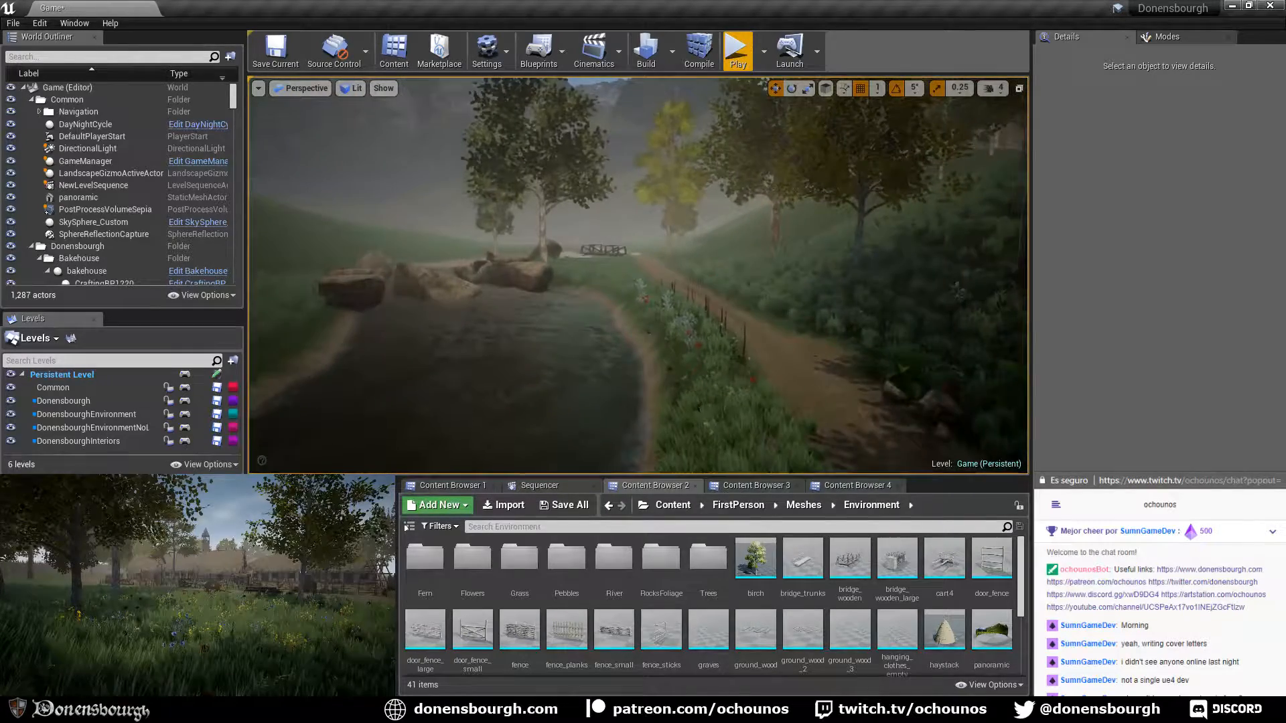
{"action": "right_click_drag", "start_coordinate": [679, 330], "coordinate": [676, 331]}
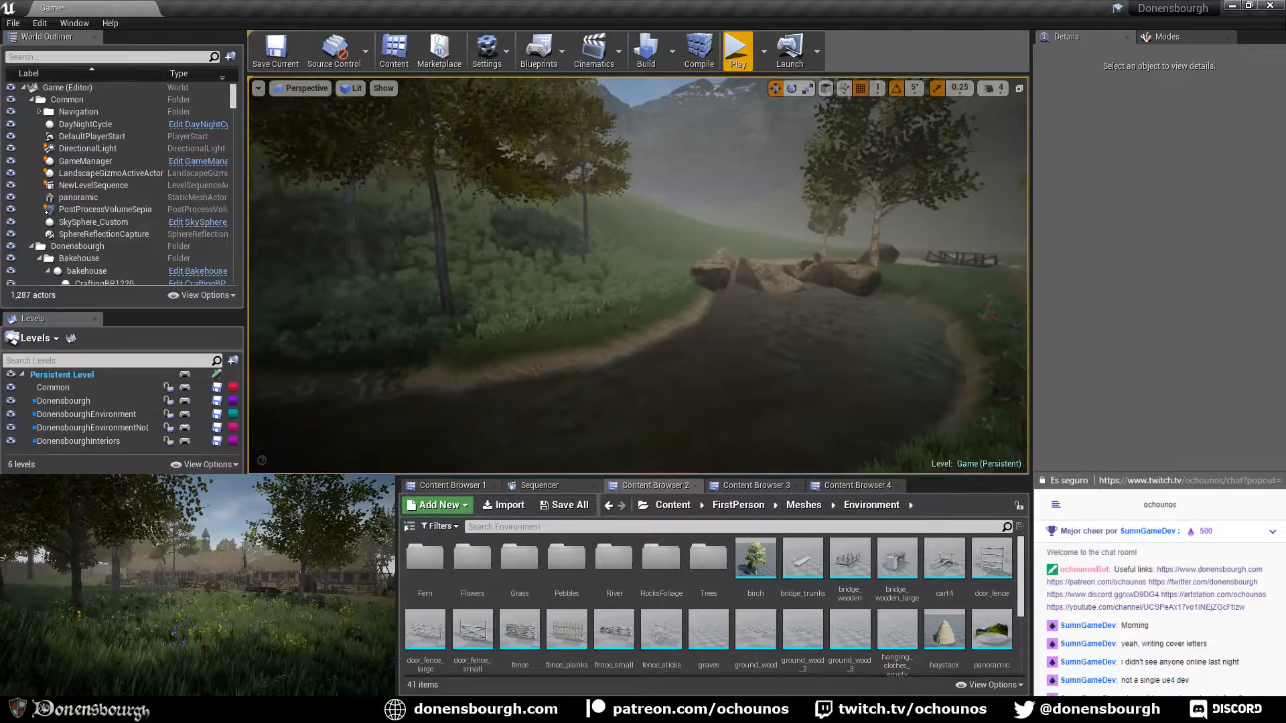
{"action": "right_click_drag", "start_coordinate": [696, 339], "coordinate": [719, 365]}
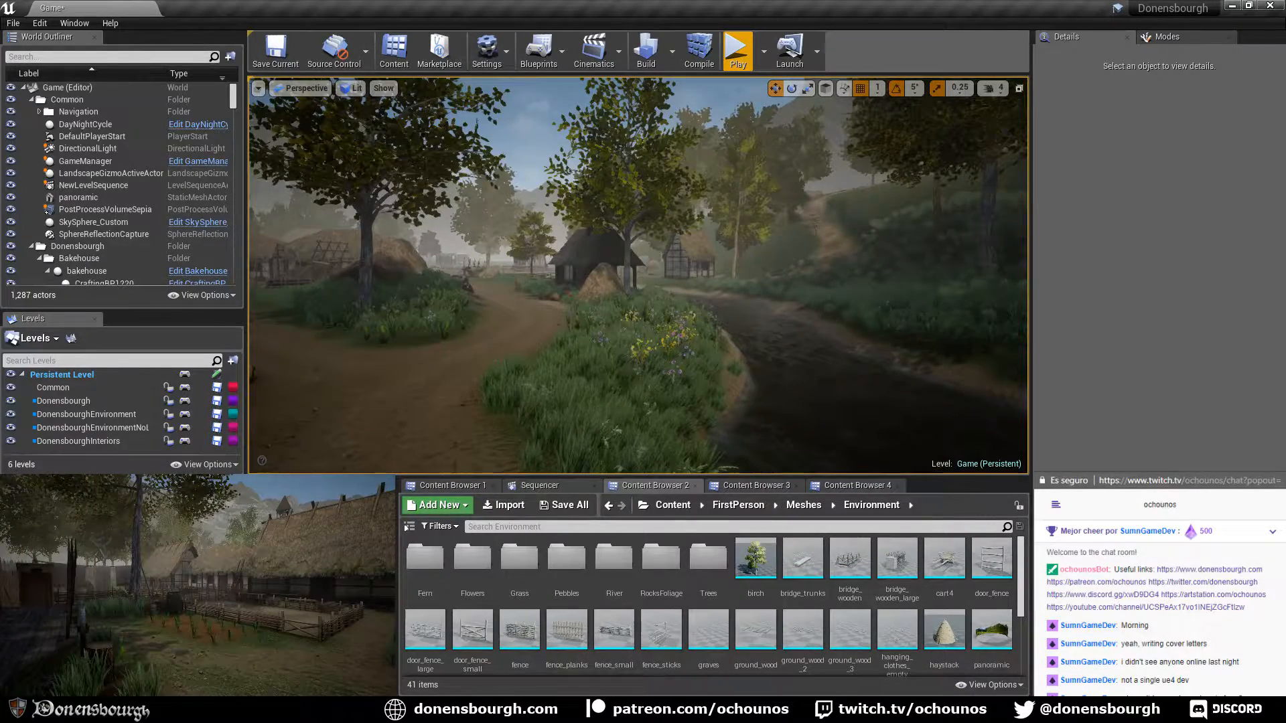
Examine the forking dirt path towards the village and the view back along the boulder-lined river
{"action": "right_click_drag", "start_coordinate": [474, 368], "coordinate": [472, 378]}
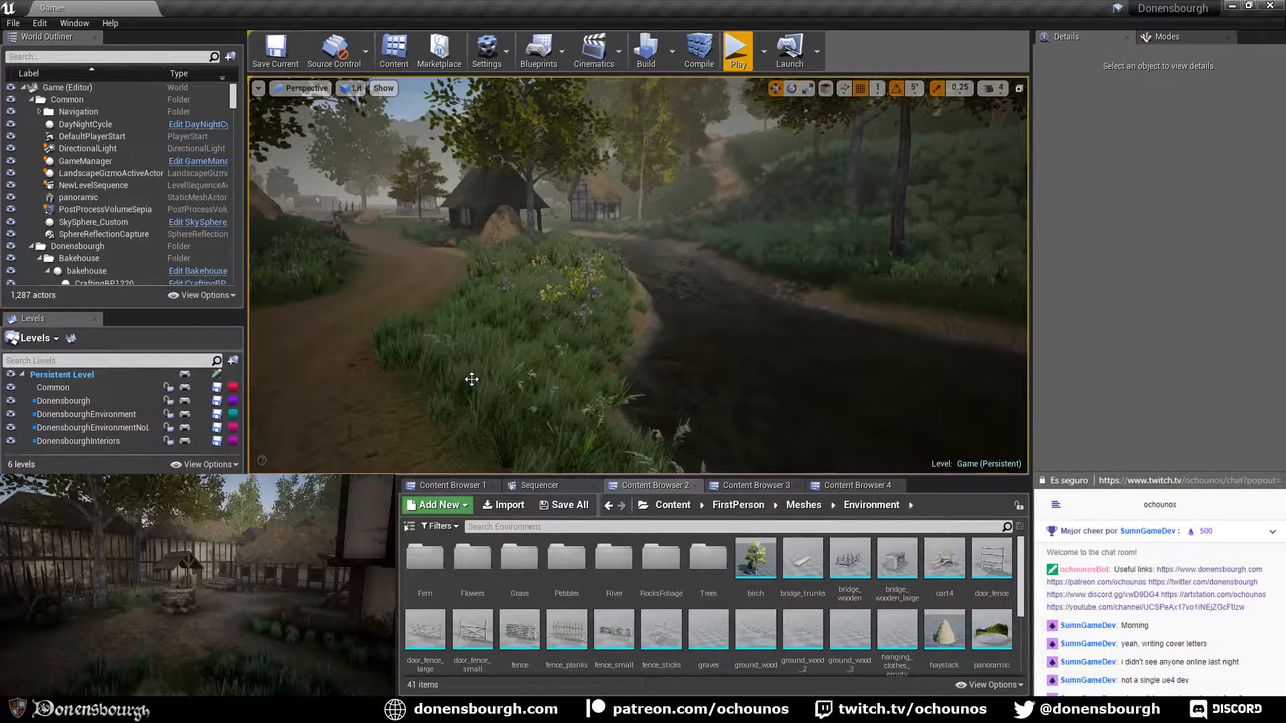
{"action": "right_click_drag", "start_coordinate": [497, 413], "coordinate": [628, 409]}
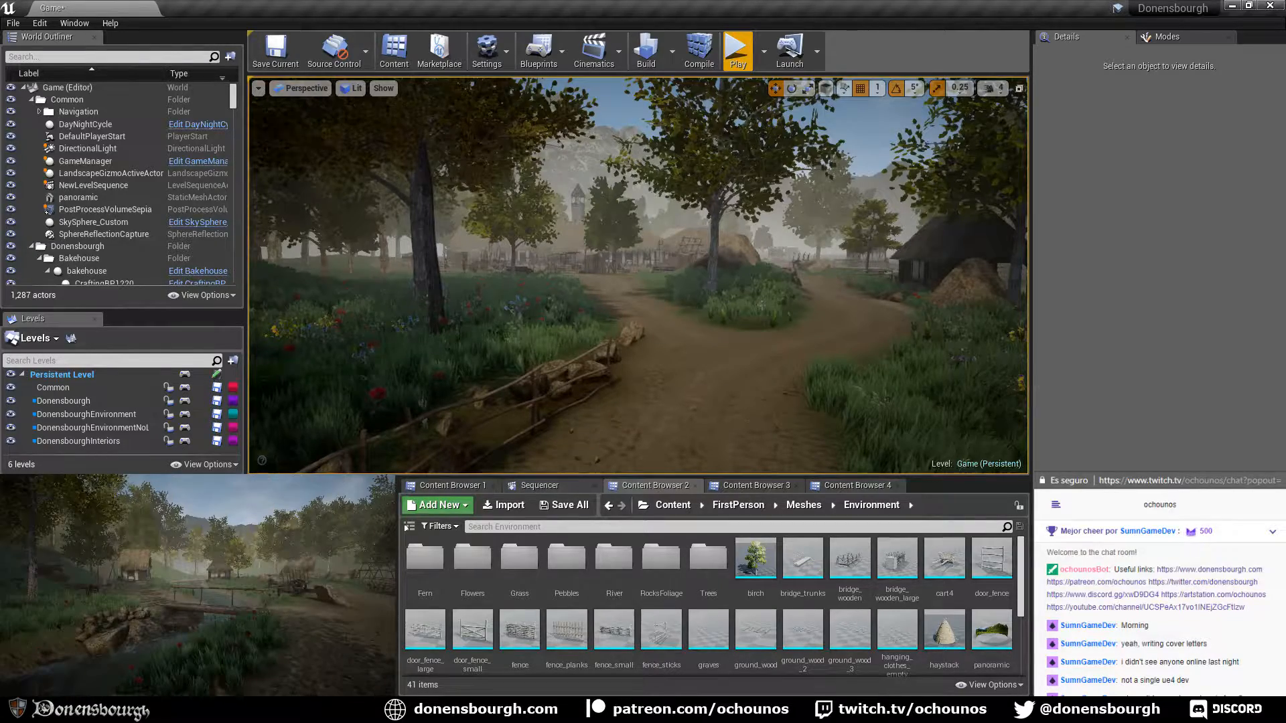
{"action": "right_click_drag", "start_coordinate": [628, 410], "coordinate": [760, 413]}
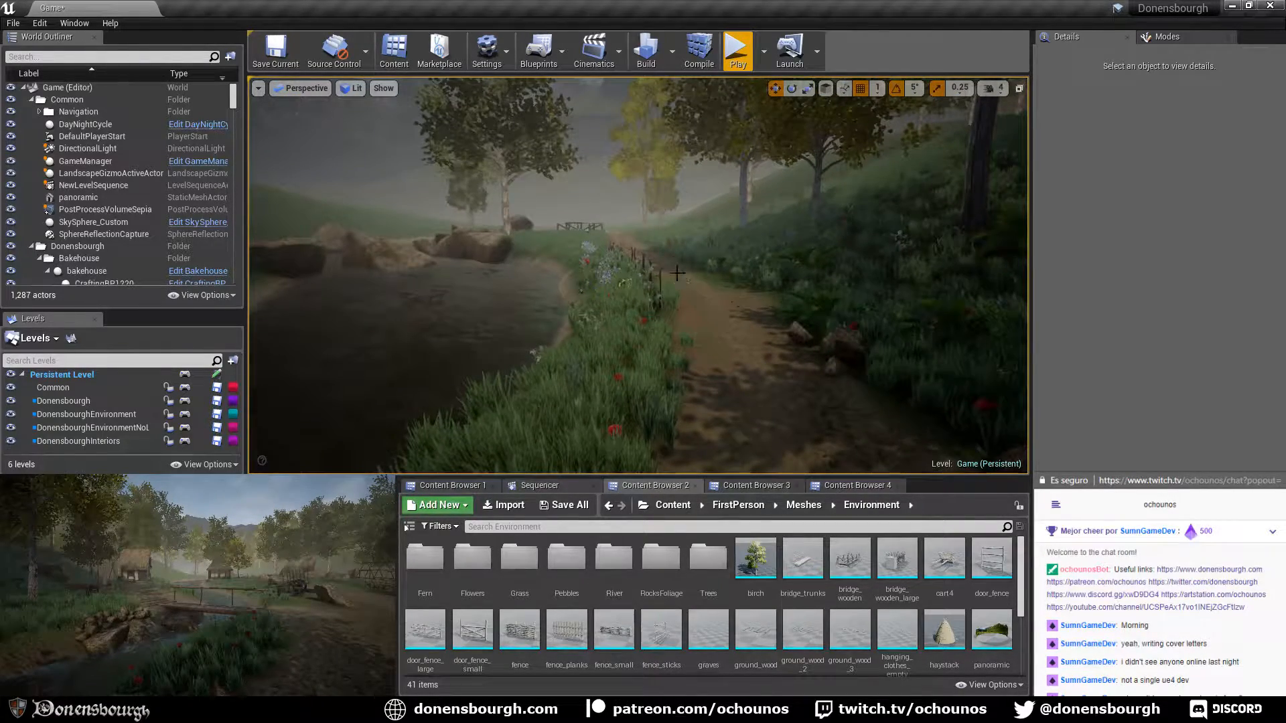
{"action": "right_click_drag", "start_coordinate": [424, 187], "coordinate": [625, 279]}
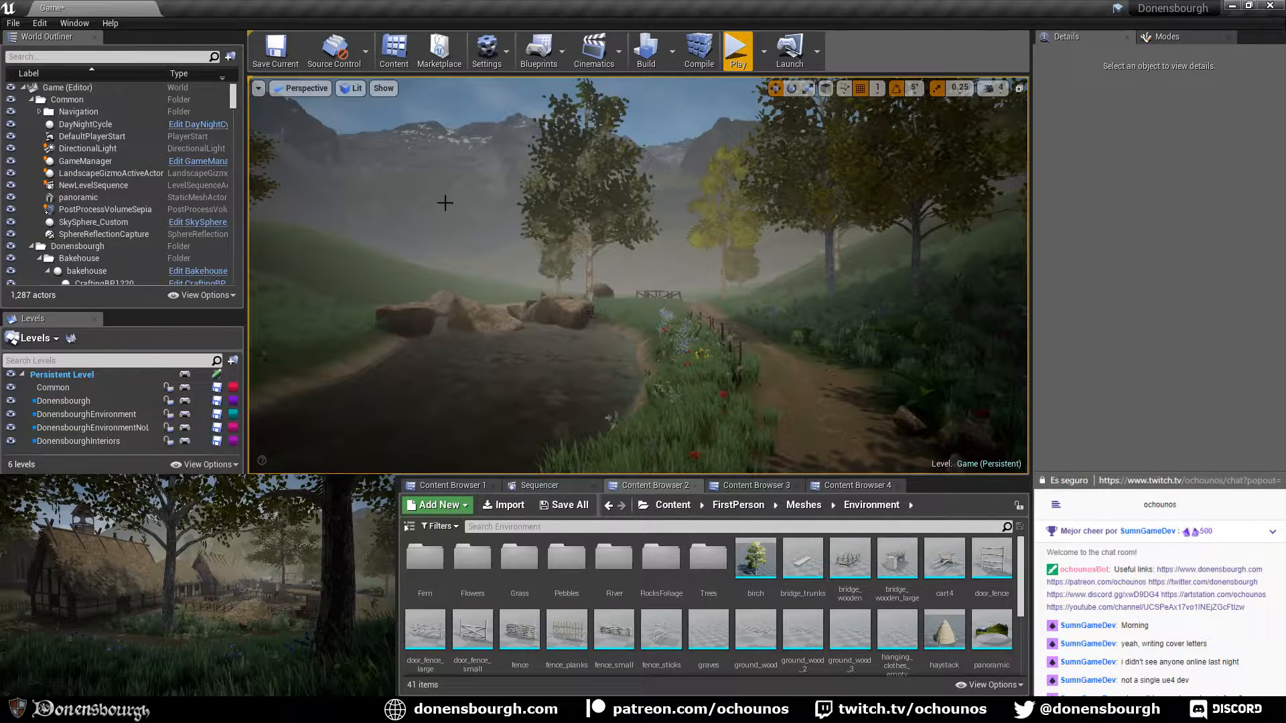
{"action": "left_click_drag", "start_coordinate": [629, 304], "coordinate": [553, 256]}
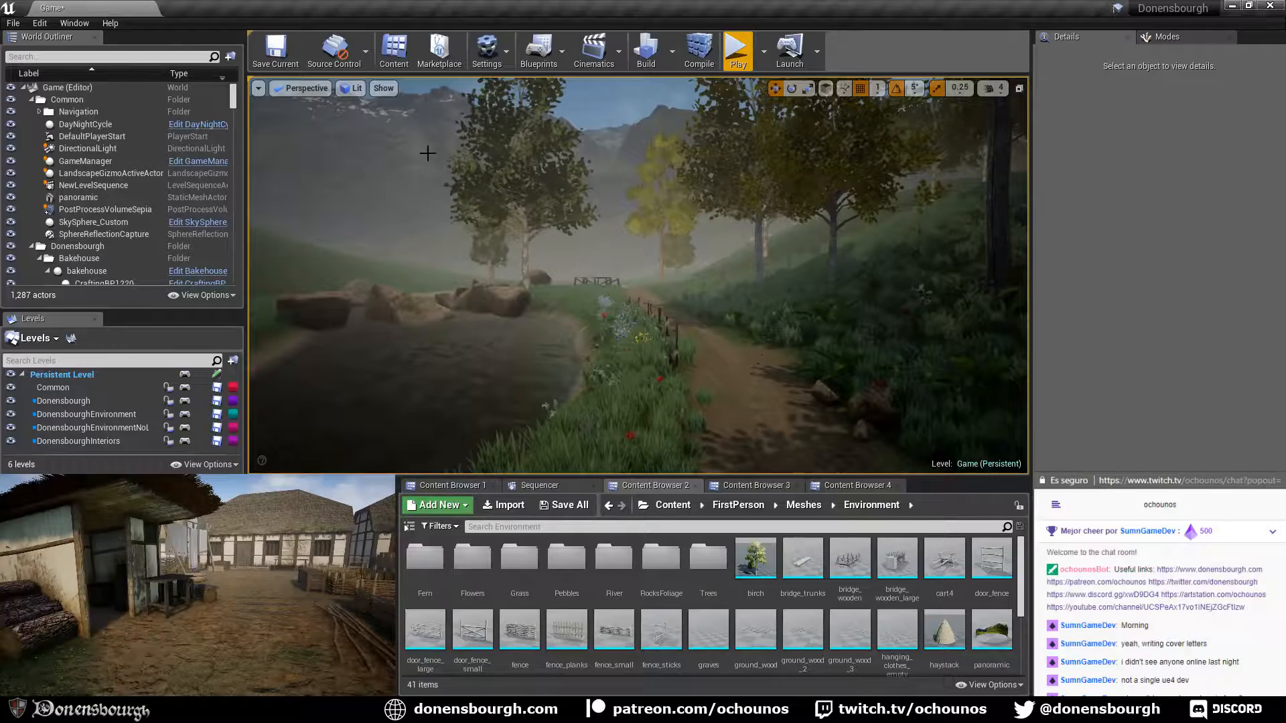
{"action": "right_click_drag", "start_coordinate": [494, 358], "coordinate": [730, 355]}
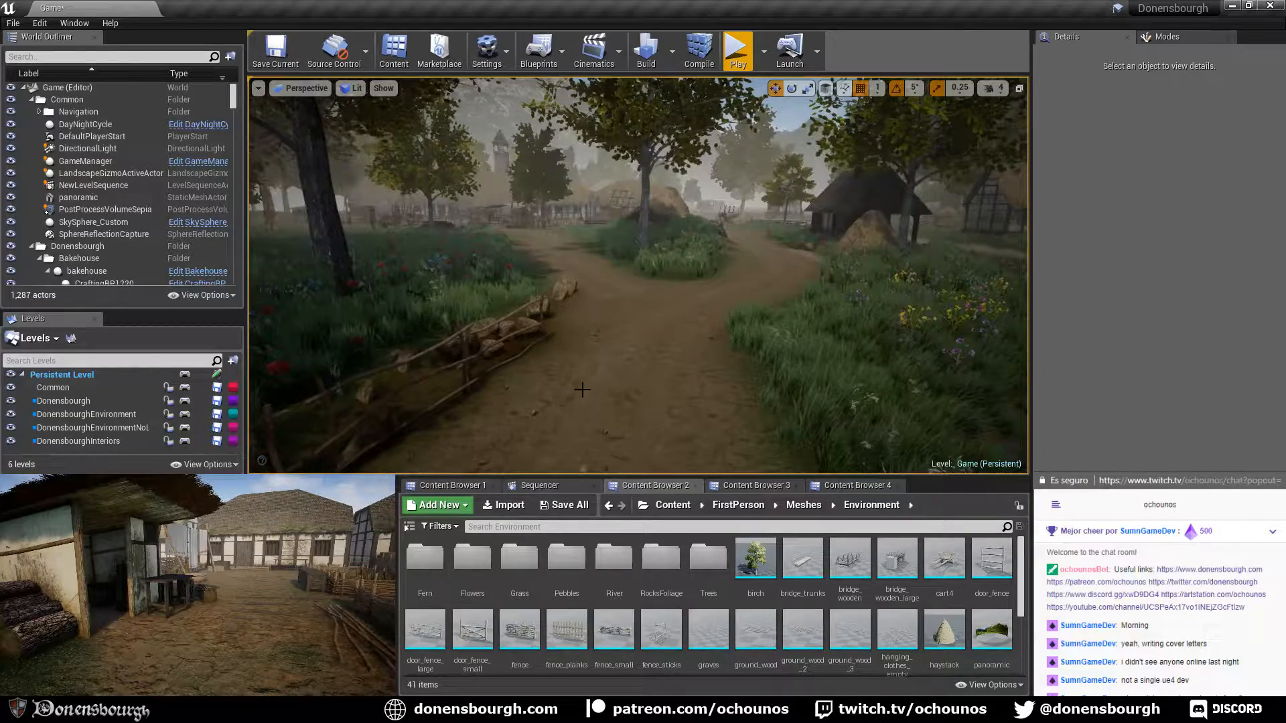
{"action": "right_click_drag", "start_coordinate": [626, 415], "coordinate": [626, 393]}
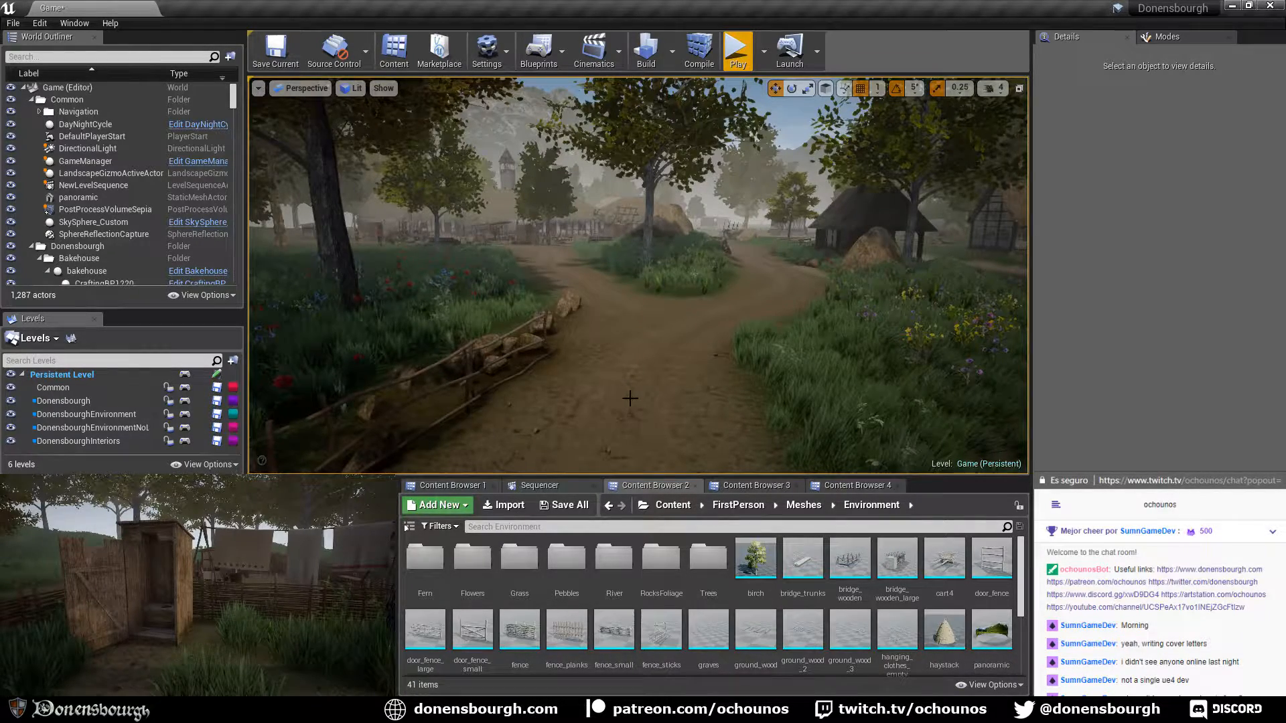
Hide the DonensbourghEnvironment level to inspect the hill across the water without trees, and show the level again
{"action": "key", "text": "w"}
{"action": "right_click_drag", "start_coordinate": [629, 399], "coordinate": [683, 405]}
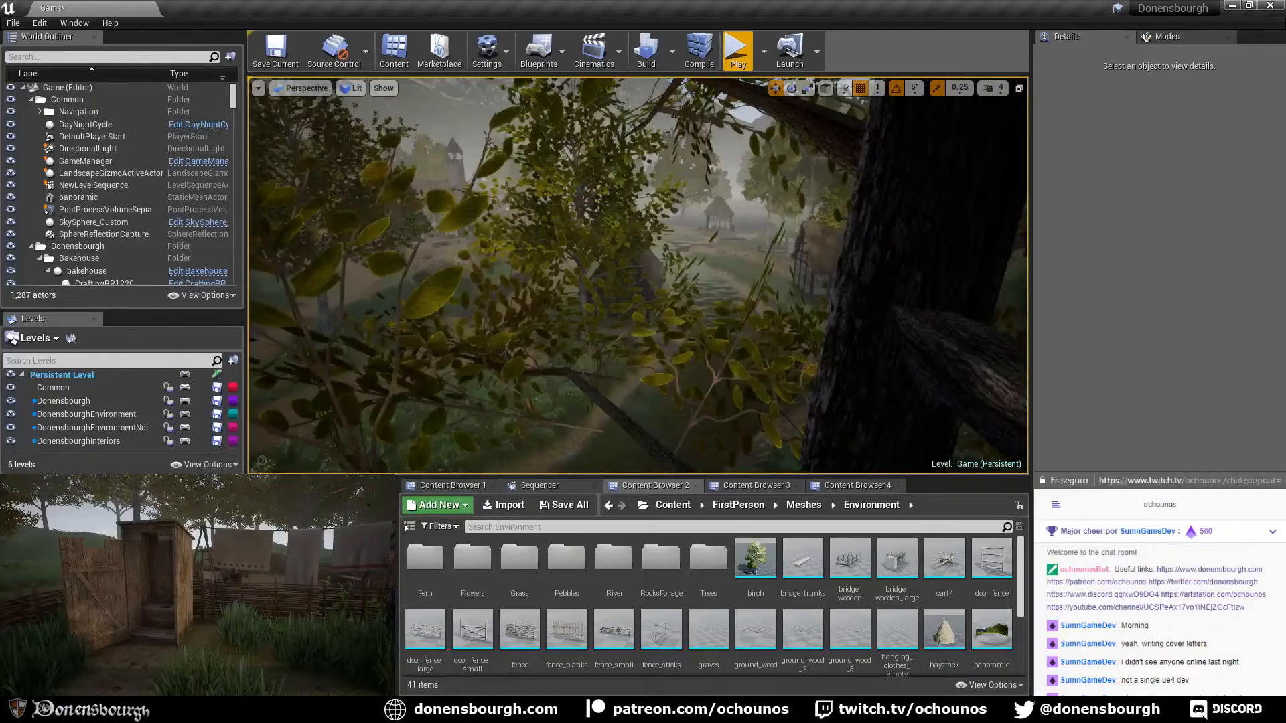
{"action": "mouse_move", "coordinate": [587, 389]}
{"action": "right_mouse_down"}
{"action": "mouse_move", "coordinate": [636, 392]}
{"action": "mouse_move", "coordinate": [587, 389]}
{"action": "right_mouse_up"}
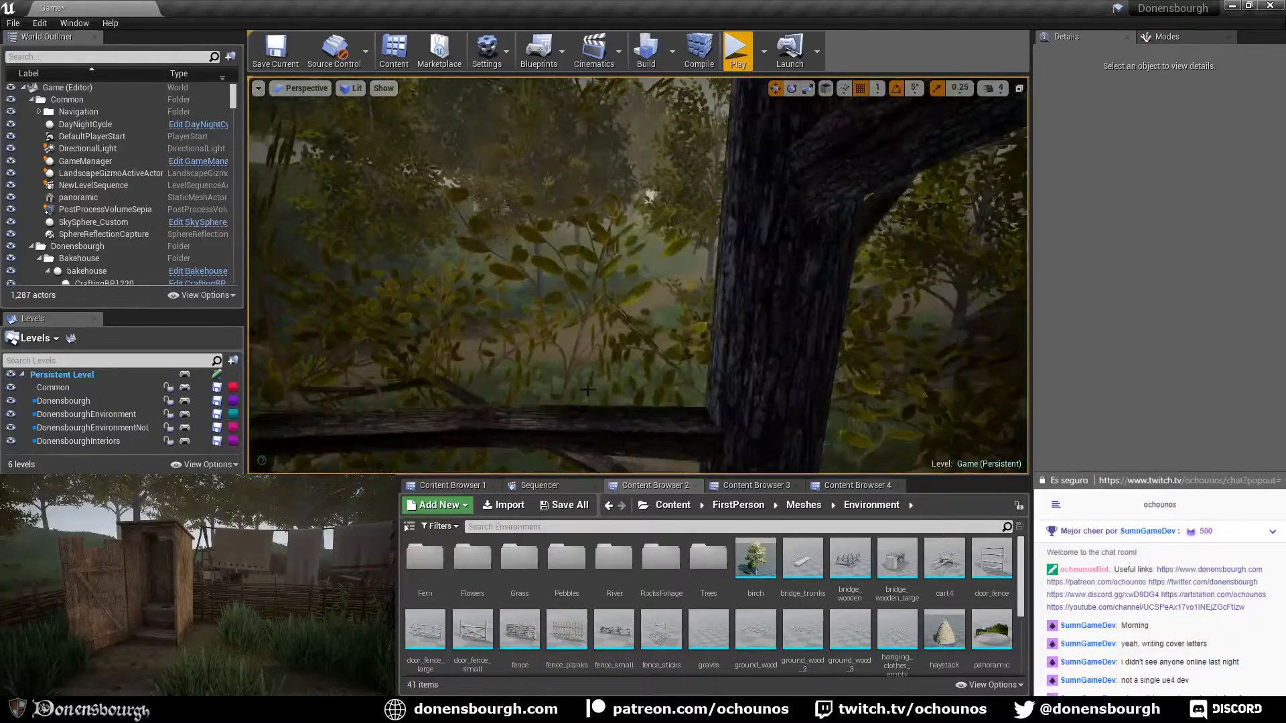
{"action": "left_click", "coordinate": [10, 414]}
{"action": "right_click_drag", "start_coordinate": [663, 355], "coordinate": [662, 360]}
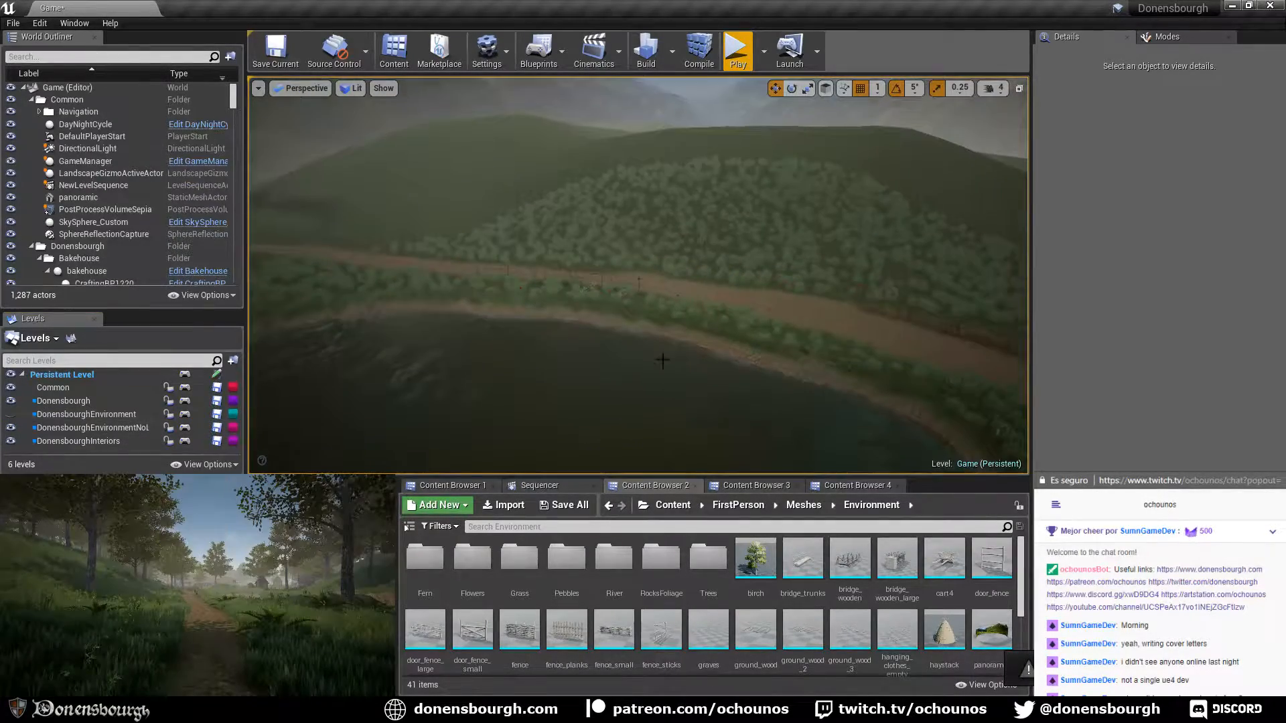
{"action": "right_click_drag", "start_coordinate": [802, 153], "coordinate": [629, 197]}
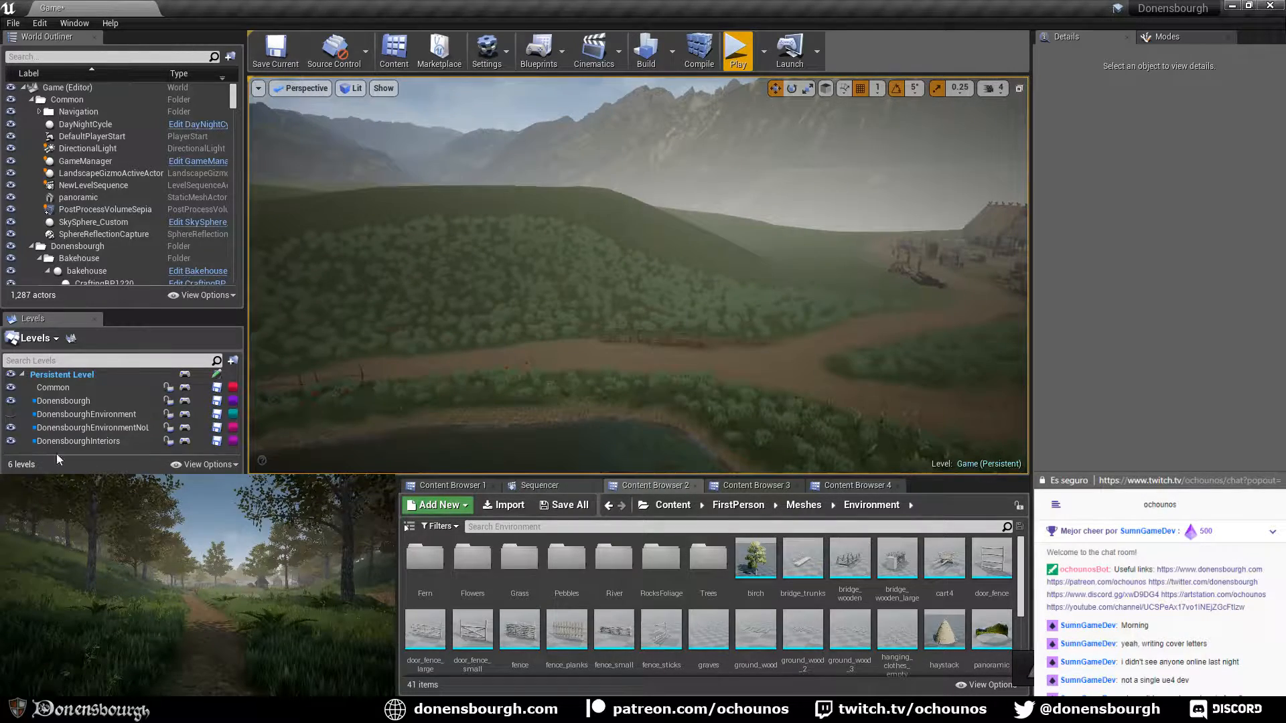
{"action": "left_click", "coordinate": [11, 413]}
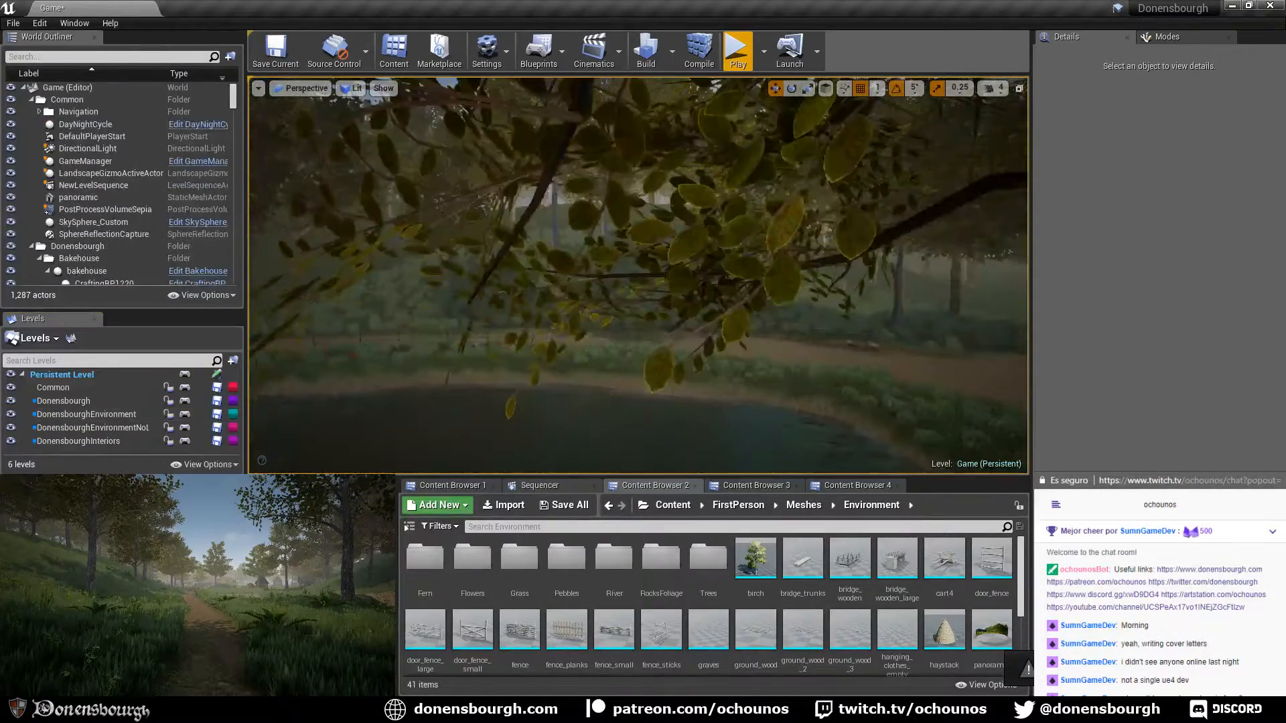
Frame the wooded hill across the water from the grassy bank, and set the DayNightCycle actor's Hour to 8
{"action": "right_click_drag", "start_coordinate": [638, 275], "coordinate": [612, 290]}
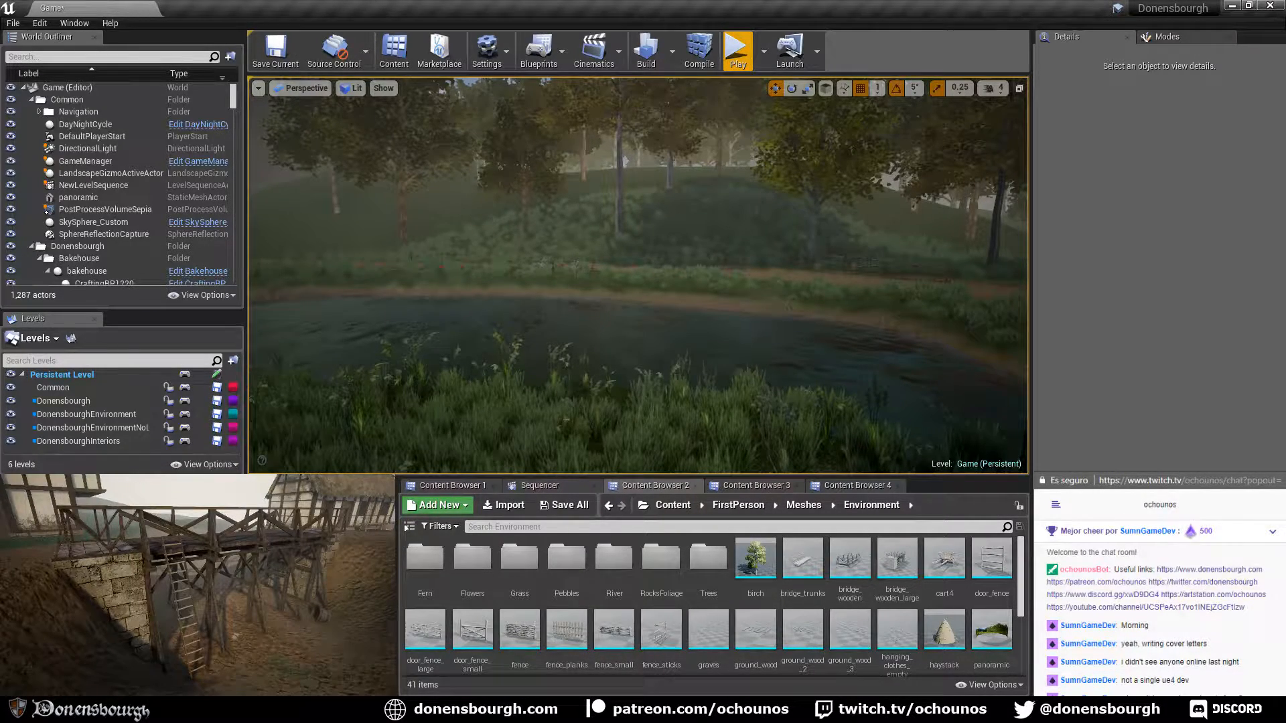
{"action": "right_click_drag", "start_coordinate": [471, 206], "coordinate": [471, 207]}
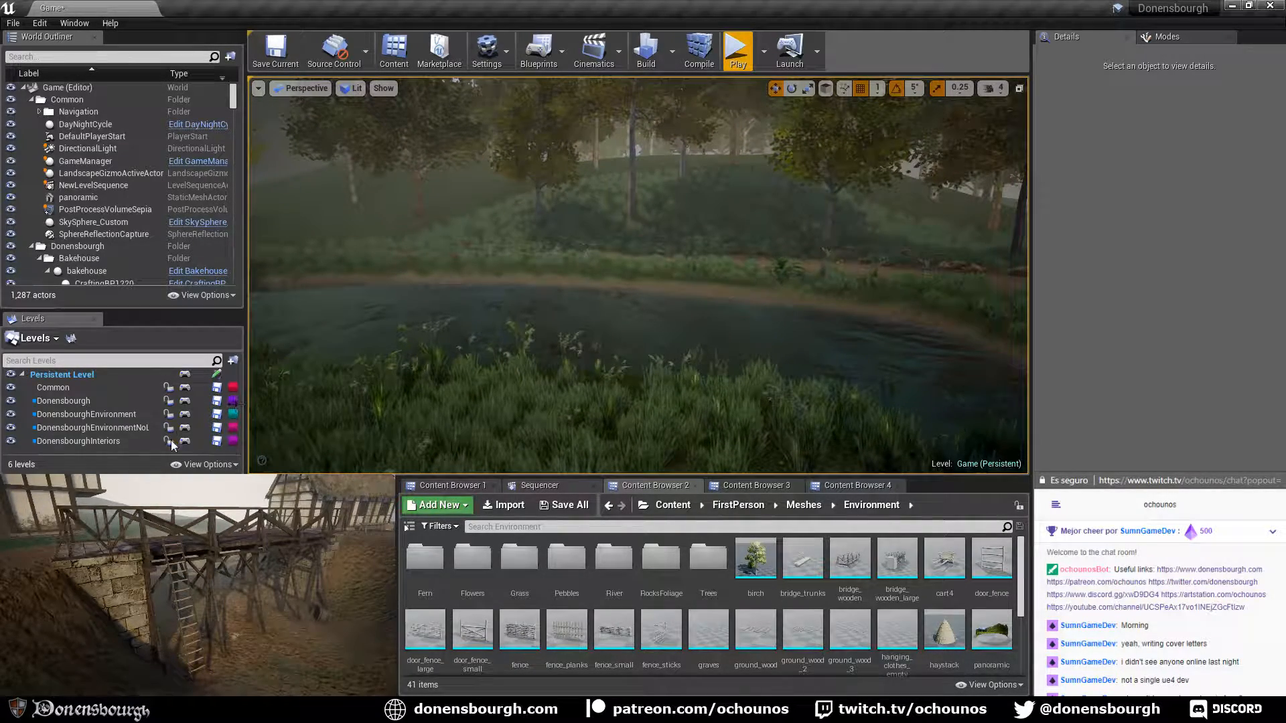
{"action": "left_click", "coordinate": [86, 123]}
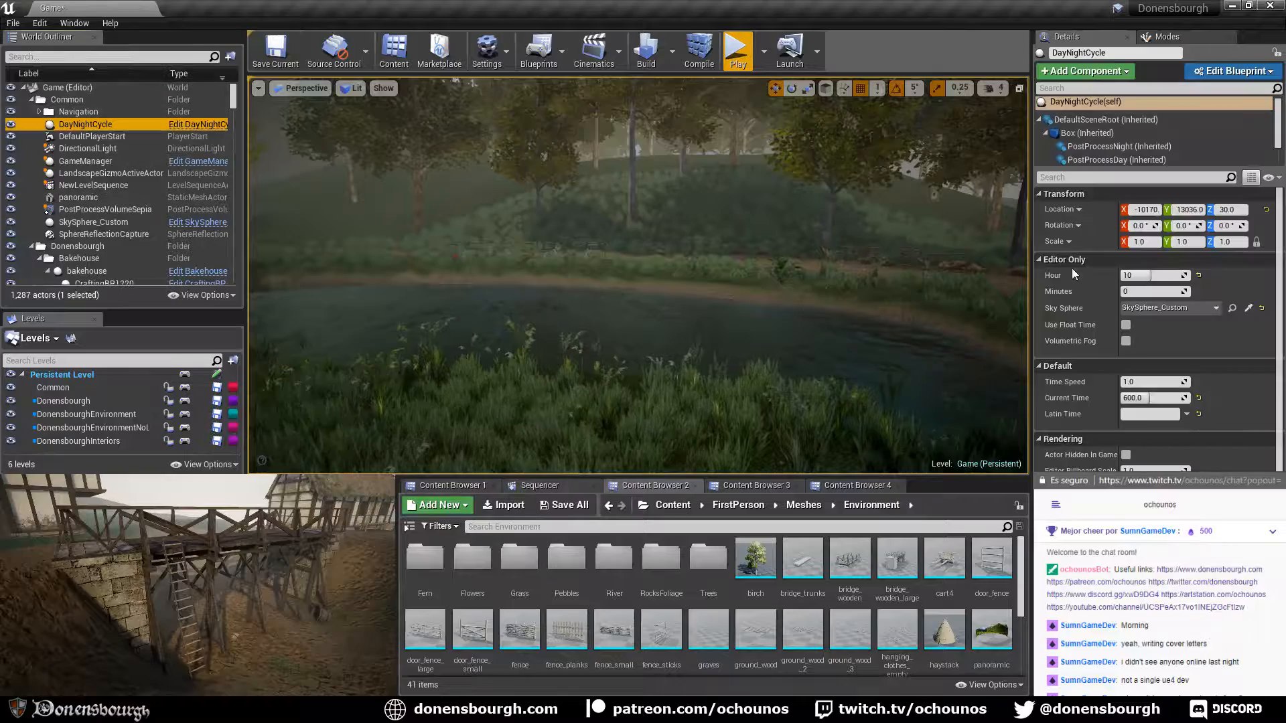
{"action": "left_click", "coordinate": [1169, 275]}
{"action": "type", "text": "8"}
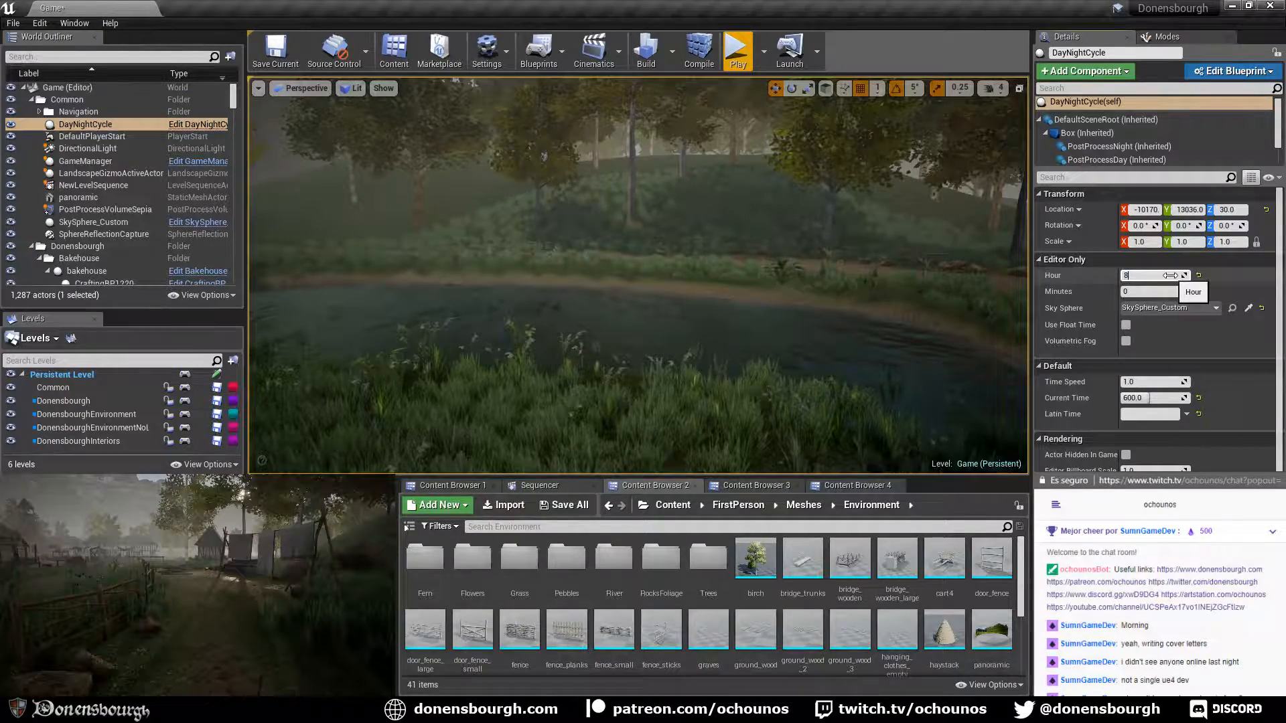
{"action": "key", "text": "Return"}
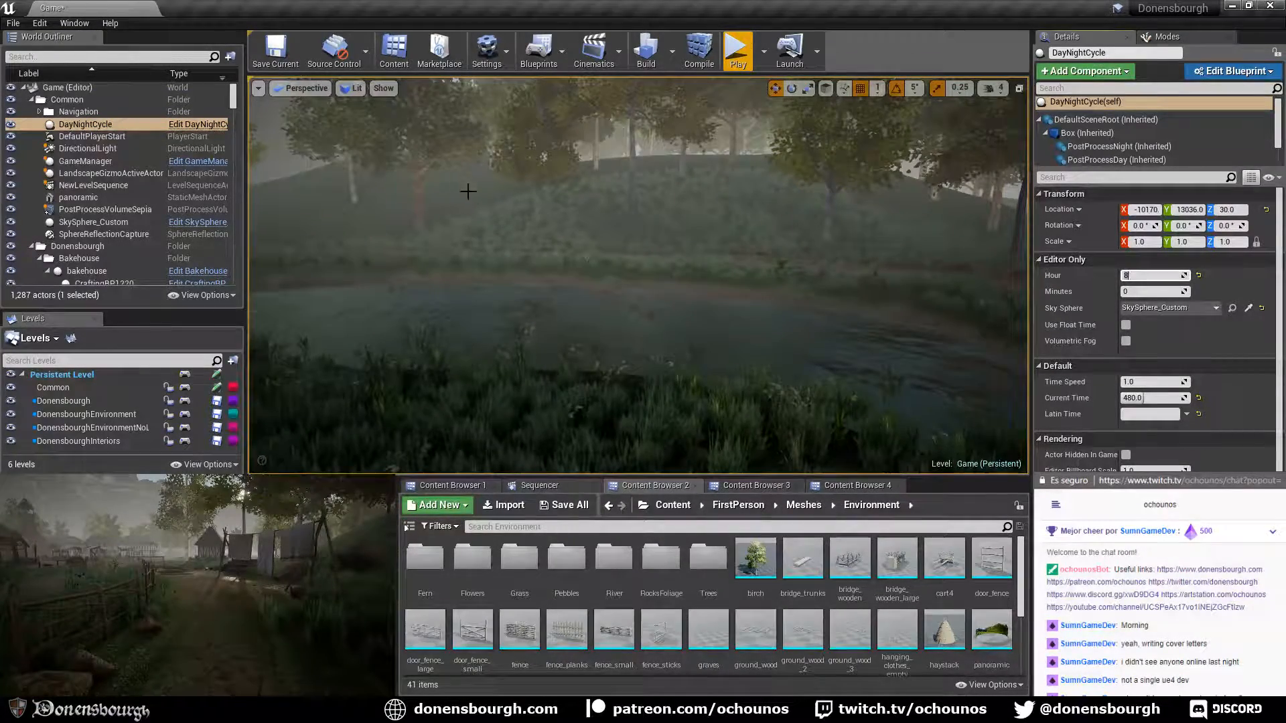
Try Hour values of 10, 12 and 15 on the DayNightCycle actor to compare the lighting over the river
{"action": "type", "text": "10"}
{"action": "key", "text": "Return"}
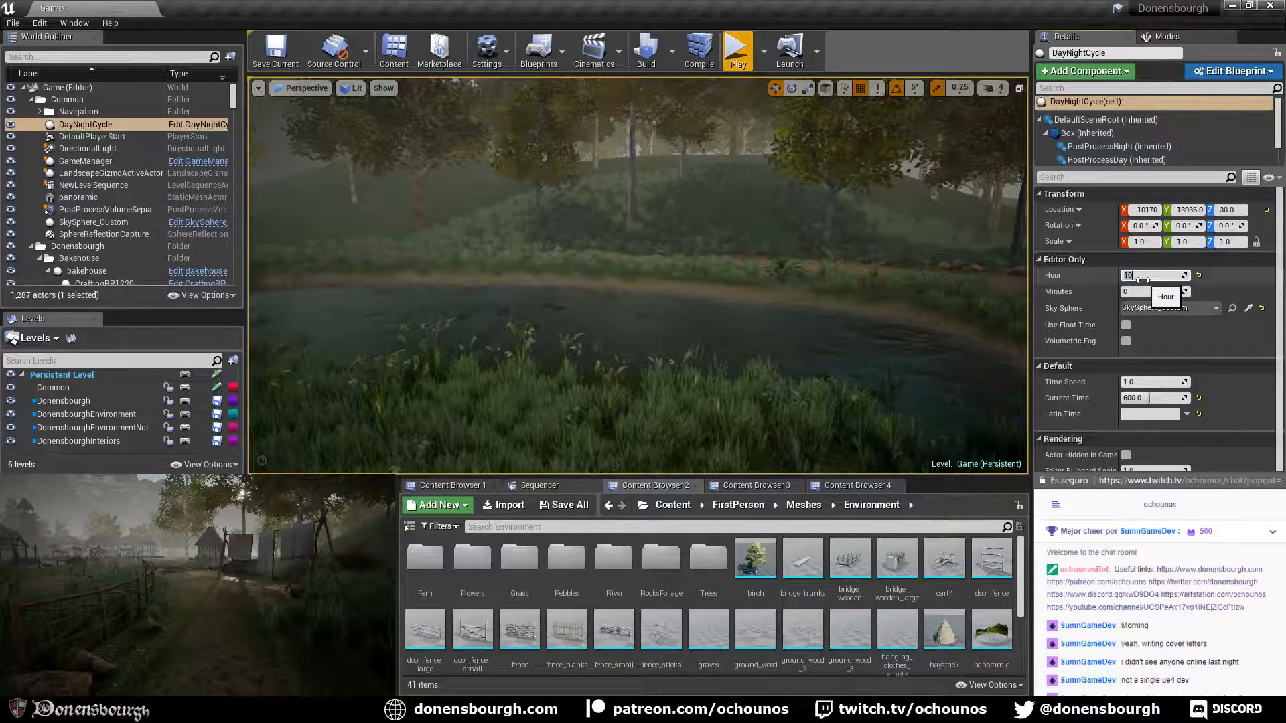
{"action": "key", "text": "Return"}
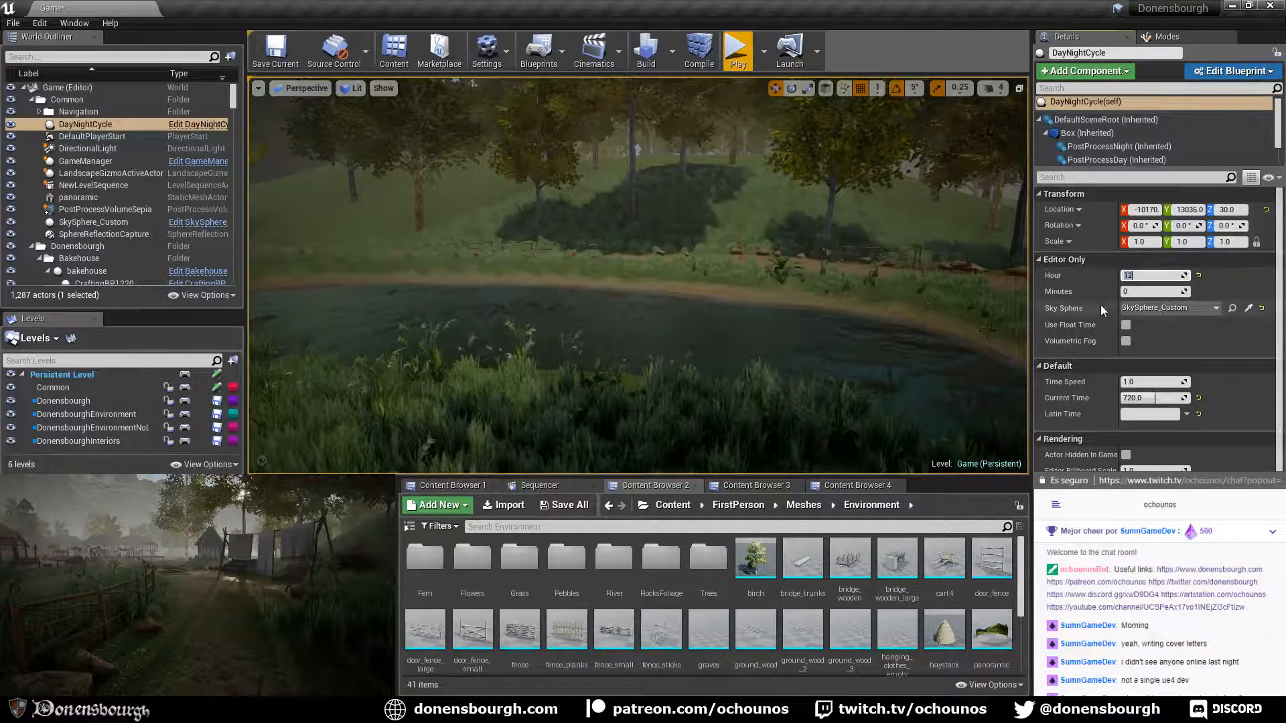
{"action": "type", "text": "14"}
{"action": "key", "text": "Return"}
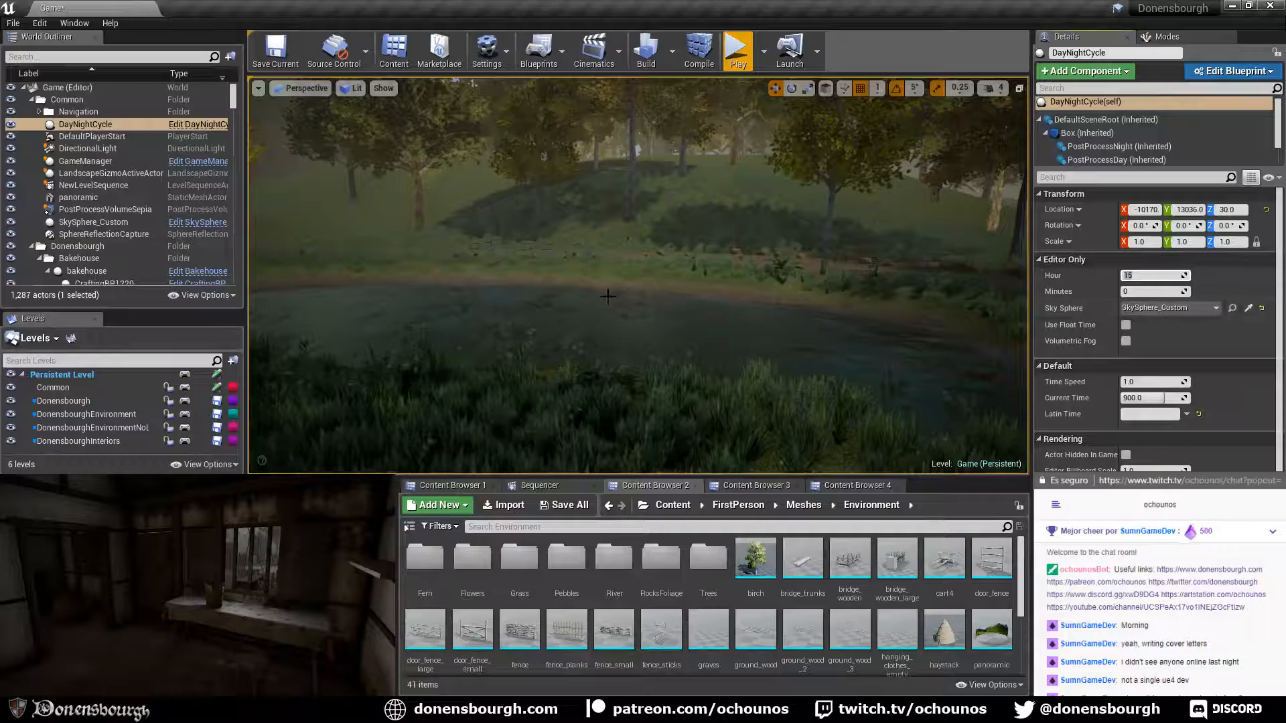
{"action": "key", "text": "Return"}
Try Hour values of 10, 18 and 16 on the DayNightCycle actor to compare the lighting over the river bend
{"action": "right_click_drag", "start_coordinate": [637, 274], "coordinate": [690, 274]}
{"action": "right_click_drag", "start_coordinate": [620, 180], "coordinate": [618, 177]}
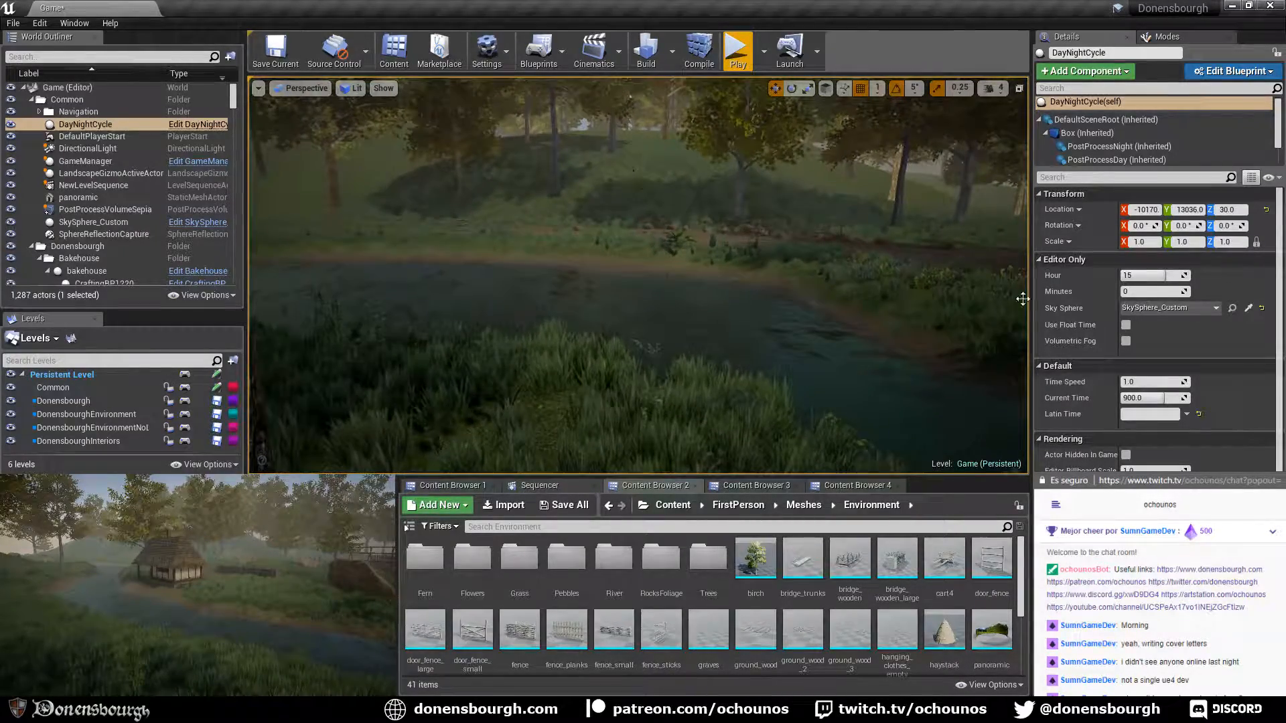
{"action": "left_click_drag", "start_coordinate": [1145, 275], "coordinate": [1139, 275]}
{"action": "left_click", "coordinate": [1145, 275]}
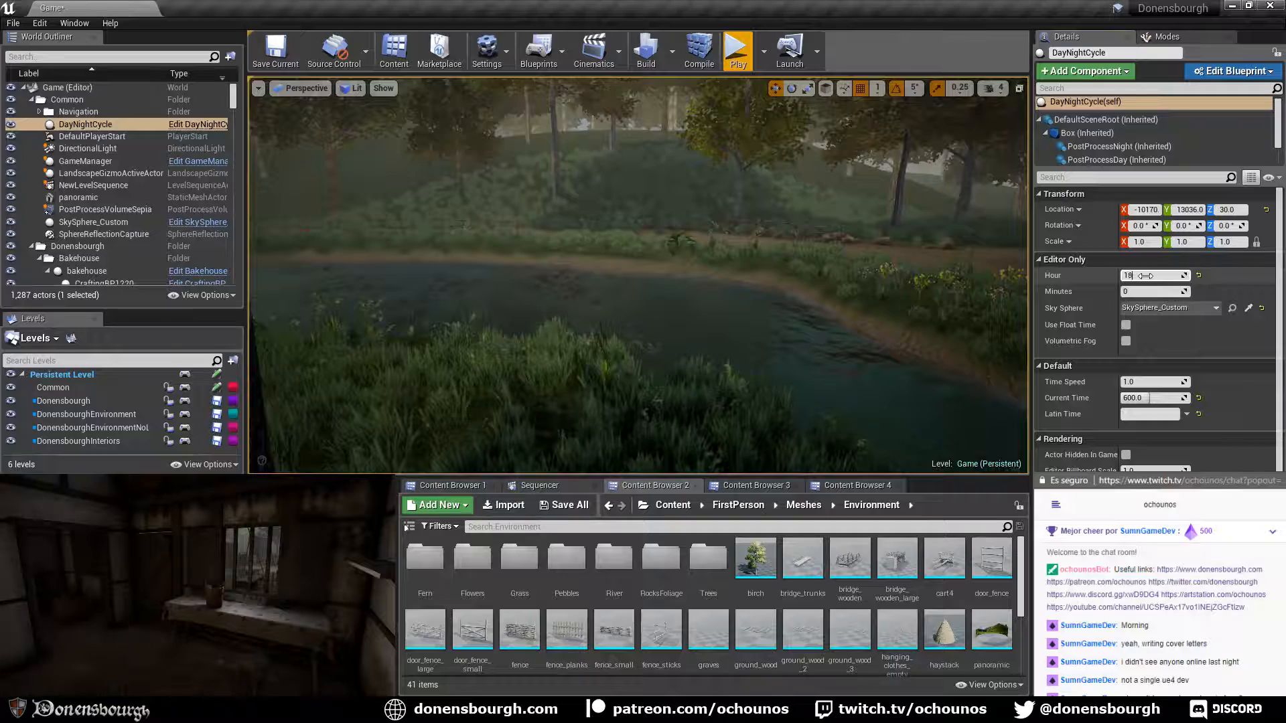
{"action": "type", "text": "18"}
{"action": "key", "text": "Return"}
{"action": "type", "text": "1"}
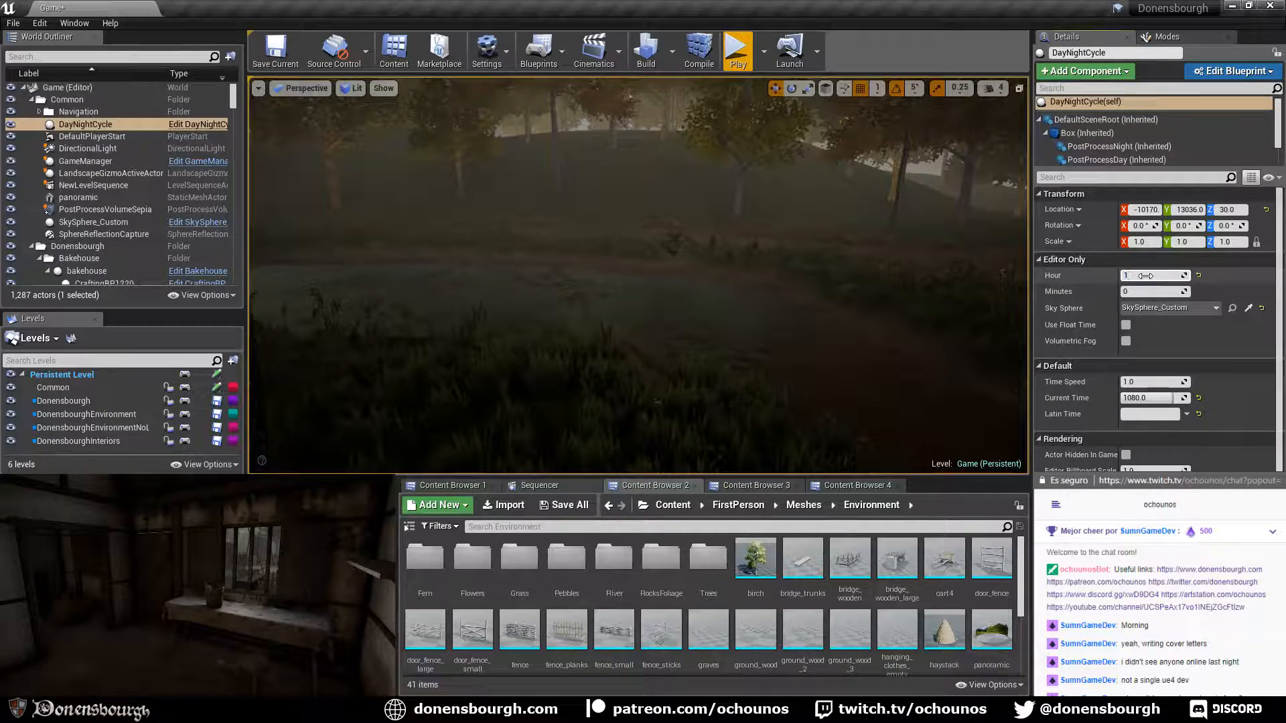
{"action": "key", "text": "Return"}
View the river, the wooded slope and the dirt path into the village, and set the DayNightCycle actor's Hour to 10
{"action": "right_click_drag", "start_coordinate": [573, 242], "coordinate": [618, 306]}
{"action": "key", "text": "w"}
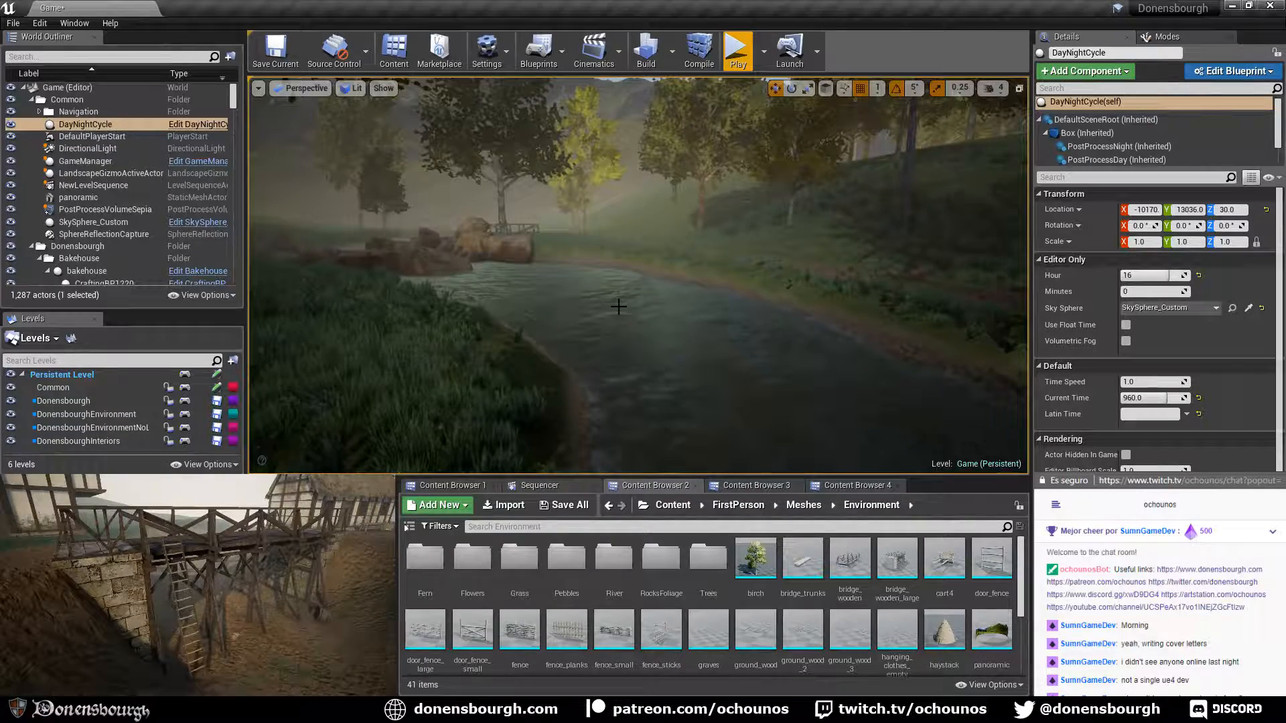
{"action": "right_click_drag", "start_coordinate": [618, 306], "coordinate": [654, 309]}
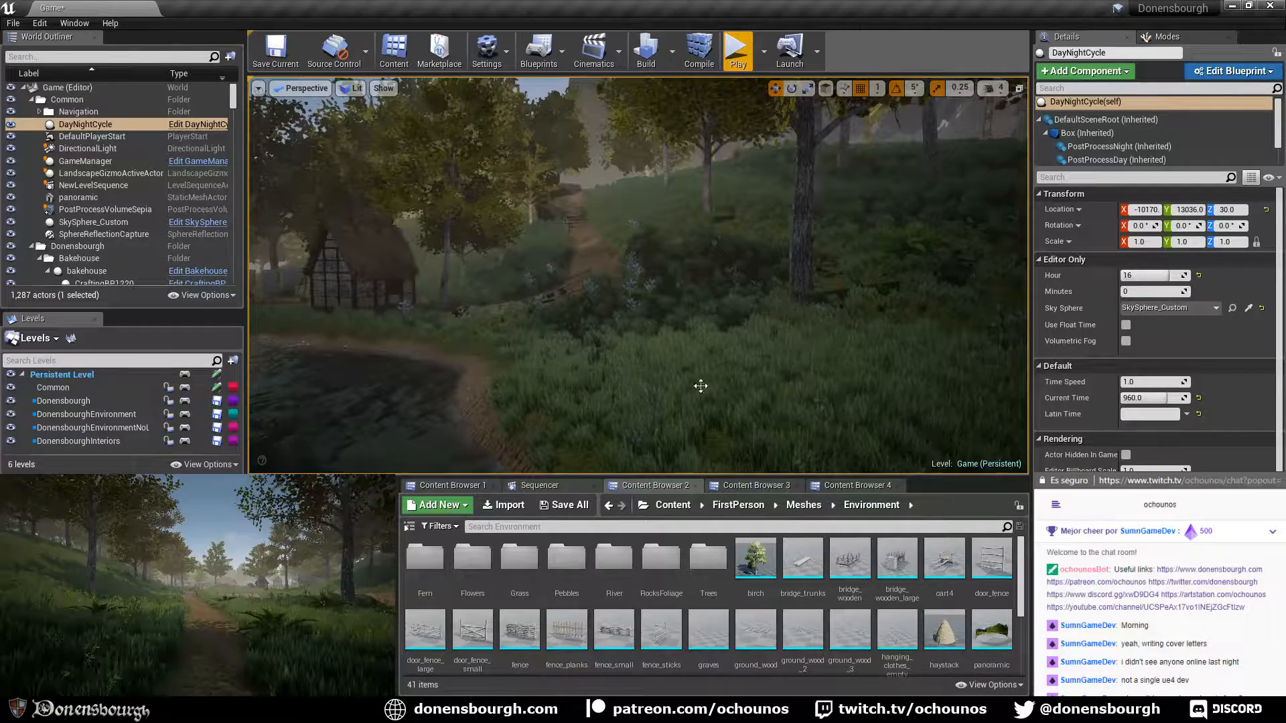
{"action": "mouse_move", "coordinate": [700, 384]}
{"action": "right_mouse_down"}
{"action": "mouse_move", "coordinate": [716, 383]}
{"action": "mouse_move", "coordinate": [685, 375]}
{"action": "right_mouse_up"}
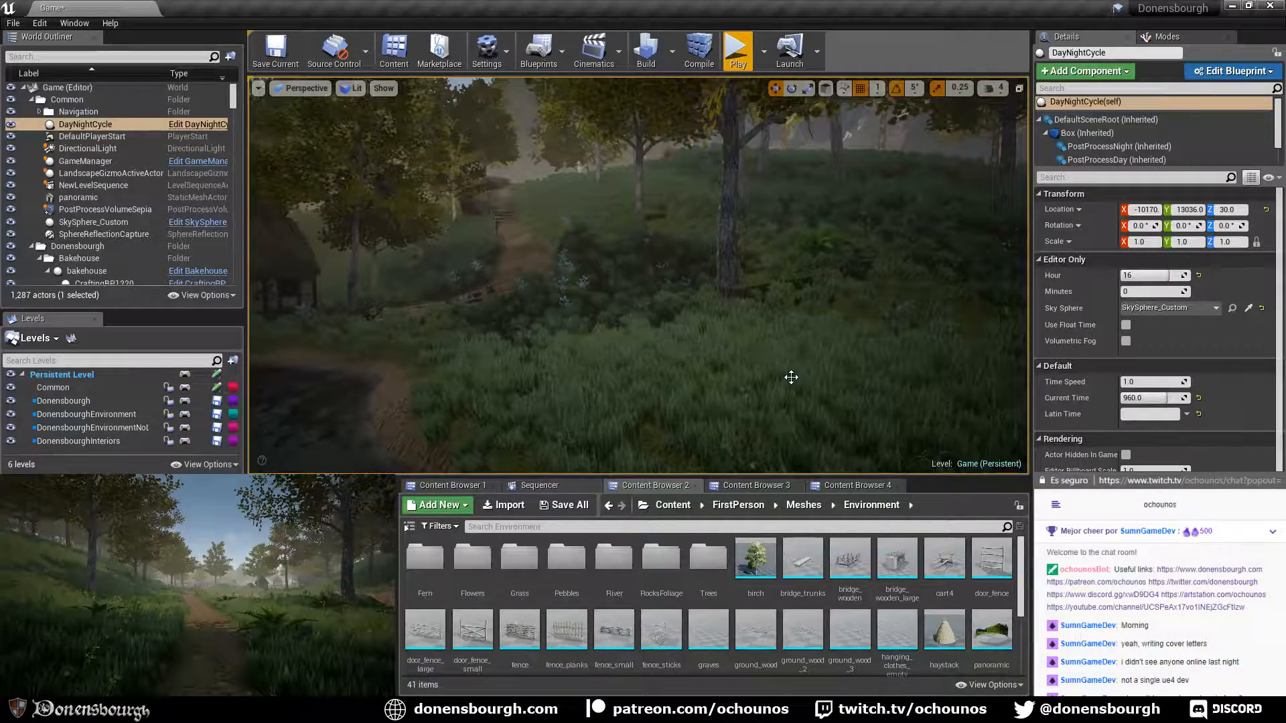
{"action": "right_click_drag", "start_coordinate": [685, 376], "coordinate": [741, 345]}
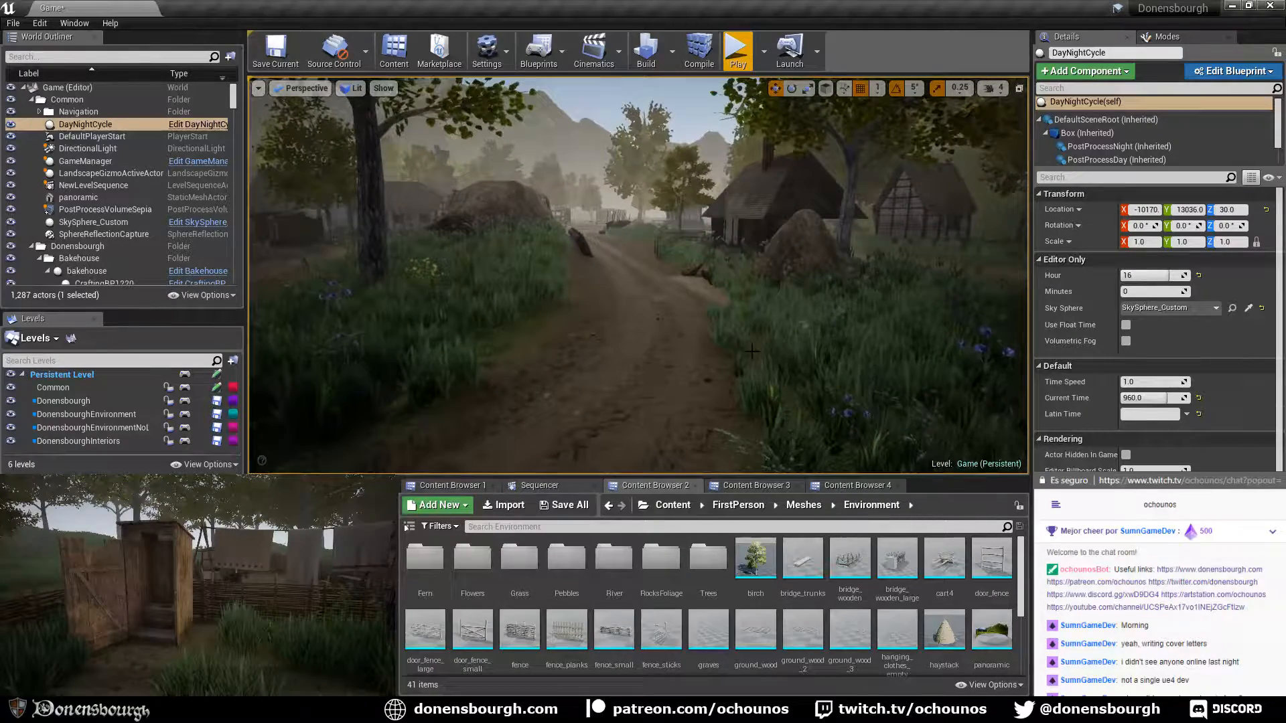
{"action": "left_click", "coordinate": [1145, 276]}
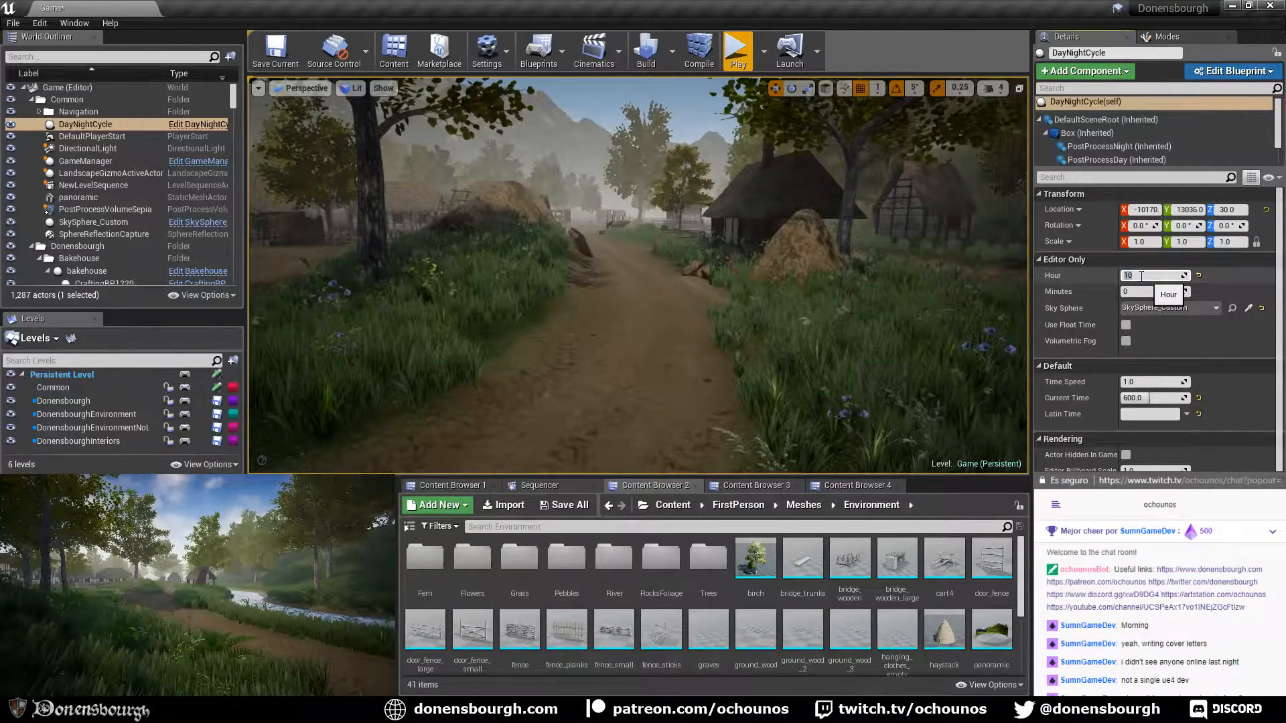
{"action": "key", "text": "Return"}
Hide the level whose name starts with DonensbourghEnvironmentNoL to inspect the ground without grass at the path fork, and show it again
{"action": "mouse_move", "coordinate": [630, 397]}
{"action": "right_mouse_down"}
{"action": "mouse_move", "coordinate": [640, 392]}
{"action": "mouse_move", "coordinate": [631, 397]}
{"action": "right_mouse_up"}
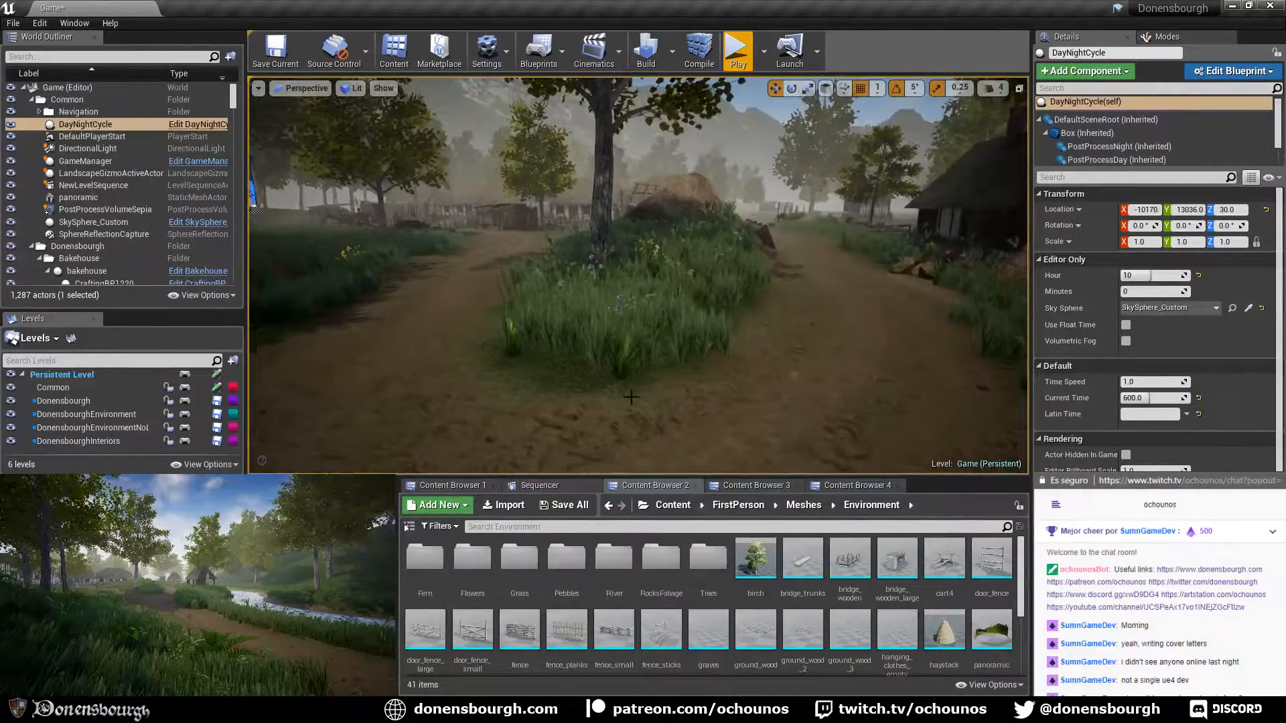
{"action": "scroll", "coordinate": [653, 368], "scroll_direction": "up", "scroll_amount": 4}
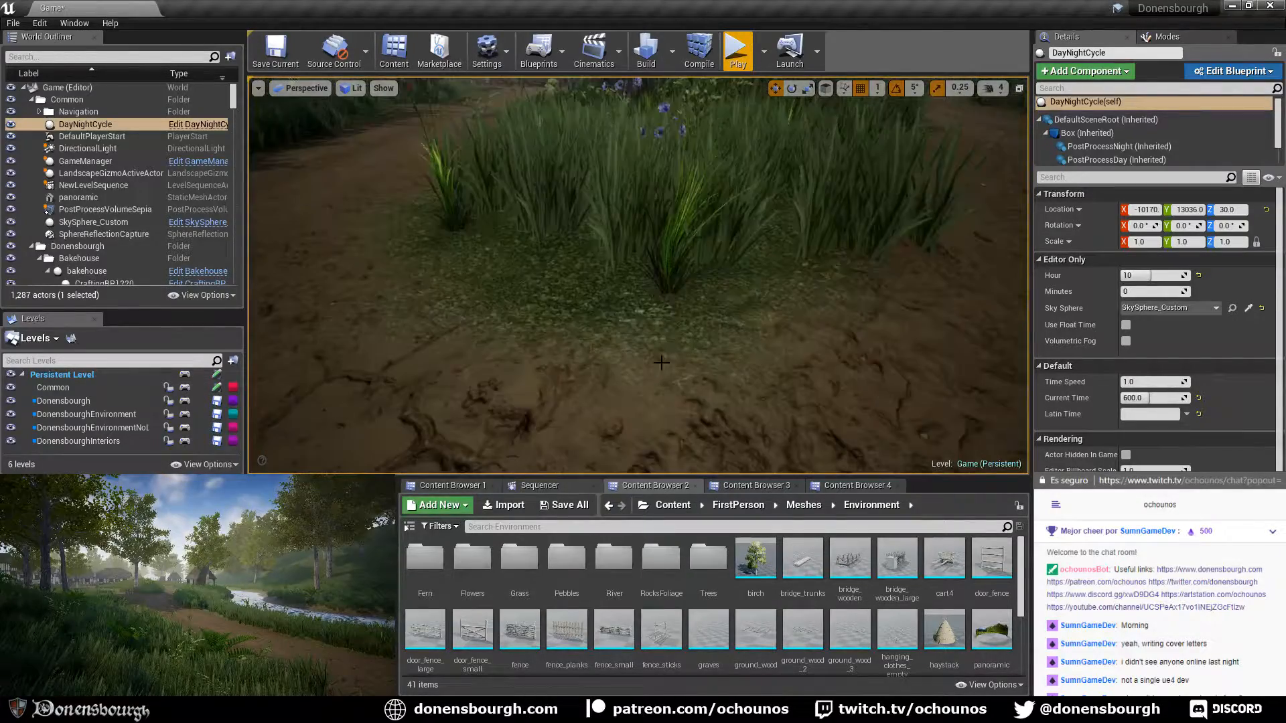
{"action": "scroll", "coordinate": [667, 354], "scroll_direction": "down", "scroll_amount": 2}
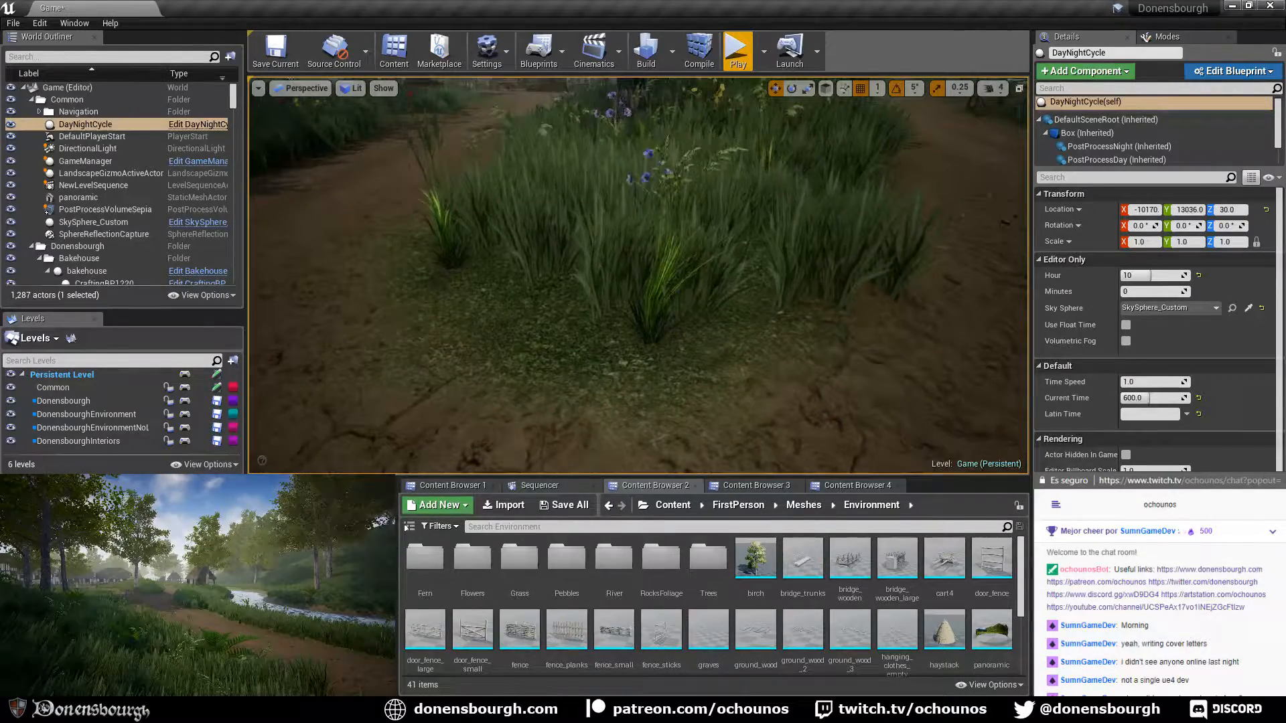
{"action": "left_click", "coordinate": [13, 430]}
{"action": "right_click_drag", "start_coordinate": [602, 335], "coordinate": [623, 288]}
{"action": "right_click_drag", "start_coordinate": [549, 334], "coordinate": [492, 407]}
{"action": "right_click_drag", "start_coordinate": [603, 335], "coordinate": [599, 251]}
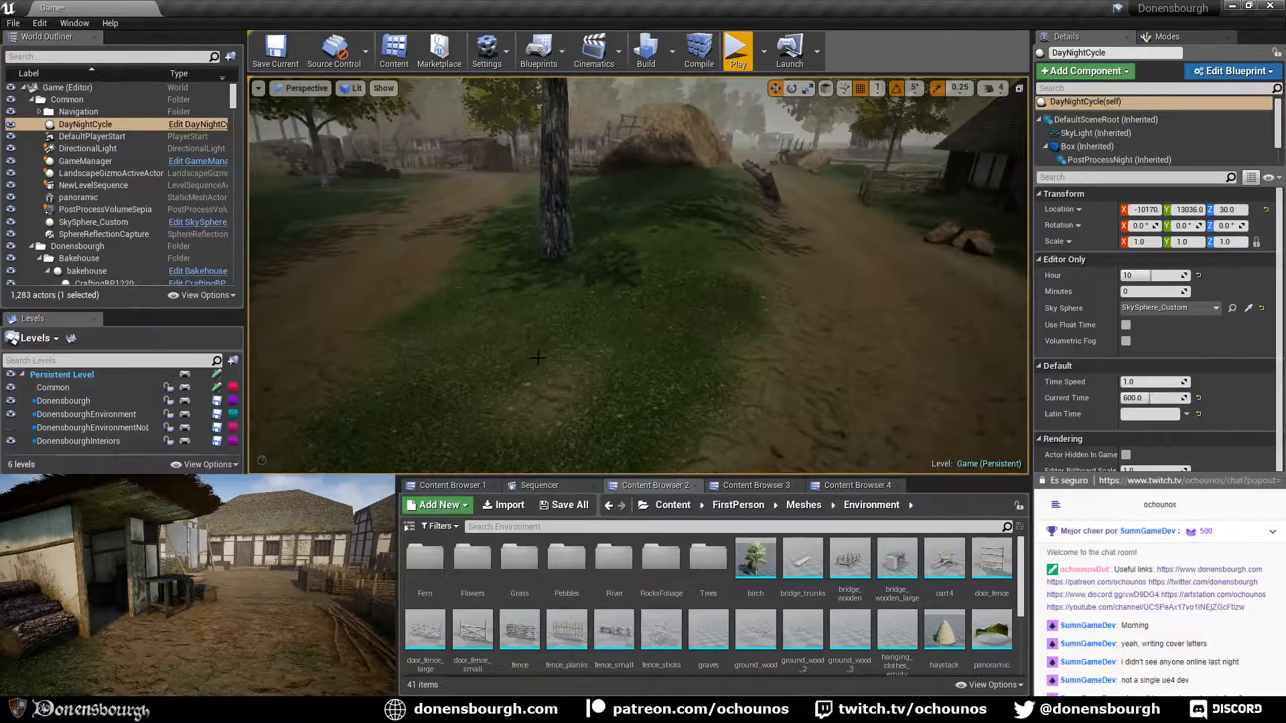
{"action": "left_click", "coordinate": [11, 429]}
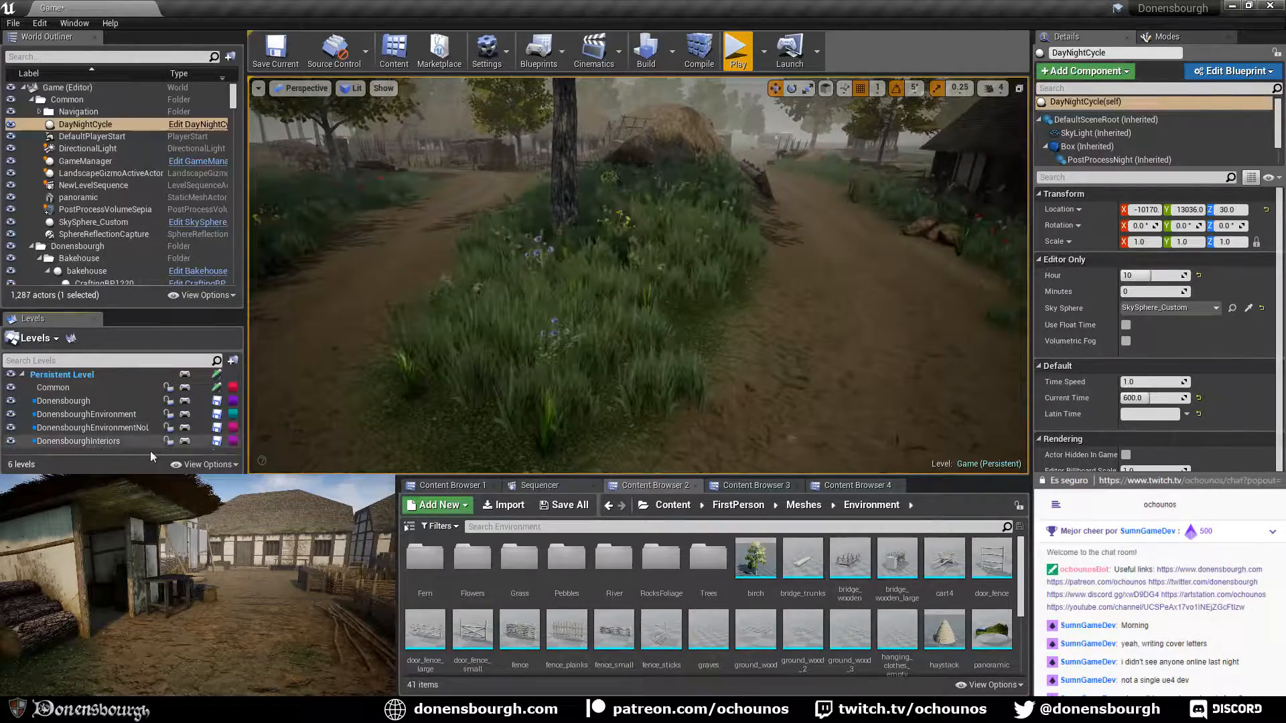
Examine the wooded hill and misty far shore across the river from beside the tree on the grassy bank
{"action": "right_click_drag", "start_coordinate": [540, 385], "coordinate": [357, 375]}
{"action": "right_click_drag", "start_coordinate": [682, 312], "coordinate": [681, 260]}
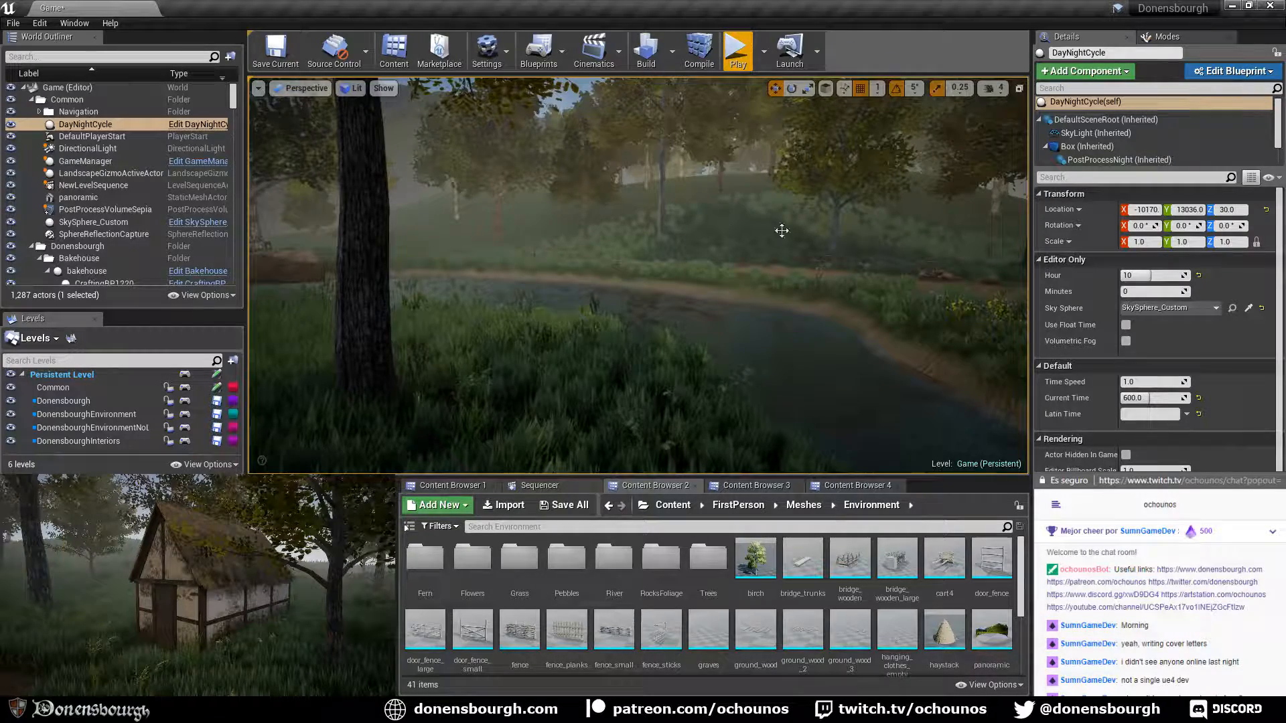
{"action": "mouse_move", "coordinate": [742, 255]}
{"action": "right_mouse_down"}
{"action": "mouse_move", "coordinate": [837, 247]}
{"action": "mouse_move", "coordinate": [734, 265]}
{"action": "right_mouse_up"}
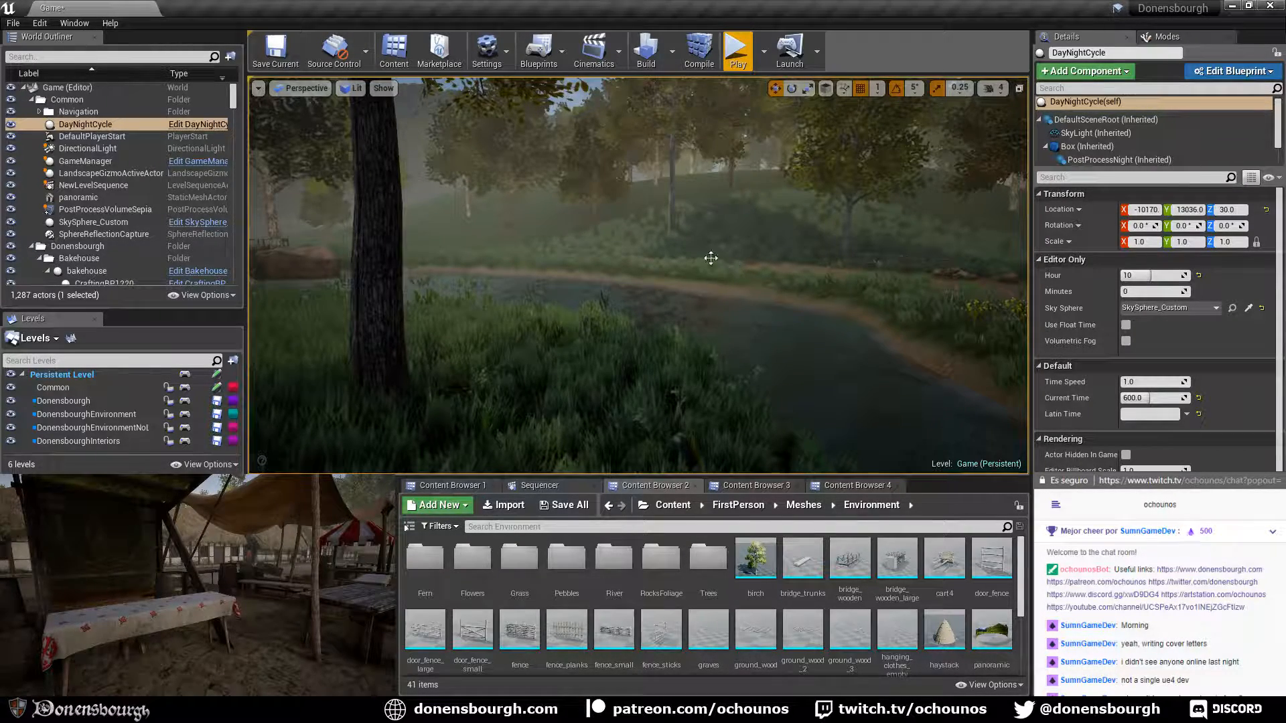
{"action": "right_click_drag", "start_coordinate": [466, 350], "coordinate": [467, 349]}
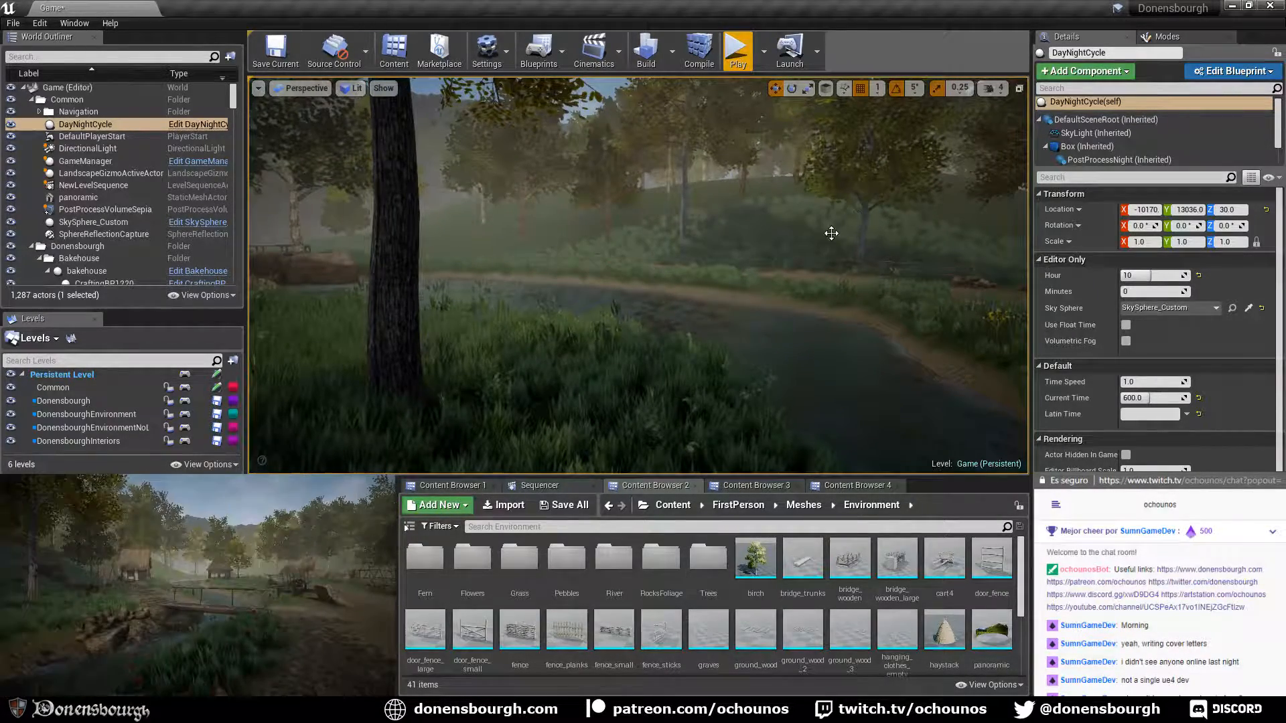
{"action": "right_click_drag", "start_coordinate": [646, 299], "coordinate": [676, 304]}
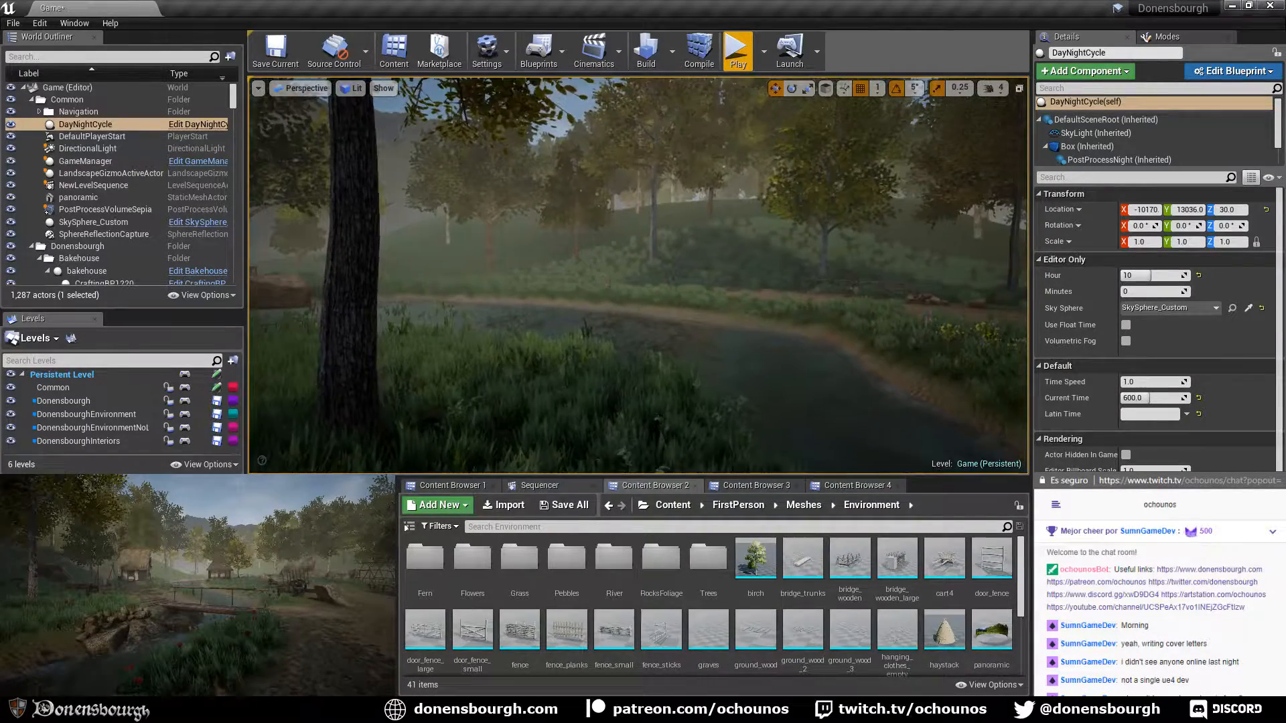
{"action": "right_click_drag", "start_coordinate": [458, 360], "coordinate": [459, 360]}
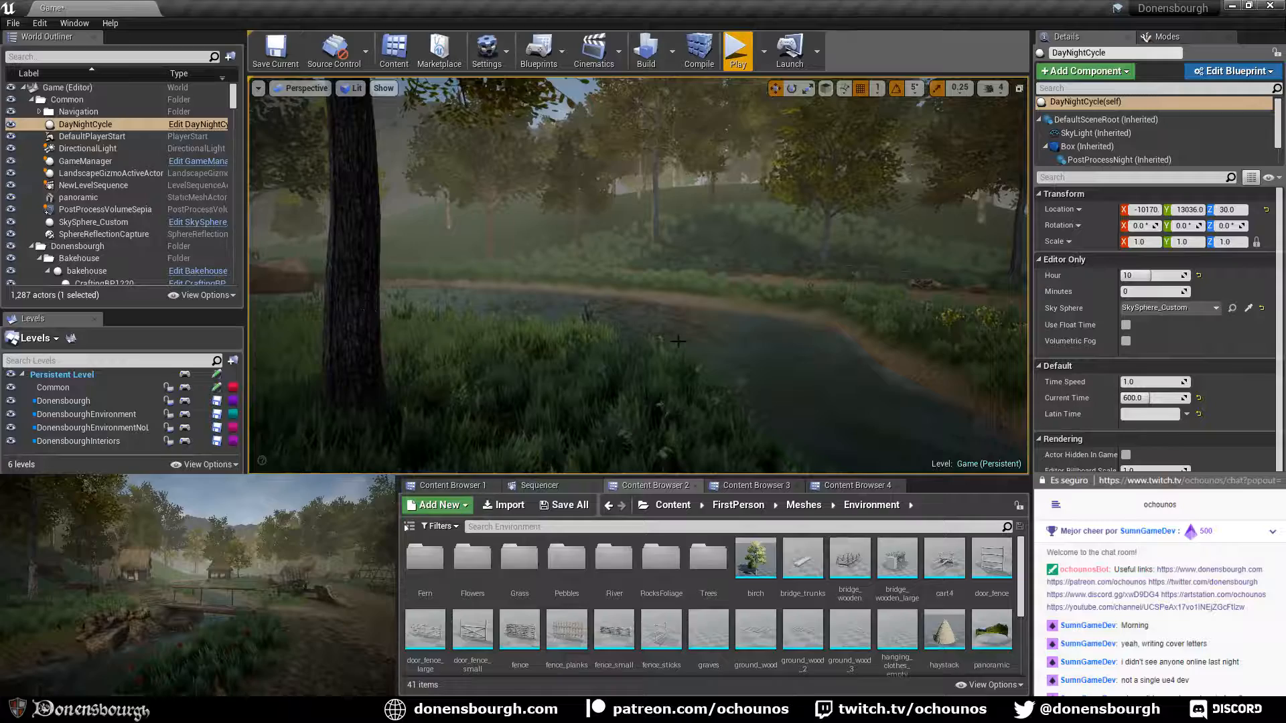
{"action": "right_click_drag", "start_coordinate": [678, 341], "coordinate": [674, 342]}
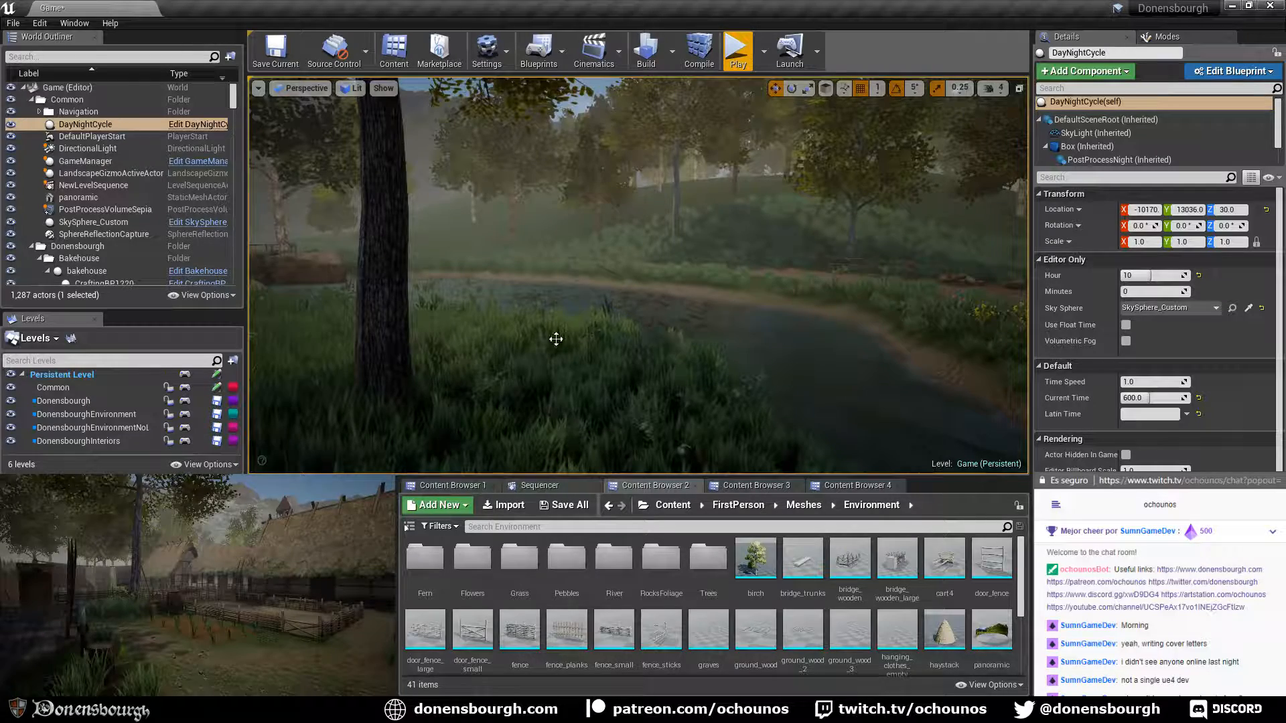
{"action": "right_click_drag", "start_coordinate": [599, 384], "coordinate": [585, 384]}
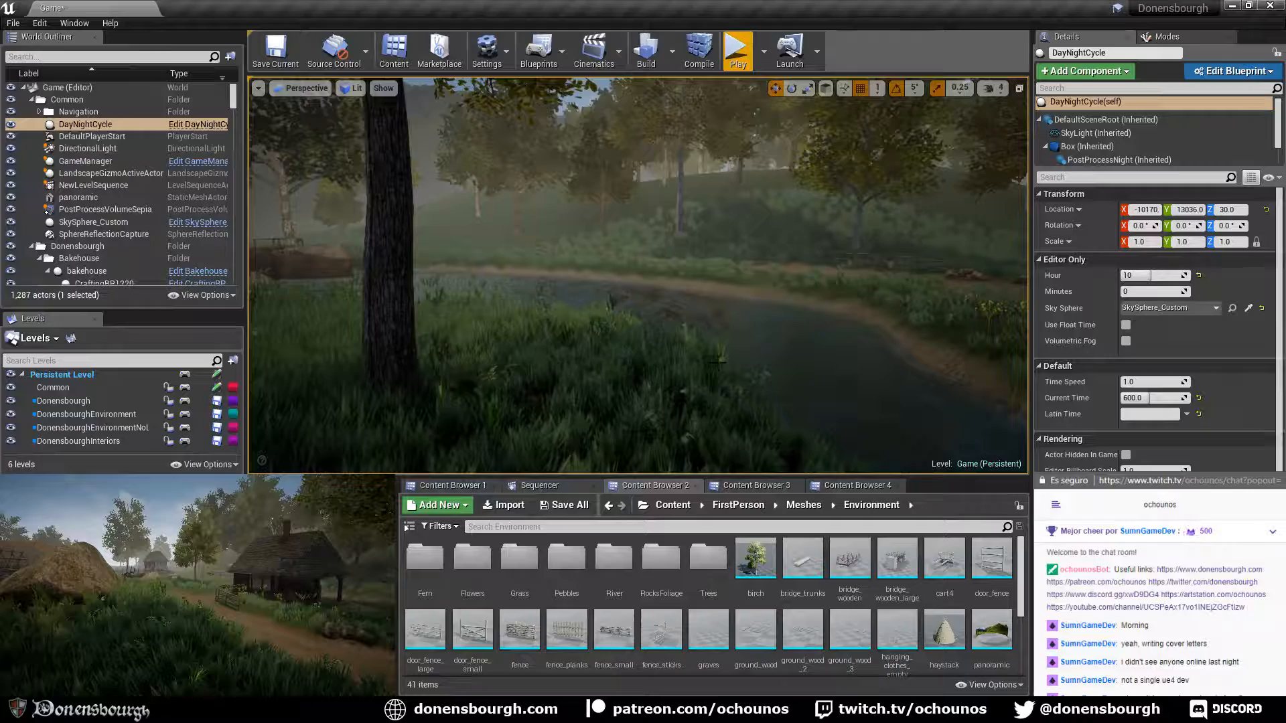
{"action": "right_click_drag", "start_coordinate": [717, 360], "coordinate": [677, 368]}
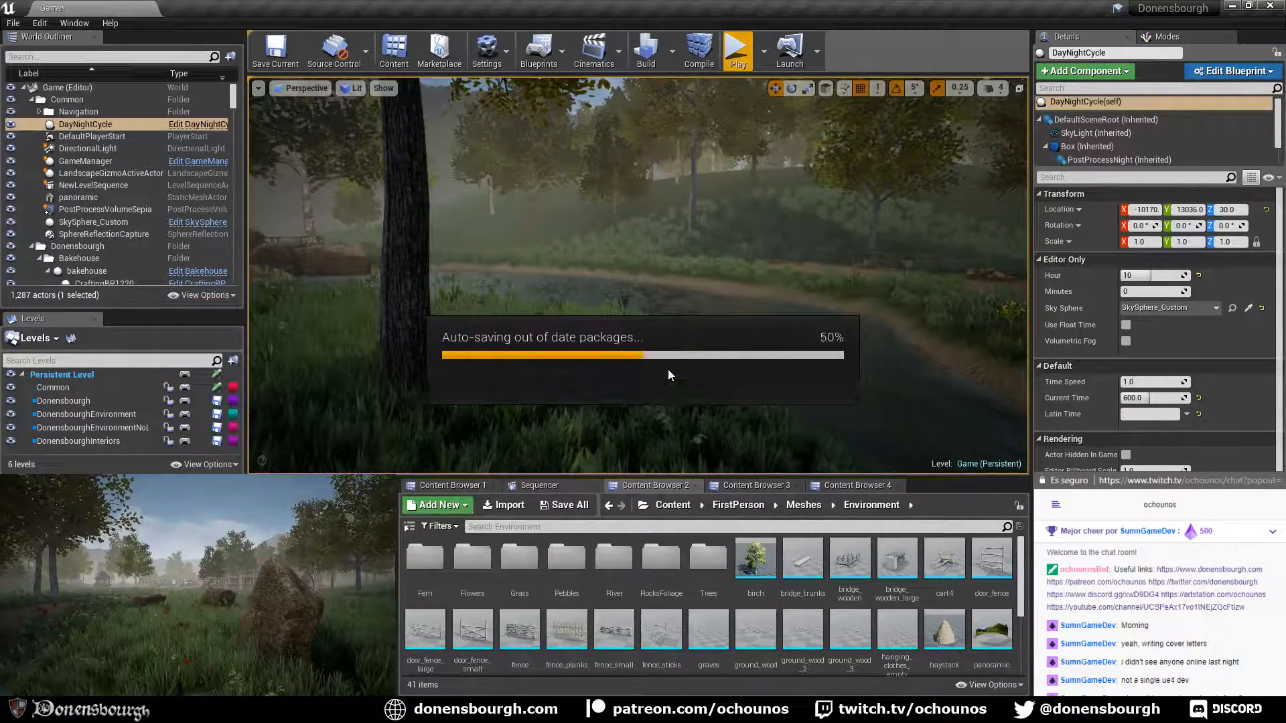
Save the current level
{"action": "right_click_drag", "start_coordinate": [742, 348], "coordinate": [736, 351]}
{"action": "key", "text": "ctrl+s"}
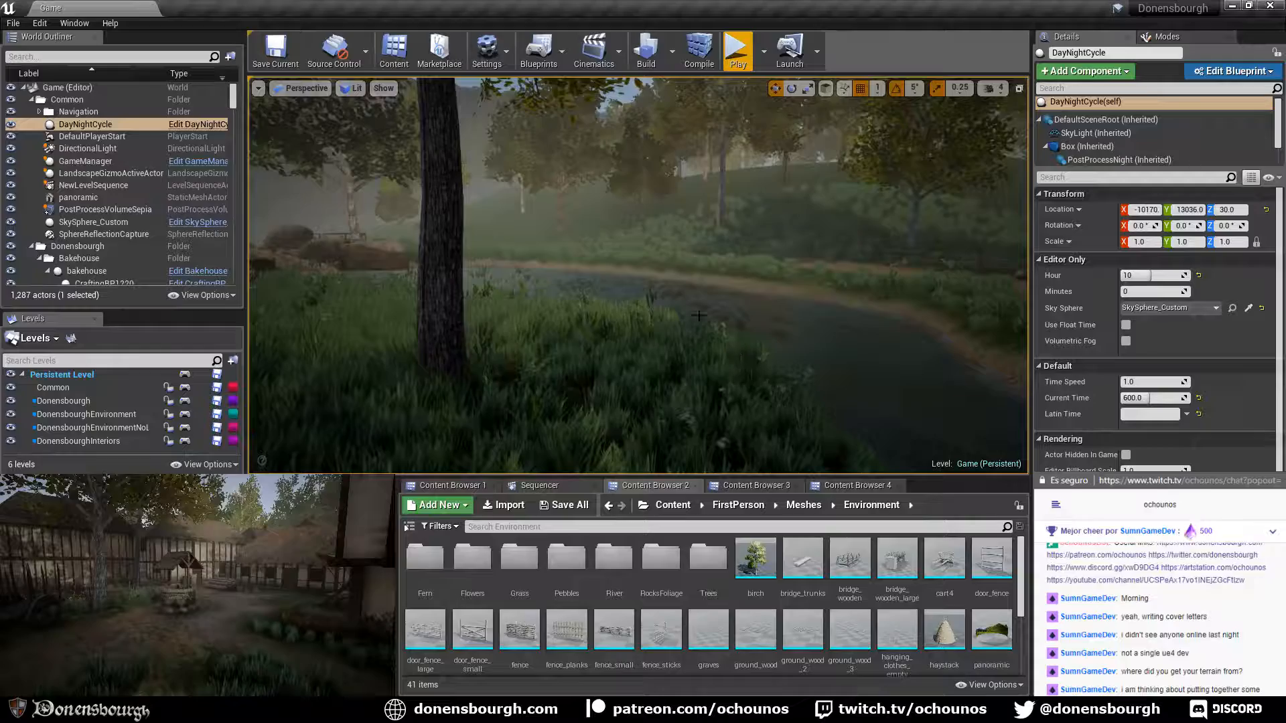
Switch the viewport to Shader Complexity to inspect the river, grass and trees, and return to the Lit view
{"action": "right_click_drag", "start_coordinate": [698, 316], "coordinate": [698, 316]}
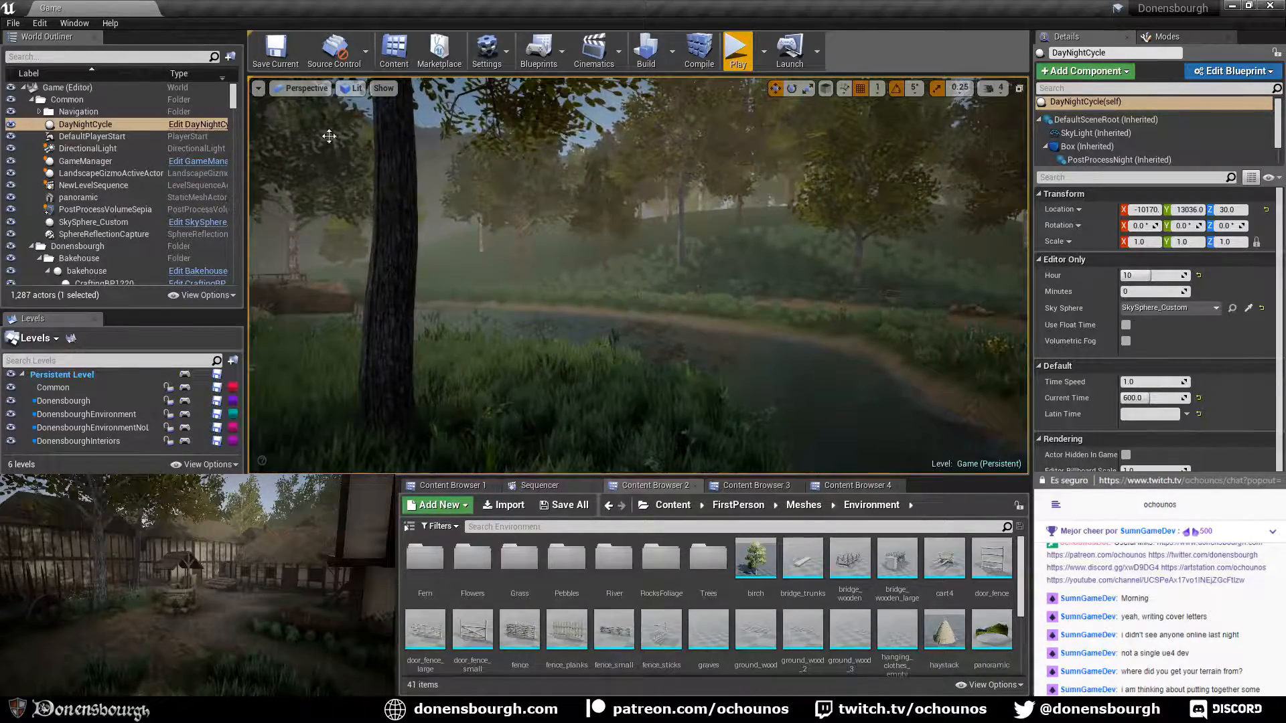
{"action": "key", "text": "alt+8"}
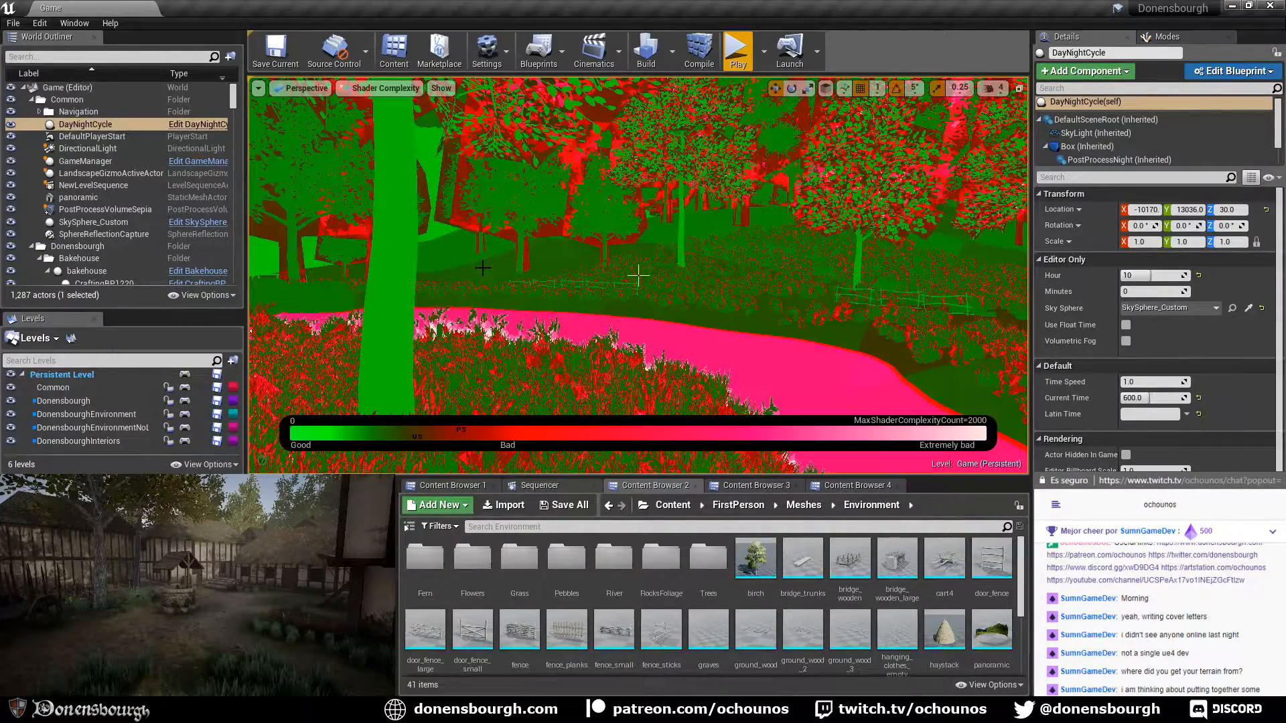
{"action": "right_click_drag", "start_coordinate": [507, 281], "coordinate": [499, 316]}
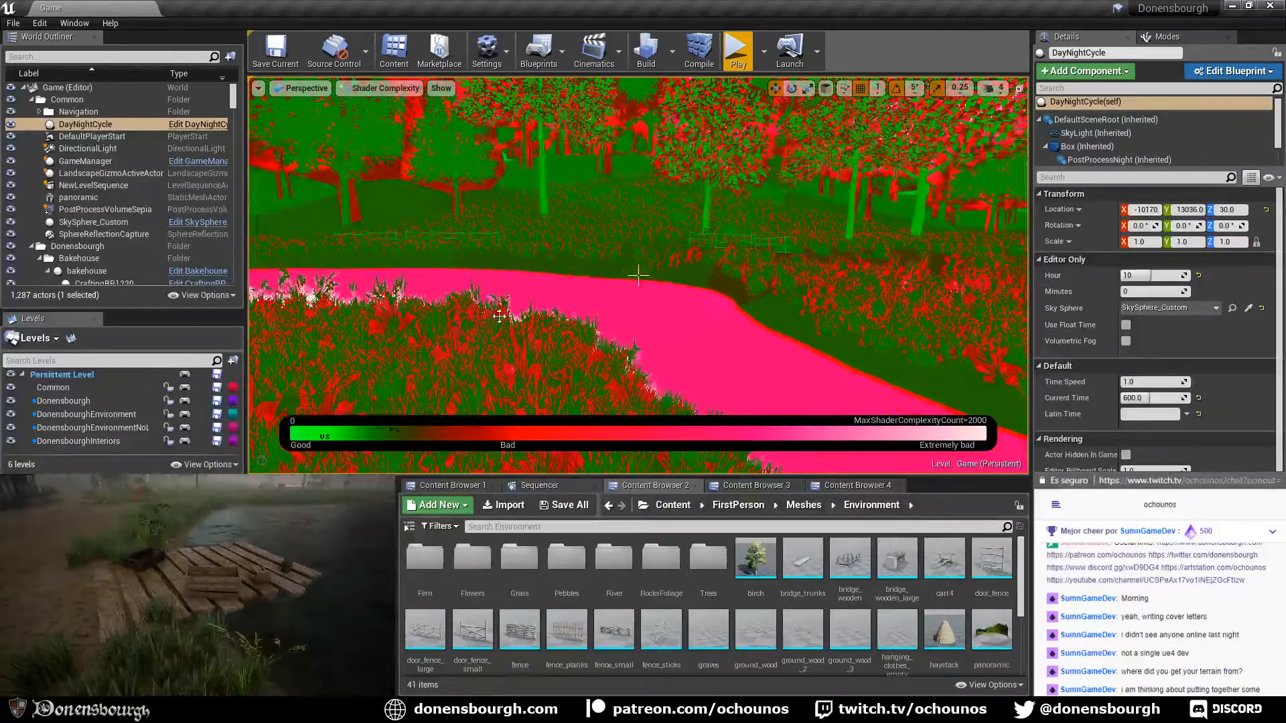
{"action": "right_click_drag", "start_coordinate": [703, 299], "coordinate": [702, 300]}
{"action": "mouse_move", "coordinate": [638, 275]}
{"action": "right_mouse_down"}
{"action": "mouse_move", "coordinate": [743, 354]}
{"action": "mouse_move", "coordinate": [637, 275]}
{"action": "right_mouse_up"}
{"action": "right_click_drag", "start_coordinate": [542, 288], "coordinate": [532, 297]}
{"action": "key", "text": "alt+4"}
{"action": "right_click_drag", "start_coordinate": [455, 380], "coordinate": [456, 379]}
{"action": "right_click_drag", "start_coordinate": [530, 297], "coordinate": [530, 297]}
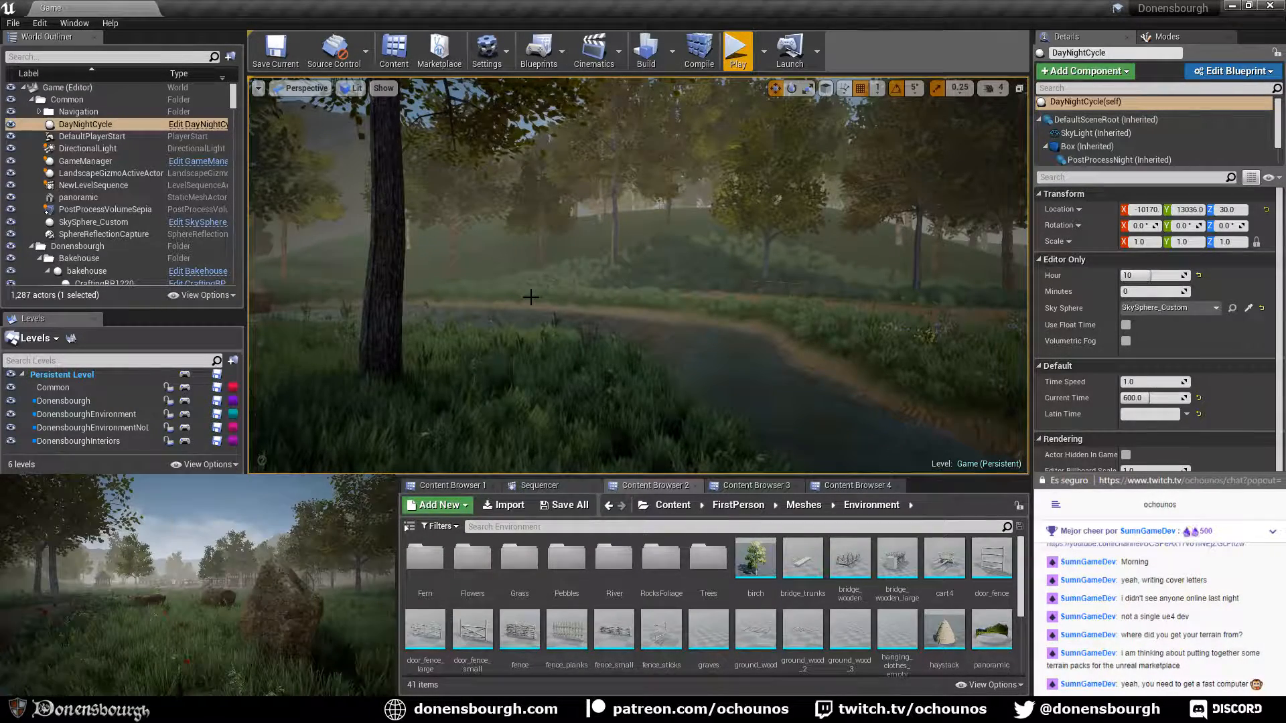
Turn on Realtime in the viewport and examine the water surface, the foam along the shoreline and the boulders in the river
{"action": "right_click_drag", "start_coordinate": [638, 275], "coordinate": [937, 265]}
{"action": "right_click_drag", "start_coordinate": [579, 320], "coordinate": [266, 208]}
{"action": "left_click", "coordinate": [258, 88]}
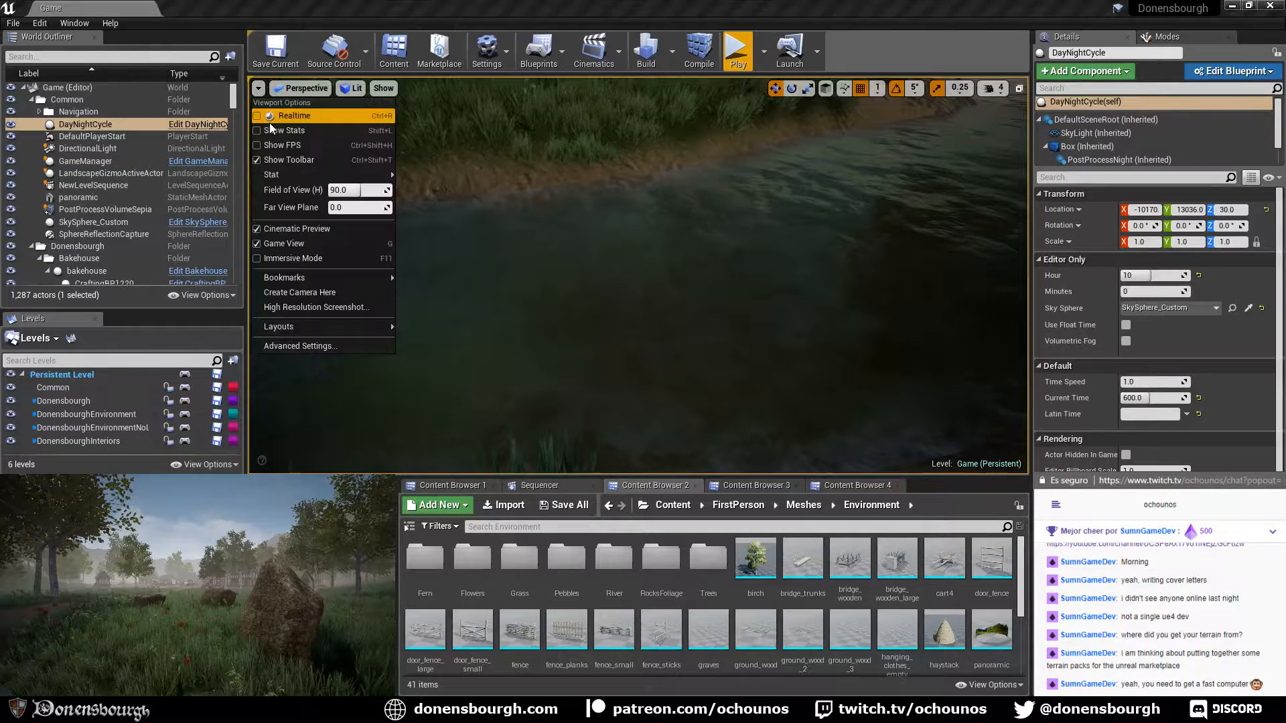
{"action": "right_click_drag", "start_coordinate": [614, 230], "coordinate": [697, 258]}
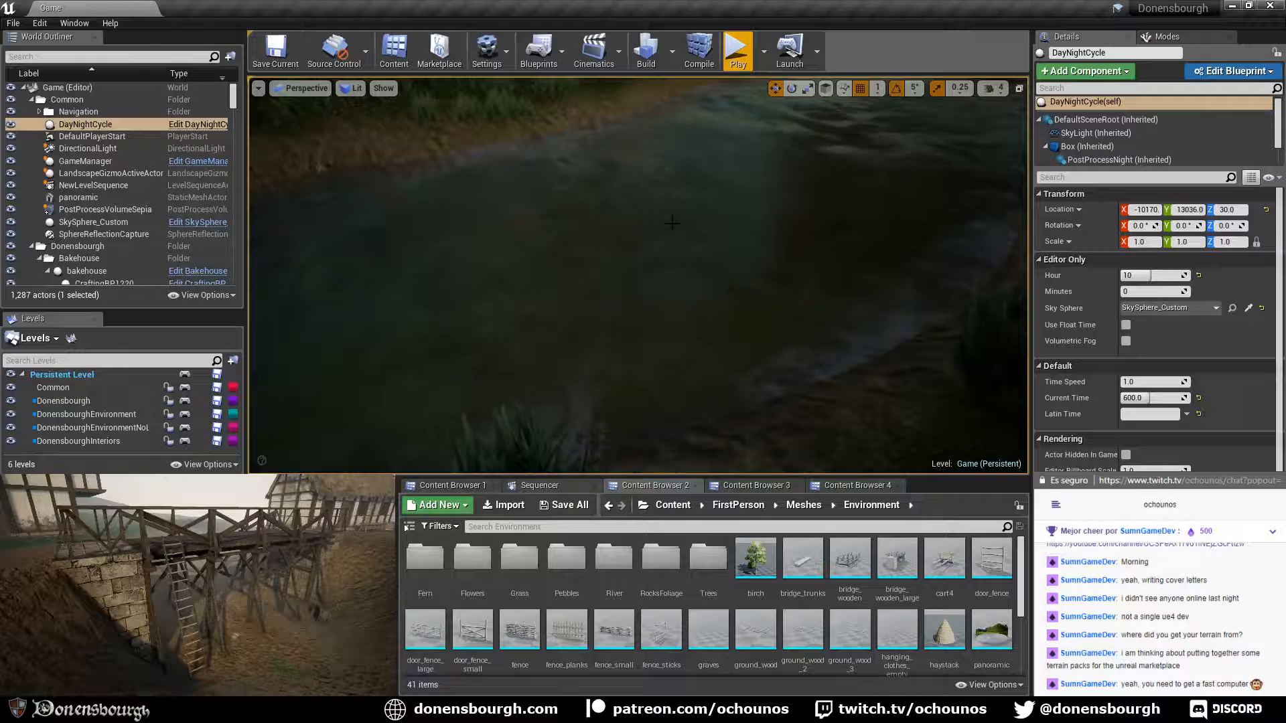
{"action": "right_click_drag", "start_coordinate": [567, 240], "coordinate": [643, 213]}
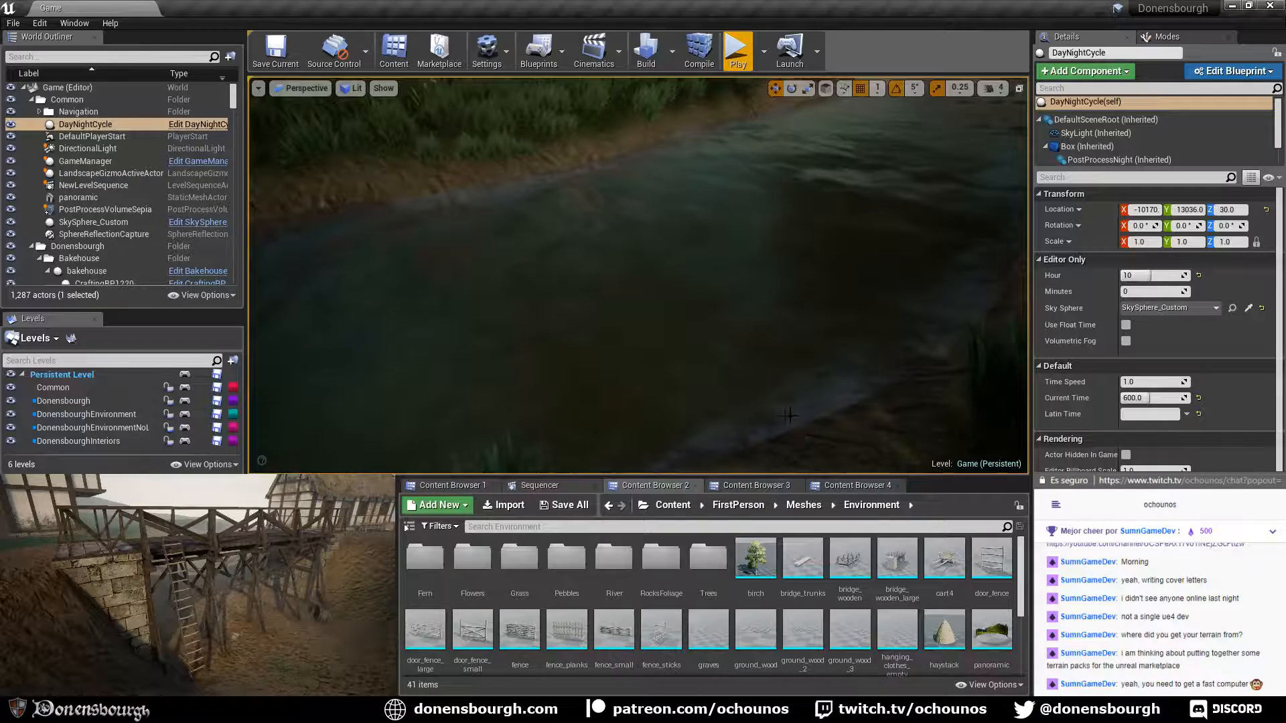
{"action": "right_click_drag", "start_coordinate": [810, 383], "coordinate": [748, 399]}
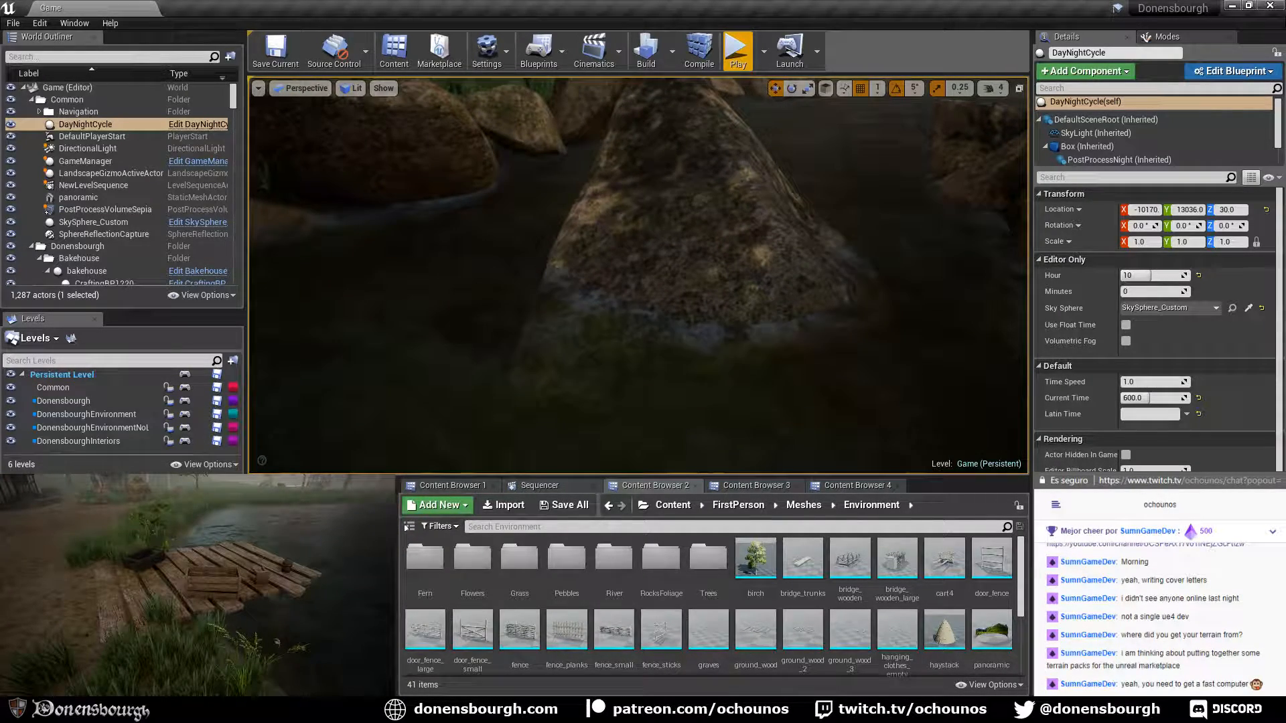
{"action": "right_click_drag", "start_coordinate": [748, 399], "coordinate": [651, 425]}
{"action": "right_click_drag", "start_coordinate": [614, 367], "coordinate": [622, 402]}
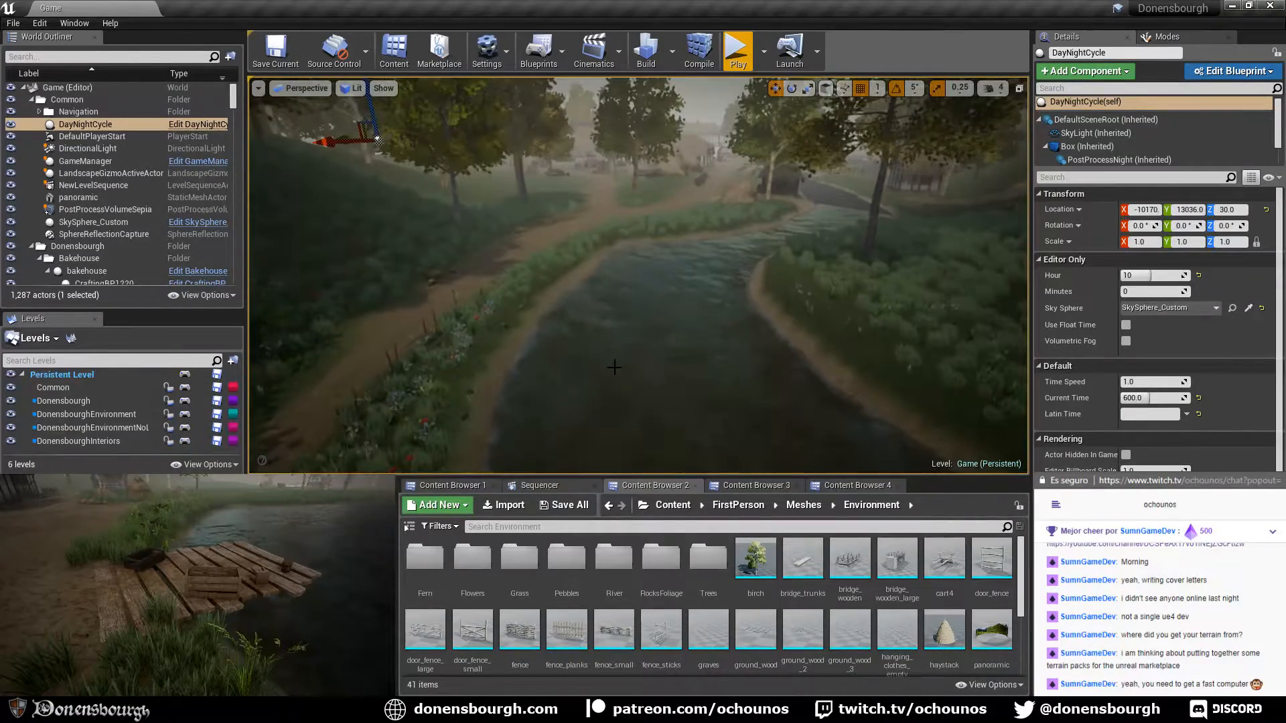
Display Shader Complexity along the river and hide the DonensbourghEnvironment level to inspect the rendering cost without trees
{"action": "key", "text": "alt+8"}
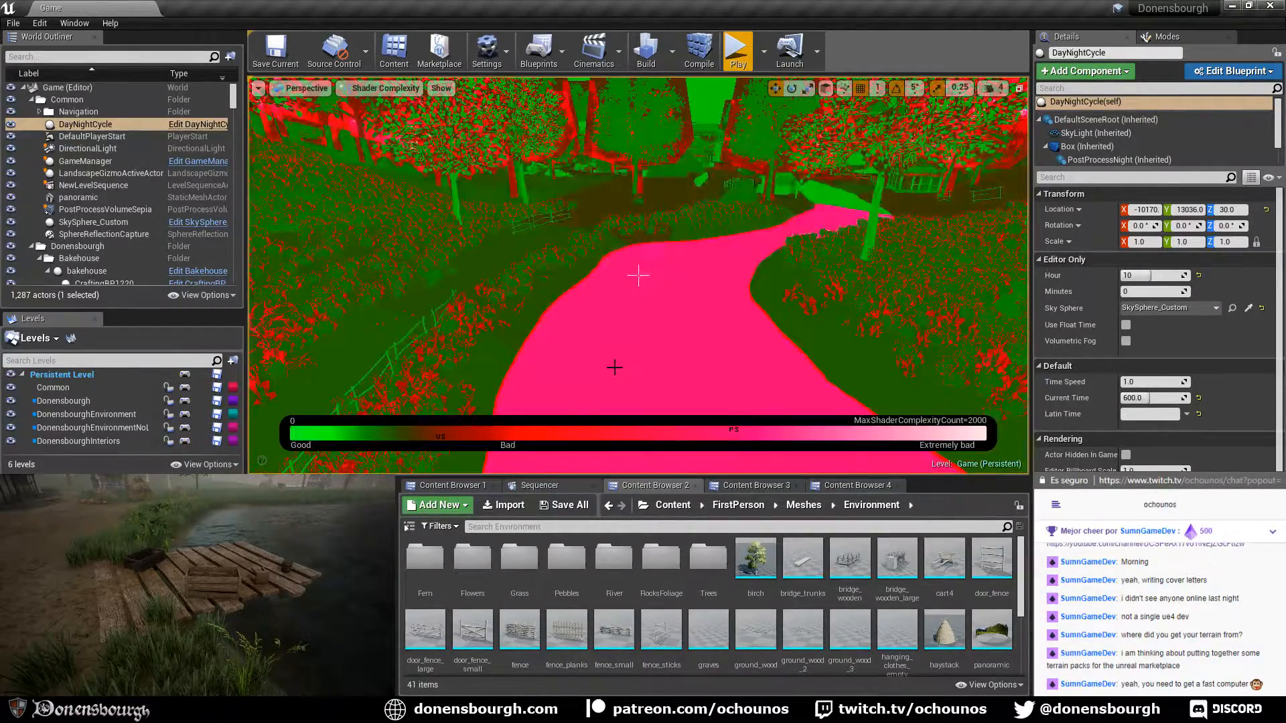
{"action": "right_click_drag", "start_coordinate": [639, 274], "coordinate": [550, 367]}
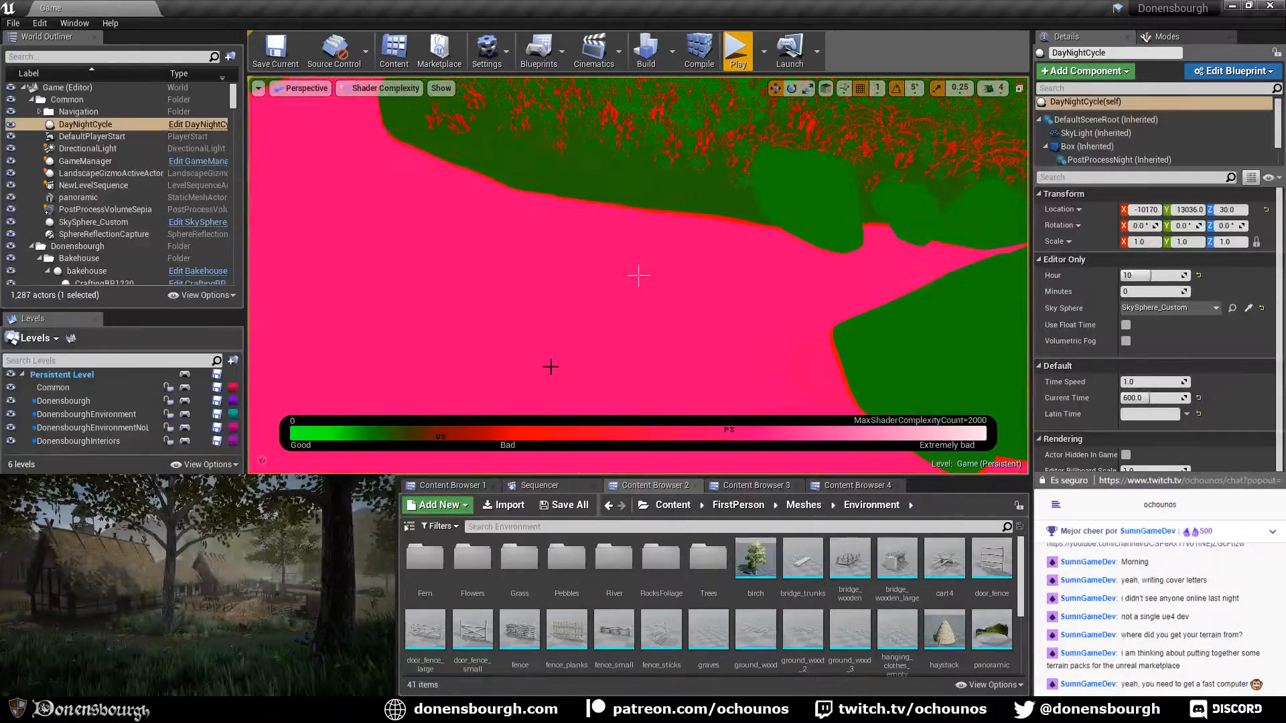
{"action": "right_click_drag", "start_coordinate": [445, 385], "coordinate": [561, 208]}
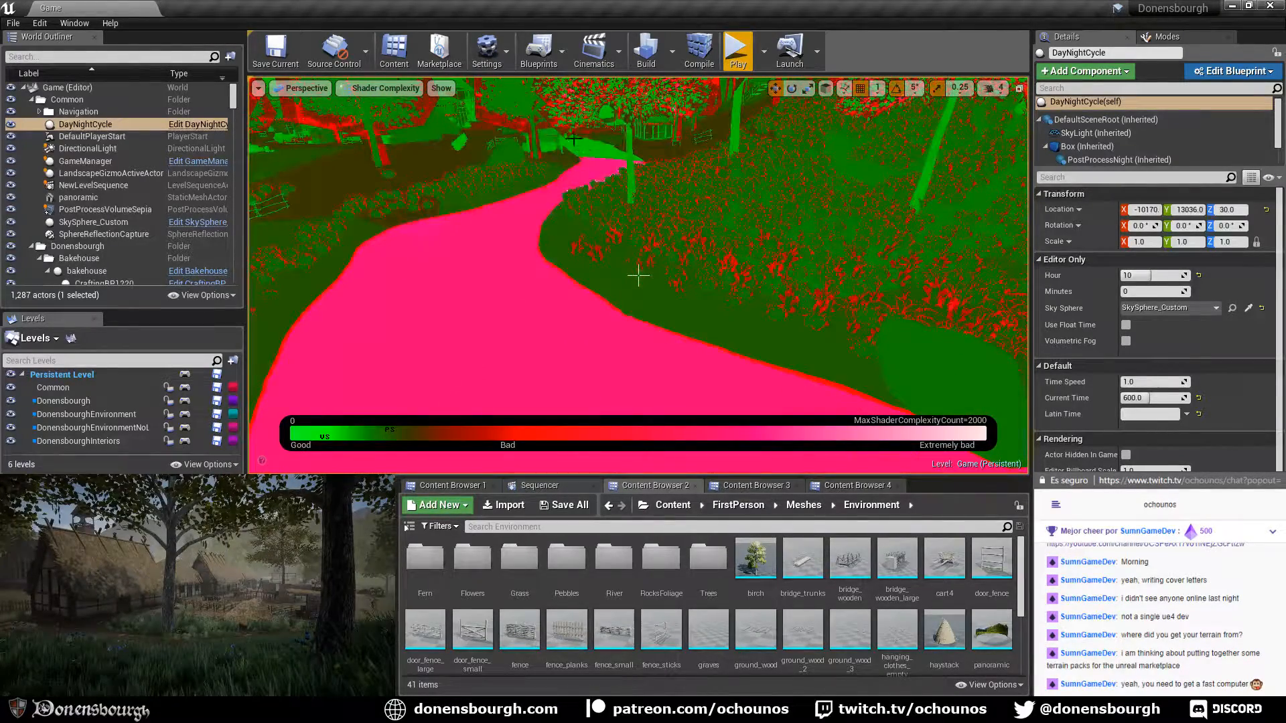
{"action": "mouse_move", "coordinate": [577, 279]}
{"action": "right_mouse_down"}
{"action": "mouse_move", "coordinate": [584, 263]}
{"action": "mouse_move", "coordinate": [606, 289]}
{"action": "mouse_move", "coordinate": [571, 281]}
{"action": "mouse_move", "coordinate": [589, 263]}
{"action": "right_mouse_up"}
{"action": "left_click", "coordinate": [10, 415]}
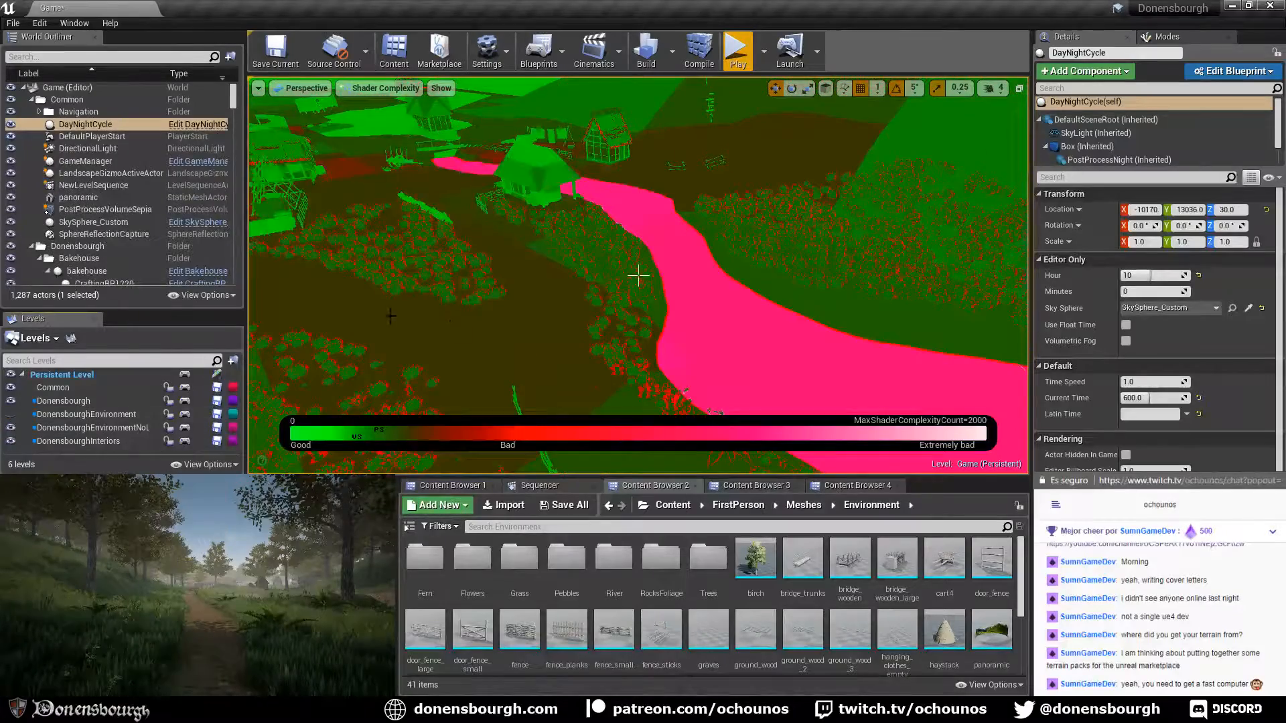
Examine the shader complexity of the river, its vegetated banks and the surrounding village buildings with the trees hidden
{"action": "right_click_drag", "start_coordinate": [639, 275], "coordinate": [803, 302]}
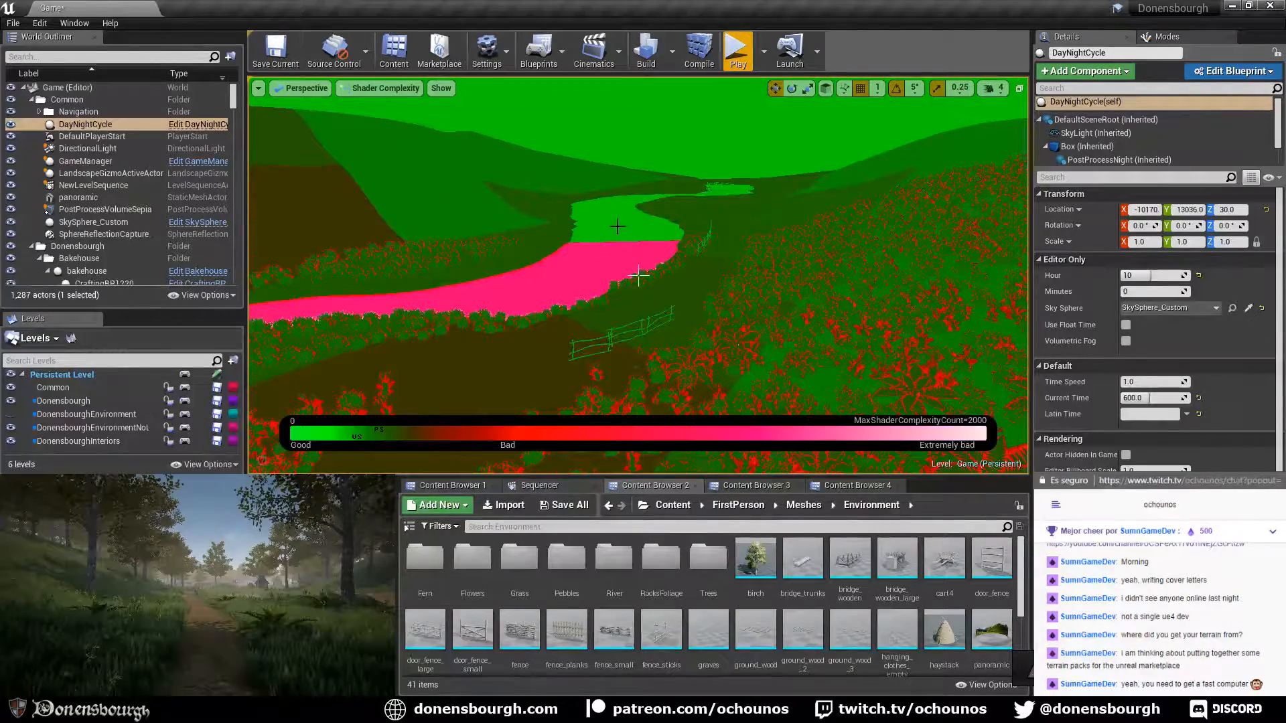
{"action": "right_click_drag", "start_coordinate": [638, 275], "coordinate": [704, 282]}
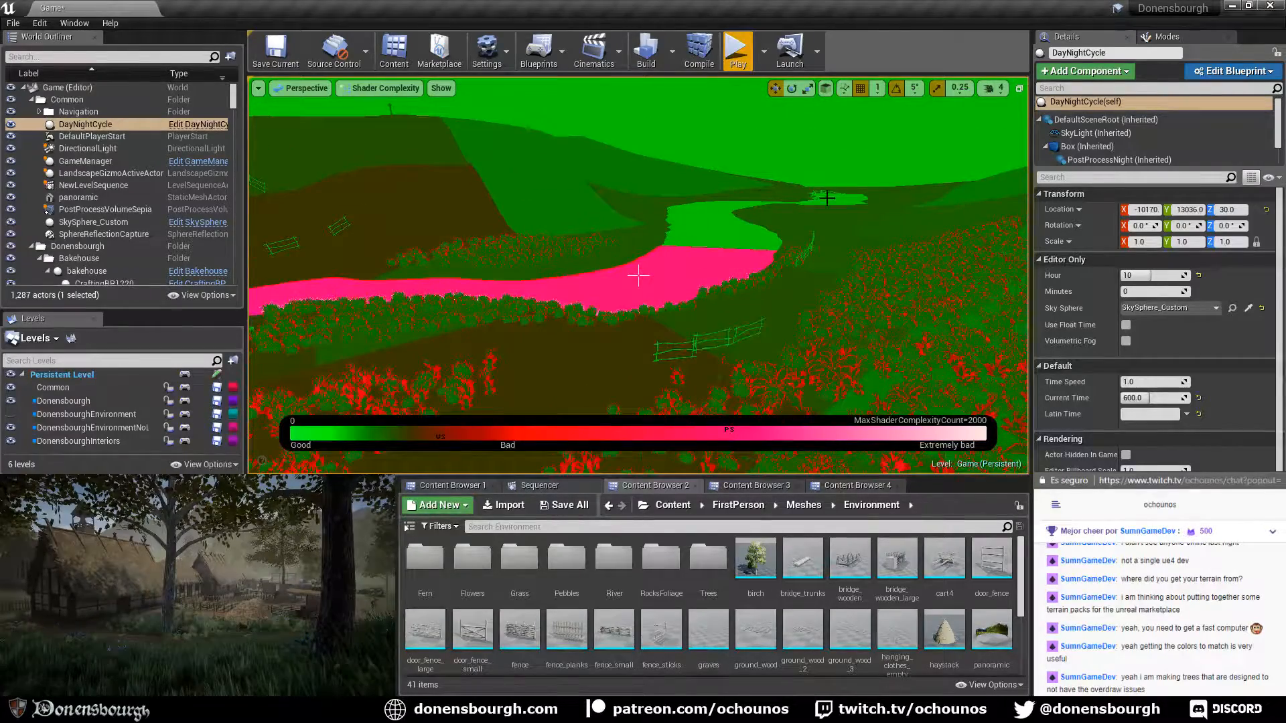
{"action": "right_click_drag", "start_coordinate": [521, 403], "coordinate": [546, 379]}
{"action": "mouse_move", "coordinate": [638, 275]}
{"action": "right_mouse_down"}
{"action": "mouse_move", "coordinate": [587, 364]}
{"action": "mouse_move", "coordinate": [655, 267]}
{"action": "mouse_move", "coordinate": [638, 275]}
{"action": "right_mouse_up"}
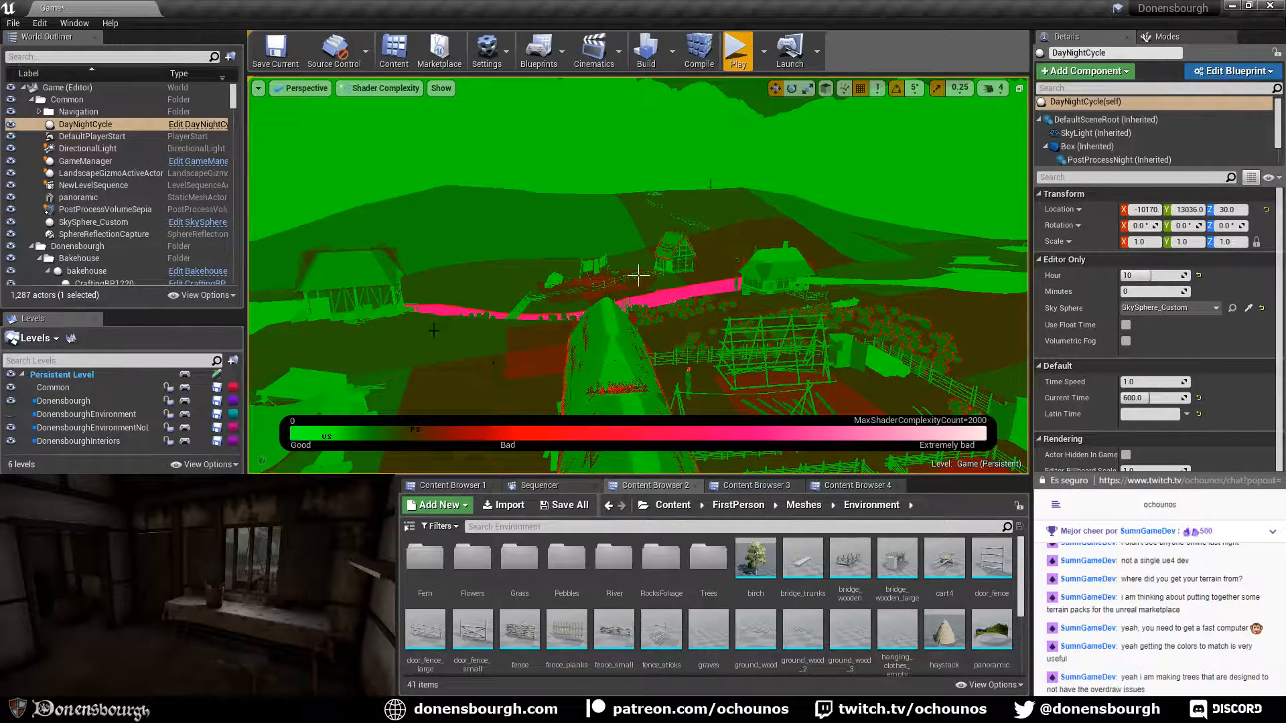
{"action": "right_click_drag", "start_coordinate": [638, 274], "coordinate": [638, 275]}
{"action": "right_click_drag", "start_coordinate": [772, 333], "coordinate": [772, 333]}
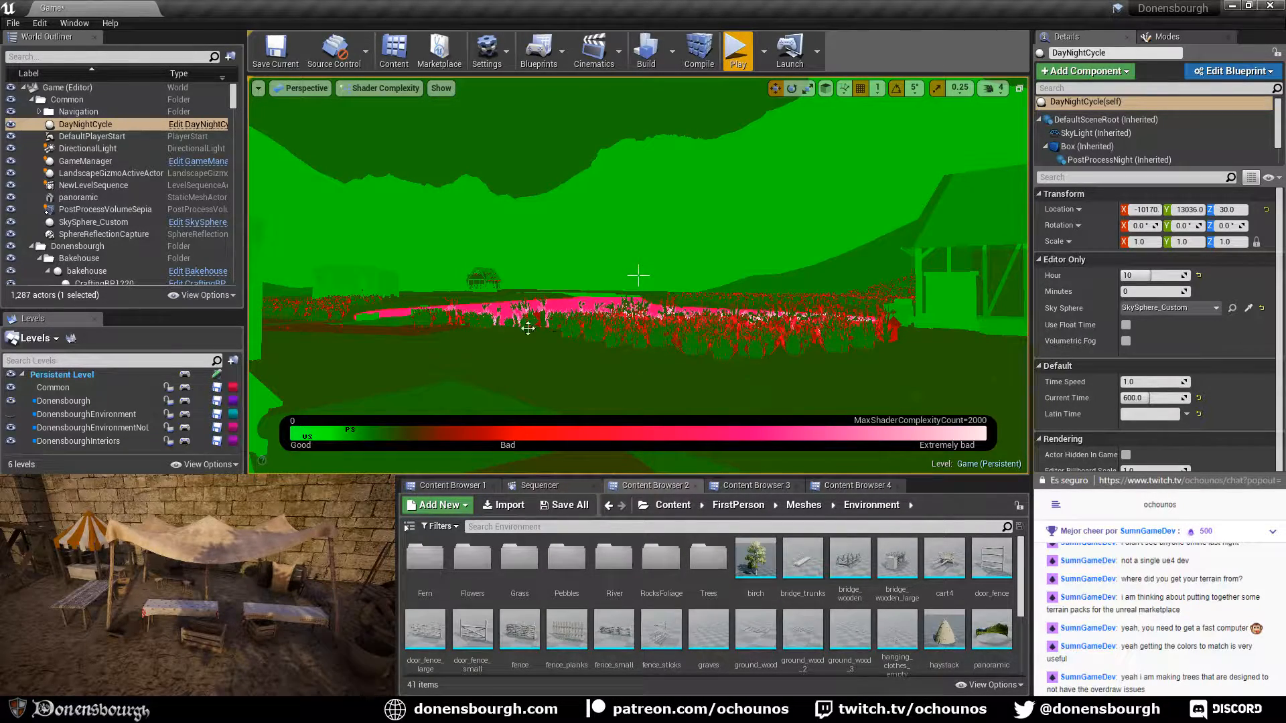
{"action": "right_click_drag", "start_coordinate": [699, 334], "coordinate": [720, 335]}
{"action": "right_click_drag", "start_coordinate": [565, 251], "coordinate": [564, 251]}
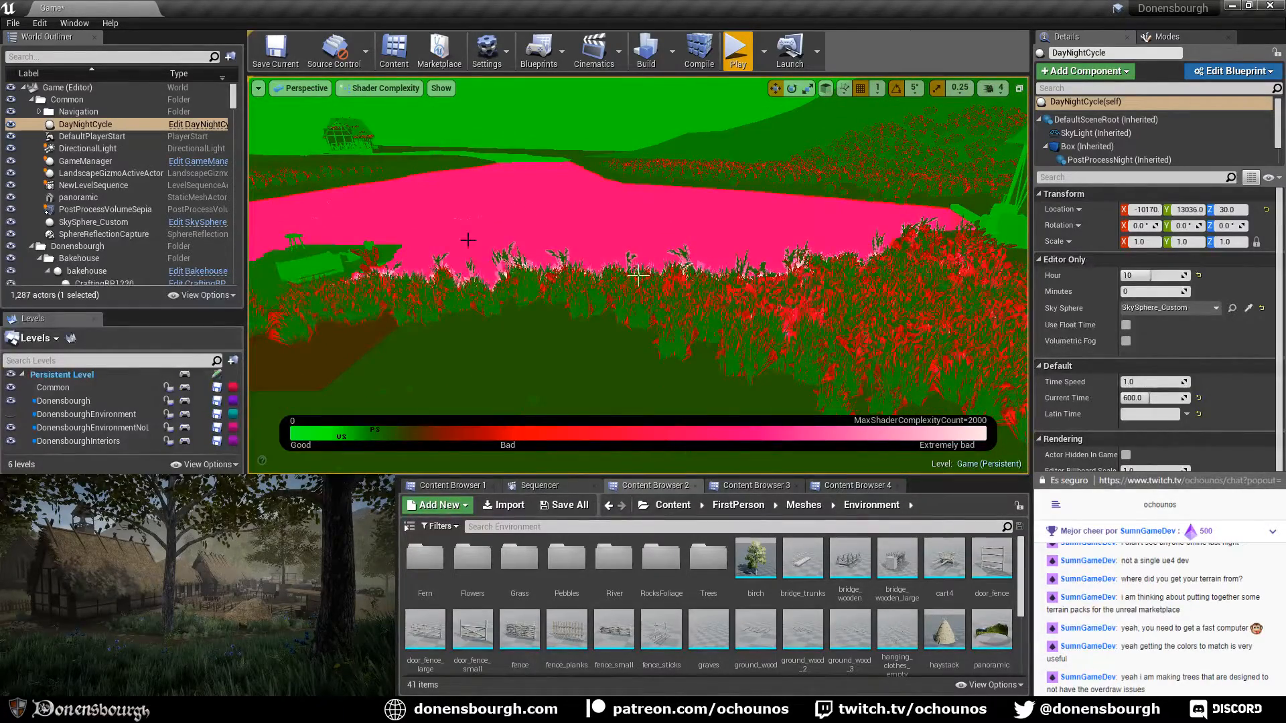
{"action": "right_click_drag", "start_coordinate": [638, 275], "coordinate": [639, 275]}
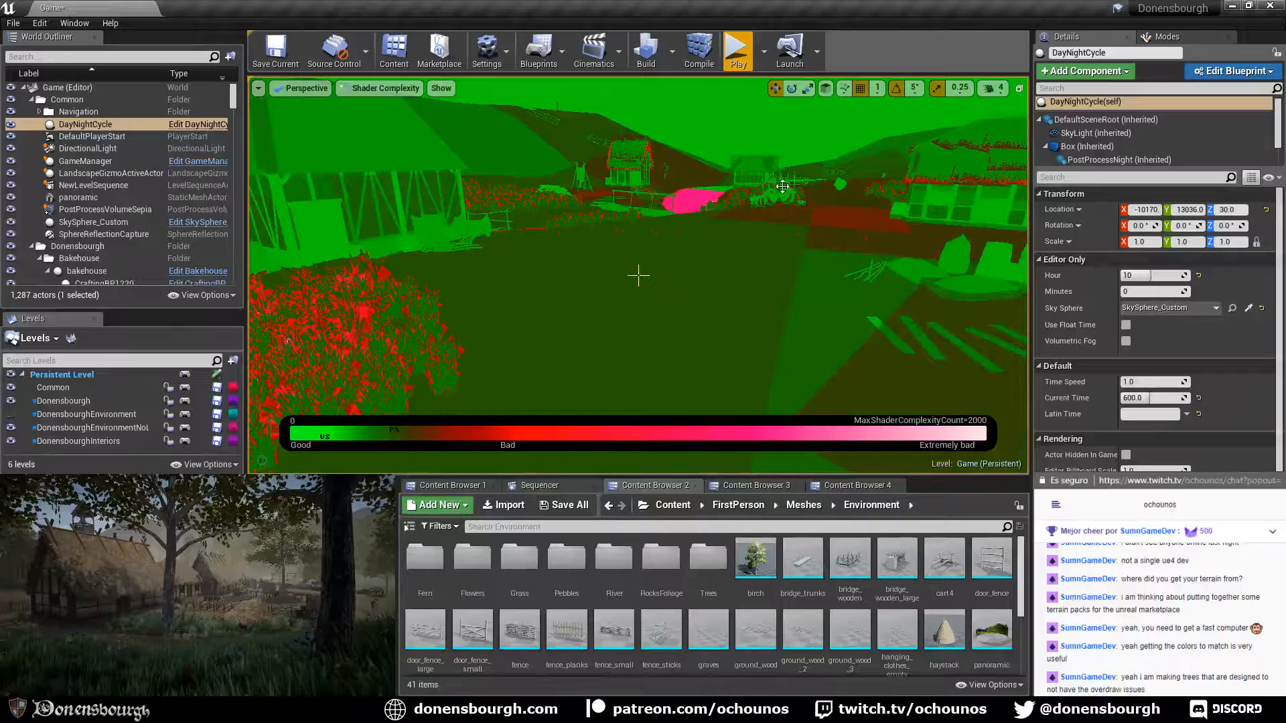
Examine the shader complexity of the market square, its stalls and the ground in front of the church
{"action": "key", "text": "w"}
{"action": "right_click_drag", "start_coordinate": [782, 186], "coordinate": [1004, 191]}
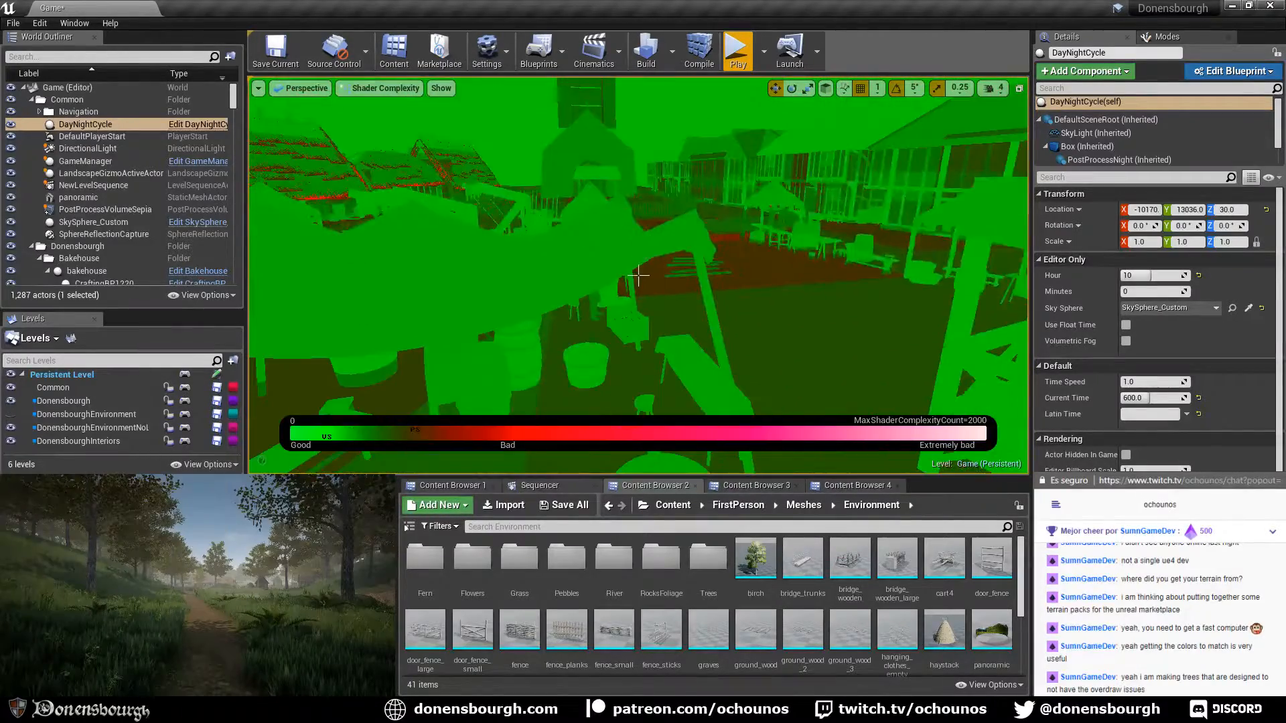
{"action": "scroll", "coordinate": [638, 275], "scroll_direction": "down", "scroll_amount": 10}
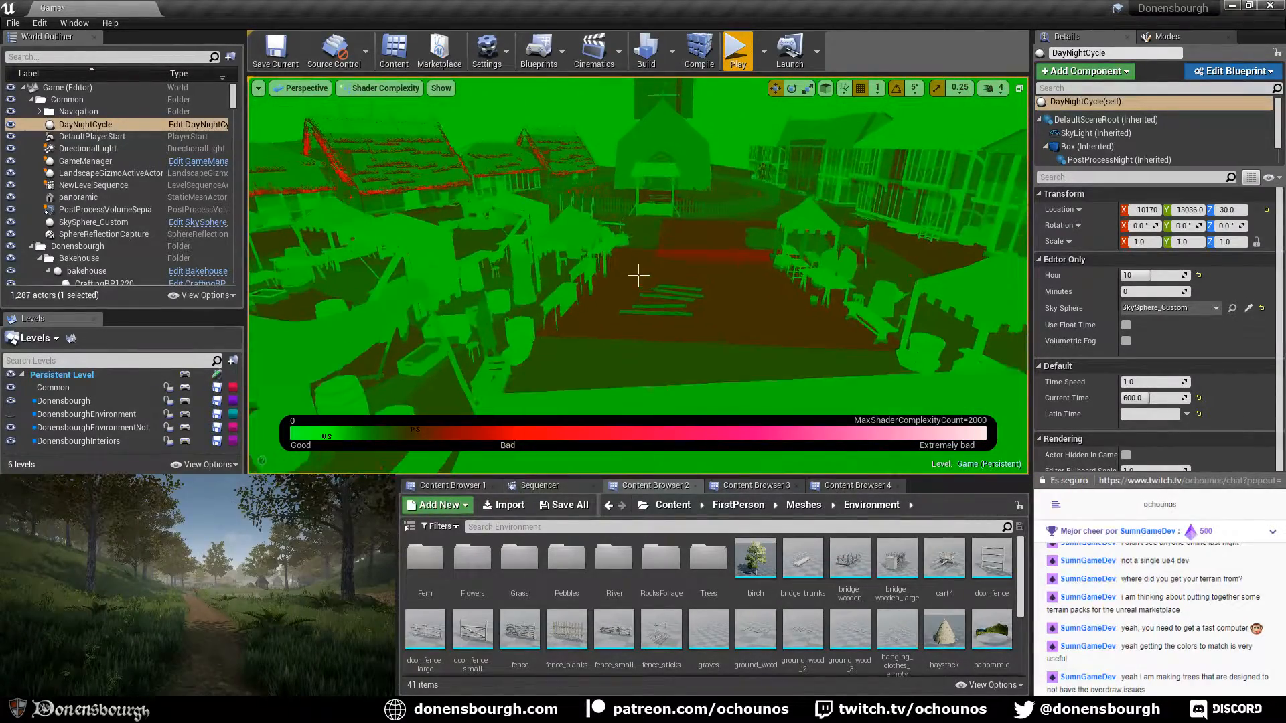
{"action": "scroll", "coordinate": [638, 275], "scroll_direction": "up", "scroll_amount": 5}
{"action": "scroll", "coordinate": [638, 274], "scroll_direction": "down", "scroll_amount": 3}
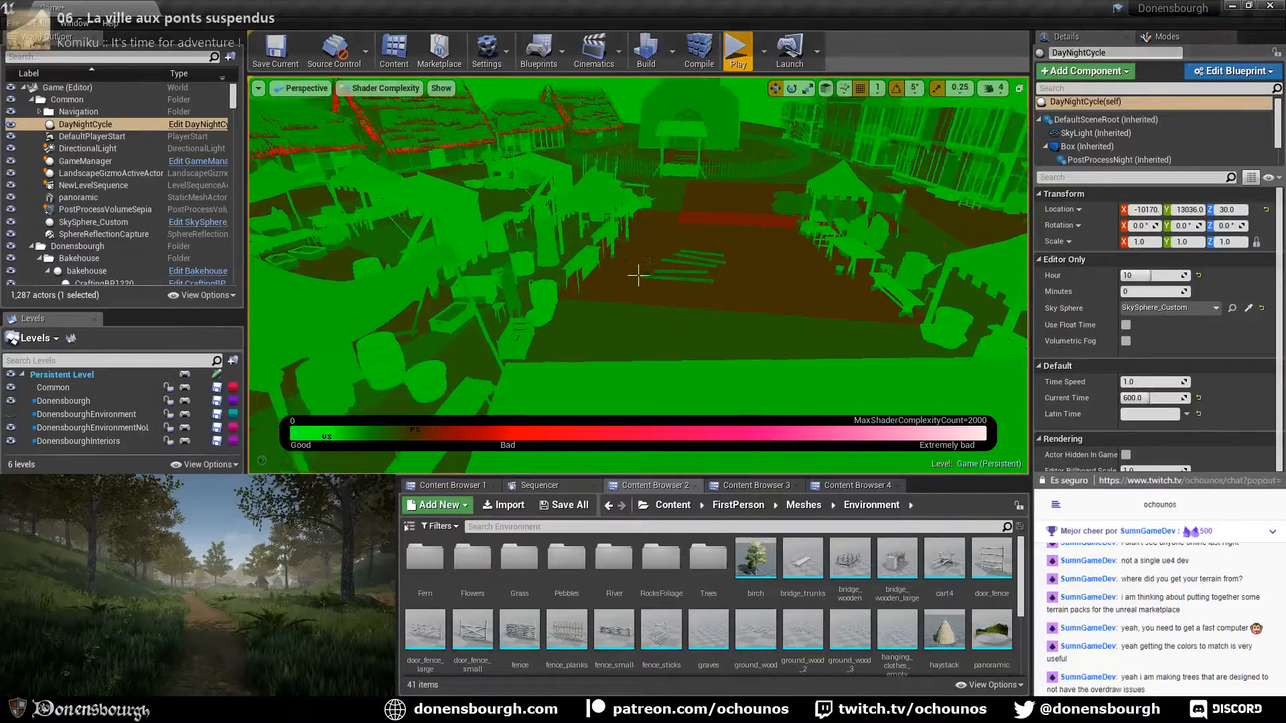
{"action": "scroll", "coordinate": [638, 275], "scroll_direction": "down", "scroll_amount": 3}
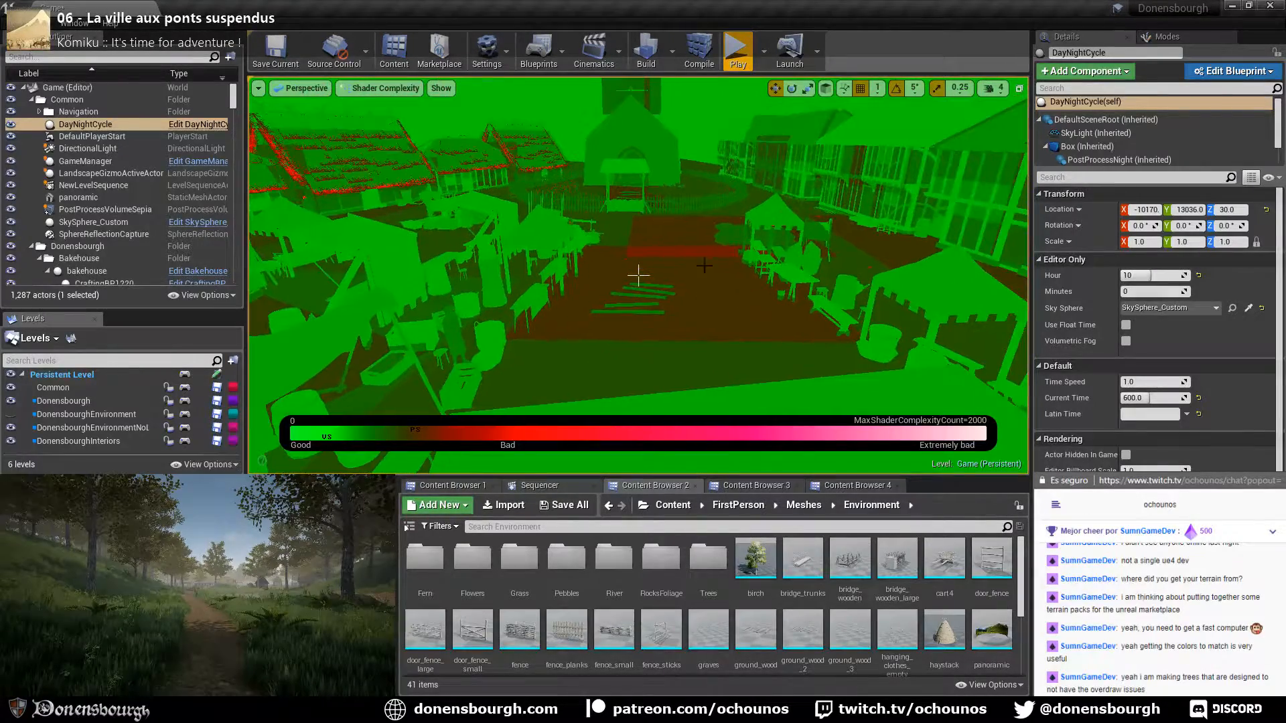
{"action": "right_click_drag", "start_coordinate": [638, 275], "coordinate": [638, 275]}
Return the viewport to the Lit view and make the DonensbourghEnvironment level visible again
{"action": "key", "text": "alt+4"}
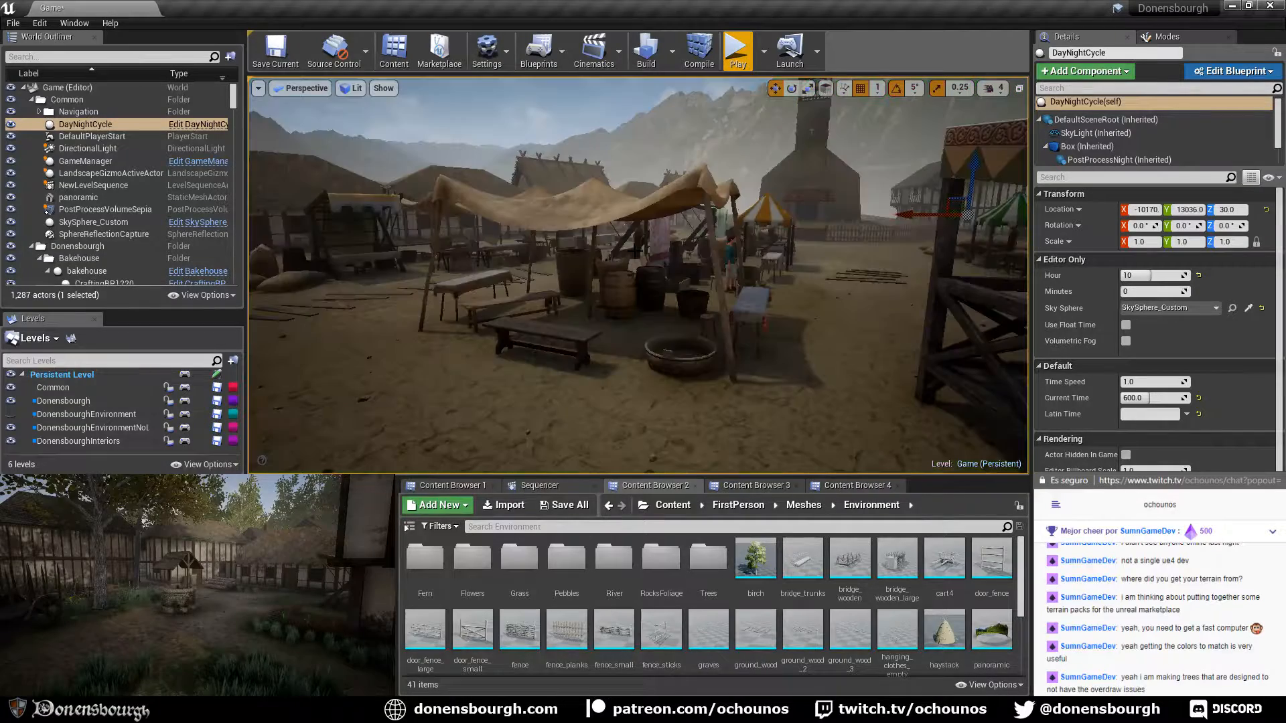
{"action": "right_click_drag", "start_coordinate": [444, 280], "coordinate": [444, 280]}
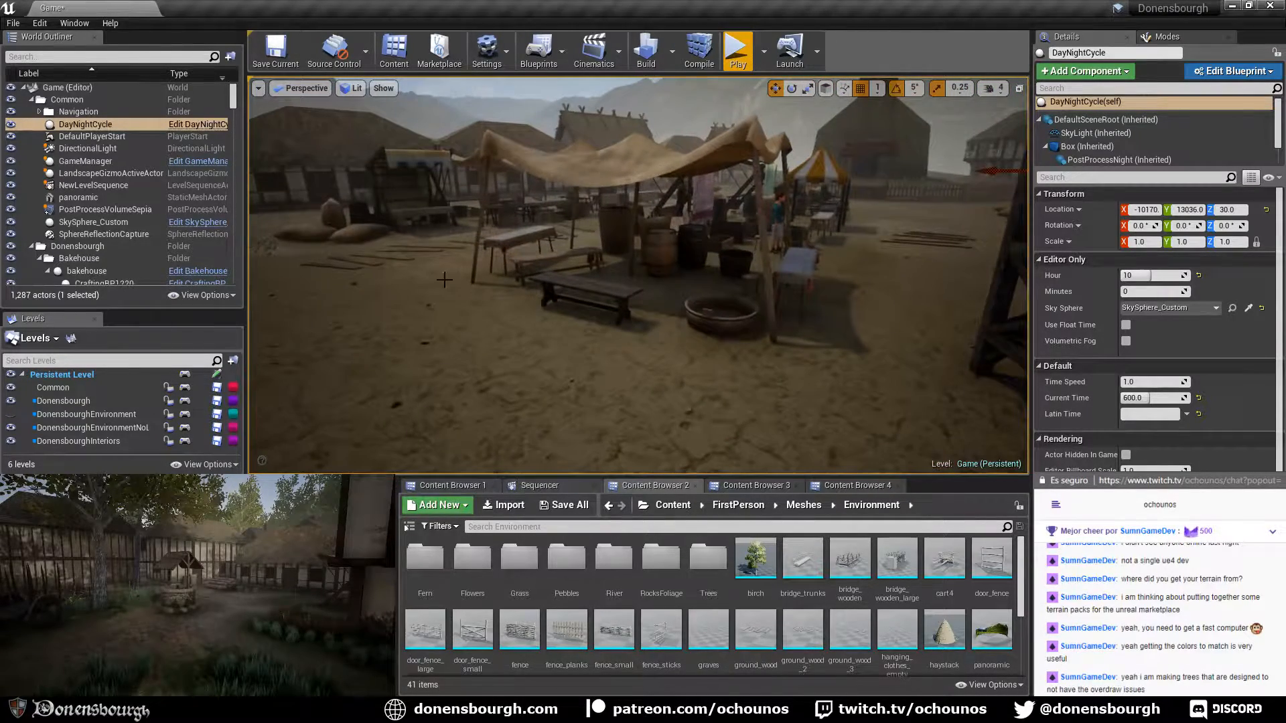
{"action": "left_click", "coordinate": [257, 88]}
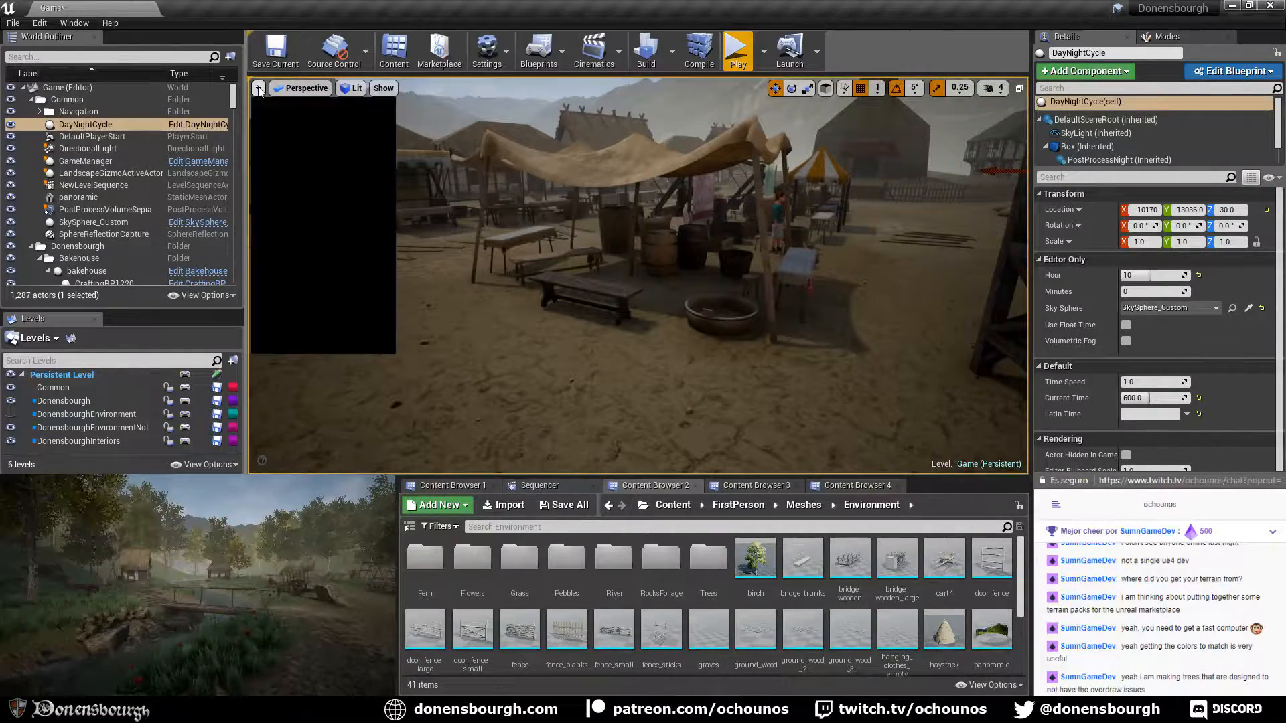
{"action": "left_click", "coordinate": [262, 87]}
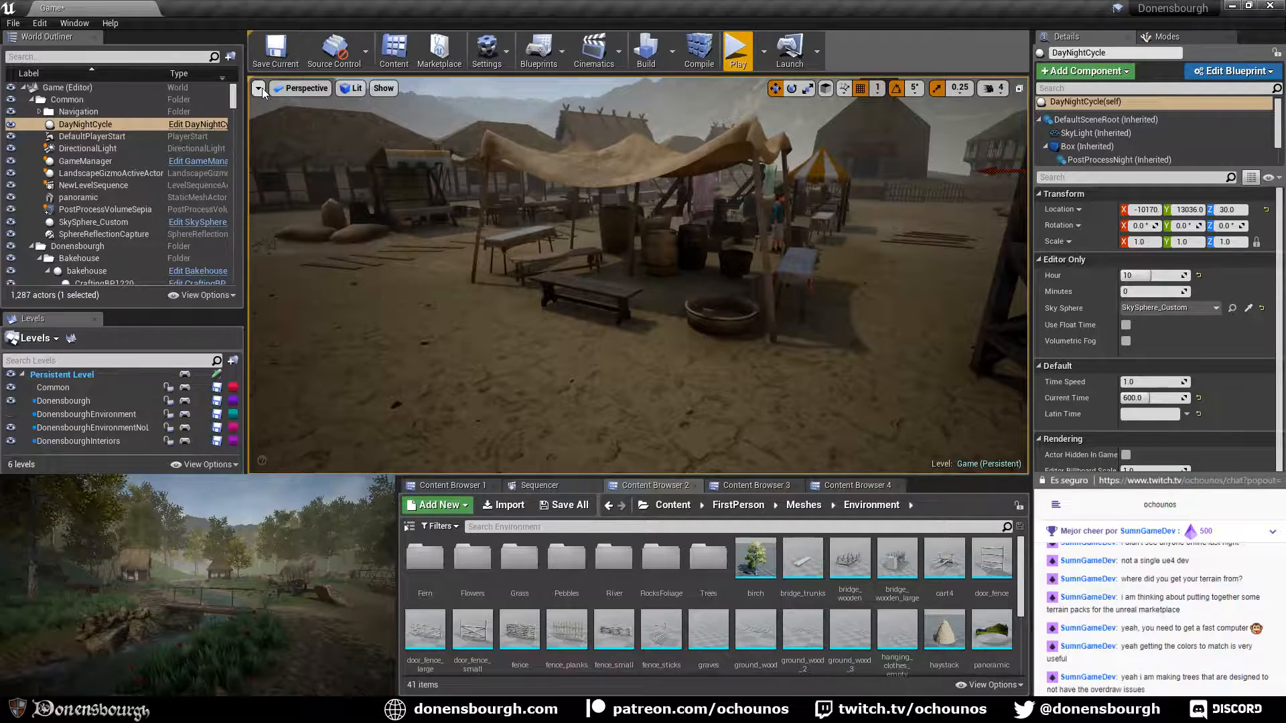
{"action": "right_click_drag", "start_coordinate": [355, 225], "coordinate": [353, 216]}
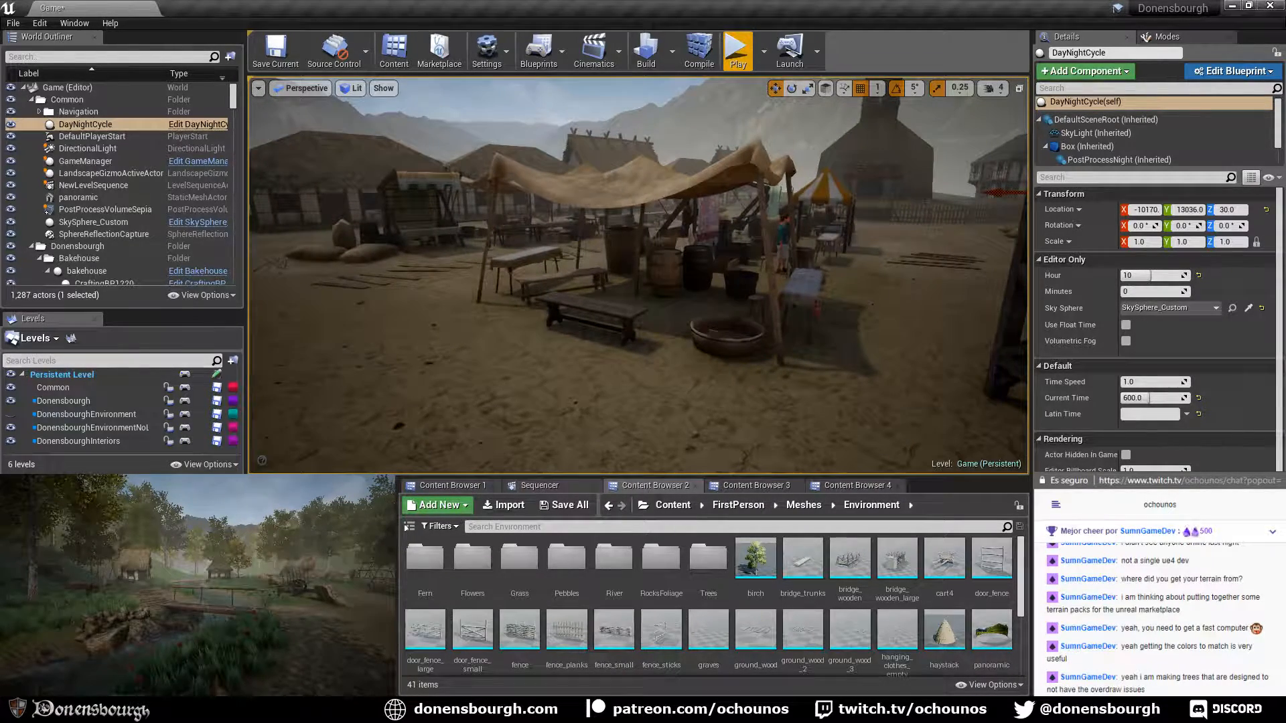
{"action": "left_click", "coordinate": [16, 417]}
{"action": "mouse_move", "coordinate": [588, 378]}
{"action": "right_mouse_down"}
{"action": "mouse_move", "coordinate": [552, 369]}
{"action": "mouse_move", "coordinate": [544, 351]}
{"action": "mouse_move", "coordinate": [569, 376]}
{"action": "mouse_move", "coordinate": [556, 375]}
{"action": "mouse_move", "coordinate": [629, 373]}
{"action": "mouse_move", "coordinate": [581, 372]}
{"action": "right_mouse_up"}
Inspect the grass1 foliage type in Foliage mode, and go back to Place mode and the actor details
{"action": "left_click", "coordinate": [1191, 35]}
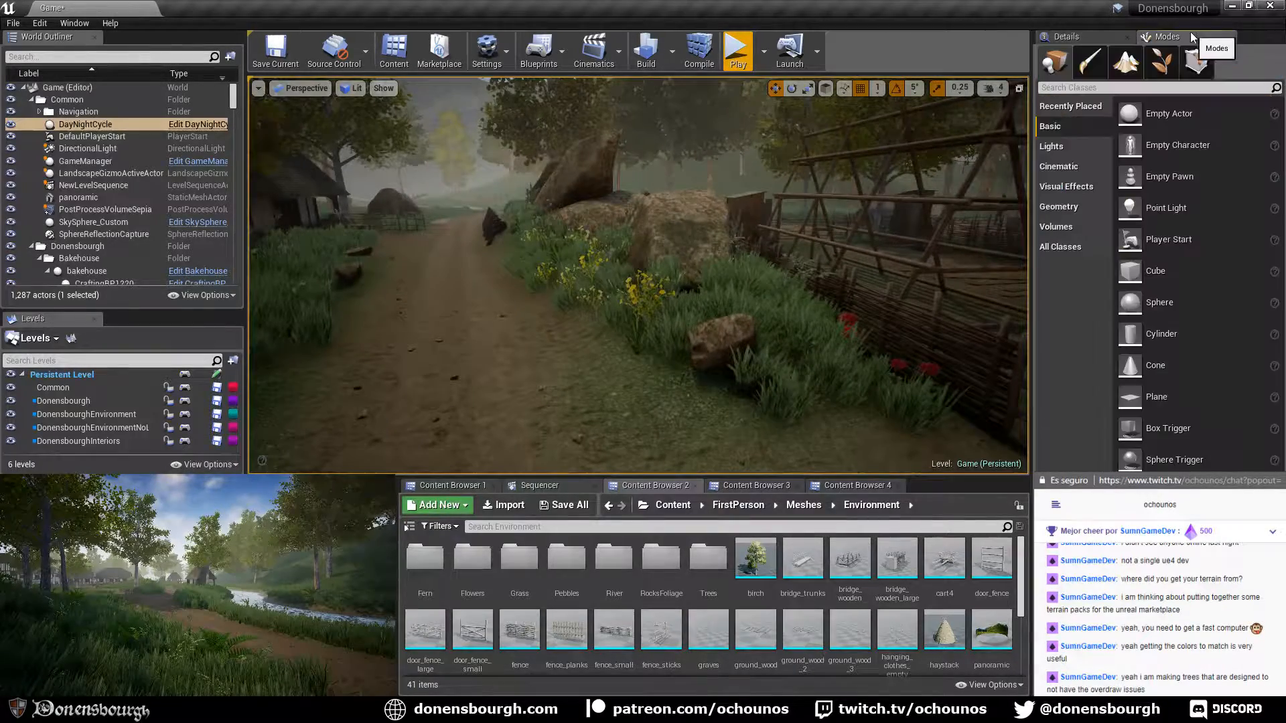
{"action": "left_click", "coordinate": [1162, 62]}
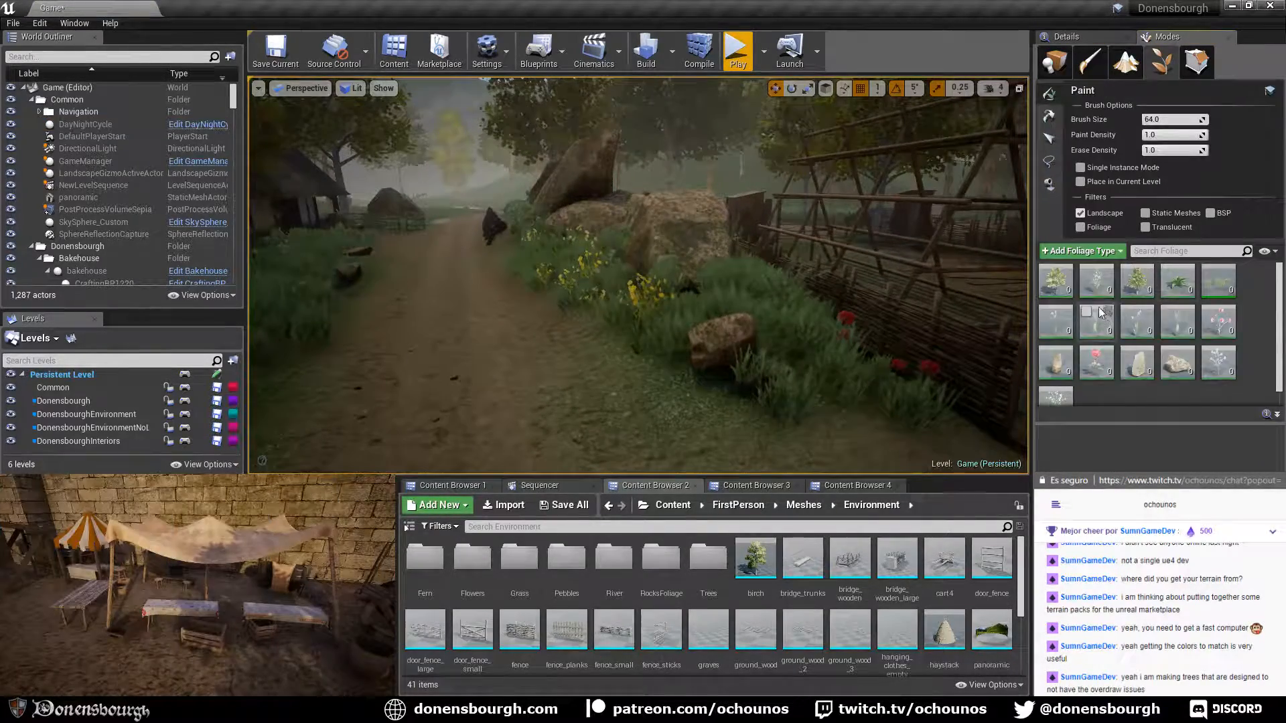
{"action": "left_click", "coordinate": [1207, 288]}
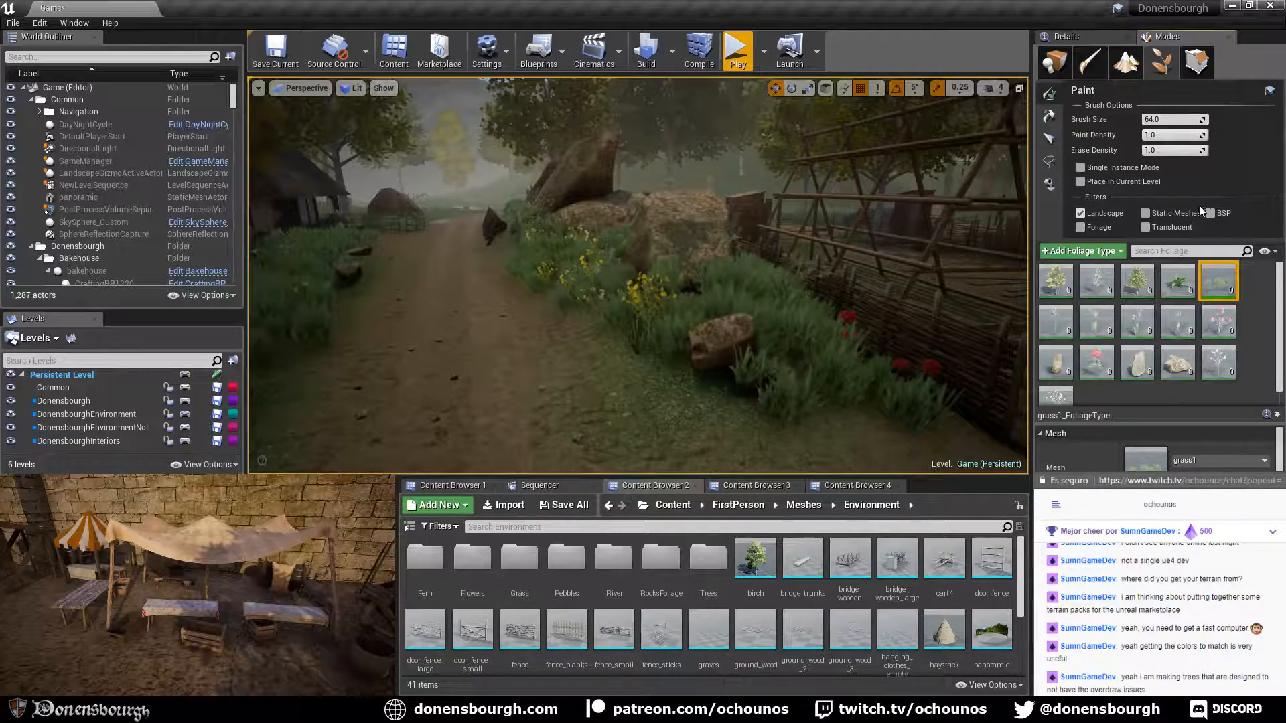
{"action": "left_click", "coordinate": [1058, 68]}
{"action": "left_click", "coordinate": [1066, 37]}
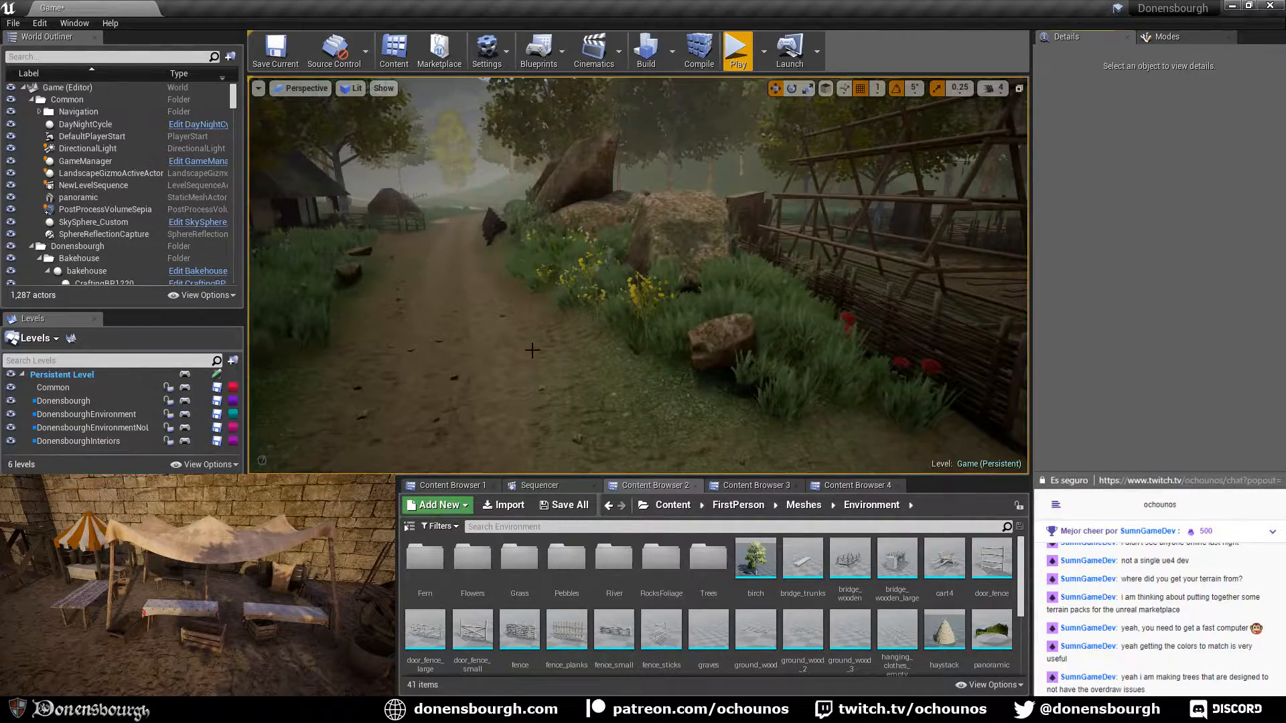
Examine the market square with its trees and the grass, flowers and boulders beside the dirt path
{"action": "right_click_drag", "start_coordinate": [750, 262], "coordinate": [663, 224]}
{"action": "right_click_drag", "start_coordinate": [576, 349], "coordinate": [745, 315]}
{"action": "mouse_move", "coordinate": [841, 269]}
{"action": "right_mouse_down"}
{"action": "mouse_move", "coordinate": [754, 291]}
{"action": "mouse_move", "coordinate": [687, 288]}
{"action": "mouse_move", "coordinate": [670, 271]}
{"action": "mouse_move", "coordinate": [838, 289]}
{"action": "right_mouse_up"}
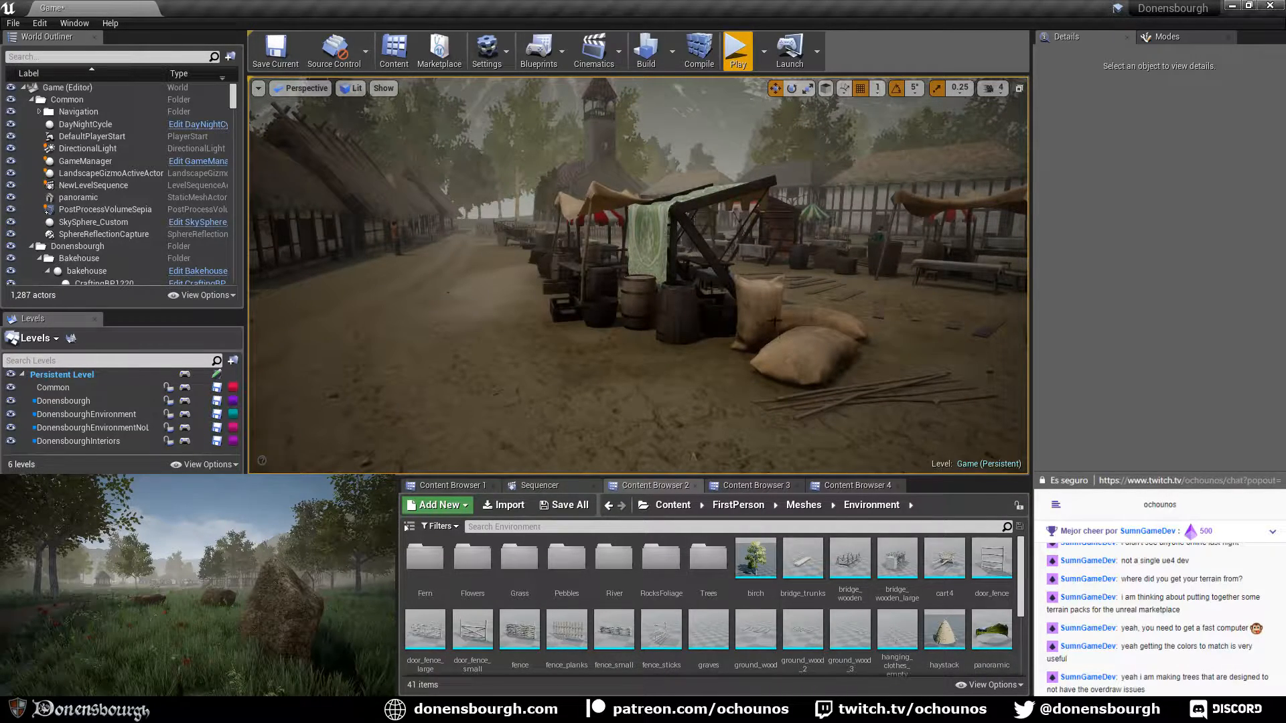
{"action": "right_click_drag", "start_coordinate": [703, 386], "coordinate": [753, 375]}
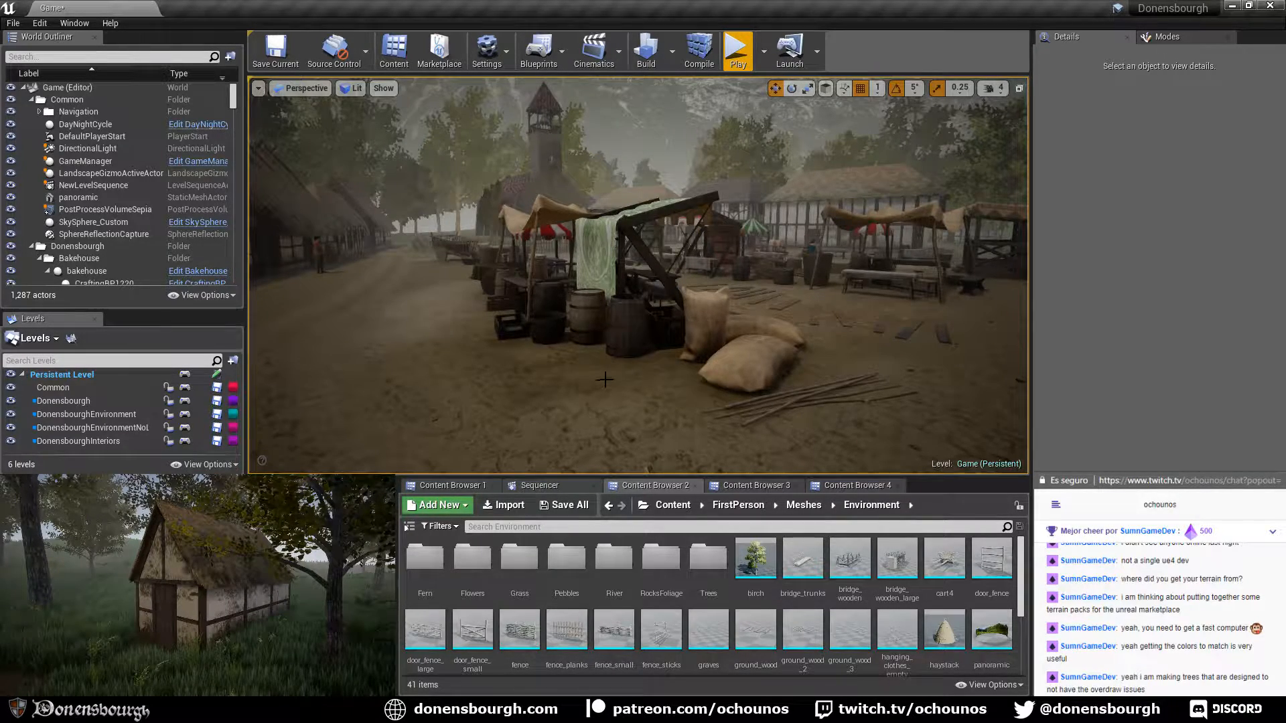
{"action": "right_click_drag", "start_coordinate": [636, 282], "coordinate": [697, 352]}
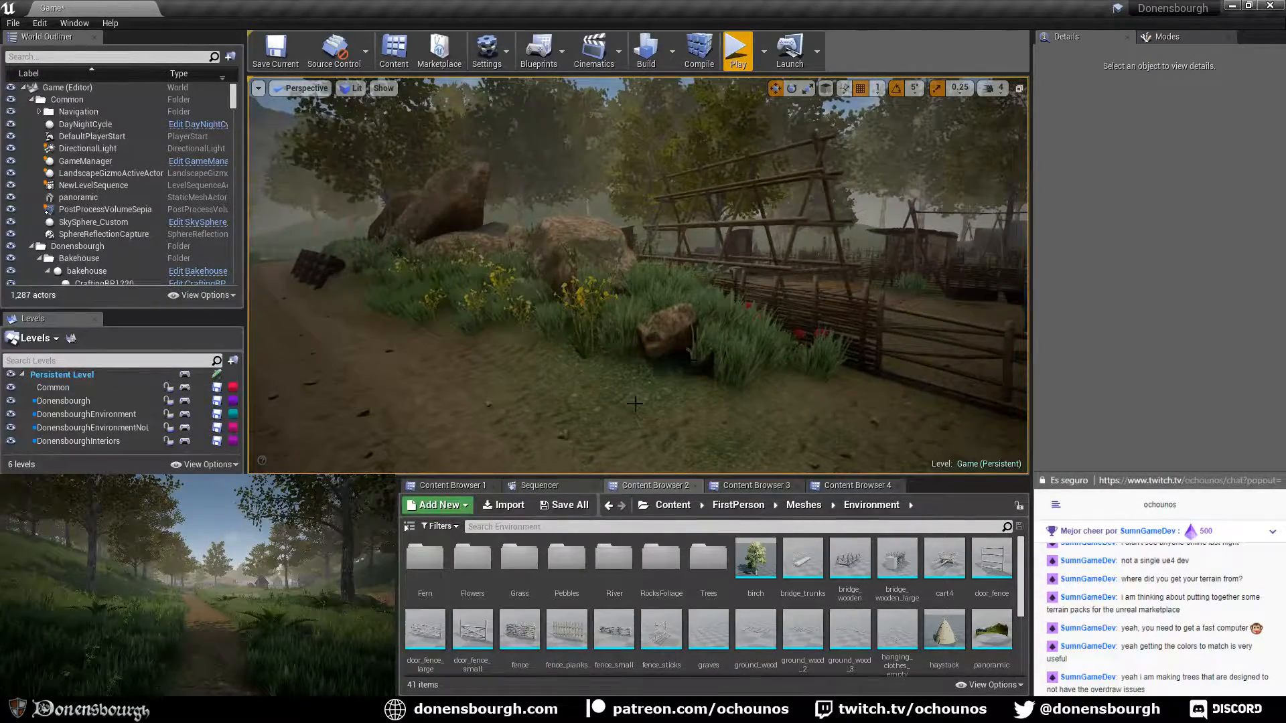
{"action": "right_click_drag", "start_coordinate": [634, 404], "coordinate": [642, 393]}
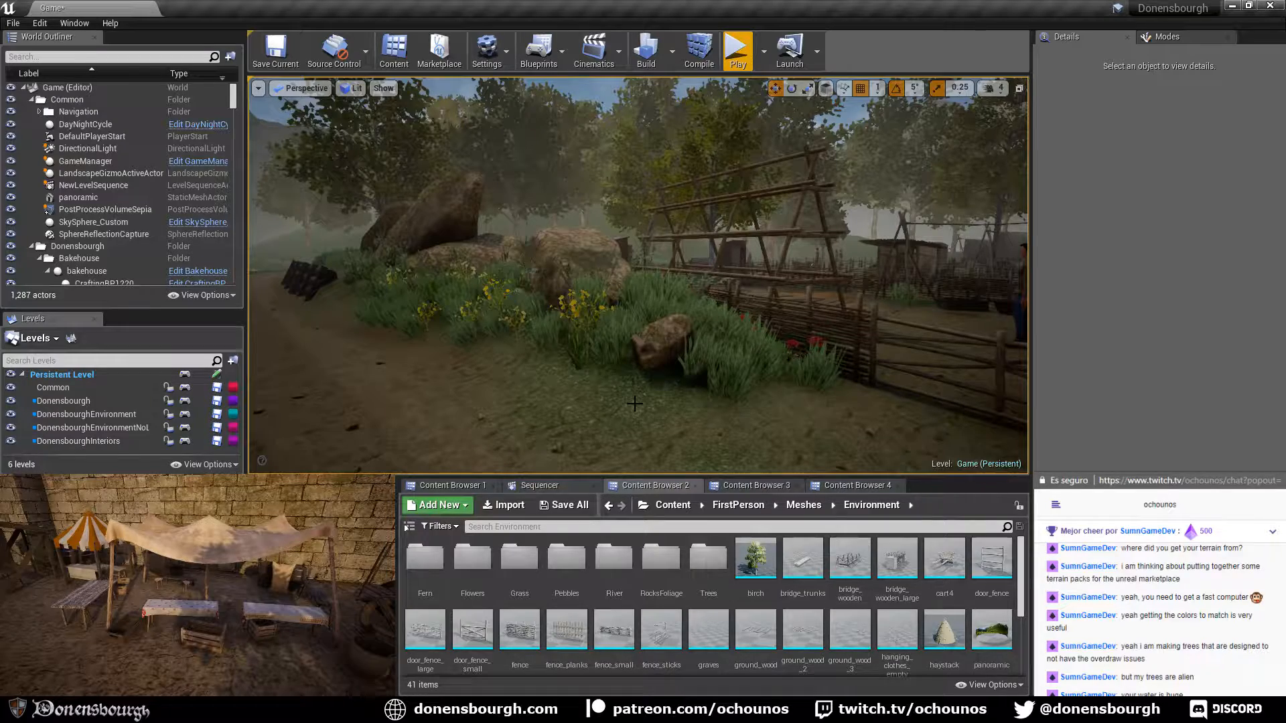
{"action": "right_click_drag", "start_coordinate": [440, 379], "coordinate": [432, 375]}
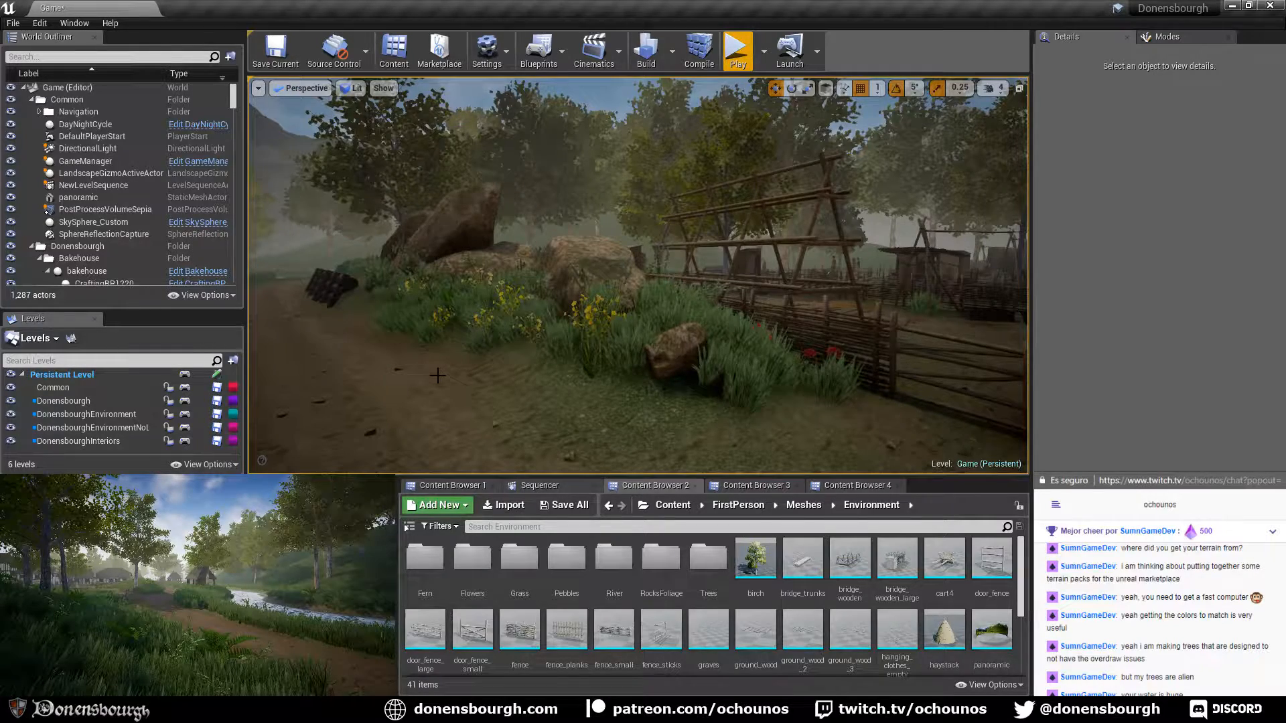
{"action": "right_click_drag", "start_coordinate": [465, 386], "coordinate": [455, 378]}
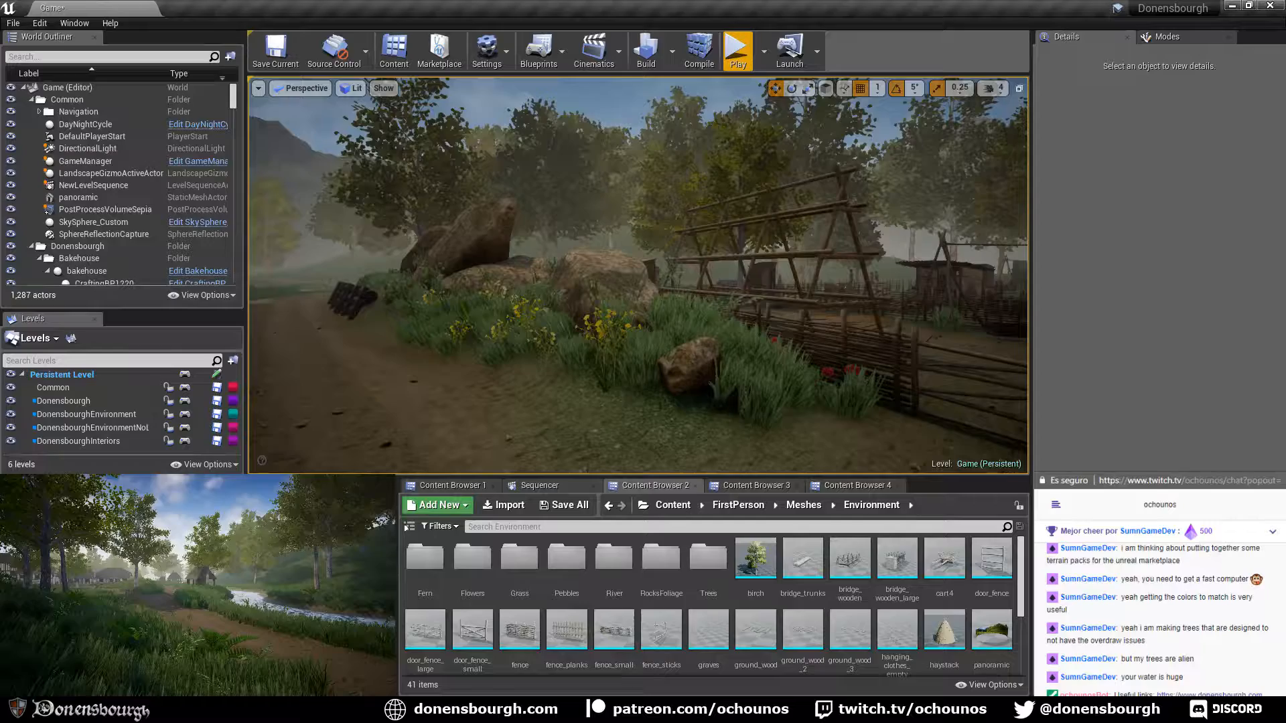
{"action": "mouse_move", "coordinate": [470, 435]}
{"action": "right_mouse_down"}
{"action": "mouse_move", "coordinate": [450, 430]}
{"action": "mouse_move", "coordinate": [470, 435]}
{"action": "right_mouse_up"}
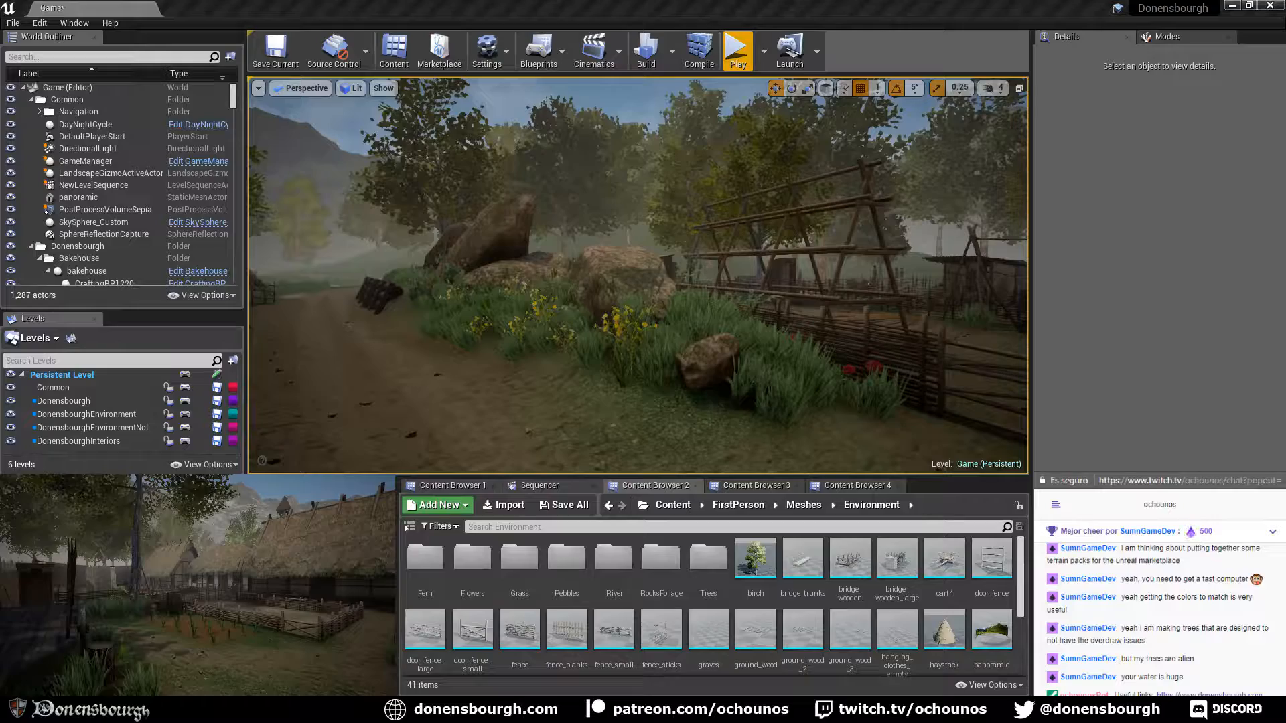
{"action": "right_click_drag", "start_coordinate": [592, 409], "coordinate": [647, 415]}
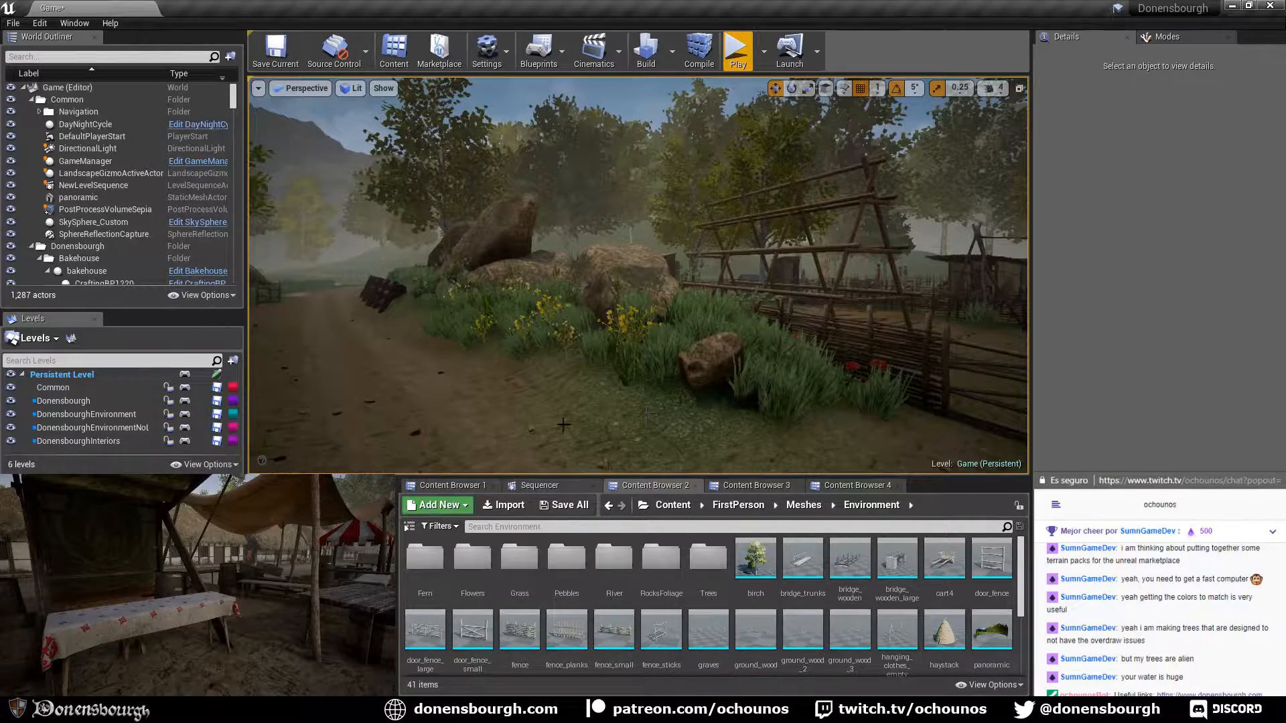
{"action": "right_click_drag", "start_coordinate": [564, 426], "coordinate": [586, 425]}
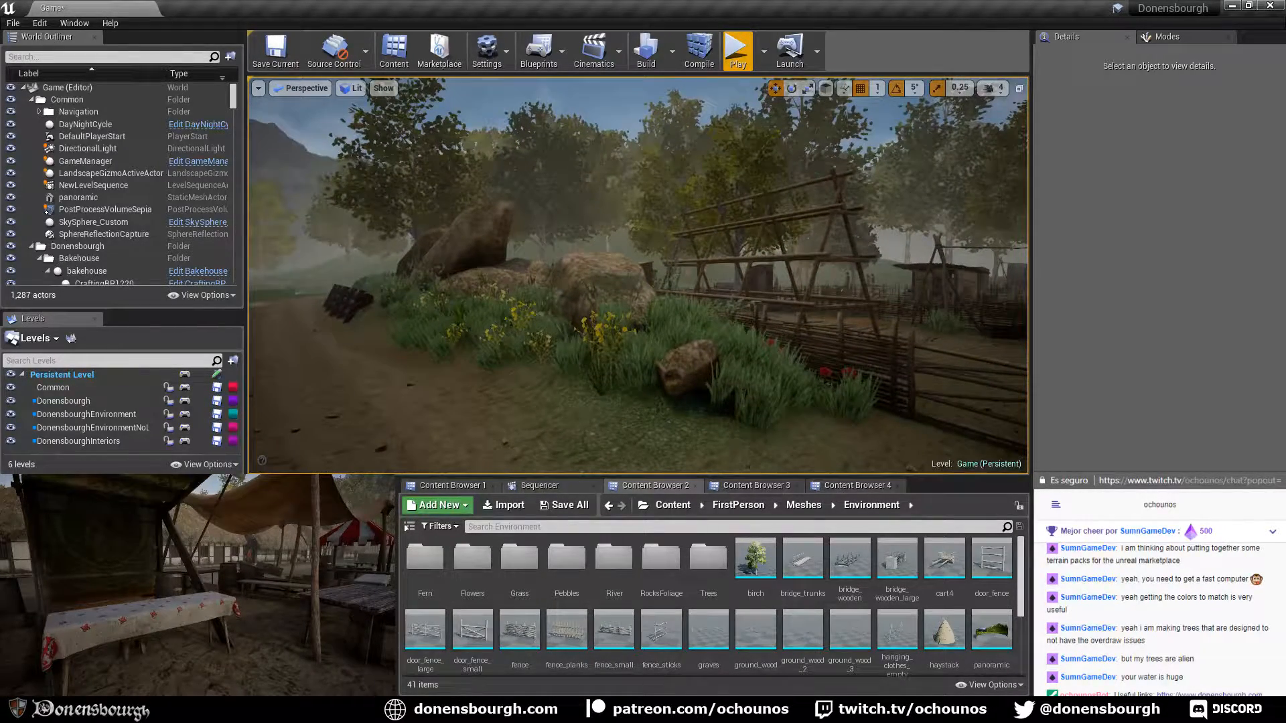
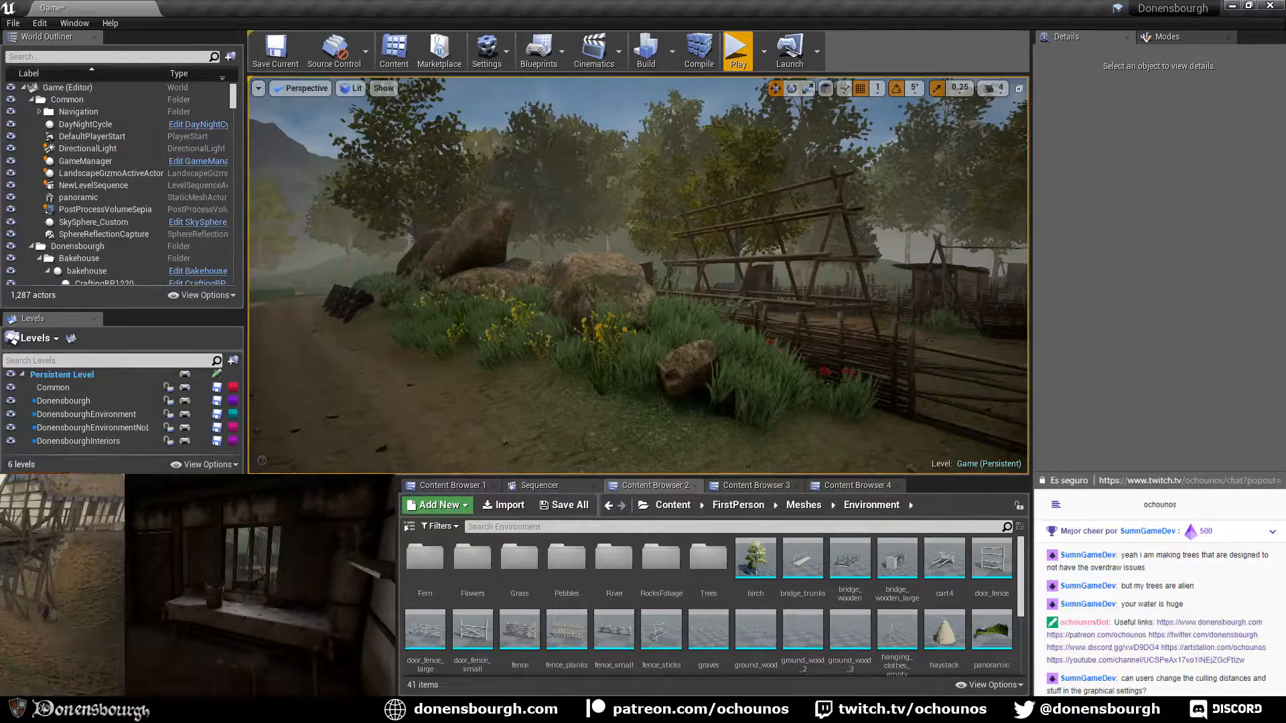
Save the level and examine the market stalls, thatched houses and dirt road around the village square
{"action": "key", "text": "s"}
{"action": "right_click_drag", "start_coordinate": [603, 281], "coordinate": [709, 281]}
{"action": "right_click_drag", "start_coordinate": [525, 401], "coordinate": [472, 401]}
{"action": "mouse_move", "coordinate": [565, 389]}
{"action": "right_mouse_down"}
{"action": "mouse_move", "coordinate": [577, 387]}
{"action": "mouse_move", "coordinate": [565, 389]}
{"action": "right_mouse_up"}
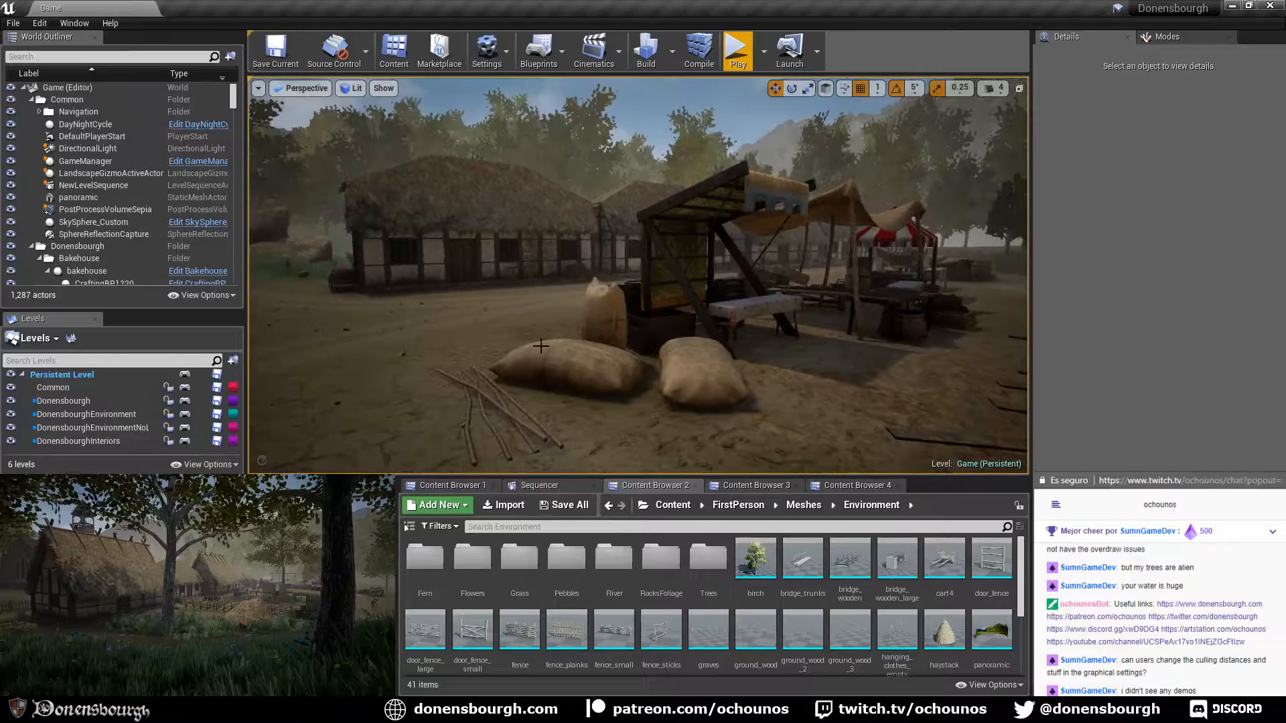
{"action": "right_click_drag", "start_coordinate": [540, 351], "coordinate": [507, 358]}
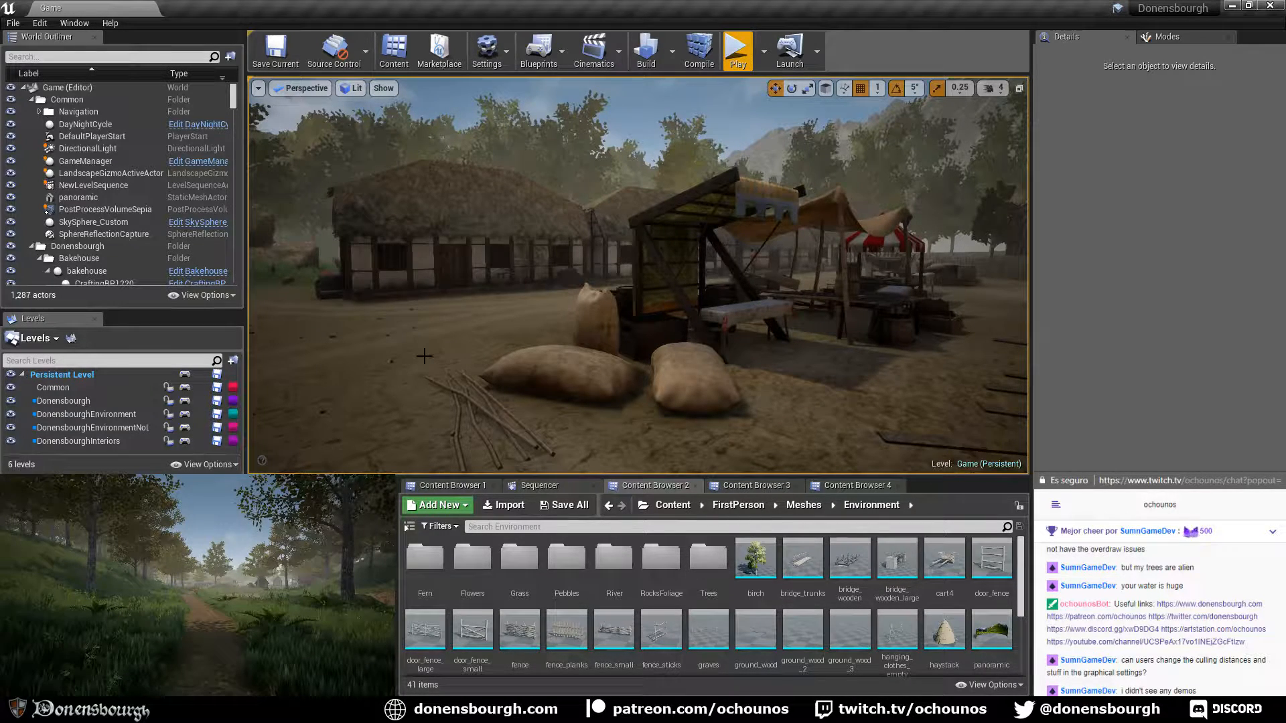
{"action": "right_click_drag", "start_coordinate": [442, 373], "coordinate": [454, 358]}
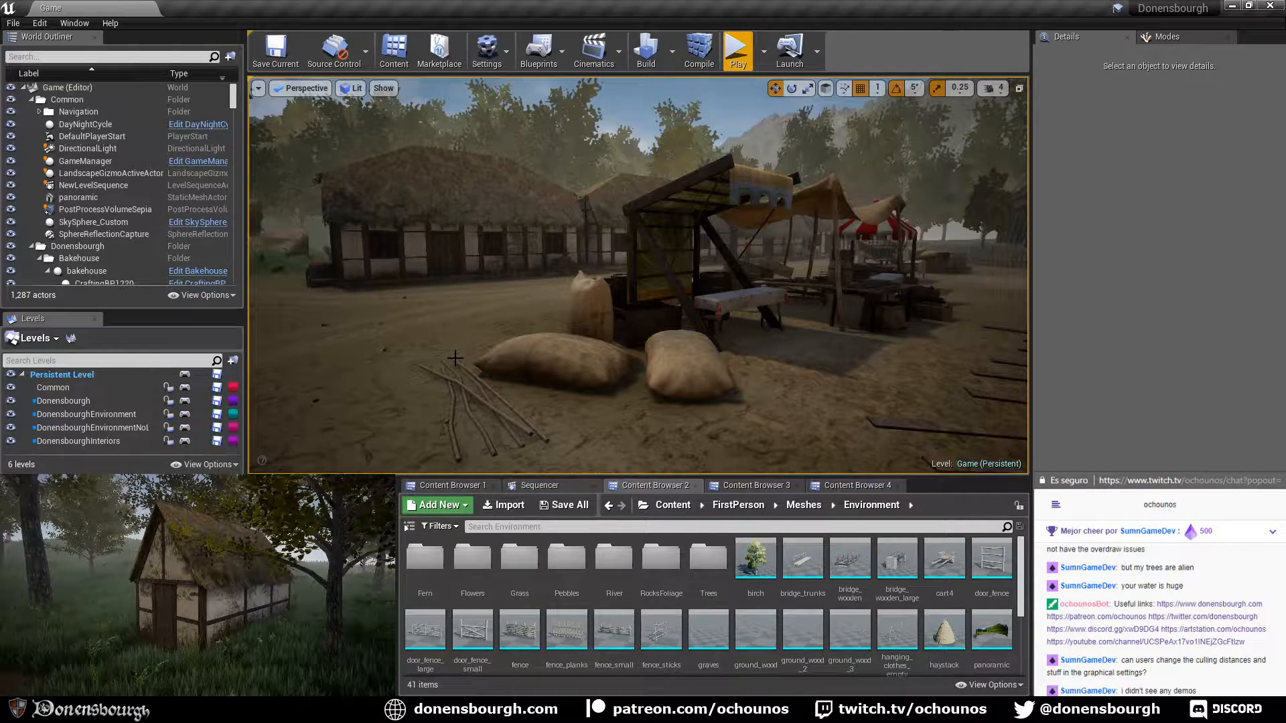
{"action": "right_click_drag", "start_coordinate": [455, 358], "coordinate": [321, 354]}
{"action": "right_click_drag", "start_coordinate": [634, 322], "coordinate": [696, 364]}
{"action": "key", "text": "w"}
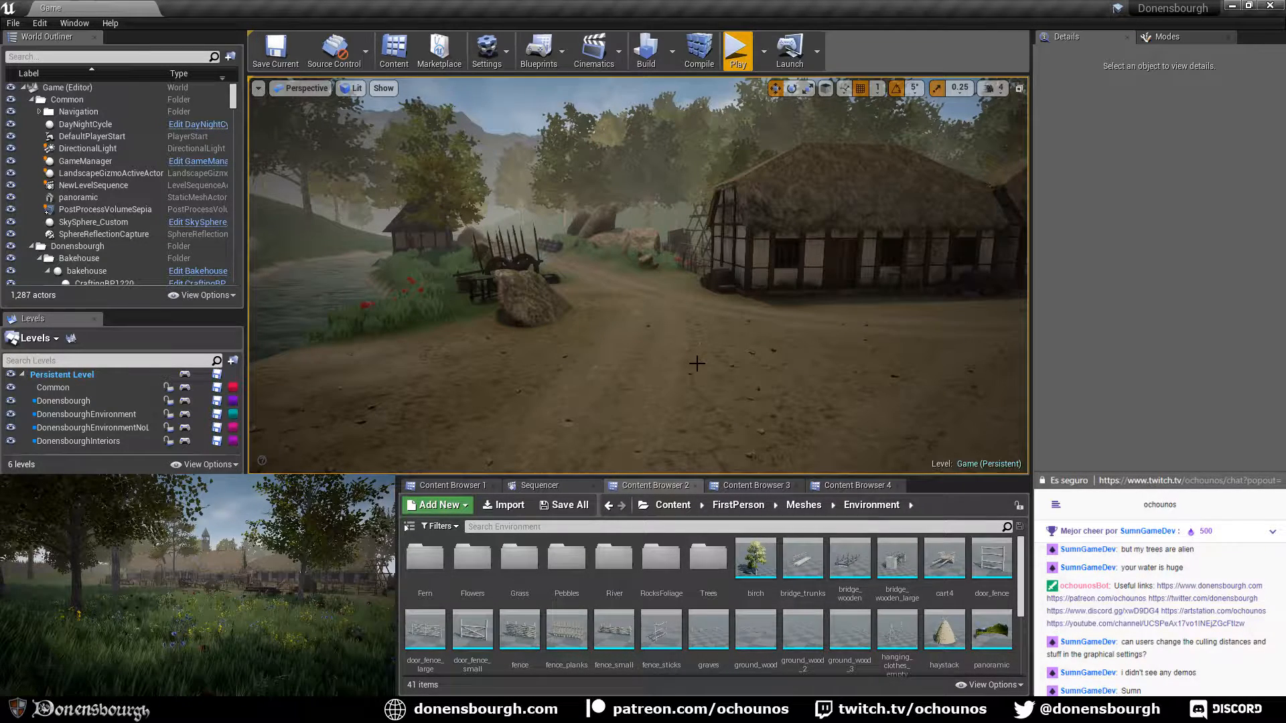
{"action": "right_click_drag", "start_coordinate": [696, 363], "coordinate": [613, 386]}
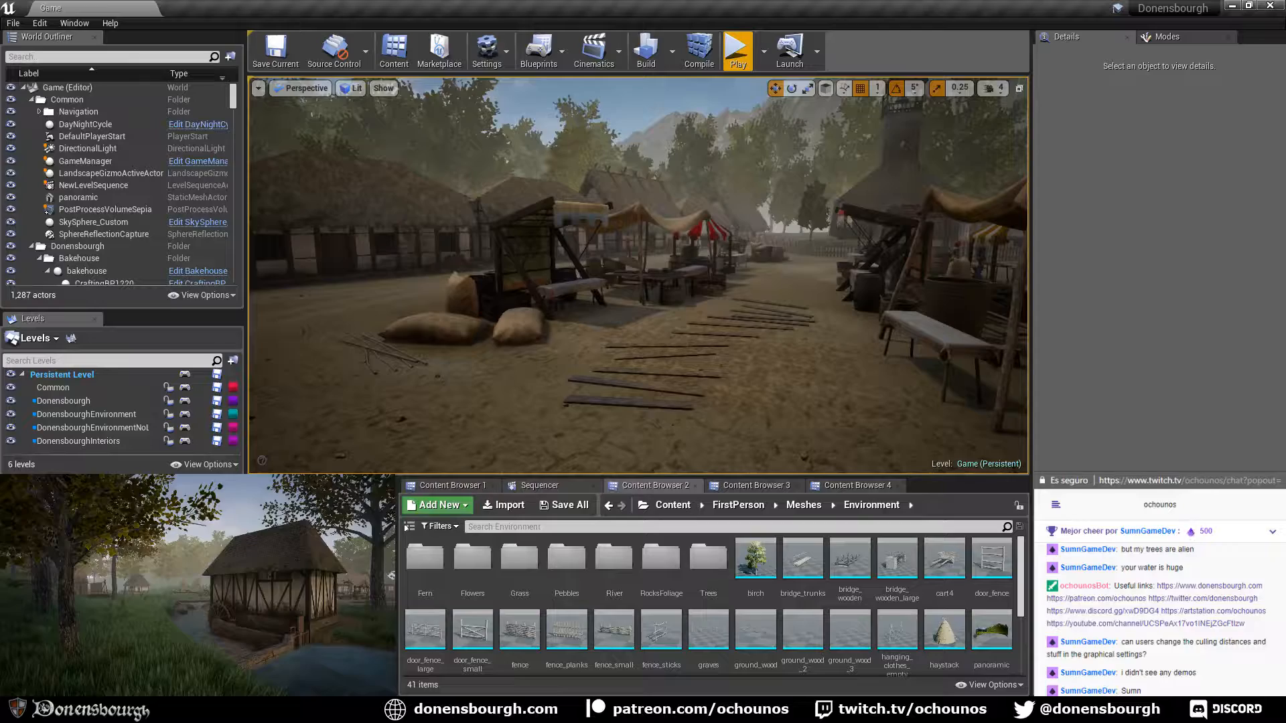
{"action": "mouse_move", "coordinate": [715, 311]}
{"action": "right_mouse_down"}
{"action": "mouse_move", "coordinate": [719, 293]}
{"action": "mouse_move", "coordinate": [690, 298]}
{"action": "mouse_move", "coordinate": [722, 319]}
{"action": "right_mouse_up"}
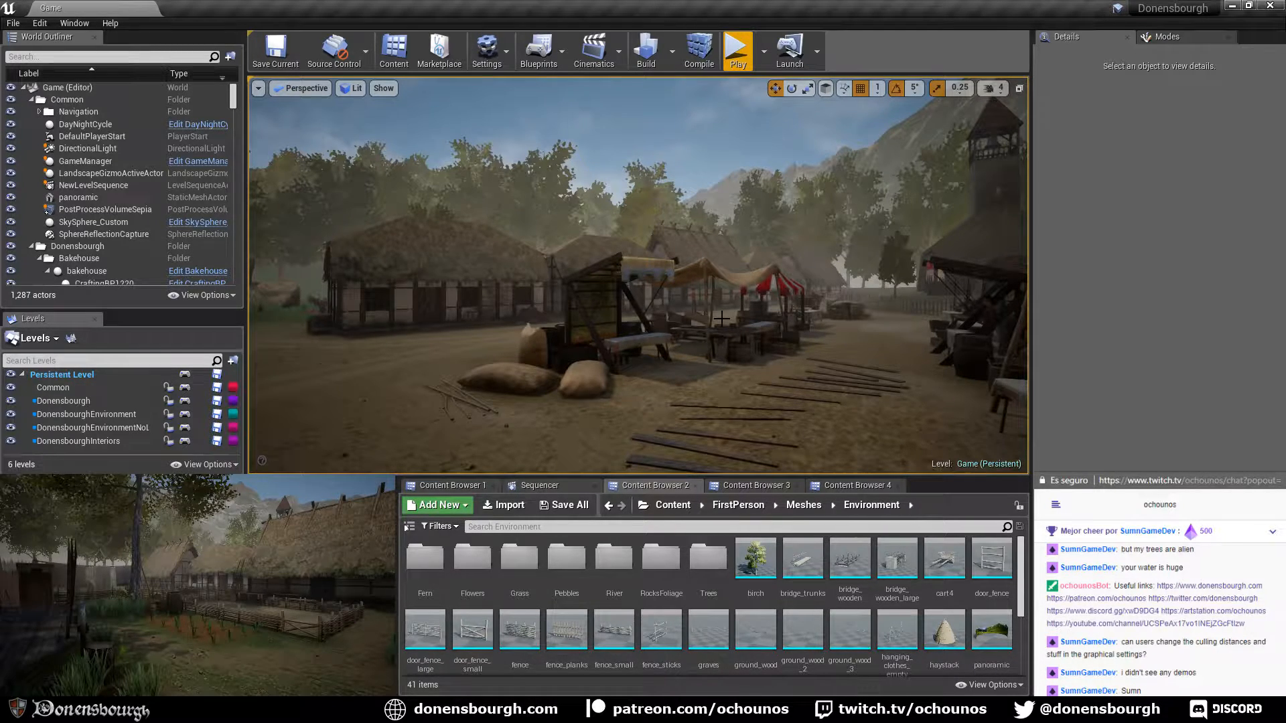
Examine the market stalls and the timber-framed house with the table and barrels beside the village road
{"action": "right_click_drag", "start_coordinate": [722, 319], "coordinate": [782, 327]}
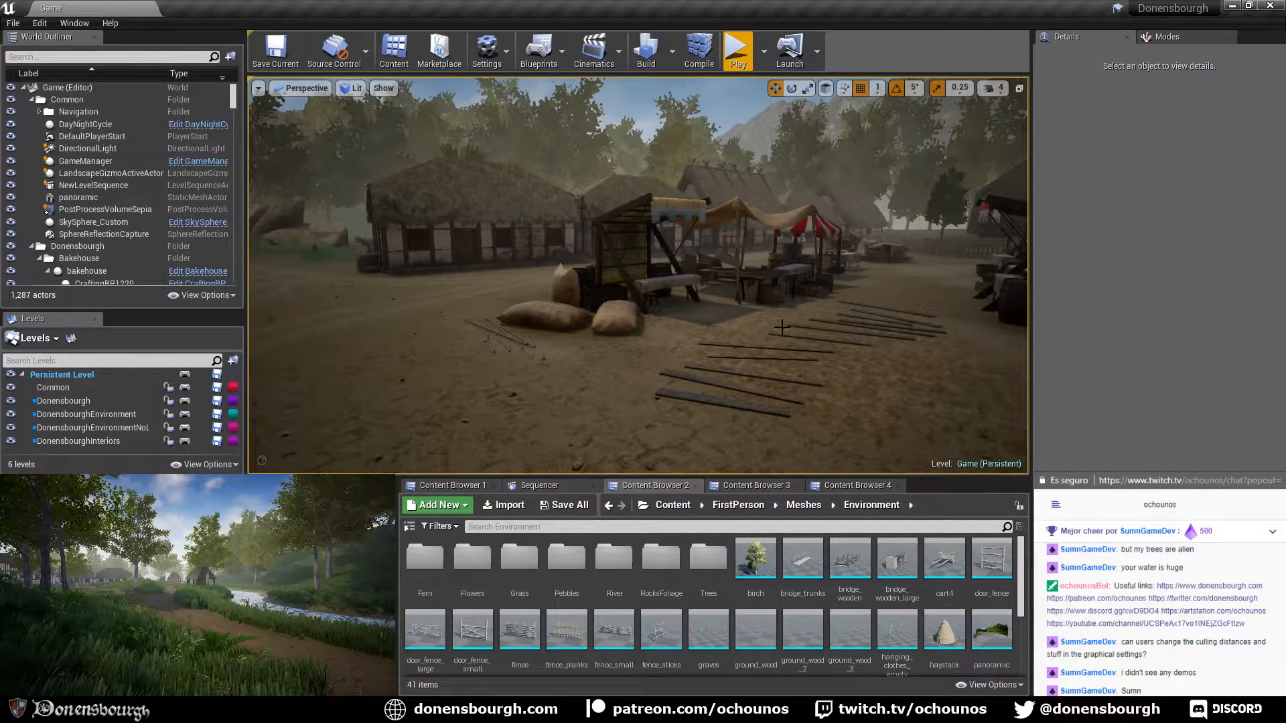
{"action": "right_click_drag", "start_coordinate": [684, 341], "coordinate": [696, 328]}
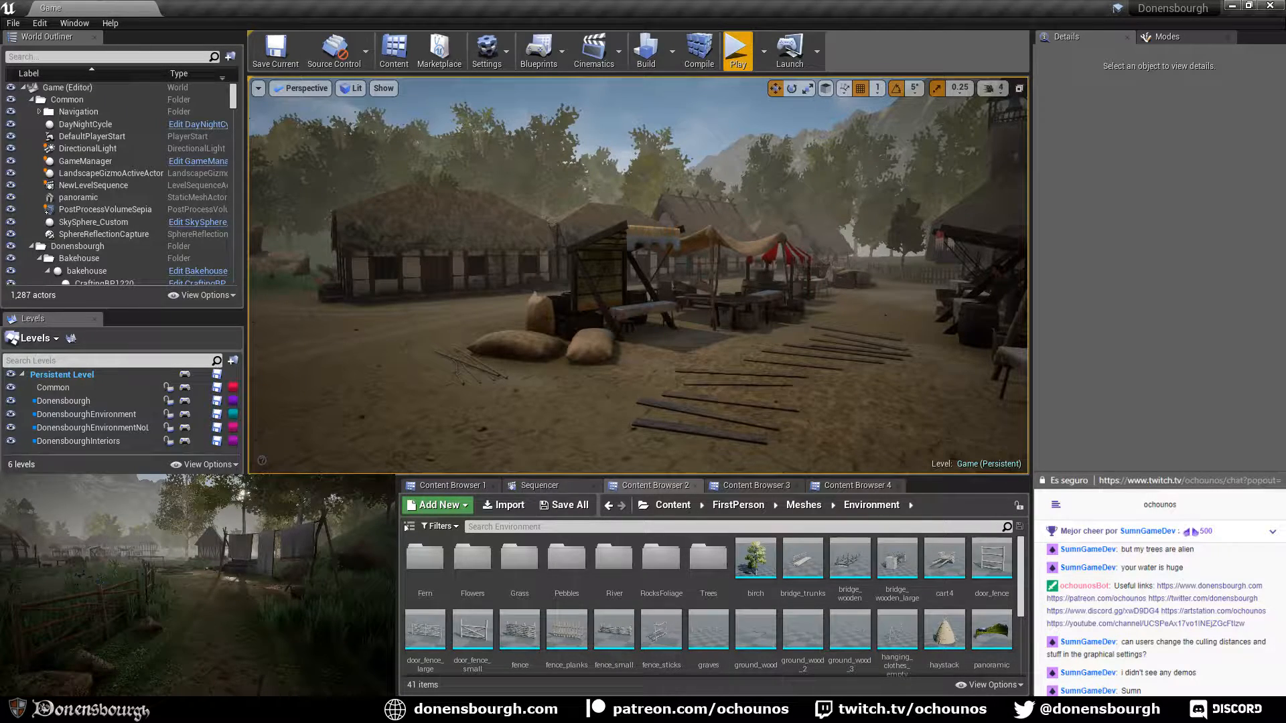
{"action": "mouse_move", "coordinate": [638, 275]}
{"action": "right_mouse_down"}
{"action": "mouse_move", "coordinate": [676, 361]}
{"action": "mouse_move", "coordinate": [633, 278]}
{"action": "mouse_move", "coordinate": [570, 281]}
{"action": "mouse_move", "coordinate": [639, 290]}
{"action": "right_mouse_up"}
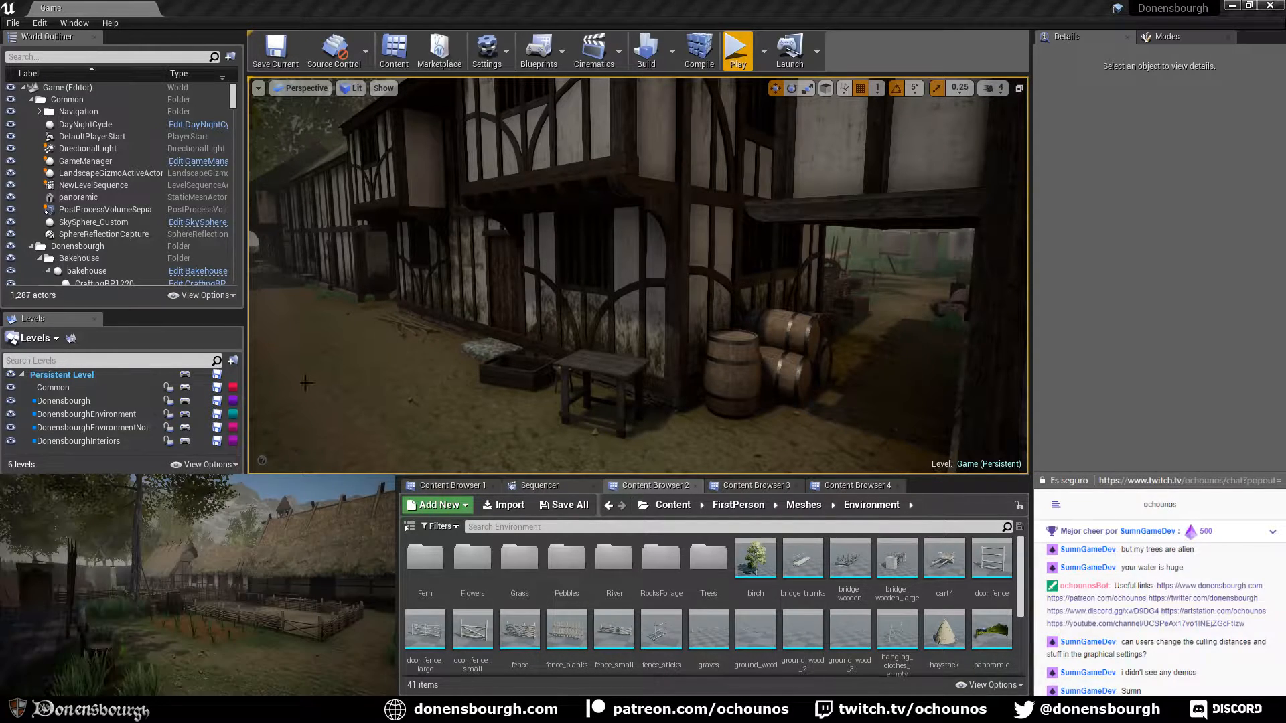
{"action": "right_click_drag", "start_coordinate": [638, 274], "coordinate": [596, 266]}
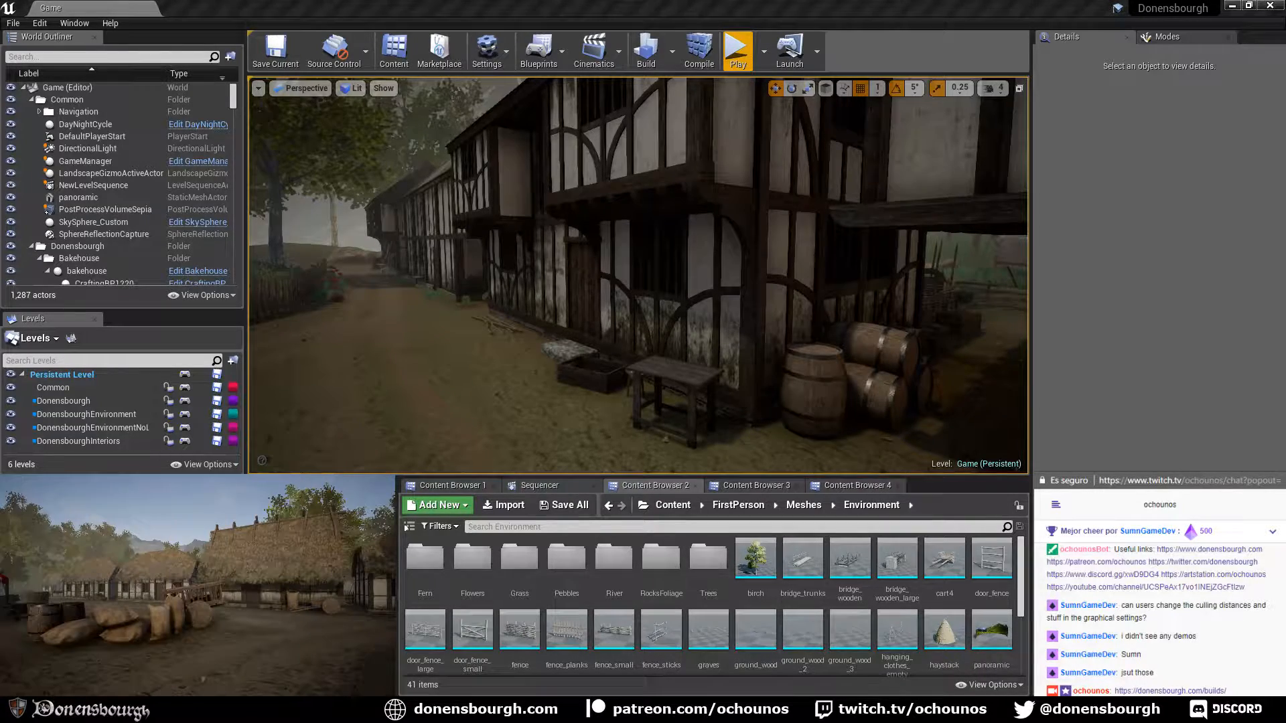
{"action": "right_click_drag", "start_coordinate": [462, 416], "coordinate": [496, 432]}
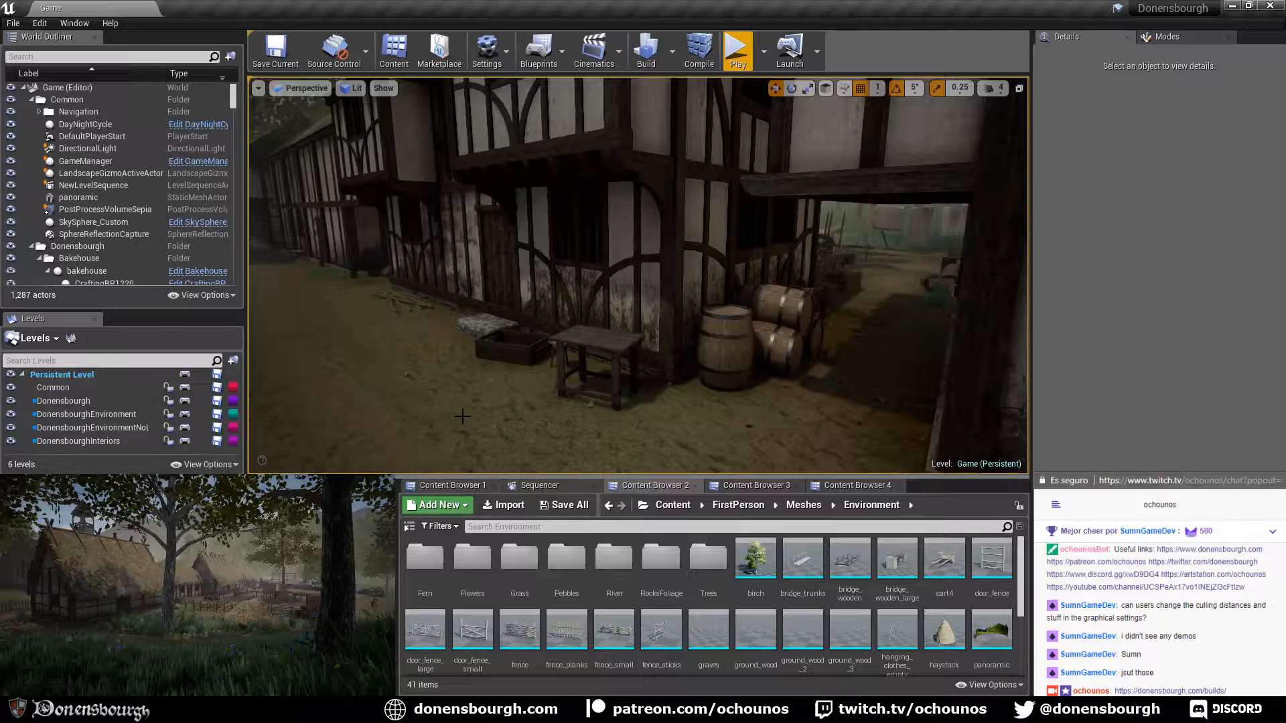
{"action": "left_click_drag", "start_coordinate": [462, 416], "coordinate": [462, 429]}
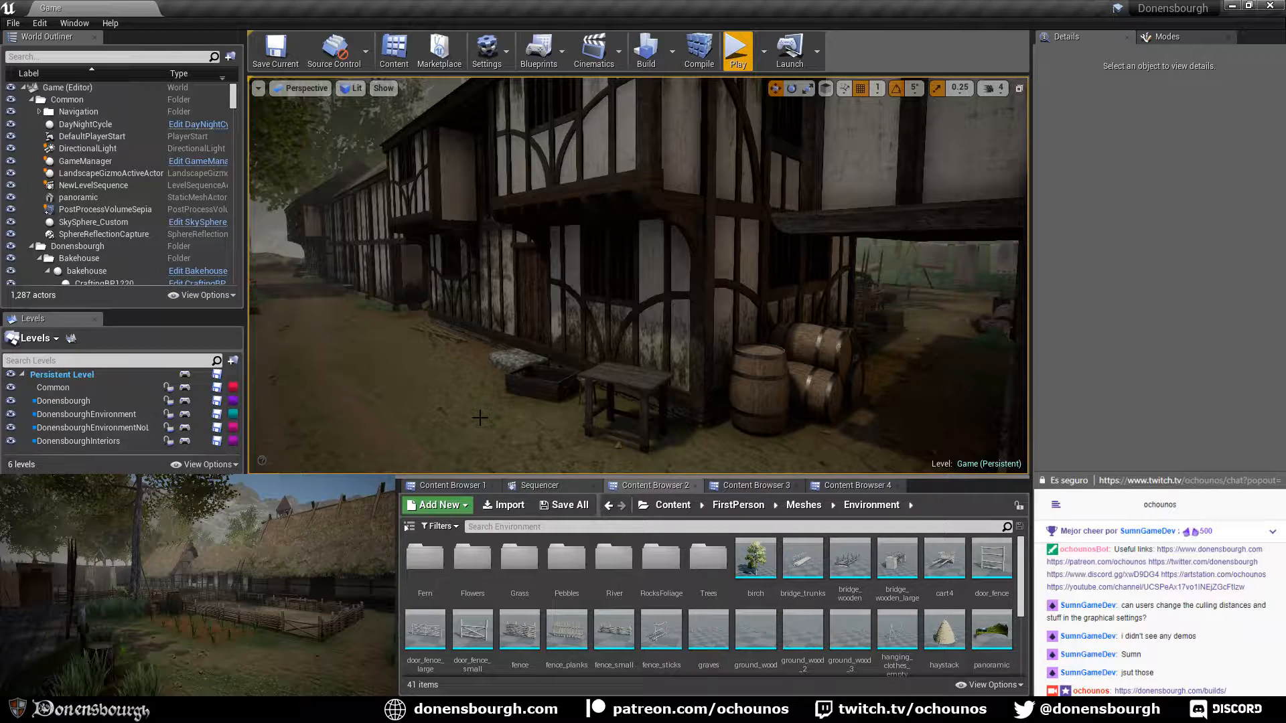
{"action": "right_click_drag", "start_coordinate": [462, 419], "coordinate": [462, 428]}
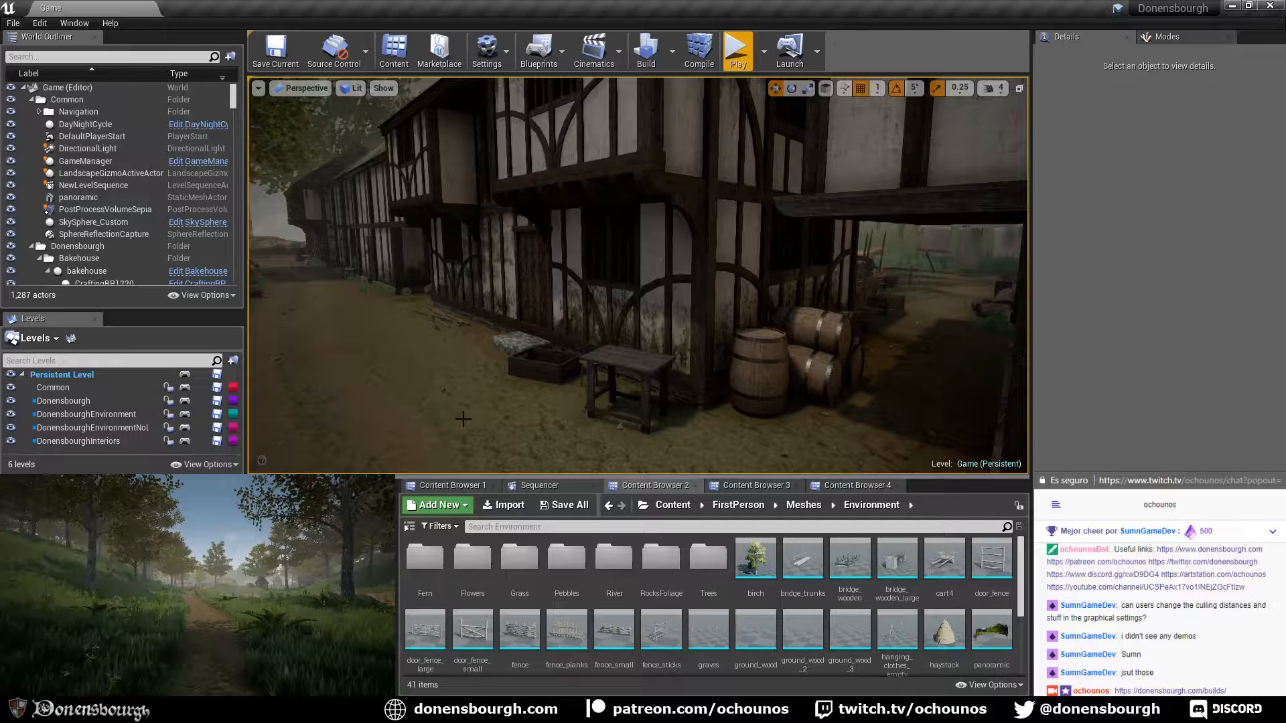
{"action": "right_click_drag", "start_coordinate": [463, 419], "coordinate": [468, 414]}
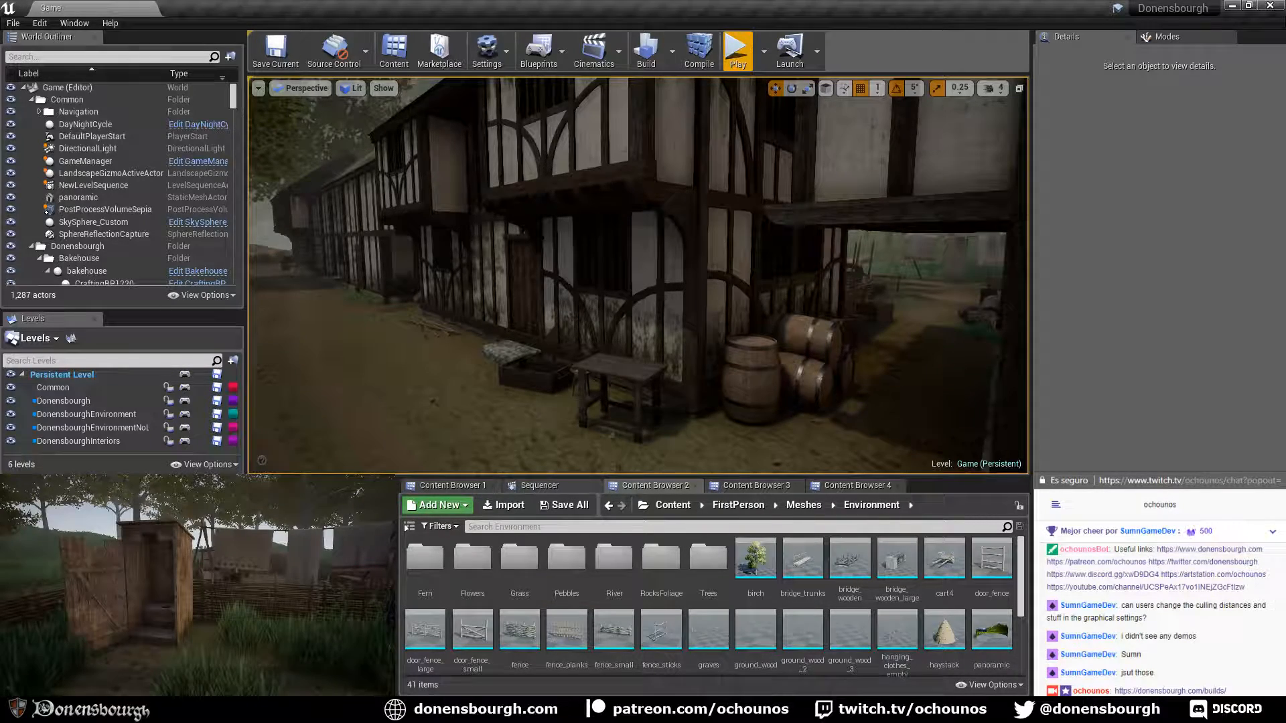
{"action": "mouse_move", "coordinate": [506, 447]}
{"action": "right_mouse_down"}
{"action": "mouse_move", "coordinate": [429, 446]}
{"action": "mouse_move", "coordinate": [511, 446]}
{"action": "right_mouse_up"}
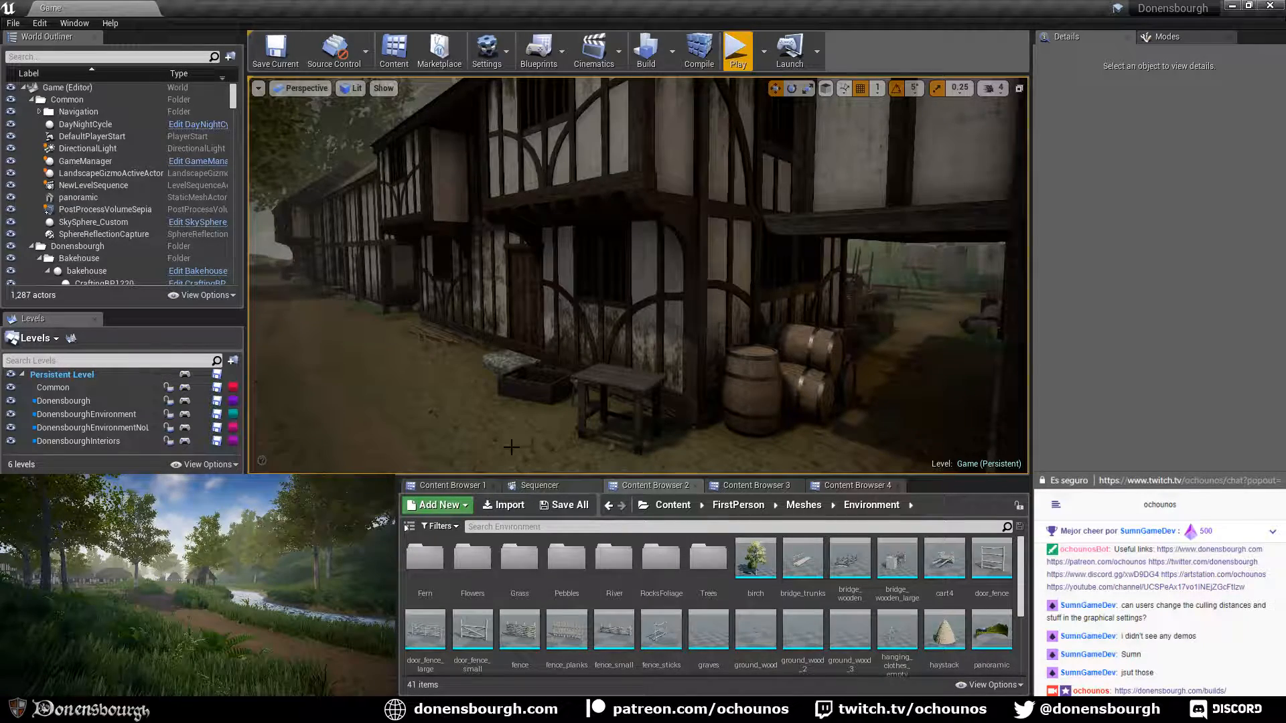
{"action": "right_click_drag", "start_coordinate": [511, 447], "coordinate": [322, 447]}
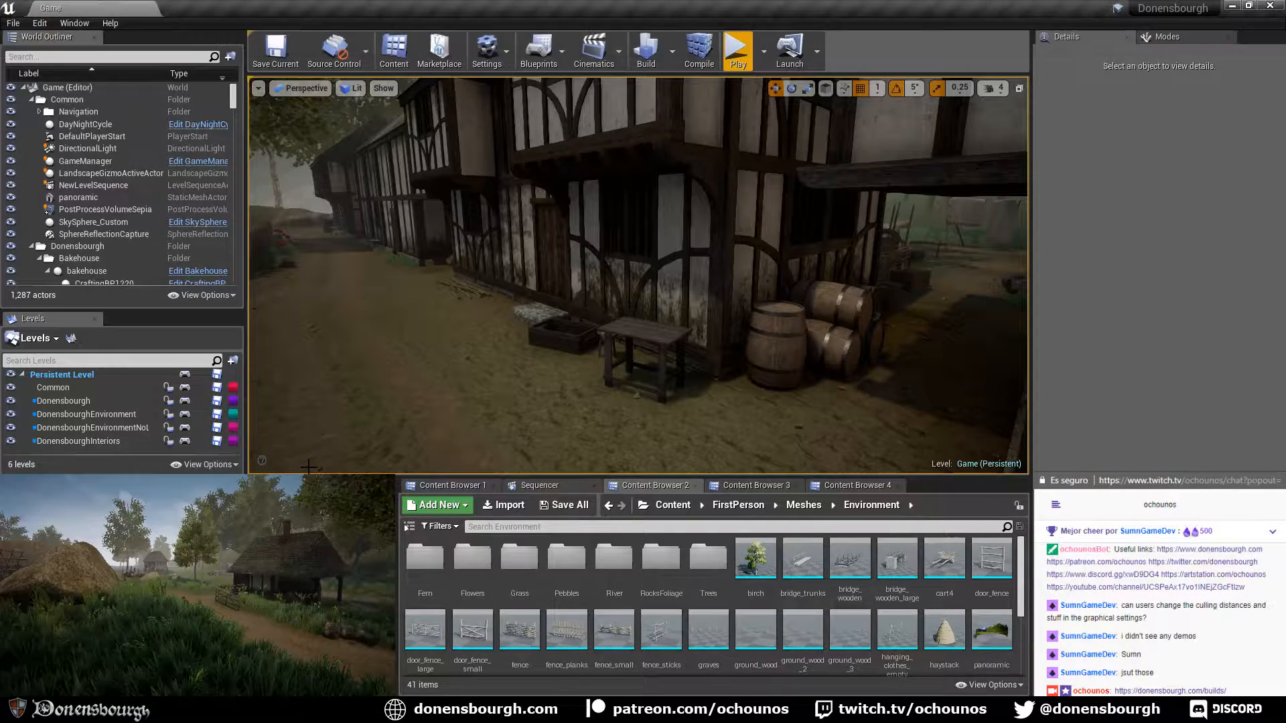
{"action": "mouse_move", "coordinate": [448, 400]}
{"action": "right_mouse_down"}
{"action": "mouse_move", "coordinate": [463, 385]}
{"action": "mouse_move", "coordinate": [436, 410]}
{"action": "mouse_move", "coordinate": [444, 402]}
{"action": "right_mouse_up"}
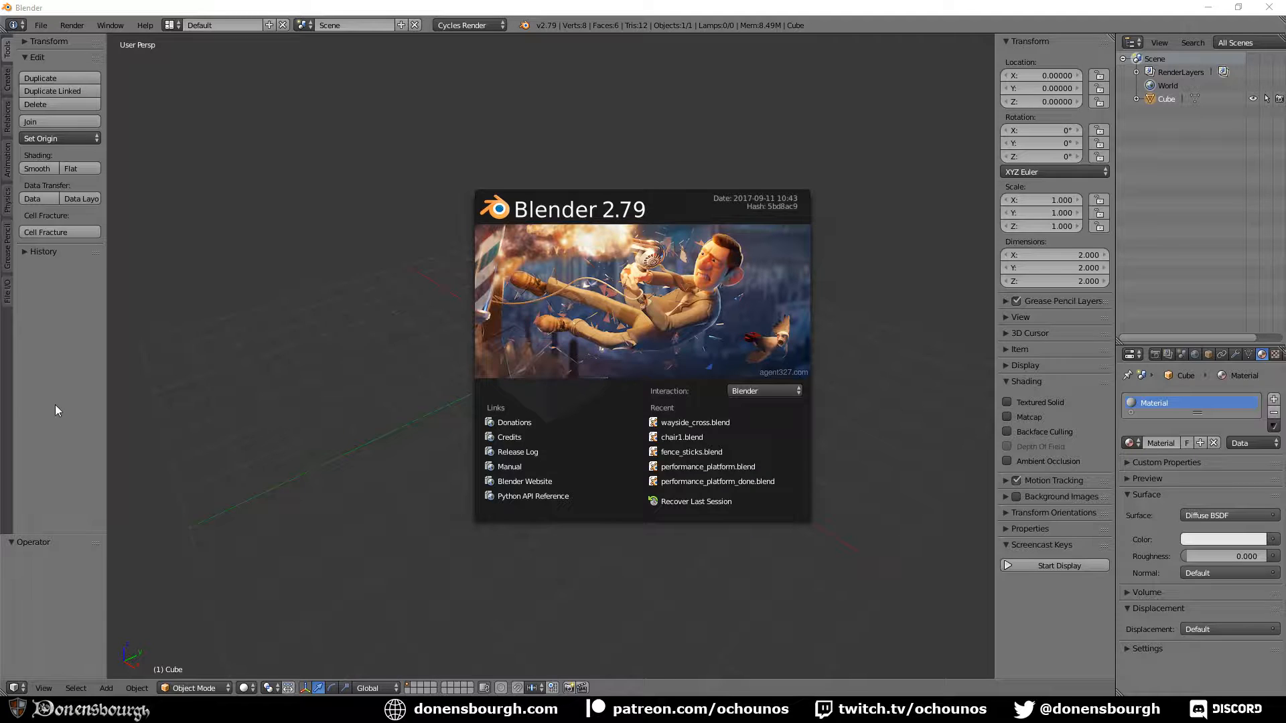
In Blender, start saving the new cube scene and browse to the furniture/Benches/bench7 folder
{"action": "left_click", "coordinate": [396, 343]}
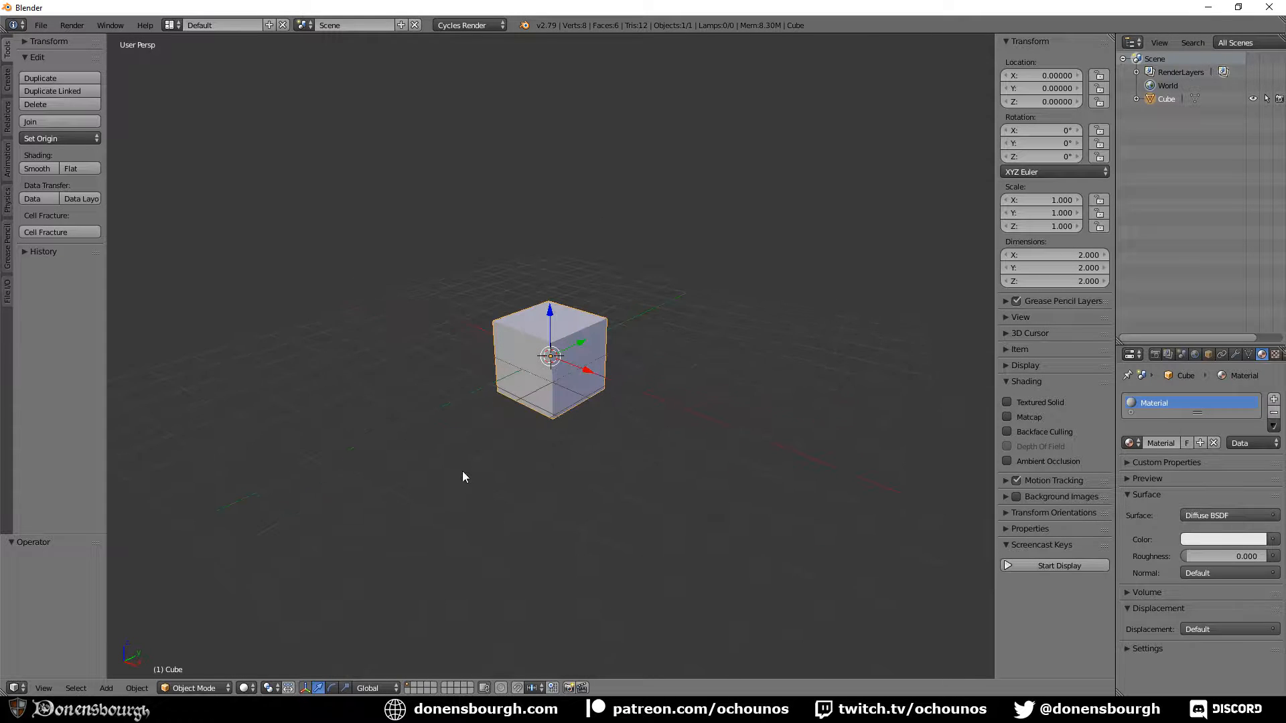
{"action": "left_click", "coordinate": [38, 25]}
{"action": "left_click", "coordinate": [41, 25]}
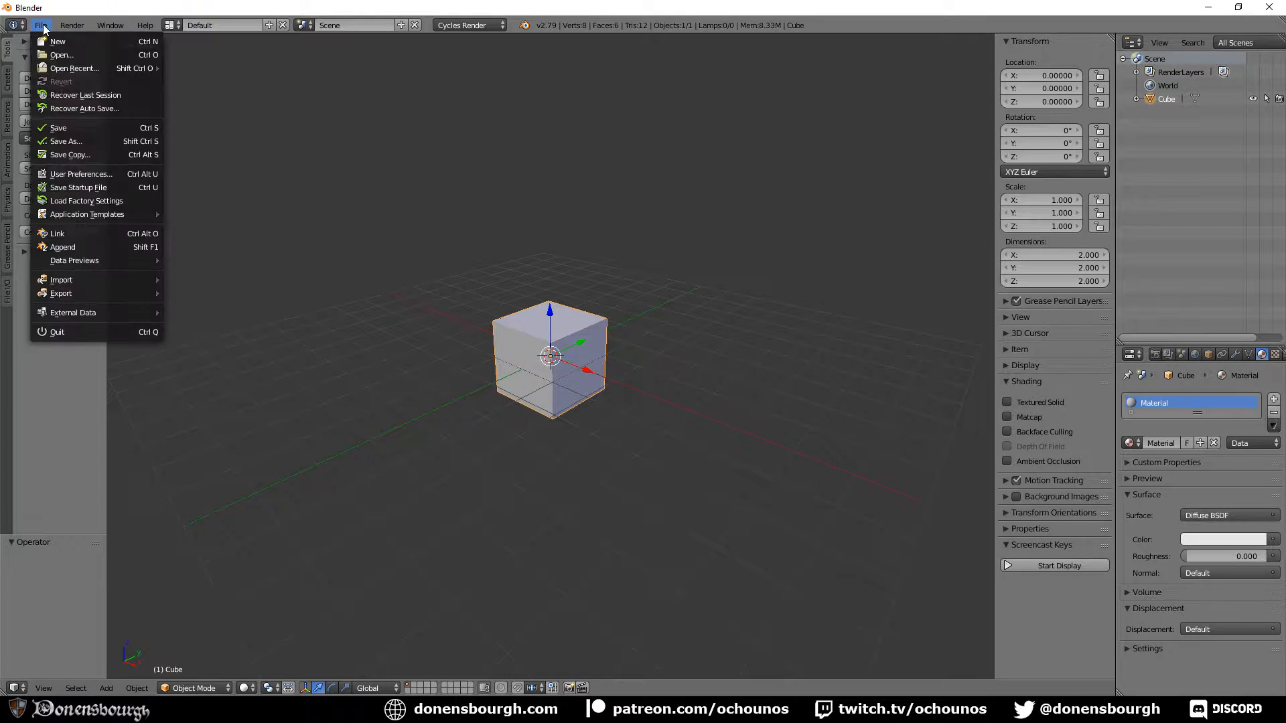
{"action": "left_click", "coordinate": [92, 127]}
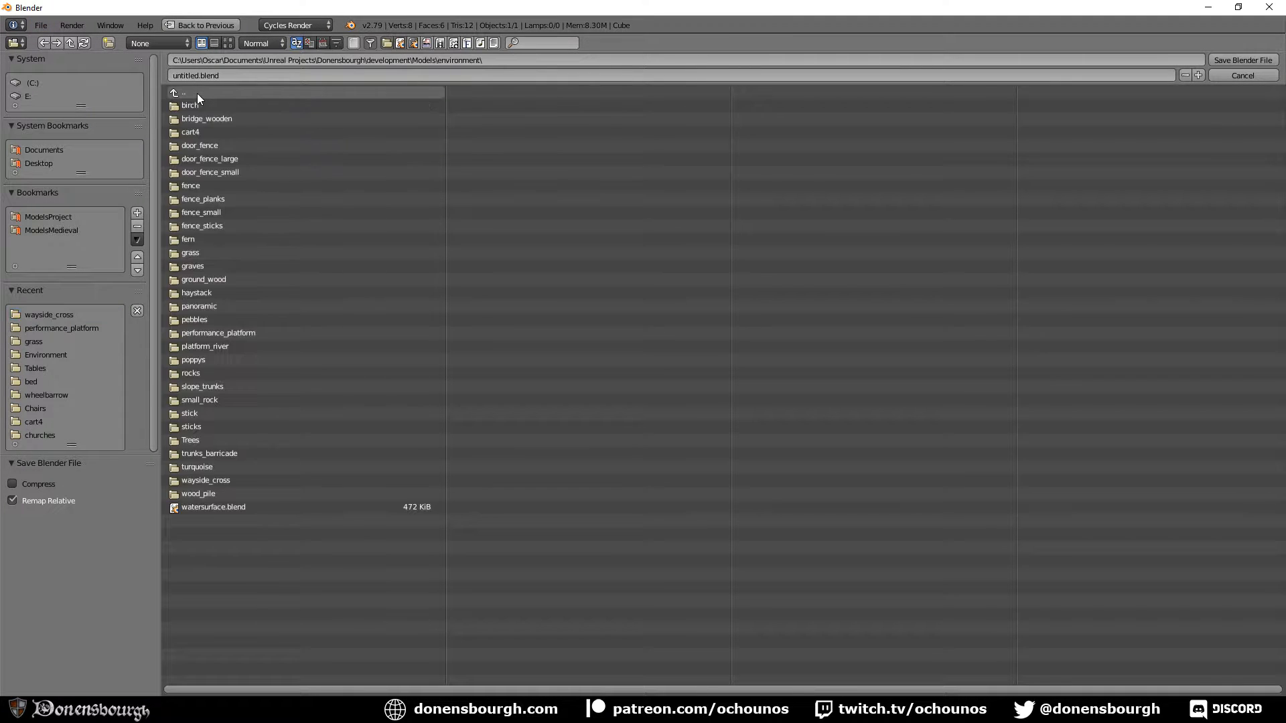
{"action": "double_click", "coordinate": [233, 197]}
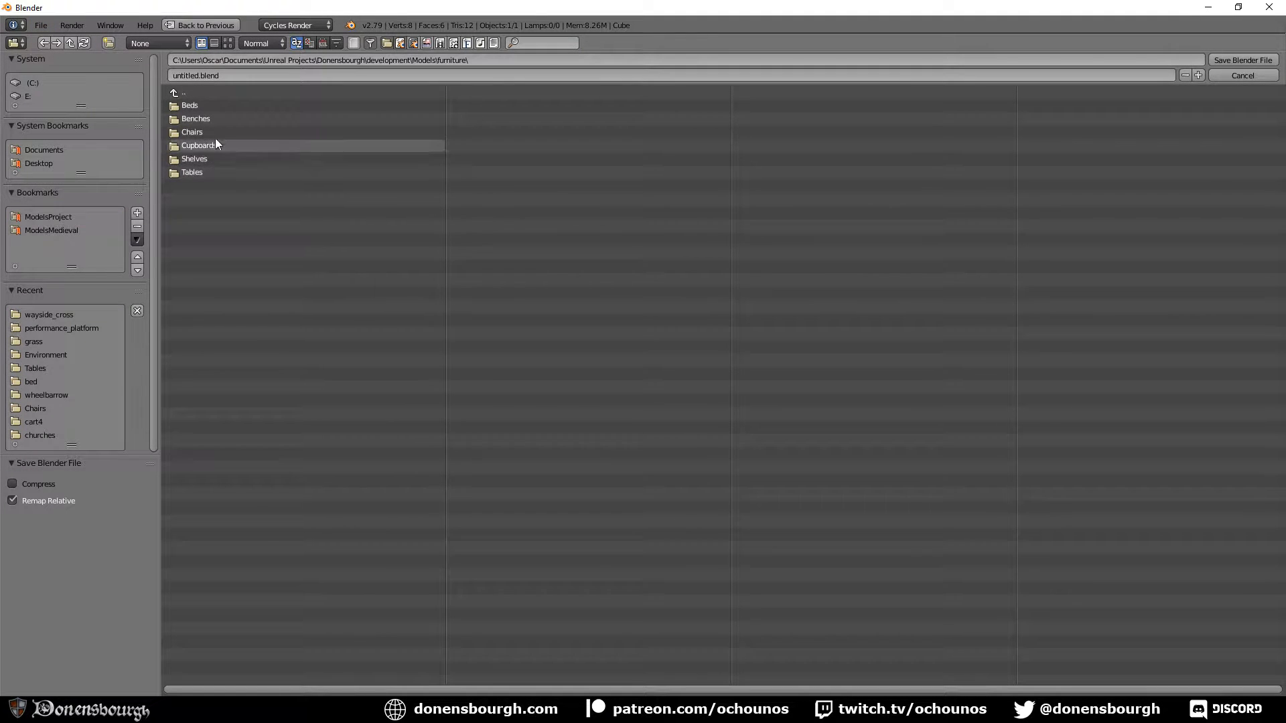
{"action": "double_click", "coordinate": [212, 119]}
{"action": "double_click", "coordinate": [212, 185]}
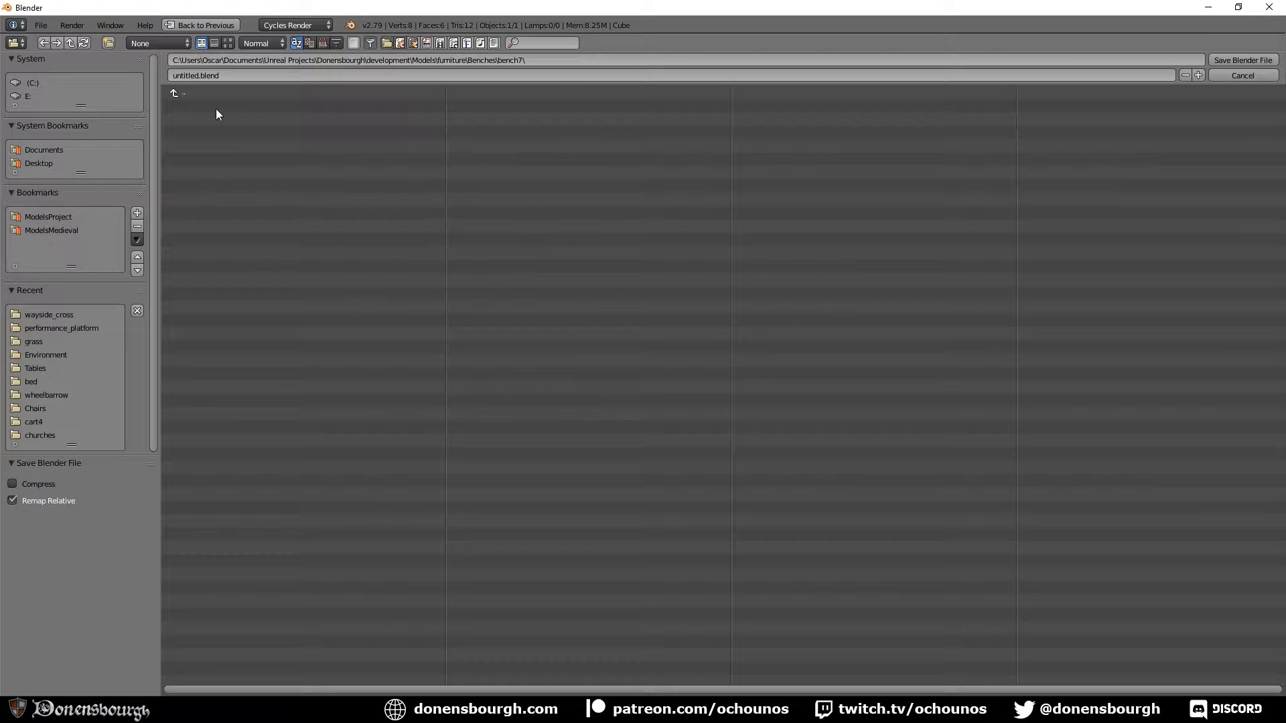
Save the scene as bench7.blend in the chosen folder and start the Screencast Keys display
{"action": "left_click", "coordinate": [232, 75]}
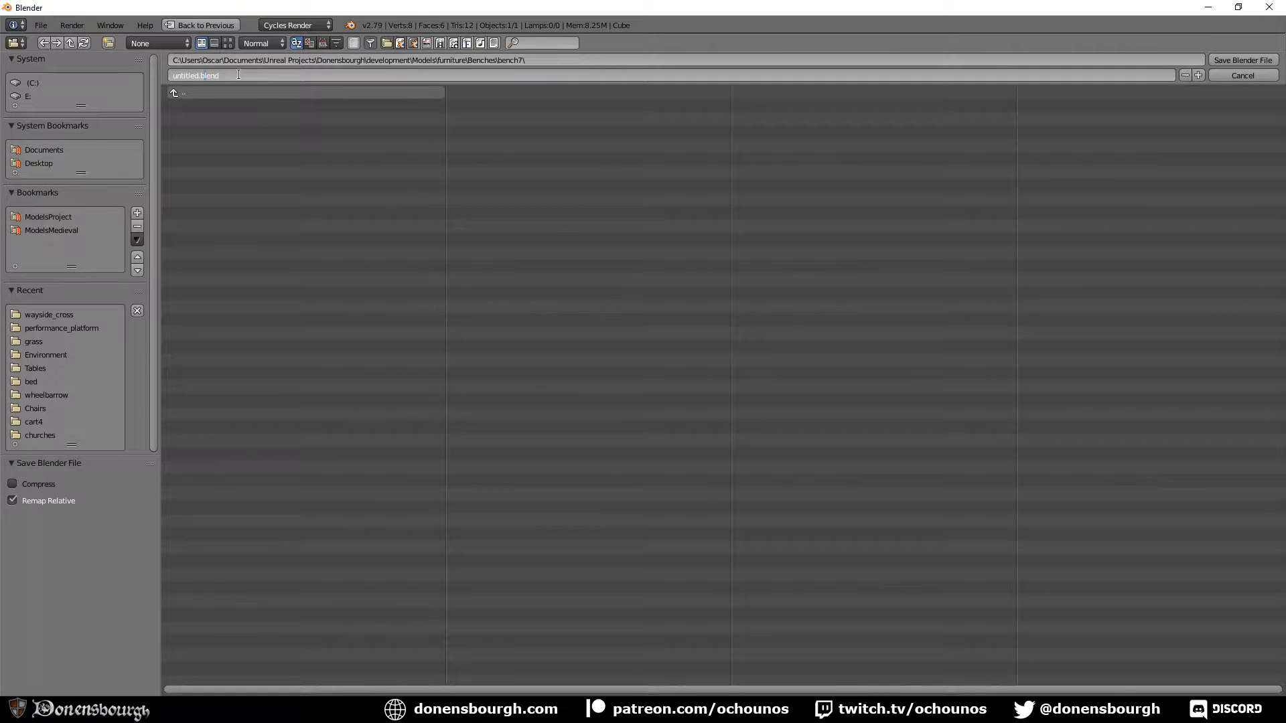
{"action": "key", "text": "shift+Left"}
{"action": "key", "text": "shift+Left"}
{"action": "key", "text": "shift+Left"}
{"action": "key", "text": "shift+Left"}
{"action": "key", "text": "shift+Left"}
{"action": "key", "text": "shift+Left"}
{"action": "key", "text": "shift+Left"}
{"action": "key", "text": "shift+Left"}
{"action": "type", "text": "bench"}
{"action": "key", "text": "Return"}
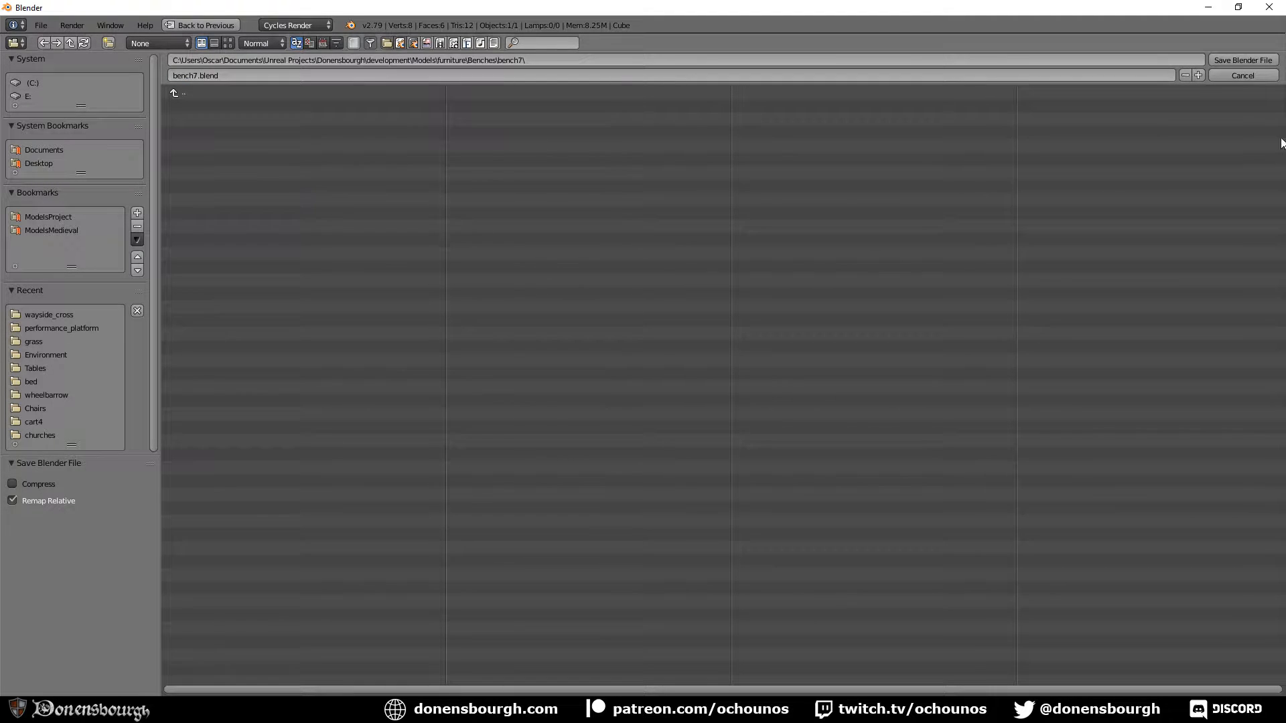
{"action": "left_click", "coordinate": [1239, 60]}
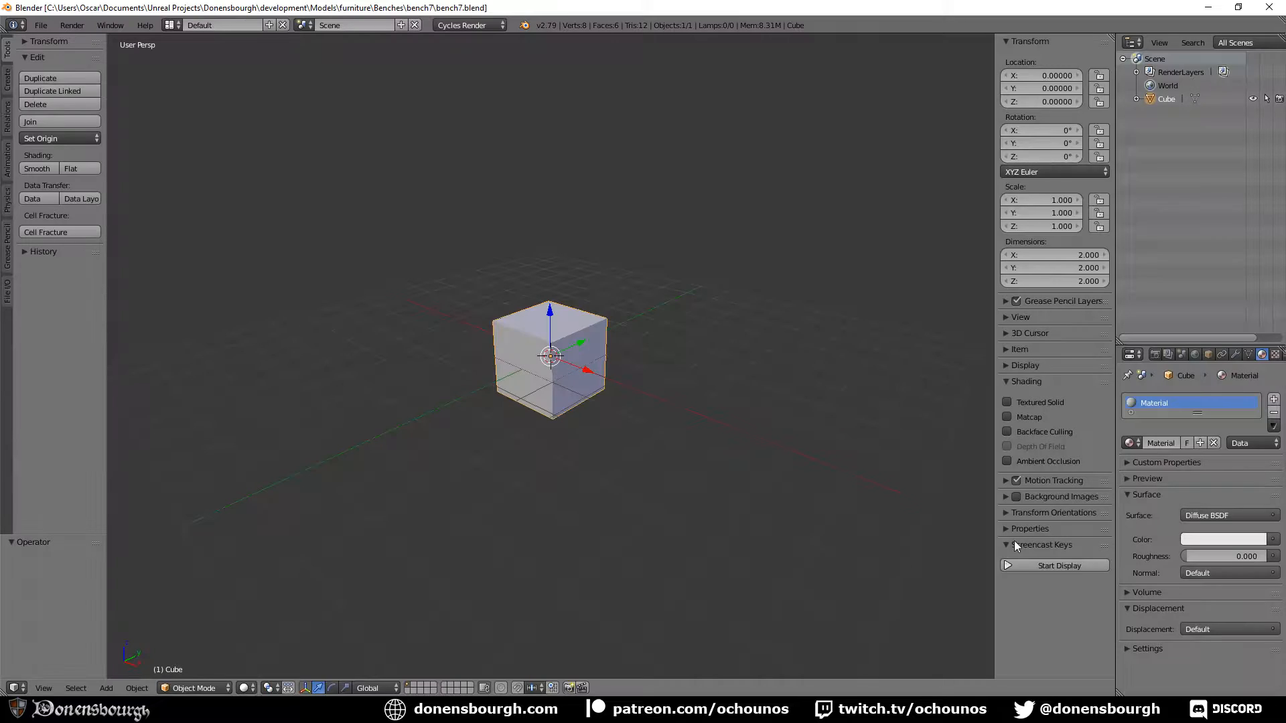
{"action": "left_click", "coordinate": [1064, 566]}
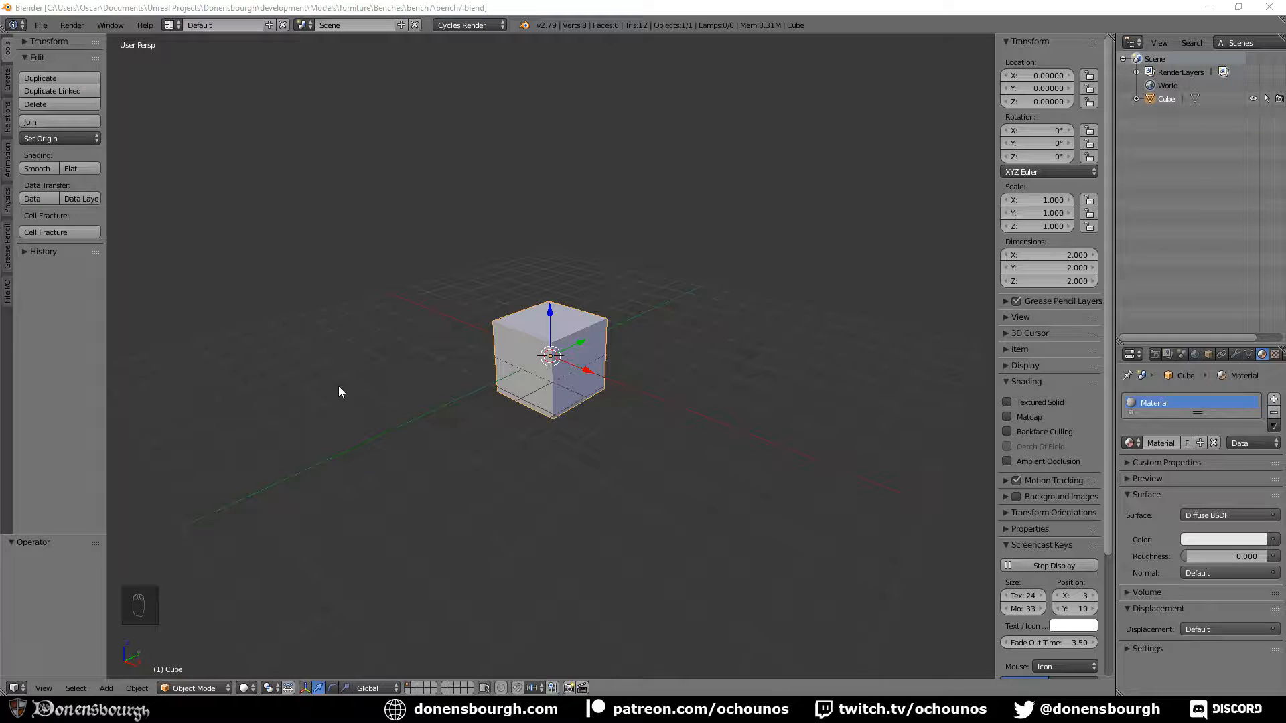
{"action": "middle_click_drag", "start_coordinate": [494, 414], "coordinate": [500, 409]}
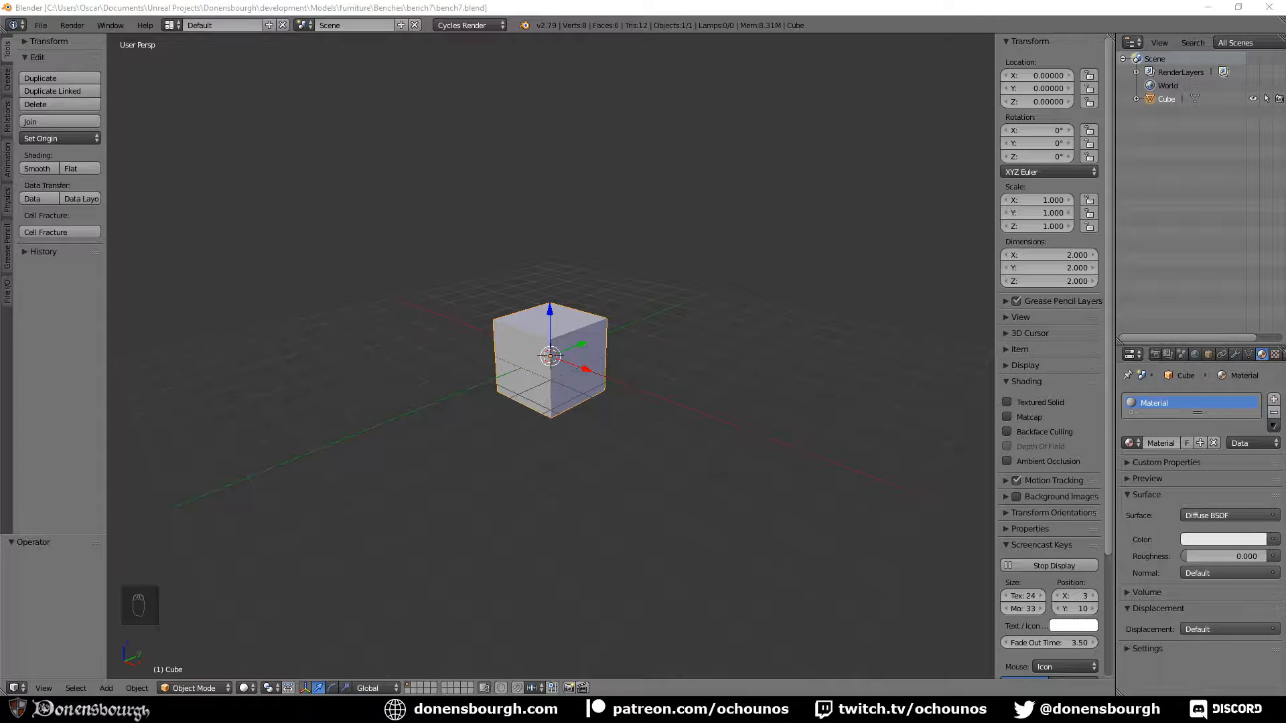
Check the dimensions of the Combined mesh in the bench1.blend file and return to the bench7 scene
{"action": "key", "text": "alt+Tab"}
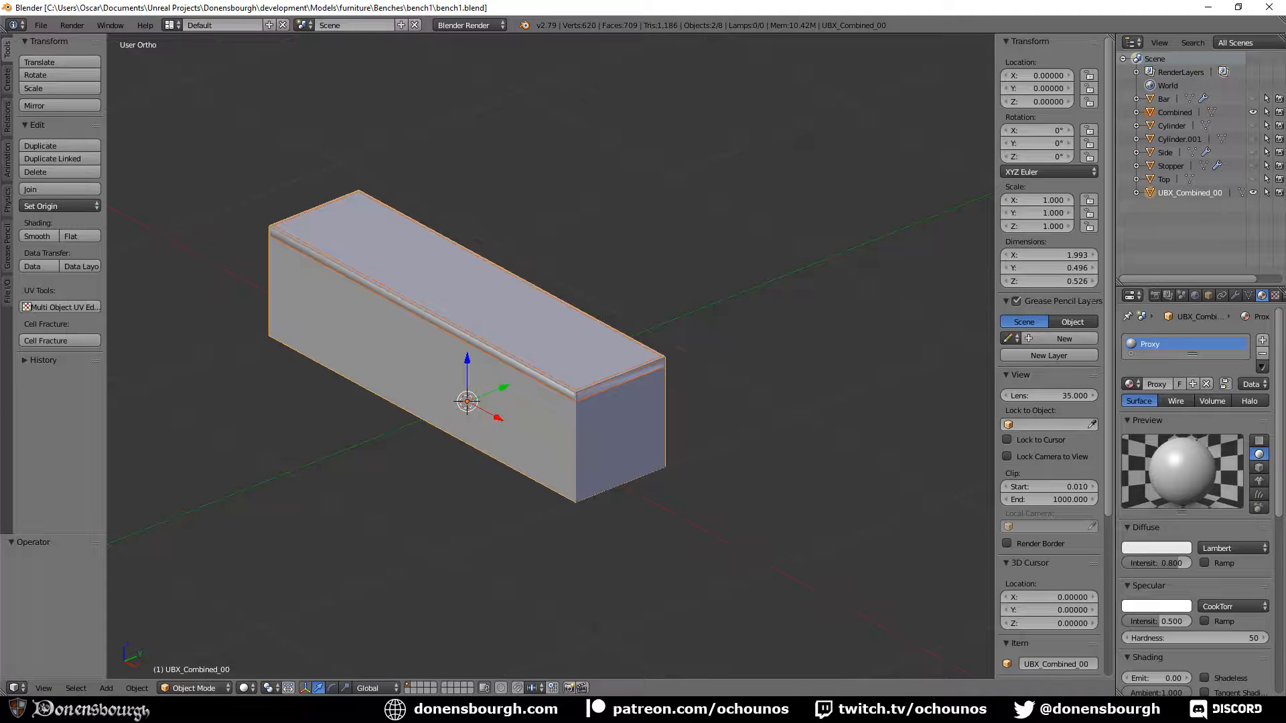
{"action": "middle_click_drag", "start_coordinate": [474, 528], "coordinate": [477, 525]}
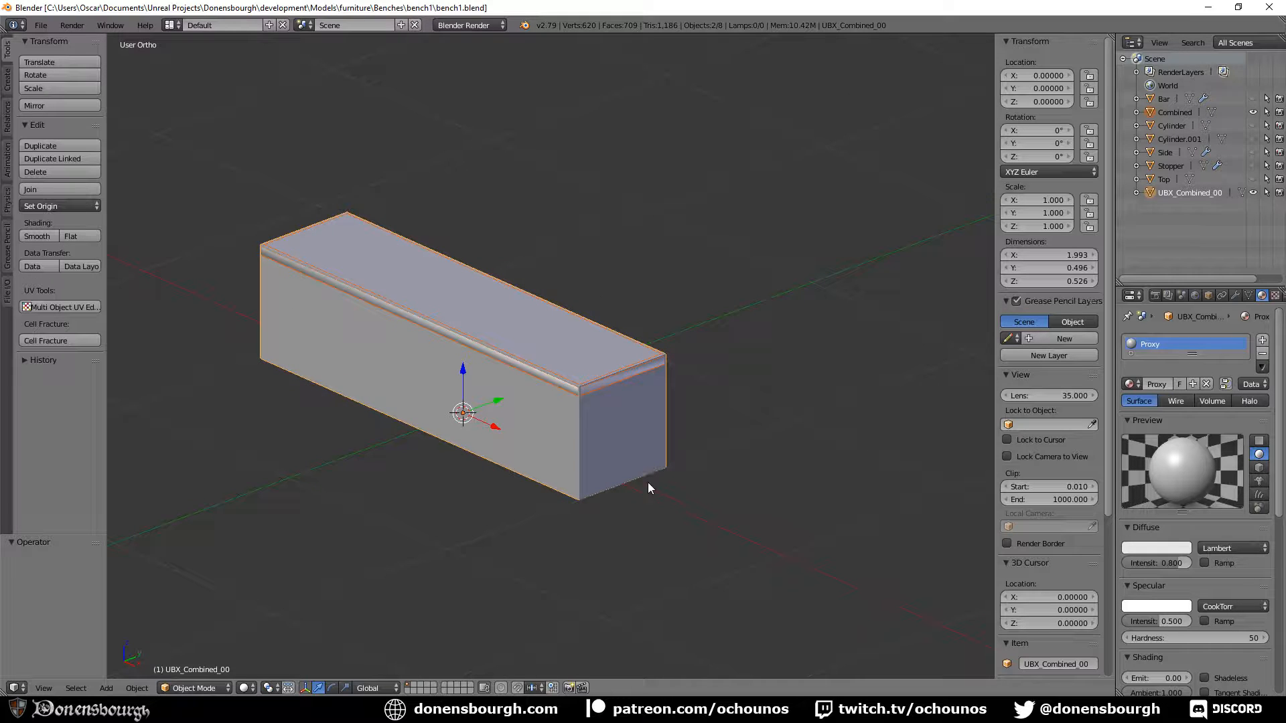
{"action": "right_click", "coordinate": [604, 448]}
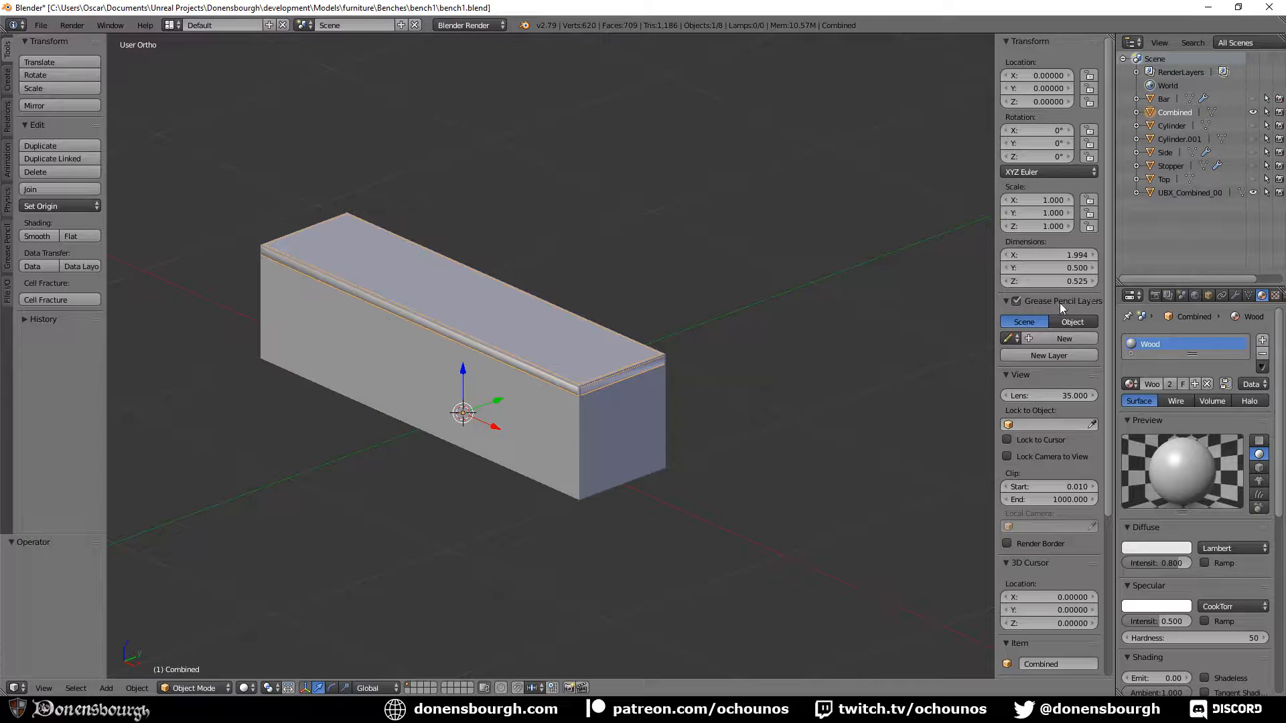
{"action": "middle_click_drag", "start_coordinate": [531, 498], "coordinate": [536, 475]}
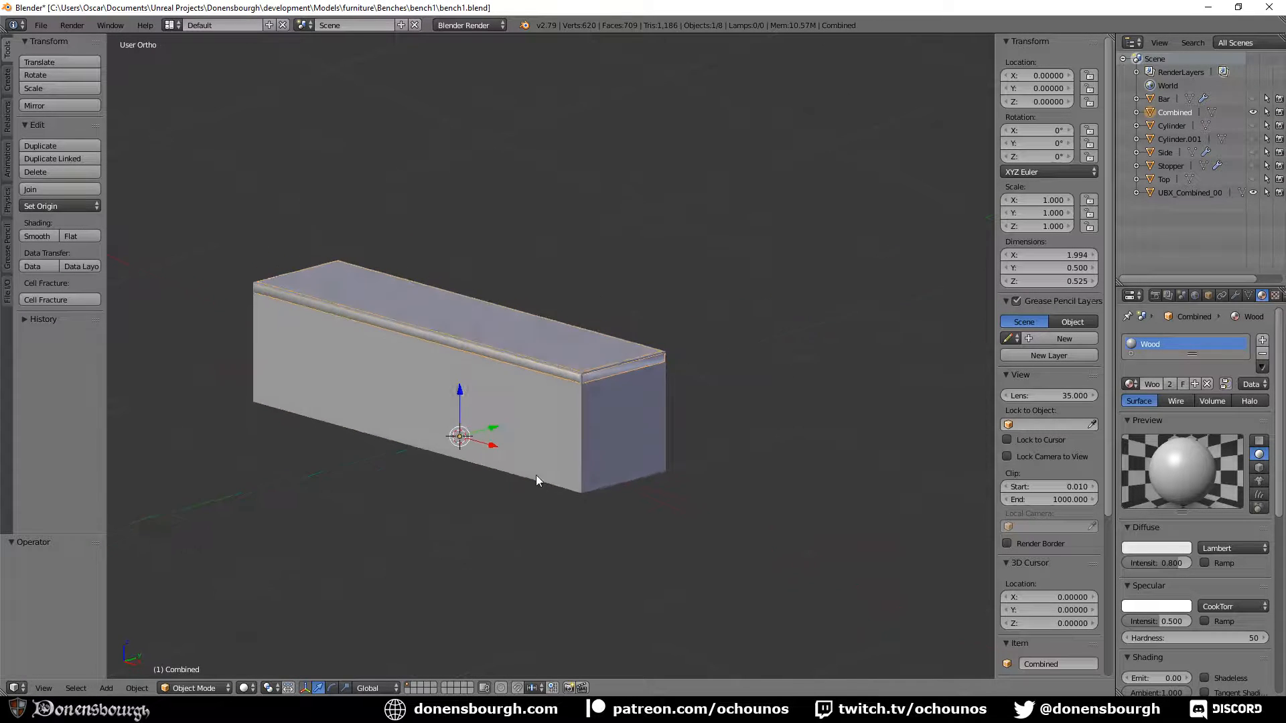
{"action": "left_click", "coordinate": [1261, 16]}
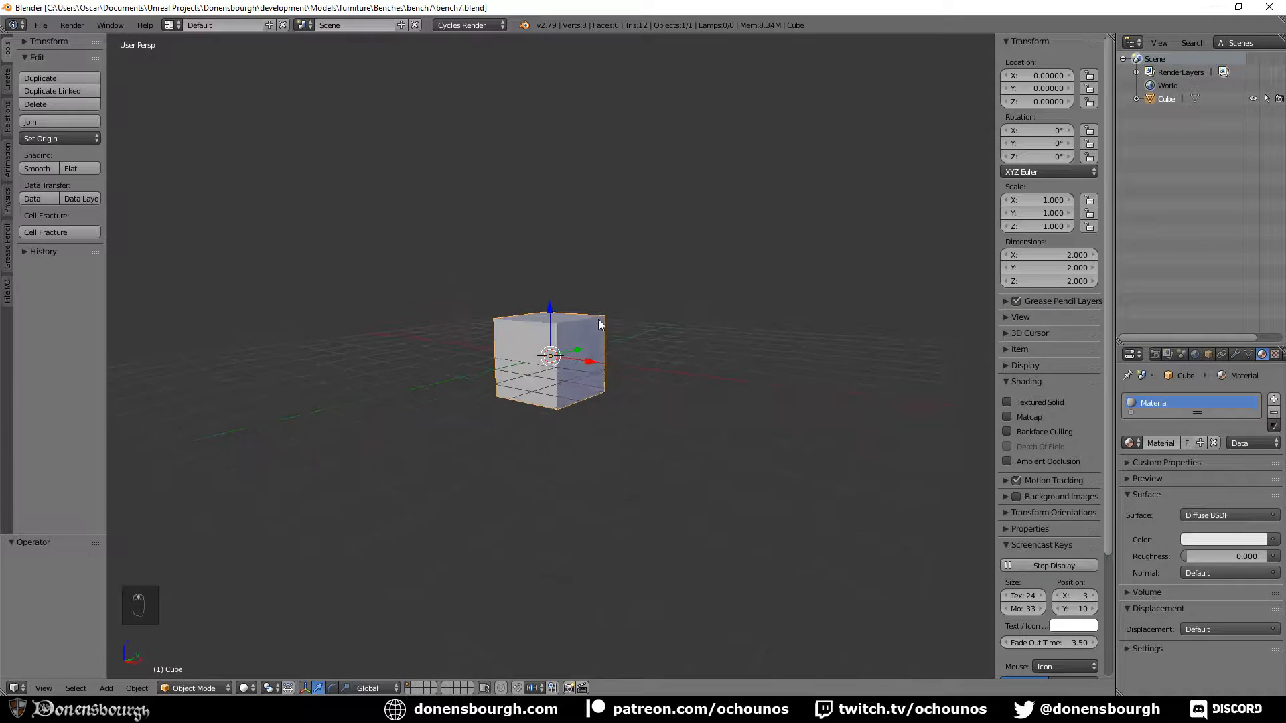
Set the cube's dimensions to 0.45 in Y and 0.5 in Z
{"action": "middle_click_drag", "start_coordinate": [751, 392], "coordinate": [698, 424]}
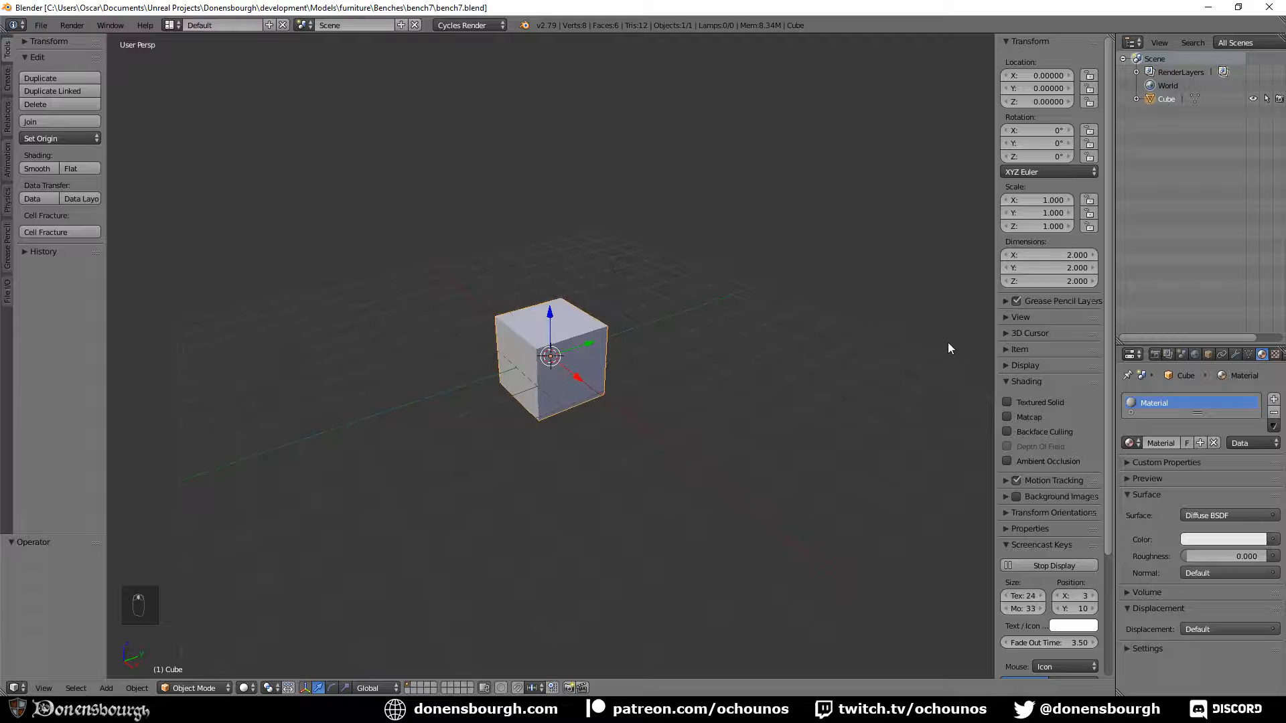
{"action": "left_click", "coordinate": [1062, 266]}
{"action": "type", "text": ".45"}
{"action": "key", "text": "Return"}
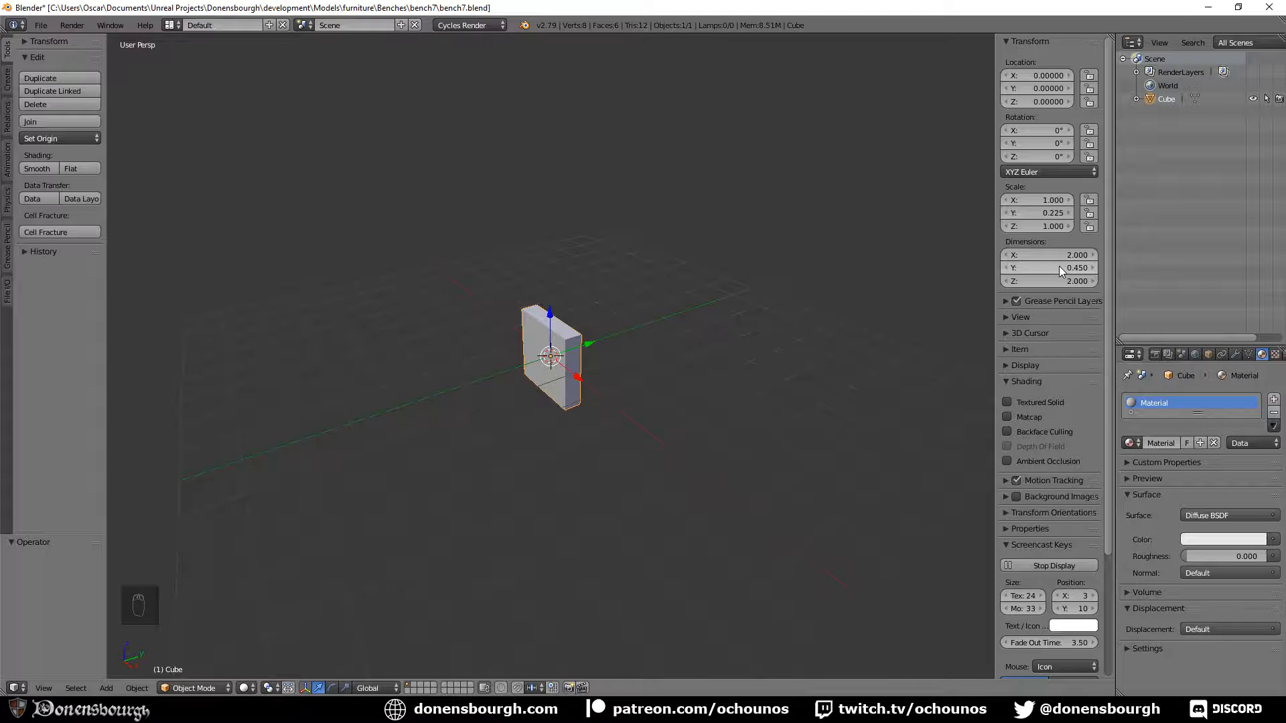
{"action": "left_click", "coordinate": [1051, 282]}
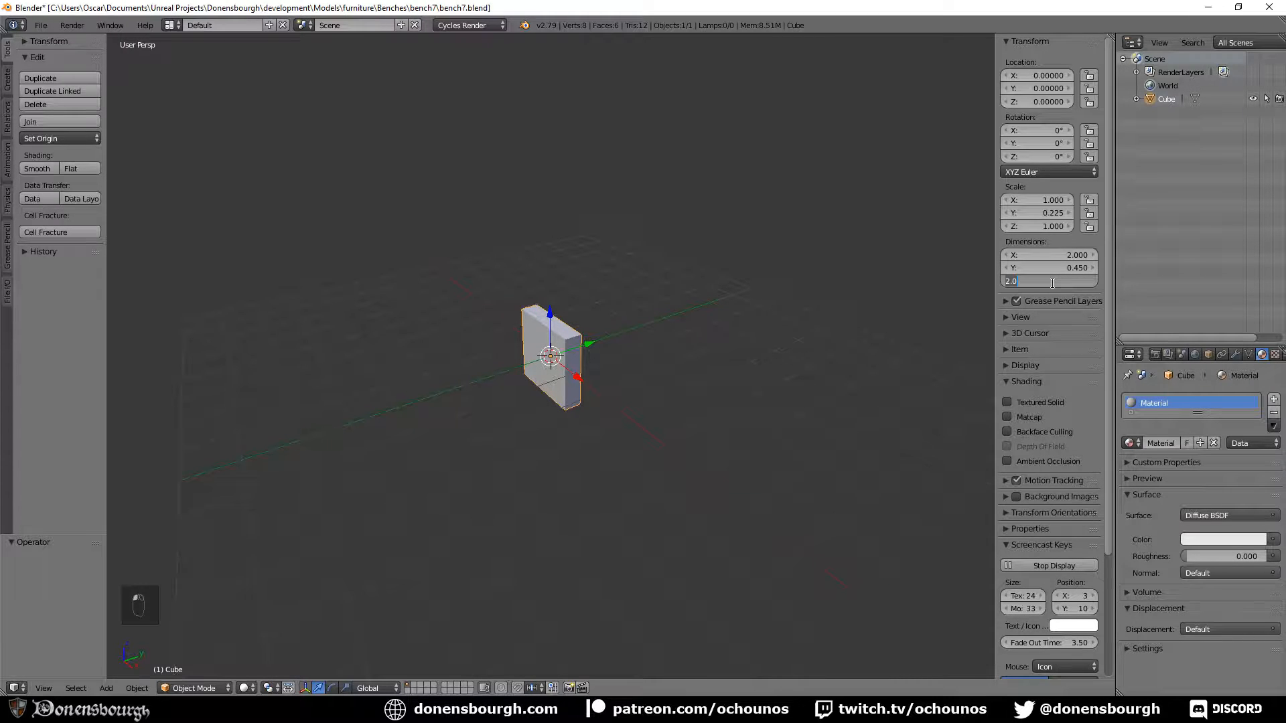
{"action": "type", "text": ".5"}
{"action": "key", "text": "Return"}
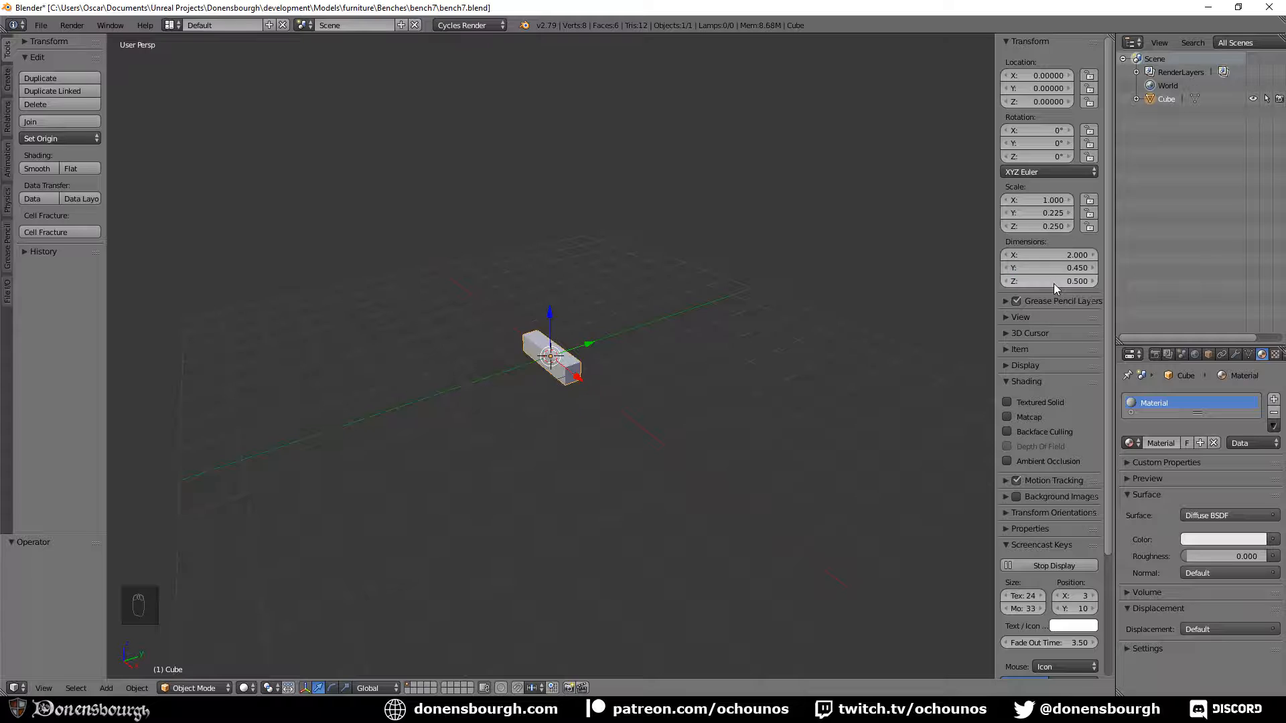
Raise the block onto the ground plane by setting its Z location to 0.25
{"action": "left_click", "coordinate": [1043, 101]}
{"action": "type", "text": ".25"}
{"action": "key", "text": "Return"}
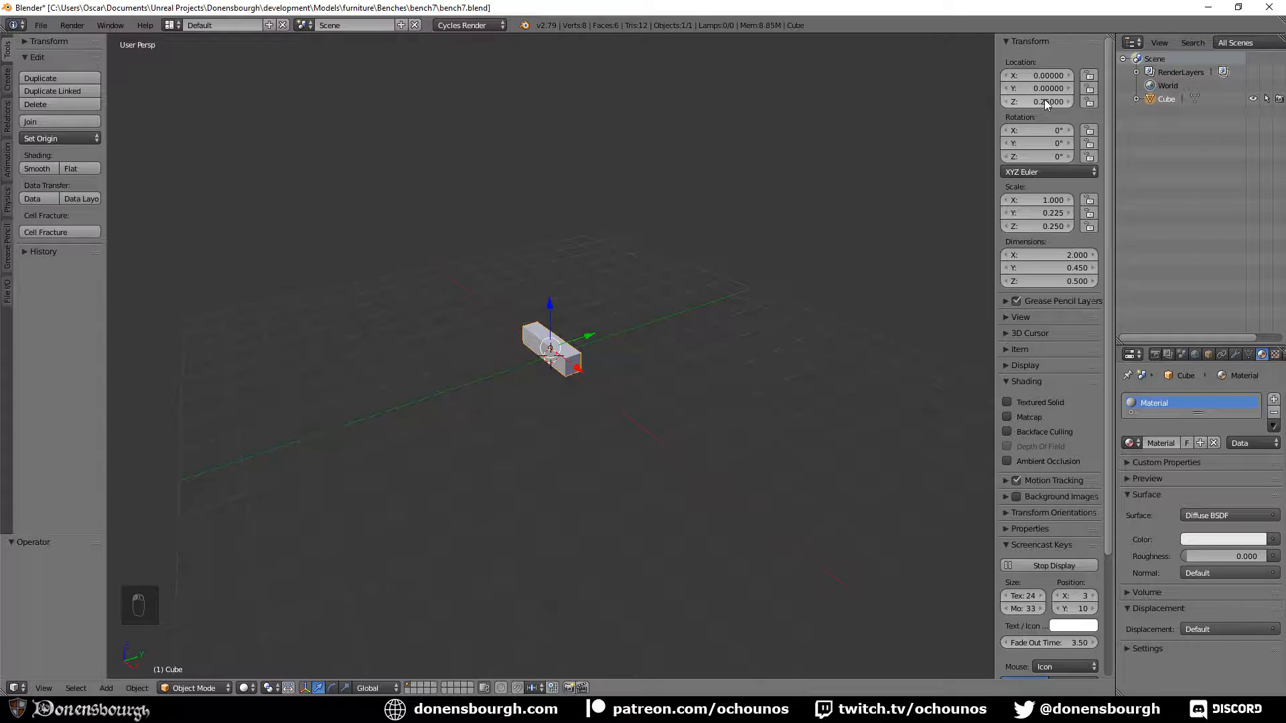
Apply the block's location, followed by its rotation and scale
{"action": "middle_click_drag", "start_coordinate": [342, 428], "coordinate": [440, 466]}
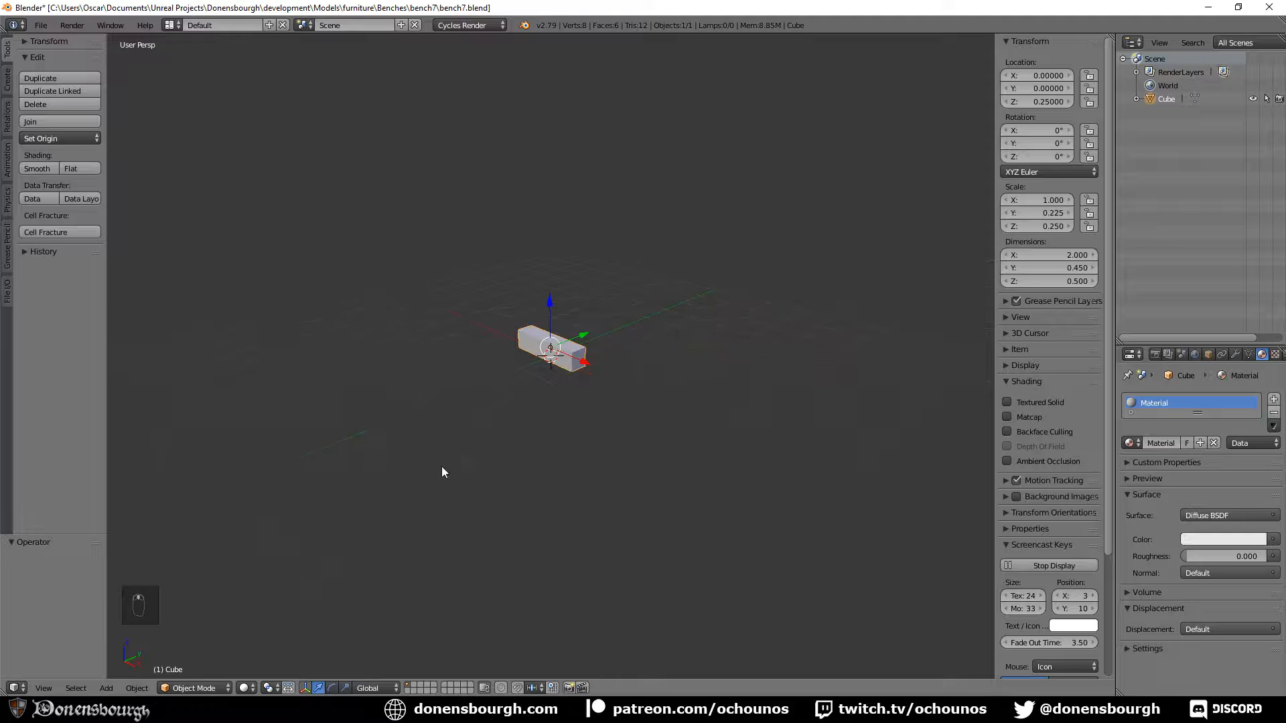
{"action": "scroll", "coordinate": [452, 459], "scroll_direction": "up", "scroll_amount": 3}
{"action": "key", "text": "ctrl+a"}
{"action": "left_click", "coordinate": [453, 460]}
{"action": "key", "text": "ctrl+a"}
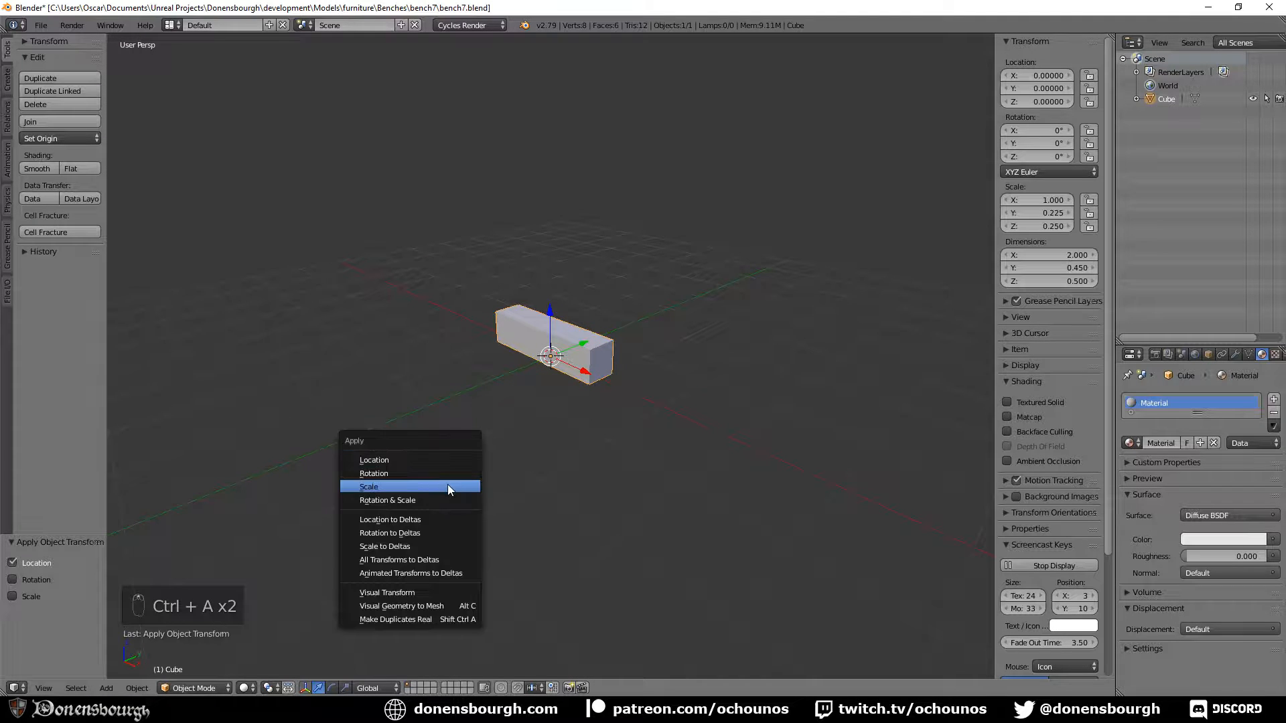
{"action": "left_click", "coordinate": [453, 501]}
{"action": "middle_click_drag", "start_coordinate": [452, 501], "coordinate": [587, 457]}
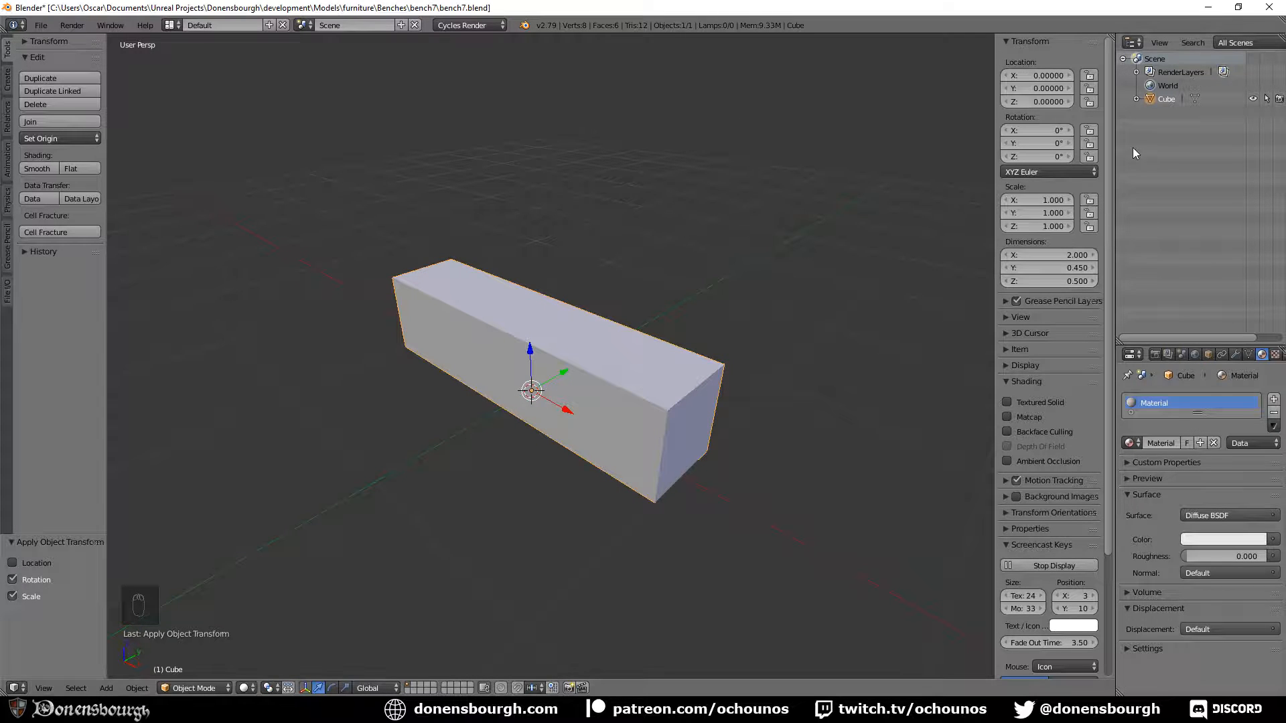
{"action": "middle_click_drag", "start_coordinate": [678, 414], "coordinate": [781, 419]}
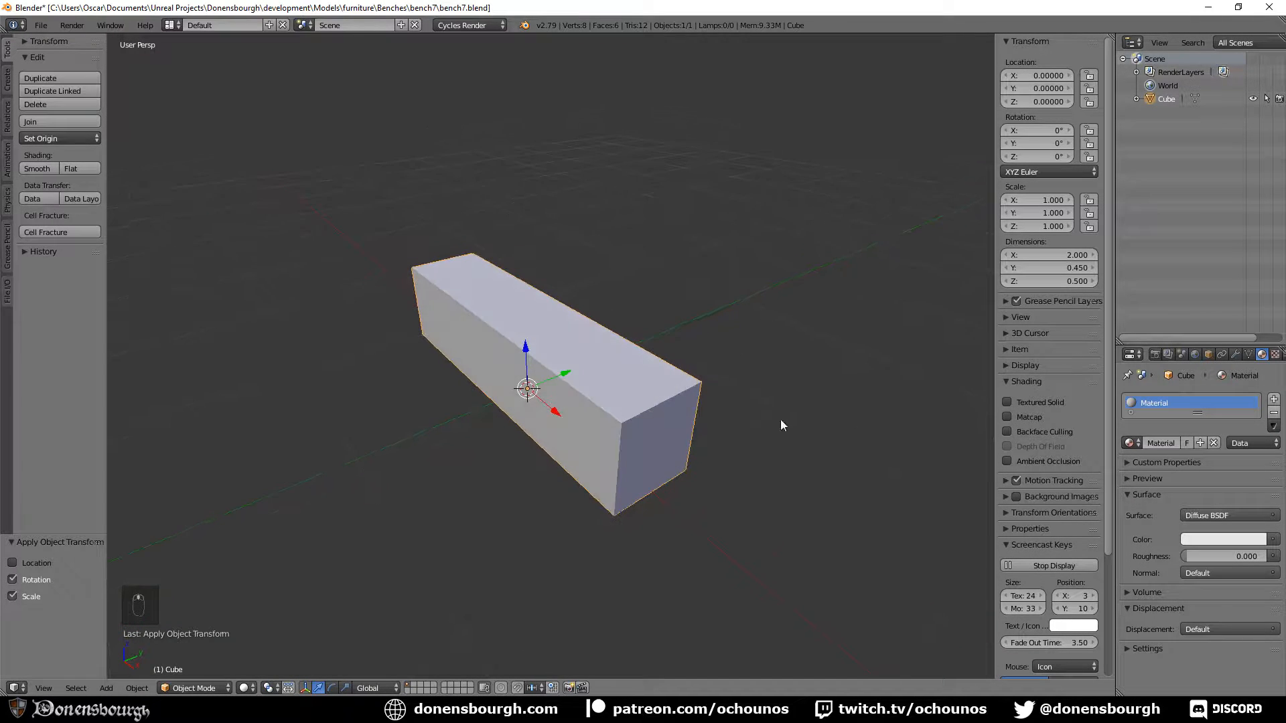
{"action": "right_click", "coordinate": [1163, 103]}
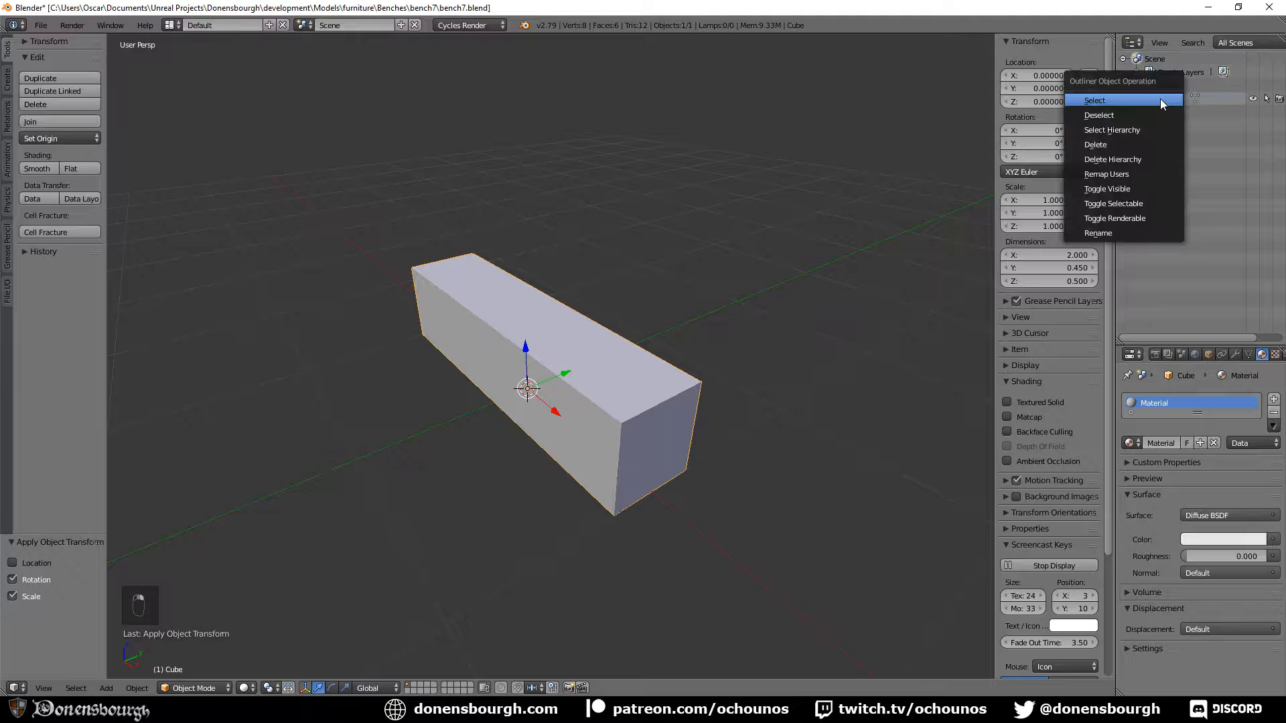
{"action": "left_click", "coordinate": [853, 239]}
{"action": "middle_click_drag", "start_coordinate": [836, 341], "coordinate": [845, 331]}
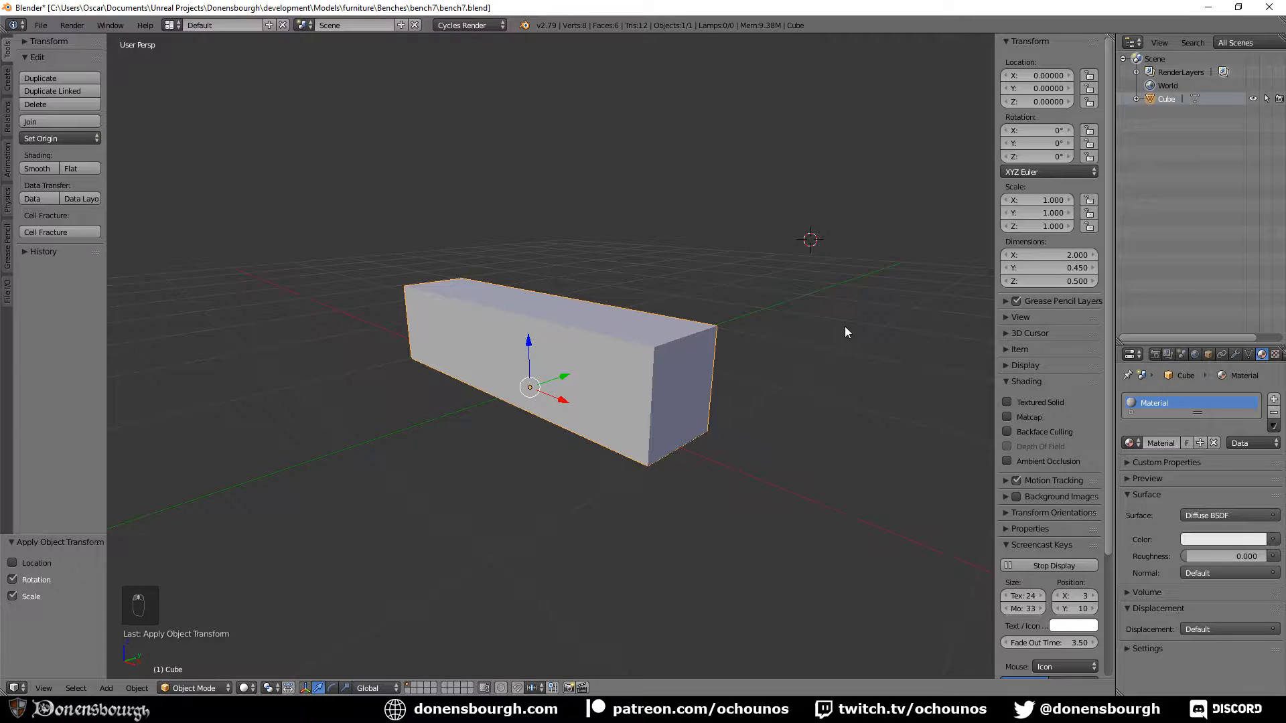
Snap the 3D cursor to the scene center
{"action": "key", "text": "shift+s"}
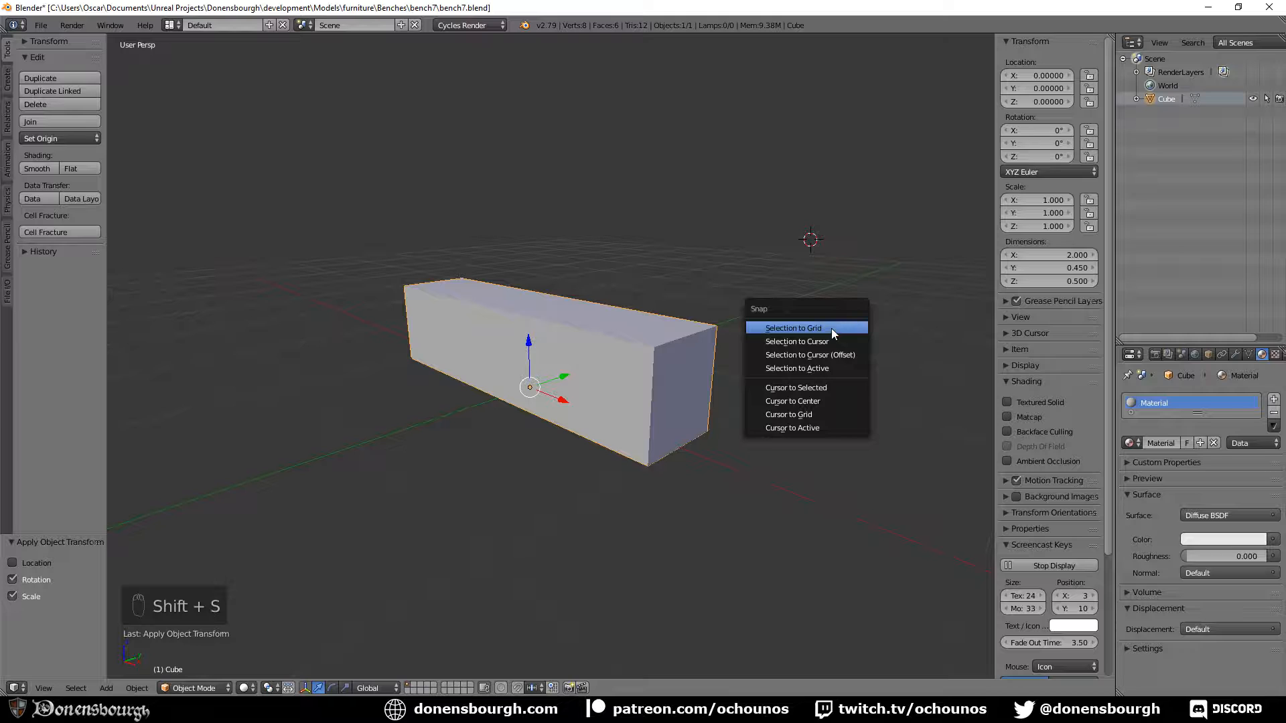
{"action": "left_click", "coordinate": [835, 399]}
{"action": "middle_click_drag", "start_coordinate": [722, 412], "coordinate": [759, 396]}
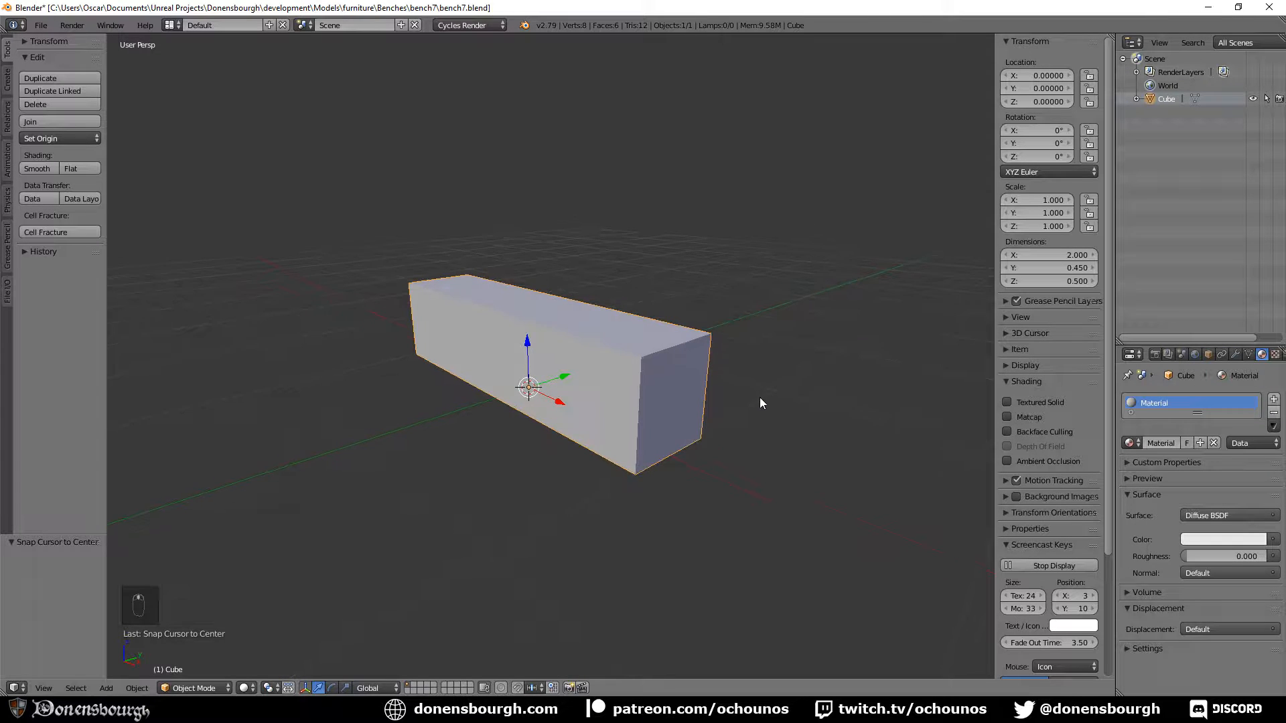
Duplicate the block in place and rename the copy UBX_LOD0_001
{"action": "key", "text": "shift+d"}
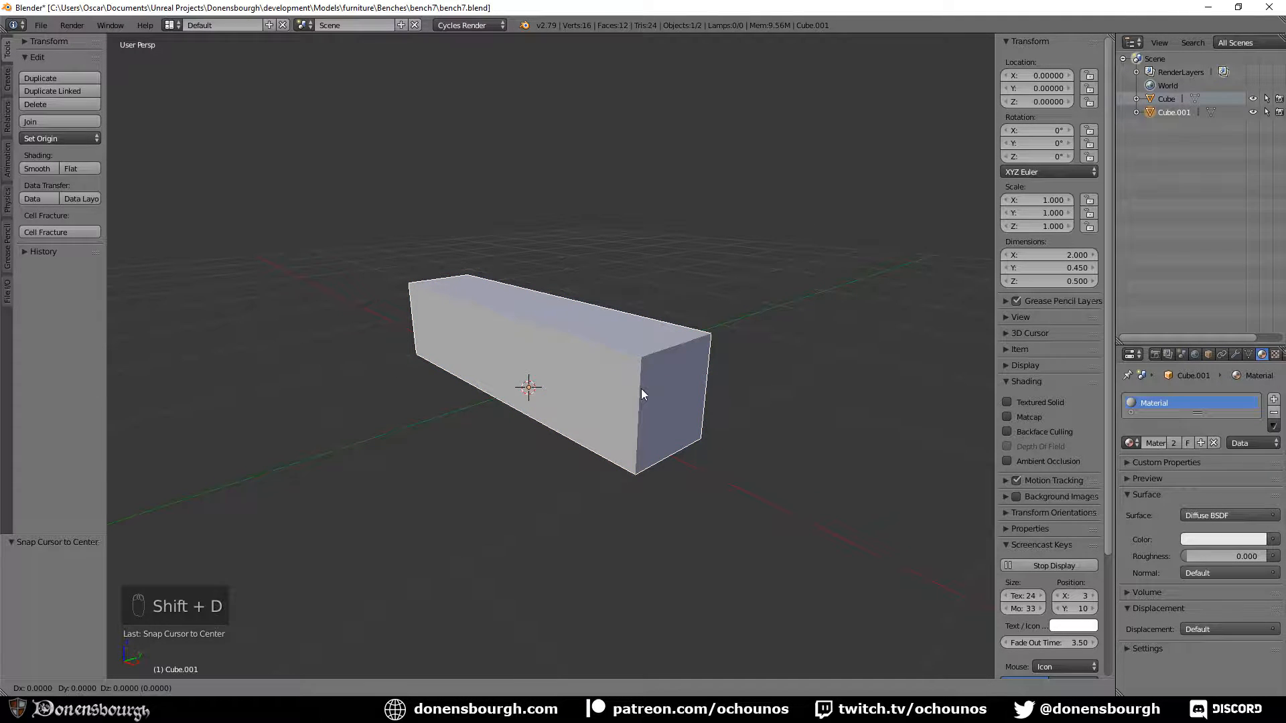
{"action": "right_click", "coordinate": [641, 388]}
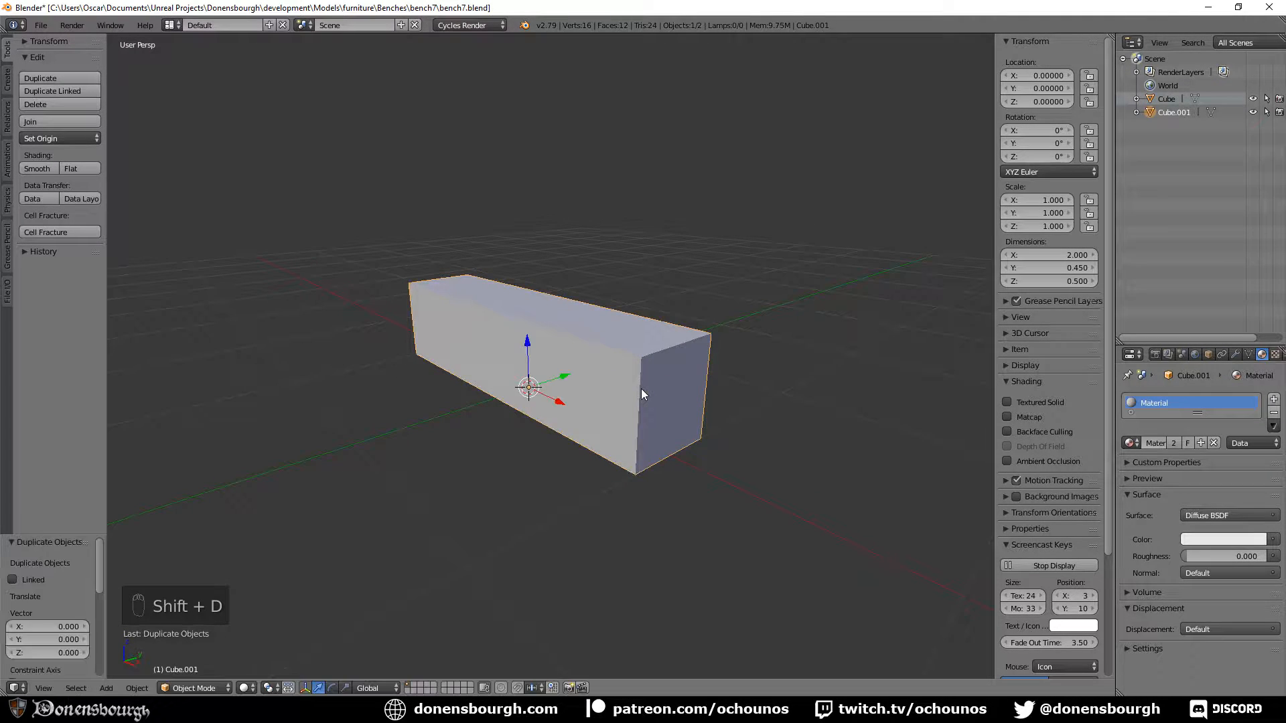
{"action": "double_click", "coordinate": [1175, 113]}
{"action": "type", "text": "UB"}
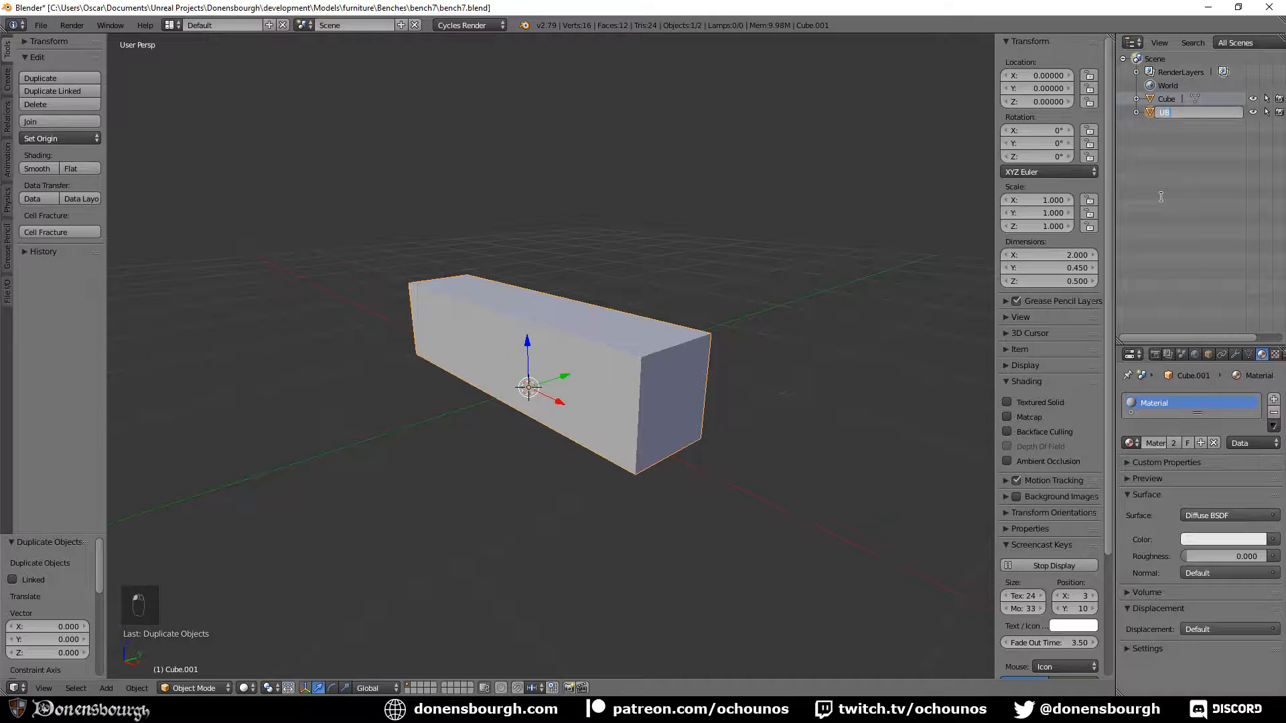
{"action": "type", "text": "X_LOD0_001"}
{"action": "key", "text": "Return"}
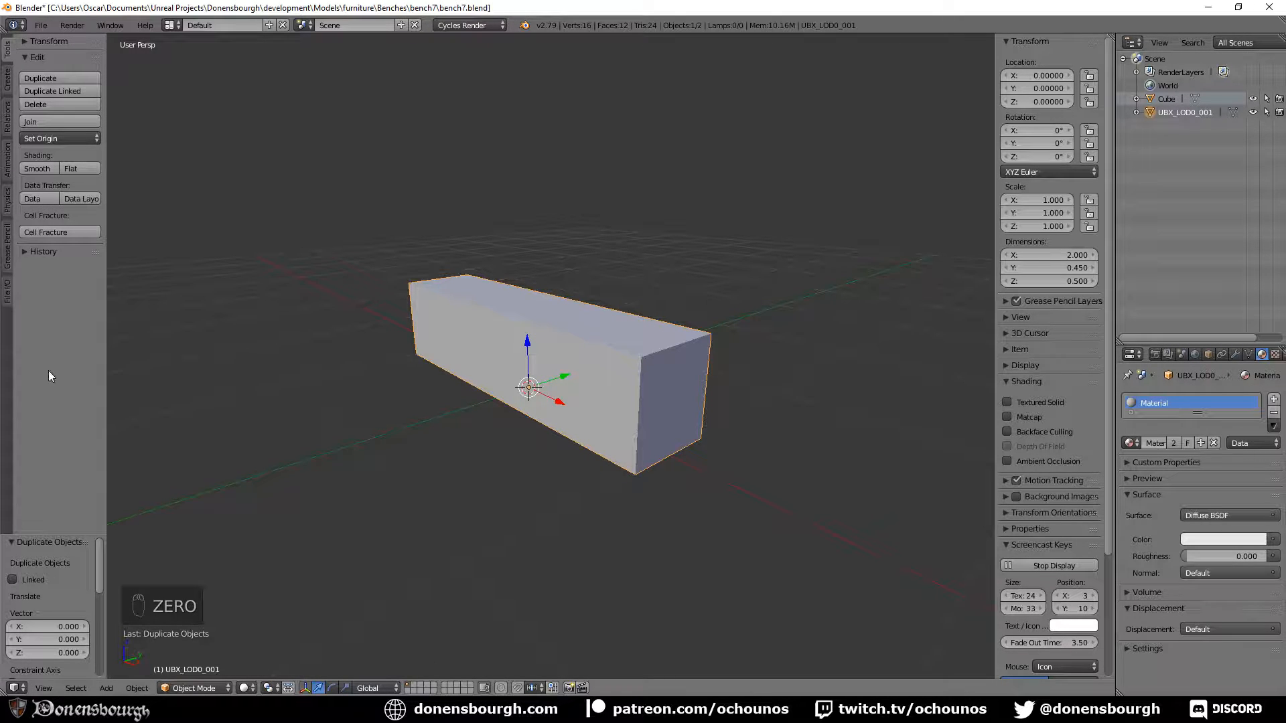
{"action": "middle_click_drag", "start_coordinate": [540, 436], "coordinate": [651, 437]}
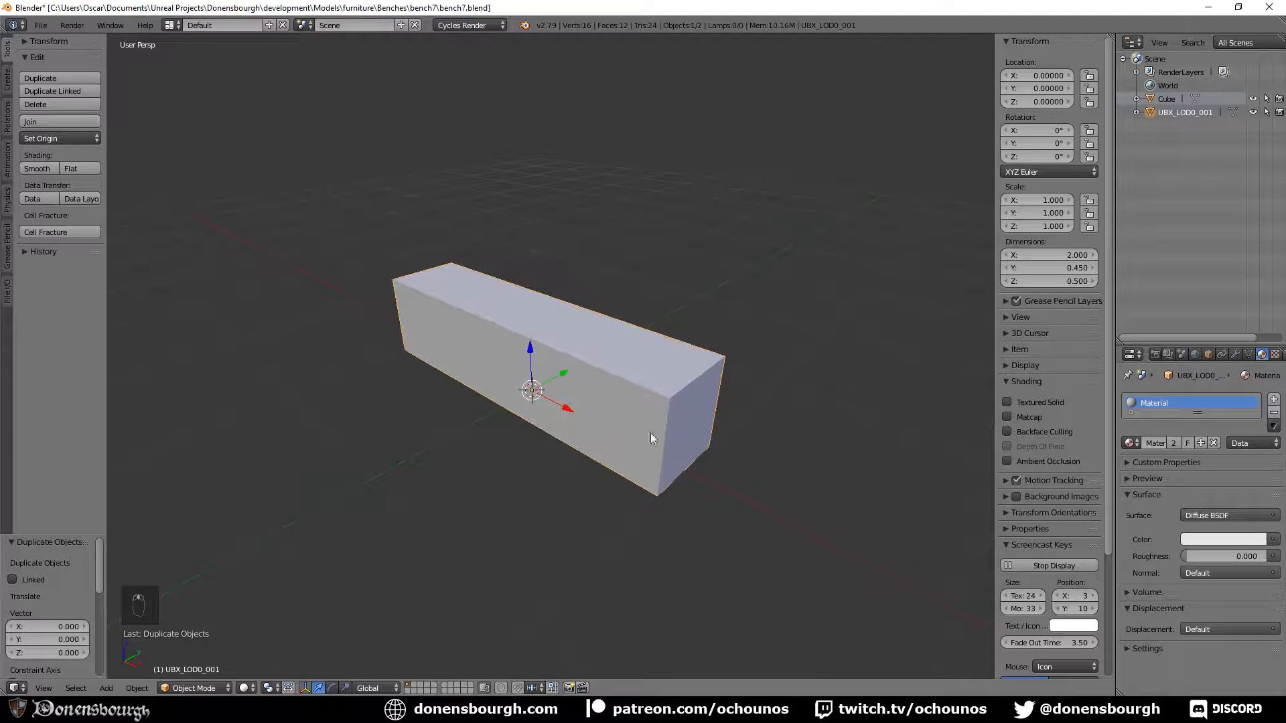
Rename the original Cube object as LOD0
{"action": "double_click", "coordinate": [1169, 99]}
{"action": "type", "text": "Wo"}
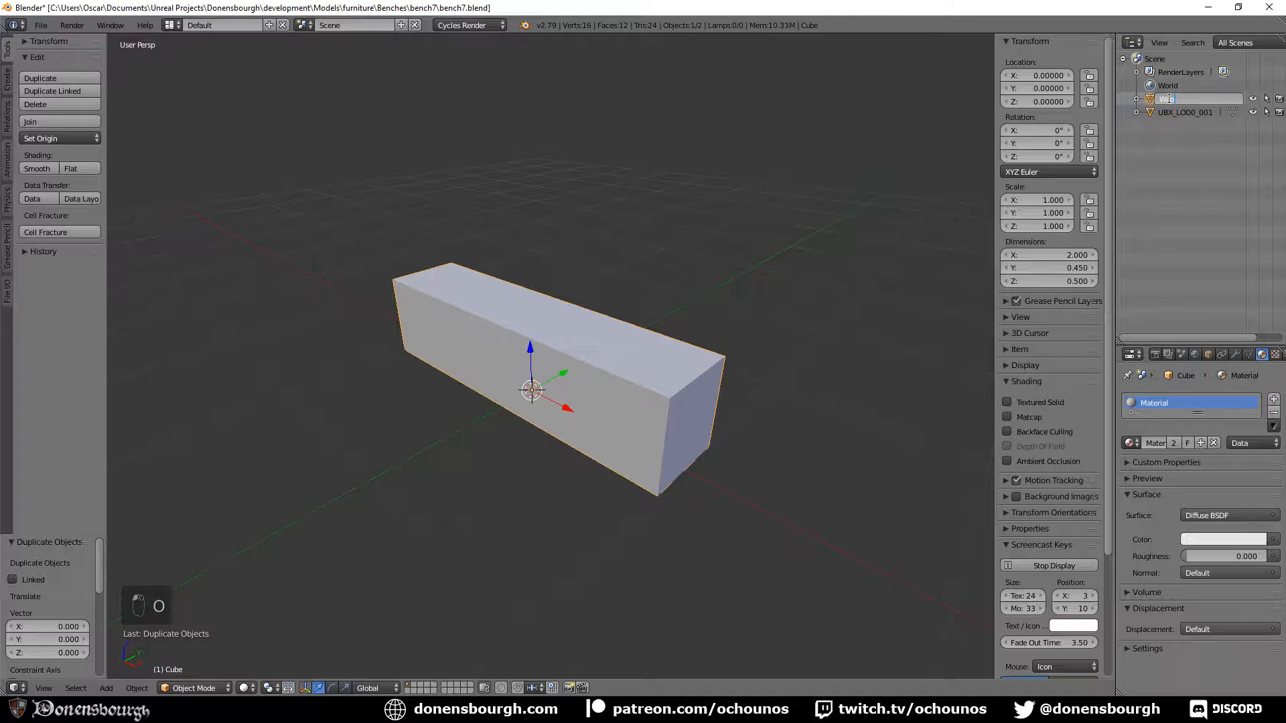
{"action": "key", "text": "BackSpace"}
{"action": "key", "text": "BackSpace"}
{"action": "key", "text": "BackSpace"}
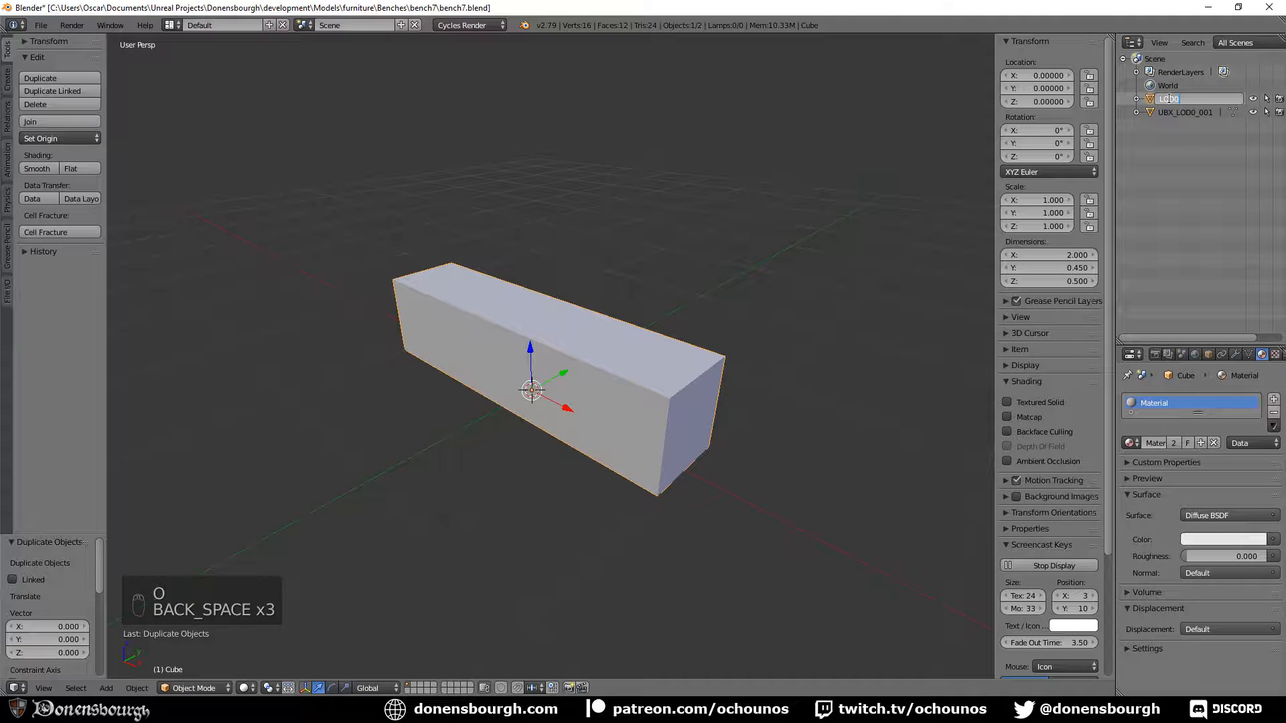
{"action": "key", "text": "Return"}
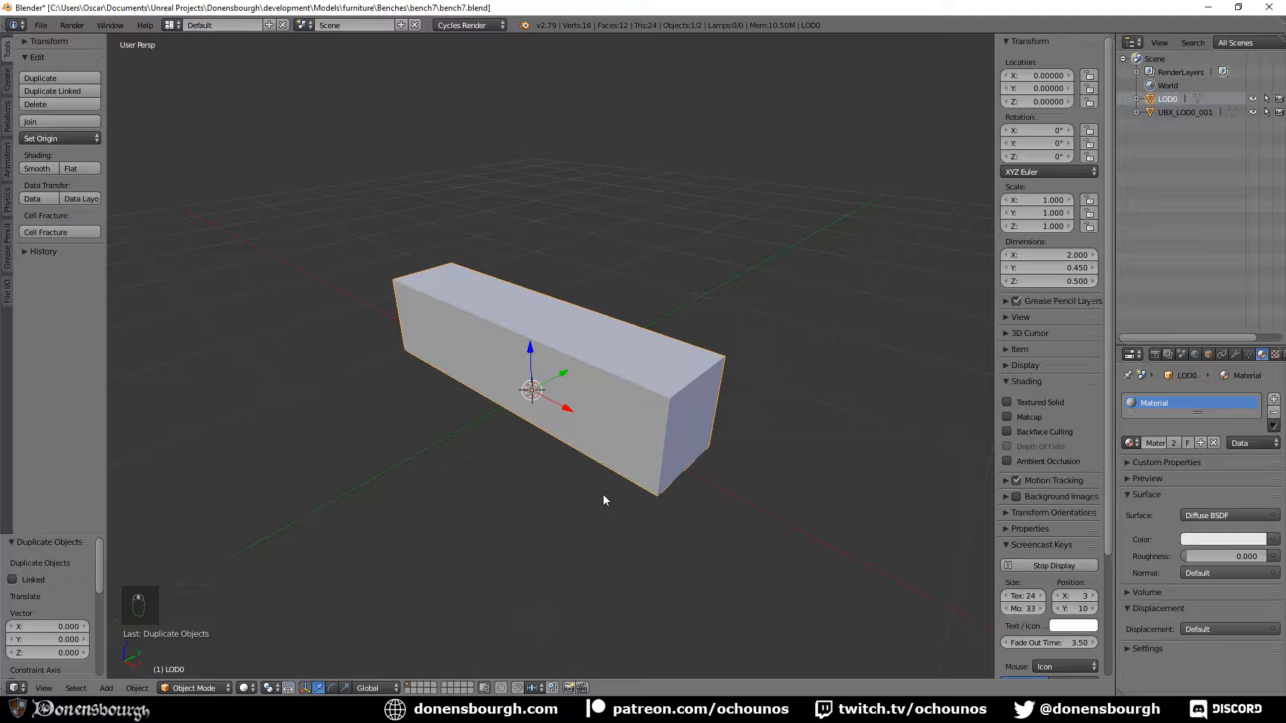
Edit the LOD0 mesh and raise the block's bottom face to a Z position of 0.47, leaving a thin seat plank
{"action": "middle_click_drag", "start_coordinate": [602, 494], "coordinate": [587, 373]}
{"action": "key", "text": "Tab"}
{"action": "right_click", "coordinate": [587, 374]}
{"action": "left_click", "coordinate": [411, 690]}
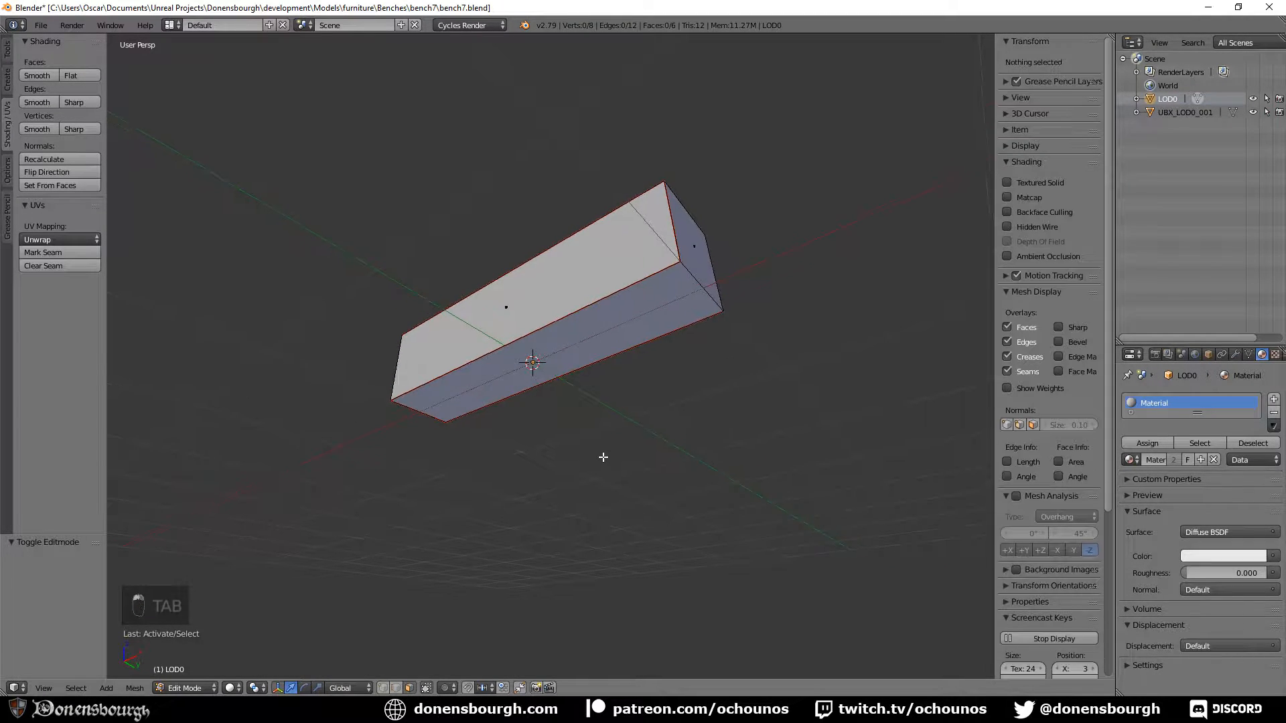
{"action": "middle_click_drag", "start_coordinate": [602, 456], "coordinate": [599, 465]}
{"action": "right_click", "coordinate": [542, 367]}
{"action": "middle_click_drag", "start_coordinate": [663, 426], "coordinate": [632, 496]}
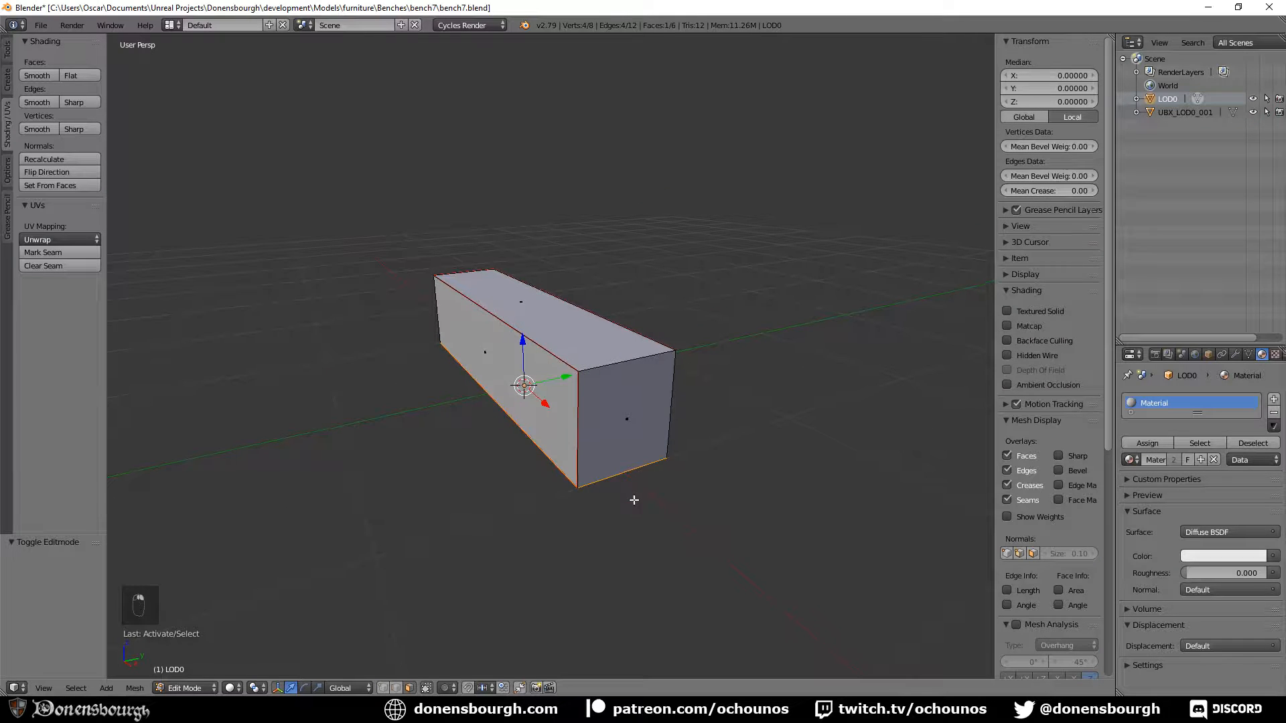
{"action": "scroll", "coordinate": [735, 422], "scroll_direction": "up", "scroll_amount": 2}
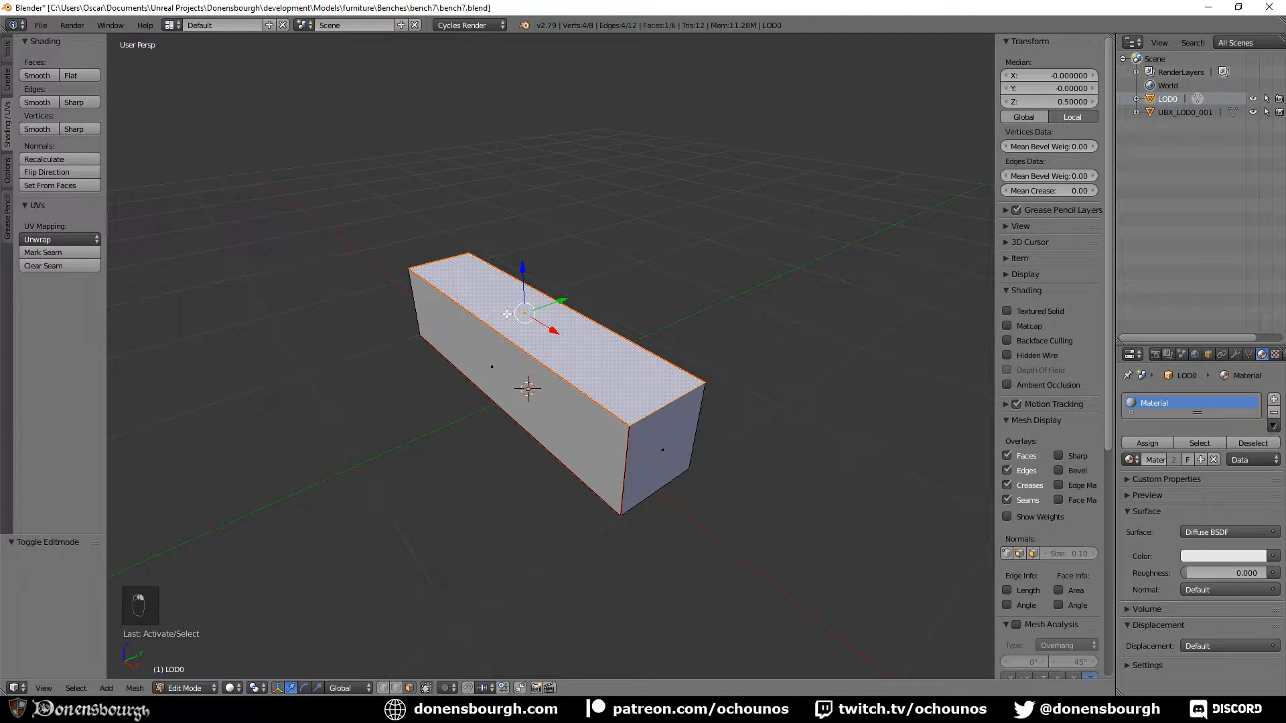
{"action": "mouse_move", "coordinate": [528, 381]}
{"action": "middle_mouse_down"}
{"action": "mouse_move", "coordinate": [557, 436]}
{"action": "mouse_move", "coordinate": [543, 374]}
{"action": "middle_mouse_up"}
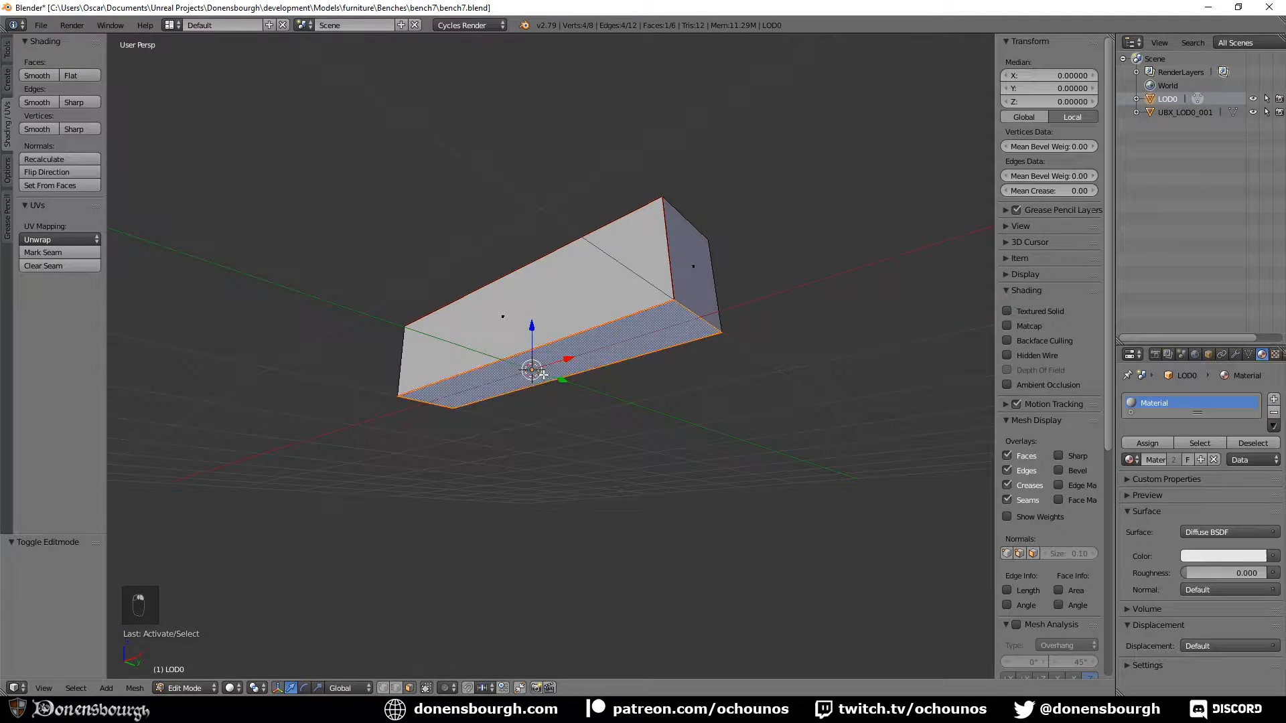
{"action": "left_click", "coordinate": [1056, 103]}
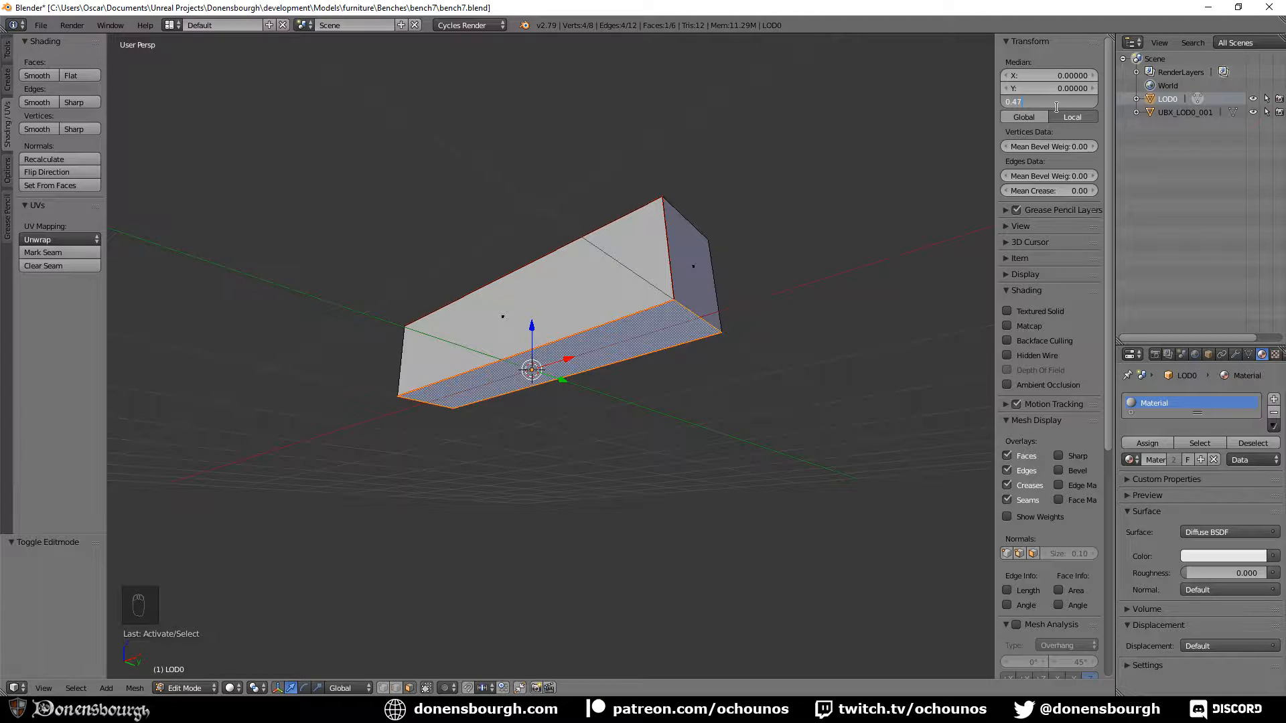
{"action": "type", "text": "0.47"}
{"action": "key", "text": "Return"}
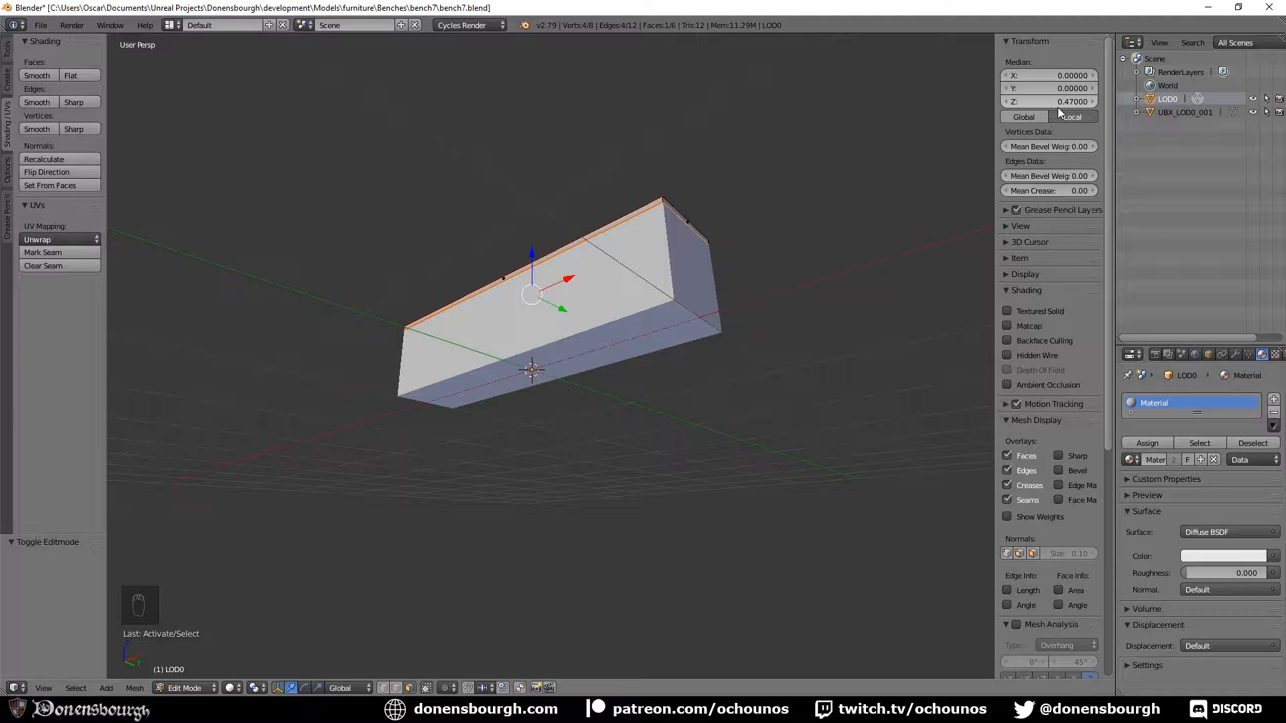
Hide the UBX_LOD0_001 block so that only the seat plank is shown
{"action": "left_click", "coordinate": [1253, 112]}
{"action": "middle_click_drag", "start_coordinate": [826, 264], "coordinate": [634, 397]}
{"action": "scroll", "coordinate": [663, 375], "scroll_direction": "up", "scroll_amount": 2}
{"action": "scroll", "coordinate": [643, 385], "scroll_direction": "down", "scroll_amount": 2}
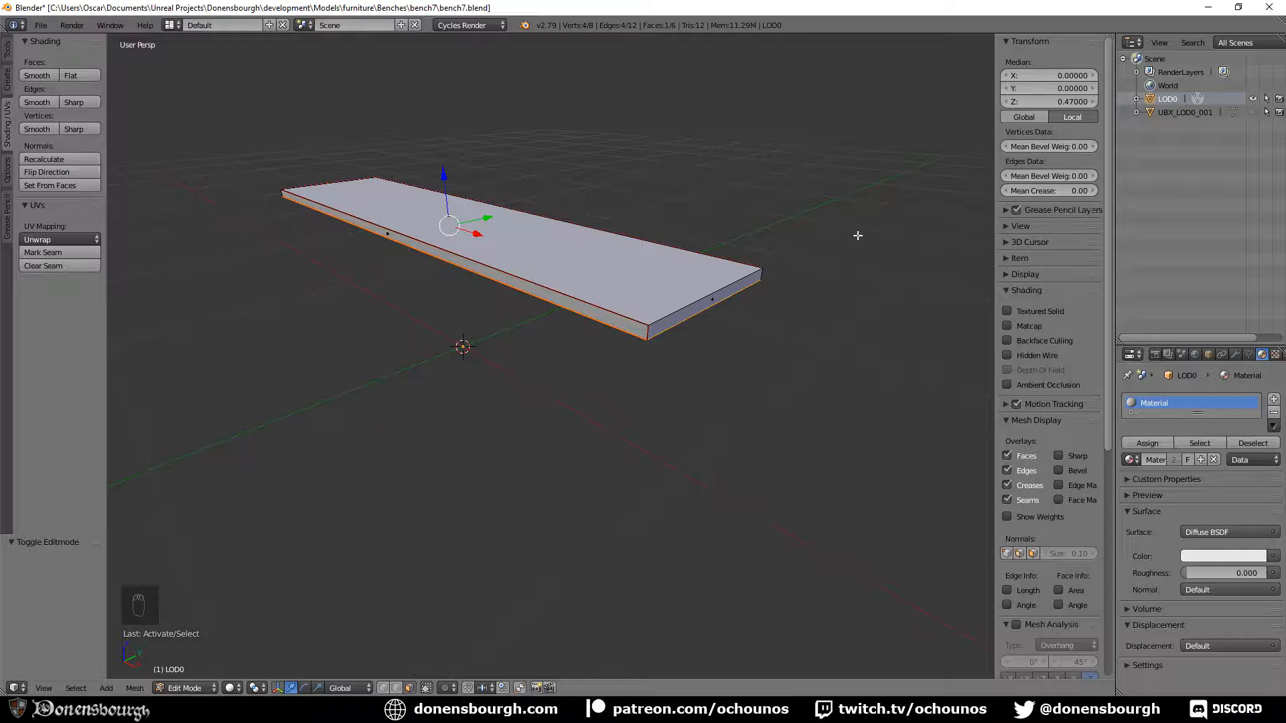
Thicken the seat plank by setting its bottom face's Z position to 0.45
{"action": "left_click", "coordinate": [1069, 100]}
{"action": "type", "text": "0.45"}
{"action": "key", "text": "Return"}
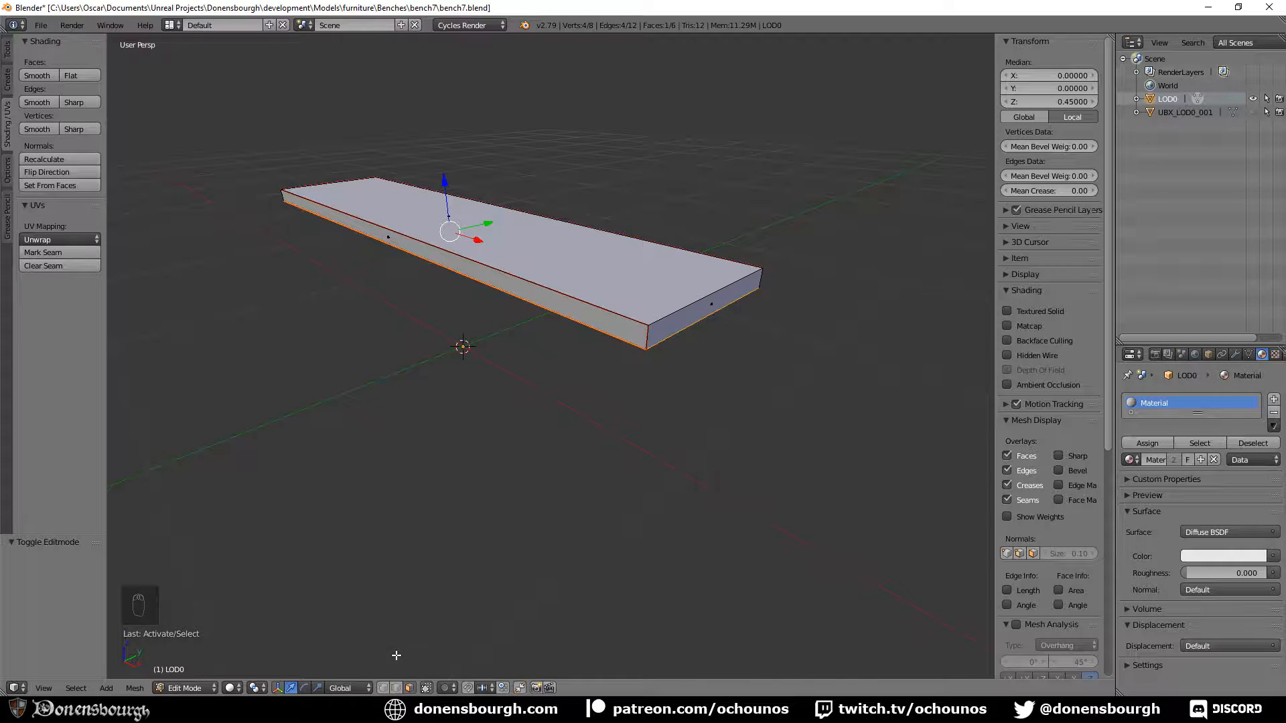
Bevel the seat plank's four long edges with one segment and an offset of about 0.0054, and clear the selection
{"action": "right_click", "coordinate": [535, 296]}
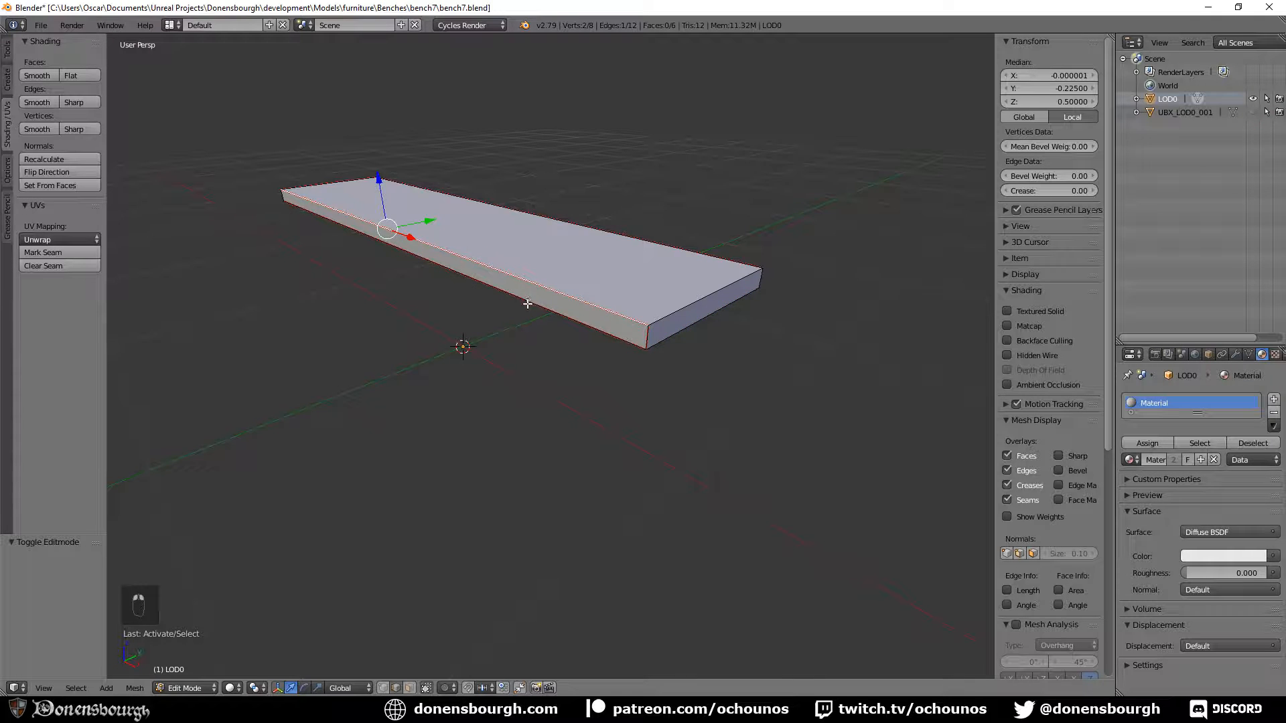
{"action": "middle_click_drag", "start_coordinate": [533, 289], "coordinate": [464, 230]}
{"action": "right_click", "coordinate": [470, 225], "text": "ctrl+alt"}
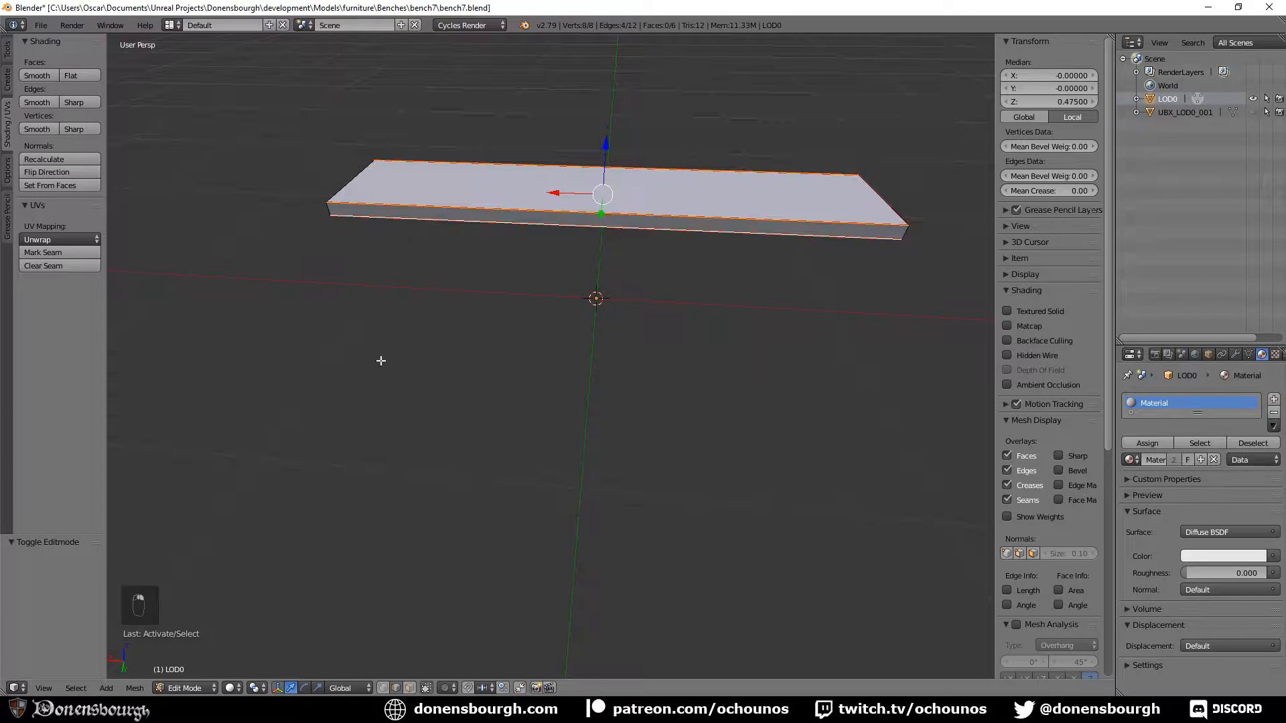
{"action": "middle_click_drag", "start_coordinate": [379, 359], "coordinate": [457, 376]}
{"action": "key", "text": "ctrl+b"}
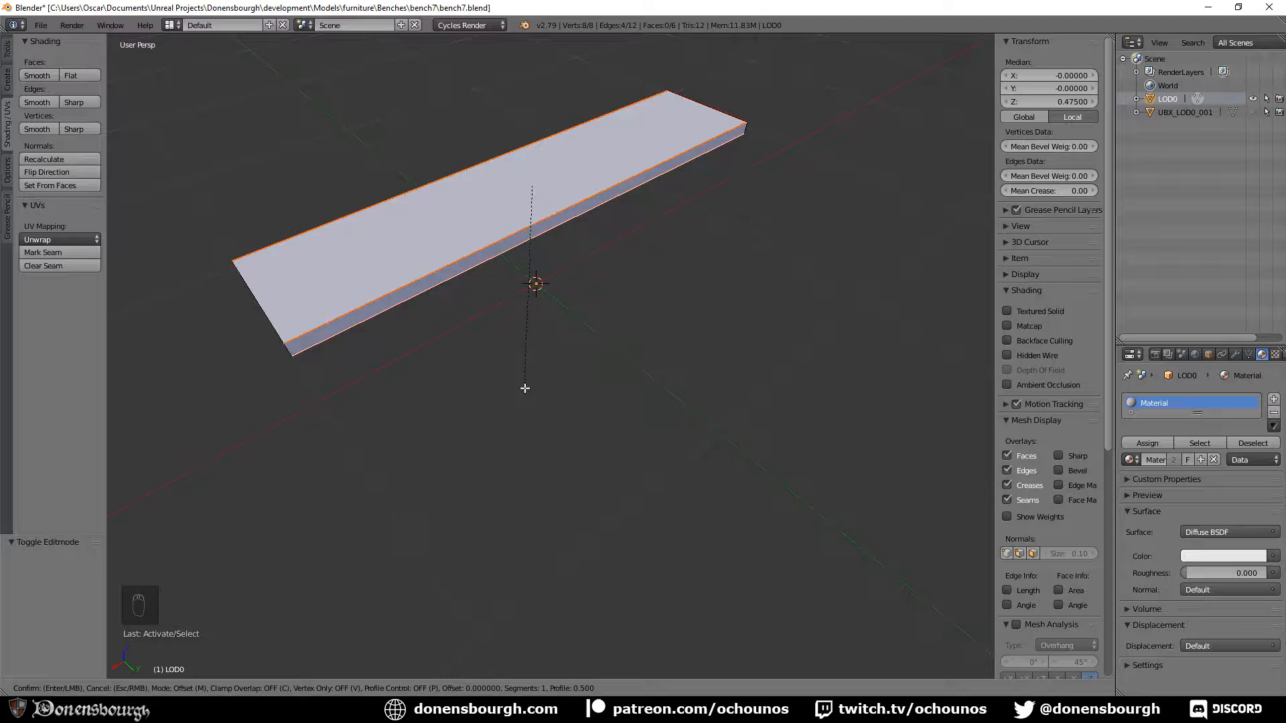
{"action": "key", "text": "Escape"}
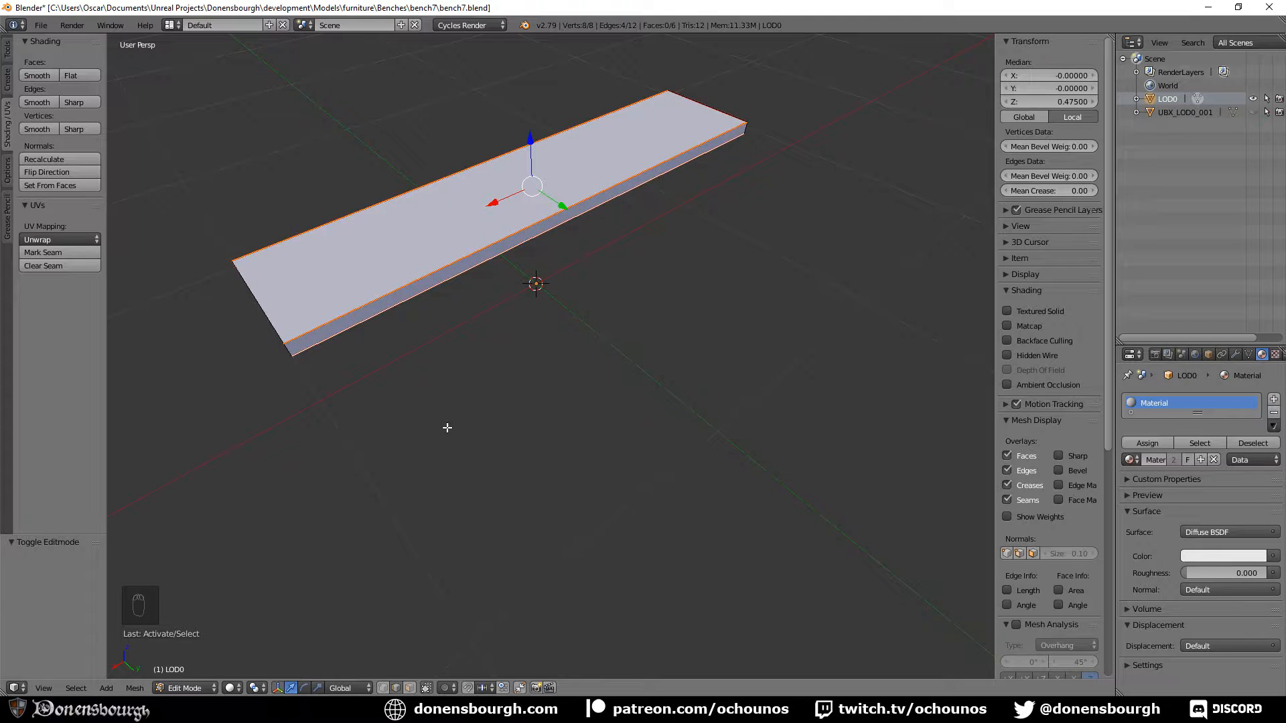
{"action": "middle_click_drag", "start_coordinate": [448, 427], "coordinate": [527, 365]}
{"action": "key", "text": "ctrl+b"}
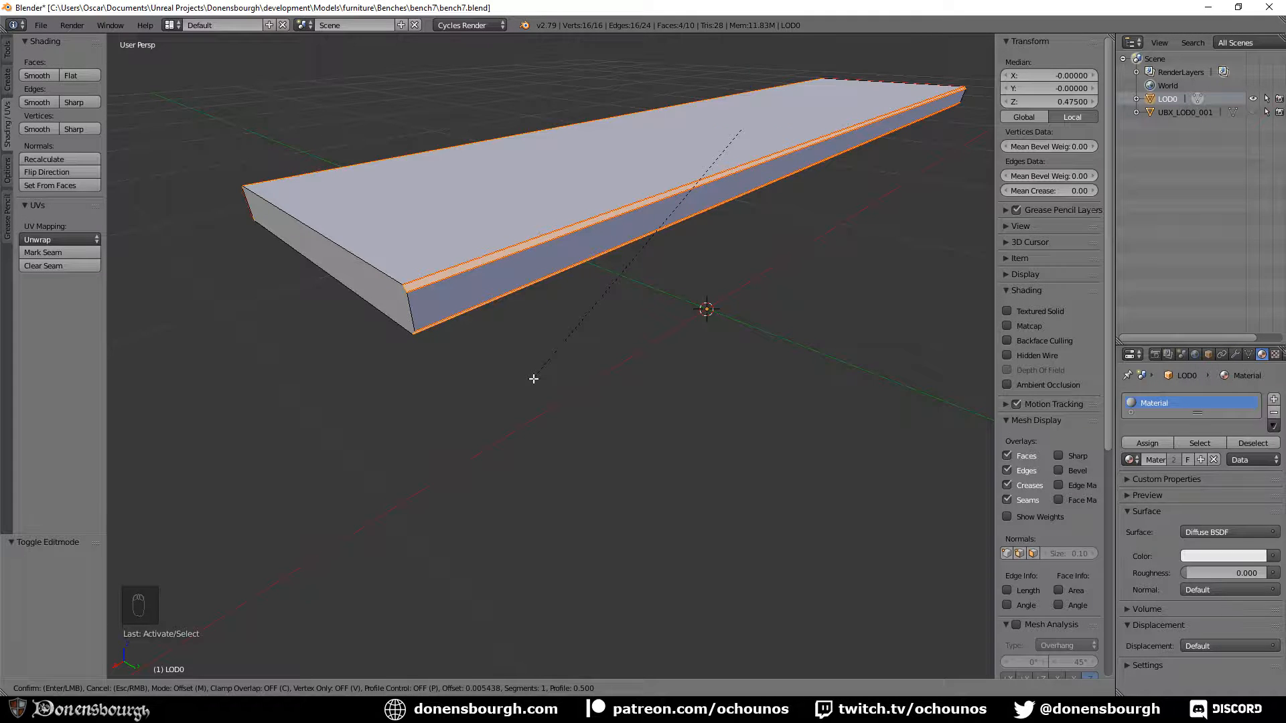
{"action": "left_click", "coordinate": [533, 379]}
{"action": "middle_click_drag", "start_coordinate": [425, 413], "coordinate": [513, 370]}
{"action": "key", "text": "a"}
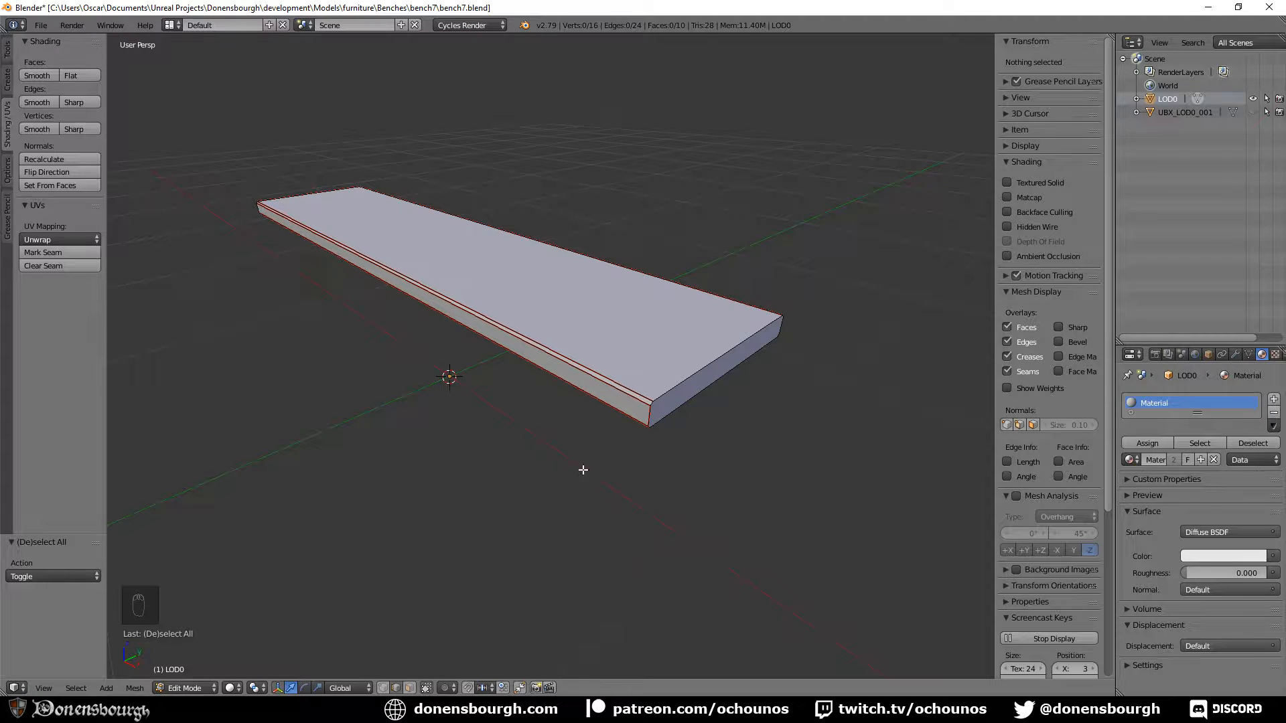
{"action": "middle_click_drag", "start_coordinate": [536, 427], "coordinate": [575, 420]}
{"action": "scroll", "coordinate": [536, 419], "scroll_direction": "up", "scroll_amount": 1}
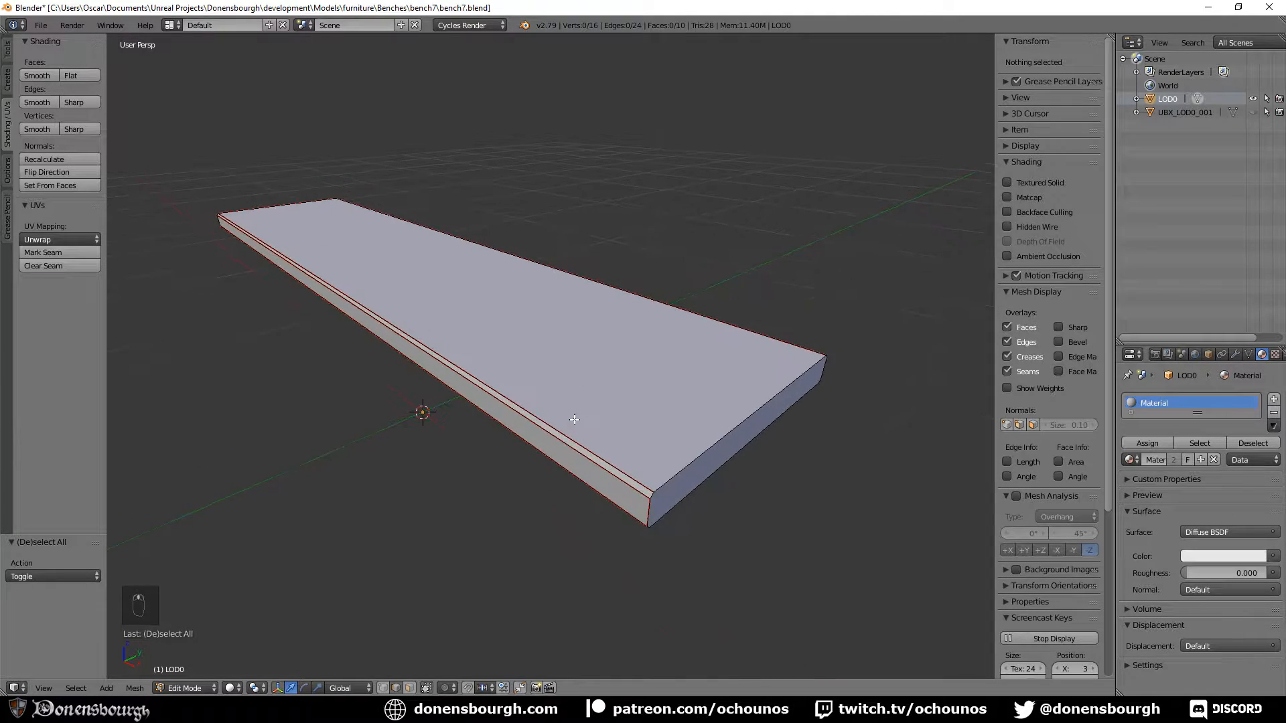
{"action": "right_click", "coordinate": [558, 427]}
{"action": "middle_click_drag", "start_coordinate": [609, 479], "coordinate": [500, 419]}
{"action": "right_click", "coordinate": [480, 368], "text": "shift"}
{"action": "right_click", "coordinate": [483, 372], "text": "shift"}
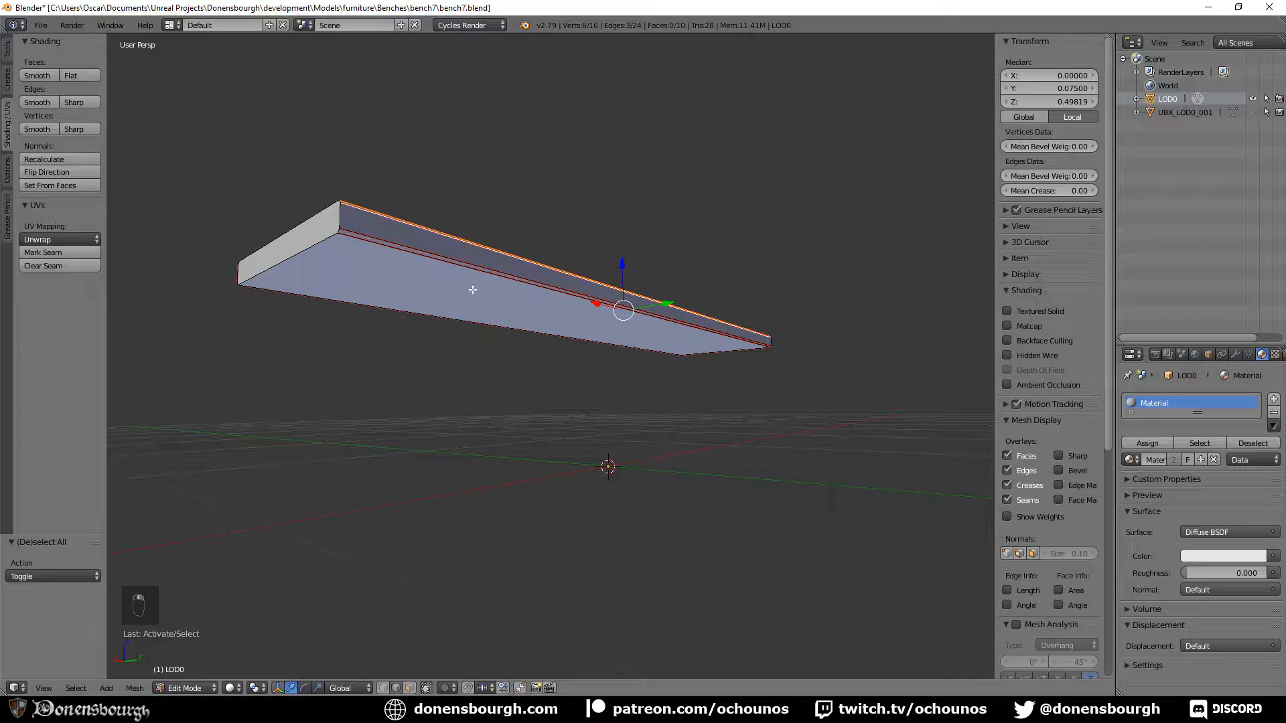
Clear the UV seams from the whole seat plank mesh
{"action": "key", "text": "a"}
{"action": "key", "text": "a"}
{"action": "middle_click_drag", "start_coordinate": [475, 323], "coordinate": [504, 349]}
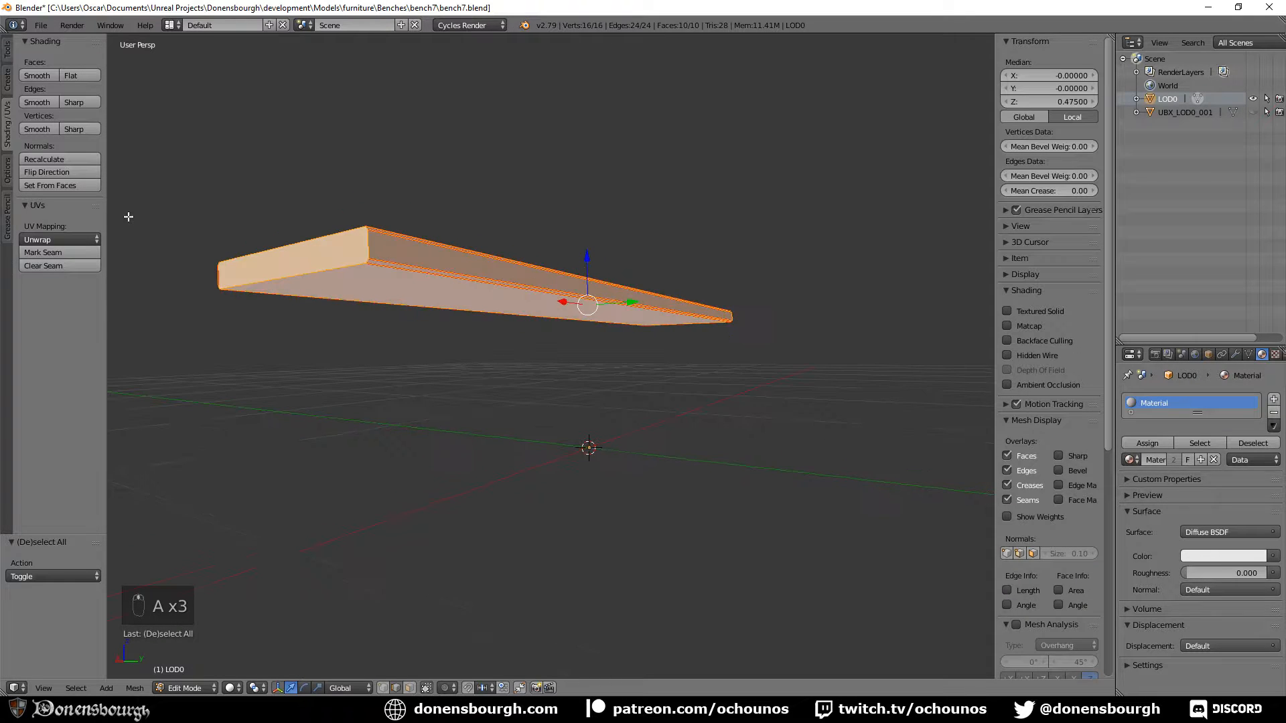
{"action": "left_click", "coordinate": [43, 266]}
{"action": "middle_click_drag", "start_coordinate": [468, 402], "coordinate": [456, 369]}
{"action": "scroll", "coordinate": [482, 431], "scroll_direction": "up", "scroll_amount": 2}
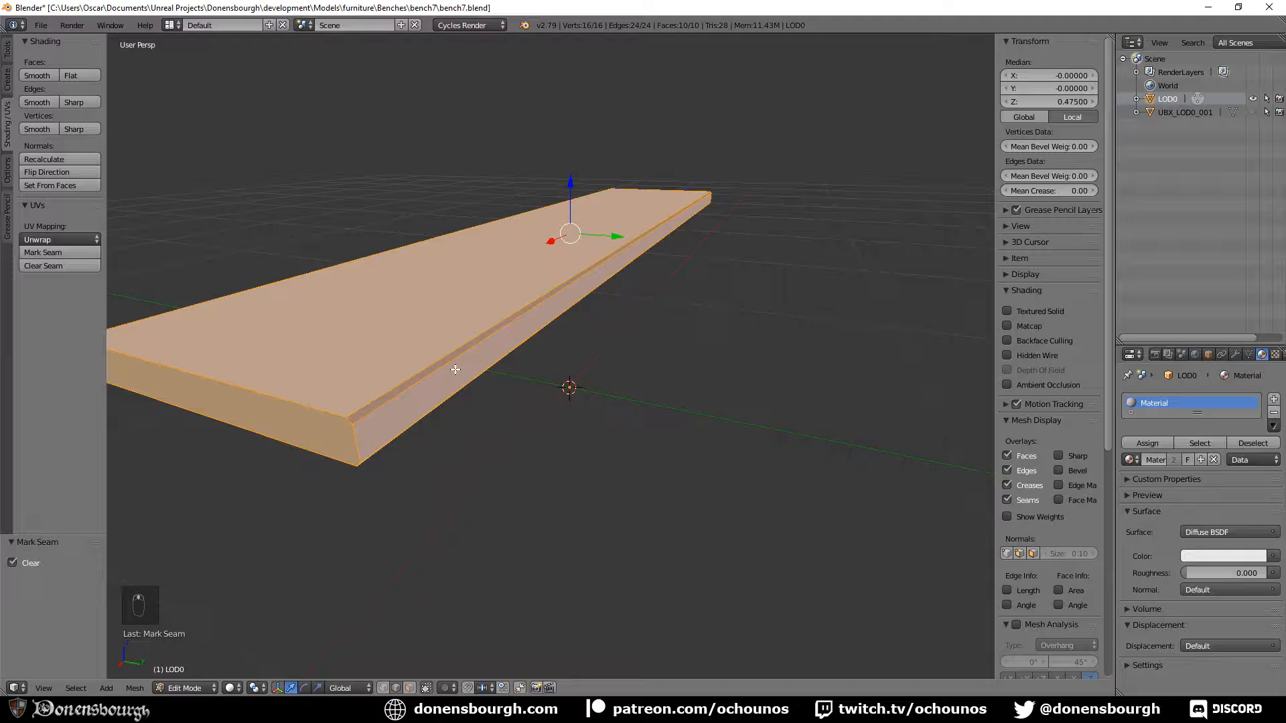
{"action": "right_click", "coordinate": [345, 419]}
{"action": "right_click", "coordinate": [359, 458], "text": "shift"}
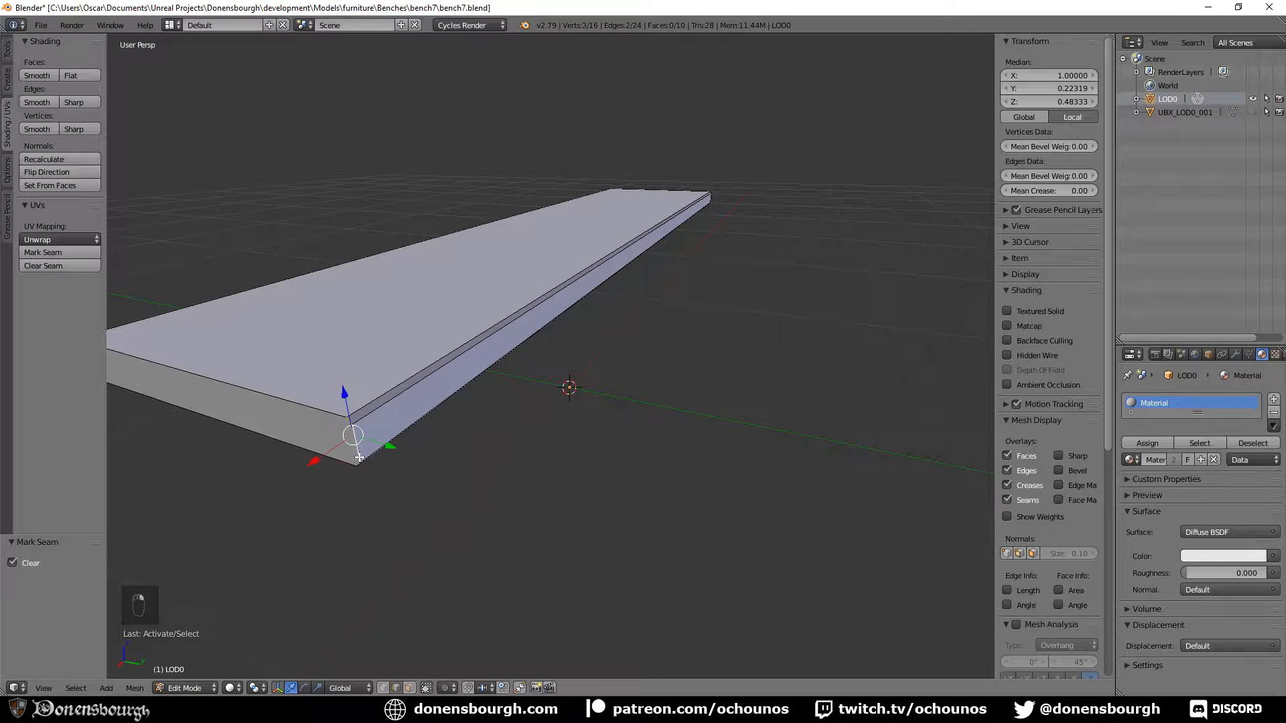
{"action": "right_click", "coordinate": [325, 456], "text": "shift"}
{"action": "middle_click_drag", "start_coordinate": [347, 464], "coordinate": [386, 449]}
{"action": "middle_click_drag", "start_coordinate": [518, 453], "coordinate": [391, 442]}
{"action": "key", "text": "a"}
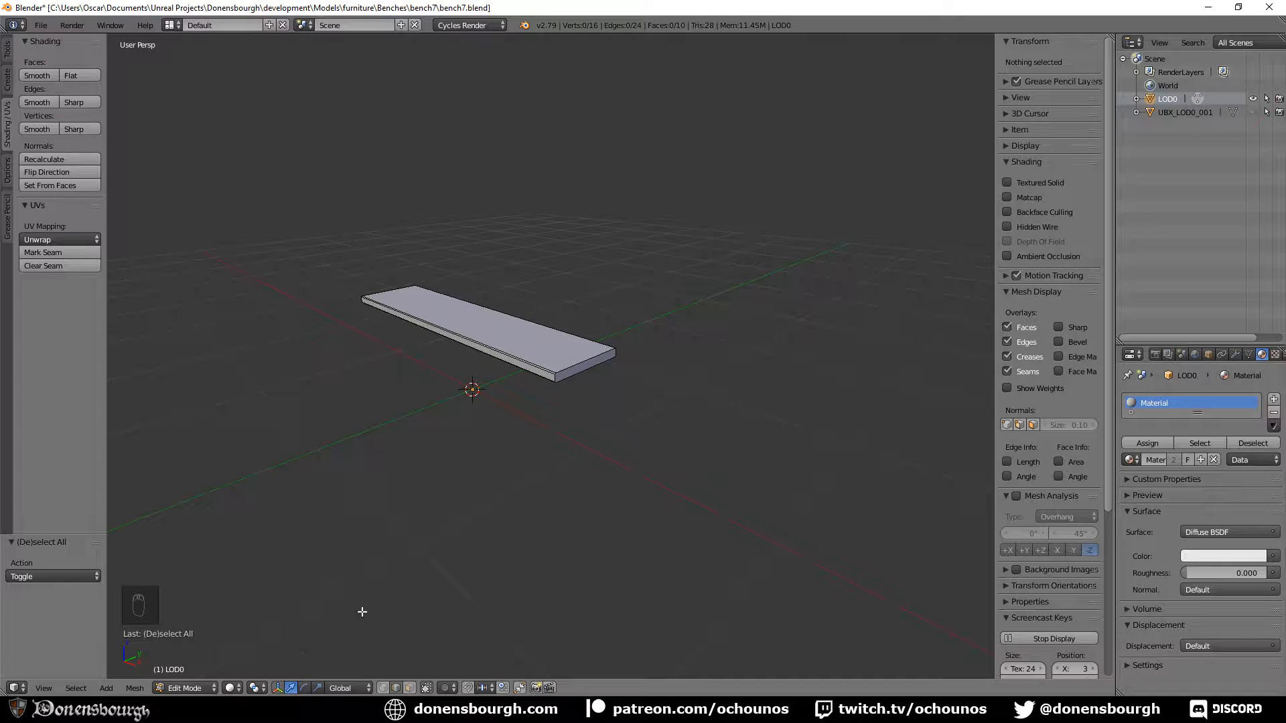
Add a cube to the LOD0 mesh at the scene center and scale it uniformly to about 0.285
{"action": "left_click", "coordinate": [107, 688]}
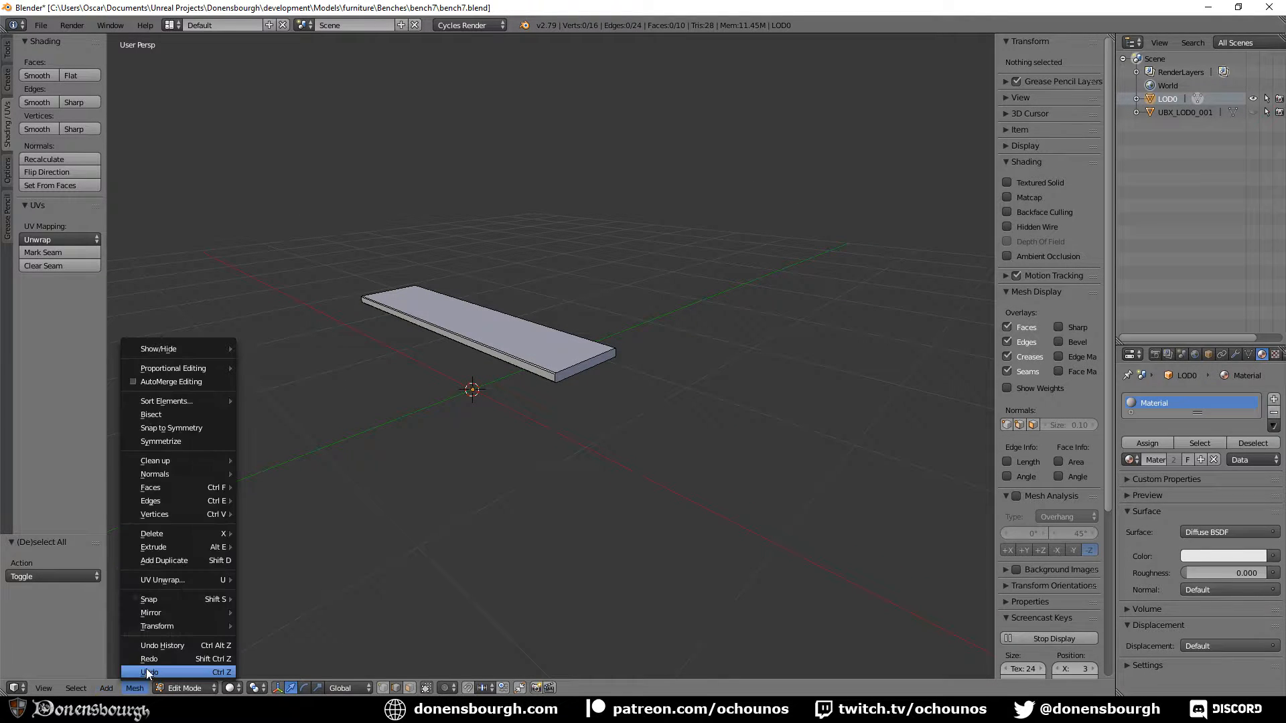
{"action": "left_click", "coordinate": [120, 659]}
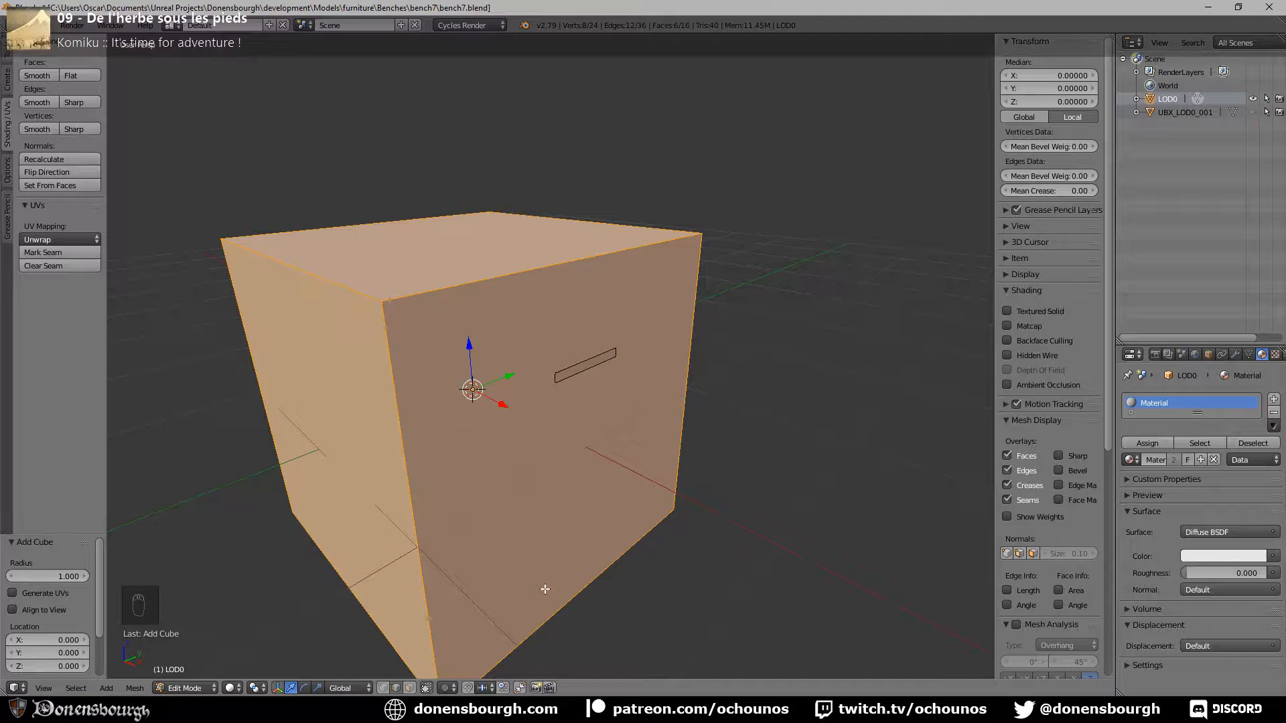
{"action": "key", "text": "s"}
{"action": "left_click", "coordinate": [520, 429]}
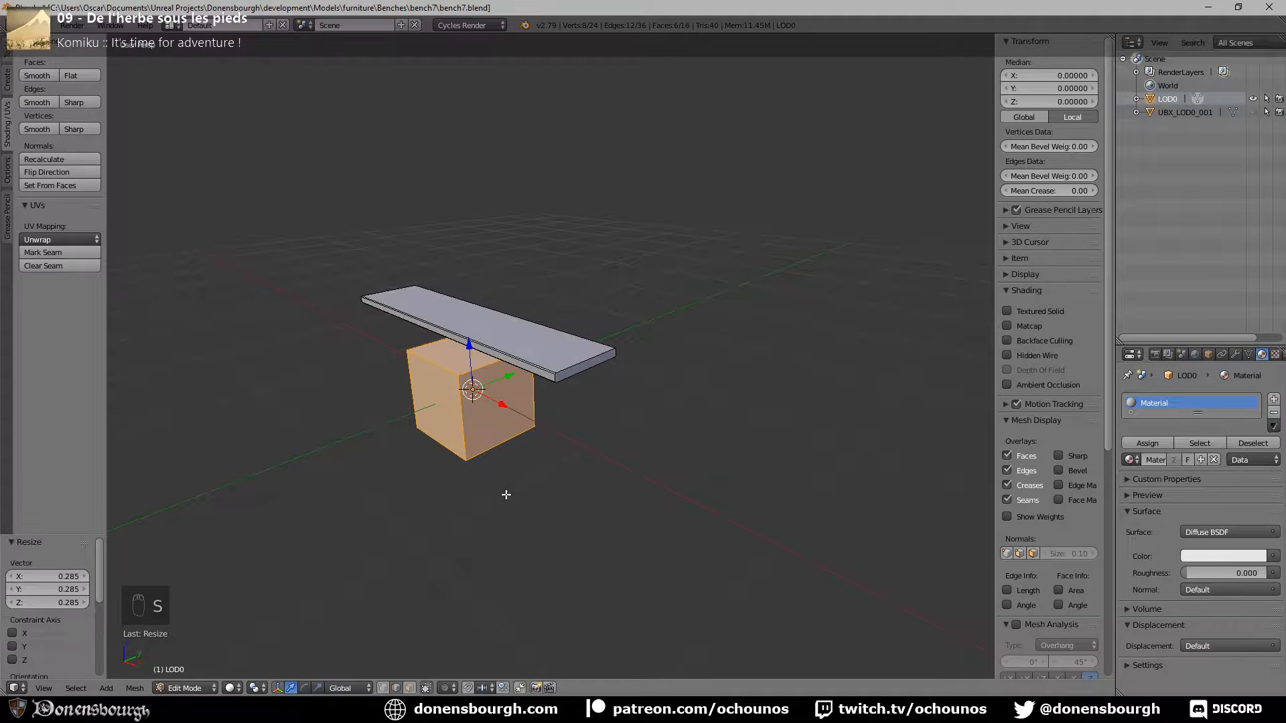
Thin the cube to 0.1 along X and move it 0.75 along X towards the seat plank's end
{"action": "middle_click_drag", "start_coordinate": [505, 494], "coordinate": [507, 483]}
{"action": "type", "text": "sx"}
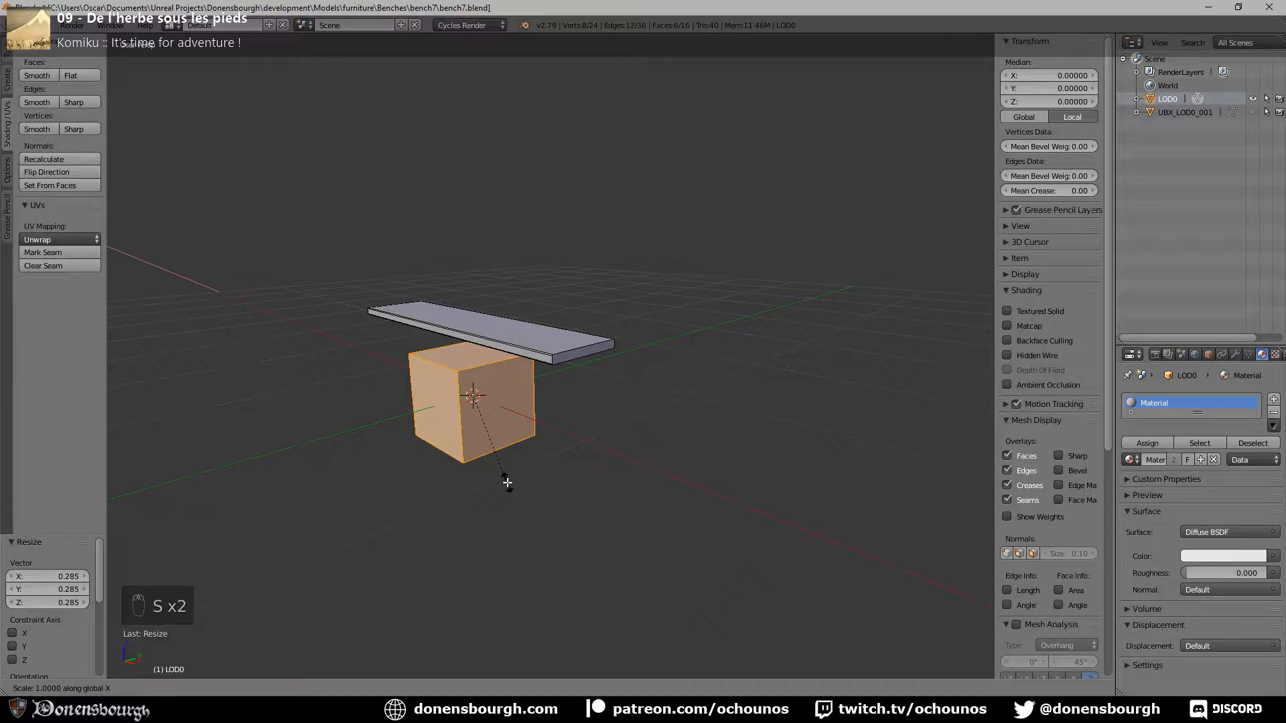
{"action": "type", "text": ".1"}
{"action": "key", "text": "Return"}
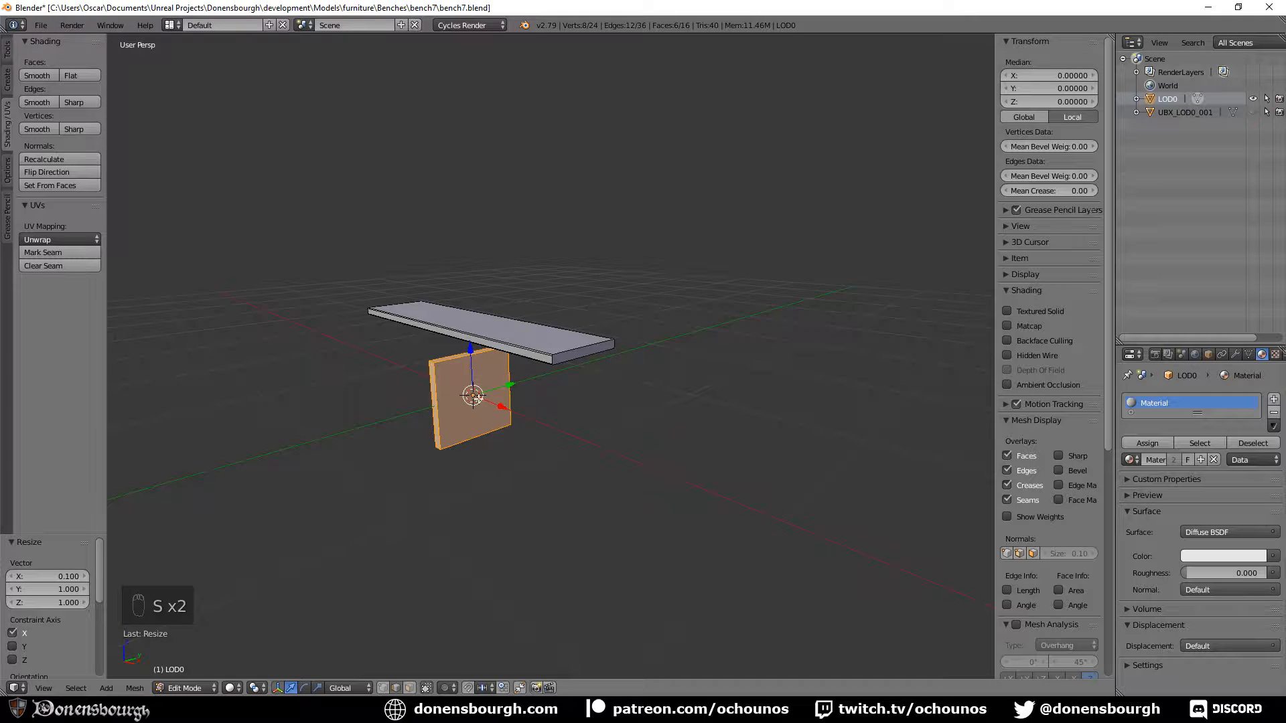
{"action": "left_click_drag", "start_coordinate": [501, 408], "coordinate": [581, 435]}
{"action": "middle_click_drag", "start_coordinate": [587, 492], "coordinate": [593, 561]}
{"action": "scroll", "coordinate": [461, 528], "scroll_direction": "up", "scroll_amount": 3}
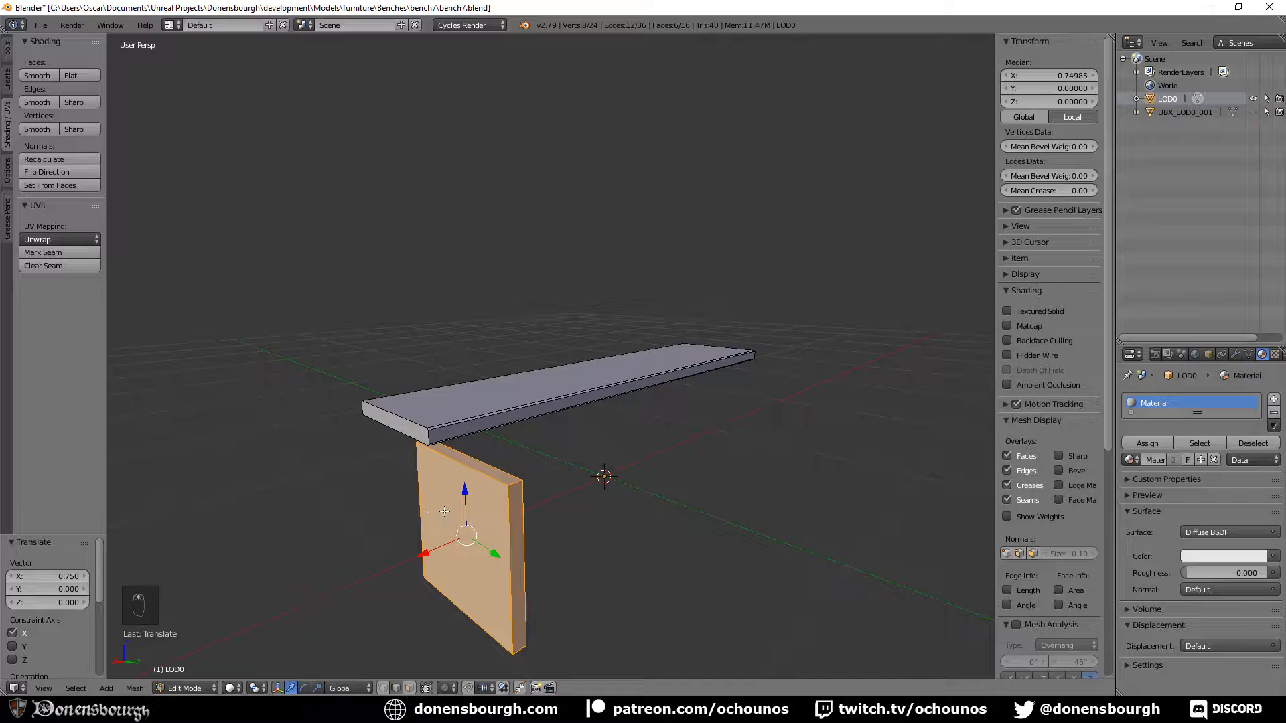
Raise the support slab by about 0.025 in Z and delete its top face
{"action": "key", "text": "KP_1"}
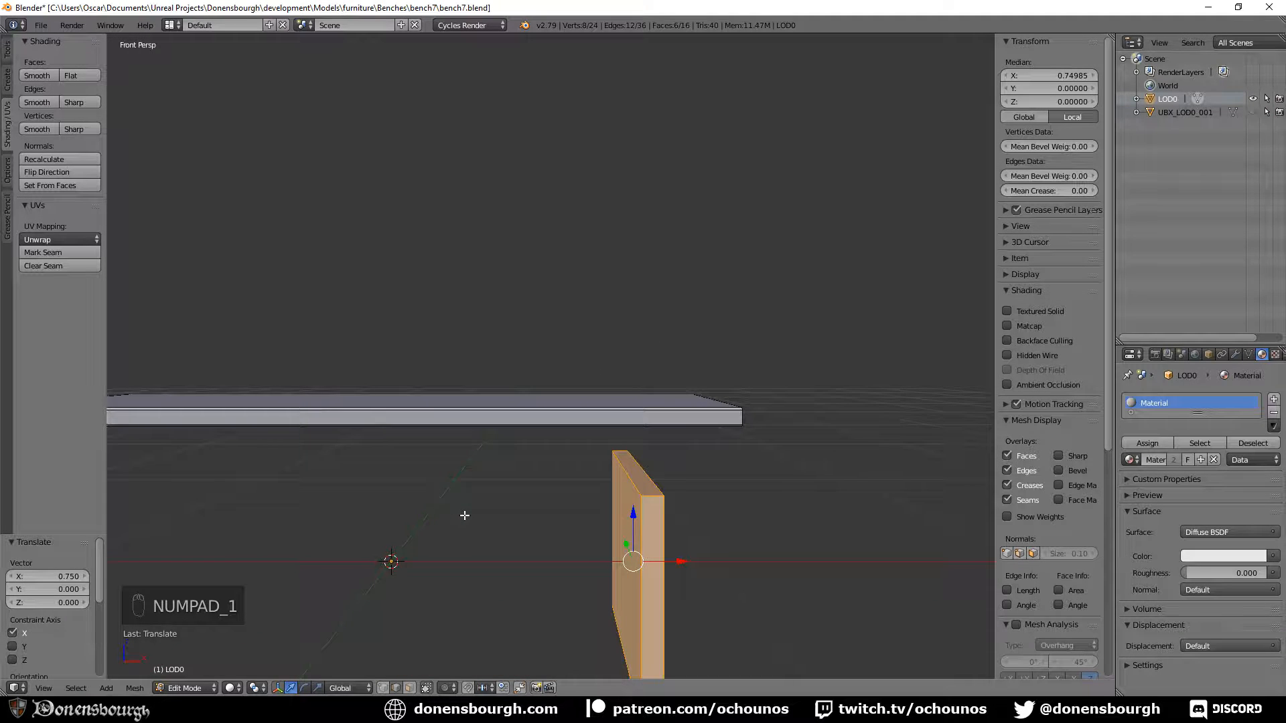
{"action": "key", "text": "KP_5"}
{"action": "scroll", "coordinate": [456, 470], "scroll_direction": "up", "scroll_amount": 1}
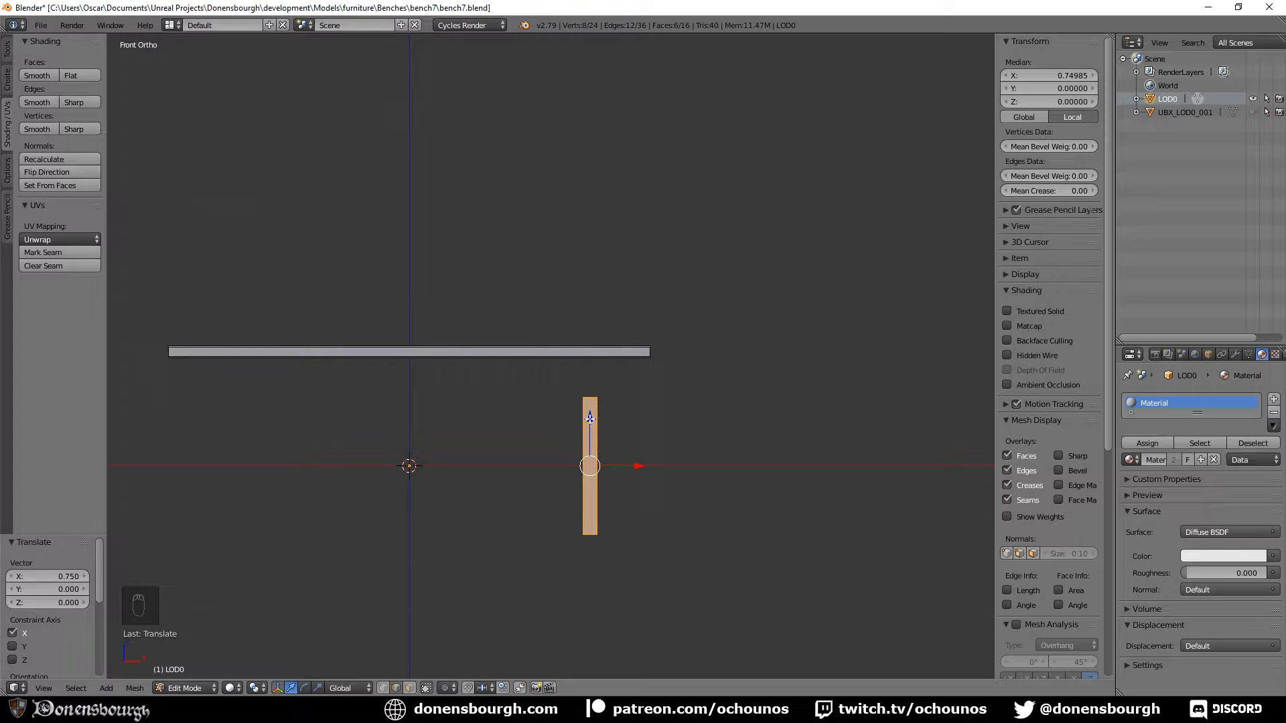
{"action": "left_click_drag", "start_coordinate": [590, 420], "coordinate": [590, 413]}
{"action": "middle_click_drag", "start_coordinate": [607, 432], "coordinate": [457, 608]}
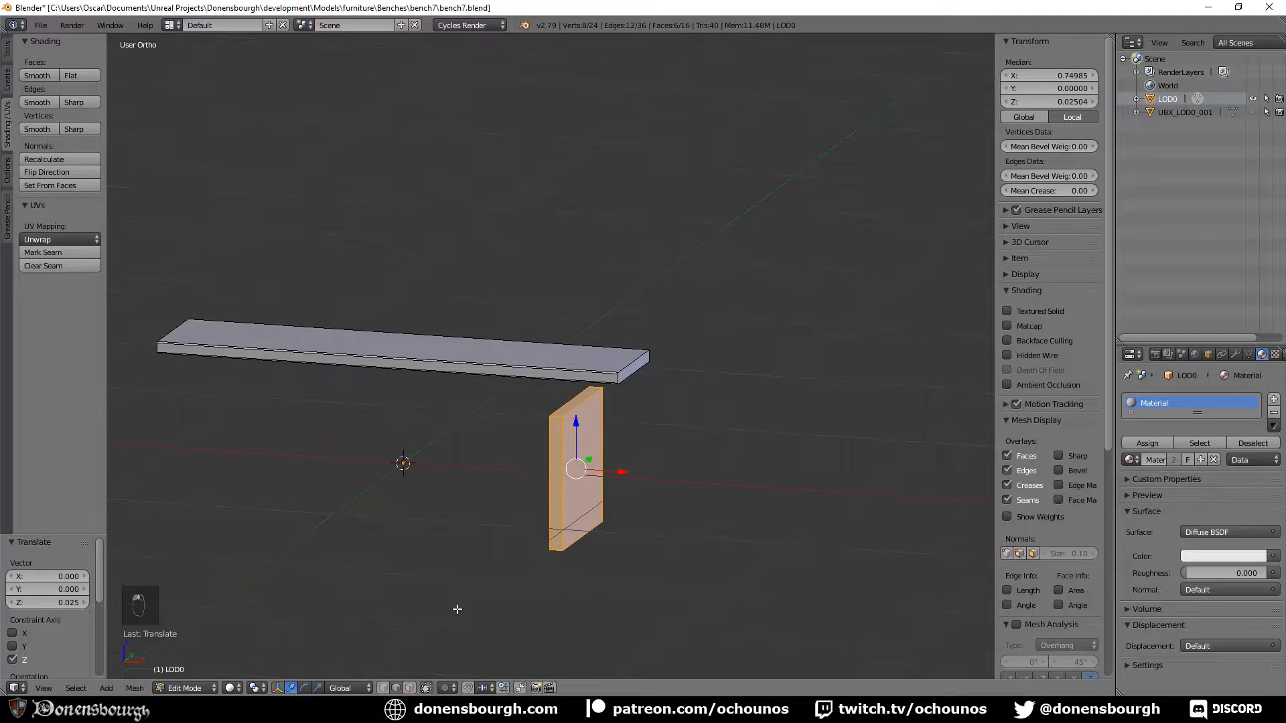
{"action": "left_click", "coordinate": [409, 688]}
{"action": "right_click", "coordinate": [575, 399]}
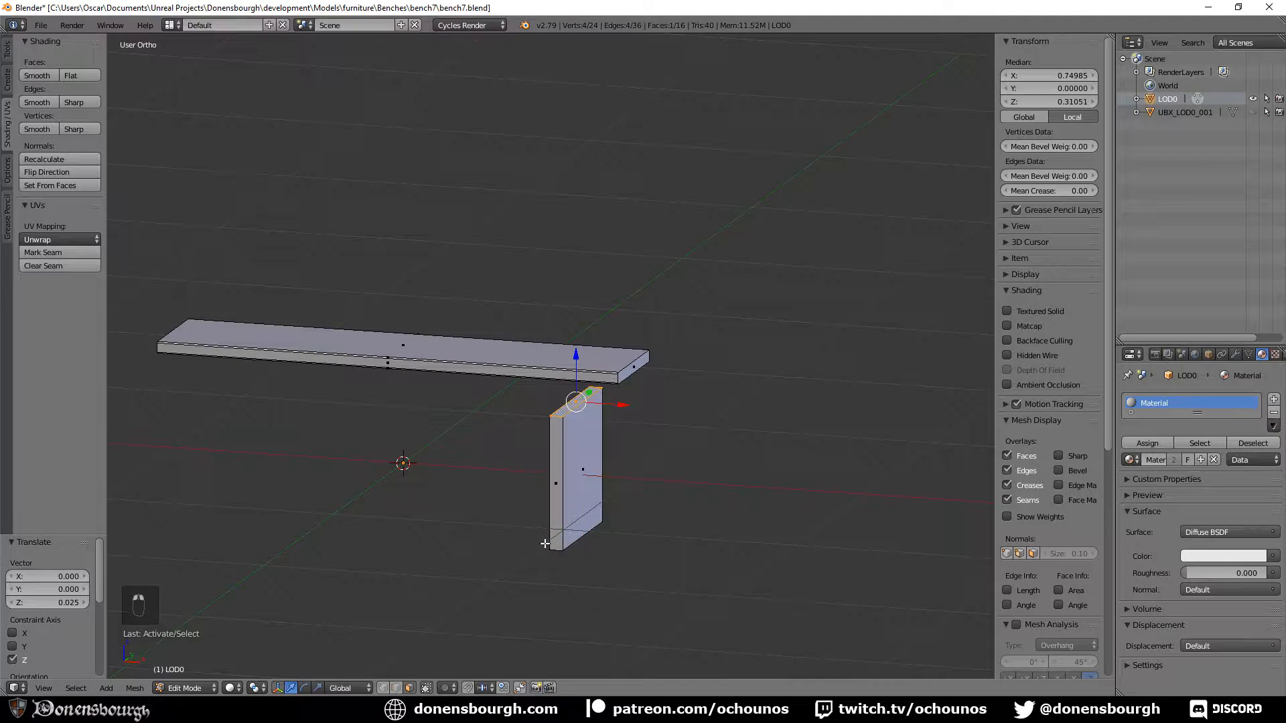
{"action": "key", "text": "x"}
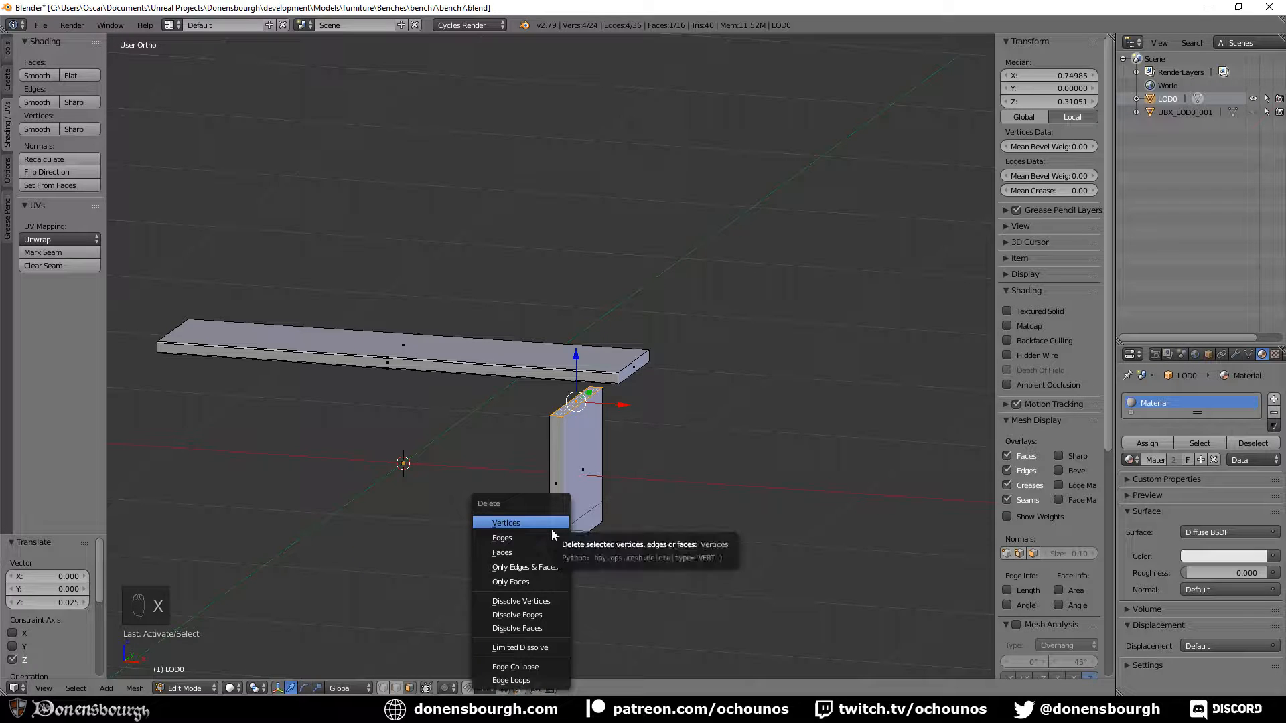
{"action": "left_click", "coordinate": [545, 558]}
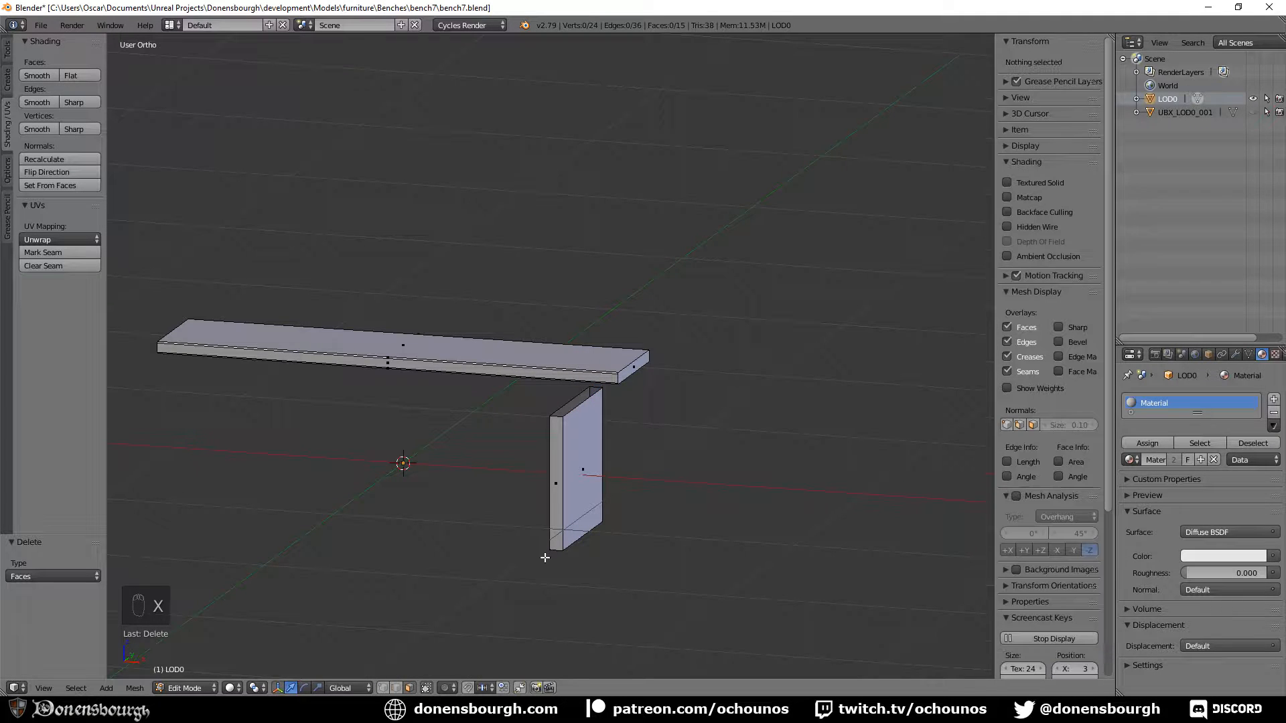
Select the whole support slab and move it about 0.17 further along X and up to about 0.184 in Z
{"action": "right_click", "coordinate": [574, 481], "text": "alt"}
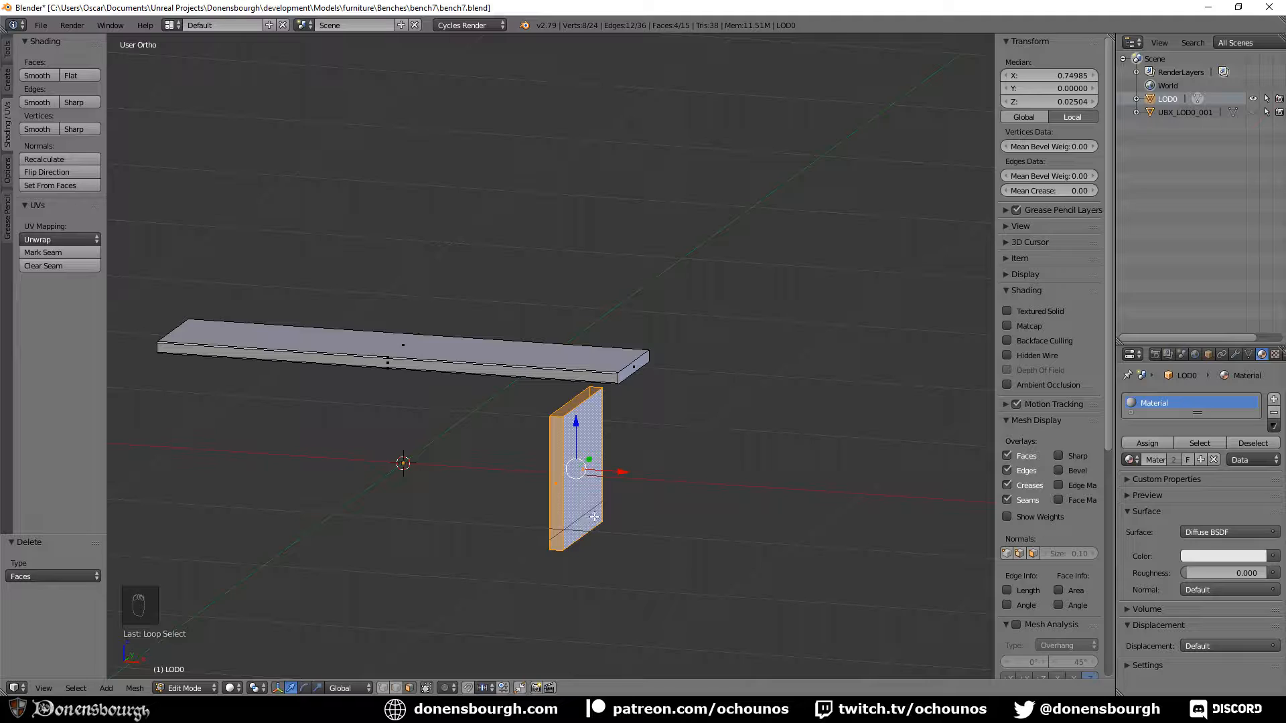
{"action": "key", "text": "KP_1"}
{"action": "left_click_drag", "start_coordinate": [593, 421], "coordinate": [667, 426]}
{"action": "middle_click_drag", "start_coordinate": [667, 426], "coordinate": [567, 480]}
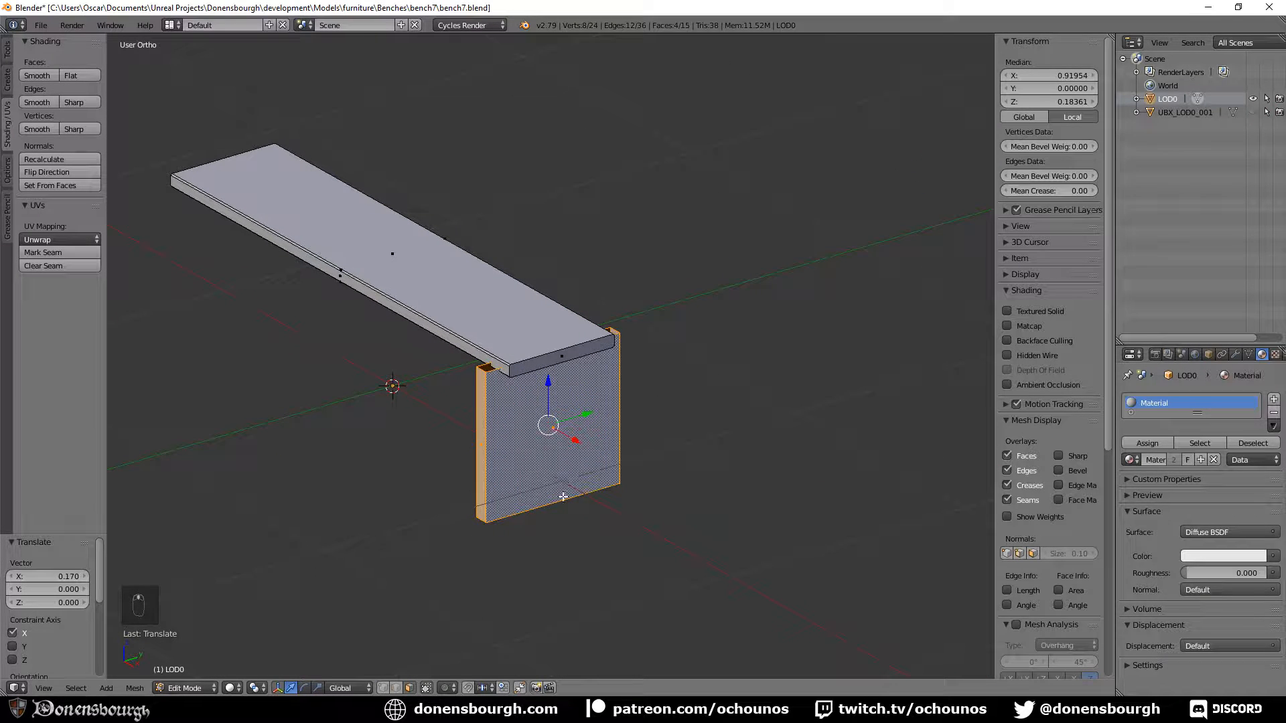
Narrow the support slab to about 0.654 of its width along Y
{"action": "key", "text": "s"}
{"action": "key", "text": "y"}
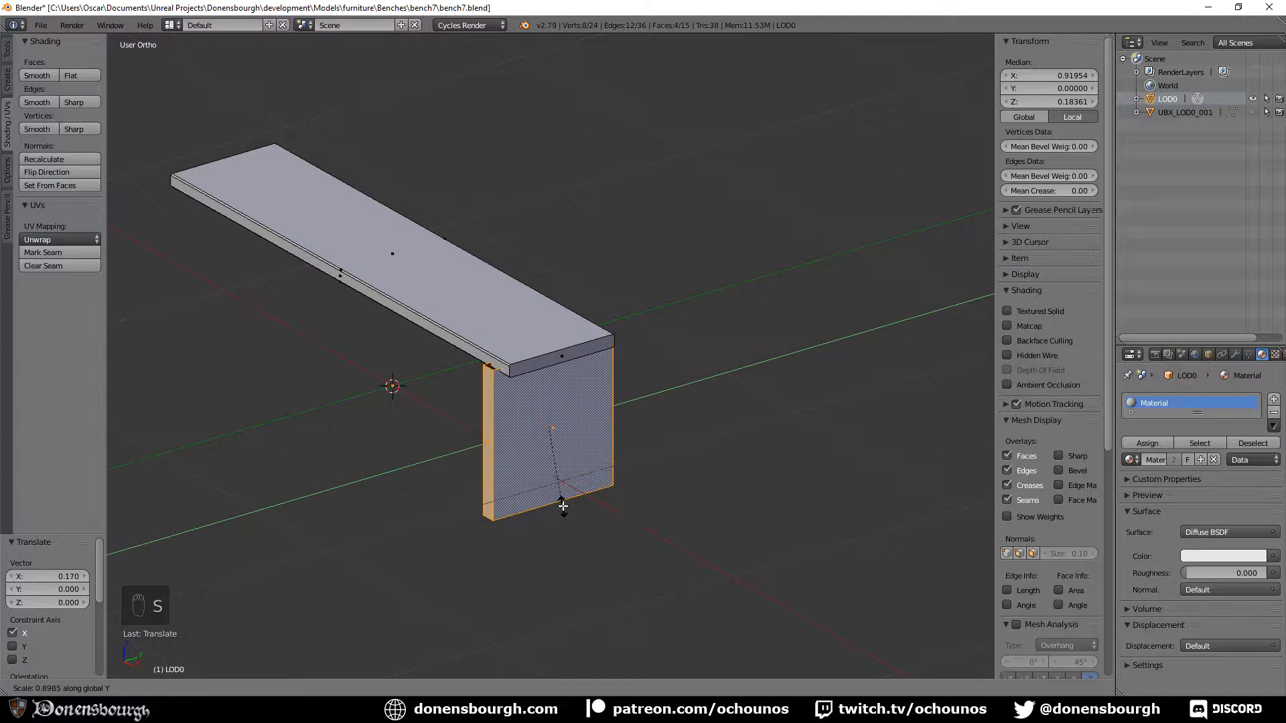
{"action": "left_click", "coordinate": [573, 479]}
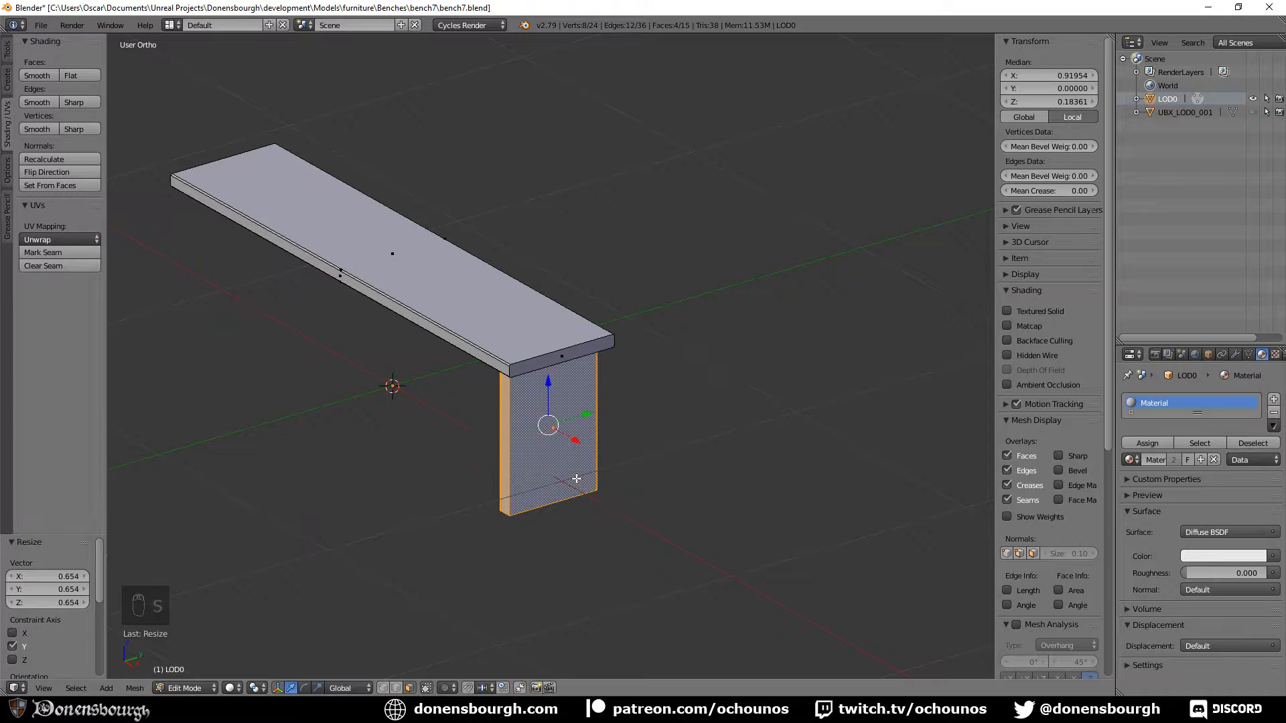
{"action": "middle_click_drag", "start_coordinate": [573, 479], "coordinate": [548, 487]}
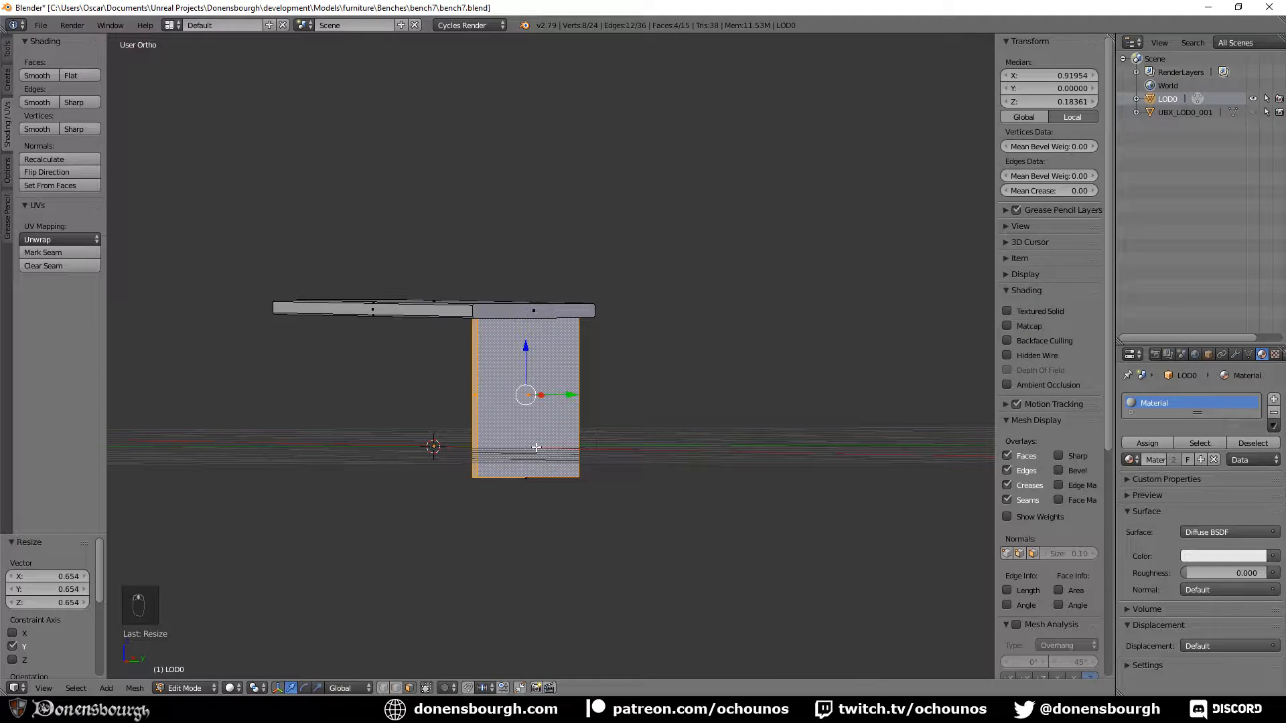
Cut the support slab with three evenly spaced vertical loop cuts
{"action": "key", "text": "ctrl+r"}
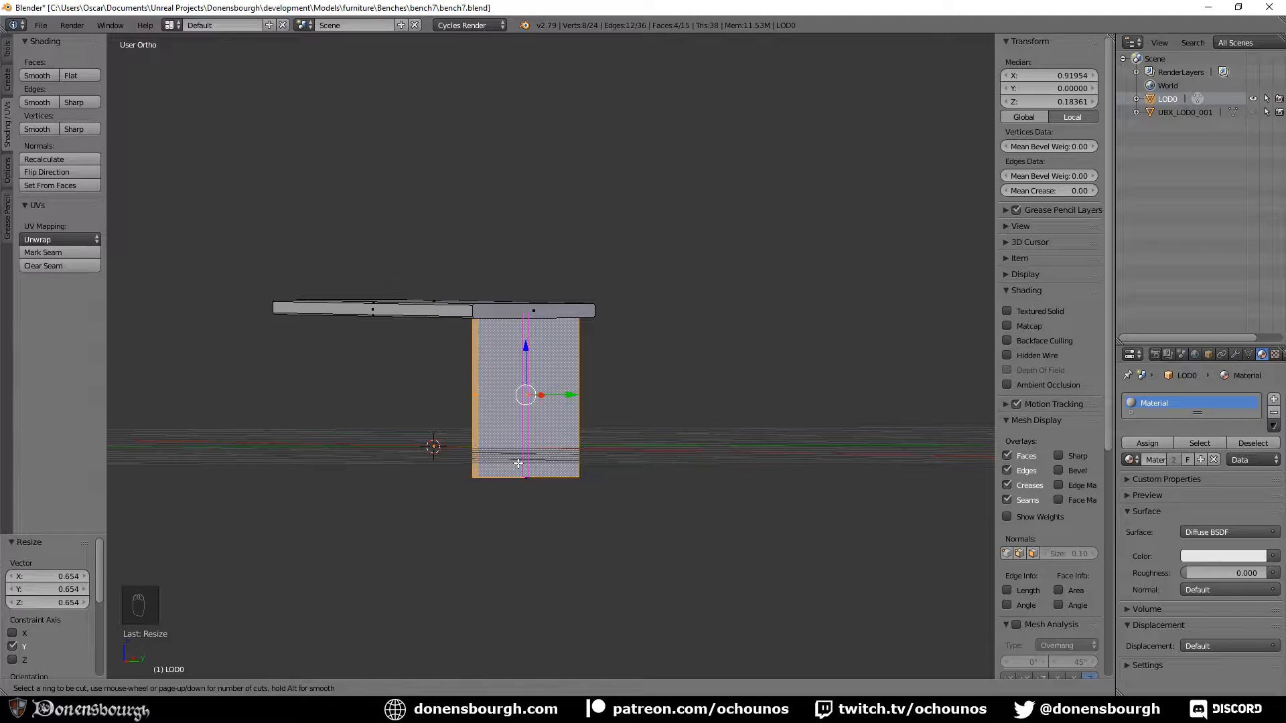
{"action": "scroll", "coordinate": [519, 463], "scroll_direction": "up", "scroll_amount": 1}
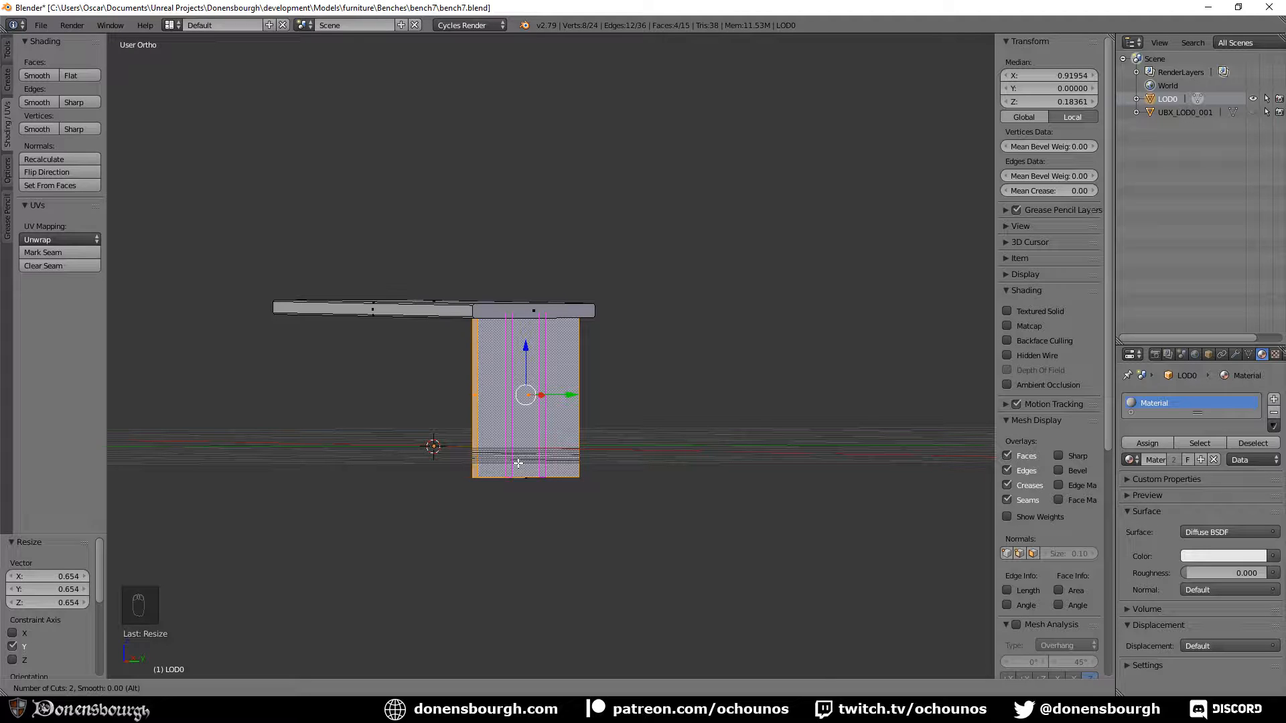
{"action": "scroll", "coordinate": [519, 463], "scroll_direction": "up", "scroll_amount": 1}
{"action": "left_click", "coordinate": [518, 463]}
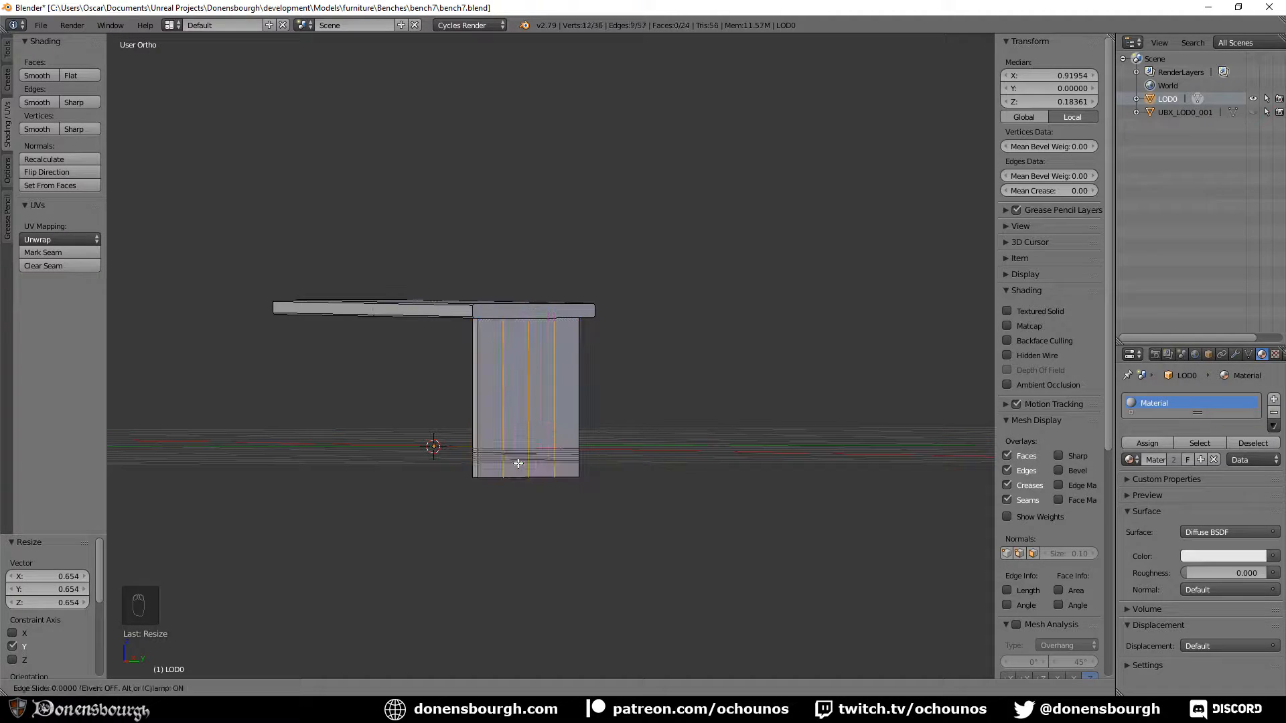
{"action": "right_click", "coordinate": [518, 463]}
Raise the middle bottom edge of the support by about 0.122 in Z to form a V-shaped notch
{"action": "middle_click_drag", "start_coordinate": [517, 464], "coordinate": [549, 456]}
{"action": "scroll", "coordinate": [531, 499], "scroll_direction": "up", "scroll_amount": 3}
{"action": "right_click", "coordinate": [527, 483]}
{"action": "key", "text": "g"}
{"action": "key", "text": "z"}
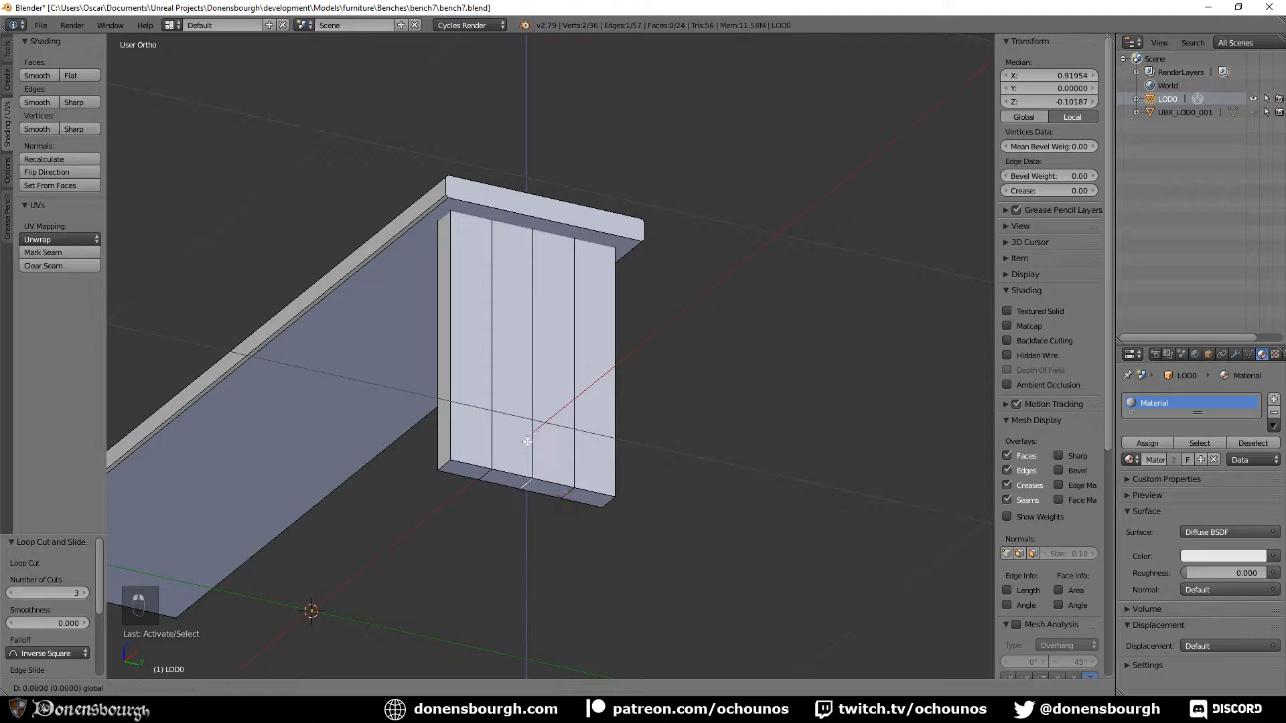
{"action": "left_click", "coordinate": [536, 385]}
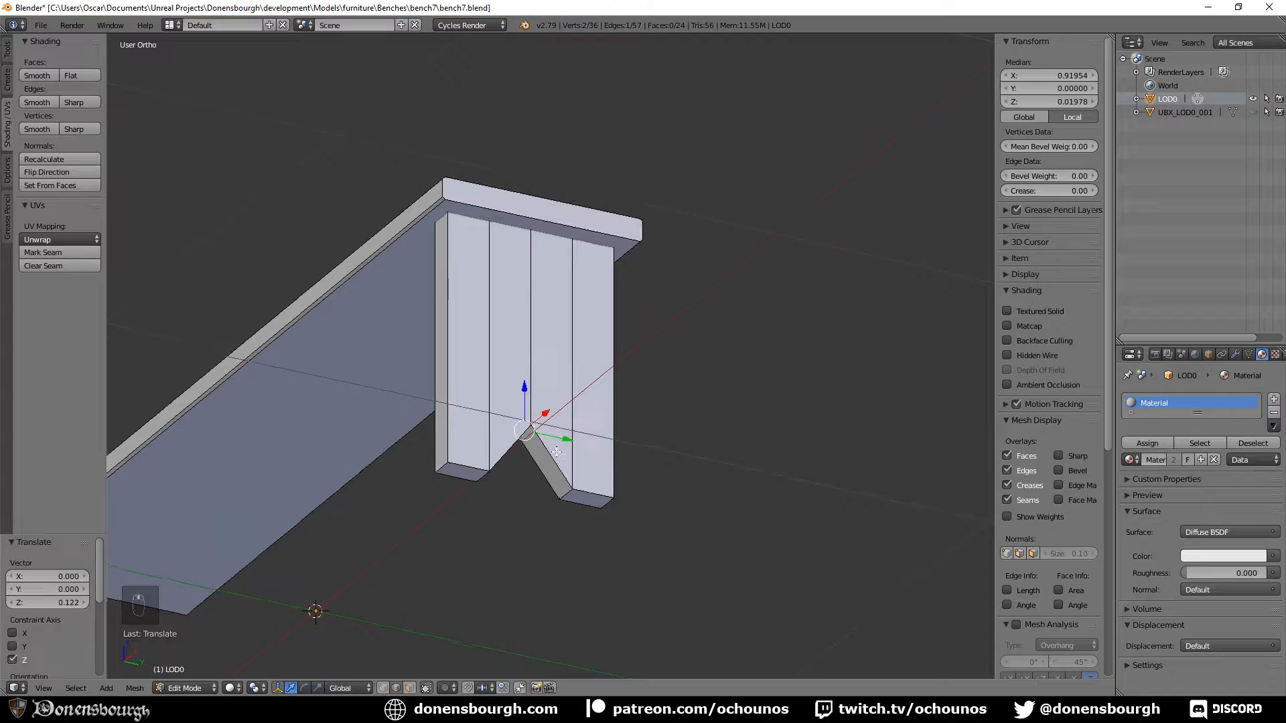
Show the mesh as a wireframe from the front and switch to face selection
{"action": "middle_click_drag", "start_coordinate": [533, 395], "coordinate": [433, 450]}
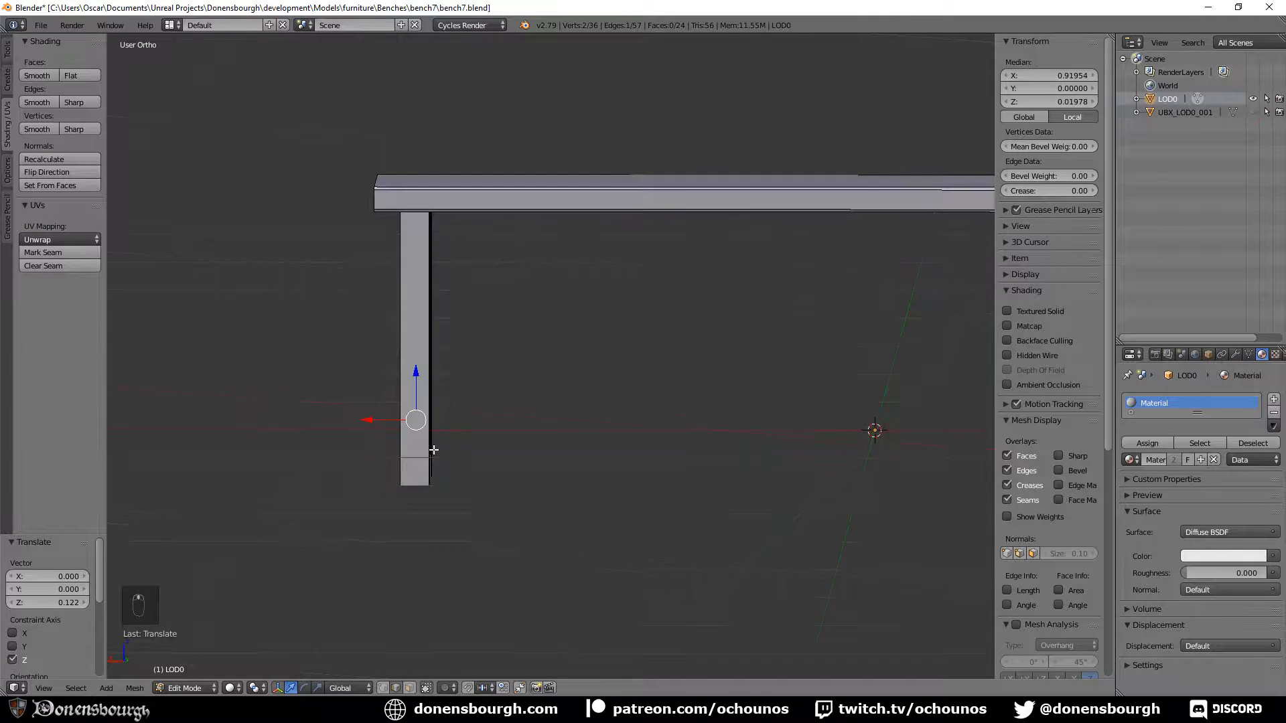
{"action": "key", "text": "z"}
{"action": "key", "text": "KP_1"}
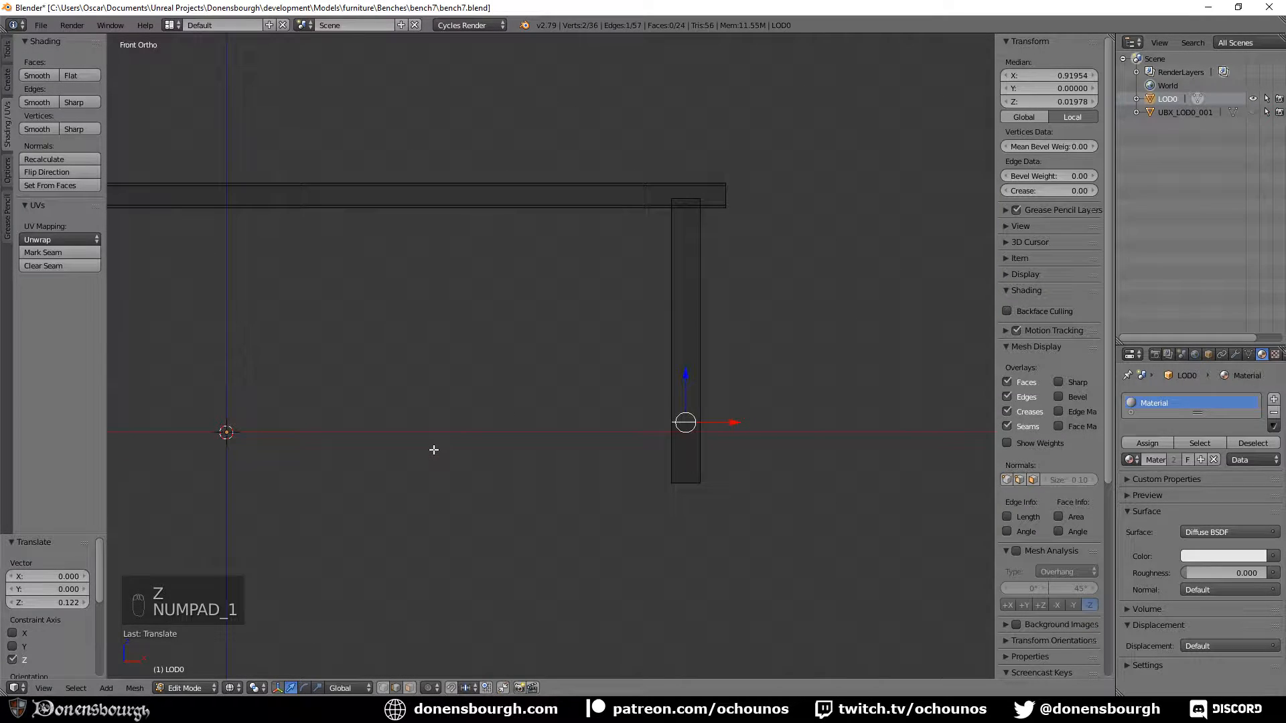
{"action": "left_click", "coordinate": [409, 687]}
{"action": "key", "text": "a"}
{"action": "key", "text": "b"}
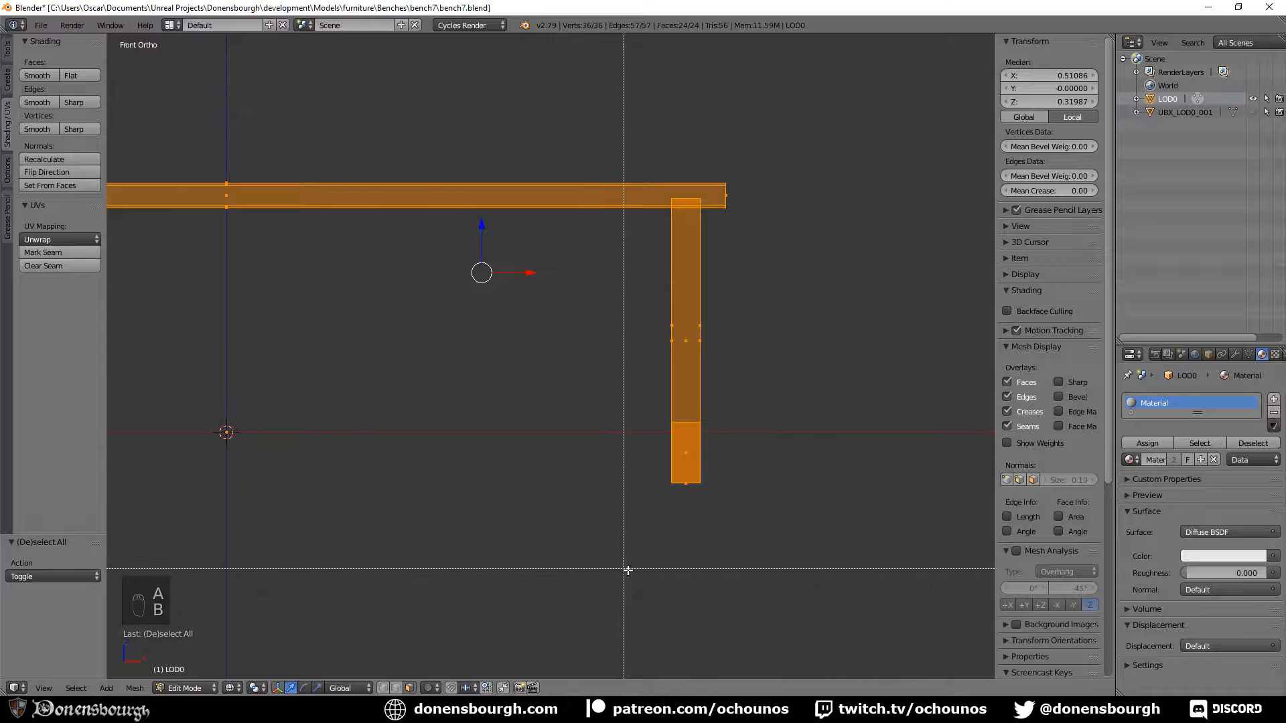
{"action": "right_click", "coordinate": [617, 549]}
{"action": "key", "text": "Escape"}
{"action": "key", "text": "Escape"}
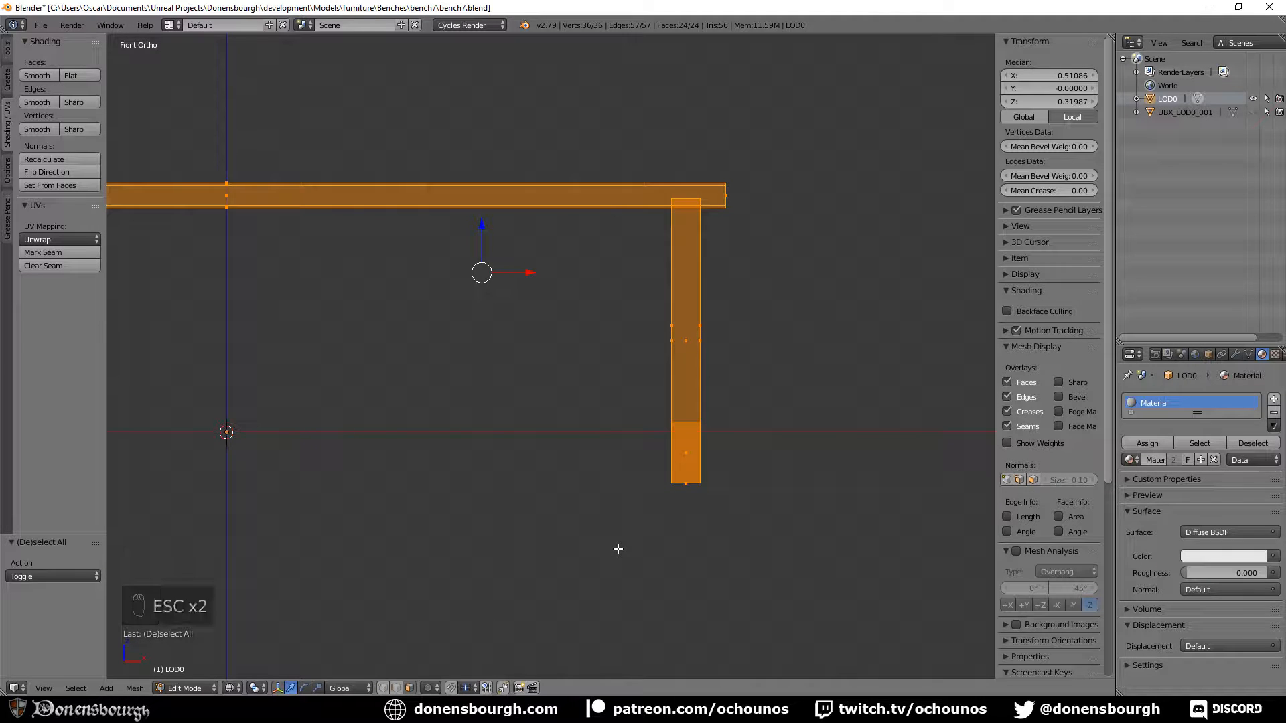
{"action": "key", "text": "a"}
Delete the support's inner, side and bottom faces, keeping only its outward-facing side
{"action": "key", "text": "b"}
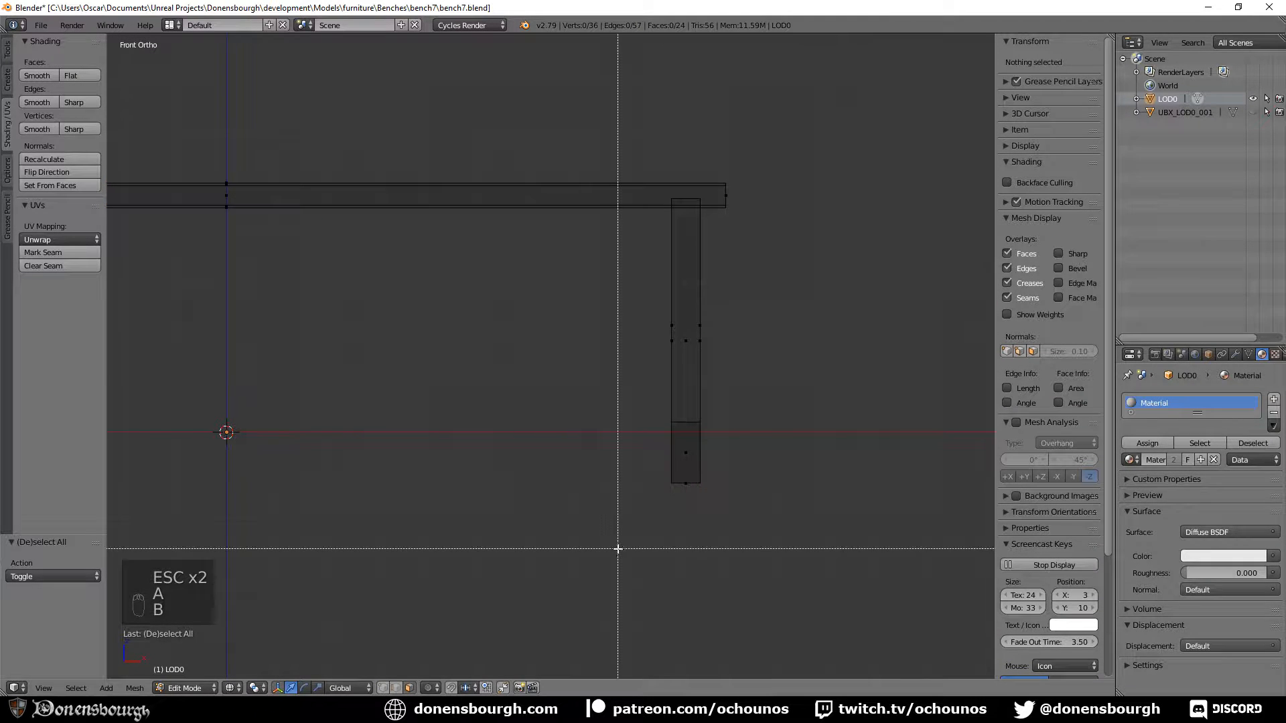
{"action": "left_click_drag", "start_coordinate": [692, 542], "coordinate": [642, 191]}
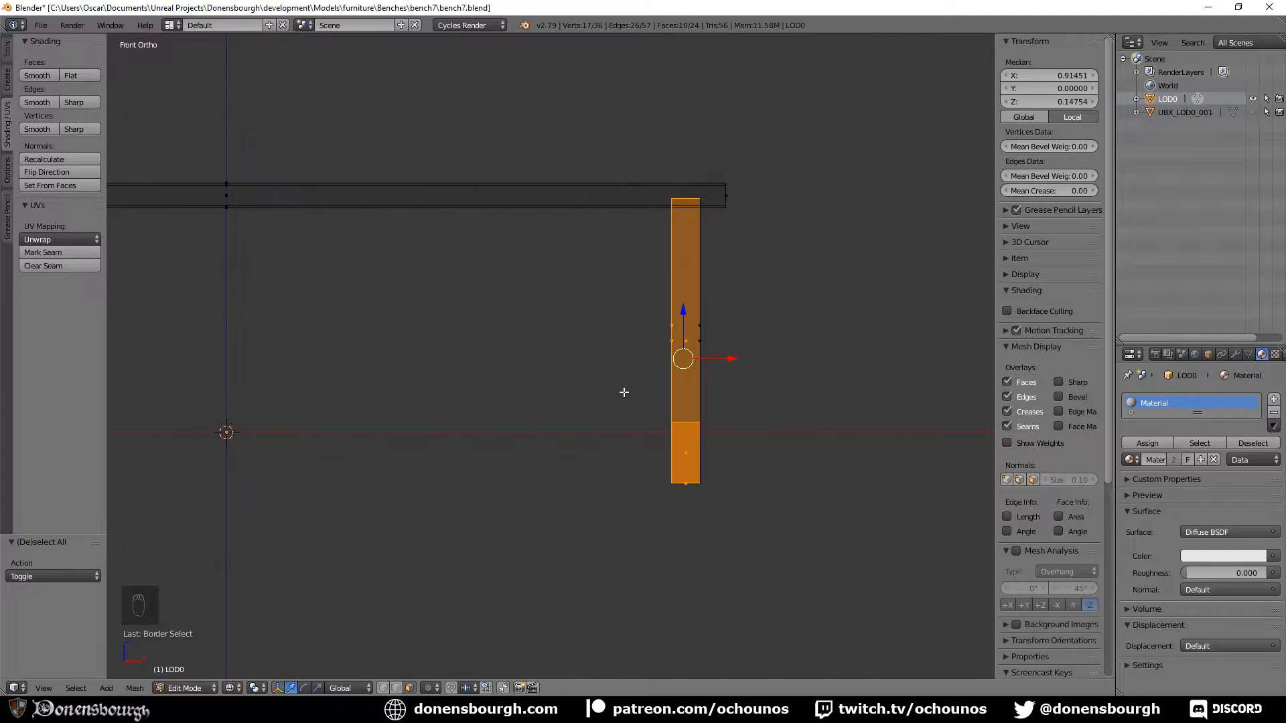
{"action": "key", "text": "x"}
{"action": "left_click", "coordinate": [625, 392]}
Switch to vertex selection and turn on snapping to vertices
{"action": "middle_click_drag", "start_coordinate": [657, 459], "coordinate": [583, 489]}
{"action": "left_click", "coordinate": [395, 688]}
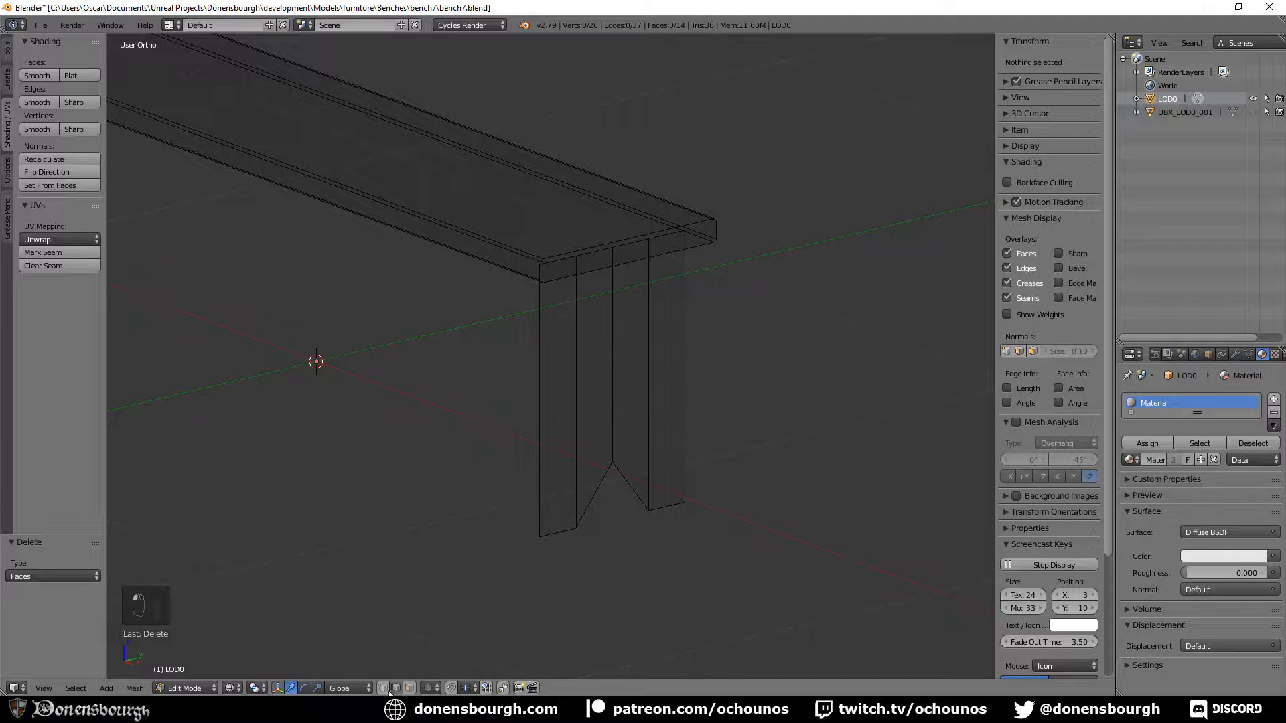
{"action": "left_click", "coordinate": [451, 687]}
{"action": "left_click", "coordinate": [469, 688]}
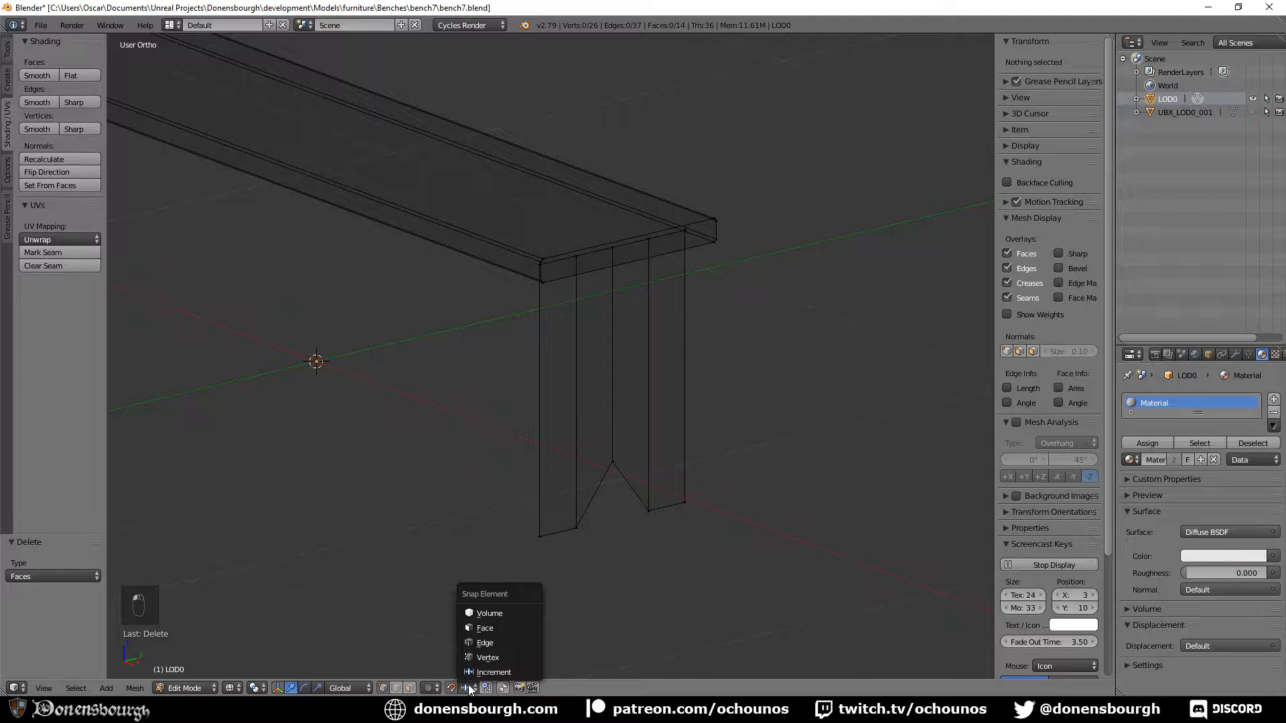
{"action": "left_click", "coordinate": [492, 655]}
Snap the two top vertices on either side of the support's middle one to their nearest outer top corners
{"action": "middle_click_drag", "start_coordinate": [521, 624], "coordinate": [549, 473]}
{"action": "middle_click_drag", "start_coordinate": [460, 393], "coordinate": [518, 468], "text": "shift"}
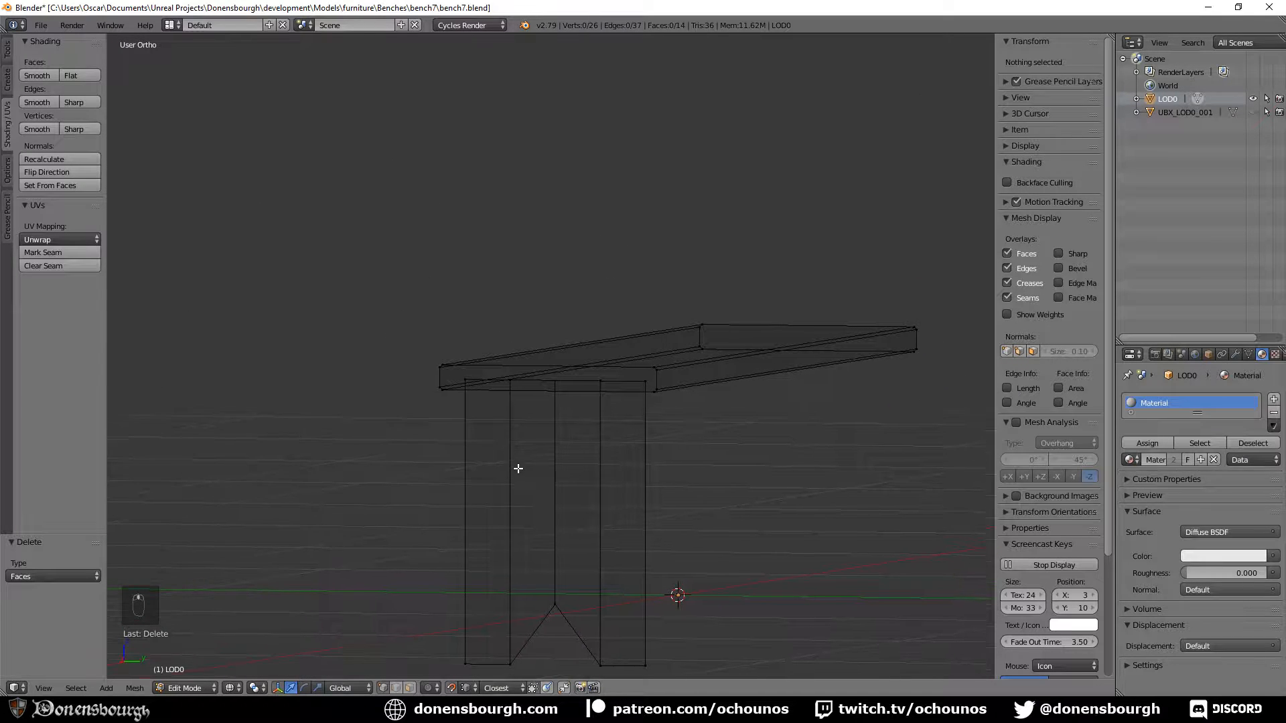
{"action": "right_click", "coordinate": [512, 387]}
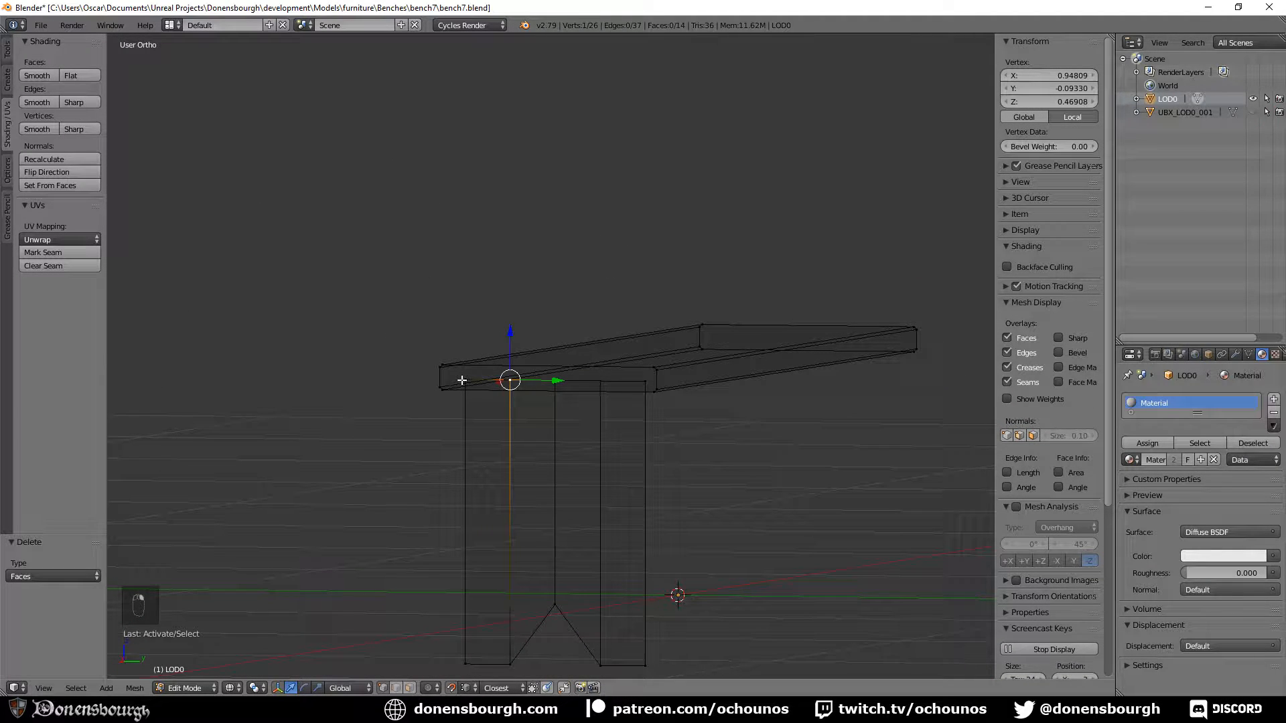
{"action": "key", "text": "g"}
{"action": "left_click", "coordinate": [459, 375]}
{"action": "key", "text": "g"}
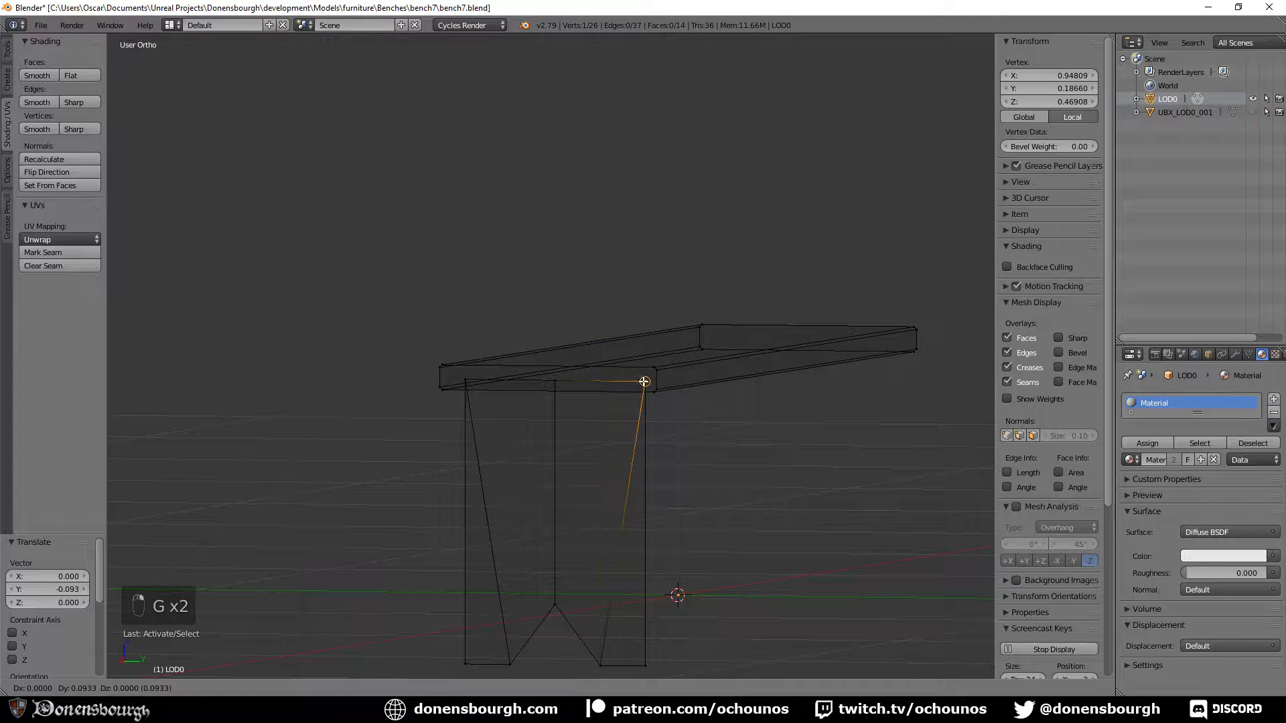
{"action": "left_click", "coordinate": [644, 381]}
{"action": "middle_click_drag", "start_coordinate": [644, 382], "coordinate": [557, 482]}
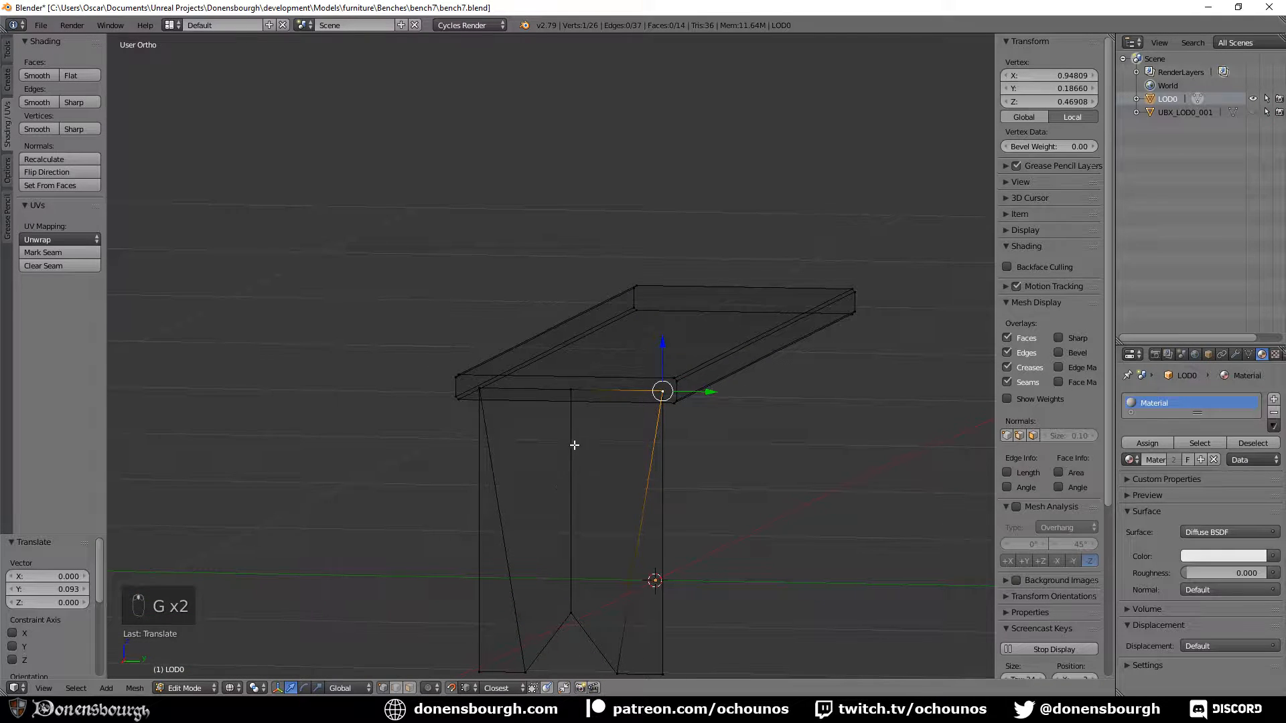
Snap the support's middle top vertex to the outer top corner on the negative Y side
{"action": "right_click", "coordinate": [571, 389]}
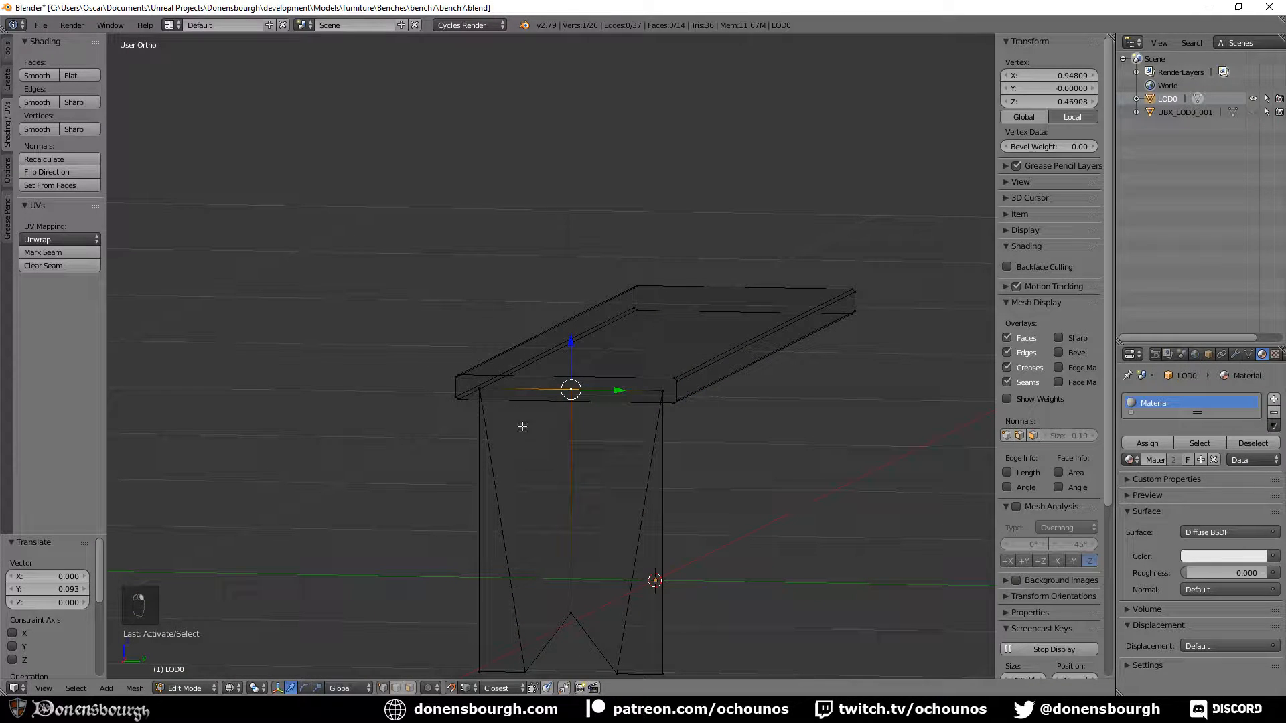
{"action": "key", "text": "g"}
{"action": "left_click", "coordinate": [479, 390]}
{"action": "mouse_move", "coordinate": [531, 520]}
{"action": "middle_mouse_down"}
{"action": "mouse_move", "coordinate": [545, 479]}
{"action": "mouse_move", "coordinate": [556, 496]}
{"action": "mouse_move", "coordinate": [543, 539]}
{"action": "middle_mouse_up"}
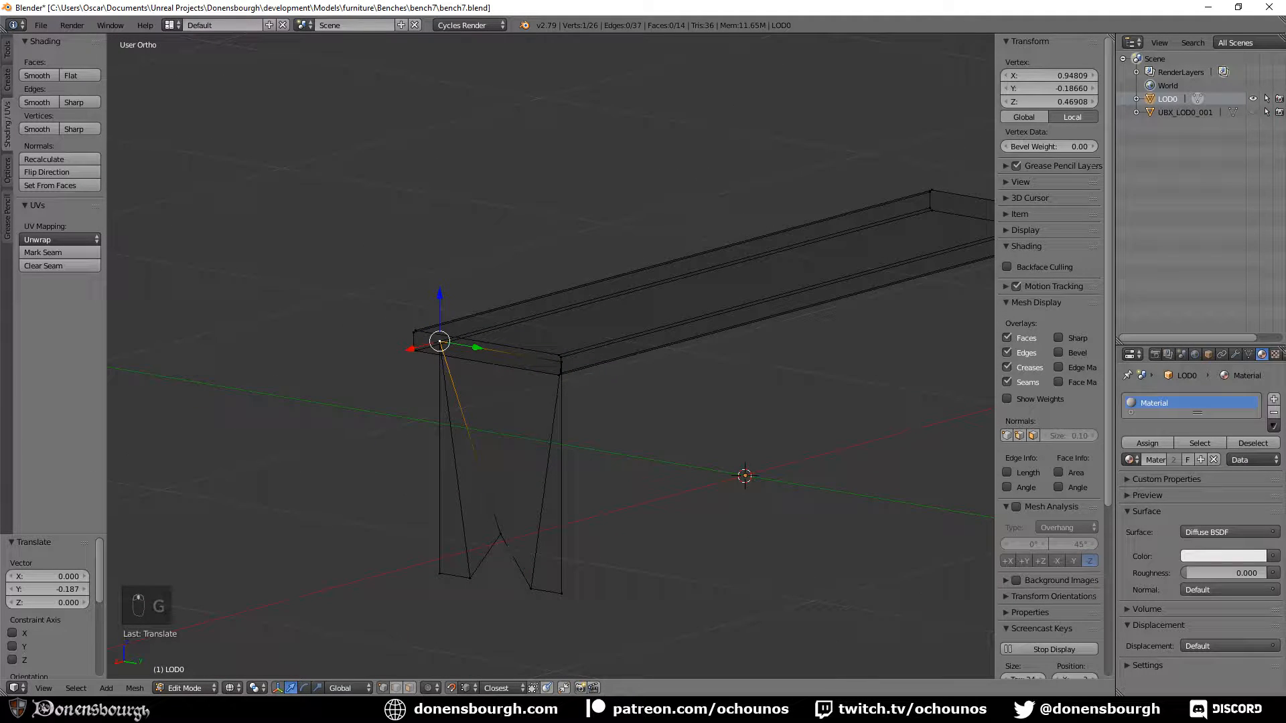
Select the four faces of the end support and extrude them inward along X to a thickness of about 0.046
{"action": "left_click", "coordinate": [410, 687]}
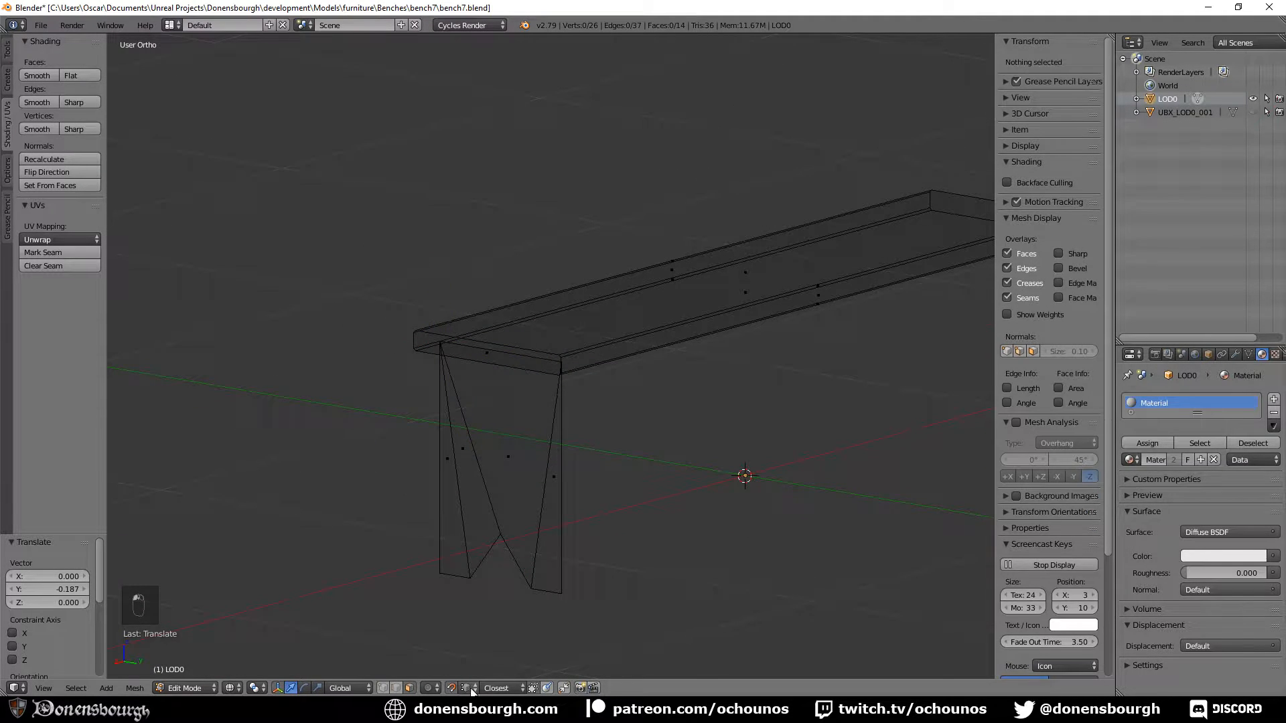
{"action": "right_click", "coordinate": [461, 496]}
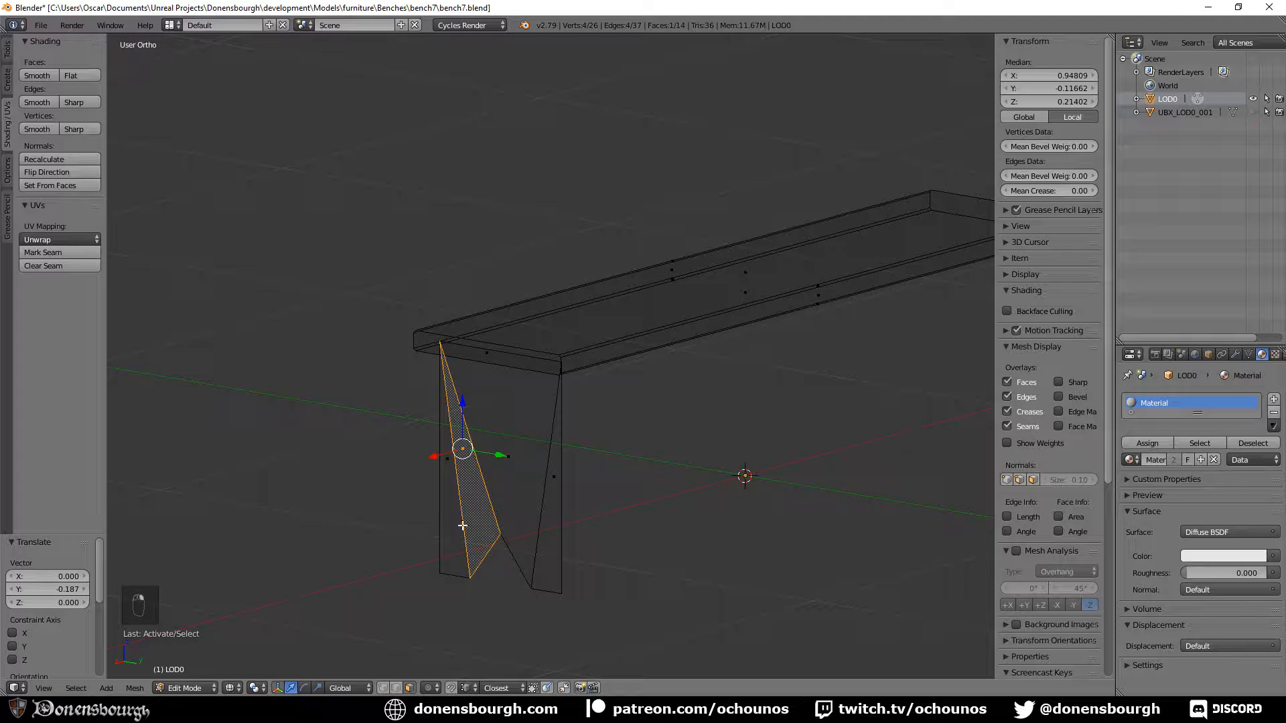
{"action": "right_click", "coordinate": [446, 460], "text": "shift"}
{"action": "right_click", "coordinate": [499, 456], "text": "shift"}
{"action": "right_click", "coordinate": [554, 479], "text": "shift"}
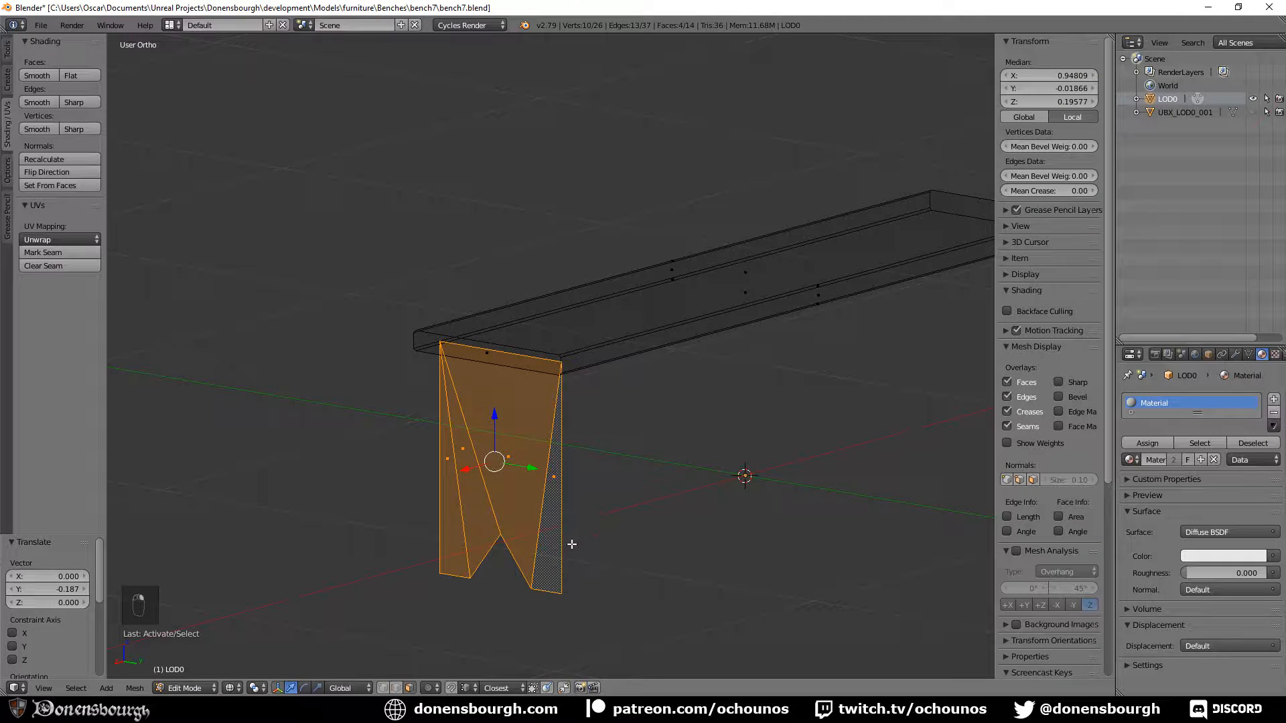
{"action": "key", "text": "e"}
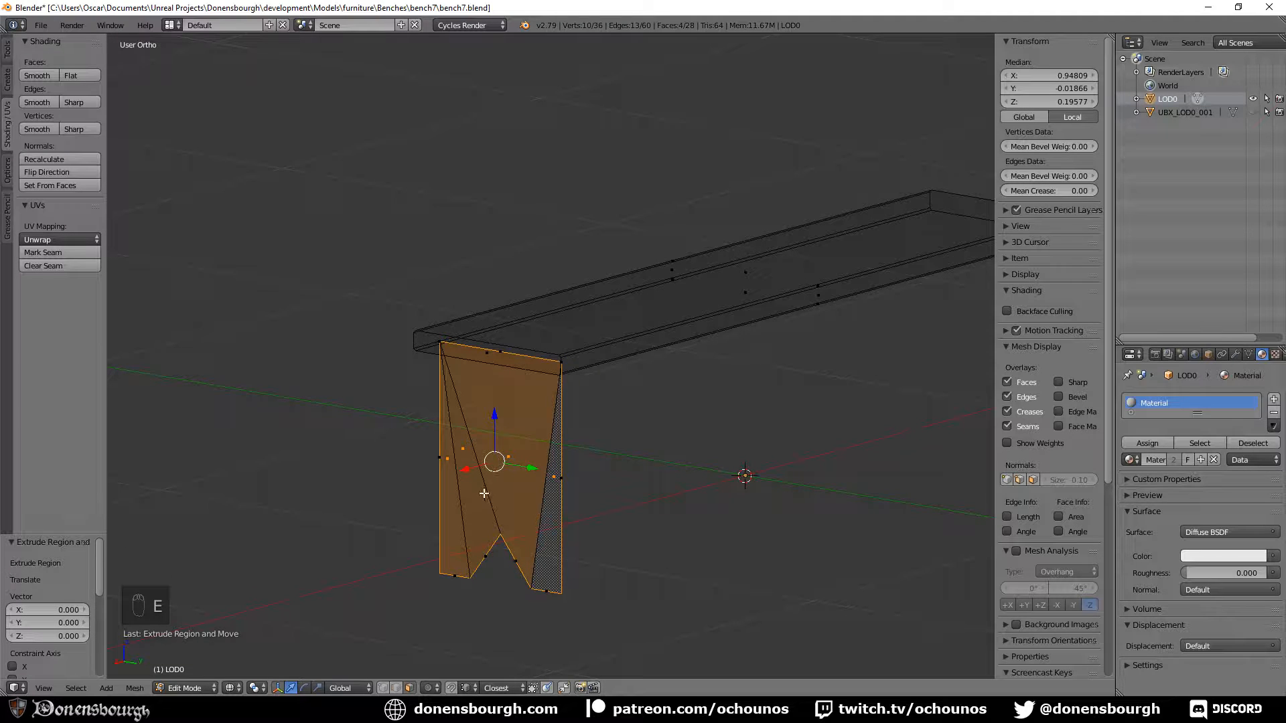
{"action": "left_click", "coordinate": [455, 472]}
{"action": "key", "text": "KP_1"}
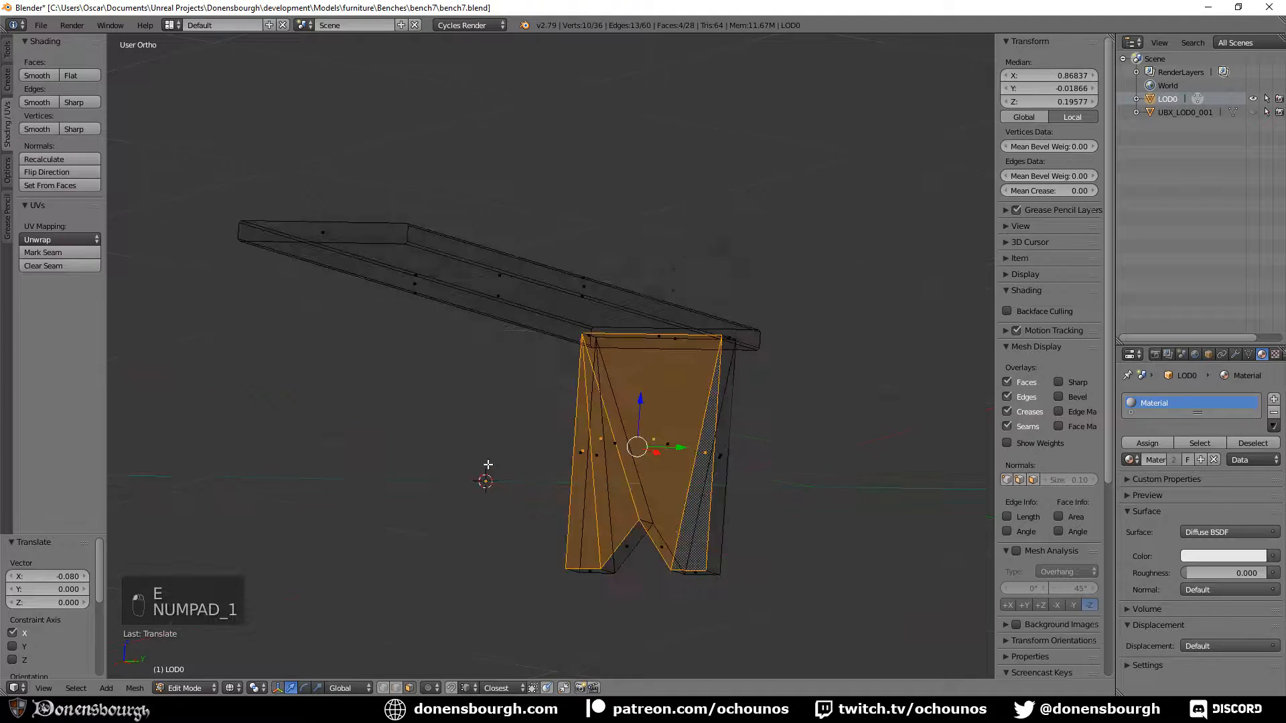
{"action": "left_click_drag", "start_coordinate": [715, 432], "coordinate": [724, 431]}
Delete the degenerate face at the support's top corner on the positive Y side and return to solid shading
{"action": "right_click", "coordinate": [691, 319]}
{"action": "key", "text": "x"}
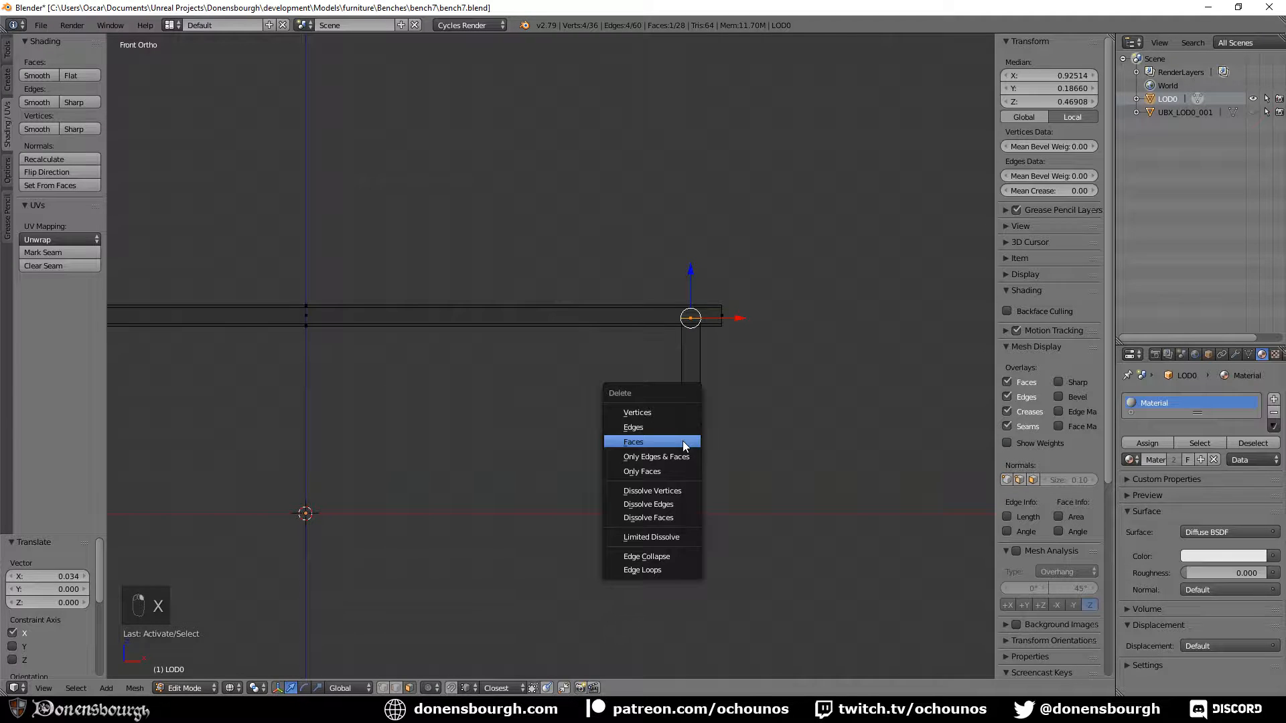
{"action": "left_click", "coordinate": [692, 445]}
{"action": "key", "text": "z"}
{"action": "middle_click_drag", "start_coordinate": [734, 476], "coordinate": [682, 482]}
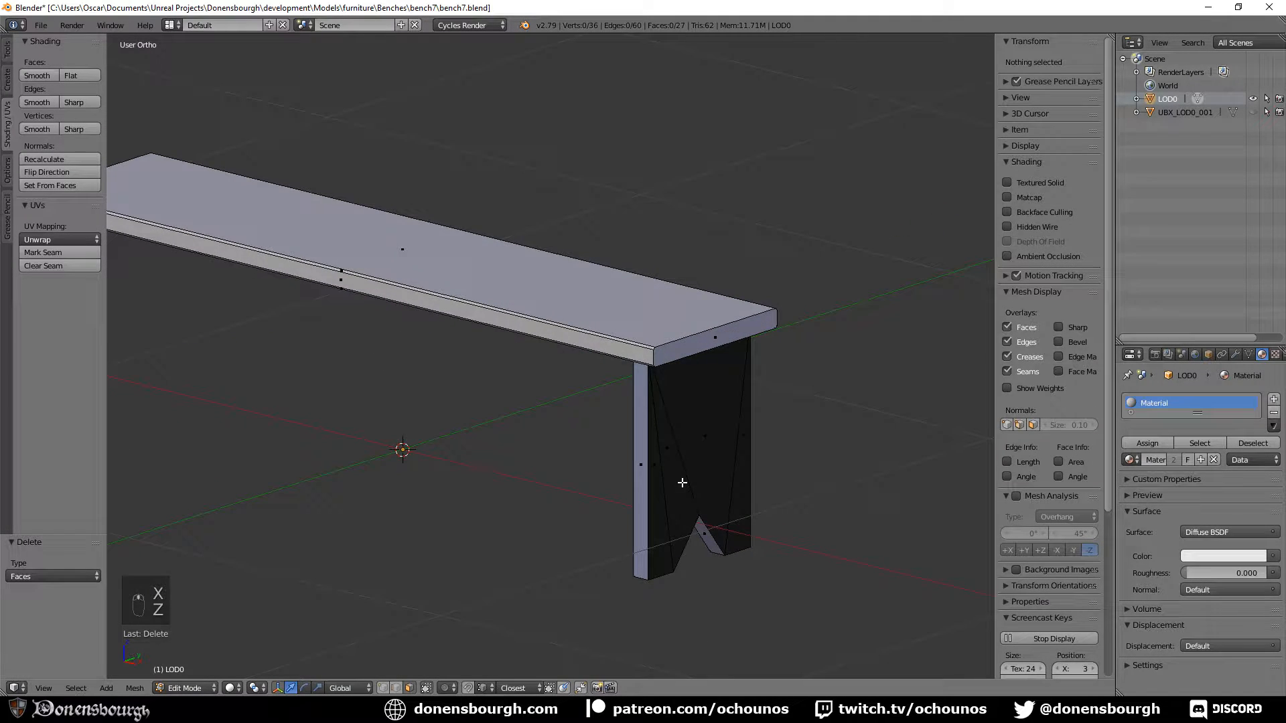
Recalculate the normals of the whole mesh and deselect everything
{"action": "key", "text": "a"}
{"action": "left_click", "coordinate": [60, 159]}
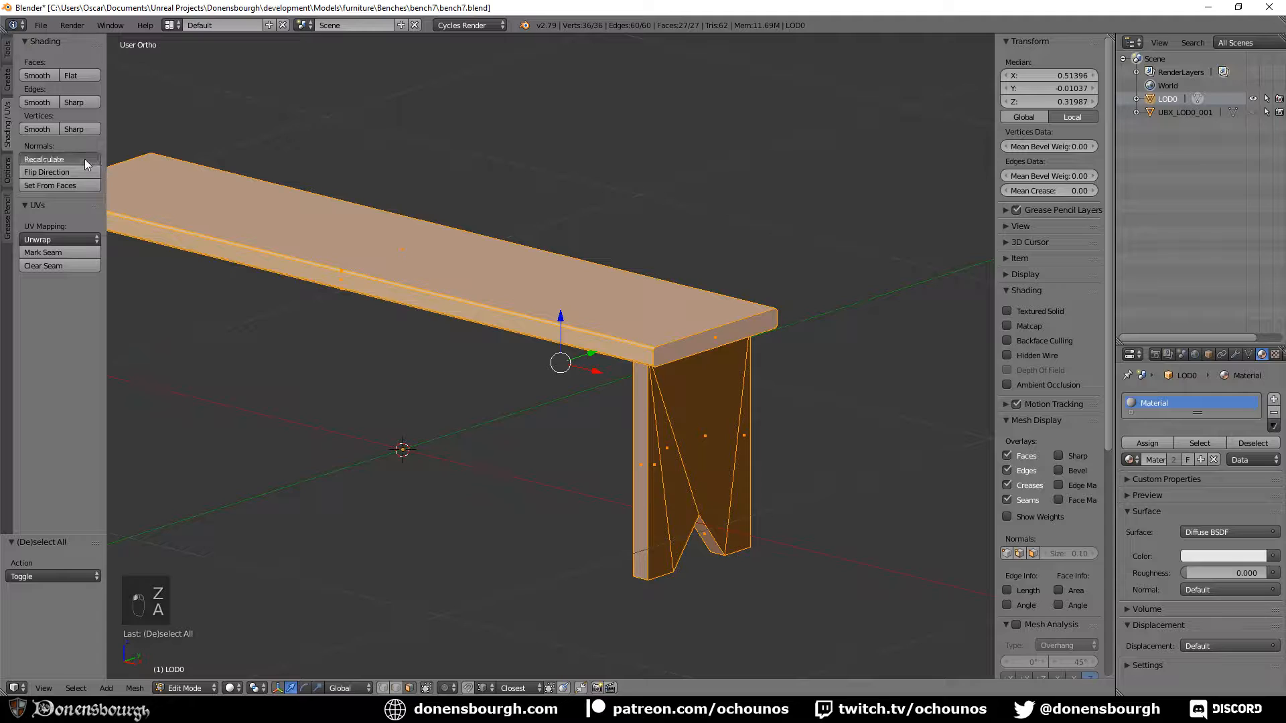
{"action": "mouse_move", "coordinate": [569, 516]}
{"action": "middle_mouse_down"}
{"action": "mouse_move", "coordinate": [604, 511]}
{"action": "mouse_move", "coordinate": [588, 519]}
{"action": "mouse_move", "coordinate": [428, 491]}
{"action": "mouse_move", "coordinate": [676, 440]}
{"action": "mouse_move", "coordinate": [673, 463]}
{"action": "mouse_move", "coordinate": [660, 451]}
{"action": "middle_mouse_up"}
{"action": "key", "text": "a"}
{"action": "key", "text": "a"}
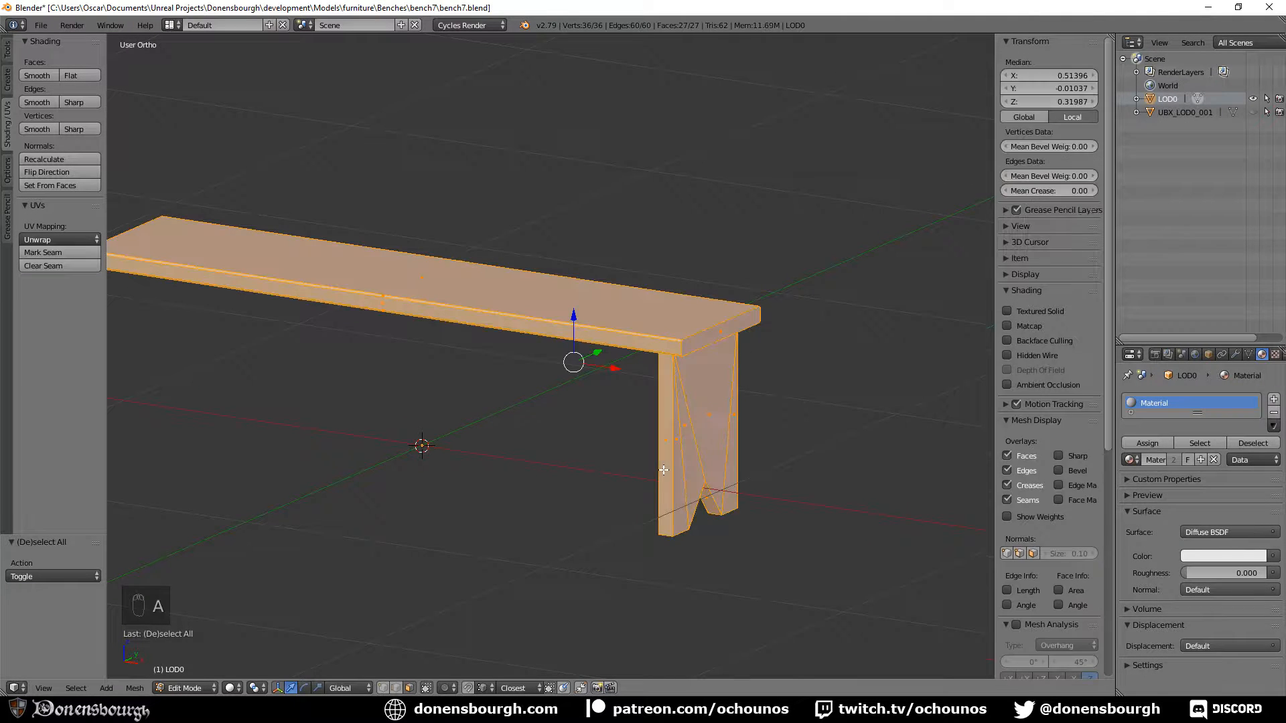
{"action": "key", "text": "a"}
Delete one degenerate face at the support's top corner on the negative Y side in wireframe display
{"action": "key", "text": "KP_1"}
{"action": "key", "text": "z"}
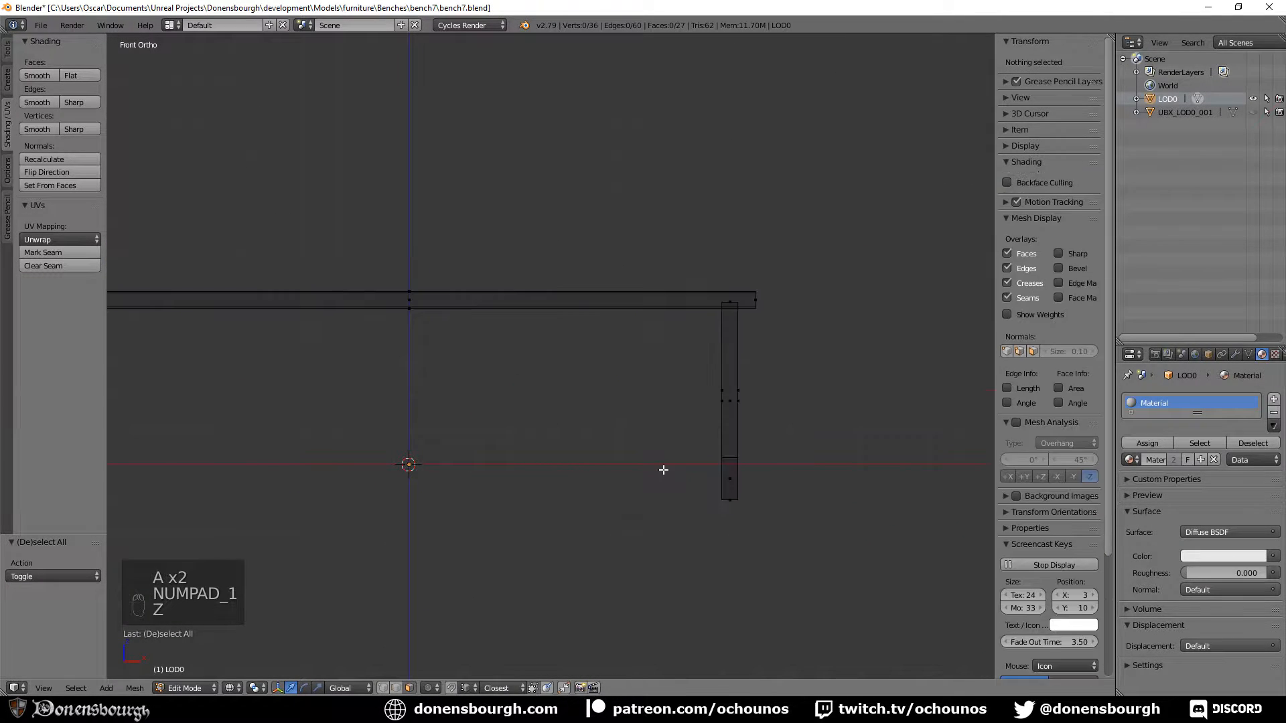
{"action": "right_click", "coordinate": [732, 295]}
{"action": "middle_click_drag", "start_coordinate": [804, 390], "coordinate": [732, 434]}
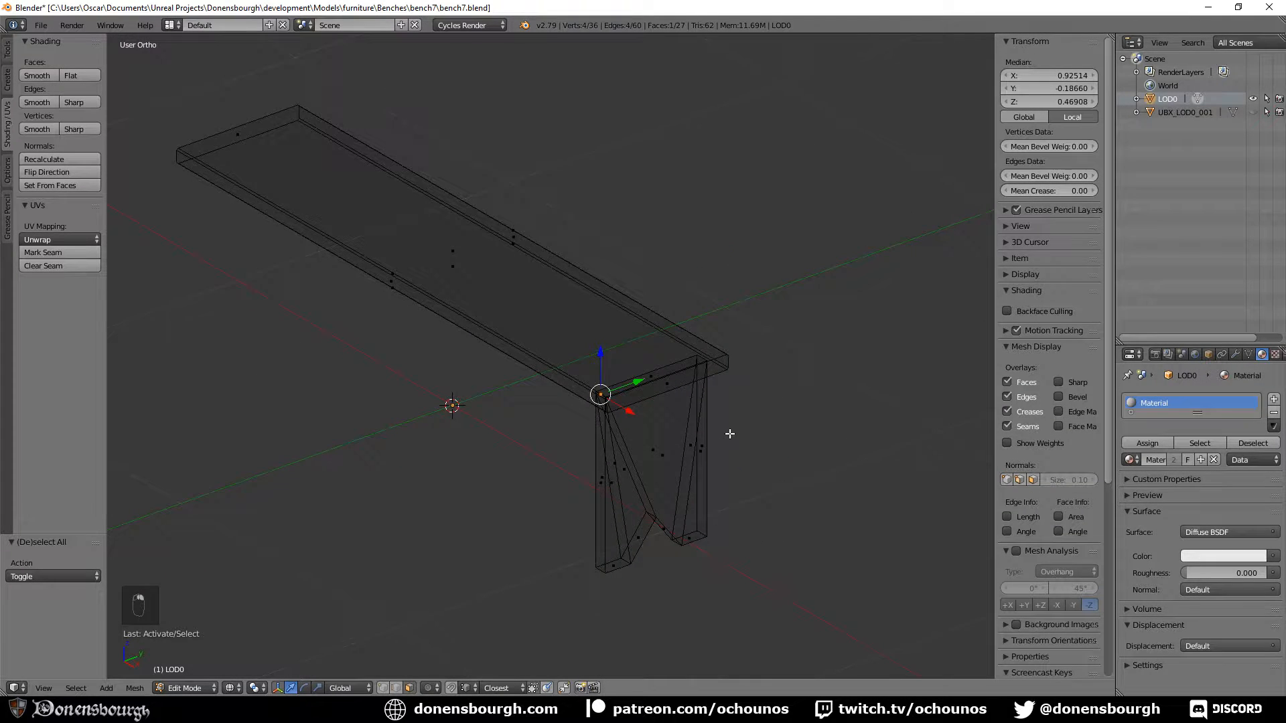
{"action": "scroll", "coordinate": [711, 437], "scroll_direction": "up", "scroll_amount": 3}
{"action": "middle_click_drag", "start_coordinate": [776, 397], "coordinate": [724, 406]}
{"action": "key", "text": "x"}
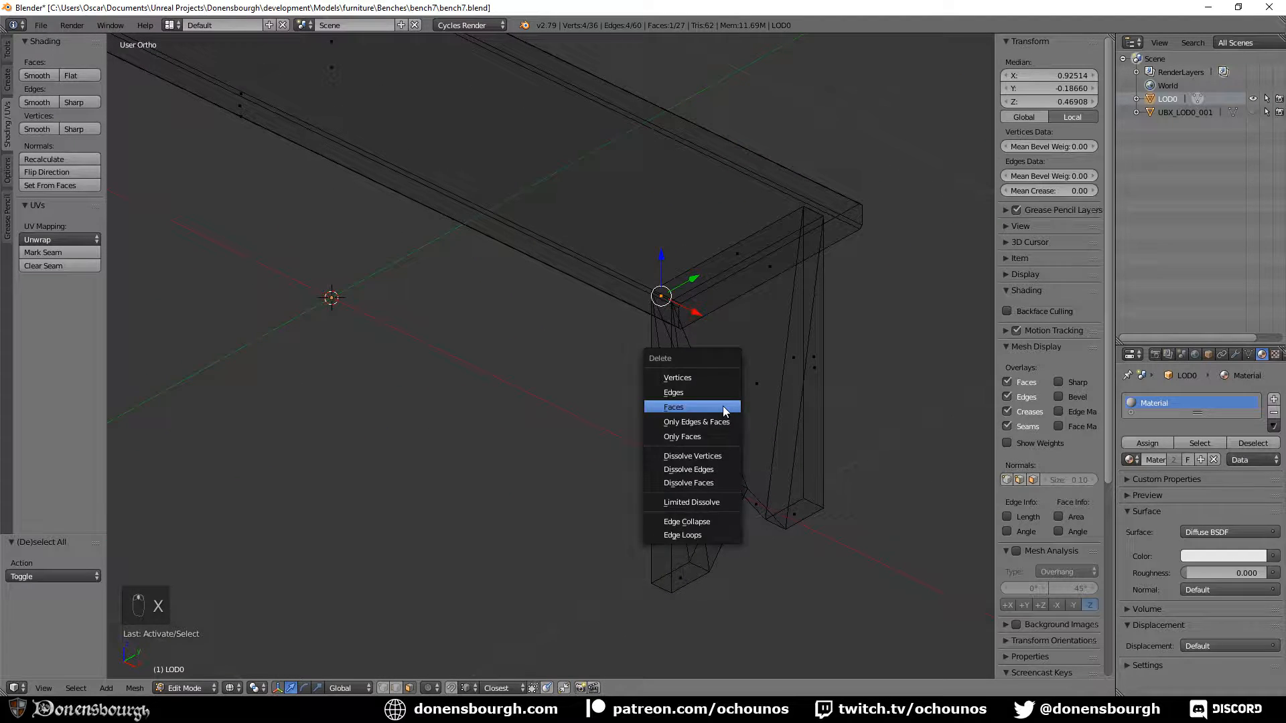
{"action": "left_click", "coordinate": [725, 410]}
{"action": "mouse_move", "coordinate": [726, 504]}
{"action": "middle_mouse_down"}
{"action": "mouse_move", "coordinate": [726, 488]}
{"action": "mouse_move", "coordinate": [717, 496]}
{"action": "middle_mouse_up"}
{"action": "scroll", "coordinate": [732, 483], "scroll_direction": "up", "scroll_amount": 2}
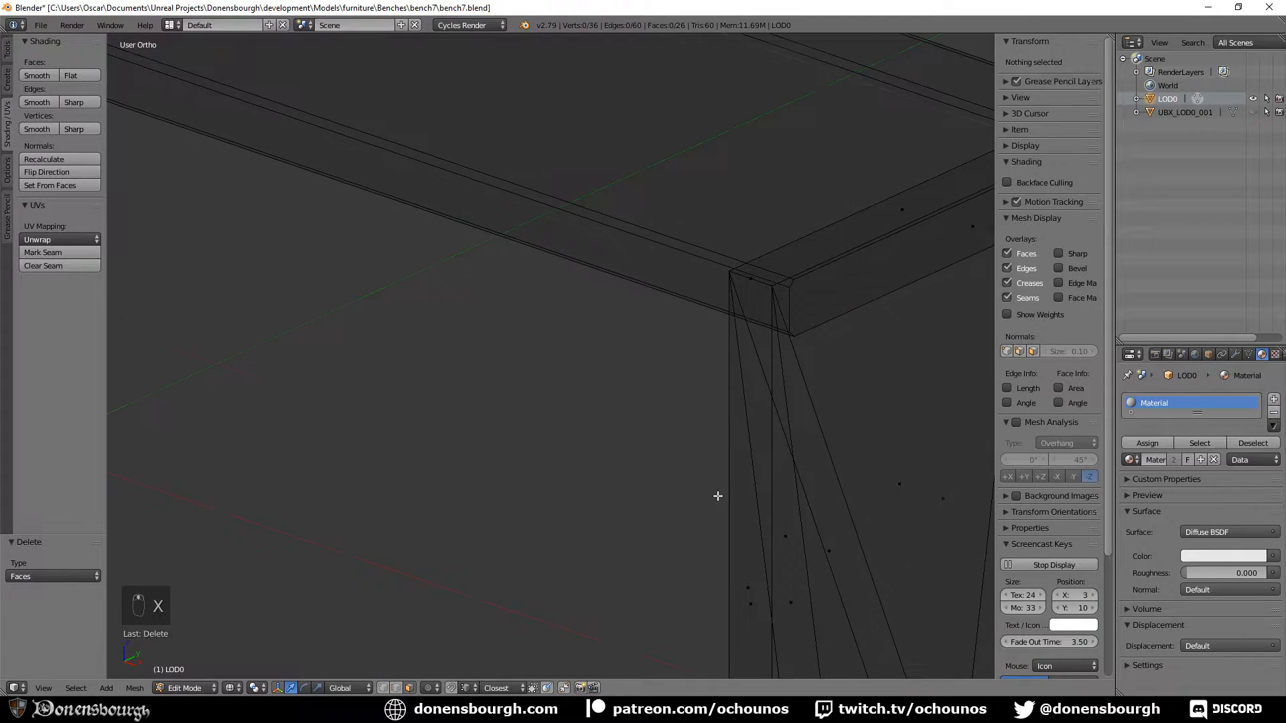
Merge the duplicate vertices across the whole mesh with Remove Doubles and clear the selection
{"action": "right_click", "coordinate": [761, 278]}
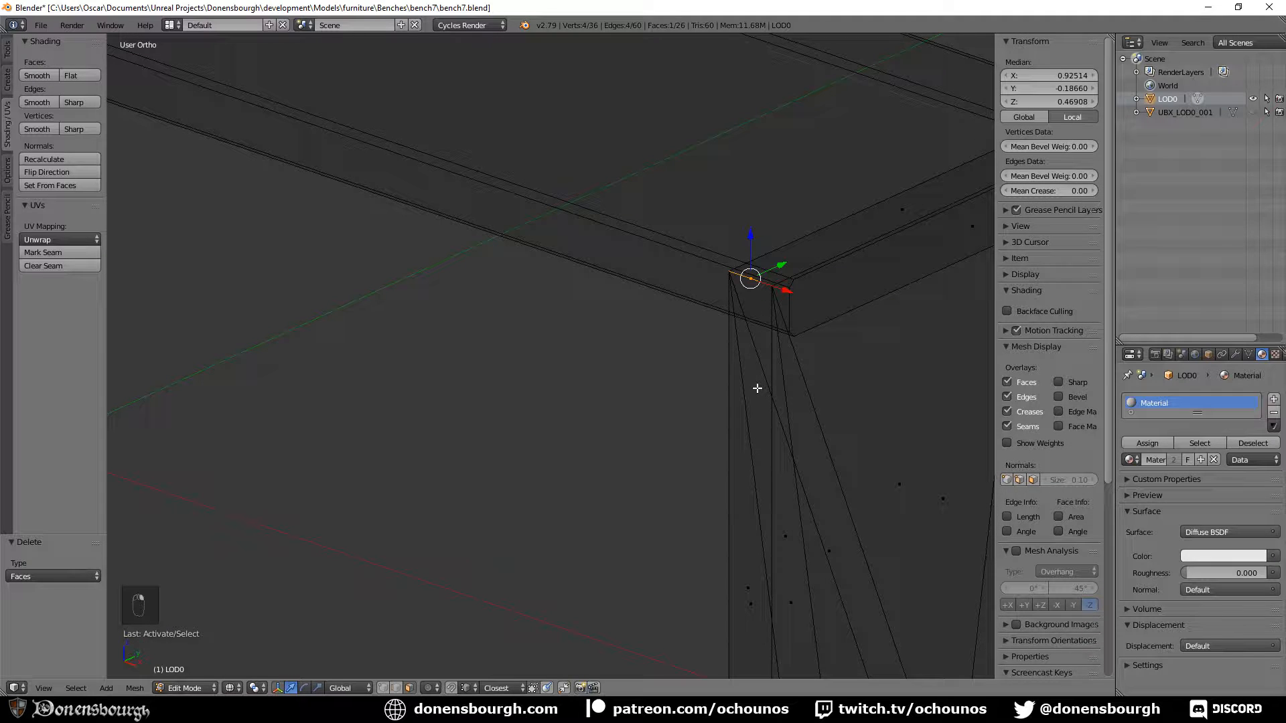
{"action": "key", "text": "a"}
{"action": "key", "text": "a"}
{"action": "key", "text": "a"}
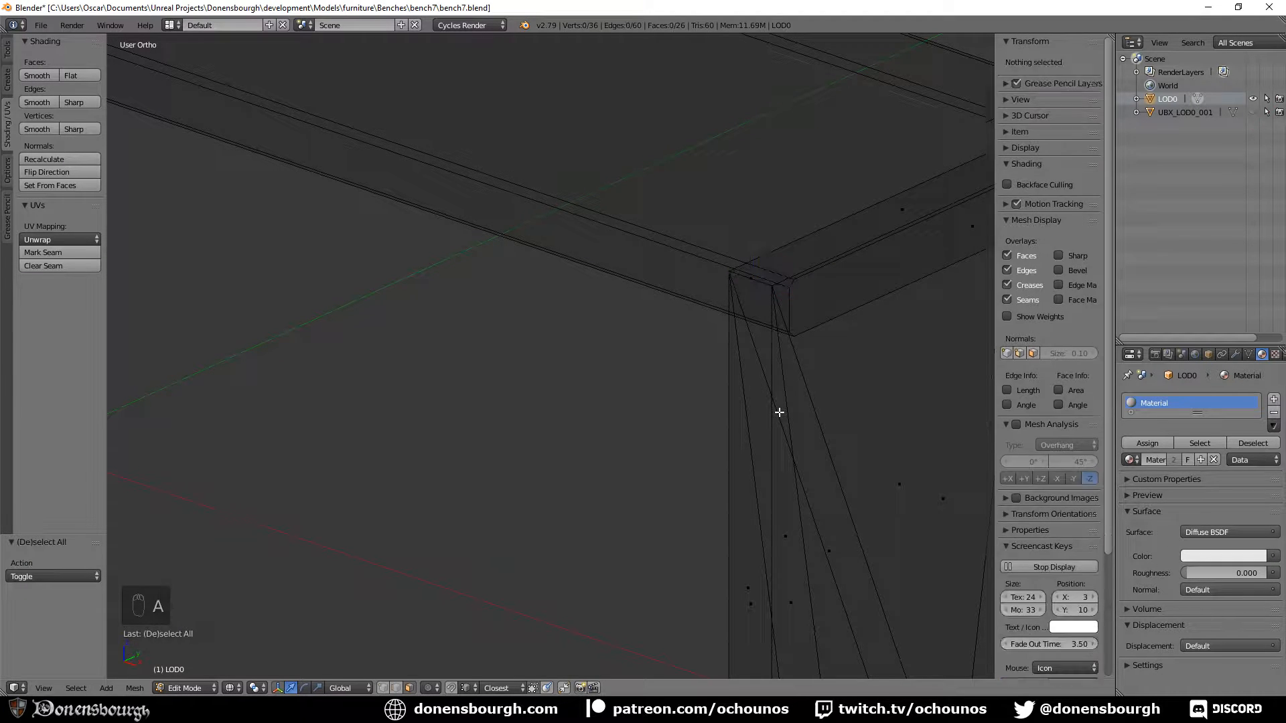
{"action": "left_click", "coordinate": [9, 50]}
{"action": "left_click", "coordinate": [53, 457]}
{"action": "scroll", "coordinate": [690, 461], "scroll_direction": "down", "scroll_amount": 2}
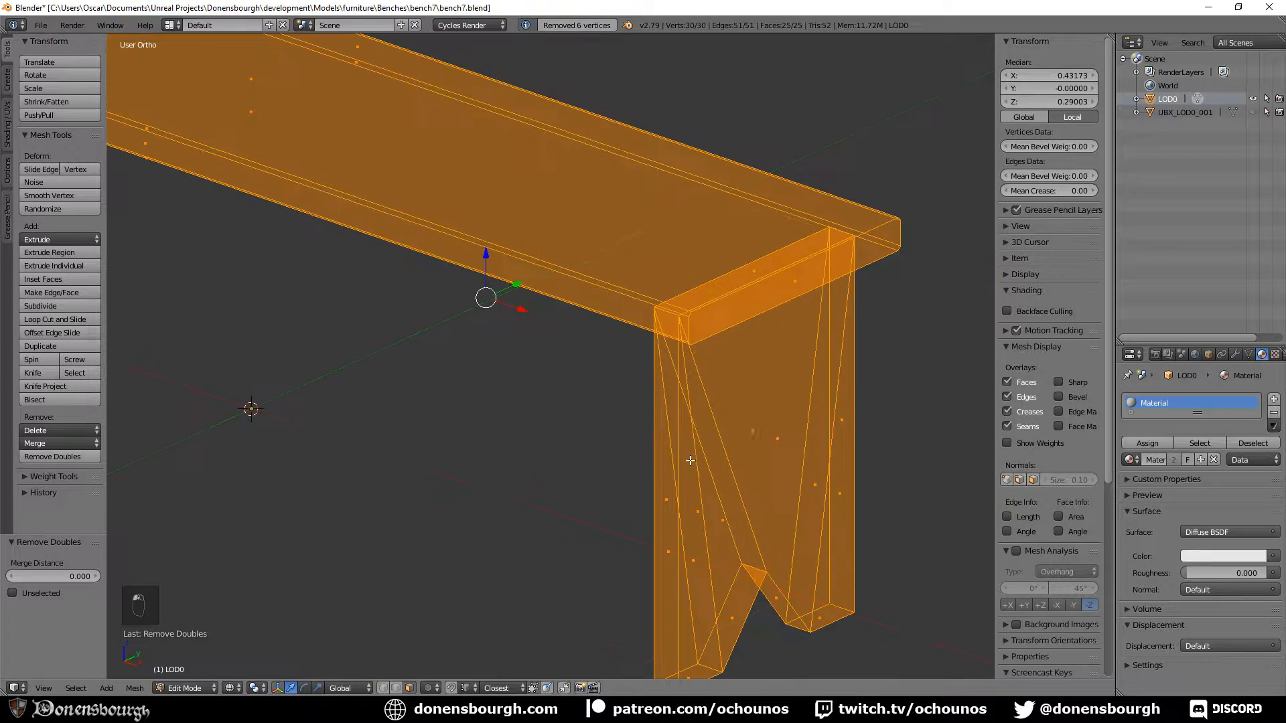
{"action": "key", "text": "a"}
Delete the end support's top face, which is hidden inside the seat plank
{"action": "middle_click_drag", "start_coordinate": [729, 451], "coordinate": [596, 505]}
{"action": "scroll", "coordinate": [659, 415], "scroll_direction": "up", "scroll_amount": 3}
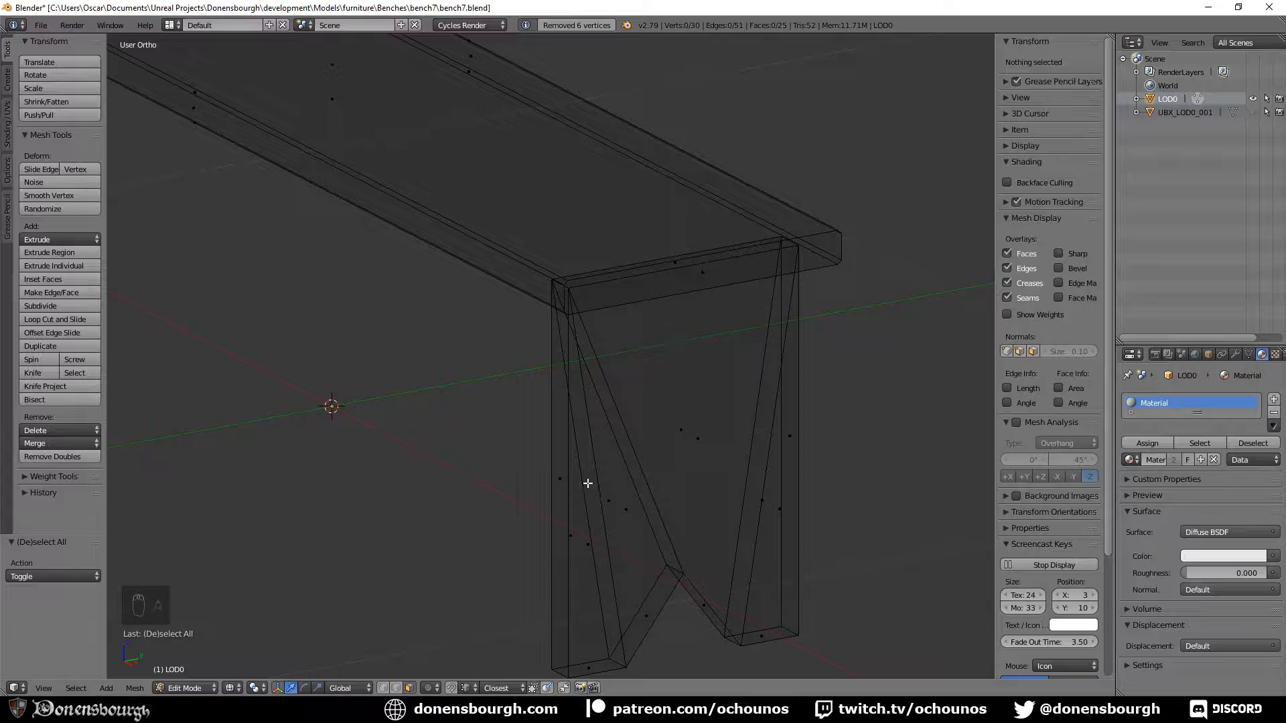
{"action": "middle_click_drag", "start_coordinate": [558, 463], "coordinate": [597, 454]}
{"action": "key", "text": "KP_1"}
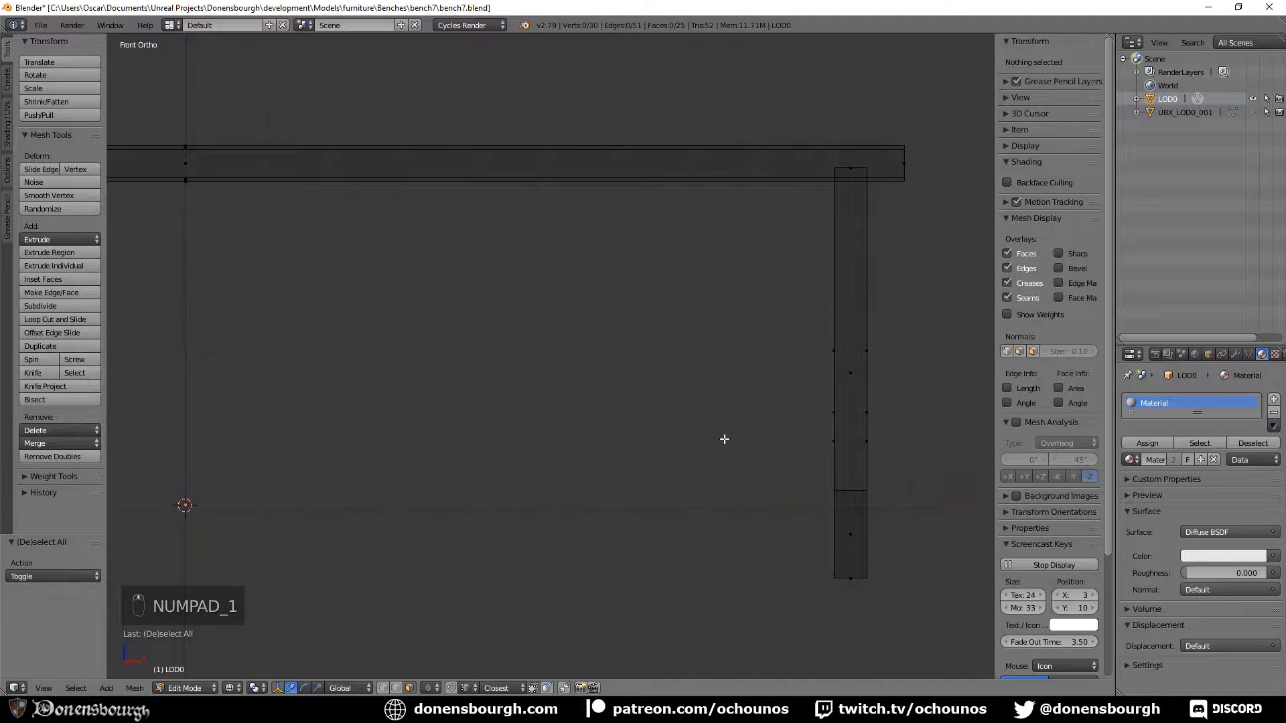
{"action": "middle_click_drag", "start_coordinate": [723, 439], "coordinate": [641, 409], "text": "shift"}
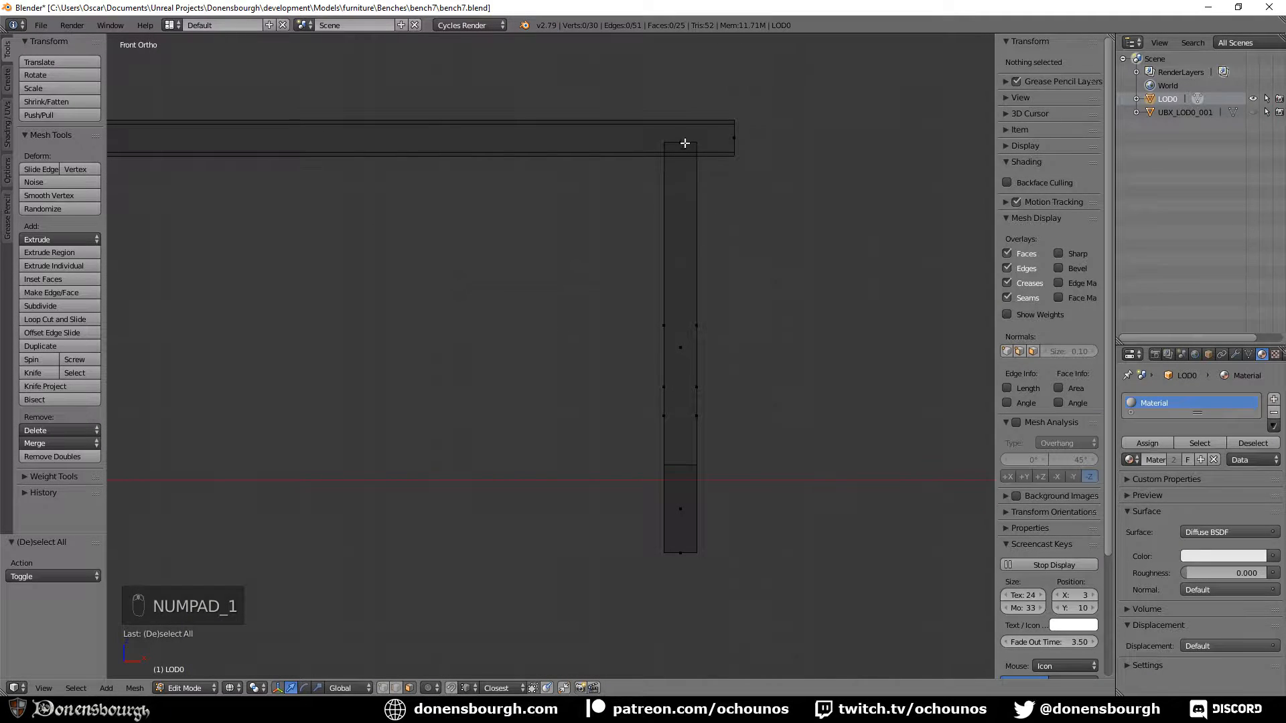
{"action": "right_click", "coordinate": [685, 142]}
{"action": "key", "text": "x"}
{"action": "left_click", "coordinate": [736, 349]}
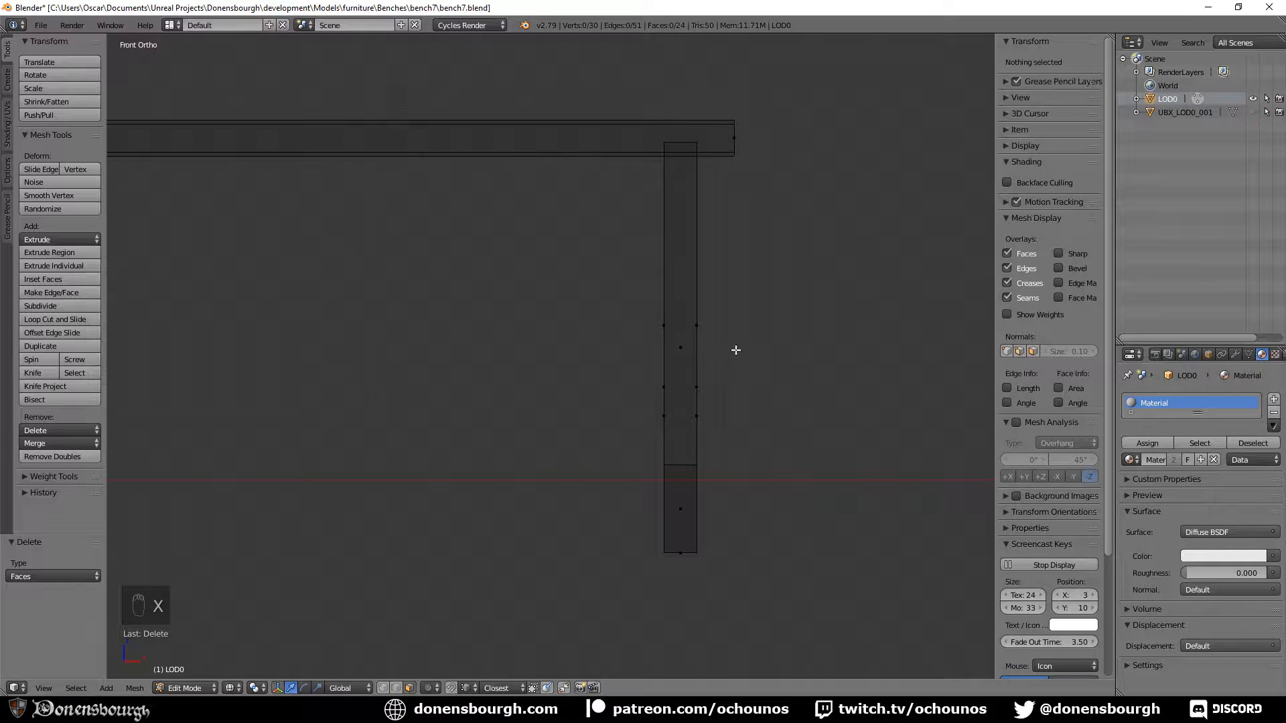
Select the whole end support, duplicate it and move the copy along X to the bench's centre, at about X 0.001
{"action": "key", "text": "b"}
{"action": "left_click_drag", "start_coordinate": [725, 593], "coordinate": [630, 133]}
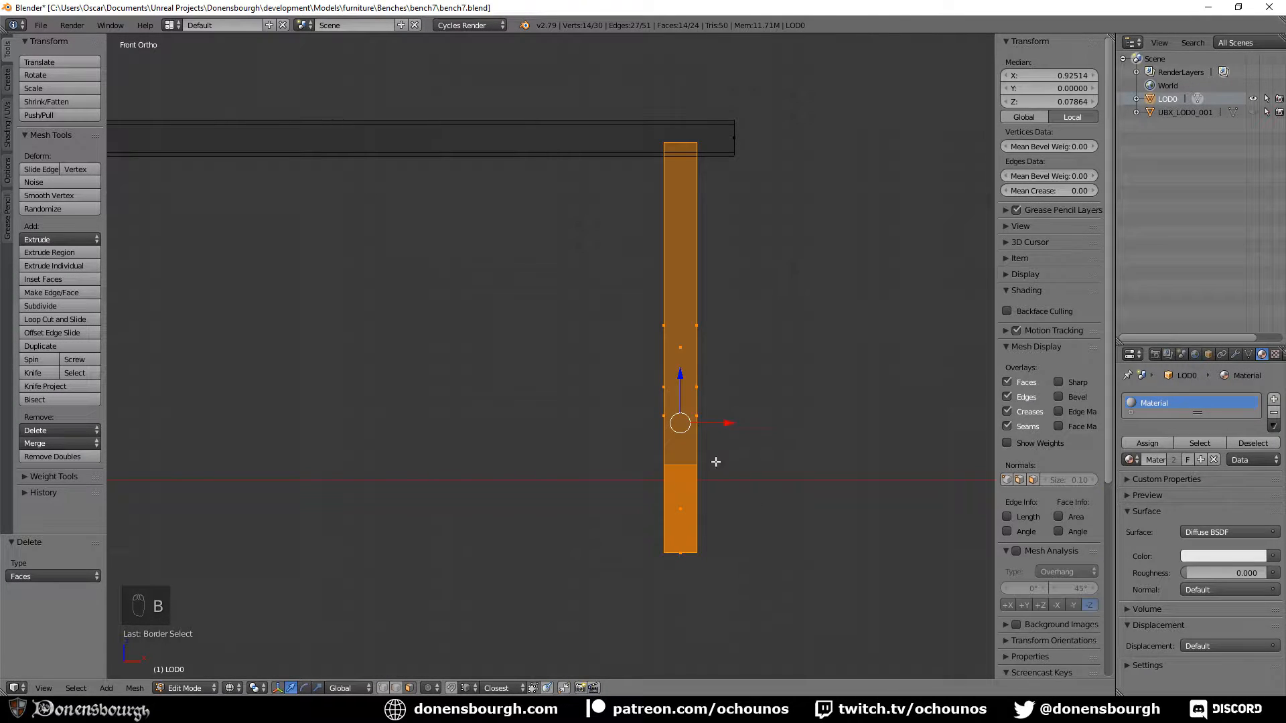
{"action": "middle_click_drag", "start_coordinate": [715, 462], "coordinate": [620, 507]}
{"action": "key", "text": "shift+d"}
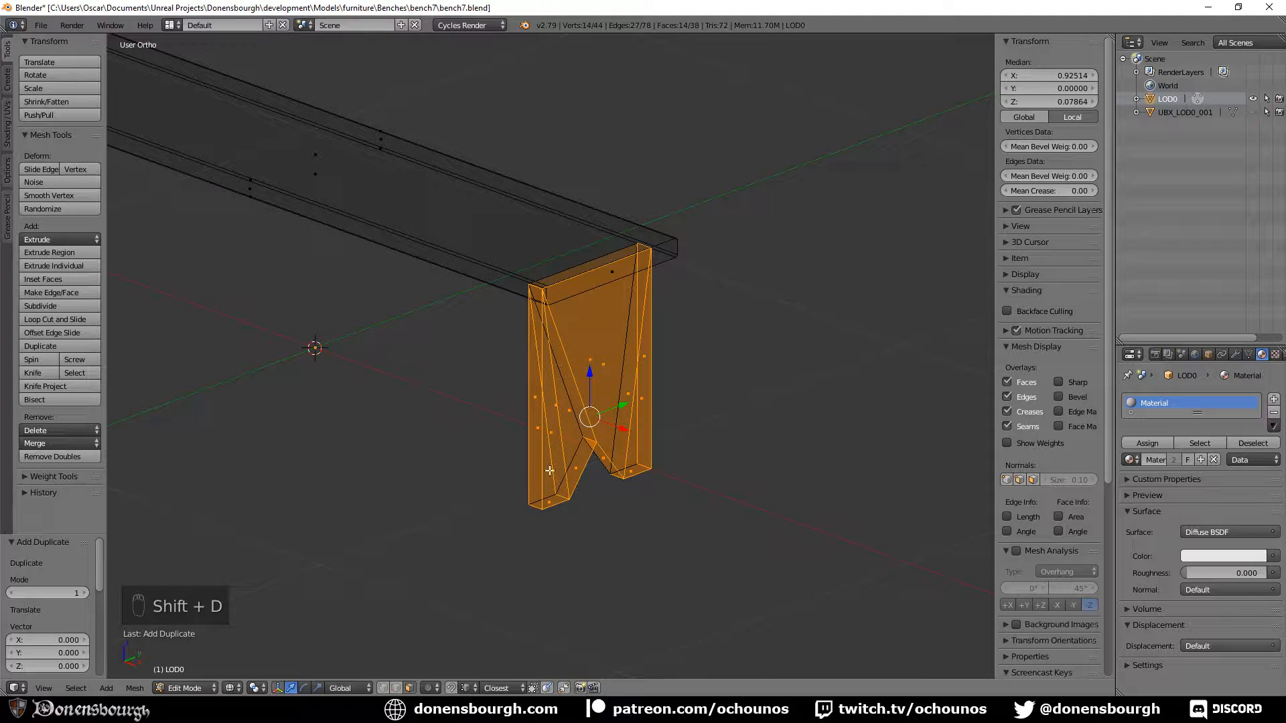
{"action": "key", "text": "x"}
{"action": "left_click", "coordinate": [347, 338]}
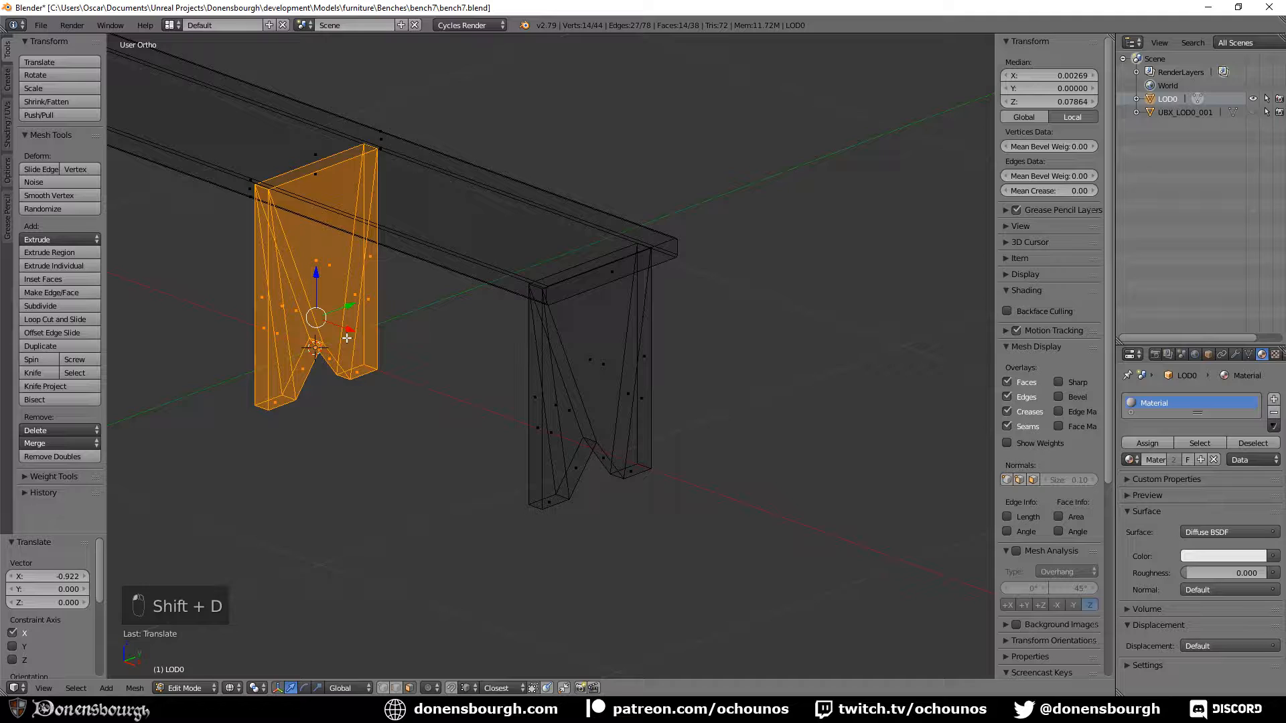
{"action": "key", "text": "KP_1"}
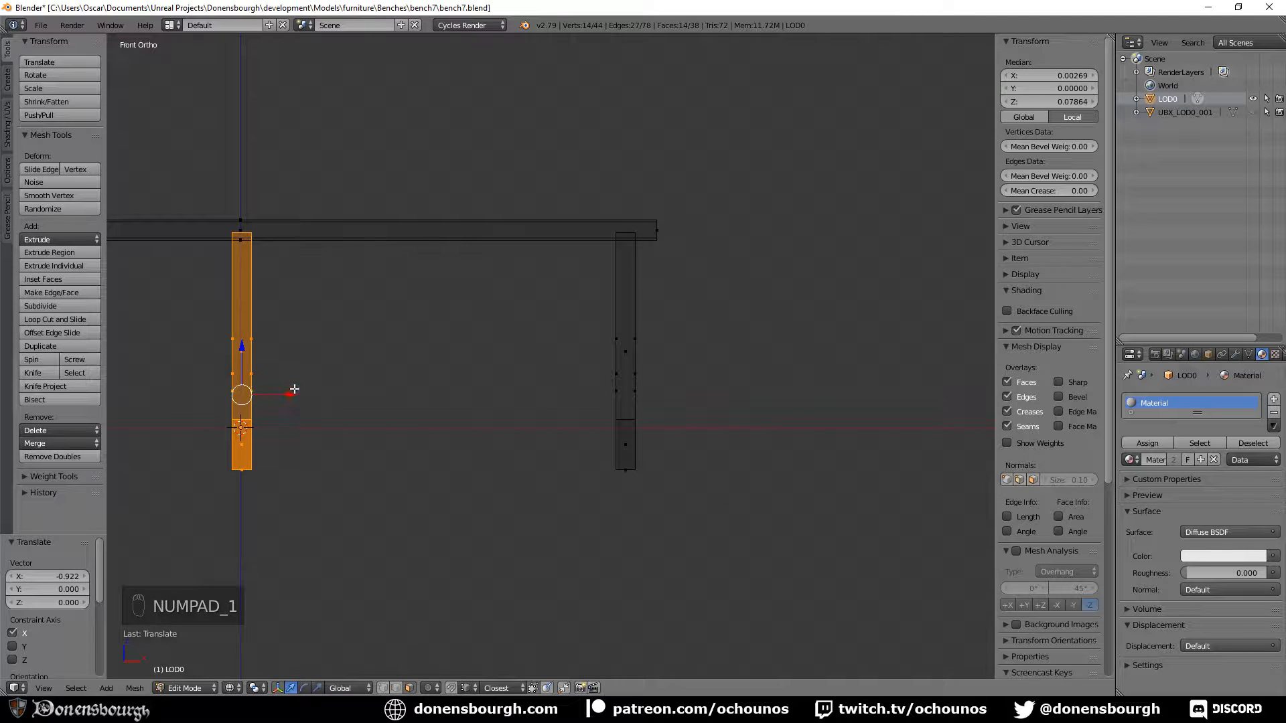
{"action": "middle_click_drag", "start_coordinate": [301, 410], "coordinate": [504, 424], "text": "shift"}
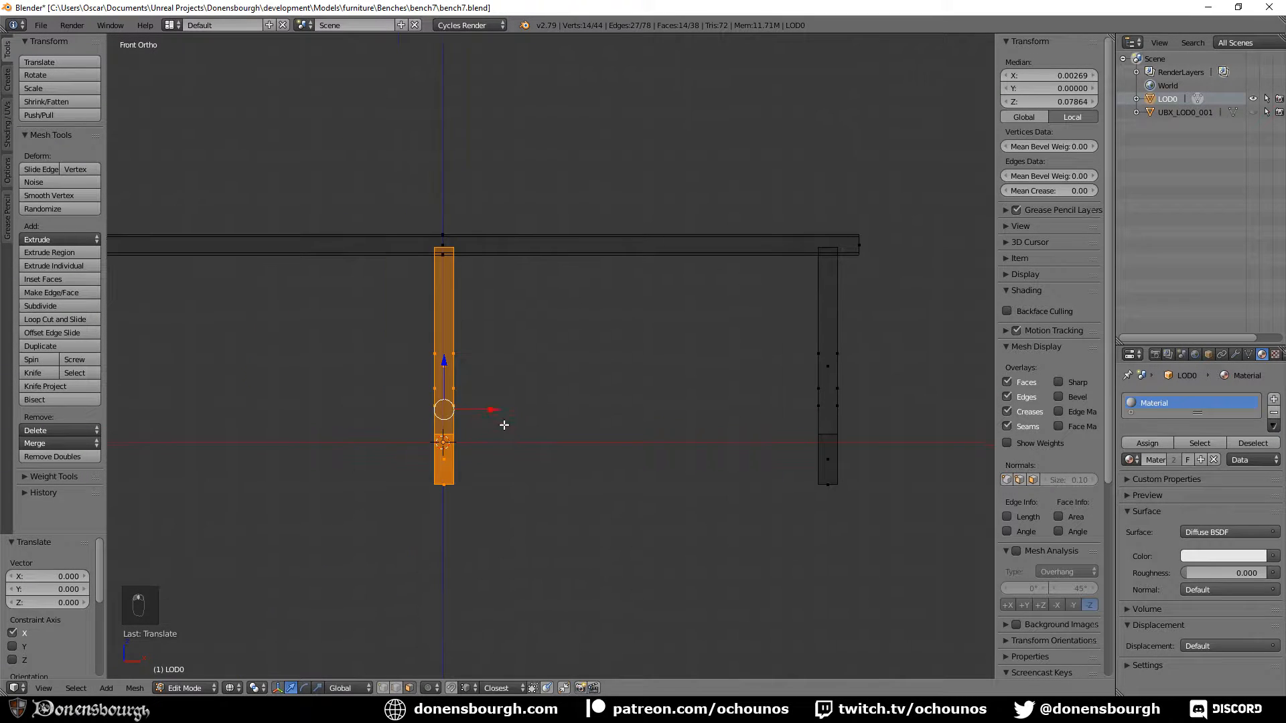
{"action": "left_click_drag", "start_coordinate": [492, 410], "coordinate": [493, 412]}
{"action": "middle_click_drag", "start_coordinate": [530, 496], "coordinate": [566, 469], "text": "shift"}
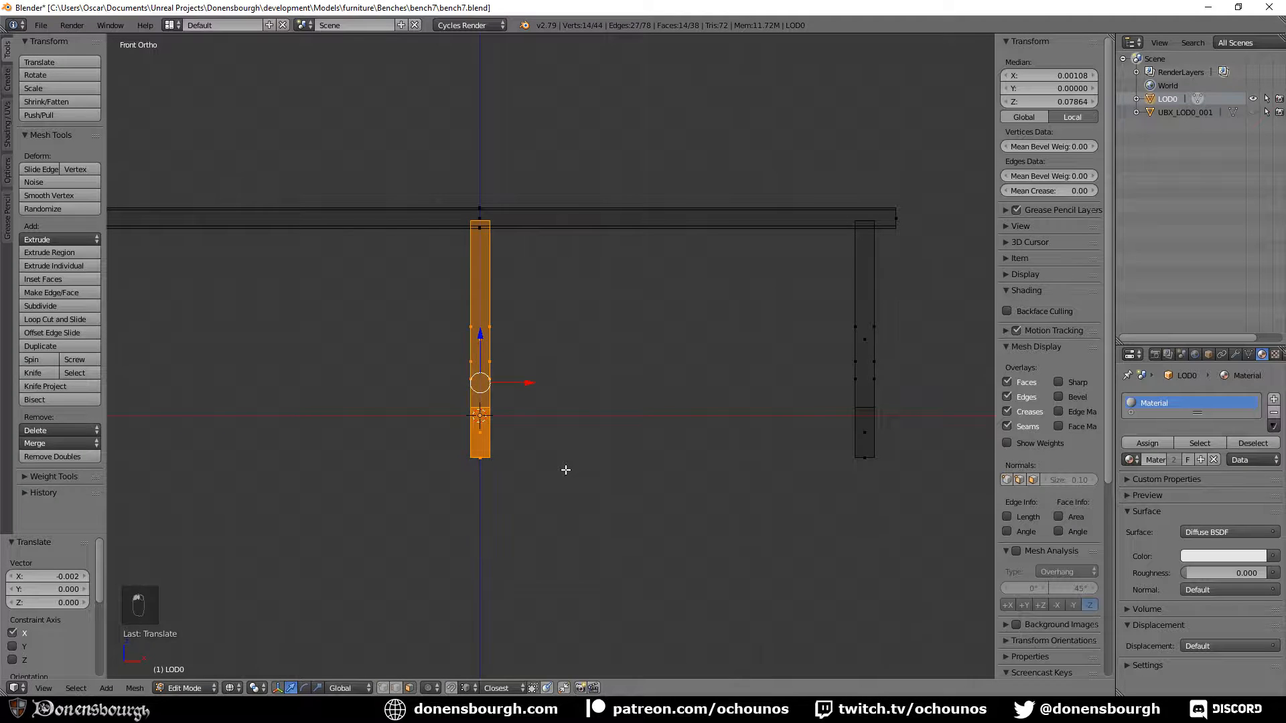
Duplicate the centre support and move the copy along X to the seat's negative X end, at about X -0.909
{"action": "key", "text": "shift+d"}
{"action": "key", "text": "x"}
{"action": "left_click", "coordinate": [379, 404]}
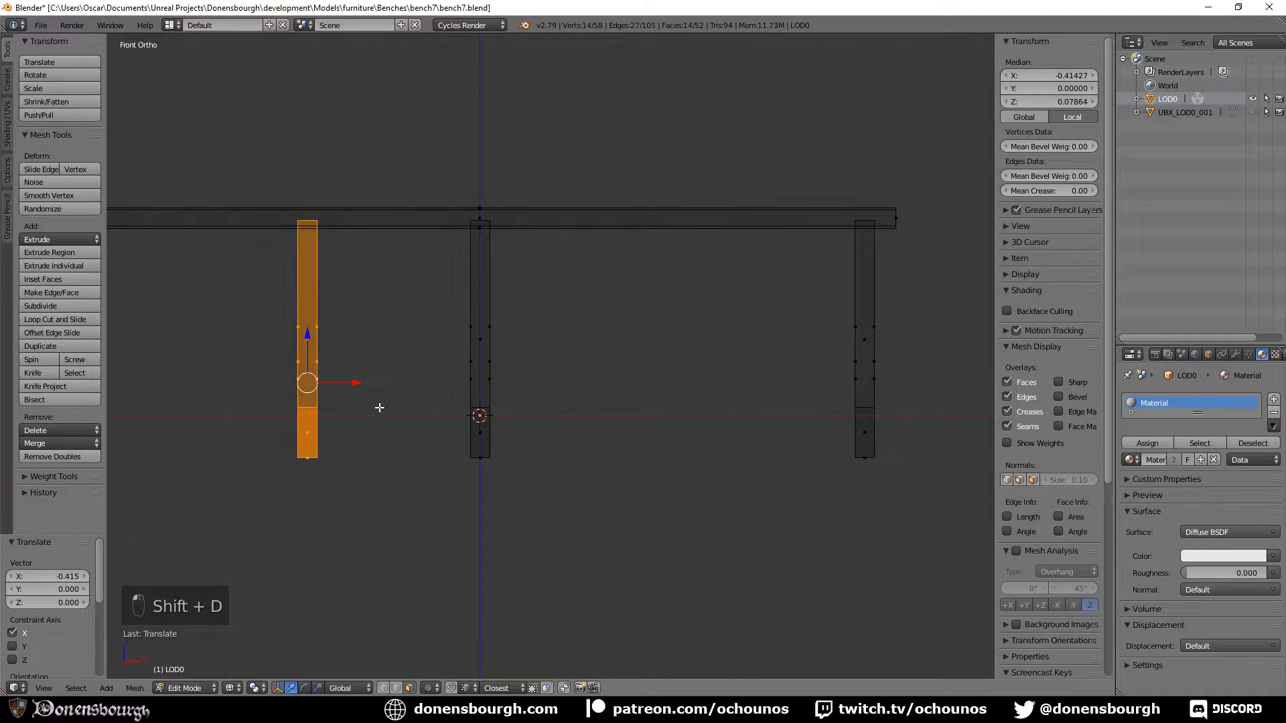
{"action": "middle_click_drag", "start_coordinate": [379, 405], "coordinate": [718, 406], "text": "shift"}
{"action": "left_click_drag", "start_coordinate": [689, 398], "coordinate": [483, 393]}
{"action": "scroll", "coordinate": [628, 450], "scroll_direction": "down", "scroll_amount": 3}
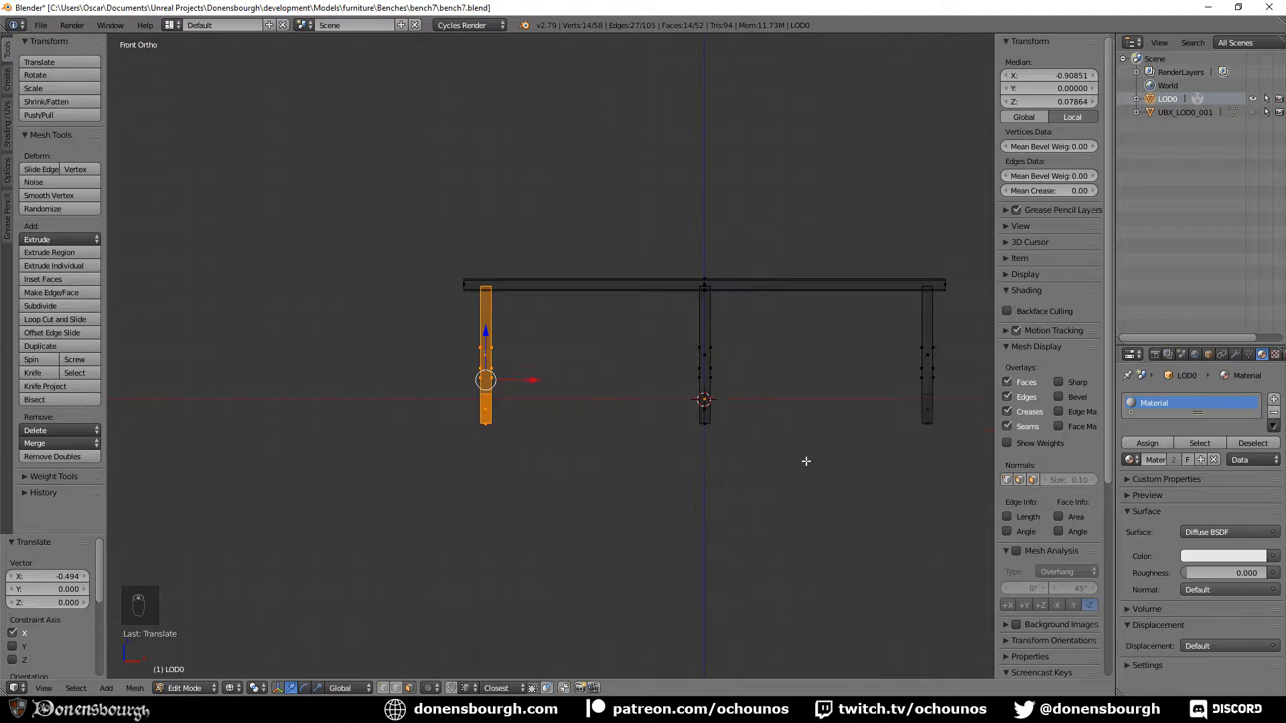
Examine the bench with its three supports in solid shading from several angles, in and out of edit mode
{"action": "mouse_move", "coordinate": [892, 440]}
{"action": "middle_mouse_down", "text": "shift"}
{"action": "mouse_move", "coordinate": [590, 471]}
{"action": "mouse_move", "coordinate": [649, 444]}
{"action": "mouse_move", "coordinate": [649, 408]}
{"action": "mouse_move", "coordinate": [538, 434]}
{"action": "mouse_move", "coordinate": [500, 508]}
{"action": "mouse_move", "coordinate": [455, 529]}
{"action": "mouse_move", "coordinate": [357, 476]}
{"action": "middle_mouse_up", "text": "shift"}
{"action": "key", "text": "z"}
{"action": "scroll", "coordinate": [589, 459], "scroll_direction": "down", "scroll_amount": 2}
{"action": "key", "text": "Tab"}
{"action": "scroll", "coordinate": [591, 468], "scroll_direction": "up", "scroll_amount": 5}
{"action": "key", "text": "Tab"}
{"action": "middle_click_drag", "start_coordinate": [757, 402], "coordinate": [596, 435]}
{"action": "scroll", "coordinate": [617, 440], "scroll_direction": "down", "scroll_amount": 3}
{"action": "scroll", "coordinate": [503, 444], "scroll_direction": "down", "scroll_amount": 2}
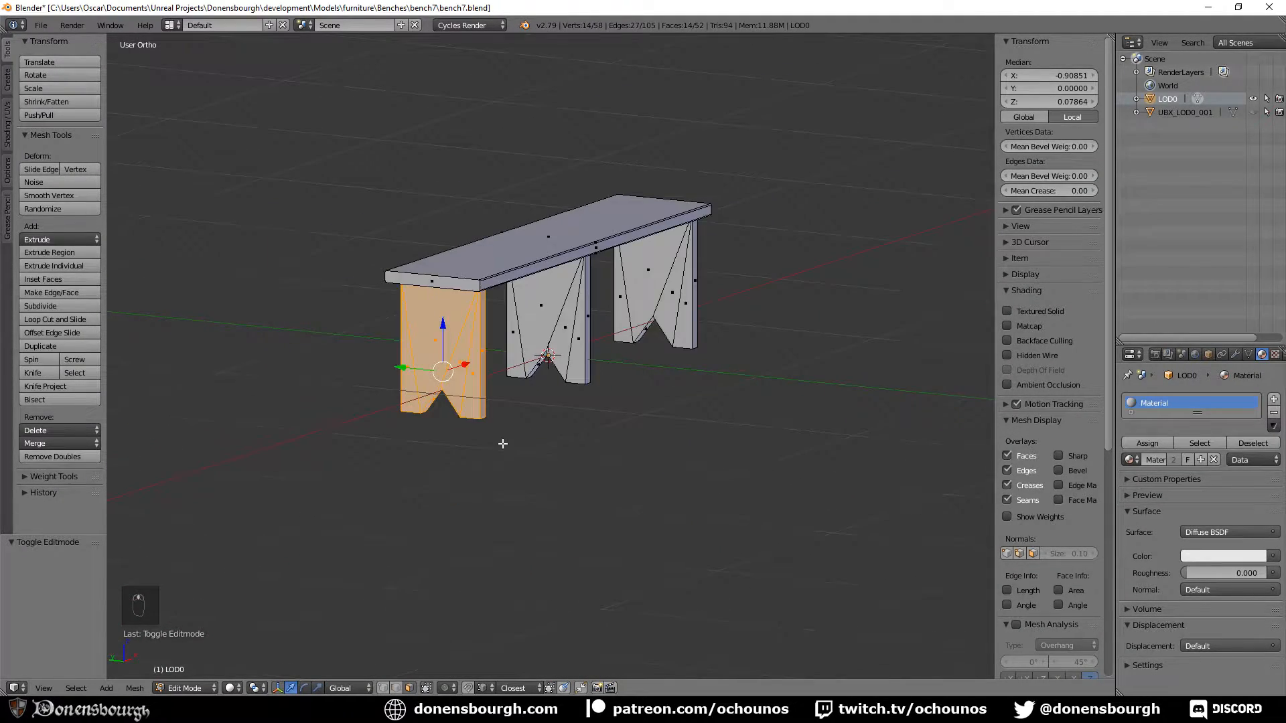
{"action": "middle_click_drag", "start_coordinate": [502, 445], "coordinate": [611, 500]}
{"action": "scroll", "coordinate": [634, 448], "scroll_direction": "up", "scroll_amount": 2}
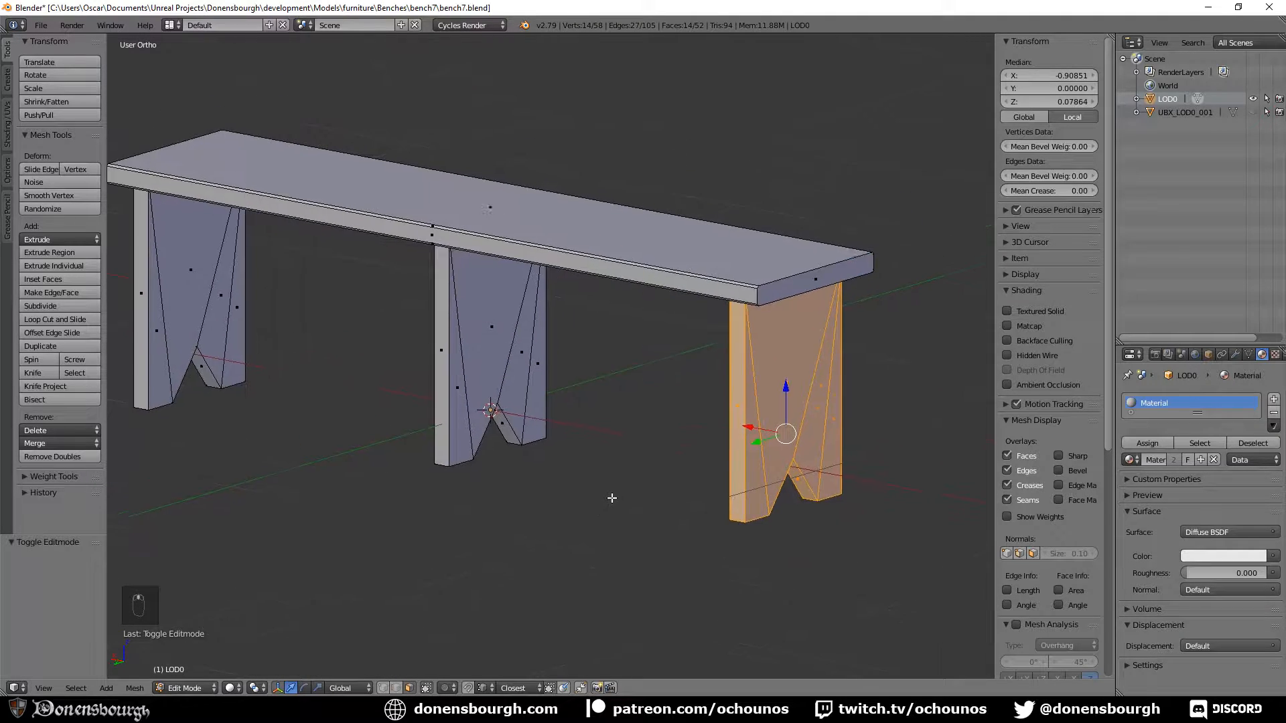
{"action": "scroll", "coordinate": [611, 498], "scroll_direction": "down", "scroll_amount": 1}
Select the entire bench mesh and set its faces to smooth shading
{"action": "key", "text": "a"}
{"action": "key", "text": "a"}
{"action": "key", "text": "a"}
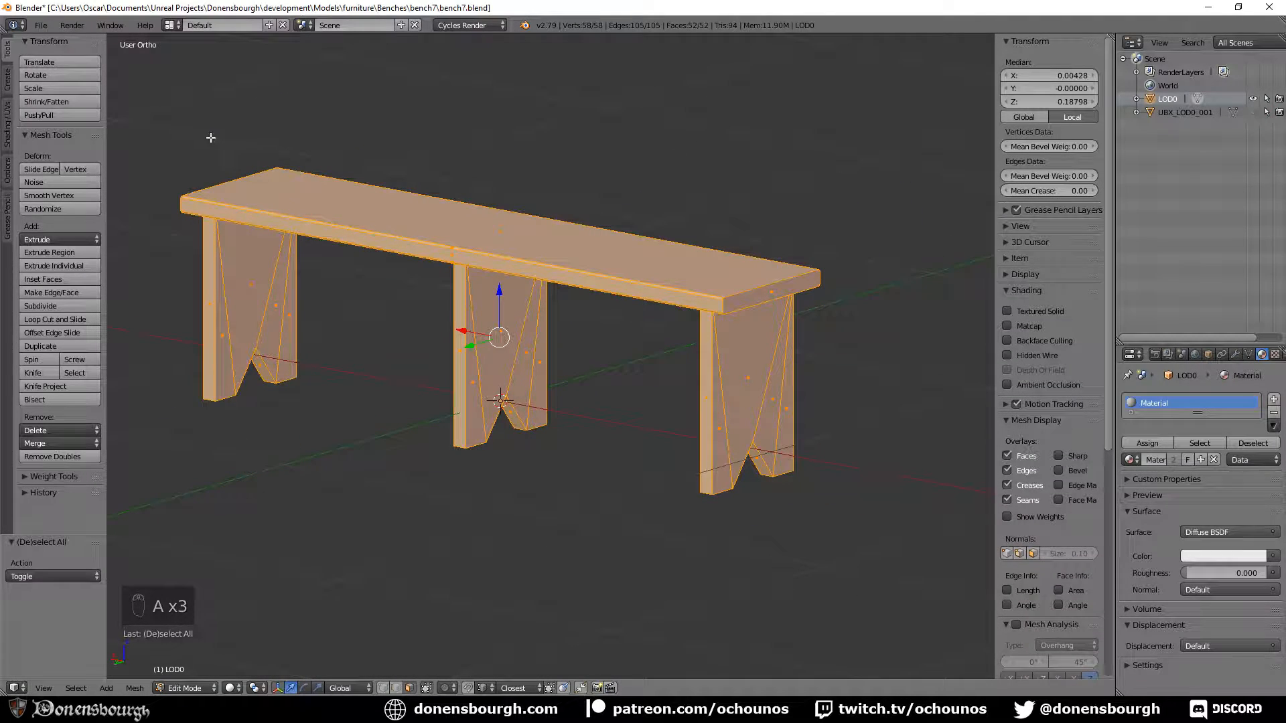
{"action": "left_click", "coordinate": [9, 126]}
{"action": "left_click", "coordinate": [36, 75]}
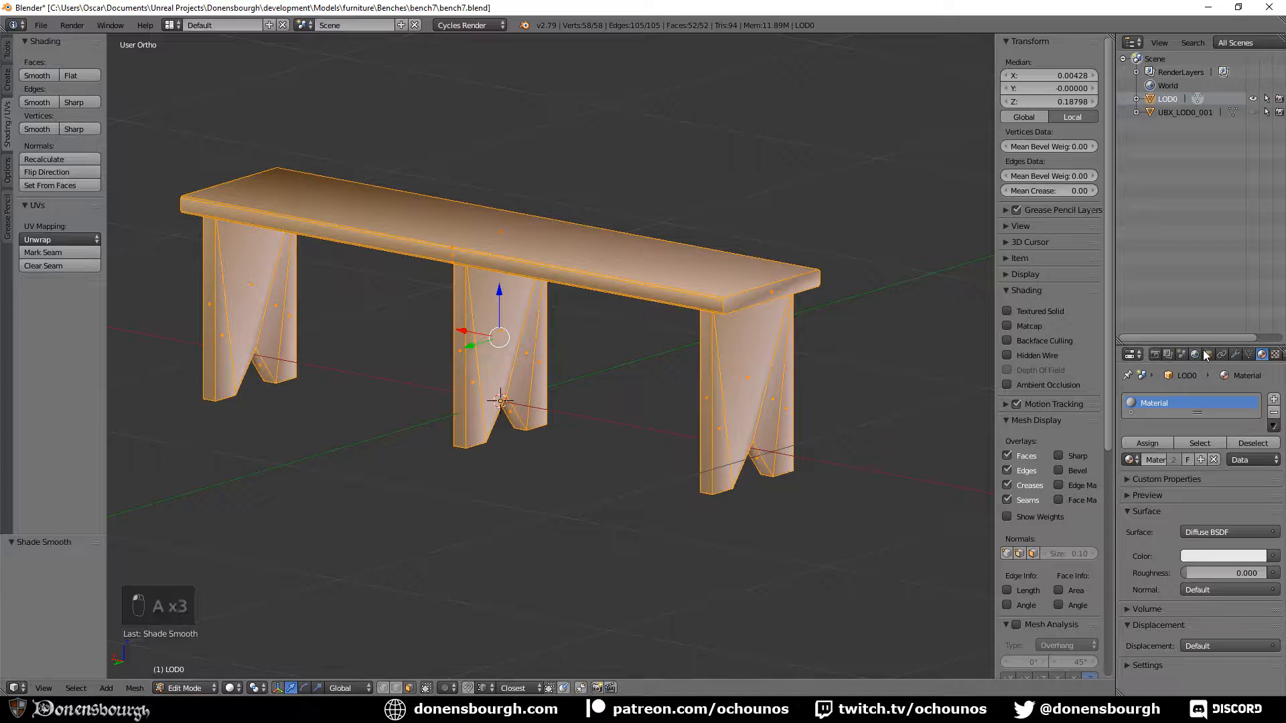
Enable Auto Smooth for the mesh normals with an angle of 60° and leave edit mode
{"action": "left_click", "coordinate": [1248, 356]}
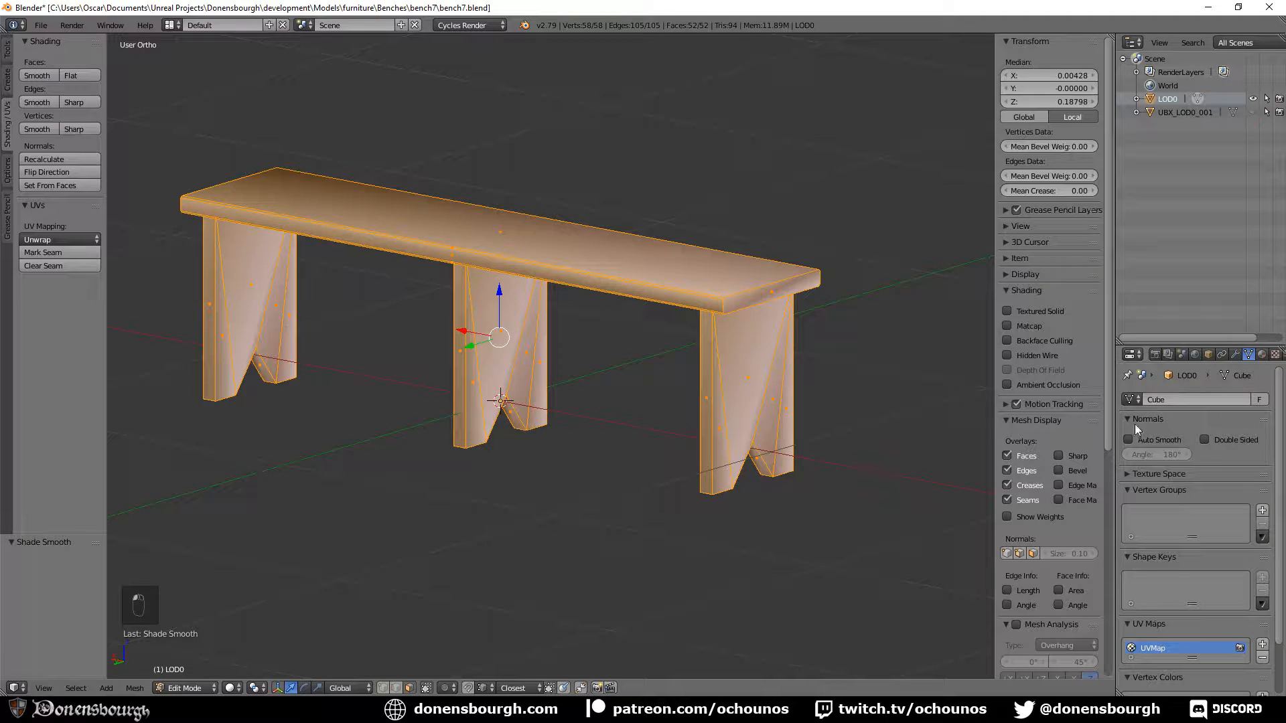
{"action": "left_click", "coordinate": [1166, 455]}
{"action": "type", "text": "180d"}
{"action": "key", "text": "Return"}
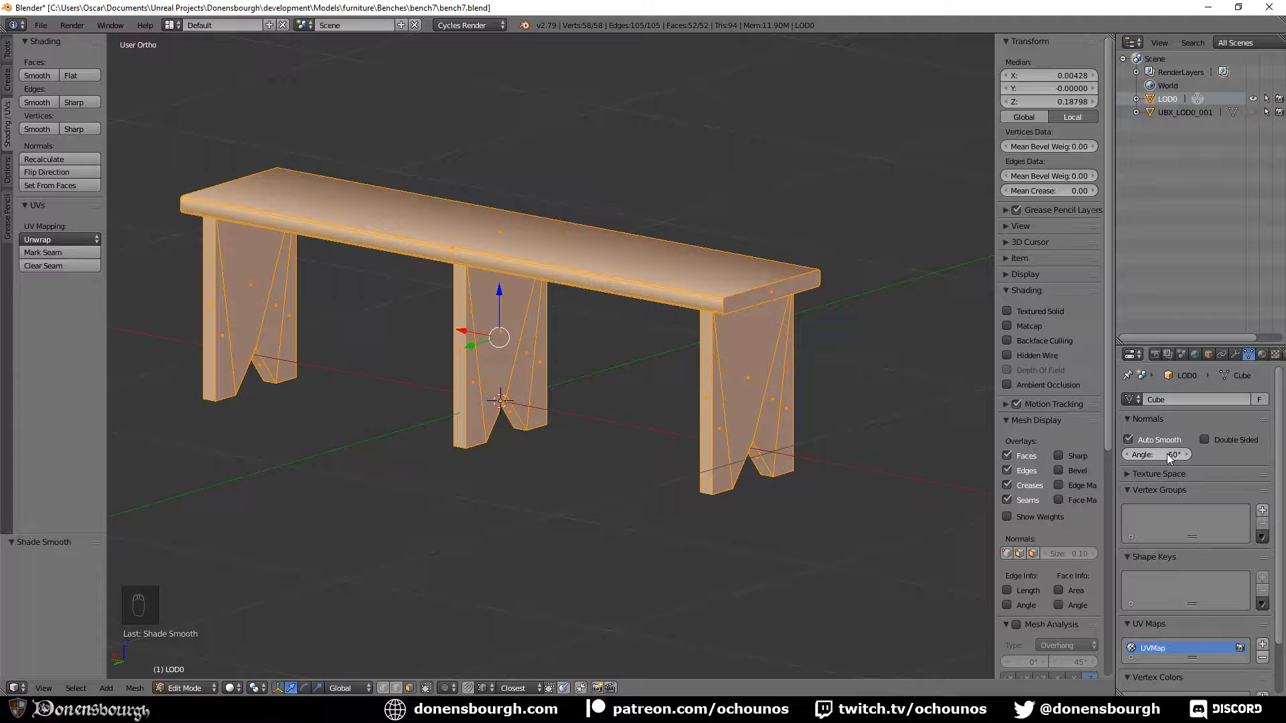
{"action": "middle_click_drag", "start_coordinate": [746, 482], "coordinate": [571, 464]}
{"action": "key", "text": "Tab"}
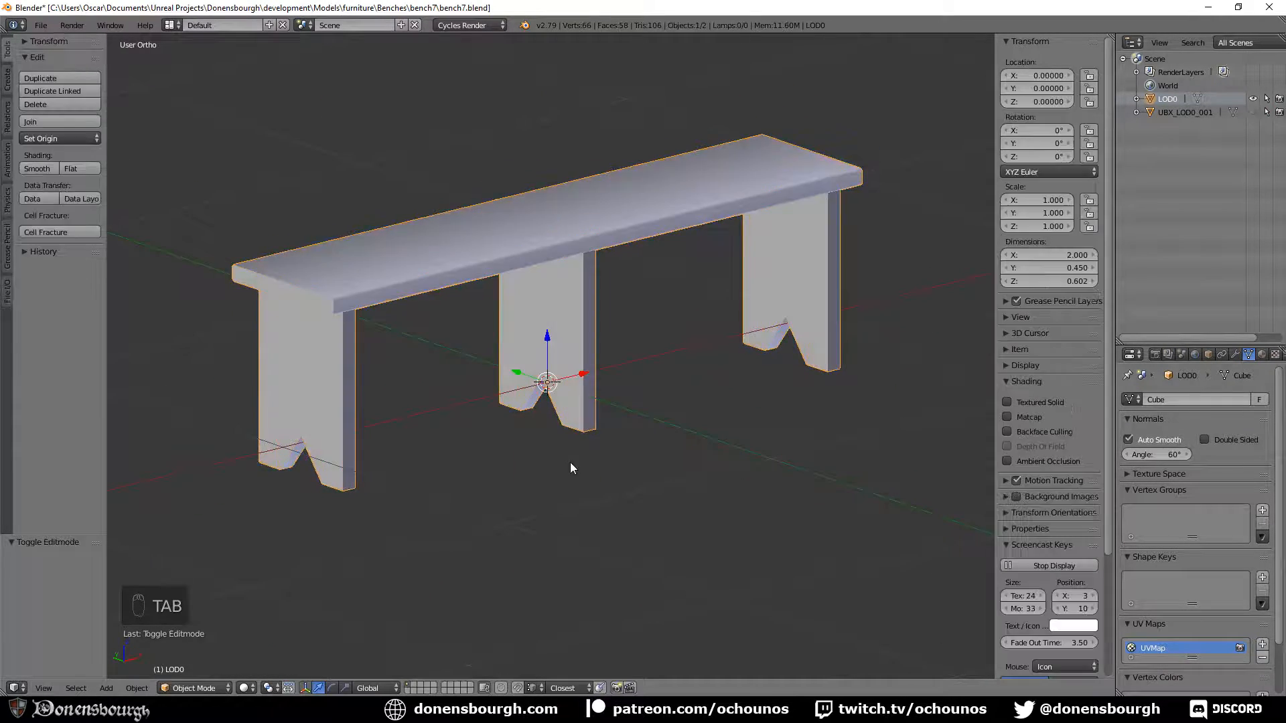
Split the 3D view vertically and turn the new area into a UV/Image Editor beside it
{"action": "scroll", "coordinate": [568, 436], "scroll_direction": "up", "scroll_amount": 5}
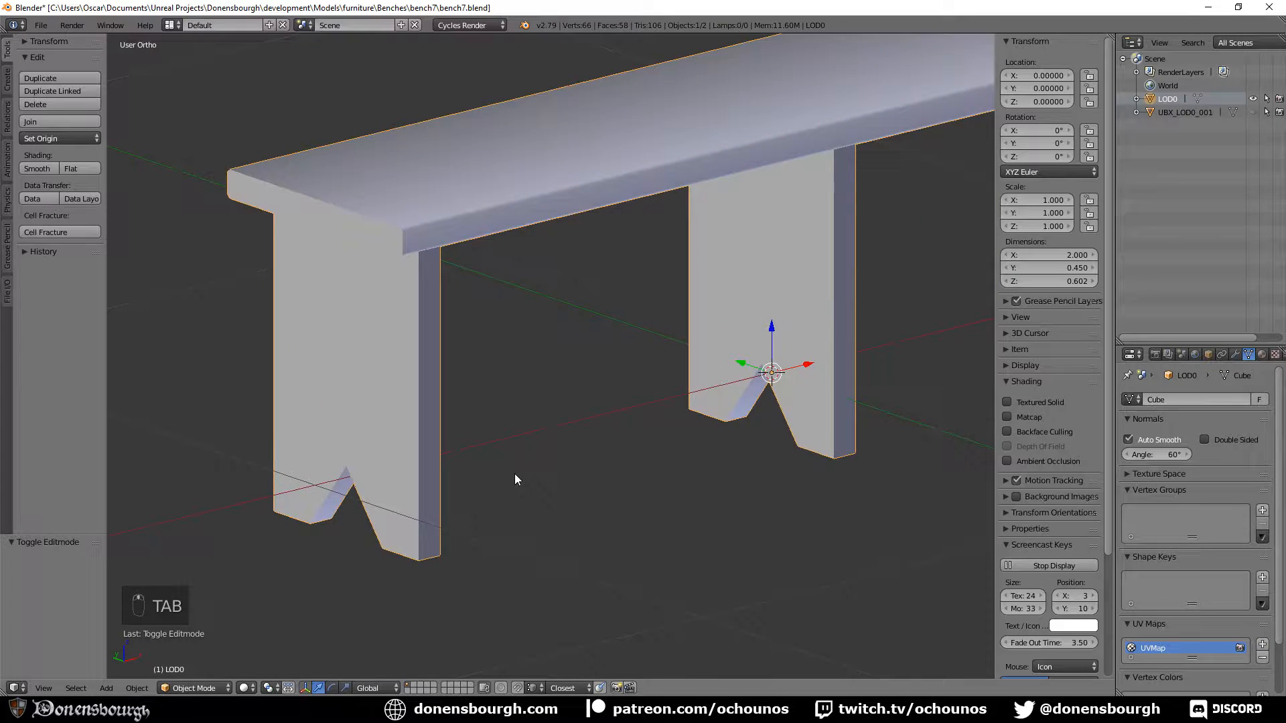
{"action": "scroll", "coordinate": [516, 476], "scroll_direction": "down", "scroll_amount": 5}
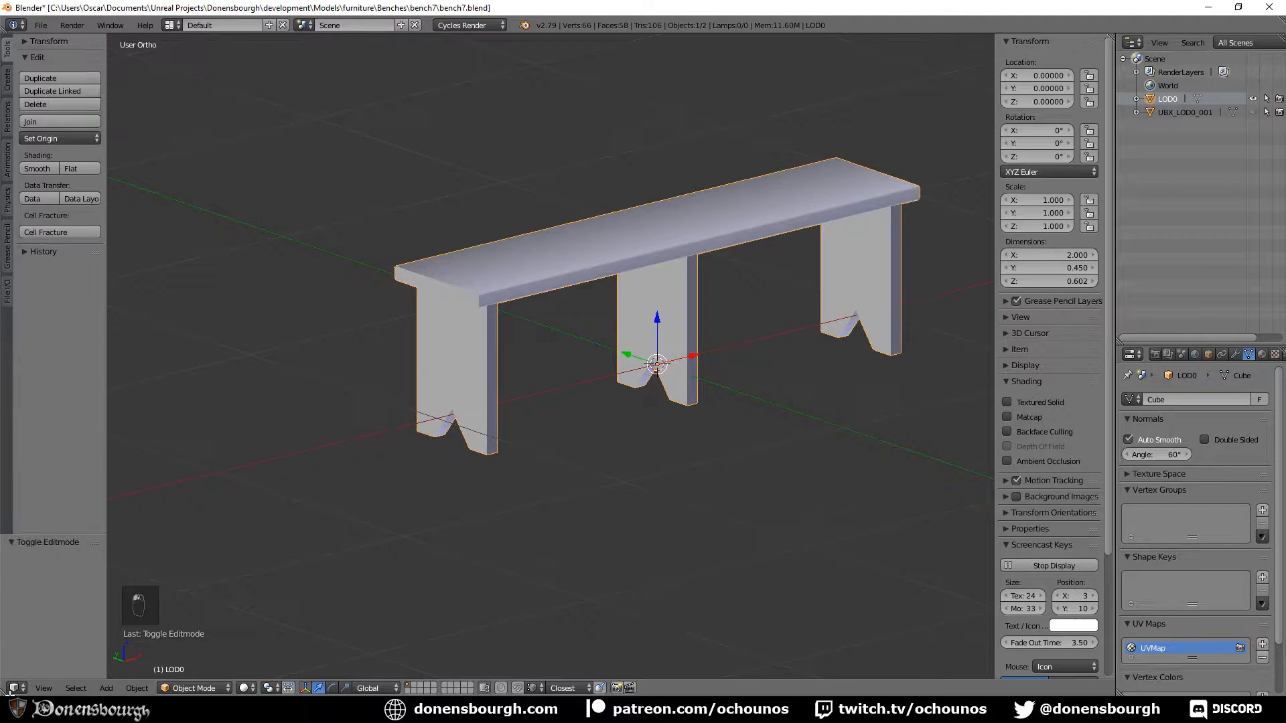
{"action": "left_click_drag", "start_coordinate": [9, 694], "coordinate": [338, 683]}
{"action": "left_click", "coordinate": [19, 689]}
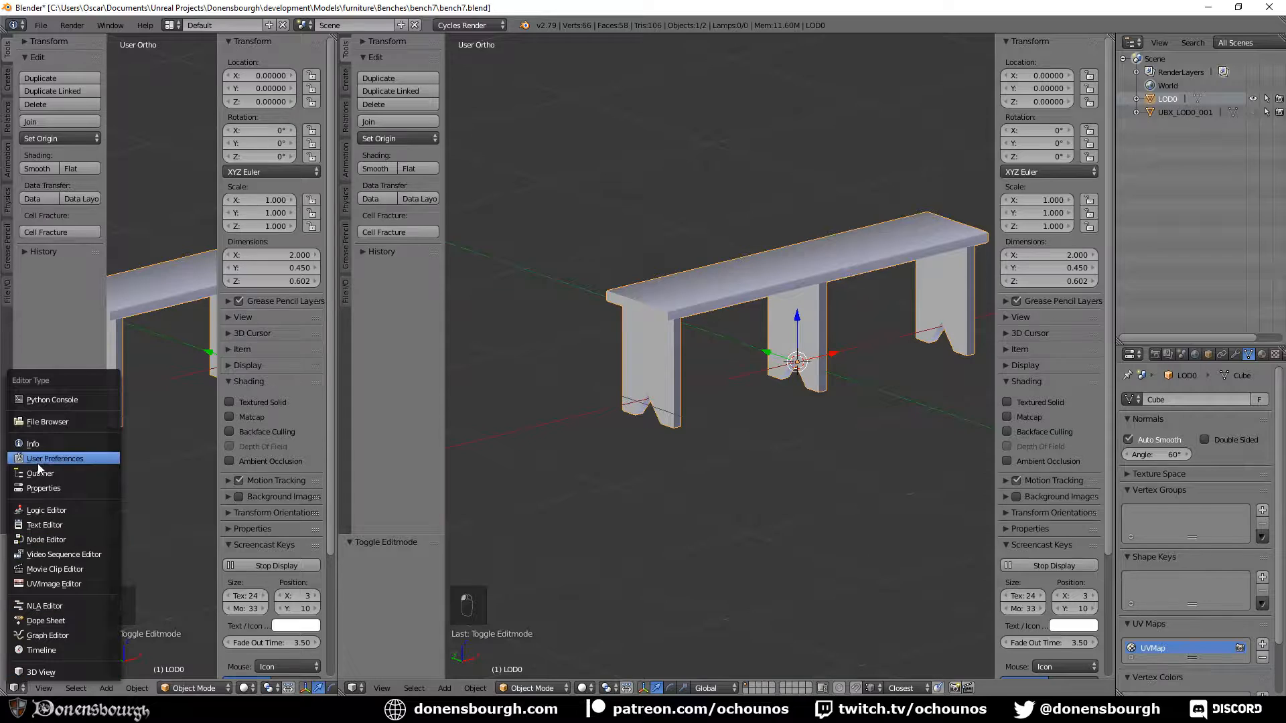
{"action": "left_click", "coordinate": [51, 584]}
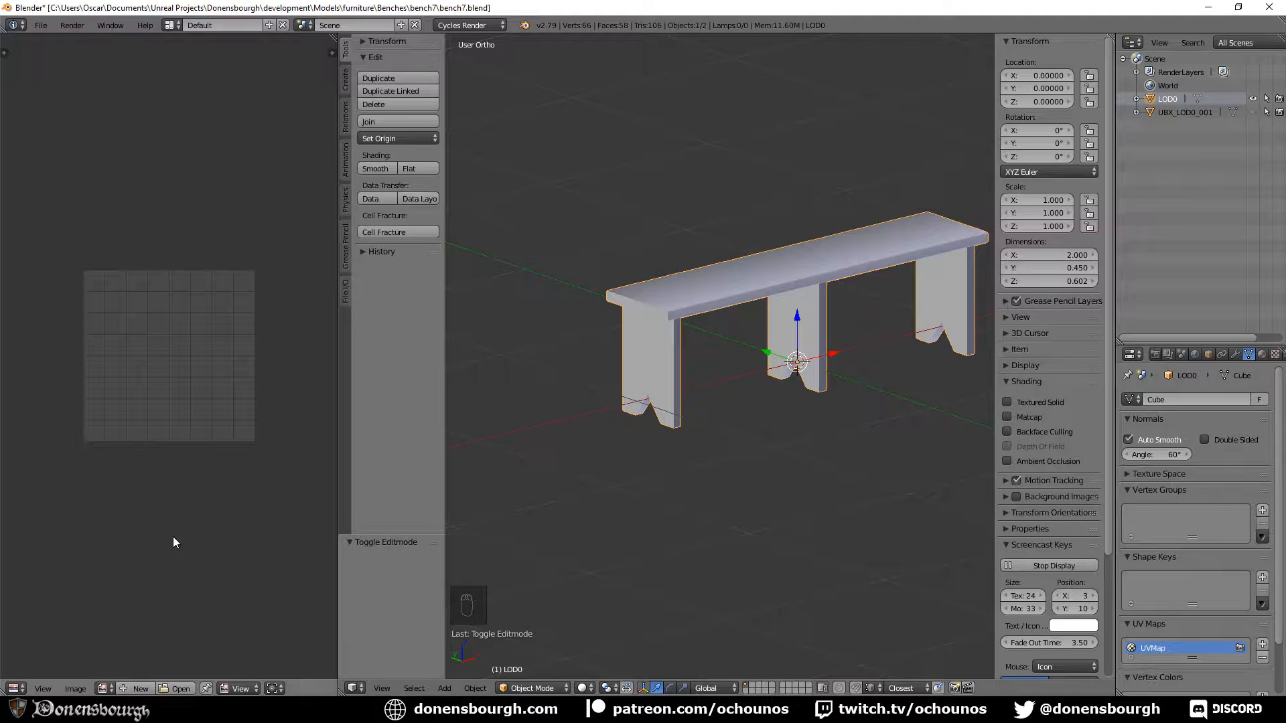
{"action": "scroll", "coordinate": [173, 543], "scroll_direction": "down", "scroll_amount": 1}
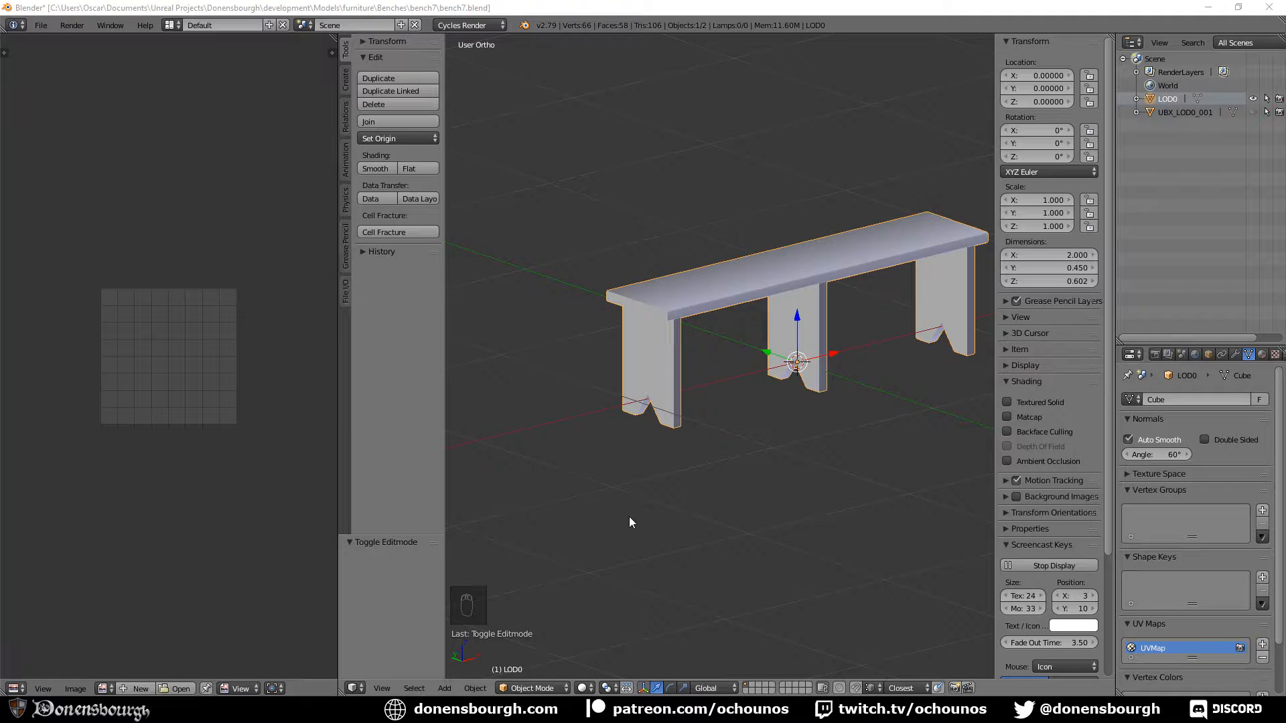
Enter edit mode on the bench and examine the notched feet of its supports from below
{"action": "middle_click_drag", "start_coordinate": [630, 522], "coordinate": [602, 521]}
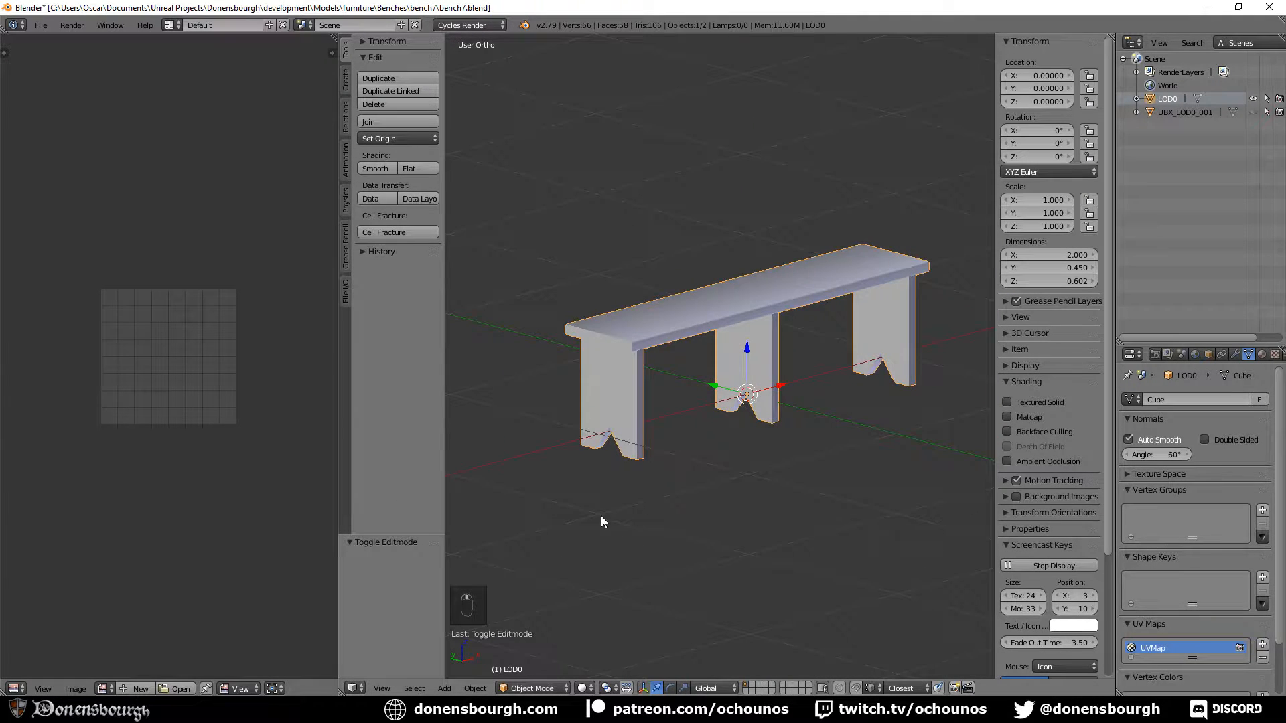
{"action": "key", "text": "Tab"}
{"action": "scroll", "coordinate": [654, 453], "scroll_direction": "up", "scroll_amount": 4}
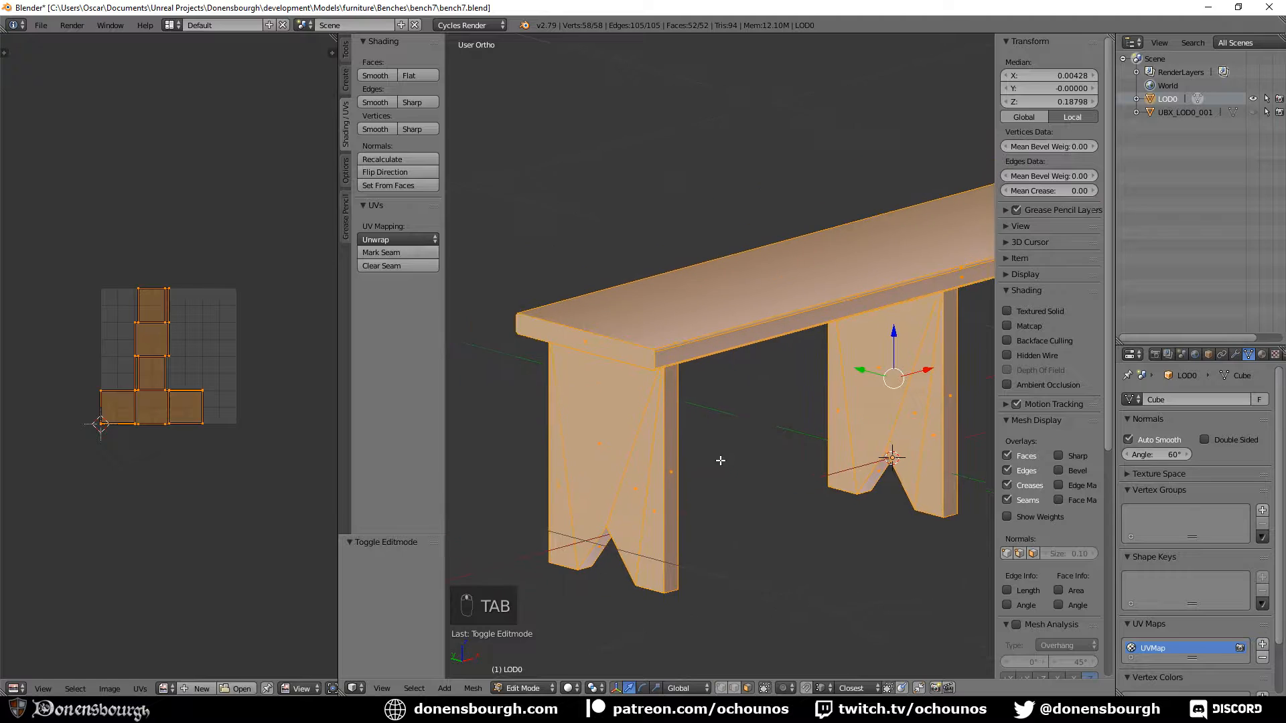
{"action": "scroll", "coordinate": [668, 515], "scroll_direction": "up", "scroll_amount": 3}
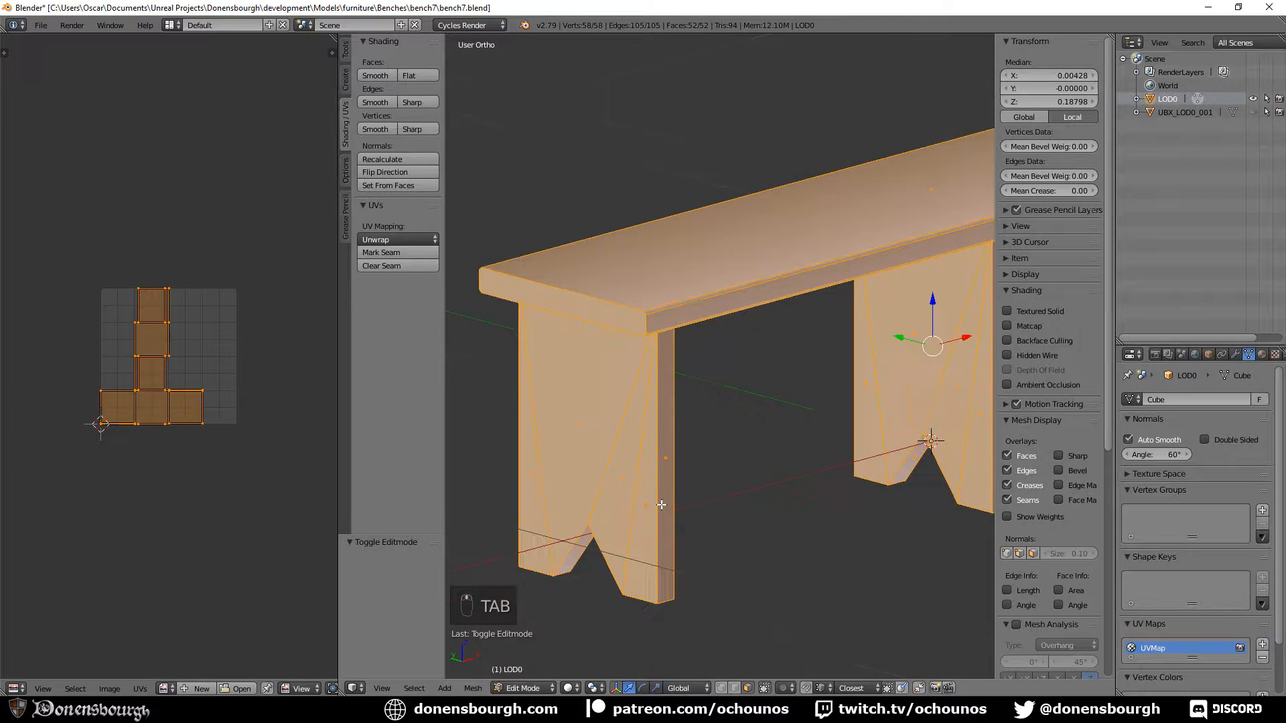
{"action": "middle_click_drag", "start_coordinate": [661, 504], "coordinate": [598, 302]}
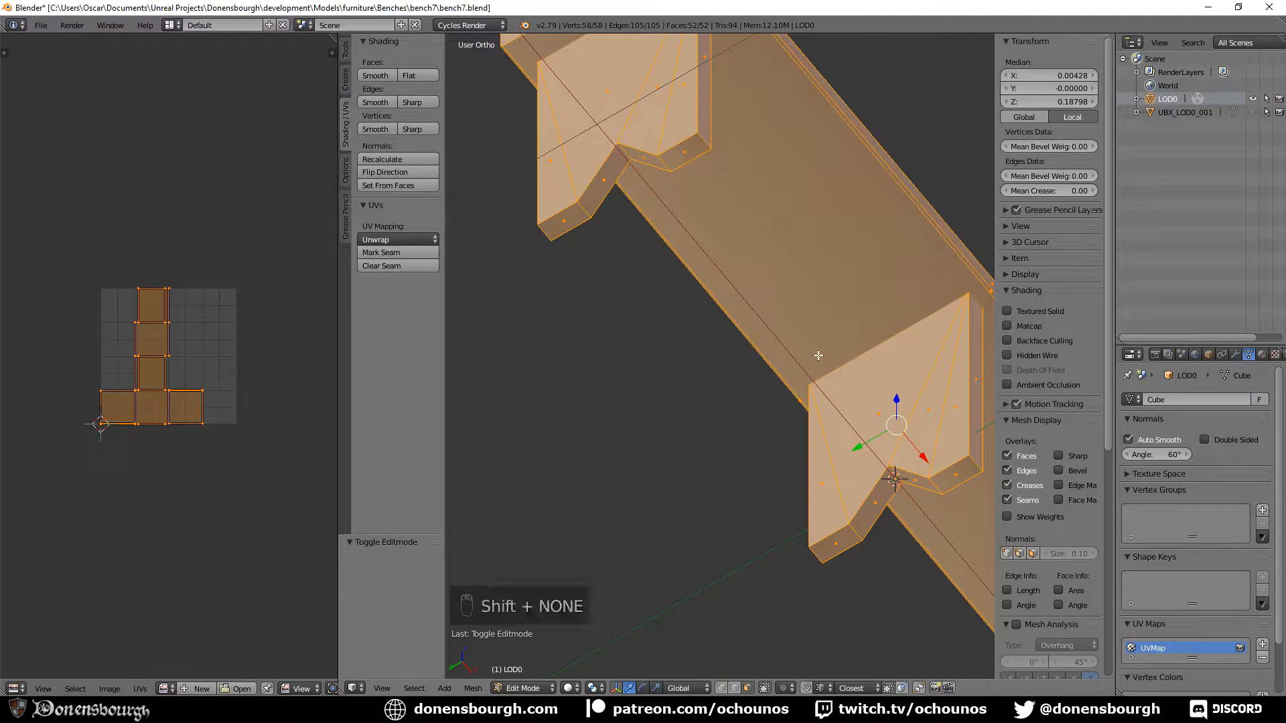
{"action": "middle_click_drag", "start_coordinate": [818, 355], "coordinate": [760, 313], "text": "shift"}
{"action": "scroll", "coordinate": [761, 342], "scroll_direction": "down", "scroll_amount": 3}
{"action": "middle_click_drag", "start_coordinate": [760, 376], "coordinate": [662, 435]}
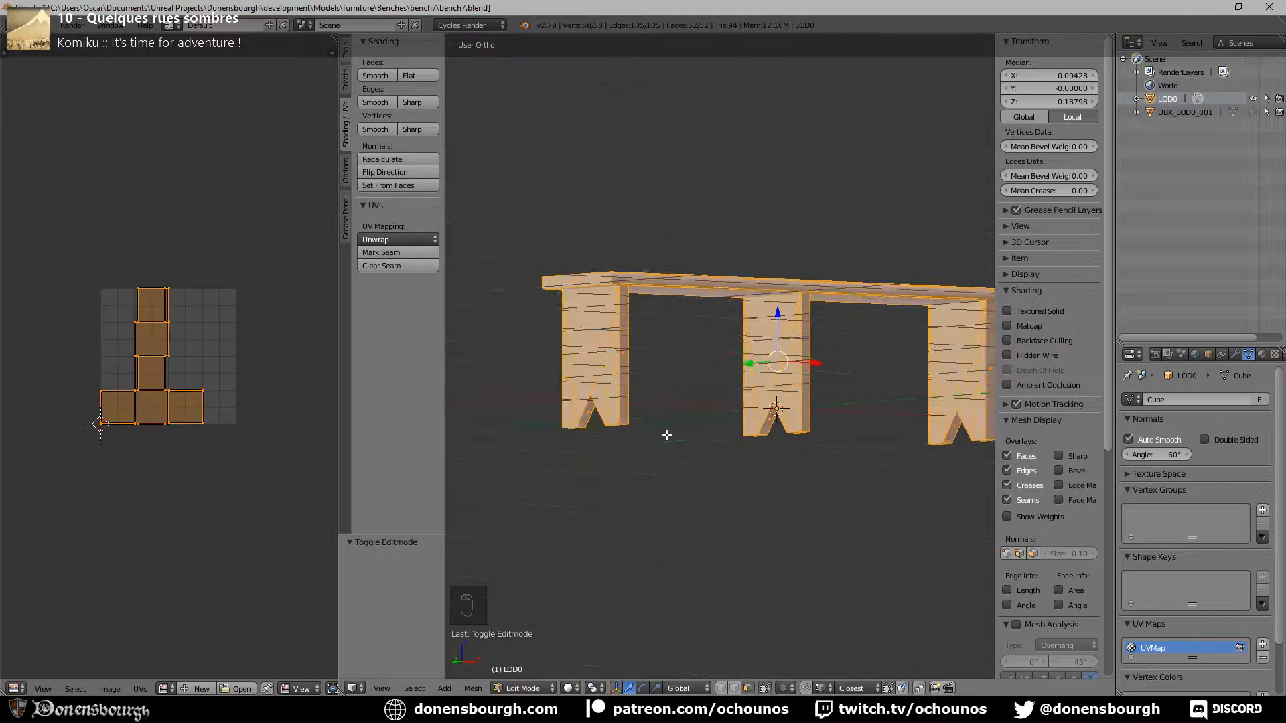
{"action": "scroll", "coordinate": [726, 408], "scroll_direction": "up", "scroll_amount": 3}
{"action": "middle_click_drag", "start_coordinate": [726, 408], "coordinate": [753, 363]}
{"action": "scroll", "coordinate": [699, 385], "scroll_direction": "up", "scroll_amount": 3}
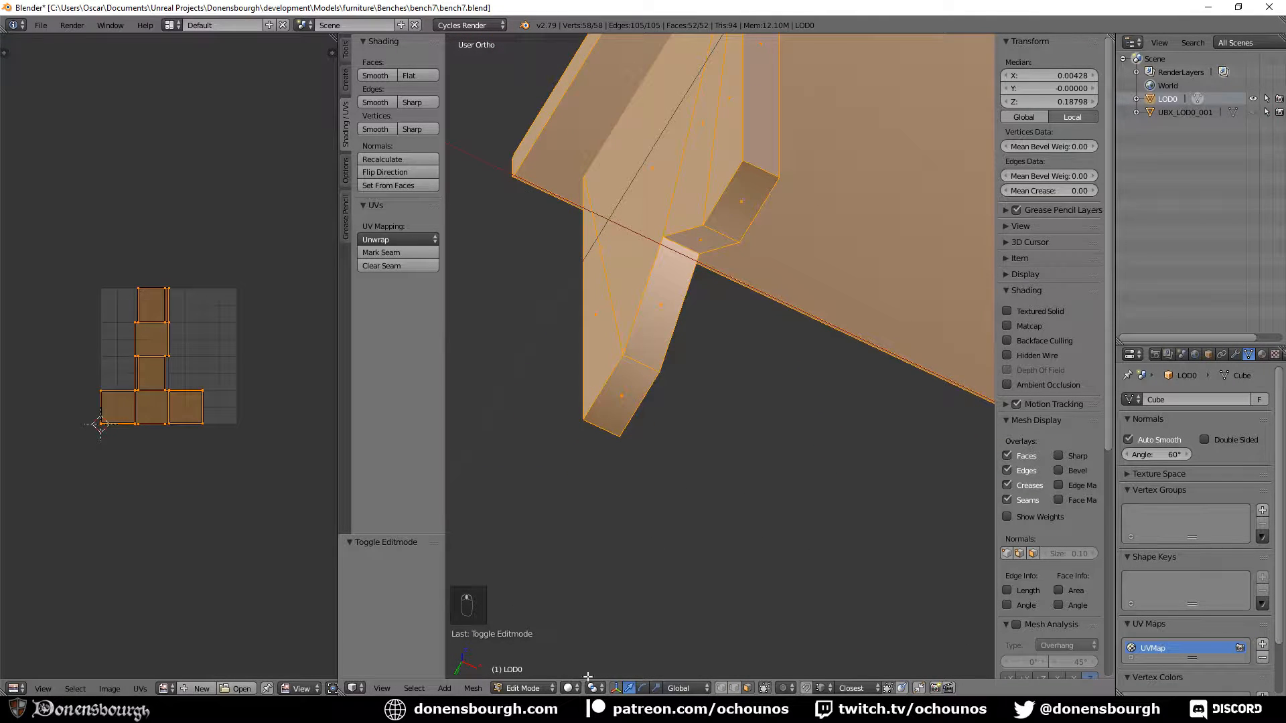
Mark nine edges around the notched bottom faces of the negative X support as a seam, leaving one short end edge unmarked
{"action": "right_click", "coordinate": [725, 196]}
{"action": "right_click", "coordinate": [689, 227], "text": "shift"}
{"action": "right_click", "coordinate": [657, 279], "text": "shift"}
{"action": "right_click", "coordinate": [616, 370], "text": "shift"}
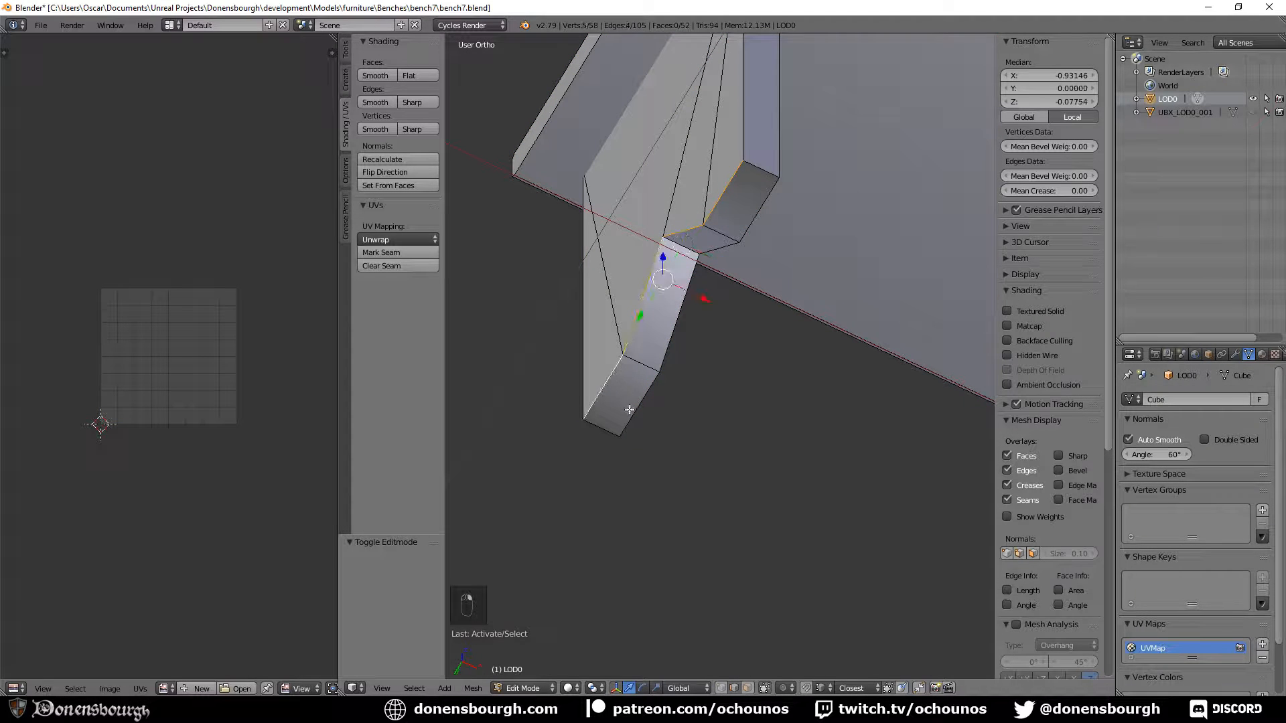
{"action": "right_click", "coordinate": [610, 423], "text": "shift"}
{"action": "right_click", "coordinate": [639, 408], "text": "shift"}
{"action": "right_click", "coordinate": [677, 331], "text": "shift"}
{"action": "right_click", "coordinate": [745, 221], "text": "shift"}
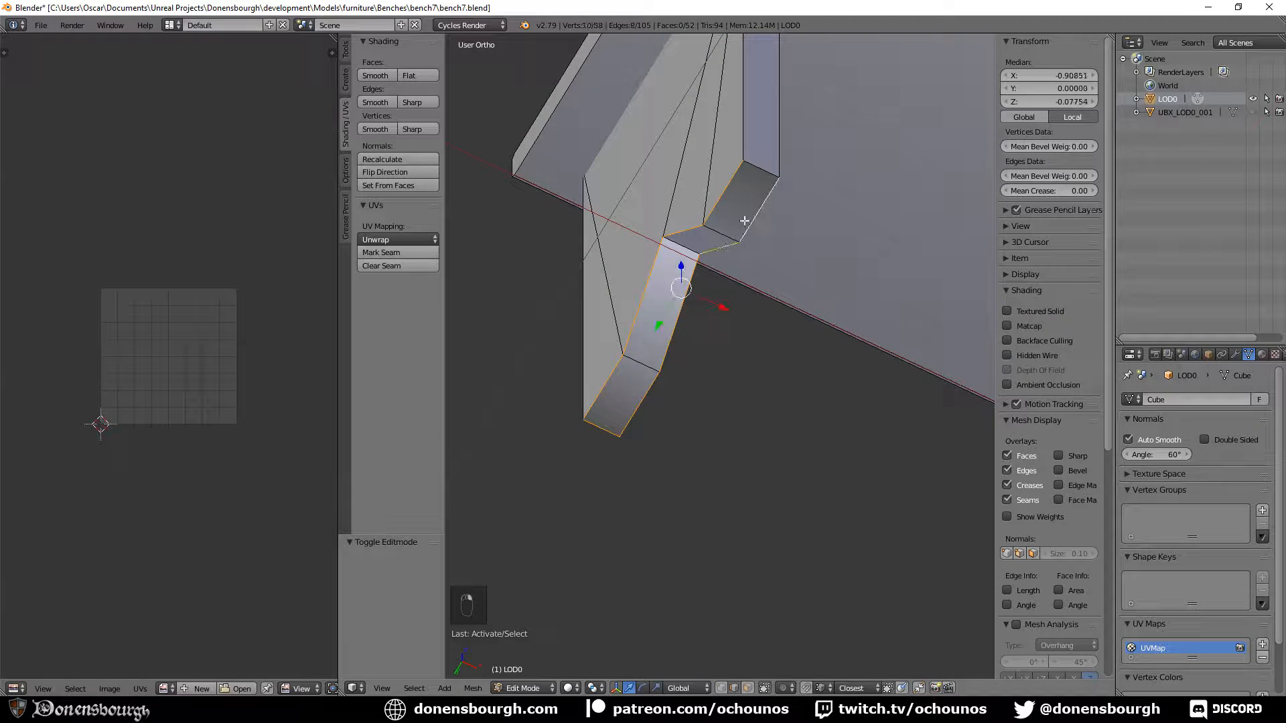
{"action": "middle_click_drag", "start_coordinate": [814, 249], "coordinate": [810, 282]}
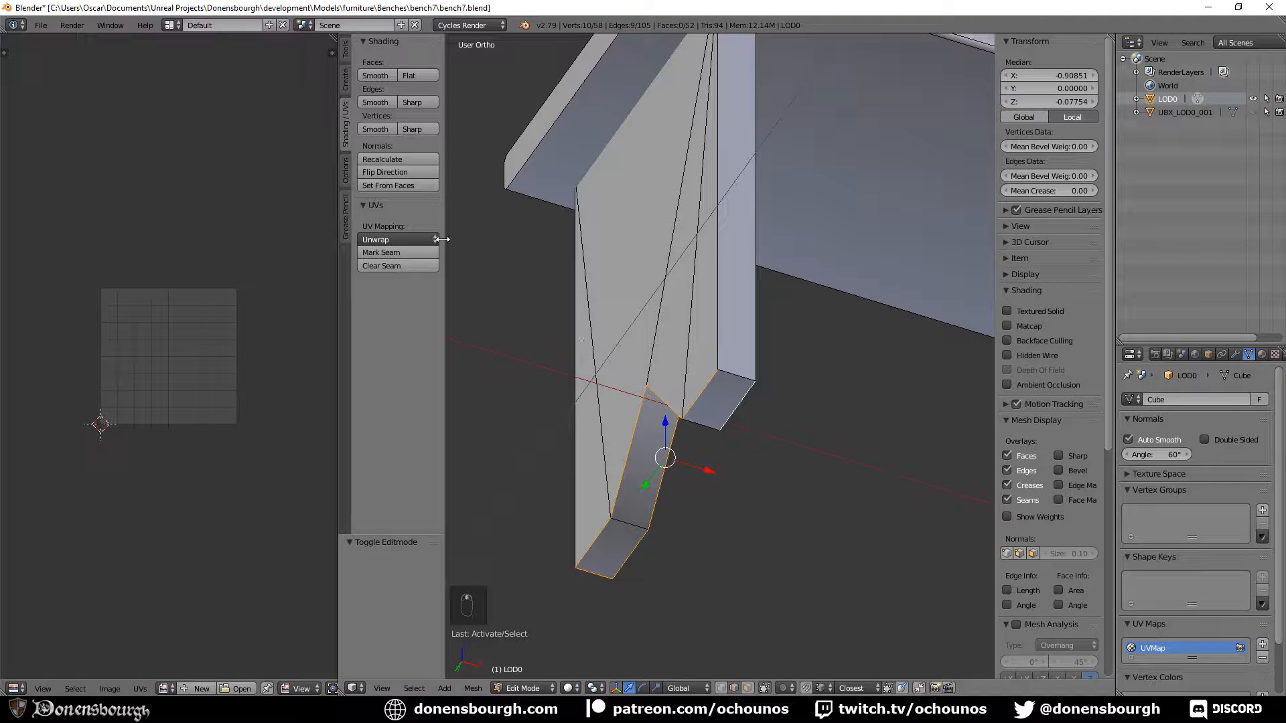
{"action": "left_click", "coordinate": [405, 253]}
Mark the vertical corner edge of the negative X support as a seam
{"action": "scroll", "coordinate": [687, 339], "scroll_direction": "down", "scroll_amount": 3}
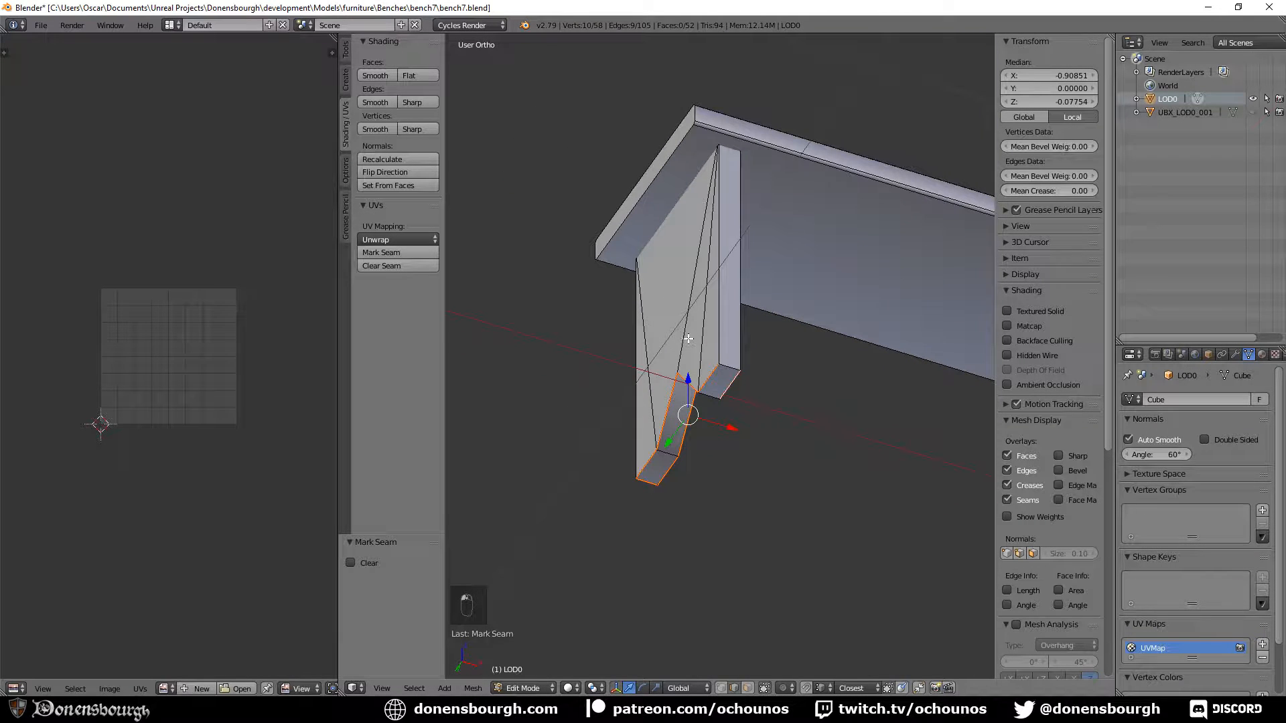
{"action": "right_click", "coordinate": [719, 310]}
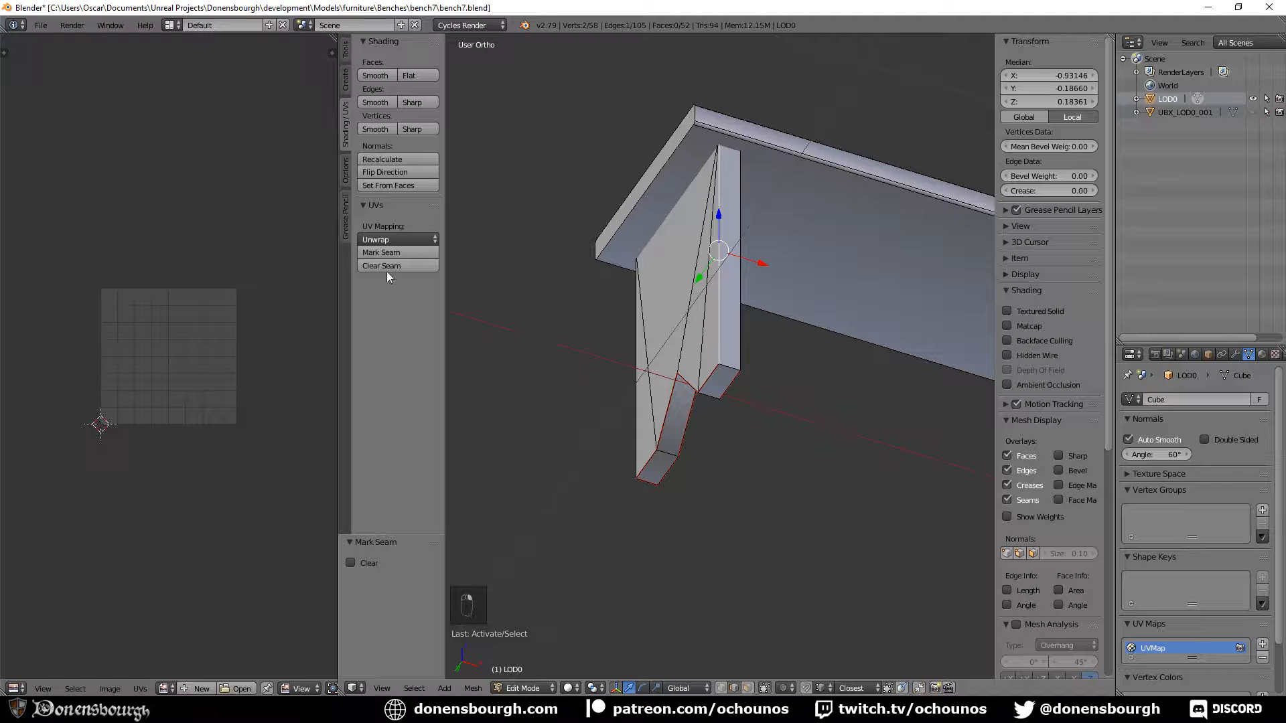
{"action": "left_click", "coordinate": [383, 254]}
Select the entire bench mesh, unwrap it and inspect the support's UV islands
{"action": "scroll", "coordinate": [807, 409], "scroll_direction": "down", "scroll_amount": 2}
{"action": "key", "text": "a"}
{"action": "key", "text": "a"}
{"action": "key", "text": "a"}
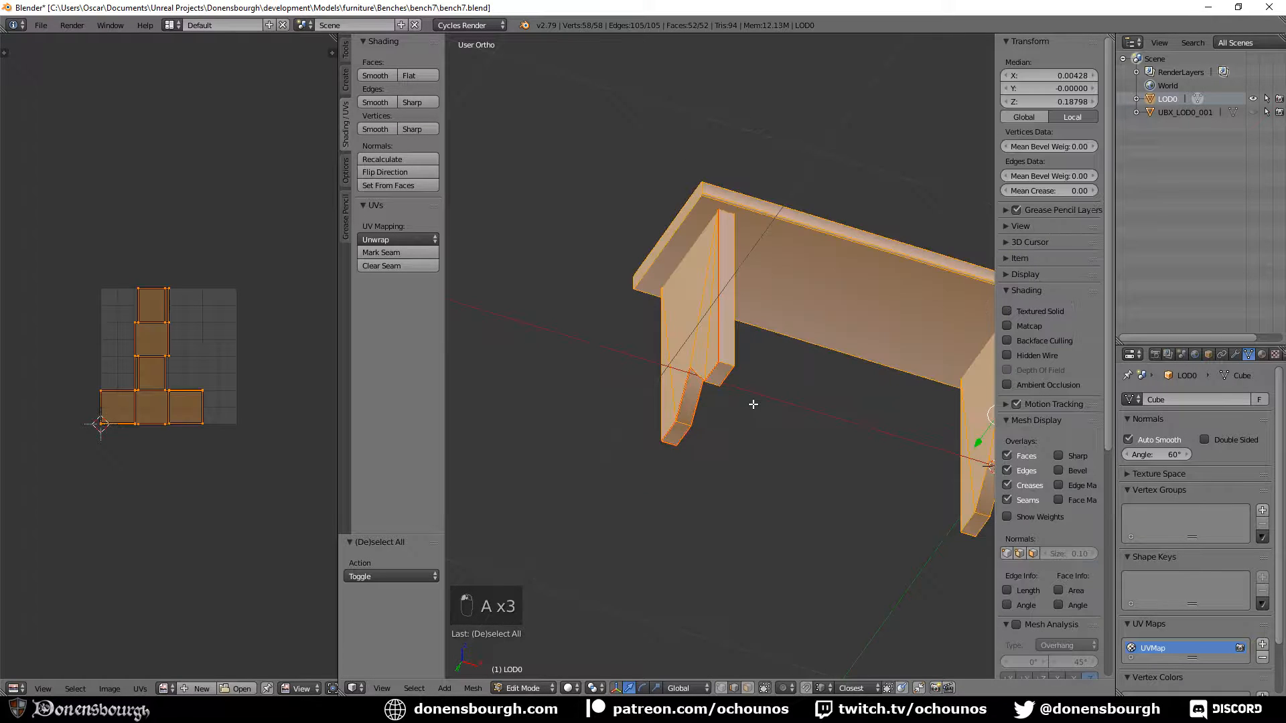
{"action": "key", "text": "u"}
{"action": "left_click", "coordinate": [753, 403]}
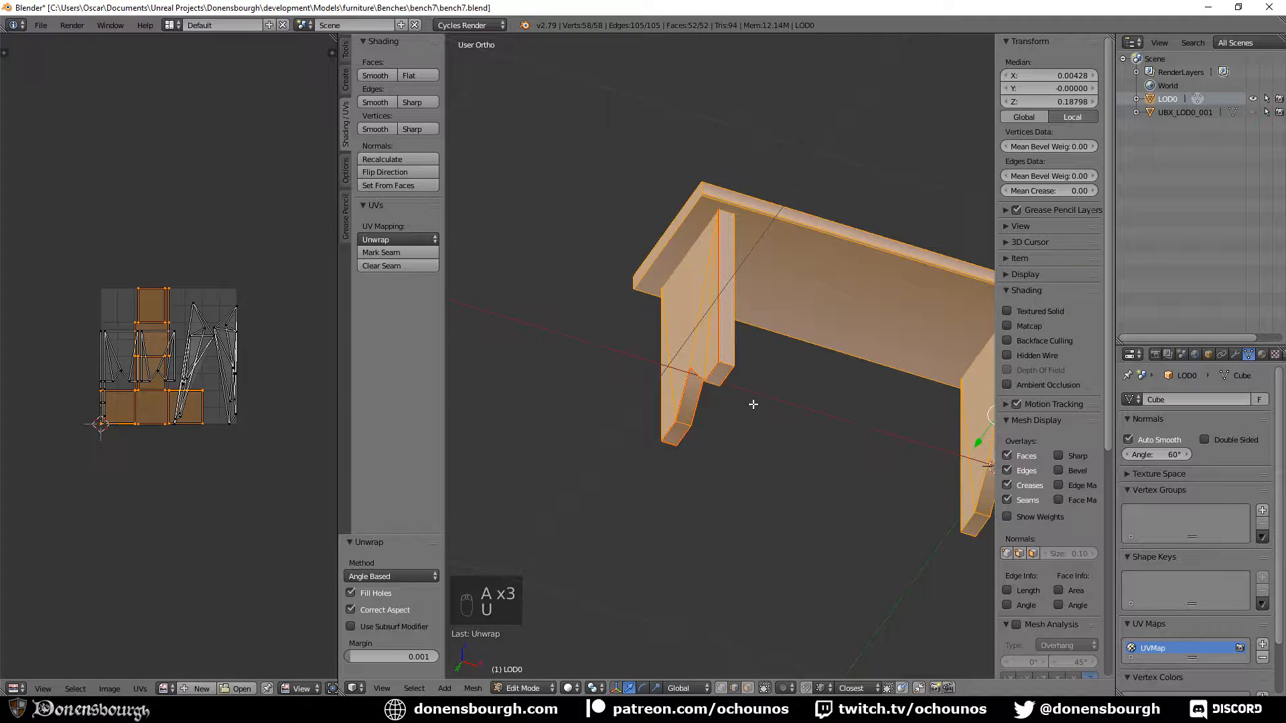
{"action": "scroll", "coordinate": [194, 455], "scroll_direction": "up", "scroll_amount": 7}
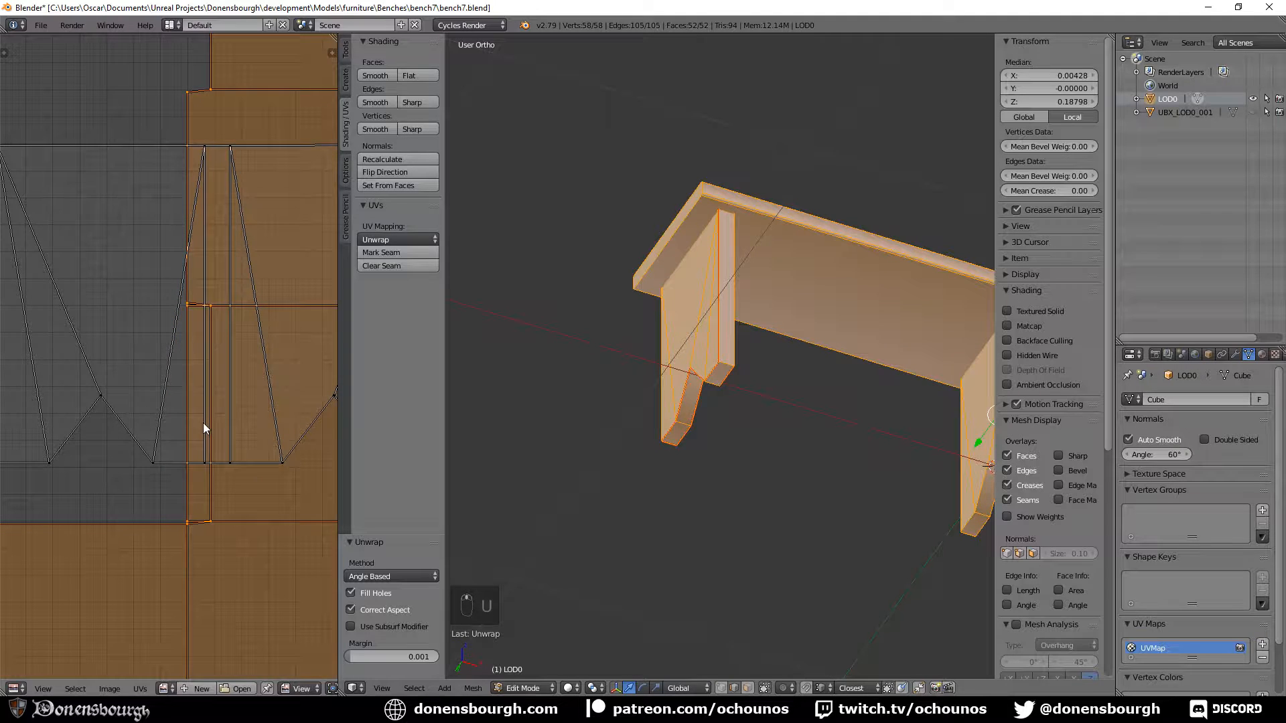
{"action": "scroll", "coordinate": [238, 367], "scroll_direction": "down", "scroll_amount": 5}
{"action": "middle_click_drag", "start_coordinate": [198, 373], "coordinate": [53, 414]}
{"action": "scroll", "coordinate": [153, 441], "scroll_direction": "up", "scroll_amount": 2}
{"action": "scroll", "coordinate": [675, 488], "scroll_direction": "down", "scroll_amount": 3}
Mark the matching vertical corner edges of the centre and positive X supports as seams
{"action": "middle_click_drag", "start_coordinate": [793, 496], "coordinate": [743, 505], "text": "shift"}
{"action": "scroll", "coordinate": [745, 504], "scroll_direction": "up", "scroll_amount": 3}
{"action": "middle_click_drag", "start_coordinate": [790, 447], "coordinate": [716, 408], "text": "shift"}
{"action": "right_click", "coordinate": [852, 354]}
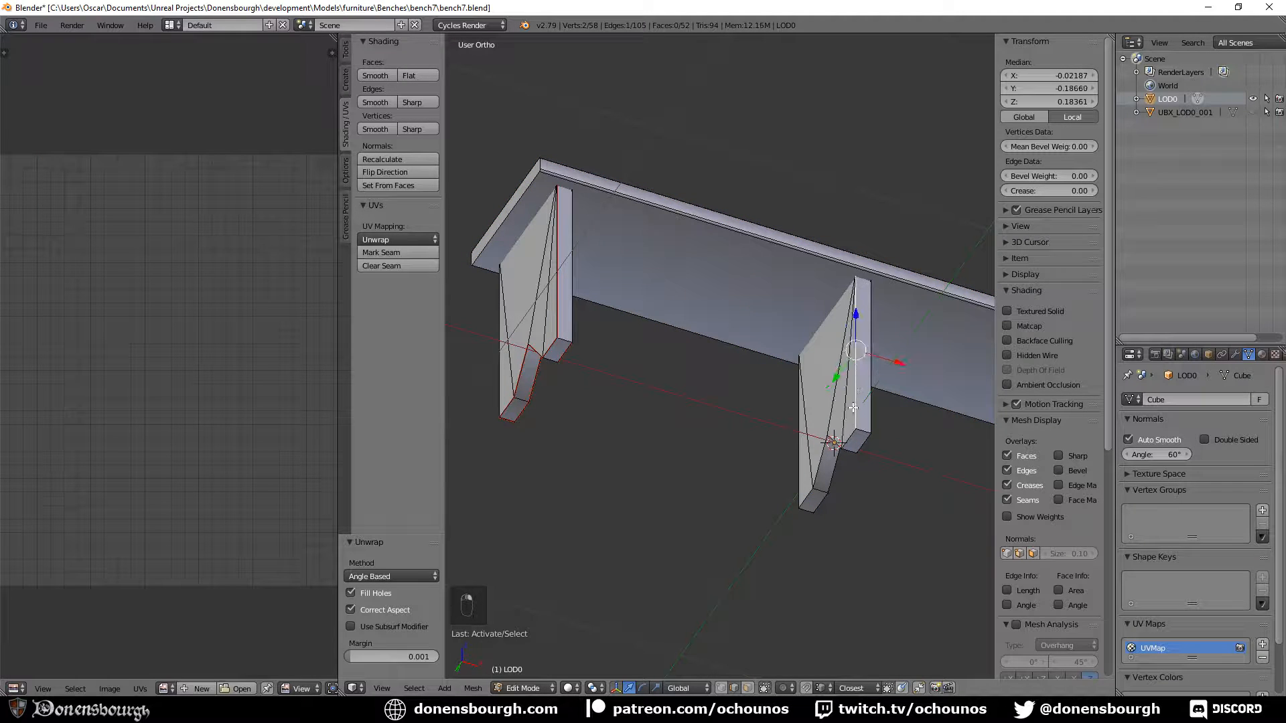
{"action": "middle_click_drag", "start_coordinate": [852, 353], "coordinate": [681, 434], "text": "shift"}
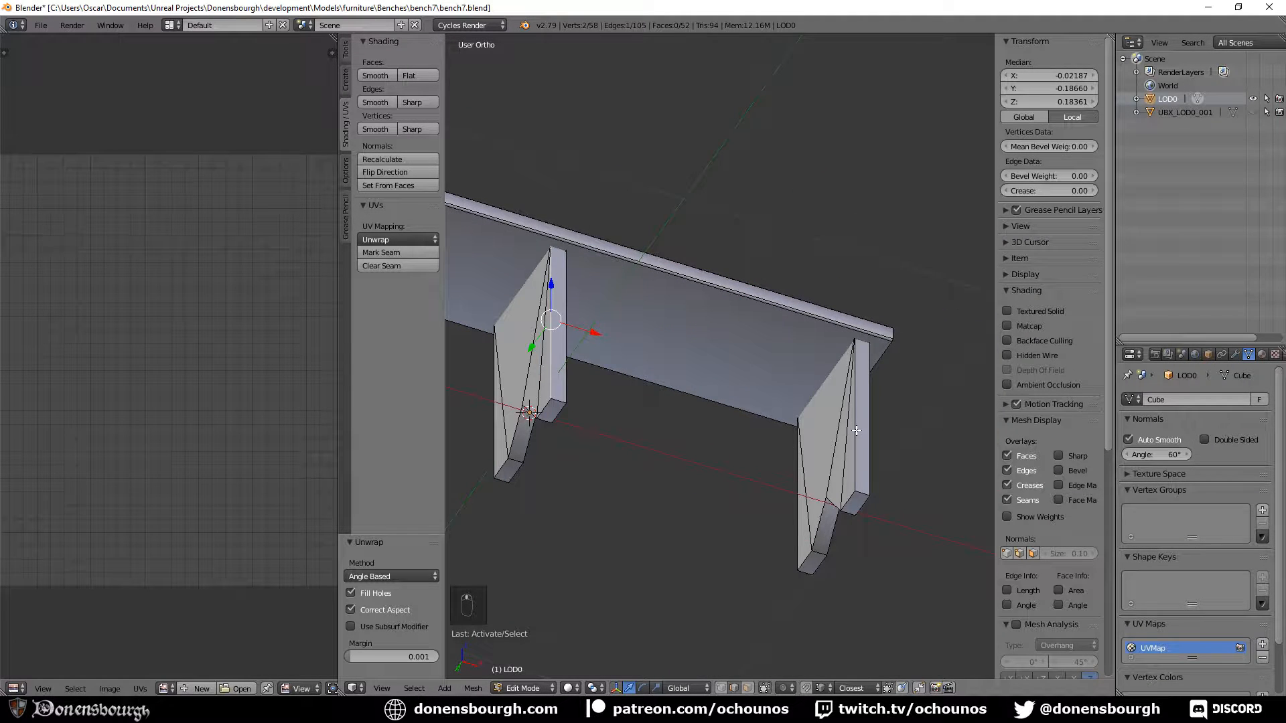
{"action": "right_click", "coordinate": [853, 461], "text": "shift"}
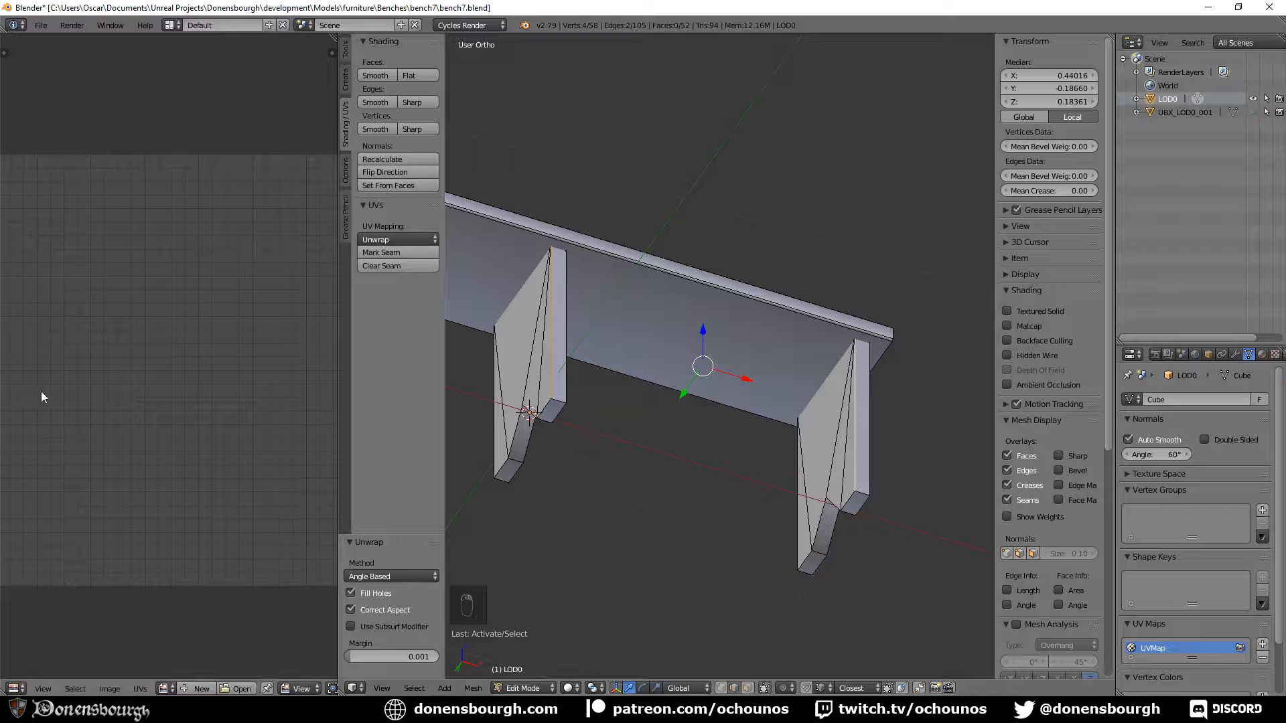
{"action": "left_click", "coordinate": [403, 251]}
Select the nine edges around the centre support's notched bottom faces, leaving one short end edge unselected
{"action": "scroll", "coordinate": [557, 444], "scroll_direction": "up", "scroll_amount": 3}
{"action": "middle_click_drag", "start_coordinate": [557, 444], "coordinate": [788, 399], "text": "shift"}
{"action": "scroll", "coordinate": [789, 398], "scroll_direction": "up", "scroll_amount": 1}
{"action": "right_click", "coordinate": [624, 421]}
{"action": "right_click", "coordinate": [599, 428], "text": "shift"}
{"action": "right_click", "coordinate": [577, 462], "text": "shift"}
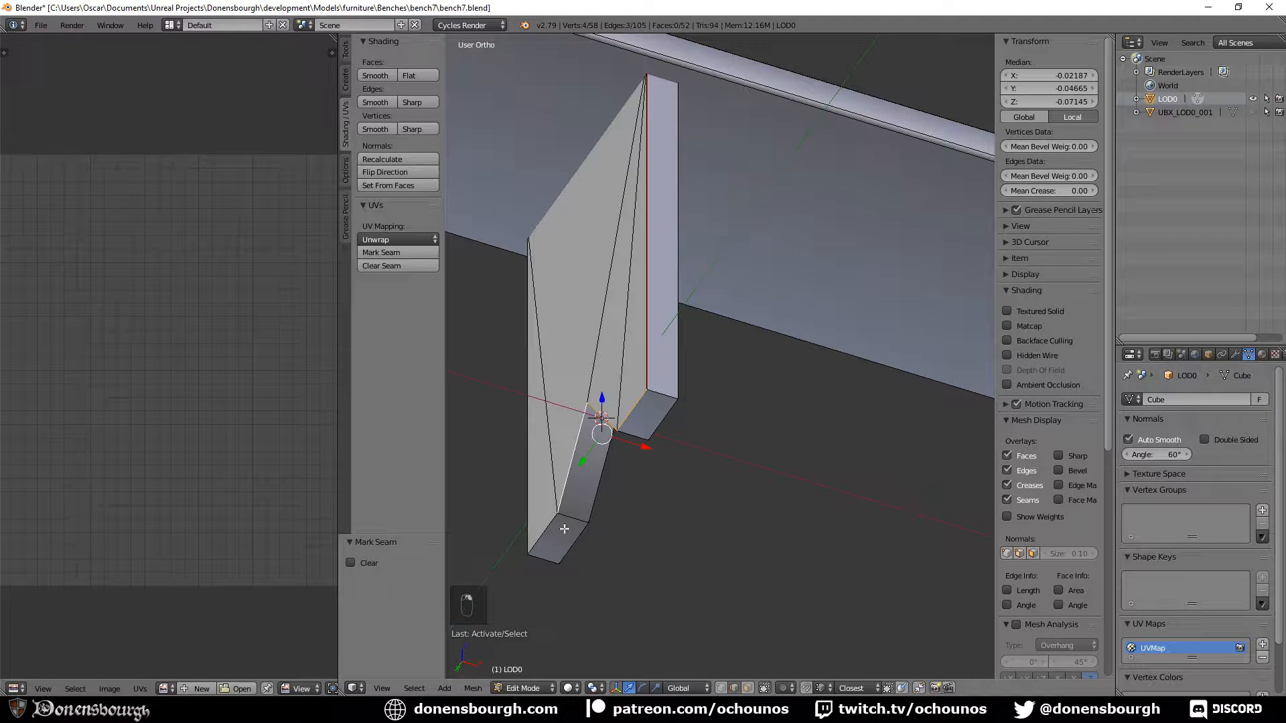
{"action": "right_click", "coordinate": [556, 534], "text": "shift"}
{"action": "right_click", "coordinate": [546, 556], "text": "shift"}
{"action": "right_click", "coordinate": [569, 543], "text": "shift"}
{"action": "right_click", "coordinate": [593, 487], "text": "shift"}
{"action": "middle_click_drag", "start_coordinate": [593, 487], "coordinate": [640, 237]}
{"action": "right_click", "coordinate": [666, 211], "text": "shift"}
{"action": "right_click", "coordinate": [692, 180], "text": "shift"}
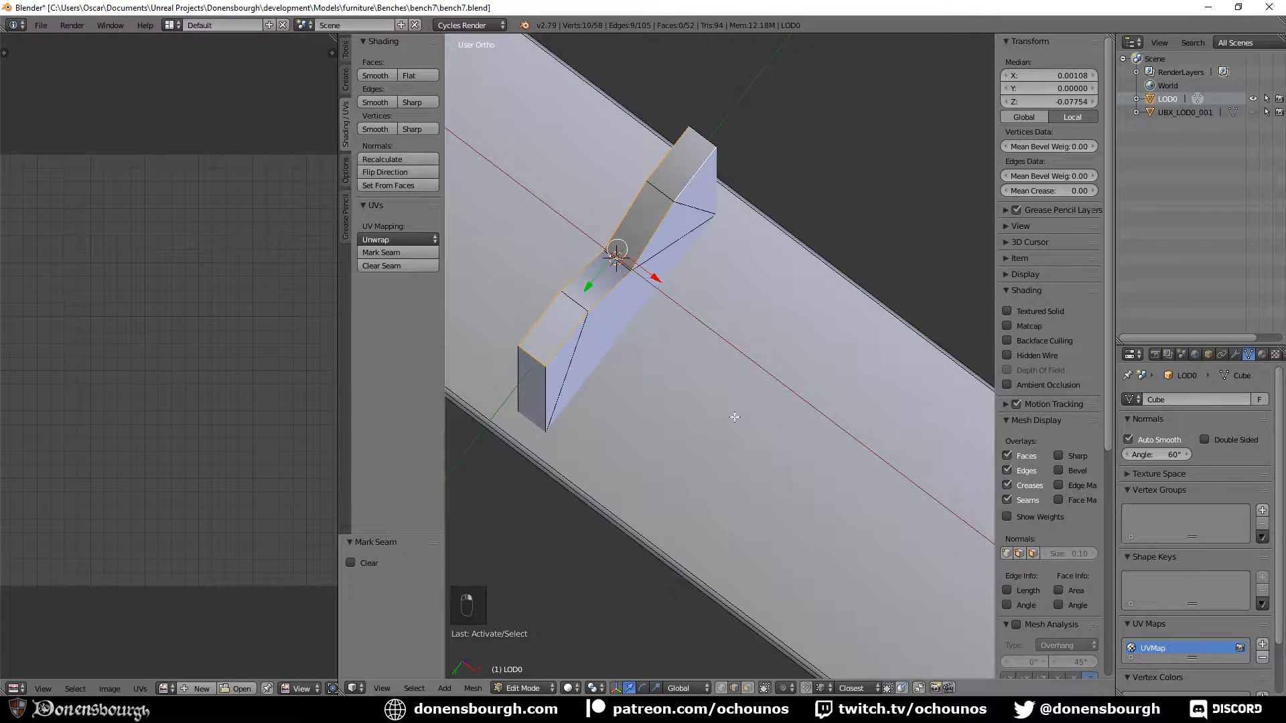
Extend the selection to the matching bottom edges of the positive X support
{"action": "middle_click_drag", "start_coordinate": [732, 415], "coordinate": [542, 315], "text": "shift"}
{"action": "middle_click_drag", "start_coordinate": [673, 423], "coordinate": [603, 339], "text": "shift"}
{"action": "right_click", "coordinate": [815, 304], "text": "shift"}
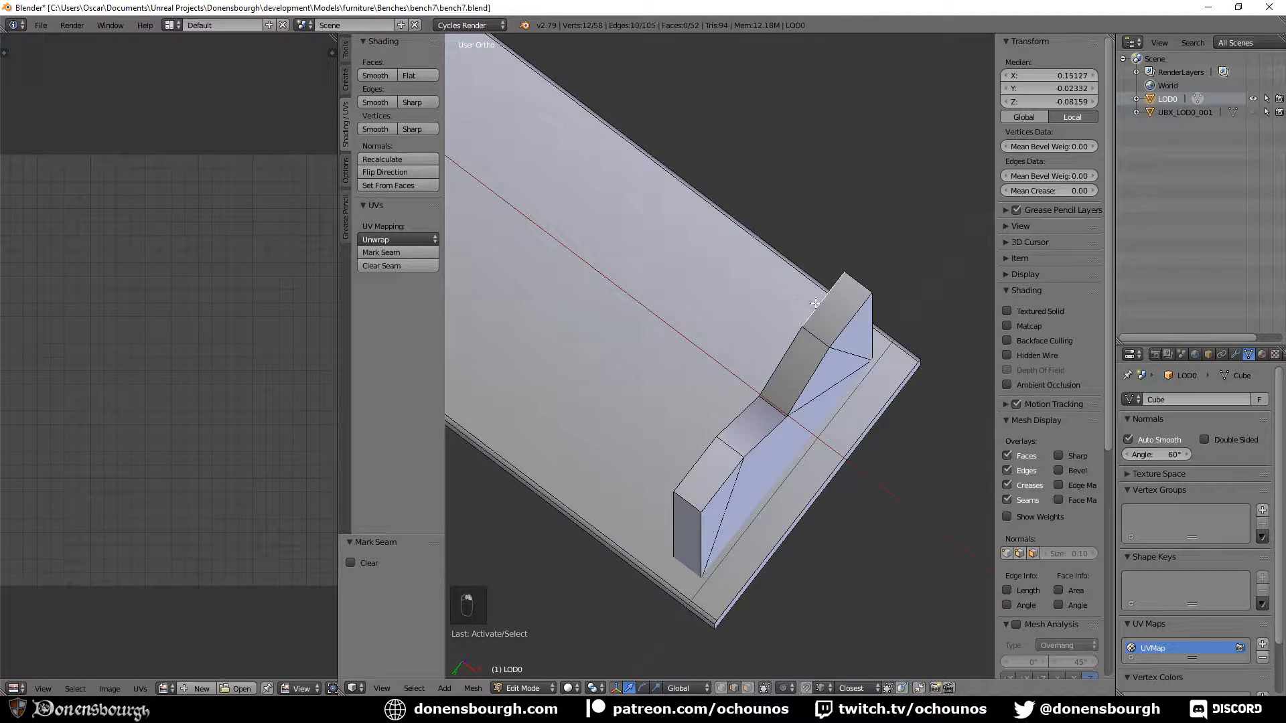
Add the remaining bottom outline edges of the end leg to the selection and mark the selected edges as seams
{"action": "right_click", "coordinate": [713, 495], "text": "shift"}
{"action": "right_click", "coordinate": [759, 436], "text": "shift"}
{"action": "right_click", "coordinate": [812, 372], "text": "shift"}
{"action": "right_click", "coordinate": [847, 325], "text": "shift"}
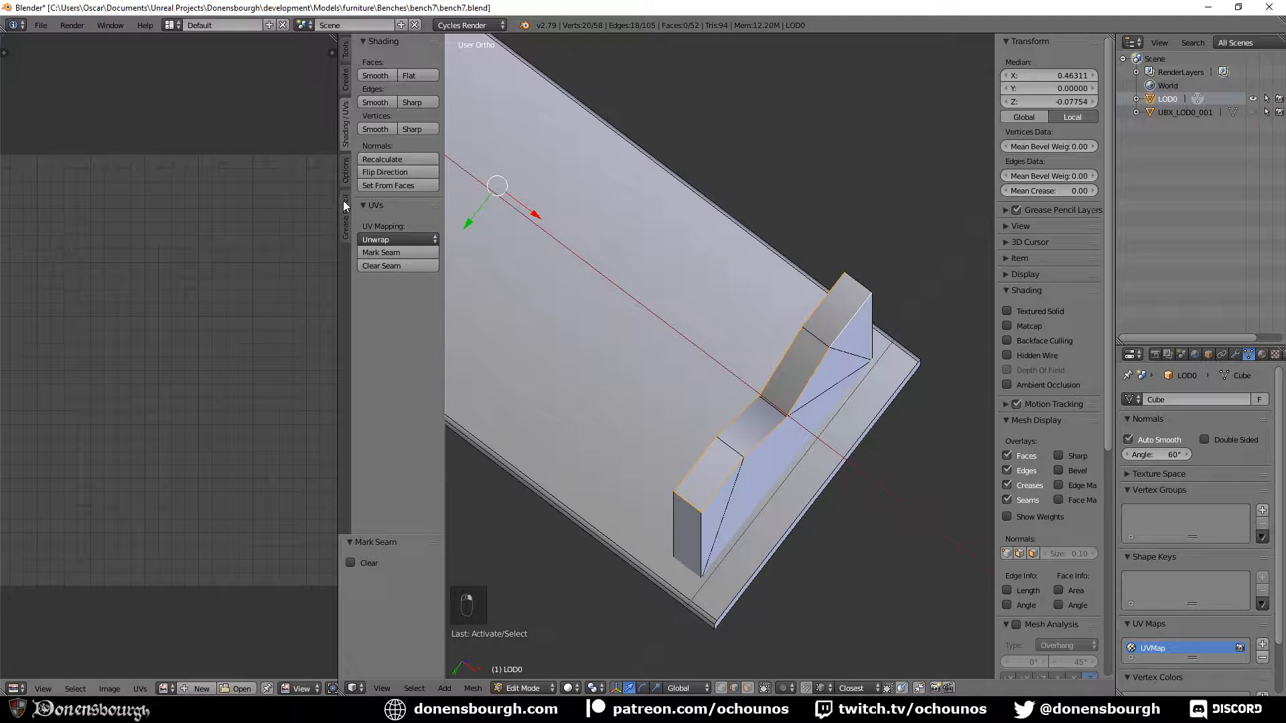
{"action": "left_click", "coordinate": [385, 253]}
Unwrap the entire bench mesh with the current seams
{"action": "scroll", "coordinate": [640, 295], "scroll_direction": "down", "scroll_amount": 4}
{"action": "key", "text": "a"}
{"action": "key", "text": "a"}
{"action": "key", "text": "a"}
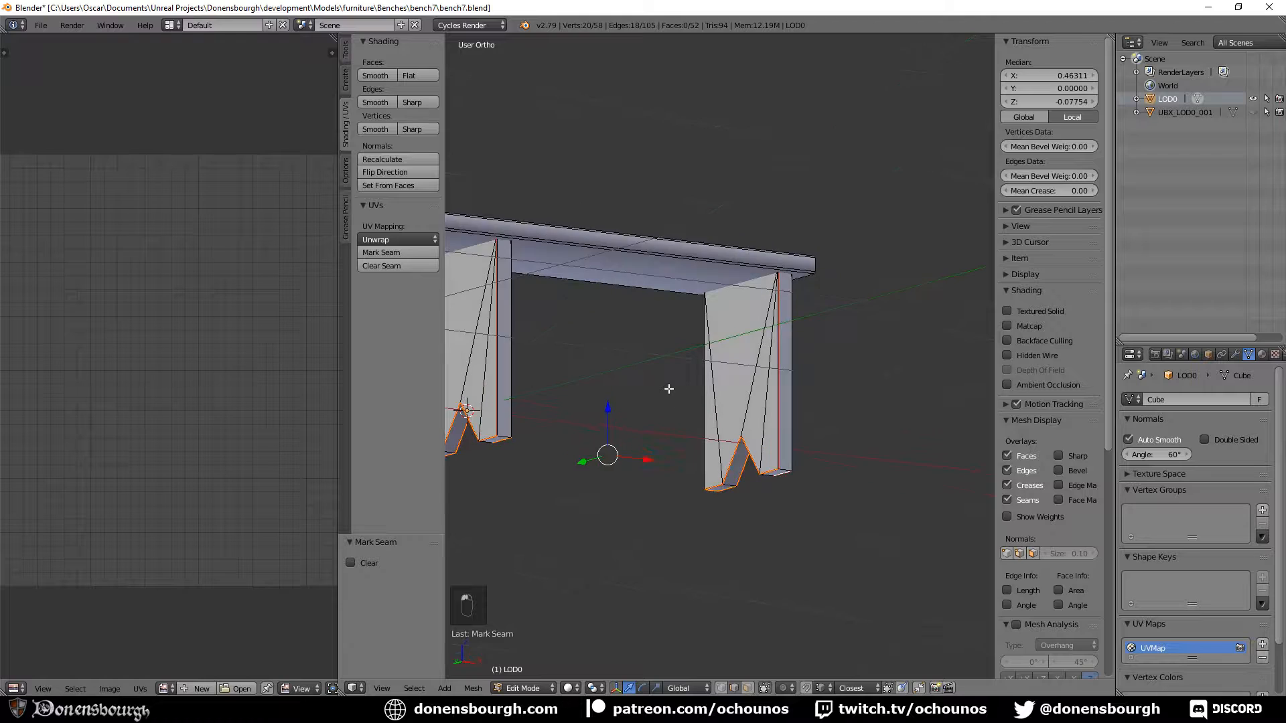
{"action": "key", "text": "u"}
{"action": "left_click", "coordinate": [699, 397]}
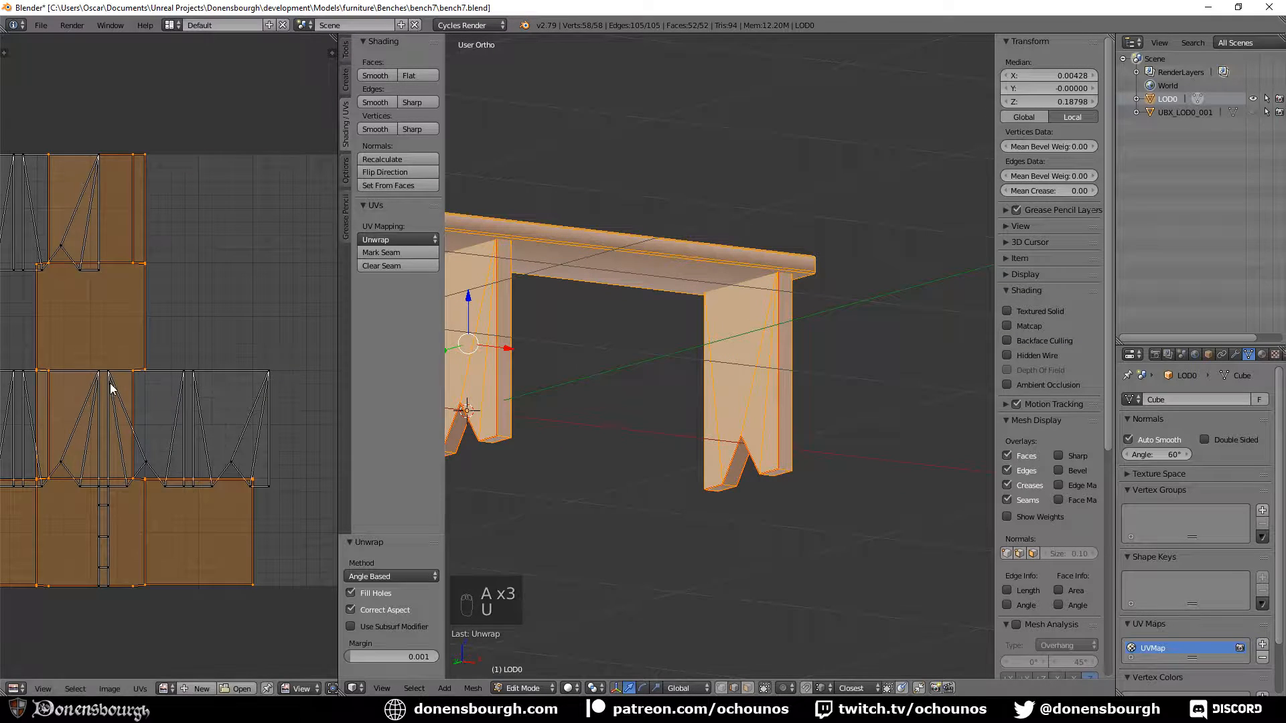
Select the two end faces of the bench seat and mark their borders as seams
{"action": "middle_click_drag", "start_coordinate": [560, 385], "coordinate": [686, 397]}
{"action": "scroll", "coordinate": [685, 397], "scroll_direction": "up", "scroll_amount": 3}
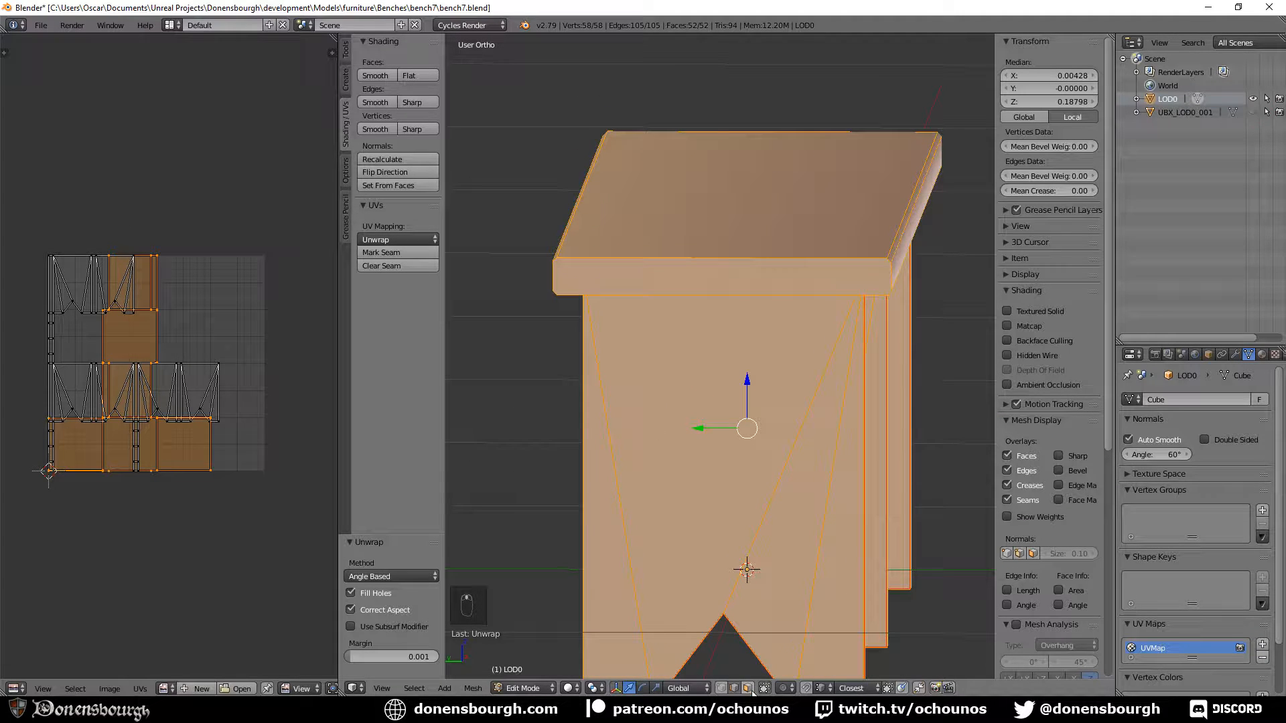
{"action": "right_click", "coordinate": [699, 278]}
{"action": "middle_click_drag", "start_coordinate": [811, 315], "coordinate": [711, 281]}
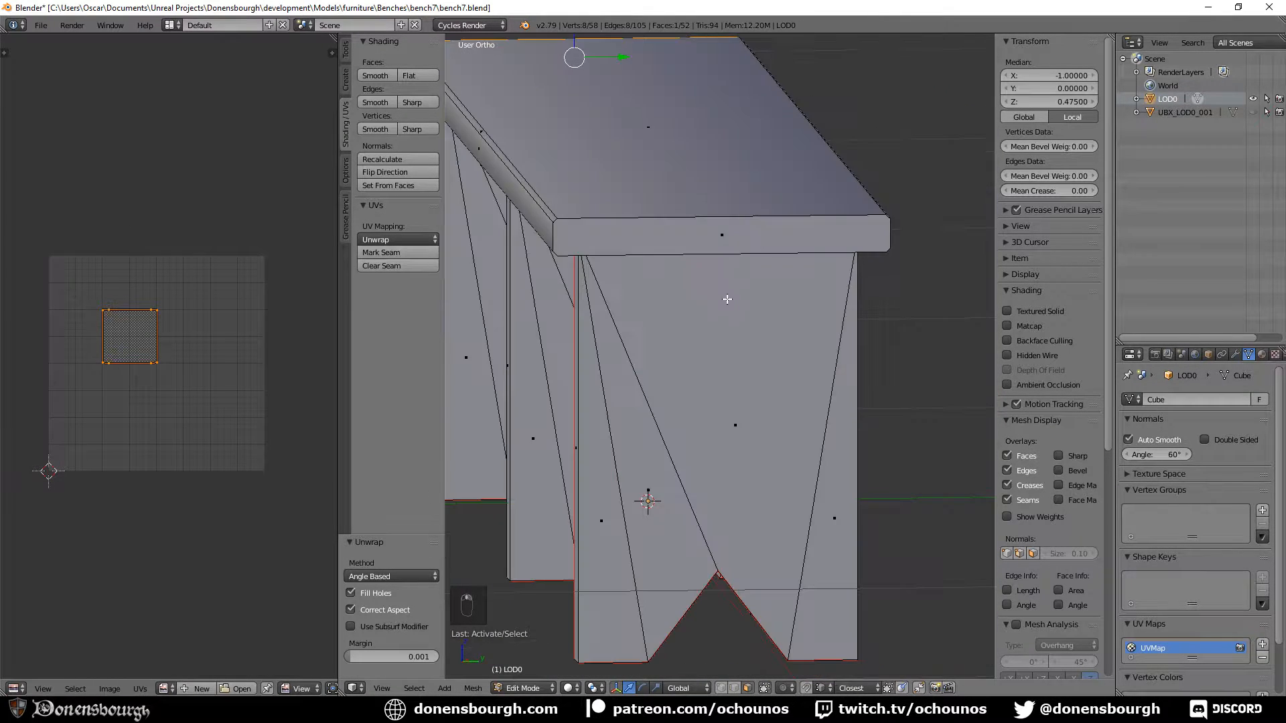
{"action": "right_click", "coordinate": [709, 278], "text": "shift"}
{"action": "left_click", "coordinate": [383, 253]}
{"action": "scroll", "coordinate": [649, 497], "scroll_direction": "down", "scroll_amount": 3}
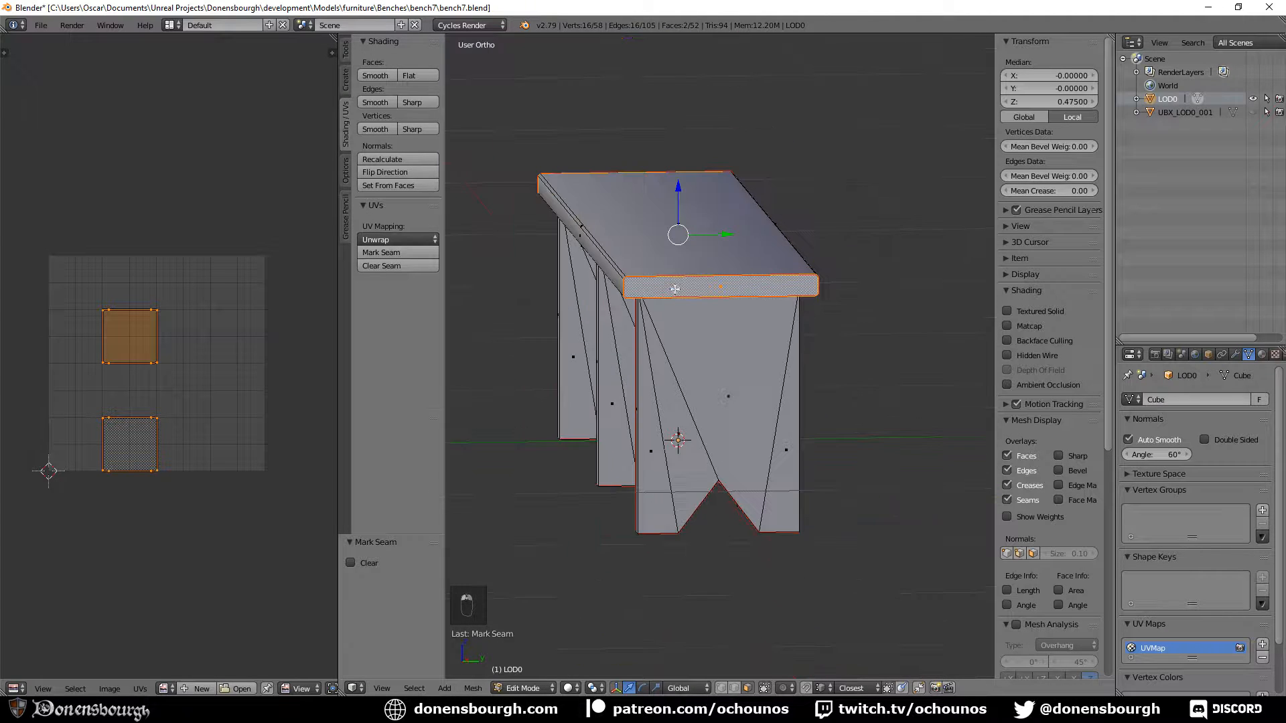
Clear the seams from the lower short edges at both ends of the seat
{"action": "middle_click_drag", "start_coordinate": [653, 389], "coordinate": [729, 427], "text": "shift"}
{"action": "scroll", "coordinate": [668, 468], "scroll_direction": "up", "scroll_amount": 2}
{"action": "scroll", "coordinate": [728, 428], "scroll_direction": "up", "scroll_amount": 3}
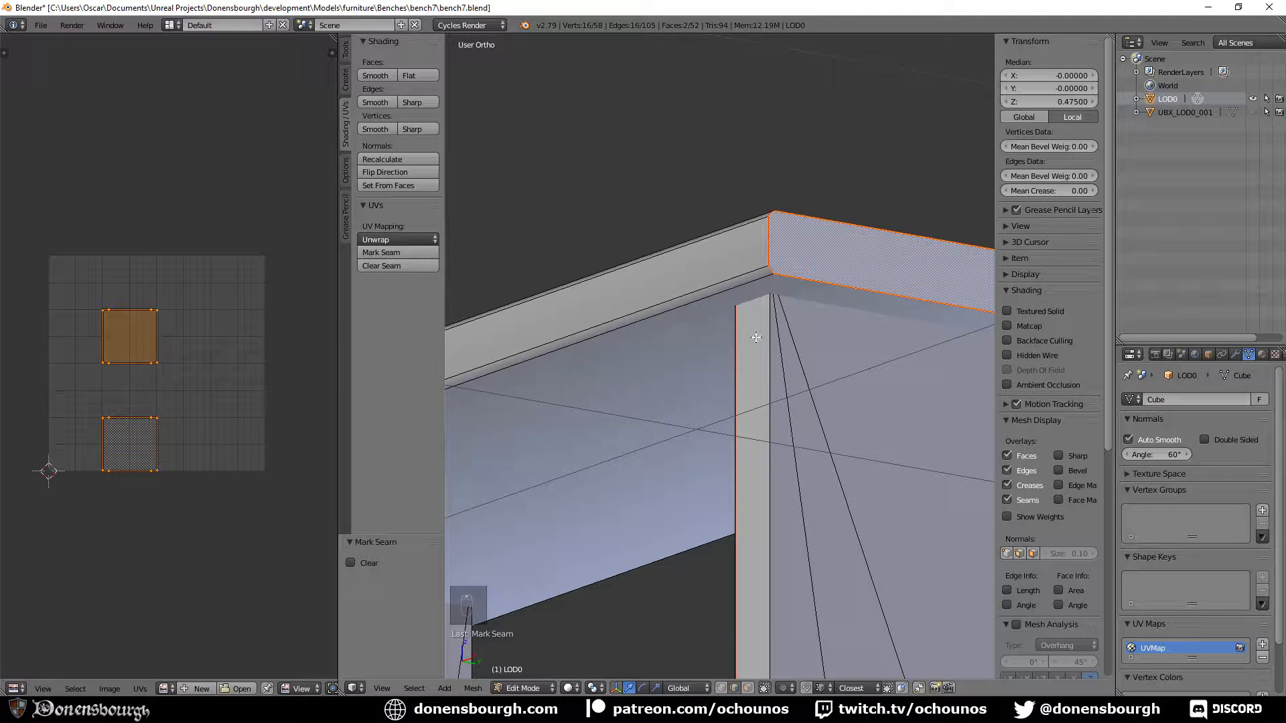
{"action": "right_click", "coordinate": [788, 276]}
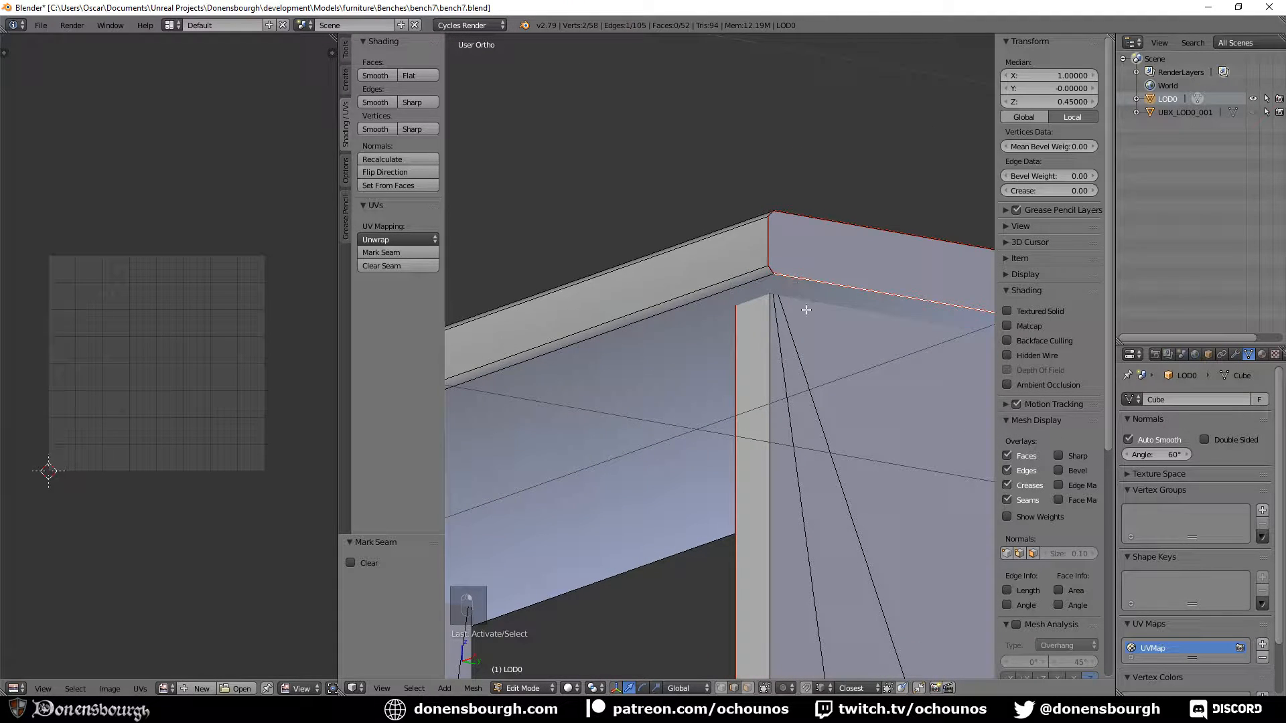
{"action": "scroll", "coordinate": [670, 408], "scroll_direction": "down", "scroll_amount": 5}
{"action": "middle_click_drag", "start_coordinate": [670, 408], "coordinate": [709, 442]}
{"action": "right_click", "coordinate": [650, 407], "text": "shift"}
{"action": "left_click", "coordinate": [389, 267]}
Mark one long edge on the underside of the seat as a seam
{"action": "scroll", "coordinate": [709, 441], "scroll_direction": "up", "scroll_amount": 4}
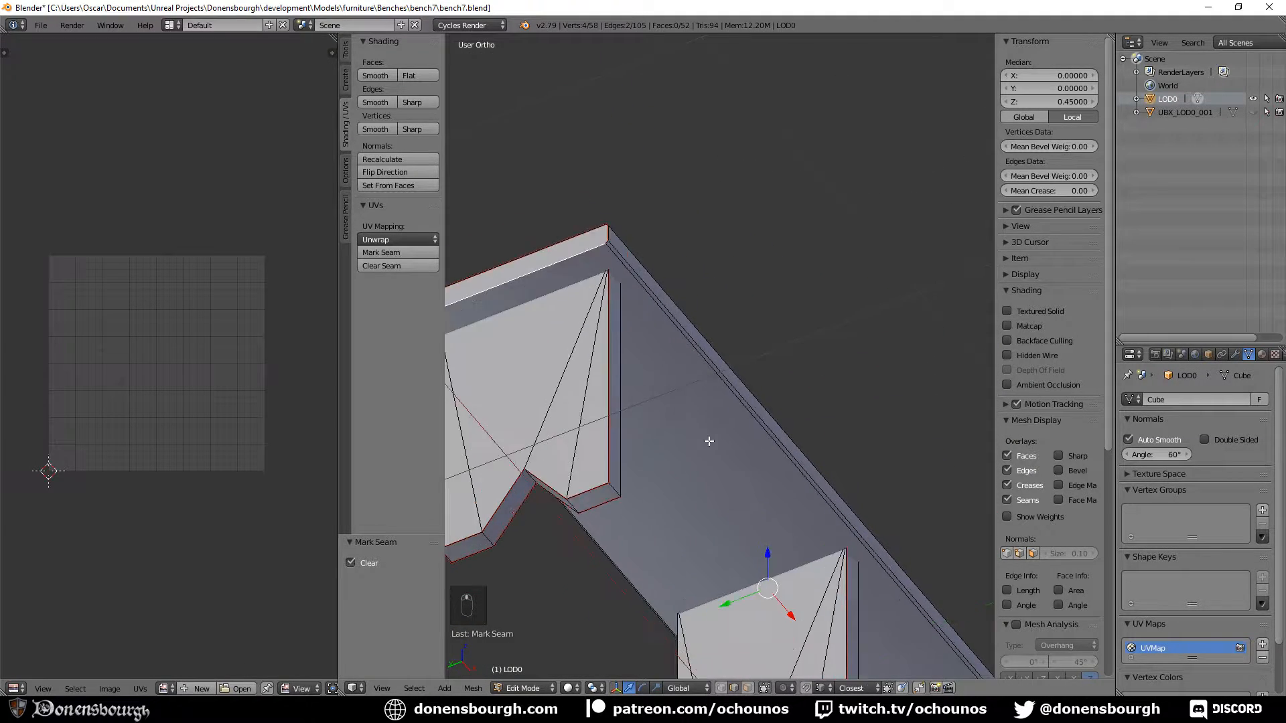
{"action": "scroll", "coordinate": [709, 441], "scroll_direction": "up", "scroll_amount": 2}
{"action": "right_click", "coordinate": [605, 250]}
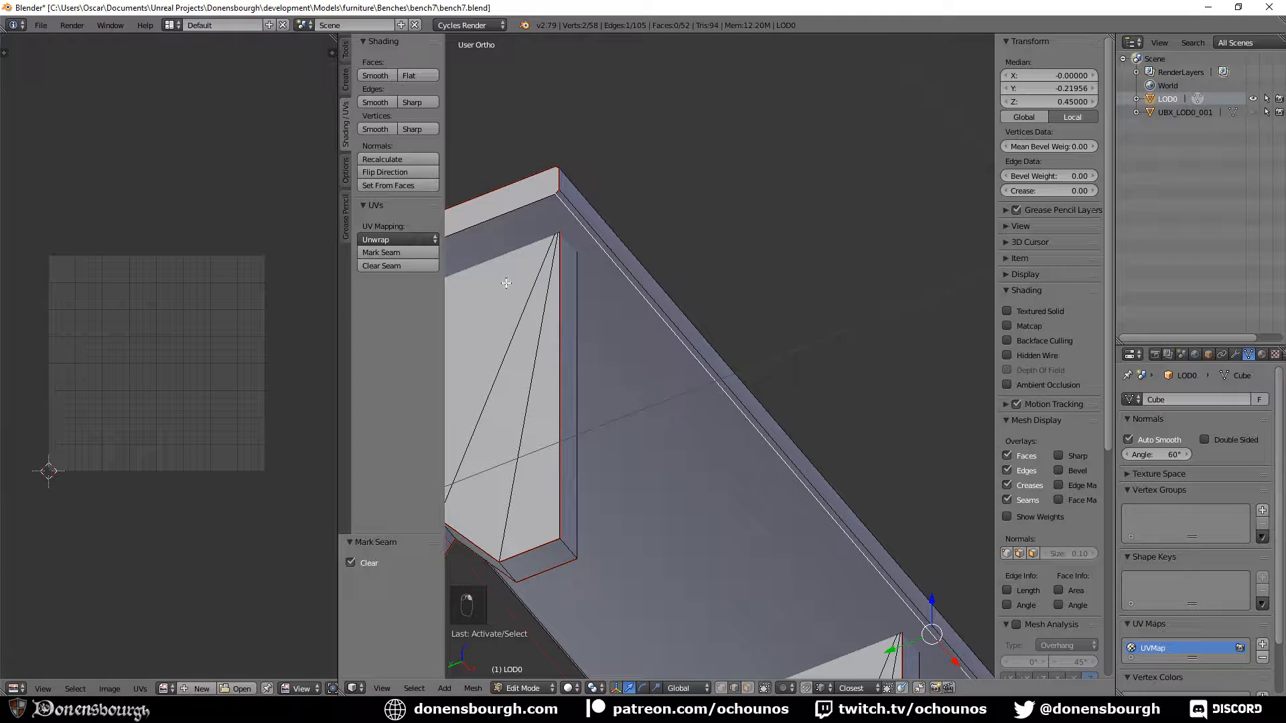
{"action": "left_click", "coordinate": [414, 254]}
Select all of the bench's geometry and unwrap it again using the updated seams
{"action": "scroll", "coordinate": [717, 465], "scroll_direction": "down", "scroll_amount": 3}
{"action": "mouse_move", "coordinate": [717, 464]}
{"action": "middle_mouse_down"}
{"action": "mouse_move", "coordinate": [681, 373]}
{"action": "mouse_move", "coordinate": [710, 443]}
{"action": "middle_mouse_up"}
{"action": "key", "text": "a"}
{"action": "key", "text": "a"}
{"action": "key", "text": "a"}
{"action": "key", "text": "u"}
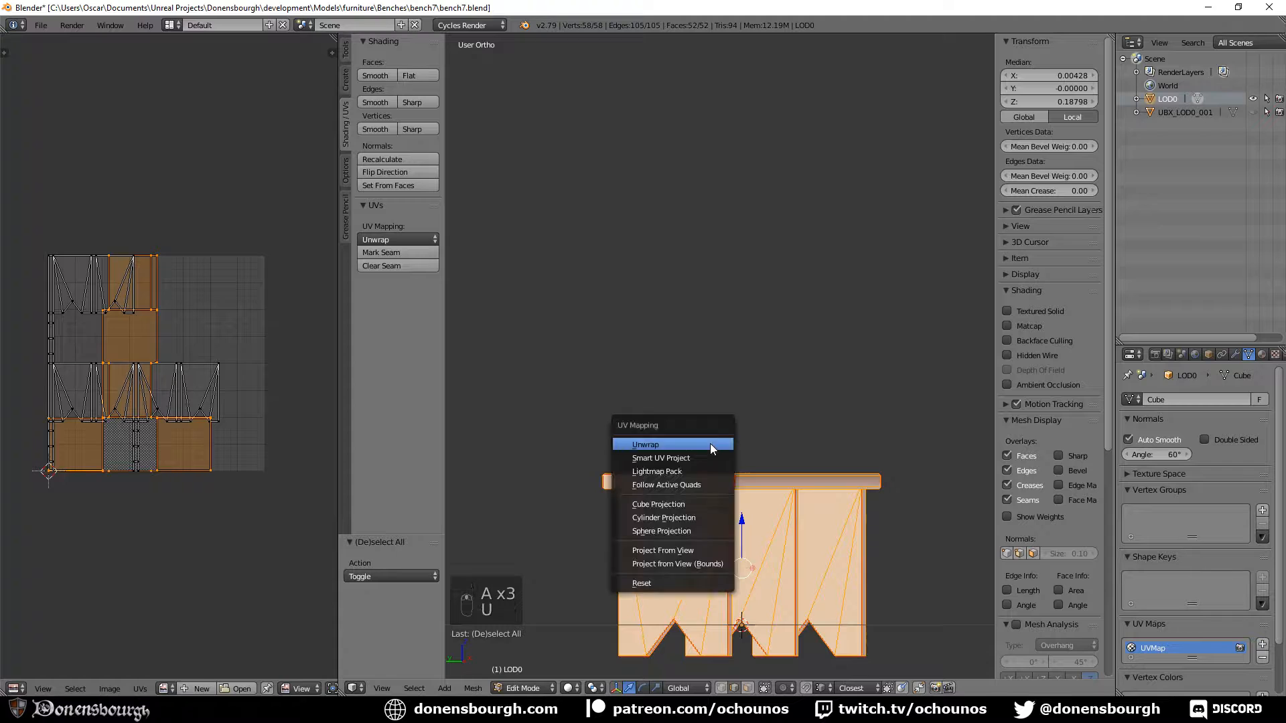
{"action": "left_click", "coordinate": [710, 443]}
{"action": "scroll", "coordinate": [116, 403], "scroll_direction": "up", "scroll_amount": 4}
{"action": "scroll", "coordinate": [116, 404], "scroll_direction": "down", "scroll_amount": 4}
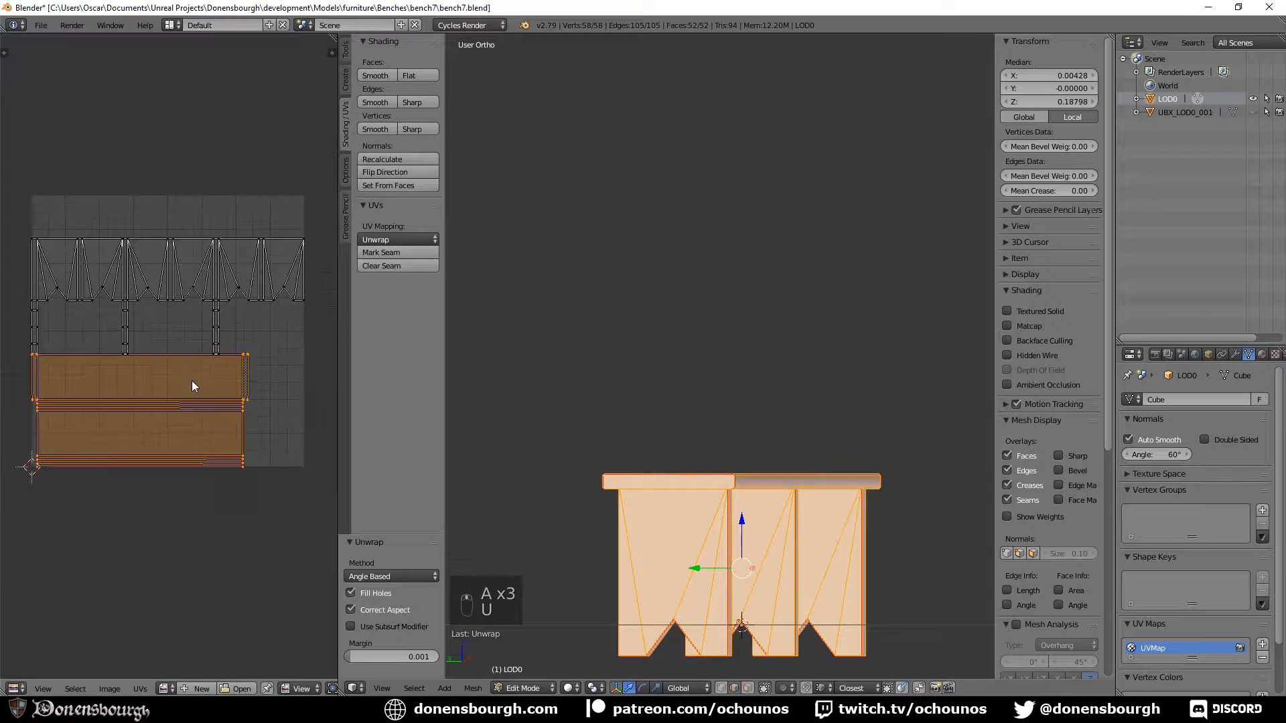
Return to Object Mode and rename the bench's material to Wood
{"action": "middle_click_drag", "start_coordinate": [479, 439], "coordinate": [592, 318]}
{"action": "key", "text": "Tab"}
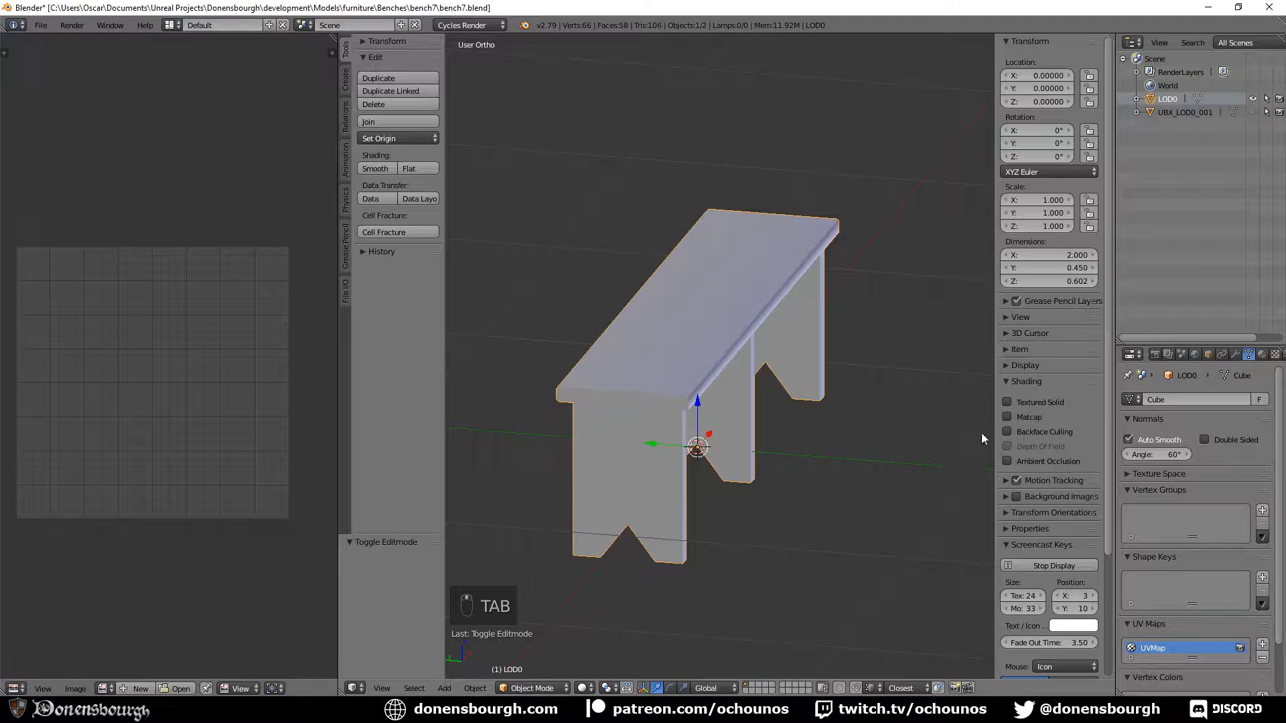
{"action": "left_click", "coordinate": [1261, 354]}
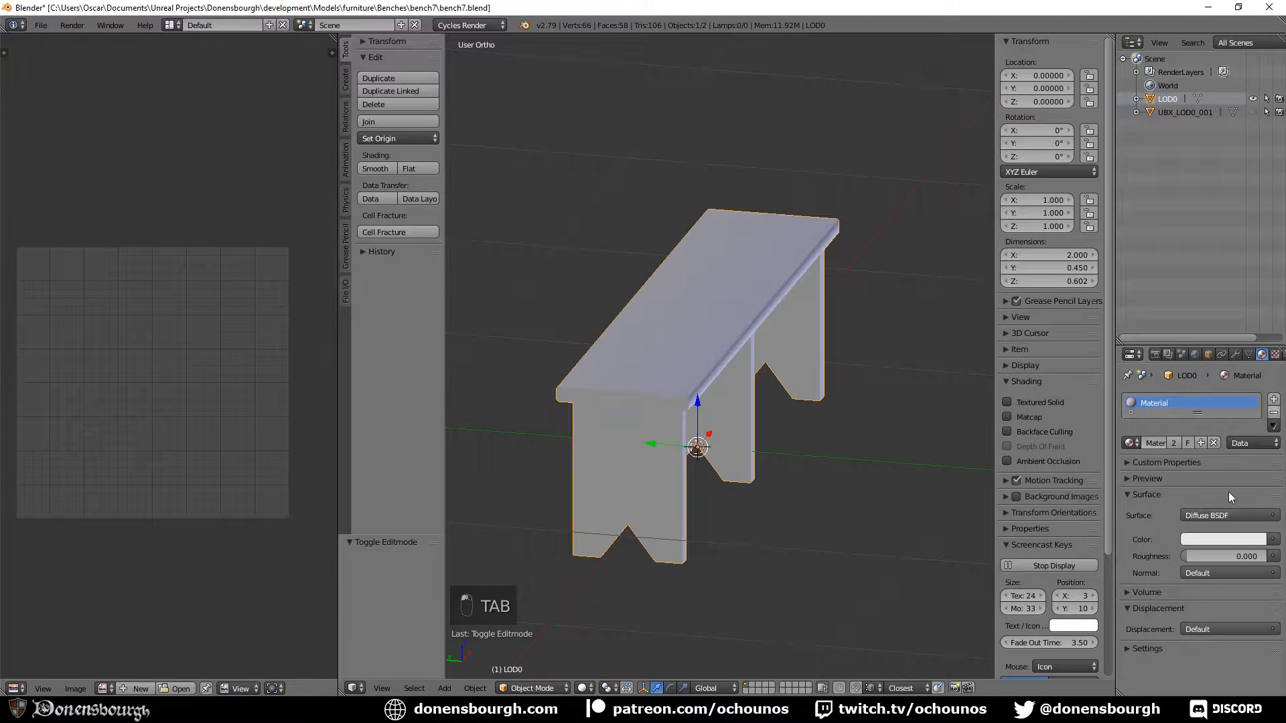
{"action": "double_click", "coordinate": [1150, 404]}
{"action": "type", "text": "wo"}
{"action": "key", "text": "BackSpace"}
{"action": "key", "text": "BackSpace"}
{"action": "key", "text": "BackSpace"}
{"action": "key", "text": "Return"}
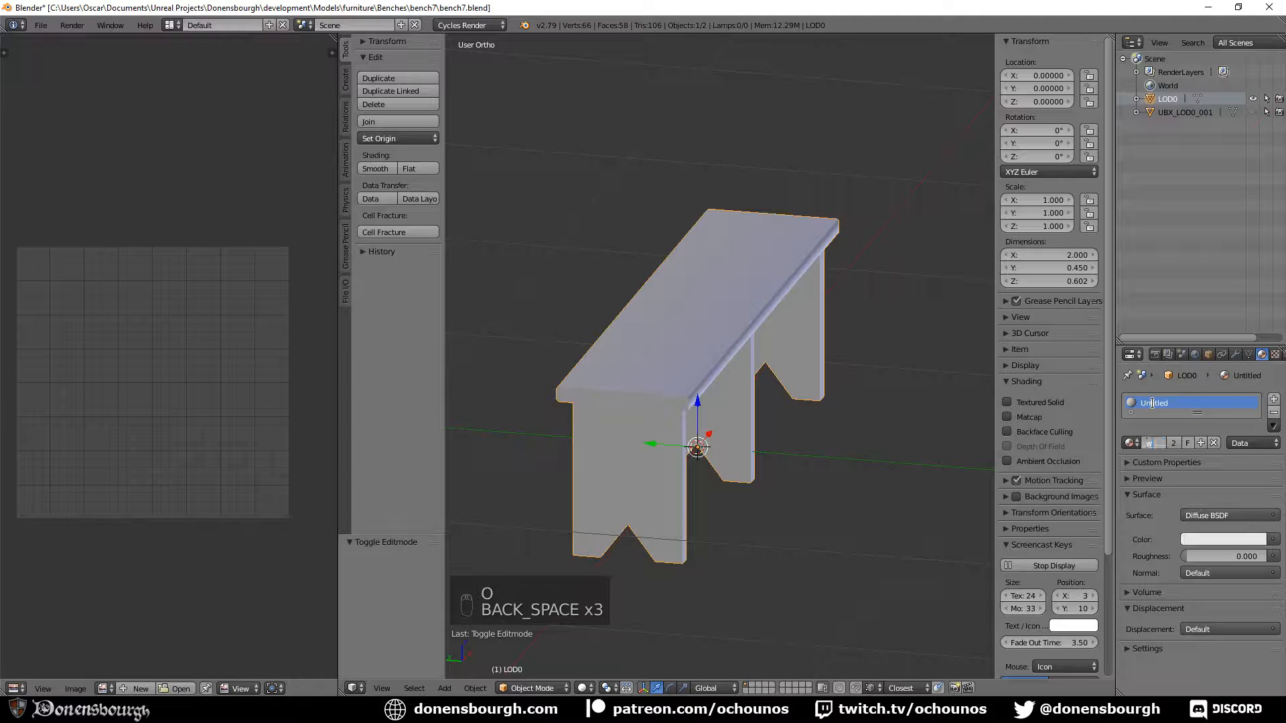
{"action": "key", "text": "BackSpace"}
{"action": "key", "text": "BackSpace"}
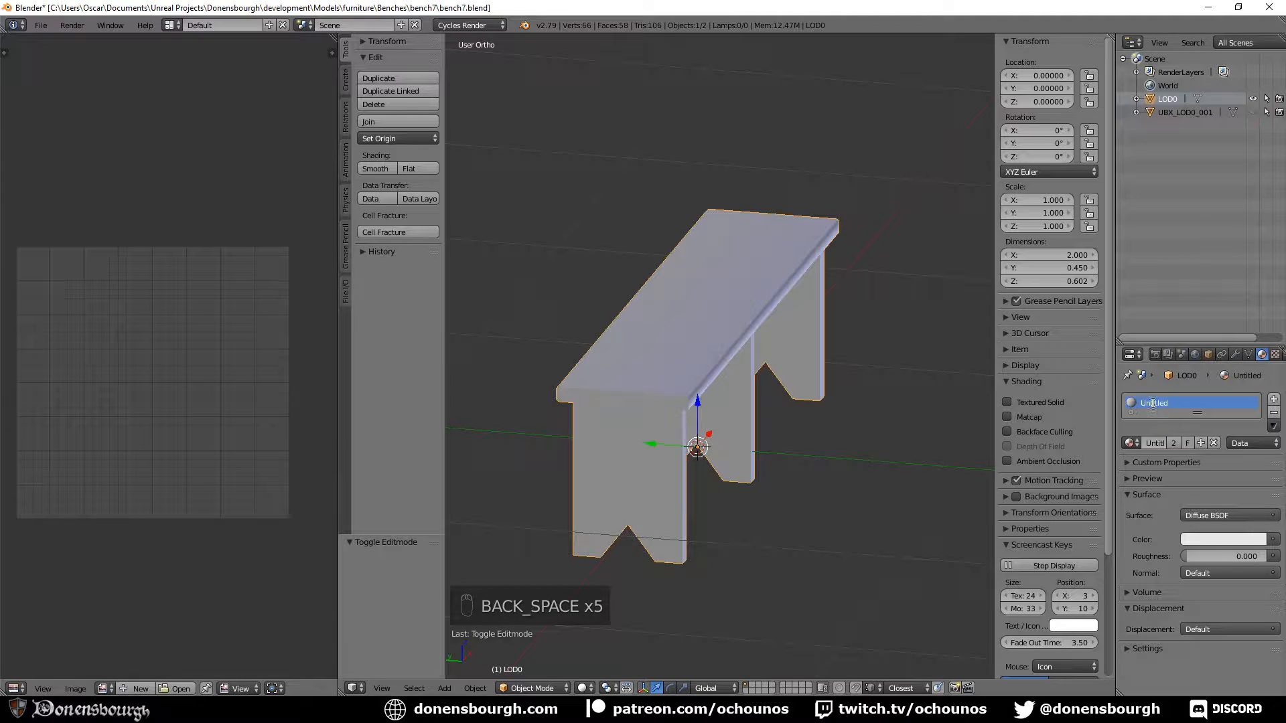
{"action": "type", "text": "Wood"}
{"action": "key", "text": "Return"}
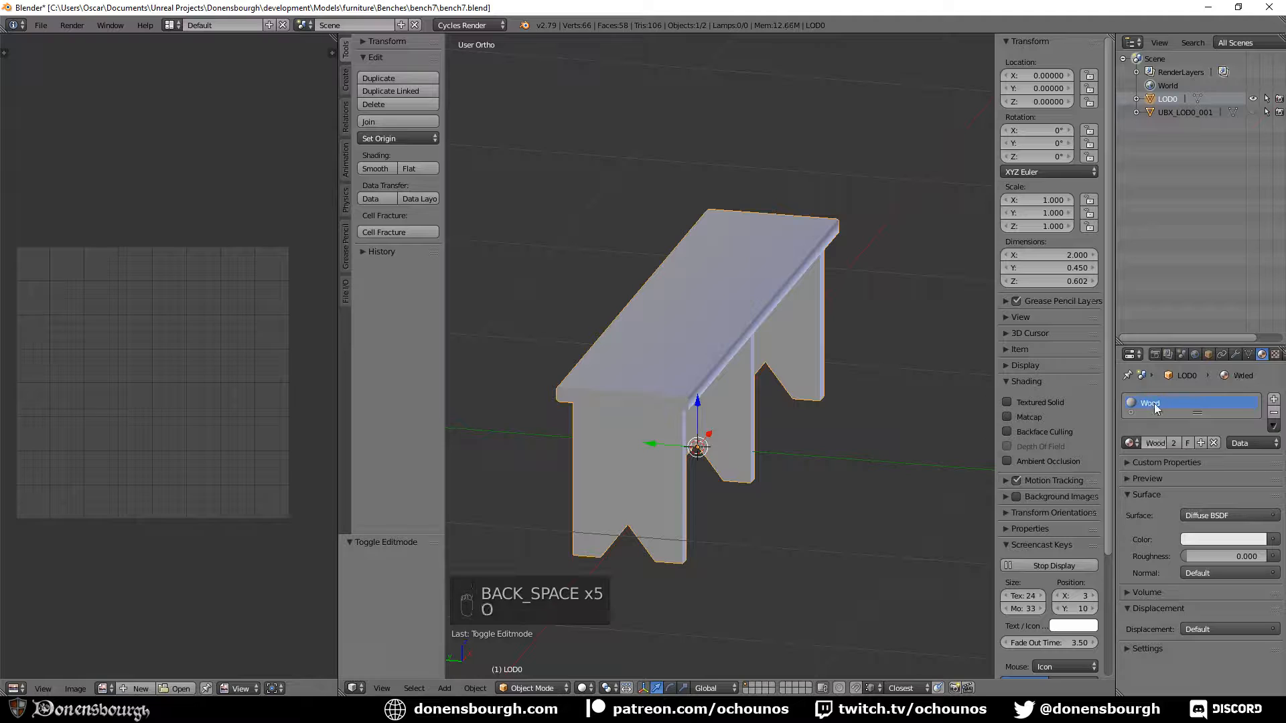
Save the Blender file and export the bench as bench7.fbx with geometry smoothing set to Face
{"action": "scroll", "coordinate": [814, 480], "scroll_direction": "down", "scroll_amount": 2}
{"action": "middle_click_drag", "start_coordinate": [806, 435], "coordinate": [805, 420]}
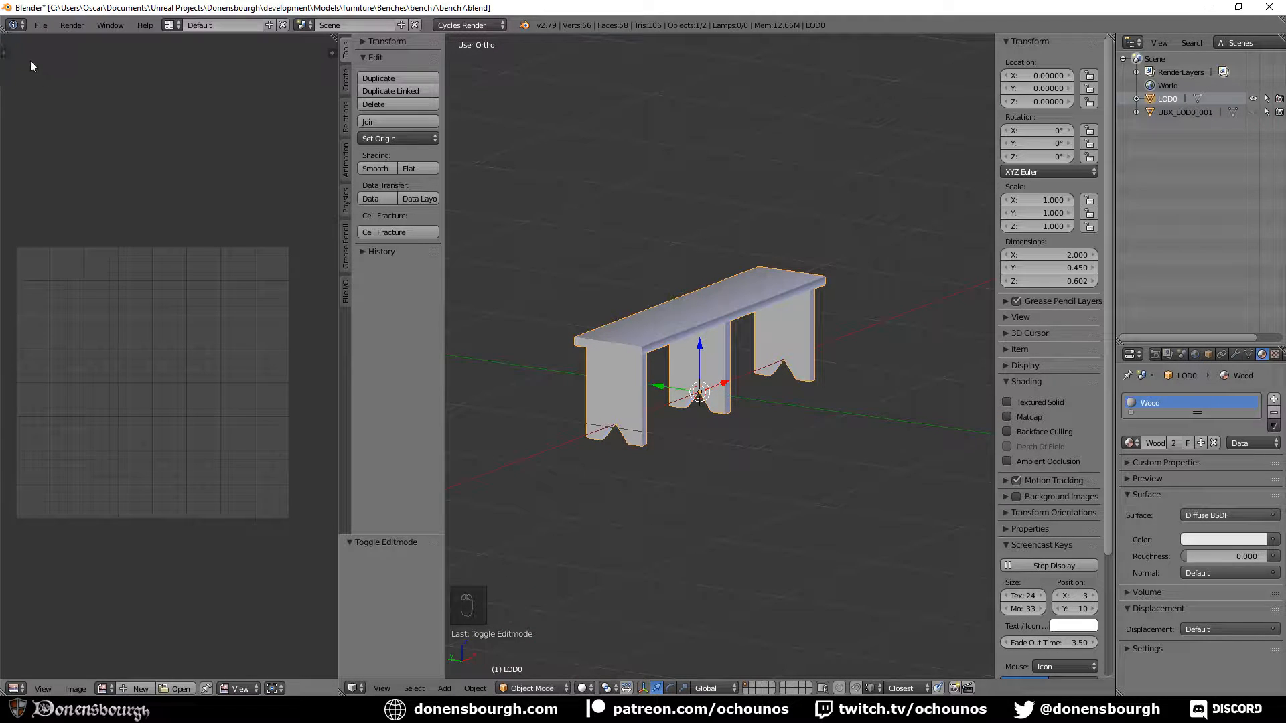
{"action": "key", "text": "ctrl+s"}
{"action": "left_click", "coordinate": [41, 25]}
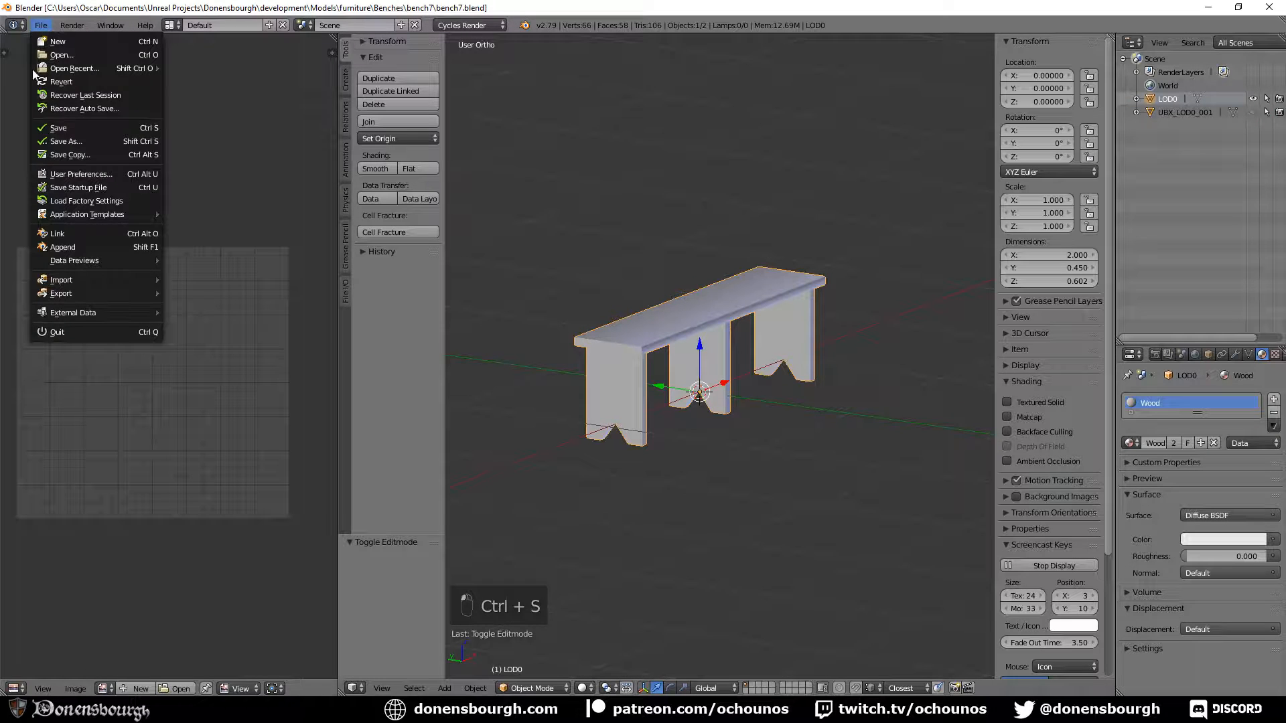
{"action": "mouse_move", "coordinate": [103, 294]}
{"action": "left_click", "coordinate": [263, 318]}
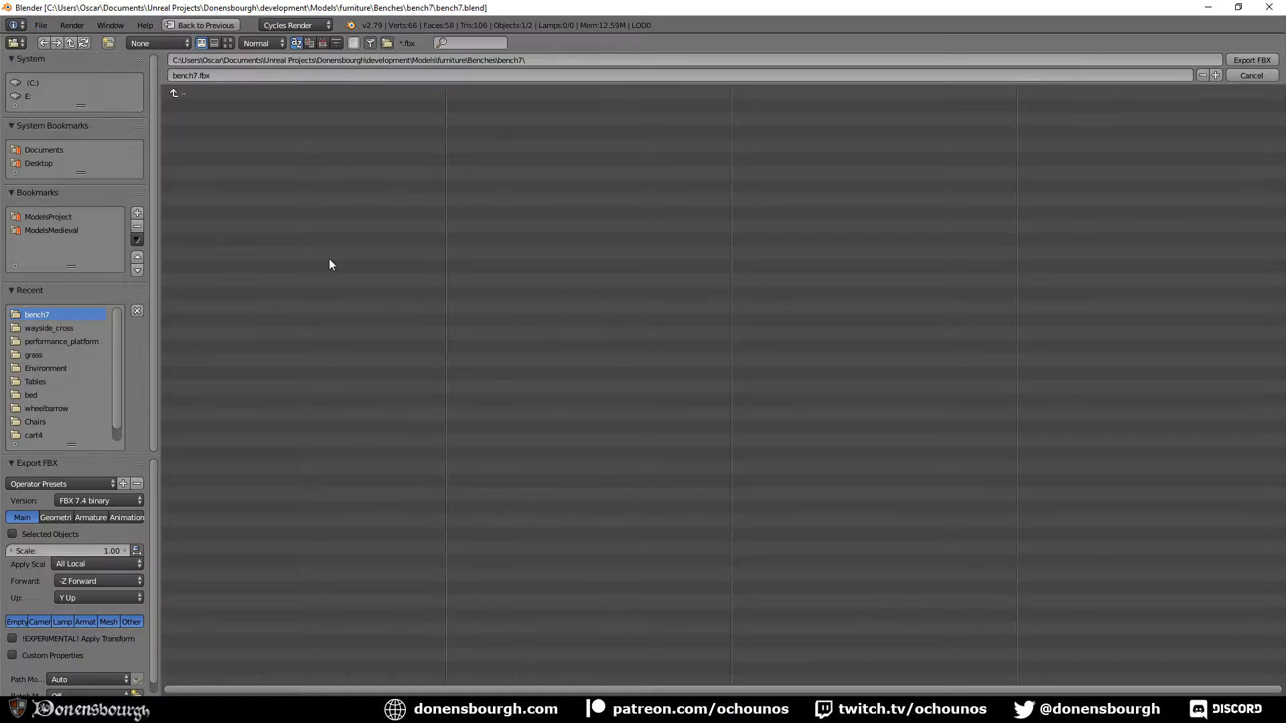
{"action": "left_click", "coordinate": [62, 518]}
{"action": "left_click", "coordinate": [107, 567]}
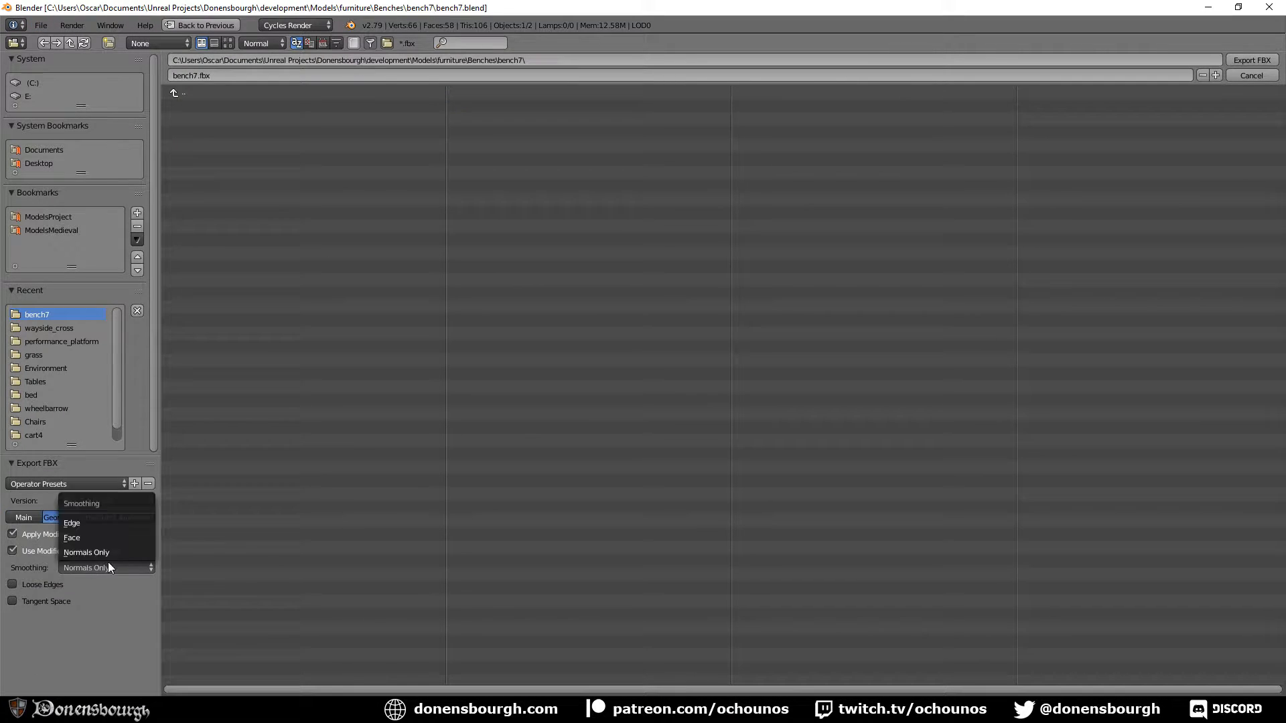
{"action": "left_click", "coordinate": [91, 537]}
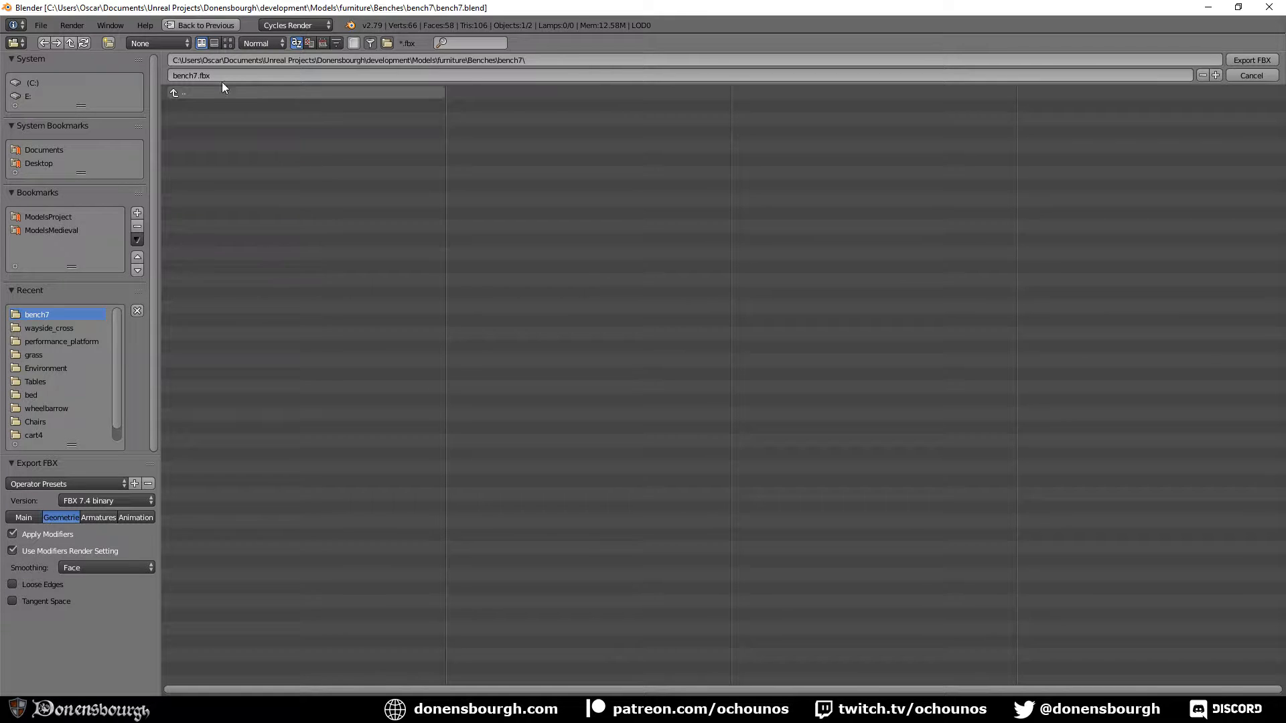
{"action": "left_click", "coordinate": [1242, 60]}
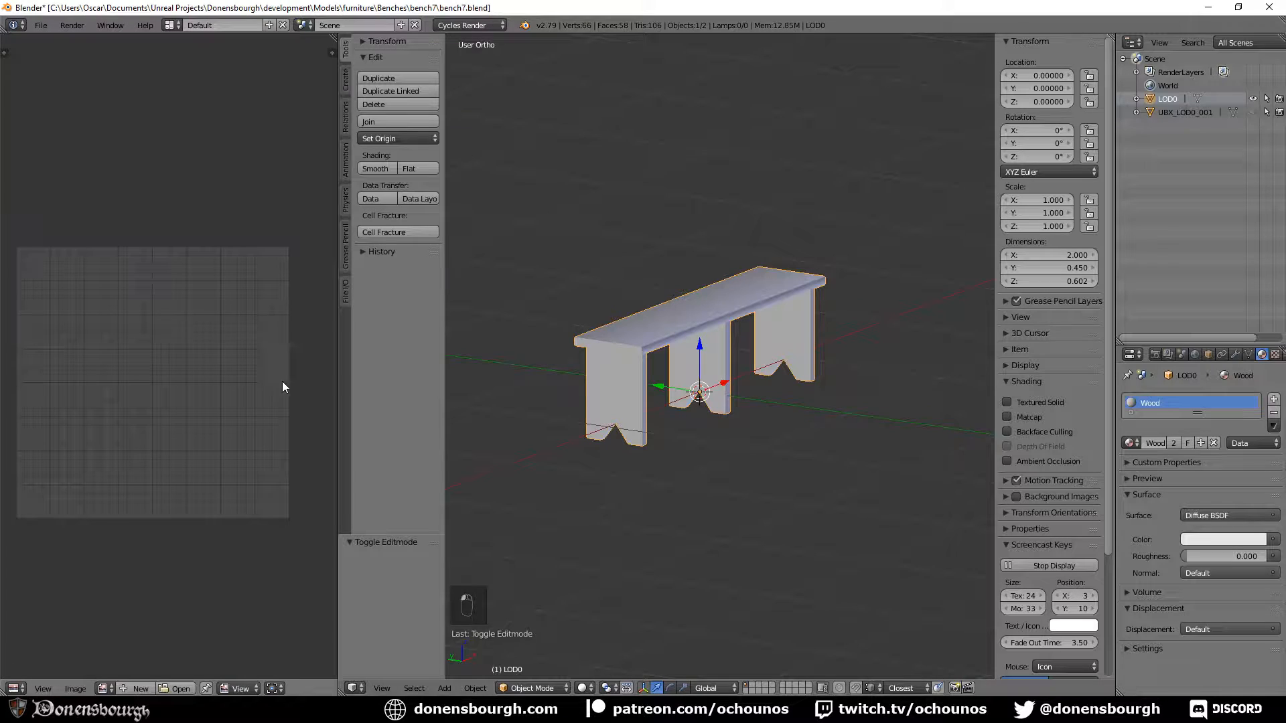
Switch to Unreal Editor and browse to the Benches folder under Meshes/Furniture
{"action": "left_click", "coordinate": [750, 710]}
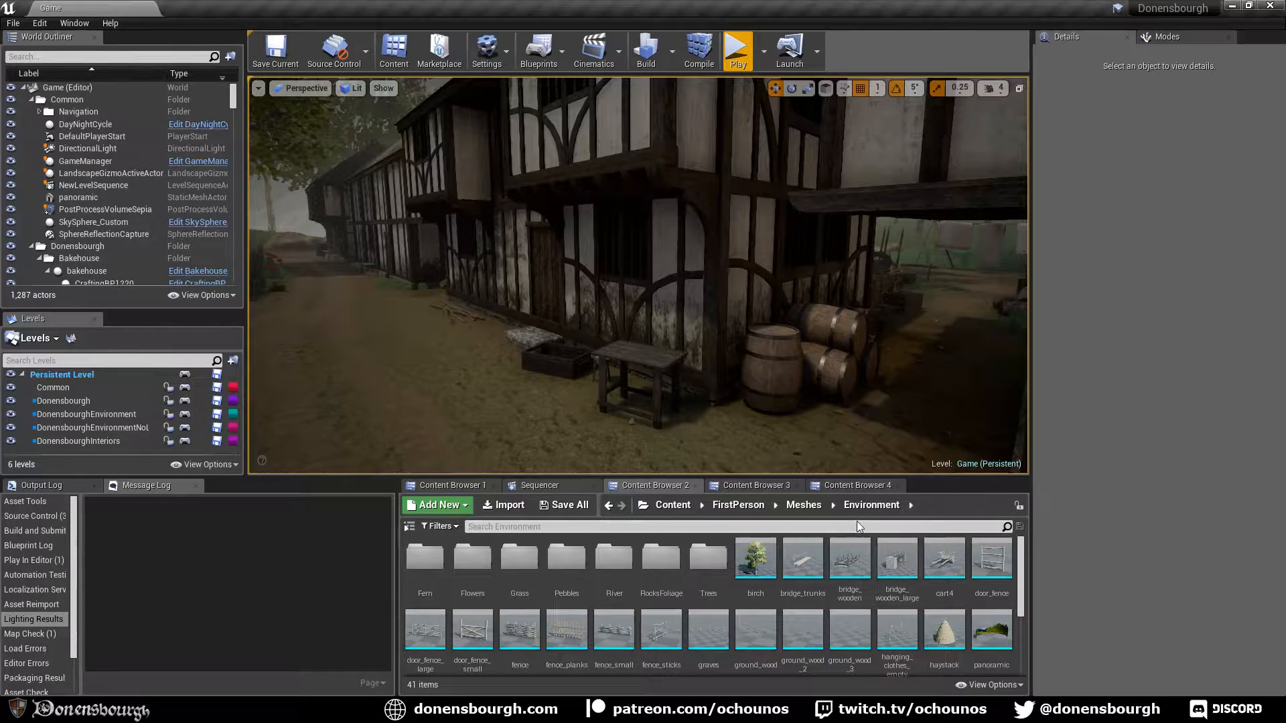
{"action": "left_click", "coordinate": [799, 507]}
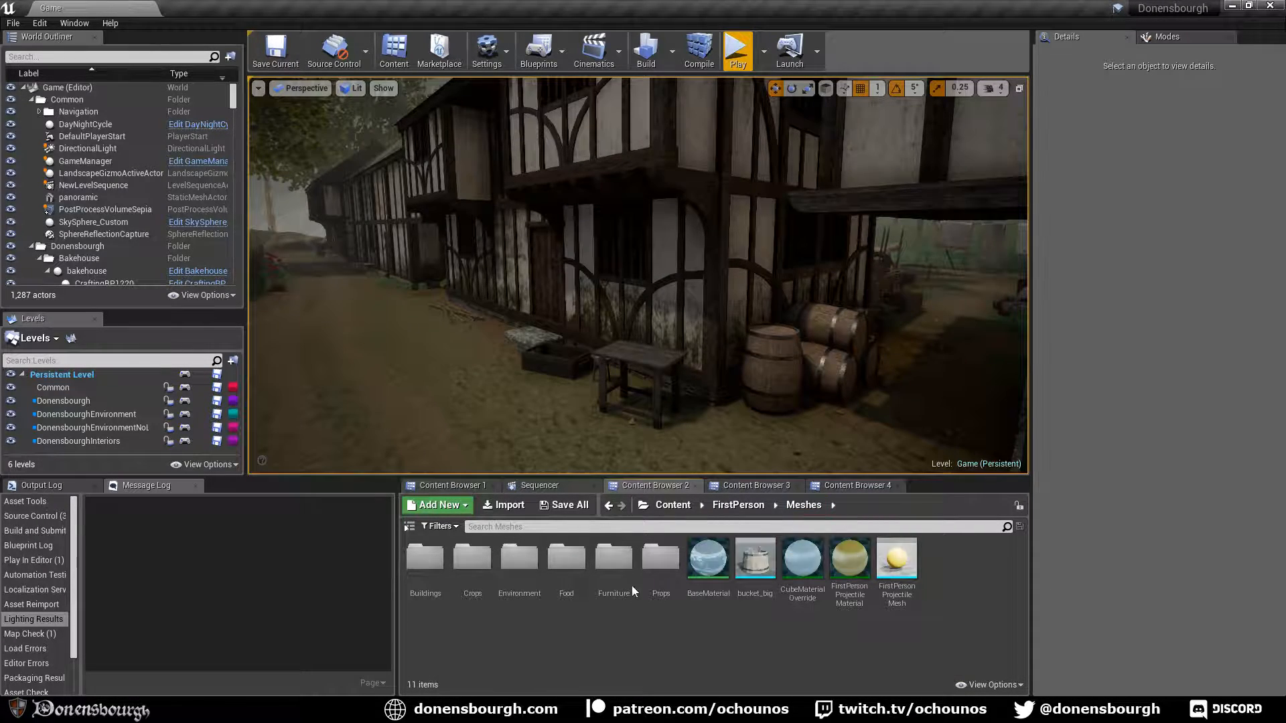
{"action": "double_click", "coordinate": [612, 557]}
{"action": "double_click", "coordinate": [476, 563]}
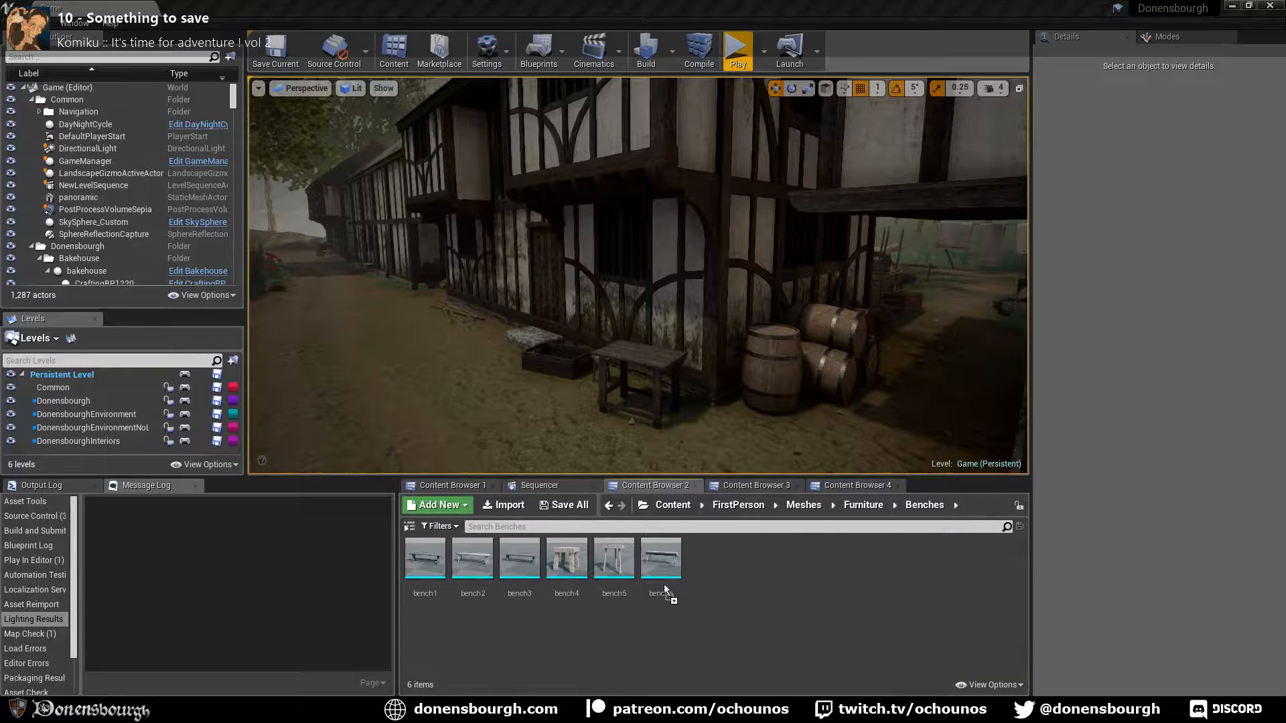
Import bench7.fbx into the Benches folder as a static mesh, keeping the existing FBX import options
{"action": "left_click_drag", "start_coordinate": [711, 593], "coordinate": [711, 592]}
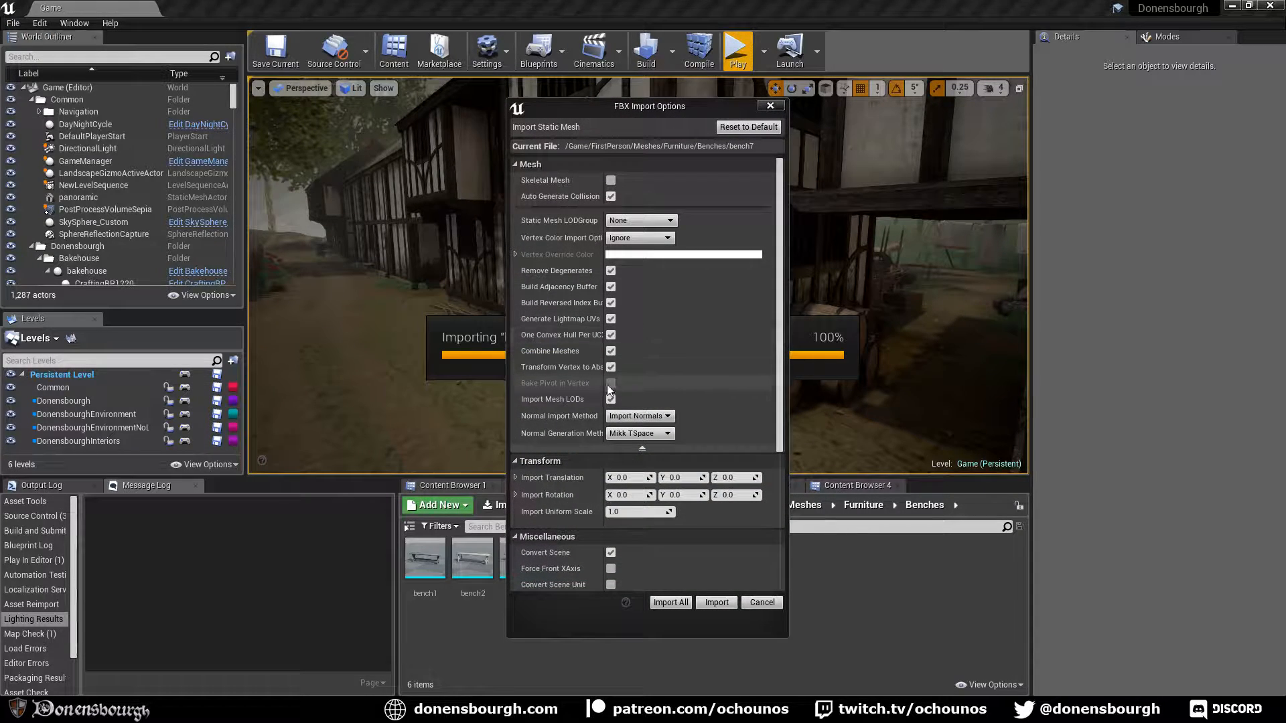
{"action": "scroll", "coordinate": [685, 401], "scroll_direction": "down", "scroll_amount": 6}
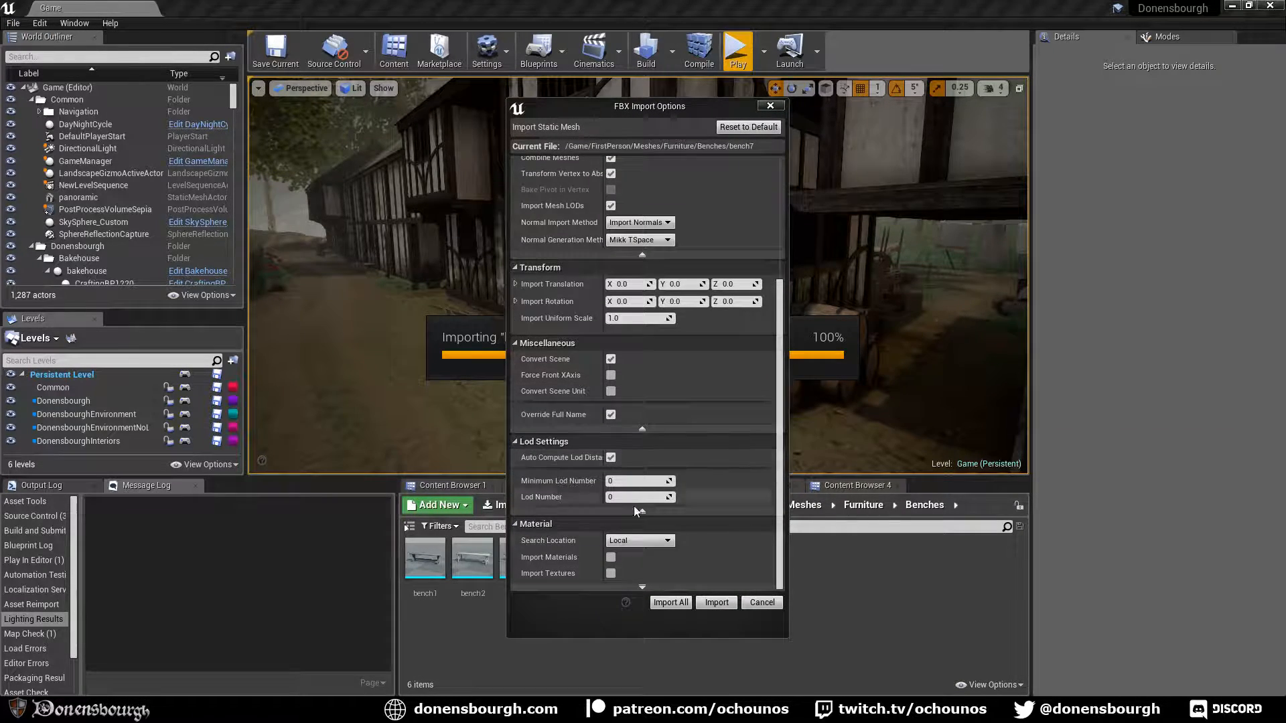
{"action": "scroll", "coordinate": [677, 401], "scroll_direction": "up", "scroll_amount": 6}
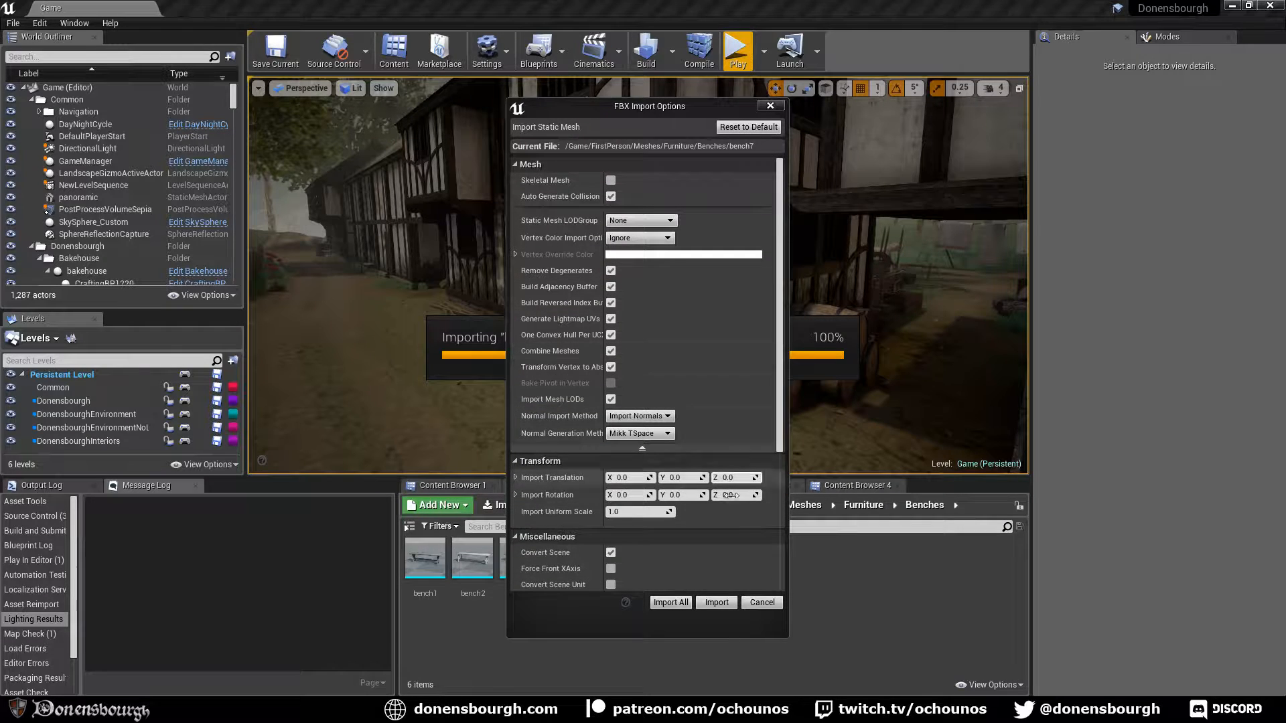
{"action": "left_click", "coordinate": [715, 602]}
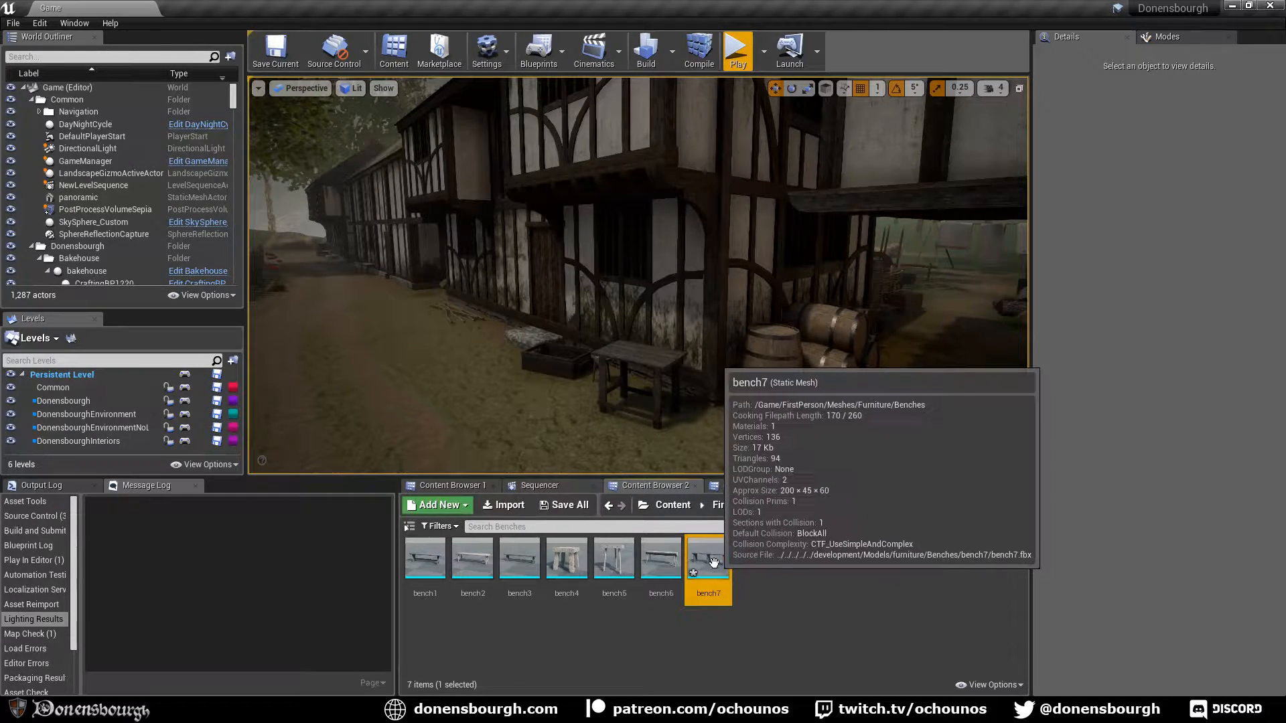
Open the bench7 mesh and assign the Wood1_x02 material to its Wood slot, then inspect the textured bench
{"action": "double_click", "coordinate": [712, 561]}
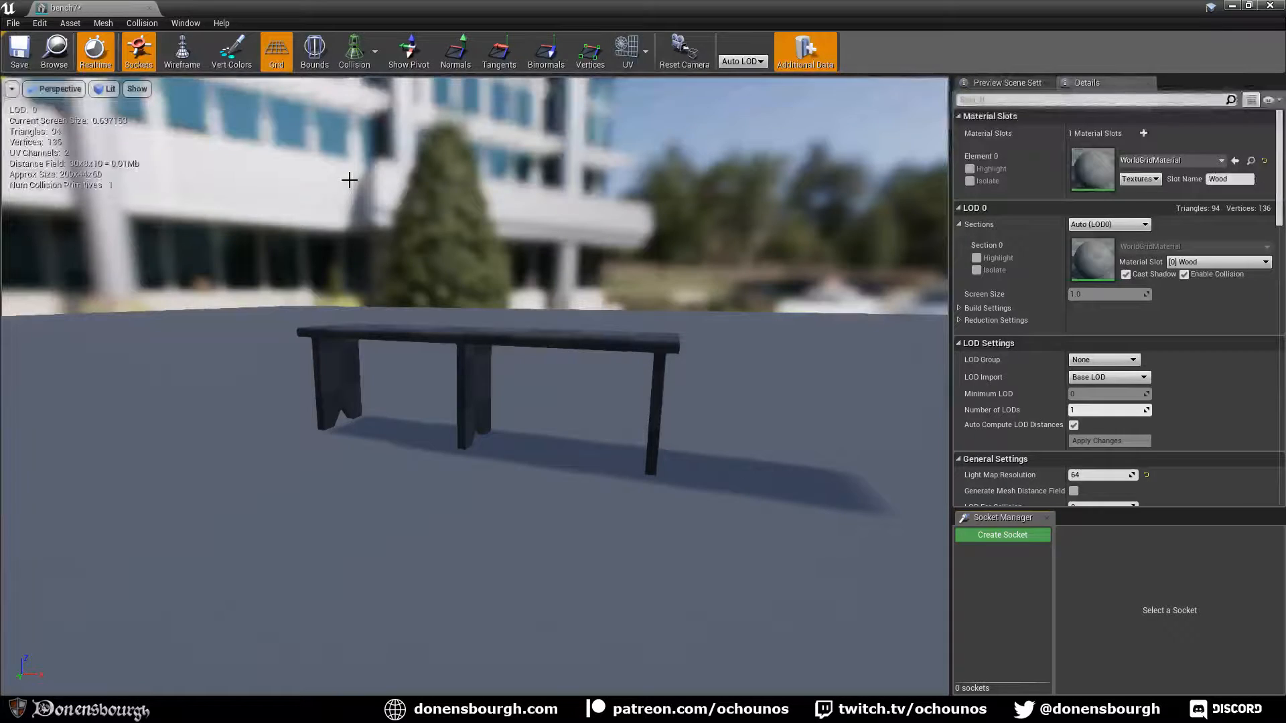
{"action": "left_click", "coordinate": [1159, 163]}
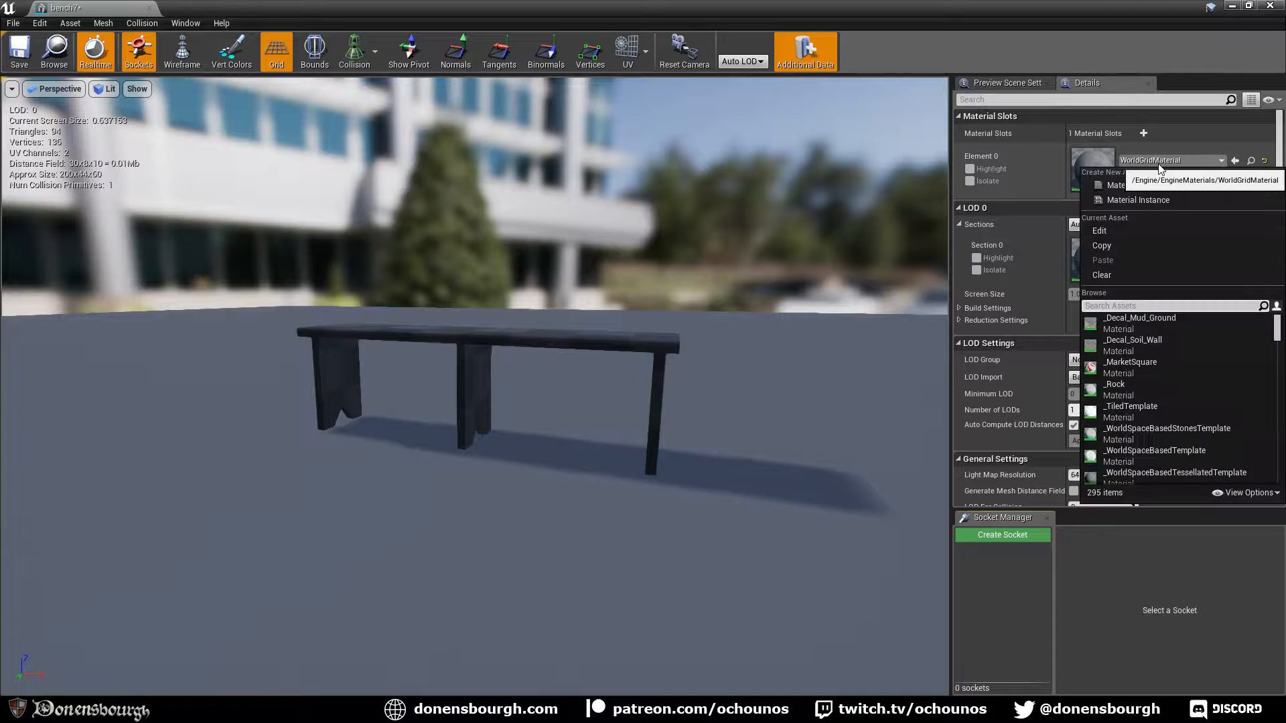
{"action": "type", "text": "wood1_"}
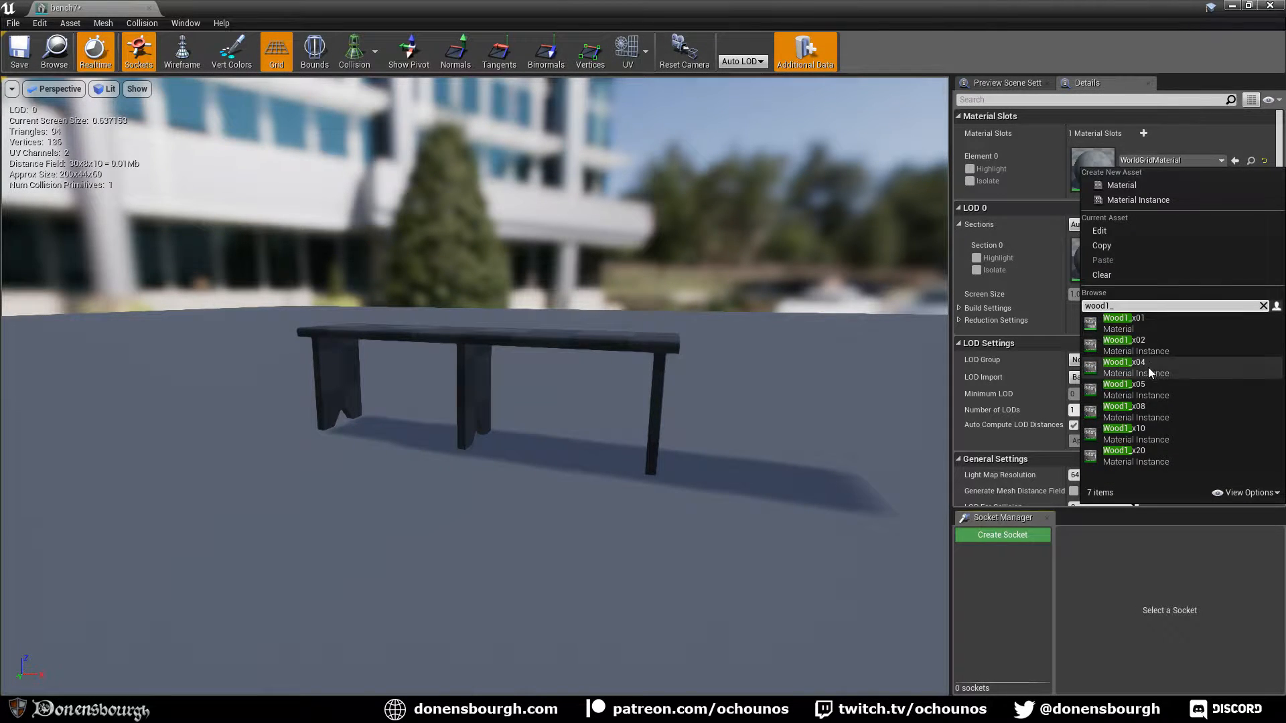
{"action": "left_click", "coordinate": [1153, 349]}
{"action": "scroll", "coordinate": [485, 483], "scroll_direction": "up", "scroll_amount": 4}
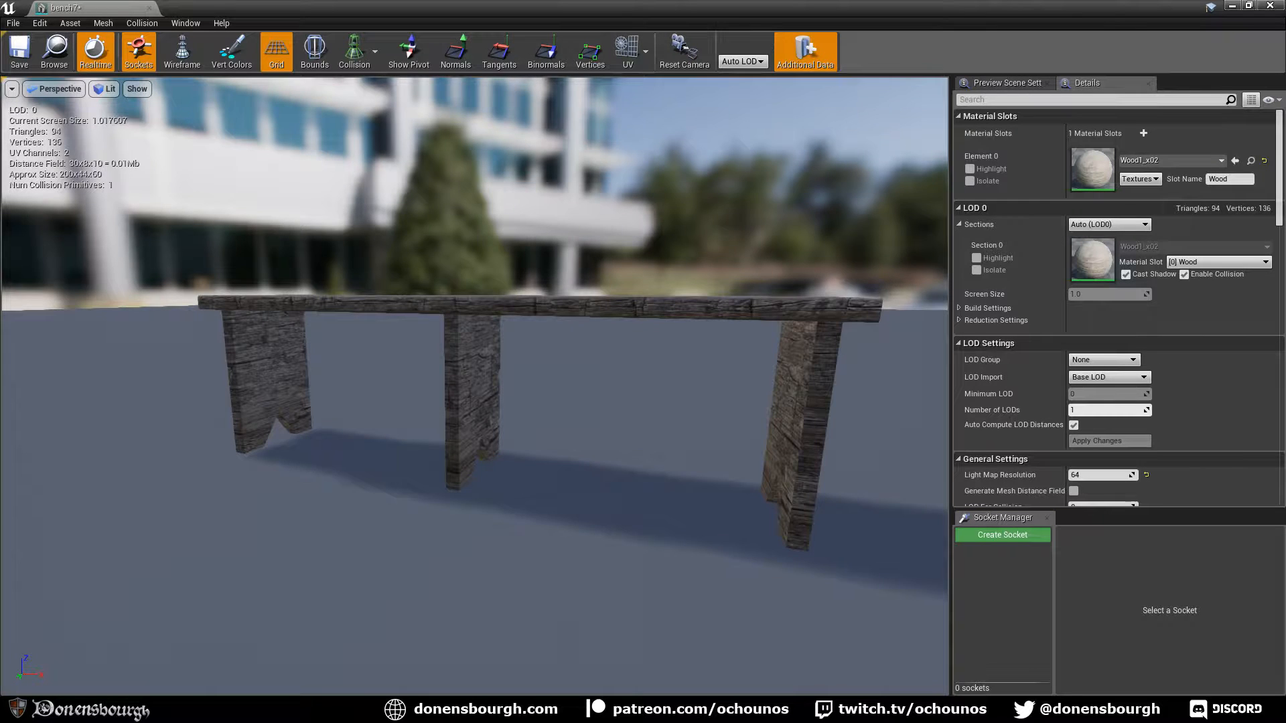
{"action": "mouse_move", "coordinate": [485, 484]}
{"action": "middle_mouse_down"}
{"action": "mouse_move", "coordinate": [467, 532]}
{"action": "mouse_move", "coordinate": [485, 469]}
{"action": "middle_mouse_up"}
{"action": "left_click_drag", "start_coordinate": [485, 468], "coordinate": [617, 288], "text": "alt"}
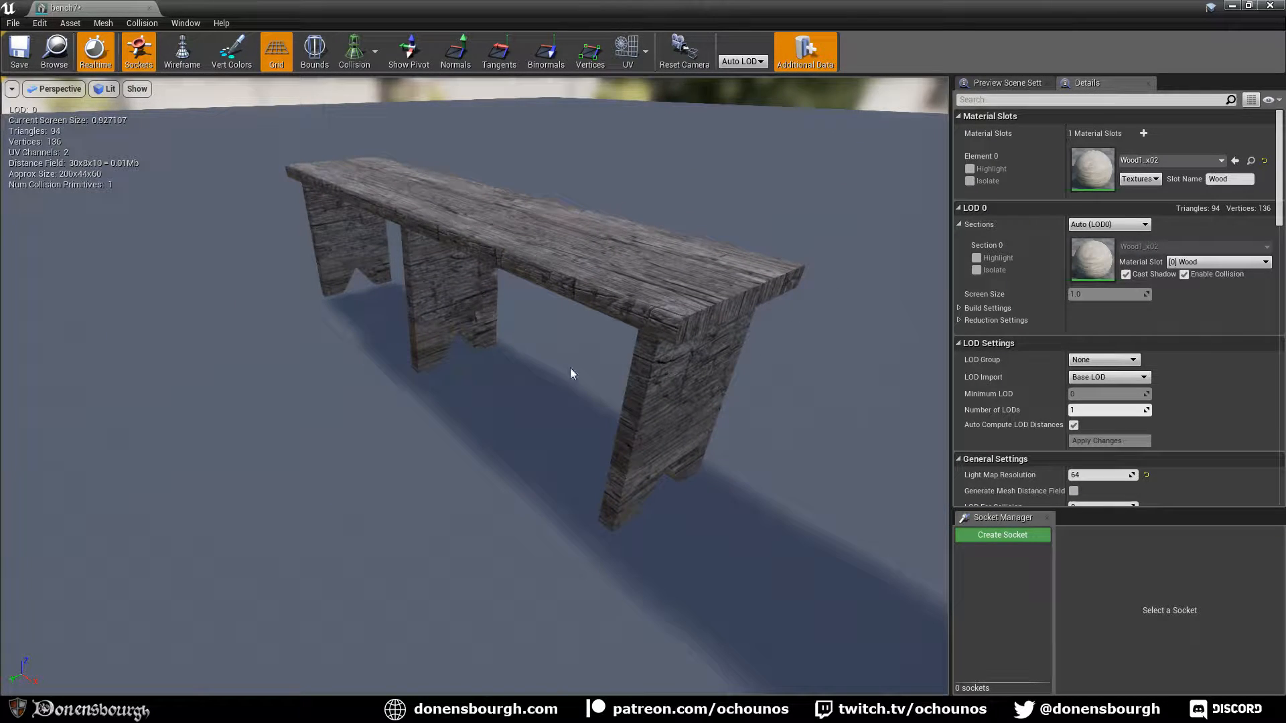
Assign the Wood1_x04 material to the bench's Wood slot and inspect the wood grain on the seat and legs
{"action": "left_click", "coordinate": [1164, 168]}
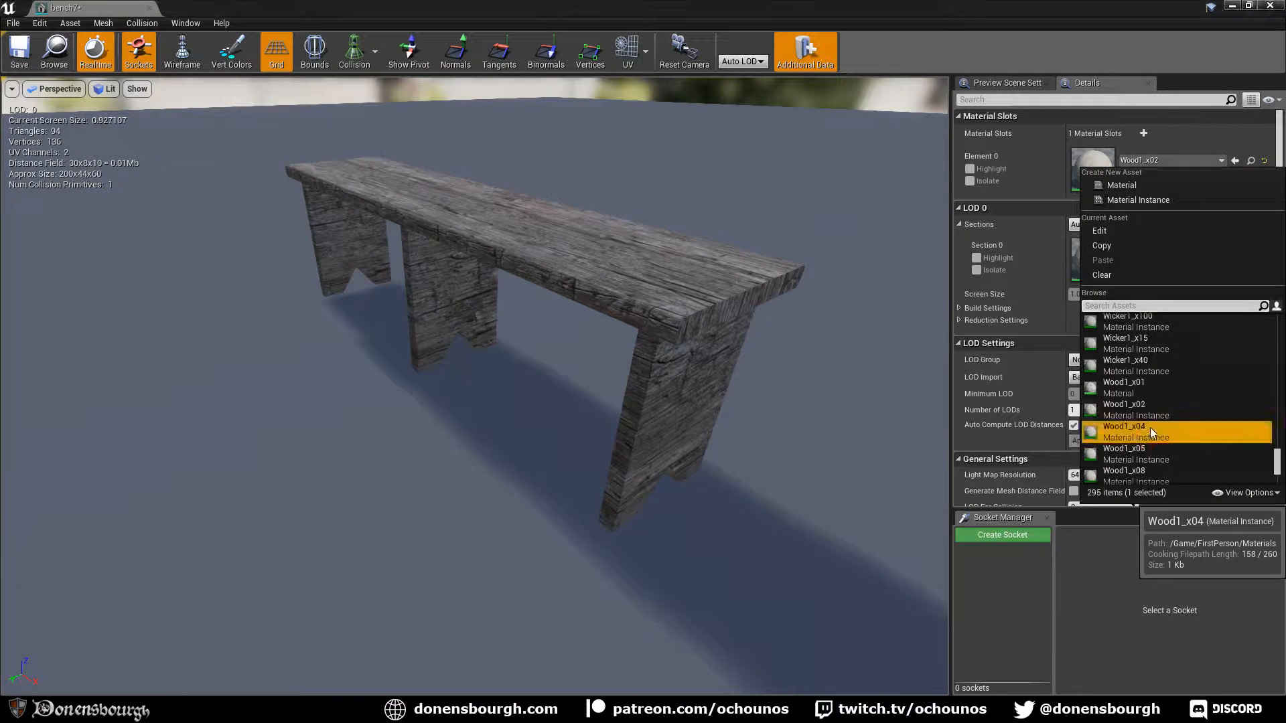
{"action": "left_click", "coordinate": [1151, 428]}
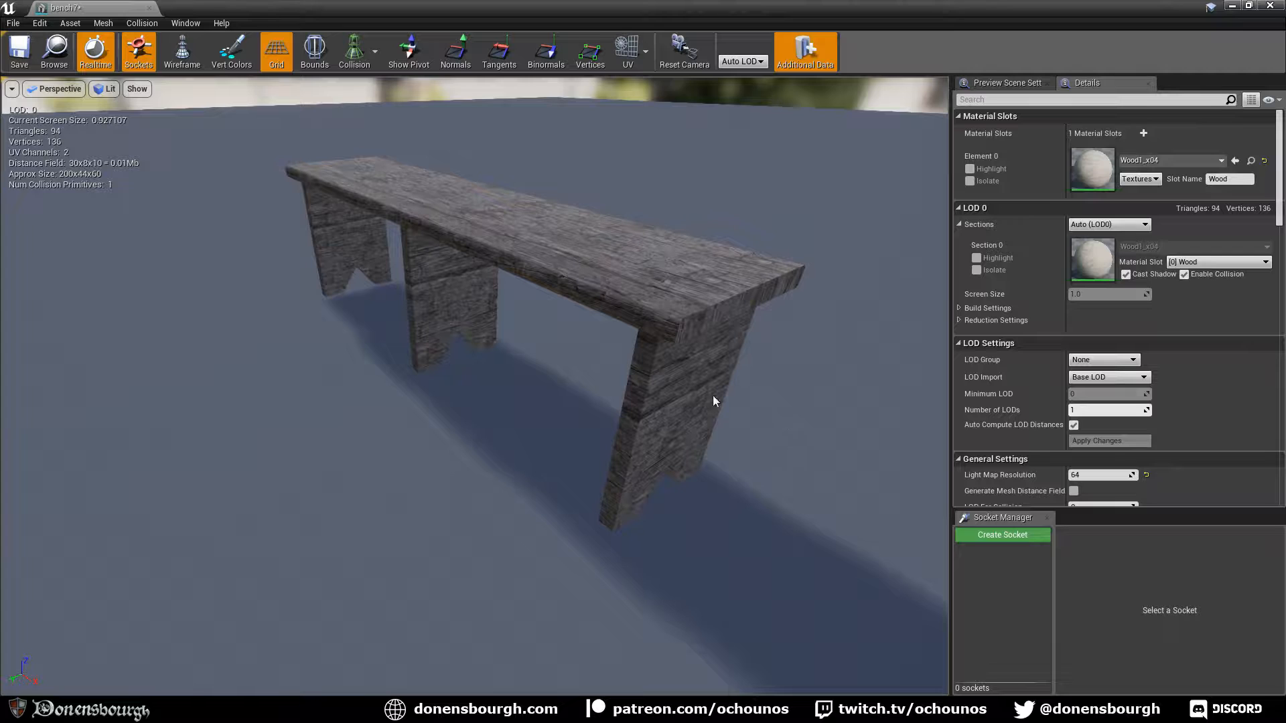
{"action": "middle_click_drag", "start_coordinate": [667, 401], "coordinate": [667, 377]}
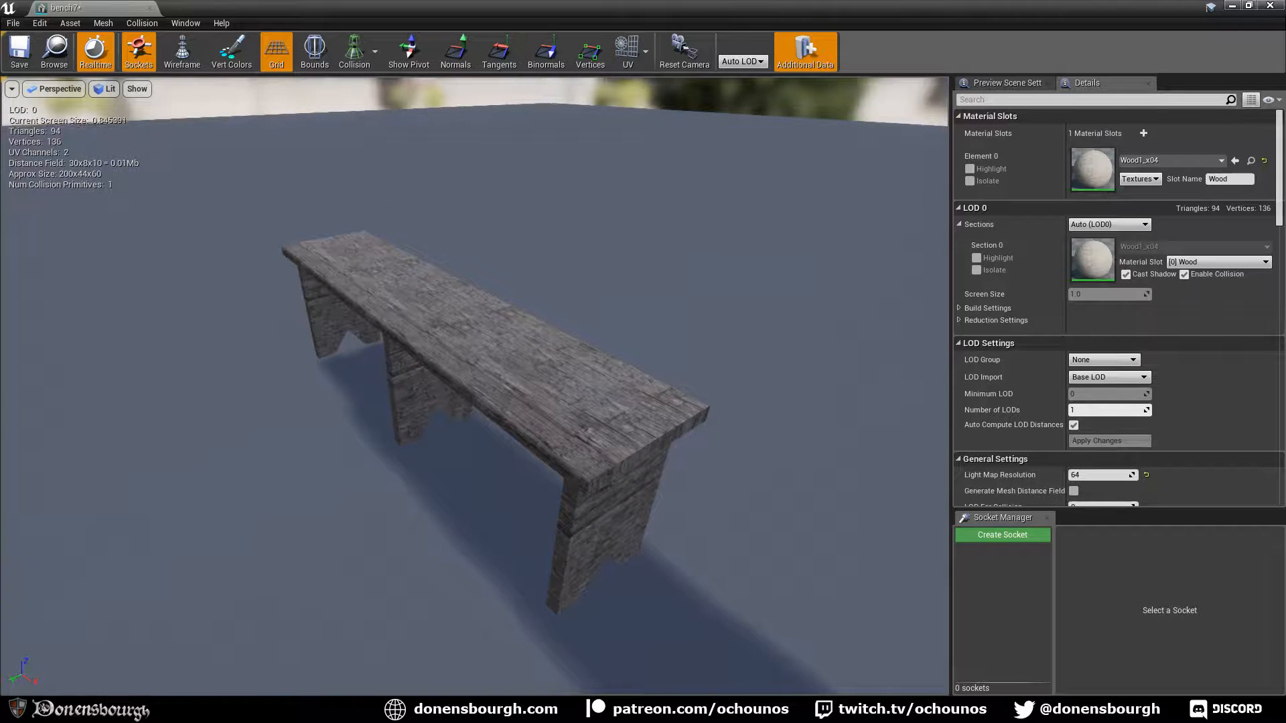
{"action": "right_click_drag", "start_coordinate": [667, 376], "coordinate": [667, 395]}
{"action": "middle_click_drag", "start_coordinate": [667, 368], "coordinate": [667, 415]}
{"action": "right_click_drag", "start_coordinate": [667, 369], "coordinate": [667, 316]}
{"action": "middle_click_drag", "start_coordinate": [656, 338], "coordinate": [700, 315]}
{"action": "right_click_drag", "start_coordinate": [656, 338], "coordinate": [661, 363]}
{"action": "middle_click_drag", "start_coordinate": [306, 601], "coordinate": [294, 568]}
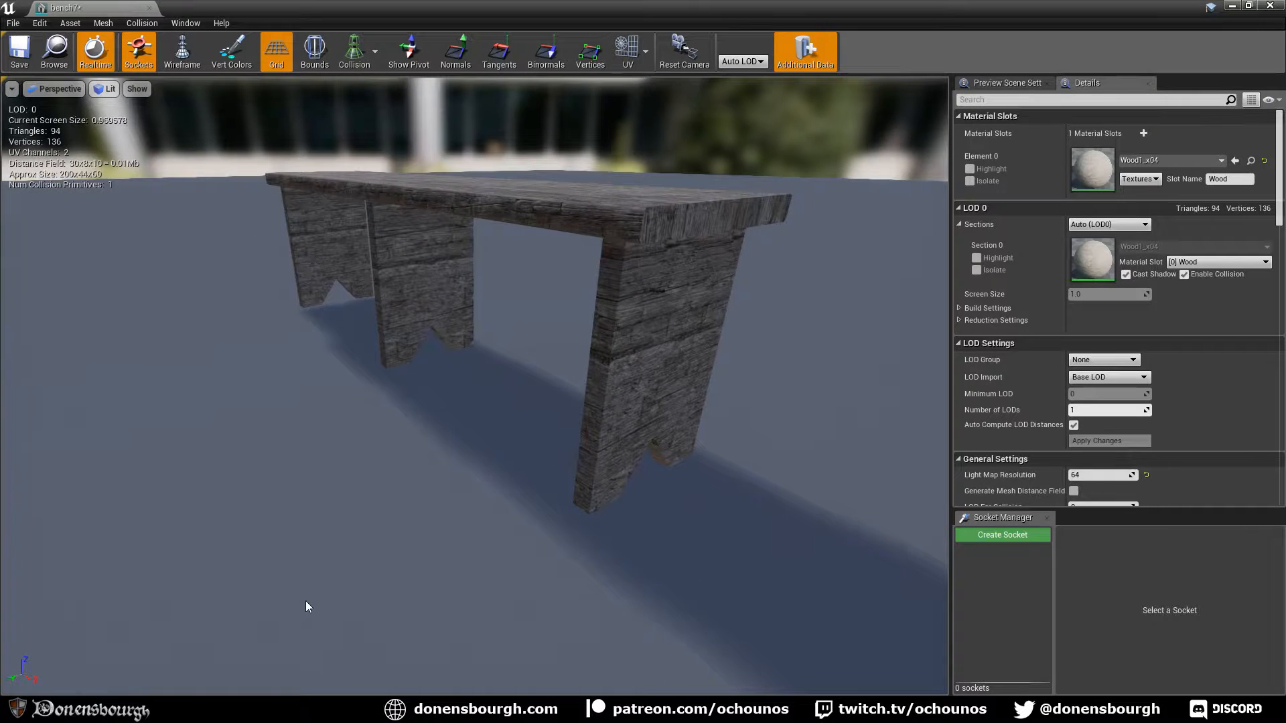
Switch to Blender, enter mesh editing, select the three leg UV islands and rotate them 90 degrees
{"action": "key", "text": "alt+Tab"}
{"action": "key", "text": "Tab"}
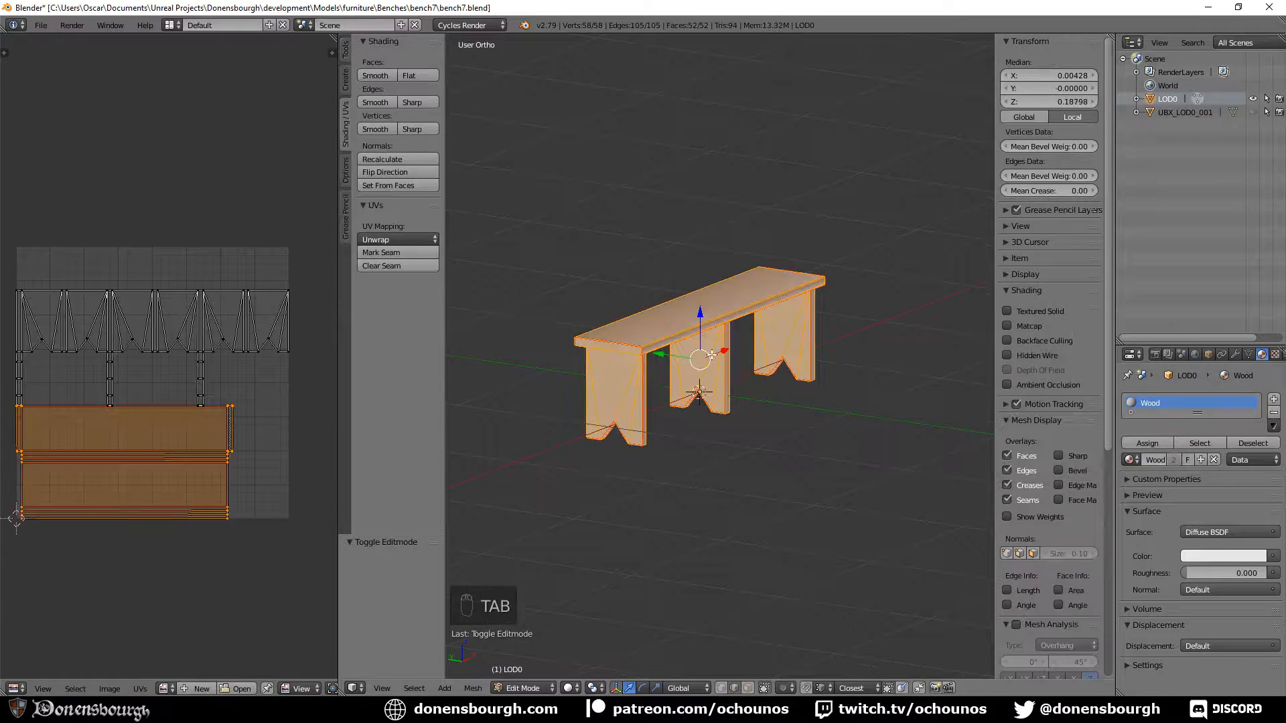
{"action": "right_click", "coordinate": [120, 336]}
{"action": "right_click", "coordinate": [174, 328], "text": "shift"}
{"action": "right_click", "coordinate": [234, 362], "text": "shift"}
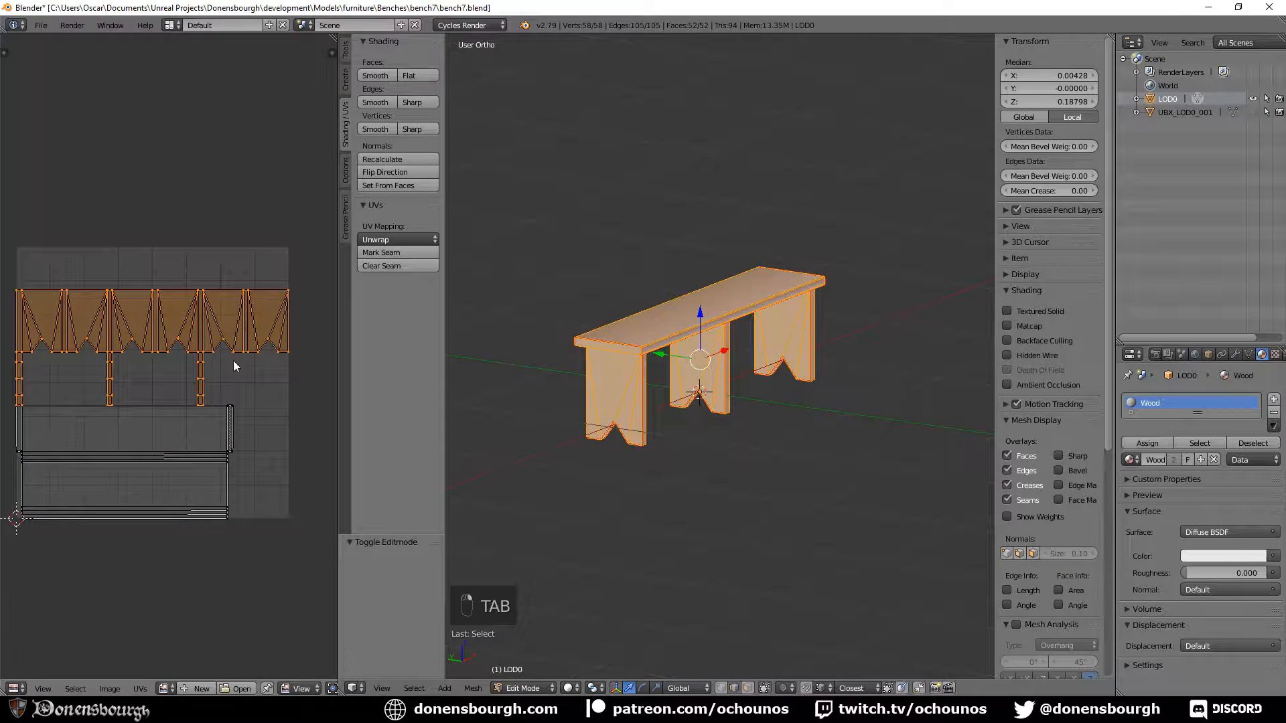
{"action": "type", "text": "r90"}
{"action": "key", "text": "Return"}
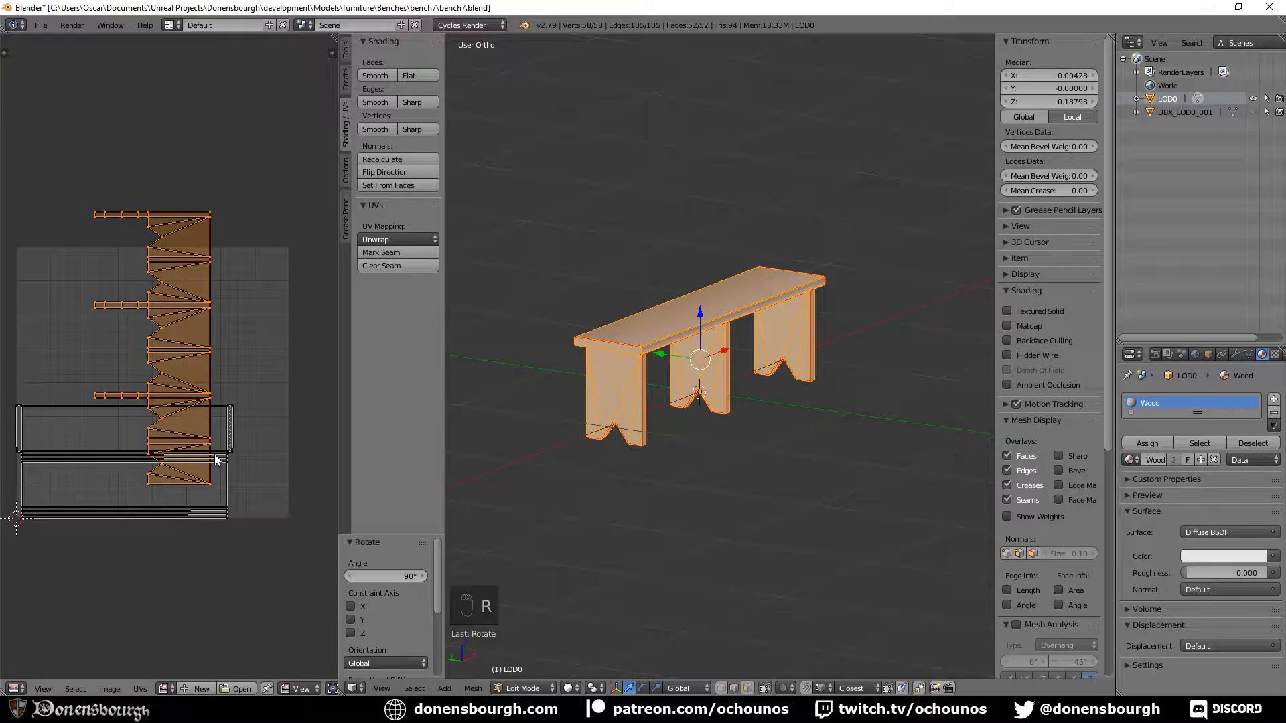
Separate the three rotated leg UV islands and move them into the free space above the seat islands
{"action": "key", "text": "g"}
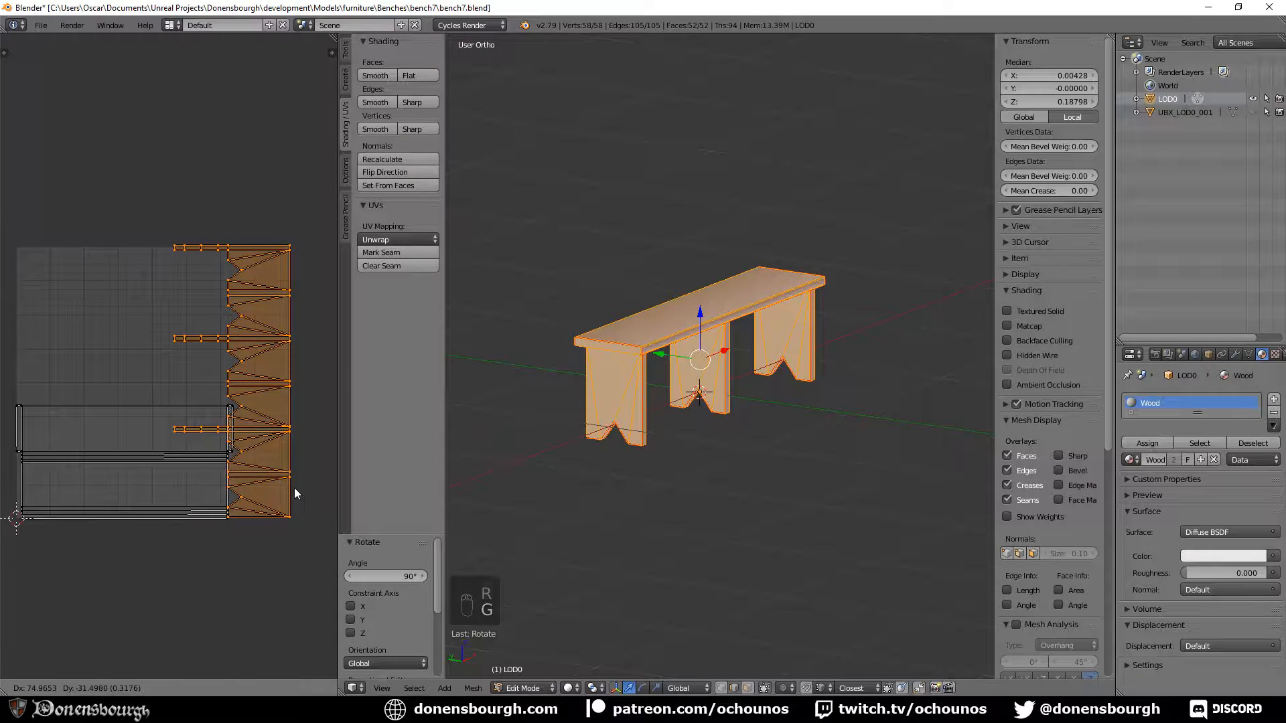
{"action": "left_click", "coordinate": [293, 487]}
{"action": "right_click", "coordinate": [254, 289]}
{"action": "key", "text": "g"}
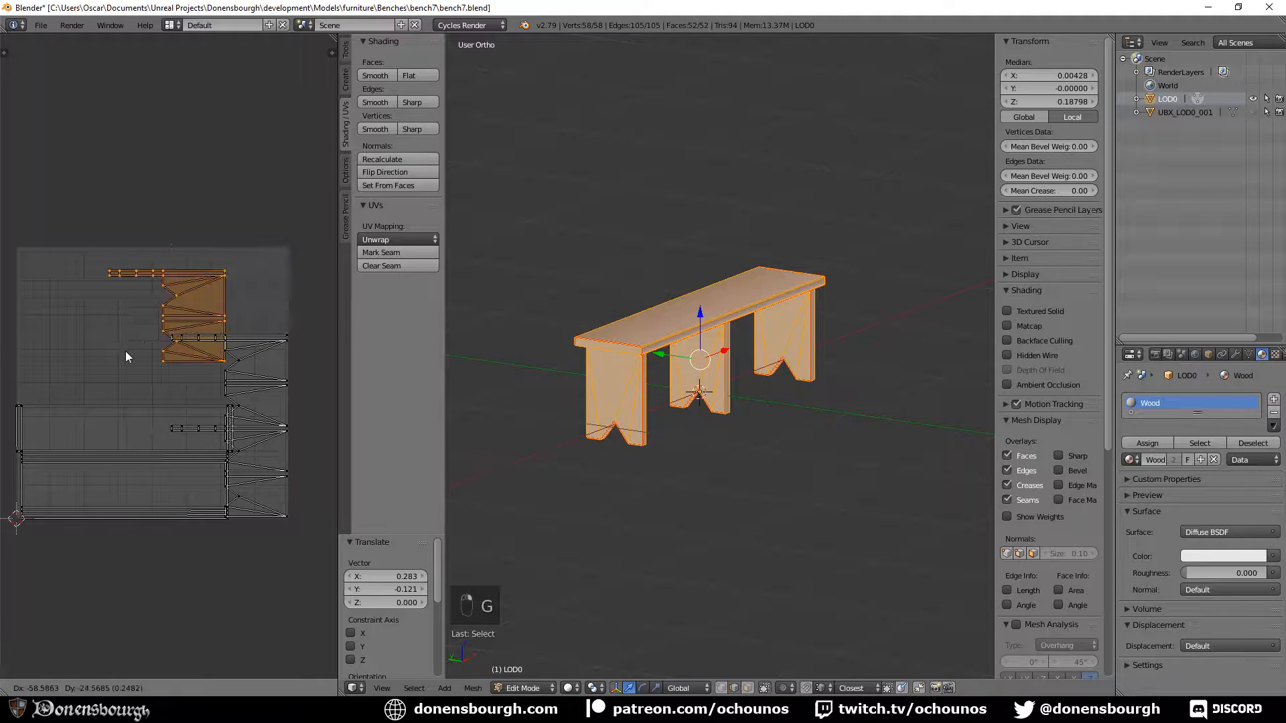
{"action": "left_click", "coordinate": [66, 324]}
{"action": "right_click", "coordinate": [218, 351]}
{"action": "key", "text": "g"}
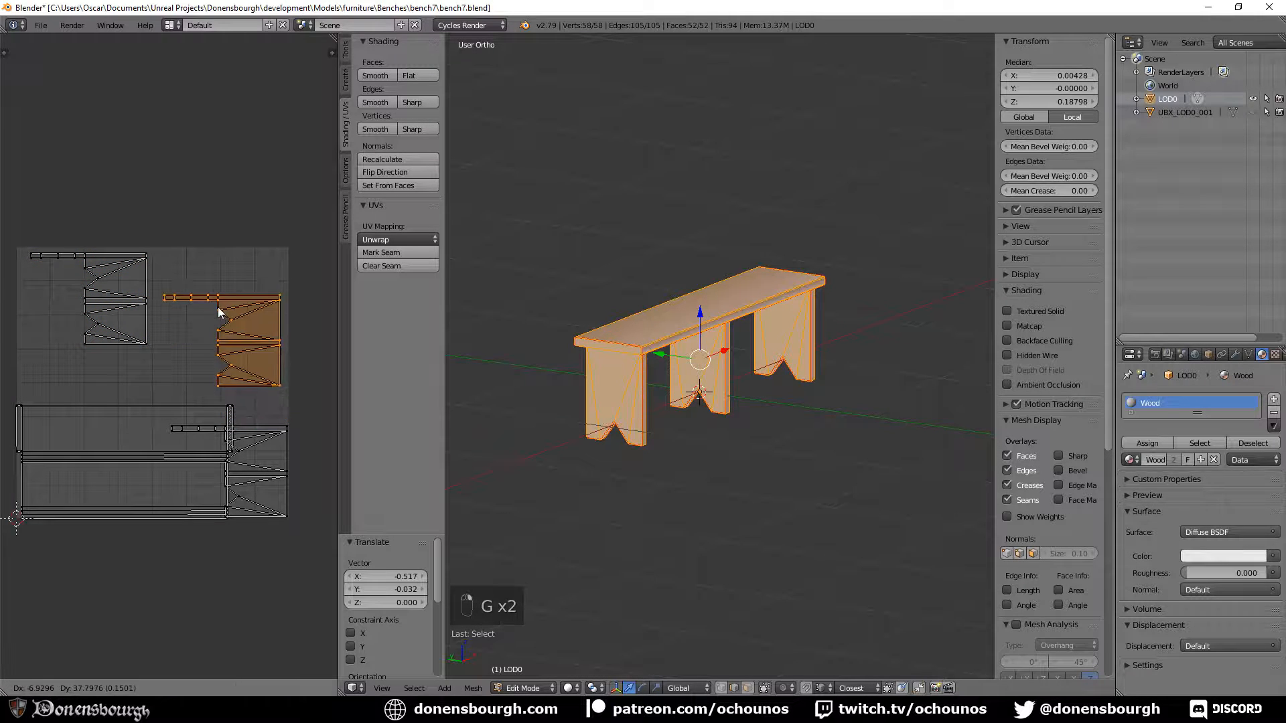
{"action": "left_click", "coordinate": [221, 270]}
{"action": "right_click", "coordinate": [256, 462]}
{"action": "key", "text": "g"}
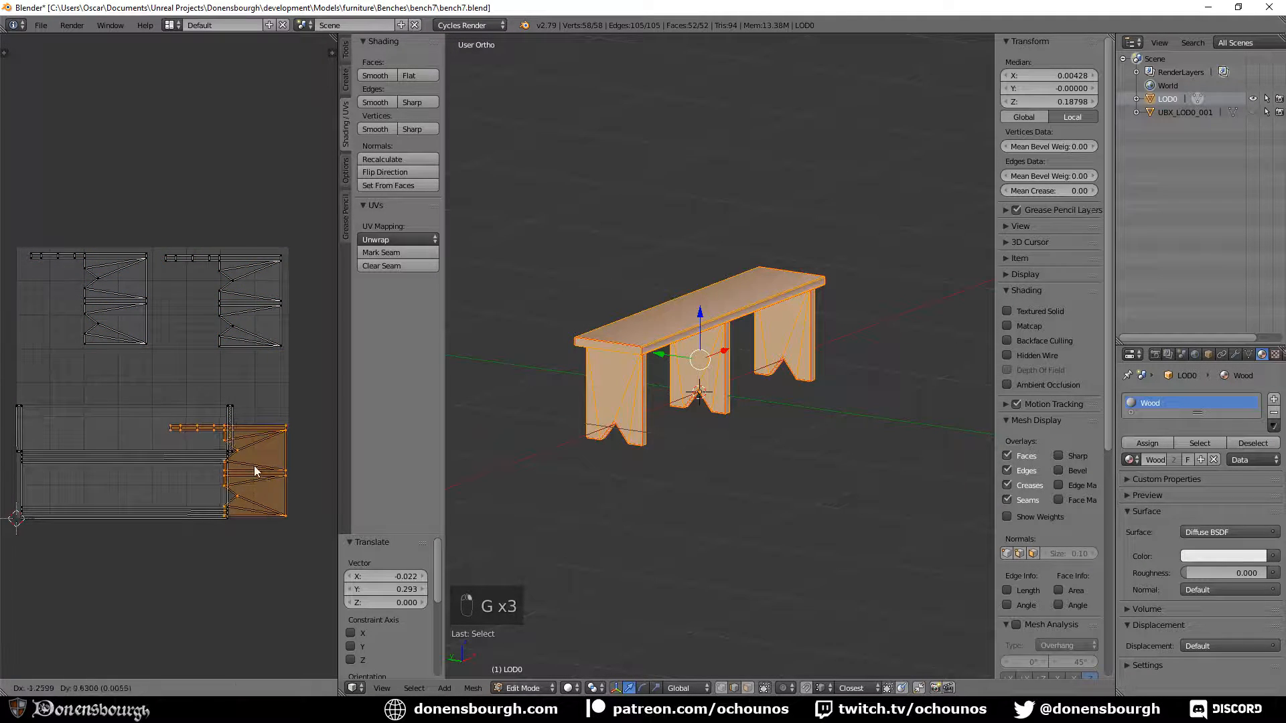
{"action": "left_click", "coordinate": [189, 346]}
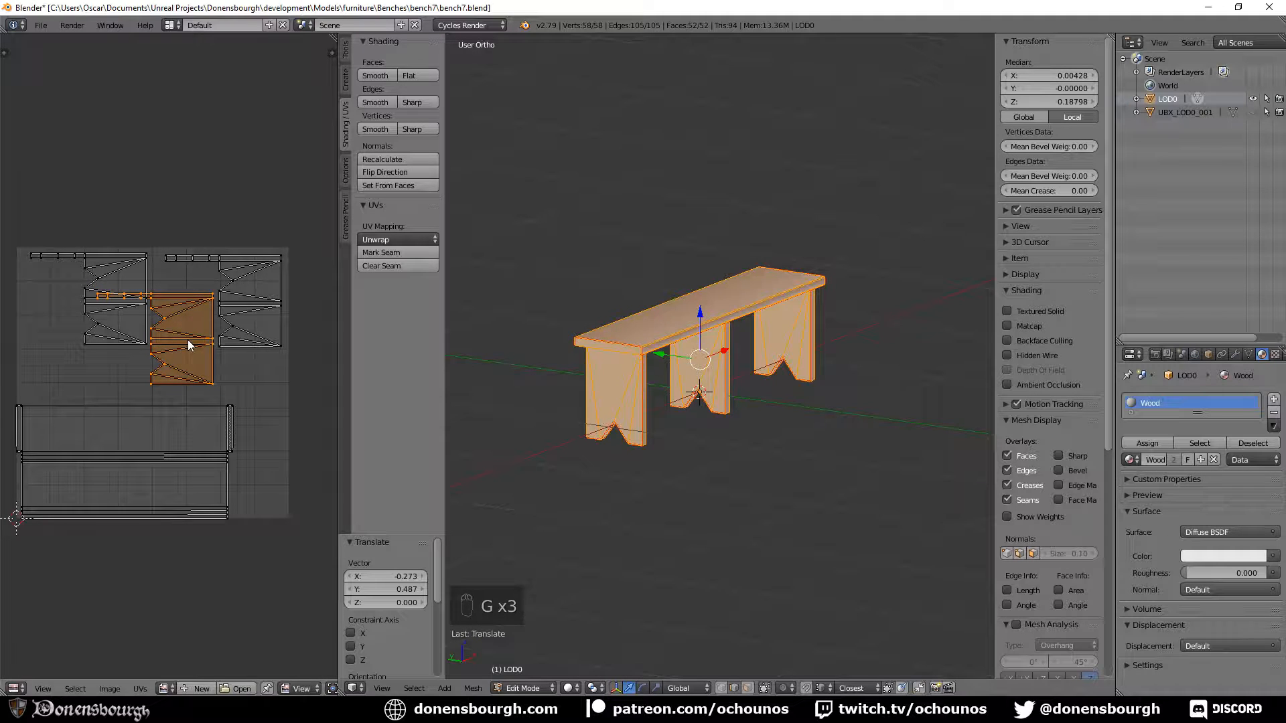
Rotate the third leg UV island 180 degrees and fit it between the other two leg islands without overlap
{"action": "key", "text": "r"}
{"action": "left_click", "coordinate": [188, 339]}
{"action": "key", "text": "g"}
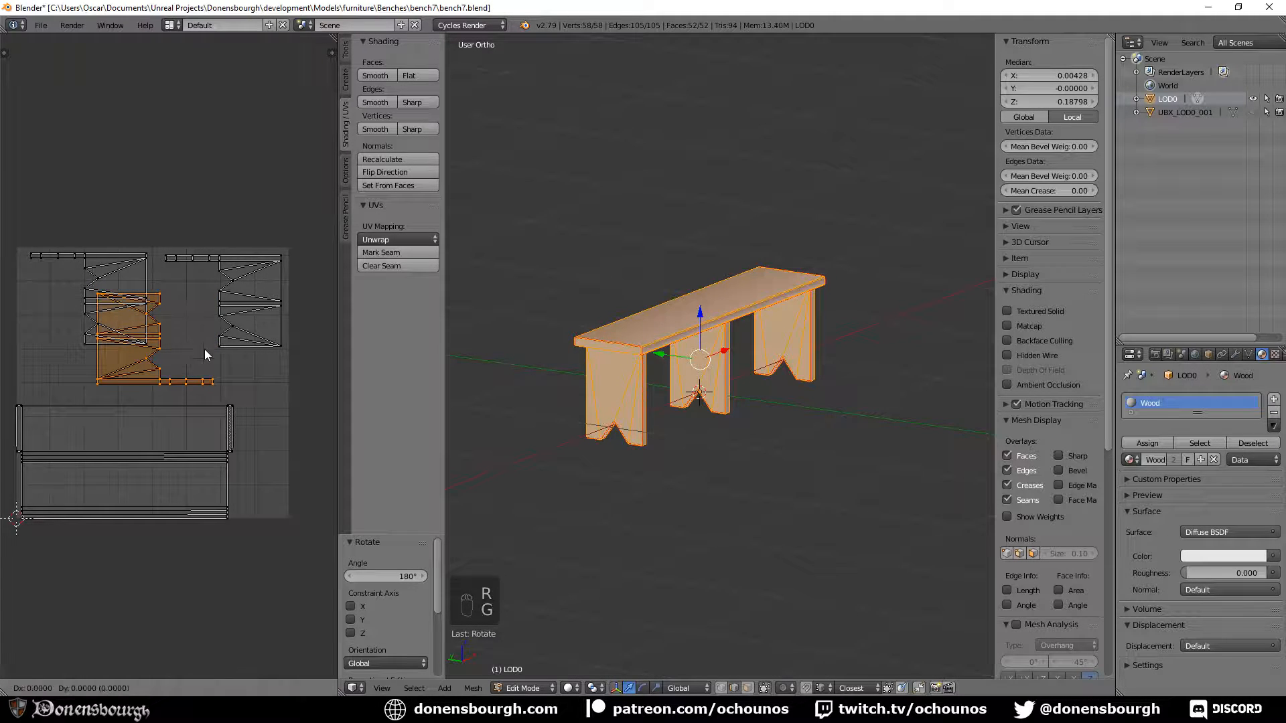
{"action": "left_click", "coordinate": [242, 341]}
{"action": "right_click", "coordinate": [133, 303]}
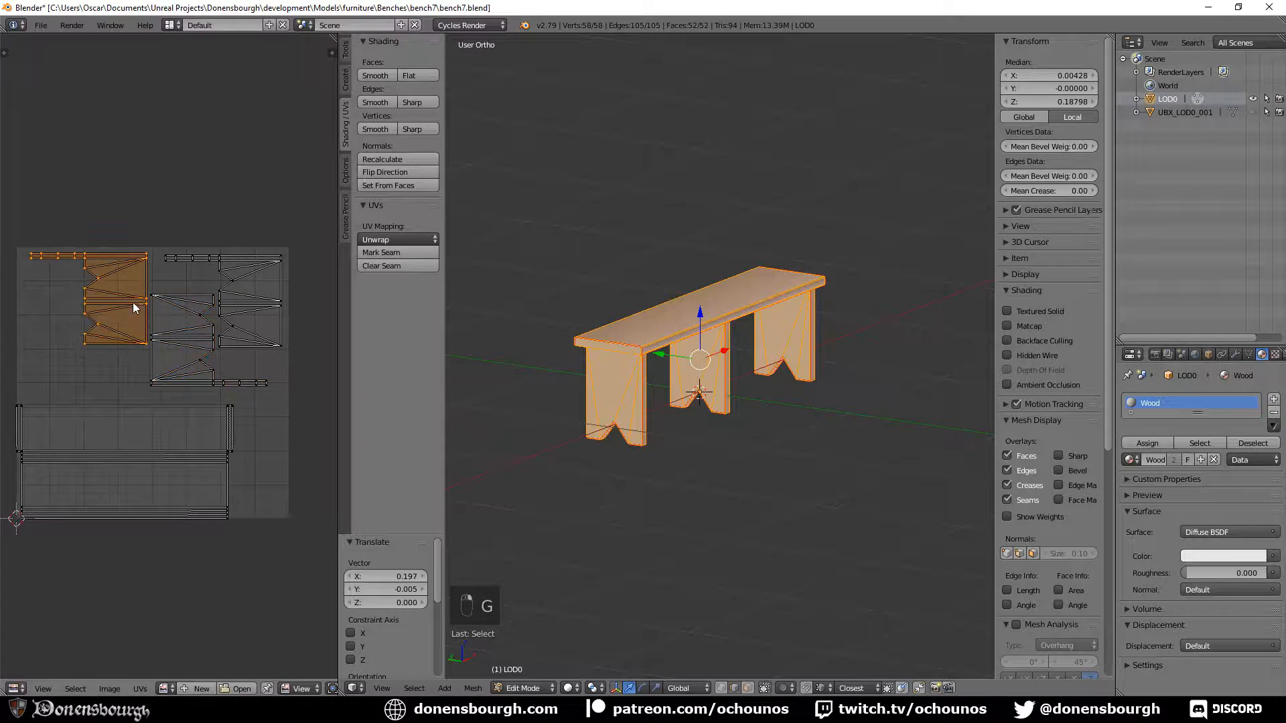
{"action": "key", "text": "g"}
{"action": "left_click", "coordinate": [119, 314]}
{"action": "right_click", "coordinate": [178, 340]}
{"action": "key", "text": "g"}
{"action": "left_click", "coordinate": [174, 339]}
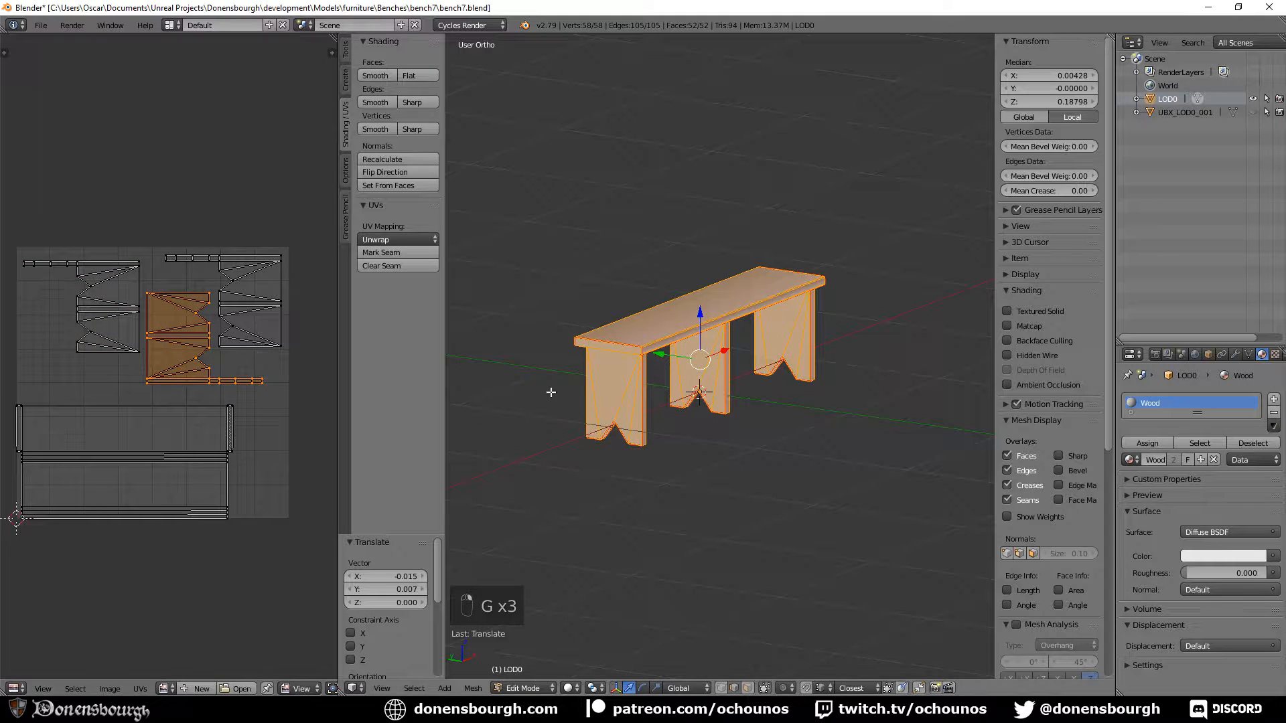
Save the Blender file and export the bench over bench7.fbx with smoothing kept at Face
{"action": "key", "text": "ctrl+s"}
{"action": "left_click", "coordinate": [288, 248]}
{"action": "left_click", "coordinate": [41, 25]}
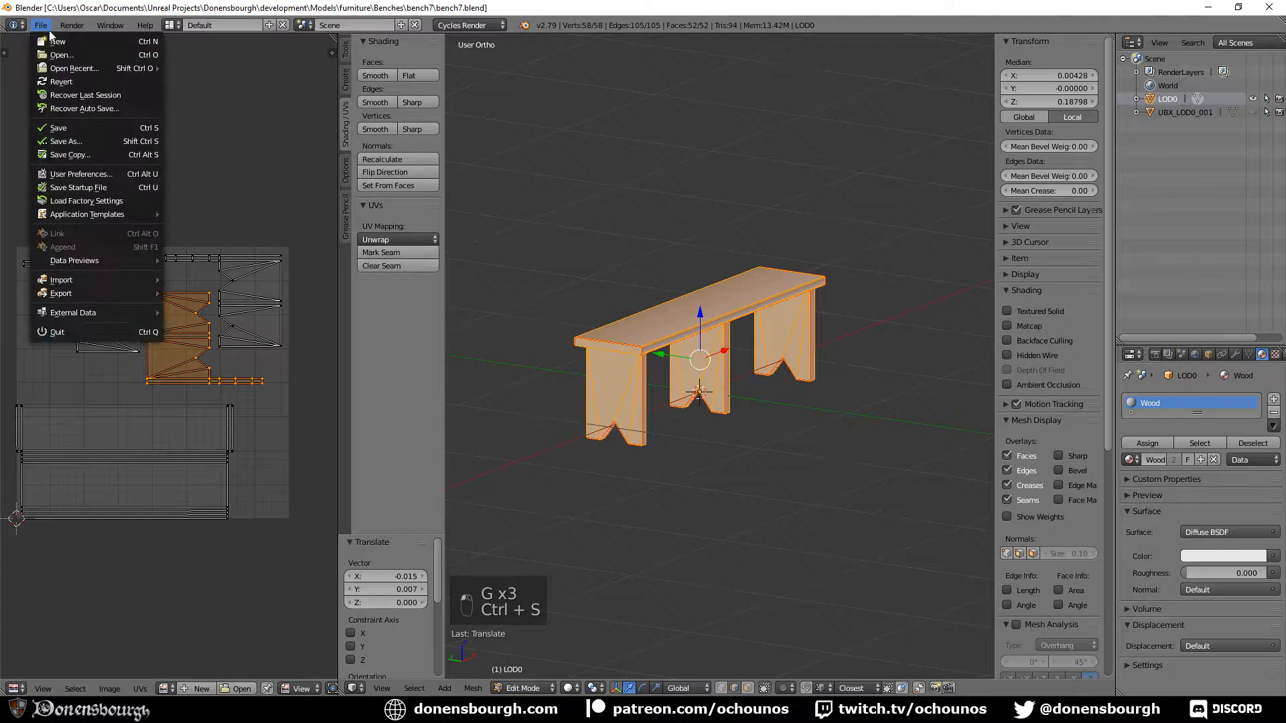
{"action": "mouse_move", "coordinate": [110, 295]}
{"action": "left_click", "coordinate": [243, 319]}
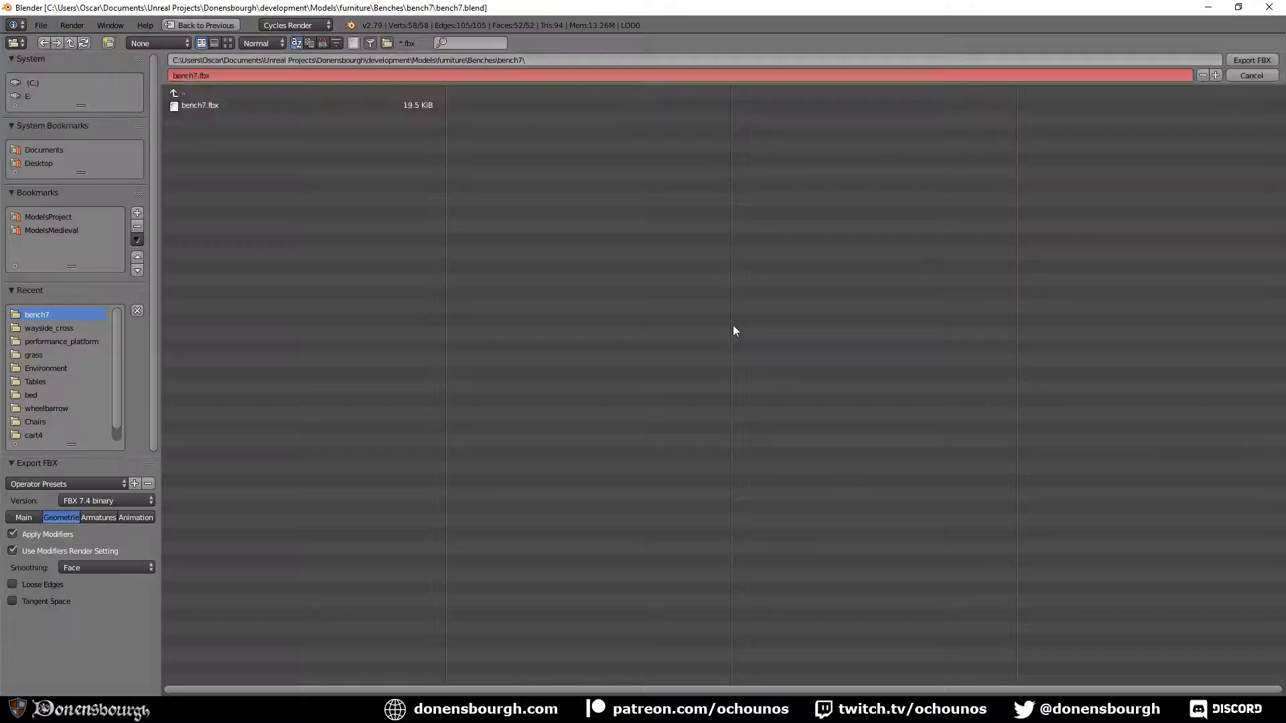
{"action": "left_click", "coordinate": [1244, 60]}
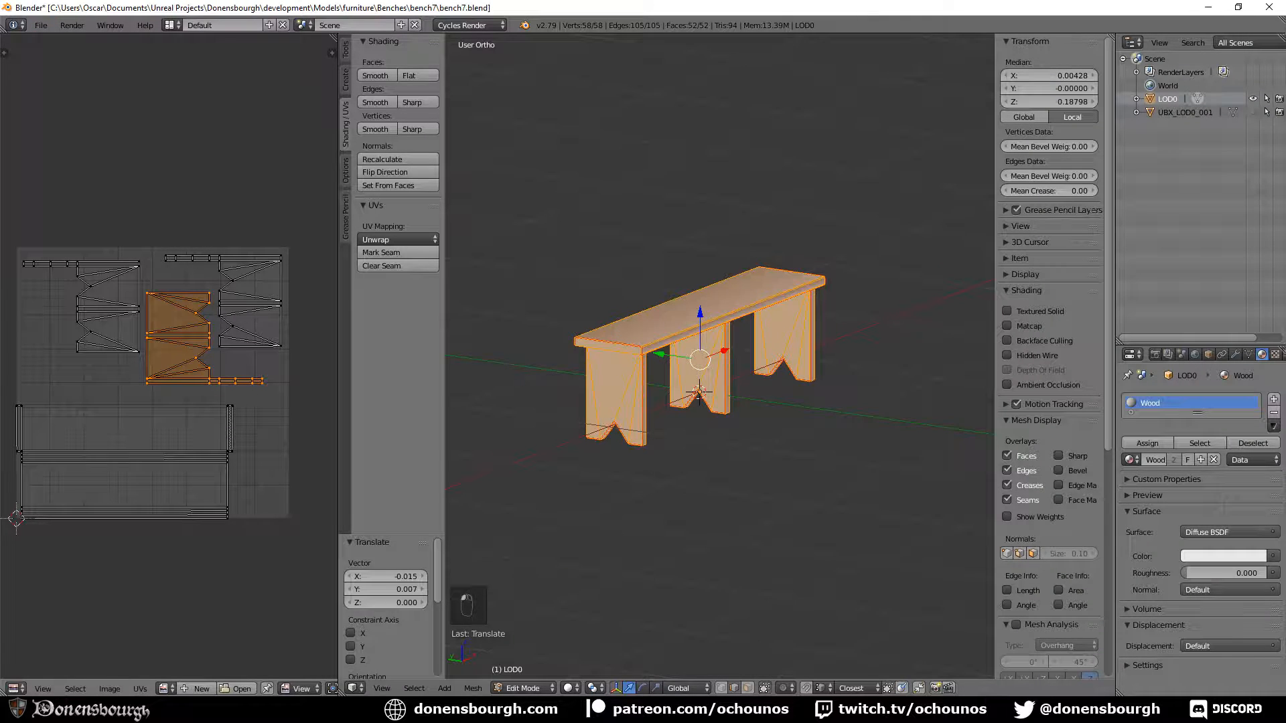
Switch to Unreal Editor, reimport the bench7 mesh and view the updated grain on its legs
{"action": "left_click", "coordinate": [259, 662]}
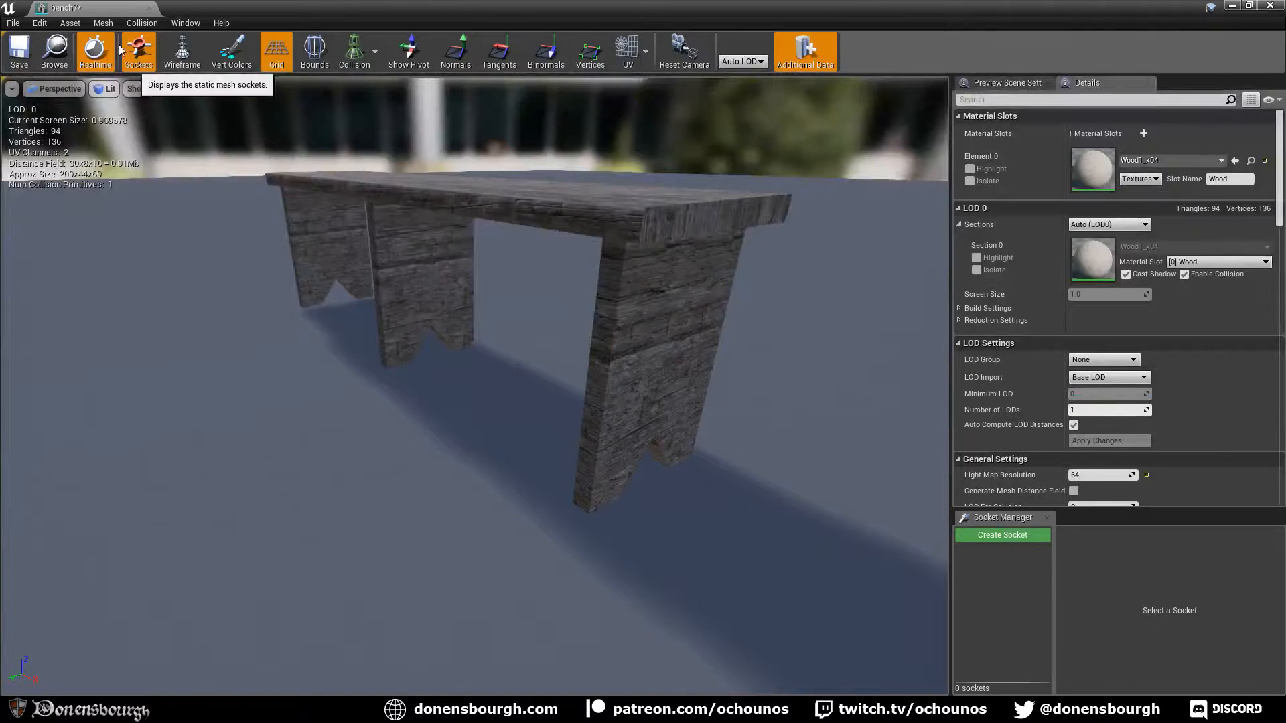
{"action": "left_click", "coordinate": [75, 22]}
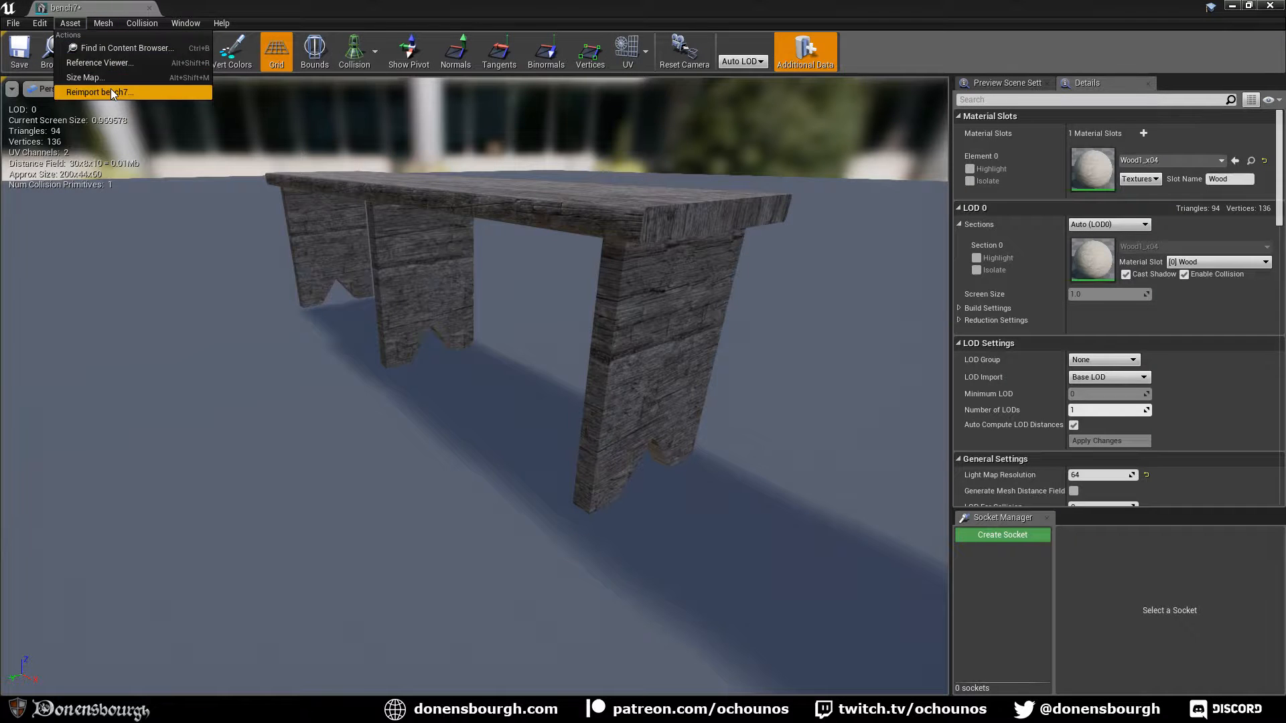
{"action": "left_click", "coordinate": [110, 93]}
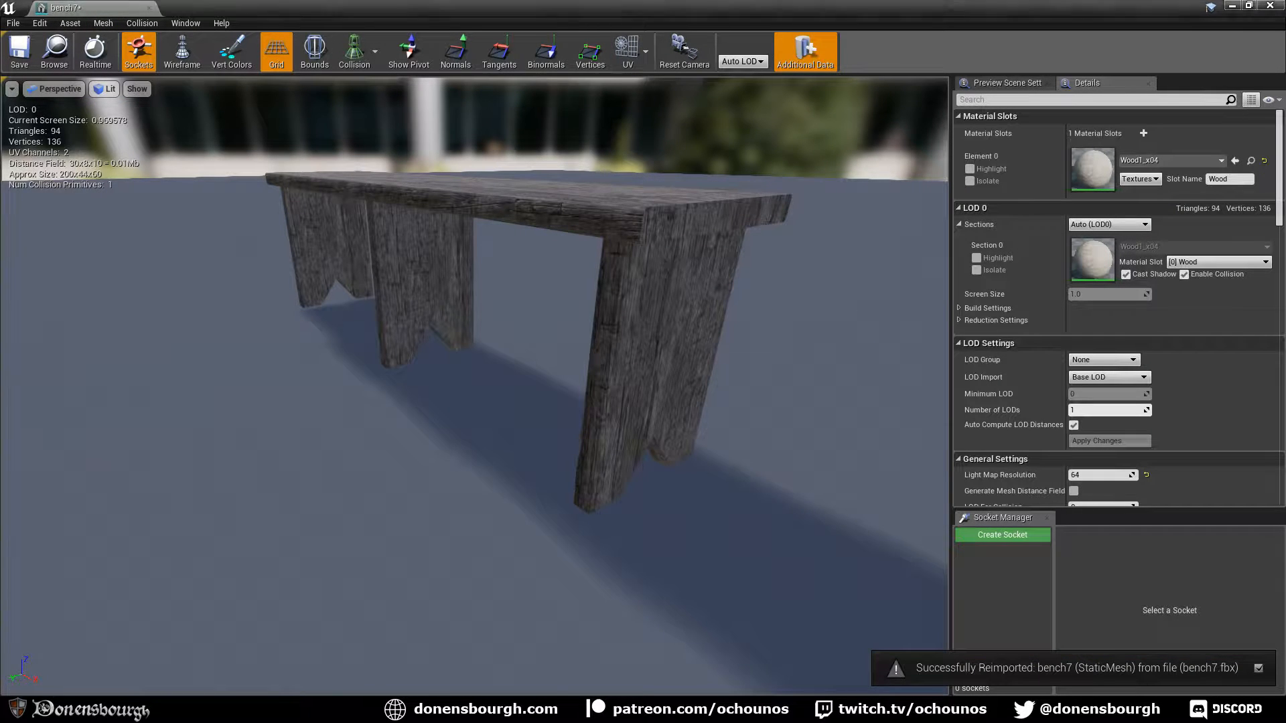
{"action": "right_click_drag", "start_coordinate": [474, 385], "coordinate": [473, 477]}
Set the bench's light map resolution to 16, review its collision and import settings, and save the asset
{"action": "scroll", "coordinate": [1172, 359], "scroll_direction": "down", "scroll_amount": 5}
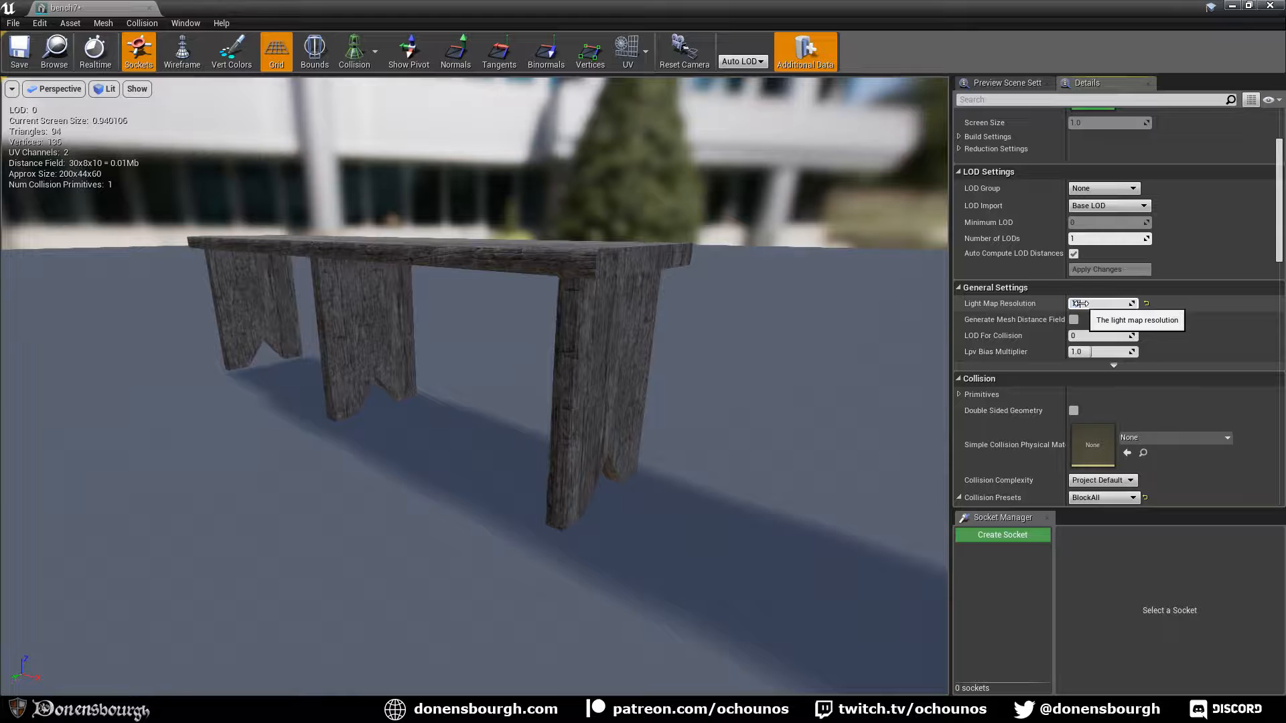
{"action": "scroll", "coordinate": [1084, 319], "scroll_direction": "down", "scroll_amount": 7}
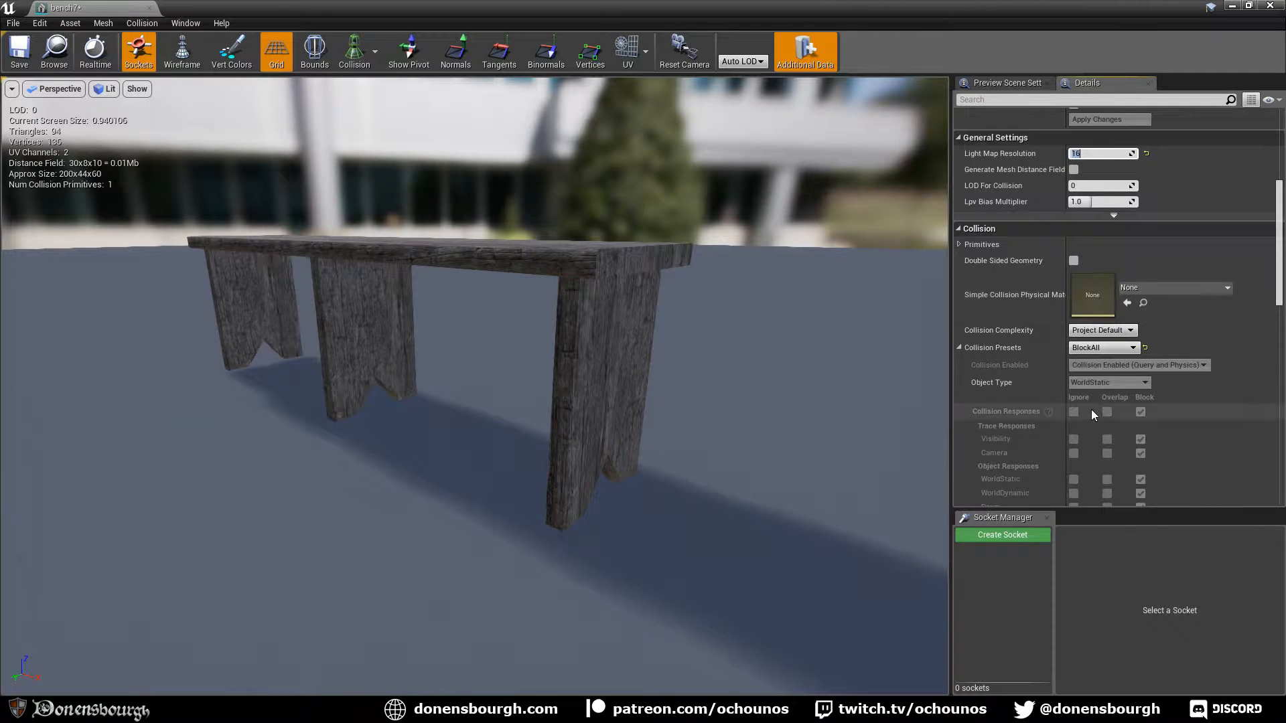
{"action": "scroll", "coordinate": [1107, 407], "scroll_direction": "down", "scroll_amount": 11}
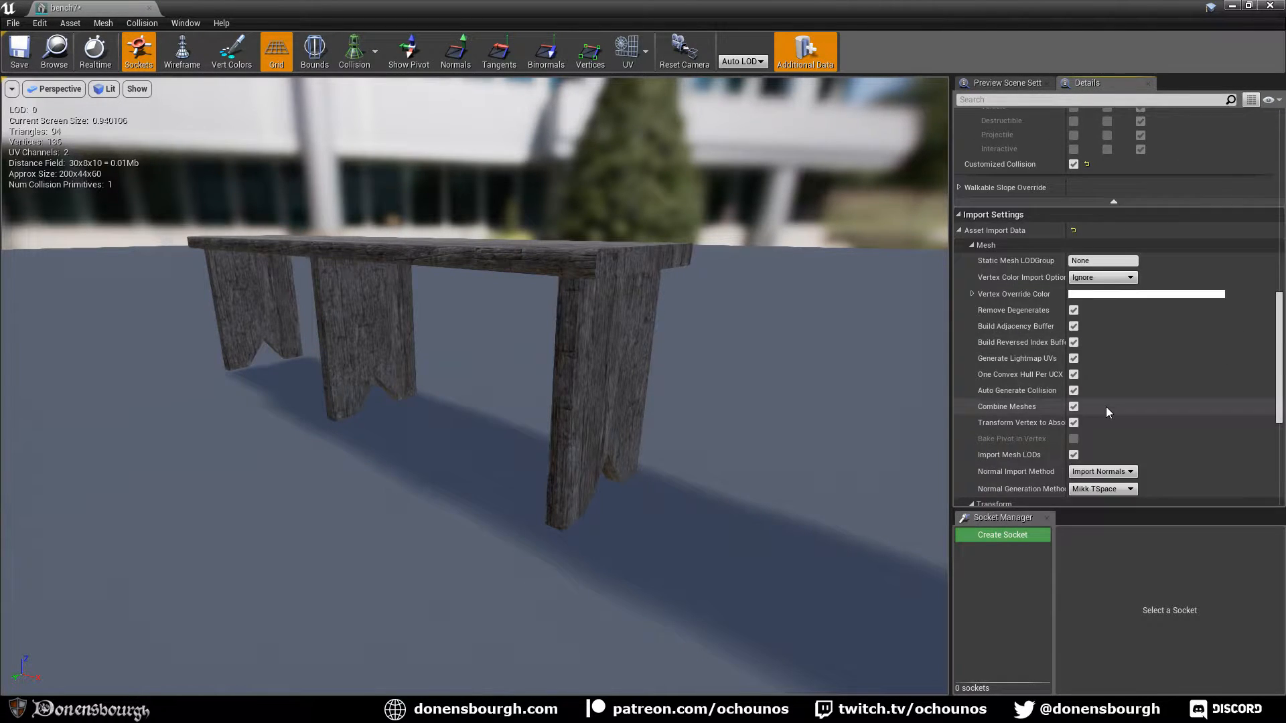
{"action": "scroll", "coordinate": [1106, 407], "scroll_direction": "down", "scroll_amount": 6}
{"action": "scroll", "coordinate": [1106, 408], "scroll_direction": "up", "scroll_amount": 7}
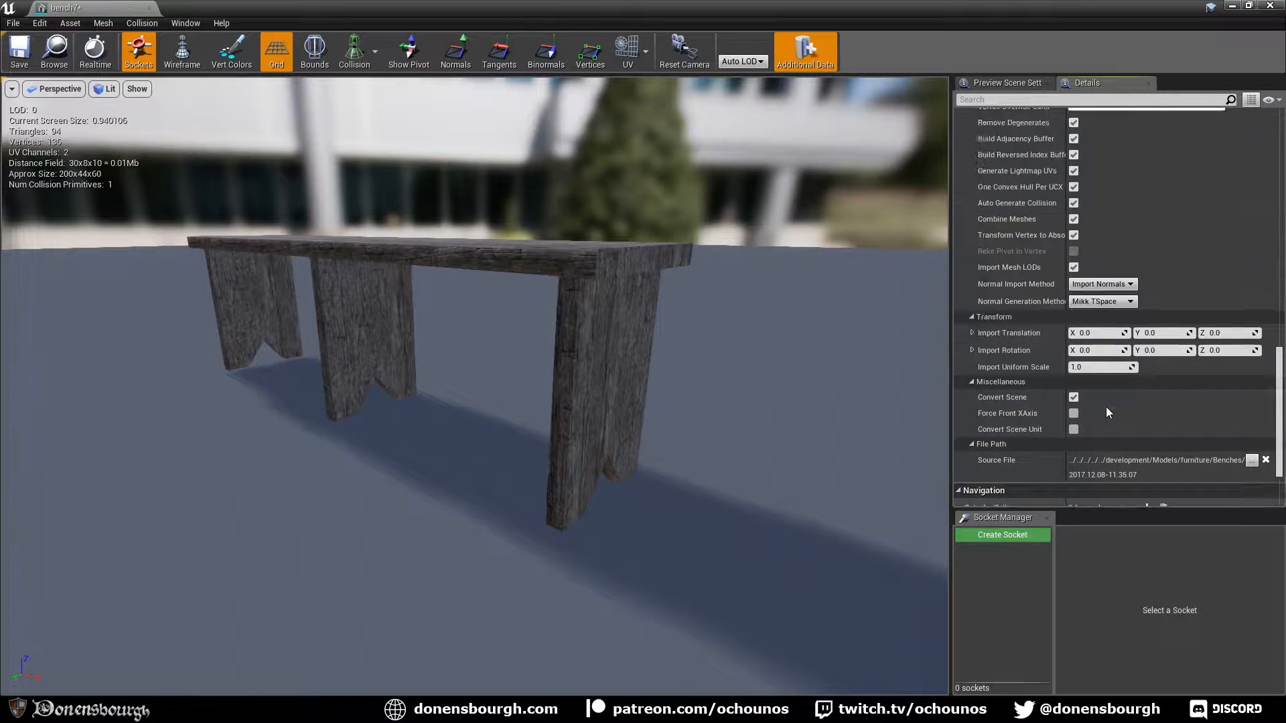
{"action": "left_click", "coordinate": [19, 50]}
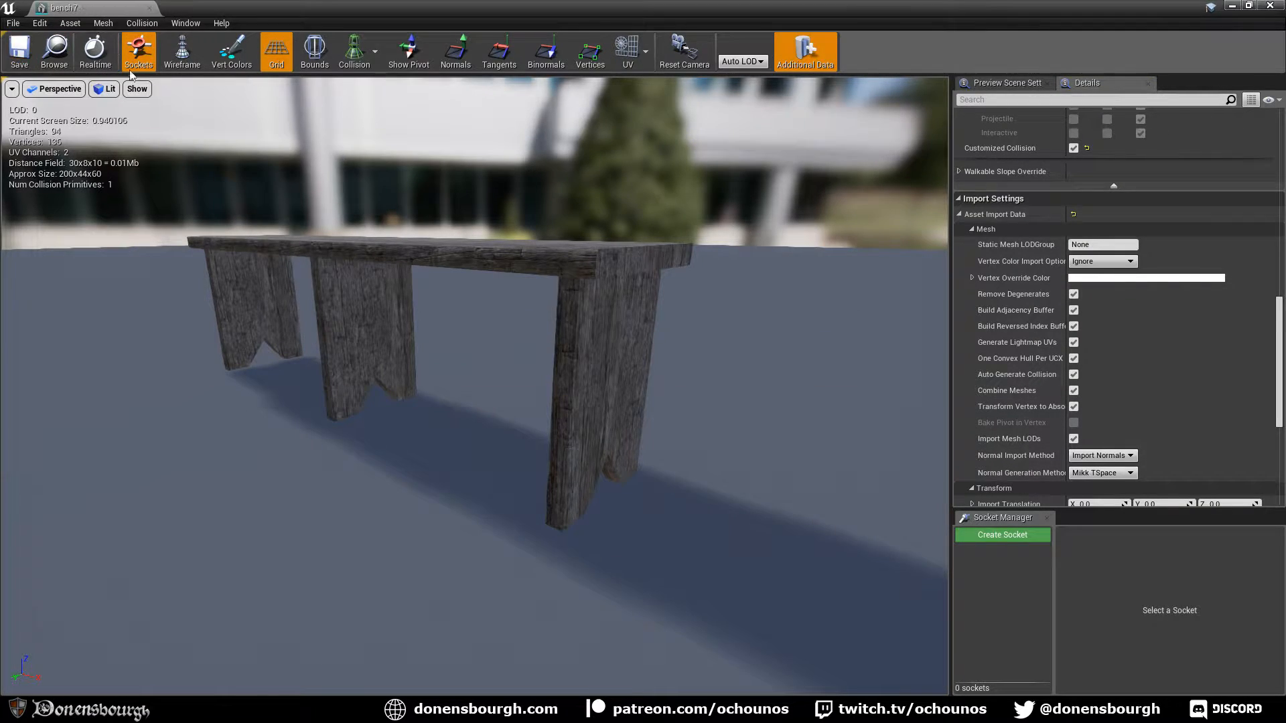
Return to the game level and place the bench7 mesh on the dirt path in front of the timber-framed house
{"action": "left_click", "coordinate": [79, 7]}
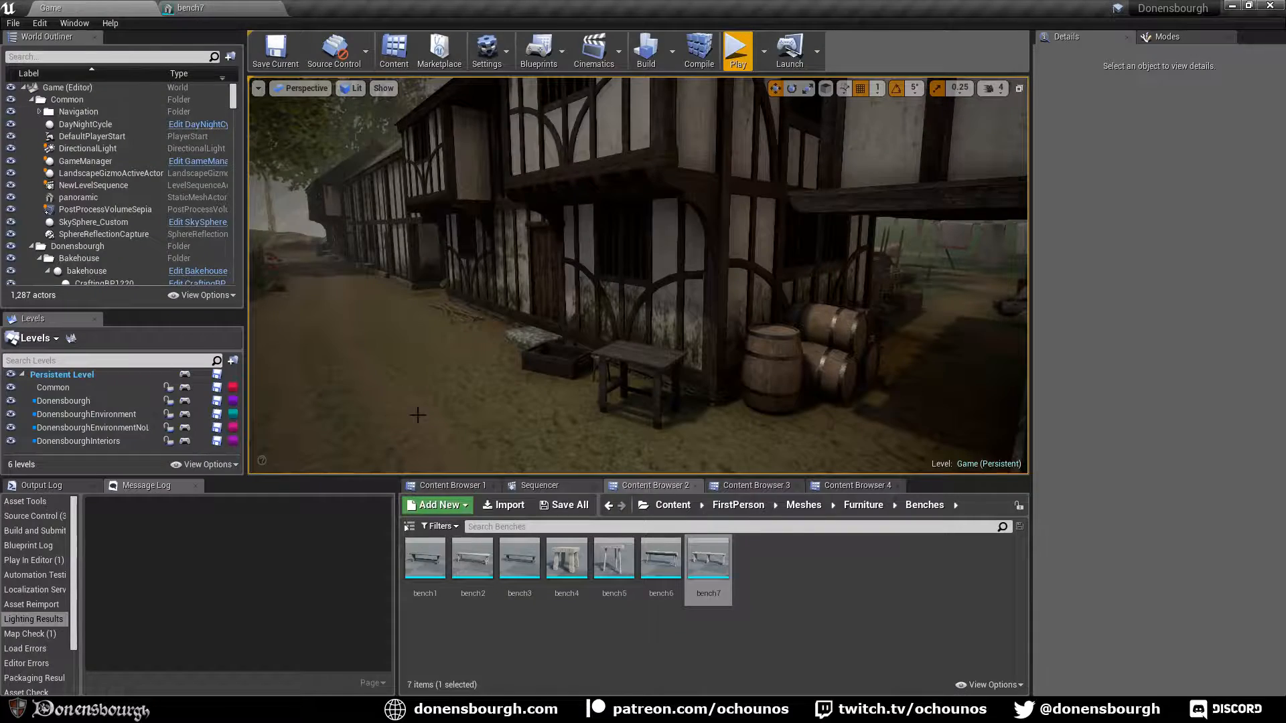
{"action": "right_click_drag", "start_coordinate": [553, 349], "coordinate": [556, 333]}
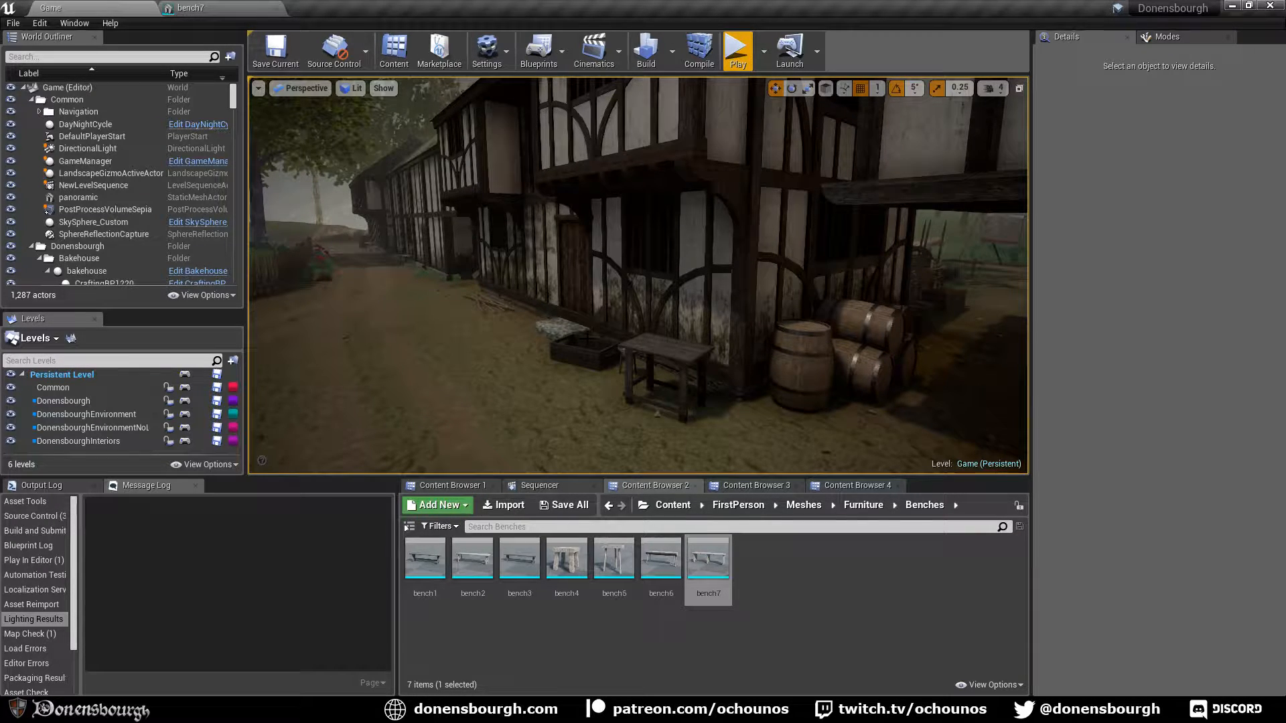
{"action": "right_click_drag", "start_coordinate": [531, 380], "coordinate": [488, 361]}
{"action": "mouse_move", "coordinate": [559, 393]}
{"action": "right_mouse_down"}
{"action": "mouse_move", "coordinate": [569, 385]}
{"action": "mouse_move", "coordinate": [552, 398]}
{"action": "right_mouse_up"}
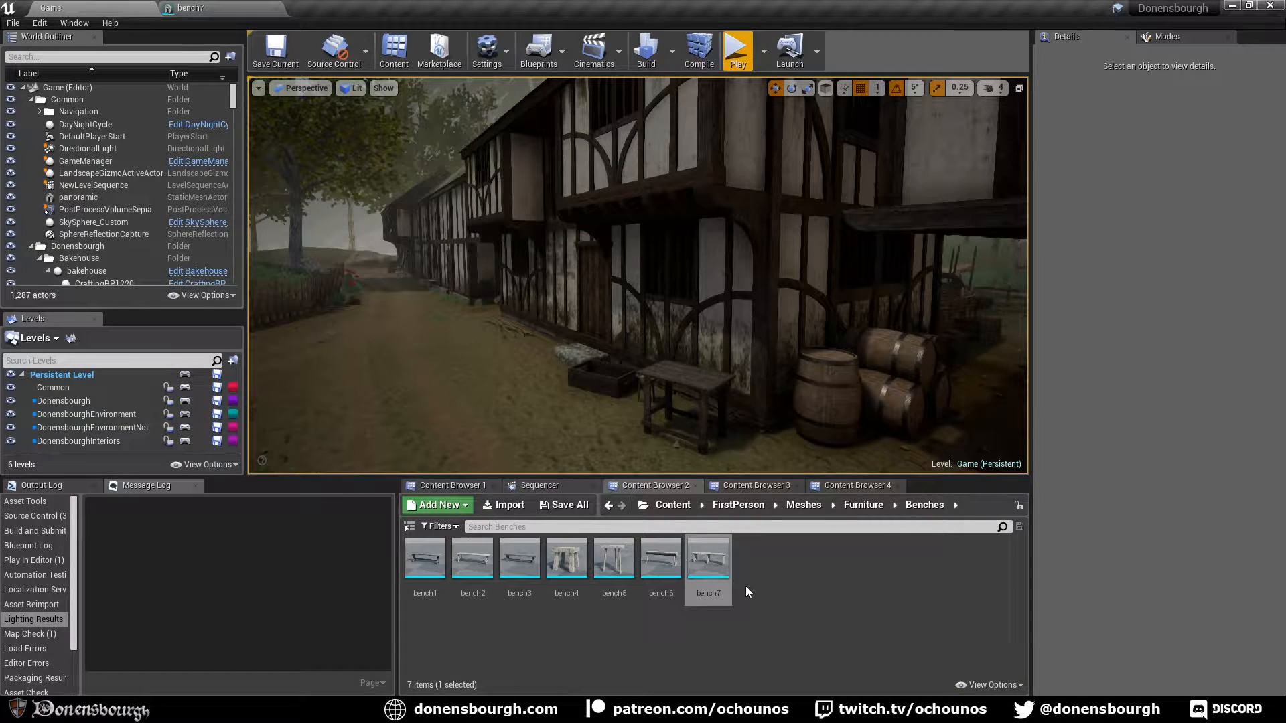
{"action": "left_click_drag", "start_coordinate": [709, 559], "coordinate": [462, 432]}
{"action": "right_click_drag", "start_coordinate": [462, 432], "coordinate": [456, 425]}
{"action": "right_click_drag", "start_coordinate": [436, 375], "coordinate": [438, 350]}
Raise the placed bench vertically to bring the bottoms of its legs out of the ground
{"action": "key", "text": "w"}
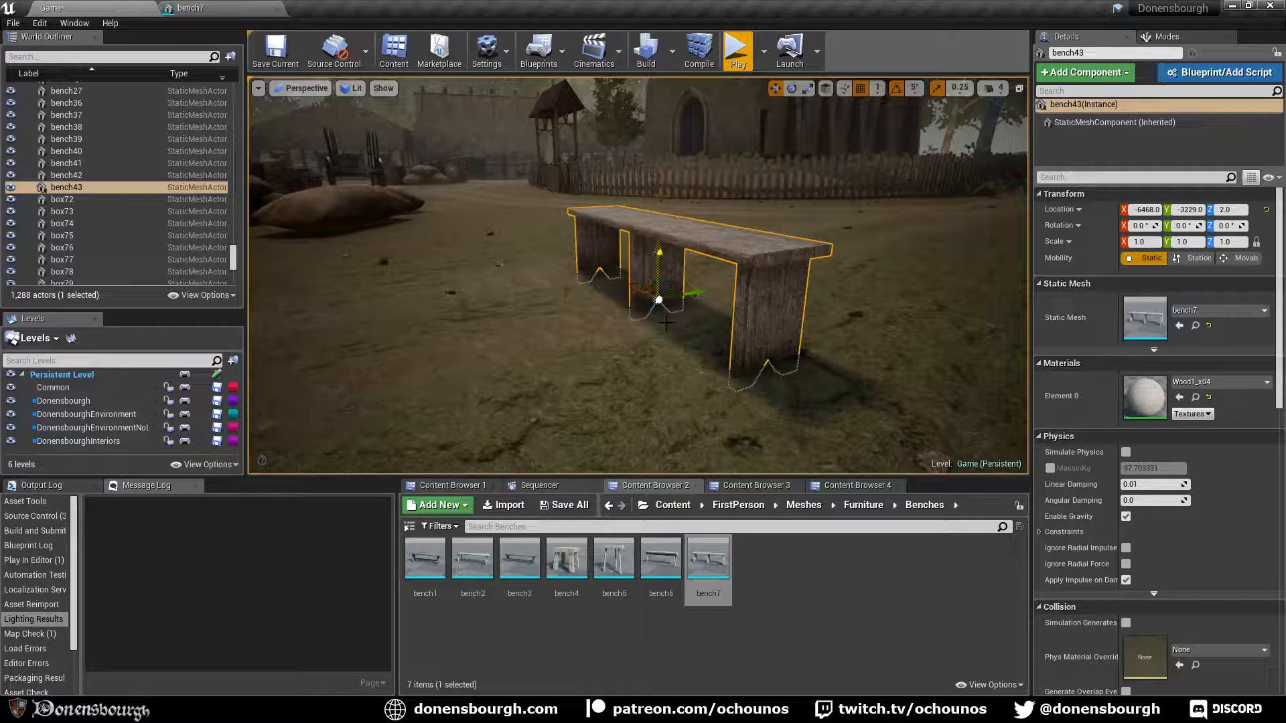
{"action": "left_click_drag", "start_coordinate": [658, 252], "coordinate": [662, 226]}
{"action": "right_click_drag", "start_coordinate": [654, 251], "coordinate": [663, 278]}
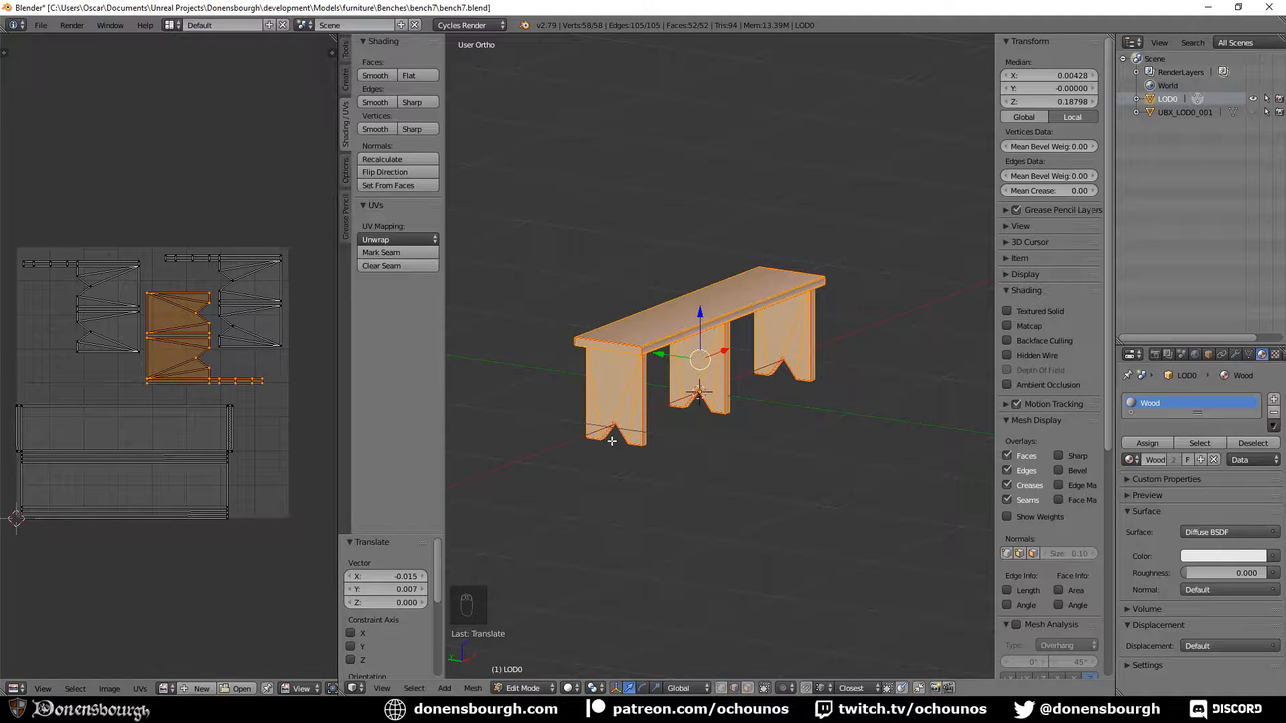
Switch to Blender, view the bench from the front in wireframe and deselect the whole mesh
{"action": "scroll", "coordinate": [613, 442], "scroll_direction": "down", "scroll_amount": 2}
{"action": "middle_click_drag", "start_coordinate": [613, 470], "coordinate": [684, 452]}
{"action": "scroll", "coordinate": [684, 453], "scroll_direction": "up", "scroll_amount": 2}
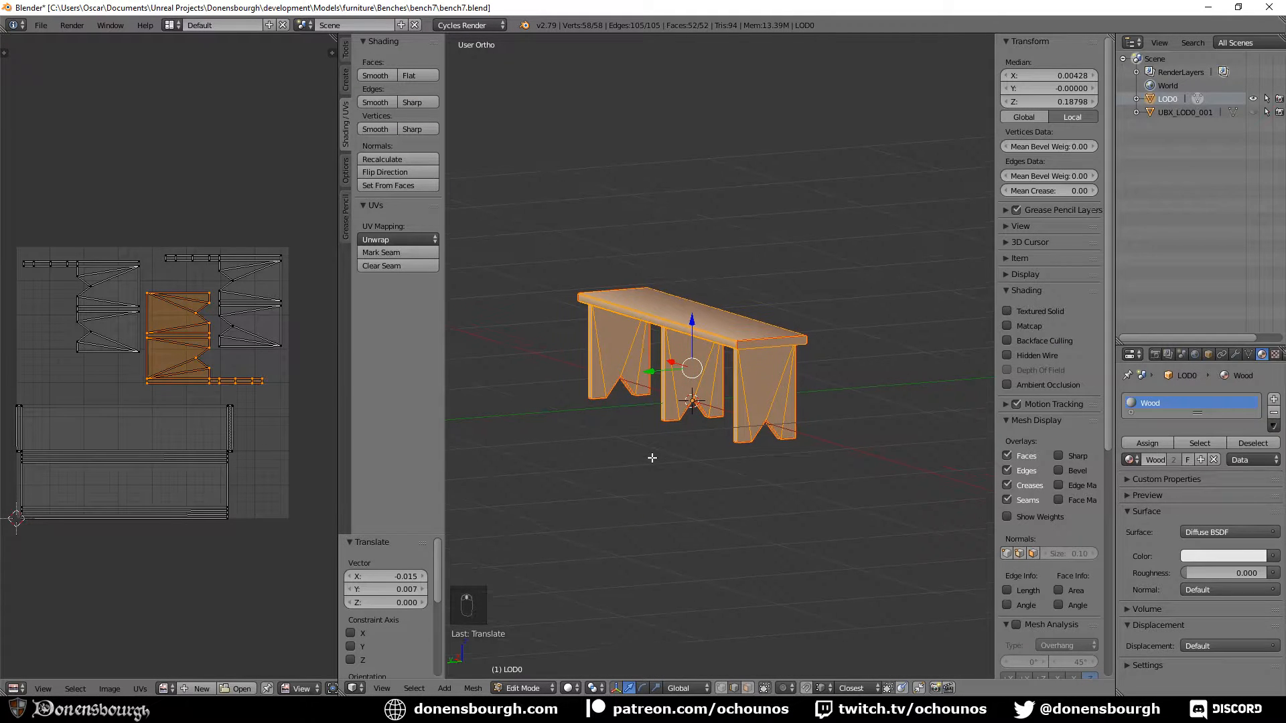
{"action": "key", "text": "KP_1"}
{"action": "scroll", "coordinate": [681, 435], "scroll_direction": "up", "scroll_amount": 2}
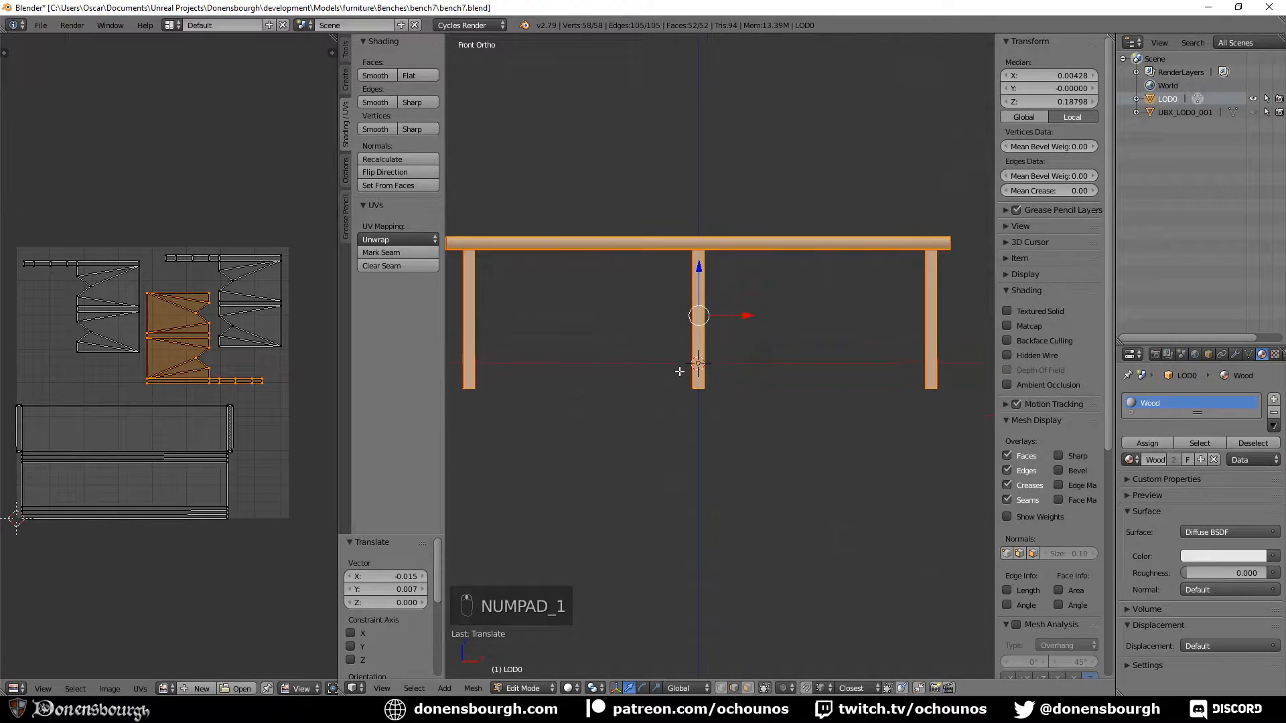
{"action": "key", "text": "a"}
{"action": "key", "text": "a"}
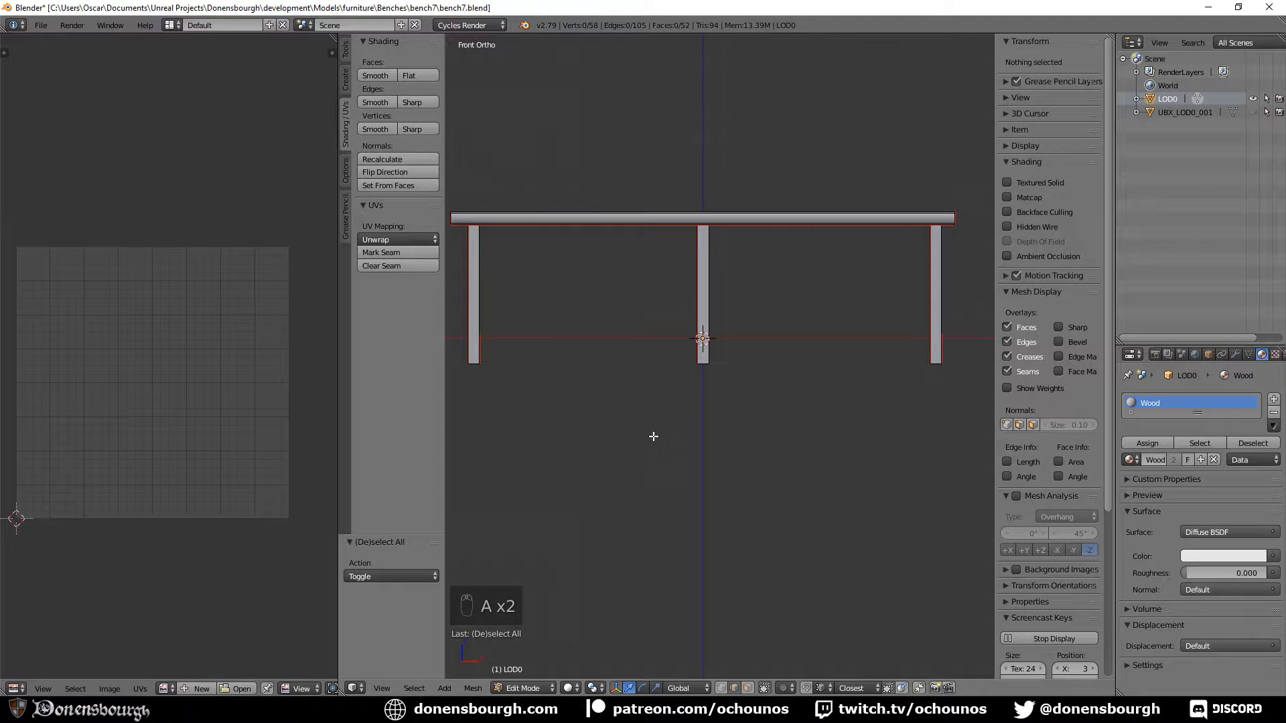
{"action": "key", "text": "a"}
{"action": "key", "text": "z"}
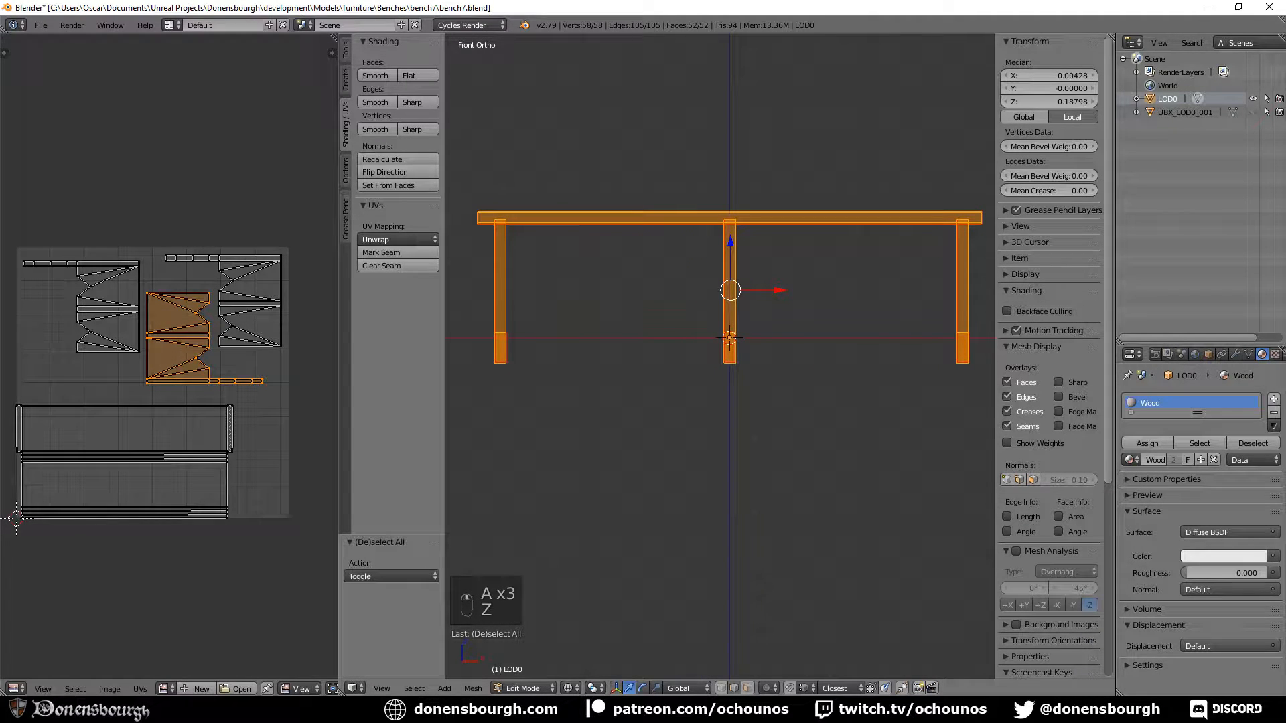
{"action": "key", "text": "a"}
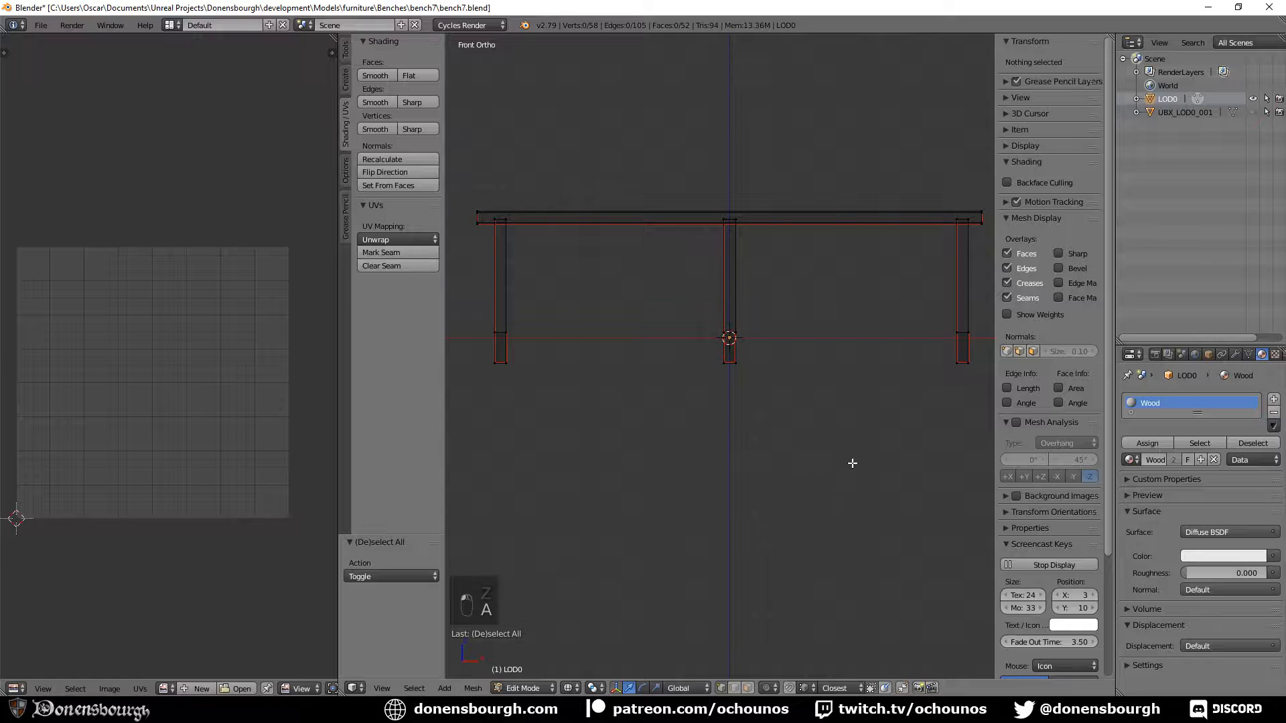
{"action": "scroll", "coordinate": [808, 464], "scroll_direction": "down", "scroll_amount": 1}
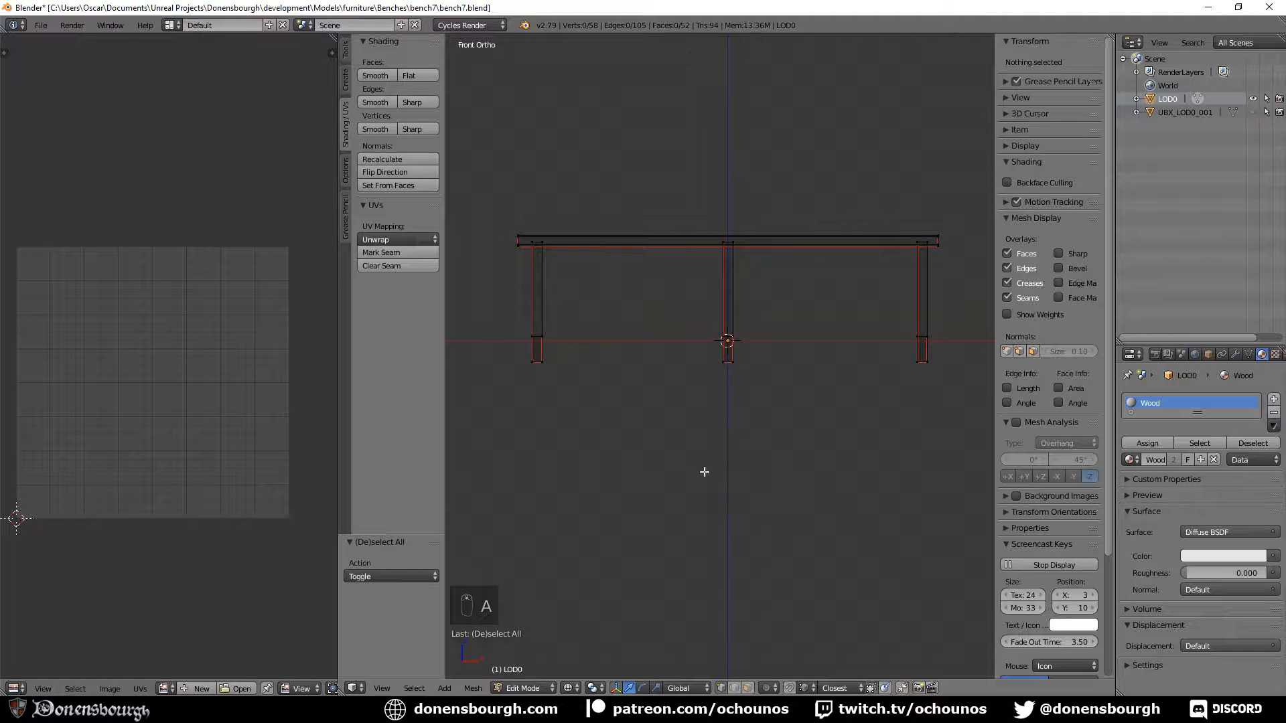
Select the bottom vertices of all three legs and raise them about 0.101 along Z to meet the ground line
{"action": "key", "text": "b"}
{"action": "left_click_drag", "start_coordinate": [492, 407], "coordinate": [968, 330]}
{"action": "scroll", "coordinate": [741, 399], "scroll_direction": "up", "scroll_amount": 3}
{"action": "middle_click_drag", "start_coordinate": [740, 400], "coordinate": [754, 516], "text": "shift"}
{"action": "scroll", "coordinate": [758, 430], "scroll_direction": "up", "scroll_amount": 2}
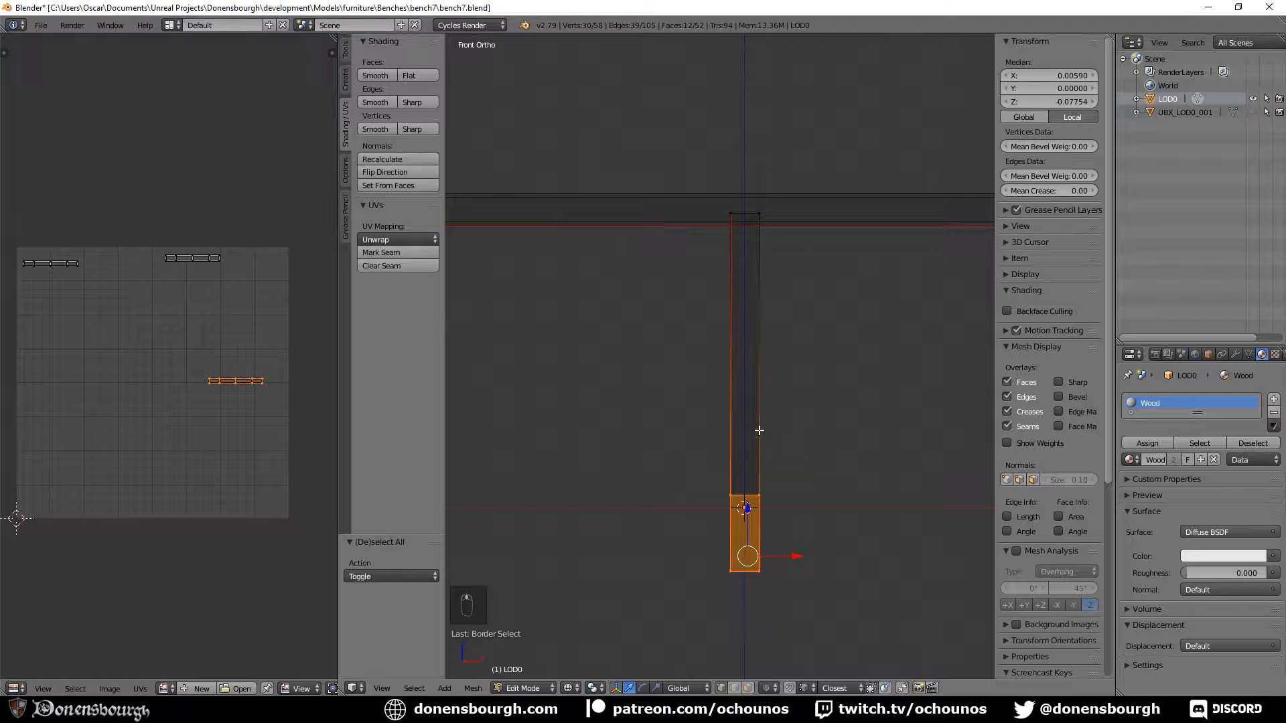
{"action": "key", "text": "g"}
{"action": "key", "text": "z"}
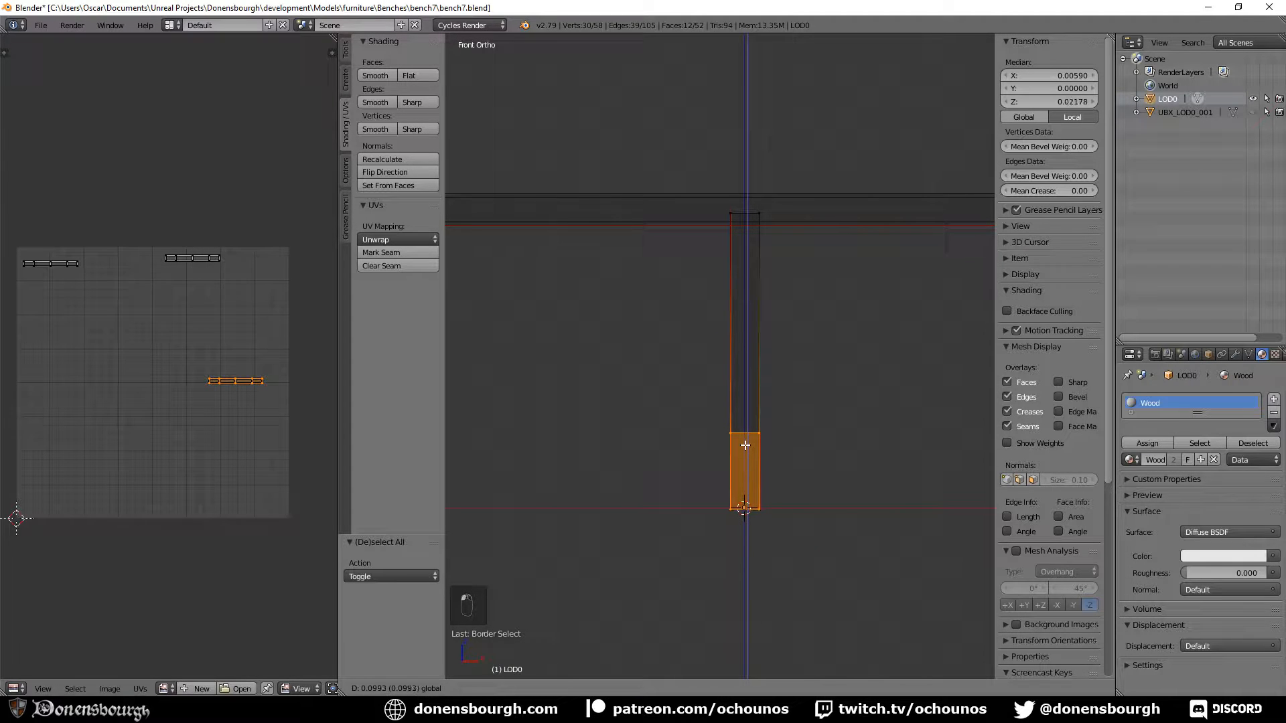
{"action": "left_click", "coordinate": [745, 444]}
{"action": "scroll", "coordinate": [748, 444], "scroll_direction": "down", "scroll_amount": 8}
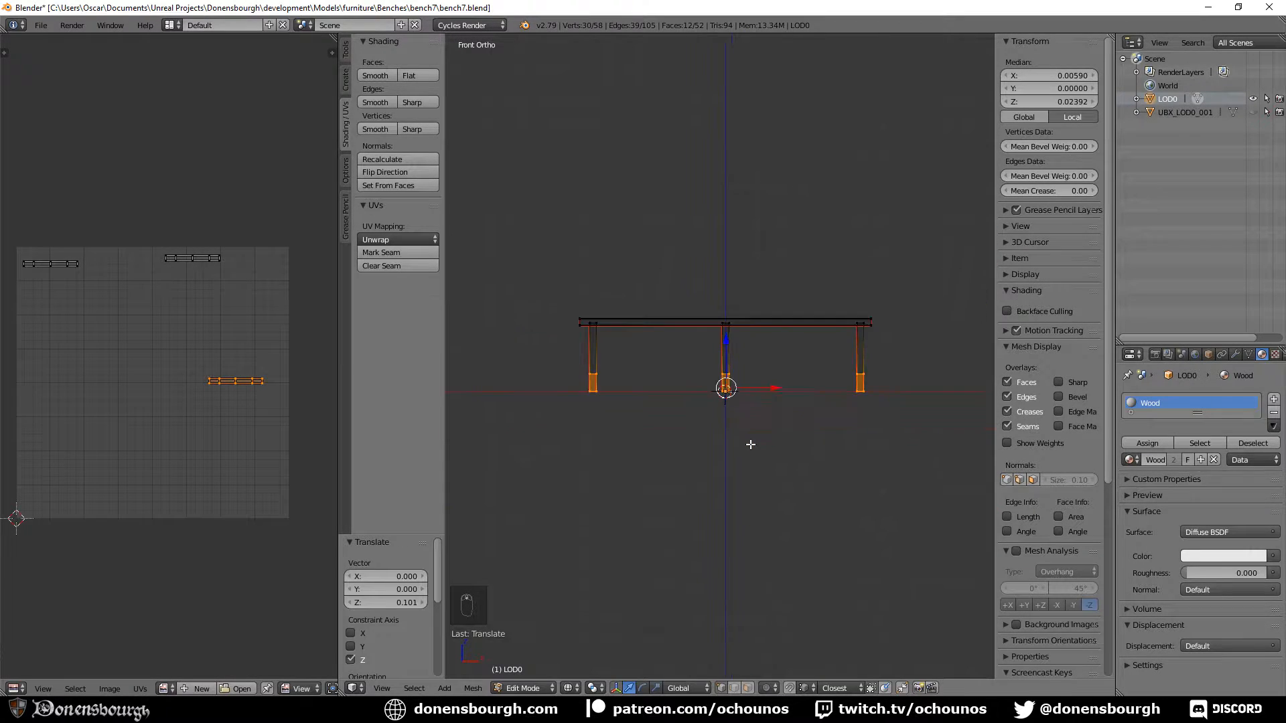
Select the entire bench mesh and unwrap its UVs again
{"action": "key", "text": "a"}
{"action": "key", "text": "a"}
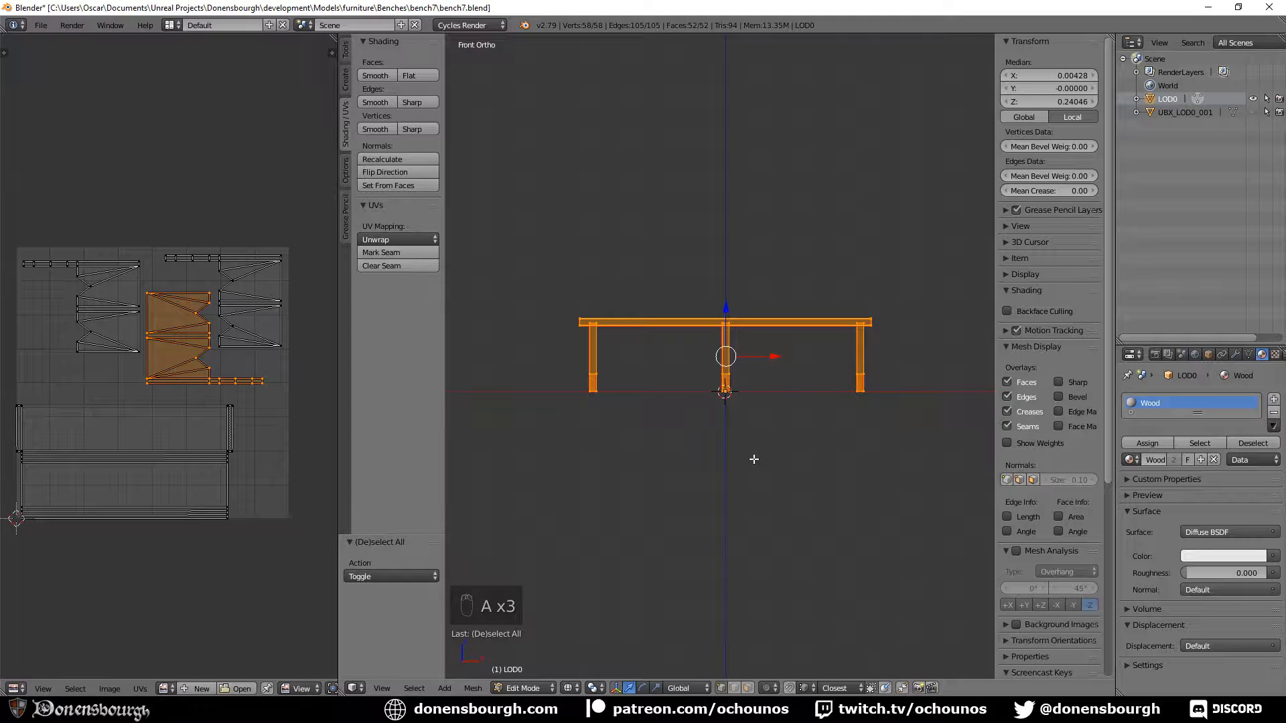
{"action": "key", "text": "u"}
{"action": "left_click", "coordinate": [753, 459]}
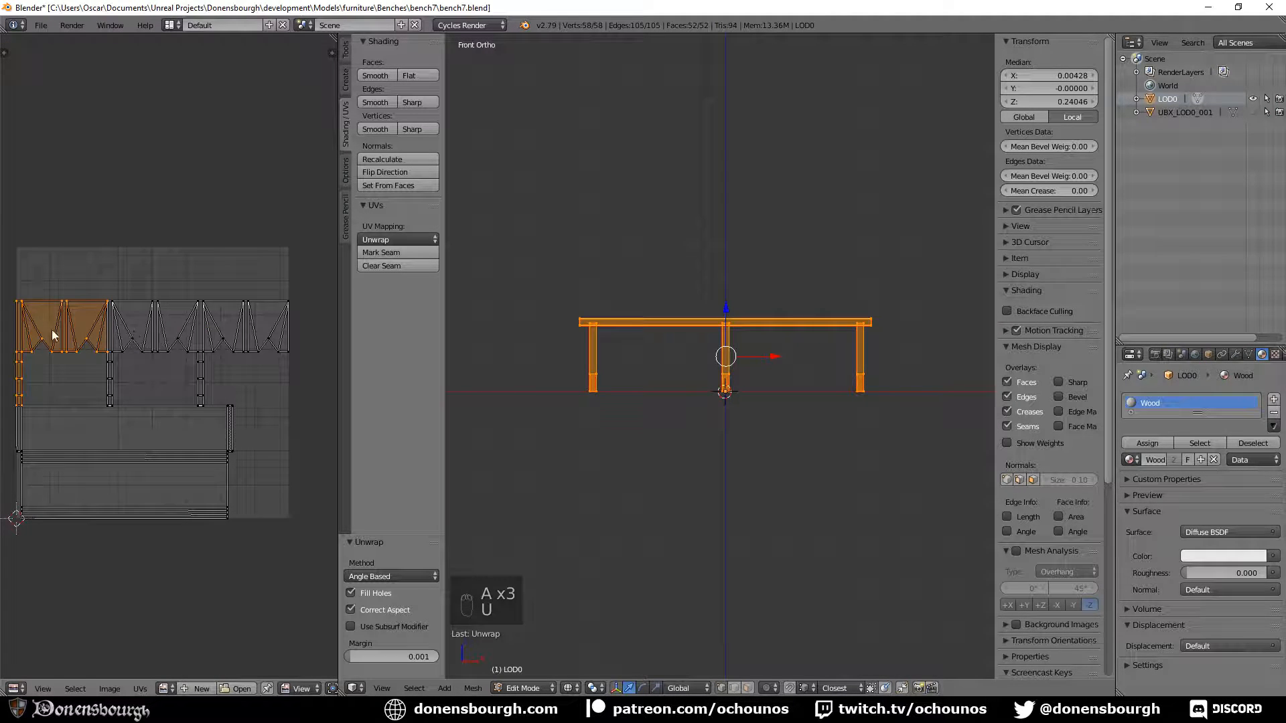
Rotate all the leg UV islands by 90°, then turn the middle leg island by a further 180°
{"action": "type", "text": "ar"}
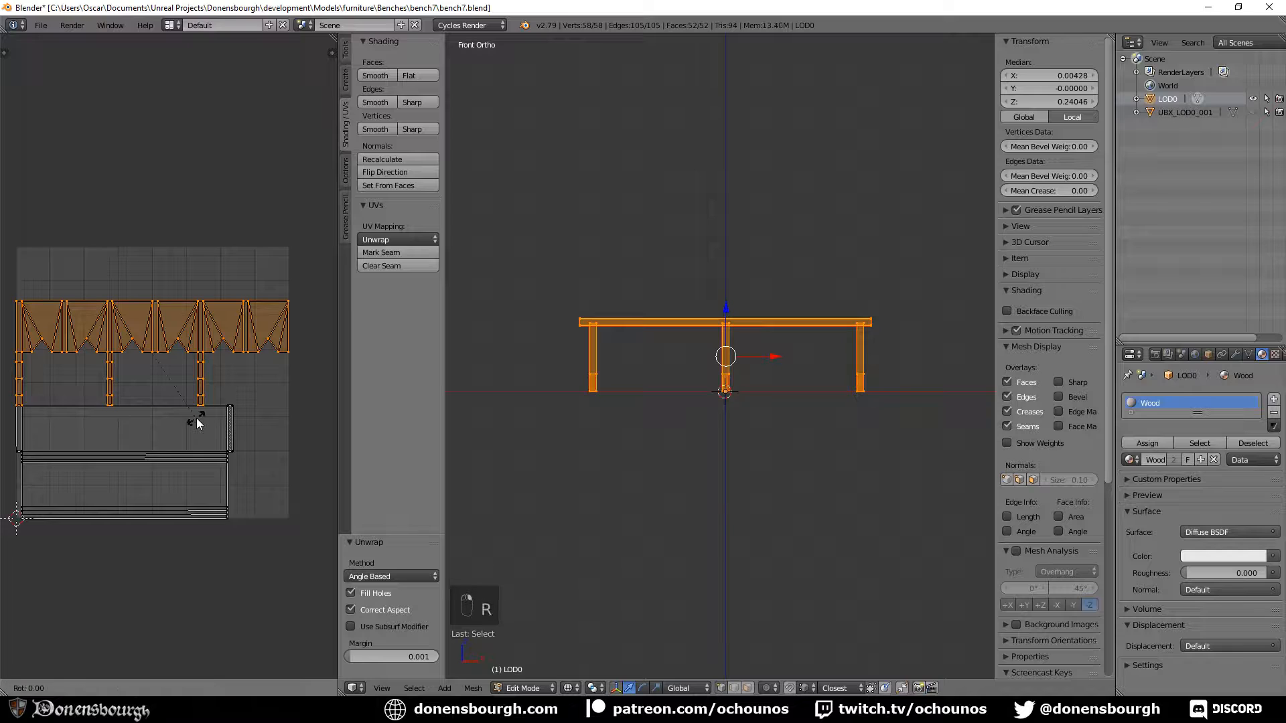
{"action": "type", "text": "90"}
{"action": "key", "text": "Return"}
{"action": "right_click", "coordinate": [186, 359]}
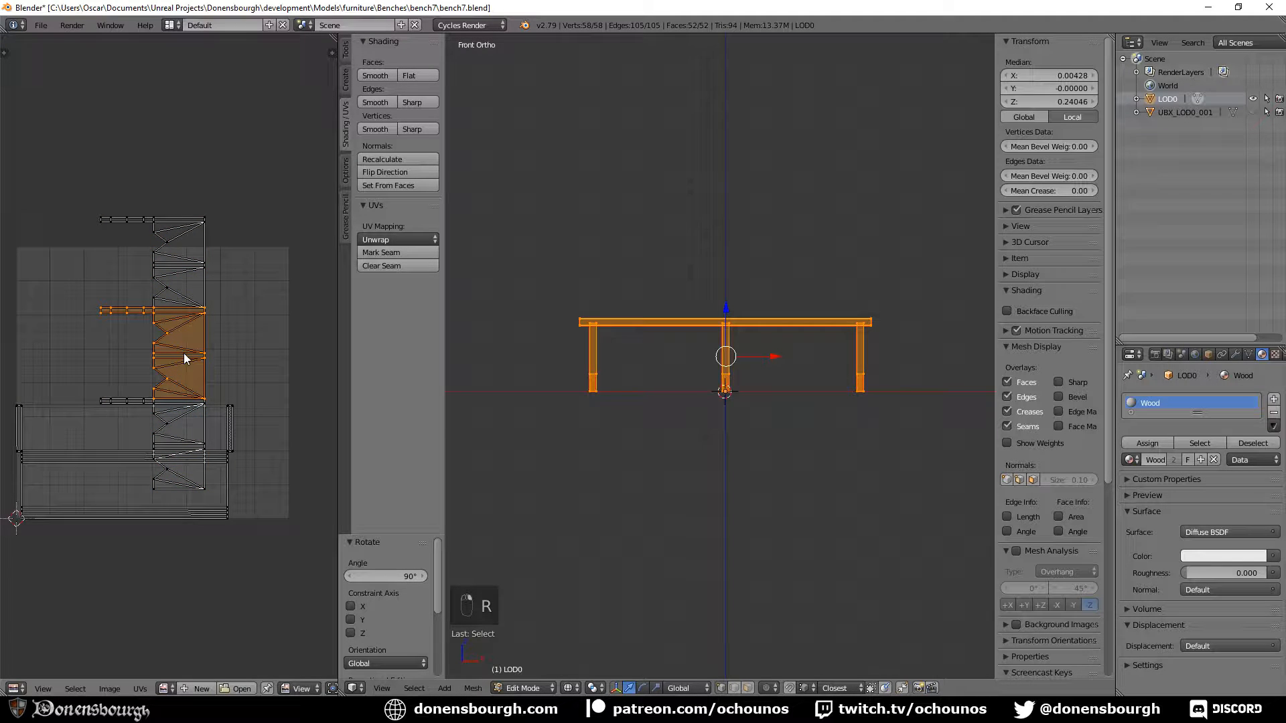
{"action": "type", "text": "r180"}
{"action": "key", "text": "Return"}
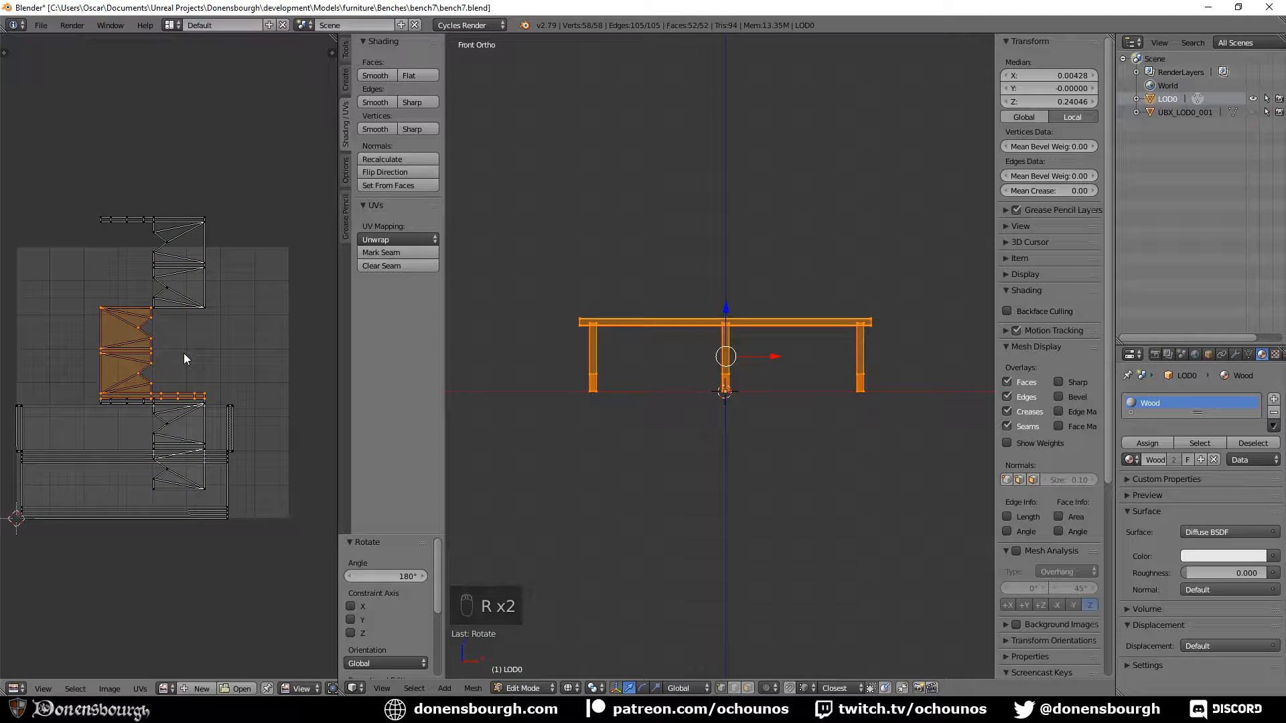
Move the flipped leg island to the upper-left of the UV space and the topmost leg island to its upper-right
{"action": "right_click", "coordinate": [132, 346]}
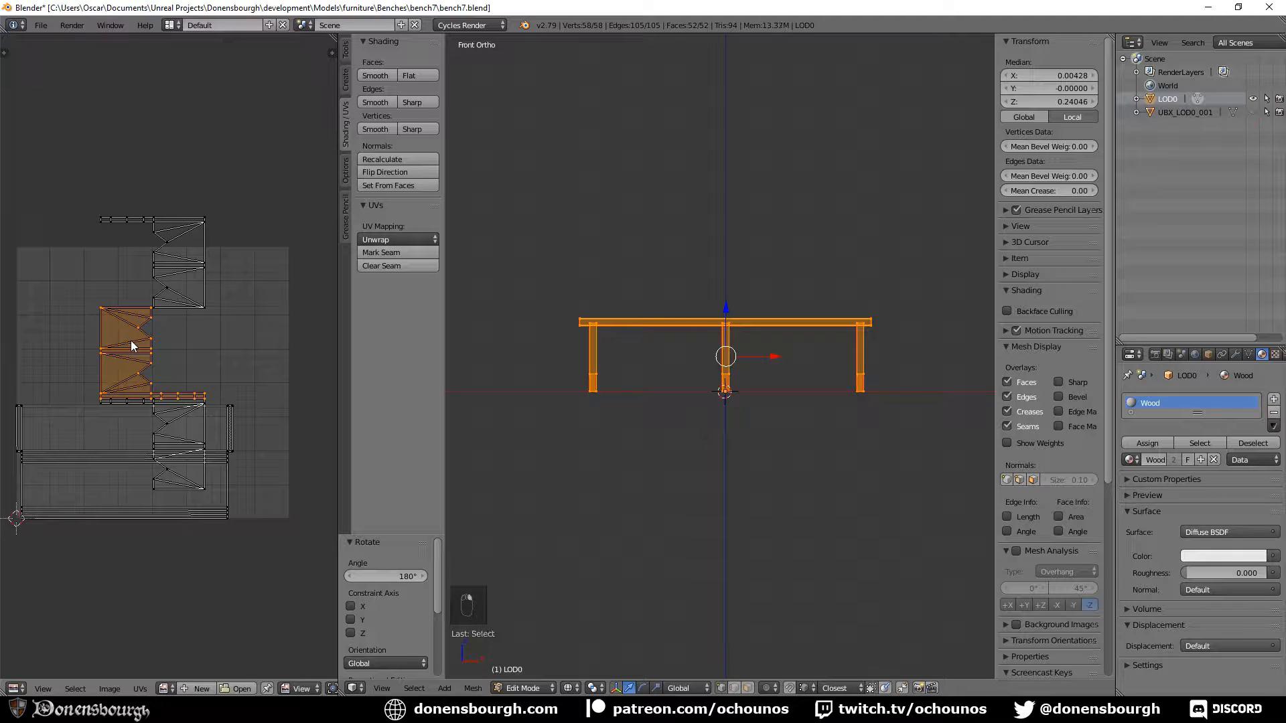
{"action": "key", "text": "g"}
{"action": "left_click", "coordinate": [63, 291]}
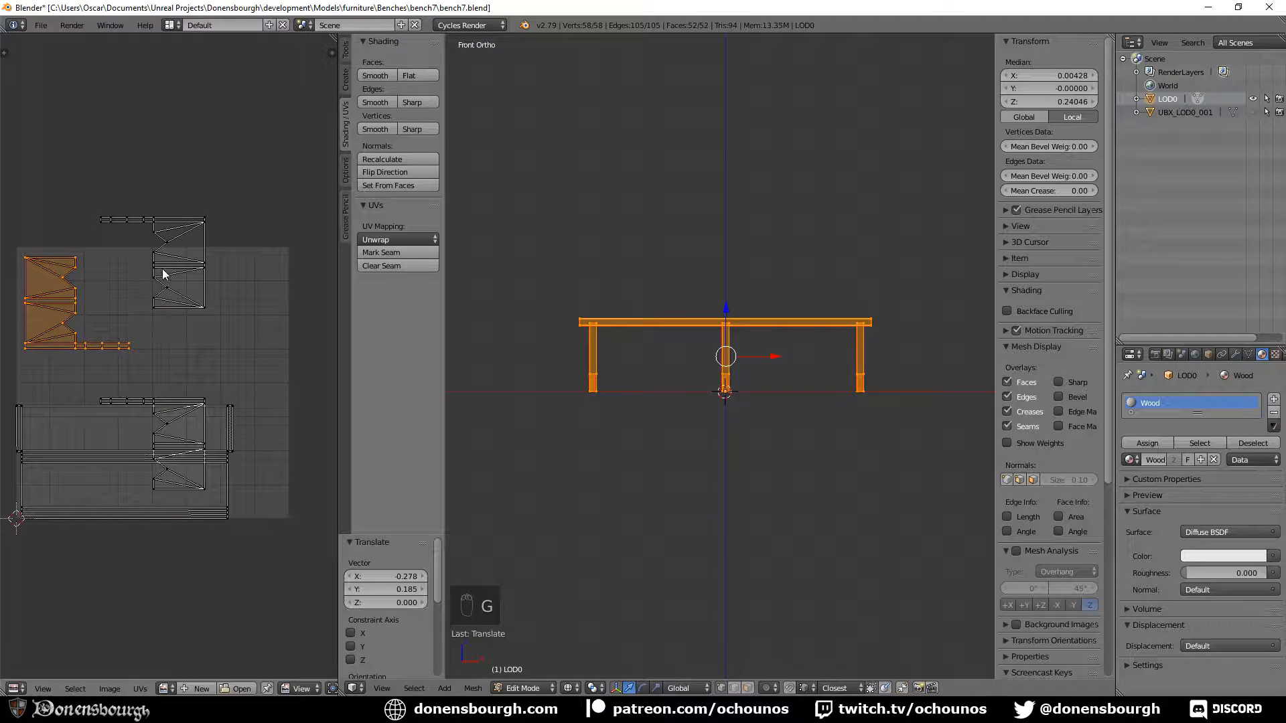
{"action": "right_click", "coordinate": [163, 273]}
{"action": "key", "text": "g"}
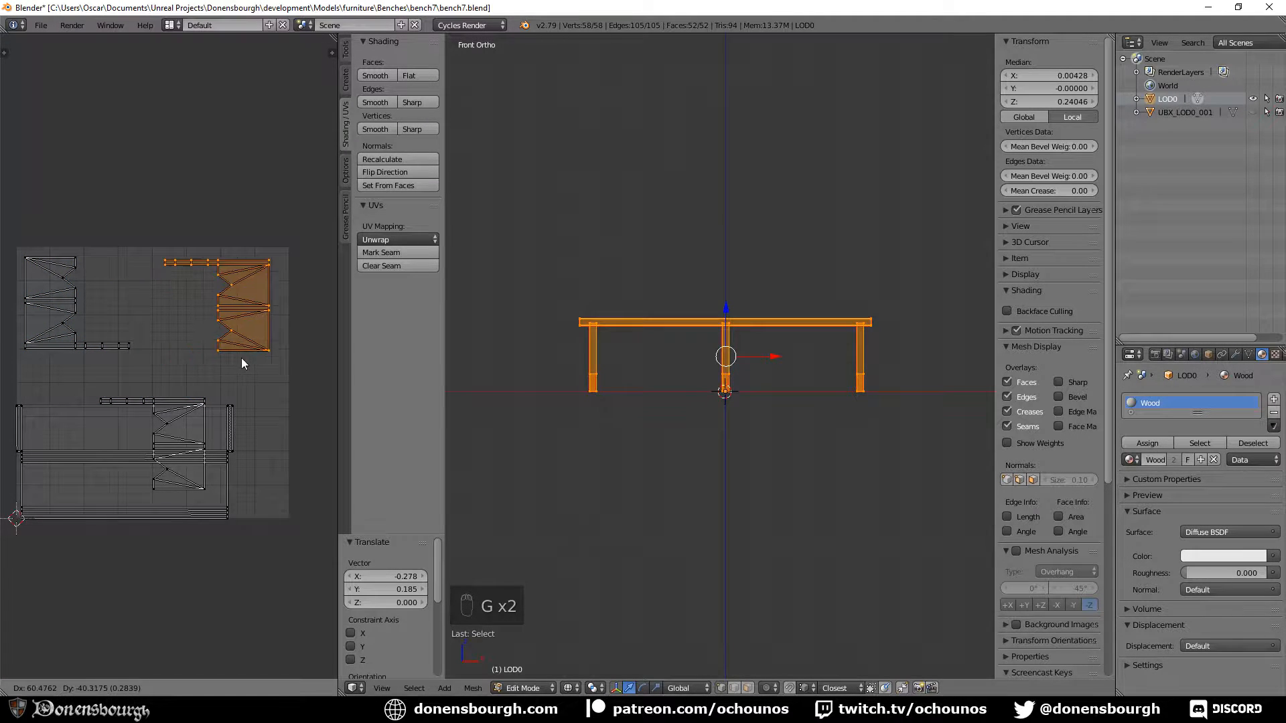
{"action": "left_click", "coordinate": [254, 359]}
Place the flipped leg island beside the upper-right one and move the last leg island off the seat islands to the upper-left
{"action": "right_click", "coordinate": [63, 326]}
{"action": "key", "text": "g"}
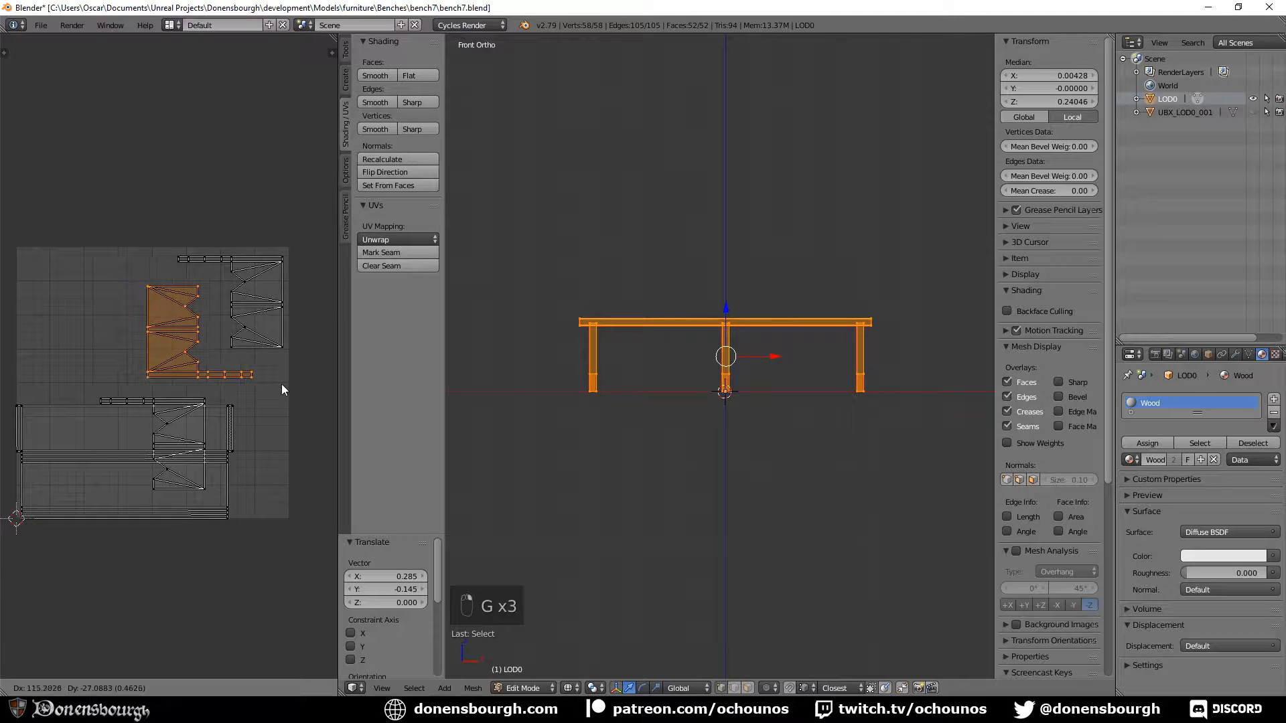
{"action": "left_click", "coordinate": [295, 384]}
{"action": "right_click", "coordinate": [180, 469]}
{"action": "key", "text": "g"}
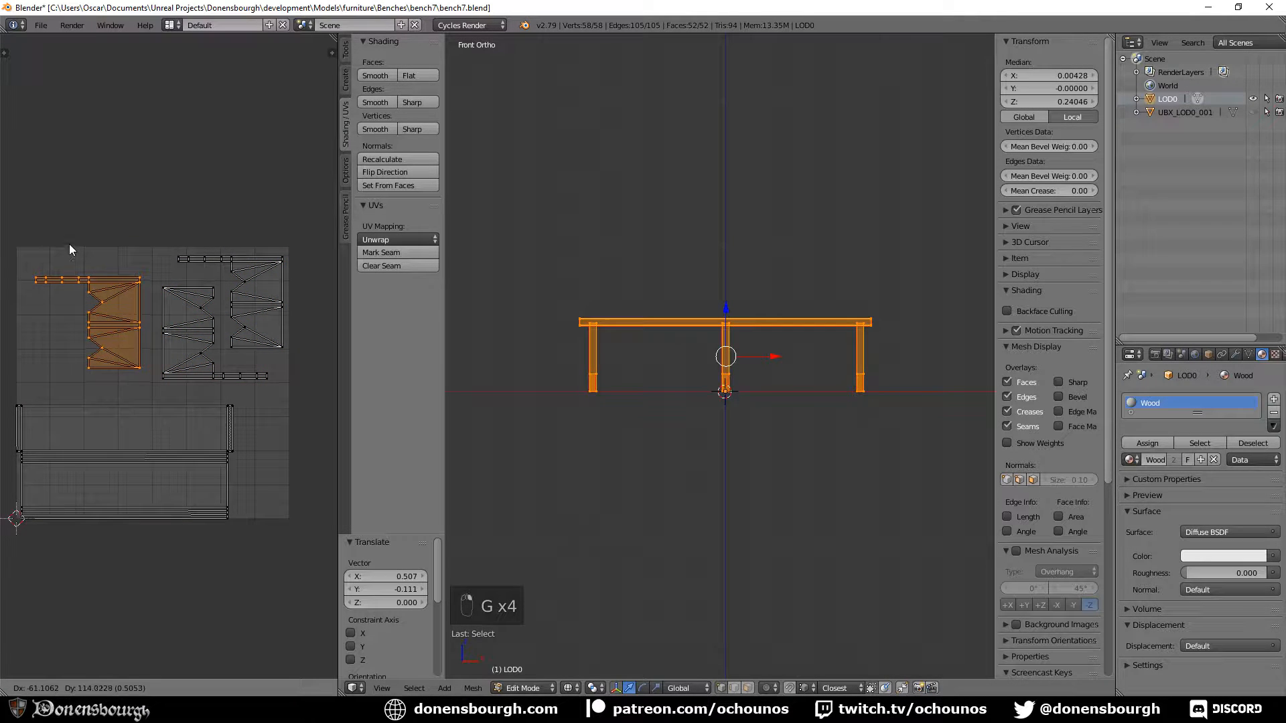
{"action": "left_click", "coordinate": [73, 239]}
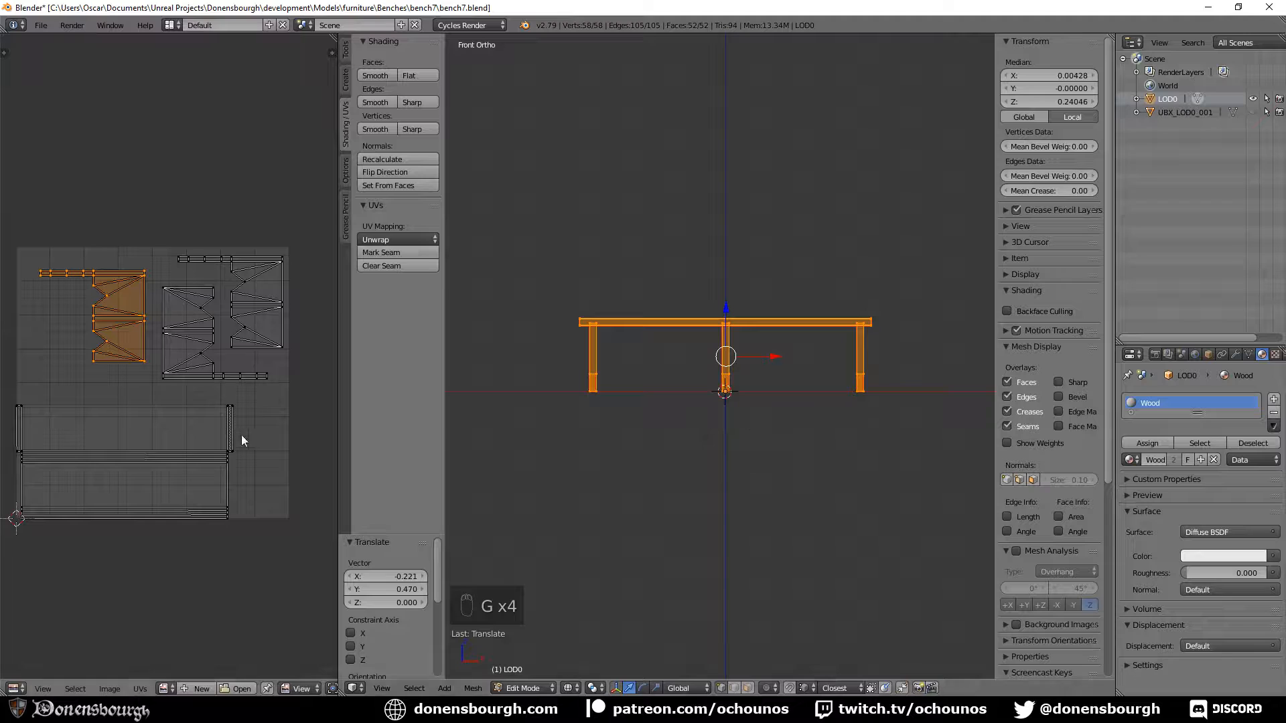
Save the Blender file and export the shortened bench as FBX
{"action": "key", "text": "ctrl+s"}
{"action": "middle_click_drag", "start_coordinate": [660, 428], "coordinate": [727, 425]}
{"action": "scroll", "coordinate": [732, 460], "scroll_direction": "up", "scroll_amount": 5}
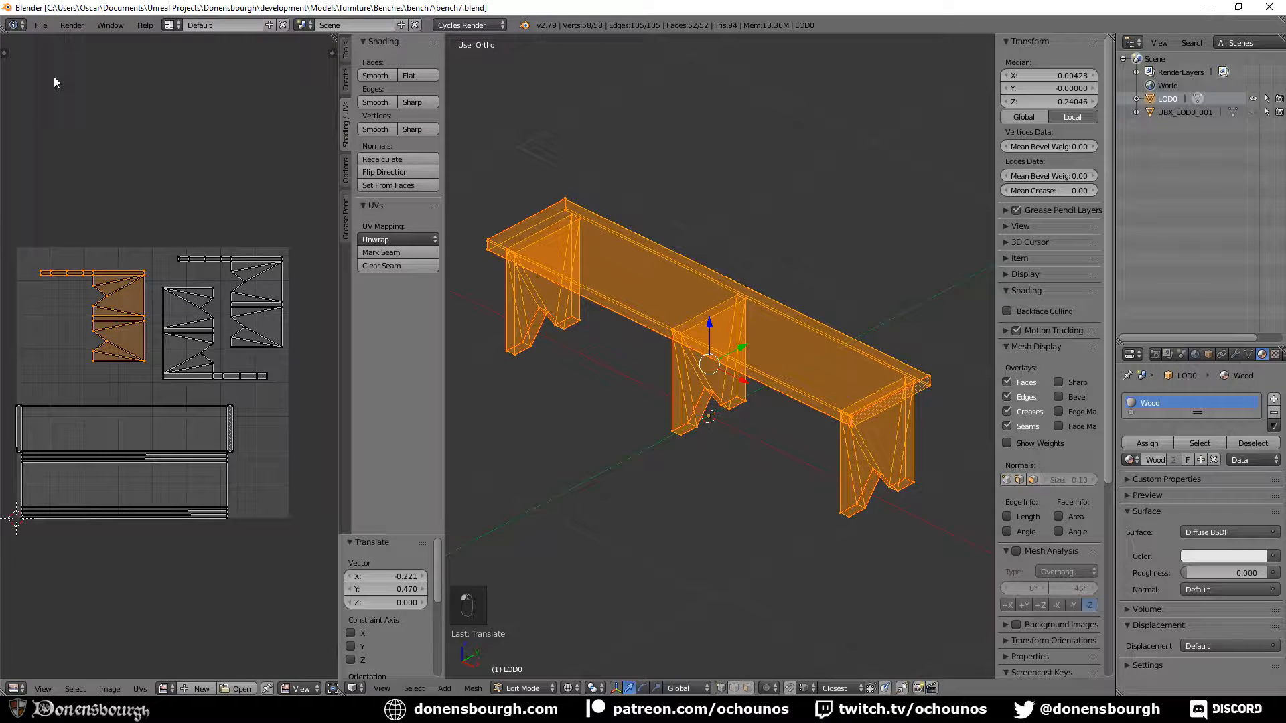
{"action": "left_click", "coordinate": [41, 25]}
{"action": "mouse_move", "coordinate": [118, 294]}
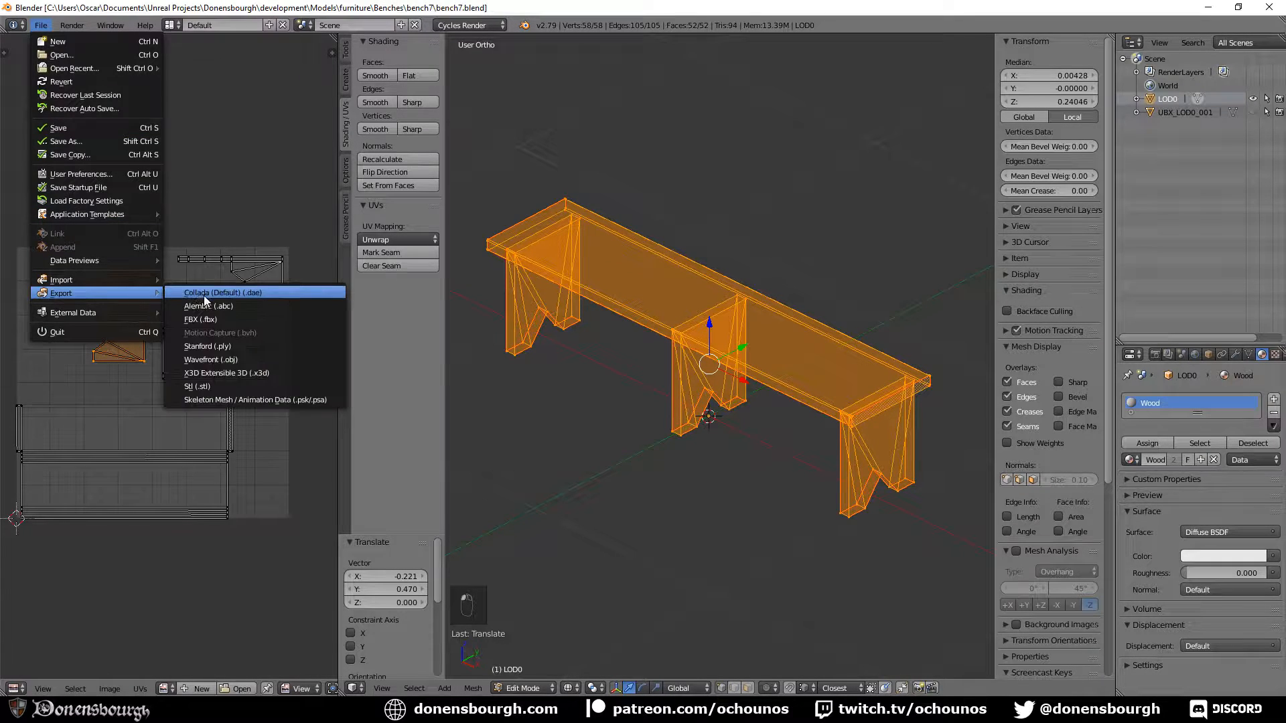
{"action": "left_click", "coordinate": [207, 319]}
{"action": "left_click", "coordinate": [1237, 59]}
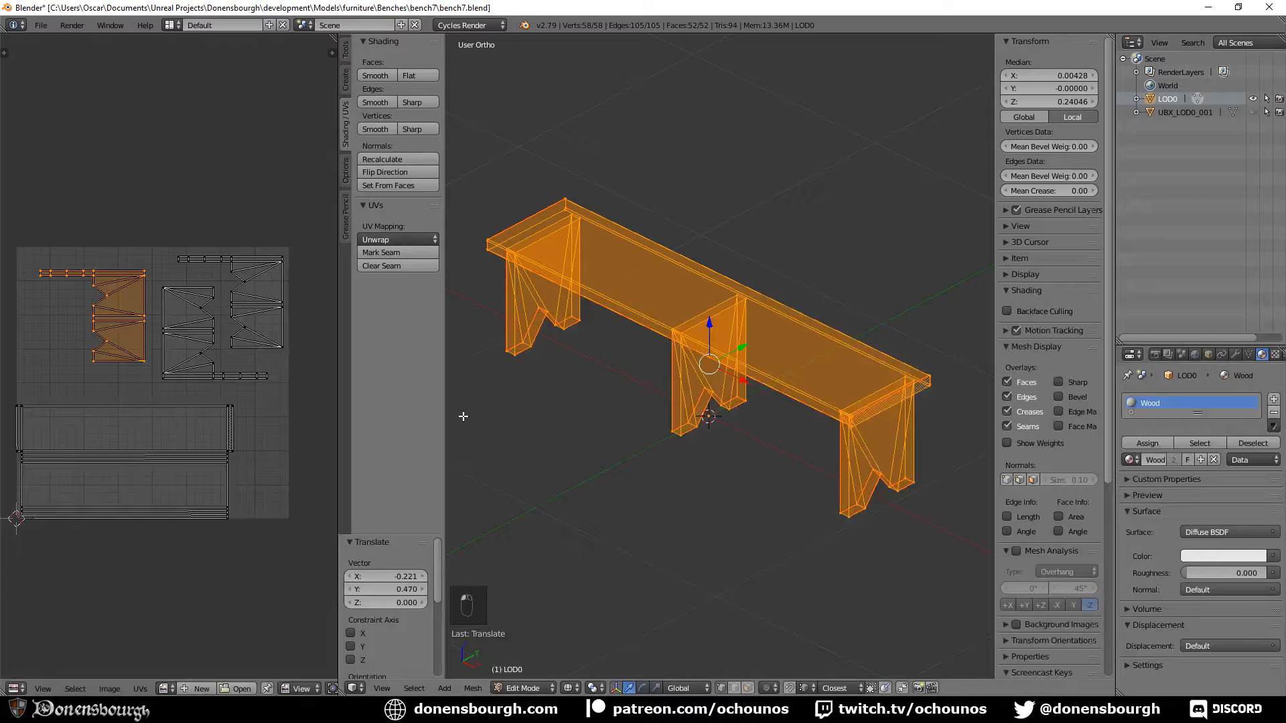
Switch to Unreal Editor, reimport the bench7 mesh, inspect its shortened legs and save the asset
{"action": "left_click", "coordinate": [332, 711]}
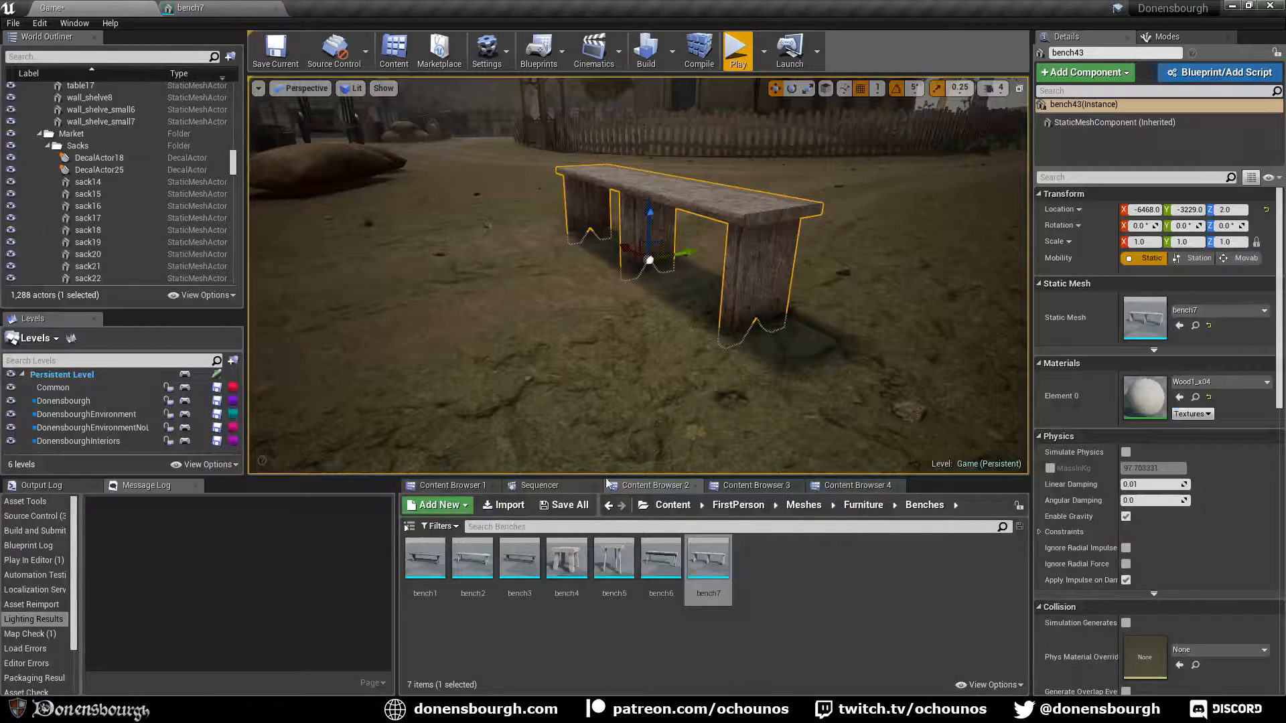
{"action": "left_click", "coordinate": [232, 7]}
{"action": "left_click", "coordinate": [71, 23]}
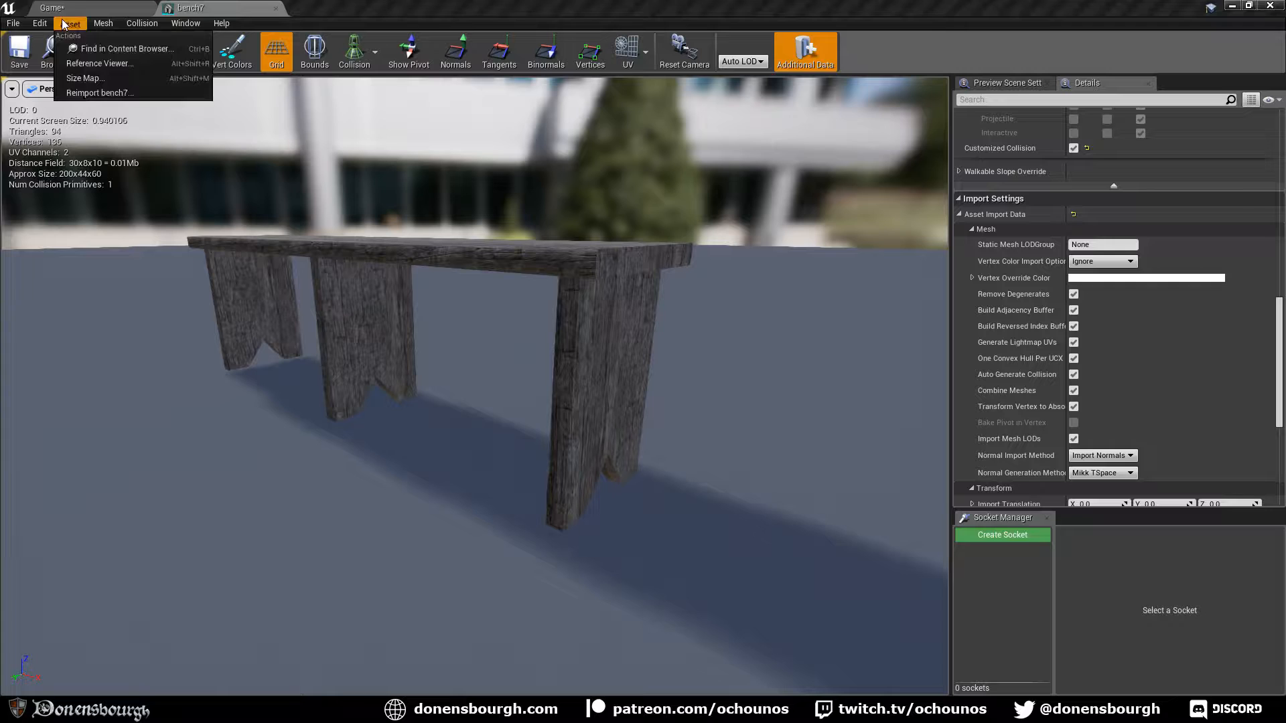
{"action": "left_click", "coordinate": [99, 93]}
{"action": "left_click_drag", "start_coordinate": [440, 391], "coordinate": [509, 369]}
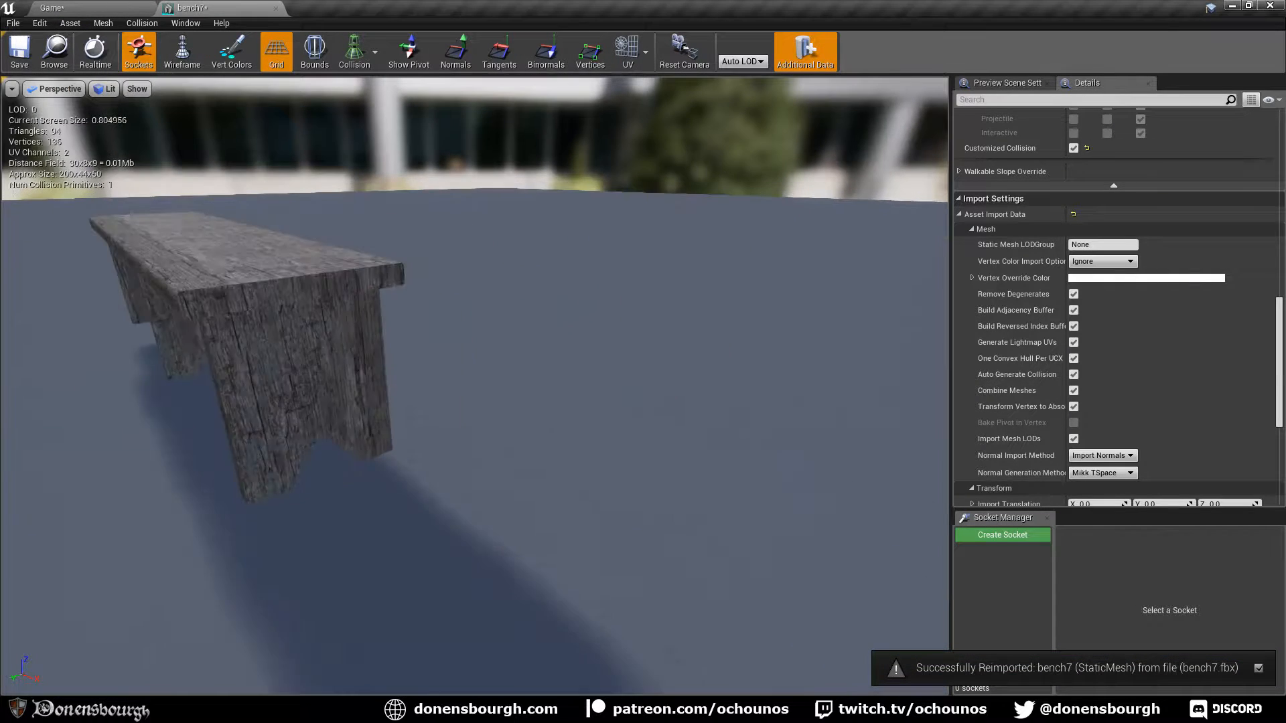
{"action": "mouse_move", "coordinate": [453, 419]}
{"action": "left_mouse_down"}
{"action": "mouse_move", "coordinate": [522, 410]}
{"action": "mouse_move", "coordinate": [453, 420]}
{"action": "left_mouse_up"}
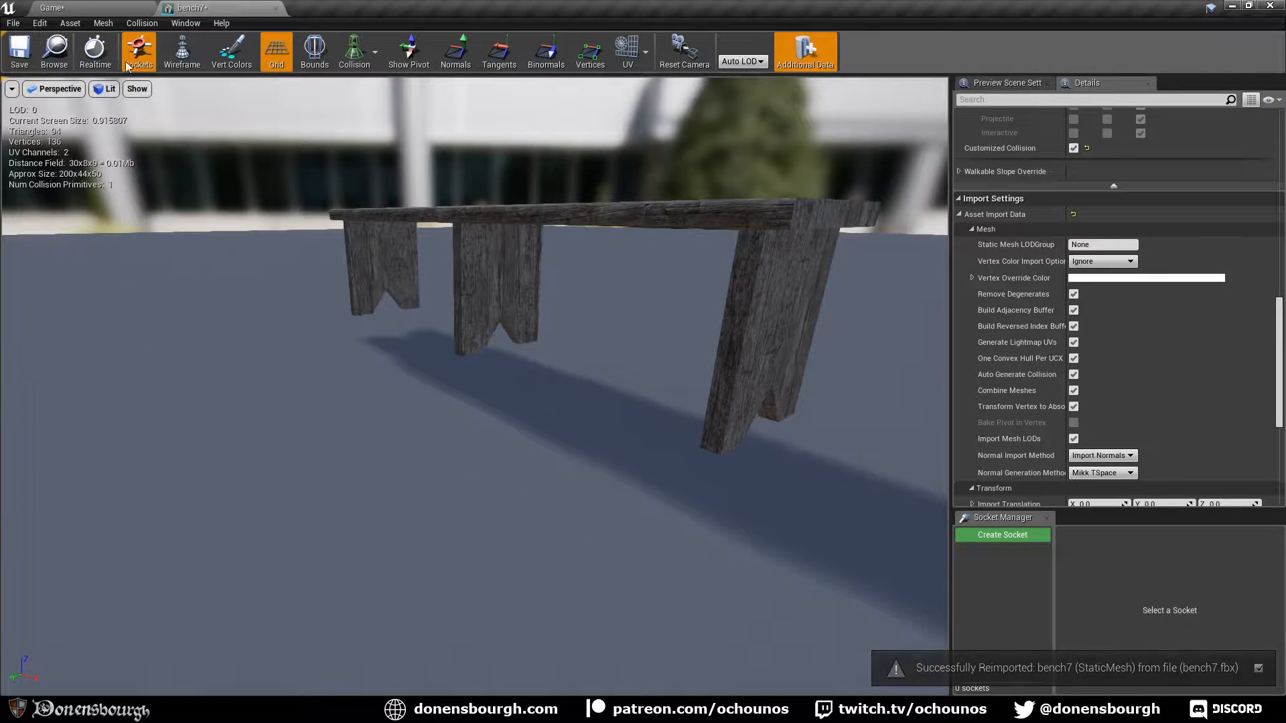
{"action": "left_click", "coordinate": [19, 63]}
Return to the game level, deselect the bench and examine how its legs meet the ground
{"action": "left_click", "coordinate": [79, 9]}
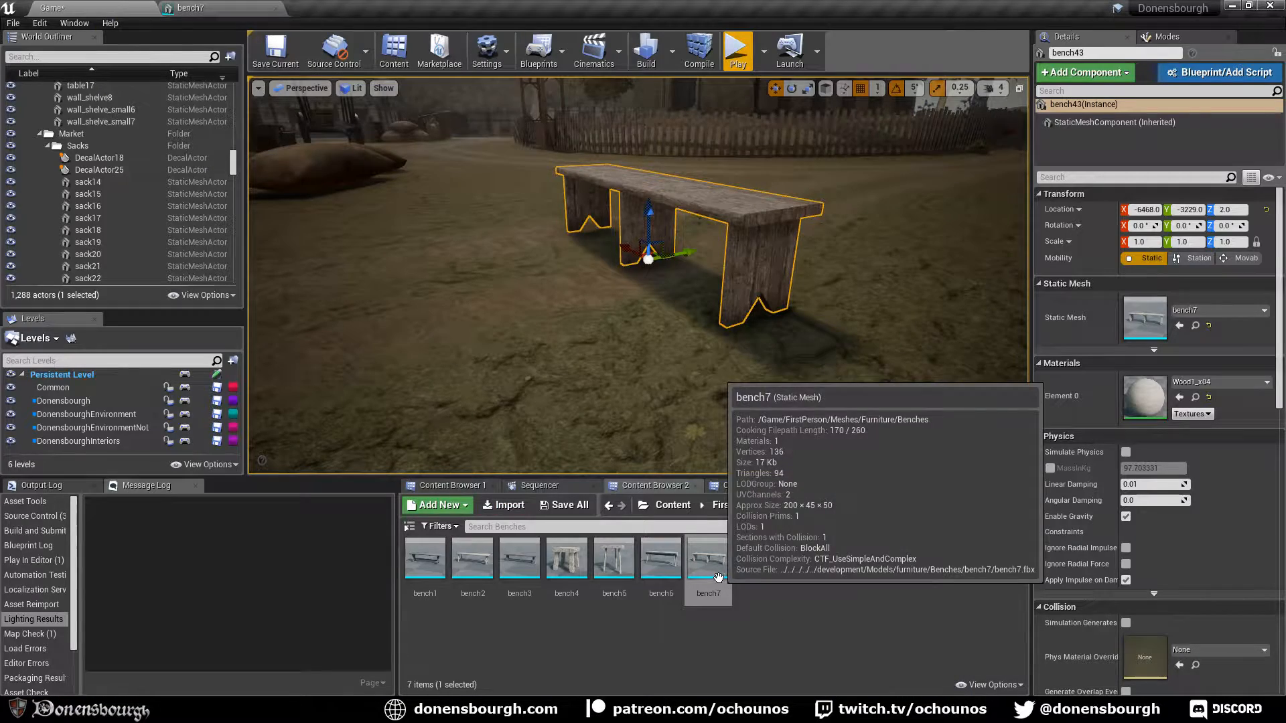
{"action": "right_click_drag", "start_coordinate": [581, 290], "coordinate": [544, 363]}
{"action": "key", "text": "Escape"}
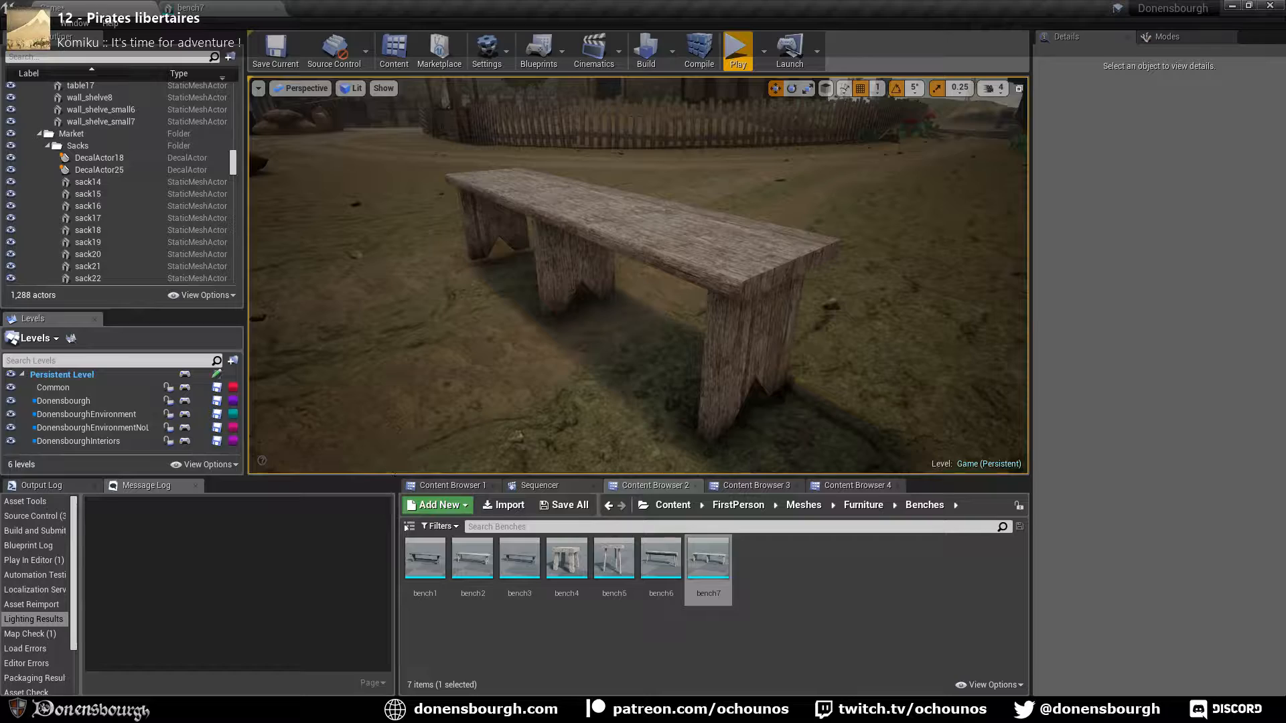
{"action": "right_click_drag", "start_coordinate": [544, 362], "coordinate": [543, 349]}
Switch to Blender, restore solid shading and cut an edge loop across the seat at about X -0.505, midway between centre and end
{"action": "key", "text": "alt+Tab"}
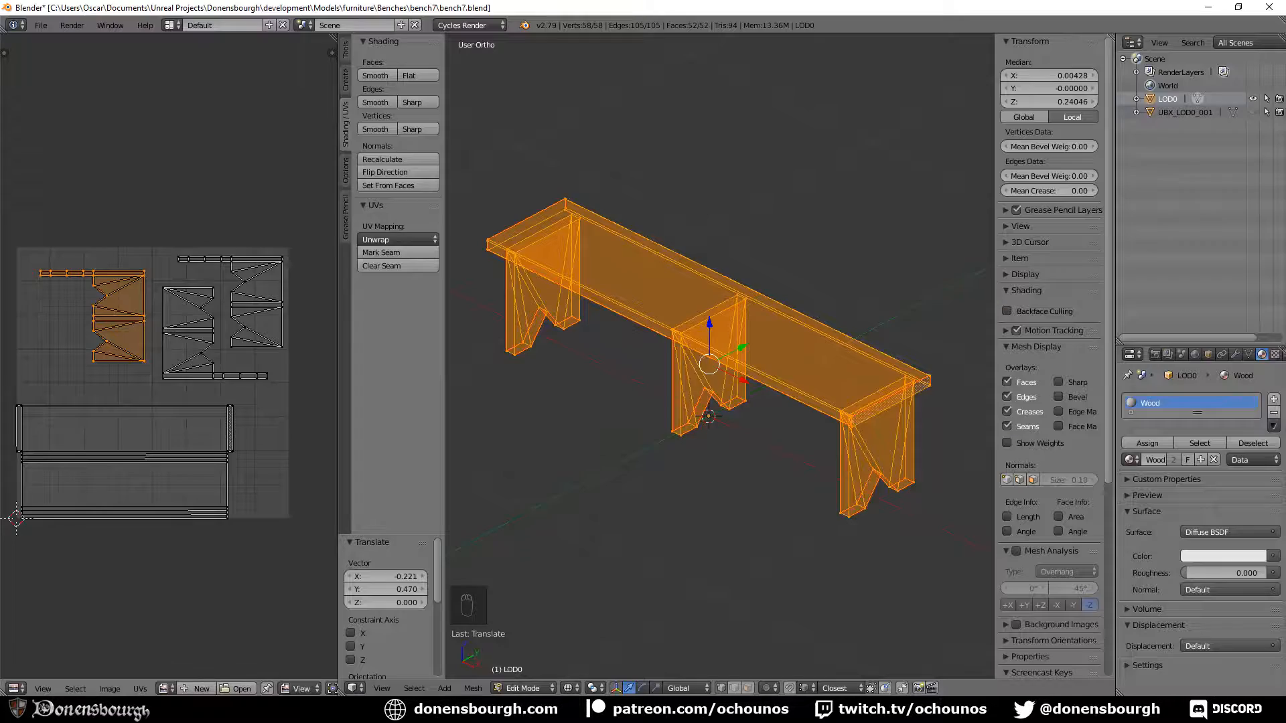
{"action": "middle_click_drag", "start_coordinate": [520, 522], "coordinate": [757, 502]}
{"action": "key", "text": "z"}
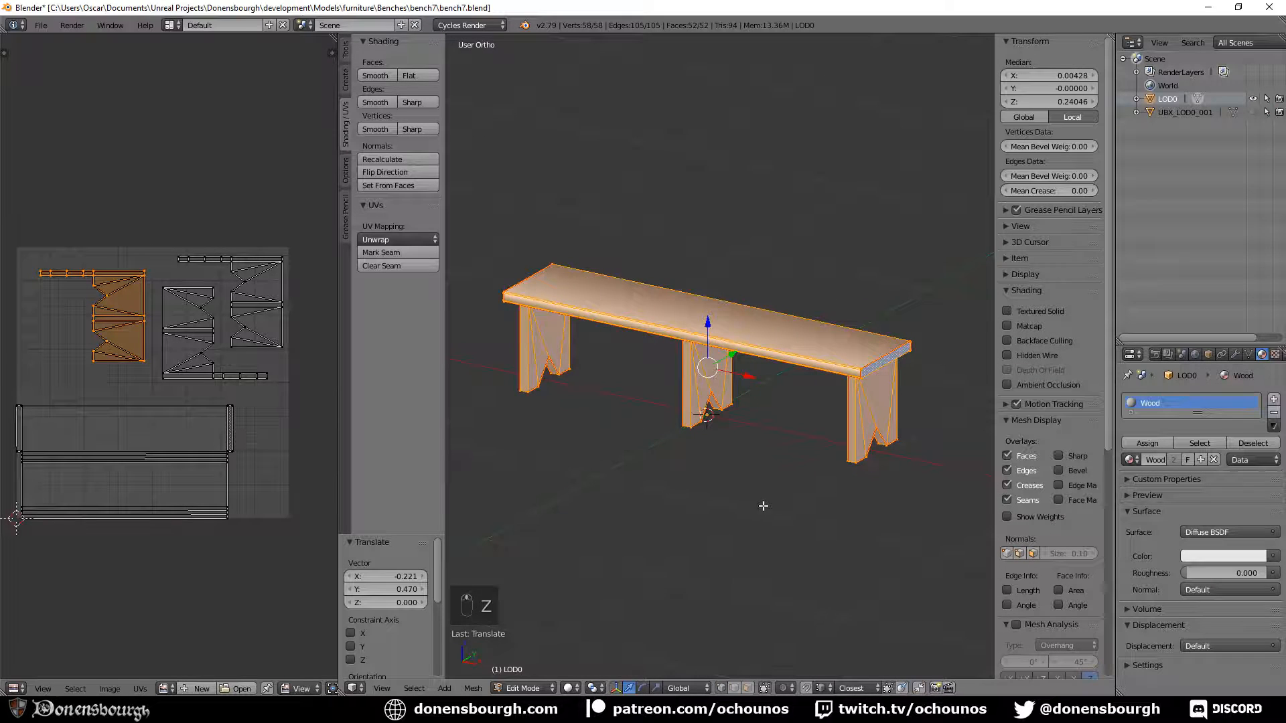
{"action": "scroll", "coordinate": [764, 508], "scroll_direction": "up", "scroll_amount": 5}
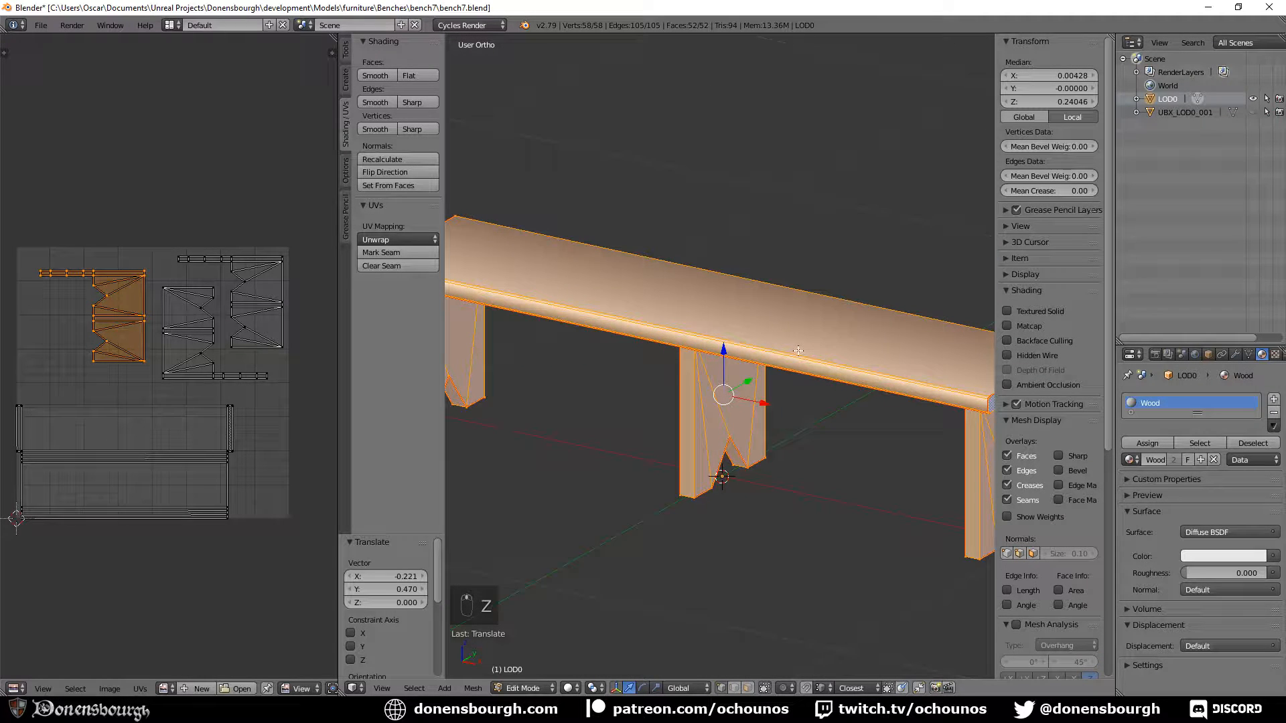
{"action": "key", "text": "ctrl+r"}
{"action": "left_click", "coordinate": [810, 332]}
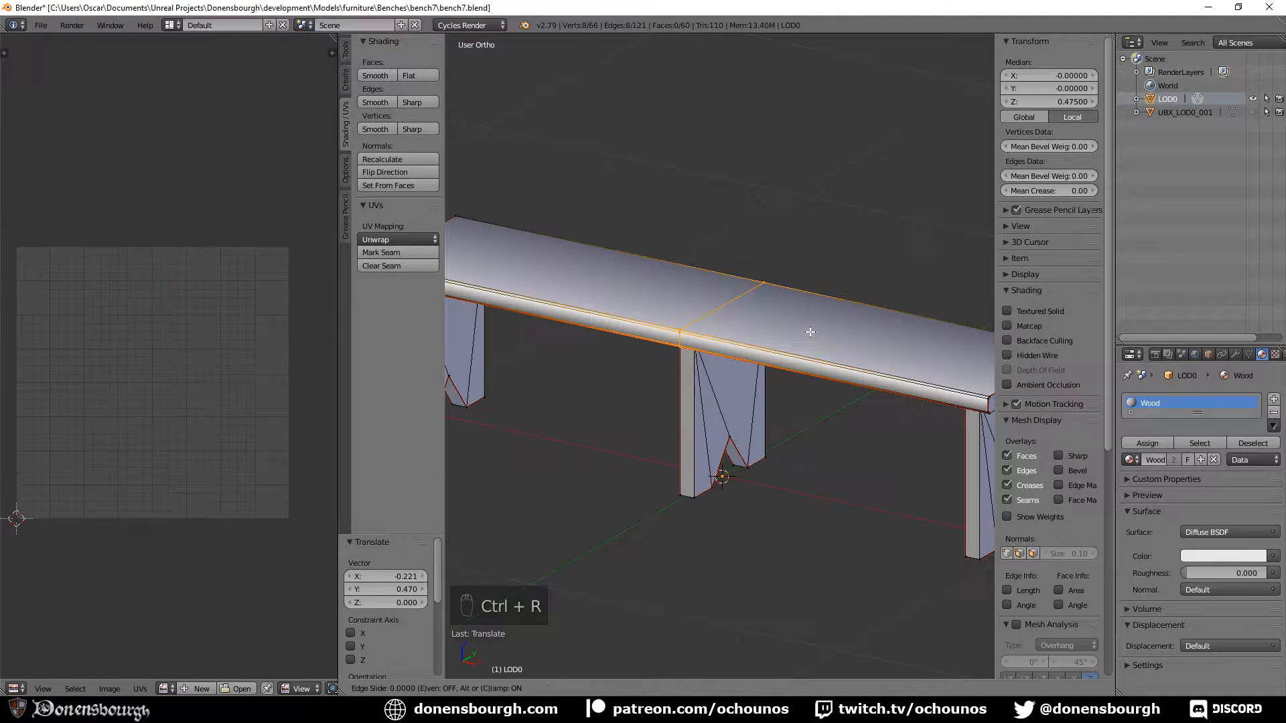
{"action": "left_click", "coordinate": [654, 296]}
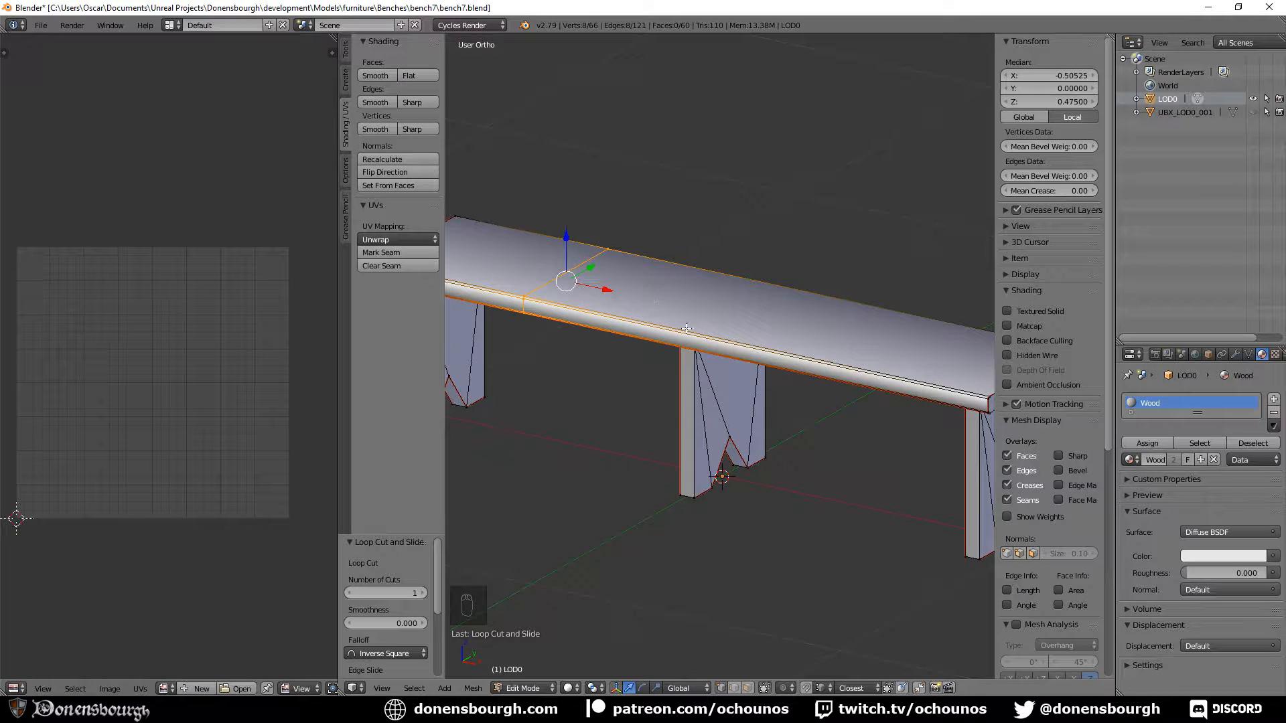
Cut a second edge loop across the seat at about X 0.445 and raise it about 0.004
{"action": "key", "text": "ctrl+r"}
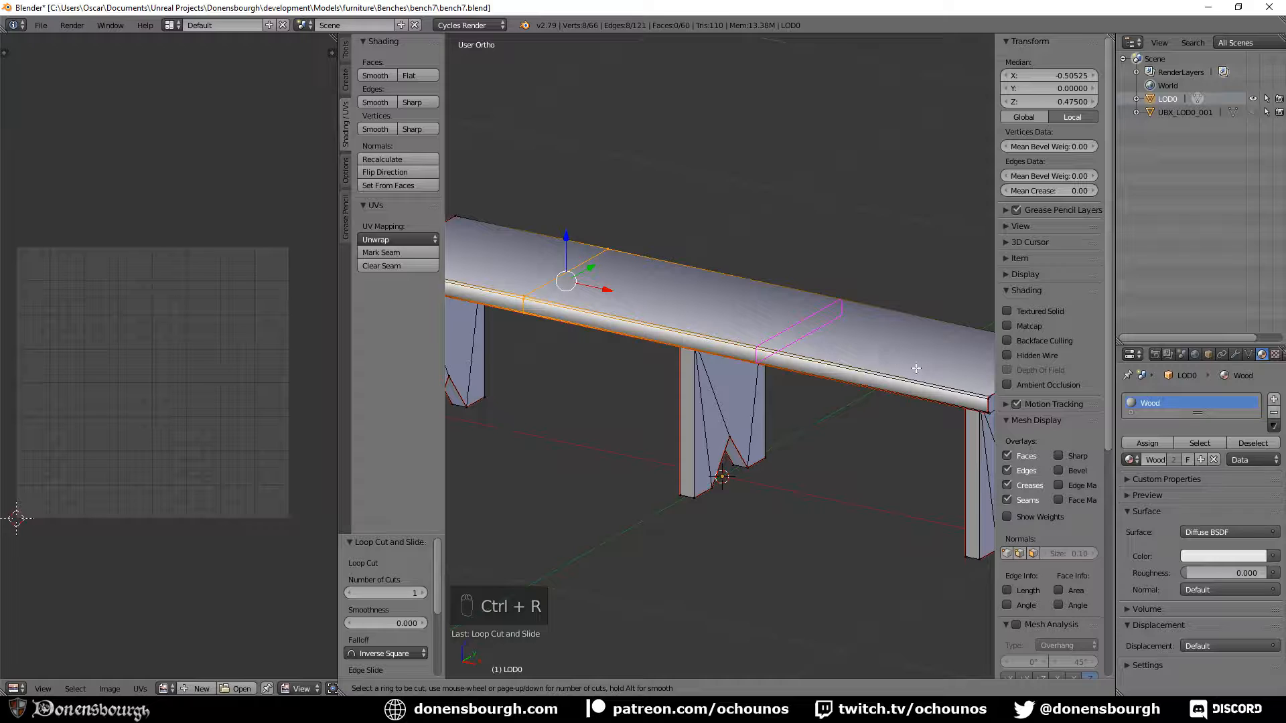
{"action": "left_click", "coordinate": [884, 352]}
{"action": "left_click", "coordinate": [944, 369]}
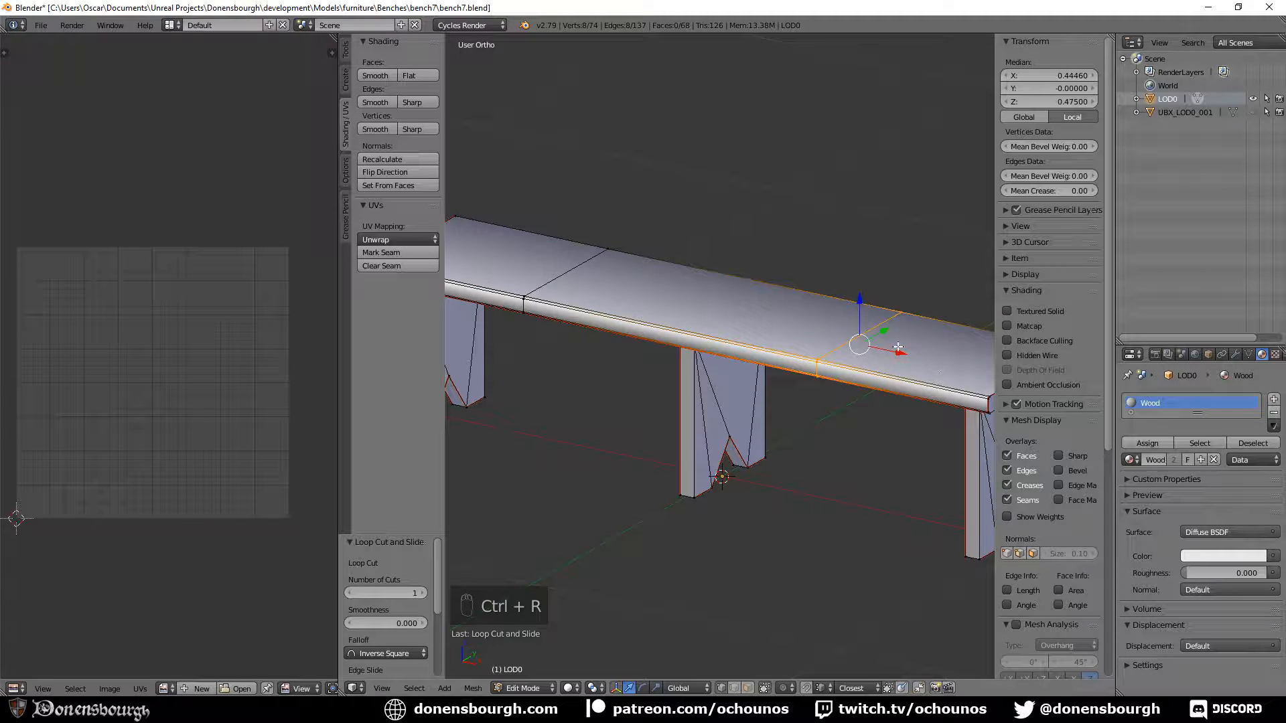
{"action": "left_click_drag", "start_coordinate": [863, 304], "coordinate": [861, 302]}
Shift the seat loop at X -0.505 about -0.009 along Y and raise its upper vertex on the near long edge about 0.006
{"action": "right_click", "coordinate": [543, 285], "text": "alt"}
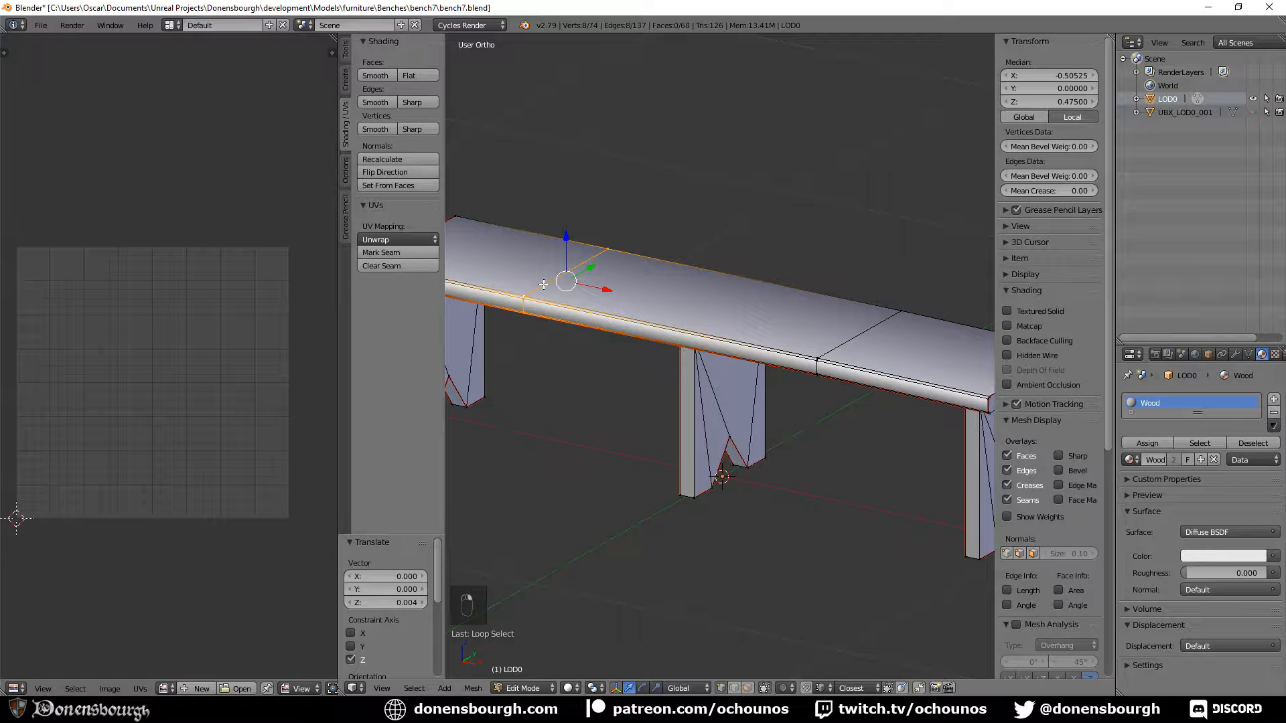
{"action": "left_click_drag", "start_coordinate": [587, 268], "coordinate": [585, 268]}
{"action": "scroll", "coordinate": [542, 327], "scroll_direction": "up", "scroll_amount": 2}
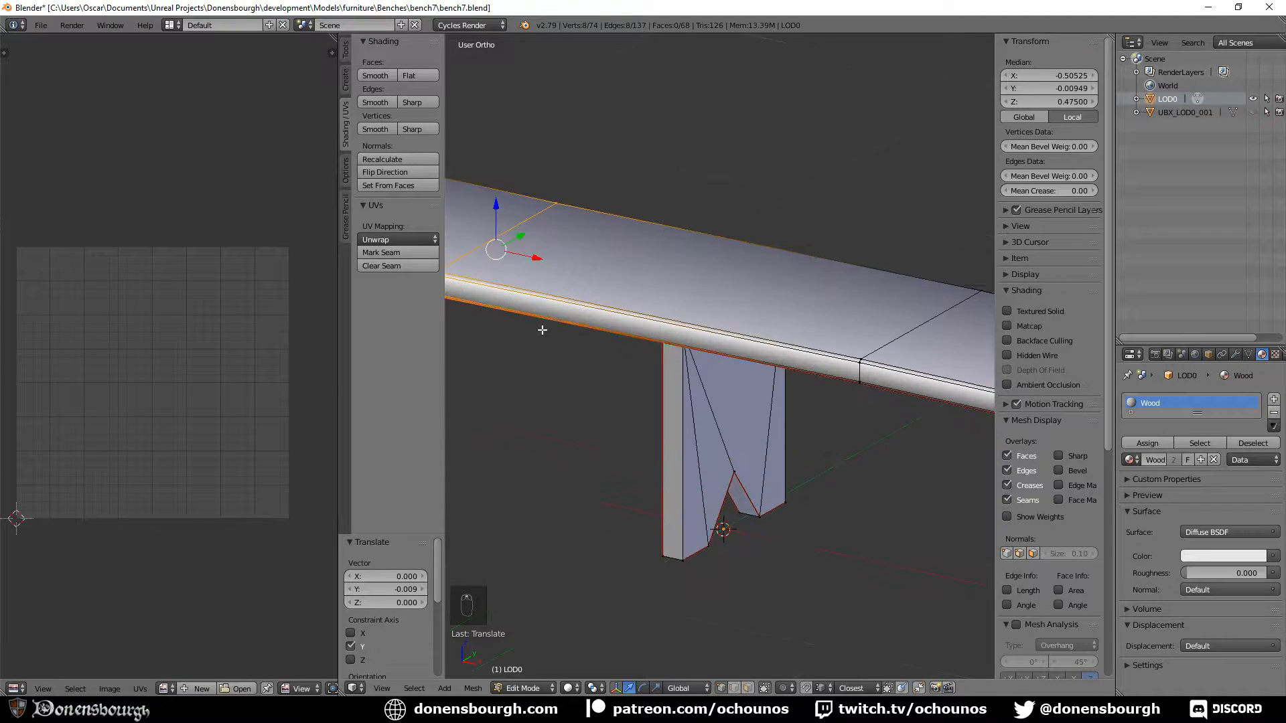
{"action": "middle_click_drag", "start_coordinate": [470, 325], "coordinate": [717, 436], "text": "shift"}
{"action": "scroll", "coordinate": [678, 448], "scroll_direction": "up", "scroll_amount": 2}
{"action": "right_click", "coordinate": [676, 393]}
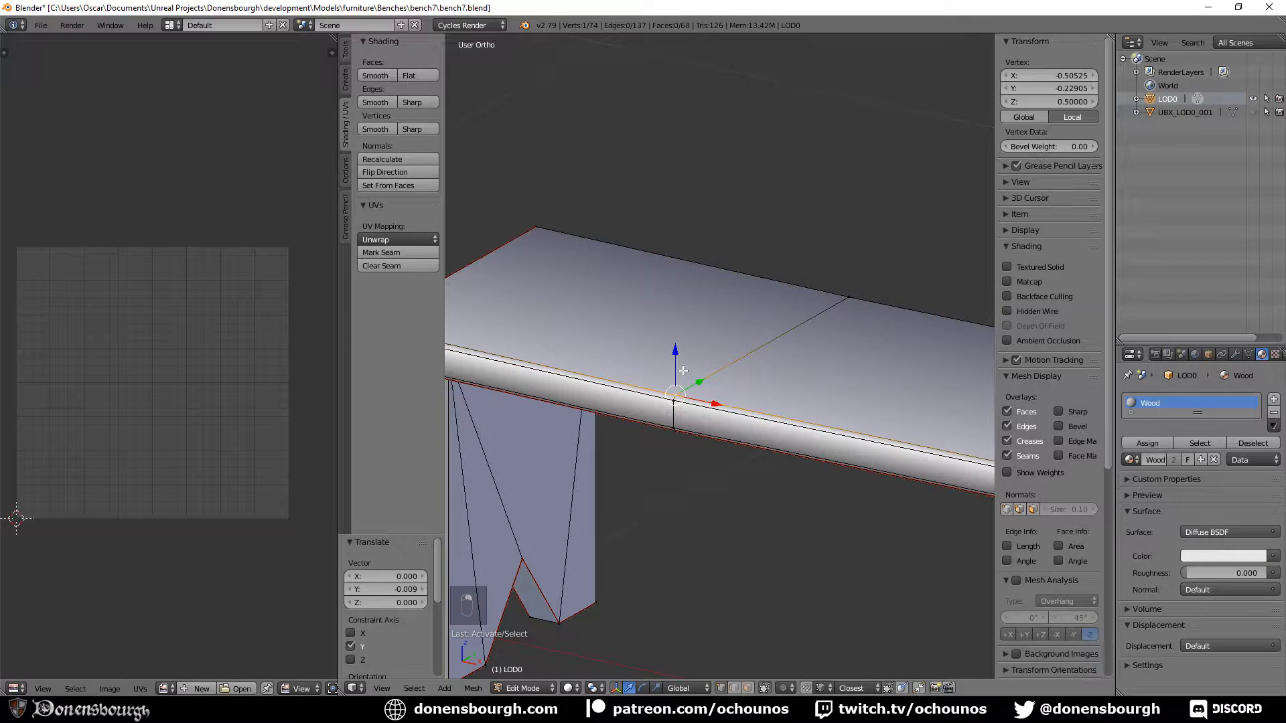
{"action": "key", "text": "g"}
{"action": "key", "text": "z"}
{"action": "left_click", "coordinate": [680, 381]}
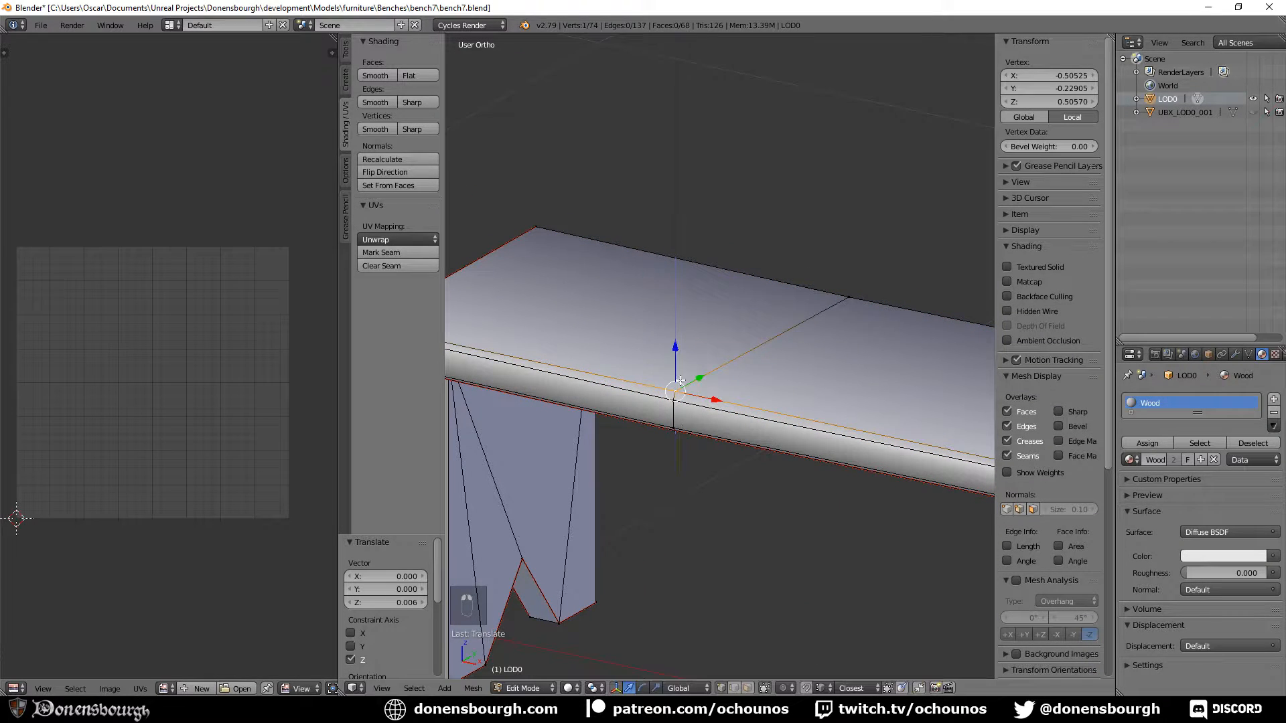
Move the lower vertex of that loop, on the same long edge, about -0.003 along Y
{"action": "right_click", "coordinate": [676, 430]}
{"action": "key", "text": "g"}
{"action": "key", "text": "y"}
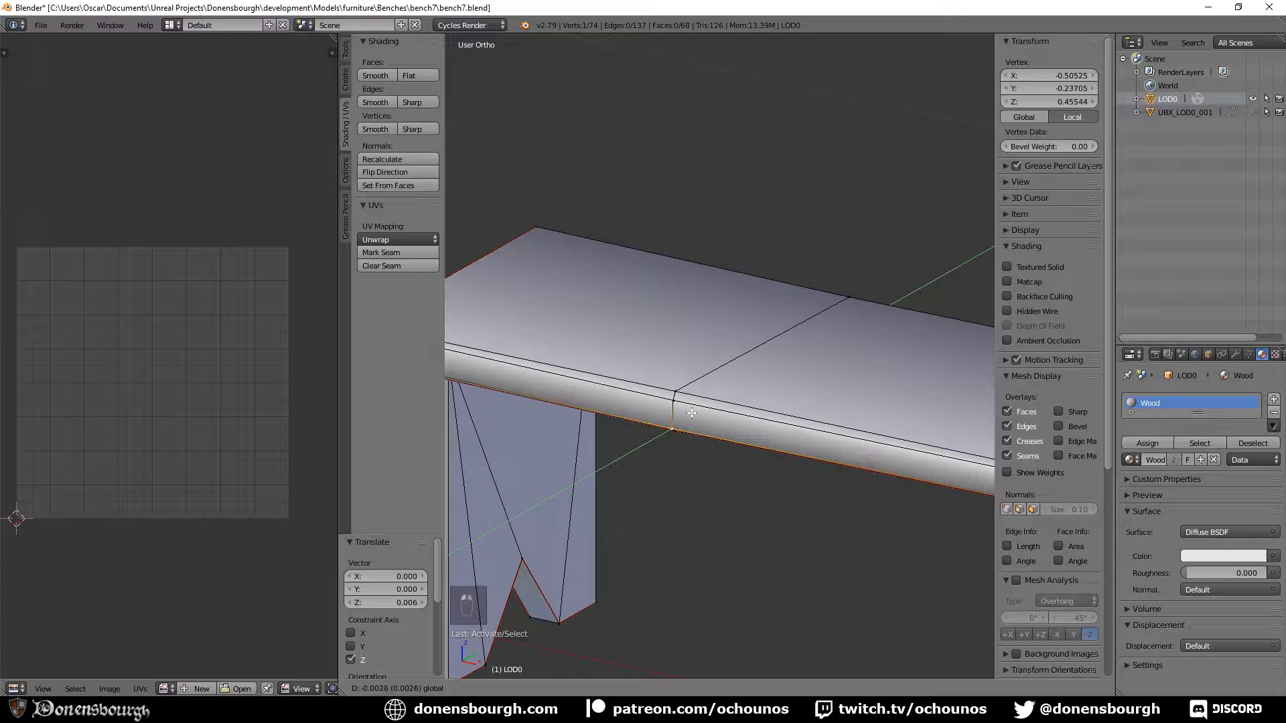
{"action": "left_click", "coordinate": [691, 413]}
Move the short edge where the X -0.505 loop meets the seat's opposite side about -0.031 along X and -0.008 along Y
{"action": "middle_click_drag", "start_coordinate": [832, 347], "coordinate": [816, 467]}
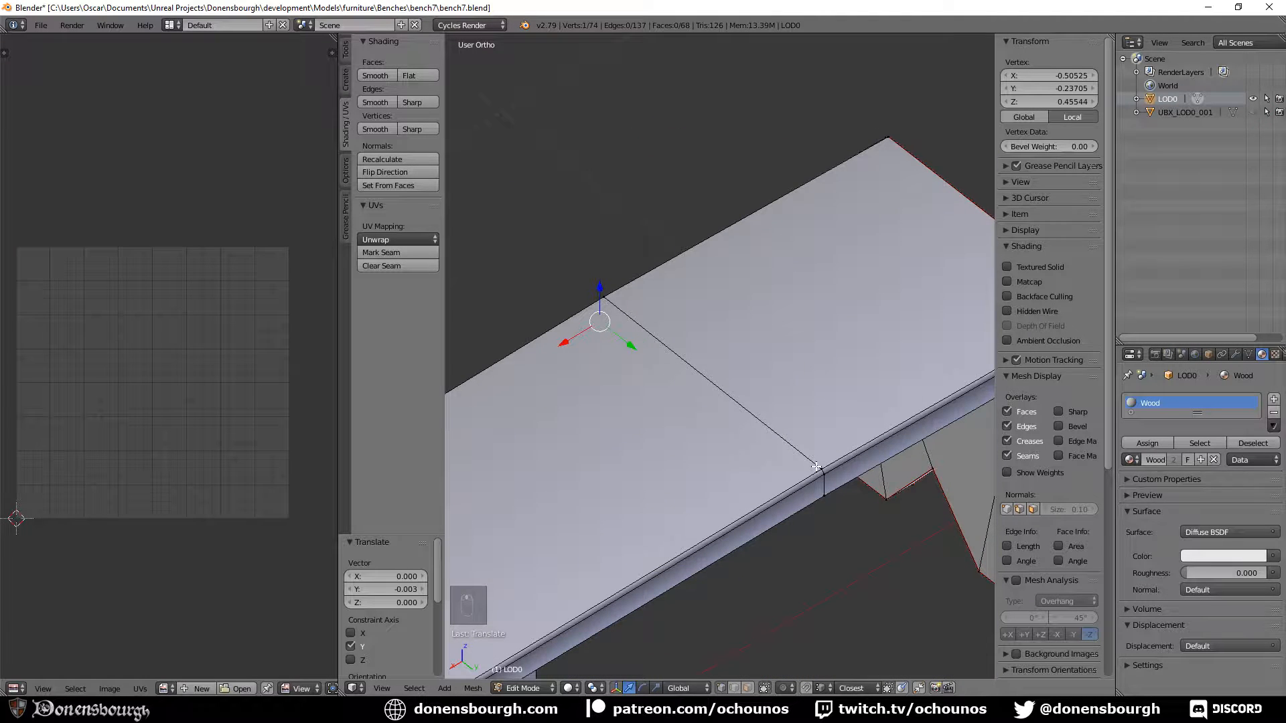
{"action": "right_click", "coordinate": [815, 467], "text": "shift"}
{"action": "key", "text": "g"}
{"action": "key", "text": "x"}
{"action": "left_click", "coordinate": [860, 463]}
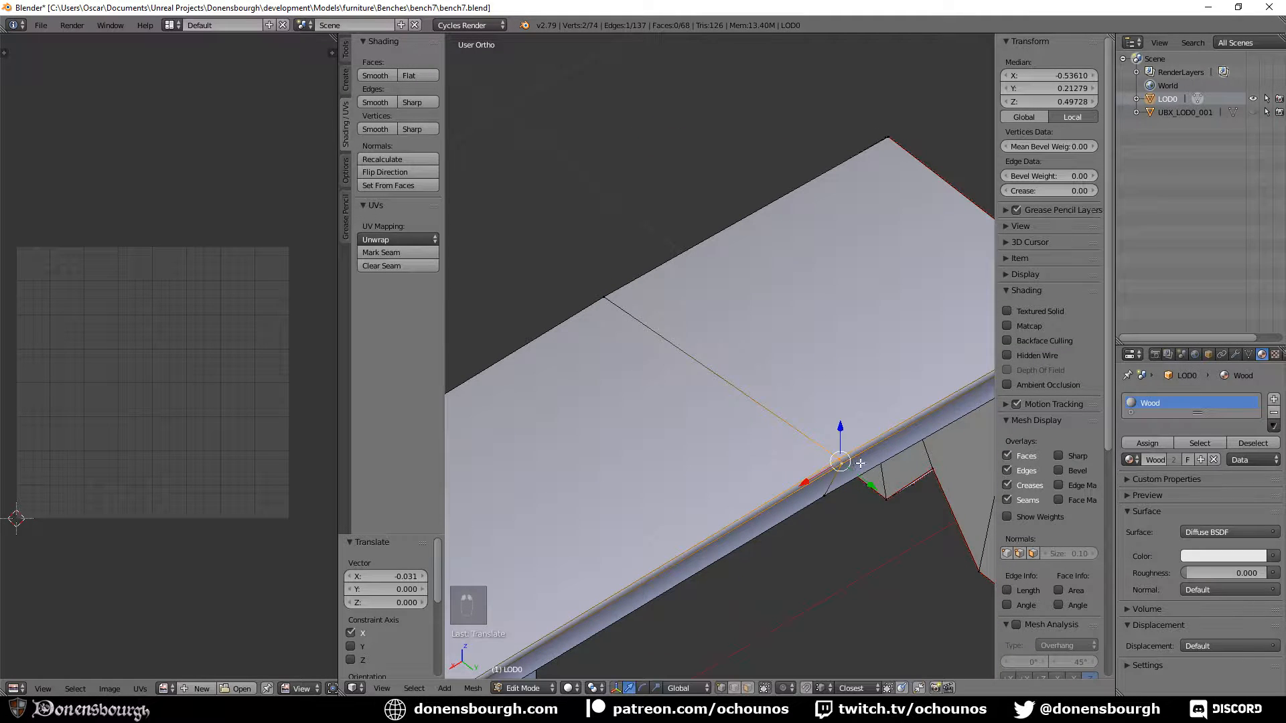
{"action": "key", "text": "g"}
{"action": "key", "text": "y"}
{"action": "left_click", "coordinate": [855, 488]}
Move the short edge of the X 0.445 loop on the same side about 0.031 along X and lower it 0.005
{"action": "scroll", "coordinate": [797, 537], "scroll_direction": "down", "scroll_amount": 3}
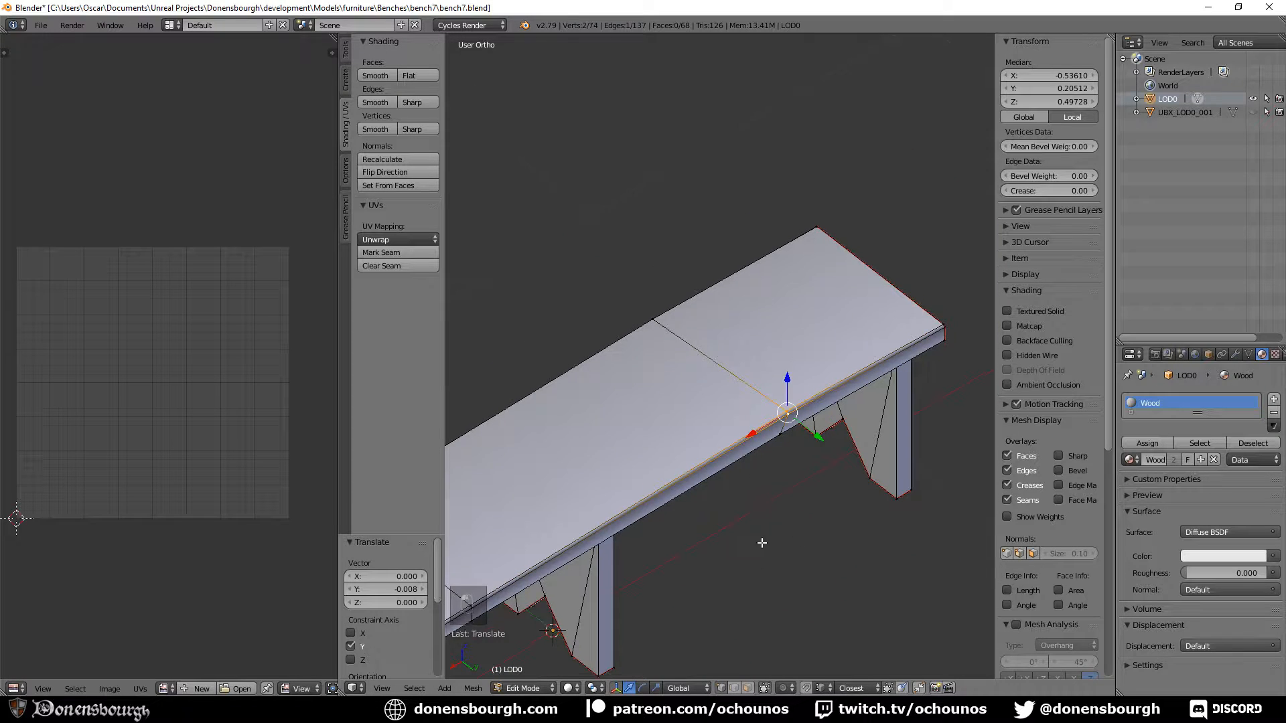
{"action": "middle_click_drag", "start_coordinate": [596, 609], "coordinate": [678, 522], "text": "shift"}
{"action": "scroll", "coordinate": [678, 523], "scroll_direction": "up", "scroll_amount": 5}
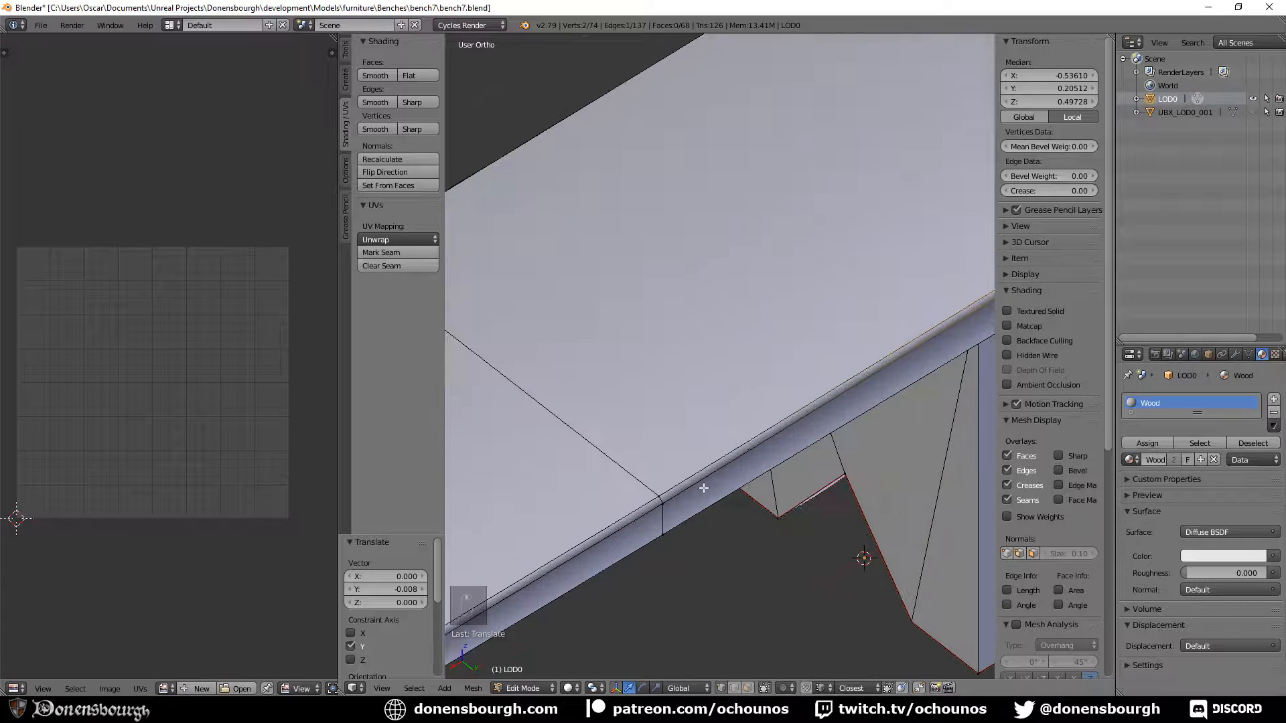
{"action": "right_click", "coordinate": [652, 498]}
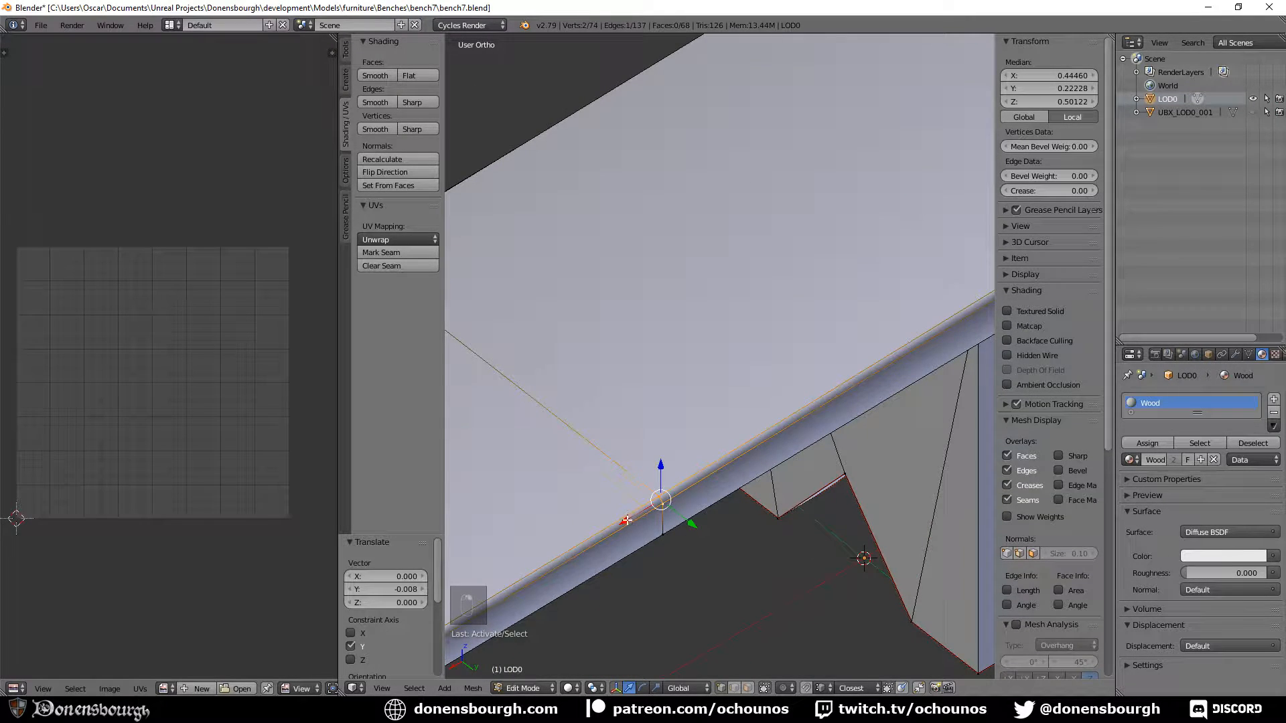
{"action": "left_click_drag", "start_coordinate": [626, 520], "coordinate": [602, 535]}
{"action": "left_click_drag", "start_coordinate": [636, 486], "coordinate": [635, 491]}
{"action": "scroll", "coordinate": [669, 482], "scroll_direction": "down", "scroll_amount": 3}
{"action": "scroll", "coordinate": [729, 462], "scroll_direction": "down", "scroll_amount": 1}
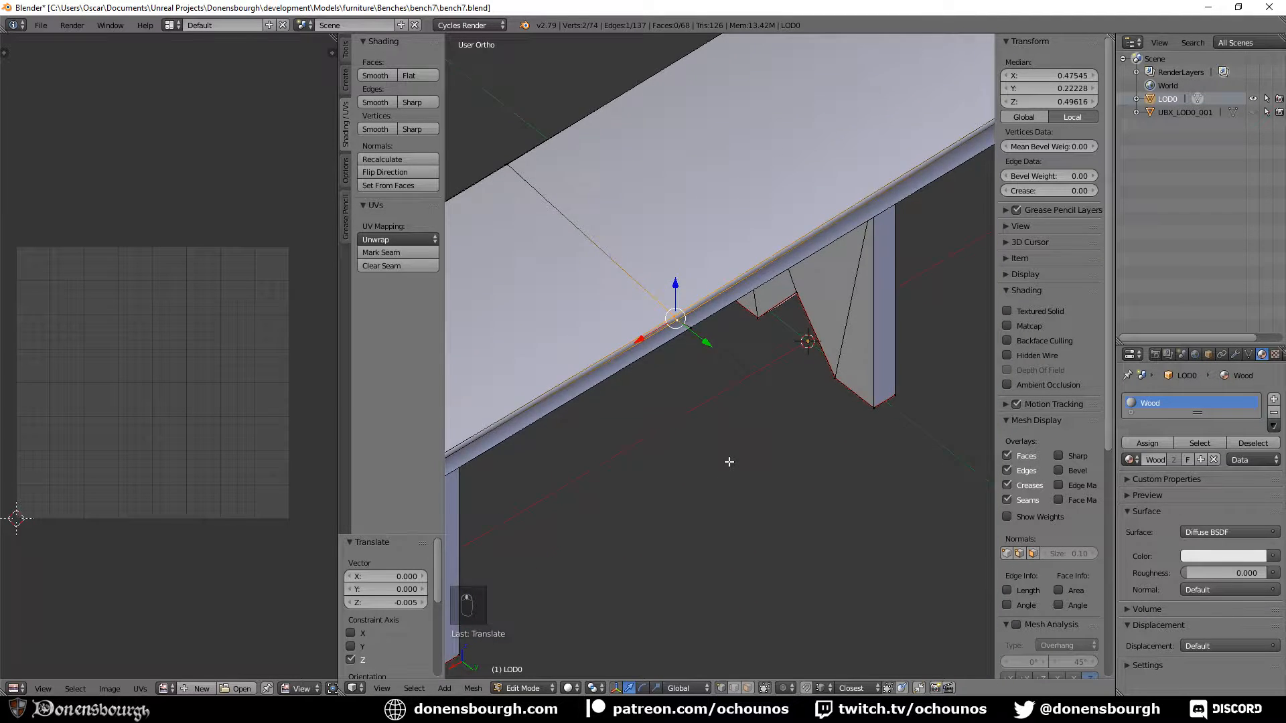
{"action": "scroll", "coordinate": [729, 462], "scroll_direction": "down", "scroll_amount": 3}
{"action": "mouse_move", "coordinate": [729, 462]}
{"action": "middle_mouse_down"}
{"action": "mouse_move", "coordinate": [614, 454]}
{"action": "mouse_move", "coordinate": [713, 462]}
{"action": "middle_mouse_up"}
{"action": "scroll", "coordinate": [699, 460], "scroll_direction": "up", "scroll_amount": 5}
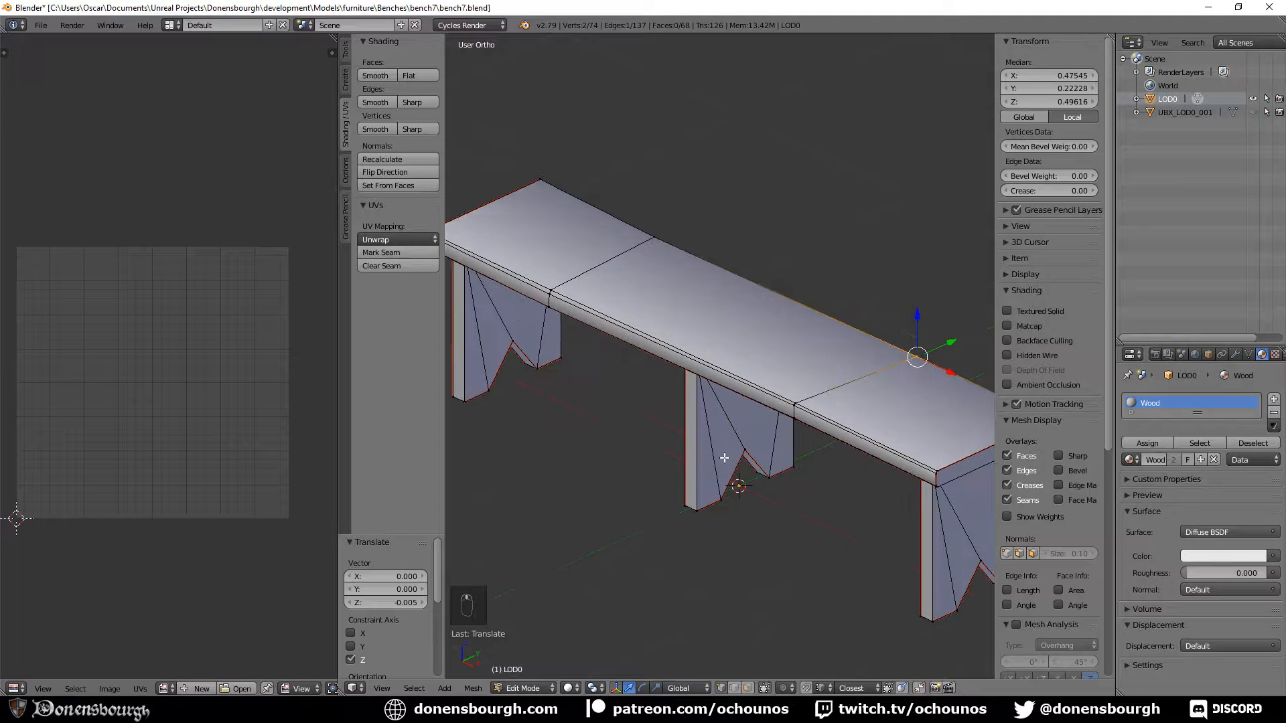
{"action": "middle_click_drag", "start_coordinate": [748, 482], "coordinate": [700, 397]}
{"action": "key", "text": "ctrl+r"}
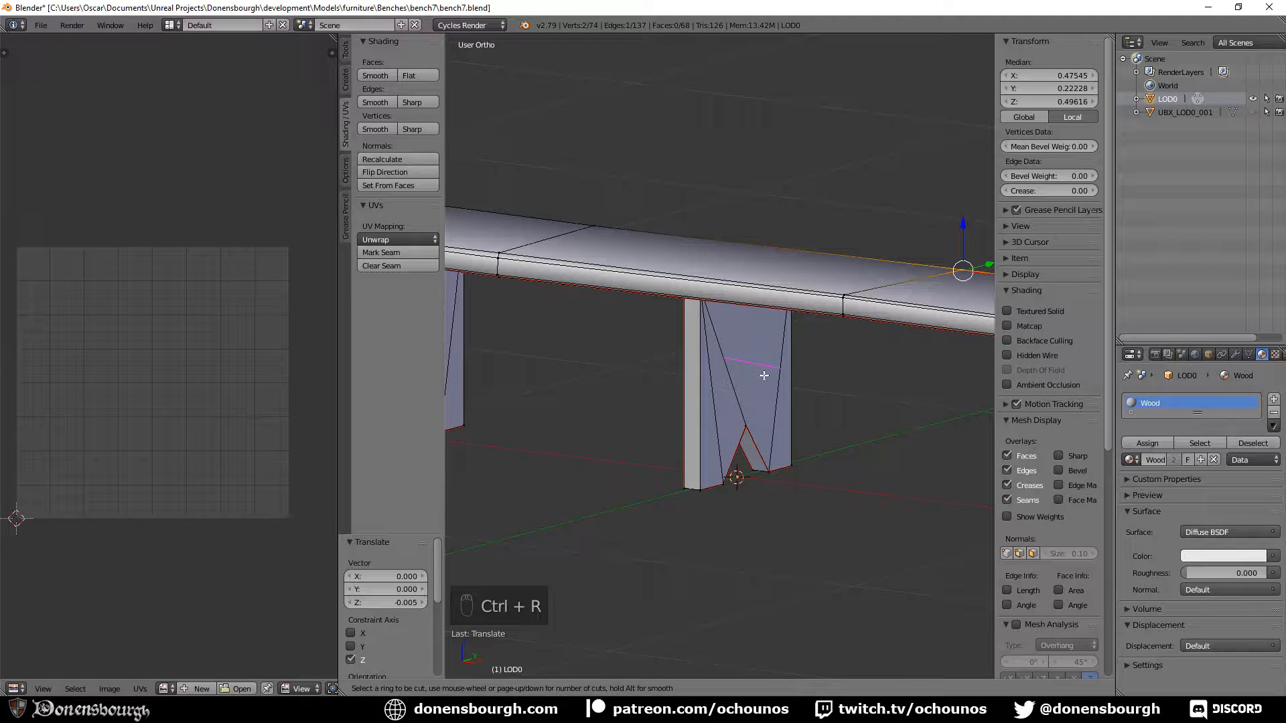
{"action": "right_click", "coordinate": [772, 430]}
Lower the notch apex edge of the end leg at X 0.925 about 0.006 and shift it about -0.014 along Y
{"action": "middle_click_drag", "start_coordinate": [787, 405], "coordinate": [615, 401]}
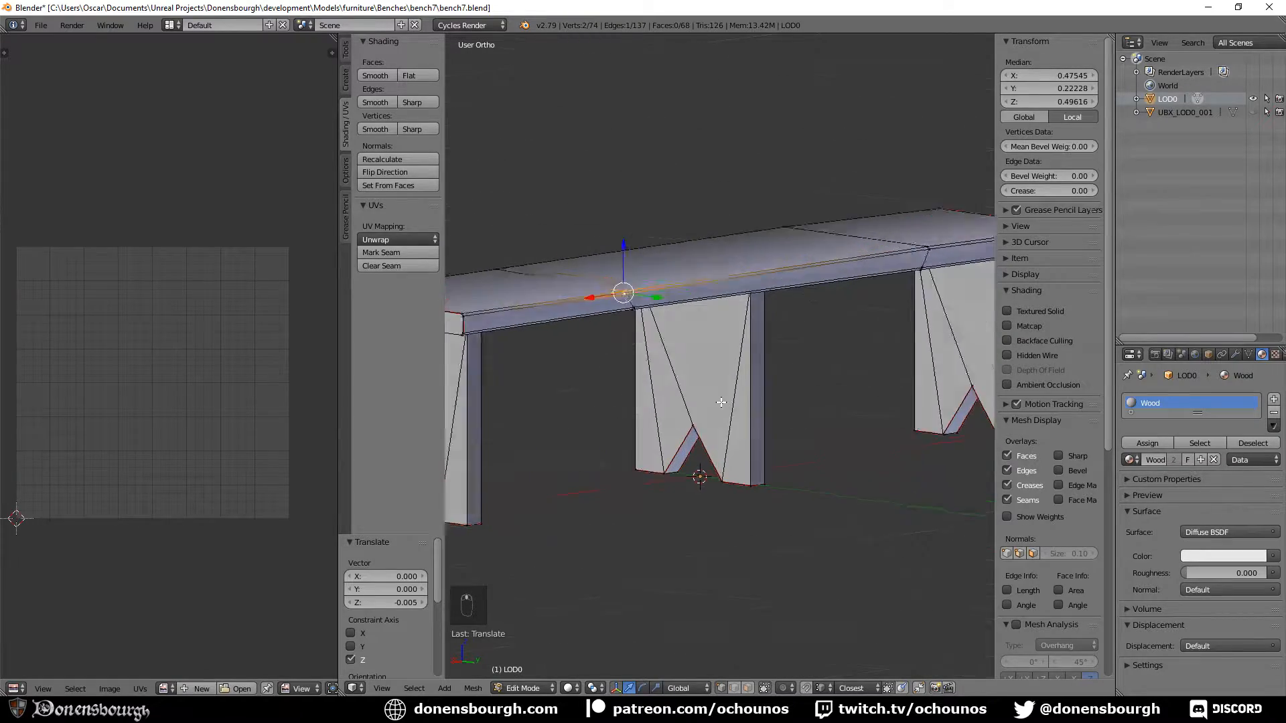
{"action": "middle_click_drag", "start_coordinate": [720, 402], "coordinate": [693, 426]}
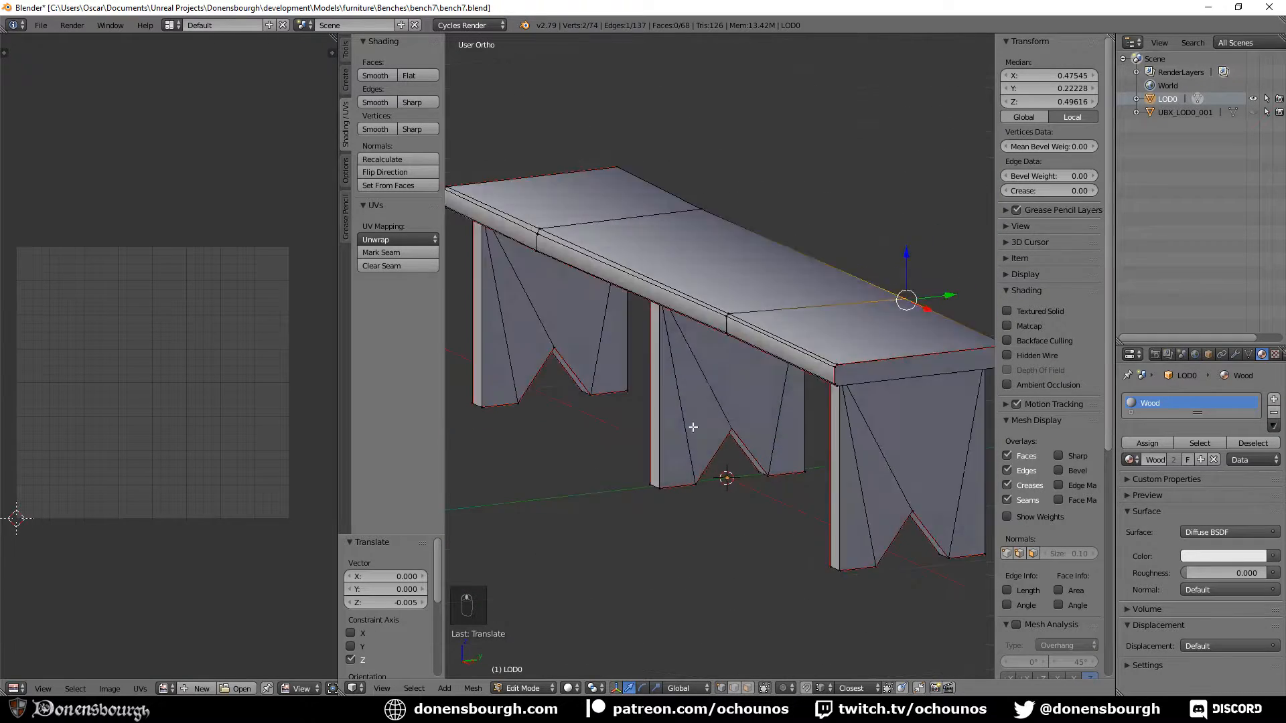
{"action": "scroll", "coordinate": [693, 427], "scroll_direction": "down", "scroll_amount": 4}
{"action": "mouse_move", "coordinate": [703, 472]}
{"action": "middle_mouse_down"}
{"action": "mouse_move", "coordinate": [728, 418]}
{"action": "mouse_move", "coordinate": [710, 456]}
{"action": "middle_mouse_up"}
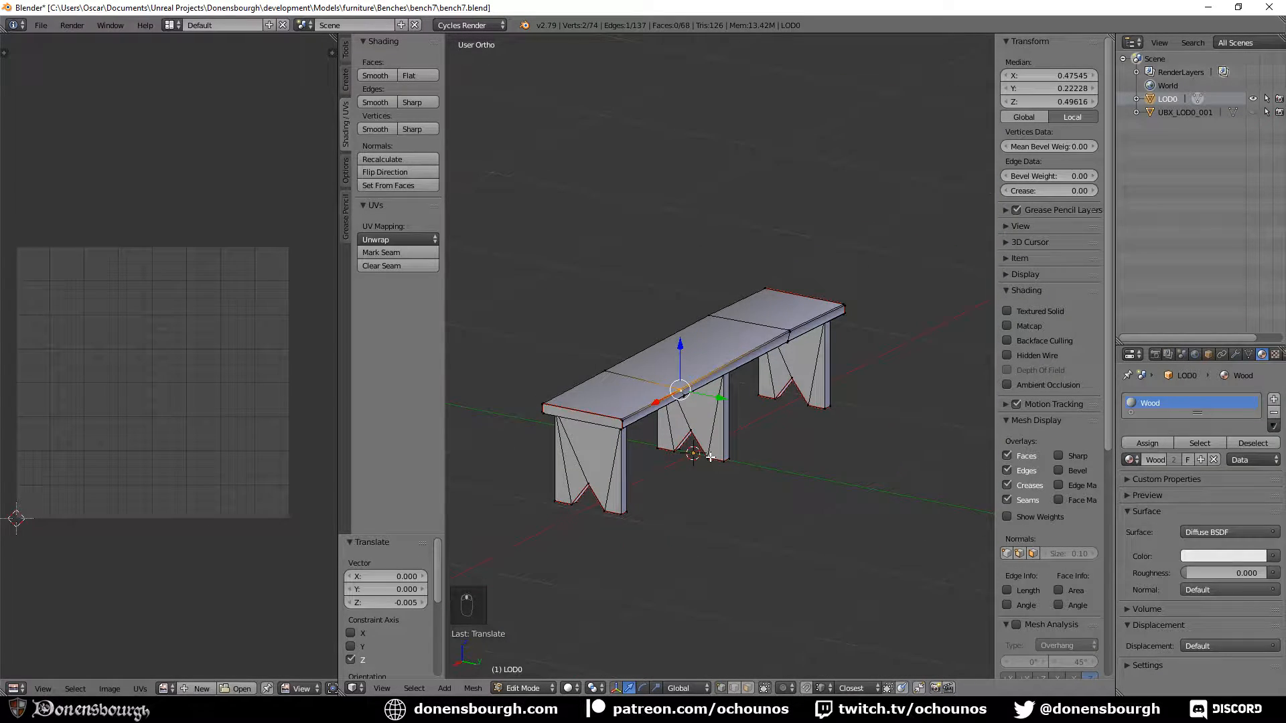
{"action": "scroll", "coordinate": [696, 488], "scroll_direction": "up", "scroll_amount": 1}
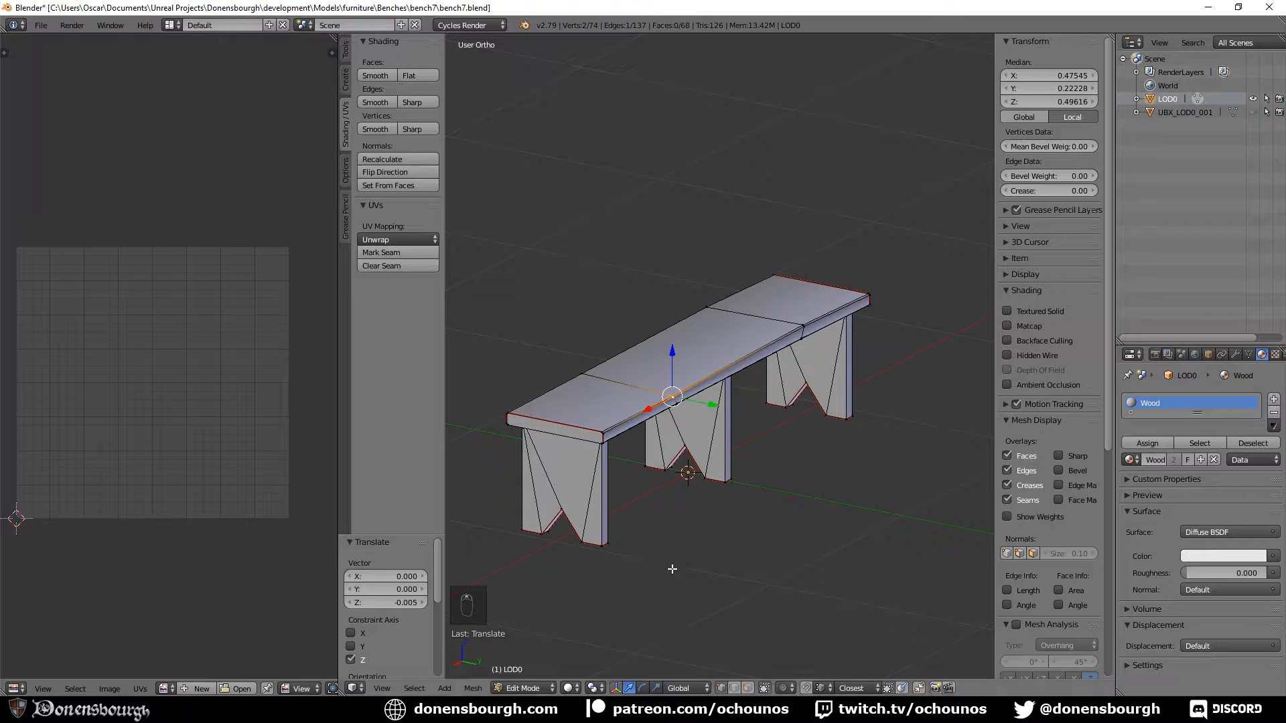
{"action": "middle_click_drag", "start_coordinate": [672, 568], "coordinate": [617, 472]}
{"action": "scroll", "coordinate": [653, 531], "scroll_direction": "up", "scroll_amount": 3}
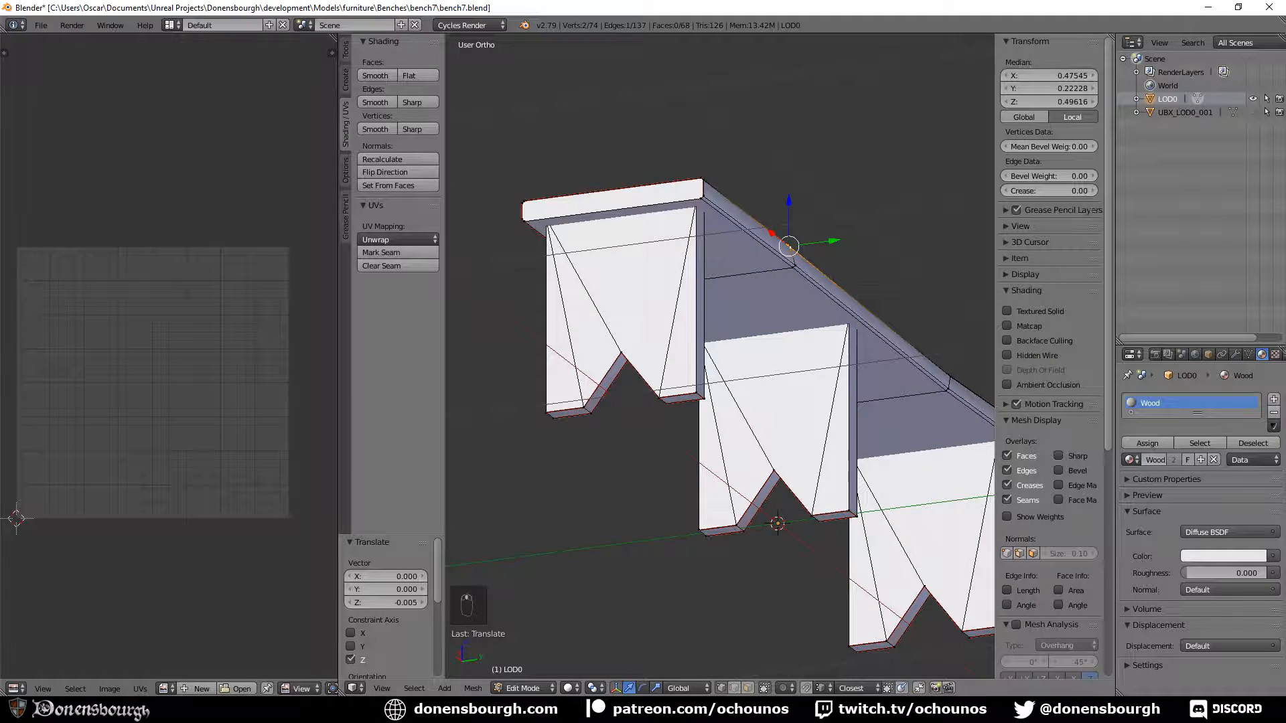
{"action": "middle_click_drag", "start_coordinate": [629, 396], "coordinate": [636, 324]}
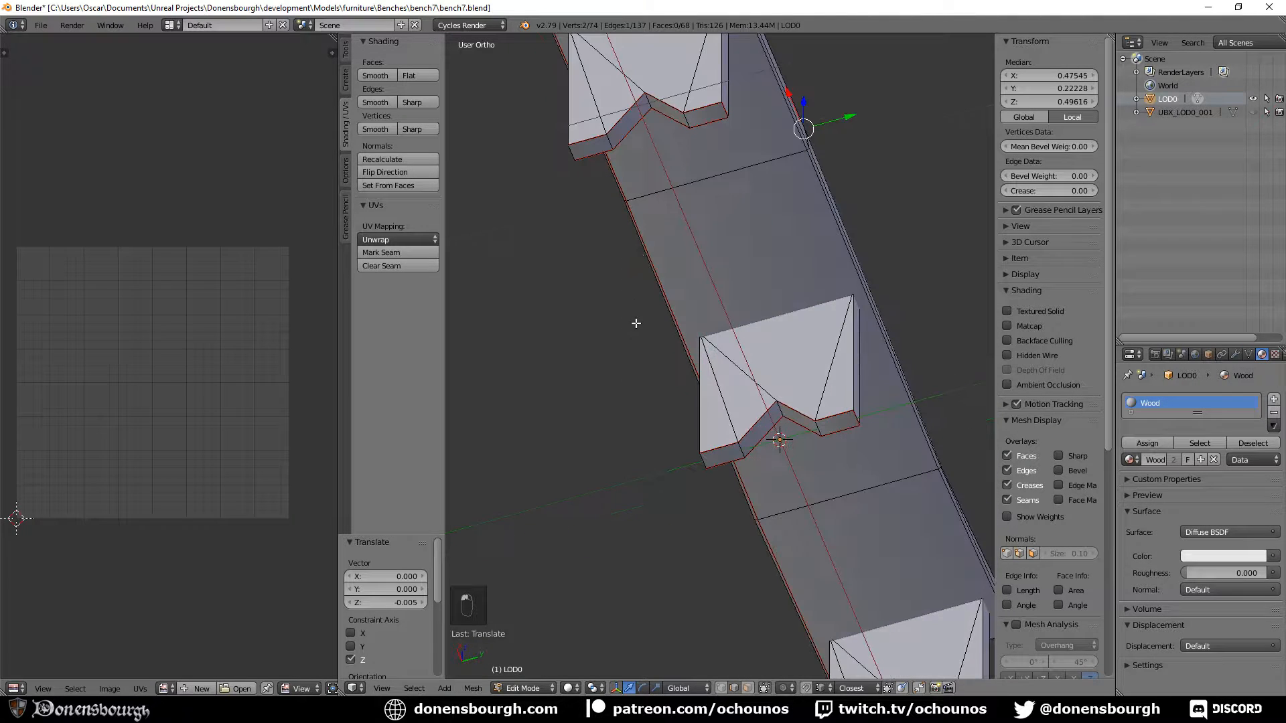
{"action": "right_click", "coordinate": [644, 102]}
{"action": "right_click", "coordinate": [647, 98]}
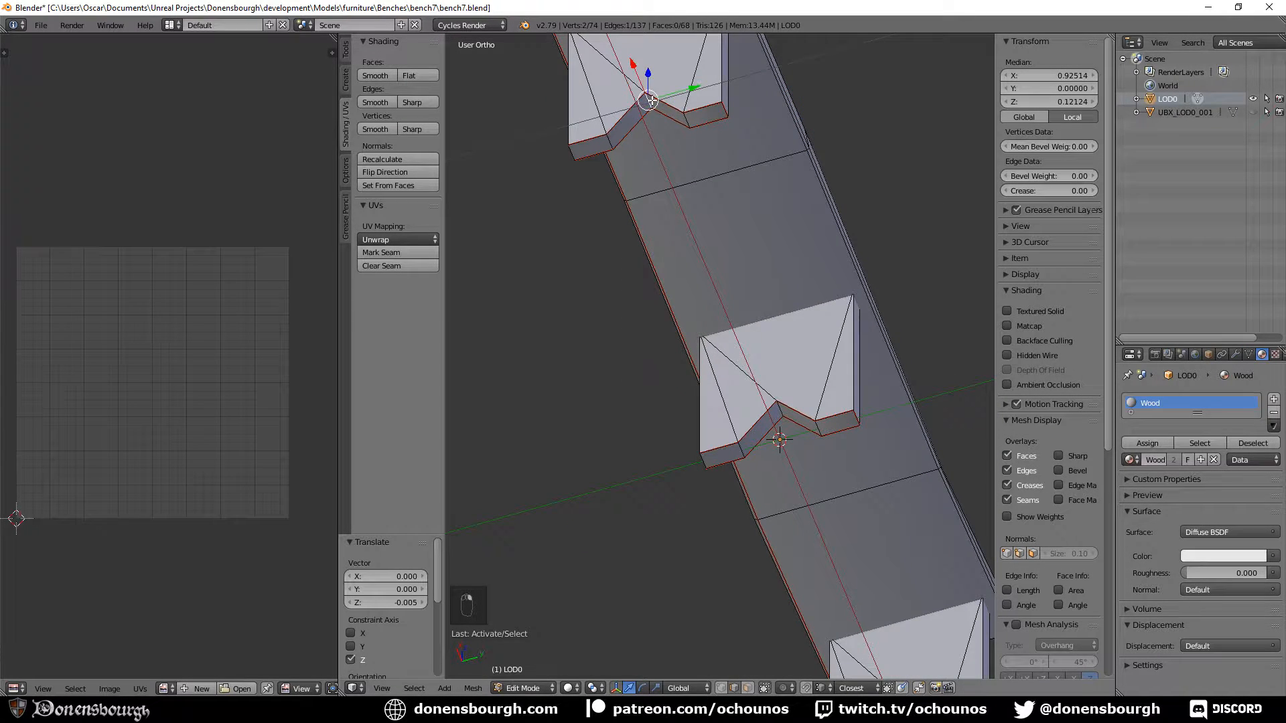
{"action": "middle_click_drag", "start_coordinate": [648, 97], "coordinate": [801, 463]}
{"action": "left_click_drag", "start_coordinate": [786, 476], "coordinate": [787, 478]}
{"action": "left_click_drag", "start_coordinate": [828, 526], "coordinate": [821, 527]}
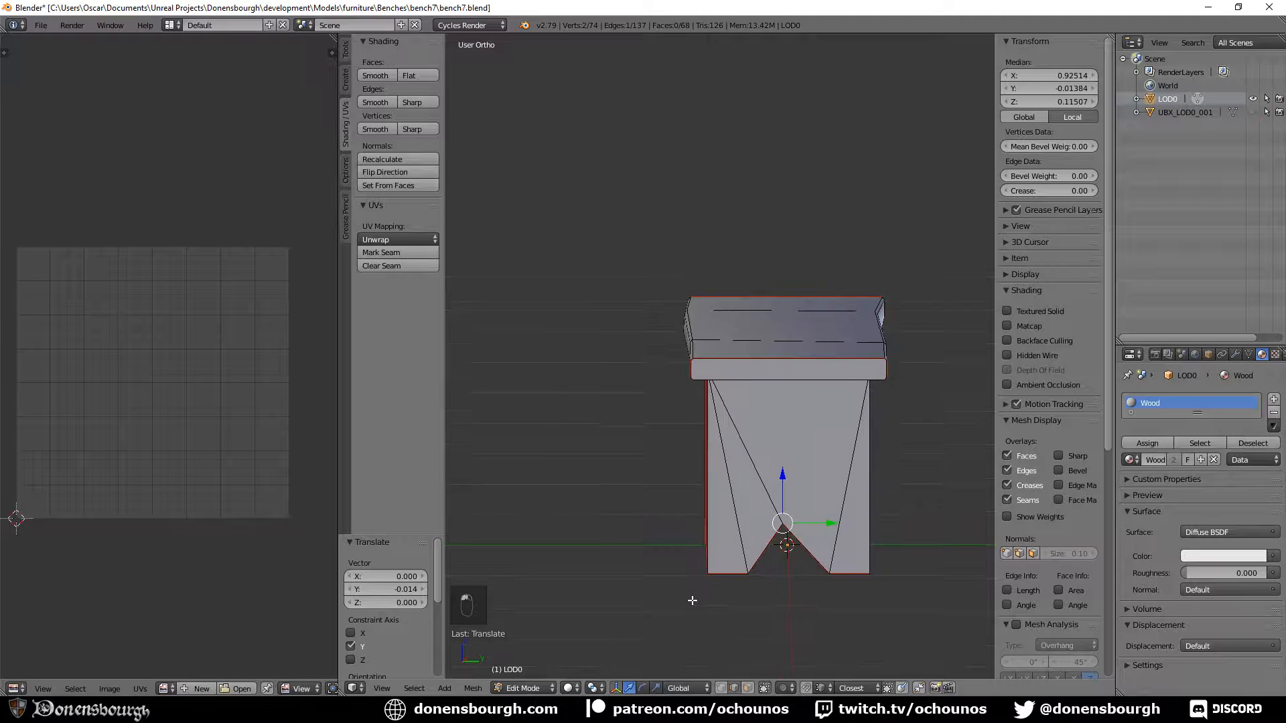
Move the foot's outer edge at Y -0.187 on the same end leg about 0.016 along Y
{"action": "middle_click_drag", "start_coordinate": [822, 527], "coordinate": [685, 530]}
{"action": "right_click", "coordinate": [752, 551]}
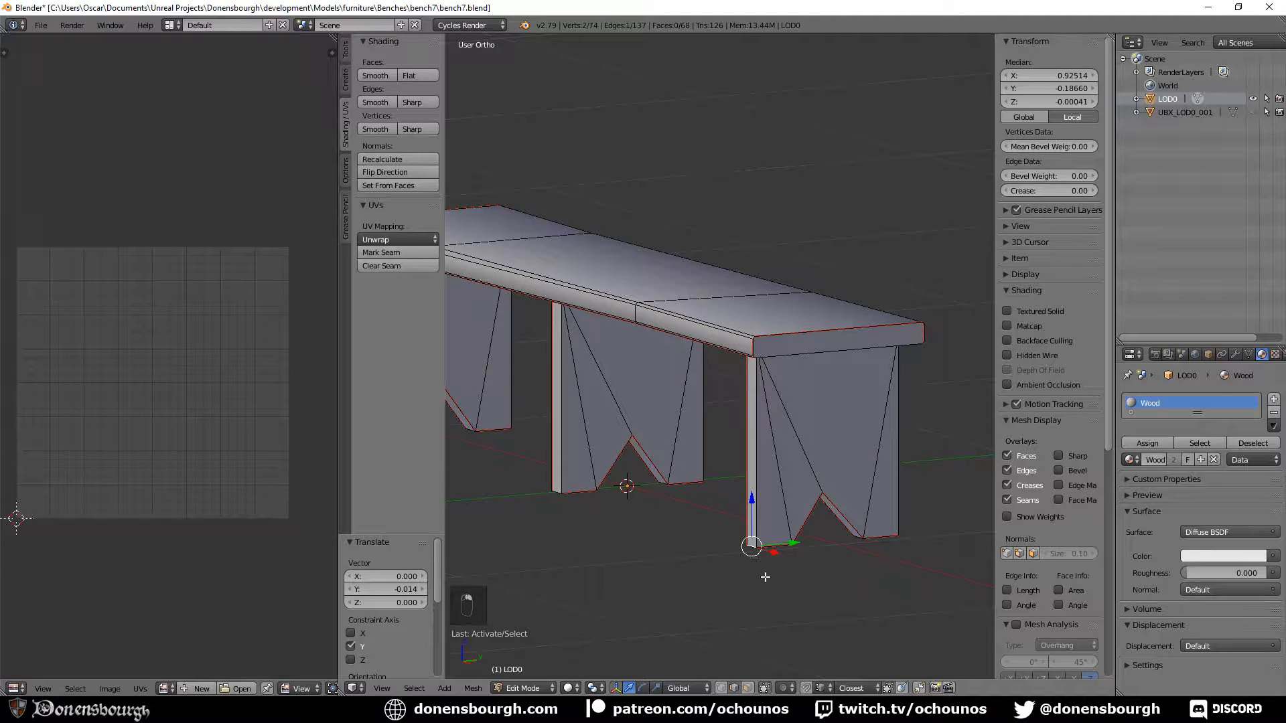
{"action": "left_click_drag", "start_coordinate": [793, 542], "coordinate": [801, 540]}
Move the top edge at Y 0.187 of that end leg about 0.018 along X, using wireframe display to select it
{"action": "middle_click_drag", "start_coordinate": [898, 489], "coordinate": [734, 561], "text": "shift"}
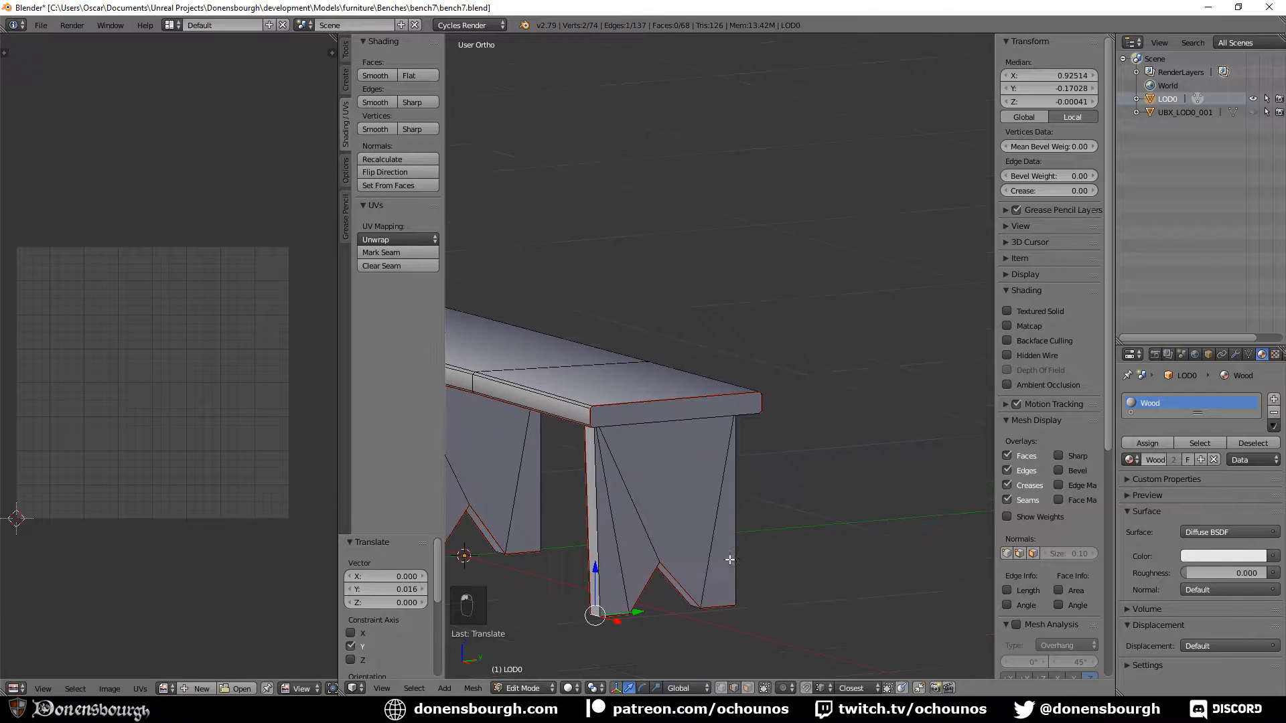
{"action": "middle_click_drag", "start_coordinate": [766, 495], "coordinate": [630, 316]}
{"action": "key", "text": "z"}
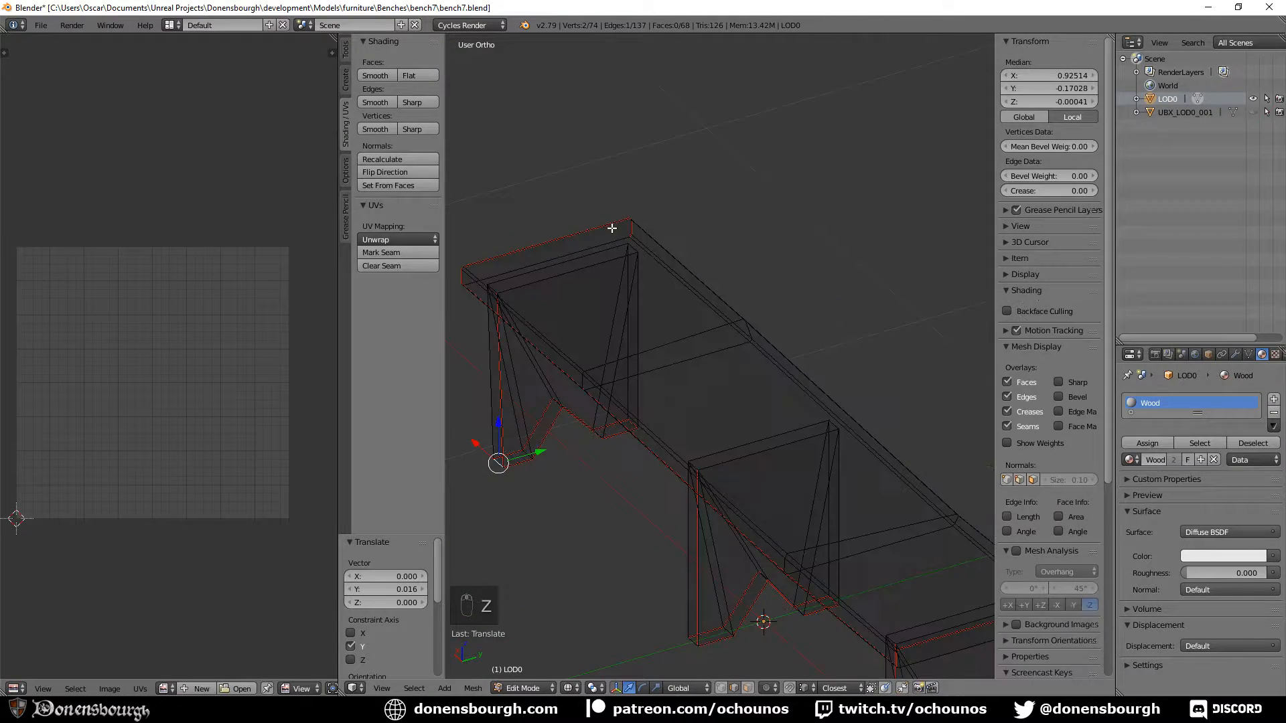
{"action": "right_click", "coordinate": [631, 251]}
{"action": "right_click", "coordinate": [631, 250]}
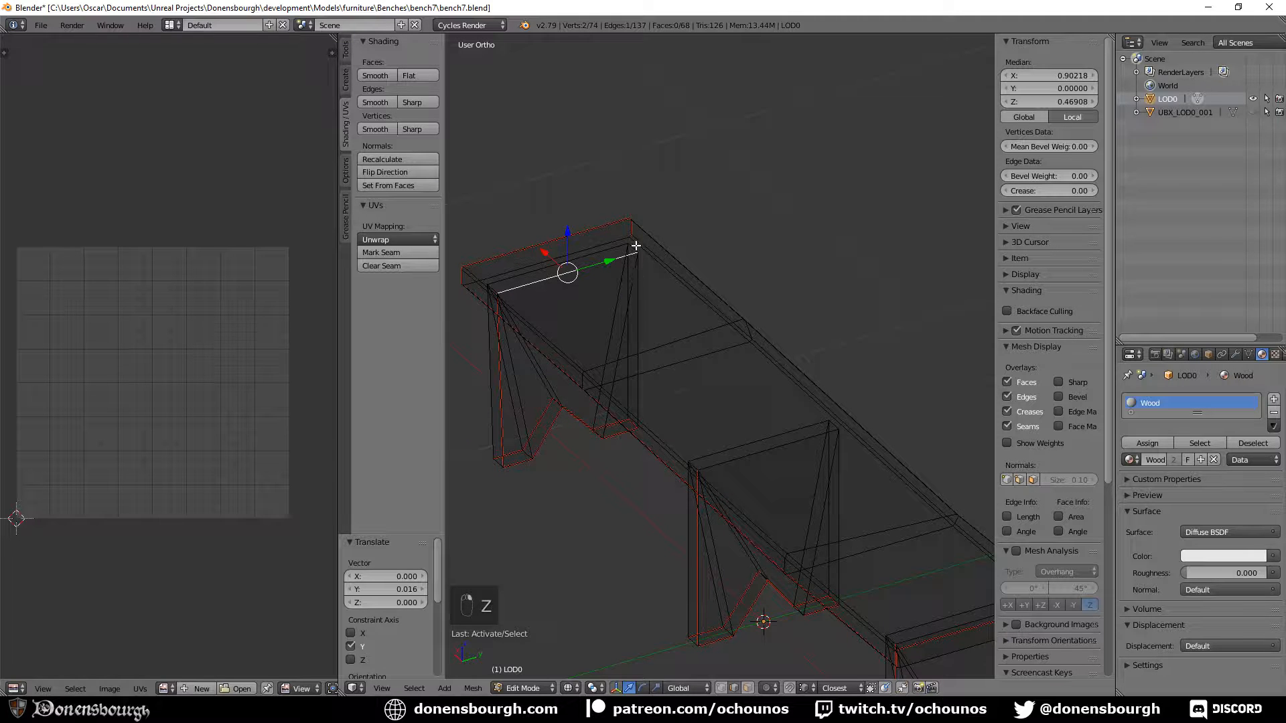
{"action": "right_click", "coordinate": [632, 248]}
{"action": "key", "text": "z"}
{"action": "mouse_move", "coordinate": [653, 319]}
{"action": "middle_mouse_down"}
{"action": "mouse_move", "coordinate": [655, 275]}
{"action": "mouse_move", "coordinate": [577, 358]}
{"action": "middle_mouse_up"}
{"action": "left_click_drag", "start_coordinate": [593, 339], "coordinate": [588, 339]}
Shift the bottom face of the middle leg's foot on the positive Y side about -0.009 along X
{"action": "middle_click_drag", "start_coordinate": [617, 412], "coordinate": [713, 458]}
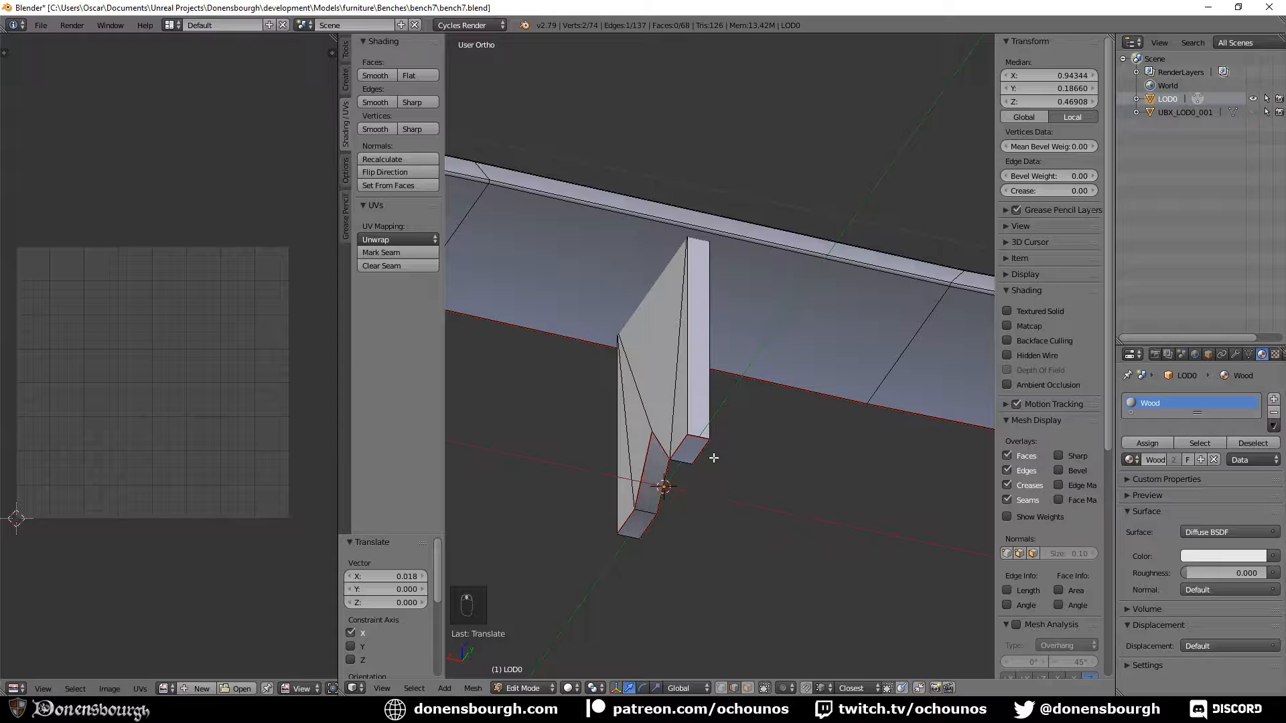
{"action": "left_click", "coordinate": [746, 684]}
{"action": "right_click", "coordinate": [690, 443]}
{"action": "key", "text": "g"}
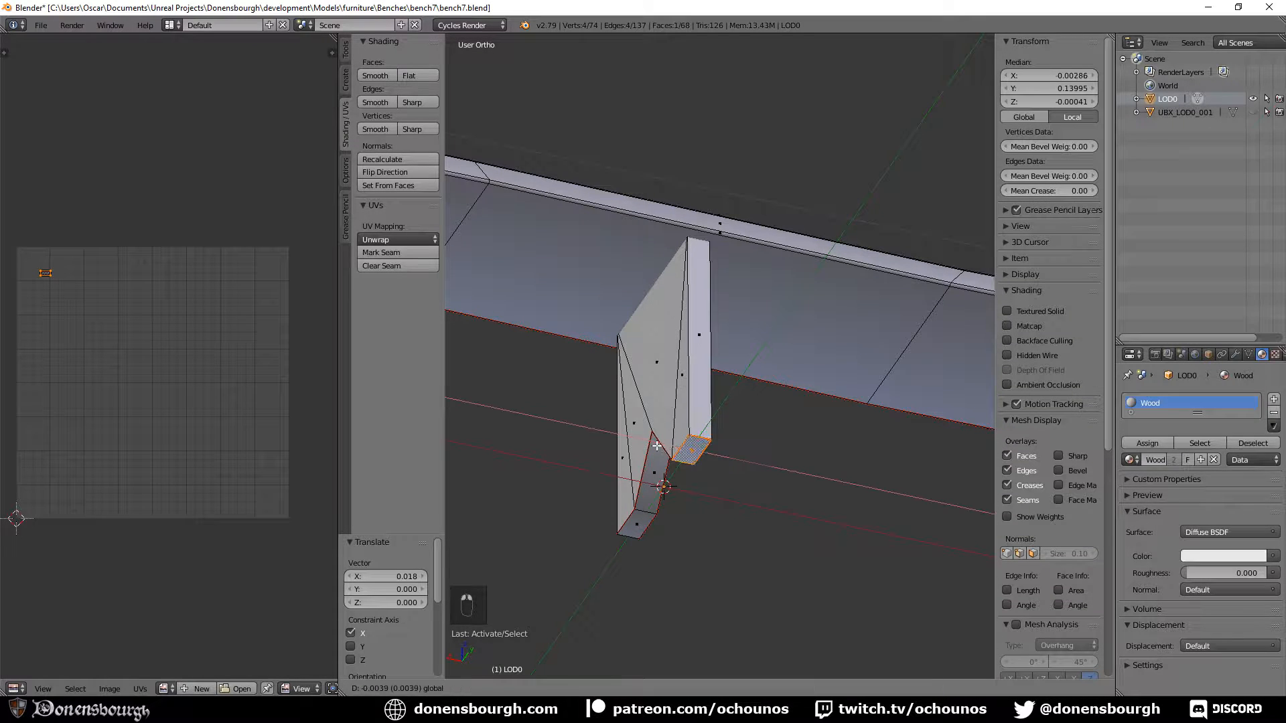
{"action": "left_click", "coordinate": [653, 447]}
In wireframe display, move the middle leg's top edge at Y -0.187 about 0.016 along X
{"action": "middle_click_drag", "start_coordinate": [653, 469], "coordinate": [804, 461]}
{"action": "key", "text": "z"}
{"action": "mouse_move", "coordinate": [778, 414]}
{"action": "middle_mouse_down"}
{"action": "mouse_move", "coordinate": [795, 335]}
{"action": "mouse_move", "coordinate": [814, 396]}
{"action": "middle_mouse_up"}
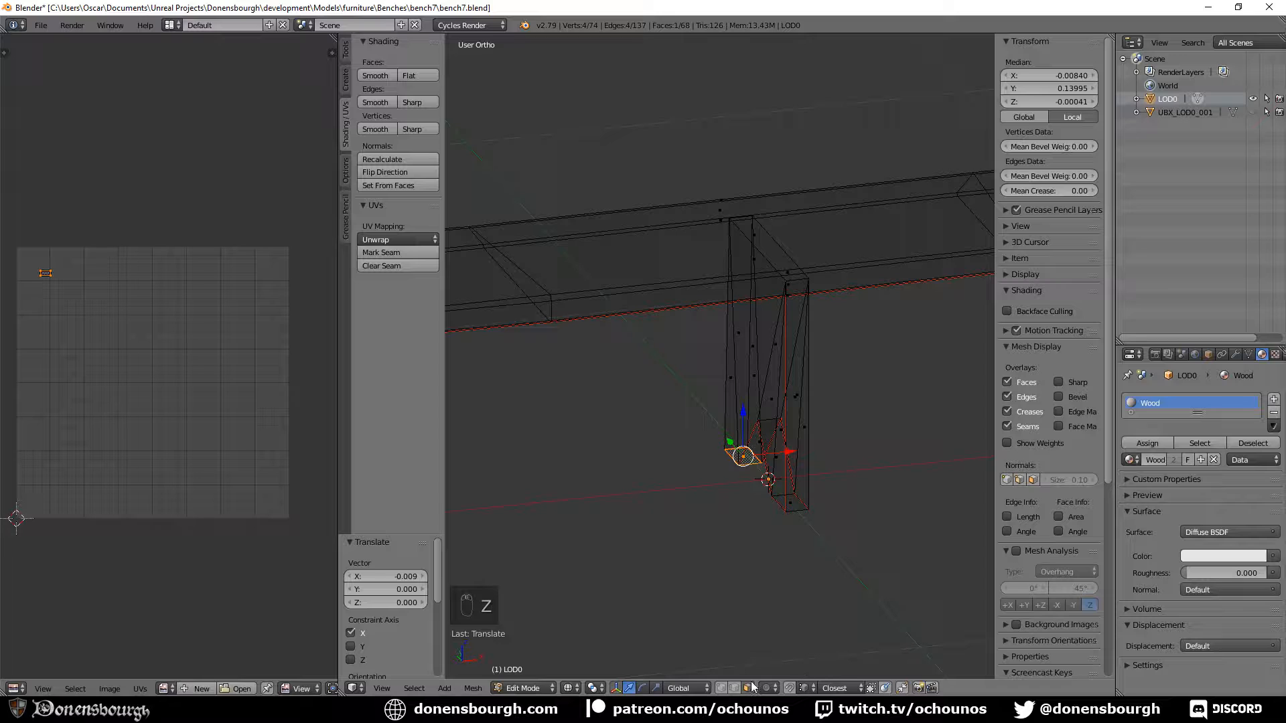
{"action": "right_click", "coordinate": [797, 280]}
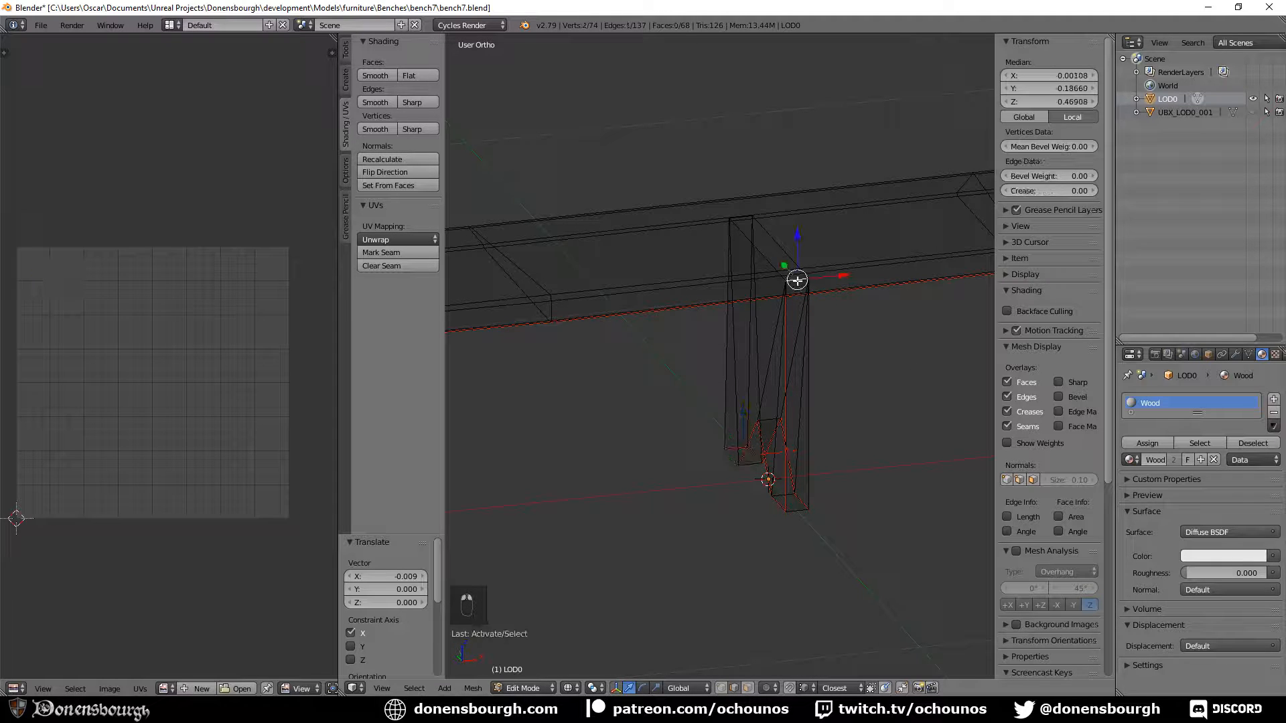
{"action": "left_click_drag", "start_coordinate": [834, 275], "coordinate": [843, 274]}
Move both outer top edges of the end leg at X -0.909 together about 0.030 along X
{"action": "mouse_move", "coordinate": [715, 437]}
{"action": "middle_mouse_down"}
{"action": "mouse_move", "coordinate": [727, 428]}
{"action": "mouse_move", "coordinate": [703, 439]}
{"action": "middle_mouse_up"}
{"action": "scroll", "coordinate": [698, 441], "scroll_direction": "down", "scroll_amount": 3}
{"action": "scroll", "coordinate": [801, 445], "scroll_direction": "up", "scroll_amount": 4}
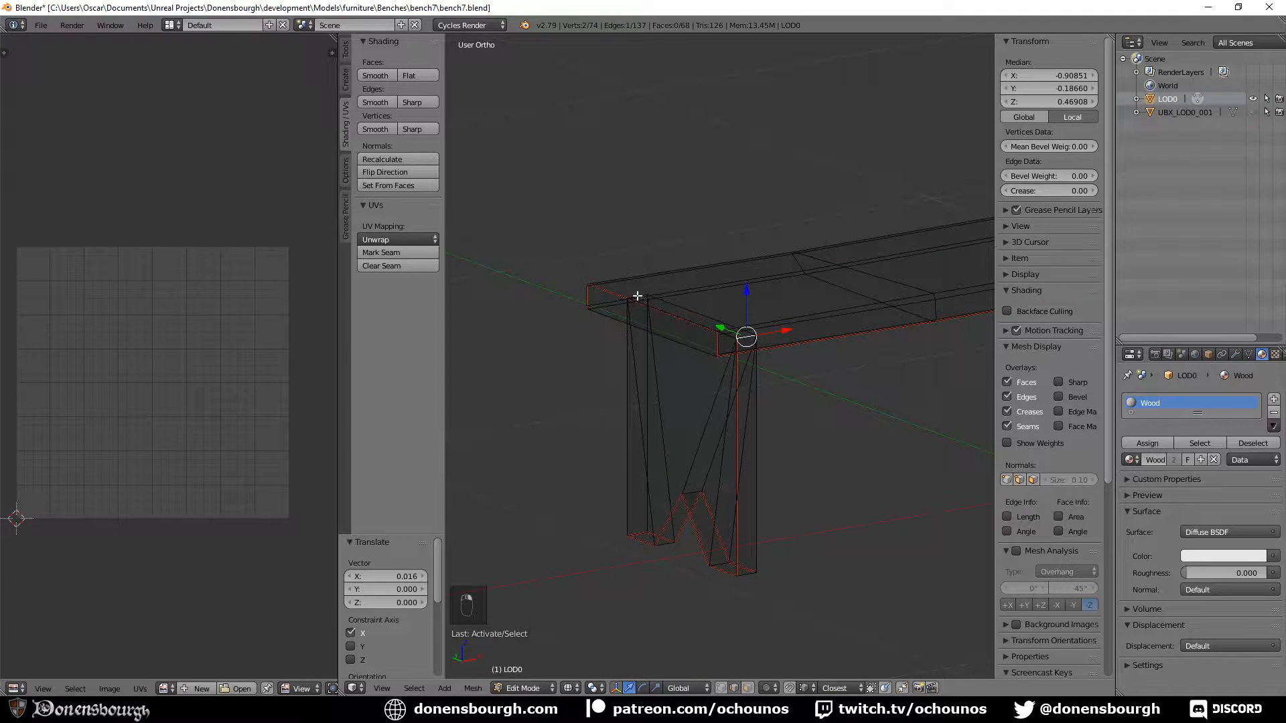
{"action": "right_click", "coordinate": [637, 295], "text": "shift"}
{"action": "left_click_drag", "start_coordinate": [737, 312], "coordinate": [744, 307]}
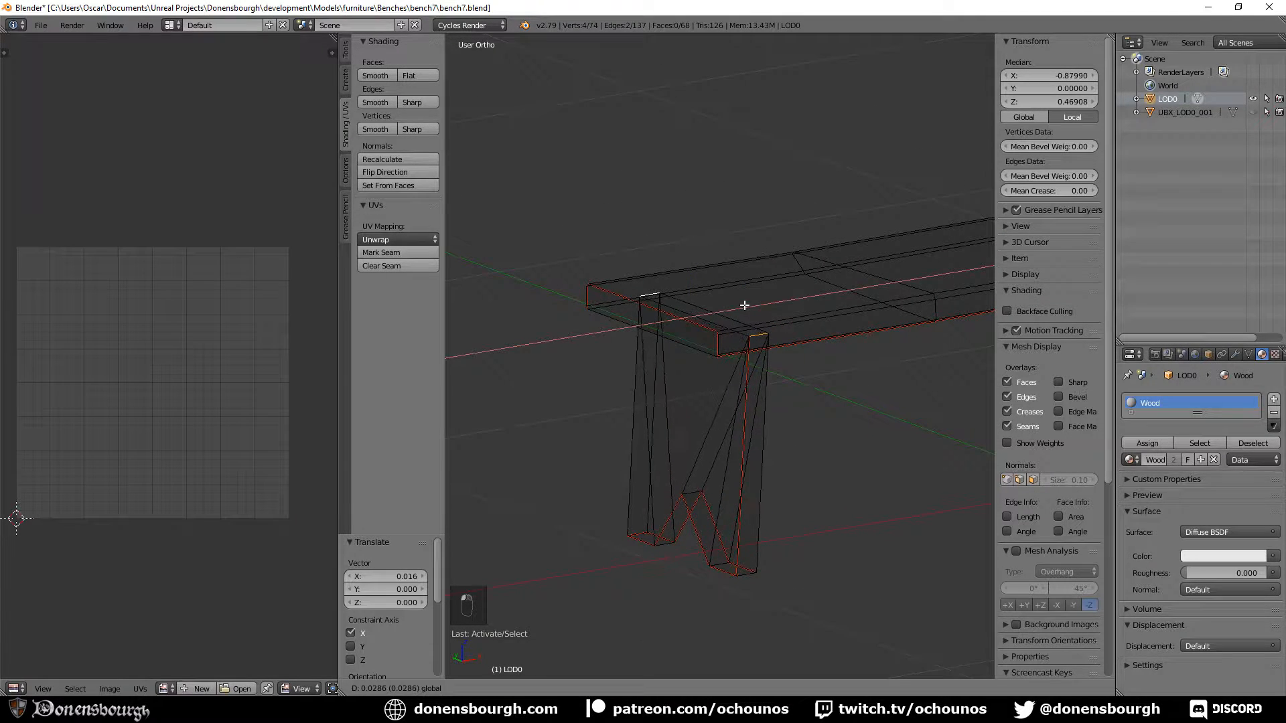
Lower the notch apex edge of that end leg about 0.016 and select the long edge running up beside the notch
{"action": "middle_click_drag", "start_coordinate": [697, 534], "coordinate": [713, 529]}
{"action": "right_click", "coordinate": [716, 509]}
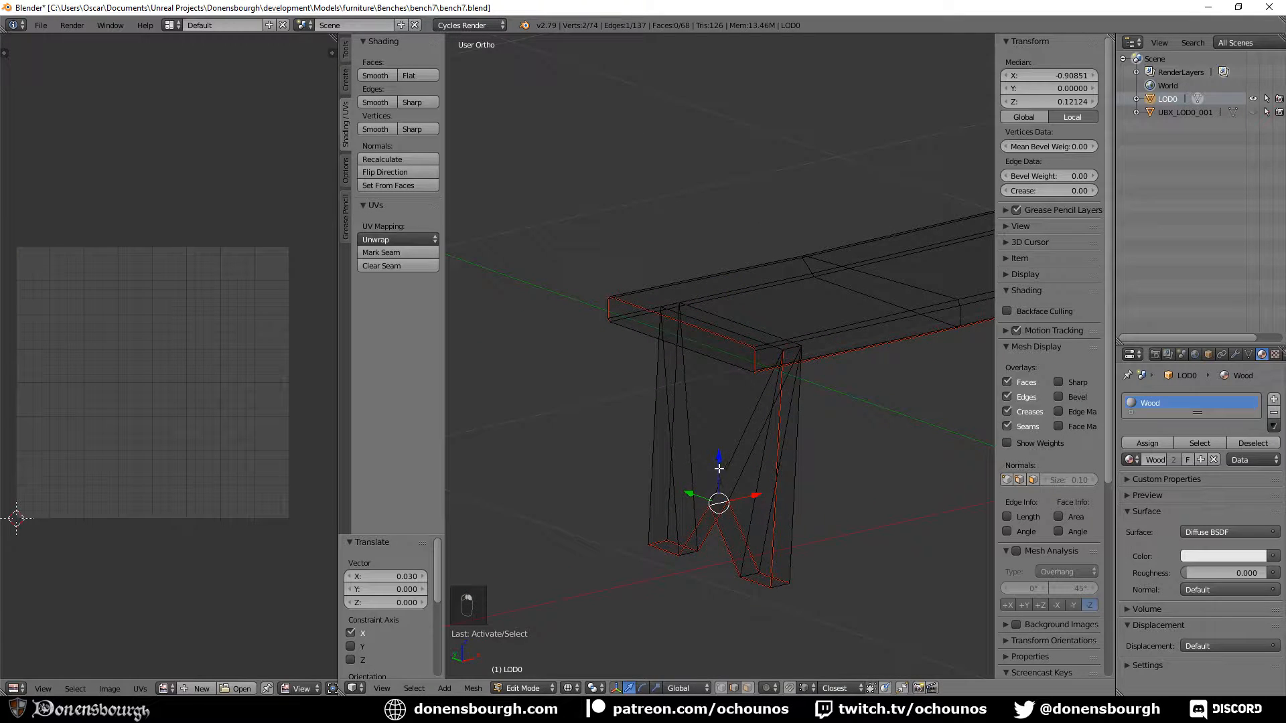
{"action": "left_click_drag", "start_coordinate": [718, 469], "coordinate": [718, 501]}
{"action": "right_click", "coordinate": [743, 565]}
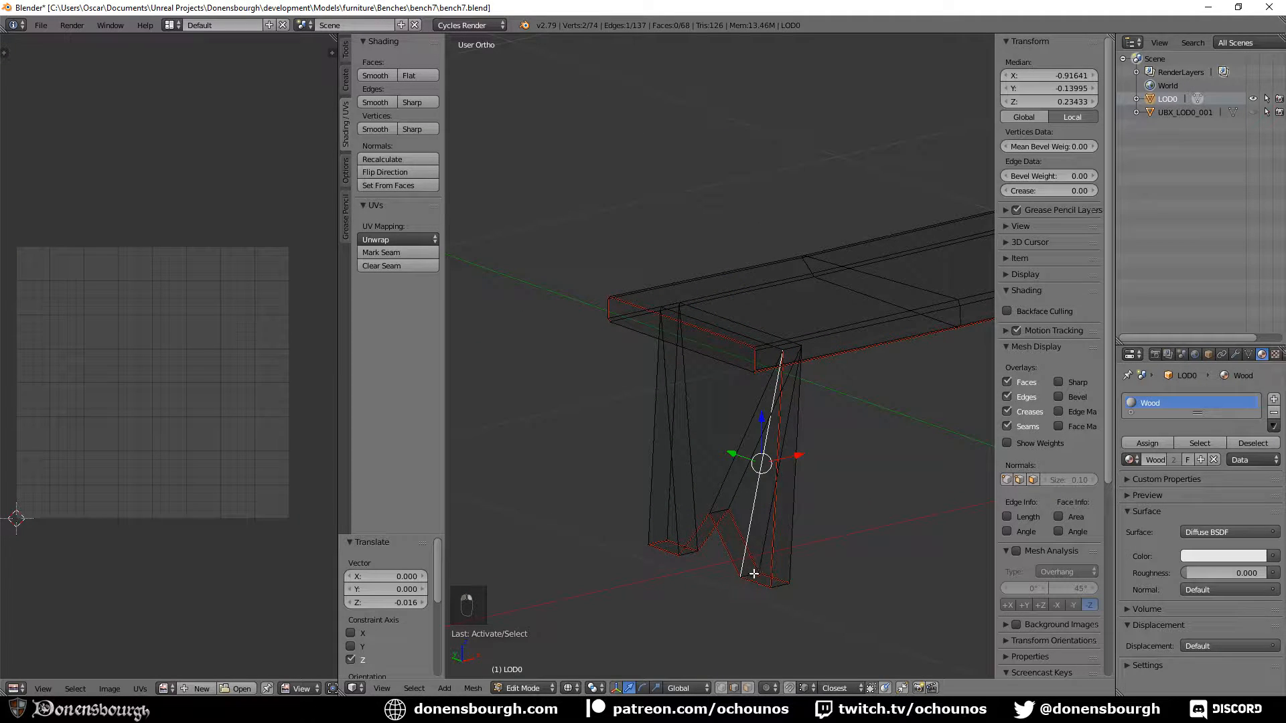
Shift the end leg's two inner bottom foot edges at X -0.909 along Y, one about -0.015 and the other about -0.021
{"action": "right_click", "coordinate": [754, 573]}
{"action": "key", "text": "g"}
{"action": "key", "text": "y"}
{"action": "left_click", "coordinate": [733, 569]}
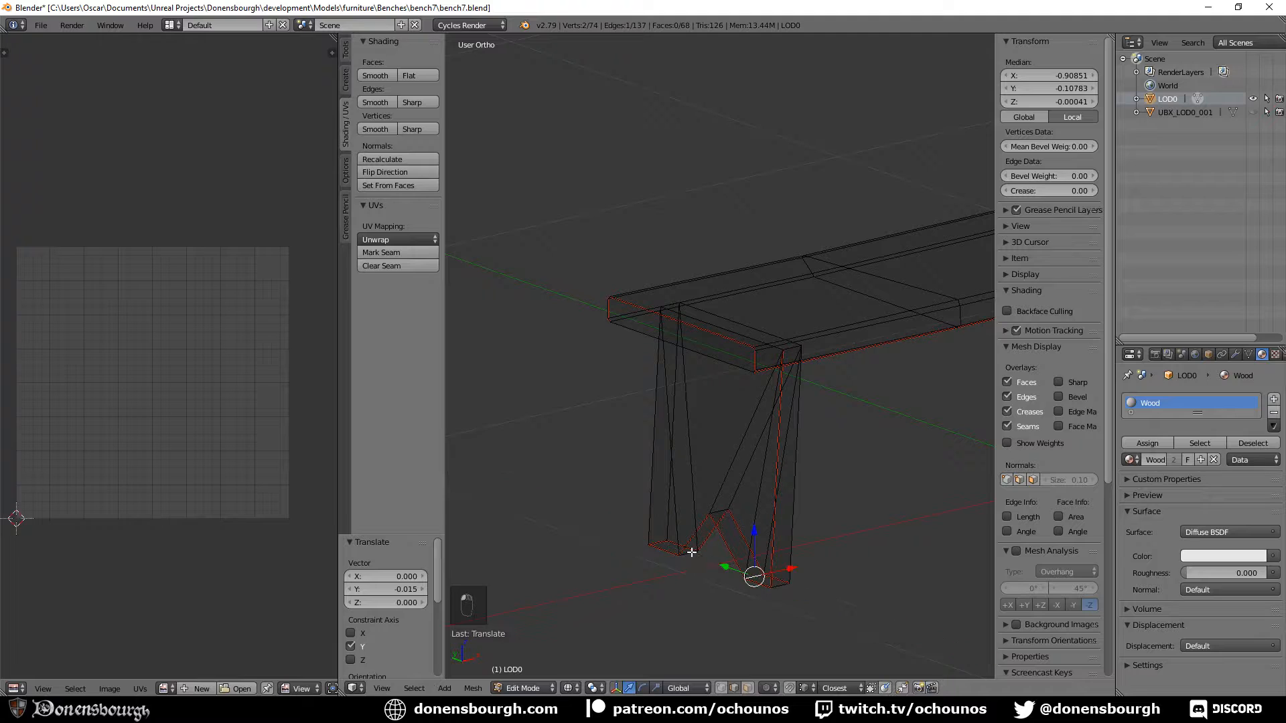
{"action": "key", "text": "g"}
{"action": "key", "text": "y"}
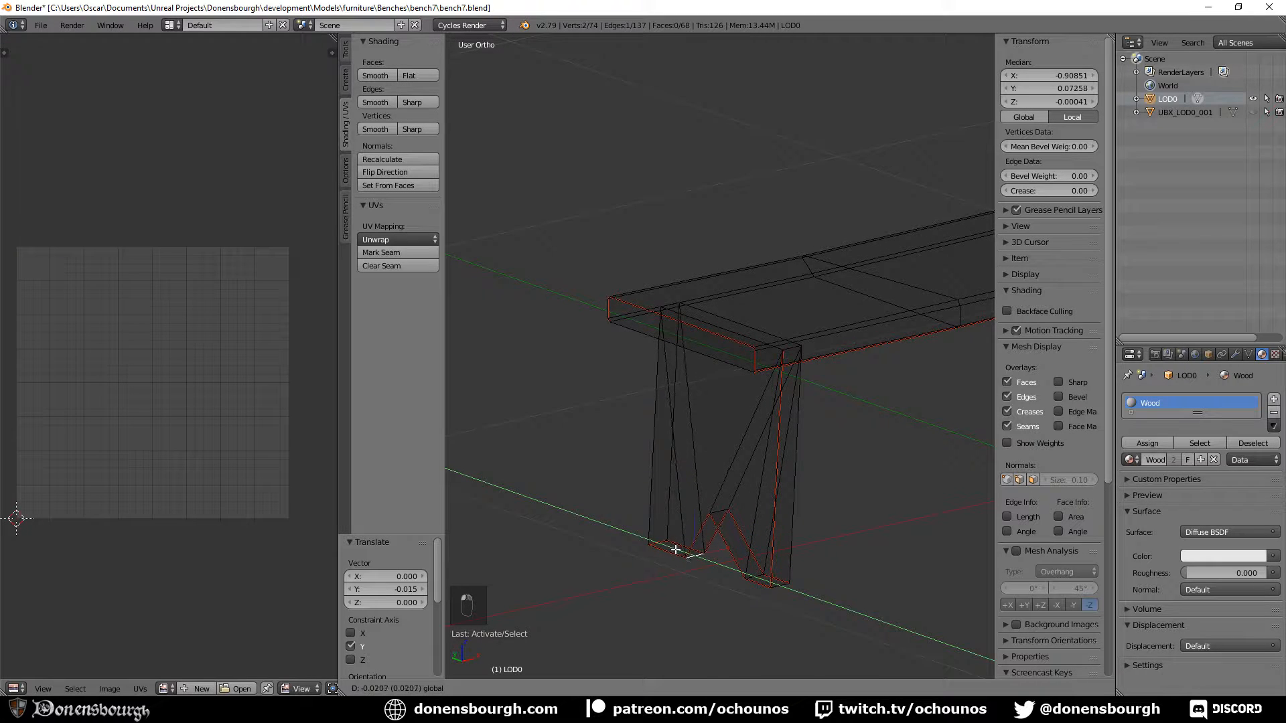
{"action": "left_click", "coordinate": [676, 550]}
Select the entire bench mesh and unwrap its UVs
{"action": "scroll", "coordinate": [750, 576], "scroll_direction": "down", "scroll_amount": 5}
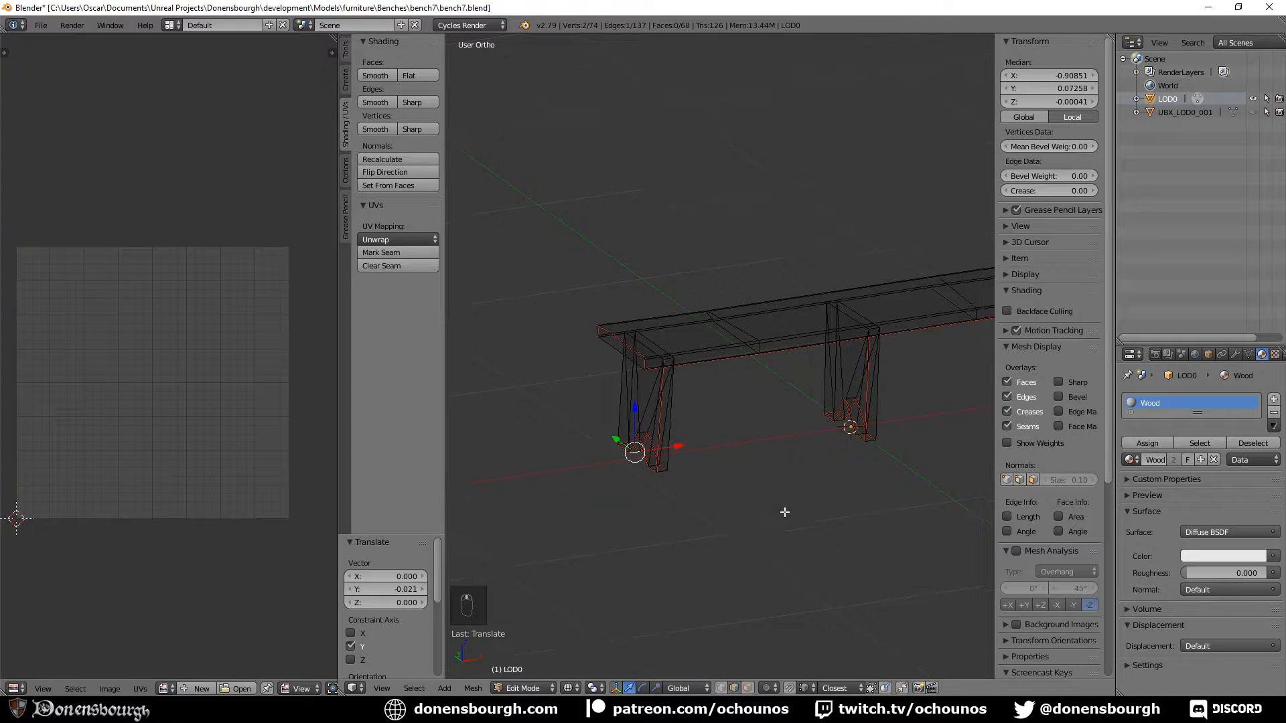
{"action": "scroll", "coordinate": [785, 512], "scroll_direction": "down", "scroll_amount": 3}
{"action": "middle_click_drag", "start_coordinate": [775, 520], "coordinate": [741, 509]}
{"action": "key", "text": "a"}
{"action": "key", "text": "a"}
{"action": "key", "text": "a"}
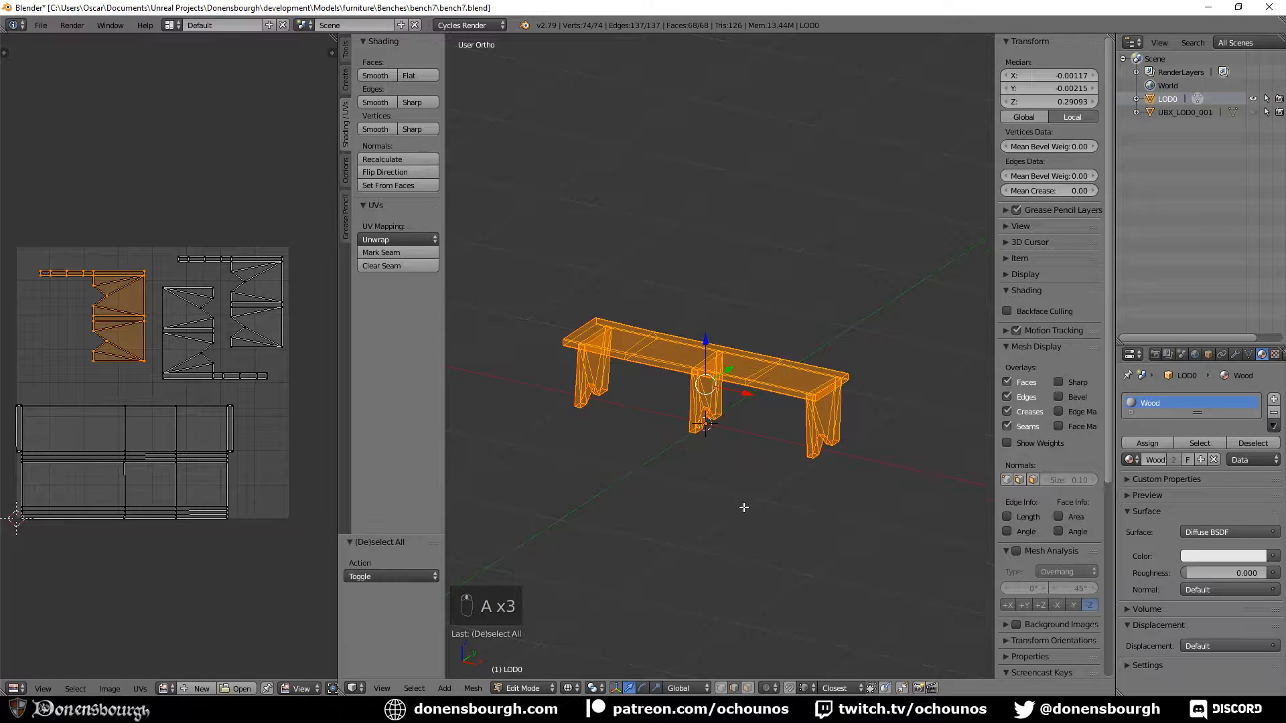
{"action": "key", "text": "u"}
{"action": "left_click", "coordinate": [743, 506]}
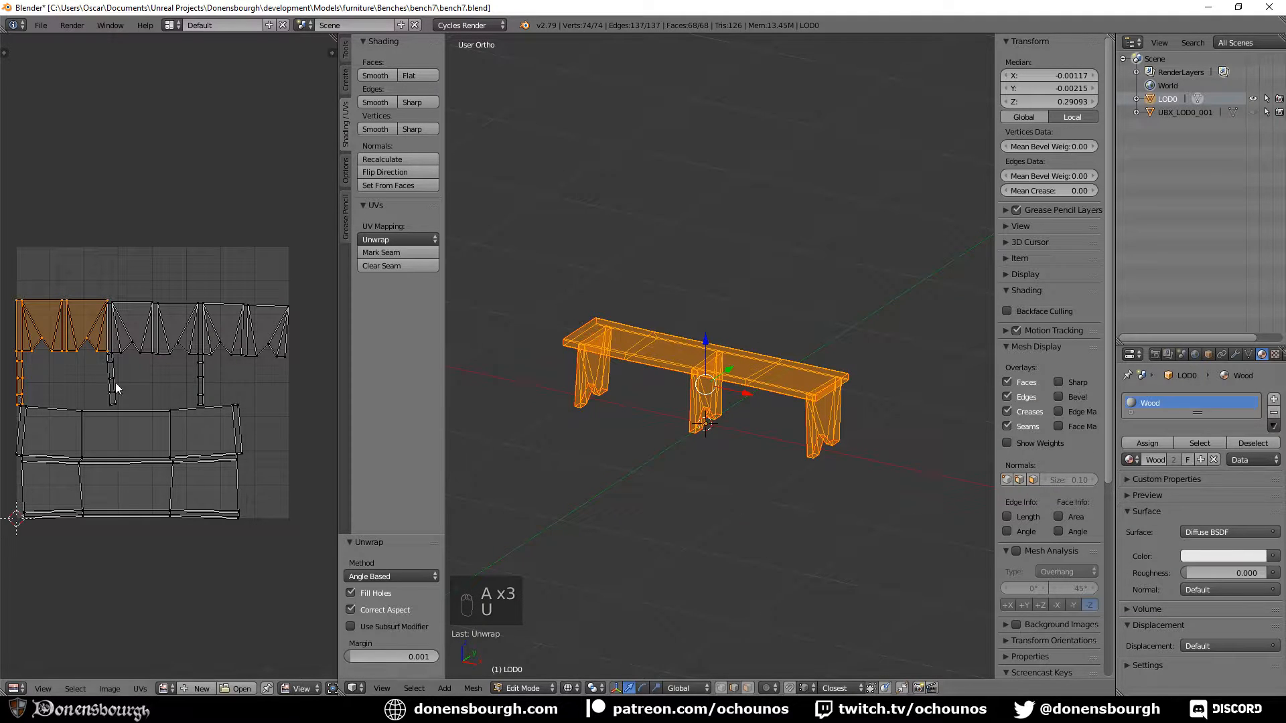
Select all three leg UV islands and rotate them together by 90 degrees
{"action": "right_click", "coordinate": [180, 339], "text": "shift"}
{"action": "right_click", "coordinate": [251, 400], "text": "shift"}
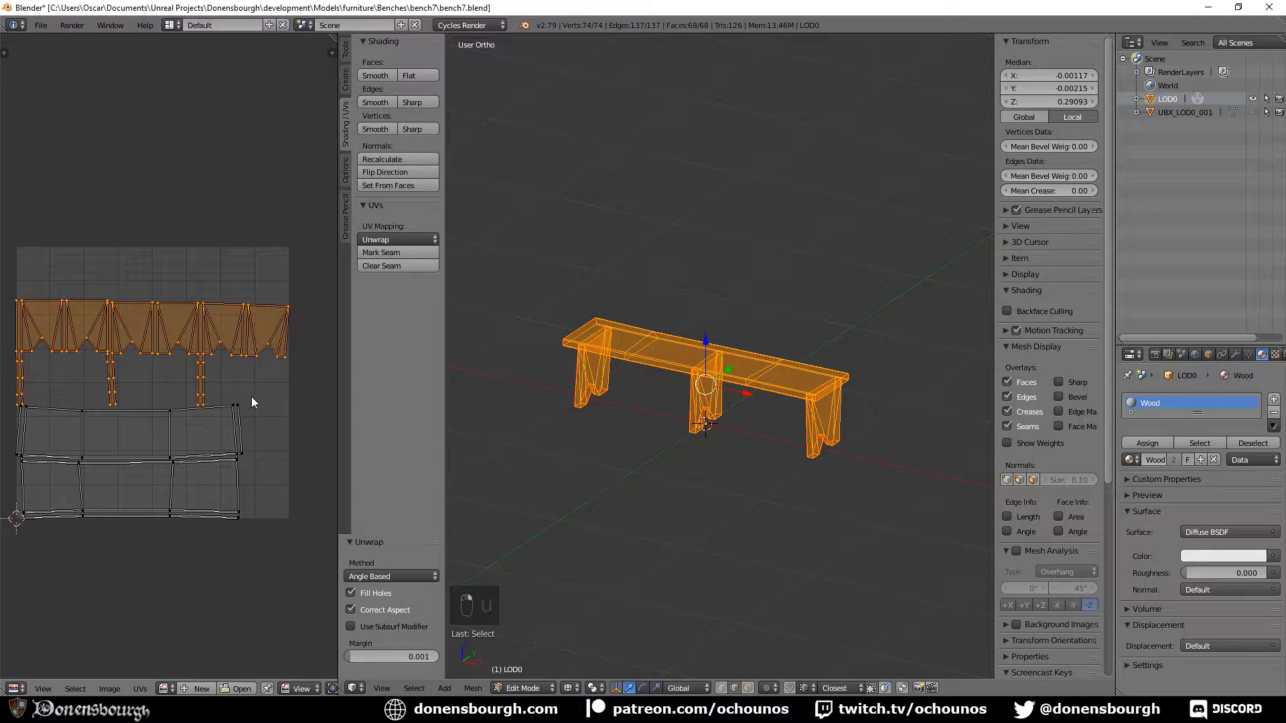
{"action": "type", "text": "r90"}
{"action": "key", "text": "Return"}
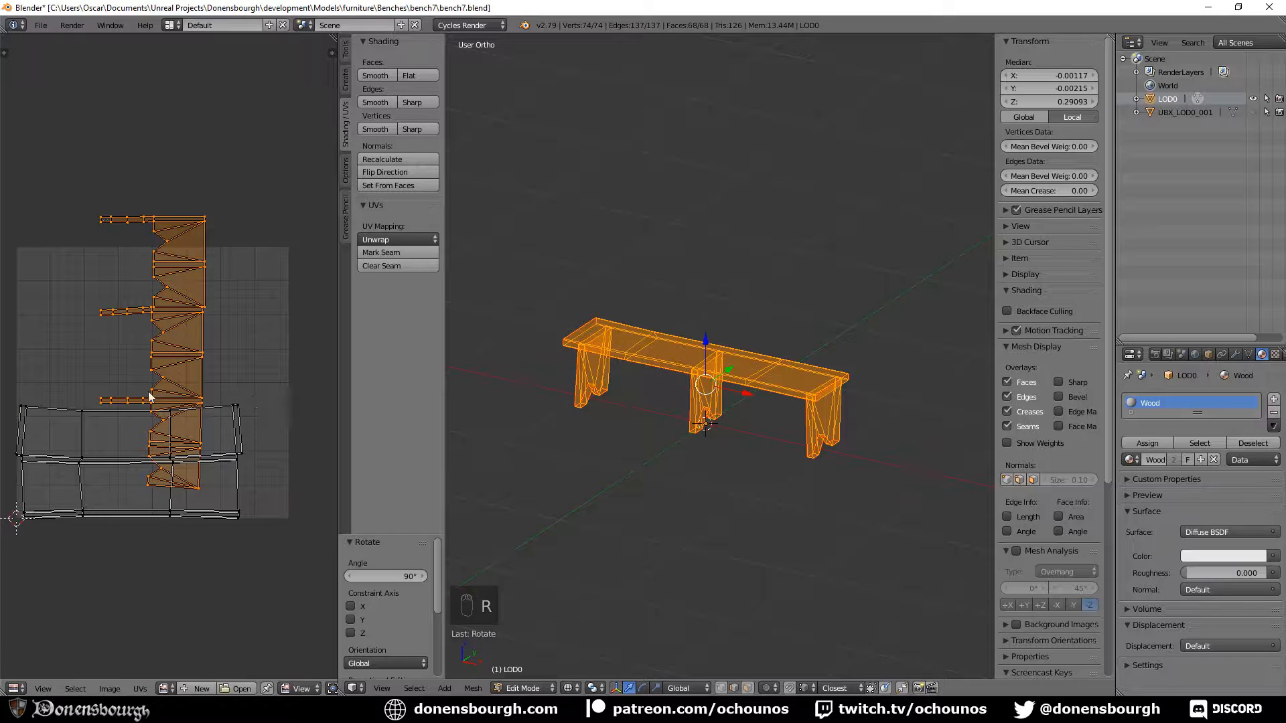
Rotate the middle leg UV island 180 degrees and move it clear of the seat islands
{"action": "right_click", "coordinate": [161, 355]}
{"action": "type", "text": "r180"}
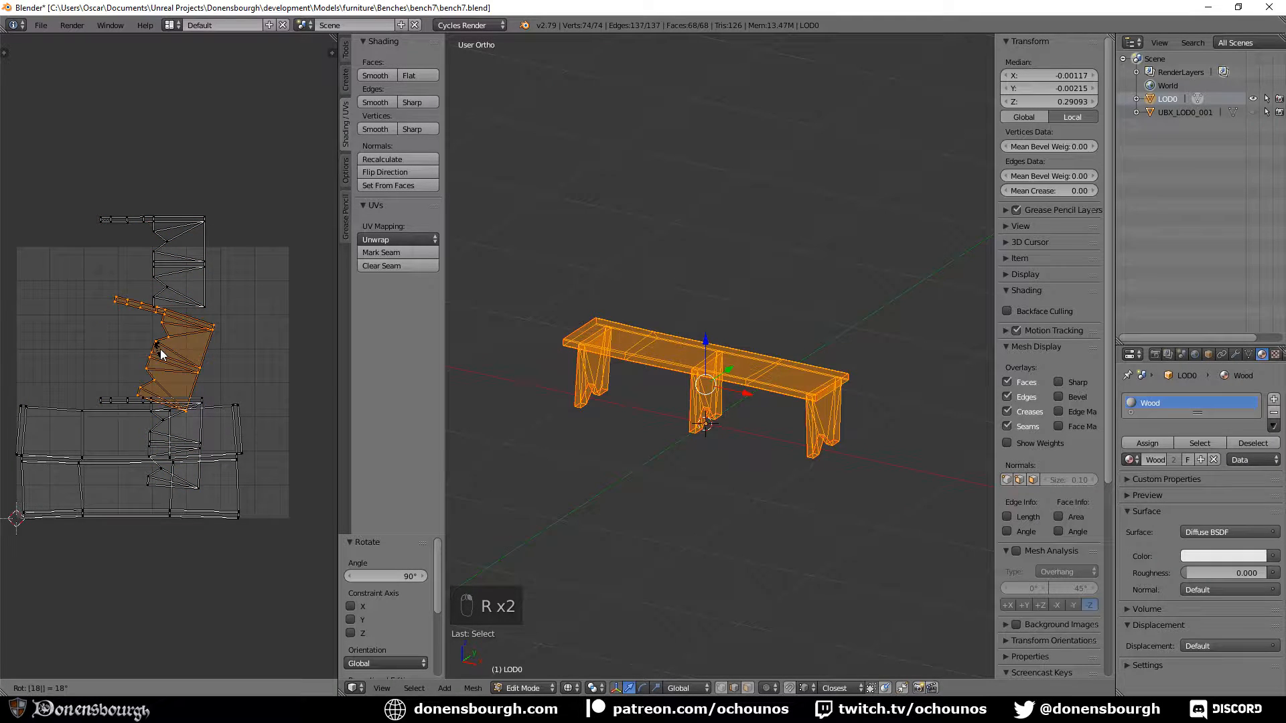
{"action": "key", "text": "Return"}
{"action": "key", "text": "g"}
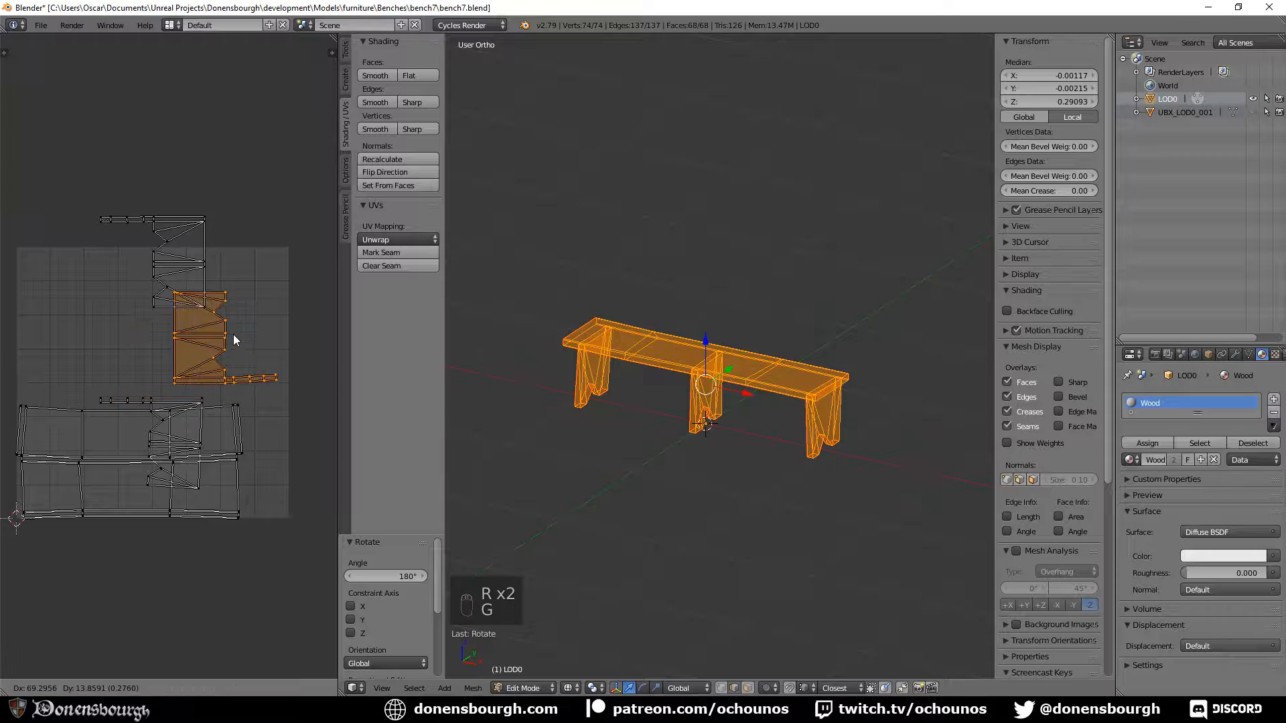
{"action": "left_click", "coordinate": [231, 335]}
Move the other two leg UV islands to either side of the middle one, above the seat islands and within the UV bounds
{"action": "key", "text": "g"}
{"action": "left_click", "coordinate": [266, 343]}
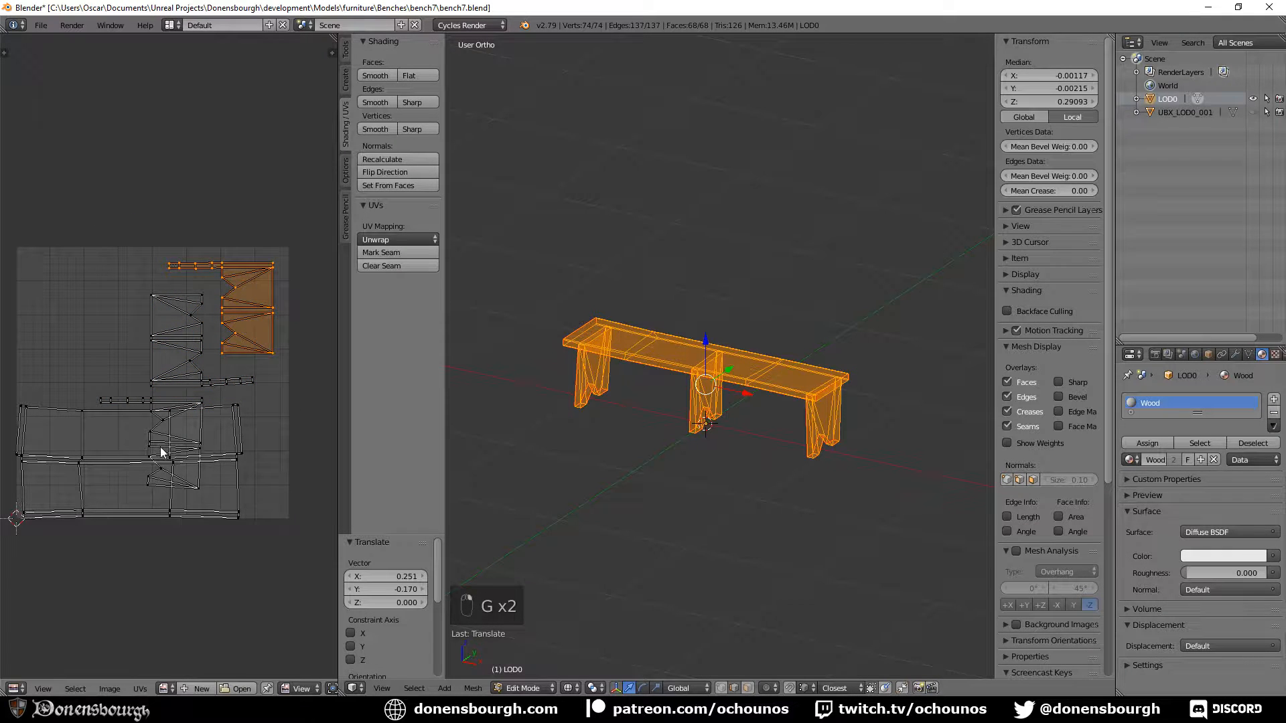
{"action": "right_click", "coordinate": [176, 412]}
{"action": "key", "text": "g"}
{"action": "left_click", "coordinate": [78, 276]}
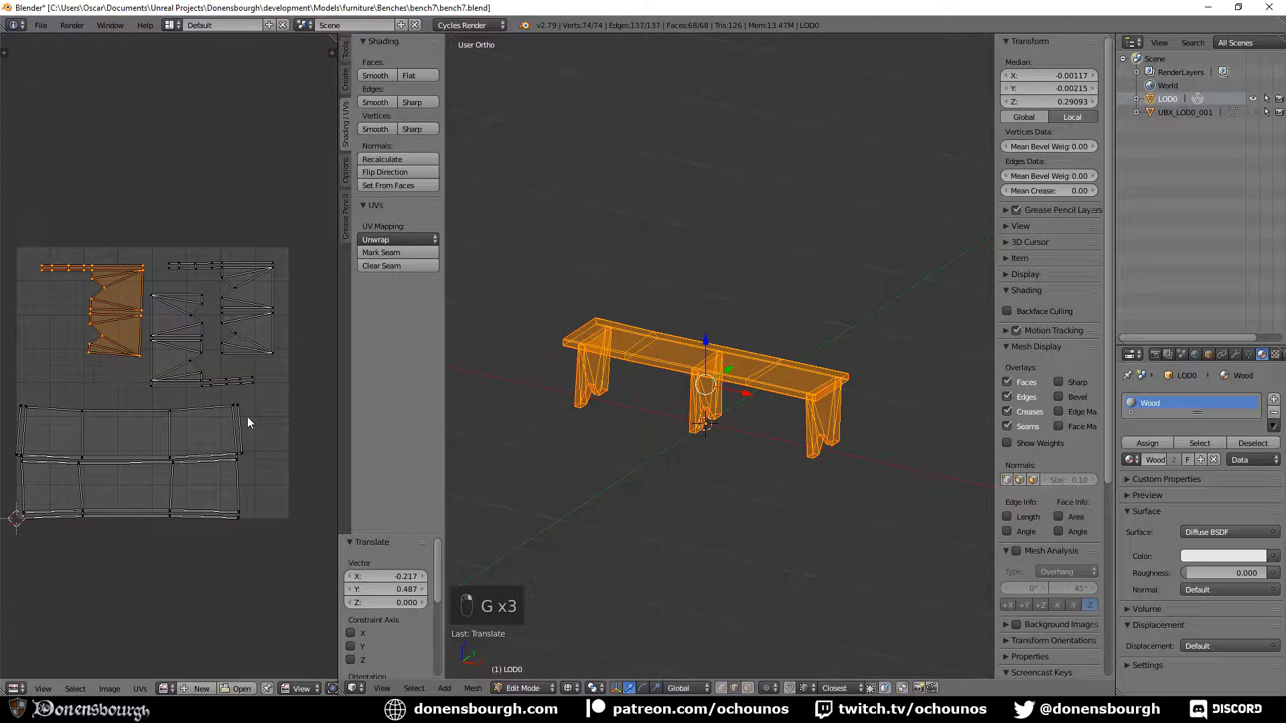
Save the Blender file and export the model over bench7.fbx
{"action": "key", "text": "ctrl+s"}
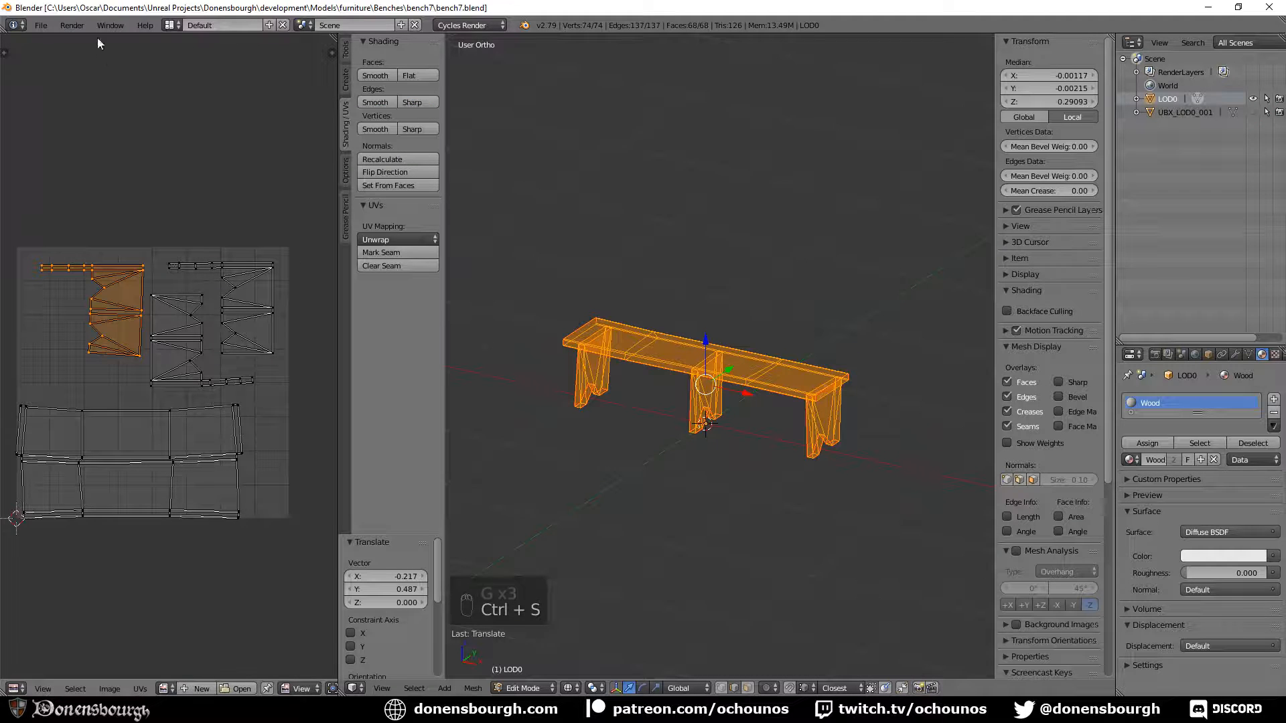
{"action": "left_click", "coordinate": [41, 25]}
{"action": "left_click", "coordinate": [42, 27]}
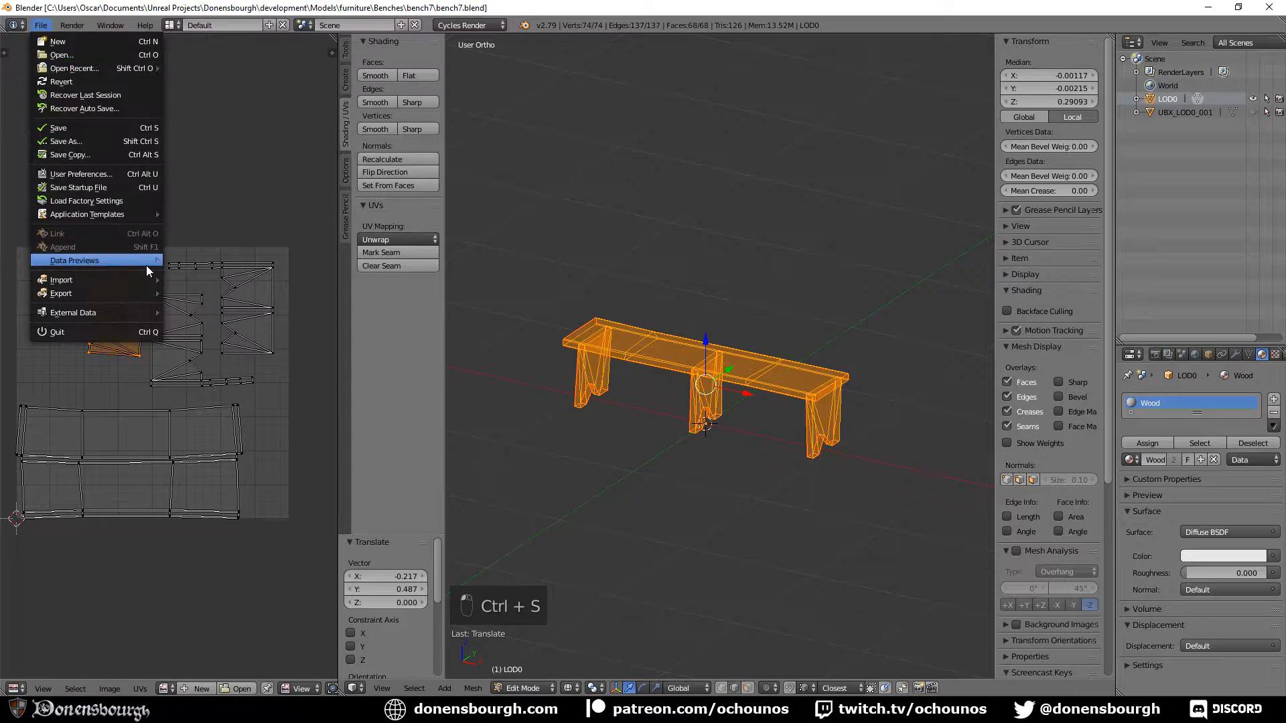
{"action": "mouse_move", "coordinate": [142, 296]}
{"action": "left_click", "coordinate": [224, 321]}
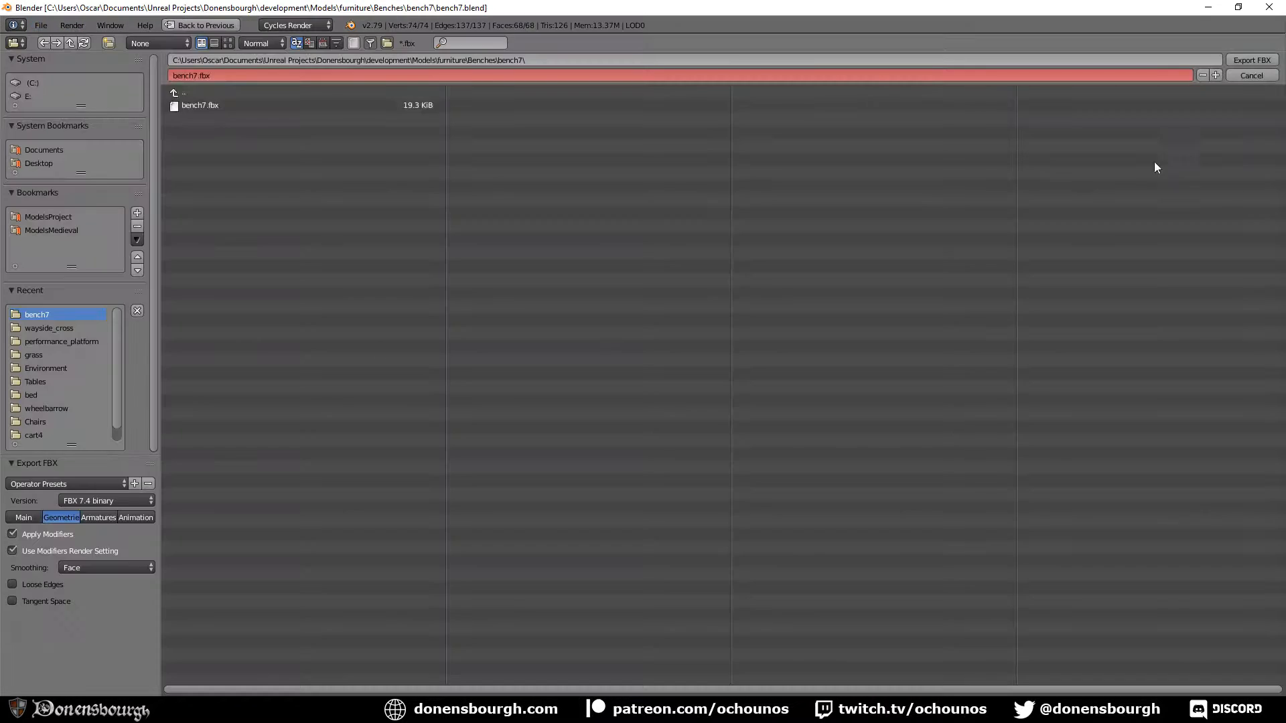
{"action": "left_click", "coordinate": [1252, 63]}
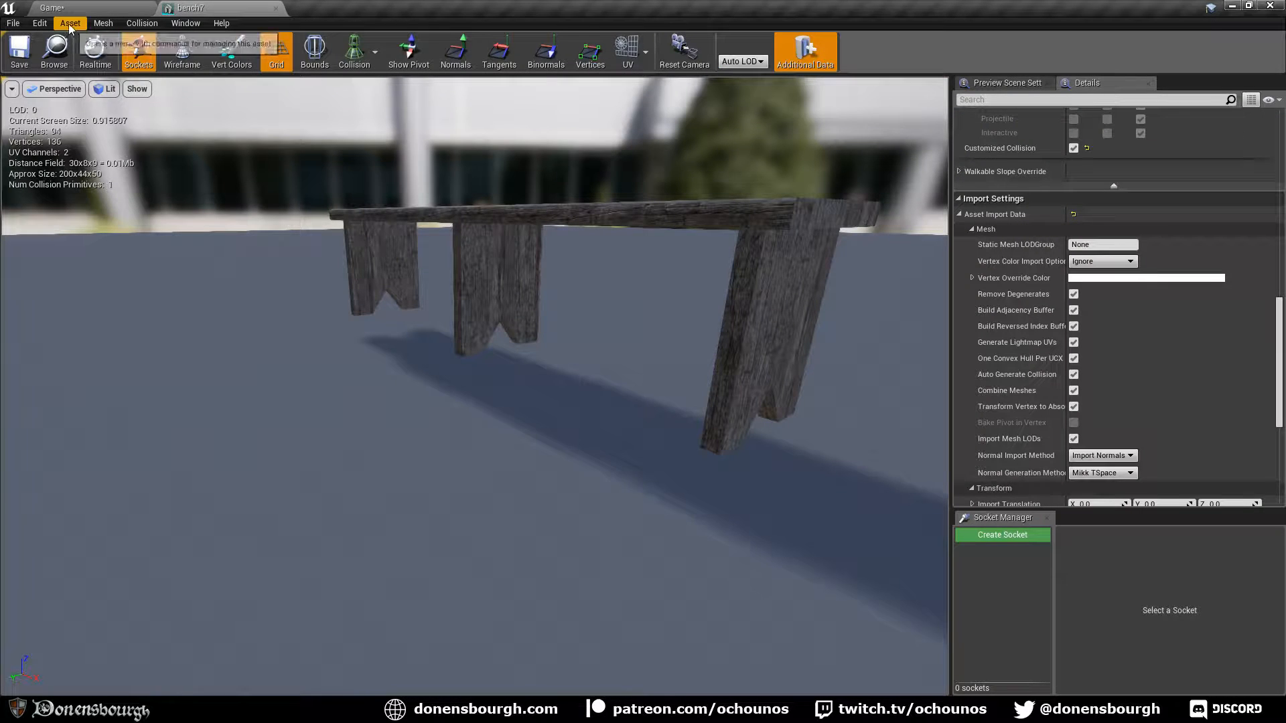
In Unreal Editor, reimport the bench7 mesh and view the updated model
{"action": "left_click", "coordinate": [68, 23]}
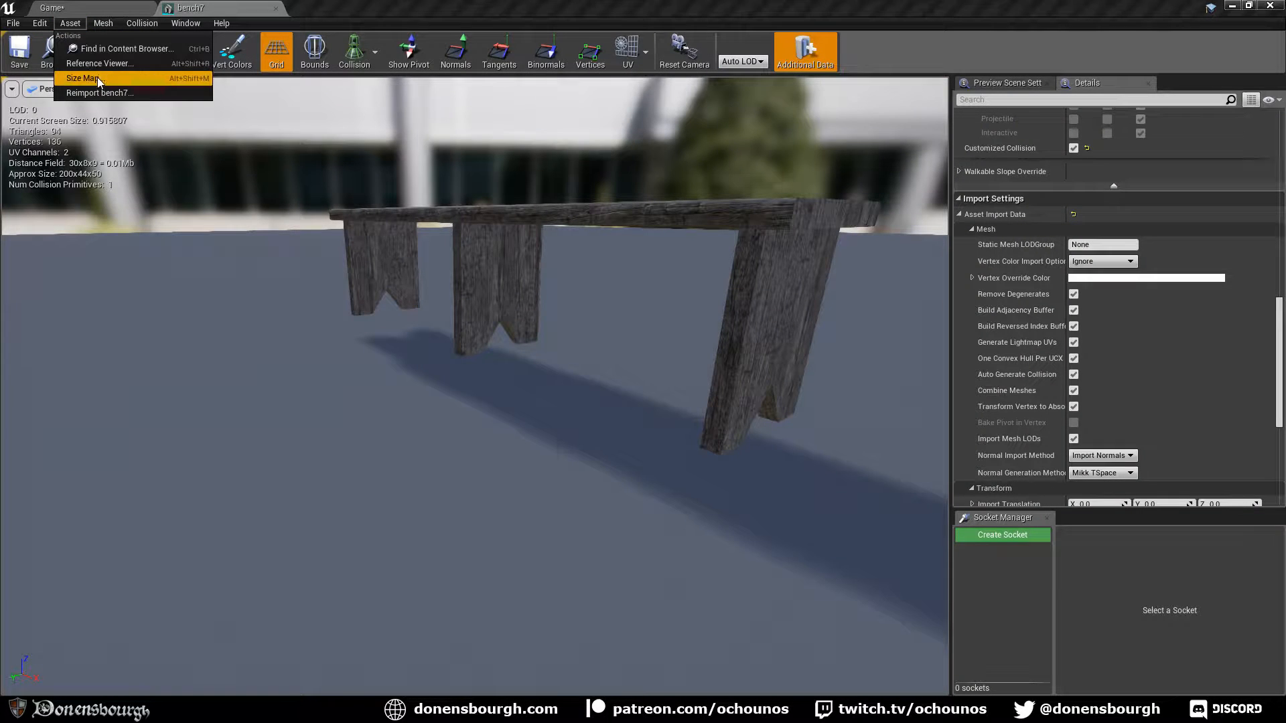
{"action": "left_click", "coordinate": [93, 94]}
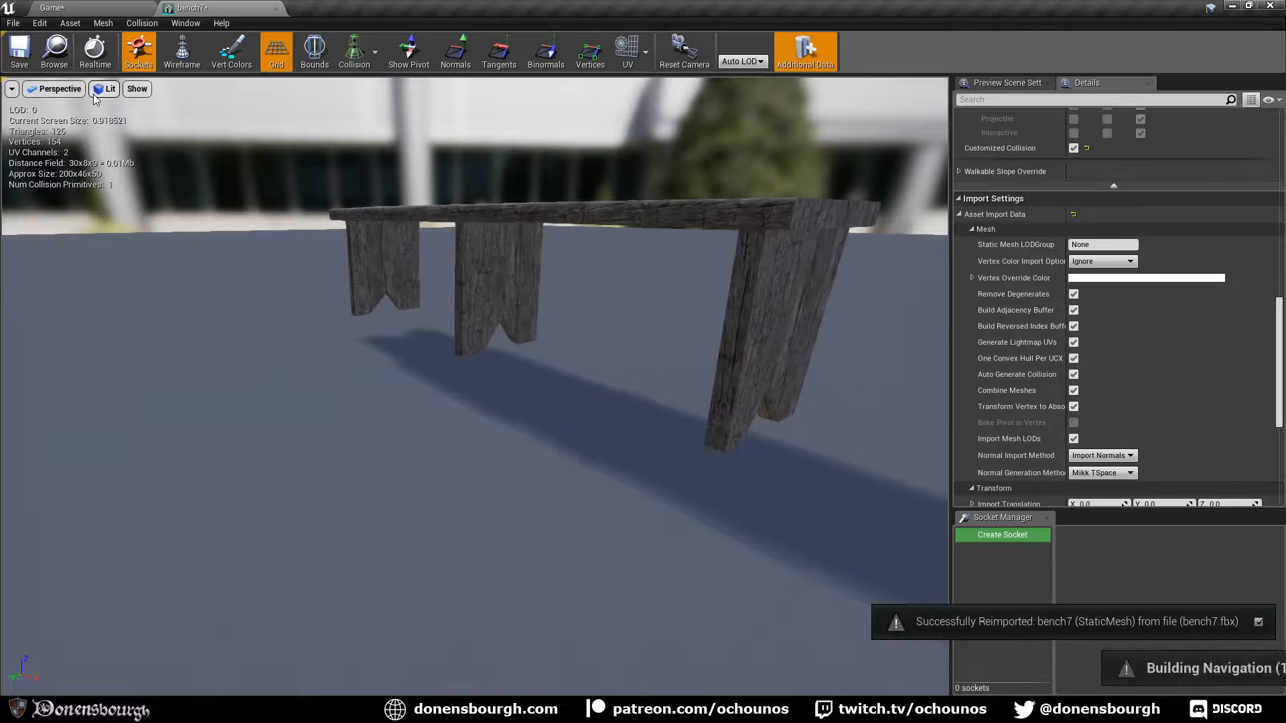
{"action": "right_click_drag", "start_coordinate": [335, 281], "coordinate": [347, 331]}
{"action": "right_click_drag", "start_coordinate": [502, 340], "coordinate": [503, 340]}
Return to the level, select the placed bench7 instance and focus the view on it to check its look
{"action": "left_click", "coordinate": [53, 7]}
{"action": "right_click_drag", "start_coordinate": [708, 344], "coordinate": [762, 332]}
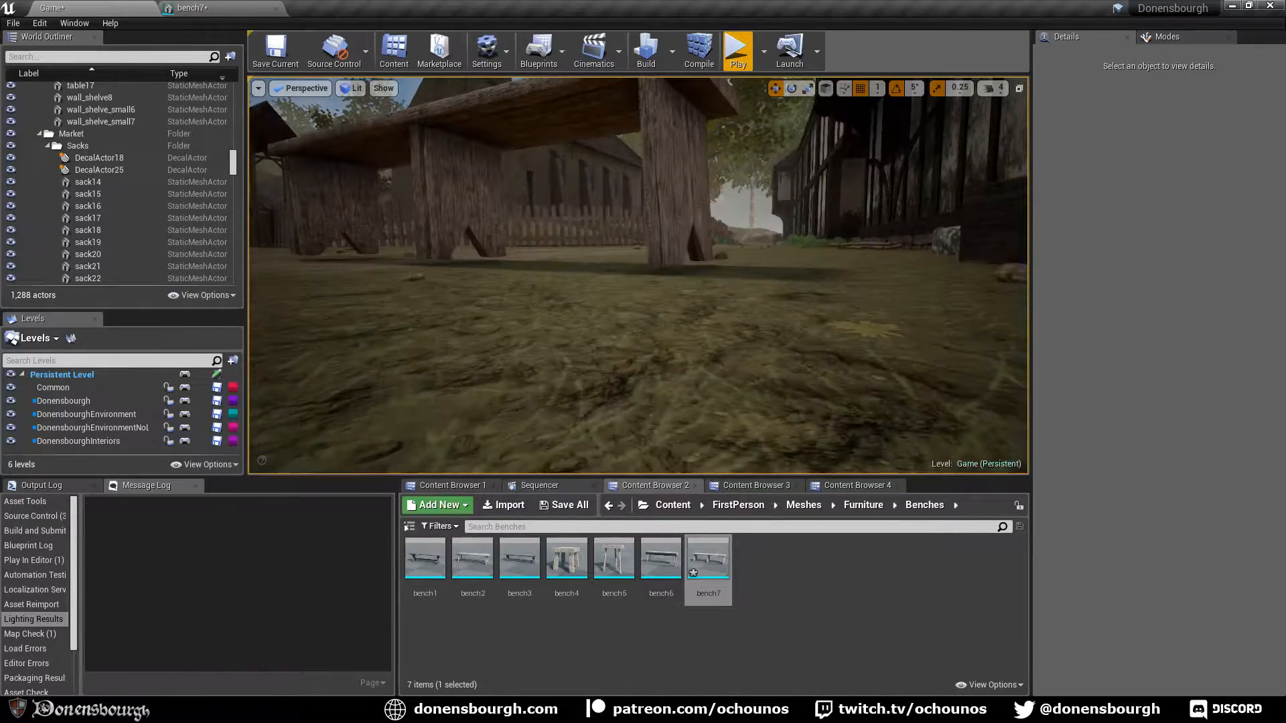
{"action": "left_click", "coordinate": [435, 195]}
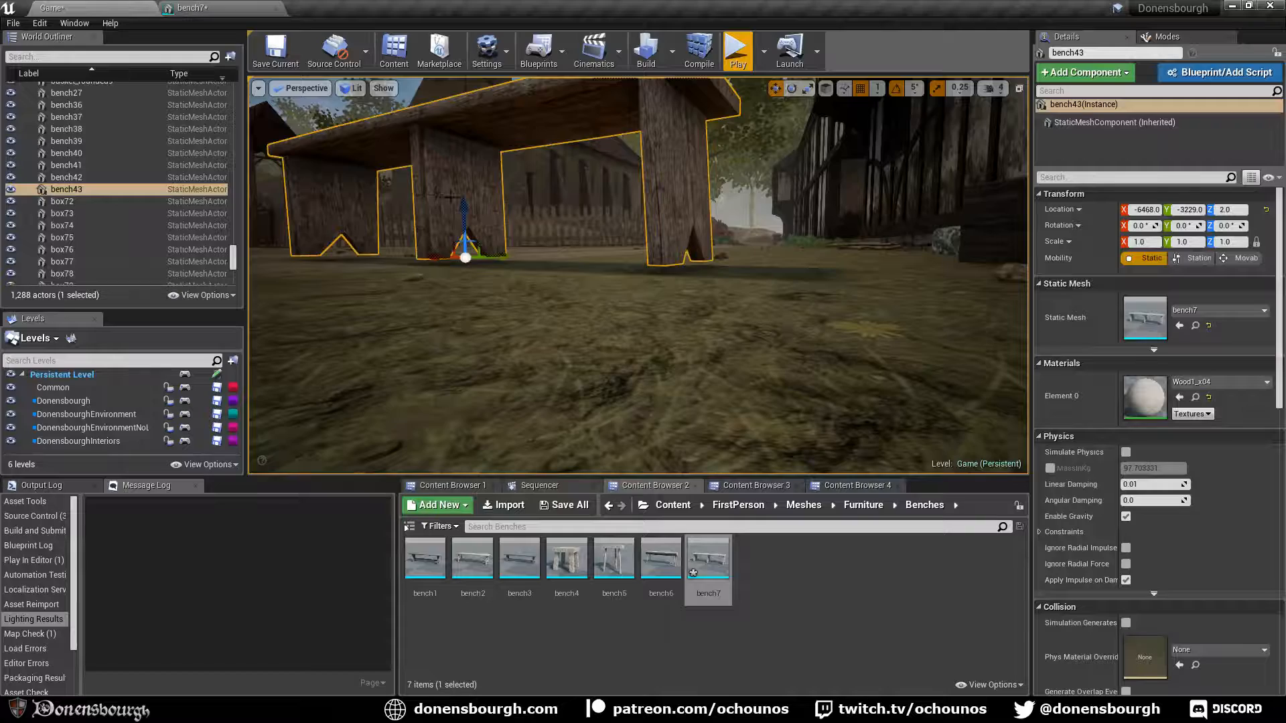
{"action": "key", "text": "f"}
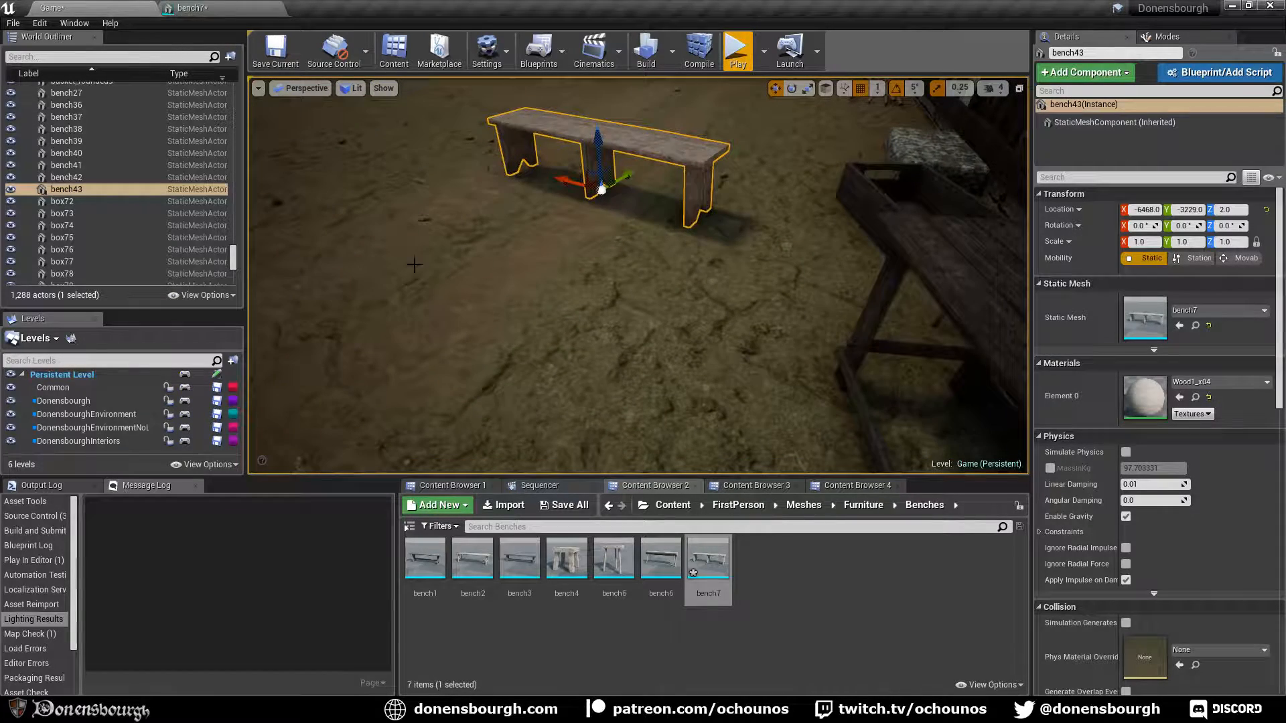
Switch to Blender, unhide the collision box UBX_LOD0_001, check it against the bench in solid shading and save the file
{"action": "left_click", "coordinate": [208, 710]}
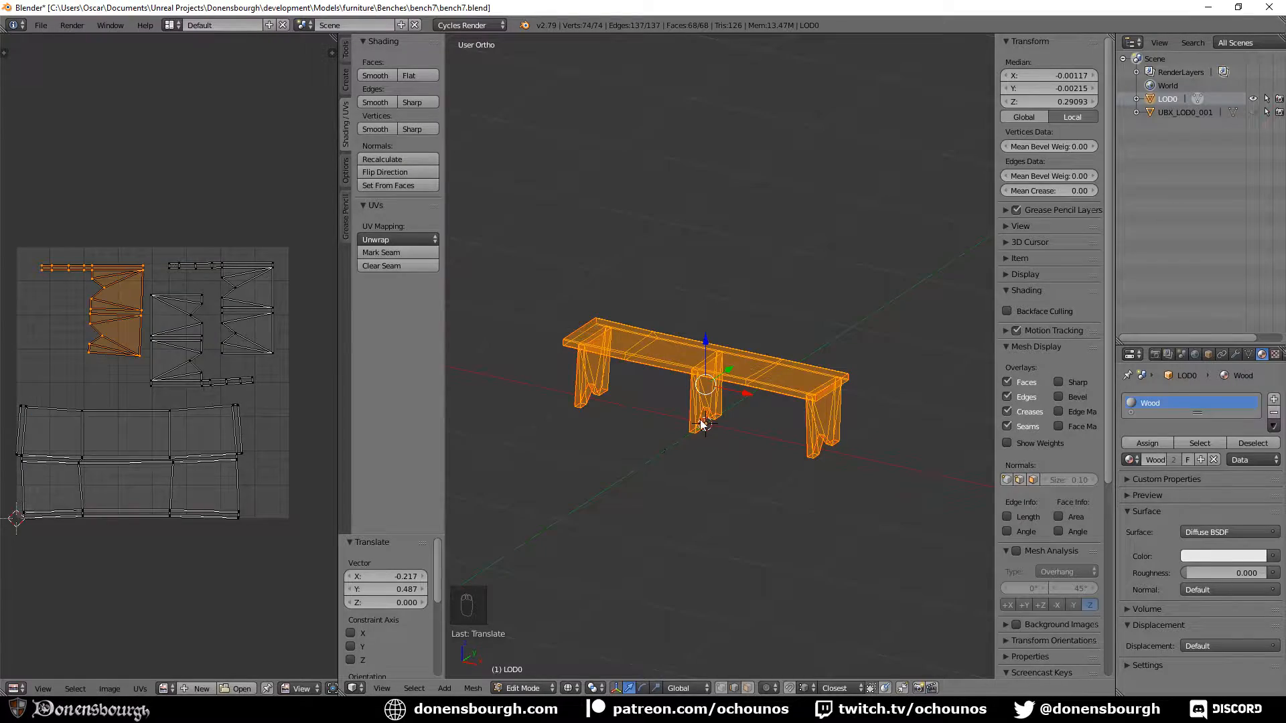
{"action": "key", "text": "Tab"}
{"action": "left_click", "coordinate": [1253, 112]}
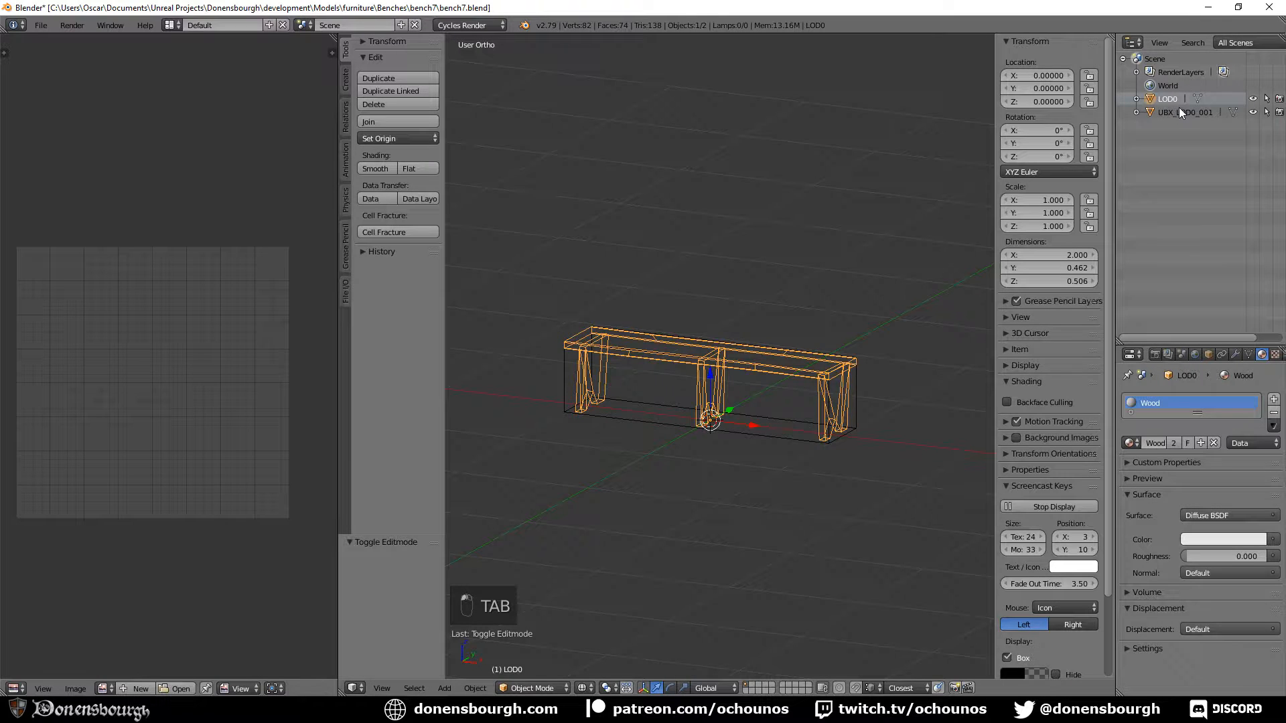
{"action": "left_click", "coordinate": [1178, 112]}
{"action": "key", "text": "Tab"}
{"action": "middle_click_drag", "start_coordinate": [855, 463], "coordinate": [723, 433]}
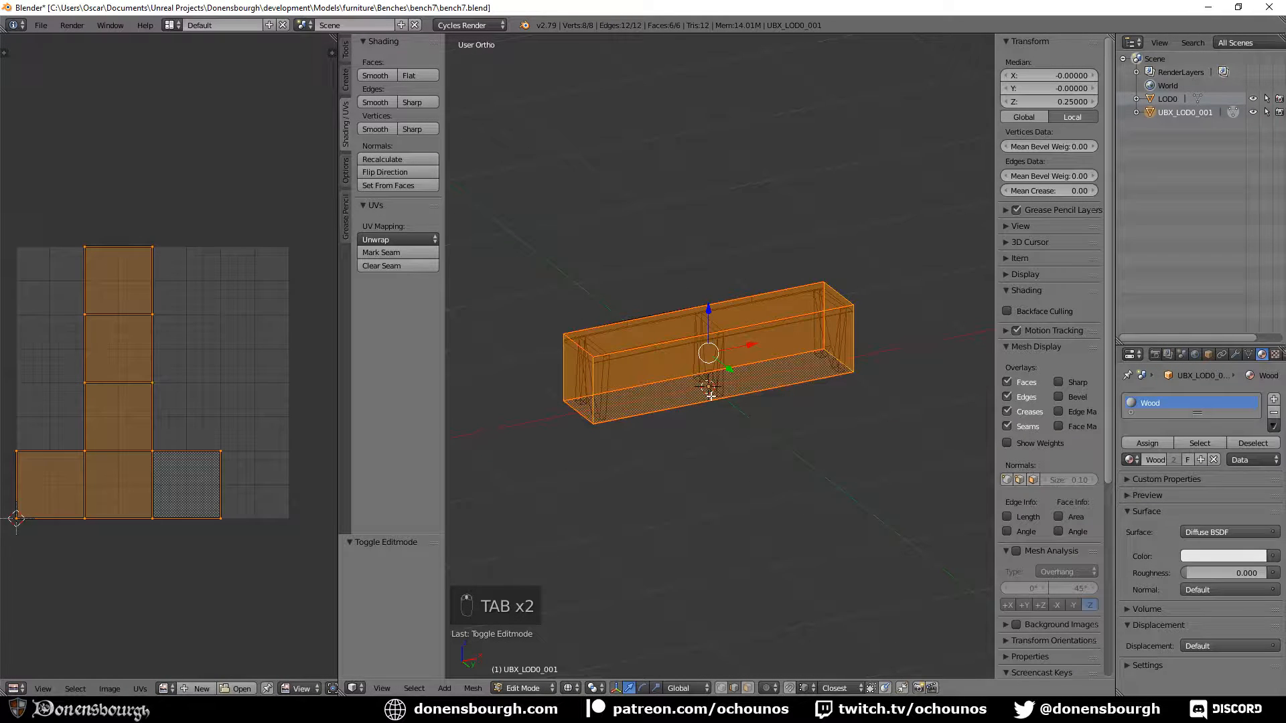
{"action": "key", "text": "z"}
{"action": "right_click", "coordinate": [758, 471]}
{"action": "middle_click_drag", "start_coordinate": [884, 409], "coordinate": [841, 453]}
{"action": "key", "text": "Tab"}
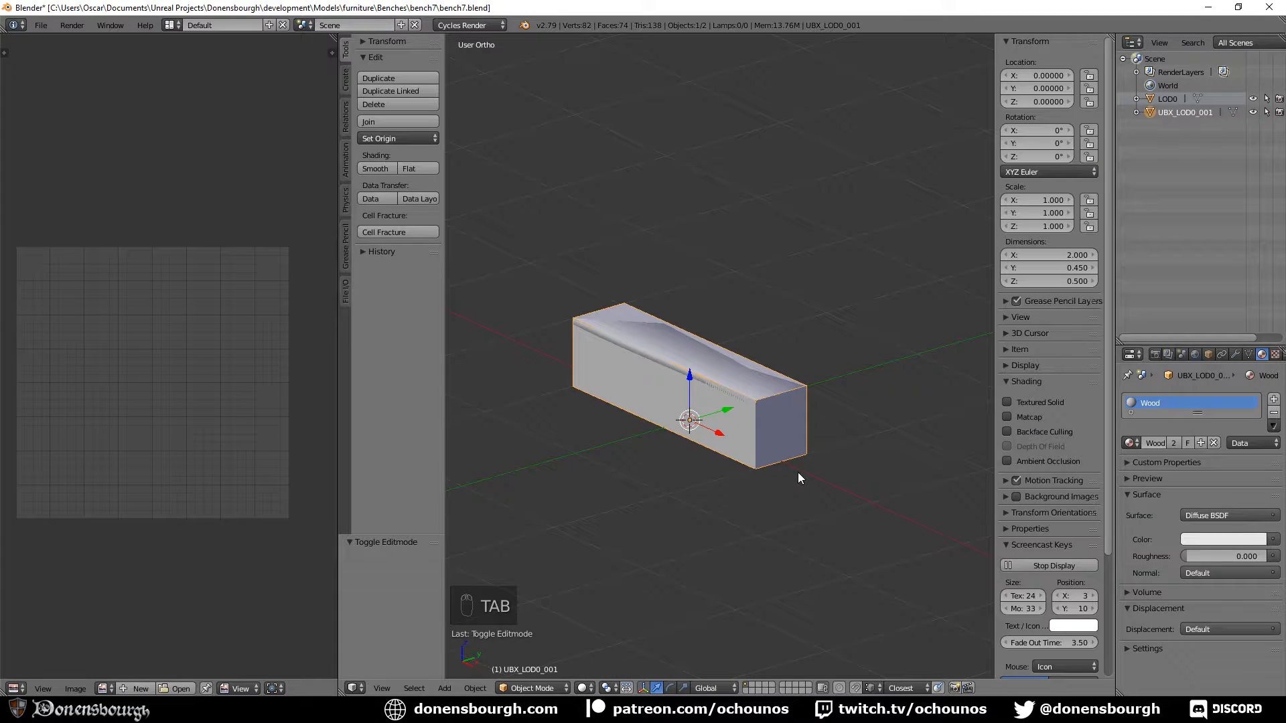
{"action": "key", "text": "ctrl+s"}
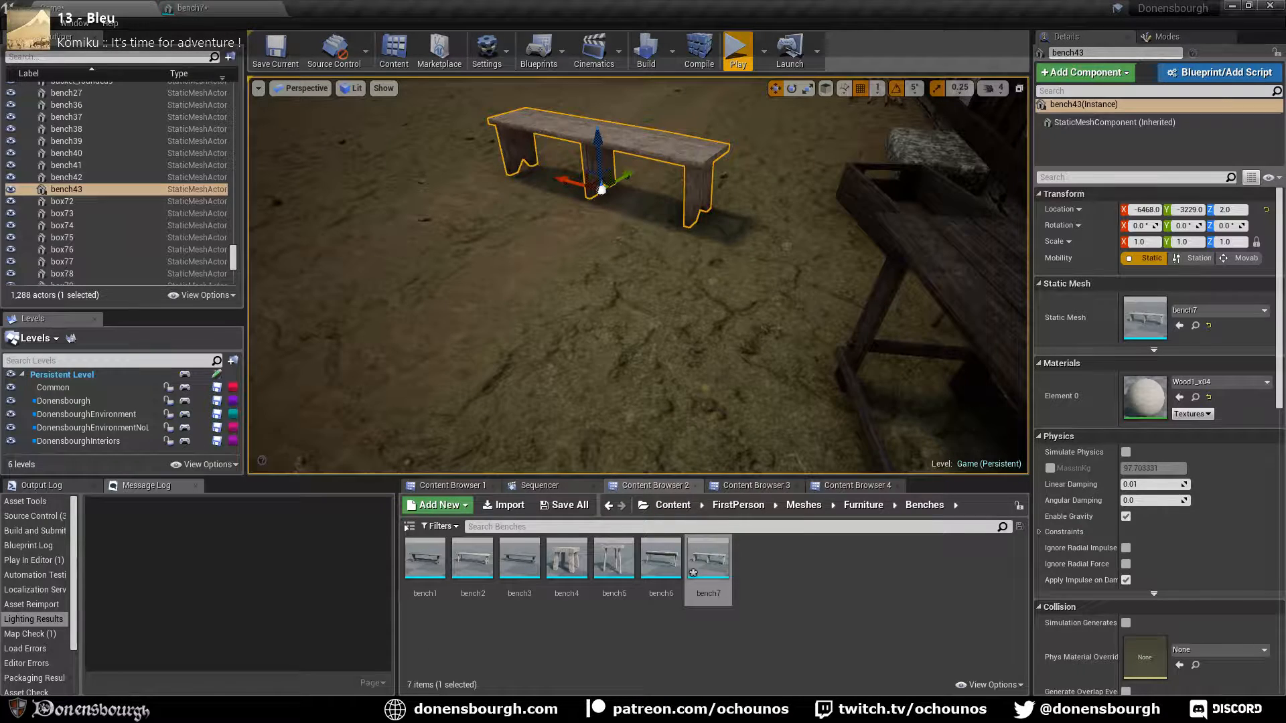
In Unreal Editor, delete the placed bench7 instance from the level
{"action": "right_click", "coordinate": [662, 149]}
{"action": "left_click", "coordinate": [618, 136]}
{"action": "key", "text": "Delete"}
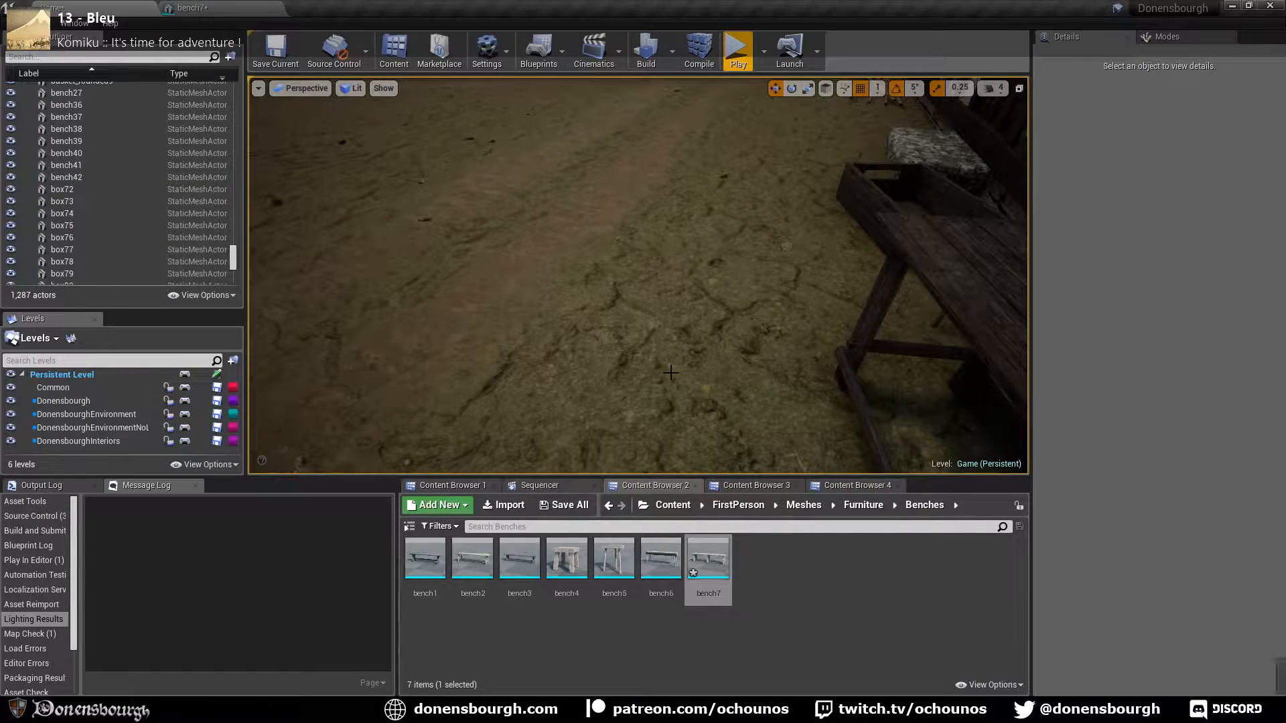
Place a test bench7 on the dirt ground at Z -2.0 and remove it again after inspecting it
{"action": "left_click_drag", "start_coordinate": [708, 557], "coordinate": [573, 254]}
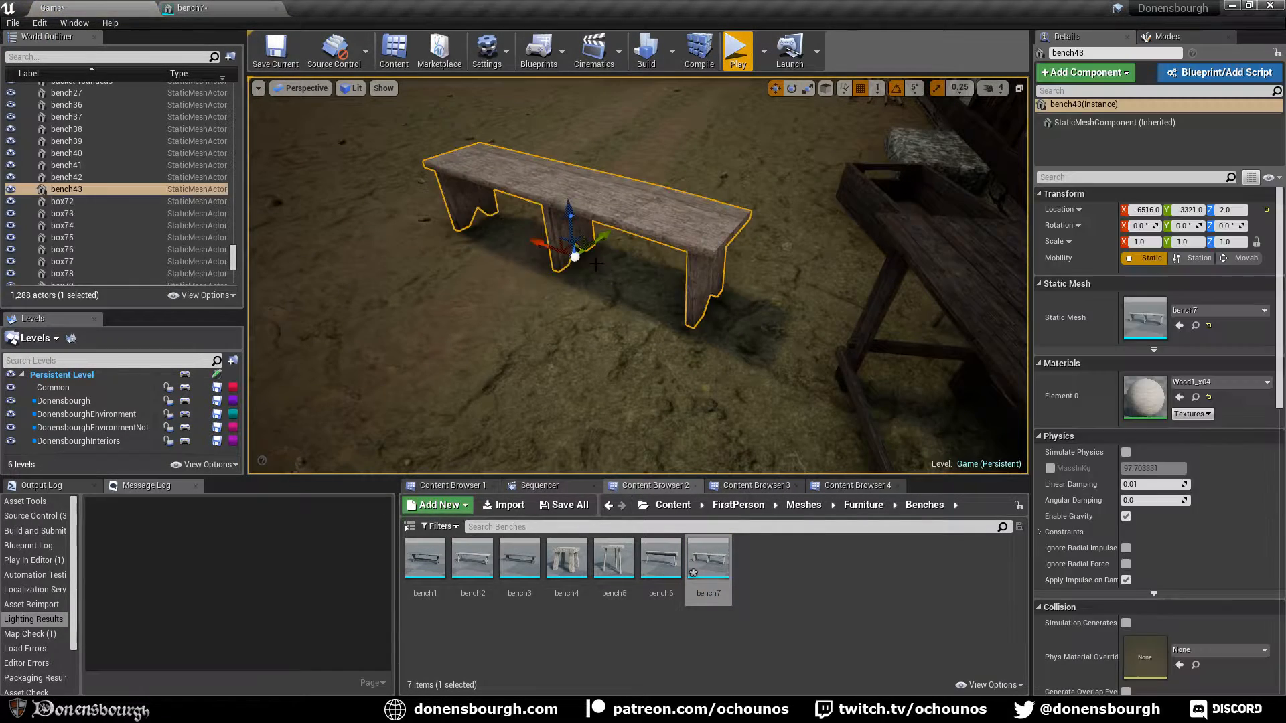
{"action": "left_click_drag", "start_coordinate": [569, 209], "coordinate": [569, 214]}
{"action": "key", "text": "s"}
{"action": "mouse_move", "coordinate": [569, 214]}
{"action": "right_mouse_down"}
{"action": "mouse_move", "coordinate": [546, 214]}
{"action": "mouse_move", "coordinate": [546, 196]}
{"action": "mouse_move", "coordinate": [547, 215]}
{"action": "right_mouse_up"}
{"action": "right_click_drag", "start_coordinate": [617, 288], "coordinate": [548, 393]}
{"action": "key", "text": "w"}
{"action": "key", "text": "q"}
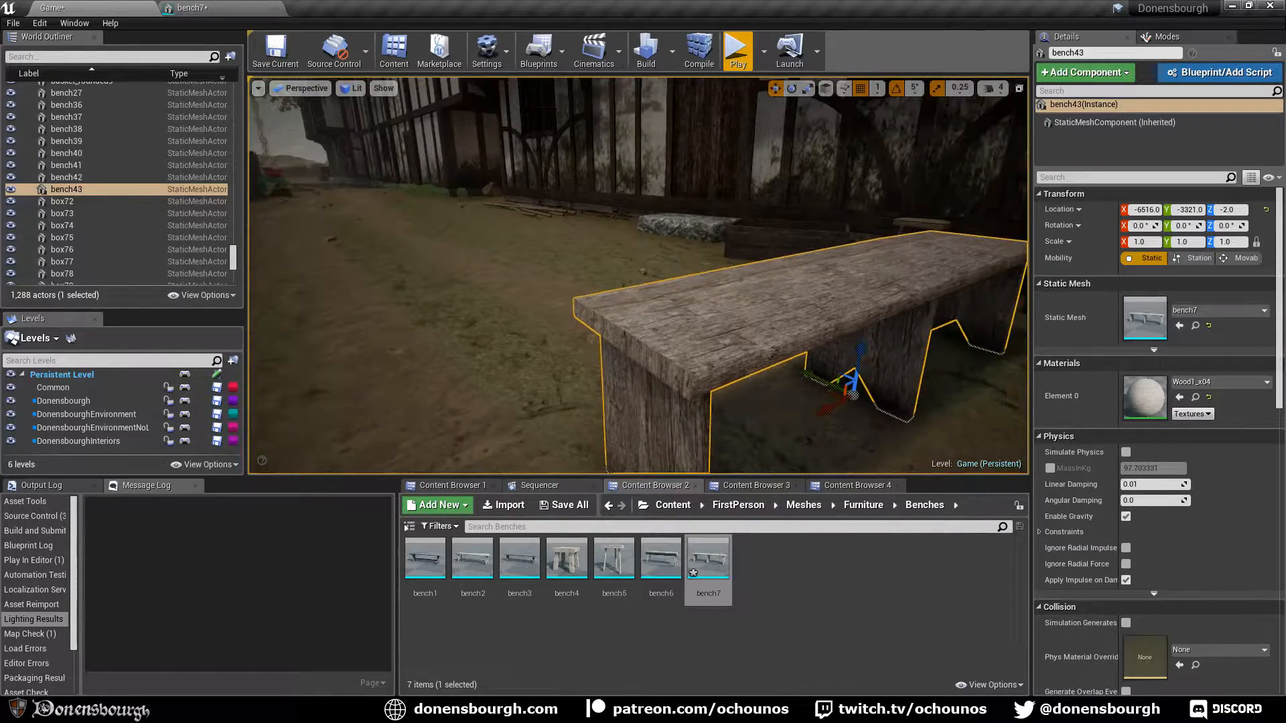
{"action": "right_click_drag", "start_coordinate": [766, 351], "coordinate": [765, 357]}
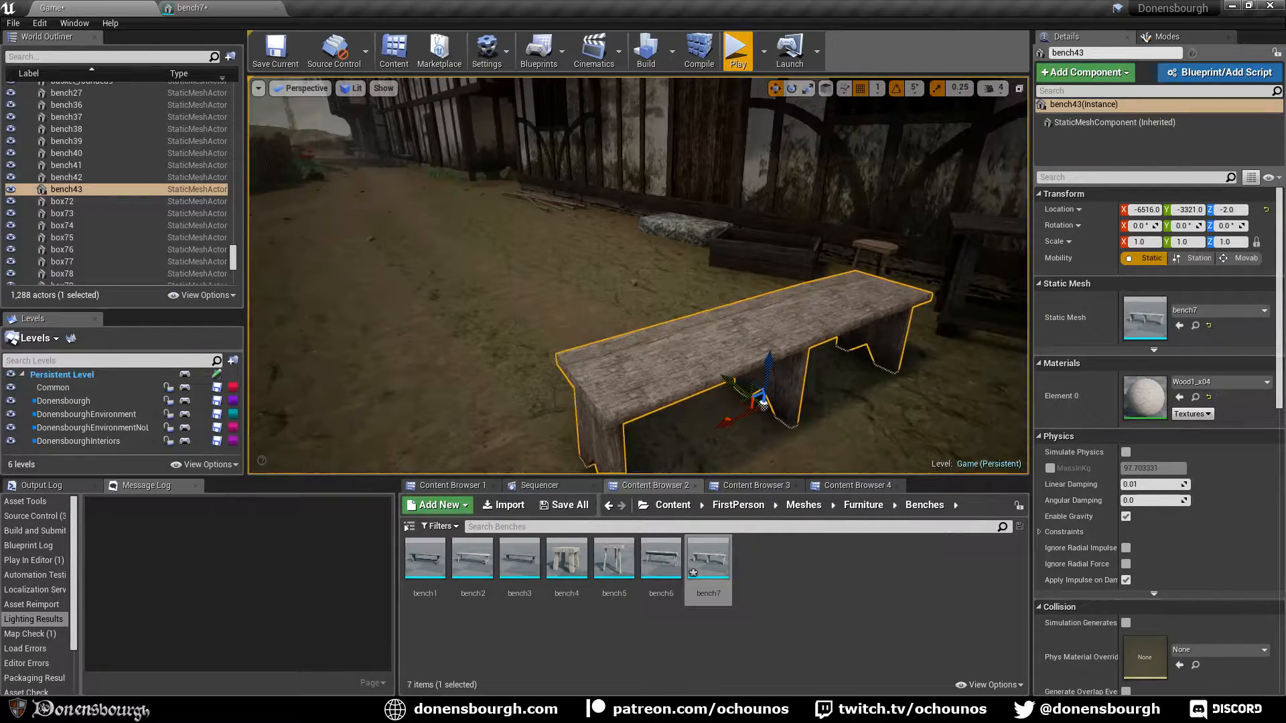
{"action": "right_click_drag", "start_coordinate": [764, 403], "coordinate": [667, 430]}
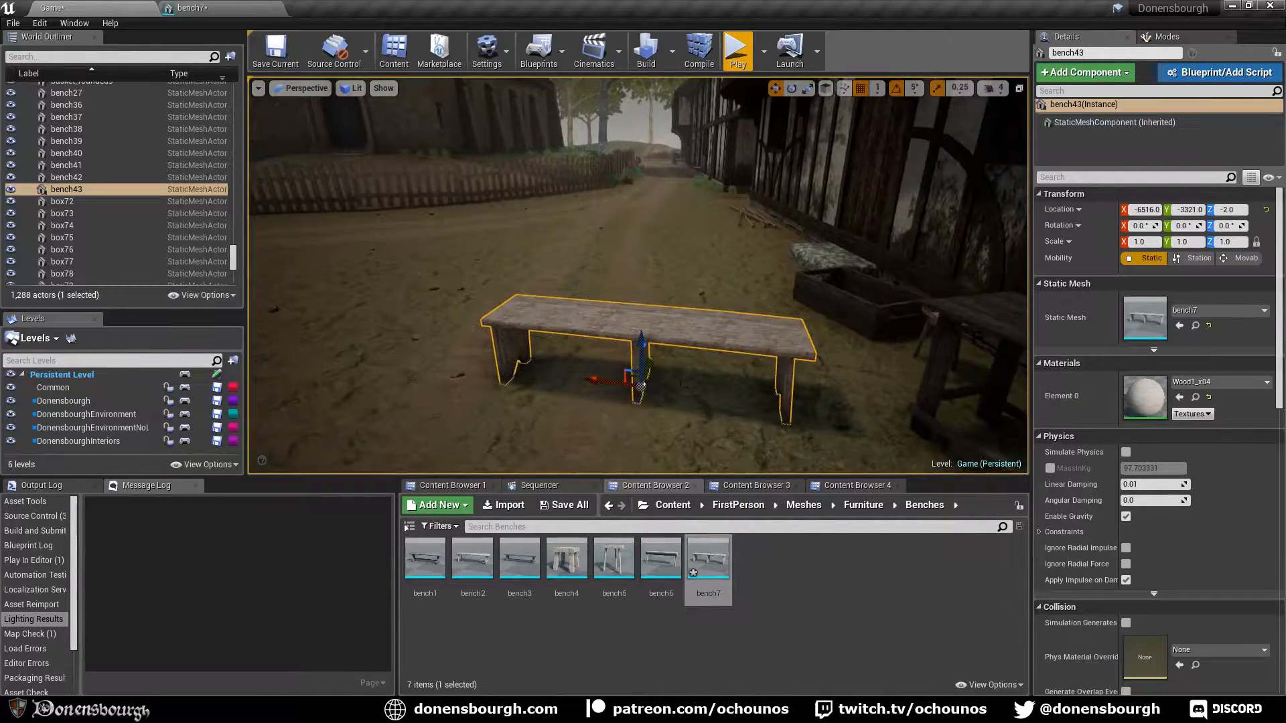
{"action": "key", "text": "Delete"}
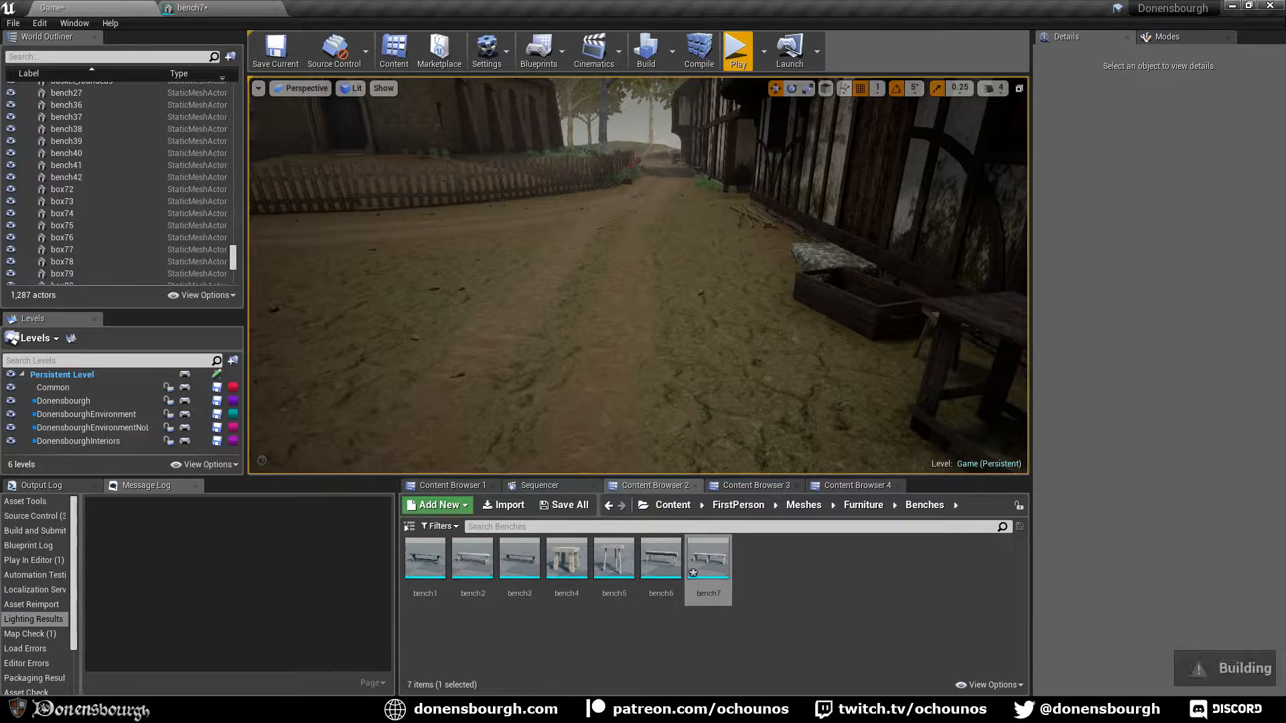
Select the SitBP23 bench in front of the thatched house and set its mesh to bench7
{"action": "right_click_drag", "start_coordinate": [687, 332], "coordinate": [724, 335]}
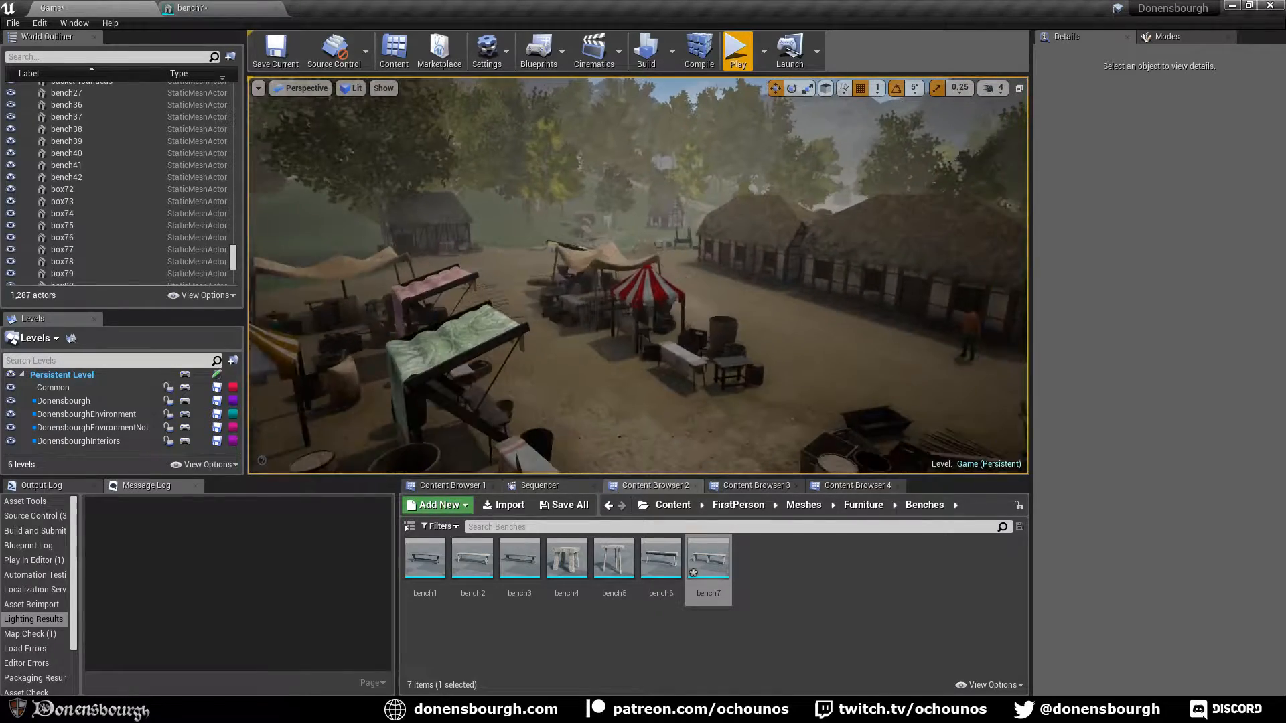
{"action": "mouse_move", "coordinate": [723, 335]}
{"action": "right_mouse_down"}
{"action": "mouse_move", "coordinate": [657, 338]}
{"action": "mouse_move", "coordinate": [699, 344]}
{"action": "right_mouse_up"}
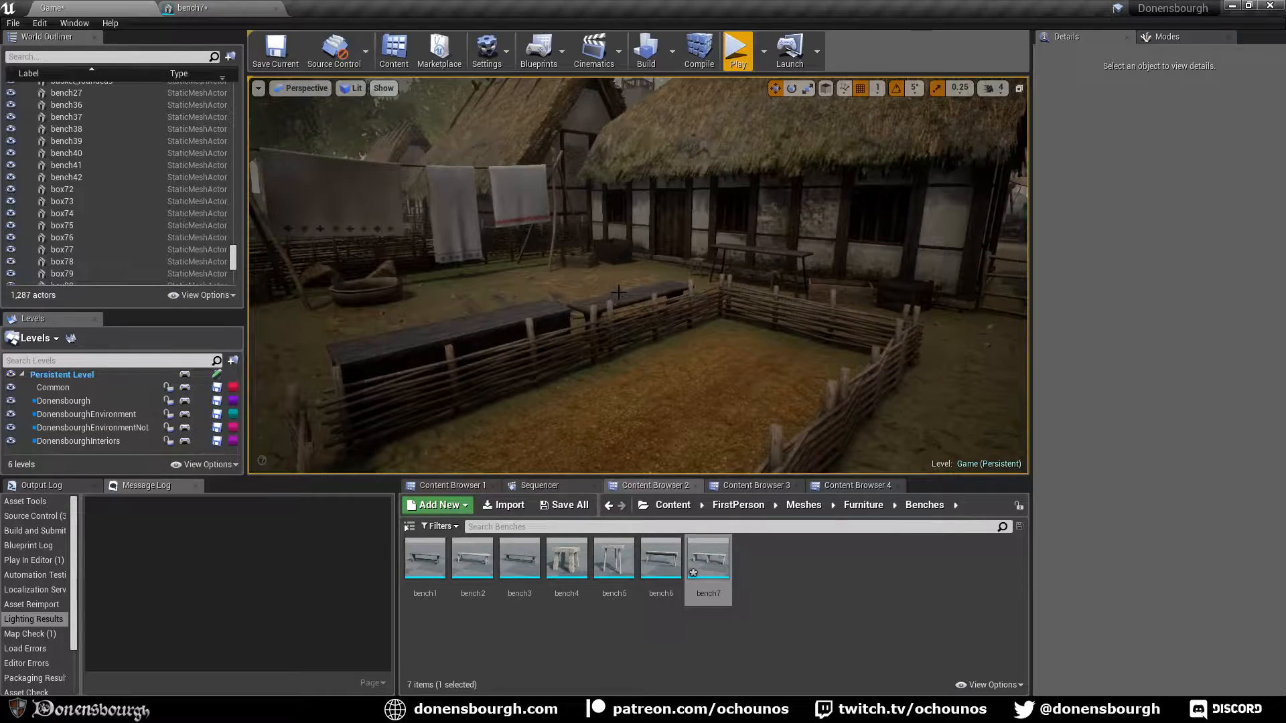
{"action": "right_click_drag", "start_coordinate": [700, 344], "coordinate": [700, 347]}
{"action": "left_click", "coordinate": [698, 380]}
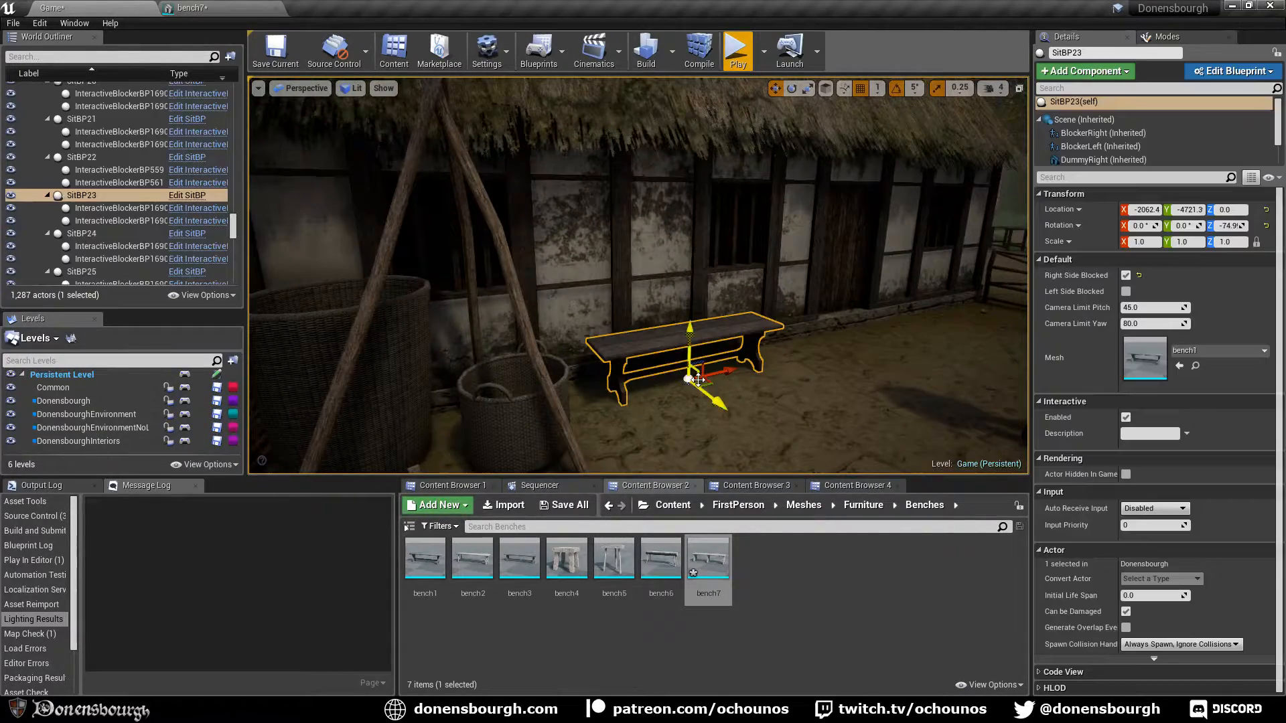
{"action": "left_click", "coordinate": [1215, 351]}
{"action": "scroll", "coordinate": [1177, 527], "scroll_direction": "down", "scroll_amount": 3}
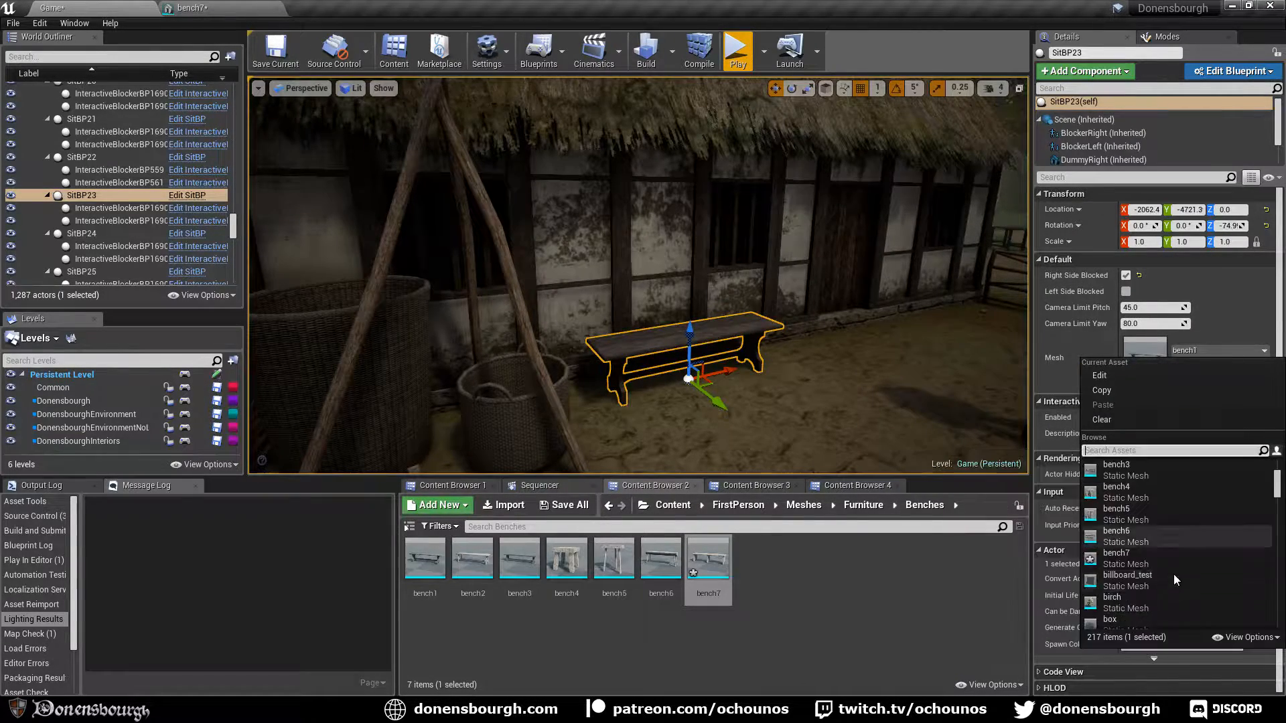
{"action": "left_click", "coordinate": [1163, 553]}
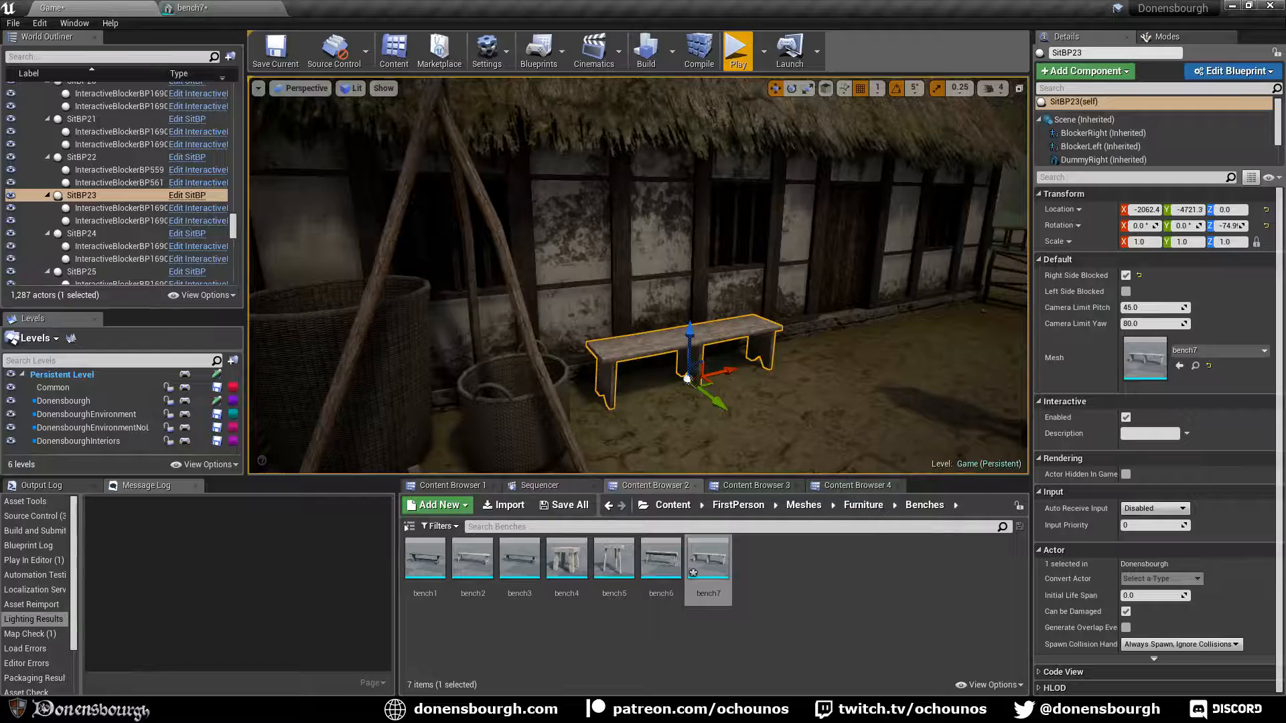
Inspect the SitBP23 bench up close, try lowering it to Z -1.0 and undo that move
{"action": "key", "text": "f"}
{"action": "scroll", "coordinate": [762, 309], "scroll_direction": "up", "scroll_amount": 5}
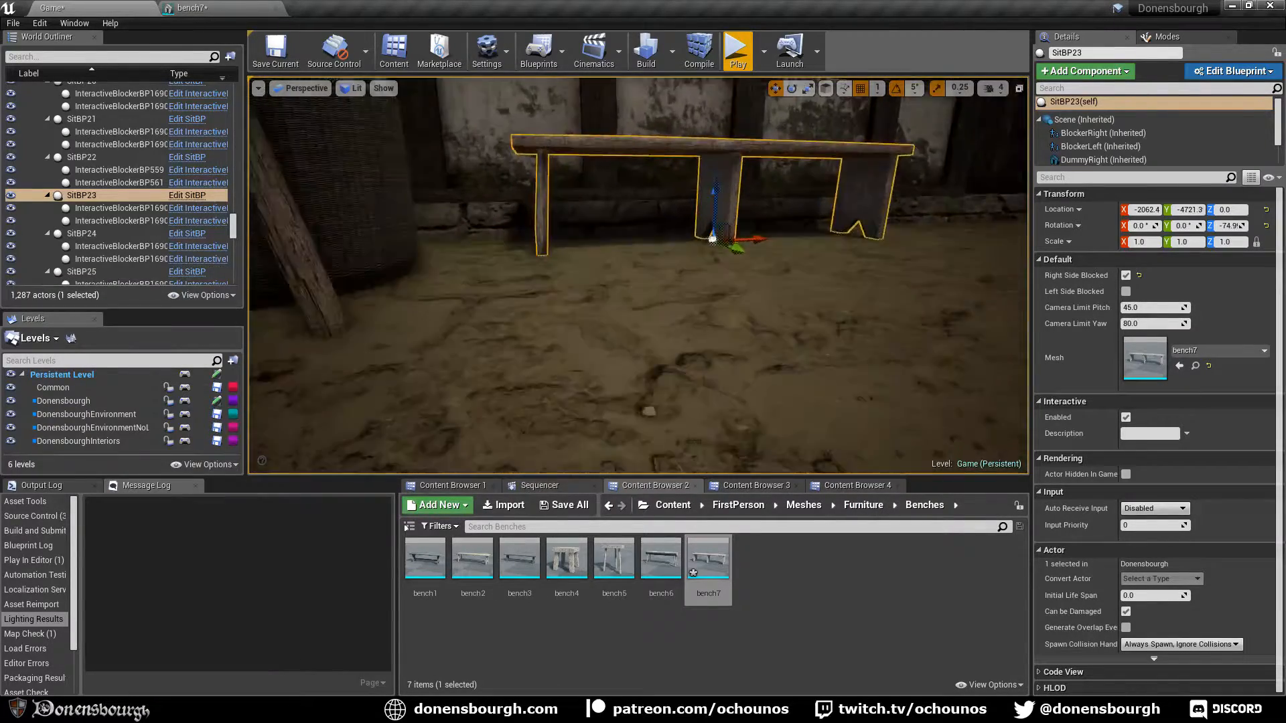
{"action": "middle_click_drag", "start_coordinate": [735, 228], "coordinate": [704, 304]}
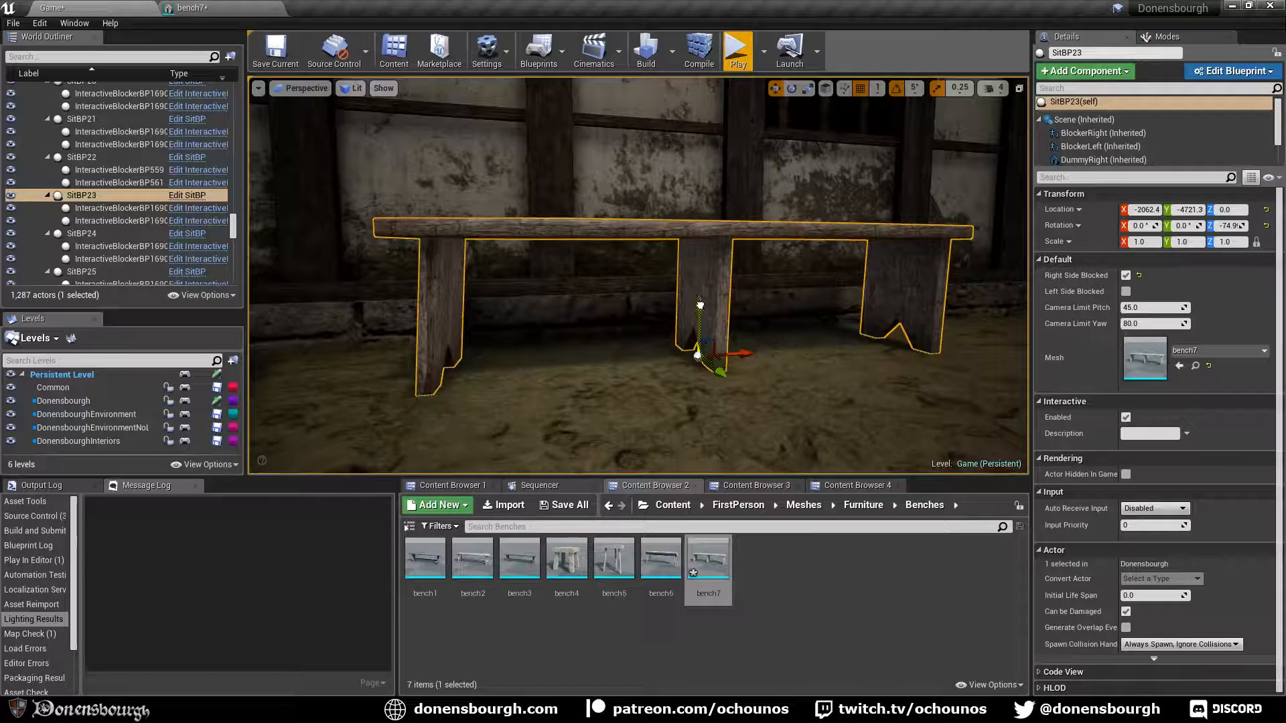
{"action": "left_click_drag", "start_coordinate": [700, 304], "coordinate": [700, 308]}
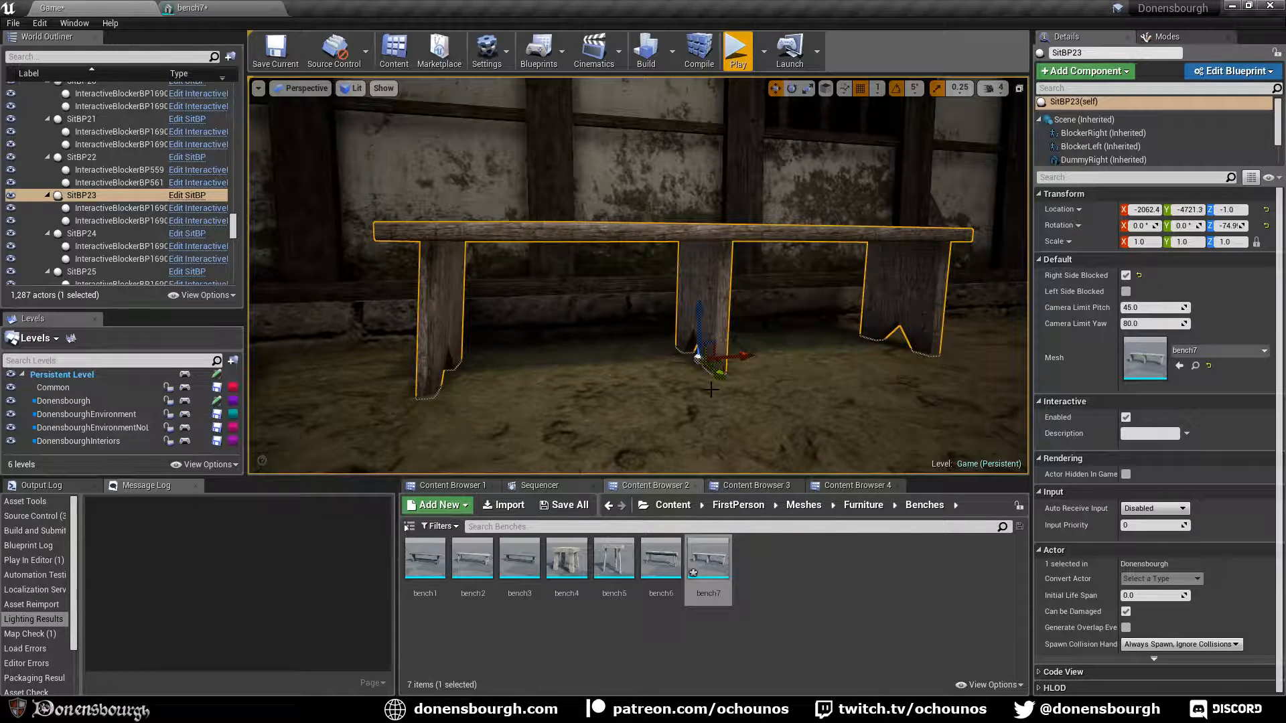
{"action": "mouse_move", "coordinate": [711, 390]}
{"action": "right_mouse_down"}
{"action": "mouse_move", "coordinate": [704, 399]}
{"action": "mouse_move", "coordinate": [721, 398]}
{"action": "right_mouse_up"}
{"action": "key", "text": "ctrl+z"}
Switch to Blender, hide the collision box UBX_LOD0_001 and open the LOD0 mesh for editing in front view
{"action": "key", "text": "alt+Tab"}
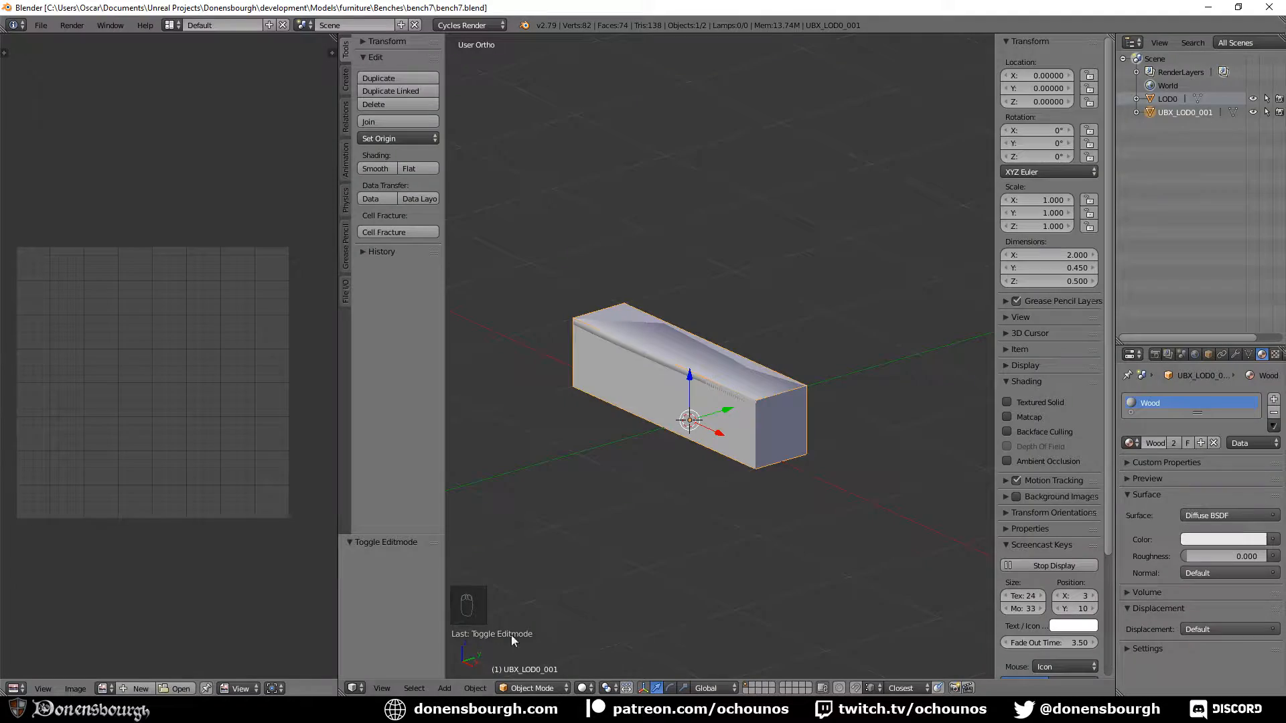
{"action": "left_click", "coordinate": [1253, 112]}
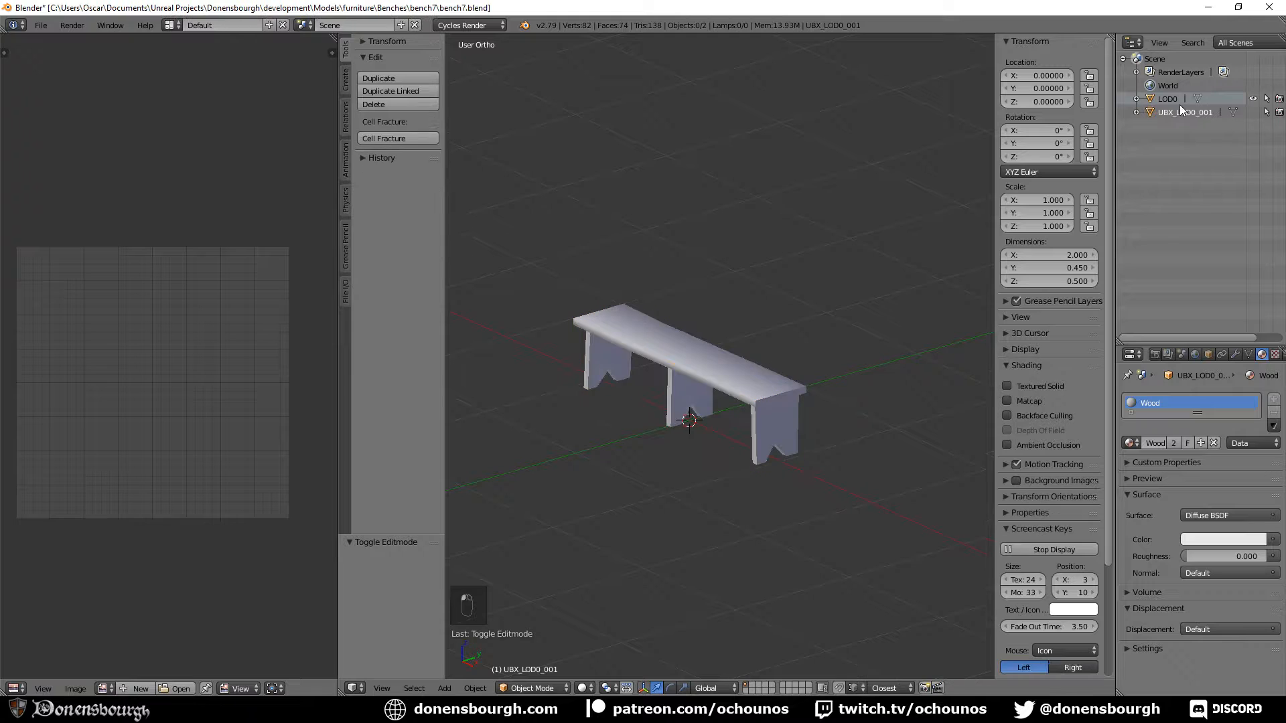
{"action": "left_click", "coordinate": [1163, 100]}
{"action": "key", "text": "Tab"}
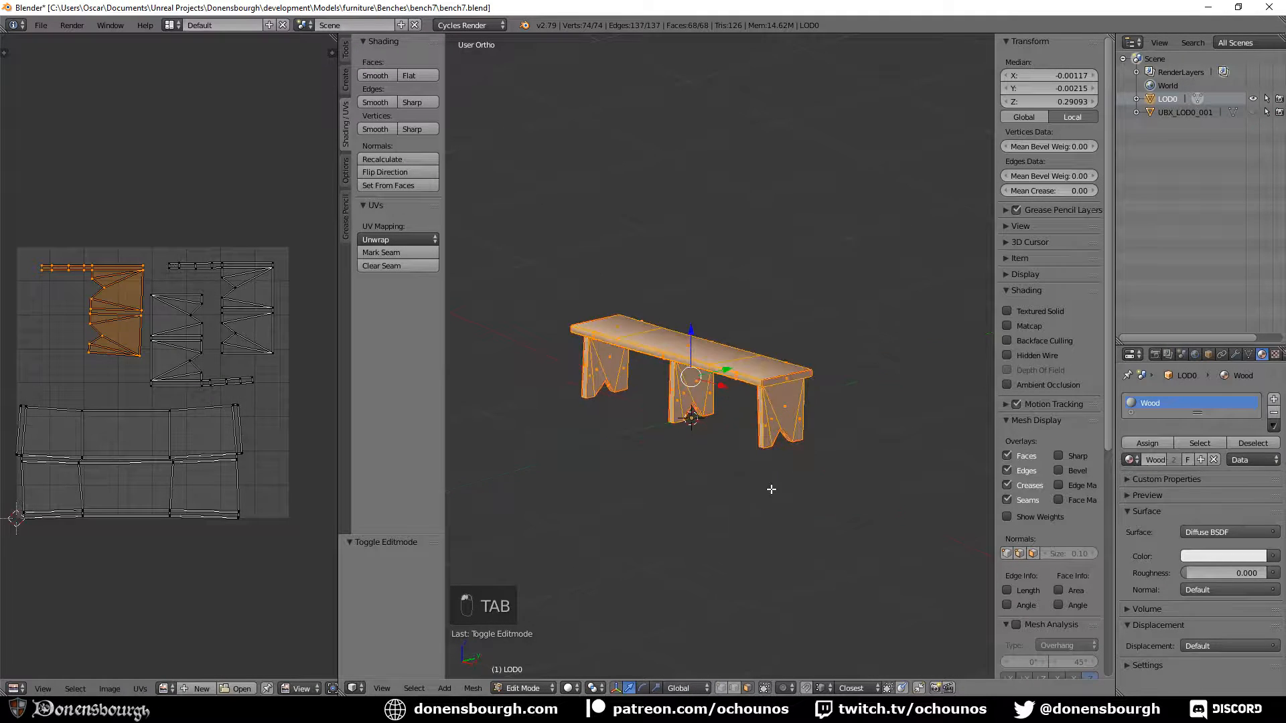
{"action": "scroll", "coordinate": [780, 491], "scroll_direction": "up", "scroll_amount": 2}
{"action": "scroll", "coordinate": [787, 489], "scroll_direction": "up", "scroll_amount": 1}
{"action": "key", "text": "KP_1"}
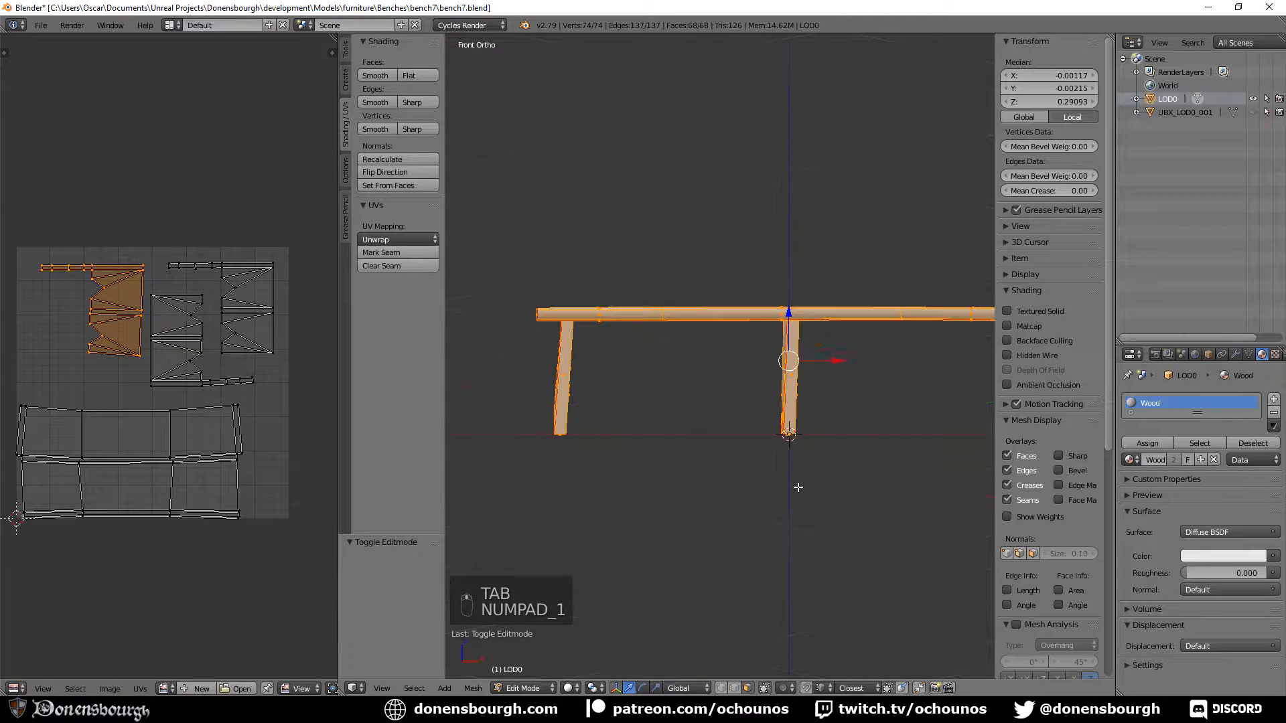
Select the six bottom faces of the bench legs and move them down about 0.032 along Z
{"action": "middle_click_drag", "start_coordinate": [552, 469], "coordinate": [697, 443]}
{"action": "right_click", "coordinate": [513, 310]}
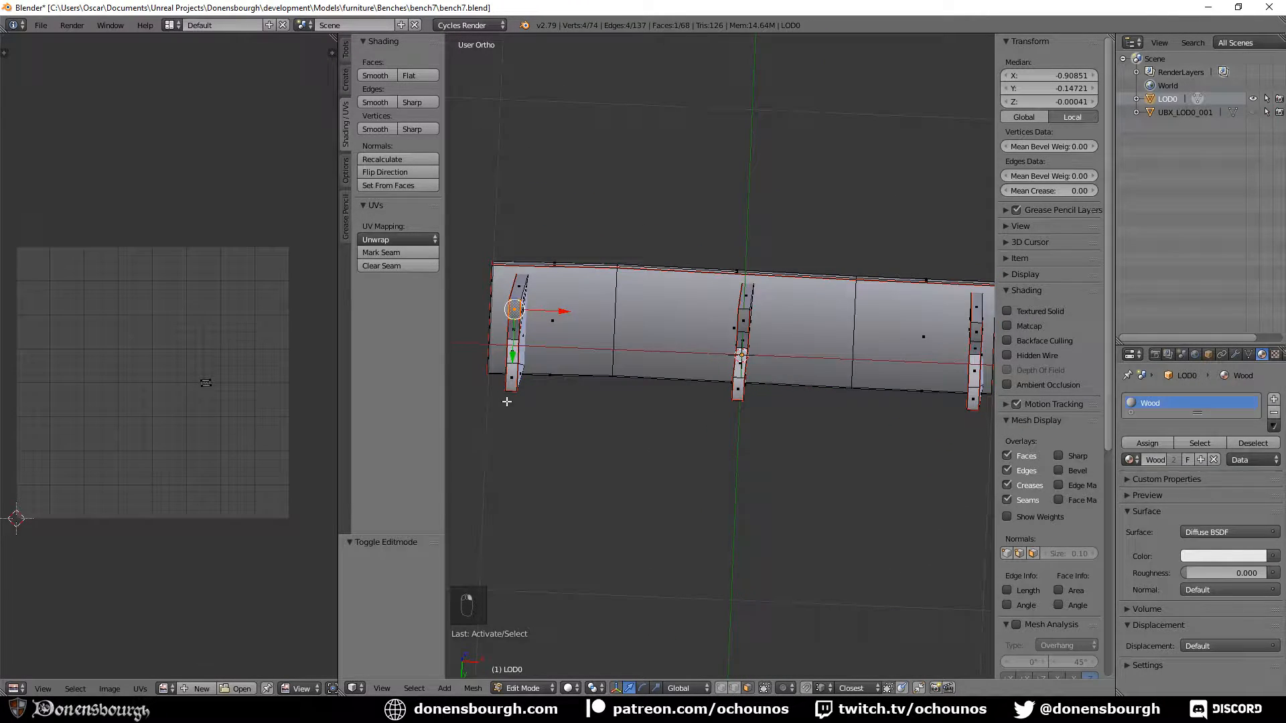
{"action": "right_click", "coordinate": [512, 378], "text": "shift"}
{"action": "right_click", "coordinate": [739, 383], "text": "shift"}
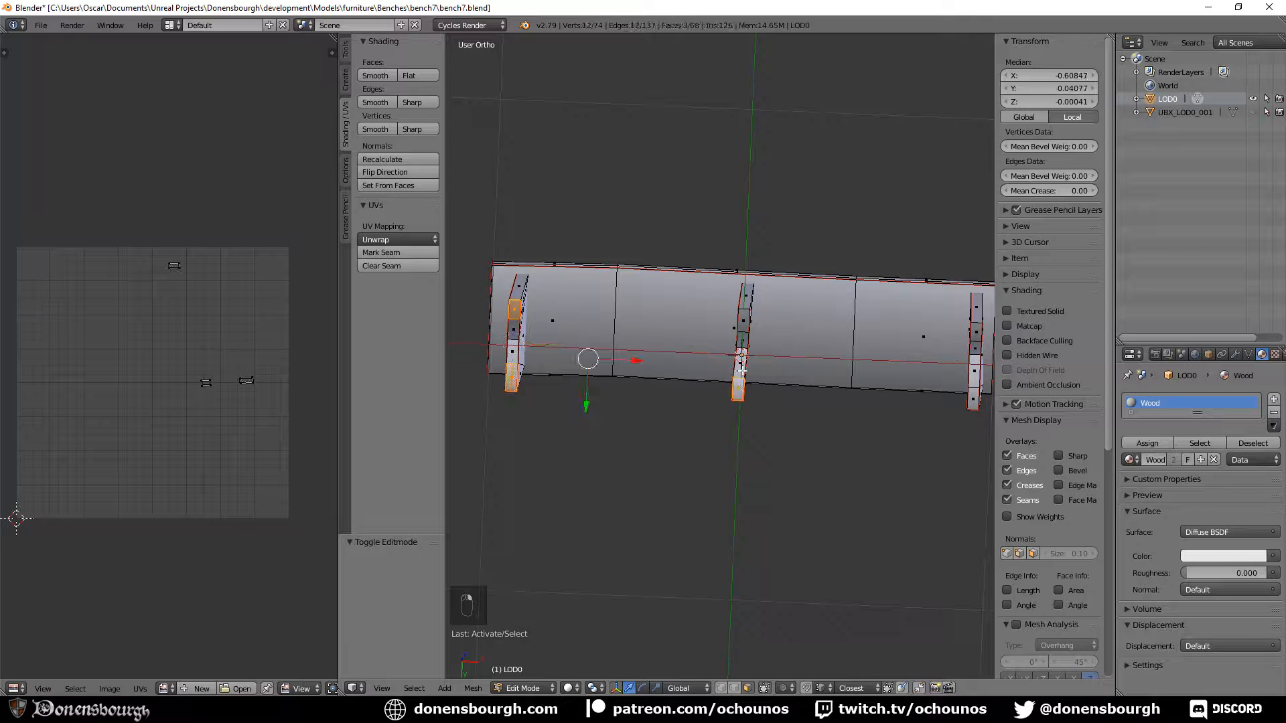
{"action": "right_click", "coordinate": [744, 319], "text": "shift"}
{"action": "right_click", "coordinate": [977, 332], "text": "shift"}
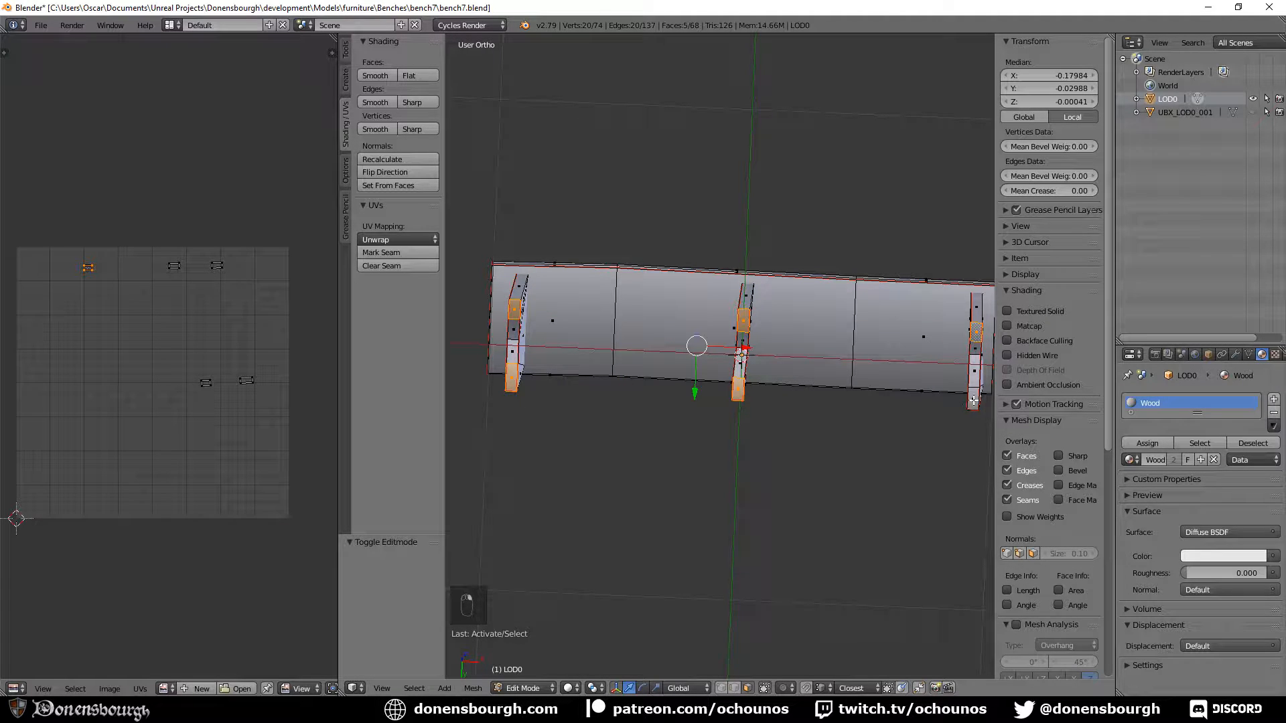
{"action": "right_click", "coordinate": [974, 400], "text": "shift"}
{"action": "key", "text": "KP_1"}
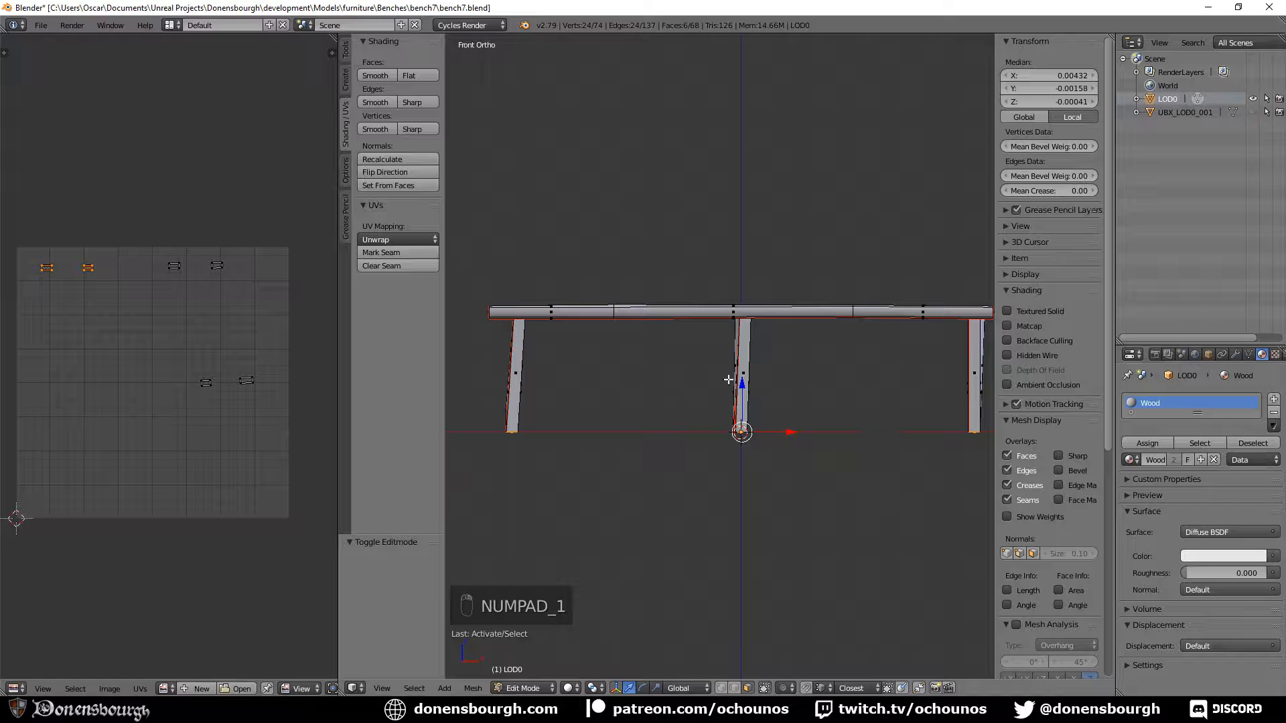
{"action": "key", "text": "g"}
{"action": "key", "text": "z"}
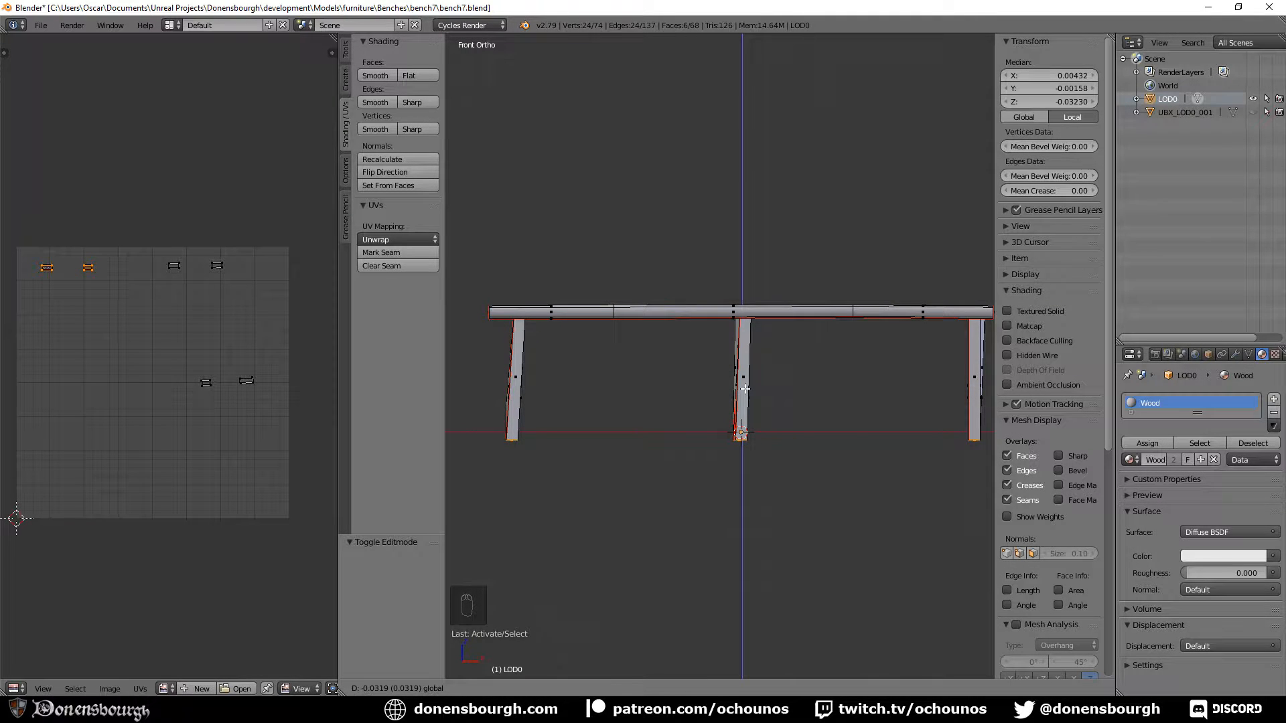
{"action": "left_click", "coordinate": [745, 389]}
{"action": "middle_click_drag", "start_coordinate": [745, 389], "coordinate": [727, 496]}
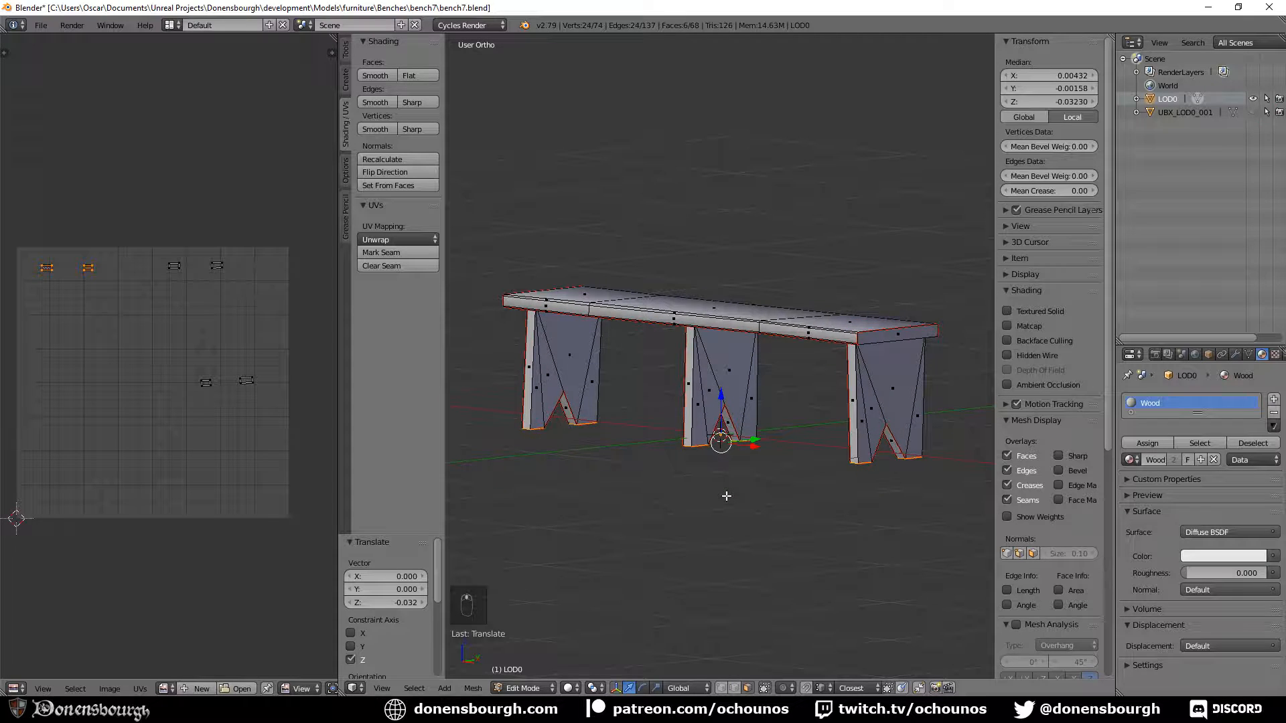
Unwrap the whole bench mesh again and rotate all the leg UV islands by 90°
{"action": "key", "text": "a"}
{"action": "key", "text": "a"}
{"action": "key", "text": "a"}
{"action": "key", "text": "u"}
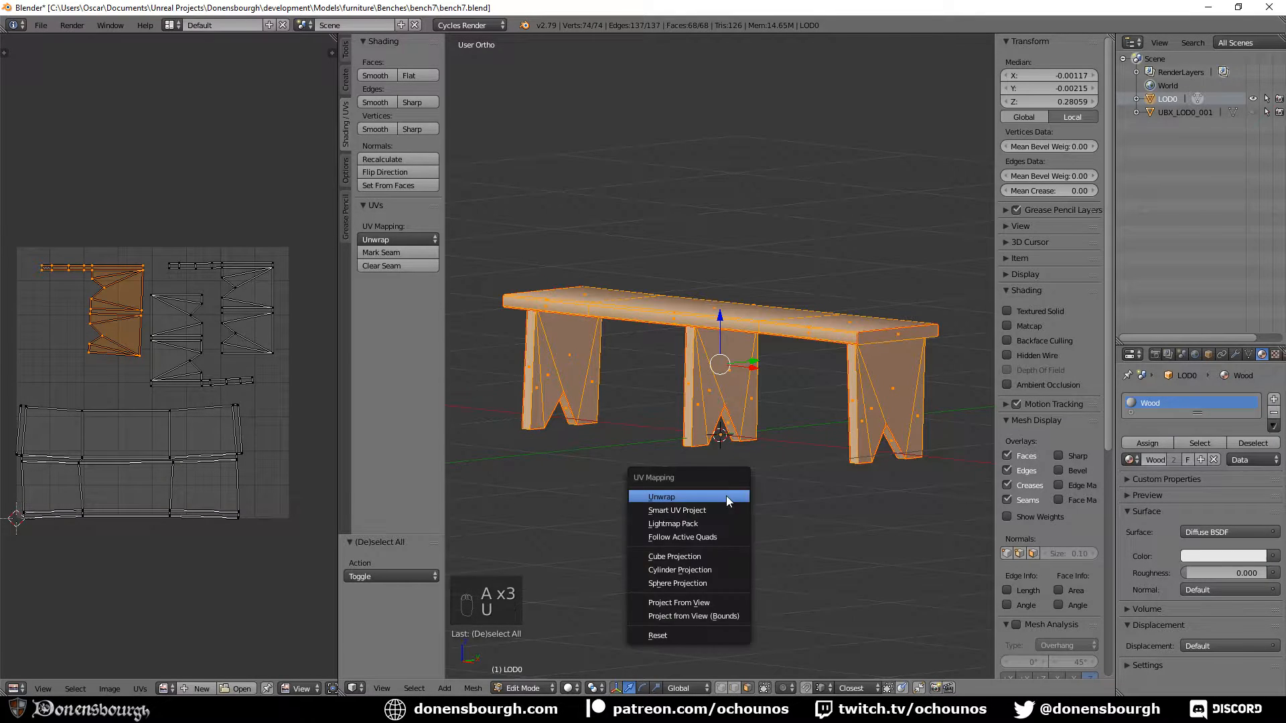
{"action": "left_click", "coordinate": [726, 495]}
{"action": "left_click", "coordinate": [57, 302]}
{"action": "type", "text": "l"}
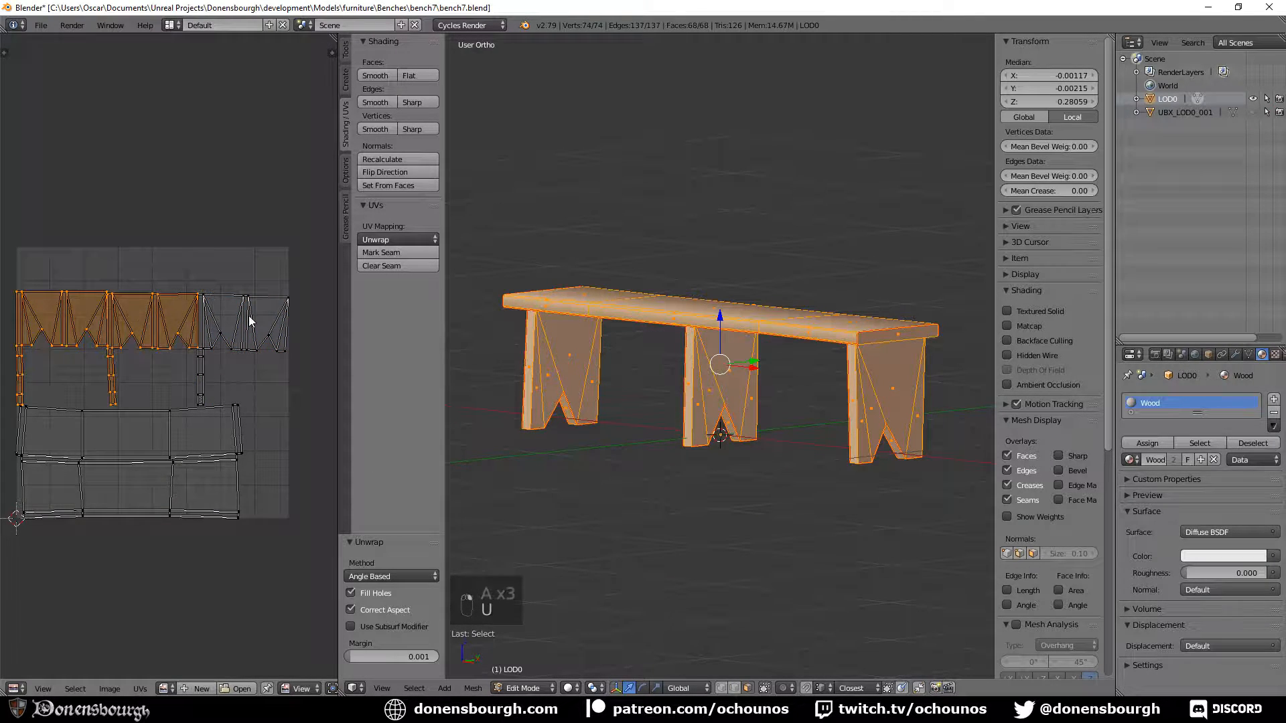
{"action": "type", "text": "r90"}
{"action": "key", "text": "Return"}
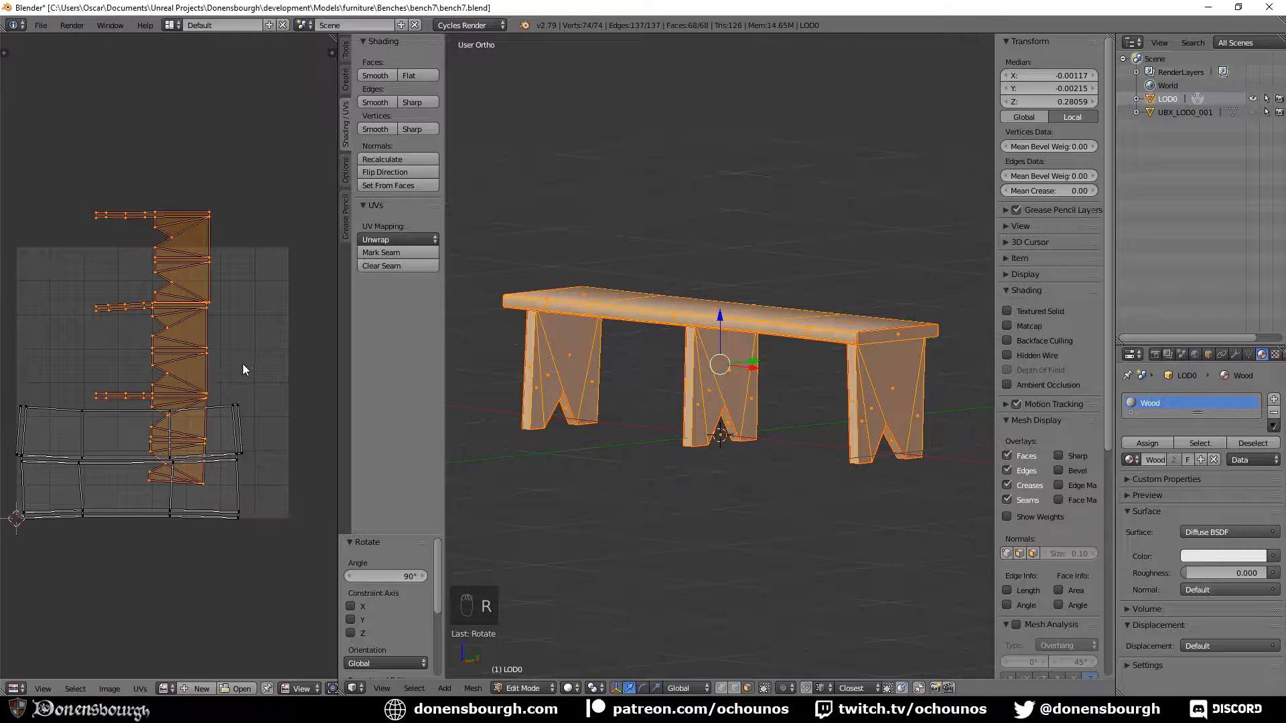
Rotate the middle leg UV island by 180° and shift it by about 0.108 in X and 0.044 in Y
{"action": "right_click", "coordinate": [169, 353]}
{"action": "type", "text": "r180"}
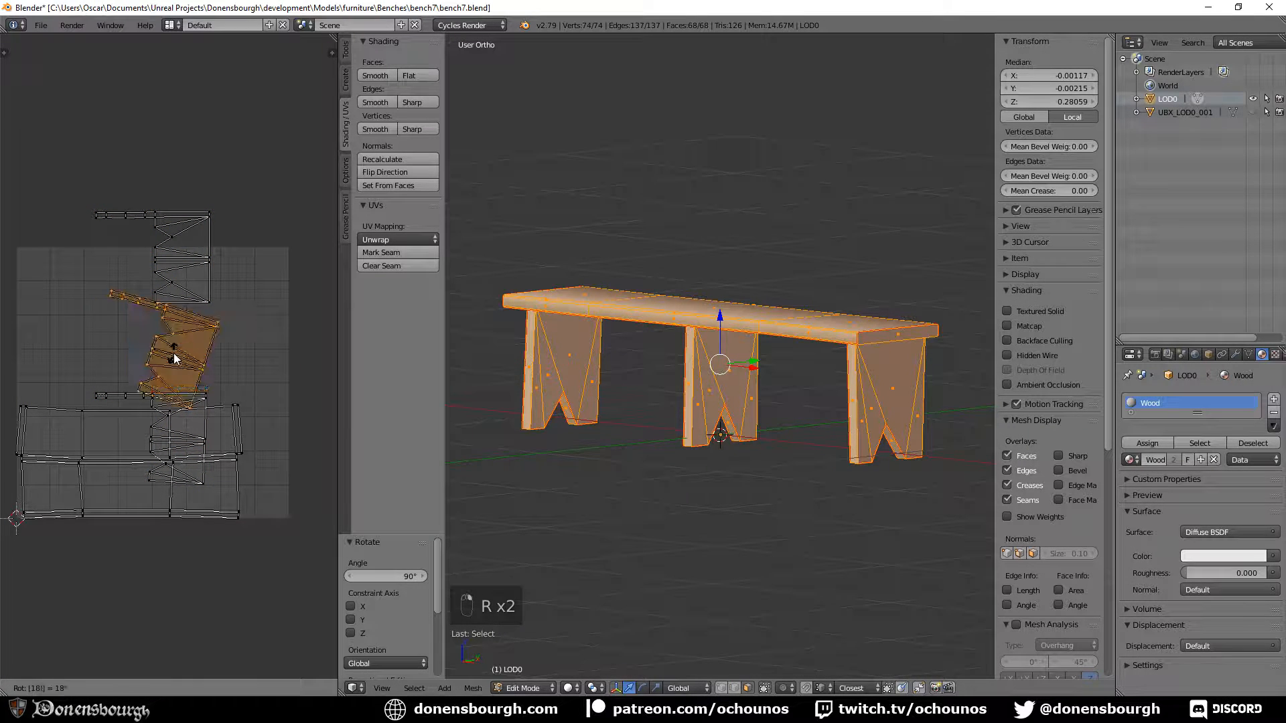
{"action": "key", "text": "Return"}
{"action": "key", "text": "g"}
{"action": "left_click", "coordinate": [203, 340]}
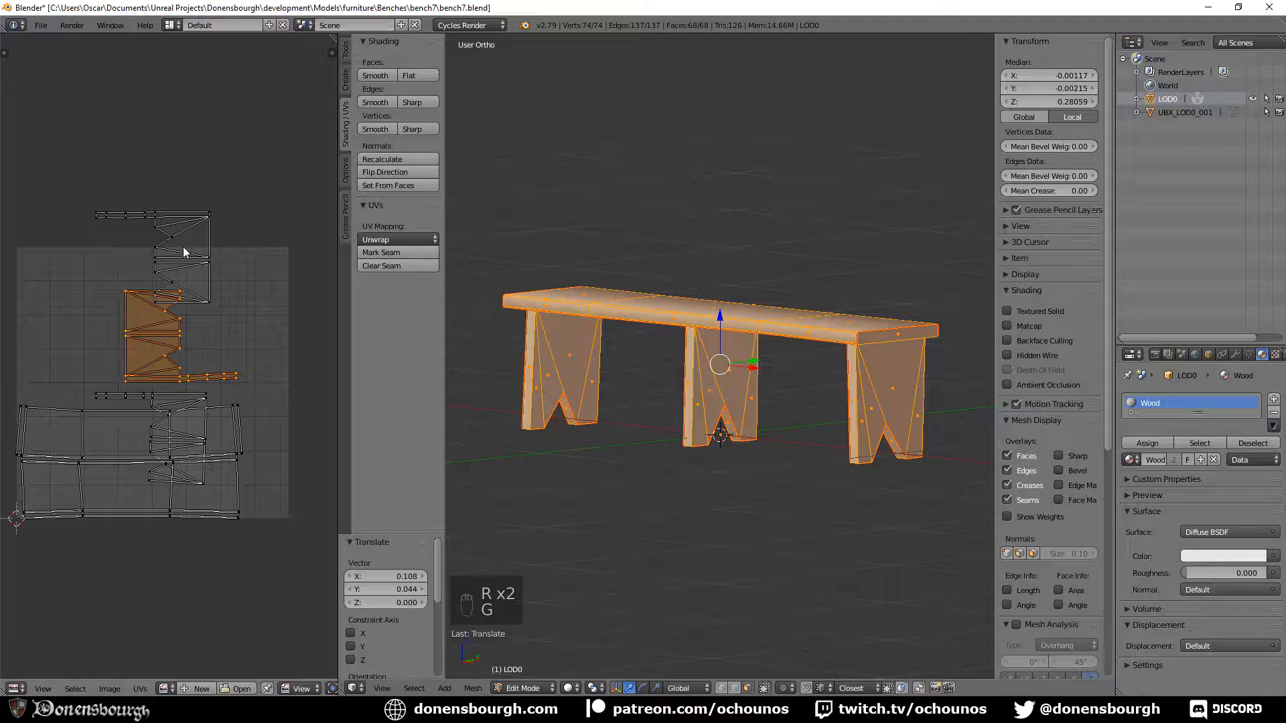
Arrange the three leg UV islands side by side above the seat islands without overlaps, inside the UV square
{"action": "right_click", "coordinate": [182, 246]}
{"action": "key", "text": "g"}
{"action": "left_click", "coordinate": [248, 315]}
{"action": "key", "text": "g"}
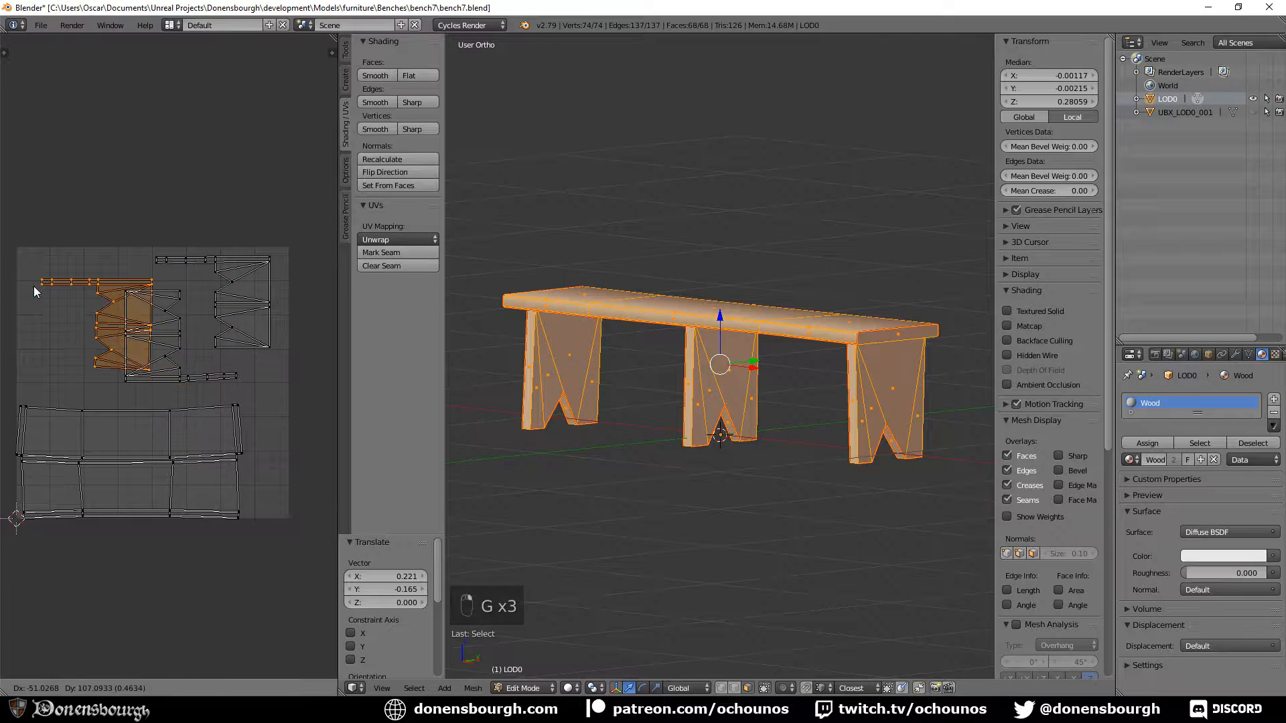
{"action": "left_click", "coordinate": [22, 276]}
{"action": "right_click", "coordinate": [143, 320]}
{"action": "key", "text": "g"}
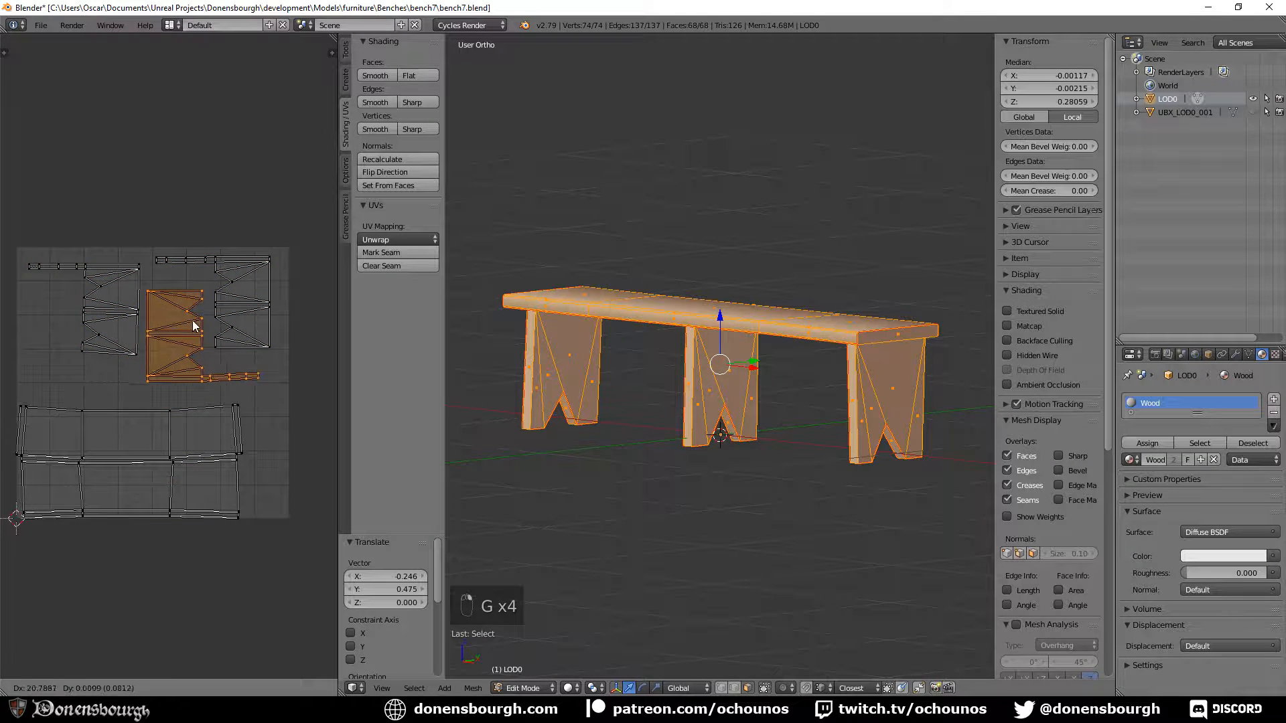
{"action": "left_click", "coordinate": [192, 320]}
Save the Blender file and export the bench as FBX to bench7.fbx
{"action": "key", "text": "ctrl+s"}
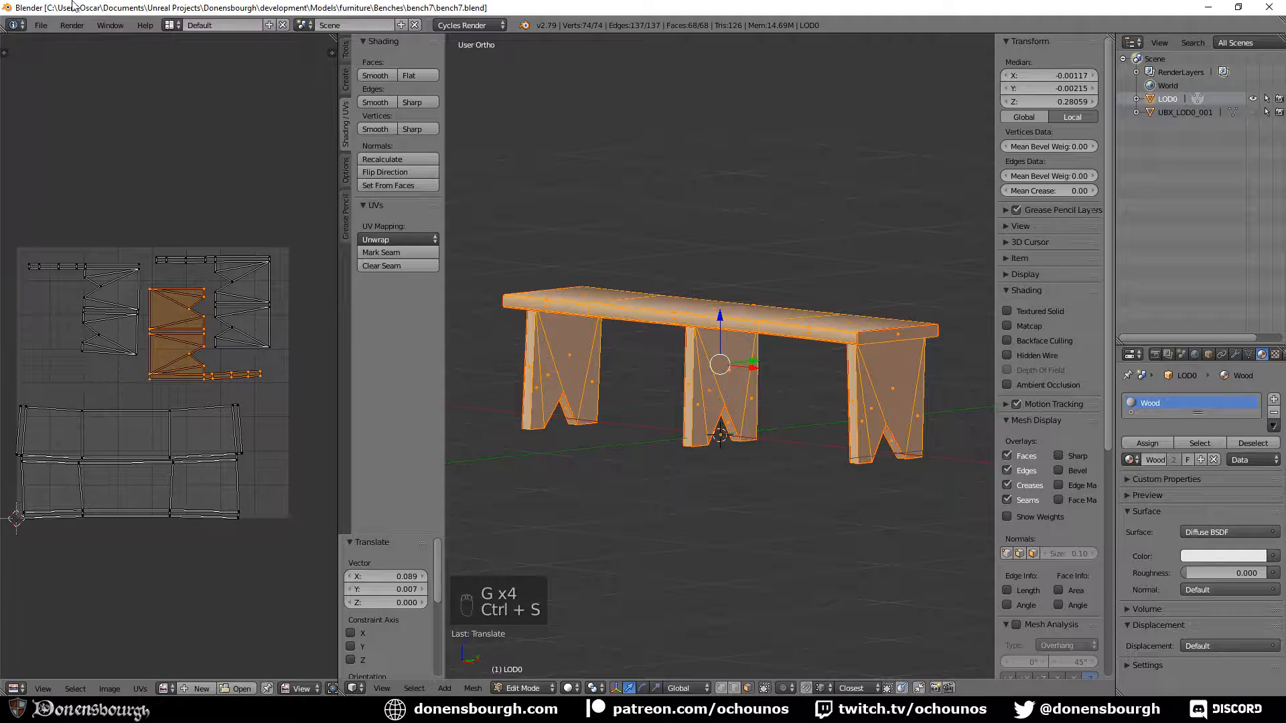
{"action": "left_click", "coordinate": [41, 25]}
{"action": "mouse_move", "coordinate": [107, 294]}
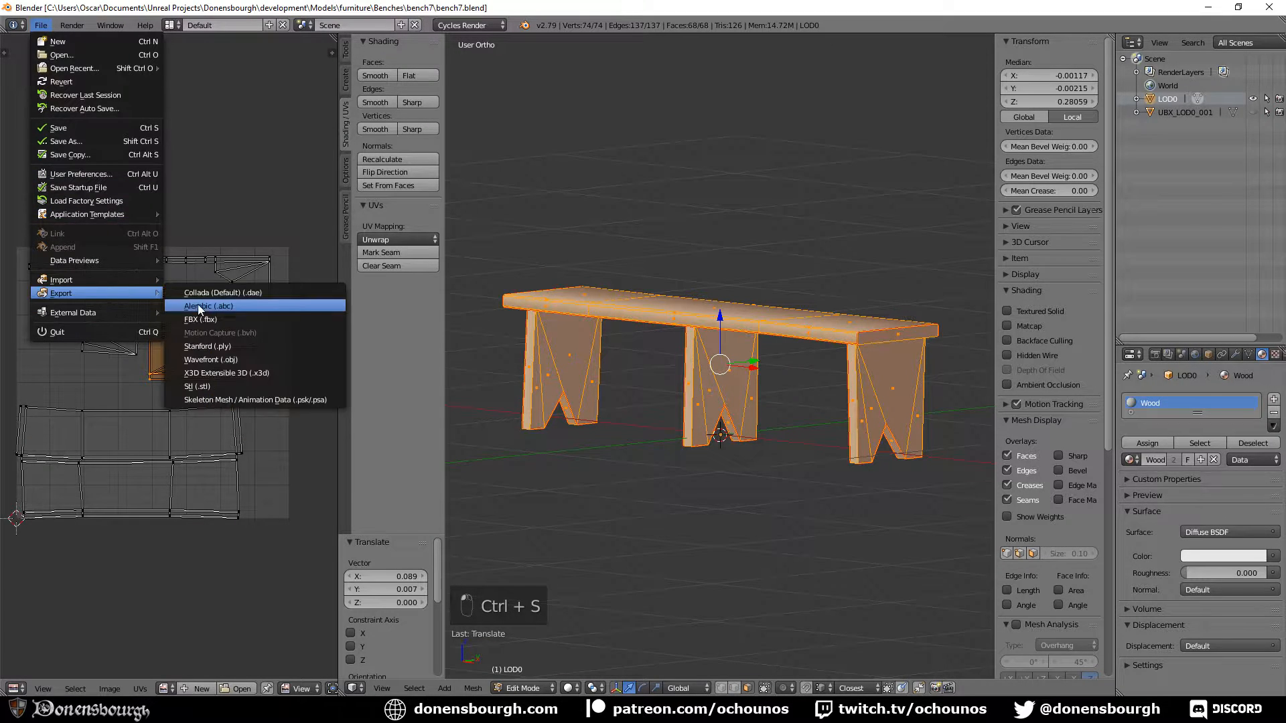
{"action": "left_click", "coordinate": [291, 340]}
{"action": "left_click", "coordinate": [1243, 62]}
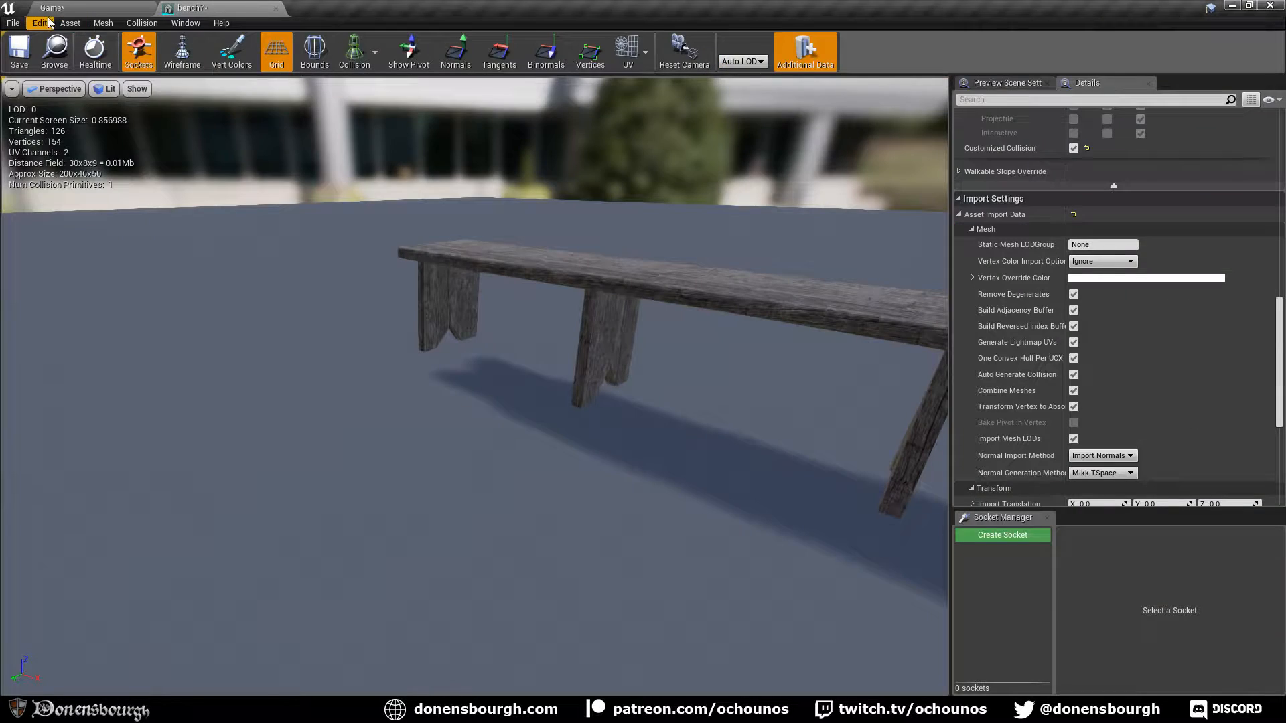
In Unreal Editor, reimport the bench7 static mesh from bench7.fbx and return to the level
{"action": "left_click", "coordinate": [70, 23]}
{"action": "left_click", "coordinate": [94, 92]}
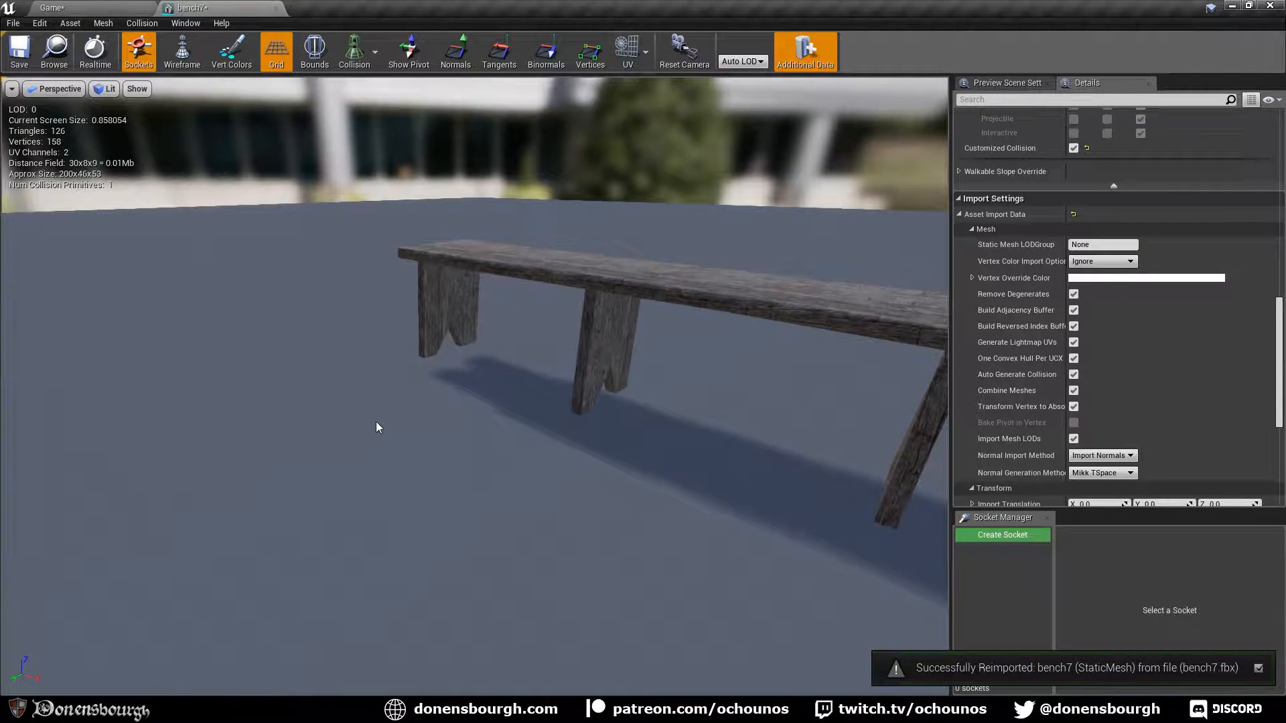
{"action": "left_click", "coordinate": [131, 7]}
Playtest the level beside the updated bench to check its look and Sit interaction, and end the play session
{"action": "right_click_drag", "start_coordinate": [468, 405], "coordinate": [652, 362]}
{"action": "key", "text": "Escape"}
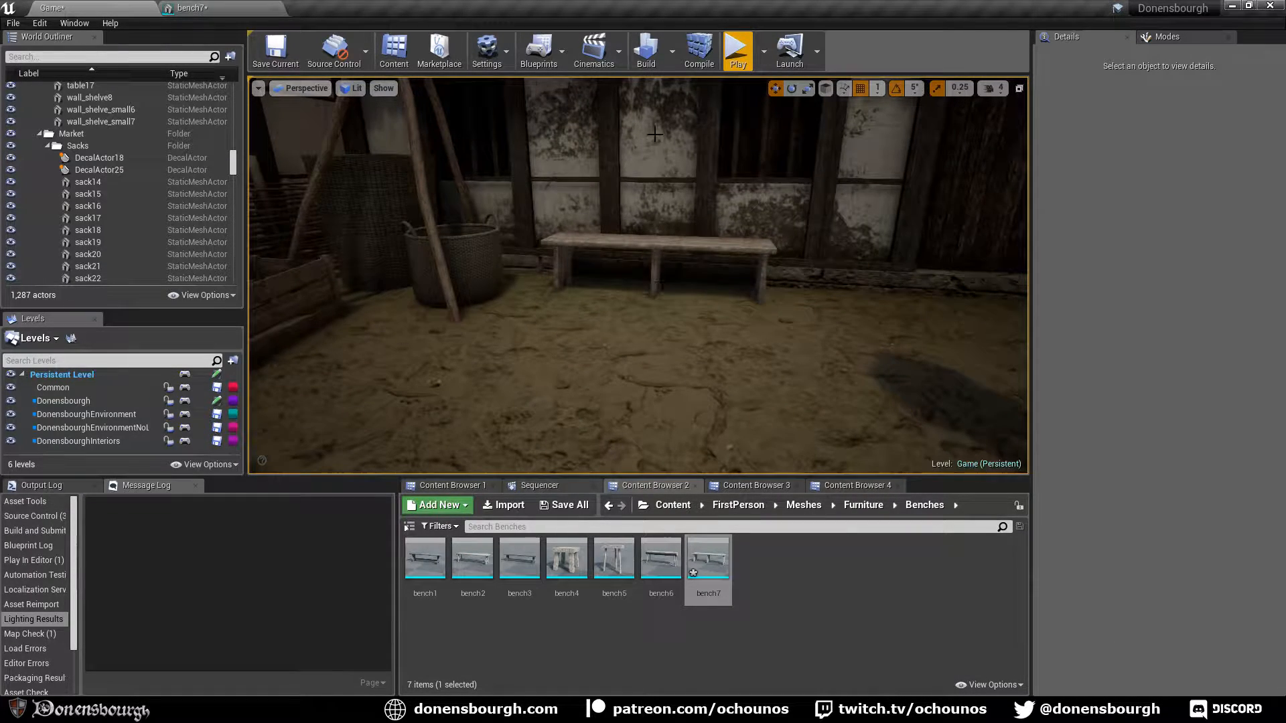
{"action": "left_click", "coordinate": [735, 66]}
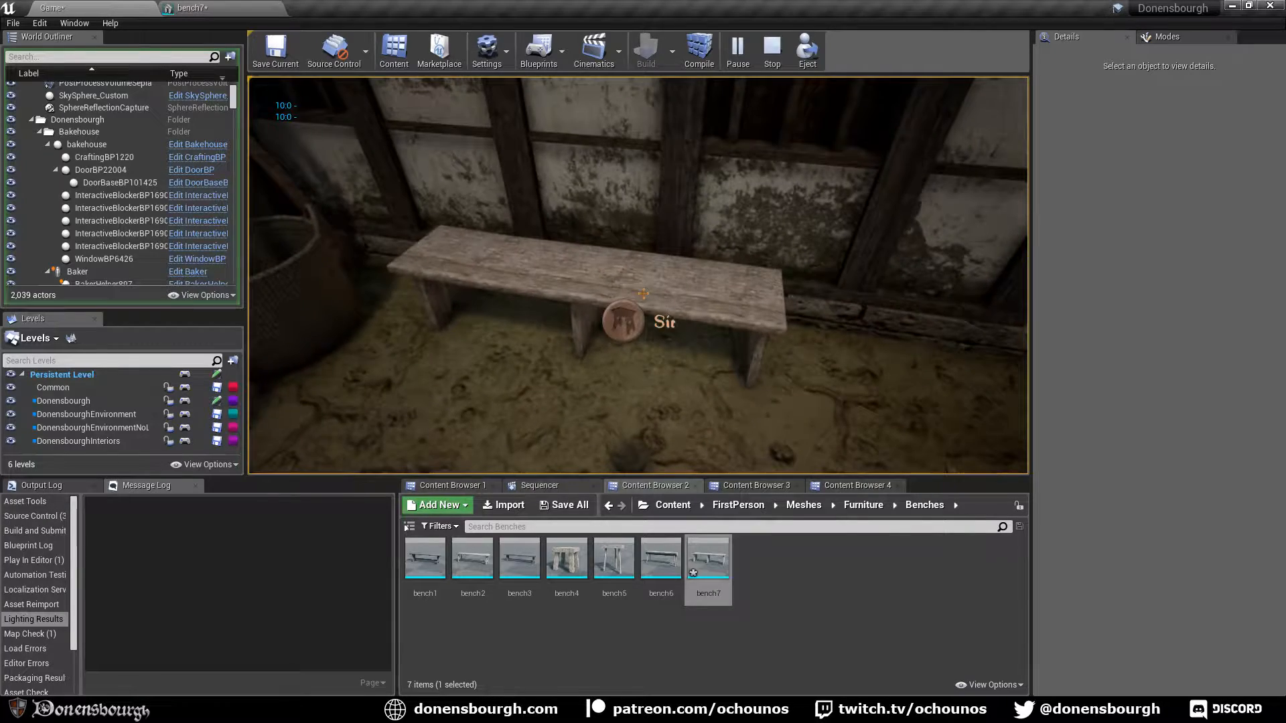
{"action": "key", "text": "Escape"}
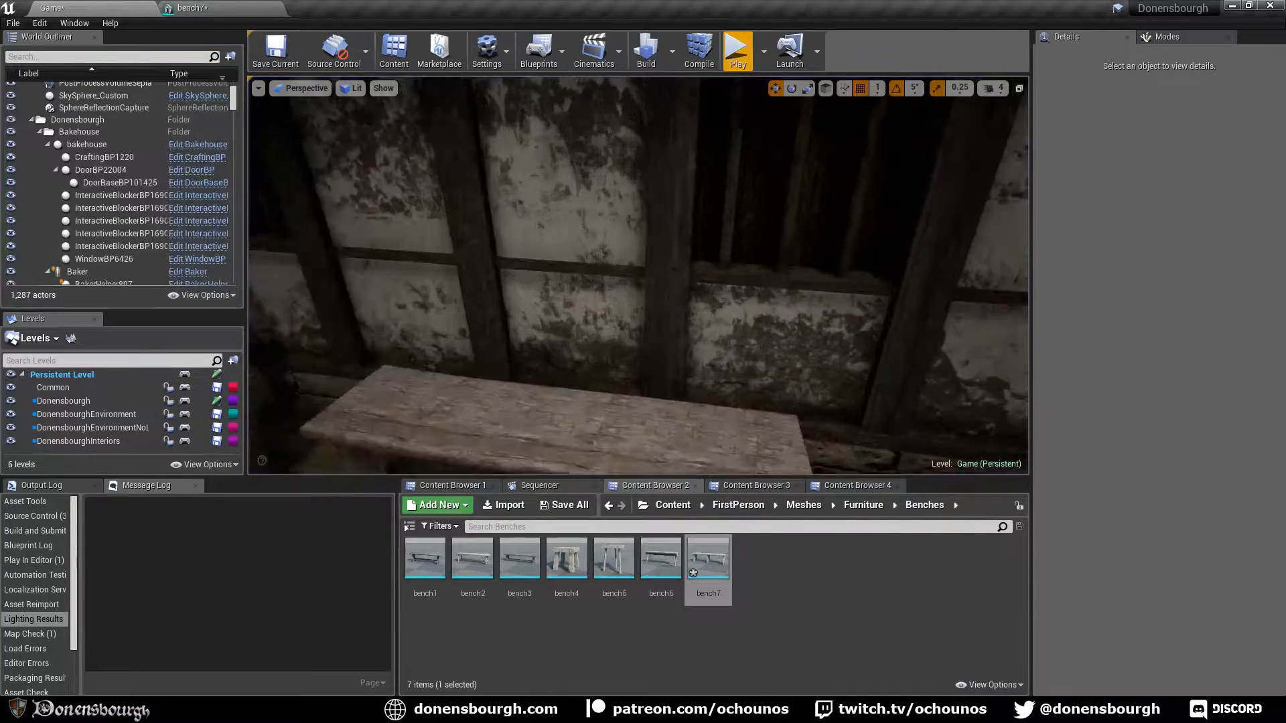
Try the bench7 mesh on the sittable bench SitBP2 beside the timbered house wall
{"action": "right_click_drag", "start_coordinate": [638, 275], "coordinate": [756, 275]}
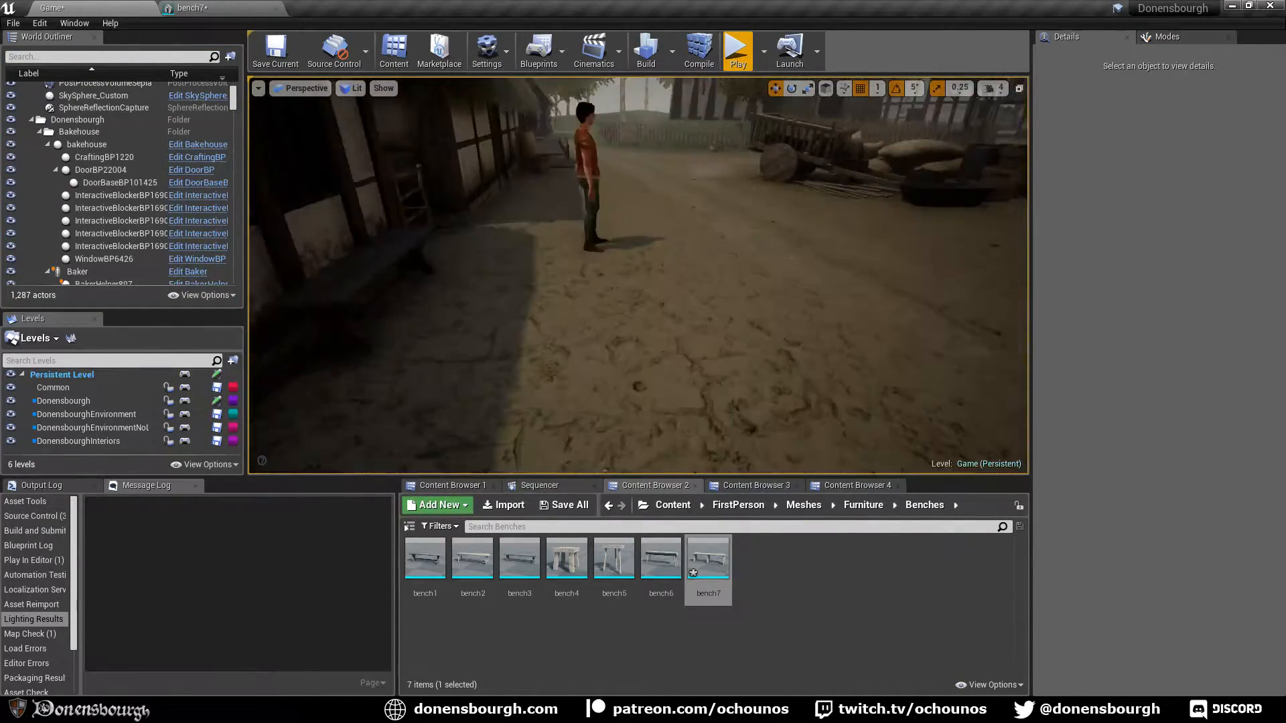
{"action": "right_click_drag", "start_coordinate": [924, 409], "coordinate": [790, 409]}
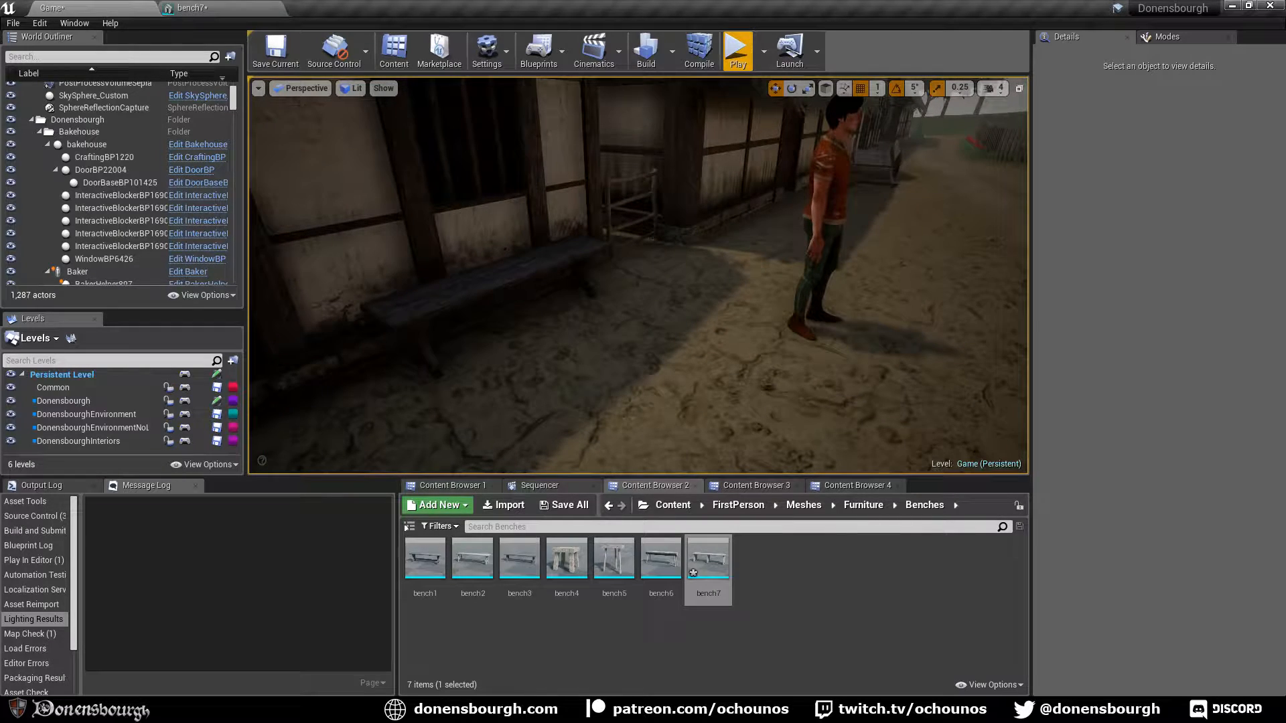
{"action": "left_click", "coordinate": [503, 280]}
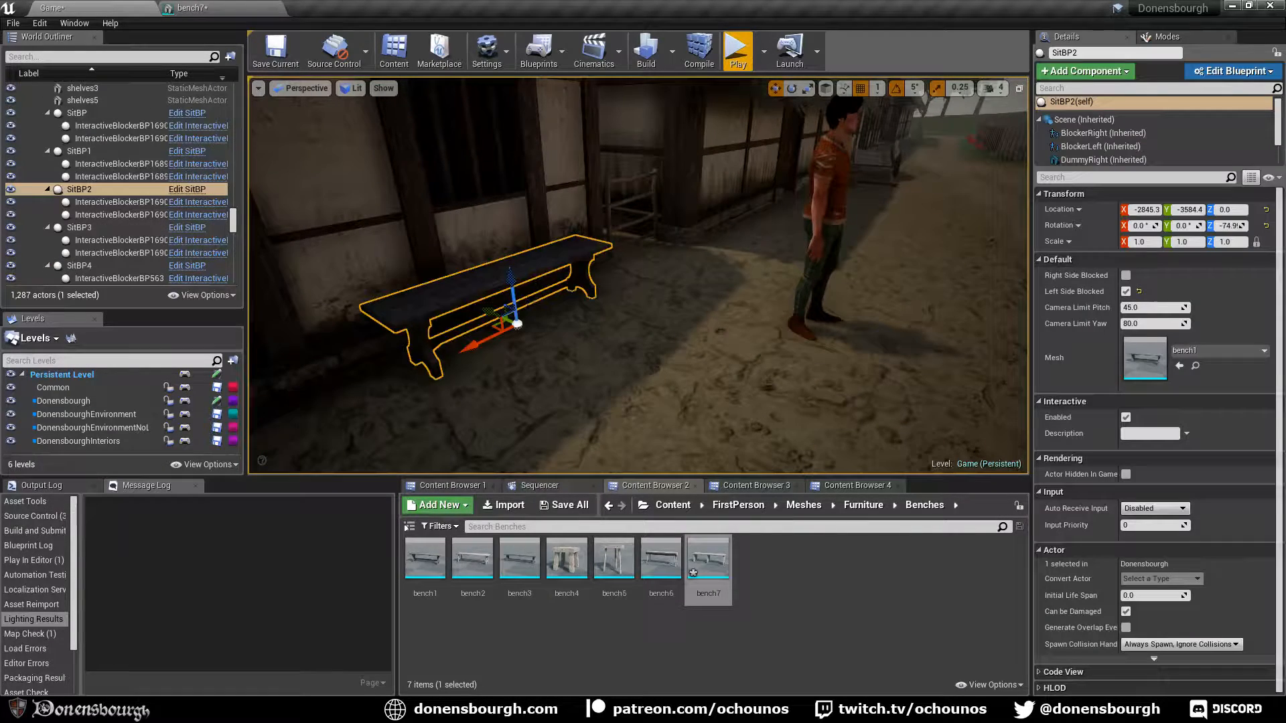
{"action": "left_click", "coordinate": [1212, 352]}
{"action": "scroll", "coordinate": [1164, 595], "scroll_direction": "down", "scroll_amount": 3}
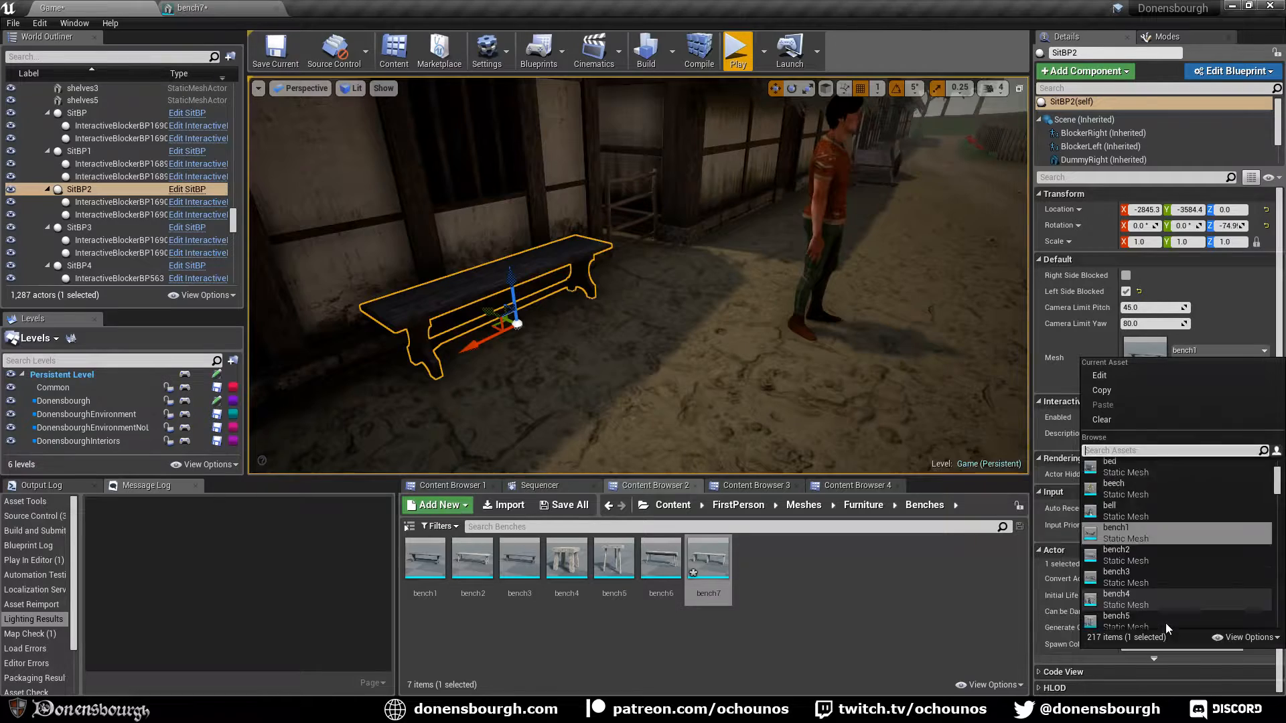
{"action": "left_click", "coordinate": [1157, 558]}
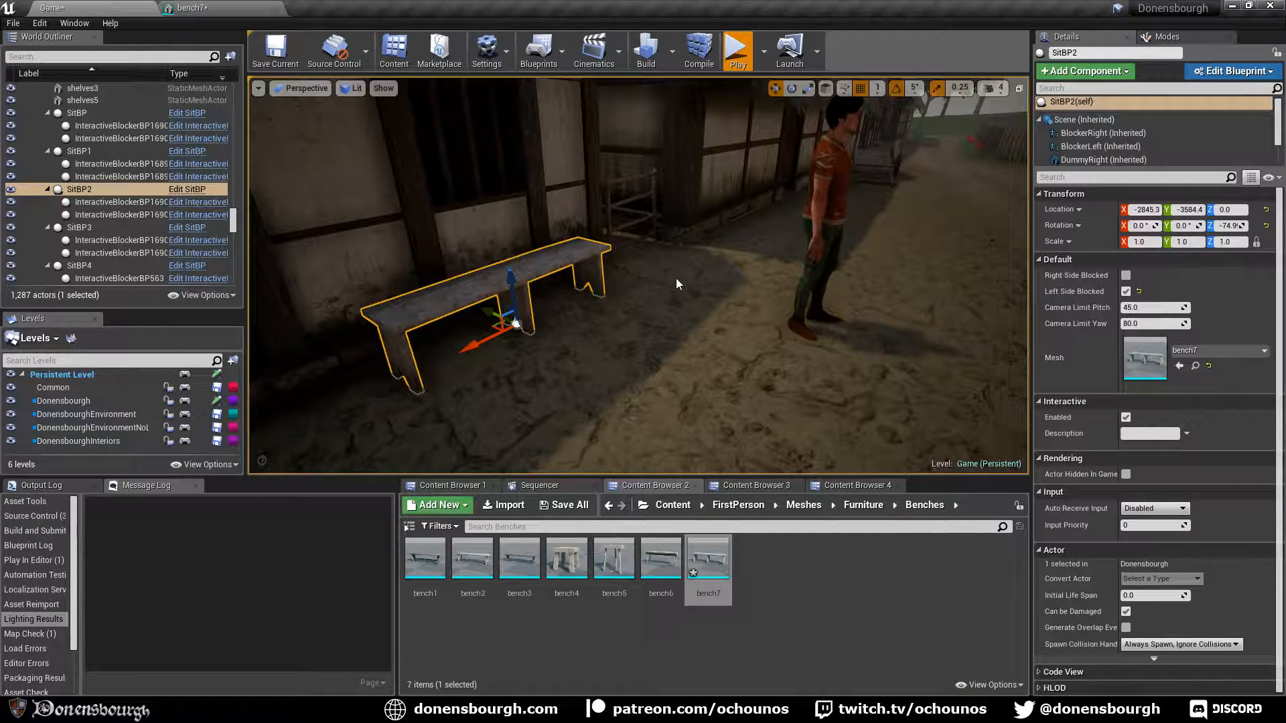
Playtest the level to examine how the character sits on the bench beside the house, and end the play session
{"action": "key", "text": "alt+p"}
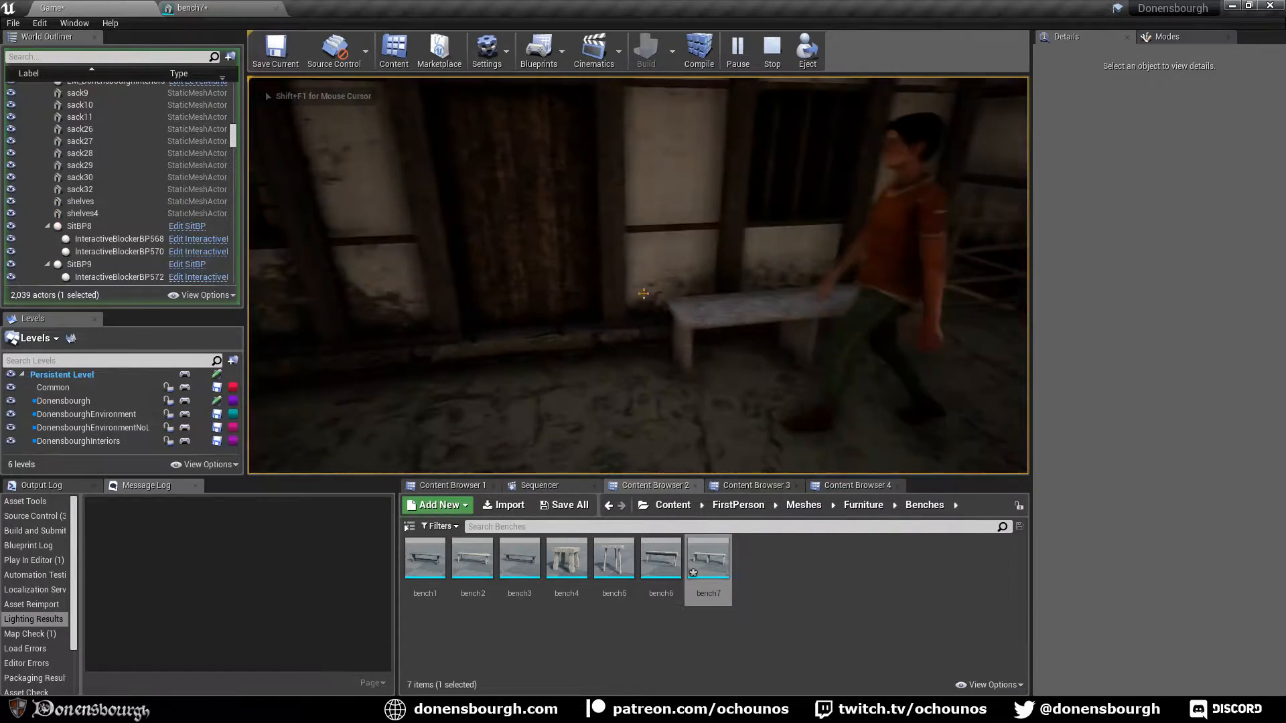
{"action": "key", "text": "w"}
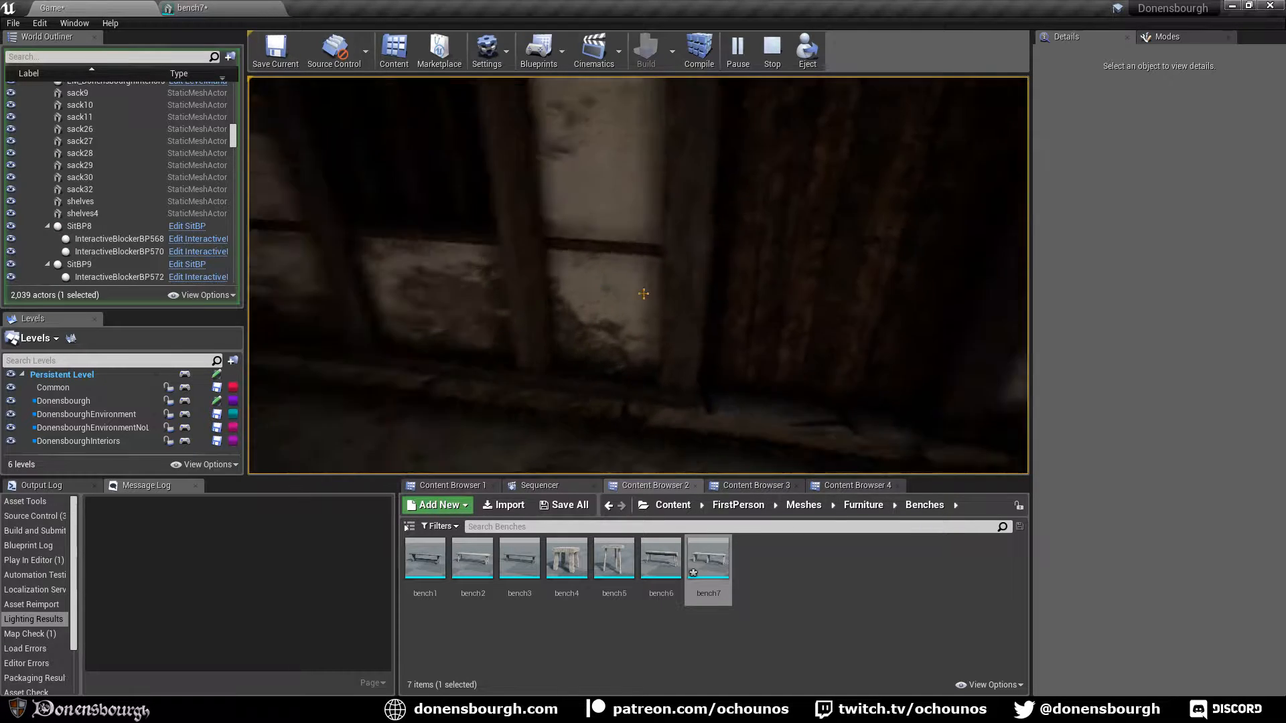
{"action": "key", "text": "w"}
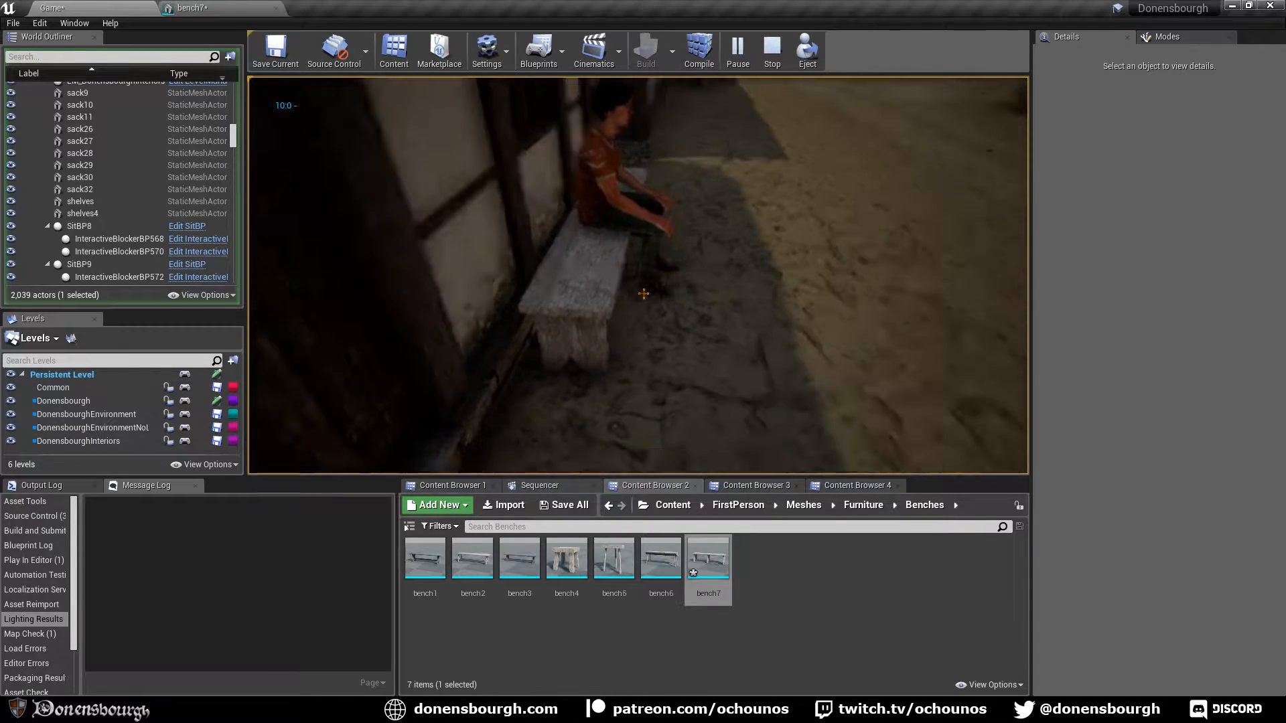
{"action": "key", "text": "s"}
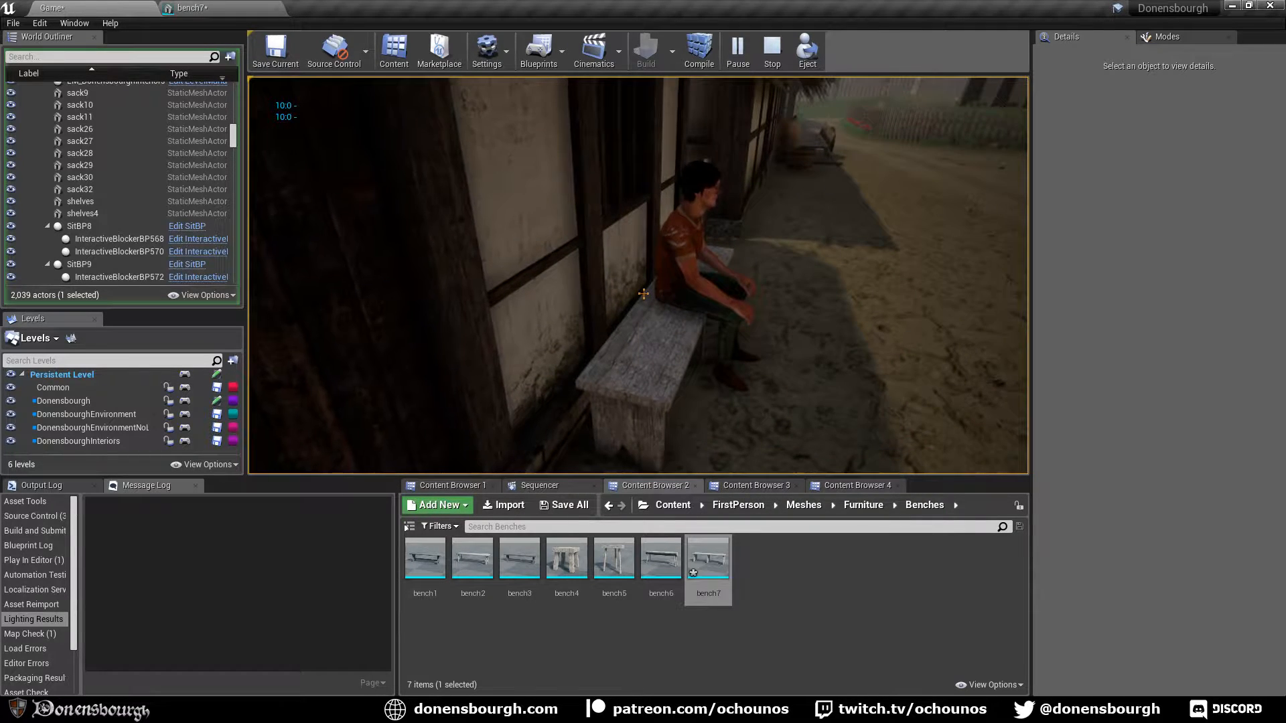
{"action": "key", "text": "s"}
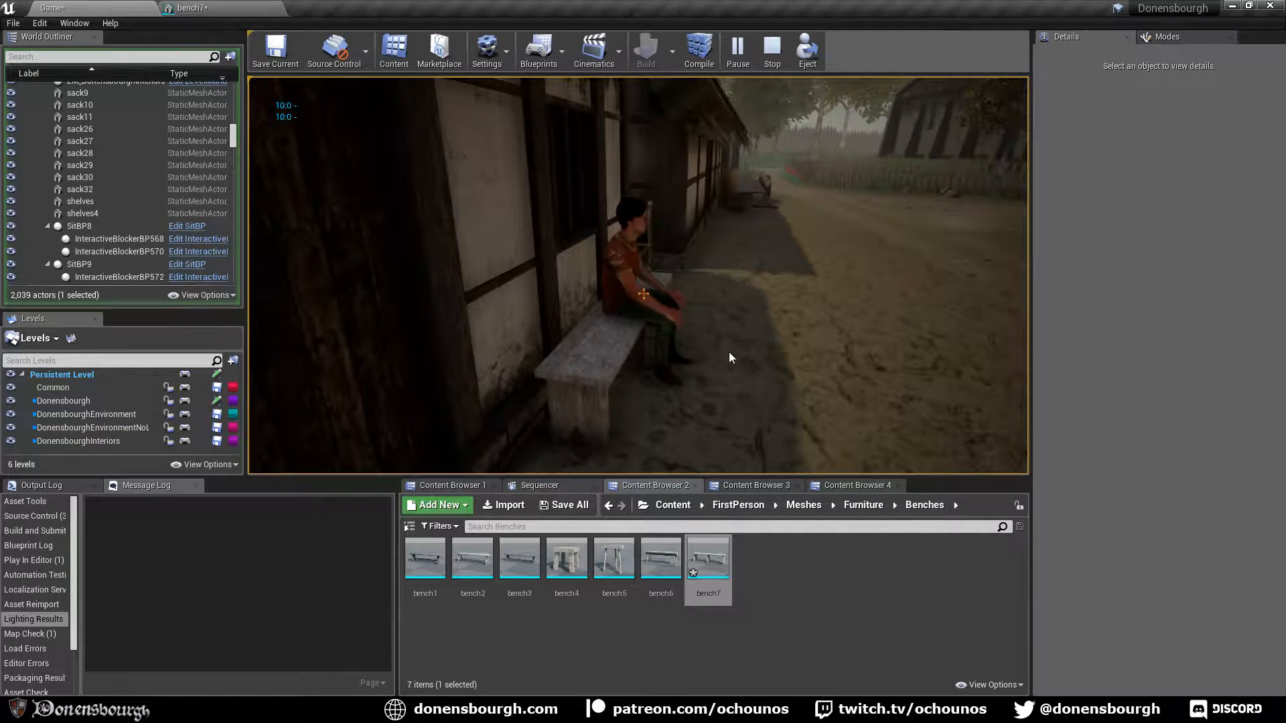
{"action": "key", "text": "Escape"}
Set the mesh of the sittable bench SitBP2 back to bench1 and deselect it
{"action": "left_click", "coordinate": [657, 324]}
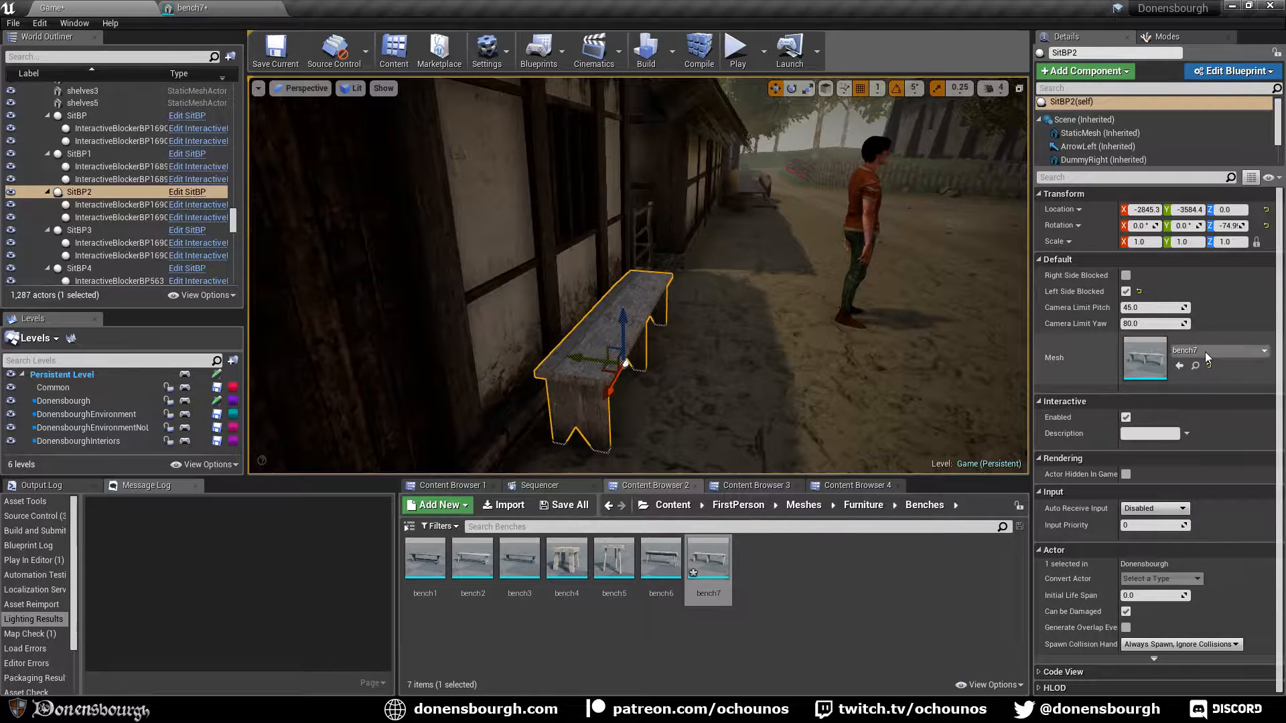
{"action": "left_click", "coordinate": [1204, 351]}
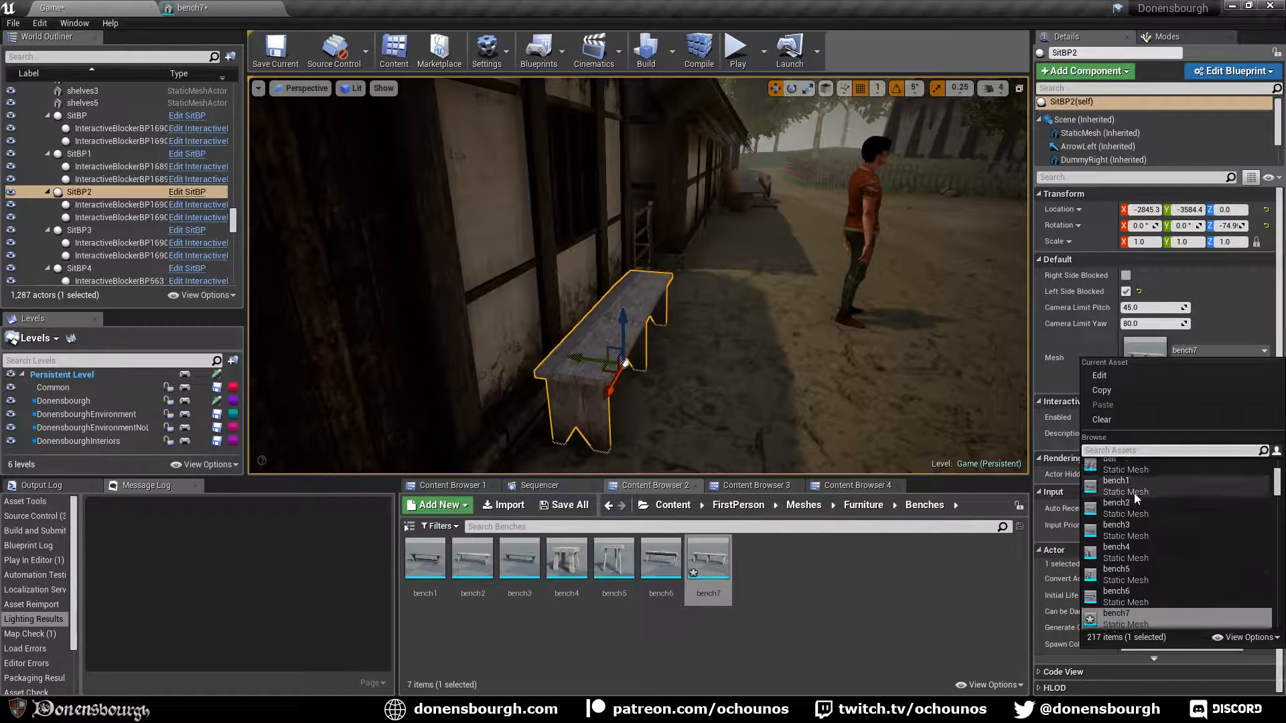
{"action": "left_click", "coordinate": [1134, 493]}
{"action": "key", "text": "Escape"}
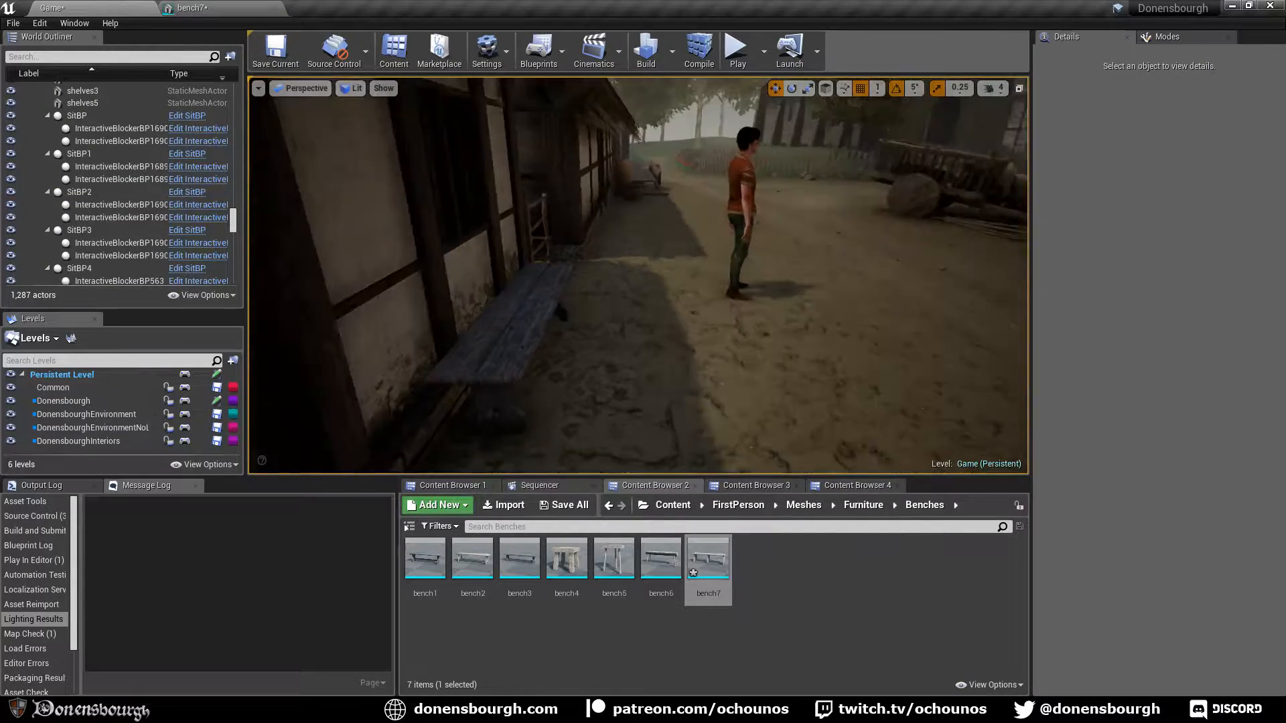
Set the mesh of the sittable bench SitBP13 inside the dark house interior to bench7
{"action": "key", "text": "w"}
{"action": "right_click_drag", "start_coordinate": [741, 424], "coordinate": [469, 421]}
{"action": "key", "text": "w"}
{"action": "key", "text": "w"}
{"action": "key", "text": "s"}
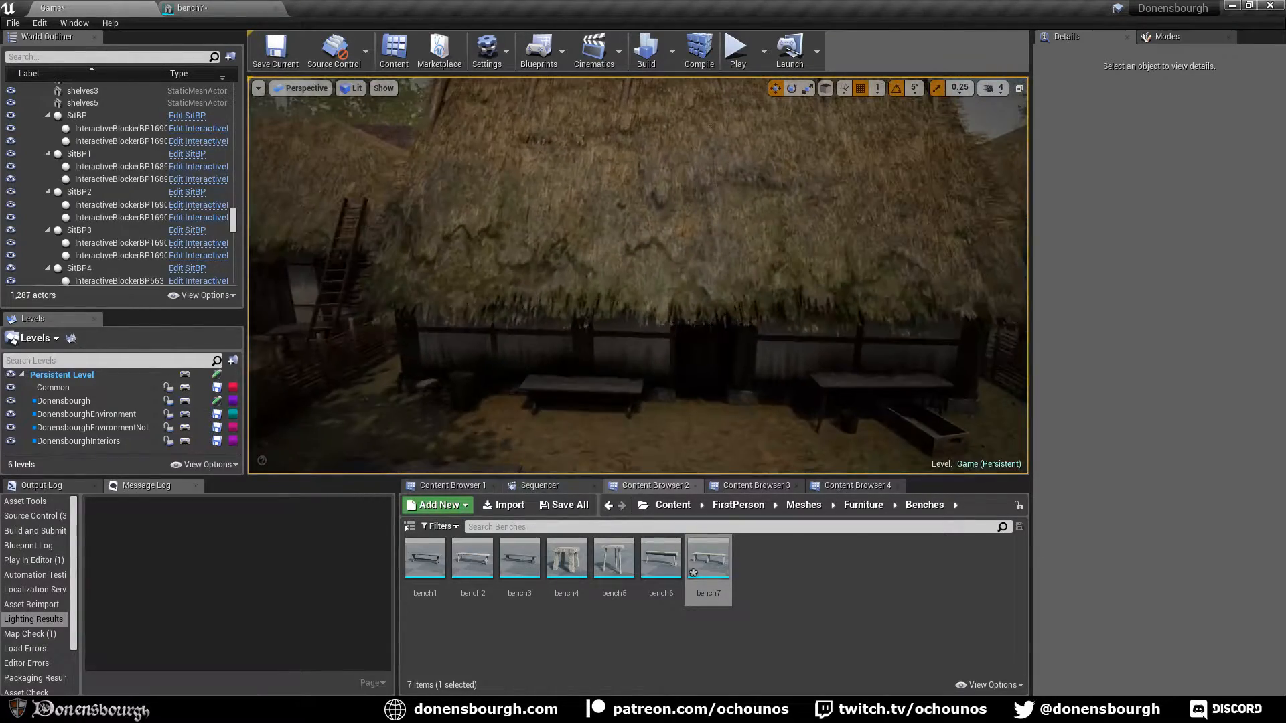
{"action": "right_click_drag", "start_coordinate": [656, 420], "coordinate": [764, 410]}
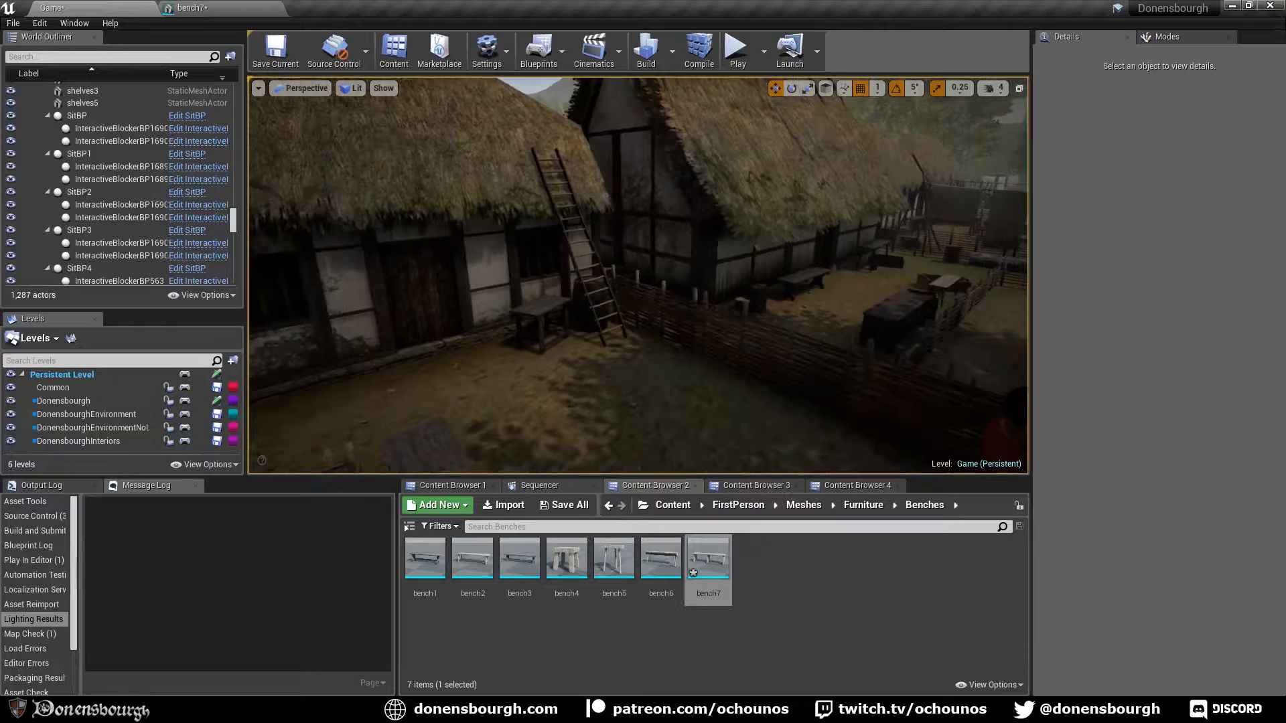
{"action": "right_click_drag", "start_coordinate": [763, 410], "coordinate": [596, 402]}
{"action": "key", "text": "w"}
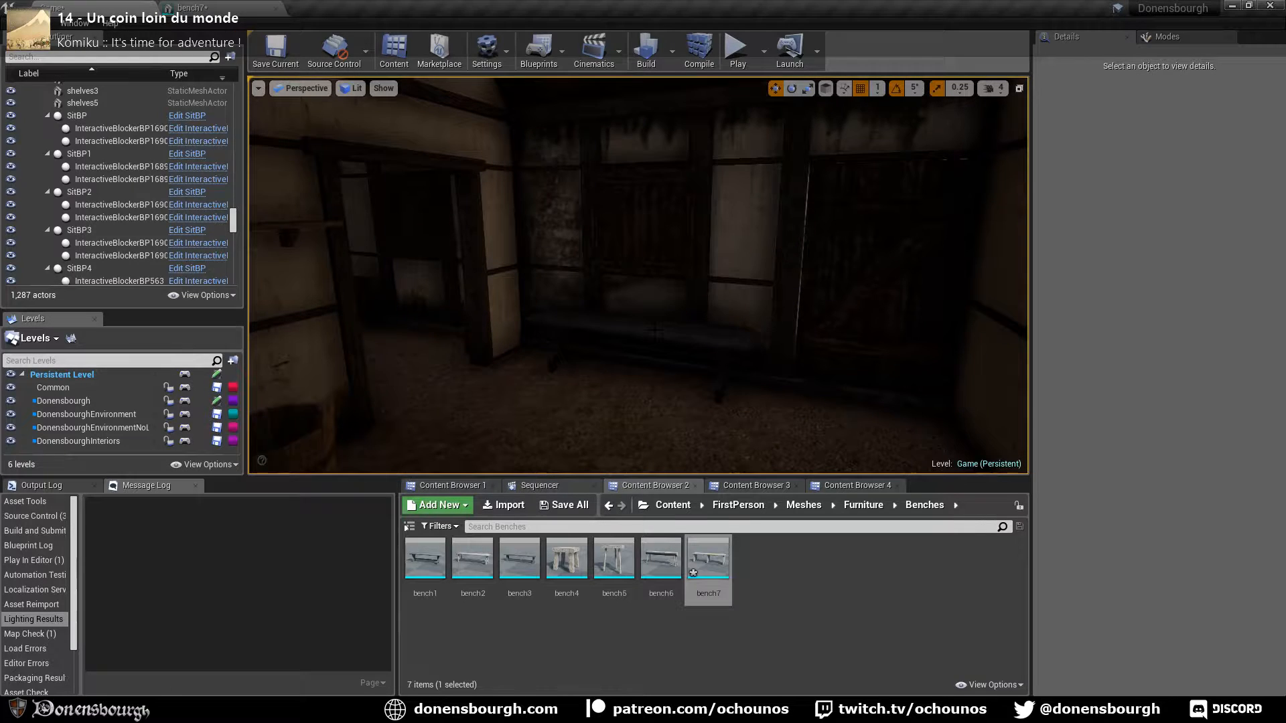
{"action": "left_click", "coordinate": [655, 329]}
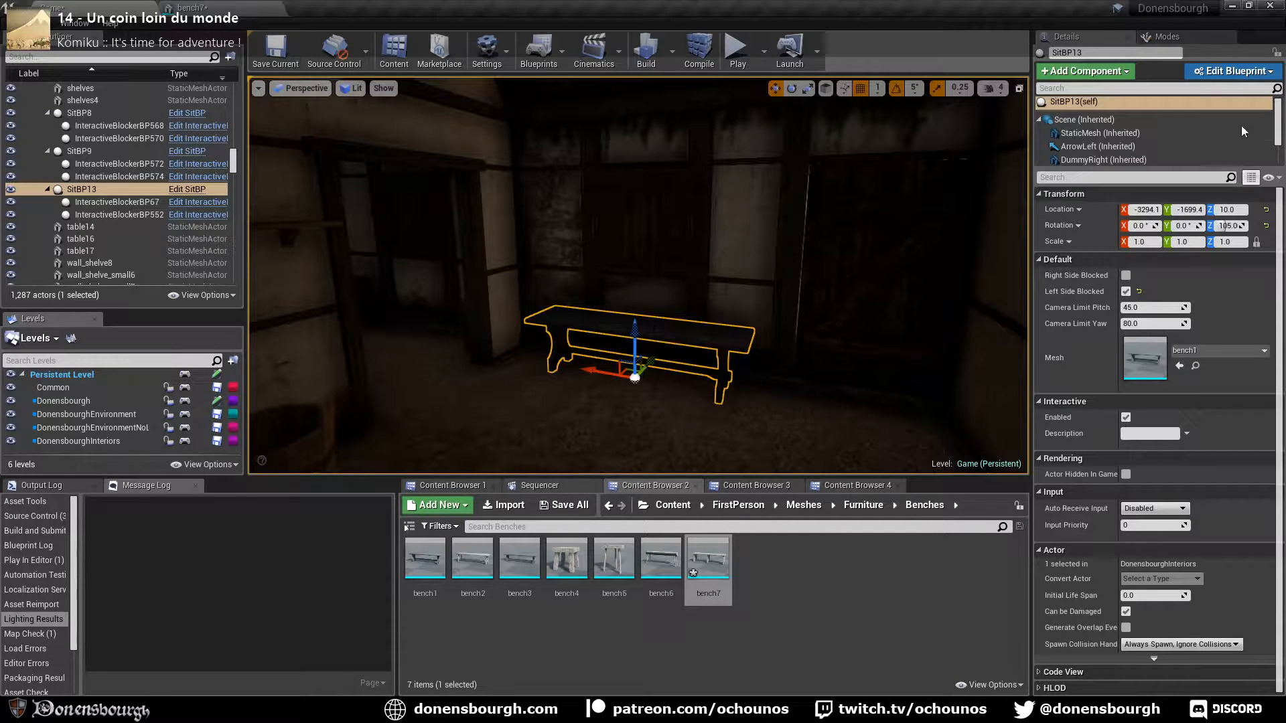
{"action": "left_click", "coordinate": [1236, 348]}
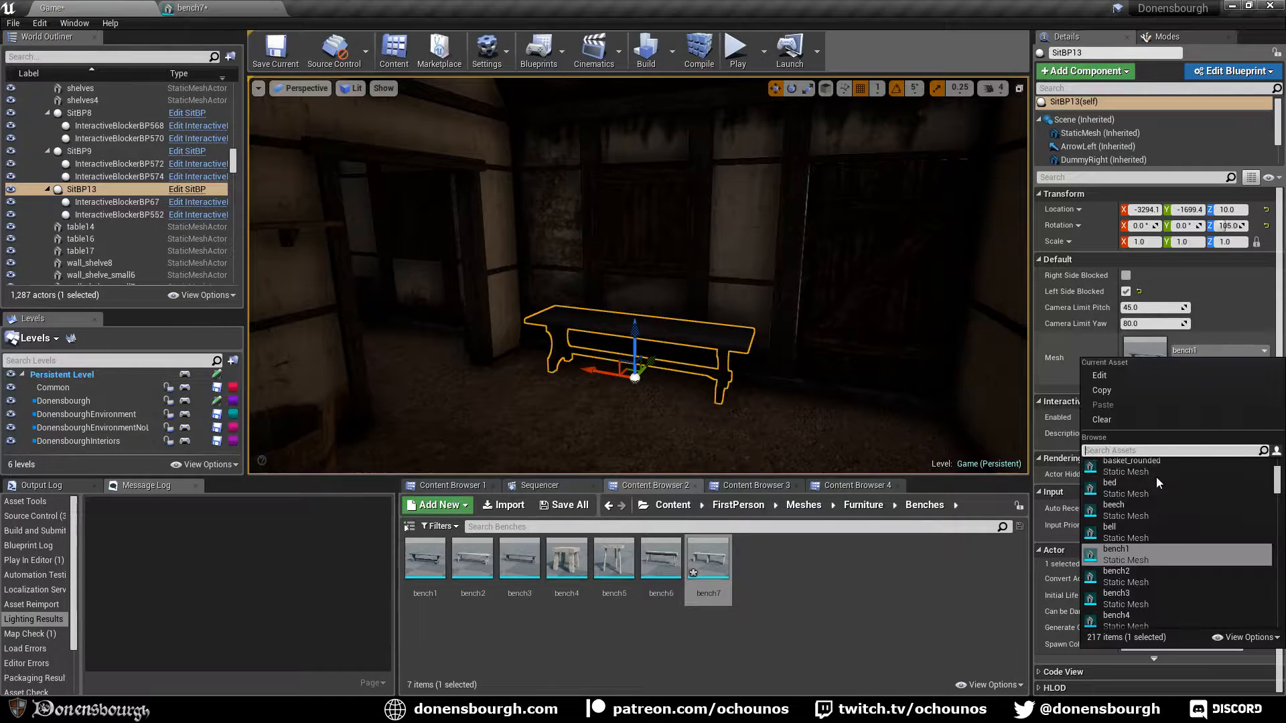
{"action": "scroll", "coordinate": [1161, 589], "scroll_direction": "down", "scroll_amount": 3}
{"action": "left_click", "coordinate": [1147, 560]}
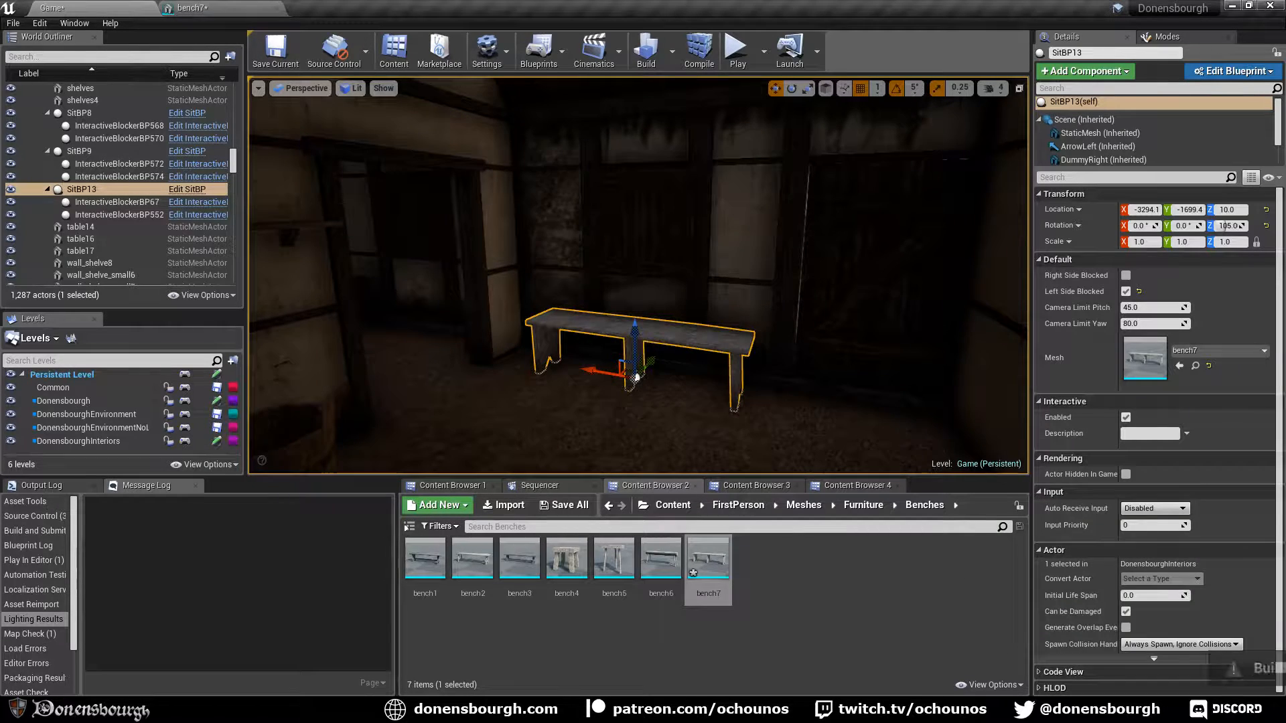
Select the red-haired trader, Trader3, standing behind the bench table in the market
{"action": "left_click_drag", "start_coordinate": [636, 415], "coordinate": [628, 426]}
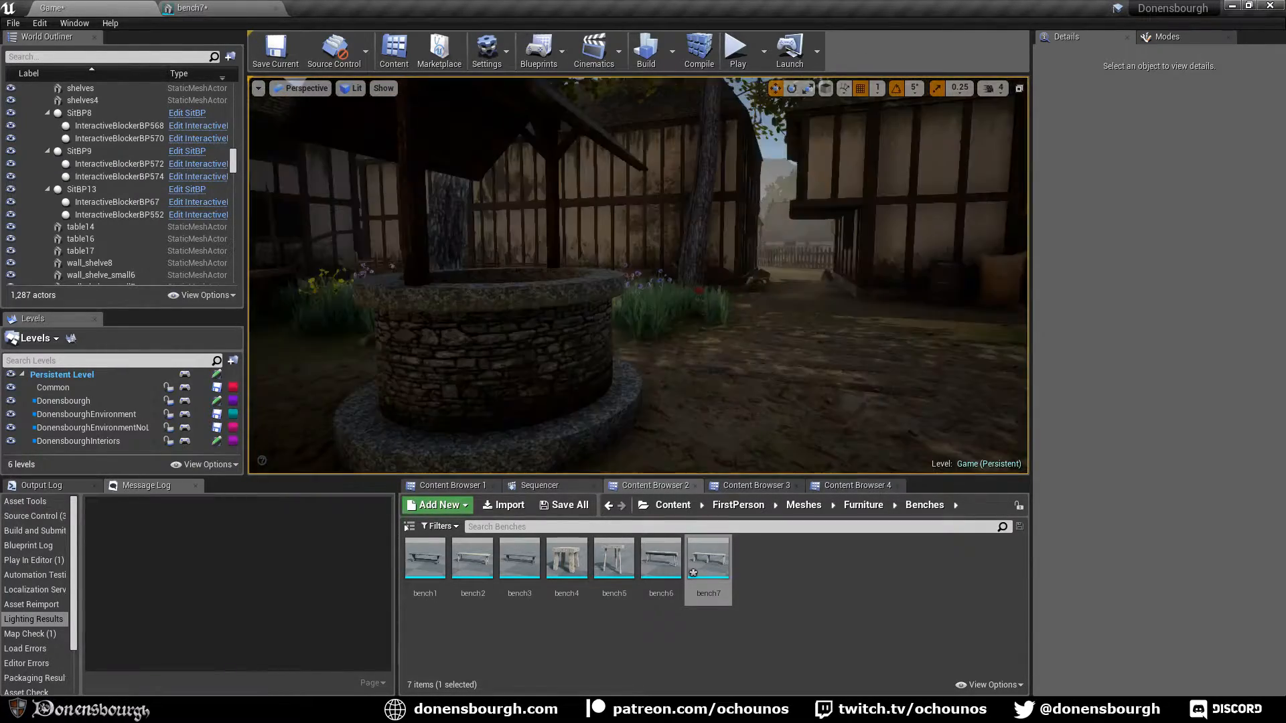
{"action": "key", "text": "w"}
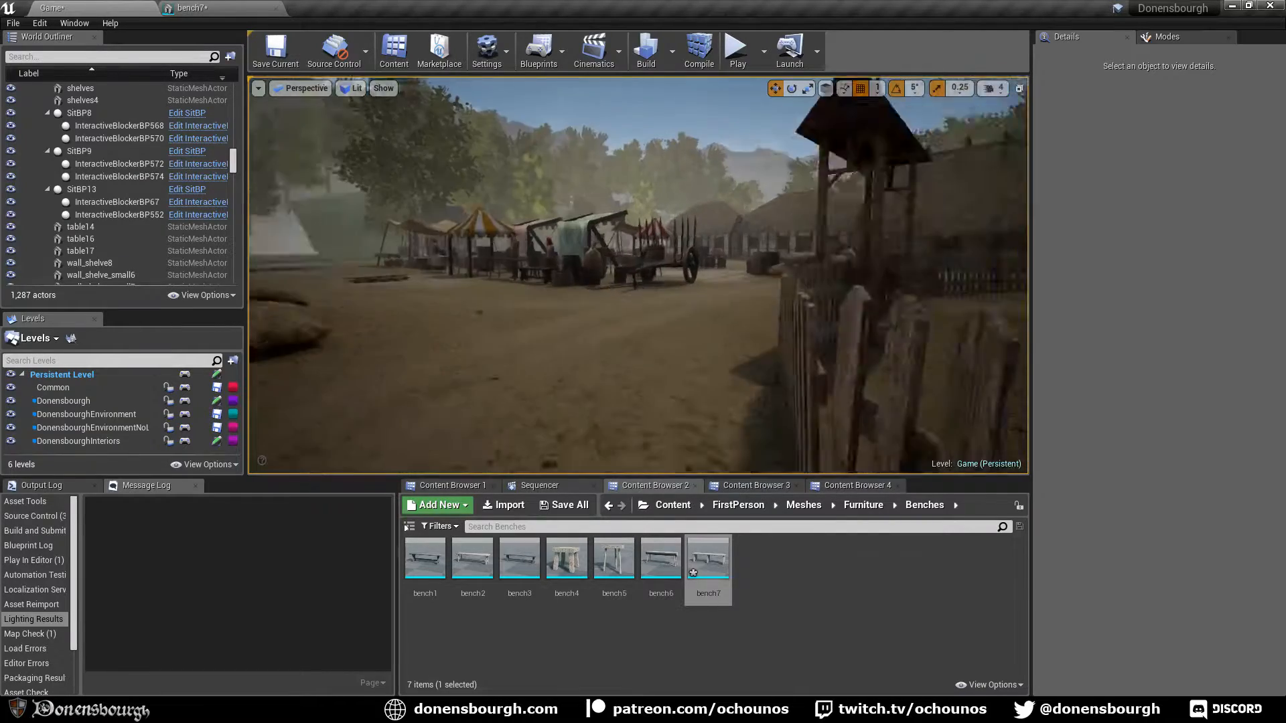
{"action": "key", "text": "w"}
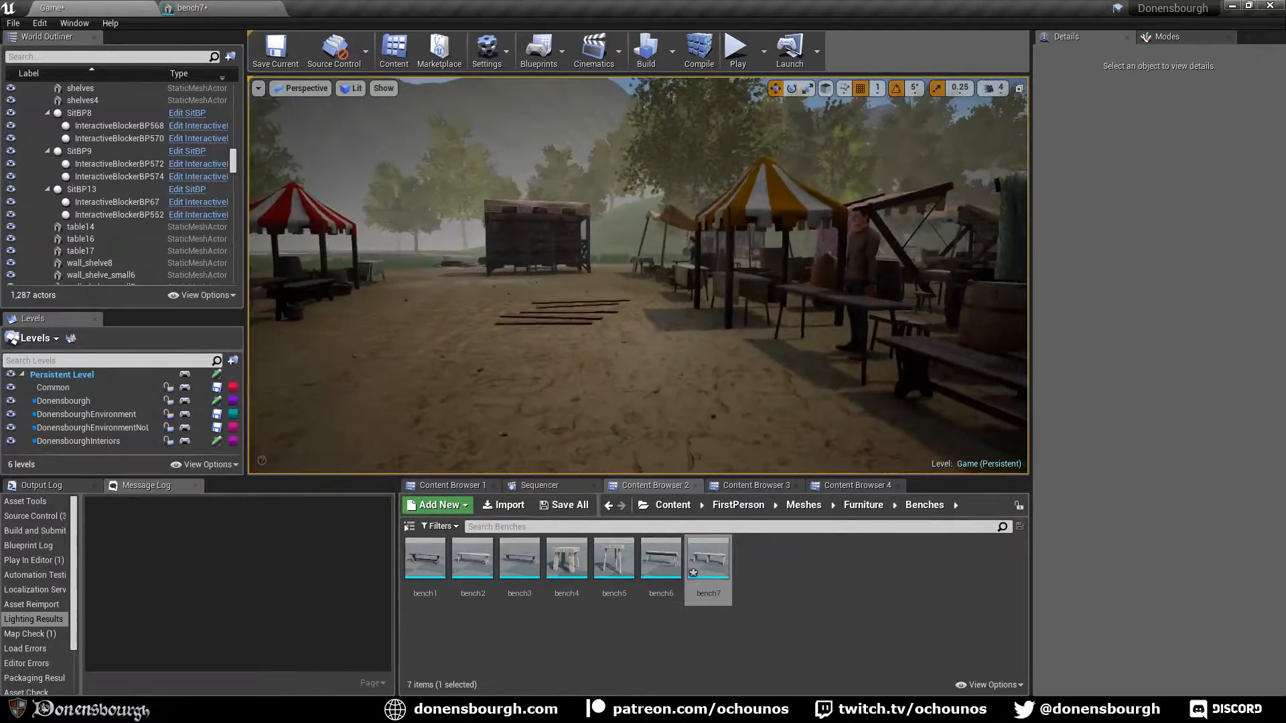
{"action": "key", "text": "w"}
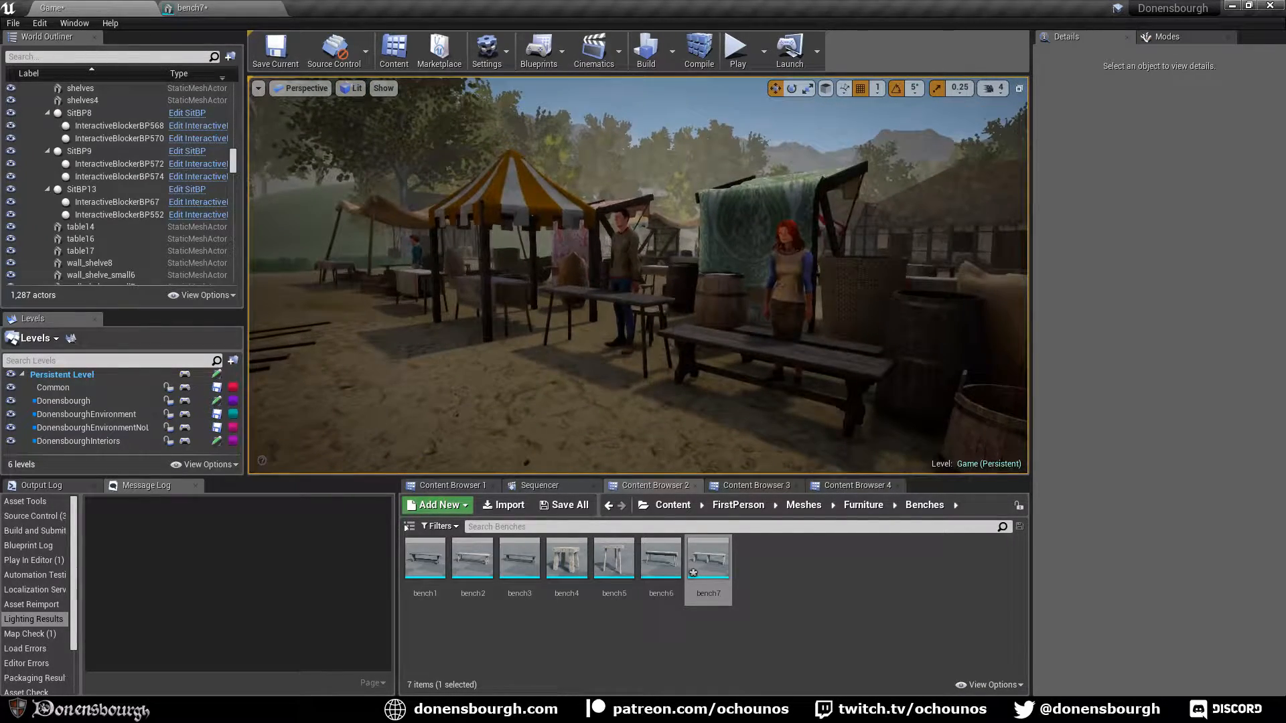
{"action": "right_click_drag", "start_coordinate": [715, 416], "coordinate": [715, 417]}
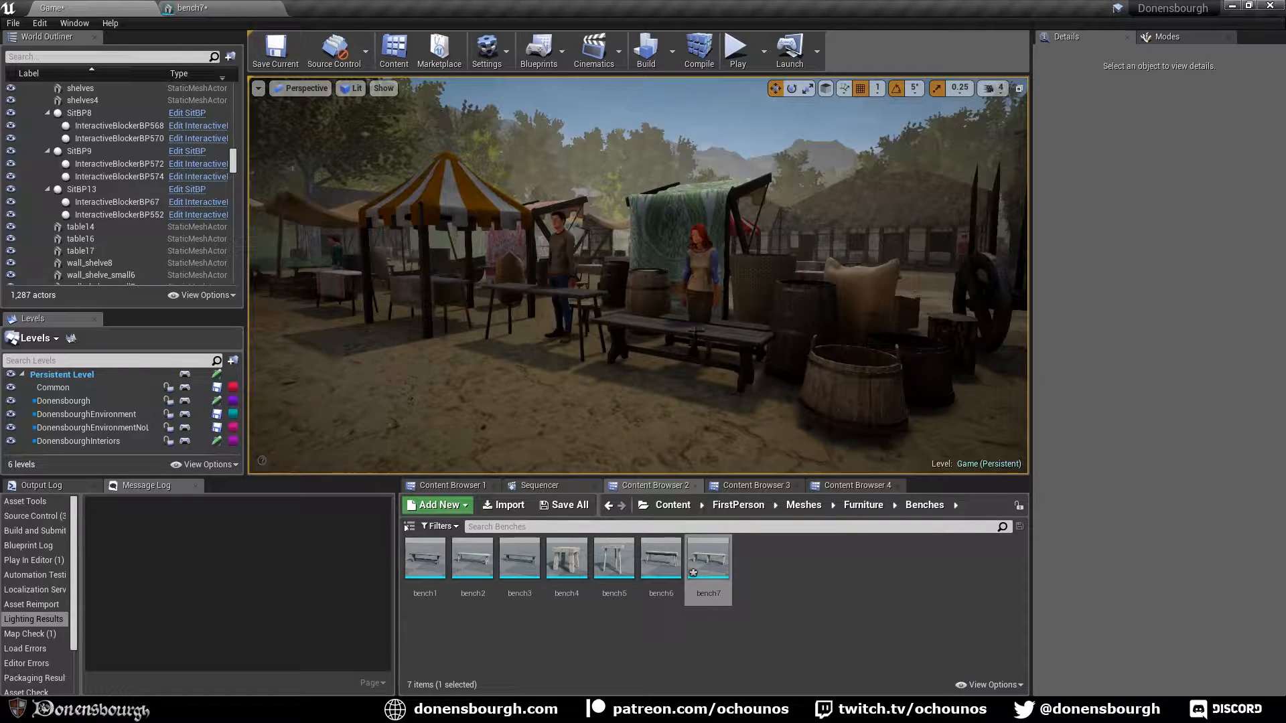
{"action": "left_click", "coordinate": [700, 275]}
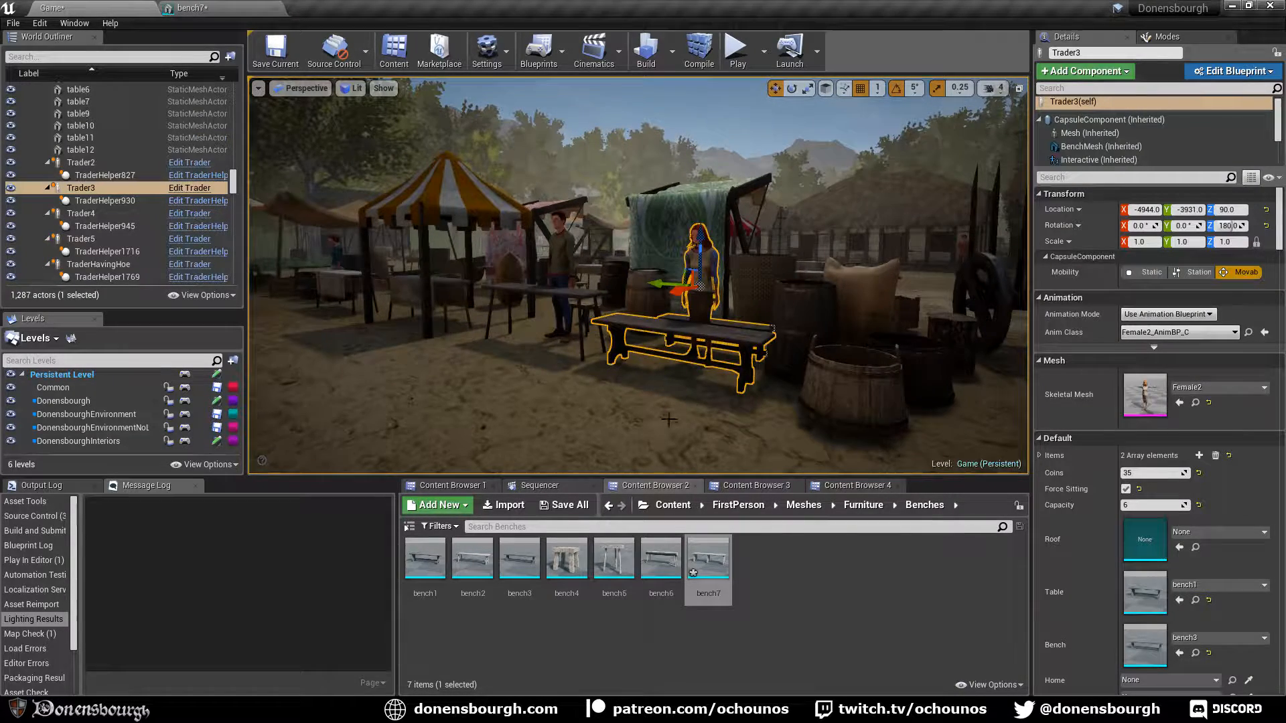
{"action": "right_click_drag", "start_coordinate": [668, 419], "coordinate": [696, 419]}
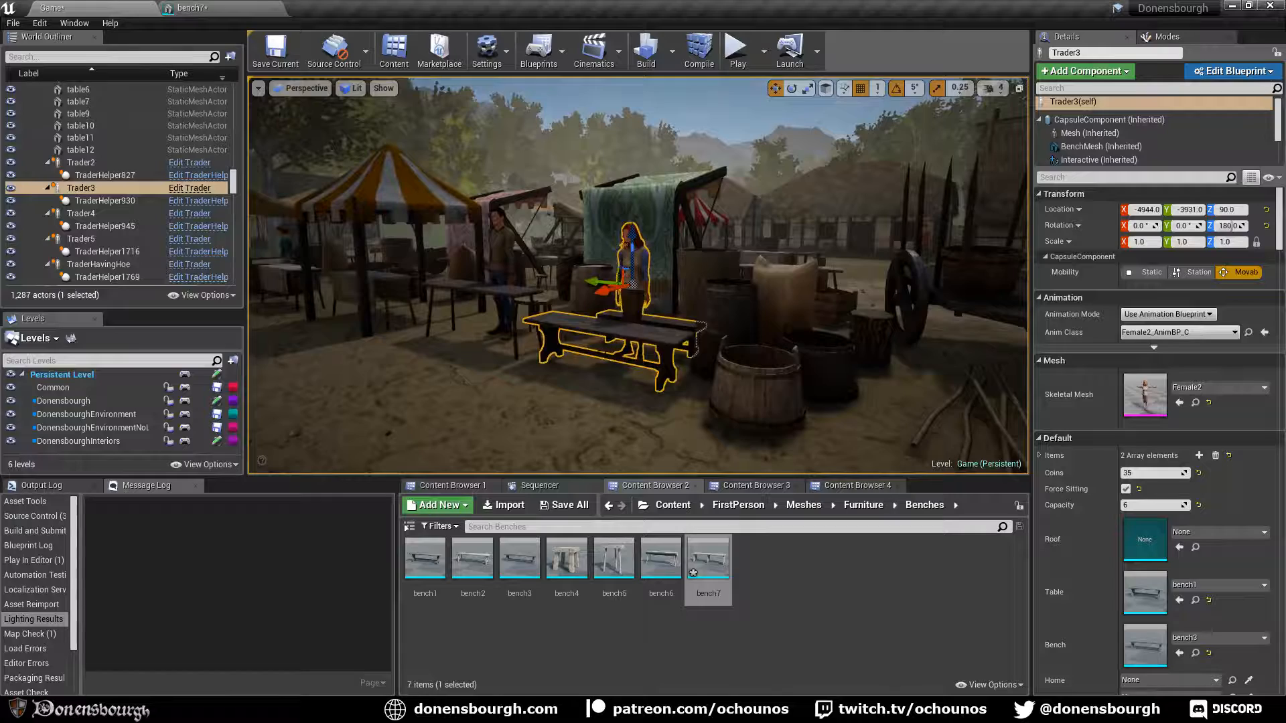
{"action": "right_click_drag", "start_coordinate": [580, 380], "coordinate": [579, 380]}
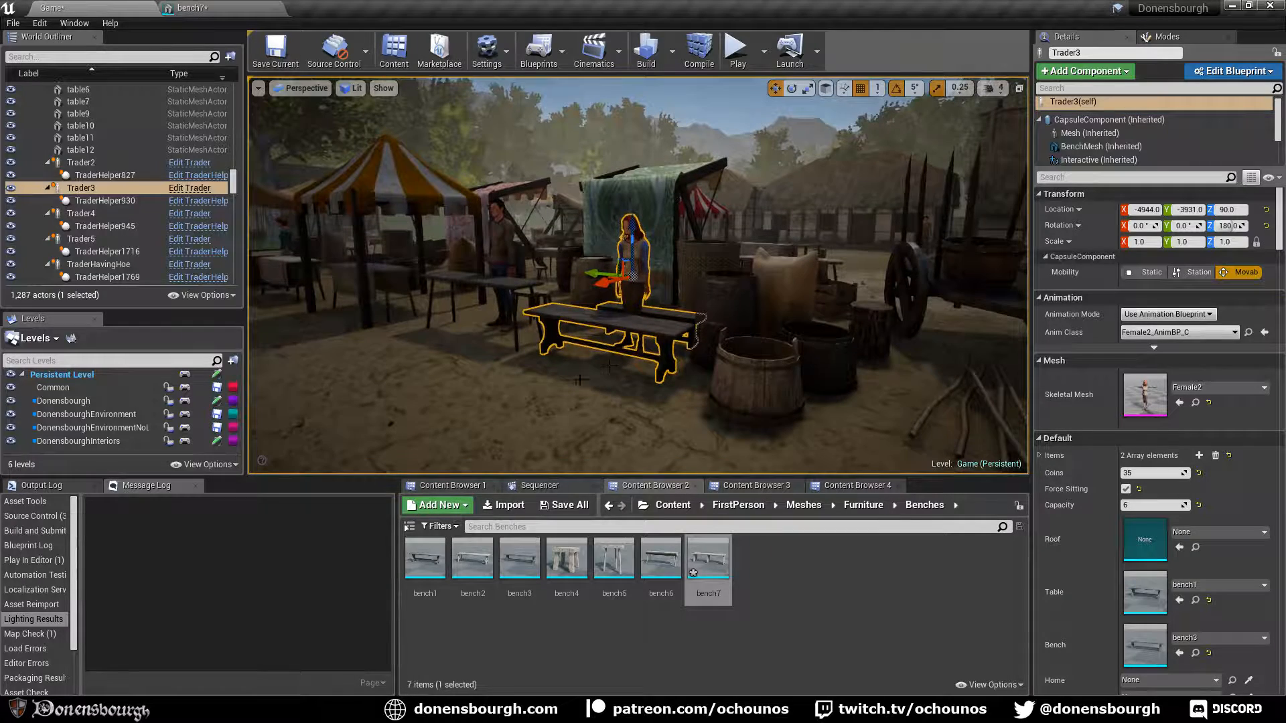
Try bench7 as the trader's Bench mesh and restore it to bench3
{"action": "scroll", "coordinate": [1224, 596], "scroll_direction": "down", "scroll_amount": 3}
{"action": "left_click", "coordinate": [1219, 533]}
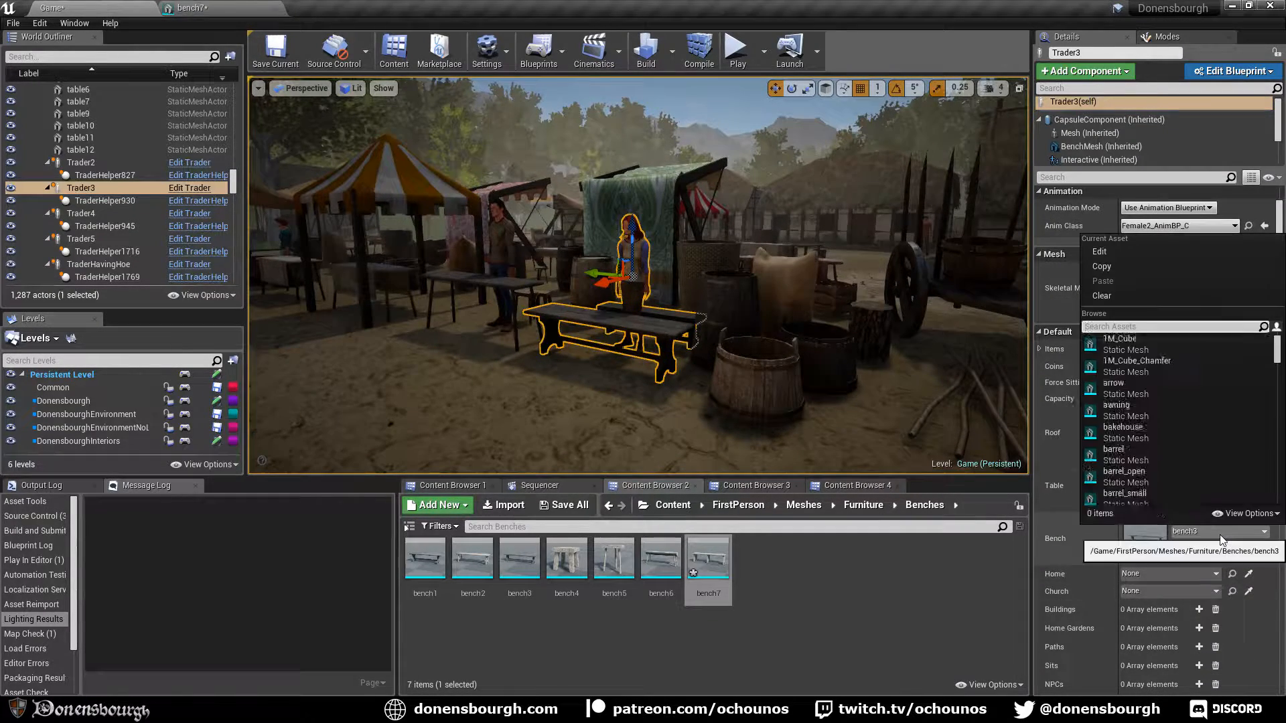
{"action": "left_click", "coordinate": [1164, 475]}
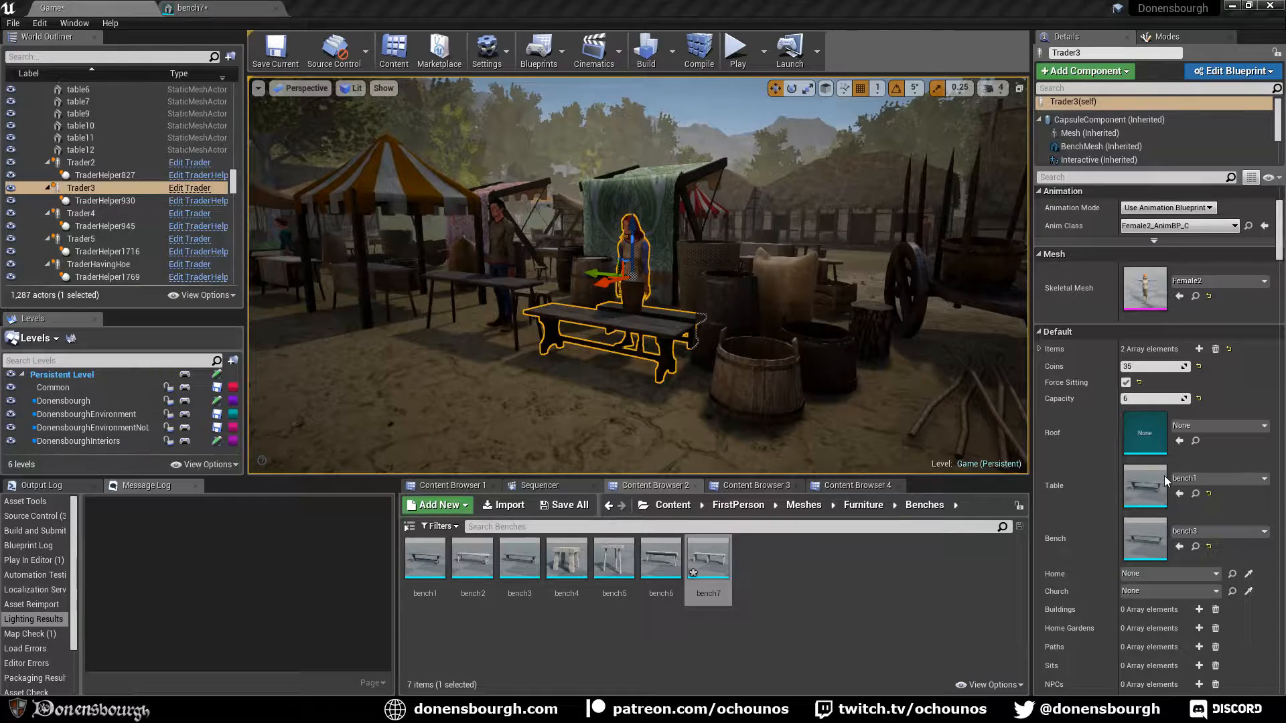
{"action": "left_click", "coordinate": [1216, 529]}
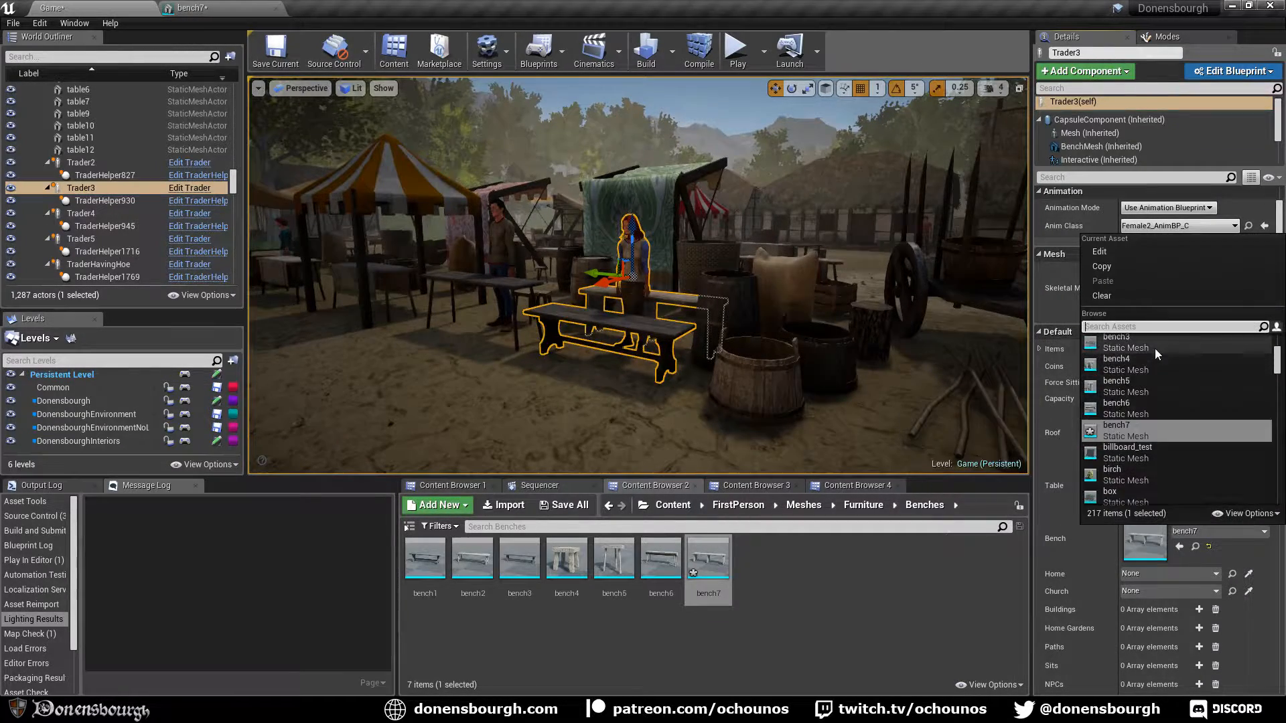
{"action": "left_click", "coordinate": [1154, 348]}
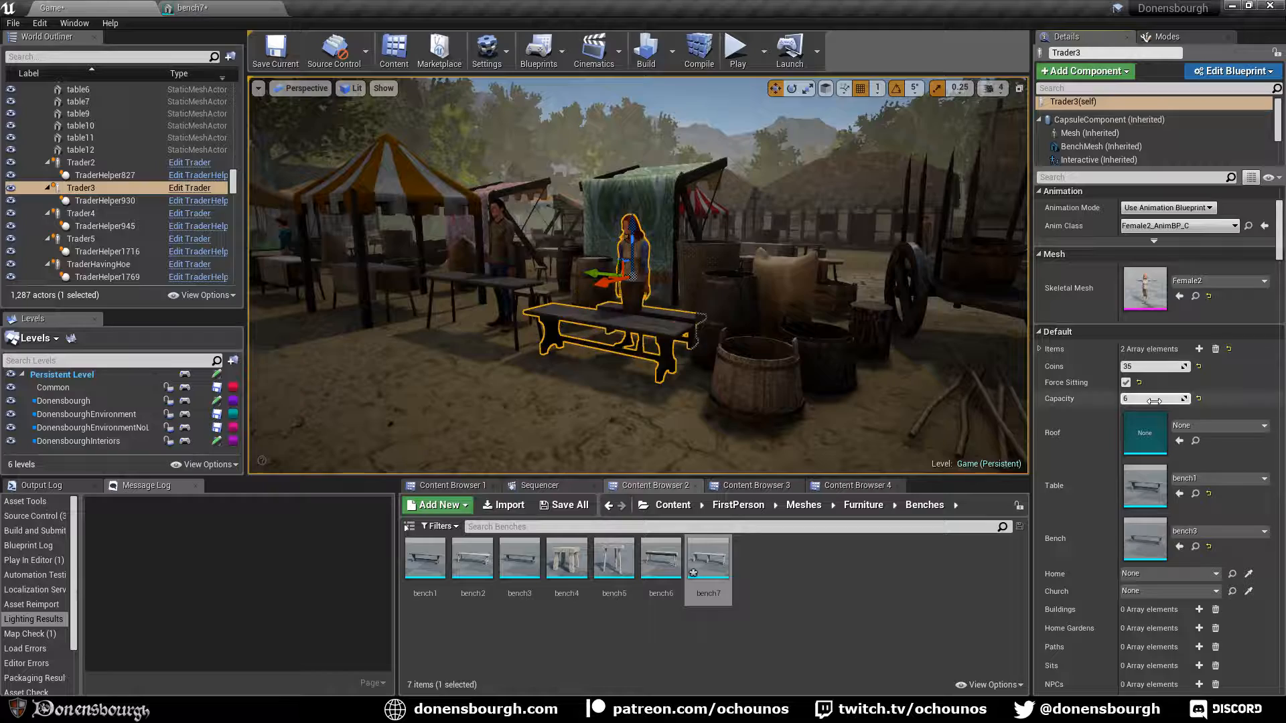
Set the trader's Table mesh to bench7 and select the trader's TableMesh component
{"action": "left_click", "coordinate": [1221, 478]}
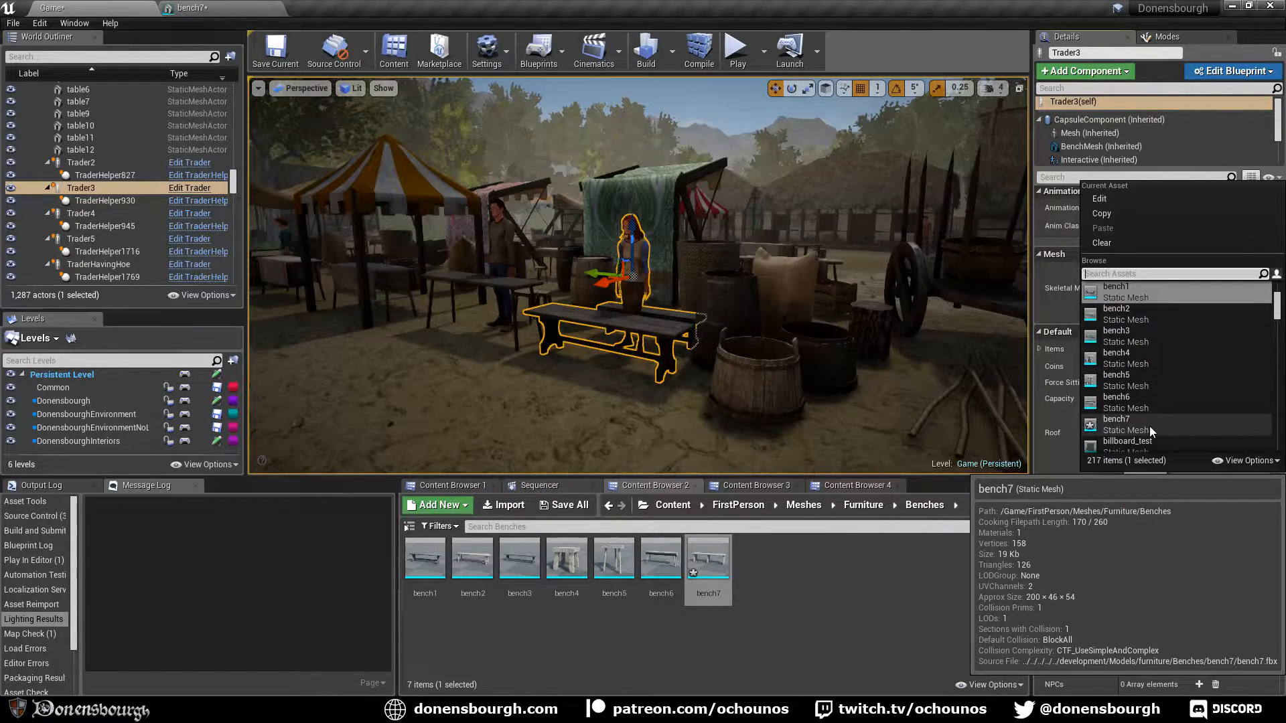
{"action": "left_click", "coordinate": [1149, 426]}
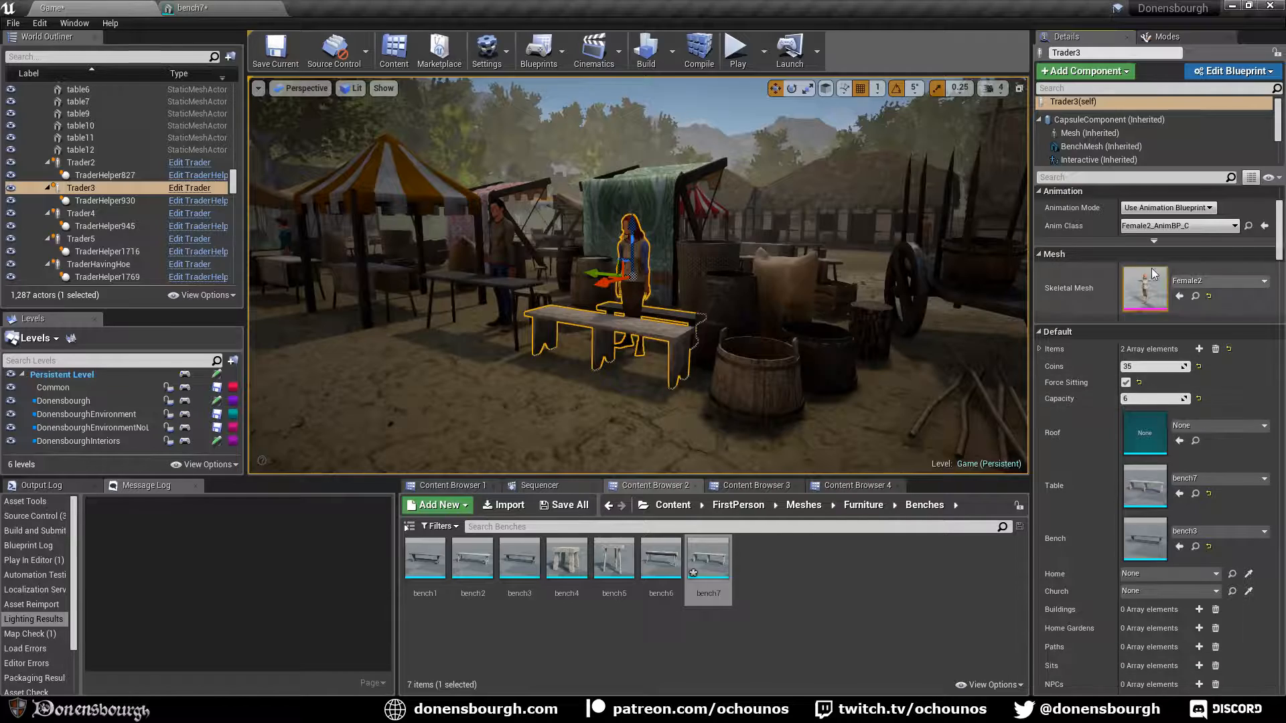
{"action": "scroll", "coordinate": [1141, 138], "scroll_direction": "down", "scroll_amount": 3}
{"action": "scroll", "coordinate": [1132, 143], "scroll_direction": "up", "scroll_amount": 1}
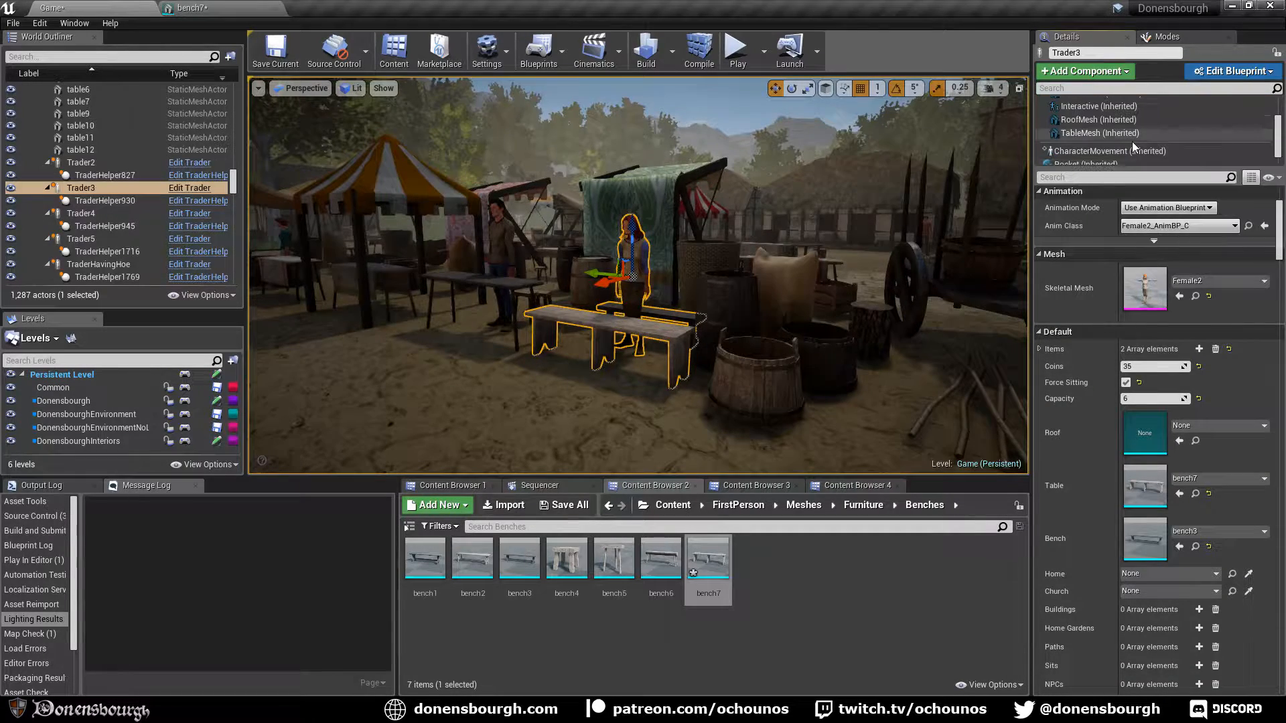
{"action": "left_click", "coordinate": [1132, 134]}
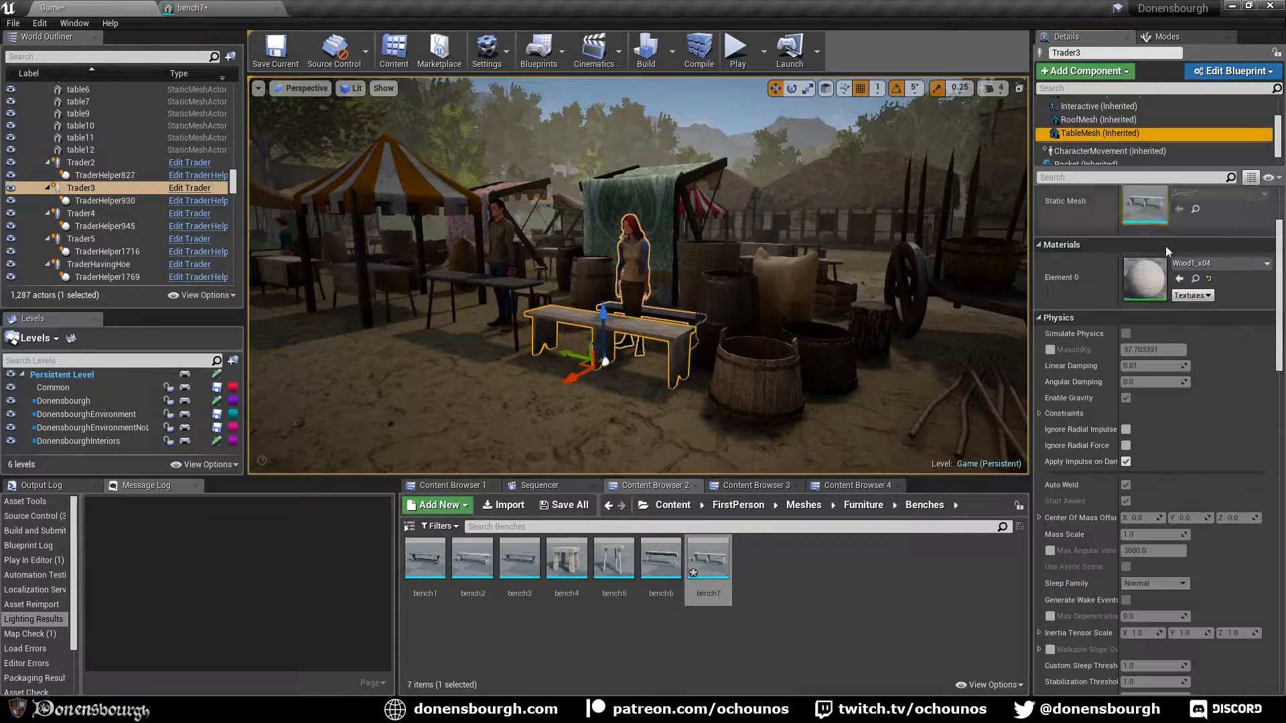
Set material Element 0 of the trader's TableMesh to Wood2_x04 and deselect the trader
{"action": "left_click", "coordinate": [1198, 265]}
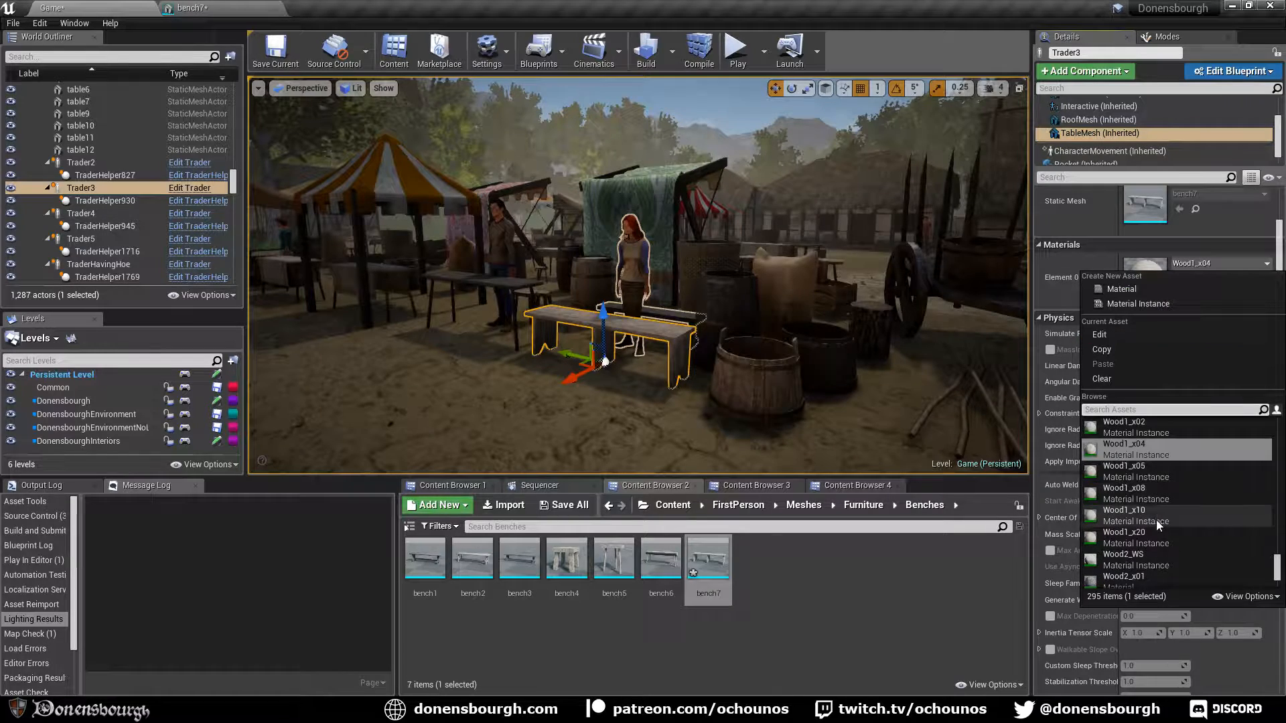
{"action": "scroll", "coordinate": [1162, 500], "scroll_direction": "down", "scroll_amount": 1}
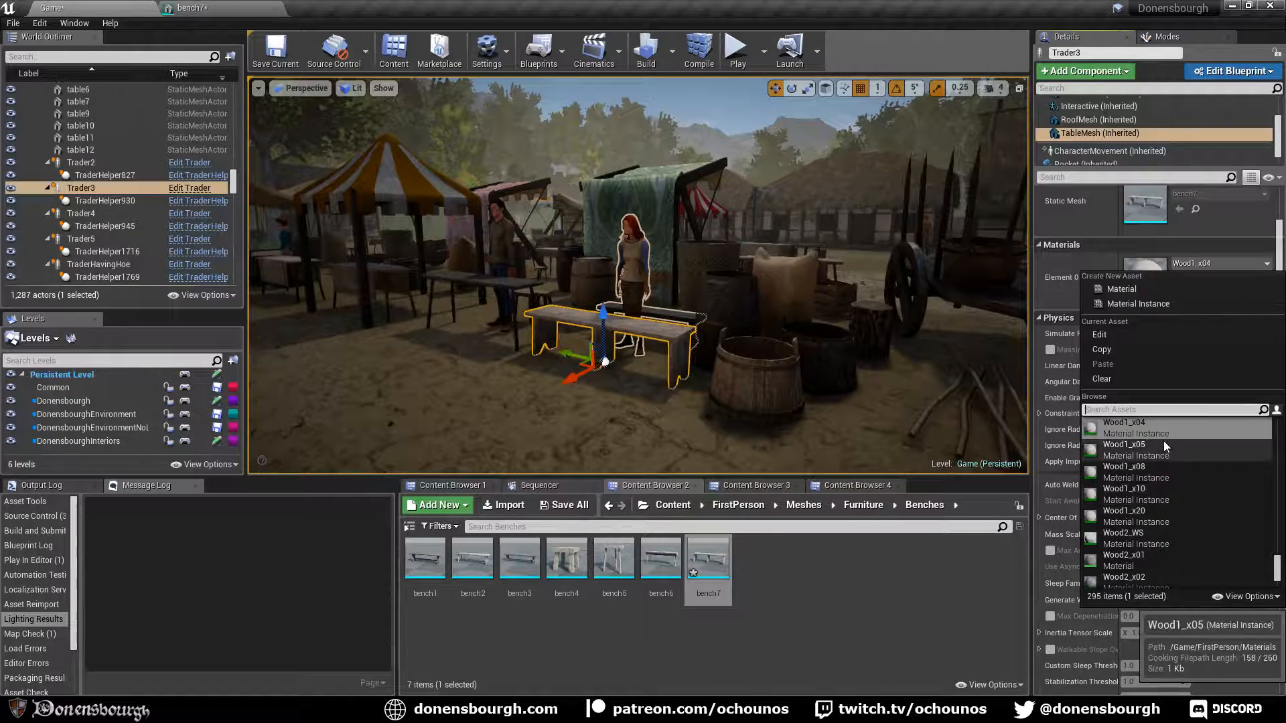
{"action": "left_click", "coordinate": [1160, 569]}
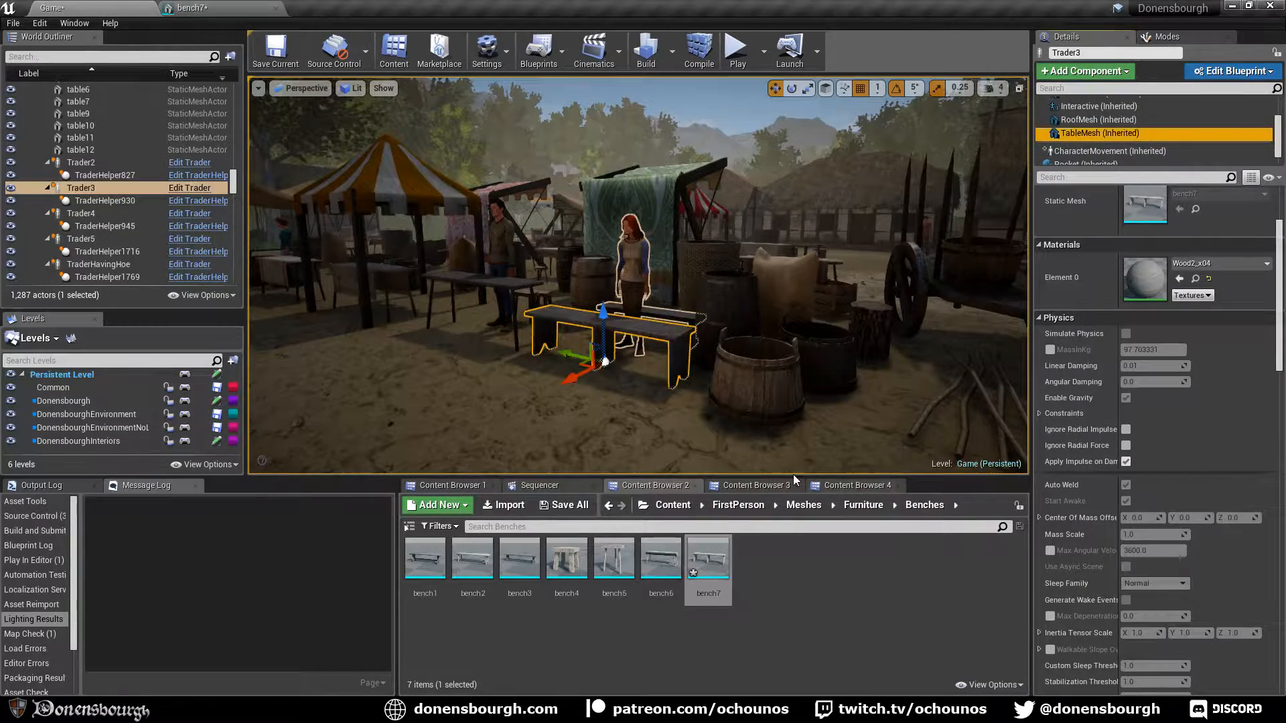
{"action": "right_click_drag", "start_coordinate": [710, 415], "coordinate": [581, 431]}
{"action": "key", "text": "Escape"}
Examine the trader's recoloured table and the benches and stalls around the market
{"action": "key", "text": "w"}
{"action": "key", "text": "s"}
{"action": "left_click", "coordinate": [740, 423]}
{"action": "key", "text": "s"}
{"action": "key", "text": "e"}
{"action": "key", "text": "Escape"}
{"action": "key", "text": "w"}
{"action": "right_click_drag", "start_coordinate": [678, 340], "coordinate": [784, 362]}
{"action": "key", "text": "w"}
{"action": "key", "text": "w"}
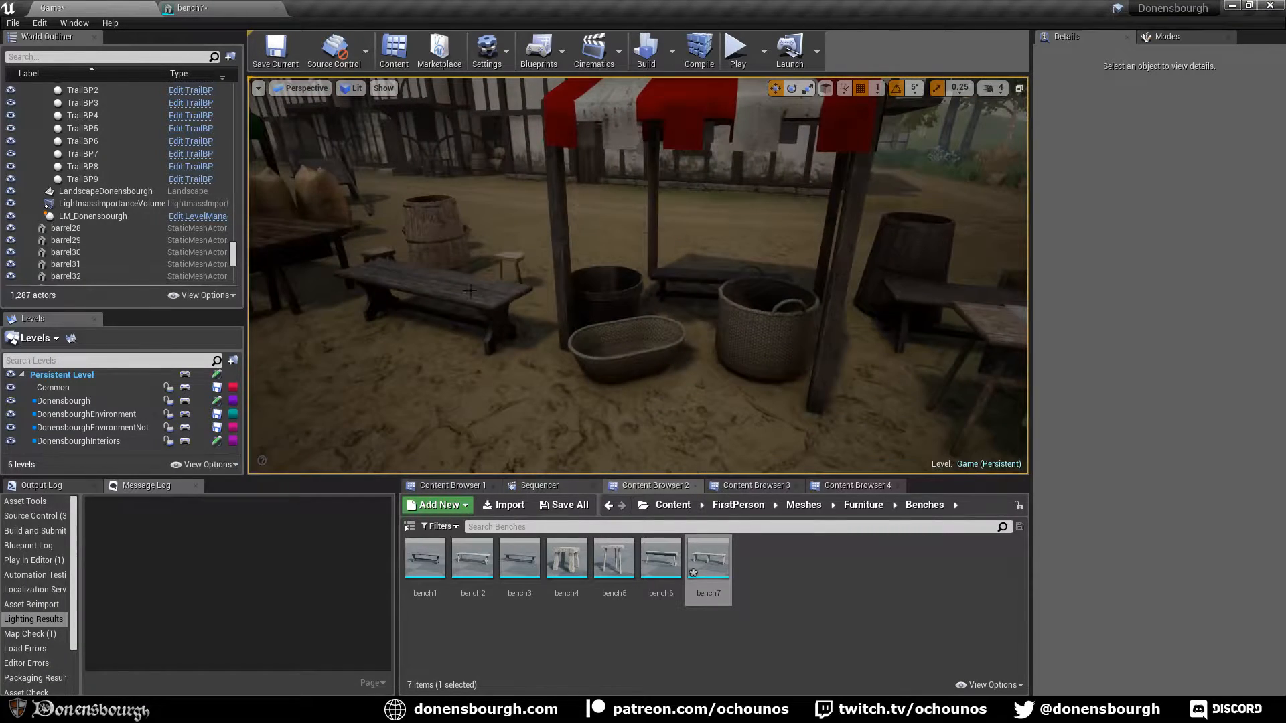
Change the static mesh of bench16, the long bench beside the red-and-white stall, to bench7 and deselect it
{"action": "left_click", "coordinate": [864, 296]}
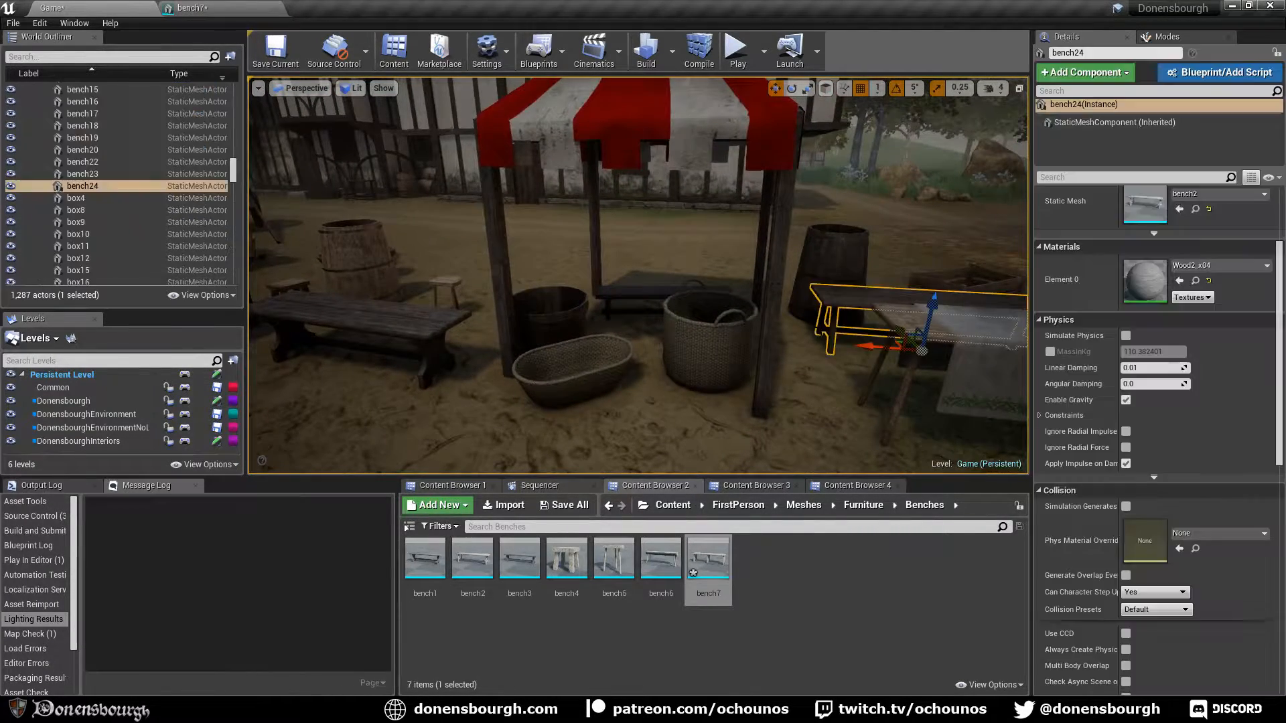
{"action": "double_click", "coordinate": [83, 101]}
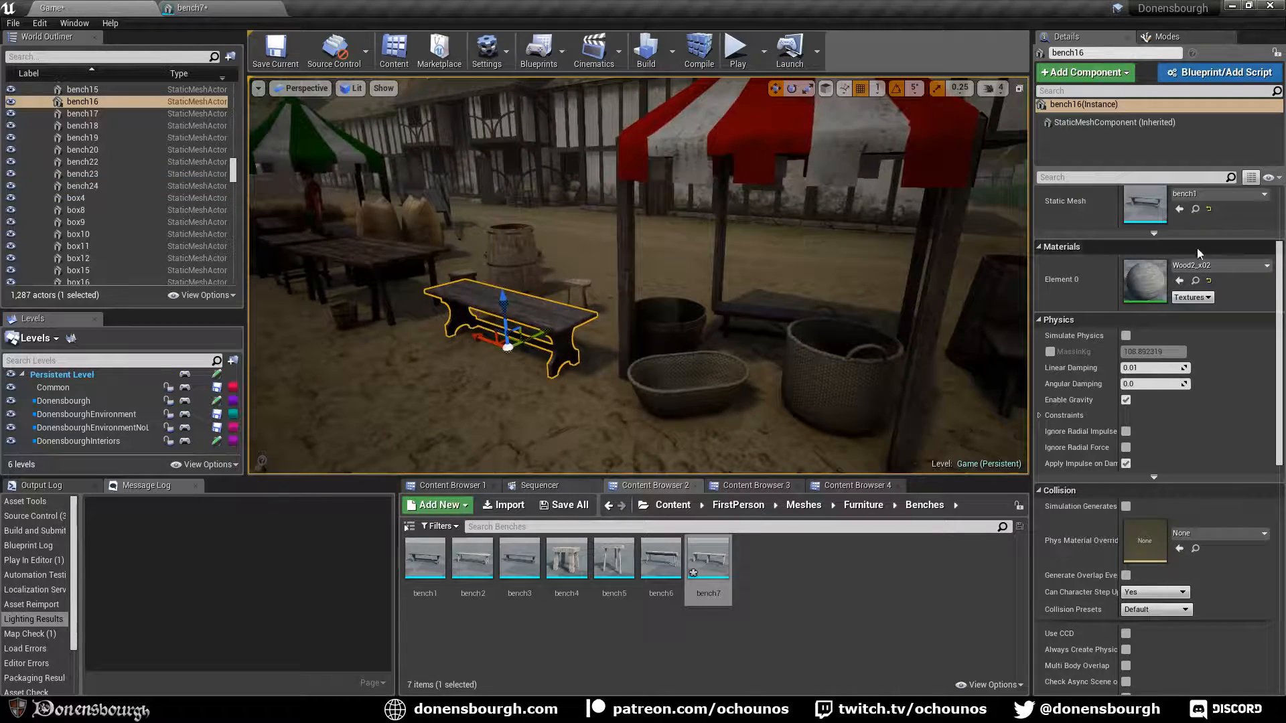
{"action": "left_click", "coordinate": [1217, 268]}
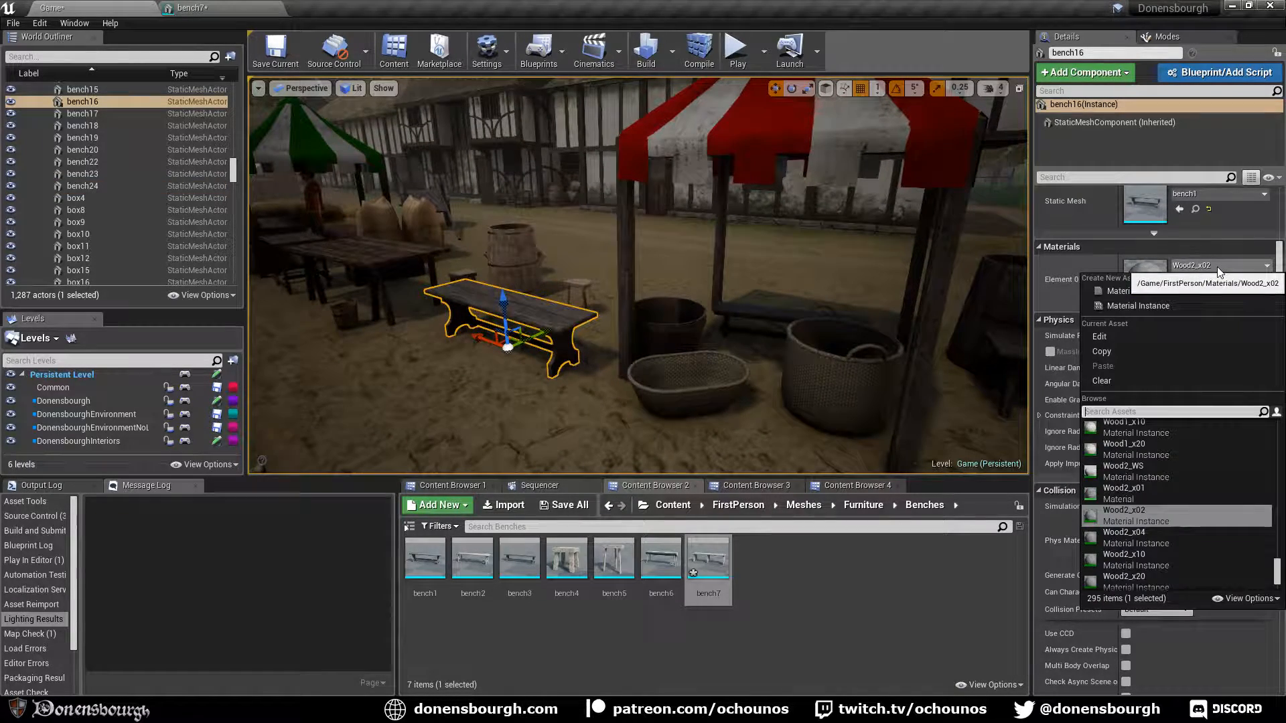
{"action": "left_click", "coordinate": [1199, 195]}
{"action": "scroll", "coordinate": [1176, 438], "scroll_direction": "down", "scroll_amount": 3}
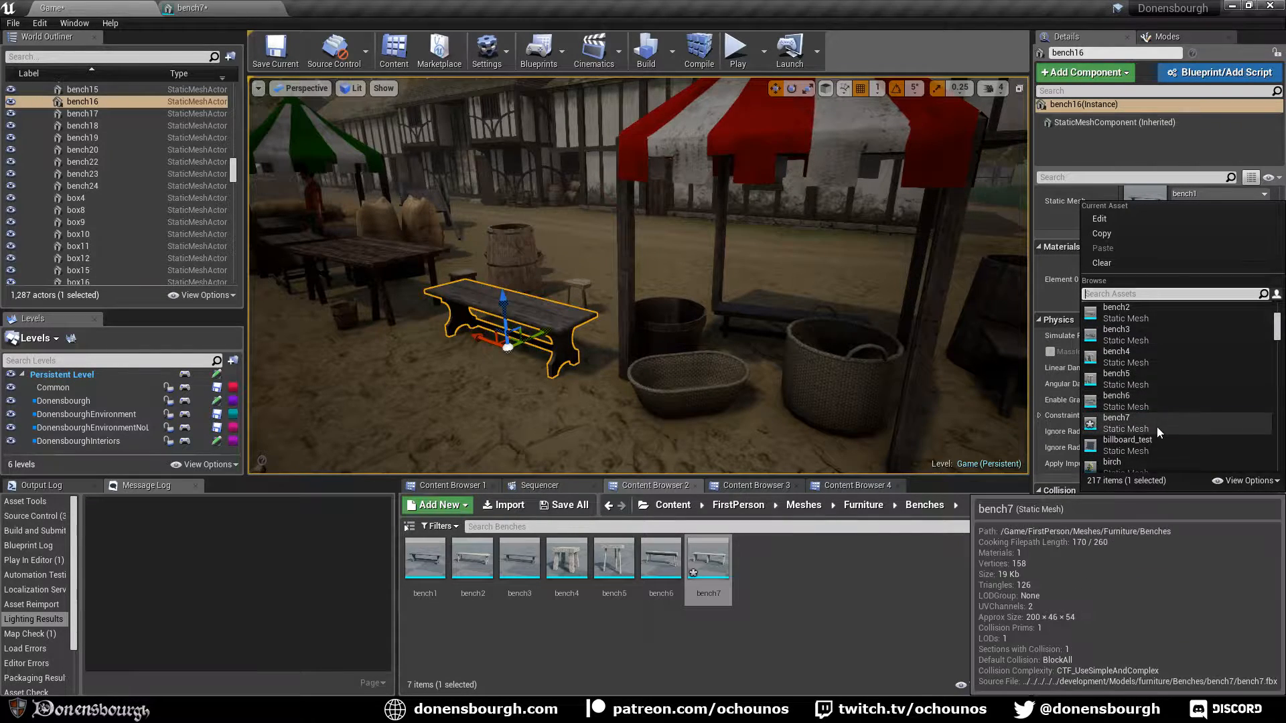
{"action": "left_click", "coordinate": [1156, 426]}
{"action": "key", "text": "Escape"}
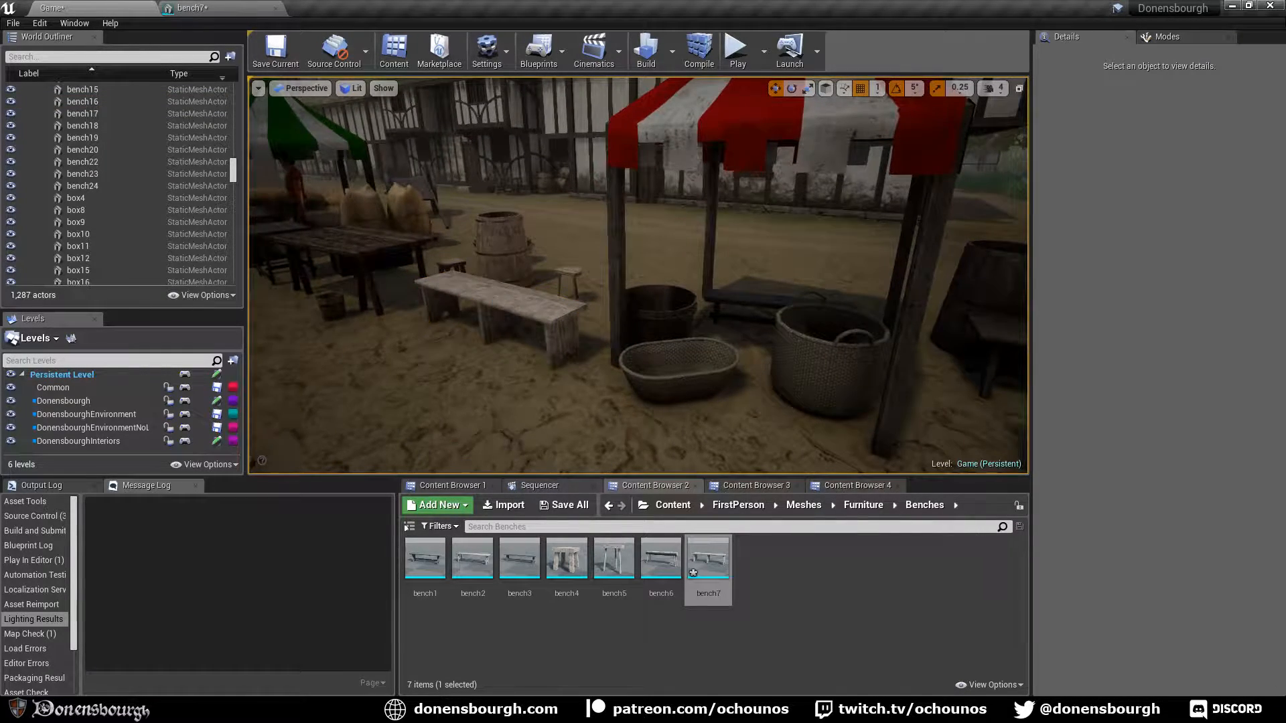
Check bench20 behind the basket and barrel in the market, clear the selection and save the level
{"action": "right_click_drag", "start_coordinate": [570, 443], "coordinate": [693, 436]}
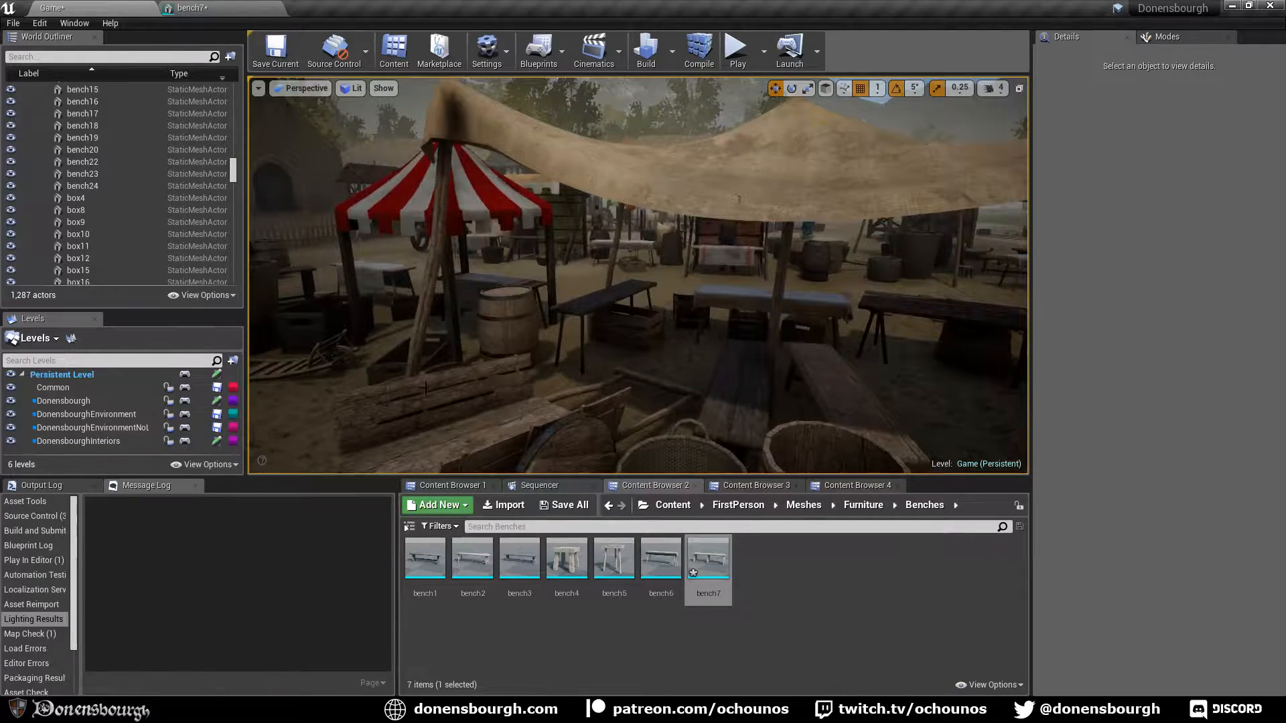
{"action": "right_click_drag", "start_coordinate": [823, 392], "coordinate": [824, 402]}
{"action": "left_click", "coordinate": [681, 275]}
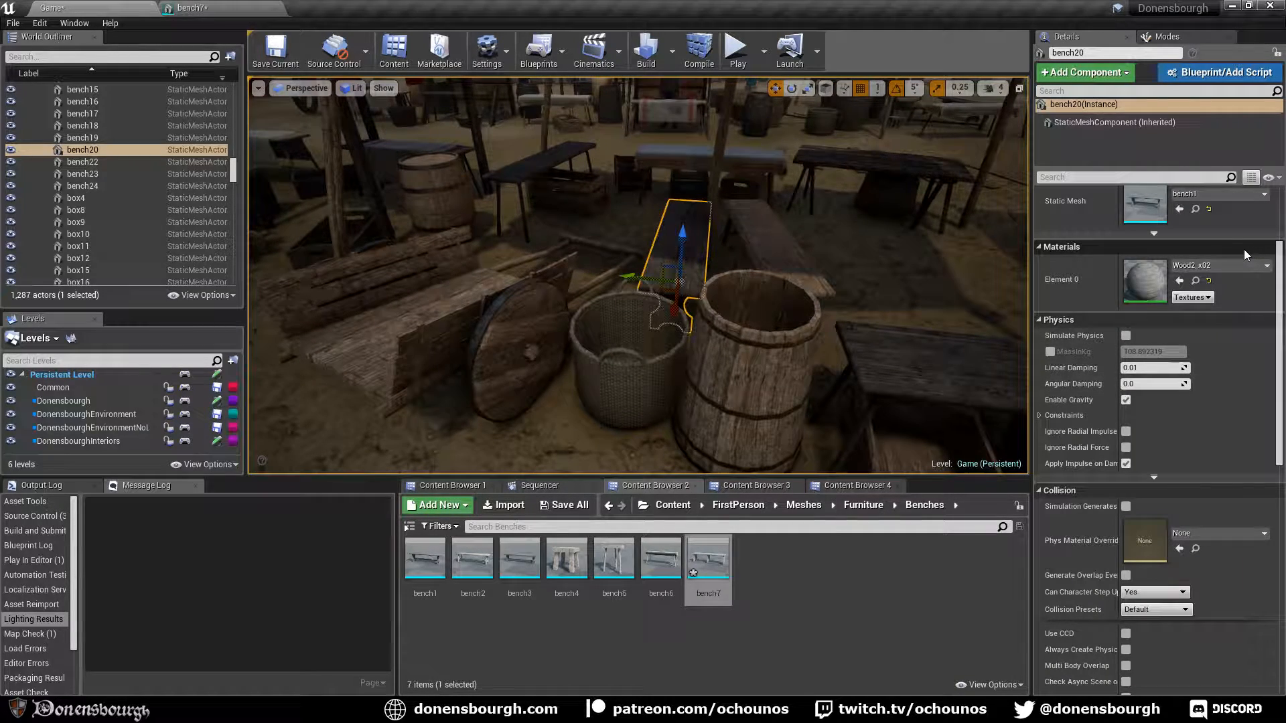
{"action": "scroll", "coordinate": [1232, 268], "scroll_direction": "up", "scroll_amount": 1}
{"action": "right_click_drag", "start_coordinate": [613, 320], "coordinate": [588, 328]}
{"action": "key", "text": "Escape"}
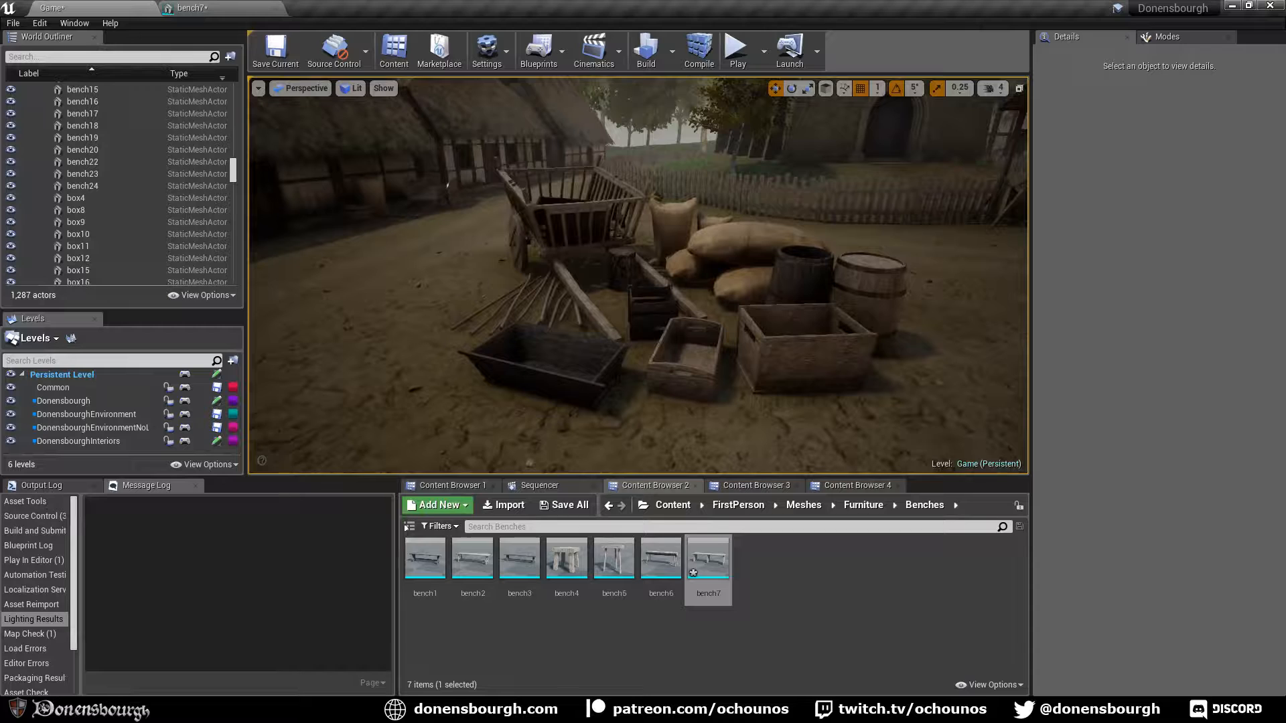
{"action": "key", "text": "ctrl+s"}
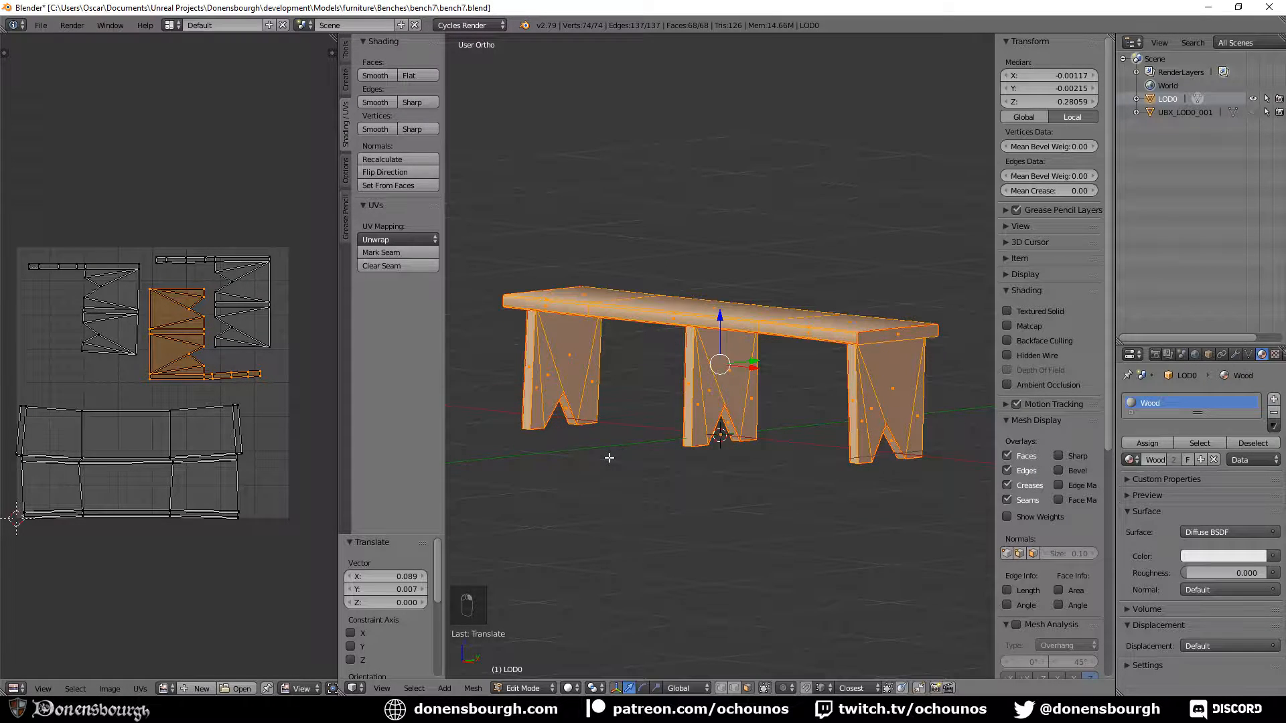
Switch to Blender and inspect the LOD0 bench mesh from several angles in object and edit mode
{"action": "middle_click_drag", "start_coordinate": [715, 462], "coordinate": [757, 445]}
{"action": "scroll", "coordinate": [750, 436], "scroll_direction": "down", "scroll_amount": 3}
{"action": "scroll", "coordinate": [752, 459], "scroll_direction": "up", "scroll_amount": 3}
{"action": "key", "text": "Tab"}
{"action": "scroll", "coordinate": [740, 478], "scroll_direction": "up", "scroll_amount": 2}
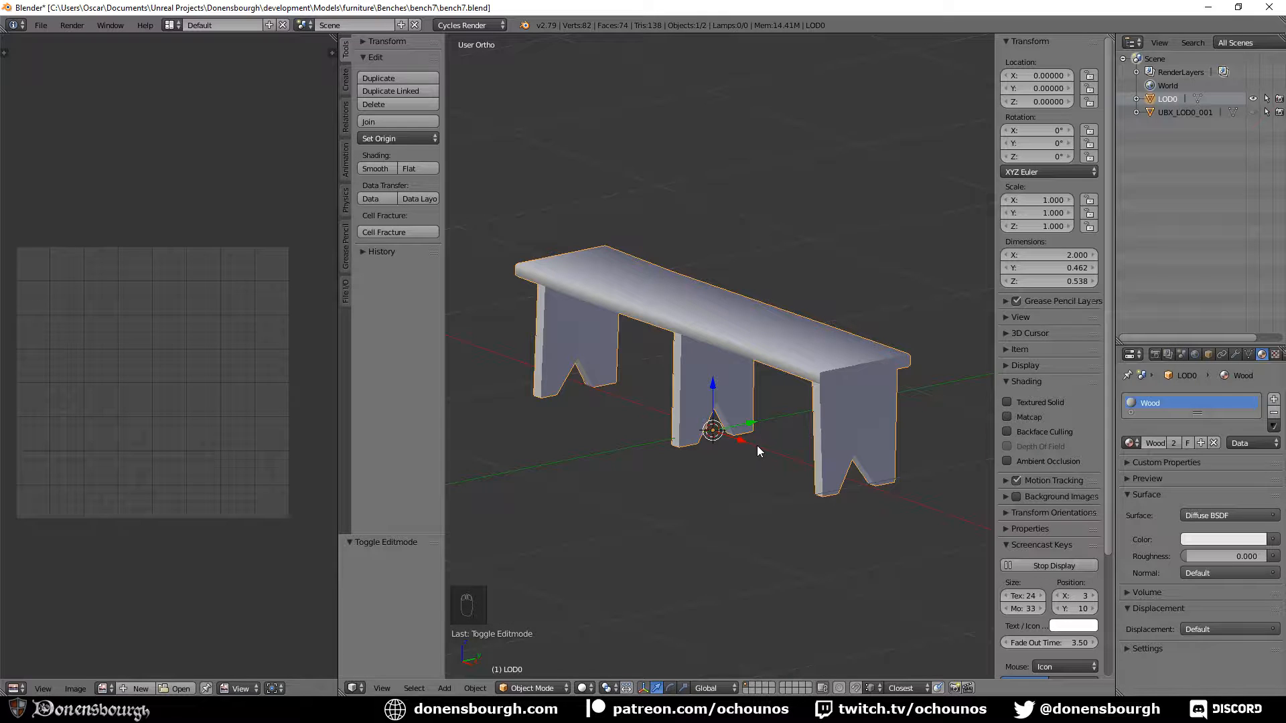
{"action": "key", "text": "Tab"}
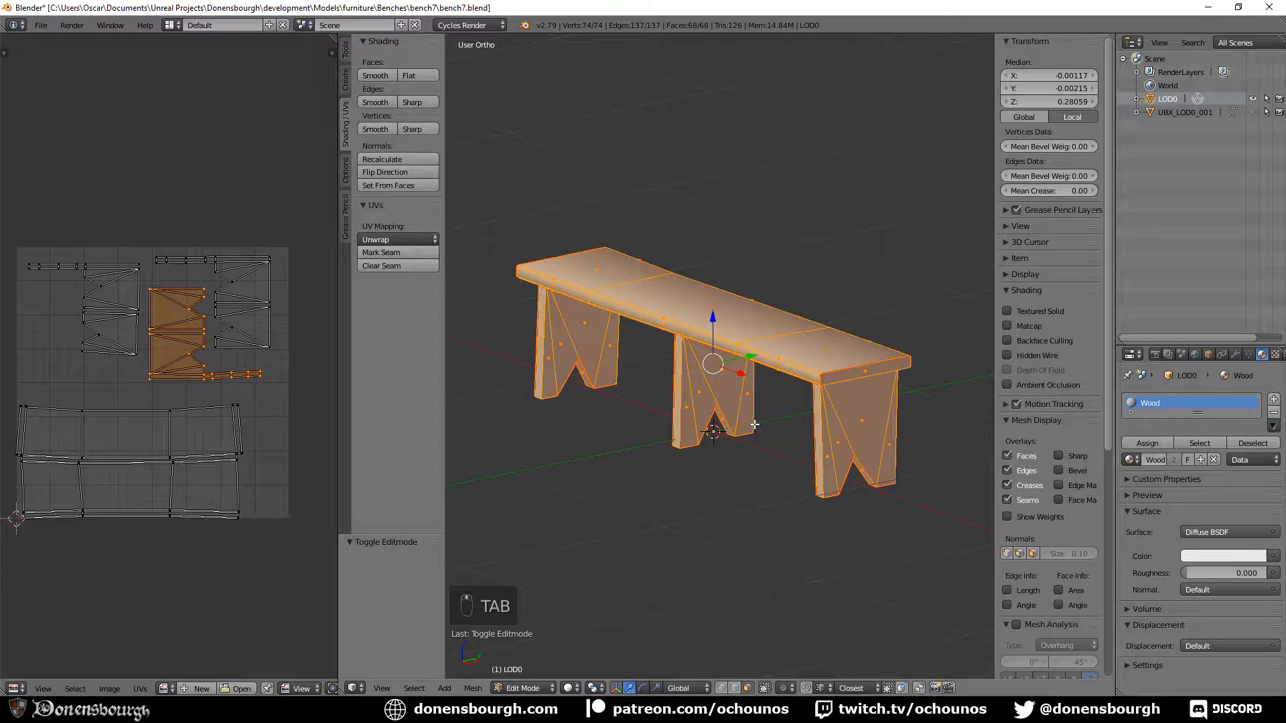
{"action": "key", "text": "a"}
{"action": "key", "text": "a"}
{"action": "key", "text": "a"}
{"action": "key", "text": "a"}
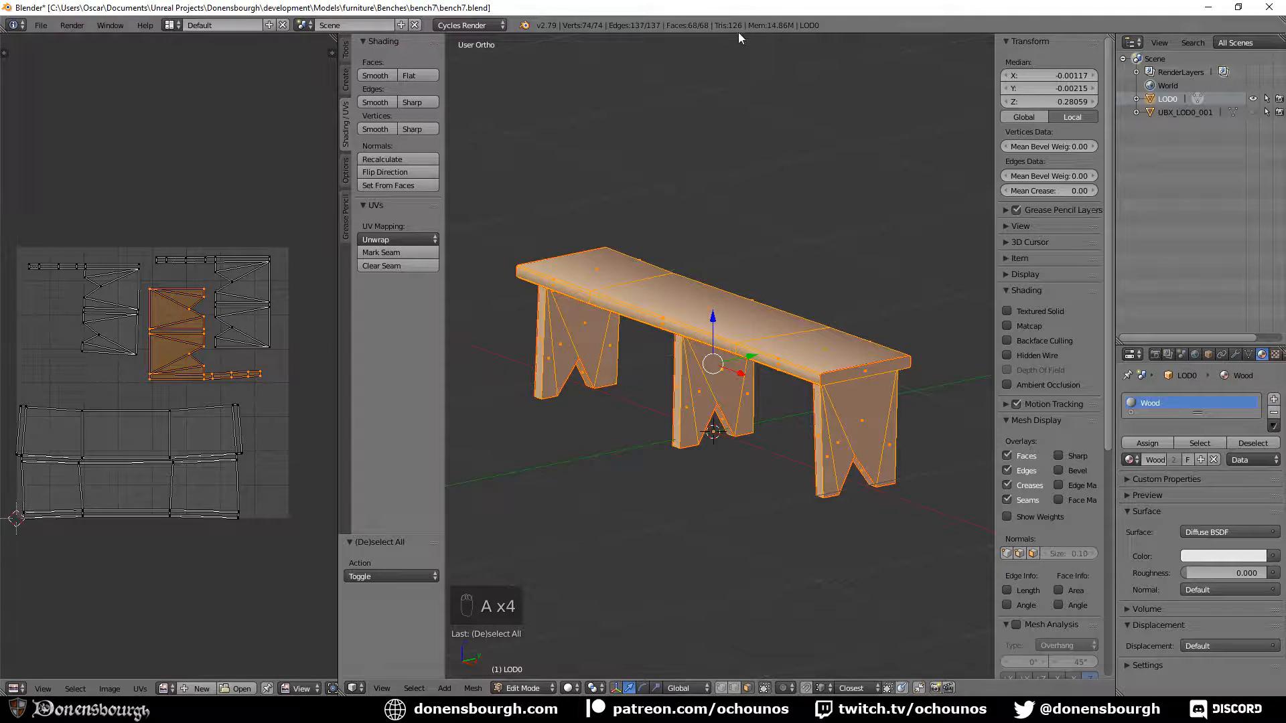
{"action": "scroll", "coordinate": [791, 423], "scroll_direction": "up", "scroll_amount": 2}
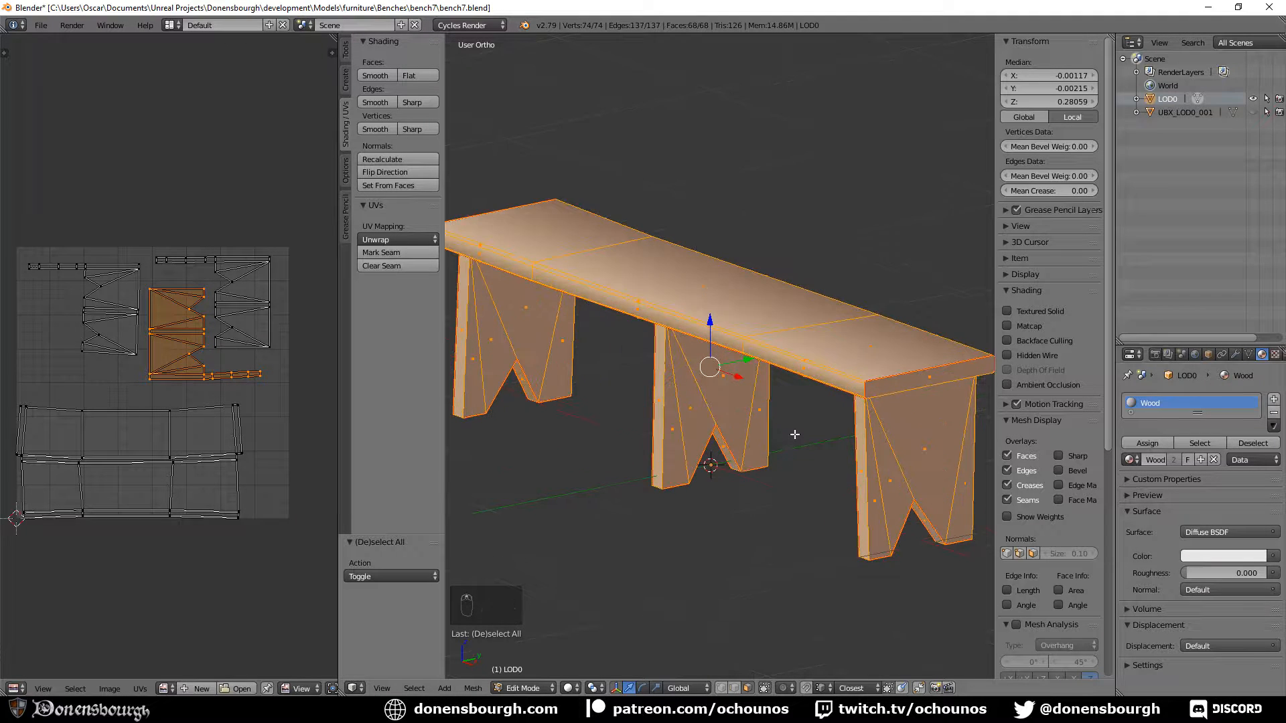
{"action": "mouse_move", "coordinate": [794, 435]}
{"action": "middle_mouse_down"}
{"action": "mouse_move", "coordinate": [803, 410]}
{"action": "mouse_move", "coordinate": [782, 456]}
{"action": "middle_mouse_up"}
{"action": "scroll", "coordinate": [798, 451], "scroll_direction": "down", "scroll_amount": 3}
Duplicate the LOD0 bench in place under the name LOD1 and hide the original
{"action": "key", "text": "Tab"}
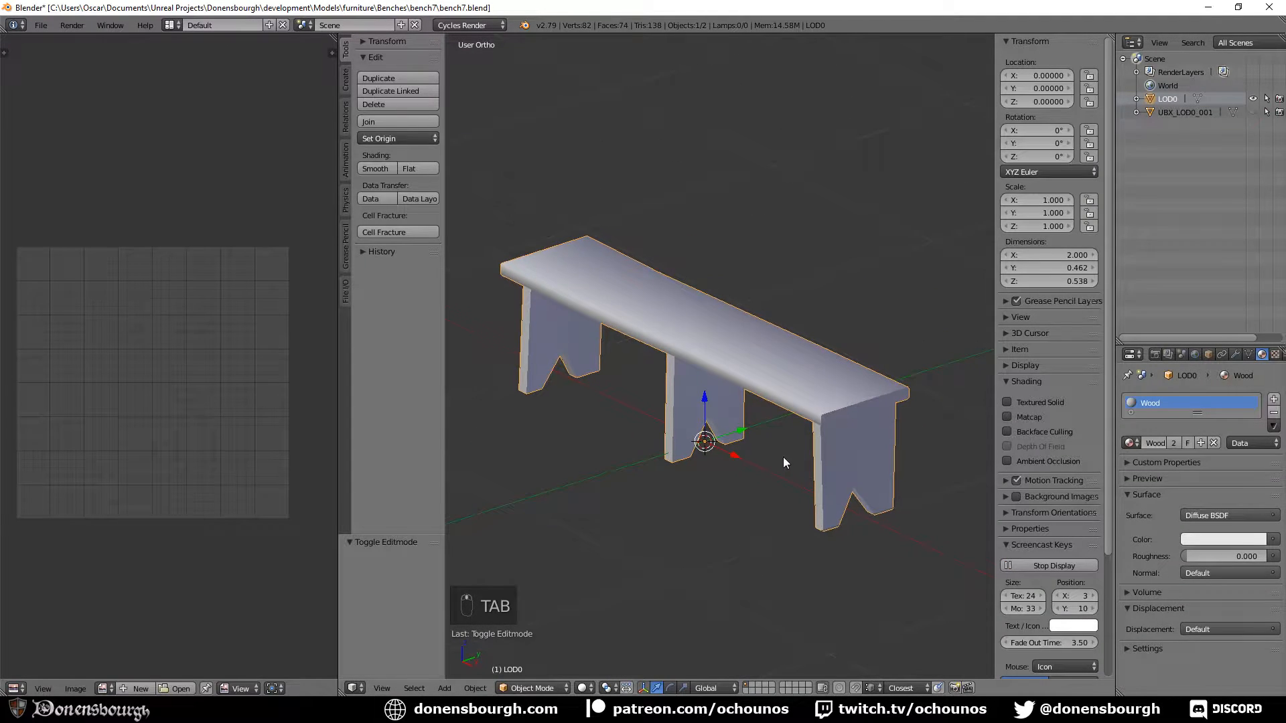
{"action": "key", "text": "shift+d"}
{"action": "right_click", "coordinate": [699, 386]}
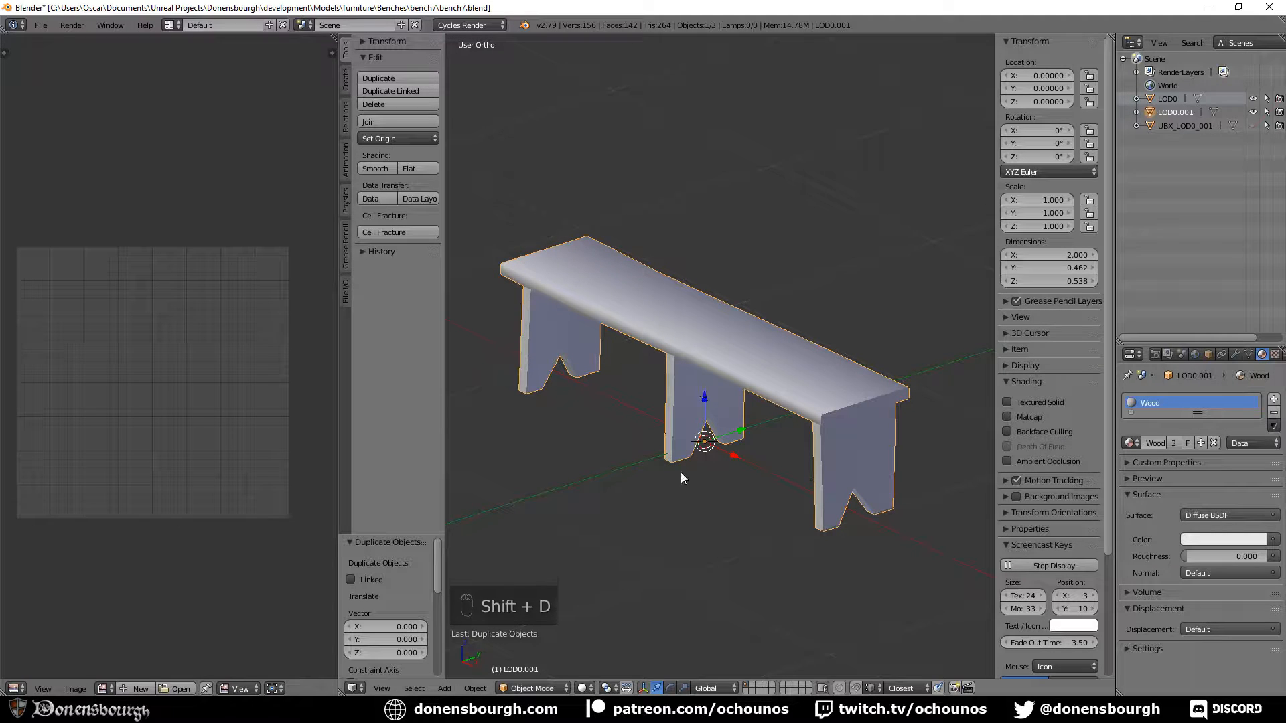
{"action": "scroll", "coordinate": [675, 486], "scroll_direction": "down", "scroll_amount": 1}
{"action": "mouse_move", "coordinate": [246, 710]}
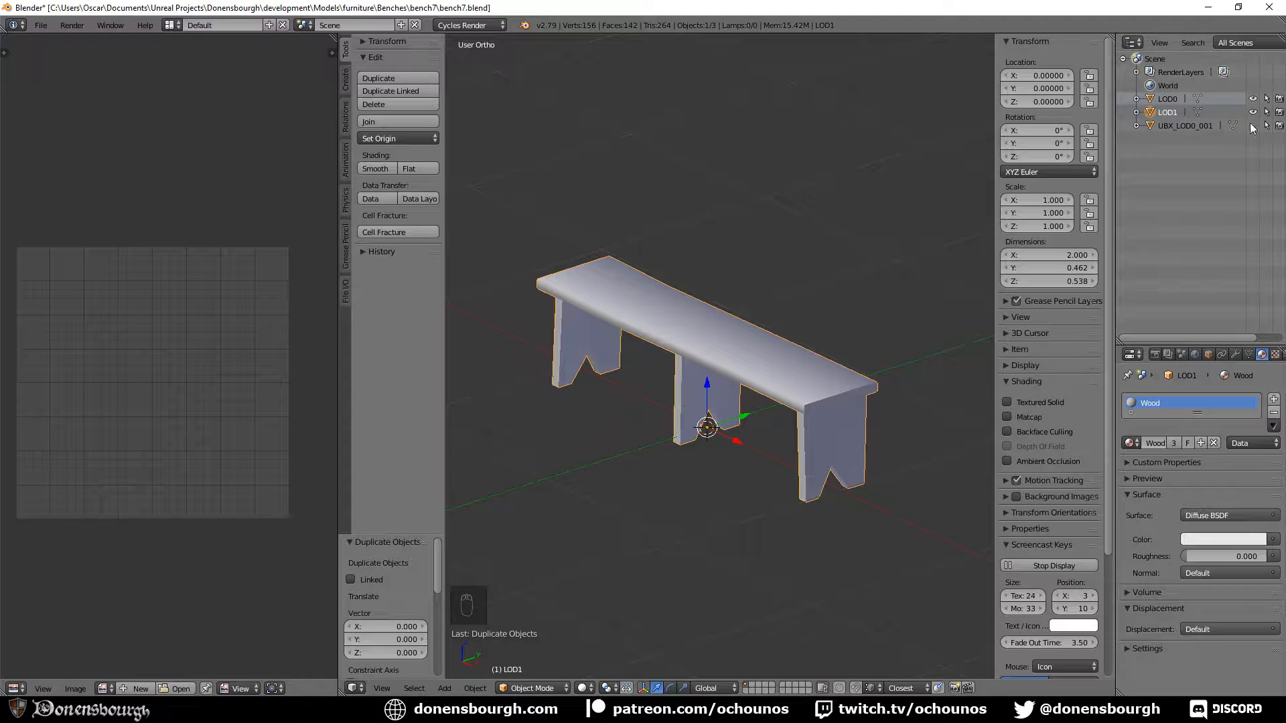
{"action": "left_click", "coordinate": [1250, 100]}
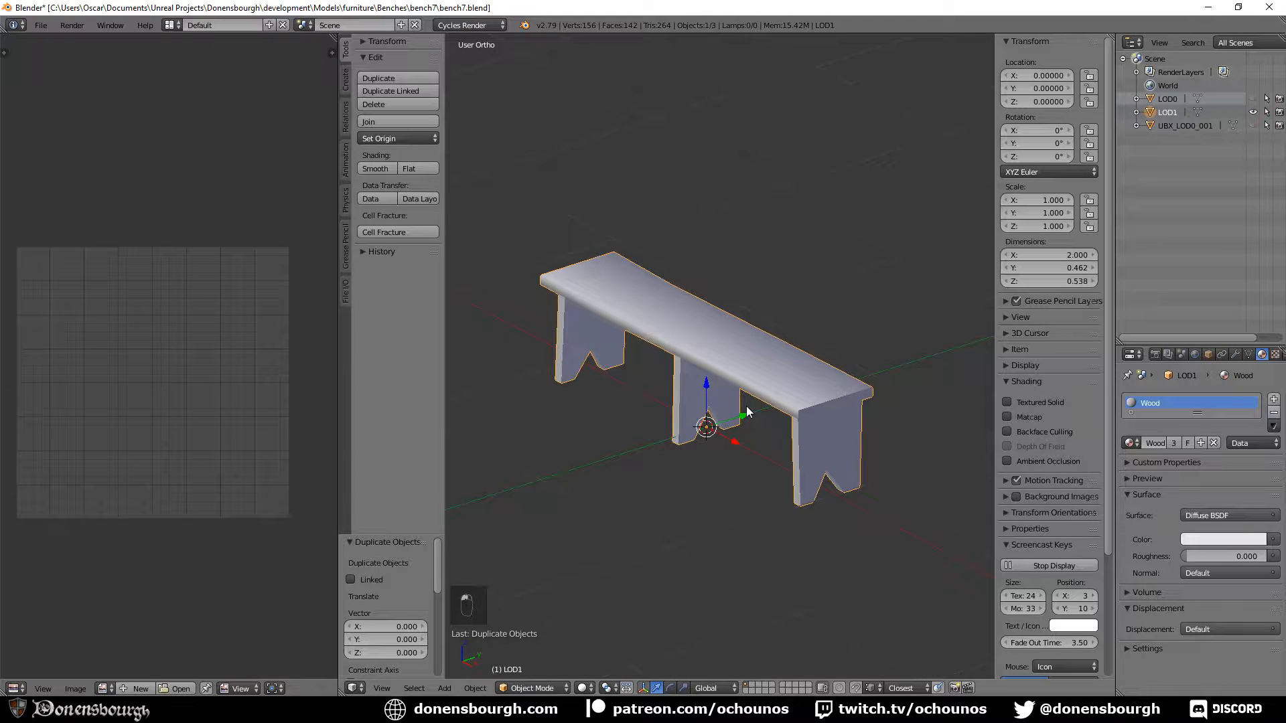
Inspect the LOD1 bench's topology for edges that can be removed
{"action": "key", "text": "Tab"}
{"action": "scroll", "coordinate": [699, 445], "scroll_direction": "up", "scroll_amount": 3}
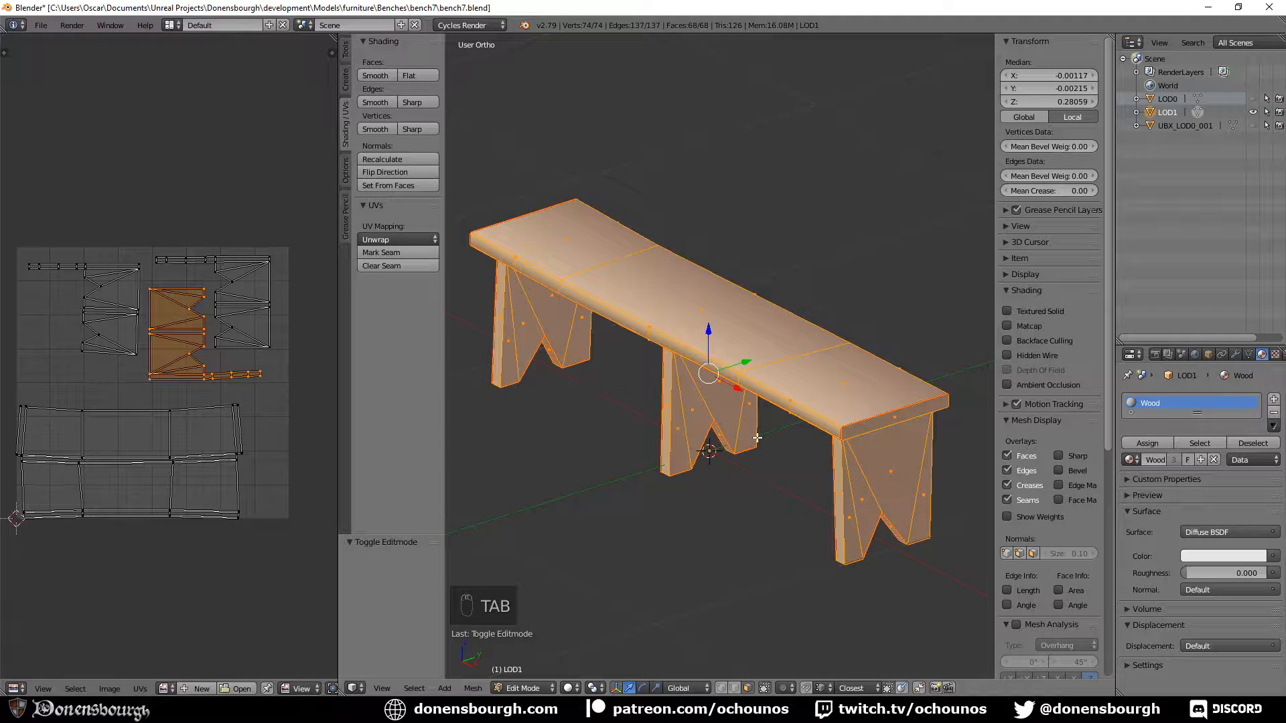
{"action": "middle_click_drag", "start_coordinate": [756, 438], "coordinate": [739, 474]}
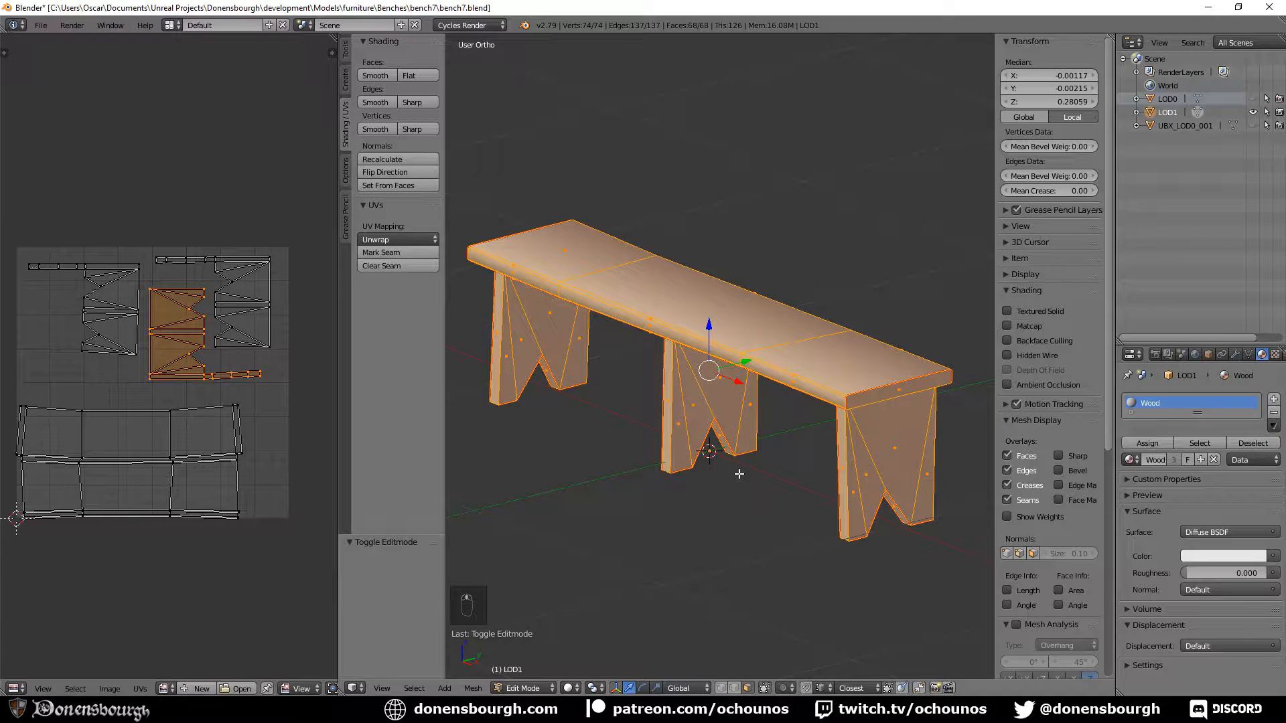
{"action": "scroll", "coordinate": [757, 424], "scroll_direction": "up", "scroll_amount": 1}
{"action": "scroll", "coordinate": [757, 429], "scroll_direction": "down", "scroll_amount": 2}
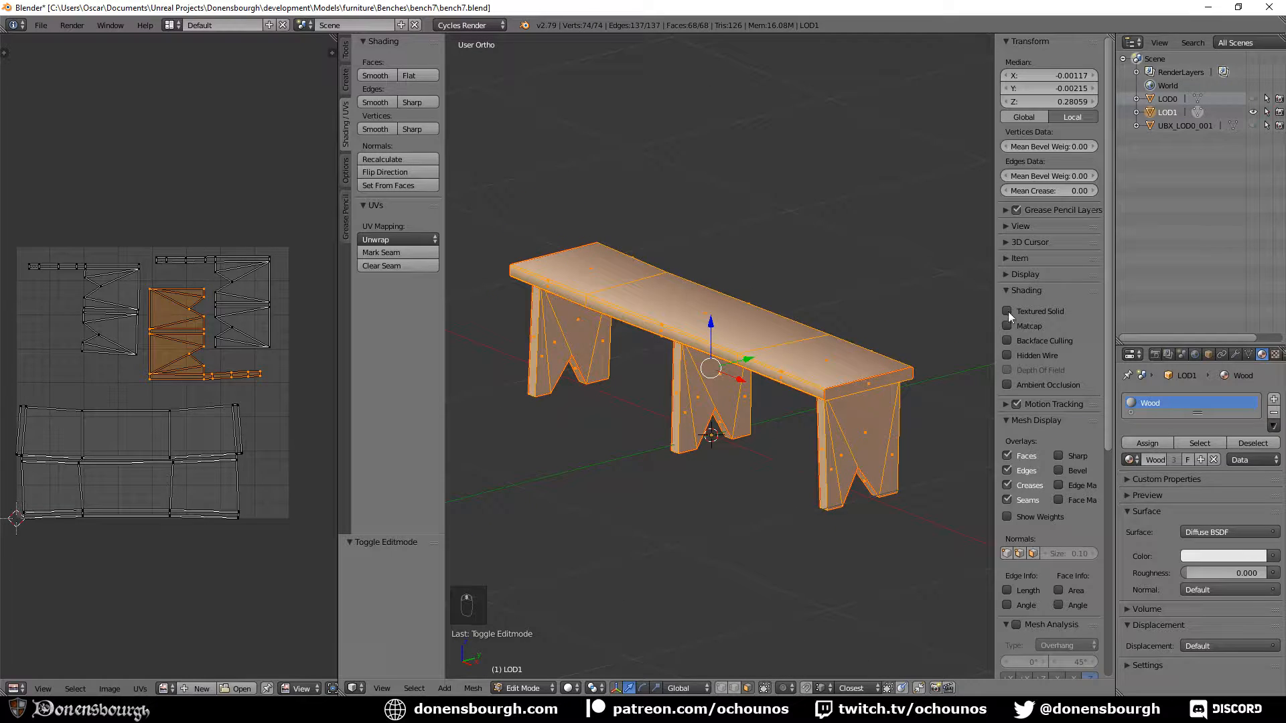
{"action": "key", "text": "Tab"}
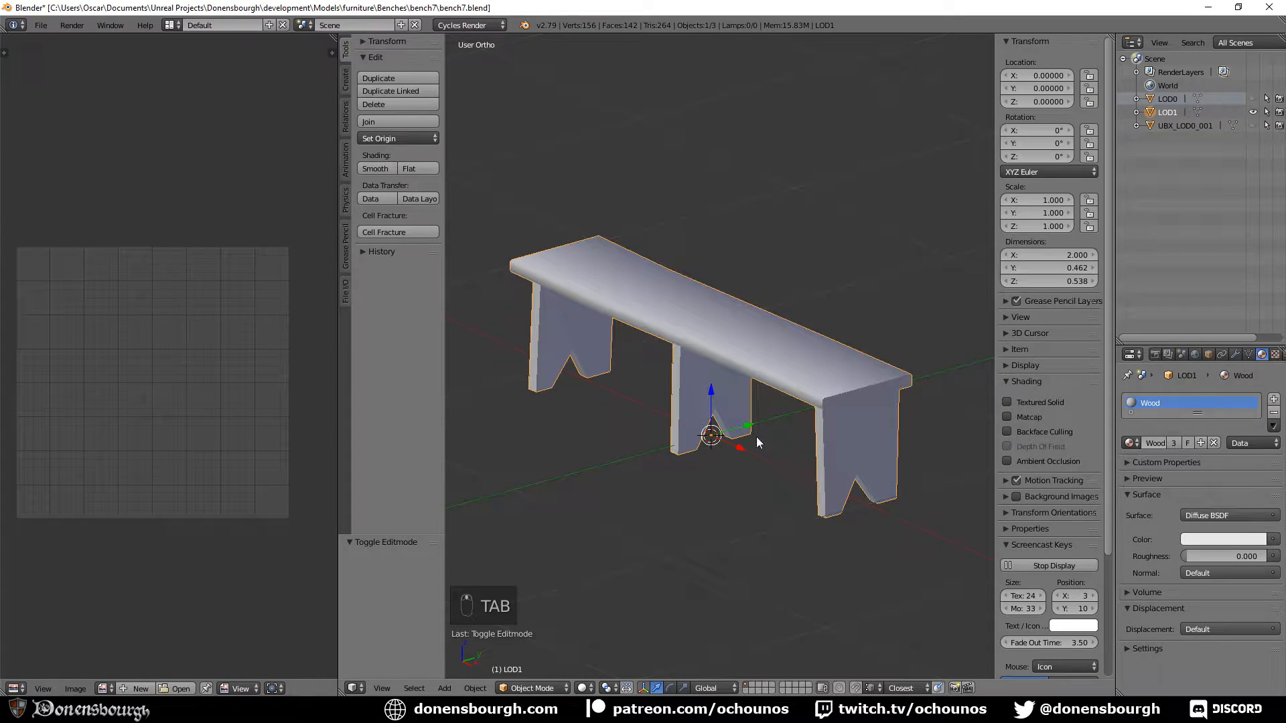
{"action": "scroll", "coordinate": [758, 435], "scroll_direction": "up", "scroll_amount": 2}
Dissolve the two edge loops running crosswise around the LOD1 bench's seat board, using edge selection
{"action": "key", "text": "Tab"}
{"action": "scroll", "coordinate": [776, 402], "scroll_direction": "up", "scroll_amount": 3}
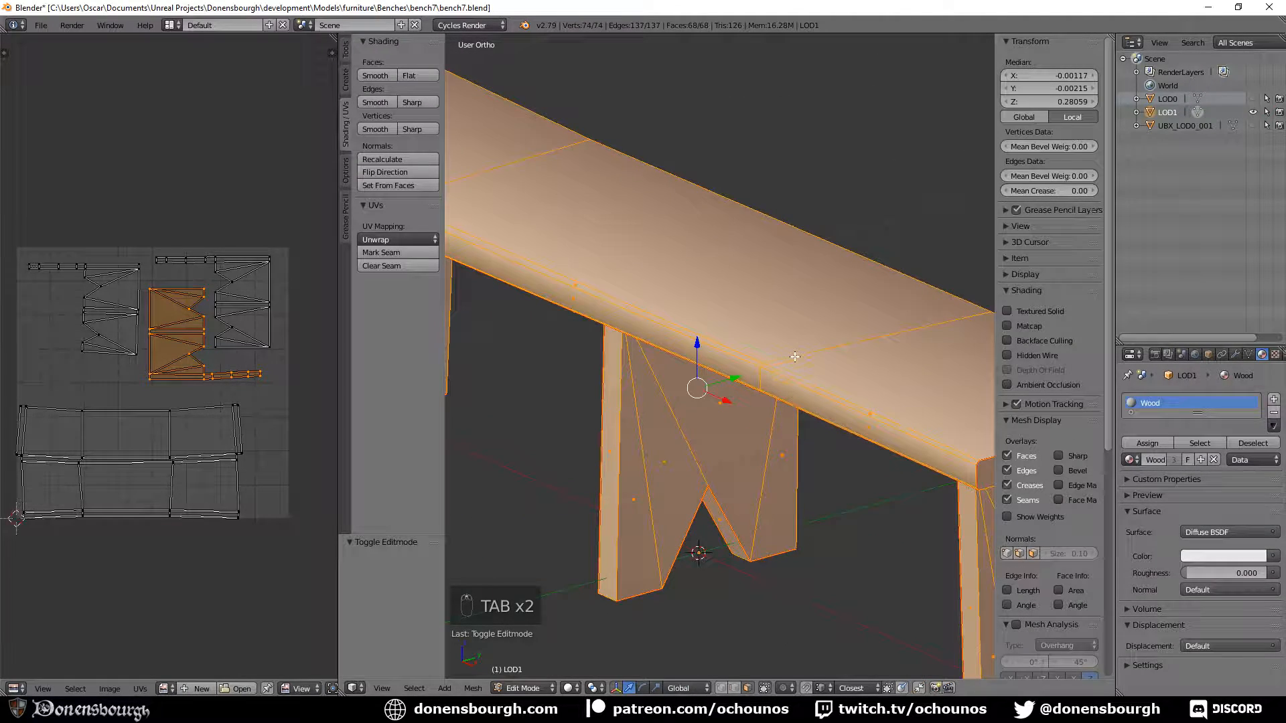
{"action": "right_click", "coordinate": [795, 357], "text": "alt"}
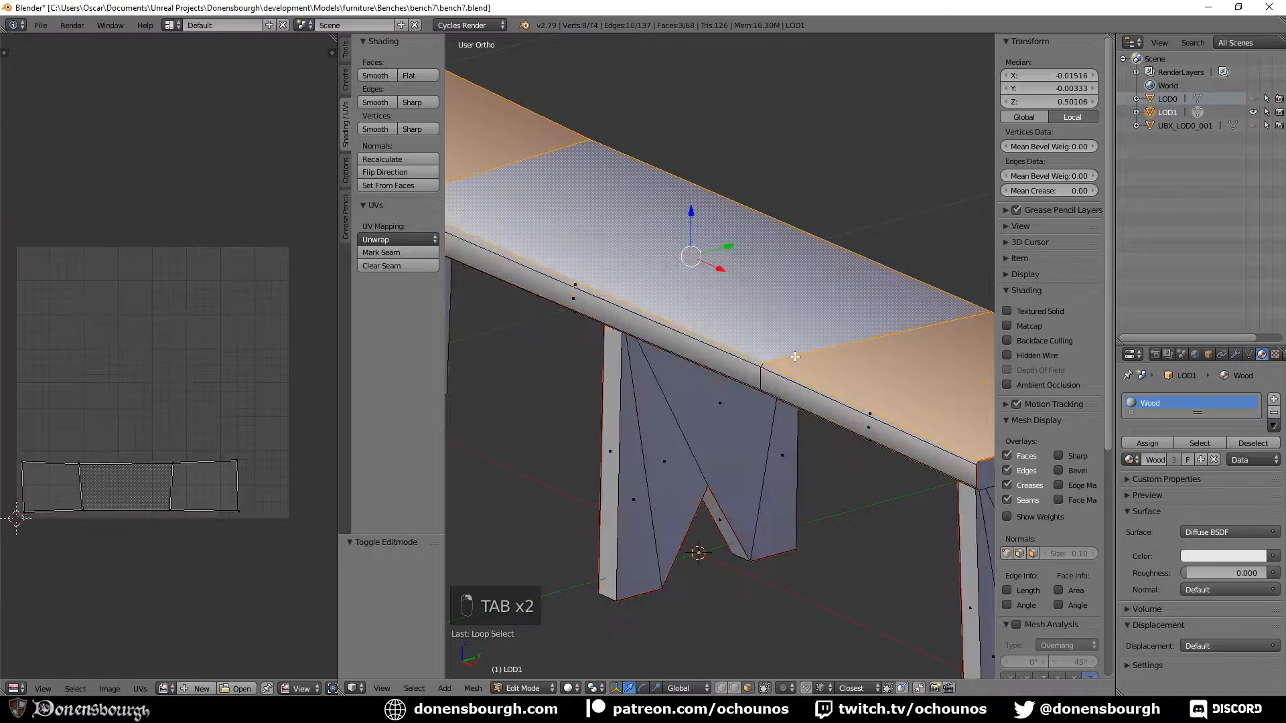
{"action": "left_click", "coordinate": [733, 689]}
{"action": "right_click", "coordinate": [821, 353], "text": "alt"}
{"action": "right_click", "coordinate": [542, 161], "text": "alt+shift"}
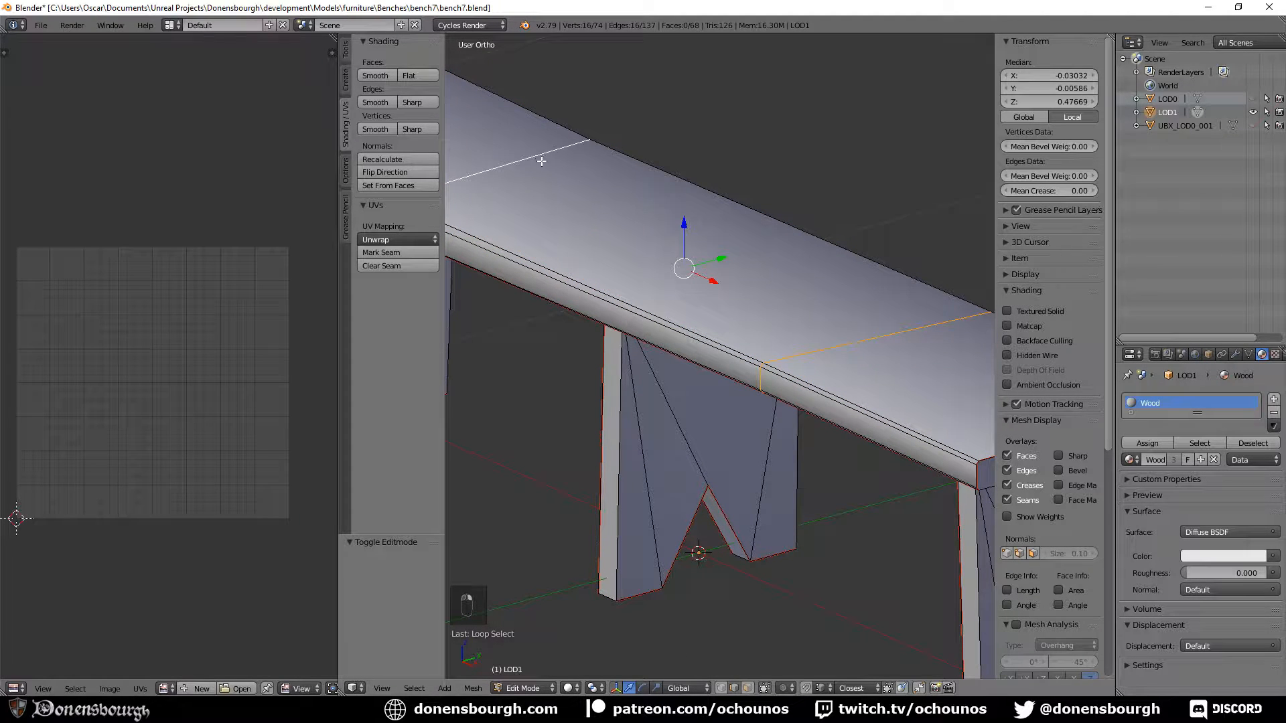
{"action": "key", "text": "x"}
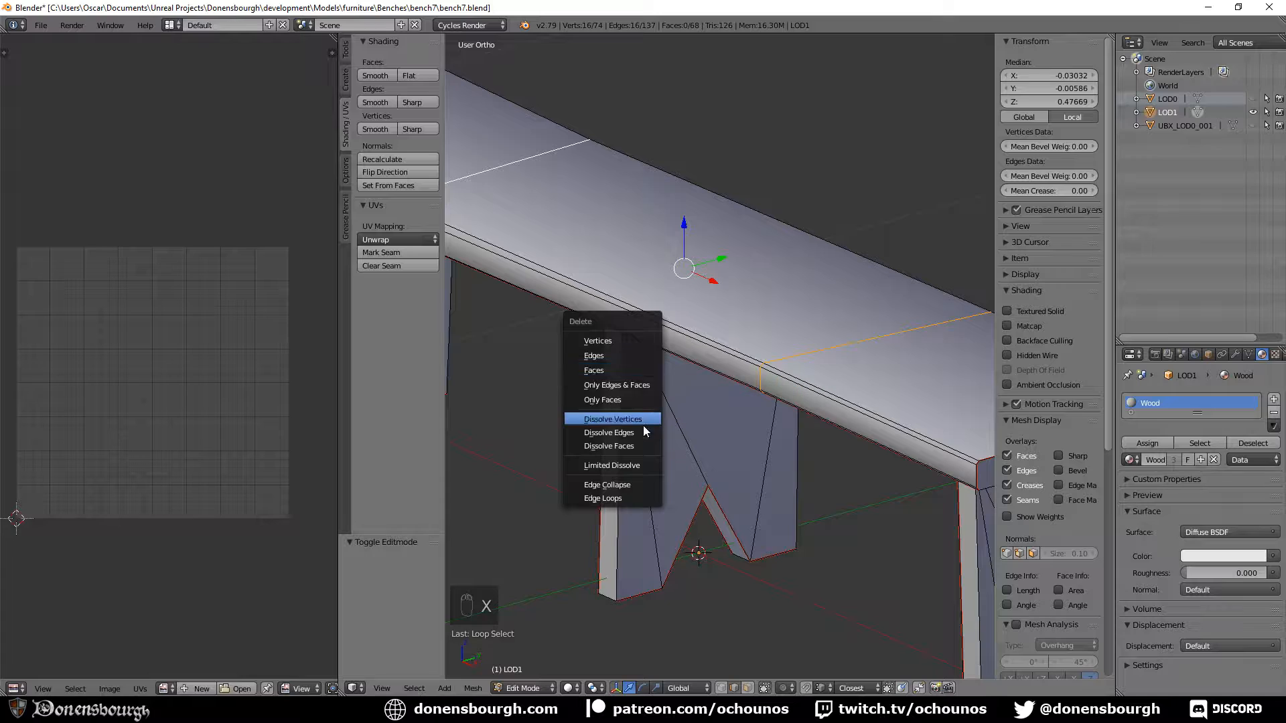
{"action": "left_click", "coordinate": [656, 430]}
Select the two neighbouring lengthwise bevel edges along the upper rim of the LOD1 seat board's other long side
{"action": "scroll", "coordinate": [676, 476], "scroll_direction": "down", "scroll_amount": 5}
{"action": "middle_click_drag", "start_coordinate": [708, 482], "coordinate": [677, 488]}
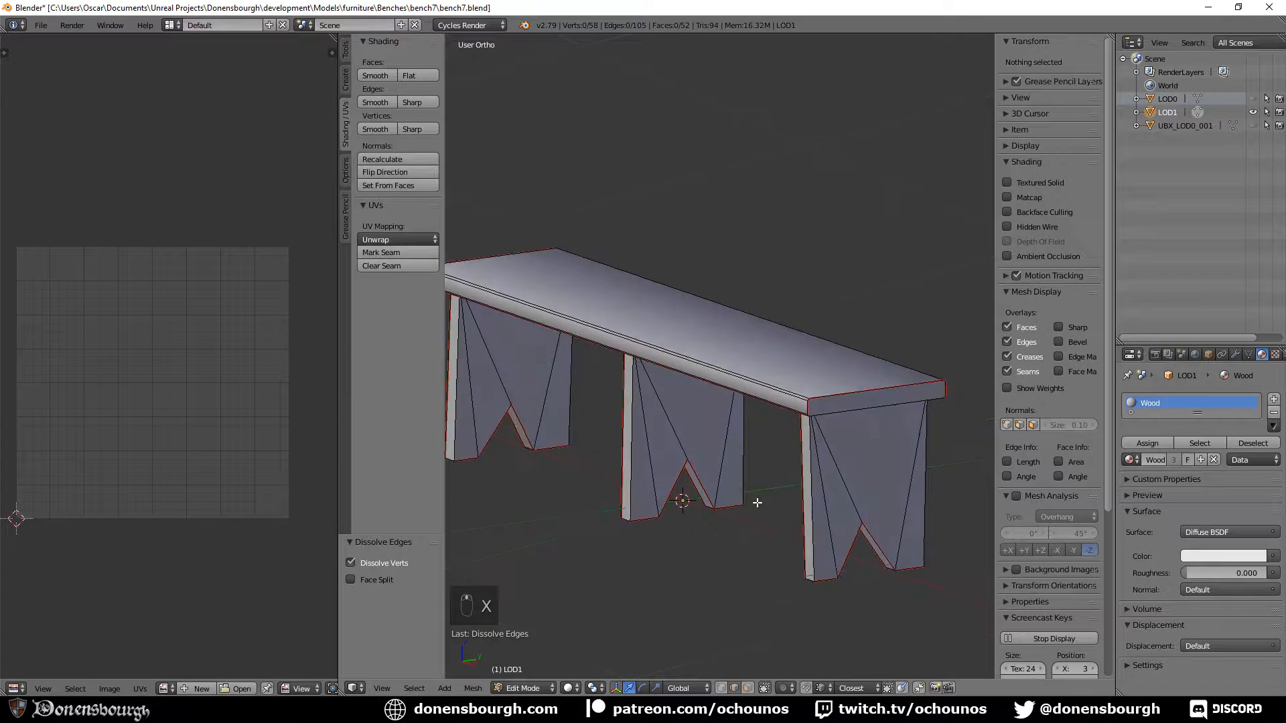
{"action": "scroll", "coordinate": [788, 519], "scroll_direction": "up", "scroll_amount": 5}
{"action": "middle_click_drag", "start_coordinate": [796, 470], "coordinate": [781, 445]}
{"action": "scroll", "coordinate": [785, 421], "scroll_direction": "down", "scroll_amount": 3}
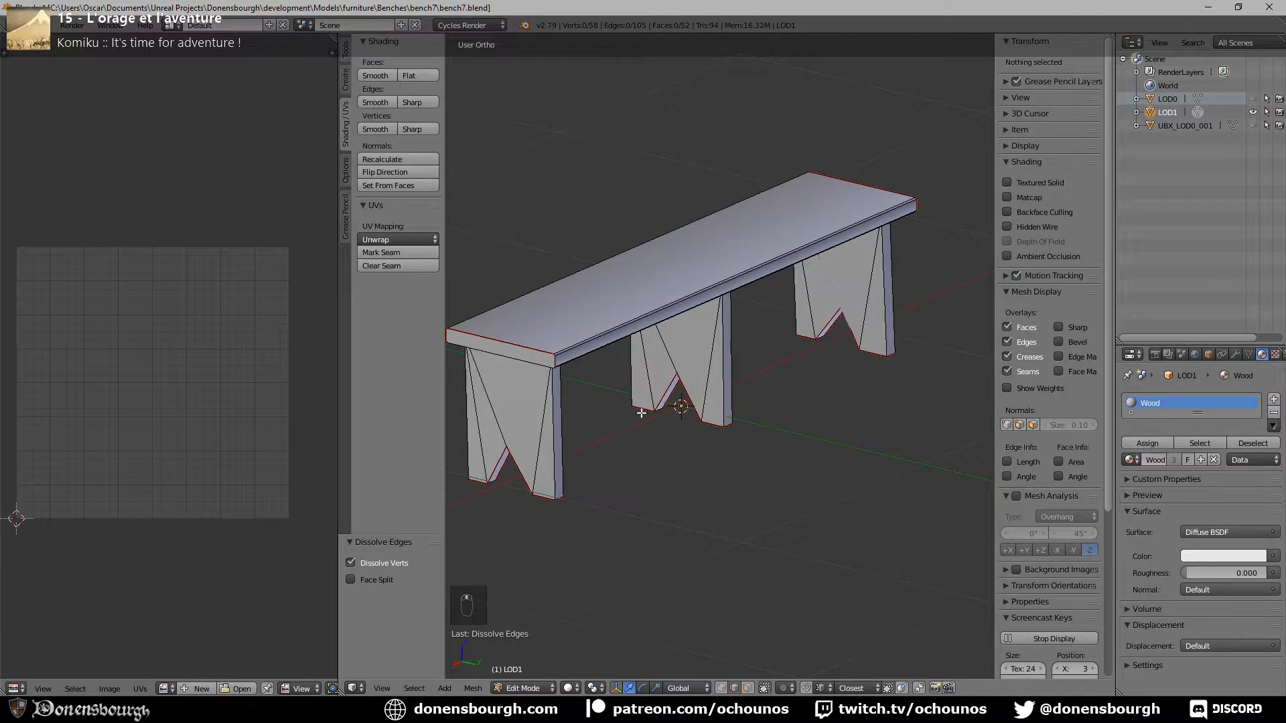
{"action": "scroll", "coordinate": [748, 419], "scroll_direction": "up", "scroll_amount": 5}
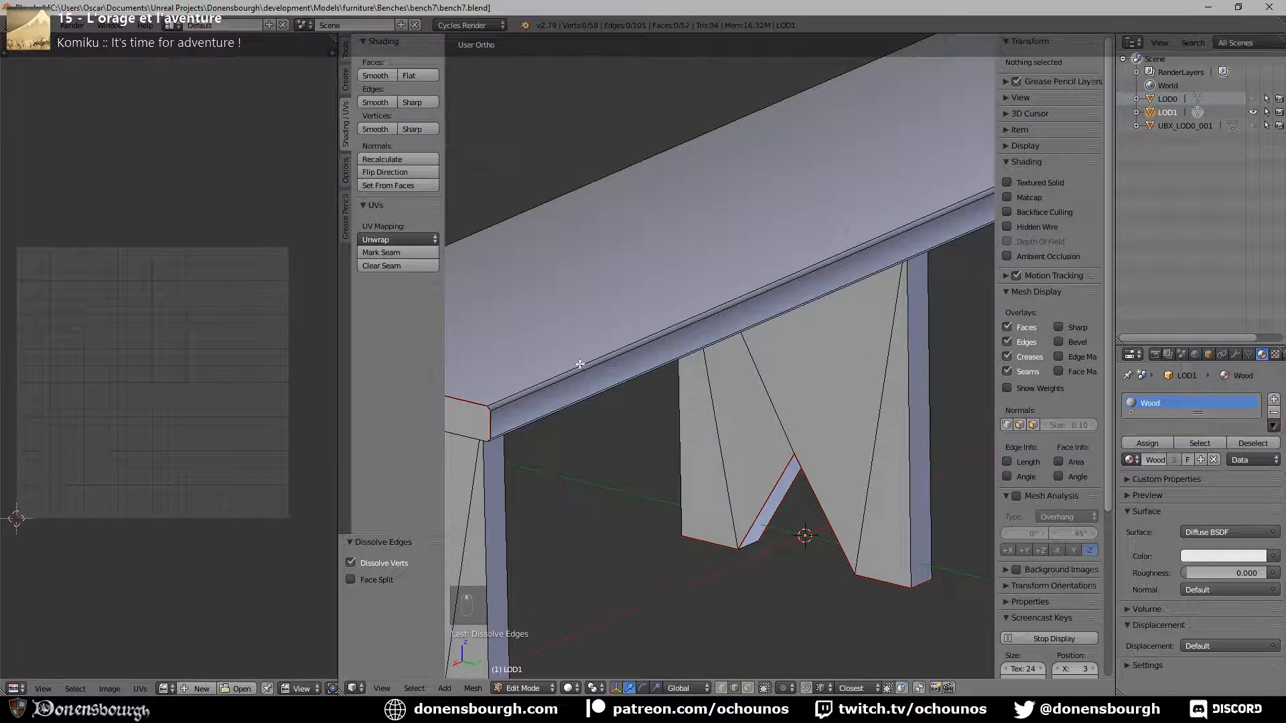
{"action": "right_click", "coordinate": [580, 363]}
{"action": "right_click", "coordinate": [583, 373], "text": "shift"}
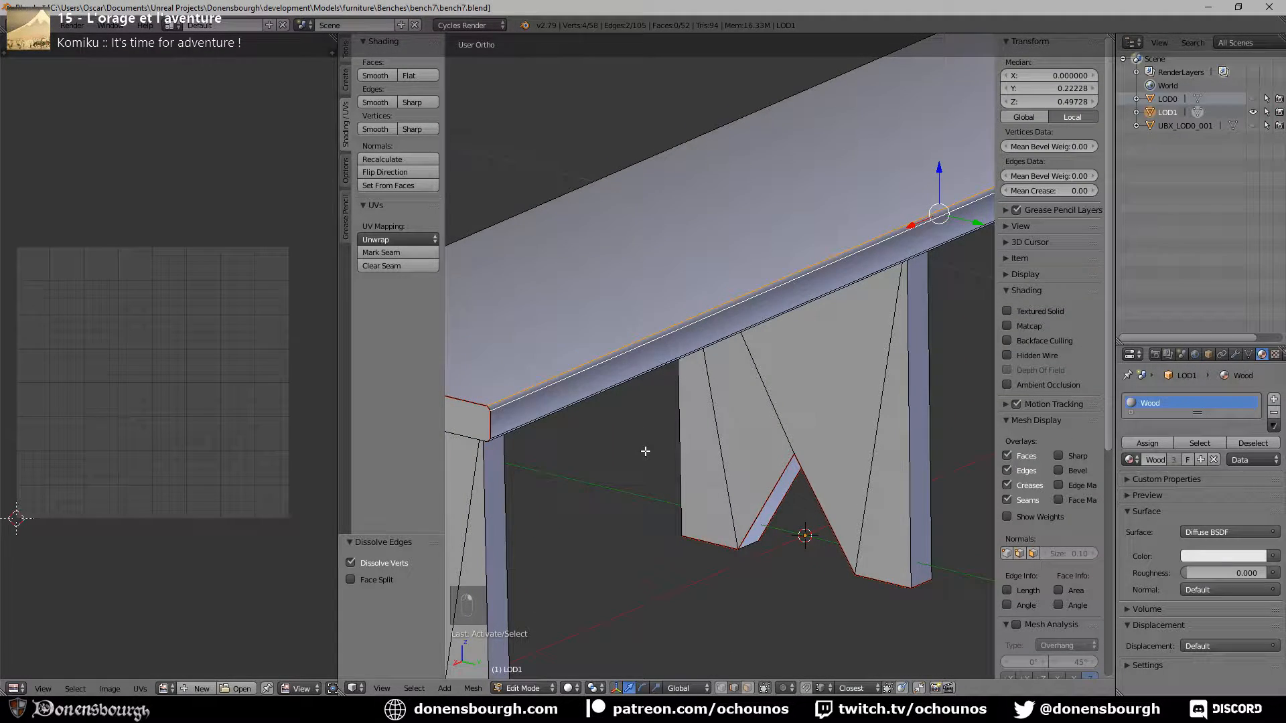
Try merging the two selected rim edges At Center and undo the merge
{"action": "key", "text": "alt+m"}
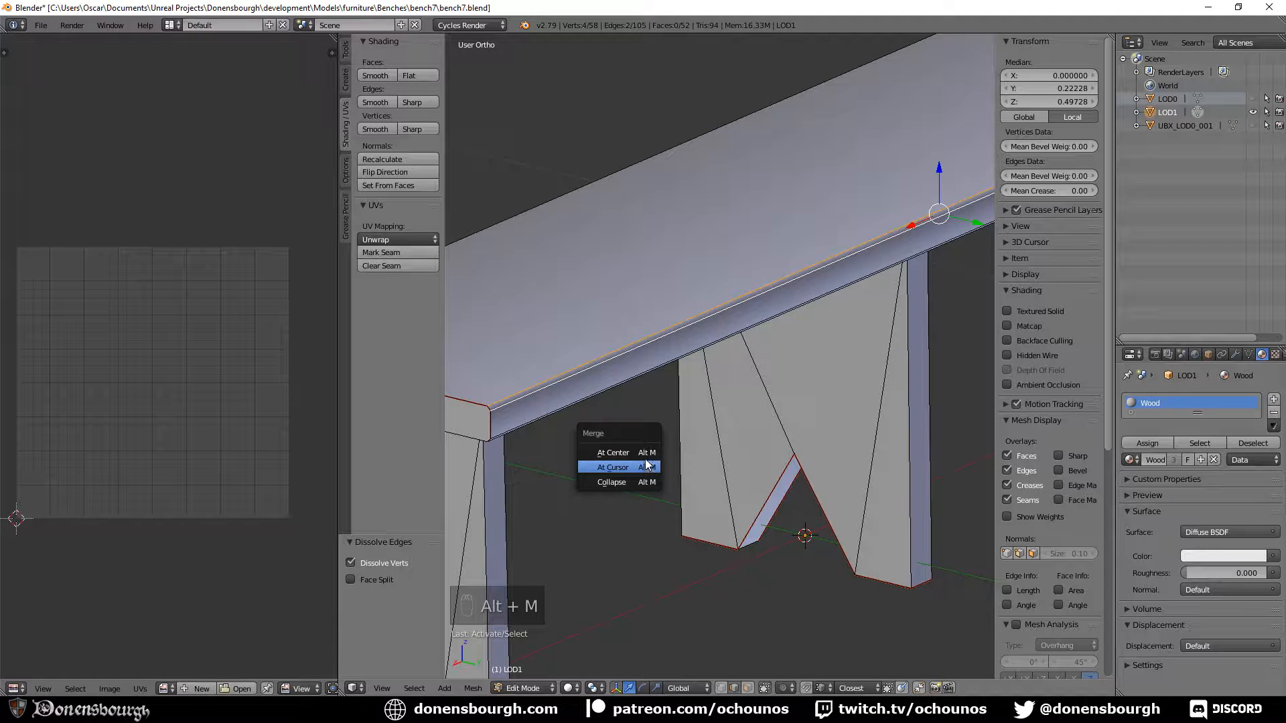
{"action": "left_click", "coordinate": [637, 454]}
{"action": "key", "text": "ctrl+z"}
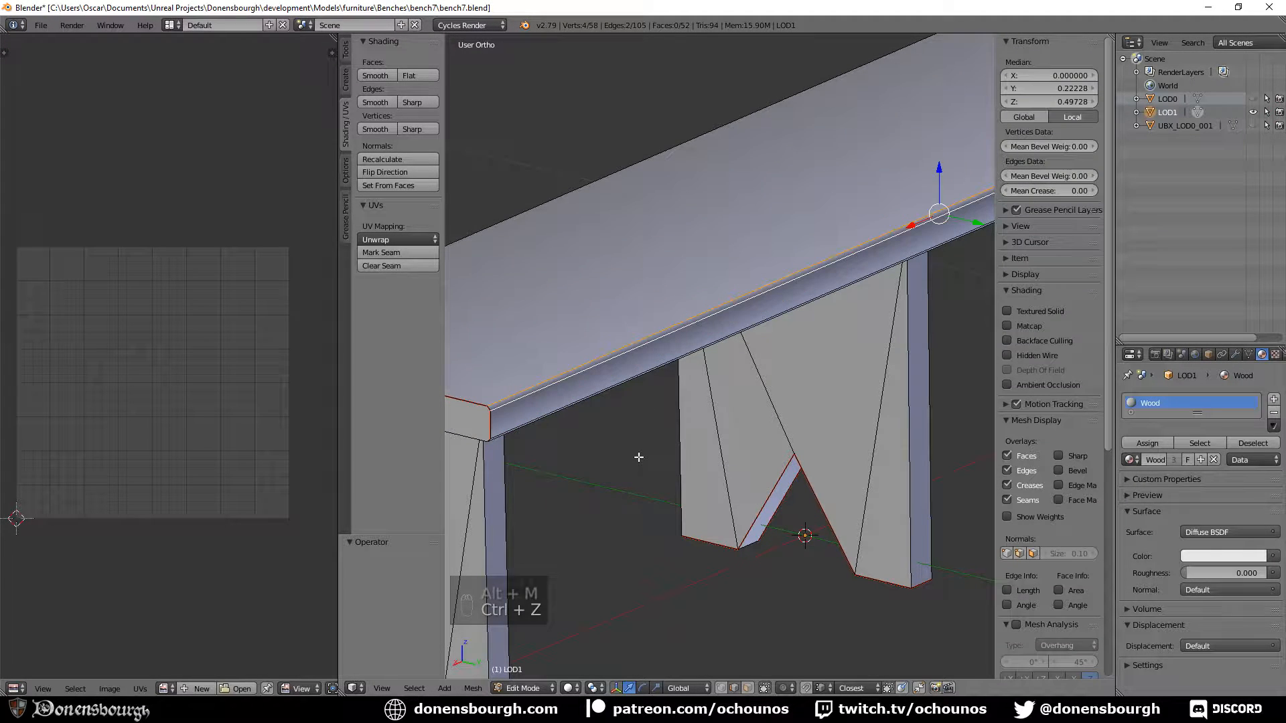
Using vertex selection, merge the two upper bevel vertices at the LOD1 seat board's +X, +Y corner At Center
{"action": "scroll", "coordinate": [547, 426], "scroll_direction": "up", "scroll_amount": 5}
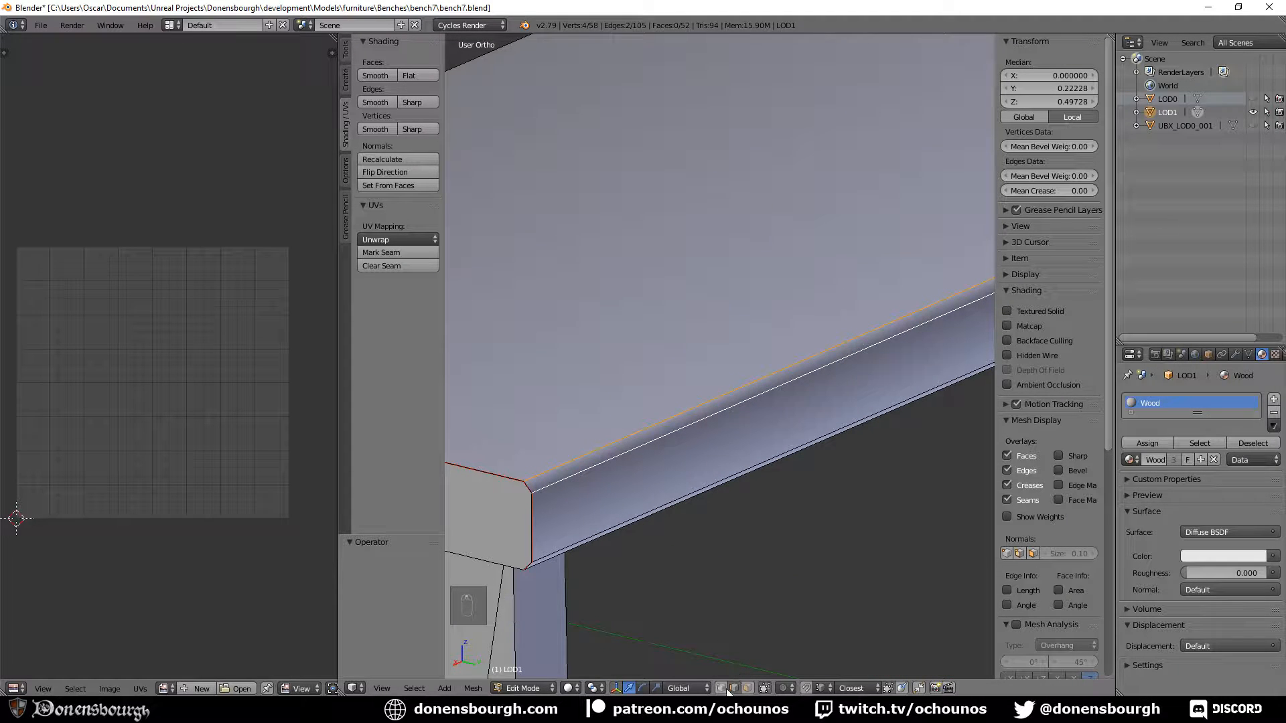
{"action": "left_click", "coordinate": [724, 688]}
{"action": "right_click", "coordinate": [524, 480]}
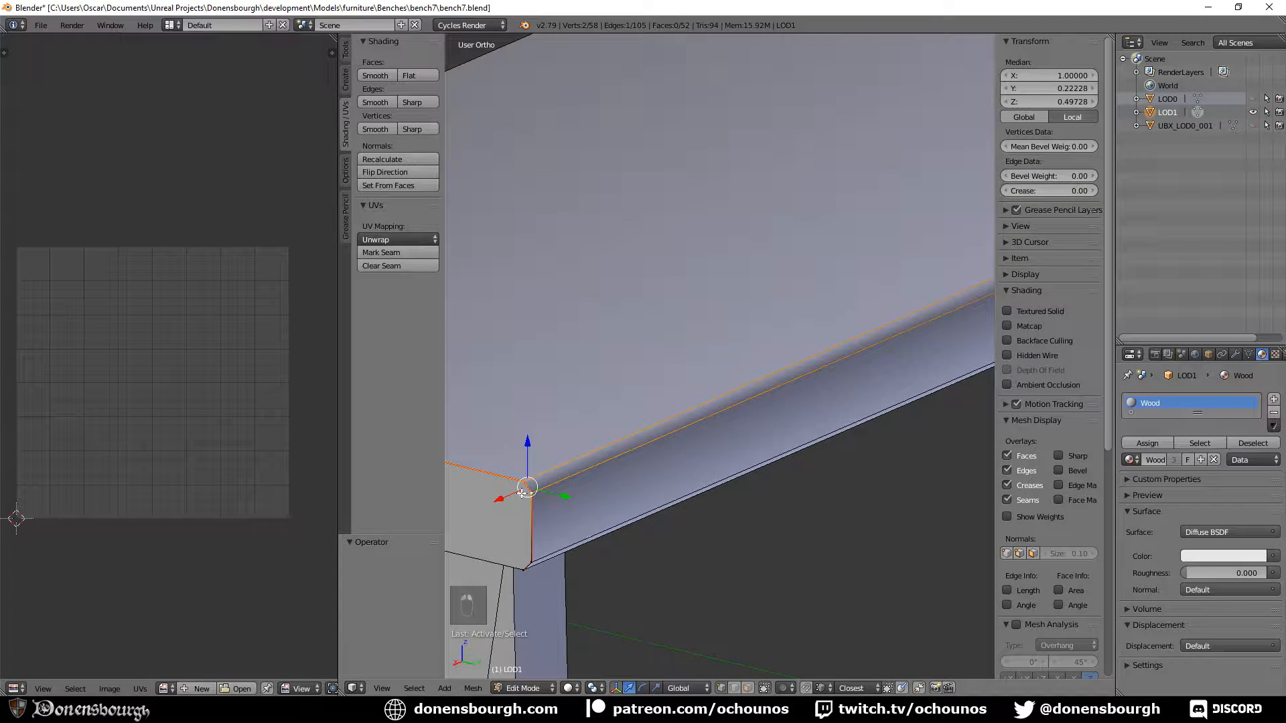
{"action": "key", "text": "alt+m"}
{"action": "left_click", "coordinate": [524, 495]}
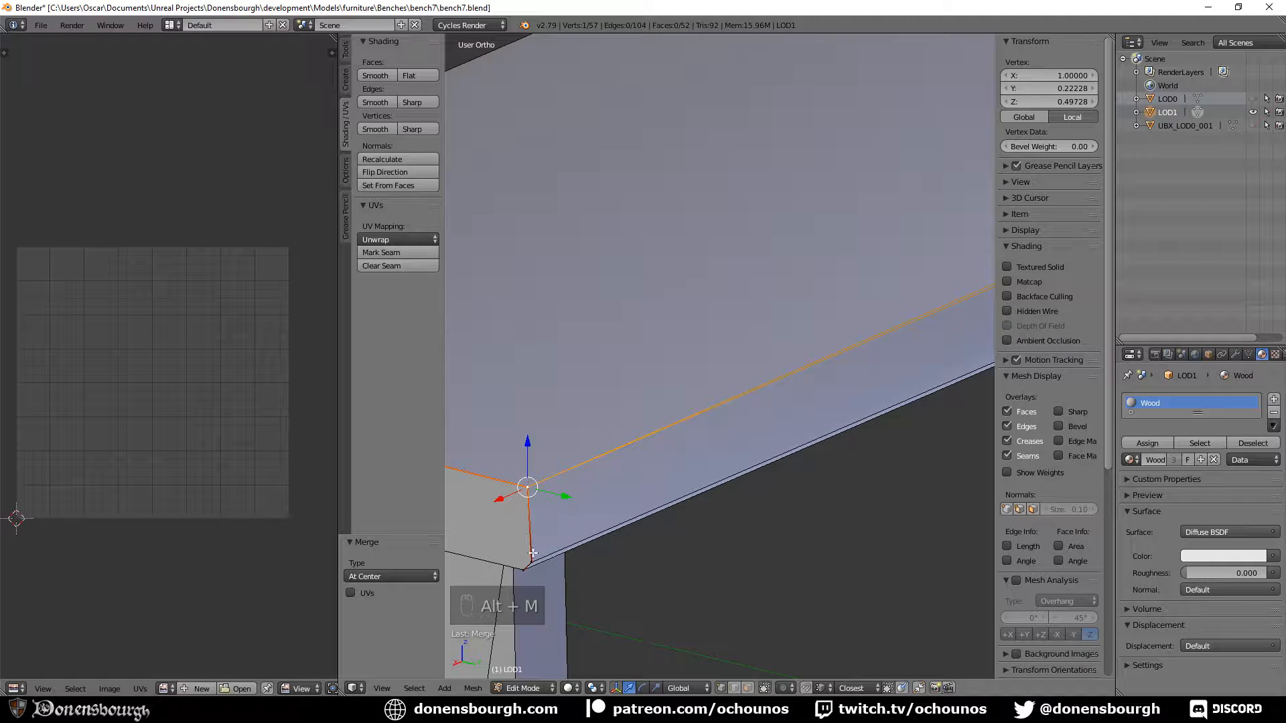
Merge the two lower bevel vertices at the seat board's +X, +Y corner At Center
{"action": "middle_click_drag", "start_coordinate": [549, 551], "coordinate": [729, 299]}
{"action": "right_click", "coordinate": [740, 120], "text": "shift"}
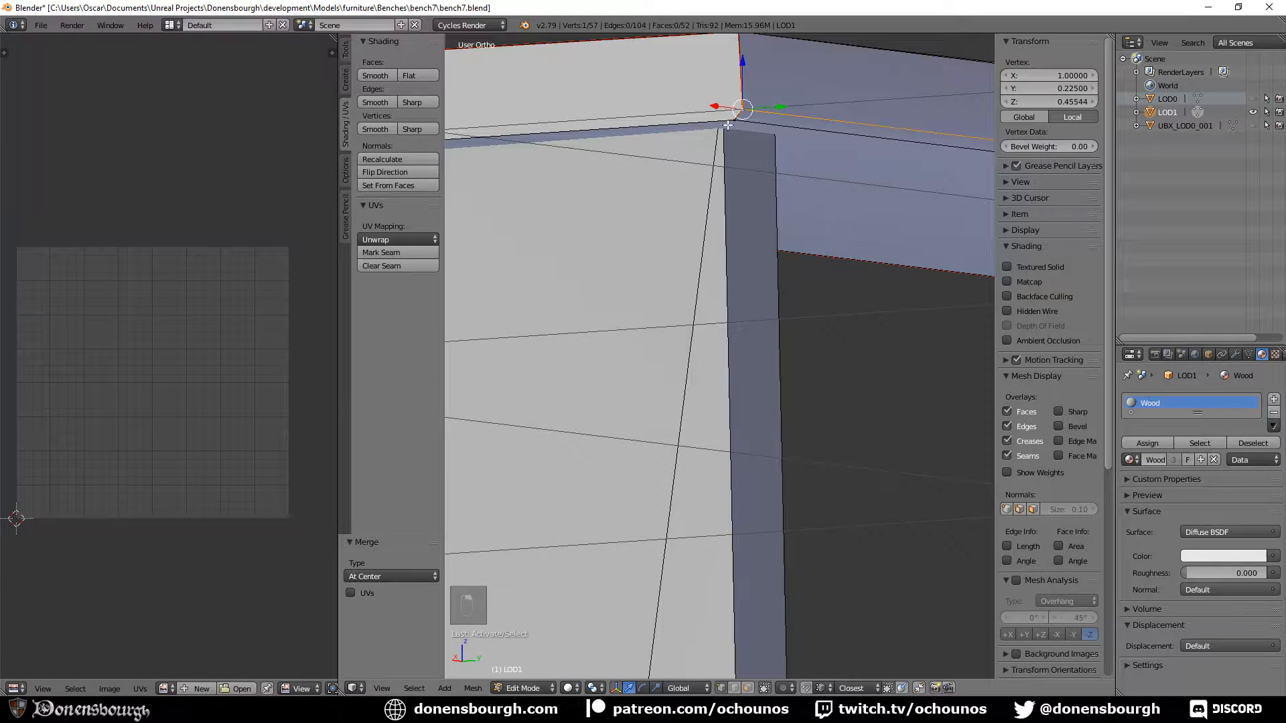
{"action": "key", "text": "alt+m"}
{"action": "left_click", "coordinate": [762, 265]}
Merge the two upper bevel vertices at the seat board's +X, -Y corner At Center
{"action": "scroll", "coordinate": [710, 268], "scroll_direction": "down", "scroll_amount": 3}
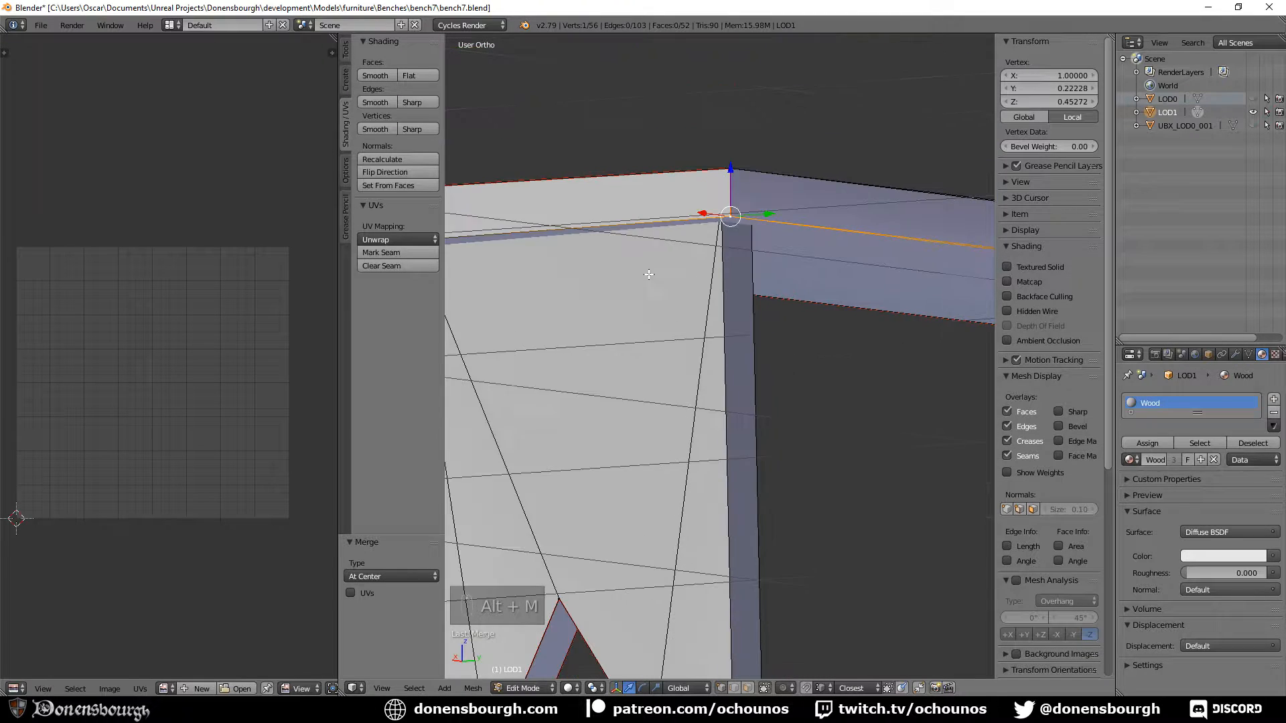
{"action": "middle_click_drag", "start_coordinate": [600, 278], "coordinate": [802, 377], "text": "shift"}
{"action": "right_click", "coordinate": [810, 351]}
{"action": "key", "text": "a"}
{"action": "right_click", "coordinate": [792, 353]}
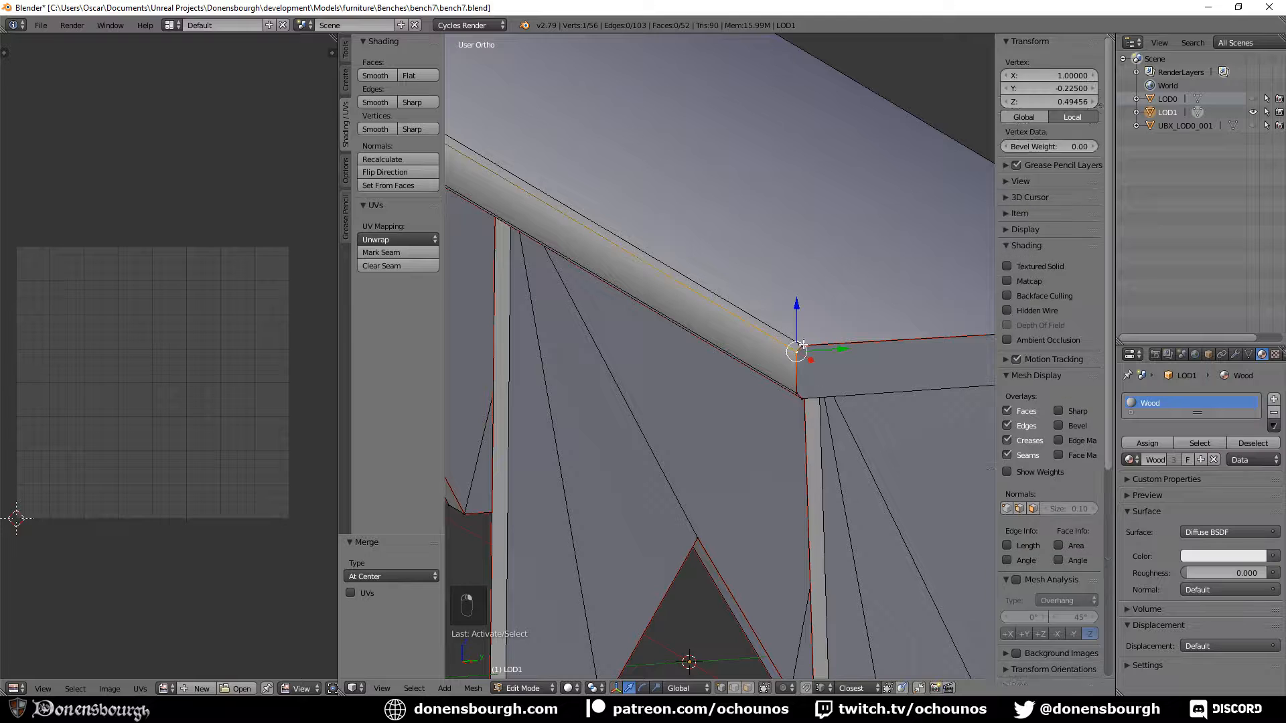
{"action": "right_click", "coordinate": [805, 343], "text": "shift"}
{"action": "key", "text": "alt+m"}
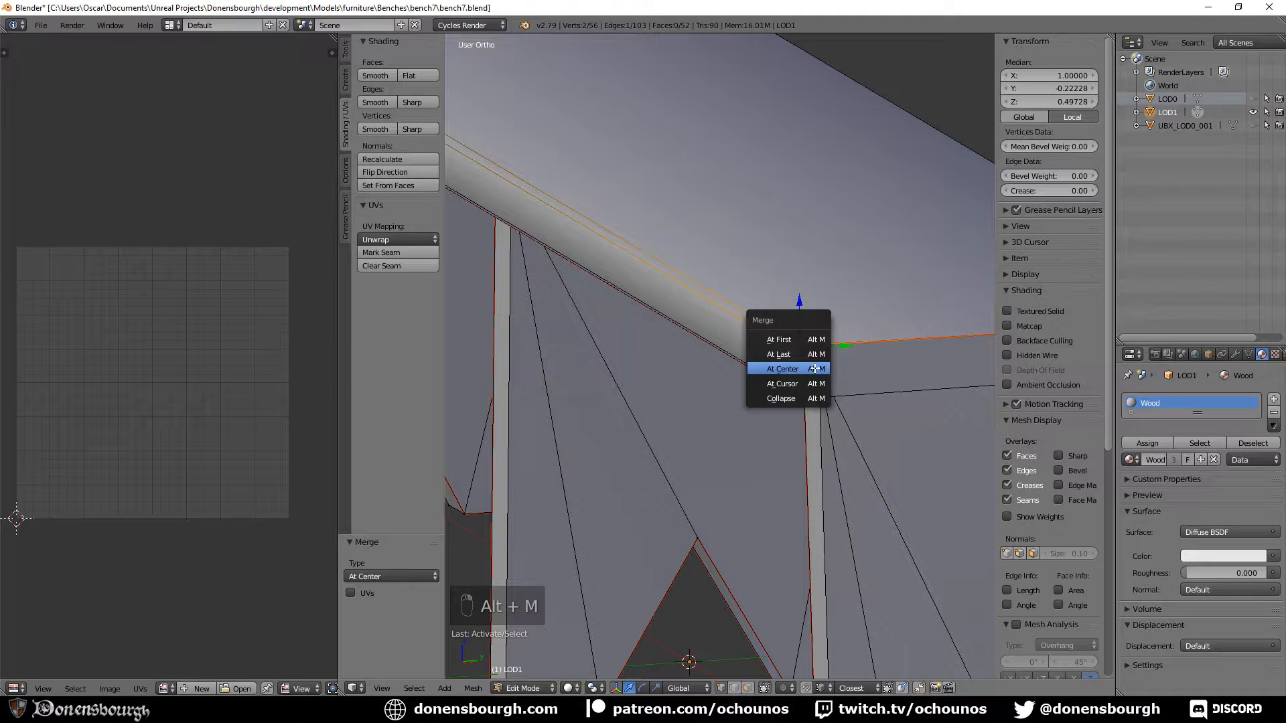
{"action": "left_click", "coordinate": [814, 369]}
Merge the two lower bevel vertices at the seat board's +X, -Y corner At Center
{"action": "middle_click_drag", "start_coordinate": [804, 388], "coordinate": [764, 275]}
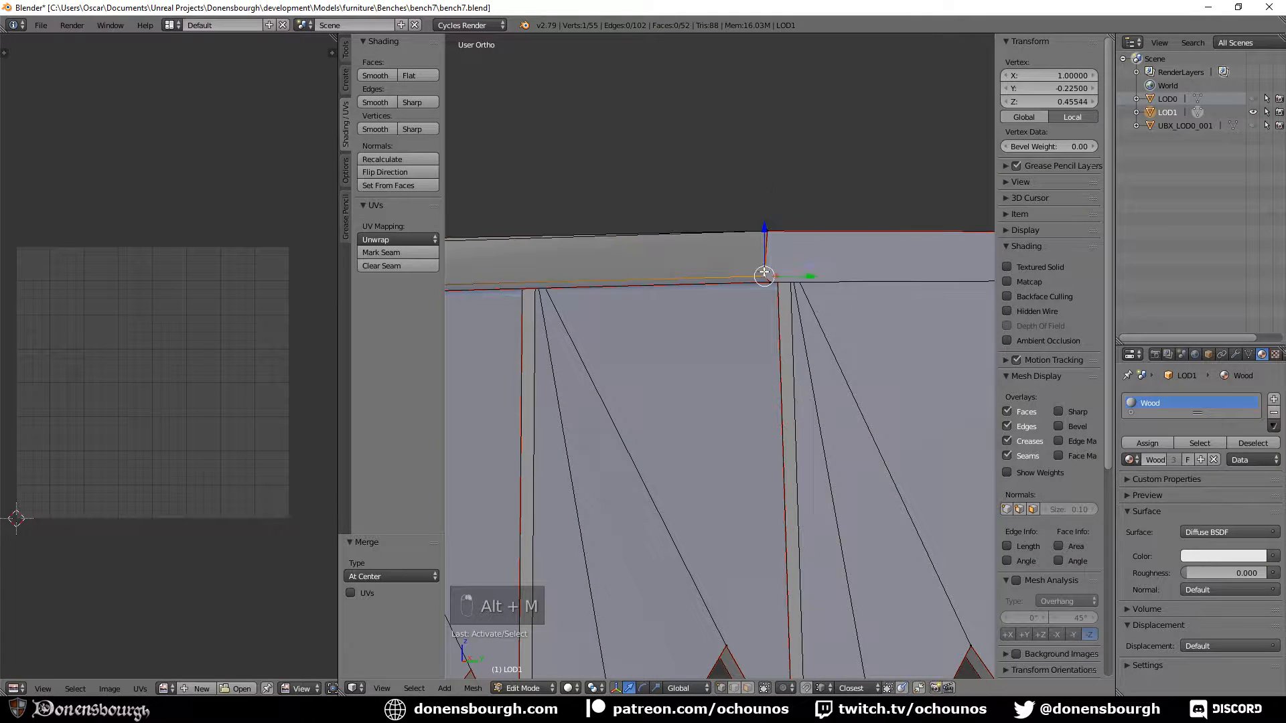
{"action": "right_click", "coordinate": [768, 280]}
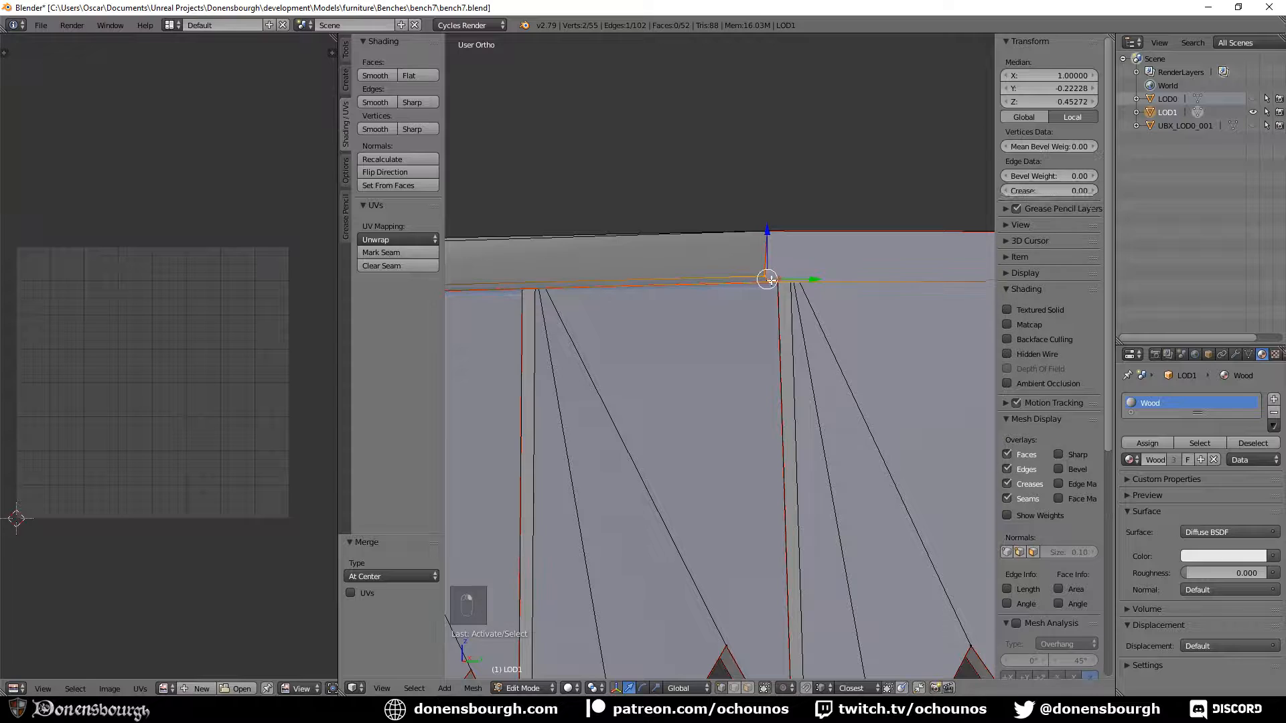
{"action": "key", "text": "alt+m"}
{"action": "left_click", "coordinate": [745, 330]}
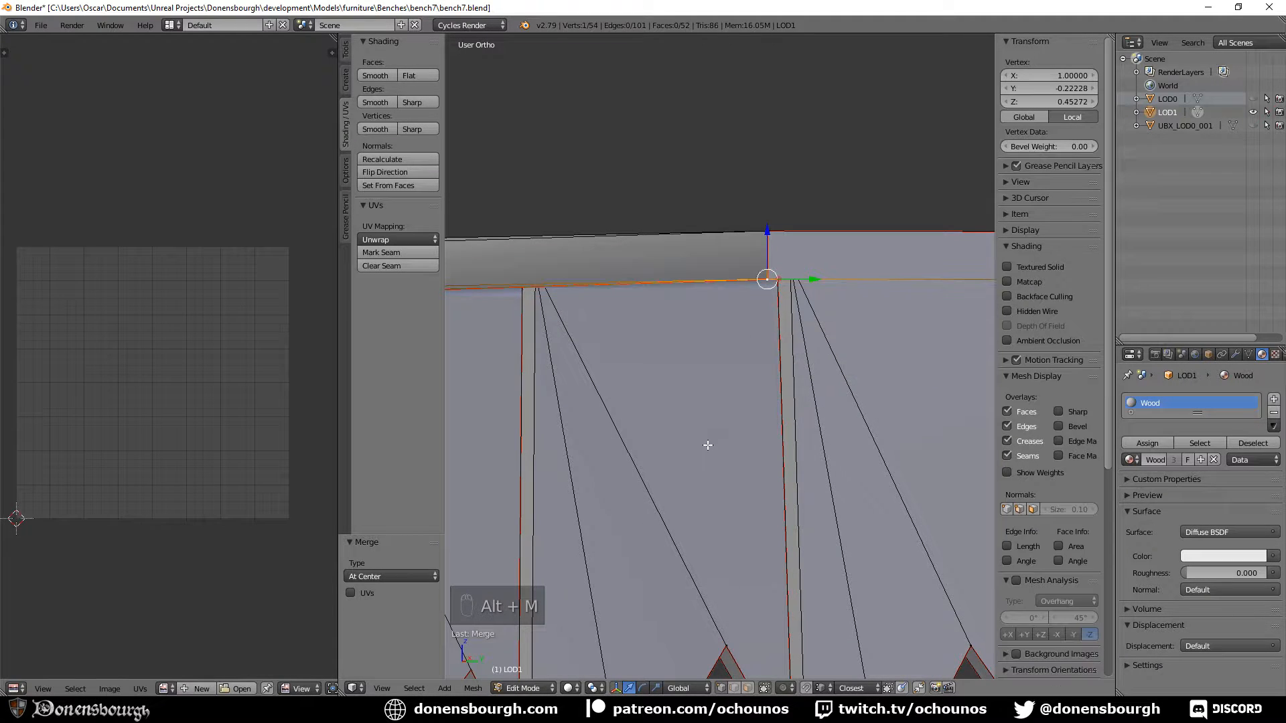
Merge the two upper bevel vertices at the seat board's -X, -Y corner At Center
{"action": "scroll", "coordinate": [706, 445], "scroll_direction": "down", "scroll_amount": 3}
{"action": "middle_click_drag", "start_coordinate": [699, 442], "coordinate": [657, 416]}
{"action": "scroll", "coordinate": [588, 388], "scroll_direction": "down", "scroll_amount": 3}
{"action": "scroll", "coordinate": [717, 468], "scroll_direction": "up", "scroll_amount": 5}
{"action": "middle_click_drag", "start_coordinate": [700, 476], "coordinate": [677, 454], "text": "shift"}
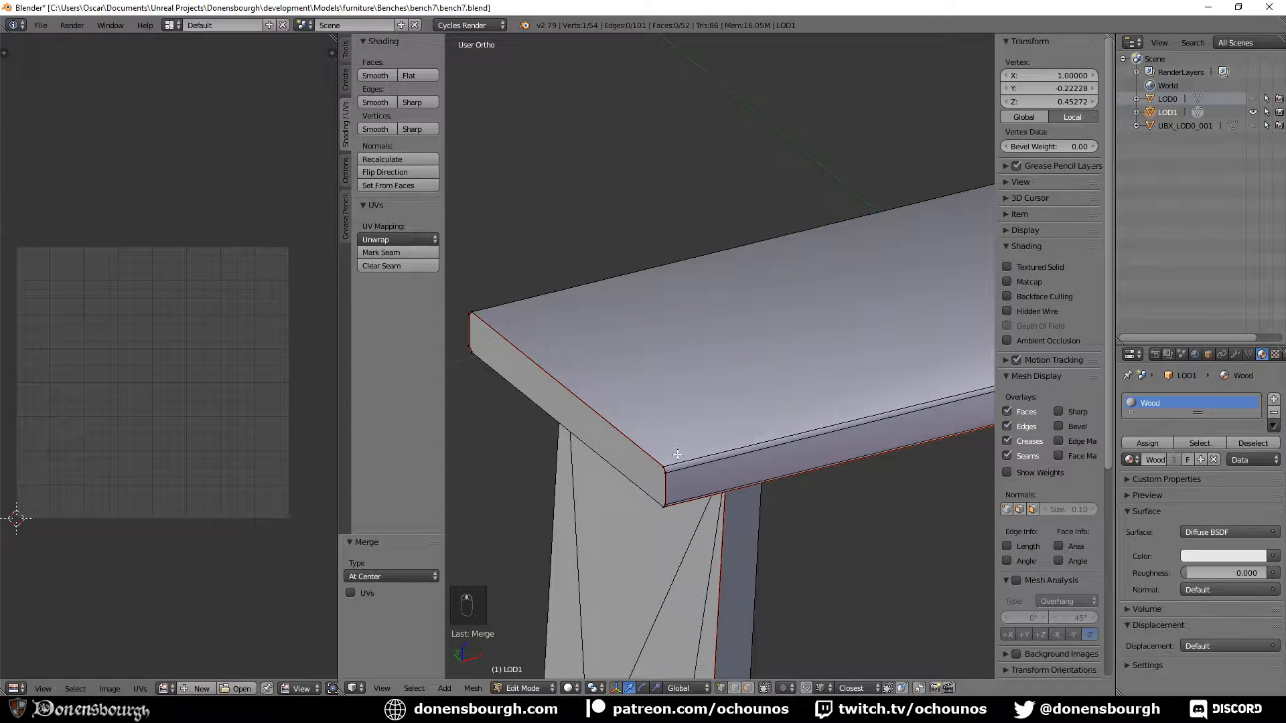
{"action": "right_click", "coordinate": [672, 467], "text": "shift"}
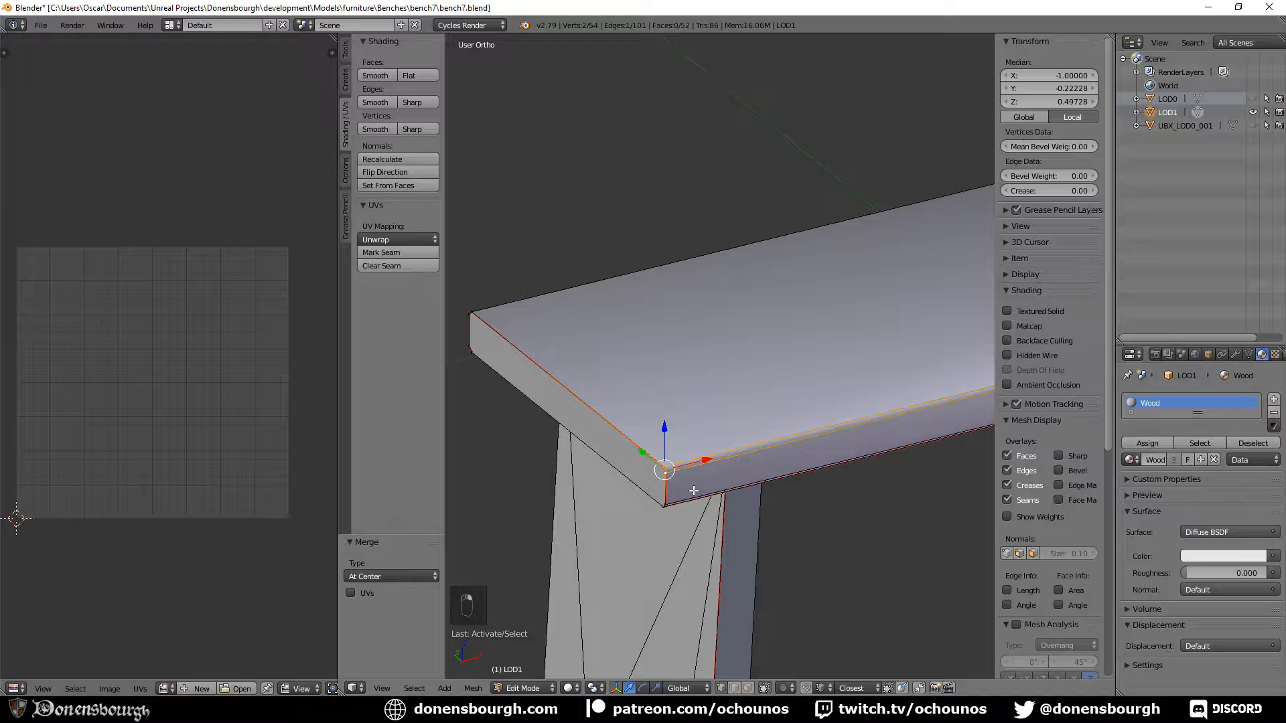
{"action": "key", "text": "alt+m"}
{"action": "left_click", "coordinate": [693, 490]}
Merge the two lower bevel vertices at the seat board's -X, -Y corner At Center
{"action": "middle_click_drag", "start_coordinate": [690, 496], "coordinate": [660, 335]}
{"action": "right_click", "coordinate": [654, 372], "text": "shift"}
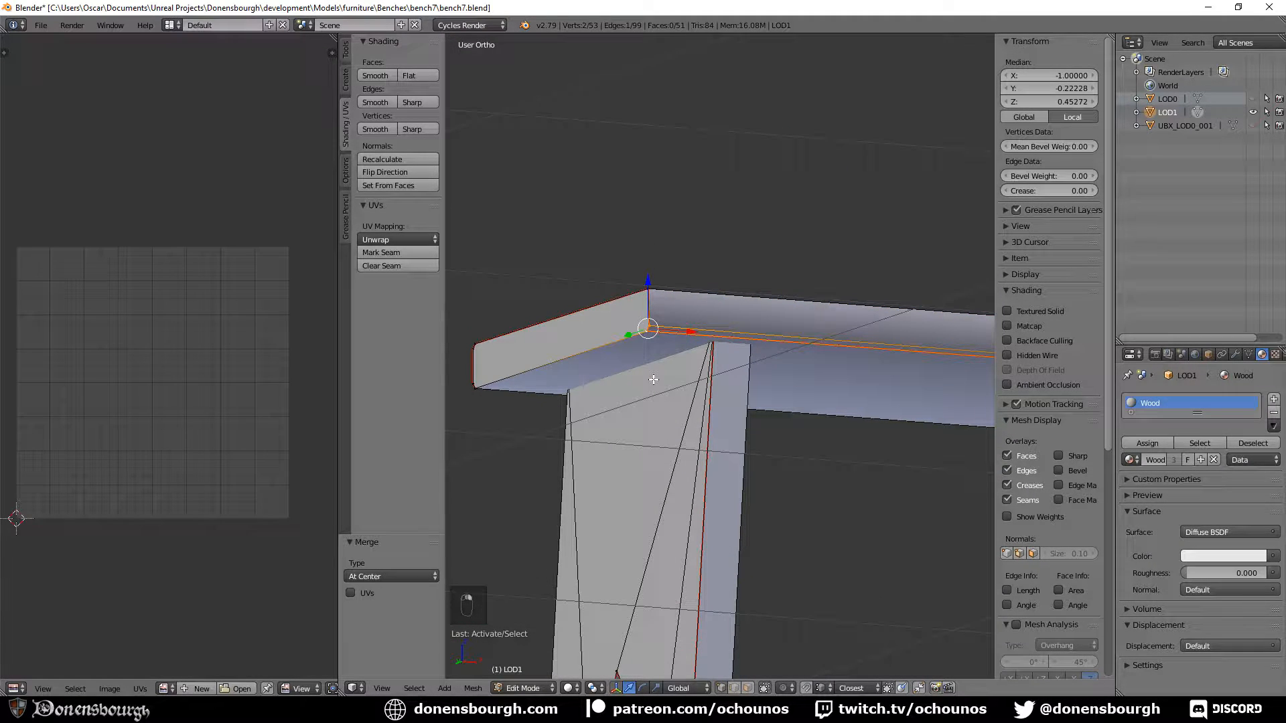
{"action": "key", "text": "alt+m"}
{"action": "left_click", "coordinate": [652, 379]}
Merge the two upper bevel vertices at the seat board's -X, +Y corner At Center
{"action": "scroll", "coordinate": [649, 525], "scroll_direction": "down", "scroll_amount": 4}
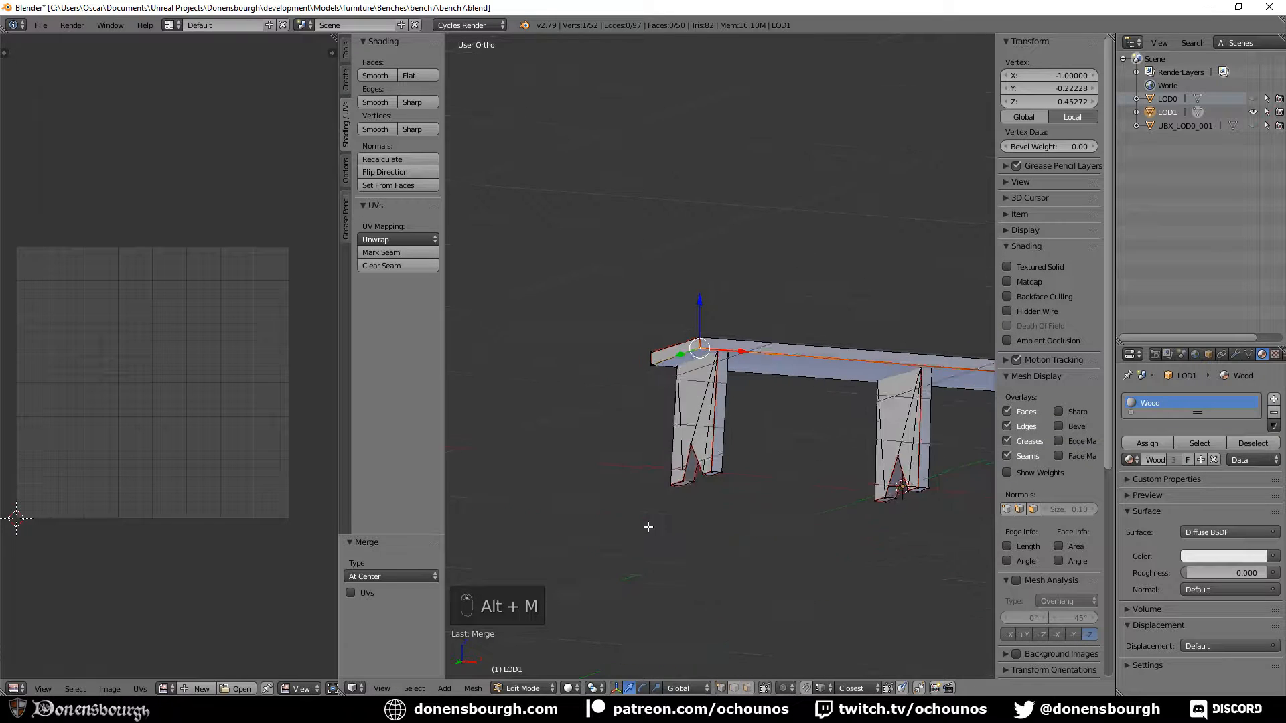
{"action": "scroll", "coordinate": [686, 521], "scroll_direction": "up", "scroll_amount": 1}
{"action": "middle_click_drag", "start_coordinate": [694, 480], "coordinate": [699, 443]}
{"action": "middle_click_drag", "start_coordinate": [725, 494], "coordinate": [721, 465]}
{"action": "scroll", "coordinate": [720, 461], "scroll_direction": "up", "scroll_amount": 1}
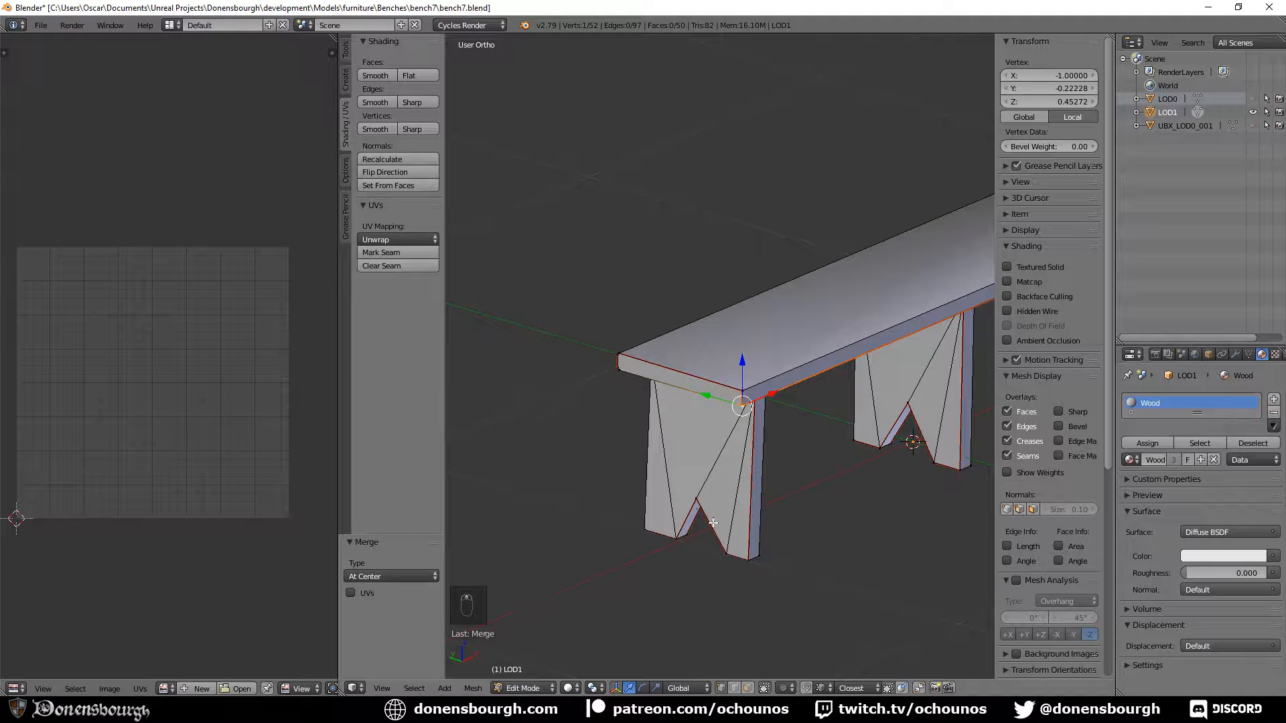
{"action": "middle_click_drag", "start_coordinate": [675, 430], "coordinate": [795, 453], "text": "shift"}
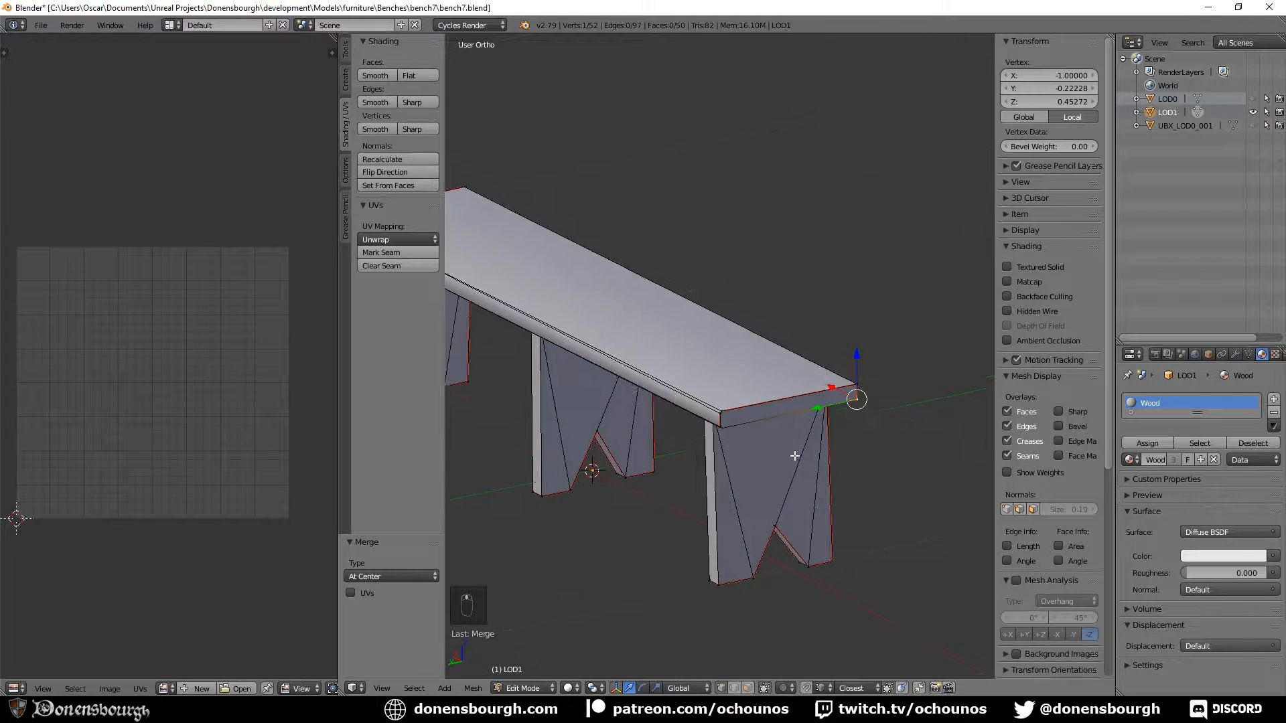
{"action": "scroll", "coordinate": [660, 480], "scroll_direction": "up", "scroll_amount": 2}
{"action": "middle_click_drag", "start_coordinate": [676, 472], "coordinate": [732, 429], "text": "shift"}
{"action": "scroll", "coordinate": [709, 462], "scroll_direction": "up", "scroll_amount": 3}
{"action": "left_click", "coordinate": [753, 394]}
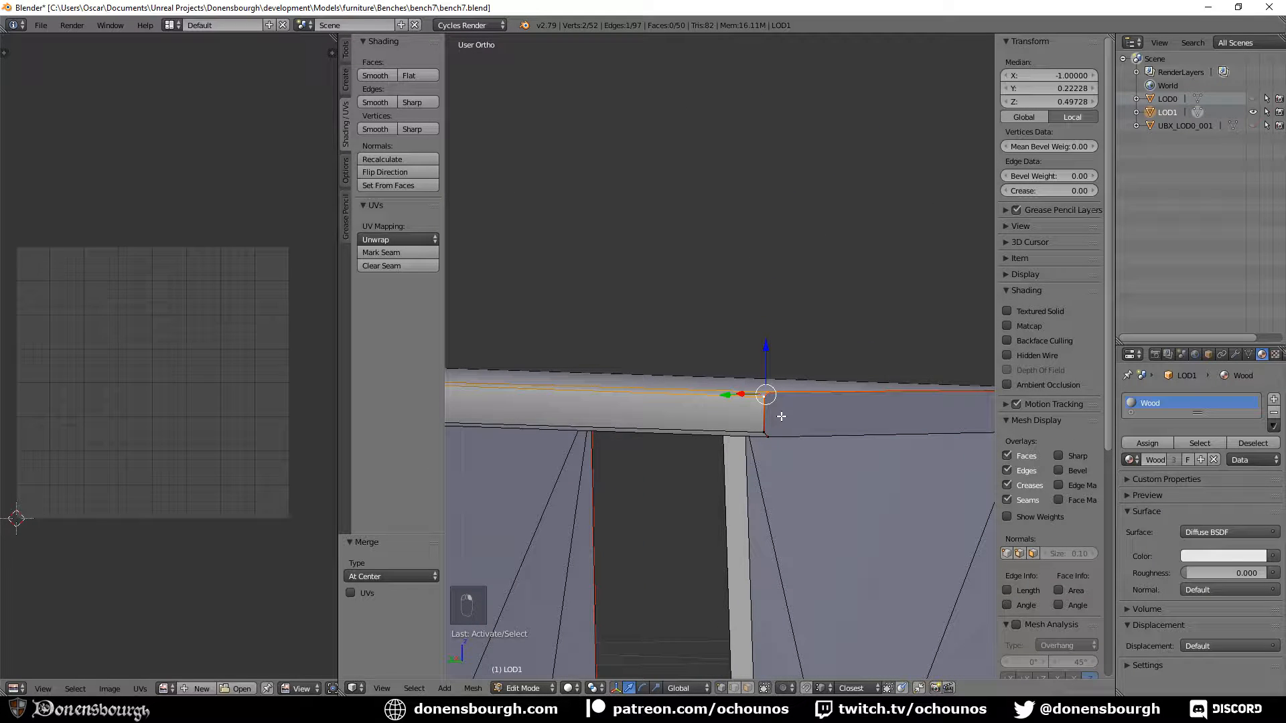
{"action": "key", "text": "alt+m"}
{"action": "left_click", "coordinate": [776, 415]}
Merge the two lower bevel vertices at the seat board's -X, +Y corner At Center
{"action": "middle_click_drag", "start_coordinate": [775, 416], "coordinate": [745, 392]}
{"action": "left_click", "coordinate": [743, 390]}
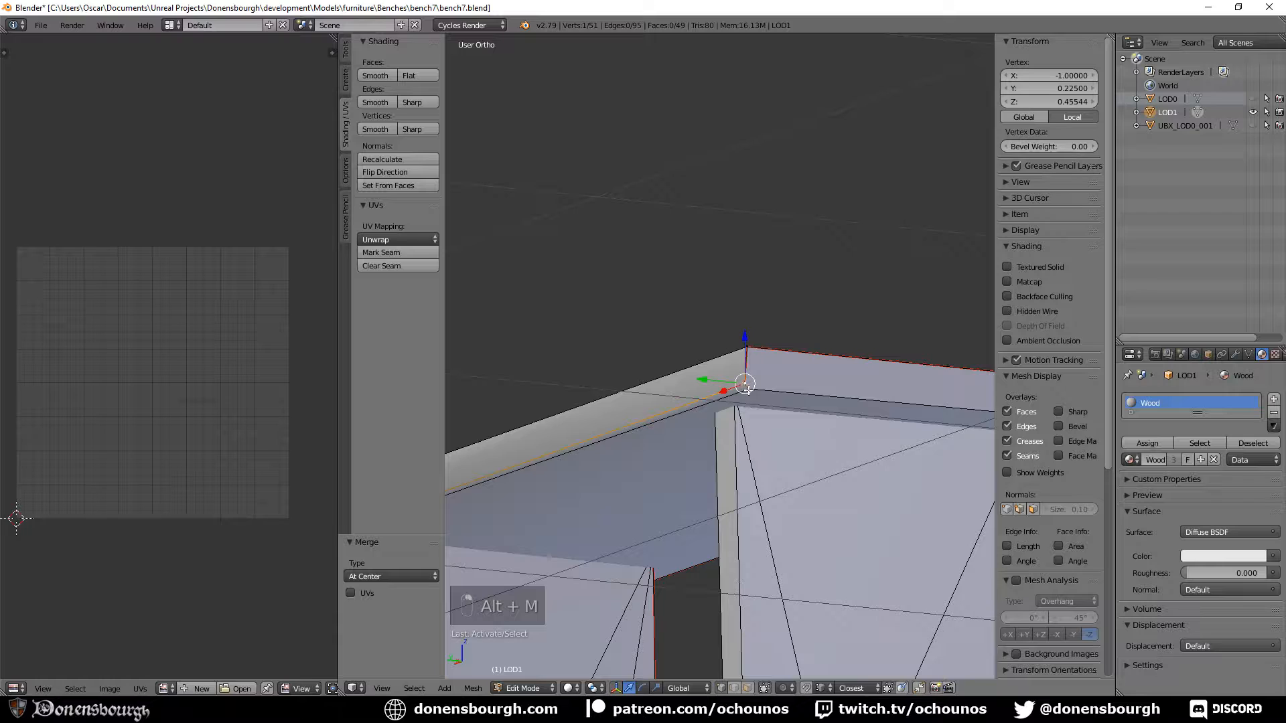
{"action": "key", "text": "alt+m"}
{"action": "left_click", "coordinate": [762, 432]}
Inspect the simplified LOD1 bench from several sides in both Object Mode and Edit Mode, ending in Object Mode
{"action": "middle_click_drag", "start_coordinate": [762, 432], "coordinate": [678, 561]}
{"action": "scroll", "coordinate": [759, 462], "scroll_direction": "down", "scroll_amount": 8}
{"action": "scroll", "coordinate": [717, 444], "scroll_direction": "down", "scroll_amount": 4}
{"action": "key", "text": "Tab"}
{"action": "scroll", "coordinate": [725, 432], "scroll_direction": "up", "scroll_amount": 6}
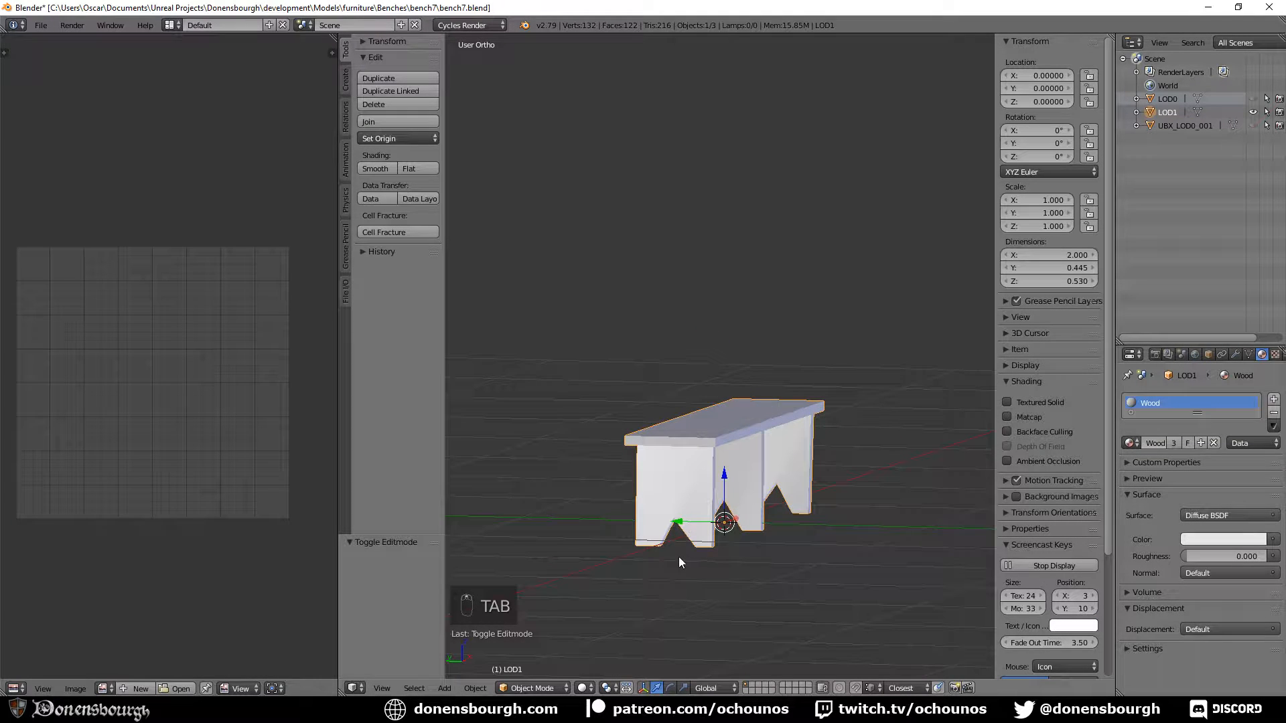
{"action": "scroll", "coordinate": [693, 549], "scroll_direction": "up", "scroll_amount": 3}
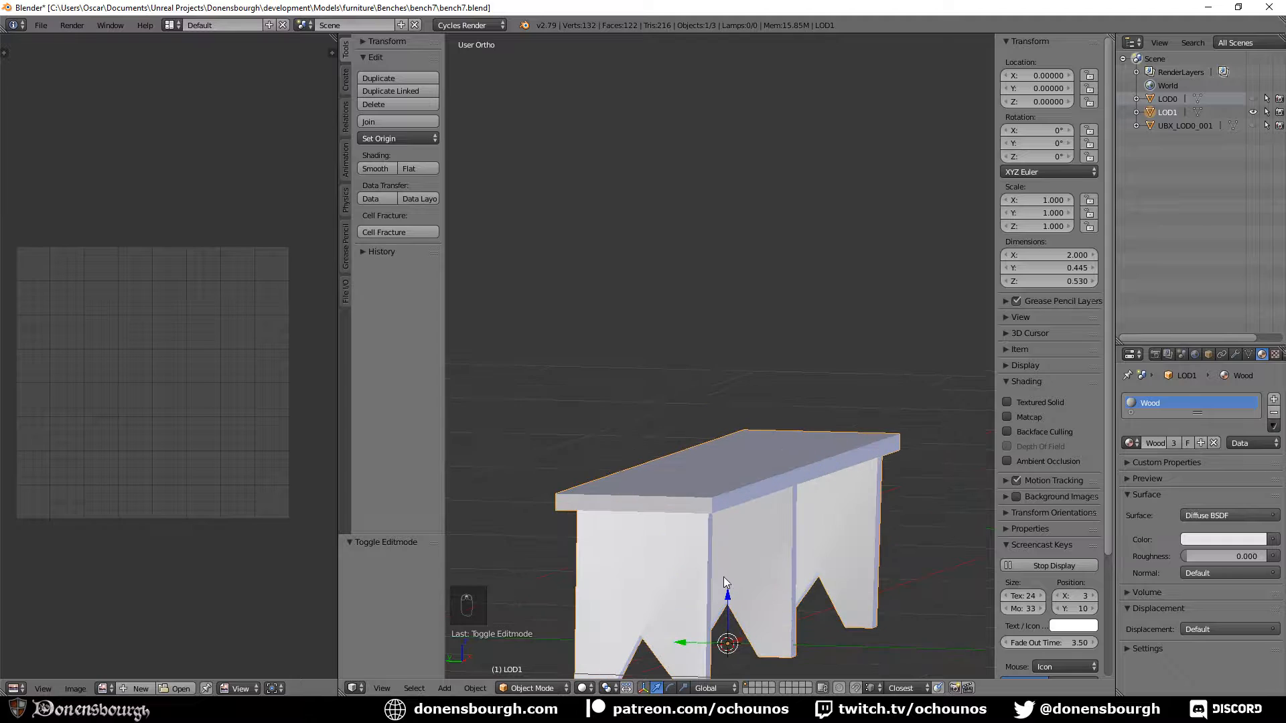
{"action": "key", "text": "Tab"}
{"action": "middle_click_drag", "start_coordinate": [723, 577], "coordinate": [730, 483]}
{"action": "scroll", "coordinate": [740, 516], "scroll_direction": "up", "scroll_amount": 4}
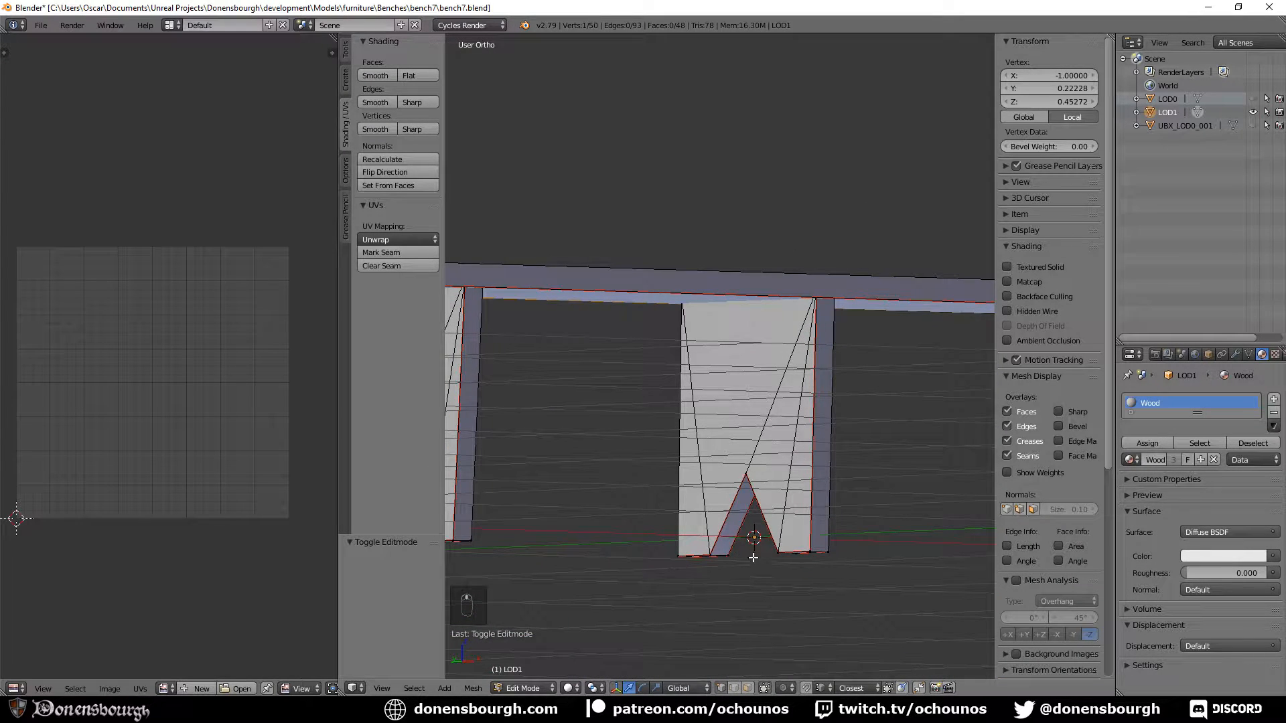
{"action": "middle_click_drag", "start_coordinate": [753, 557], "coordinate": [748, 553]}
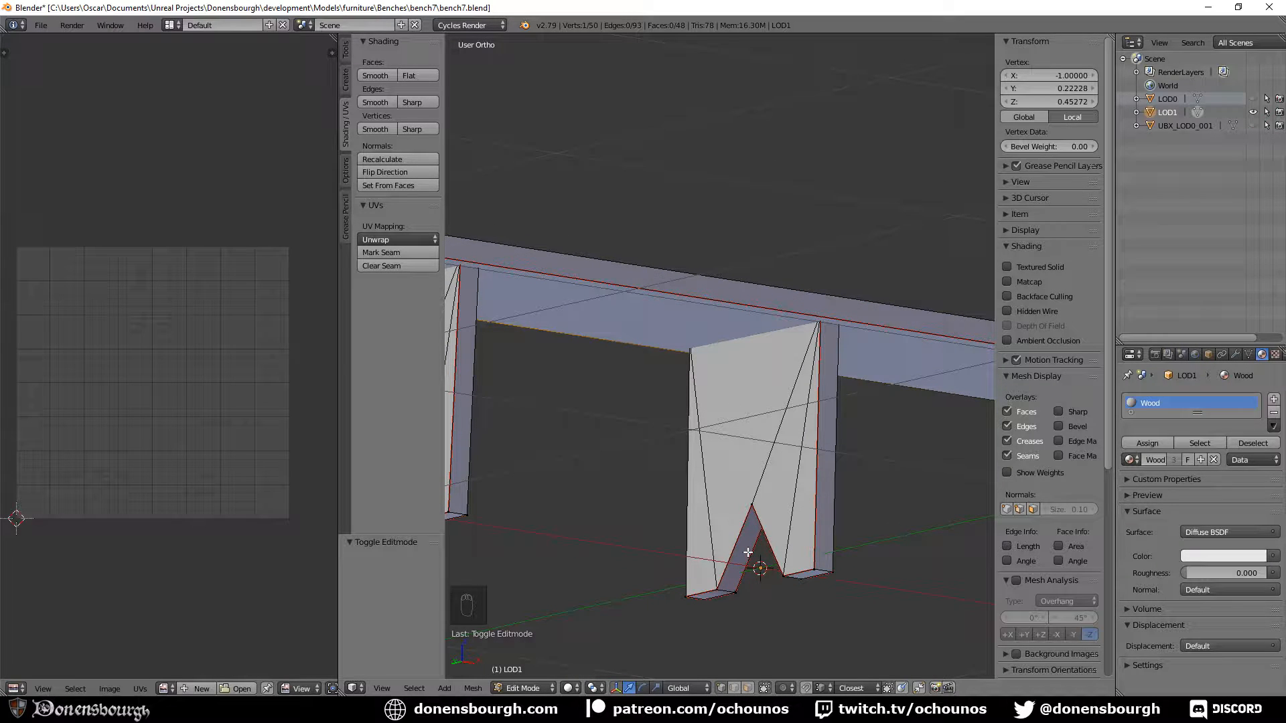
{"action": "scroll", "coordinate": [748, 553], "scroll_direction": "down", "scroll_amount": 10}
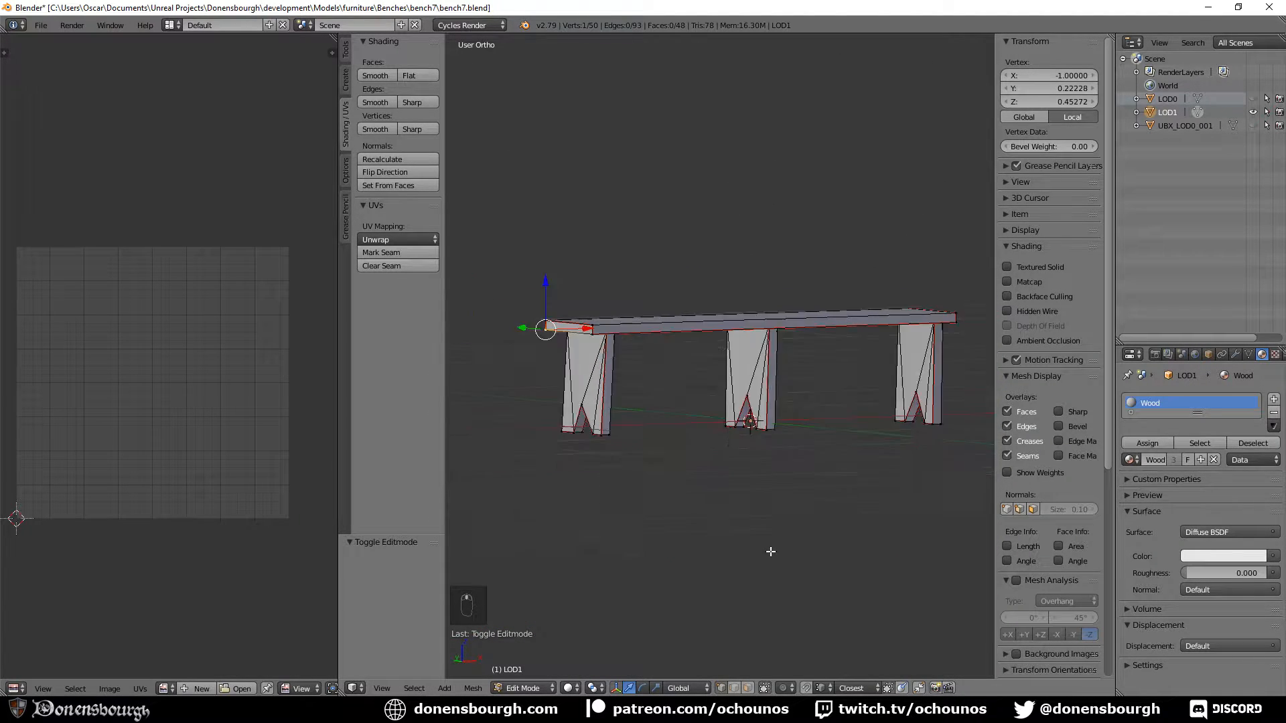
{"action": "key", "text": "Tab"}
{"action": "middle_click_drag", "start_coordinate": [737, 521], "coordinate": [722, 478]}
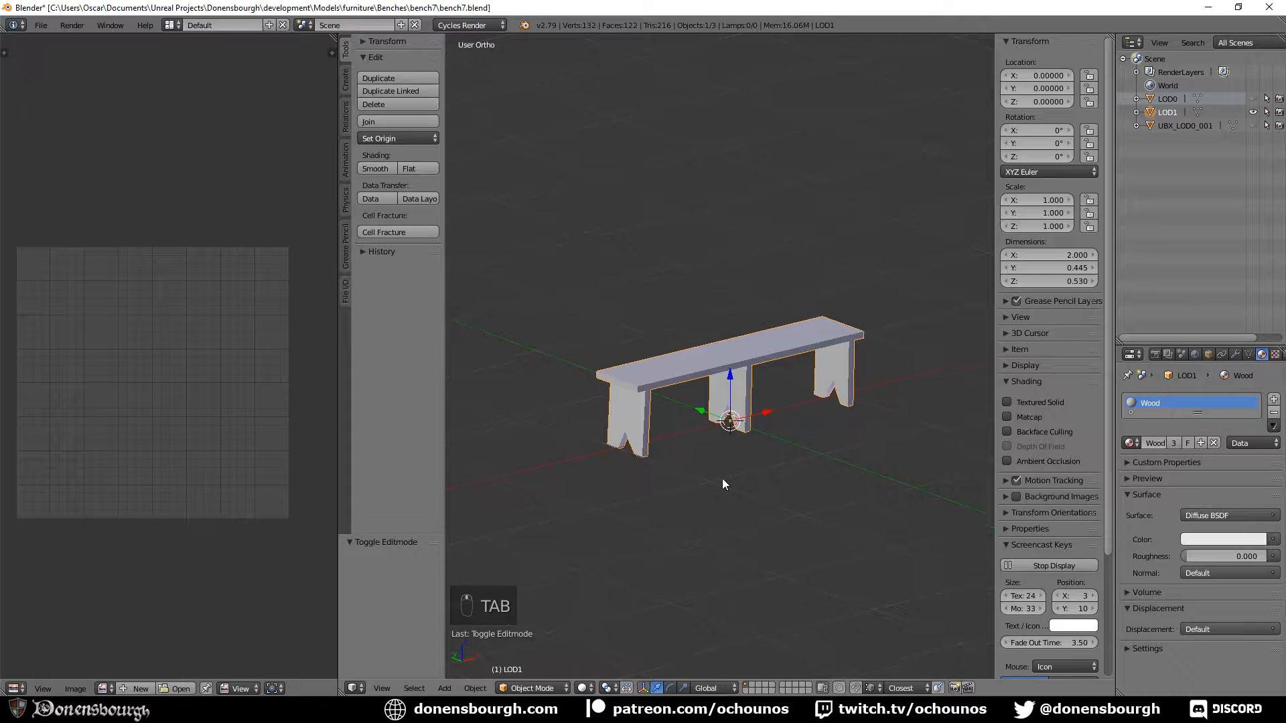
Change the UV/Image Editor area to a Text Editor and create a new text block
{"action": "left_click", "coordinate": [21, 686]}
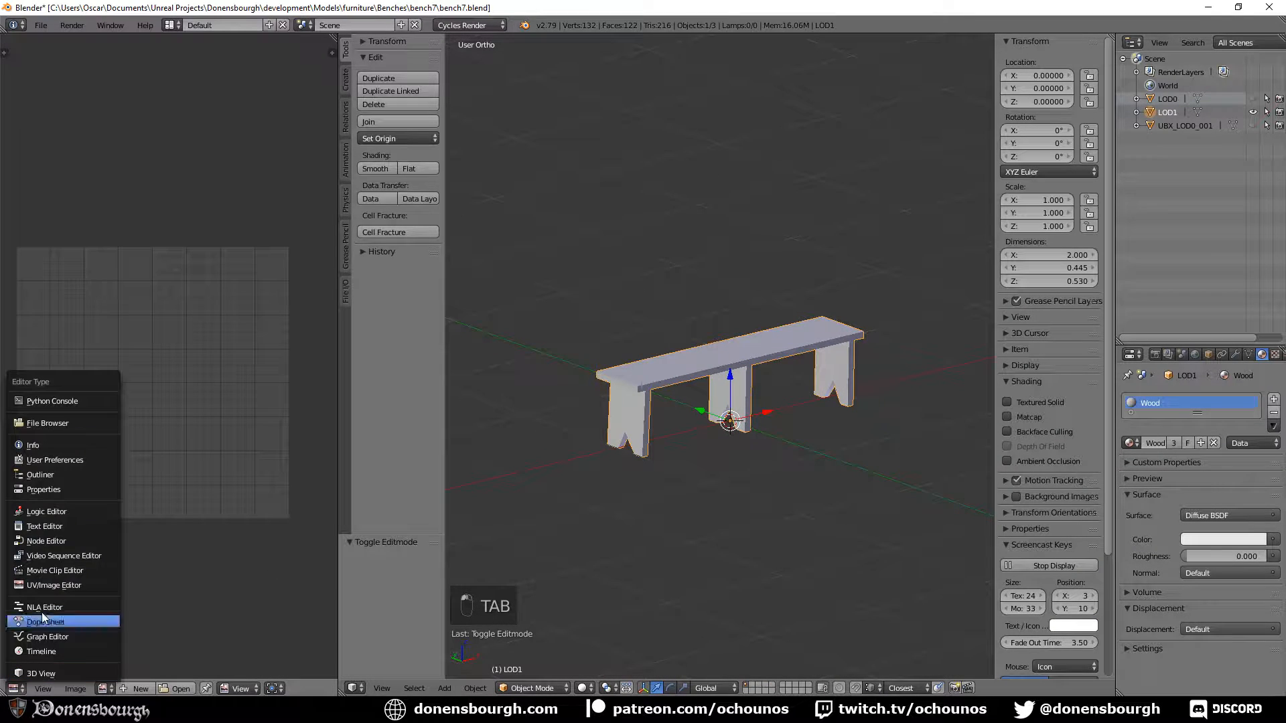
{"action": "left_click", "coordinate": [61, 528]}
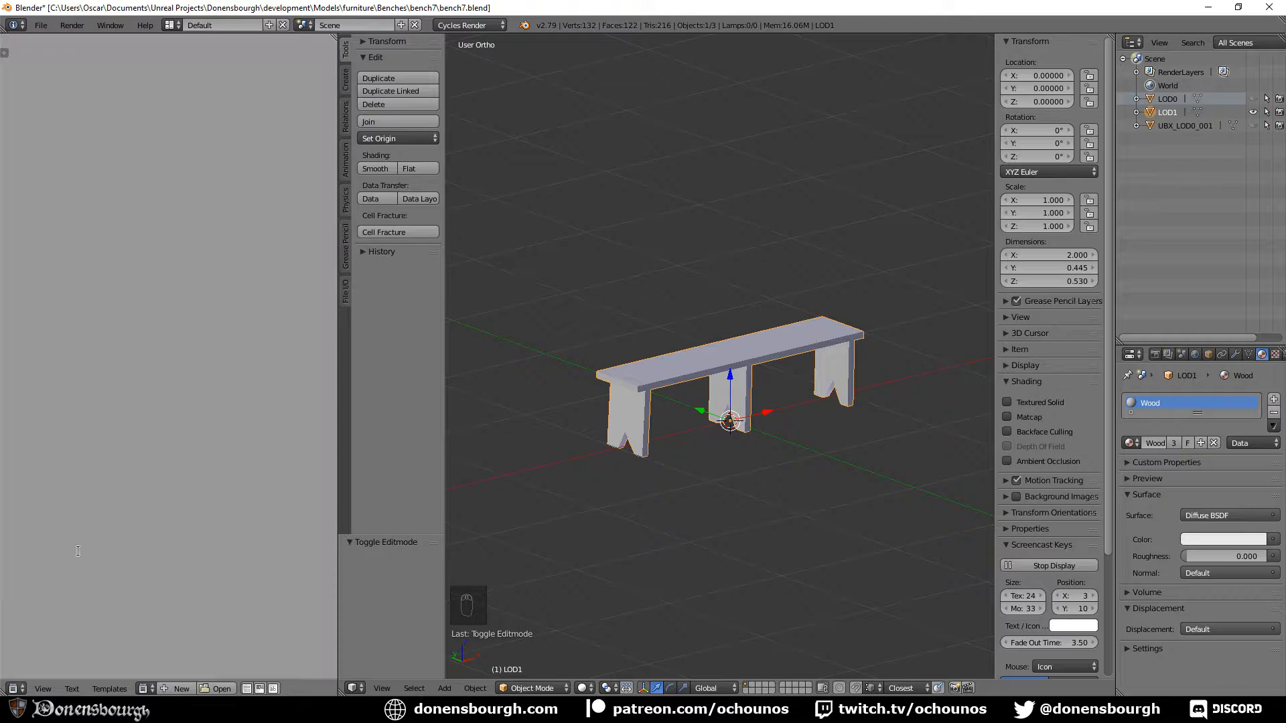
{"action": "left_click", "coordinate": [179, 689]}
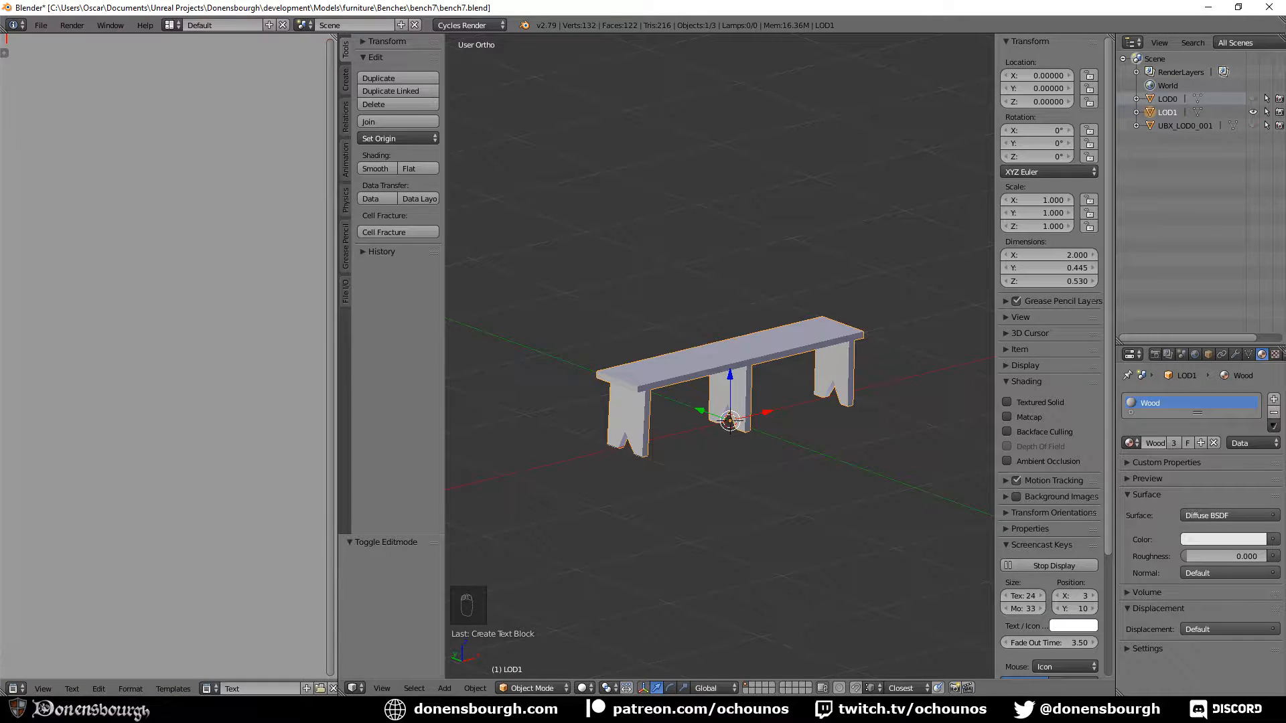
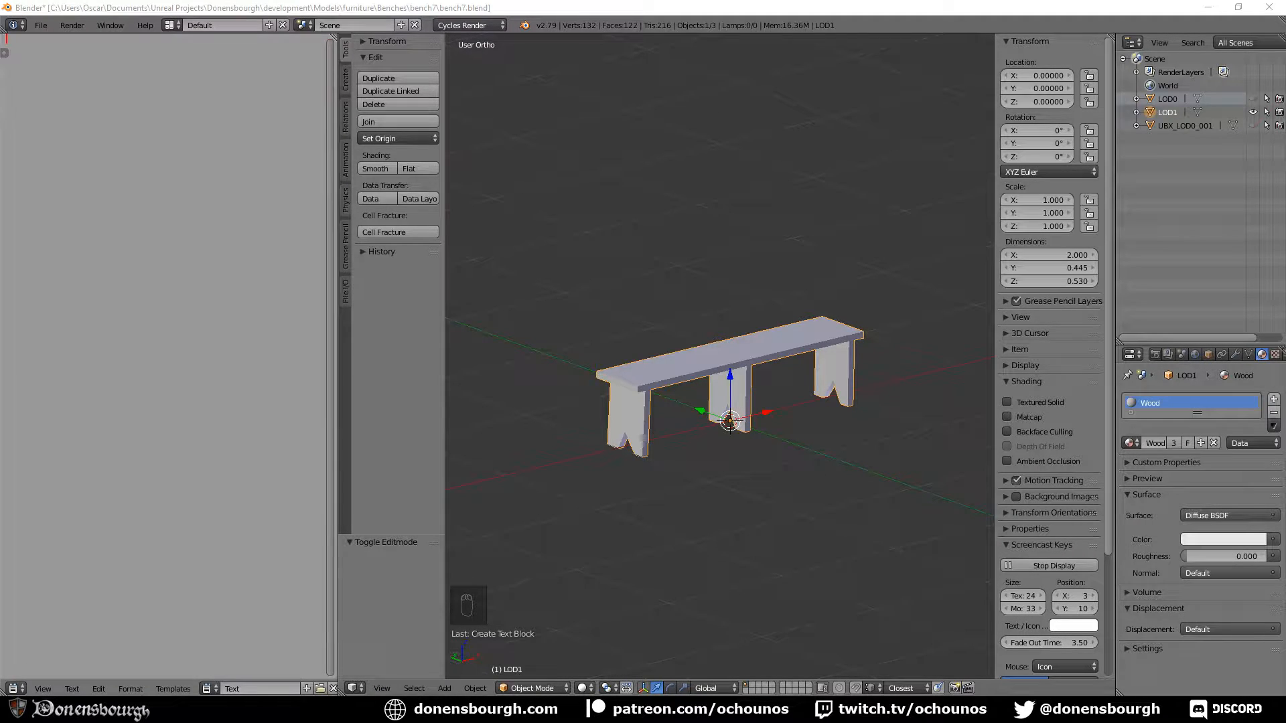
Paste the Python script that parents the LOD objects to an LOD_Group empty into the text block and run it
{"action": "right_click", "coordinate": [151, 215]}
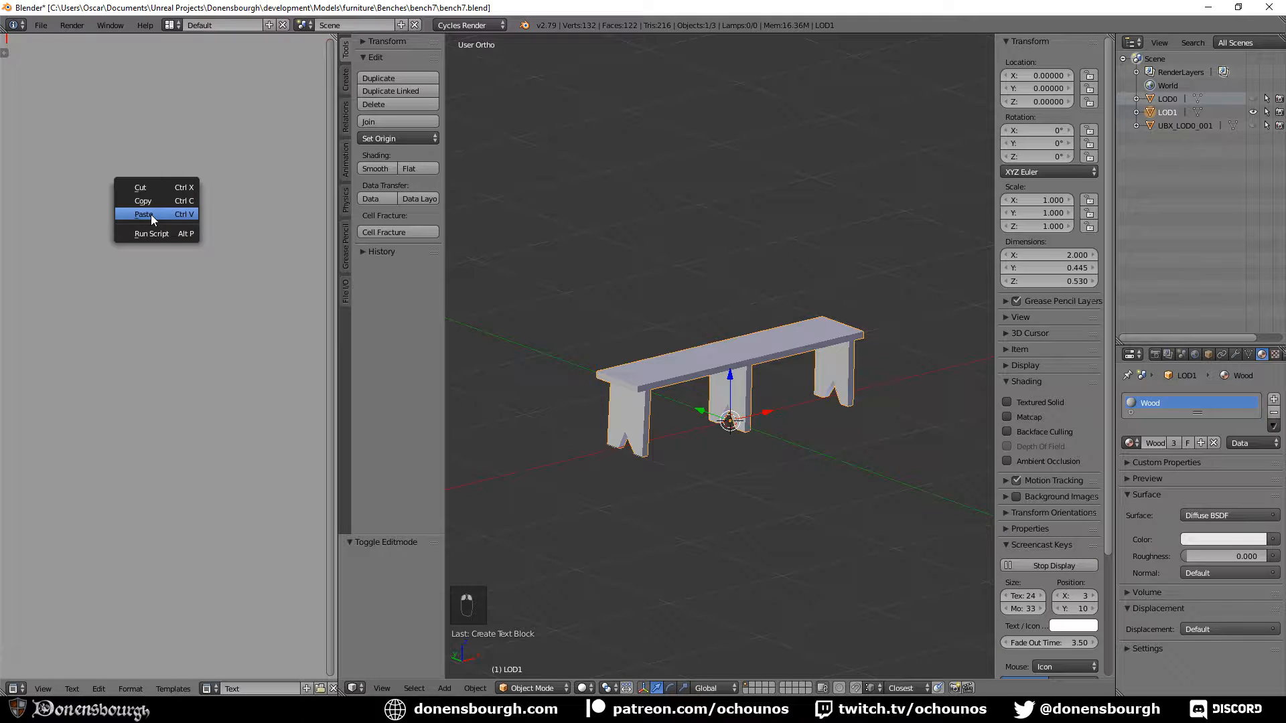
{"action": "left_click", "coordinate": [151, 215]}
{"action": "scroll", "coordinate": [247, 683], "scroll_direction": "down", "scroll_amount": 5}
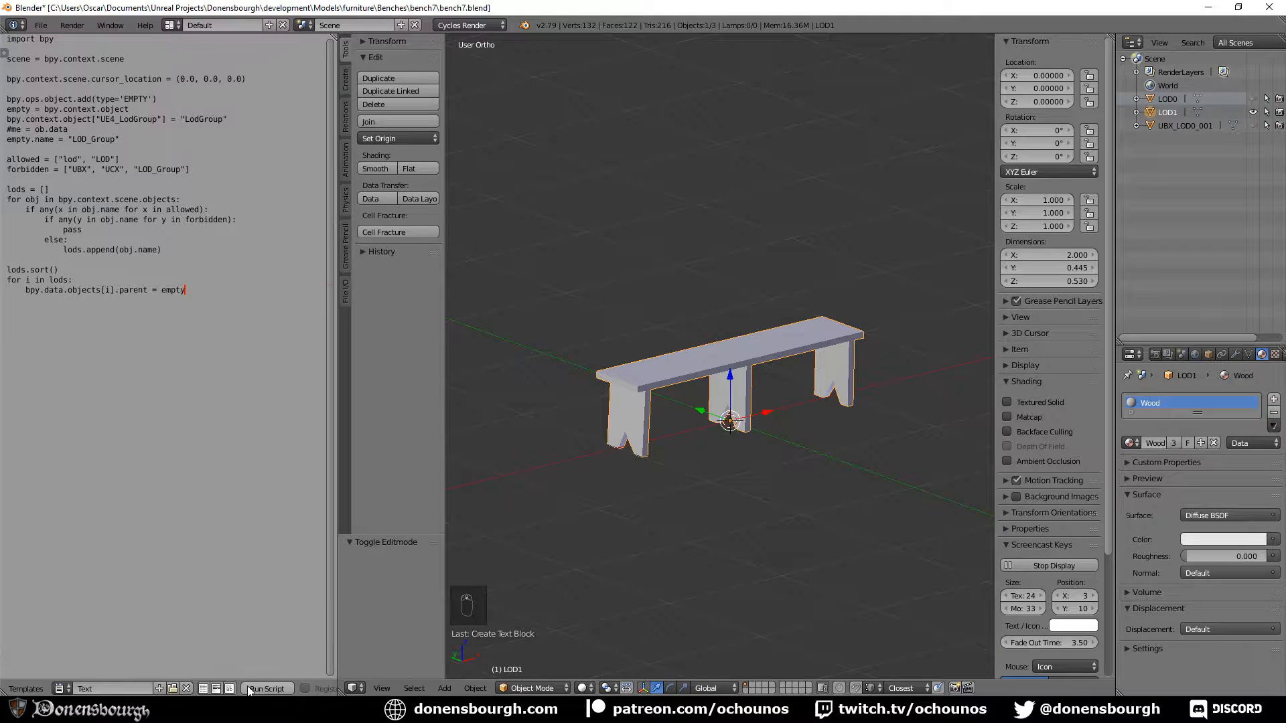
{"action": "left_click", "coordinate": [267, 688]}
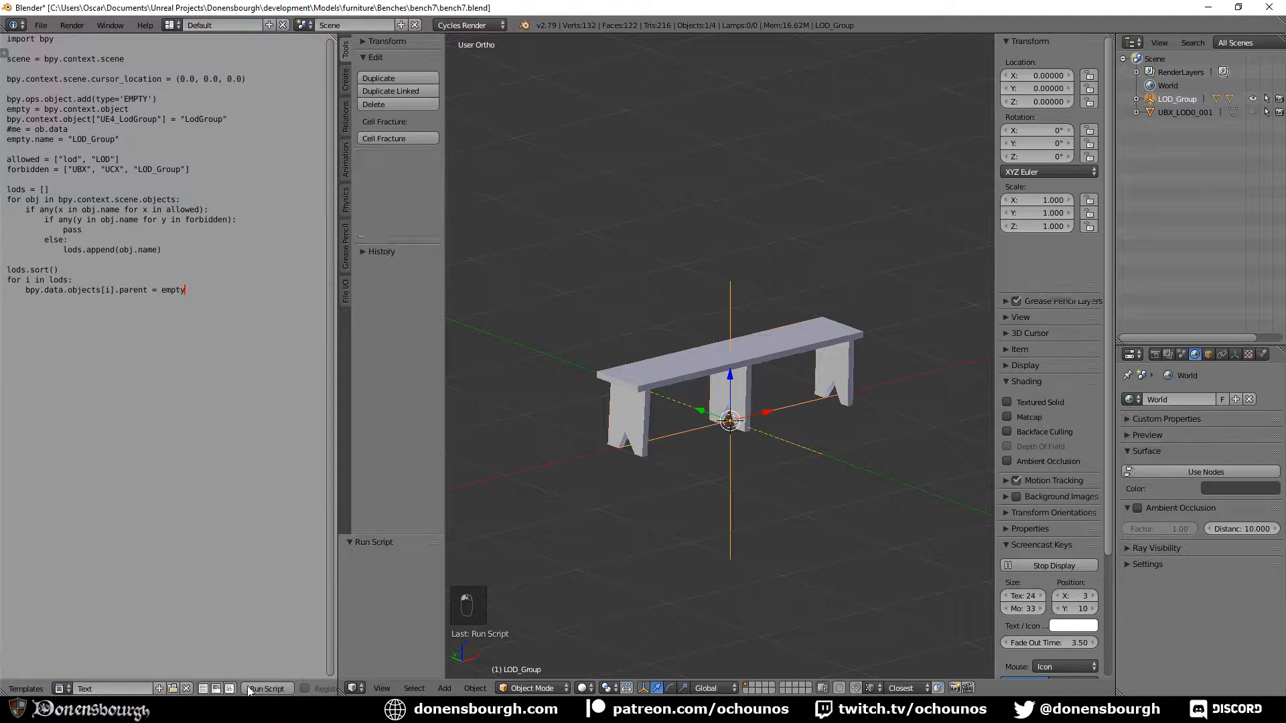
Change the Text Editor area back to the UV/Image Editor
{"action": "scroll", "coordinate": [35, 690], "scroll_direction": "up", "scroll_amount": 5}
{"action": "left_click", "coordinate": [14, 689]}
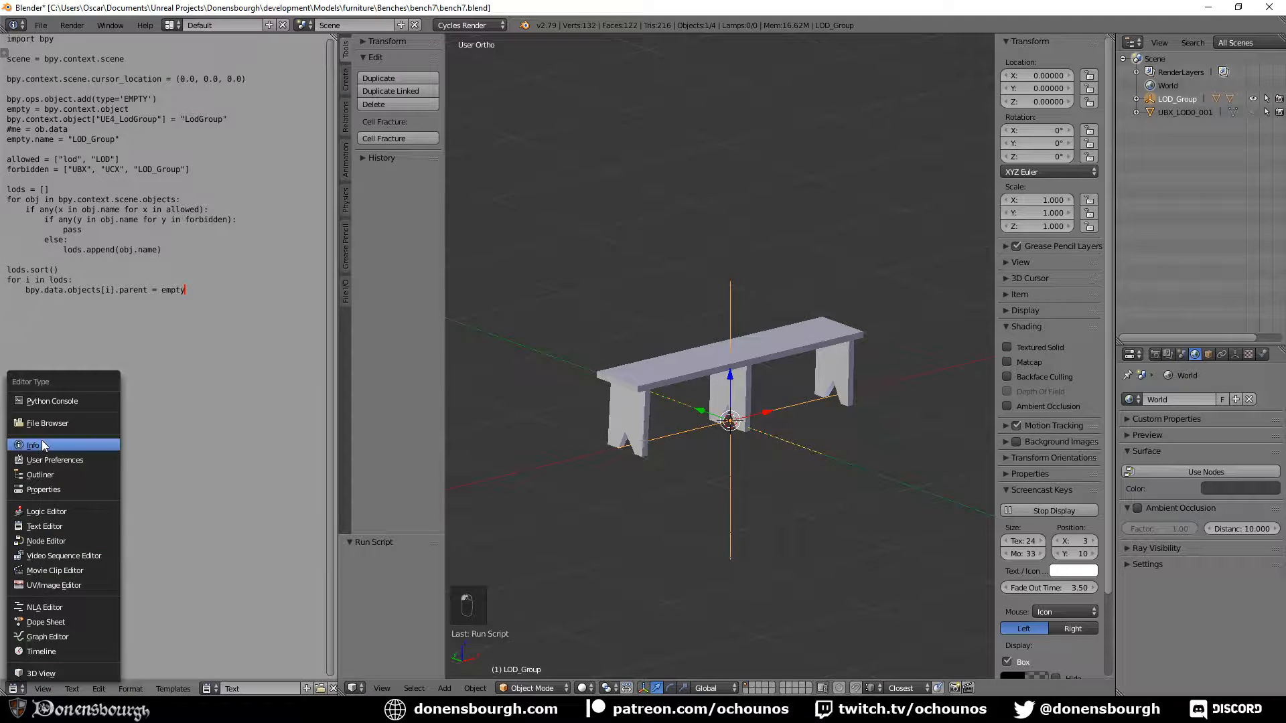
{"action": "left_click", "coordinate": [63, 586]}
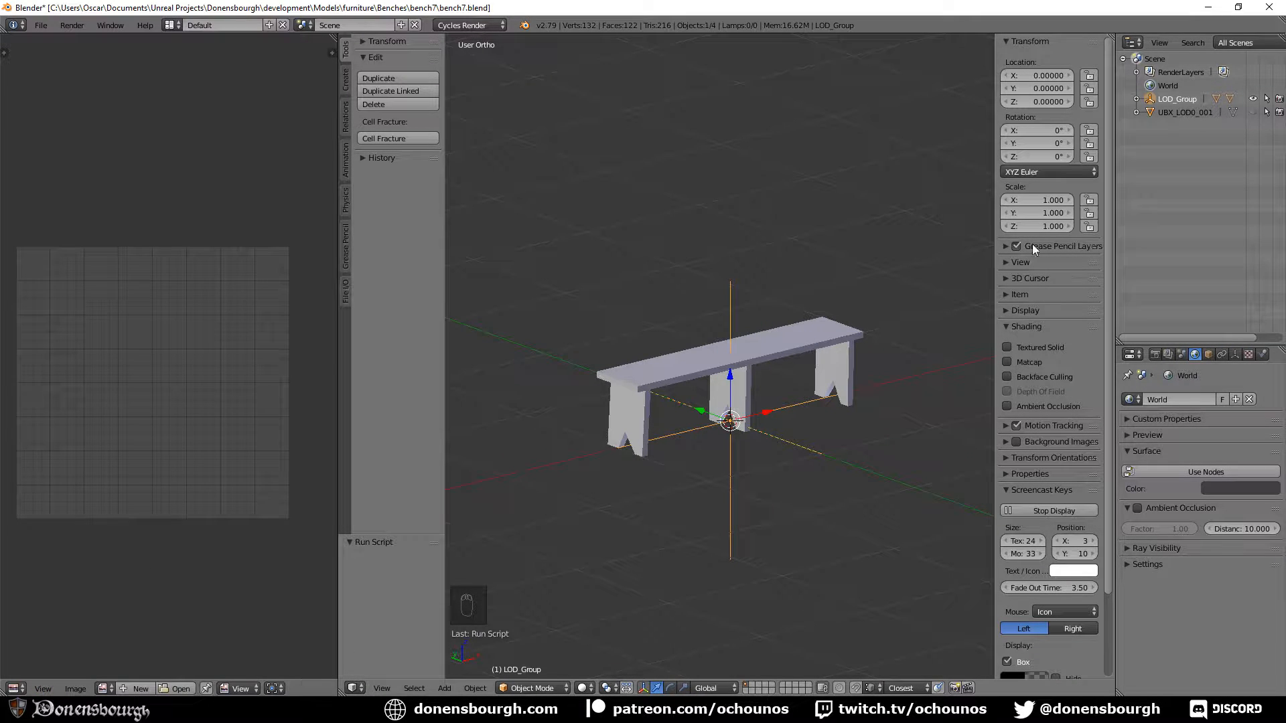
Expand LOD_Group in the outliner to show its child objects and save over bench7.blend
{"action": "left_click", "coordinate": [1137, 99]}
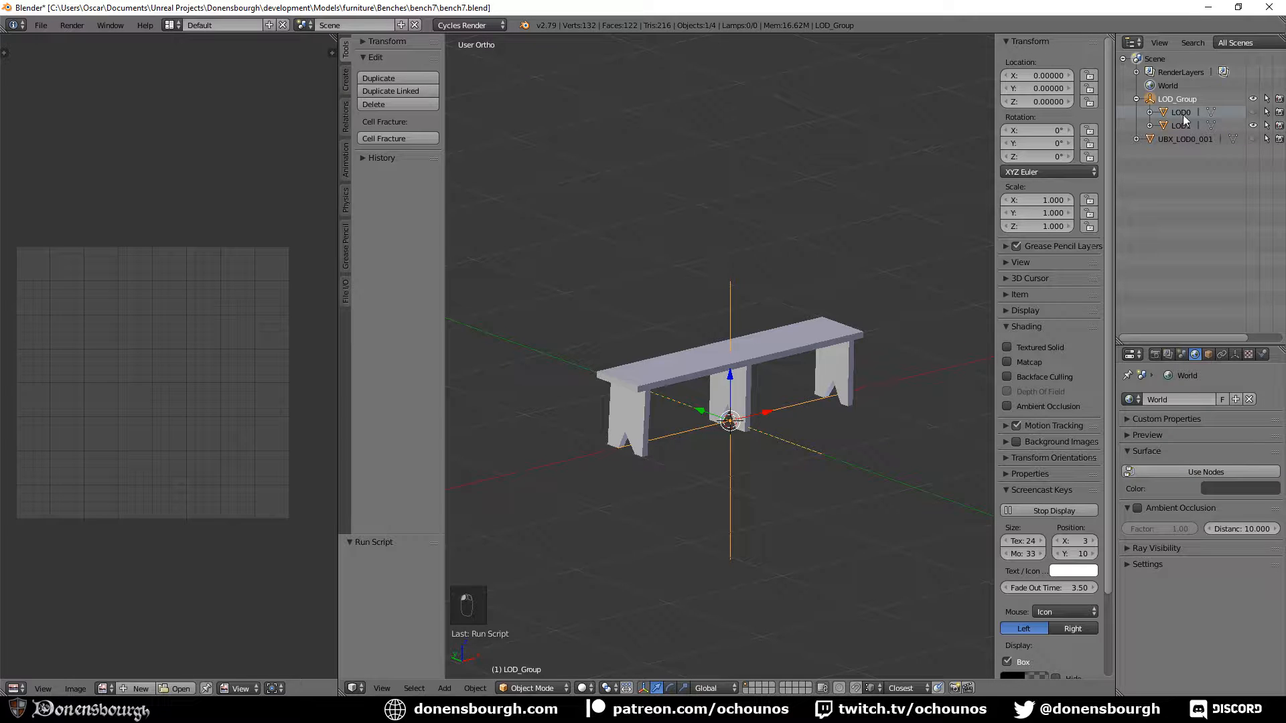
{"action": "key", "text": "ctrl+s"}
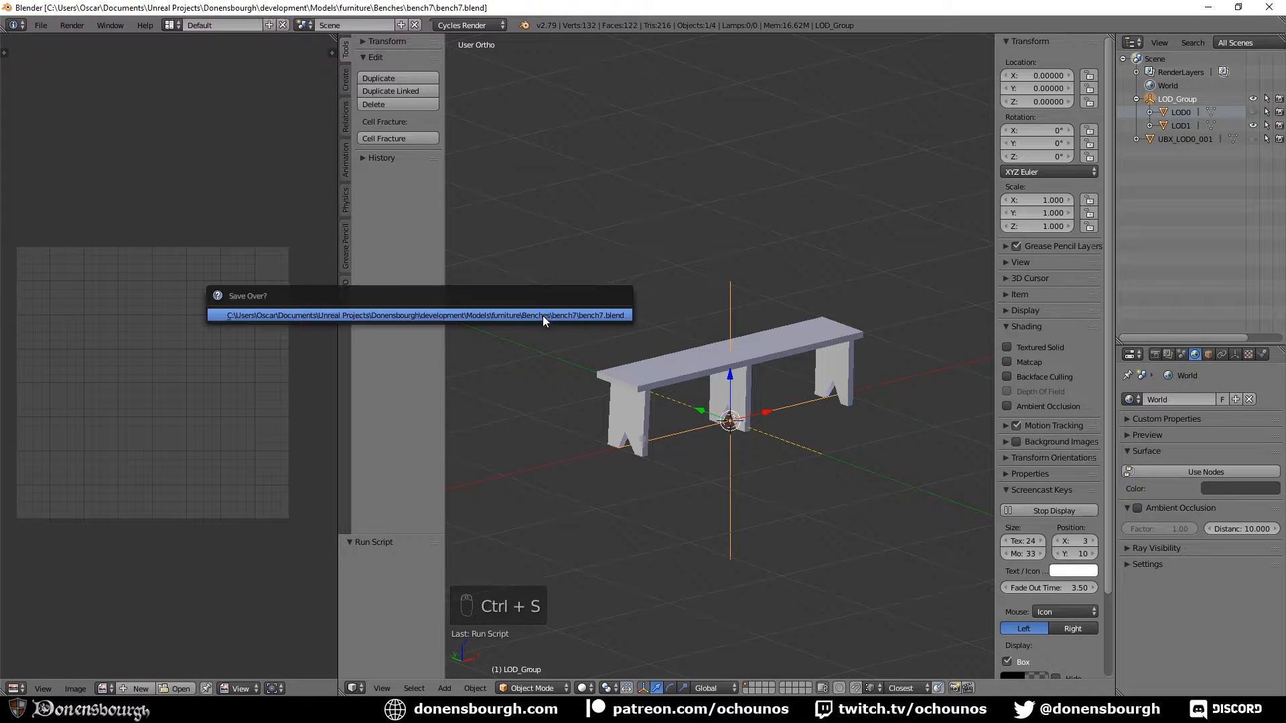
{"action": "left_click", "coordinate": [542, 315]}
Export the bench with its LOD group as FBX, overwriting bench7.fbx in the bench7 folder
{"action": "left_click", "coordinate": [41, 24]}
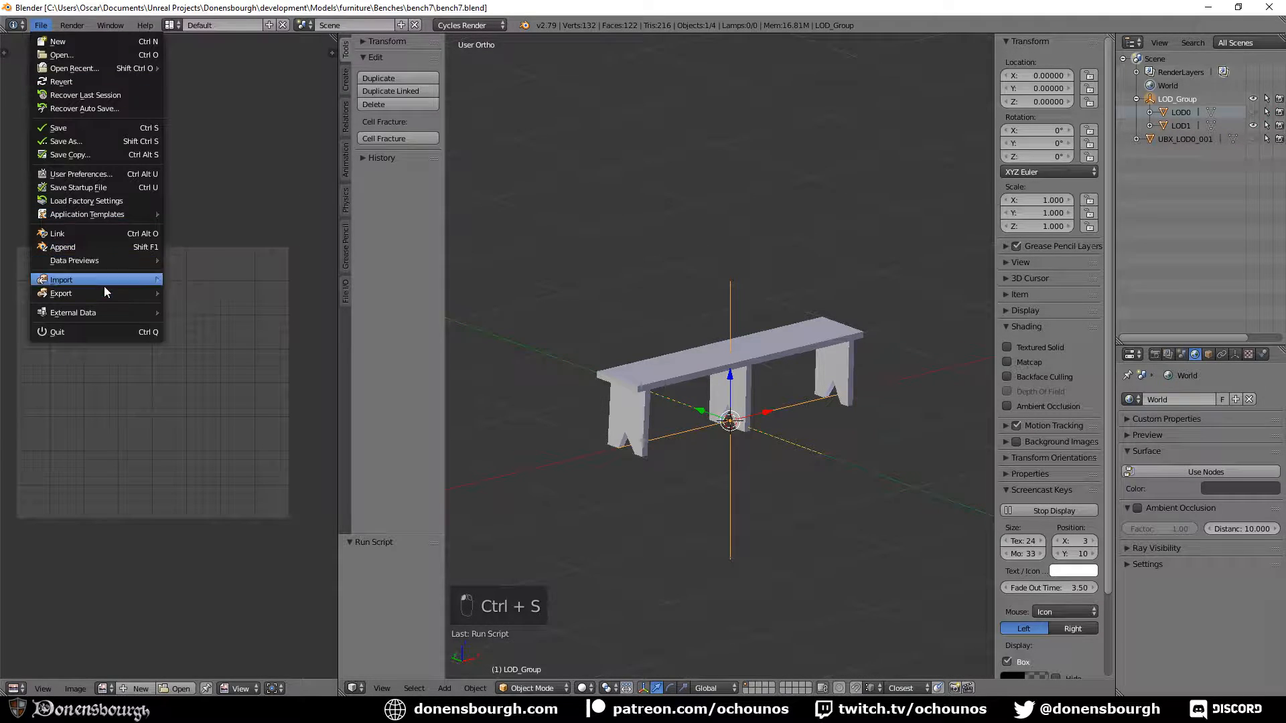
{"action": "mouse_move", "coordinate": [104, 289]}
{"action": "left_click", "coordinate": [224, 318]}
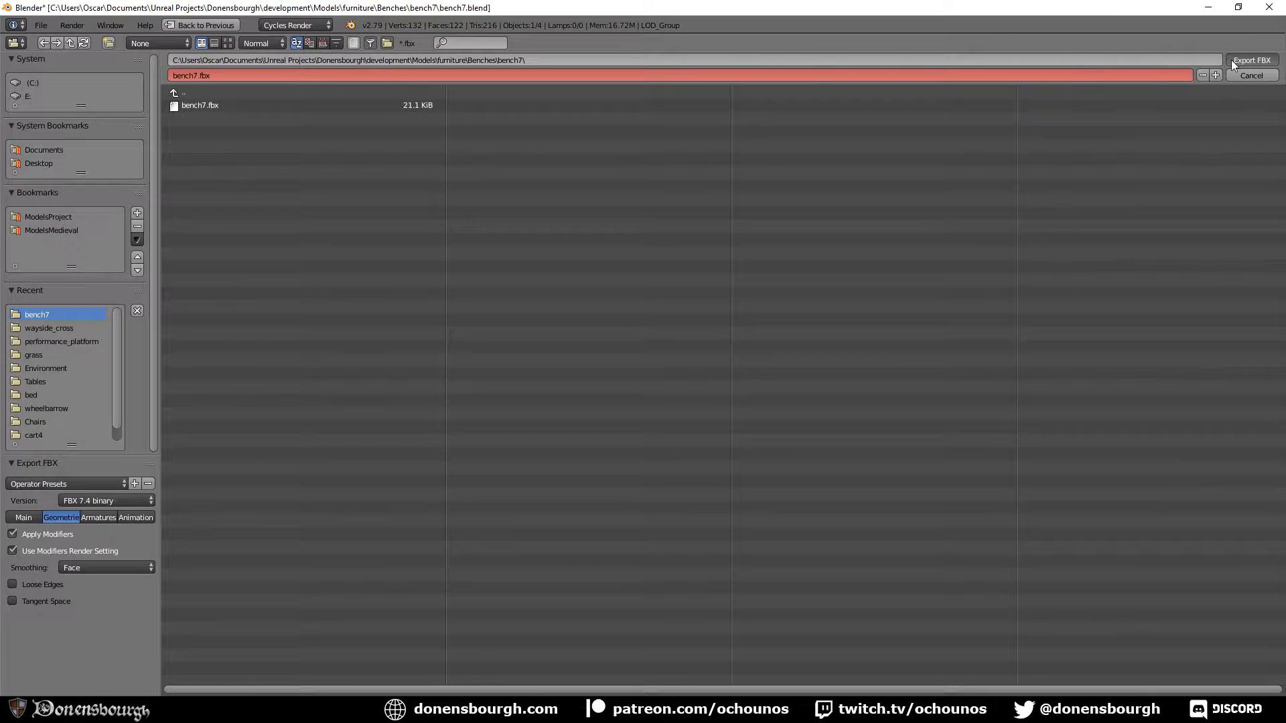
{"action": "left_click", "coordinate": [1250, 61]}
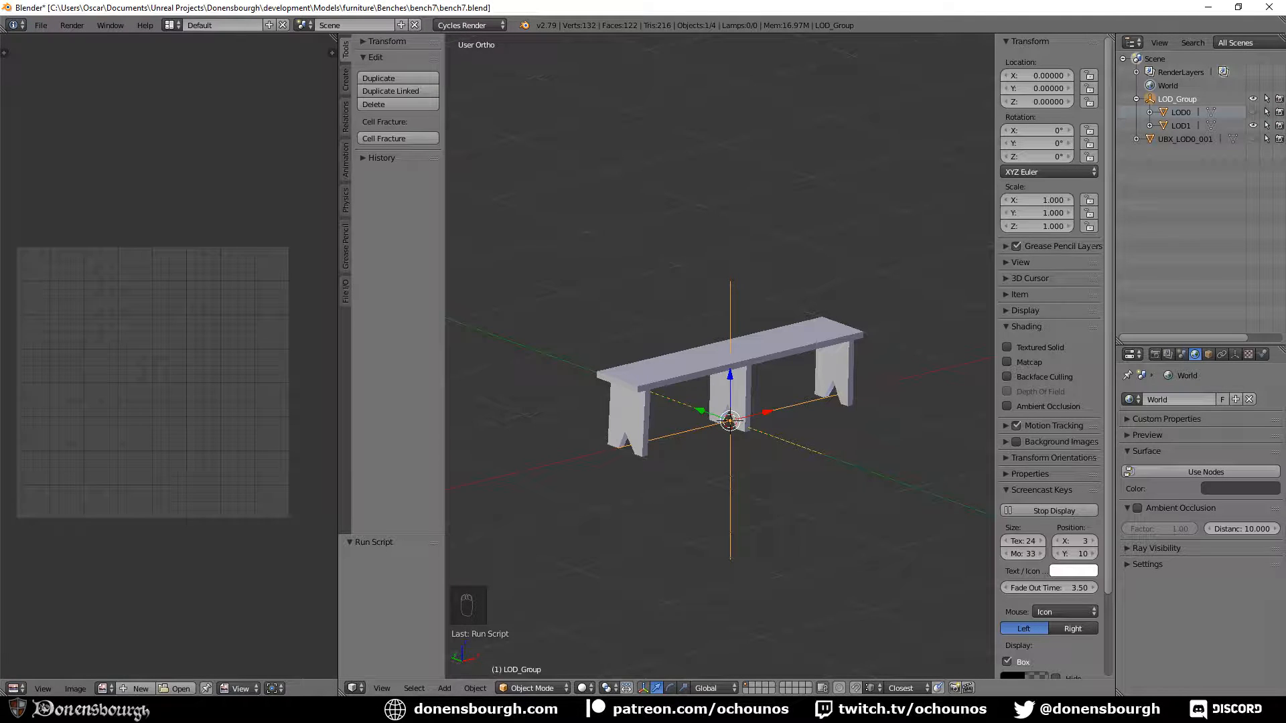
Switch to the Unreal Editor, bring up the bench7 static mesh and reimport it from bench7.fbx
{"action": "key", "text": "alt+Tab"}
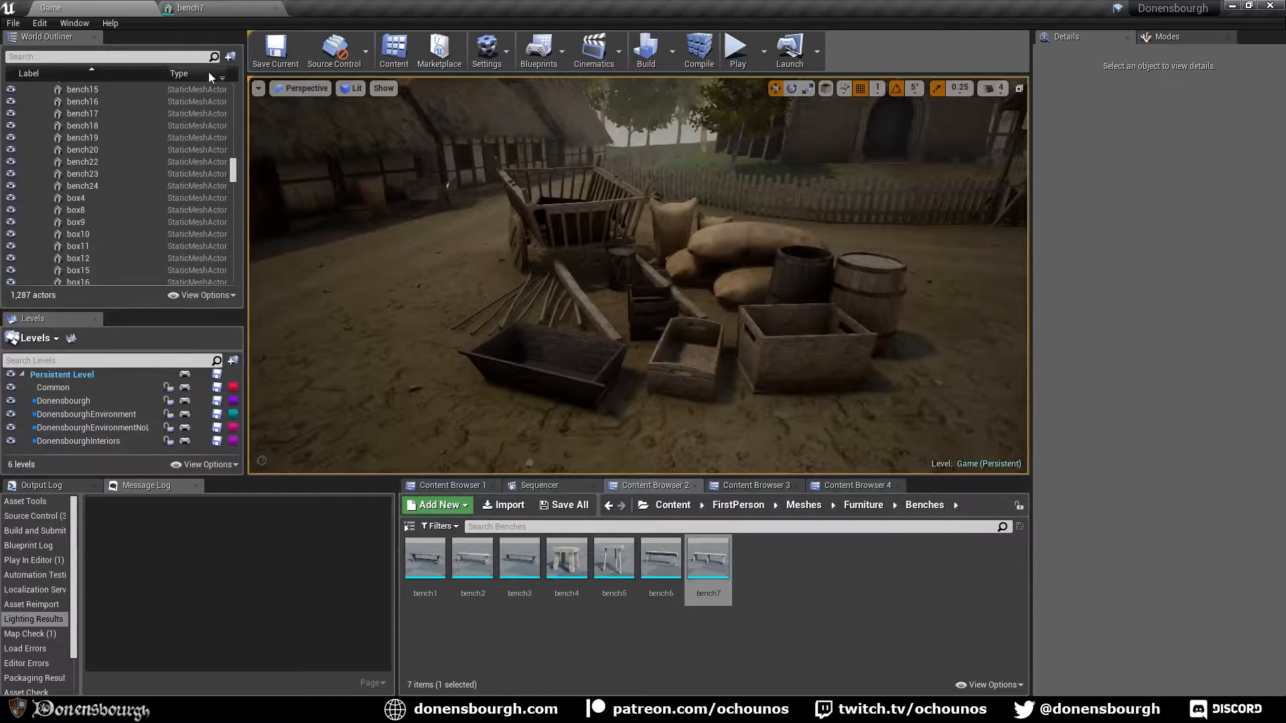
{"action": "left_click", "coordinate": [207, 9]}
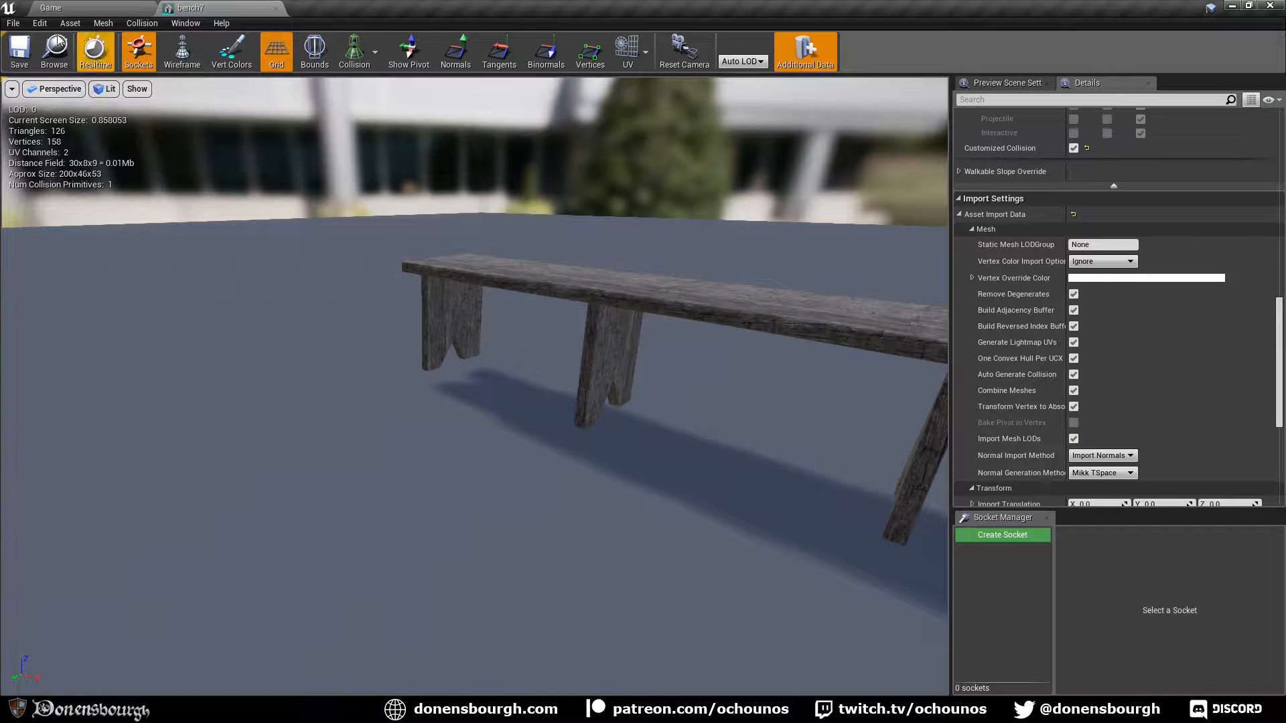
{"action": "left_click", "coordinate": [70, 23]}
{"action": "mouse_move", "coordinate": [87, 92]}
{"action": "left_click", "coordinate": [167, 114]}
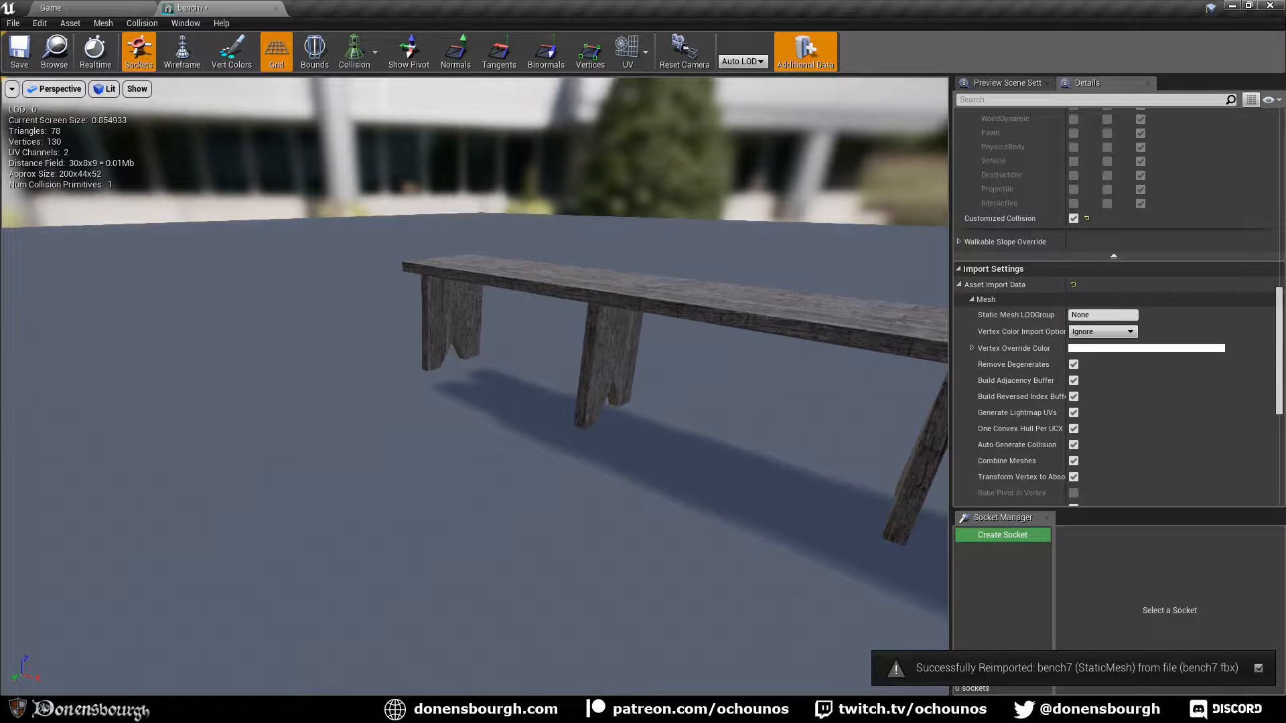
Compare the triangle counts of LOD Level 1 and Base LOD on the bench, then return the preview to Auto LOD
{"action": "mouse_move", "coordinate": [685, 242]}
{"action": "left_mouse_down"}
{"action": "mouse_move", "coordinate": [643, 244]}
{"action": "mouse_move", "coordinate": [685, 242]}
{"action": "left_mouse_up"}
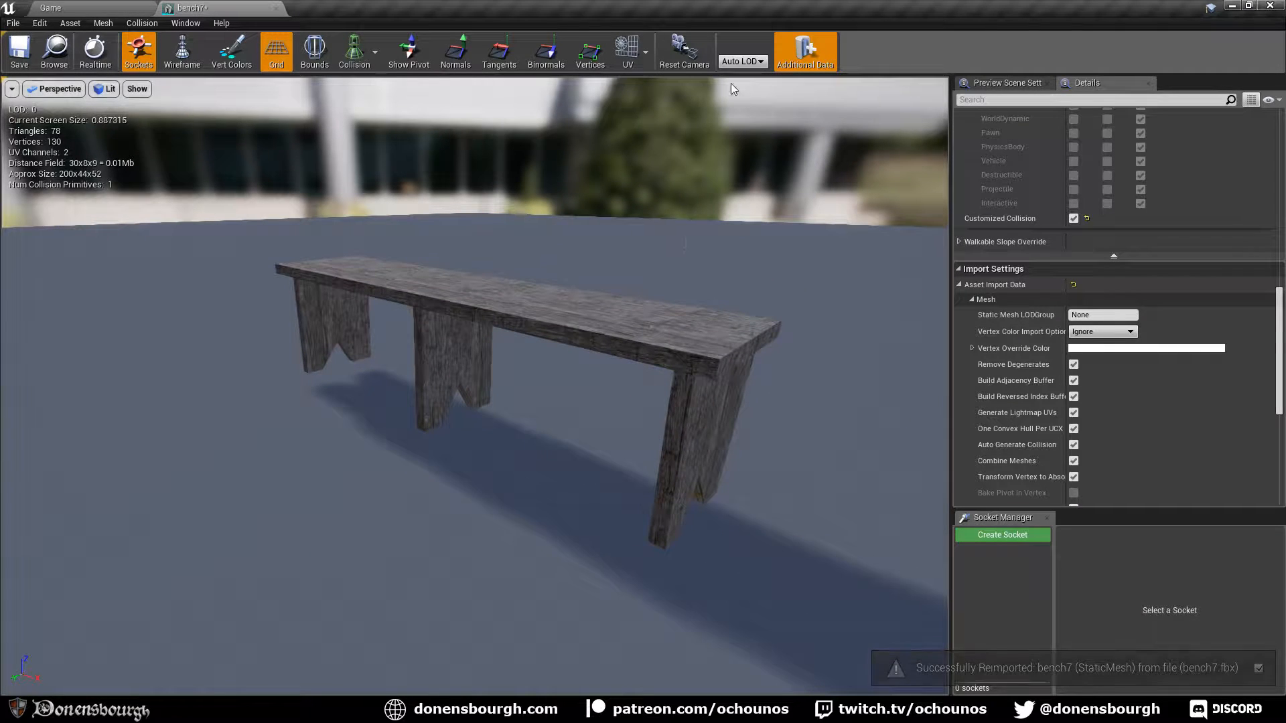
{"action": "left_click", "coordinate": [741, 61]}
{"action": "left_click", "coordinate": [750, 93]}
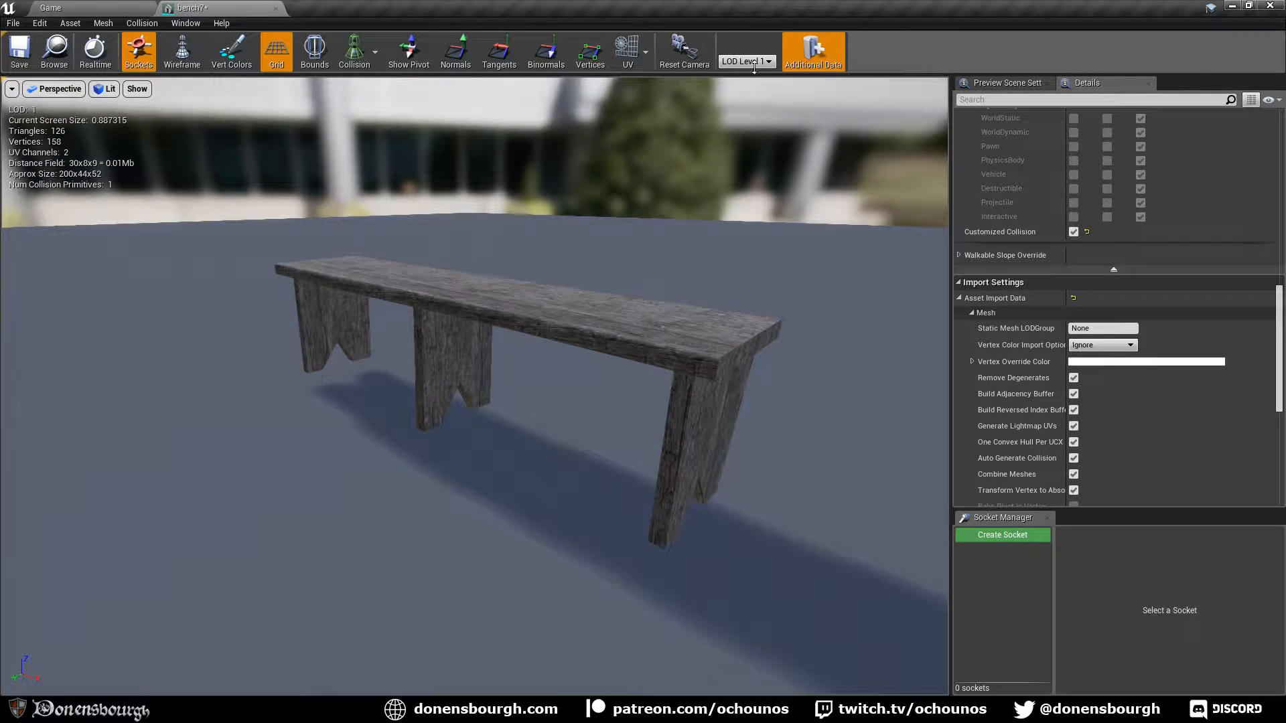
{"action": "left_click", "coordinate": [737, 84]}
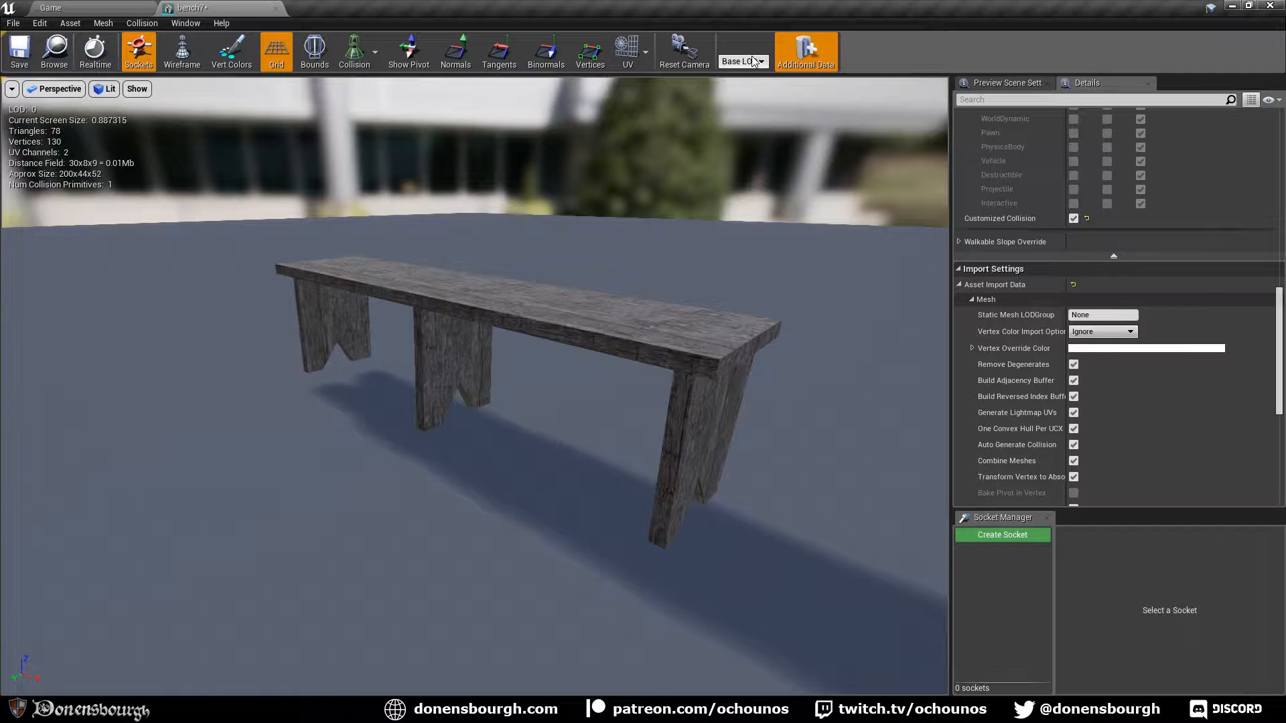
{"action": "left_click", "coordinate": [753, 62]}
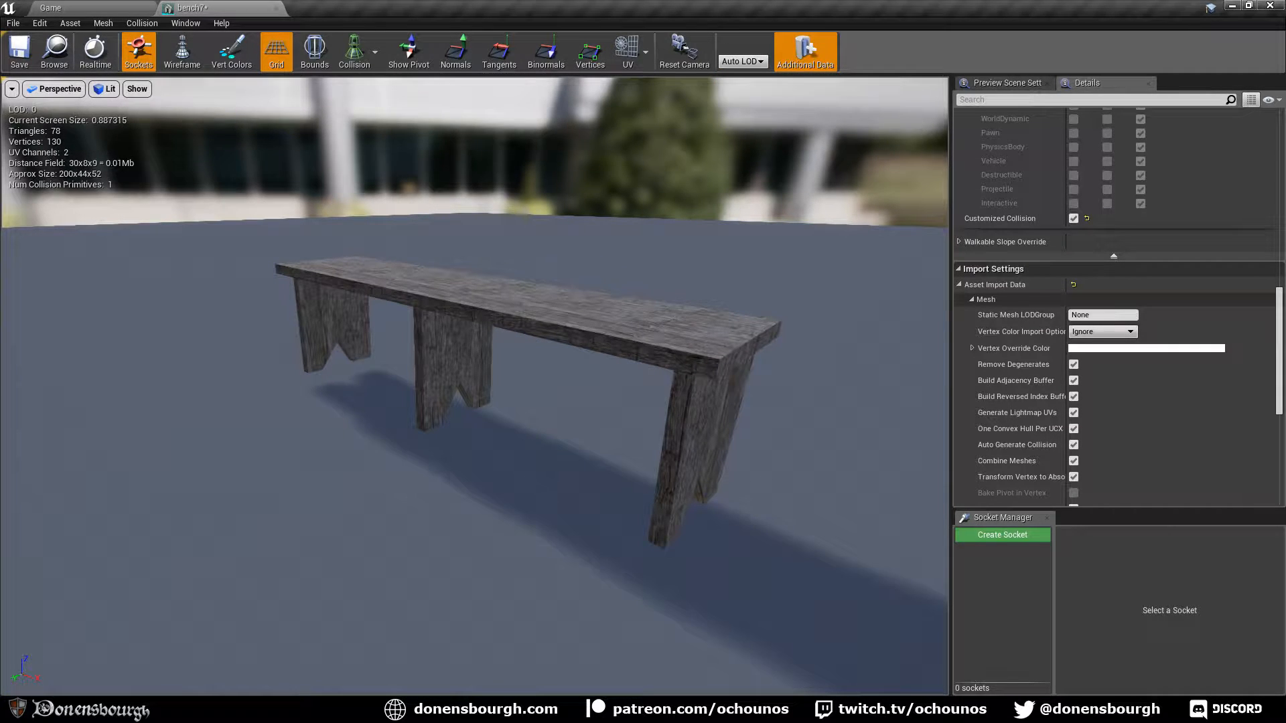
Switch to Blender and clear the LOD_Group parent from LOD1 and from LOD0
{"action": "key", "text": "alt+Tab"}
{"action": "left_click", "coordinate": [1180, 126]}
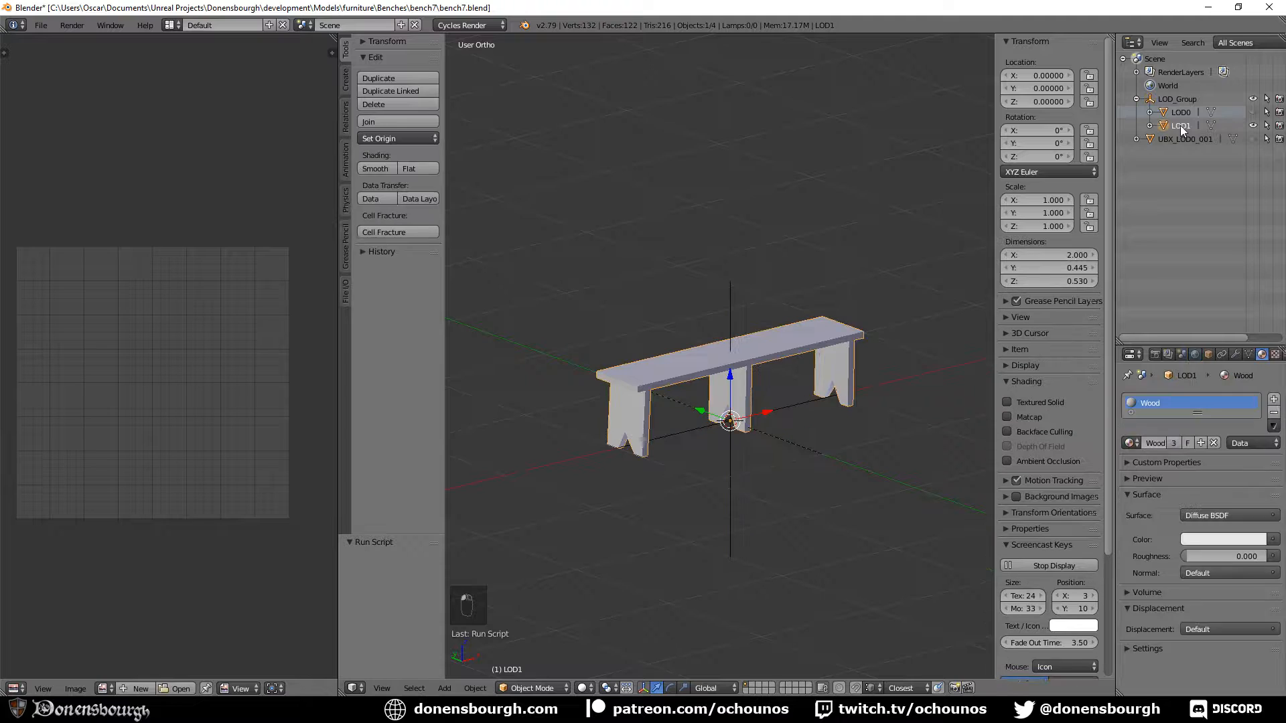
{"action": "left_click", "coordinate": [1207, 354]}
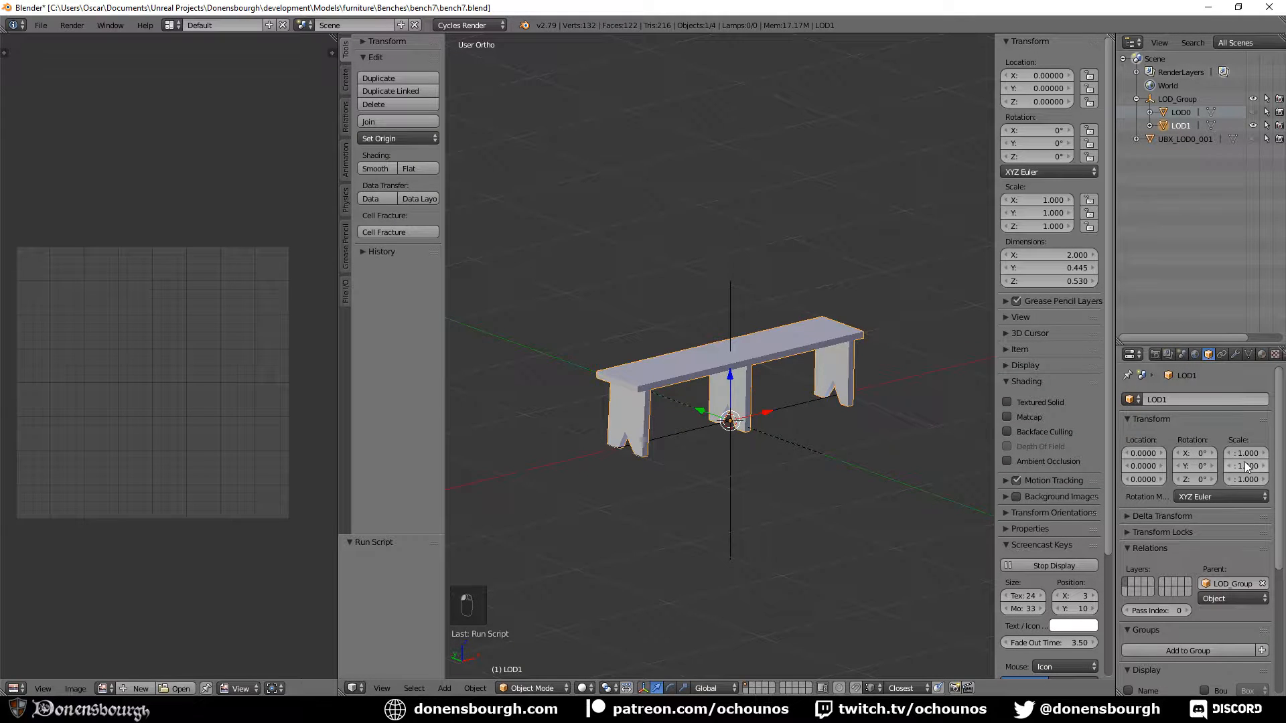
{"action": "left_click", "coordinate": [1262, 584]}
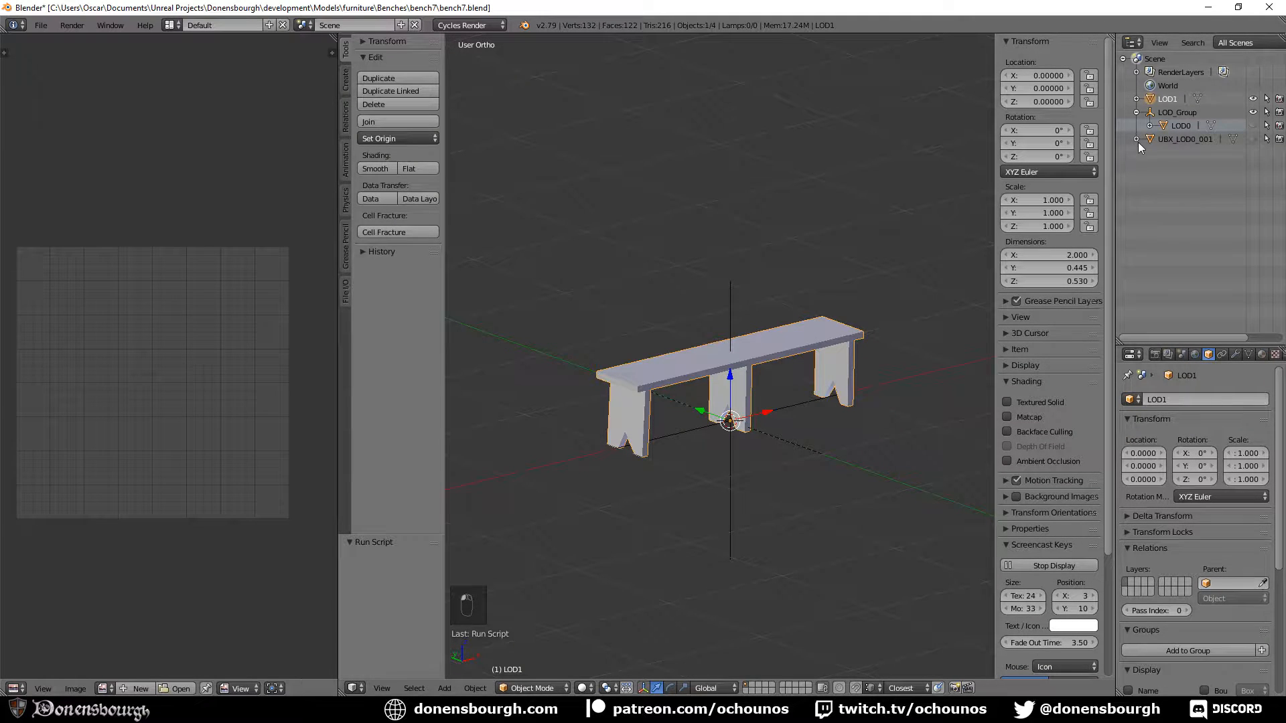
{"action": "left_click", "coordinate": [1182, 126]}
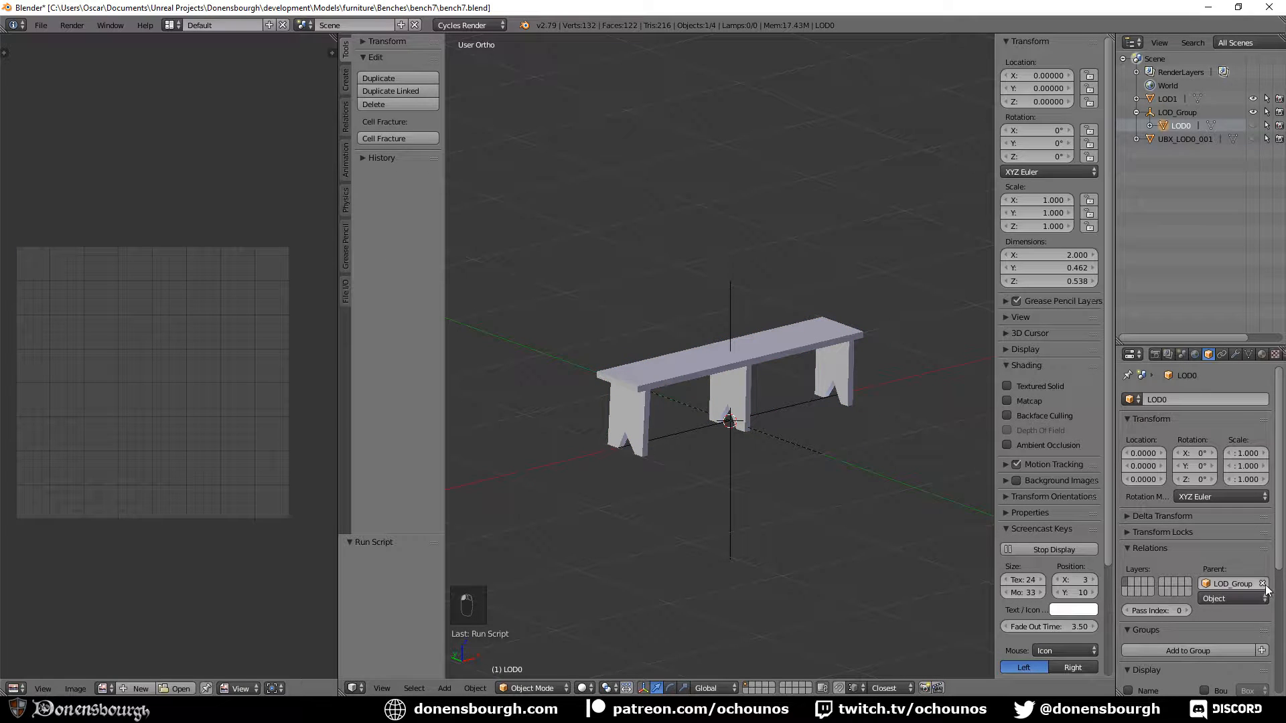
{"action": "left_click", "coordinate": [1262, 584]}
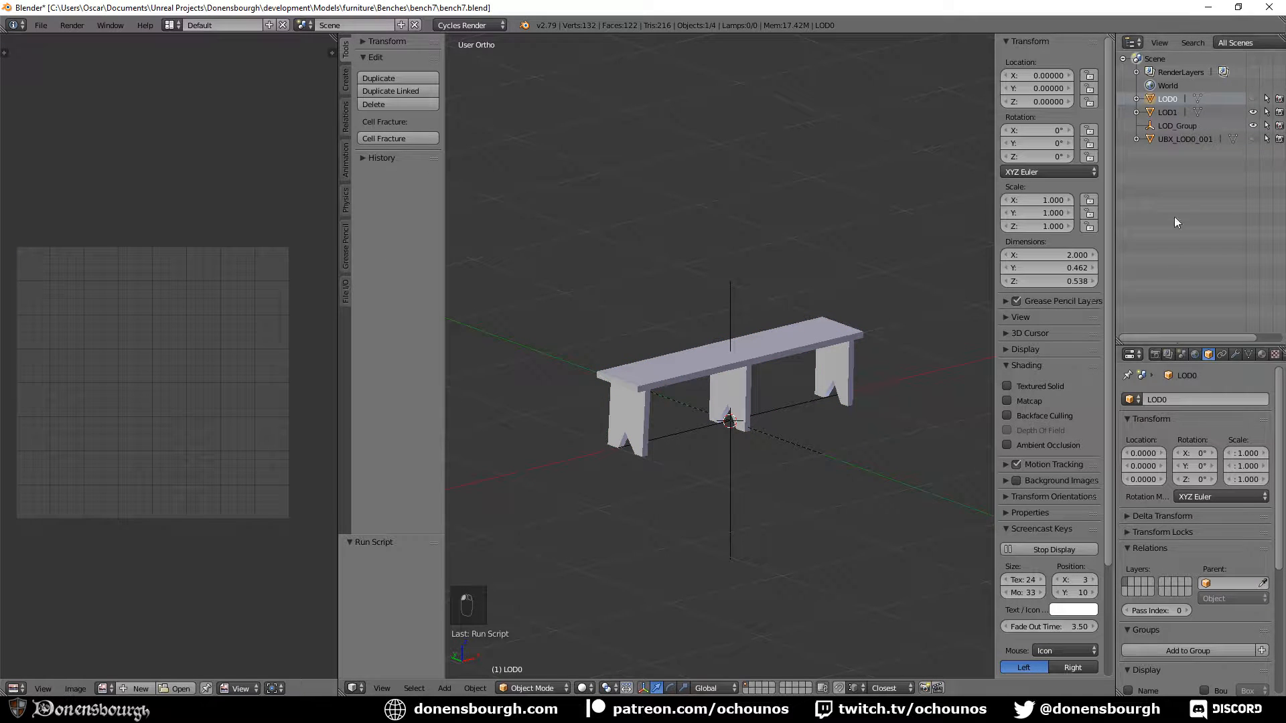
Parent LOD0 first and LOD1 second to LOD_Group in their object relations
{"action": "left_click", "coordinate": [1208, 586]}
{"action": "left_click", "coordinate": [1195, 458]}
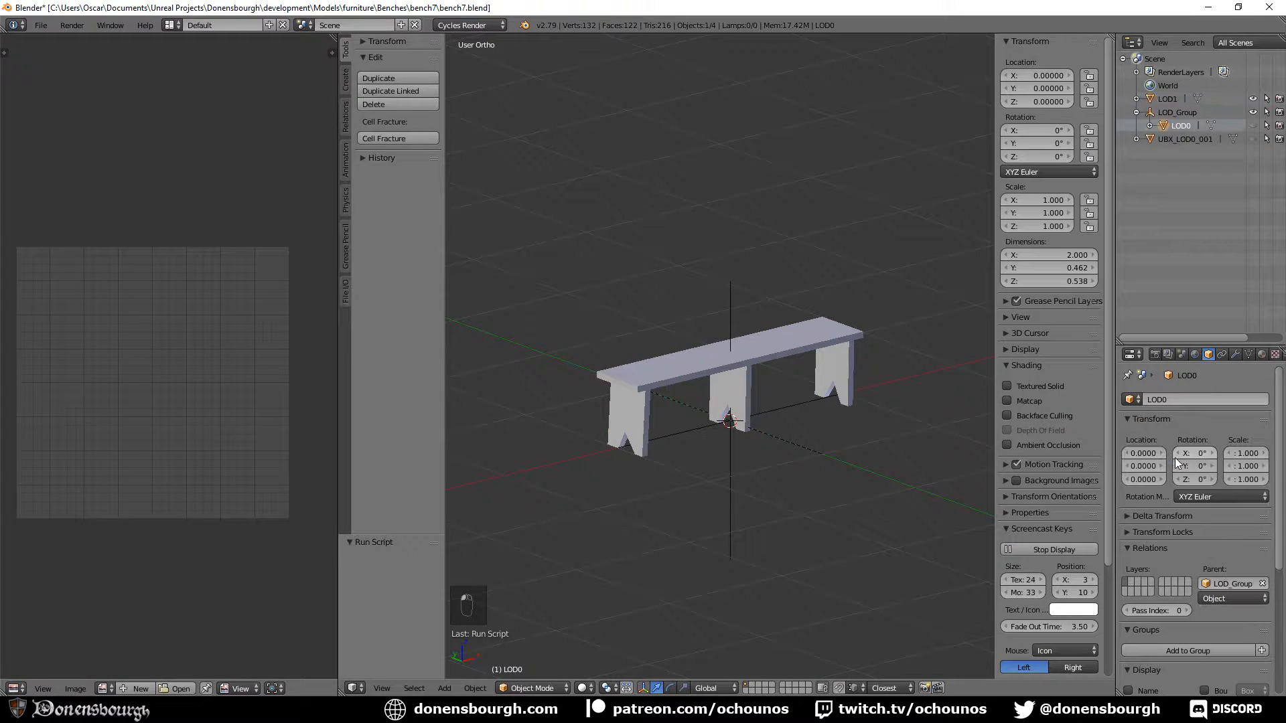
{"action": "left_click", "coordinate": [1167, 99]}
{"action": "left_click", "coordinate": [1224, 581]}
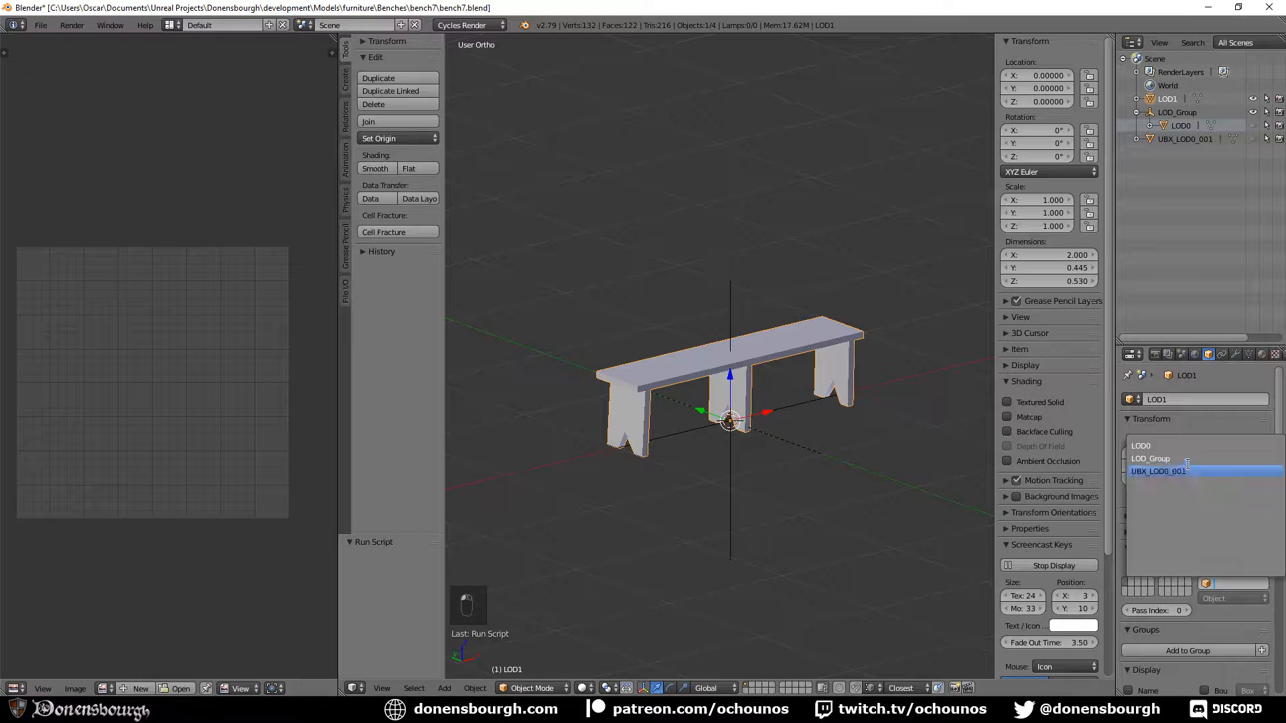
{"action": "left_click", "coordinate": [1174, 458]}
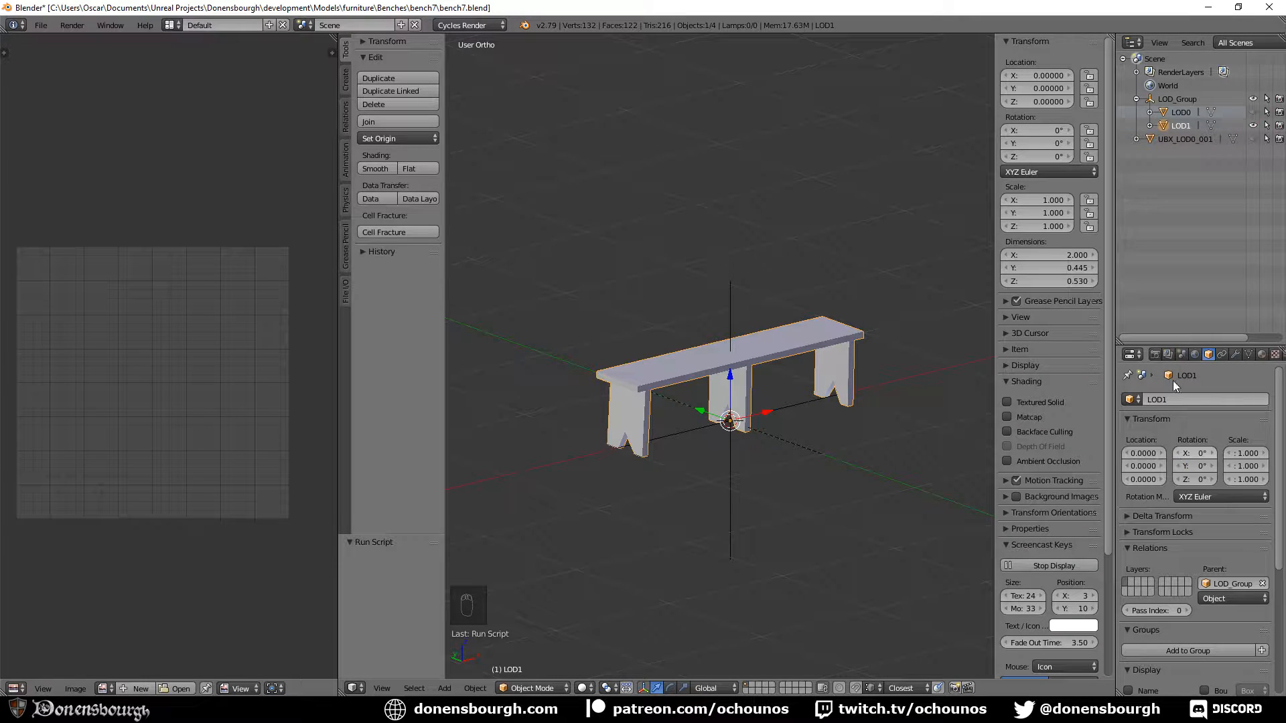
Export the regrouped bench as FBX over the existing bench7.fbx
{"action": "left_click", "coordinate": [41, 25]}
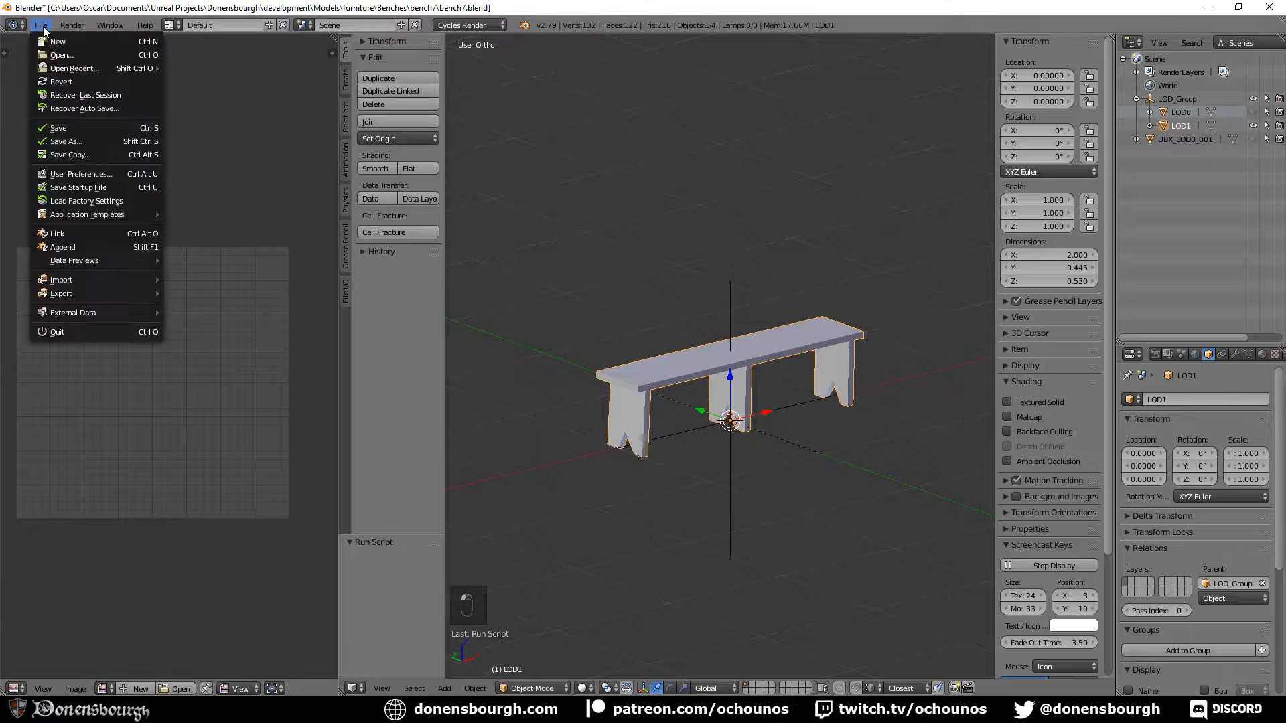
{"action": "mouse_move", "coordinate": [110, 293]}
{"action": "left_click", "coordinate": [197, 320]}
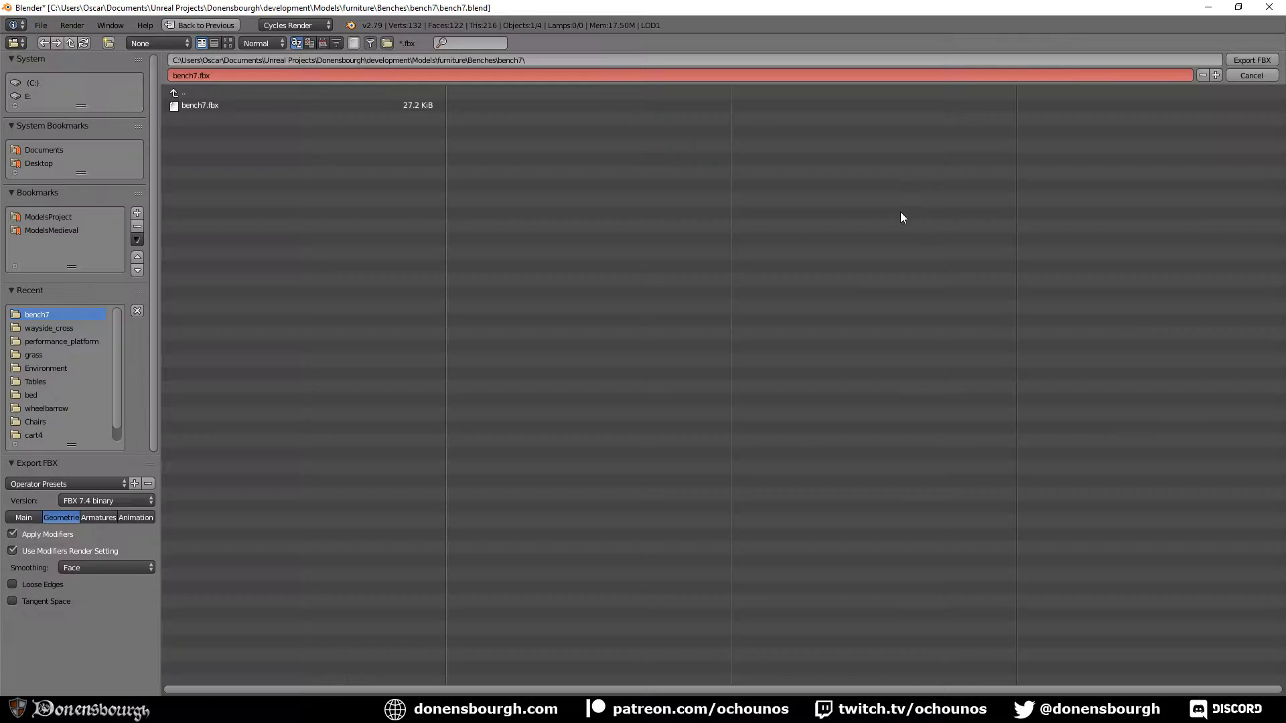
{"action": "left_click", "coordinate": [1250, 60]}
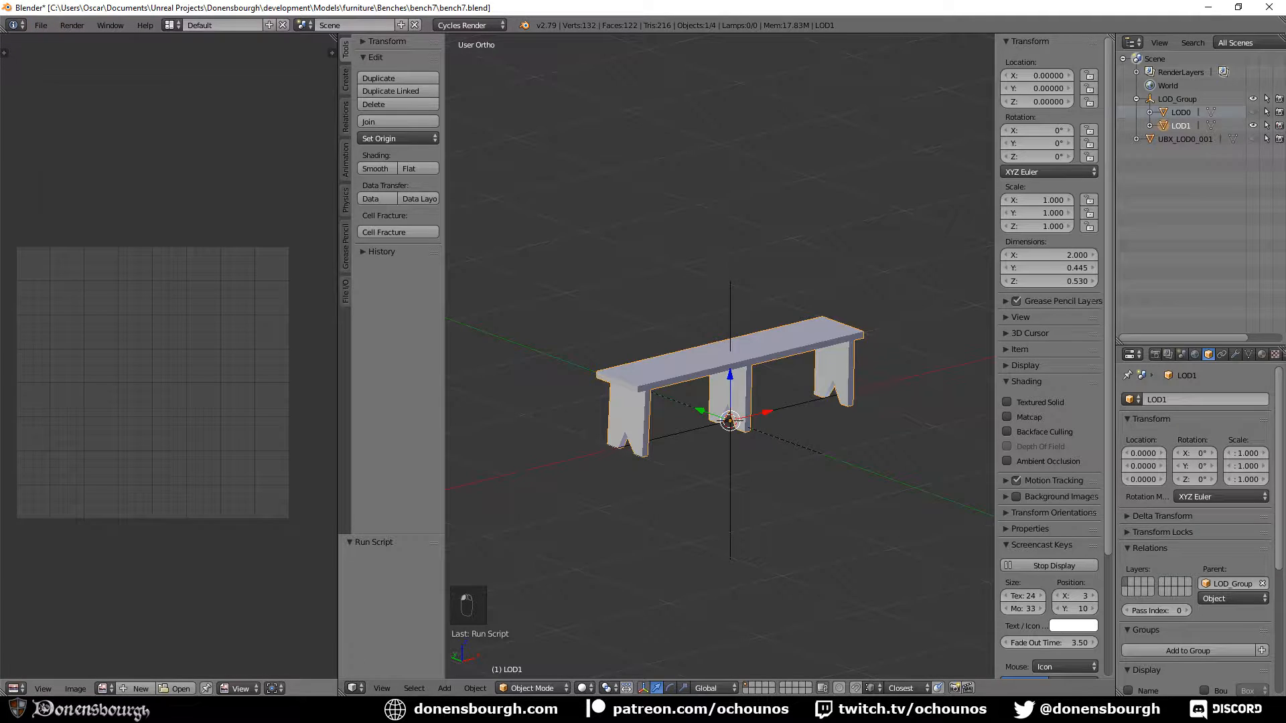
Return to the Unreal Editor and reimport the bench7 static mesh from the updated FBX
{"action": "key", "text": "alt+Tab"}
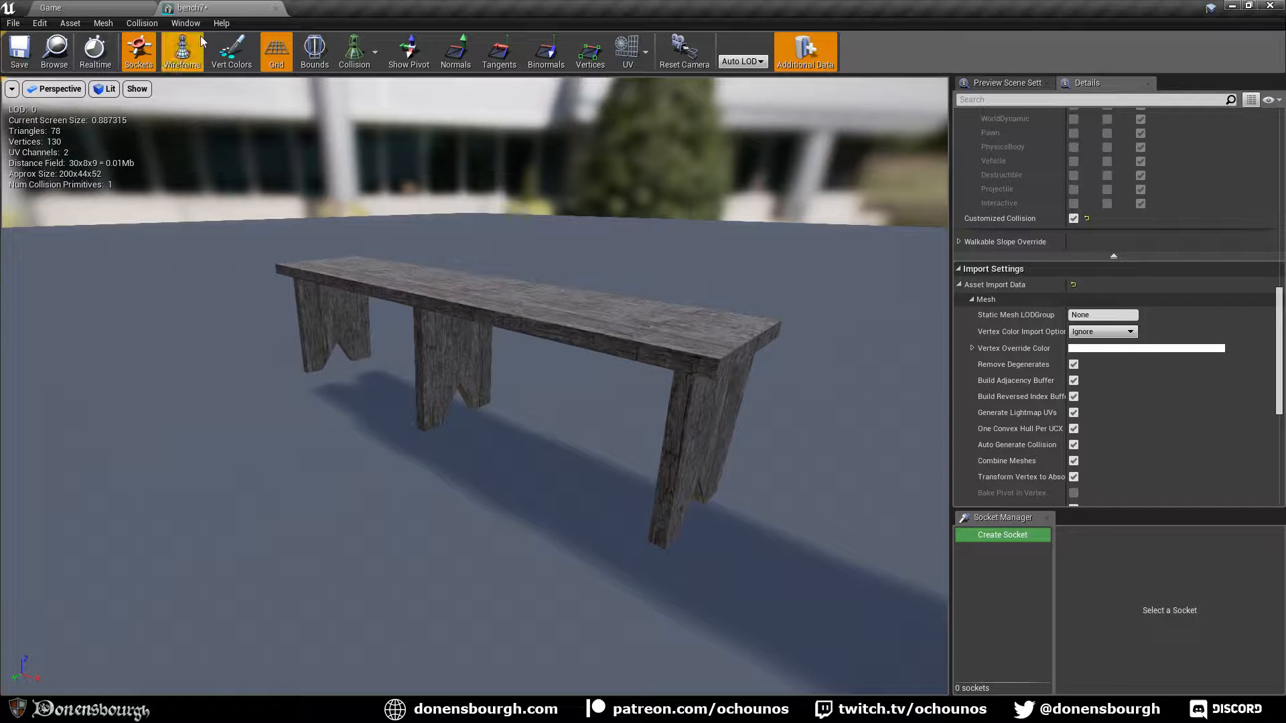
{"action": "left_click", "coordinate": [70, 23]}
{"action": "left_click", "coordinate": [97, 98]}
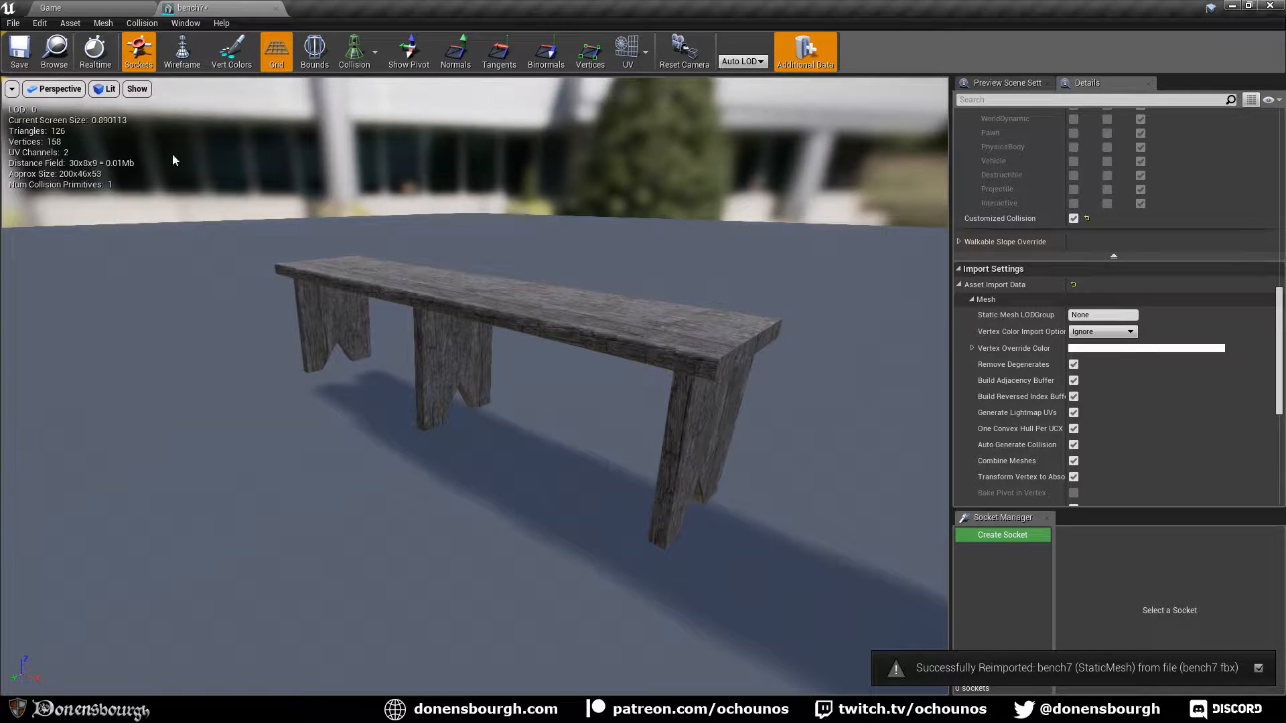
Turn off Auto Compute LOD Distances in the bench7 LOD settings
{"action": "left_click_drag", "start_coordinate": [536, 415], "coordinate": [617, 381]}
{"action": "scroll", "coordinate": [1123, 429], "scroll_direction": "down", "scroll_amount": 1}
{"action": "scroll", "coordinate": [1118, 419], "scroll_direction": "up", "scroll_amount": 10}
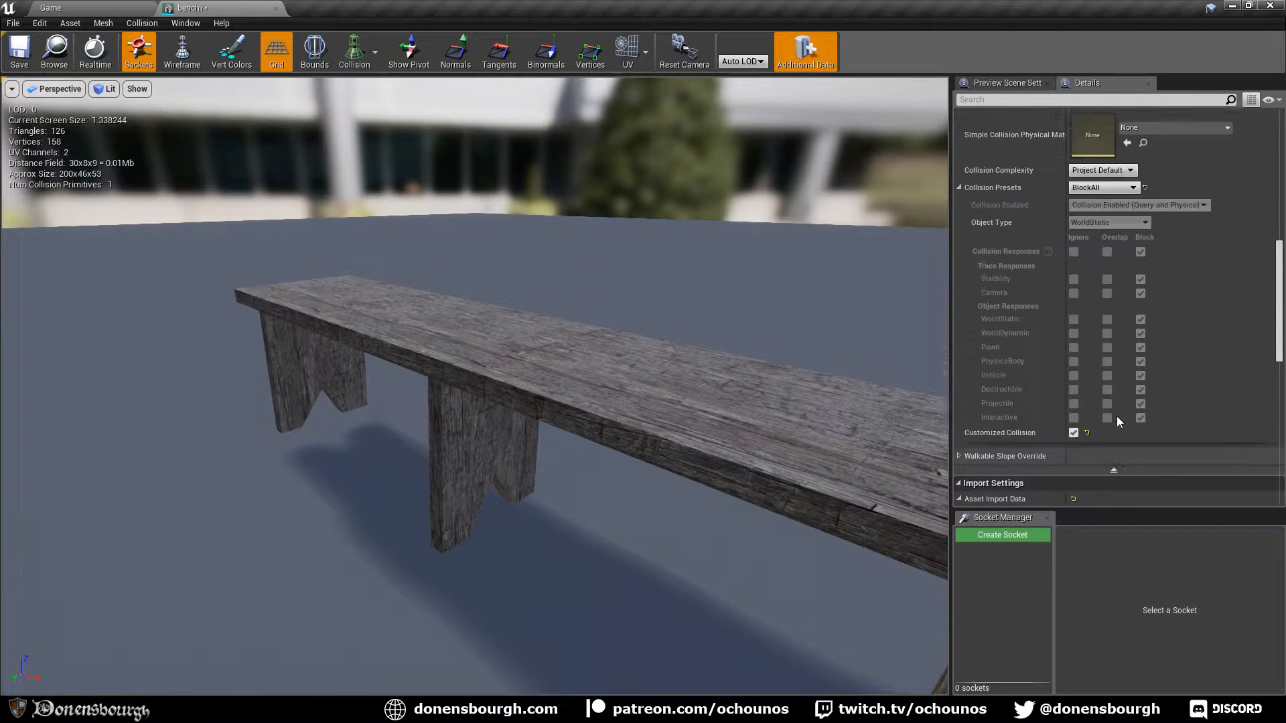
{"action": "scroll", "coordinate": [1115, 416], "scroll_direction": "up", "scroll_amount": 1}
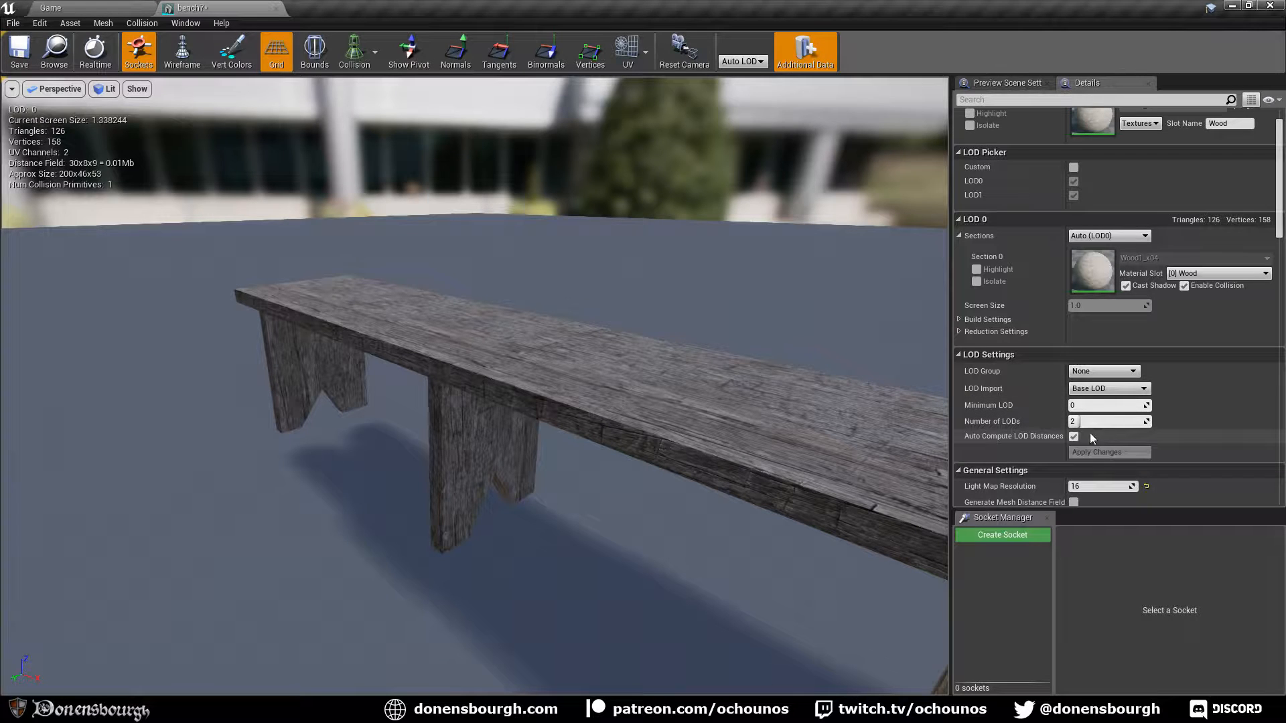
{"action": "left_click", "coordinate": [1072, 436]}
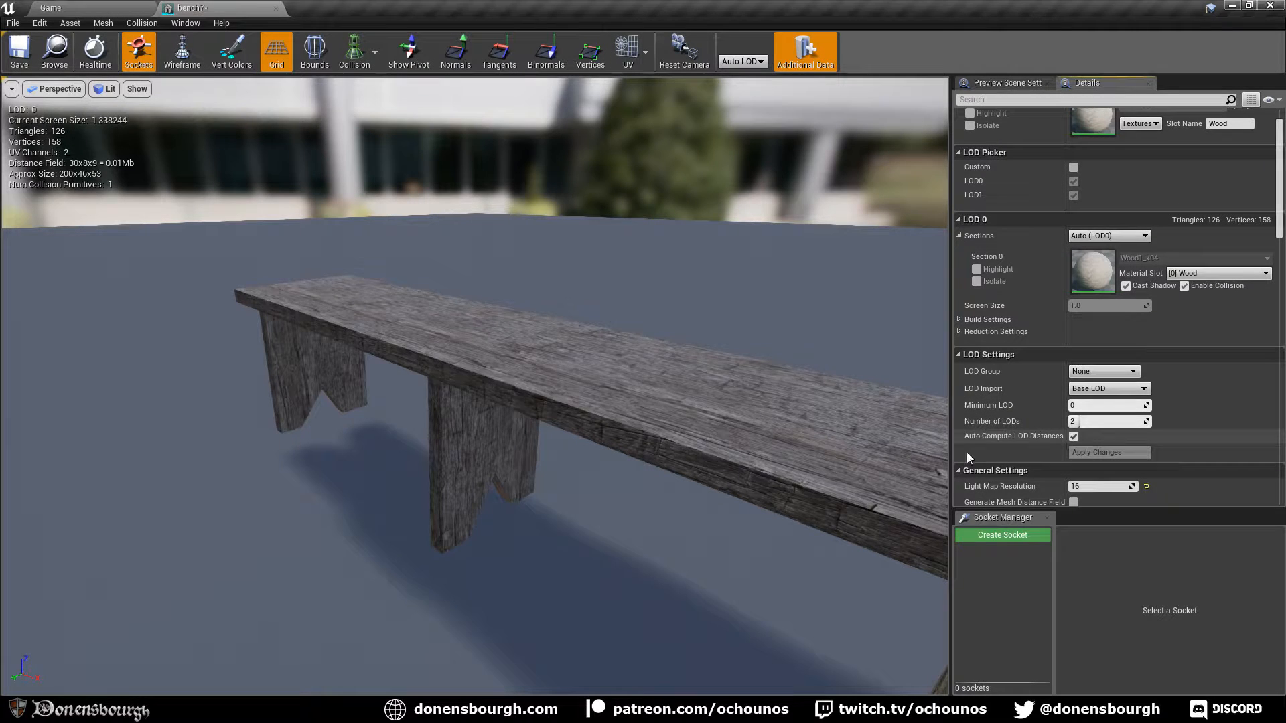
Edit the screen size of LOD Level 1, return the preview to Auto LOD and check the bench at different distances
{"action": "left_click", "coordinate": [736, 62]}
{"action": "left_click", "coordinate": [738, 94]}
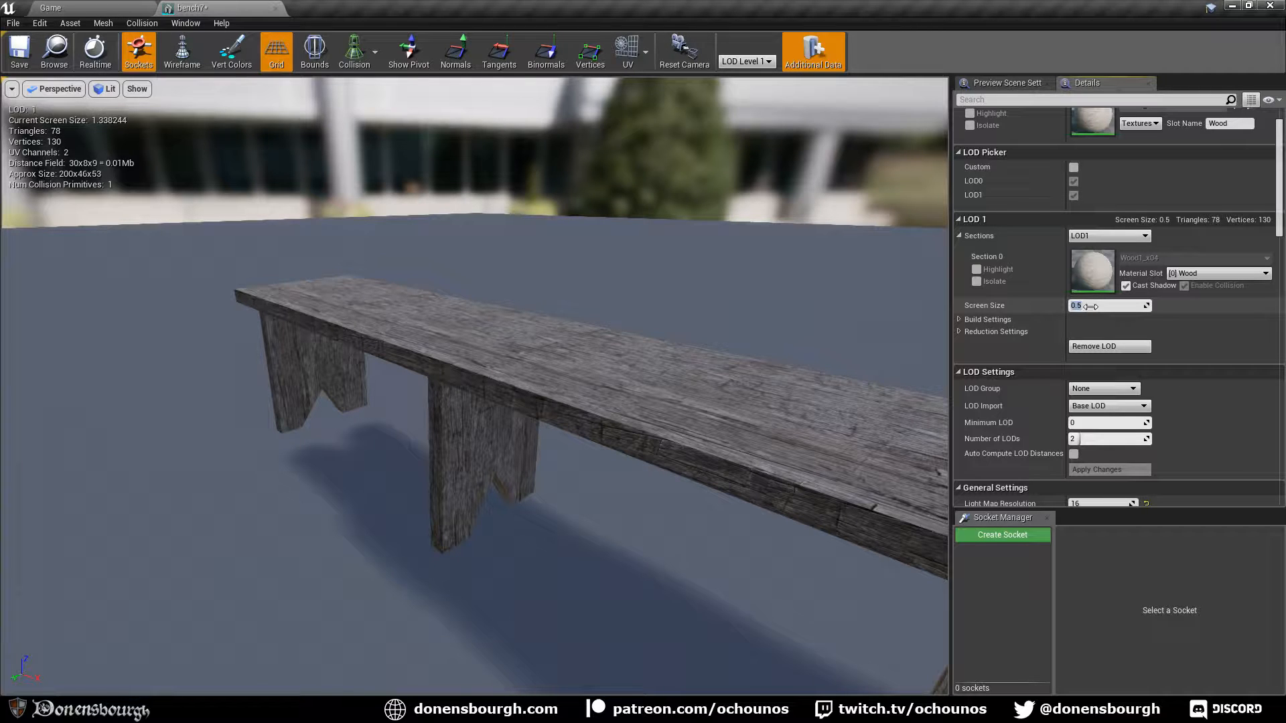
{"action": "left_click", "coordinate": [745, 61]}
{"action": "left_click", "coordinate": [749, 76]}
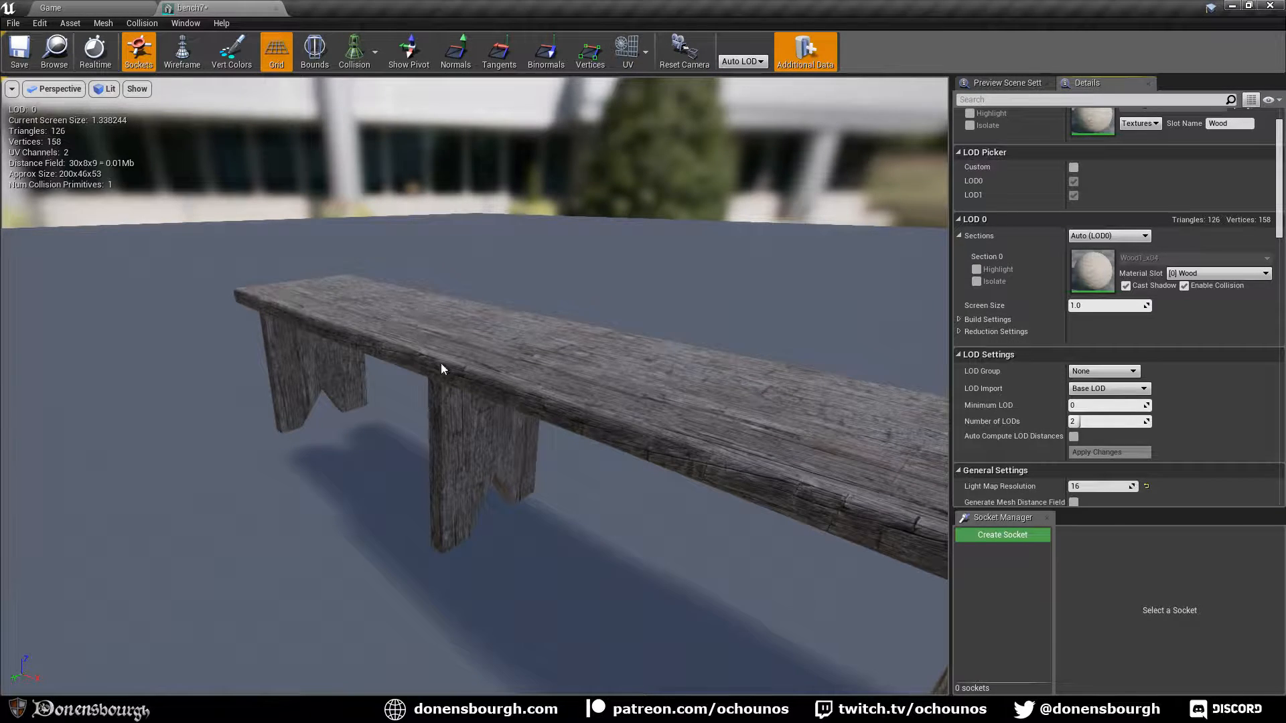
{"action": "left_click_drag", "start_coordinate": [441, 364], "coordinate": [434, 284]}
{"action": "right_click_drag", "start_coordinate": [447, 345], "coordinate": [445, 362]}
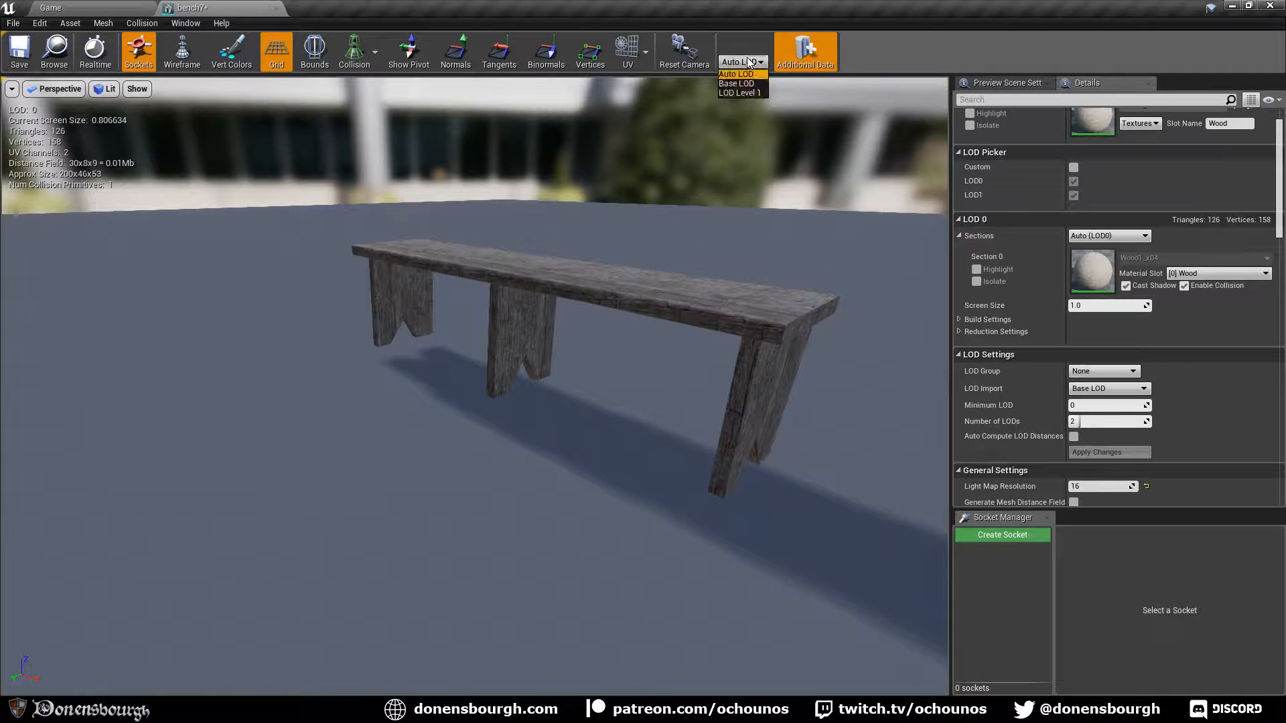
Set the LOD 1 screen size to 0.4 and test the LOD switch in Auto LOD from farther away
{"action": "left_click", "coordinate": [750, 91]}
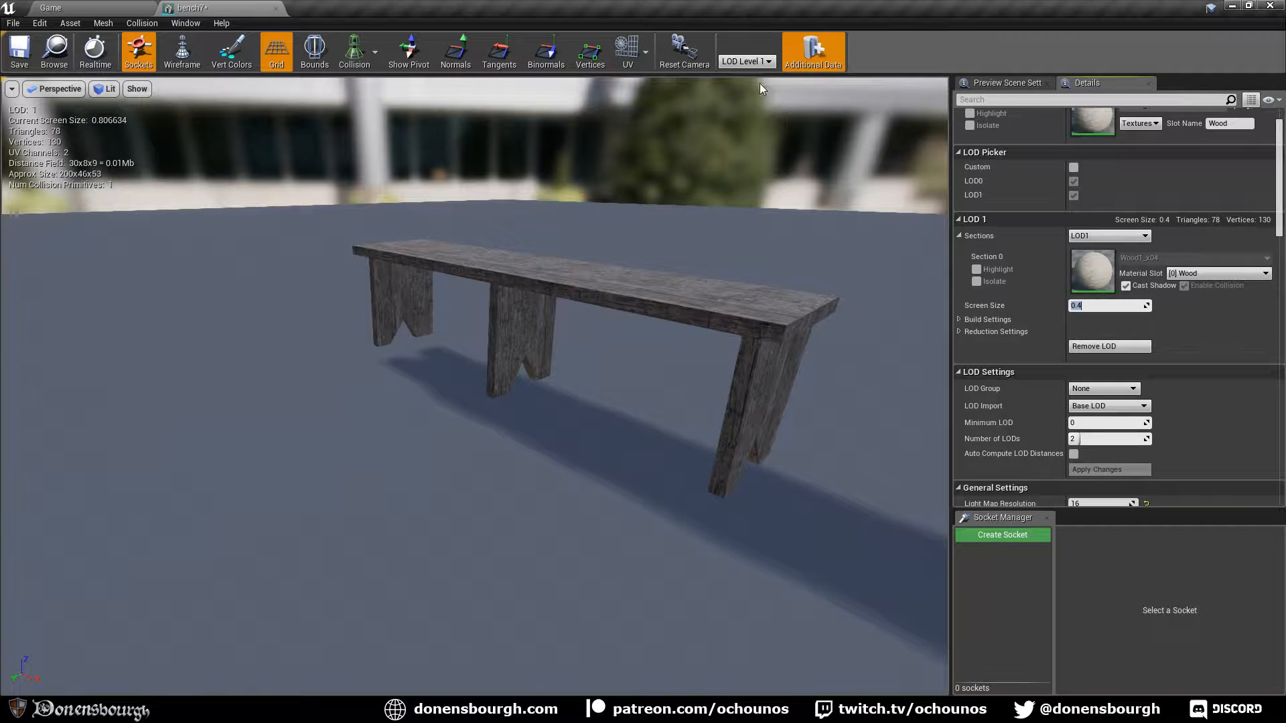
{"action": "left_click", "coordinate": [736, 74]}
{"action": "scroll", "coordinate": [522, 335], "scroll_direction": "down", "scroll_amount": 5}
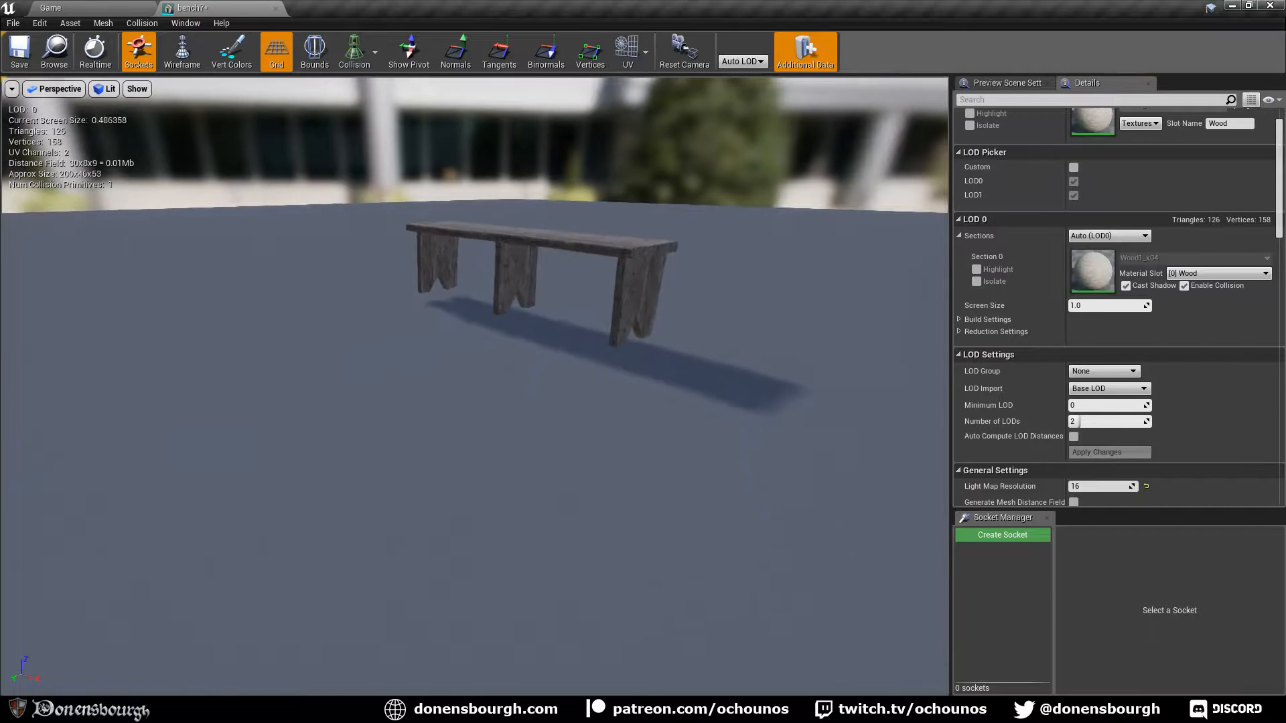
{"action": "scroll", "coordinate": [522, 281], "scroll_direction": "down", "scroll_amount": 3}
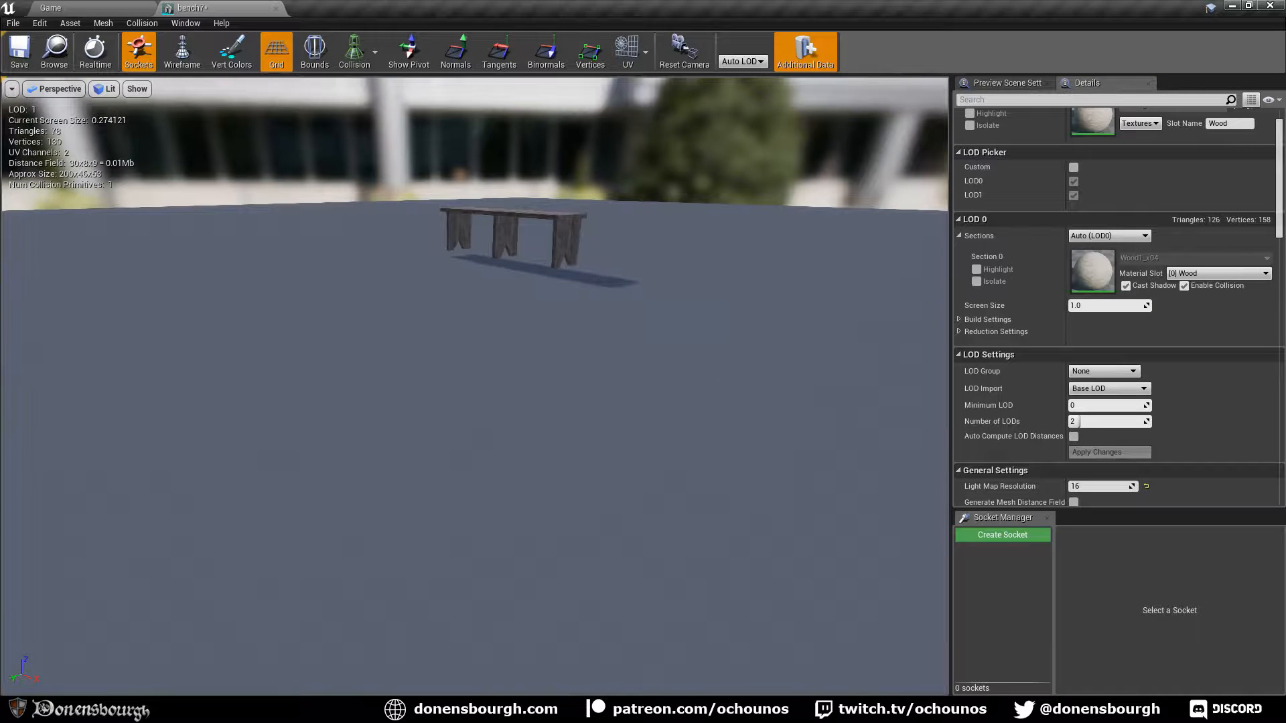
Examine the bench mesh at varying camera distances for a visible jump between LOD0 and LOD1
{"action": "scroll", "coordinate": [523, 281], "scroll_direction": "up", "scroll_amount": 8}
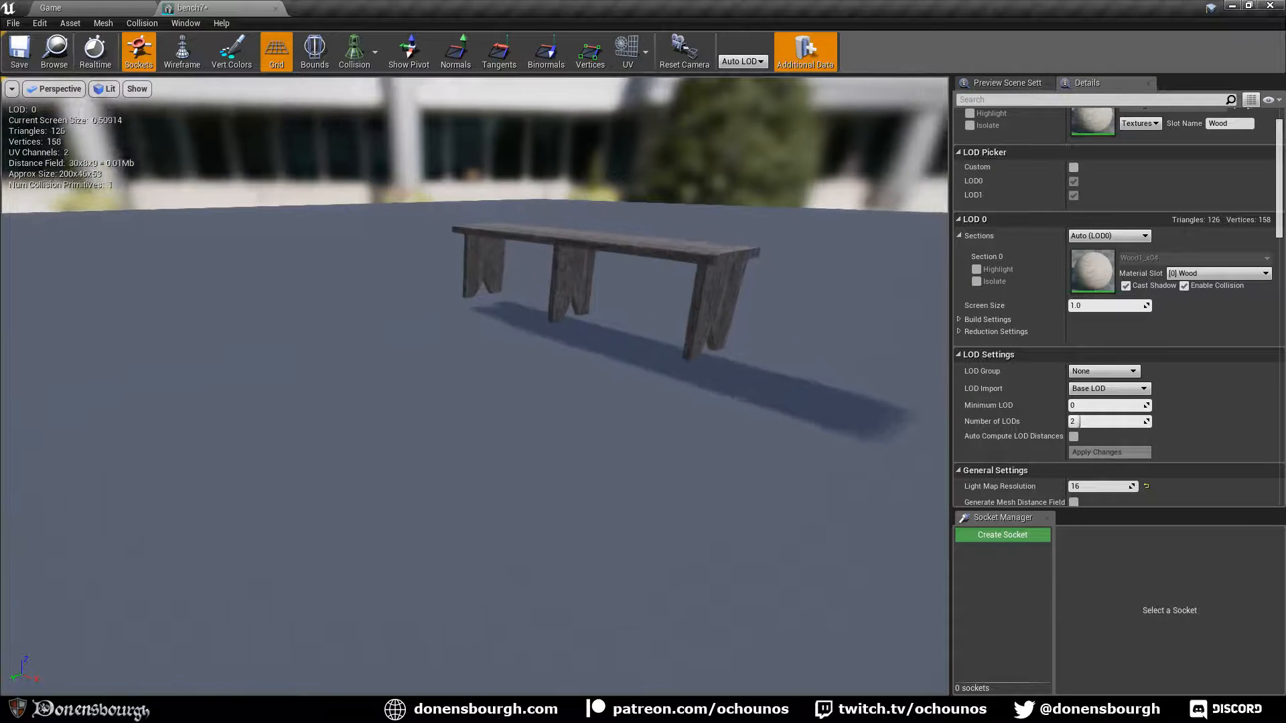
{"action": "scroll", "coordinate": [689, 348], "scroll_direction": "down", "scroll_amount": 6}
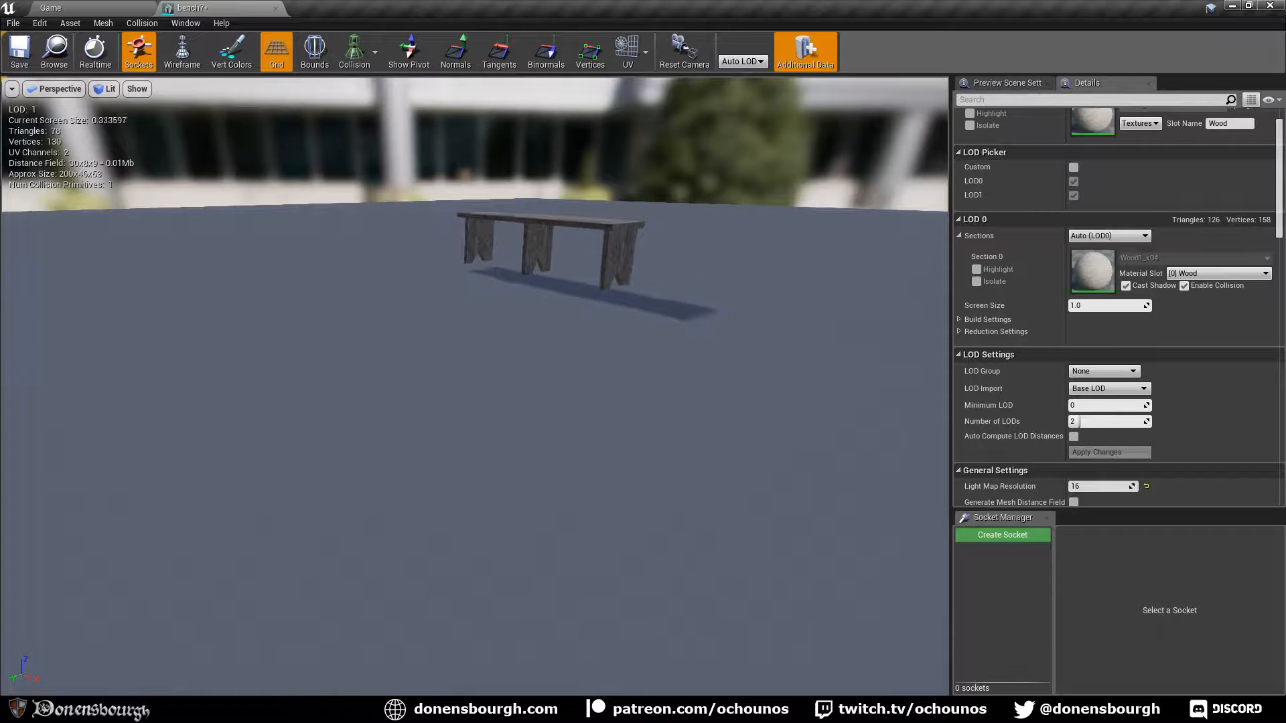
{"action": "scroll", "coordinate": [522, 281], "scroll_direction": "up", "scroll_amount": 5}
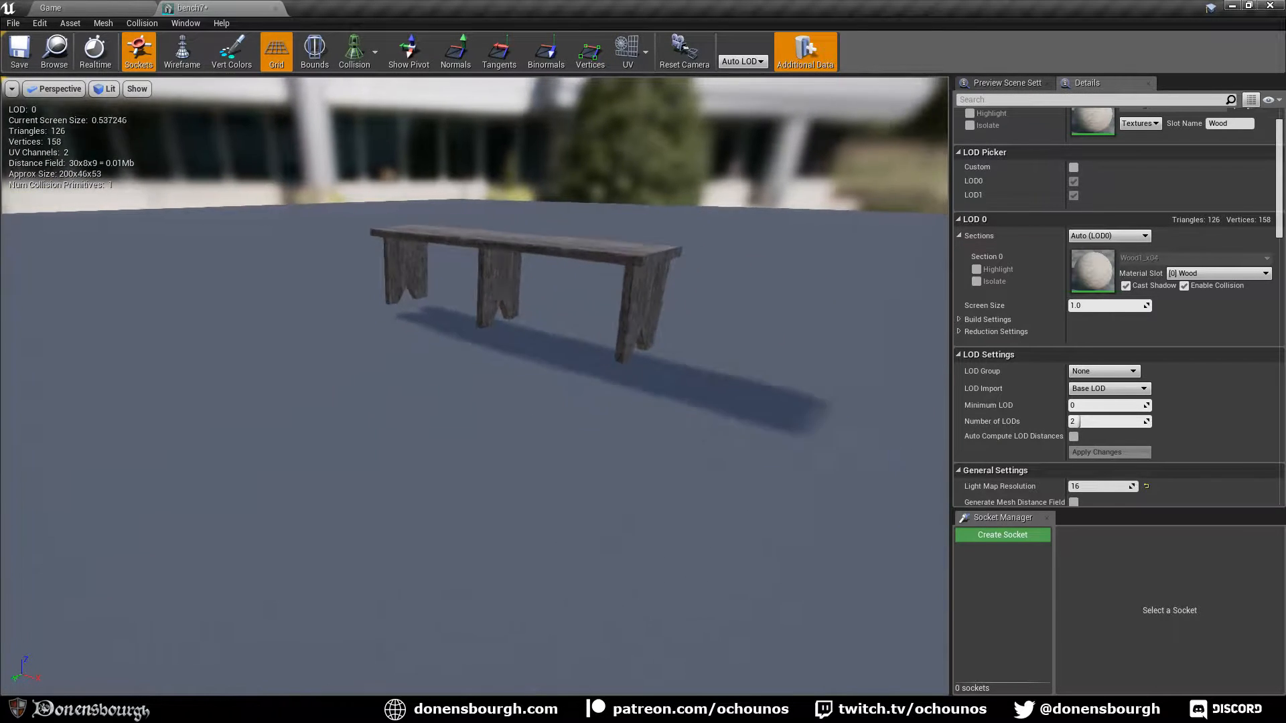
{"action": "scroll", "coordinate": [522, 282], "scroll_direction": "down", "scroll_amount": 6}
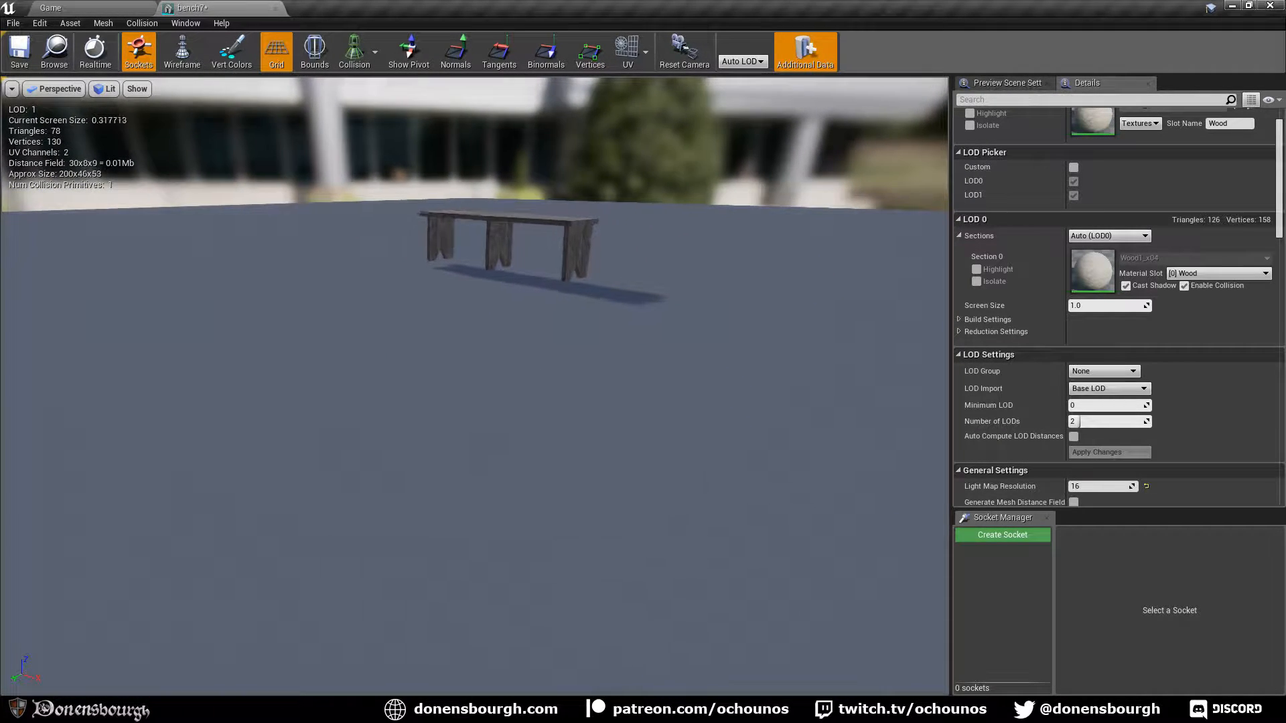
{"action": "scroll", "coordinate": [529, 268], "scroll_direction": "up", "scroll_amount": 3}
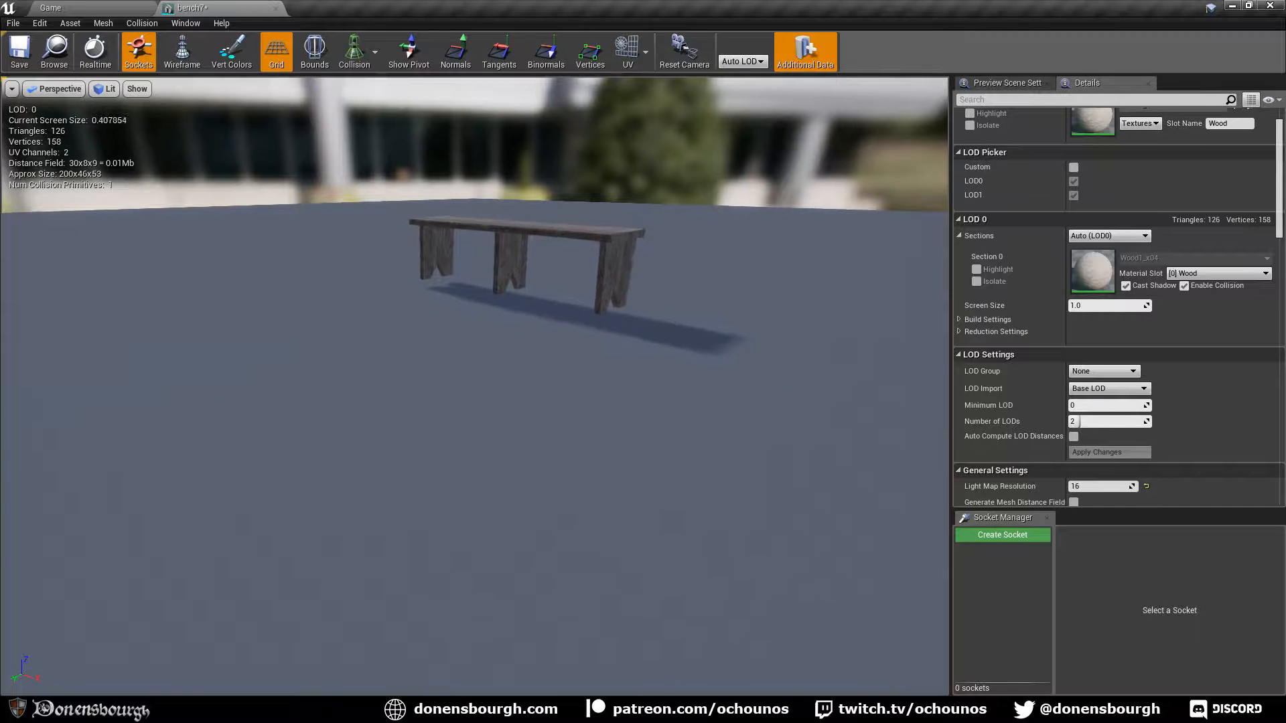
{"action": "scroll", "coordinate": [529, 268], "scroll_direction": "down", "scroll_amount": 3}
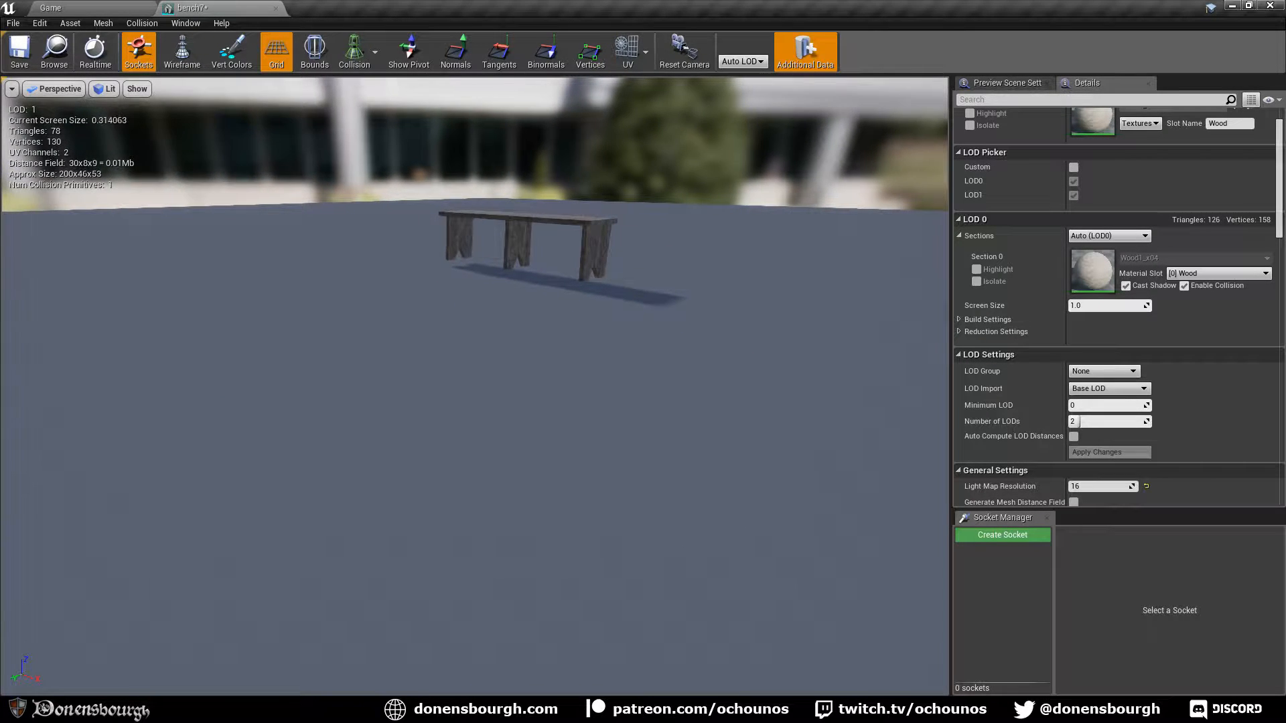
{"action": "scroll", "coordinate": [535, 281], "scroll_direction": "up", "scroll_amount": 4}
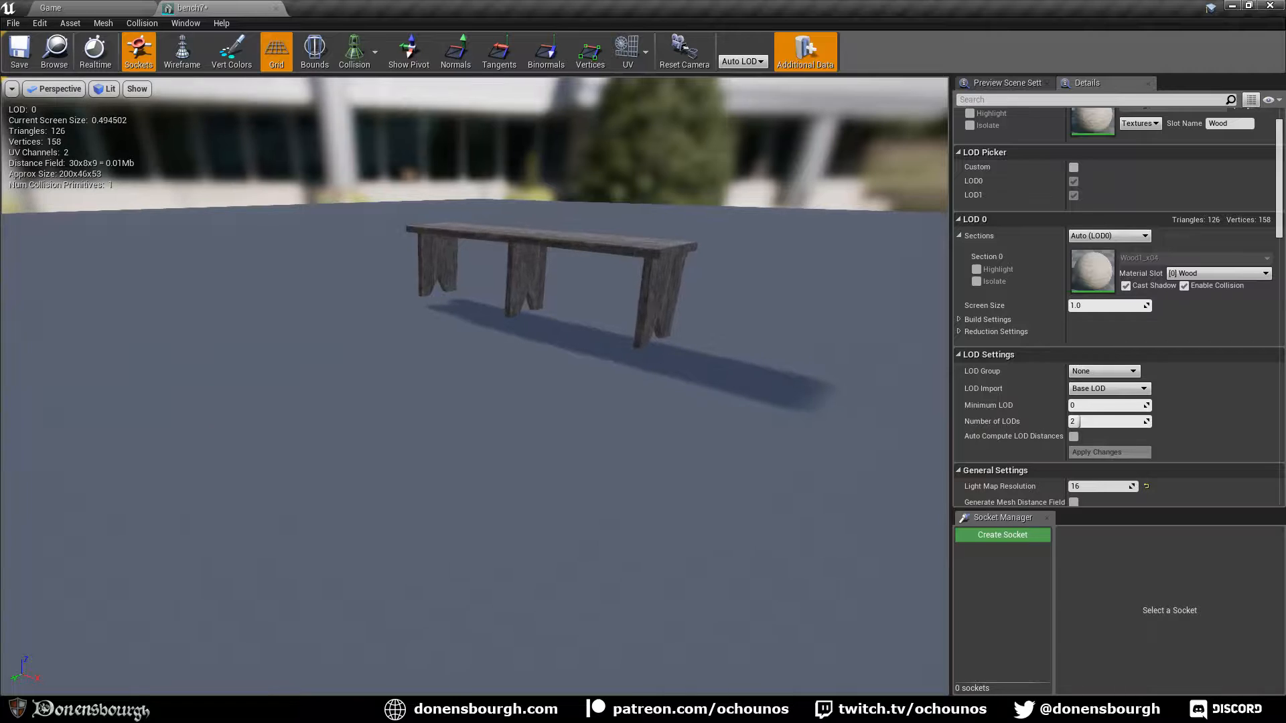
{"action": "mouse_move", "coordinate": [535, 282]}
{"action": "left_mouse_down"}
{"action": "mouse_move", "coordinate": [538, 322]}
{"action": "mouse_move", "coordinate": [531, 261]}
{"action": "left_mouse_up"}
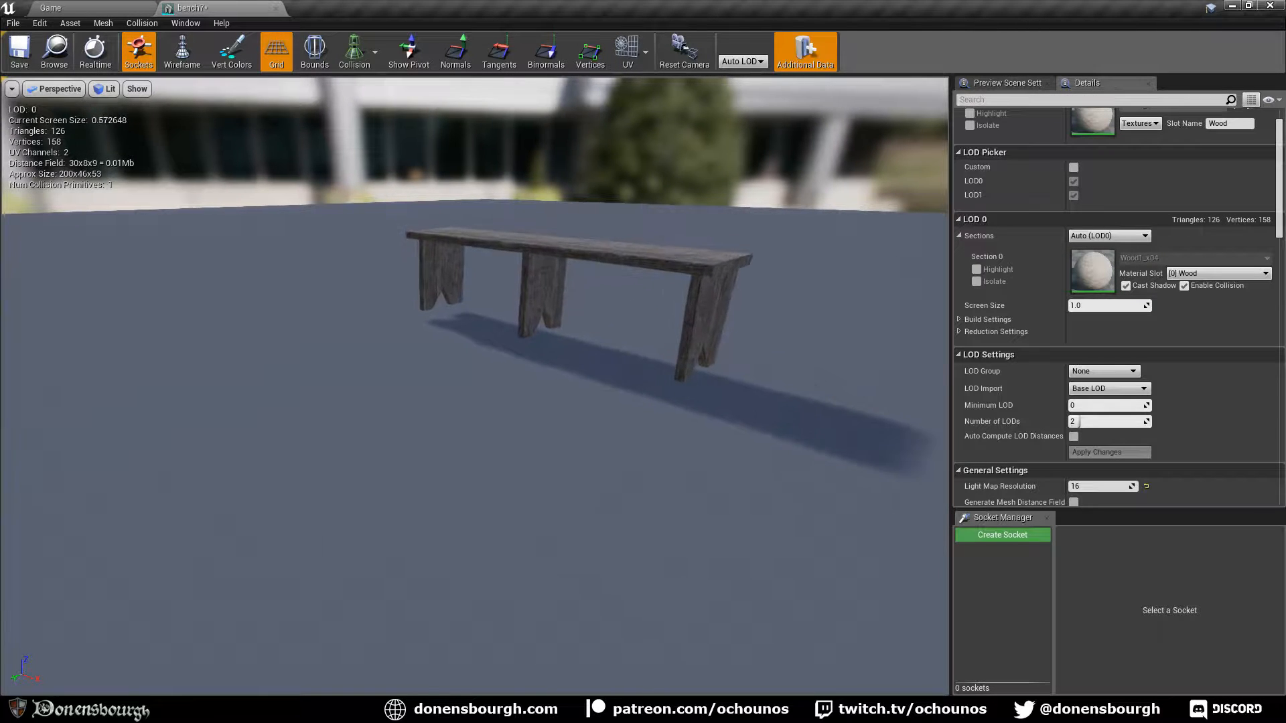
{"action": "left_click_drag", "start_coordinate": [611, 388], "coordinate": [628, 442]}
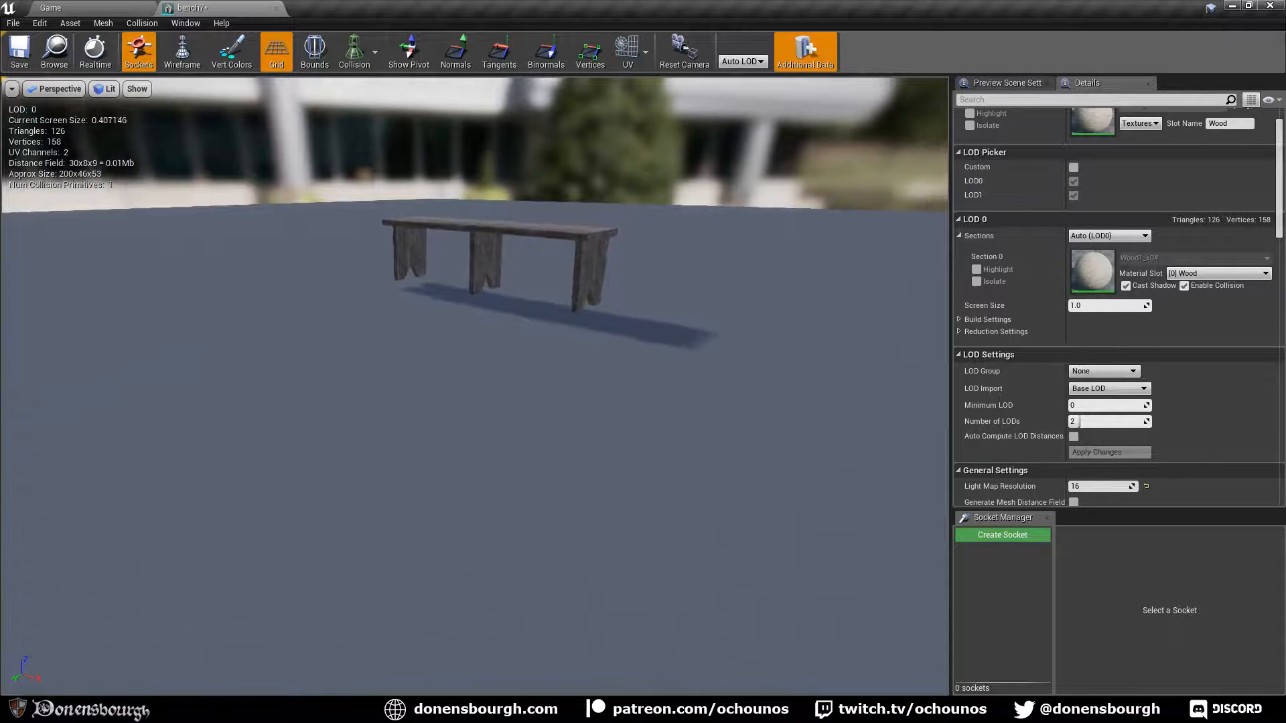
{"action": "left_click_drag", "start_coordinate": [525, 321], "coordinate": [538, 270]}
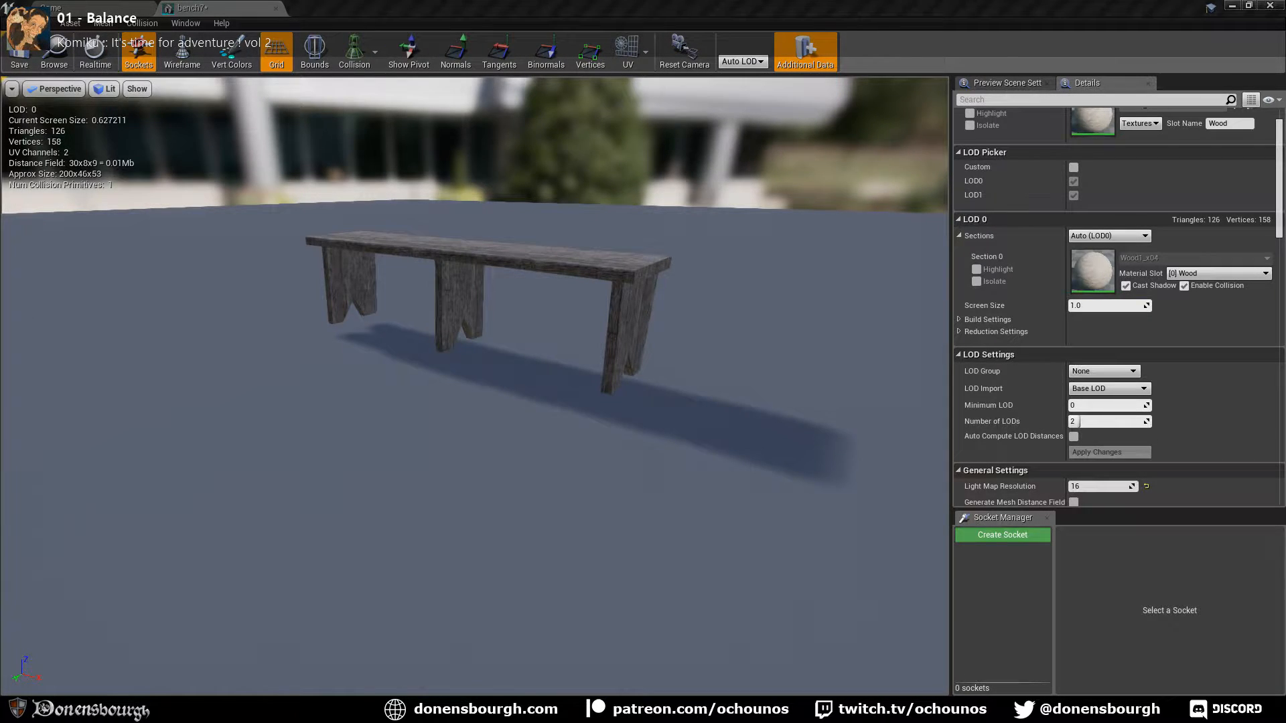
Switch to Blender and select the seat's top face on the LOD1 bench in face selection mode
{"action": "left_click", "coordinate": [224, 710]}
{"action": "scroll", "coordinate": [747, 355], "scroll_direction": "up", "scroll_amount": 3}
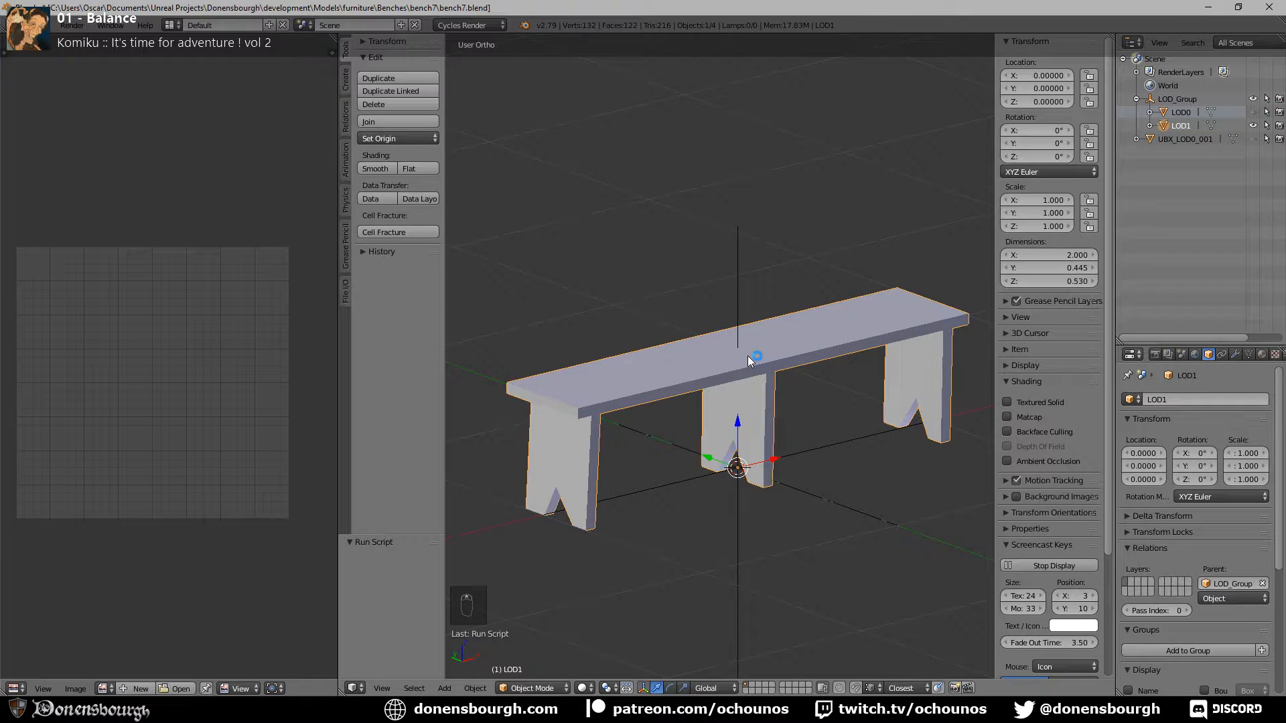
{"action": "key", "text": "Tab"}
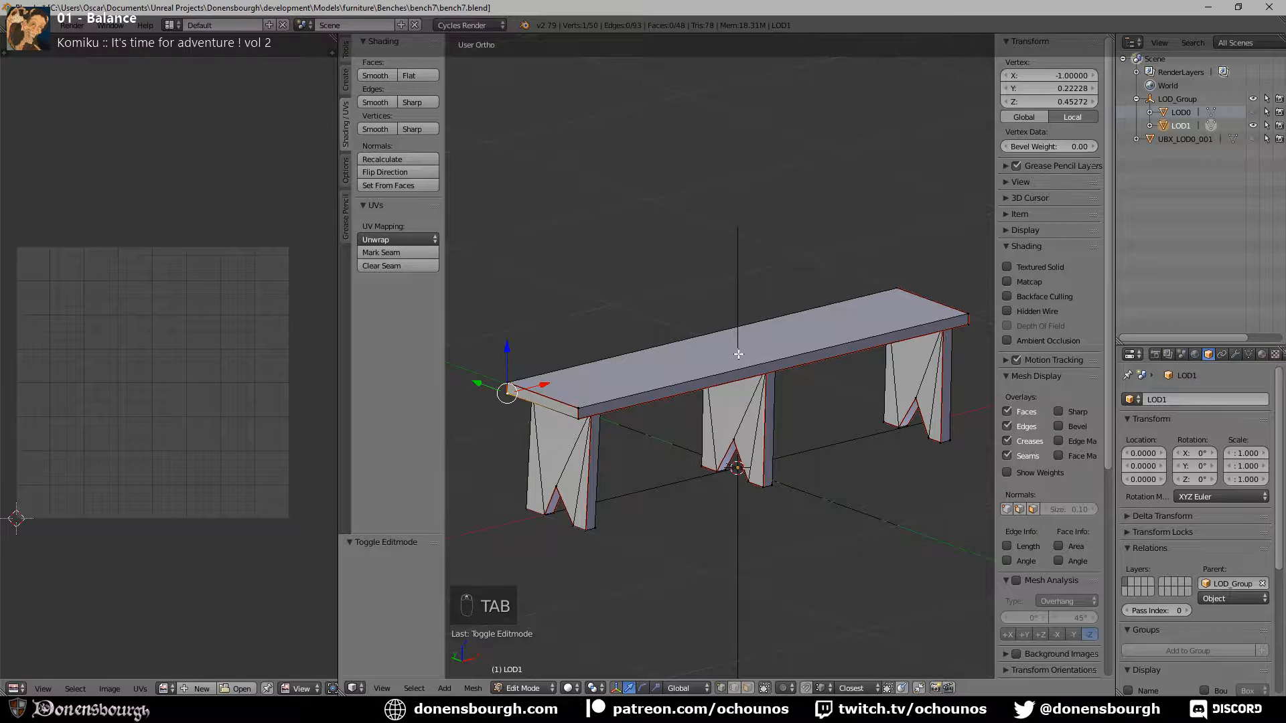
{"action": "left_click", "coordinate": [748, 689]}
{"action": "right_click", "coordinate": [731, 338]}
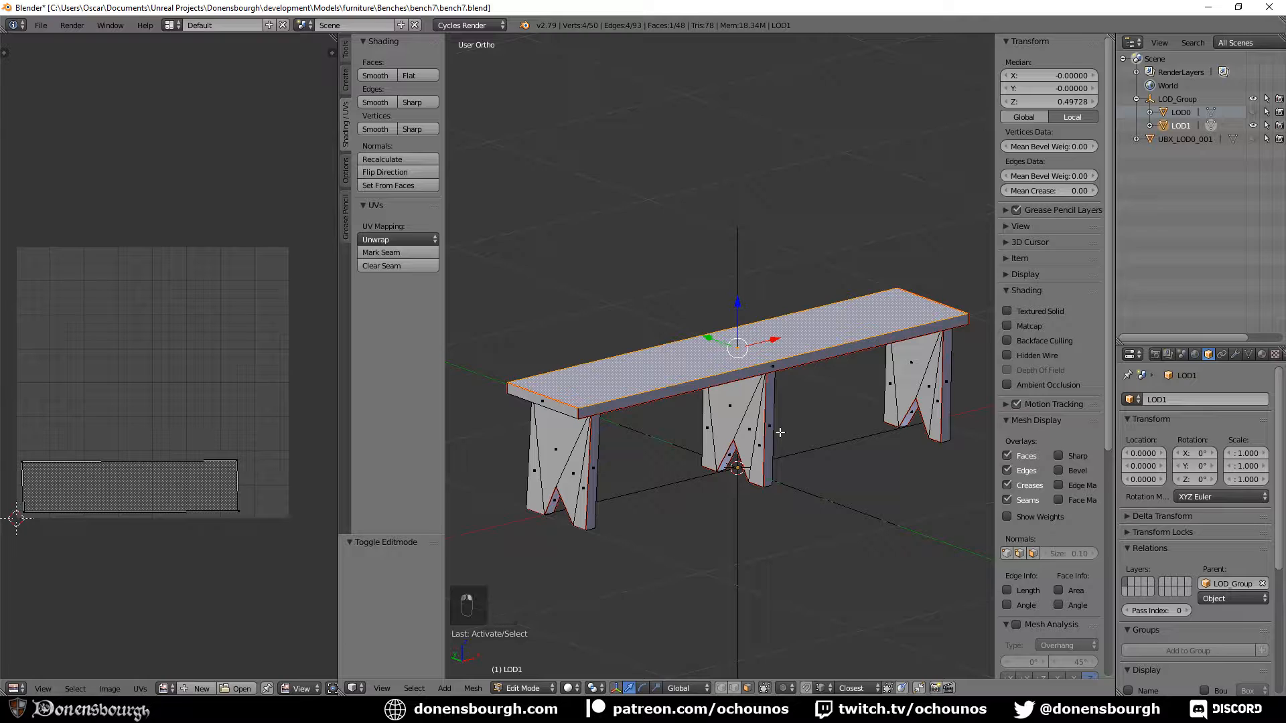
{"action": "key", "text": "g"}
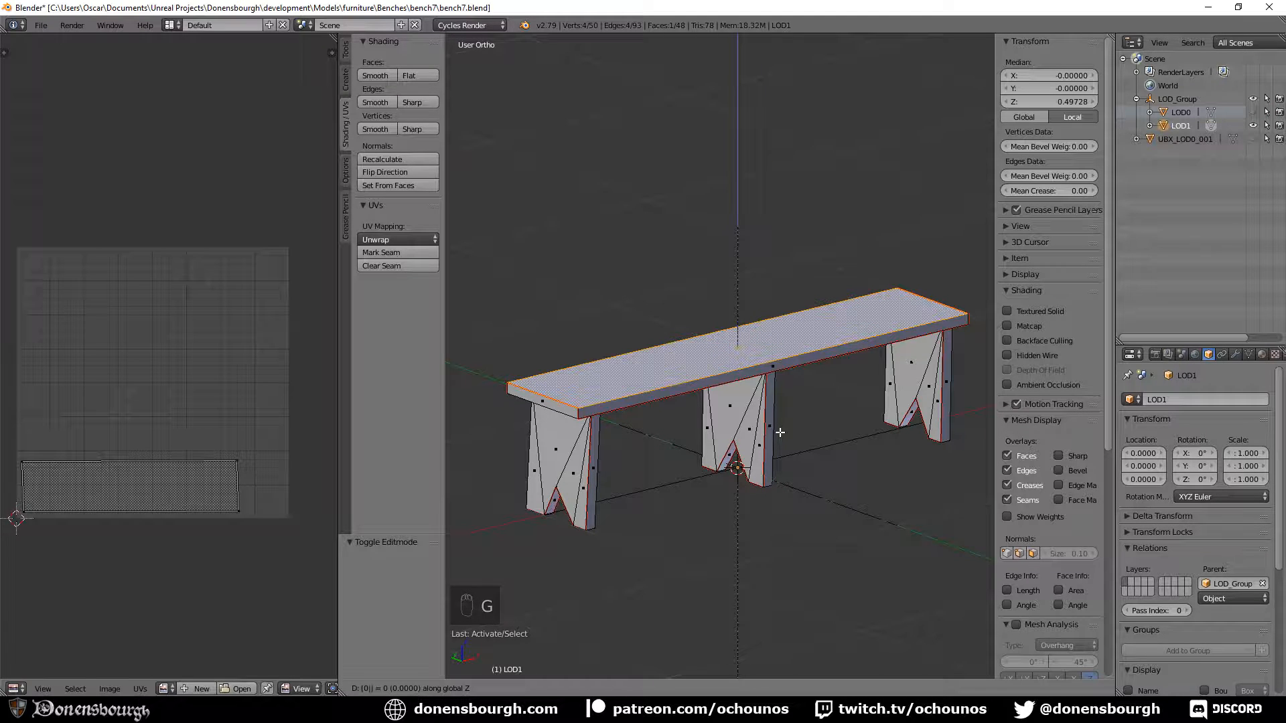
{"action": "type", "text": "5"}
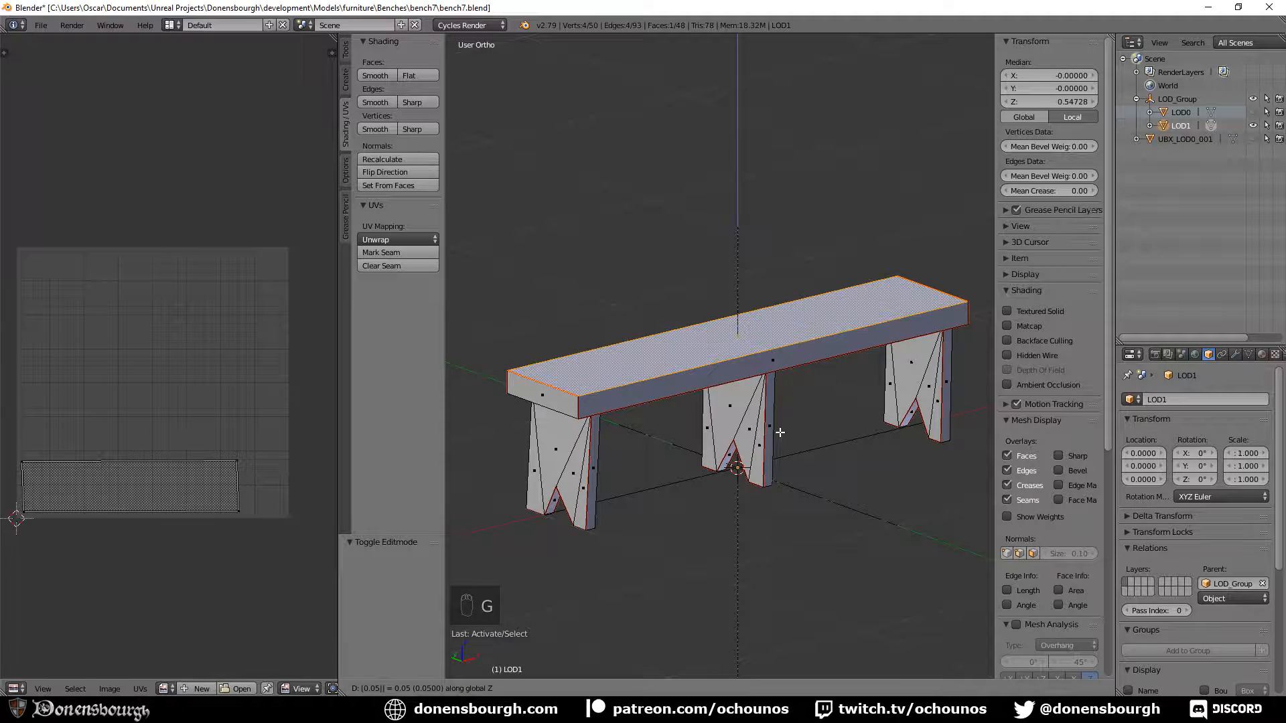
{"action": "key", "text": "Escape"}
Move the top face of the LOD1 bench seat up 0.01 along the Z axis
{"action": "type", "text": "g"}
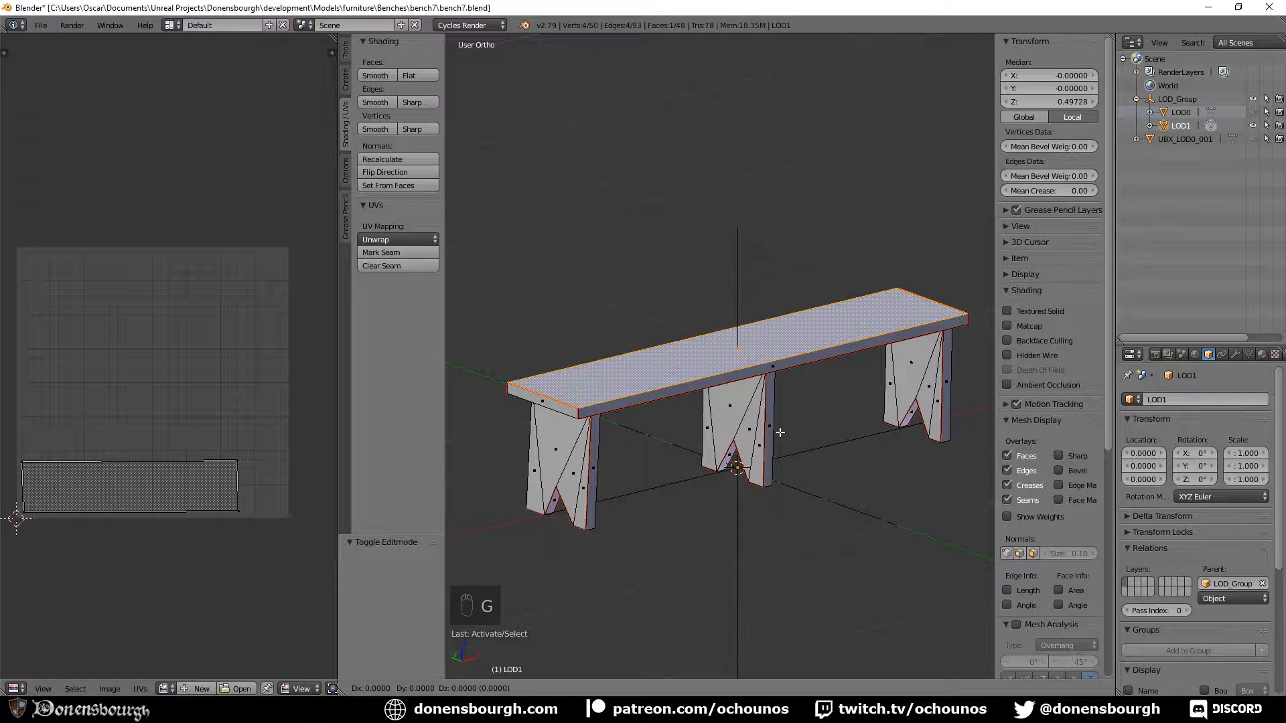
{"action": "type", "text": "0.01"}
{"action": "key", "text": "Return"}
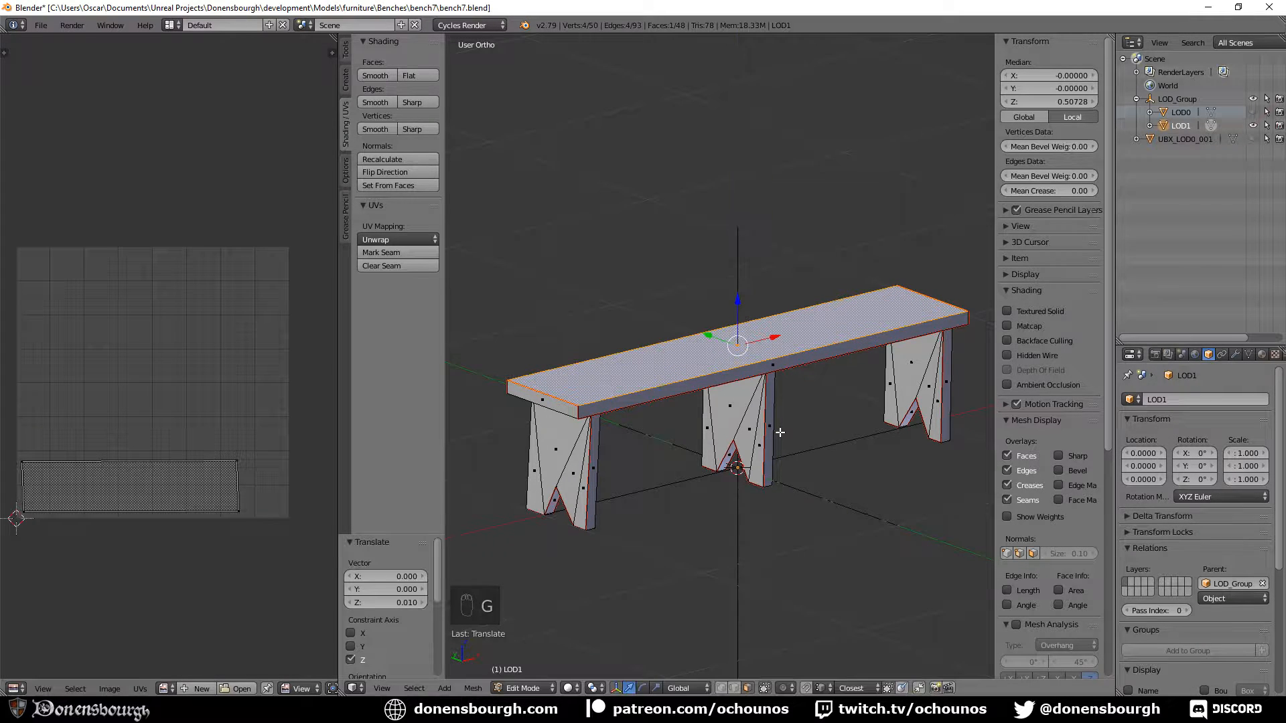
Export the bench model as FBX, overwriting bench7.fbx in the bench7 folder
{"action": "left_click", "coordinate": [40, 26]}
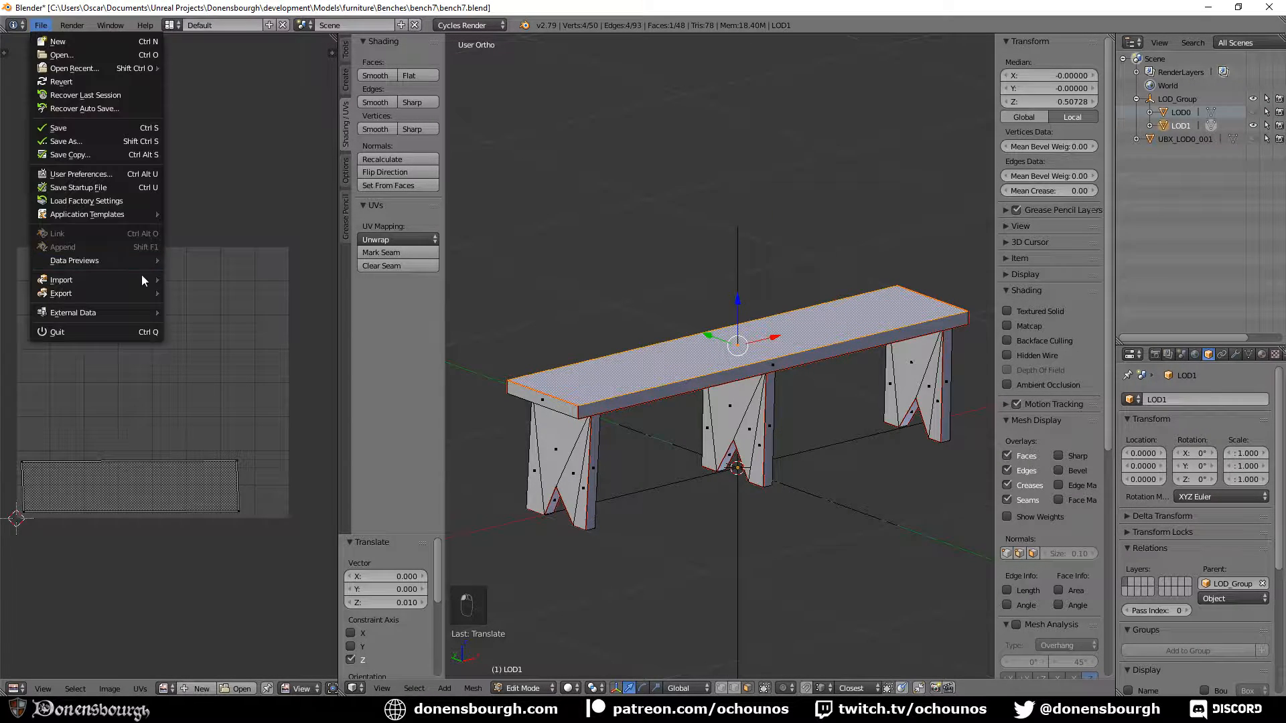
{"action": "mouse_move", "coordinate": [132, 294]}
{"action": "left_click", "coordinate": [255, 319]}
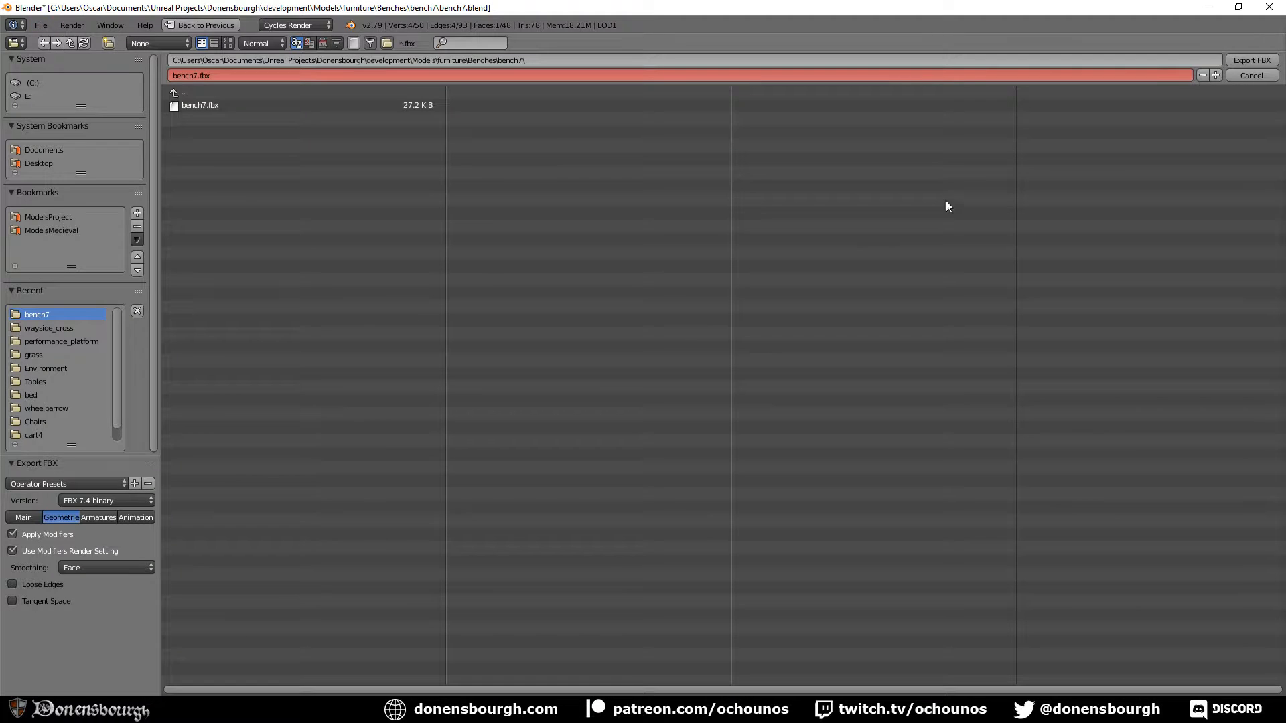
{"action": "left_click", "coordinate": [1250, 62]}
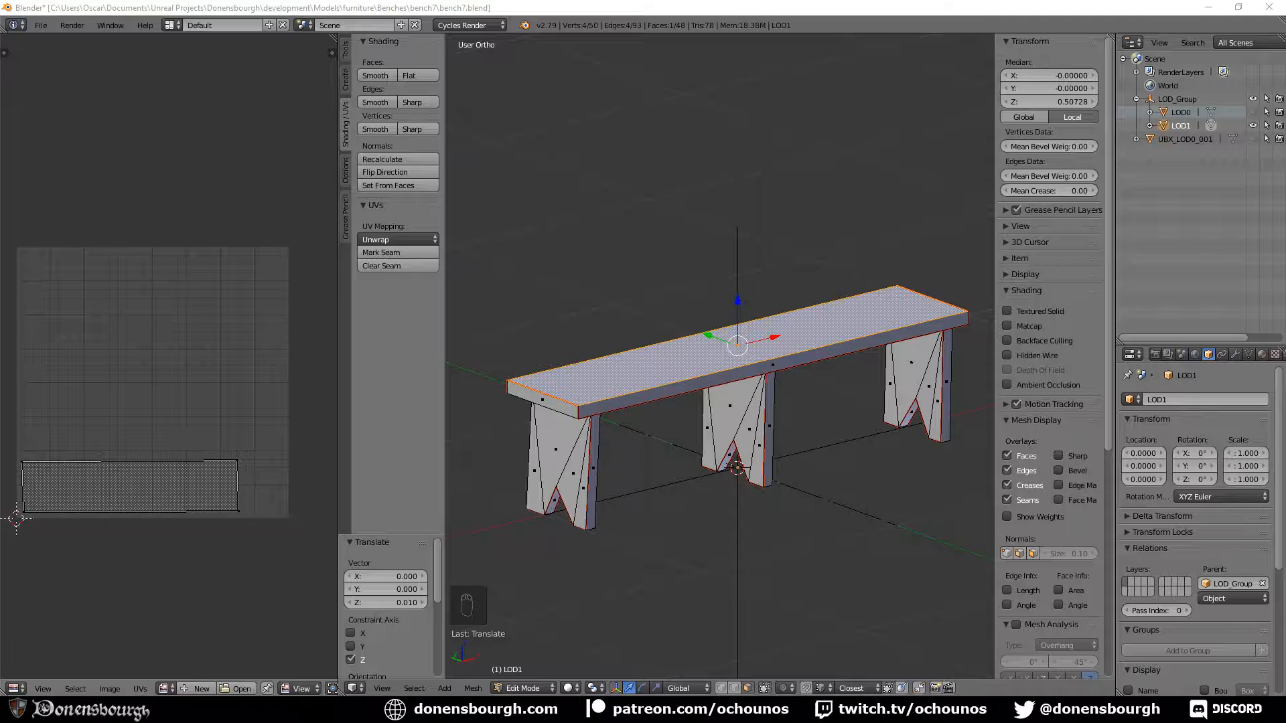
Switch to Unreal Editor, reimport the bench7 static mesh and check its LOD transition at different distances
{"action": "left_click", "coordinate": [273, 708]}
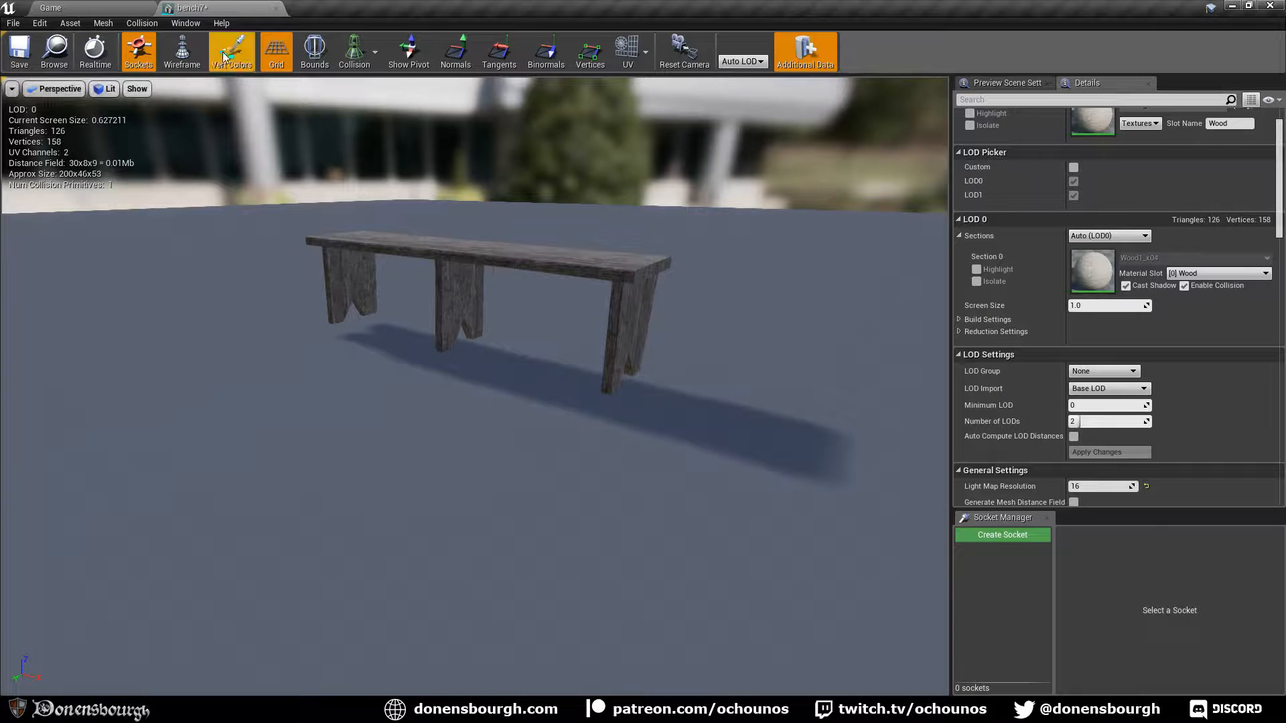
{"action": "left_click", "coordinate": [70, 23]}
{"action": "left_click", "coordinate": [212, 164]}
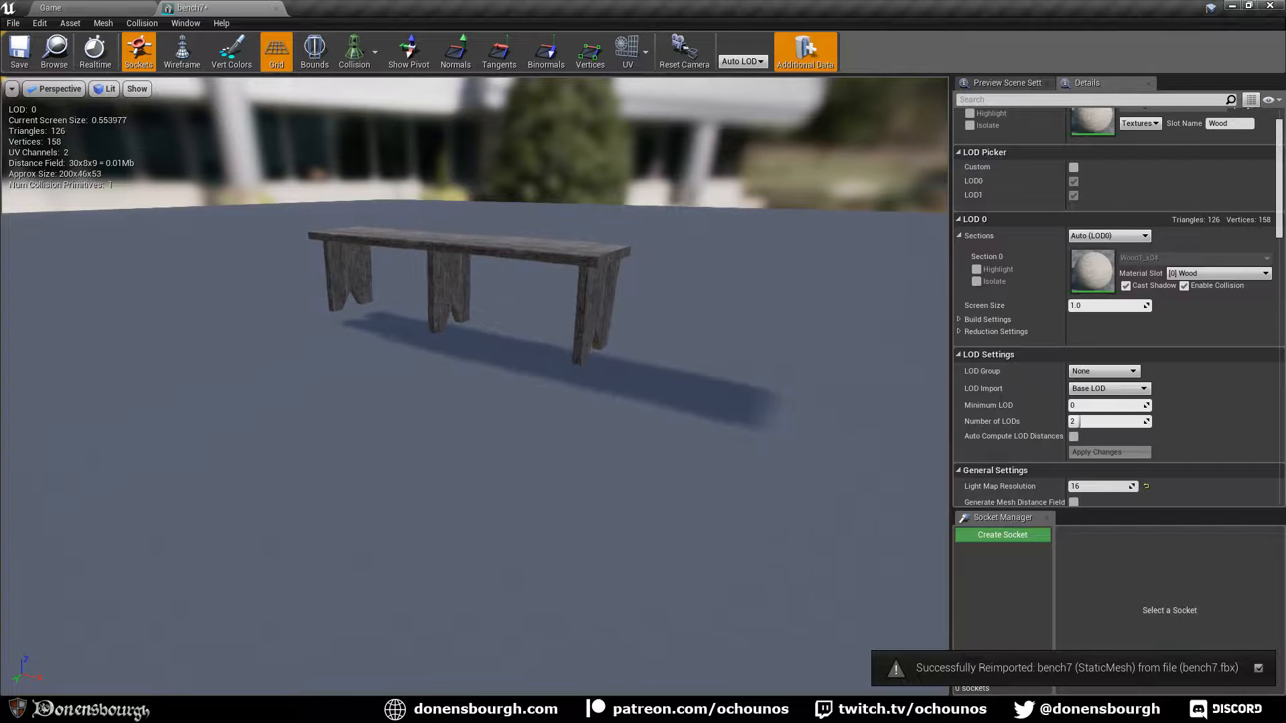
{"action": "left_click_drag", "start_coordinate": [469, 335], "coordinate": [472, 375]}
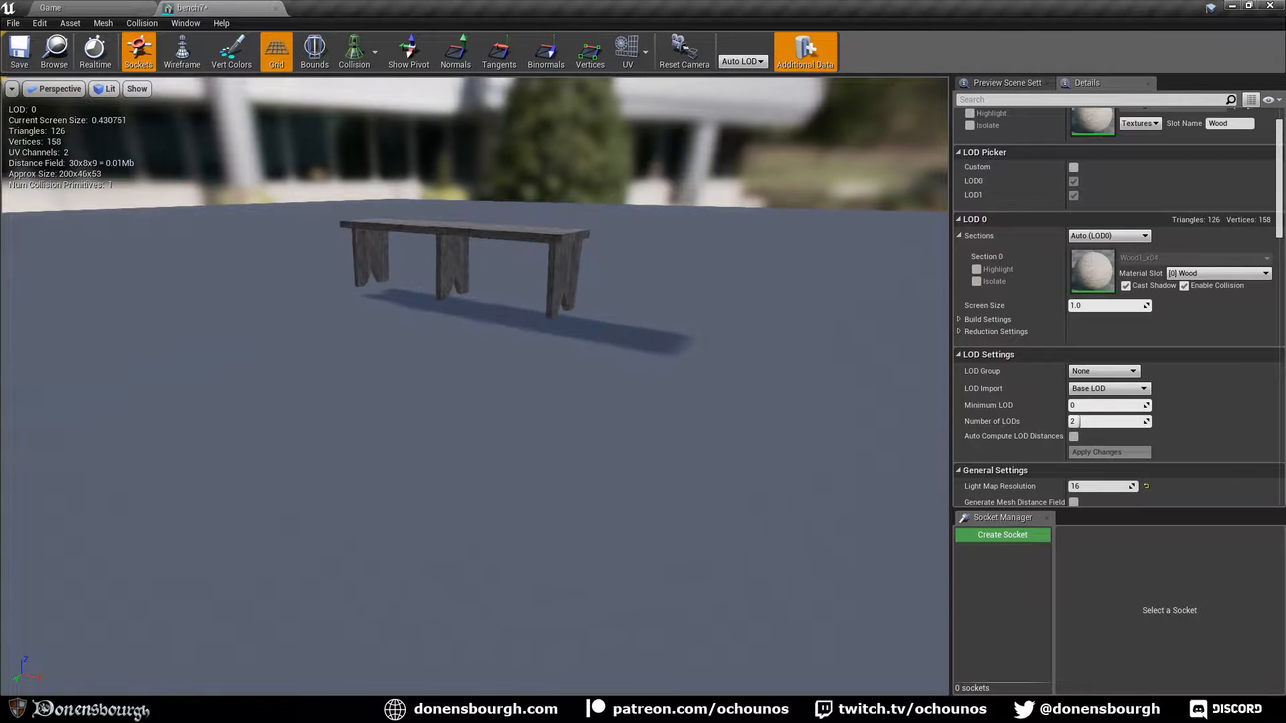
{"action": "mouse_move", "coordinate": [494, 458]}
{"action": "left_mouse_down"}
{"action": "mouse_move", "coordinate": [492, 470]}
{"action": "mouse_move", "coordinate": [491, 451]}
{"action": "left_mouse_up"}
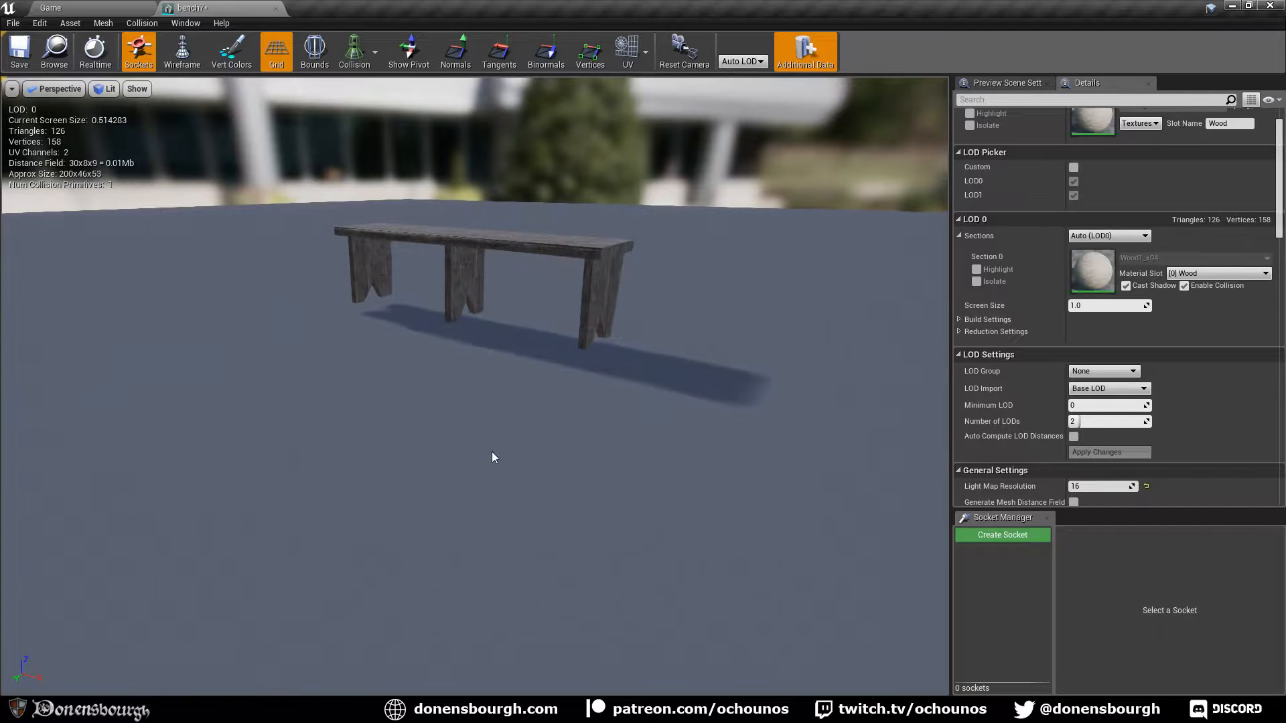
Switch to Blender and lower the top face of the LOD1 bench seat by 0.005 along Z
{"action": "key", "text": "alt+Tab"}
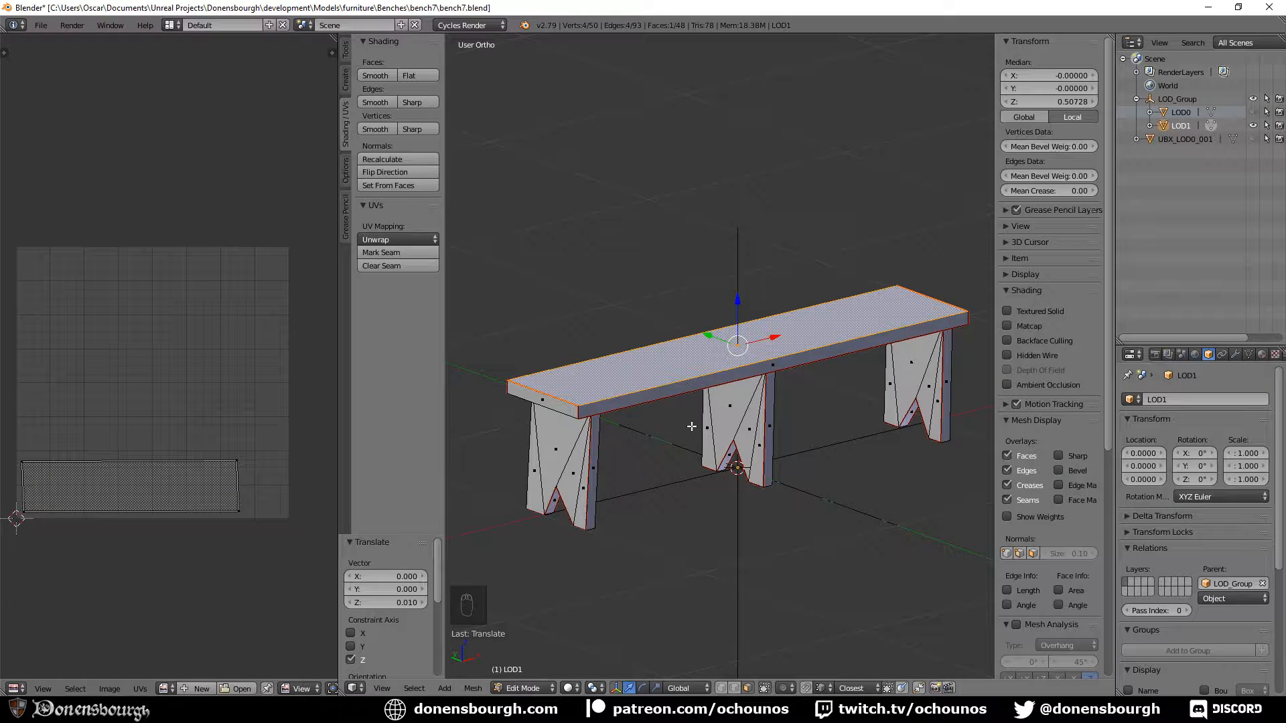
{"action": "key", "text": "g"}
{"action": "key", "text": "z"}
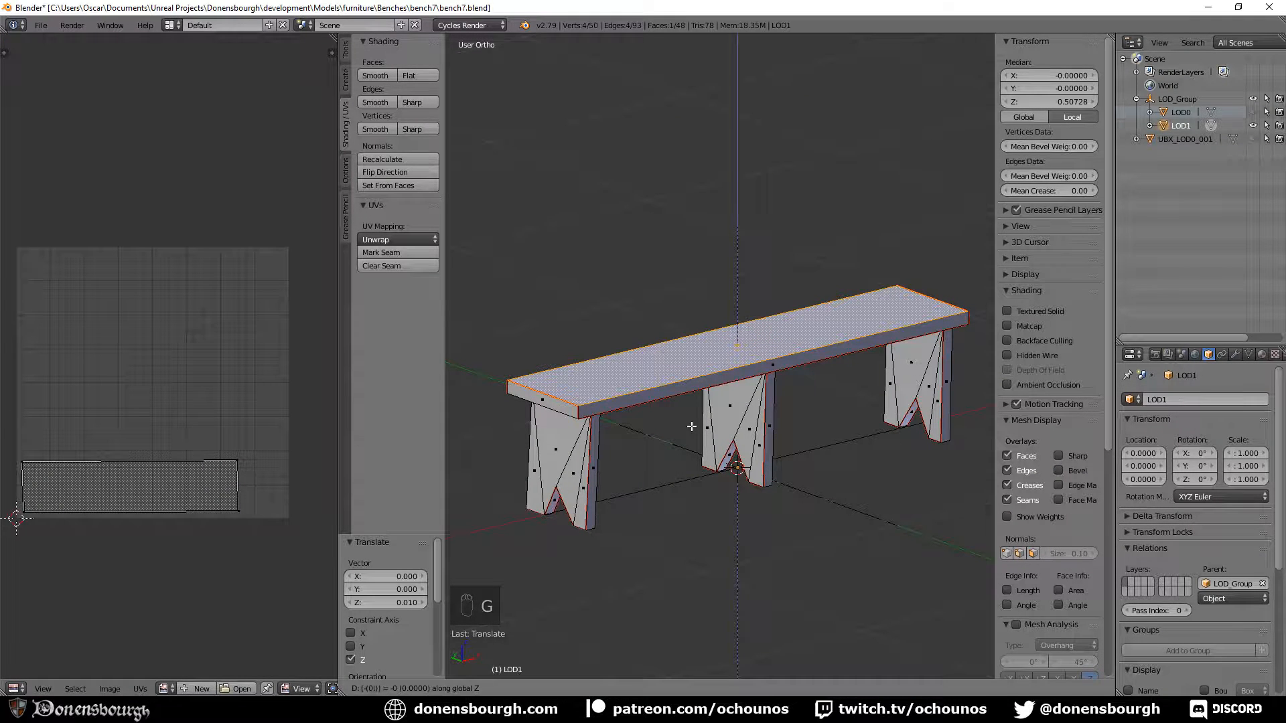
{"action": "type", "text": "5"}
{"action": "key", "text": "Return"}
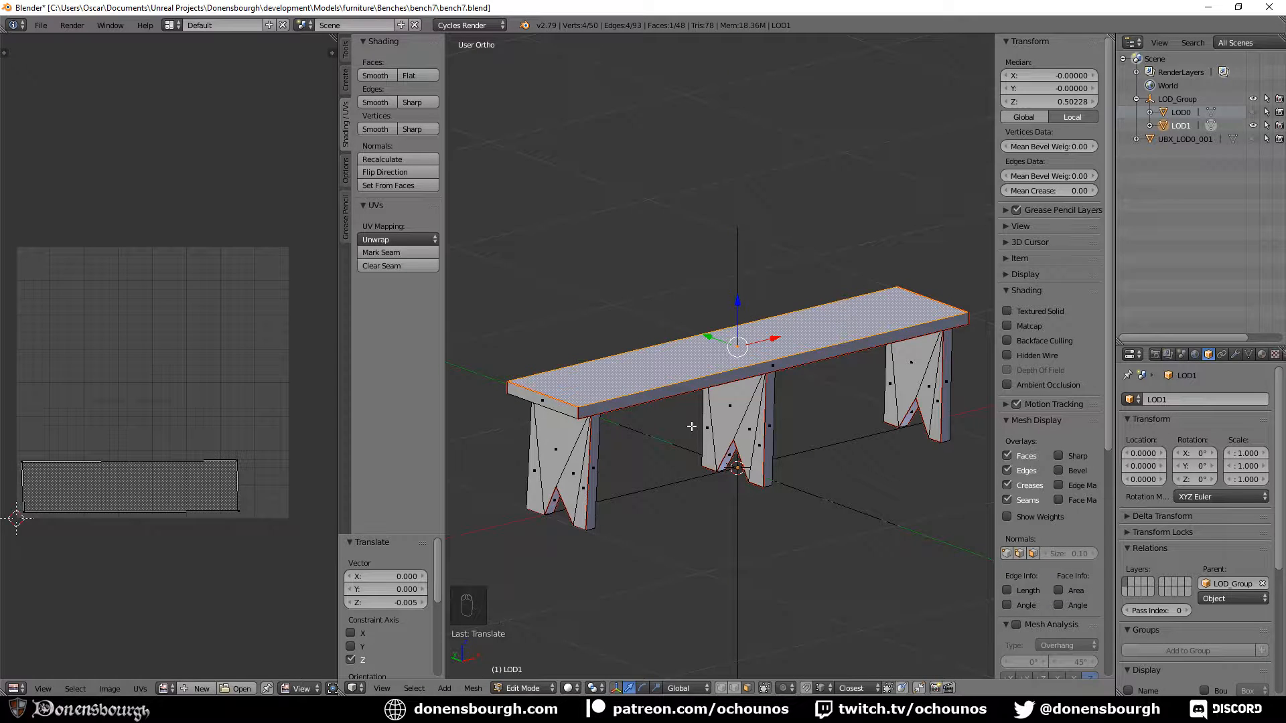
Export the adjusted bench model as FBX over the existing bench7.fbx
{"action": "left_click", "coordinate": [40, 25]}
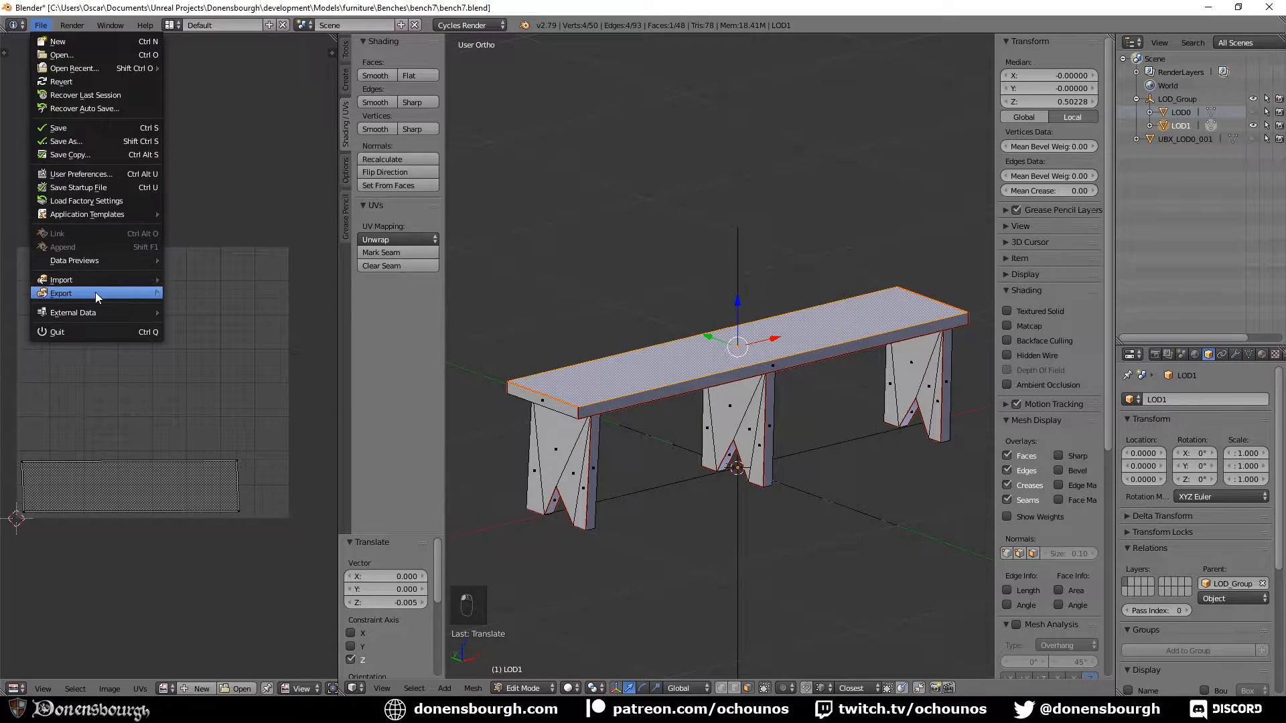
{"action": "mouse_move", "coordinate": [147, 288]}
{"action": "left_click", "coordinate": [213, 319]}
{"action": "left_click", "coordinate": [1252, 59]}
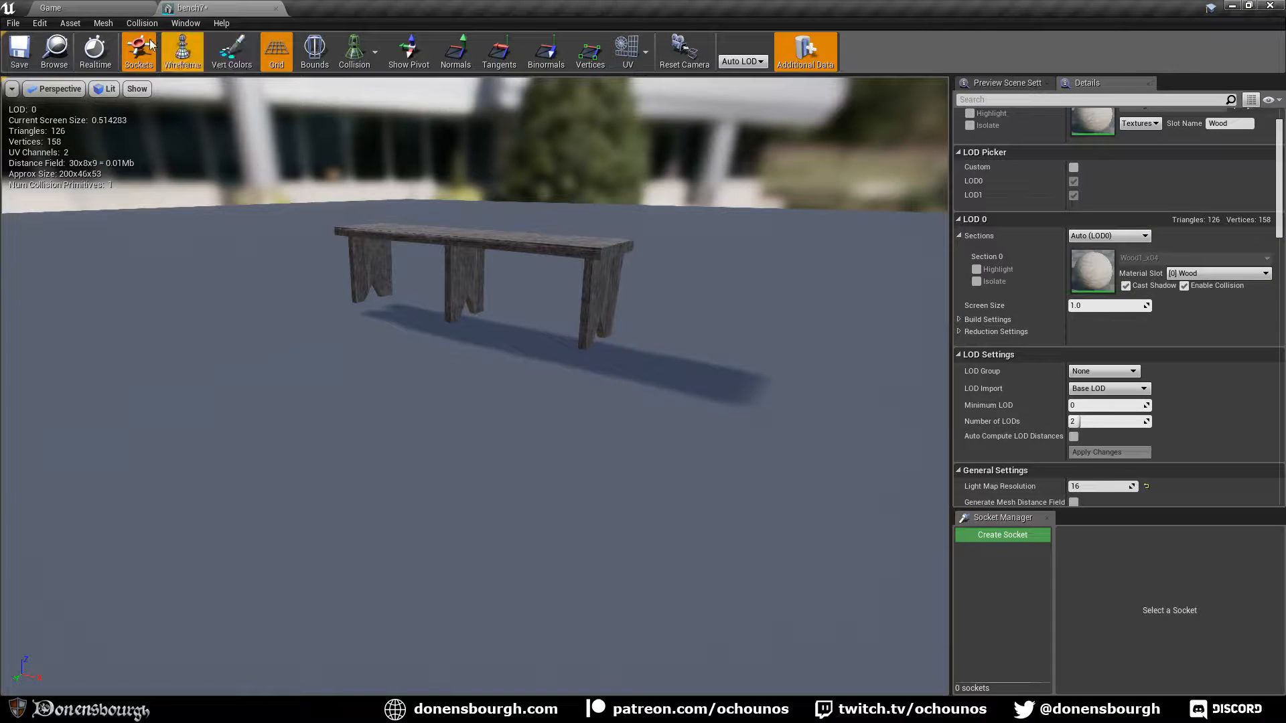
Reimport the updated bench7 mesh in Unreal Editor and inspect the LOD switch from near to far
{"action": "left_click", "coordinate": [82, 22]}
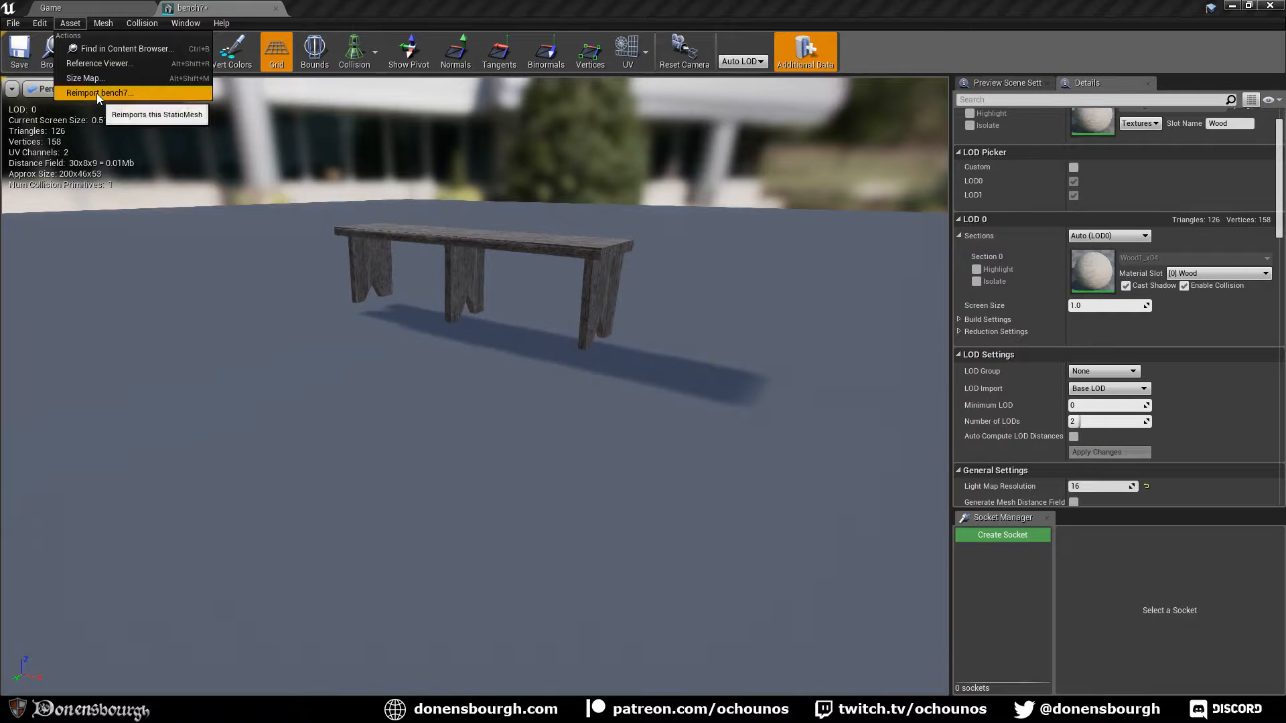
{"action": "left_click", "coordinate": [96, 94]}
{"action": "right_click_drag", "start_coordinate": [458, 330], "coordinate": [470, 334]}
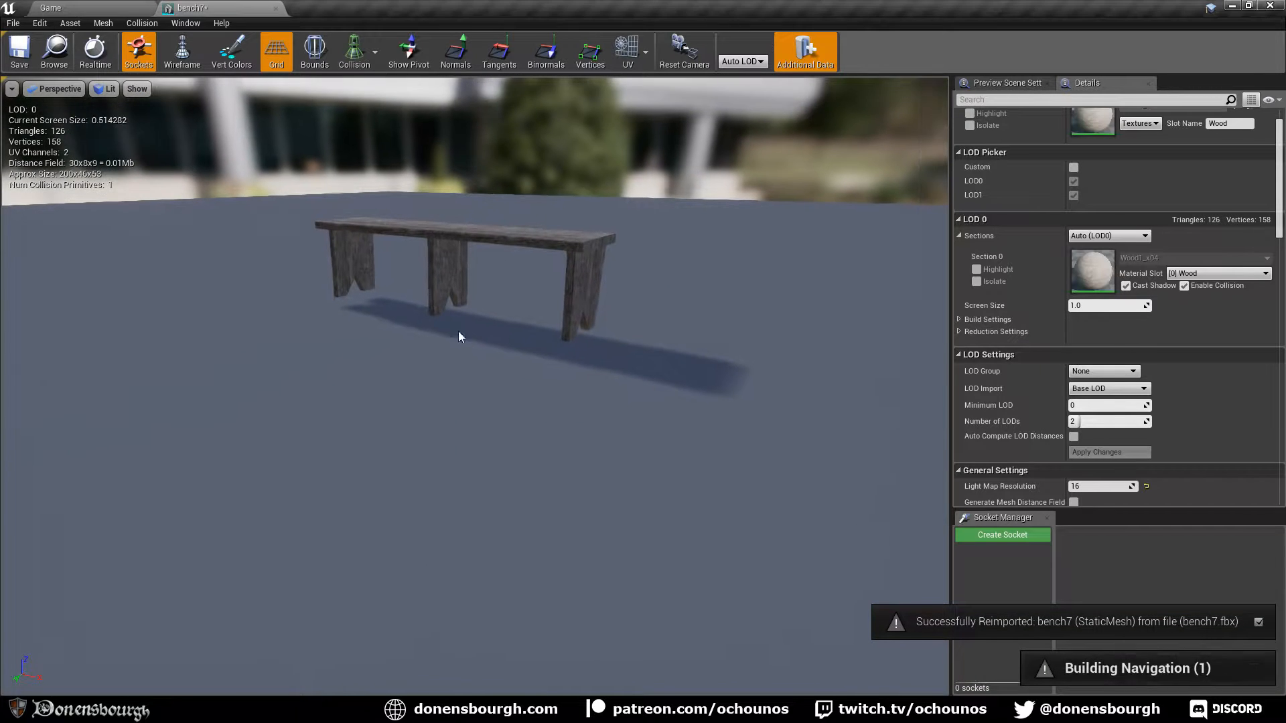
{"action": "left_click_drag", "start_coordinate": [458, 331], "coordinate": [462, 365]}
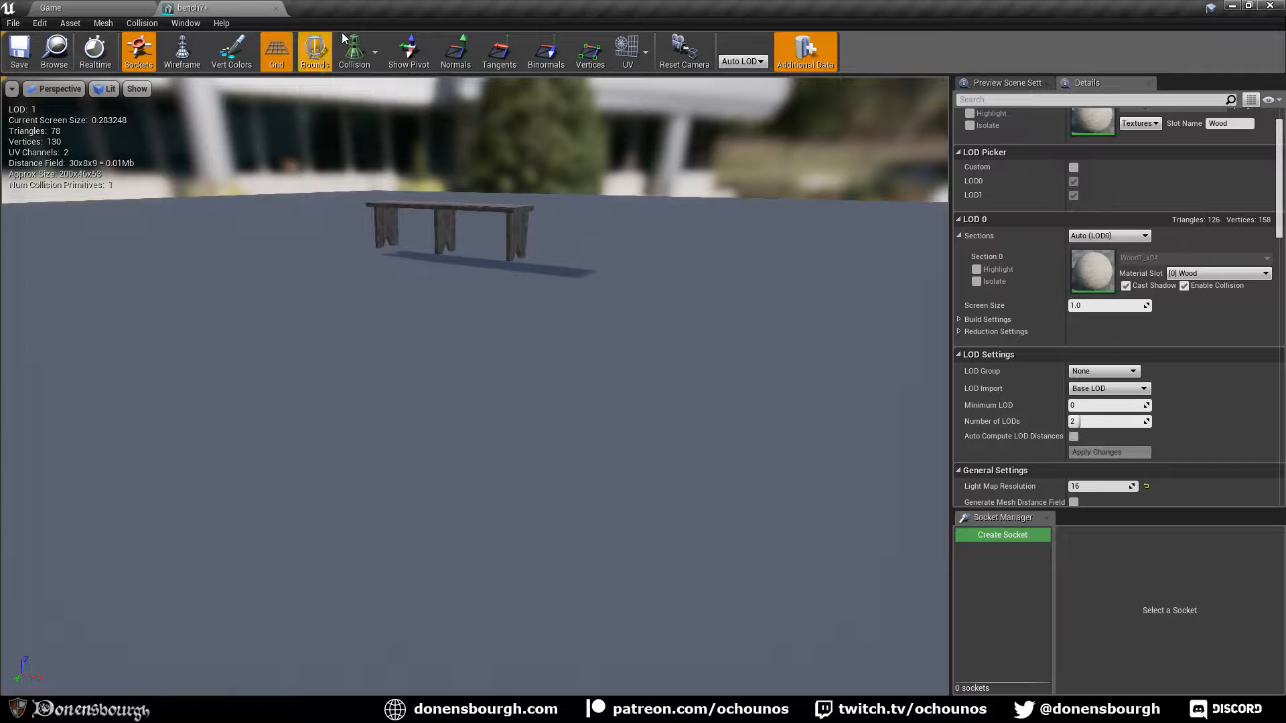
{"action": "mouse_move", "coordinate": [468, 402]}
{"action": "left_mouse_down"}
{"action": "mouse_move", "coordinate": [462, 308]}
{"action": "mouse_move", "coordinate": [468, 377]}
{"action": "left_mouse_up"}
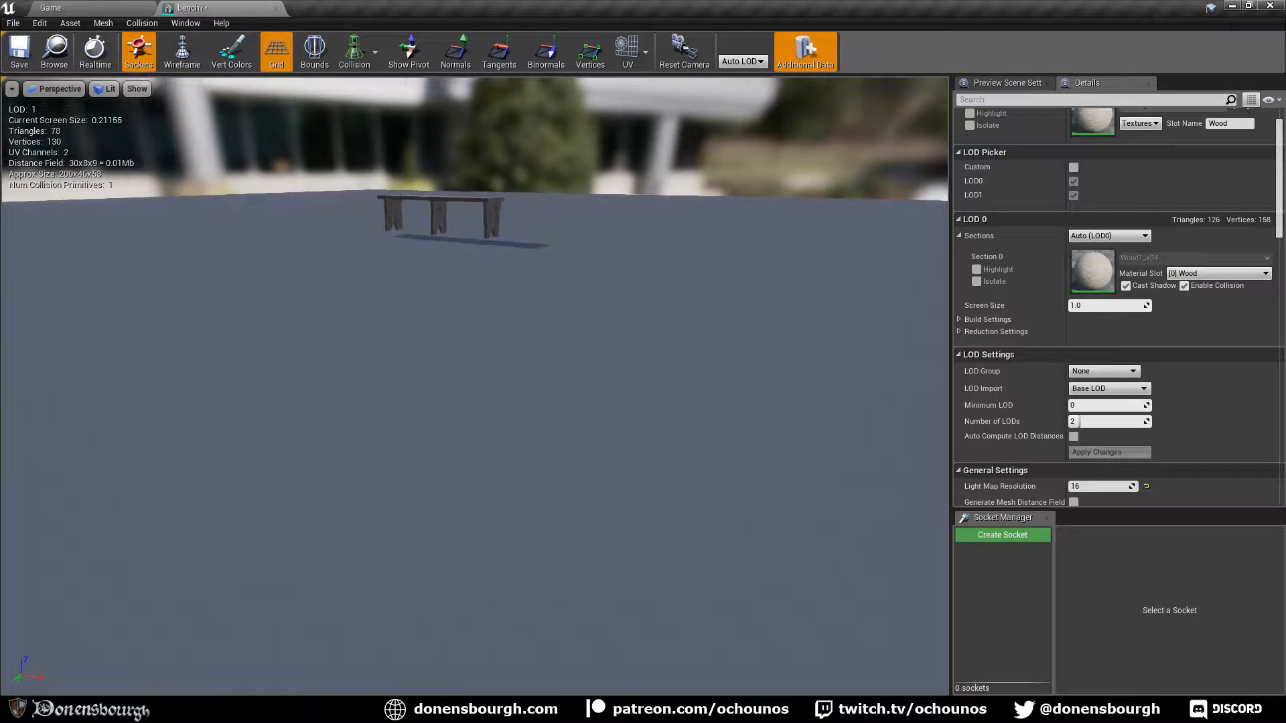
{"action": "left_click_drag", "start_coordinate": [474, 385], "coordinate": [372, 341]}
Save the bench7 static mesh, return to the Game level and close the bench7 mesh editor
{"action": "left_click", "coordinate": [19, 50]}
{"action": "left_click", "coordinate": [51, 7]}
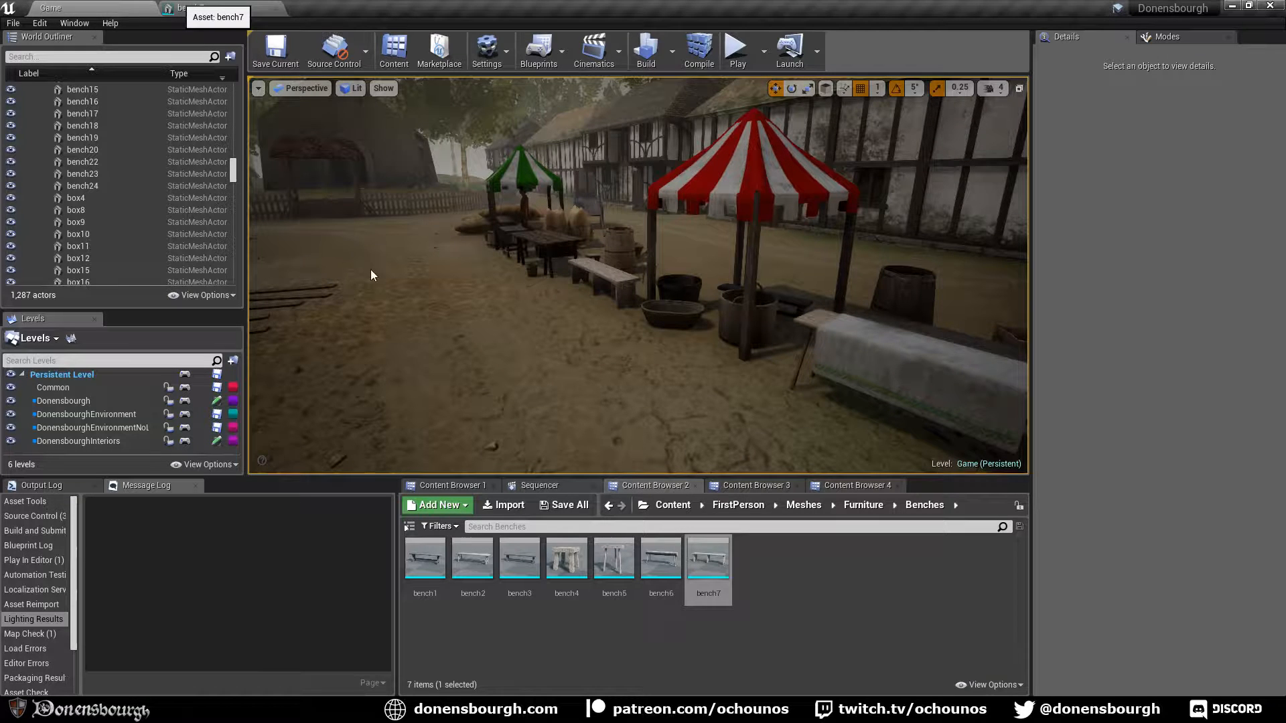
{"action": "left_click", "coordinate": [277, 8]}
Display the Mesh LODs coloration in the level viewport and inspect the LOD levels of the market benches and stalls
{"action": "right_click_drag", "start_coordinate": [402, 268], "coordinate": [499, 279]}
{"action": "right_click_drag", "start_coordinate": [340, 105], "coordinate": [294, 108]}
{"action": "left_click", "coordinate": [348, 89]}
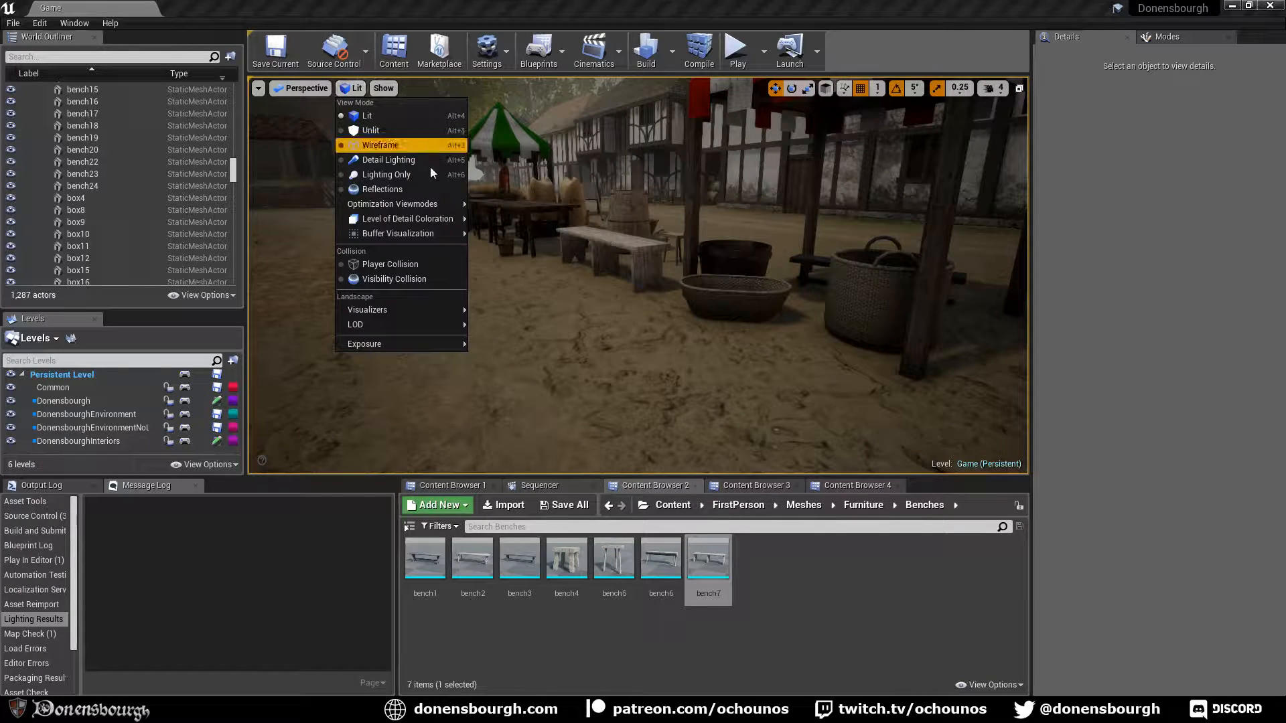
{"action": "mouse_move", "coordinate": [432, 203]}
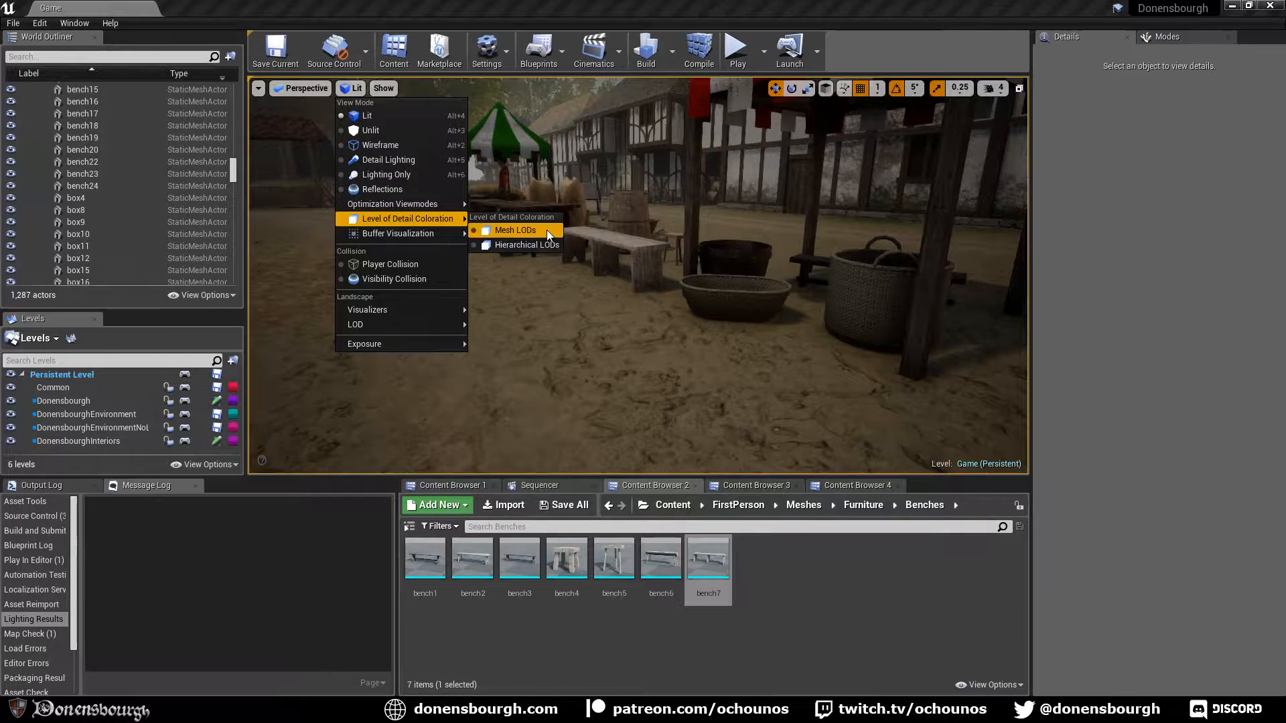
{"action": "left_click", "coordinate": [547, 230]}
{"action": "right_click_drag", "start_coordinate": [518, 344], "coordinate": [501, 344]}
Return the level viewport to the Lit view mode and save the current level
{"action": "left_click", "coordinate": [383, 98]}
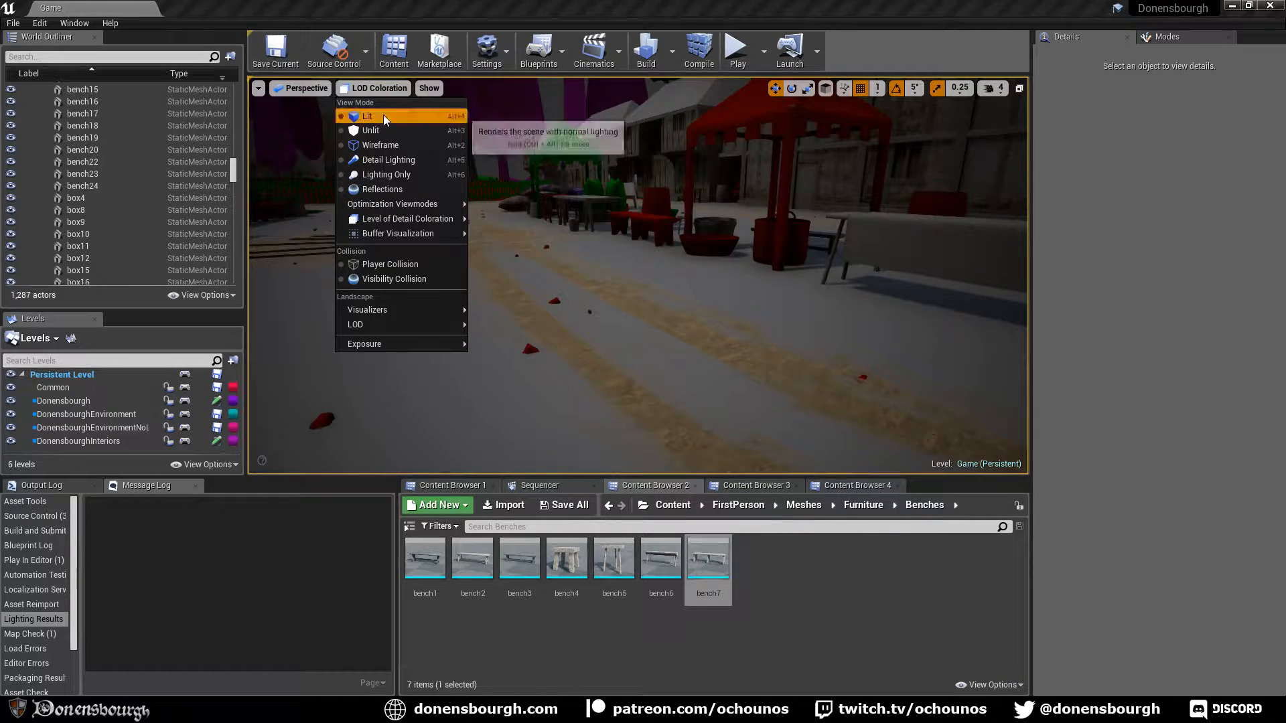
{"action": "left_click", "coordinate": [383, 115]}
{"action": "right_click_drag", "start_coordinate": [501, 344], "coordinate": [500, 344]}
{"action": "key", "text": "ctrl+s"}
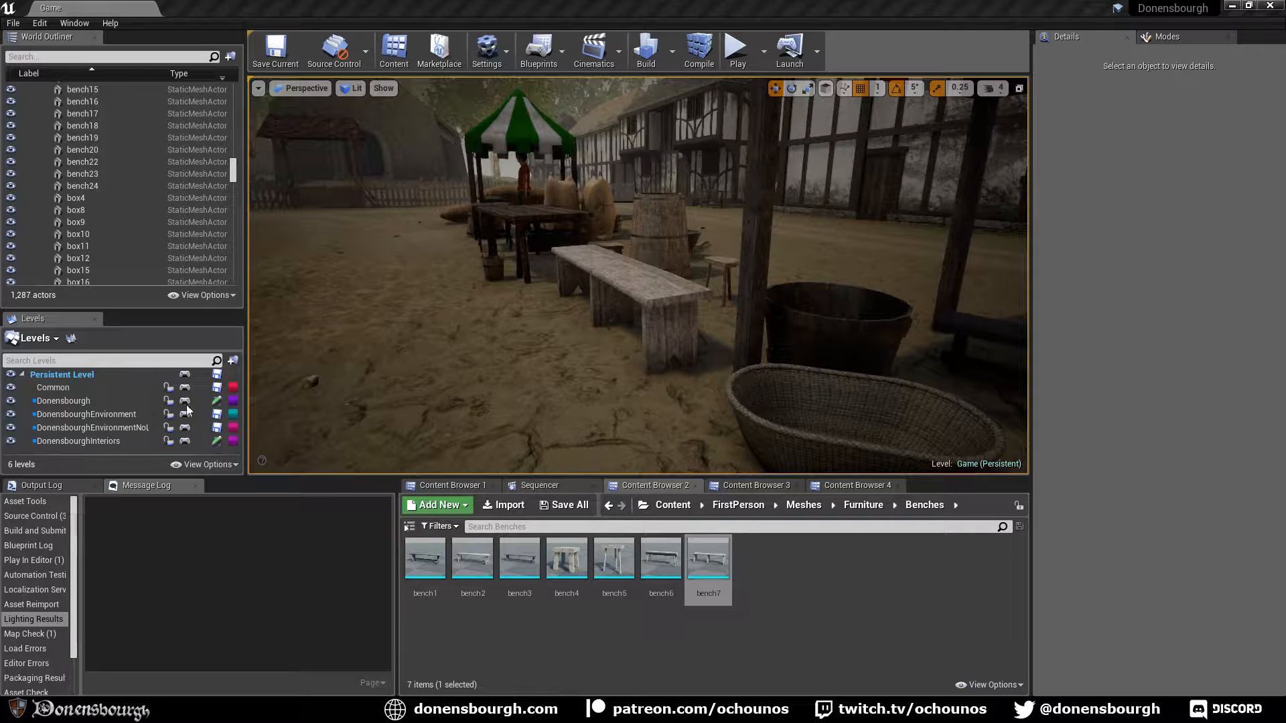
Inspect the bench beside the red-and-white market stall from several distances, and save the modified levels
{"action": "right_click_drag", "start_coordinate": [521, 324], "coordinate": [496, 321]}
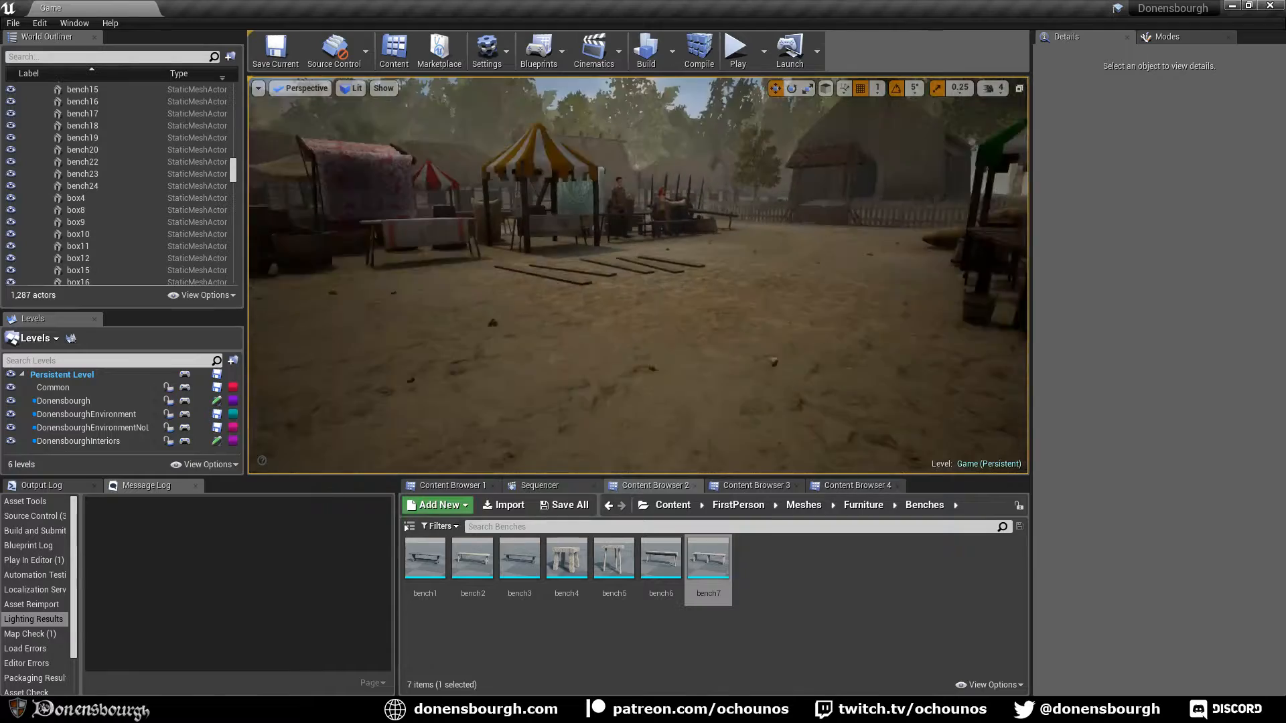
{"action": "right_click_drag", "start_coordinate": [662, 329], "coordinate": [629, 316]}
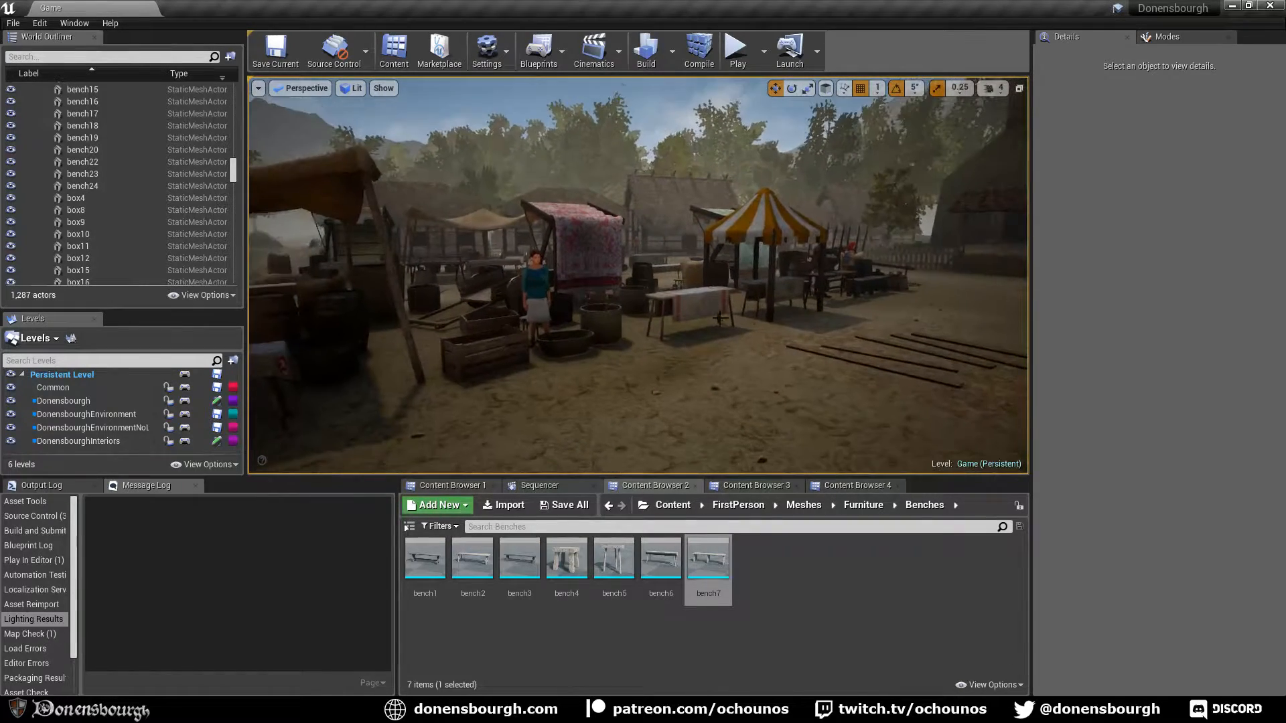
{"action": "right_click_drag", "start_coordinate": [720, 319], "coordinate": [795, 328]}
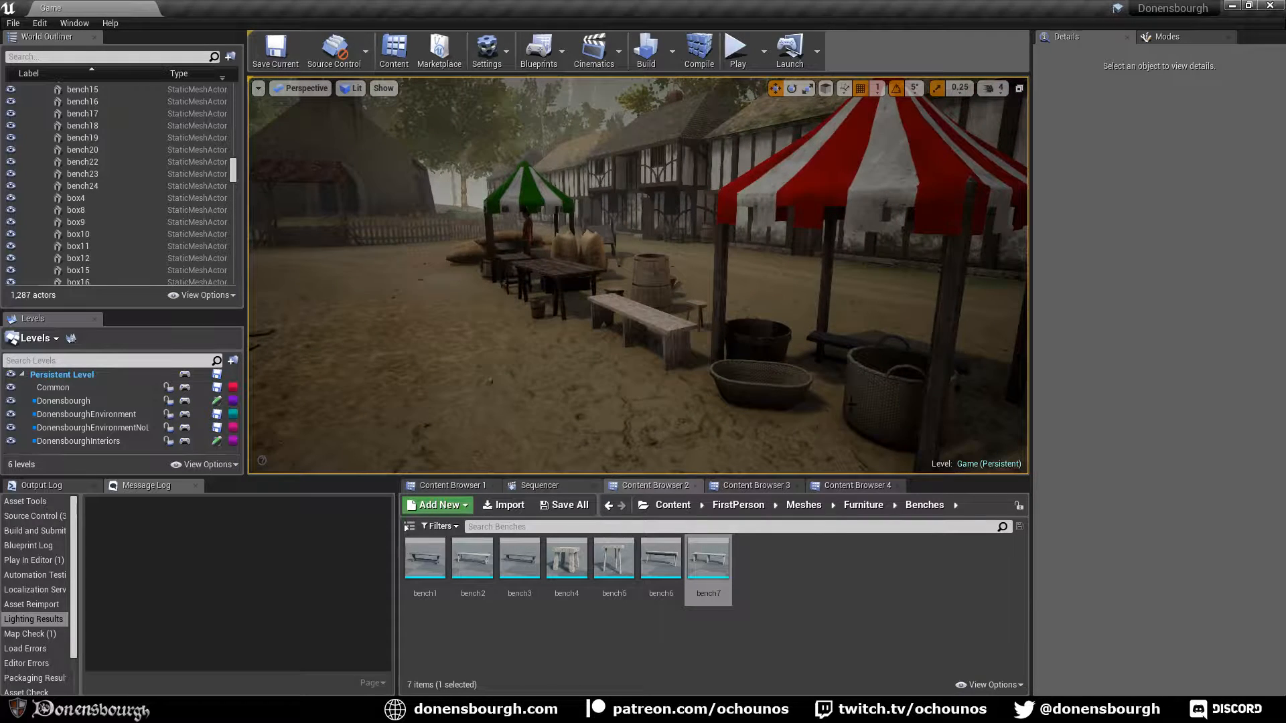
{"action": "right_click_drag", "start_coordinate": [816, 435], "coordinate": [816, 435]}
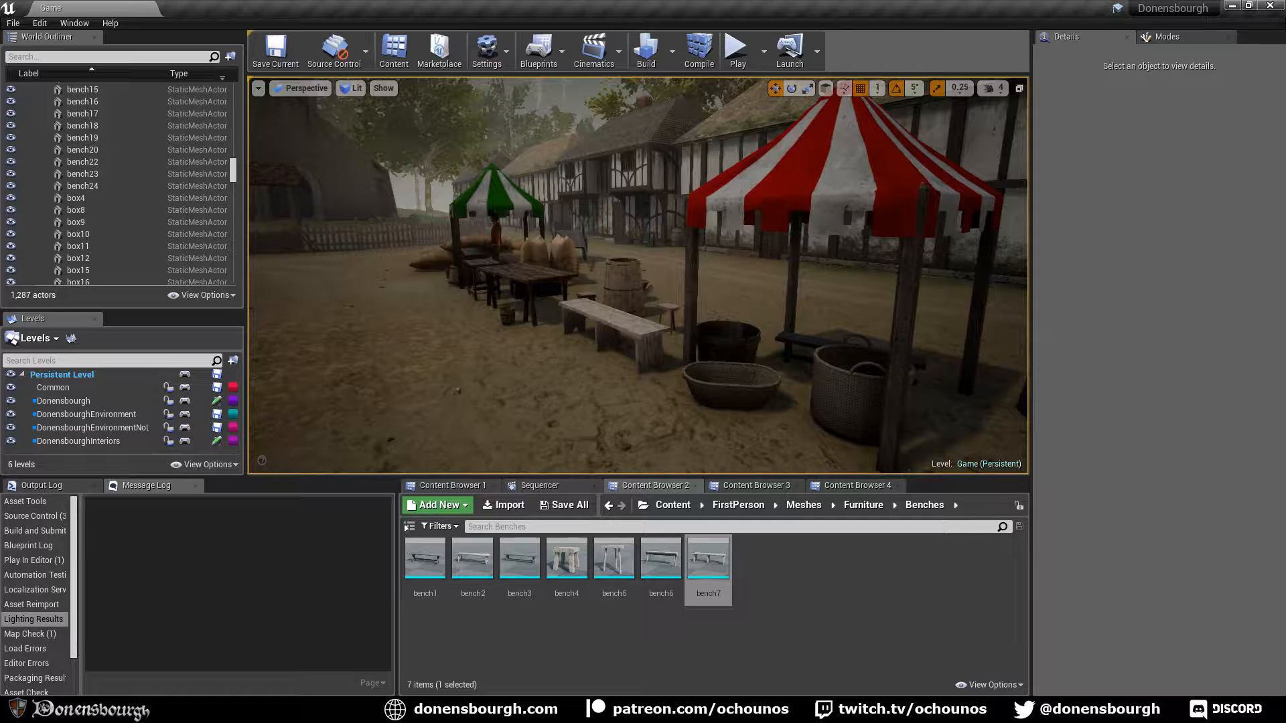
{"action": "right_click_drag", "start_coordinate": [442, 419], "coordinate": [483, 423]}
{"action": "right_click_drag", "start_coordinate": [573, 420], "coordinate": [573, 421]}
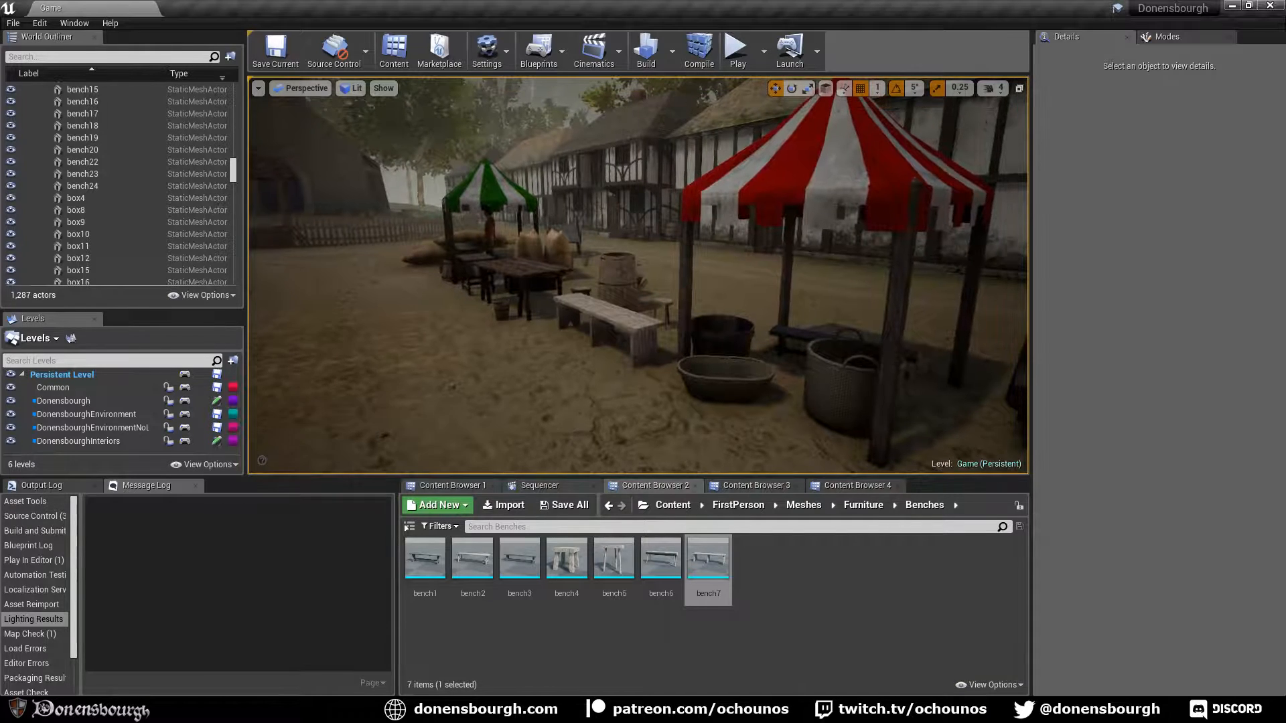
{"action": "right_click_drag", "start_coordinate": [432, 387], "coordinate": [445, 380]}
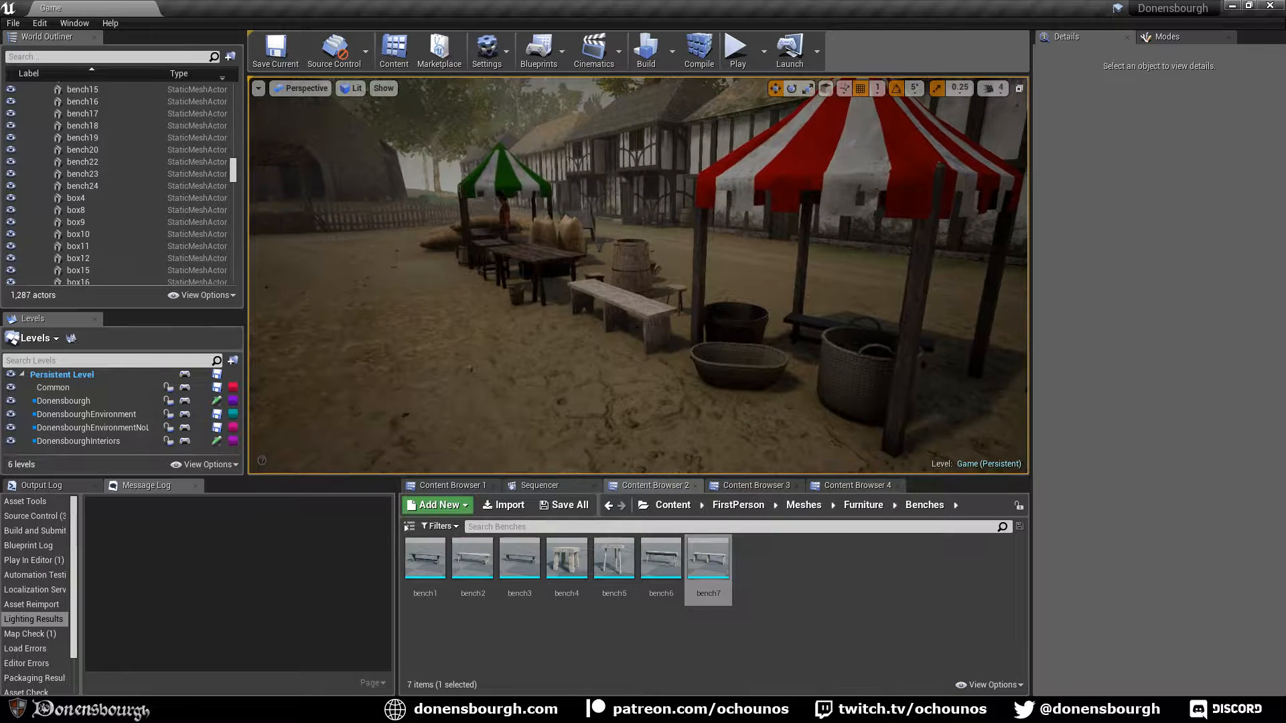
{"action": "key", "text": "ctrl+s"}
{"action": "right_click_drag", "start_coordinate": [405, 411], "coordinate": [479, 423]}
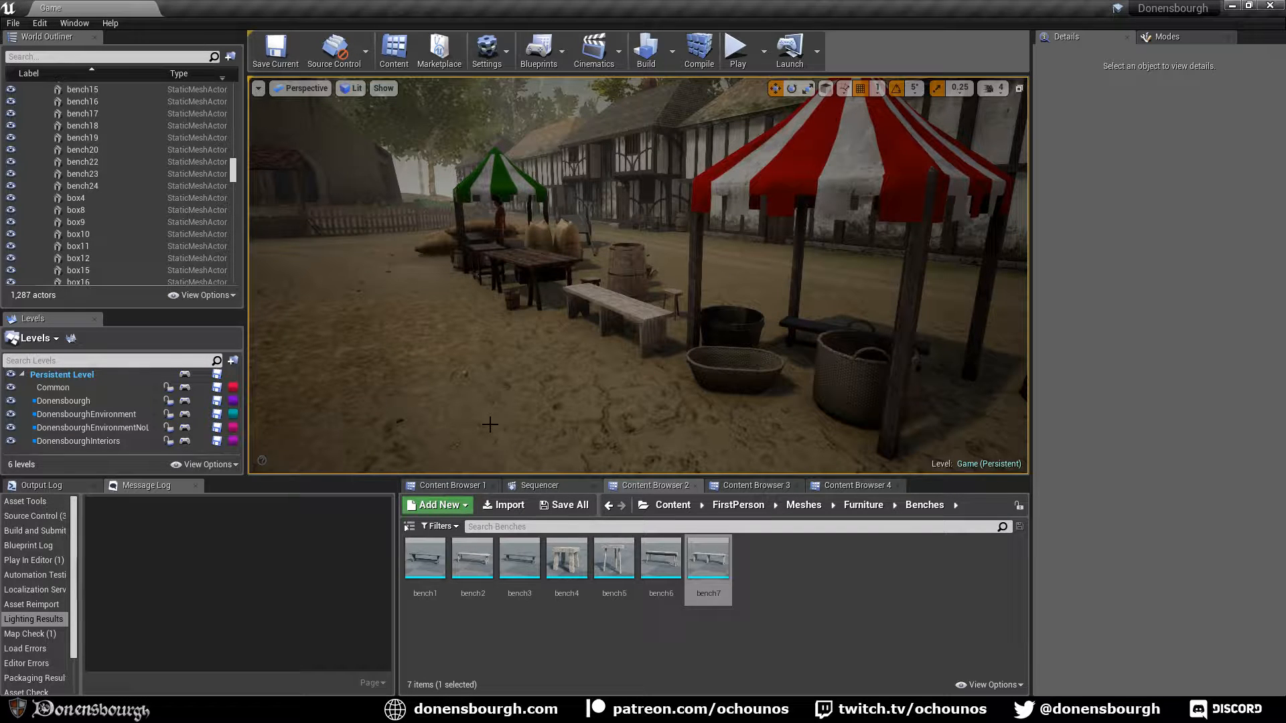
Start playing the level from the flower meadow and walk through the grass to examine the vegetation and ground items up close
{"action": "right_click_drag", "start_coordinate": [489, 424], "coordinate": [387, 388]}
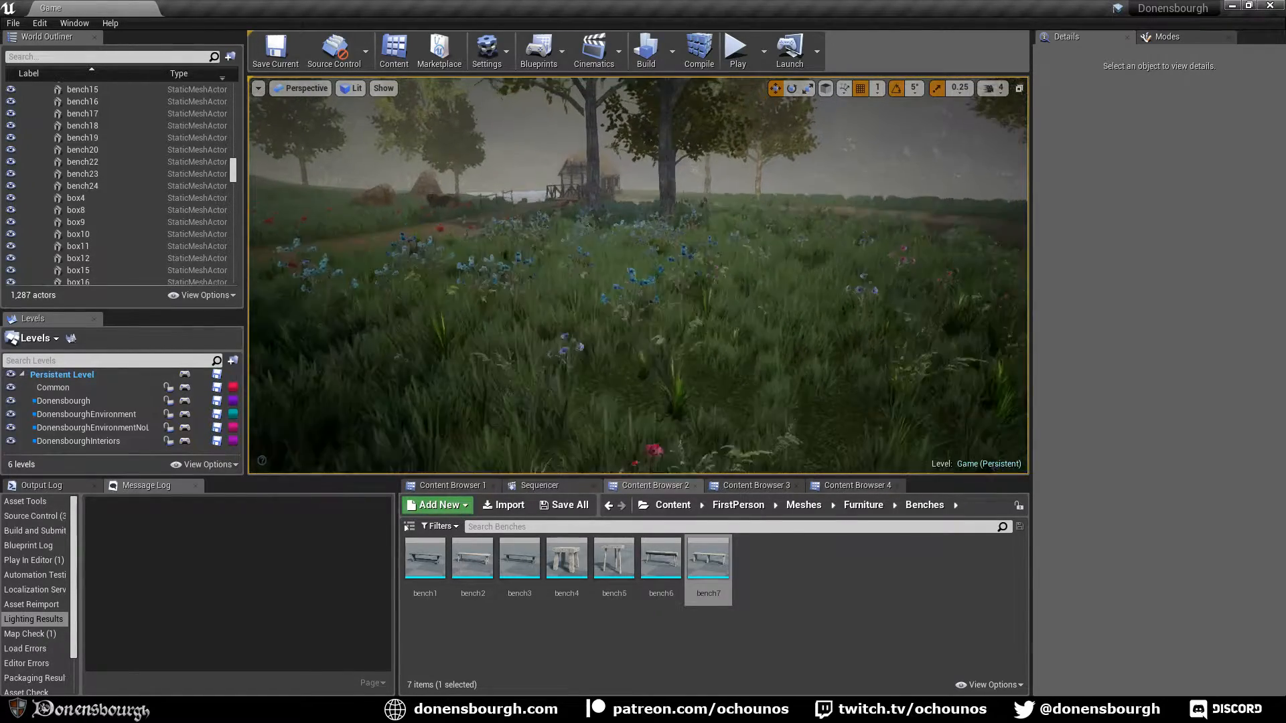
{"action": "right_click_drag", "start_coordinate": [688, 162], "coordinate": [687, 161]}
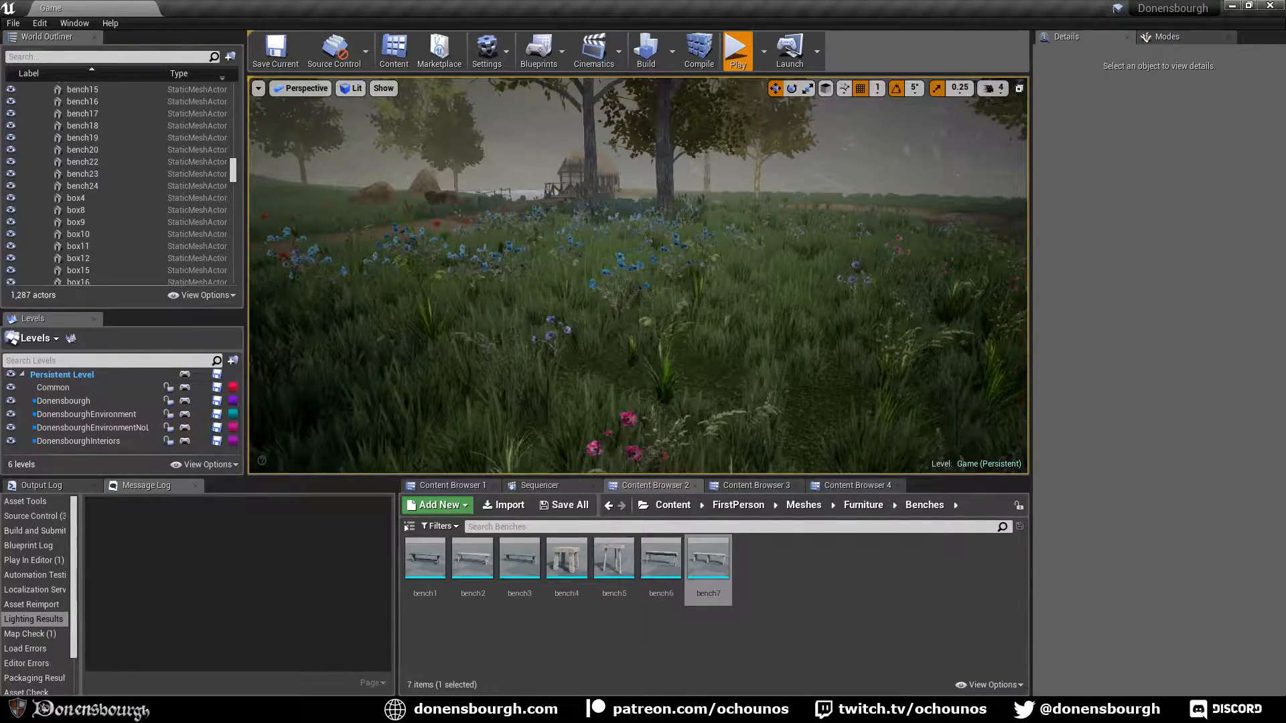
{"action": "key", "text": "alt+p"}
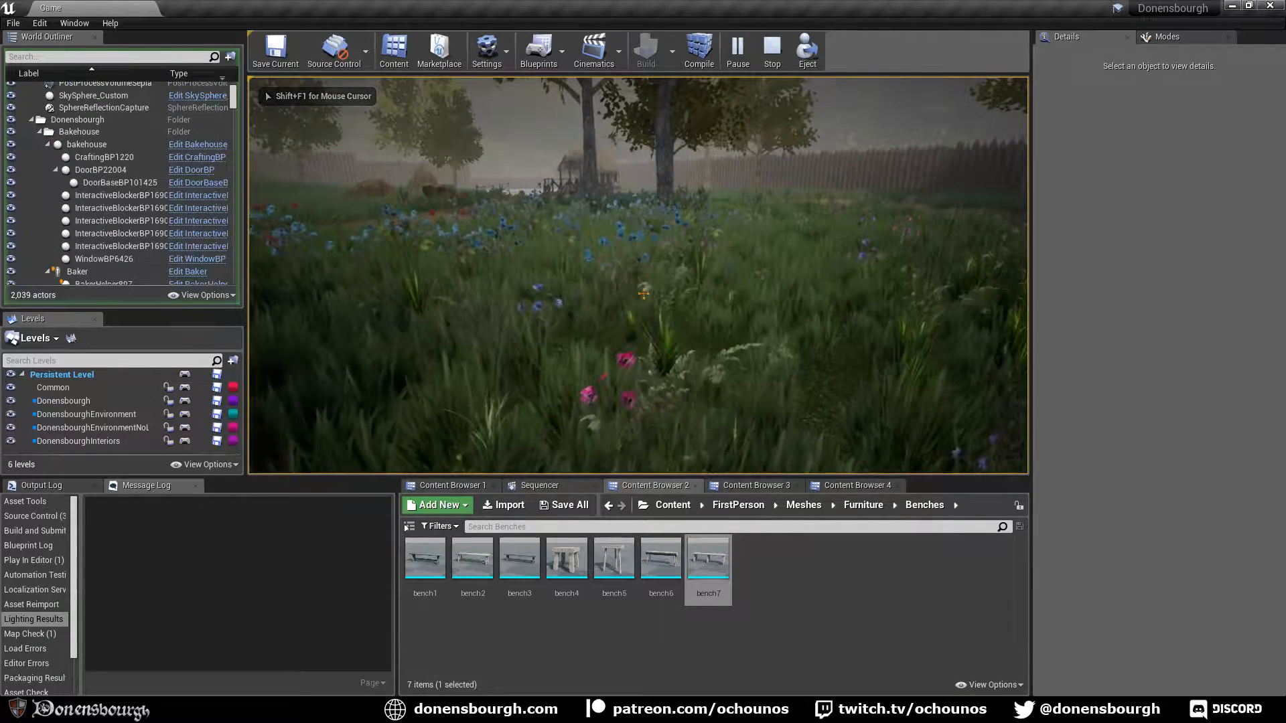
{"action": "key", "text": "w"}
{"action": "key", "text": "w"}
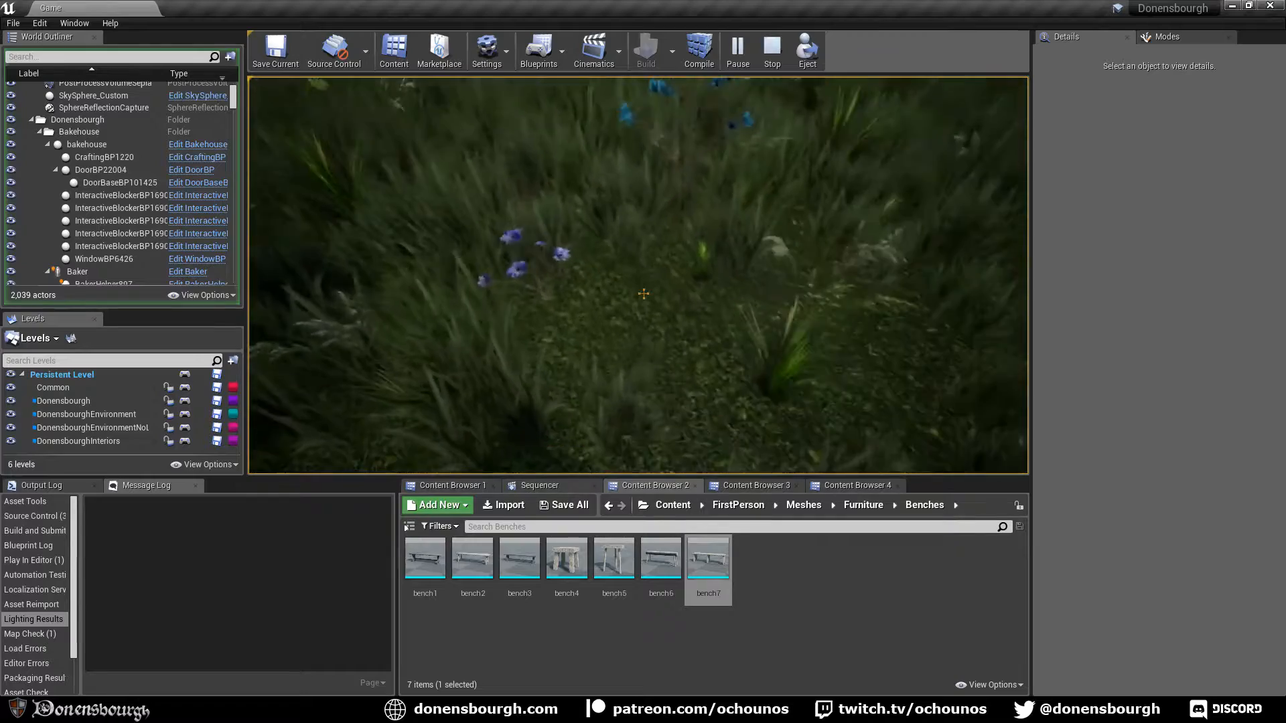
{"action": "key", "text": "w"}
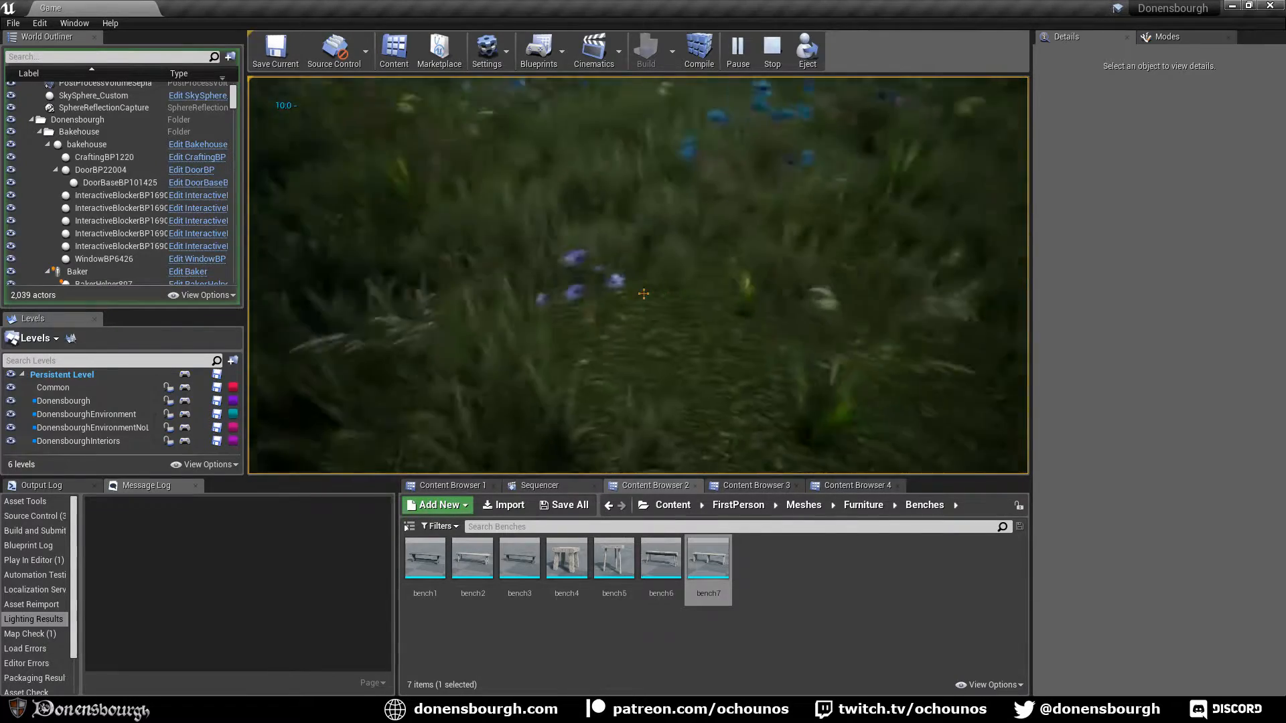
{"action": "key", "text": "w"}
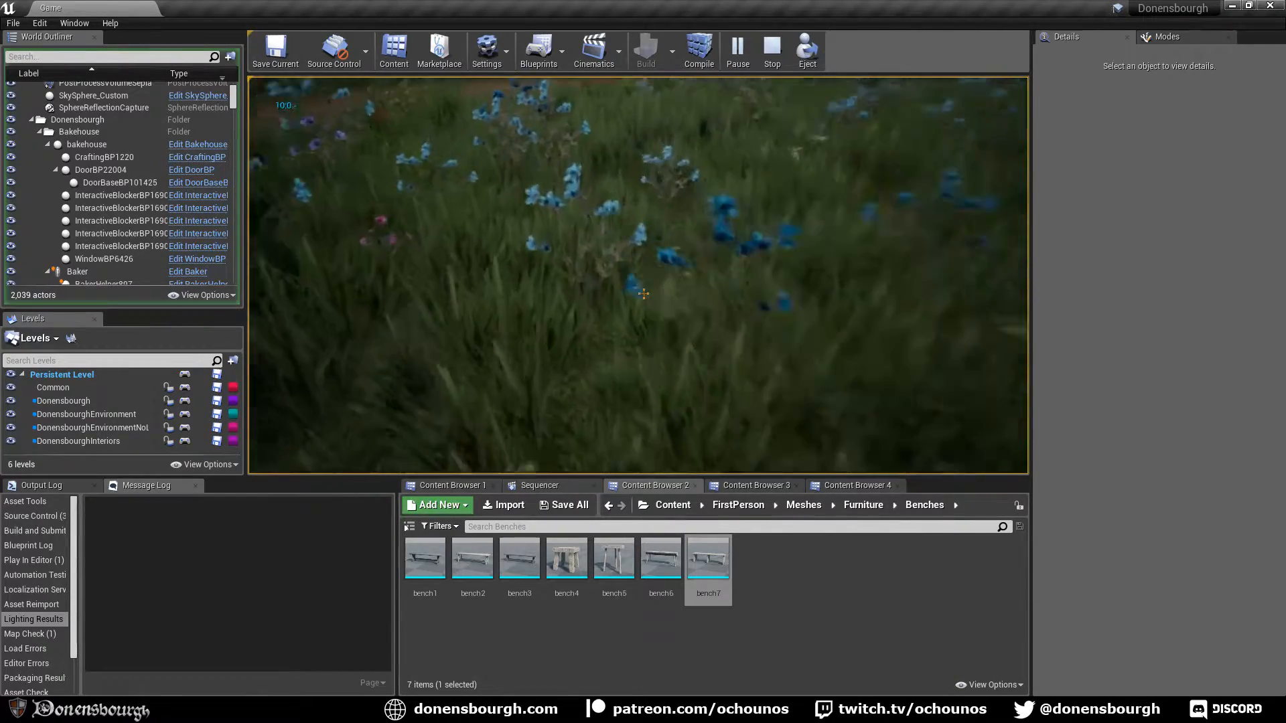
{"action": "key", "text": "w"}
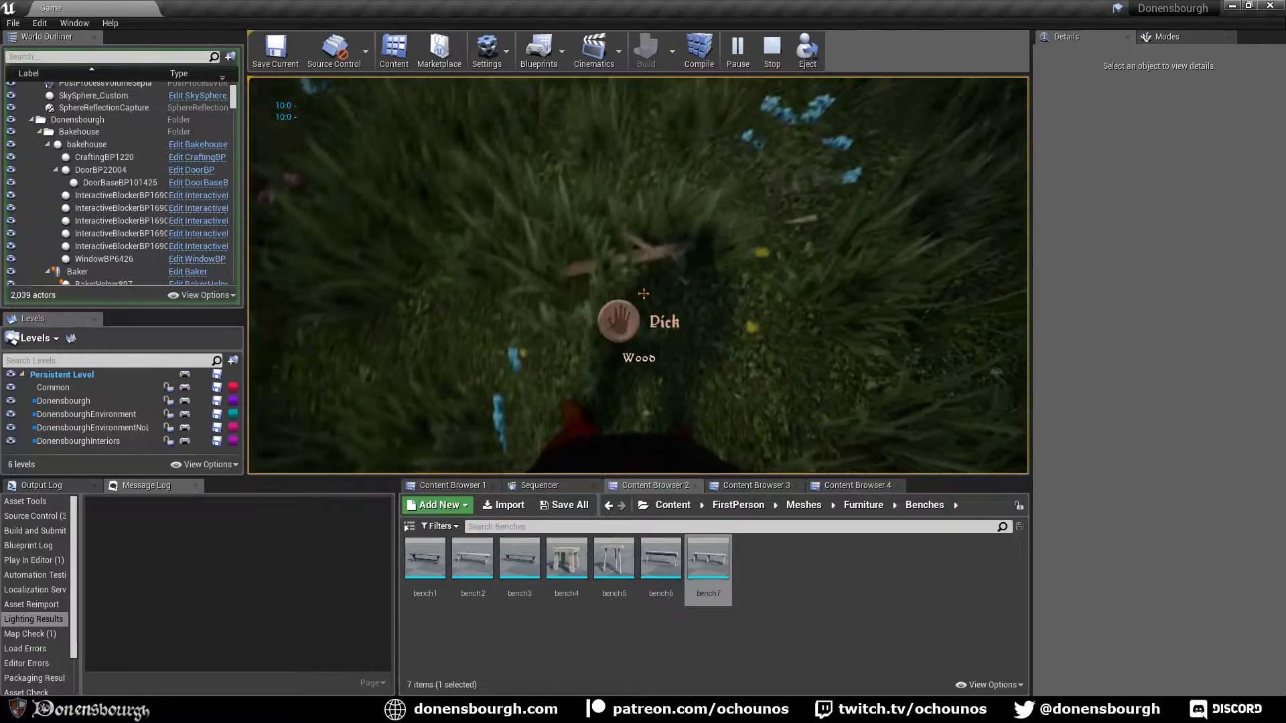
{"action": "key", "text": "w"}
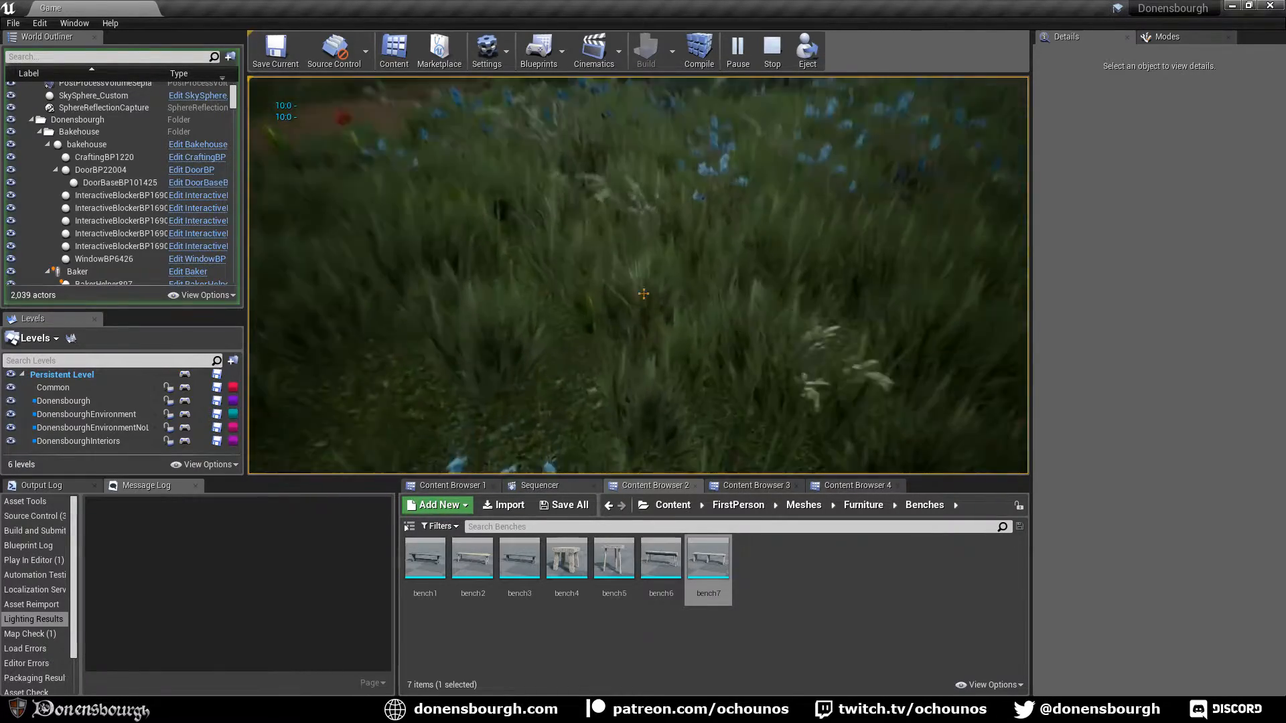
{"action": "key", "text": "w"}
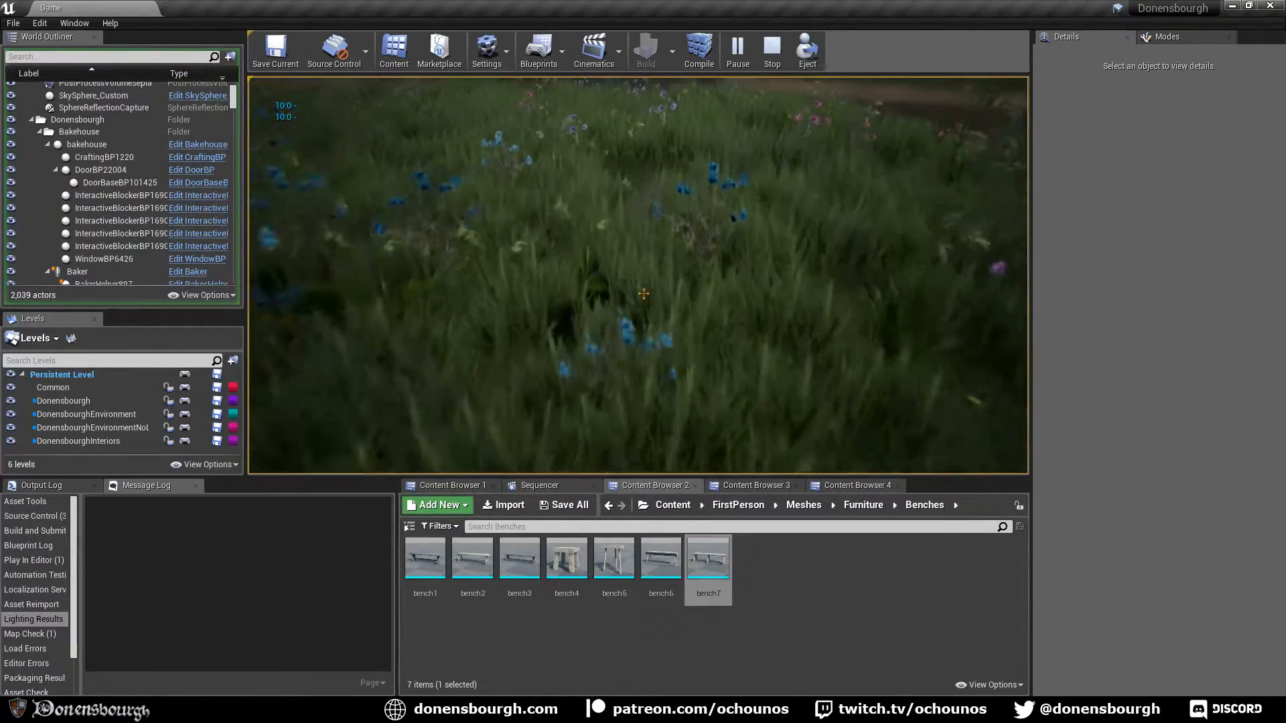
{"action": "key", "text": "w"}
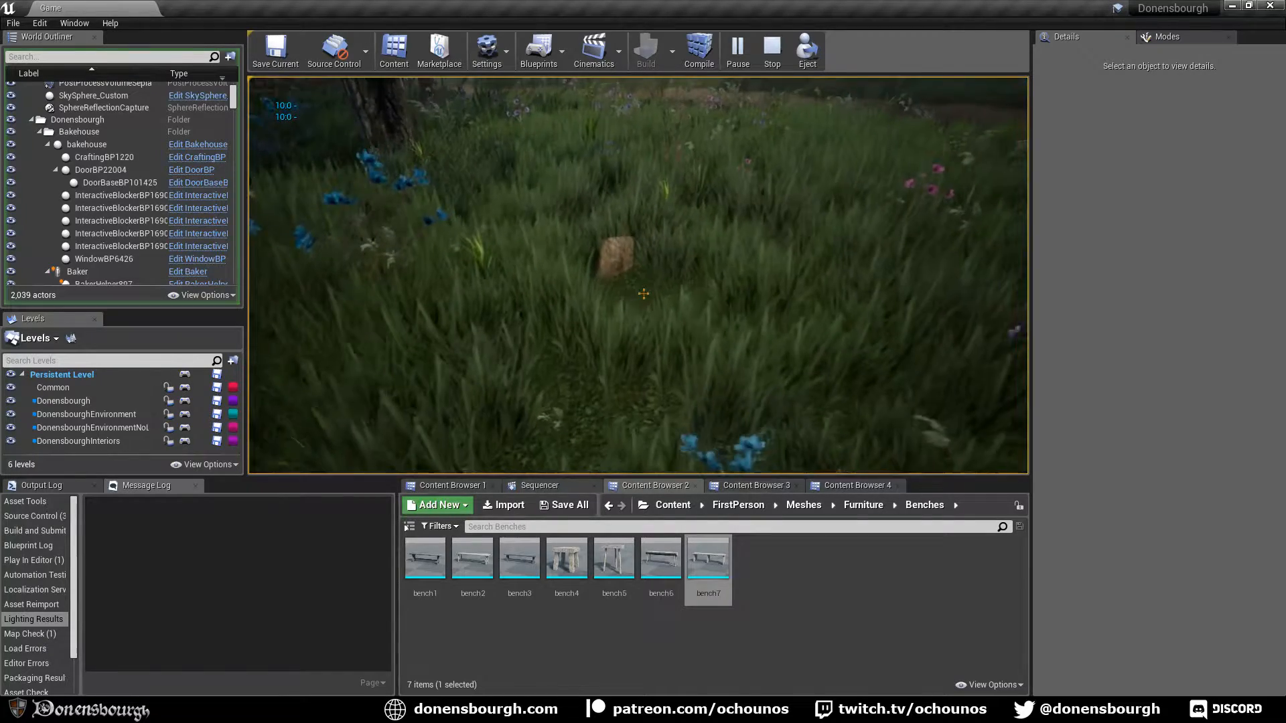
{"action": "key", "text": "w"}
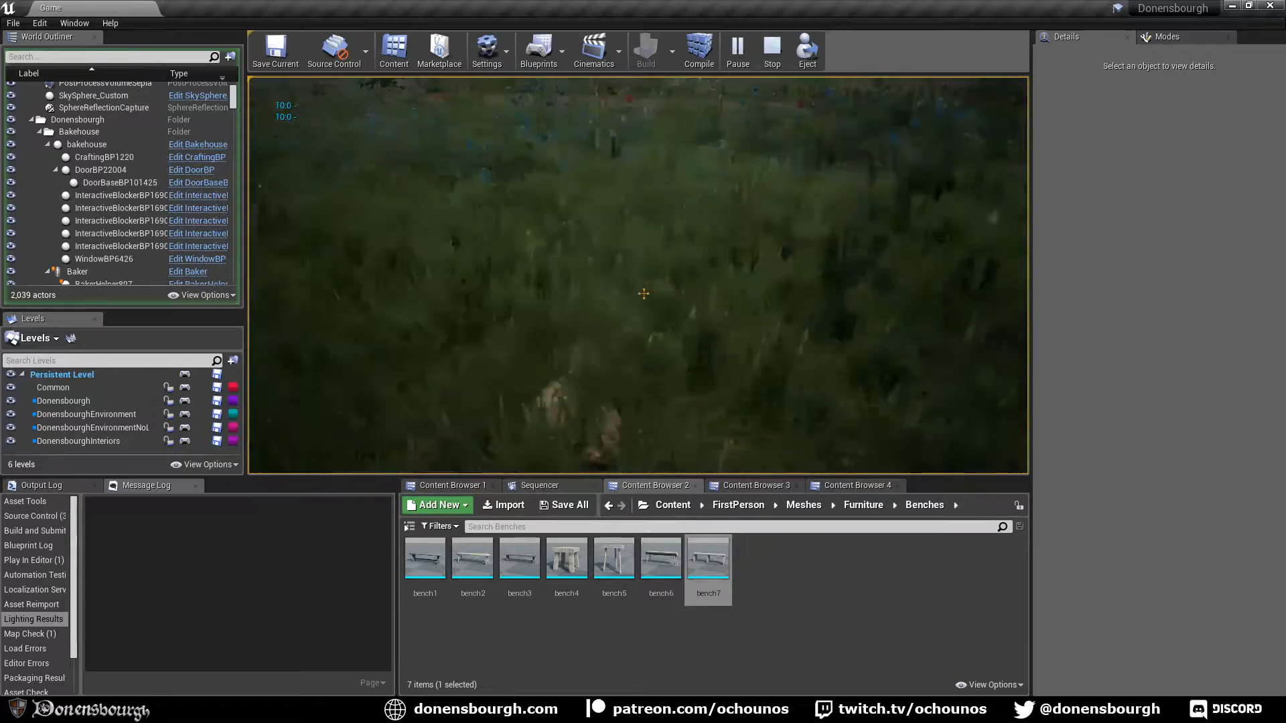
{"action": "key", "text": "w"}
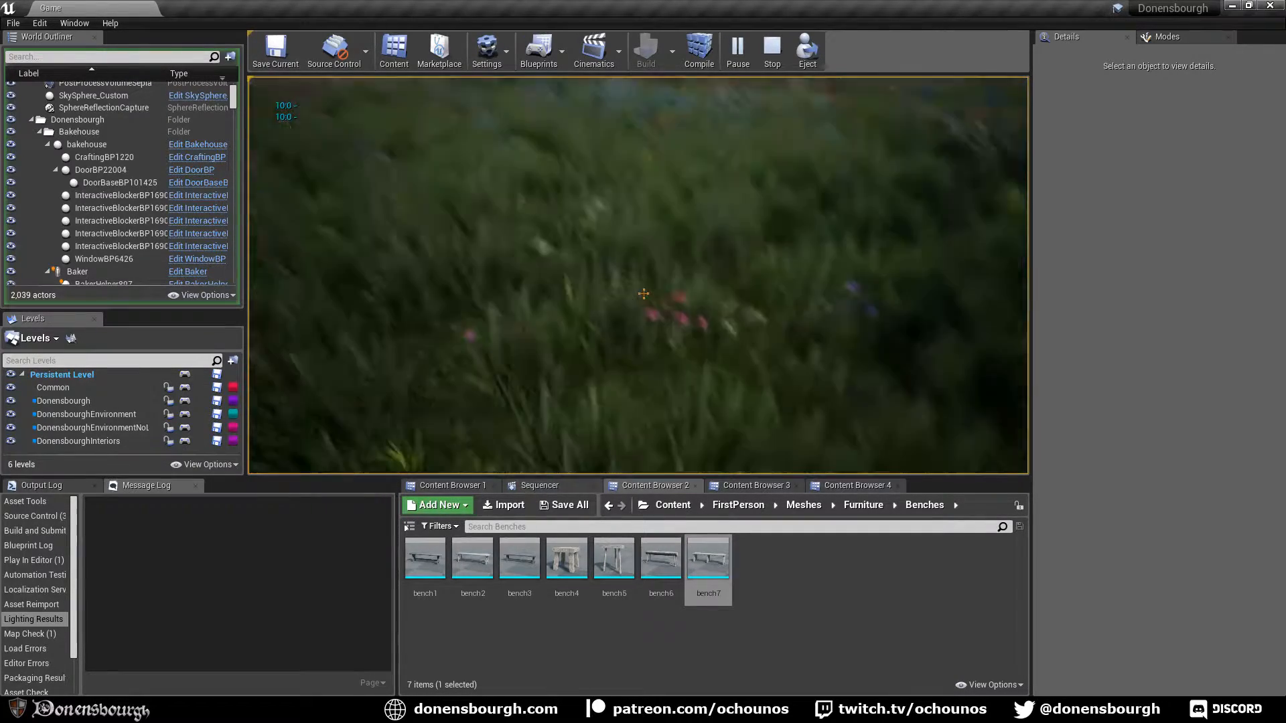
Run across the meadow towards the trees and hill to examine the distant vegetation, and end the play session
{"action": "key", "text": "w"}
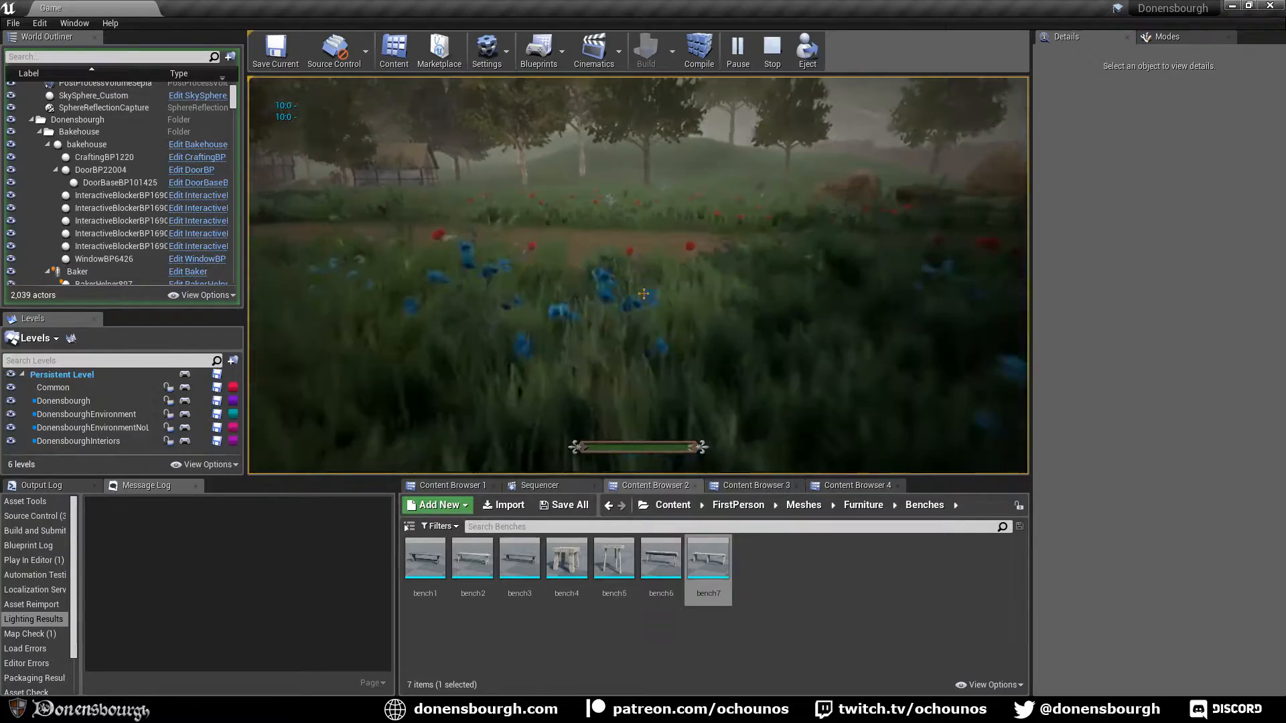
{"action": "key", "text": "w"}
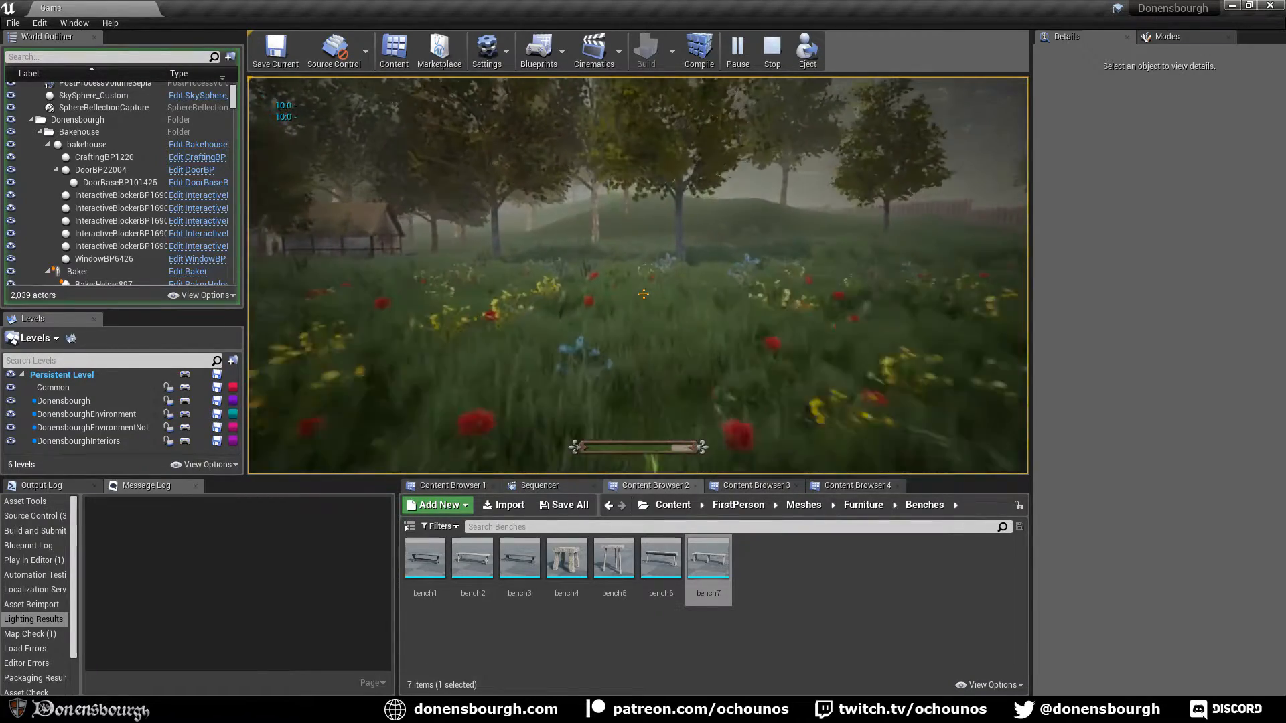
{"action": "key", "text": "w"}
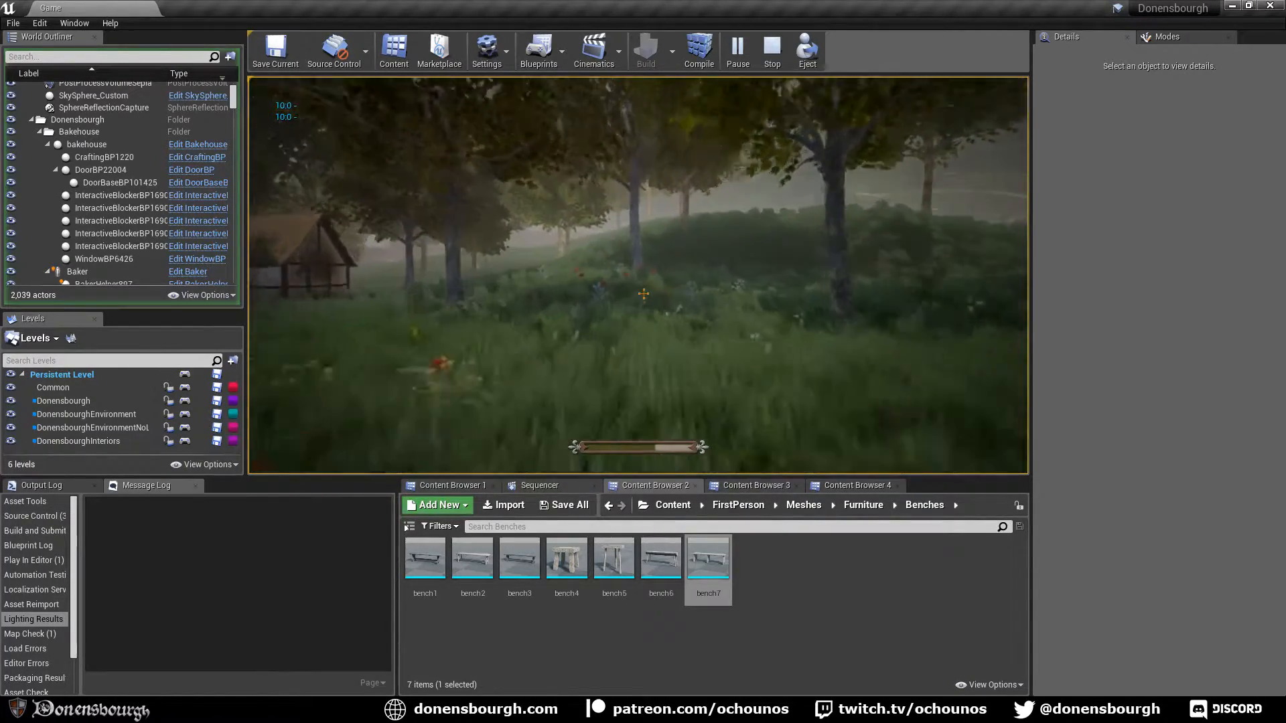
{"action": "key", "text": "w"}
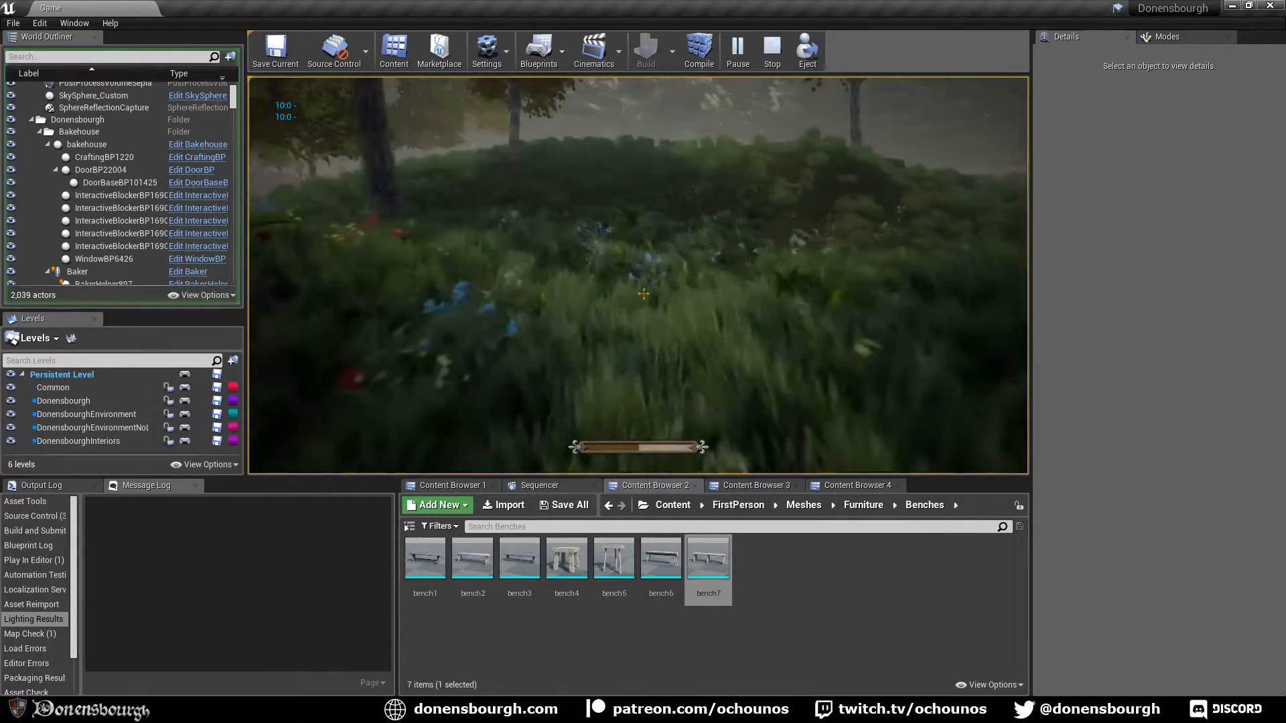
{"action": "key", "text": "w"}
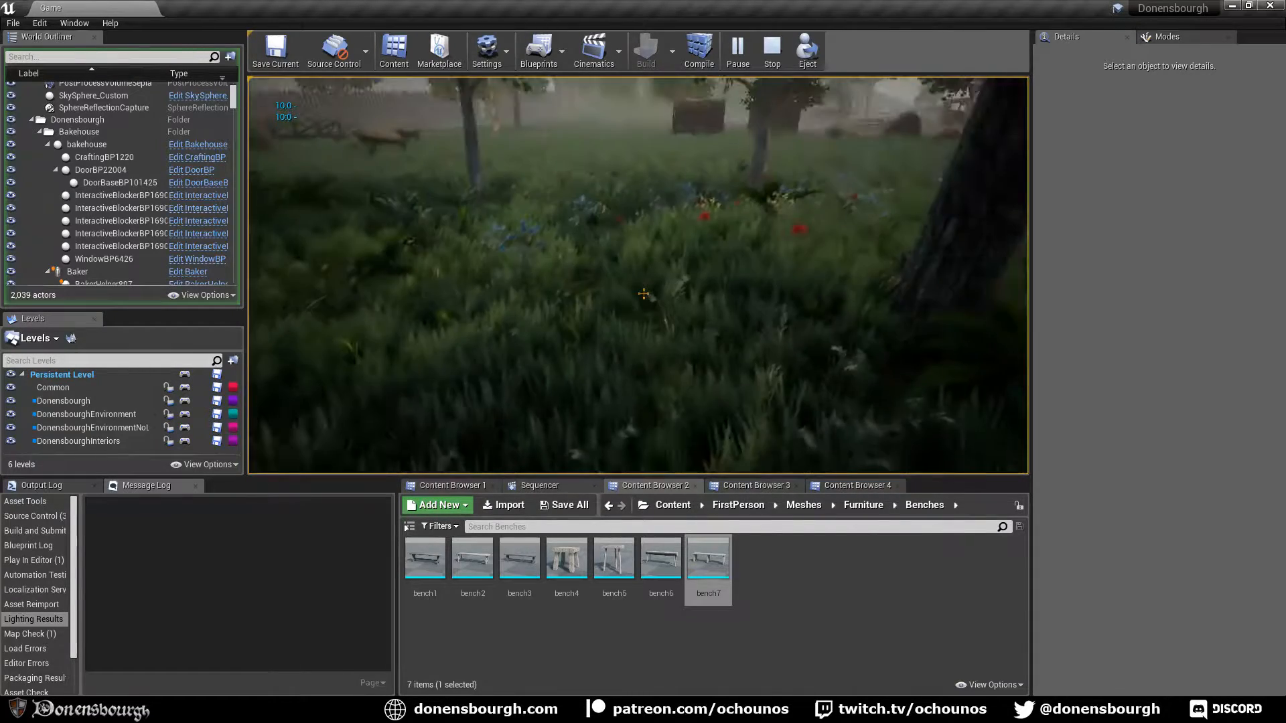
{"action": "key", "text": "shift+w"}
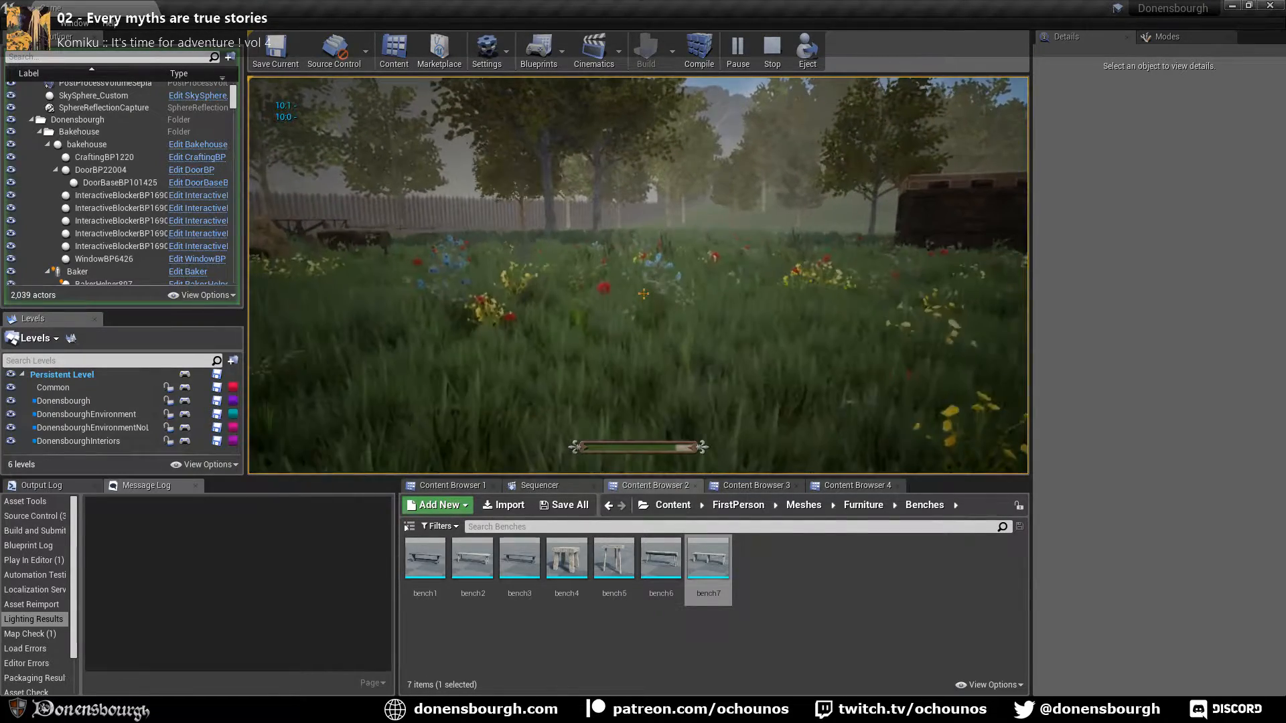
{"action": "key", "text": "Escape"}
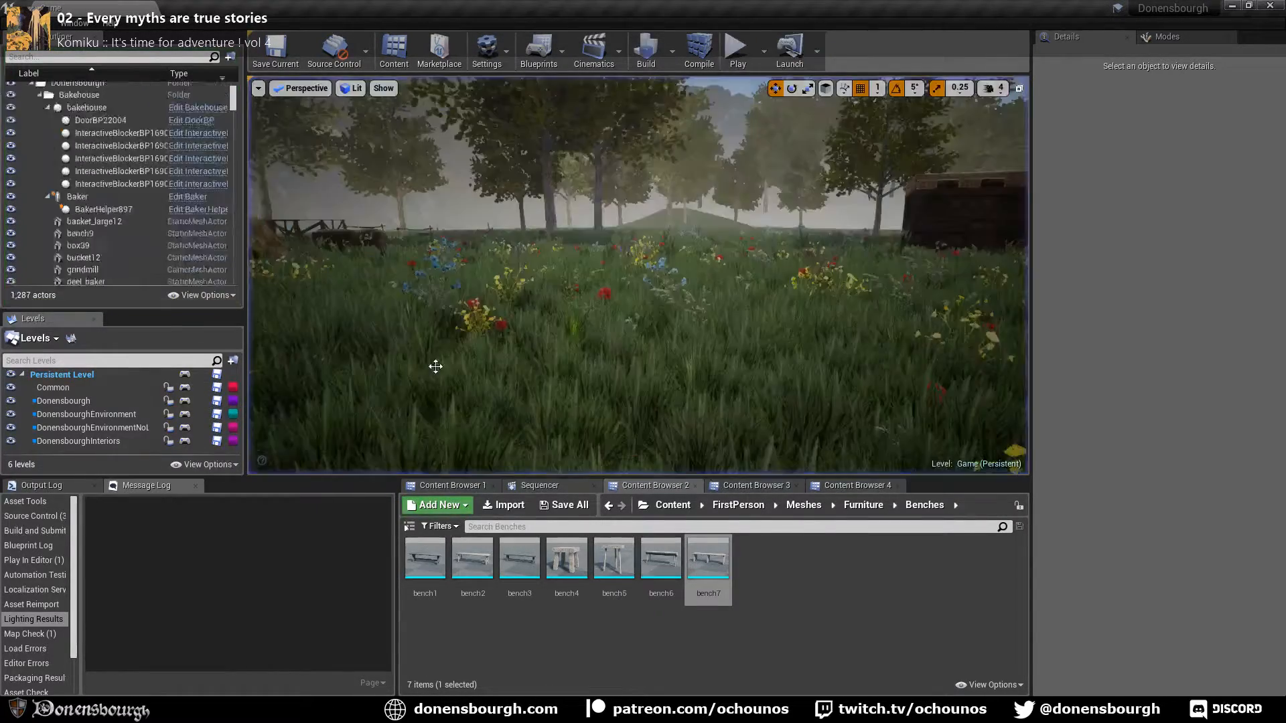
Fly through the village to examine the lakeside path, the timber-framed houses and the market square
{"action": "mouse_move", "coordinate": [638, 275]}
{"action": "right_mouse_down"}
{"action": "mouse_move", "coordinate": [589, 275]}
{"action": "mouse_move", "coordinate": [646, 278]}
{"action": "mouse_move", "coordinate": [613, 278]}
{"action": "right_mouse_up"}
{"action": "right_click_drag", "start_coordinate": [556, 366], "coordinate": [505, 366]}
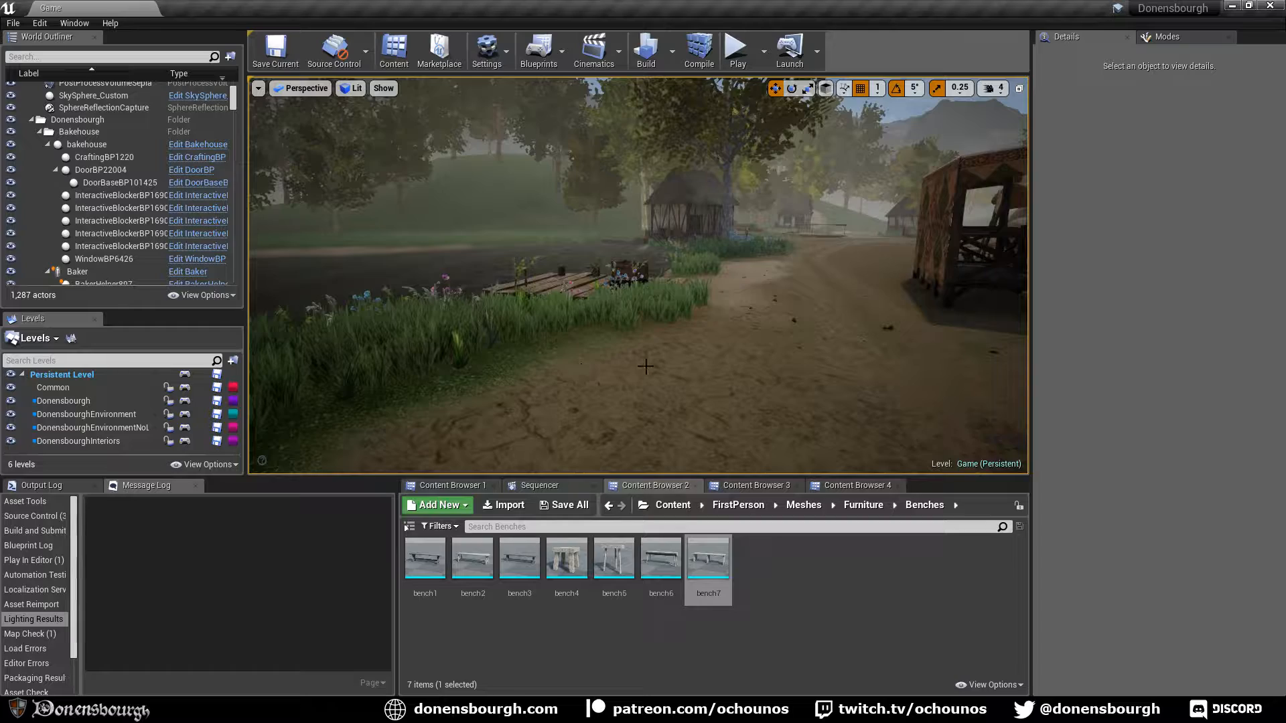
{"action": "right_click_drag", "start_coordinate": [733, 365], "coordinate": [718, 365]}
{"action": "right_click_drag", "start_coordinate": [821, 374], "coordinate": [820, 373]}
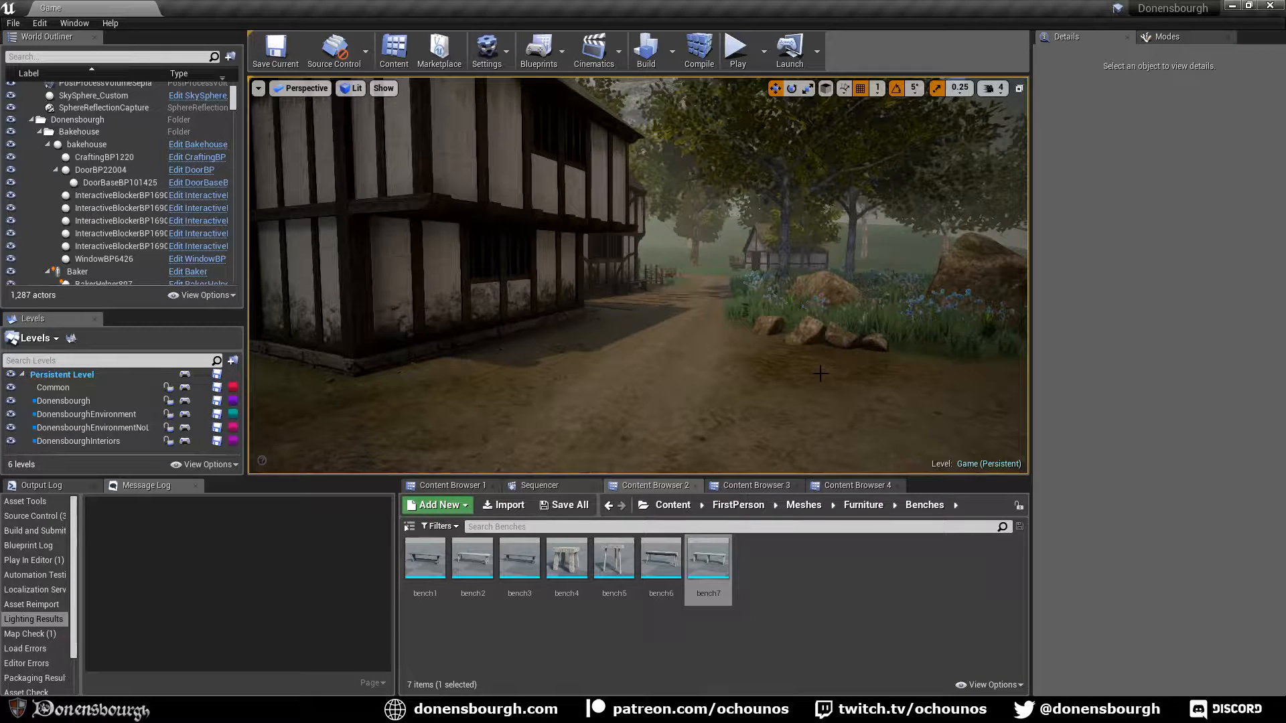
{"action": "right_click_drag", "start_coordinate": [821, 374], "coordinate": [508, 395]}
{"action": "key", "text": "s"}
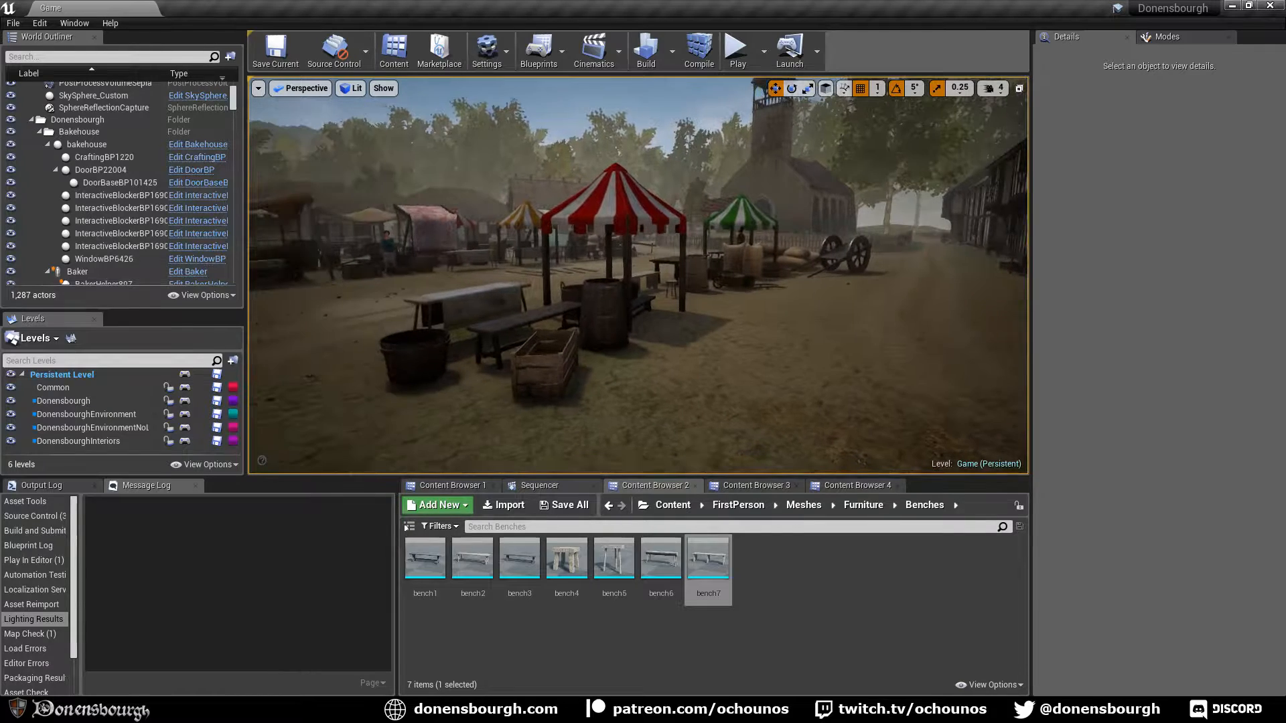
{"action": "right_click_drag", "start_coordinate": [801, 401], "coordinate": [780, 407]}
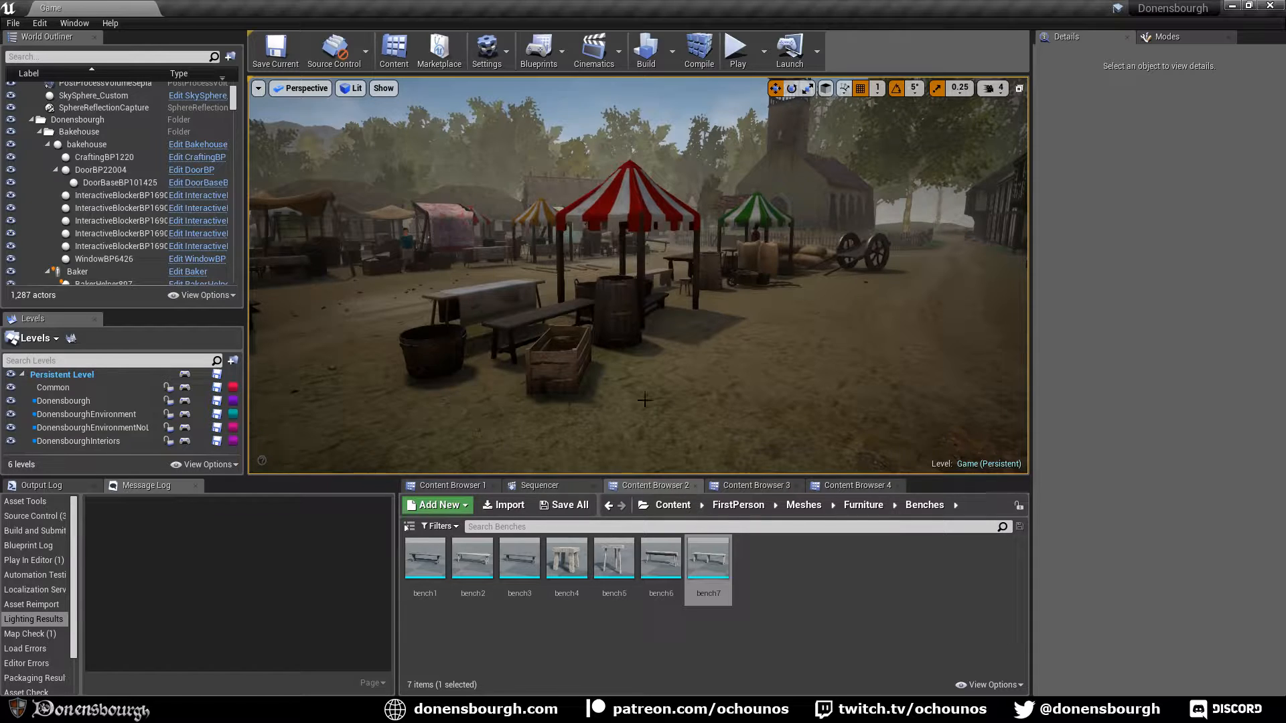
{"action": "right_click_drag", "start_coordinate": [646, 400], "coordinate": [375, 403]}
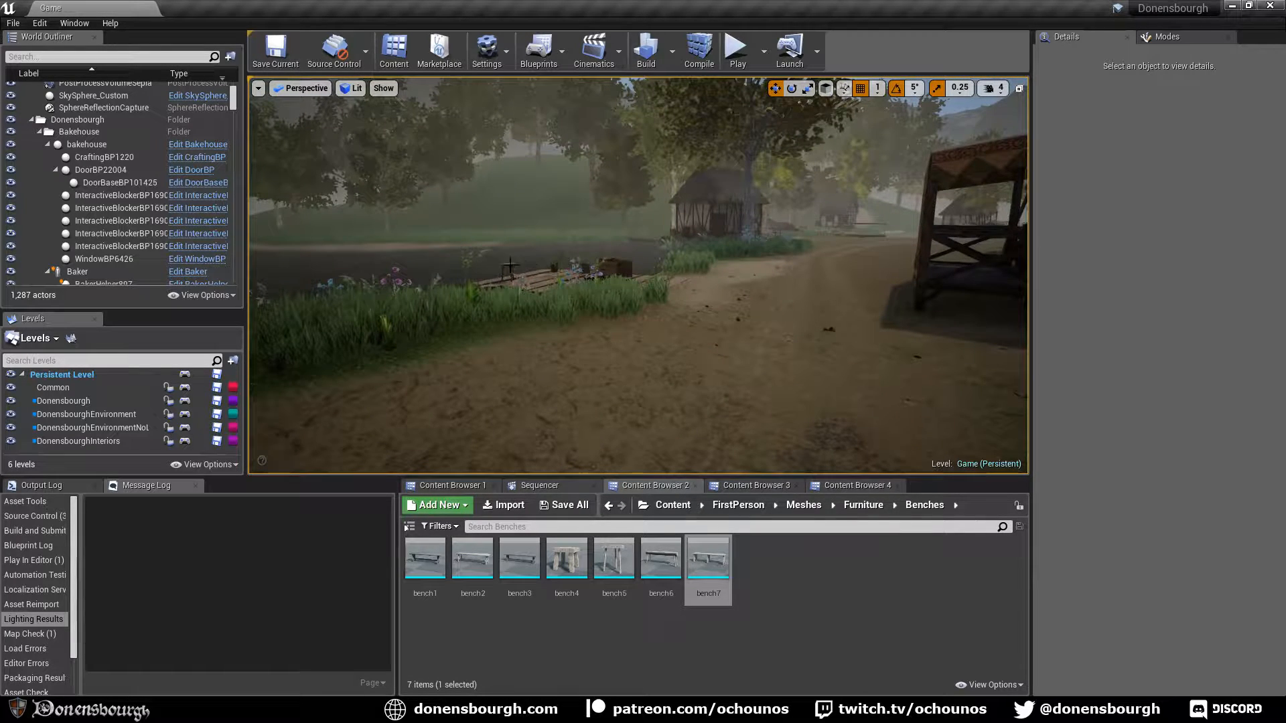
Examine the market square with its red-and-white stall, benches and barrels from the dirt path
{"action": "right_click_drag", "start_coordinate": [603, 282], "coordinate": [747, 267]}
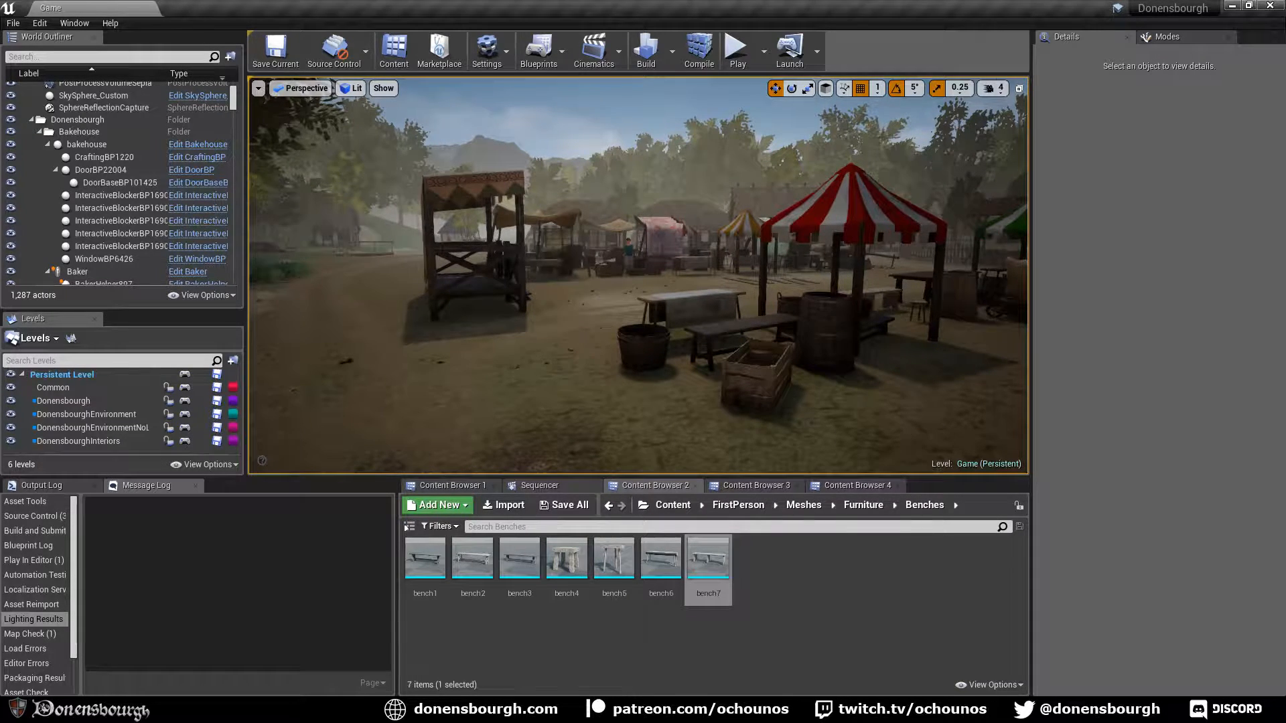
{"action": "right_click_drag", "start_coordinate": [553, 366], "coordinate": [554, 366]}
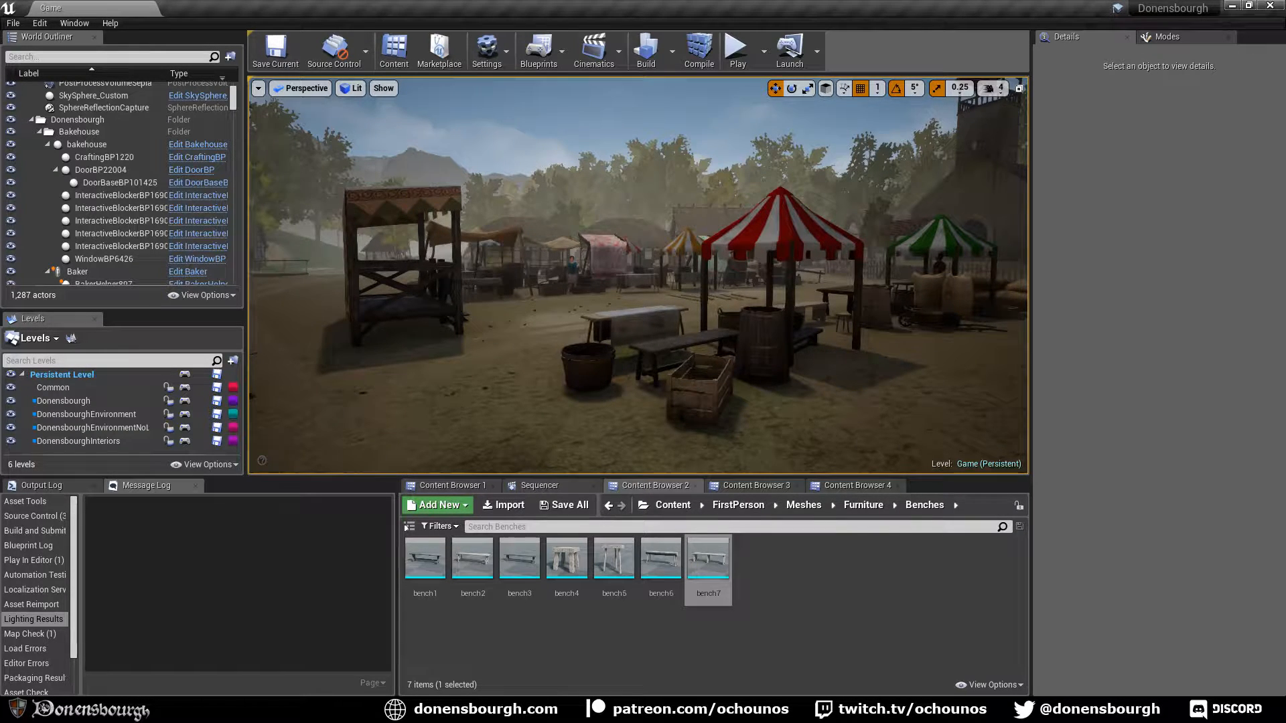
{"action": "right_click_drag", "start_coordinate": [549, 391], "coordinate": [544, 388]}
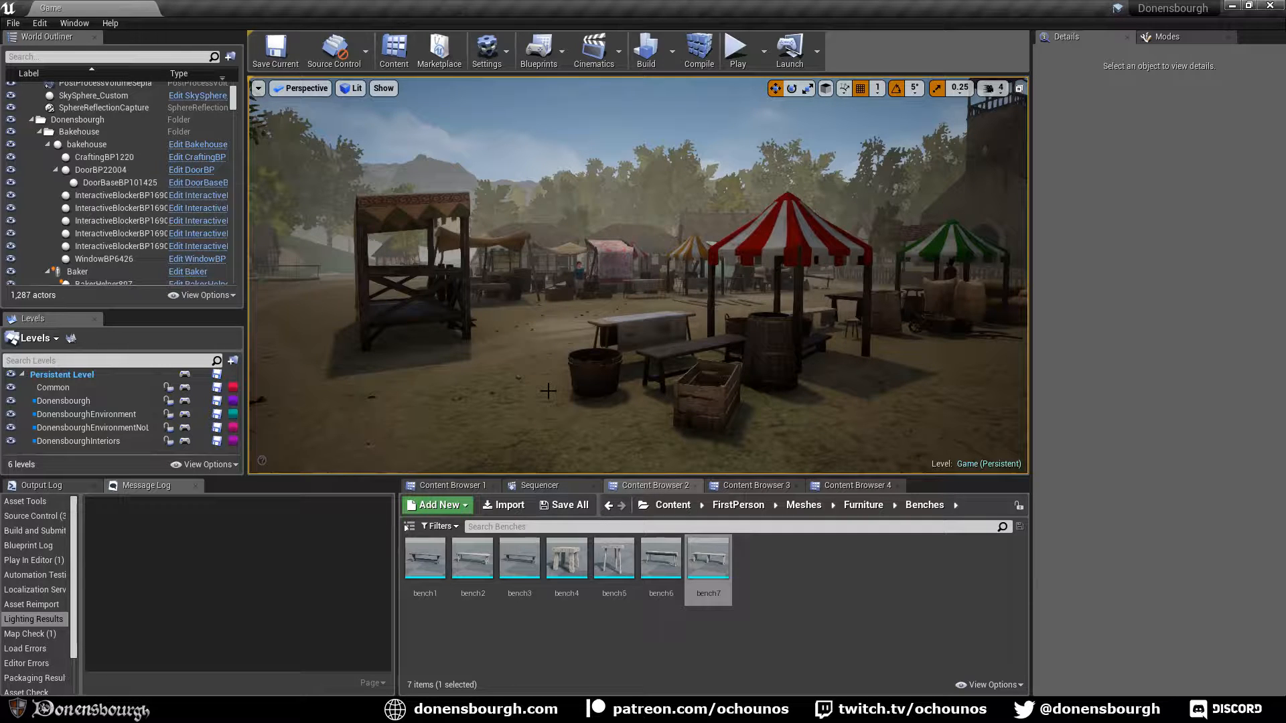
{"action": "right_click_drag", "start_coordinate": [508, 397], "coordinate": [435, 397]}
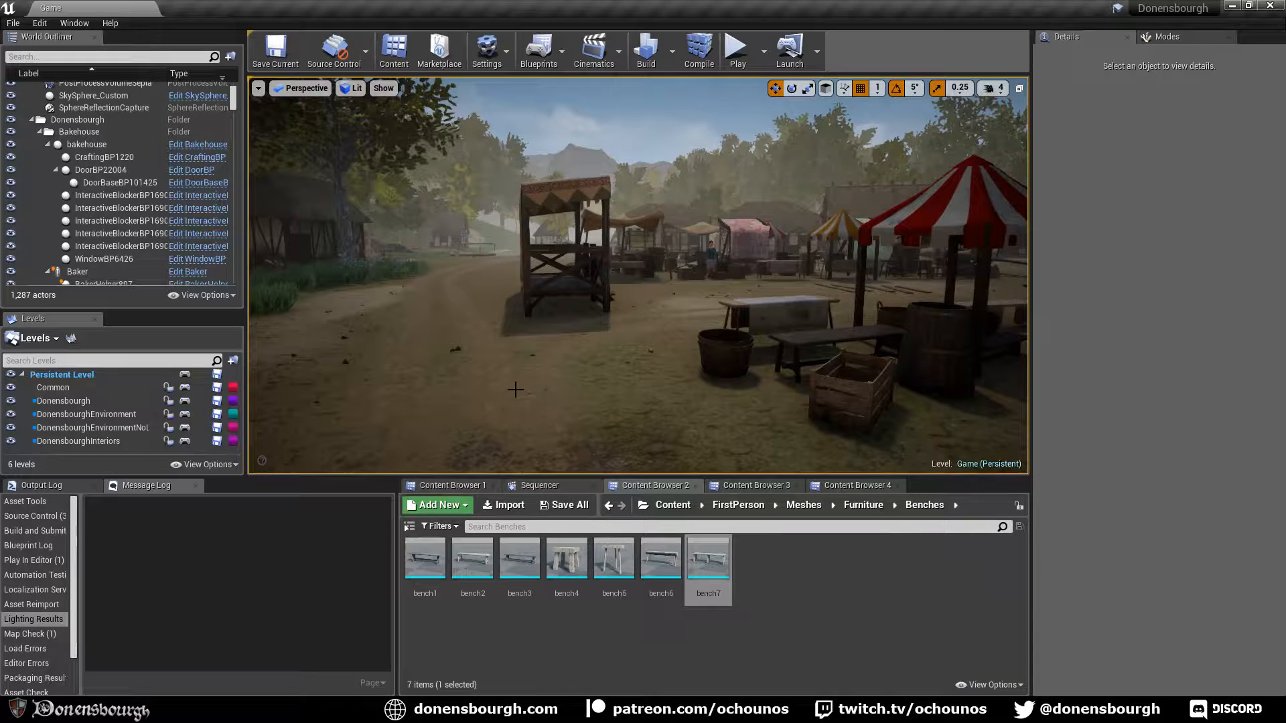
Fly over the wooded, grassy hillside to examine the grass and tree foliage up close
{"action": "right_click_drag", "start_coordinate": [515, 389], "coordinate": [422, 396]}
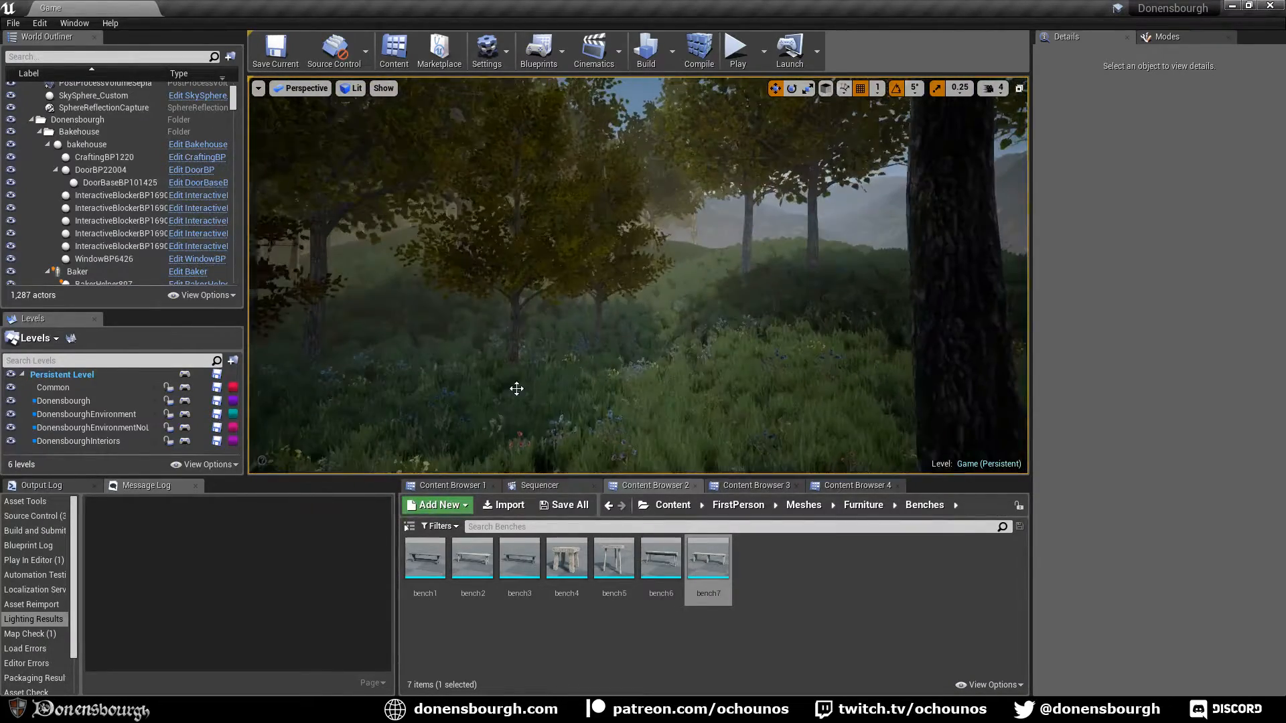
{"action": "right_click_drag", "start_coordinate": [422, 396], "coordinate": [422, 394]}
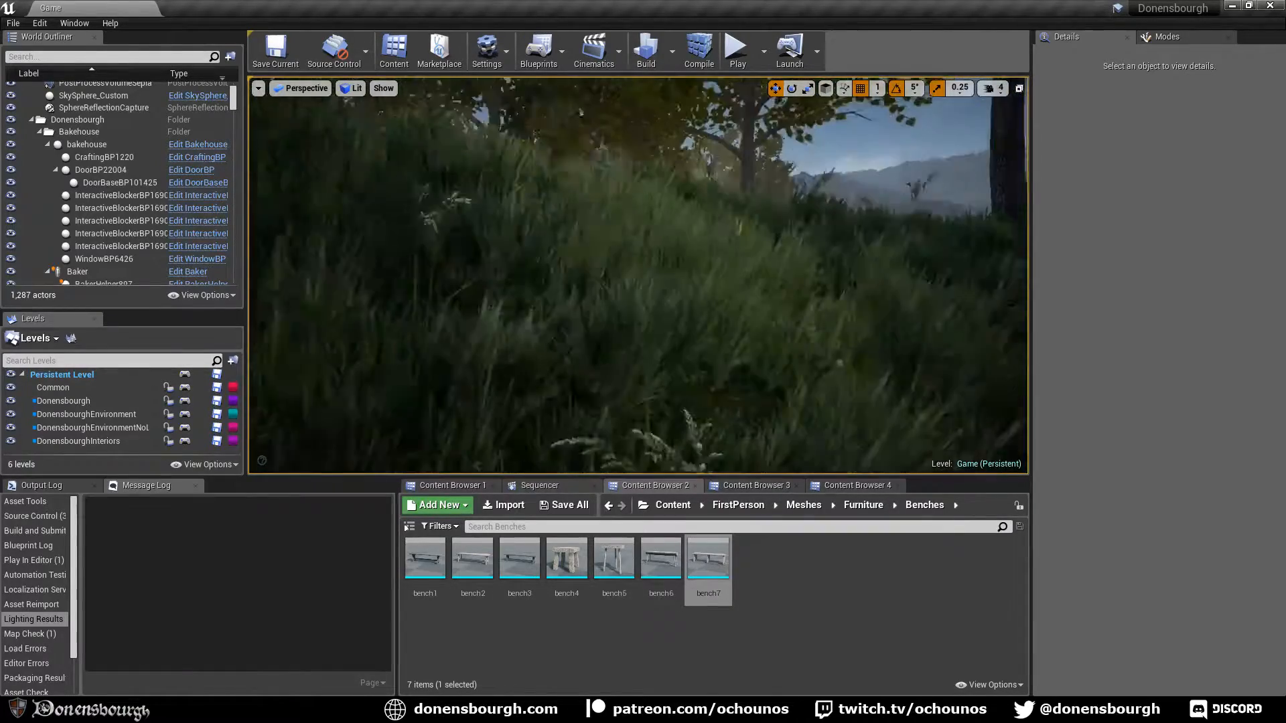
{"action": "mouse_move", "coordinate": [421, 393]}
{"action": "right_mouse_down"}
{"action": "mouse_move", "coordinate": [382, 394]}
{"action": "mouse_move", "coordinate": [402, 394]}
{"action": "right_mouse_up"}
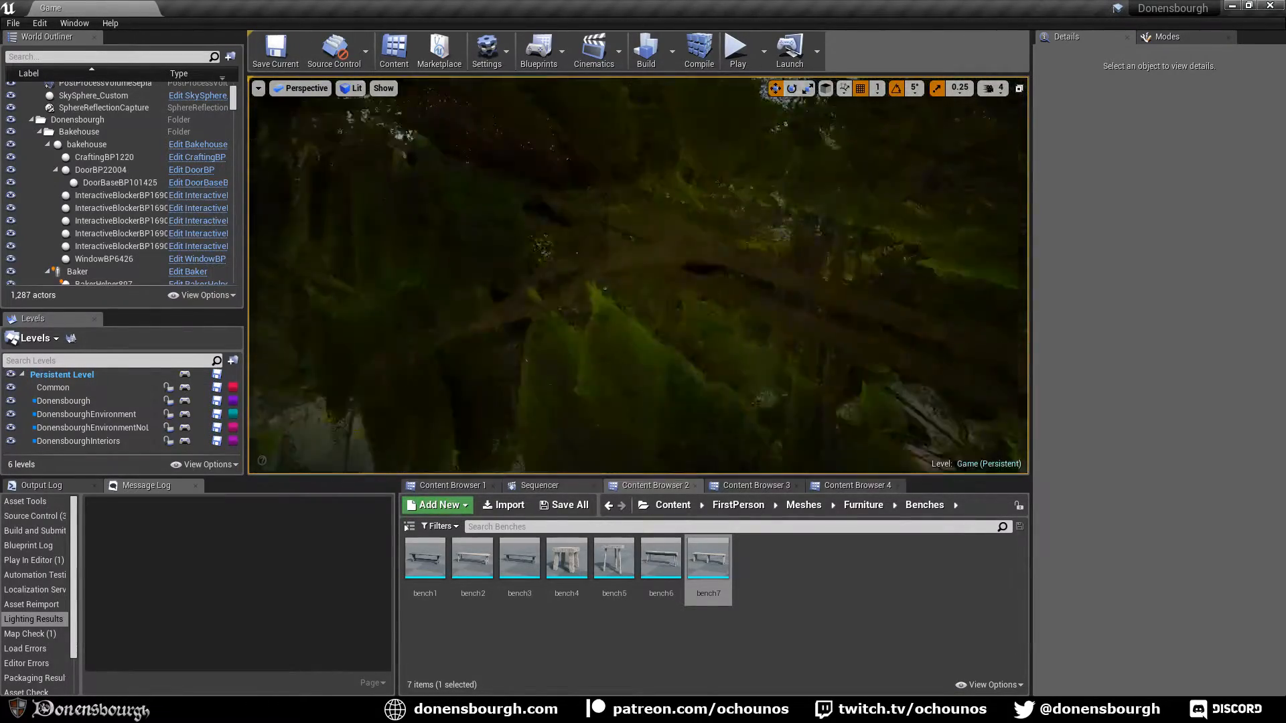
{"action": "key", "text": "w"}
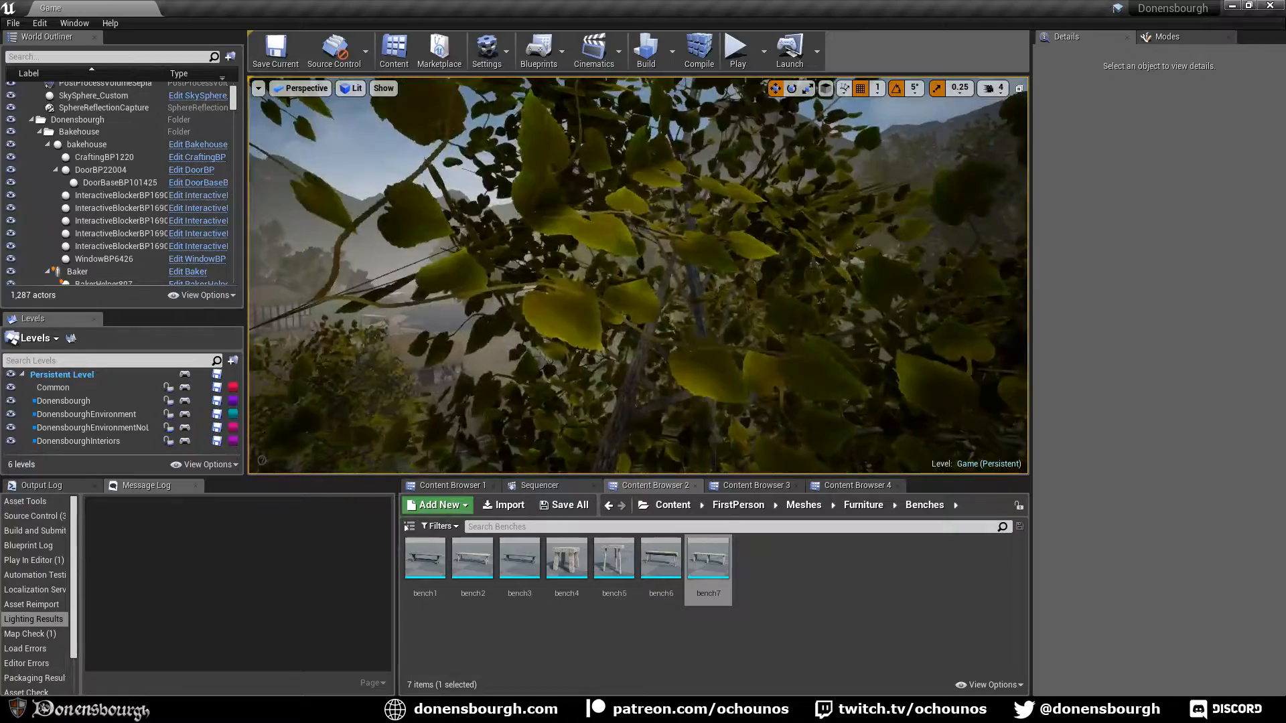
{"action": "key", "text": "w"}
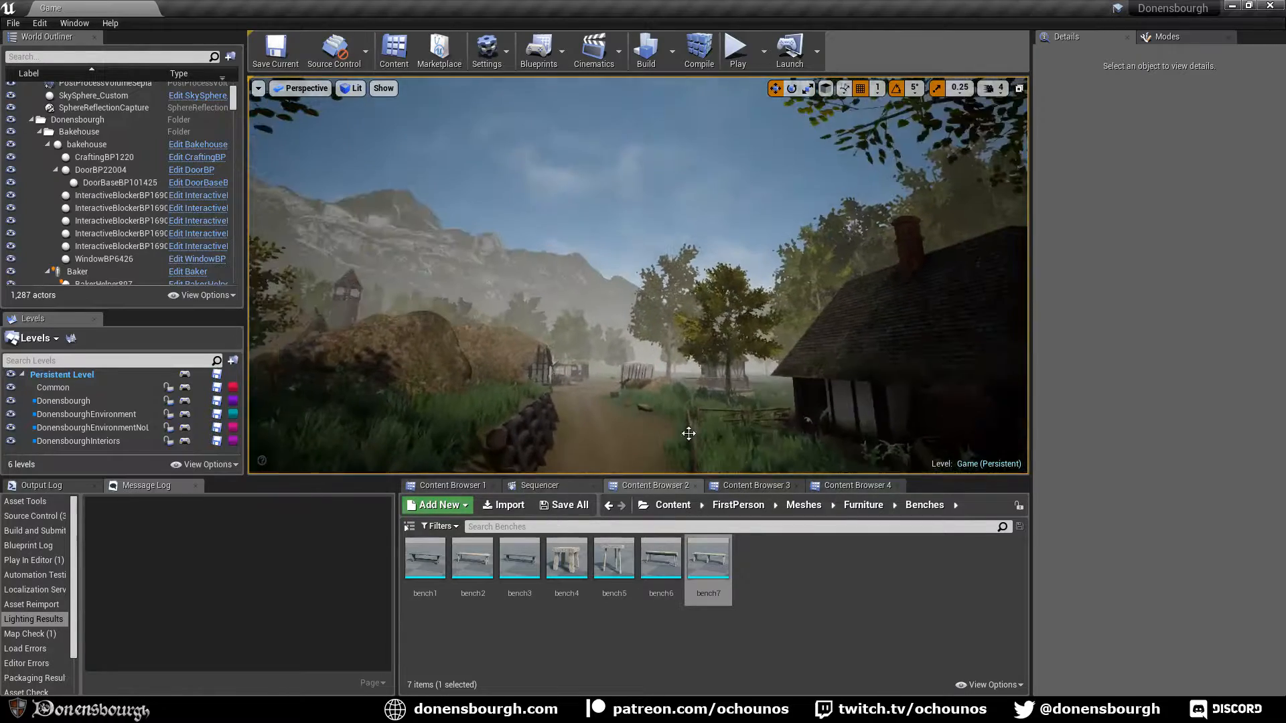
Follow the village road past the cart and boulder to examine the timber-framed barn and log bridge
{"action": "right_click_drag", "start_coordinate": [704, 426], "coordinate": [689, 463]}
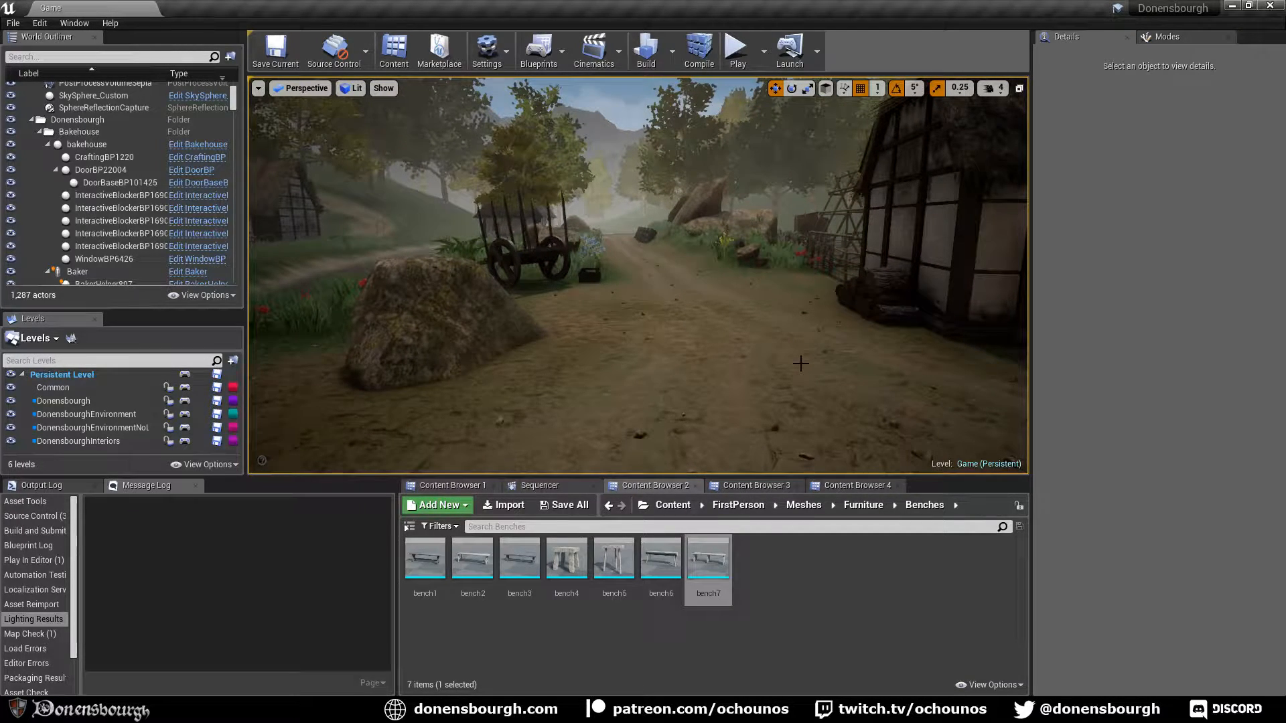
{"action": "right_click_drag", "start_coordinate": [800, 363], "coordinate": [539, 361]}
{"action": "right_click_drag", "start_coordinate": [790, 395], "coordinate": [788, 393]}
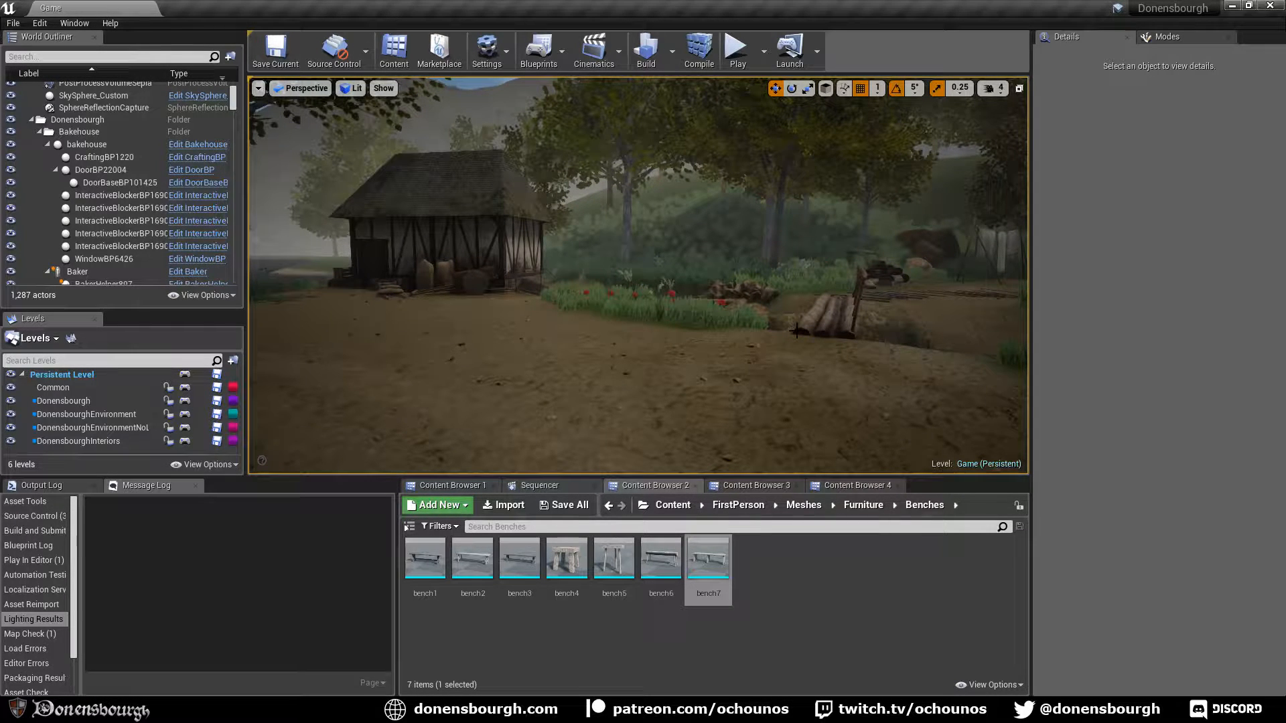
{"action": "right_click_drag", "start_coordinate": [747, 344], "coordinate": [747, 344]}
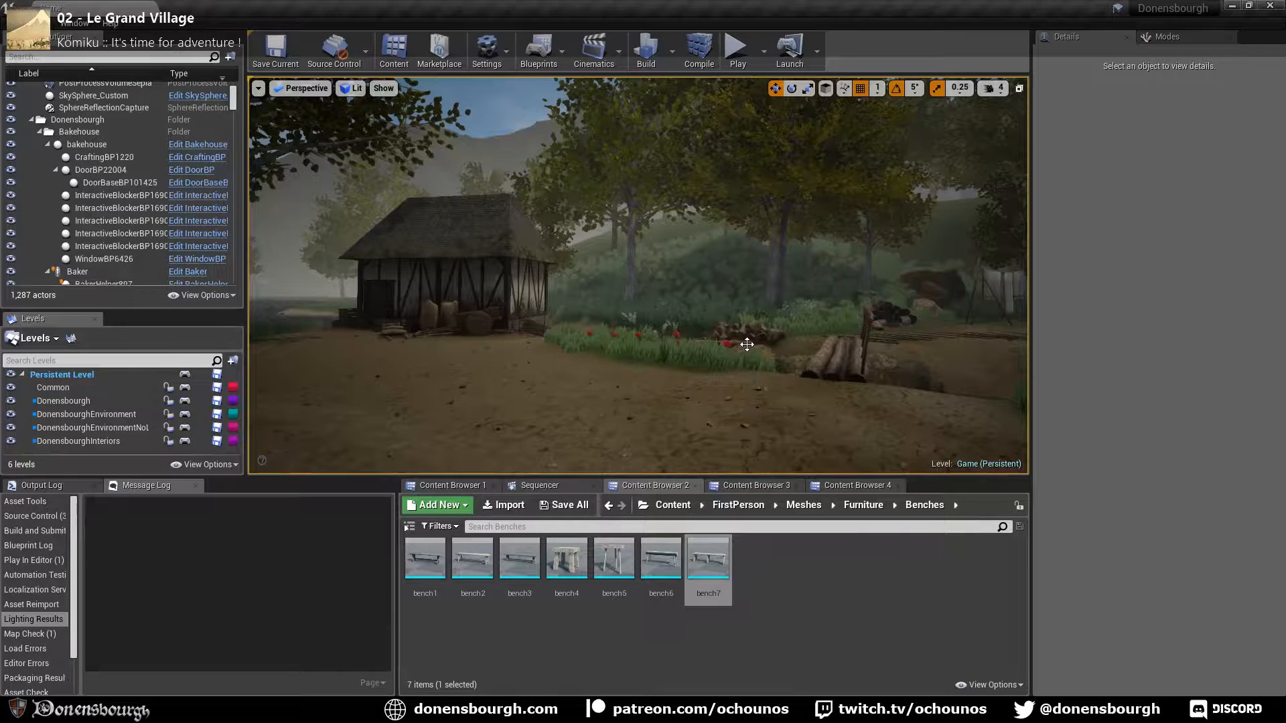
{"action": "right_click_drag", "start_coordinate": [689, 358], "coordinate": [676, 348]}
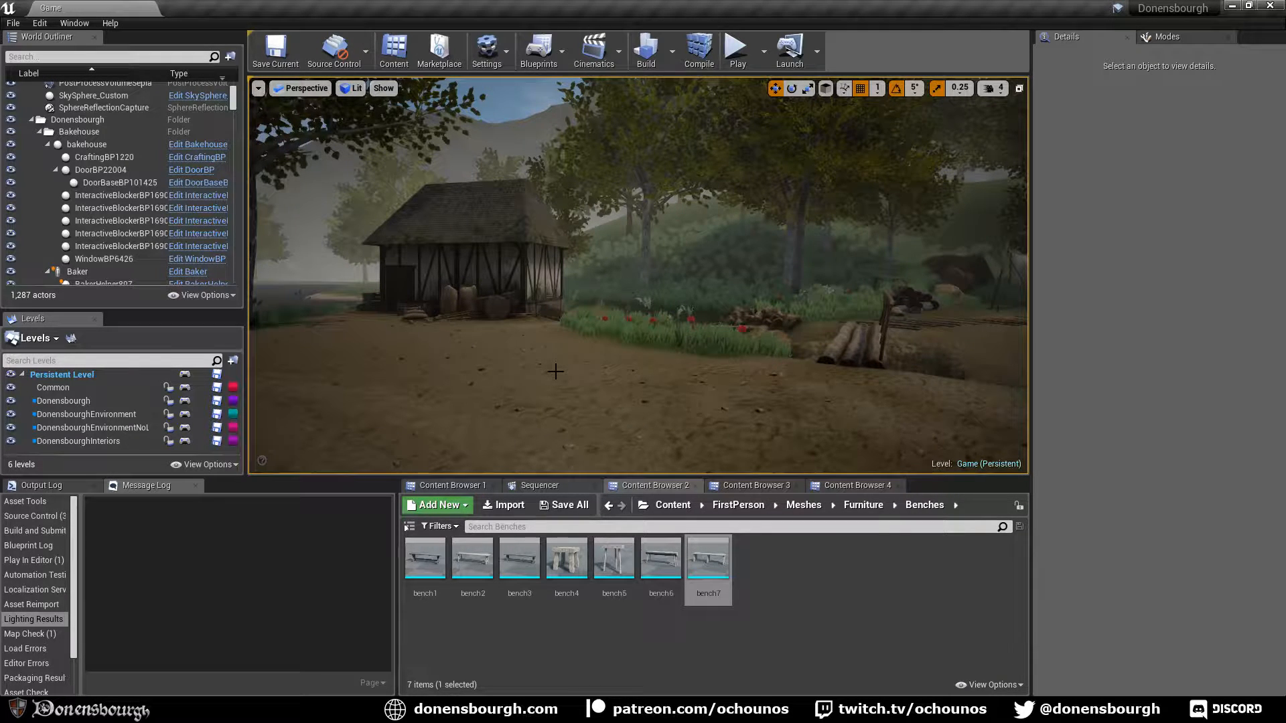
{"action": "right_click_drag", "start_coordinate": [545, 420], "coordinate": [579, 391]}
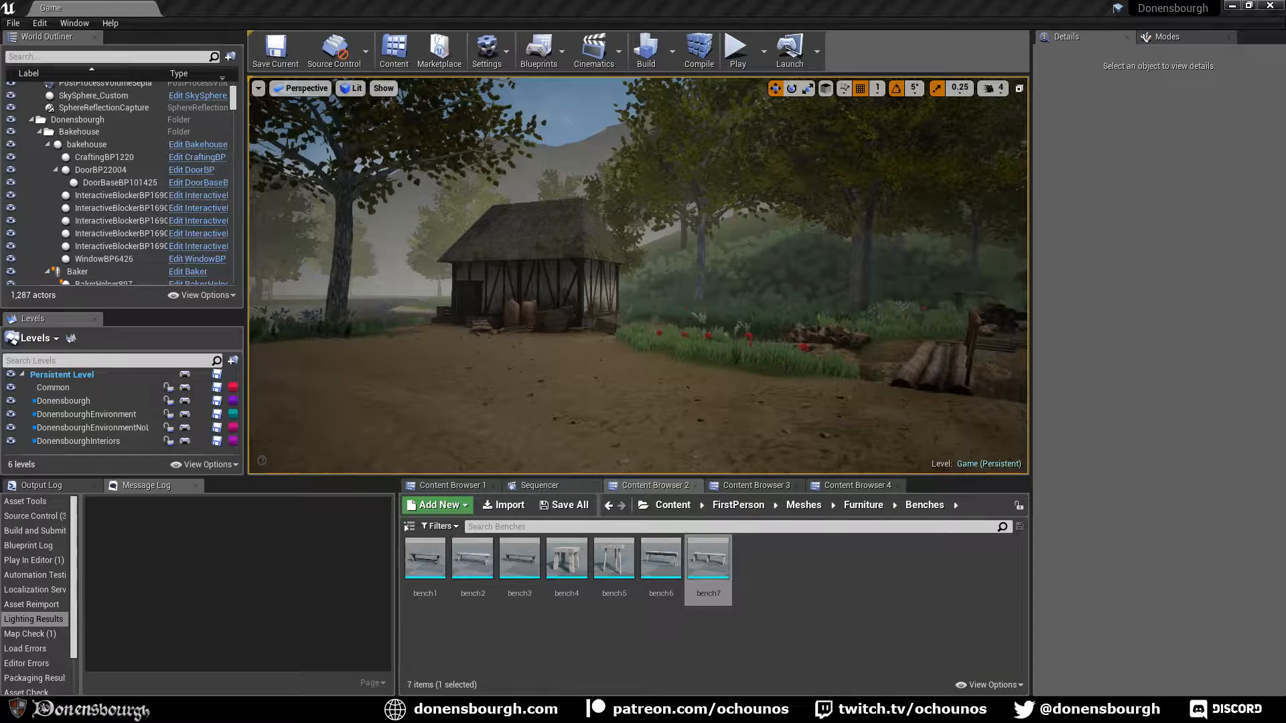
View the market stall with the green cloth and check the engine scalability quality settings
{"action": "right_click_drag", "start_coordinate": [647, 394], "coordinate": [312, 416]}
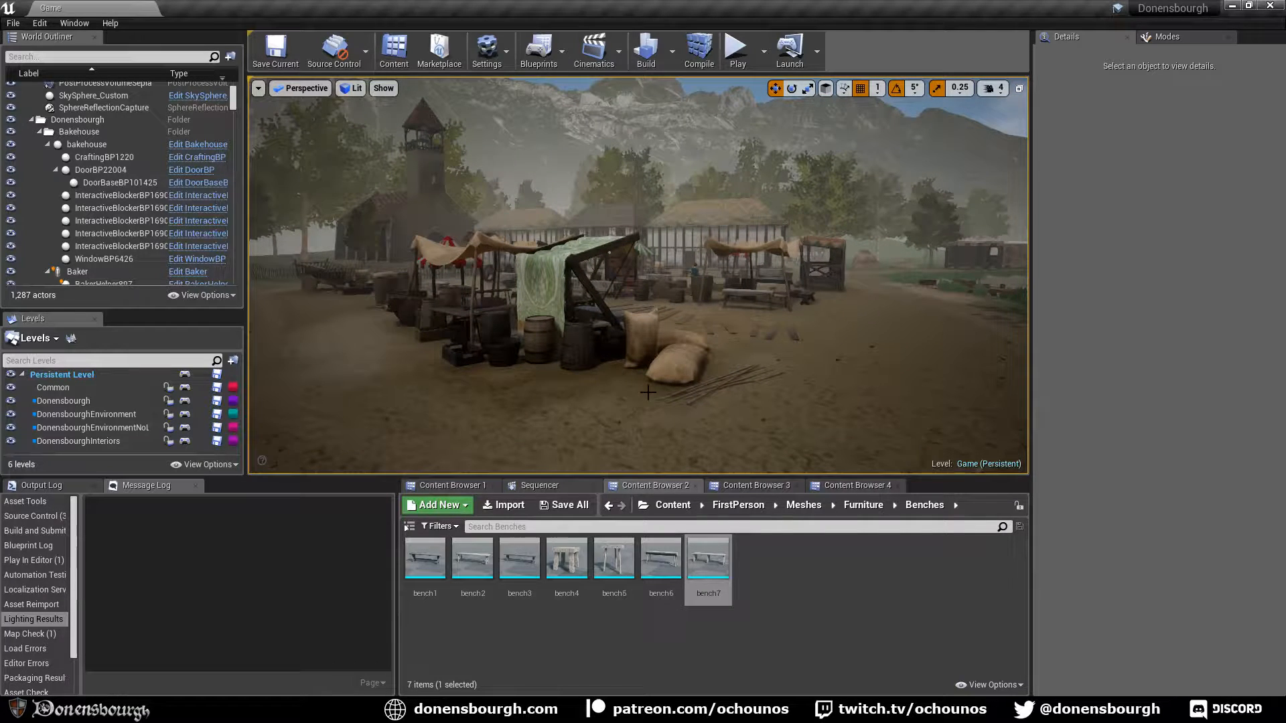
{"action": "left_click", "coordinate": [507, 49]}
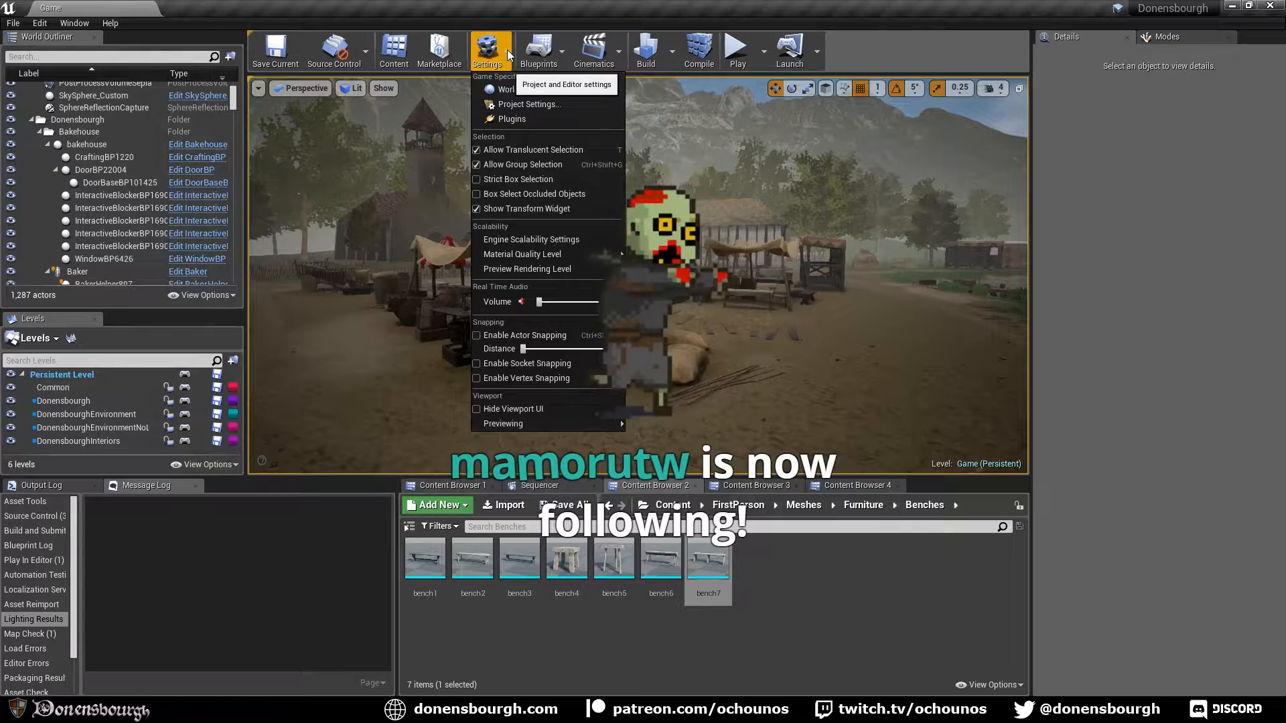
{"action": "key", "text": "Escape"}
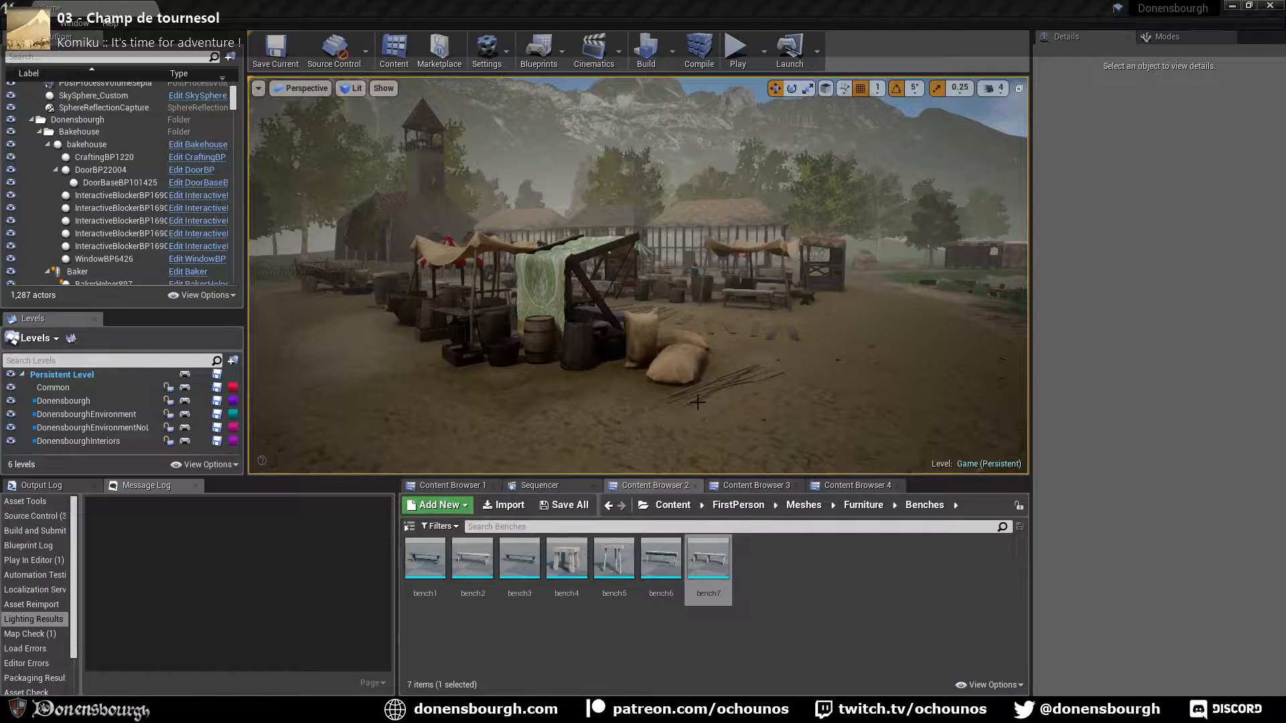
{"action": "right_click_drag", "start_coordinate": [637, 274], "coordinate": [648, 278]}
{"action": "right_click_drag", "start_coordinate": [678, 414], "coordinate": [616, 427]}
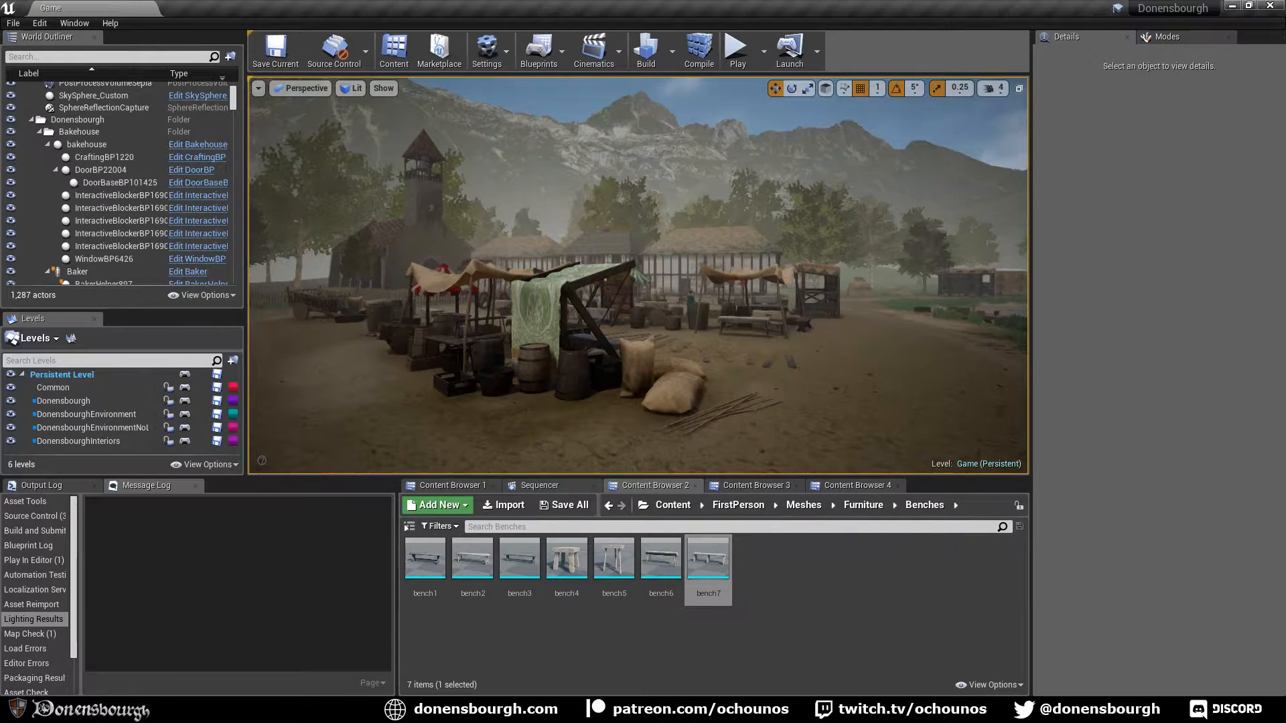
{"action": "left_click", "coordinate": [507, 52]}
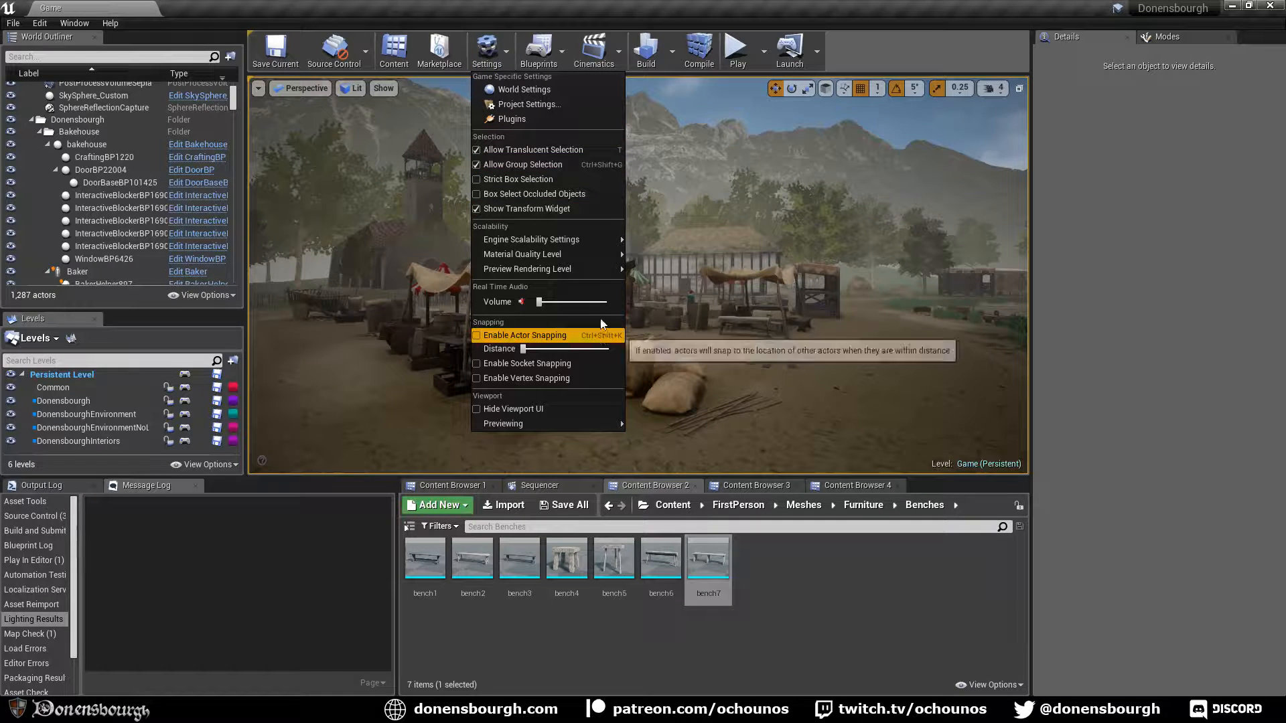
{"action": "mouse_move", "coordinate": [602, 257]}
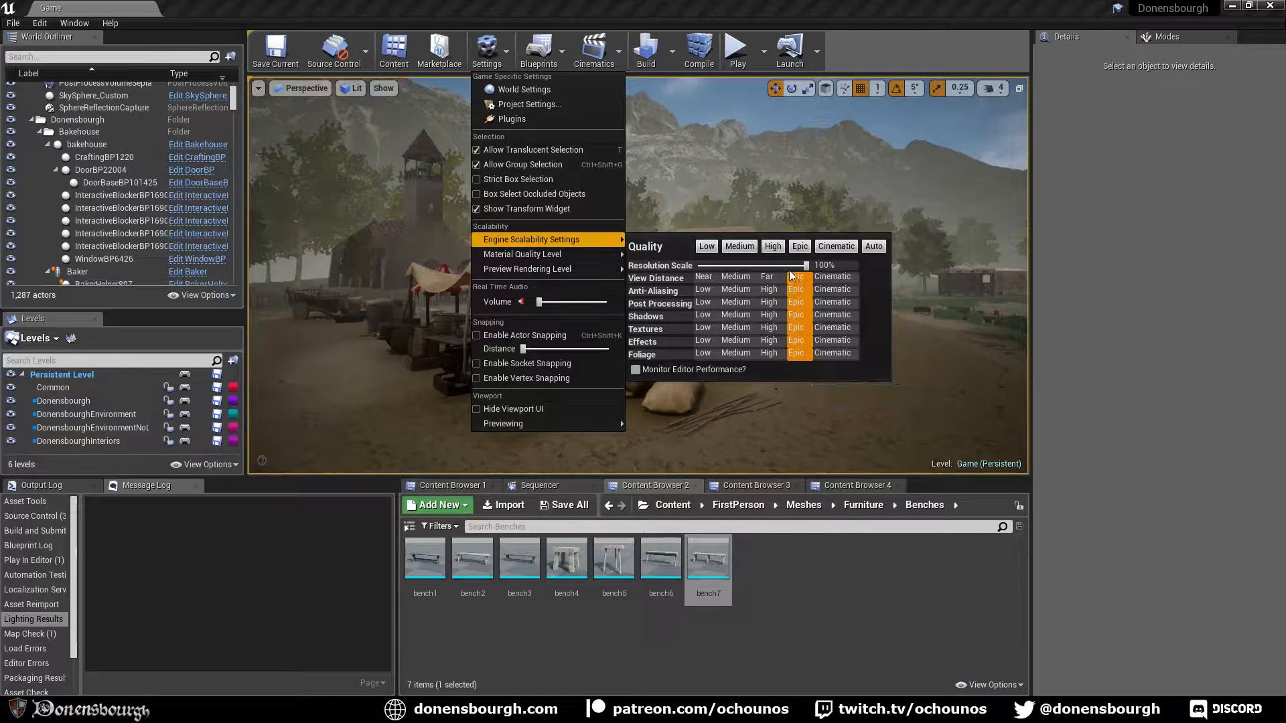
{"action": "left_click", "coordinate": [496, 45]}
Start playing the level beside the green-cloth stall and try to interact with the open wooden barrel
{"action": "left_click_drag", "start_coordinate": [485, 297], "coordinate": [515, 323]}
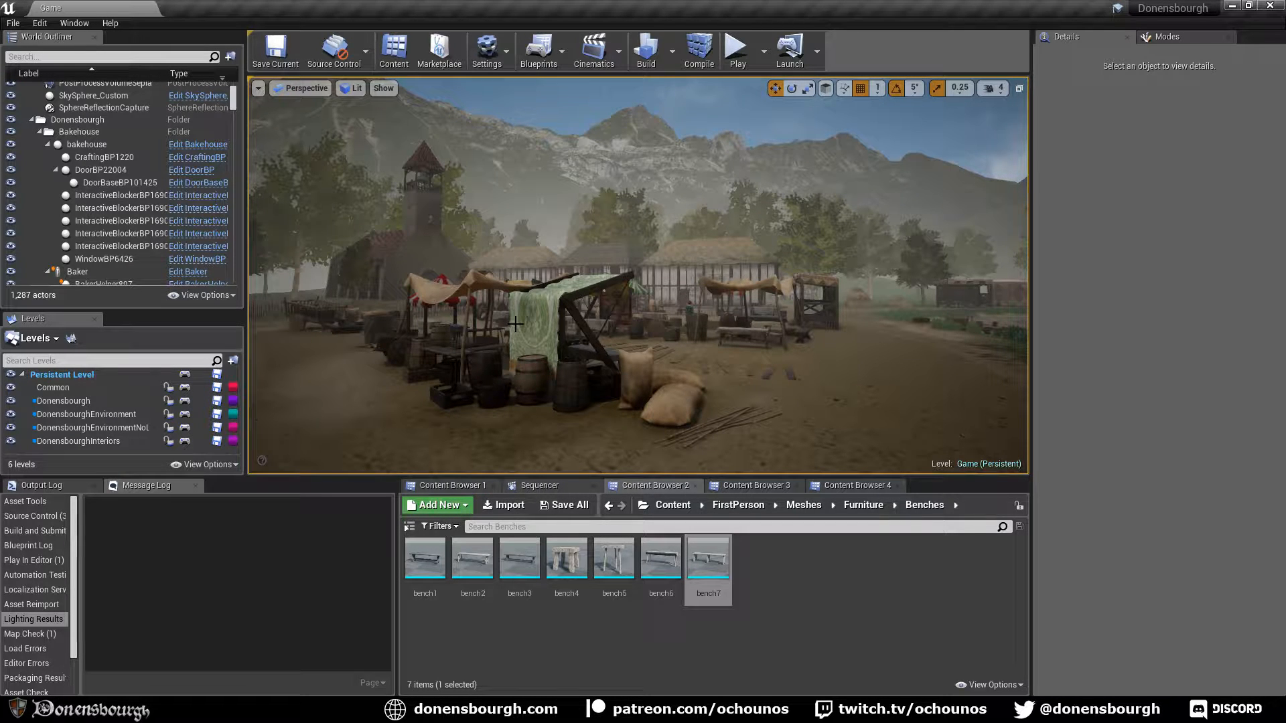
{"action": "right_click_drag", "start_coordinate": [515, 324], "coordinate": [488, 339]}
{"action": "key", "text": "w"}
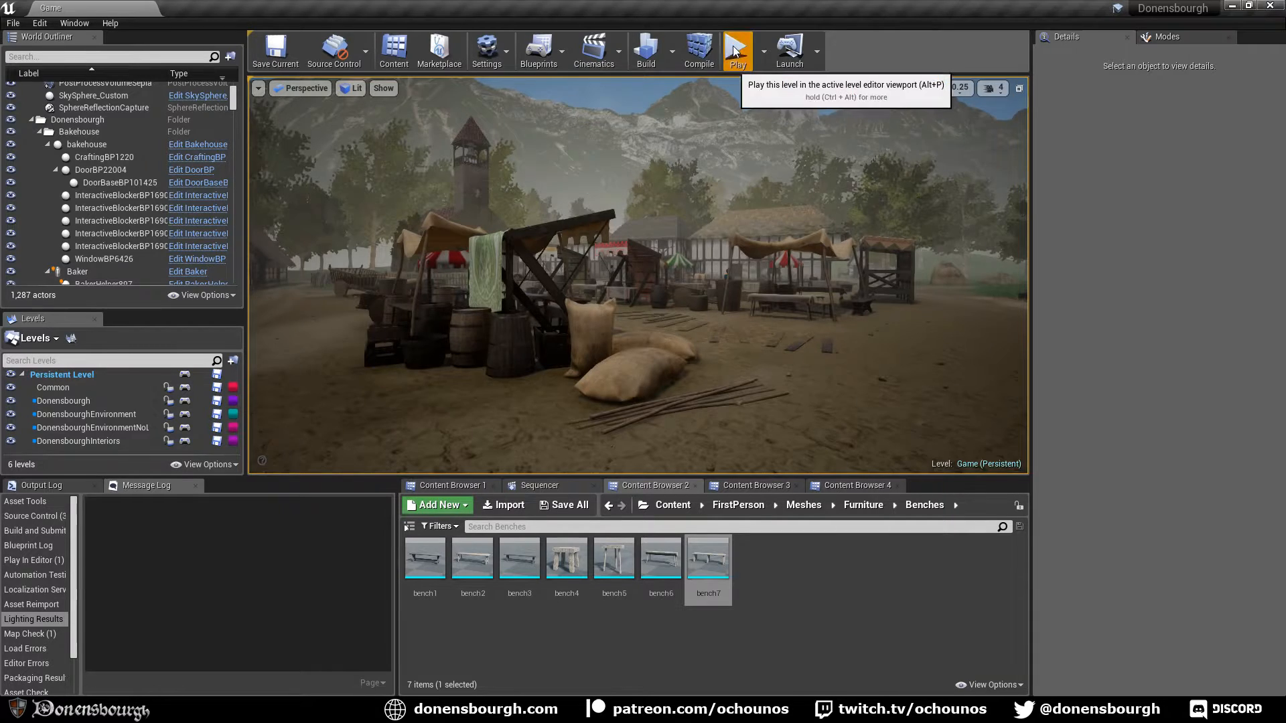
{"action": "key", "text": "alt+p"}
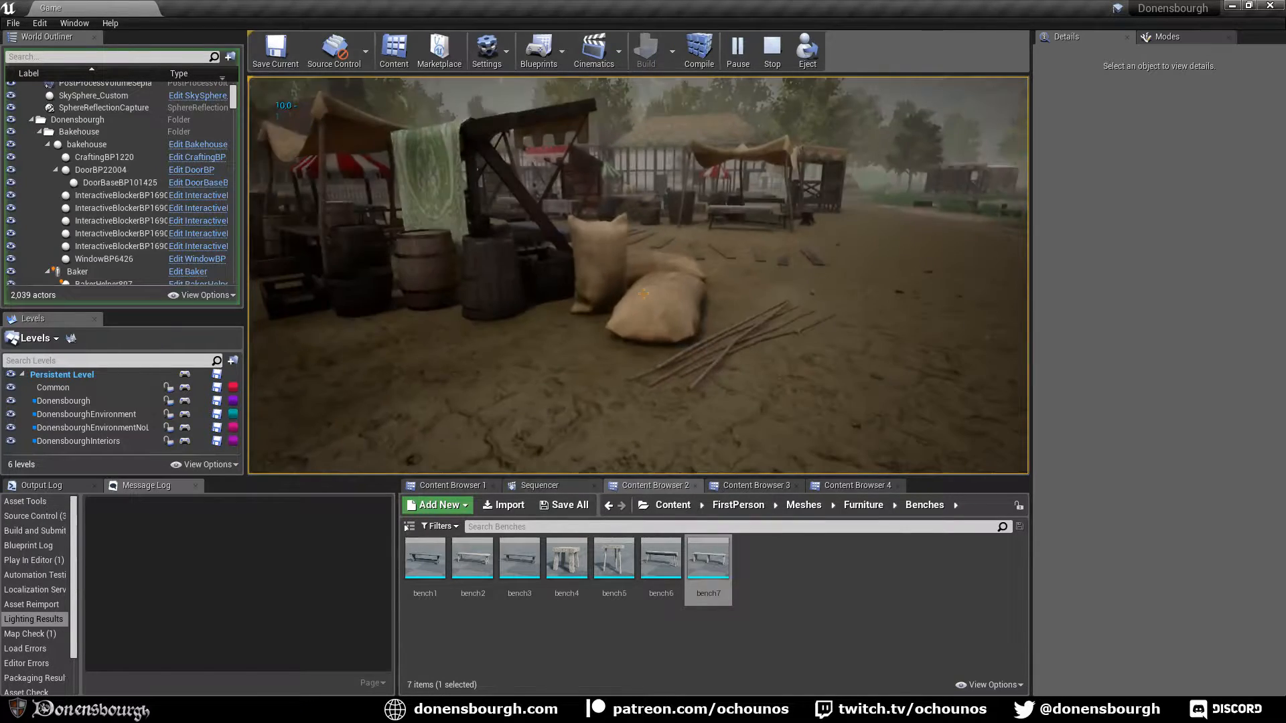
{"action": "key", "text": "w"}
{"action": "key", "text": "e"}
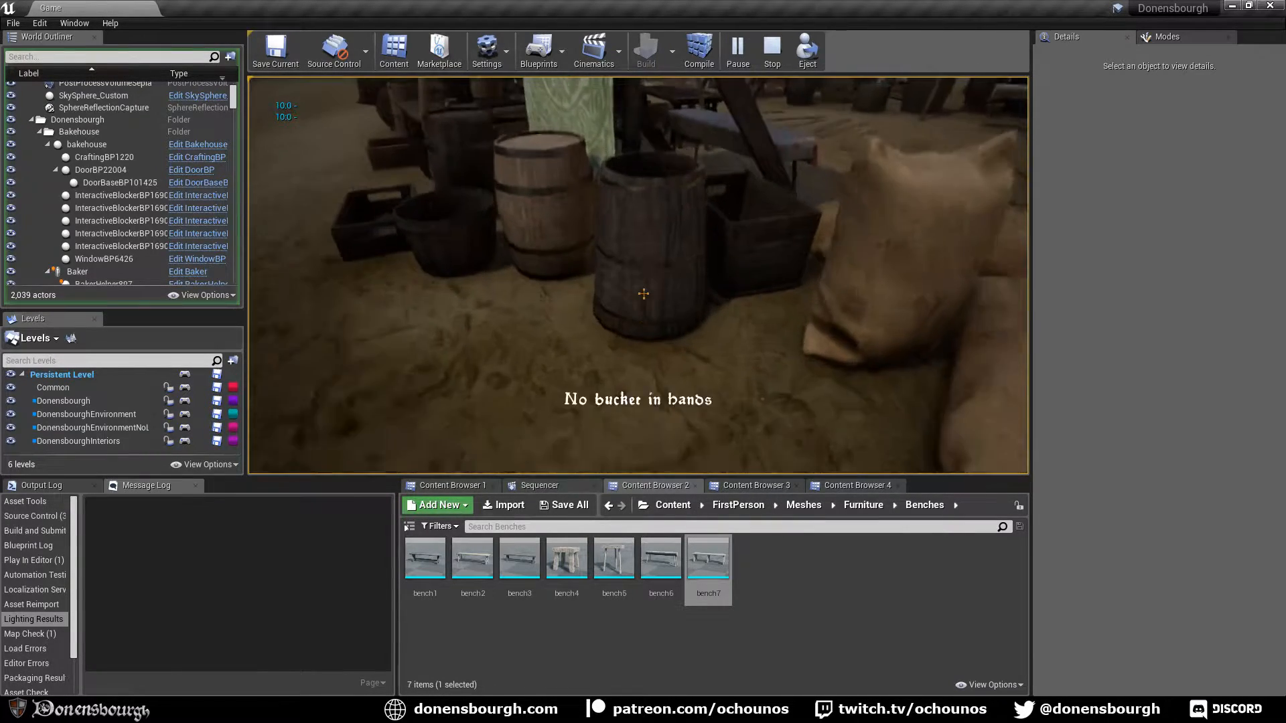
Walk around the planks, sacks and market stalls in play to examine them, and end the play session
{"action": "key", "text": "s"}
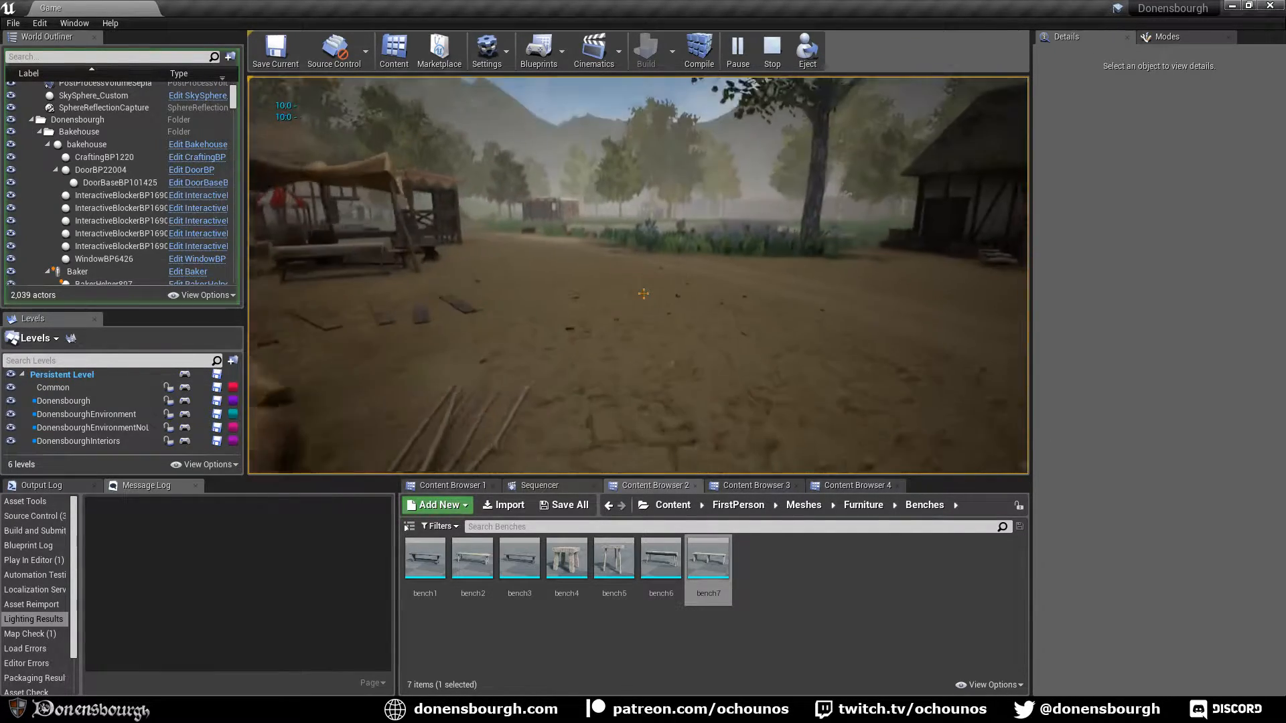
{"action": "key", "text": "w"}
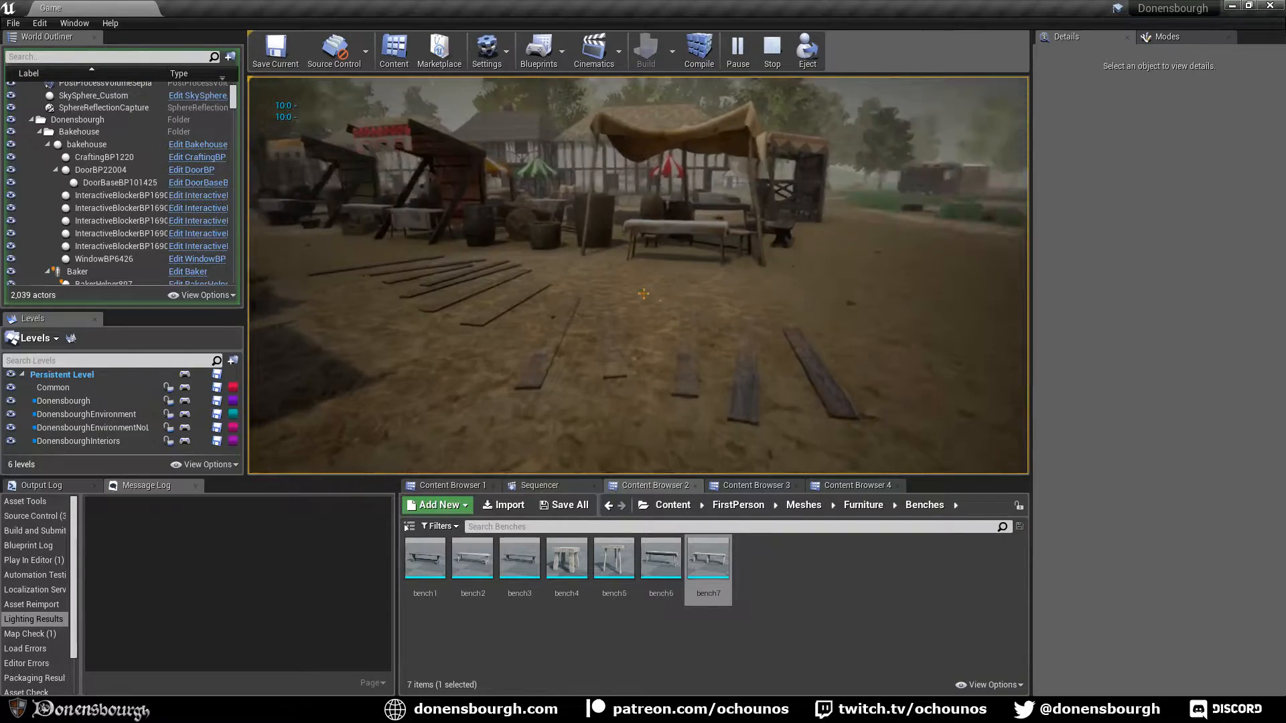
{"action": "key", "text": "a"}
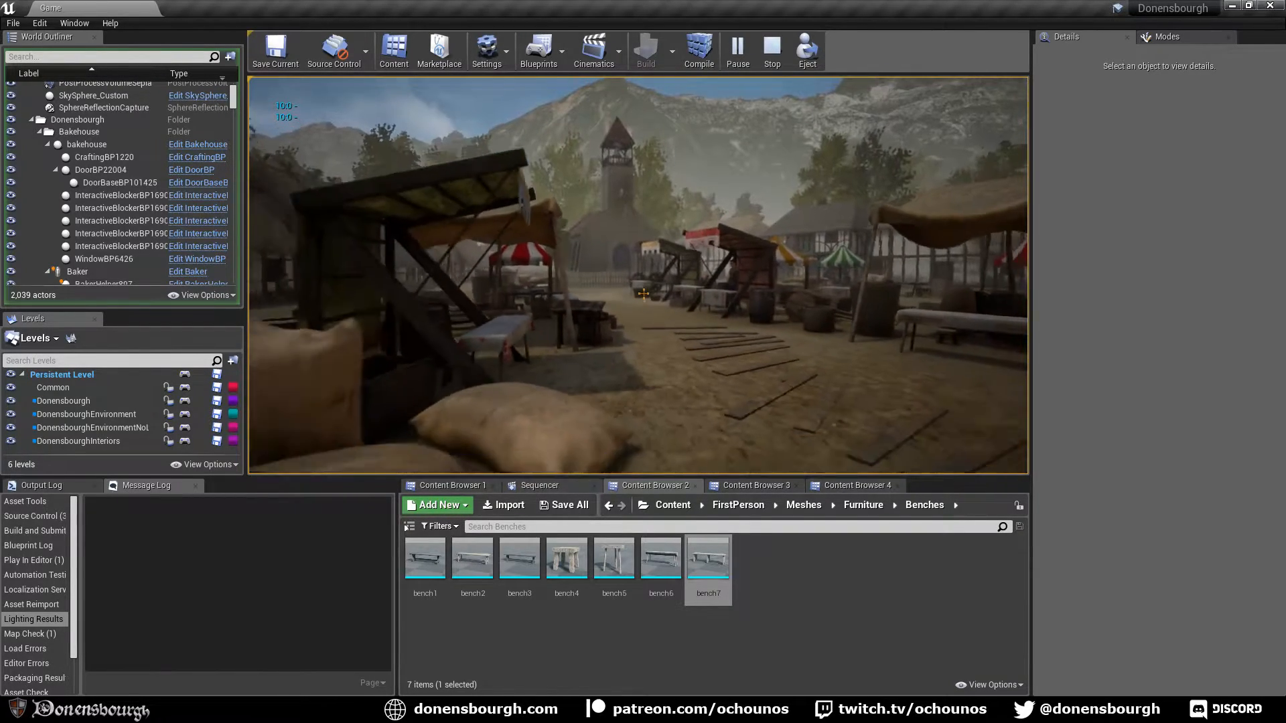
{"action": "key", "text": "a"}
{"action": "key", "text": "w"}
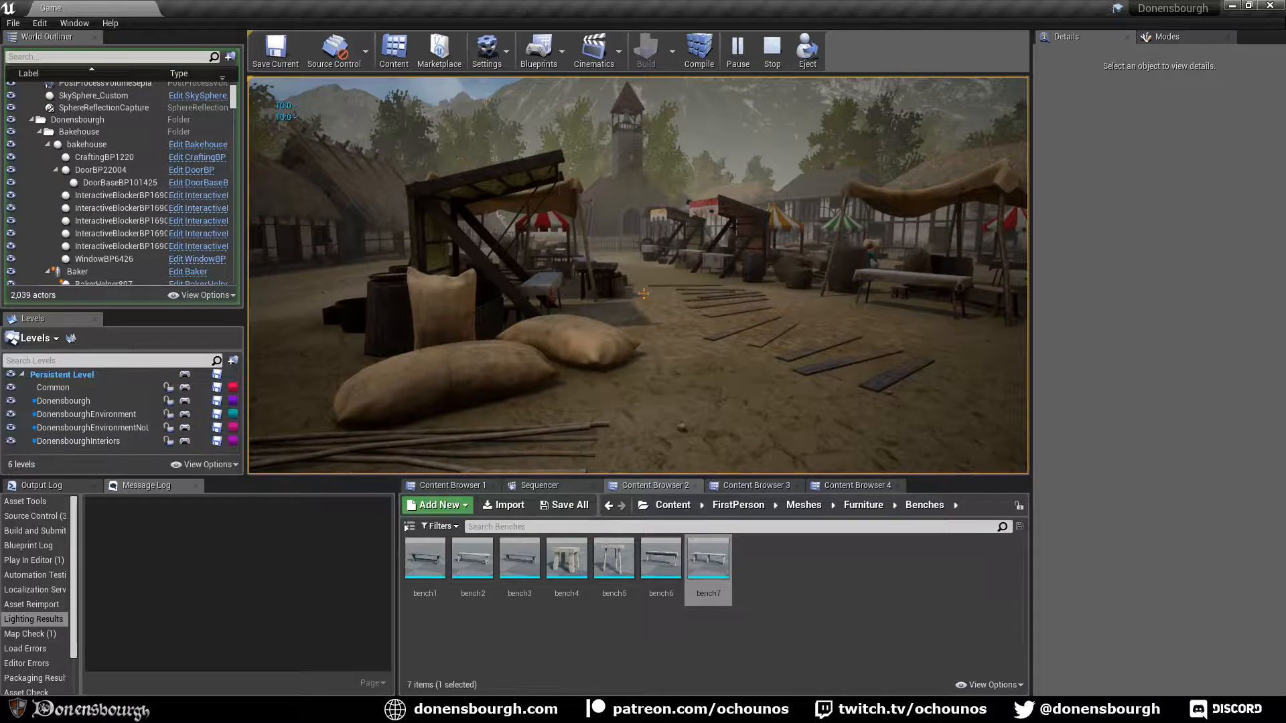
{"action": "key", "text": "Escape"}
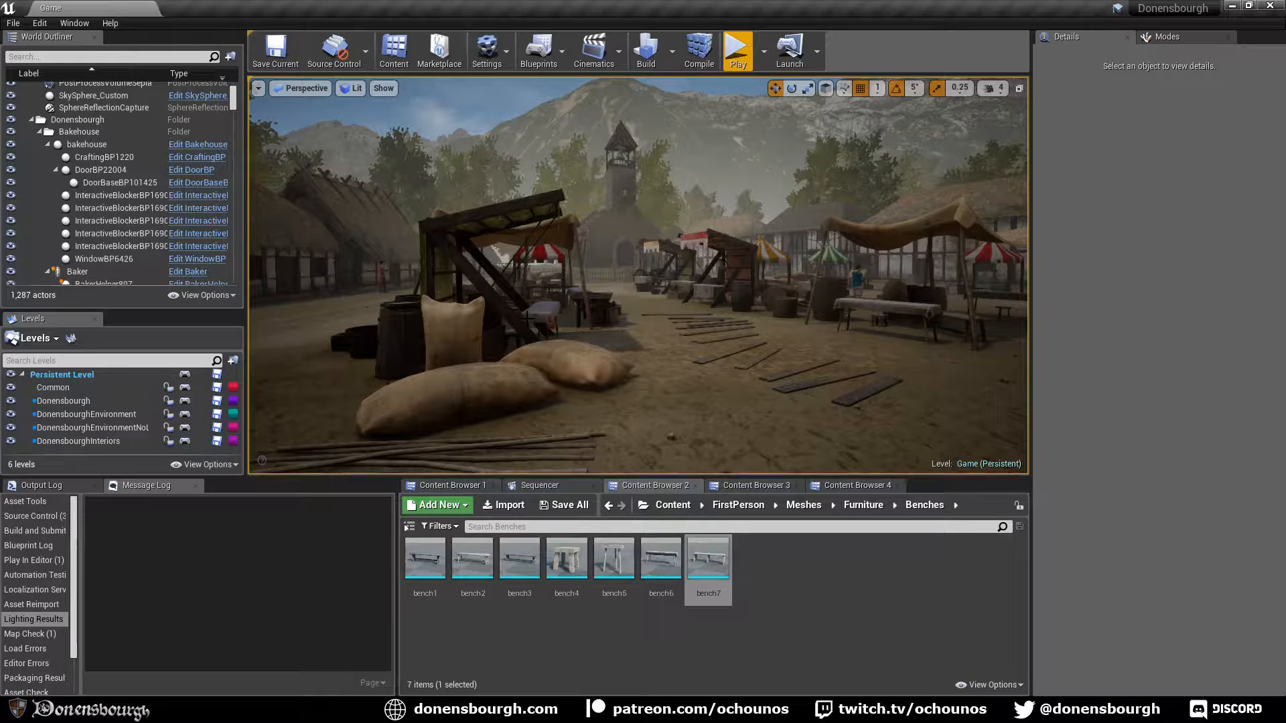
Examine the market square towards the church tower from beside the sacks and sticks
{"action": "right_click_drag", "start_coordinate": [527, 317], "coordinate": [512, 335]}
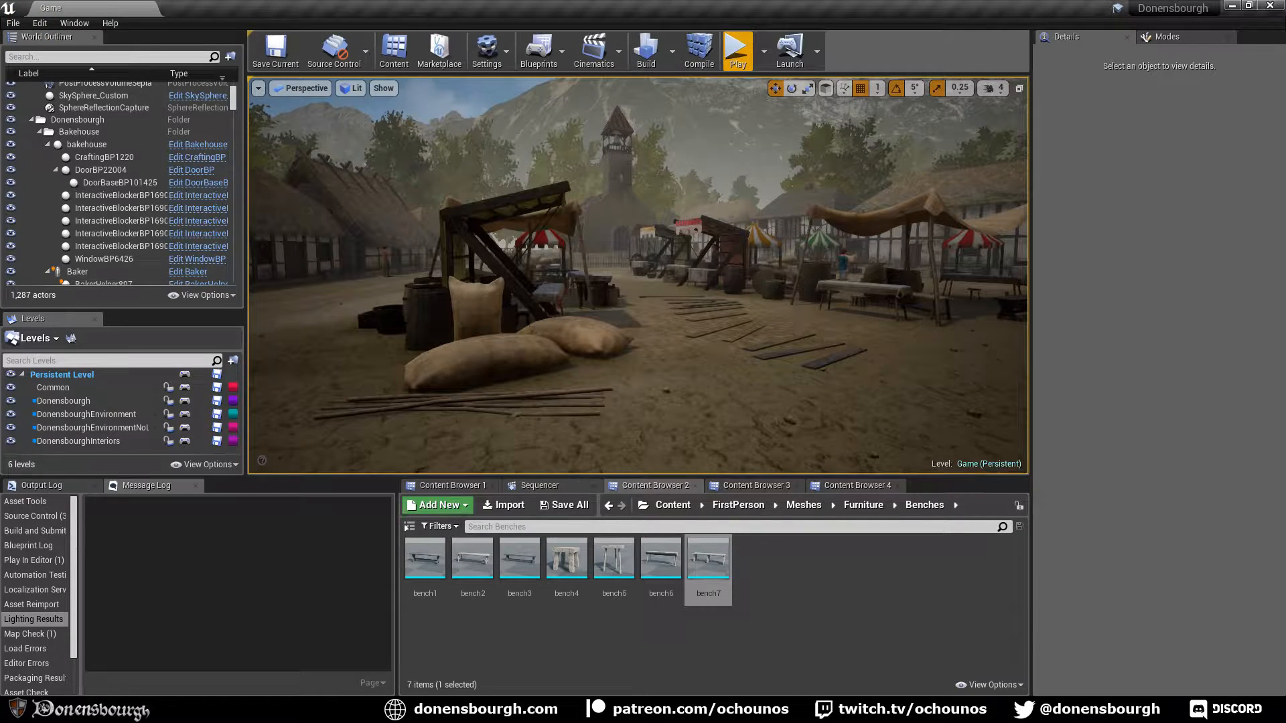
{"action": "right_click_drag", "start_coordinate": [539, 370], "coordinate": [555, 361]}
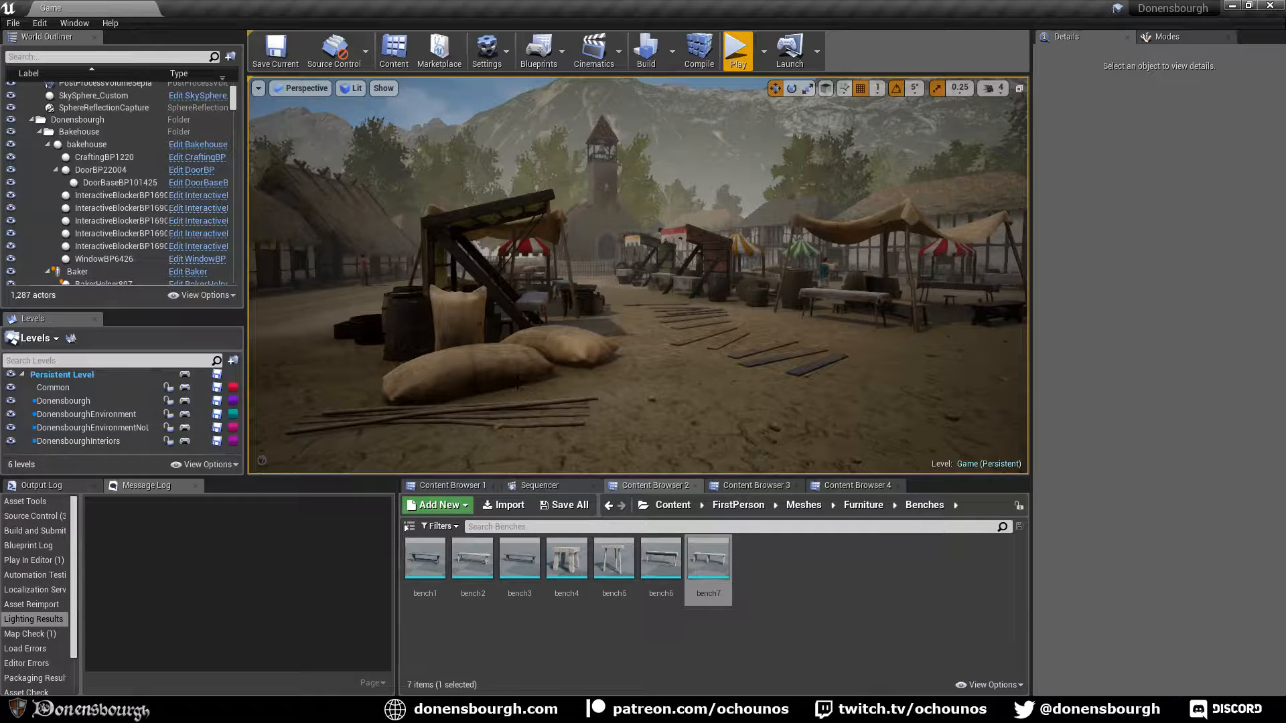
{"action": "mouse_move", "coordinate": [517, 392]}
{"action": "left_mouse_down"}
{"action": "mouse_move", "coordinate": [516, 375]}
{"action": "mouse_move", "coordinate": [519, 388]}
{"action": "left_mouse_up"}
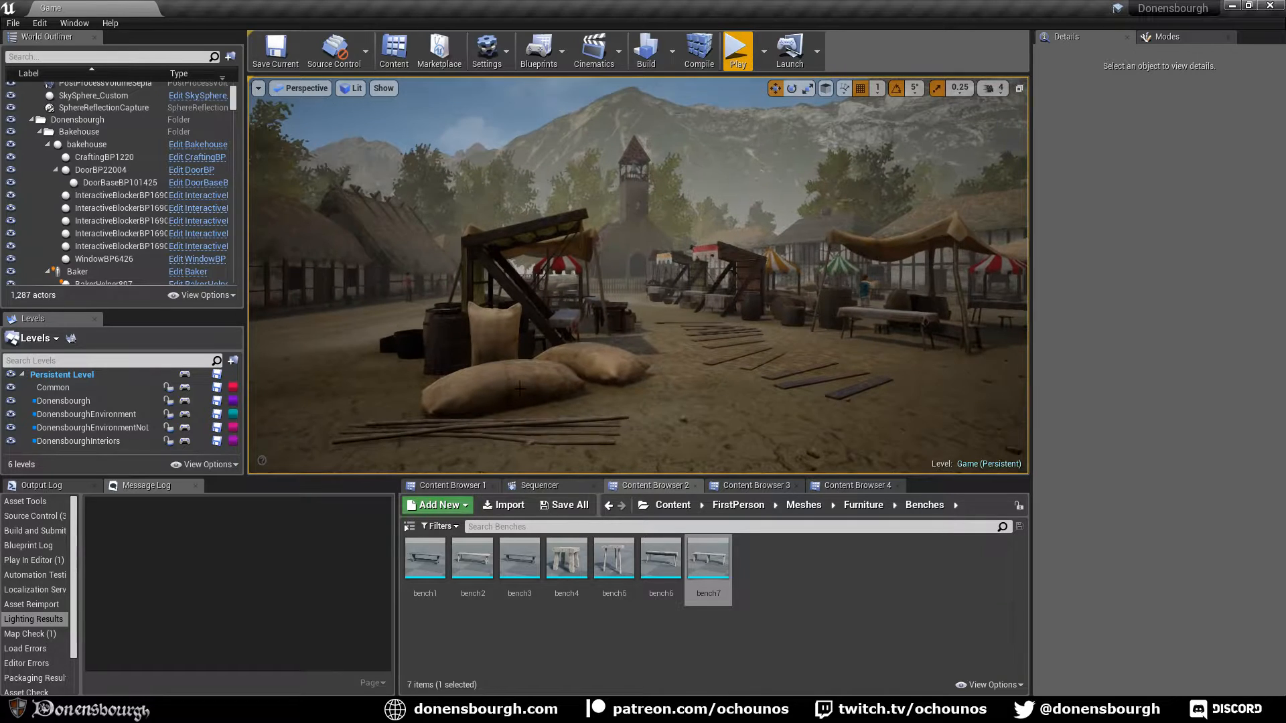
{"action": "right_click_drag", "start_coordinate": [517, 389], "coordinate": [511, 393]}
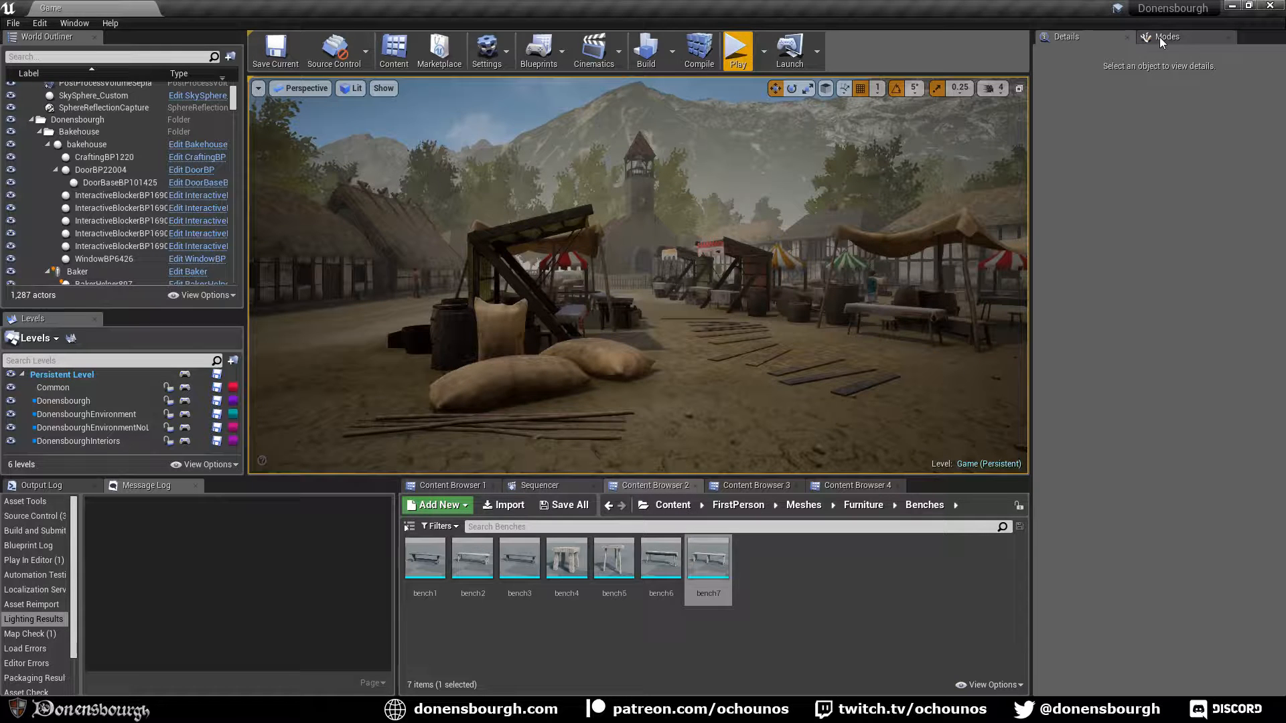
Open the FirstPersonCharacter pawn blueprint from the world's game mode override and view its 3D component preview
{"action": "left_click", "coordinate": [675, 58]}
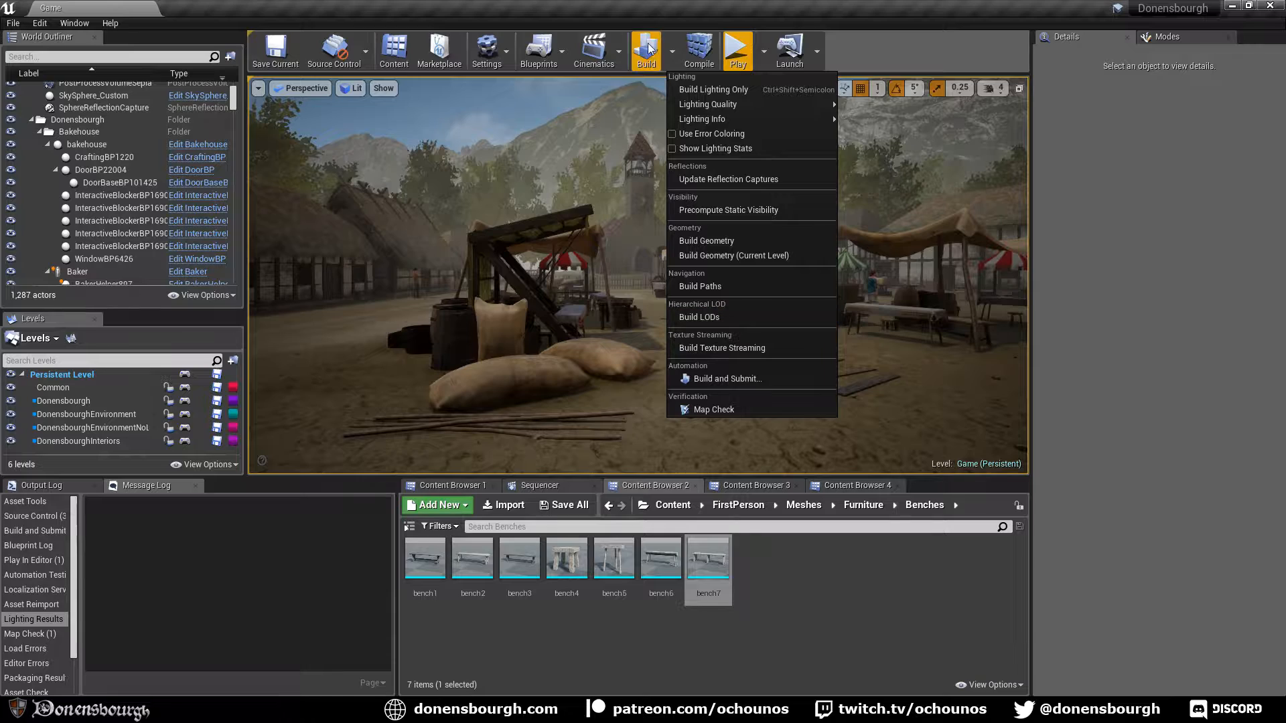
{"action": "left_click", "coordinate": [561, 42]}
{"action": "mouse_move", "coordinate": [616, 241]}
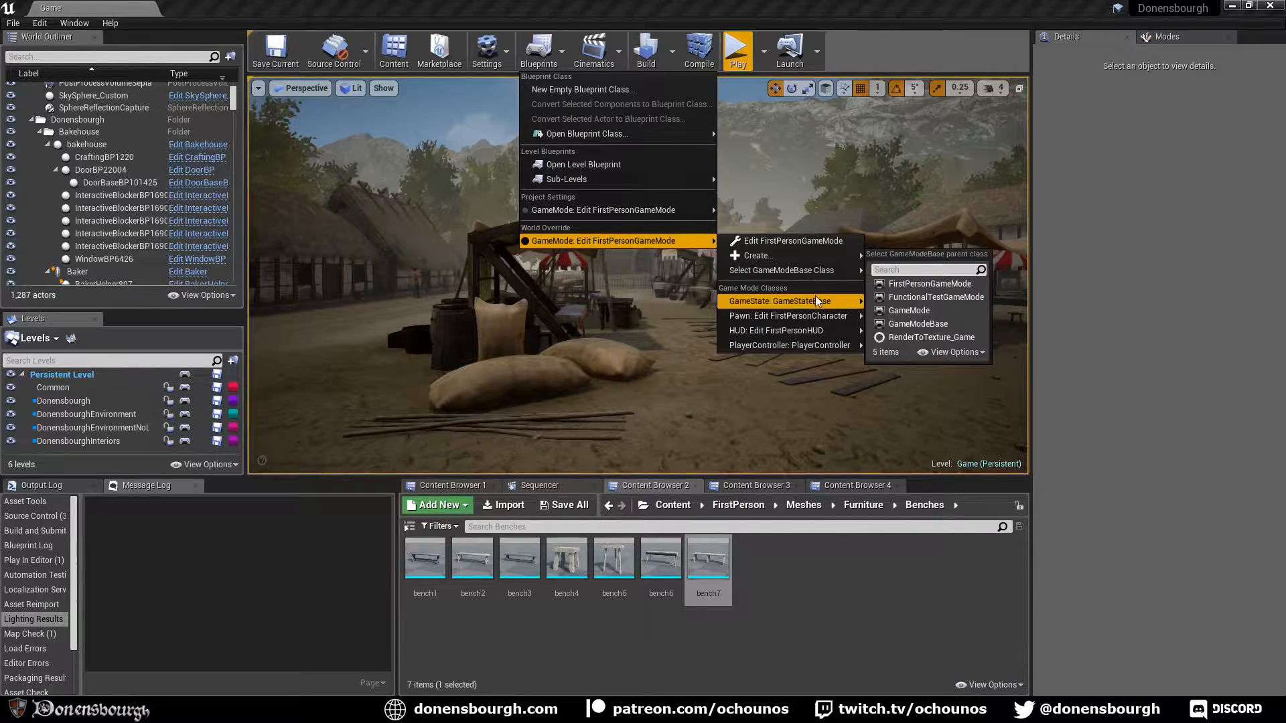
{"action": "mouse_move", "coordinate": [825, 316]}
{"action": "left_click", "coordinate": [916, 323]}
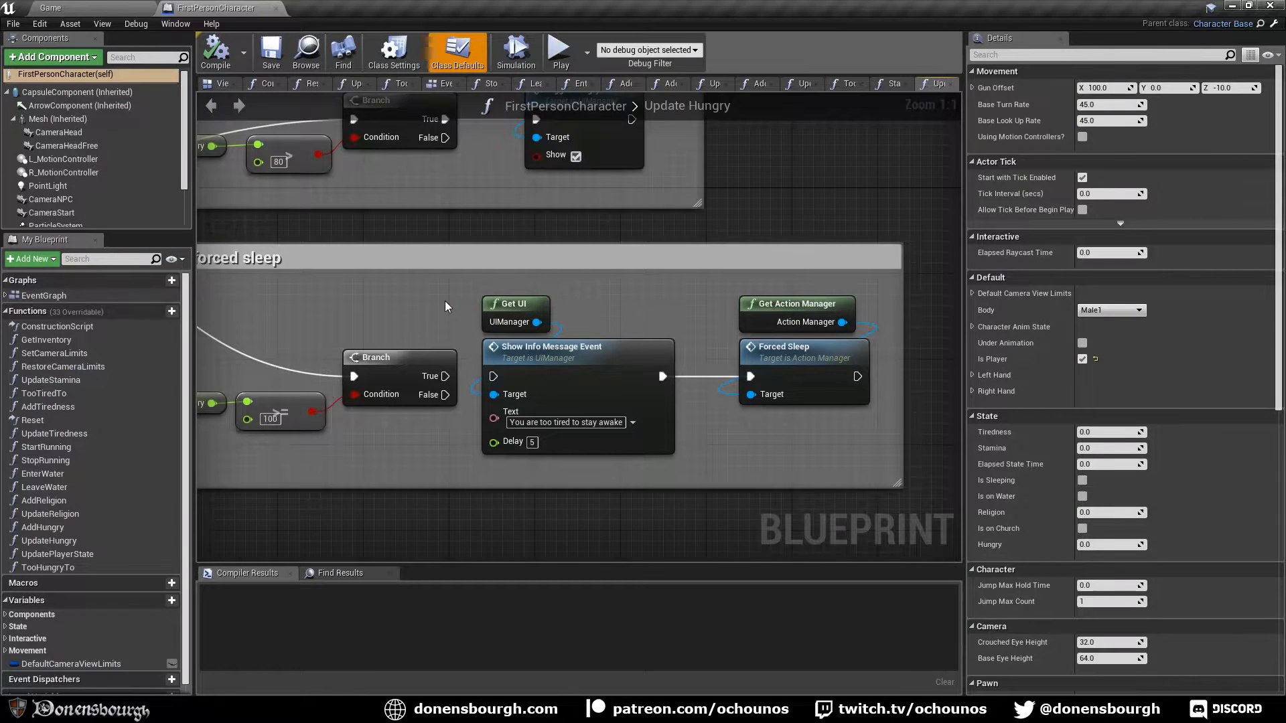
{"action": "left_click", "coordinate": [215, 82]}
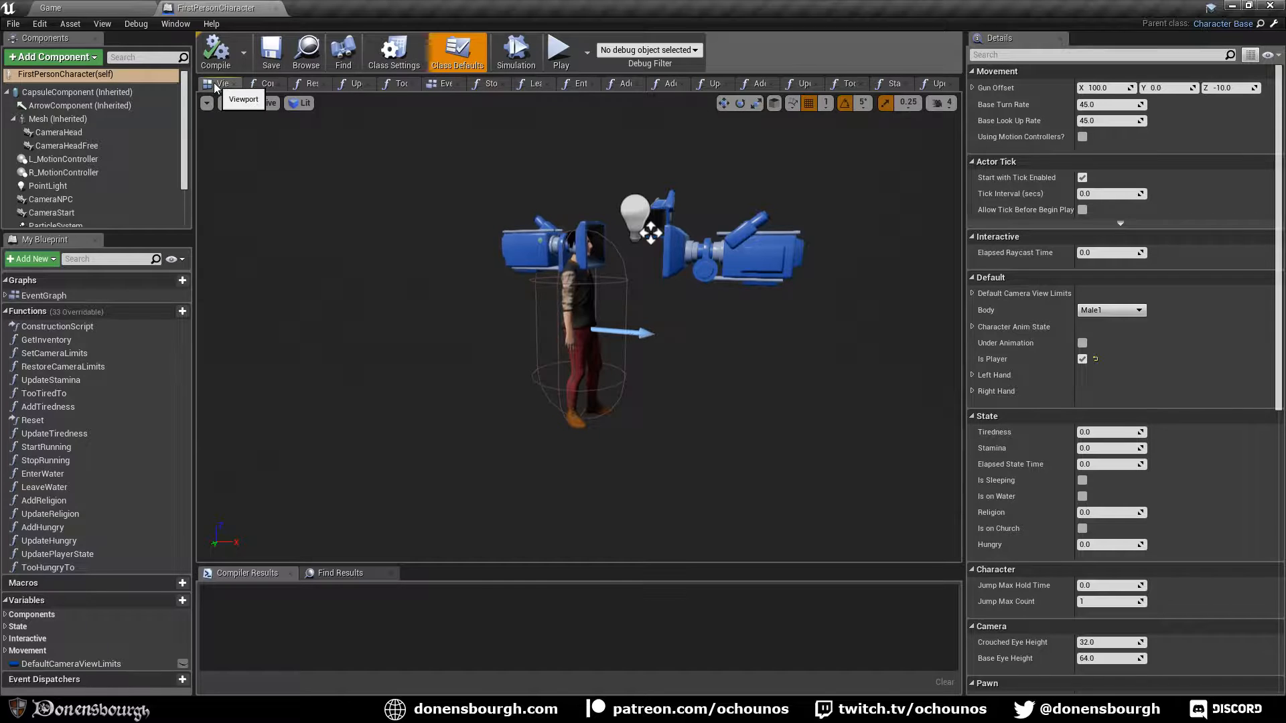
Review the camera, lens and rendering settings of the CameraHeadFree component, and close the character blueprint
{"action": "left_click", "coordinate": [525, 248]}
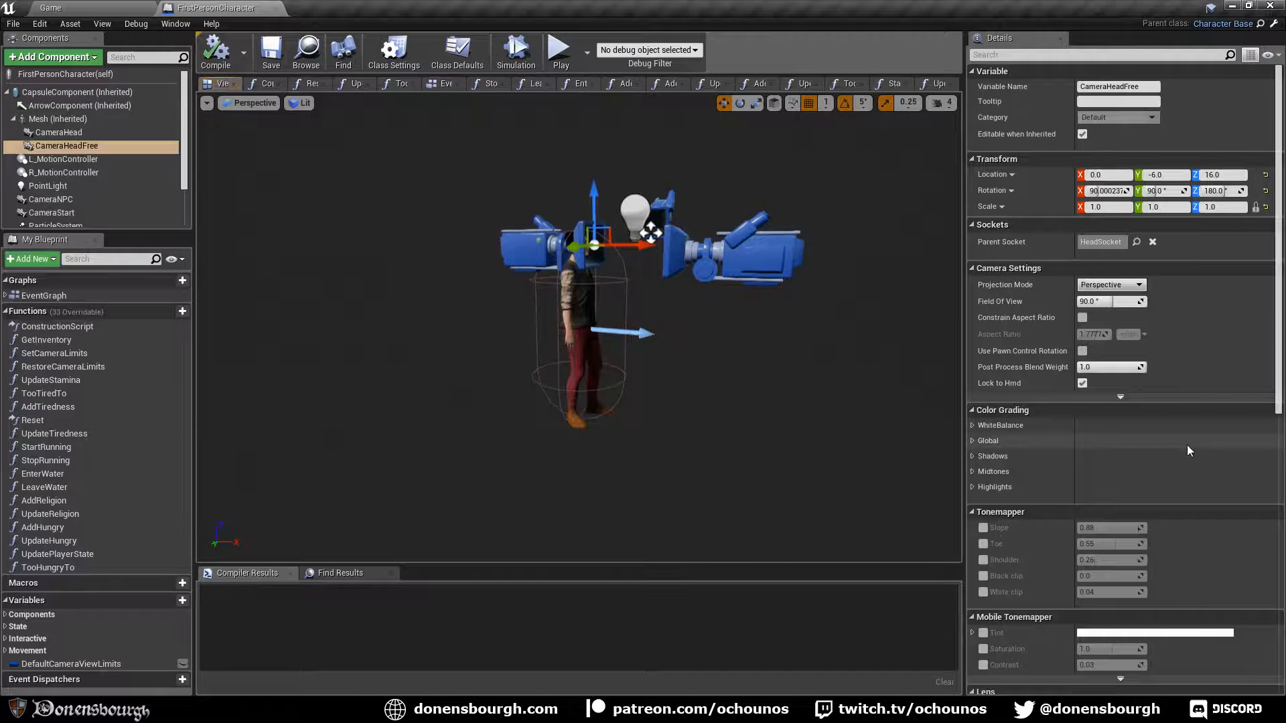
{"action": "scroll", "coordinate": [1190, 455], "scroll_direction": "down", "scroll_amount": 2}
{"action": "scroll", "coordinate": [1190, 461], "scroll_direction": "down", "scroll_amount": 5}
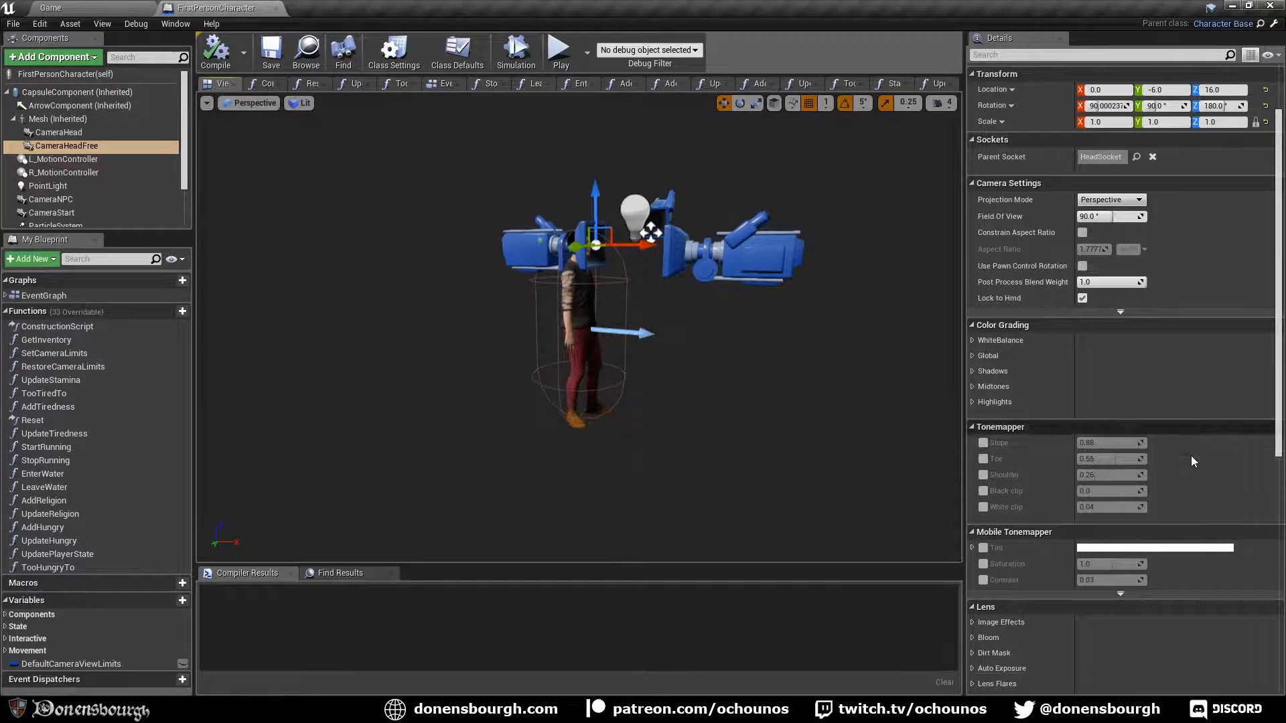
{"action": "scroll", "coordinate": [1176, 457], "scroll_direction": "down", "scroll_amount": 2}
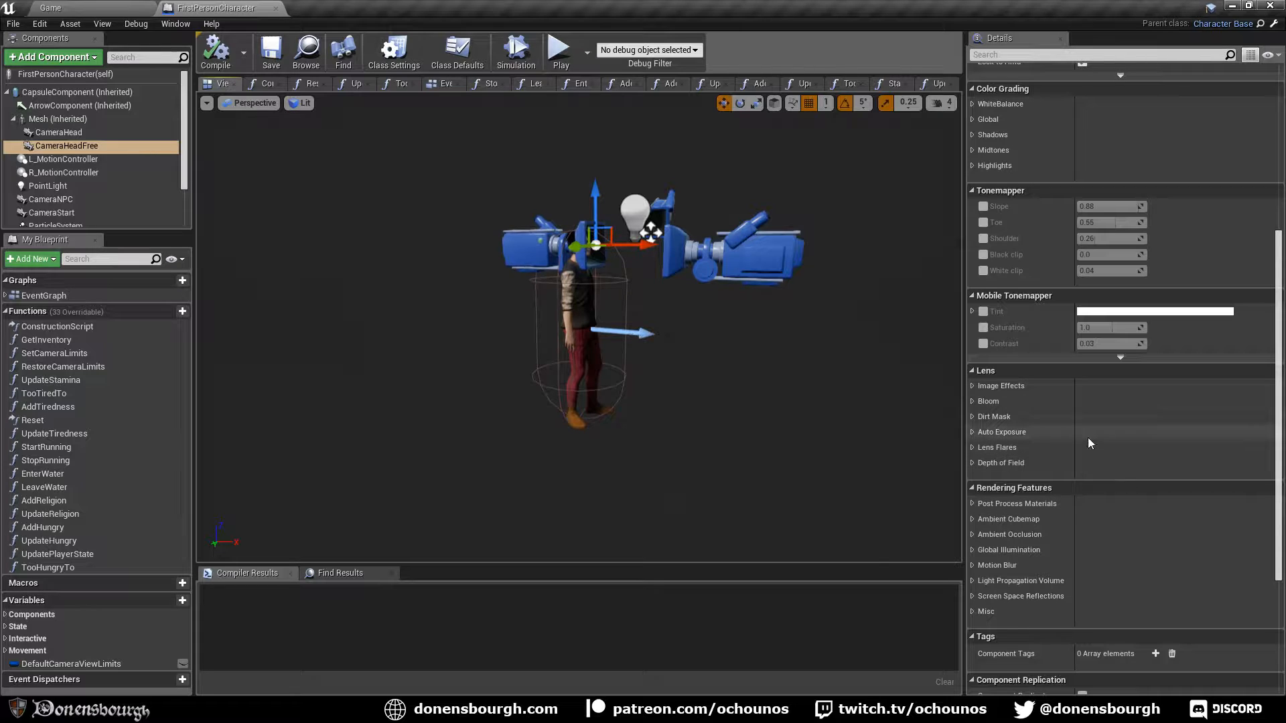
{"action": "scroll", "coordinate": [1122, 410], "scroll_direction": "down", "scroll_amount": 1}
{"action": "scroll", "coordinate": [1123, 411], "scroll_direction": "down", "scroll_amount": 2}
{"action": "scroll", "coordinate": [1122, 411], "scroll_direction": "down", "scroll_amount": 3}
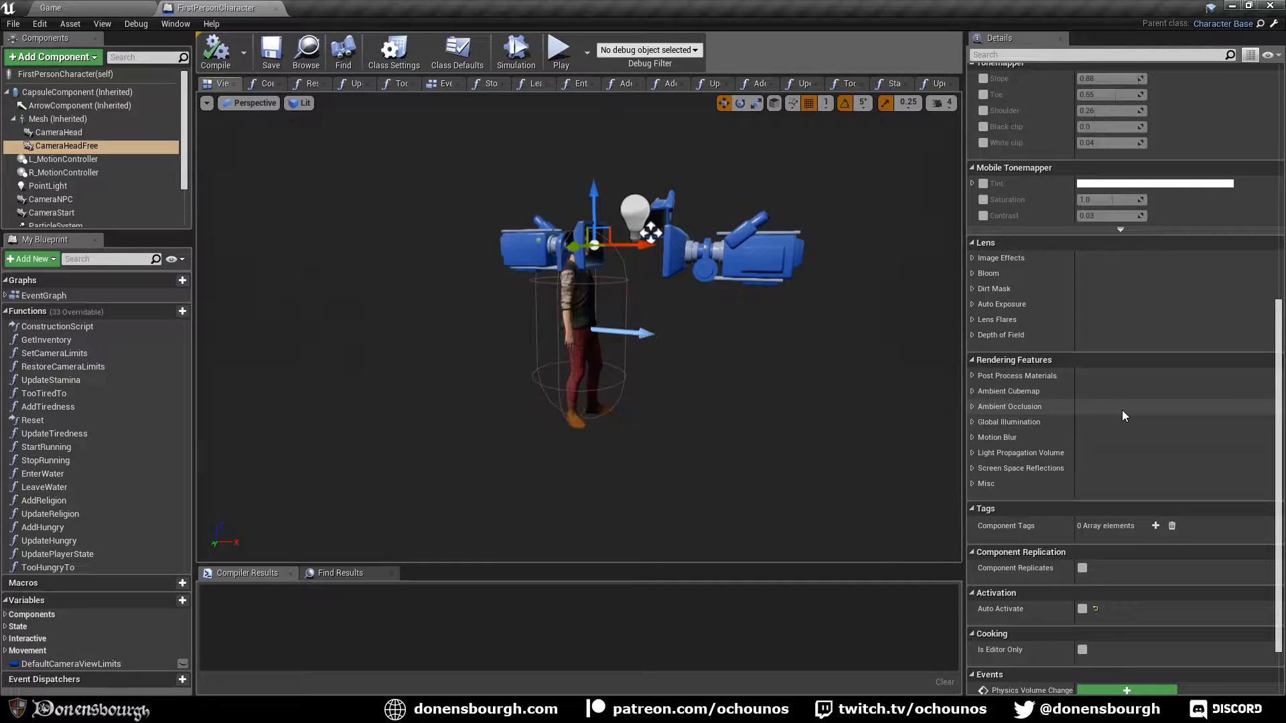
{"action": "scroll", "coordinate": [1123, 410], "scroll_direction": "up", "scroll_amount": 7}
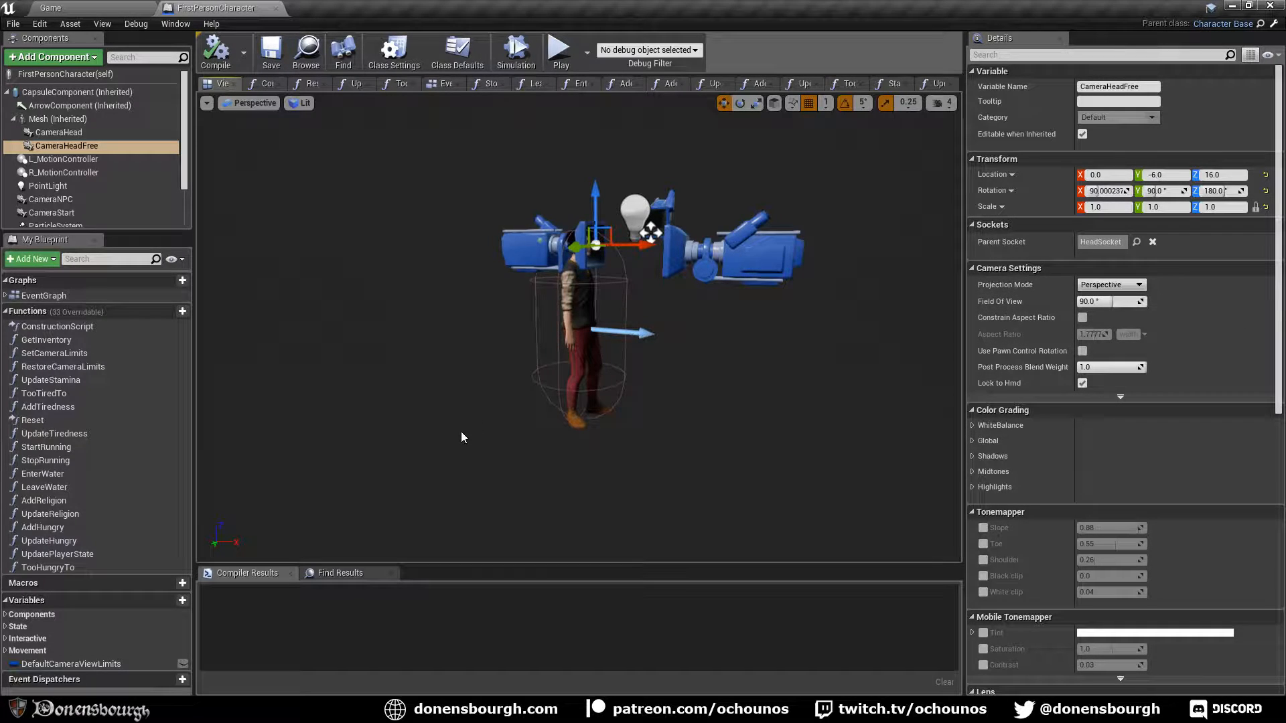
{"action": "left_click", "coordinate": [274, 7]}
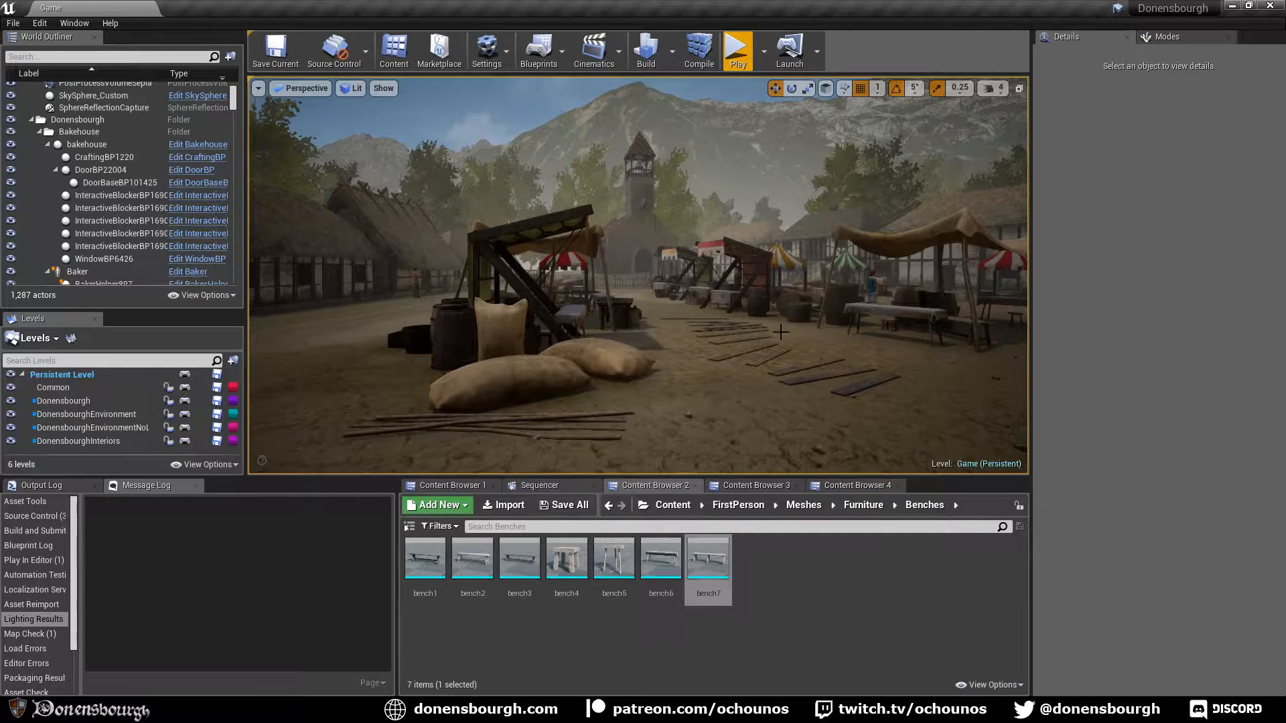
Look over the flowery riverbank and the forest trail with the rocks and broken branch fence
{"action": "right_click_drag", "start_coordinate": [780, 332], "coordinate": [468, 335]}
{"action": "mouse_move", "coordinate": [606, 287]}
{"action": "right_mouse_down"}
{"action": "mouse_move", "coordinate": [663, 287]}
{"action": "mouse_move", "coordinate": [606, 287]}
{"action": "right_mouse_up"}
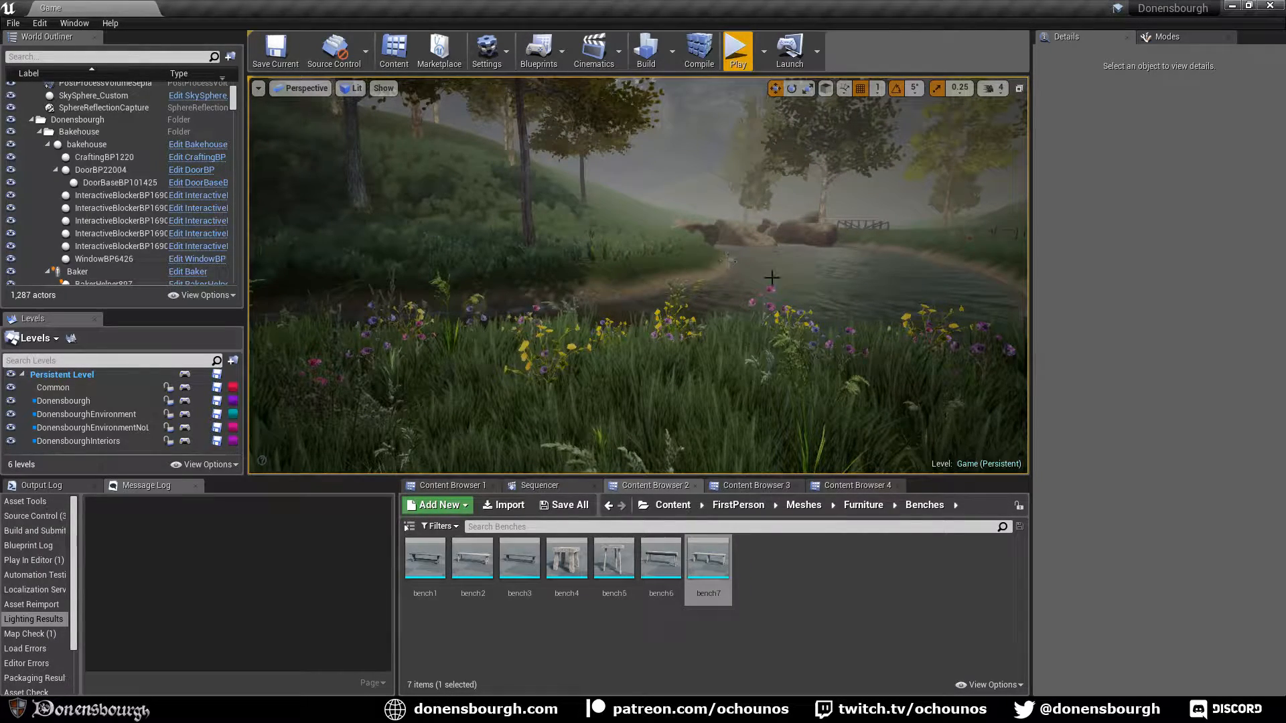
{"action": "right_click_drag", "start_coordinate": [908, 278], "coordinate": [1015, 284]}
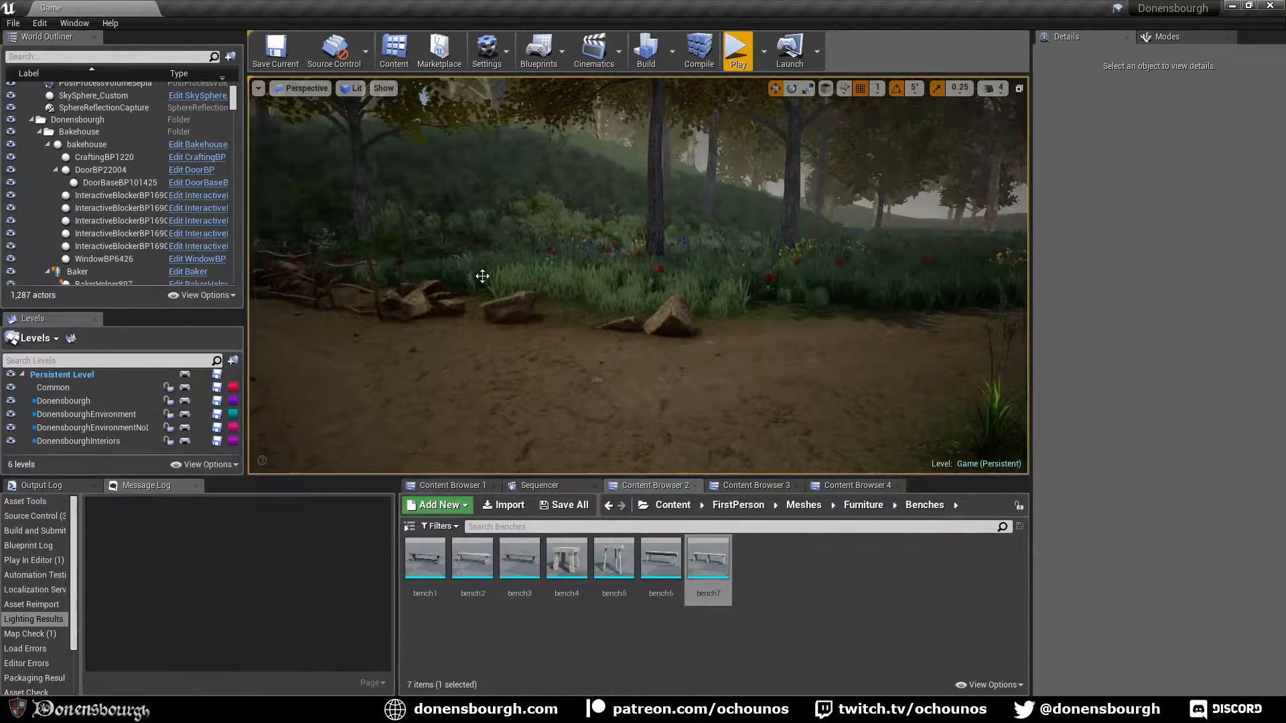
{"action": "key", "text": "w"}
{"action": "right_click_drag", "start_coordinate": [482, 276], "coordinate": [552, 327]}
{"action": "right_click_drag", "start_coordinate": [571, 263], "coordinate": [643, 274]}
{"action": "key", "text": "w"}
{"action": "key", "text": "s"}
{"action": "right_click_drag", "start_coordinate": [531, 380], "coordinate": [375, 422]}
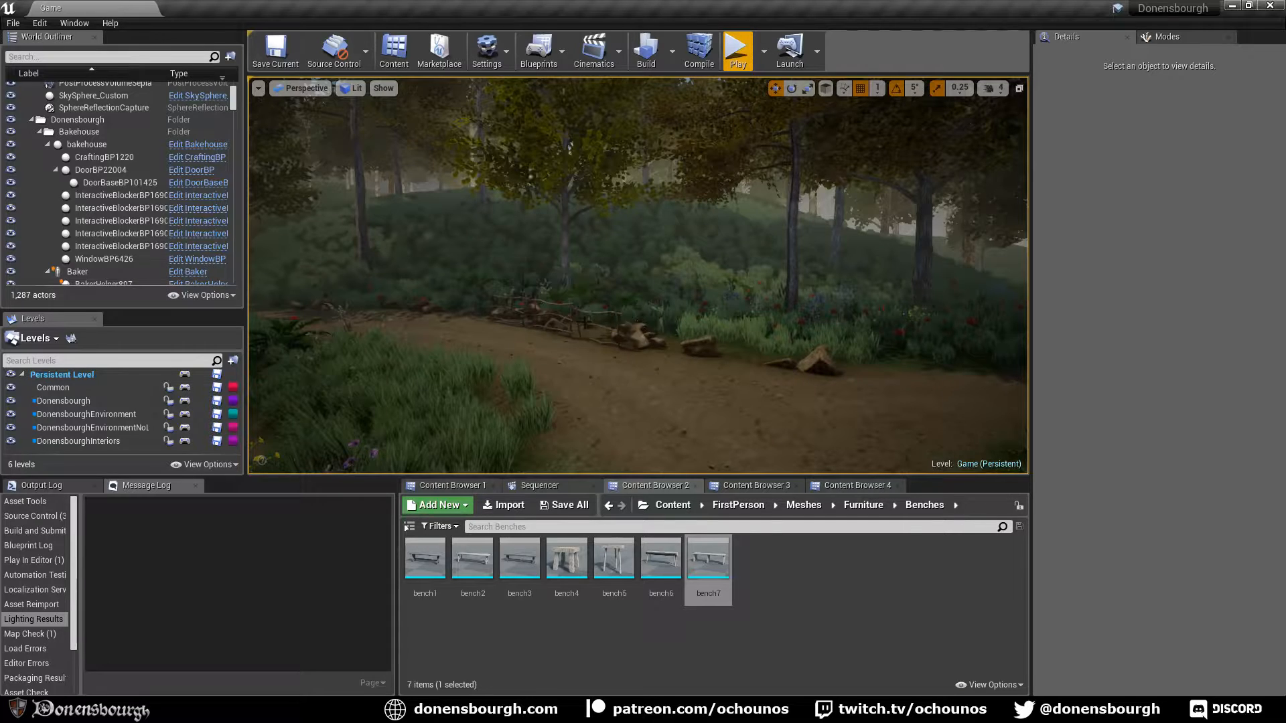
Examine the dirt trail between the river and the rocky forest edge from several angles
{"action": "right_click_drag", "start_coordinate": [643, 348], "coordinate": [852, 350]}
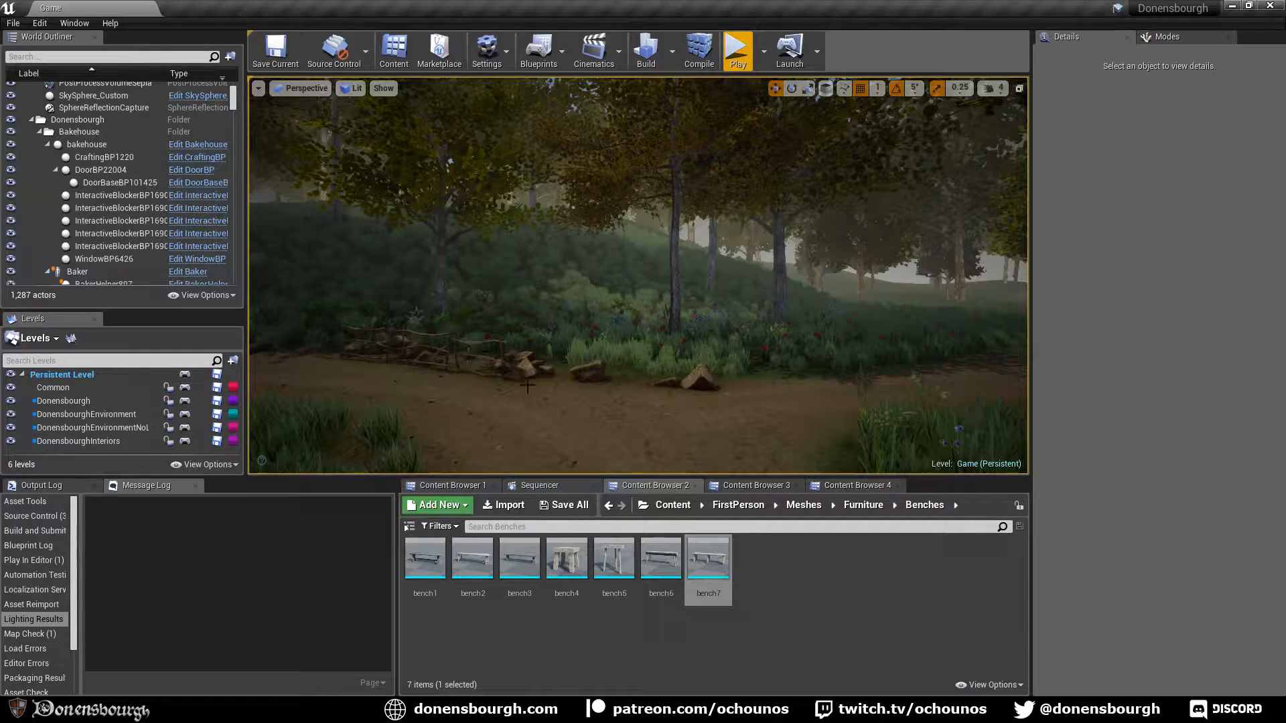
{"action": "mouse_move", "coordinate": [503, 417]}
{"action": "right_mouse_down"}
{"action": "mouse_move", "coordinate": [603, 418]}
{"action": "mouse_move", "coordinate": [522, 406]}
{"action": "right_mouse_up"}
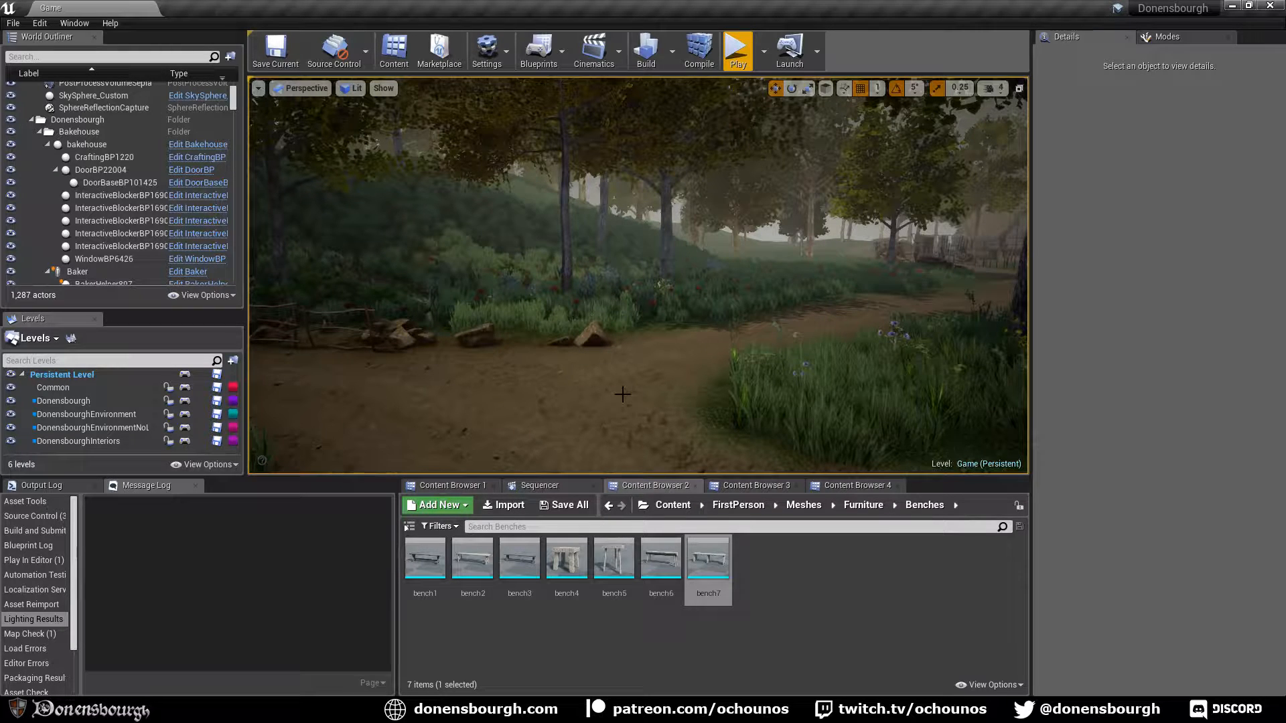
{"action": "right_click_drag", "start_coordinate": [622, 395], "coordinate": [513, 395]}
{"action": "right_click_drag", "start_coordinate": [678, 418], "coordinate": [633, 420]}
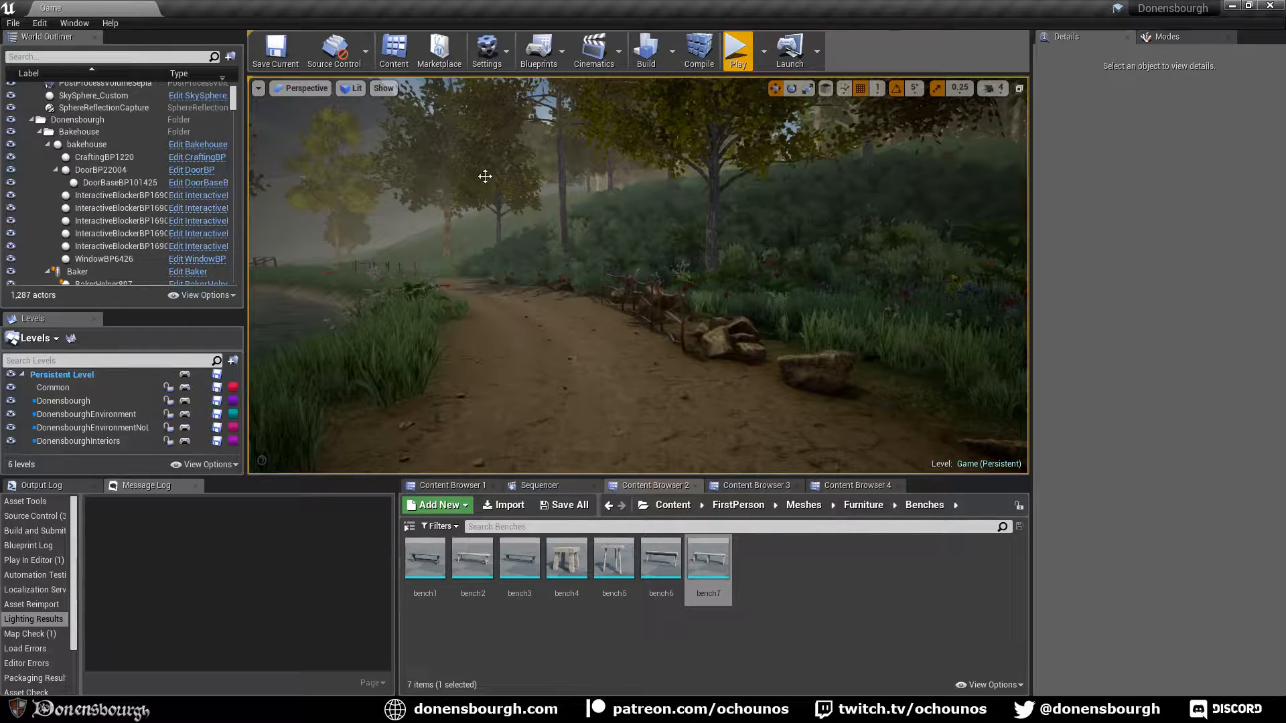
{"action": "right_click_drag", "start_coordinate": [495, 272], "coordinate": [514, 254]}
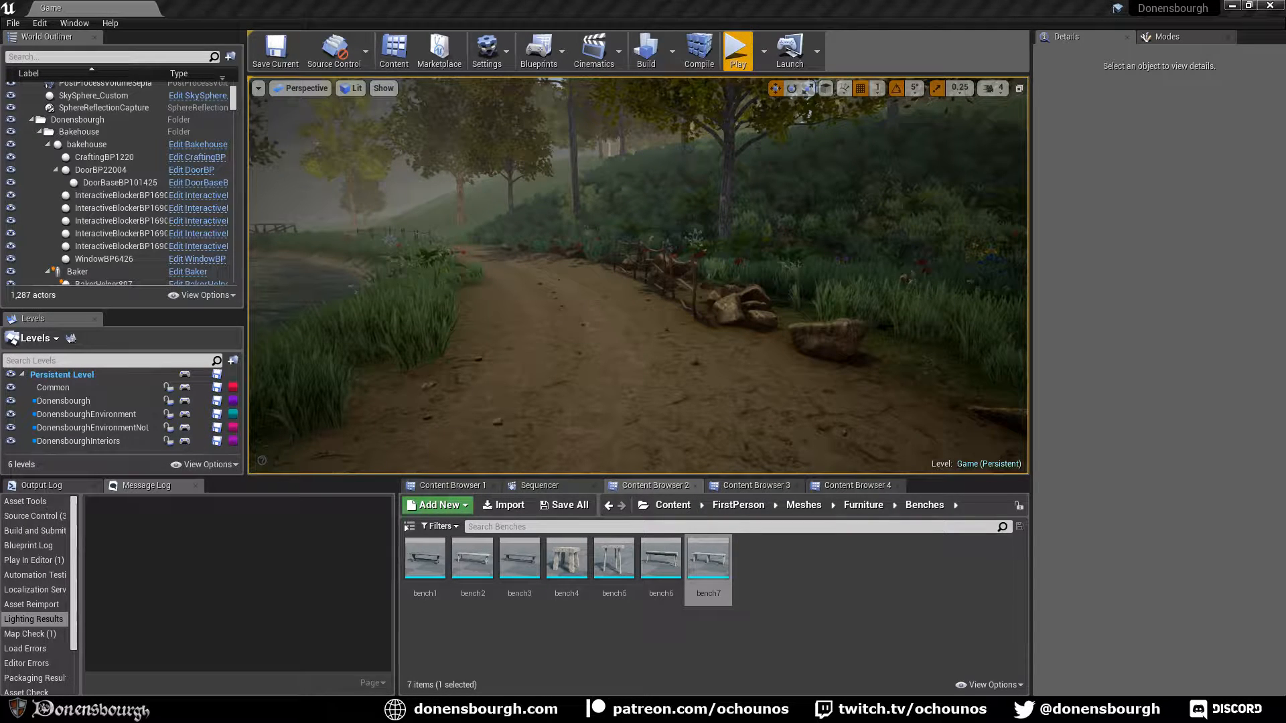
{"action": "mouse_move", "coordinate": [477, 283]}
{"action": "right_mouse_down"}
{"action": "mouse_move", "coordinate": [470, 272]}
{"action": "mouse_move", "coordinate": [467, 285]}
{"action": "right_mouse_up"}
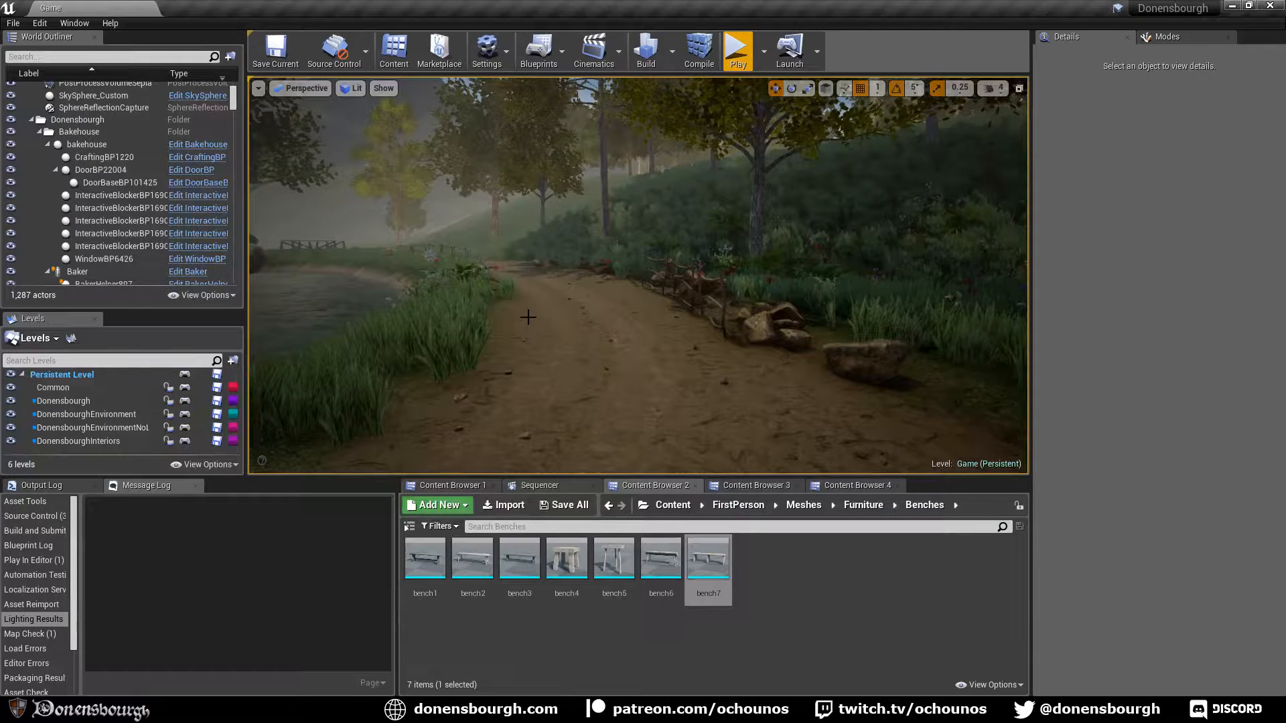
{"action": "right_click", "coordinate": [535, 247]}
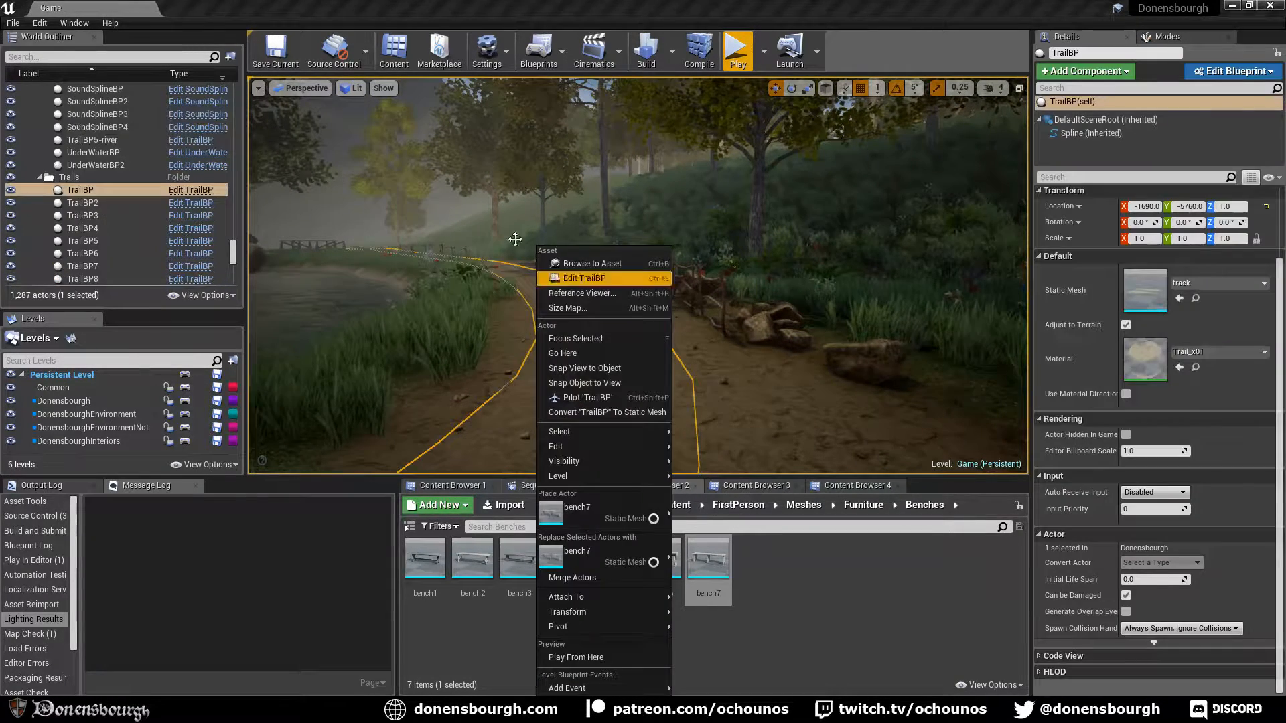
{"action": "key", "text": "Escape"}
{"action": "key", "text": "Escape"}
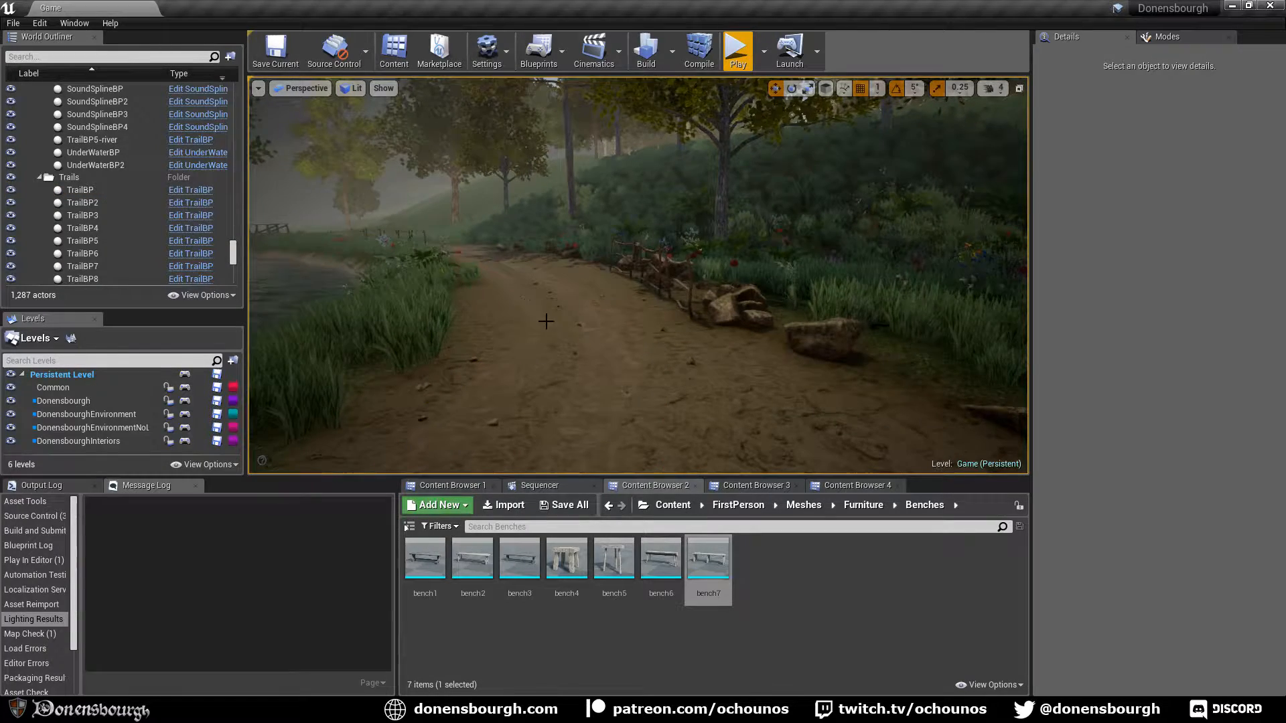
Examine the dirt paths leading past the trees, haystacks and cottage towards the village
{"action": "right_click_drag", "start_coordinate": [546, 321], "coordinate": [375, 302]}
{"action": "right_click_drag", "start_coordinate": [597, 308], "coordinate": [639, 390]}
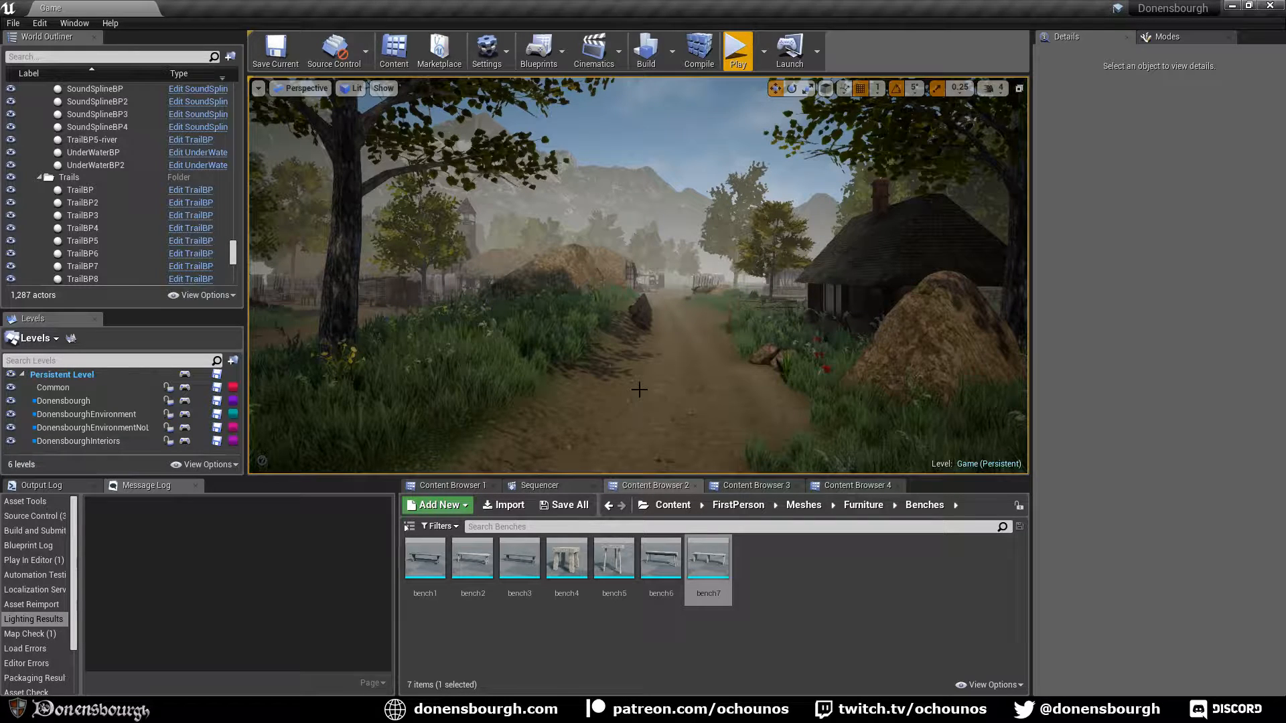
{"action": "right_click_drag", "start_coordinate": [650, 379], "coordinate": [637, 343]}
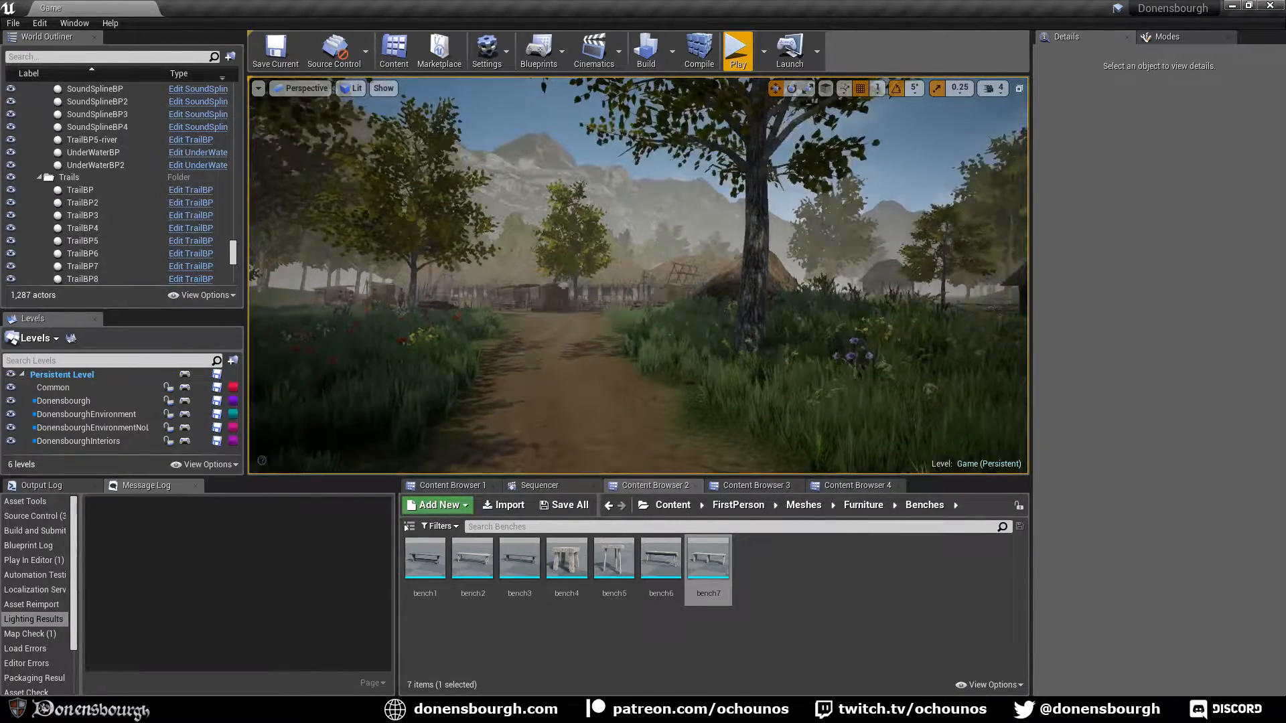
{"action": "right_click_drag", "start_coordinate": [709, 370], "coordinate": [697, 379]}
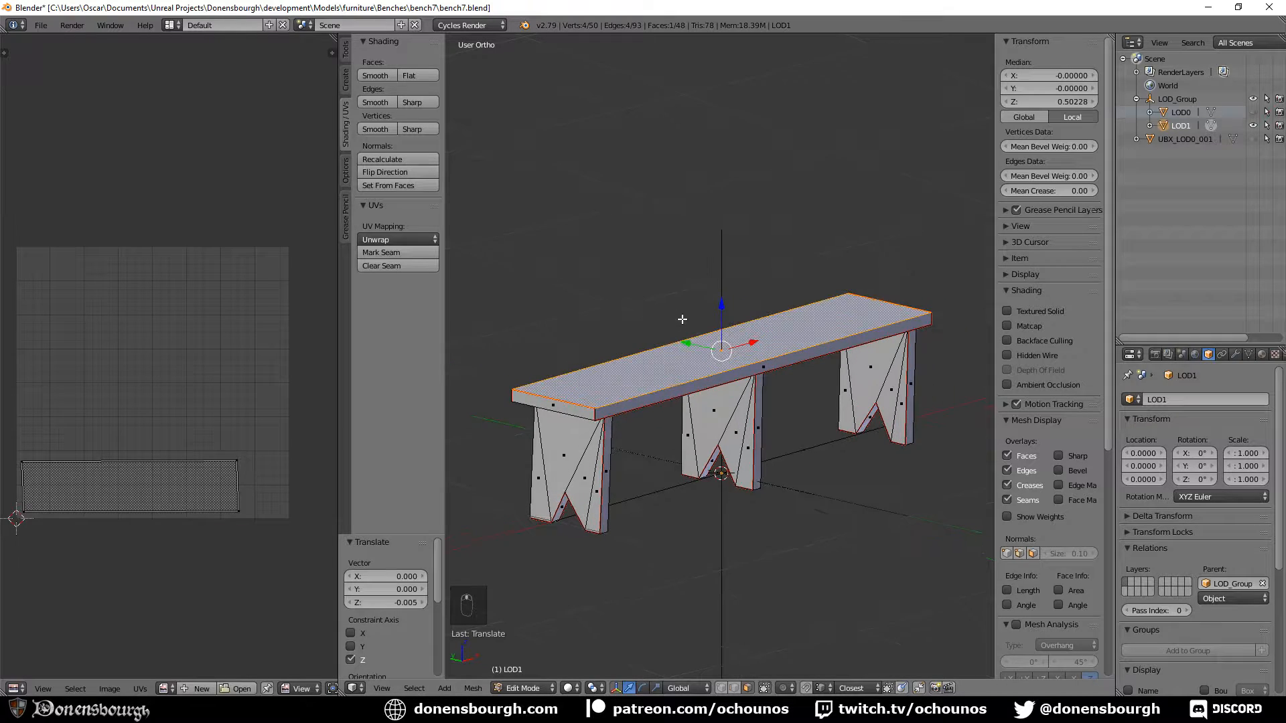
Switch to Blender, leave Edit Mode on the LOD1 bench mesh and save bench7.blend
{"action": "key", "text": "ctrl+s"}
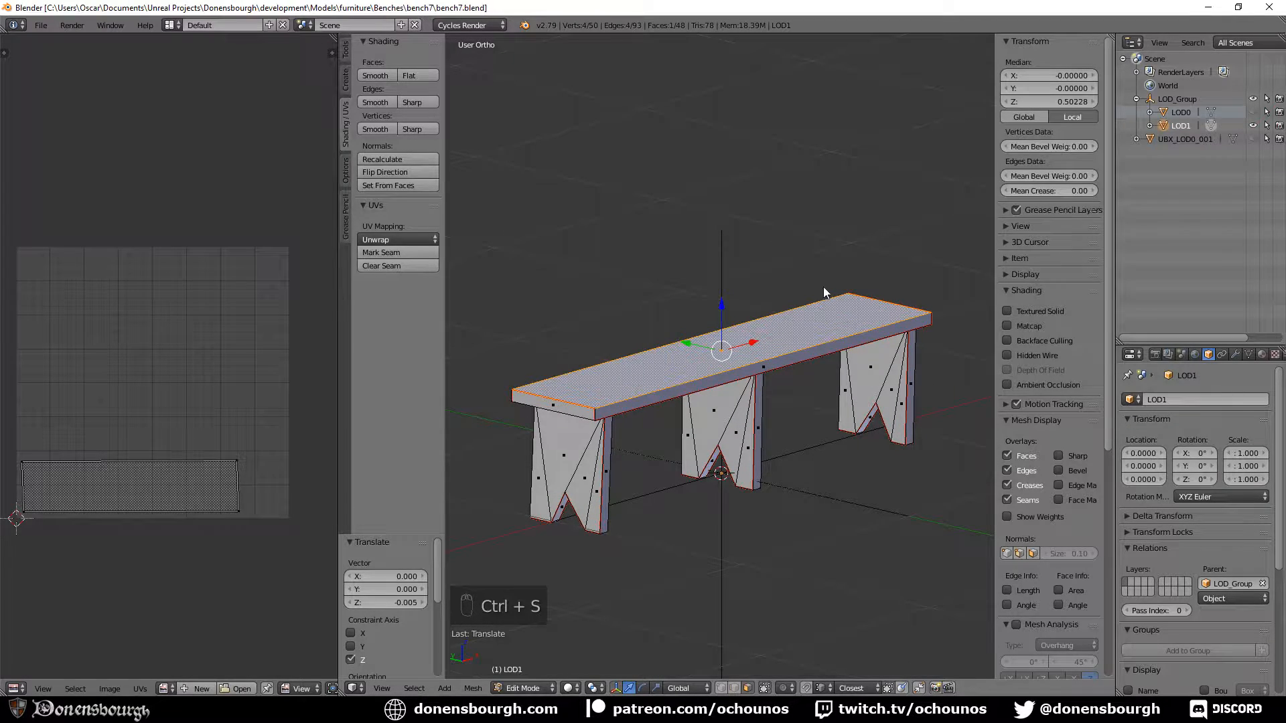
{"action": "key", "text": "Tab"}
{"action": "middle_click_drag", "start_coordinate": [827, 288], "coordinate": [689, 339]}
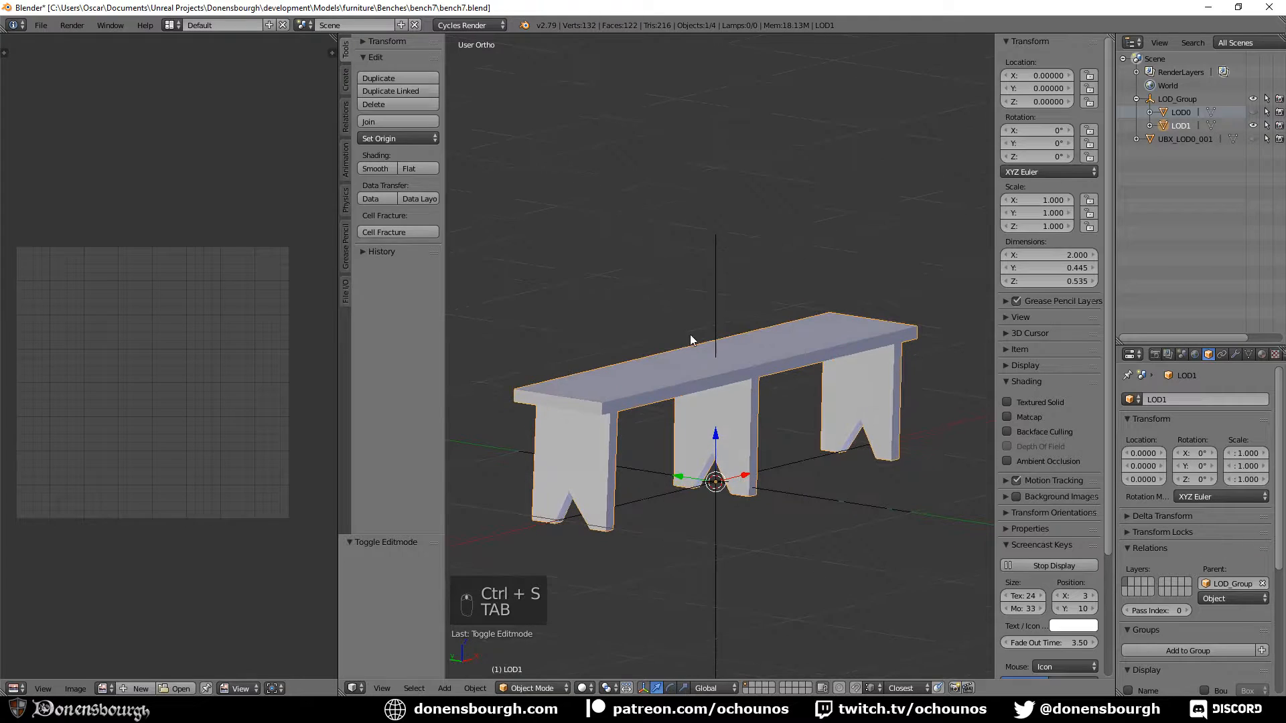
{"action": "left_click", "coordinate": [47, 26]}
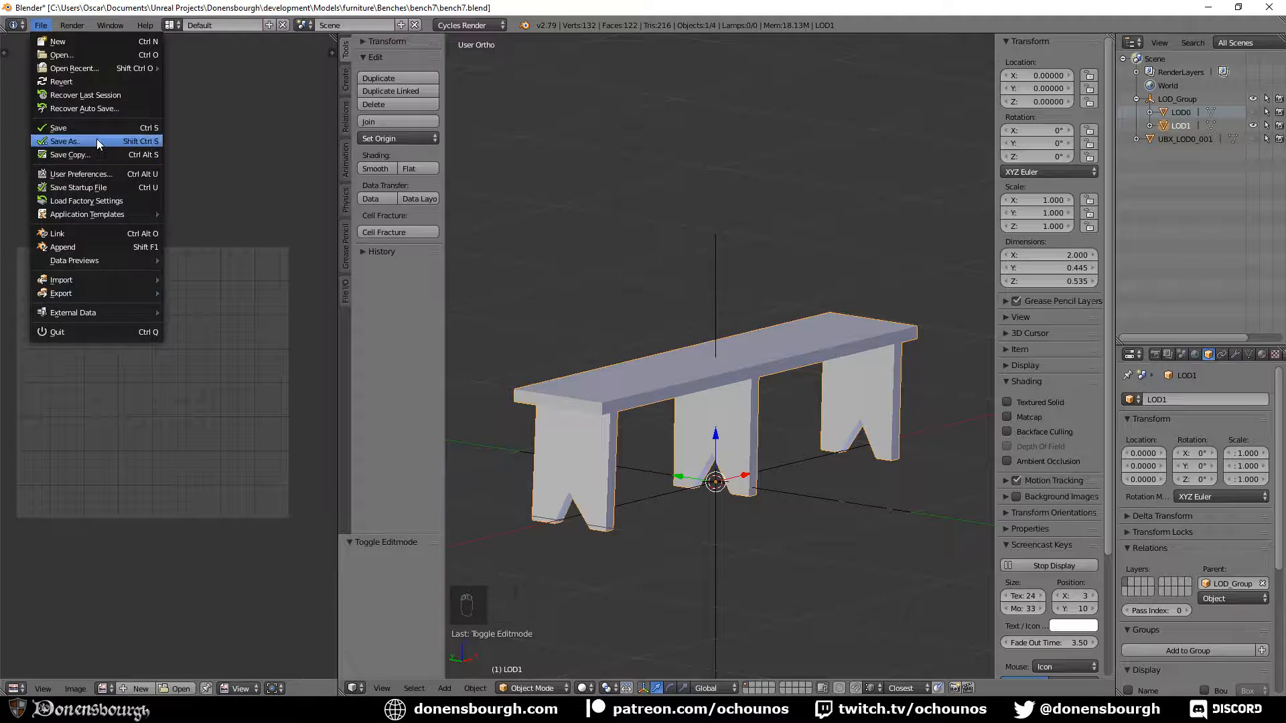
{"action": "left_click", "coordinate": [84, 49]}
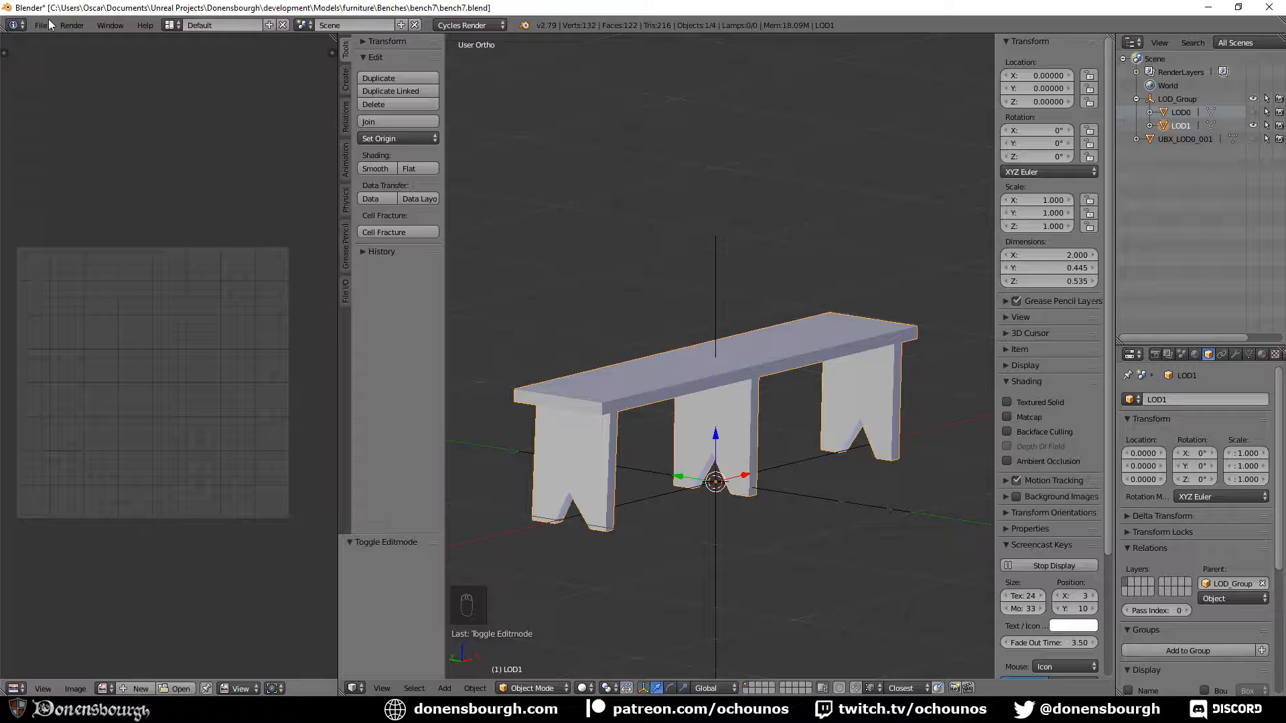
{"action": "left_click", "coordinate": [47, 26]}
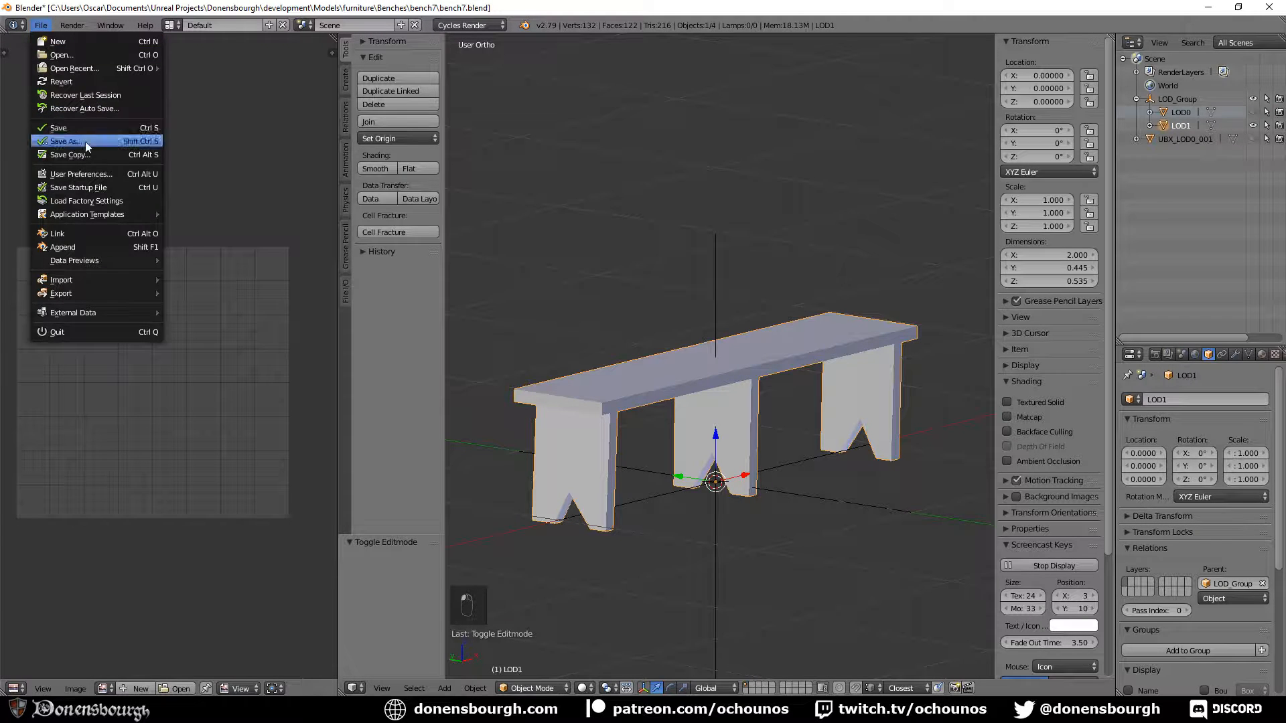
{"action": "left_click", "coordinate": [67, 128]}
Start a new Blender file from the start-up scene and turn on the Screencast Keys display
{"action": "left_click", "coordinate": [41, 27]}
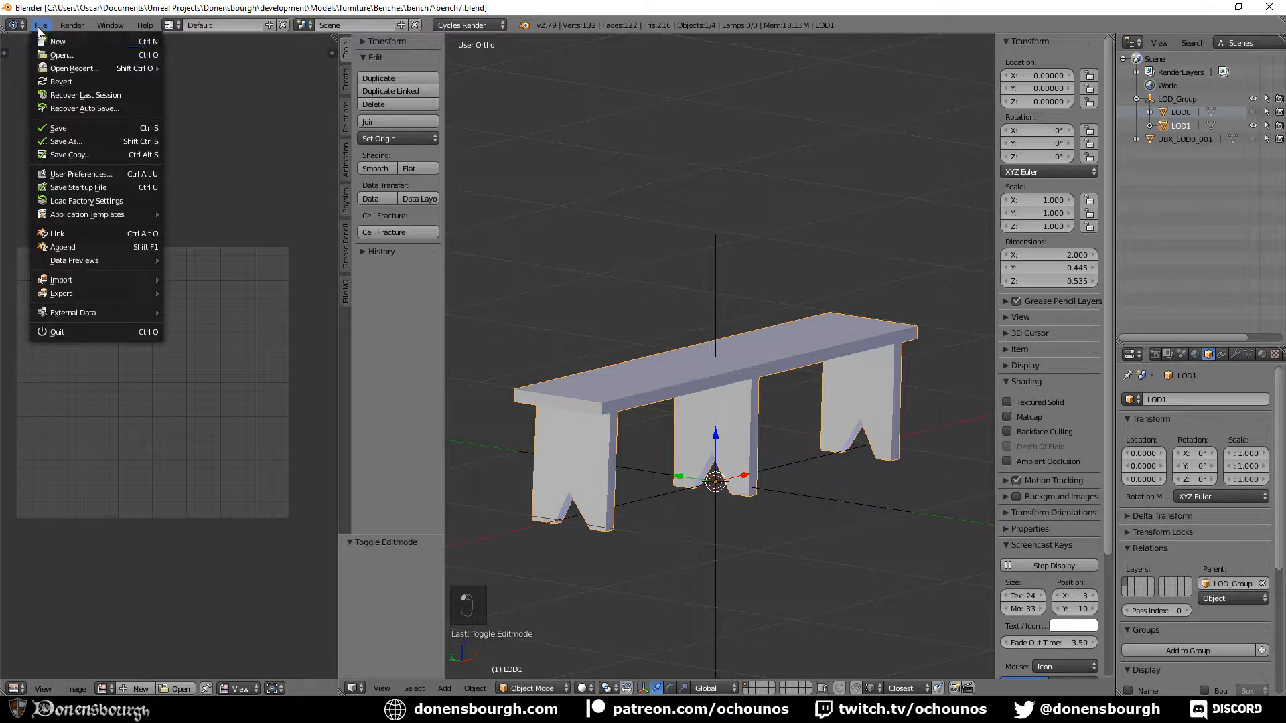
{"action": "left_click", "coordinate": [43, 41]}
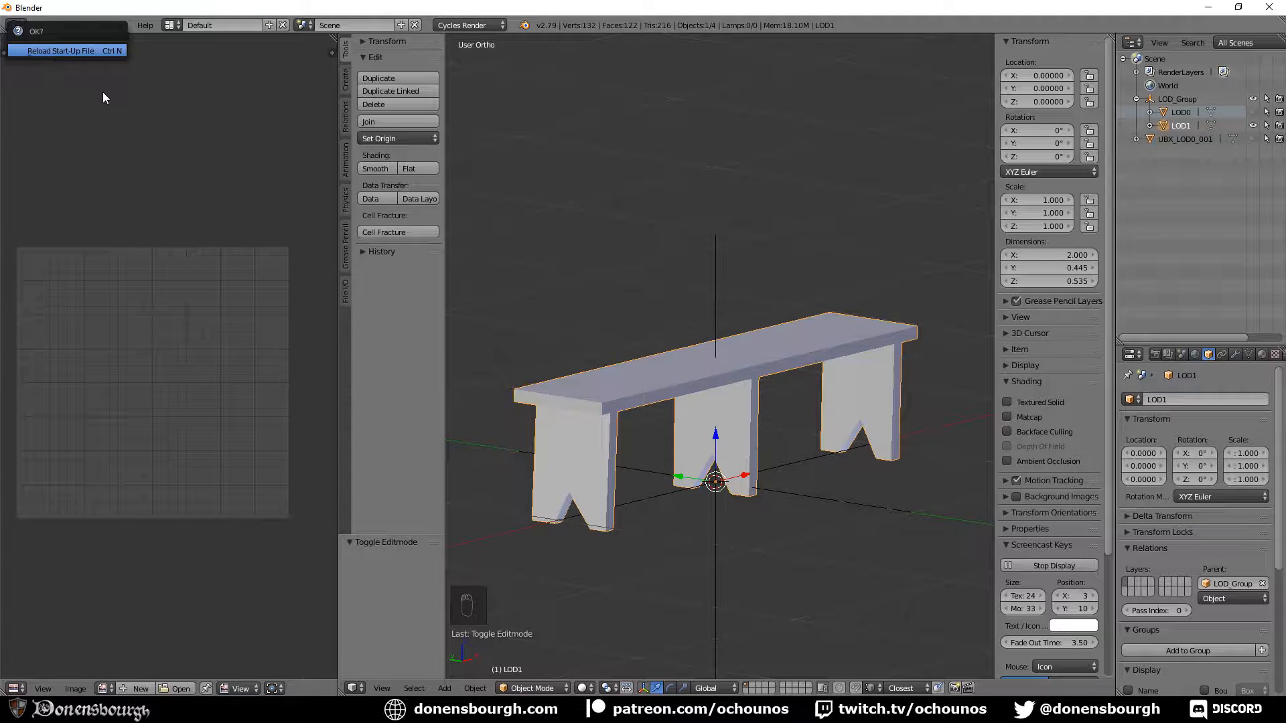
{"action": "left_click", "coordinate": [91, 51]}
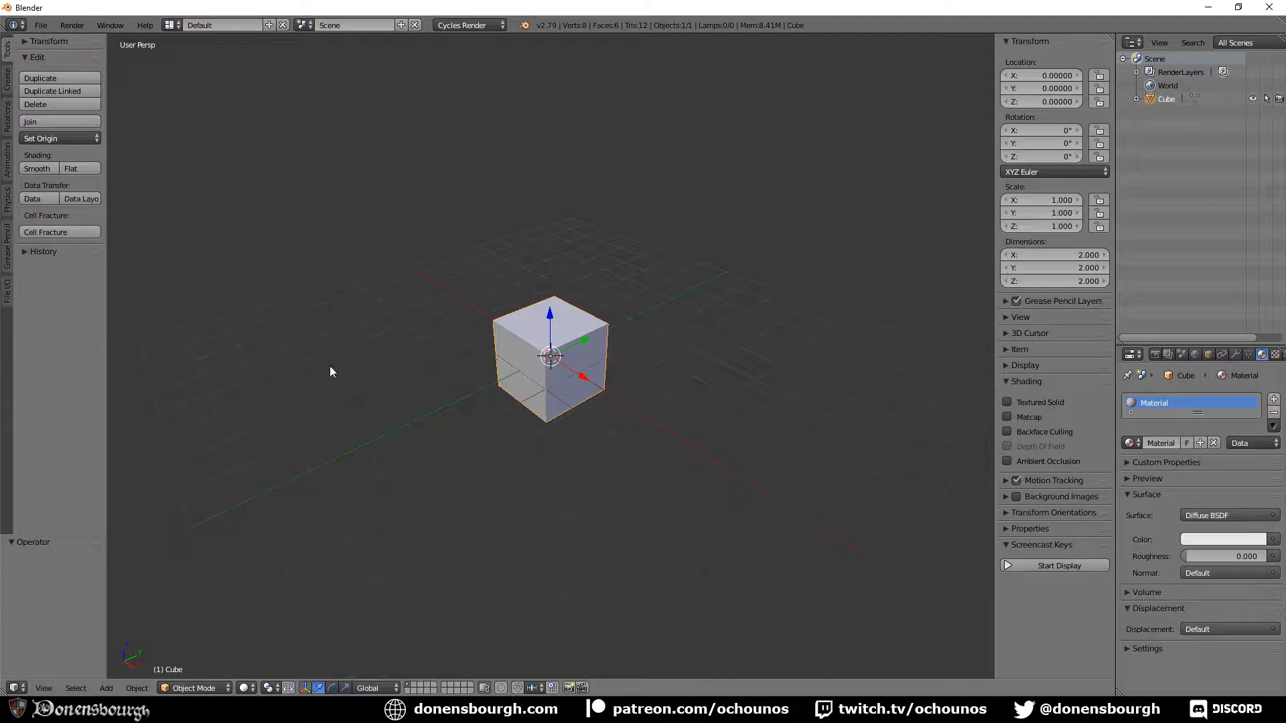
{"action": "middle_click_drag", "start_coordinate": [329, 366], "coordinate": [355, 398]}
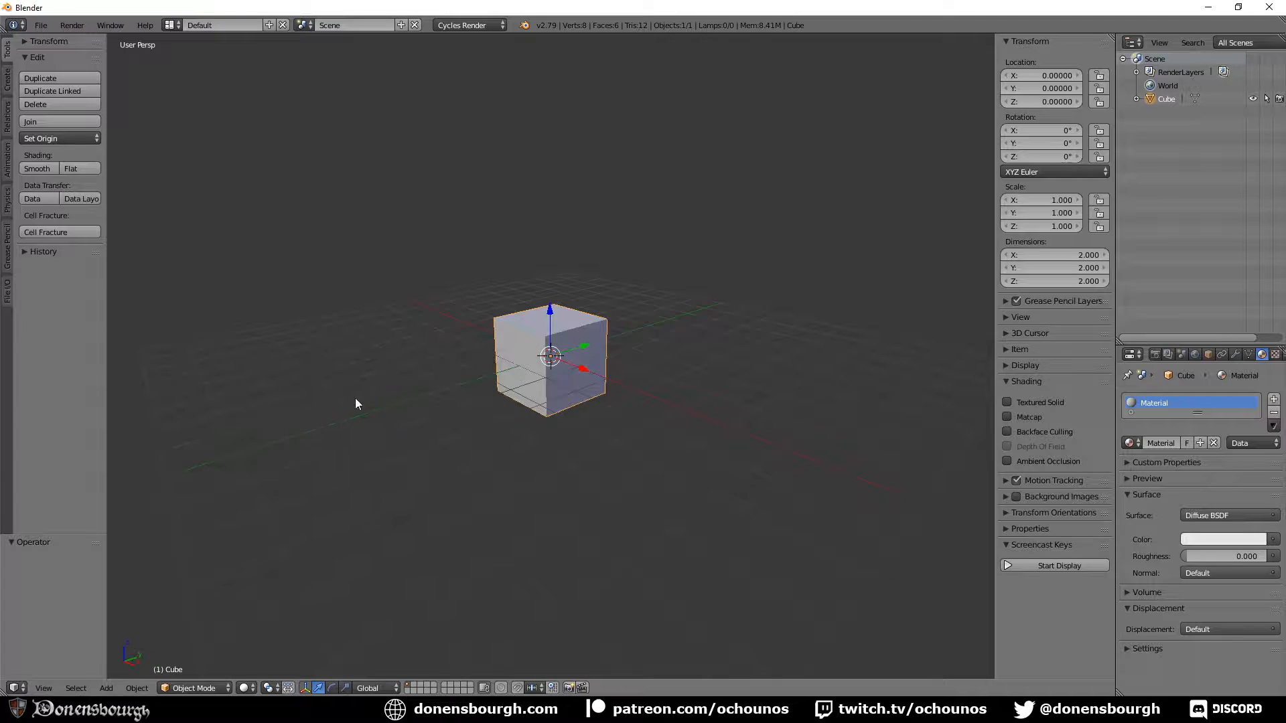
{"action": "left_click", "coordinate": [1035, 567]}
{"action": "middle_click_drag", "start_coordinate": [633, 538], "coordinate": [577, 511]}
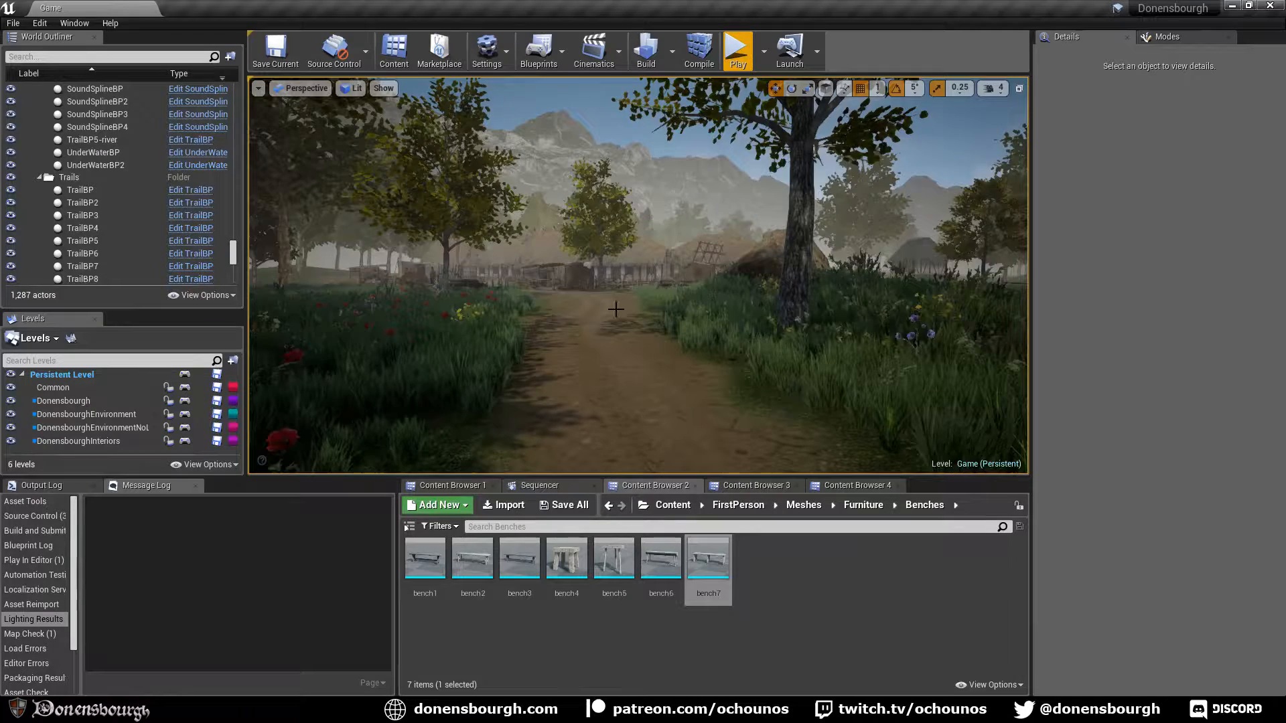
Open the bench4 static mesh to examine the stool, turn off its realtime preview and return to the level
{"action": "scroll", "coordinate": [616, 308], "scroll_direction": "up", "scroll_amount": 5}
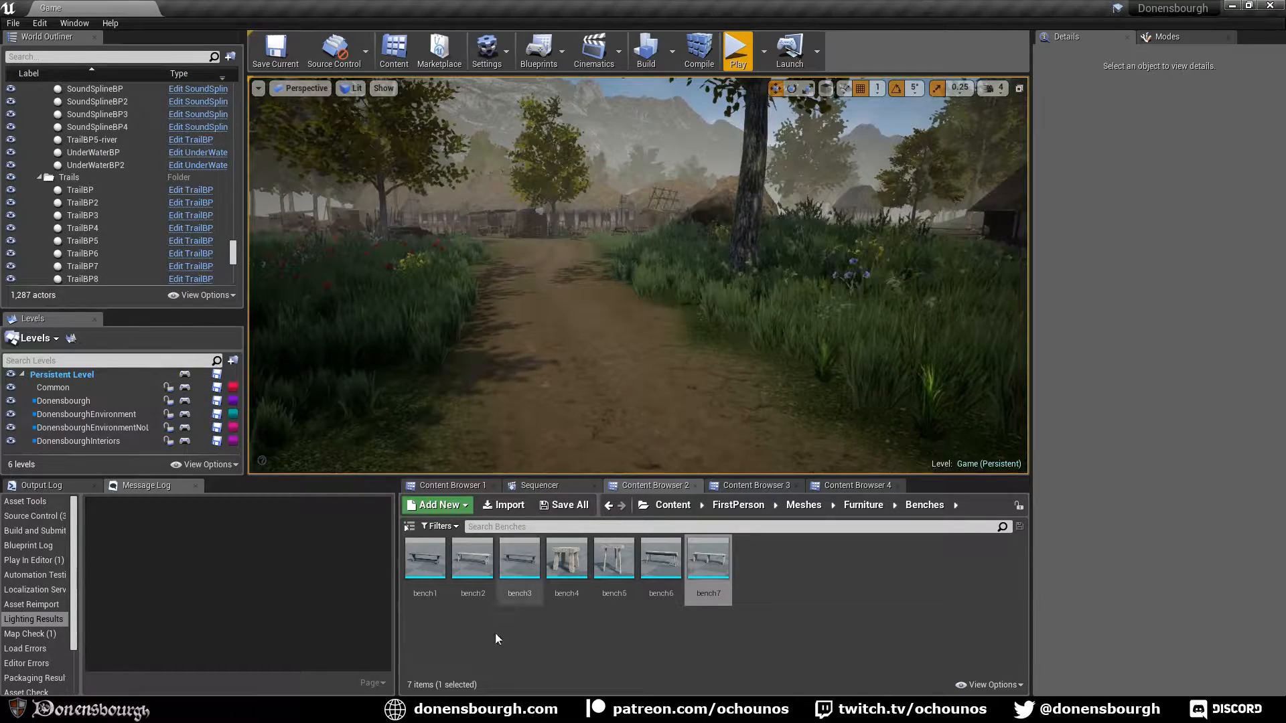
{"action": "left_click", "coordinate": [567, 563]}
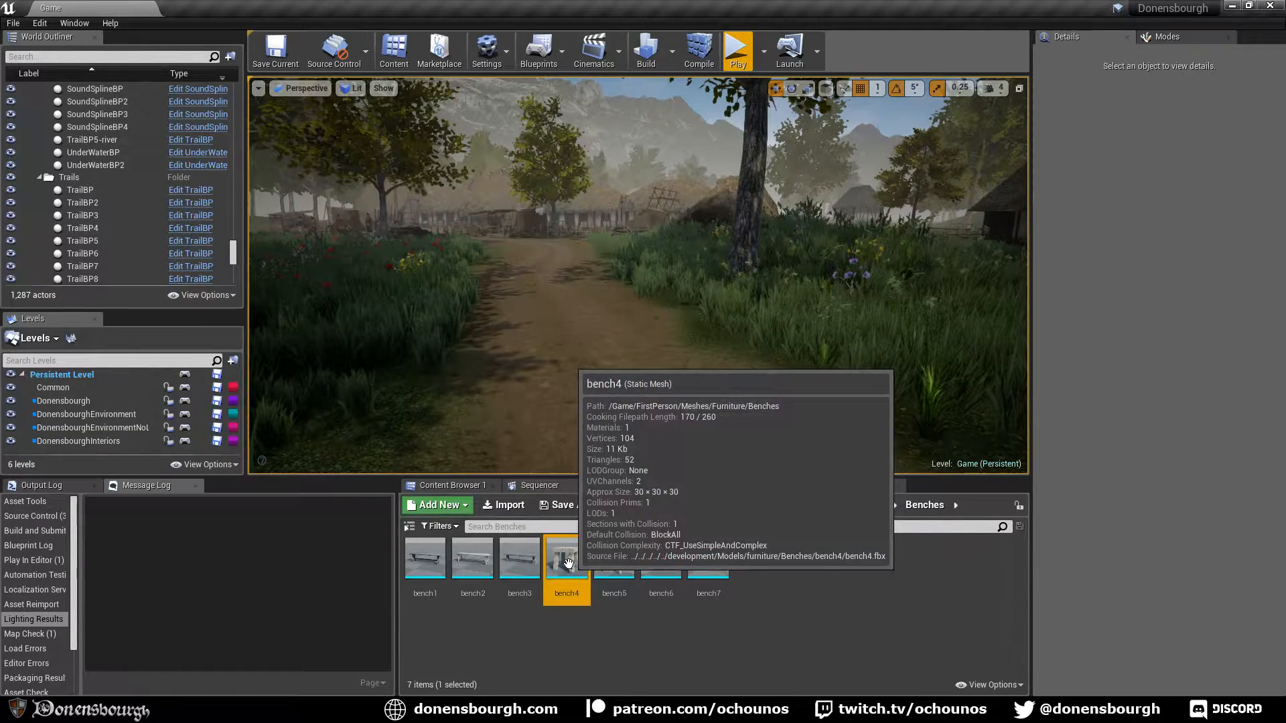
{"action": "double_click", "coordinate": [568, 562]}
{"action": "scroll", "coordinate": [506, 458], "scroll_direction": "up", "scroll_amount": 2}
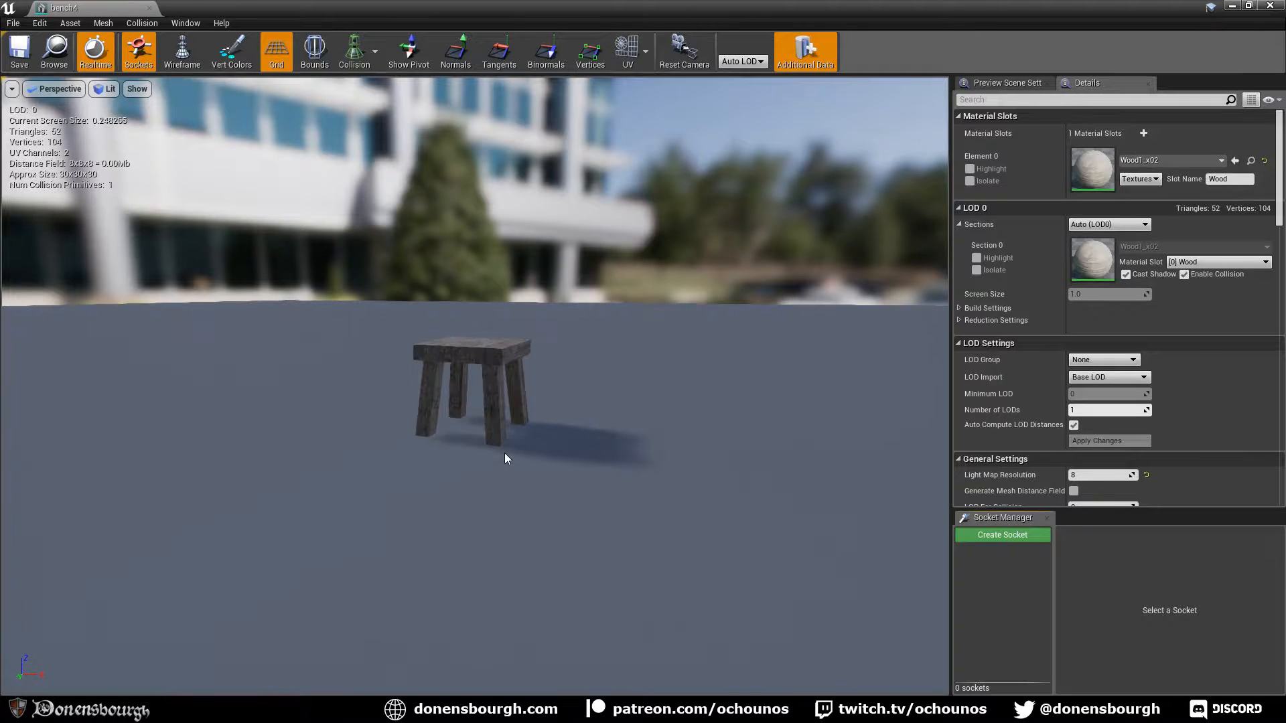
{"action": "left_click", "coordinate": [95, 53]}
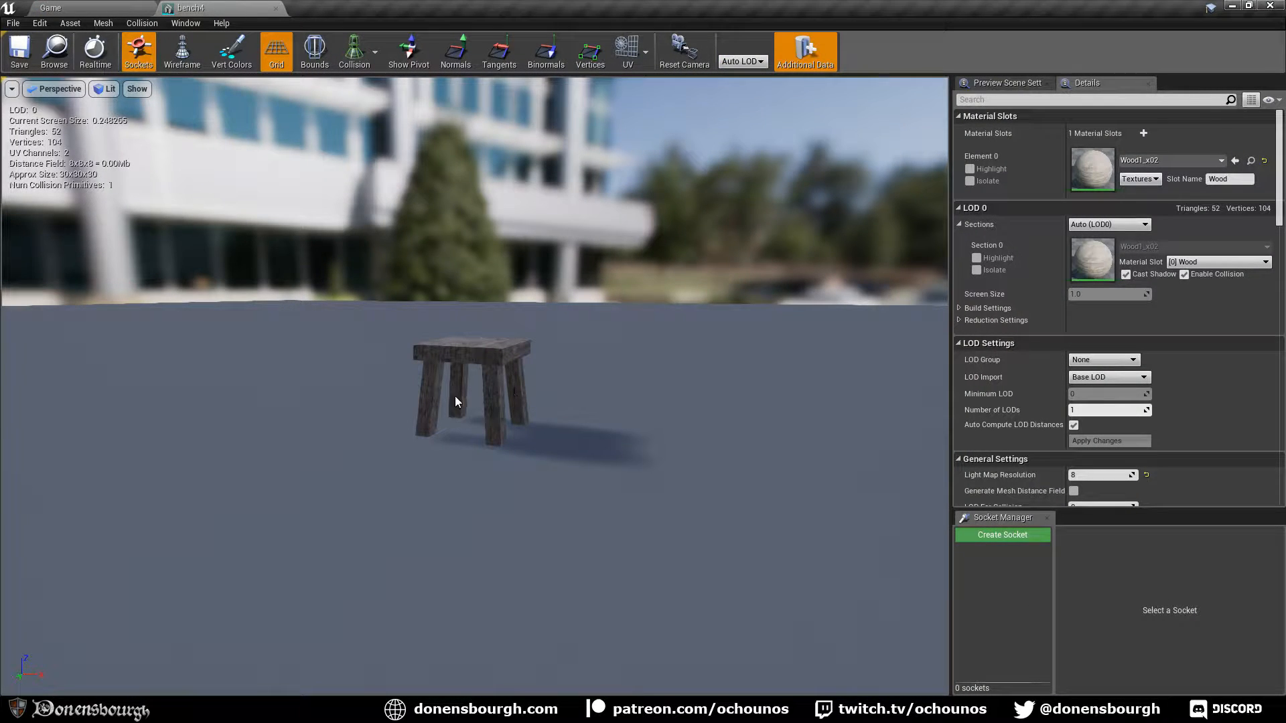
{"action": "left_click", "coordinate": [74, 7]}
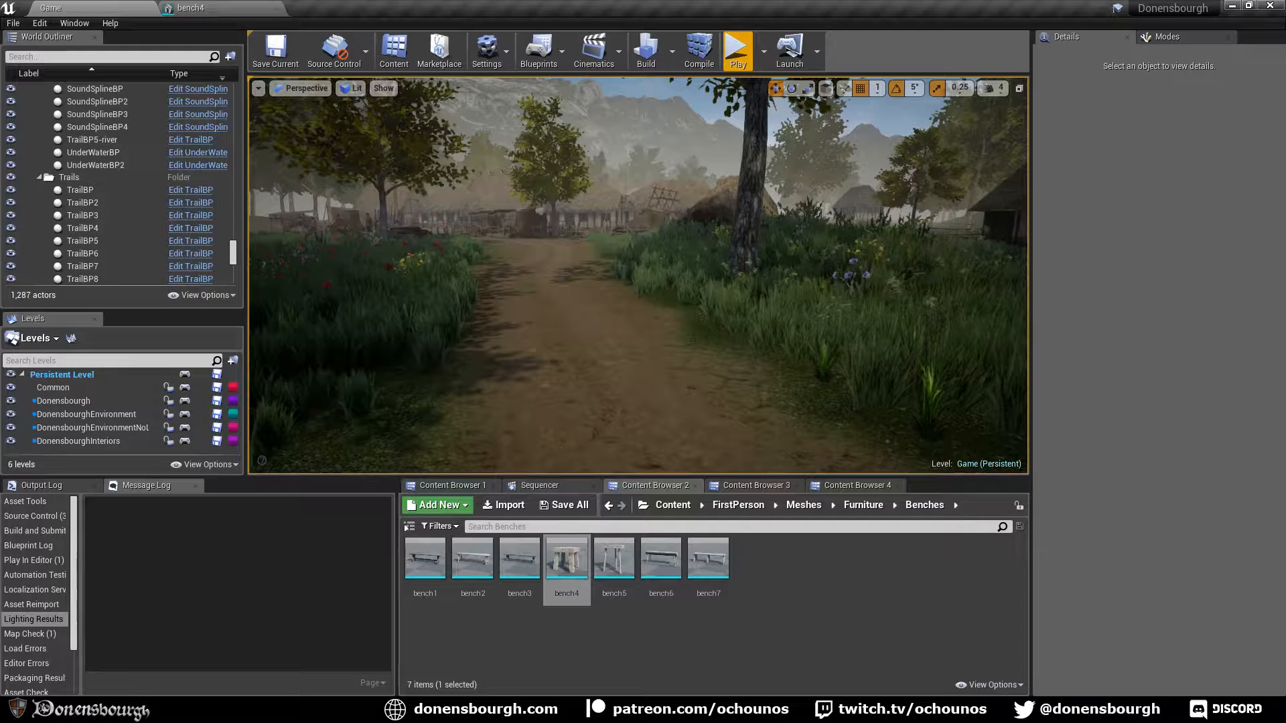
Switch to Blender and rename the default cube object to LOD0
{"action": "mouse_move", "coordinate": [181, 710]}
{"action": "left_click", "coordinate": [181, 654]}
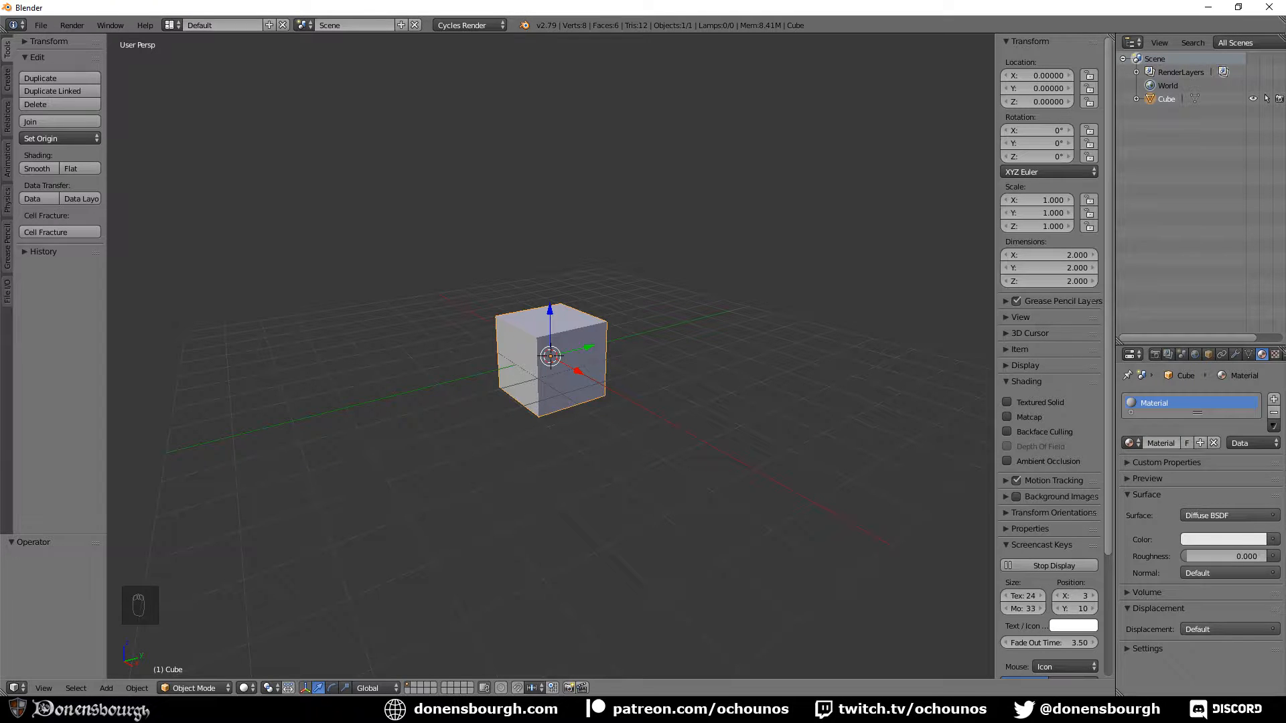
{"action": "middle_click_drag", "start_coordinate": [566, 492], "coordinate": [584, 485]}
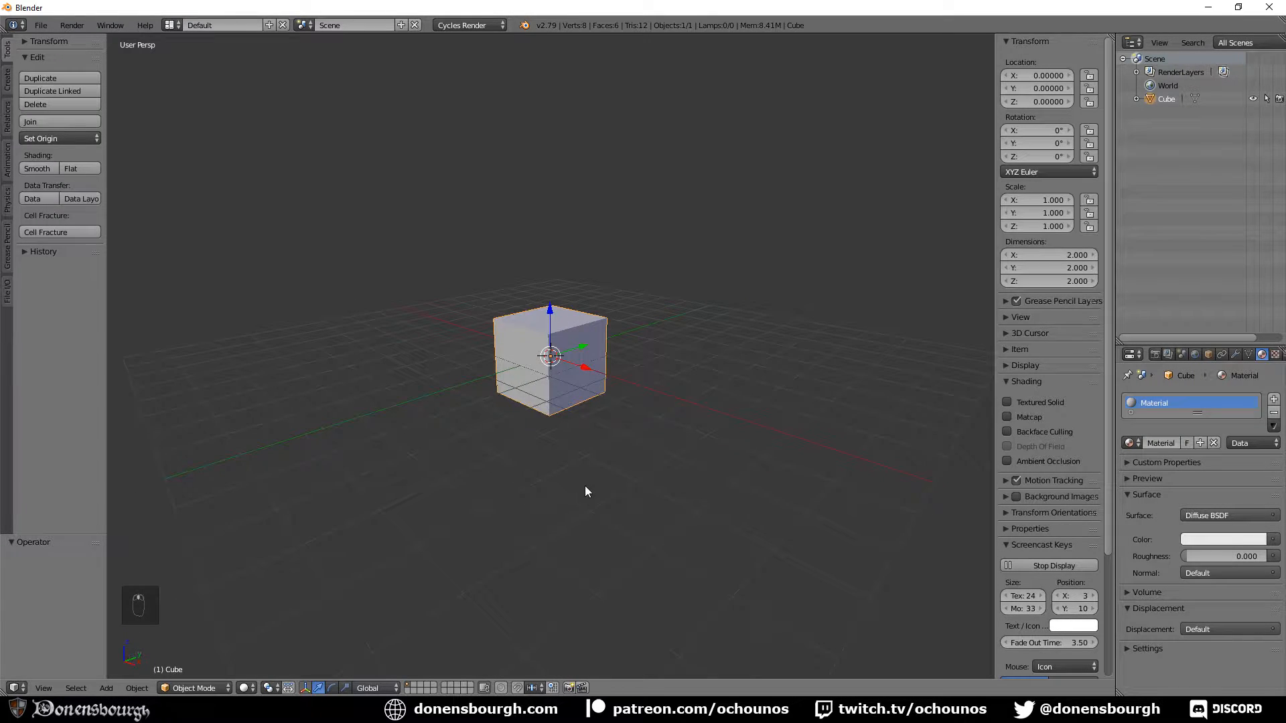
{"action": "double_click", "coordinate": [1167, 99]}
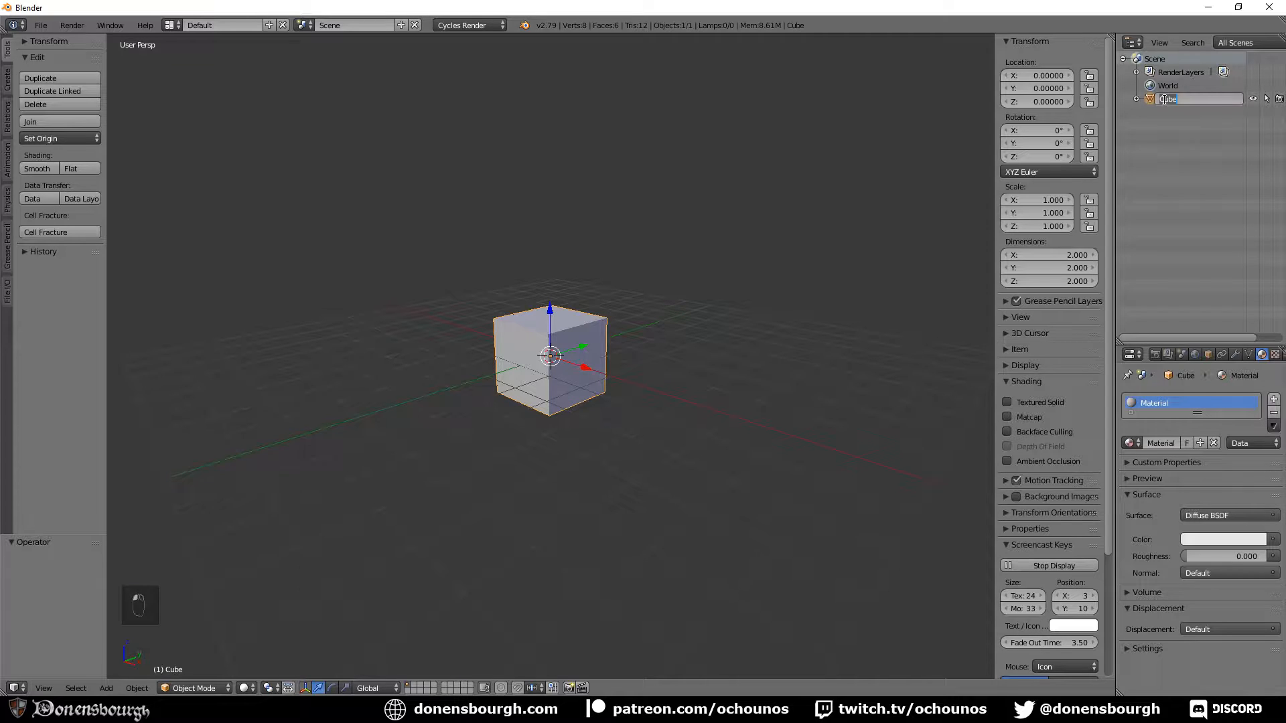
{"action": "key", "text": "BackSpace"}
{"action": "type", "text": "LOD0"}
{"action": "key", "text": "Return"}
Enter Edit Mode with face selection and set the cube's top face to a Z height of 0.5
{"action": "key", "text": "Tab"}
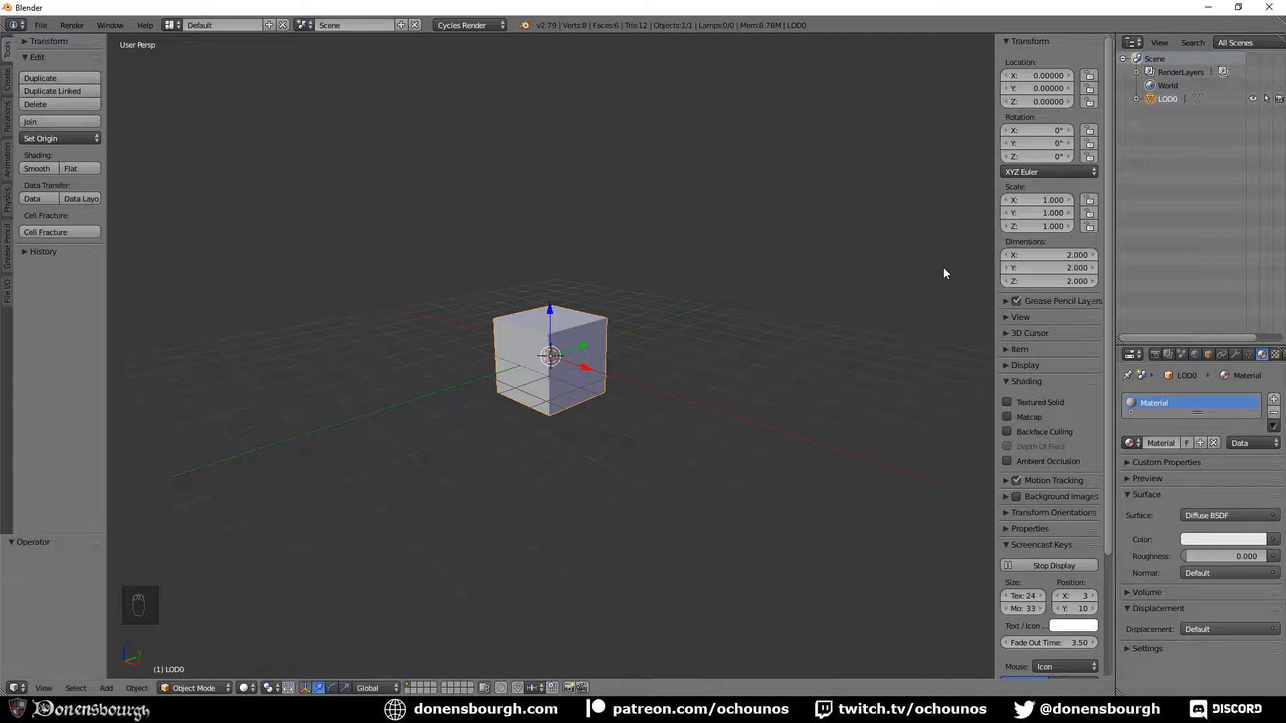
{"action": "middle_click_drag", "start_coordinate": [944, 272], "coordinate": [523, 395]}
{"action": "right_click", "coordinate": [523, 395]}
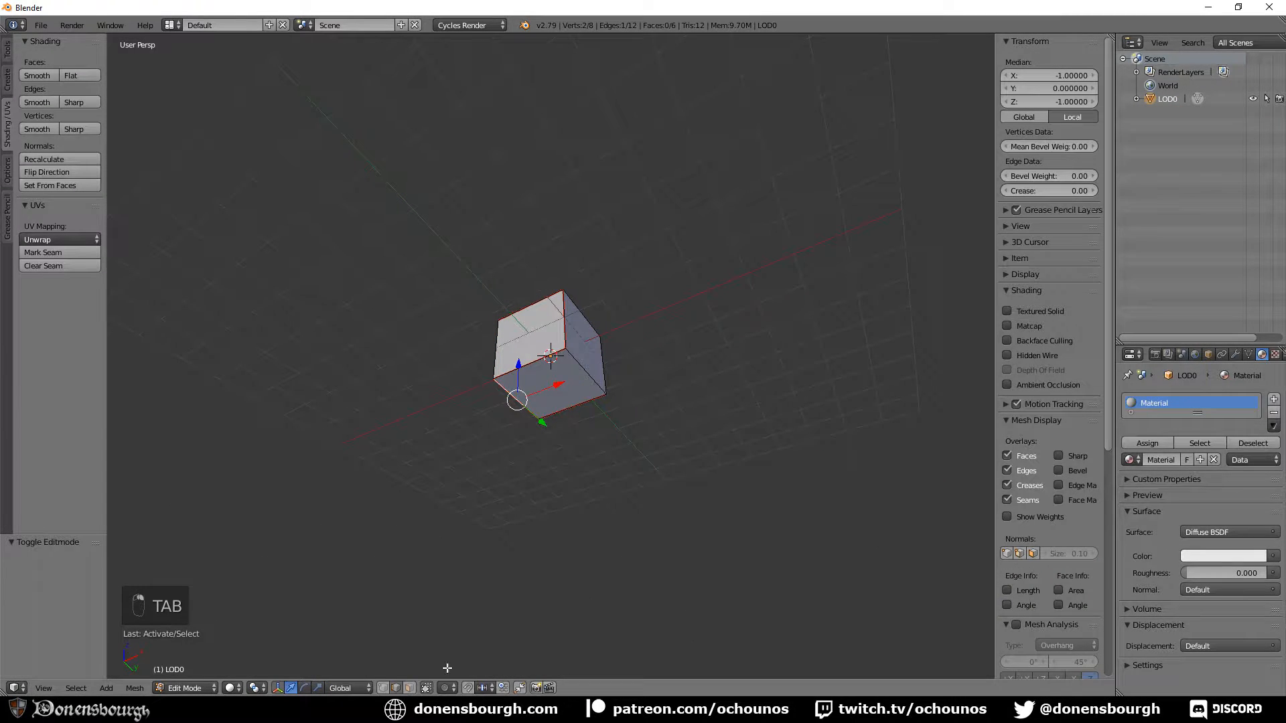
{"action": "left_click", "coordinate": [410, 688]}
{"action": "right_click", "coordinate": [551, 387]}
{"action": "middle_click_drag", "start_coordinate": [694, 331], "coordinate": [546, 305]}
{"action": "middle_click_drag", "start_coordinate": [710, 376], "coordinate": [703, 390]}
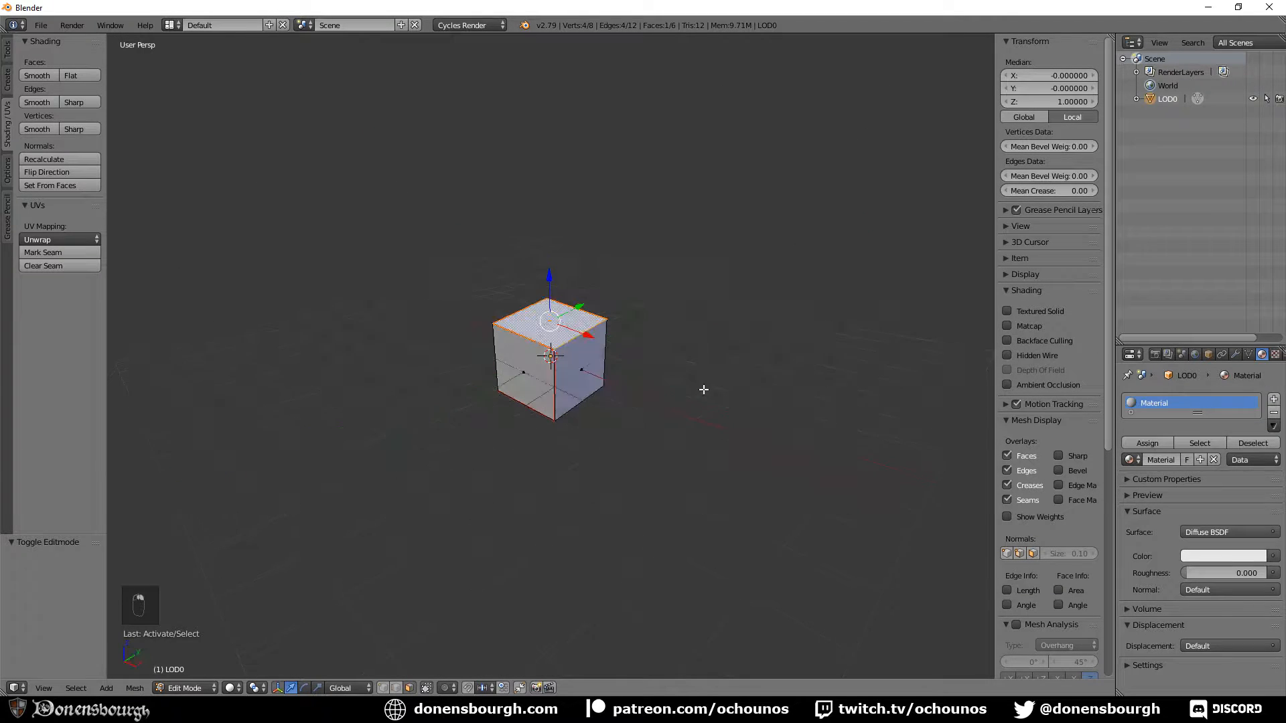
{"action": "left_click", "coordinate": [1054, 101]}
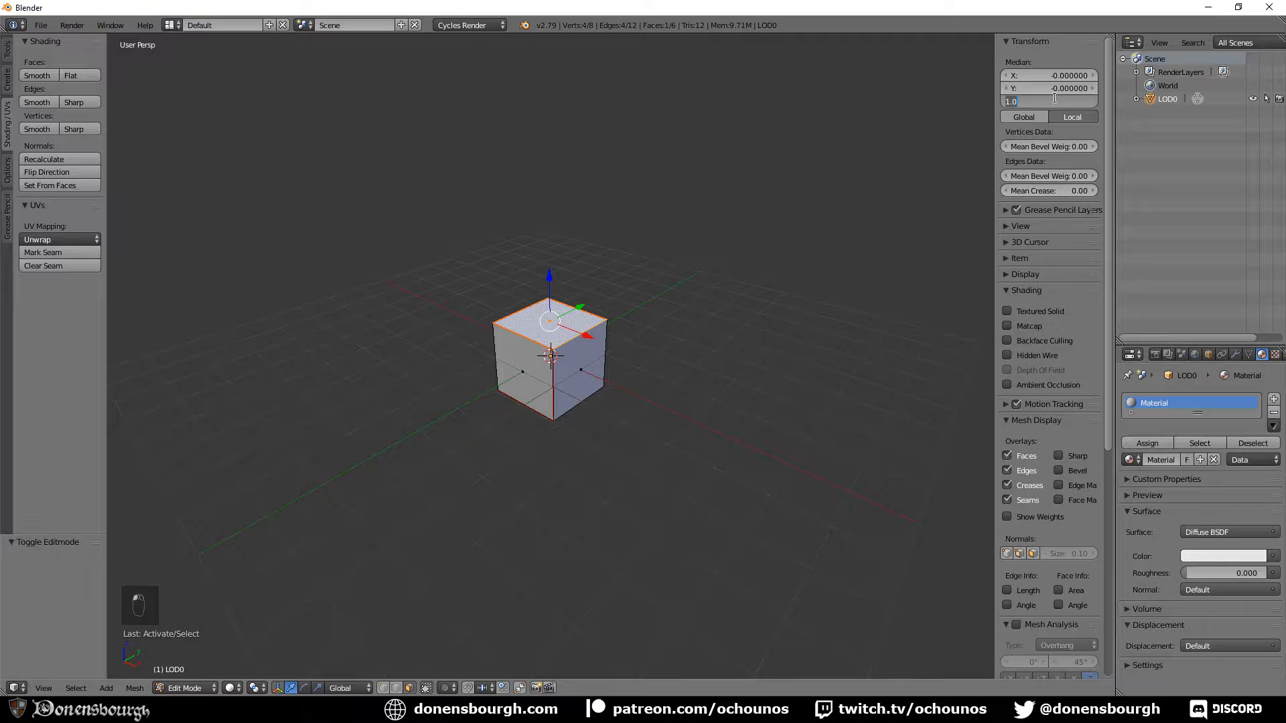
{"action": "type", "text": "0.5"}
{"action": "key", "text": "Return"}
Set the cube's bottom face to a Z height of 0.45 to form a thin seat slab
{"action": "middle_click_drag", "start_coordinate": [487, 482], "coordinate": [506, 419]}
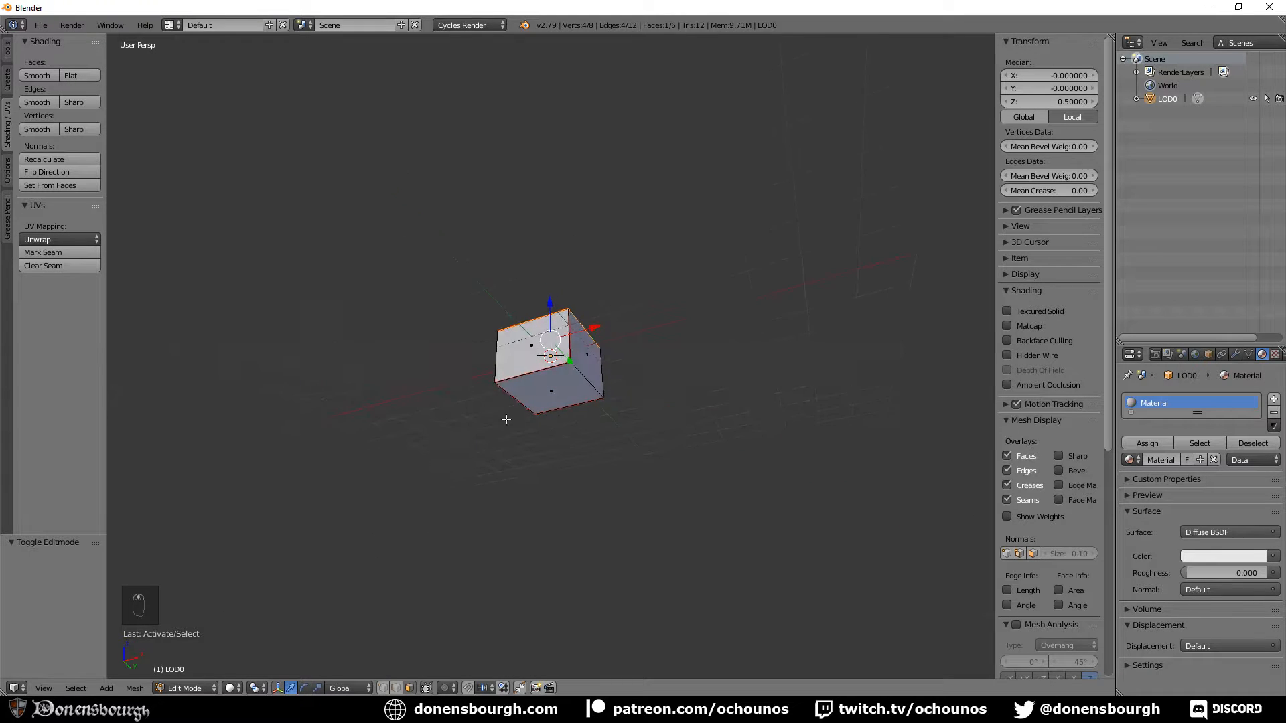
{"action": "right_click", "coordinate": [564, 408]}
{"action": "left_click", "coordinate": [1071, 103]}
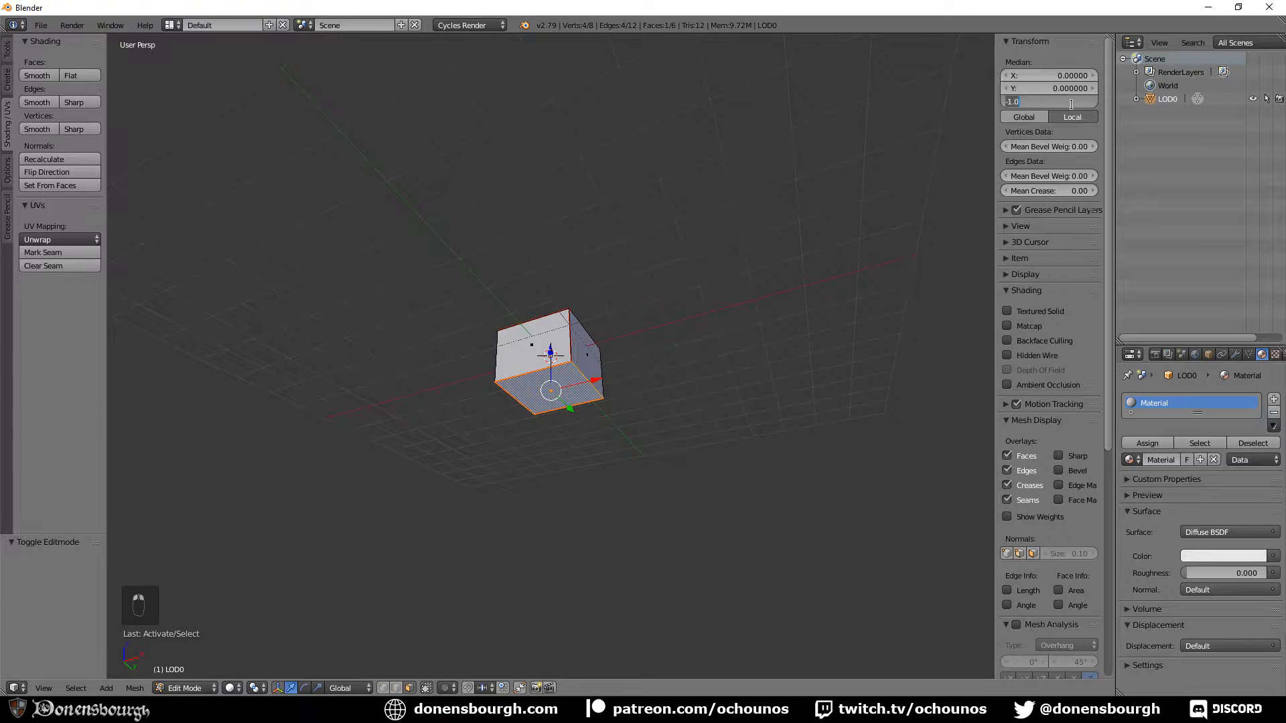
{"action": "type", "text": "0.45"}
{"action": "key", "text": "Return"}
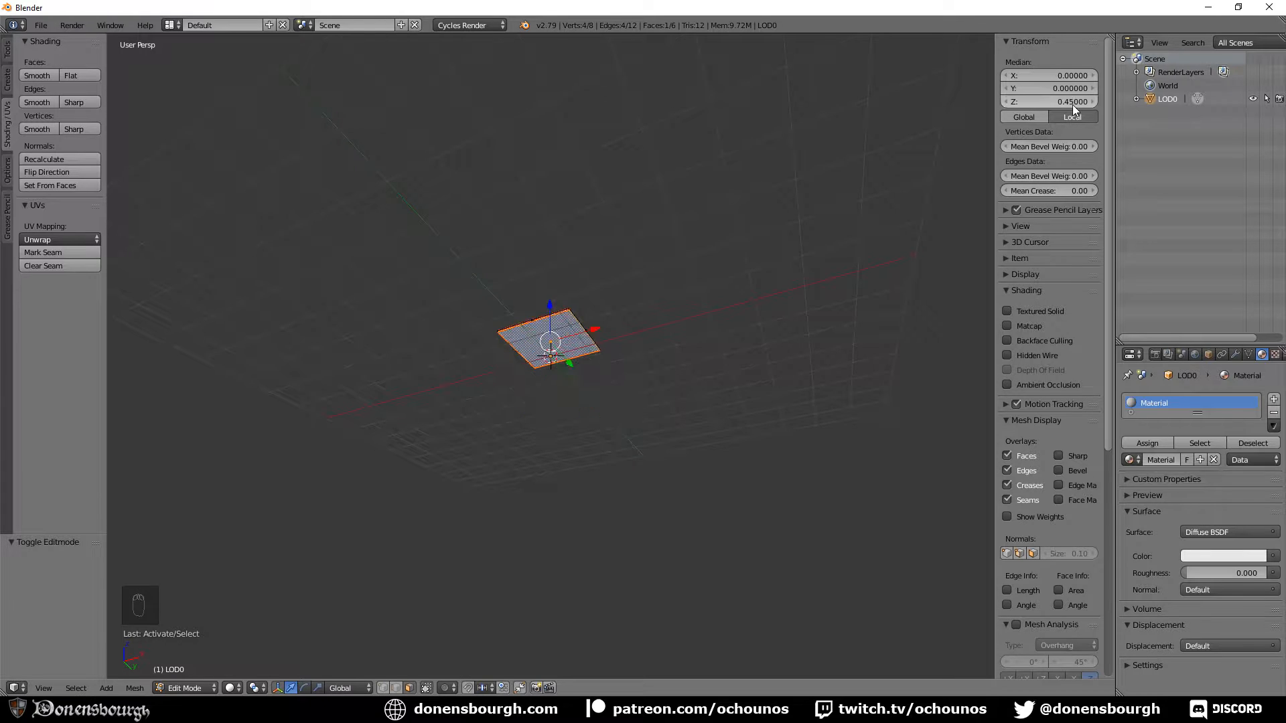
Scale the whole slab by 0.2 in X and Y with Z locked, and return to Object Mode
{"action": "middle_click_drag", "start_coordinate": [583, 339], "coordinate": [616, 412]}
{"action": "key", "text": "a"}
{"action": "key", "text": "a"}
{"action": "key", "text": "a"}
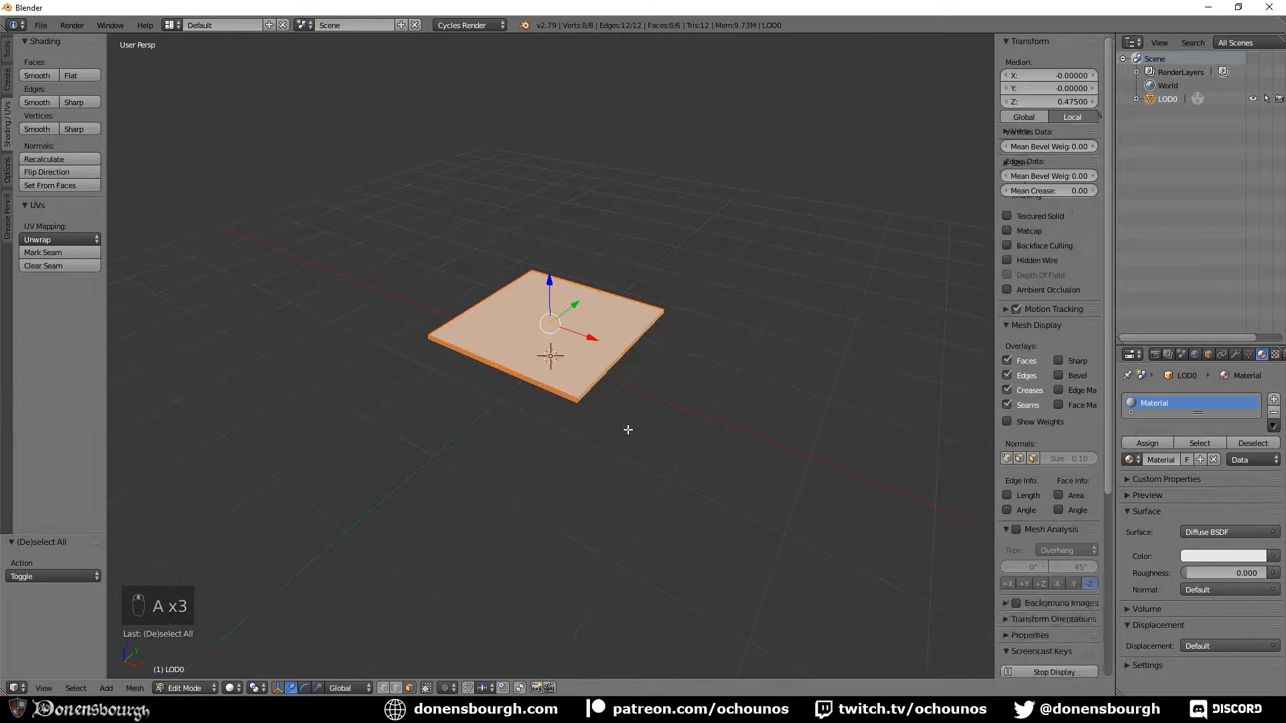
{"action": "key", "text": "s"}
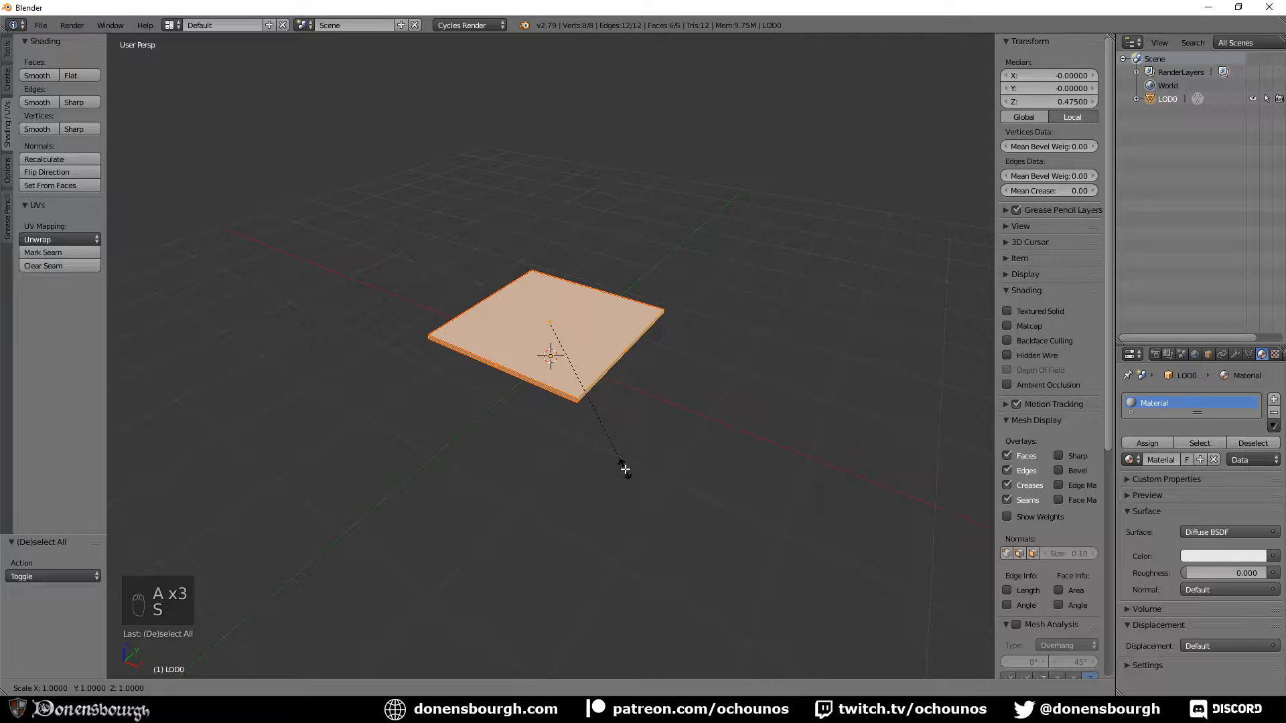
{"action": "key", "text": "shift+z"}
{"action": "type", "text": "0.2"}
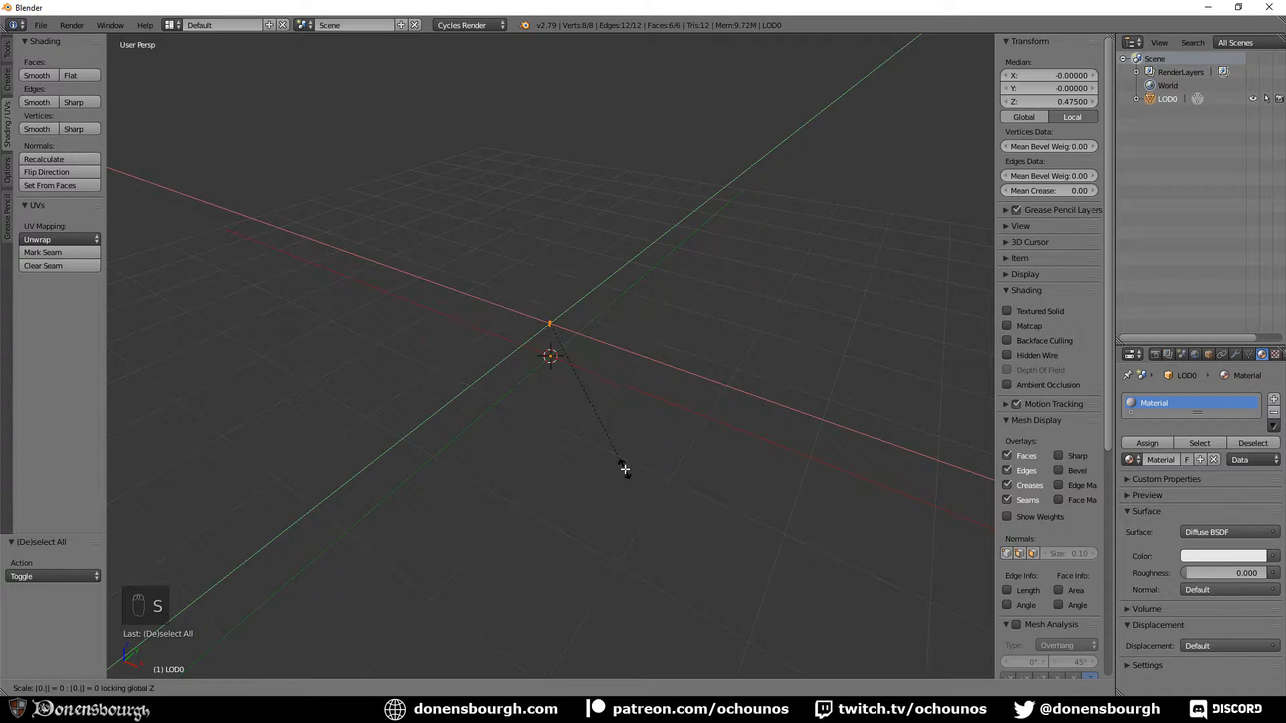
{"action": "left_click", "coordinate": [624, 469]}
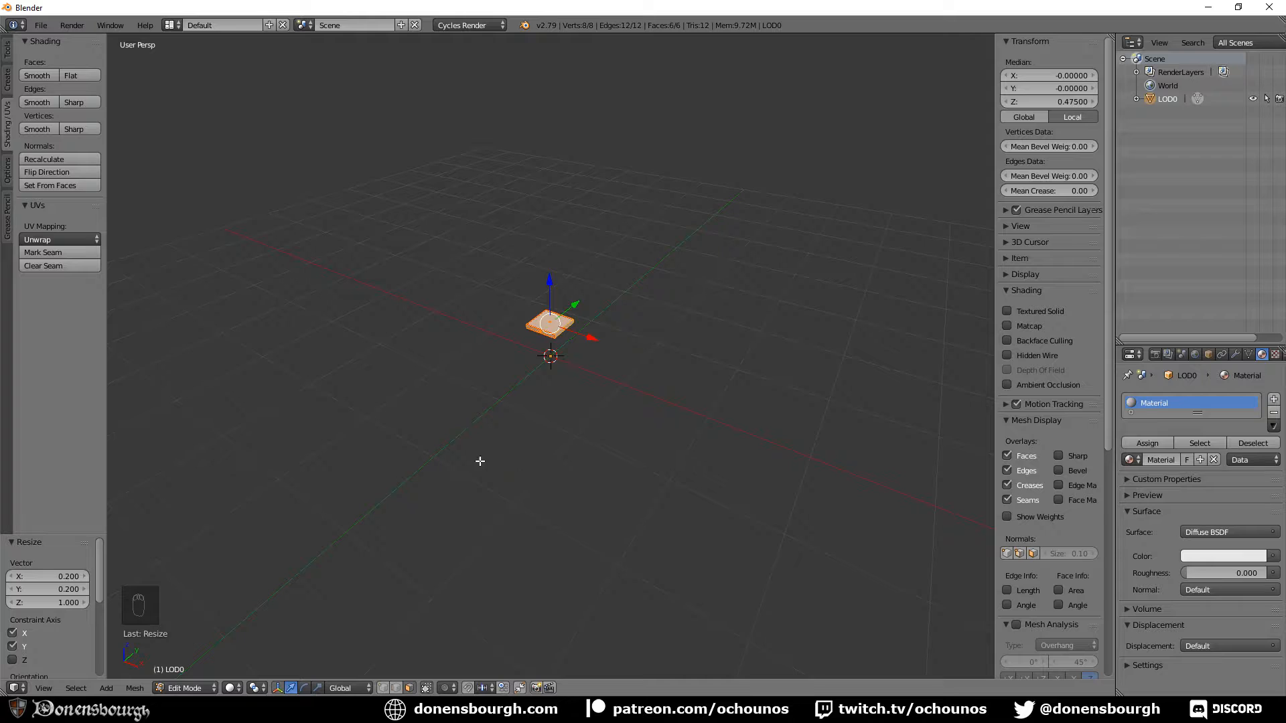
{"action": "key", "text": "Tab"}
Apply the rotation and scale of the LOD0 slab
{"action": "key", "text": "ctrl+s"}
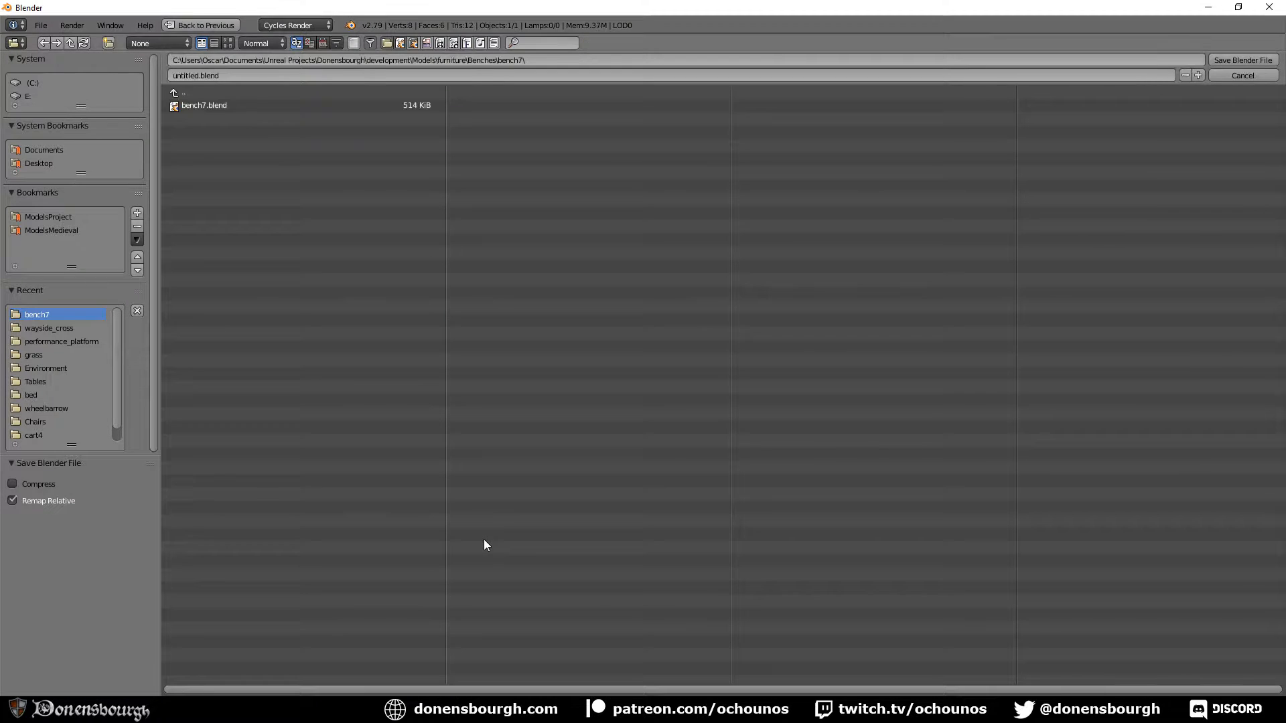
{"action": "left_click", "coordinate": [1225, 74]}
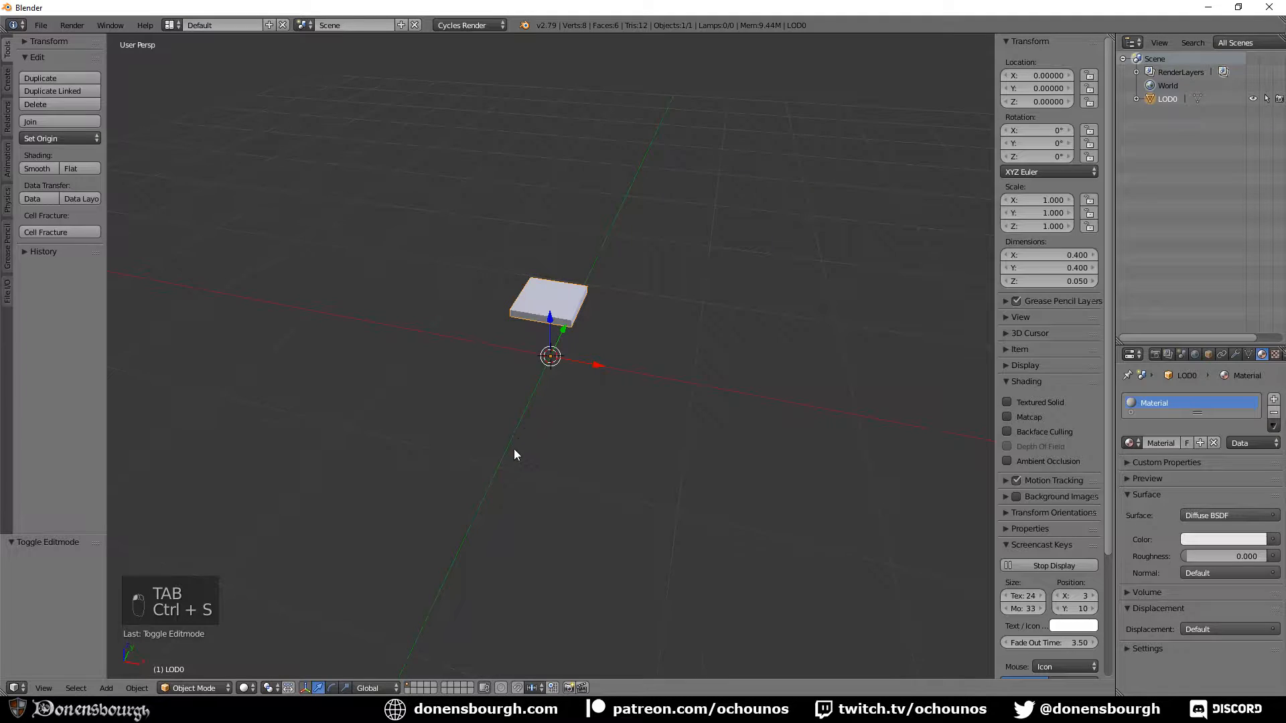
{"action": "key", "text": "ctrl+a"}
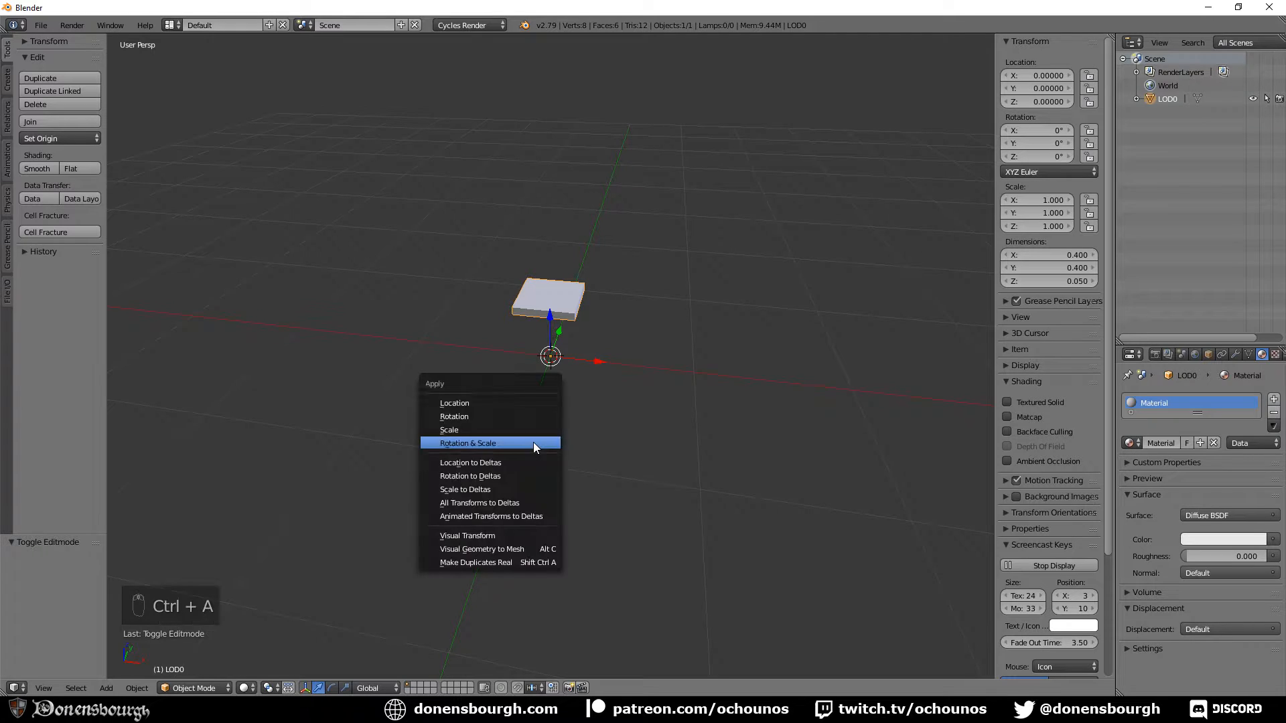
{"action": "left_click", "coordinate": [536, 446]}
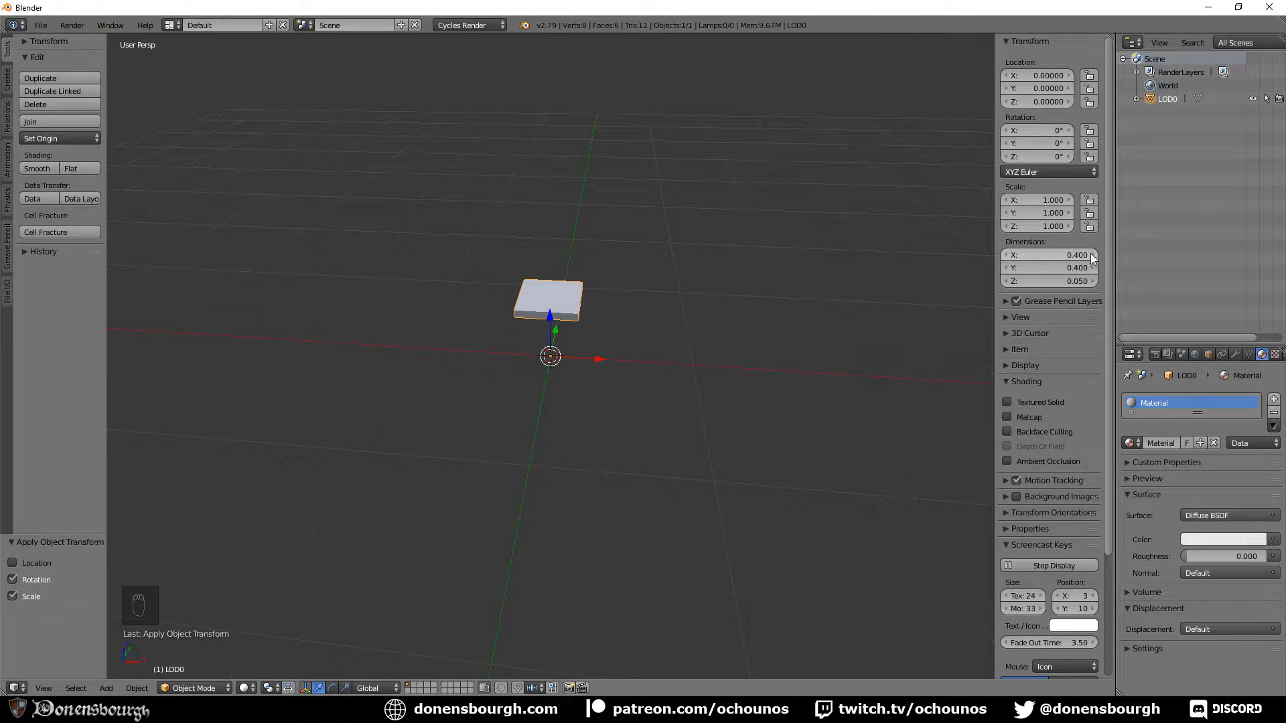
Examine the seat slab, switch to Unreal and open the bench4 static mesh again for reference
{"action": "middle_click_drag", "start_coordinate": [661, 355], "coordinate": [512, 364]}
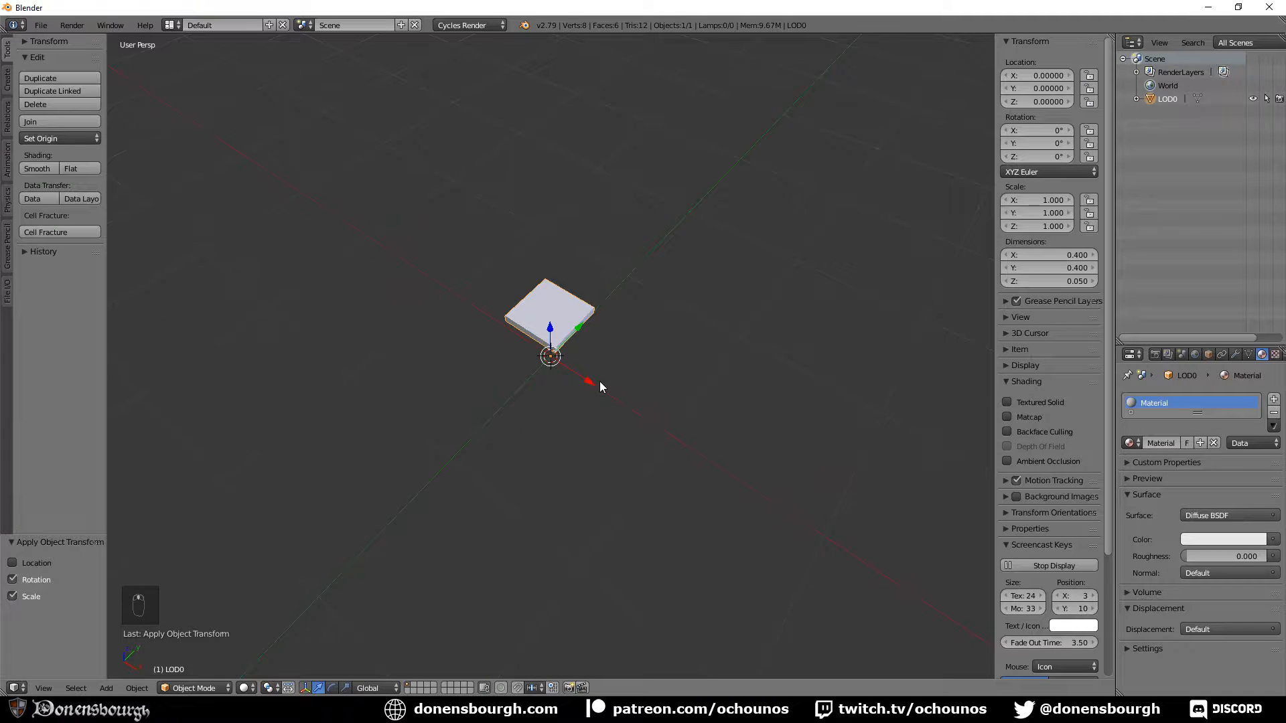
{"action": "middle_click_drag", "start_coordinate": [600, 382], "coordinate": [425, 440]}
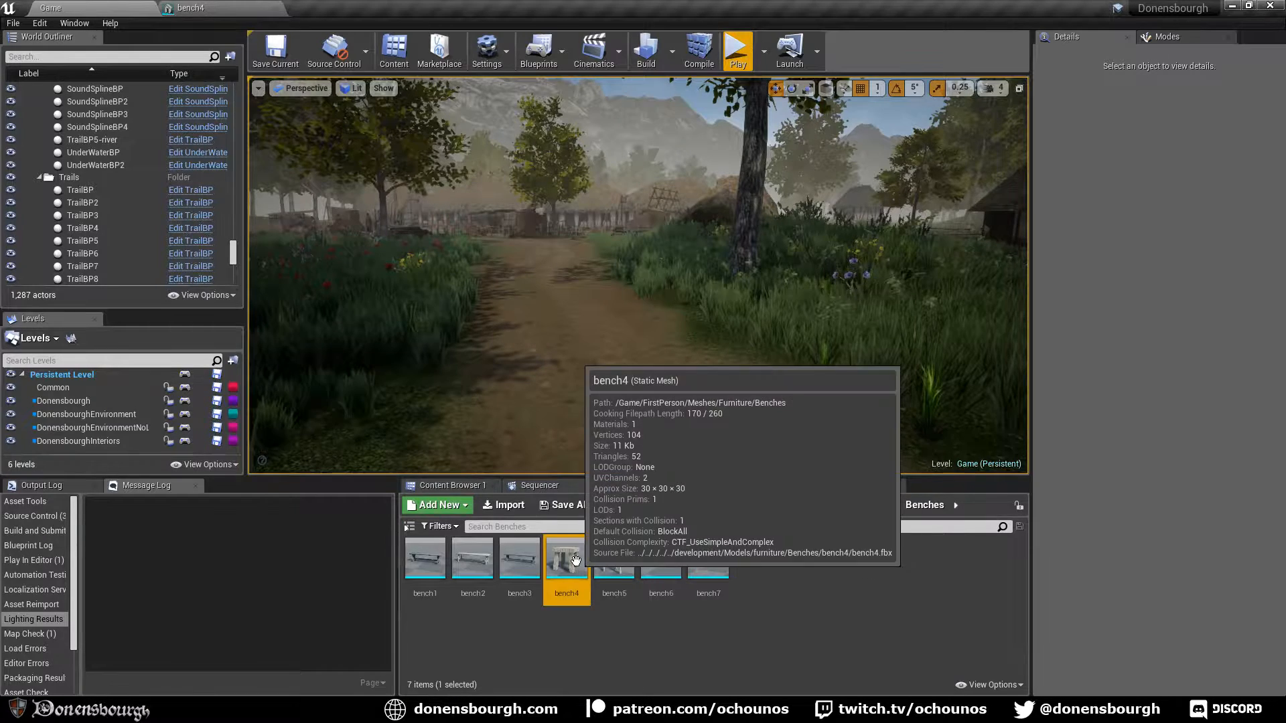
{"action": "double_click", "coordinate": [566, 564]}
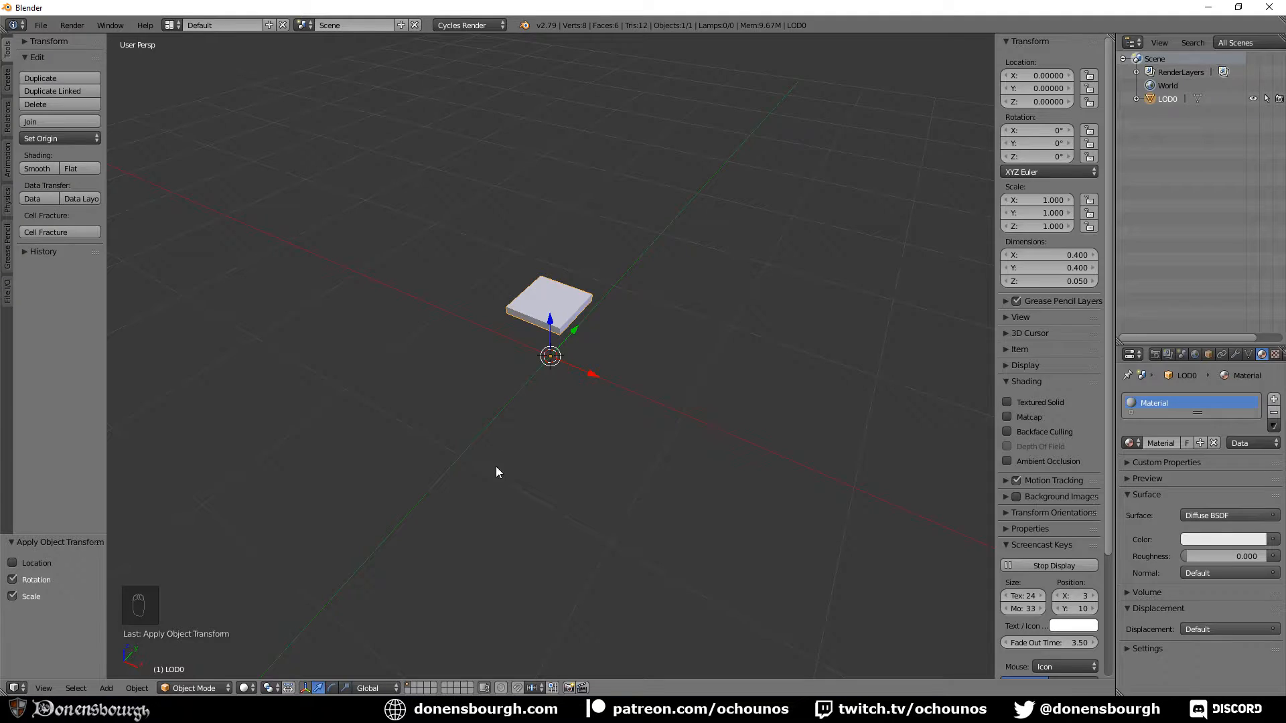
In Blender's Edit Mode, duplicate the seat slab in place and move the copy about 0.361 down along Z
{"action": "middle_click_drag", "start_coordinate": [497, 472], "coordinate": [484, 404]}
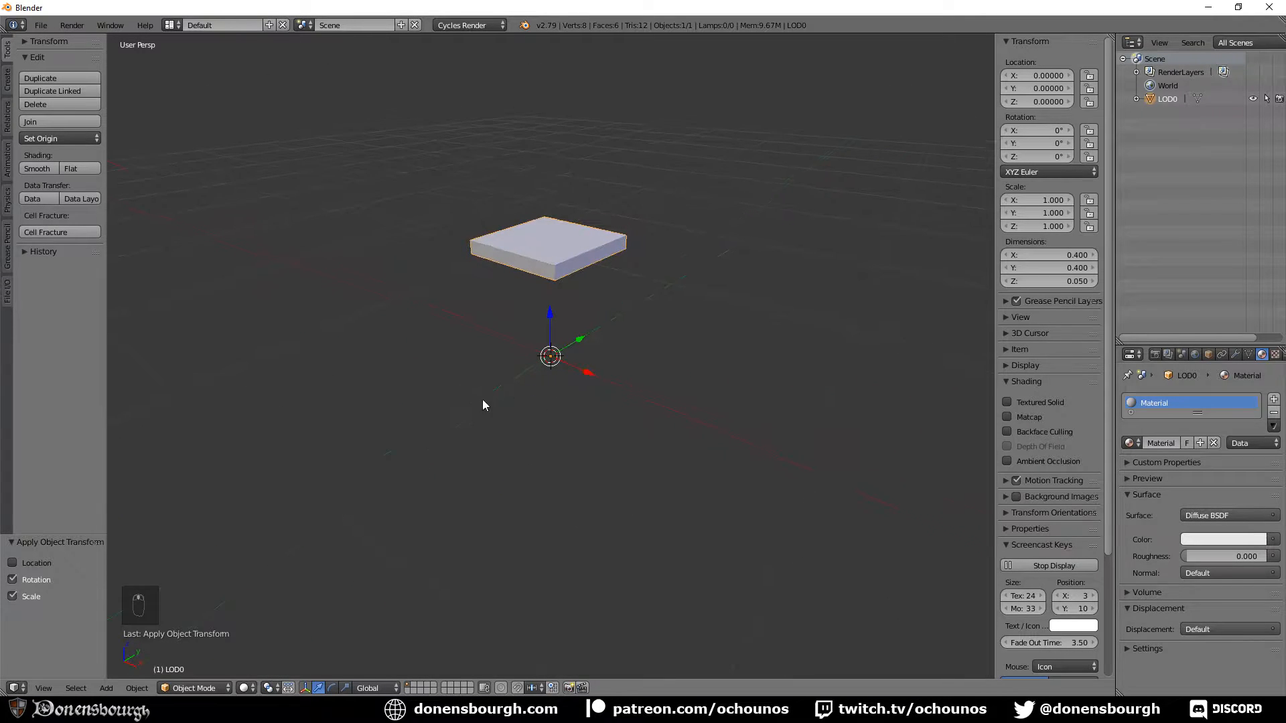
{"action": "key", "text": "Tab"}
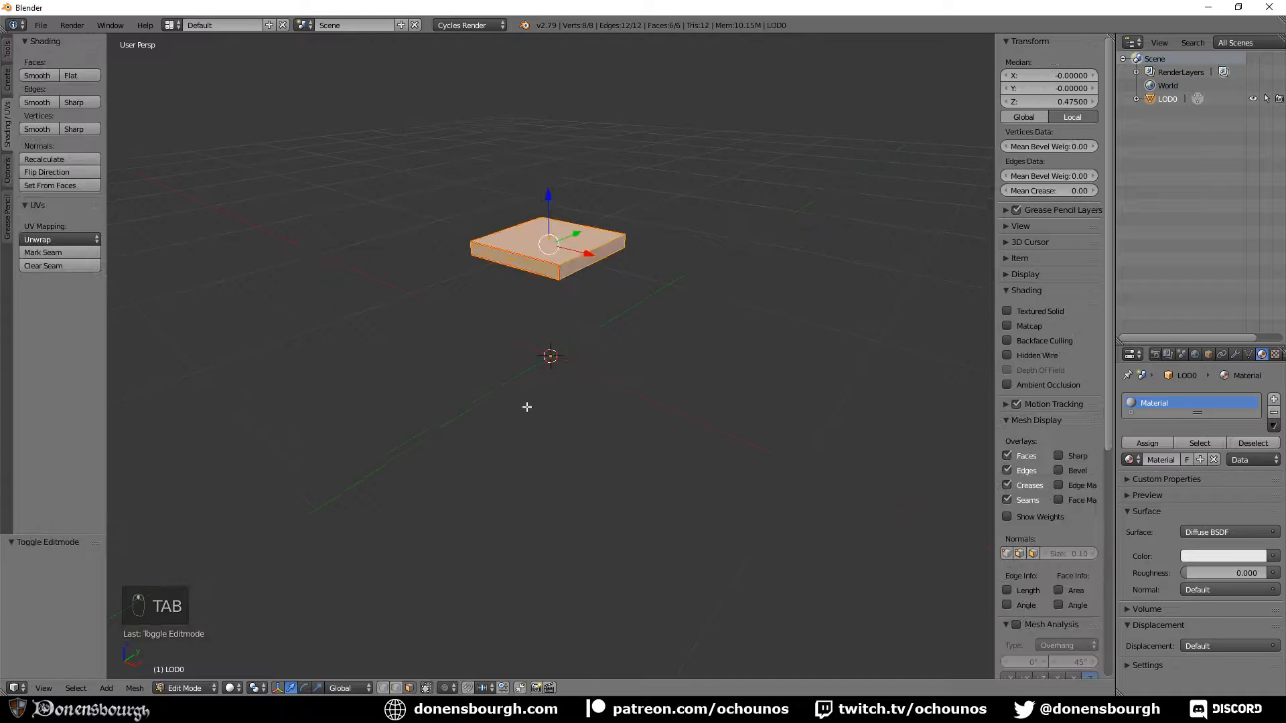
{"action": "left_click", "coordinate": [106, 688]}
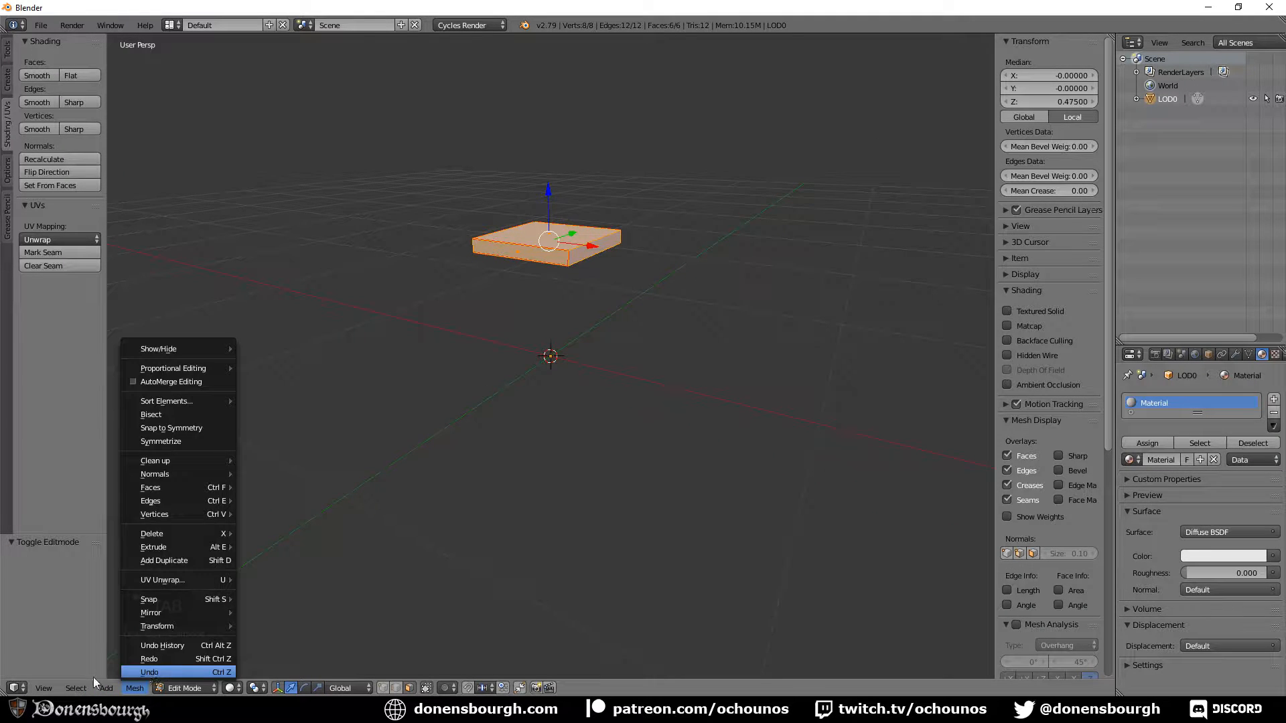
{"action": "mouse_move", "coordinate": [509, 499]}
{"action": "middle_mouse_down"}
{"action": "mouse_move", "coordinate": [476, 505]}
{"action": "mouse_move", "coordinate": [491, 506]}
{"action": "middle_mouse_up"}
{"action": "key", "text": "shift+d"}
{"action": "right_click", "coordinate": [482, 507]}
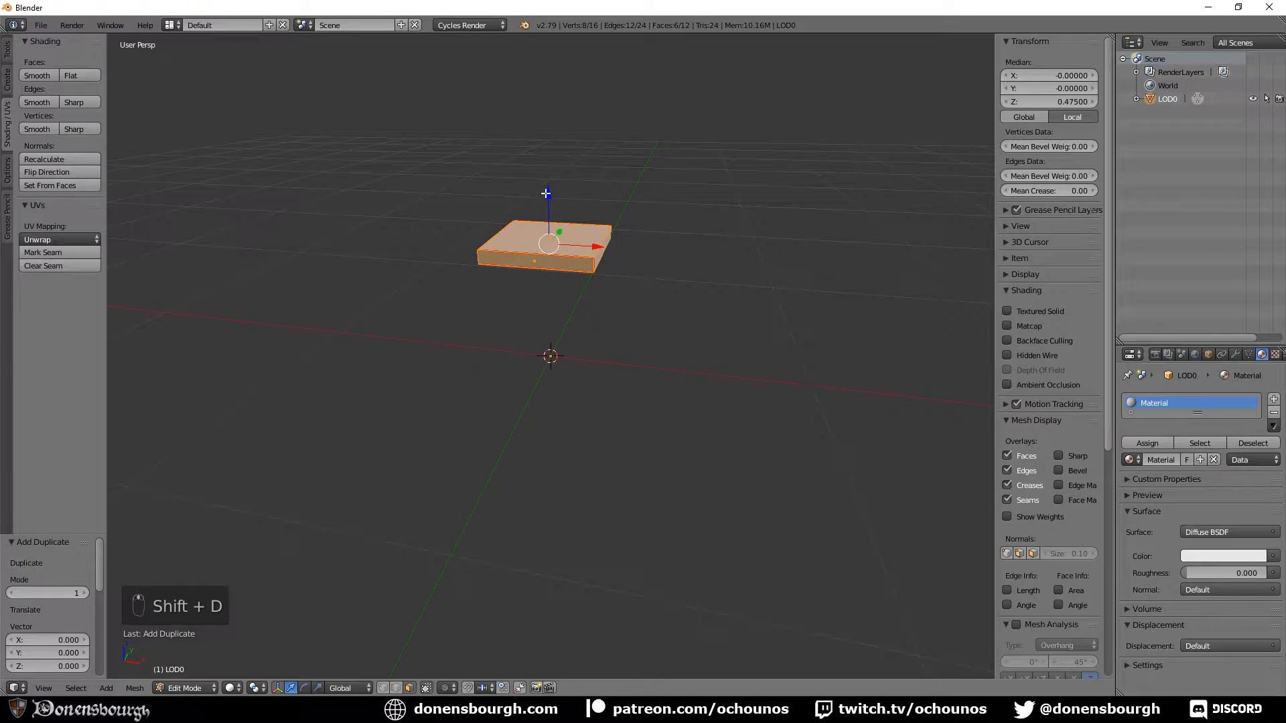
{"action": "left_click_drag", "start_coordinate": [546, 193], "coordinate": [554, 290]}
Scale the duplicated slab by 0.2 in X and Y with Z locked to give it a leg's cross-section
{"action": "key", "text": "s"}
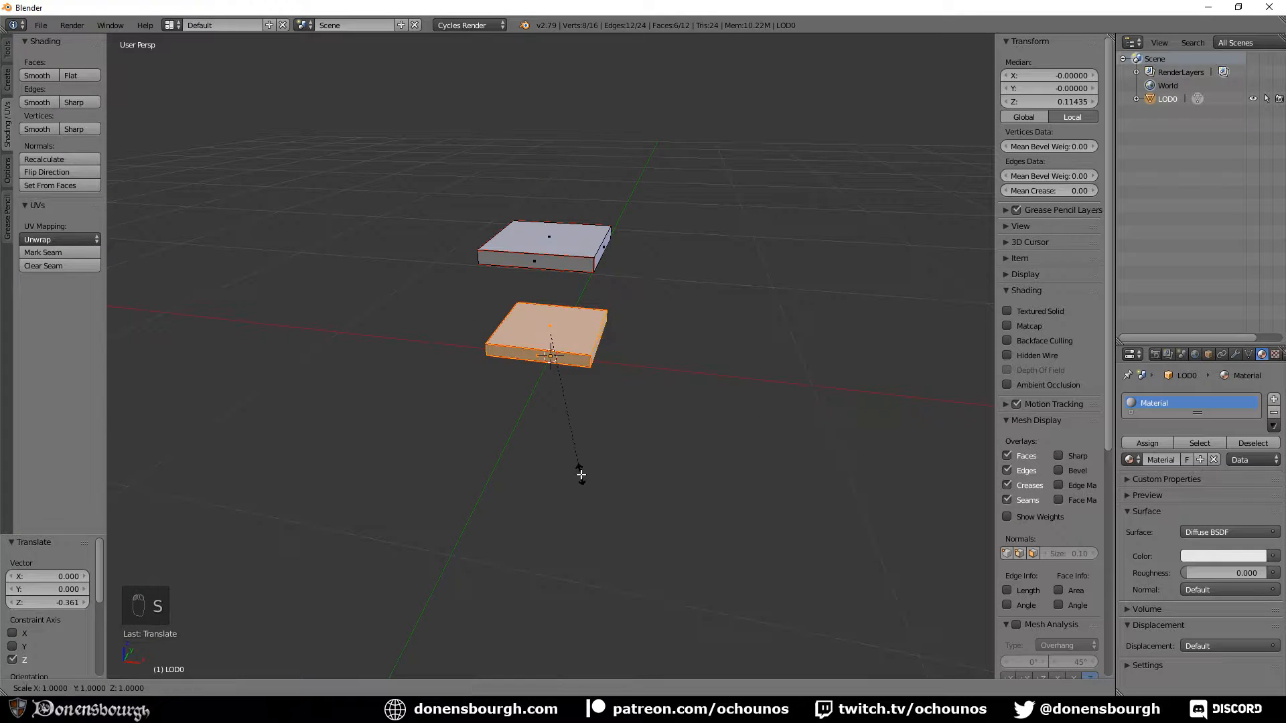
{"action": "key", "text": "shift+z"}
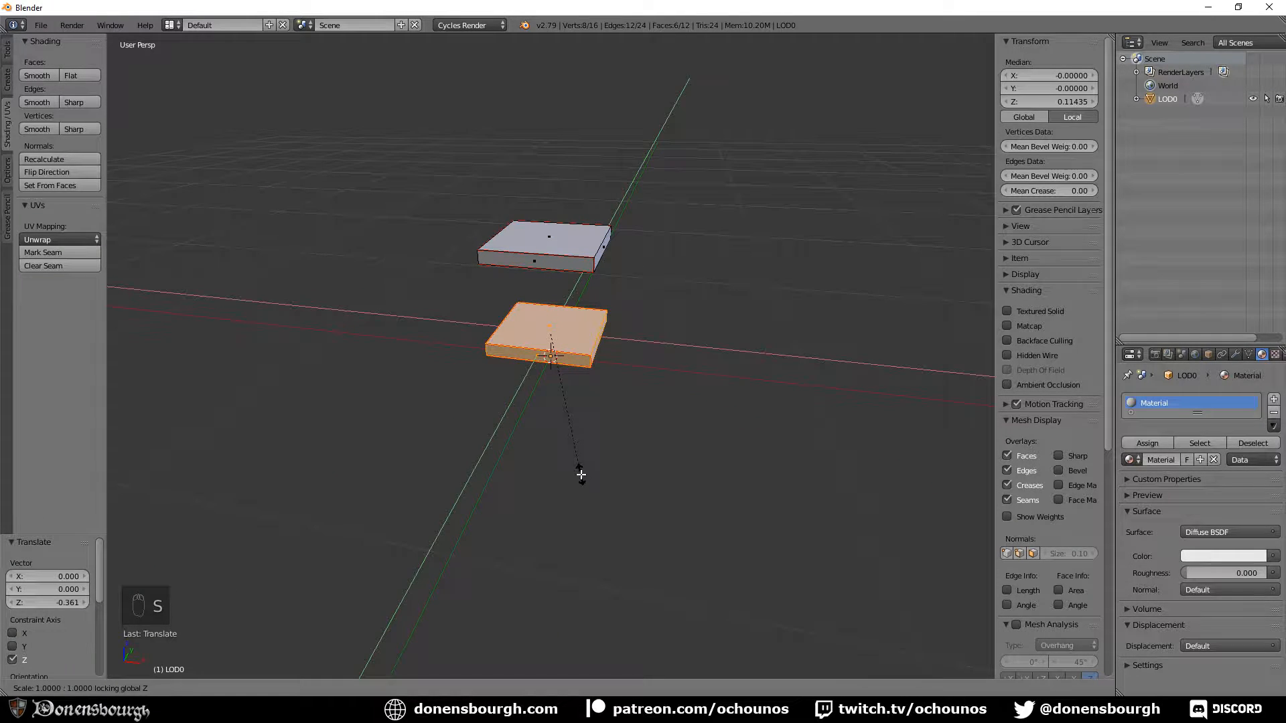
{"action": "type", "text": "0.2"}
{"action": "key", "text": "Return"}
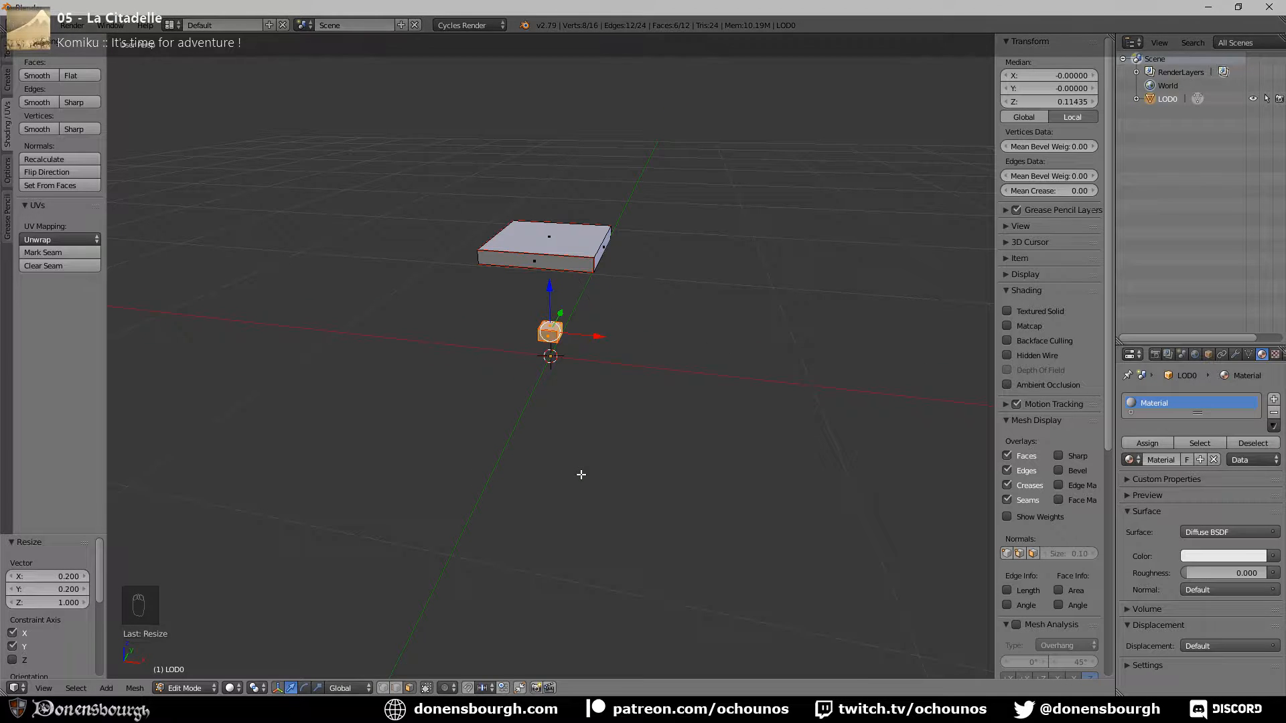
Lengthen the leg block along Z with successive scales of about 2.514, -2.012 and 2.733, and recalculate its normals
{"action": "key", "text": "s"}
{"action": "key", "text": "z"}
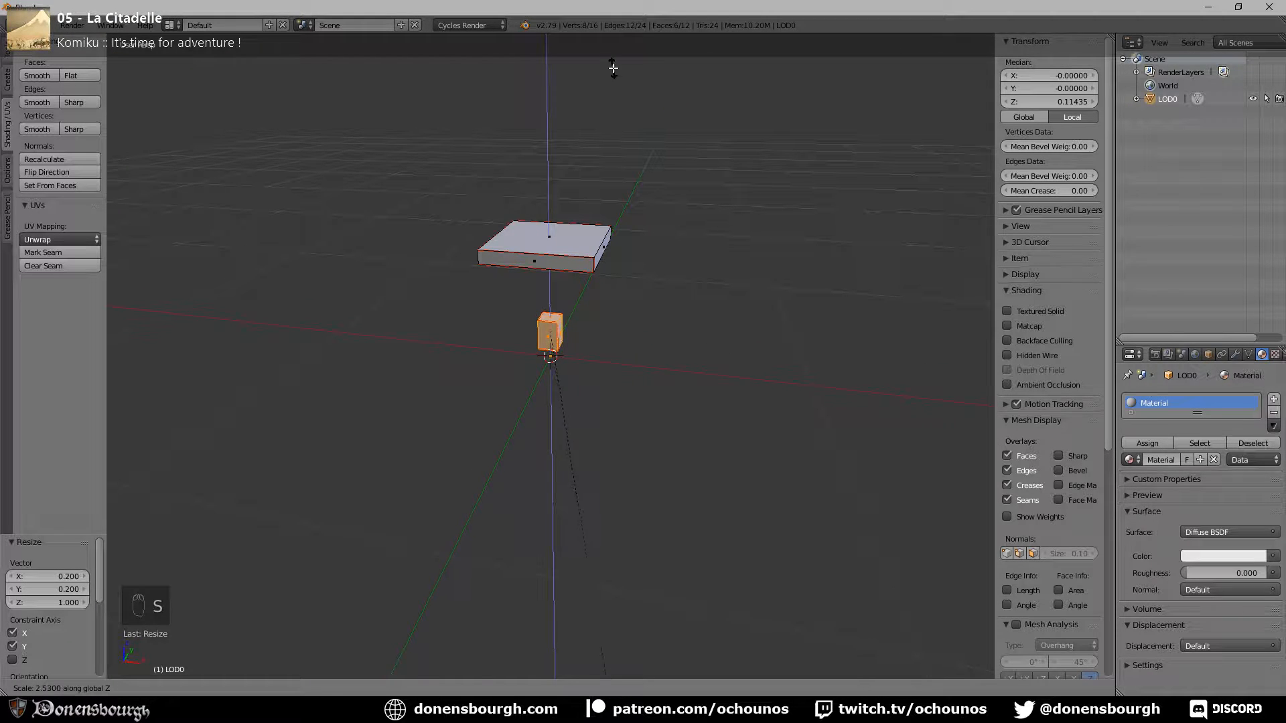
{"action": "left_click", "coordinate": [608, 52]}
{"action": "key", "text": "s"}
{"action": "key", "text": "z"}
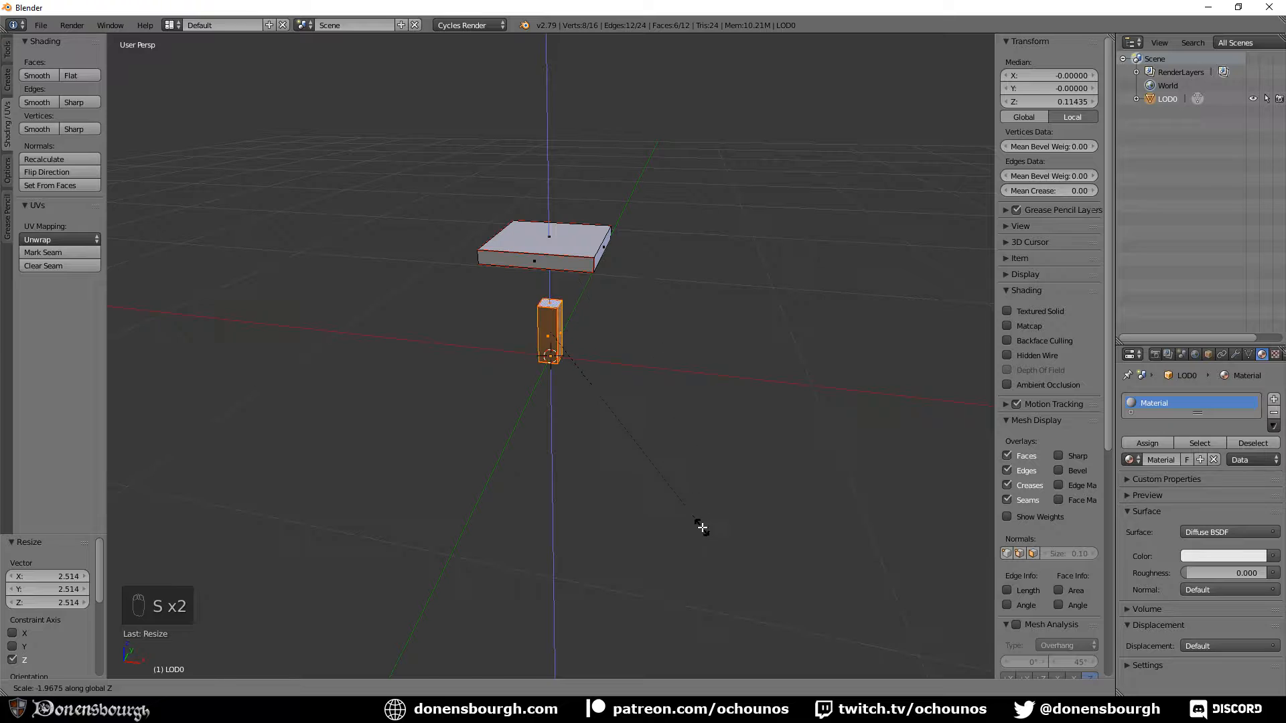
{"action": "left_click", "coordinate": [697, 525]}
{"action": "key", "text": "s"}
{"action": "key", "text": "z"}
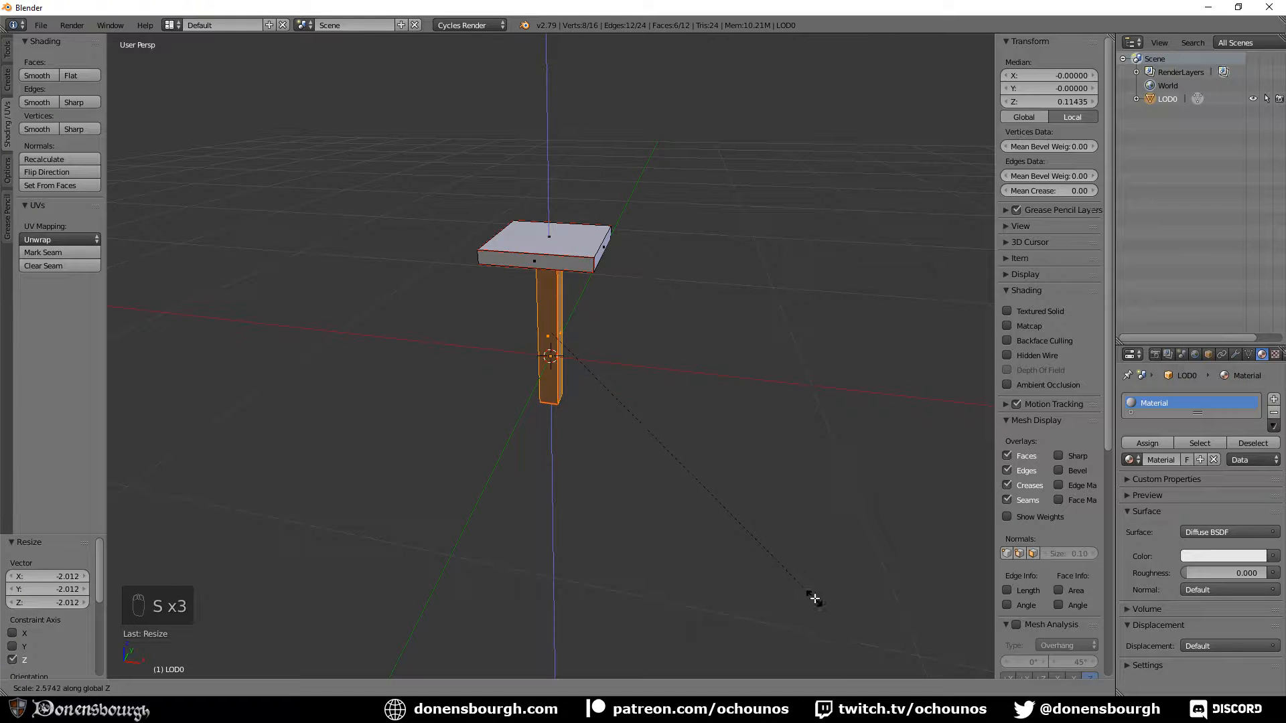
{"action": "left_click", "coordinate": [833, 612]}
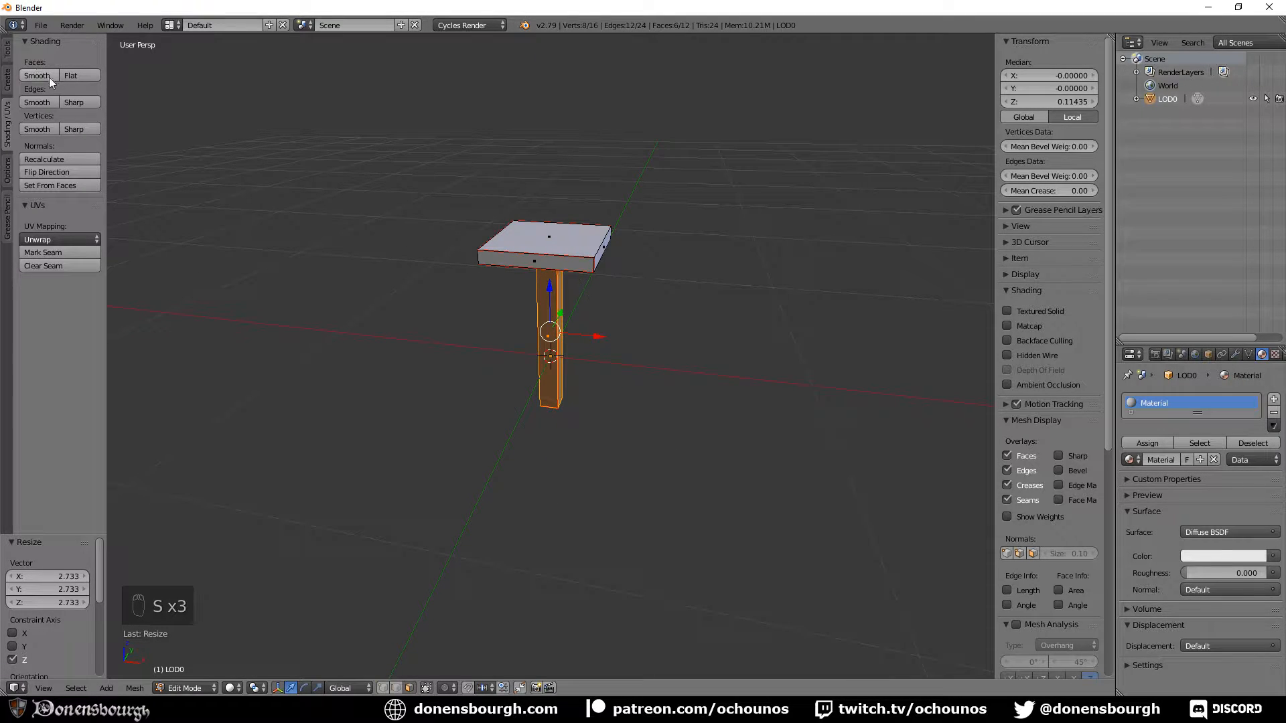
{"action": "left_click", "coordinate": [61, 160]}
{"action": "middle_click_drag", "start_coordinate": [397, 506], "coordinate": [141, 507]}
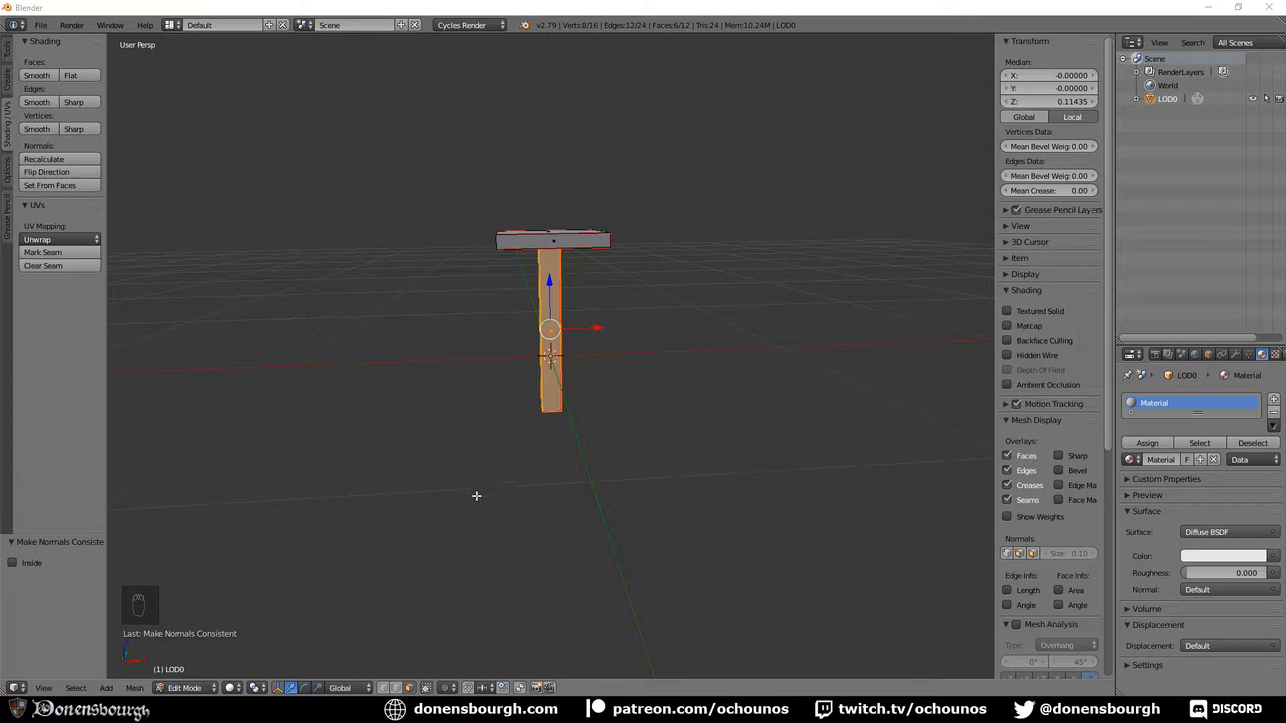
In front orthographic wireframe view, select the leg's top face inside the seat slab and delete that face
{"action": "key", "text": "KP_1"}
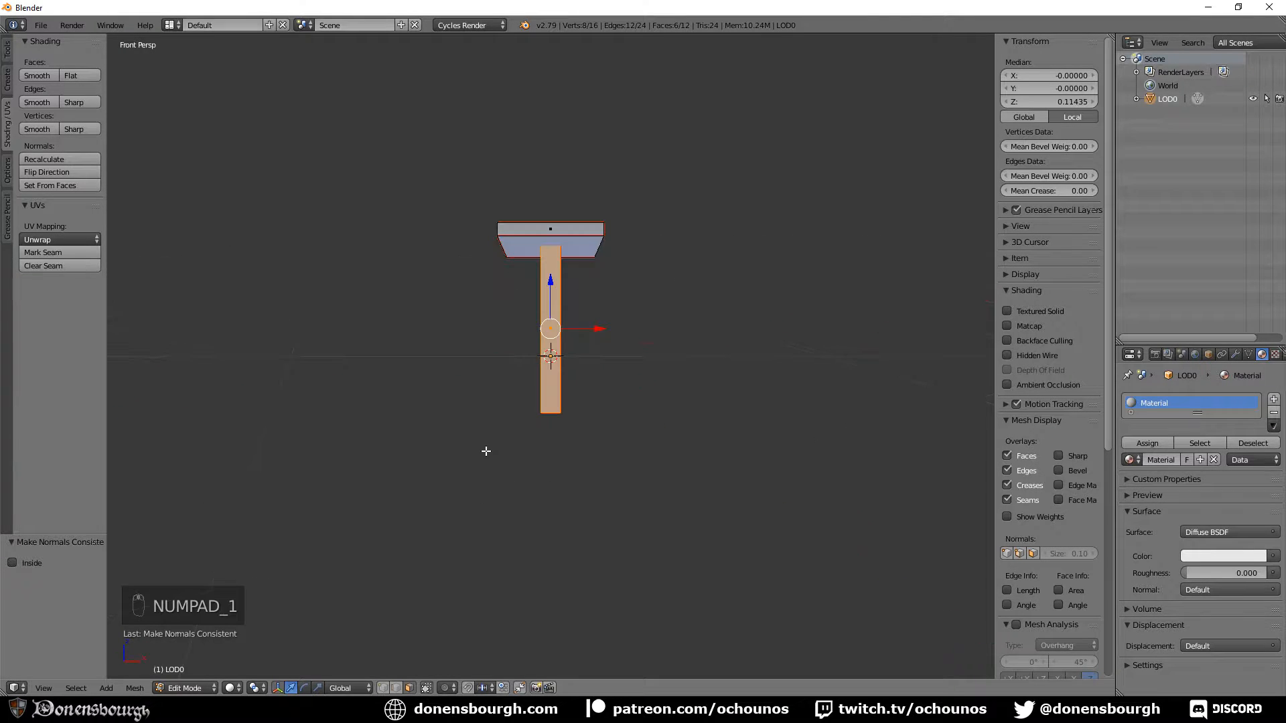
{"action": "middle_click_drag", "start_coordinate": [487, 452], "coordinate": [545, 465]}
{"action": "key", "text": "KP_5"}
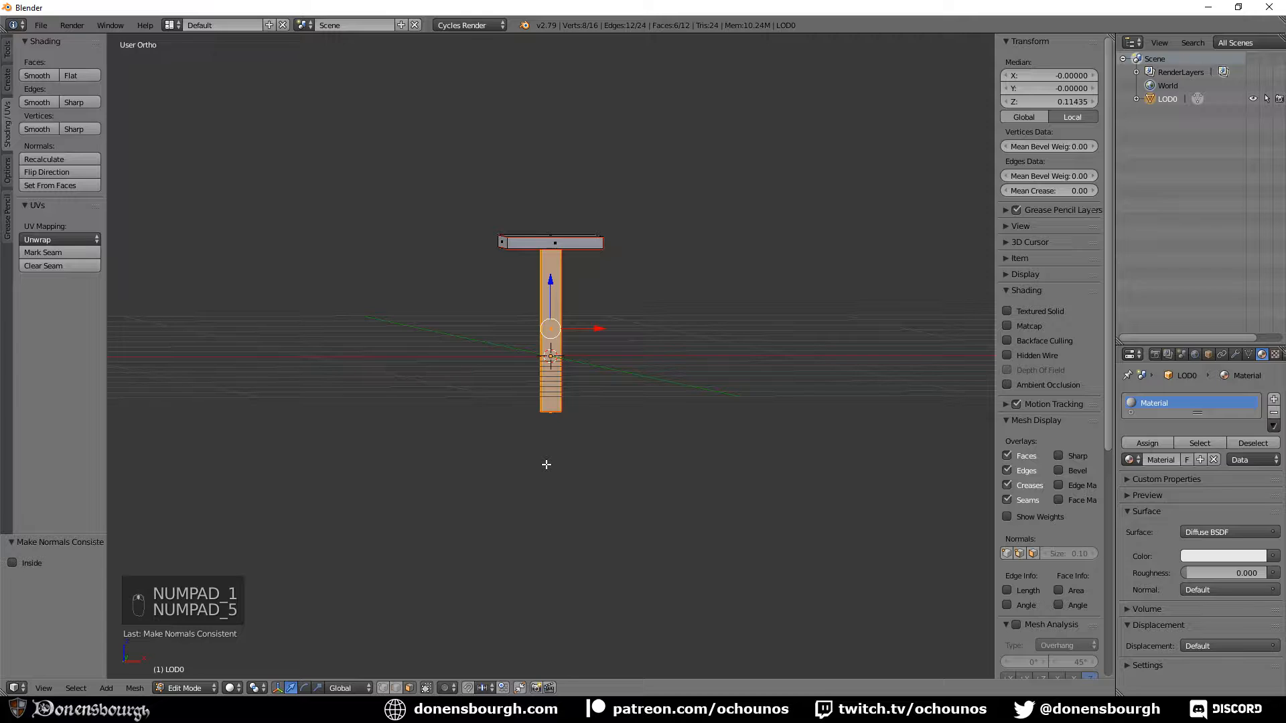
{"action": "key", "text": "KP_1"}
{"action": "scroll", "coordinate": [548, 452], "scroll_direction": "up", "scroll_amount": 2}
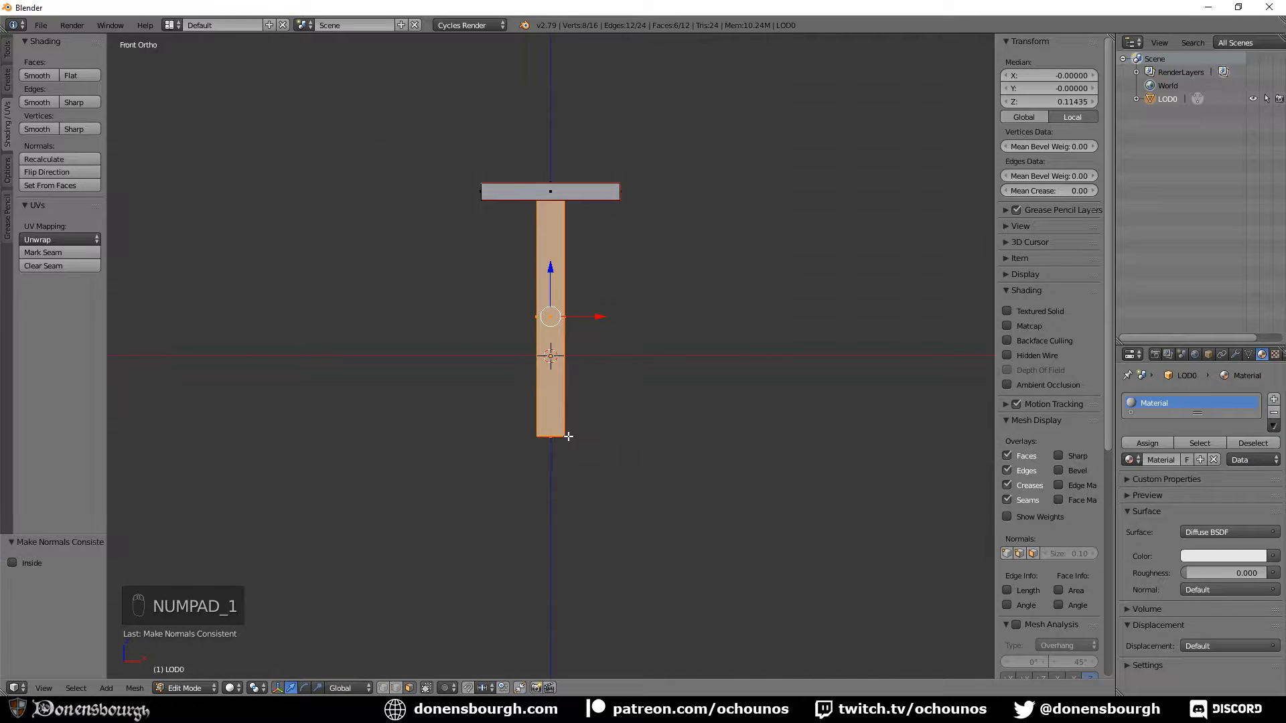
{"action": "key", "text": "z"}
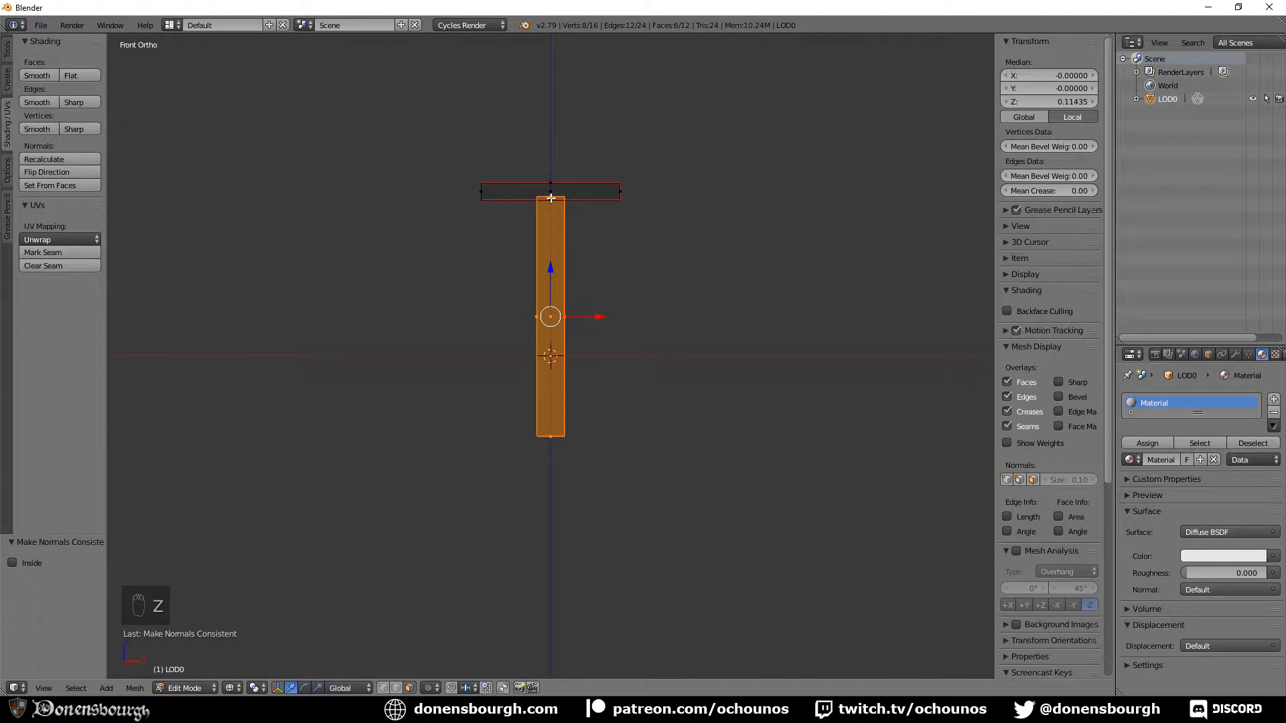
{"action": "right_click", "coordinate": [550, 197]}
{"action": "scroll", "coordinate": [569, 268], "scroll_direction": "up", "scroll_amount": 3}
{"action": "middle_click_drag", "start_coordinate": [568, 221], "coordinate": [576, 348], "text": "shift"}
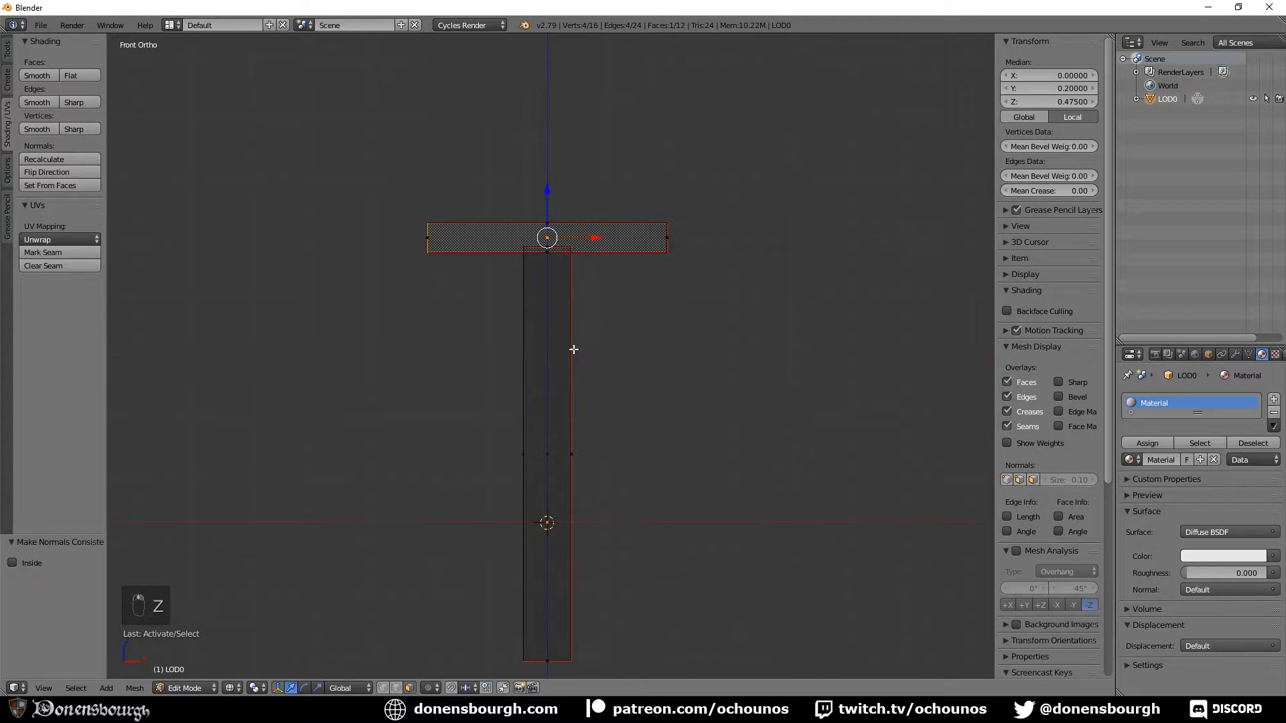
{"action": "scroll", "coordinate": [522, 230], "scroll_direction": "up", "scroll_amount": 3}
{"action": "right_click", "coordinate": [545, 167]}
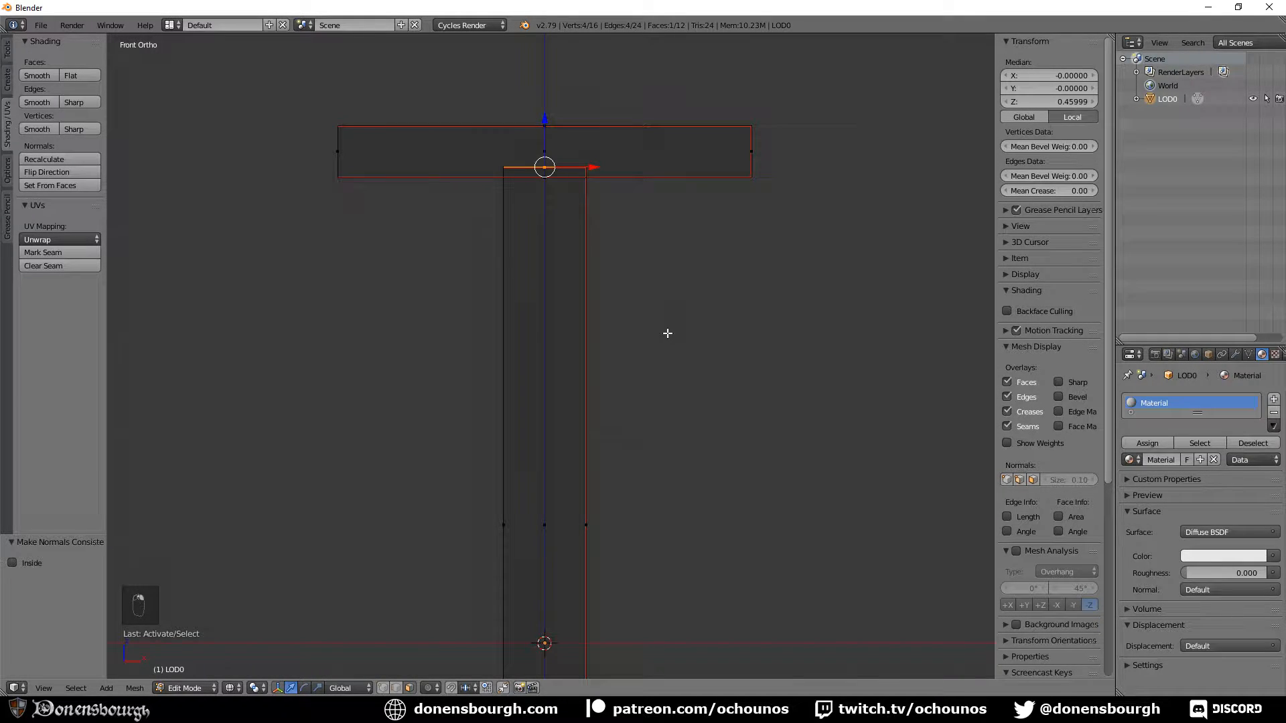
{"action": "key", "text": "x"}
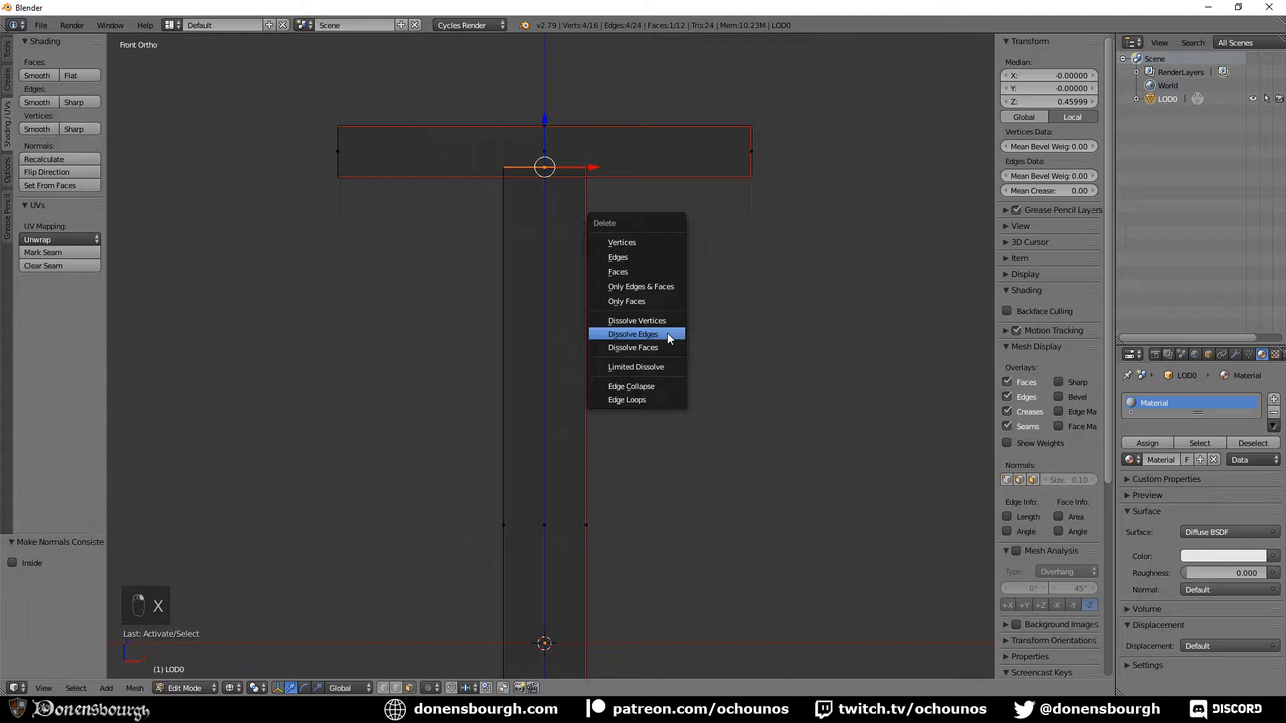
{"action": "left_click", "coordinate": [660, 273]}
Set the median Z of the leg's bottom face to -0.1 and readjust it to -0.05
{"action": "scroll", "coordinate": [609, 376], "scroll_direction": "down", "scroll_amount": 2}
{"action": "middle_click_drag", "start_coordinate": [609, 376], "coordinate": [620, 419]}
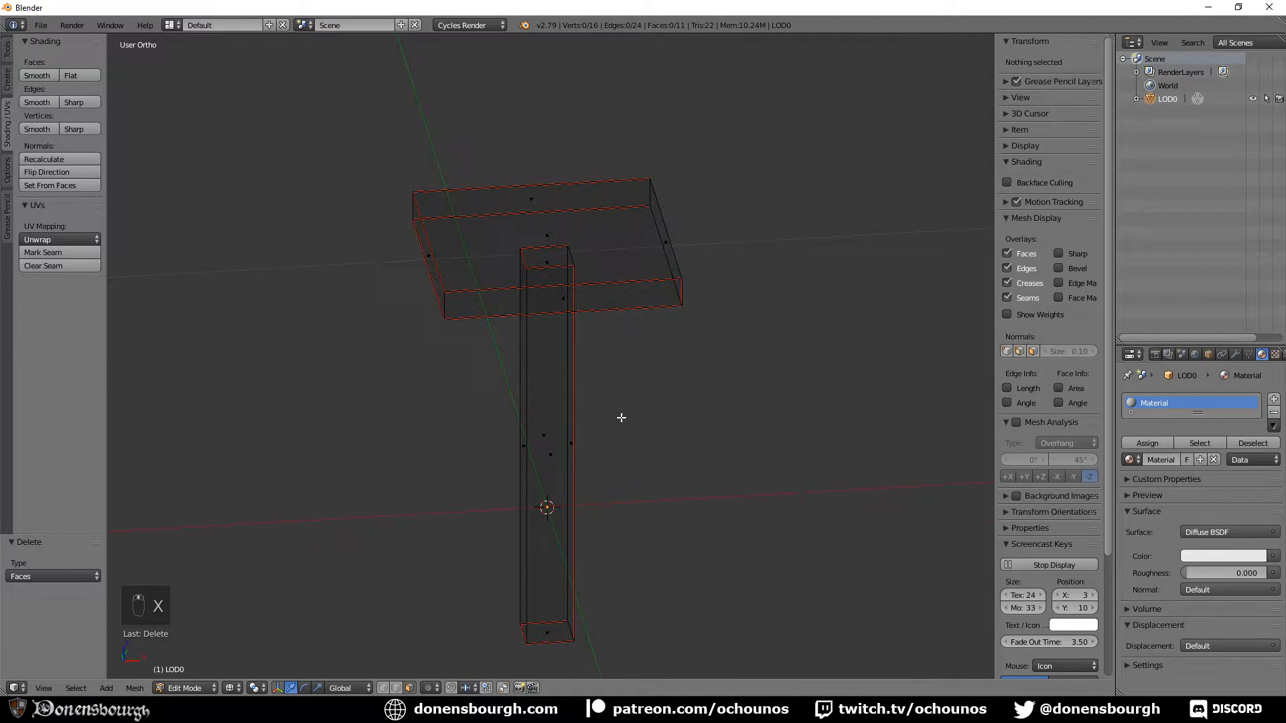
{"action": "right_click", "coordinate": [569, 447], "text": "alt"}
{"action": "middle_click_drag", "start_coordinate": [615, 590], "coordinate": [555, 629]}
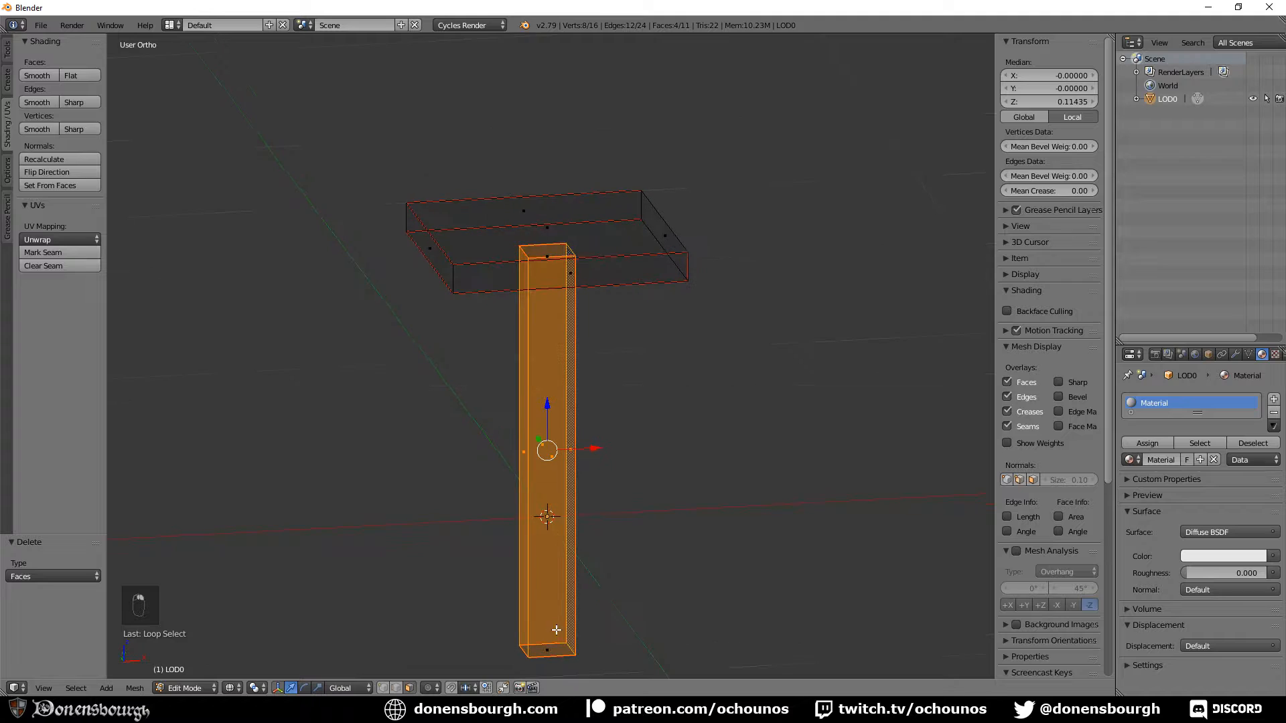
{"action": "right_click", "coordinate": [552, 646]}
{"action": "left_click", "coordinate": [1061, 103]}
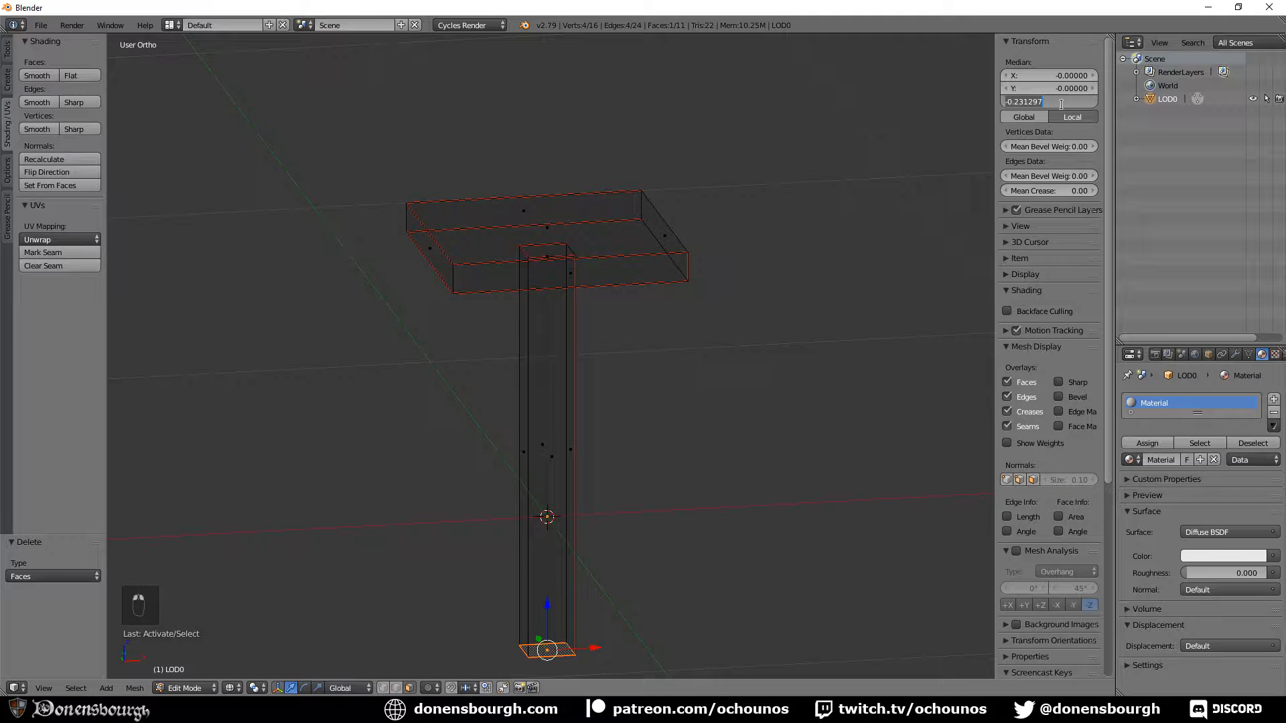
{"action": "key", "text": "BackSpace"}
{"action": "type", "text": "-0.1"}
{"action": "key", "text": "Return"}
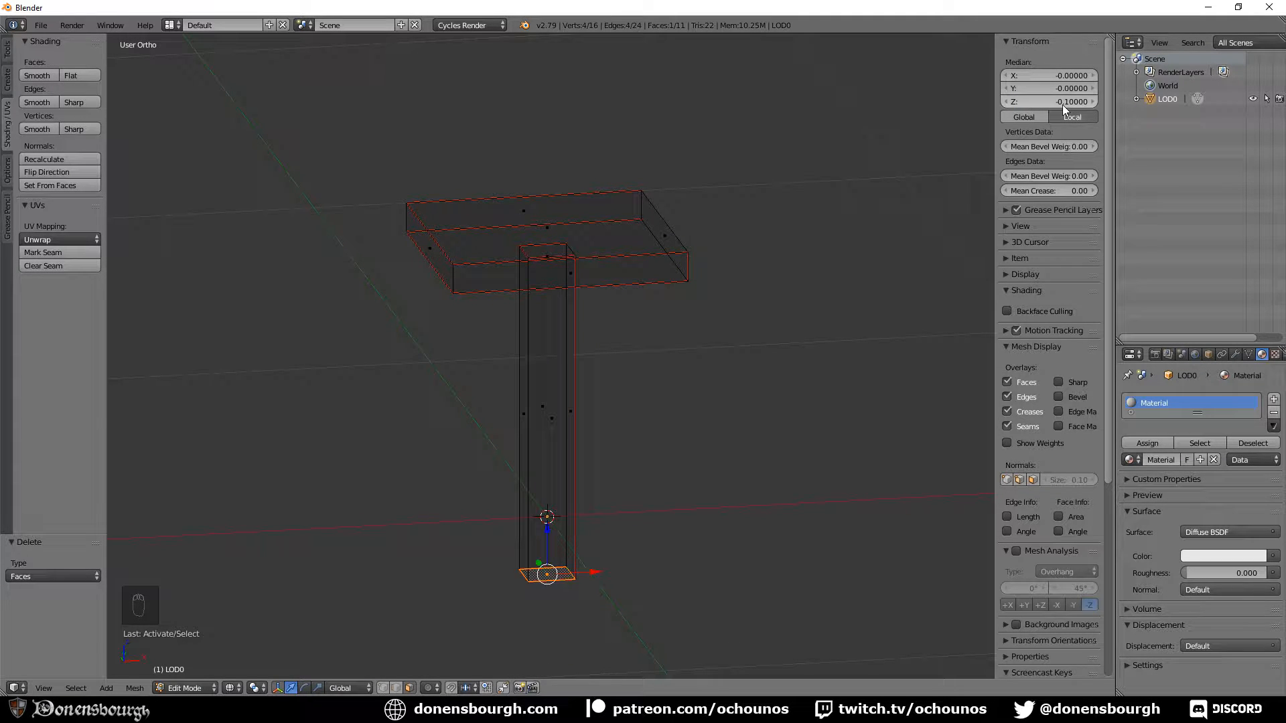
{"action": "left_click", "coordinate": [1062, 102]}
{"action": "type", "text": "0.05"}
{"action": "key", "text": "Return"}
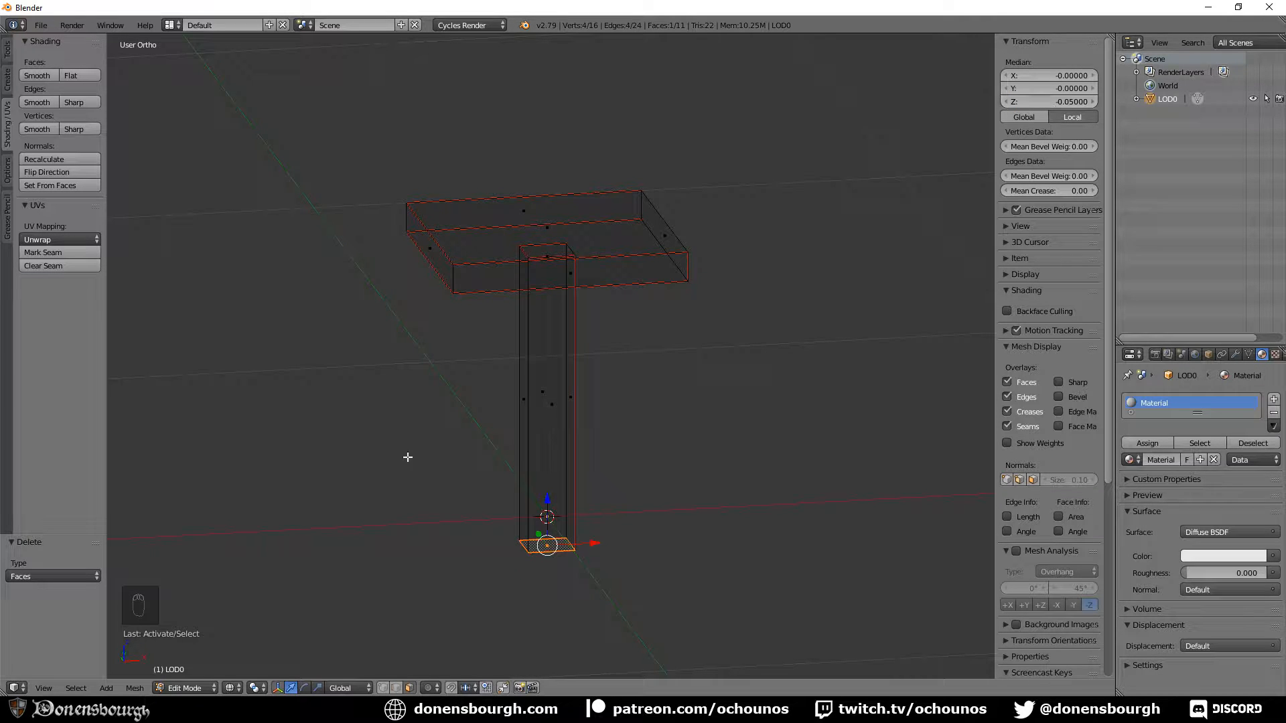
Add a single centred horizontal loop cut around the leg at mid-height
{"action": "middle_click_drag", "start_coordinate": [518, 513], "coordinate": [530, 514]}
{"action": "right_click", "coordinate": [575, 430], "text": "alt"}
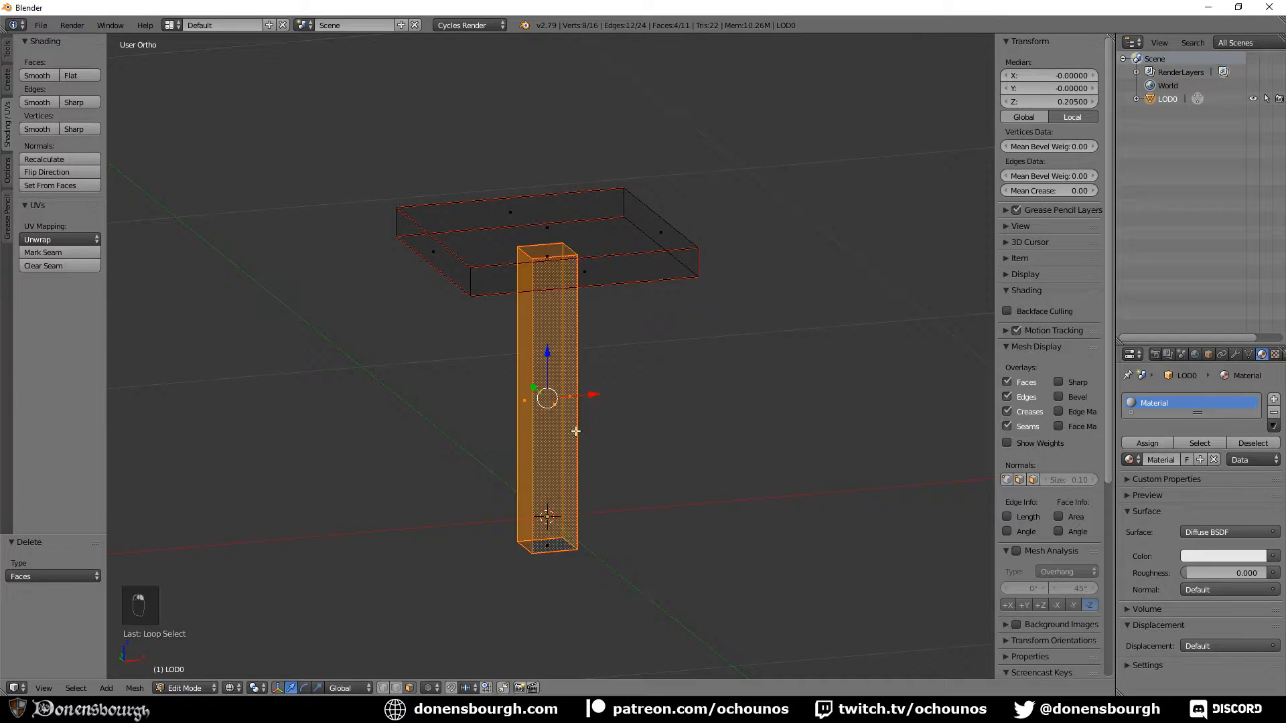
{"action": "right_click", "coordinate": [550, 553], "text": "shift"}
{"action": "middle_click_drag", "start_coordinate": [599, 581], "coordinate": [599, 593]}
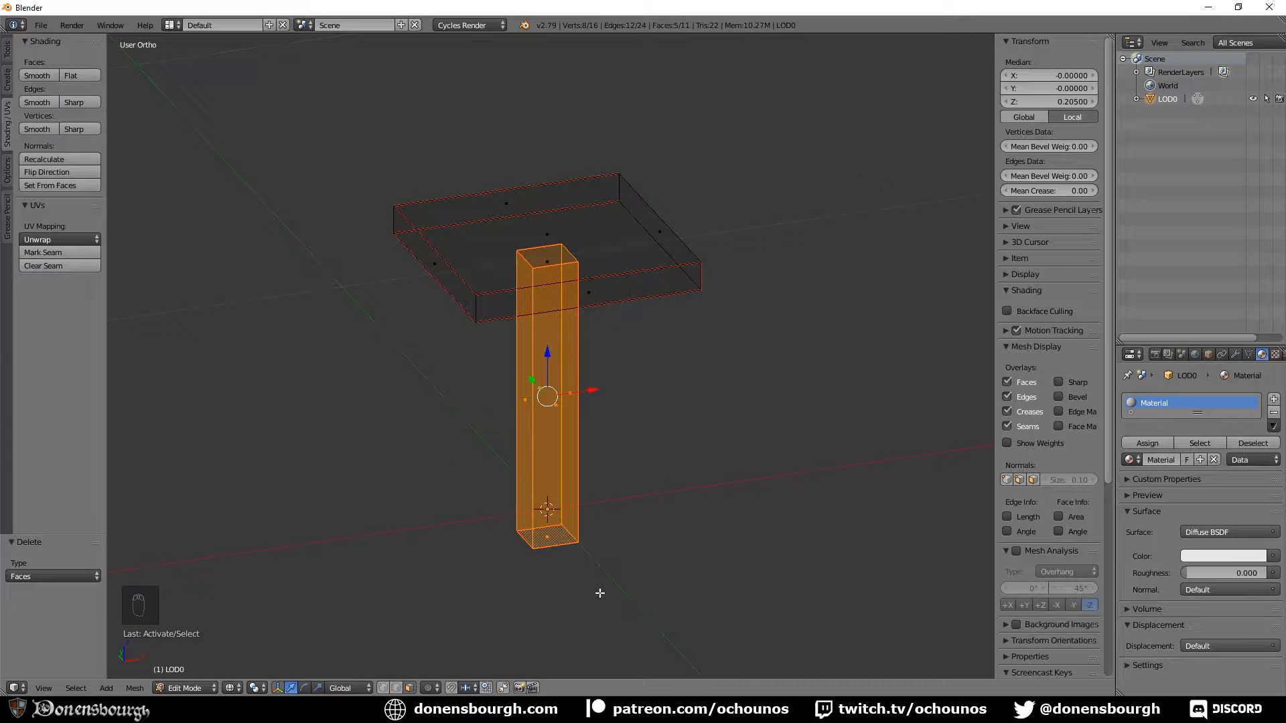
{"action": "key", "text": "ctrl+r"}
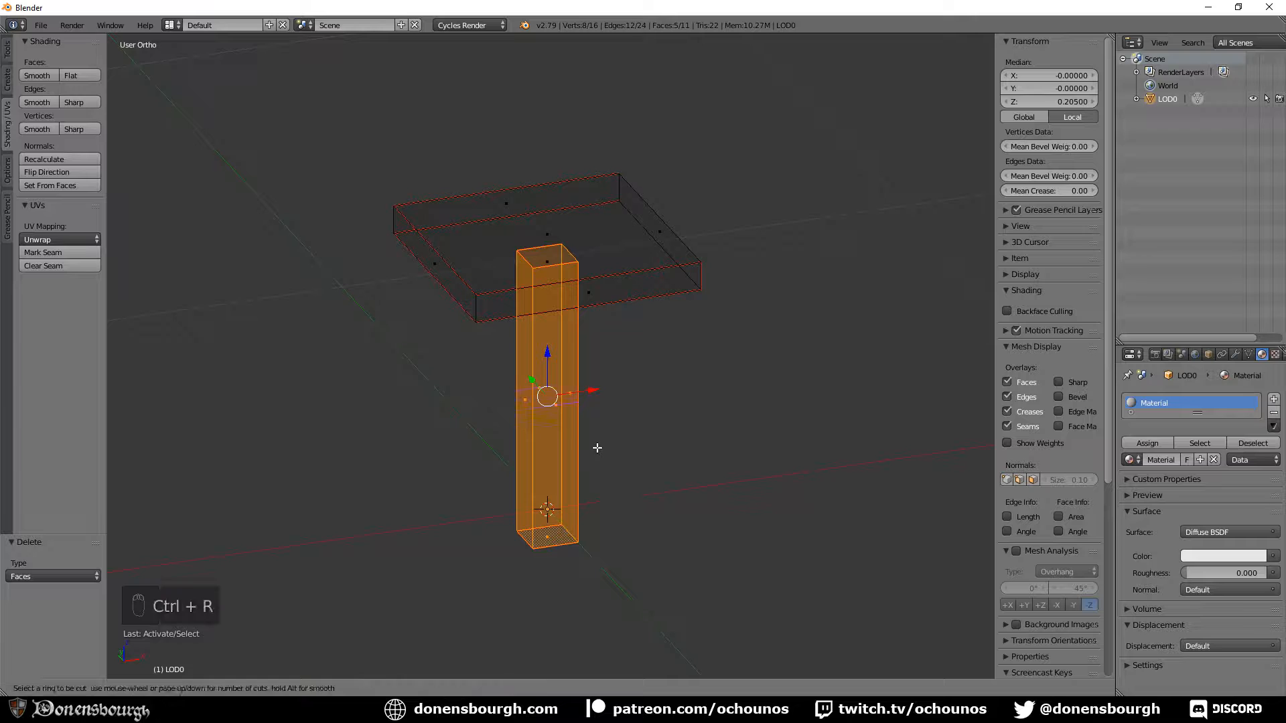
{"action": "left_click", "coordinate": [577, 415]}
{"action": "right_click", "coordinate": [578, 415]}
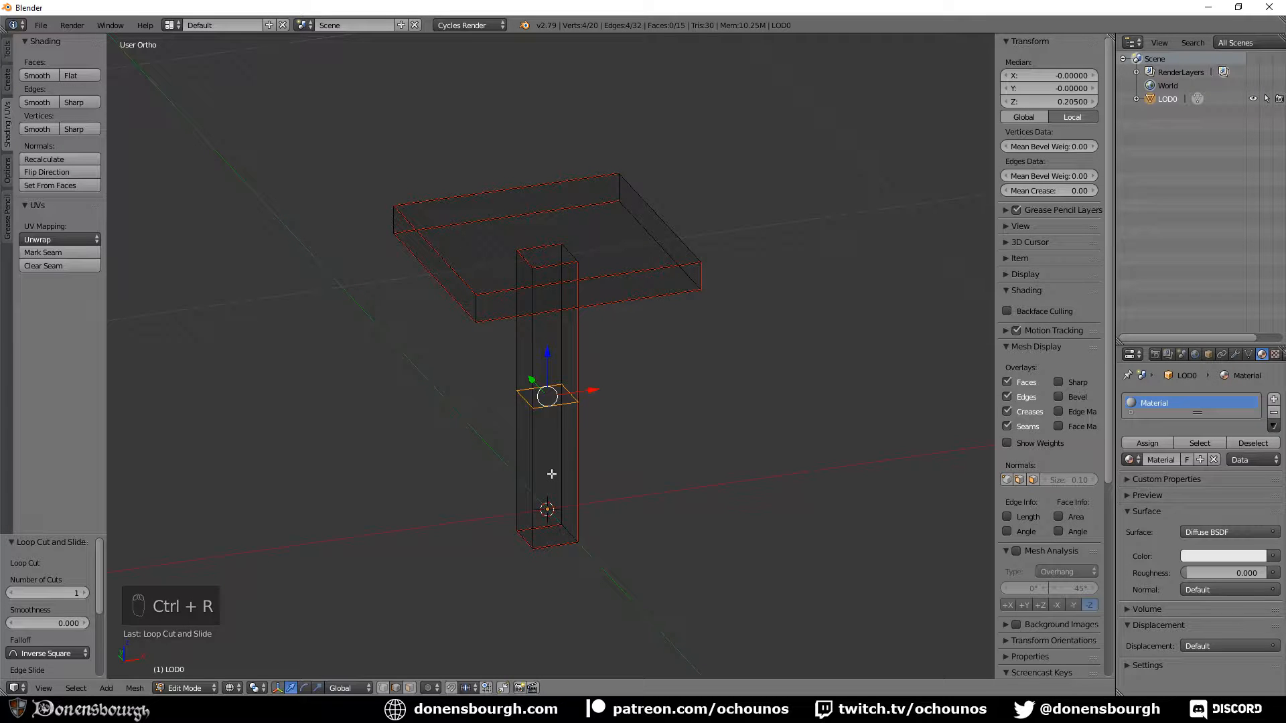
Select all faces of the leg, including its bottom face, and duplicate them in place
{"action": "key", "text": "3"}
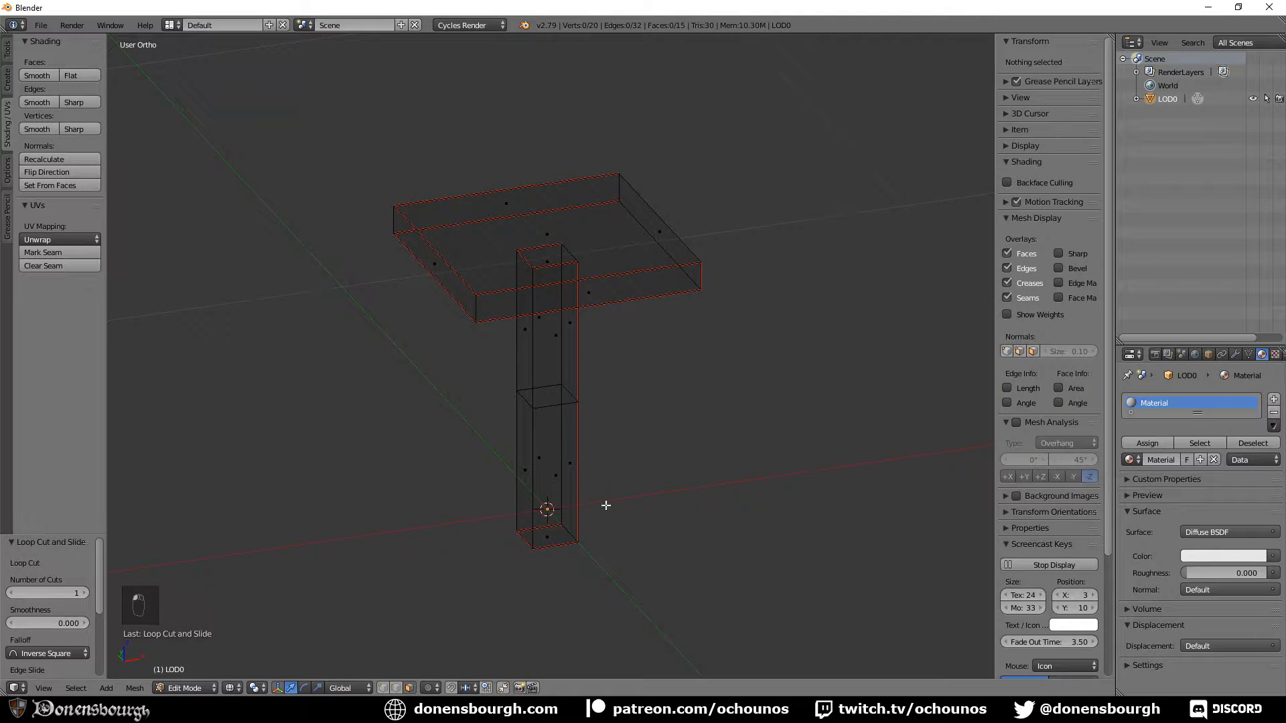
{"action": "right_click", "coordinate": [570, 462]}
{"action": "right_click", "coordinate": [575, 457], "text": "alt"}
{"action": "right_click", "coordinate": [566, 429], "text": "alt+shift"}
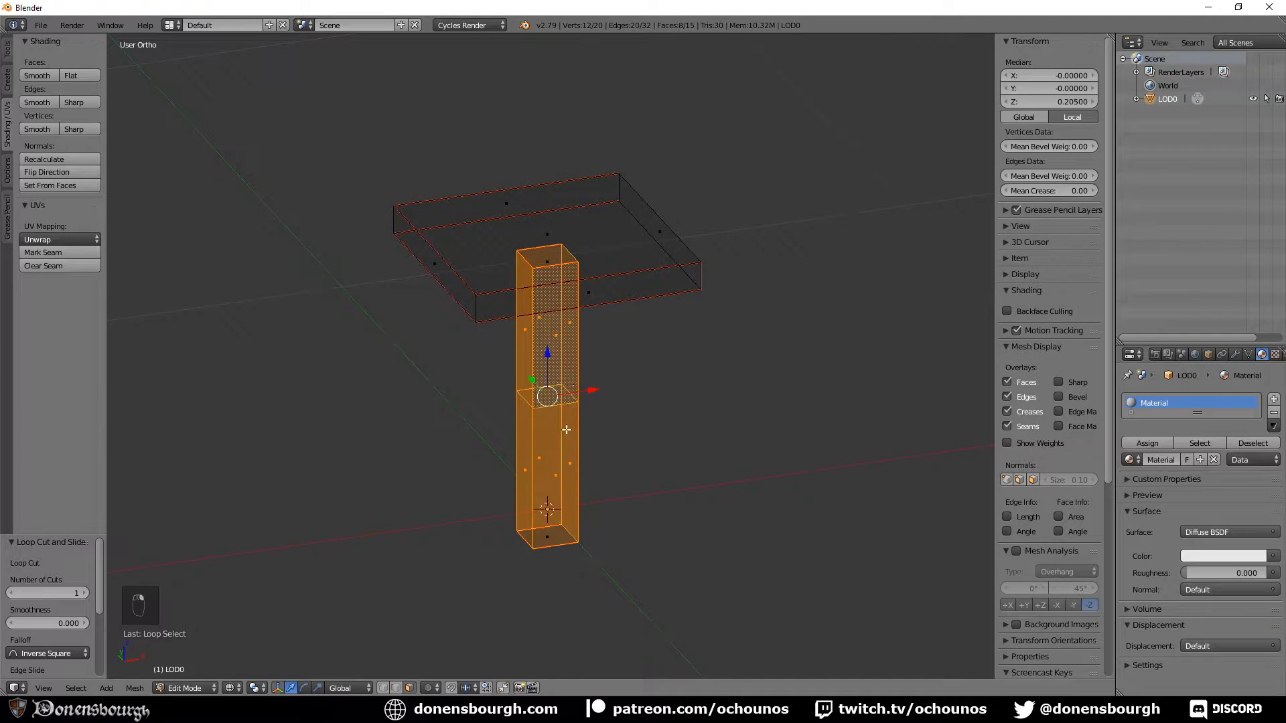
{"action": "right_click", "coordinate": [551, 538], "text": "shift"}
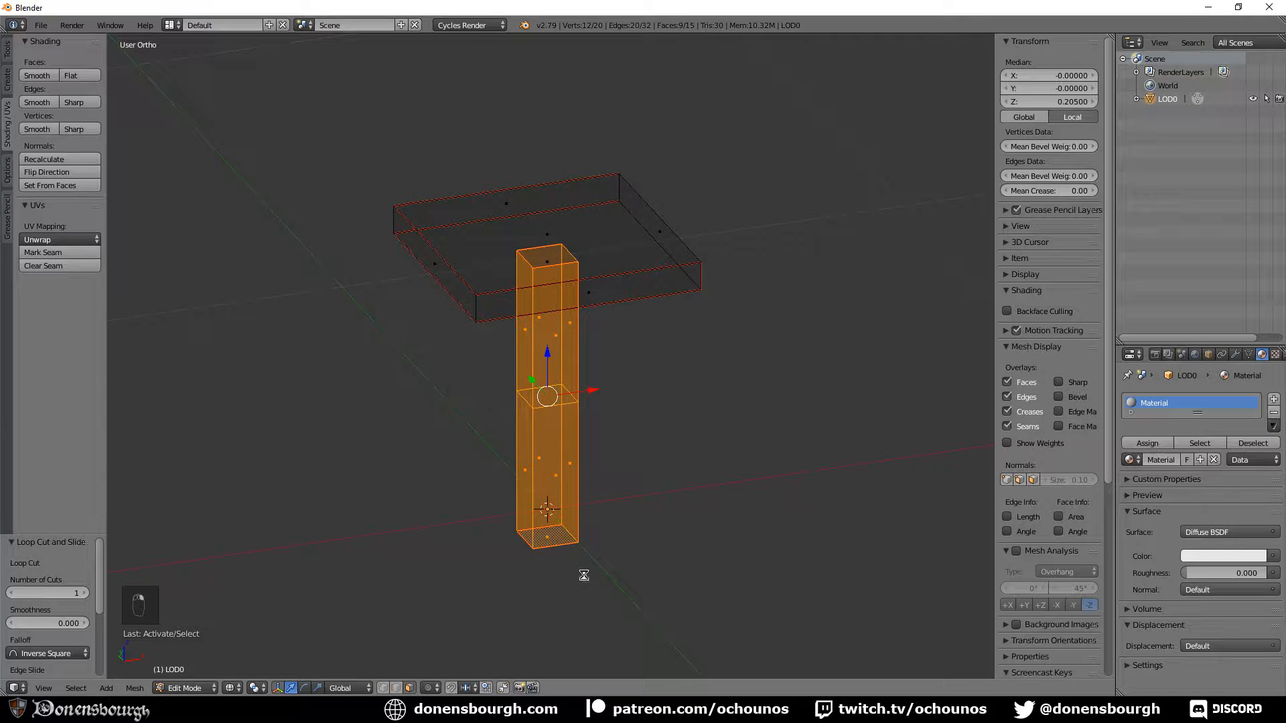
{"action": "key", "text": "shift+d"}
{"action": "right_click", "coordinate": [584, 575]}
Try moving the duplicated leg about 0.188 along X, and undo that move
{"action": "left_click_drag", "start_coordinate": [590, 391], "coordinate": [697, 396]}
{"action": "middle_click_drag", "start_coordinate": [465, 497], "coordinate": [549, 555]}
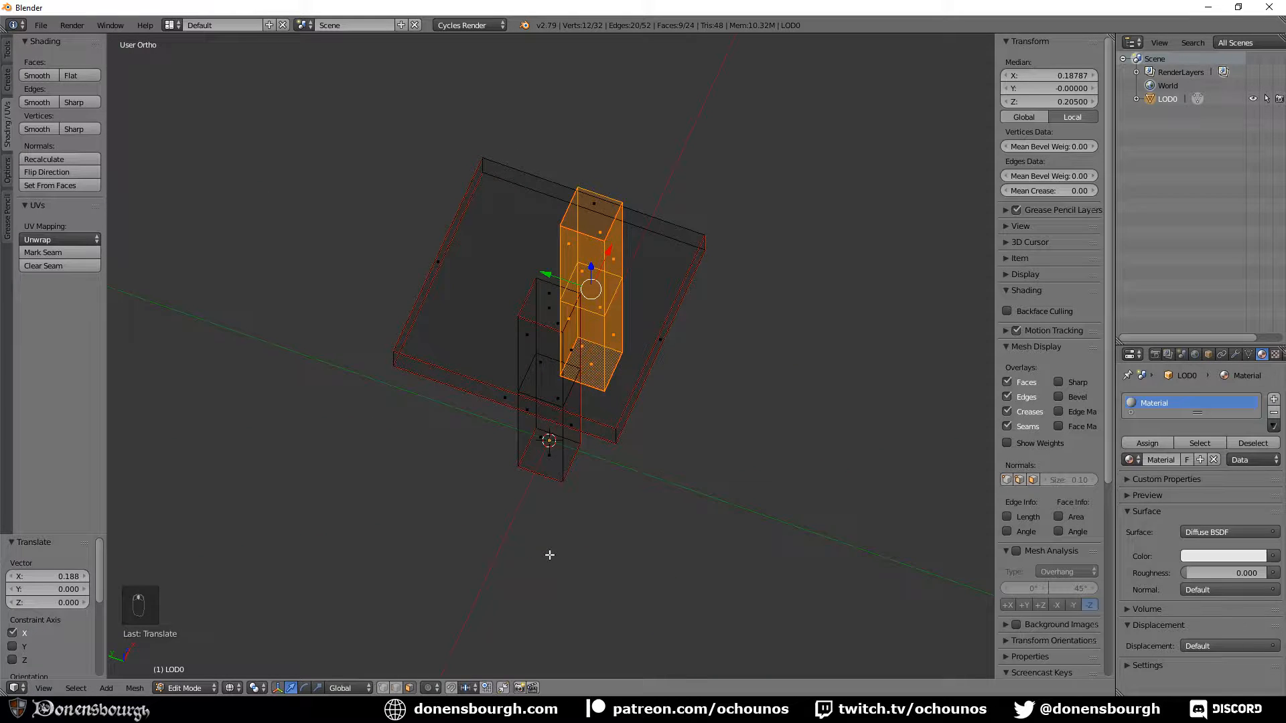
{"action": "middle_click_drag", "start_coordinate": [575, 494], "coordinate": [589, 448]}
{"action": "scroll", "coordinate": [589, 448], "scroll_direction": "up", "scroll_amount": 2}
{"action": "key", "text": "ctrl+z"}
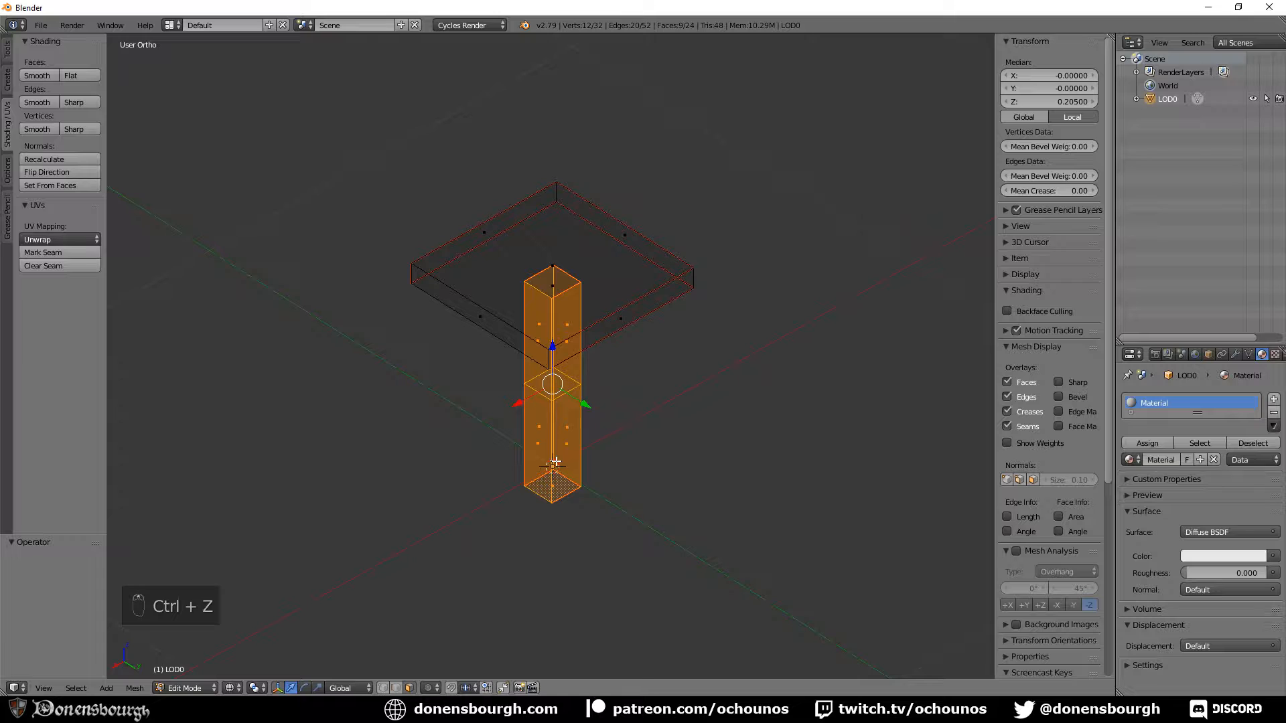
Scale the duplicated leg by 0.5 in X and Y with Z locked, and move it about -0.255 along X
{"action": "type", "text": "sz"}
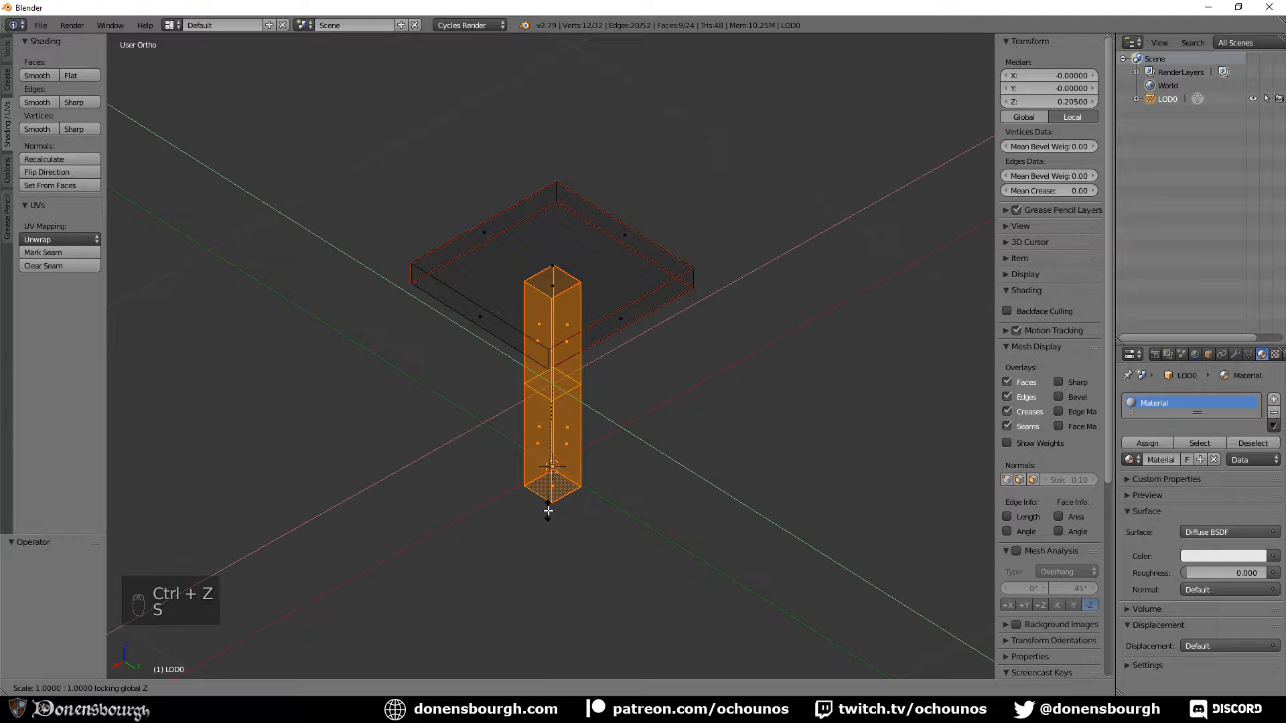
{"action": "type", "text": "0.5"}
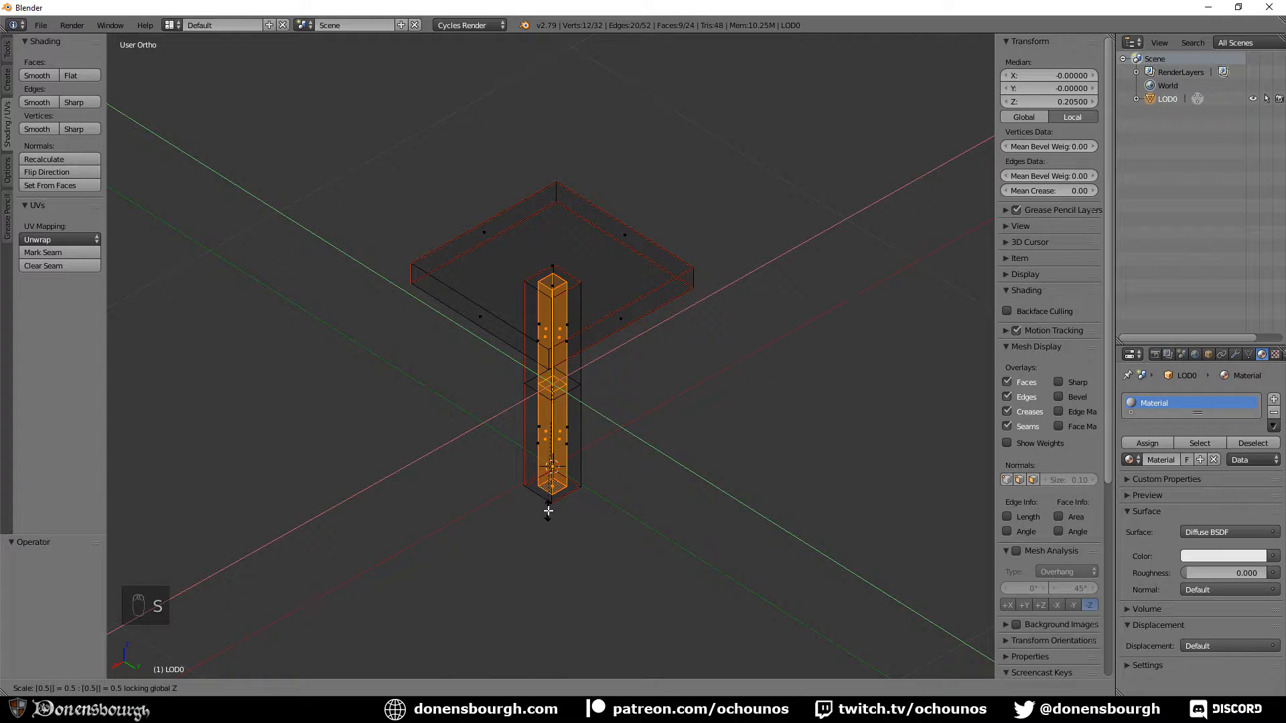
{"action": "key", "text": "Return"}
{"action": "key", "text": "g"}
{"action": "key", "text": "x"}
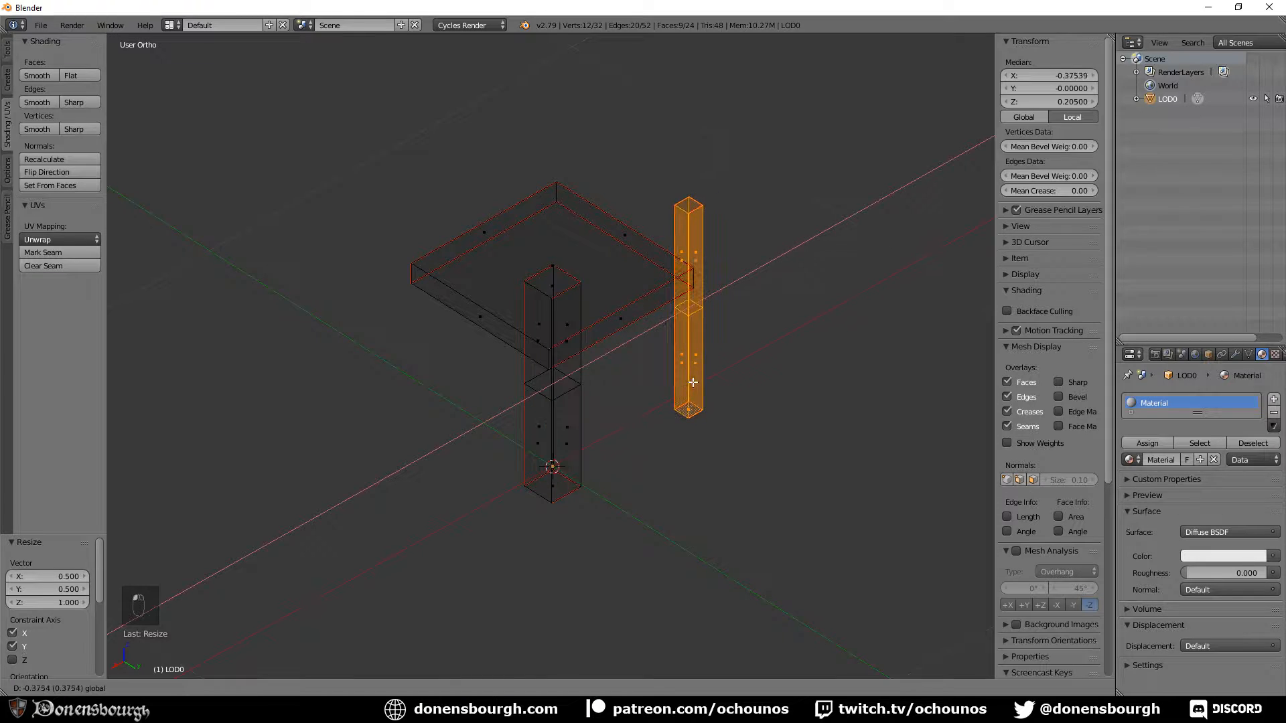
{"action": "left_click", "coordinate": [644, 418]}
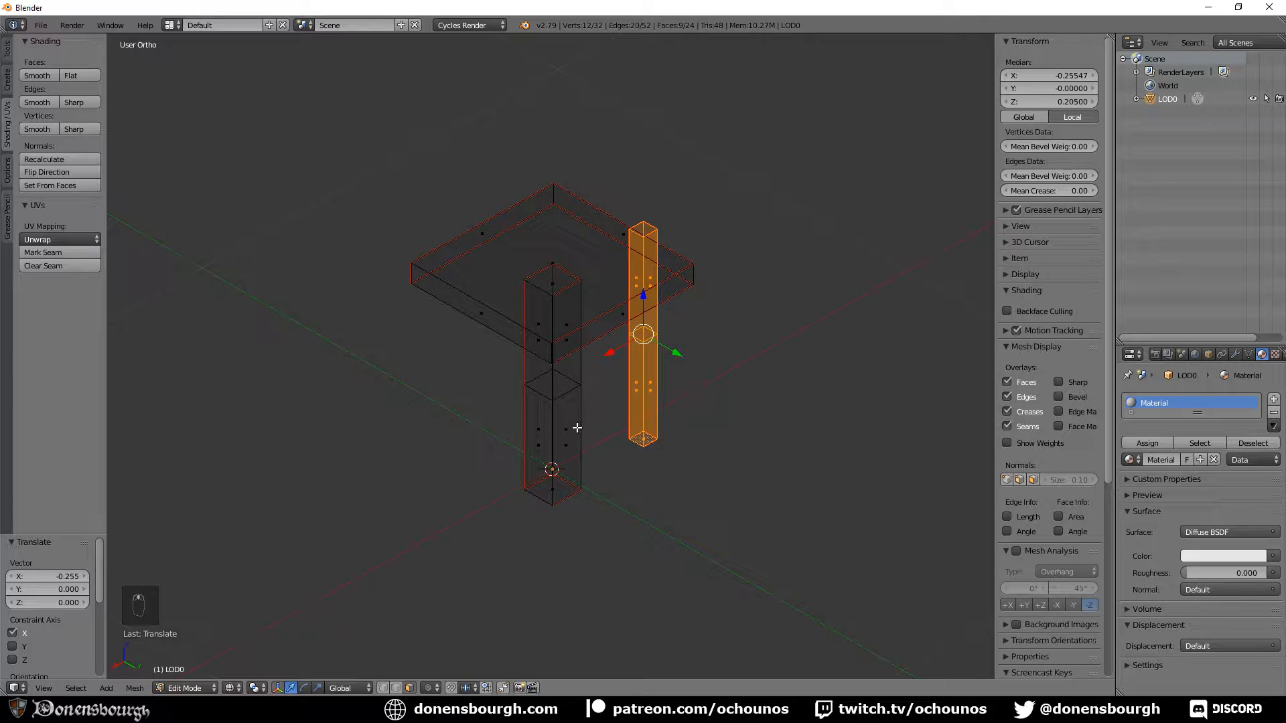
Select the whole original leg at the centre and scale it by 0.5 in X and Y with Z locked
{"action": "right_click", "coordinate": [581, 408], "text": "alt"}
{"action": "right_click", "coordinate": [582, 361], "text": "alt+shift"}
{"action": "right_click", "coordinate": [557, 489], "text": "shift"}
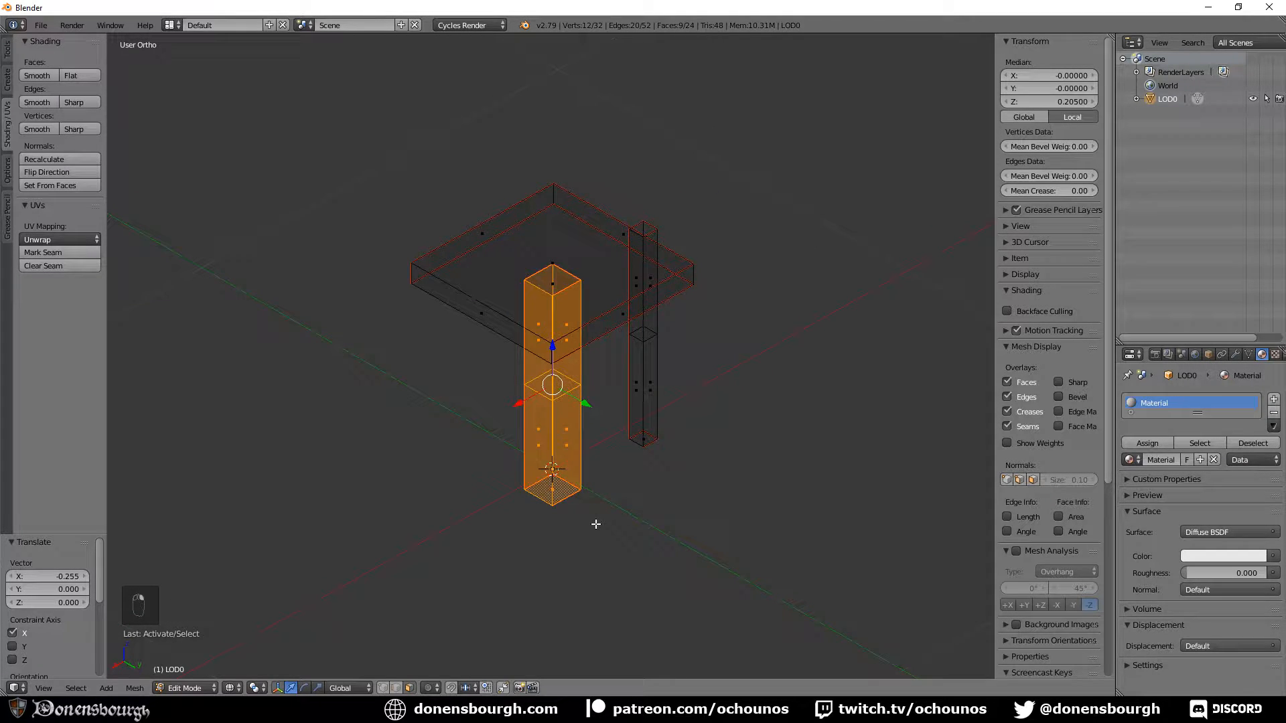
{"action": "key", "text": "s"}
{"action": "key", "text": "shift+z"}
{"action": "type", "text": "0.5"}
{"action": "key", "text": "Return"}
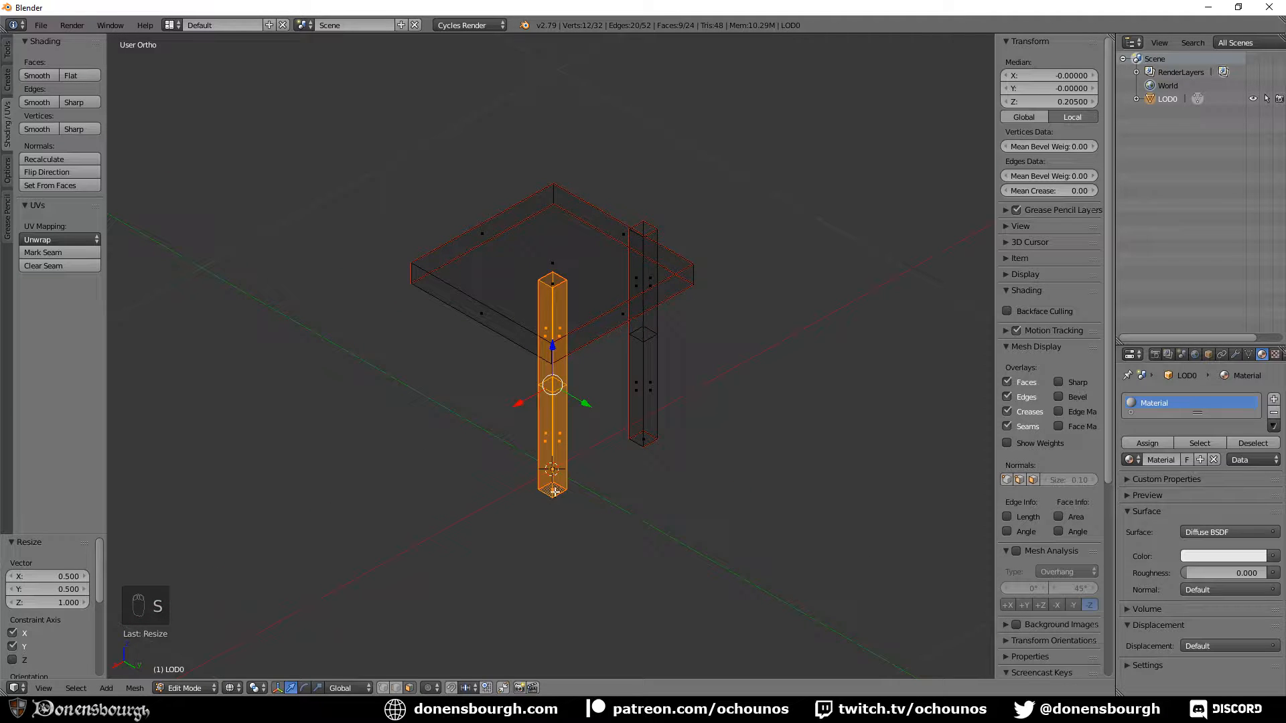
In top view, move the thinned leg about 0.157 in X and 0.158 in Y to a corner of the seat
{"action": "key", "text": "KP_7"}
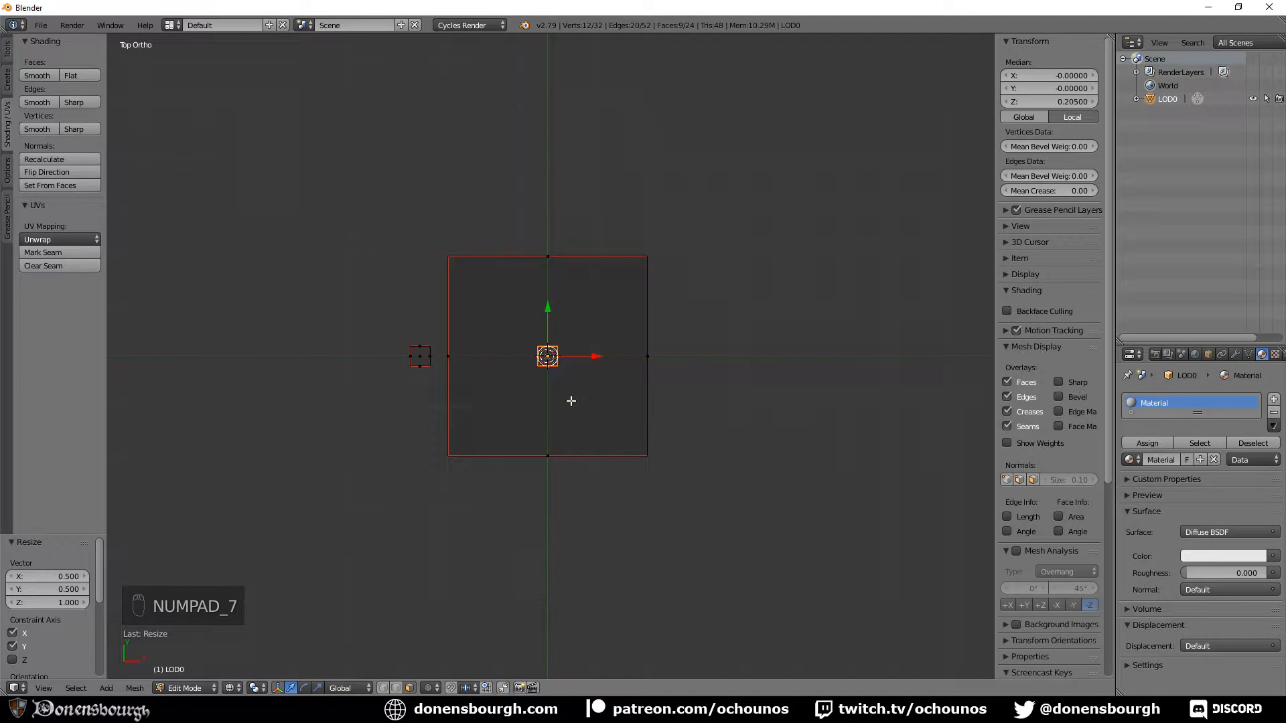
{"action": "key", "text": "g"}
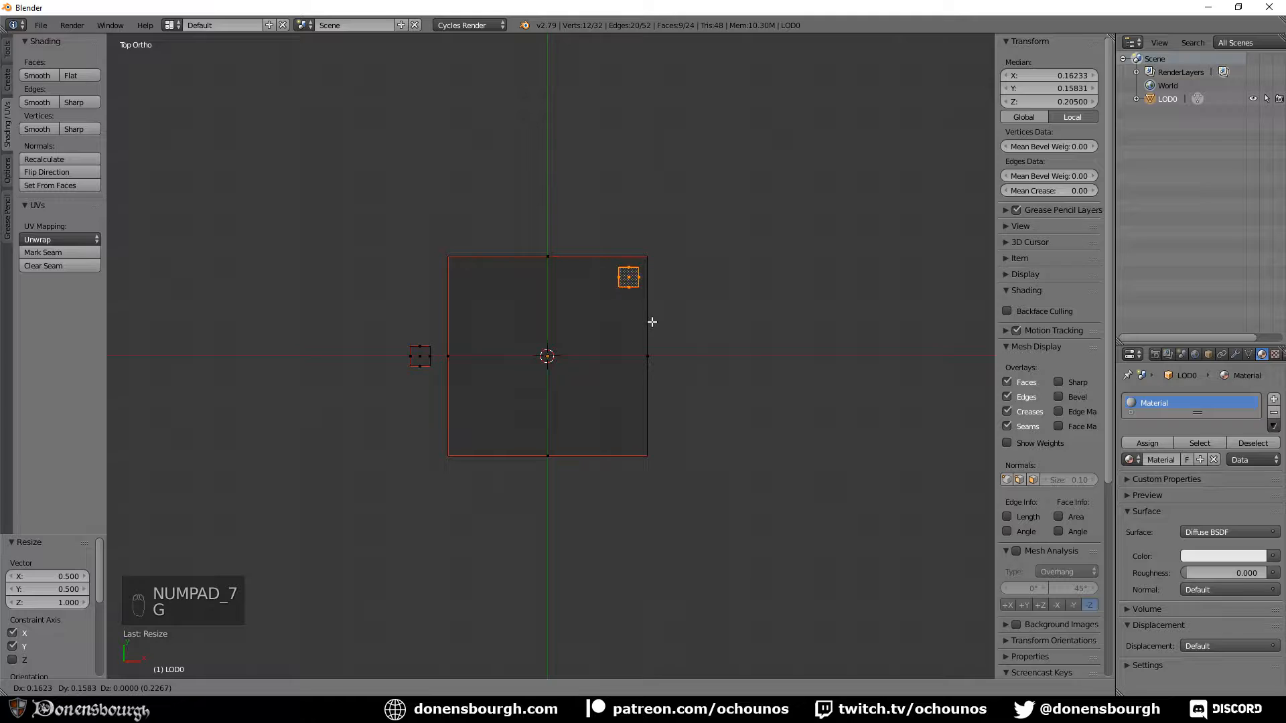
{"action": "left_click", "coordinate": [650, 322]}
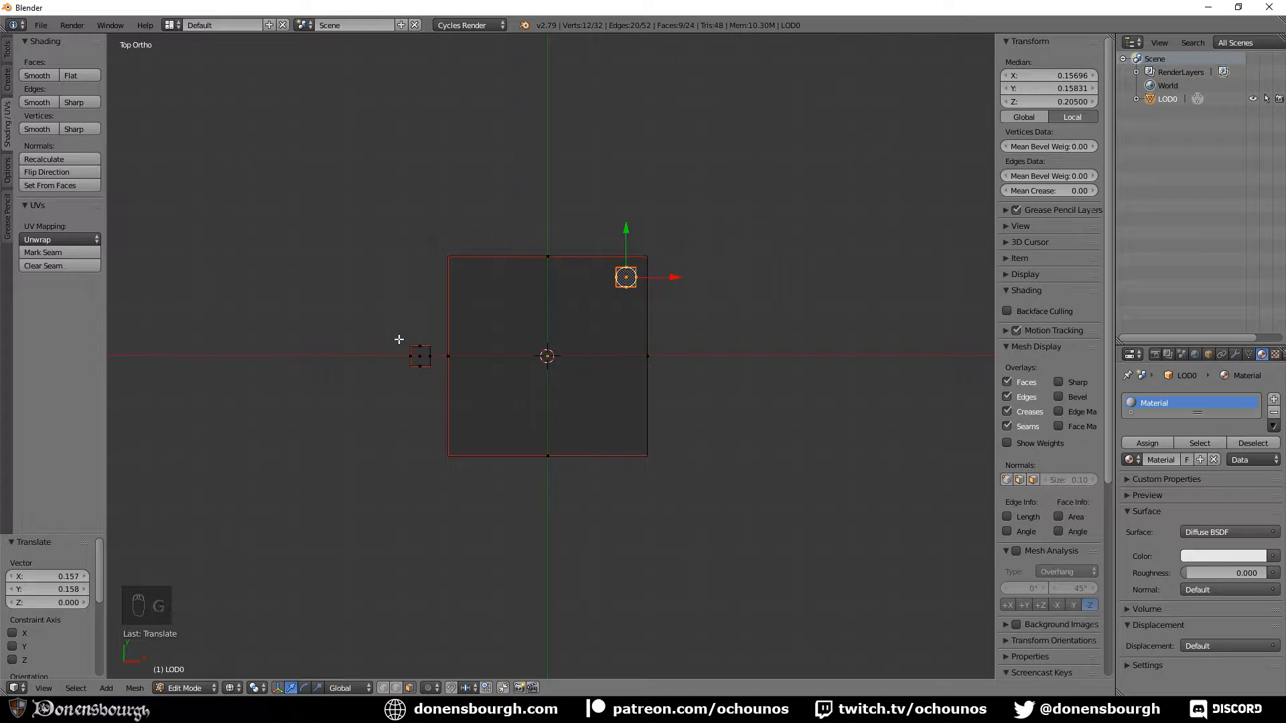
Select the leg outside the seat and move it about 0.099 in X and 0.160 in Y to its seat corner
{"action": "key", "text": "a"}
{"action": "key", "text": "b"}
{"action": "left_click_drag", "start_coordinate": [399, 326], "coordinate": [434, 390]}
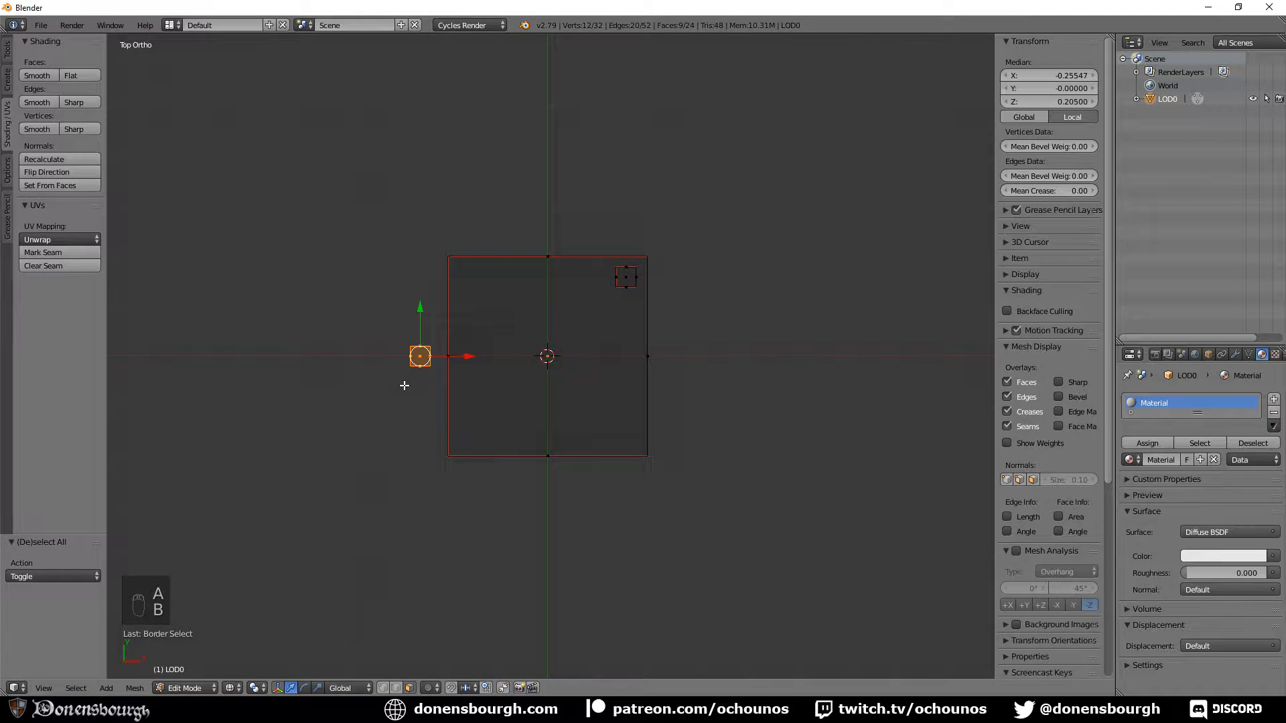
{"action": "key", "text": "g"}
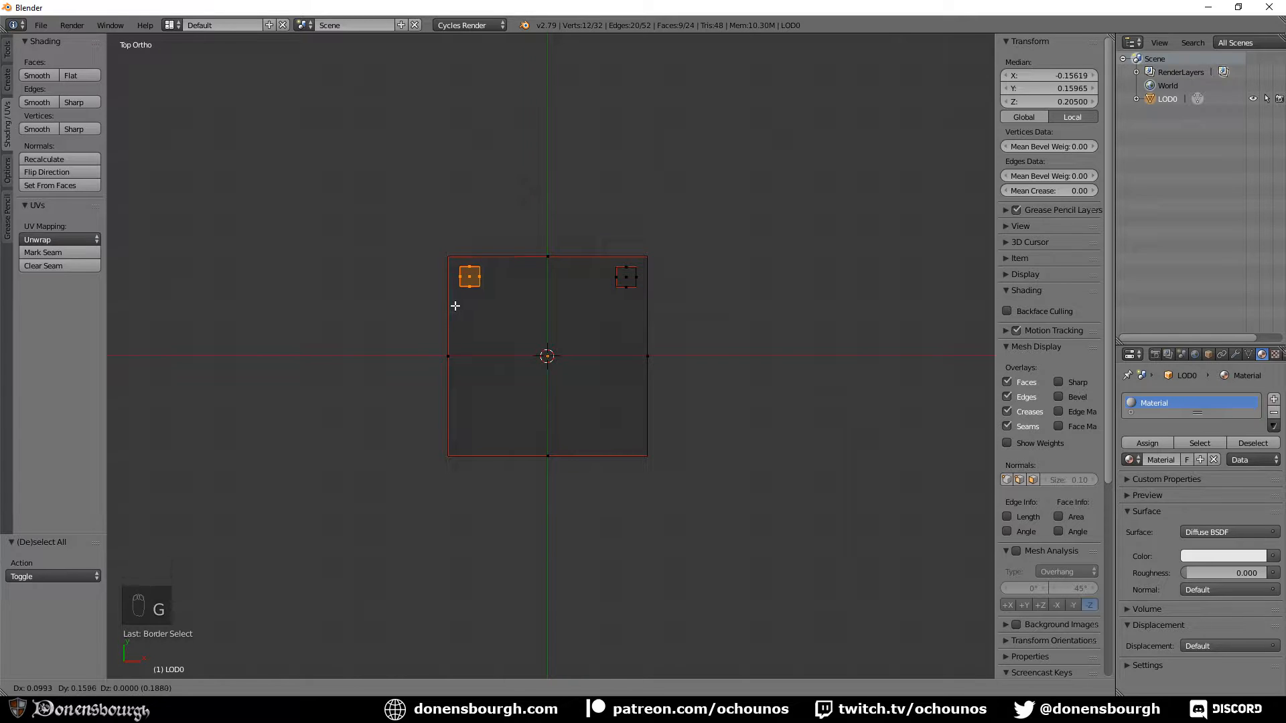
{"action": "left_click", "coordinate": [456, 307]}
Duplicate that corner leg and move the copy about -0.305 along Y to the adjacent seat corner
{"action": "key", "text": "shift+d"}
{"action": "right_click", "coordinate": [455, 332]}
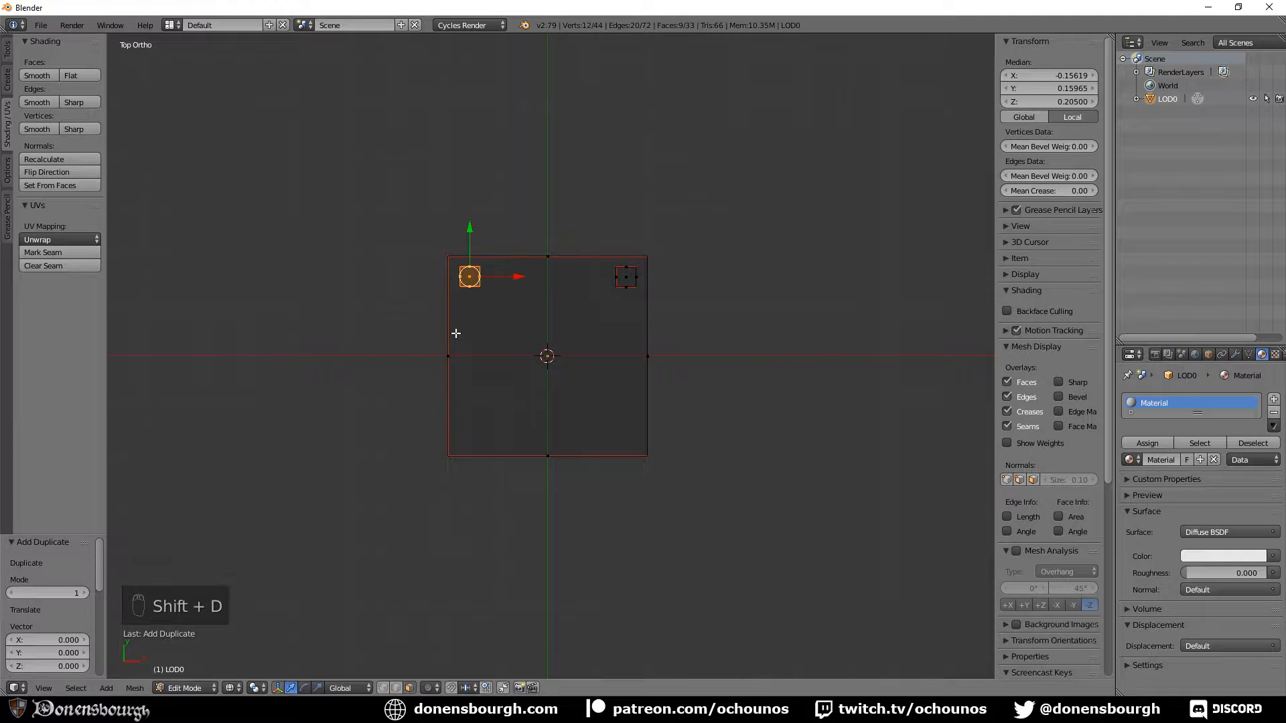
{"action": "key", "text": "g"}
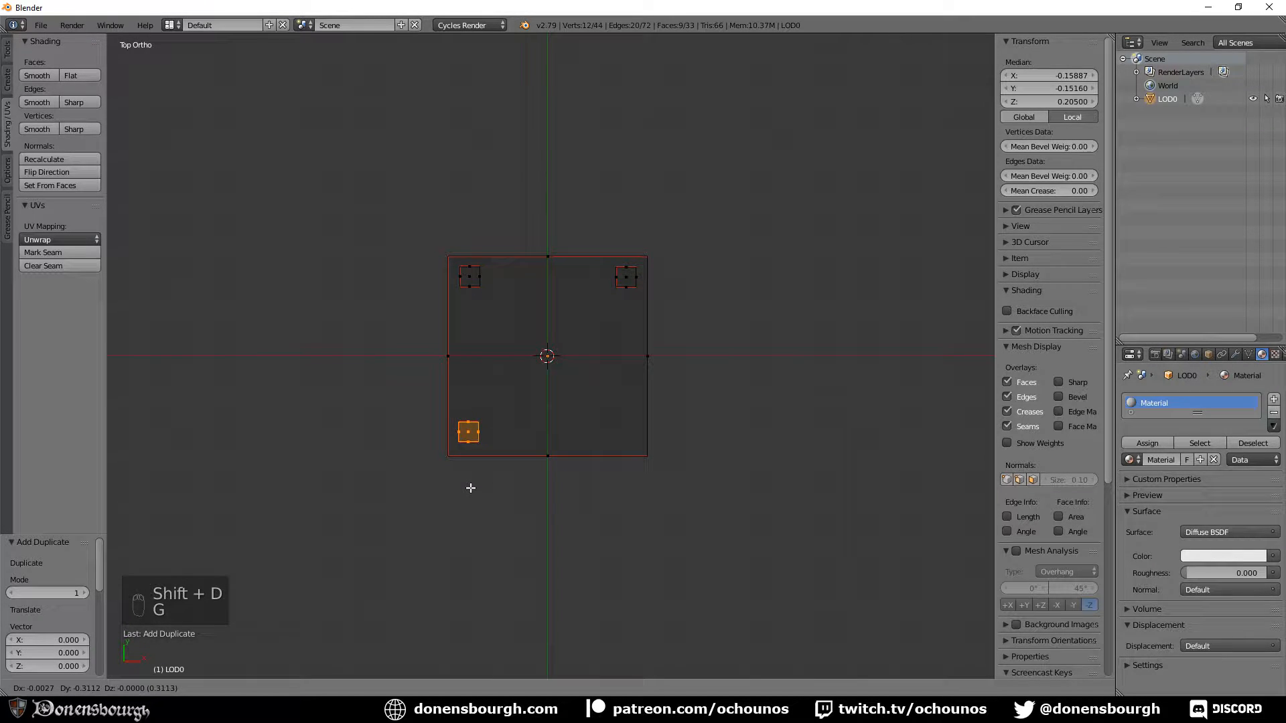
{"action": "left_click", "coordinate": [473, 481]}
Duplicate the new leg and move the copy about 0.305 in X and -0.008 in Y to the last seat corner
{"action": "key", "text": "shift+d"}
{"action": "right_click", "coordinate": [473, 479]}
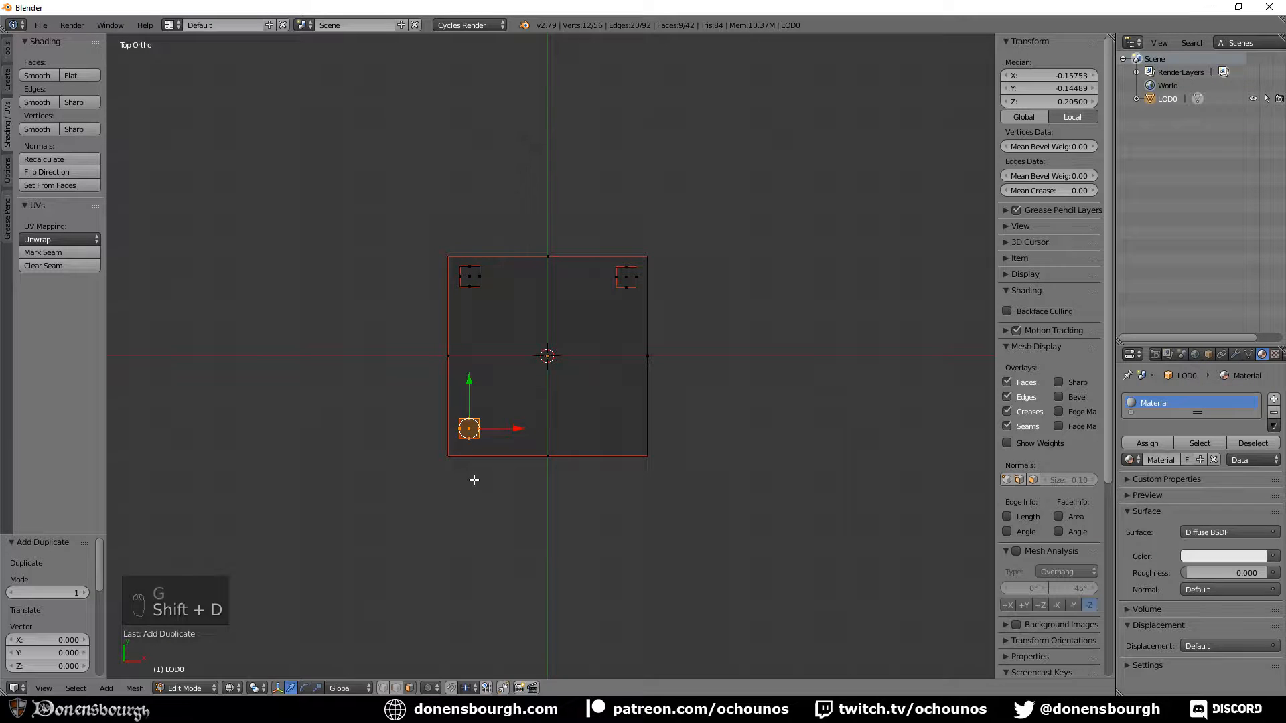
{"action": "key", "text": "g"}
{"action": "left_click", "coordinate": [626, 482]}
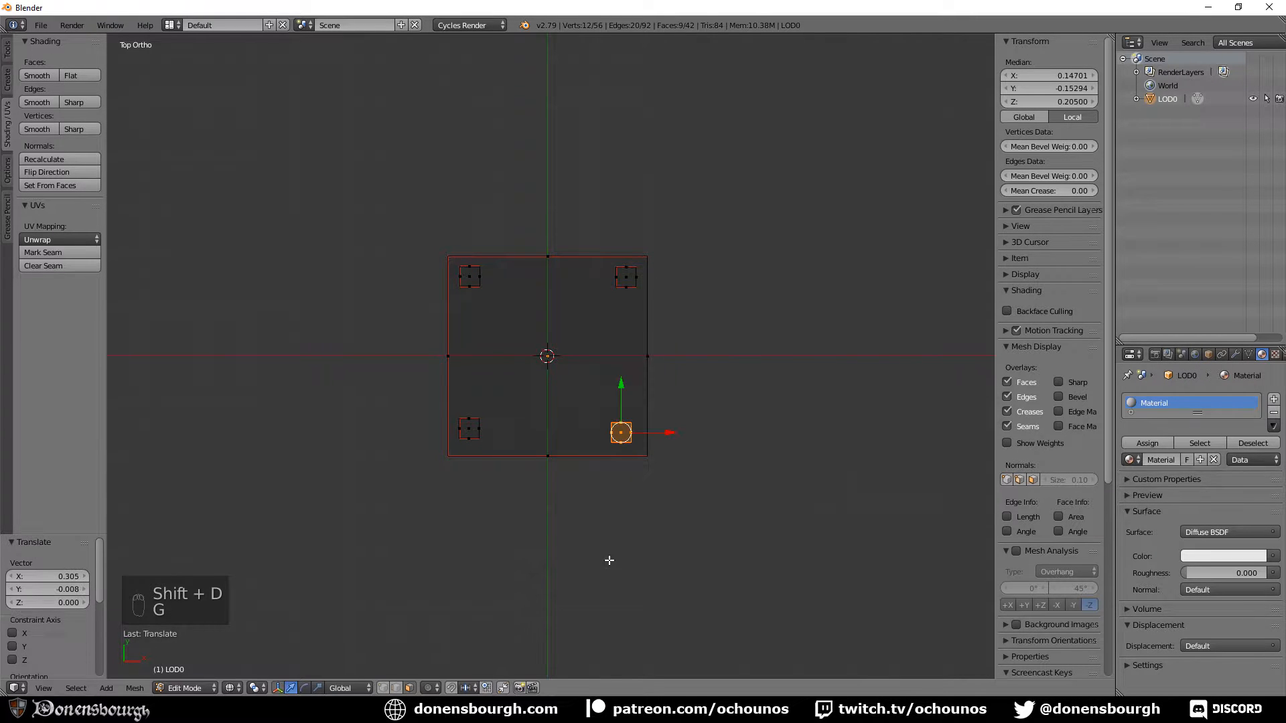
Select the bottom faces of all four legs and scale them by about 1.134 to splay the feet outward
{"action": "middle_click_drag", "start_coordinate": [608, 563], "coordinate": [566, 529]}
{"action": "right_click", "coordinate": [588, 458]}
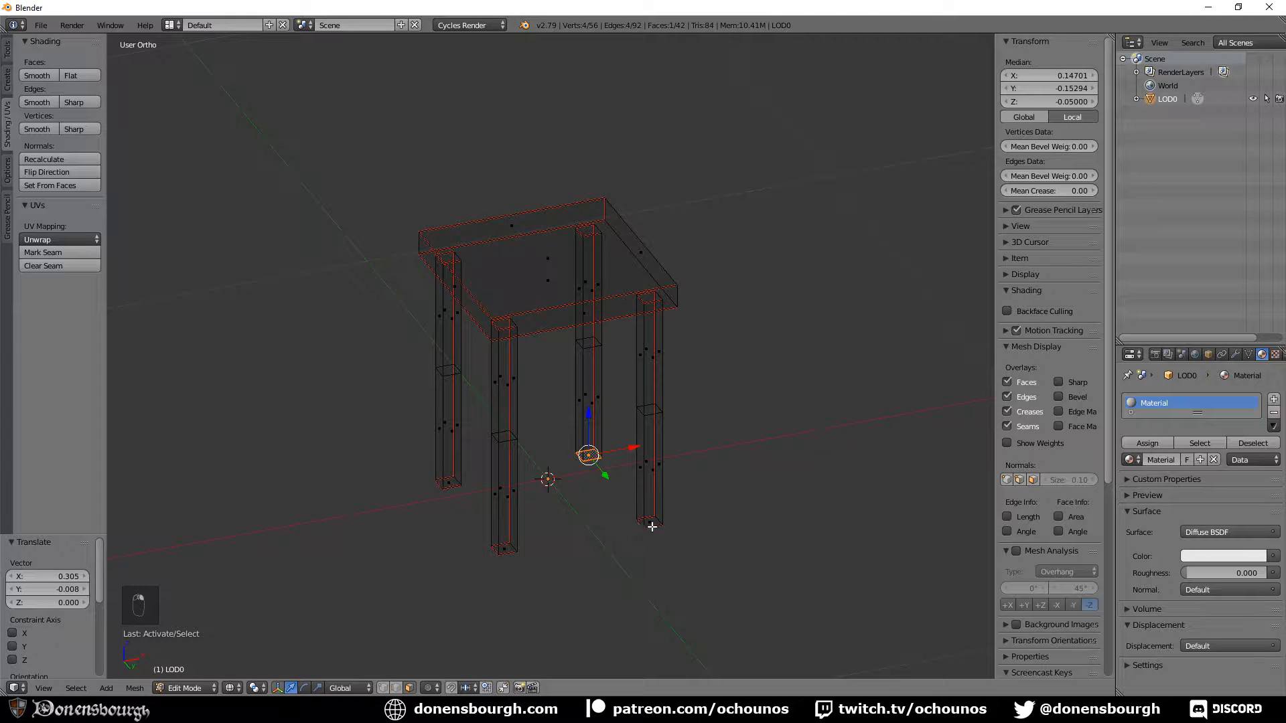
{"action": "right_click", "coordinate": [651, 523], "text": "shift"}
{"action": "right_click", "coordinate": [504, 549], "text": "shift"}
{"action": "right_click", "coordinate": [447, 482], "text": "shift"}
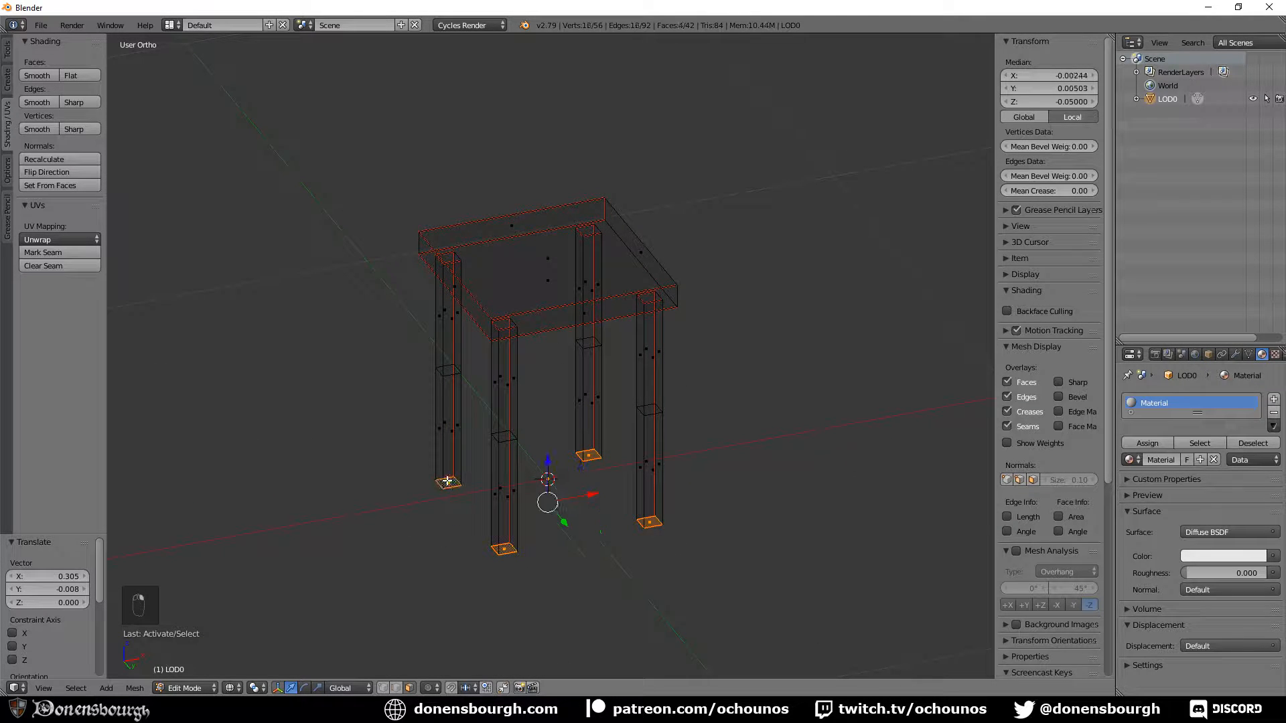
{"action": "scroll", "coordinate": [568, 513], "scroll_direction": "down", "scroll_amount": 3}
{"action": "middle_click_drag", "start_coordinate": [571, 533], "coordinate": [574, 613]}
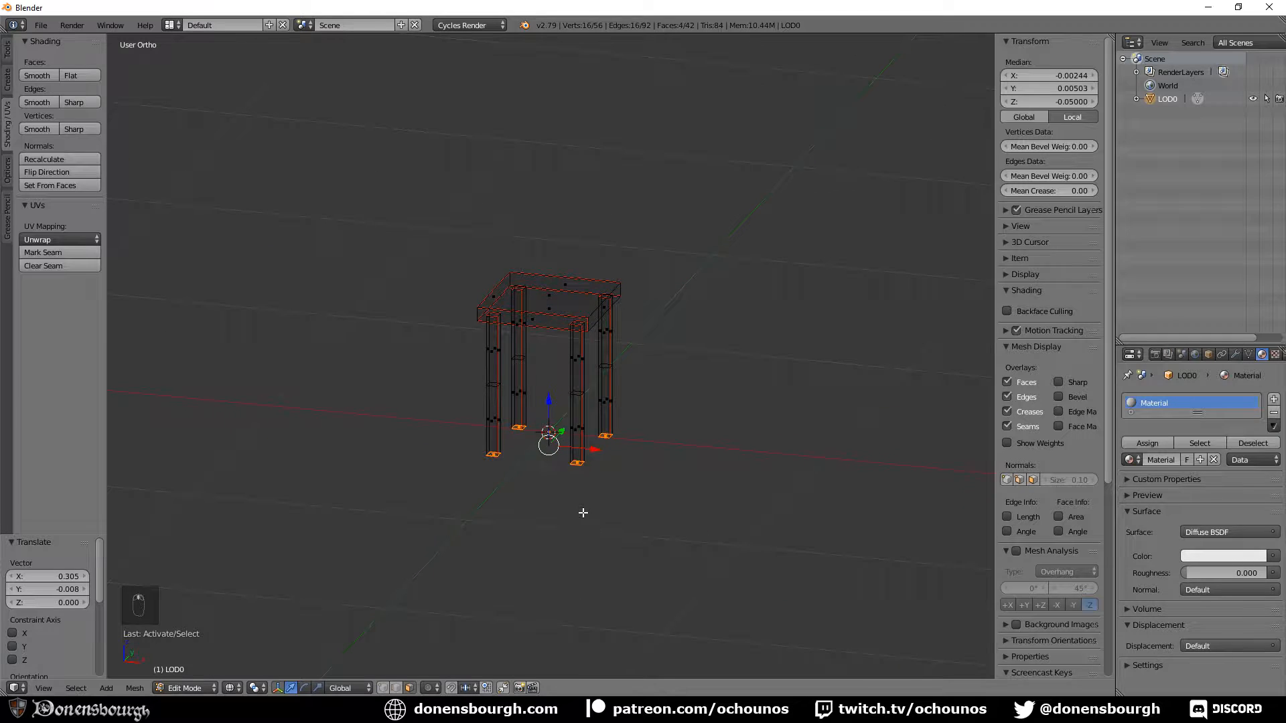
{"action": "key", "text": "s"}
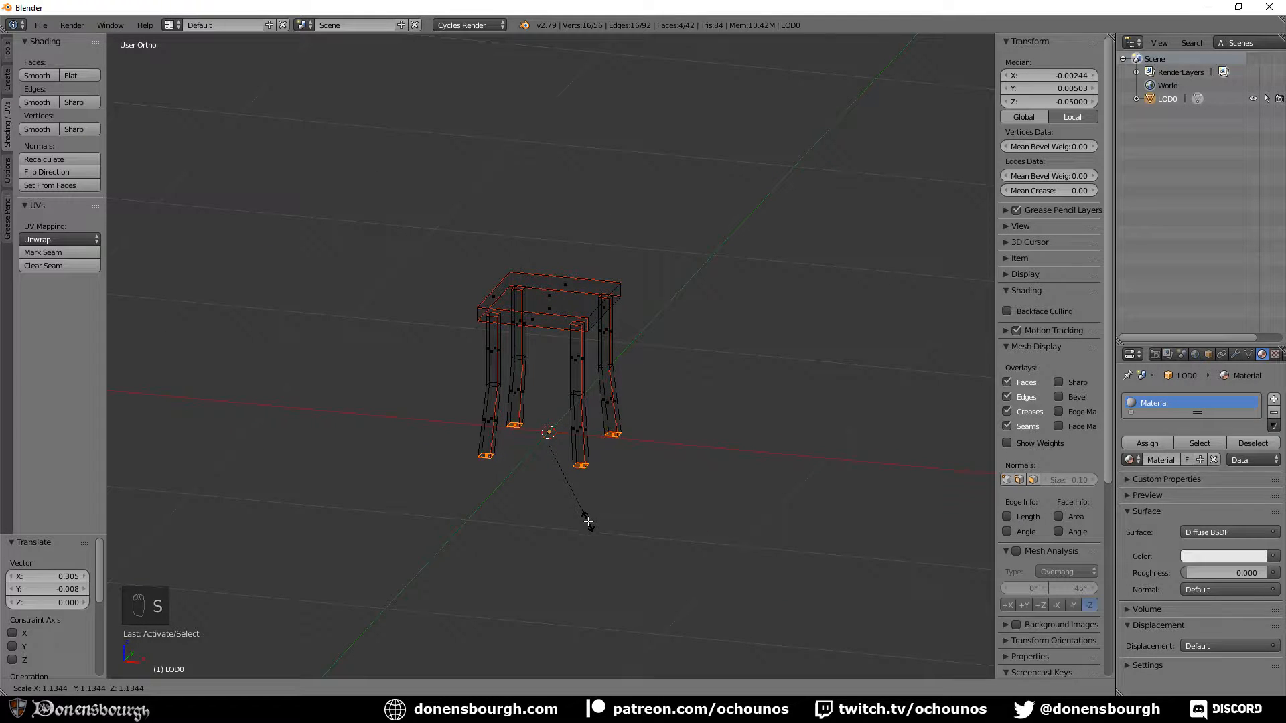
{"action": "left_click", "coordinate": [588, 522]}
Select the middle edge loop of the +X, -Y leg, switch to solid shading and move the loop about -0.006 along Y
{"action": "middle_click_drag", "start_coordinate": [681, 479], "coordinate": [565, 496]}
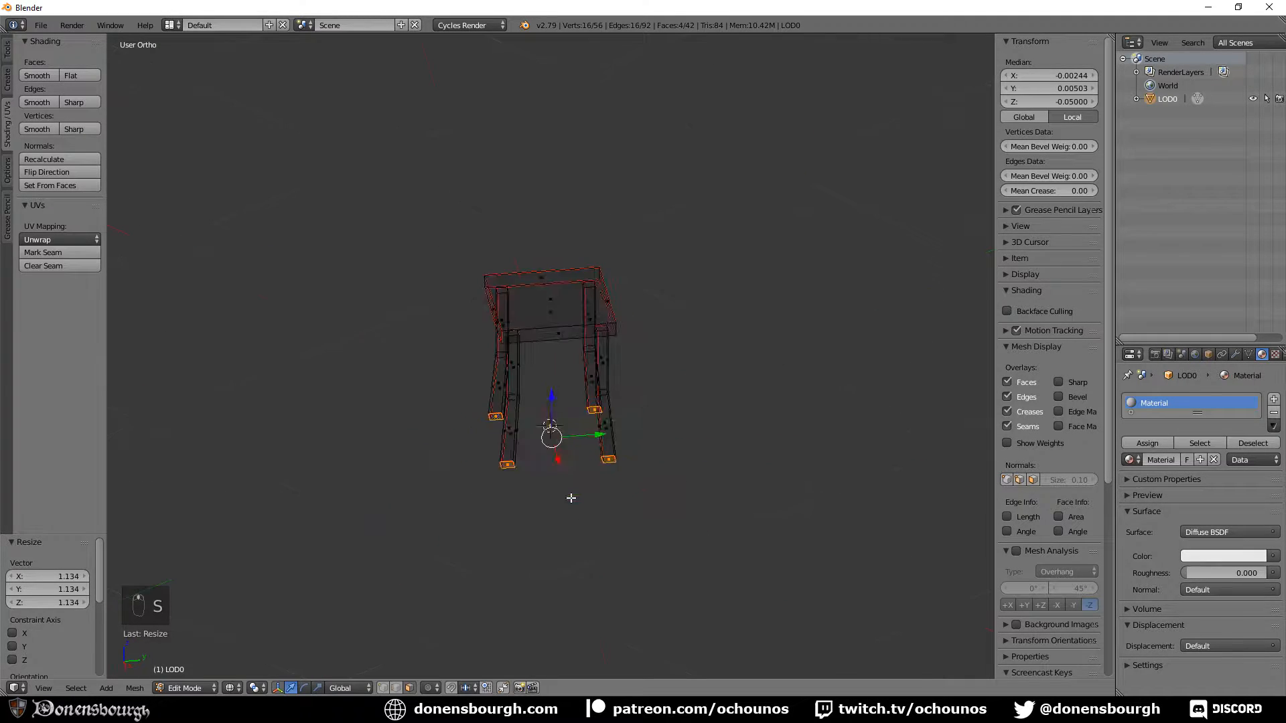
{"action": "scroll", "coordinate": [568, 529], "scroll_direction": "up", "scroll_amount": 3}
{"action": "scroll", "coordinate": [601, 536], "scroll_direction": "up", "scroll_amount": 2}
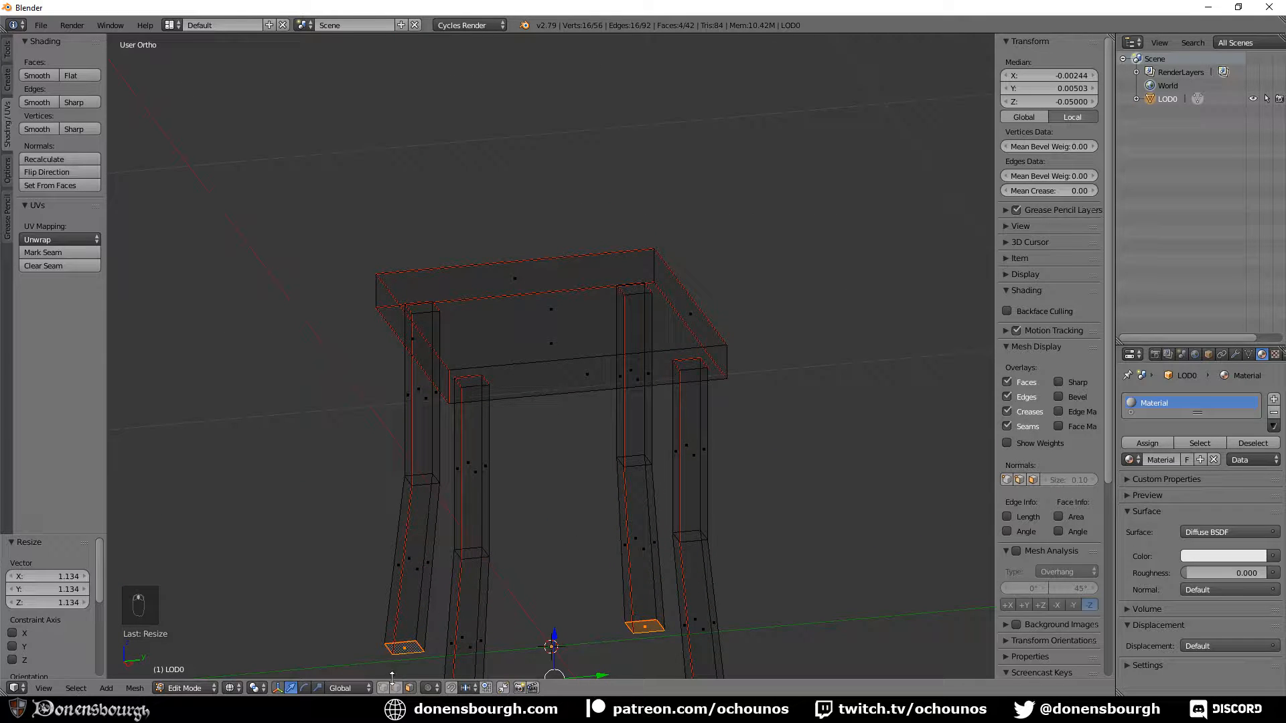
{"action": "middle_click_drag", "start_coordinate": [505, 553], "coordinate": [525, 465]}
{"action": "left_click", "coordinate": [486, 553], "text": "alt"}
{"action": "key", "text": "z"}
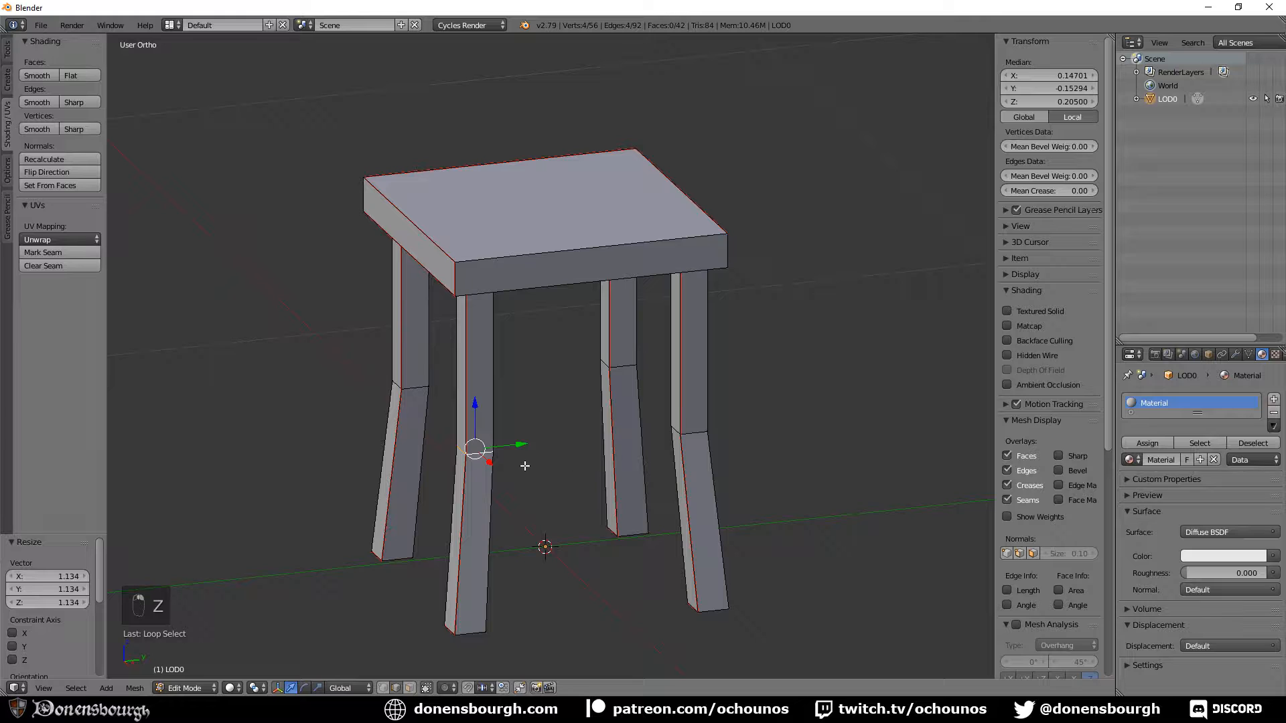
{"action": "left_click_drag", "start_coordinate": [518, 446], "coordinate": [513, 449]}
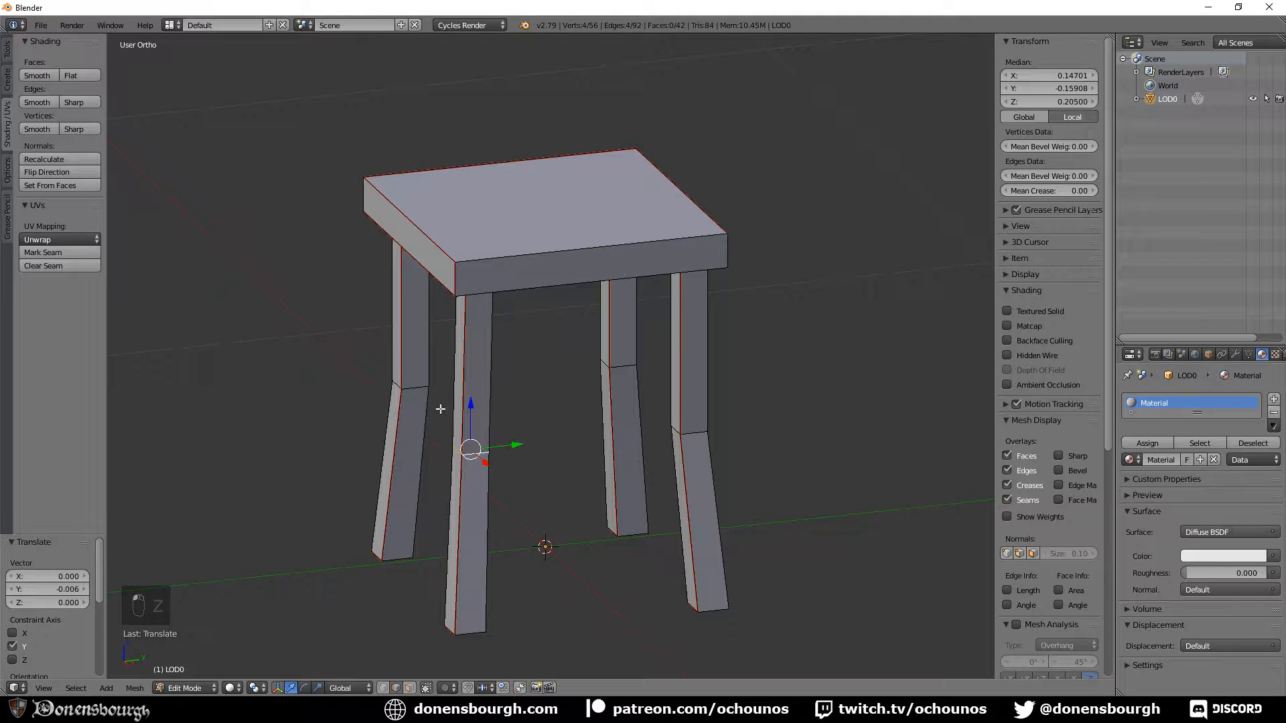
Raise the middle edge loop of the -X, -Y leg and move it about -0.017 along X
{"action": "key", "text": "space"}
{"action": "left_click", "coordinate": [416, 388], "text": "alt"}
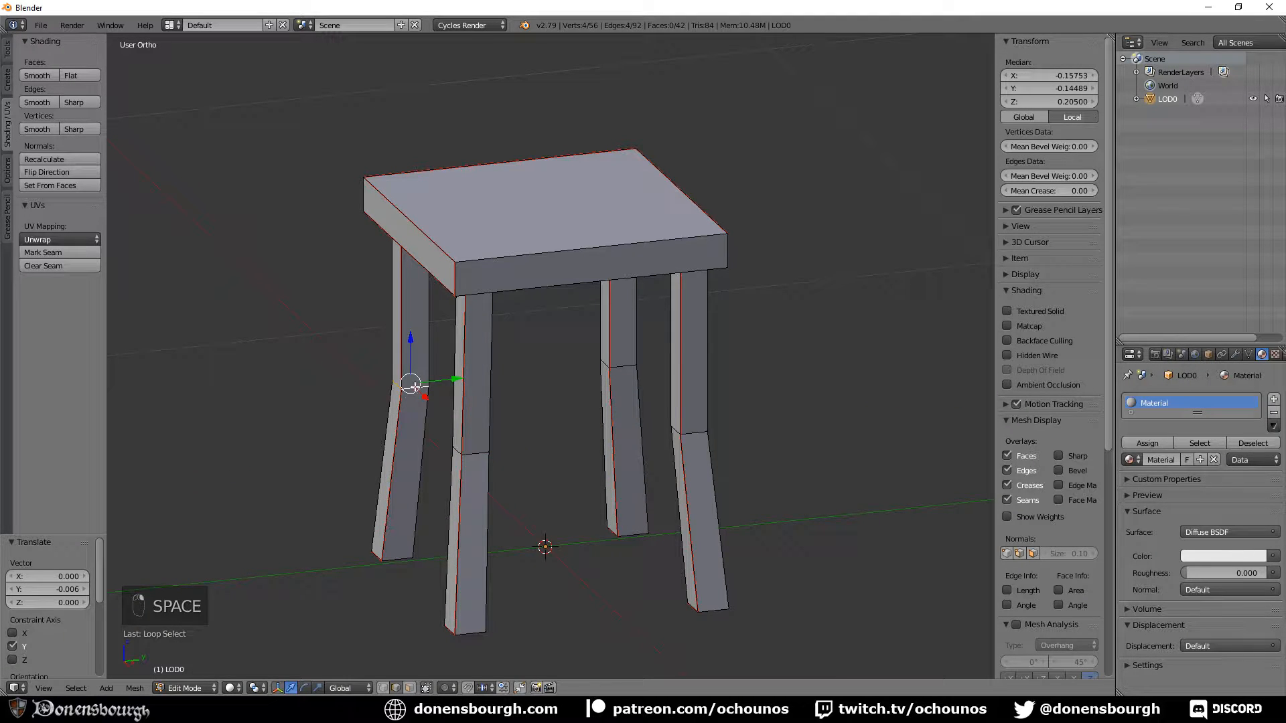
{"action": "left_click_drag", "start_coordinate": [412, 348], "coordinate": [411, 325]}
{"action": "left_click_drag", "start_coordinate": [424, 377], "coordinate": [420, 375]}
Move the -X, +Y leg's middle loop about 0.012 in Y and -0.037 in Z, and select the +X, +Y leg's loop and shift it about 0.011, 0.018, -0.015
{"action": "left_click", "coordinate": [625, 366], "text": "alt"}
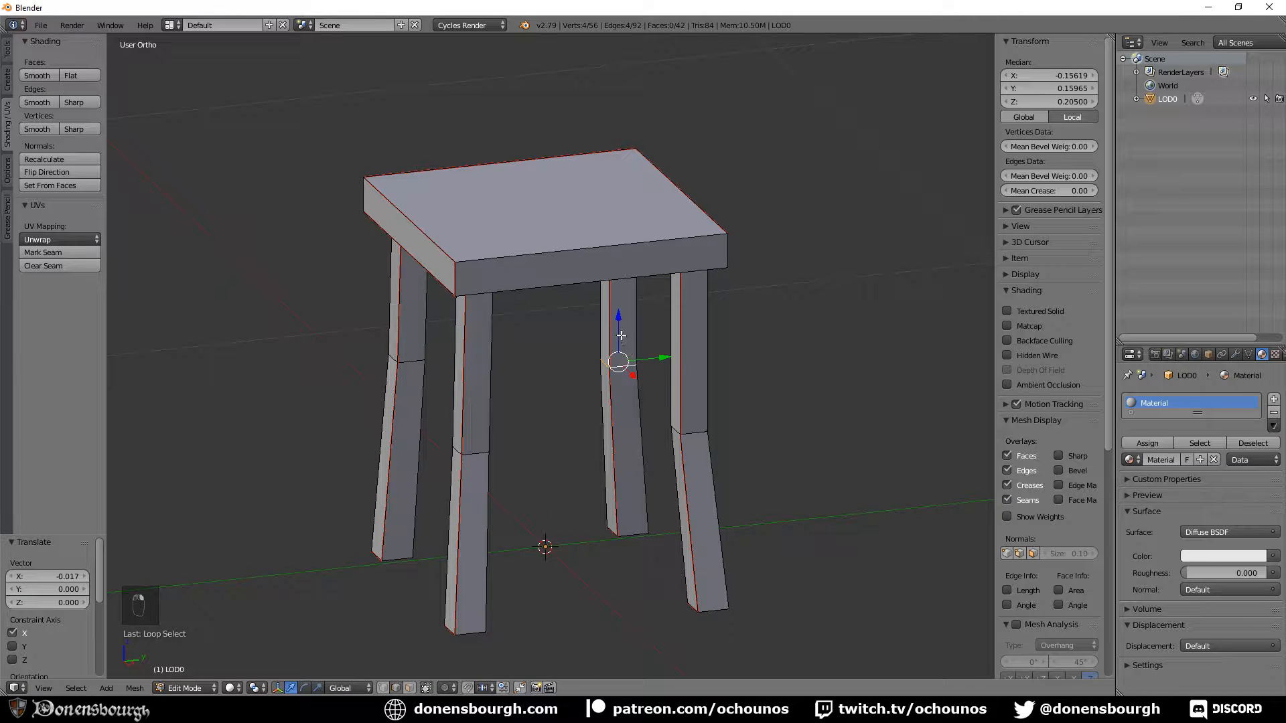
{"action": "left_click_drag", "start_coordinate": [622, 335], "coordinate": [708, 489]}
{"action": "left_click", "coordinate": [690, 432], "text": "alt"}
Select the middle edge loop of the -X, +Y leg and move it about -0.012 in X and -0.015 in Y
{"action": "middle_click_drag", "start_coordinate": [660, 525], "coordinate": [627, 450]}
{"action": "left_click", "coordinate": [616, 434], "text": "alt"}
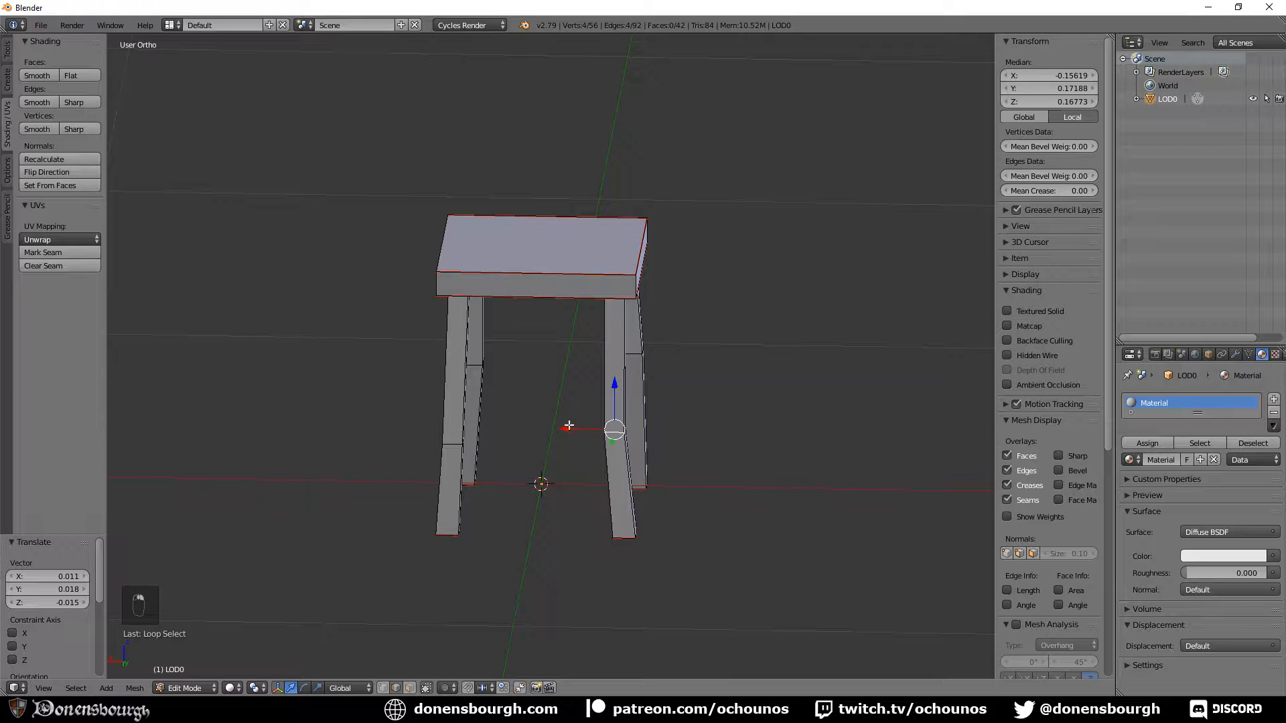
{"action": "left_click_drag", "start_coordinate": [571, 428], "coordinate": [577, 428]}
{"action": "middle_click_drag", "start_coordinate": [577, 429], "coordinate": [616, 490]}
{"action": "key", "text": "g"}
{"action": "key", "text": "y"}
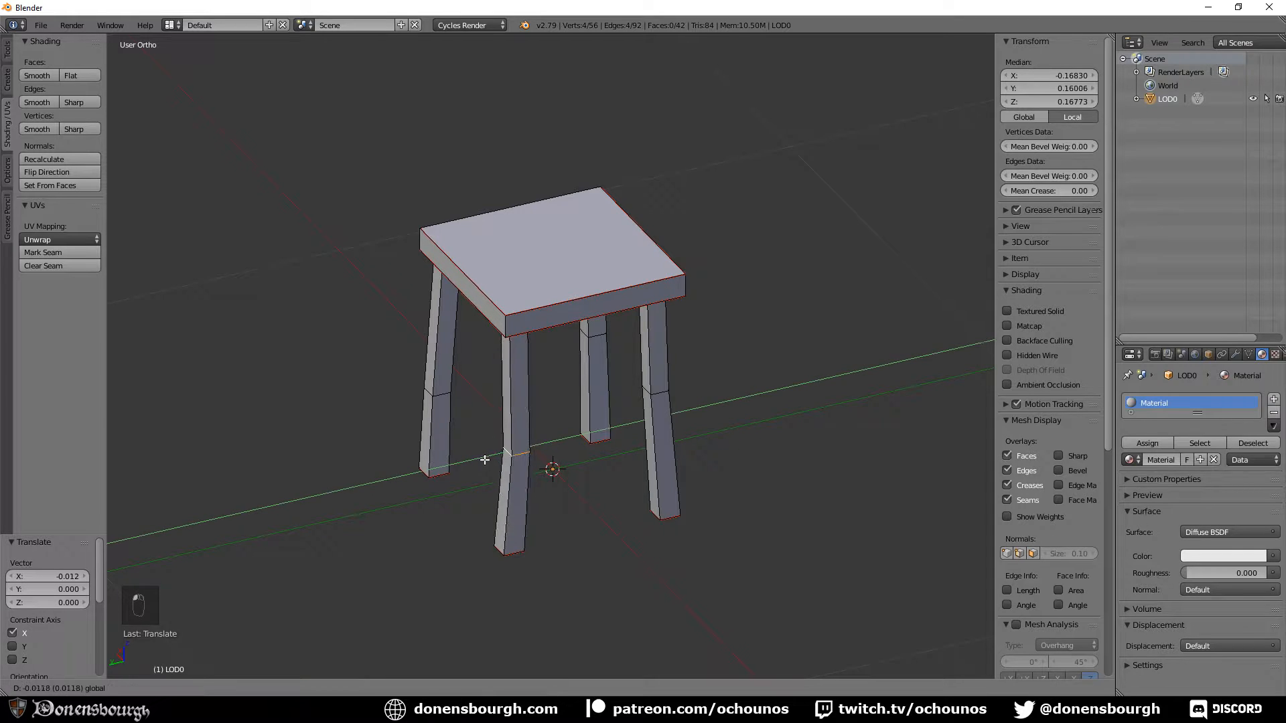
{"action": "left_click", "coordinate": [588, 506]}
Refine the same loop by moving it about 0.010 in X, 0.011 in Y and another 0.006 in X
{"action": "middle_click_drag", "start_coordinate": [588, 506], "coordinate": [529, 457]}
{"action": "key", "text": "g"}
{"action": "key", "text": "x"}
{"action": "left_click", "coordinate": [524, 469]}
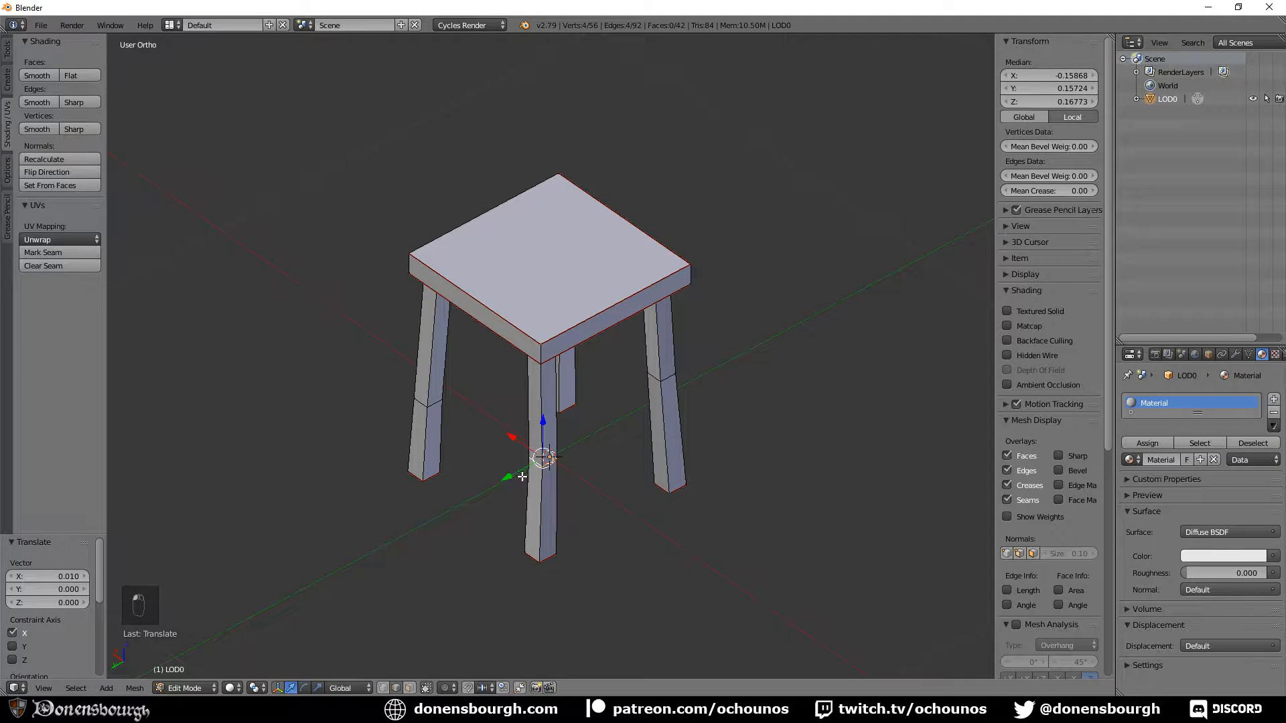
{"action": "key", "text": "g"}
{"action": "key", "text": "y"}
{"action": "left_click", "coordinate": [512, 473]}
{"action": "key", "text": "g"}
{"action": "key", "text": "x"}
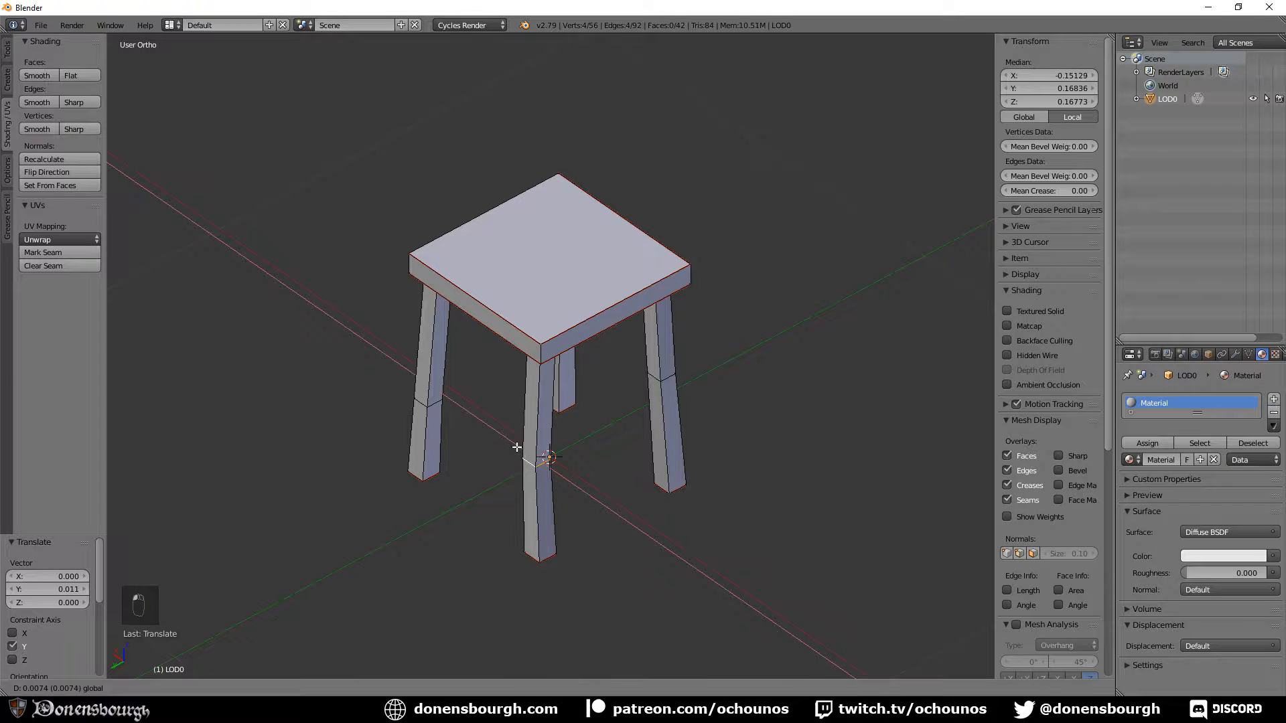
{"action": "left_click", "coordinate": [529, 469]}
Raise the leg's middle loop about 0.049 along Z and view the stool in Object Mode
{"action": "middle_click_drag", "start_coordinate": [611, 500], "coordinate": [543, 396]}
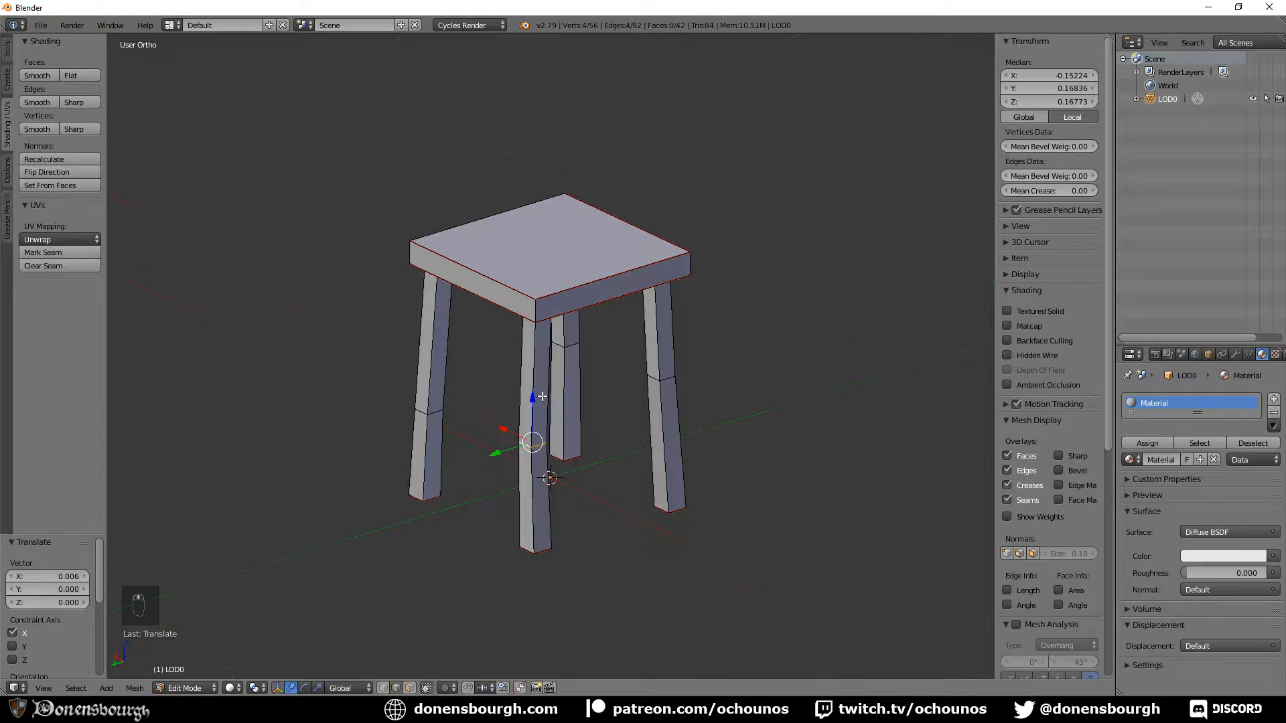
{"action": "key", "text": "g"}
{"action": "key", "text": "z"}
{"action": "left_click", "coordinate": [528, 385]}
{"action": "key", "text": "Tab"}
{"action": "middle_click_drag", "start_coordinate": [589, 445], "coordinate": [612, 495]}
{"action": "scroll", "coordinate": [668, 465], "scroll_direction": "up", "scroll_amount": 2}
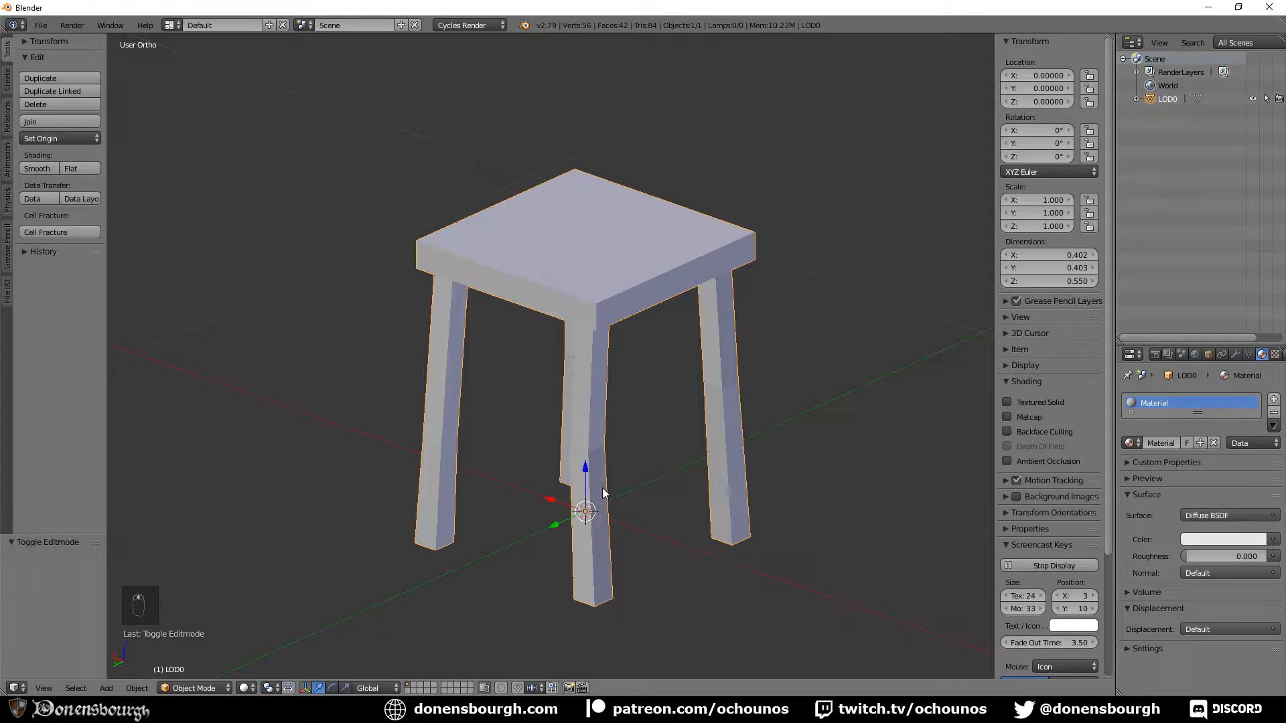
Try moving the raised loop about -0.004 along X, and undo that move
{"action": "key", "text": "Tab"}
{"action": "key", "text": "g"}
{"action": "key", "text": "x"}
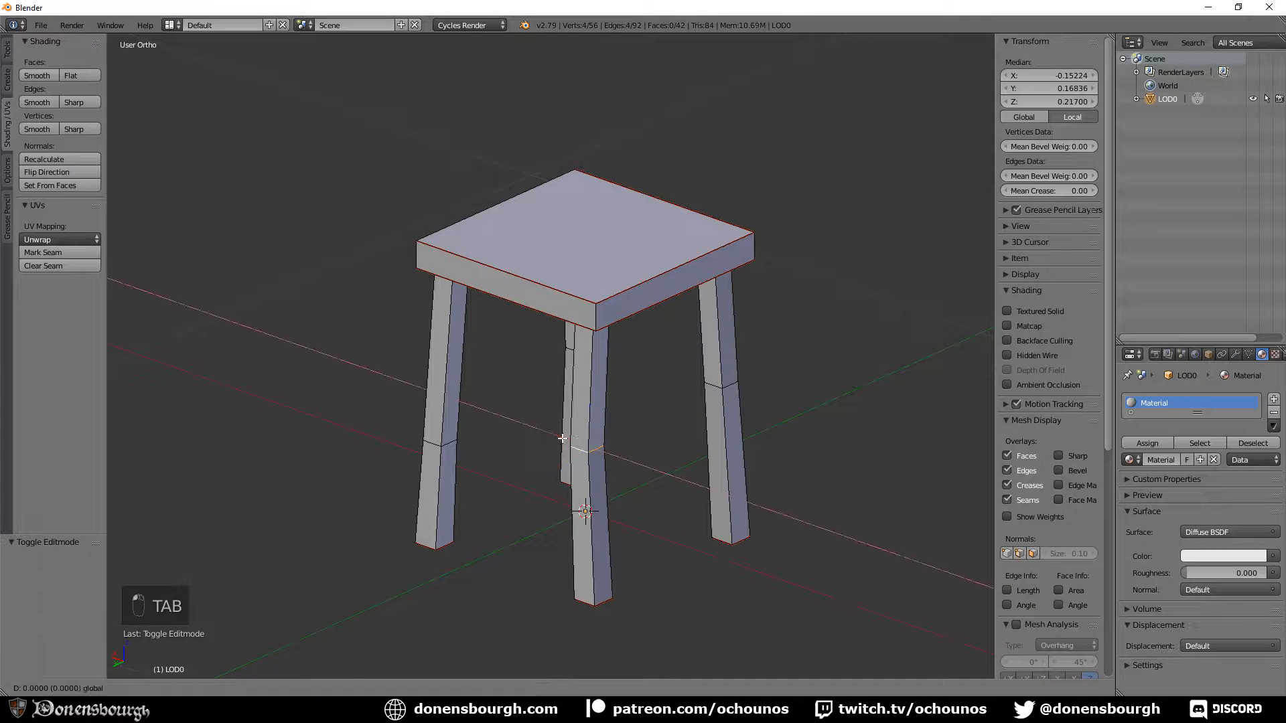
{"action": "left_click", "coordinate": [565, 439]}
{"action": "key", "text": "Tab"}
{"action": "middle_click_drag", "start_coordinate": [661, 515], "coordinate": [637, 534]}
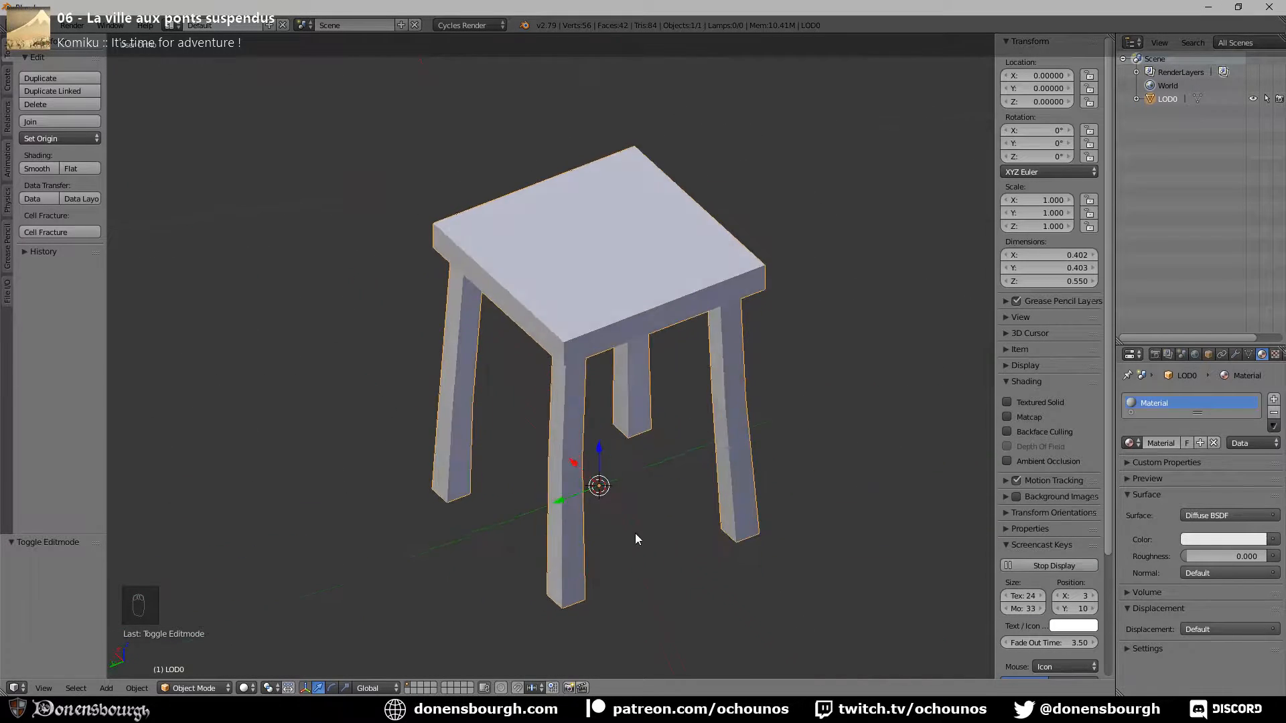
{"action": "key", "text": "Tab"}
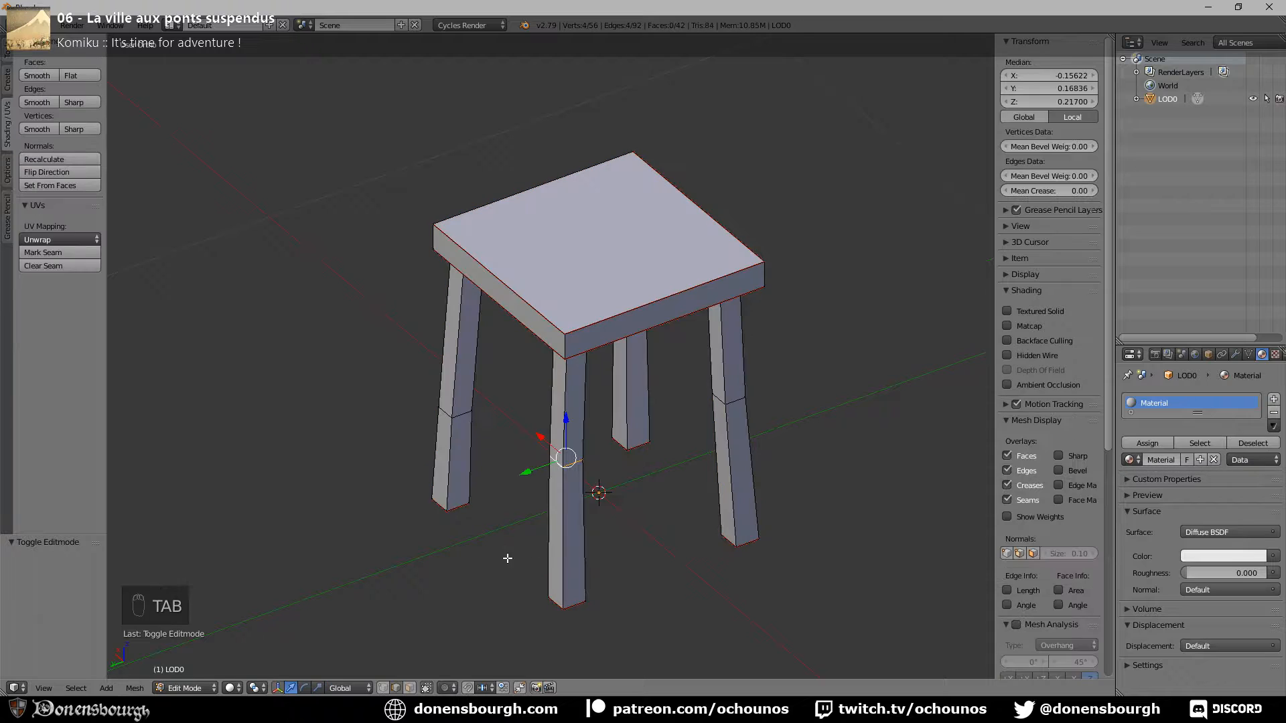
{"action": "left_click", "coordinate": [134, 688]}
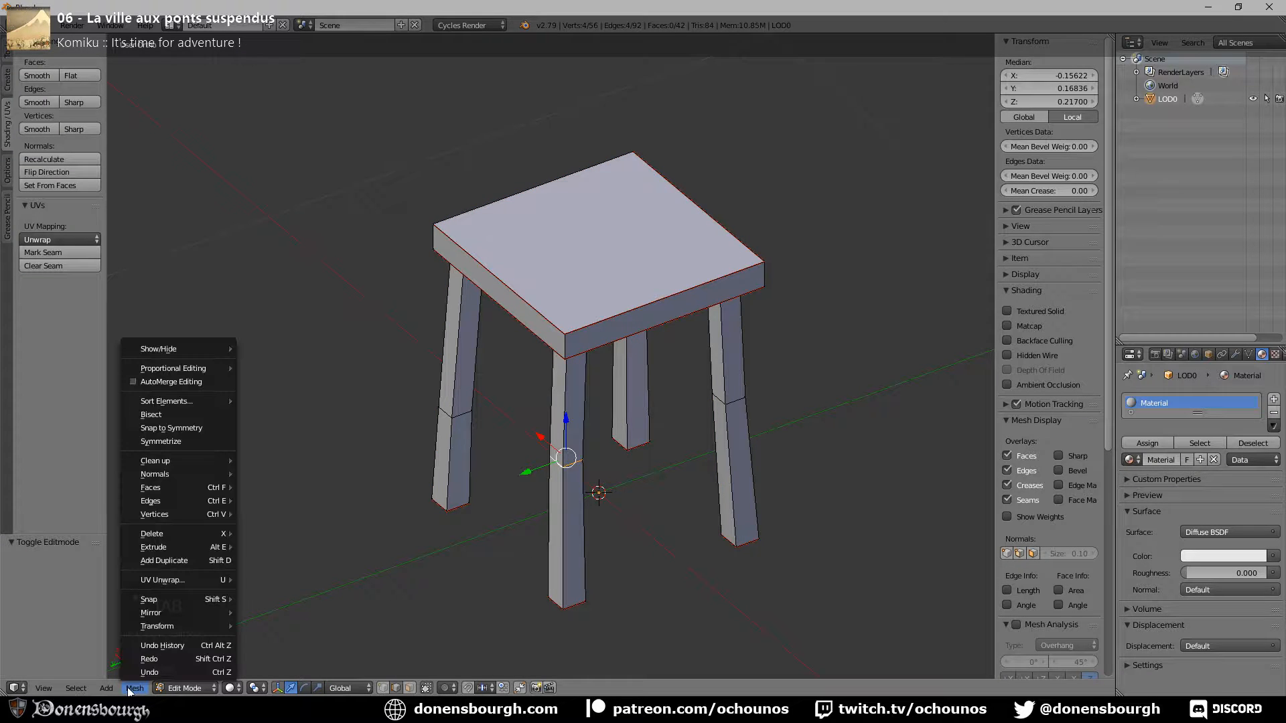
{"action": "left_click", "coordinate": [168, 669]}
{"action": "key", "text": "ctrl+z"}
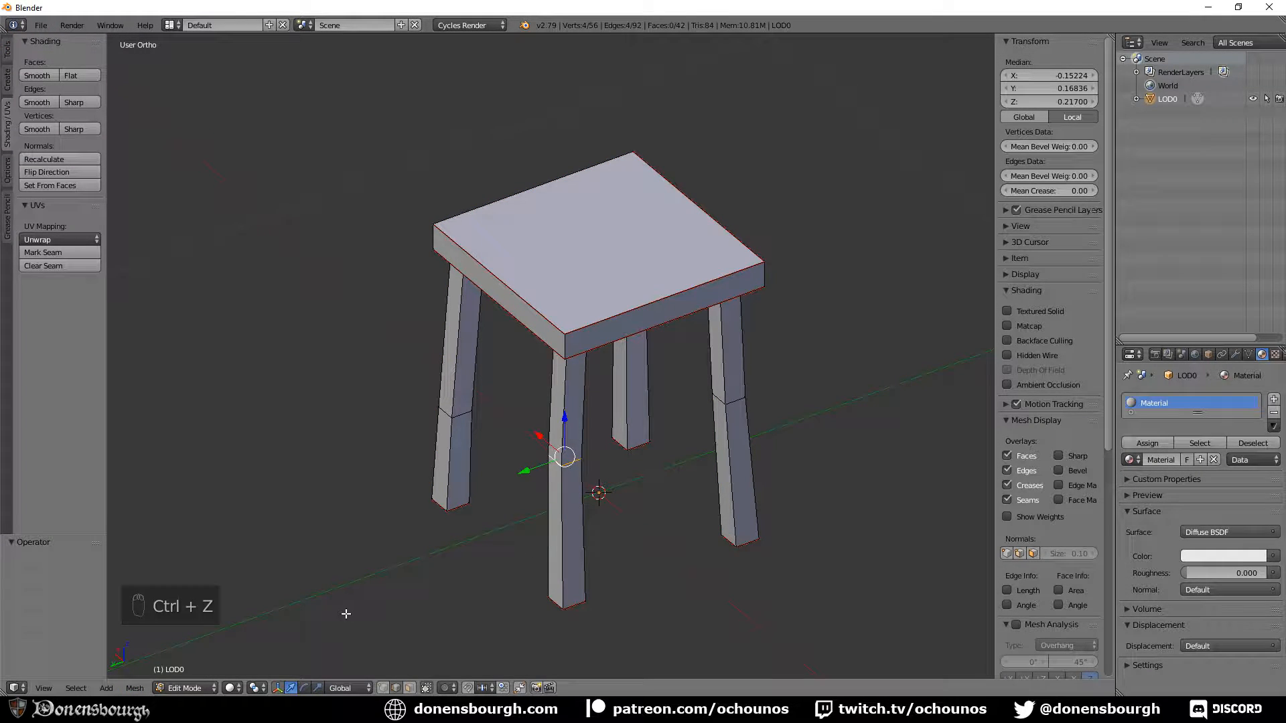
Add a cylinder to the stool mesh and set its vertex count to 8
{"action": "left_click", "coordinate": [134, 687]}
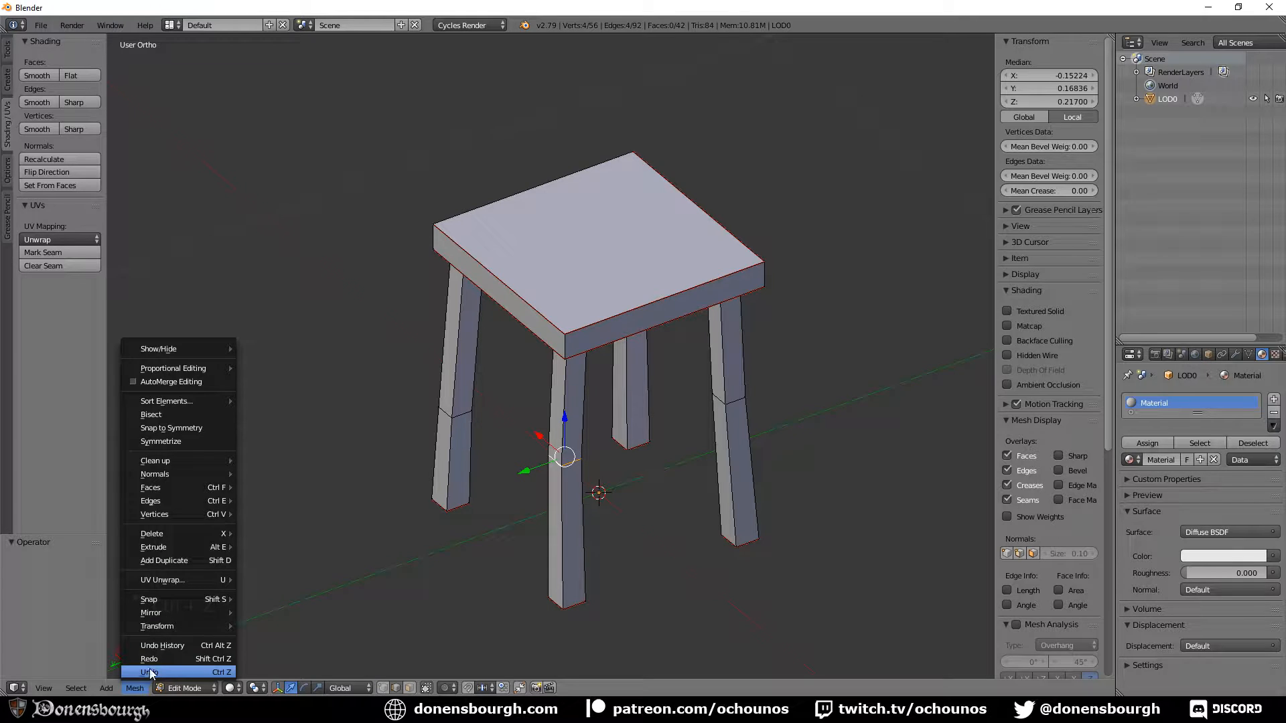
{"action": "mouse_move", "coordinate": [106, 687]}
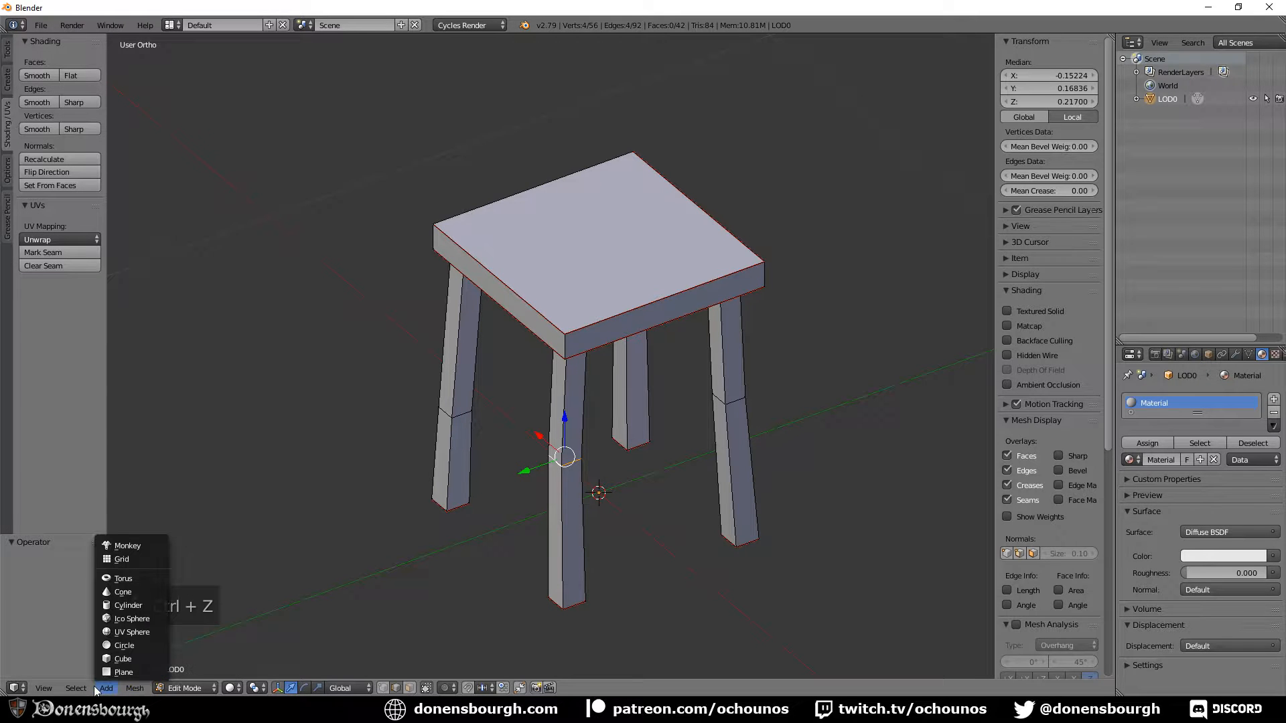
{"action": "left_click", "coordinate": [143, 605]}
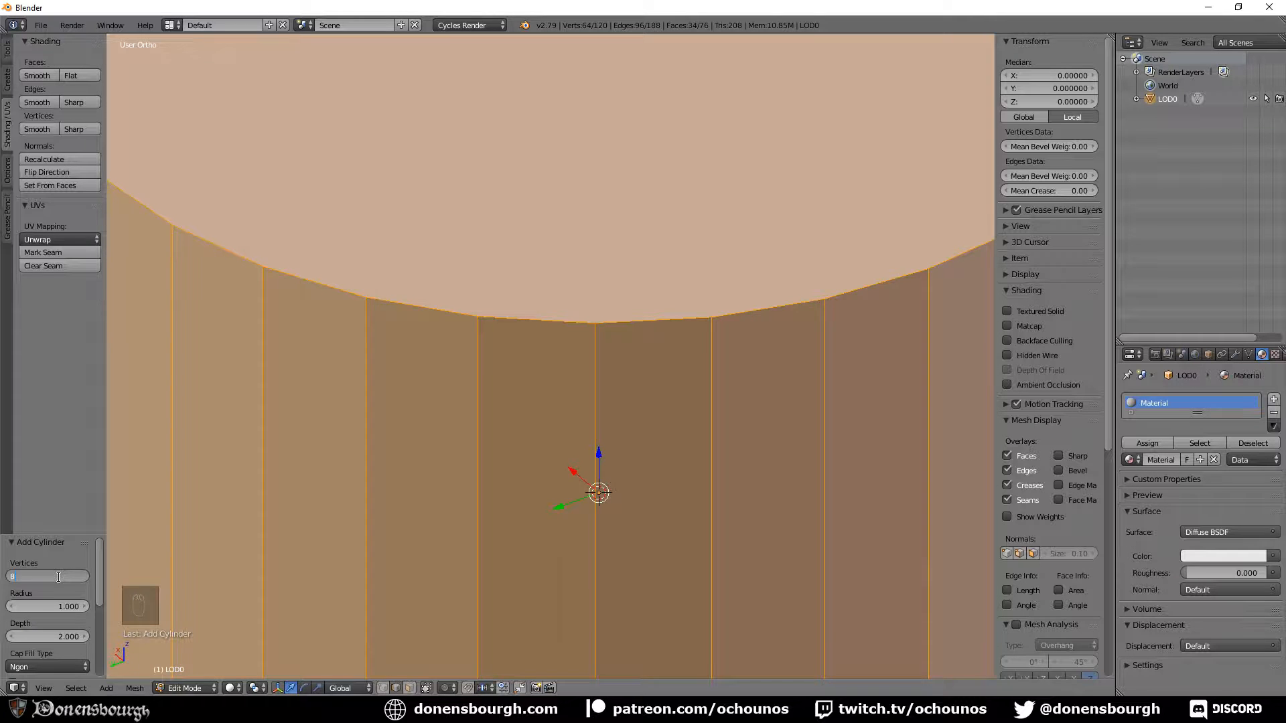
{"action": "left_click", "coordinate": [59, 577]}
{"action": "type", "text": "8"}
{"action": "key", "text": "Return"}
{"action": "scroll", "coordinate": [525, 503], "scroll_direction": "down", "scroll_amount": 5}
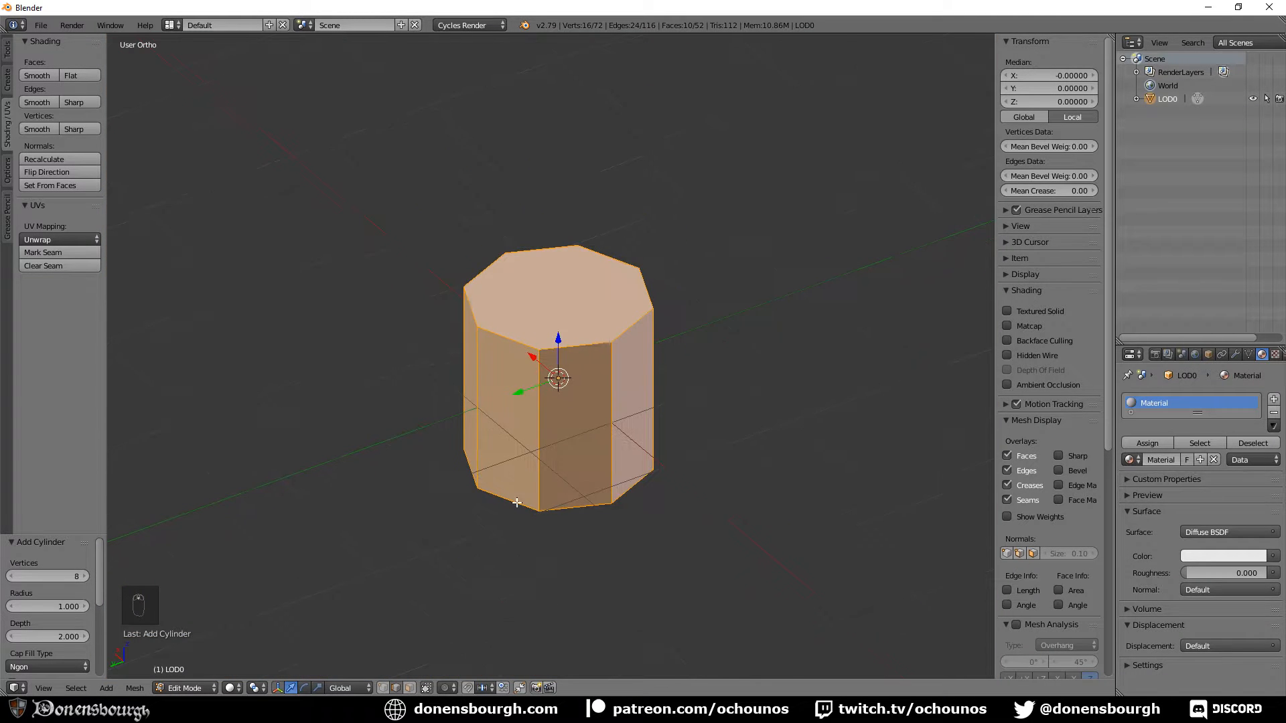
Shrink the cylinder by a scale of about 0.095 and again by about 0.235
{"action": "key", "text": "s"}
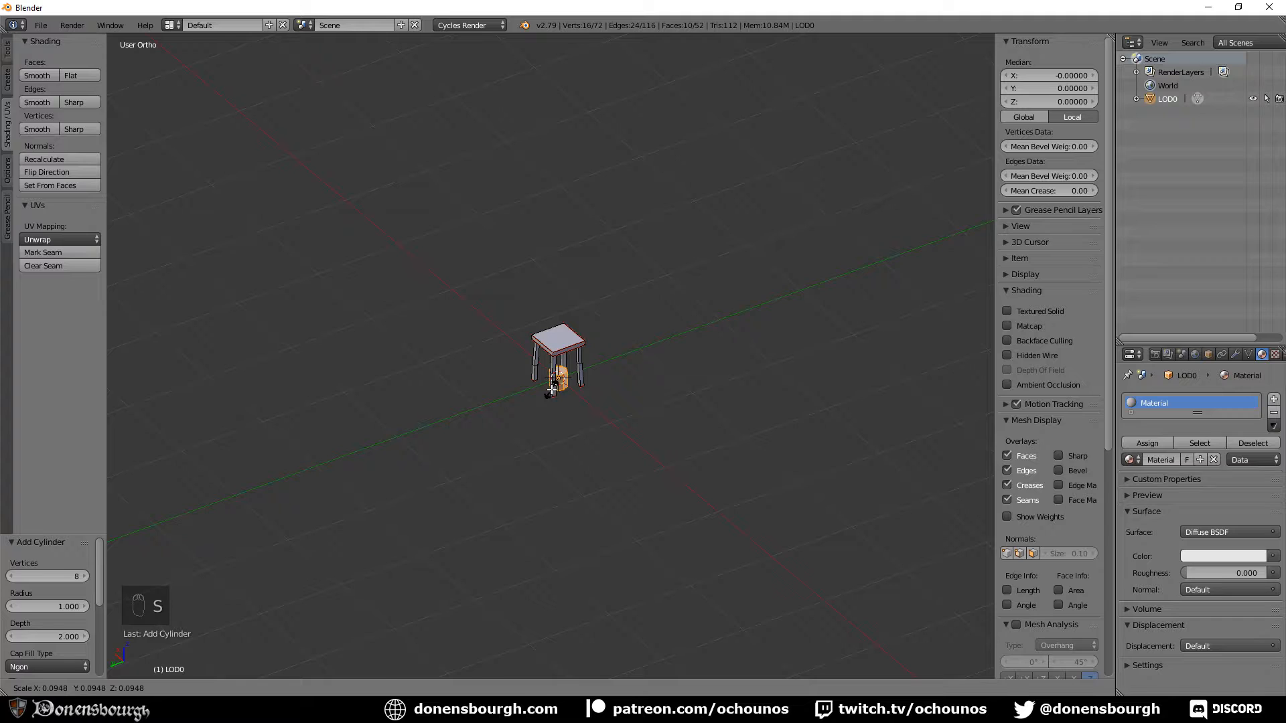
{"action": "left_click", "coordinate": [555, 417]}
{"action": "scroll", "coordinate": [555, 417], "scroll_direction": "up", "scroll_amount": 5}
{"action": "key", "text": "s"}
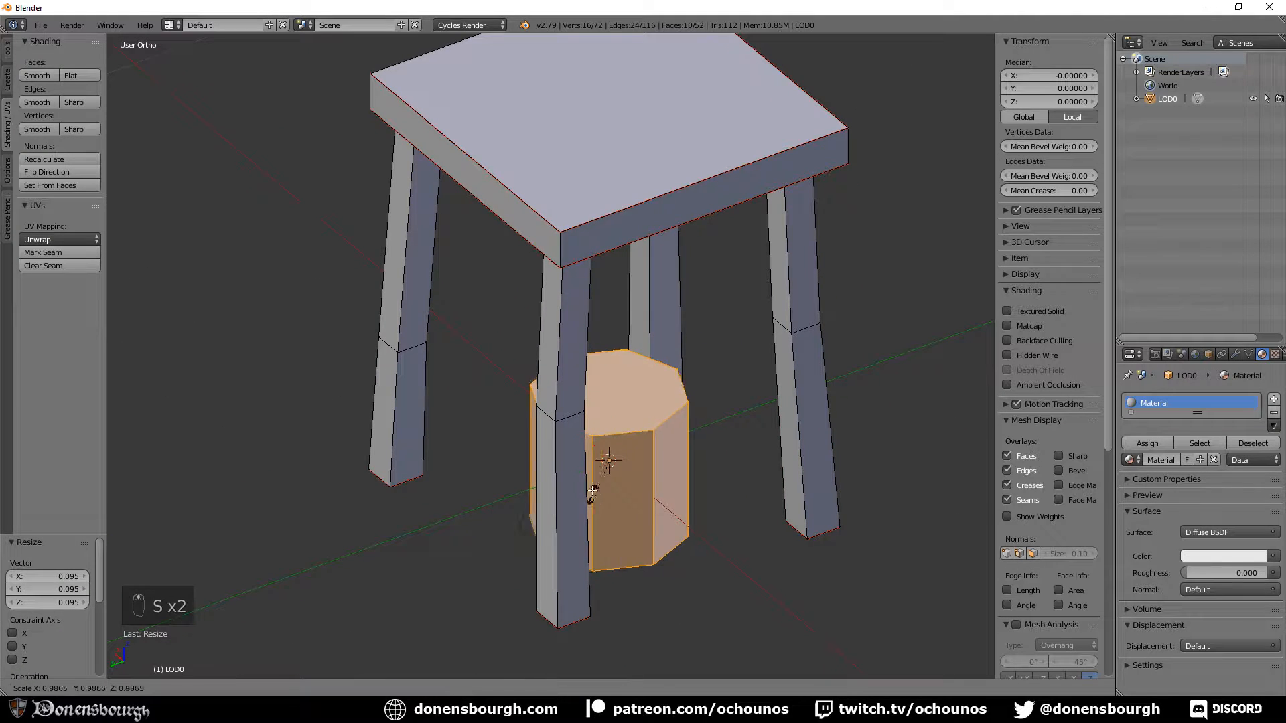
{"action": "left_click", "coordinate": [623, 517]}
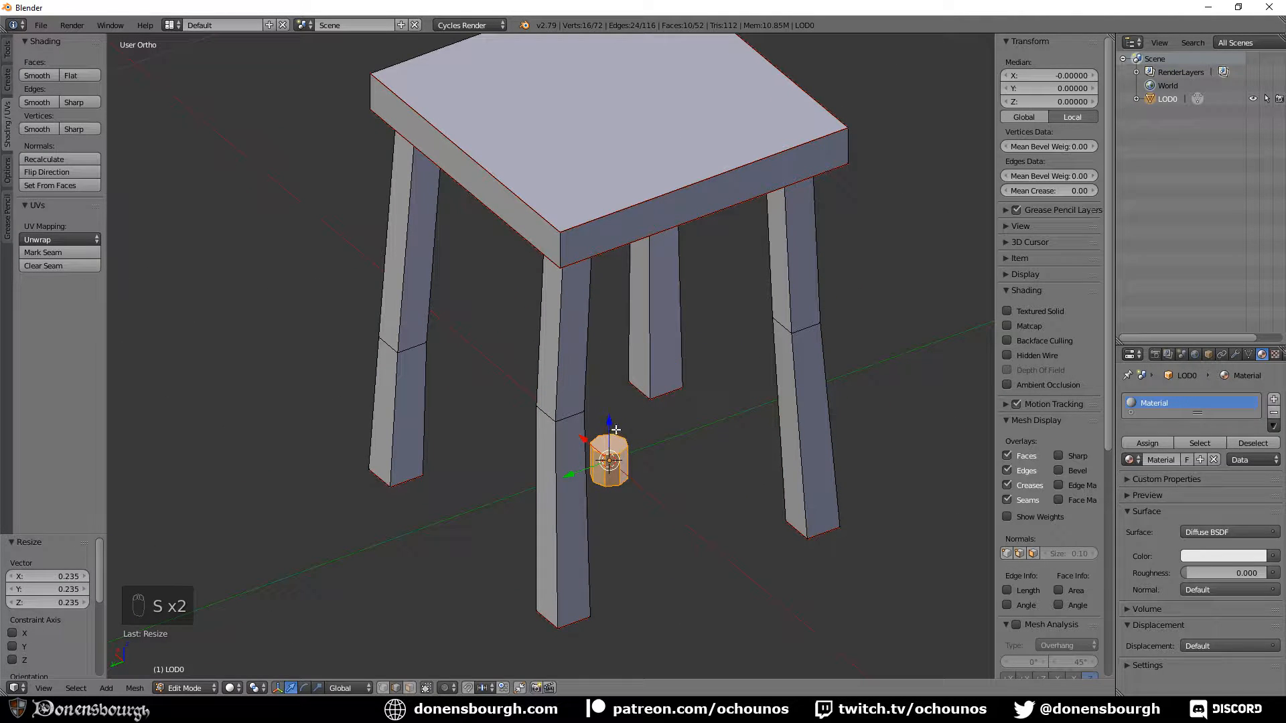
Raise the small cylinder about 0.113 along Z and shrink it by a scale of about 0.645
{"action": "left_click_drag", "start_coordinate": [615, 429], "coordinate": [612, 348]}
{"action": "key", "text": "s"}
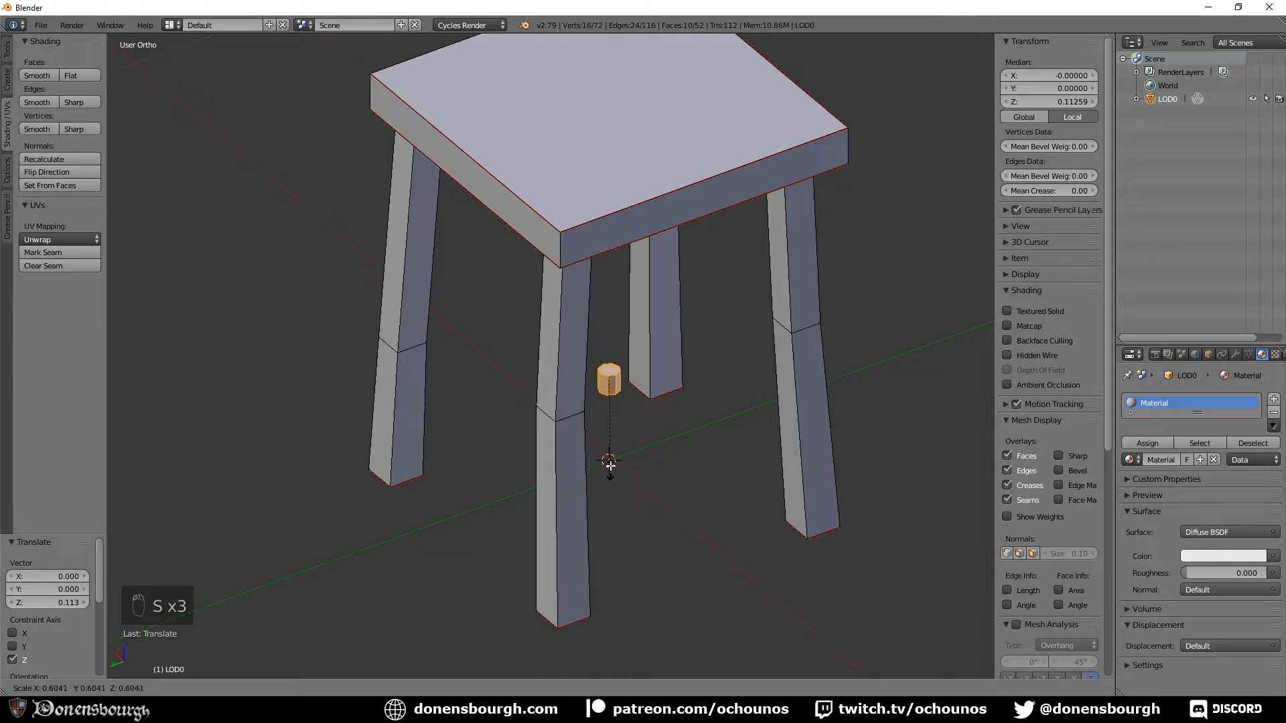
{"action": "left_click", "coordinate": [616, 477]}
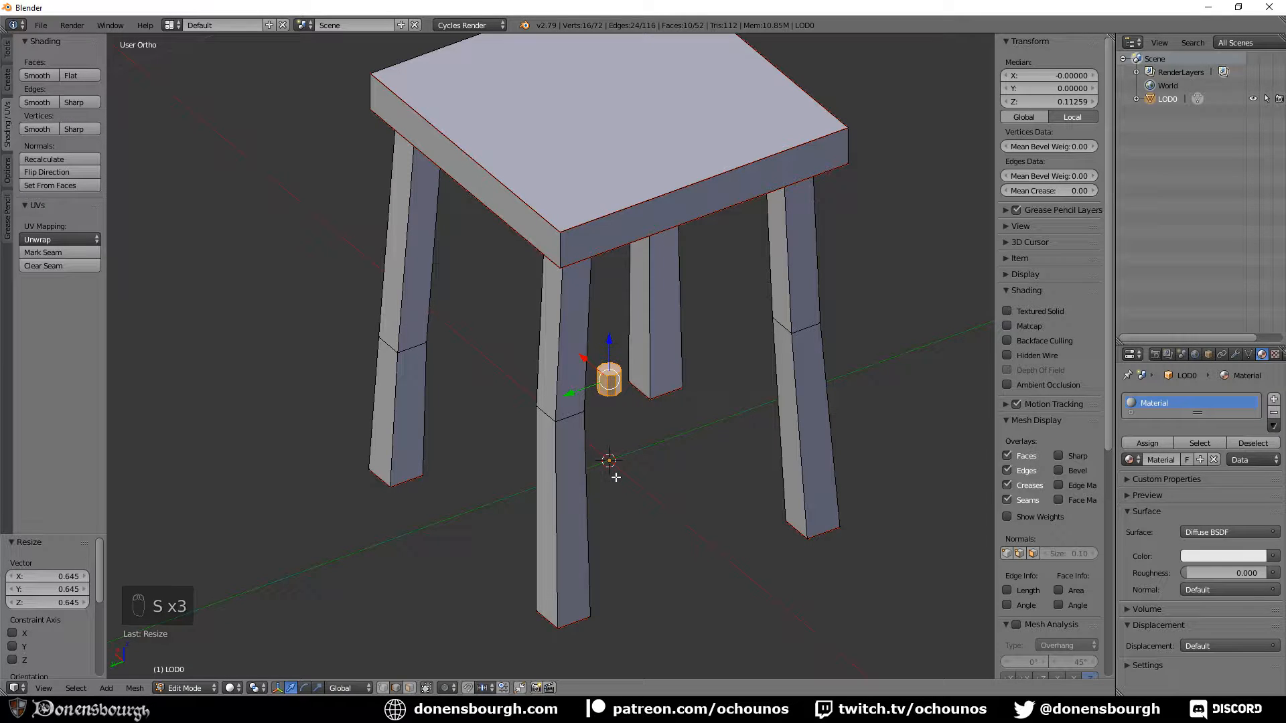
Rotate the cylinder 90° about the global X axis so it lies horizontally
{"action": "key", "text": "r"}
{"action": "type", "text": "x"}
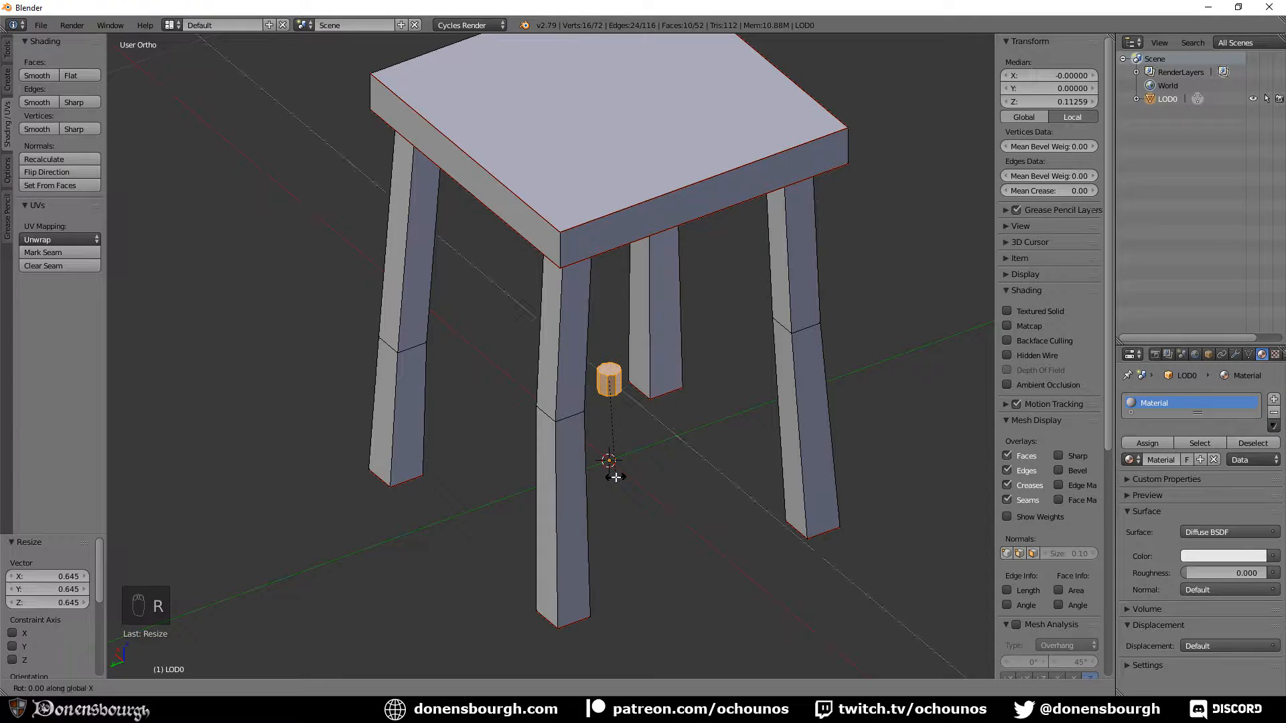
{"action": "type", "text": "90"}
{"action": "key", "text": "Return"}
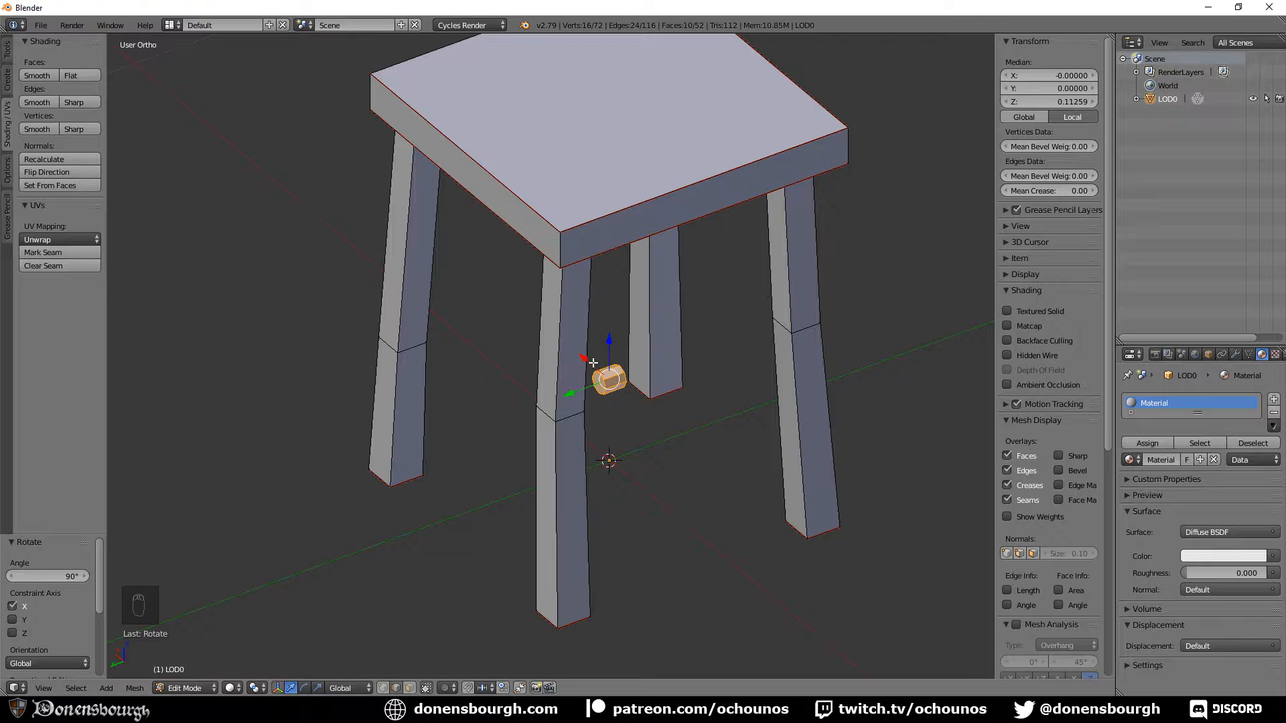
Move the cylinder about 0.169 along X and stretch it by about 2.441 along Y
{"action": "key", "text": "g"}
{"action": "key", "text": "x"}
{"action": "left_click", "coordinate": [489, 420]}
{"action": "key", "text": "s"}
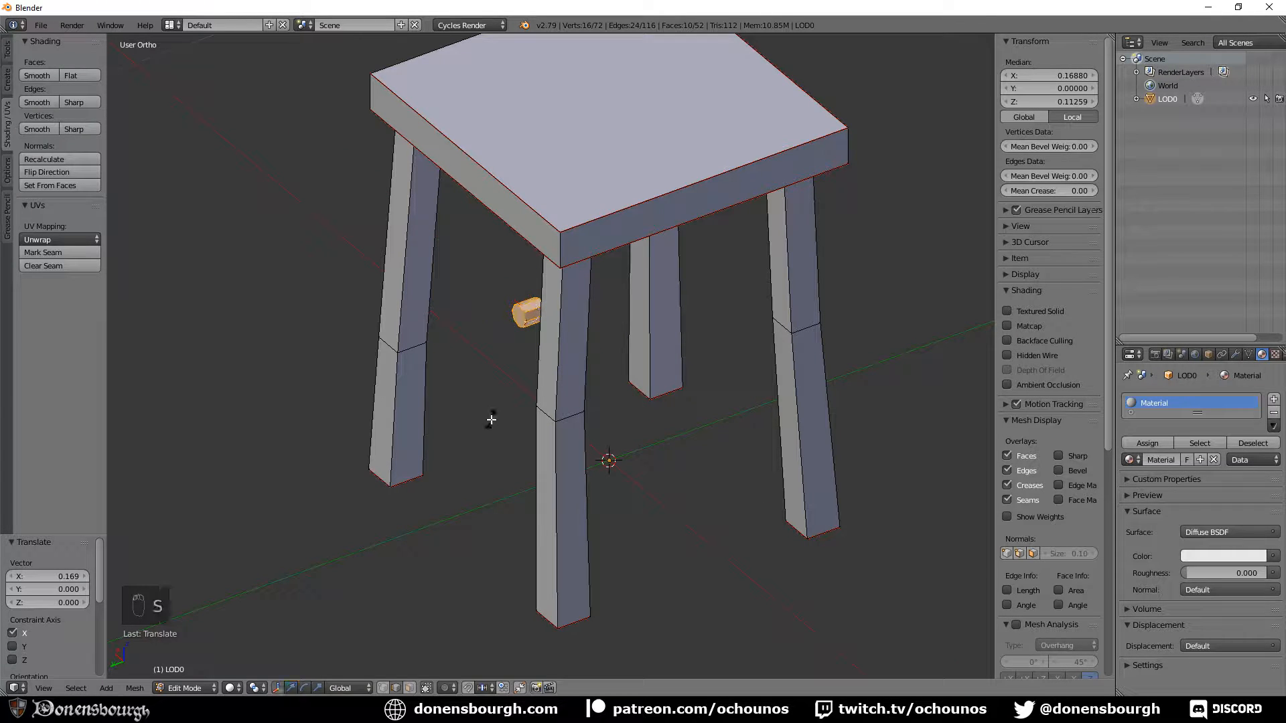
{"action": "key", "text": "y"}
{"action": "left_click", "coordinate": [375, 543]}
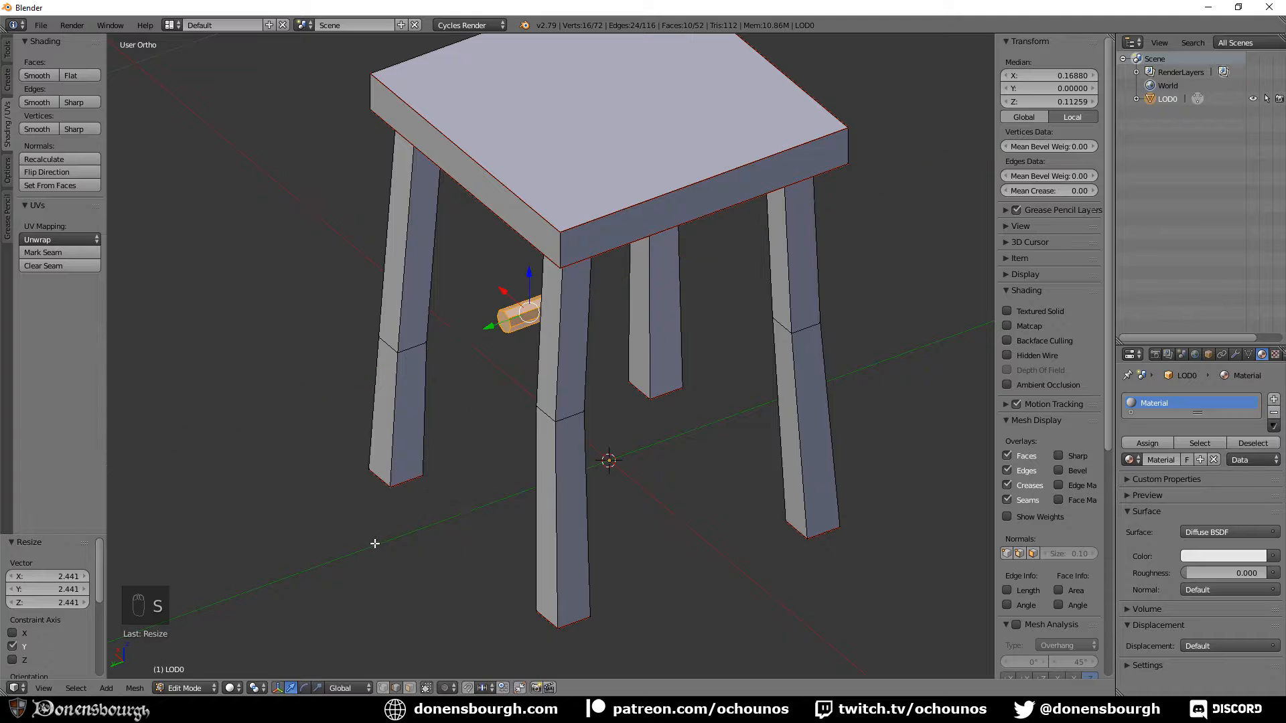
Delete the two end cap faces of the horizontal cylinder
{"action": "middle_click_drag", "start_coordinate": [506, 313], "coordinate": [524, 386]}
{"action": "right_click", "coordinate": [377, 402]}
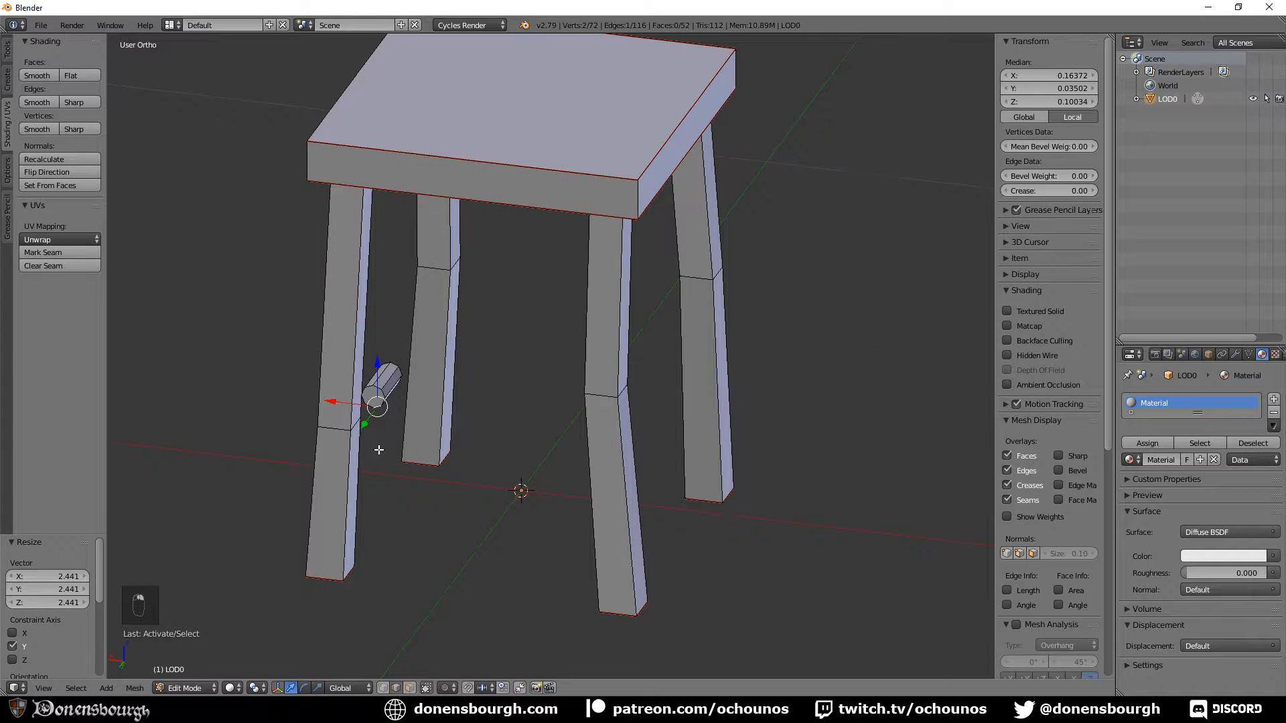
{"action": "middle_click_drag", "start_coordinate": [378, 450], "coordinate": [520, 462]}
{"action": "middle_click_drag", "start_coordinate": [443, 534], "coordinate": [548, 515], "text": "shift"}
{"action": "left_click", "coordinate": [409, 687]}
{"action": "right_click", "coordinate": [435, 471]}
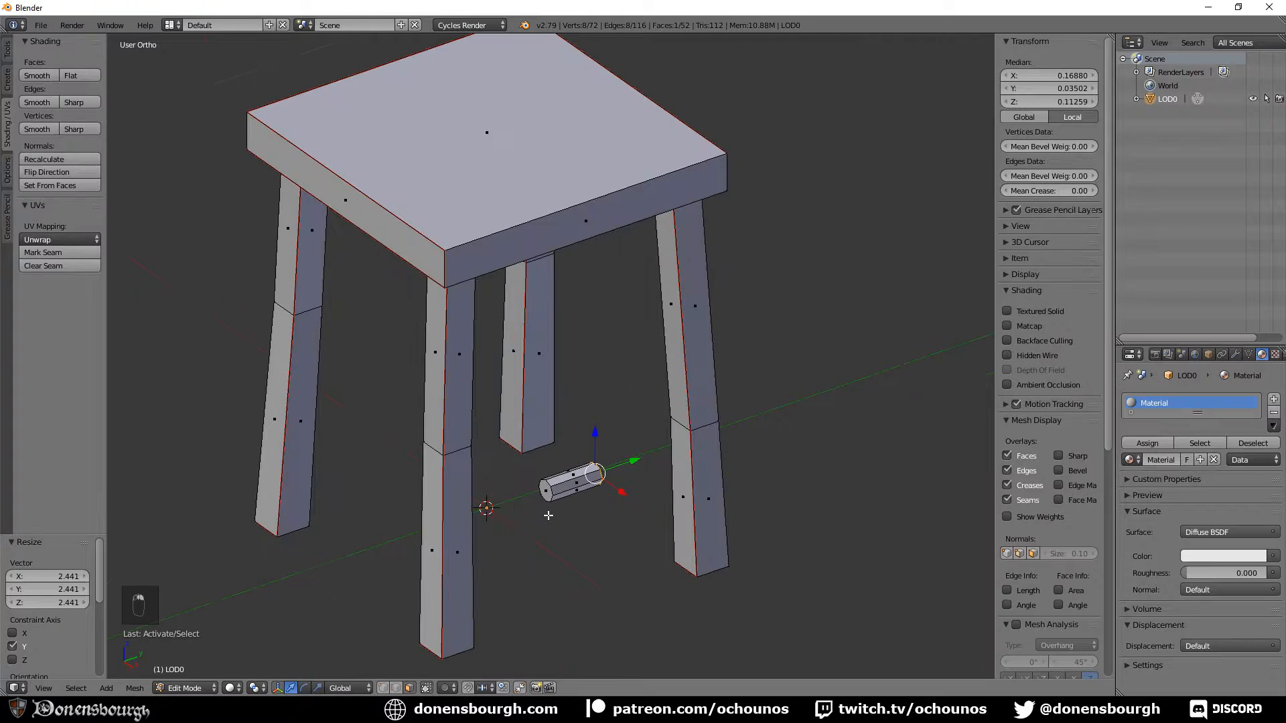
{"action": "right_click", "coordinate": [543, 496], "text": "shift"}
{"action": "key", "text": "x"}
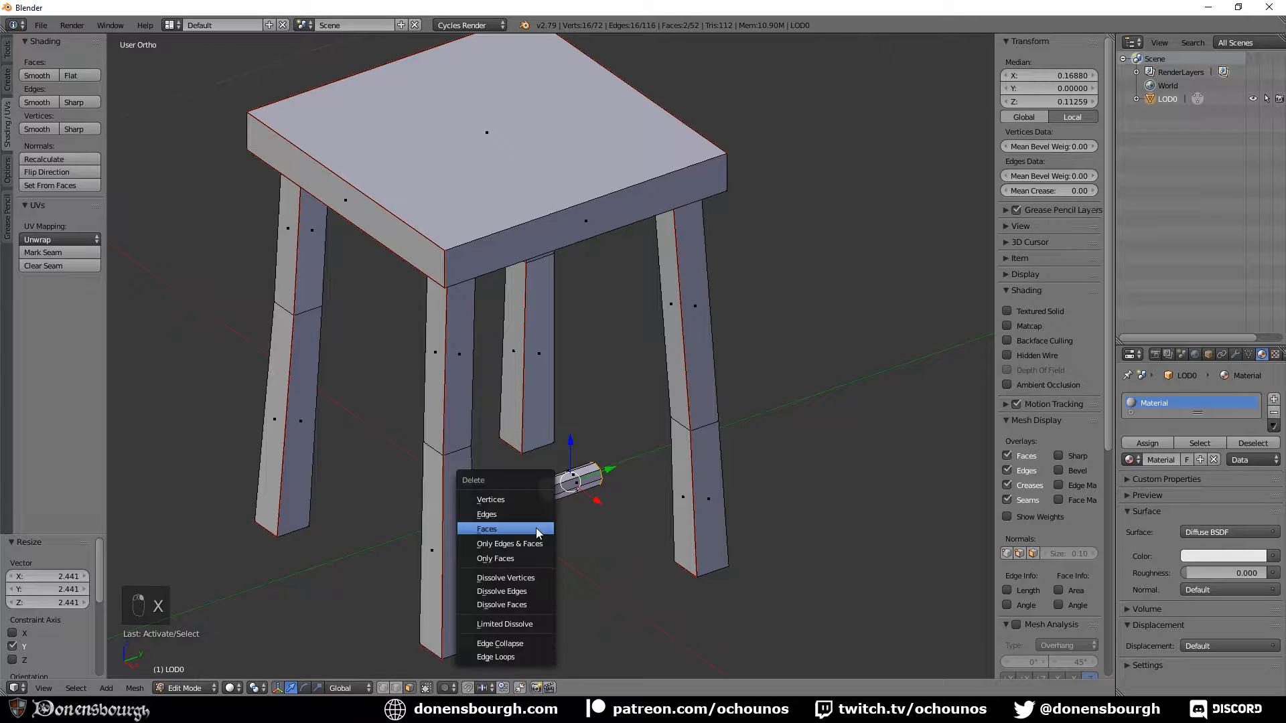
{"action": "left_click", "coordinate": [540, 531]}
Mark the lengthwise edge on the underside of the open cylinder as a UV seam
{"action": "scroll", "coordinate": [512, 473], "scroll_direction": "up", "scroll_amount": 5}
{"action": "middle_click_drag", "start_coordinate": [509, 464], "coordinate": [507, 443]}
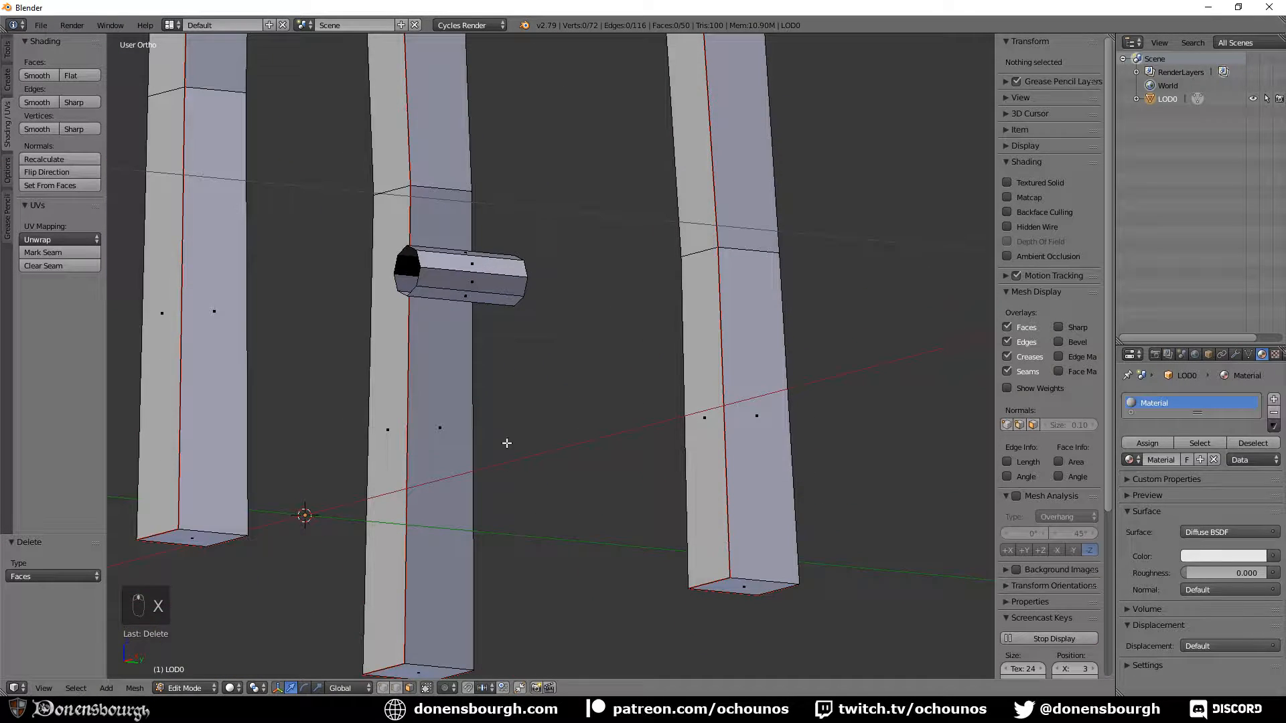
{"action": "right_click", "coordinate": [467, 303]}
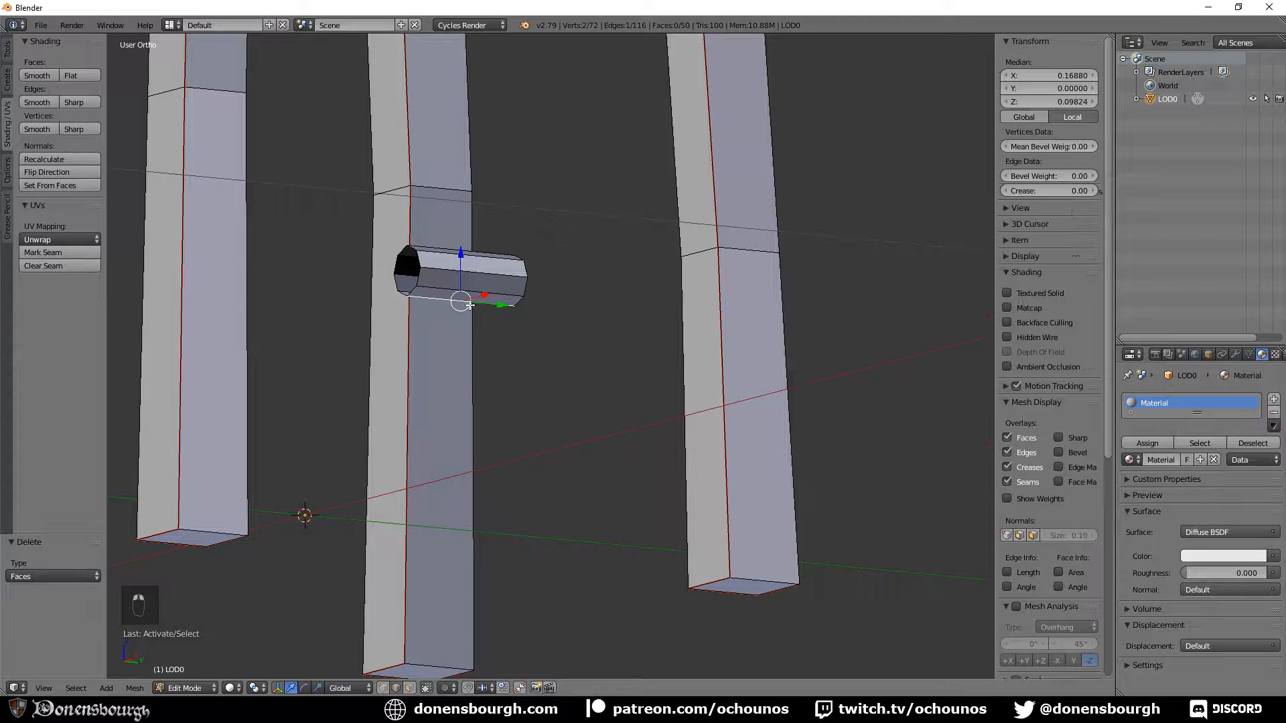
{"action": "left_click", "coordinate": [43, 253]}
{"action": "scroll", "coordinate": [395, 355], "scroll_direction": "down", "scroll_amount": 4}
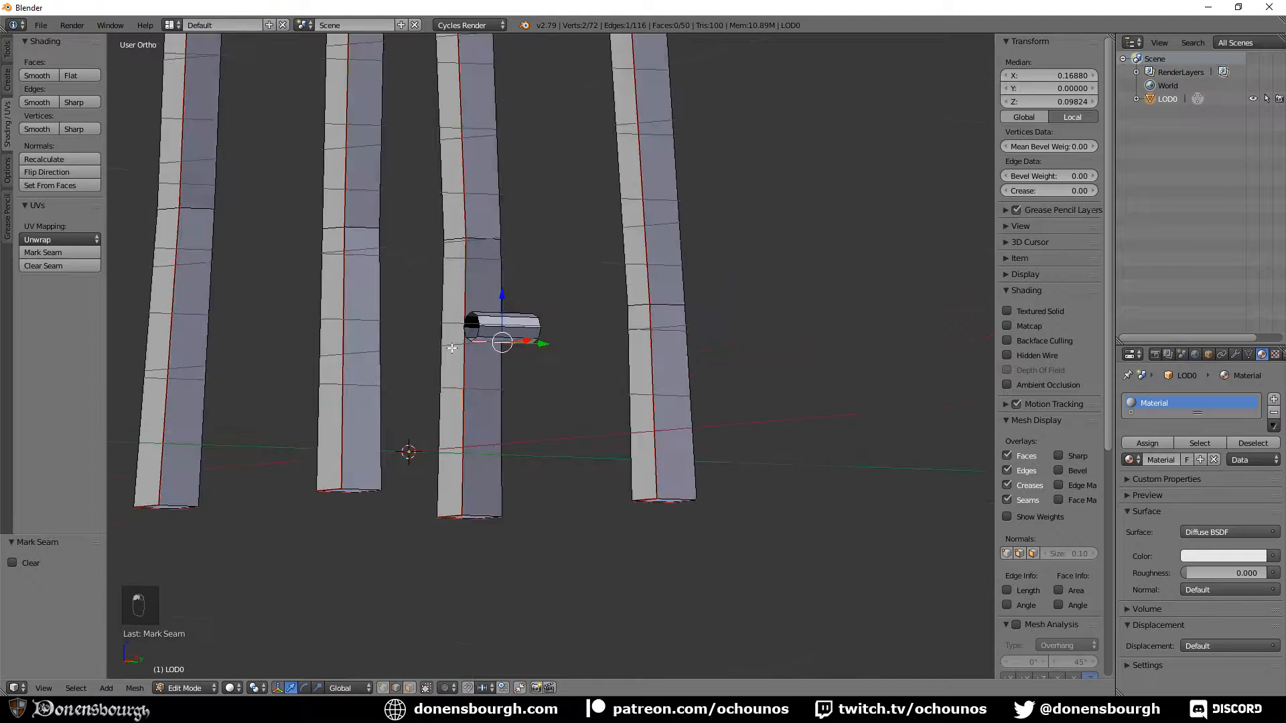
Scale the whole cylinder by about -4.708 along Y so it spans the two legs as a rail
{"action": "middle_click_drag", "start_coordinate": [429, 348], "coordinate": [432, 450]}
{"action": "left_click", "coordinate": [409, 688]}
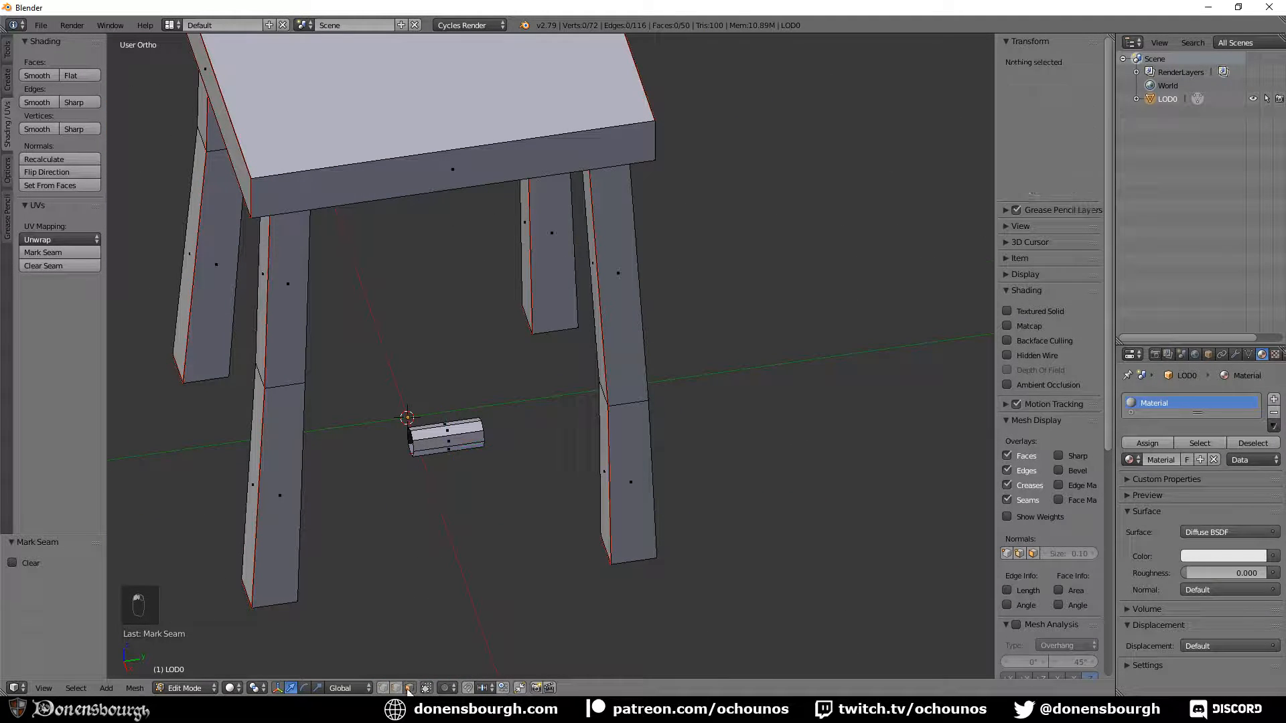
{"action": "right_click", "coordinate": [464, 435], "text": "alt"}
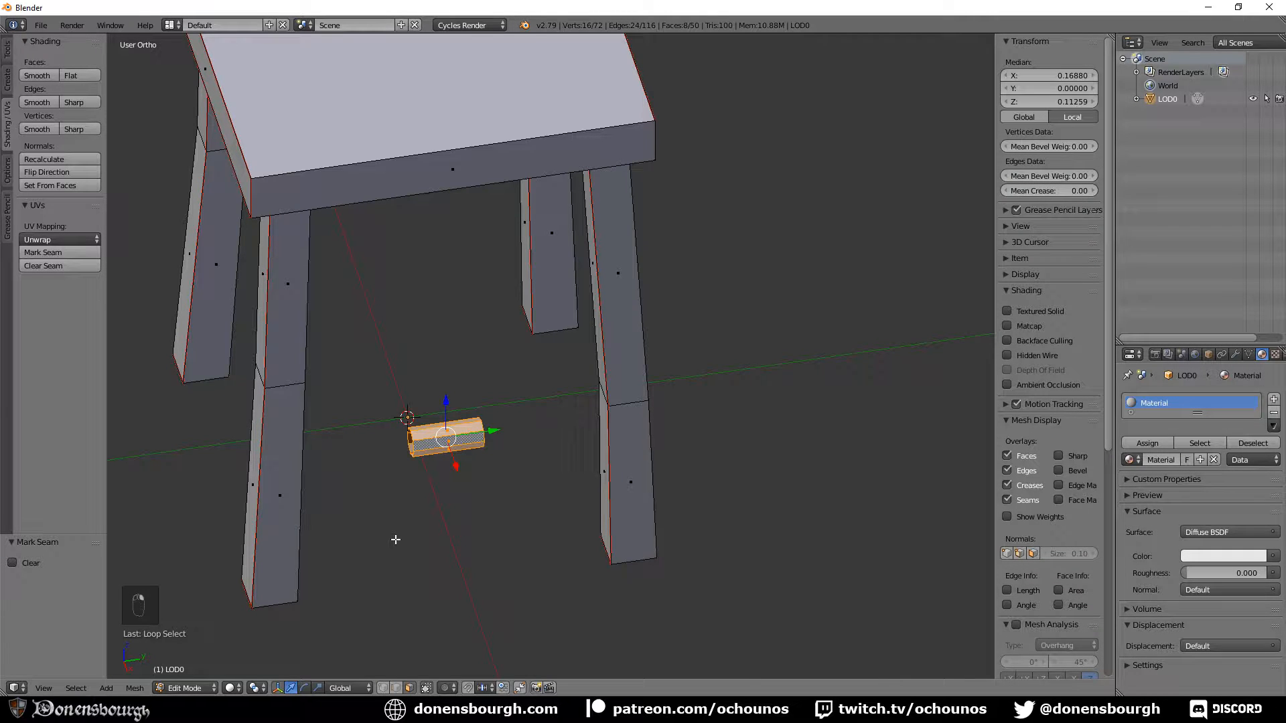
{"action": "key", "text": "s"}
{"action": "key", "text": "y"}
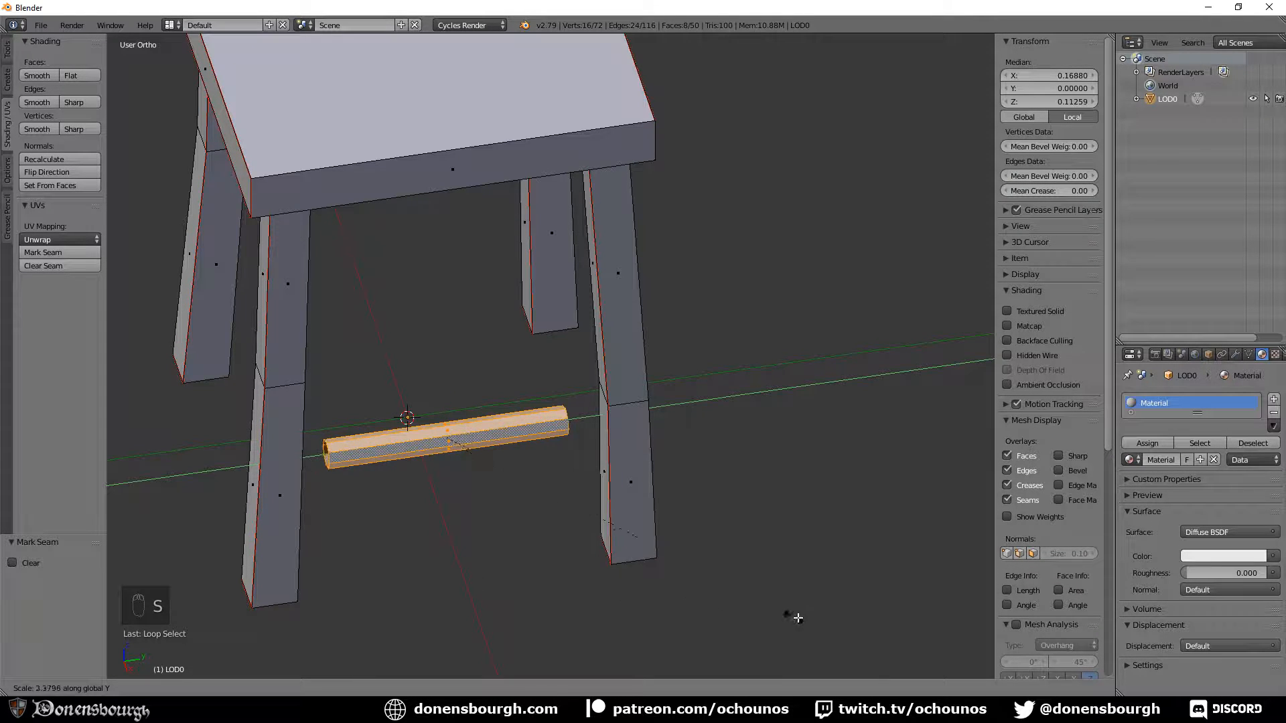
{"action": "left_click", "coordinate": [949, 630]}
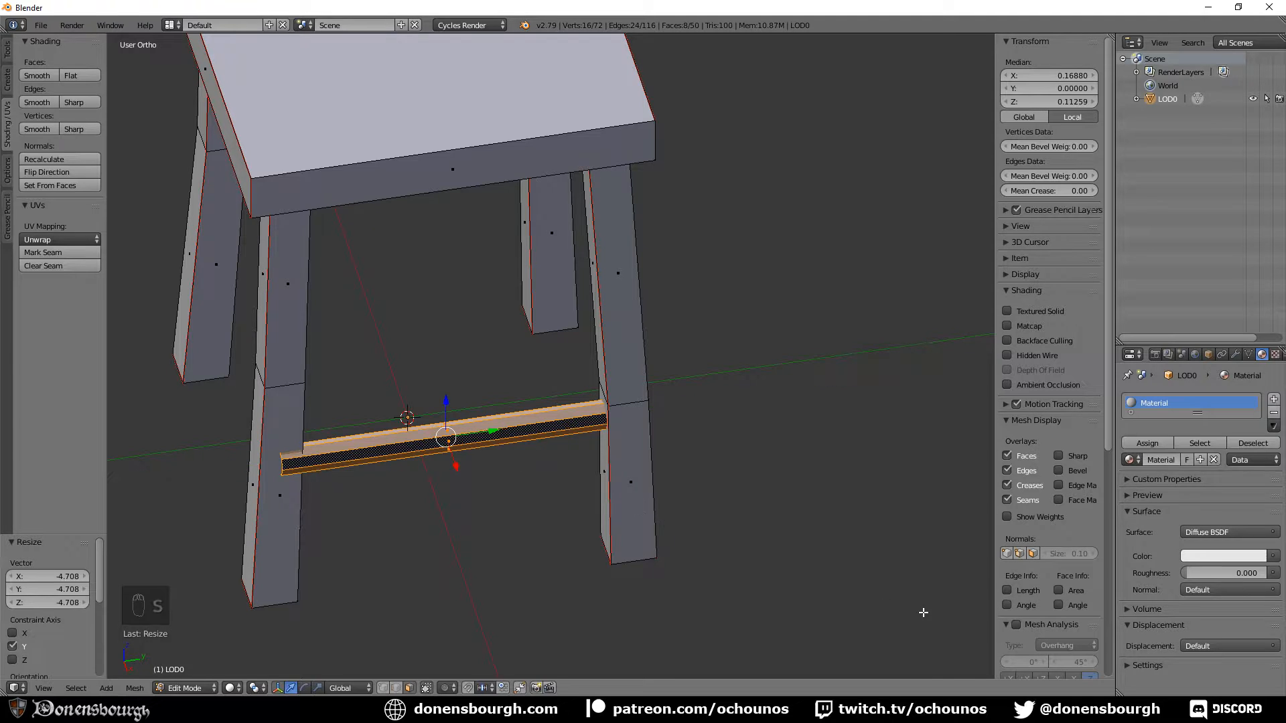
Add one loop cut around the rail near the middle of its length
{"action": "middle_click_drag", "start_coordinate": [924, 612], "coordinate": [536, 473]}
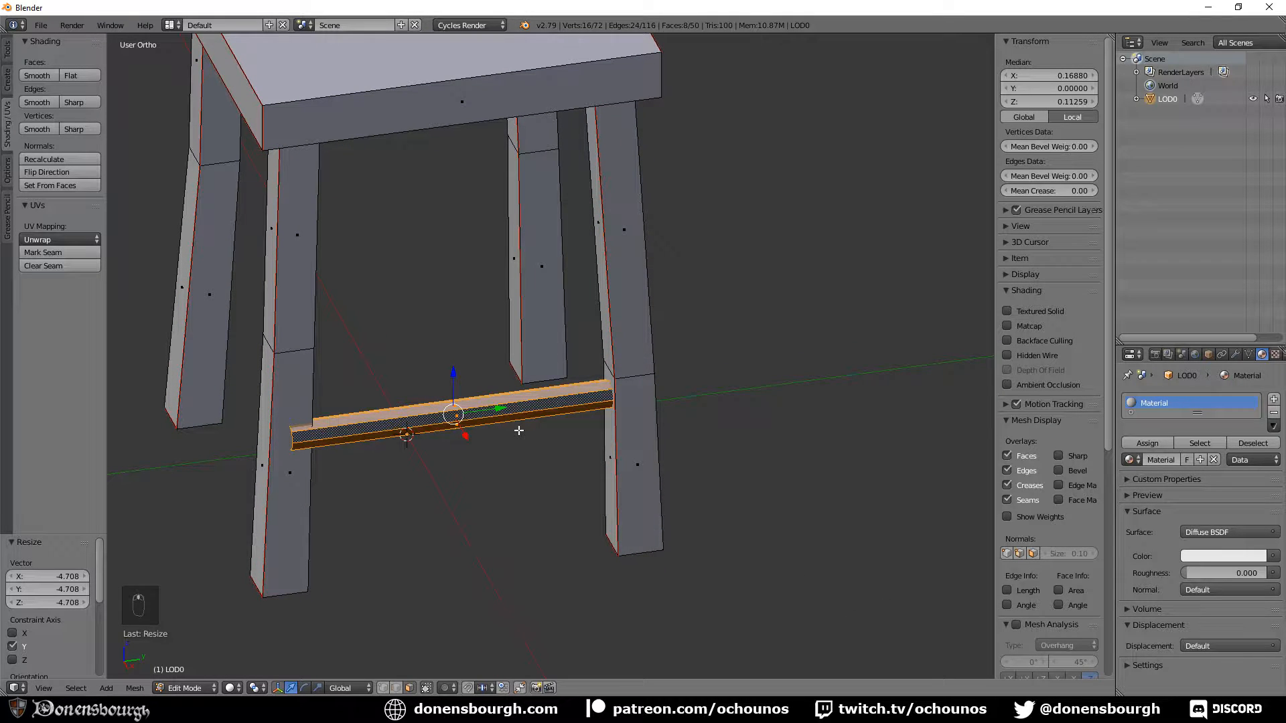
{"action": "key", "text": "ctrl+r"}
{"action": "left_click", "coordinate": [491, 409]}
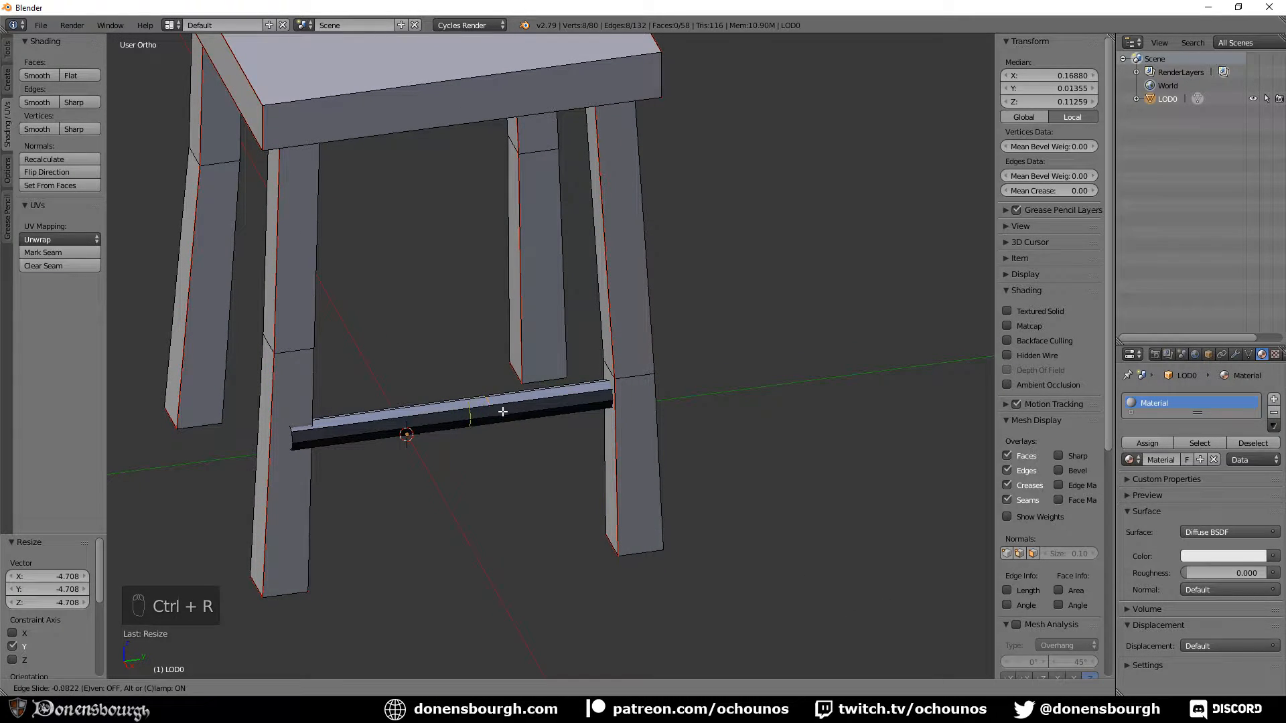
{"action": "left_click", "coordinate": [485, 415]}
Recalculate the normals of the entire stool mesh
{"action": "middle_click_drag", "start_coordinate": [445, 511], "coordinate": [578, 553]}
{"action": "key", "text": "a"}
{"action": "key", "text": "a"}
{"action": "key", "text": "a"}
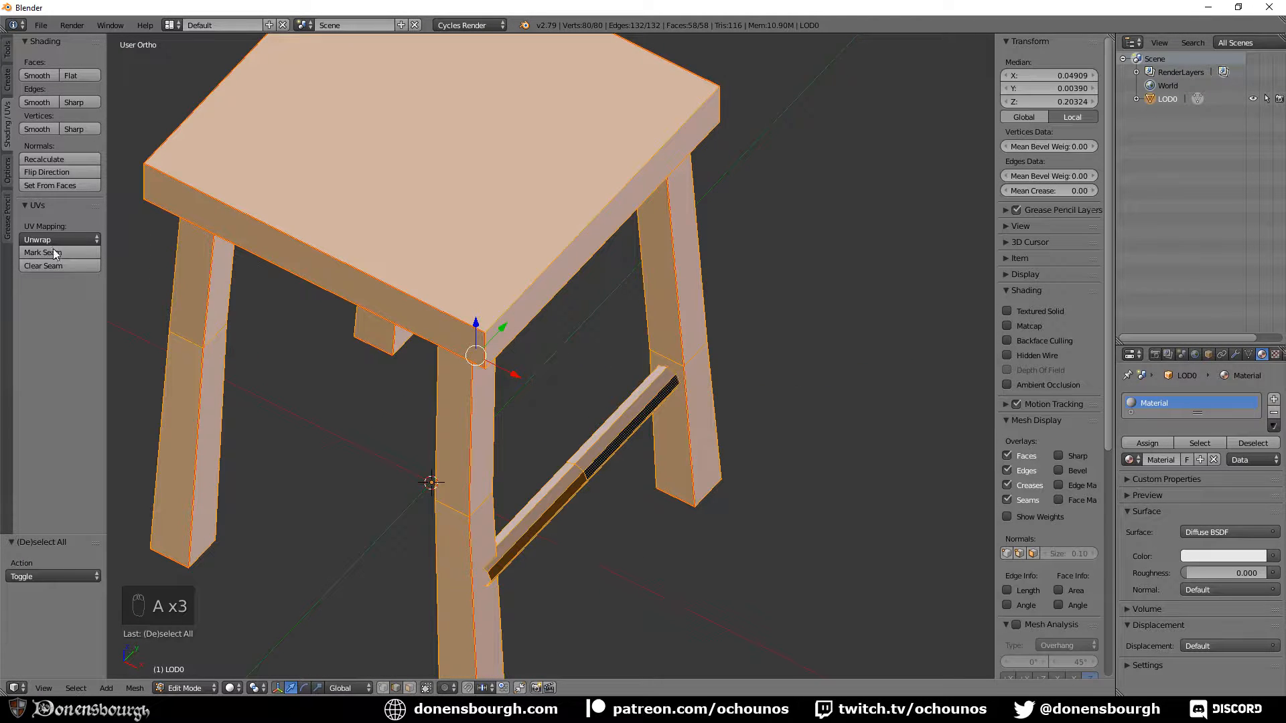
{"action": "left_click", "coordinate": [55, 161]}
{"action": "mouse_move", "coordinate": [611, 509]}
{"action": "middle_mouse_down"}
{"action": "mouse_move", "coordinate": [654, 442]}
{"action": "mouse_move", "coordinate": [629, 411]}
{"action": "middle_mouse_up"}
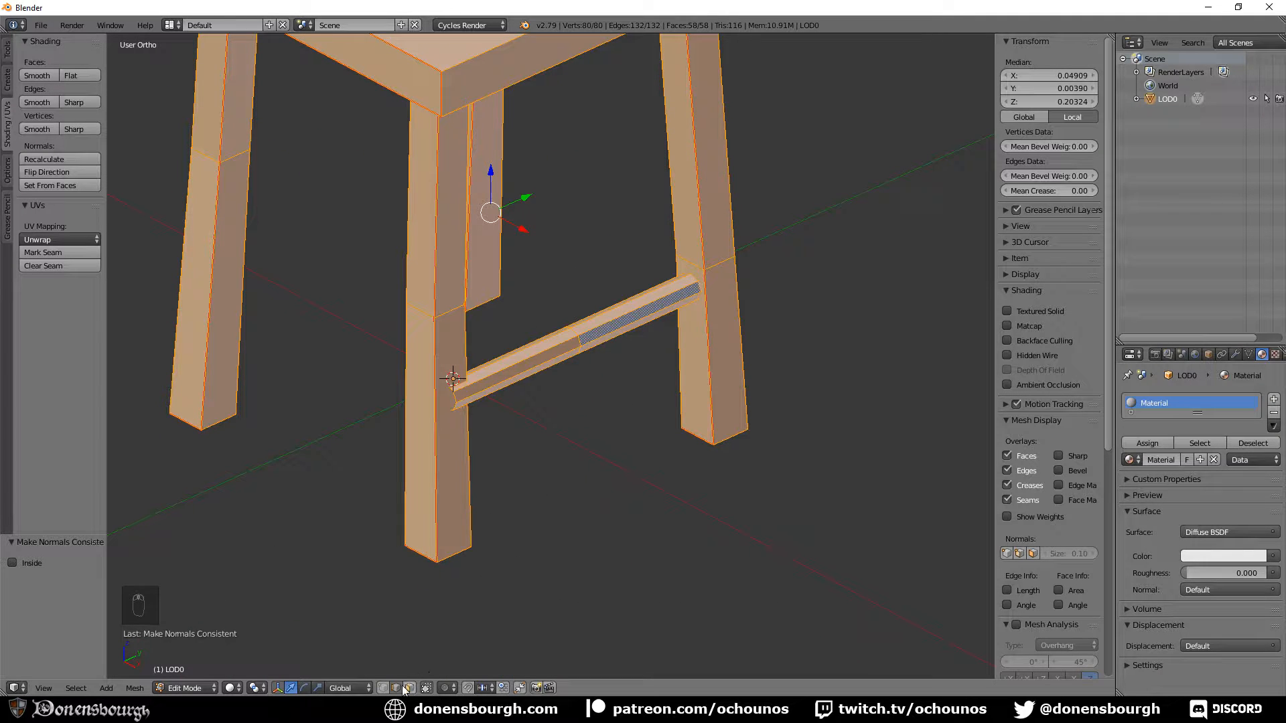
Select all faces of both halves of the rail and shade them smooth
{"action": "right_click", "coordinate": [546, 363], "text": "alt"}
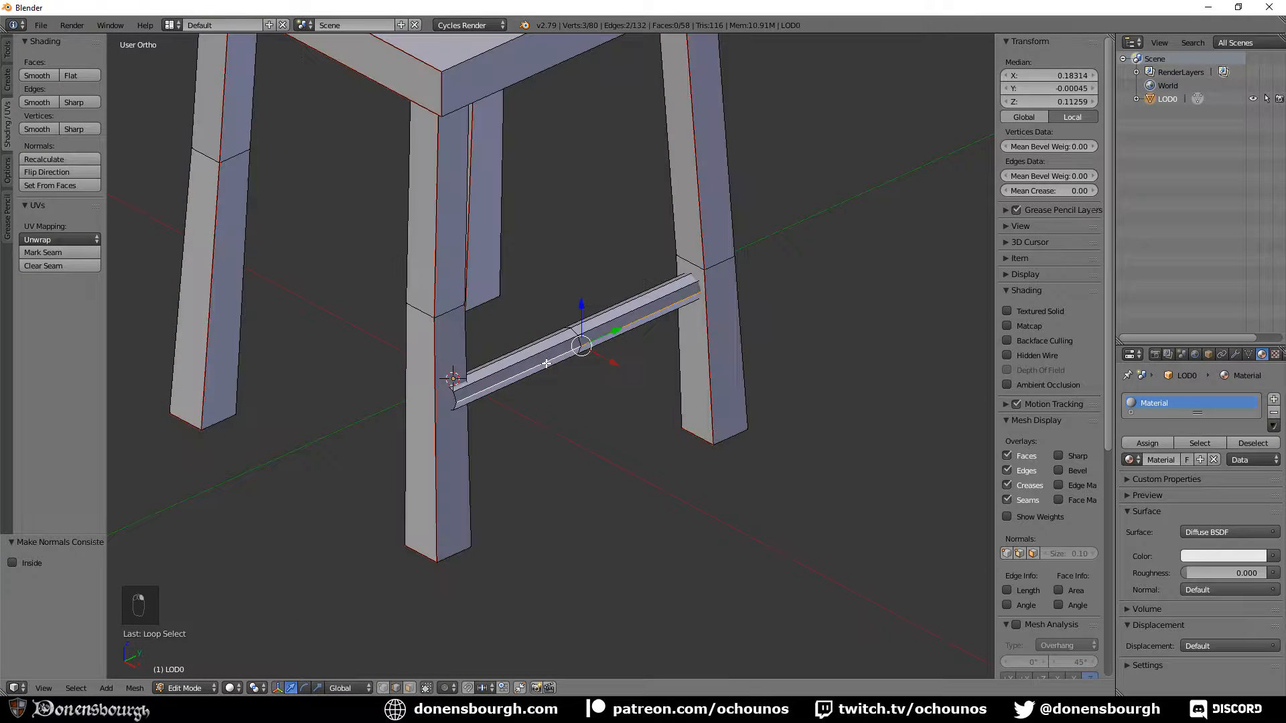
{"action": "left_click", "coordinate": [409, 688]}
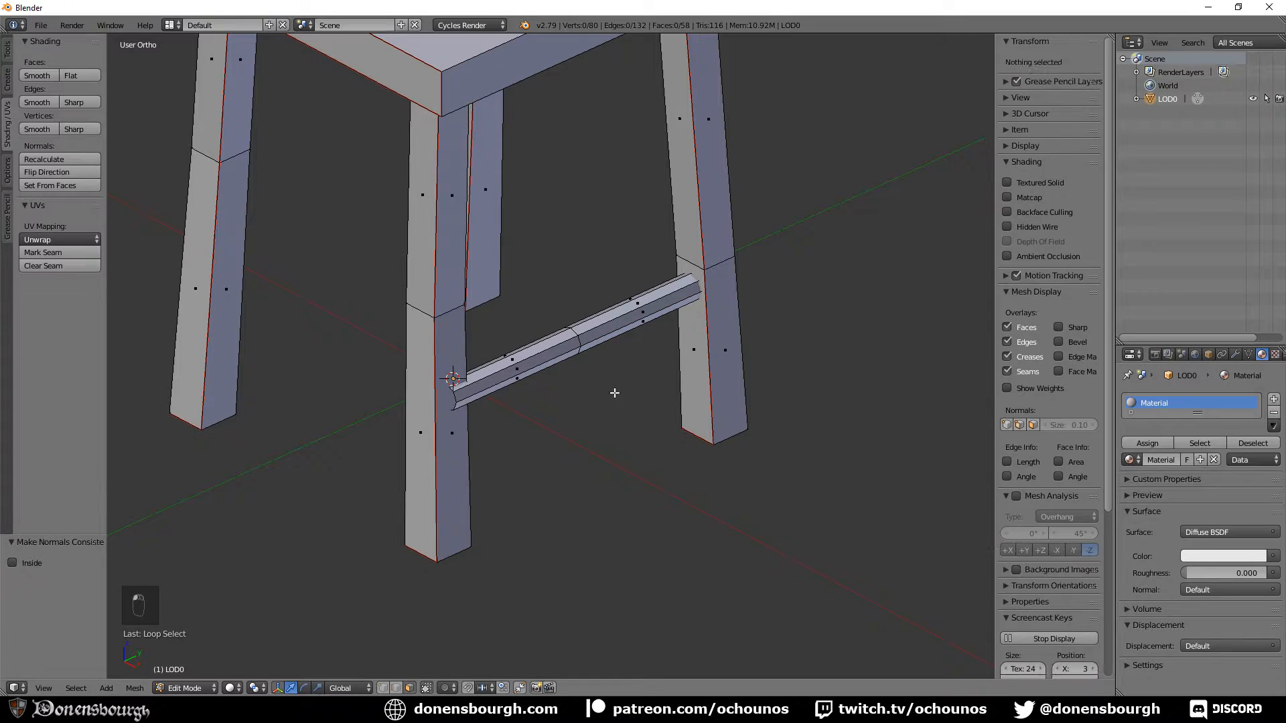
{"action": "right_click", "coordinate": [563, 356], "text": "alt"}
{"action": "right_click", "coordinate": [601, 329], "text": "alt+shift"}
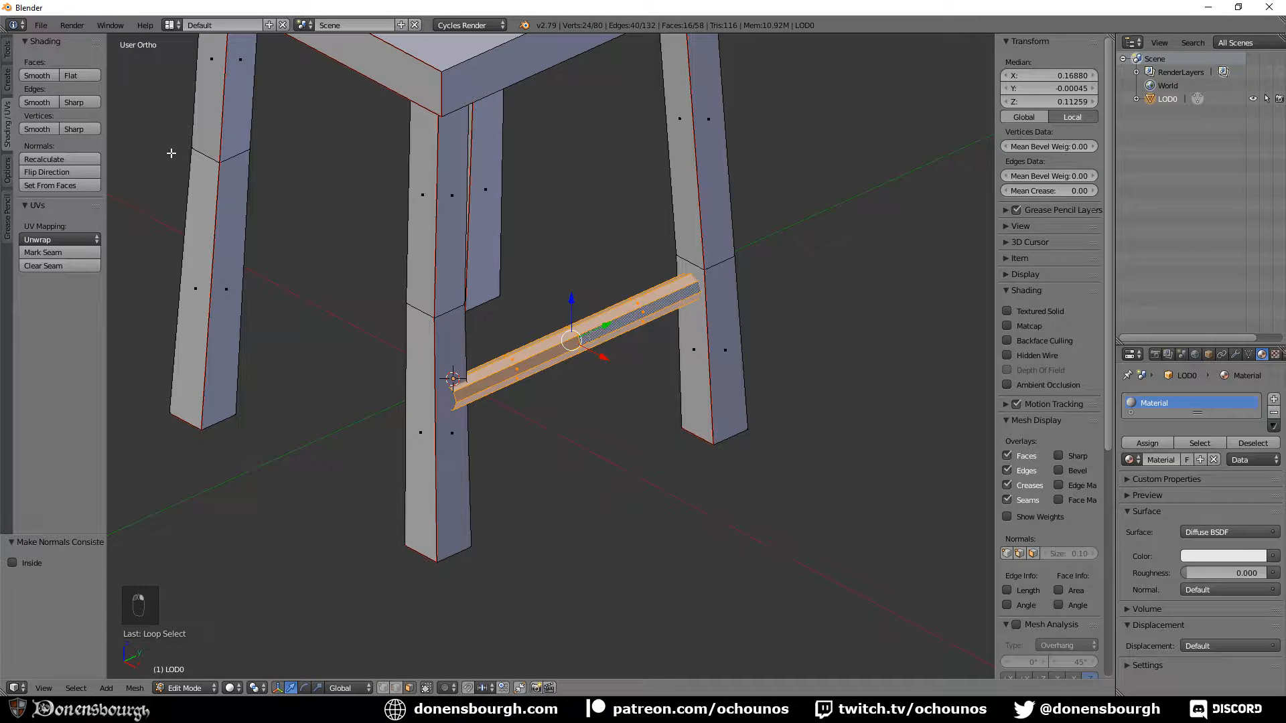
{"action": "left_click", "coordinate": [37, 75]}
{"action": "scroll", "coordinate": [402, 367], "scroll_direction": "down", "scroll_amount": 3}
{"action": "middle_click_drag", "start_coordinate": [402, 367], "coordinate": [606, 372]}
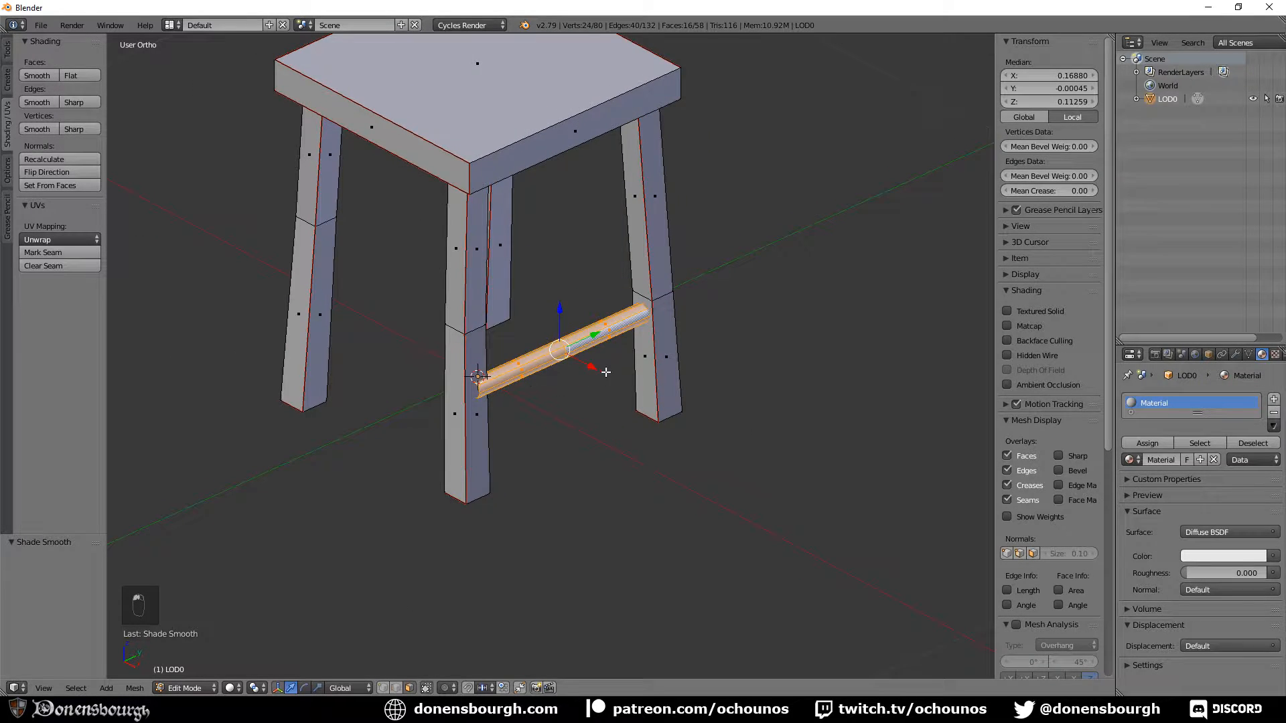
Move the rail about -0.006 along X and raise it about 0.041 along Z
{"action": "key", "text": "g"}
{"action": "key", "text": "x"}
{"action": "left_click", "coordinate": [589, 365]}
{"action": "middle_click_drag", "start_coordinate": [612, 416], "coordinate": [484, 417]}
{"action": "scroll", "coordinate": [502, 397], "scroll_direction": "up", "scroll_amount": 2}
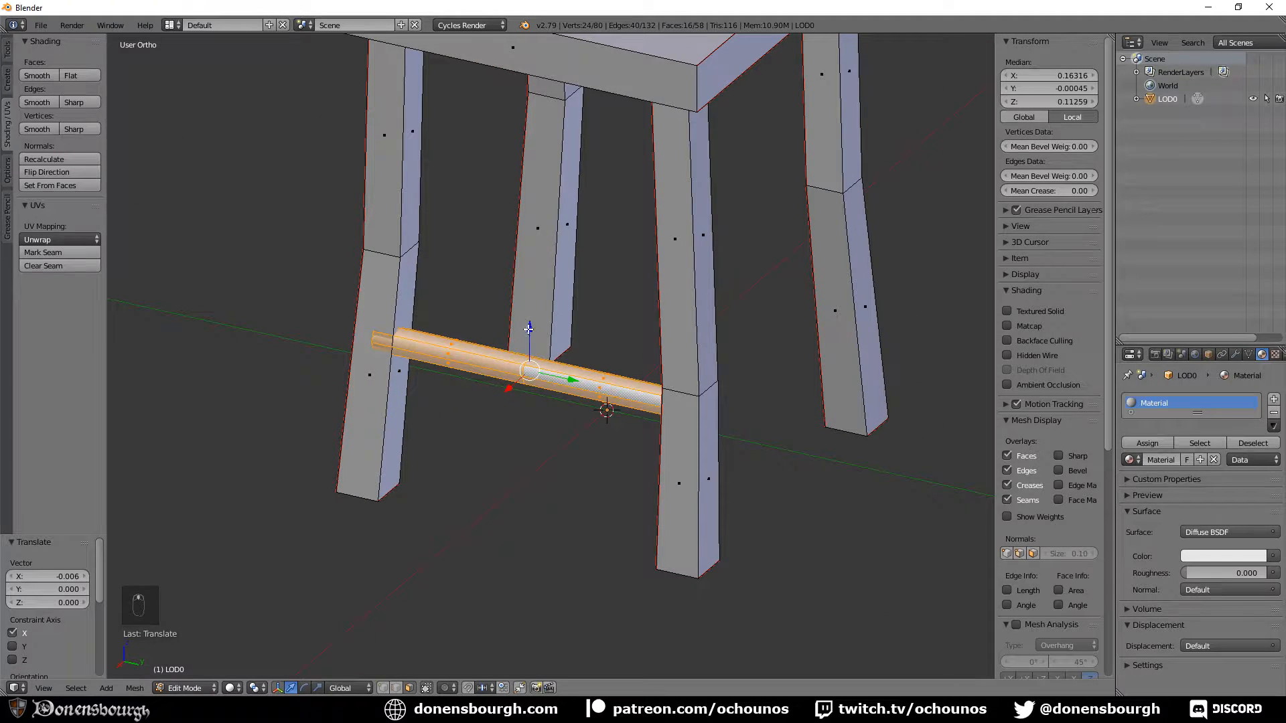
{"action": "left_click_drag", "start_coordinate": [528, 329], "coordinate": [536, 295]}
{"action": "middle_click_drag", "start_coordinate": [516, 391], "coordinate": [515, 422]}
{"action": "scroll", "coordinate": [546, 396], "scroll_direction": "up", "scroll_amount": 2}
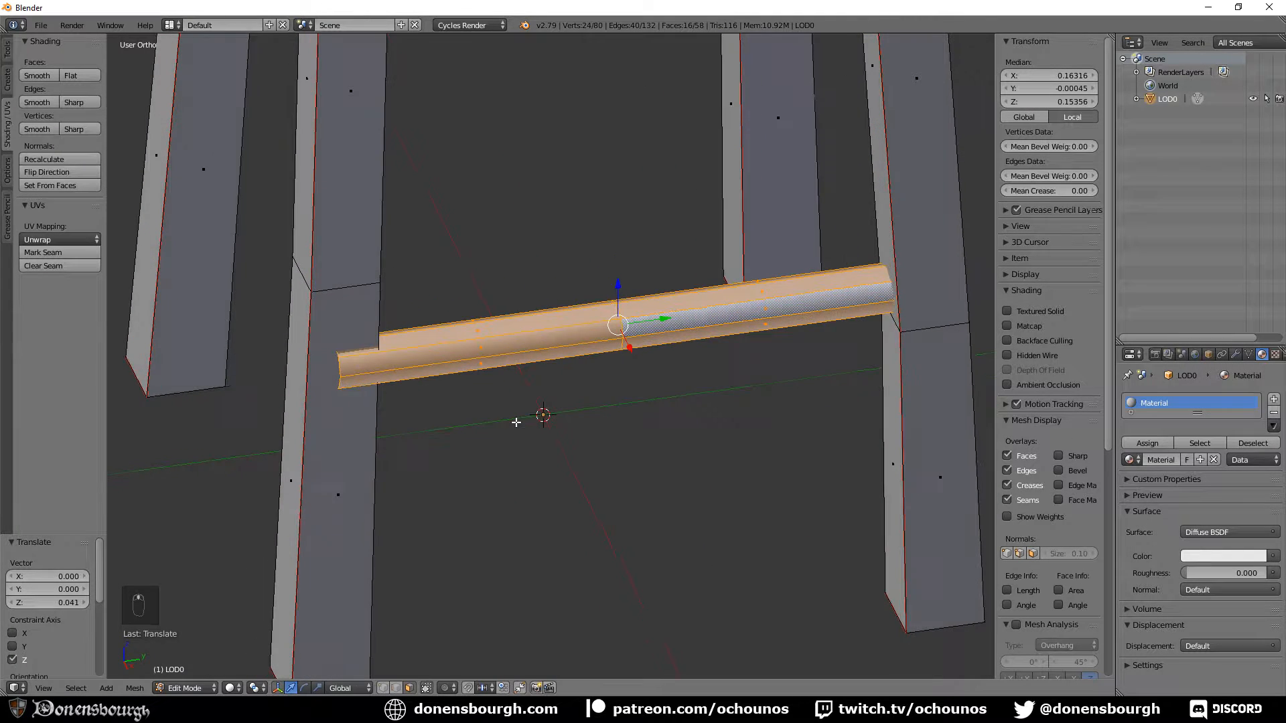
Duplicate the rail and move the copy about -0.332 along X to the opposite pair of legs
{"action": "key", "text": "shift+d"}
{"action": "right_click", "coordinate": [516, 421]}
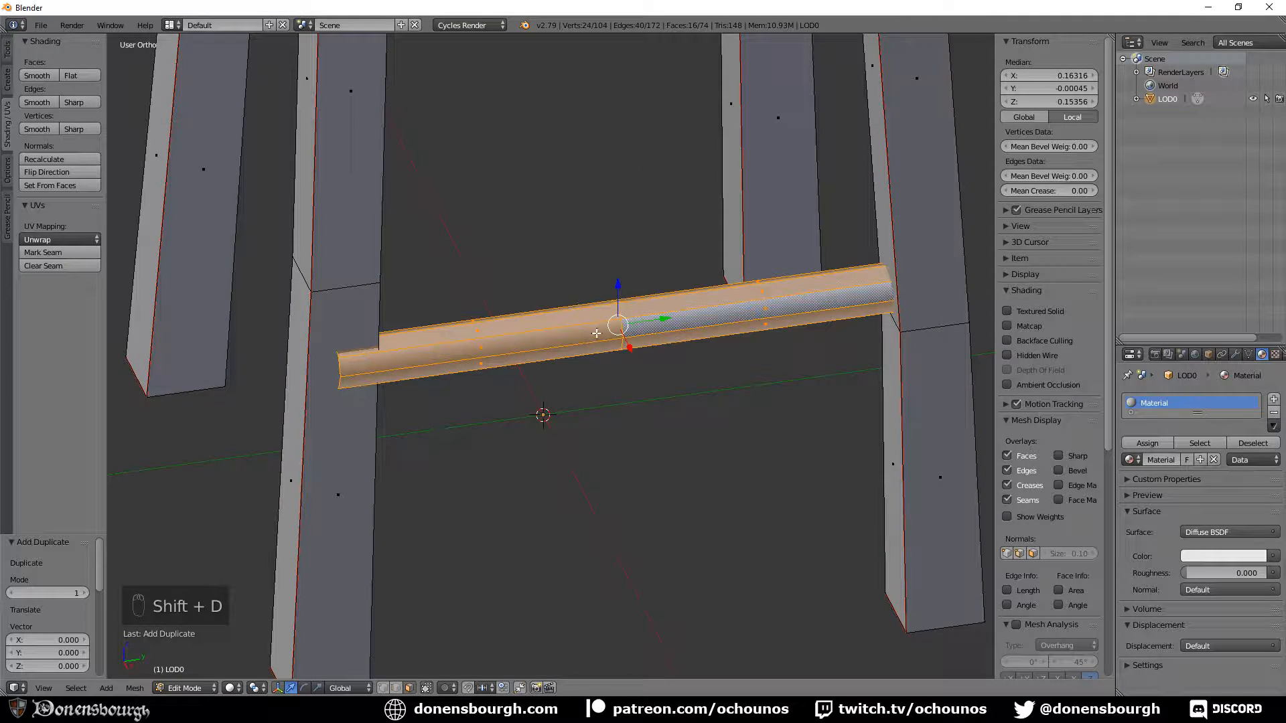
{"action": "left_click_drag", "start_coordinate": [631, 343], "coordinate": [407, 86]}
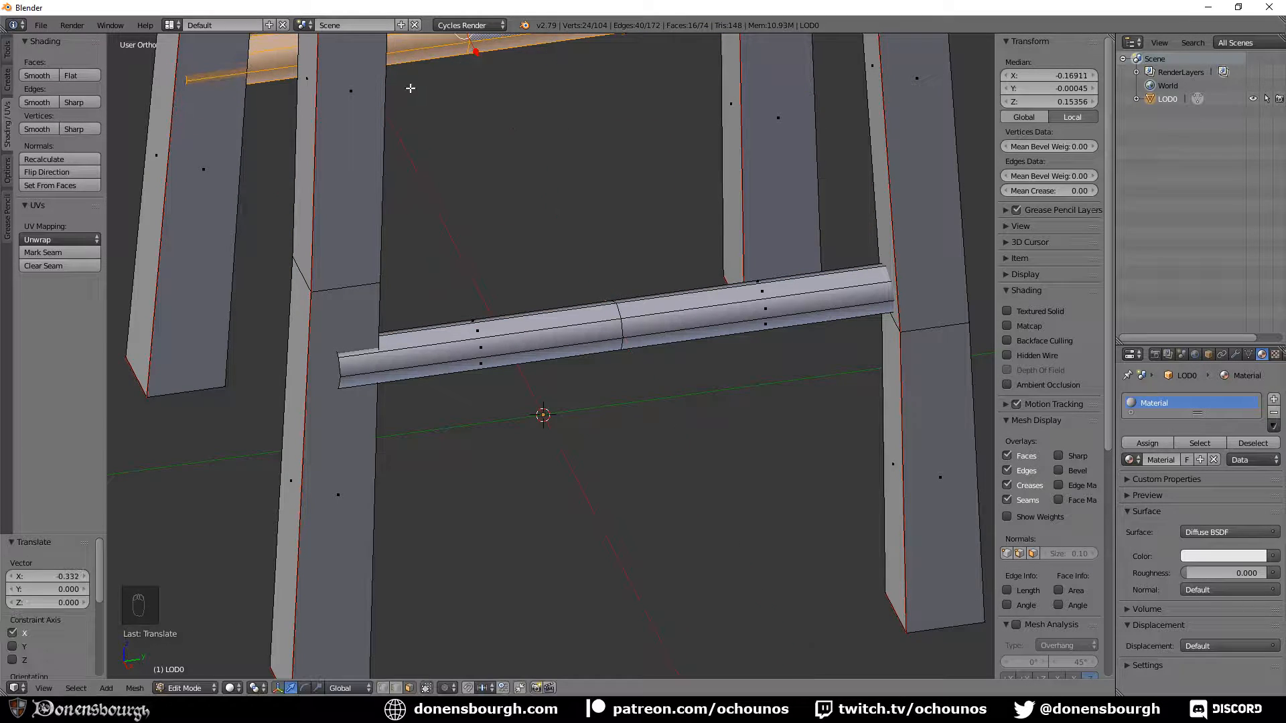
{"action": "scroll", "coordinate": [555, 371], "scroll_direction": "down", "scroll_amount": 5}
{"action": "middle_click_drag", "start_coordinate": [555, 371], "coordinate": [672, 358]}
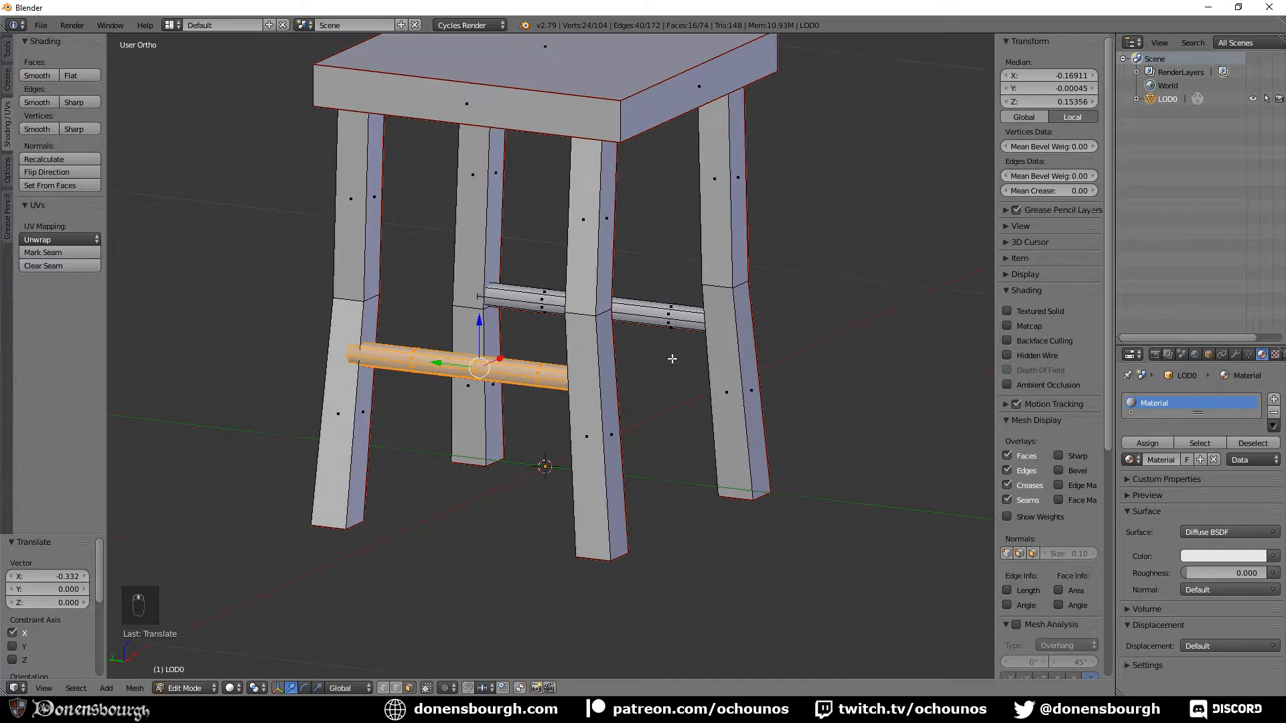
Duplicate both rails together and raise the copies about 0.105 along Z
{"action": "right_click", "coordinate": [538, 296], "text": "alt+shift"}
{"action": "right_click", "coordinate": [638, 309], "text": "alt+shift"}
{"action": "key", "text": "shift+d"}
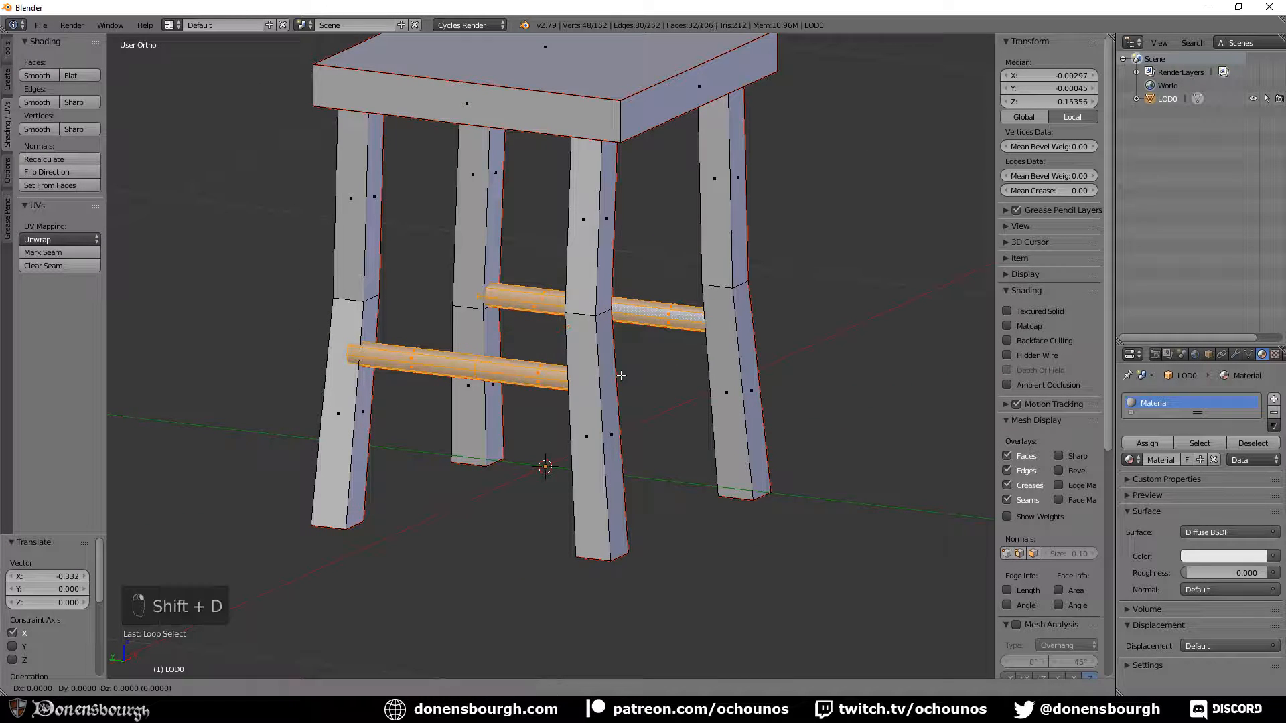
{"action": "right_click", "coordinate": [620, 376]}
{"action": "left_click_drag", "start_coordinate": [551, 281], "coordinate": [529, 208]}
Rotate the two copied rails 90° about Z and lower them about 0.009
{"action": "type", "text": "r"}
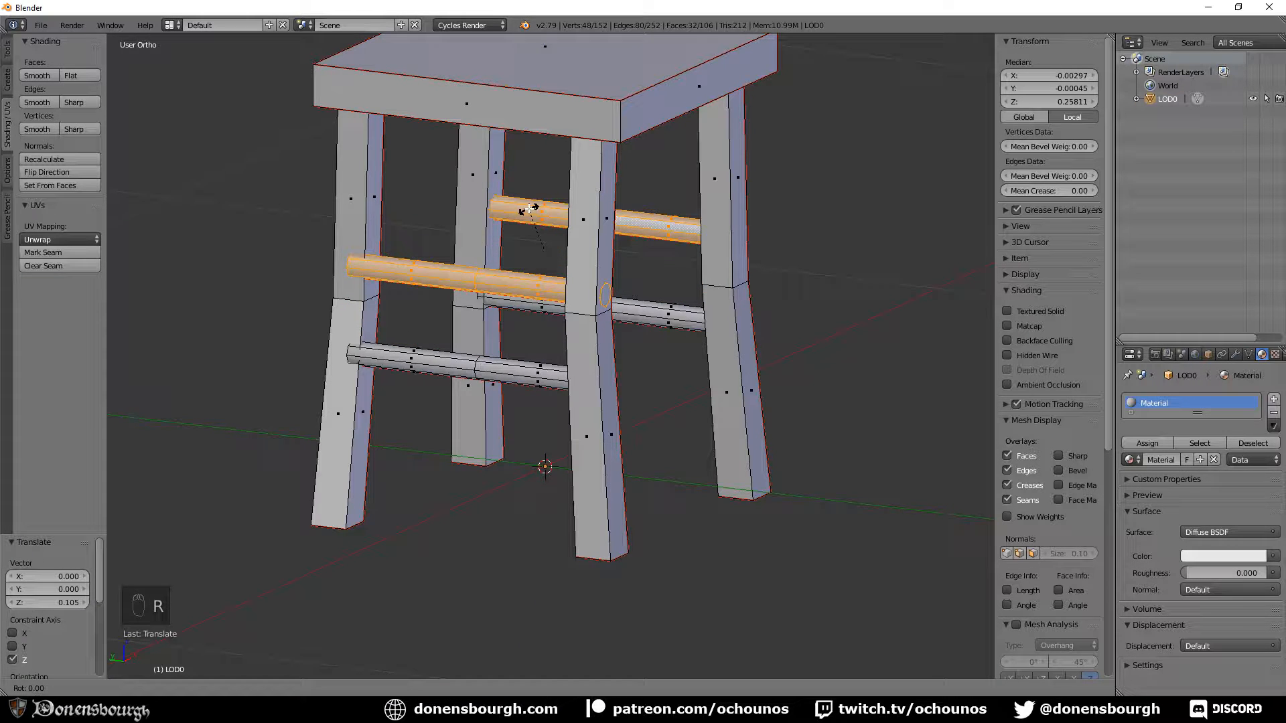
{"action": "type", "text": "z90"}
{"action": "key", "text": "Return"}
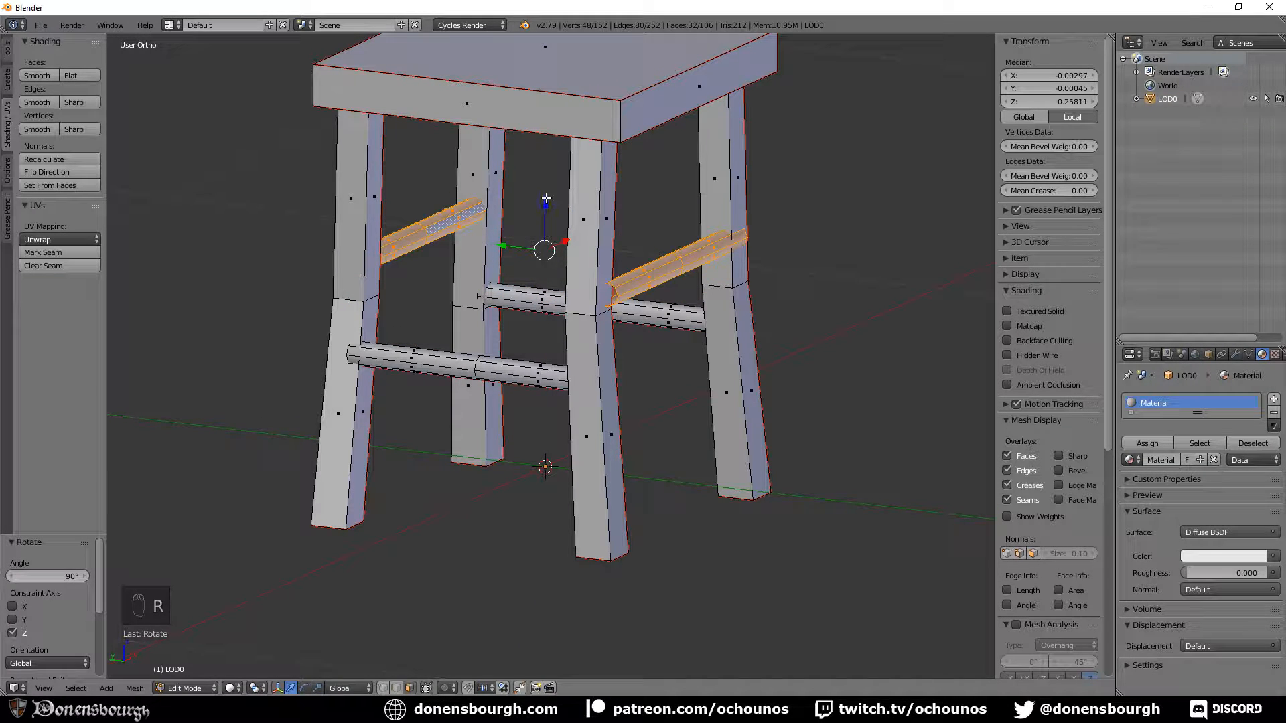
{"action": "left_click_drag", "start_coordinate": [545, 199], "coordinate": [546, 205]}
{"action": "middle_click_drag", "start_coordinate": [546, 205], "coordinate": [517, 372]}
{"action": "scroll", "coordinate": [517, 401], "scroll_direction": "up", "scroll_amount": 3}
{"action": "middle_click_drag", "start_coordinate": [286, 442], "coordinate": [508, 426], "text": "shift"}
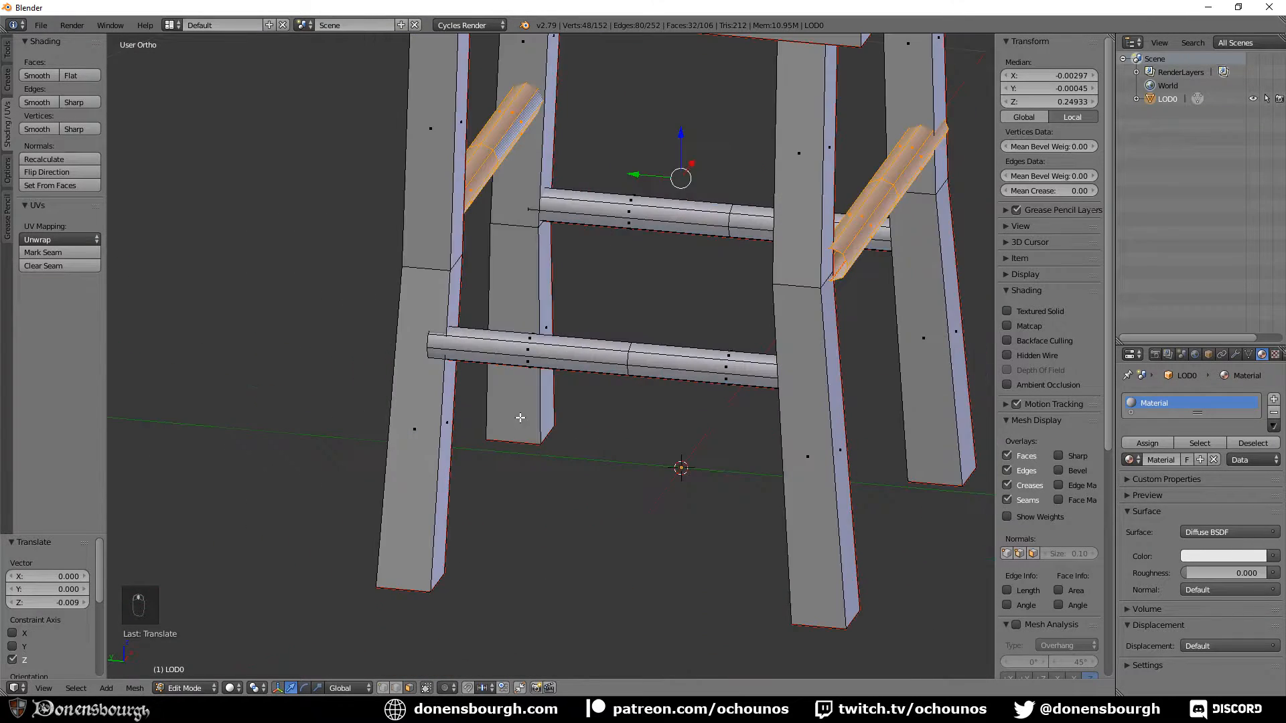
Move the end edge loop of the lower rail at X -0.169 about 0.020 along X at its positive-Y end
{"action": "left_click", "coordinate": [395, 688]}
{"action": "right_click", "coordinate": [427, 338], "text": "alt"}
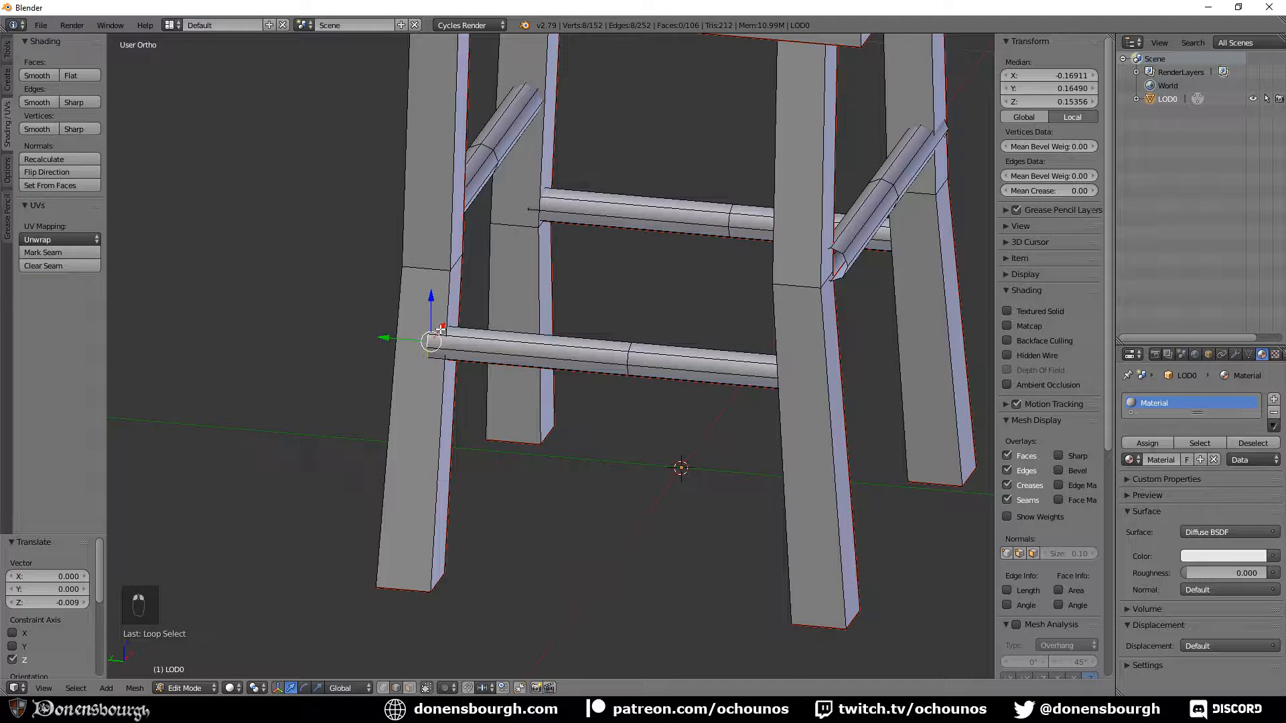
{"action": "left_click_drag", "start_coordinate": [440, 328], "coordinate": [443, 322]}
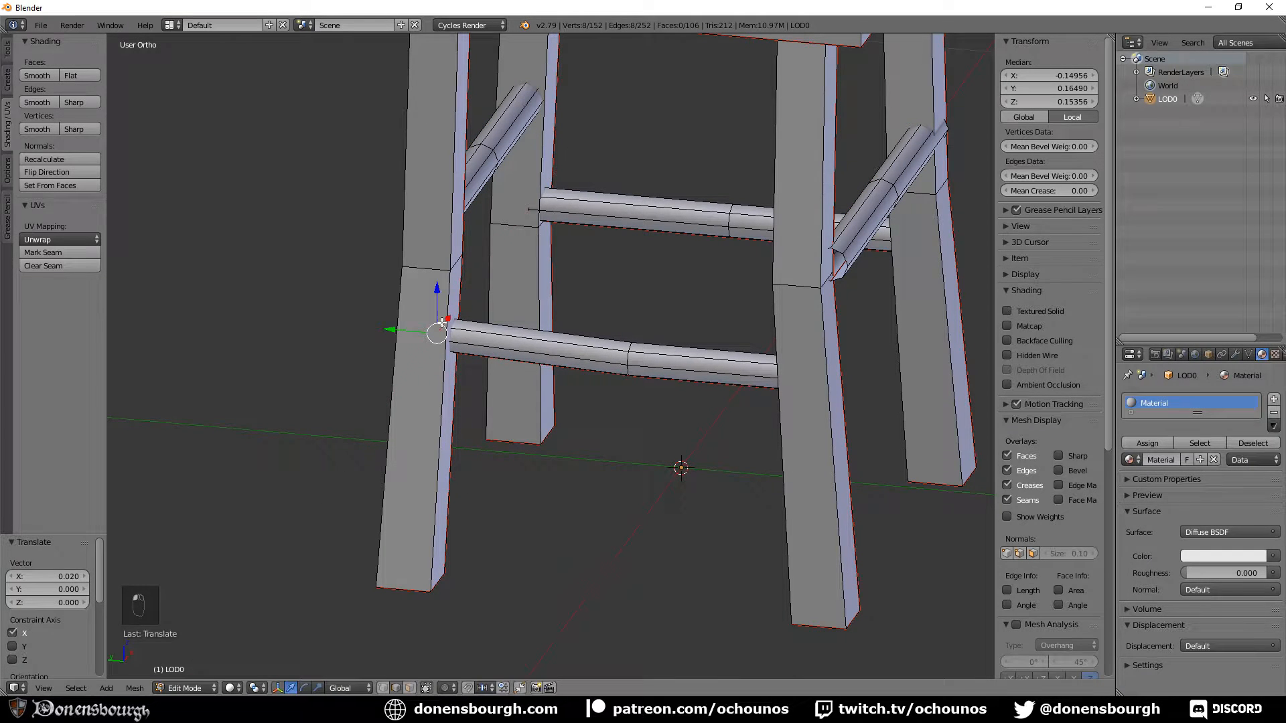
Lower the middle edge loop of the lower rail at X -0.169 about 0.005 and raise its negative-Y end loop about 0.005
{"action": "right_click", "coordinate": [619, 355], "text": "alt"}
{"action": "mouse_move", "coordinate": [633, 323]}
{"action": "left_mouse_down"}
{"action": "mouse_move", "coordinate": [633, 348]}
{"action": "mouse_move", "coordinate": [633, 337]}
{"action": "left_mouse_up"}
{"action": "middle_click_drag", "start_coordinate": [669, 439], "coordinate": [874, 387]}
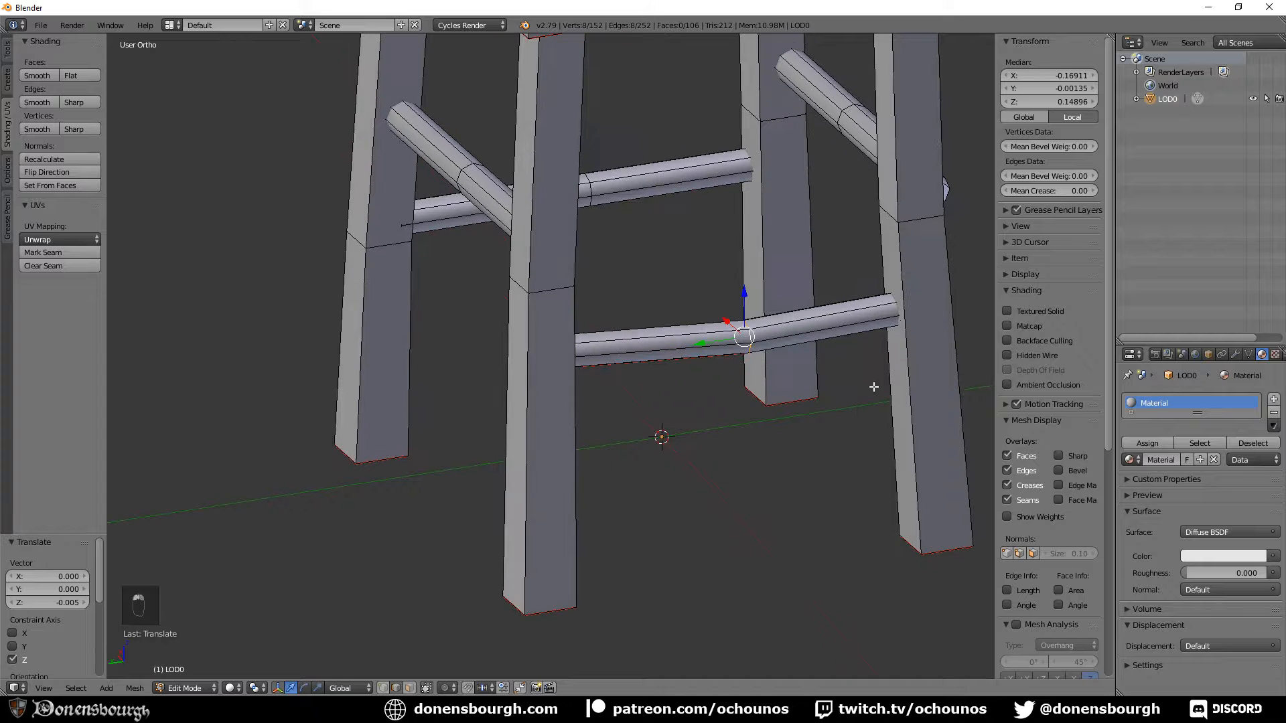
{"action": "key", "text": "z"}
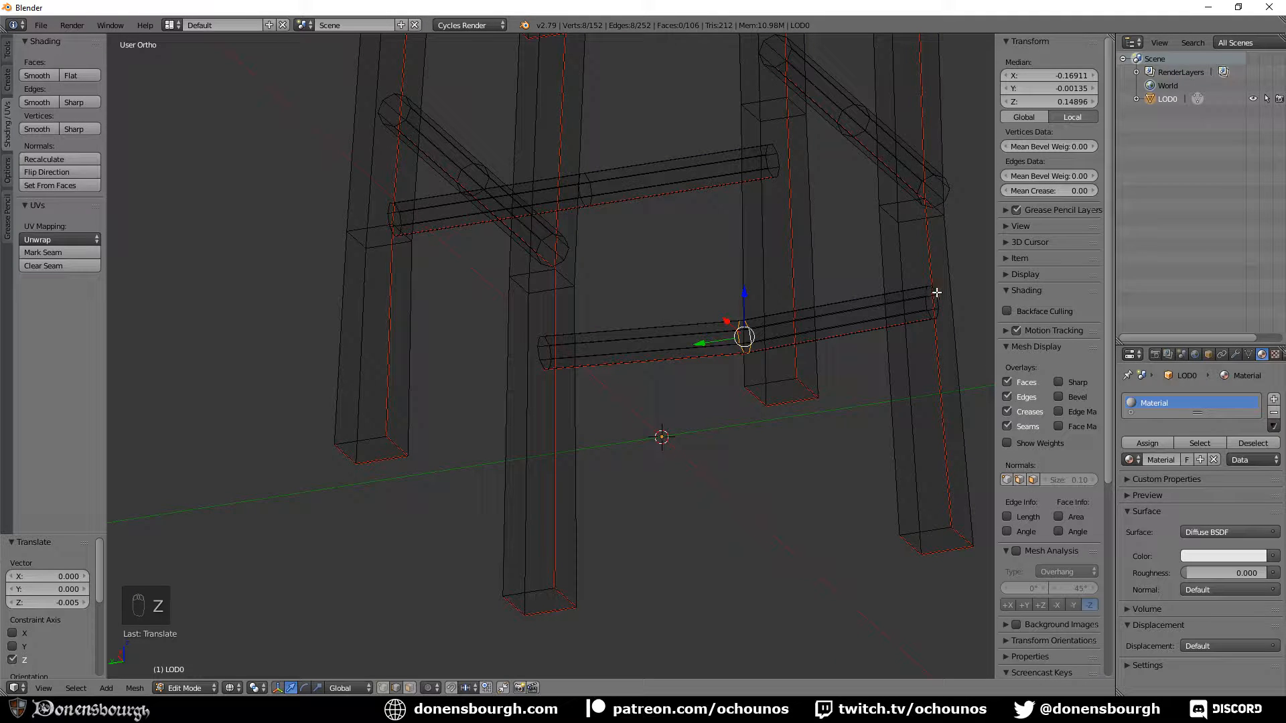
{"action": "right_click", "coordinate": [927, 305], "text": "alt"}
{"action": "left_click_drag", "start_coordinate": [928, 274], "coordinate": [931, 263]}
On the upper negative-Y rail, move the end loop at X -0.168 about 0.020 along Y and raise the middle loop about 0.009
{"action": "middle_click_drag", "start_coordinate": [927, 281], "coordinate": [628, 361]}
{"action": "right_click", "coordinate": [616, 335], "text": "alt"}
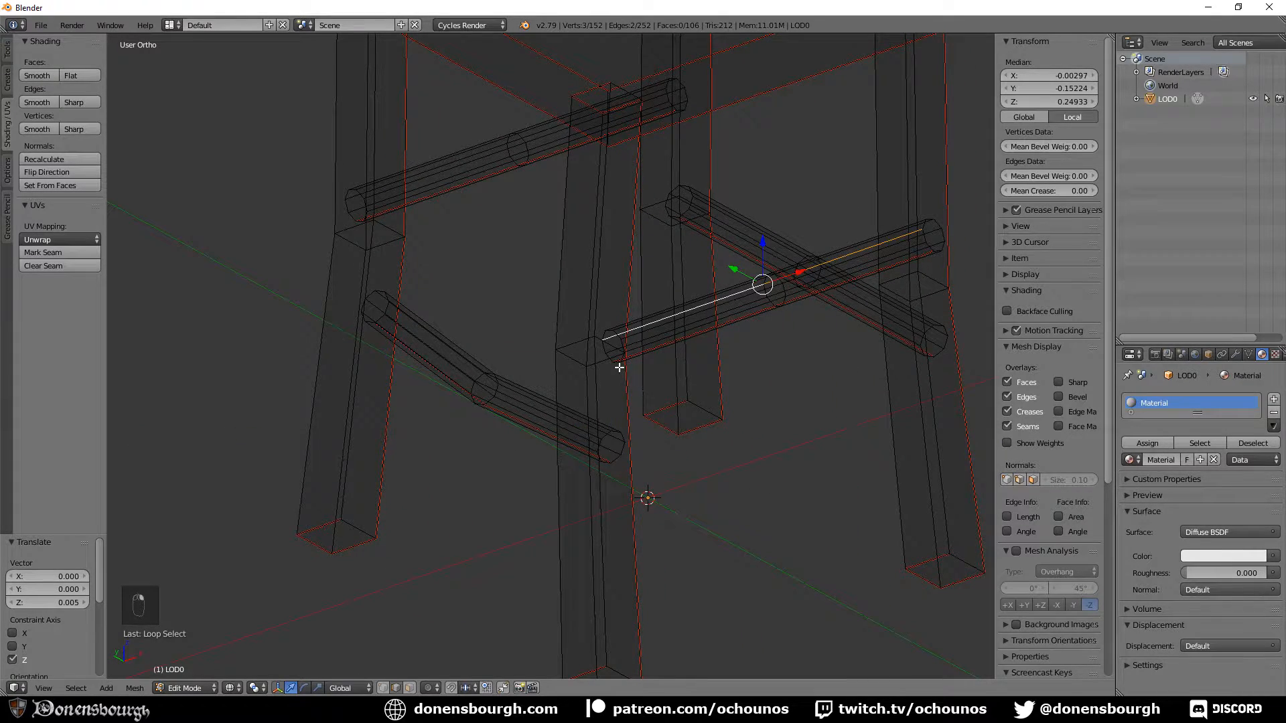
{"action": "key", "text": "z"}
{"action": "right_click", "coordinate": [620, 377], "text": "alt"}
{"action": "left_click_drag", "start_coordinate": [580, 330], "coordinate": [565, 321]}
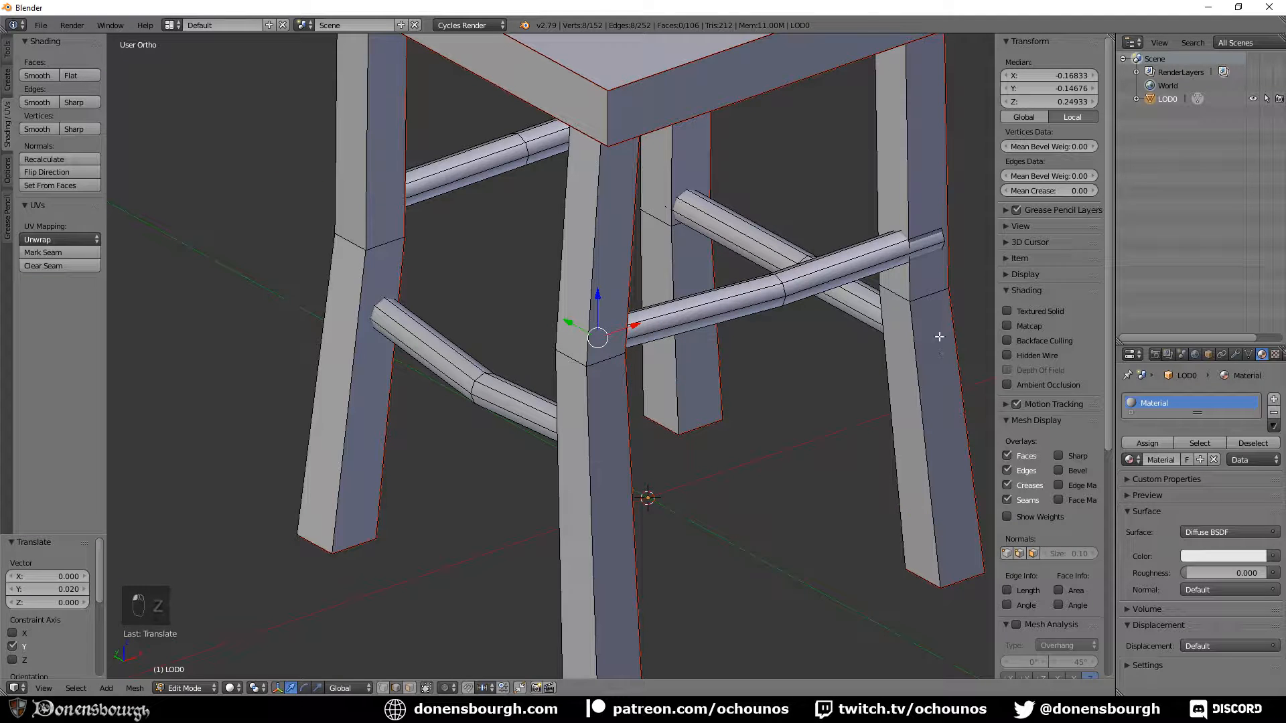
{"action": "right_click", "coordinate": [785, 289], "text": "alt"}
{"action": "key", "text": "g"}
{"action": "key", "text": "z"}
{"action": "left_click", "coordinate": [899, 293]}
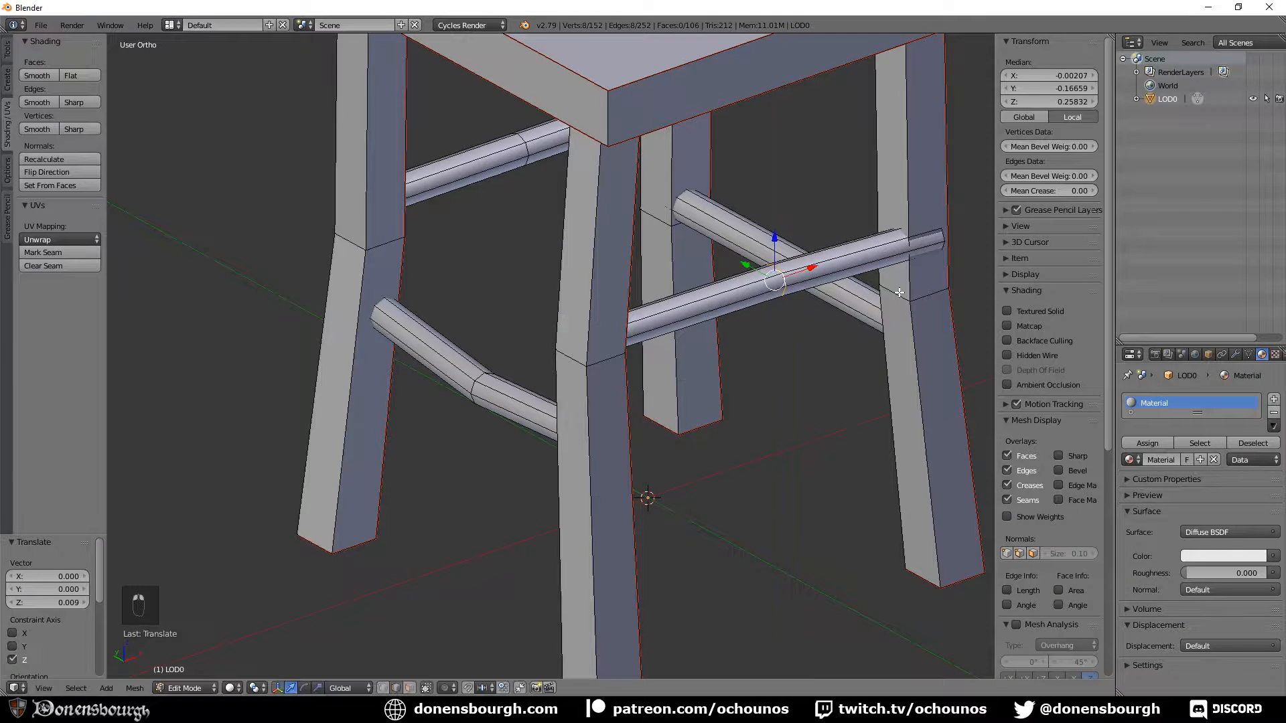
Move the opposite end loop of that upper rail, at X 0.161, about 0.014 along Y and lower it about 0.020
{"action": "right_click", "coordinate": [943, 243], "text": "alt"}
{"action": "key", "text": "g"}
{"action": "key", "text": "y"}
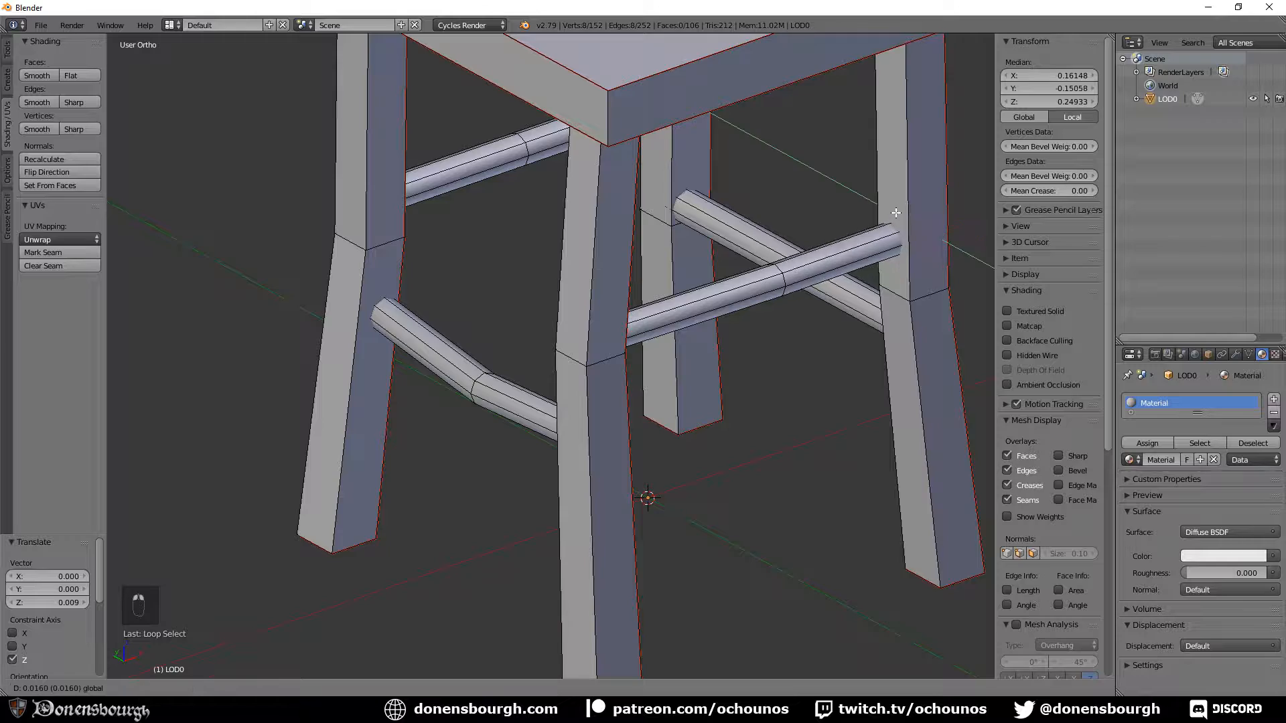
{"action": "left_click", "coordinate": [917, 209]}
{"action": "key", "text": "g"}
{"action": "key", "text": "z"}
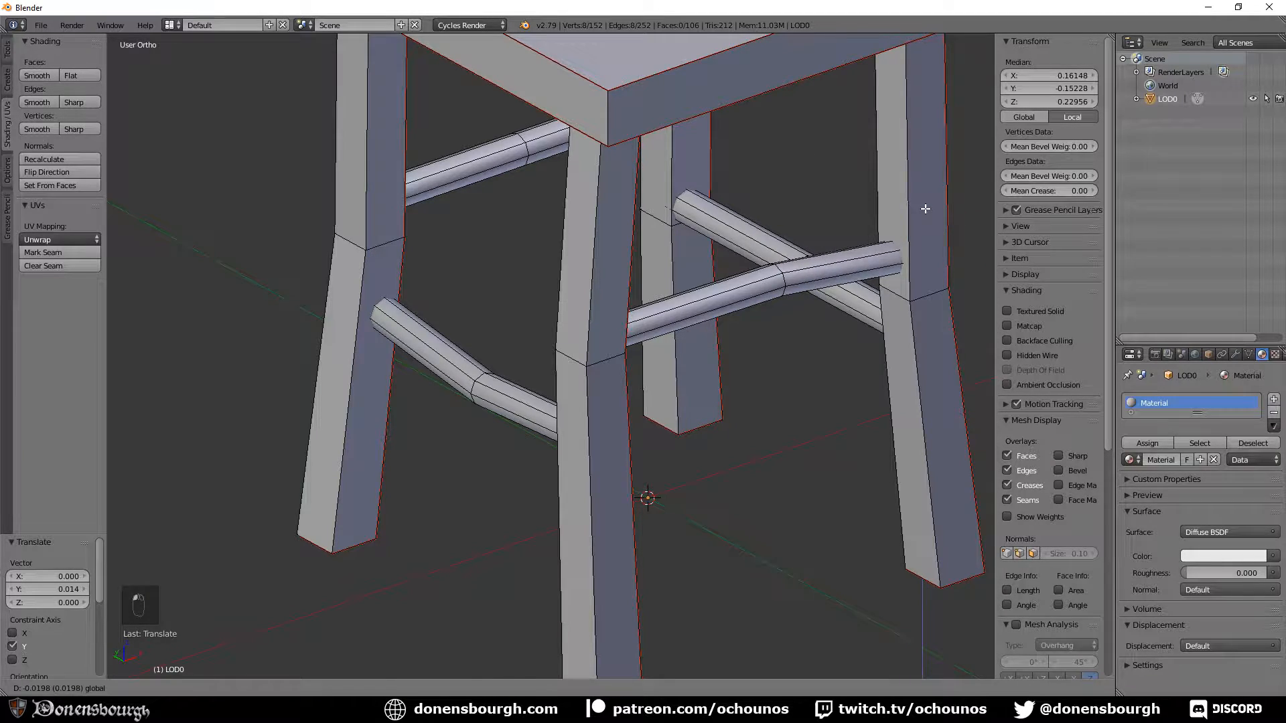
{"action": "left_click", "coordinate": [925, 207]}
Lower the negative-Y end loop of the lower rail at X 0.163 about 0.020 and shift it about -0.008 along X
{"action": "middle_click_drag", "start_coordinate": [925, 206], "coordinate": [731, 398]}
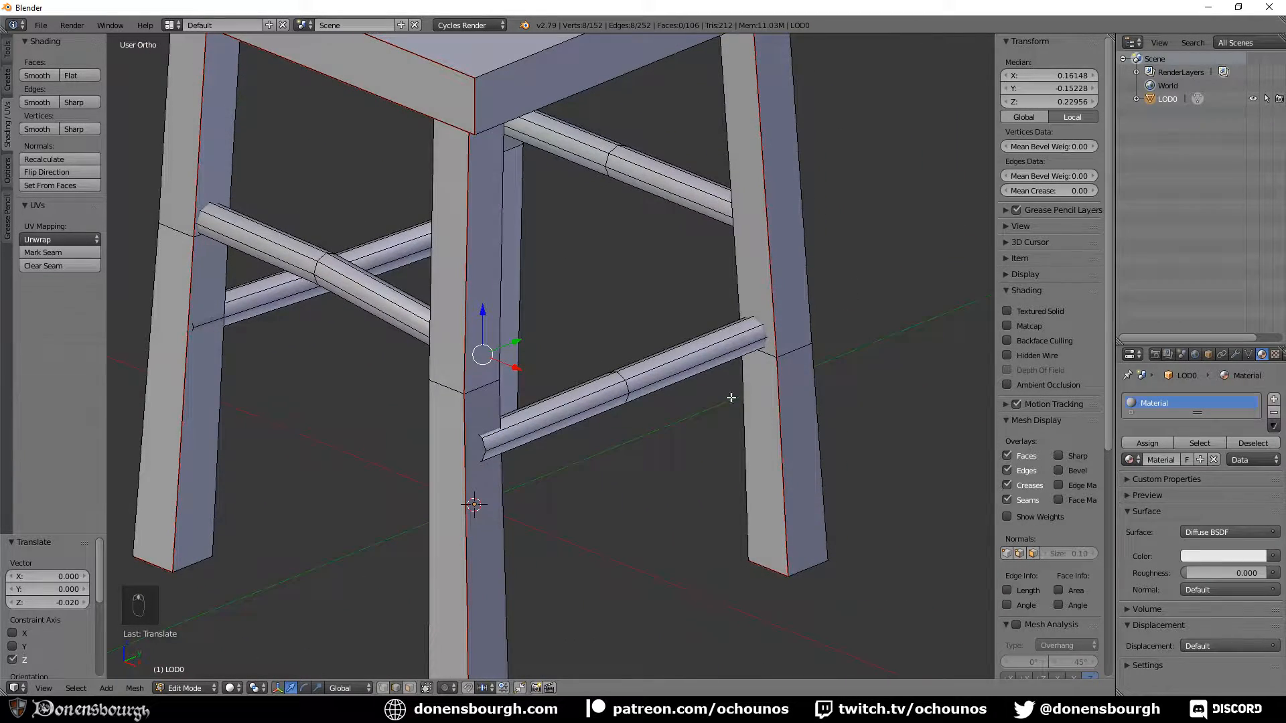
{"action": "right_click", "coordinate": [486, 442], "text": "alt"}
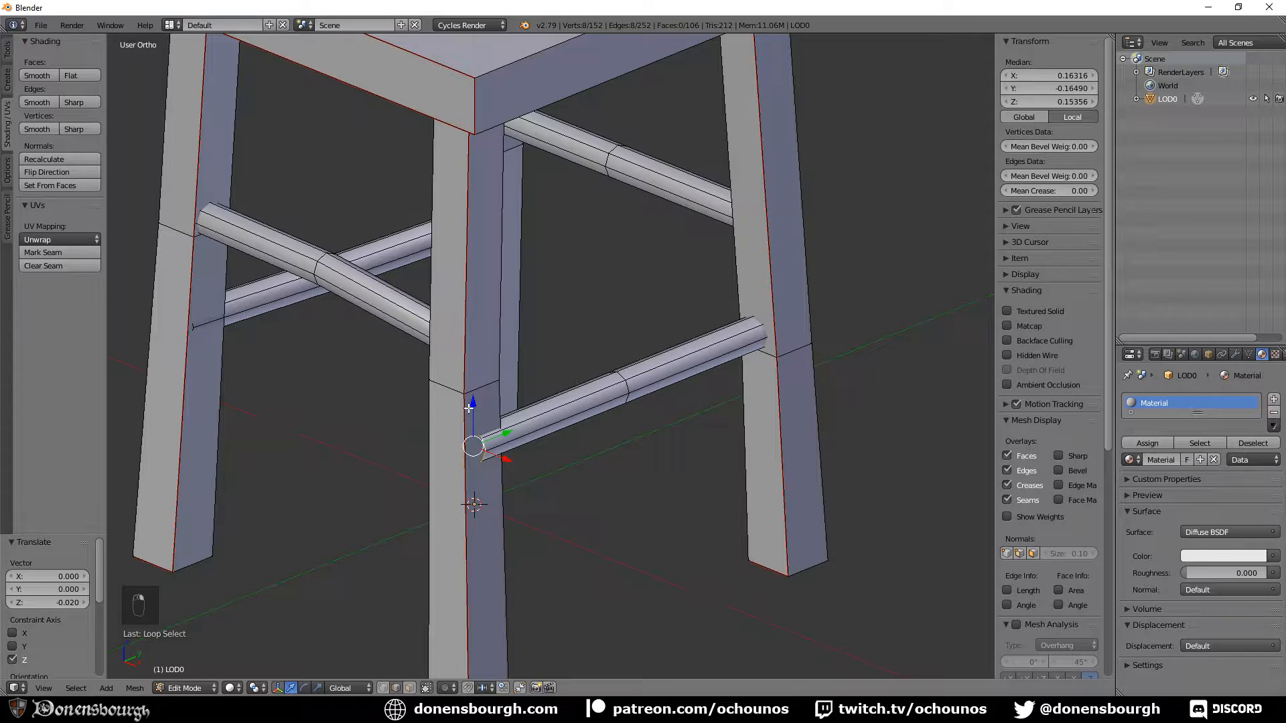
{"action": "left_click_drag", "start_coordinate": [469, 408], "coordinate": [495, 490]}
{"action": "middle_click_drag", "start_coordinate": [496, 490], "coordinate": [497, 402]}
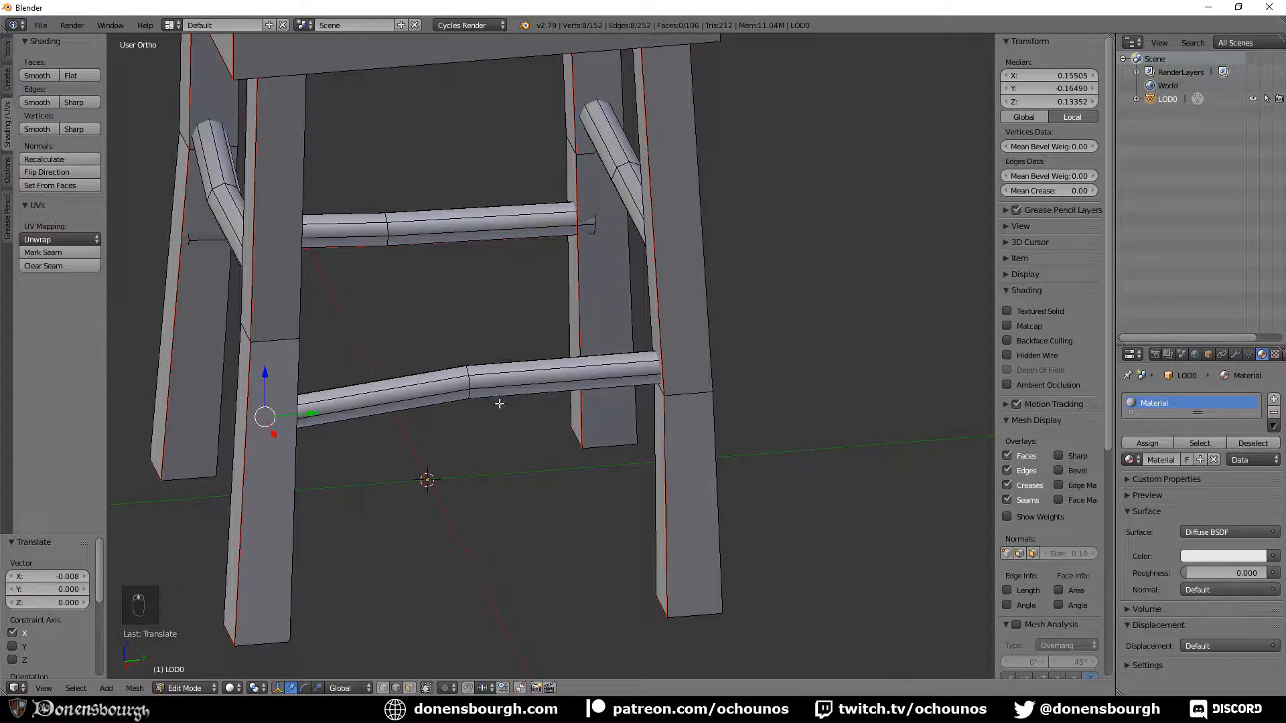
Undo the last two changes and move the middle edge loop of this lower rail to about Y -0.040 and Z 0.156
{"action": "key", "text": "ctrl+z"}
{"action": "key", "text": "ctrl+z"}
{"action": "left_click_drag", "start_coordinate": [467, 344], "coordinate": [448, 383]}
{"action": "left_click_drag", "start_coordinate": [420, 342], "coordinate": [422, 341]}
Reposition the positive-Y end loop of the same lower rail to about X 0.166 and Z 0.175
{"action": "middle_click_drag", "start_coordinate": [422, 341], "coordinate": [686, 350]}
{"action": "key", "text": "z"}
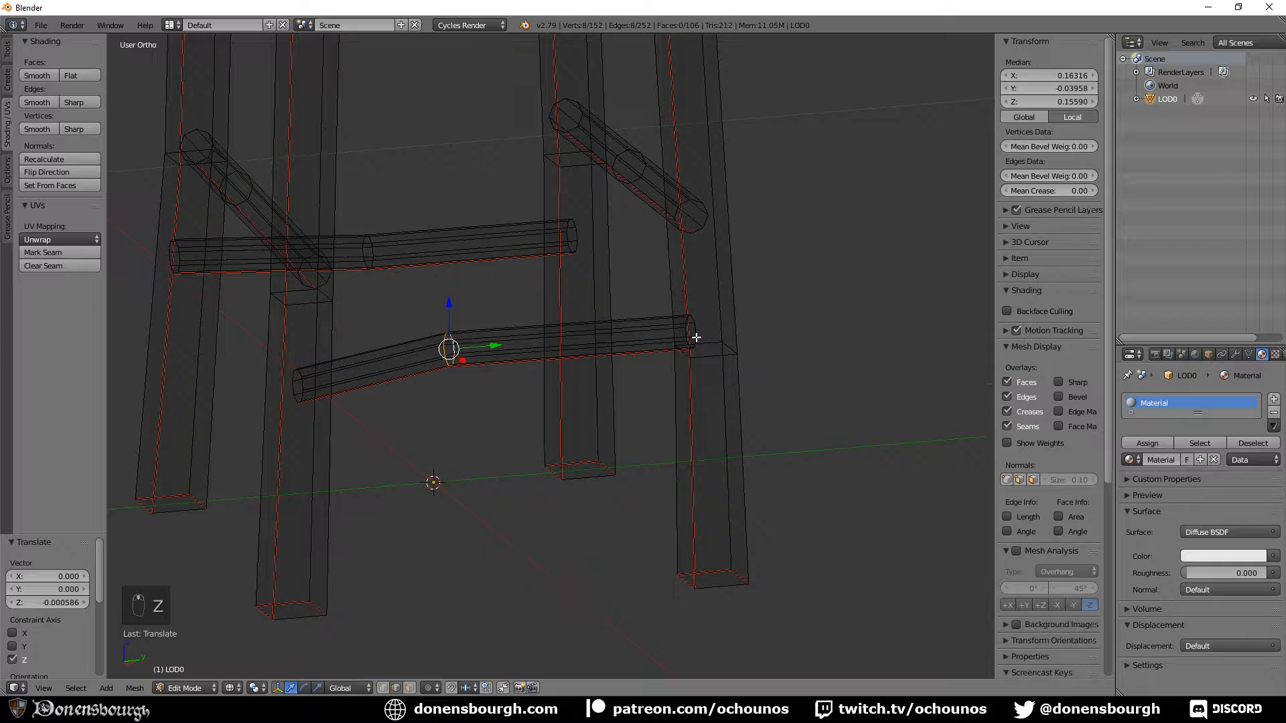
{"action": "right_click", "coordinate": [698, 328], "text": "alt"}
{"action": "key", "text": "z"}
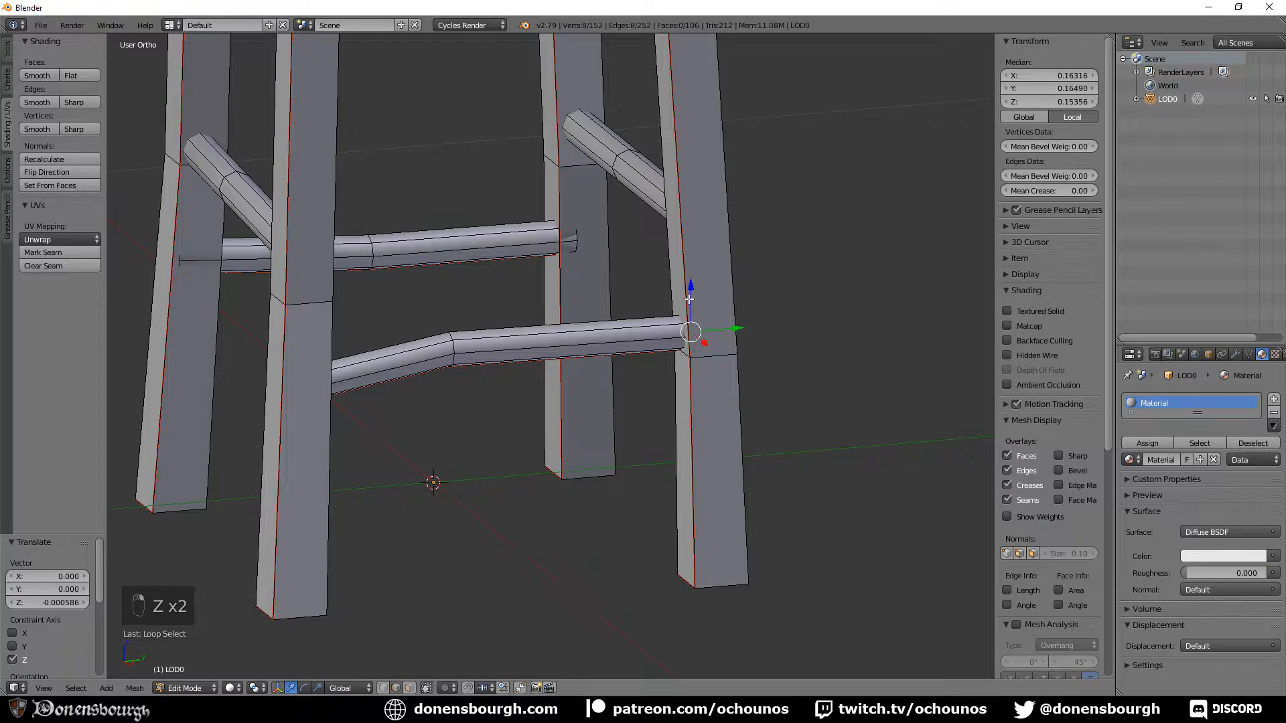
{"action": "left_click_drag", "start_coordinate": [691, 289], "coordinate": [697, 283]}
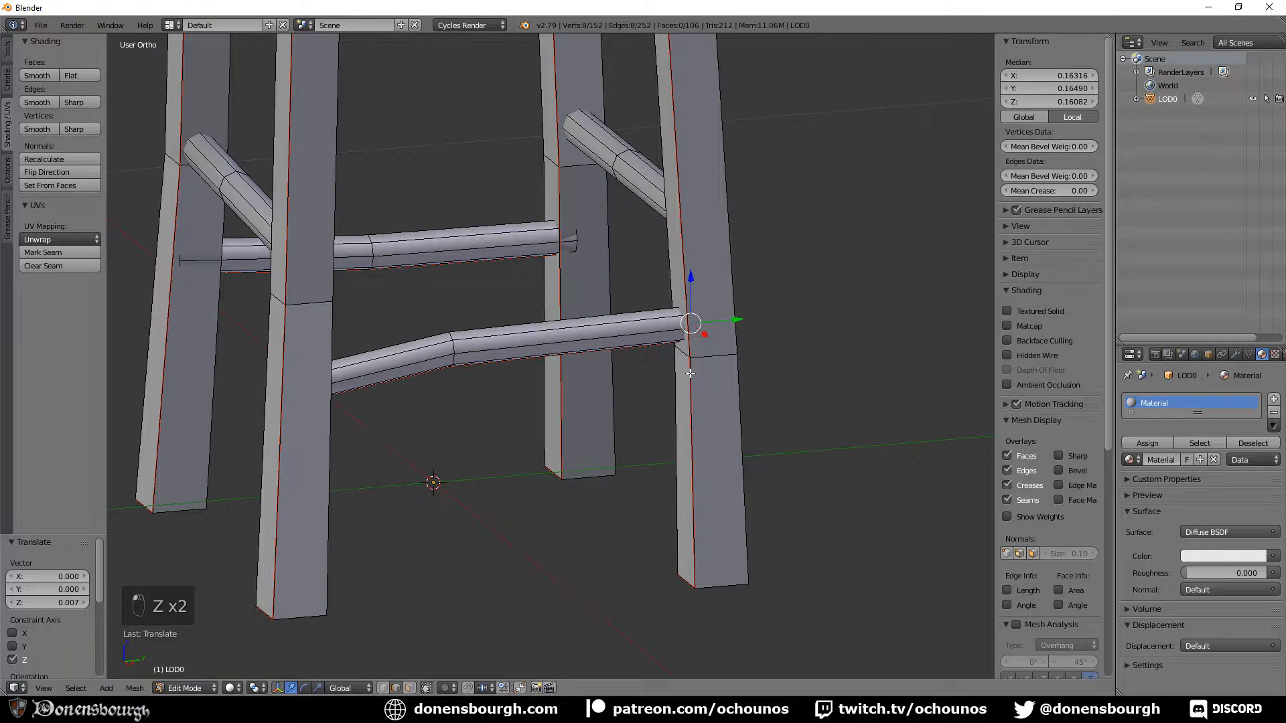
{"action": "middle_click_drag", "start_coordinate": [697, 283], "coordinate": [606, 425]}
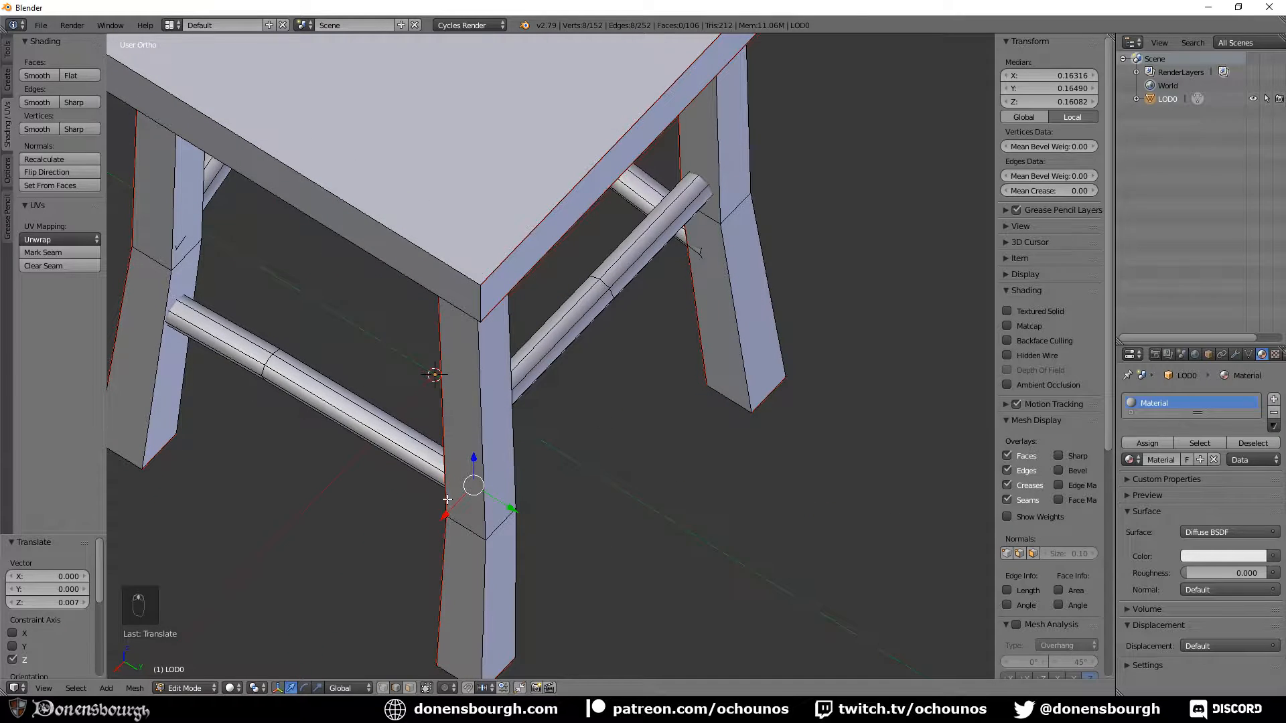
{"action": "left_click_drag", "start_coordinate": [447, 501], "coordinate": [443, 507]}
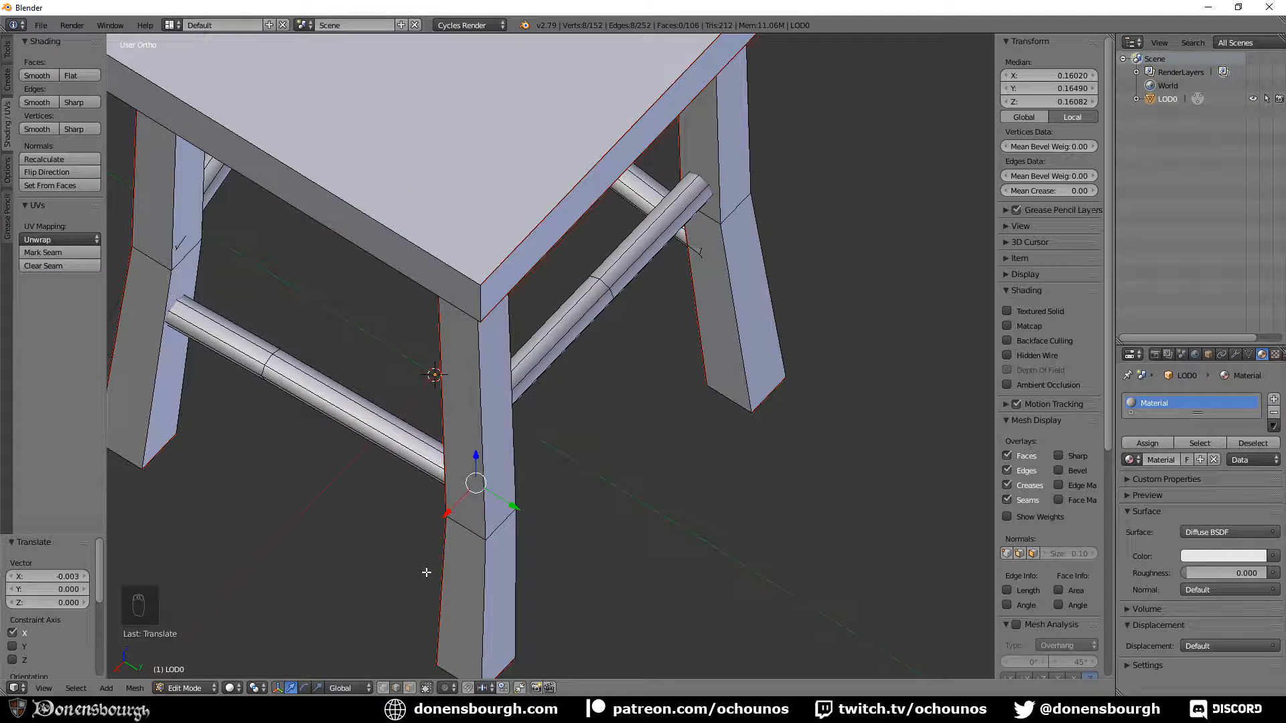
{"action": "middle_click_drag", "start_coordinate": [426, 571], "coordinate": [664, 482]}
{"action": "left_click_drag", "start_coordinate": [788, 316], "coordinate": [761, 263]}
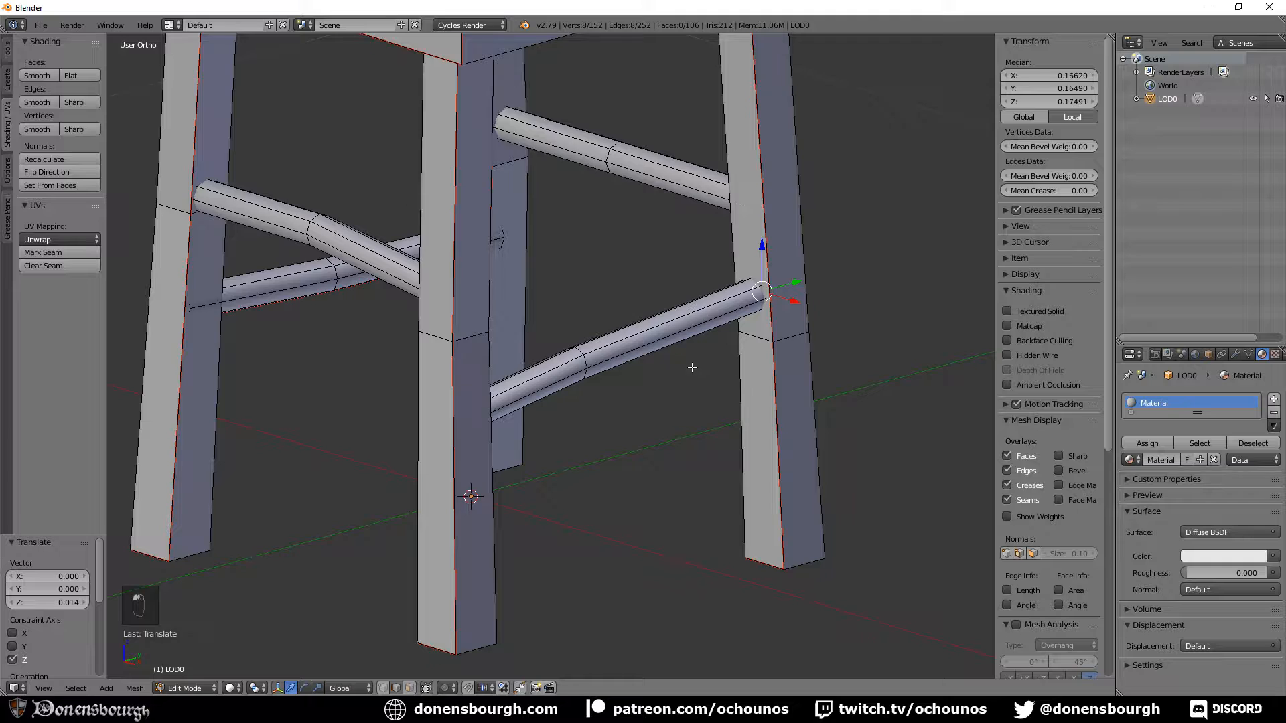
On the rail's middle ring, shift an upper outer edge about -0.002 along Y and a lower outer edge about 0.002 along Y
{"action": "middle_click_drag", "start_coordinate": [692, 367], "coordinate": [635, 399]}
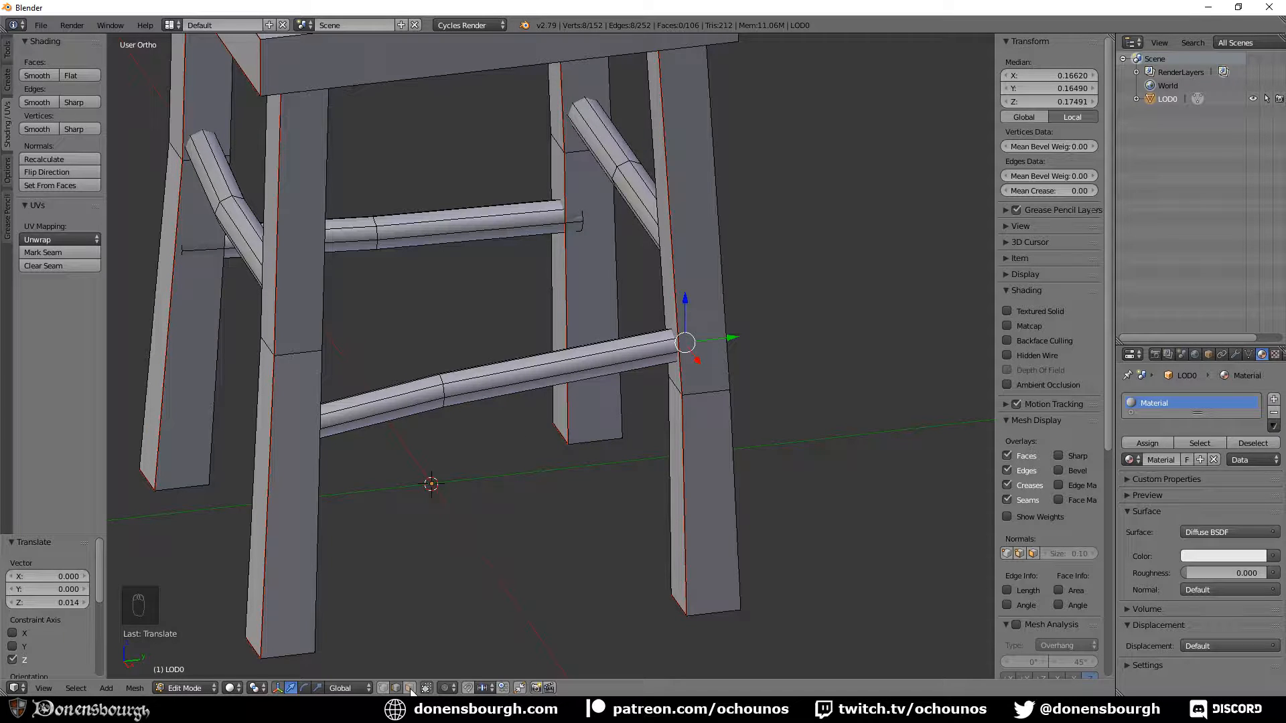
{"action": "right_click", "coordinate": [440, 381]}
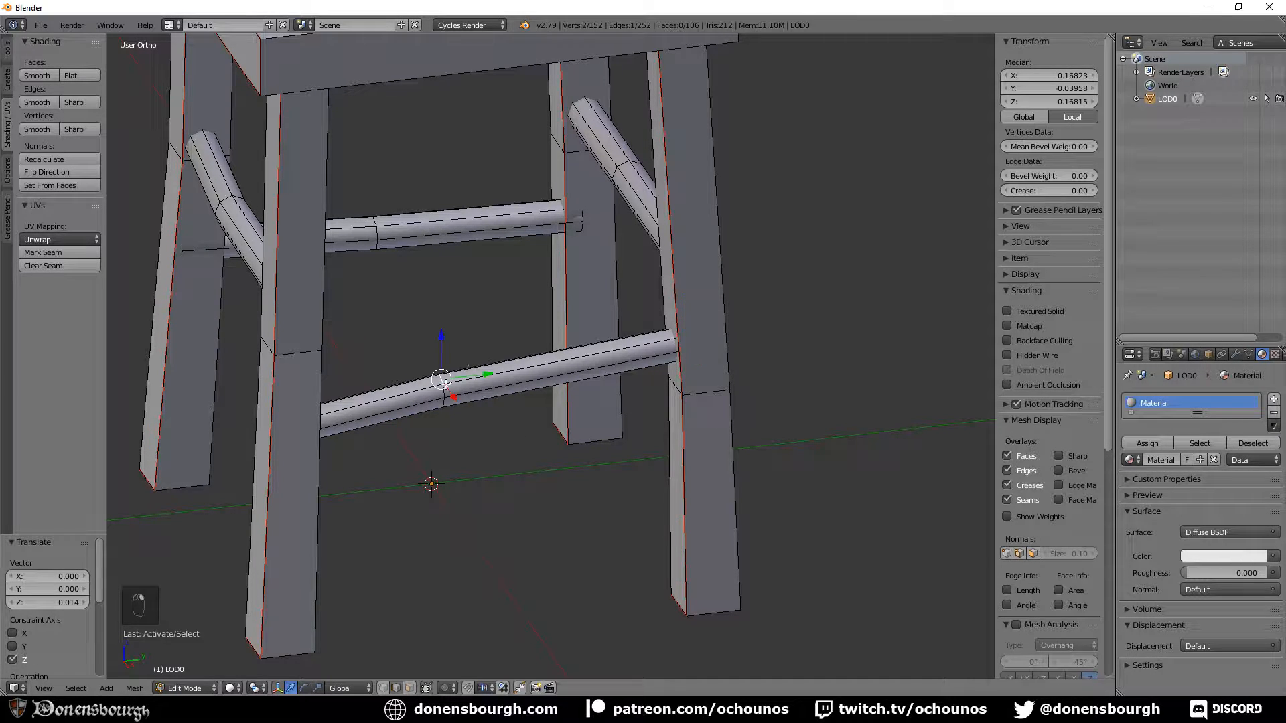
{"action": "key", "text": "g"}
{"action": "key", "text": "y"}
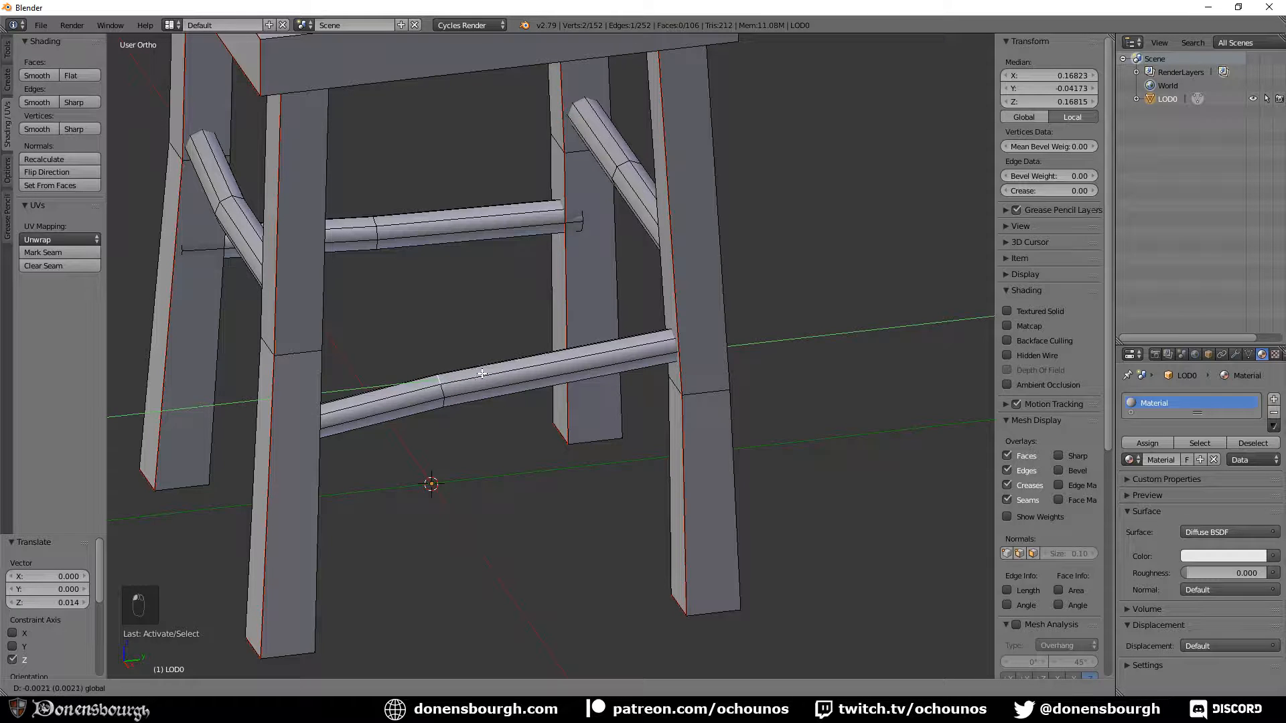
{"action": "left_click", "coordinate": [482, 373]}
{"action": "scroll", "coordinate": [502, 462], "scroll_direction": "up", "scroll_amount": 6}
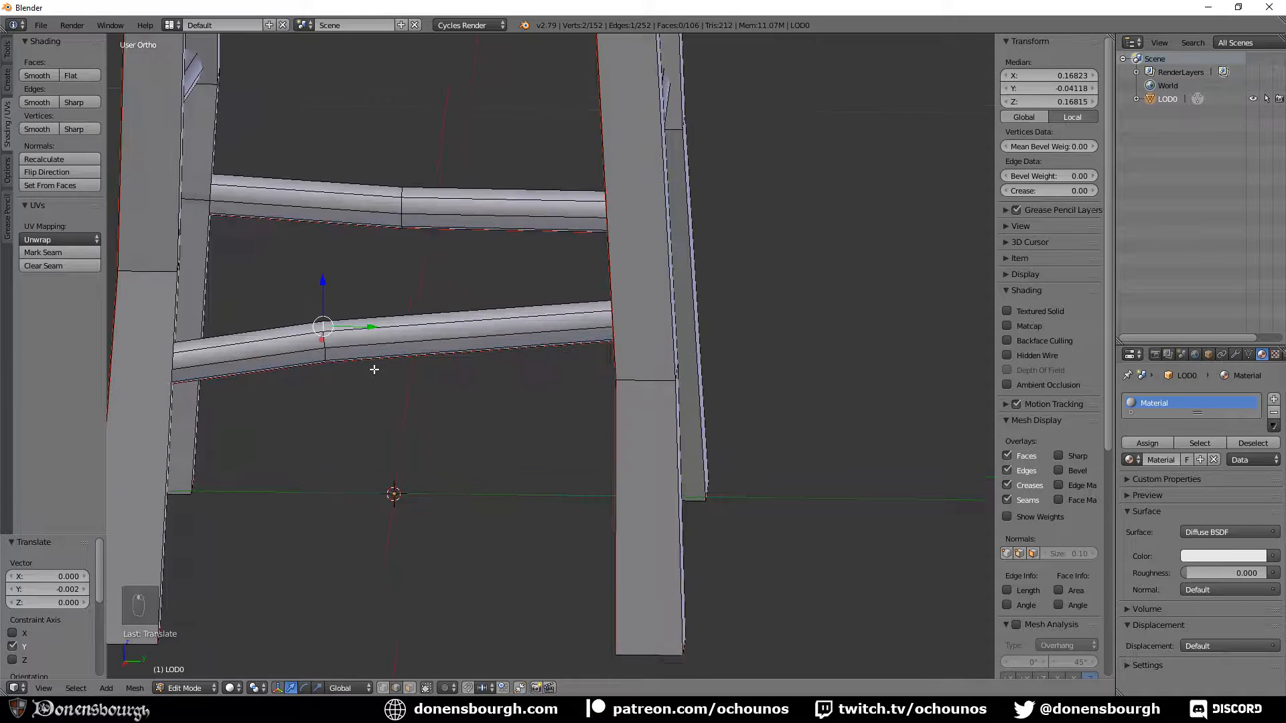
{"action": "right_click", "coordinate": [278, 351]}
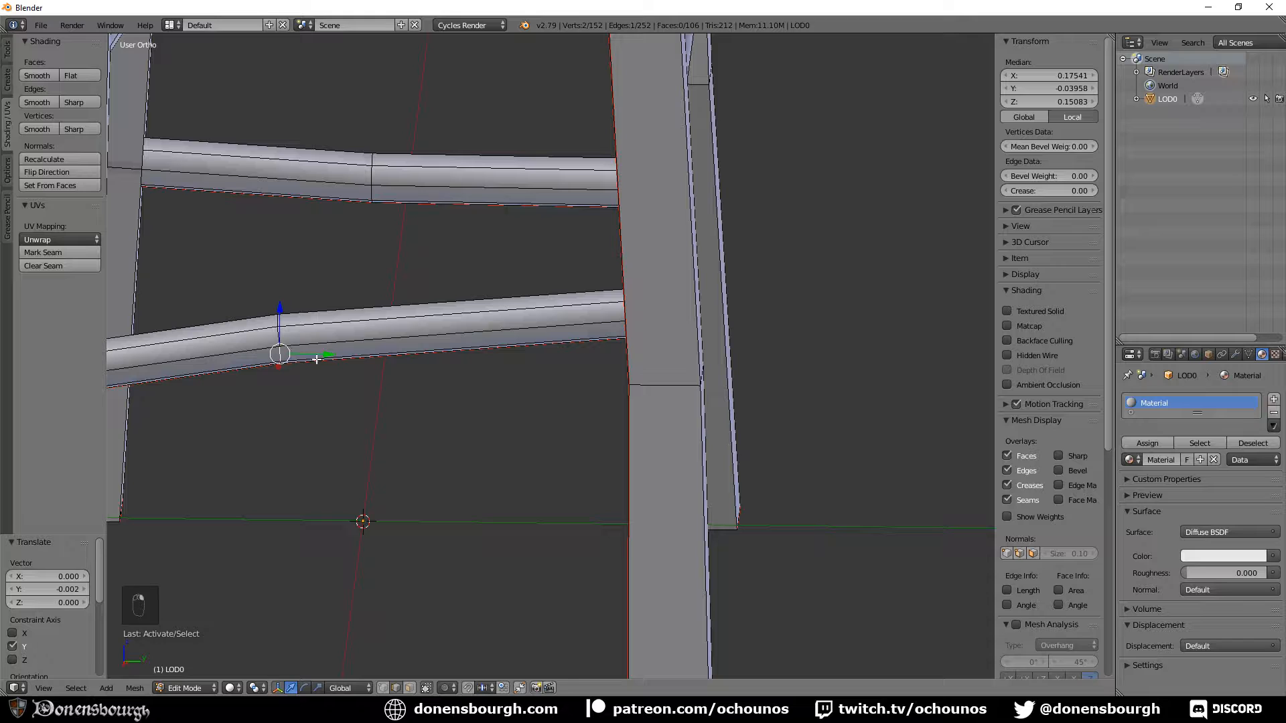
{"action": "key", "text": "g"}
{"action": "key", "text": "y"}
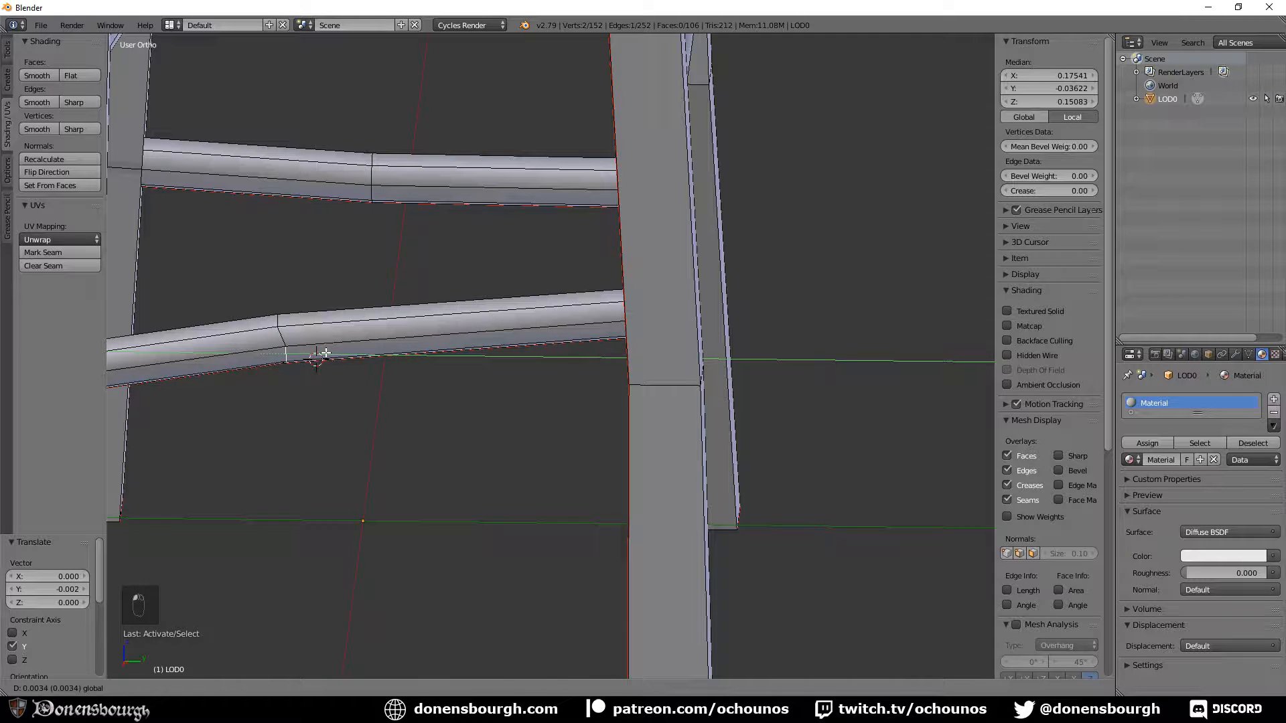
{"action": "left_click", "coordinate": [318, 353]}
Lower the middle edge loop of the upper positive-Y rail by 0.01 along Z
{"action": "middle_click_drag", "start_coordinate": [353, 411], "coordinate": [370, 464]}
{"action": "scroll", "coordinate": [491, 456], "scroll_direction": "down", "scroll_amount": 2}
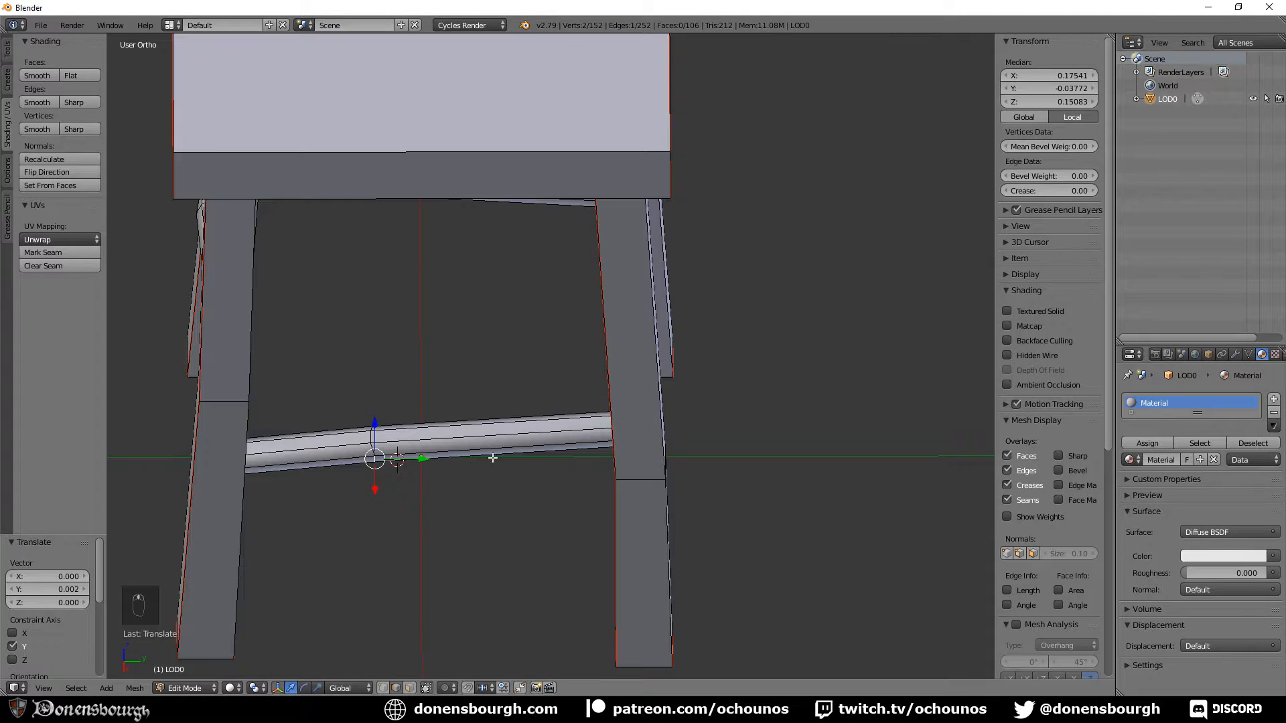
{"action": "middle_click_drag", "start_coordinate": [587, 442], "coordinate": [488, 436]}
{"action": "scroll", "coordinate": [608, 371], "scroll_direction": "up", "scroll_amount": 1}
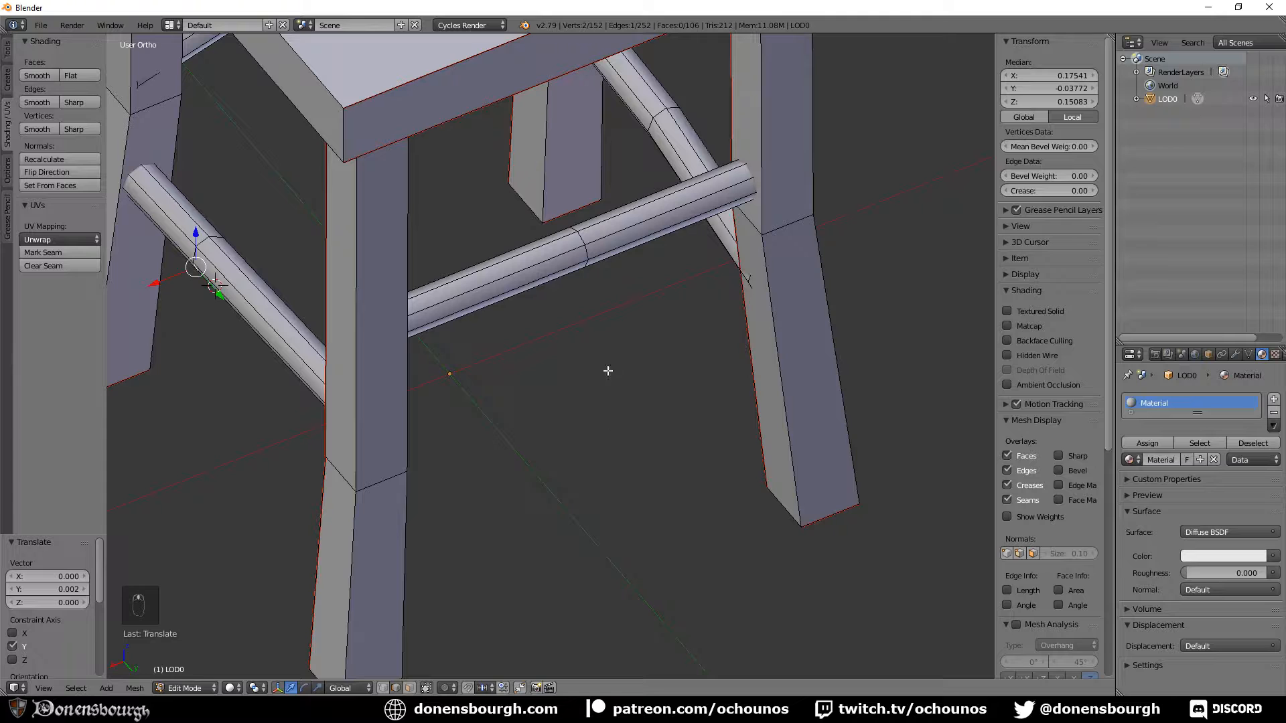
{"action": "right_click", "coordinate": [580, 238], "text": "alt"}
{"action": "type", "text": "gz-0.01"}
{"action": "key", "text": "Return"}
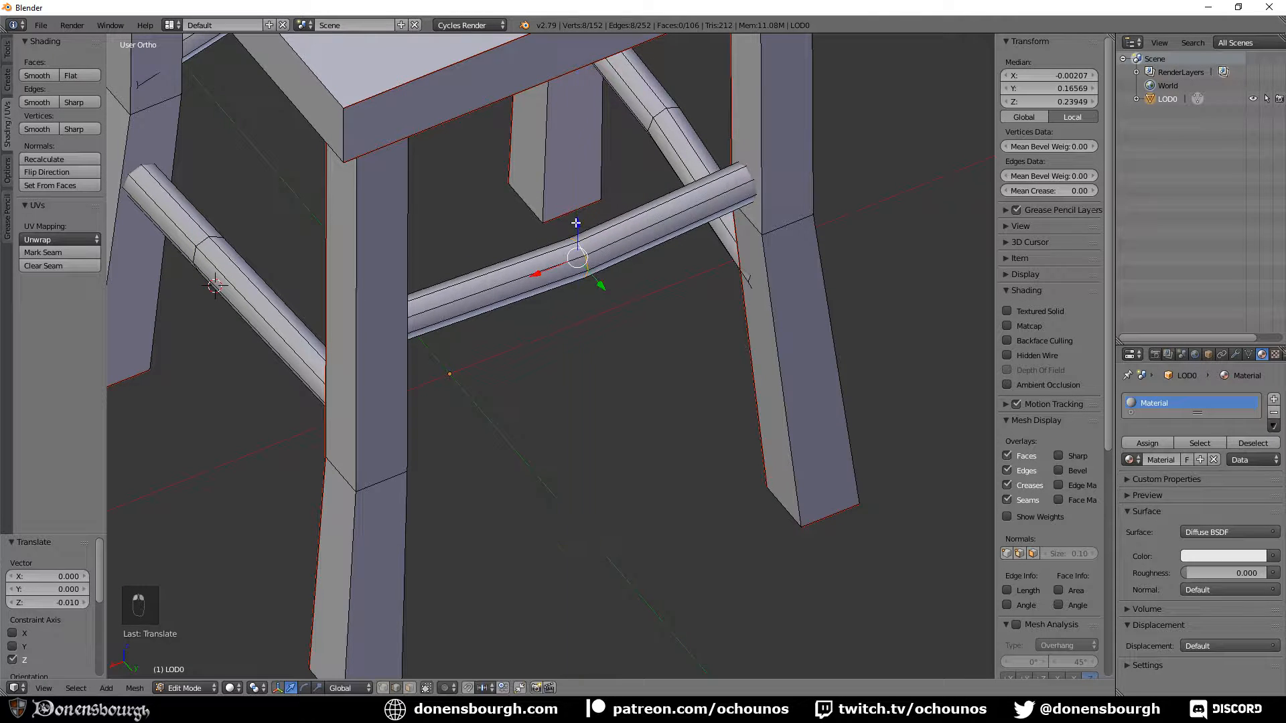
Lower this rail's end loop at X -0.168 about 0.020 and move it about 0.004 along Y
{"action": "key", "text": "z"}
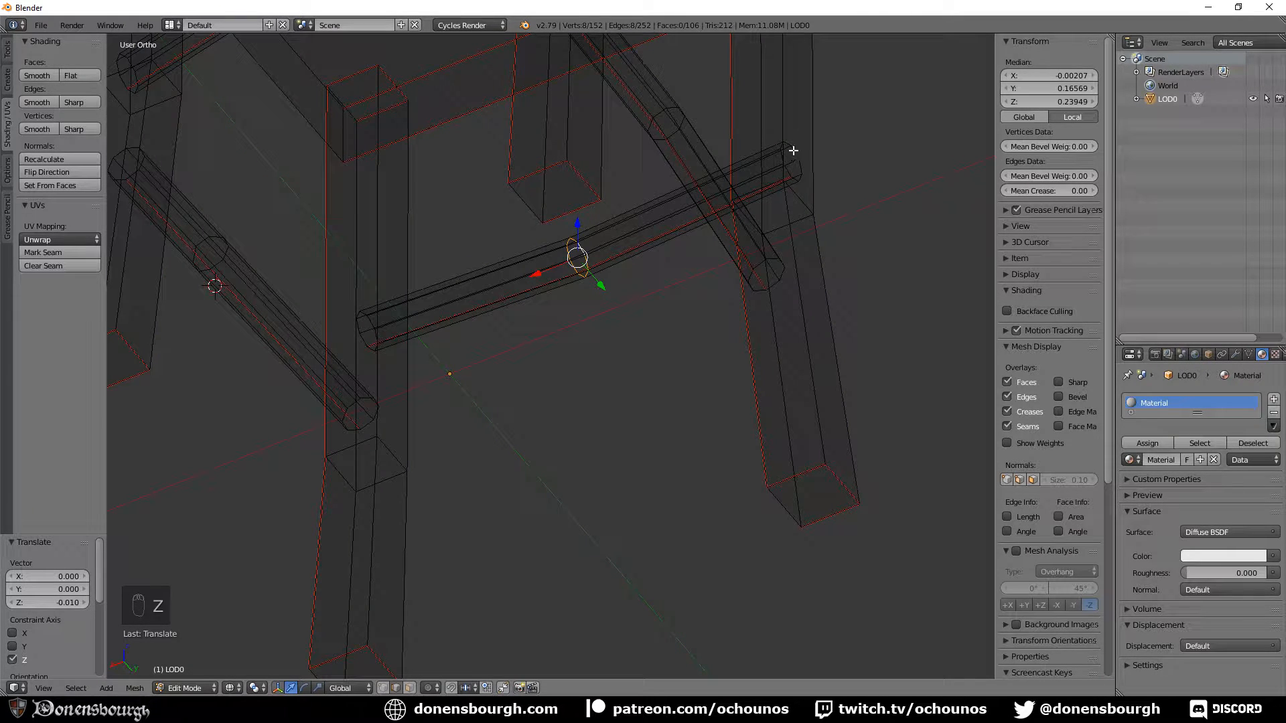
{"action": "right_click", "coordinate": [793, 151], "text": "alt"}
{"action": "key", "text": "g"}
{"action": "key", "text": "z"}
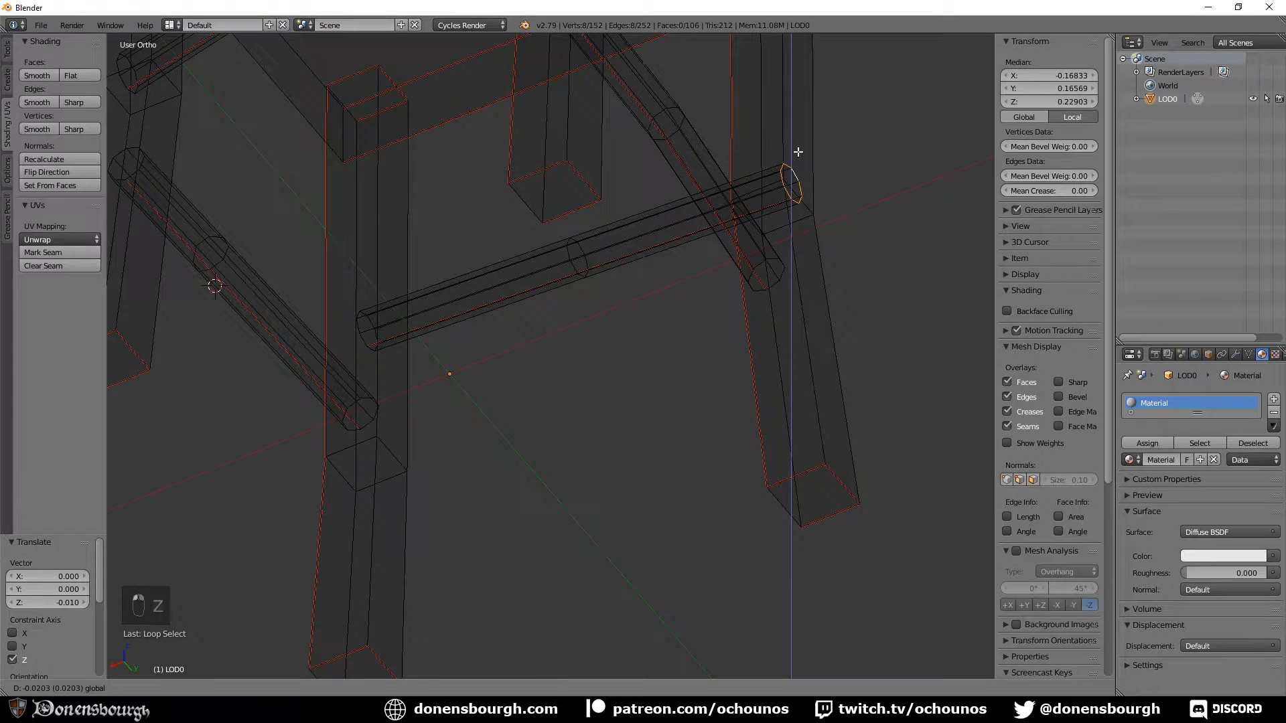
{"action": "left_click", "coordinate": [798, 152]}
{"action": "middle_click_drag", "start_coordinate": [798, 152], "coordinate": [556, 432]}
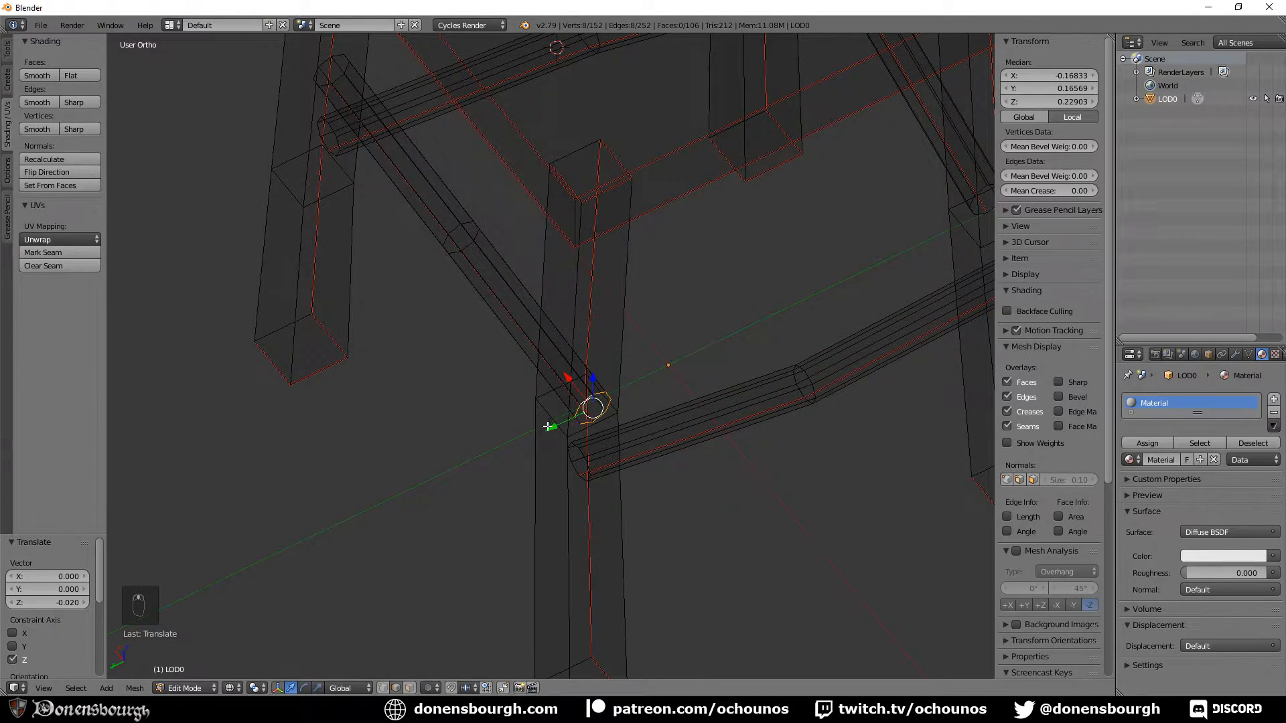
{"action": "key", "text": "g"}
{"action": "key", "text": "y"}
{"action": "left_click", "coordinate": [542, 432]}
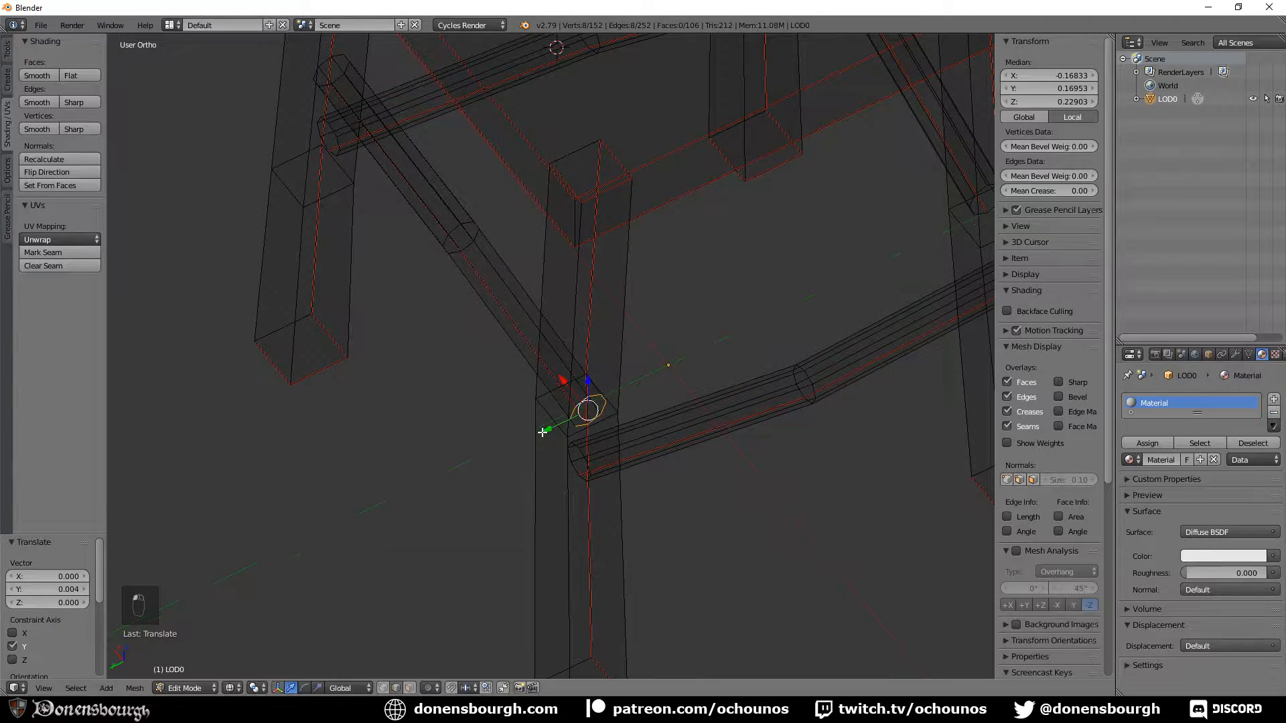
Move the rail's other end loop, at X 0.161, about 0.004 along Y and lower it about 0.023
{"action": "right_click", "coordinate": [326, 59], "text": "alt"}
{"action": "key", "text": "g"}
{"action": "key", "text": "y"}
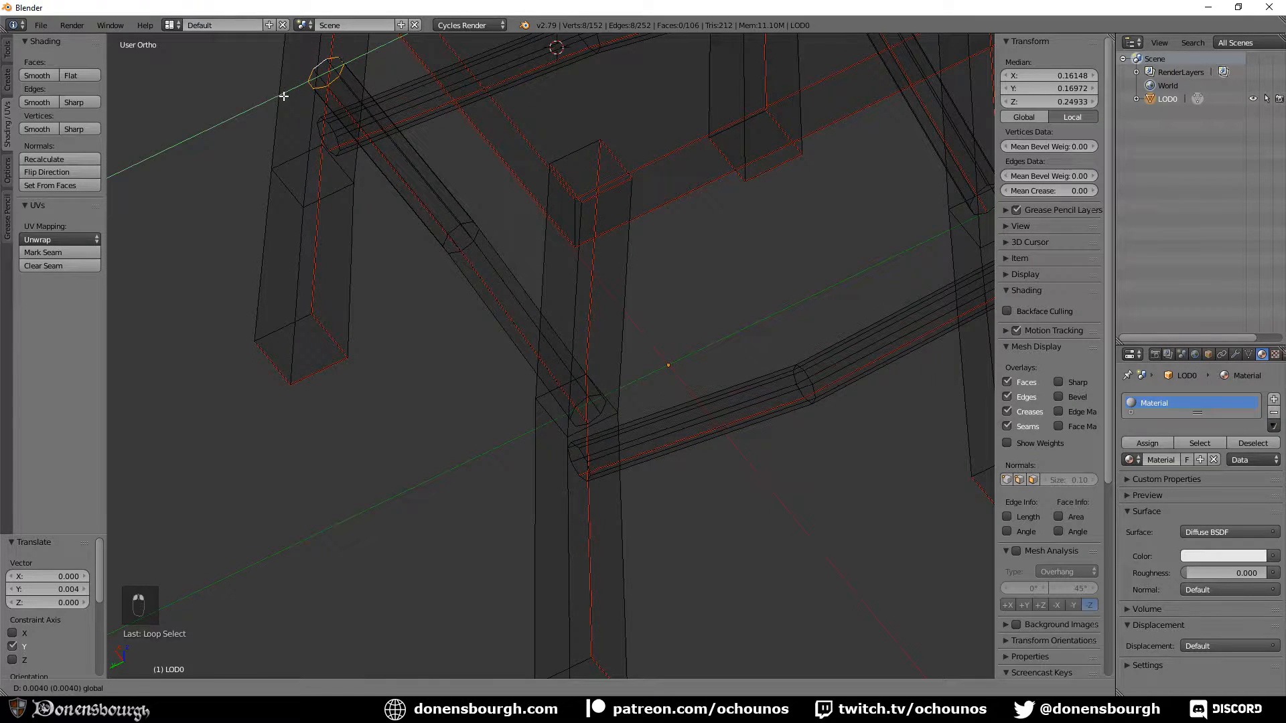
{"action": "left_click", "coordinate": [284, 94]}
{"action": "key", "text": "z"}
{"action": "middle_click_drag", "start_coordinate": [357, 264], "coordinate": [307, 153]}
{"action": "left_click_drag", "start_coordinate": [275, 94], "coordinate": [281, 129]}
Offset the middle edge loop of the upper positive-Y rail about 0.026 along X, -0.006 along Y and -0.005 along Z
{"action": "right_click", "coordinate": [520, 165], "text": "alt"}
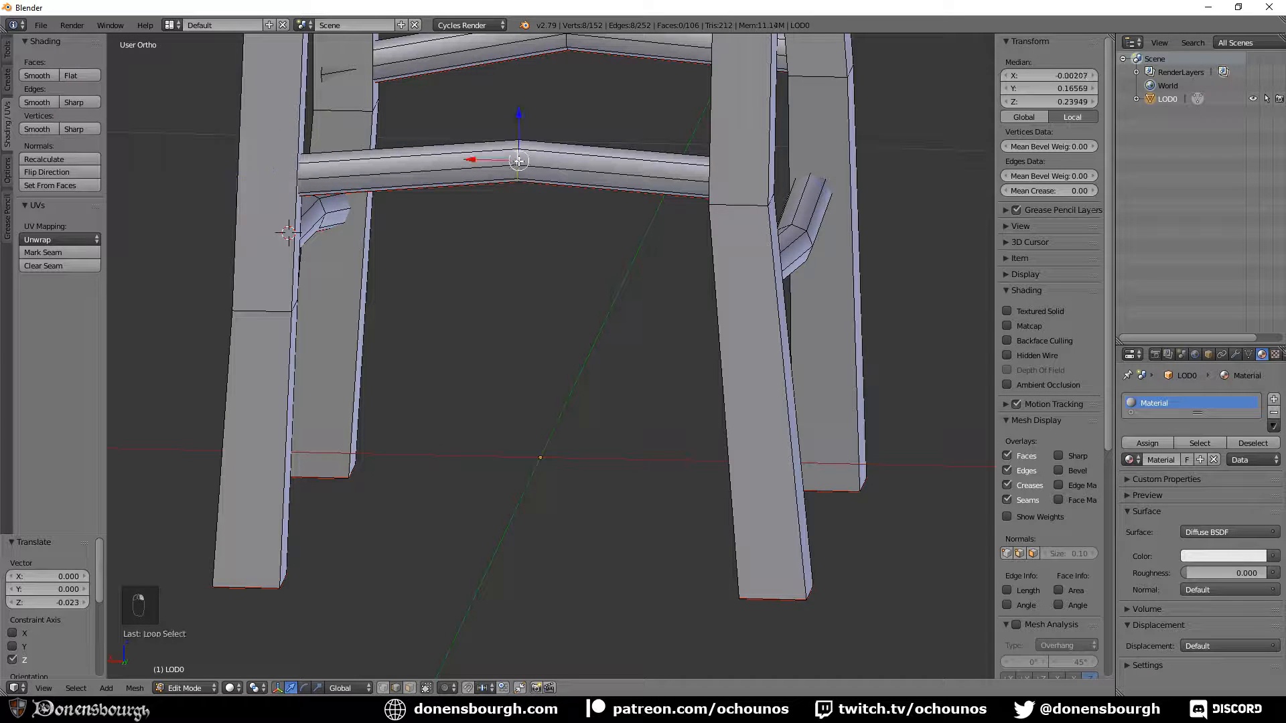
{"action": "key", "text": "g"}
{"action": "key", "text": "x"}
{"action": "left_click", "coordinate": [468, 135]}
{"action": "key", "text": "g"}
{"action": "key", "text": "z"}
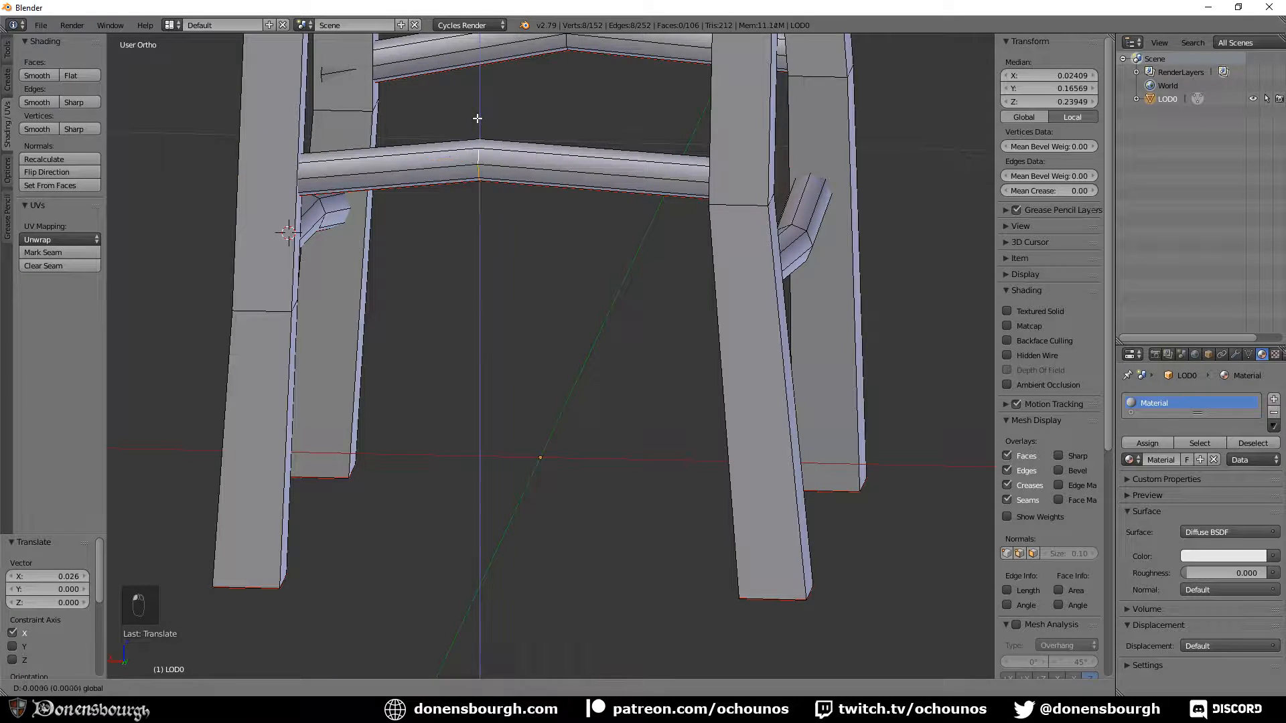
{"action": "left_click", "coordinate": [475, 127]}
{"action": "middle_click_drag", "start_coordinate": [570, 295], "coordinate": [496, 343]}
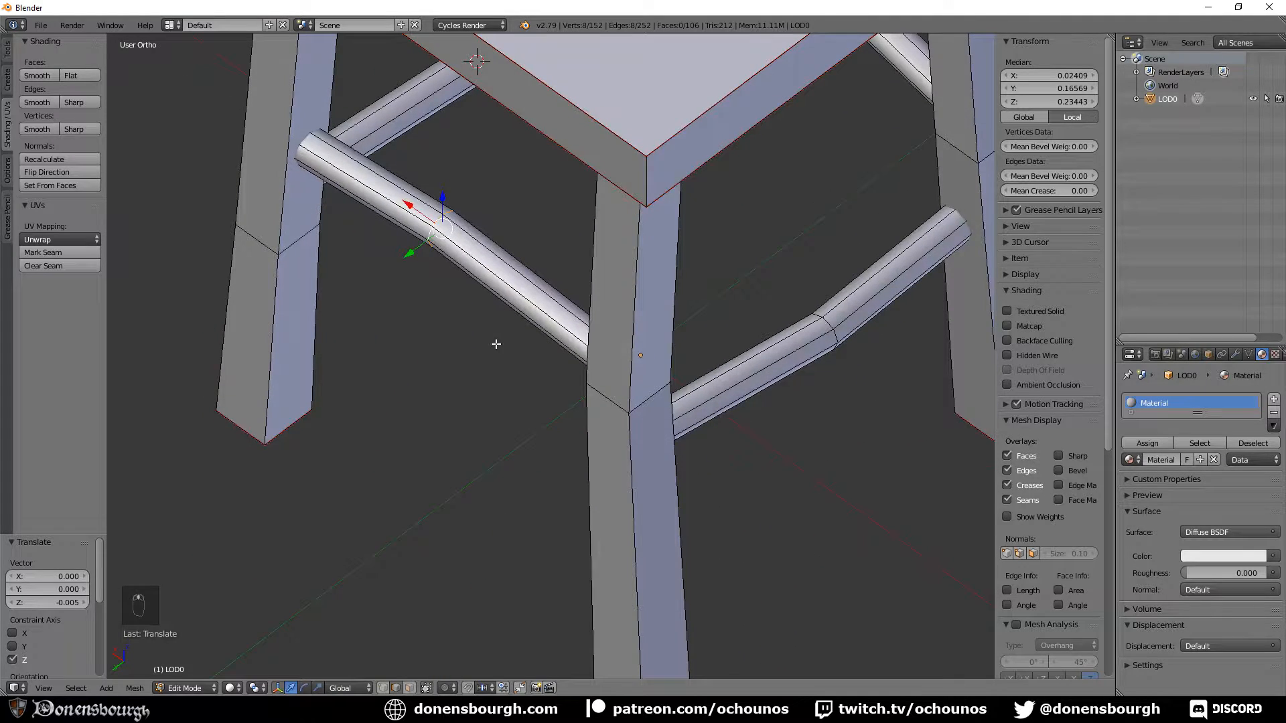
{"action": "key", "text": "g"}
{"action": "key", "text": "y"}
{"action": "left_click", "coordinate": [404, 284]}
Move the upper positive-Y rail's end loop at X -0.168 by about 0.015 along X
{"action": "middle_click_drag", "start_coordinate": [438, 375], "coordinate": [545, 346]}
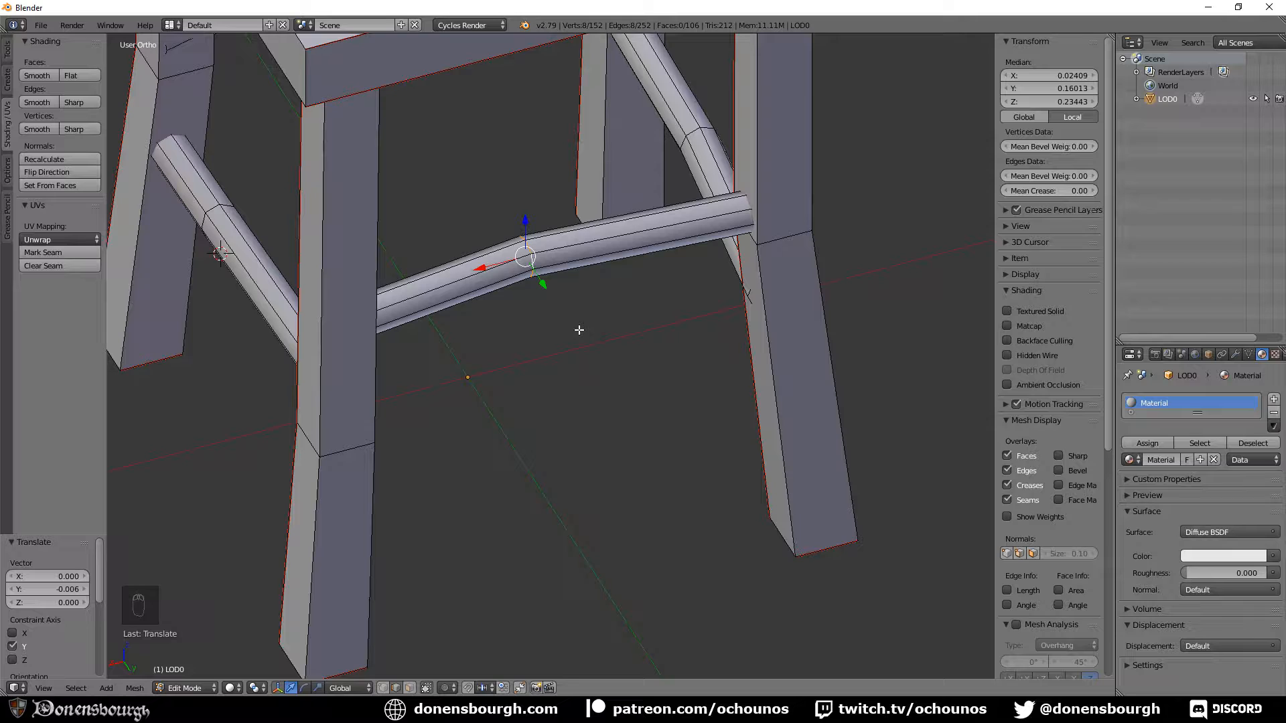
{"action": "key", "text": "z"}
{"action": "right_click", "coordinate": [802, 195], "text": "alt"}
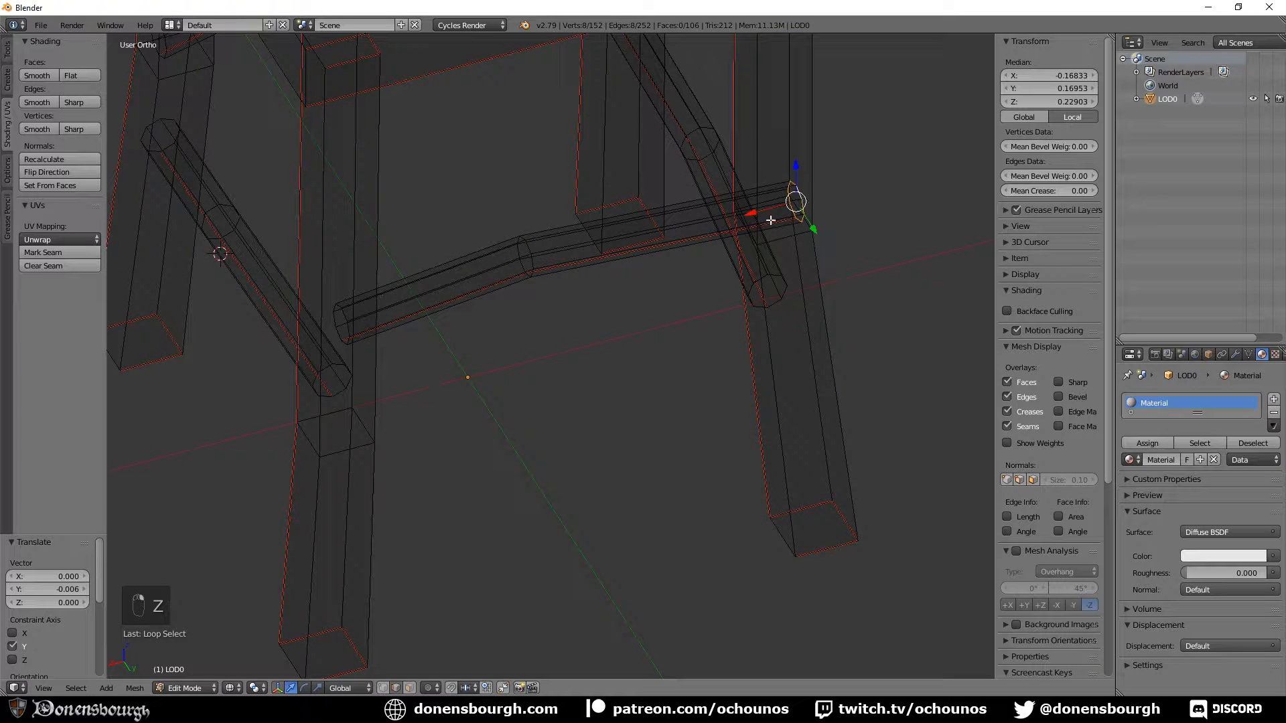
{"action": "key", "text": "g"}
{"action": "key", "text": "x"}
{"action": "left_click", "coordinate": [741, 224]}
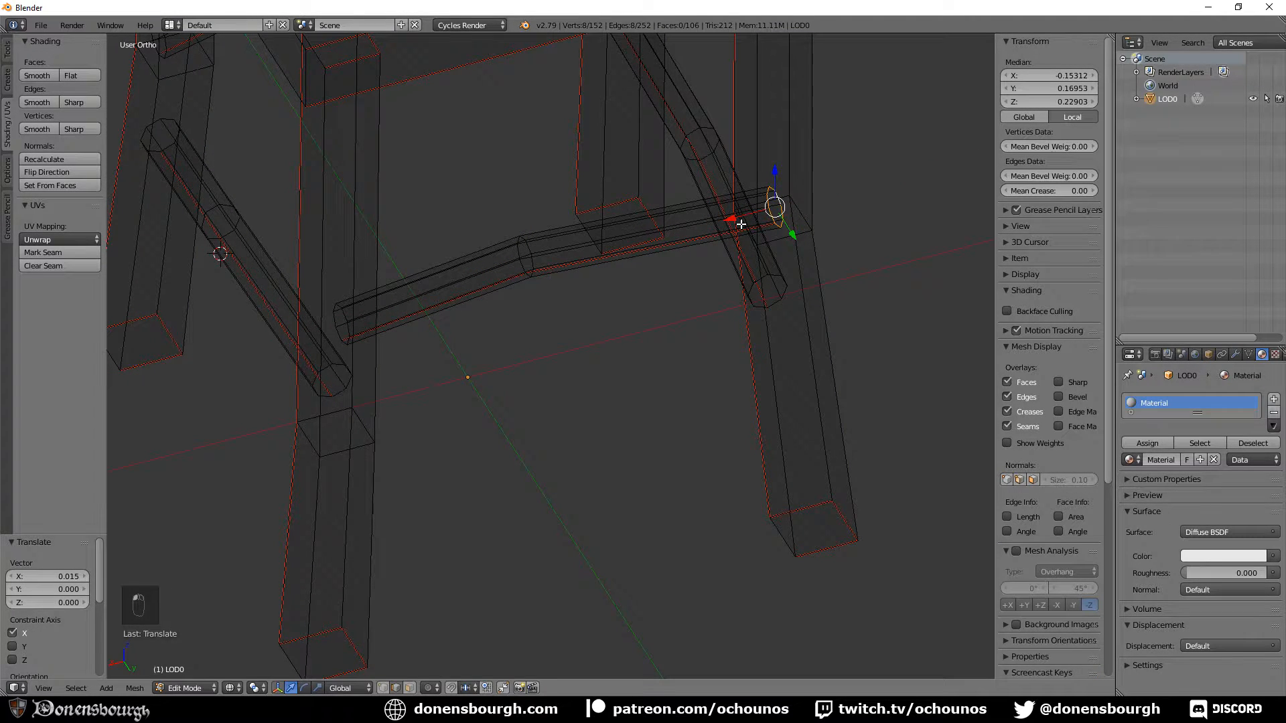
{"action": "key", "text": "z"}
{"action": "middle_click_drag", "start_coordinate": [741, 224], "coordinate": [711, 279]}
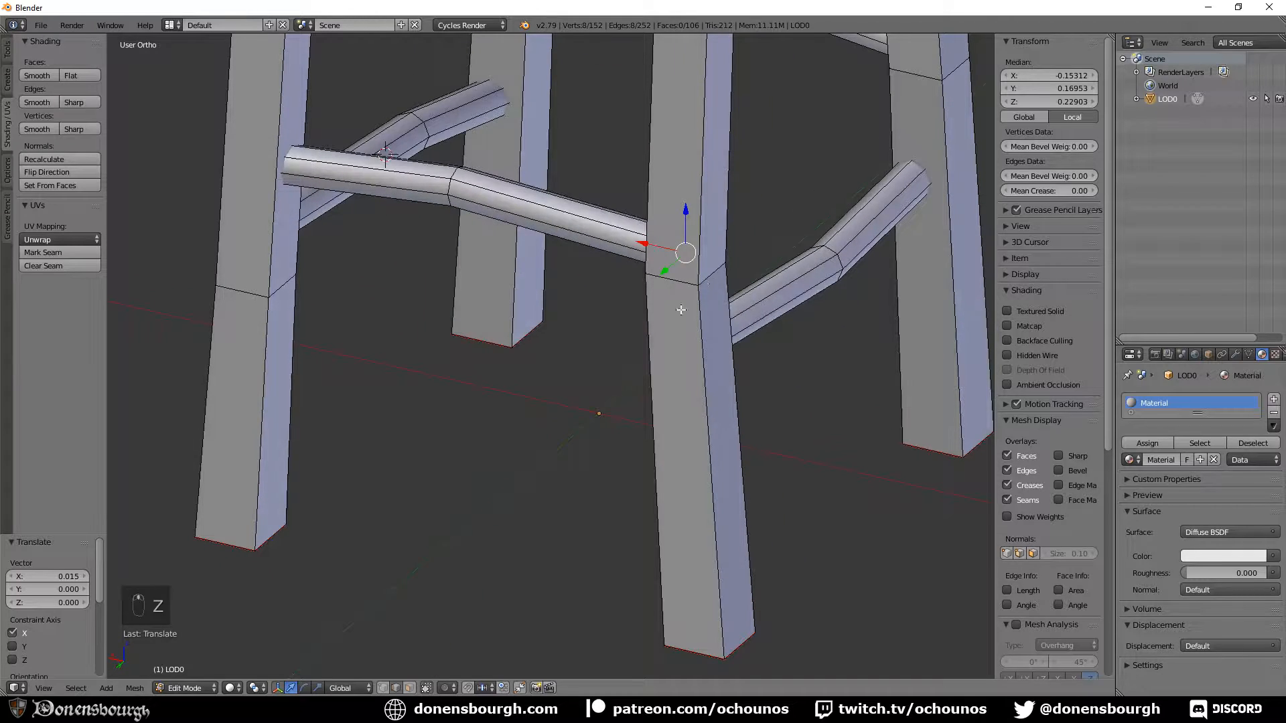
Lower the middle edge loop of the negative-Y rail by about 0.004 along Z
{"action": "scroll", "coordinate": [671, 396], "scroll_direction": "down", "scroll_amount": 8}
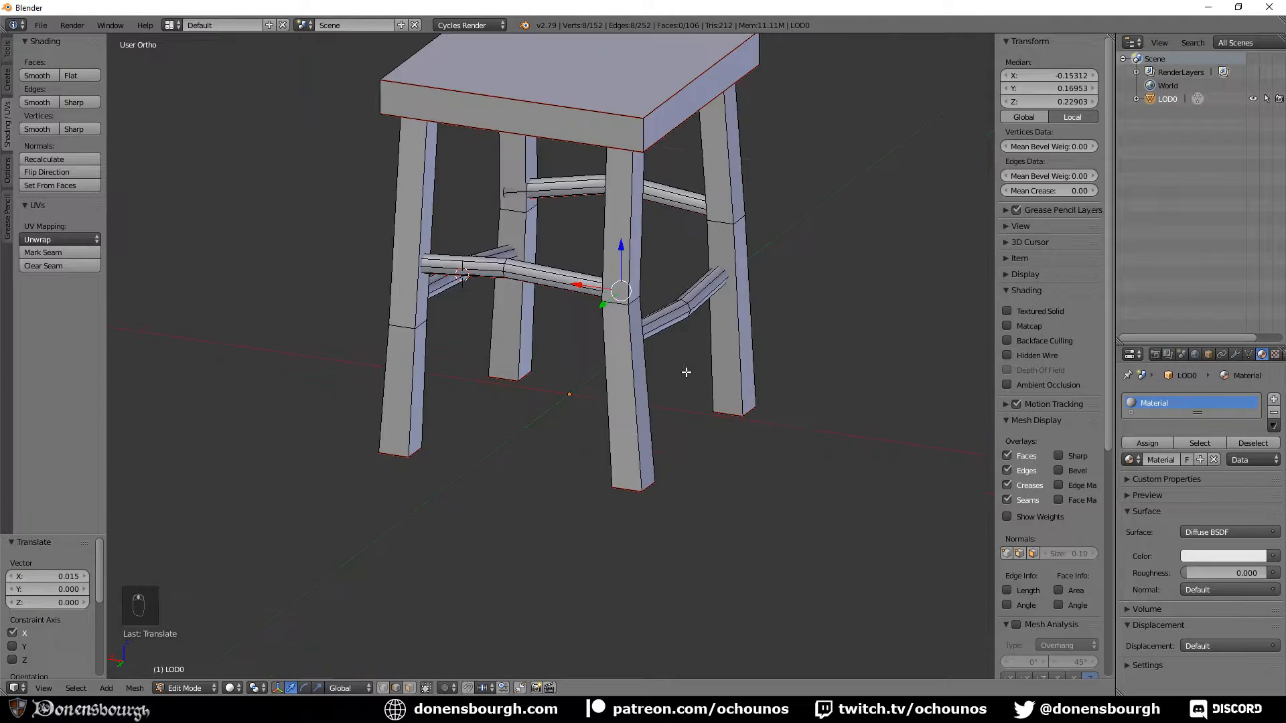
{"action": "scroll", "coordinate": [647, 406], "scroll_direction": "up", "scroll_amount": 4}
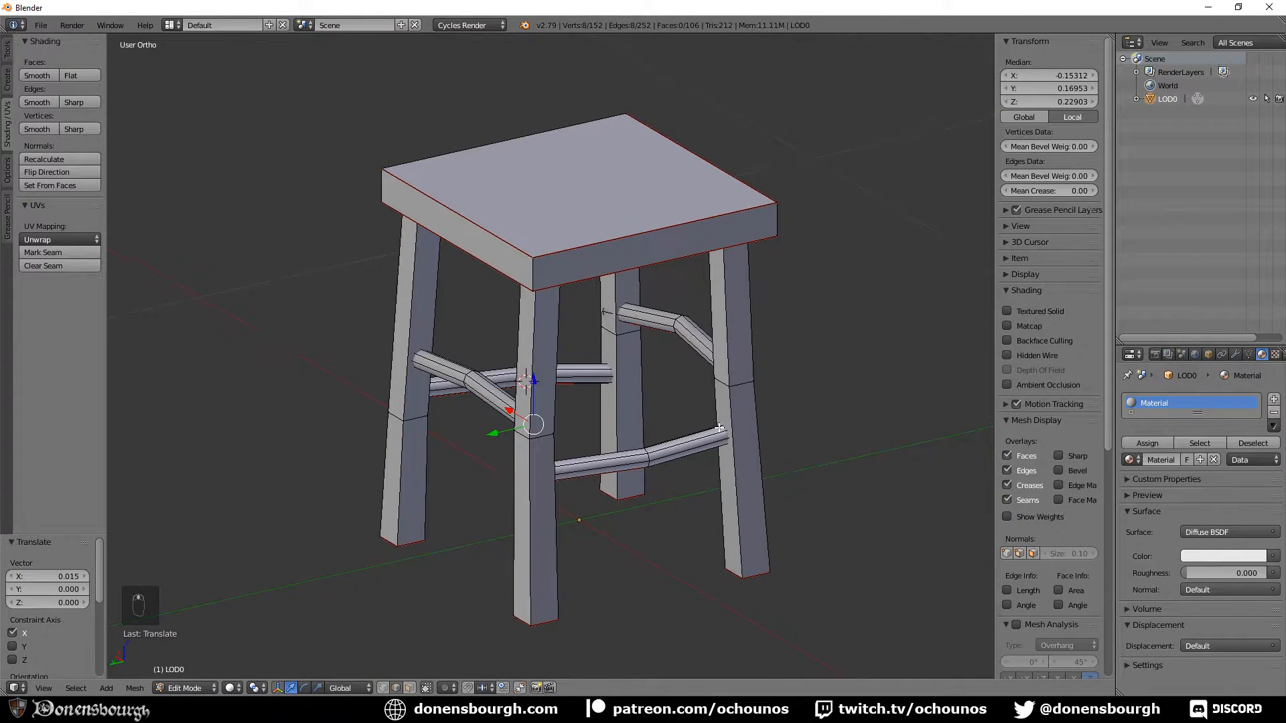
{"action": "scroll", "coordinate": [655, 431], "scroll_direction": "up", "scroll_amount": 2}
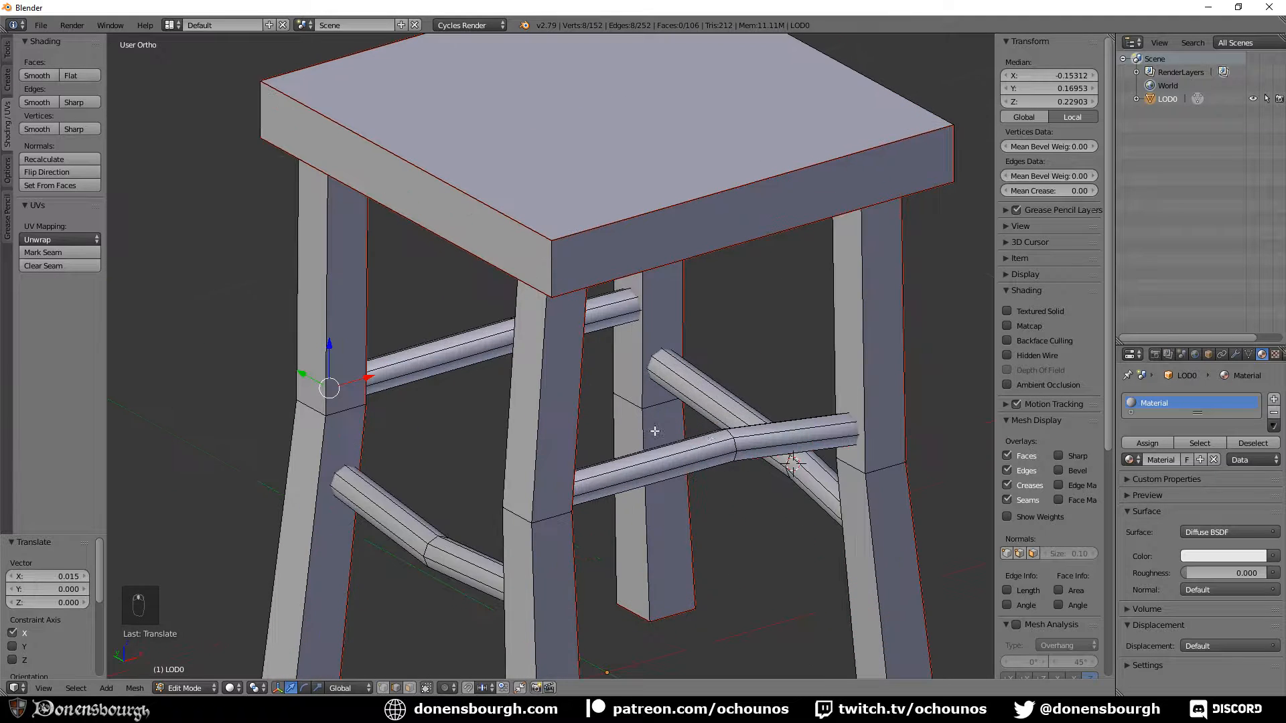
{"action": "right_click", "coordinate": [730, 435], "text": "alt"}
{"action": "key", "text": "g"}
{"action": "key", "text": "z"}
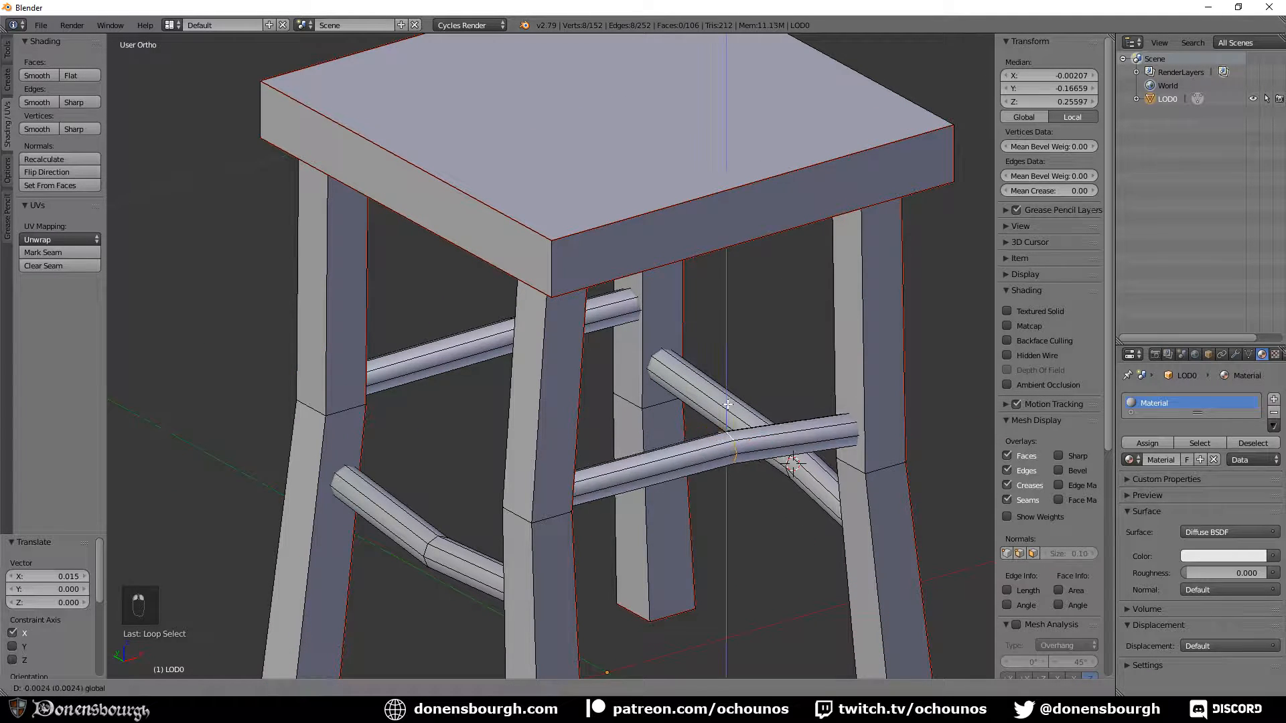
{"action": "left_click", "coordinate": [729, 407]}
Move the negative-Y rail's end loop at X 0.161 about -0.002 along Y
{"action": "scroll", "coordinate": [691, 512], "scroll_direction": "down", "scroll_amount": 7}
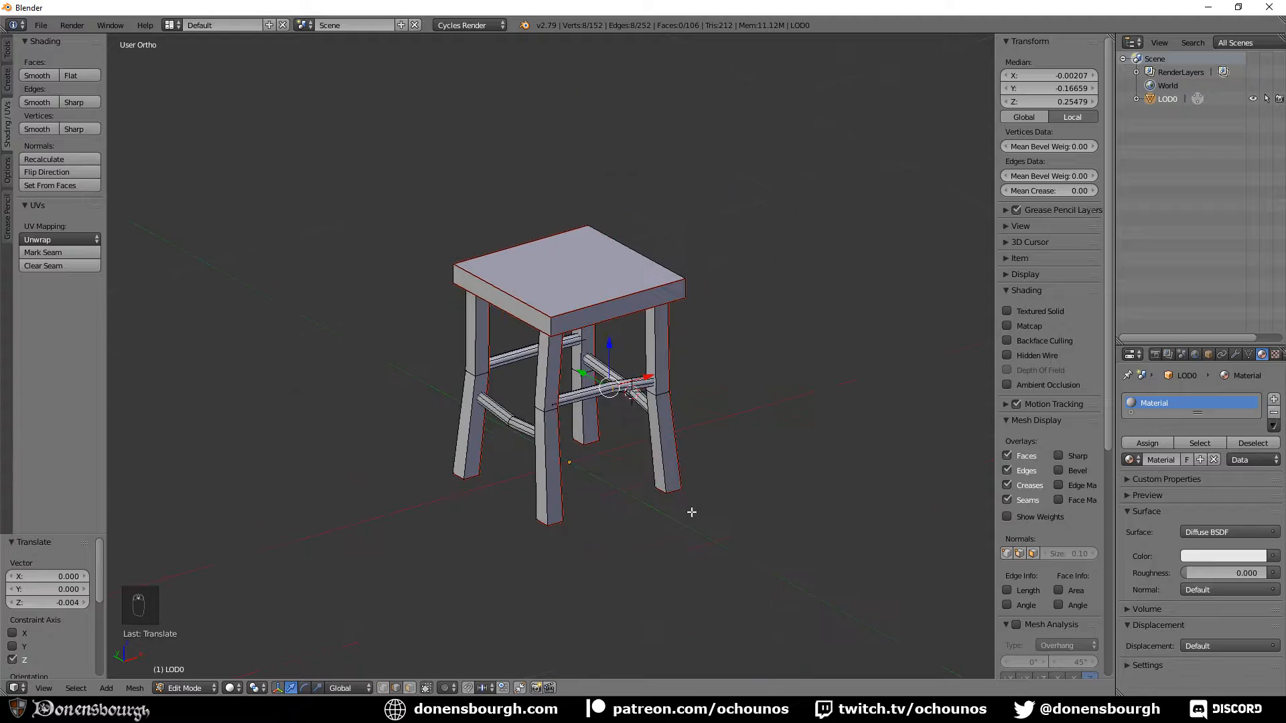
{"action": "middle_click_drag", "start_coordinate": [691, 513], "coordinate": [697, 370]}
{"action": "scroll", "coordinate": [525, 414], "scroll_direction": "up", "scroll_amount": 3}
{"action": "scroll", "coordinate": [526, 414], "scroll_direction": "up", "scroll_amount": 7}
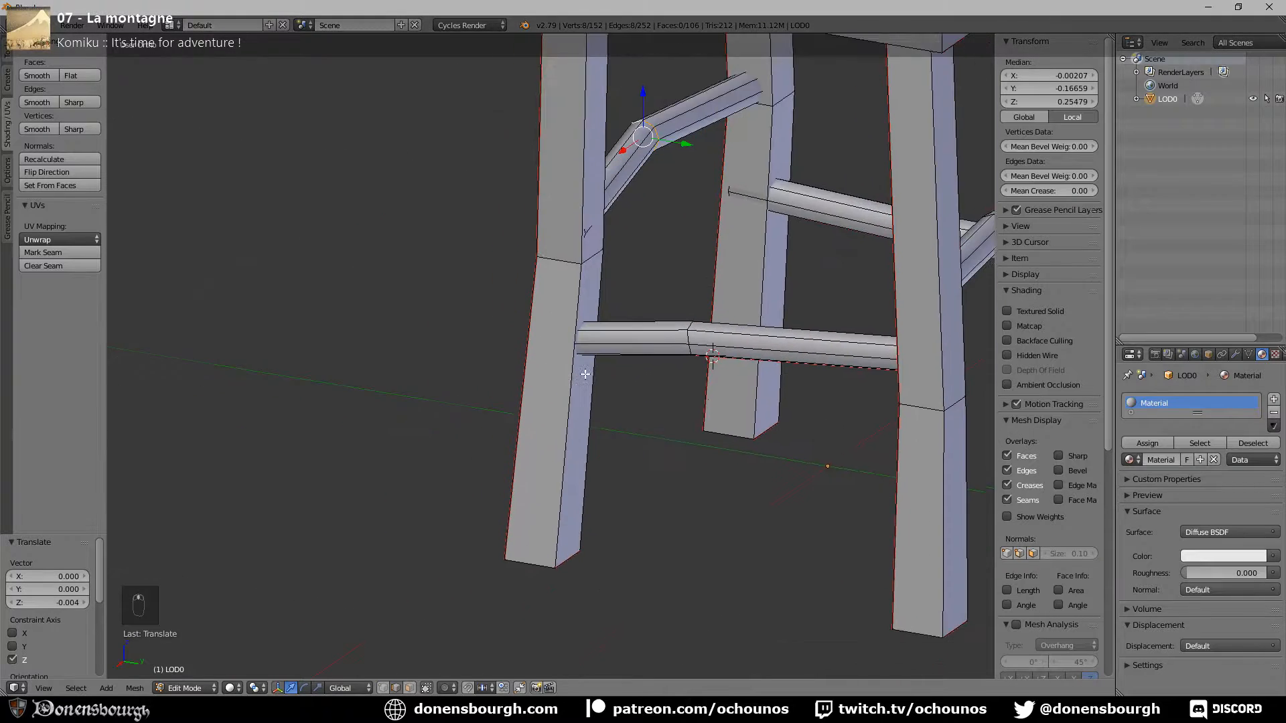
{"action": "middle_click_drag", "start_coordinate": [569, 350], "coordinate": [551, 332]}
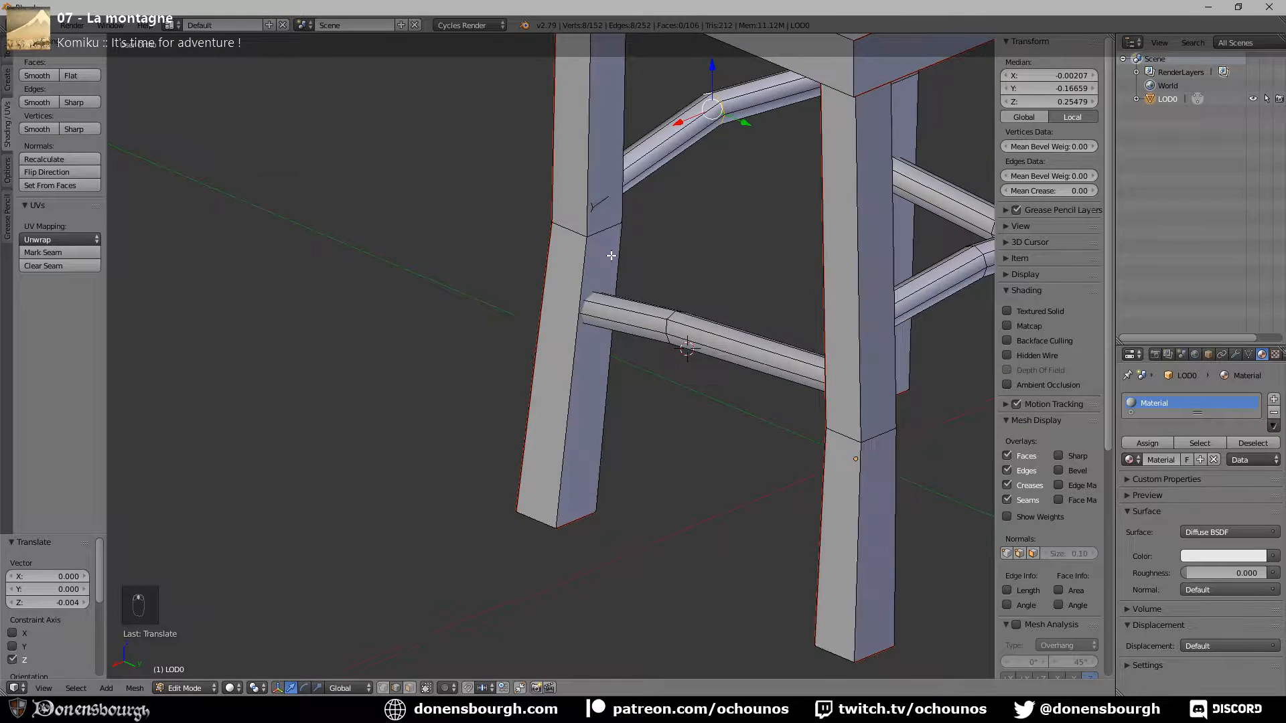
{"action": "right_click", "coordinate": [589, 204], "text": "alt"}
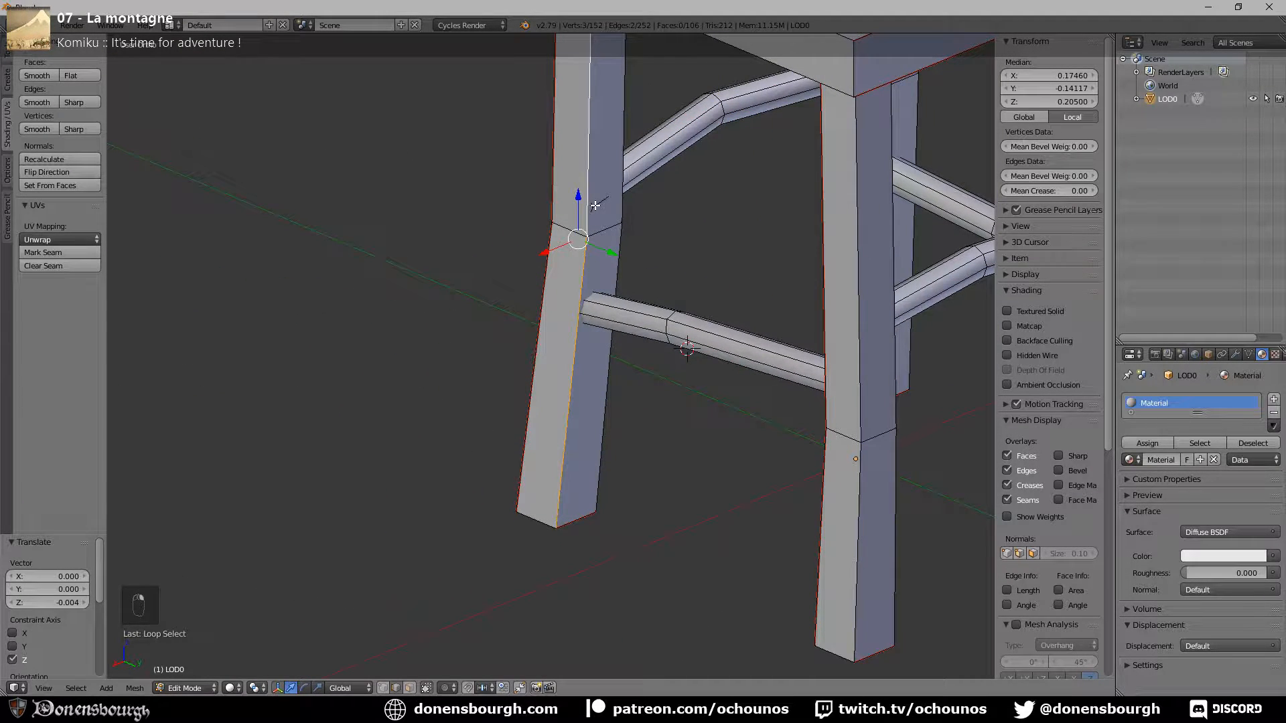
{"action": "right_click", "coordinate": [608, 231], "text": "alt"}
{"action": "key", "text": "g"}
{"action": "key", "text": "y"}
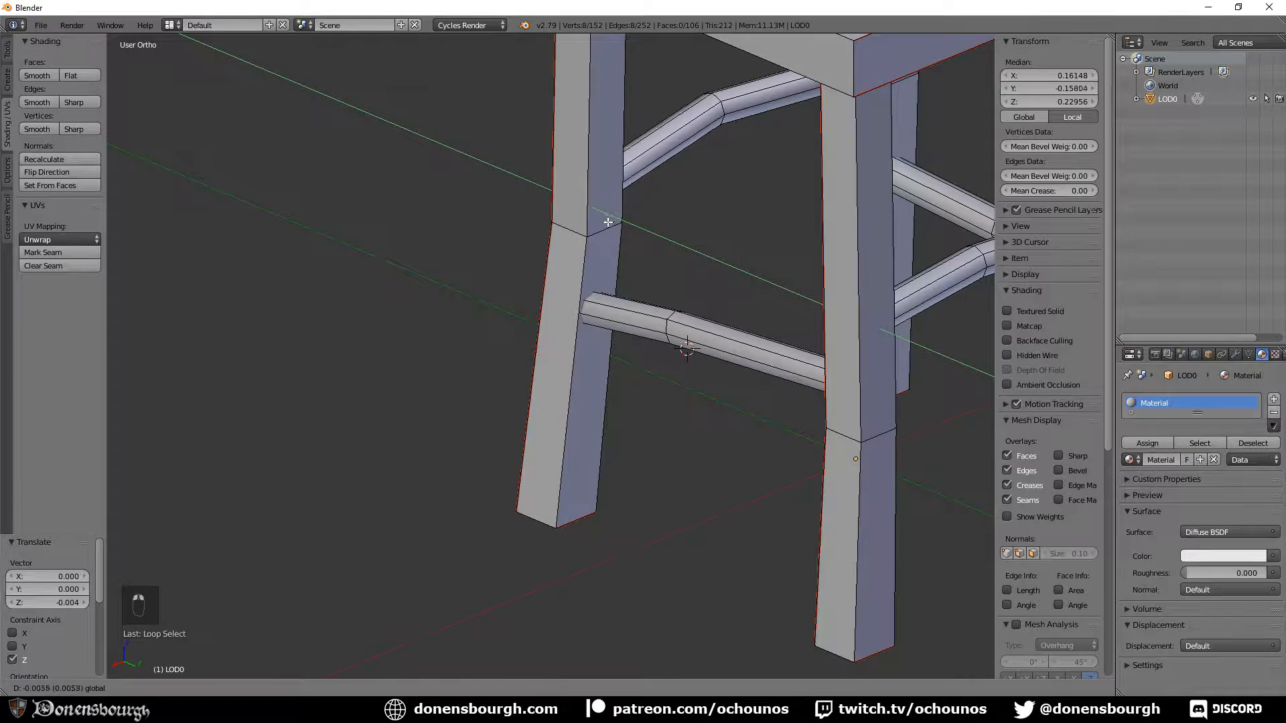
{"action": "left_click", "coordinate": [609, 222]}
Start saving the file and create and open a new folder named bench8 inside the Benches folder
{"action": "scroll", "coordinate": [806, 397], "scroll_direction": "down", "scroll_amount": 5}
{"action": "middle_click_drag", "start_coordinate": [806, 397], "coordinate": [568, 492]}
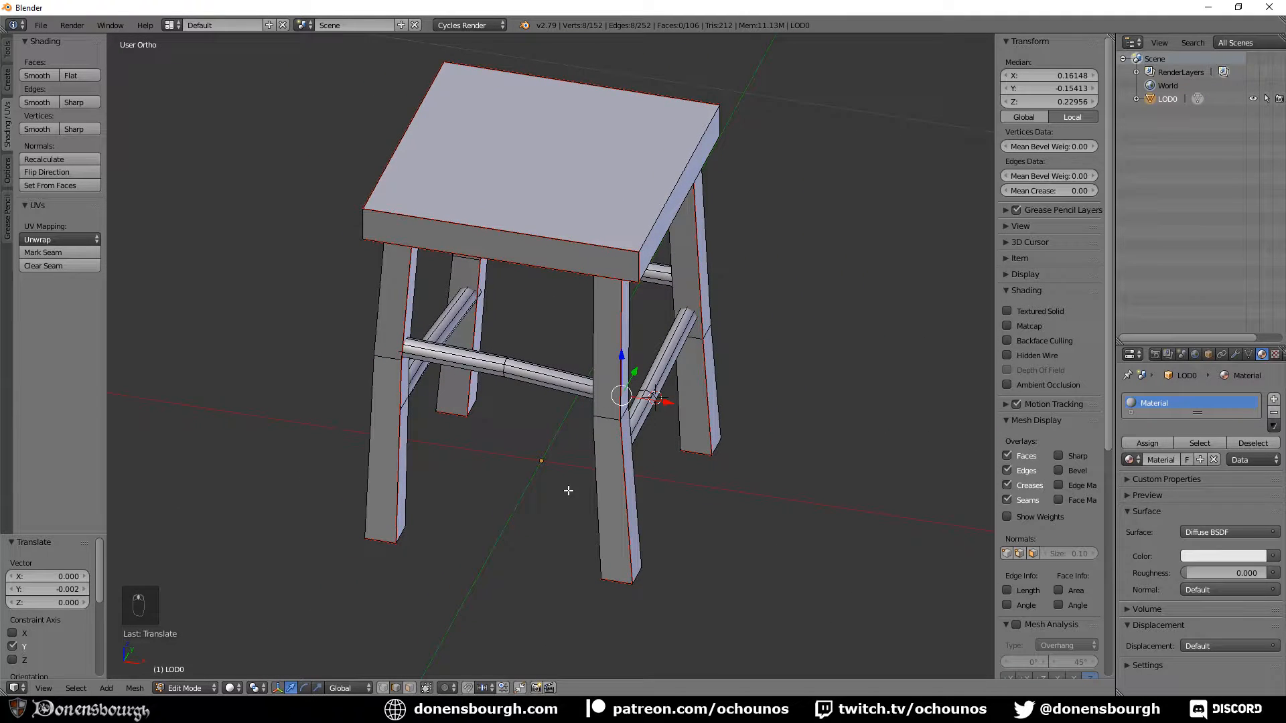
{"action": "key", "text": "ctrl+s"}
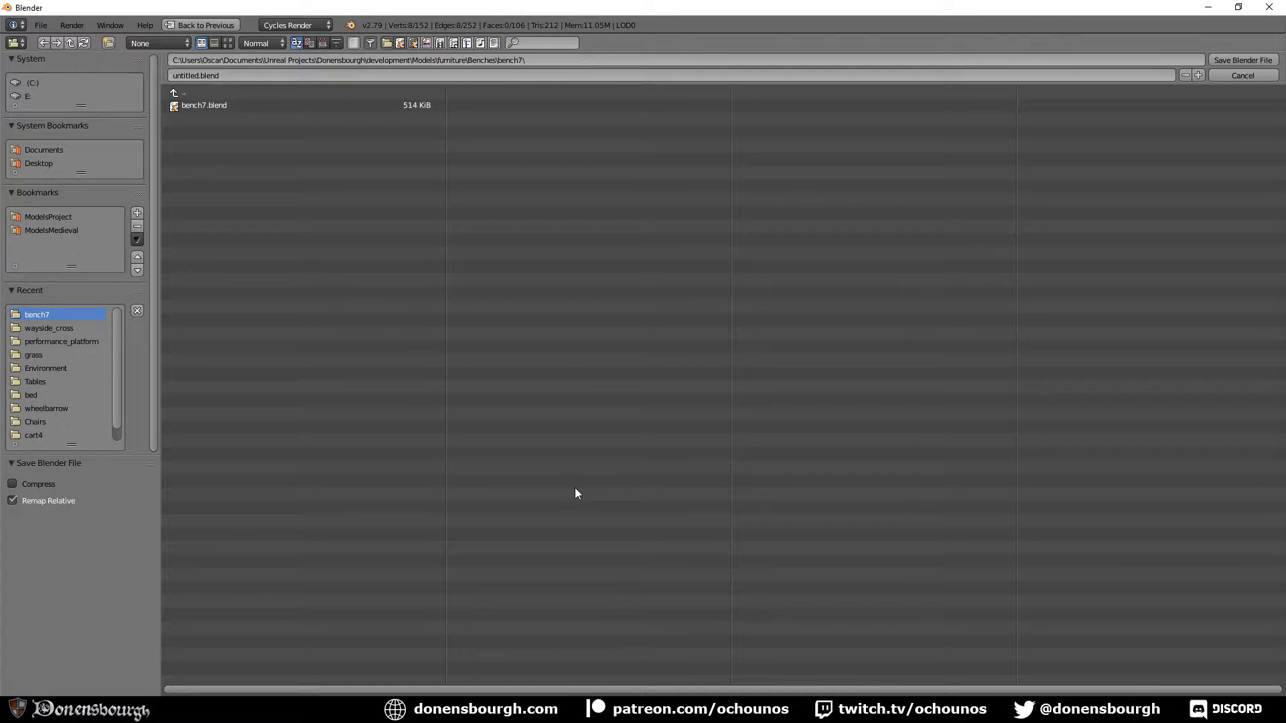
{"action": "left_click", "coordinate": [287, 91]}
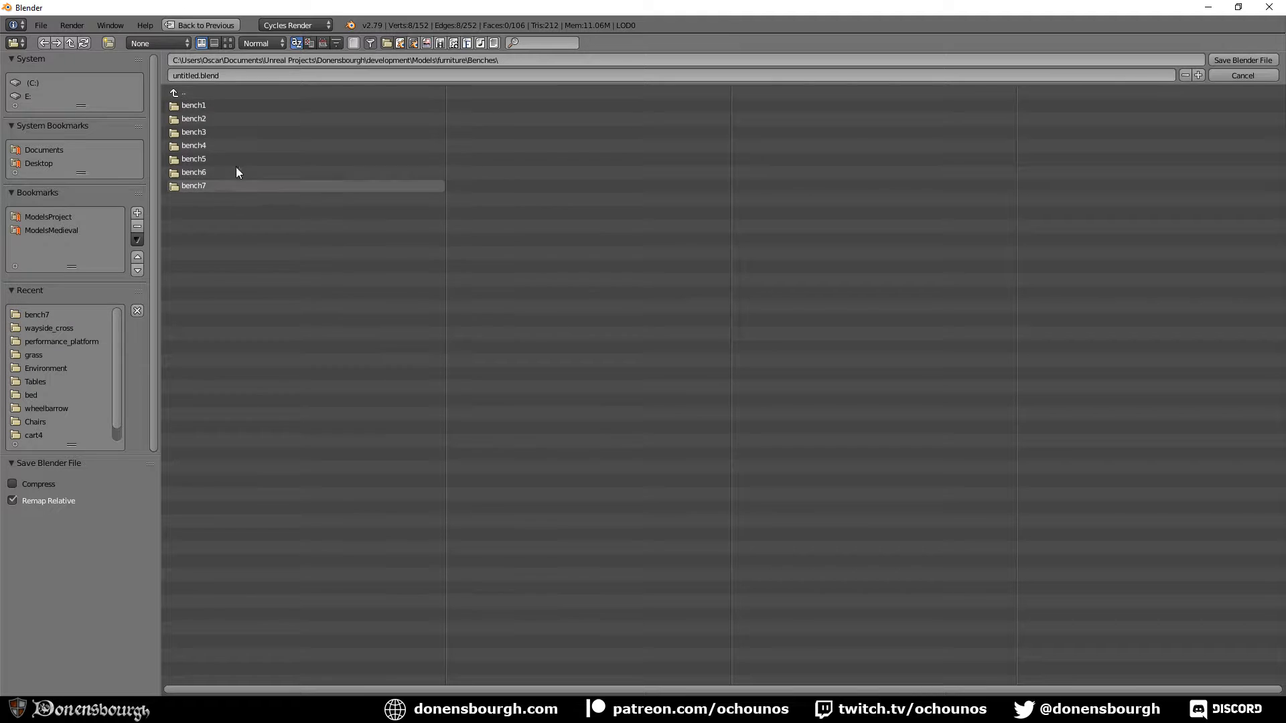
{"action": "left_click", "coordinate": [108, 43]}
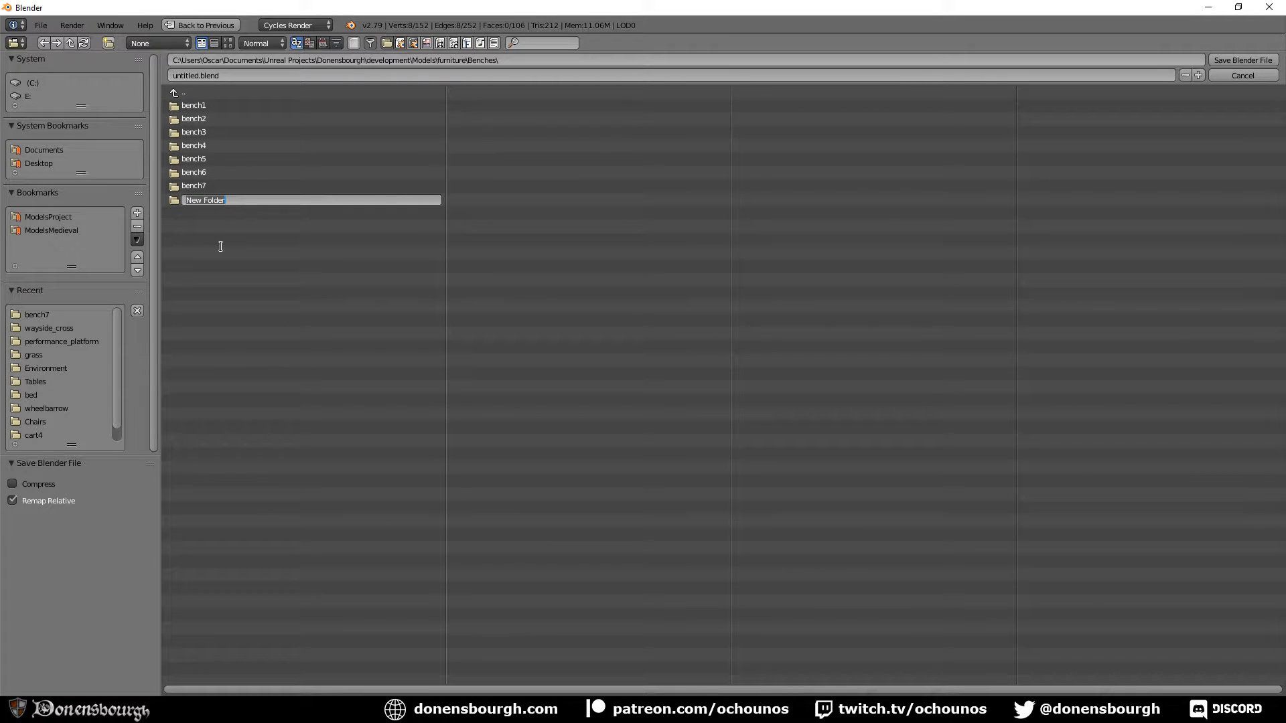
{"action": "type", "text": "bench8"}
{"action": "key", "text": "Return"}
{"action": "left_click", "coordinate": [215, 202]}
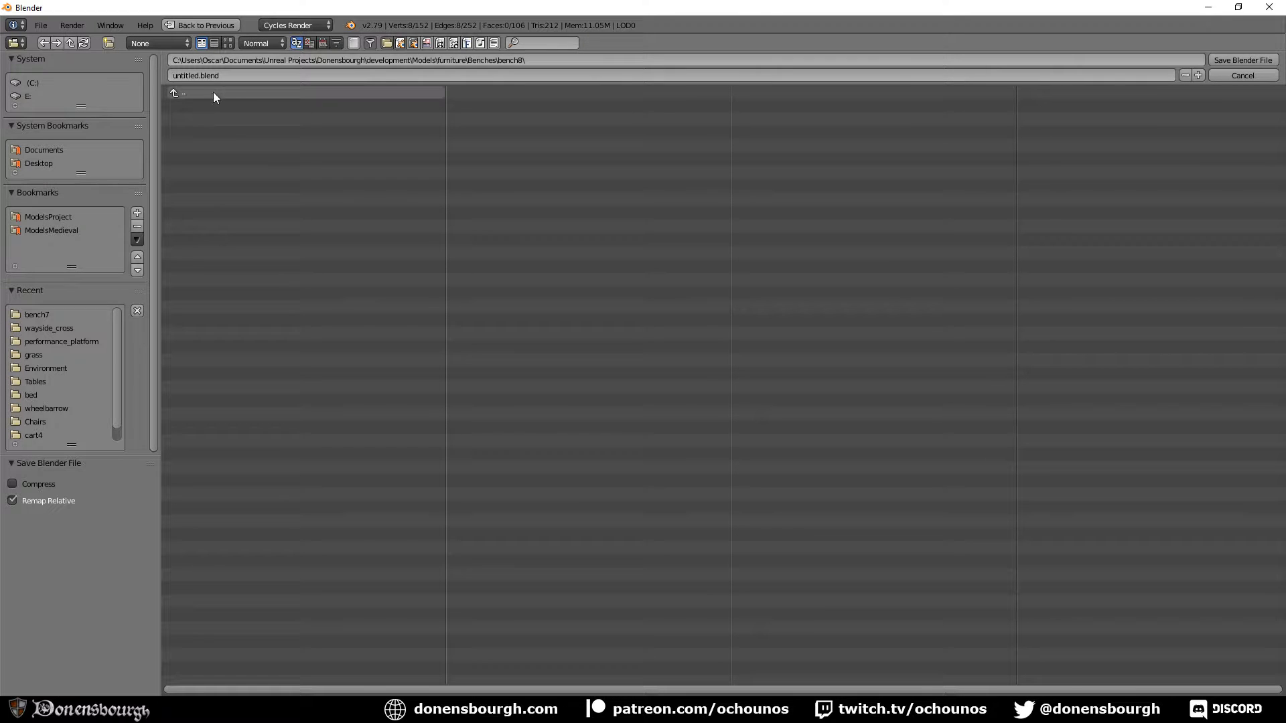
Name the file bench8.blend and save it in the bench8 folder
{"action": "left_click", "coordinate": [246, 75]}
{"action": "key", "text": "shift+Left"}
{"action": "key", "text": "shift+Left"}
{"action": "key", "text": "shift+Left"}
{"action": "key", "text": "shift+Left"}
{"action": "key", "text": "shift+Left"}
{"action": "key", "text": "shift+Left"}
{"action": "key", "text": "shift+Left"}
{"action": "key", "text": "shift+Left"}
{"action": "type", "text": "benc"}
{"action": "key", "text": "Return"}
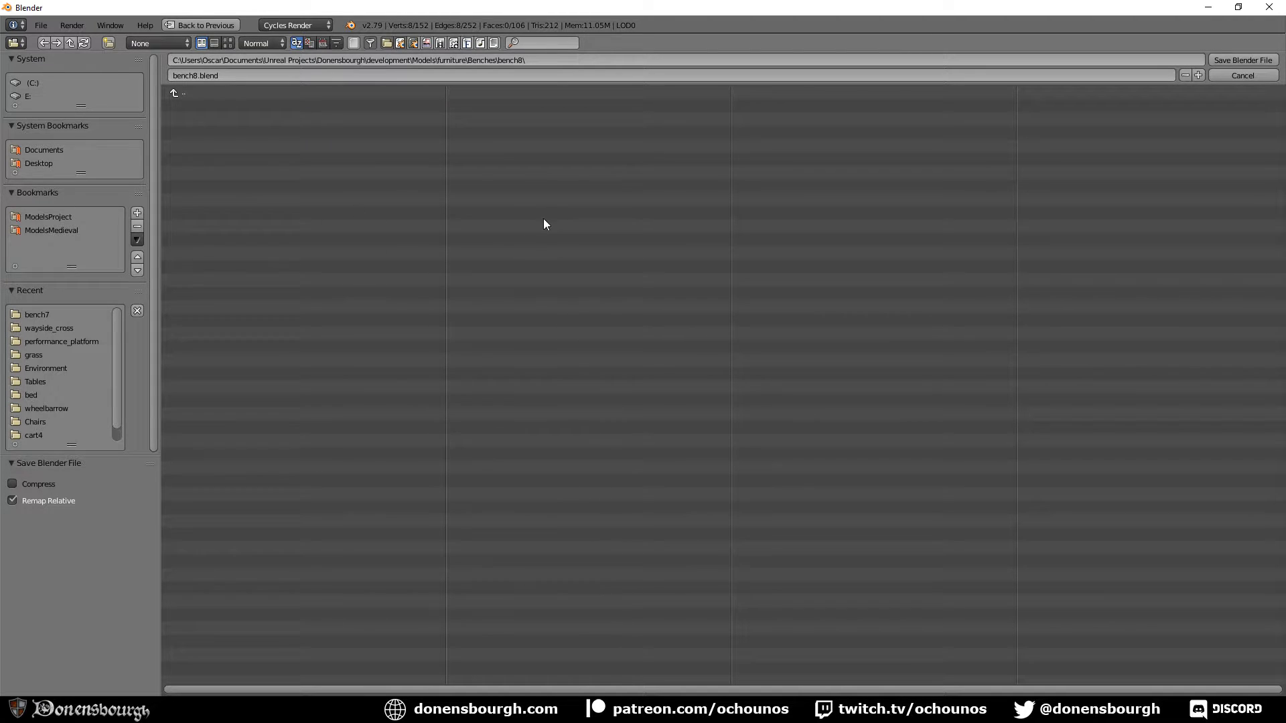
{"action": "left_click", "coordinate": [1235, 60]}
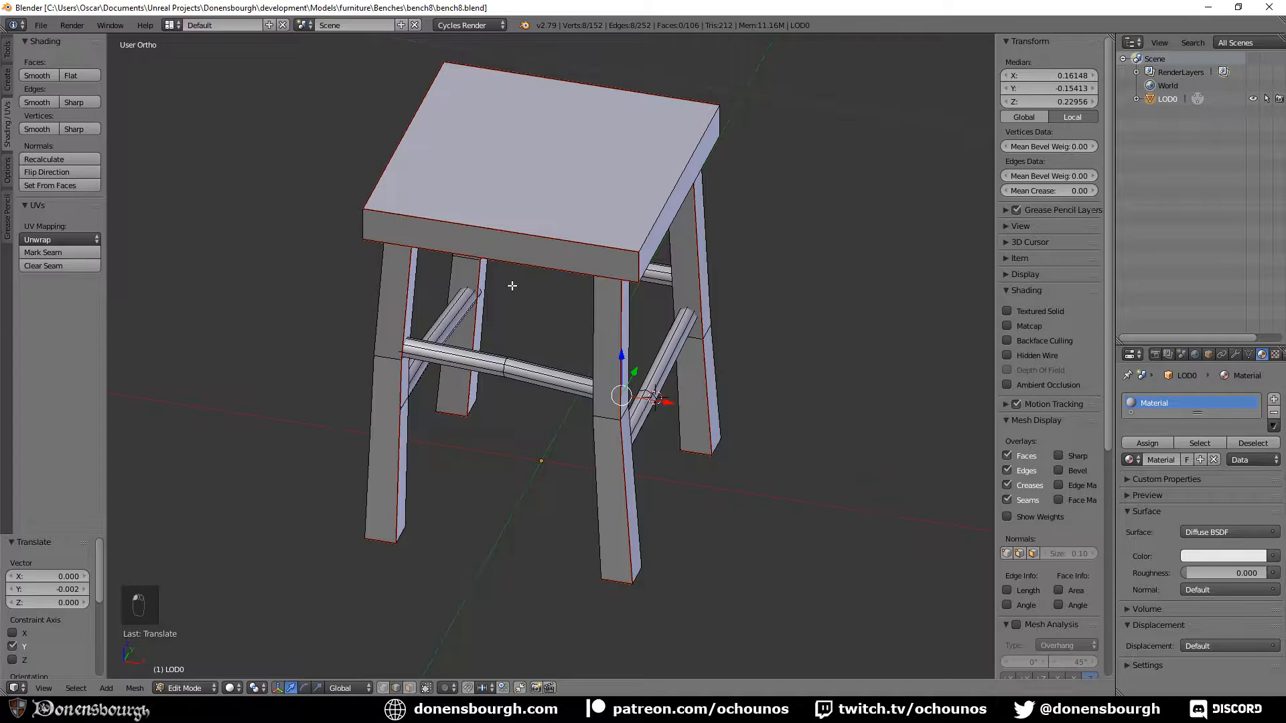
Split the 3D viewport vertically and turn the new area into a UV/Image Editor
{"action": "key", "text": "KP_5"}
{"action": "middle_click_drag", "start_coordinate": [498, 366], "coordinate": [488, 440]}
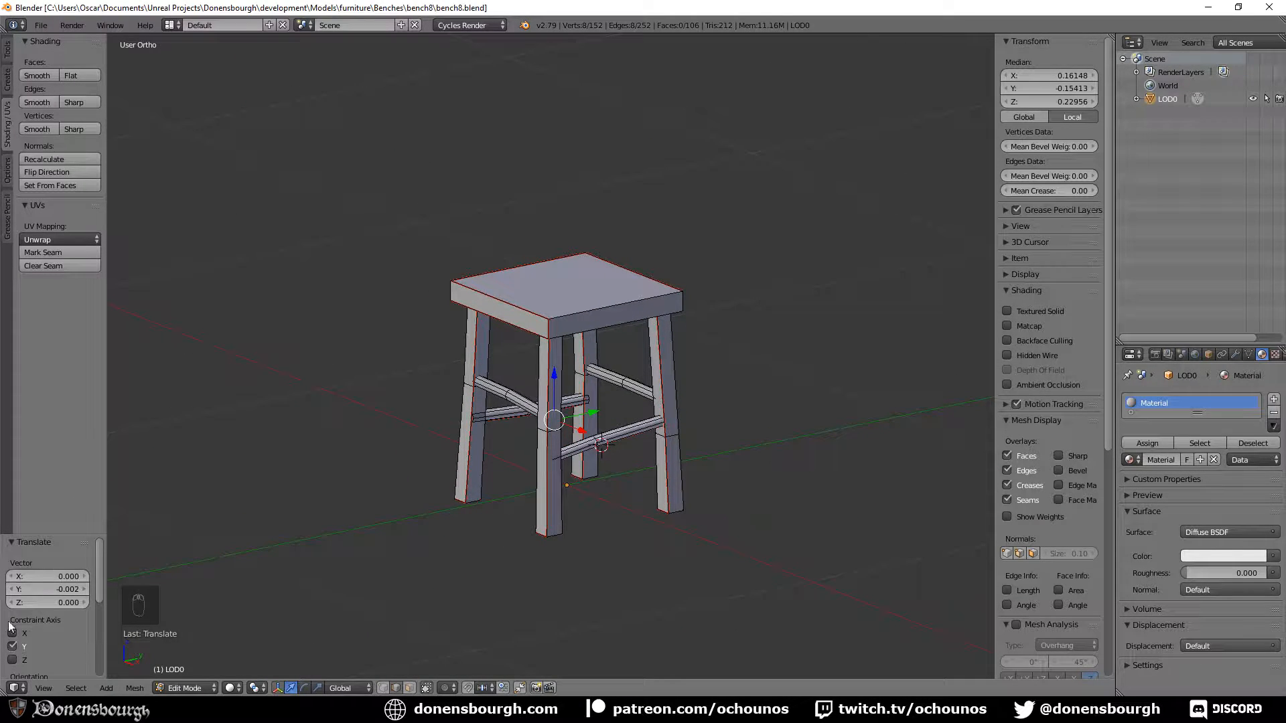
{"action": "left_click_drag", "start_coordinate": [4, 692], "coordinate": [288, 684]}
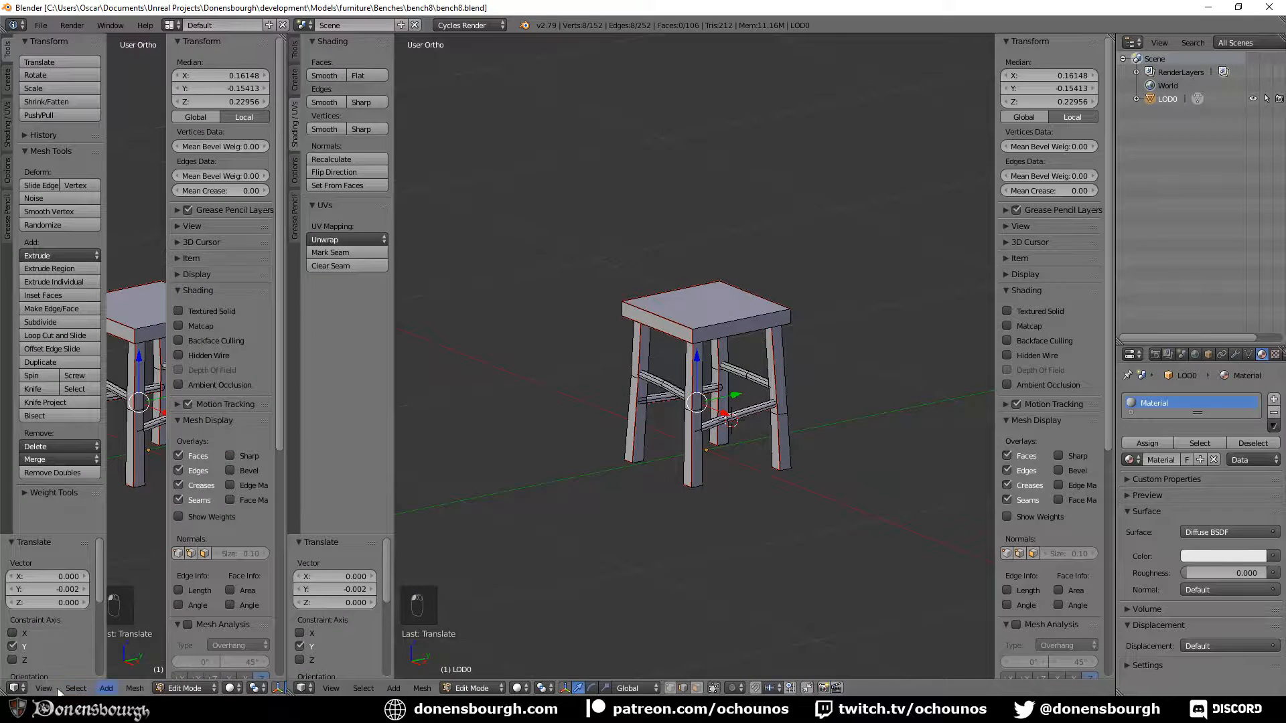
{"action": "left_click", "coordinate": [15, 687]}
{"action": "left_click", "coordinate": [45, 582]}
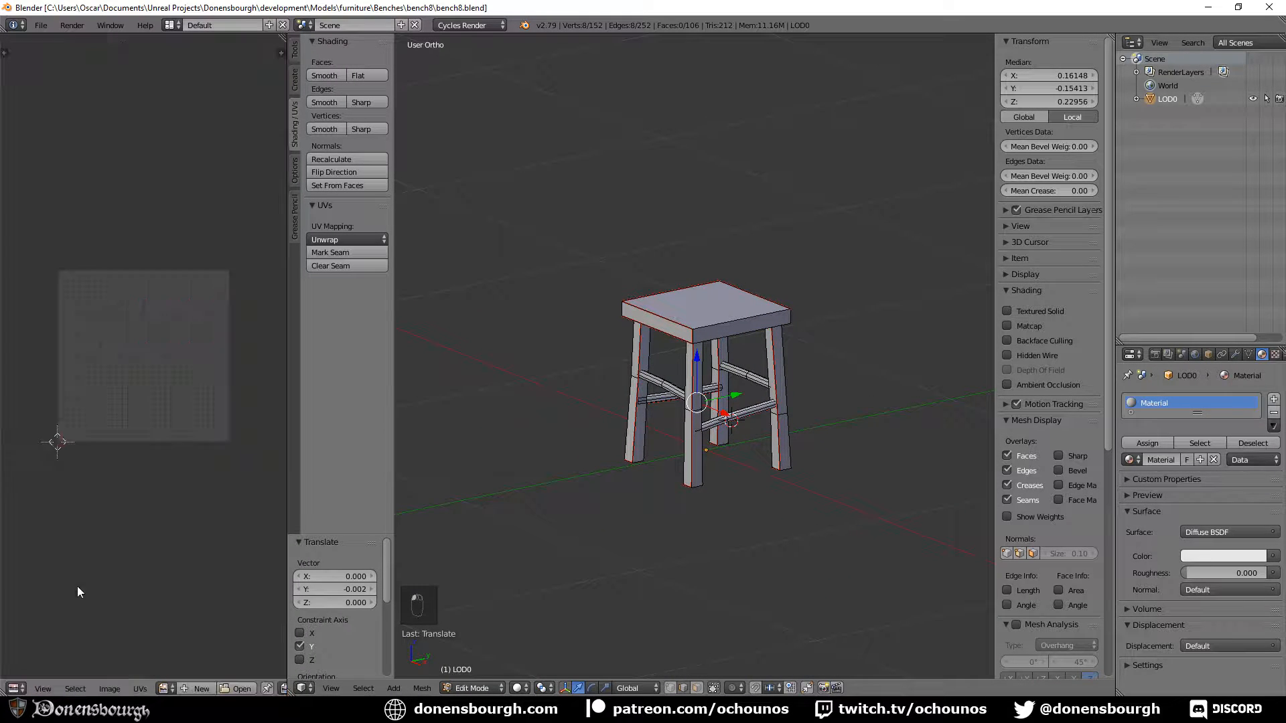
Select the whole stool mesh, unwrap it, and widen the UV editor area
{"action": "key", "text": "a"}
{"action": "key", "text": "a"}
{"action": "key", "text": "a"}
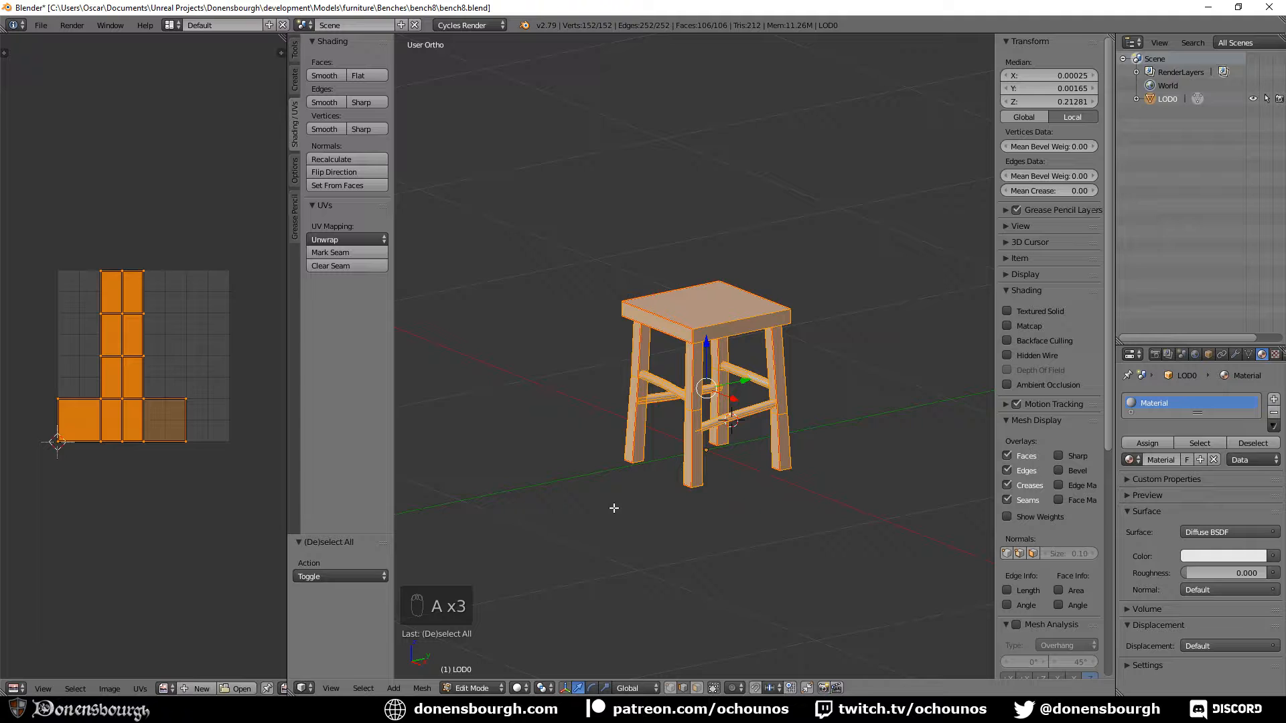
{"action": "key", "text": "u"}
{"action": "left_click", "coordinate": [614, 508]}
{"action": "scroll", "coordinate": [190, 425], "scroll_direction": "up", "scroll_amount": 5}
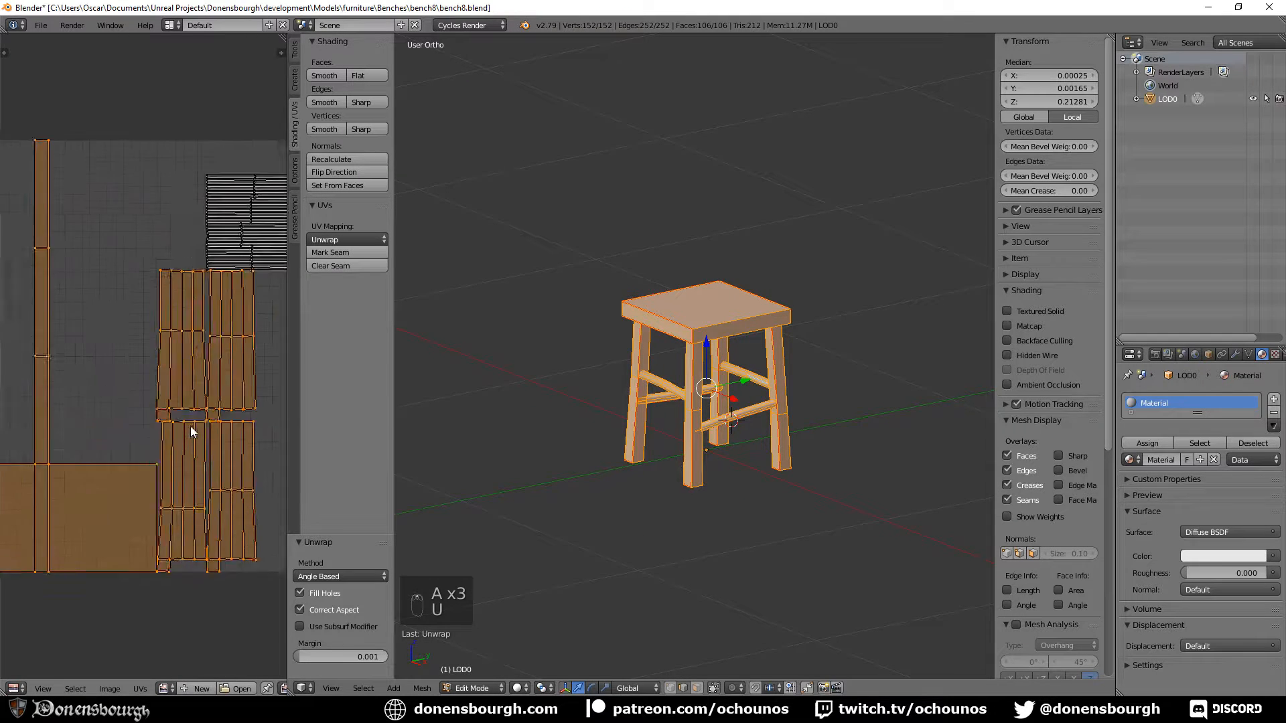
{"action": "left_click_drag", "start_coordinate": [289, 446], "coordinate": [417, 445]}
{"action": "scroll", "coordinate": [281, 462], "scroll_direction": "down", "scroll_amount": 2}
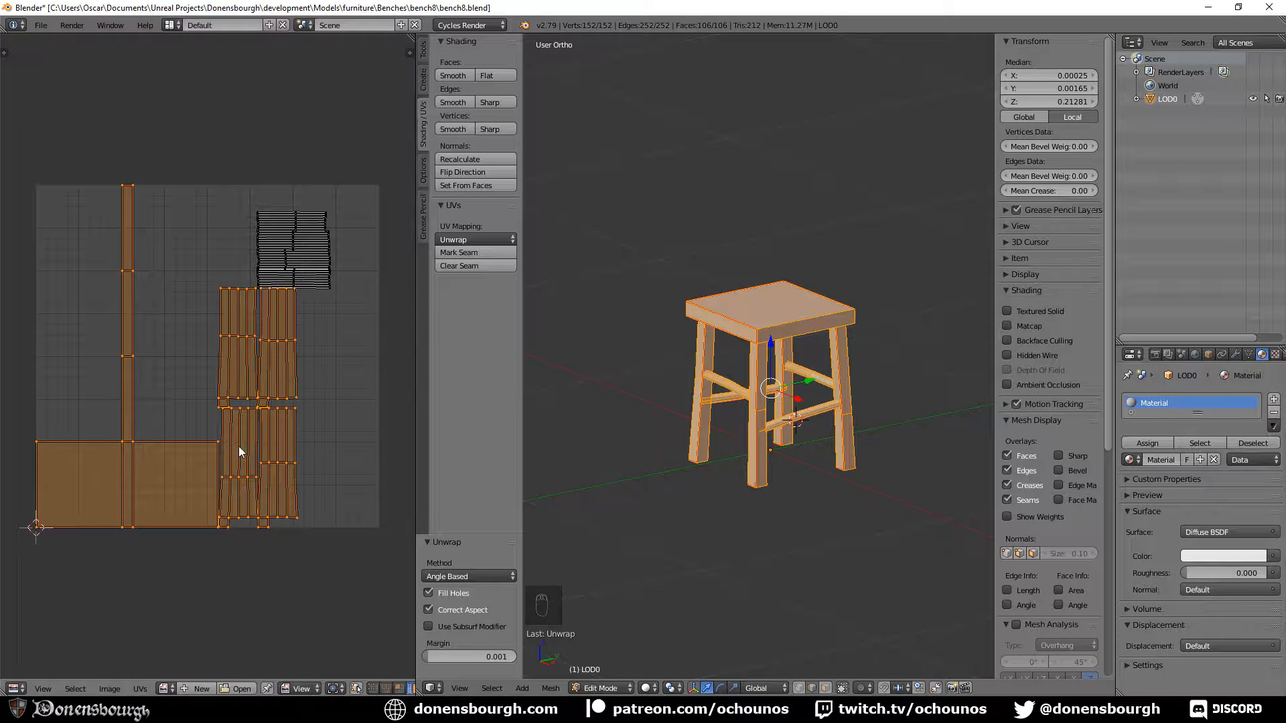
Select the rail islands in the UV layout and switch the mesh to face selection mode
{"action": "right_click", "coordinate": [302, 281]}
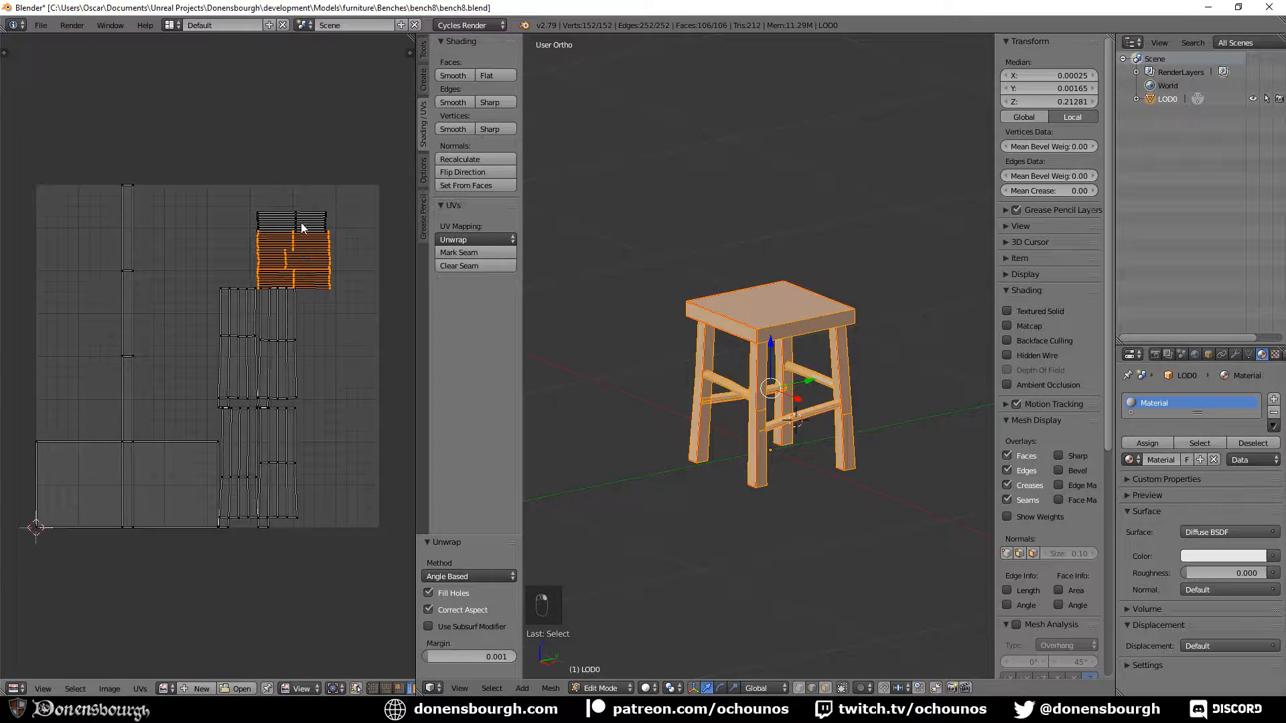
{"action": "key", "text": "KP_Decimal"}
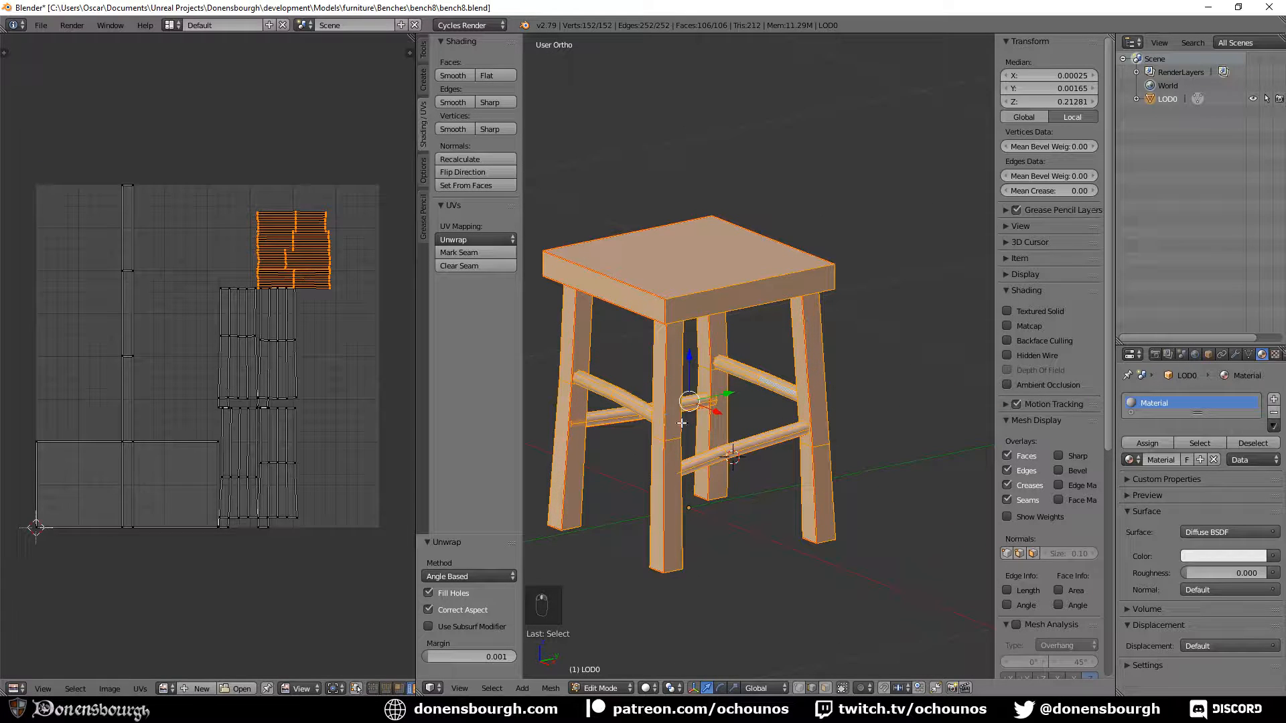
{"action": "right_click", "coordinate": [695, 296]}
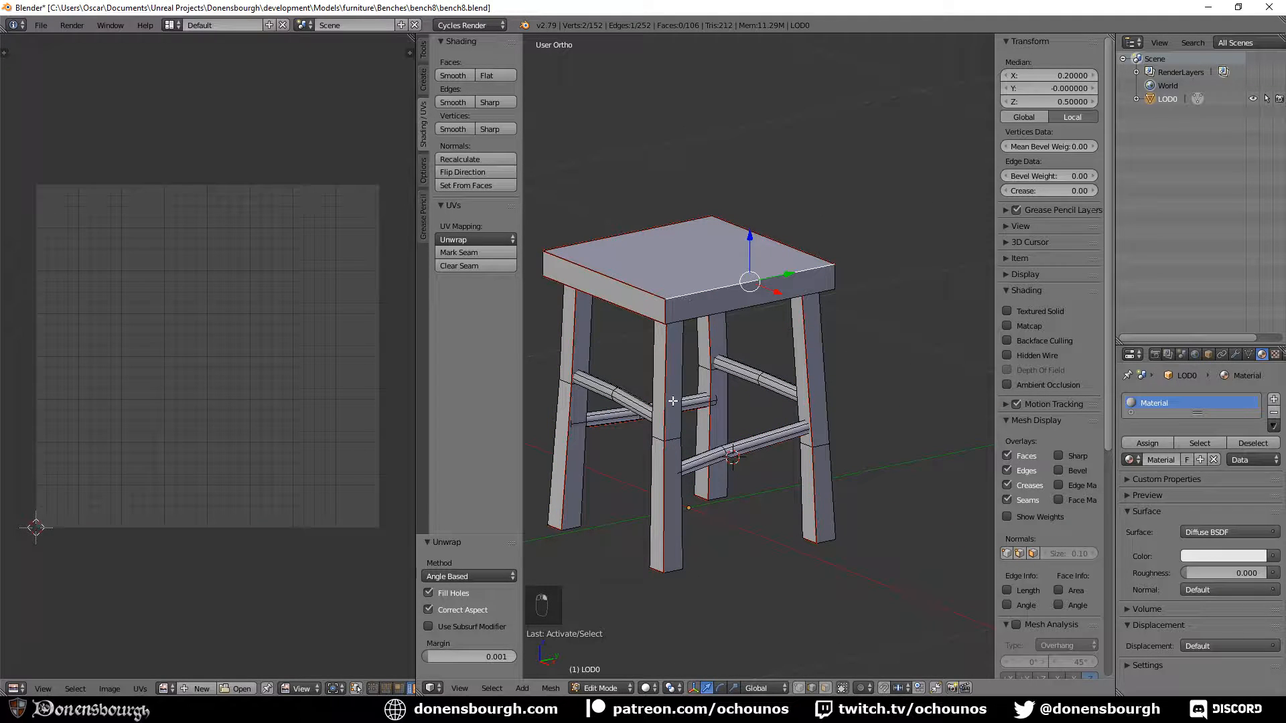
{"action": "key", "text": "3"}
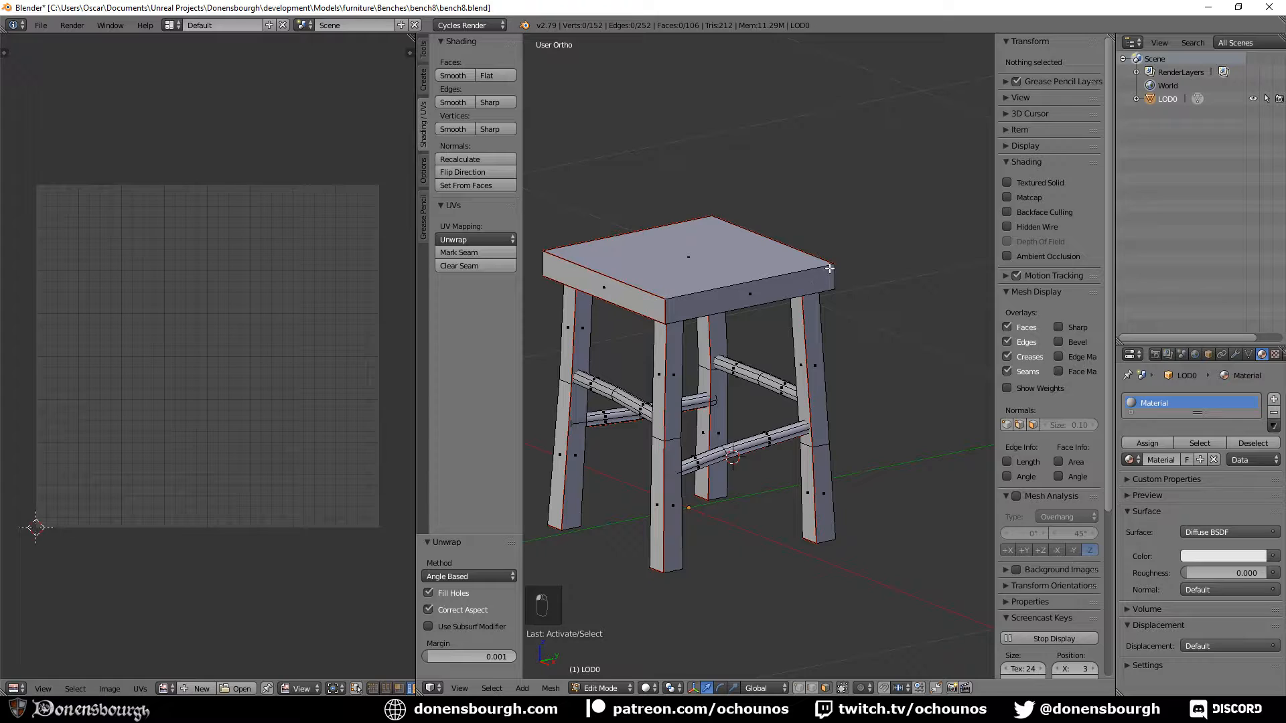
Clear the seams from all six faces of the stool's seat block
{"action": "right_click", "coordinate": [829, 268], "text": "alt"}
{"action": "right_click", "coordinate": [688, 264], "text": "shift"}
{"action": "middle_click_drag", "start_coordinate": [688, 263], "coordinate": [705, 324]}
{"action": "right_click", "coordinate": [701, 324], "text": "shift"}
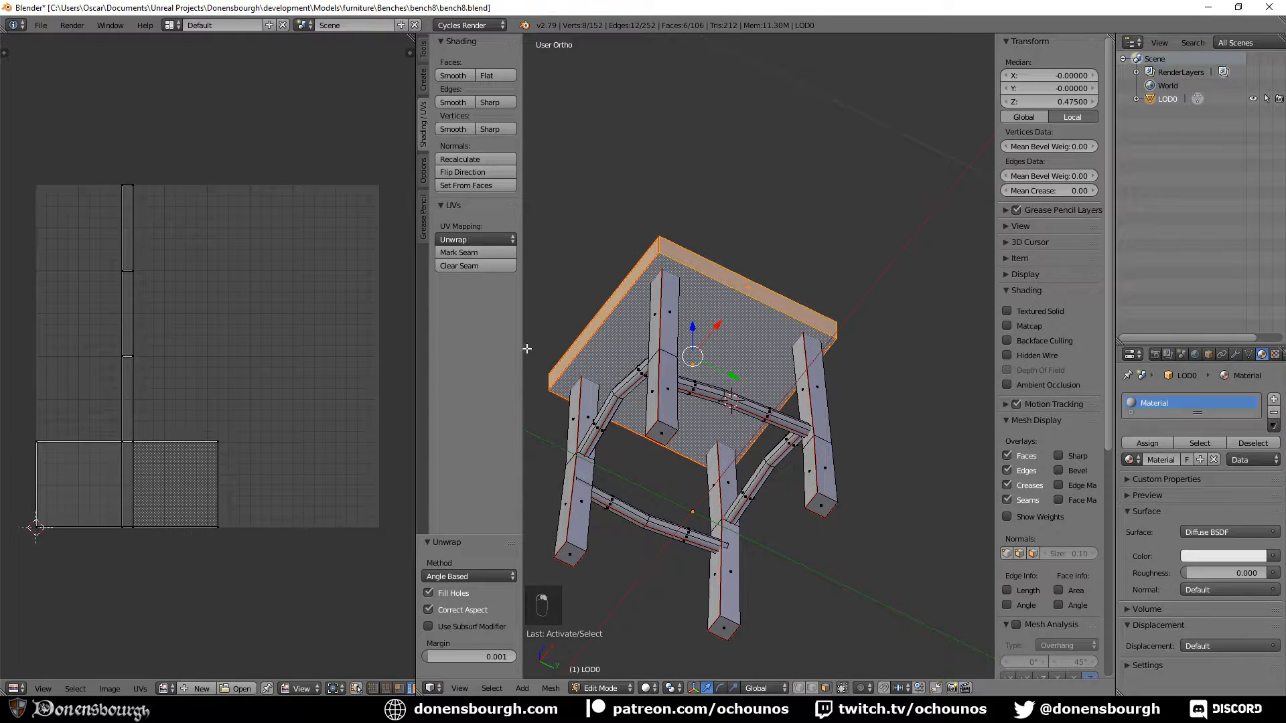
{"action": "left_click", "coordinate": [473, 270]}
{"action": "middle_click_drag", "start_coordinate": [837, 321], "coordinate": [904, 412]}
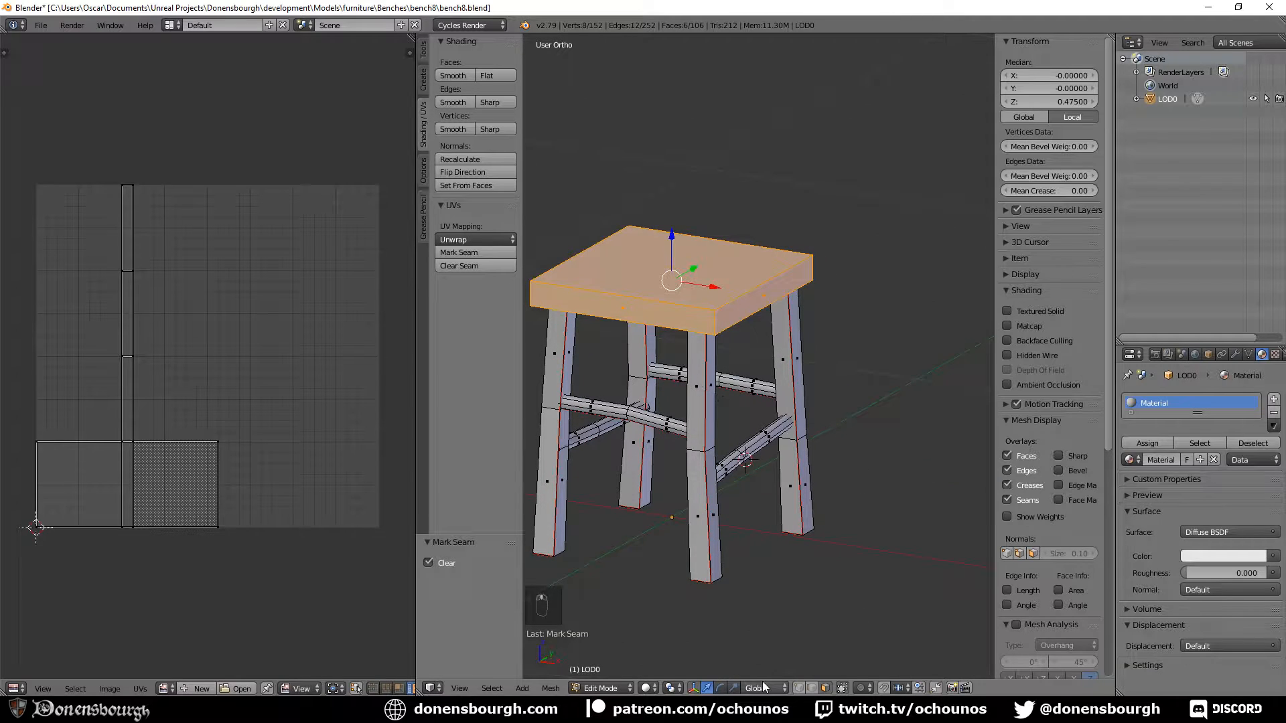
Mark seven edges along the seat block's top, bottom and vertical corners as UV seams
{"action": "left_click", "coordinate": [815, 690]}
{"action": "right_click", "coordinate": [735, 301]}
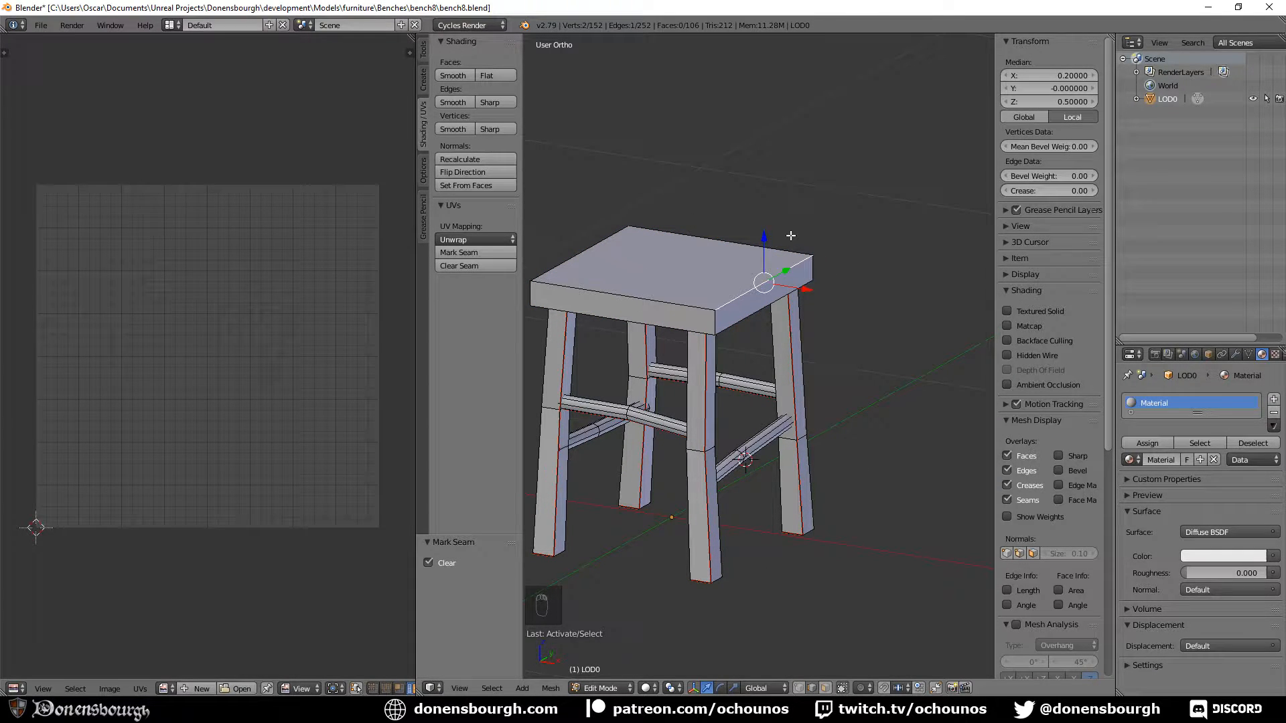
{"action": "right_click", "coordinate": [658, 324]}
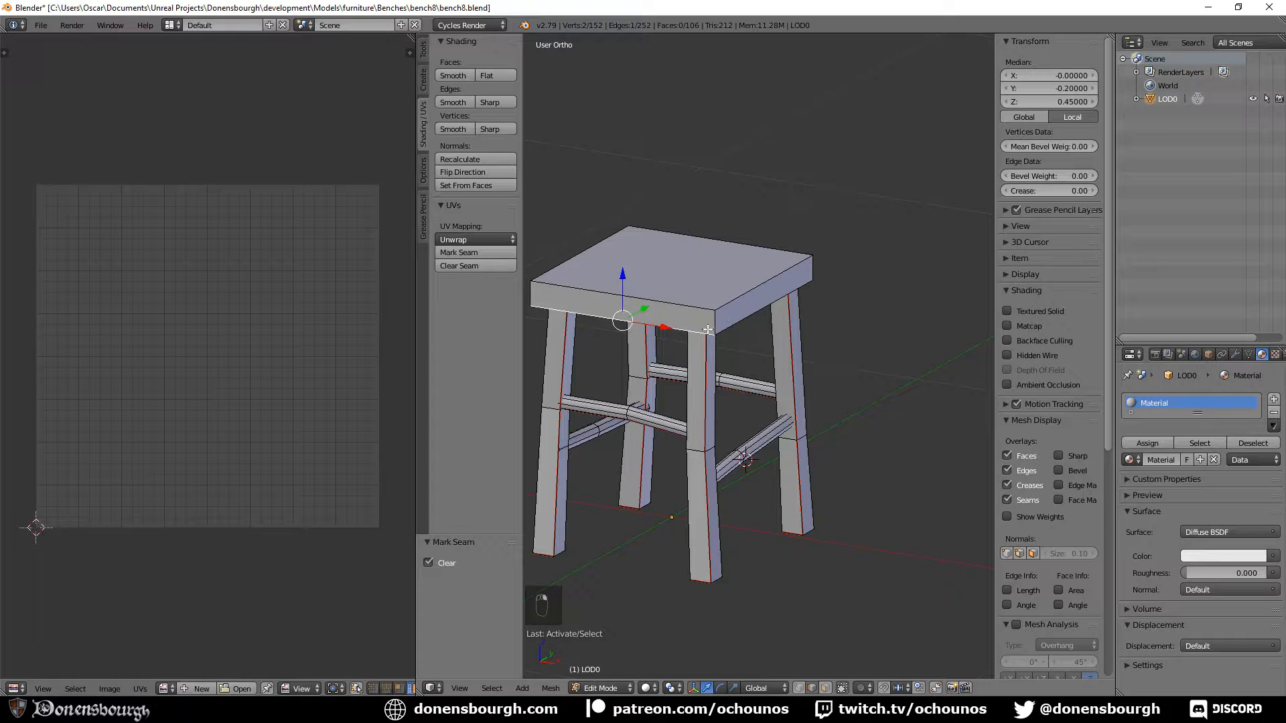
{"action": "right_click", "coordinate": [731, 301], "text": "shift"}
{"action": "right_click", "coordinate": [815, 273], "text": "shift"}
{"action": "right_click", "coordinate": [783, 295], "text": "shift"}
{"action": "middle_click_drag", "start_coordinate": [835, 339], "coordinate": [509, 350]}
{"action": "middle_click_drag", "start_coordinate": [885, 442], "coordinate": [818, 449]}
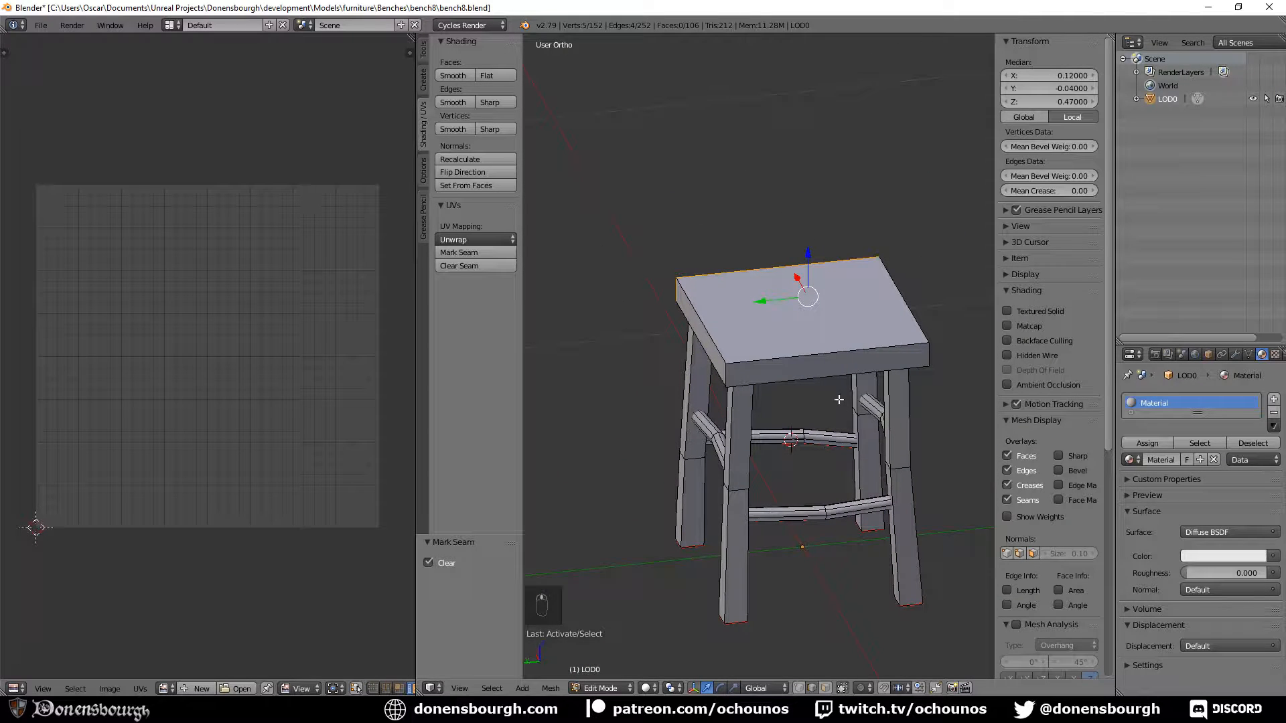
{"action": "right_click", "coordinate": [781, 365], "text": "shift"}
{"action": "right_click", "coordinate": [738, 377], "text": "shift"}
{"action": "right_click", "coordinate": [726, 379], "text": "shift"}
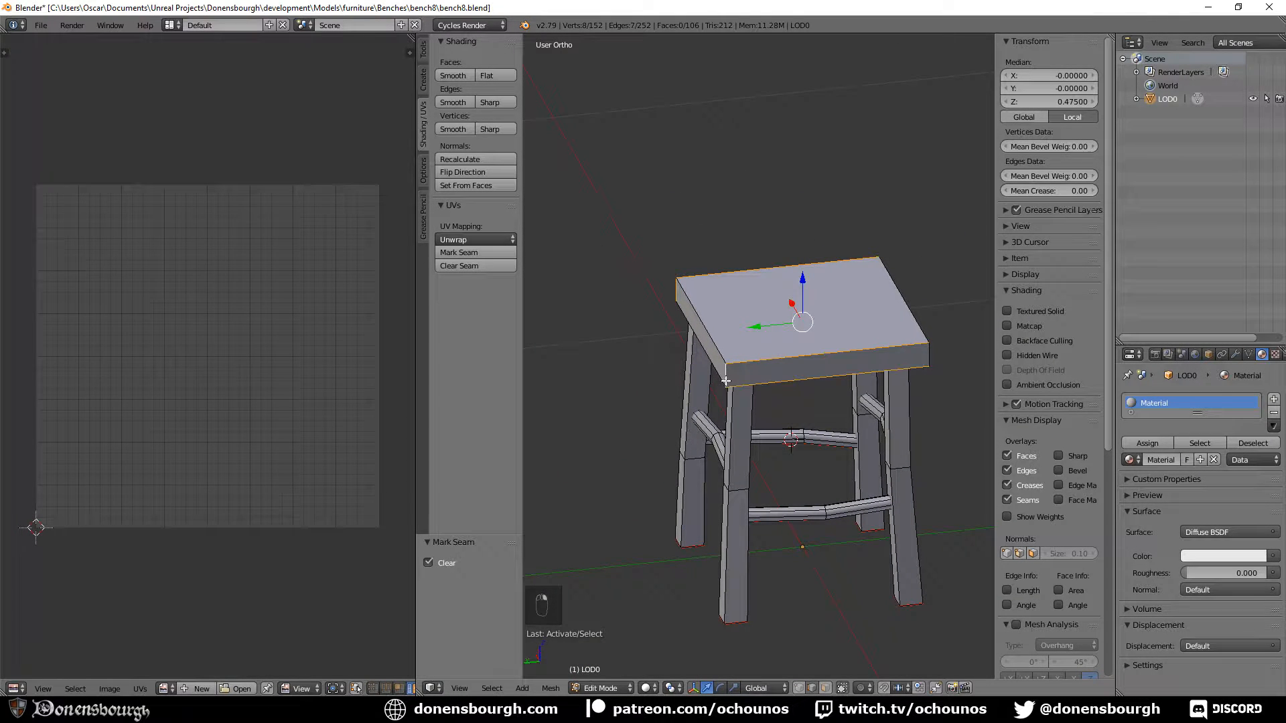
{"action": "left_click", "coordinate": [475, 253]}
{"action": "scroll", "coordinate": [666, 375], "scroll_direction": "down", "scroll_amount": 2}
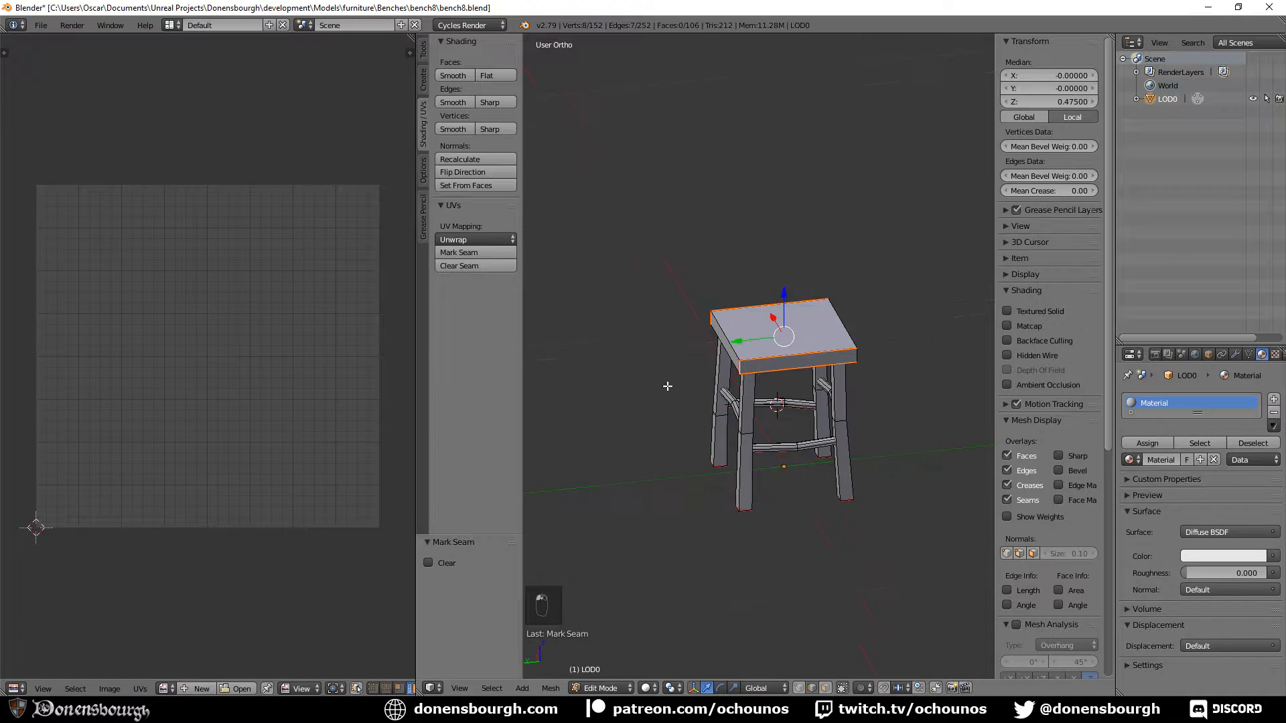
Unwrap the entire stool mesh with the new seat seams
{"action": "key", "text": "a"}
{"action": "key", "text": "a"}
{"action": "key", "text": "a"}
{"action": "key", "text": "u"}
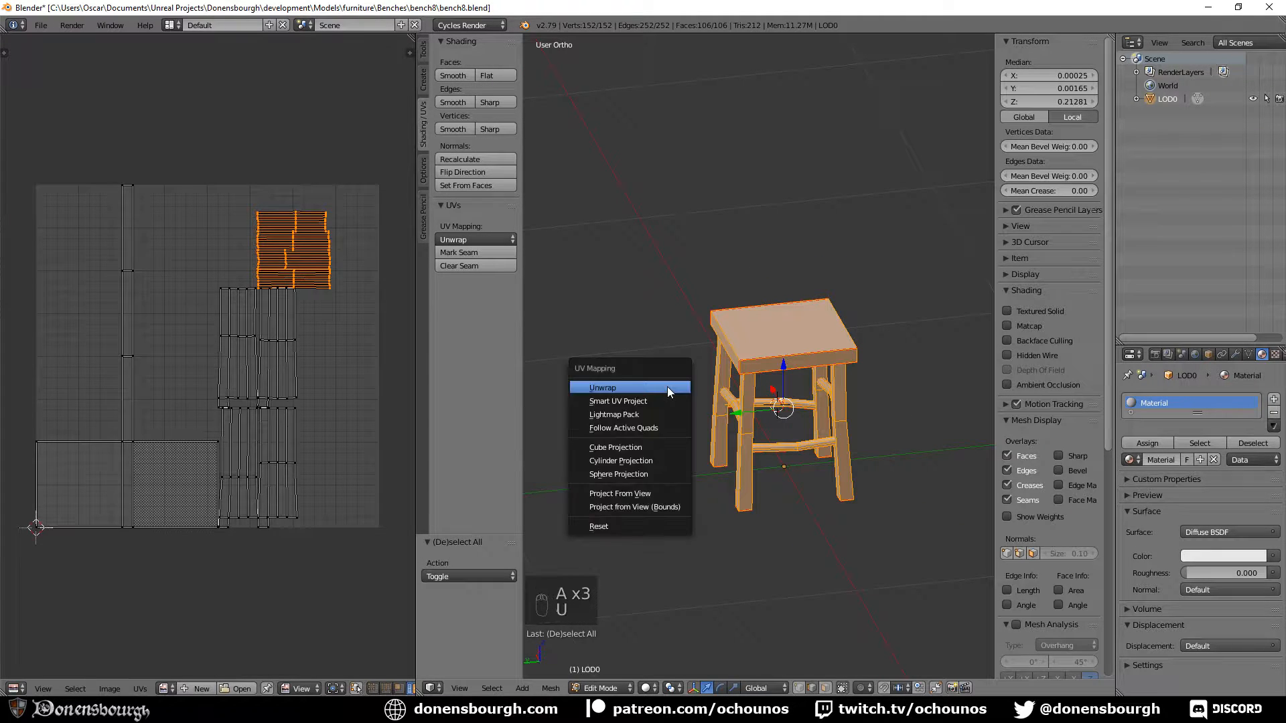
{"action": "left_click", "coordinate": [668, 387]}
{"action": "scroll", "coordinate": [167, 395], "scroll_direction": "up", "scroll_amount": 4}
{"action": "scroll", "coordinate": [167, 397], "scroll_direction": "down", "scroll_amount": 4}
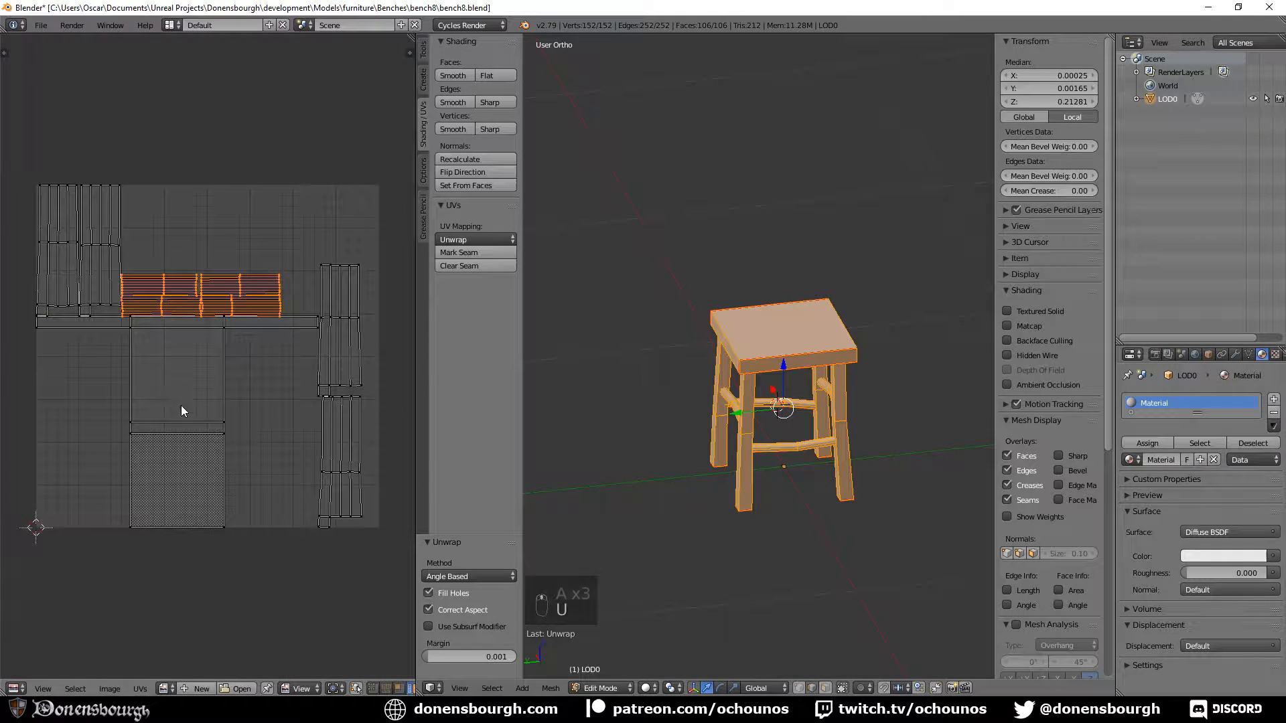
{"action": "scroll", "coordinate": [181, 405], "scroll_direction": "up", "scroll_amount": 1}
{"action": "scroll", "coordinate": [726, 436], "scroll_direction": "up", "scroll_amount": 2}
{"action": "middle_click_drag", "start_coordinate": [801, 430], "coordinate": [768, 426], "text": "shift"}
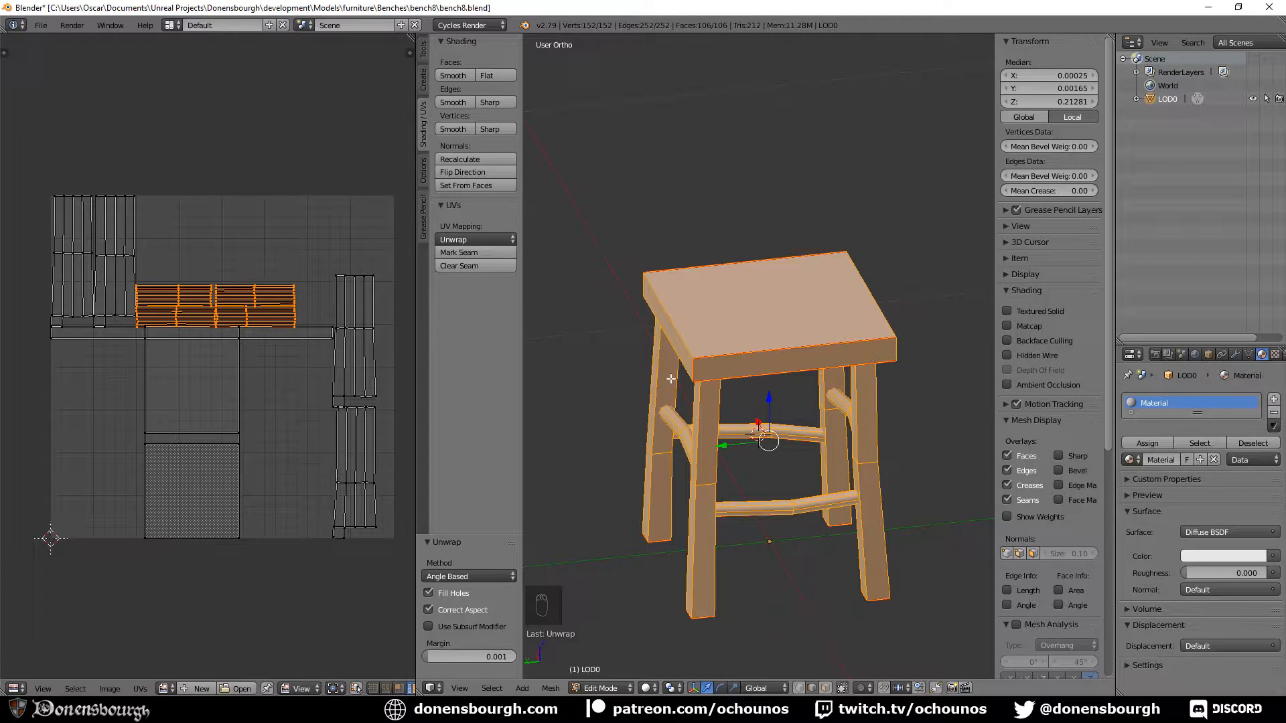
Clear the seams from the seat's two opposite top edges and mark the vertical corner edges of one side as seams
{"action": "right_click", "coordinate": [769, 359]}
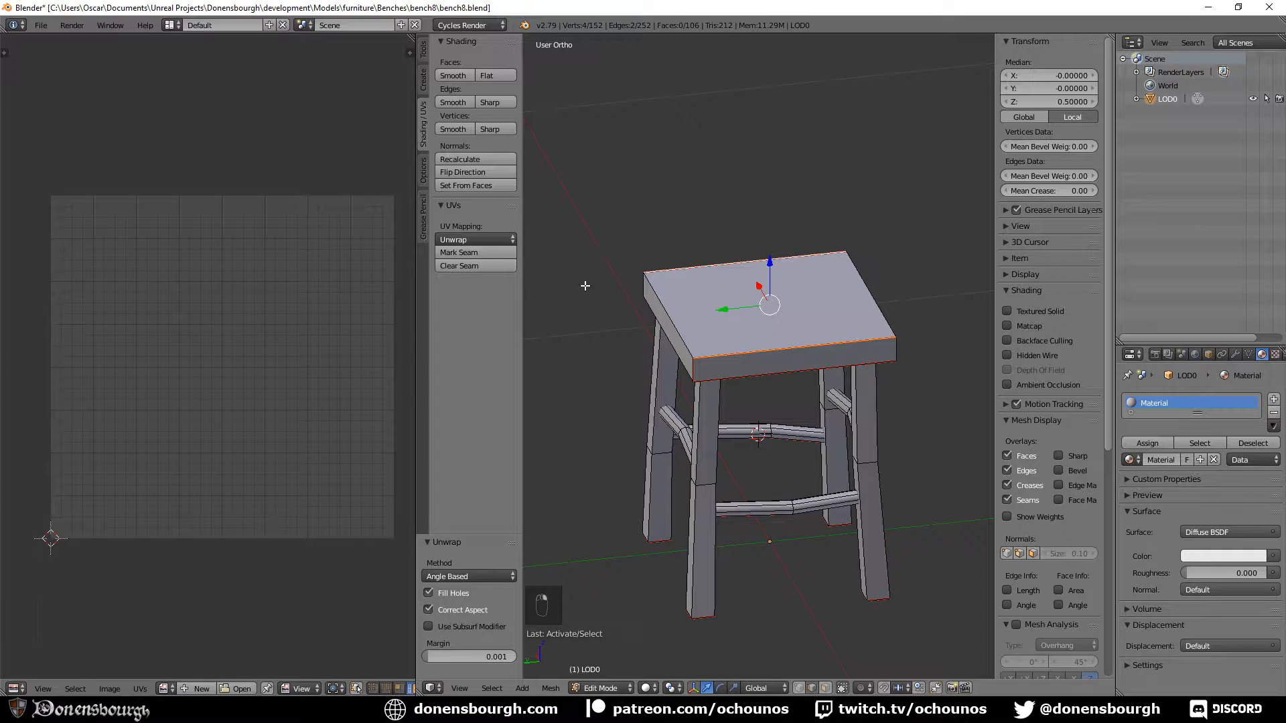
{"action": "left_click", "coordinate": [480, 268]}
{"action": "right_click", "coordinate": [893, 353]}
{"action": "middle_click_drag", "start_coordinate": [932, 381], "coordinate": [668, 387]}
{"action": "right_click", "coordinate": [691, 326], "text": "shift"}
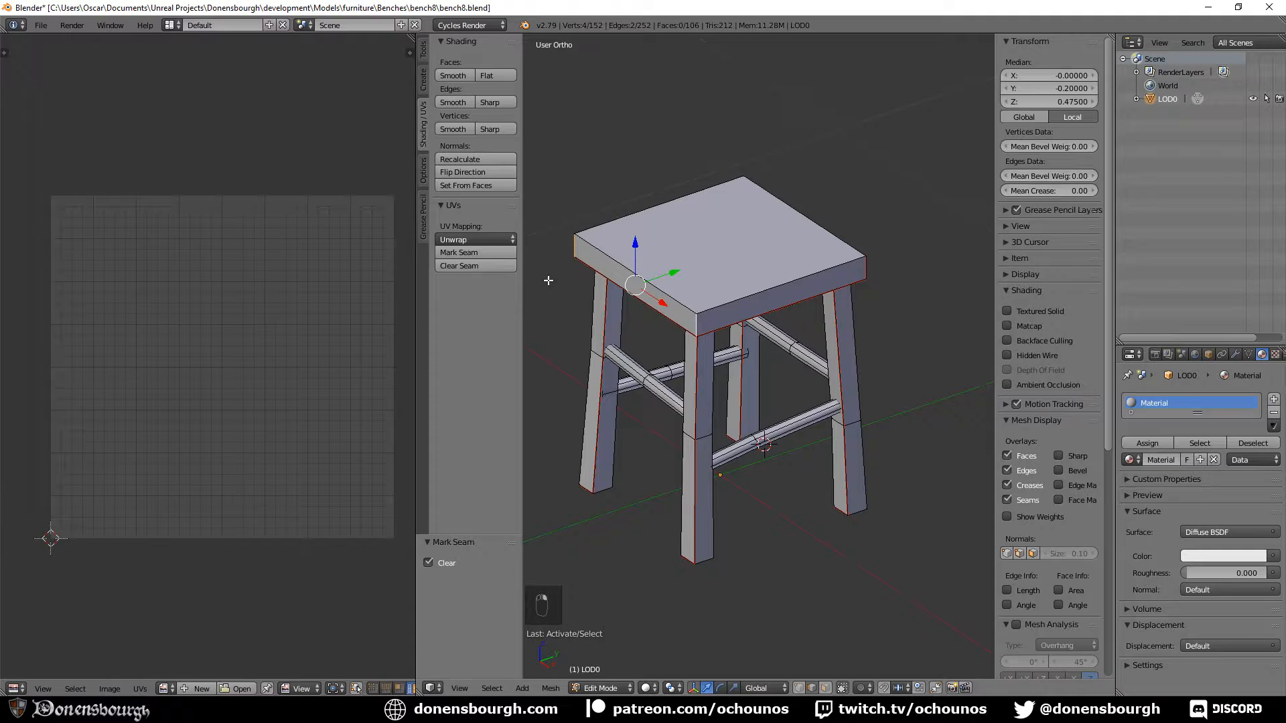
{"action": "left_click", "coordinate": [476, 252]}
Select the whole stool mesh and unwrap it again with the revised seat seams
{"action": "key", "text": "a"}
{"action": "key", "text": "a"}
{"action": "key", "text": "a"}
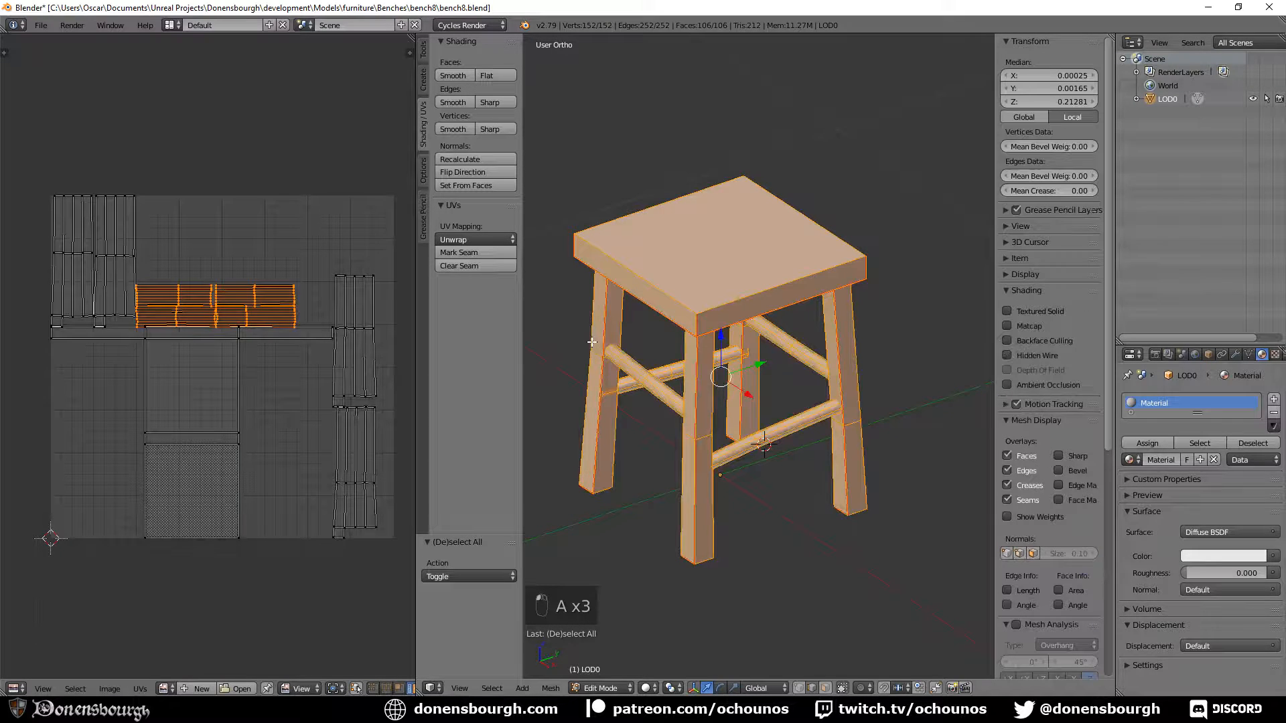
{"action": "key", "text": "u"}
{"action": "left_click", "coordinate": [591, 342]}
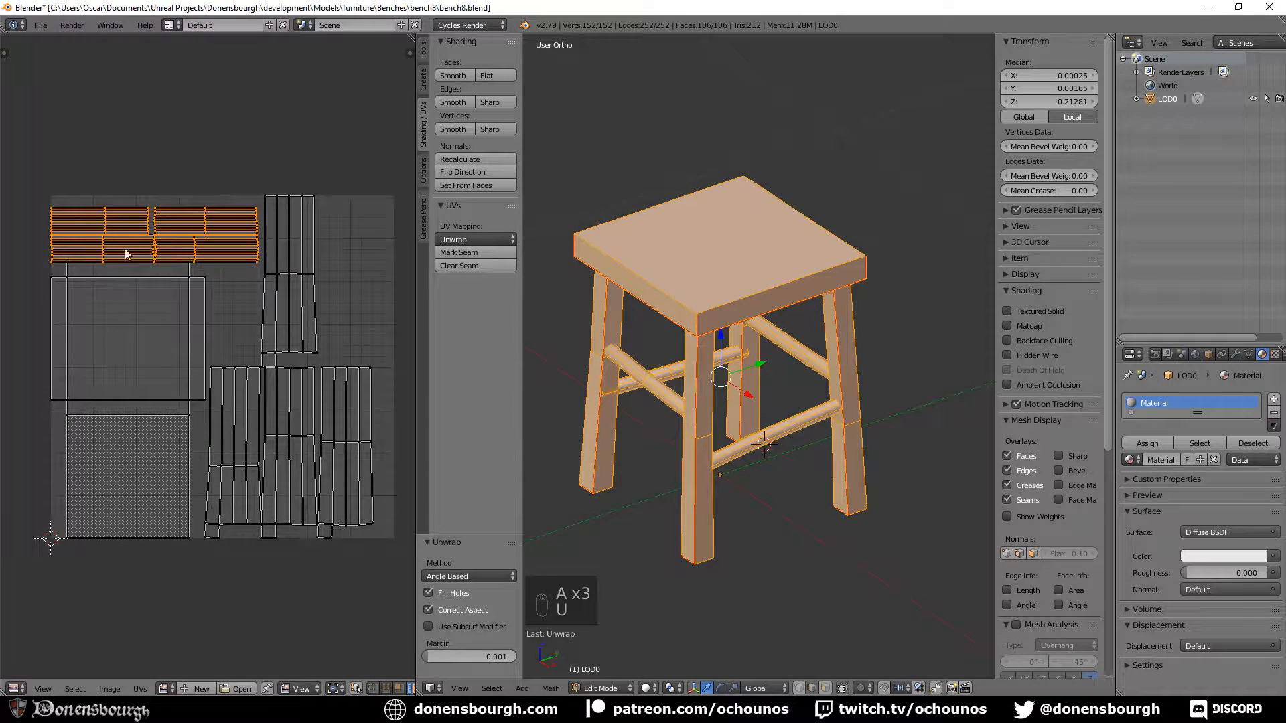
{"action": "scroll", "coordinate": [322, 411], "scroll_direction": "down", "scroll_amount": 2}
{"action": "middle_click_drag", "start_coordinate": [289, 423], "coordinate": [271, 437]}
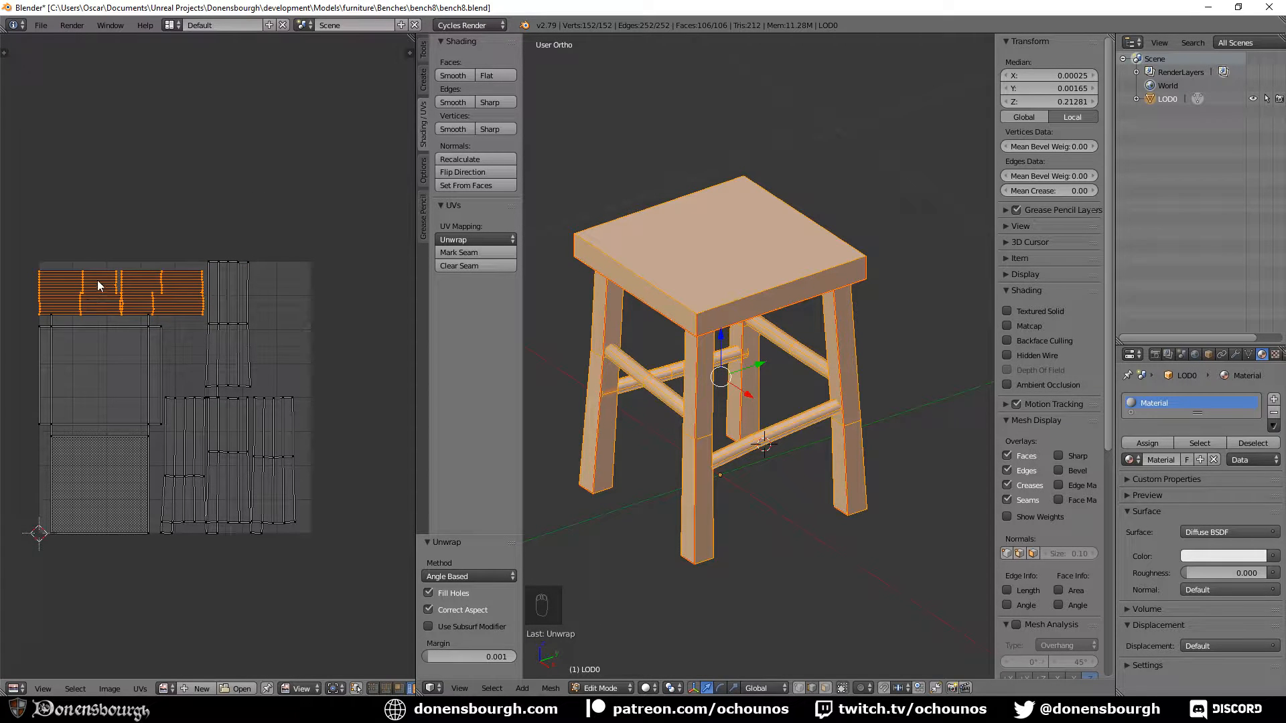
Check the four leg islands in the UV layout and save the file, overwriting the existing one
{"action": "left_click", "coordinate": [238, 323]}
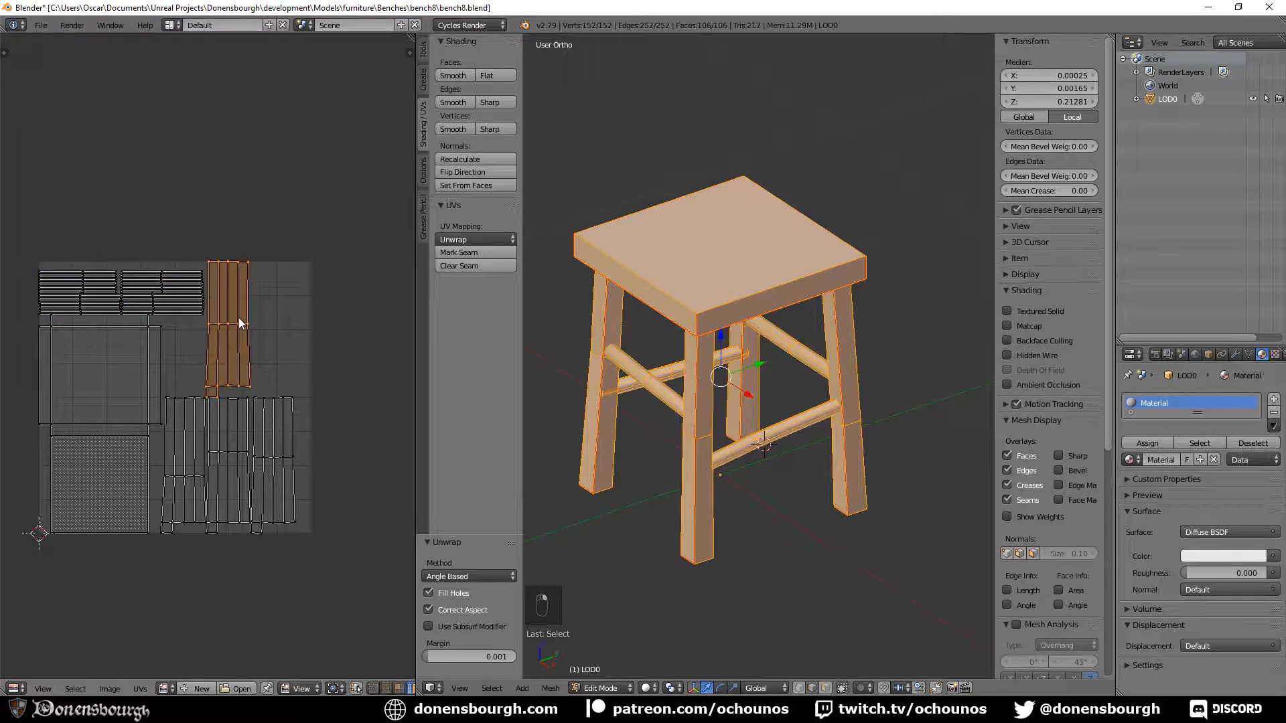
{"action": "left_click", "coordinate": [211, 456], "text": "shift"}
{"action": "left_click", "coordinate": [222, 450], "text": "shift"}
{"action": "left_click", "coordinate": [285, 452], "text": "shift"}
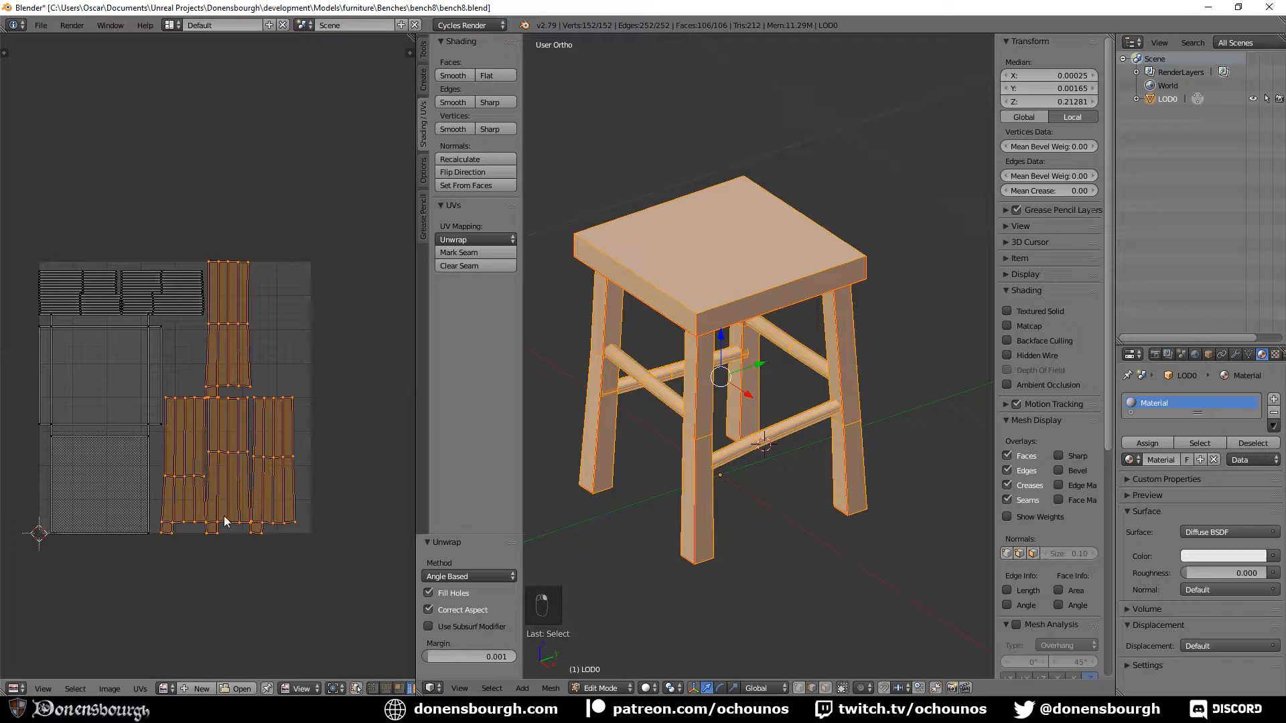
{"action": "scroll", "coordinate": [254, 447], "scroll_direction": "down", "scroll_amount": 2}
{"action": "key", "text": "a"}
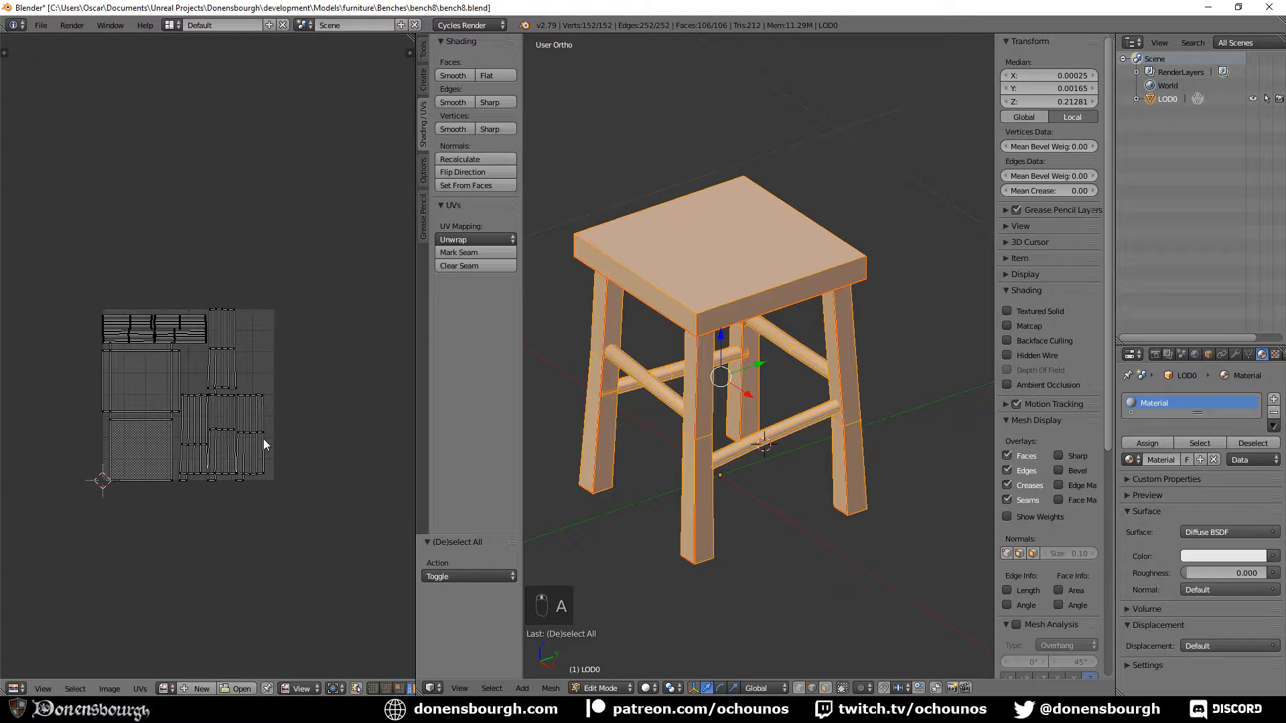
{"action": "key", "text": "ctrl+s"}
{"action": "left_click", "coordinate": [263, 439]}
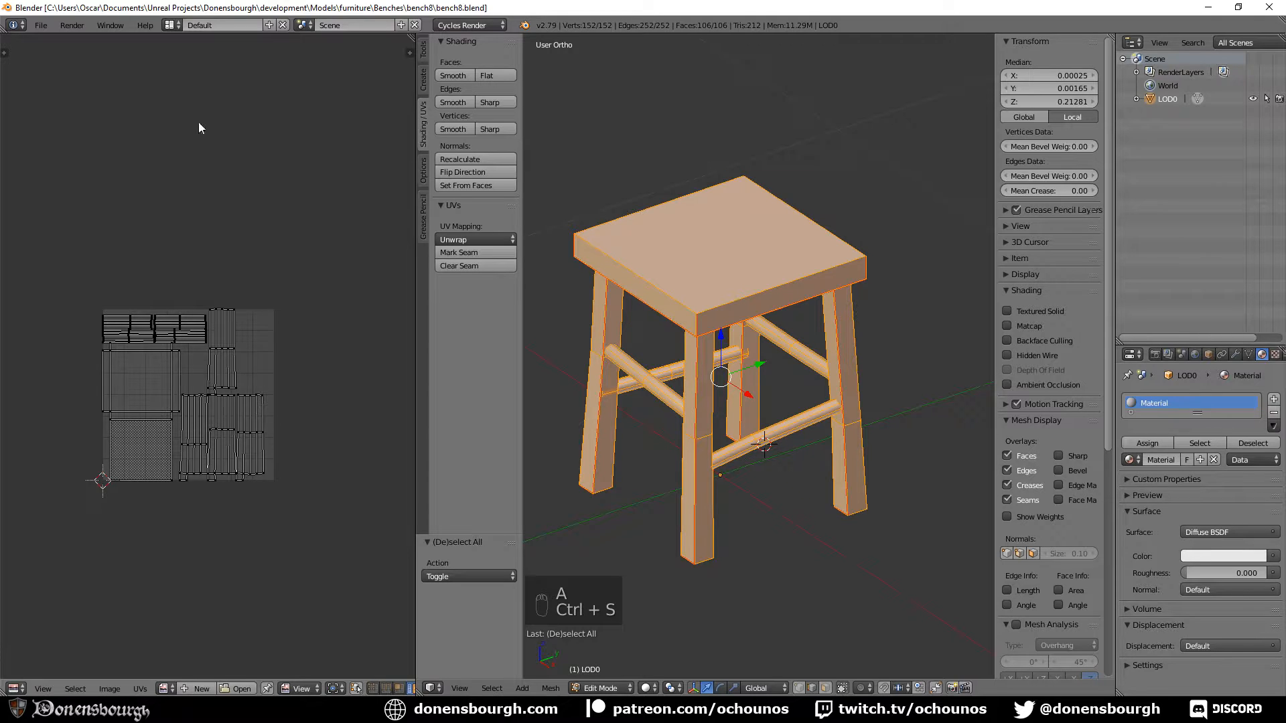
Return to Object Mode and add a cube mesh to the scene
{"action": "key", "text": "Tab"}
{"action": "scroll", "coordinate": [767, 405], "scroll_direction": "down", "scroll_amount": 2}
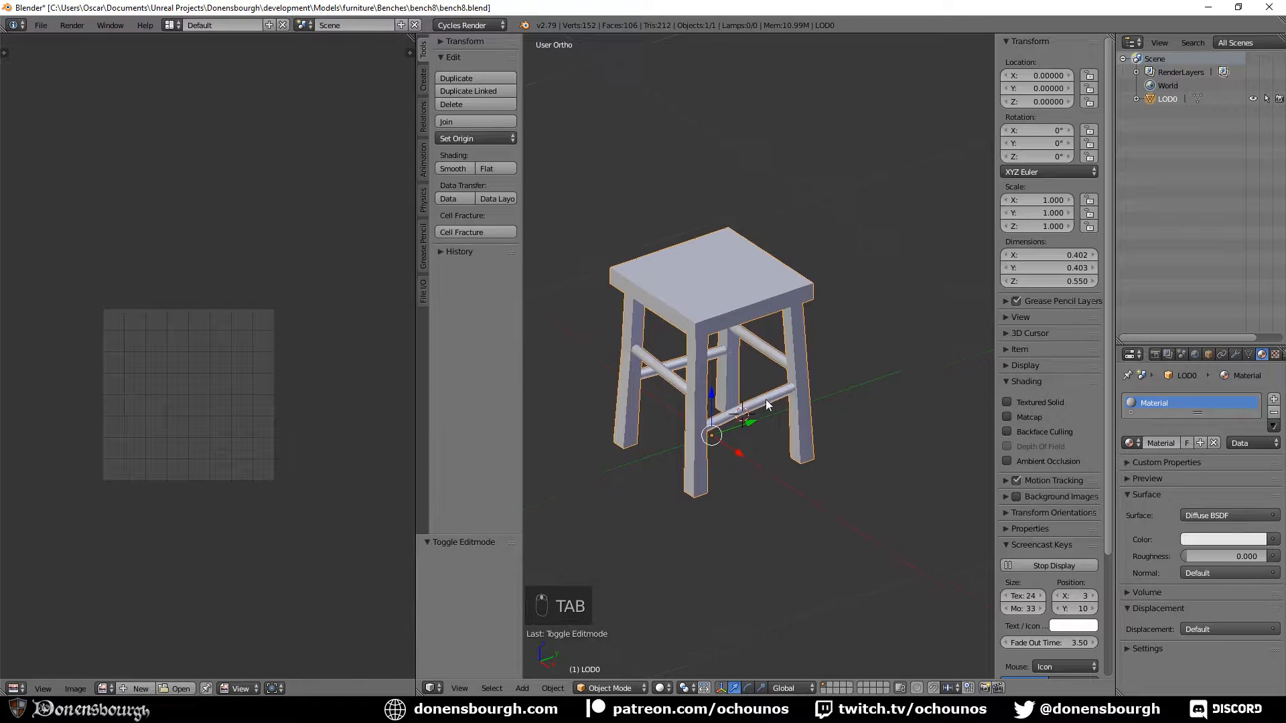
{"action": "middle_click_drag", "start_coordinate": [765, 400], "coordinate": [755, 383], "text": "shift"}
{"action": "left_click", "coordinate": [523, 688]}
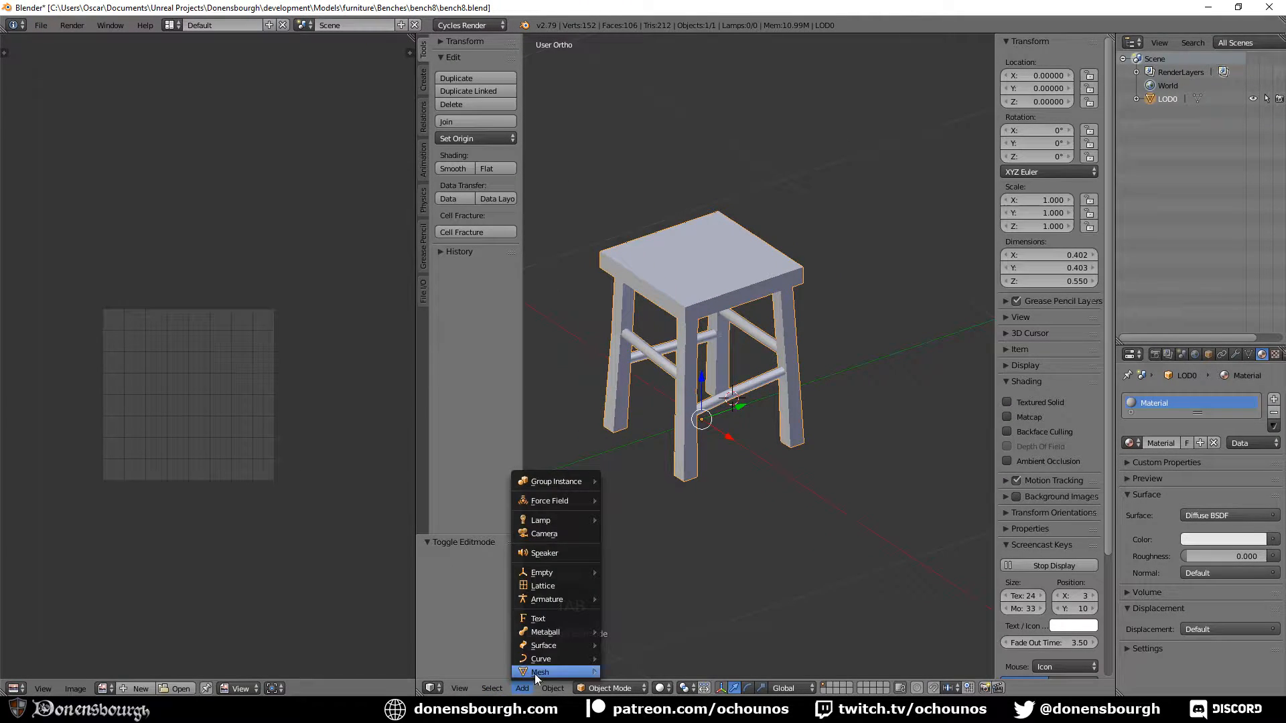
{"action": "mouse_move", "coordinate": [534, 673]}
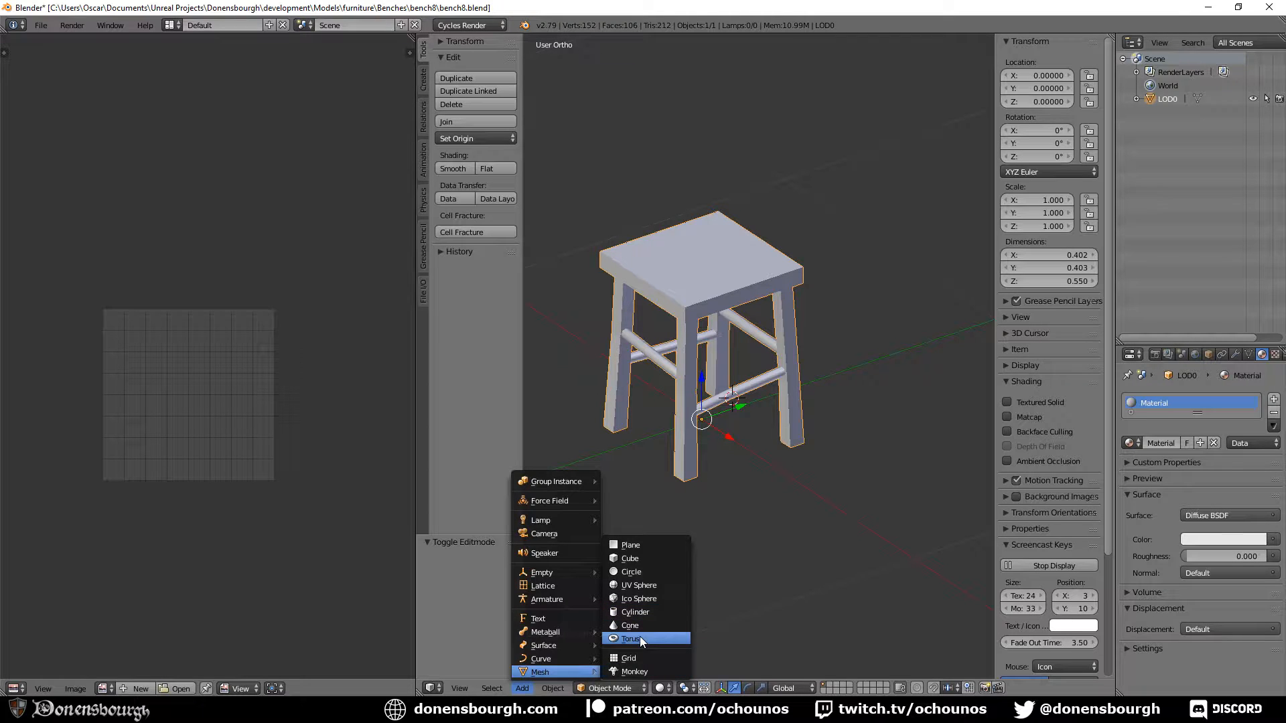
{"action": "left_click", "coordinate": [645, 558]}
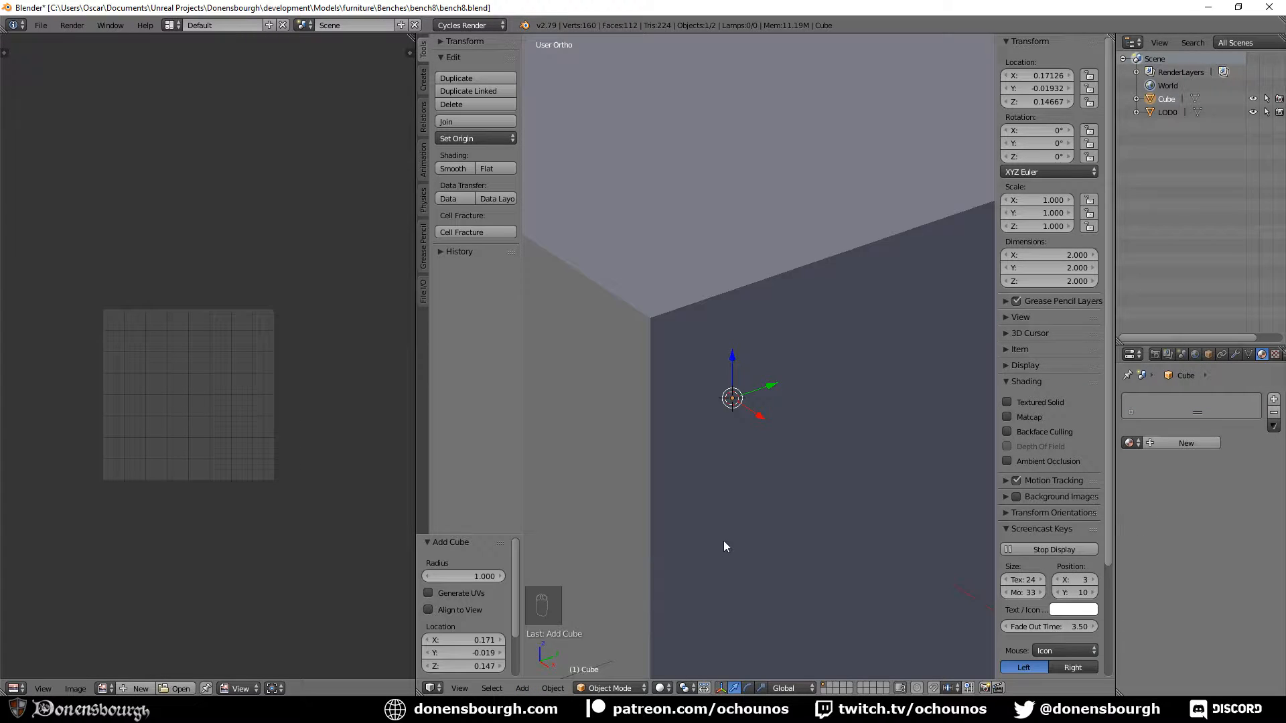
Scale the cube's geometry down uniformly in Edit Mode by a factor of about 0.254
{"action": "scroll", "coordinate": [746, 431], "scroll_direction": "down", "scroll_amount": 5}
{"action": "key", "text": "Tab"}
{"action": "key", "text": "s"}
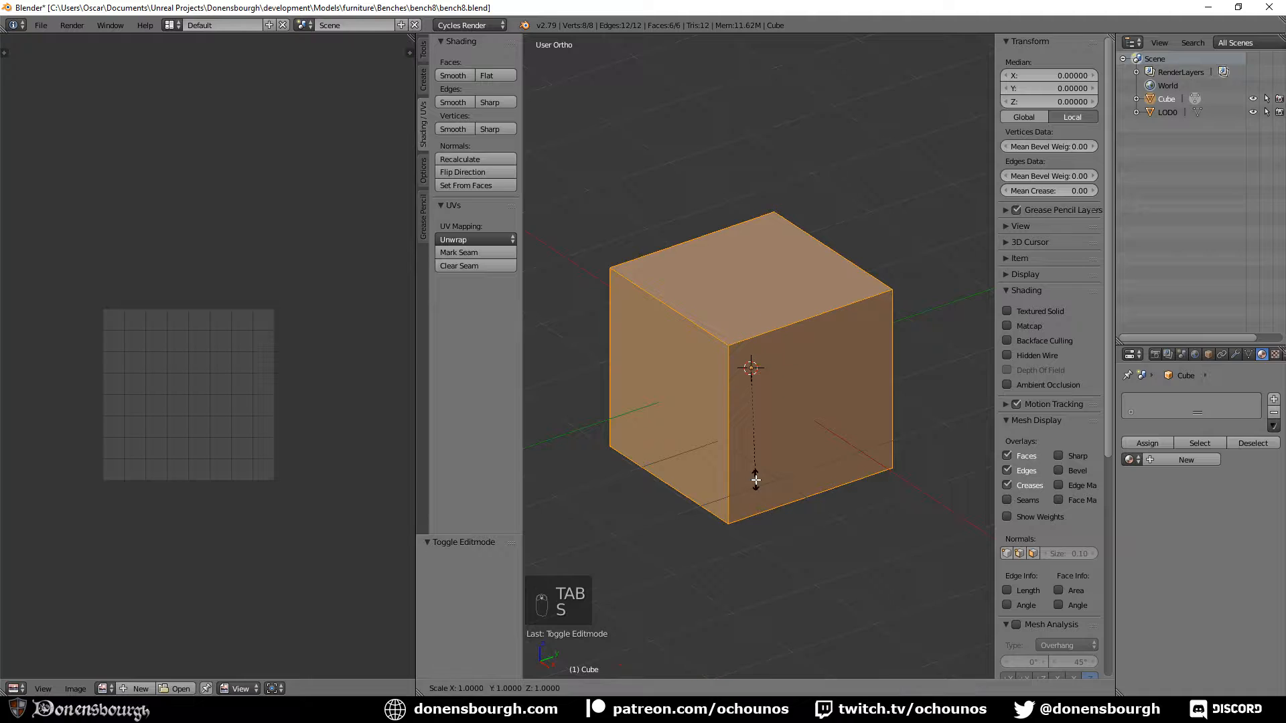
{"action": "left_click", "coordinate": [745, 402]}
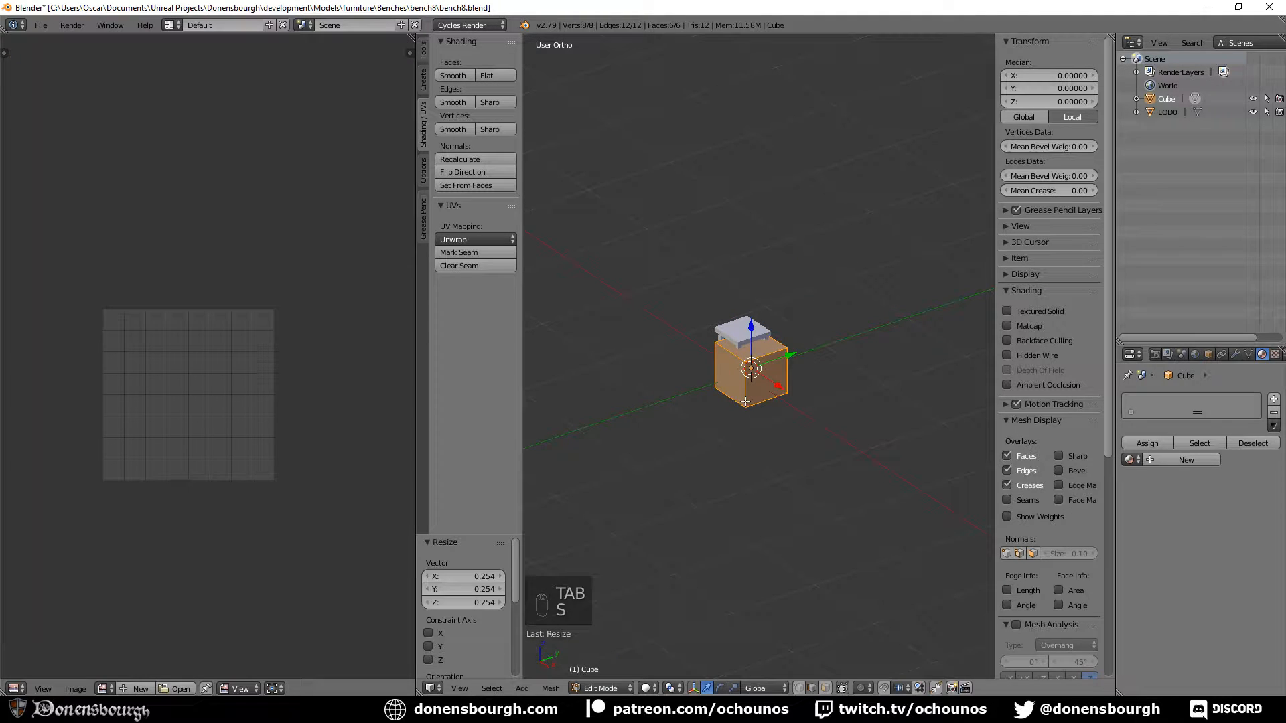
In wireframe front view, move the cube's negative-X face about -0.128 along X to the stool's outer side
{"action": "key", "text": "KP_1"}
{"action": "scroll", "coordinate": [764, 442], "scroll_direction": "up", "scroll_amount": 3}
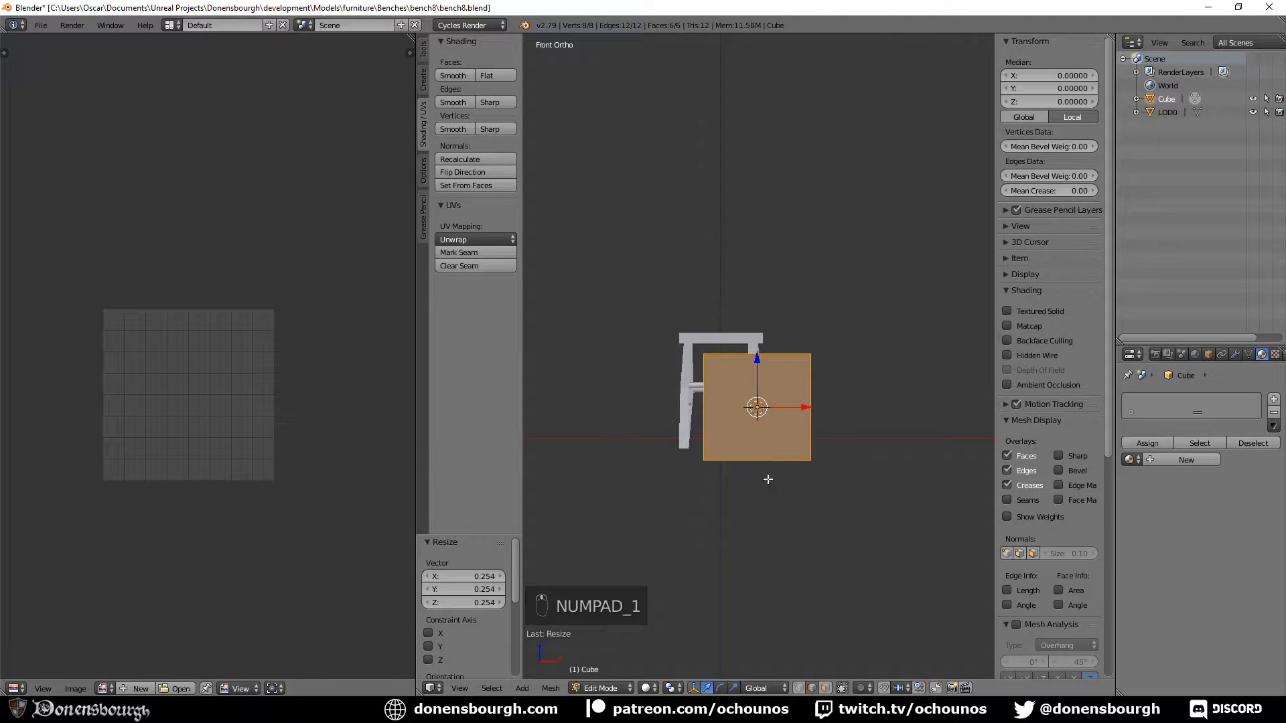
{"action": "key", "text": "z"}
{"action": "right_click", "coordinate": [703, 406]}
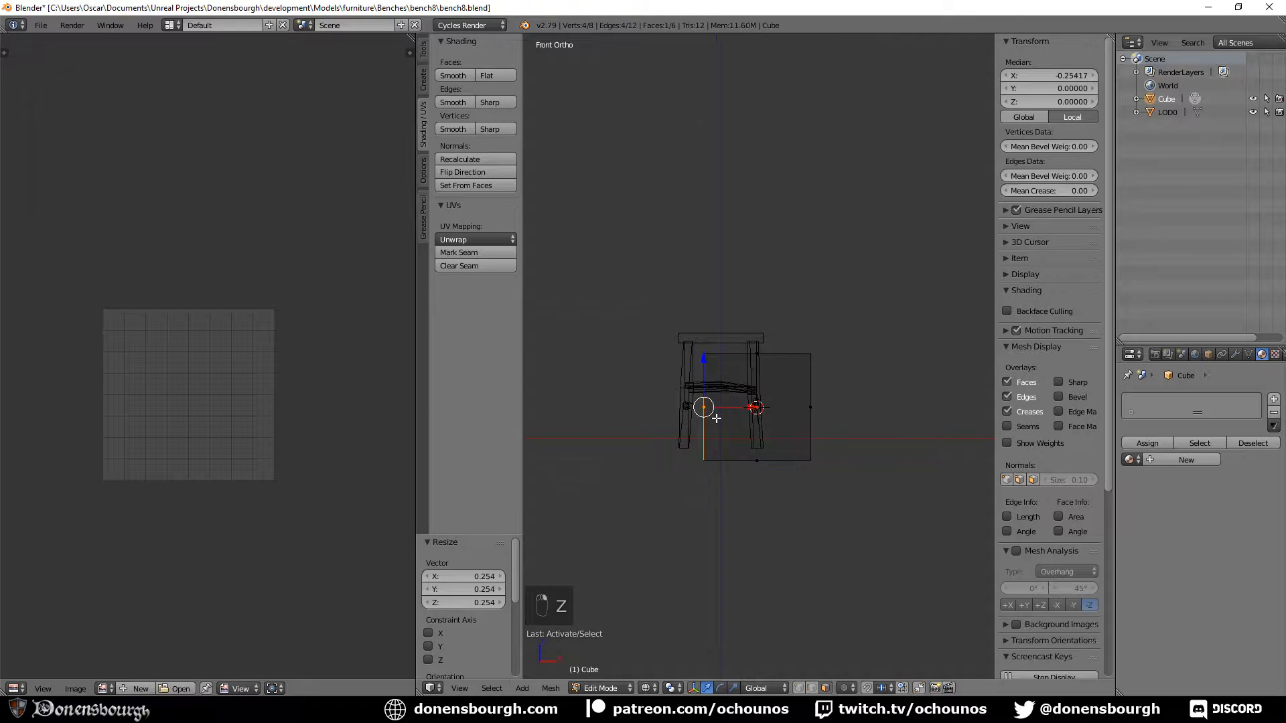
{"action": "key", "text": "g"}
{"action": "key", "text": "x"}
{"action": "left_click", "coordinate": [729, 377]}
Move the cube's top face up about 0.096 along Z to the top of the seat
{"action": "right_click", "coordinate": [743, 353]}
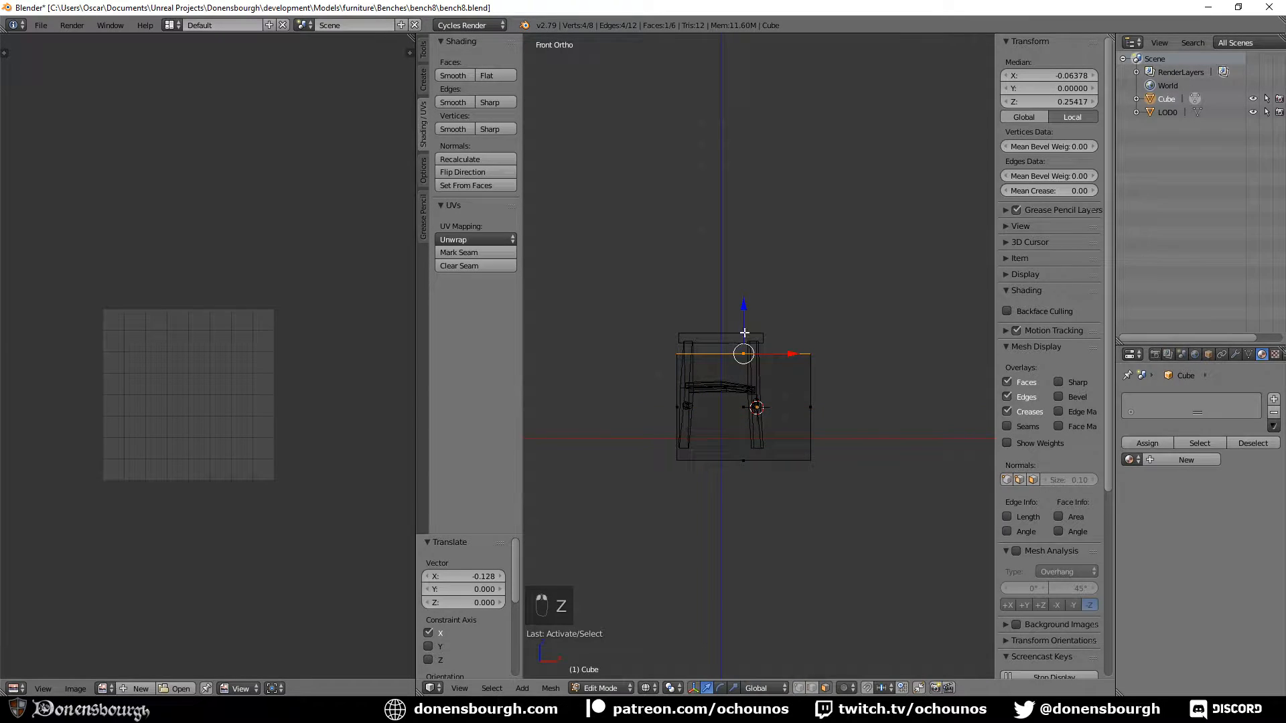
{"action": "key", "text": "g"}
{"action": "key", "text": "z"}
{"action": "left_click", "coordinate": [793, 391]}
Move the cube's positive-X face about -0.220 along X to the seat's opposite side
{"action": "right_click", "coordinate": [809, 395]}
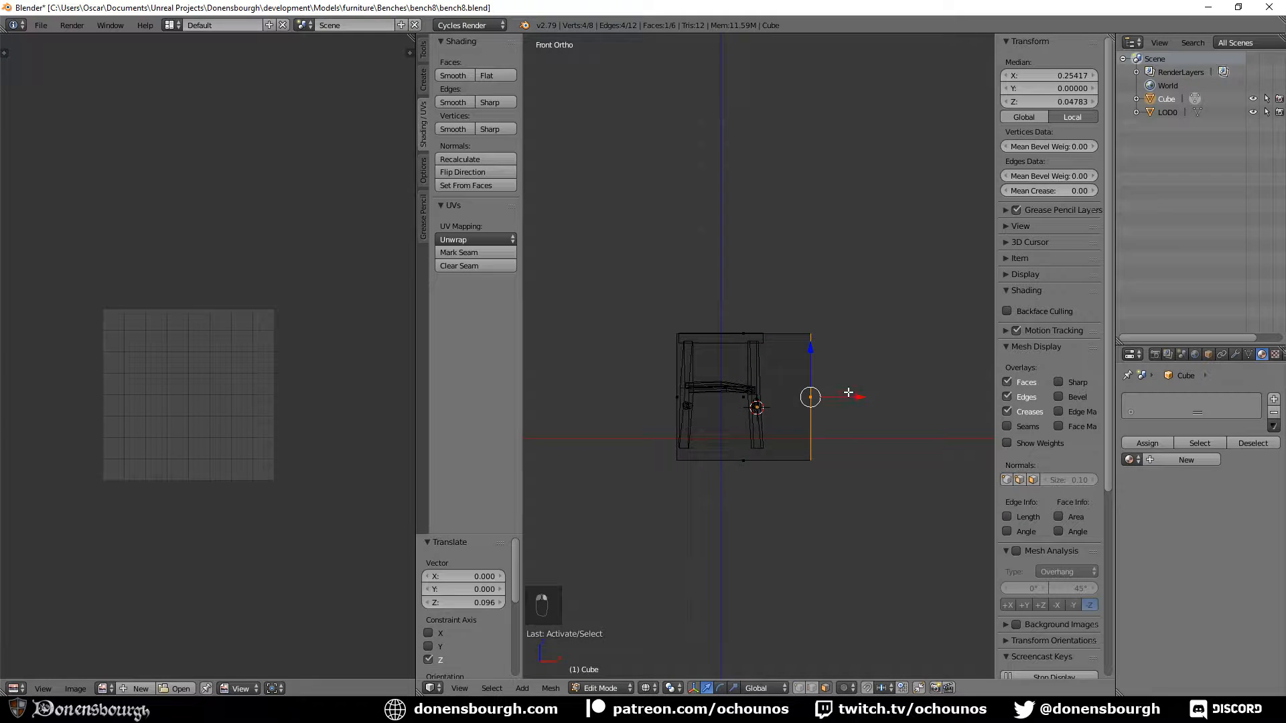
{"action": "key", "text": "g"}
{"action": "key", "text": "x"}
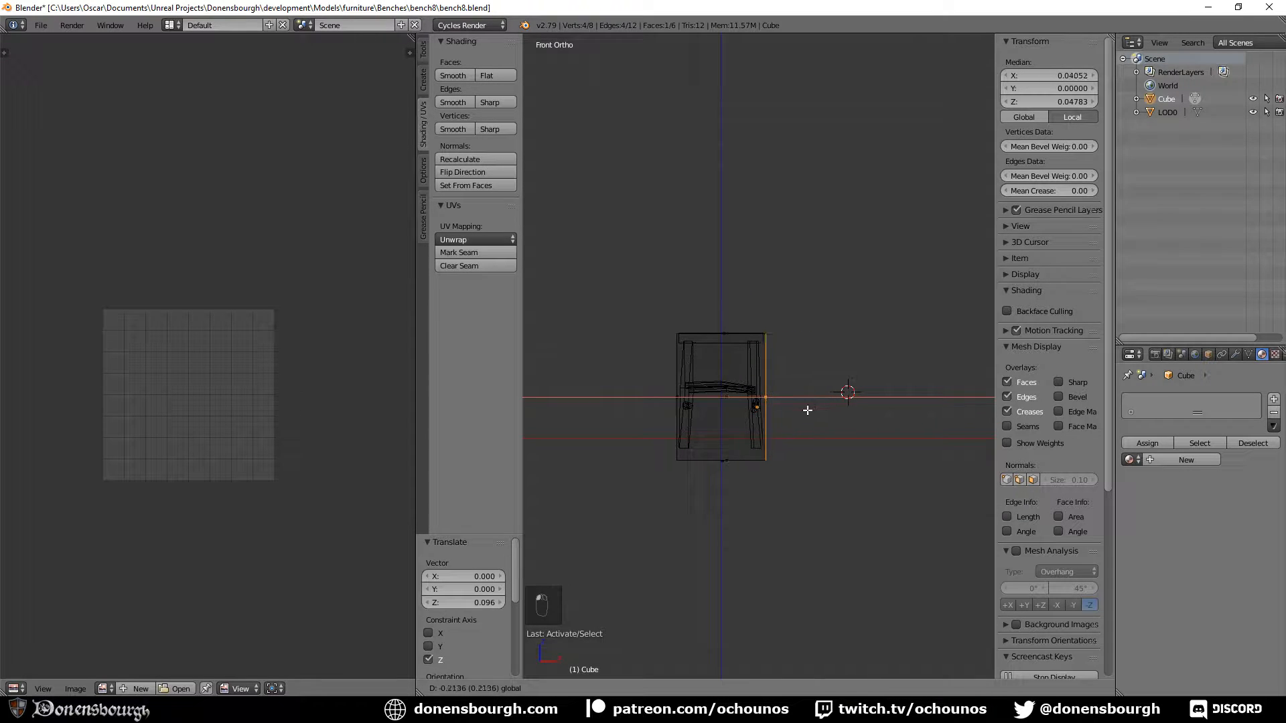
{"action": "left_click", "coordinate": [806, 410]}
Set the Z median of the cube's bottom face to 0
{"action": "right_click", "coordinate": [706, 462]}
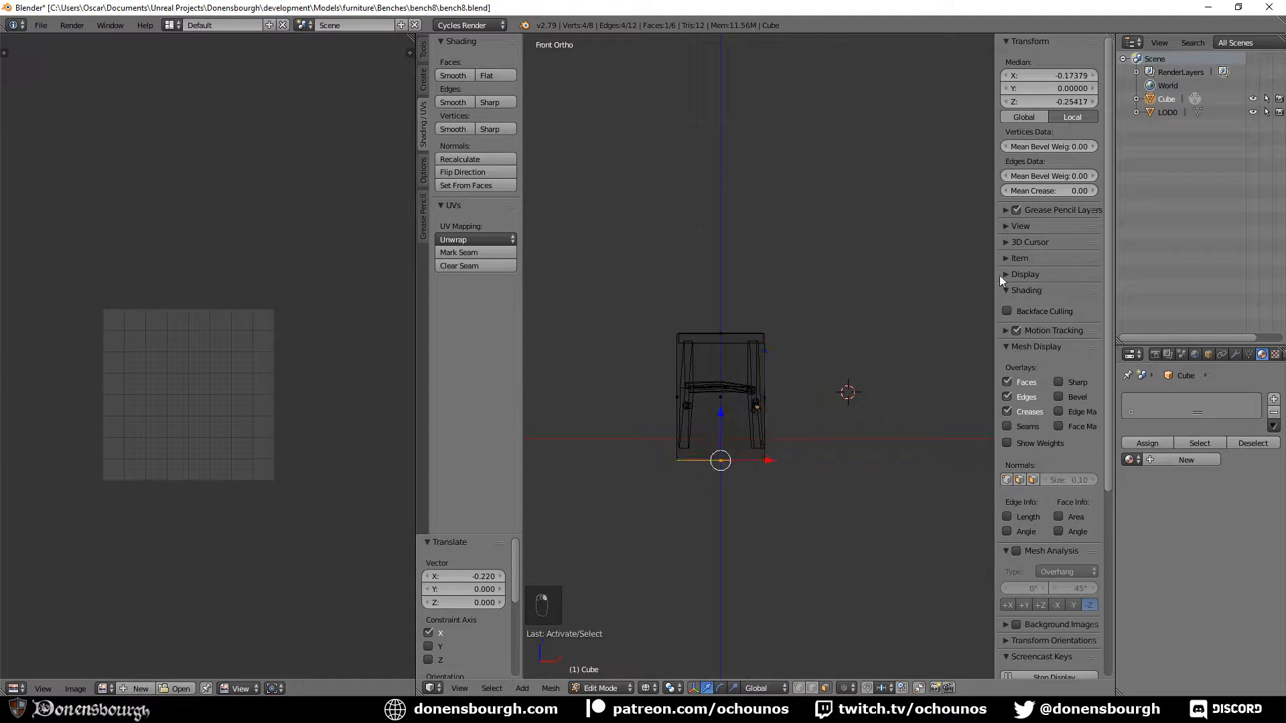
{"action": "left_click", "coordinate": [1066, 103]}
{"action": "type", "text": "0"}
{"action": "key", "text": "Return"}
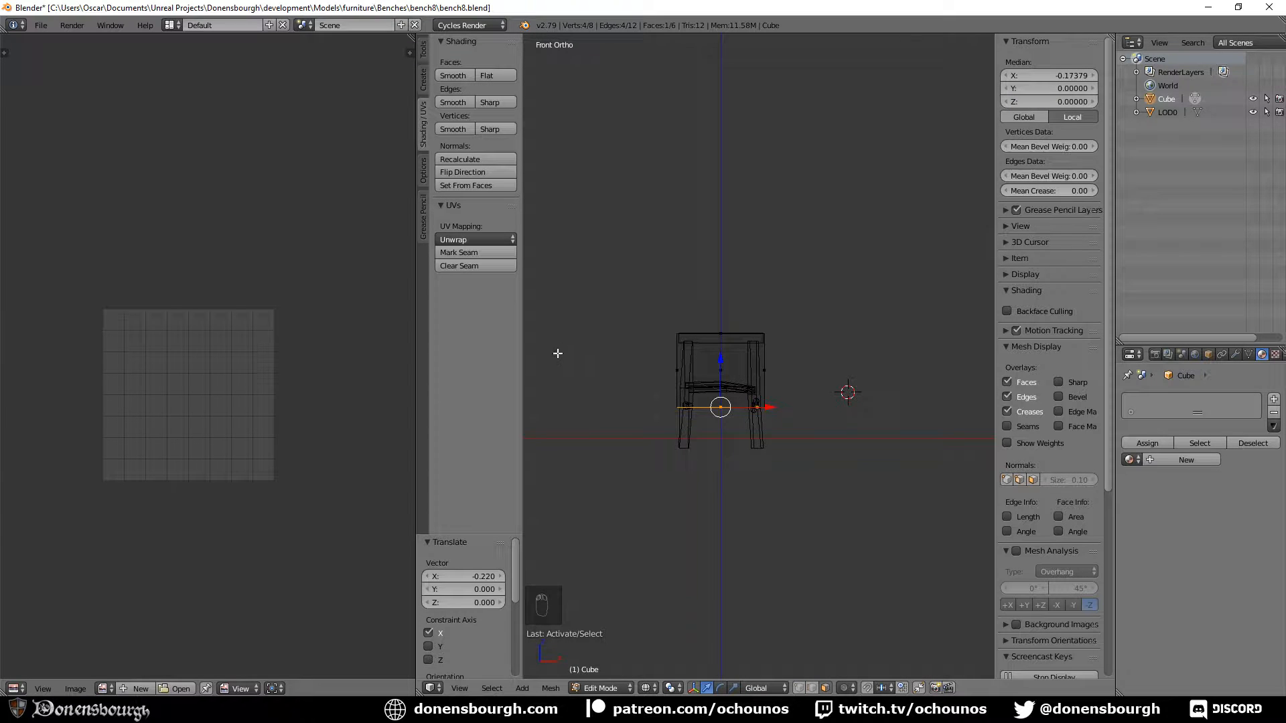
Return to Object Mode and apply the cube's rotation and scale, followed by its location
{"action": "middle_click_drag", "start_coordinate": [559, 353], "coordinate": [588, 359]}
{"action": "key", "text": "Tab"}
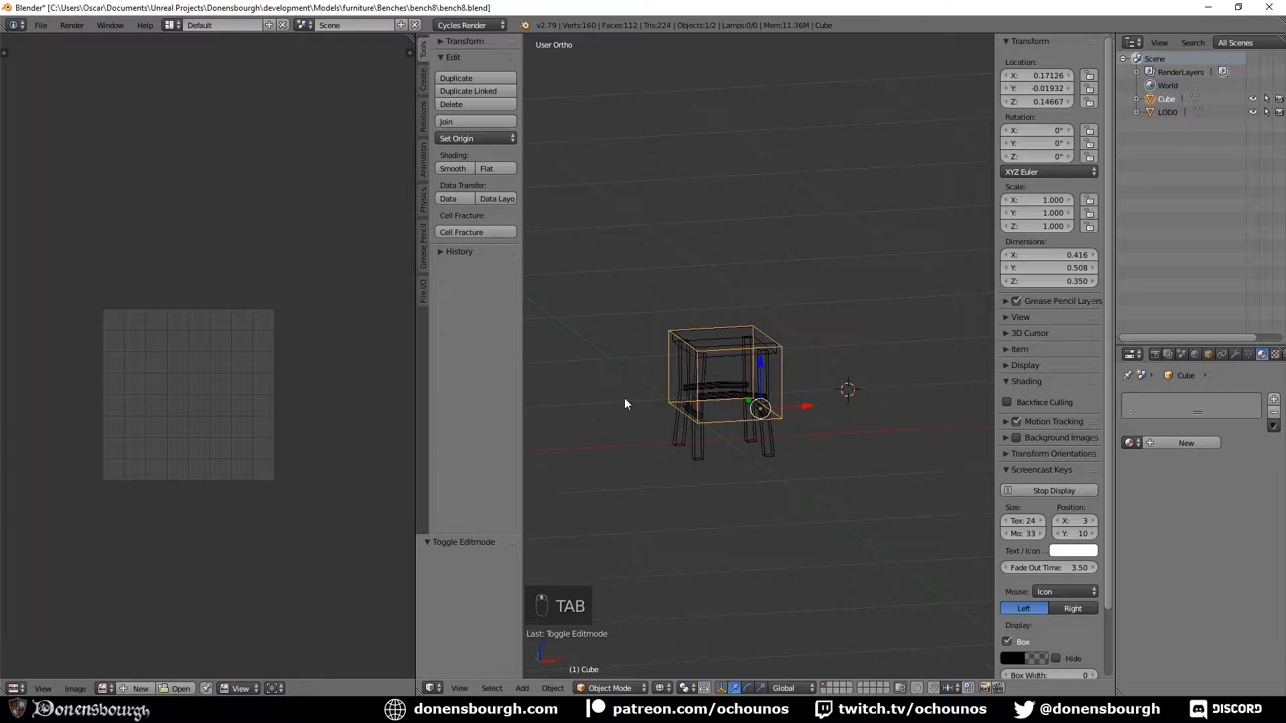
{"action": "key", "text": "ctrl+a"}
{"action": "left_click", "coordinate": [624, 398]}
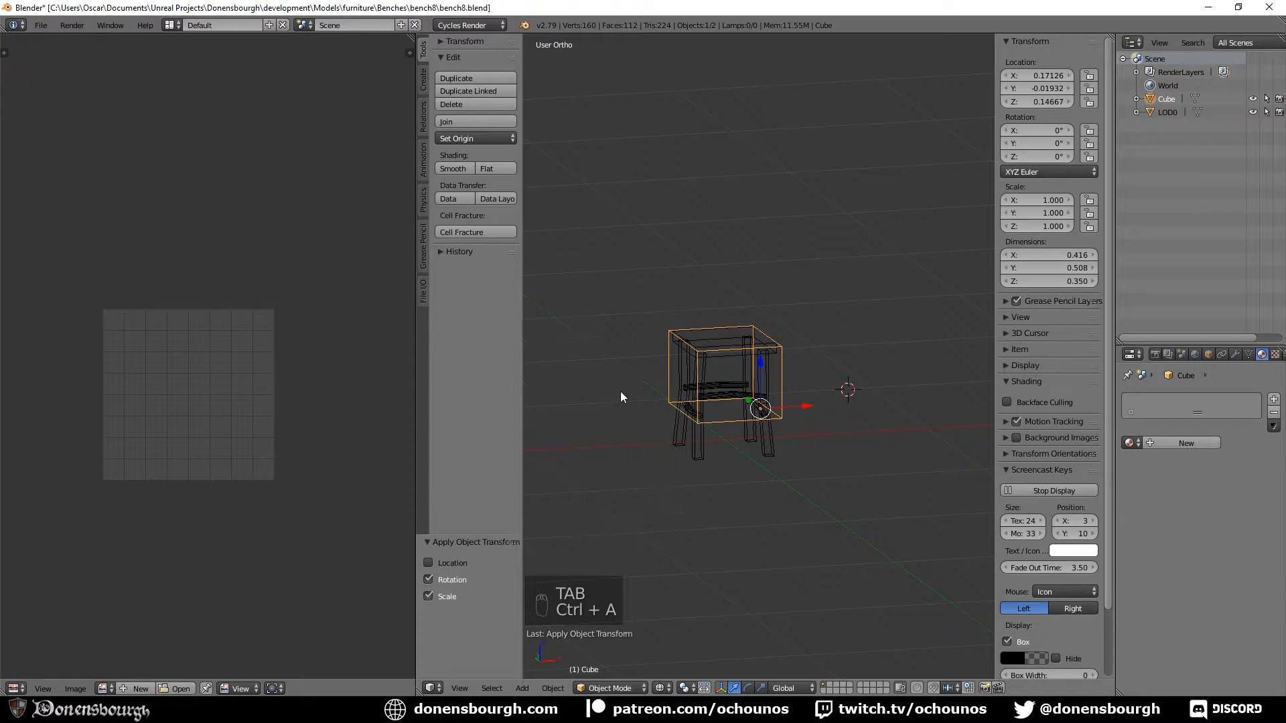
{"action": "key", "text": "ctrl+a"}
{"action": "left_click", "coordinate": [616, 352]}
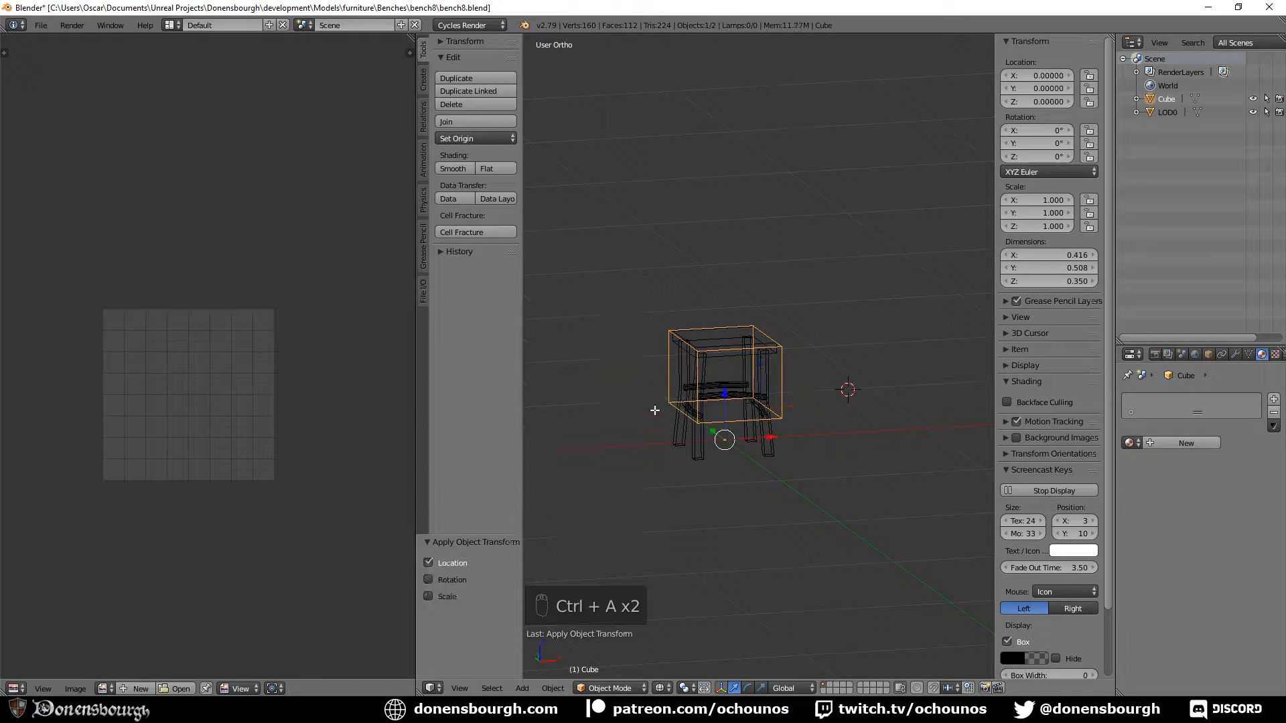
Enter Edit Mode on the cube again and set its bottom face's Z median to 0, level with the ground plane
{"action": "key", "text": "Tab"}
{"action": "middle_click_drag", "start_coordinate": [737, 375], "coordinate": [837, 361]}
{"action": "left_click", "coordinate": [1064, 102]}
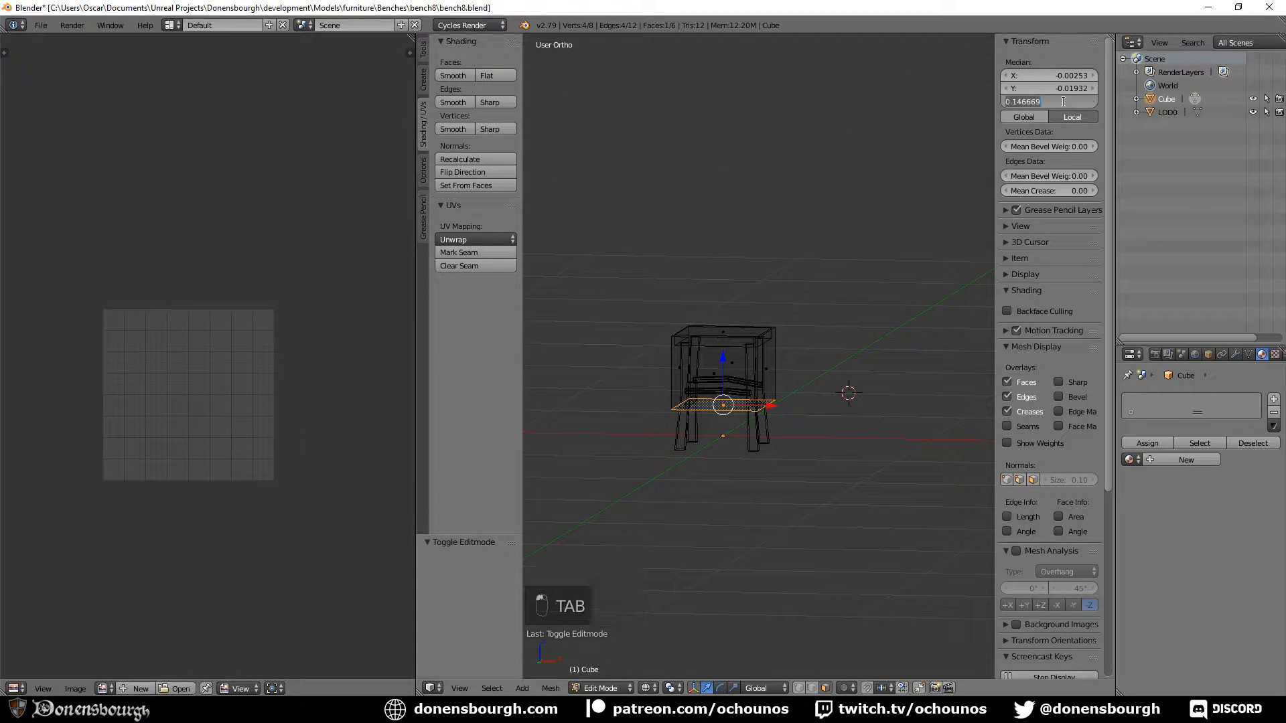
{"action": "type", "text": "0"}
{"action": "key", "text": "Return"}
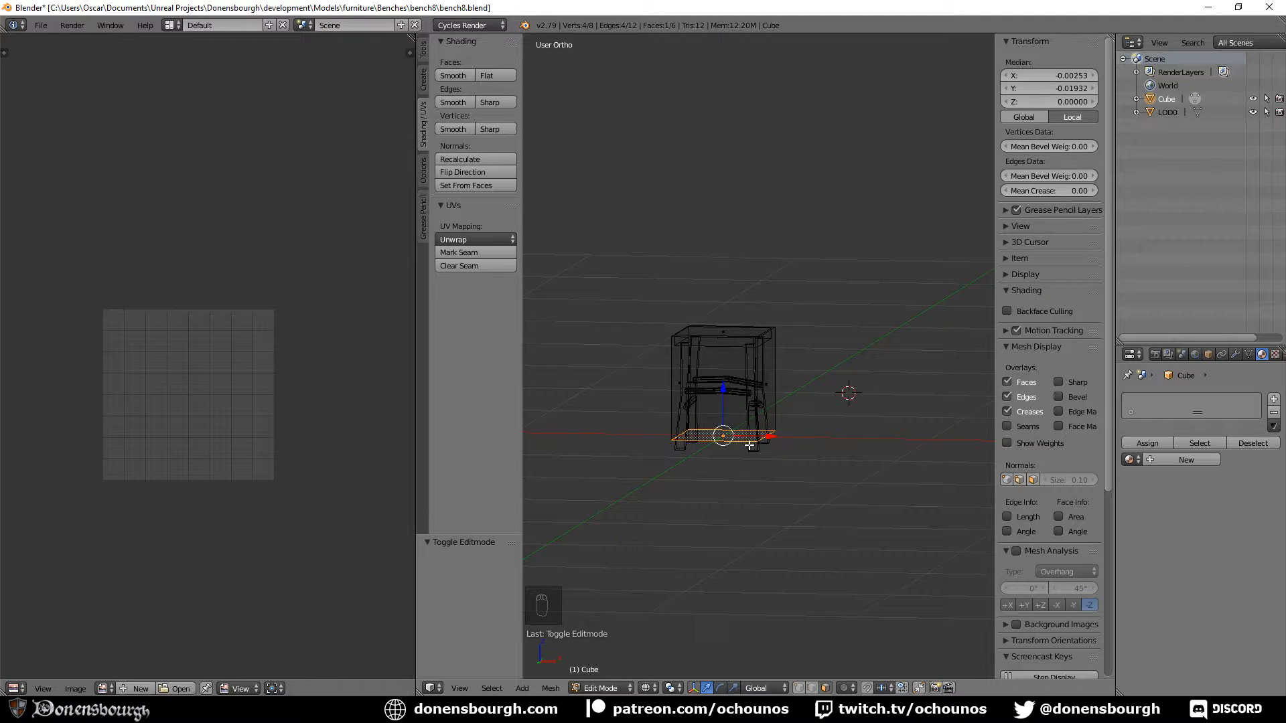
Fit the cube to the seat along Y by moving its positive-Y face about -0.026 and its negative-Y face about 0.077
{"action": "key", "text": "KP_1"}
{"action": "key", "text": "KP_3"}
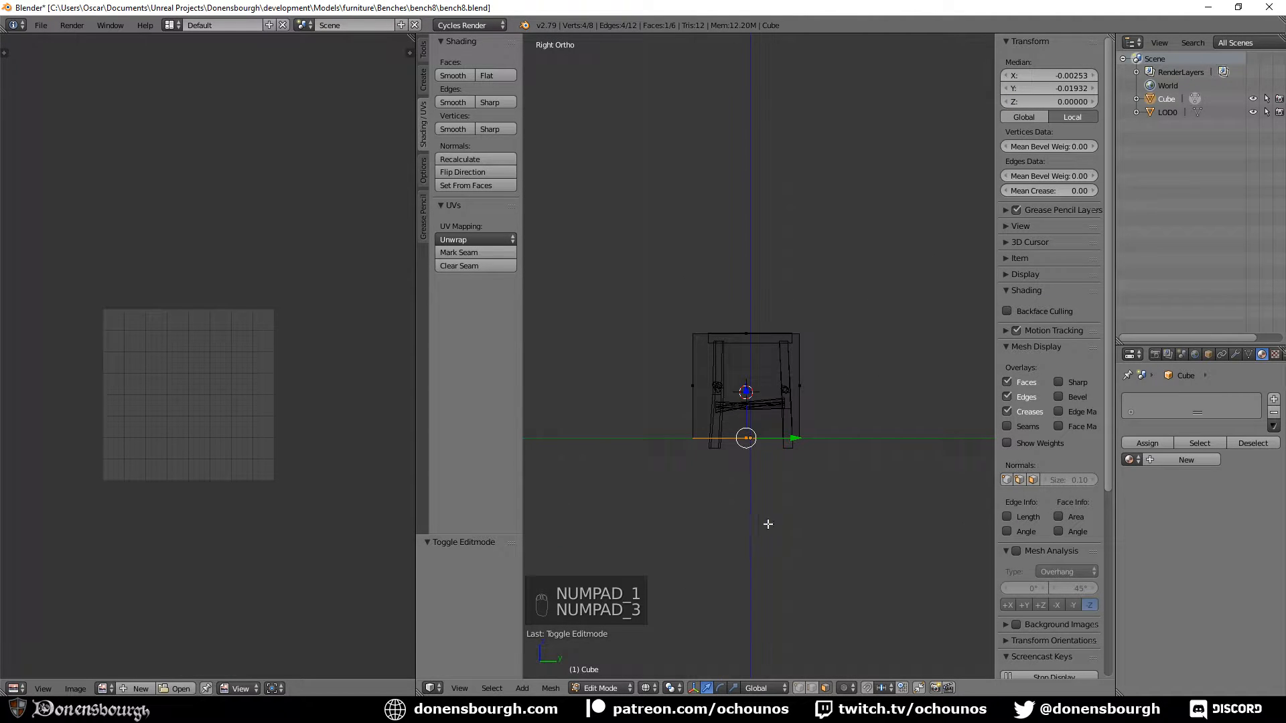
{"action": "right_click_drag", "start_coordinate": [801, 381], "coordinate": [833, 383]}
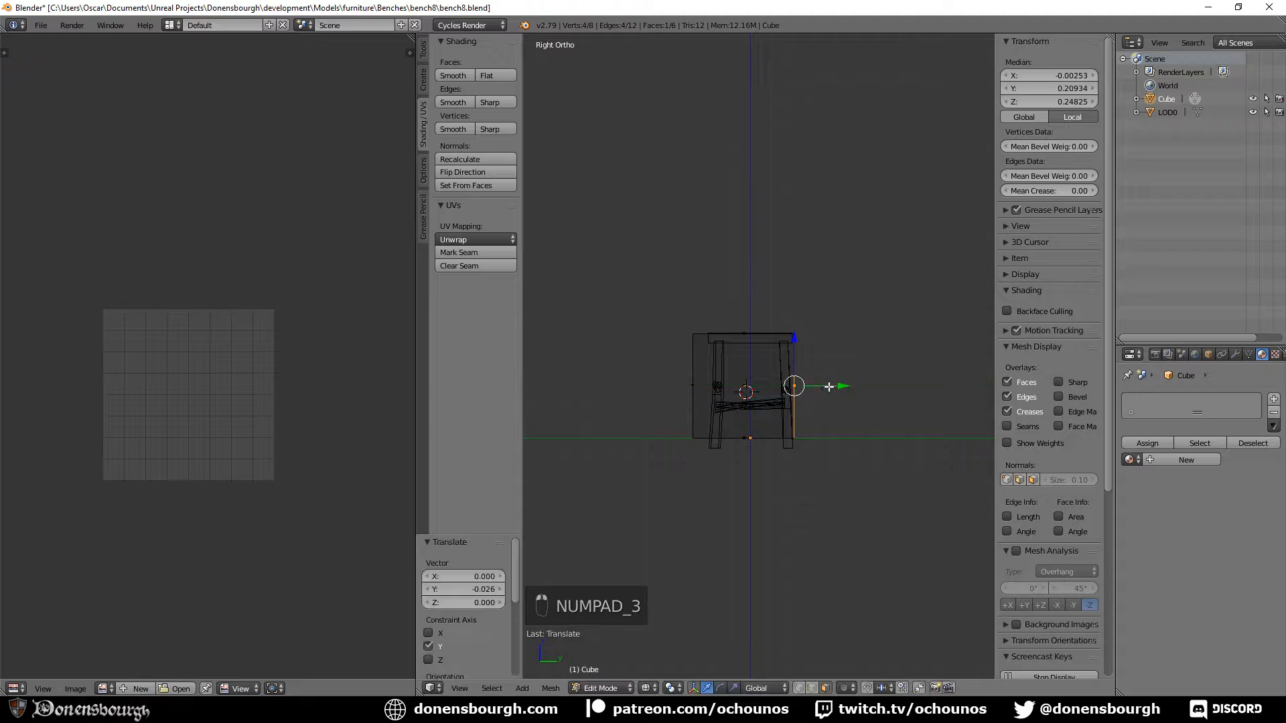
{"action": "left_click_drag", "start_coordinate": [832, 383], "coordinate": [752, 382]}
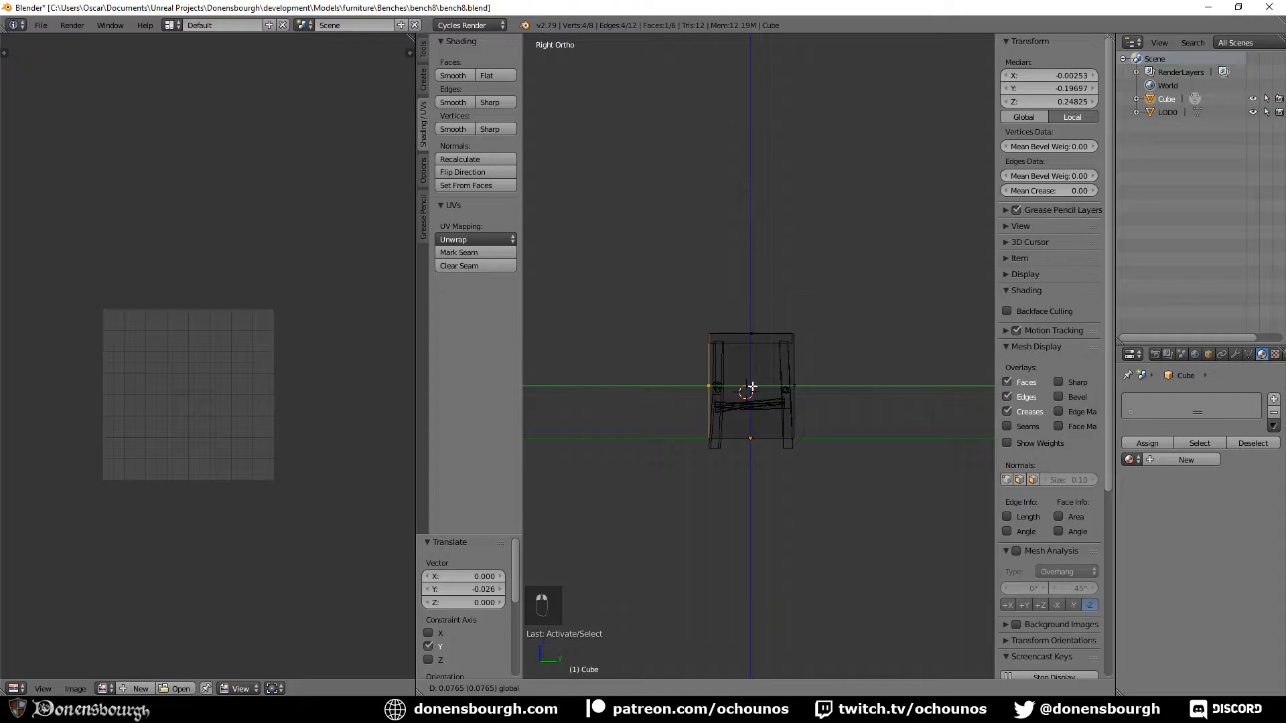
{"action": "middle_click_drag", "start_coordinate": [710, 462], "coordinate": [754, 491]}
{"action": "key", "text": "z"}
{"action": "scroll", "coordinate": [756, 492], "scroll_direction": "down", "scroll_amount": 2}
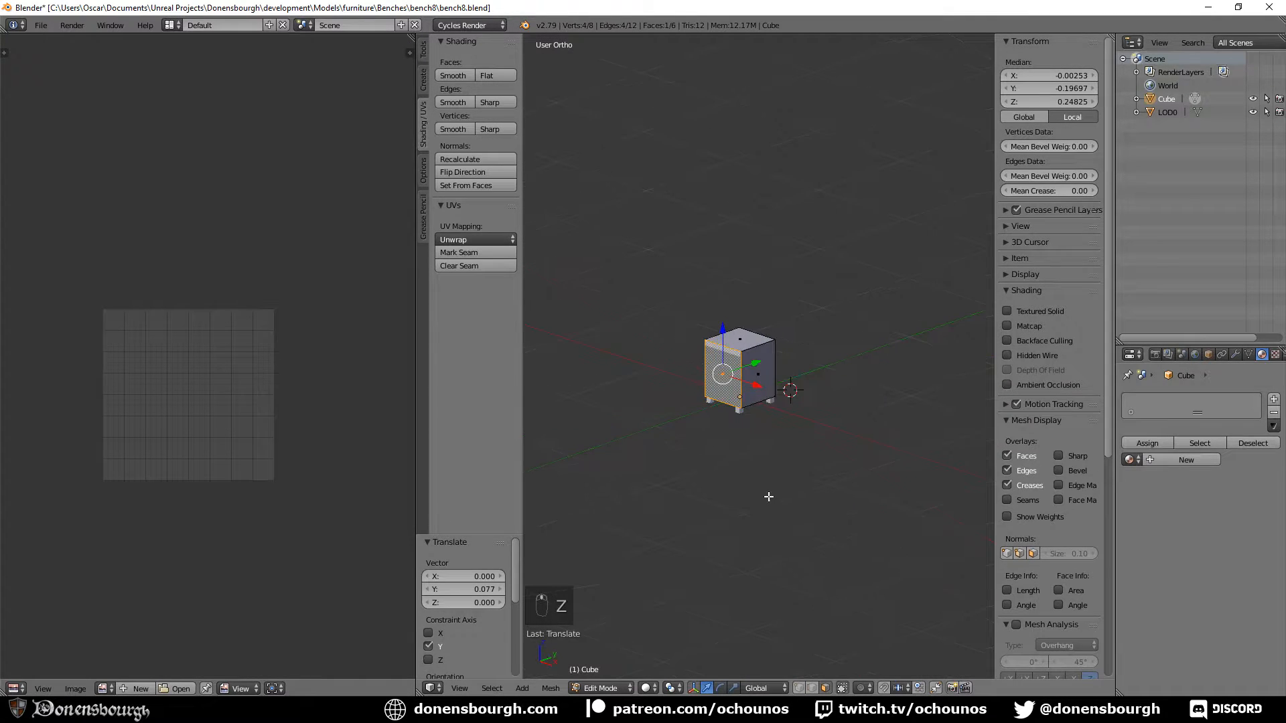
Return to Object Mode, rename the cube UBX_LOD0_001 and save over bench8.blend
{"action": "key", "text": "Tab"}
{"action": "double_click", "coordinate": [1165, 98]}
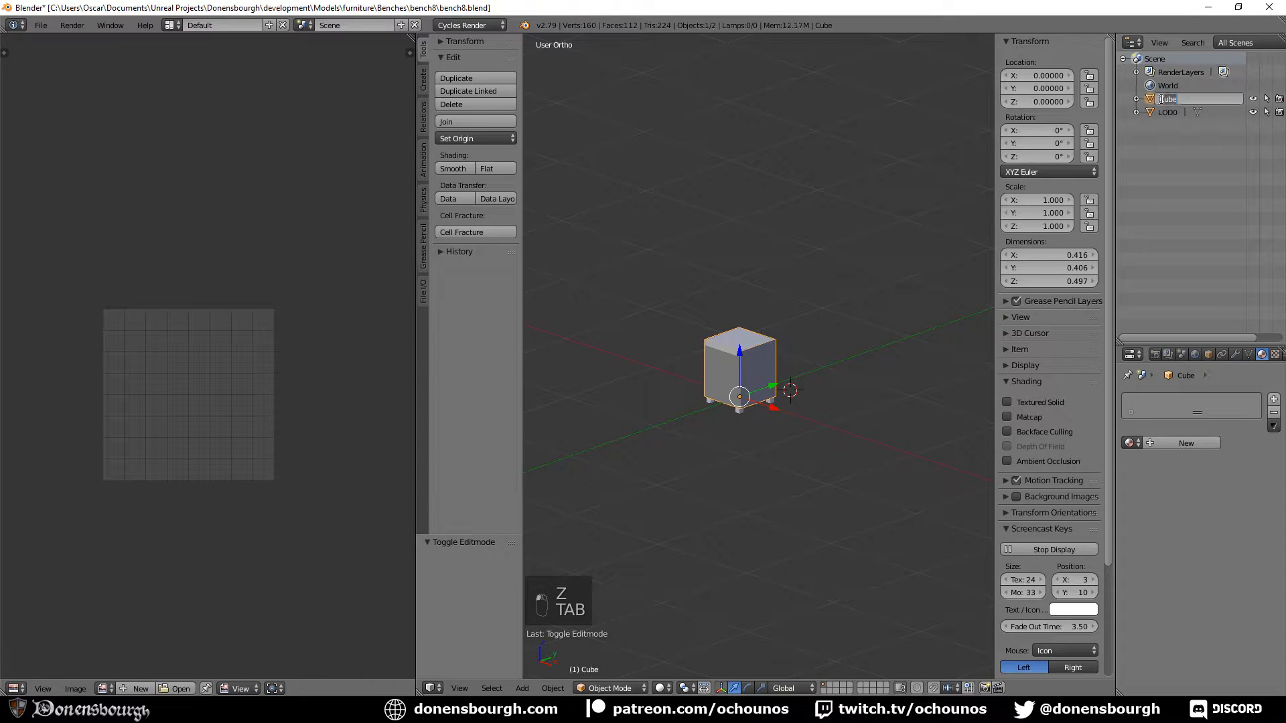
{"action": "type", "text": "UBX"}
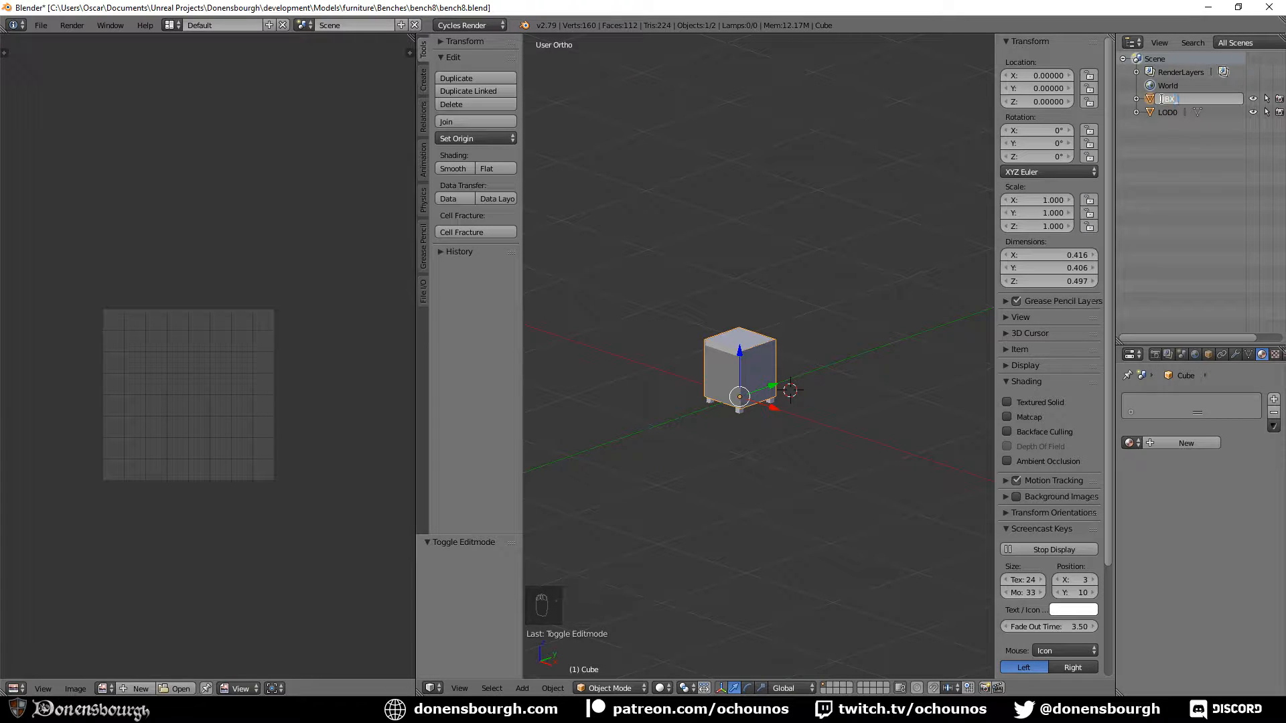
{"action": "type", "text": "_LOD0_0014"}
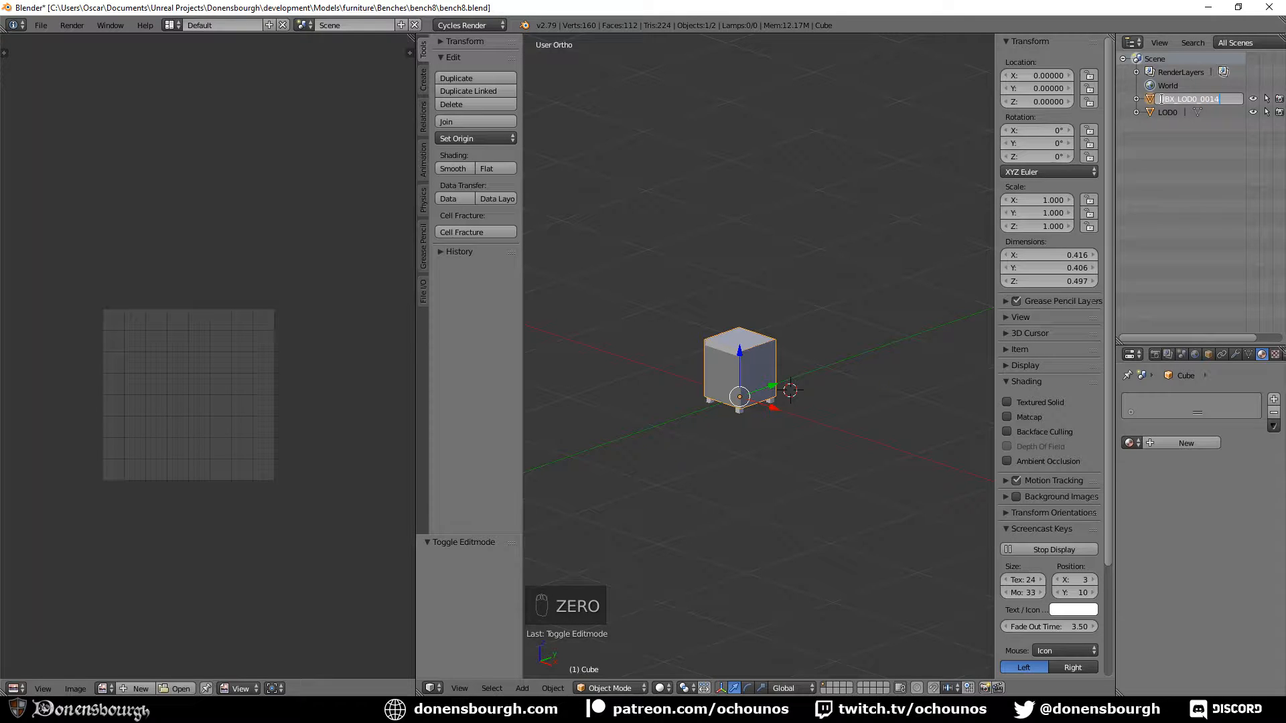
{"action": "key", "text": "Return"}
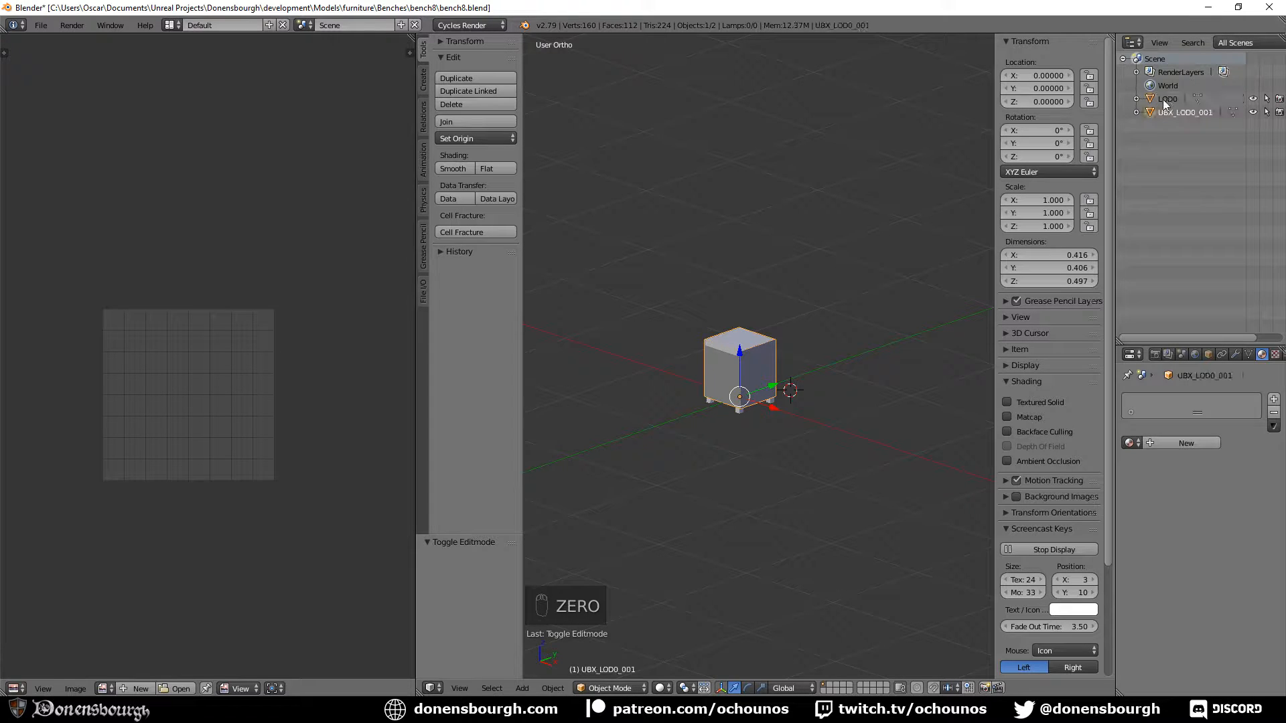
{"action": "key", "text": "ctrl+s"}
{"action": "left_click", "coordinate": [613, 449]}
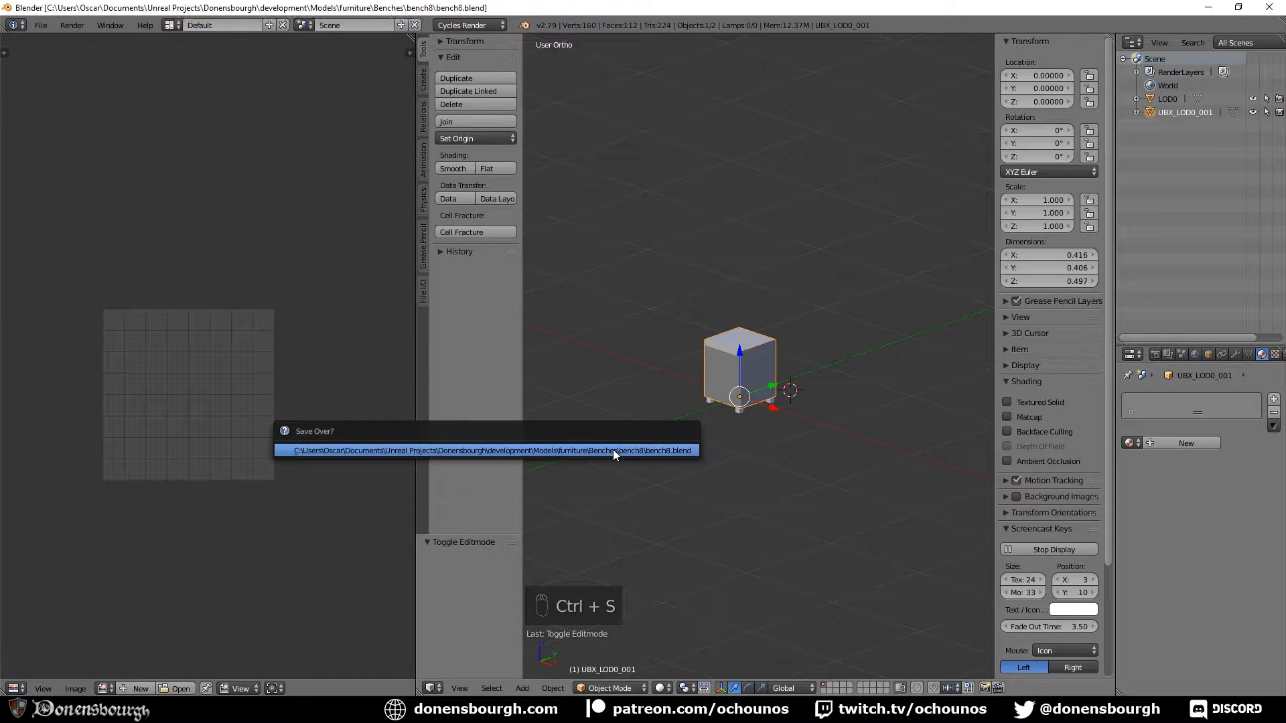
Export the scene as bench8.fbx to the bench8 folder after changing the smoothing option in the geometry export settings
{"action": "left_click", "coordinate": [42, 26]}
{"action": "middle_click_drag", "start_coordinate": [737, 432], "coordinate": [737, 428]}
{"action": "left_click", "coordinate": [42, 25]}
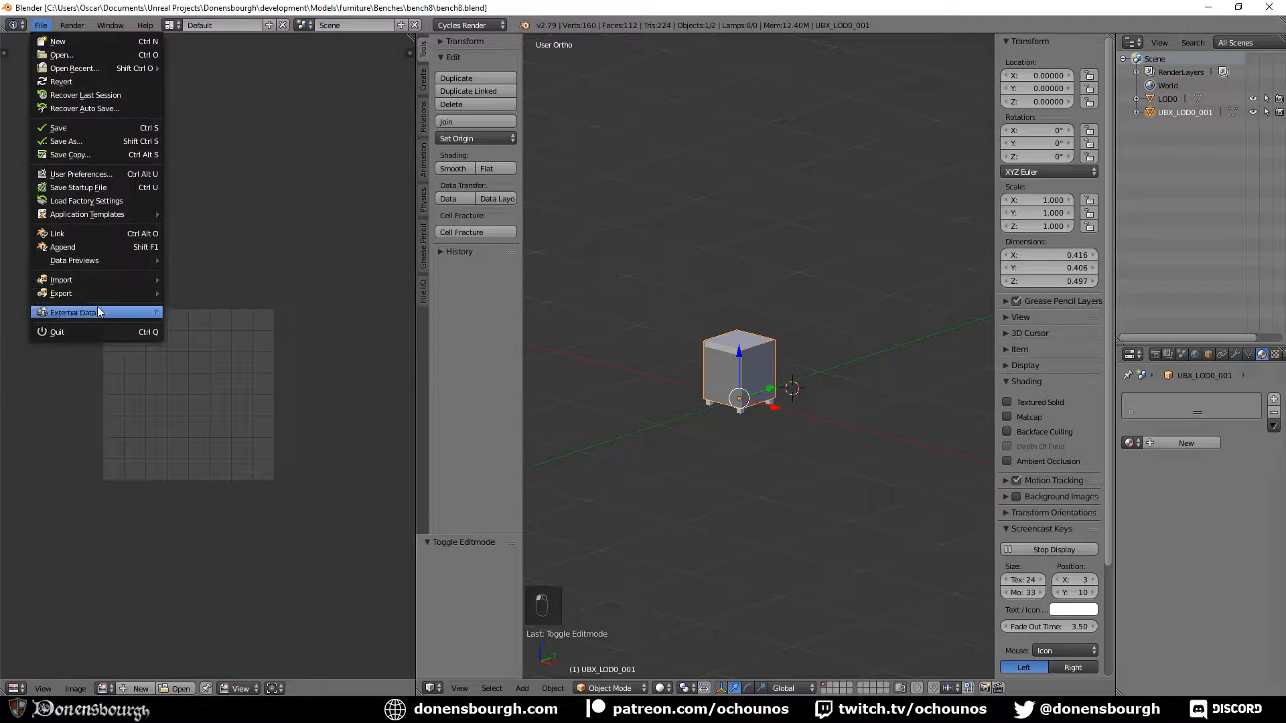
{"action": "mouse_move", "coordinate": [94, 293]}
{"action": "left_click", "coordinate": [244, 320]}
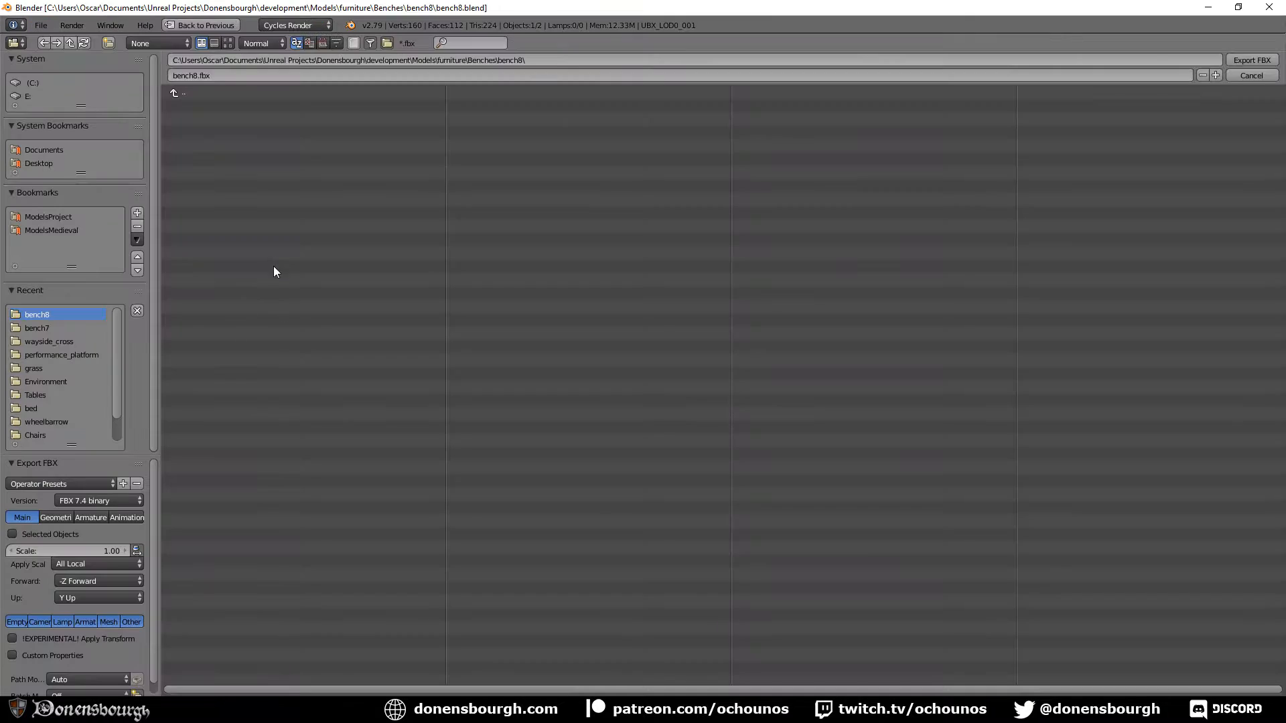
{"action": "left_click", "coordinate": [59, 517]}
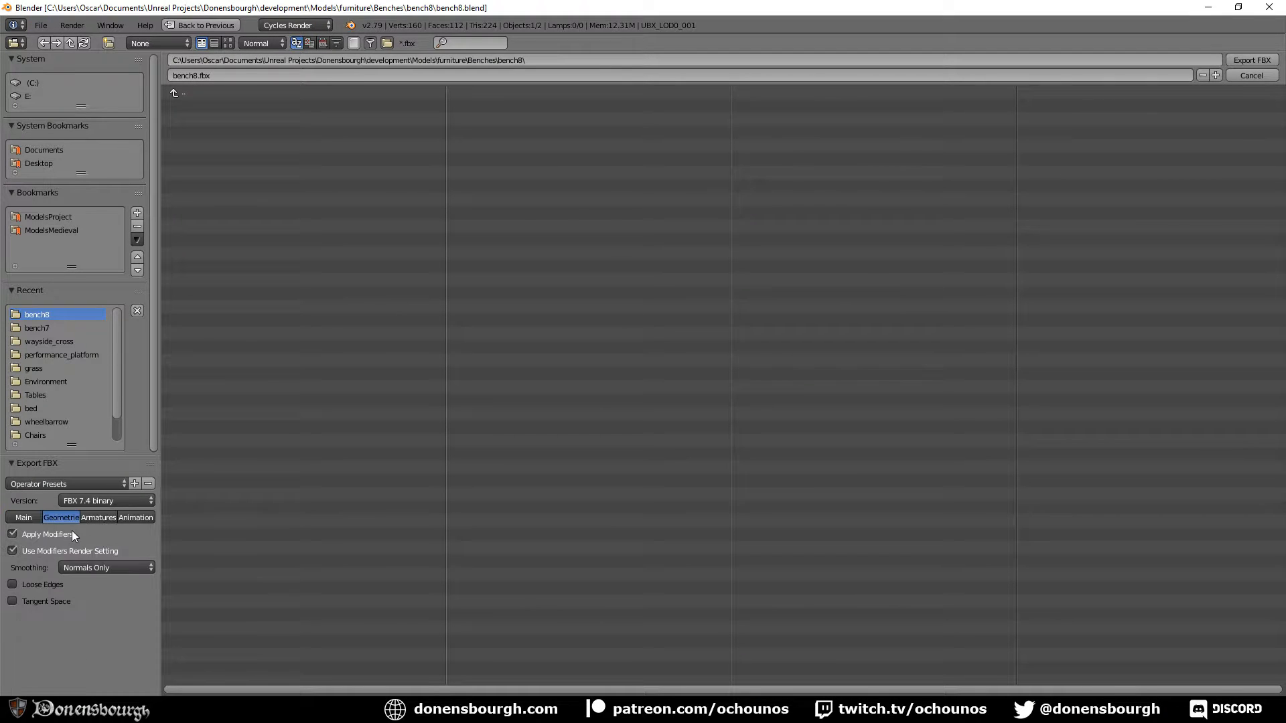
{"action": "left_click", "coordinate": [95, 568]}
{"action": "left_click", "coordinate": [98, 538]}
{"action": "left_click", "coordinate": [1251, 60]}
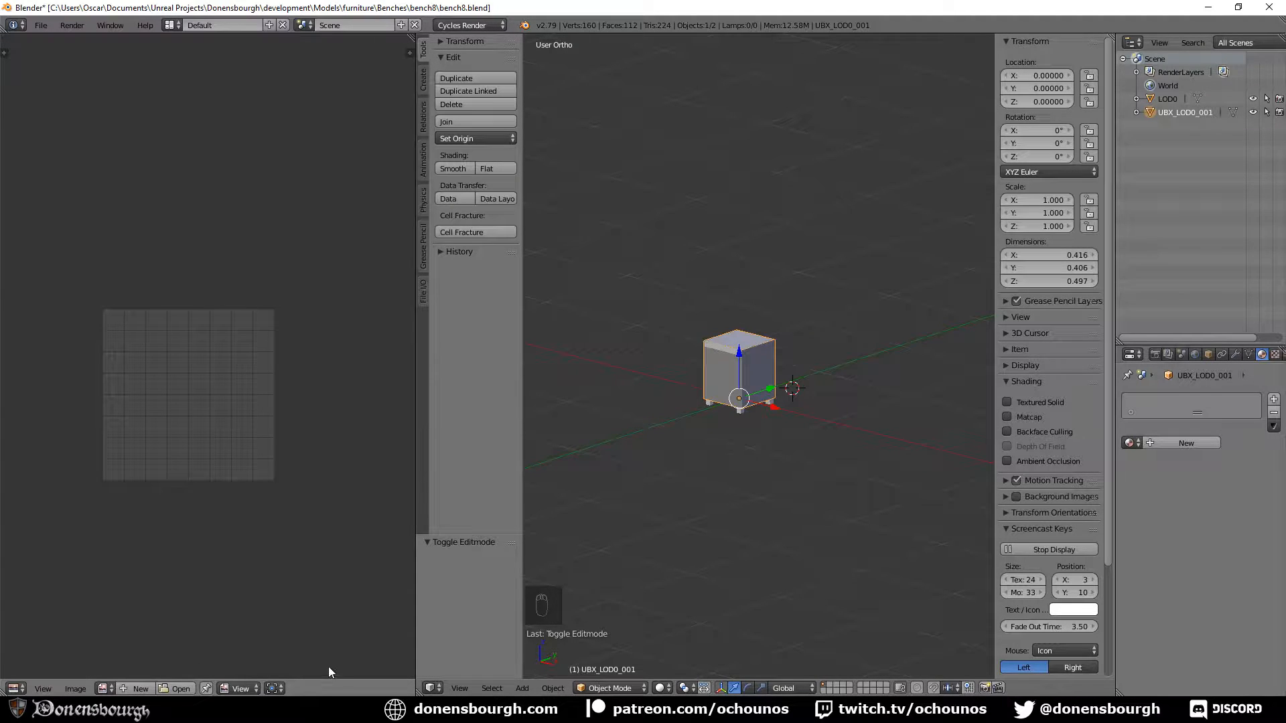
Close Photoshop, and in Unreal Editor close the bench4 static mesh editor
{"action": "left_click", "coordinate": [288, 710]}
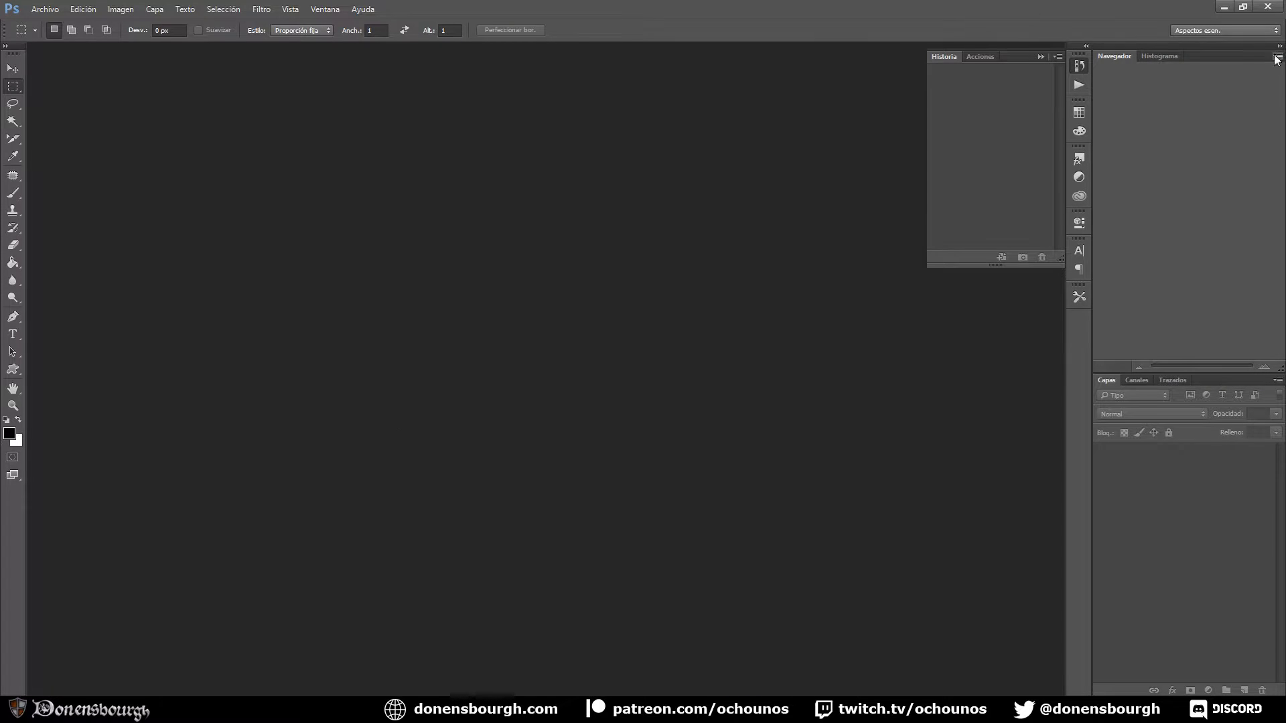
{"action": "left_click", "coordinate": [1267, 9]}
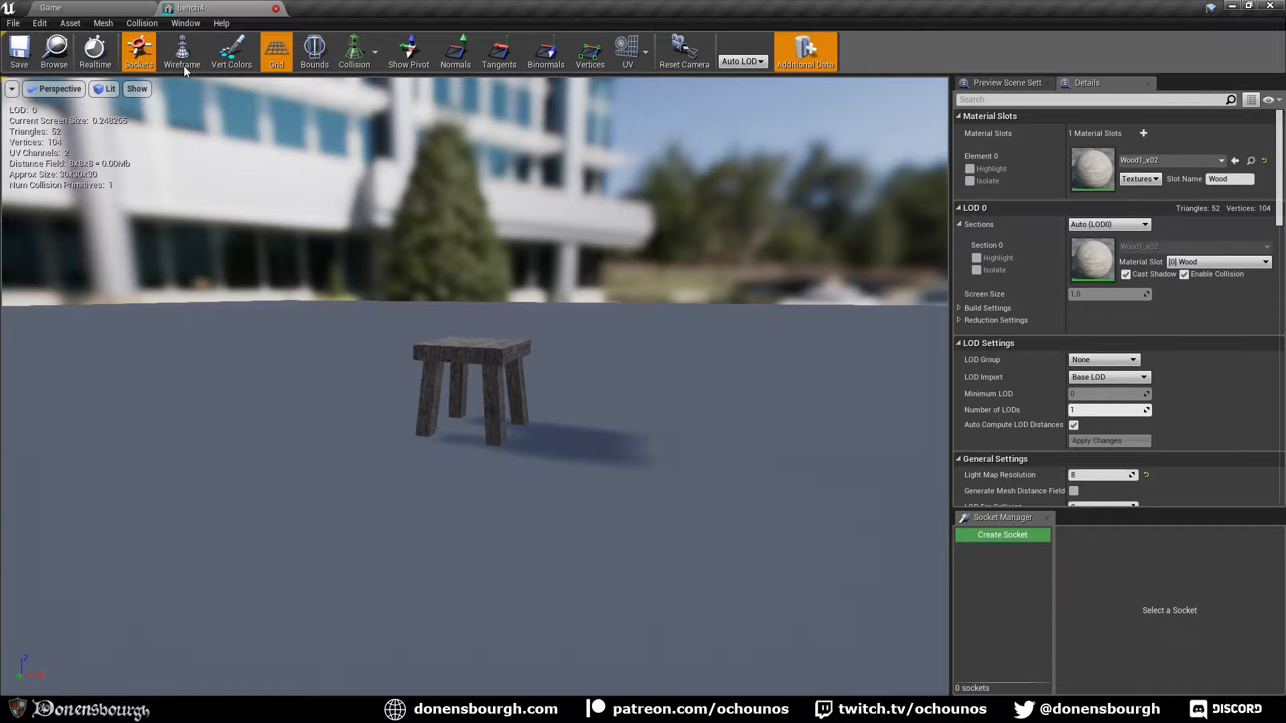
{"action": "left_click", "coordinate": [275, 7]}
Import bench8.fbx into the Furniture/Benches content folder as a static mesh, keeping the given FBX import options
{"action": "left_click", "coordinate": [765, 628]}
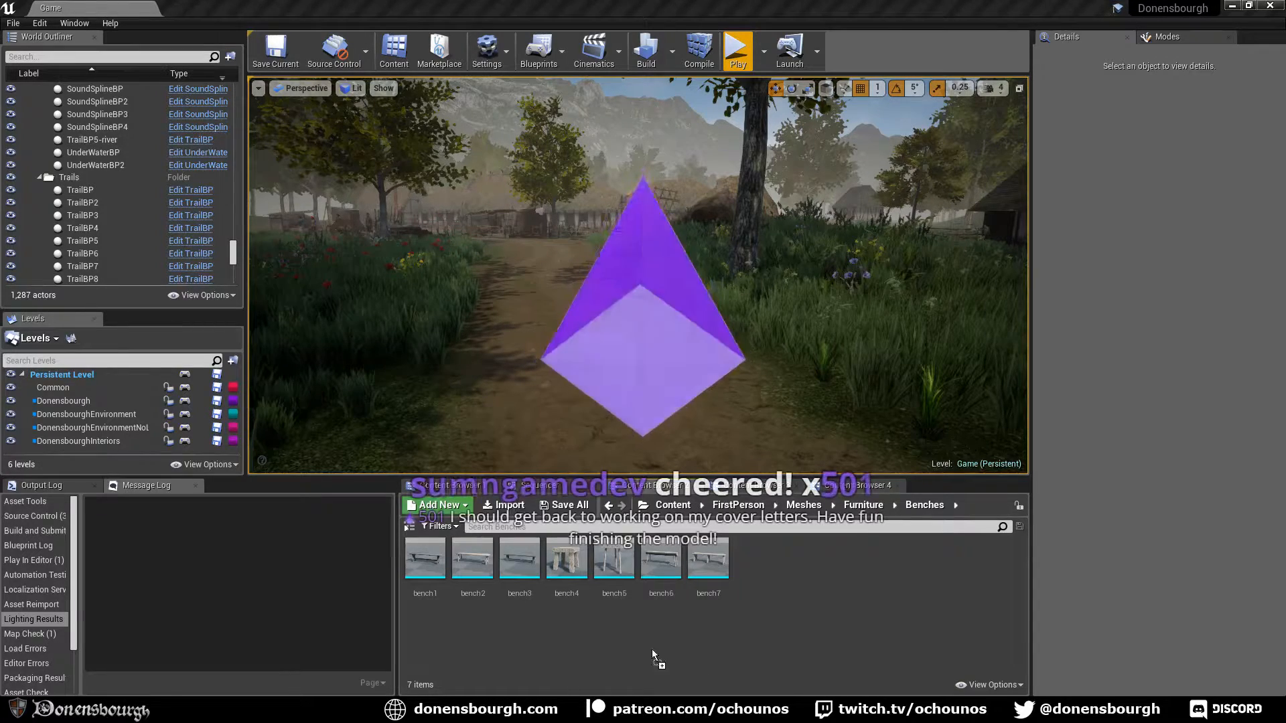
{"action": "left_click_drag", "start_coordinate": [652, 649], "coordinate": [773, 624]}
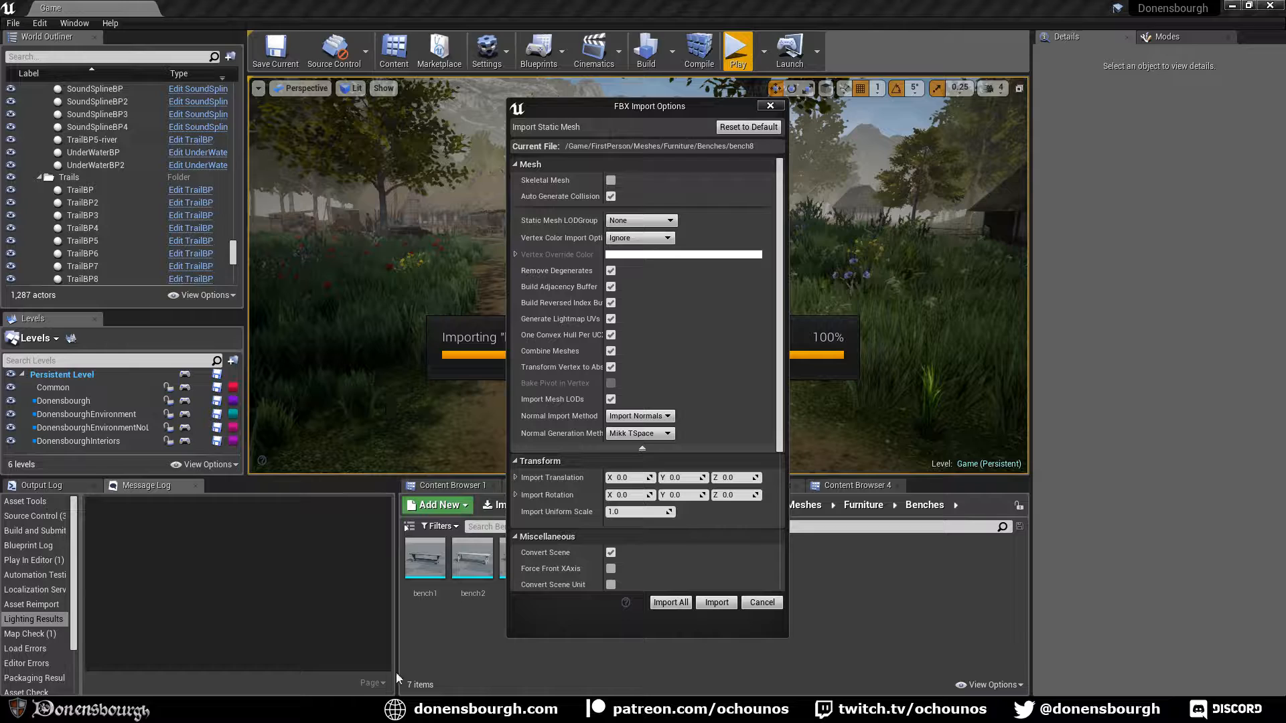
{"action": "scroll", "coordinate": [701, 415], "scroll_direction": "down", "scroll_amount": 5}
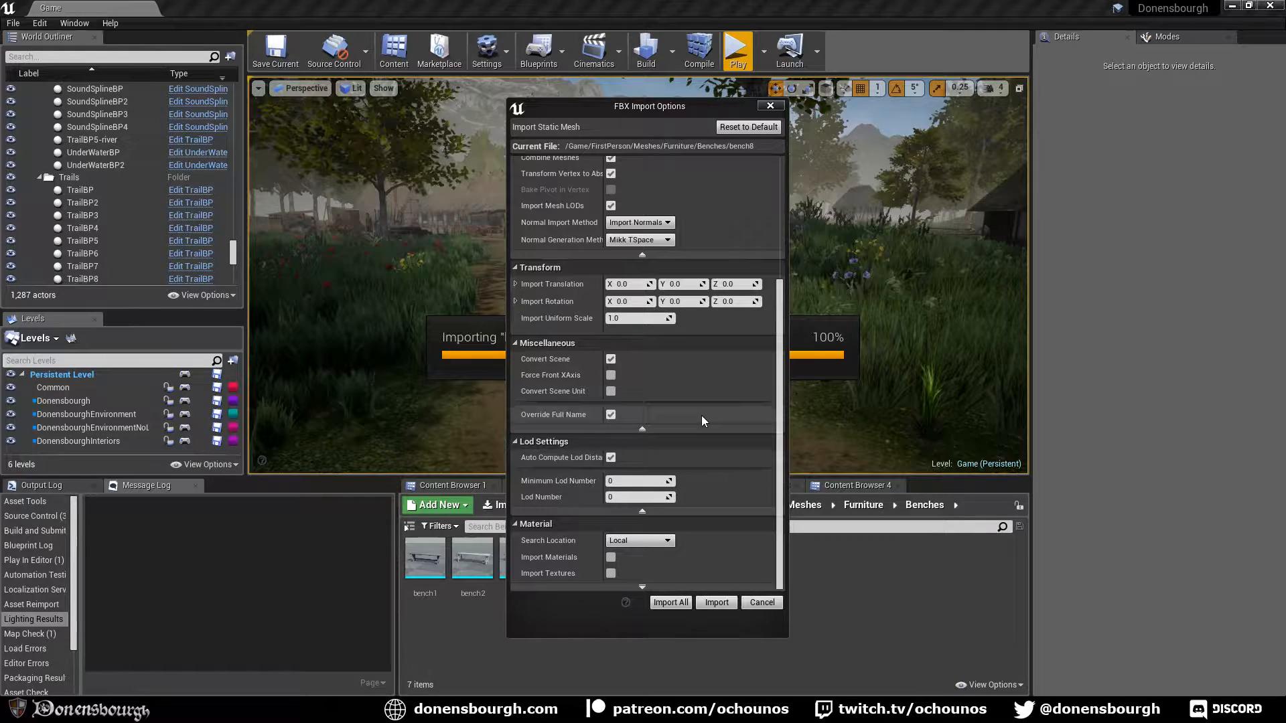
{"action": "scroll", "coordinate": [696, 463], "scroll_direction": "up", "scroll_amount": 5}
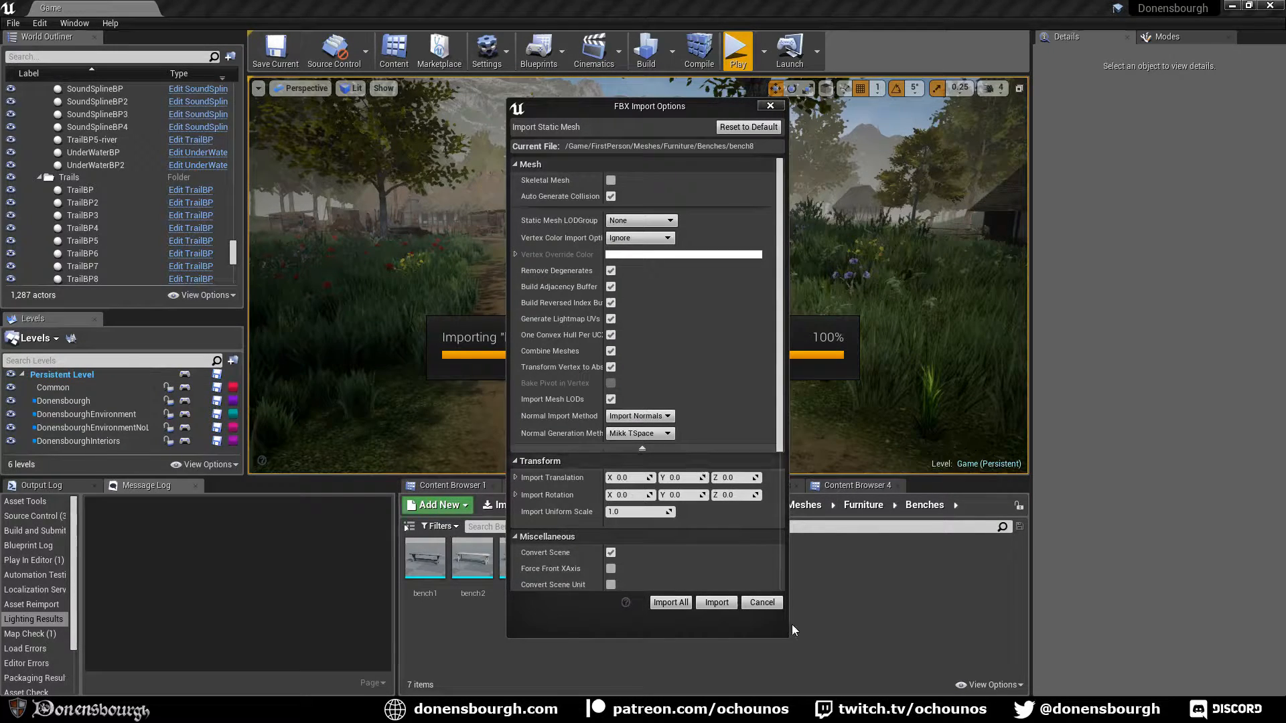
{"action": "left_click", "coordinate": [717, 602]}
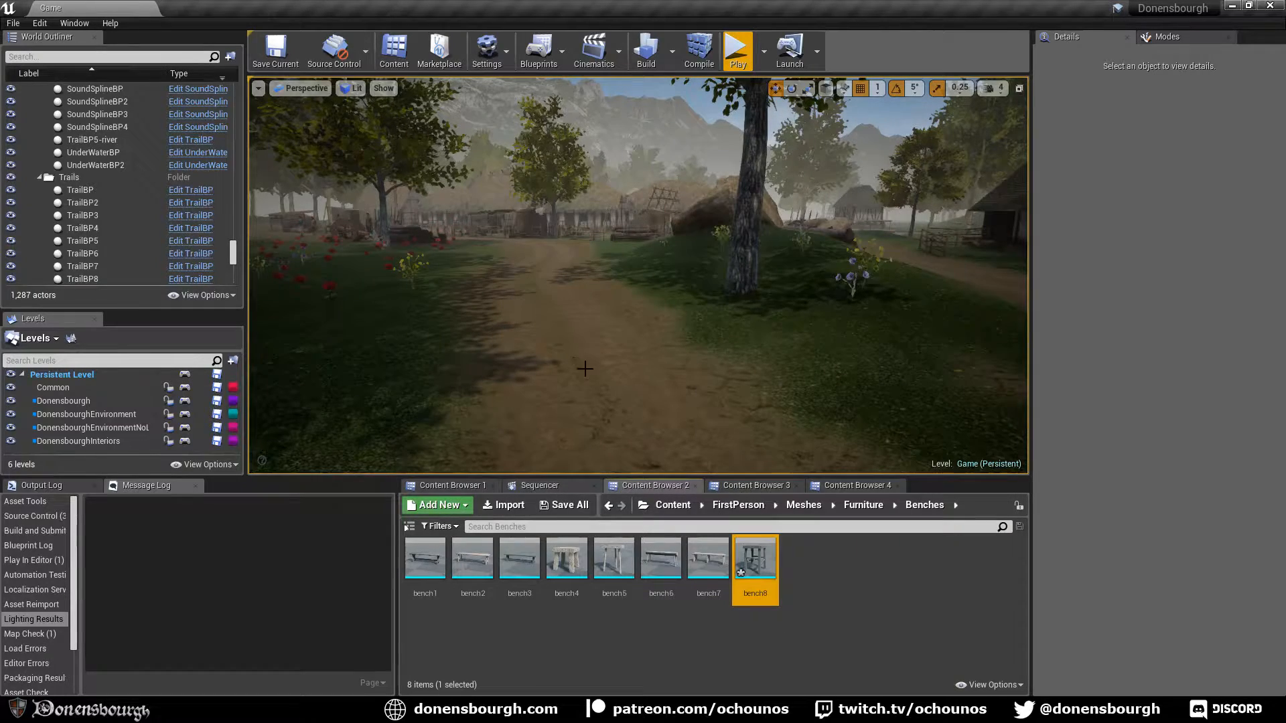
{"action": "right_click_drag", "start_coordinate": [628, 422], "coordinate": [601, 409]}
{"action": "mouse_move", "coordinate": [611, 426]}
{"action": "right_mouse_down"}
{"action": "mouse_move", "coordinate": [624, 432]}
{"action": "mouse_move", "coordinate": [600, 447]}
{"action": "mouse_move", "coordinate": [594, 425]}
{"action": "right_mouse_up"}
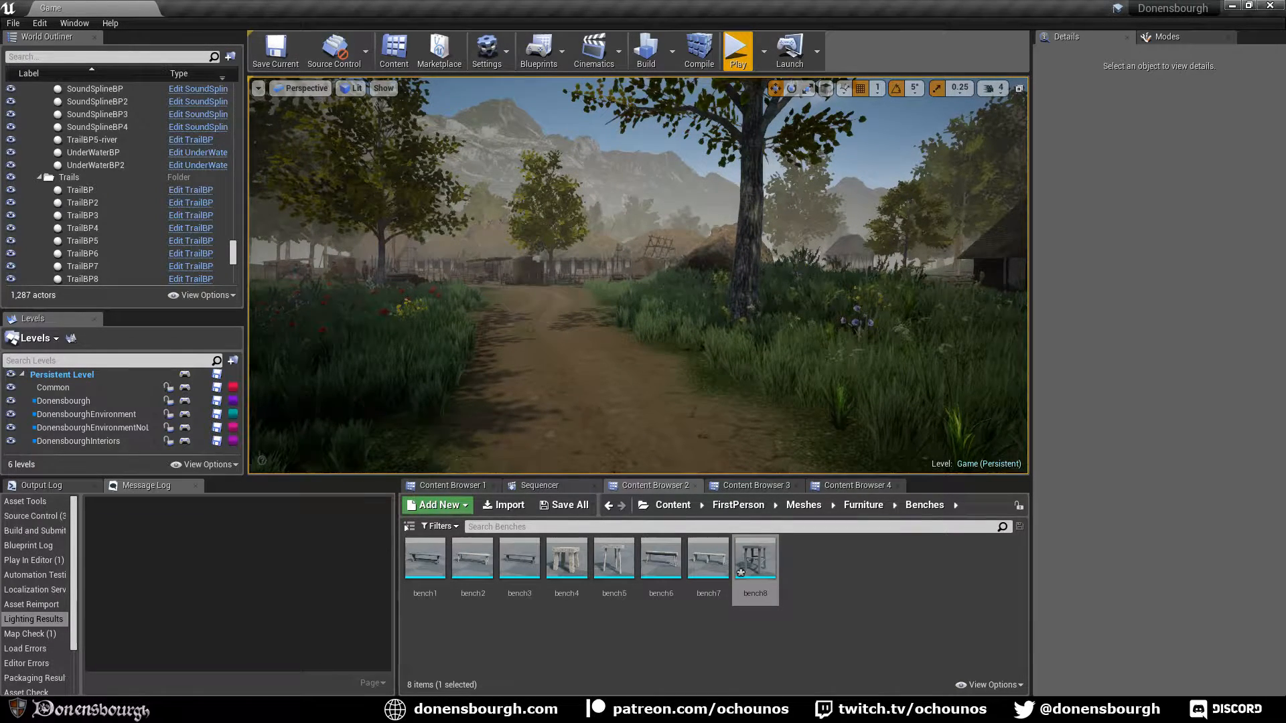
{"action": "right_click_drag", "start_coordinate": [593, 407], "coordinate": [593, 407]}
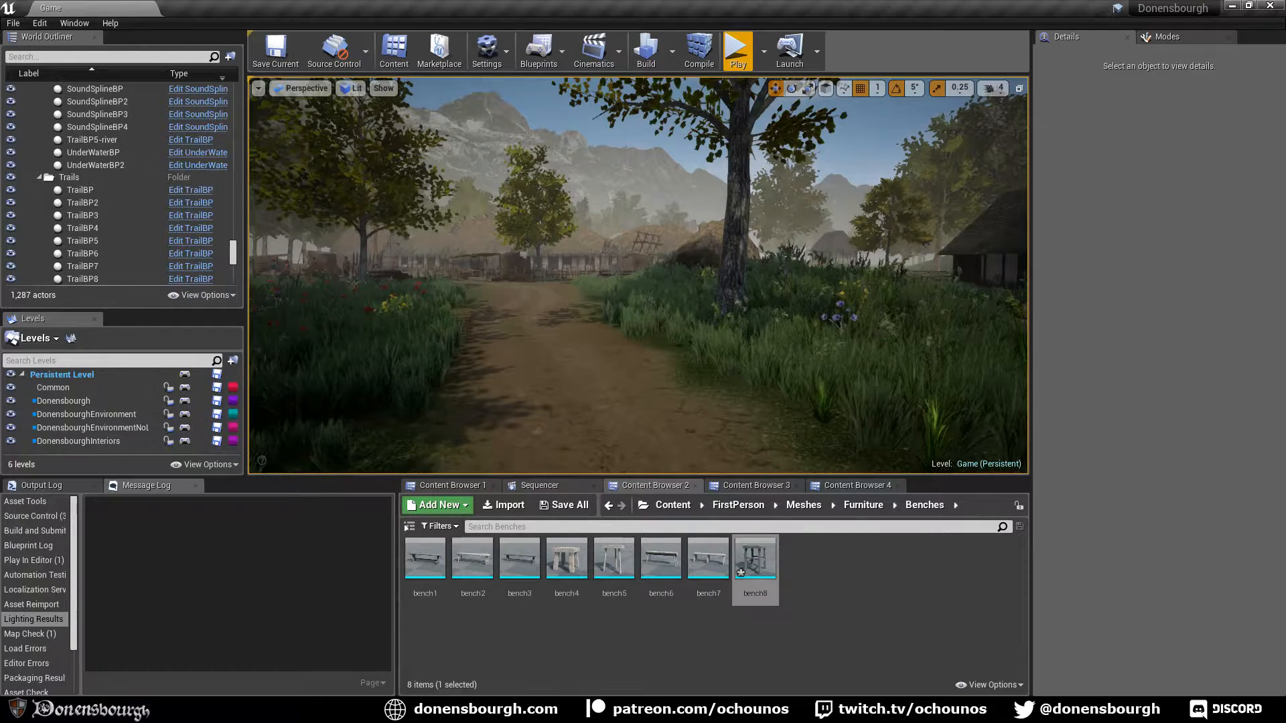
{"action": "mouse_move", "coordinate": [573, 407]}
{"action": "right_mouse_down"}
{"action": "mouse_move", "coordinate": [596, 403]}
{"action": "mouse_move", "coordinate": [553, 411]}
{"action": "right_mouse_up"}
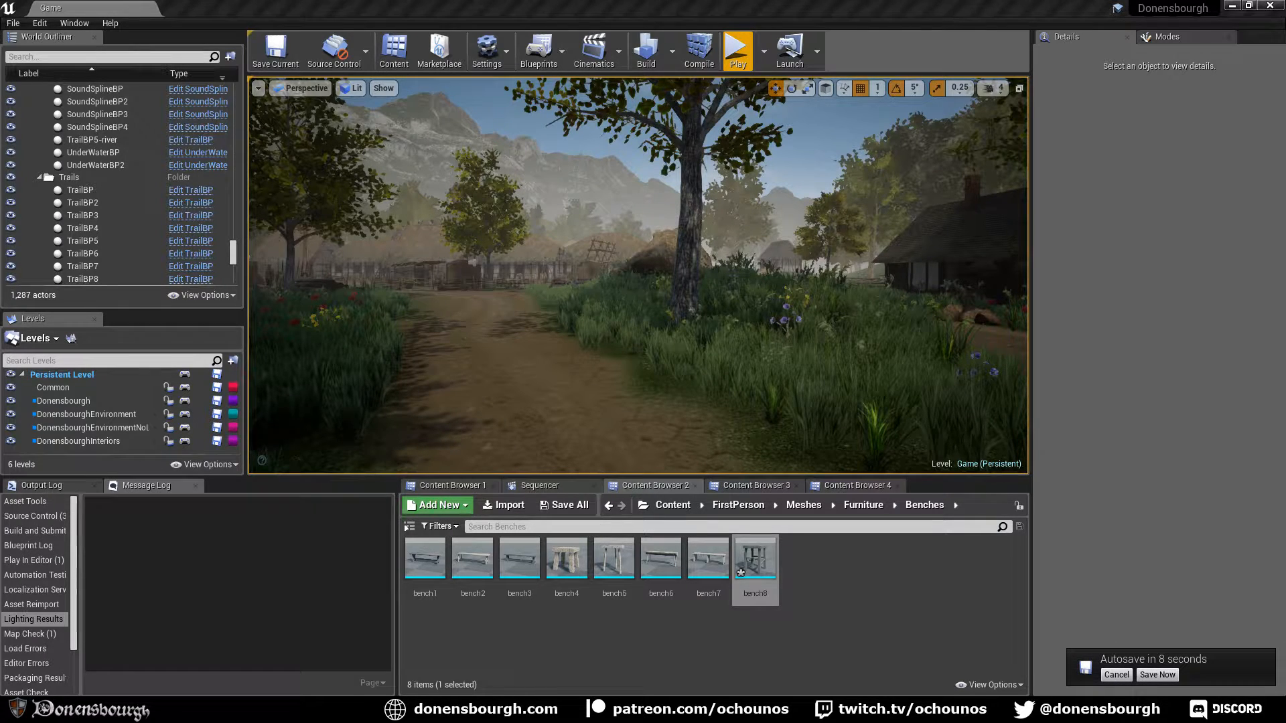
{"action": "right_click_drag", "start_coordinate": [515, 388], "coordinate": [506, 394]}
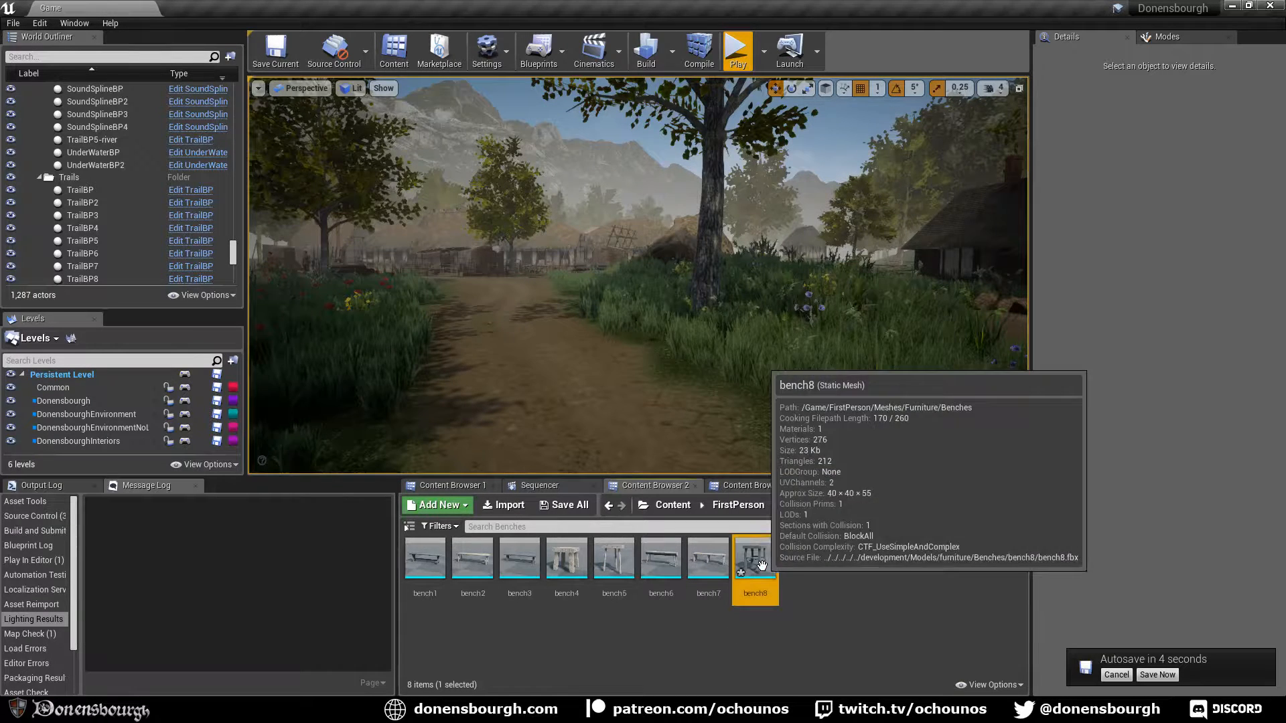
Open the bench8 static mesh for editing and assign the Wood1_x02 material to its Element 0 slot
{"action": "left_click_drag", "start_coordinate": [755, 560], "coordinate": [574, 334]}
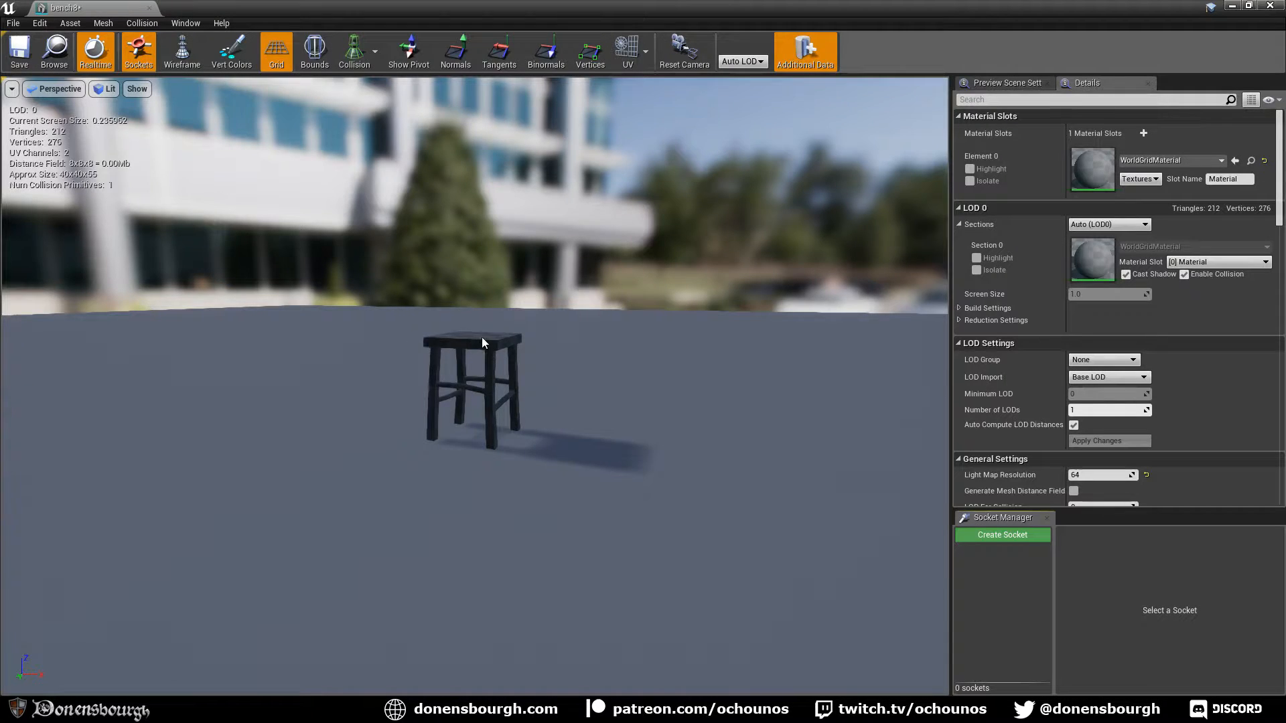
{"action": "key", "text": "w"}
{"action": "mouse_move", "coordinate": [482, 343]}
{"action": "right_mouse_down"}
{"action": "mouse_move", "coordinate": [498, 345]}
{"action": "mouse_move", "coordinate": [471, 358]}
{"action": "right_mouse_up"}
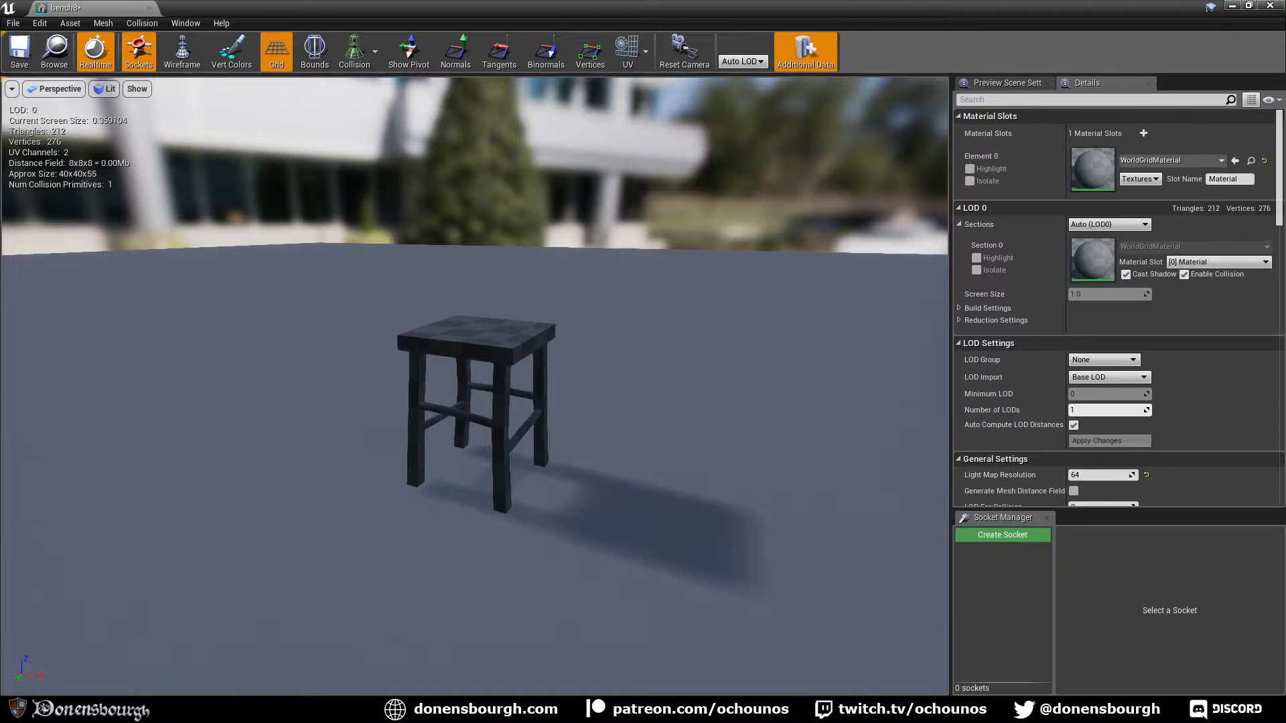
{"action": "left_click_drag", "start_coordinate": [471, 358], "coordinate": [471, 328]}
{"action": "right_click_drag", "start_coordinate": [472, 328], "coordinate": [471, 355]}
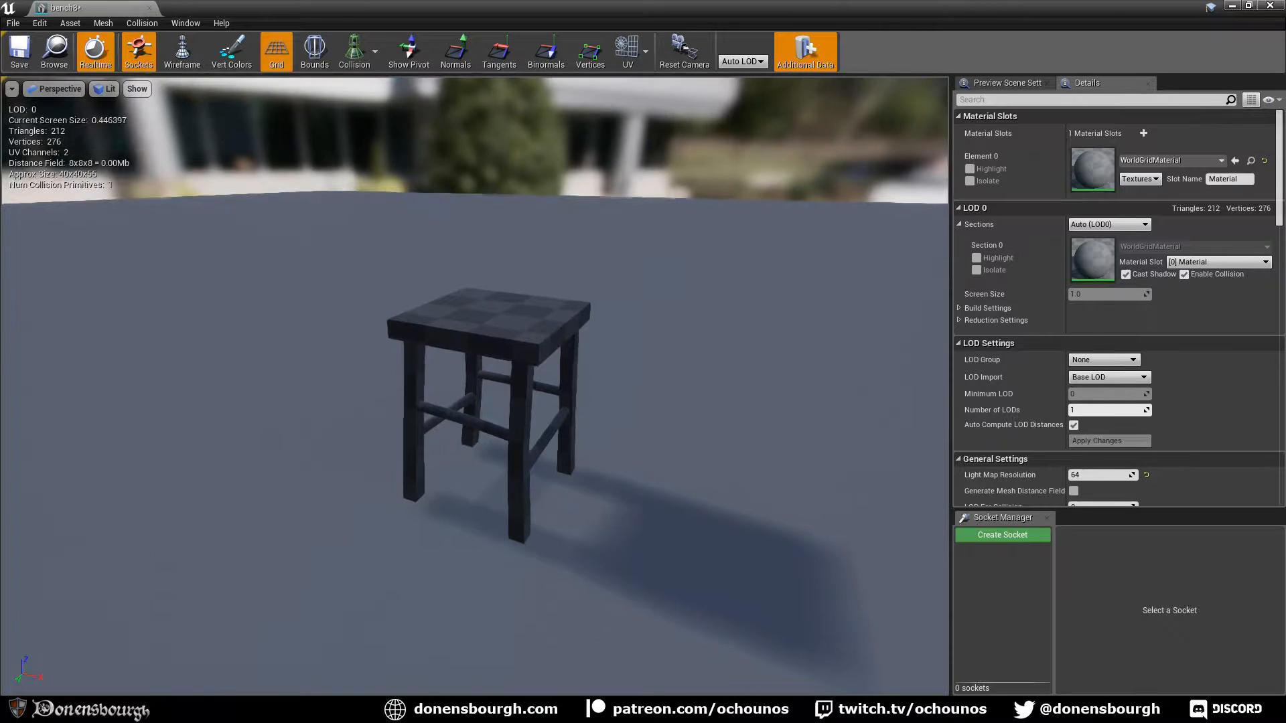
{"action": "left_click", "coordinate": [1142, 164]}
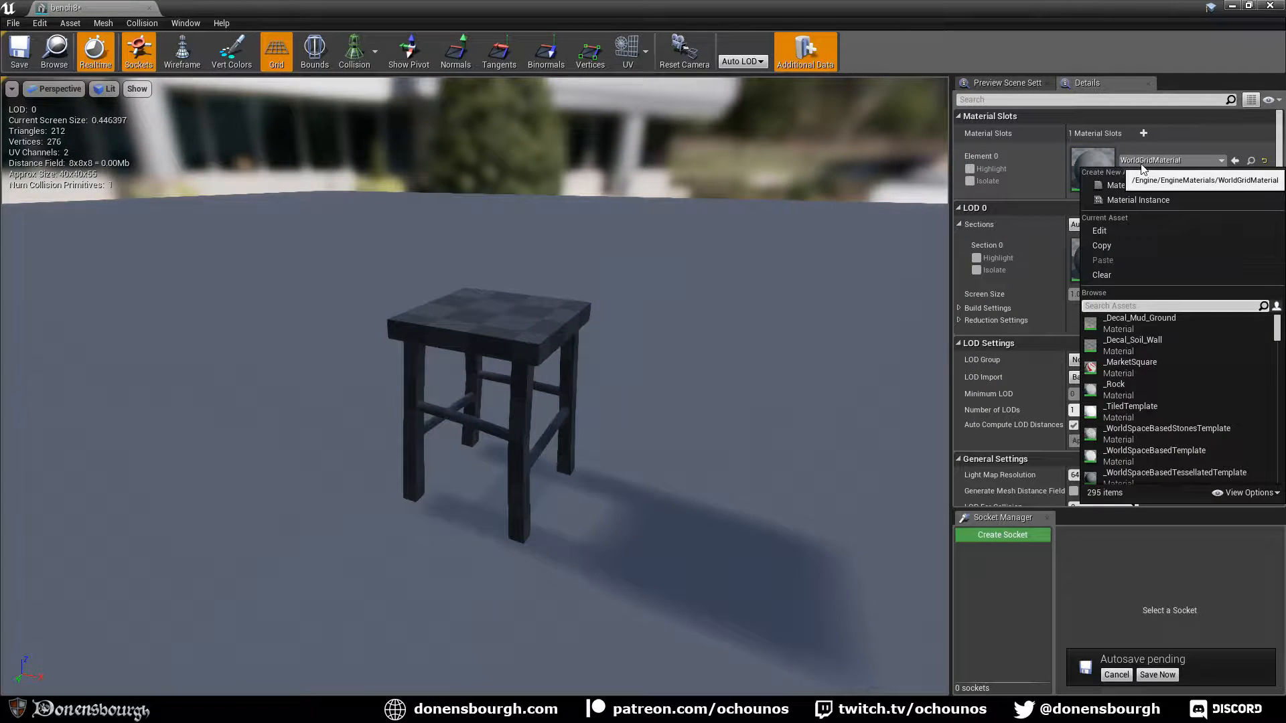
{"action": "type", "text": "wood"}
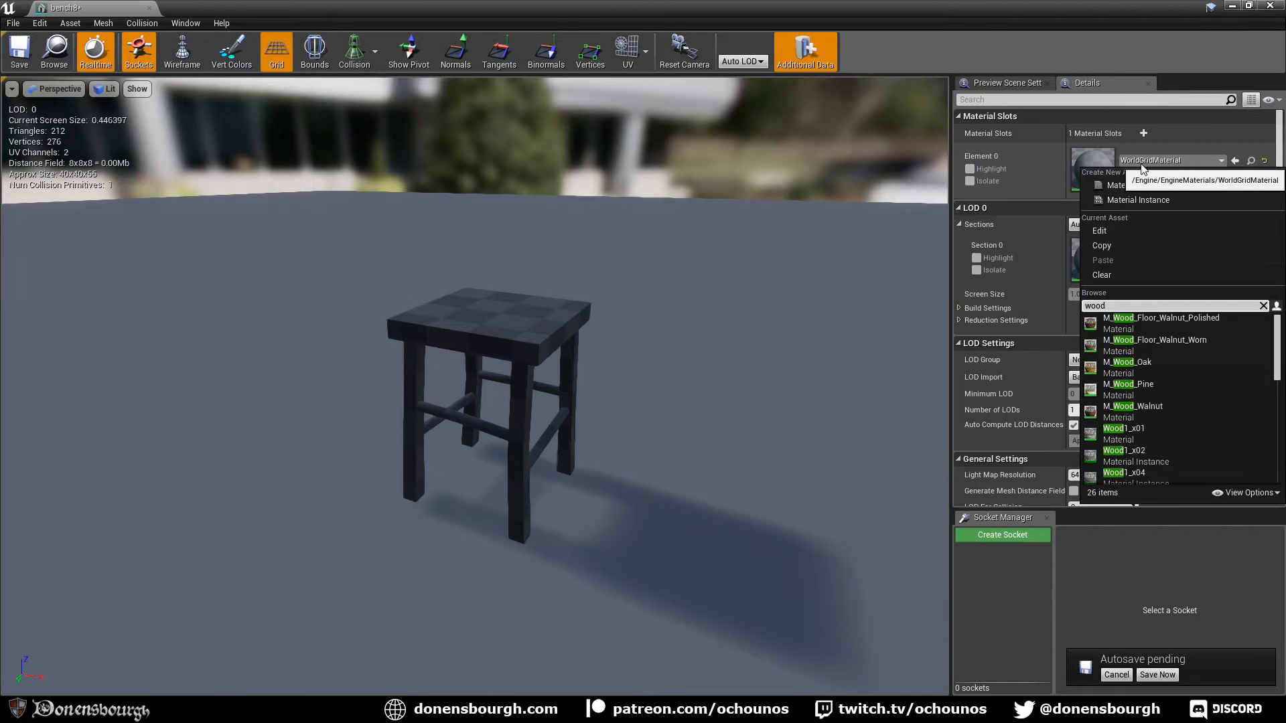
{"action": "type", "text": "1"}
{"action": "left_click", "coordinate": [1172, 347]}
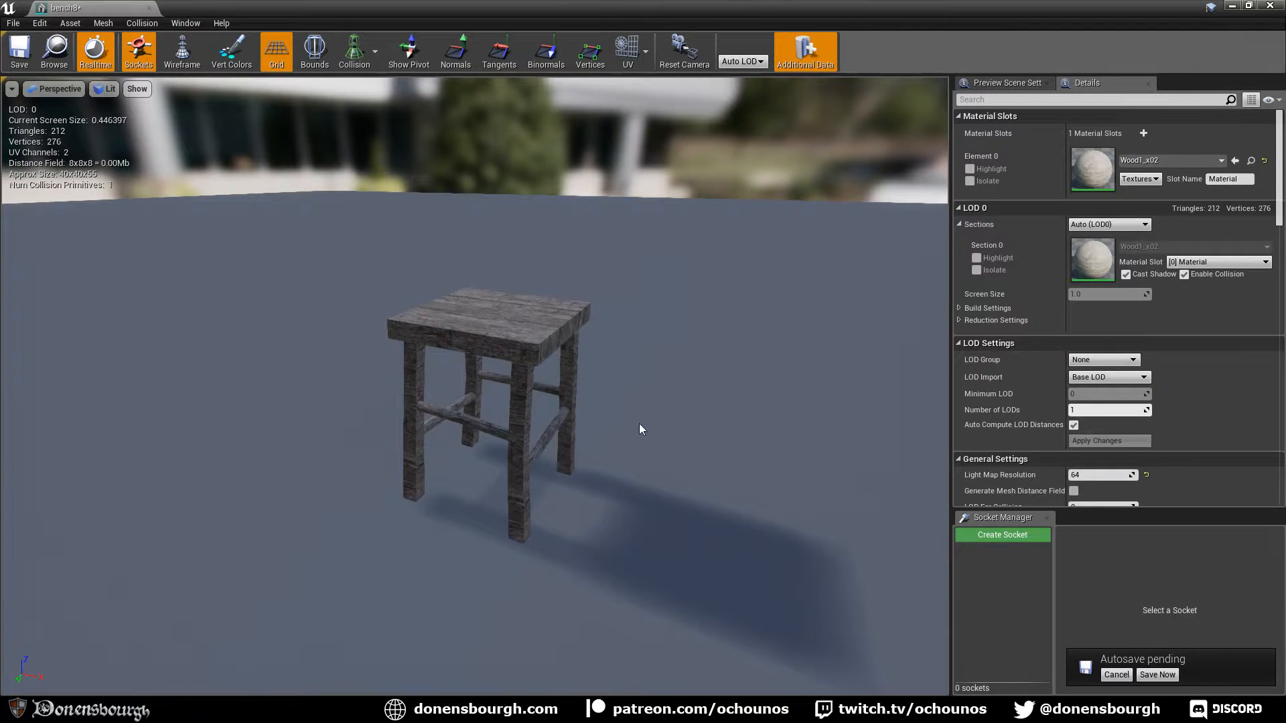
Turn off realtime rendering and examine how the wood texture lies on the stool's seat, legs and rungs
{"action": "middle_click_drag", "start_coordinate": [630, 429], "coordinate": [659, 458]}
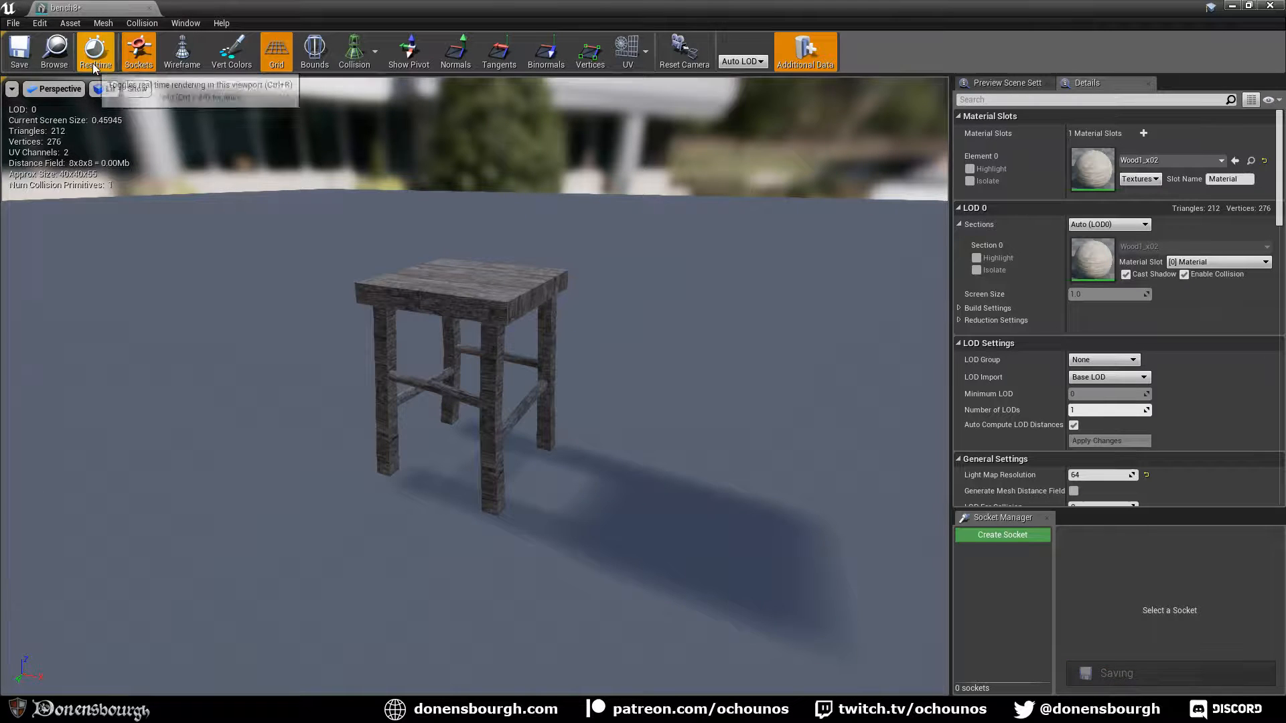
{"action": "left_click", "coordinate": [94, 61]}
{"action": "left_click_drag", "start_coordinate": [432, 489], "coordinate": [462, 445]}
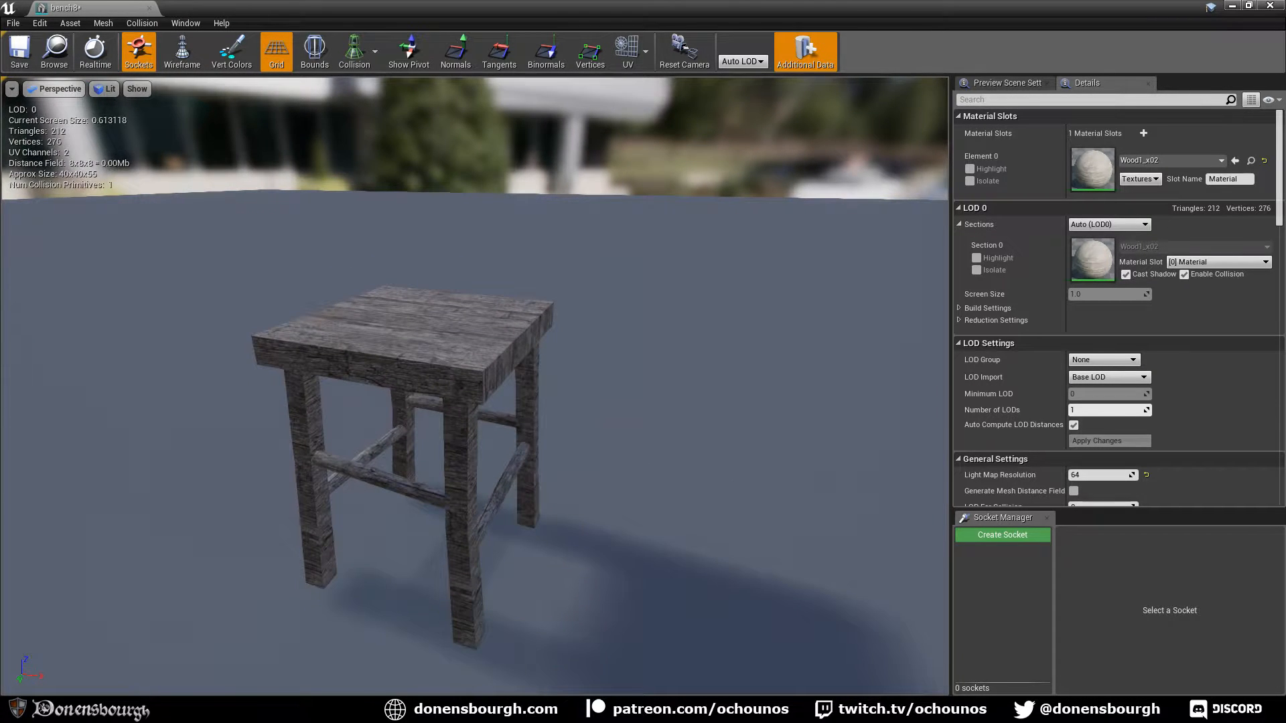
{"action": "right_click_drag", "start_coordinate": [432, 490], "coordinate": [410, 469]}
{"action": "middle_click_drag", "start_coordinate": [440, 490], "coordinate": [471, 450]}
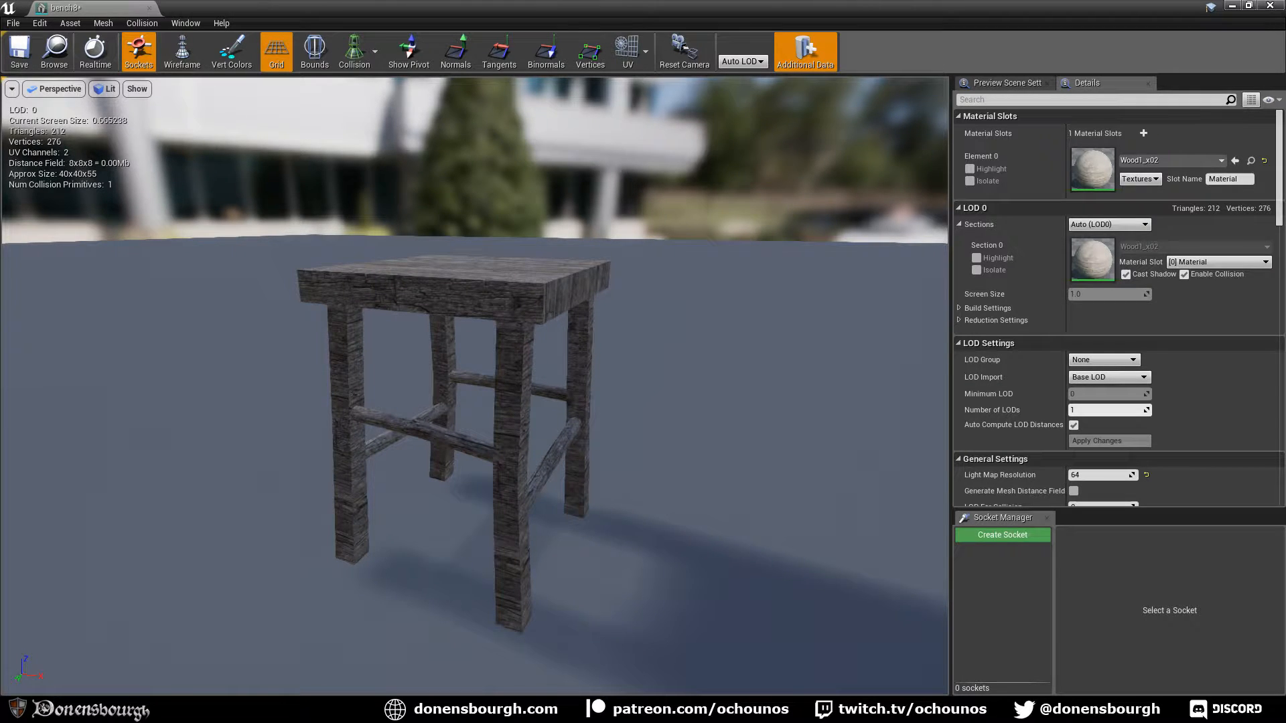
Switch to Blender, hide the UBX_LOD0_001 collision box and open the LOD0 stool mesh for editing
{"action": "key", "text": "alt+Tab"}
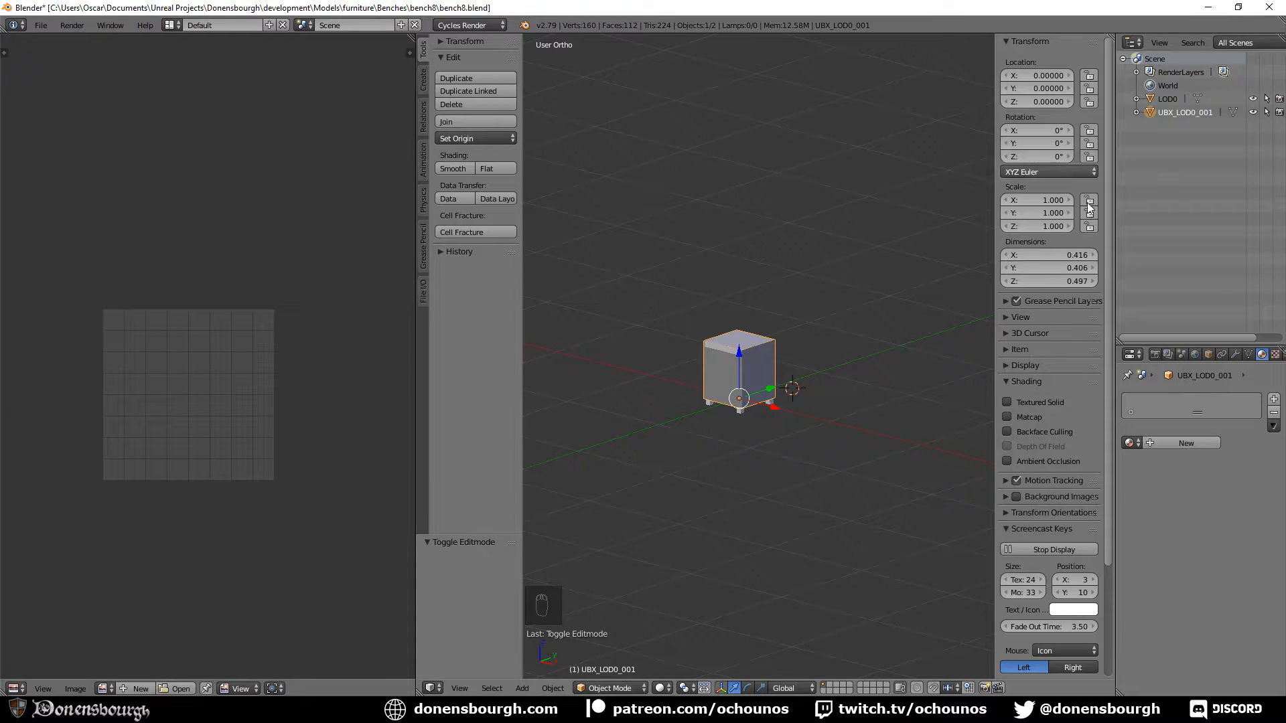
{"action": "left_click", "coordinate": [1252, 112]}
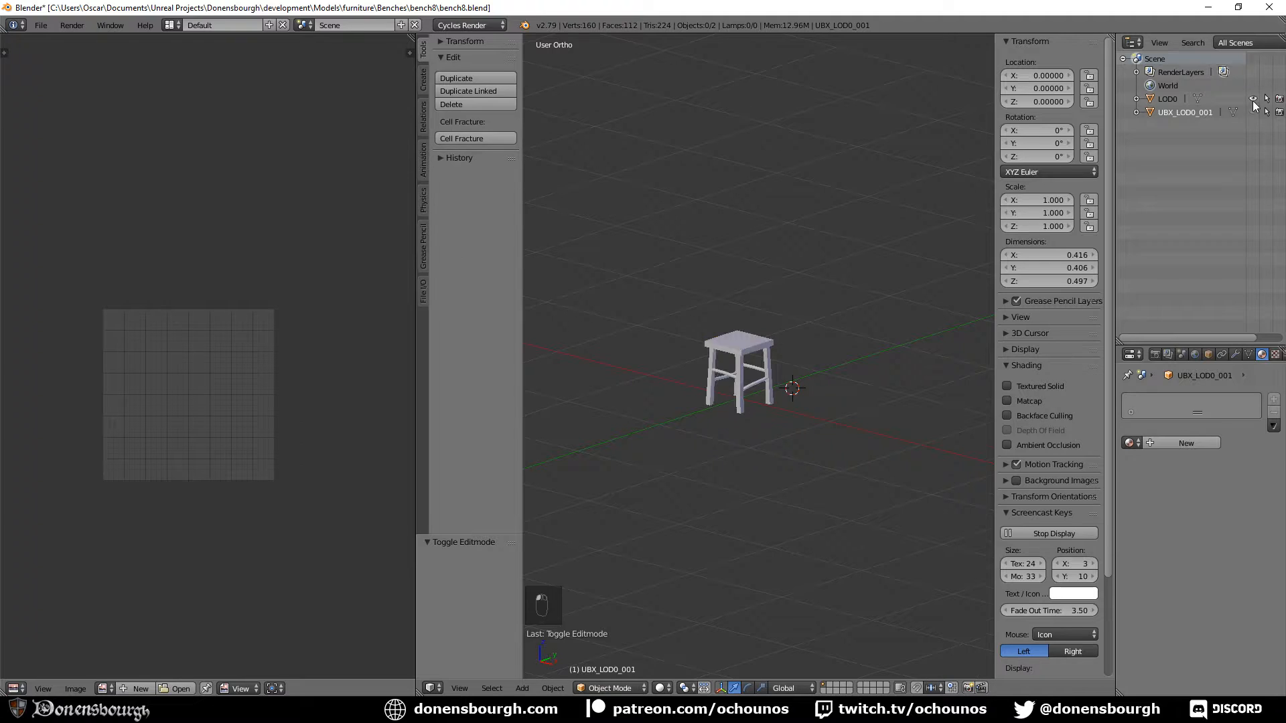
{"action": "left_click", "coordinate": [1178, 100]}
{"action": "key", "text": "Tab"}
{"action": "scroll", "coordinate": [646, 391], "scroll_direction": "up", "scroll_amount": 4}
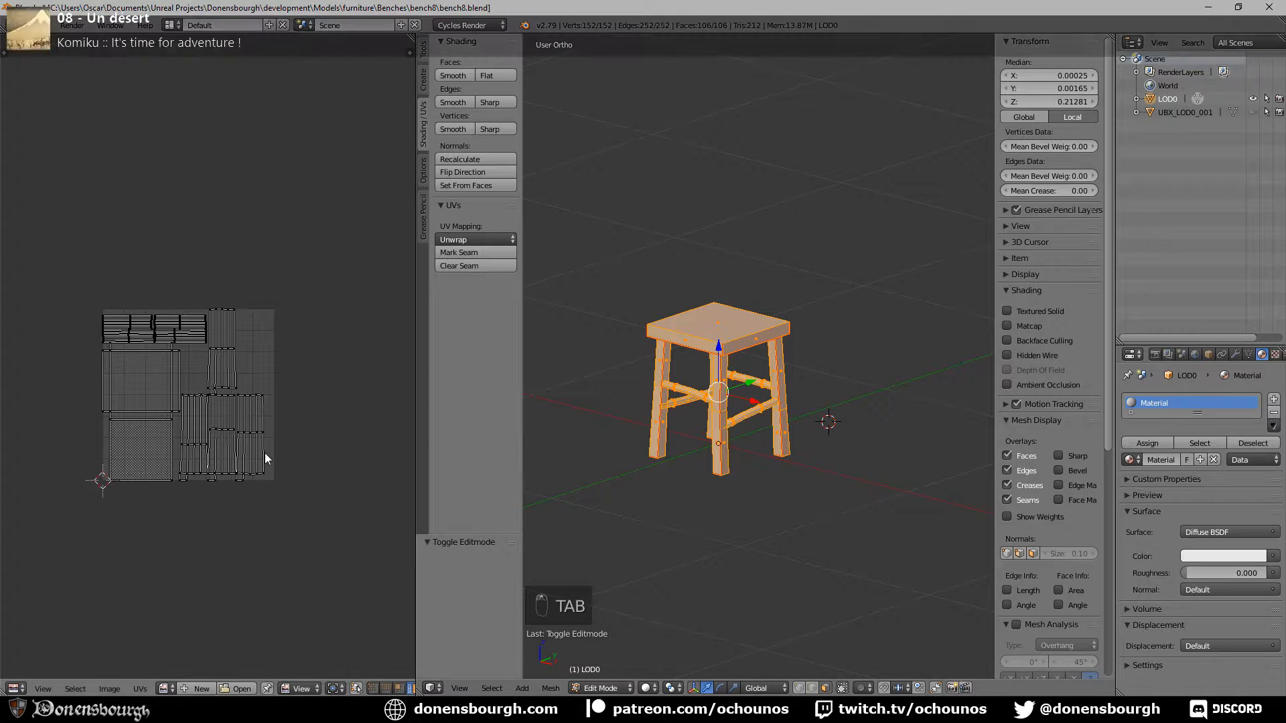
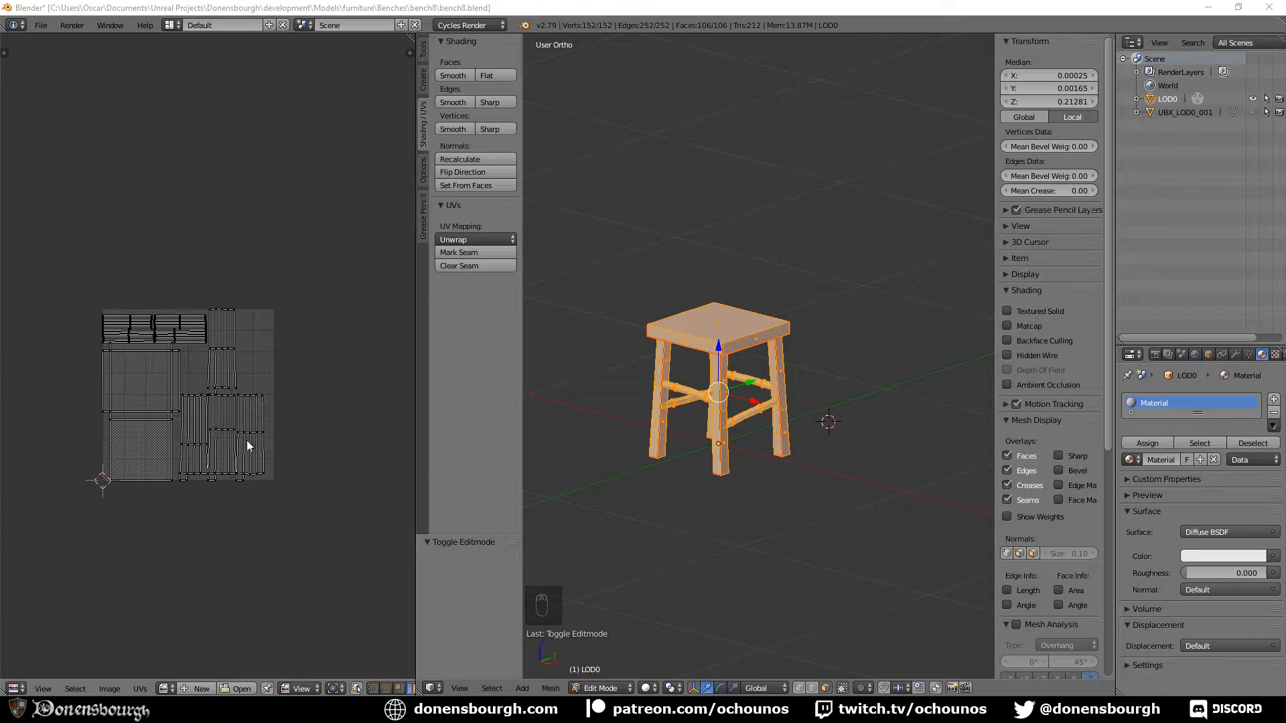
Select the four leg UV islands and rotate them by 90 degrees
{"action": "scroll", "coordinate": [202, 439], "scroll_direction": "up", "scroll_amount": 2}
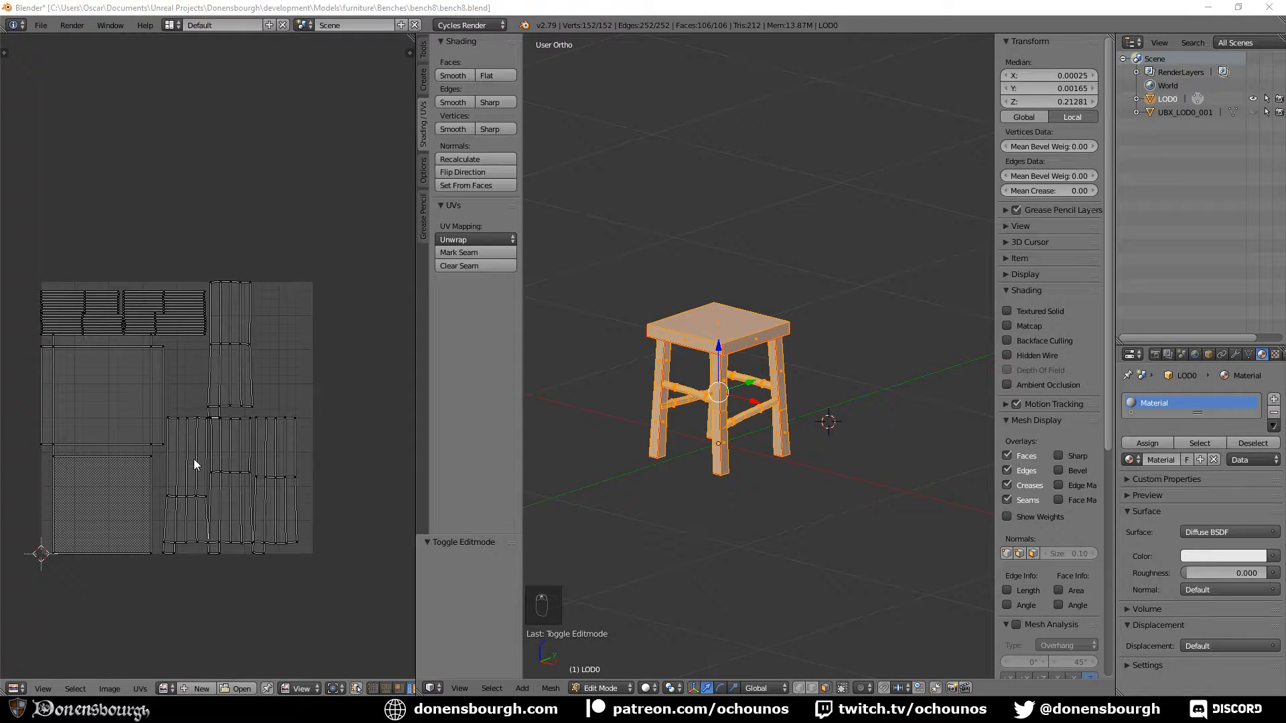
{"action": "right_click", "coordinate": [194, 462], "text": "shift"}
{"action": "right_click", "coordinate": [215, 424], "text": "shift"}
{"action": "right_click", "coordinate": [231, 469], "text": "shift"}
{"action": "right_click", "coordinate": [280, 482], "text": "shift"}
{"action": "type", "text": "r"}
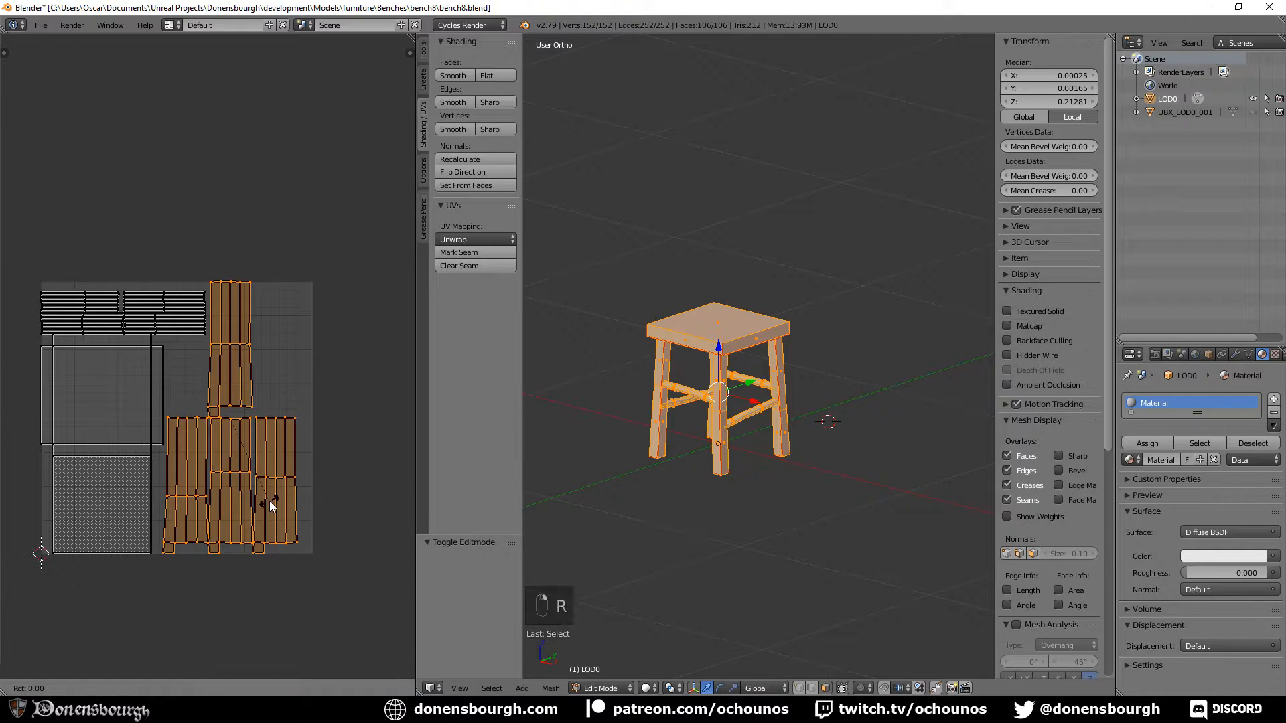
{"action": "type", "text": "90"}
{"action": "key", "text": "Return"}
Move the rotated leg UV islands into the free area of the UV square, stacked one above another without overlap
{"action": "key", "text": "g"}
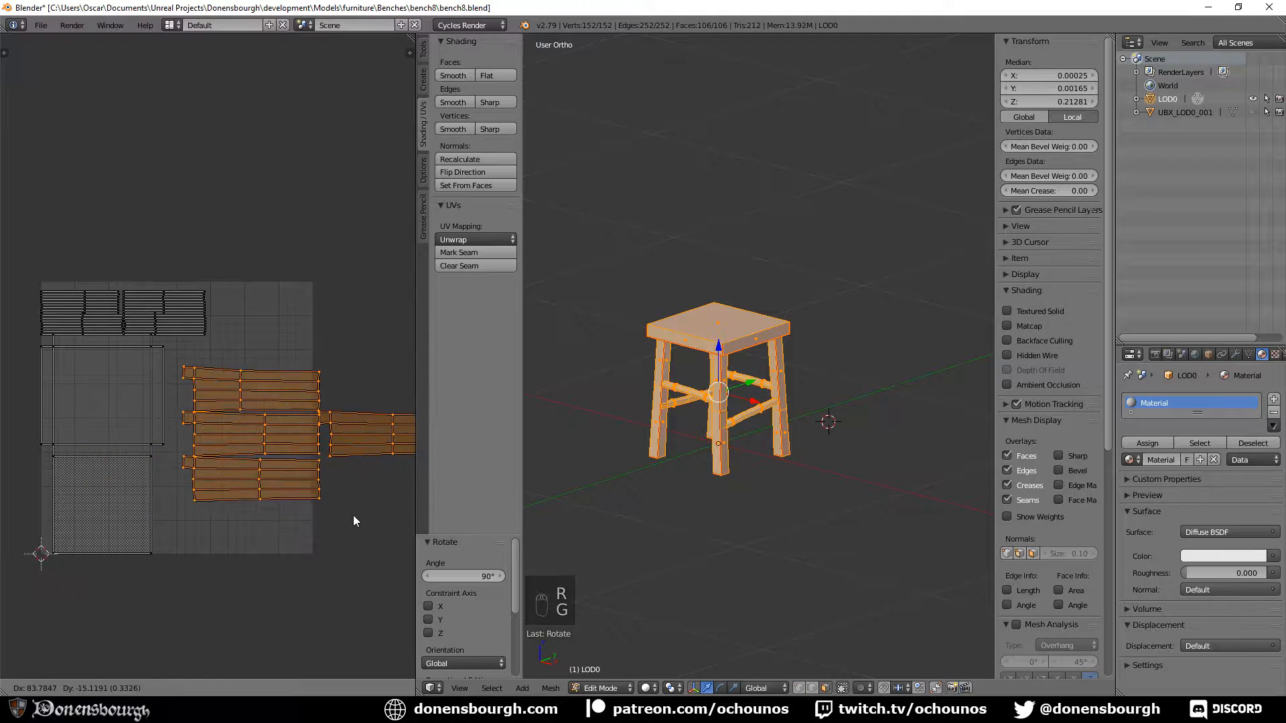
{"action": "left_click", "coordinate": [345, 499]}
{"action": "right_click", "coordinate": [368, 435]}
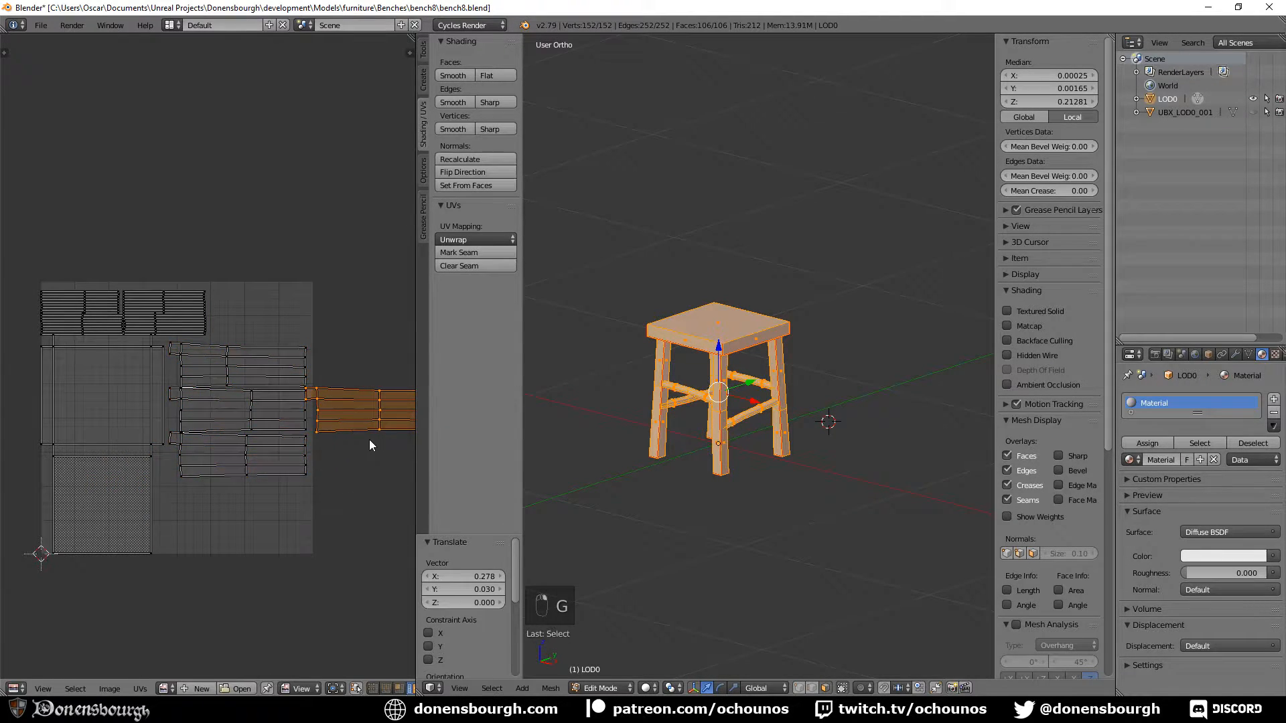
{"action": "key", "text": "g"}
{"action": "left_click", "coordinate": [231, 548]}
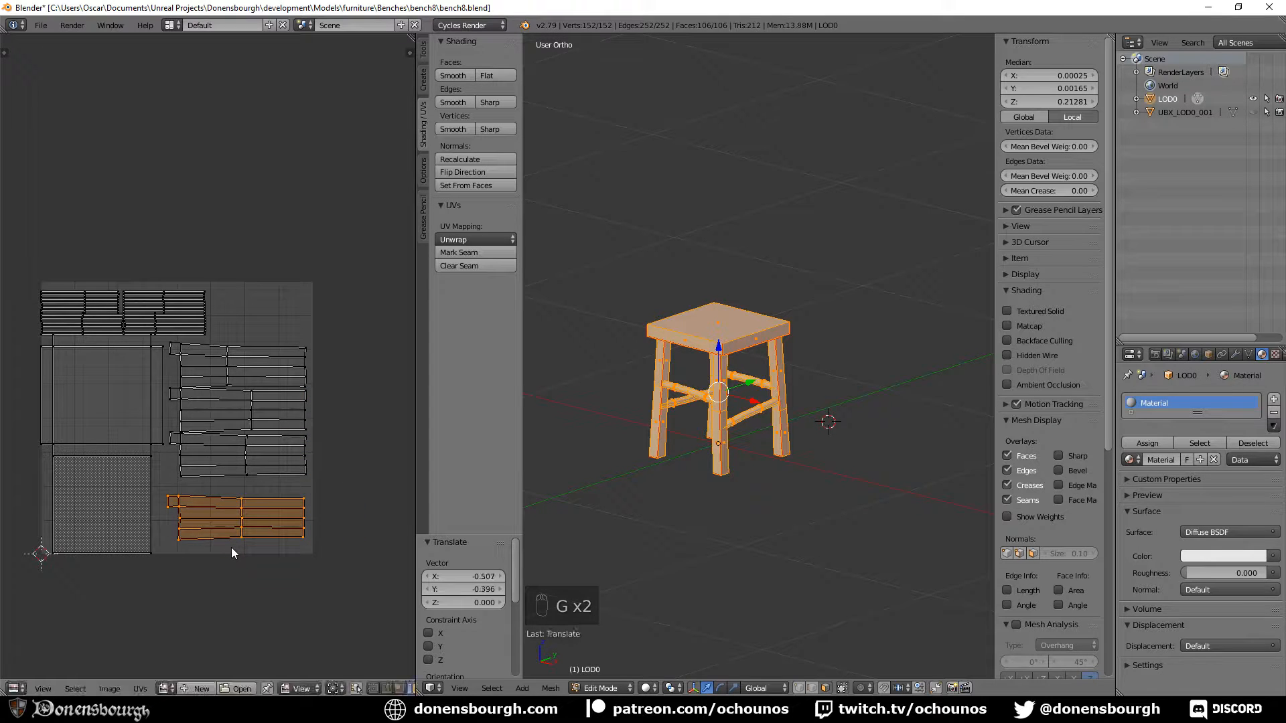
{"action": "right_click", "coordinate": [238, 472]}
{"action": "key", "text": "g"}
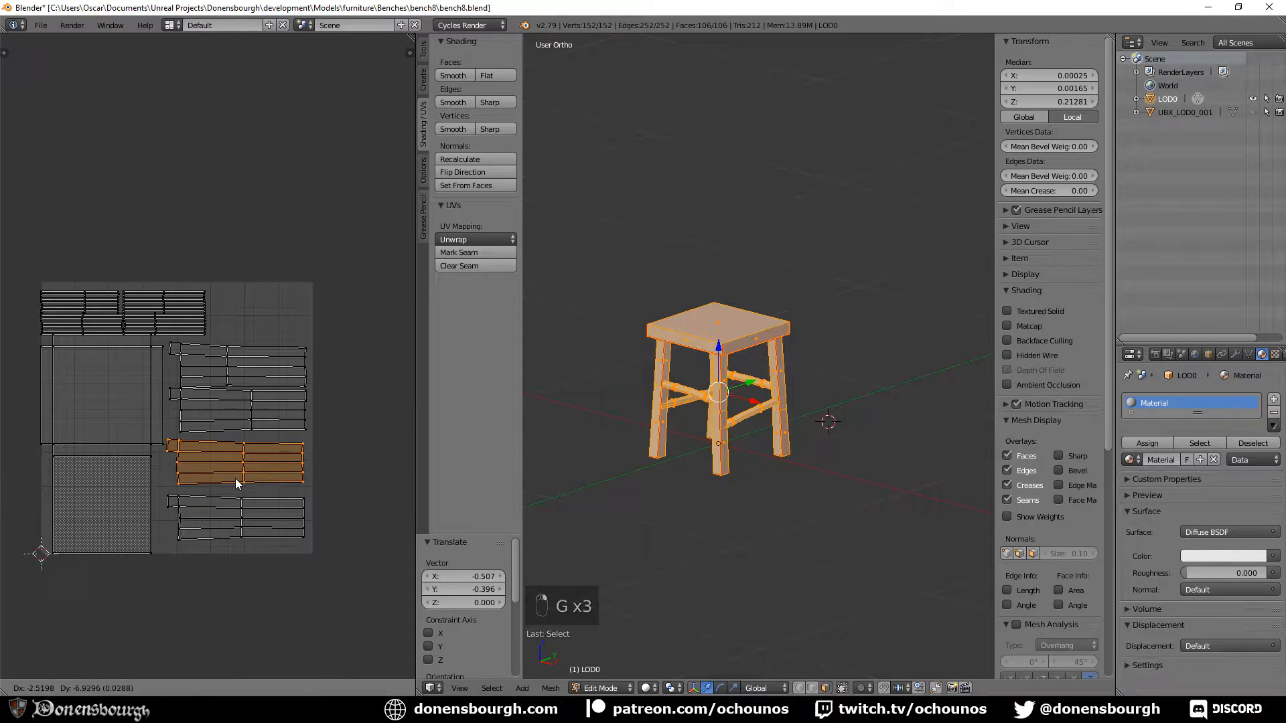
{"action": "left_click", "coordinate": [235, 478]}
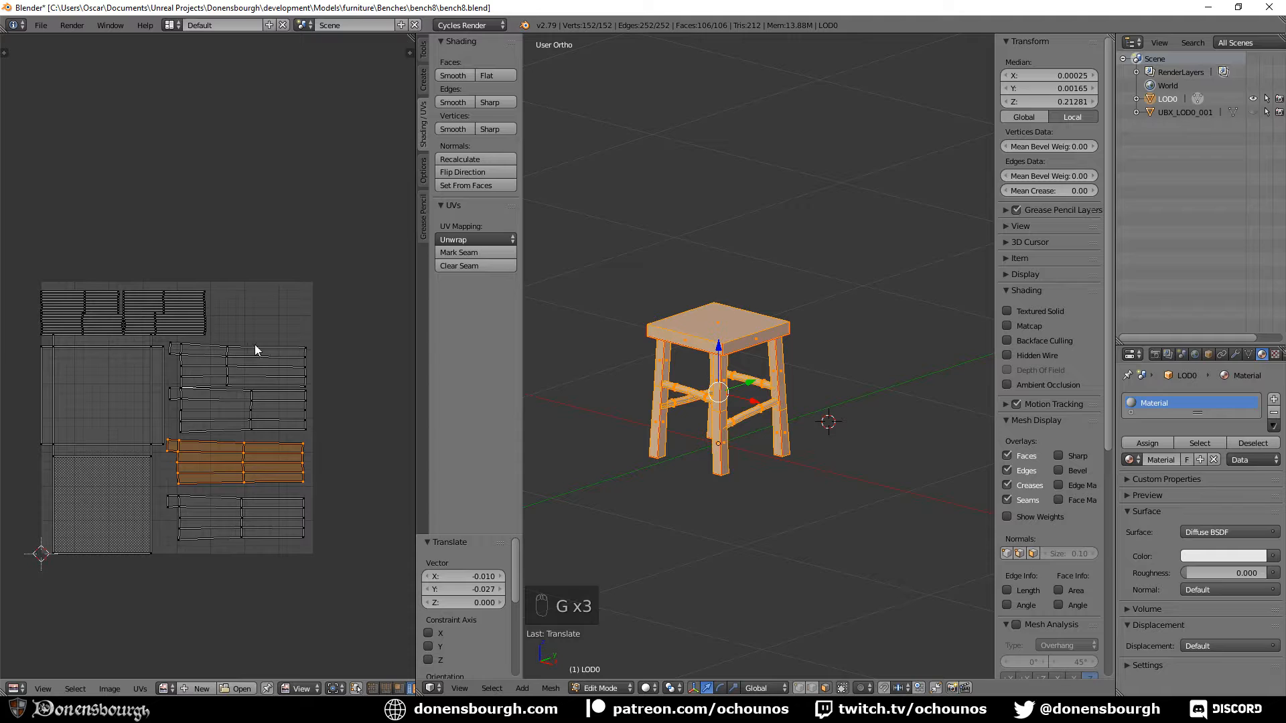
Save the Blender file and export the stool as FBX, overwriting bench8.fbx
{"action": "key", "text": "ctrl+s"}
{"action": "left_click", "coordinate": [43, 28]}
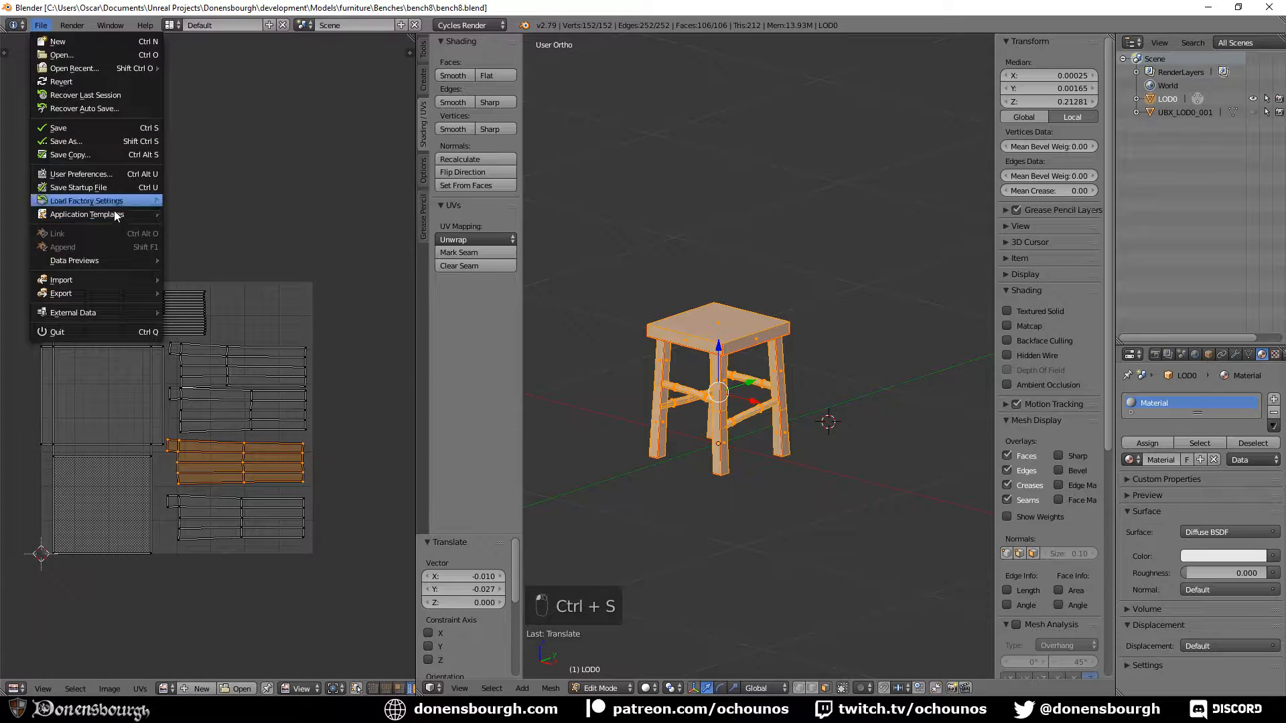
{"action": "mouse_move", "coordinate": [105, 289]}
{"action": "left_click", "coordinate": [224, 319]}
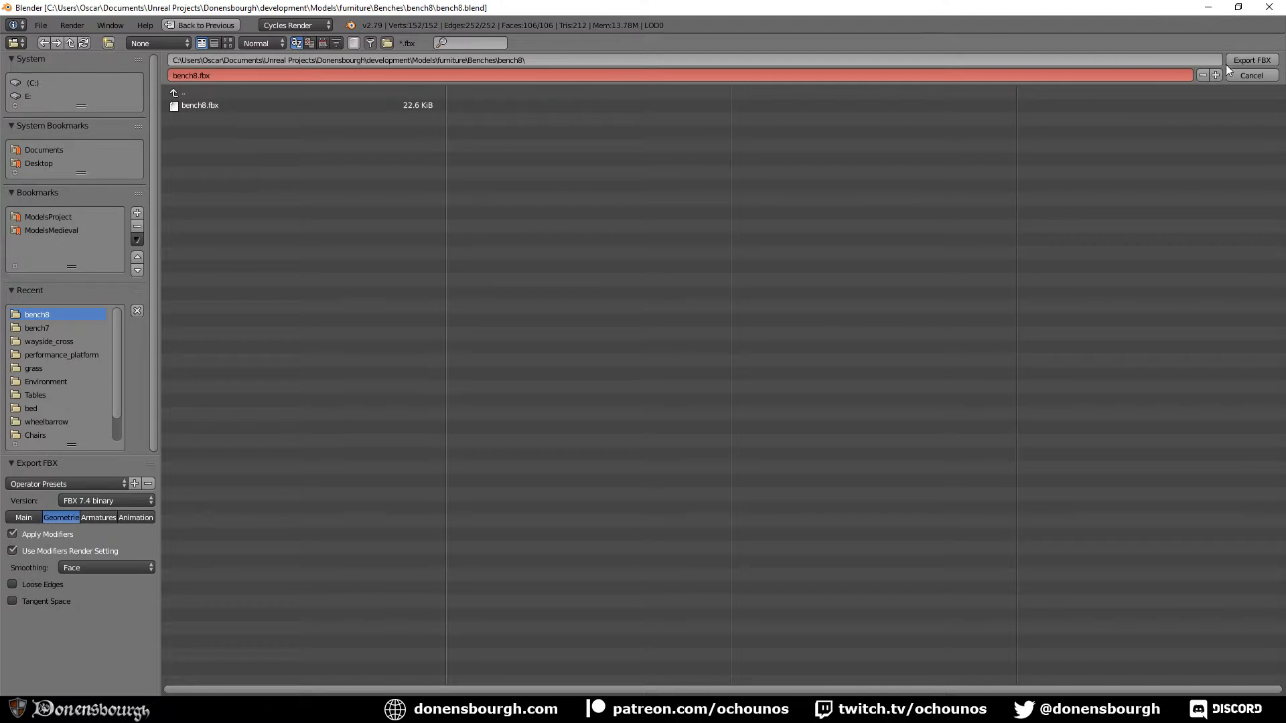
{"action": "left_click", "coordinate": [1252, 60]}
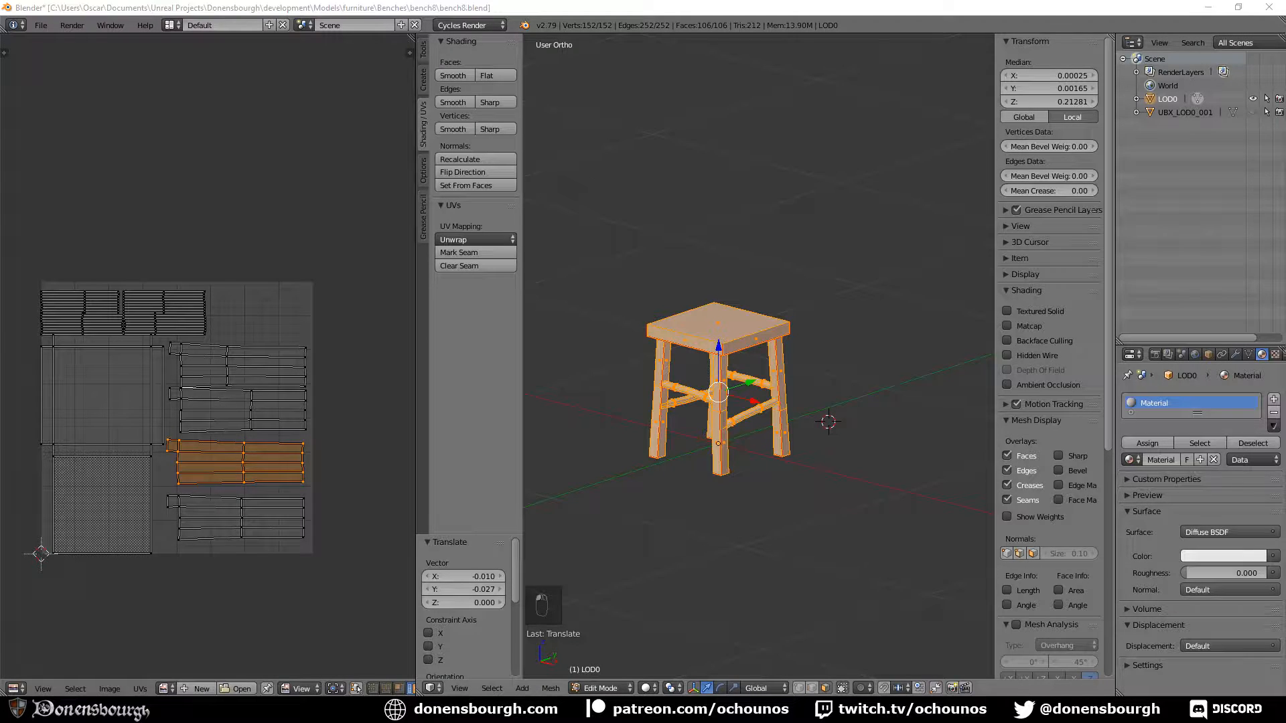
Switch to Unreal Editor, reimport the bench8 static mesh and examine the wood grain on its legs and seat
{"action": "mouse_move", "coordinate": [262, 710]}
{"action": "left_click", "coordinate": [272, 656]}
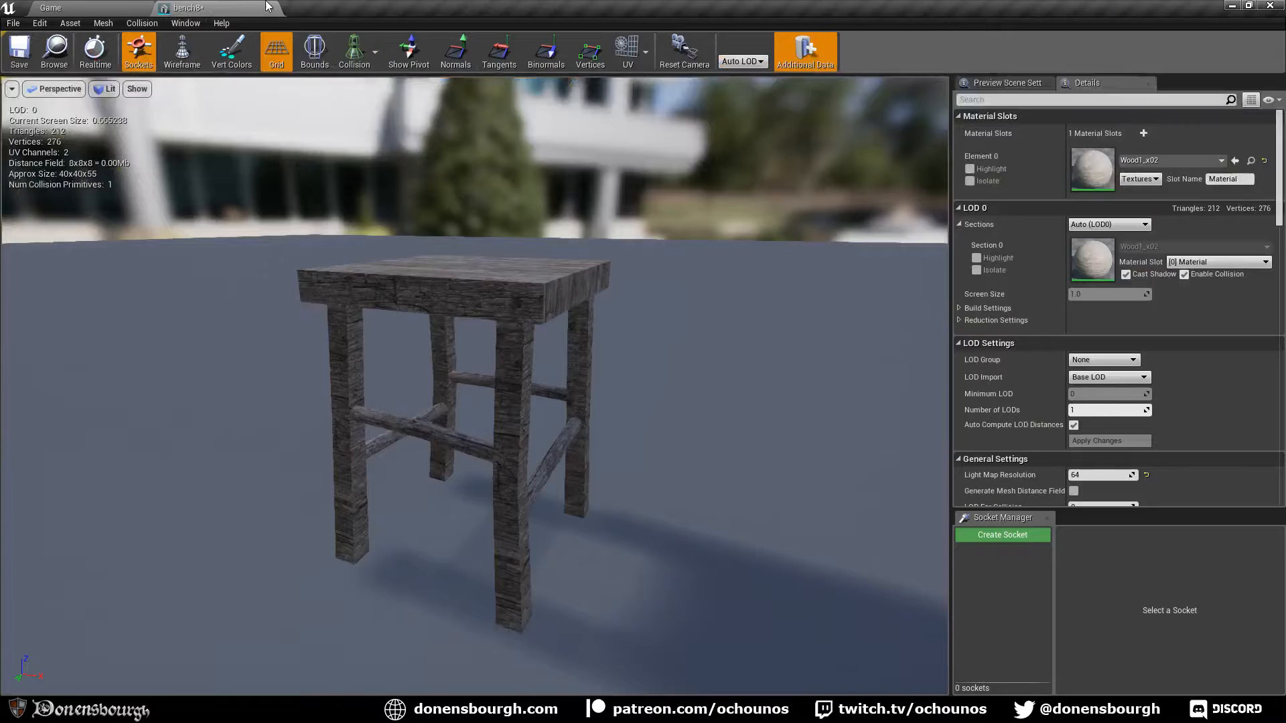
{"action": "left_click", "coordinate": [97, 50]}
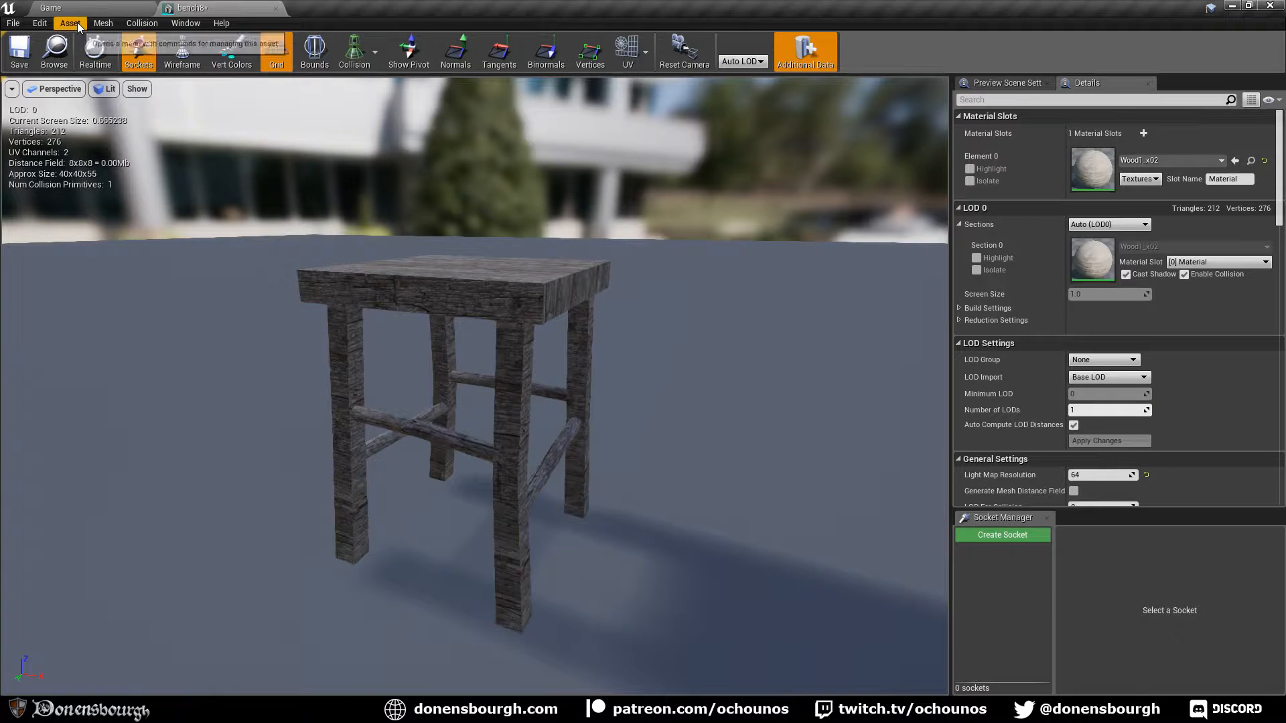
{"action": "left_click", "coordinate": [75, 23]}
{"action": "left_click", "coordinate": [106, 93]}
{"action": "left_click_drag", "start_coordinate": [345, 244], "coordinate": [489, 322]}
{"action": "middle_click_drag", "start_coordinate": [488, 323], "coordinate": [486, 311]}
{"action": "scroll", "coordinate": [490, 331], "scroll_direction": "down", "scroll_amount": 6}
{"action": "scroll", "coordinate": [486, 324], "scroll_direction": "up", "scroll_amount": 3}
{"action": "left_click_drag", "start_coordinate": [490, 324], "coordinate": [490, 324]}
{"action": "scroll", "coordinate": [490, 324], "scroll_direction": "down", "scroll_amount": 3}
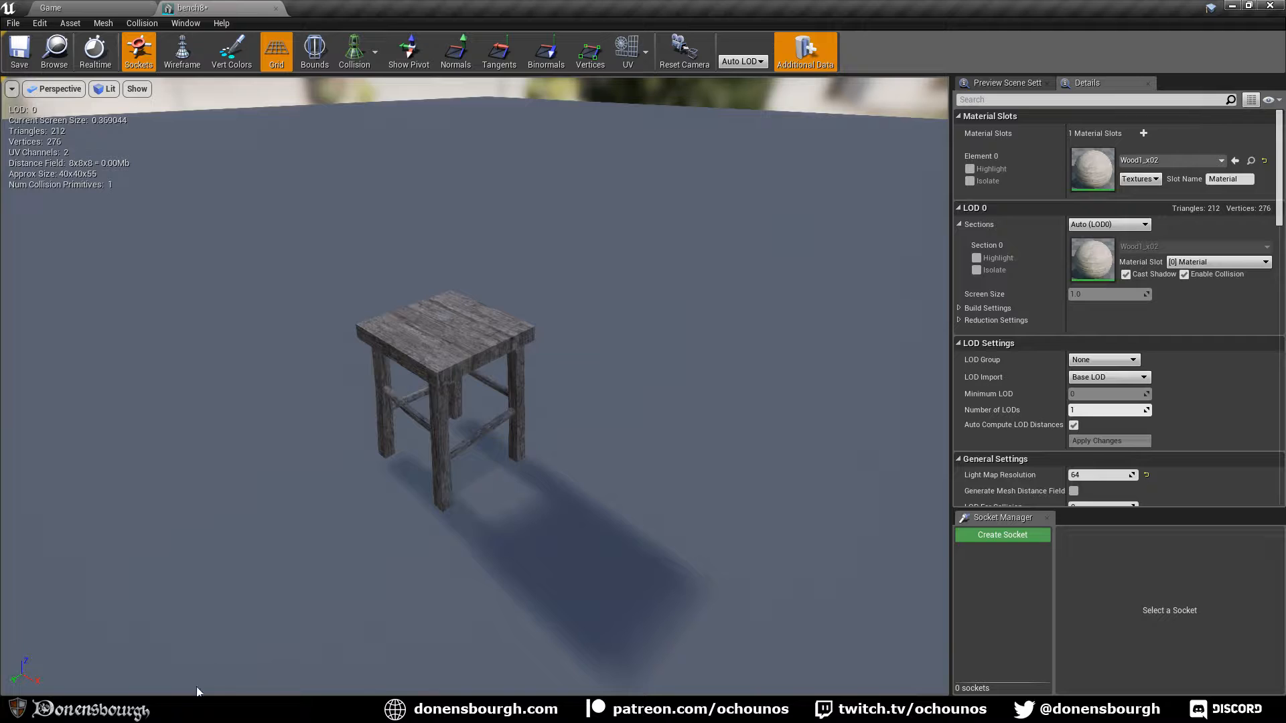
Switch back to Blender and bevel the seat's four side faces with an offset of about 0.009 and one segment
{"action": "left_click", "coordinate": [199, 709]}
{"action": "scroll", "coordinate": [734, 326], "scroll_direction": "up", "scroll_amount": 3}
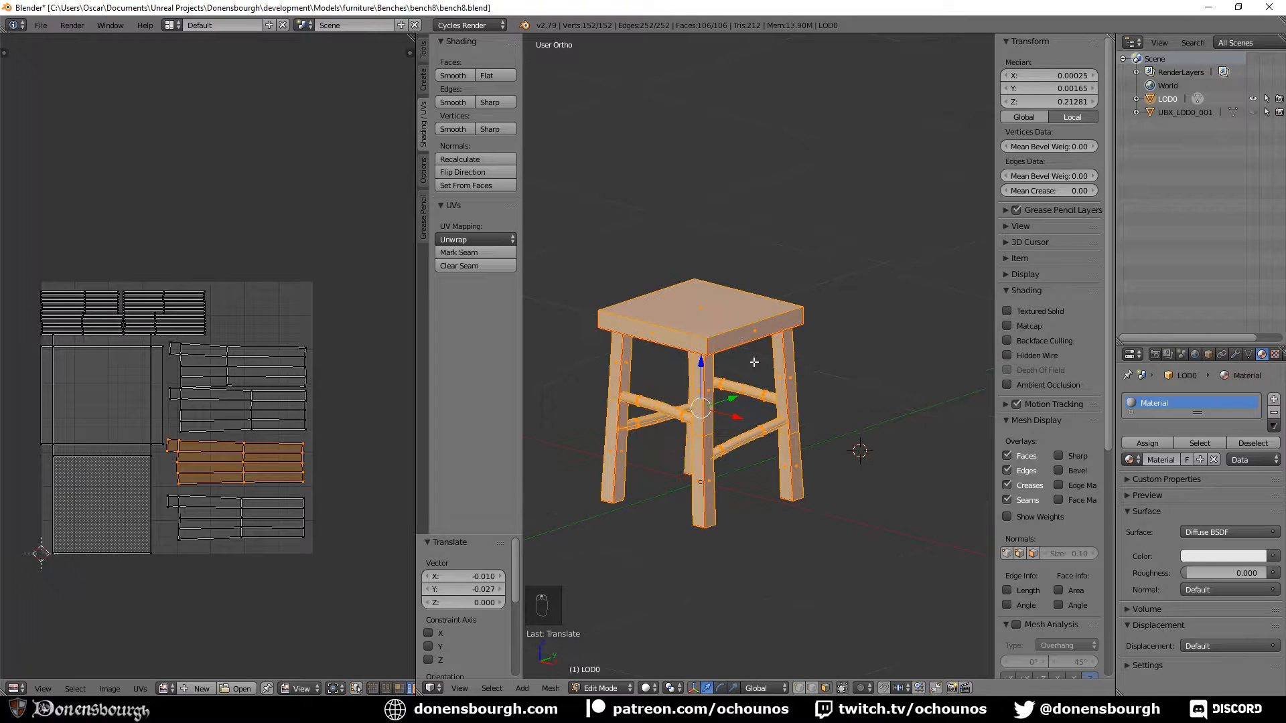
{"action": "right_click", "coordinate": [736, 325]}
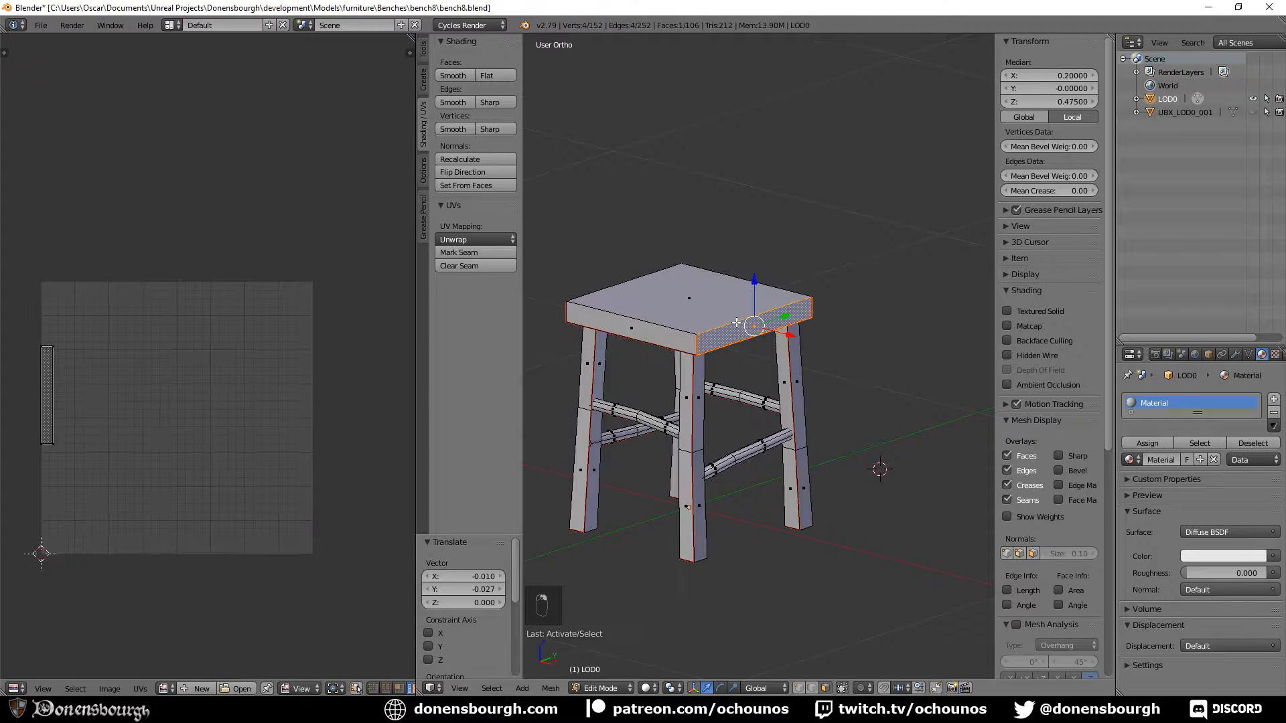
{"action": "right_click", "coordinate": [635, 327], "text": "shift"}
{"action": "middle_click_drag", "start_coordinate": [797, 349], "coordinate": [693, 370]}
{"action": "right_click", "coordinate": [842, 321], "text": "shift"}
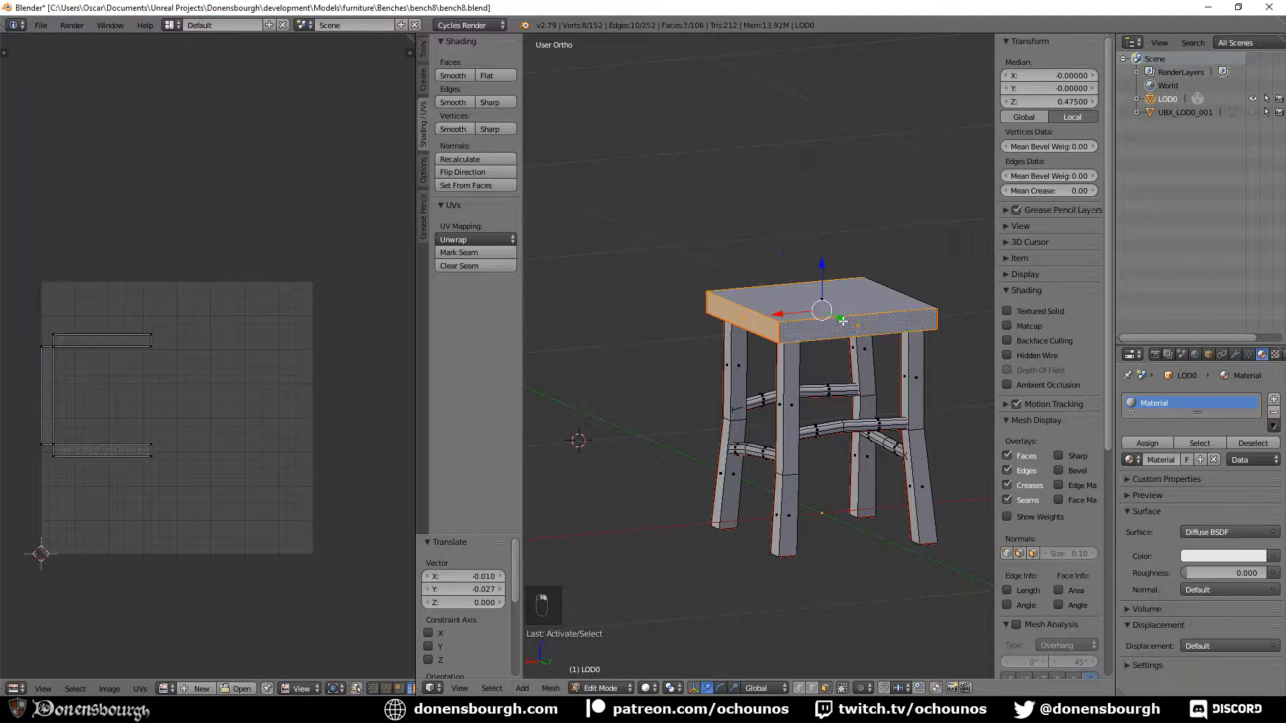
{"action": "middle_click_drag", "start_coordinate": [842, 321], "coordinate": [764, 397]}
{"action": "right_click", "coordinate": [817, 355], "text": "shift"}
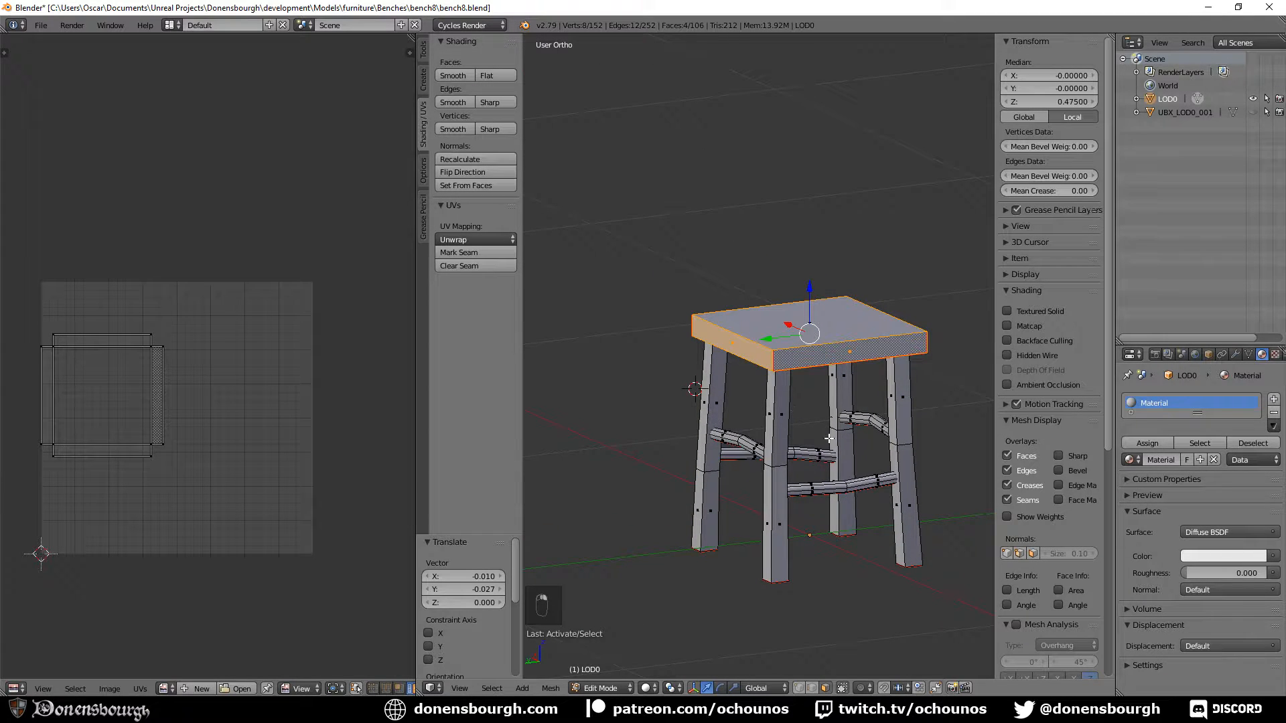
{"action": "middle_click_drag", "start_coordinate": [828, 437], "coordinate": [722, 387], "text": "shift"}
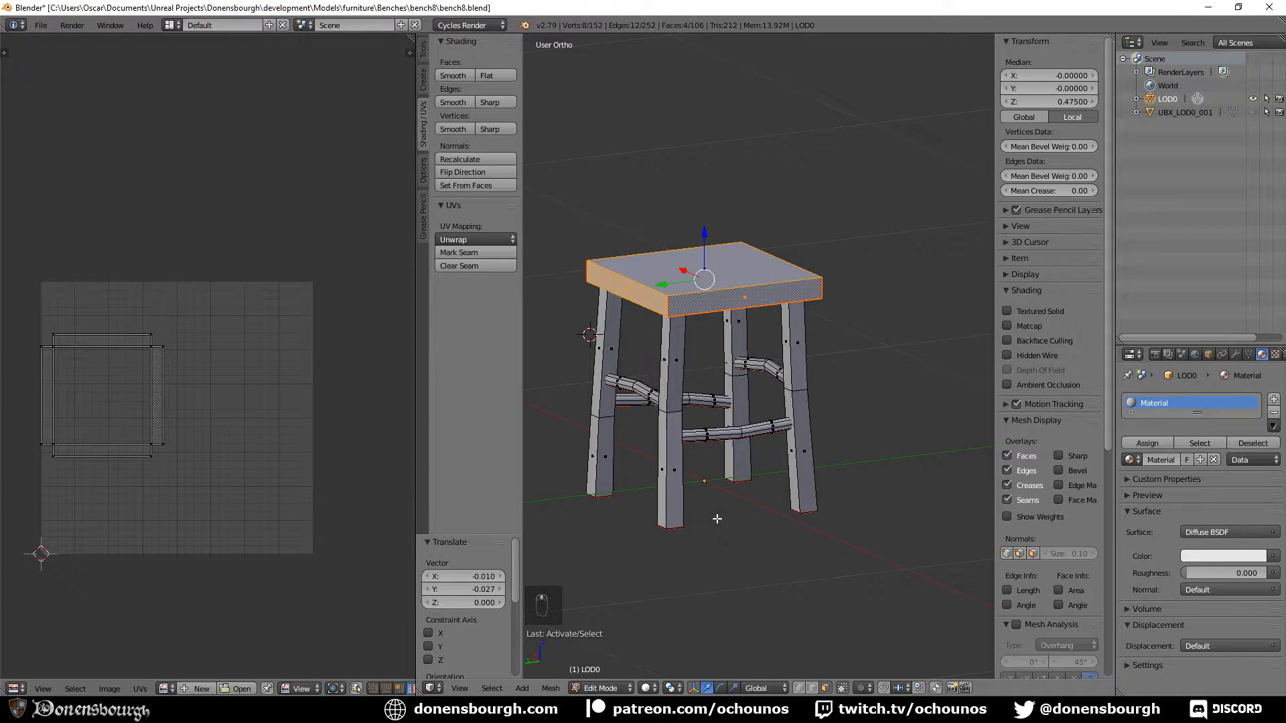
{"action": "key", "text": "ctrl+b"}
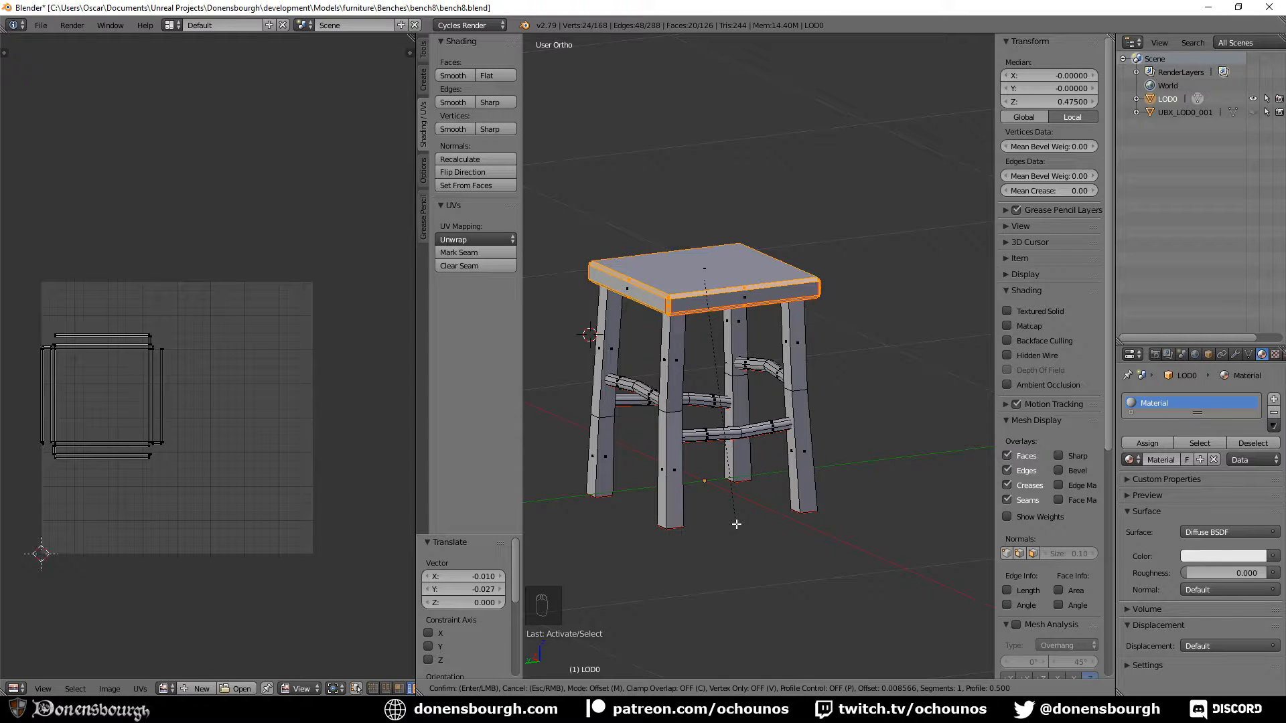
{"action": "left_click", "coordinate": [736, 524]}
In edge selection mode, clear the seam from one vertical edge of the seat's beveled corner
{"action": "scroll", "coordinate": [730, 524], "scroll_direction": "up", "scroll_amount": 2}
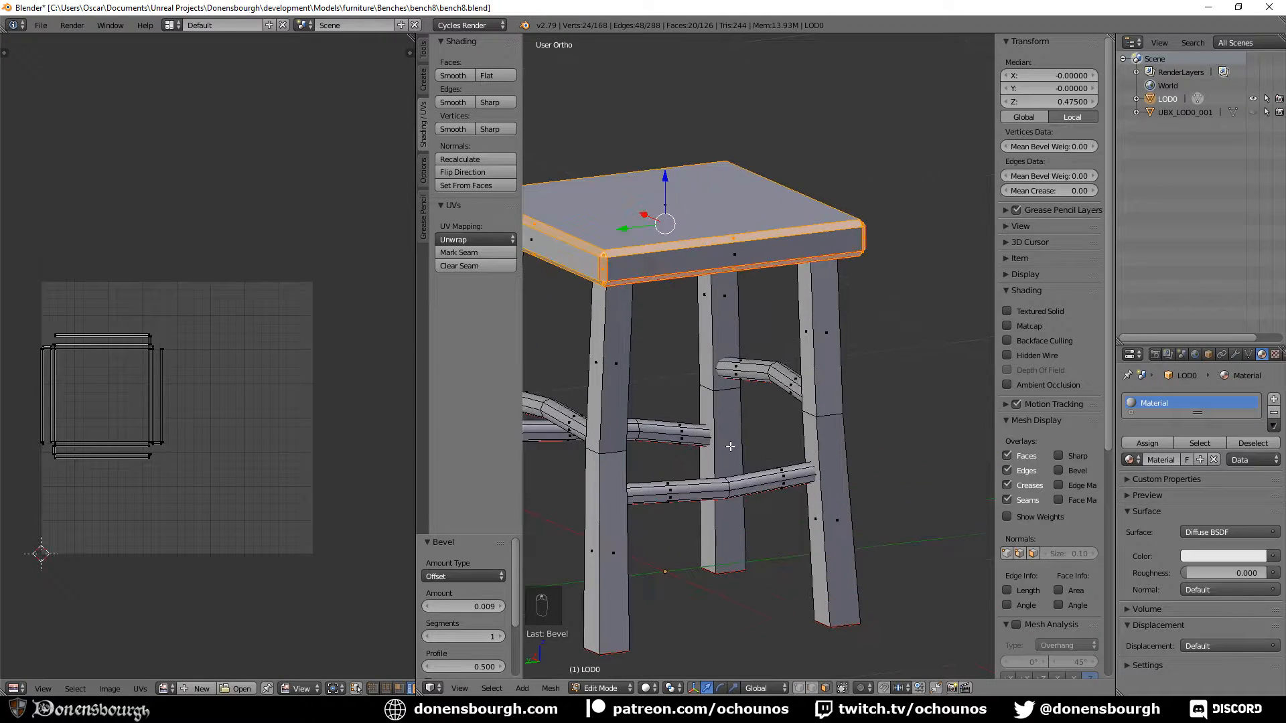
{"action": "scroll", "coordinate": [730, 442], "scroll_direction": "up", "scroll_amount": 2}
{"action": "scroll", "coordinate": [770, 401], "scroll_direction": "up", "scroll_amount": 3}
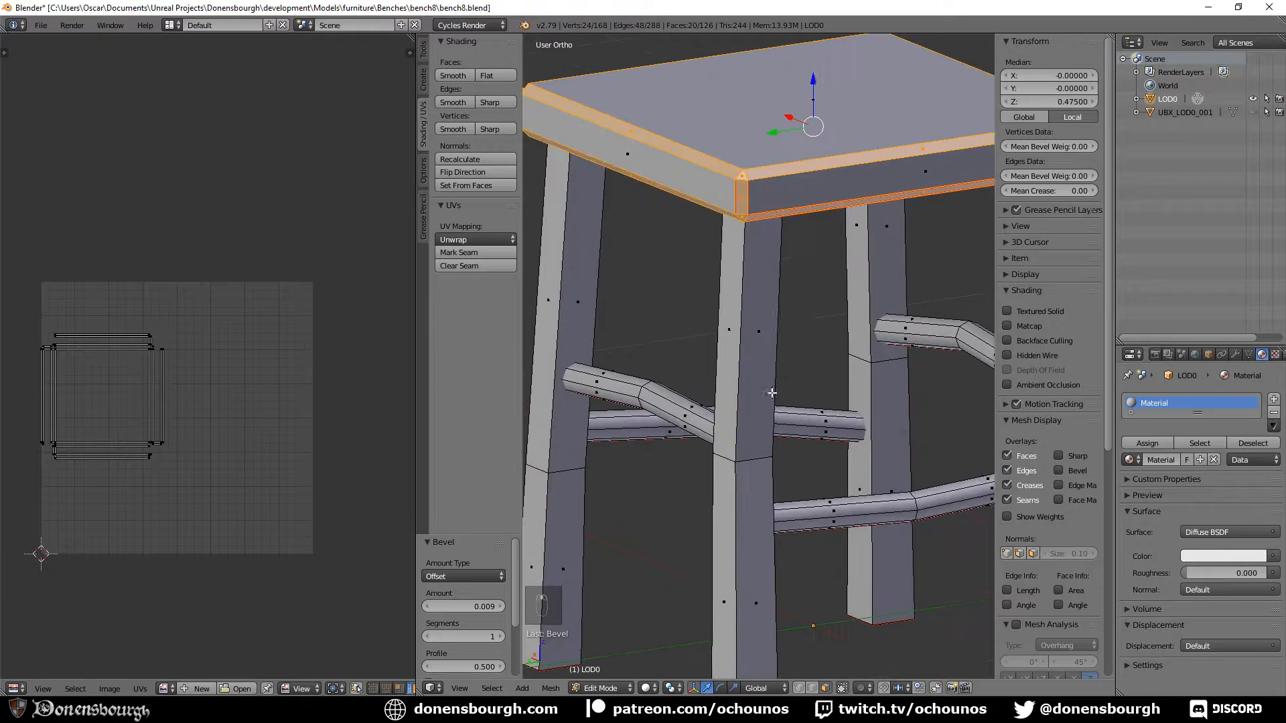
{"action": "key", "text": "a"}
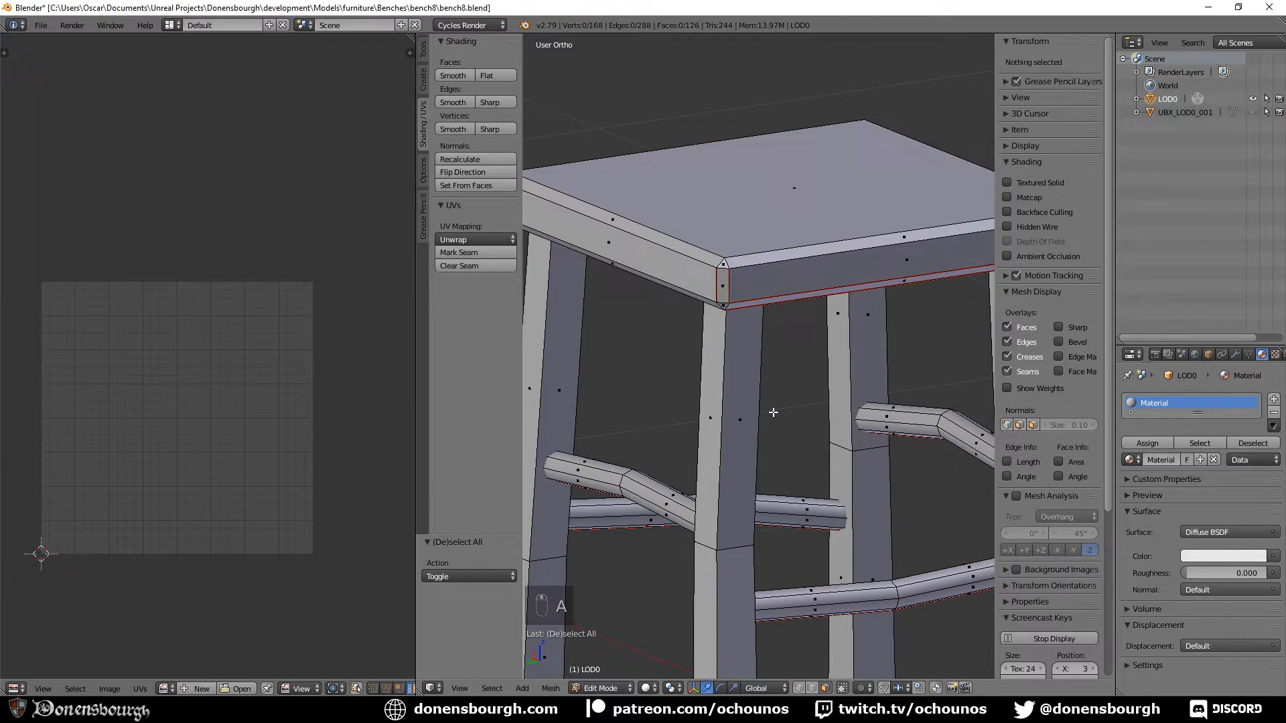
{"action": "scroll", "coordinate": [754, 307], "scroll_direction": "up", "scroll_amount": 2}
{"action": "middle_click_drag", "start_coordinate": [753, 308], "coordinate": [774, 368]}
{"action": "scroll", "coordinate": [774, 358], "scroll_direction": "up", "scroll_amount": 2}
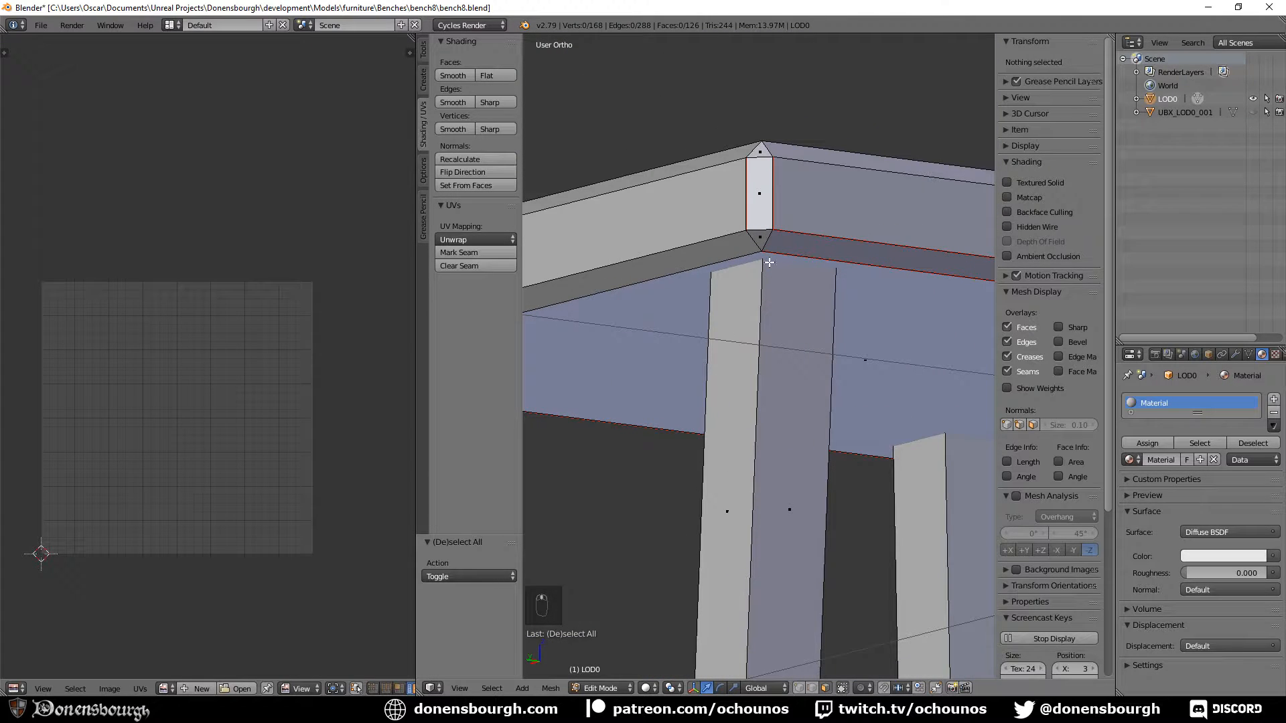
{"action": "right_click", "coordinate": [709, 215]}
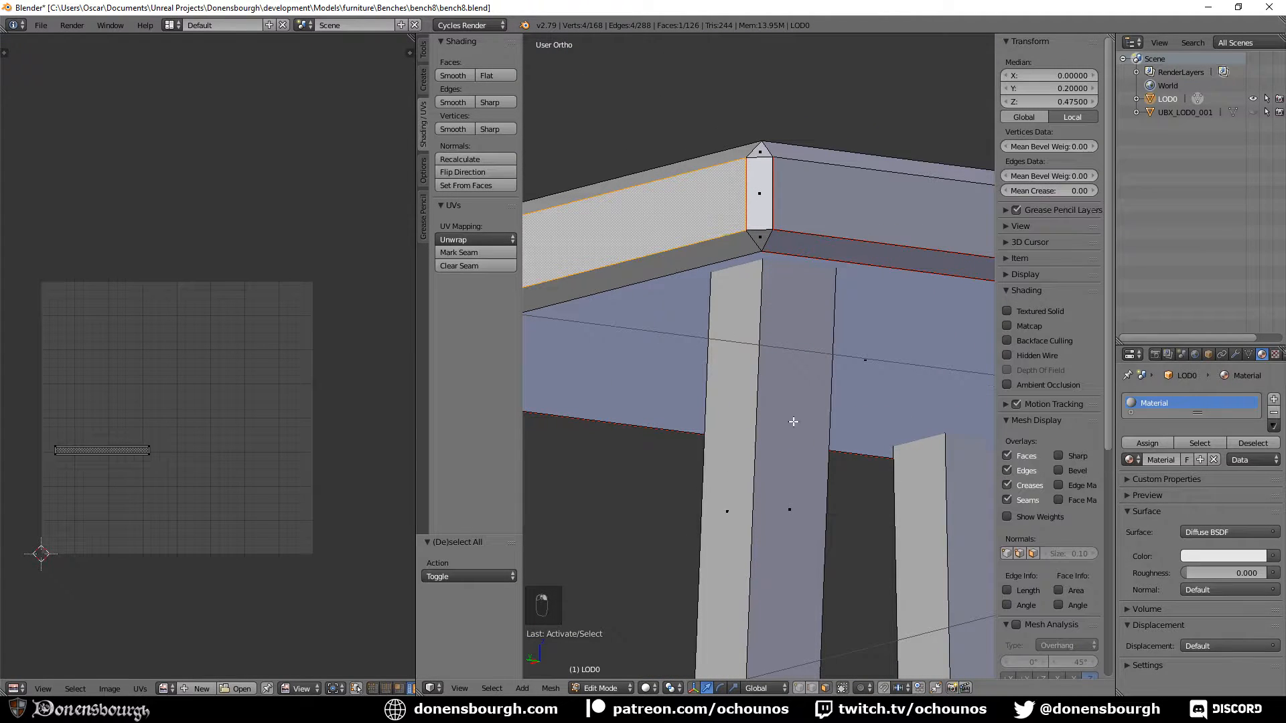
{"action": "left_click", "coordinate": [812, 690]}
{"action": "right_click", "coordinate": [749, 210]}
{"action": "right_click", "coordinate": [762, 231], "text": "shift"}
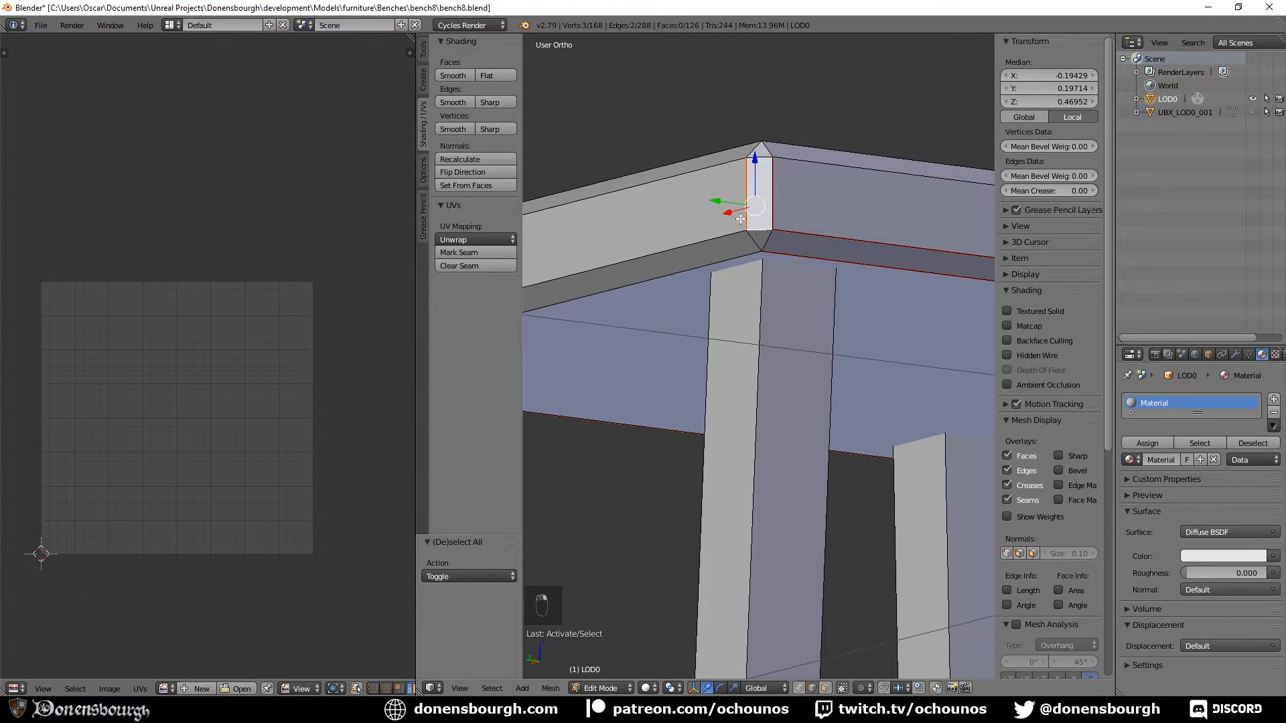
{"action": "right_click", "coordinate": [741, 216]}
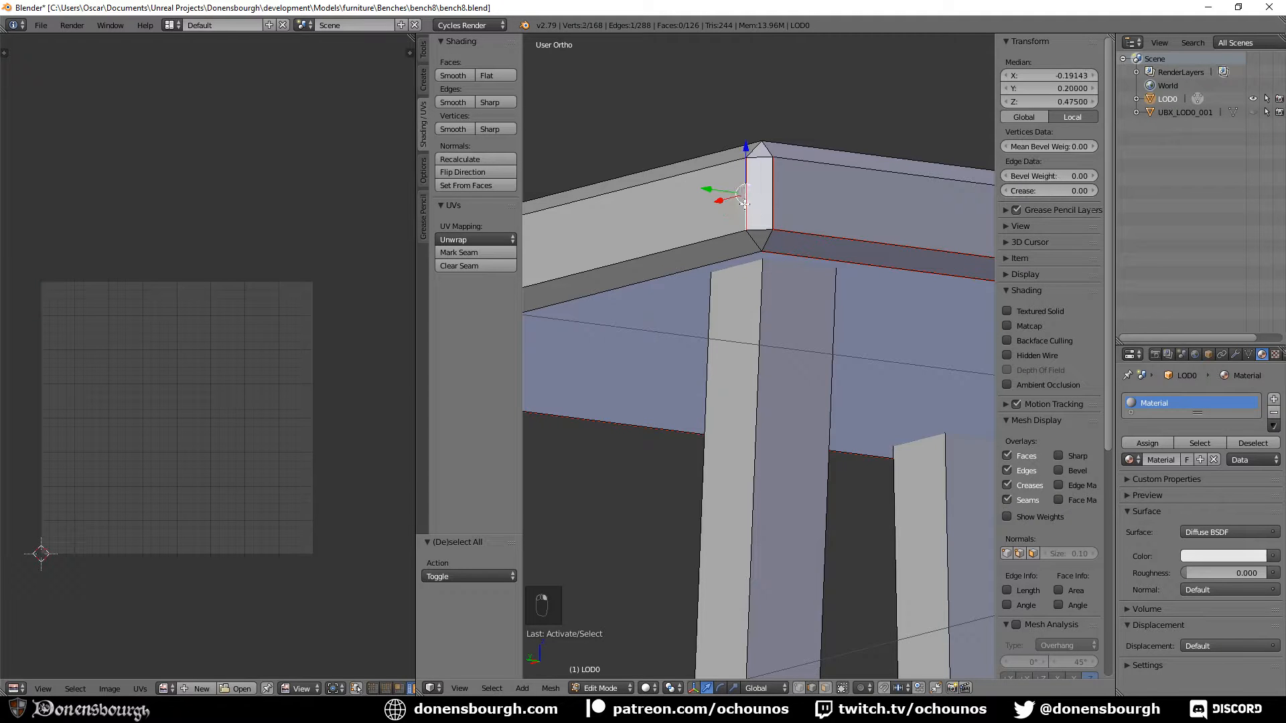
{"action": "left_click", "coordinate": [471, 268]}
Mark seams on the short diagonal edges above and below the same beveled seat corner
{"action": "right_click", "coordinate": [762, 239]}
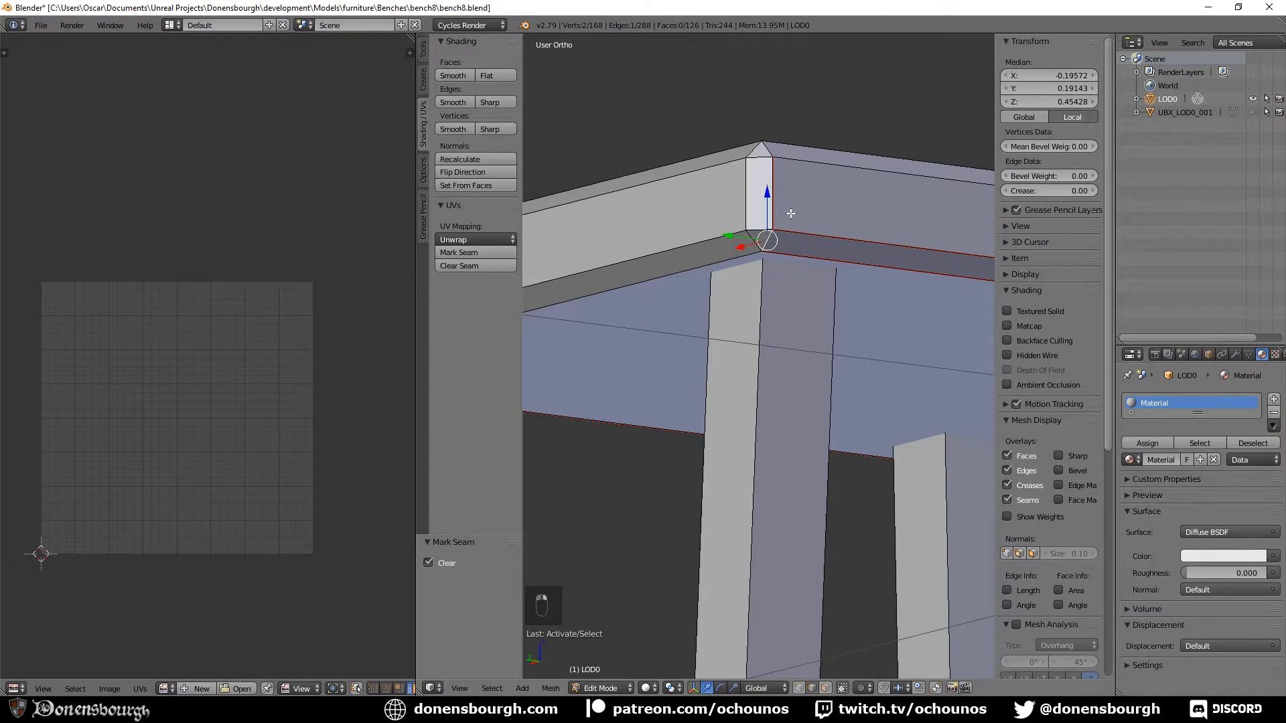
{"action": "mouse_move", "coordinate": [791, 213]}
{"action": "middle_mouse_down"}
{"action": "mouse_move", "coordinate": [791, 228]}
{"action": "mouse_move", "coordinate": [788, 215]}
{"action": "middle_mouse_up"}
{"action": "right_click", "coordinate": [767, 489], "text": "shift"}
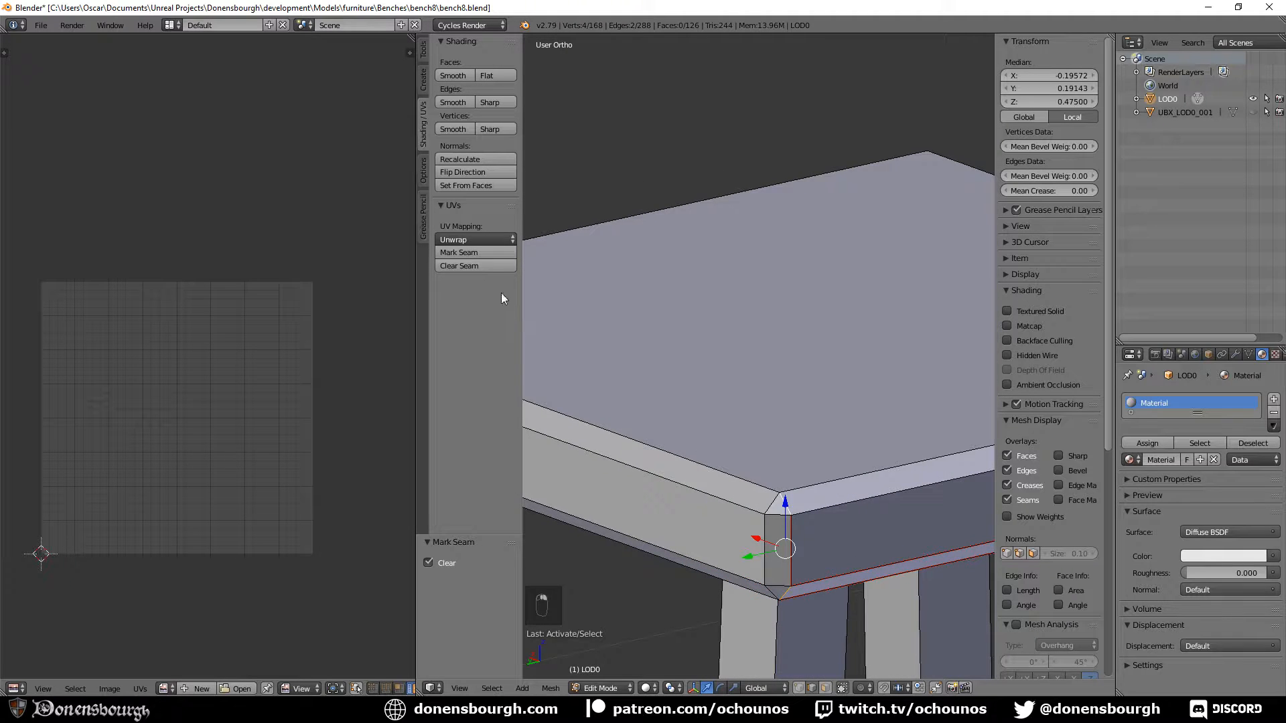
{"action": "left_click", "coordinate": [459, 252]}
Clear the seams from the lower edges of the seat's side faces and from one vertical edge at two beveled corners
{"action": "middle_click_drag", "start_coordinate": [770, 429], "coordinate": [695, 349]}
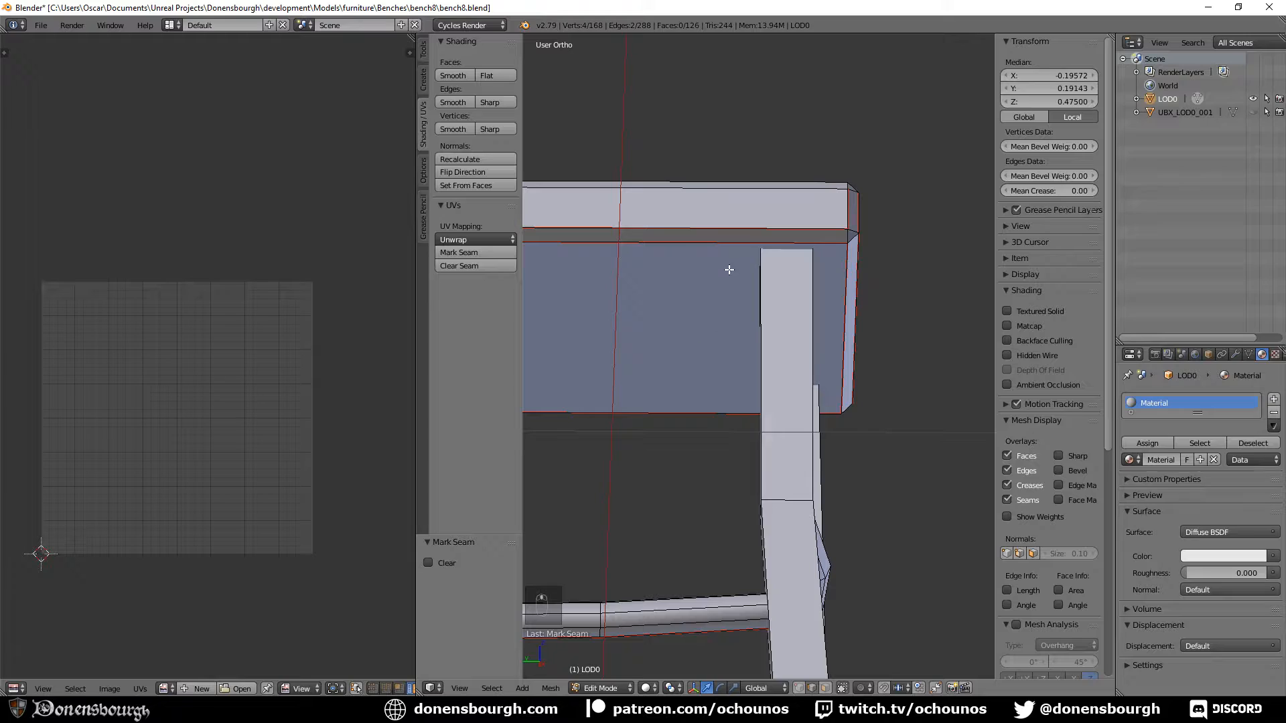
{"action": "middle_click_drag", "start_coordinate": [695, 284], "coordinate": [730, 296]}
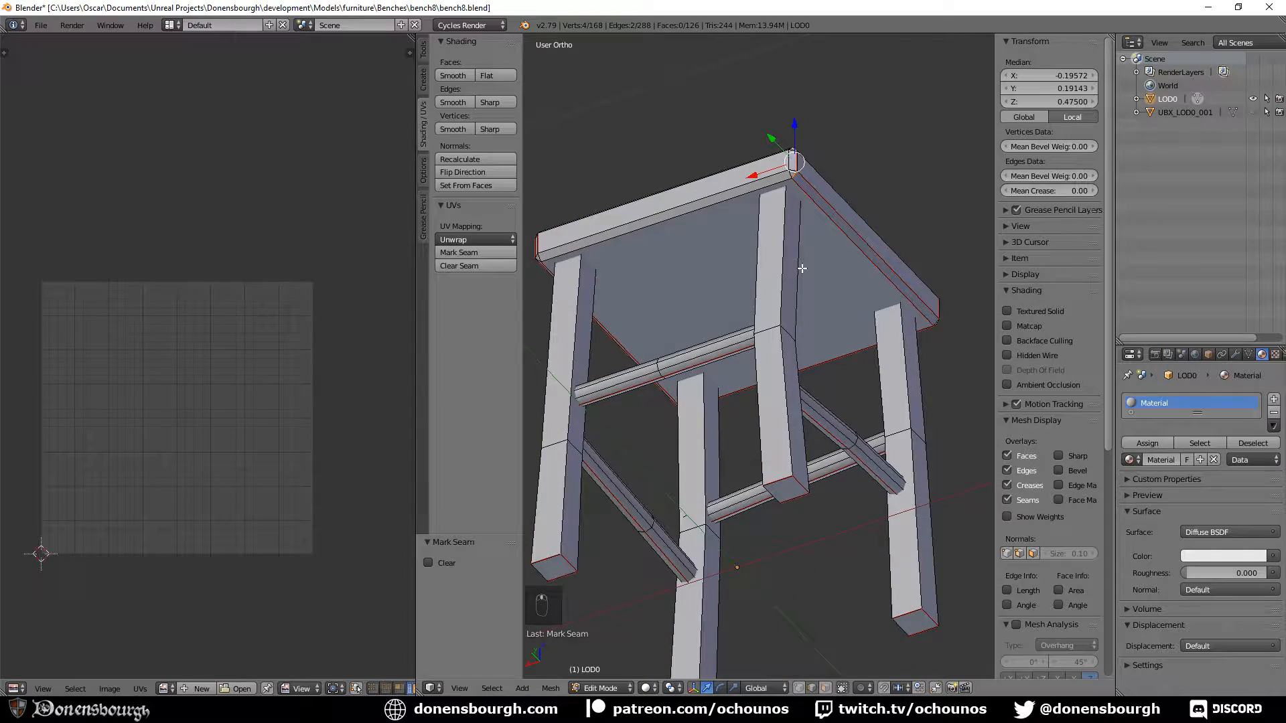
{"action": "middle_click_drag", "start_coordinate": [801, 268], "coordinate": [744, 270]}
{"action": "scroll", "coordinate": [743, 269], "scroll_direction": "up", "scroll_amount": 2}
{"action": "right_click", "coordinate": [745, 268]}
{"action": "scroll", "coordinate": [806, 332], "scroll_direction": "up", "scroll_amount": 1}
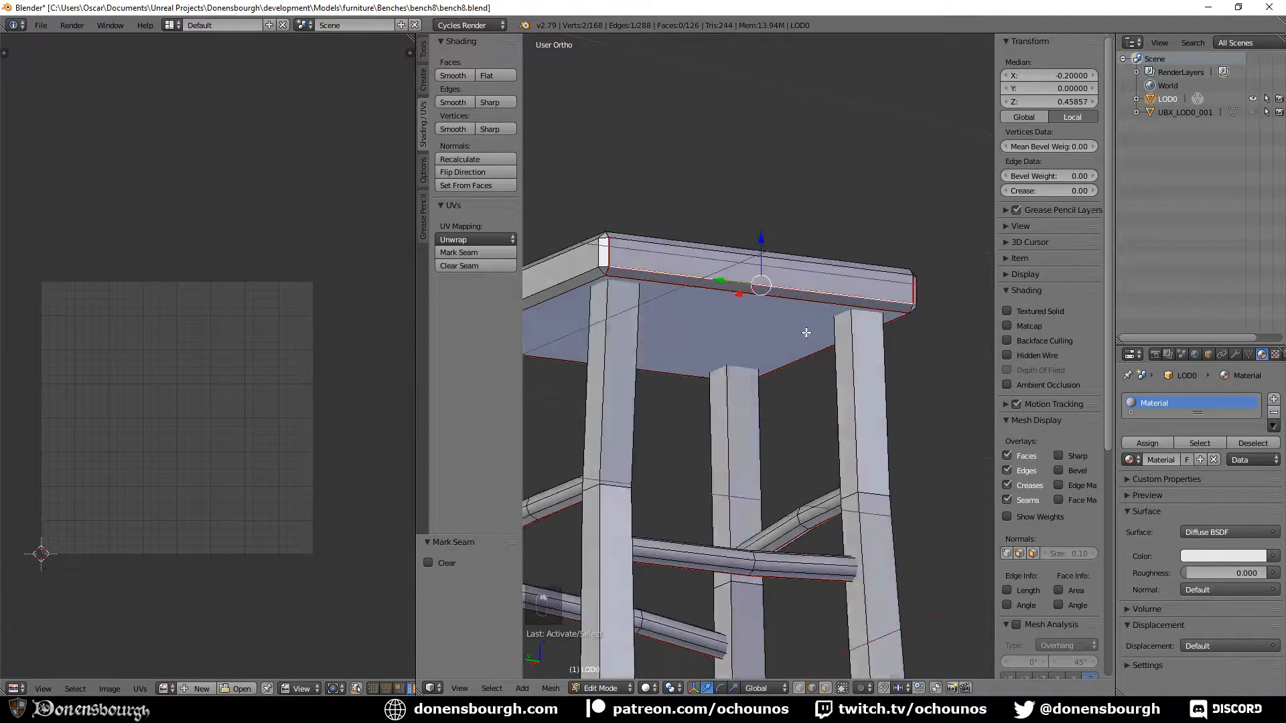
{"action": "middle_click_drag", "start_coordinate": [805, 333], "coordinate": [709, 368]}
{"action": "right_click", "coordinate": [659, 334], "text": "shift"}
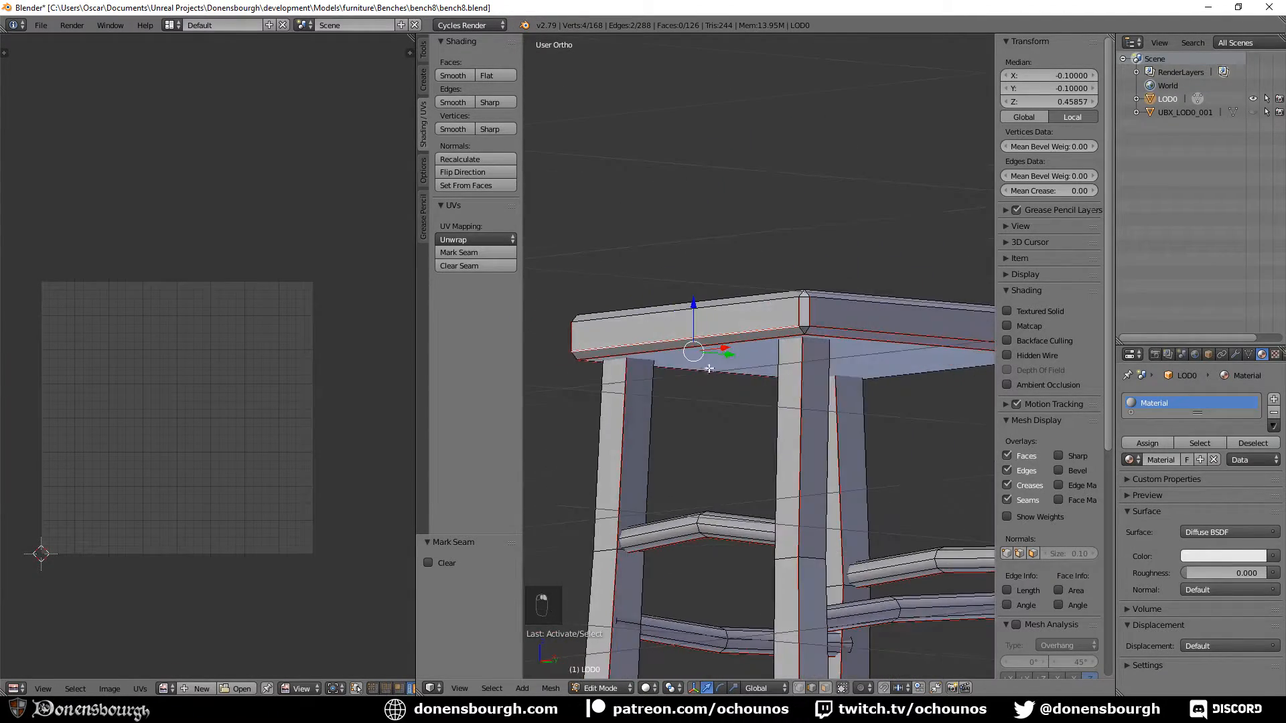
{"action": "right_click", "coordinate": [843, 327], "text": "shift"}
{"action": "right_click", "coordinate": [802, 313], "text": "shift"}
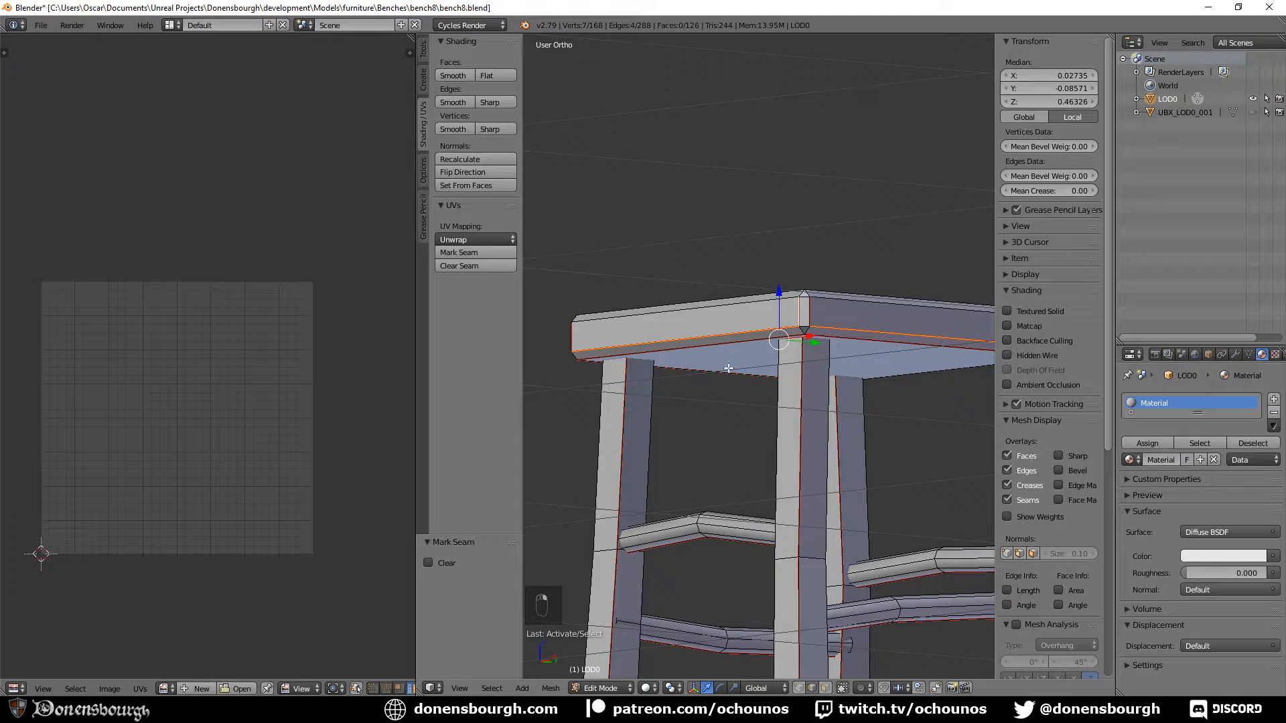
{"action": "middle_click_drag", "start_coordinate": [802, 312], "coordinate": [662, 399]}
{"action": "right_click", "coordinate": [668, 347], "text": "shift"}
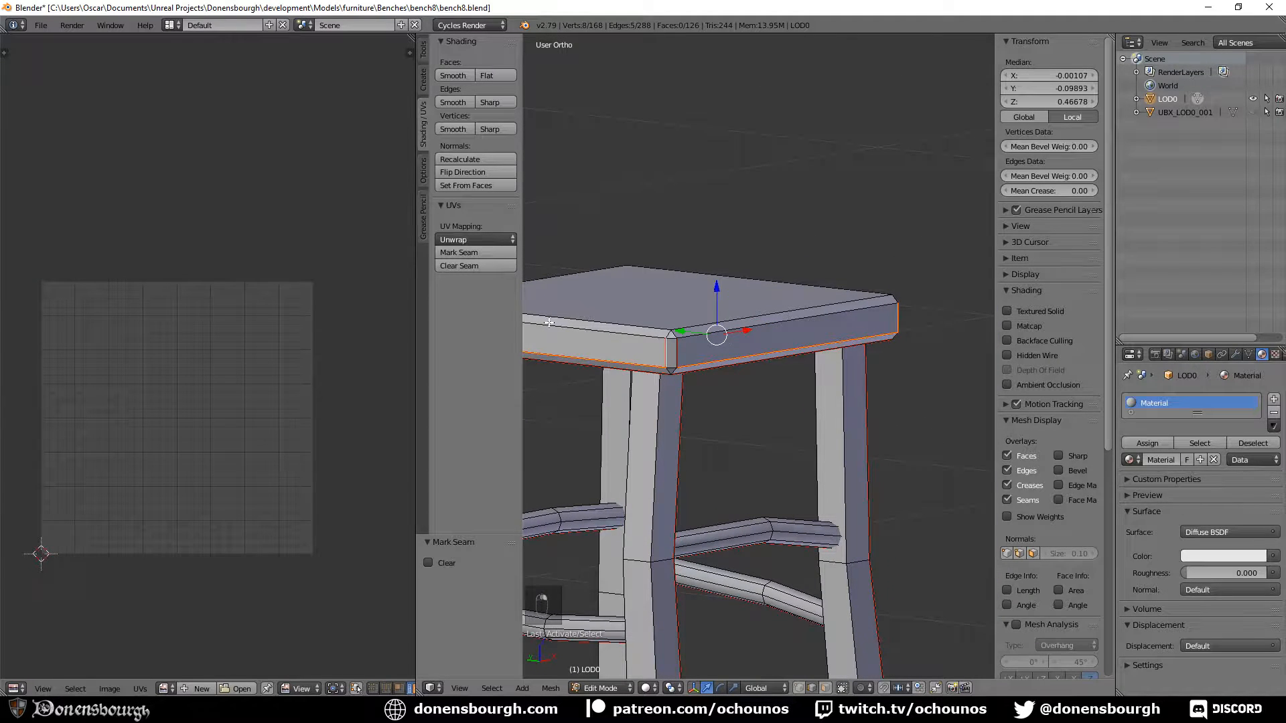
{"action": "left_click", "coordinate": [481, 267]}
{"action": "scroll", "coordinate": [664, 407], "scroll_direction": "up", "scroll_amount": 4}
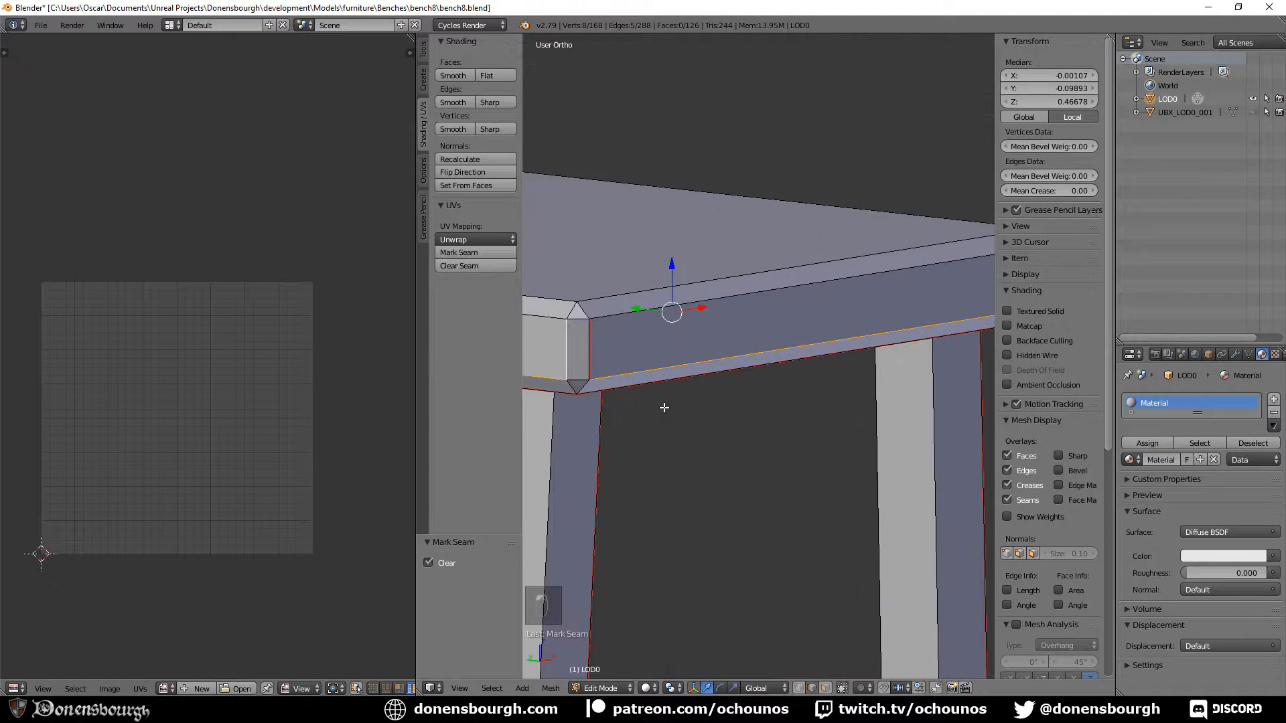
Mark seams on the short diagonal edges above and below the vertical seam at two more beveled seat corners
{"action": "right_click", "coordinate": [588, 389]}
{"action": "right_click", "coordinate": [587, 311], "text": "shift"}
{"action": "scroll", "coordinate": [776, 385], "scroll_direction": "down", "scroll_amount": 3}
{"action": "middle_click_drag", "start_coordinate": [798, 382], "coordinate": [784, 404]}
{"action": "right_click", "coordinate": [799, 366], "text": "shift"}
{"action": "scroll", "coordinate": [814, 385], "scroll_direction": "up", "scroll_amount": 4}
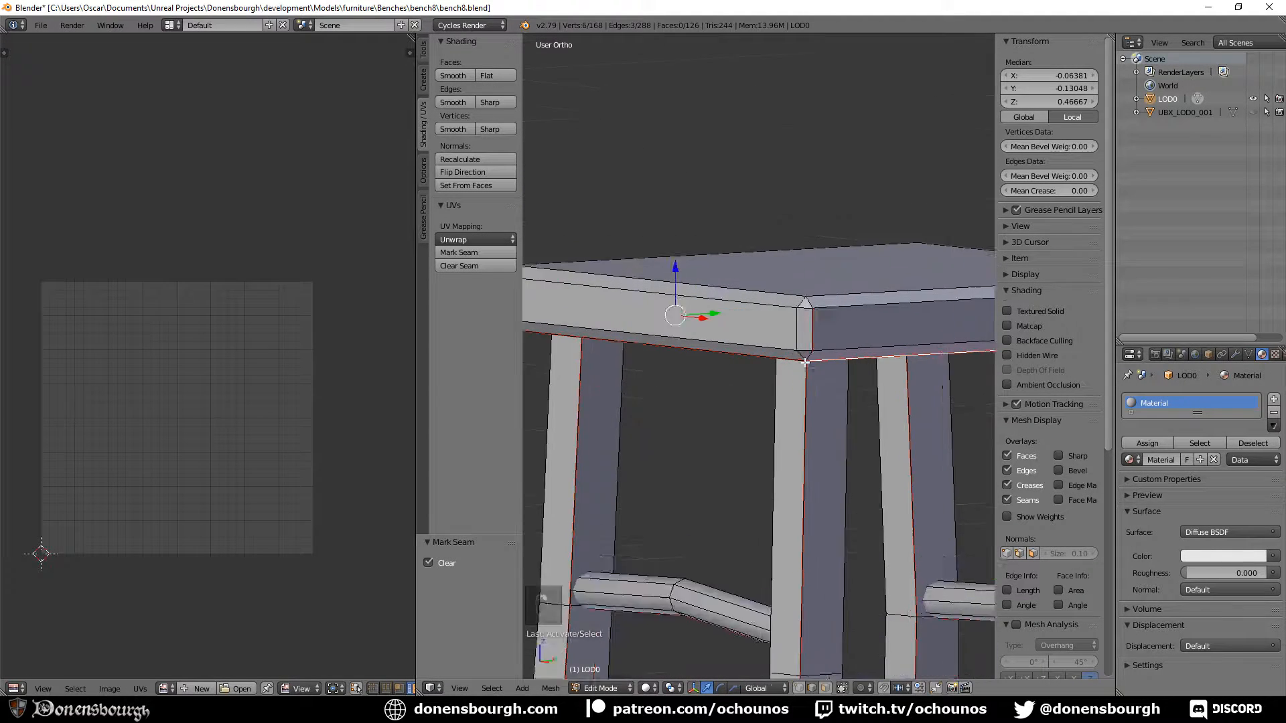
{"action": "key", "text": "ctrl+z"}
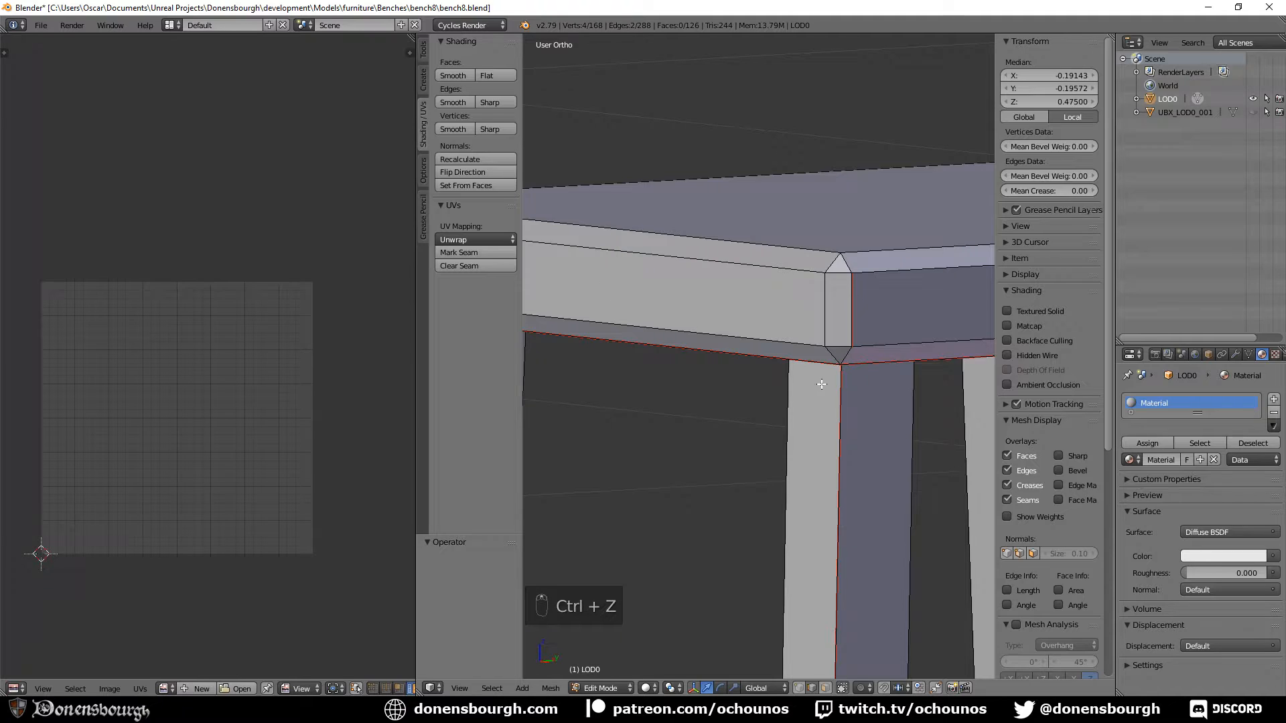
{"action": "right_click", "coordinate": [849, 347], "text": "shift"}
{"action": "right_click", "coordinate": [845, 263], "text": "shift"}
{"action": "left_click", "coordinate": [469, 253]}
{"action": "scroll", "coordinate": [719, 371], "scroll_direction": "down", "scroll_amount": 2}
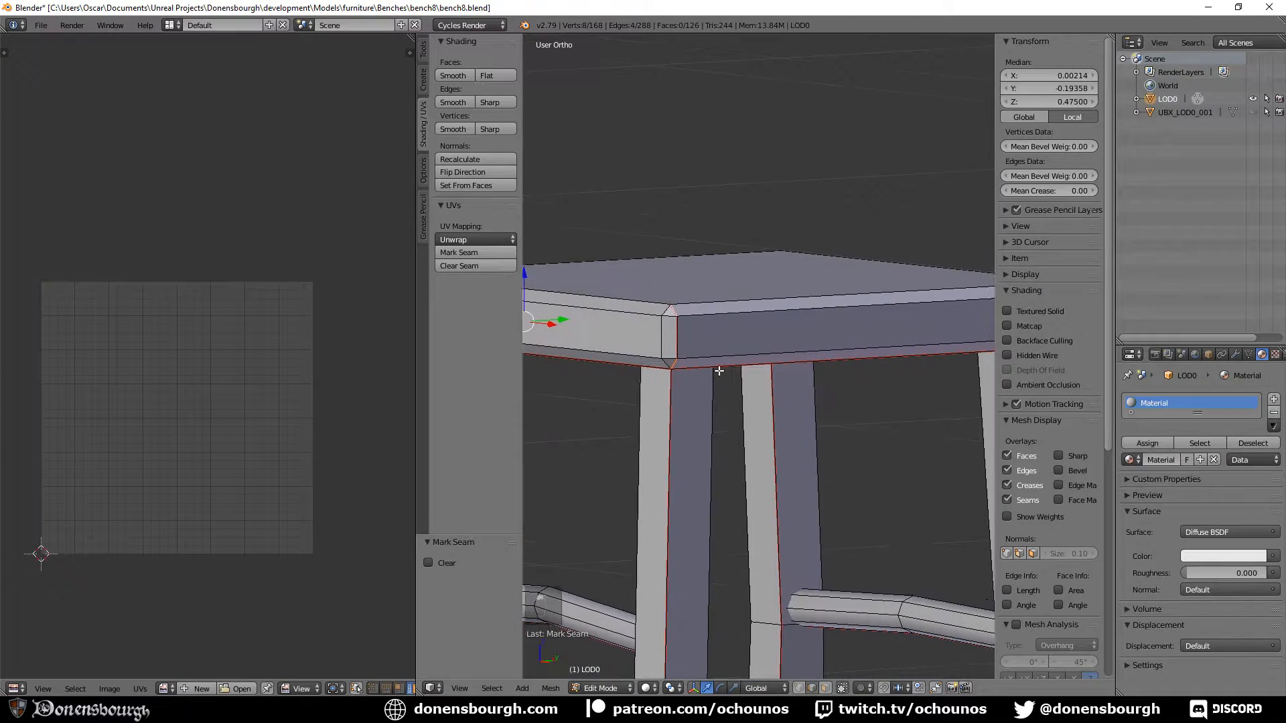
Mark seams on the remaining seat corner's short diagonal edges and clear the seam from one of its vertical edges
{"action": "scroll", "coordinate": [719, 370], "scroll_direction": "down", "scroll_amount": 2}
{"action": "middle_click_drag", "start_coordinate": [692, 370], "coordinate": [776, 367]}
{"action": "scroll", "coordinate": [821, 428], "scroll_direction": "up", "scroll_amount": 5}
{"action": "right_click", "coordinate": [787, 362]}
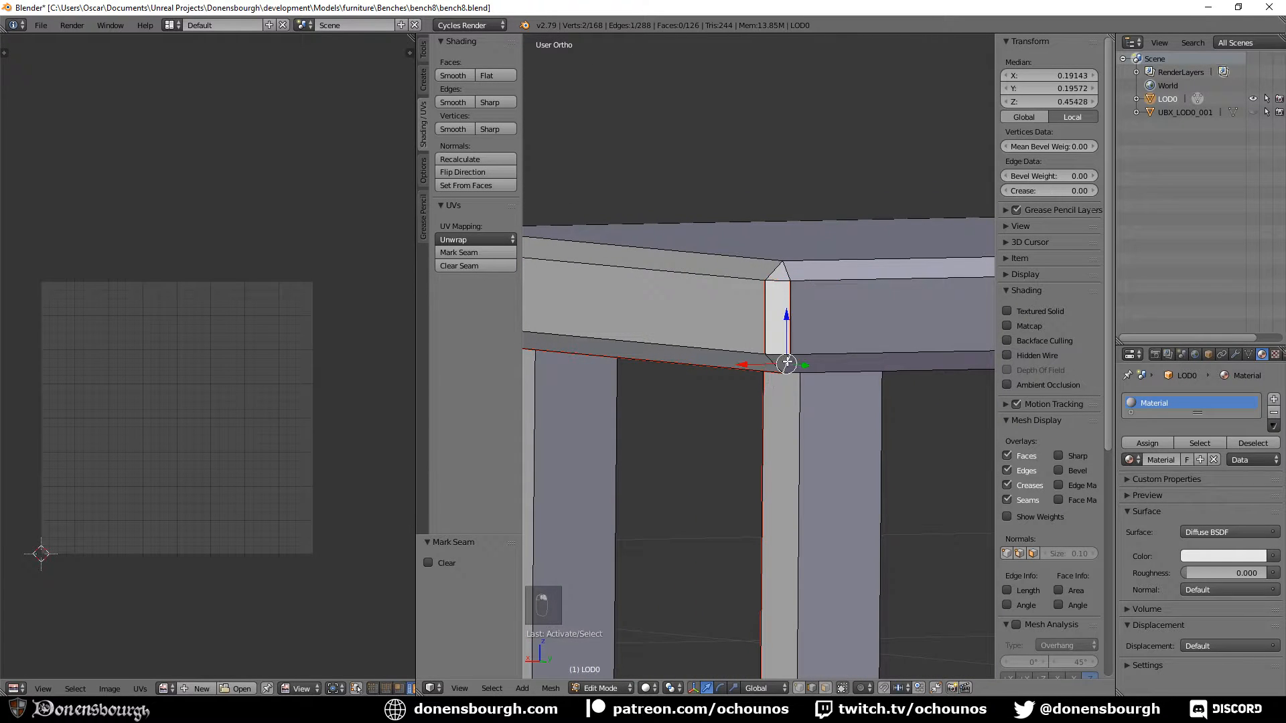
{"action": "right_click", "coordinate": [781, 273], "text": "shift"}
{"action": "left_click", "coordinate": [498, 252]}
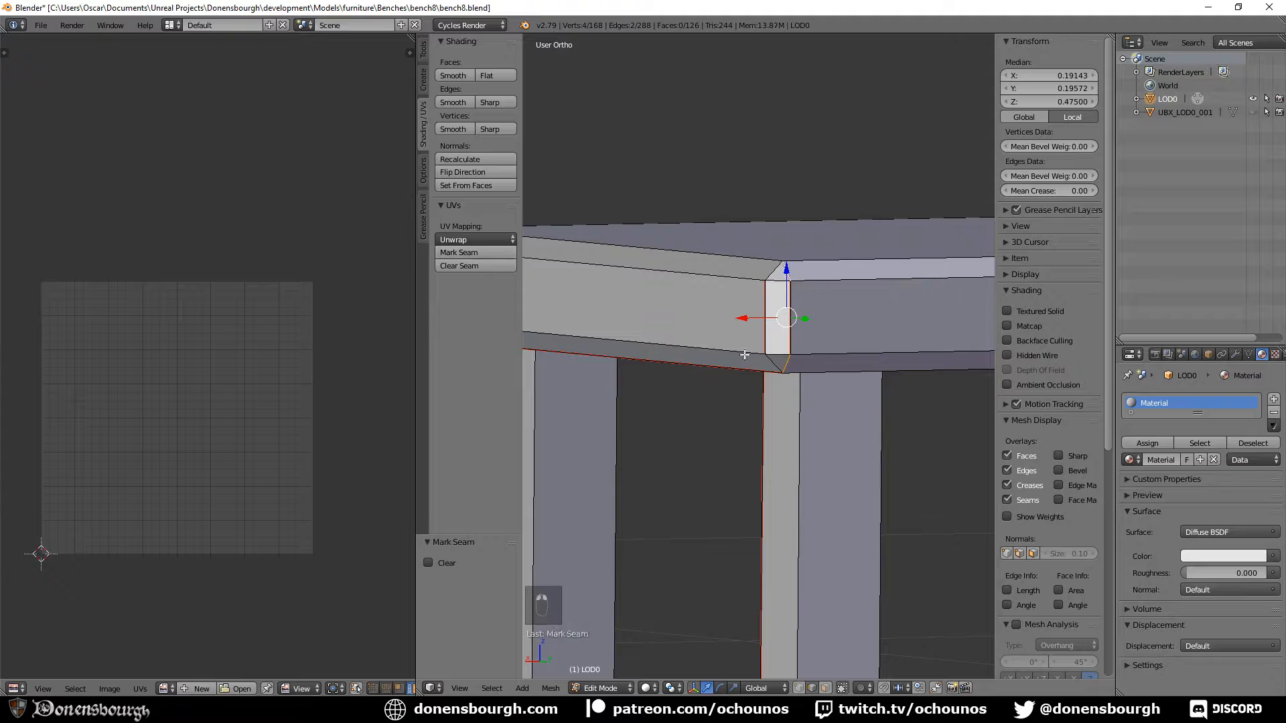
{"action": "right_click", "coordinate": [765, 316]}
{"action": "left_click", "coordinate": [469, 266]}
{"action": "scroll", "coordinate": [710, 402], "scroll_direction": "down", "scroll_amount": 5}
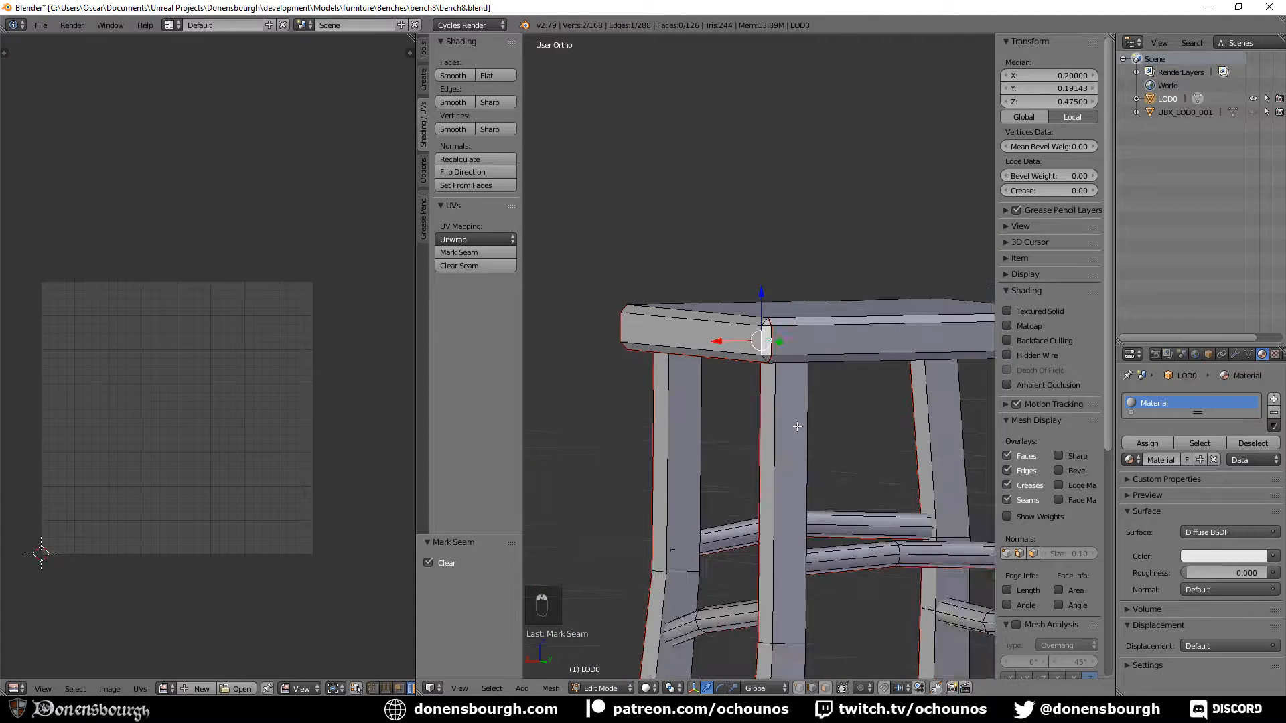
Select the whole stool mesh and unwrap it again along the updated seams
{"action": "middle_click_drag", "start_coordinate": [794, 425], "coordinate": [766, 431]}
{"action": "key", "text": "a"}
{"action": "key", "text": "a"}
{"action": "key", "text": "a"}
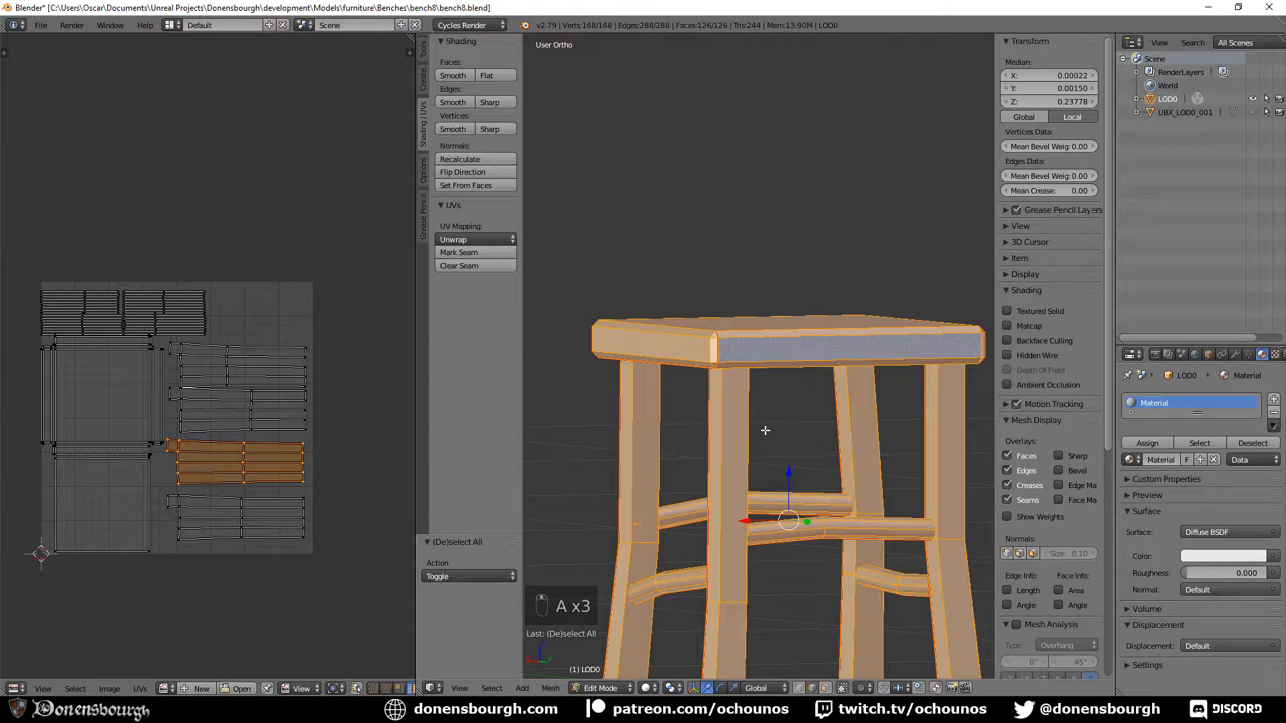
{"action": "key", "text": "u"}
{"action": "left_click", "coordinate": [765, 430]}
Select the four leg islands in the UV layout and rotate them by 90 degrees
{"action": "scroll", "coordinate": [106, 402], "scroll_direction": "up", "scroll_amount": 6}
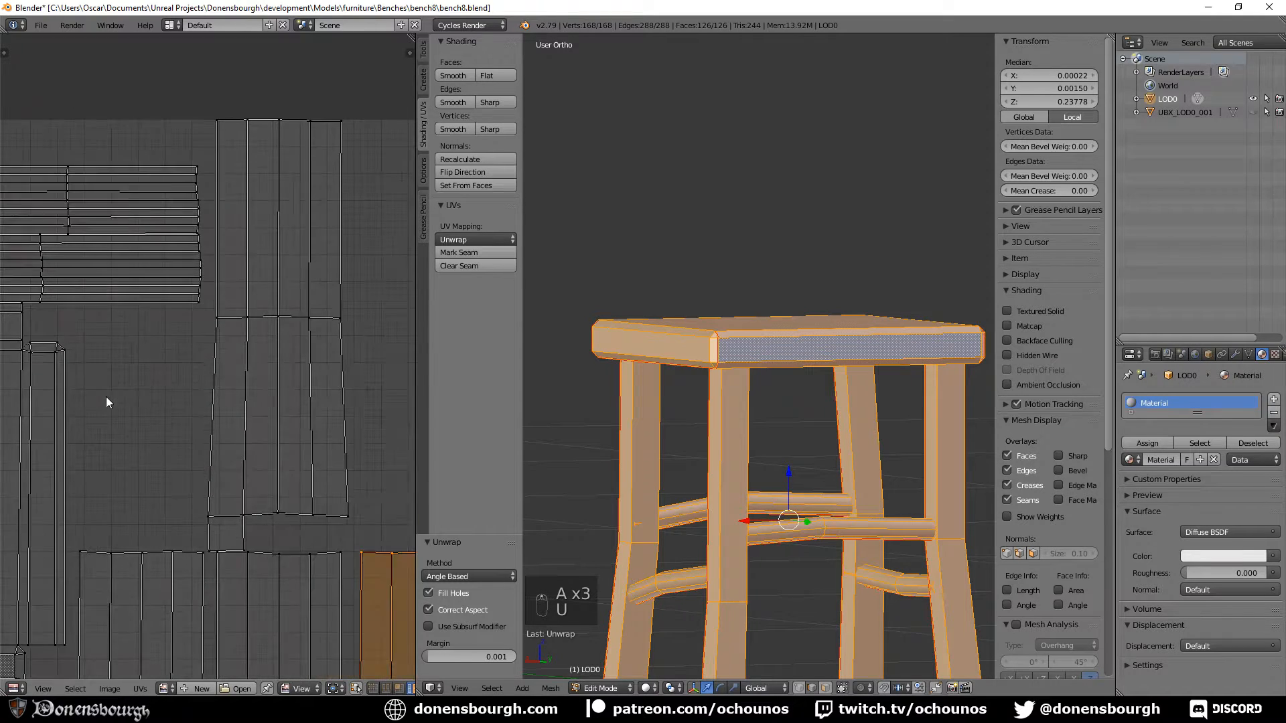
{"action": "scroll", "coordinate": [207, 419], "scroll_direction": "down", "scroll_amount": 6}
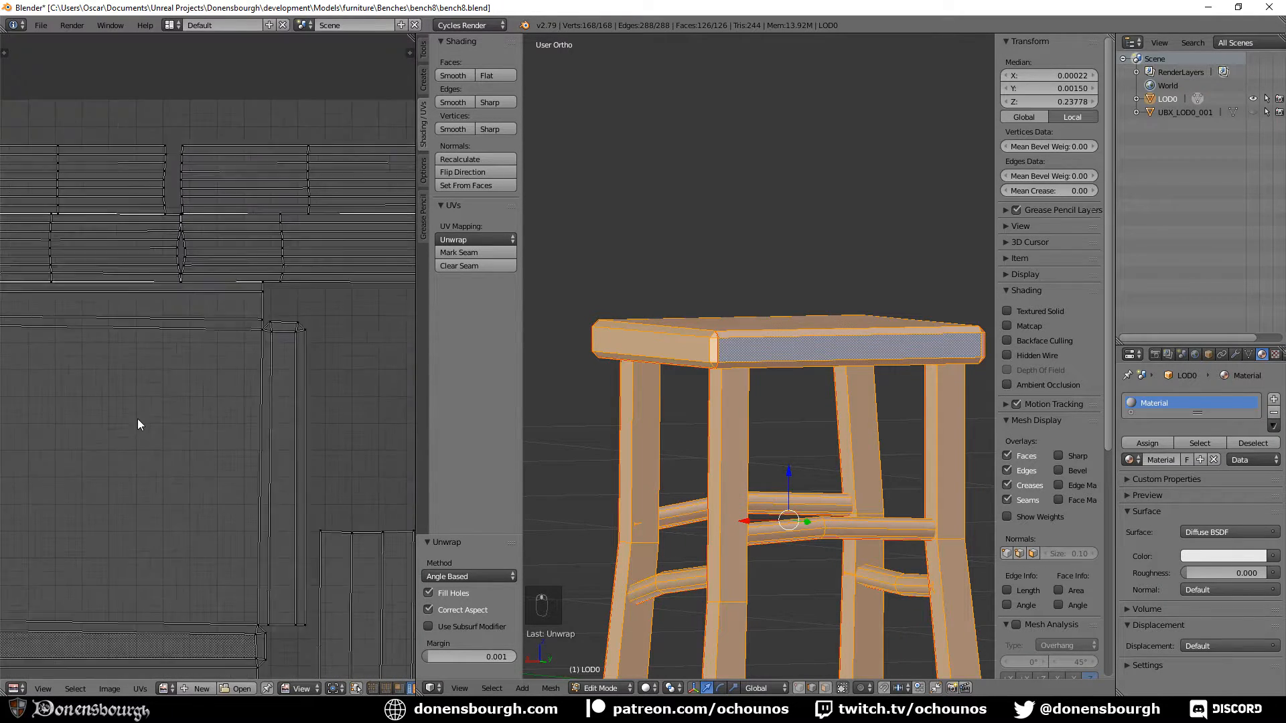
{"action": "scroll", "coordinate": [245, 388], "scroll_direction": "up", "scroll_amount": 4}
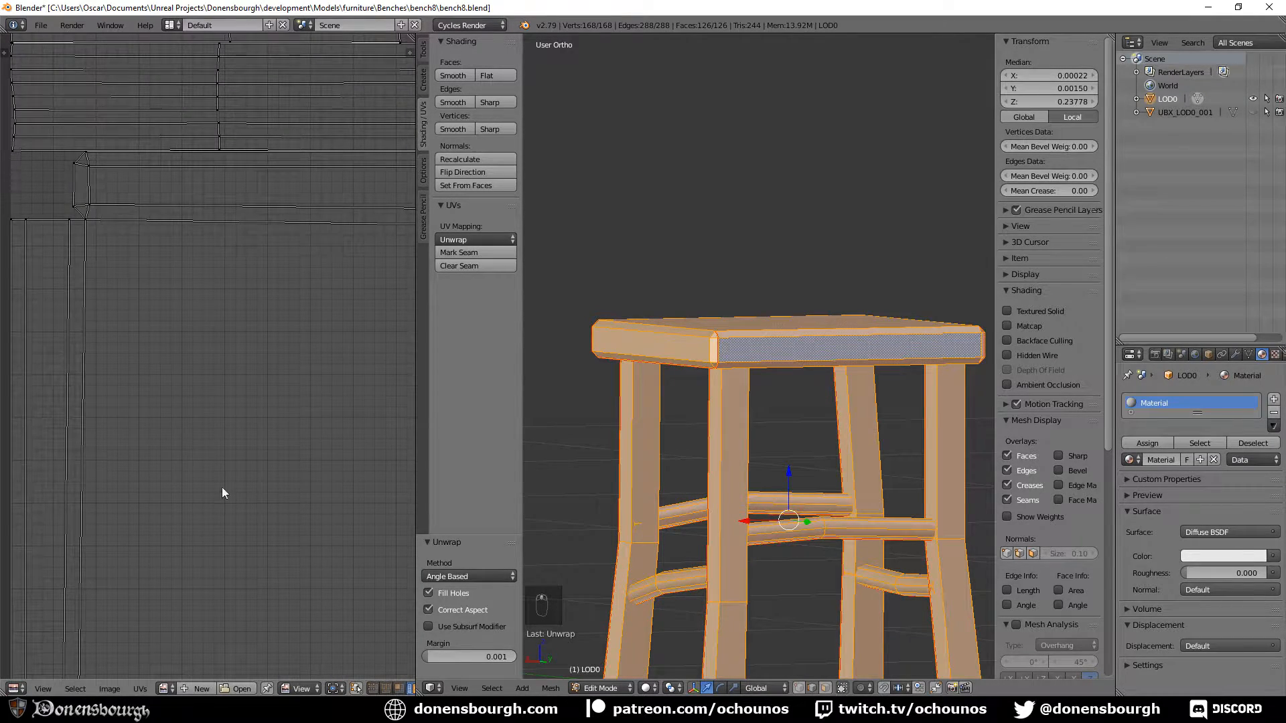
{"action": "scroll", "coordinate": [227, 402], "scroll_direction": "up", "scroll_amount": 2}
{"action": "middle_click_drag", "start_coordinate": [283, 389], "coordinate": [151, 356]}
{"action": "scroll", "coordinate": [148, 387], "scroll_direction": "down", "scroll_amount": 5}
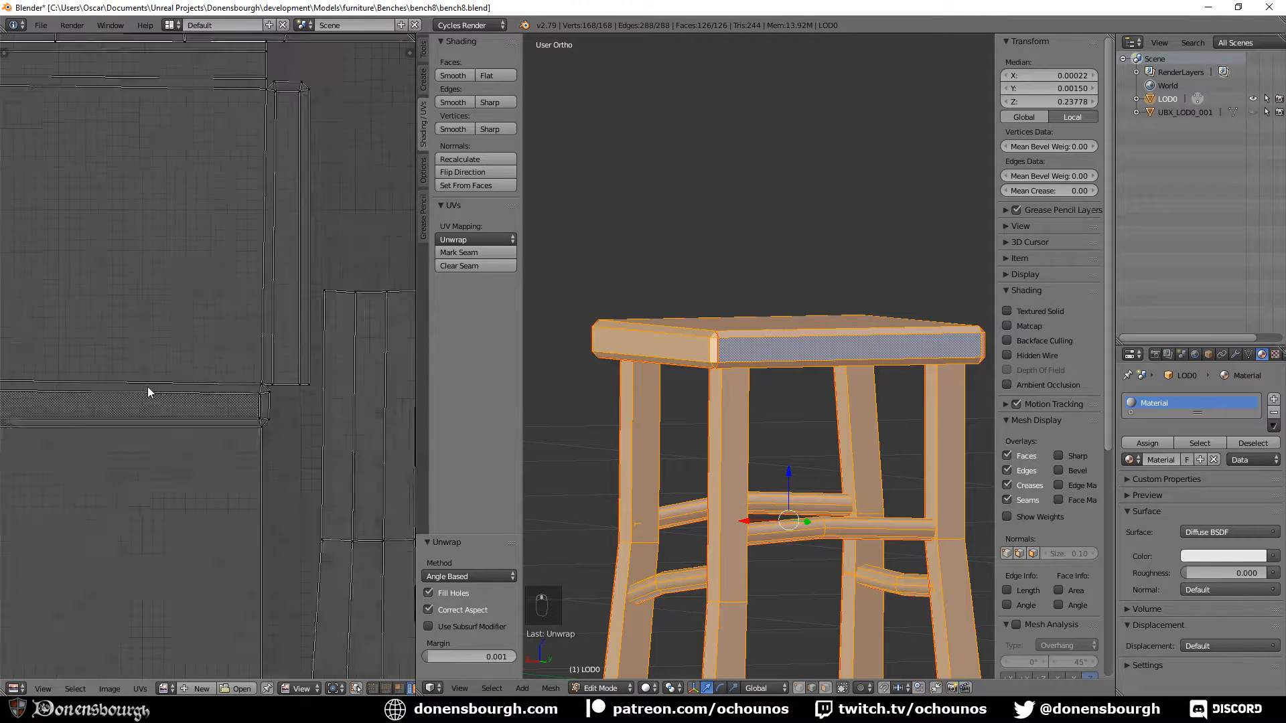
{"action": "scroll", "coordinate": [125, 400], "scroll_direction": "up", "scroll_amount": 3}
{"action": "right_click", "coordinate": [227, 292]}
{"action": "right_click", "coordinate": [165, 448], "text": "shift"}
{"action": "right_click", "coordinate": [224, 424], "text": "shift"}
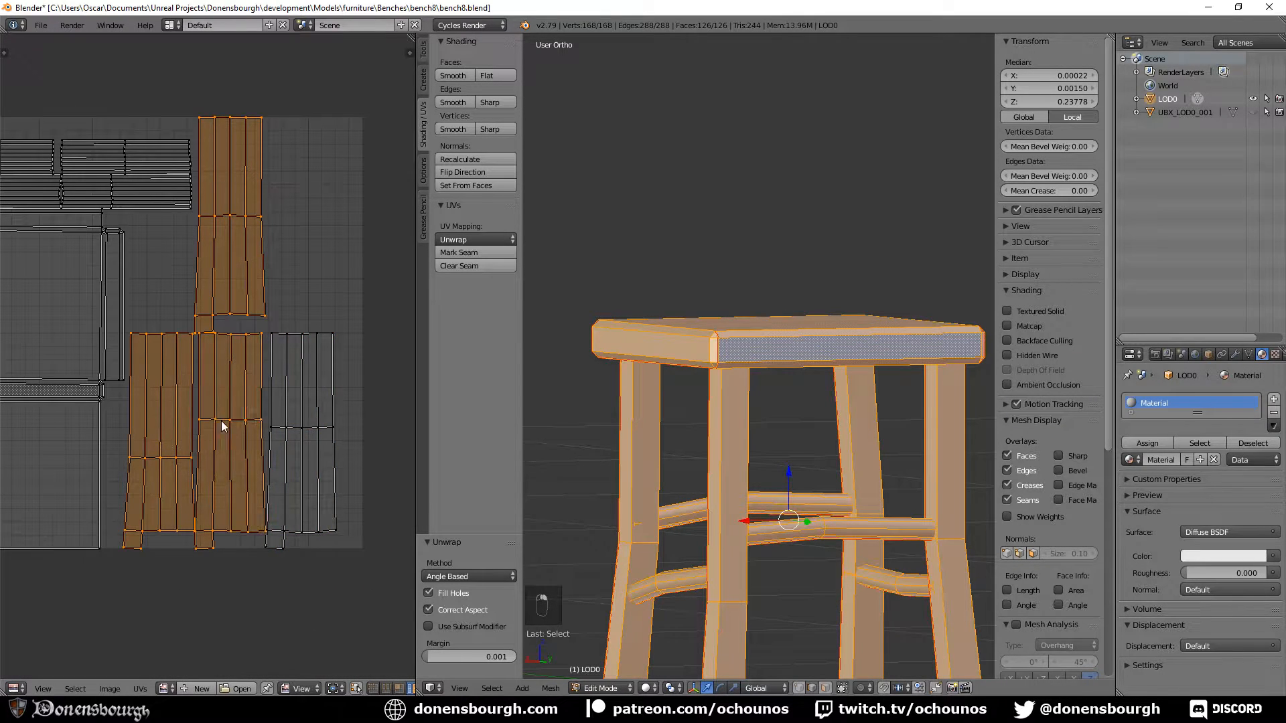
{"action": "right_click", "coordinate": [278, 415], "text": "shift"}
{"action": "type", "text": "r90"}
{"action": "key", "text": "Return"}
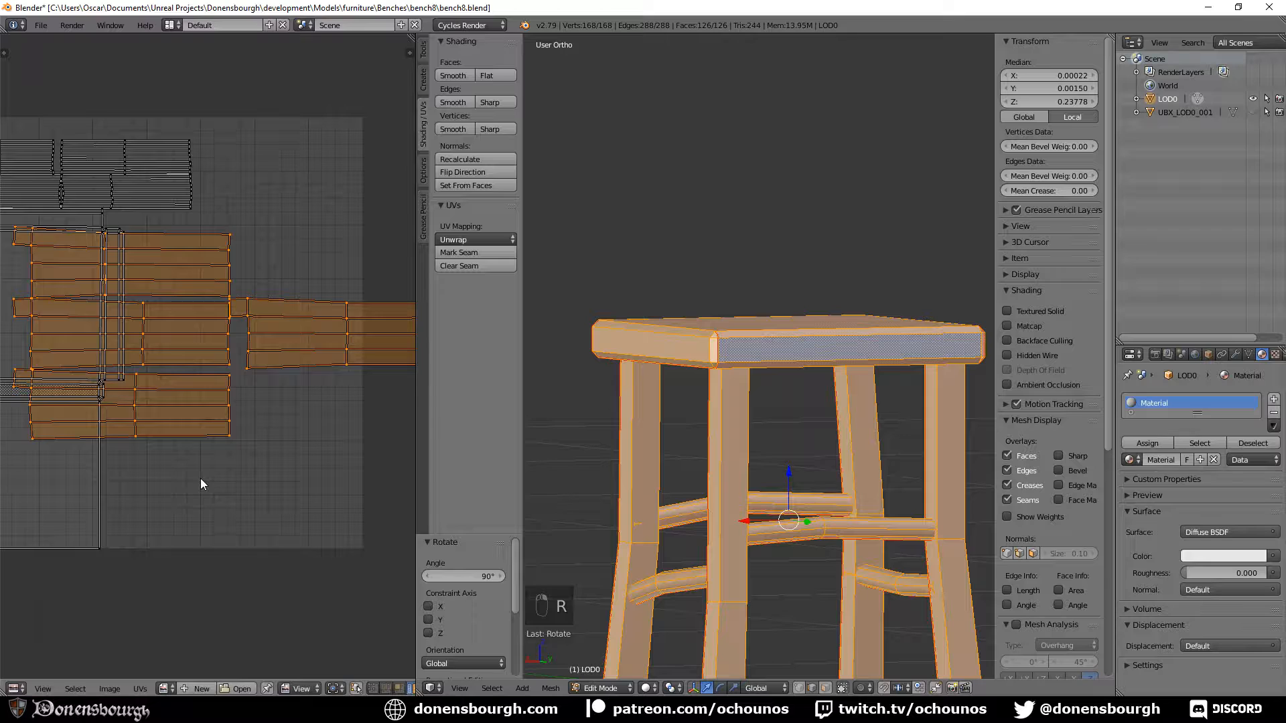
Move the rotated leg islands beside the seat island and place the one outside the UV square beneath the other three
{"action": "key", "text": "g"}
{"action": "left_click", "coordinate": [323, 468]}
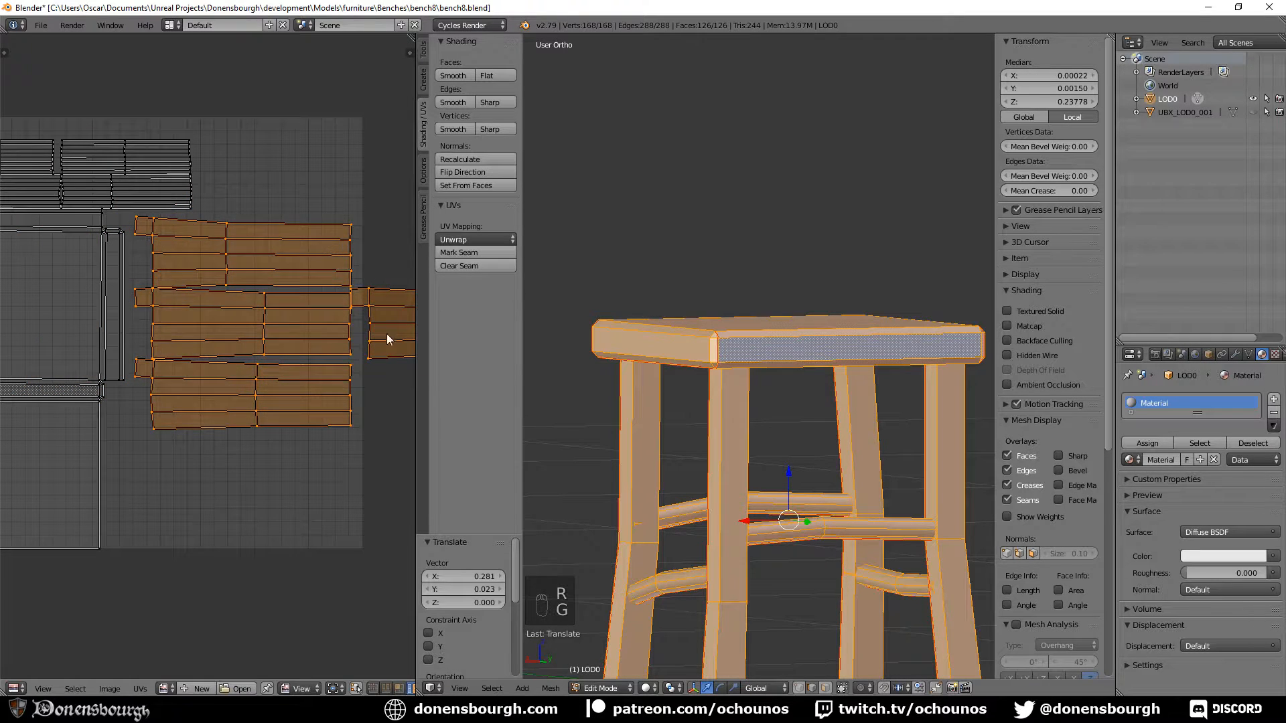
{"action": "right_click", "coordinate": [387, 334]}
{"action": "key", "text": "g"}
{"action": "left_click", "coordinate": [135, 547]}
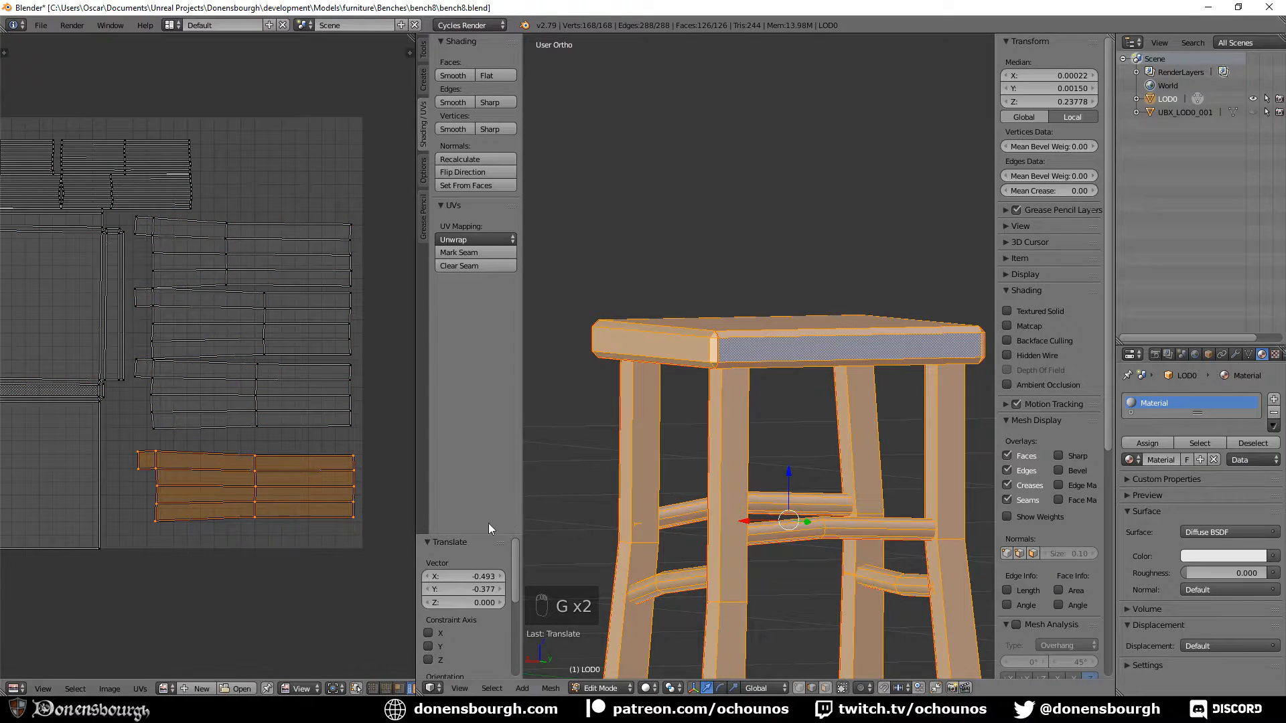
Select the whole stool mesh and apply smooth shading to its faces
{"action": "scroll", "coordinate": [628, 519], "scroll_direction": "down", "scroll_amount": 3}
{"action": "middle_click_drag", "start_coordinate": [628, 519], "coordinate": [571, 451]}
{"action": "scroll", "coordinate": [758, 505], "scroll_direction": "up", "scroll_amount": 4}
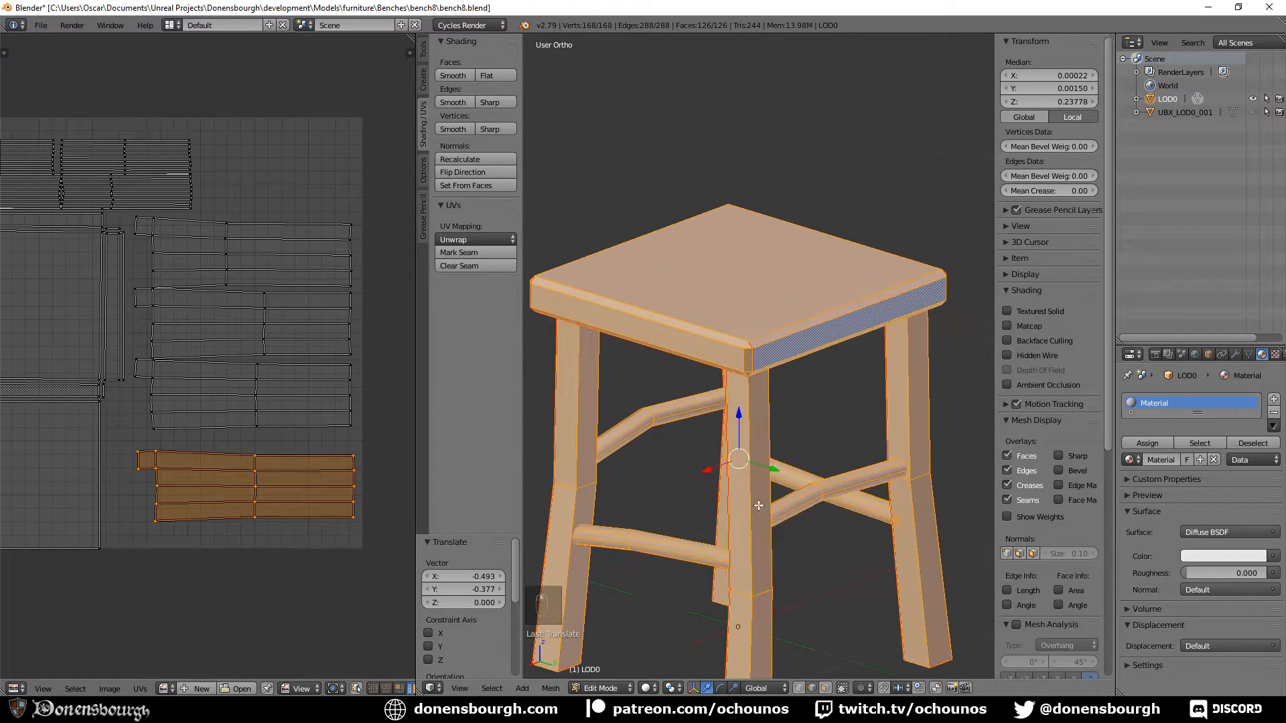
{"action": "scroll", "coordinate": [770, 480], "scroll_direction": "down", "scroll_amount": 3}
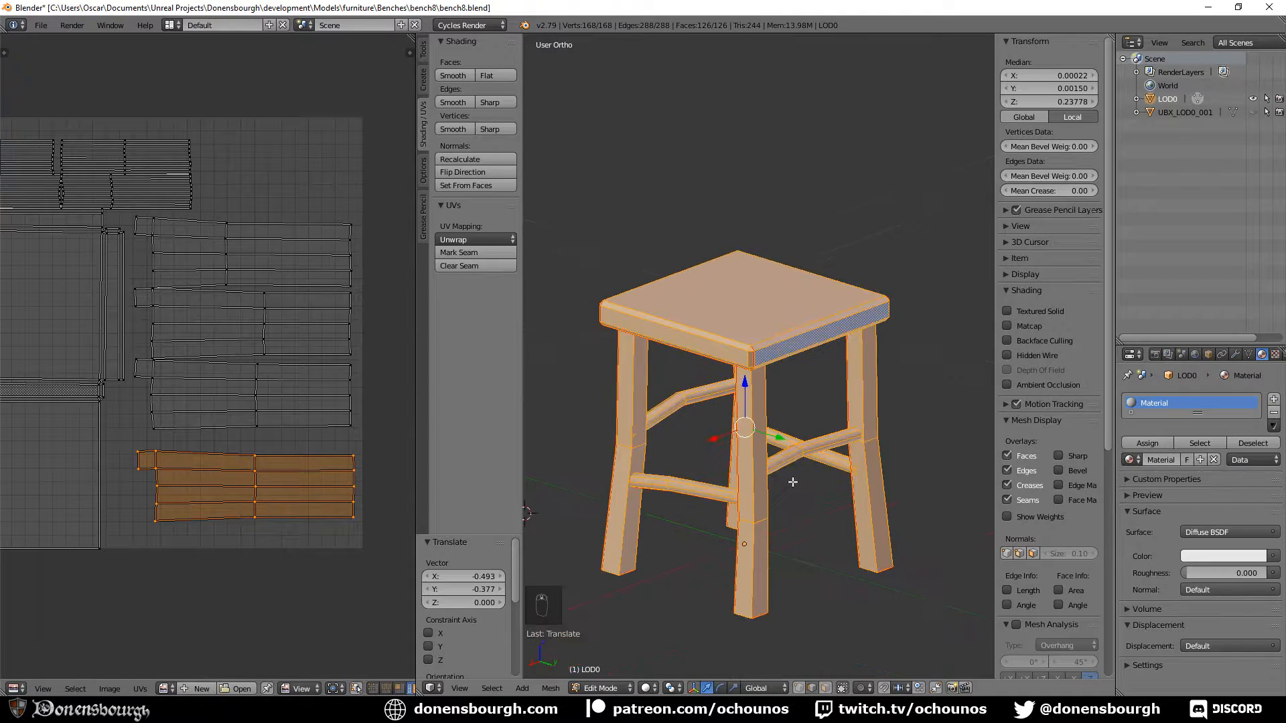
{"action": "key", "text": "a"}
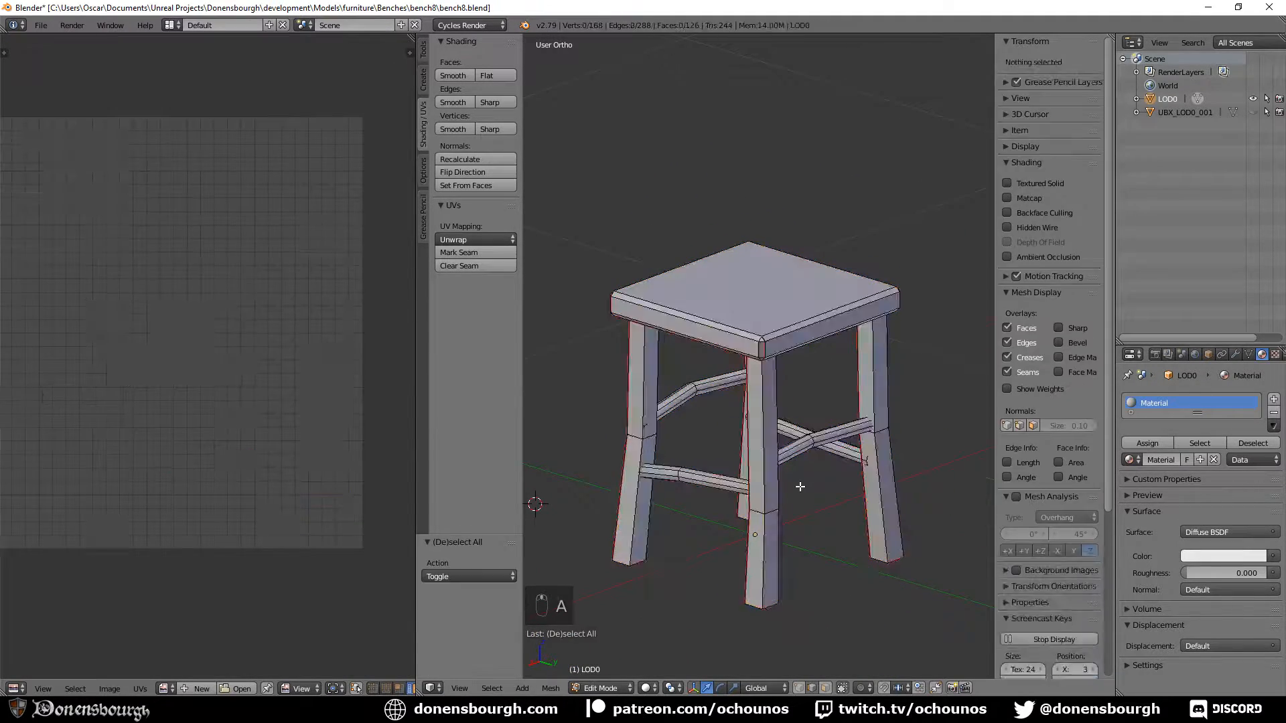
{"action": "key", "text": "a"}
{"action": "left_click", "coordinate": [460, 75]}
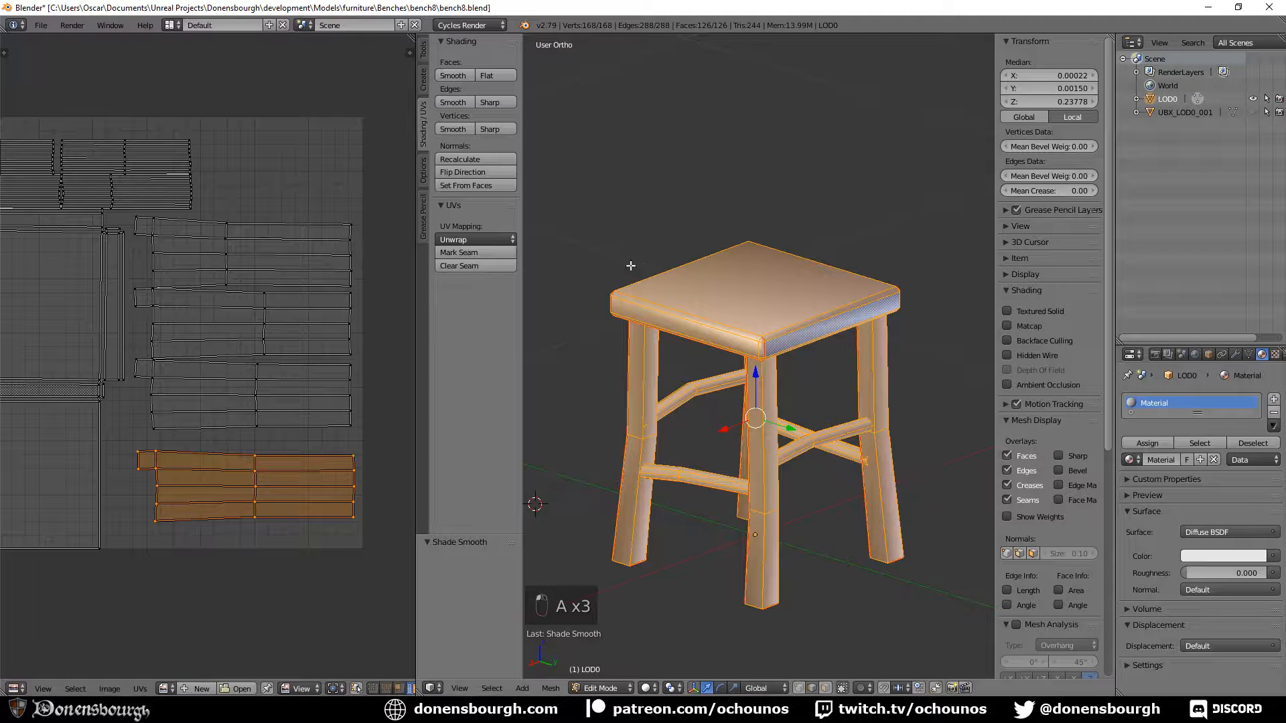
Enable Auto Smooth on the stool mesh with an angle of 60° and deselect everything
{"action": "left_click", "coordinate": [1247, 354]}
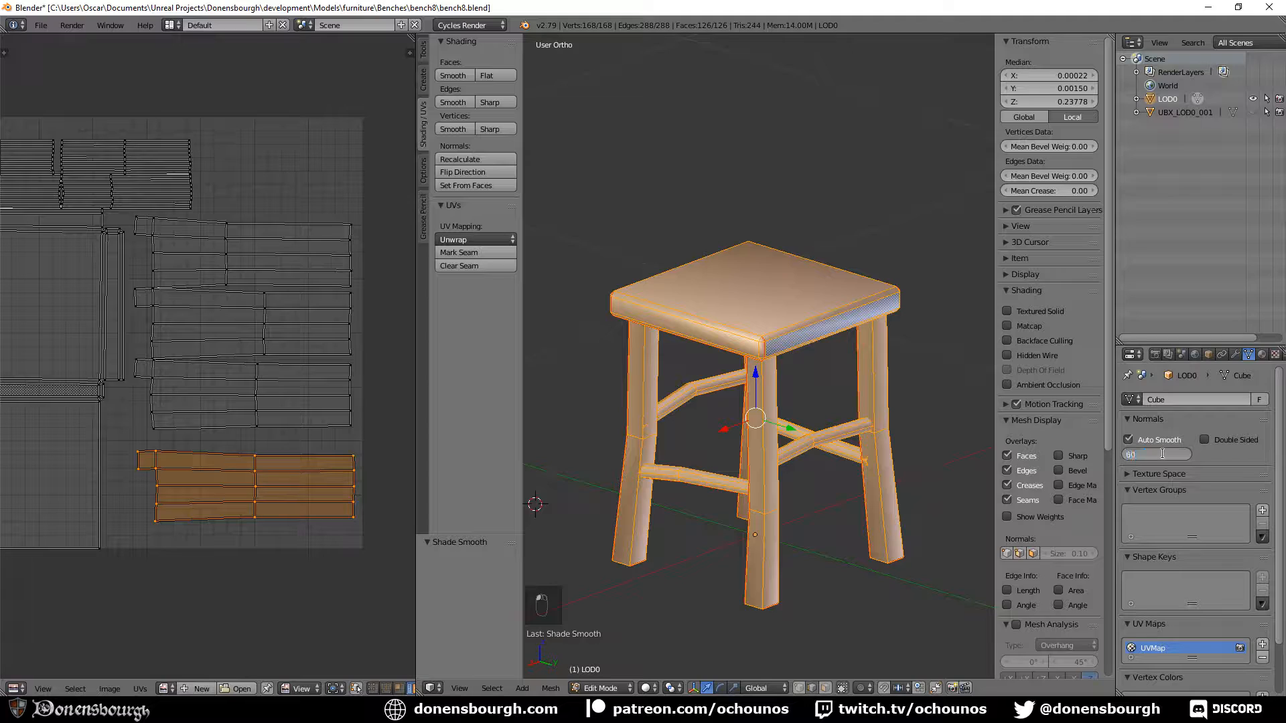
{"action": "key", "text": "Return"}
{"action": "middle_click_drag", "start_coordinate": [770, 535], "coordinate": [822, 485]}
{"action": "key", "text": "a"}
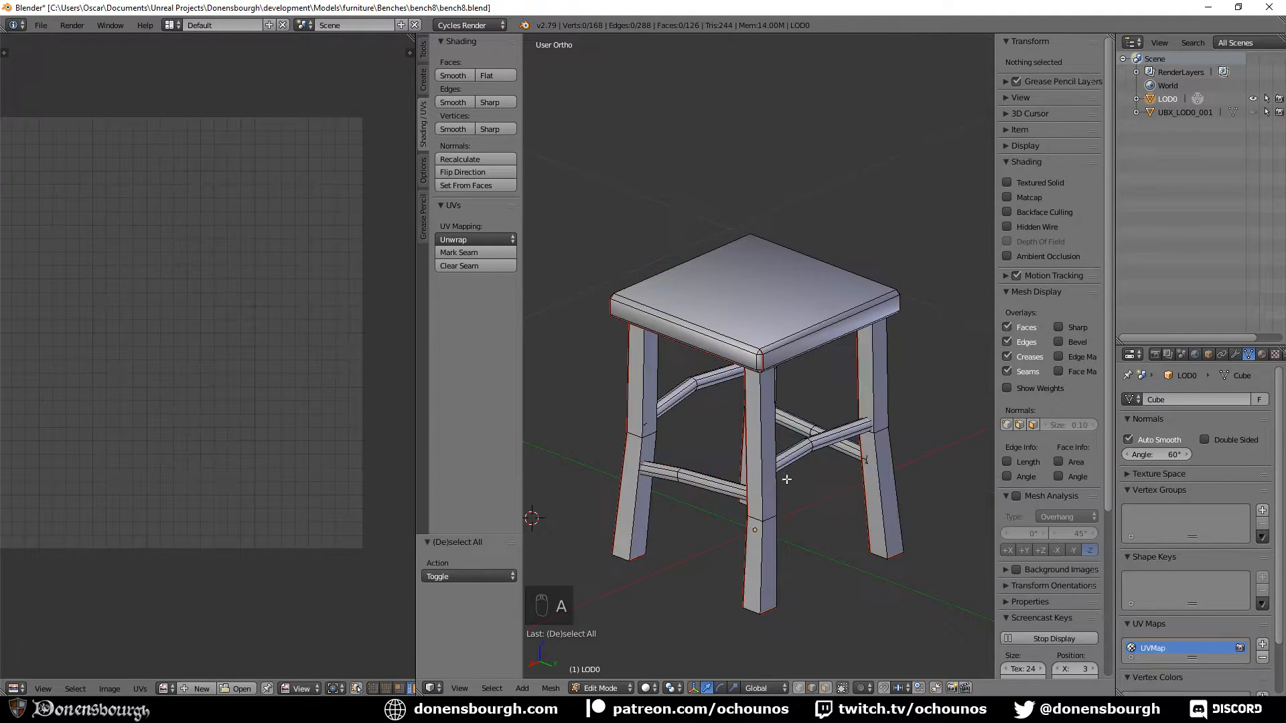
Save the stool file, overwriting the existing bench8.blend
{"action": "left_click", "coordinate": [41, 25]}
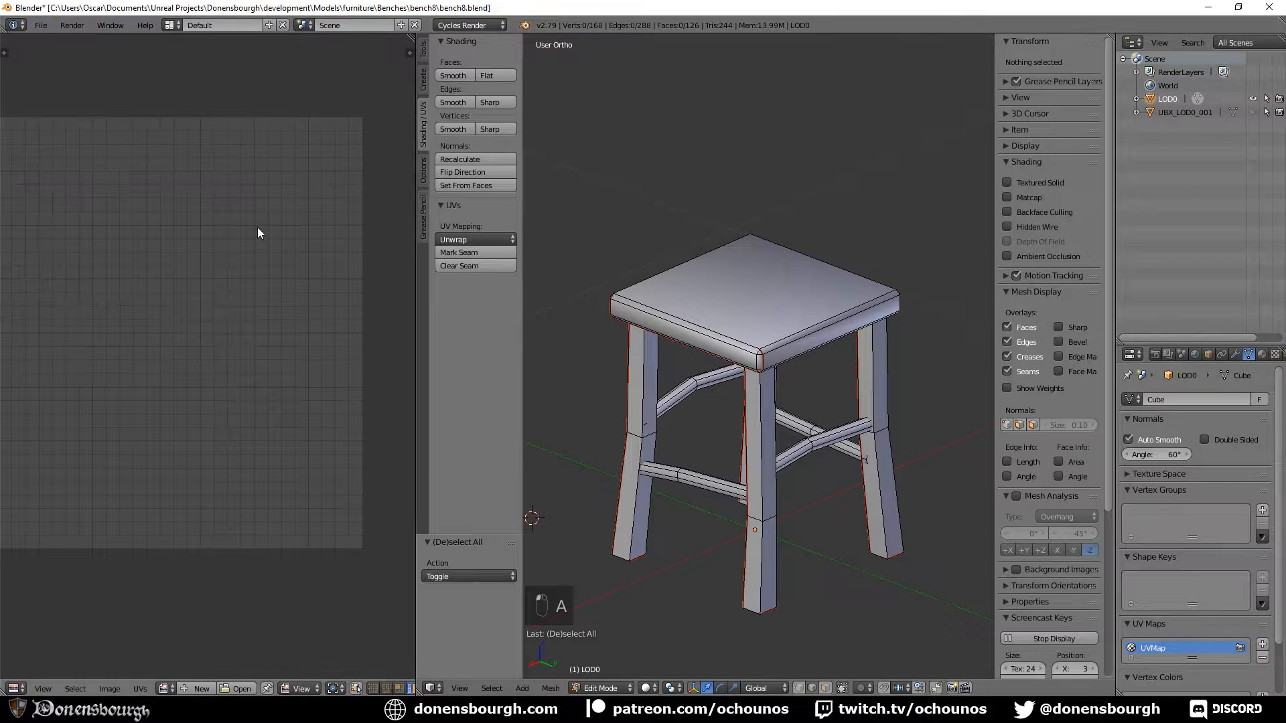
{"action": "middle_click_drag", "start_coordinate": [602, 415], "coordinate": [629, 375]}
{"action": "key", "text": "ctrl+s"}
{"action": "left_click", "coordinate": [629, 371]}
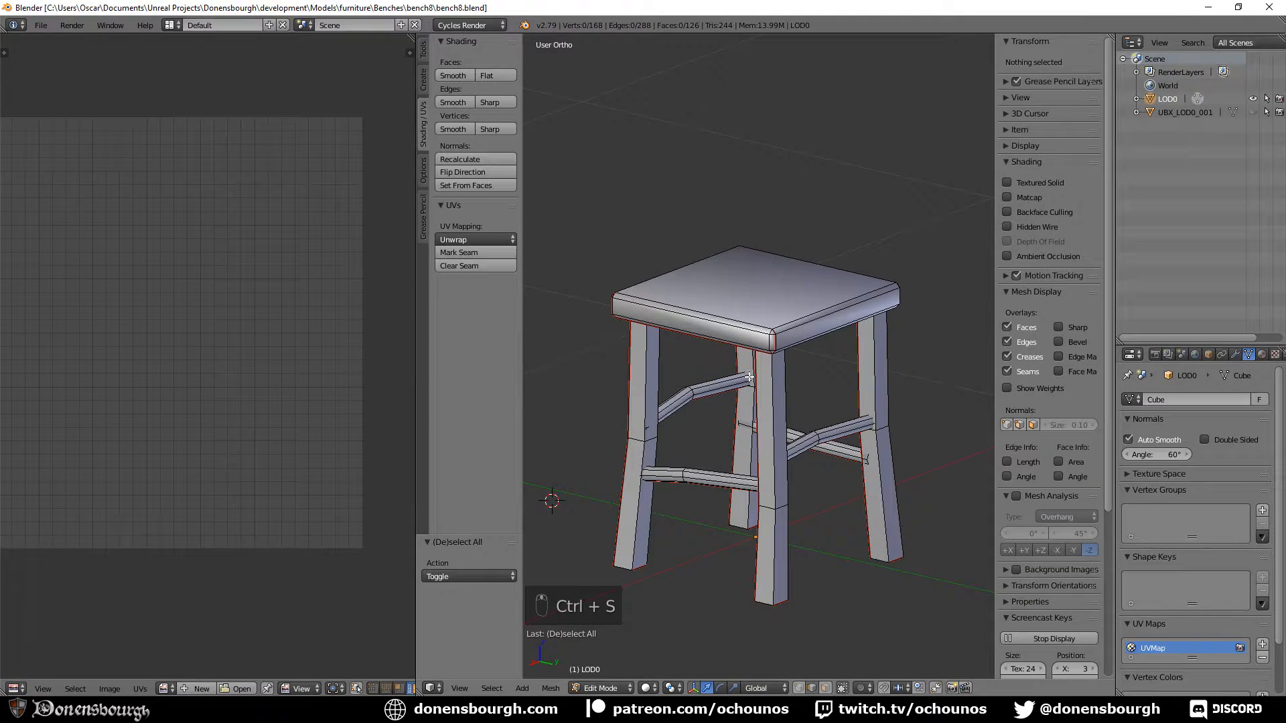
Export the stool as FBX, overwriting bench8.fbx in the bench8 folder
{"action": "left_click", "coordinate": [40, 25]}
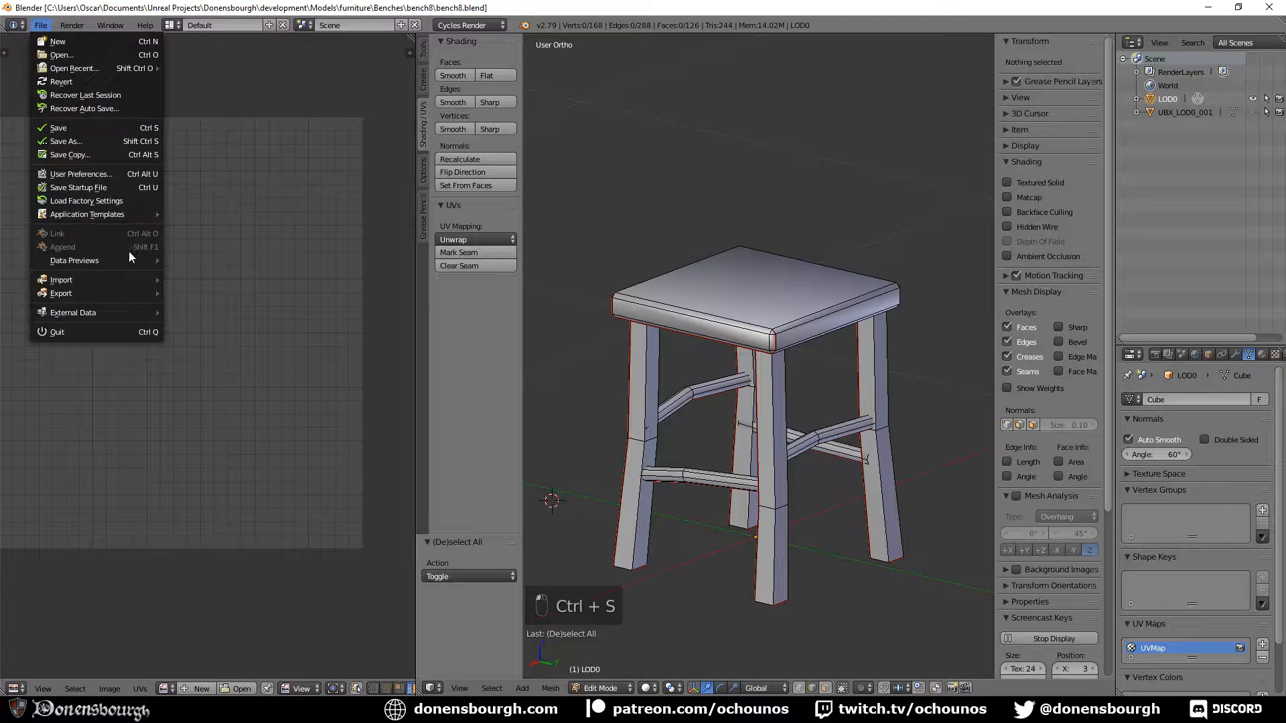
{"action": "mouse_move", "coordinate": [118, 294]}
{"action": "left_click", "coordinate": [227, 322]}
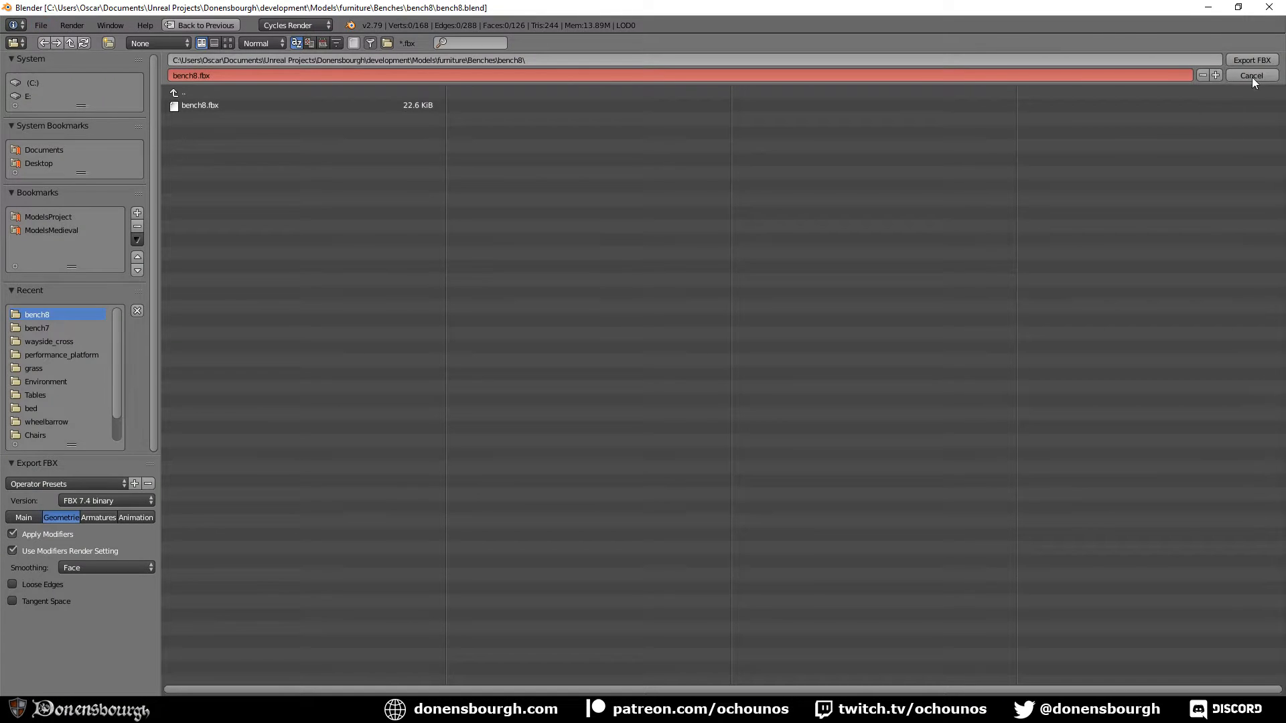
{"action": "left_click", "coordinate": [1251, 59]}
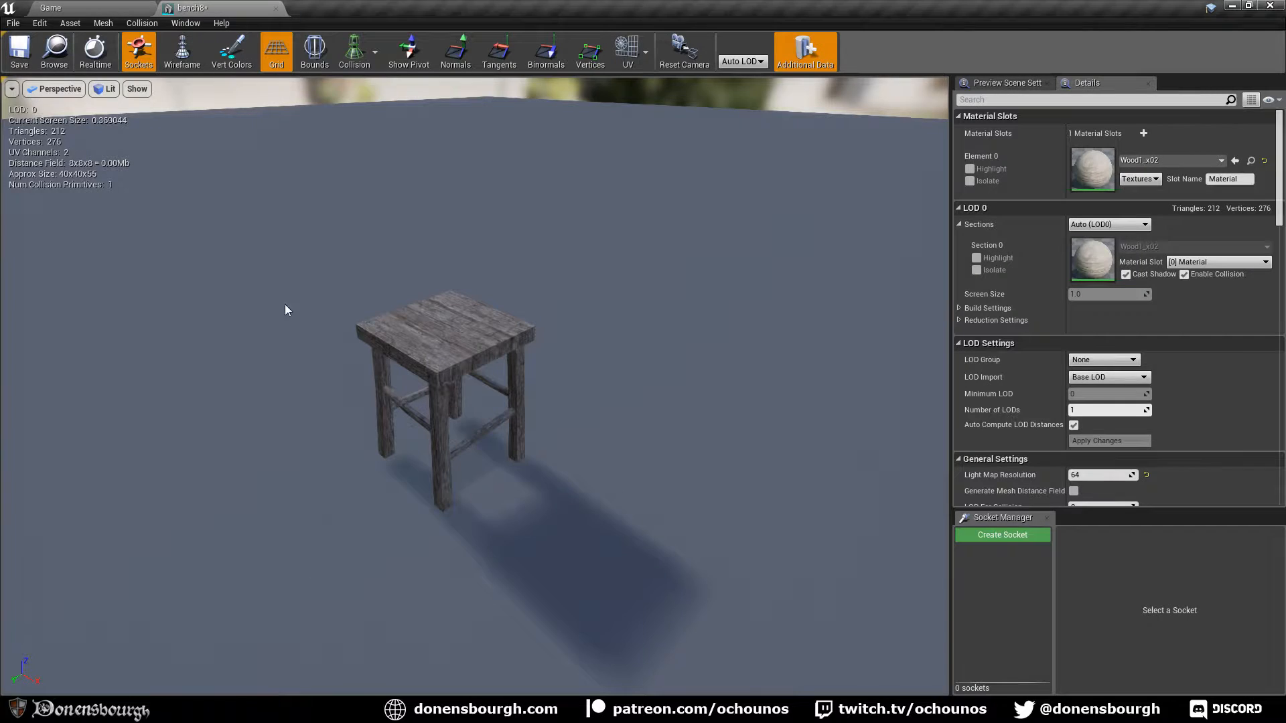
Switch to Unreal Editor and reimport the bench8 static mesh from the new FBX file
{"action": "left_click", "coordinate": [71, 23]}
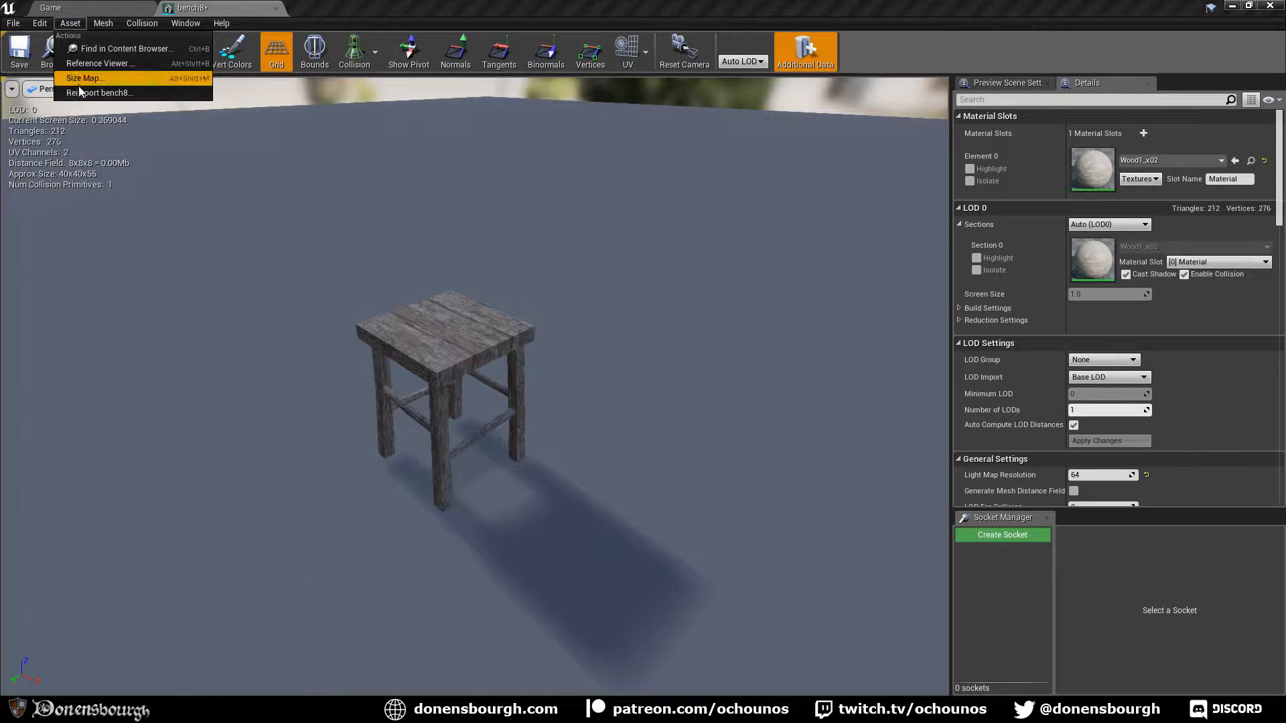
{"action": "left_click", "coordinate": [80, 93]}
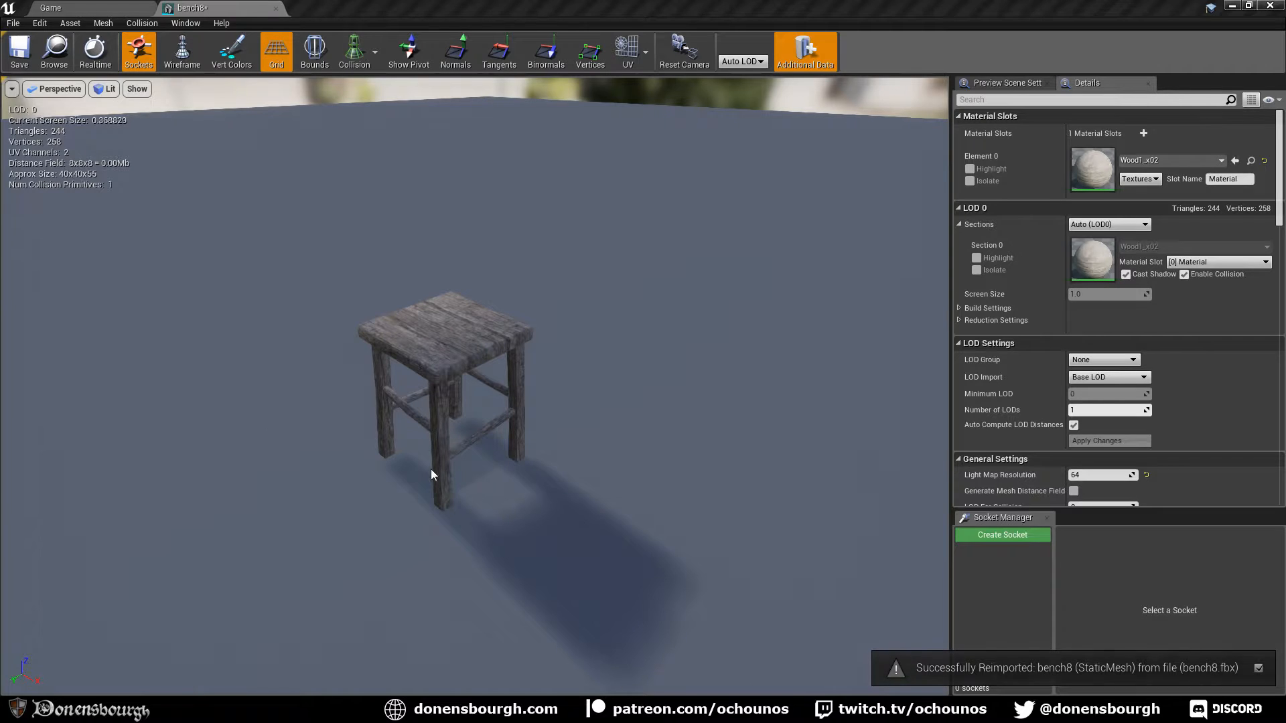
Inspect the reimported bench8 stool up close and save the static mesh asset
{"action": "mouse_move", "coordinate": [416, 457]}
{"action": "middle_mouse_down"}
{"action": "mouse_move", "coordinate": [436, 374]}
{"action": "mouse_move", "coordinate": [395, 455]}
{"action": "middle_mouse_up"}
{"action": "scroll", "coordinate": [425, 468], "scroll_direction": "up", "scroll_amount": 6}
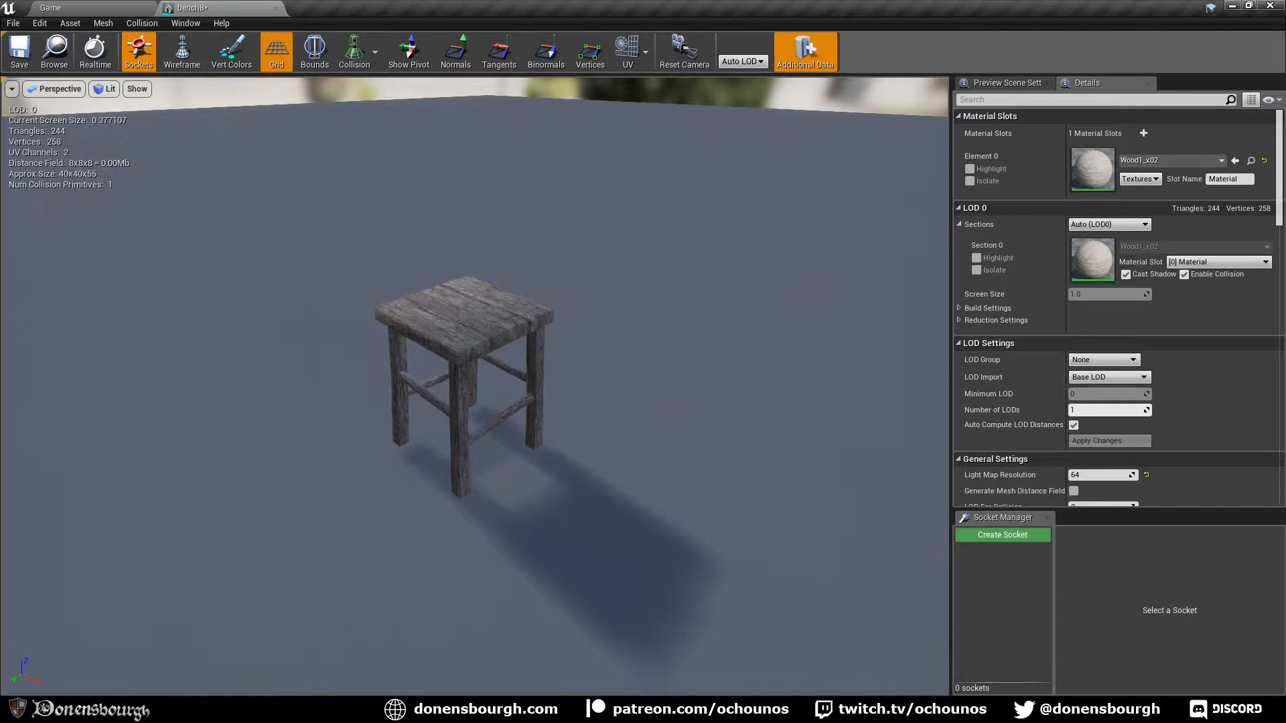
{"action": "right_click_drag", "start_coordinate": [425, 468], "coordinate": [424, 488]}
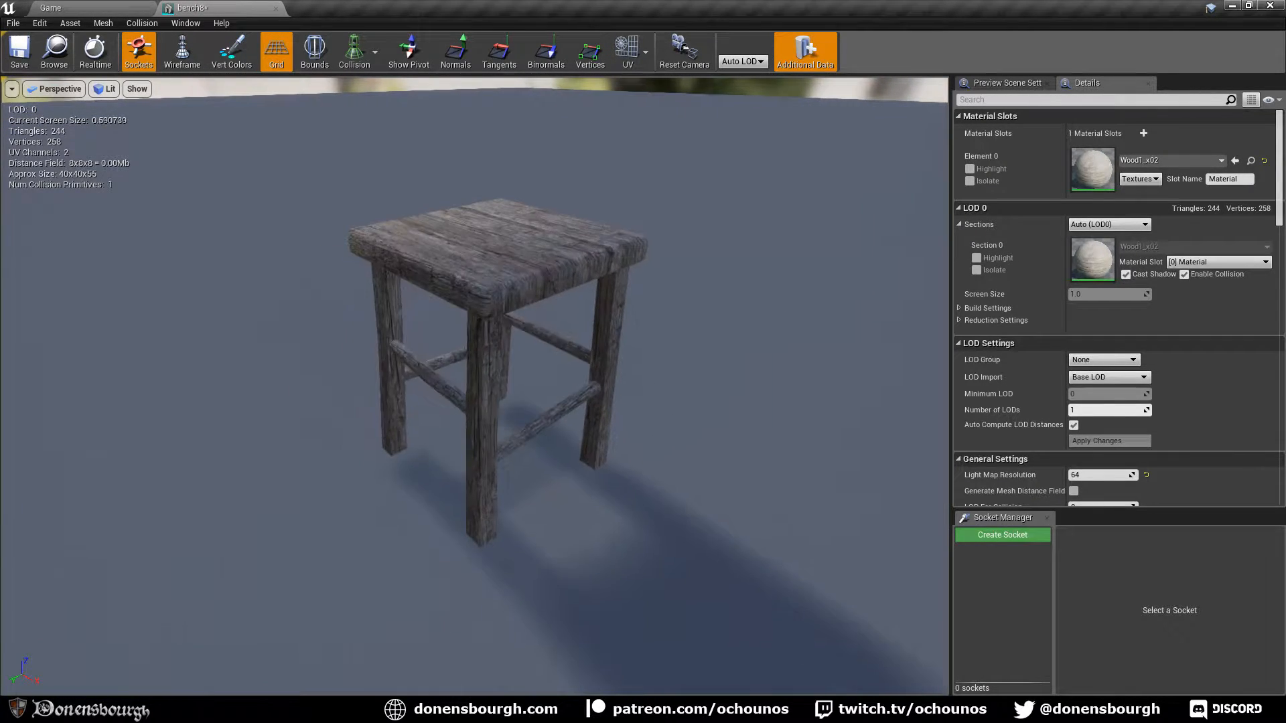
{"action": "mouse_move", "coordinate": [425, 489]}
{"action": "left_mouse_down"}
{"action": "mouse_move", "coordinate": [426, 532]}
{"action": "mouse_move", "coordinate": [424, 486]}
{"action": "left_mouse_up"}
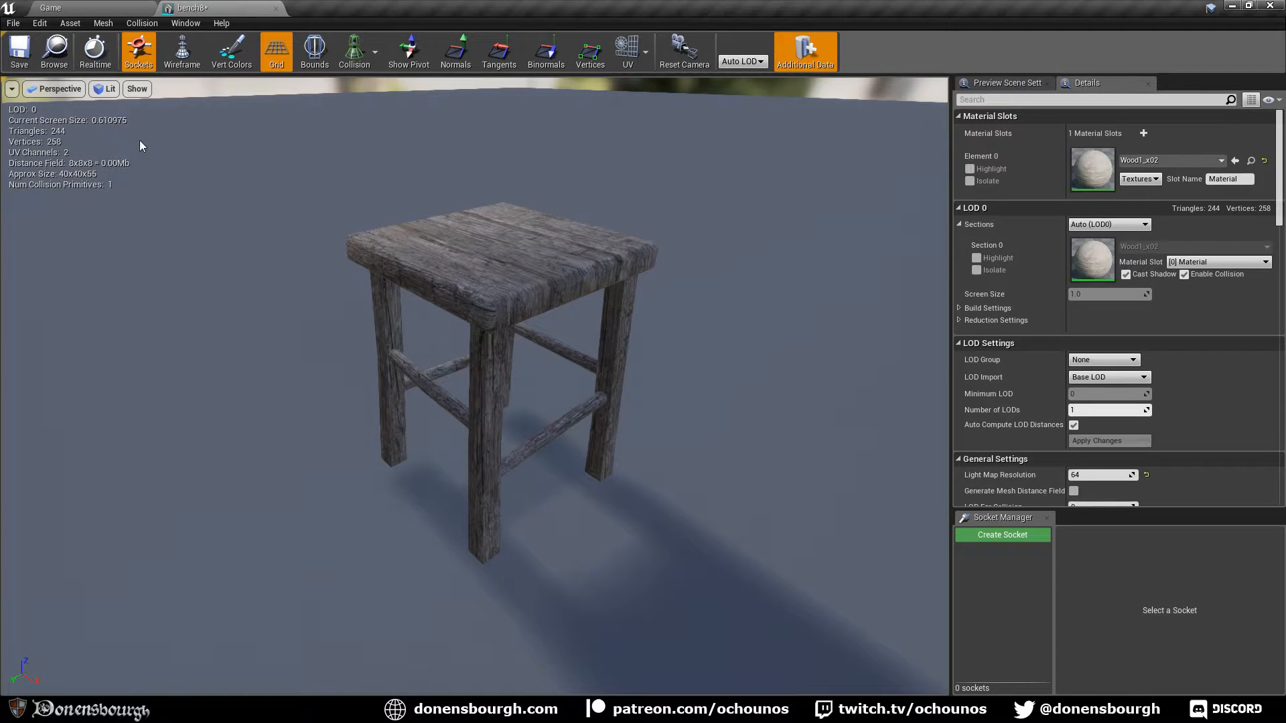
{"action": "key", "text": "ctrl+s"}
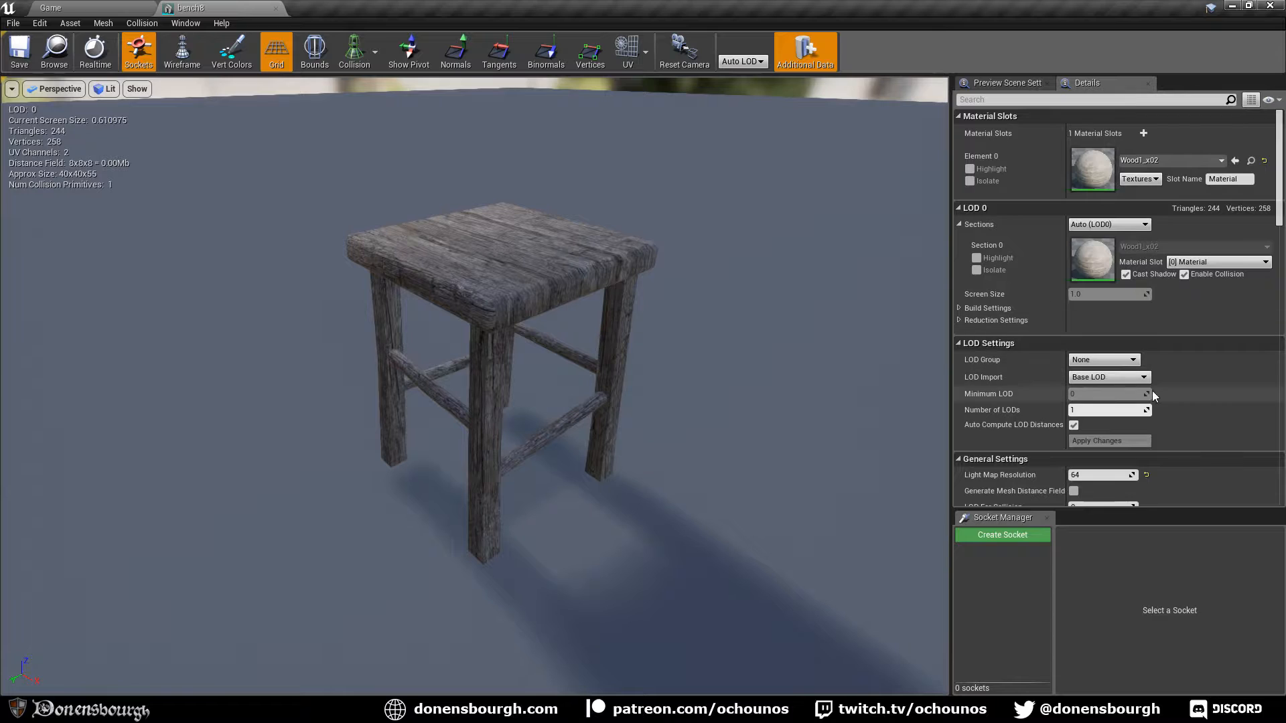
Set the bench8 mesh's Light Map Resolution to 8
{"action": "scroll", "coordinate": [1151, 395], "scroll_direction": "down", "scroll_amount": 4}
{"action": "left_click", "coordinate": [1089, 348]}
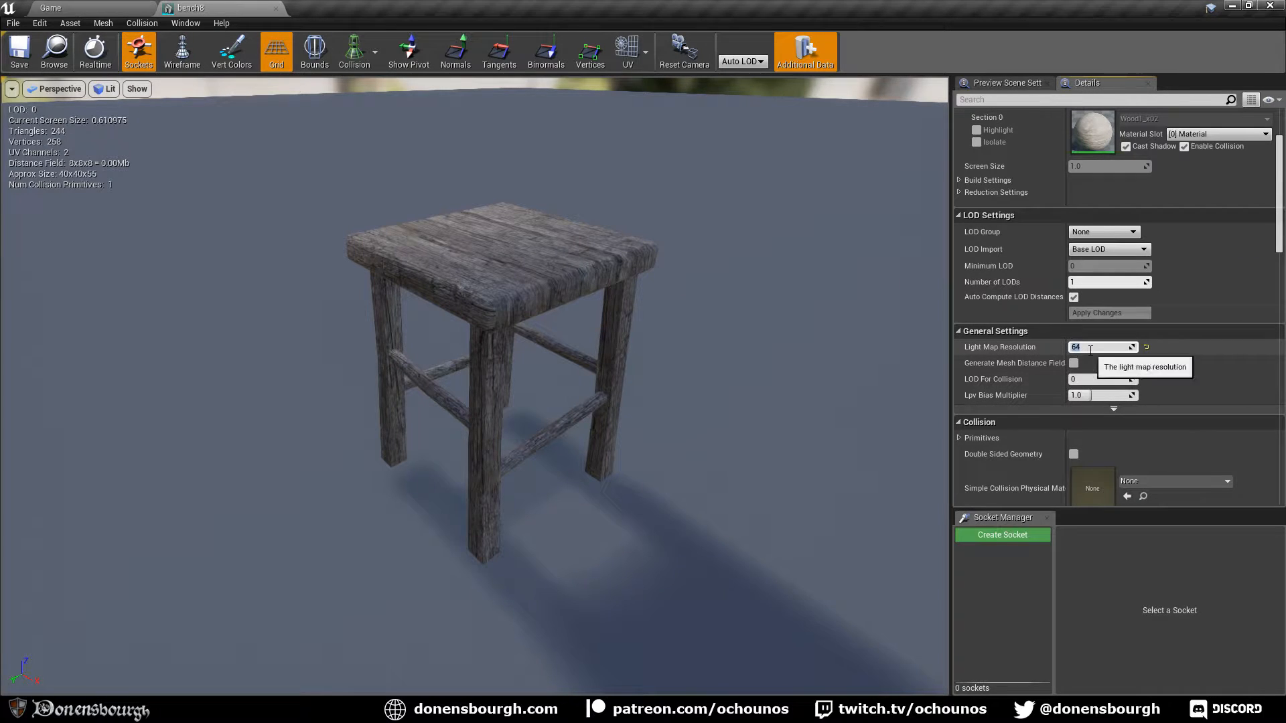
{"action": "key", "text": "Return"}
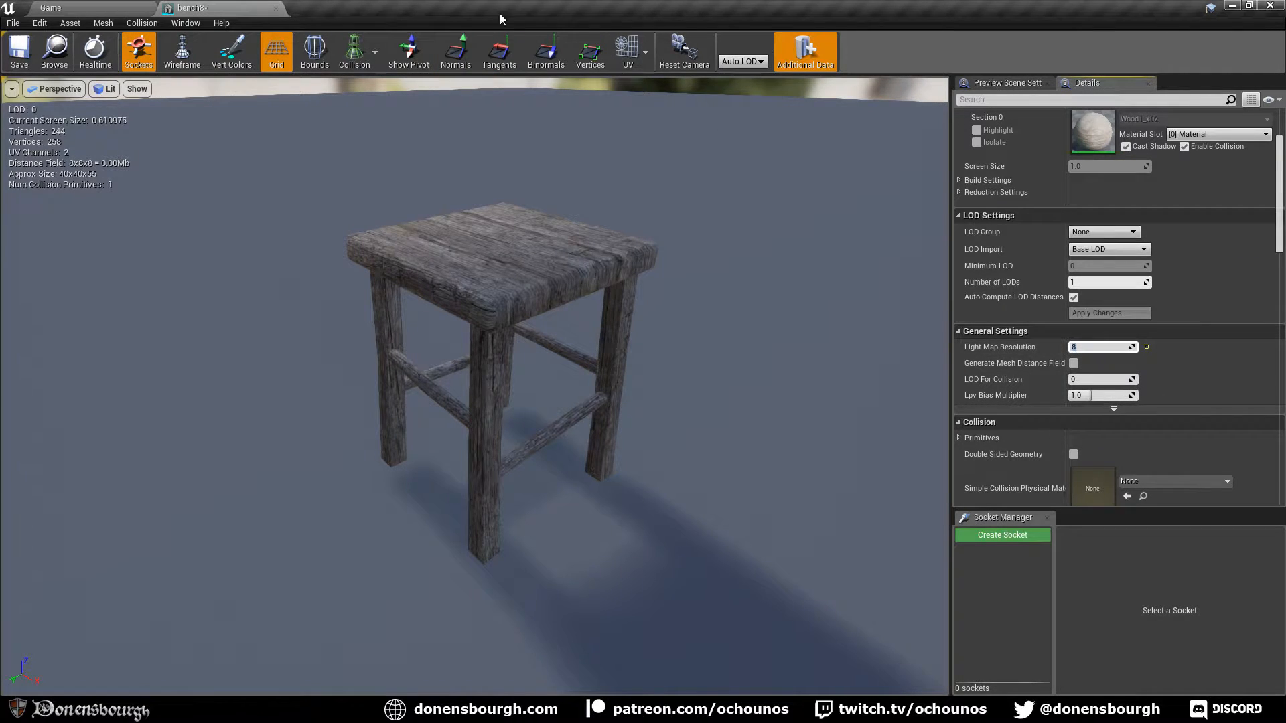
Overlay UV Channel 1 and UV Channel 0 in turn to check the layouts, and turn the overlay off
{"action": "left_click", "coordinate": [629, 53]}
{"action": "left_click", "coordinate": [641, 108]}
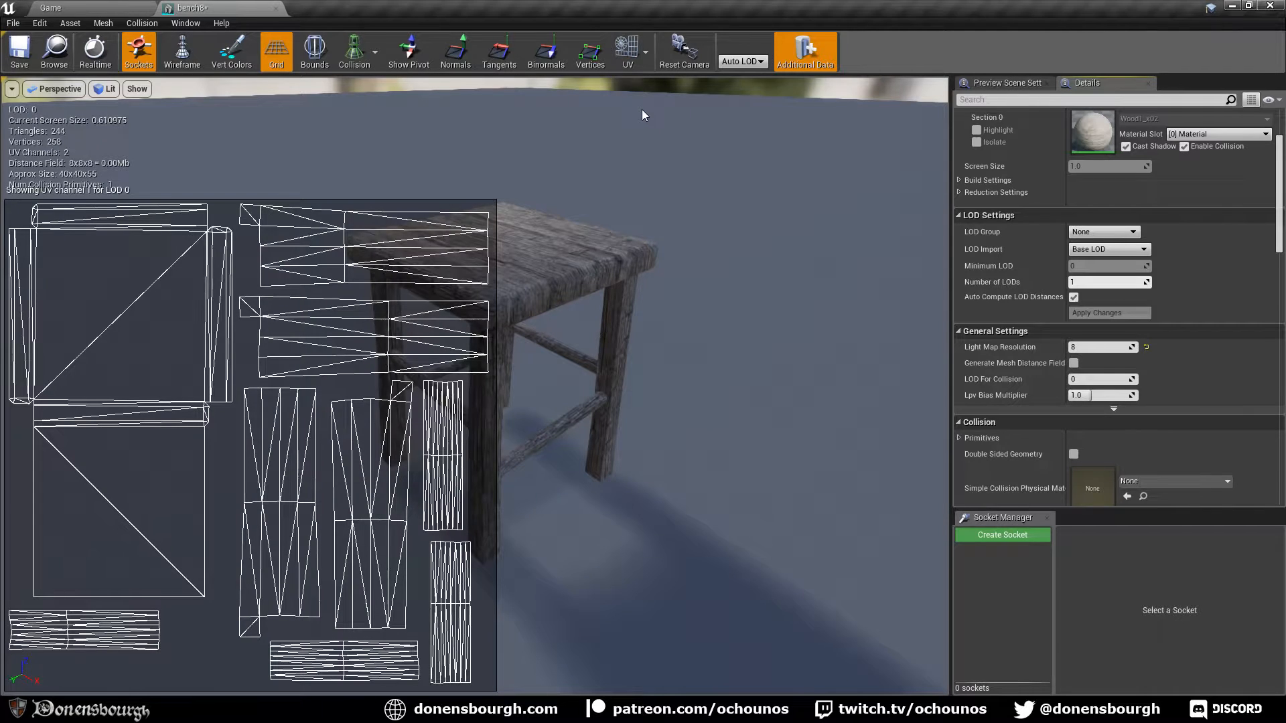
{"action": "left_click", "coordinate": [642, 59]}
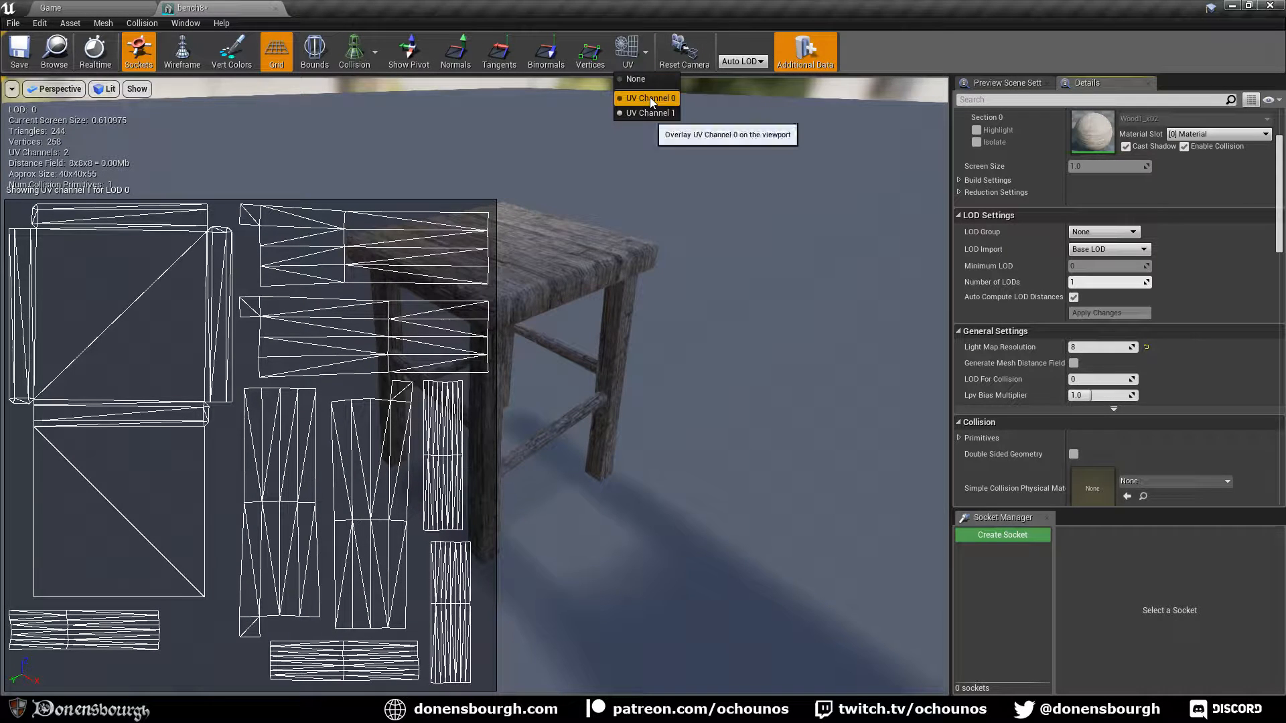
{"action": "left_click", "coordinate": [650, 98]}
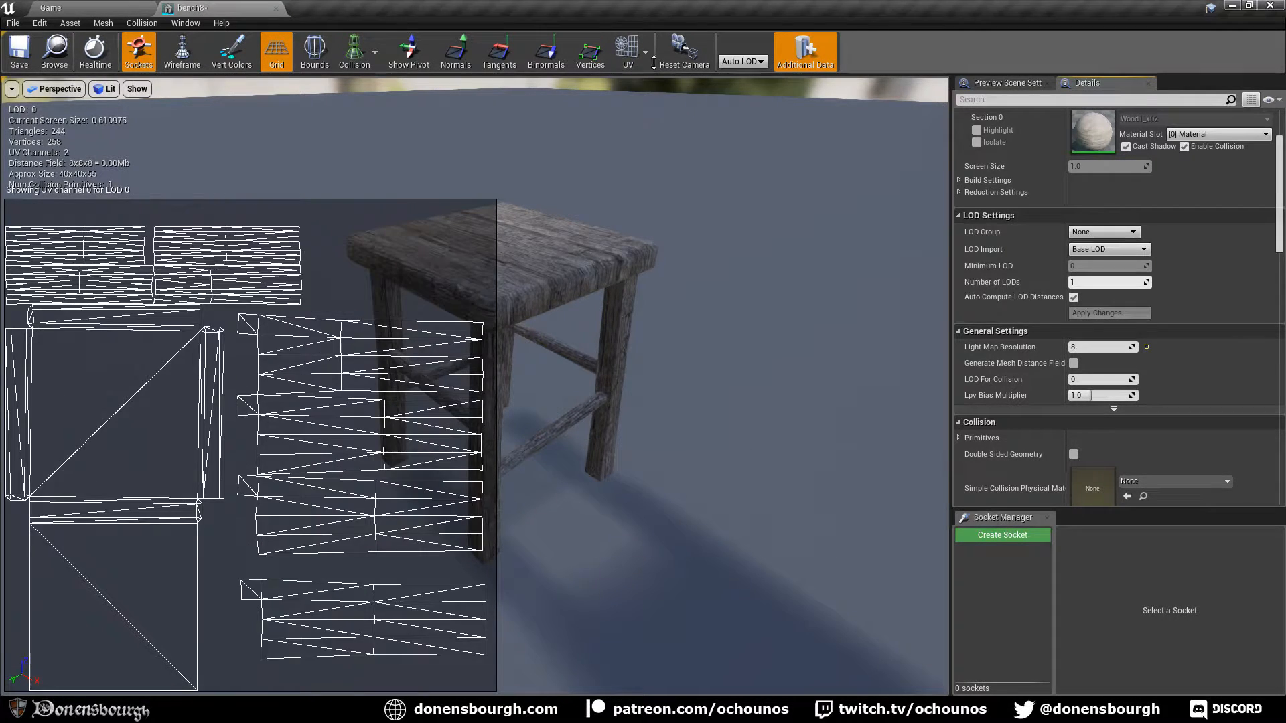
{"action": "left_click", "coordinate": [636, 78]}
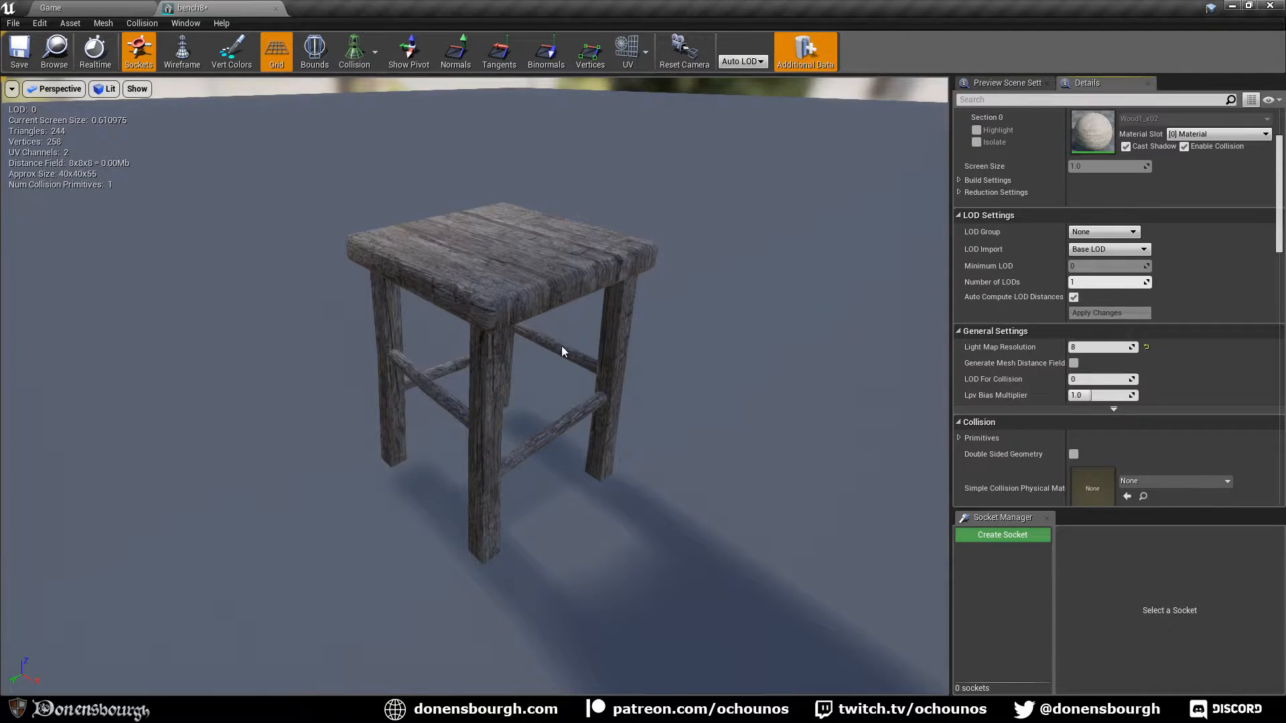
Save the bench8 mesh and place an instance of it on the dirt path in the Game level, leaving it deselected
{"action": "left_click", "coordinate": [28, 59]}
{"action": "left_click", "coordinate": [61, 9]}
{"action": "right_click_drag", "start_coordinate": [468, 268], "coordinate": [402, 275]}
{"action": "left_click_drag", "start_coordinate": [755, 558], "coordinate": [693, 363]}
{"action": "scroll", "coordinate": [697, 375], "scroll_direction": "up", "scroll_amount": 3}
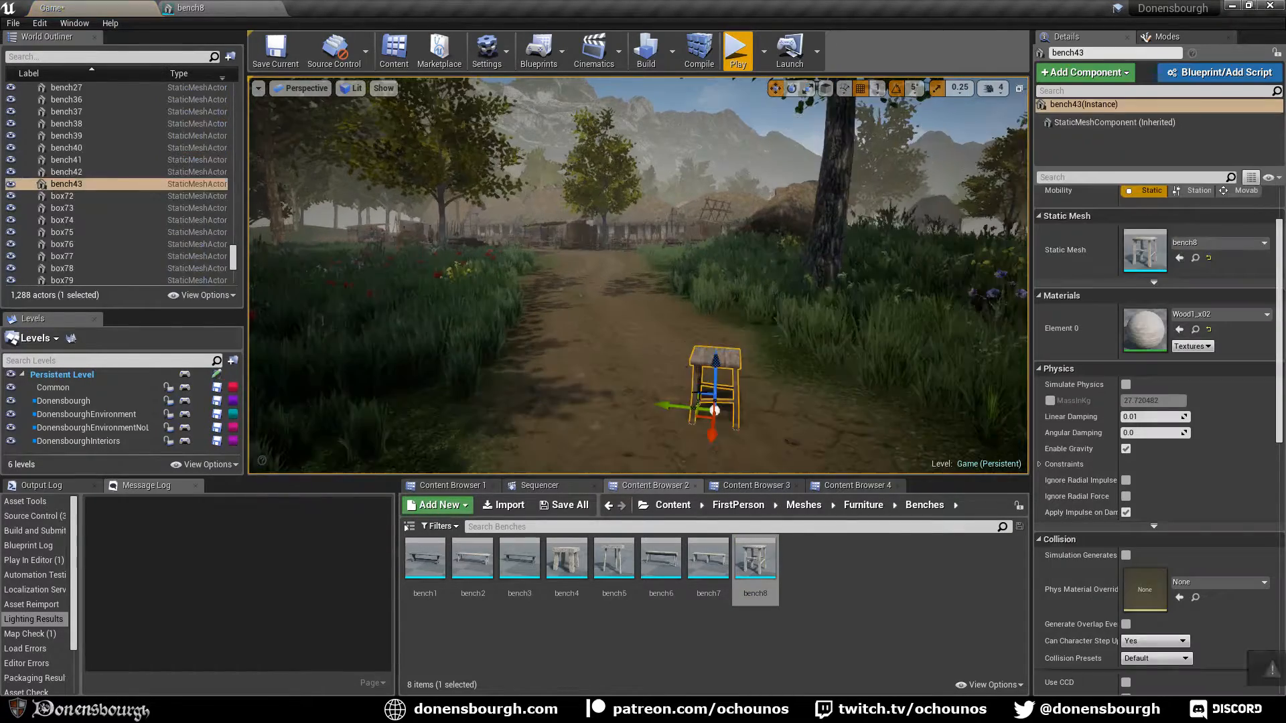
{"action": "scroll", "coordinate": [697, 322], "scroll_direction": "up", "scroll_amount": 8}
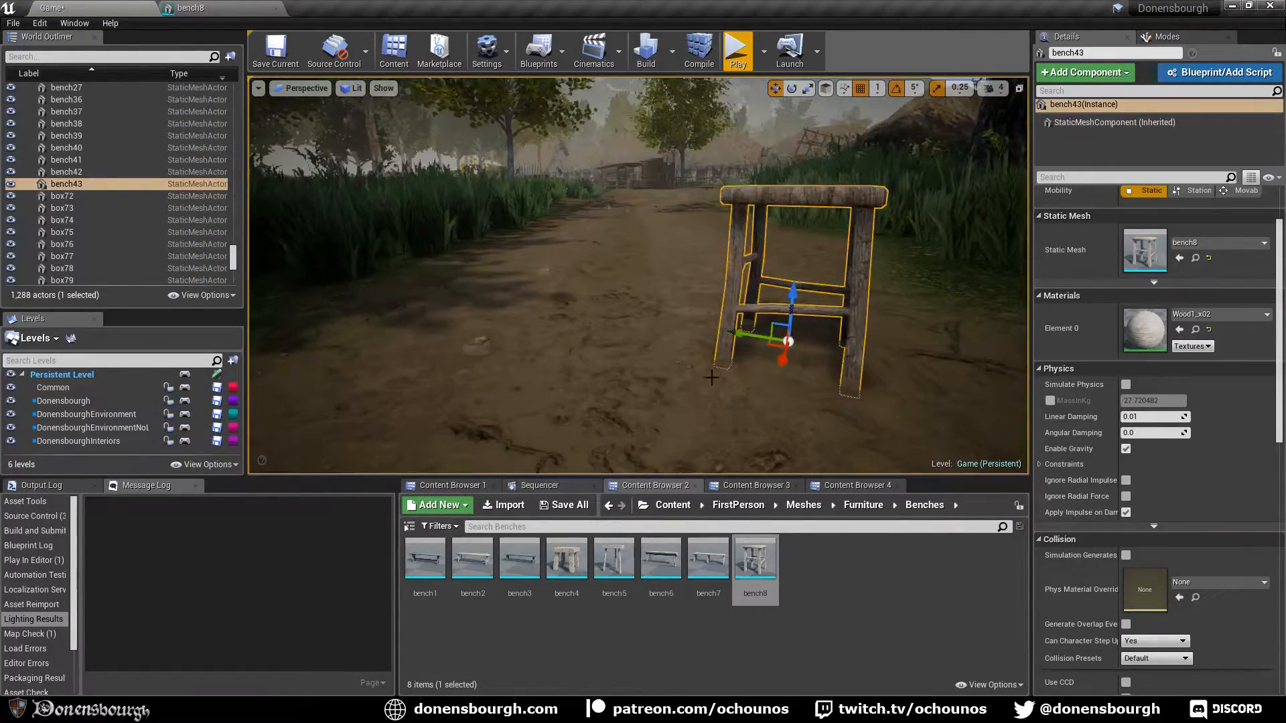
{"action": "scroll", "coordinate": [639, 275], "scroll_direction": "up", "scroll_amount": 4}
{"action": "key", "text": "Escape"}
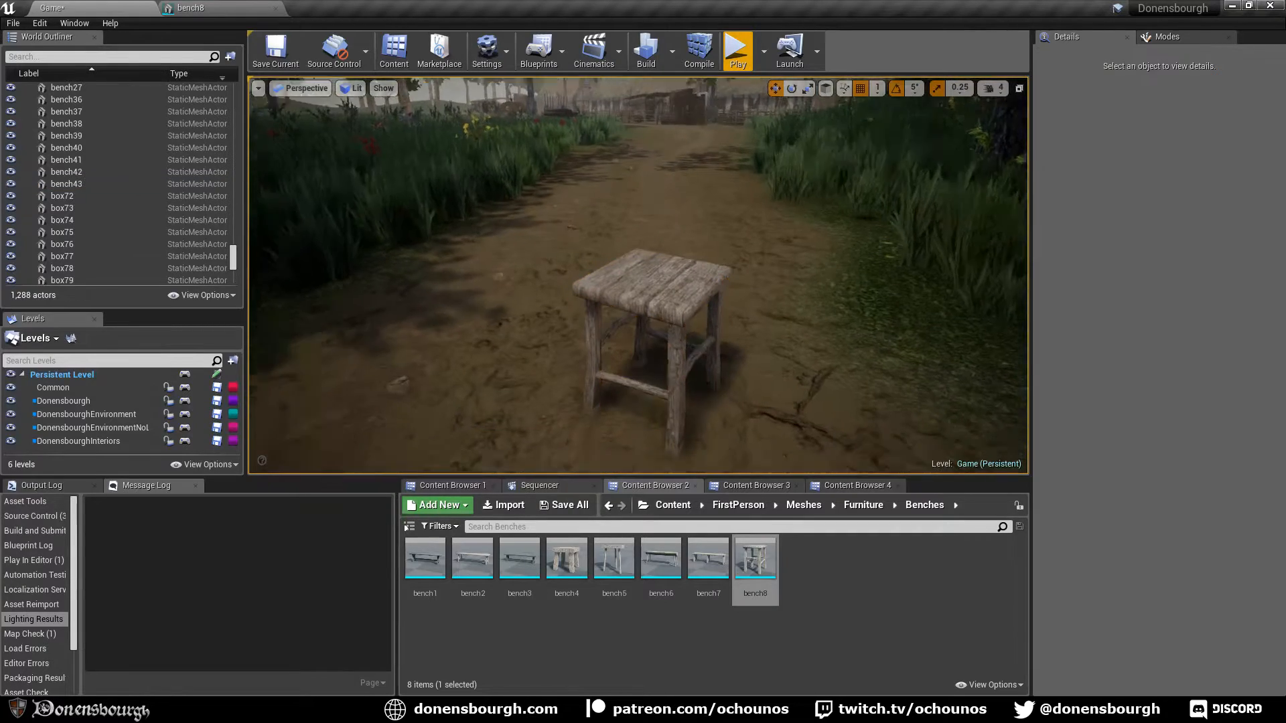
{"action": "scroll", "coordinate": [639, 275], "scroll_direction": "down", "scroll_amount": 5}
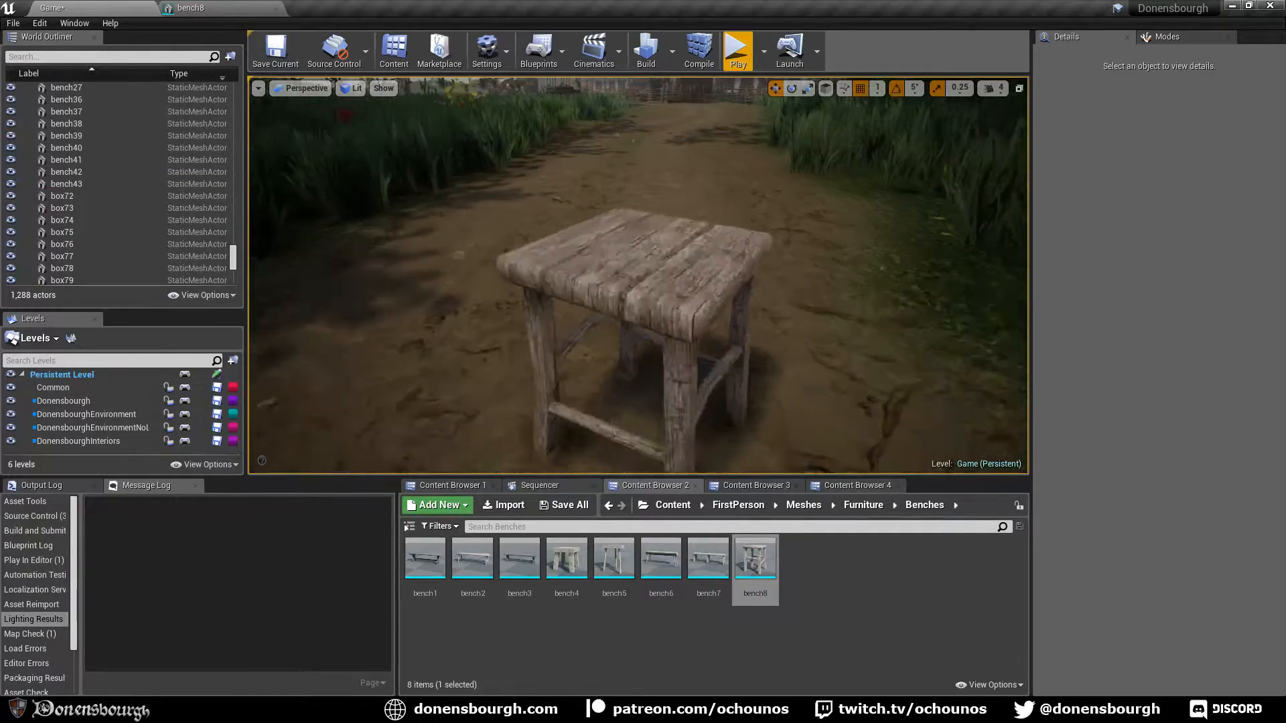
{"action": "right_click_drag", "start_coordinate": [724, 378], "coordinate": [710, 415]}
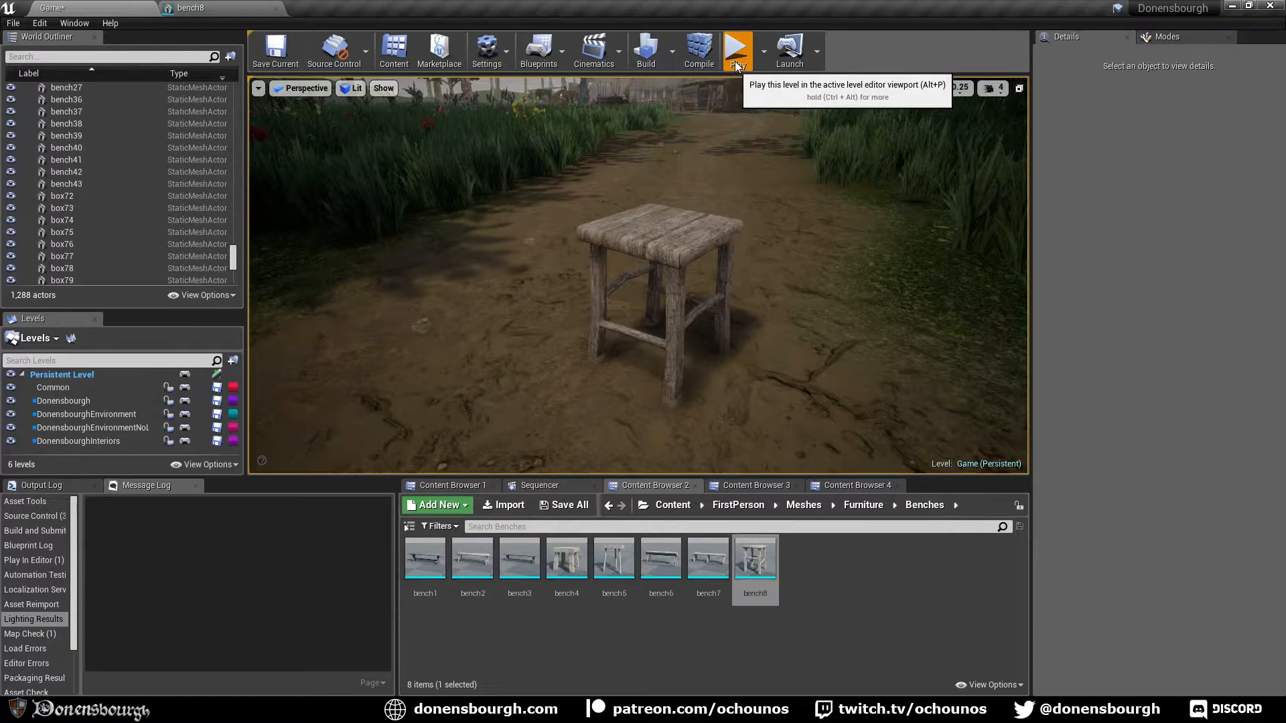
Play the level, walk around the placed stool to check its look in game, and end the session
{"action": "left_click", "coordinate": [735, 78]}
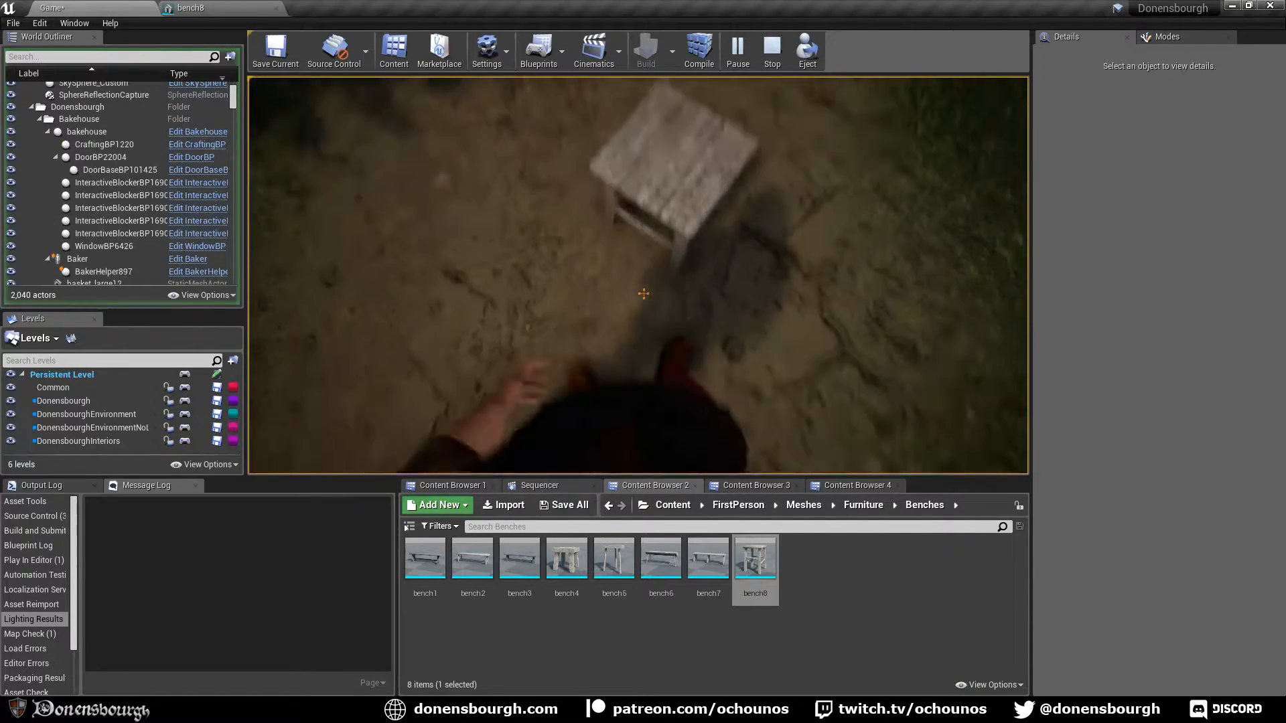
{"action": "key", "text": "w"}
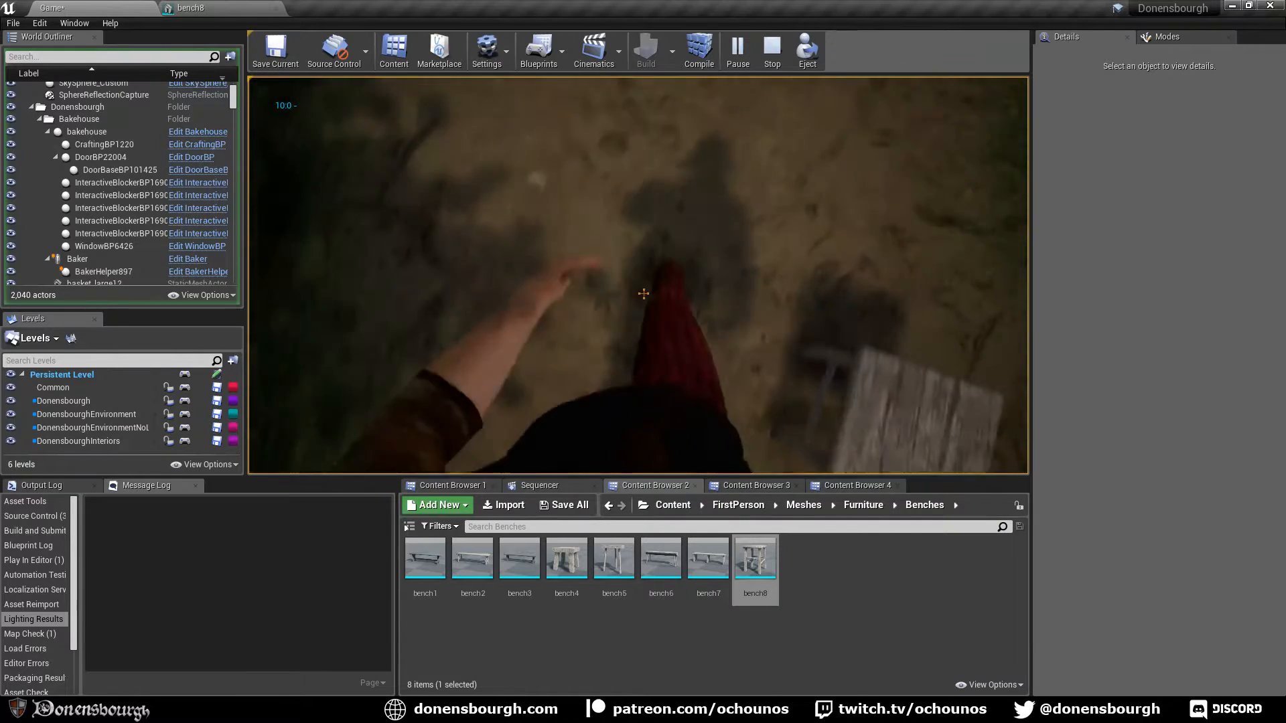
{"action": "key", "text": "w"}
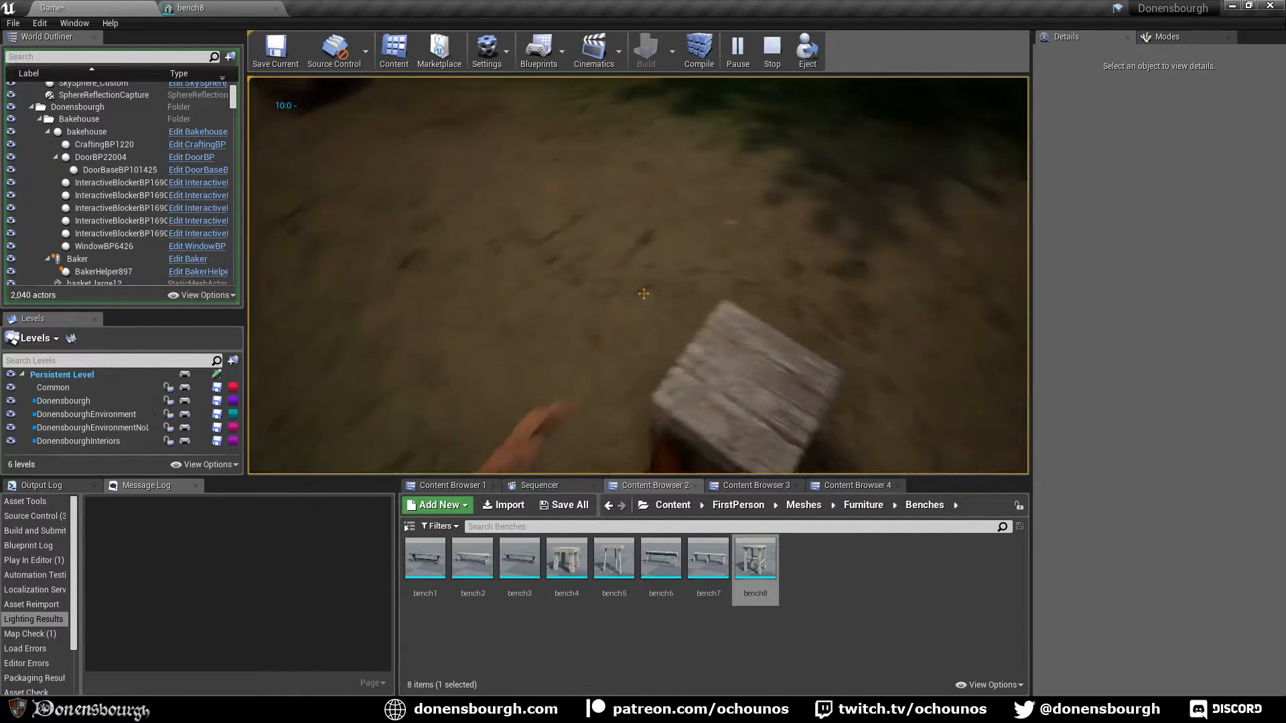
{"action": "key", "text": "s"}
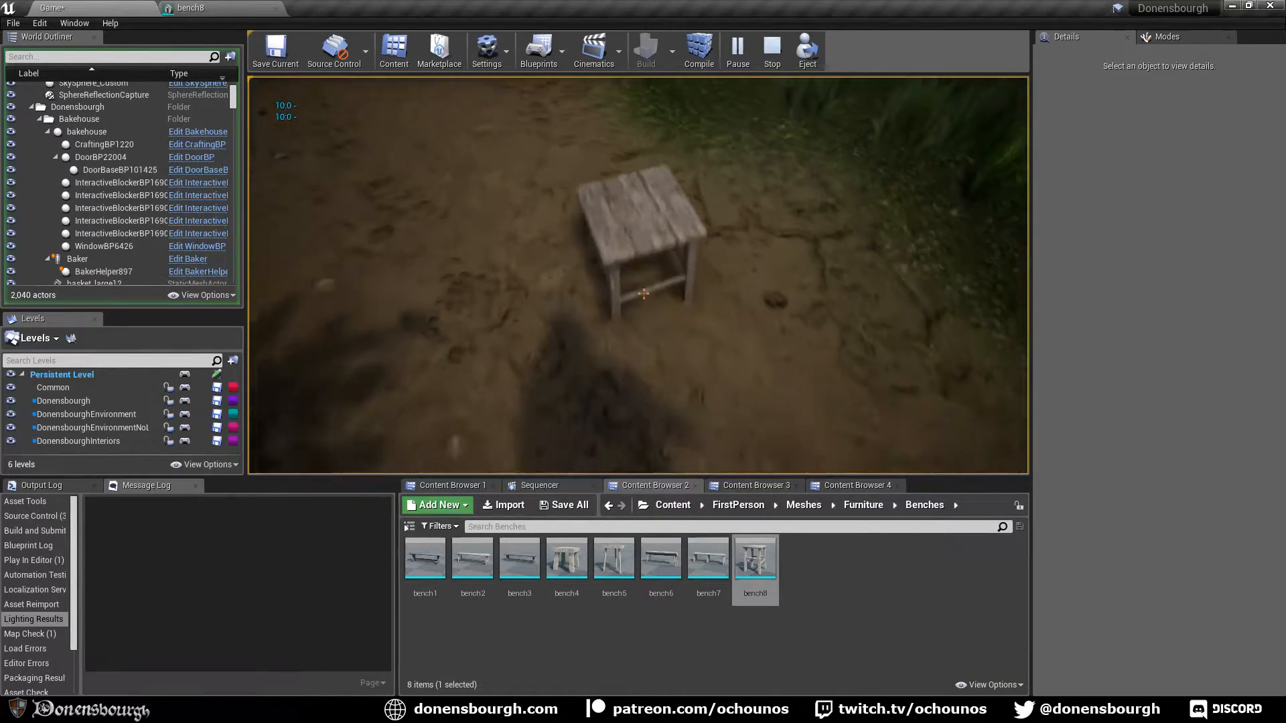
{"action": "key", "text": "Escape"}
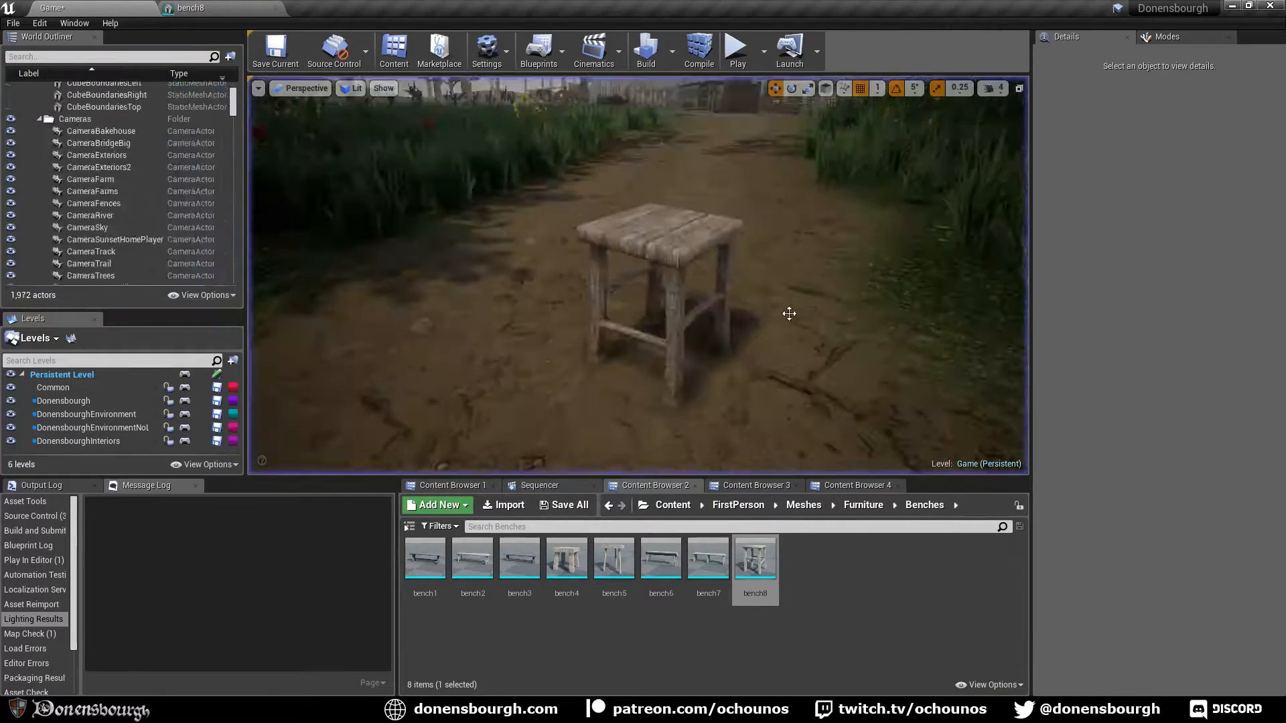
{"action": "key", "text": "s"}
{"action": "right_click_drag", "start_coordinate": [785, 320], "coordinate": [734, 302]}
{"action": "key", "text": "w"}
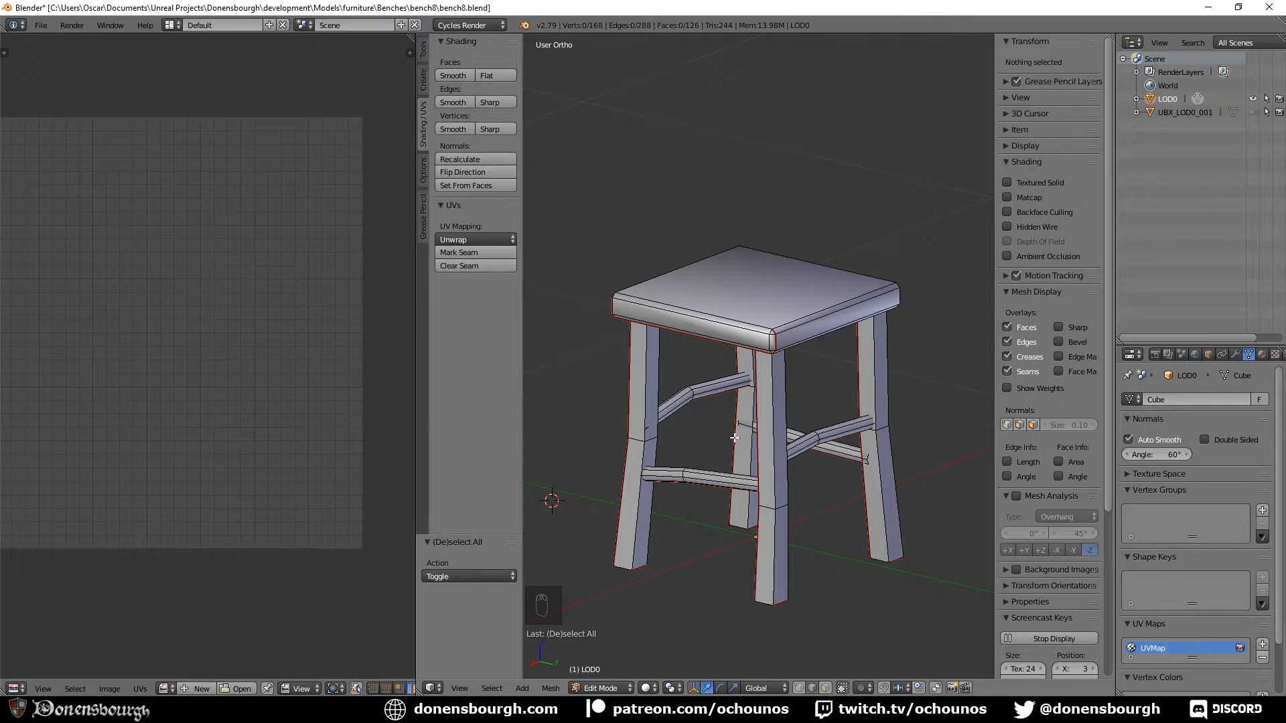
Switch to Blender, return the LOD0 stool to Object Mode and duplicate it in place
{"action": "middle_click_drag", "start_coordinate": [735, 437], "coordinate": [800, 432]}
{"action": "key", "text": "Tab"}
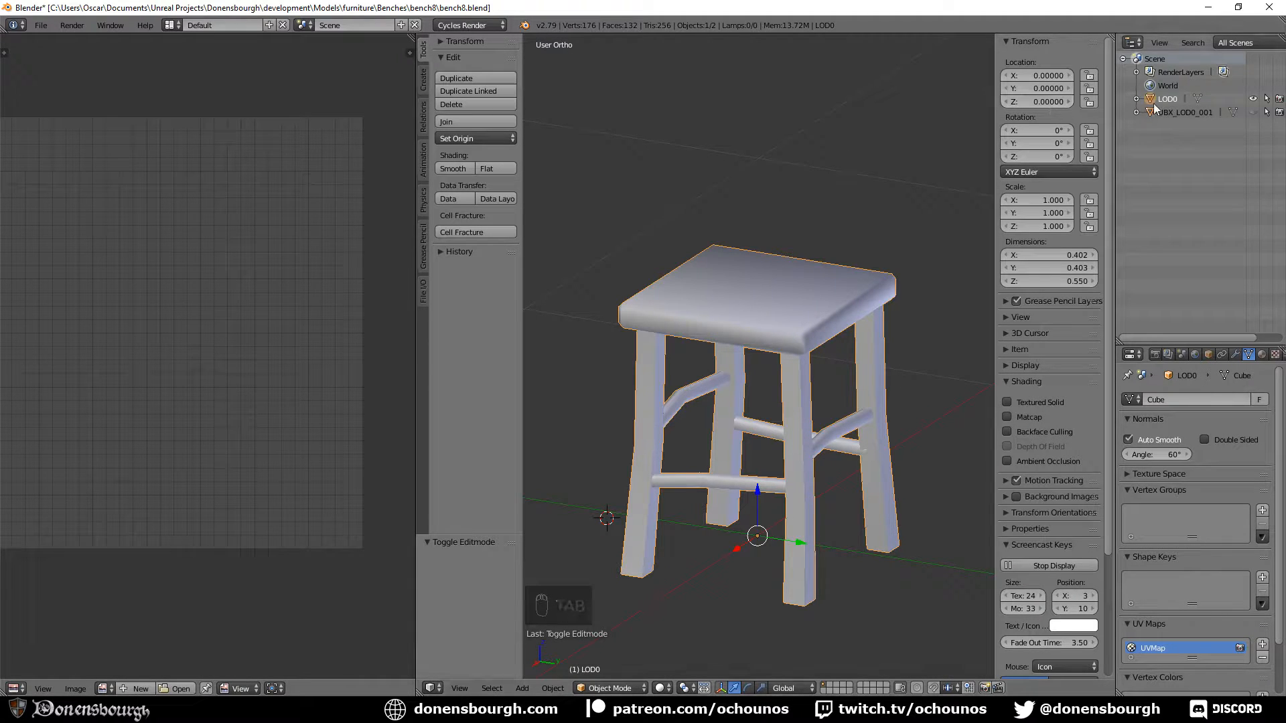
{"action": "middle_click_drag", "start_coordinate": [814, 309], "coordinate": [753, 332]}
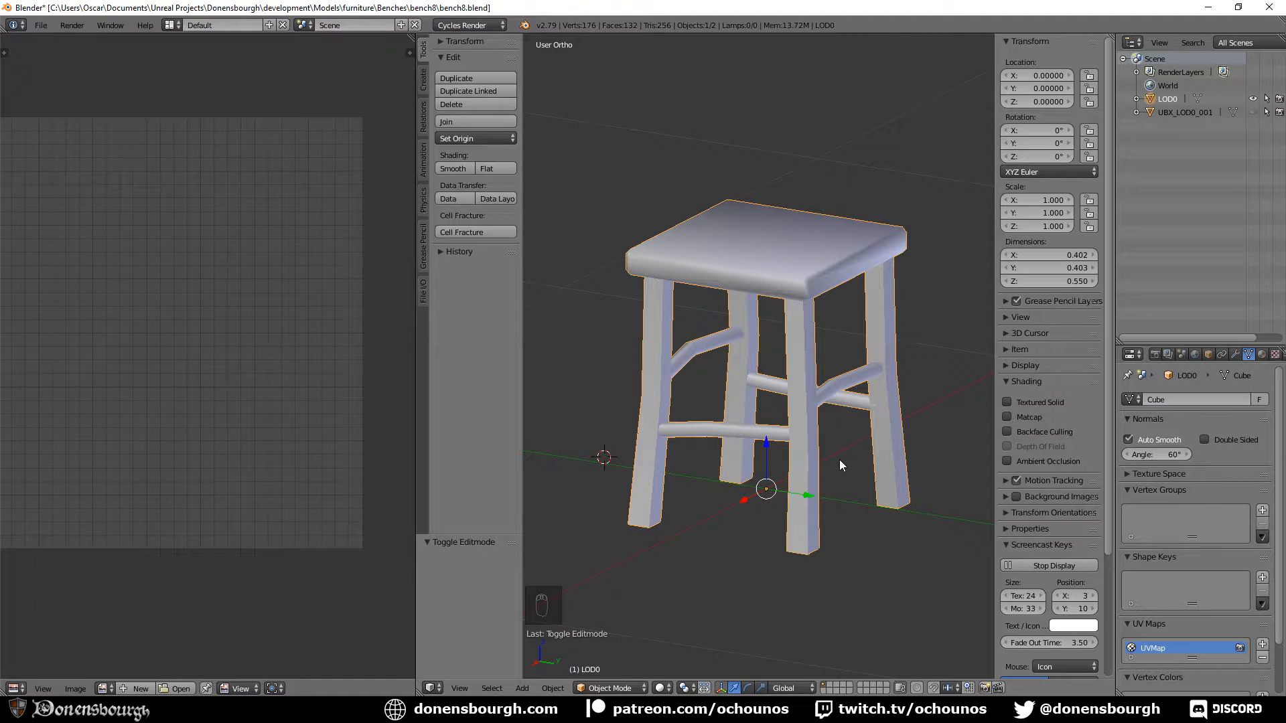
{"action": "middle_click_drag", "start_coordinate": [768, 466], "coordinate": [747, 490]}
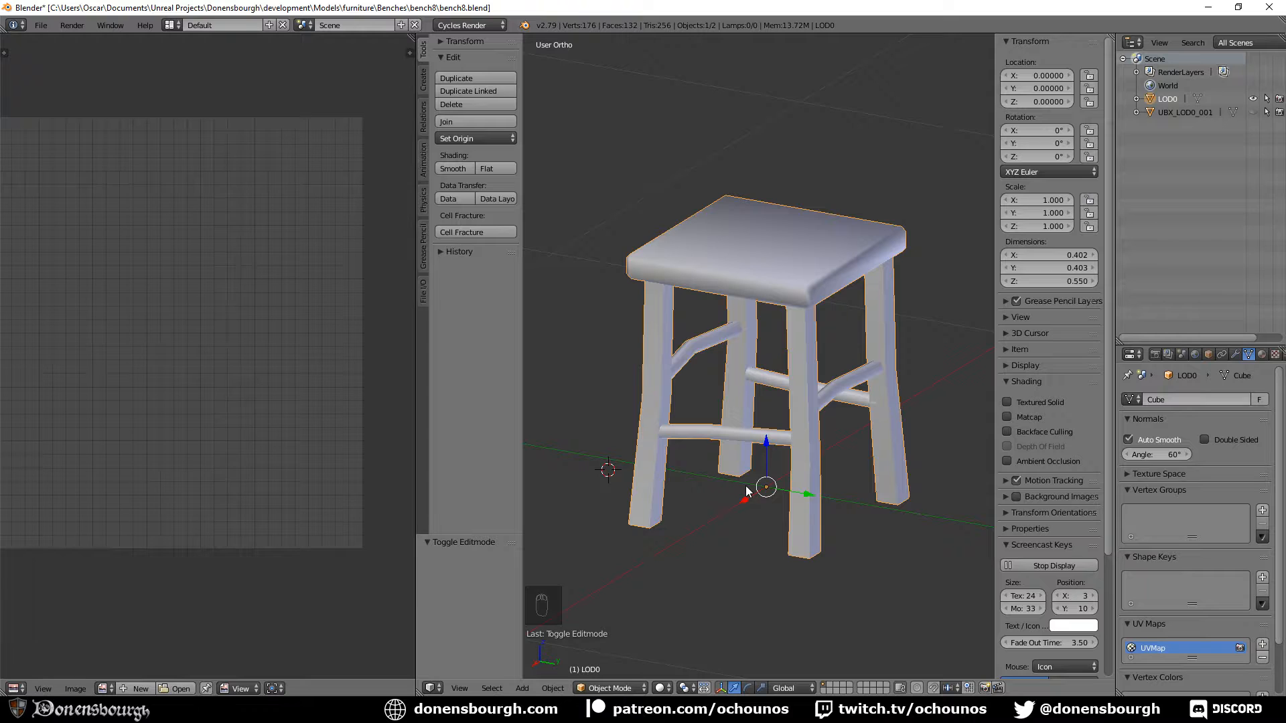
{"action": "middle_click_drag", "start_coordinate": [740, 520], "coordinate": [722, 540]}
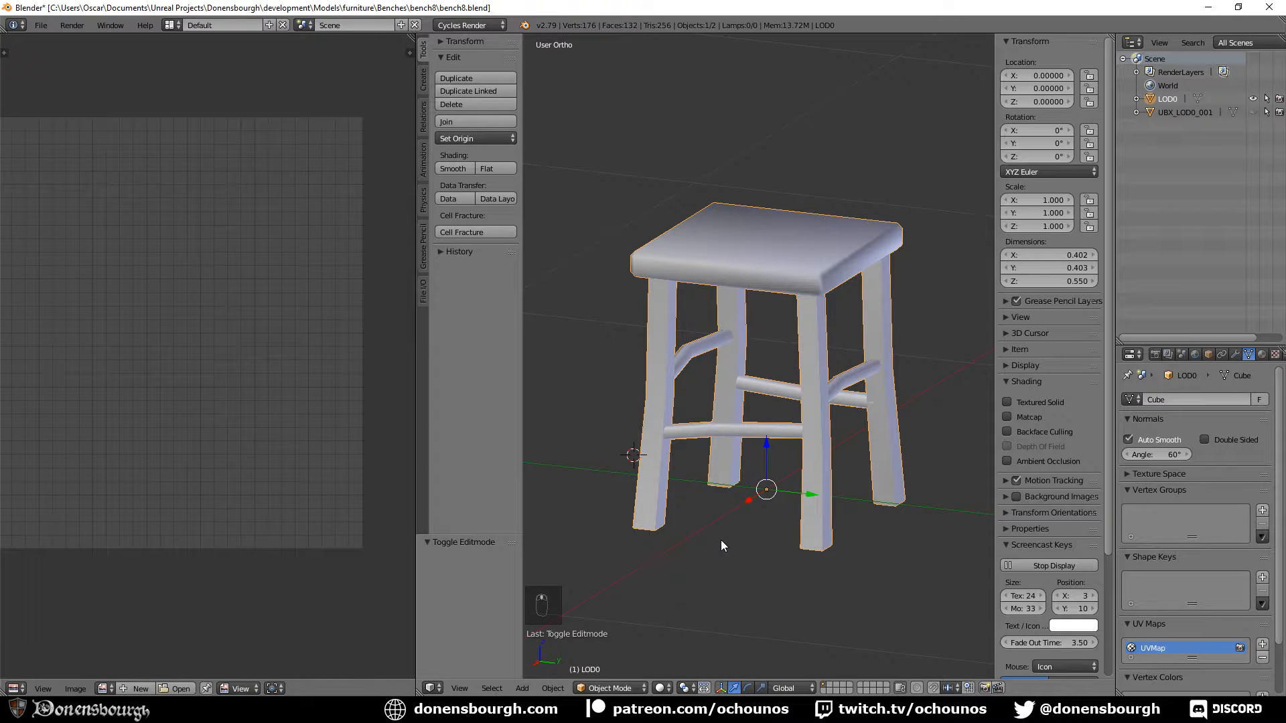
{"action": "middle_click_drag", "start_coordinate": [678, 588], "coordinate": [677, 585]}
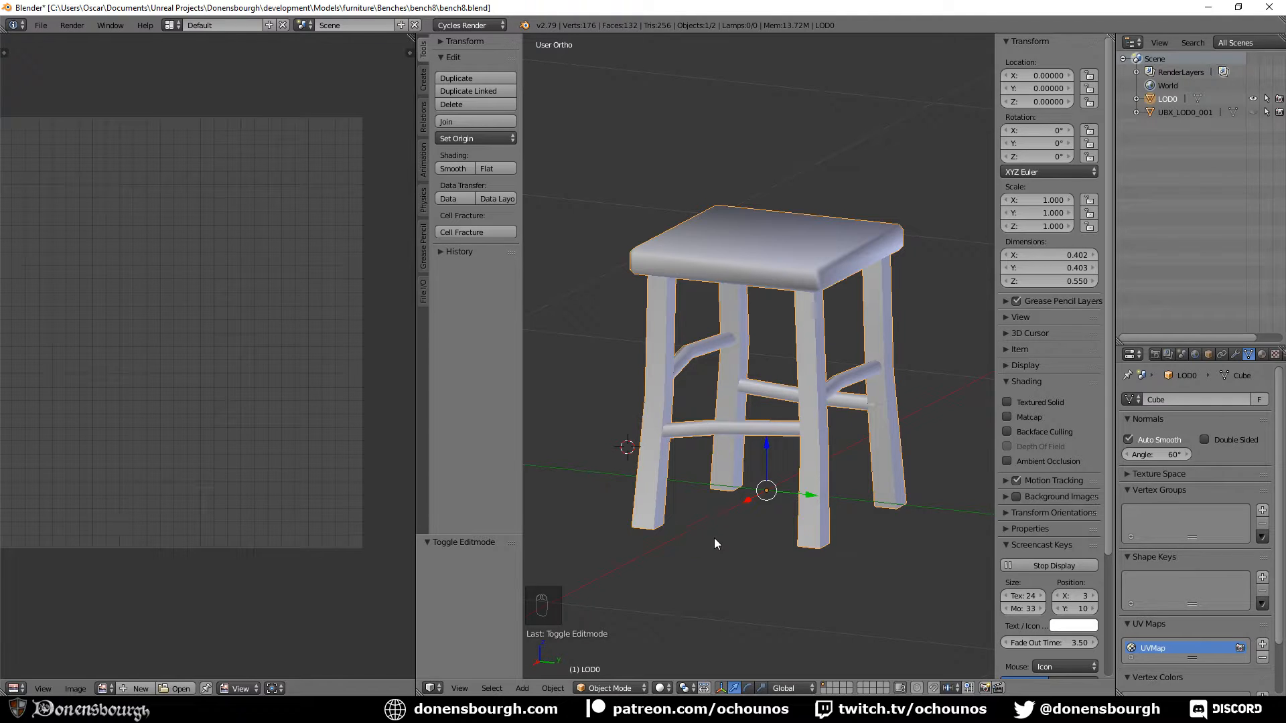
{"action": "key", "text": "shift+d"}
{"action": "right_click", "coordinate": [898, 437]}
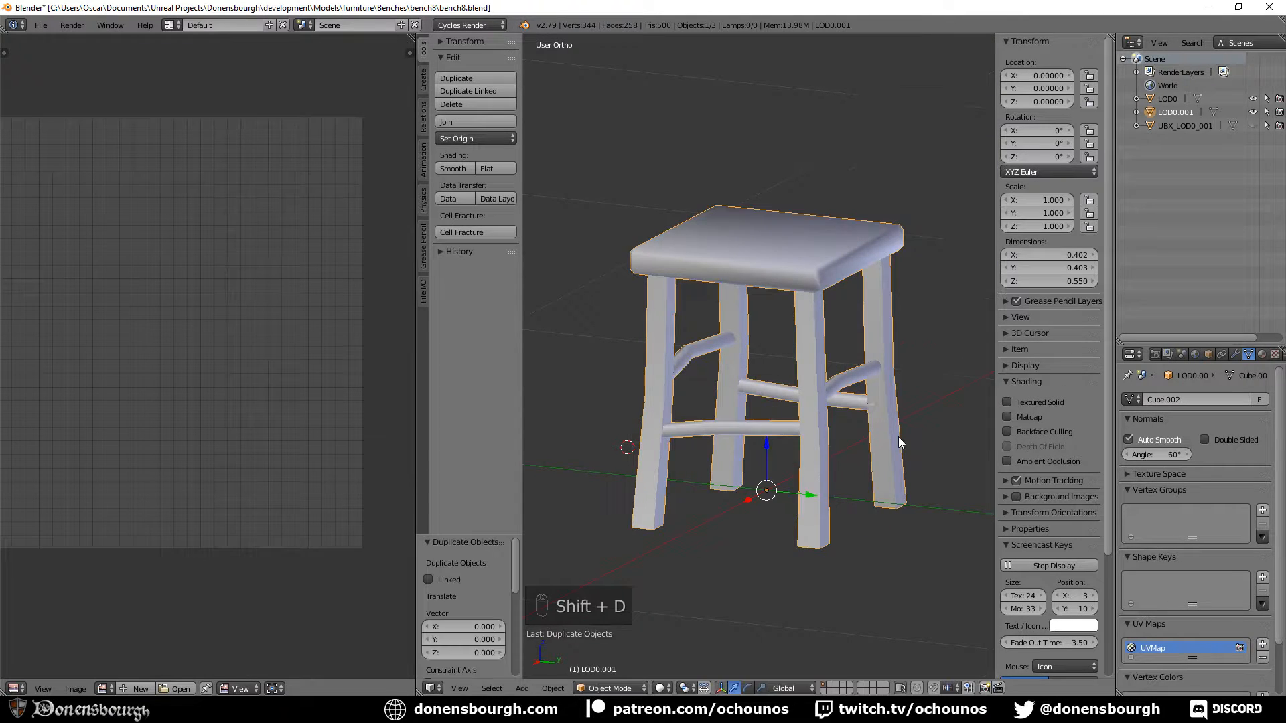
Rename the duplicated stool object to LOD1 and hide the LOD0 object
{"action": "double_click", "coordinate": [1233, 108]}
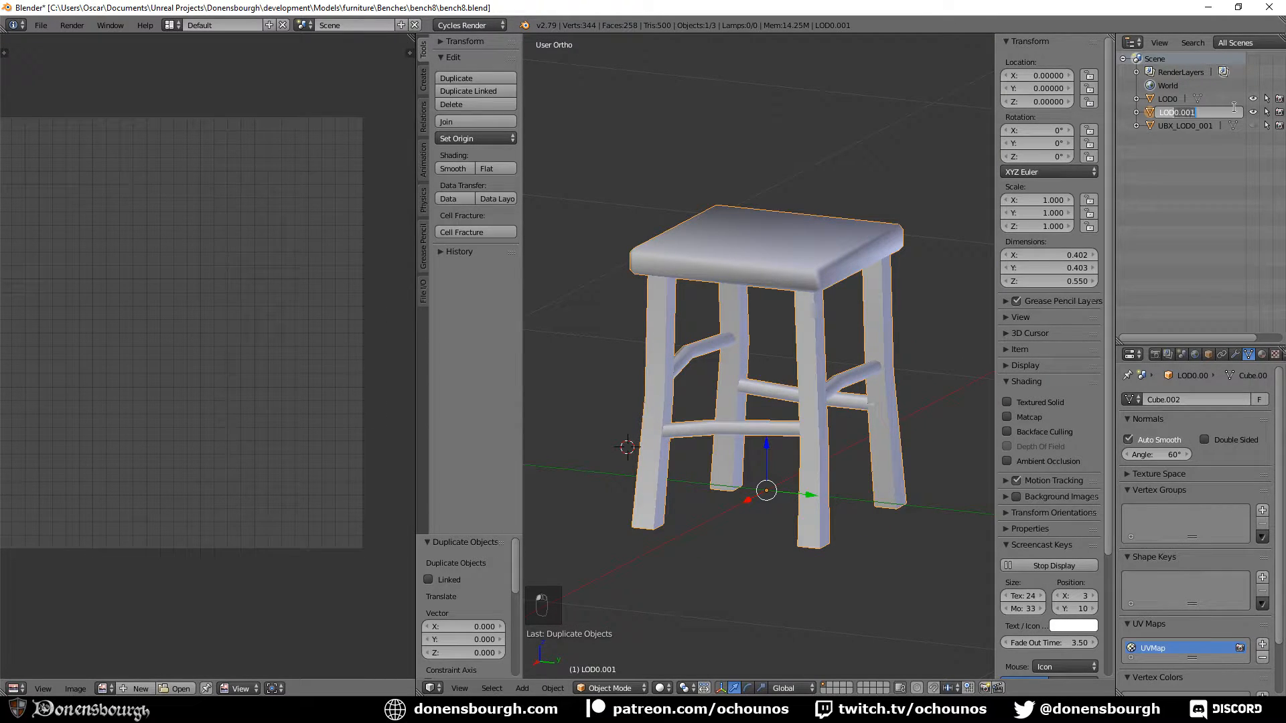
{"action": "type", "text": "LOD1"}
{"action": "key", "text": "Return"}
{"action": "left_click", "coordinate": [1252, 98]}
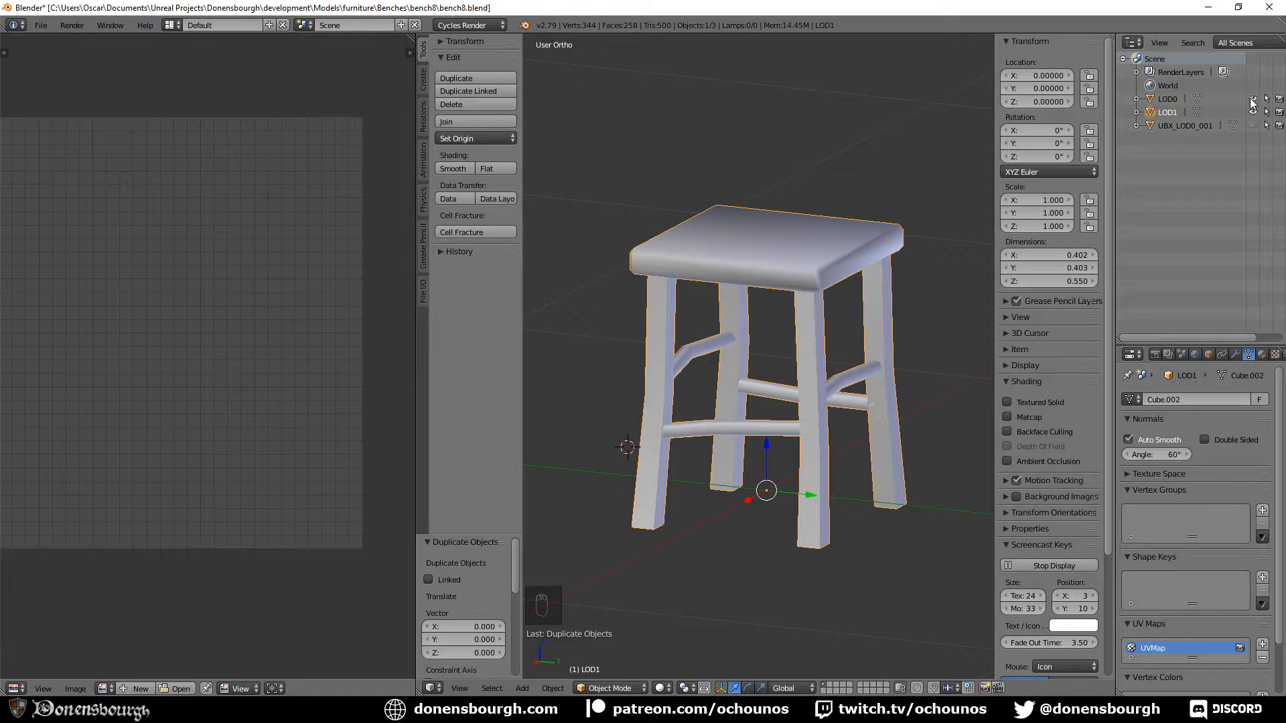
Dissolve four lengthwise edge loops on one of the LOD1 stool's crossbars in Edit Mode
{"action": "key", "text": "Tab"}
{"action": "scroll", "coordinate": [770, 358], "scroll_direction": "up", "scroll_amount": 5}
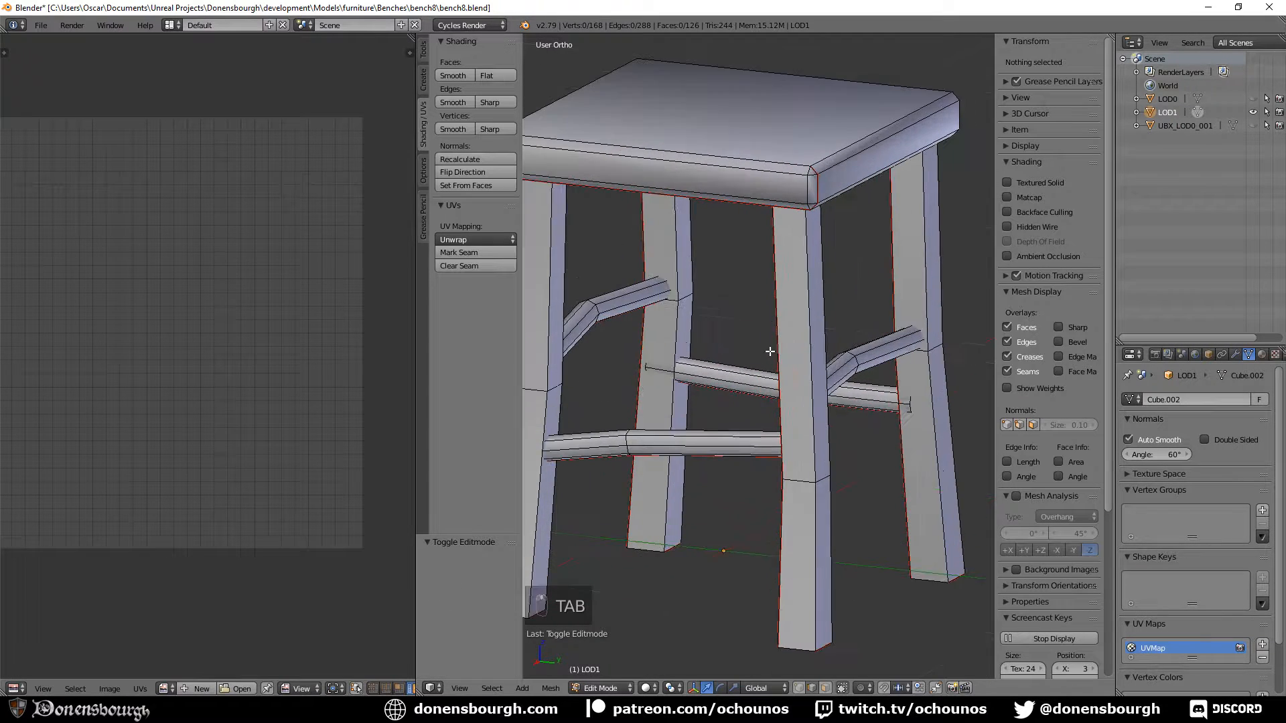
{"action": "middle_click_drag", "start_coordinate": [791, 398], "coordinate": [807, 370]}
{"action": "middle_click_drag", "start_coordinate": [740, 483], "coordinate": [767, 298], "text": "shift"}
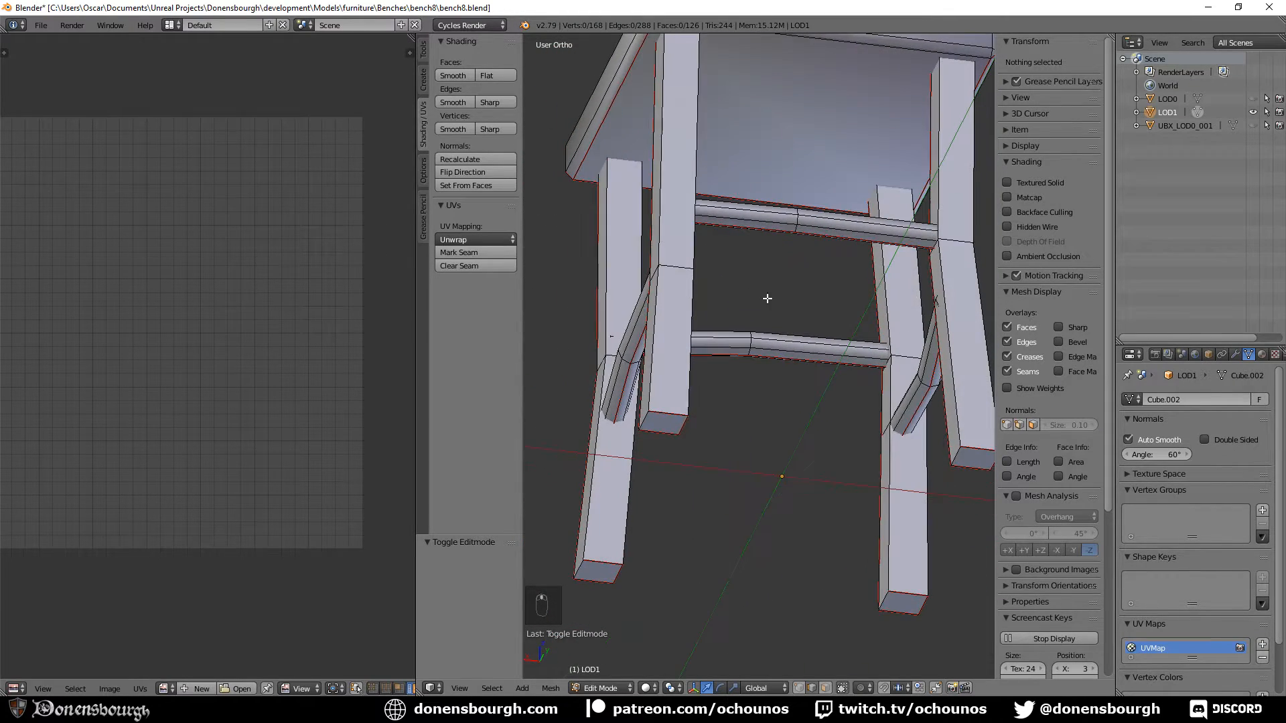
{"action": "right_click", "coordinate": [775, 224]}
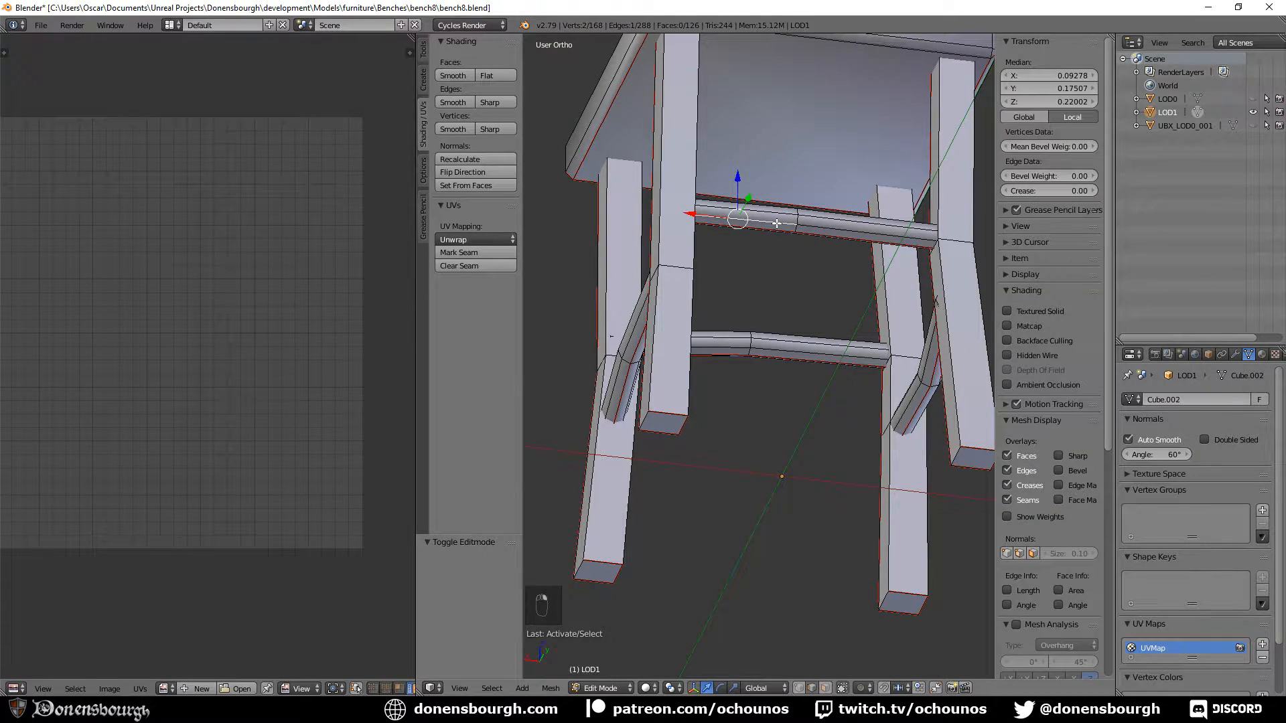
{"action": "right_click", "coordinate": [776, 223], "text": "alt"}
{"action": "middle_click_drag", "start_coordinate": [776, 224], "coordinate": [679, 373]}
{"action": "right_click", "coordinate": [783, 395], "text": "alt+shift"}
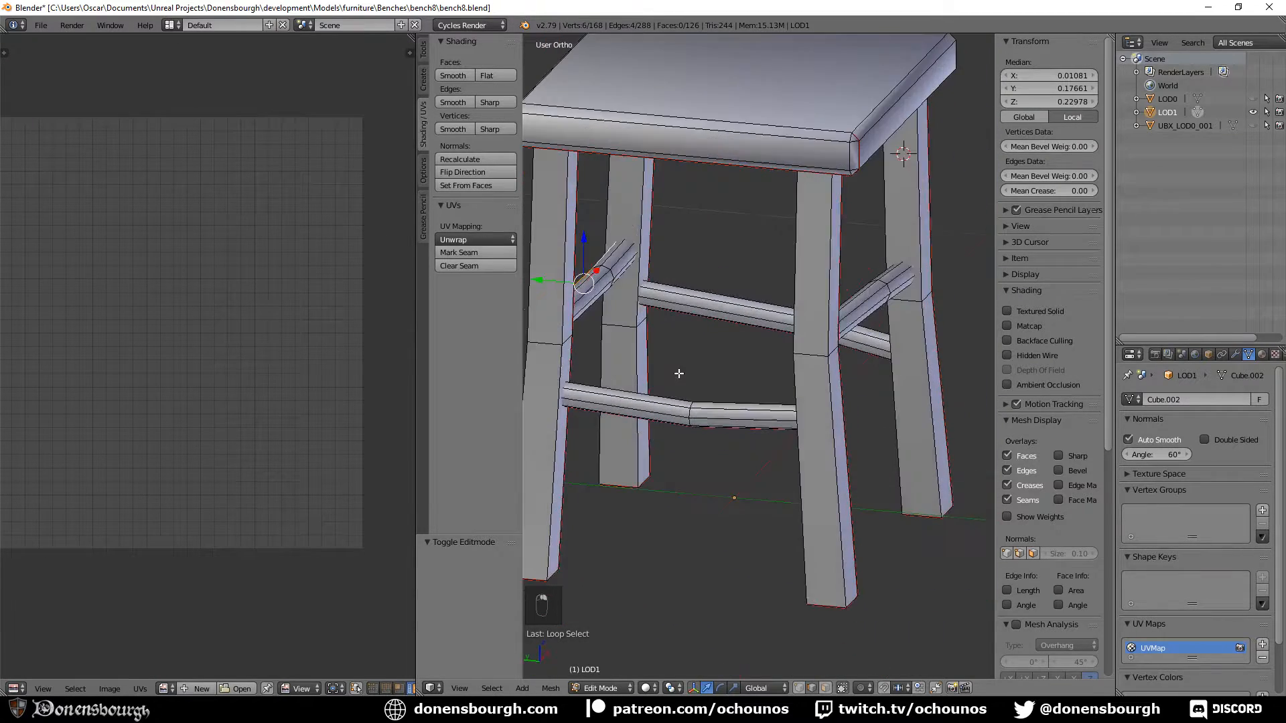
{"action": "right_click", "coordinate": [596, 302], "text": "alt+shift"}
{"action": "middle_click_drag", "start_coordinate": [596, 302], "coordinate": [593, 309]}
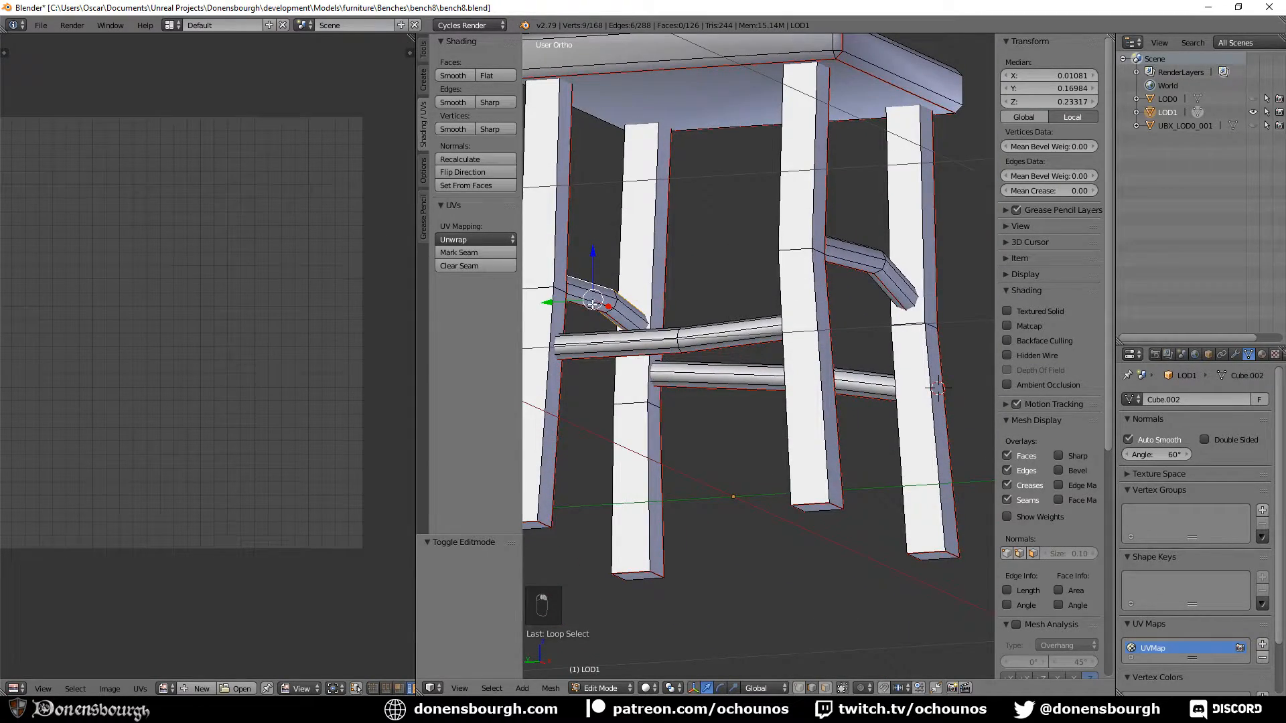
{"action": "right_click", "coordinate": [594, 303], "text": "alt+shift"}
{"action": "key", "text": "x"}
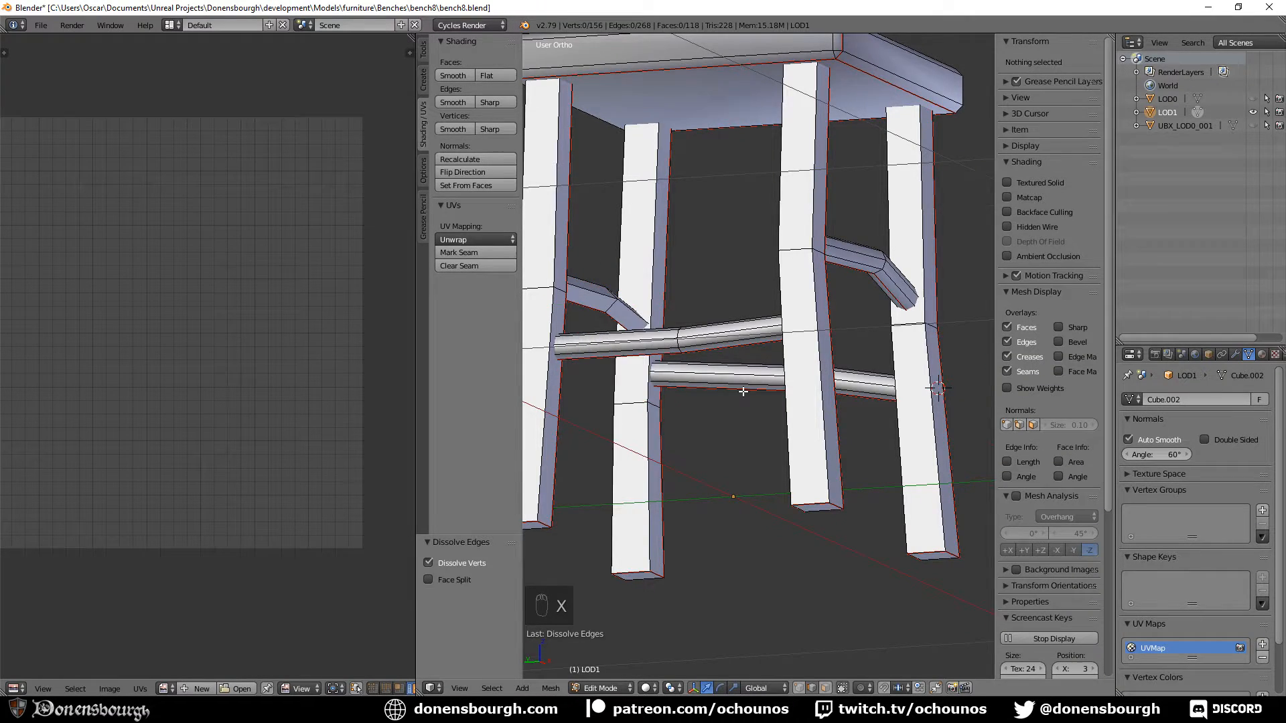
Dissolve four lengthwise edge loops on a second crossbar of the LOD1 stool, leaving a squared profile
{"action": "middle_click_drag", "start_coordinate": [743, 392], "coordinate": [696, 492]}
{"action": "right_click", "coordinate": [796, 286], "text": "alt"}
{"action": "right_click", "coordinate": [802, 416], "text": "alt+shift"}
{"action": "right_click", "coordinate": [604, 357], "text": "alt+shift"}
{"action": "right_click", "coordinate": [636, 347], "text": "alt+shift"}
{"action": "right_click", "coordinate": [630, 334], "text": "alt+shift"}
{"action": "right_click", "coordinate": [592, 365], "text": "alt+shift"}
{"action": "key", "text": "x"}
{"action": "left_click", "coordinate": [698, 493]}
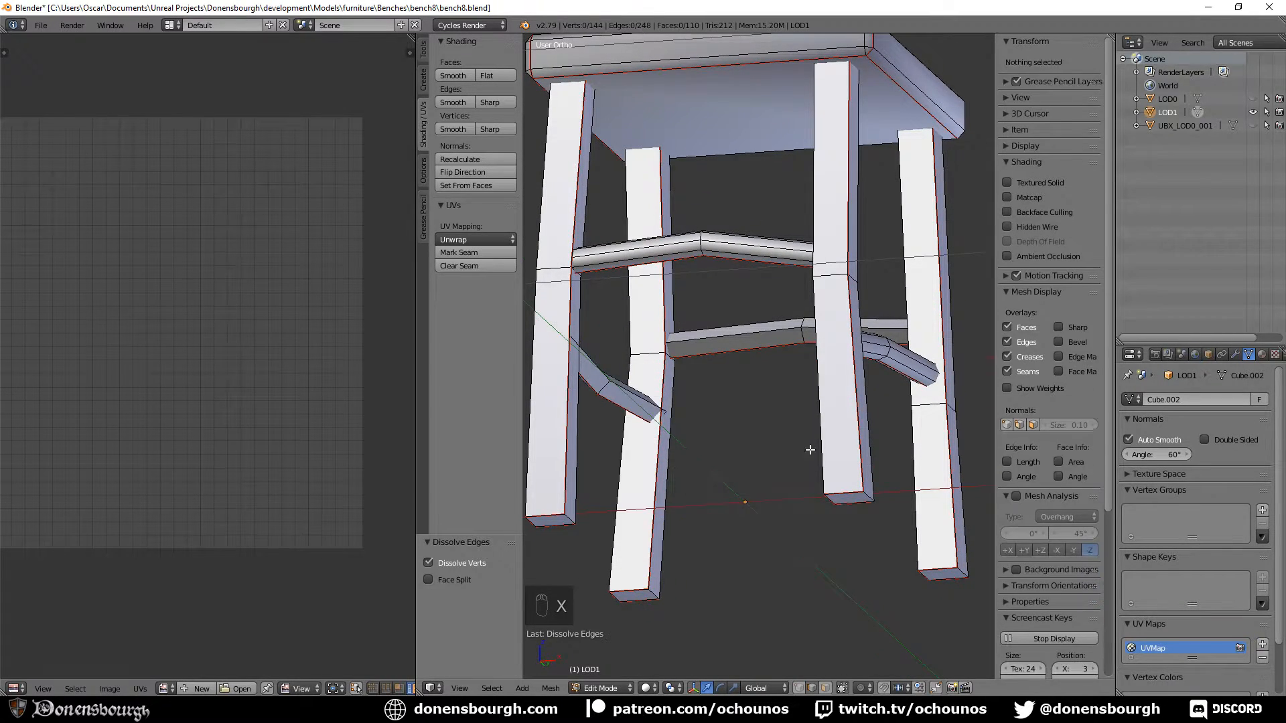
Dissolve four lengthwise edge loops on the rounded crossbar at the stool's negative Y side
{"action": "middle_click_drag", "start_coordinate": [812, 450], "coordinate": [741, 256]}
{"action": "right_click", "coordinate": [742, 250], "text": "alt"}
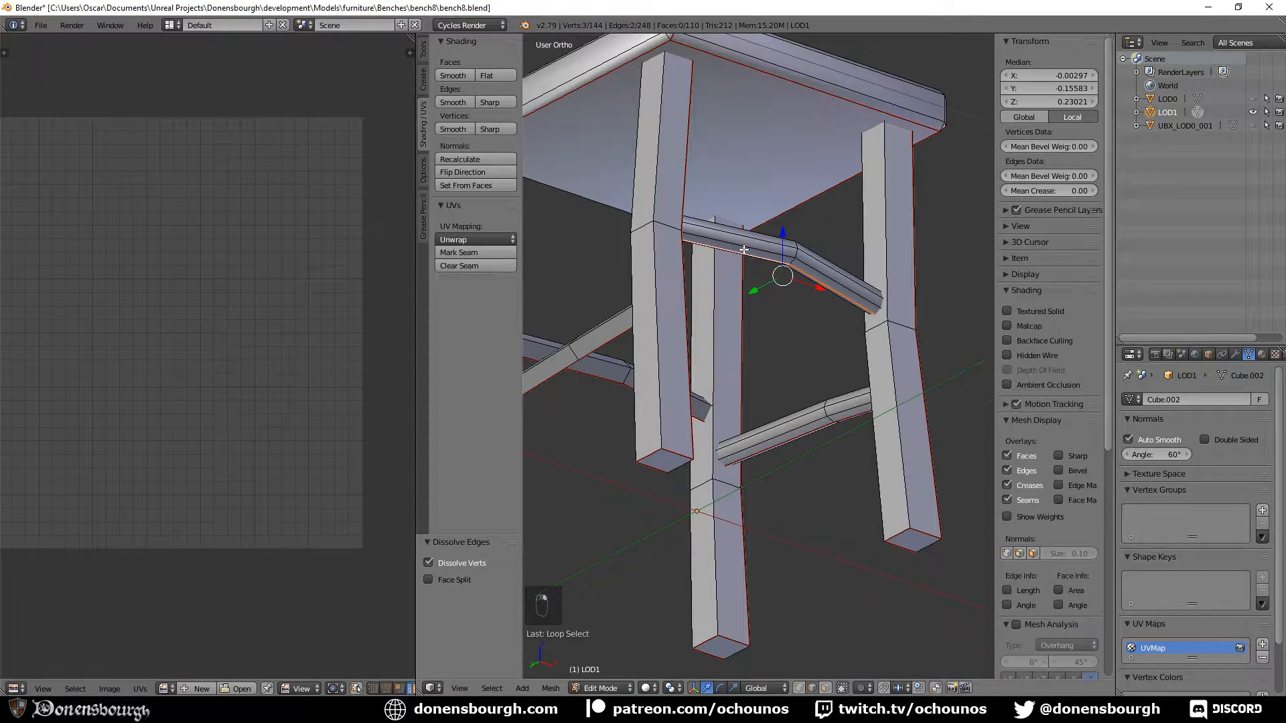
{"action": "right_click", "coordinate": [743, 256], "text": "alt"}
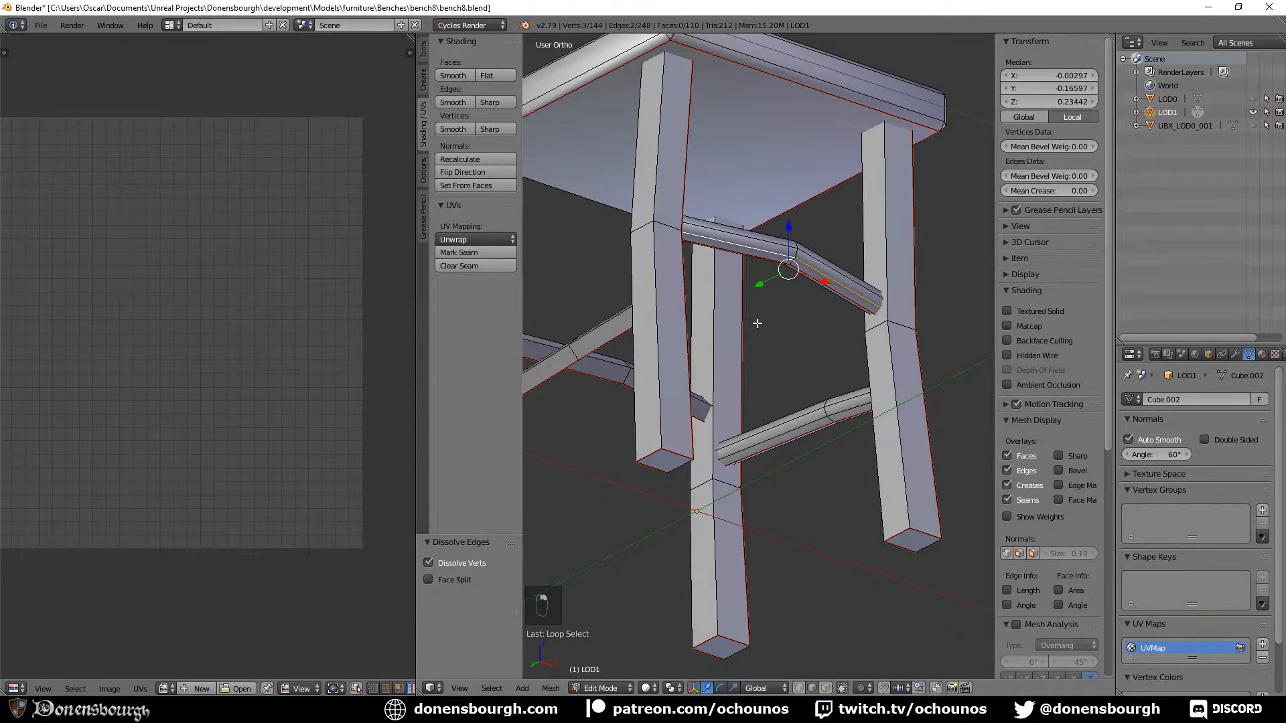
{"action": "middle_click_drag", "start_coordinate": [756, 323], "coordinate": [685, 375]}
{"action": "right_click", "coordinate": [713, 322], "text": "alt+shift"}
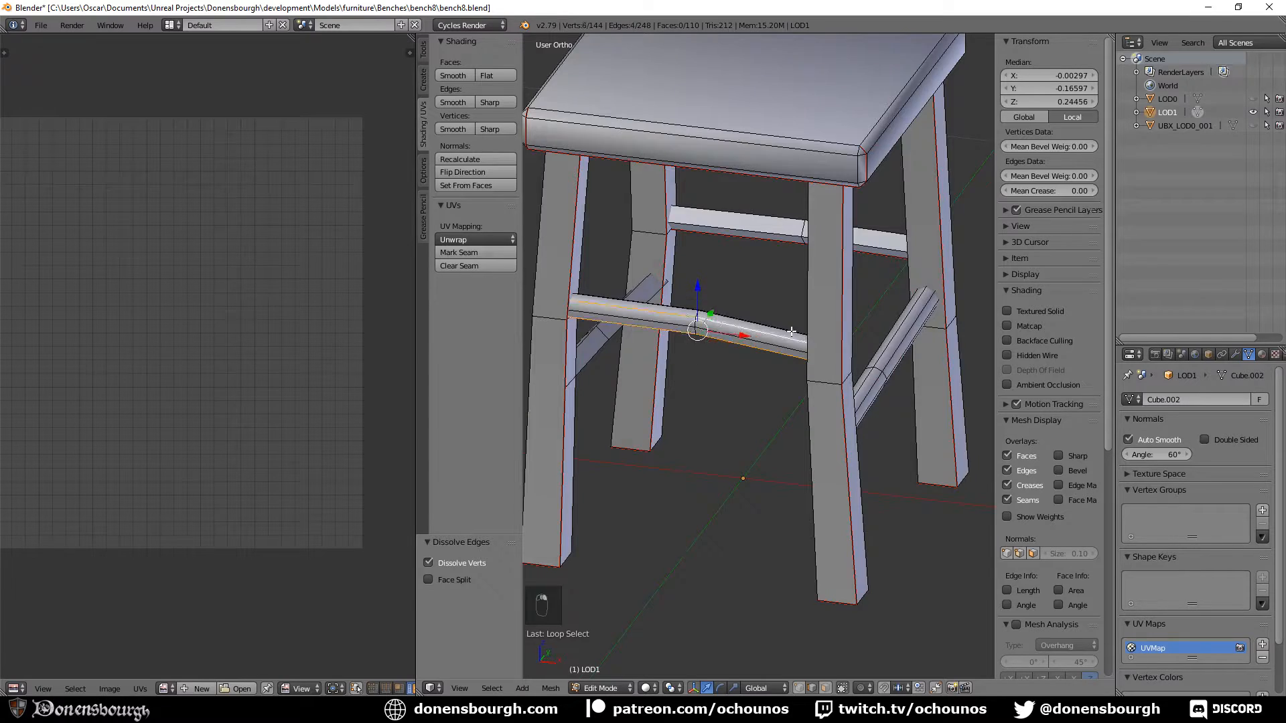
{"action": "middle_click_drag", "start_coordinate": [714, 322], "coordinate": [694, 299]}
{"action": "right_click", "coordinate": [684, 276], "text": "alt+shift"}
{"action": "key", "text": "x"}
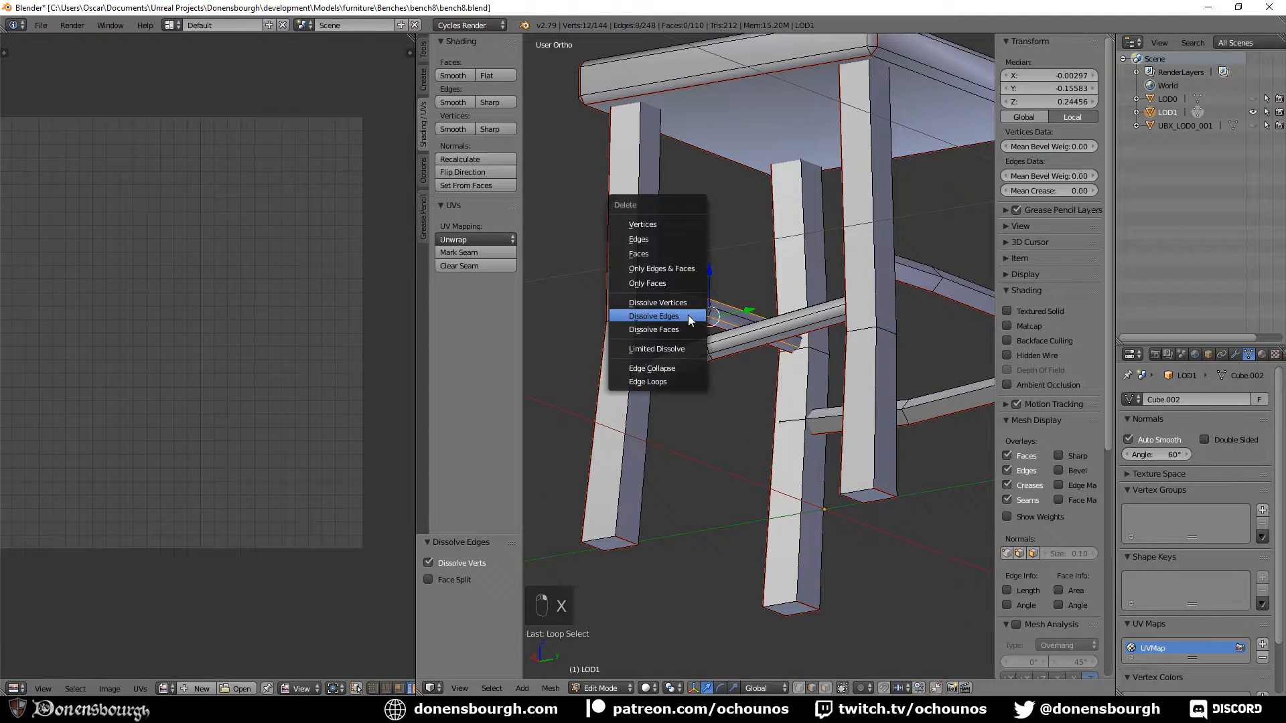
{"action": "left_click", "coordinate": [688, 315]}
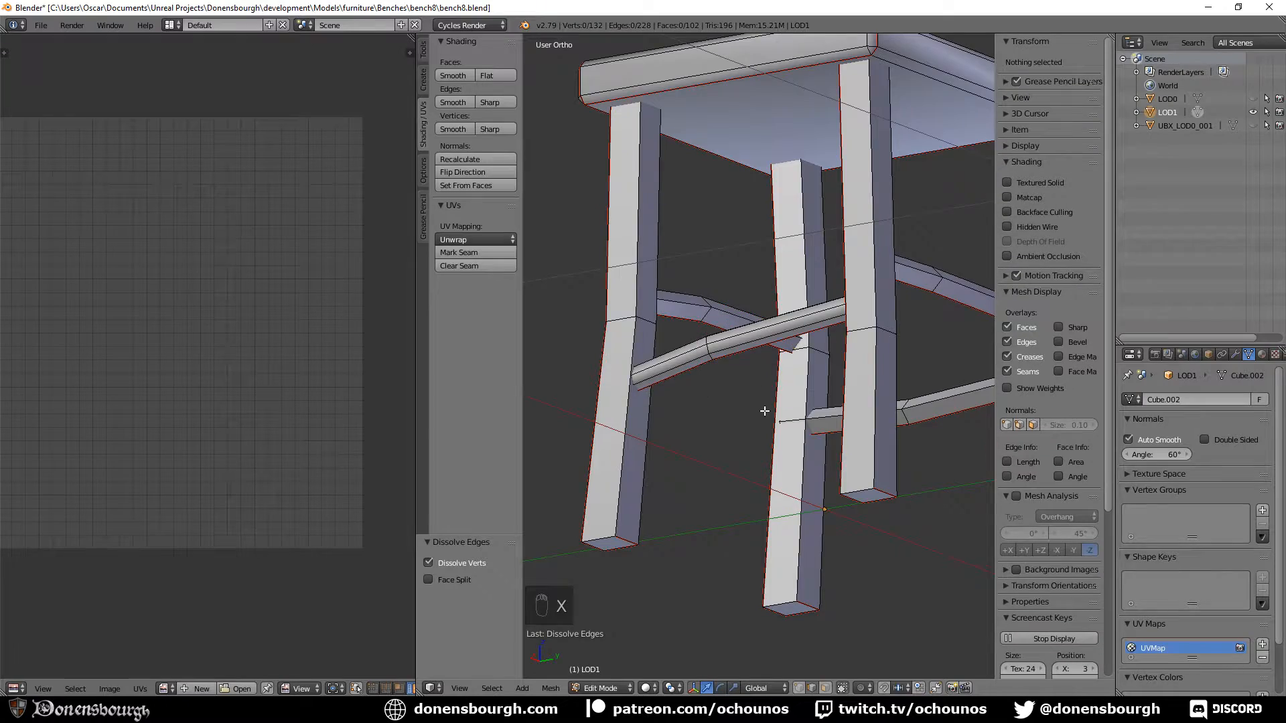
Dissolve four lengthwise edge loops on the last rounded crossbar, at the stool's positive X side
{"action": "middle_click_drag", "start_coordinate": [764, 410], "coordinate": [601, 398]}
{"action": "right_click", "coordinate": [726, 318], "text": "alt"}
{"action": "right_click", "coordinate": [772, 447], "text": "alt+shift"}
{"action": "right_click", "coordinate": [617, 404], "text": "alt+shift"}
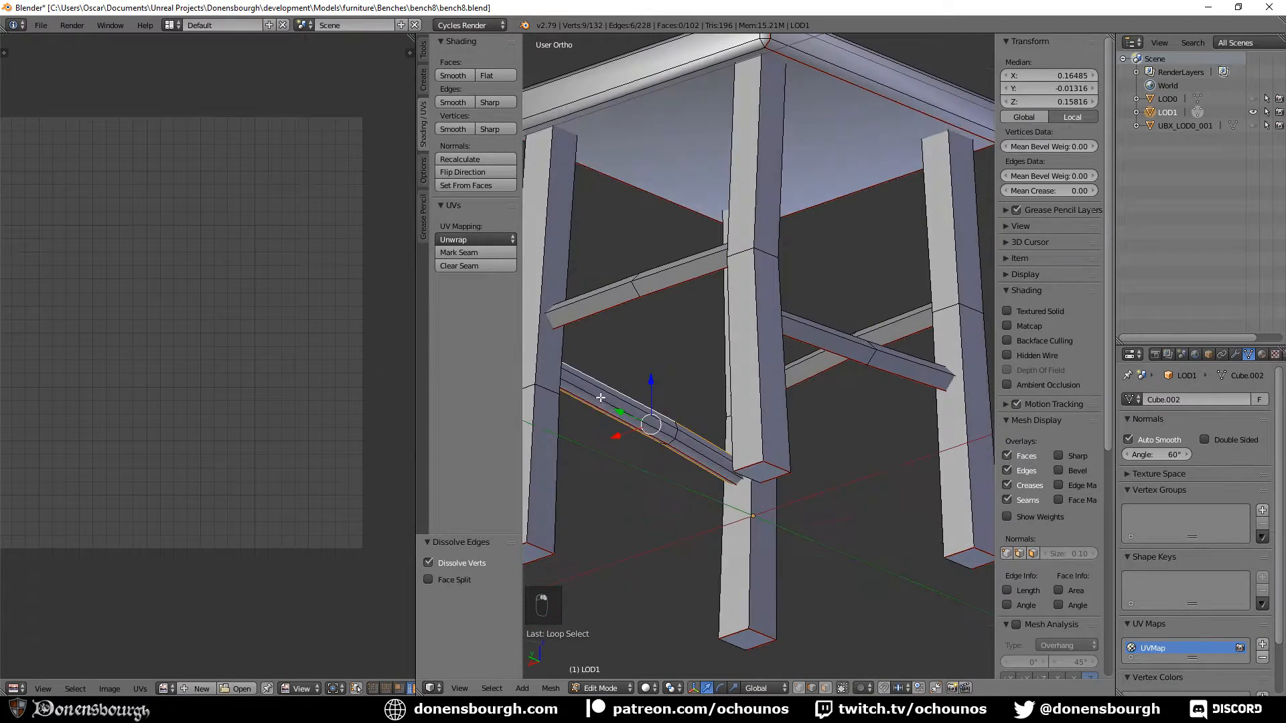
{"action": "key", "text": "x"}
{"action": "left_click", "coordinate": [620, 411]}
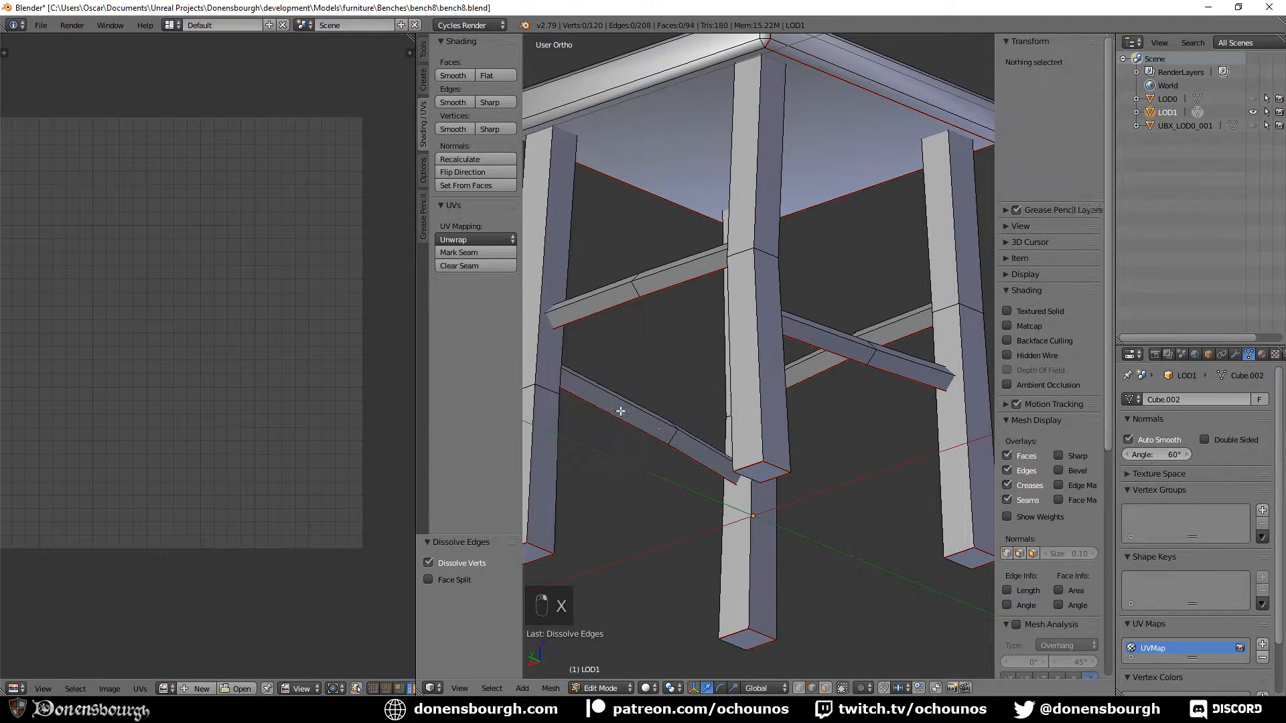
Merge the three upper bevel vertices of the seat's +X +Y corner at the first selected, topmost vertex
{"action": "scroll", "coordinate": [661, 420], "scroll_direction": "down", "scroll_amount": 3}
{"action": "middle_click_drag", "start_coordinate": [661, 421], "coordinate": [752, 482]}
{"action": "scroll", "coordinate": [752, 402], "scroll_direction": "up", "scroll_amount": 4}
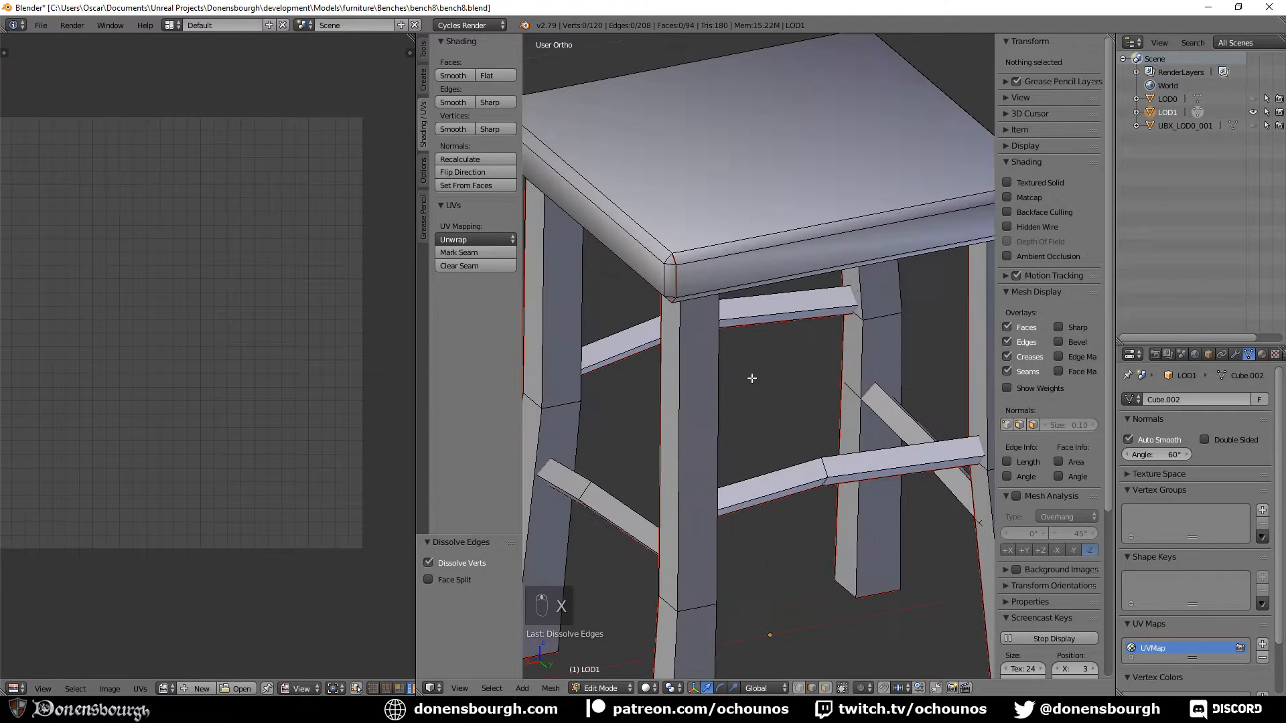
{"action": "scroll", "coordinate": [780, 420], "scroll_direction": "up", "scroll_amount": 2}
{"action": "scroll", "coordinate": [748, 381], "scroll_direction": "up", "scroll_amount": 2}
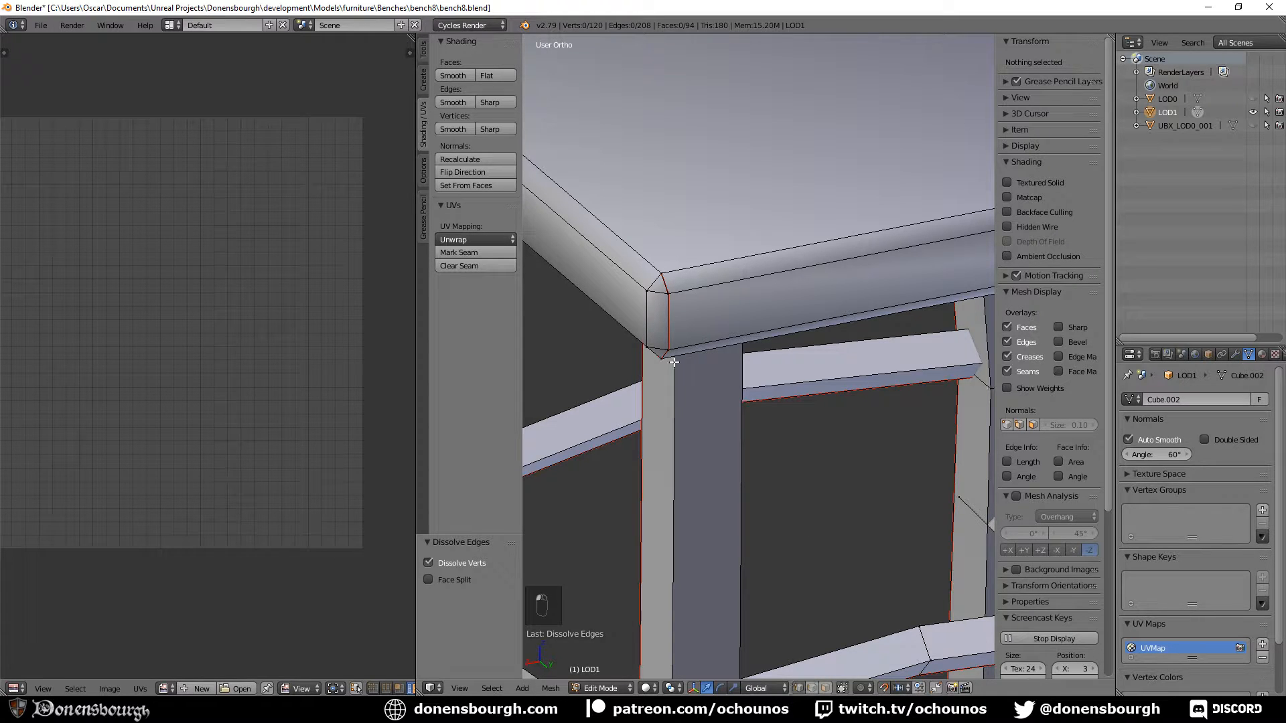
{"action": "right_click", "coordinate": [658, 280]}
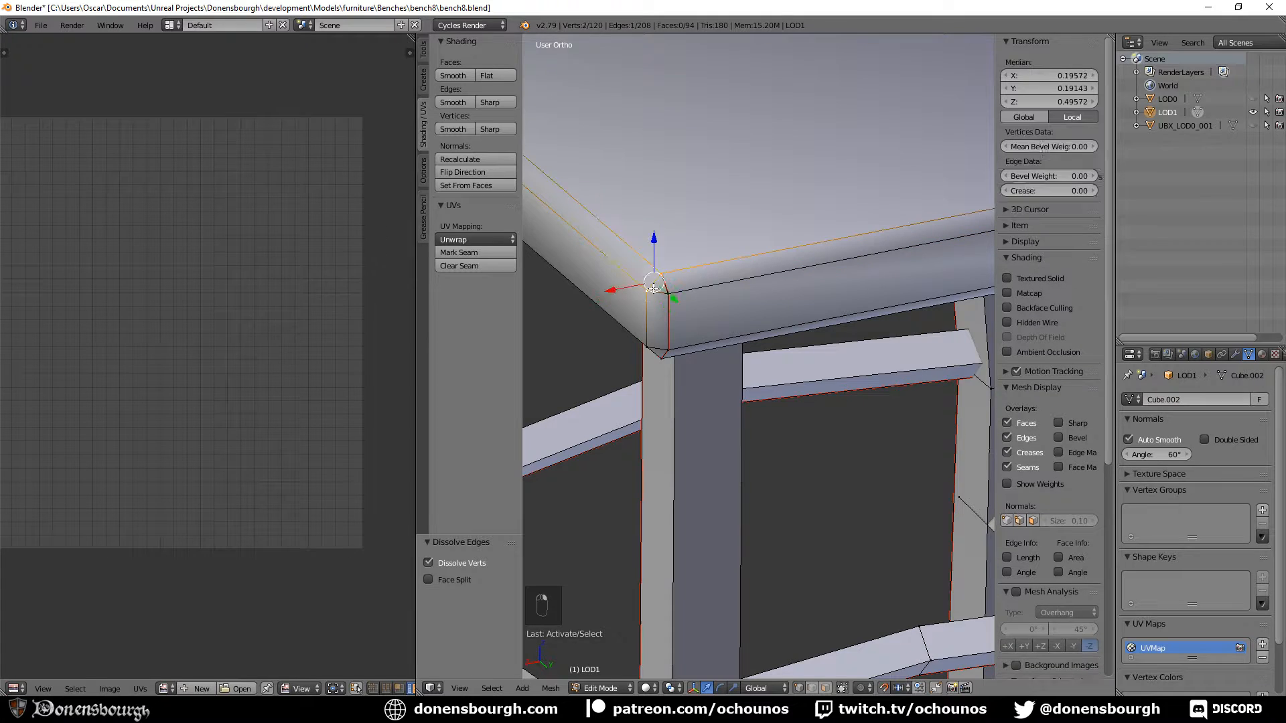
{"action": "key", "text": "alt+m"}
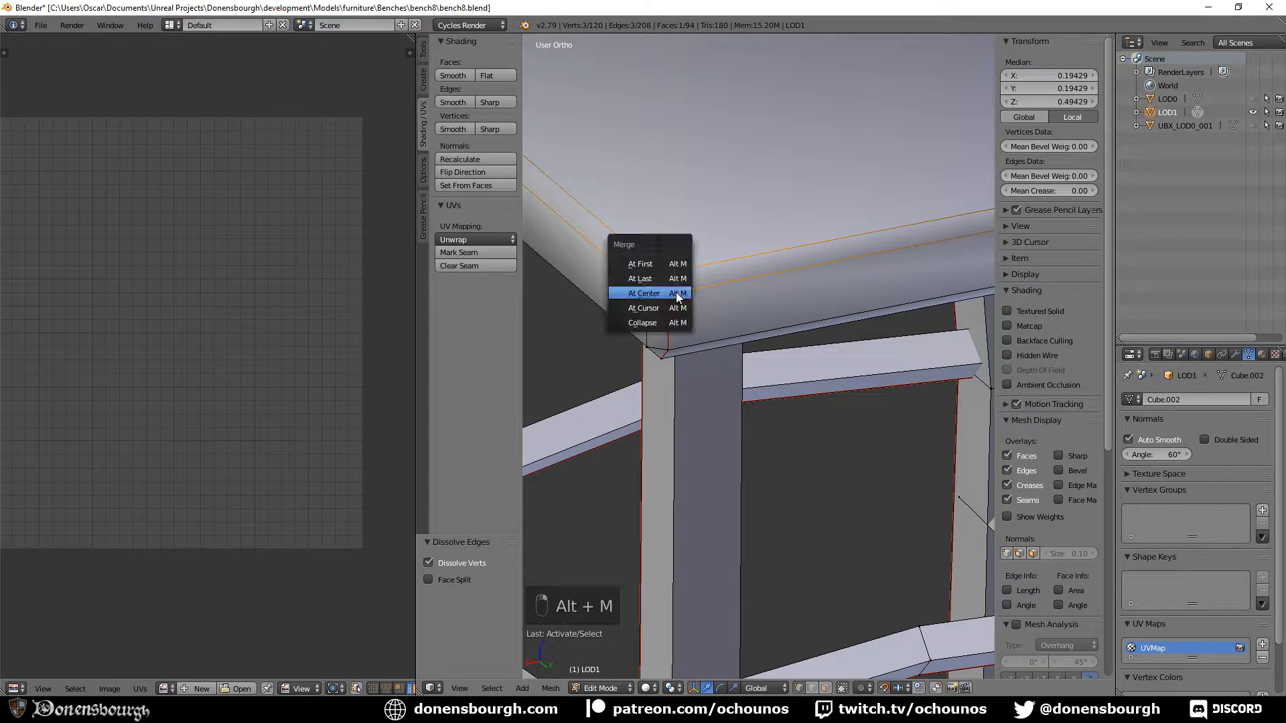
{"action": "left_click", "coordinate": [676, 268]}
Merge the three lower bevel vertices of the same seat corner at the first selected, bottommost vertex
{"action": "middle_click_drag", "start_coordinate": [676, 407], "coordinate": [702, 365]}
{"action": "right_click", "coordinate": [708, 202]}
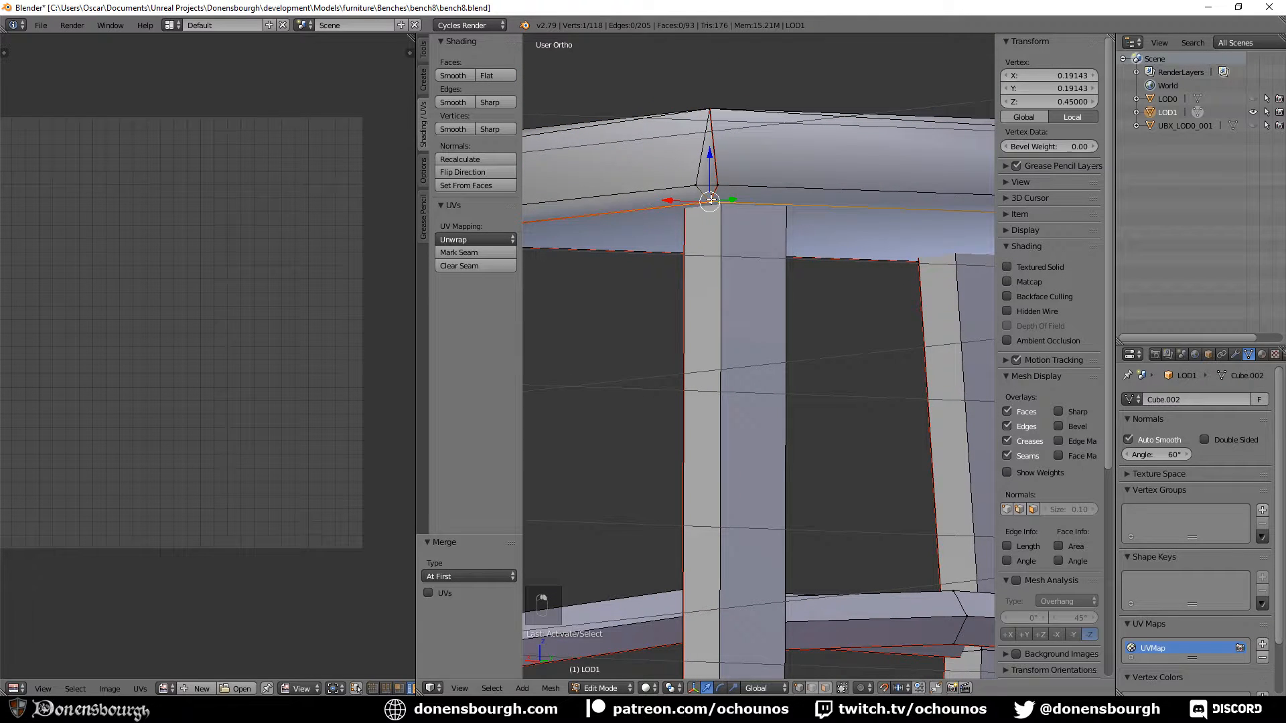
{"action": "right_click", "coordinate": [717, 187], "text": "shift"}
{"action": "right_click", "coordinate": [698, 187], "text": "shift"}
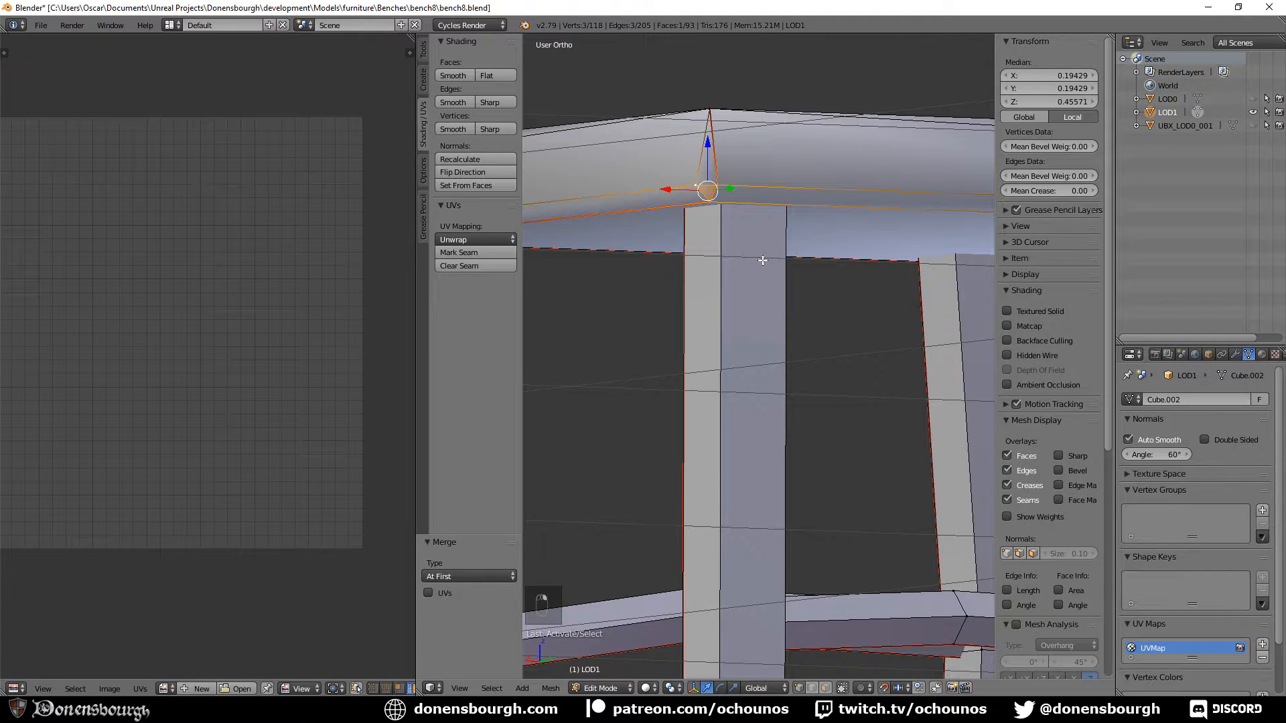
{"action": "key", "text": "alt+m"}
{"action": "left_click", "coordinate": [760, 261]}
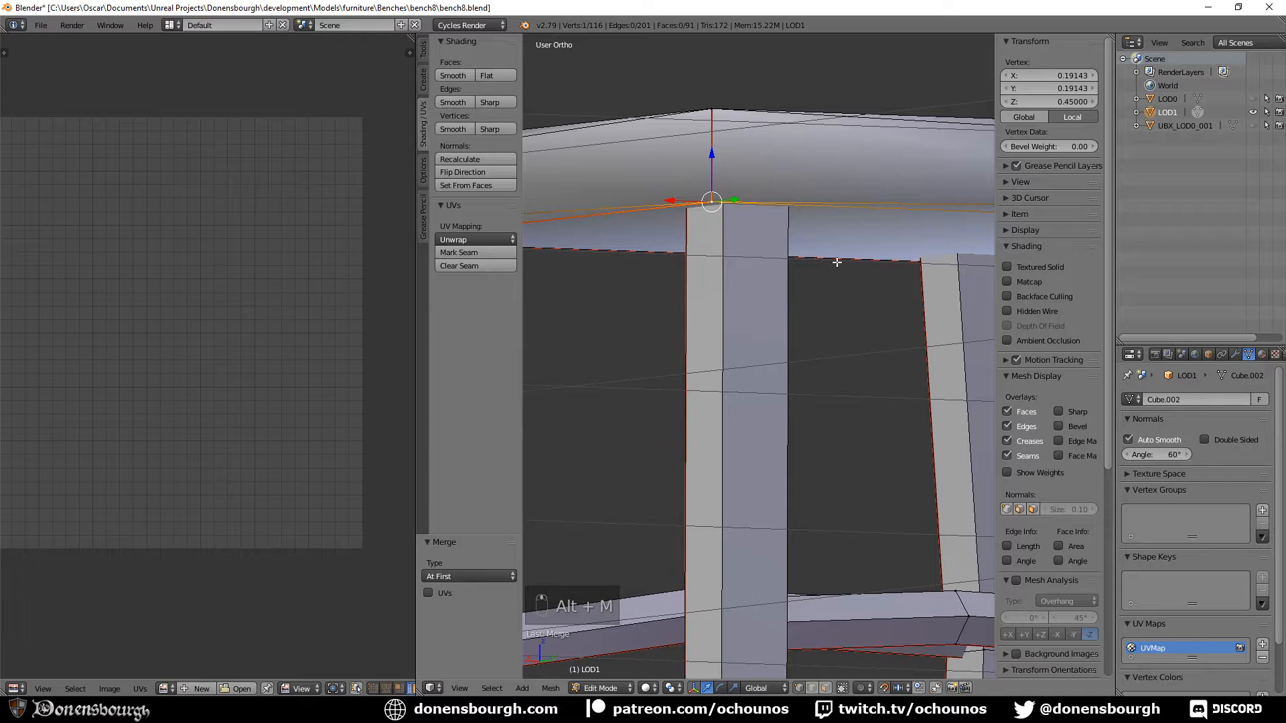
Collapse the bevel of the seat's -X +Y corner by merging its three upper and three lower vertices At First
{"action": "middle_click_drag", "start_coordinate": [836, 262], "coordinate": [756, 312]}
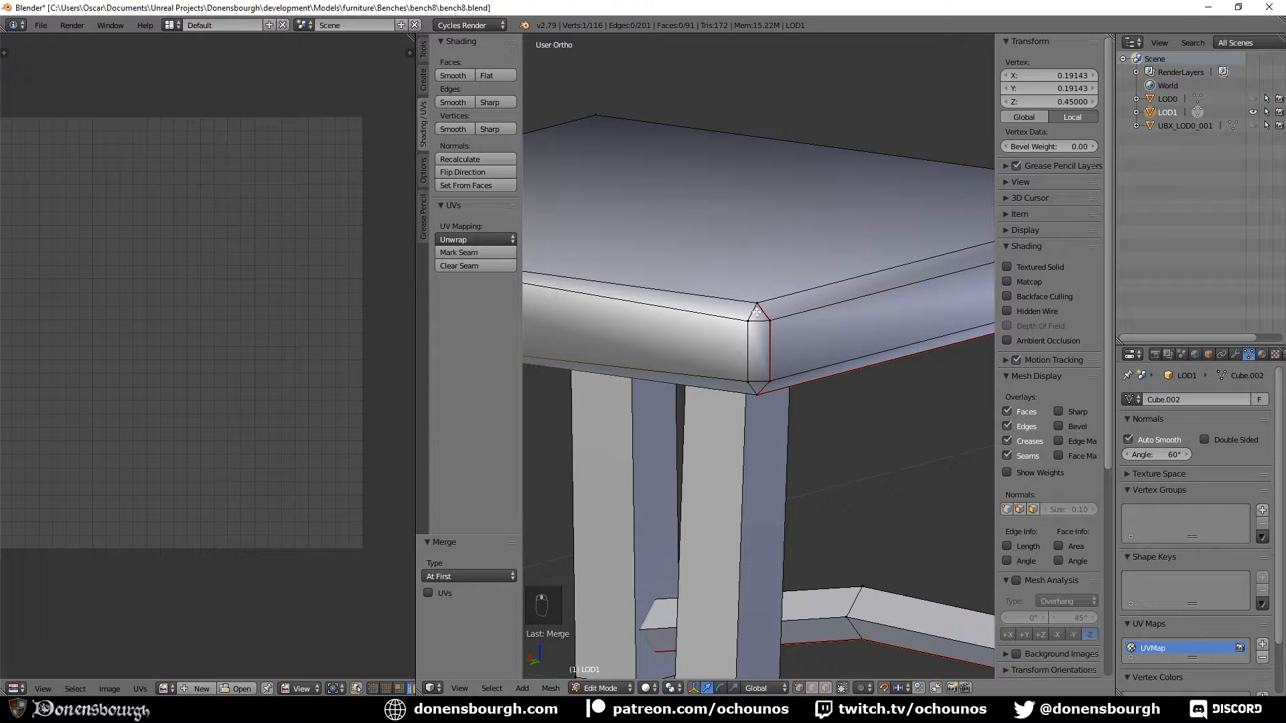
{"action": "right_click", "coordinate": [756, 311]}
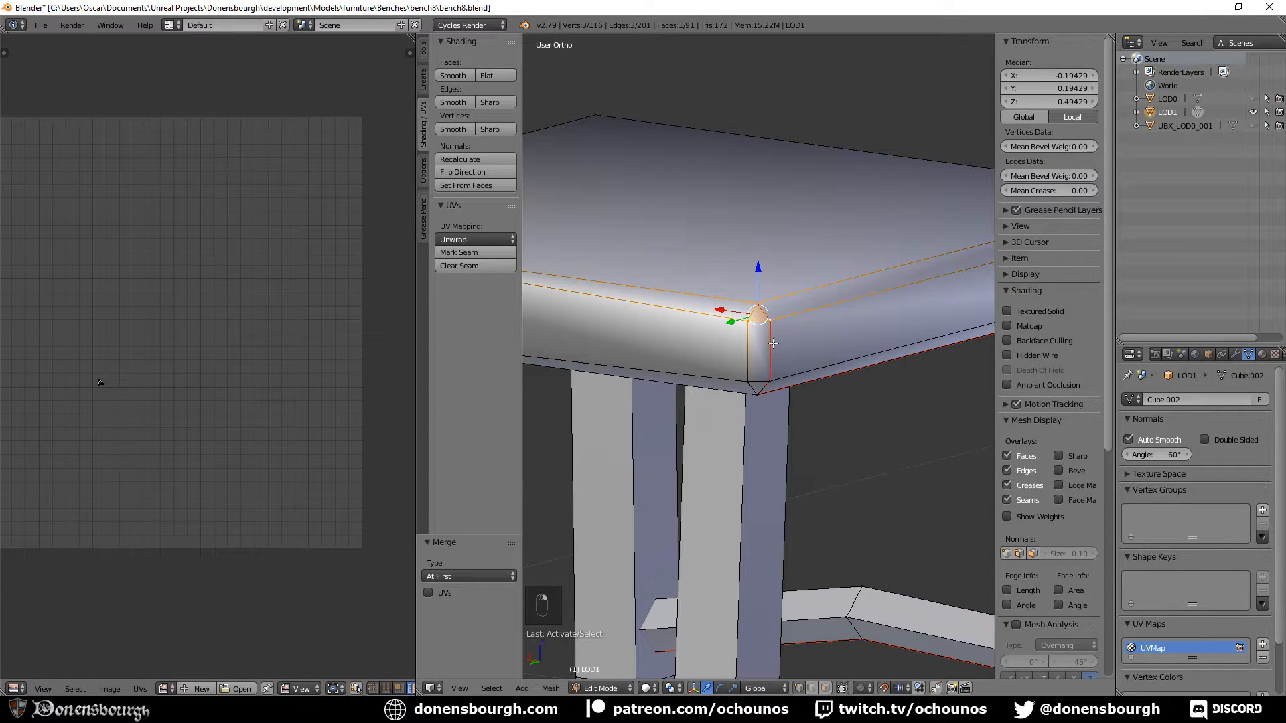
{"action": "key", "text": "alt+m"}
{"action": "left_click", "coordinate": [773, 342]}
{"action": "middle_click_drag", "start_coordinate": [773, 343], "coordinate": [753, 254]}
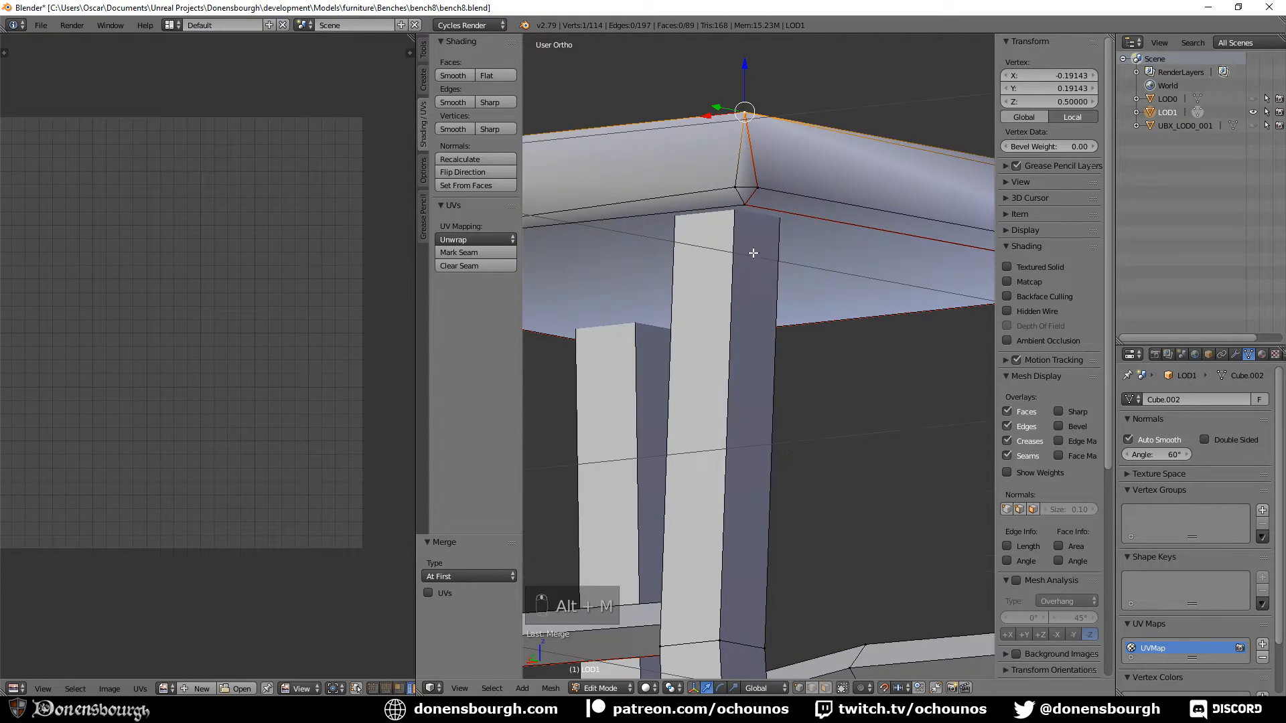
{"action": "right_click", "coordinate": [744, 208]}
{"action": "right_click", "coordinate": [755, 186]}
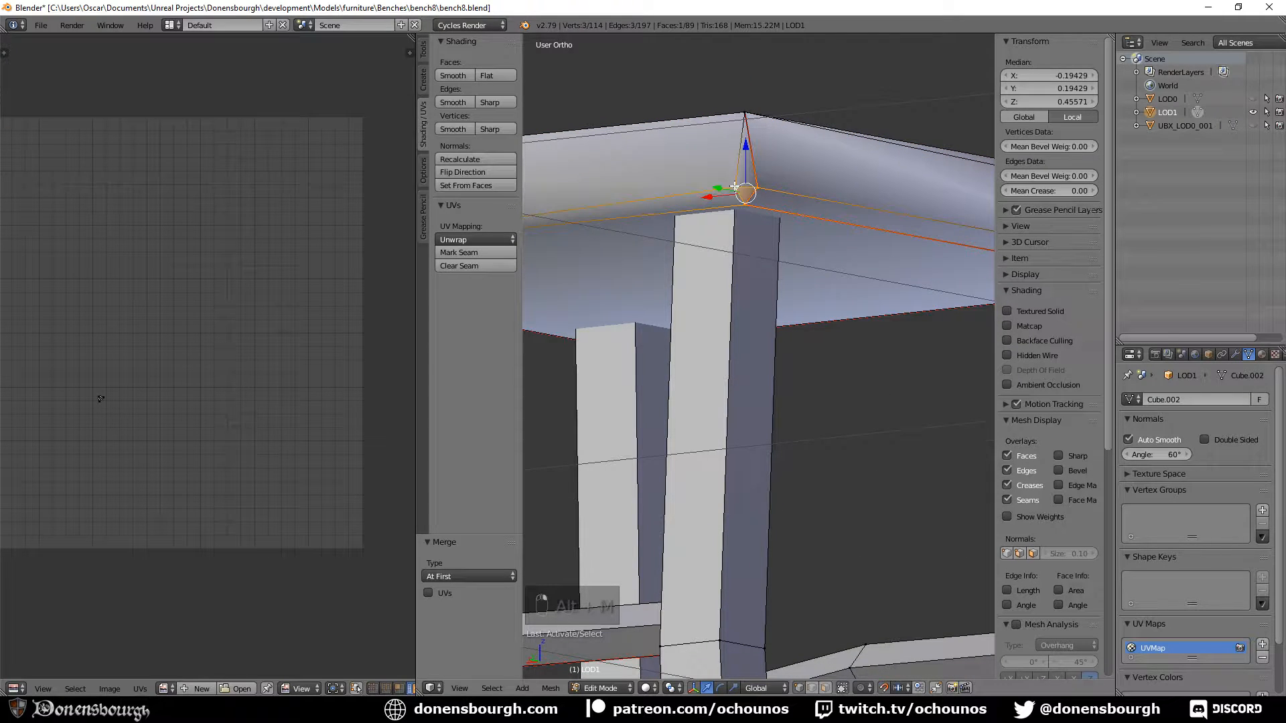
{"action": "key", "text": "alt+m"}
{"action": "left_click", "coordinate": [752, 241]}
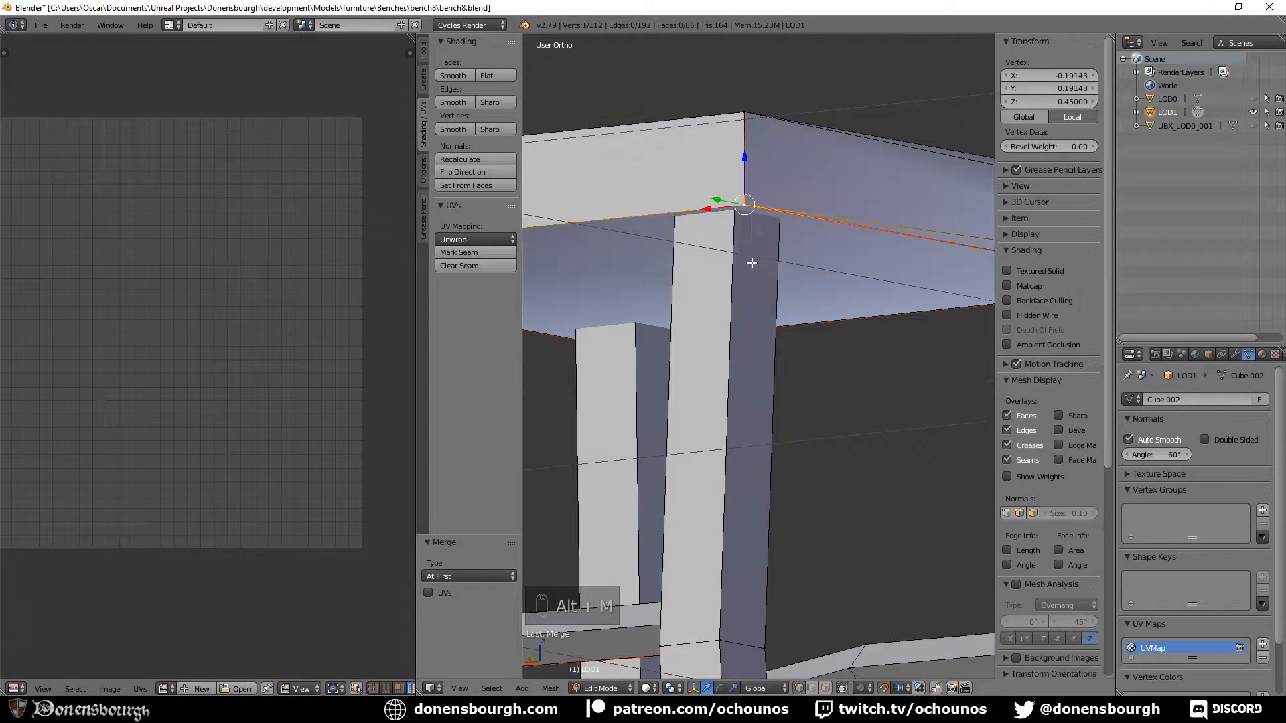
Collapse the bevel of the seat's -X -Y corner by merging its three upper and three lower vertices At First
{"action": "middle_click_drag", "start_coordinate": [752, 261], "coordinate": [670, 365]}
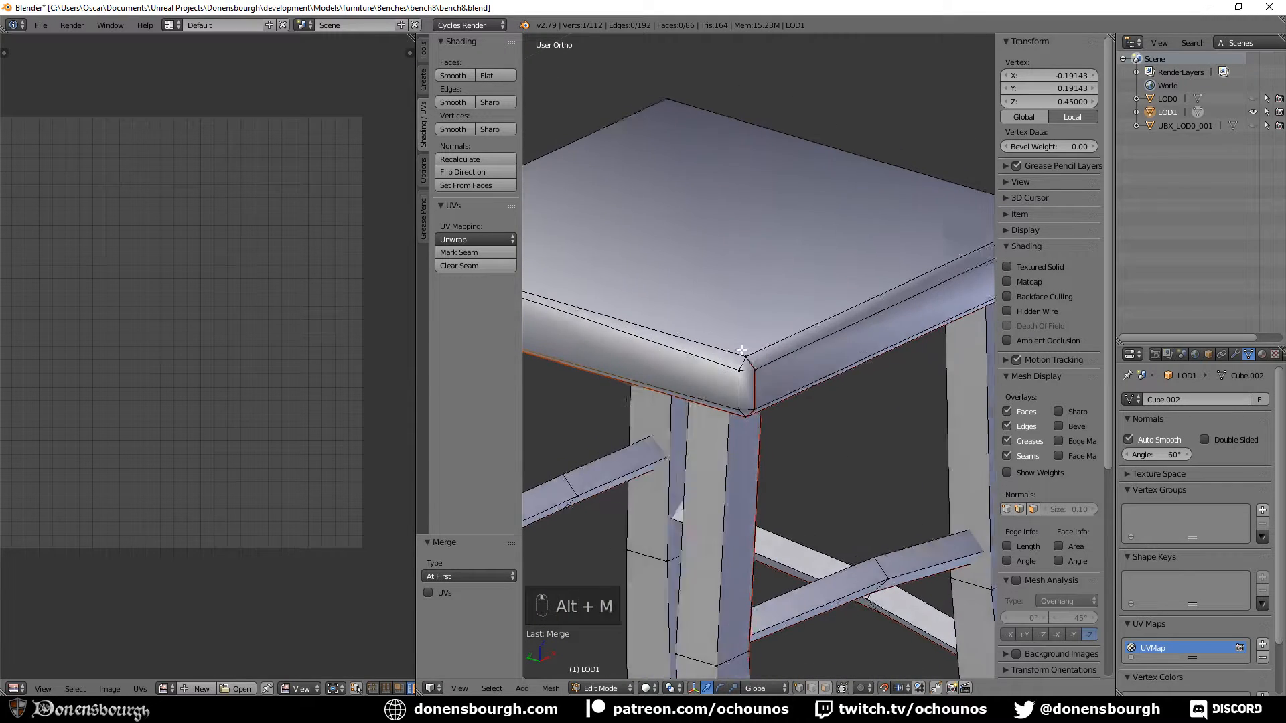
{"action": "scroll", "coordinate": [710, 368], "scroll_direction": "up", "scroll_amount": 2}
{"action": "right_click", "coordinate": [722, 347]}
{"action": "right_click", "coordinate": [710, 367], "text": "shift"}
{"action": "right_click", "coordinate": [733, 367], "text": "shift"}
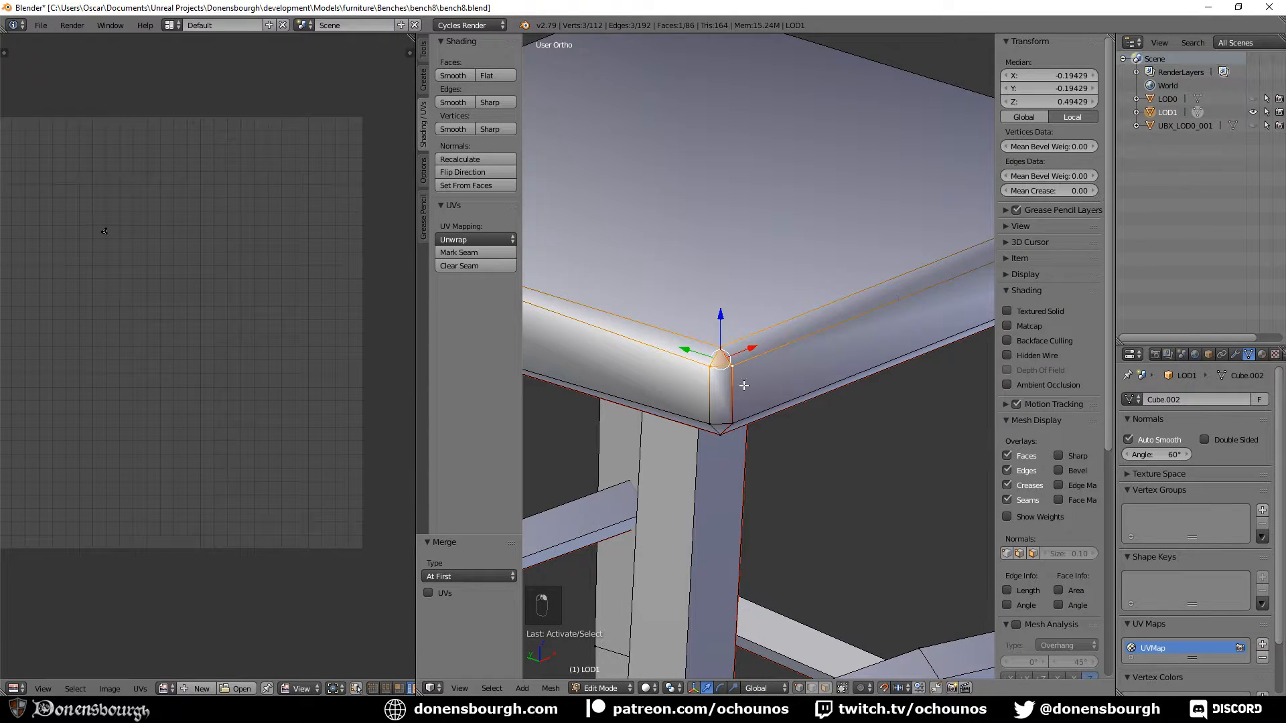
{"action": "key", "text": "alt+m"}
{"action": "left_click", "coordinate": [740, 383]}
{"action": "middle_click_drag", "start_coordinate": [740, 383], "coordinate": [701, 215]}
{"action": "right_click", "coordinate": [698, 202]}
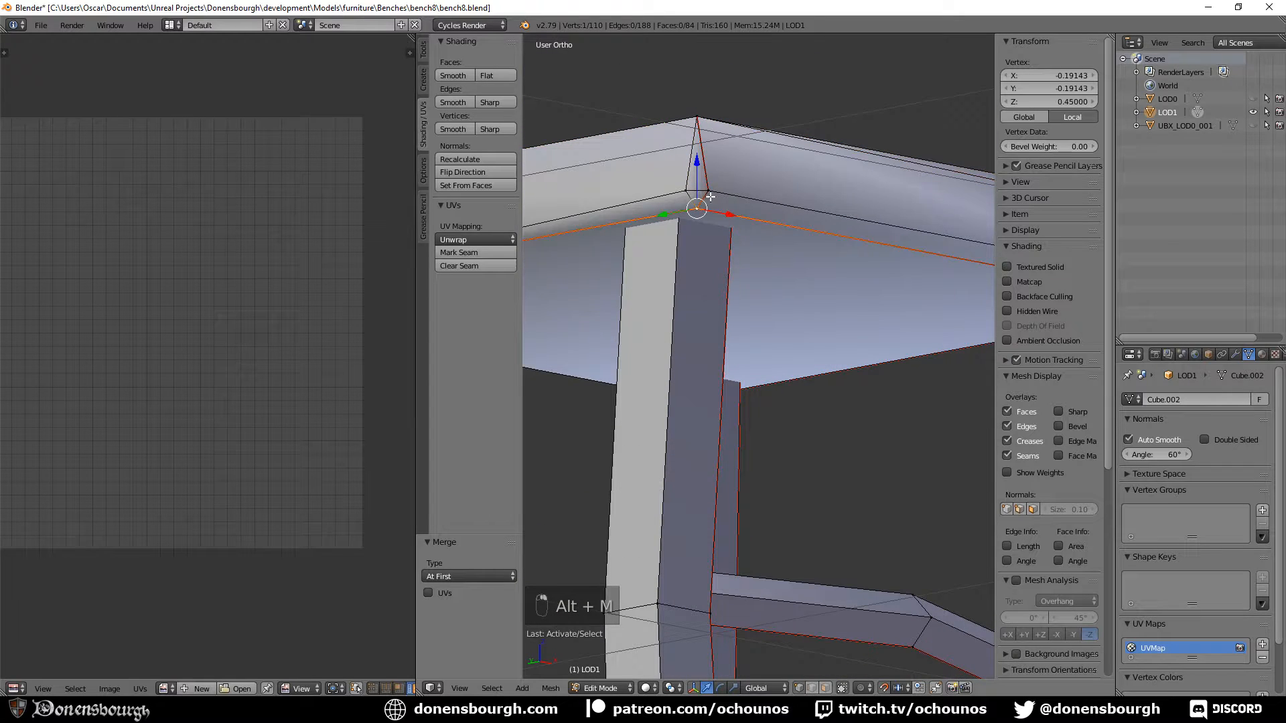
{"action": "key", "text": "alt+m"}
{"action": "left_click", "coordinate": [708, 242]}
Merge the three upper bevel vertices of the last seat corner (+X -Y) at the first selected vertex
{"action": "middle_click_drag", "start_coordinate": [708, 243], "coordinate": [795, 335]}
{"action": "scroll", "coordinate": [694, 350], "scroll_direction": "up", "scroll_amount": 2}
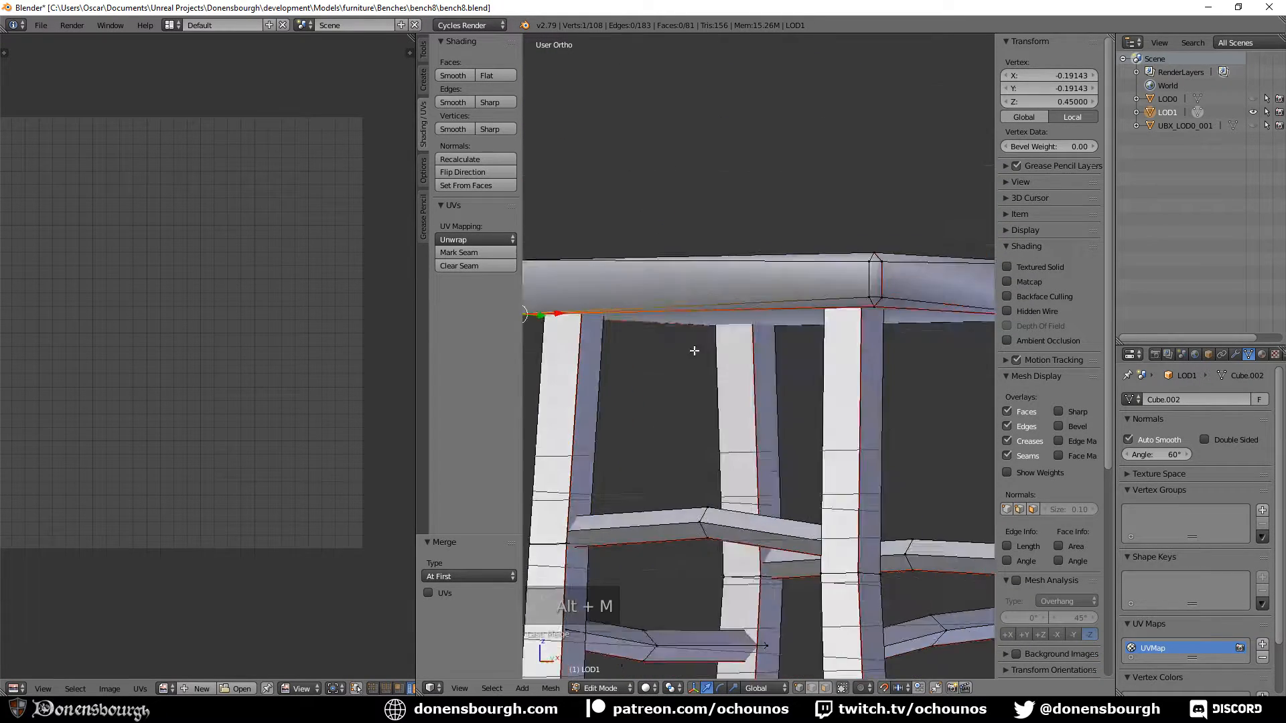
{"action": "middle_click_drag", "start_coordinate": [695, 351], "coordinate": [692, 374]}
{"action": "scroll", "coordinate": [699, 362], "scroll_direction": "up", "scroll_amount": 2}
{"action": "right_click", "coordinate": [703, 294]}
{"action": "right_click", "coordinate": [689, 314], "text": "shift"}
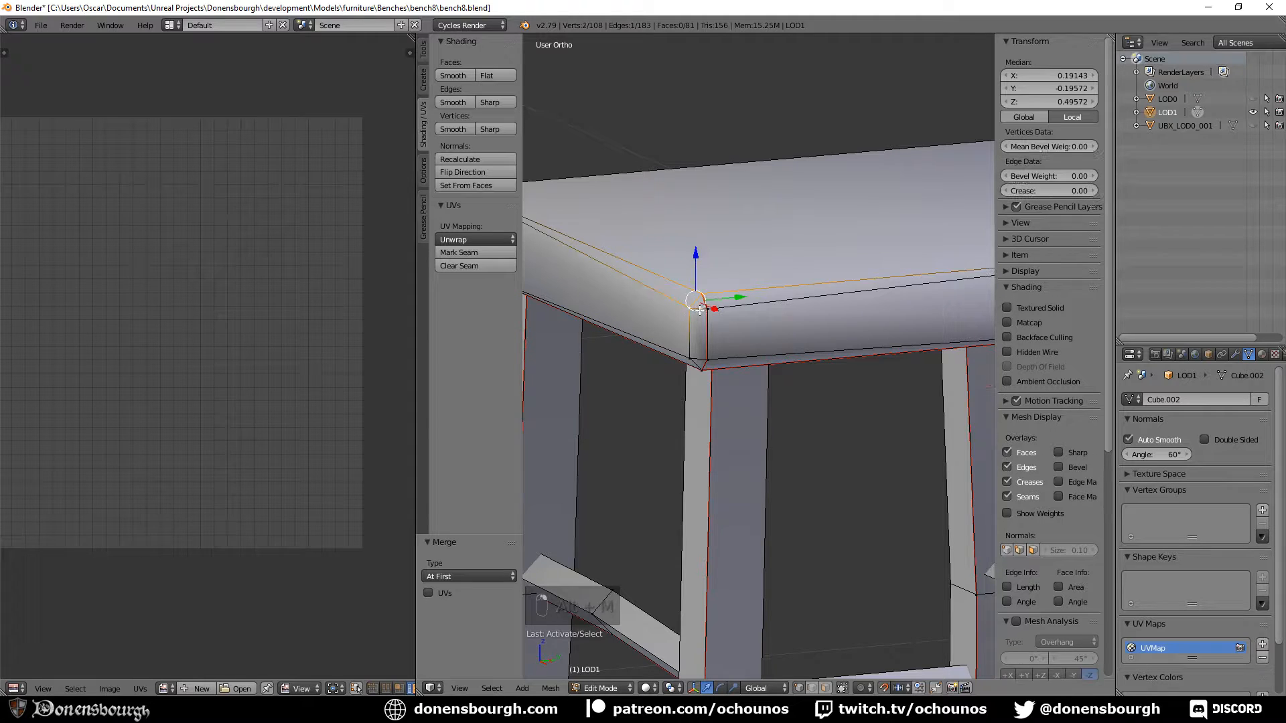
{"action": "right_click", "coordinate": [700, 310], "text": "shift"}
{"action": "key", "text": "alt+m"}
{"action": "left_click", "coordinate": [711, 330]}
Merge the three lower bevel vertices of the +X -Y seat corner at the first selected vertex
{"action": "middle_click_drag", "start_coordinate": [711, 330], "coordinate": [705, 301]}
{"action": "key", "text": "3"}
{"action": "right_click", "coordinate": [700, 288]}
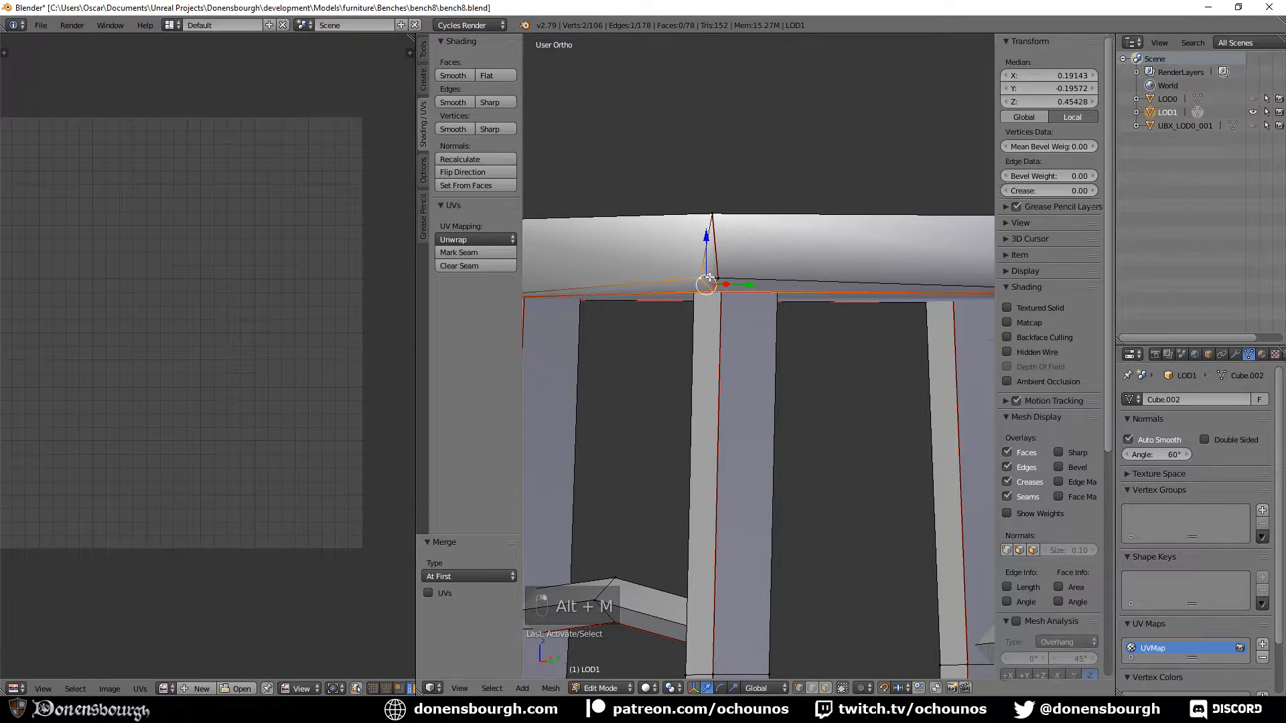
{"action": "key", "text": "alt+m"}
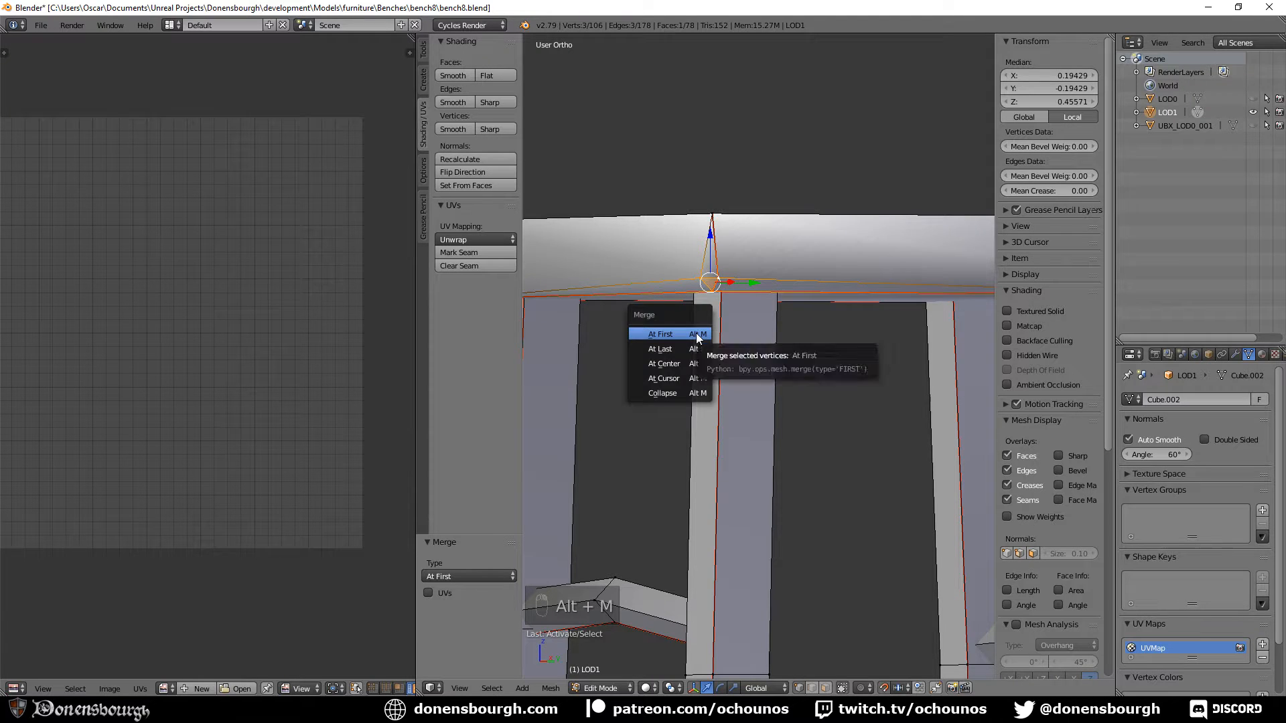
{"action": "left_click", "coordinate": [696, 335]}
Select the entire LOD1 mesh, remove doubled vertices, and clear the selection
{"action": "middle_click_drag", "start_coordinate": [696, 335], "coordinate": [761, 390]}
{"action": "scroll", "coordinate": [749, 386], "scroll_direction": "down", "scroll_amount": 3}
{"action": "key", "text": "a"}
{"action": "key", "text": "a"}
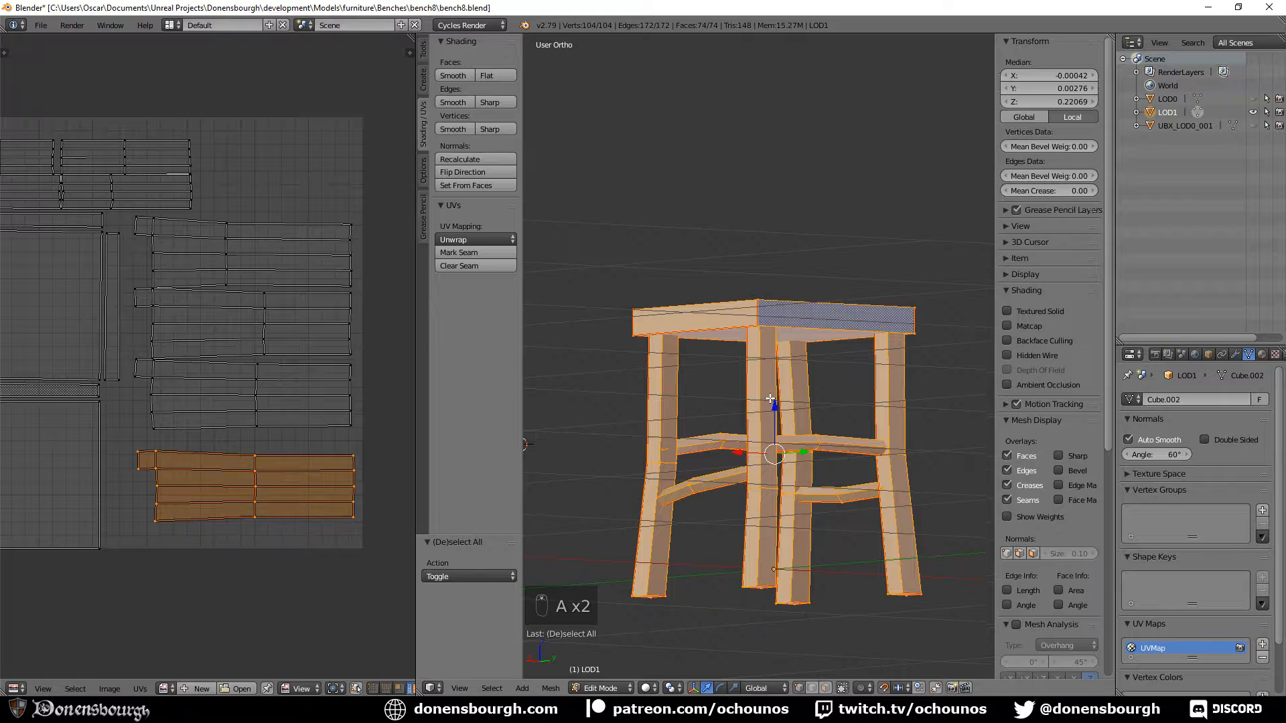
{"action": "left_click", "coordinate": [423, 57]}
{"action": "left_click", "coordinate": [488, 471]}
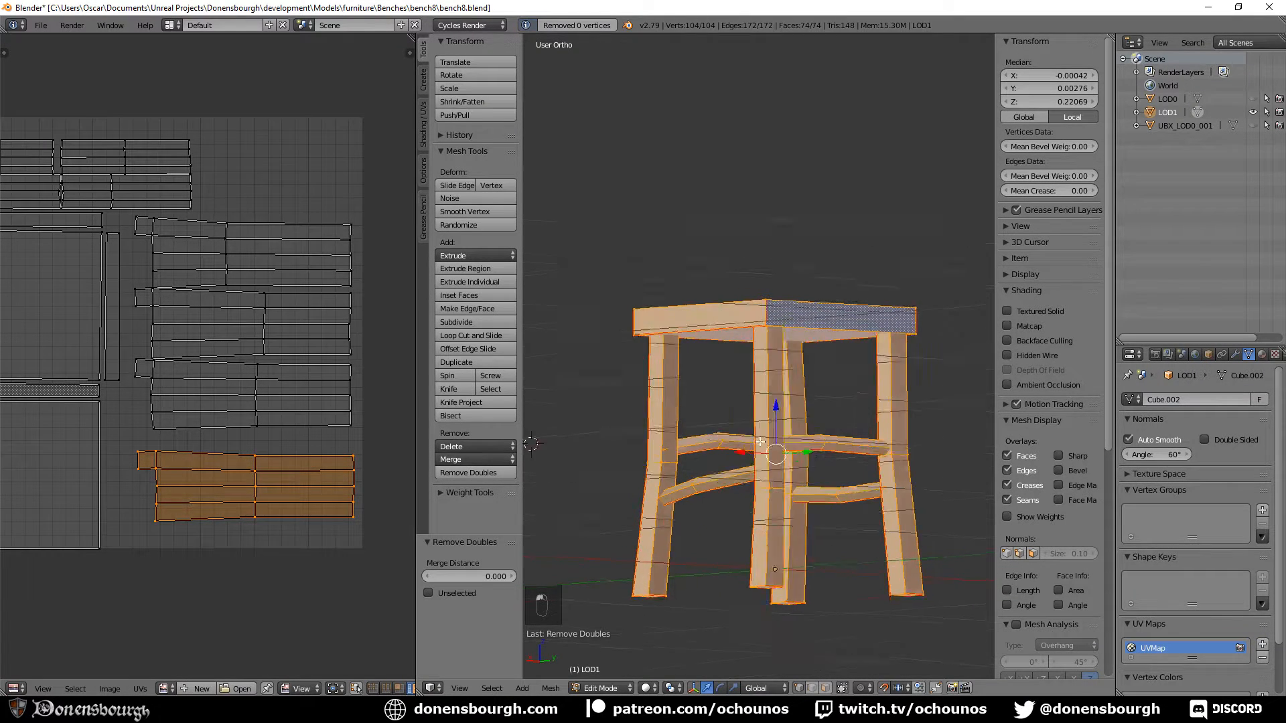
{"action": "key", "text": "a"}
Examine the simplified LOD1 stool from several sides, checking the crossbars, leg bends and squared seat edges
{"action": "scroll", "coordinate": [709, 402], "scroll_direction": "up", "scroll_amount": 8}
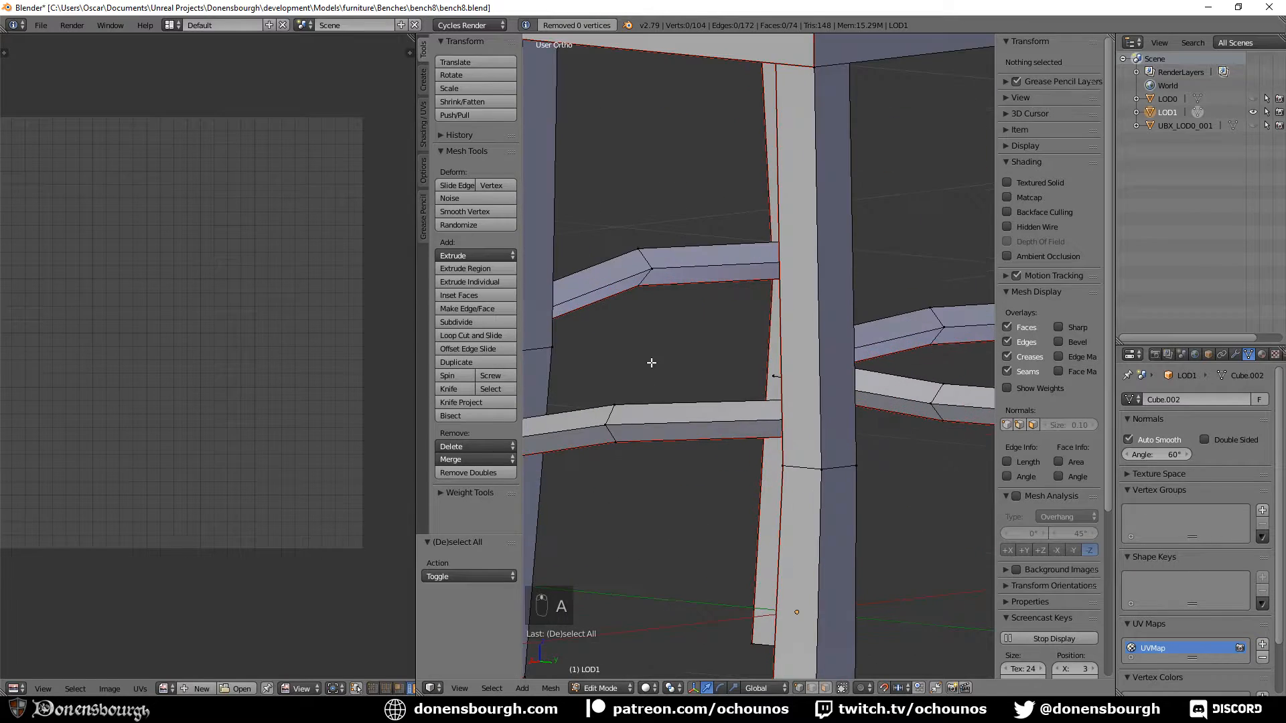
{"action": "scroll", "coordinate": [770, 356], "scroll_direction": "up", "scroll_amount": 2}
{"action": "middle_click_drag", "start_coordinate": [652, 363], "coordinate": [749, 379], "text": "shift"}
{"action": "scroll", "coordinate": [832, 371], "scroll_direction": "down", "scroll_amount": 5}
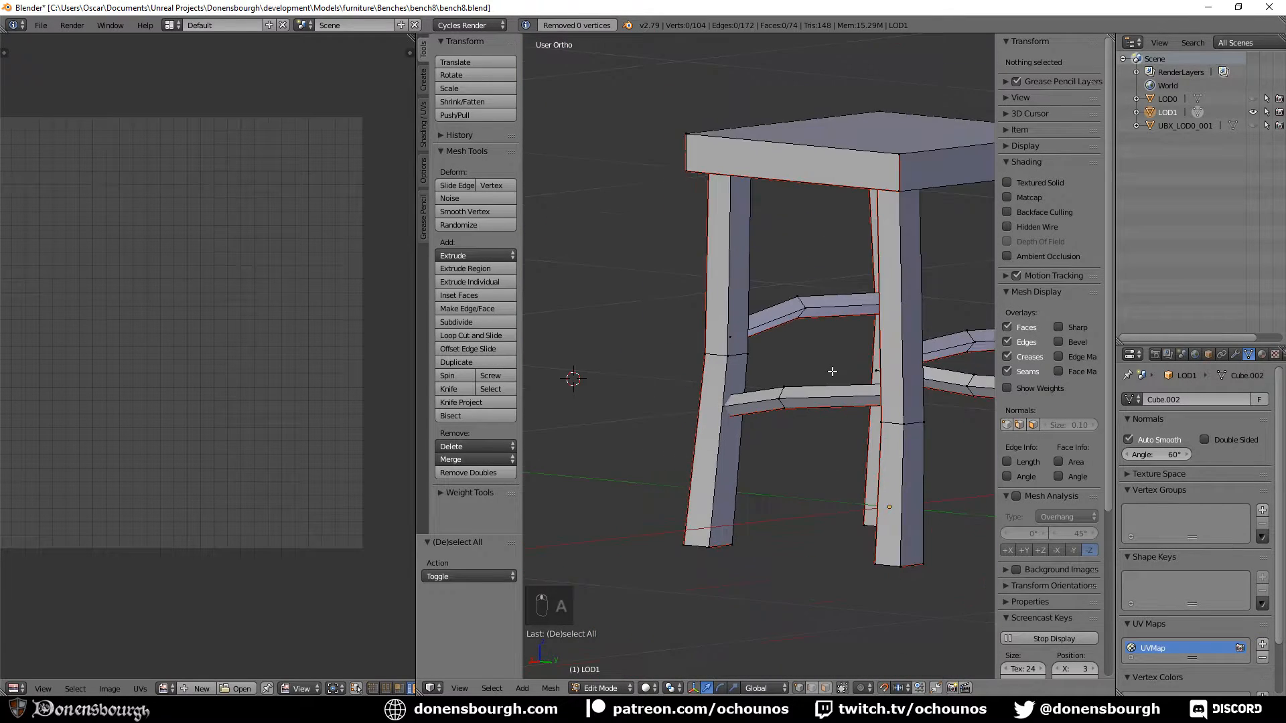
{"action": "scroll", "coordinate": [833, 371], "scroll_direction": "down", "scroll_amount": 3}
{"action": "middle_click_drag", "start_coordinate": [832, 371], "coordinate": [812, 388]}
{"action": "scroll", "coordinate": [812, 388], "scroll_direction": "up", "scroll_amount": 4}
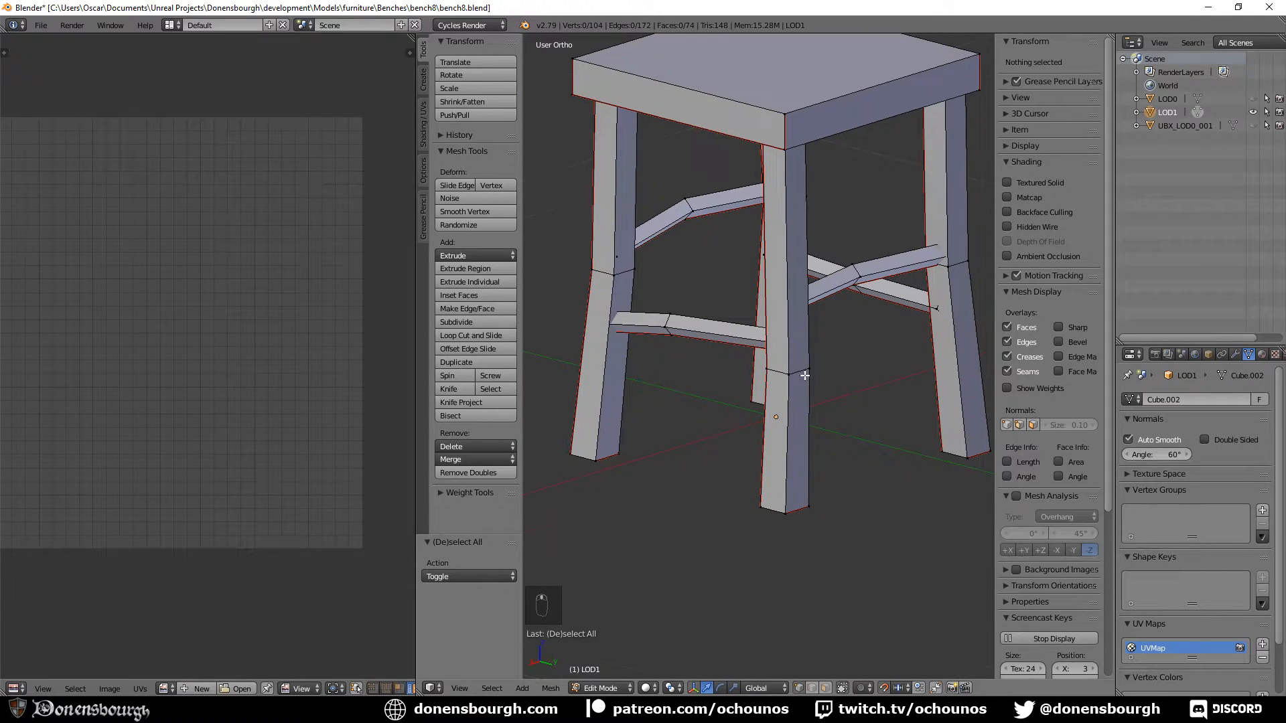
{"action": "middle_click_drag", "start_coordinate": [658, 302], "coordinate": [620, 292]}
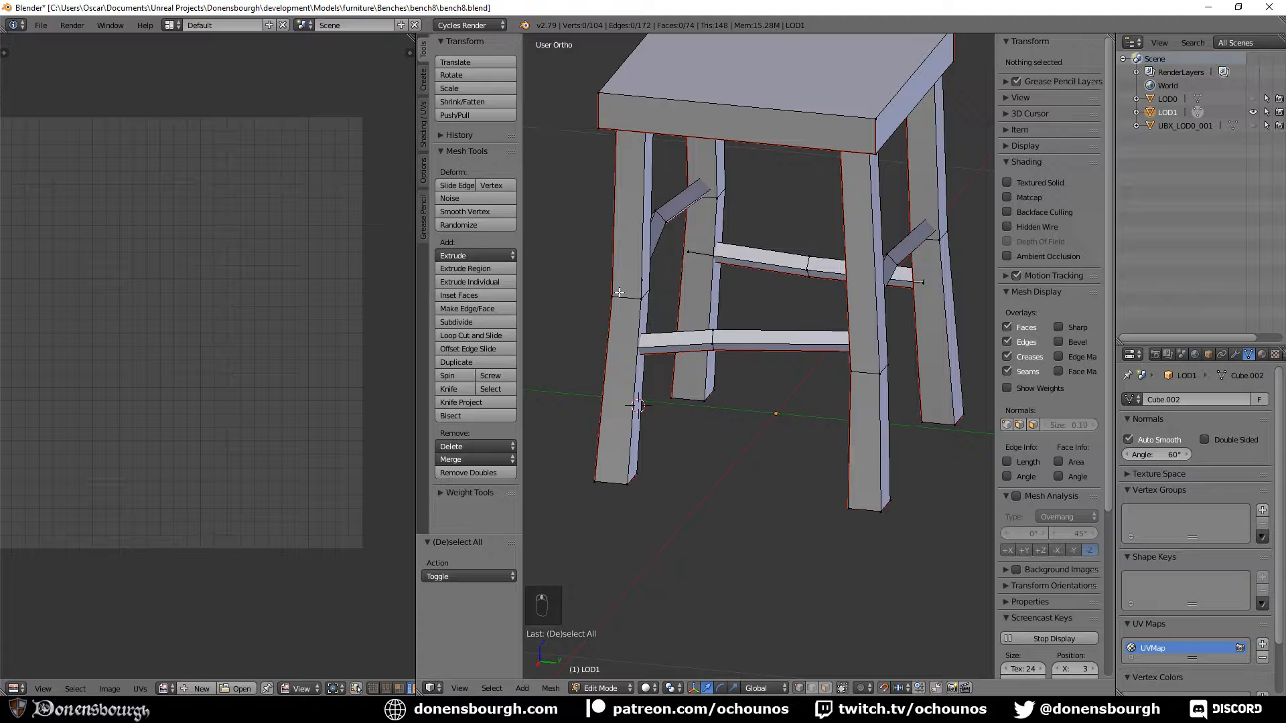
{"action": "middle_click_drag", "start_coordinate": [729, 324], "coordinate": [815, 320]}
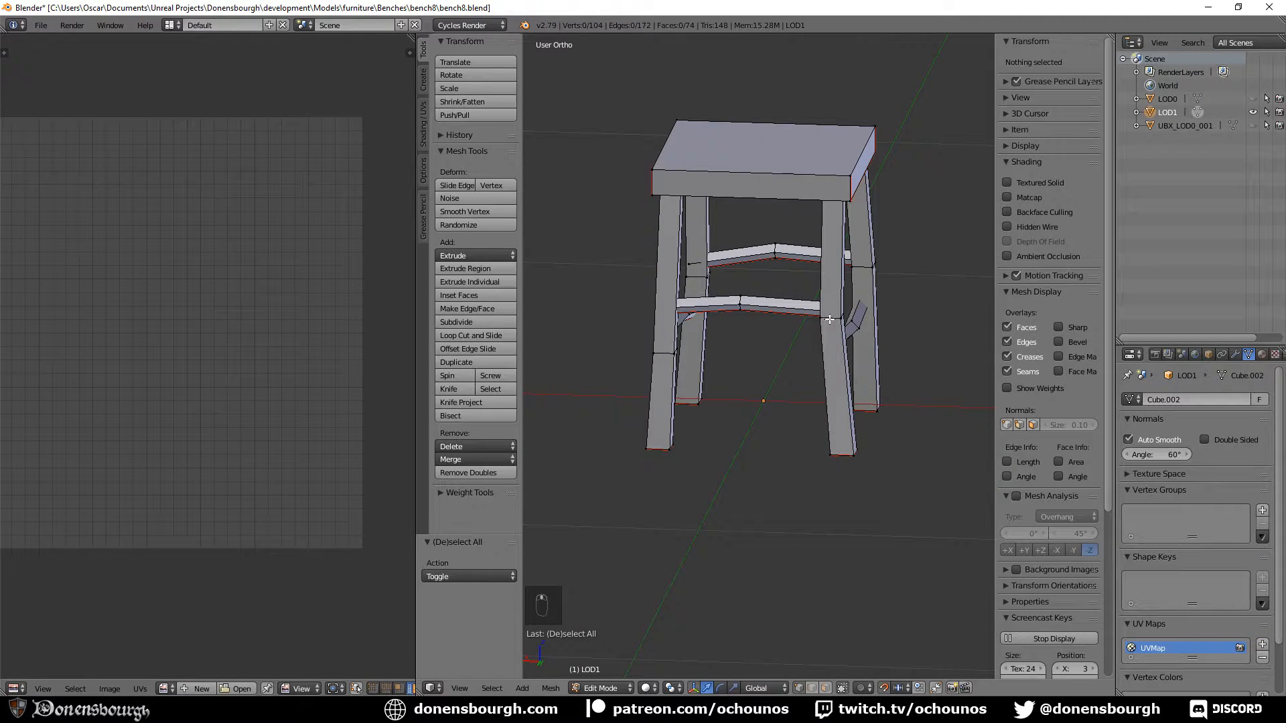
{"action": "middle_click_drag", "start_coordinate": [870, 372], "coordinate": [847, 324]}
{"action": "scroll", "coordinate": [835, 348], "scroll_direction": "up", "scroll_amount": 3}
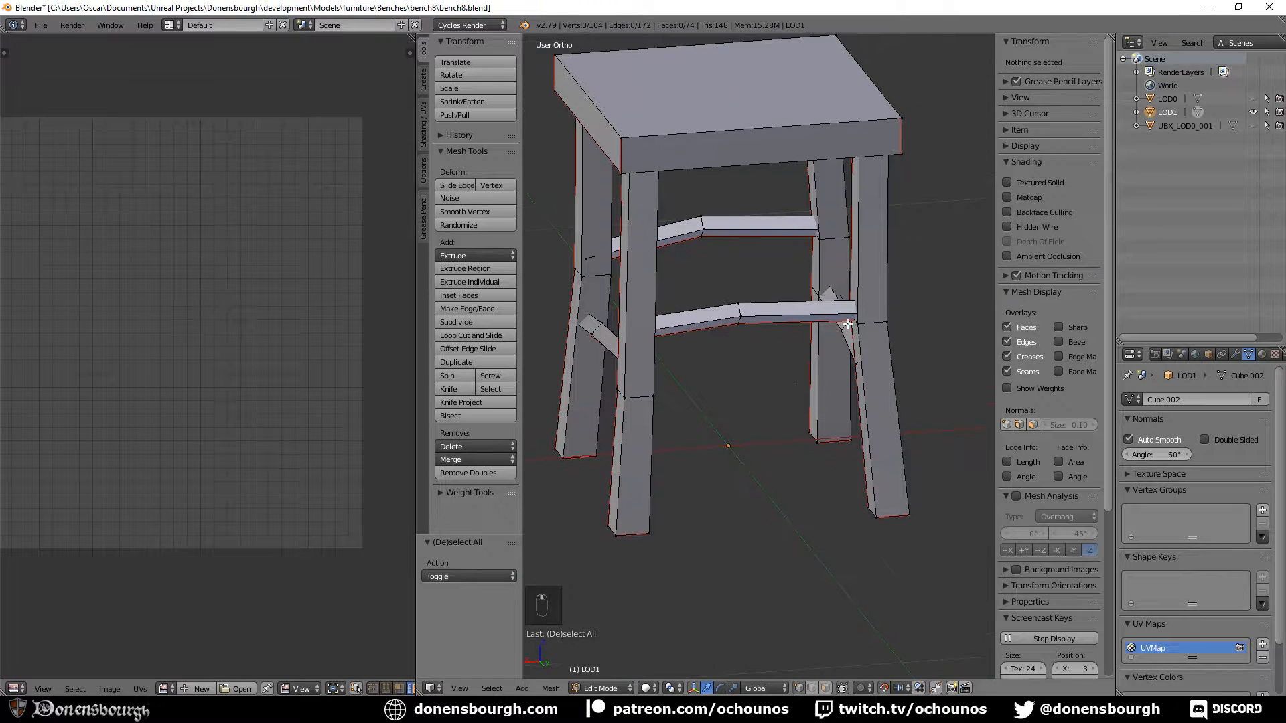
Return to Object Mode, duplicate the LOD1 stool in place, and rename the copy LOD2
{"action": "scroll", "coordinate": [762, 346], "scroll_direction": "down", "scroll_amount": 6}
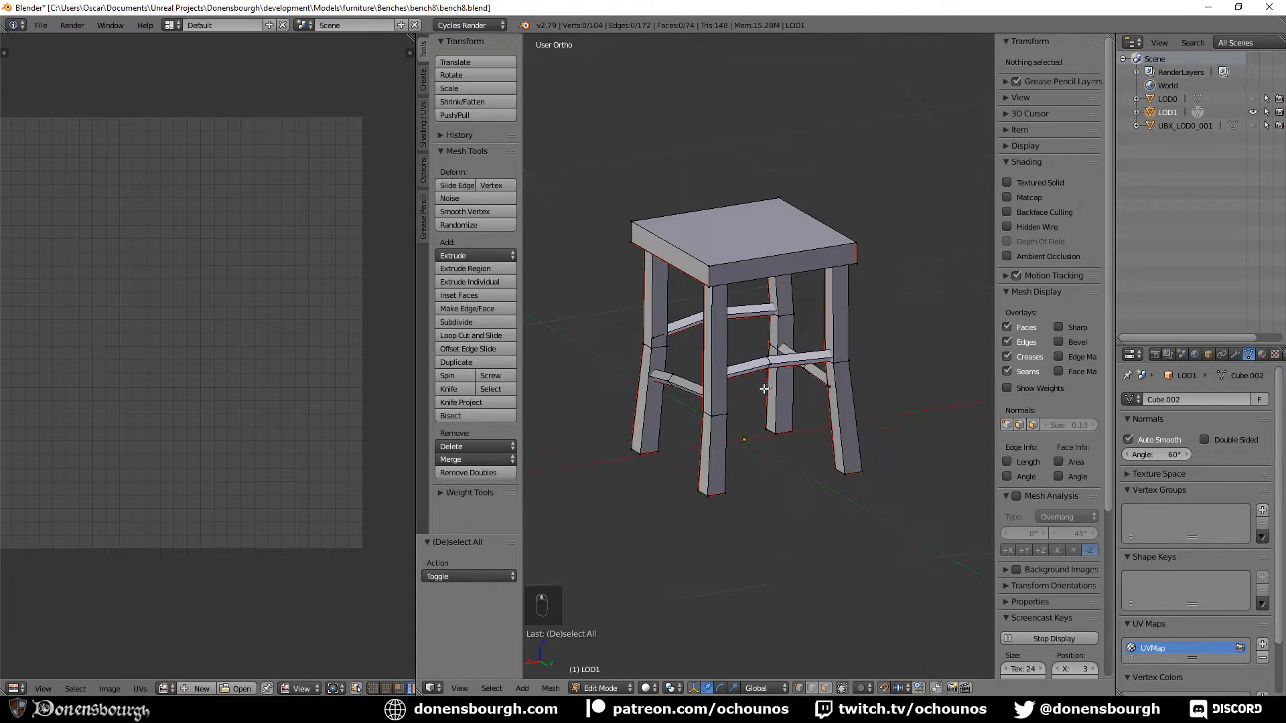
{"action": "middle_click_drag", "start_coordinate": [756, 400], "coordinate": [755, 399], "text": "shift"}
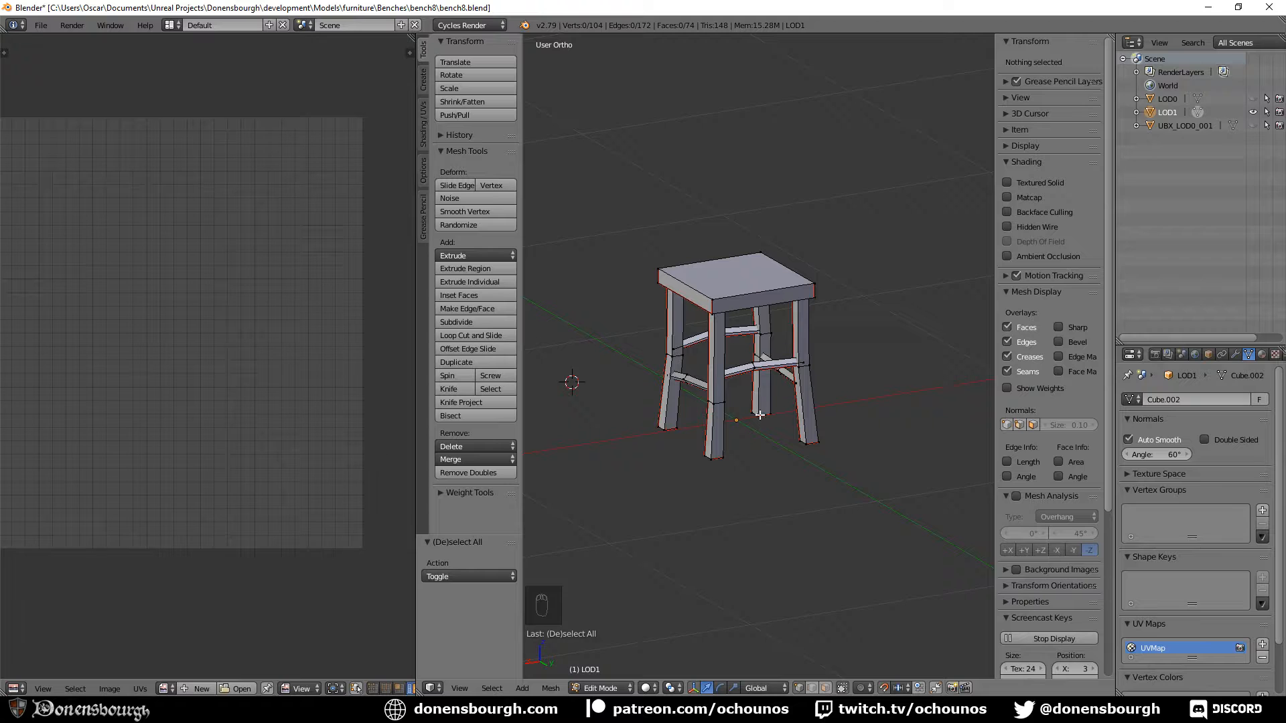
{"action": "key", "text": "Tab"}
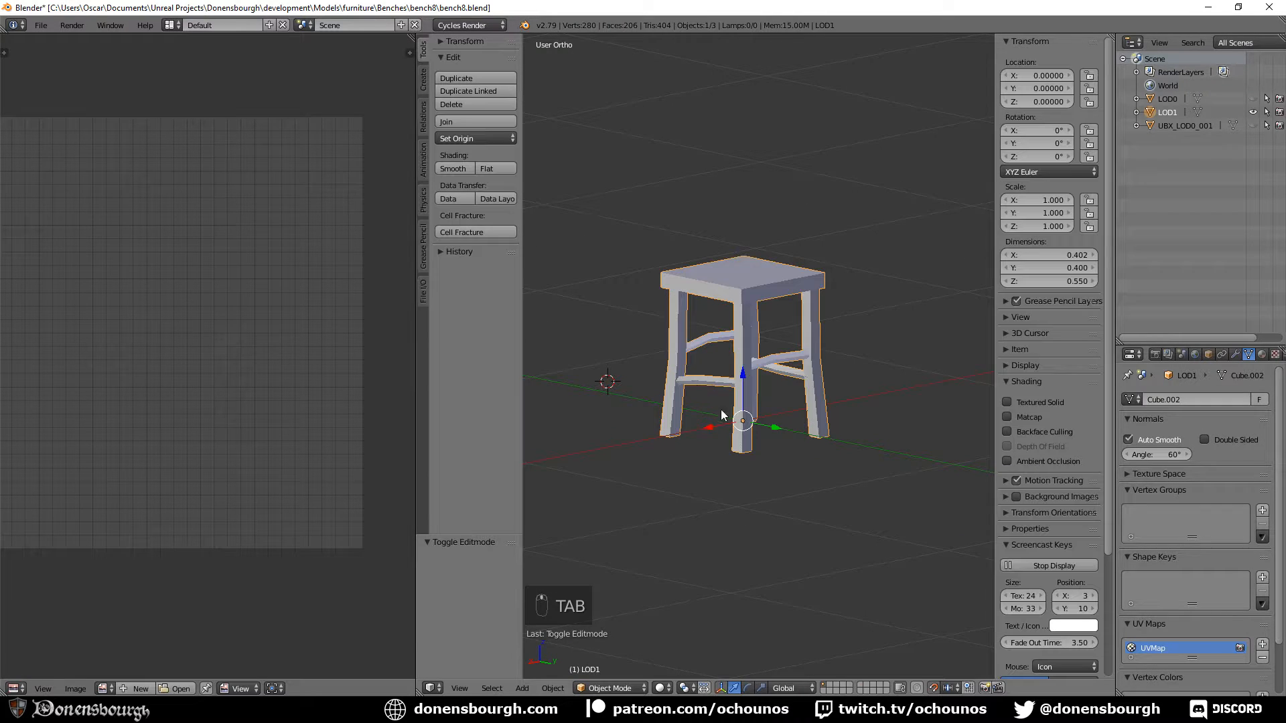
{"action": "middle_click_drag", "start_coordinate": [737, 385], "coordinate": [802, 409]}
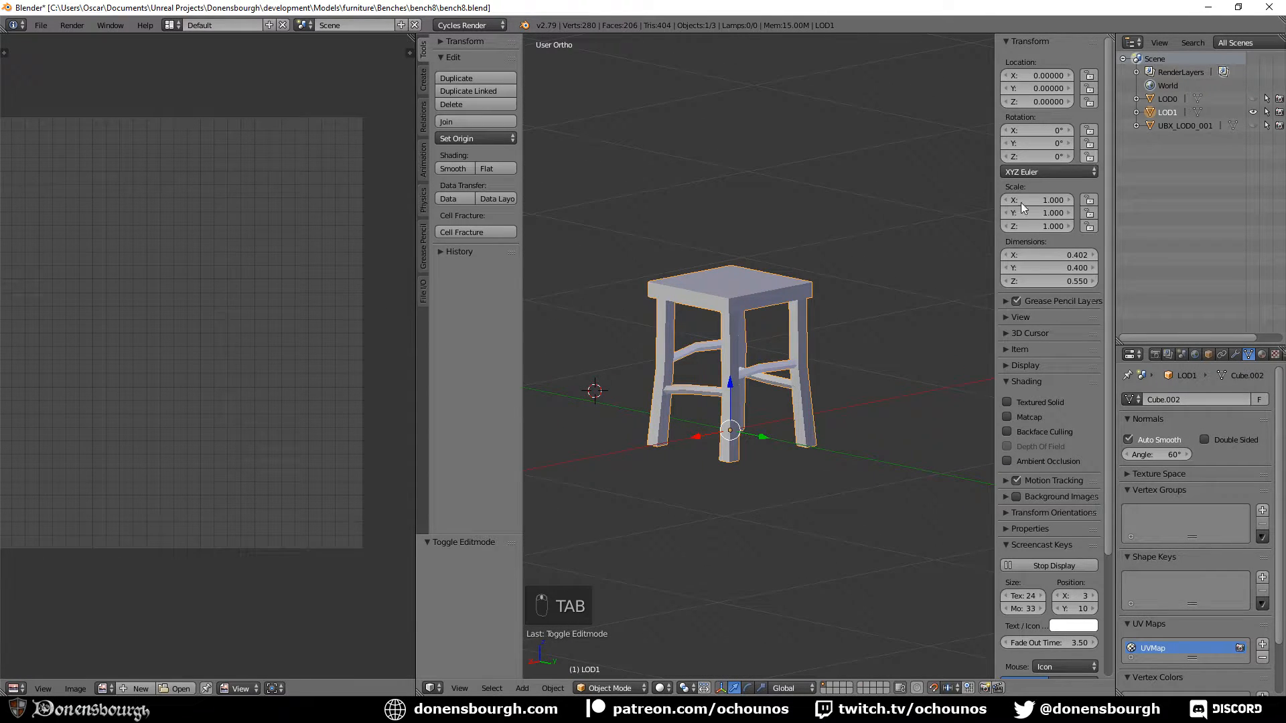
{"action": "key", "text": "shift+d"}
{"action": "left_click", "coordinate": [765, 410]}
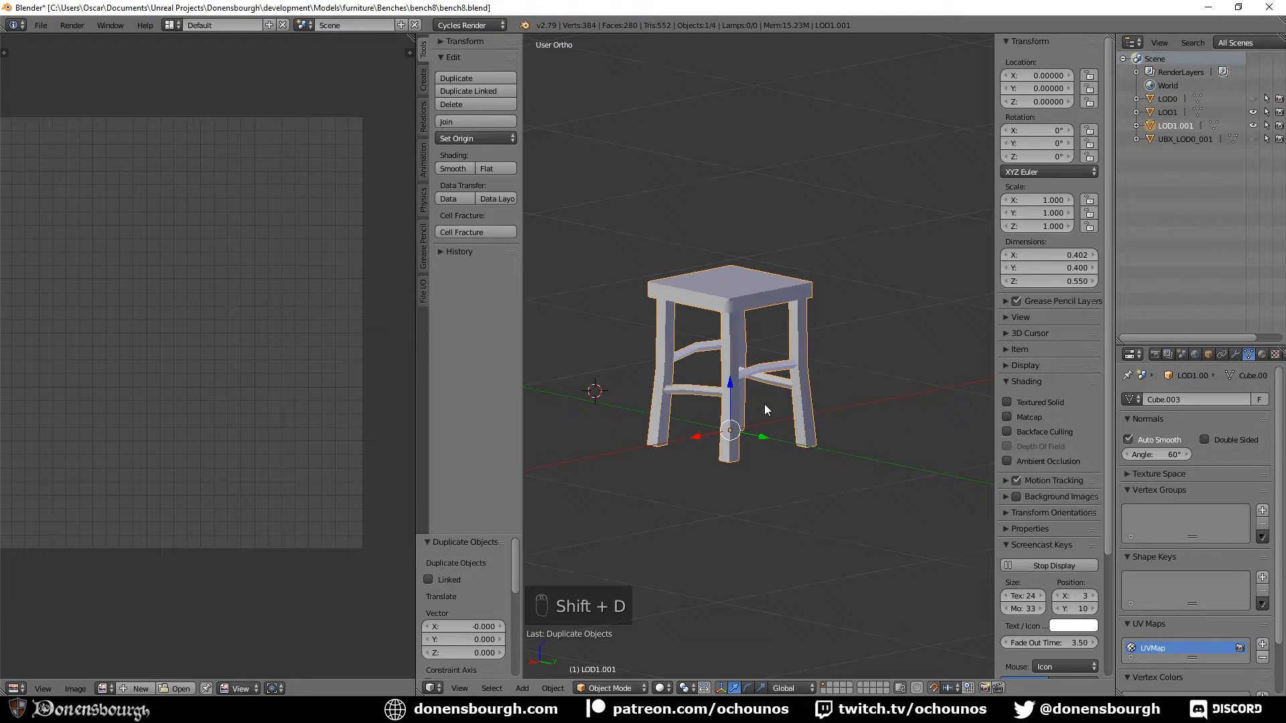
{"action": "double_click", "coordinate": [1213, 125]}
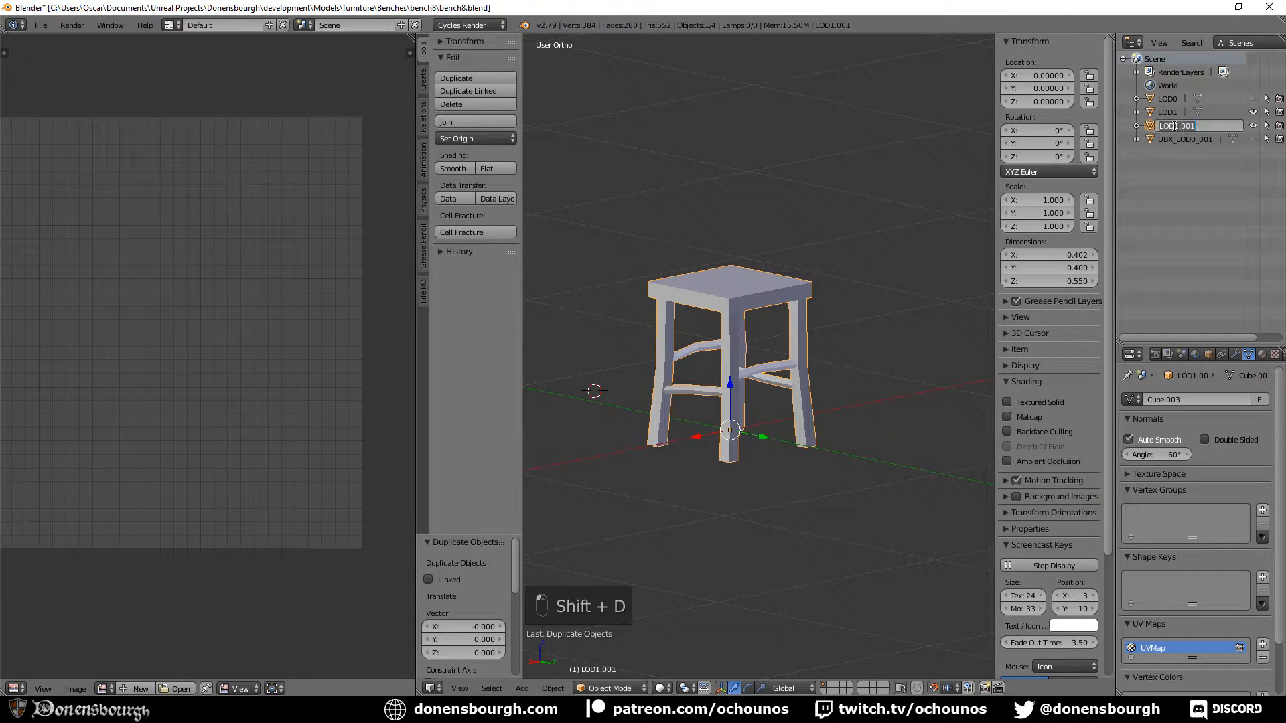
{"action": "key", "text": "BackSpace"}
{"action": "type", "text": "LOD2"}
{"action": "key", "text": "Return"}
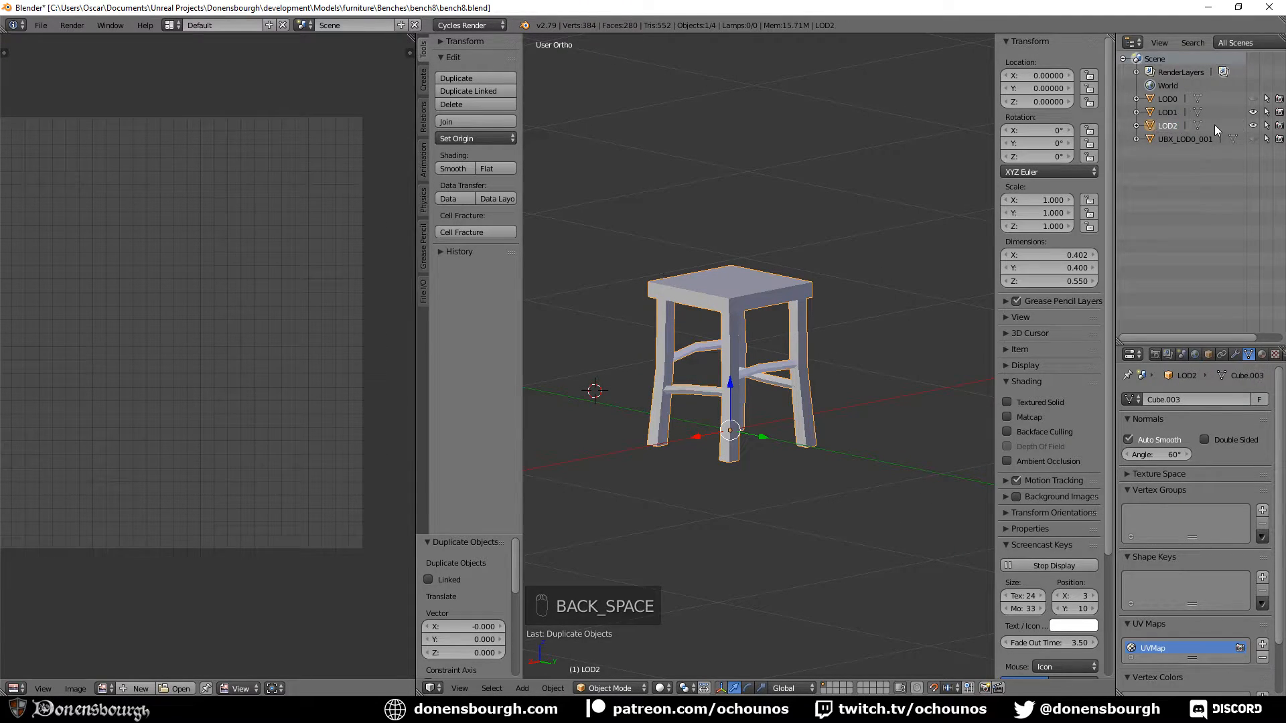
With LOD1 hidden, dissolve the bend edge loops of LOD2's four legs and the middle edge loops of its four crossbars
{"action": "scroll", "coordinate": [740, 435], "scroll_direction": "up", "scroll_amount": 3}
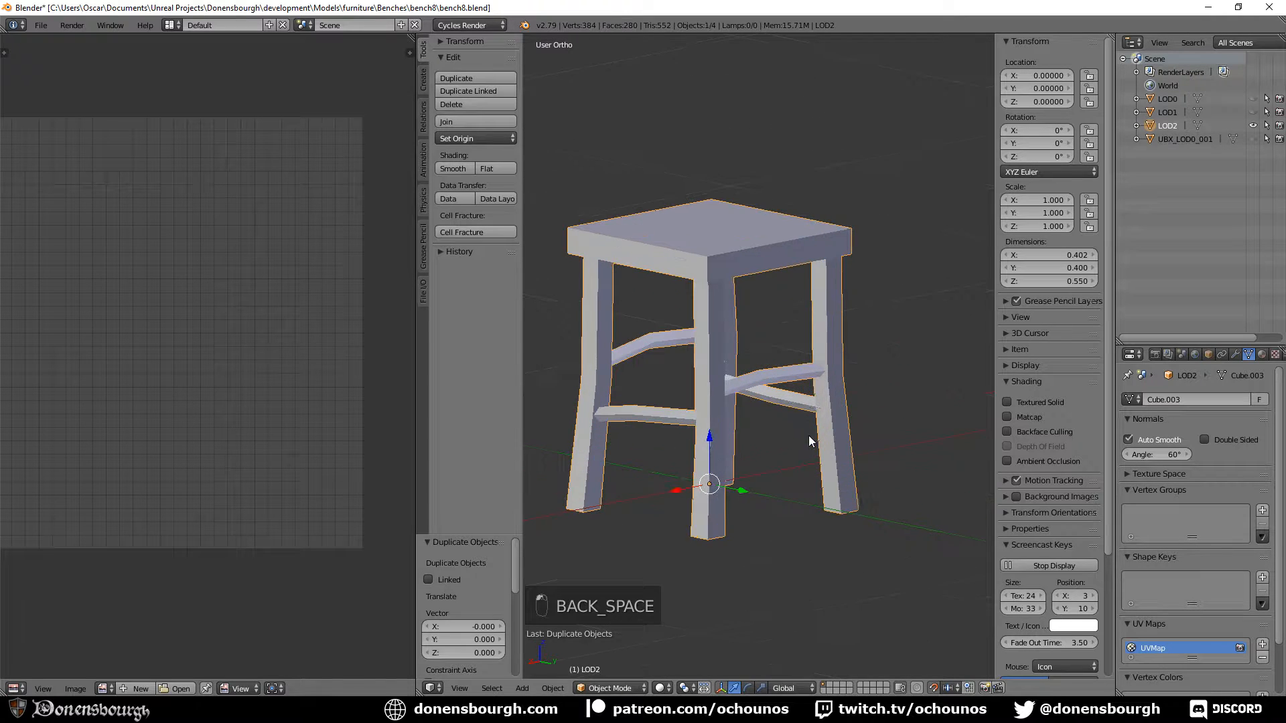
{"action": "key", "text": "Tab"}
{"action": "scroll", "coordinate": [769, 376], "scroll_direction": "up", "scroll_amount": 1}
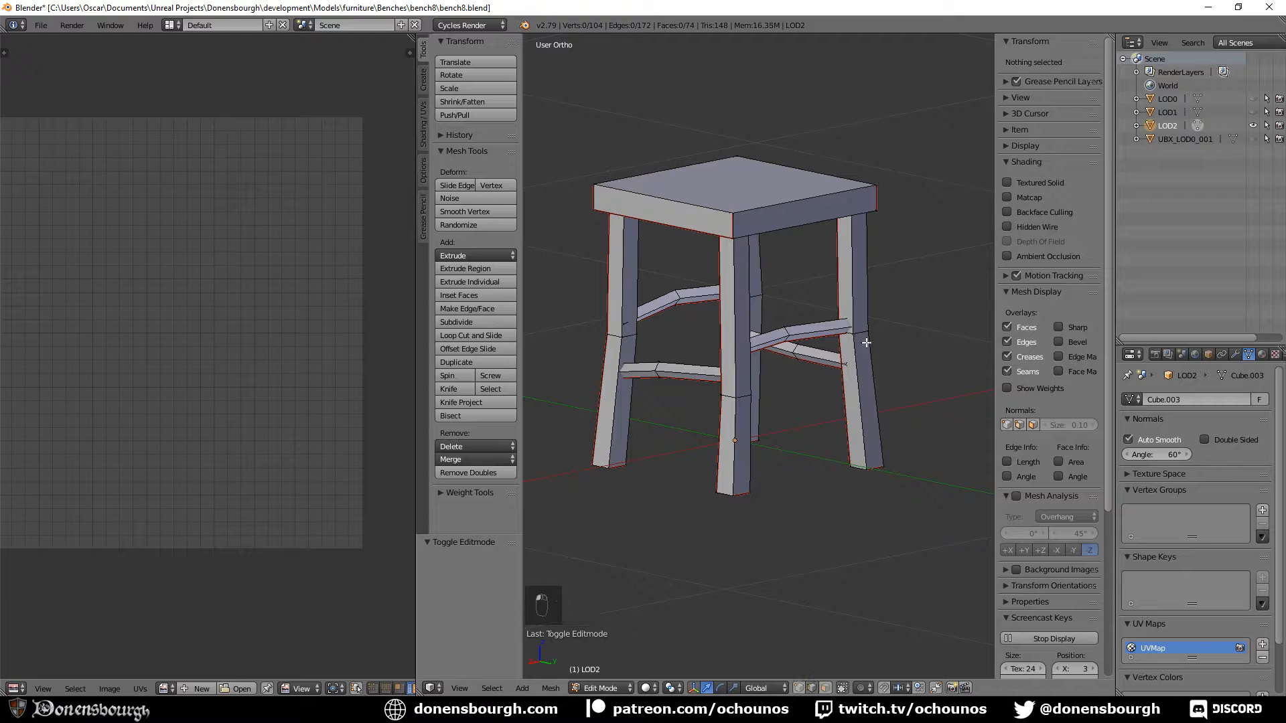
{"action": "right_click", "coordinate": [778, 339], "text": "alt"}
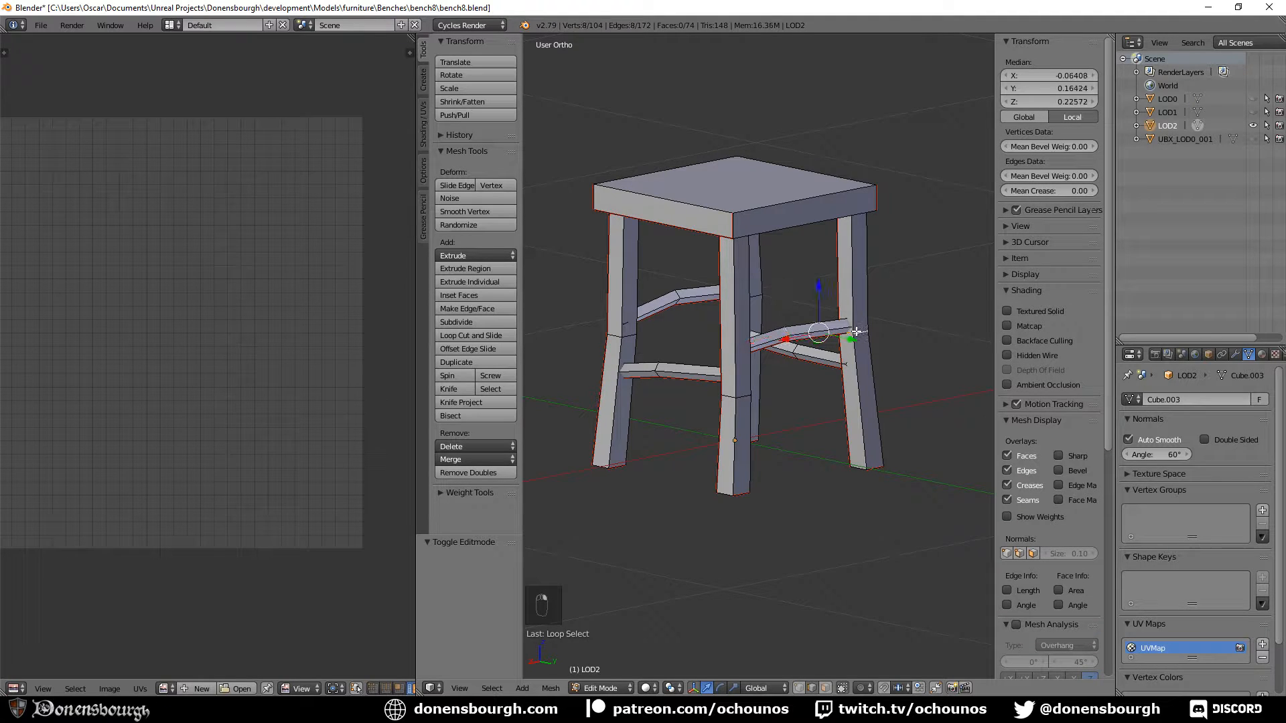
{"action": "right_click", "coordinate": [742, 396], "text": "alt+shift"}
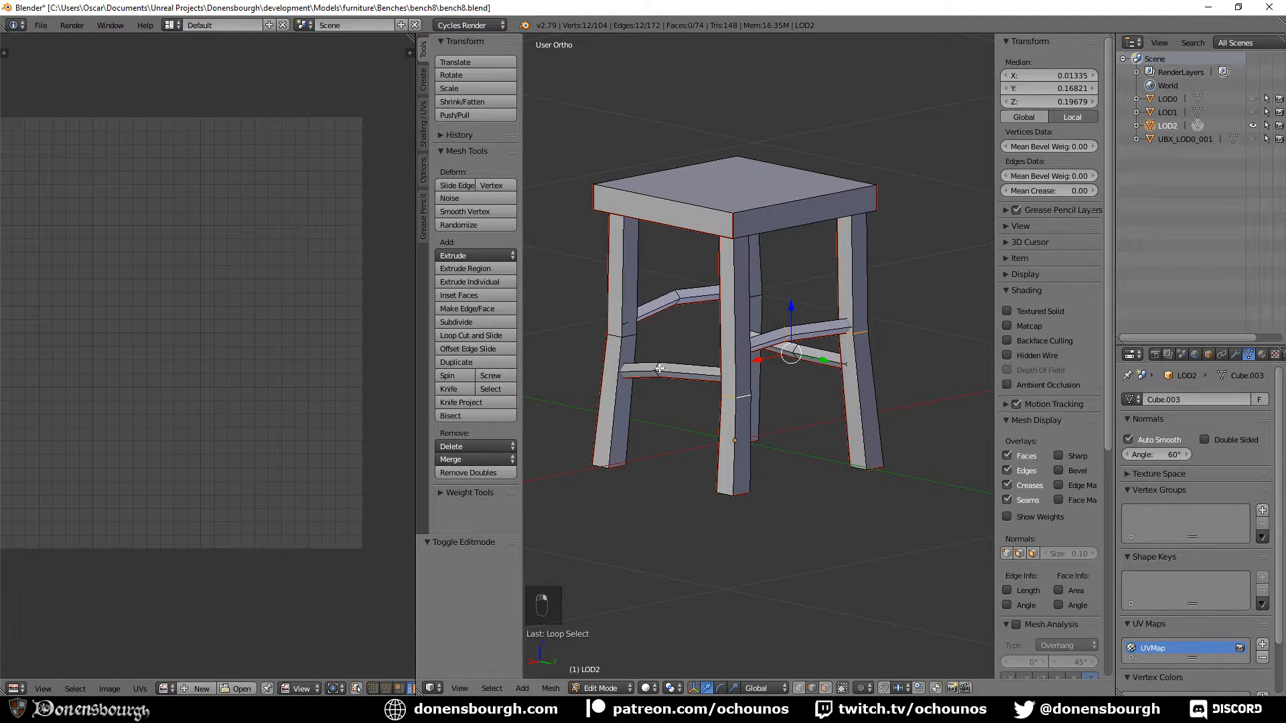
{"action": "right_click", "coordinate": [660, 368], "text": "alt+shift"}
{"action": "right_click", "coordinate": [679, 303], "text": "alt+shift"}
{"action": "middle_click_drag", "start_coordinate": [655, 407], "coordinate": [743, 330]}
{"action": "right_click", "coordinate": [692, 338], "text": "alt+shift"}
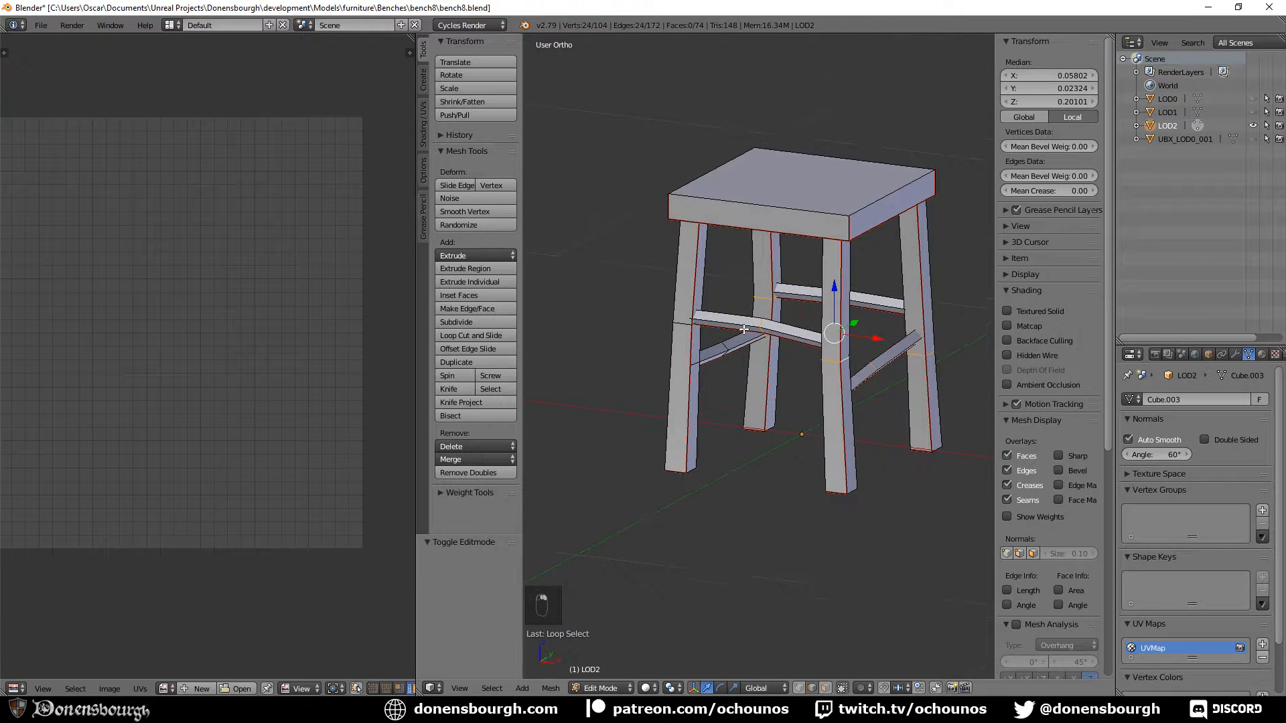
{"action": "right_click", "coordinate": [682, 335], "text": "alt+shift"}
{"action": "middle_click_drag", "start_coordinate": [694, 437], "coordinate": [835, 450]}
{"action": "right_click", "coordinate": [723, 365], "text": "alt+shift"}
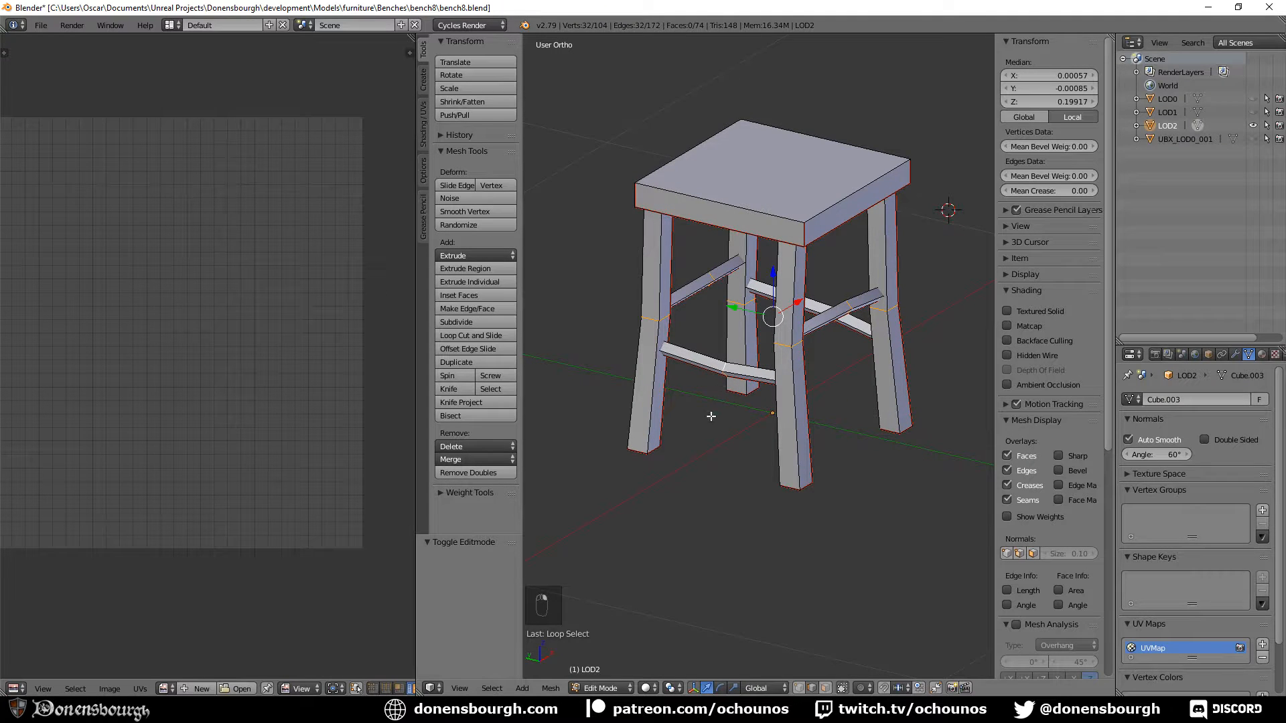
{"action": "middle_click_drag", "start_coordinate": [670, 433], "coordinate": [755, 399]}
{"action": "key", "text": "x"}
{"action": "left_click", "coordinate": [733, 435]}
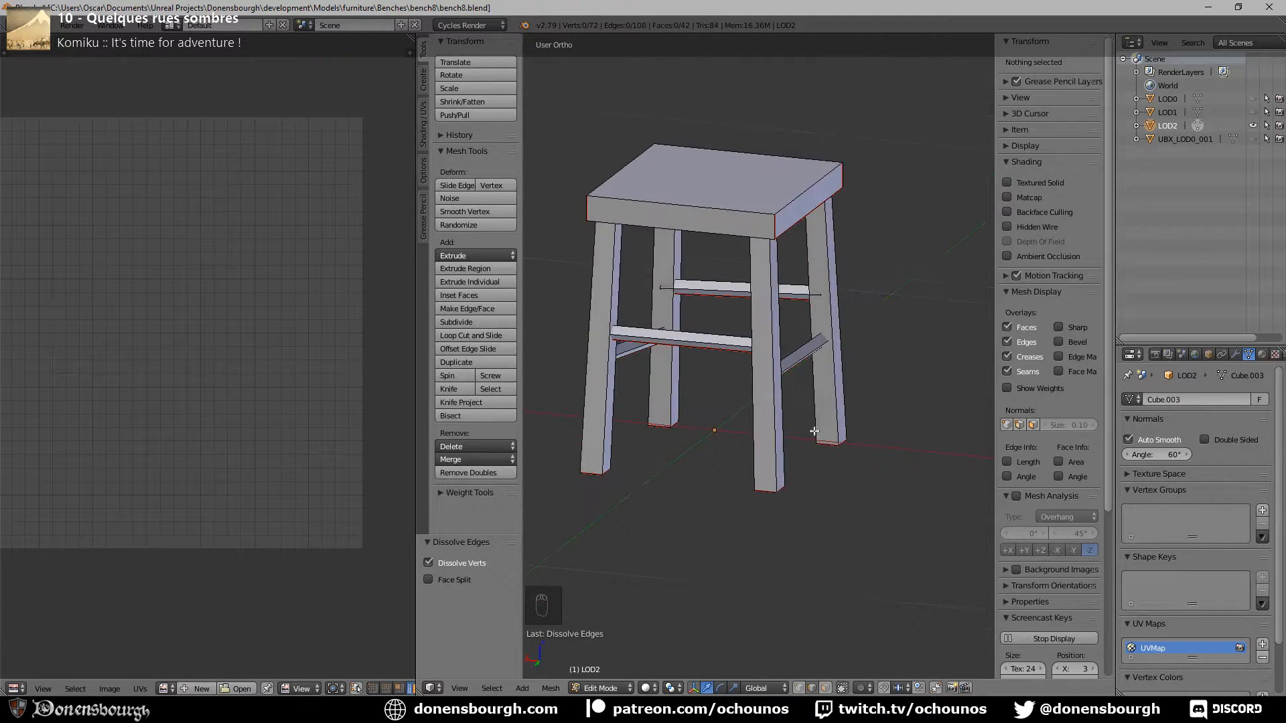
Return LOD2 to Object Mode and save bench8.blend over the existing file
{"action": "scroll", "coordinate": [838, 385], "scroll_direction": "down", "scroll_amount": 3}
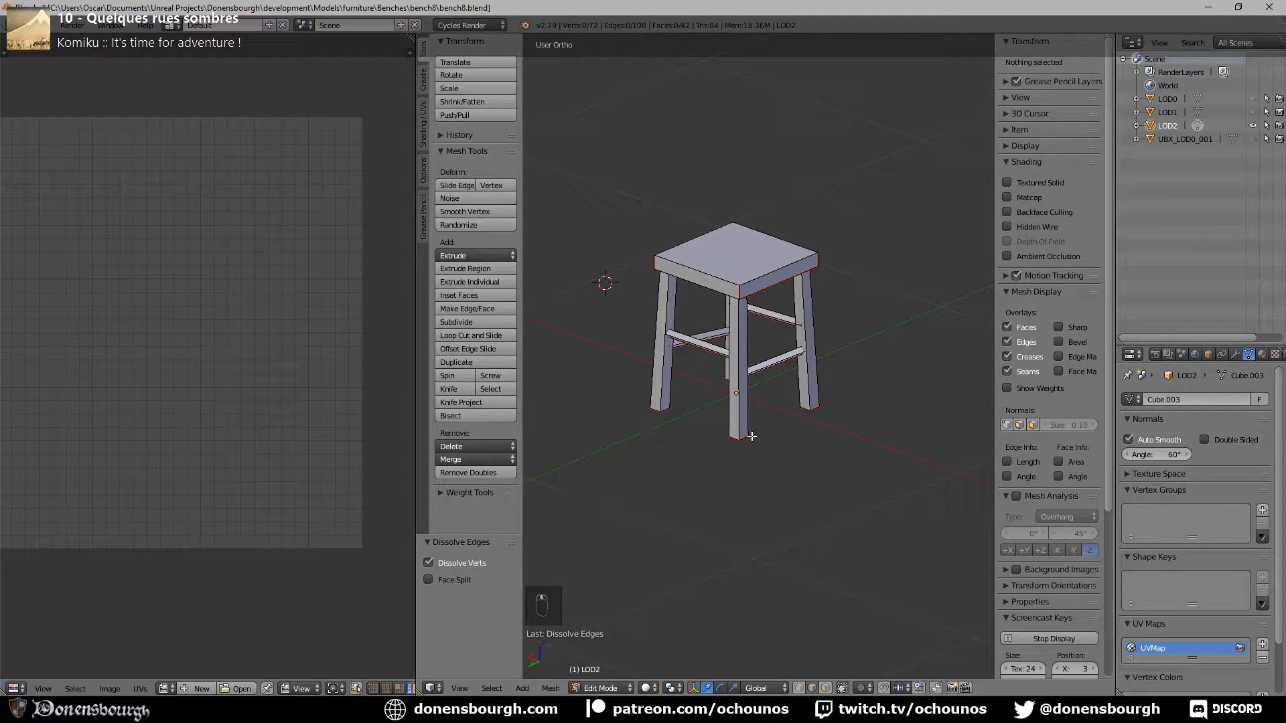
{"action": "key", "text": "Tab"}
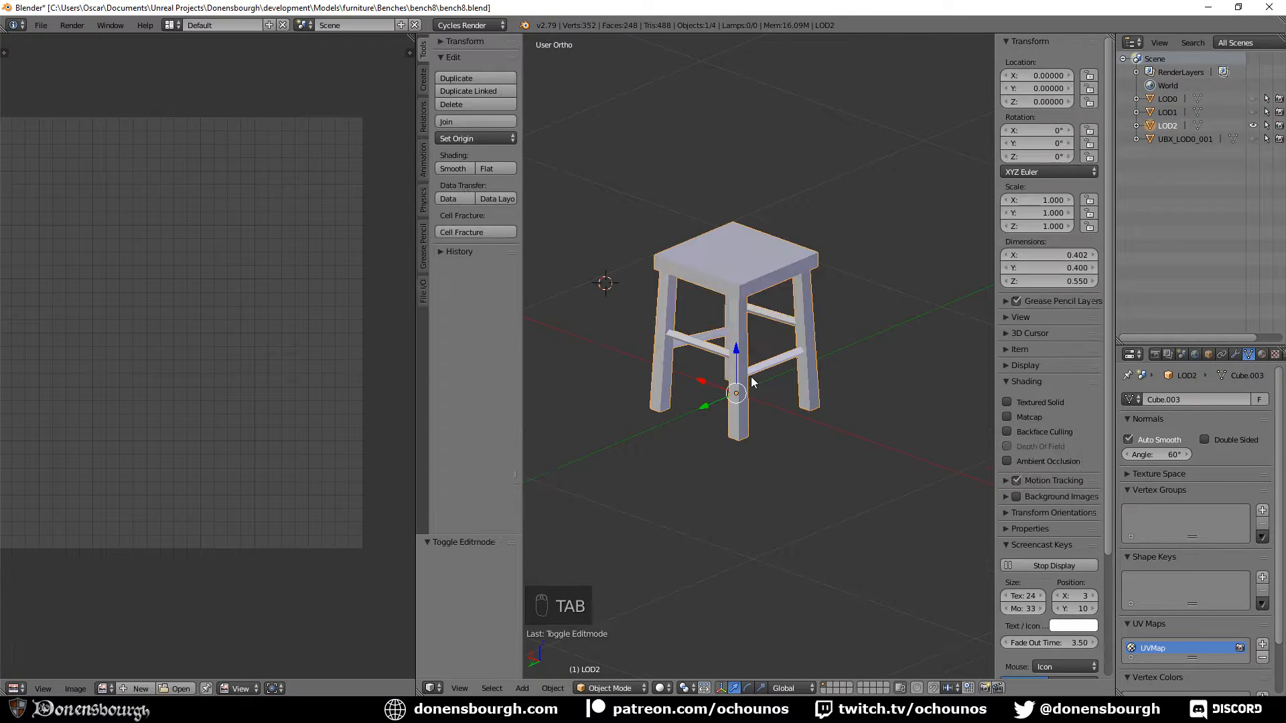
{"action": "middle_click_drag", "start_coordinate": [769, 377], "coordinate": [777, 414], "text": "shift"}
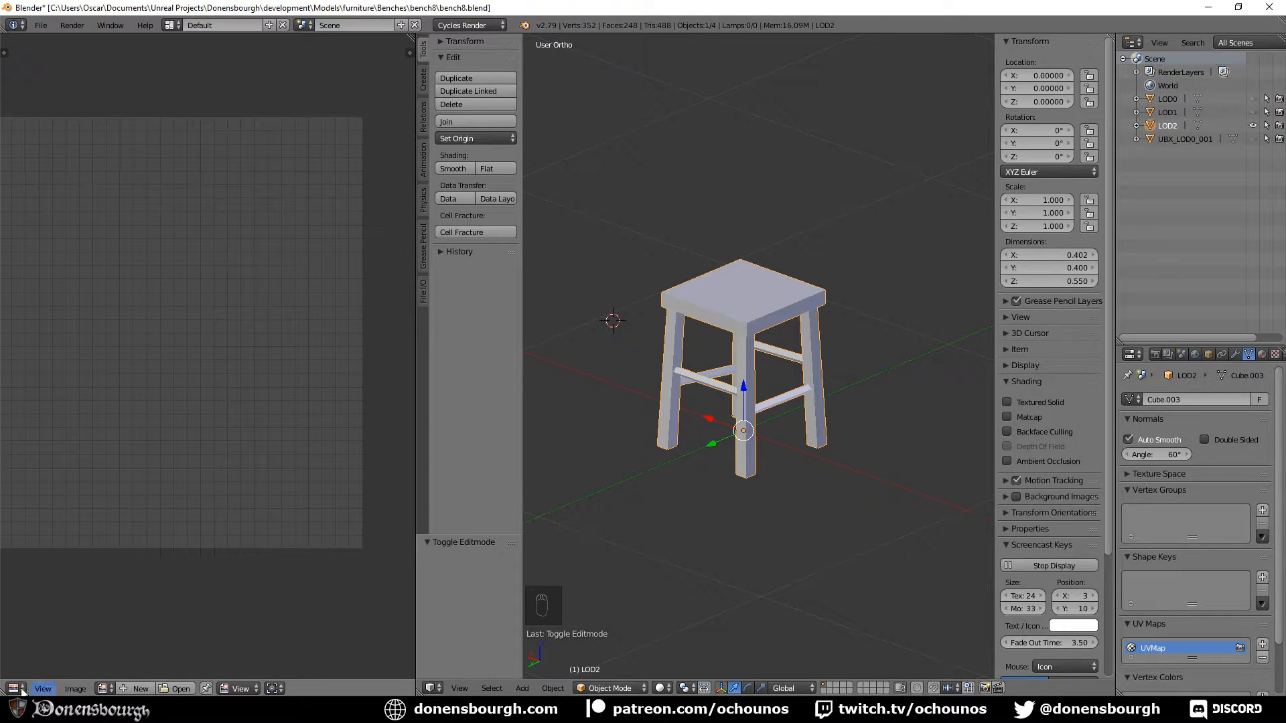
{"action": "key", "text": "ctrl+s"}
{"action": "left_click", "coordinate": [640, 501]}
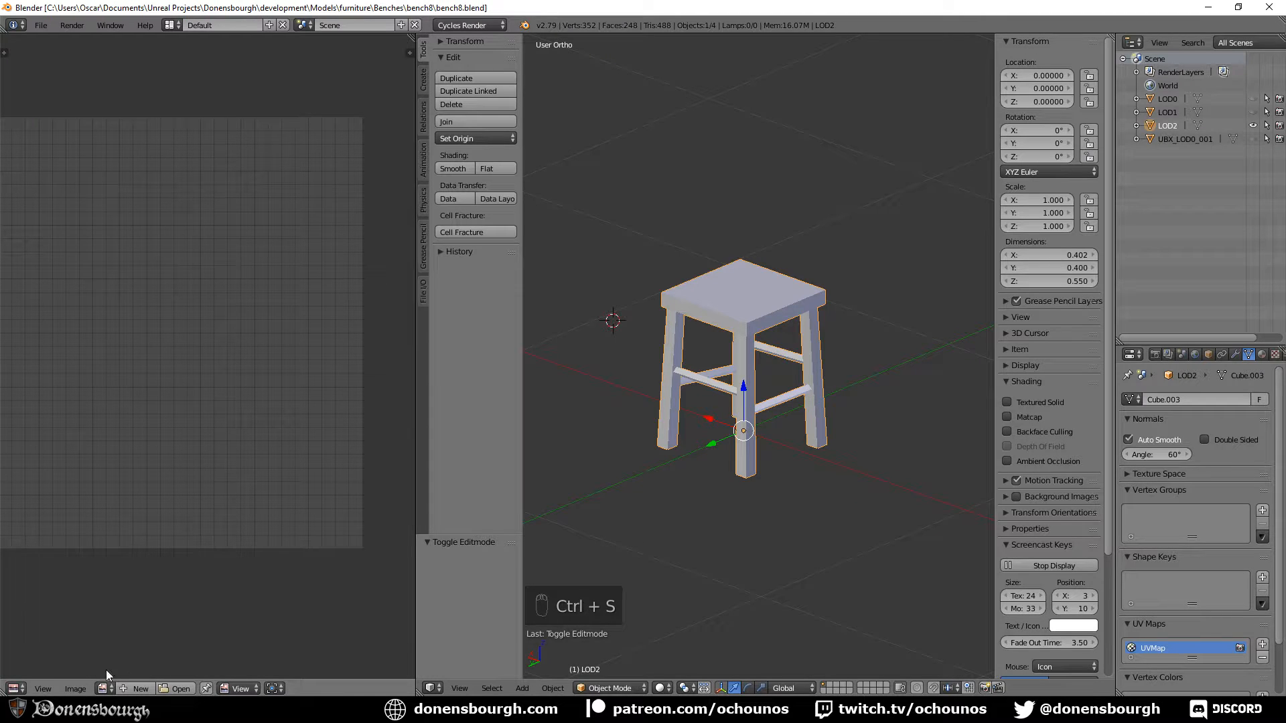
Paste and run a script in a new text block that creates an LOD_Group empty with the UE4_LodGroup property and parents the LOD objects to it
{"action": "left_click", "coordinate": [24, 688]}
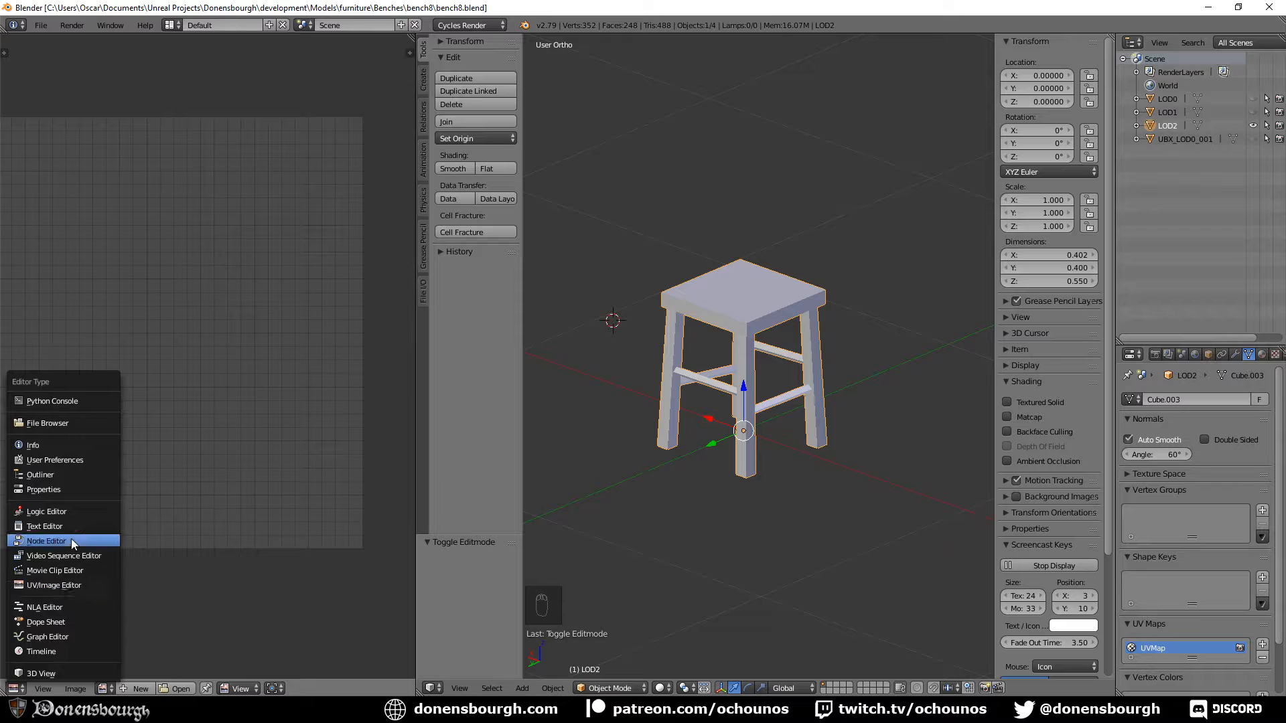
{"action": "left_click", "coordinate": [44, 526]}
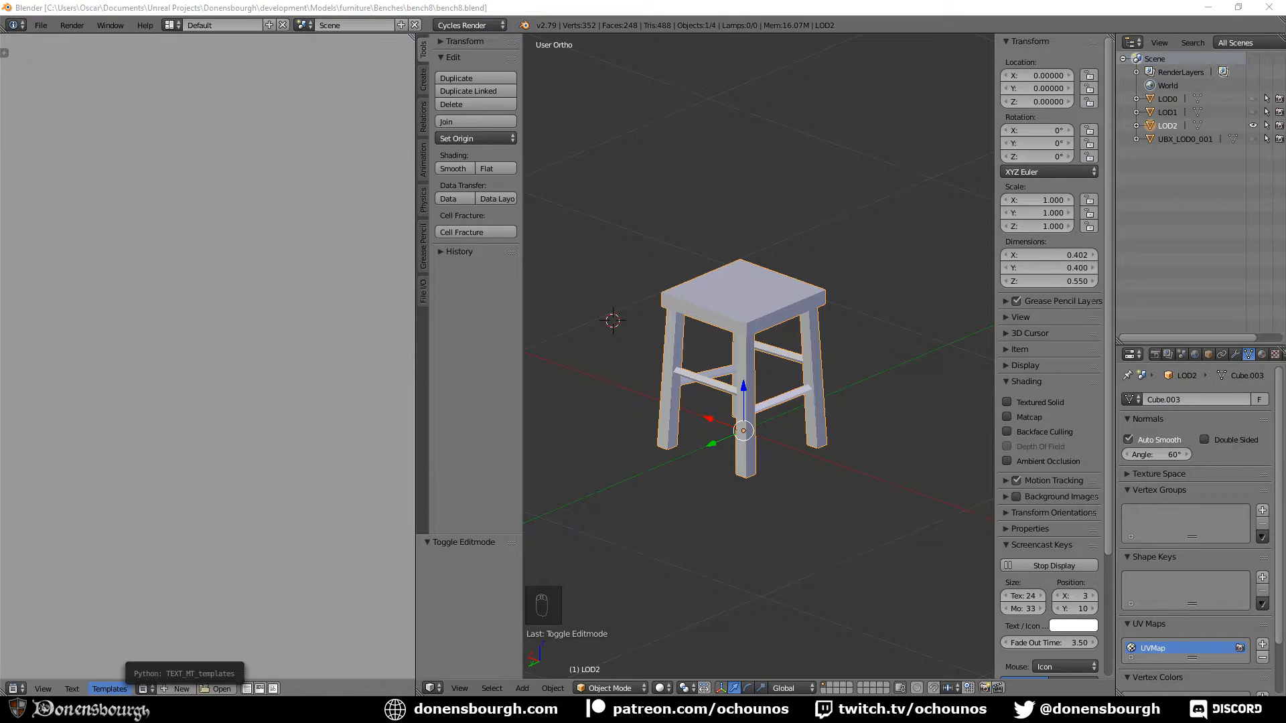
{"action": "left_click", "coordinate": [180, 688]}
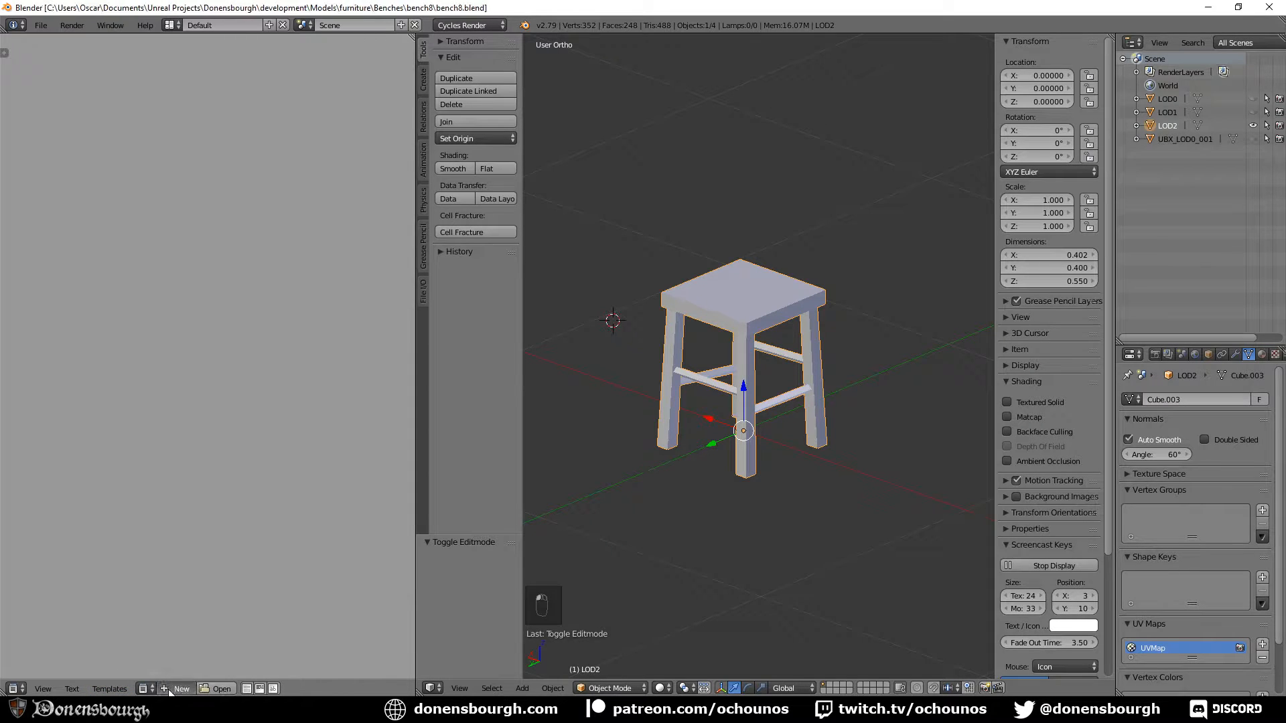
{"action": "type", "text": "import bpy  scene = bpy.context.scene  bpy.context.scene.cursor_location = (0.0, 0.0, 0.0)  bpy.ops.object.add(type='EMPTY') empty = bpy.context.object bpy.context.object[\"UE4_LodGroup\"] = \"LodGroup\" #me = ob.data empty.name = \"LOD_Group\"  allowed = [\"lod\", \"LOD\"] forbidden = [\"UBX\", \"UCX\", \"LOD_Group\"]  lods = [] for obj in bpy.context.scene.objects:     if any(x in obj.name for x in allowed):         if any(y in obj.name for y in forbidden):             pass         else:             lods.append(obj.name)  lods.sort() for i in lods:     bpy.data.objects[i].parent = empty"}
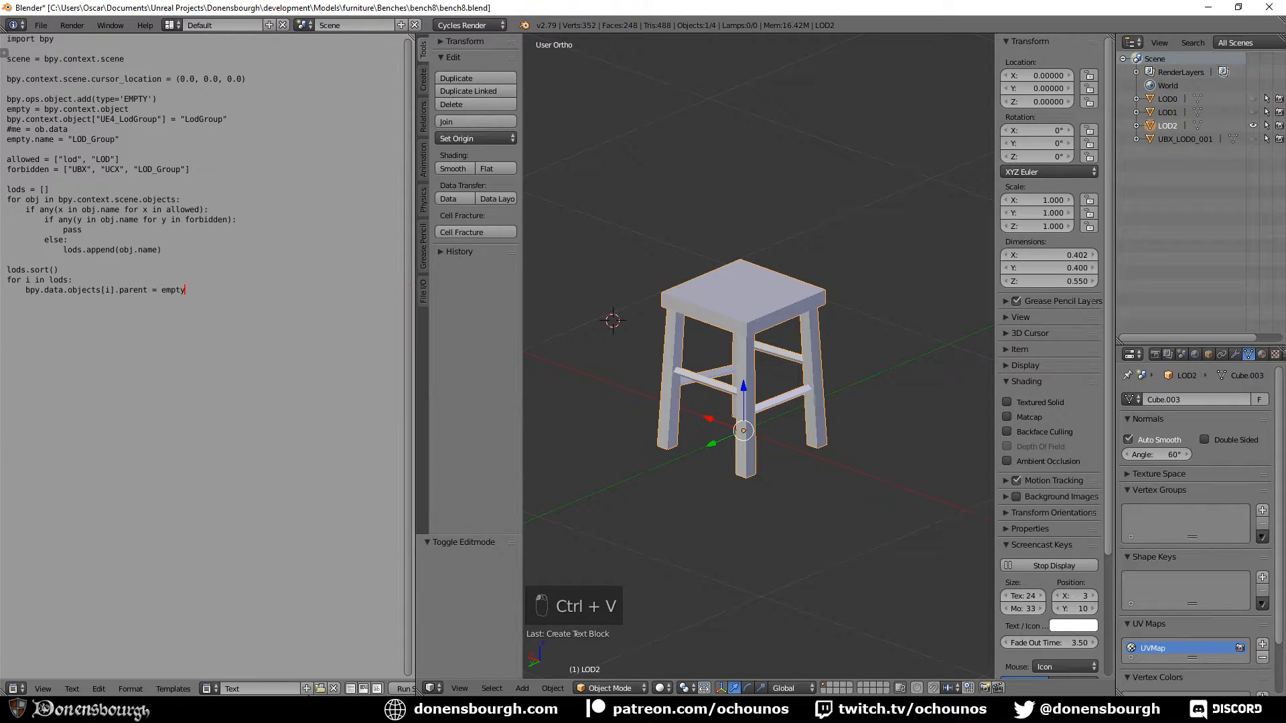
{"action": "left_click", "coordinate": [404, 688]}
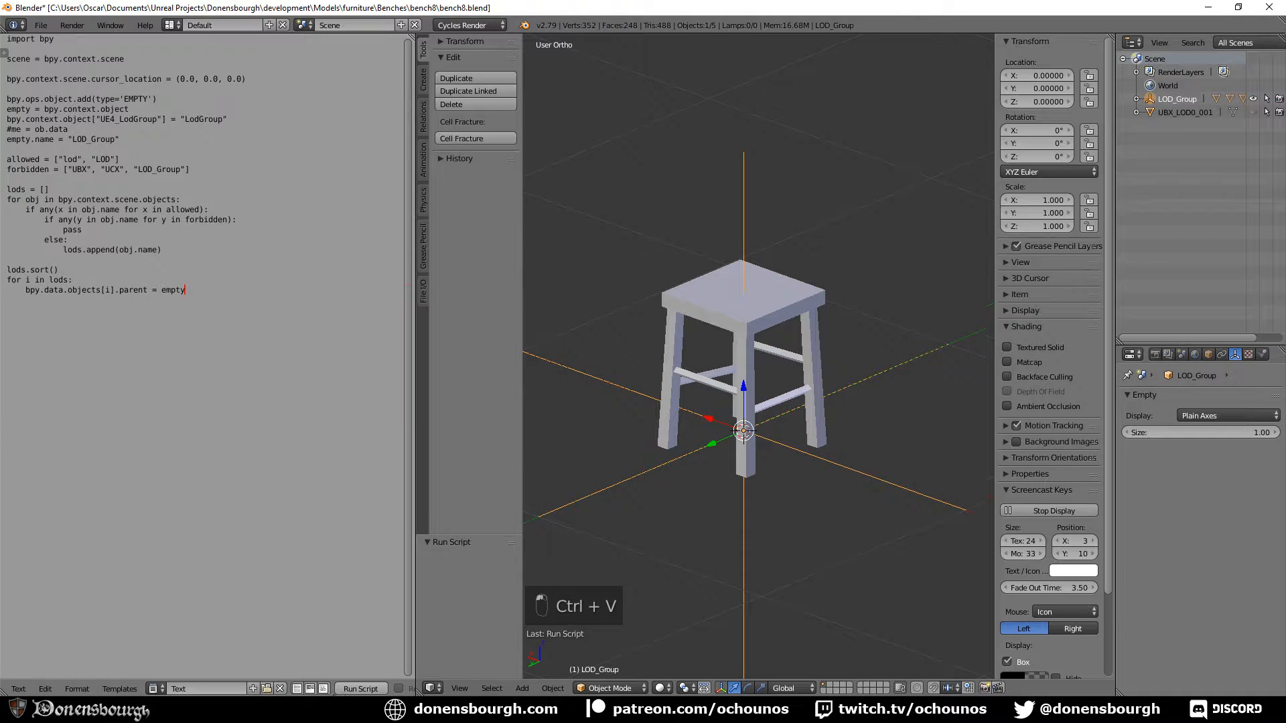
Change the script area back to the UV/Image Editor and expand LOD_Group to show its children
{"action": "left_click", "coordinate": [18, 689]}
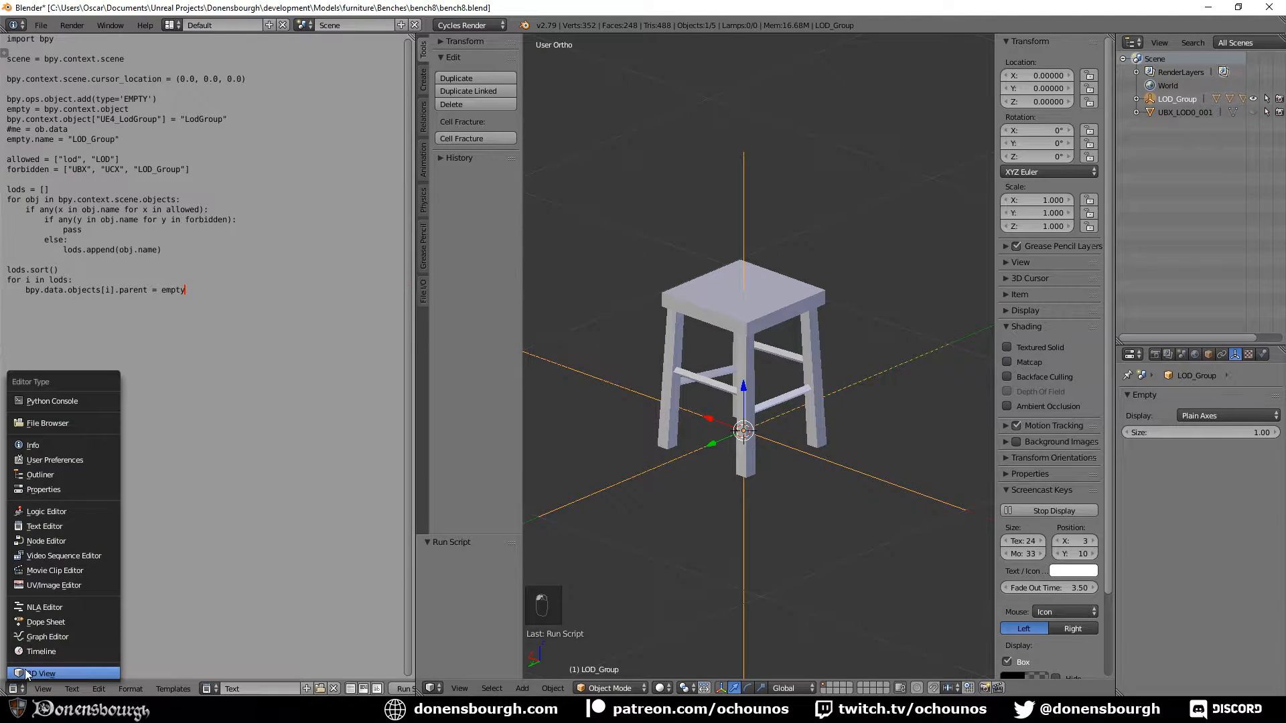
{"action": "left_click", "coordinate": [48, 584]}
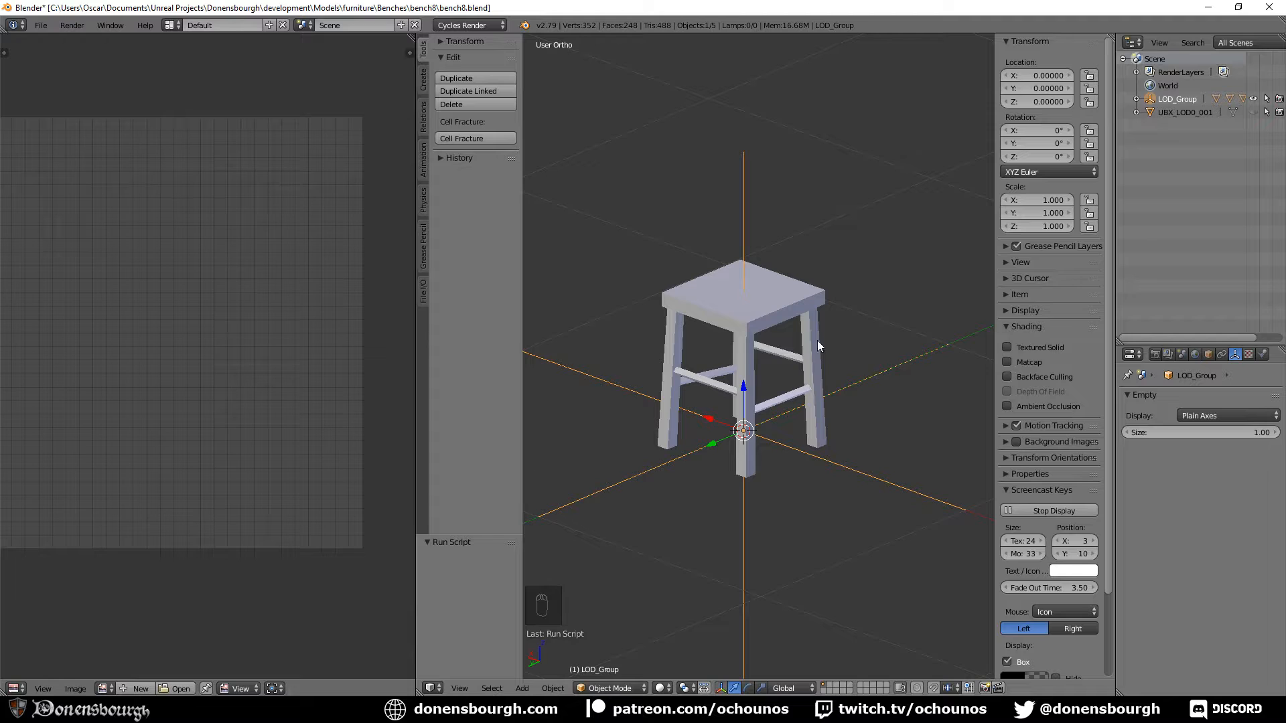
{"action": "left_click", "coordinate": [1136, 99]}
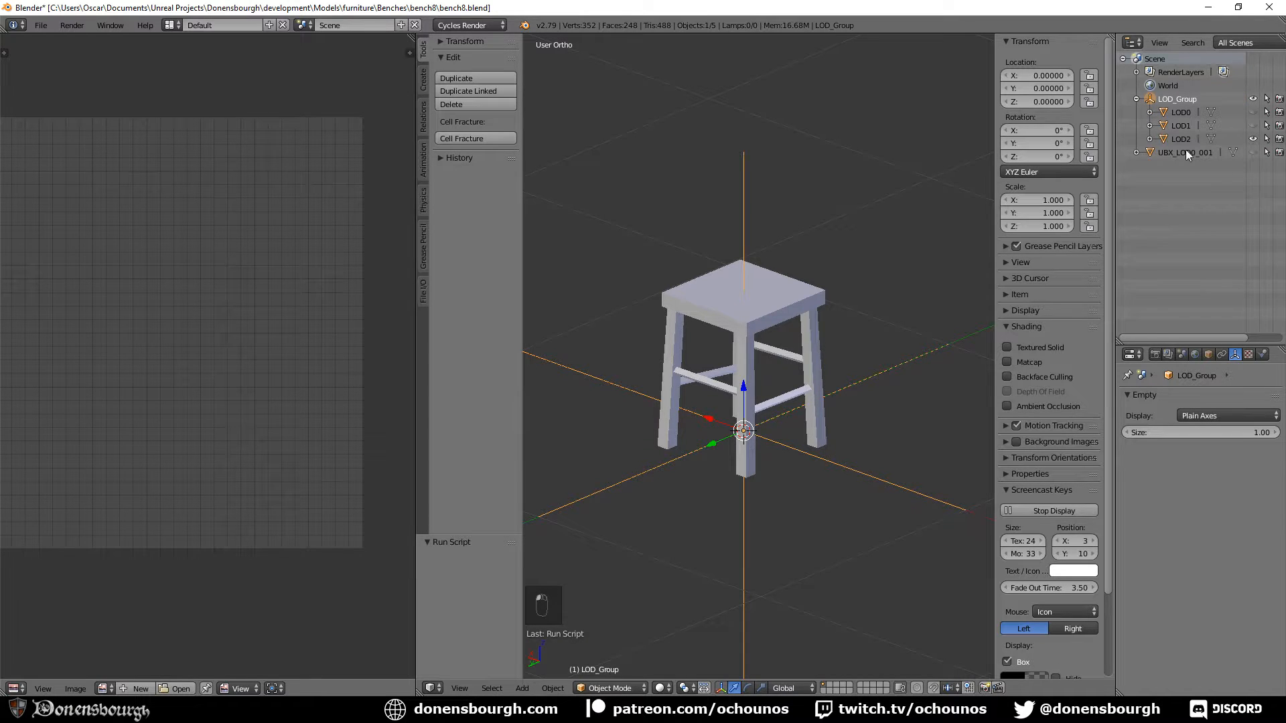
Save the Blender file and export the scene as FBX over bench8.fbx
{"action": "middle_click_drag", "start_coordinate": [570, 407], "coordinate": [633, 391]}
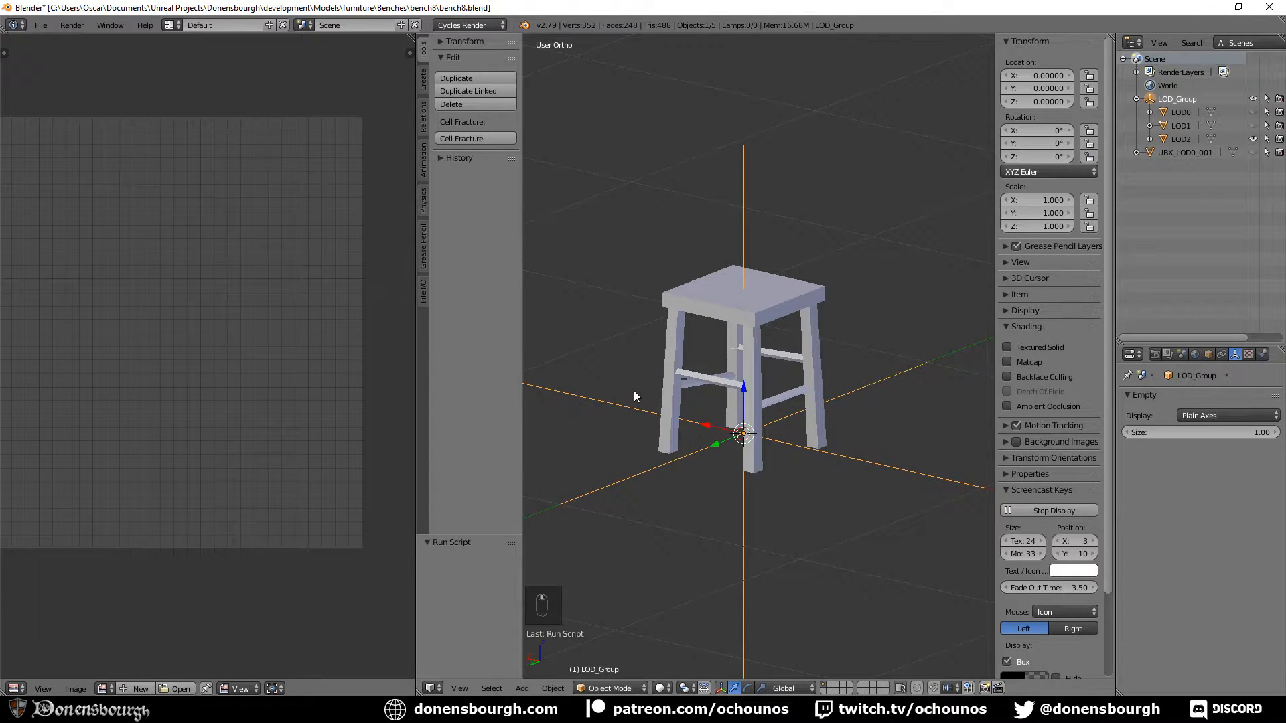
{"action": "key", "text": "ctrl+s"}
{"action": "left_click", "coordinate": [41, 25]}
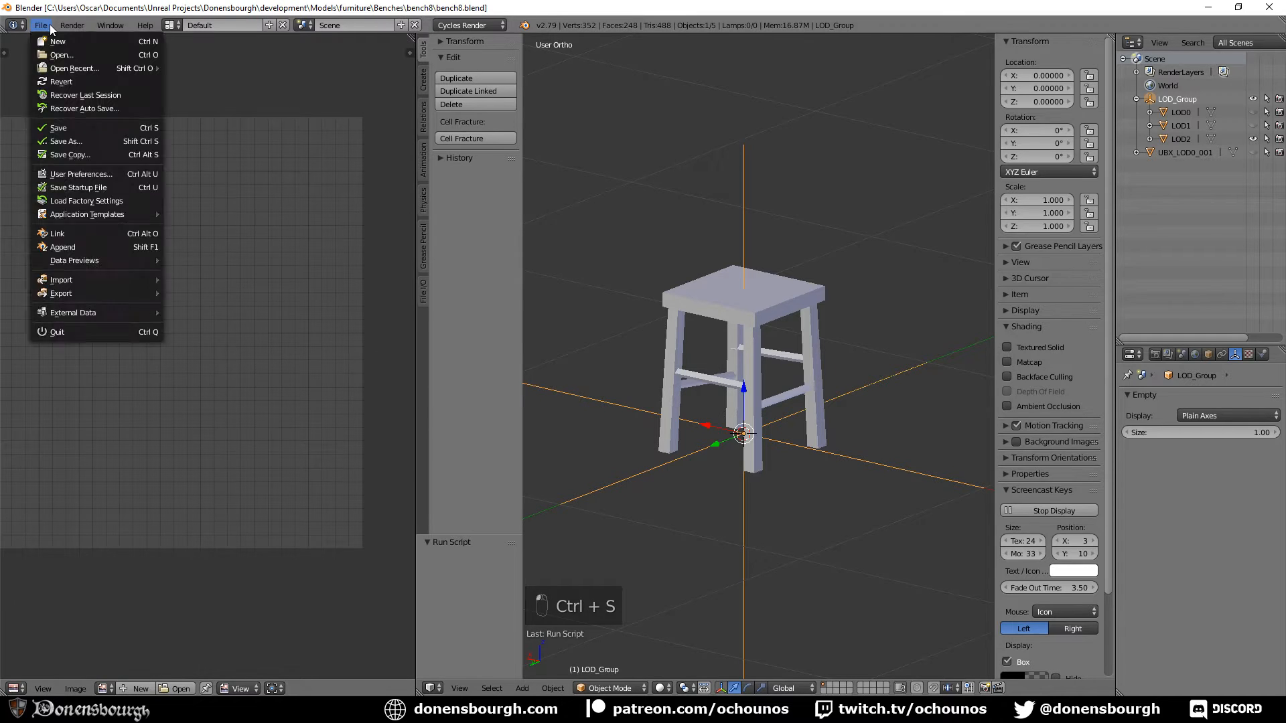
{"action": "mouse_move", "coordinate": [116, 293]}
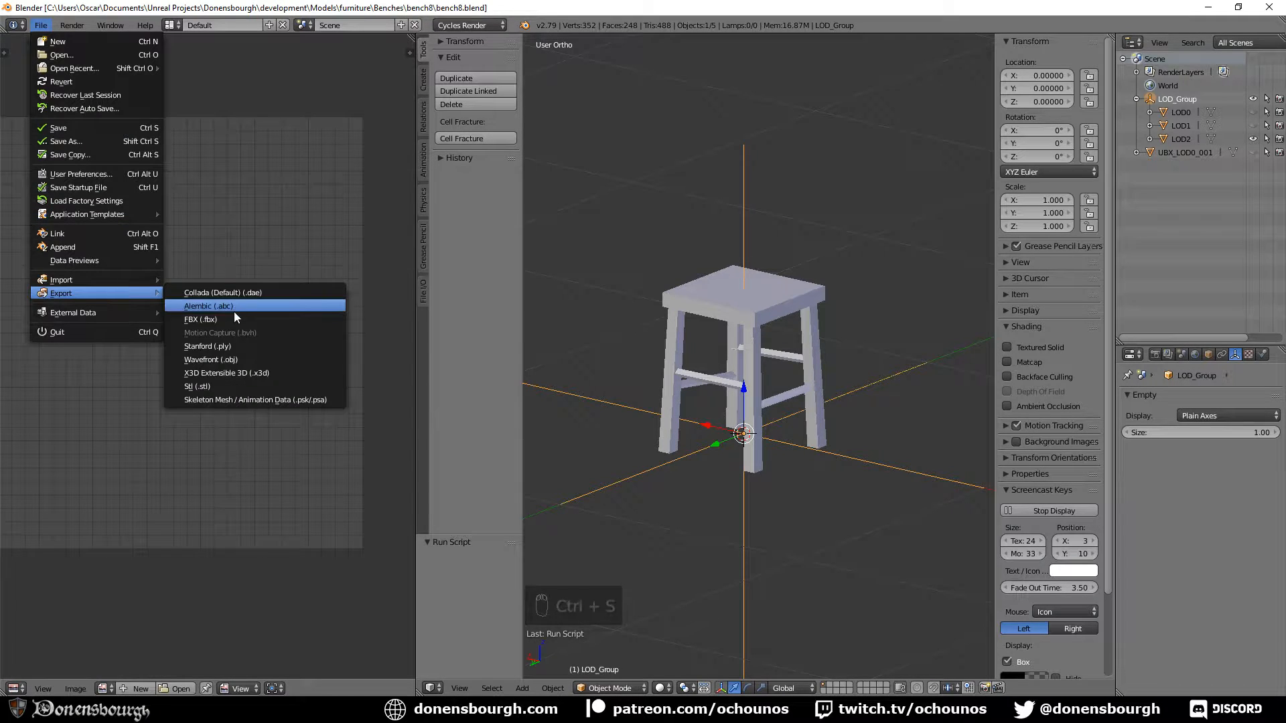
{"action": "left_click", "coordinate": [235, 312]}
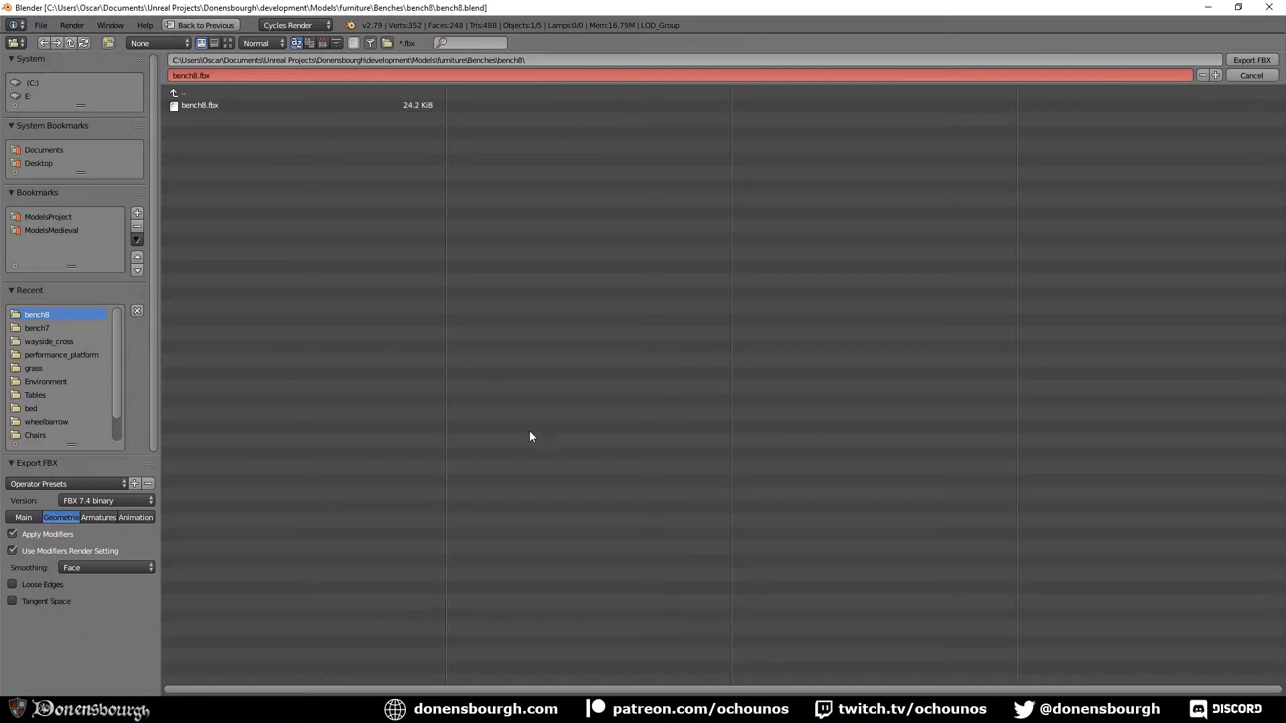
{"action": "left_click", "coordinate": [1274, 61]}
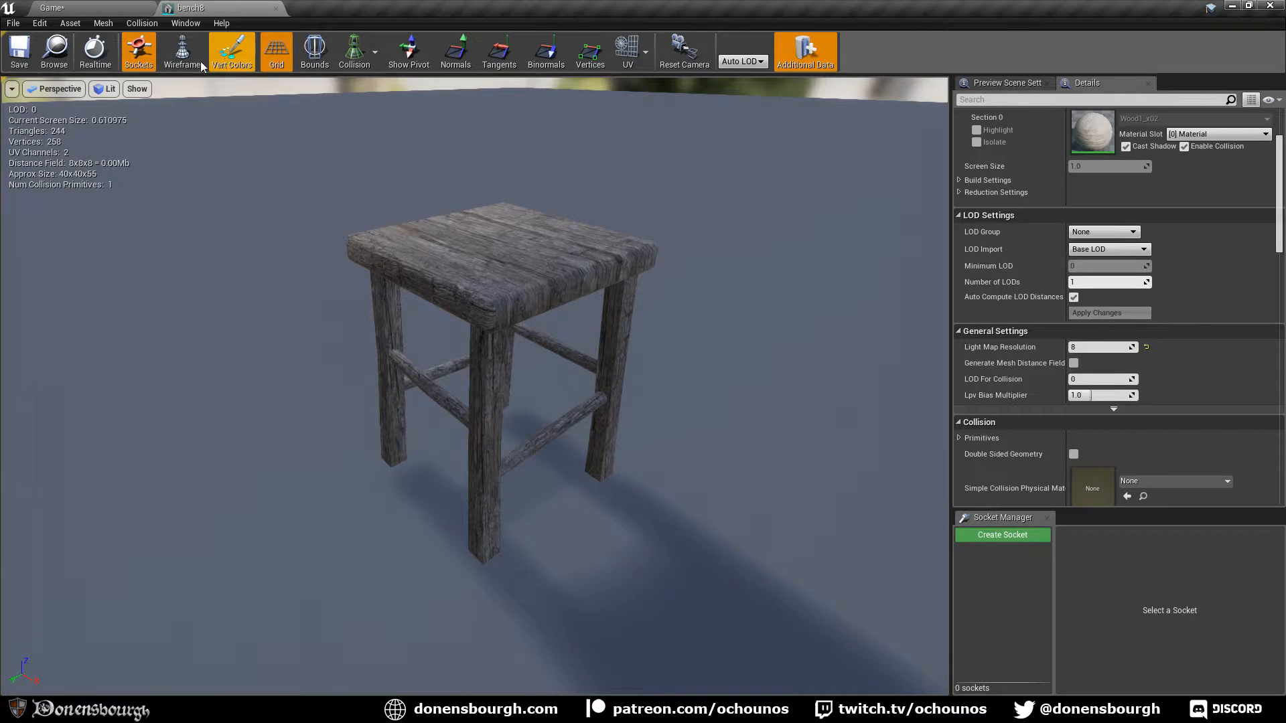
In Unreal Editor, reimport the bench8 static mesh and view the stool
{"action": "left_click", "coordinate": [102, 23]}
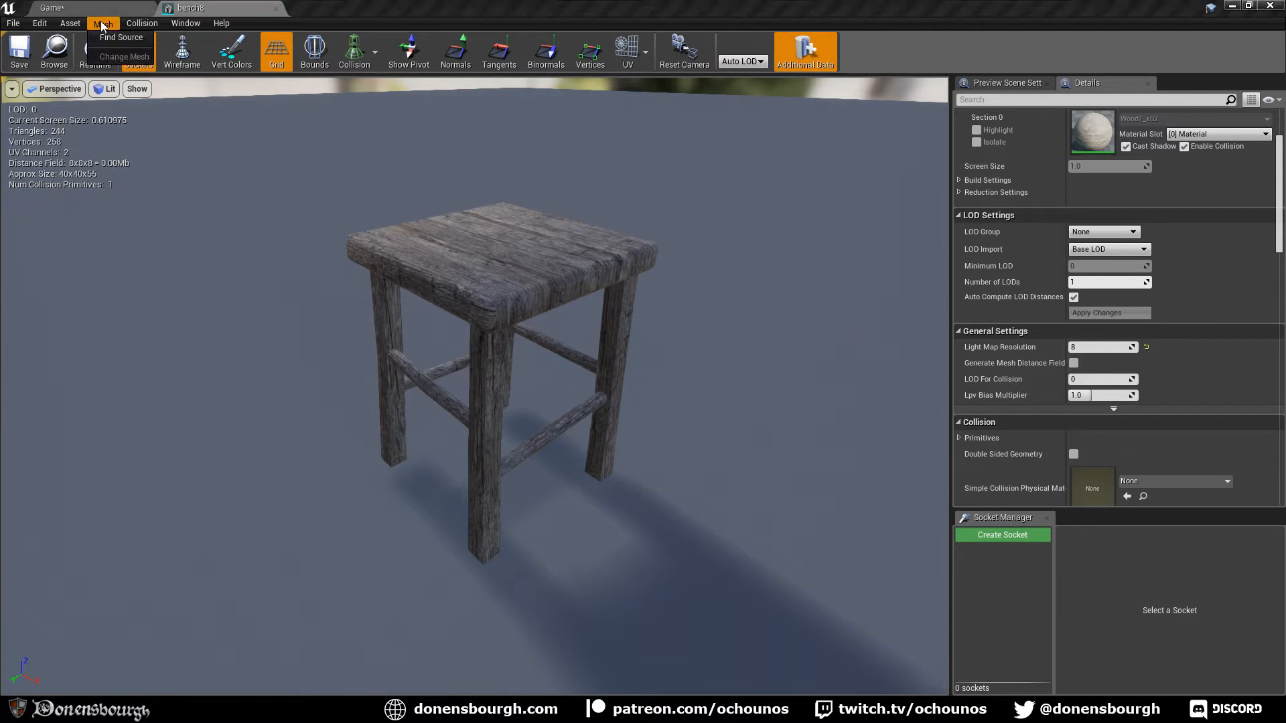
{"action": "left_click", "coordinate": [96, 93]}
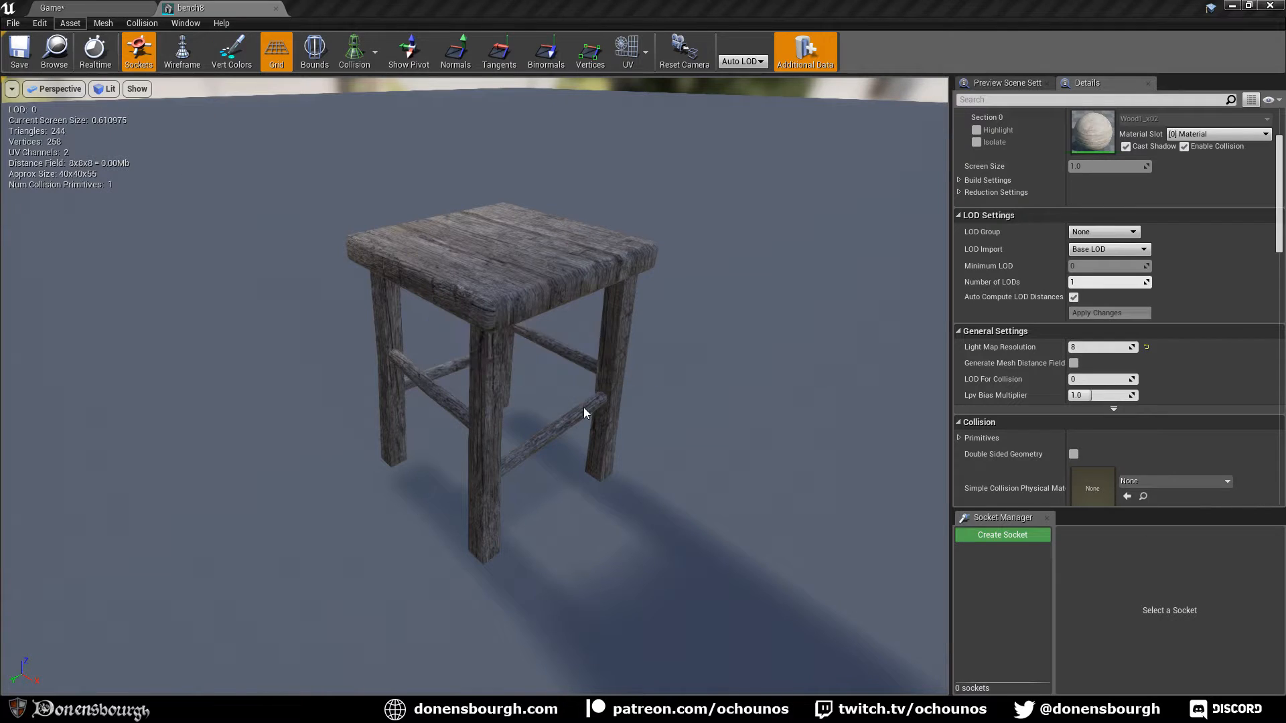
{"action": "right_click_drag", "start_coordinate": [517, 377], "coordinate": [395, 485]}
Switch to Blender and clear the LOD_Group parent from the LOD0, LOD1 and LOD2 objects
{"action": "left_click", "coordinate": [247, 710]}
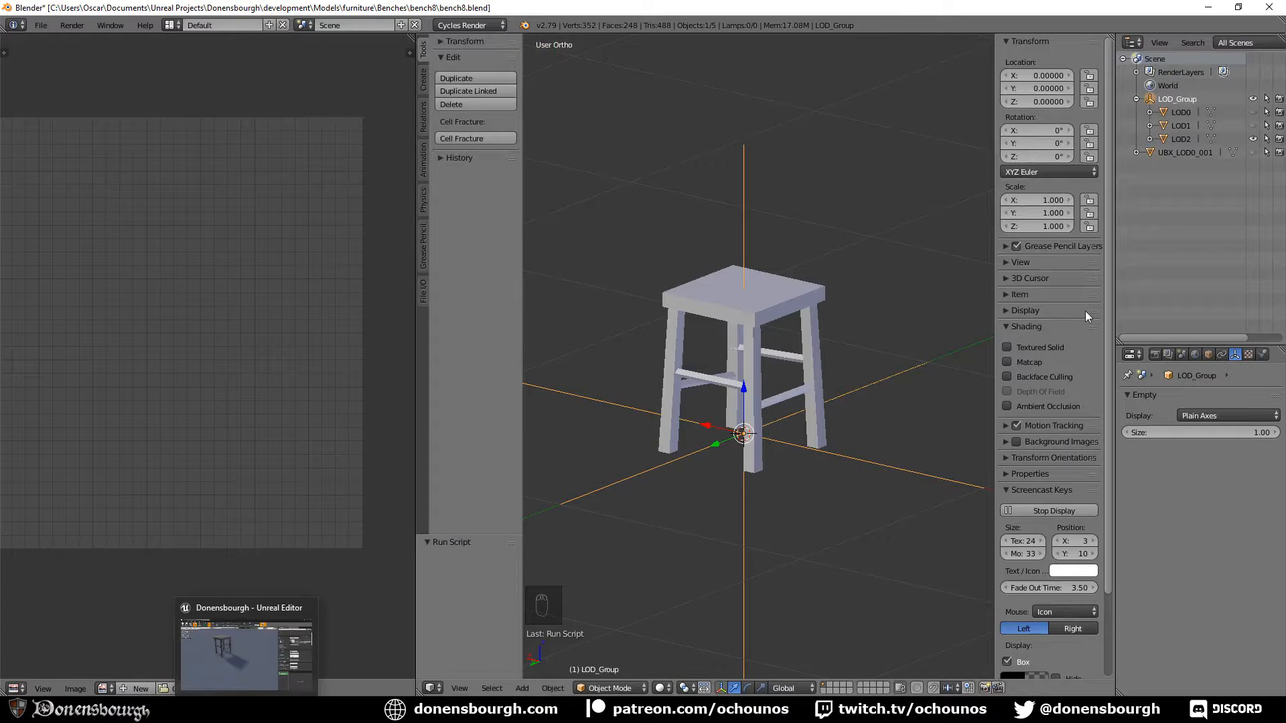
{"action": "left_click", "coordinate": [1182, 115]}
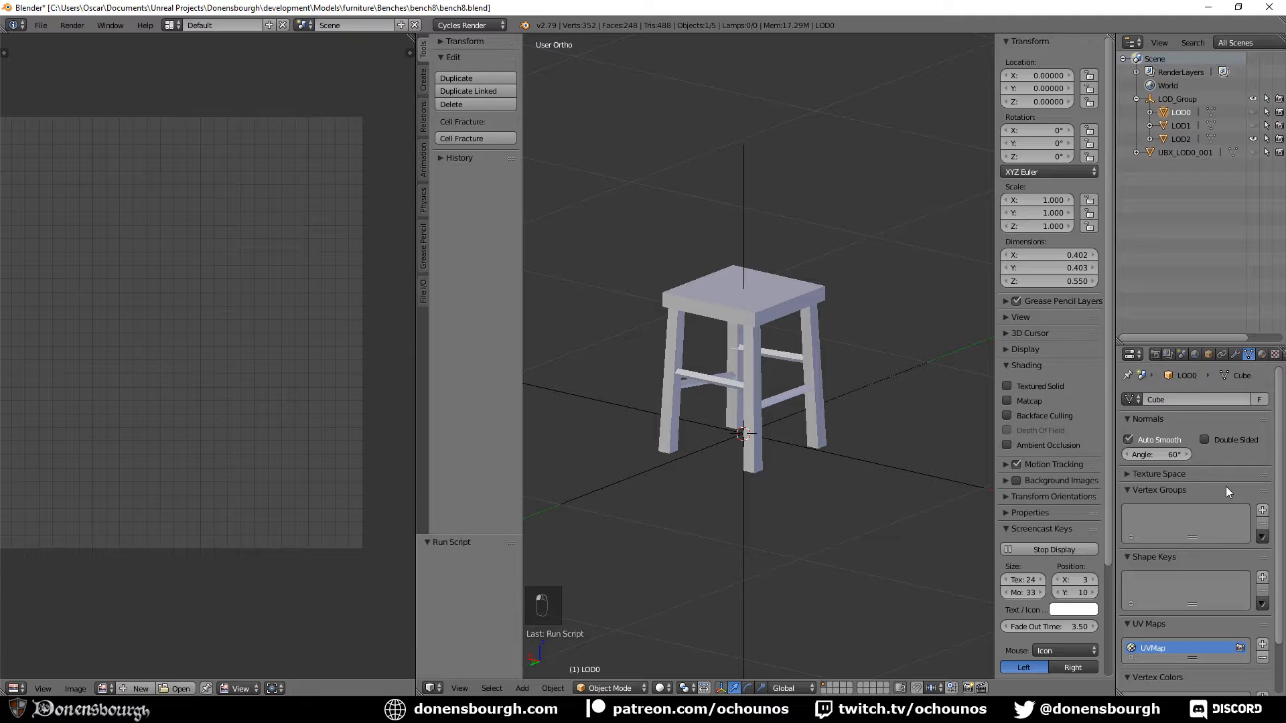
{"action": "left_click", "coordinate": [1208, 354]}
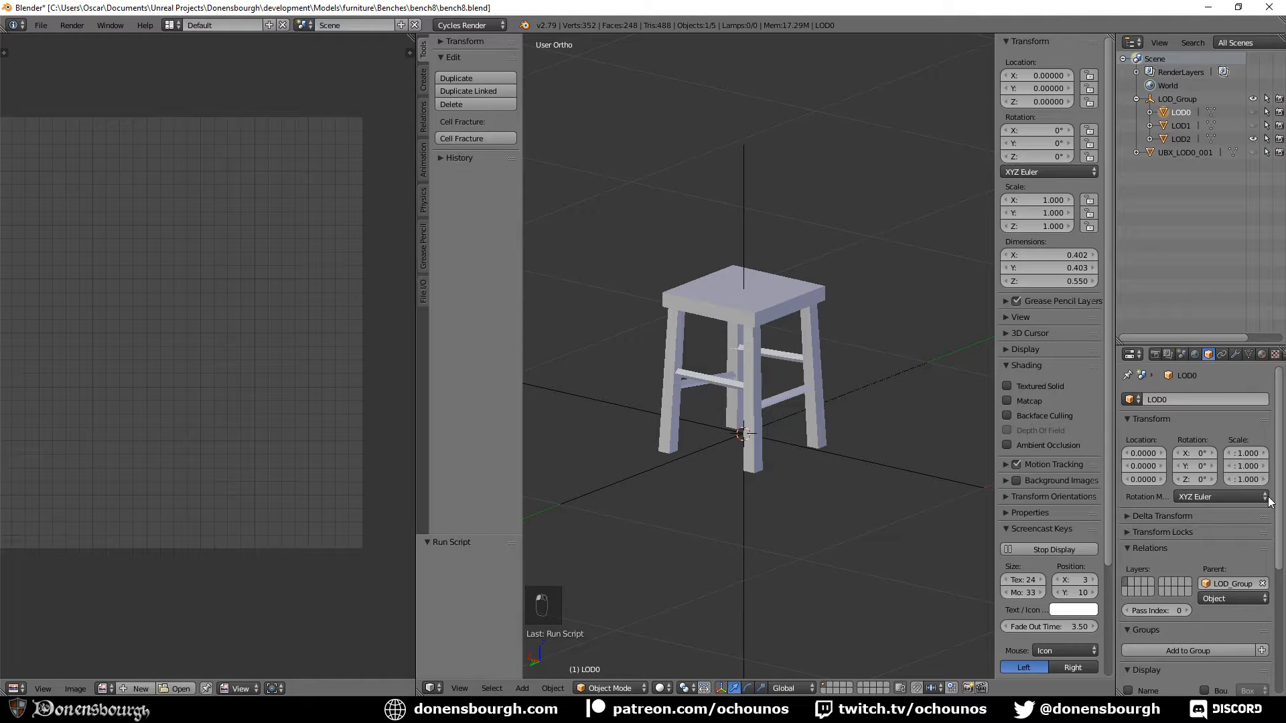
{"action": "left_click", "coordinate": [1263, 584]}
{"action": "left_click", "coordinate": [1184, 125]}
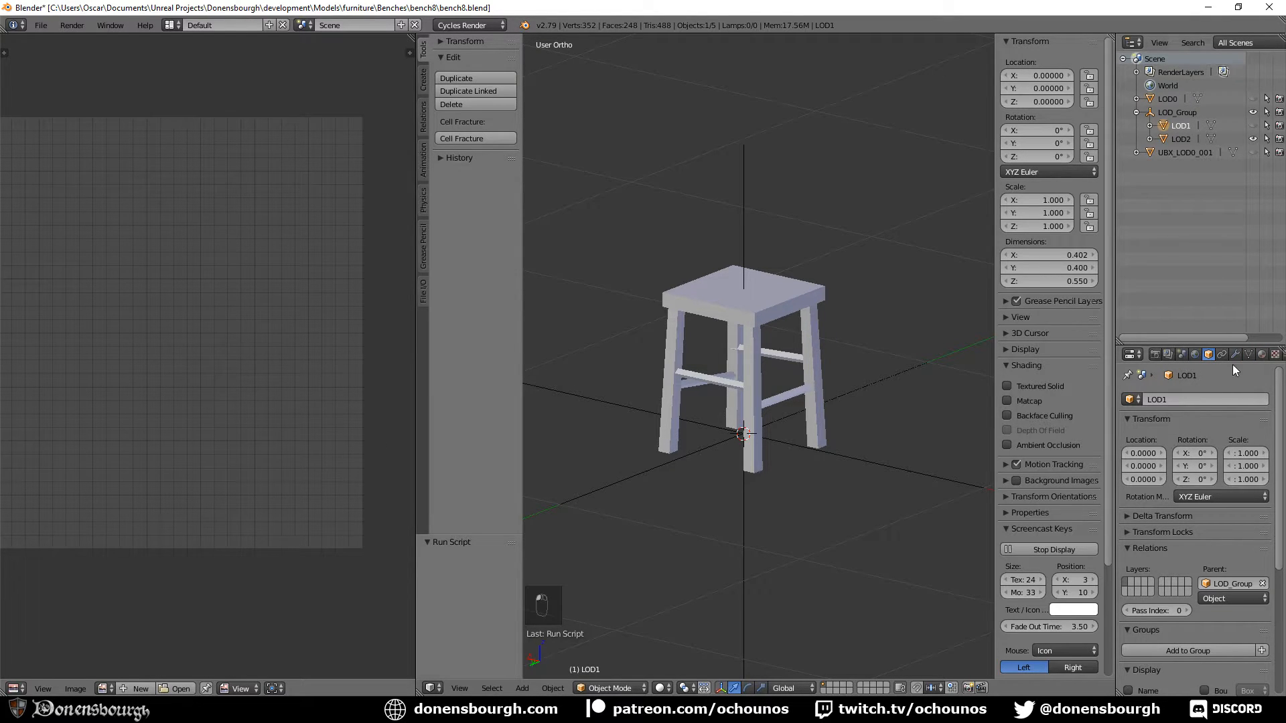
{"action": "left_click", "coordinate": [1262, 584]}
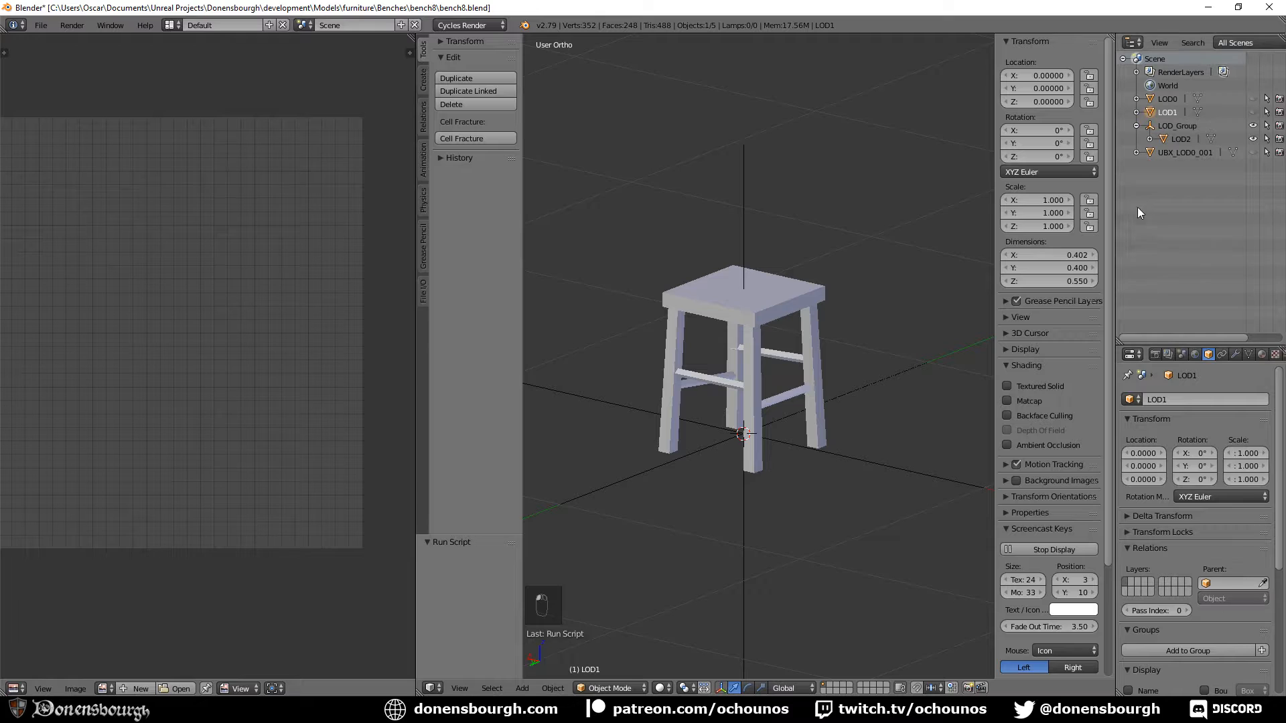
{"action": "left_click", "coordinate": [1178, 140]}
{"action": "left_click", "coordinate": [1263, 584]}
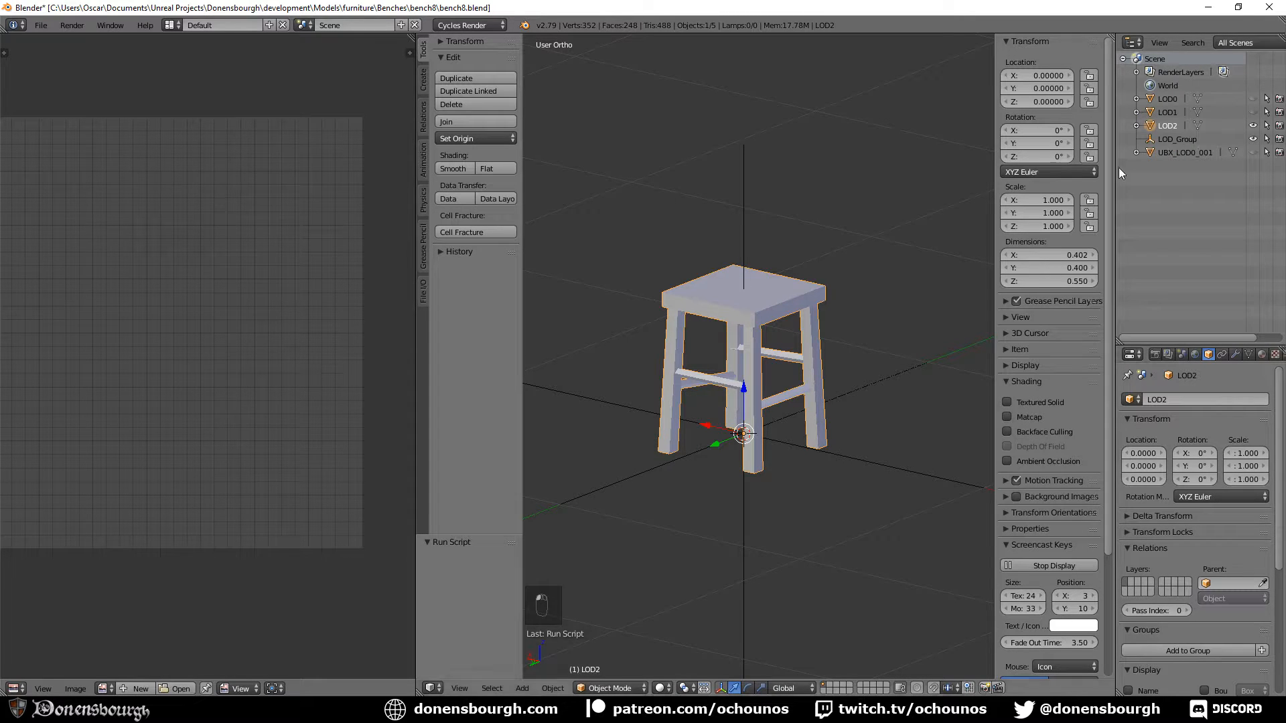
Set LOD_Group as the parent of LOD0, LOD1 and LOD2 again, assigning them in that order
{"action": "left_click", "coordinate": [1168, 100]}
{"action": "left_click", "coordinate": [1243, 581]}
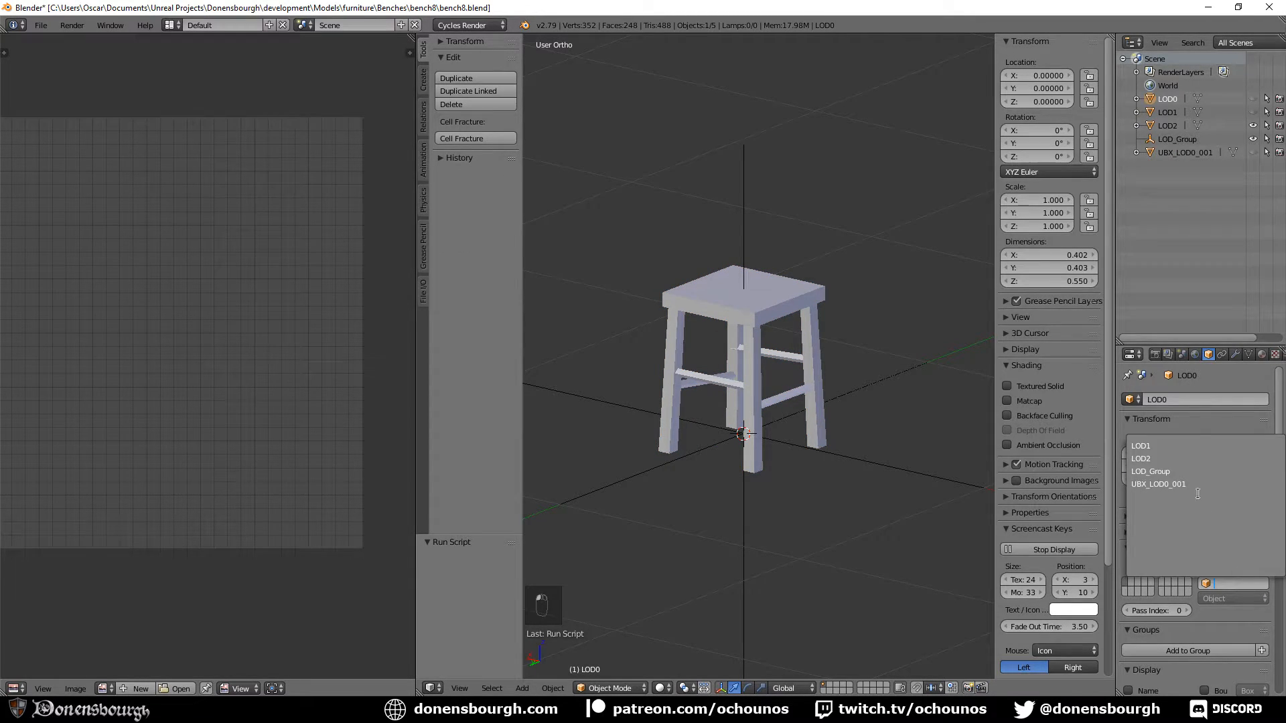
{"action": "left_click", "coordinate": [1179, 471]}
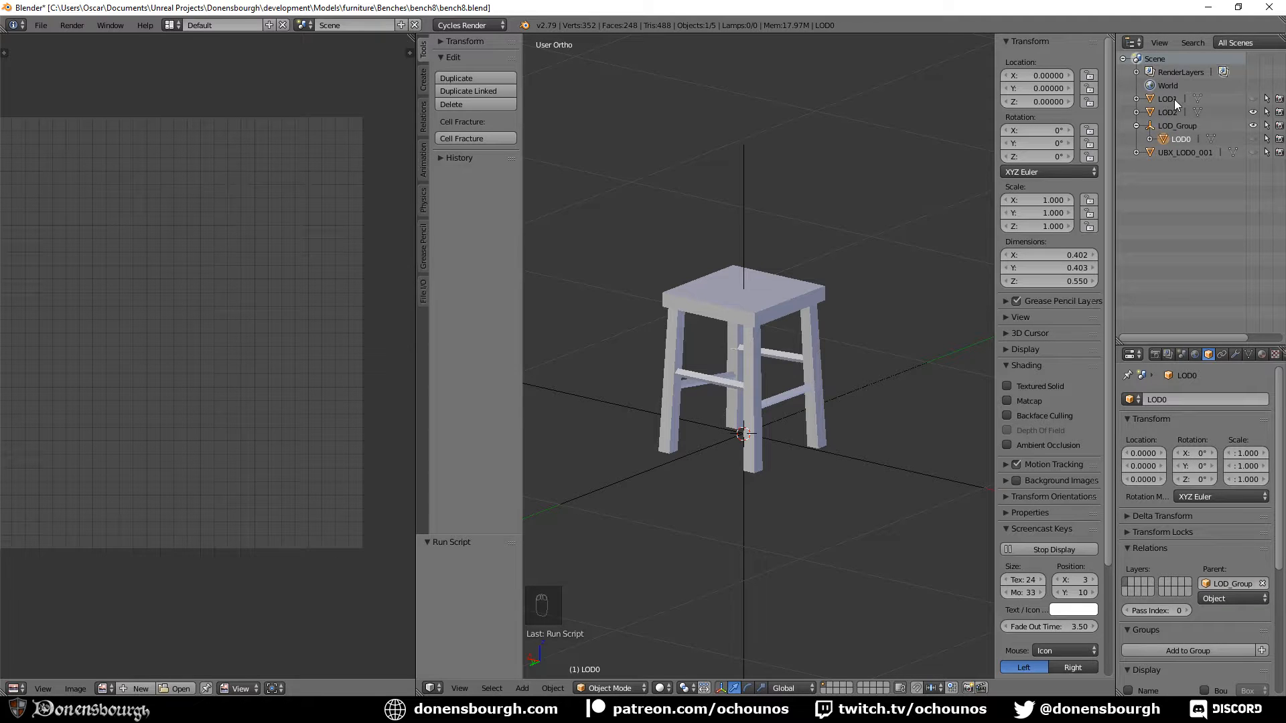
{"action": "left_click", "coordinate": [1174, 99]}
{"action": "left_click", "coordinate": [1228, 584]}
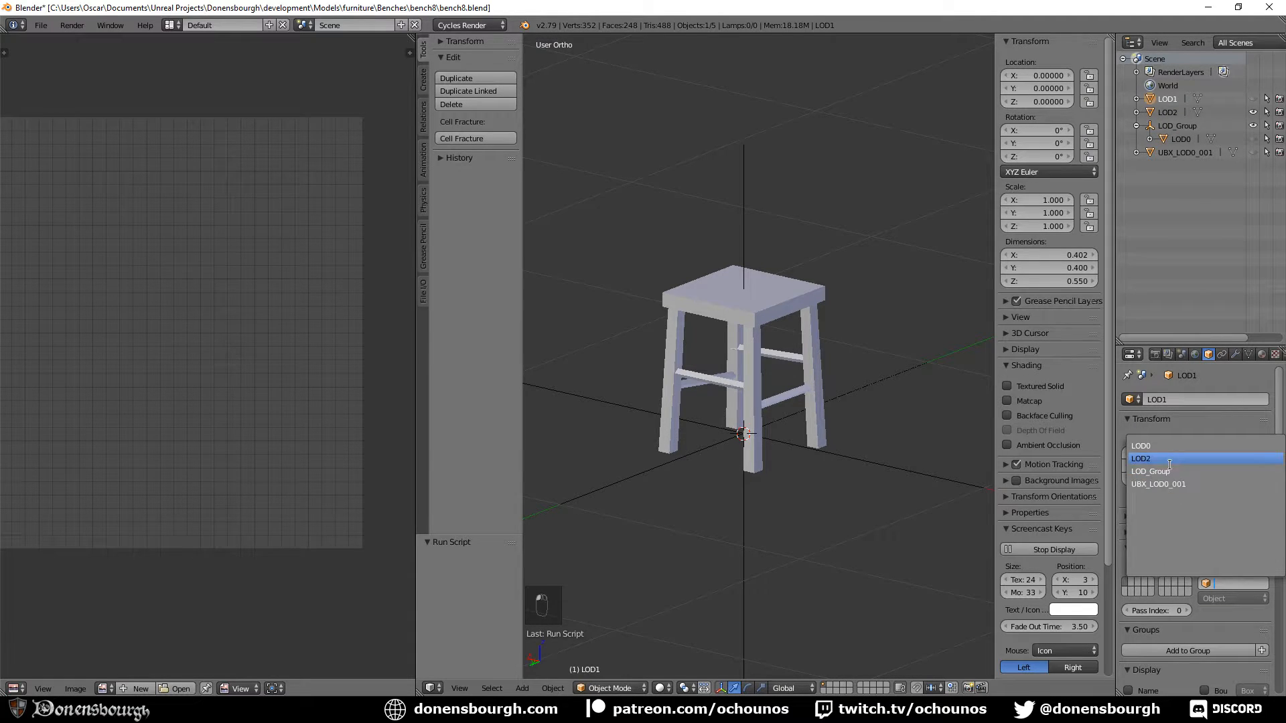
{"action": "left_click", "coordinate": [1179, 472]}
{"action": "left_click", "coordinate": [1167, 100]}
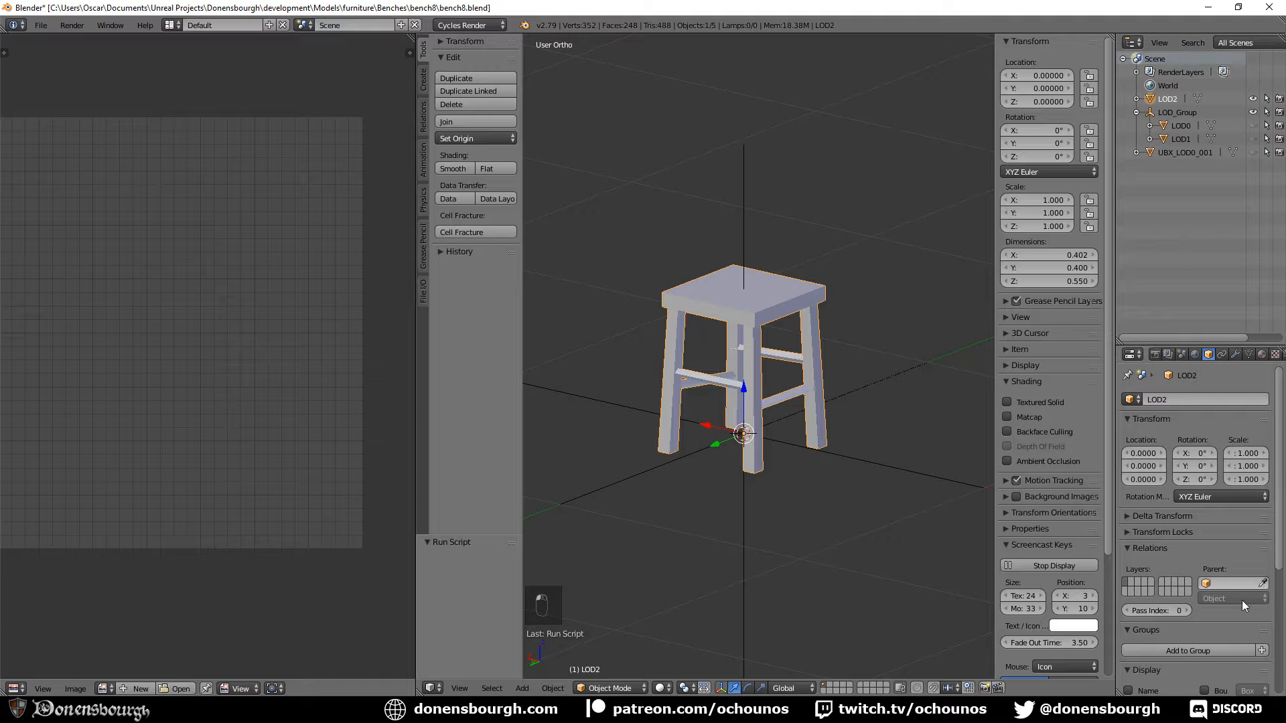
{"action": "left_click", "coordinate": [1218, 583]}
{"action": "left_click", "coordinate": [1178, 471]}
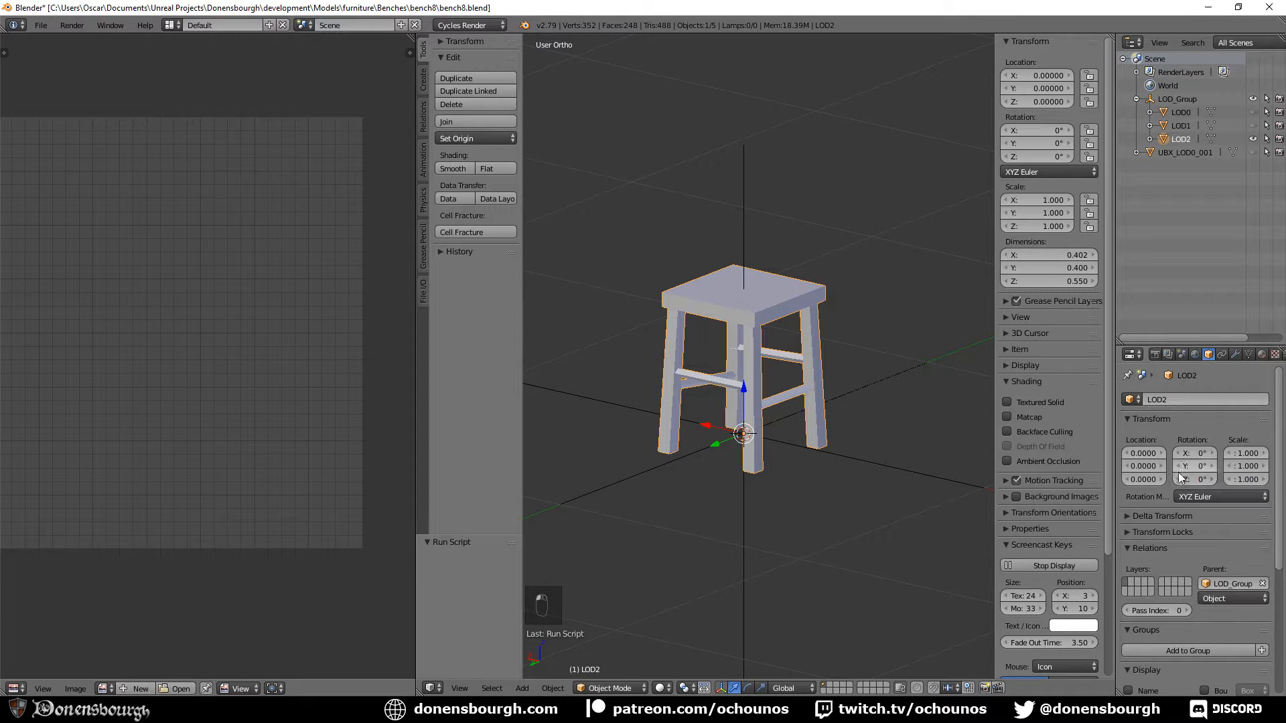
Save the Blender file and export the regrouped scene as FBX, overwriting bench8.fbx
{"action": "mouse_move", "coordinate": [790, 456]}
{"action": "middle_mouse_down"}
{"action": "mouse_move", "coordinate": [796, 443]}
{"action": "mouse_move", "coordinate": [785, 474]}
{"action": "middle_mouse_up"}
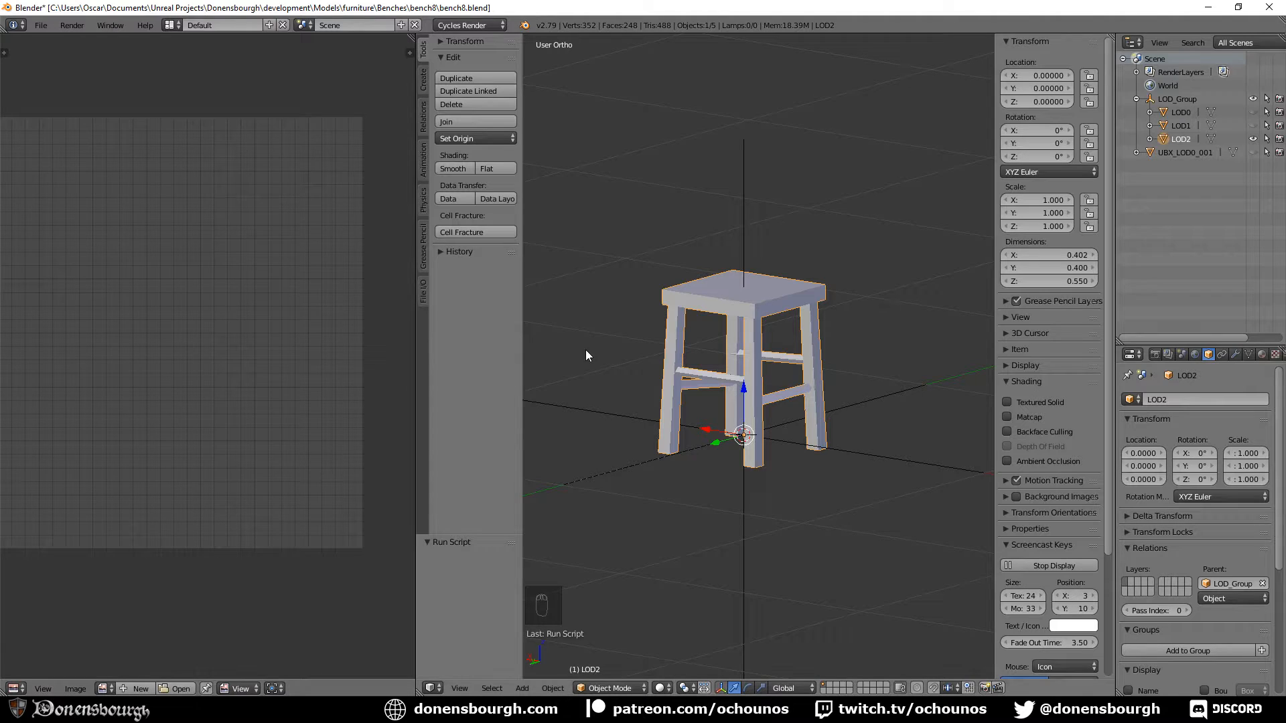
{"action": "key", "text": "ctrl+s"}
{"action": "left_click", "coordinate": [48, 25]}
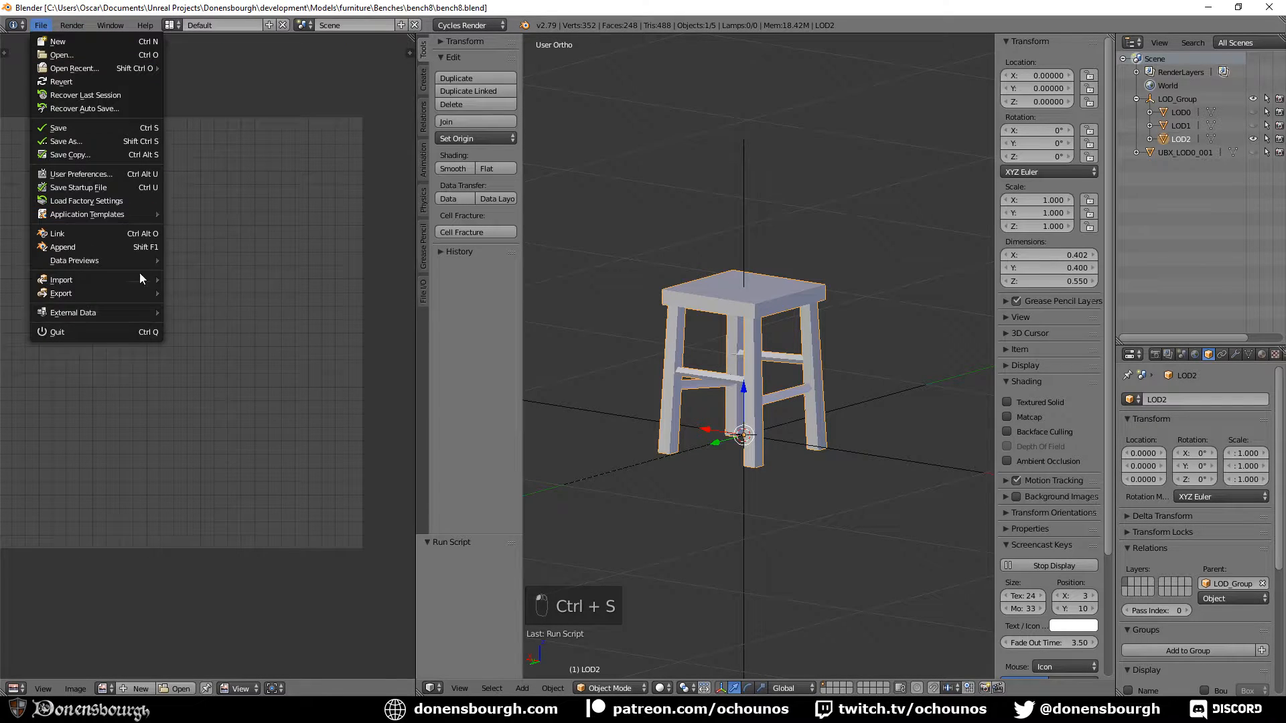
{"action": "mouse_move", "coordinate": [112, 293]}
{"action": "left_click", "coordinate": [198, 319]}
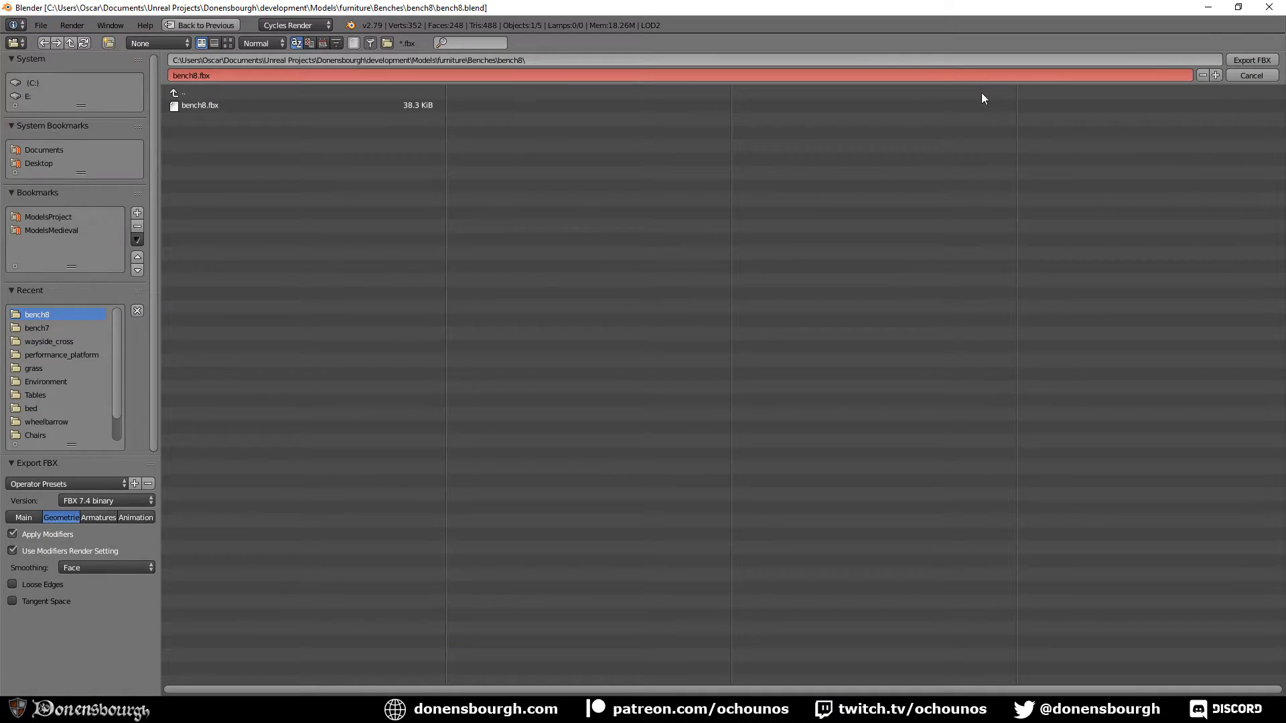
{"action": "left_click", "coordinate": [1254, 61]}
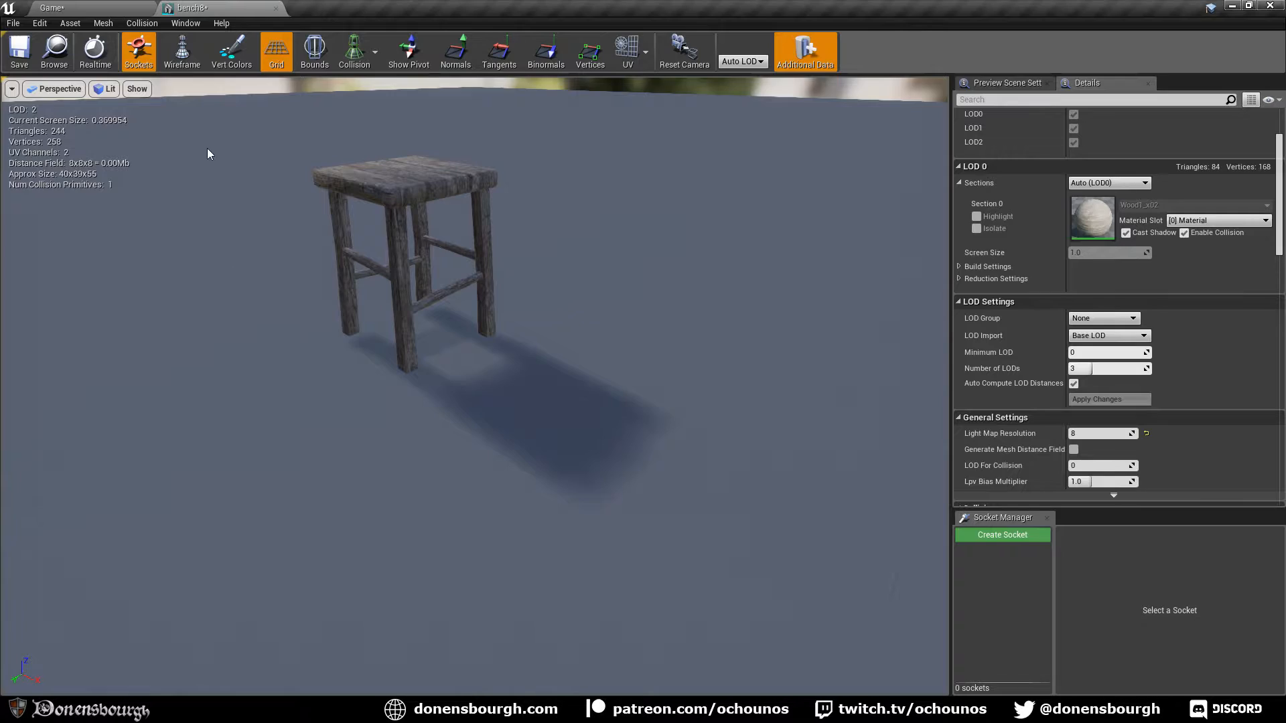
Reimport the bench8 static mesh in Unreal Editor and check its LOD switching at different viewing distances
{"action": "left_click", "coordinate": [69, 23]}
{"action": "left_click", "coordinate": [67, 89]}
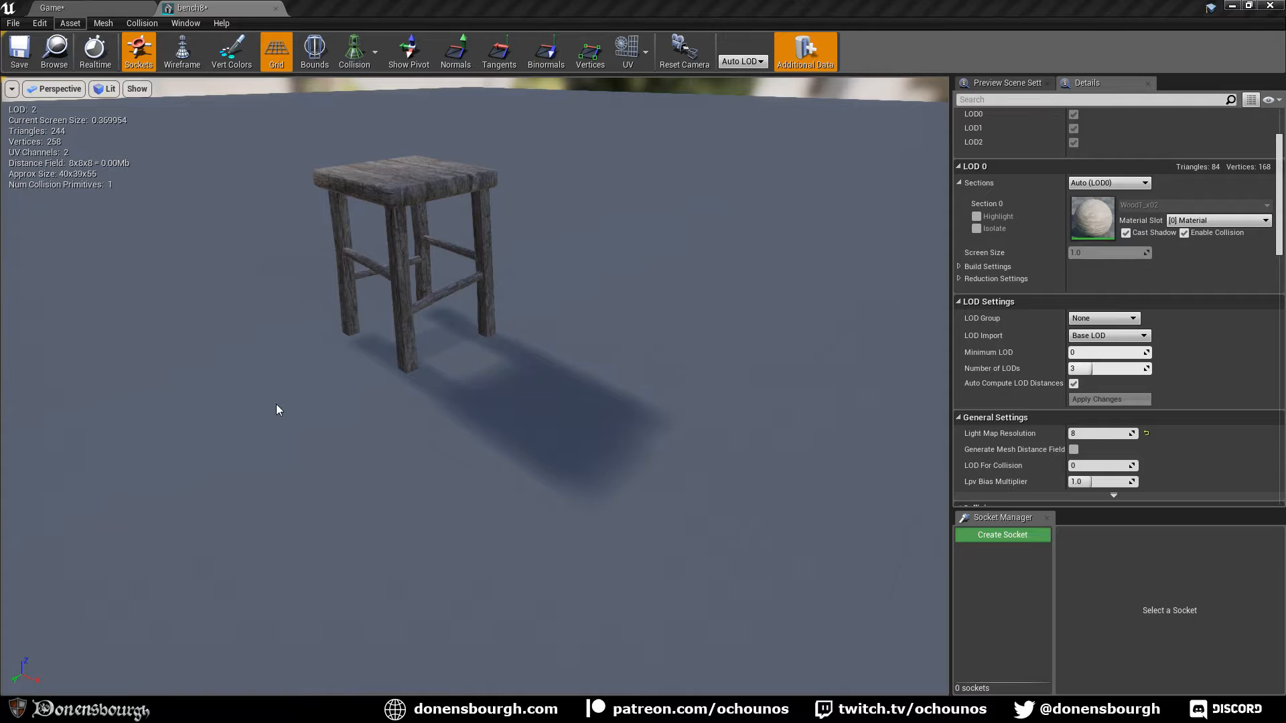
{"action": "scroll", "coordinate": [409, 301], "scroll_direction": "up", "scroll_amount": 10}
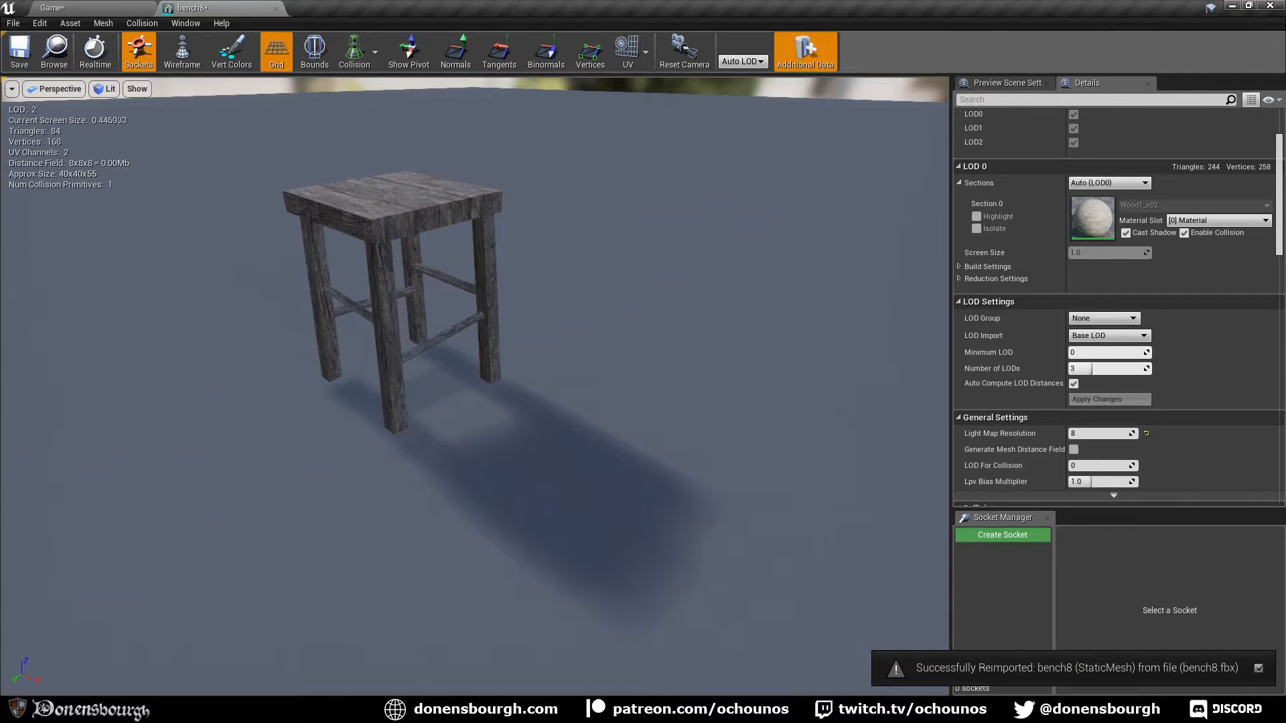
{"action": "scroll", "coordinate": [409, 301], "scroll_direction": "down", "scroll_amount": 10}
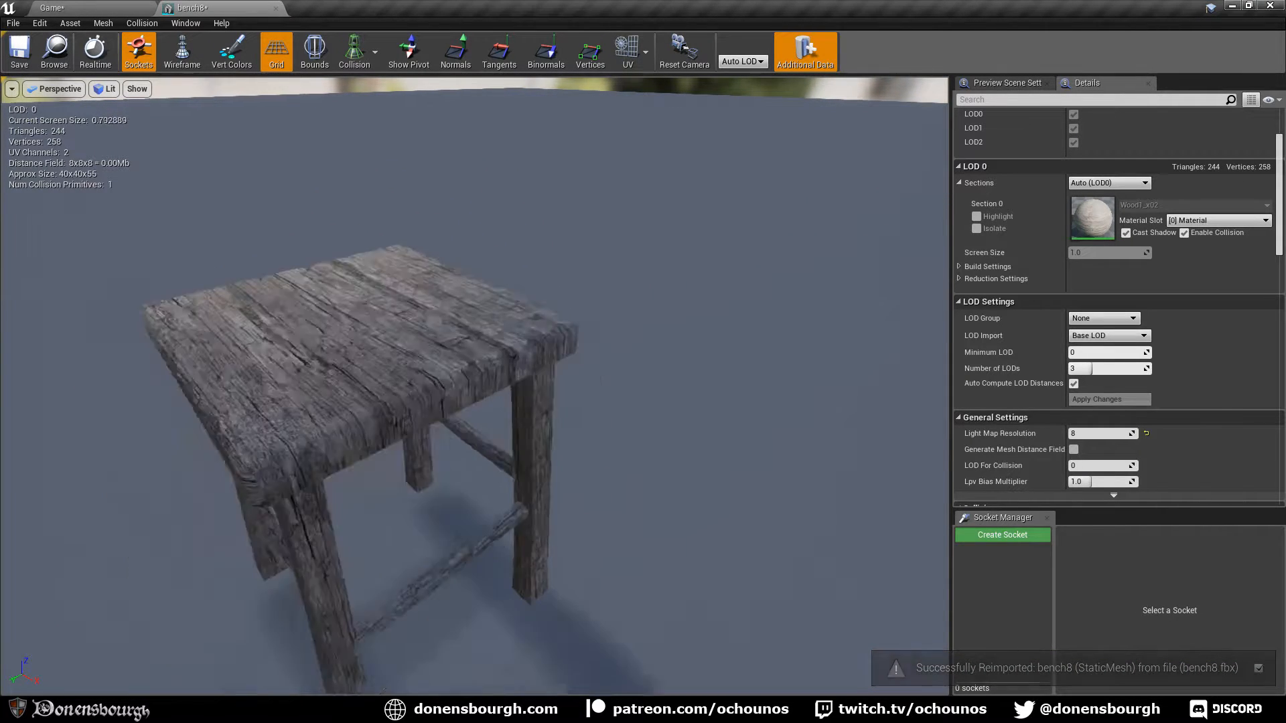
{"action": "scroll", "coordinate": [637, 491], "scroll_direction": "up", "scroll_amount": 8}
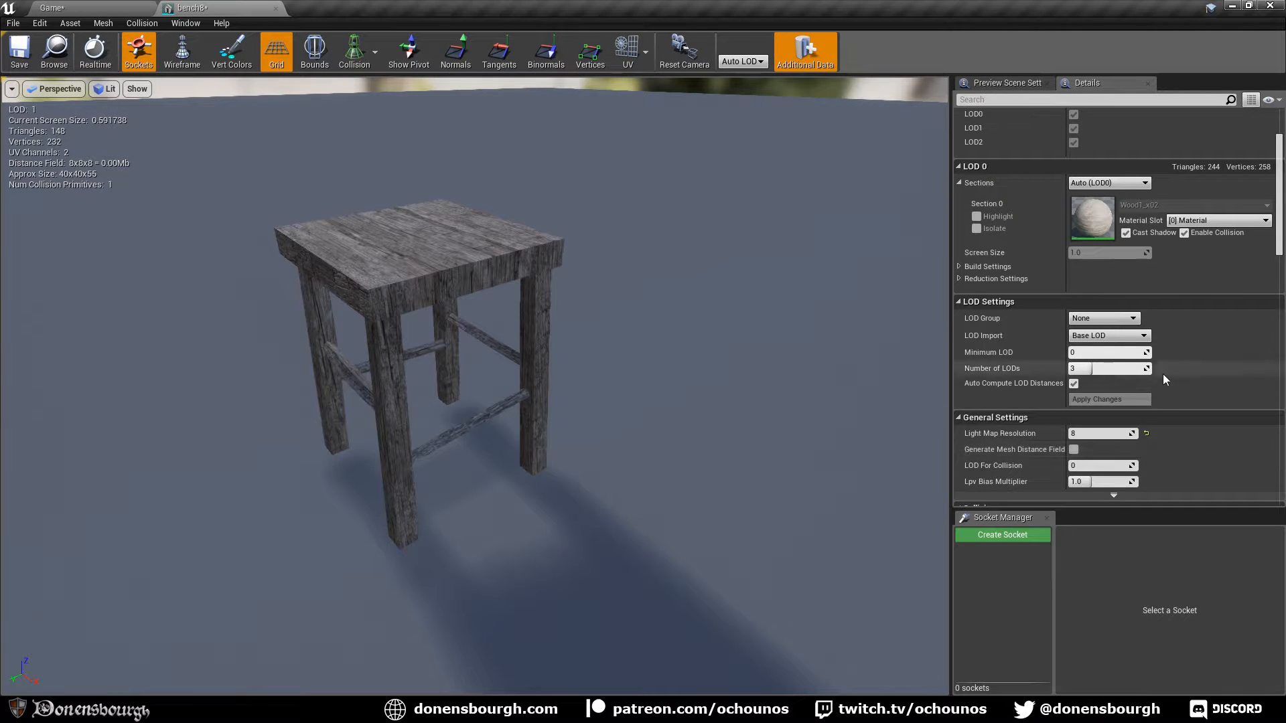
Turn off automatic LOD distances, set LOD 1's screen size to 0.5 and preview the stool in Auto LOD
{"action": "left_click", "coordinate": [1073, 383]}
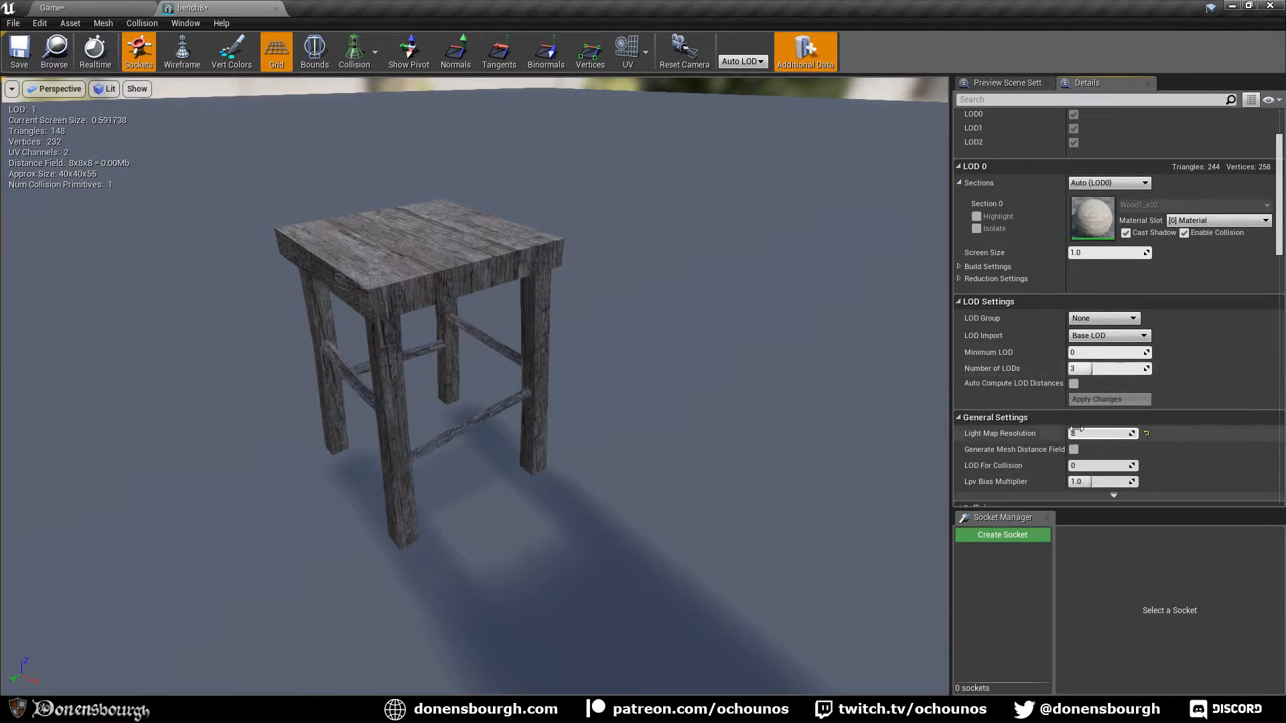
{"action": "left_click", "coordinate": [741, 61]}
{"action": "left_click", "coordinate": [751, 93]}
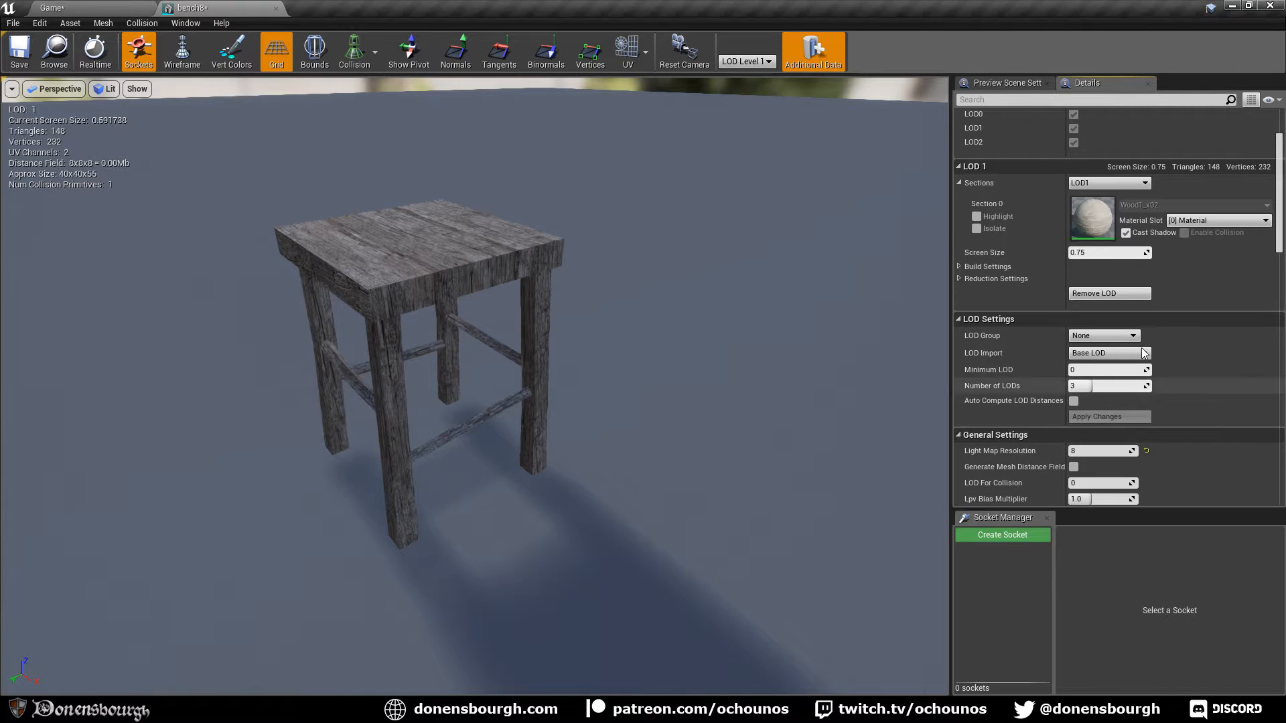
{"action": "left_click", "coordinate": [1098, 252]}
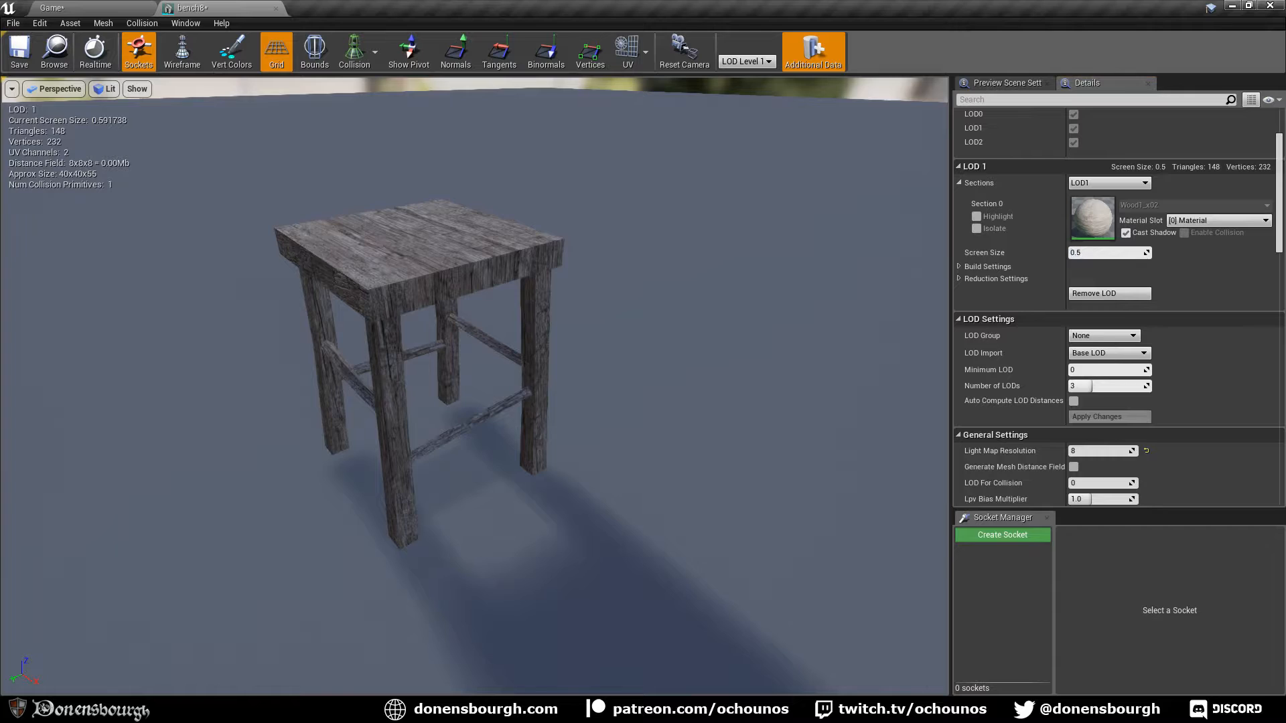
{"action": "left_click_drag", "start_coordinate": [625, 162], "coordinate": [626, 107]}
{"action": "left_click", "coordinate": [743, 64]}
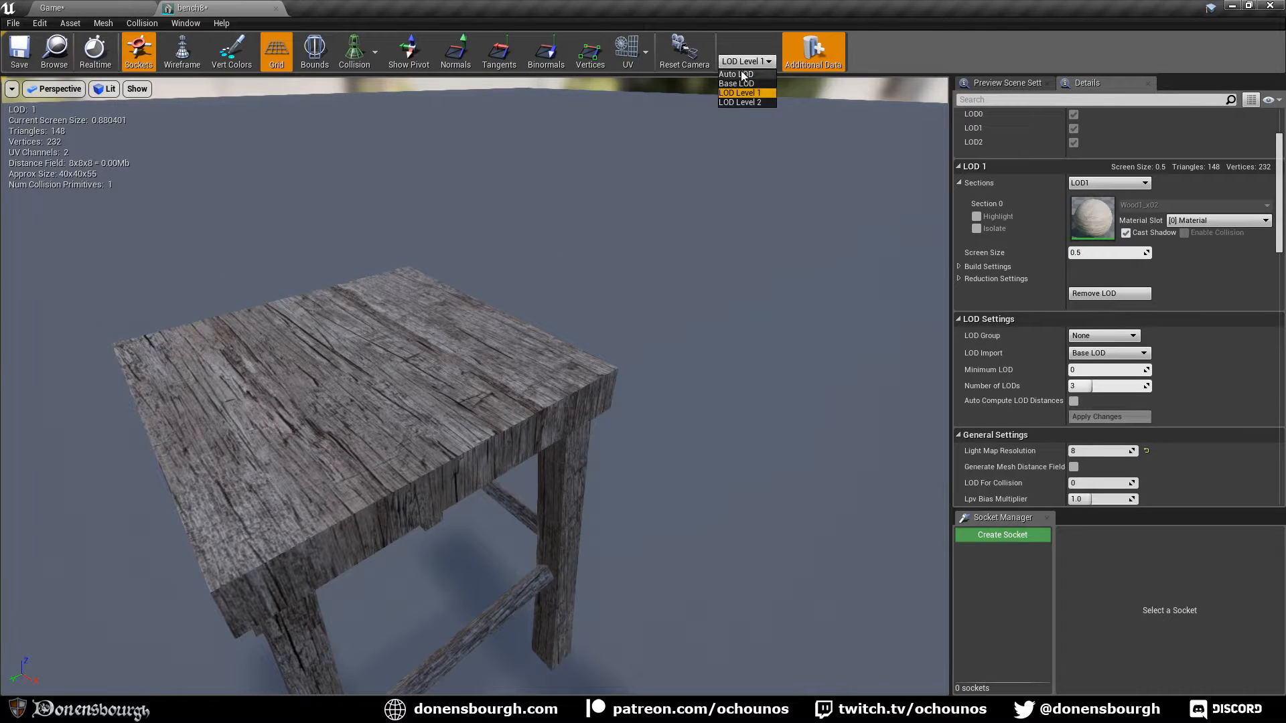
{"action": "left_click", "coordinate": [743, 73]}
{"action": "left_click_drag", "start_coordinate": [625, 201], "coordinate": [688, 235]}
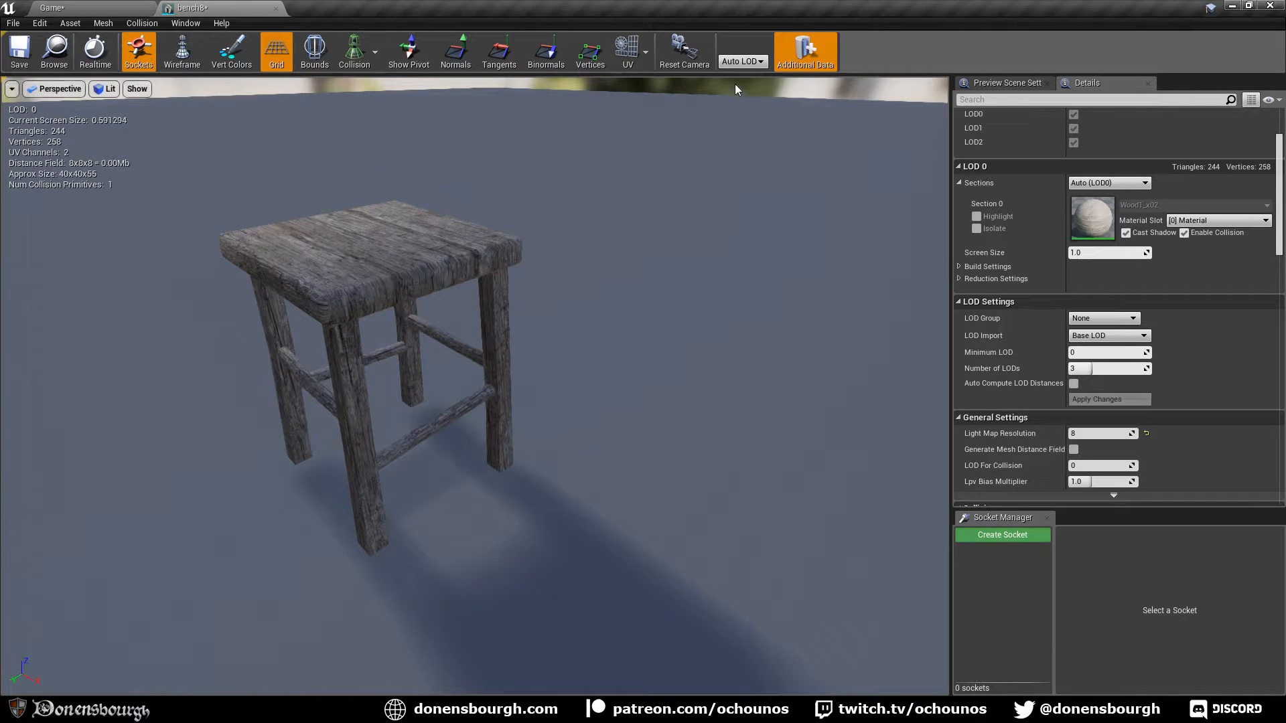
Set LOD 2's screen size to 0.15 and check the transitions in Auto LOD
{"action": "left_click", "coordinate": [742, 61]}
{"action": "left_click", "coordinate": [742, 114]}
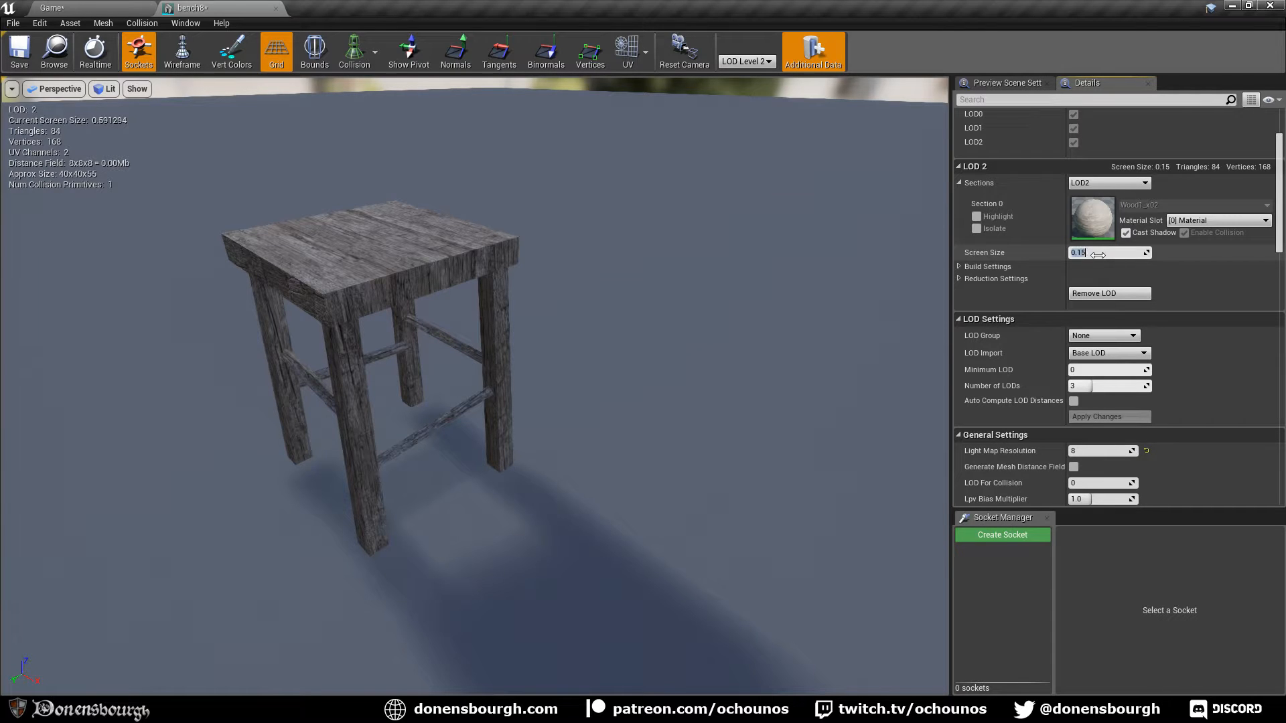
{"action": "left_click", "coordinate": [757, 75]}
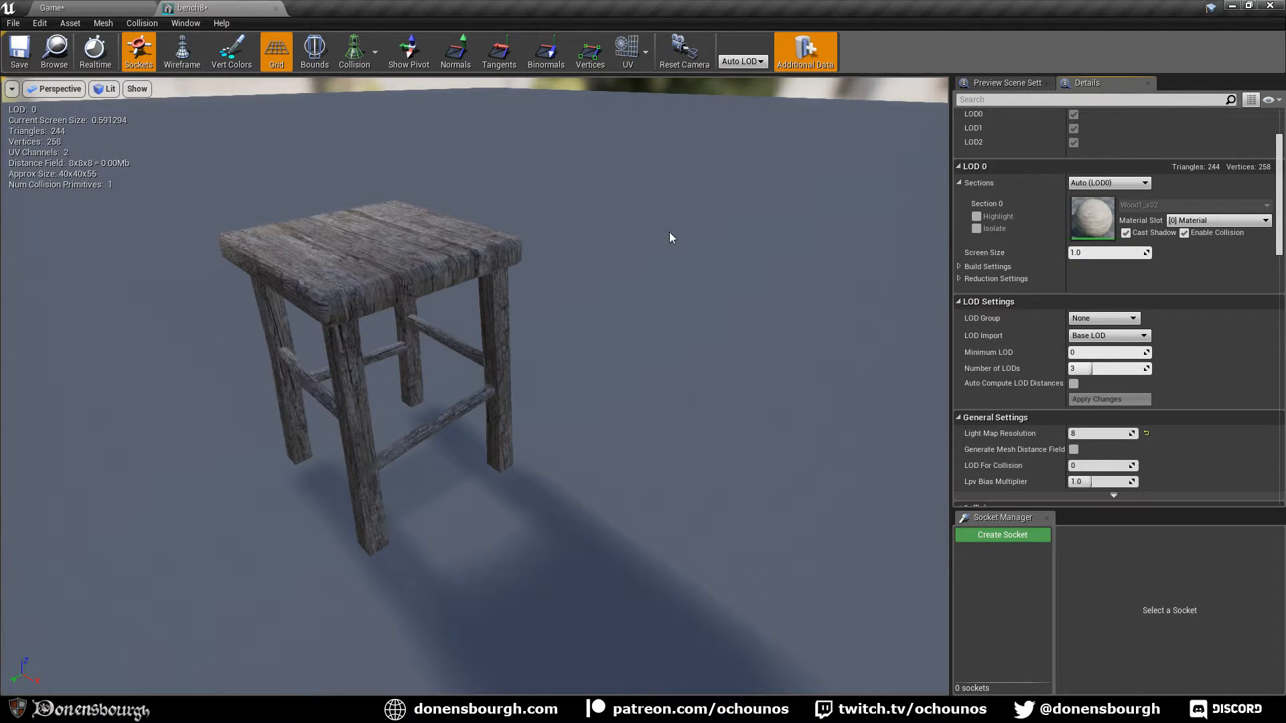
{"action": "left_click_drag", "start_coordinate": [670, 236], "coordinate": [646, 225]}
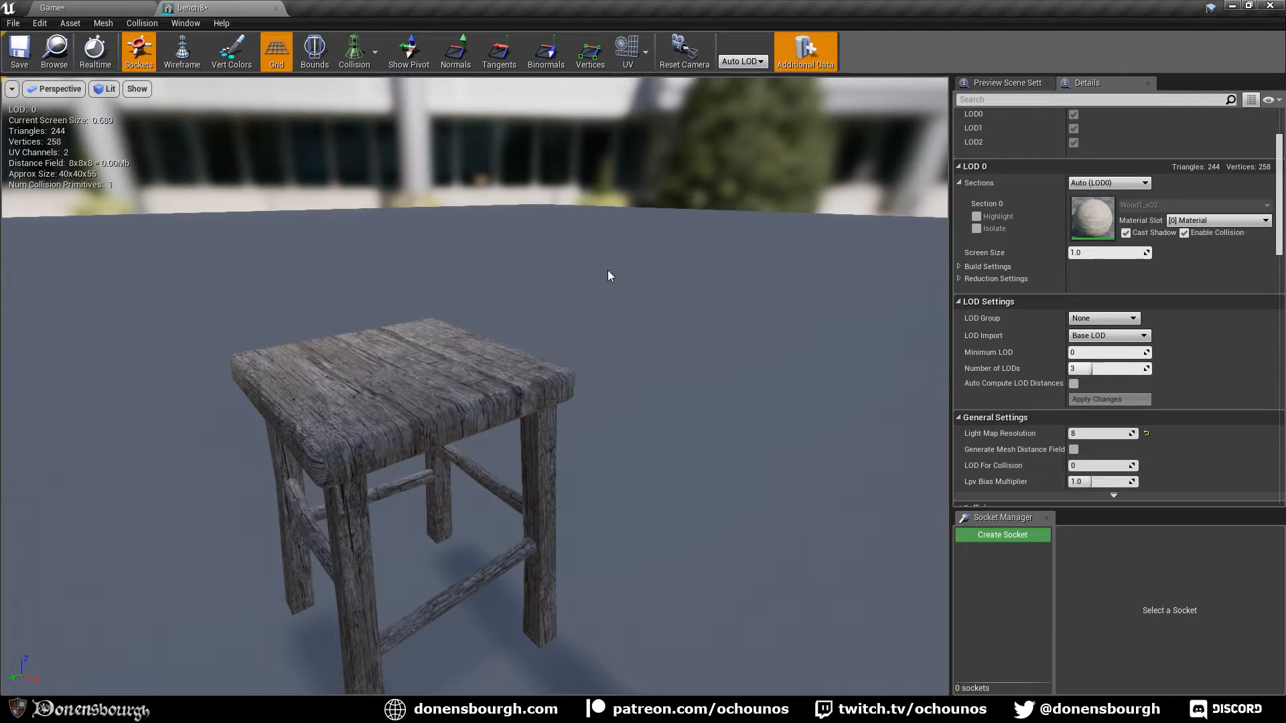
{"action": "mouse_move", "coordinate": [592, 286]}
{"action": "left_mouse_down"}
{"action": "mouse_move", "coordinate": [592, 309]}
{"action": "mouse_move", "coordinate": [579, 307]}
{"action": "left_mouse_up"}
Set LOD 1's screen size to 0.35, preview the transitions in Auto LOD and save the bench8 mesh
{"action": "left_click", "coordinate": [748, 61]}
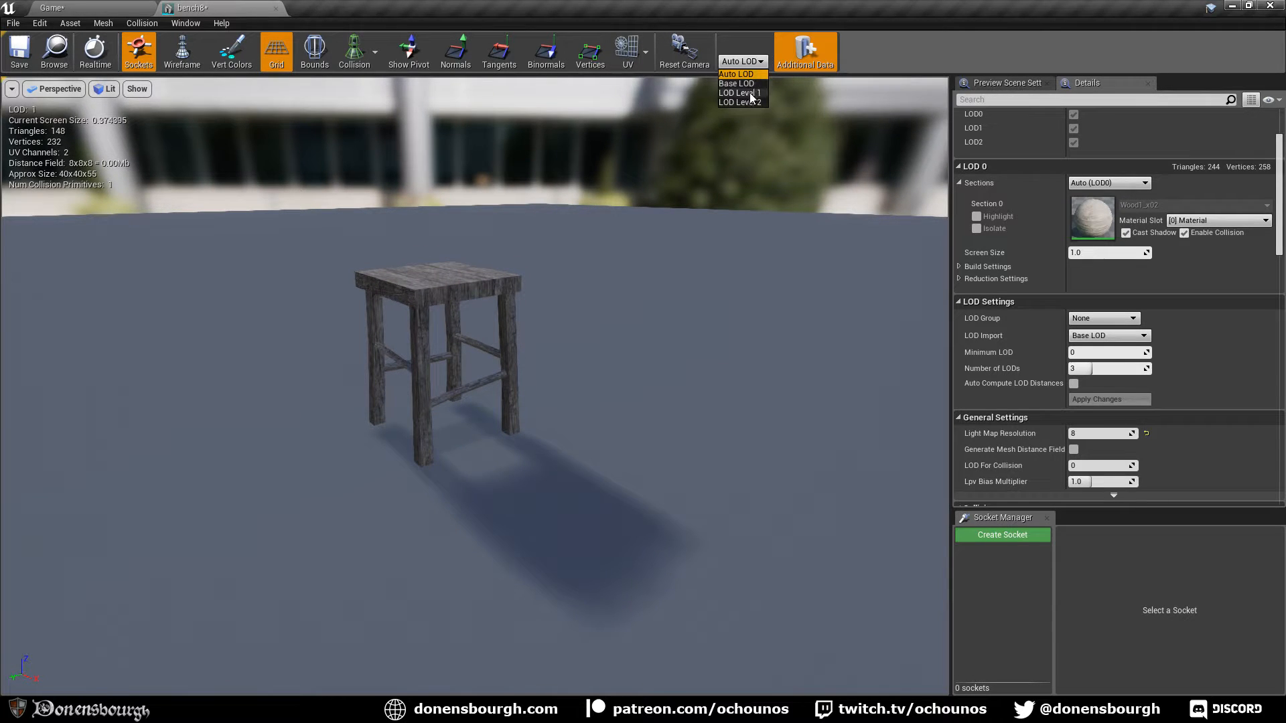
{"action": "left_click", "coordinate": [750, 94]}
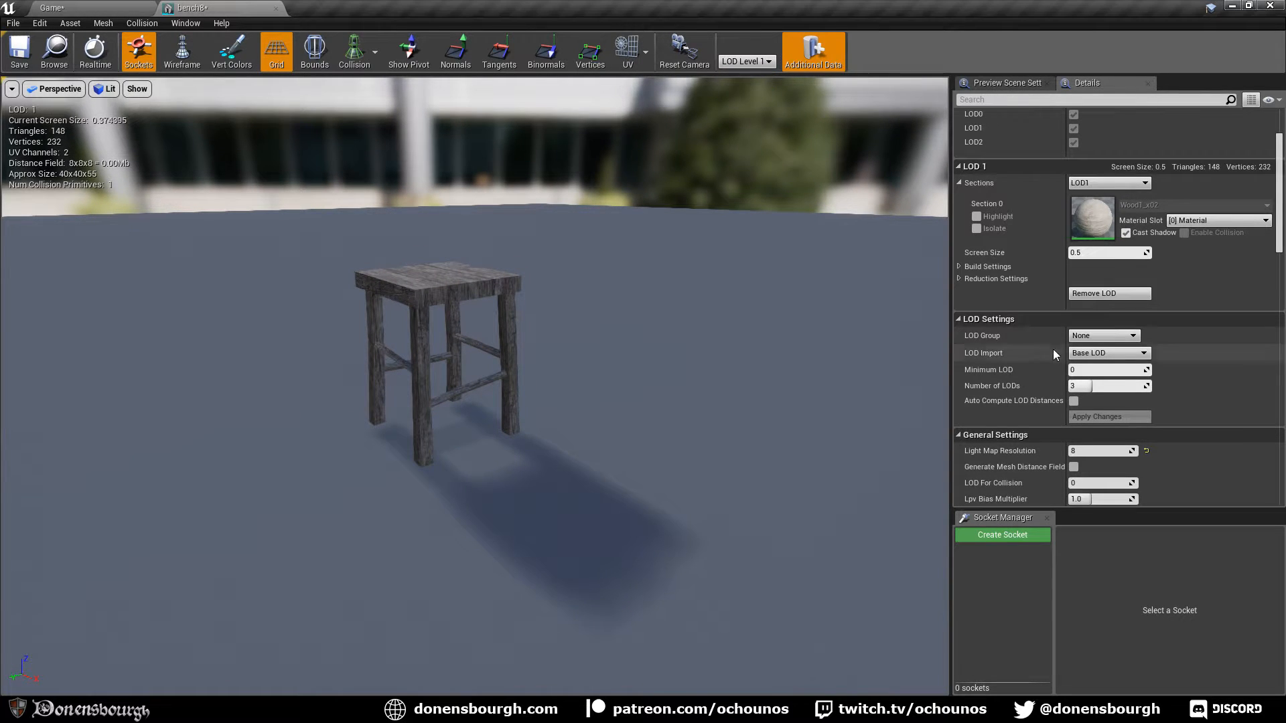
{"action": "left_click", "coordinate": [1085, 251]}
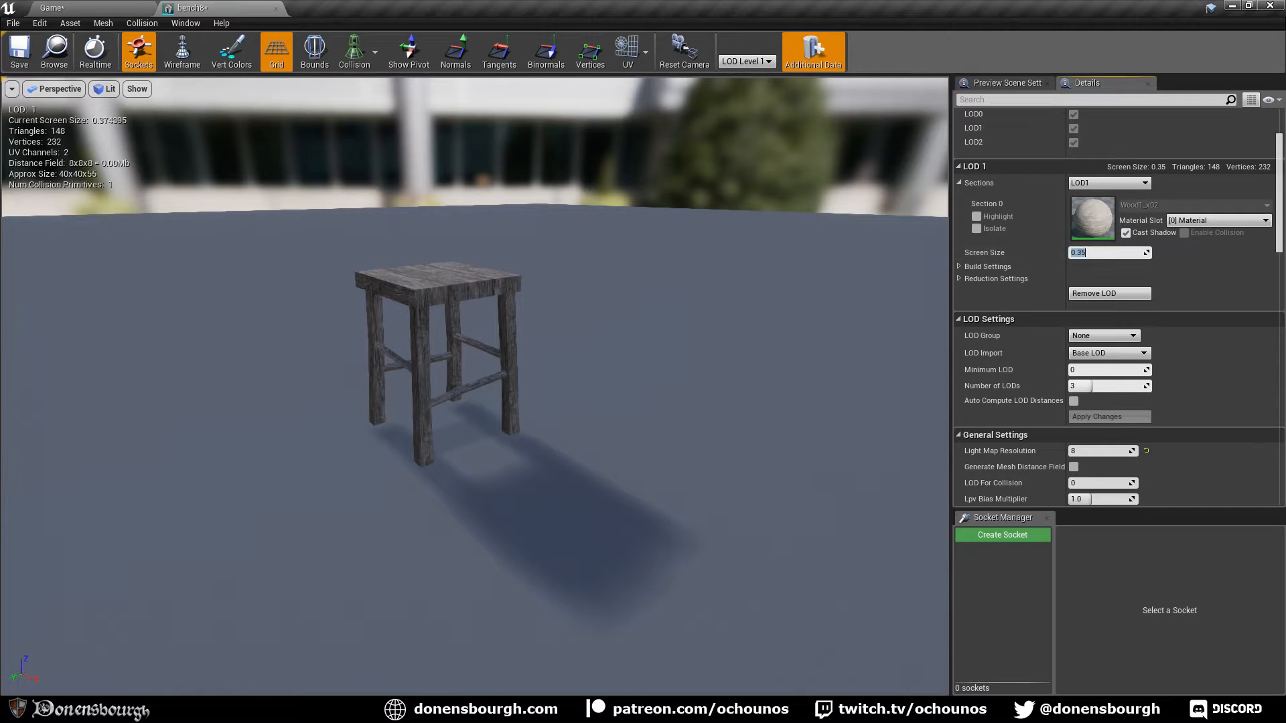
{"action": "key", "text": "Return"}
{"action": "left_click", "coordinate": [762, 72]}
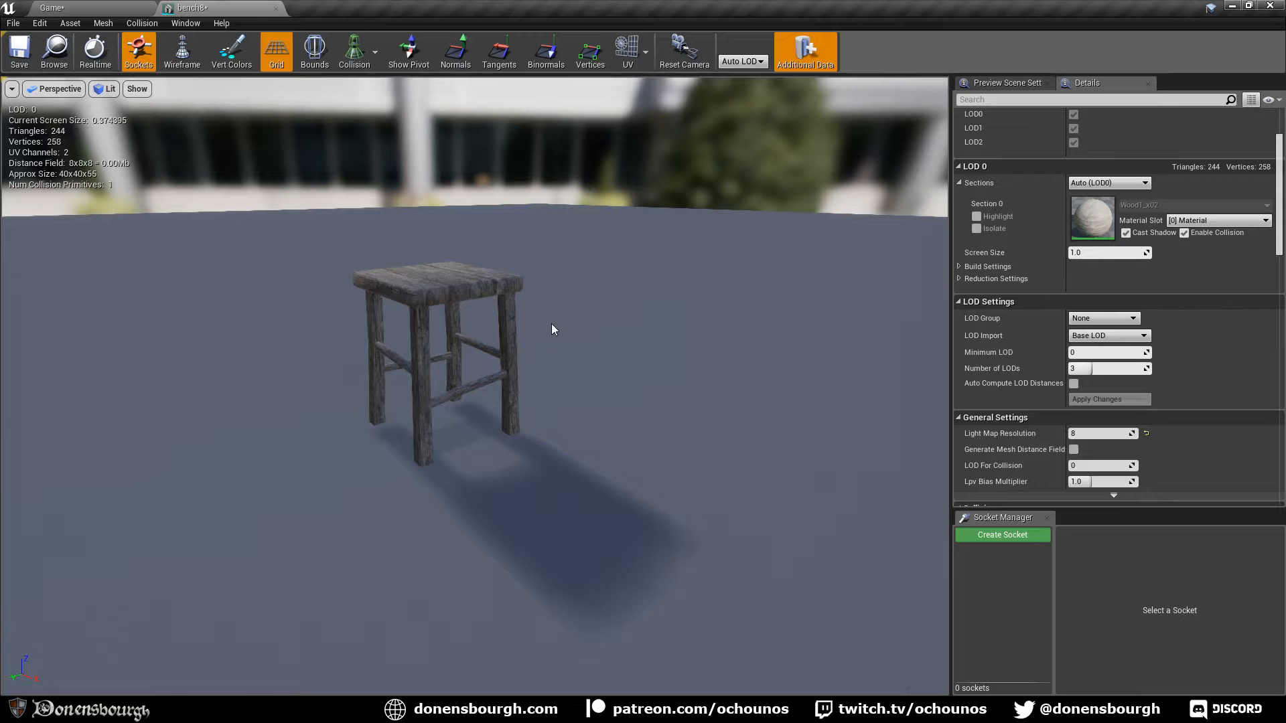
{"action": "mouse_move", "coordinate": [551, 324]}
{"action": "left_mouse_down"}
{"action": "mouse_move", "coordinate": [533, 401]}
{"action": "mouse_move", "coordinate": [544, 301]}
{"action": "left_mouse_up"}
{"action": "left_click_drag", "start_coordinate": [511, 372], "coordinate": [253, 189]}
{"action": "left_click", "coordinate": [20, 52]}
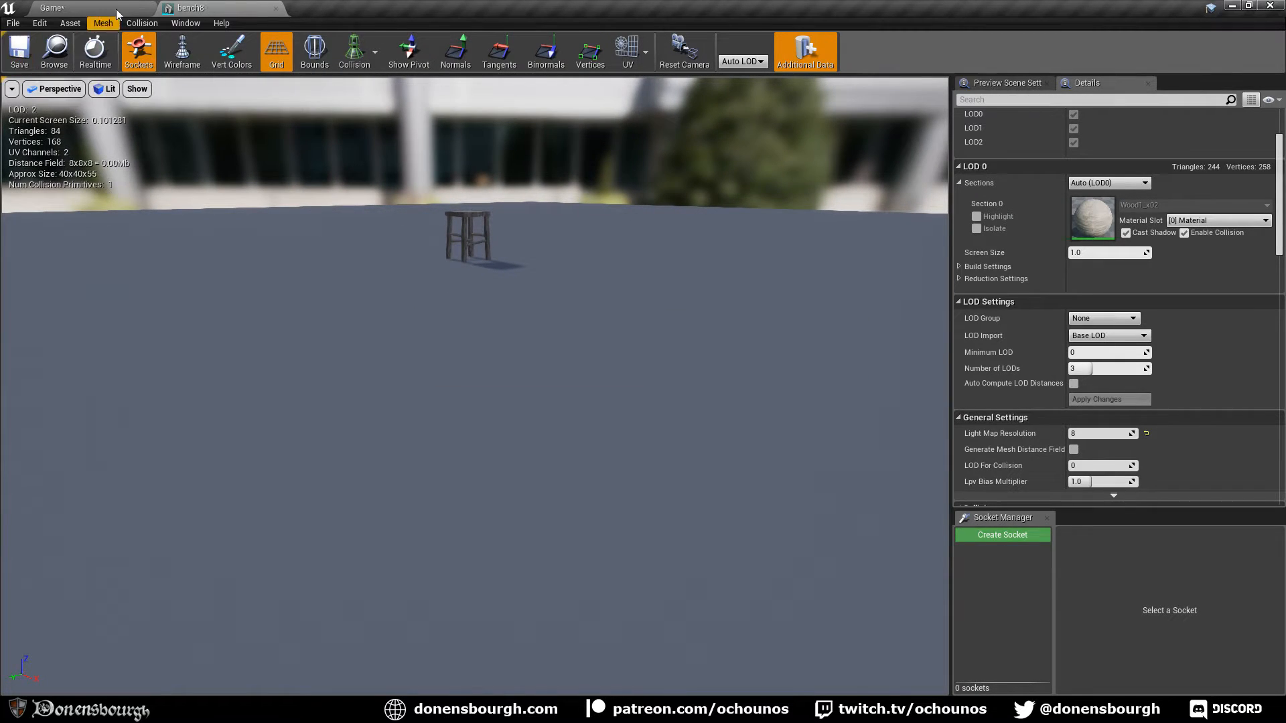
In the Game level, move the placed bench8 stool to the grassy edge of the dirt path and view it from above
{"action": "left_click", "coordinate": [52, 8]}
{"action": "scroll", "coordinate": [569, 352], "scroll_direction": "up", "scroll_amount": 3}
{"action": "left_click_drag", "start_coordinate": [569, 352], "coordinate": [575, 285]}
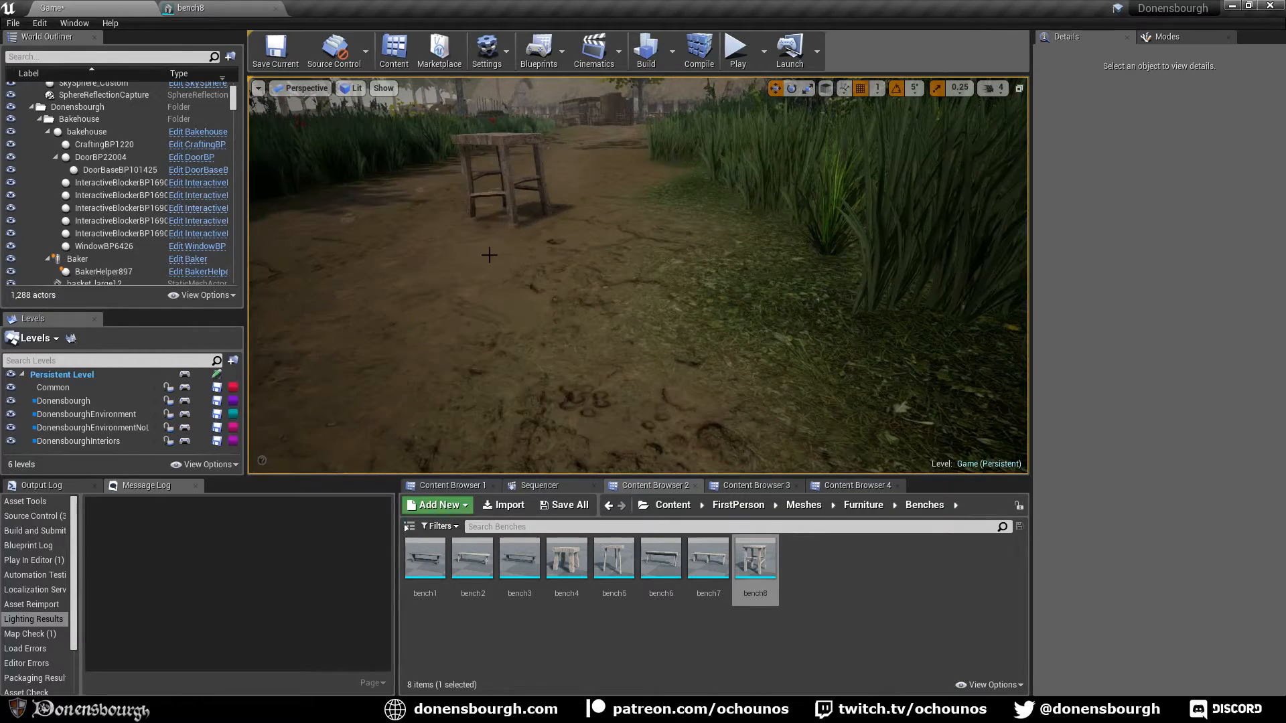
{"action": "left_click", "coordinate": [510, 220]}
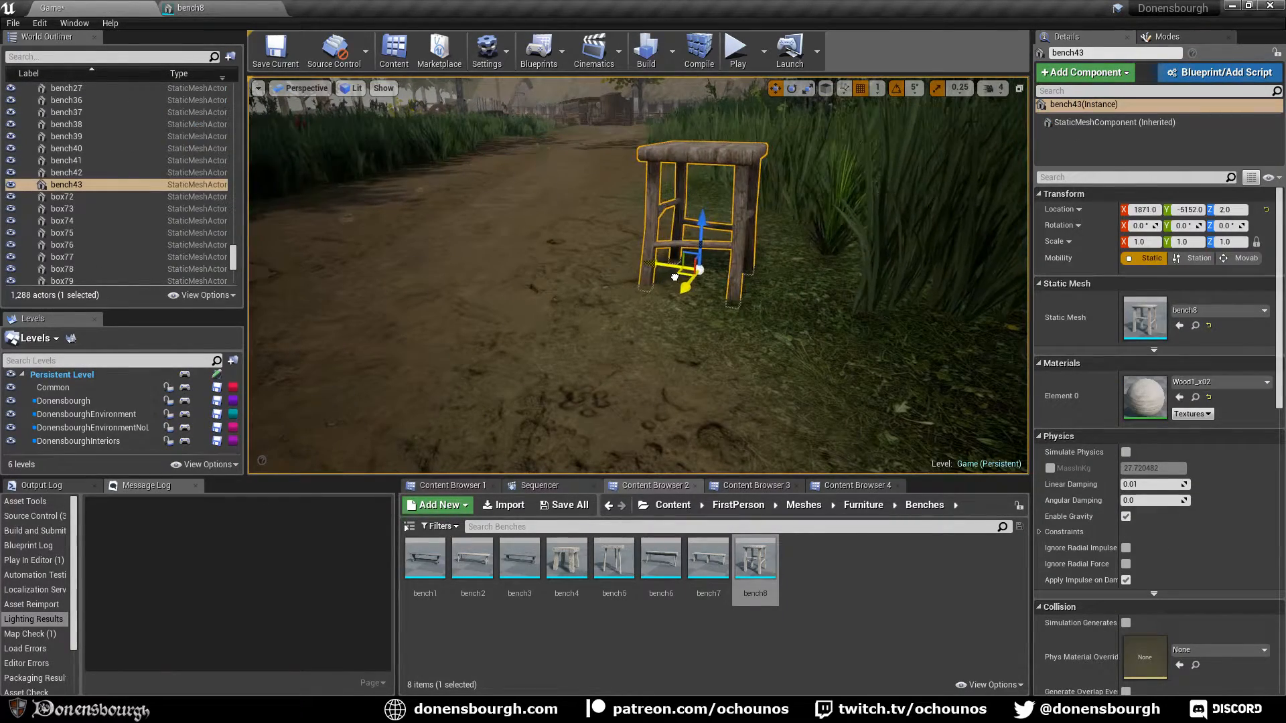
{"action": "key", "text": "Escape"}
{"action": "mouse_move", "coordinate": [609, 346]}
{"action": "right_mouse_down"}
{"action": "mouse_move", "coordinate": [621, 326]}
{"action": "mouse_move", "coordinate": [609, 325]}
{"action": "mouse_move", "coordinate": [616, 339]}
{"action": "right_mouse_up"}
{"action": "key", "text": "s"}
{"action": "key", "text": "w"}
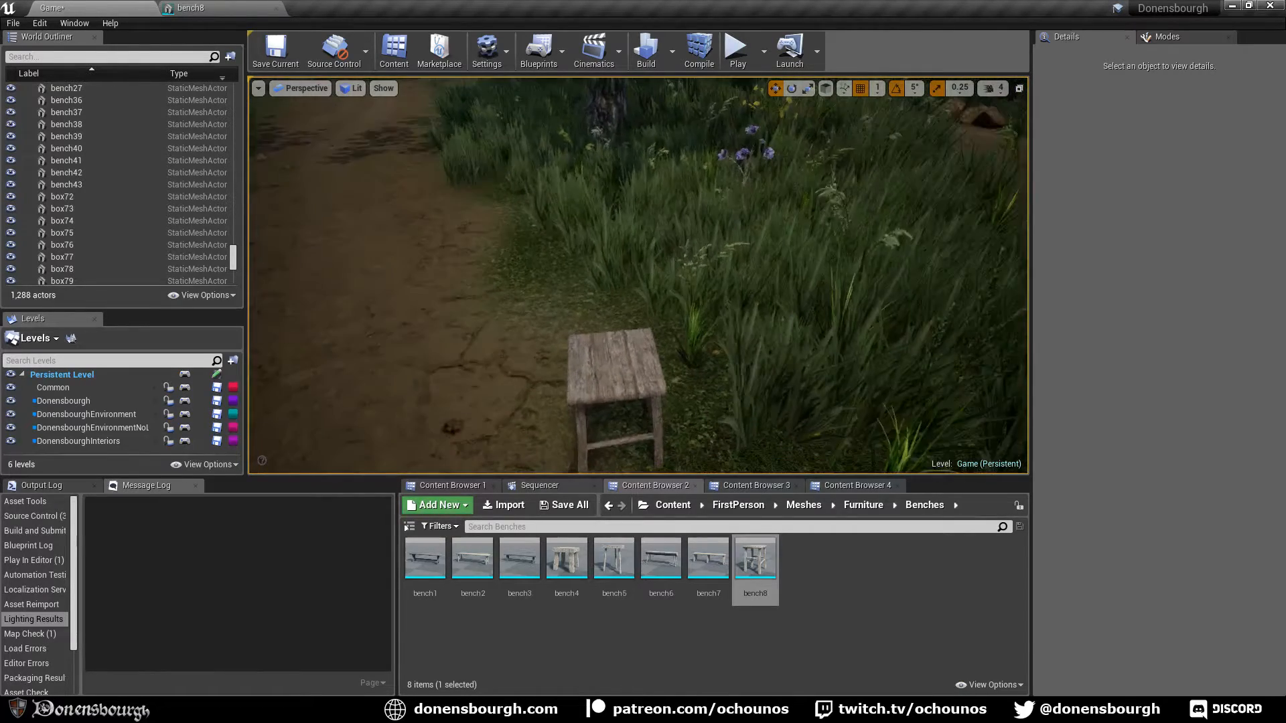
Delete the test stool standing at the grassy edge of the dirt path
{"action": "mouse_move", "coordinate": [482, 409]}
{"action": "right_mouse_down"}
{"action": "mouse_move", "coordinate": [479, 391]}
{"action": "mouse_move", "coordinate": [482, 408]}
{"action": "right_mouse_up"}
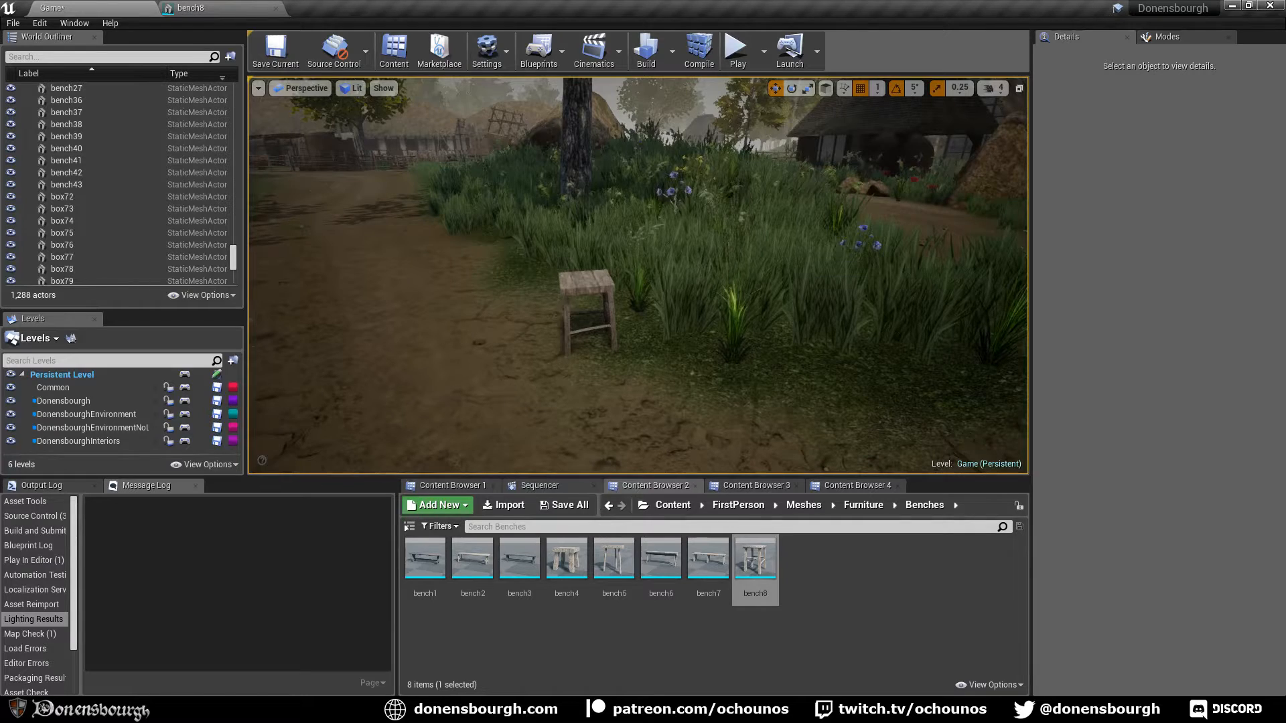
{"action": "left_click", "coordinate": [573, 285]}
{"action": "key", "text": "Delete"}
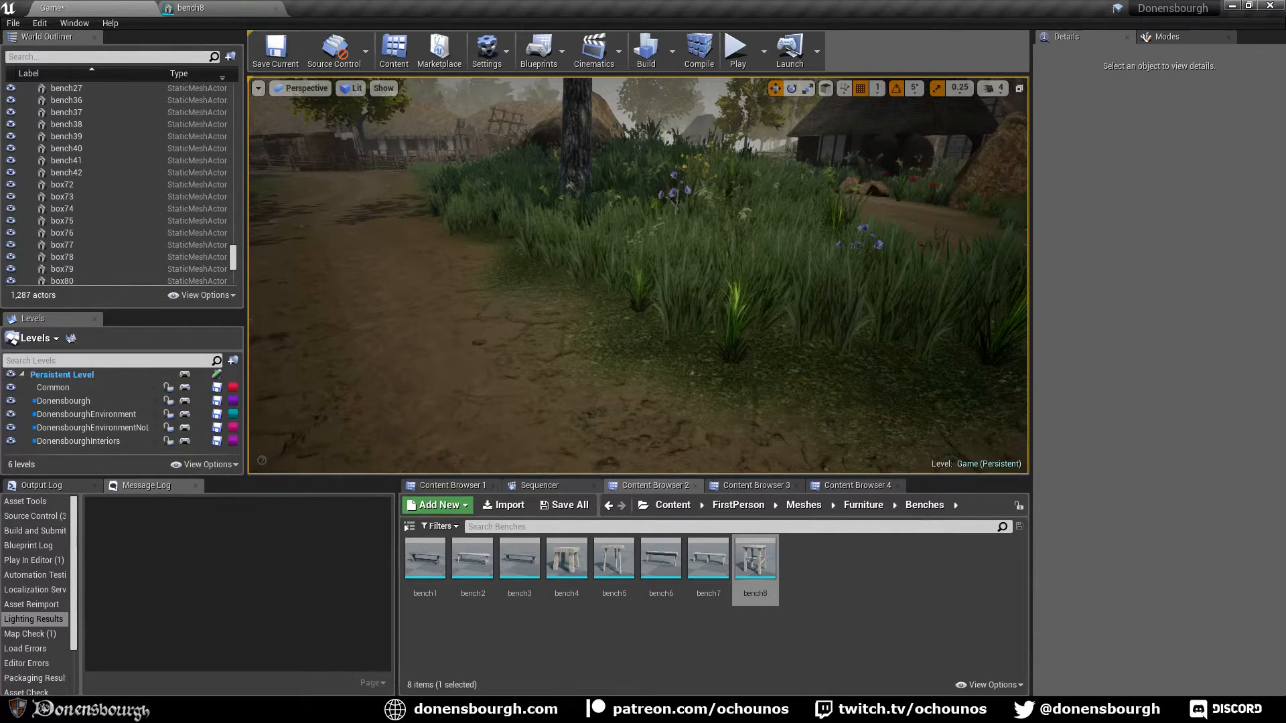
Make Donensbourgh the current level and replace the mesh of the small market stool bench10 with bench8
{"action": "key", "text": "w"}
{"action": "mouse_move", "coordinate": [456, 367]}
{"action": "right_mouse_down"}
{"action": "mouse_move", "coordinate": [590, 367]}
{"action": "mouse_move", "coordinate": [428, 369]}
{"action": "mouse_move", "coordinate": [439, 370]}
{"action": "right_mouse_up"}
{"action": "key", "text": "s"}
{"action": "key", "text": "w"}
{"action": "right_click_drag", "start_coordinate": [574, 481], "coordinate": [662, 499]}
{"action": "key", "text": "s"}
{"action": "right_click_drag", "start_coordinate": [490, 367], "coordinate": [554, 383]}
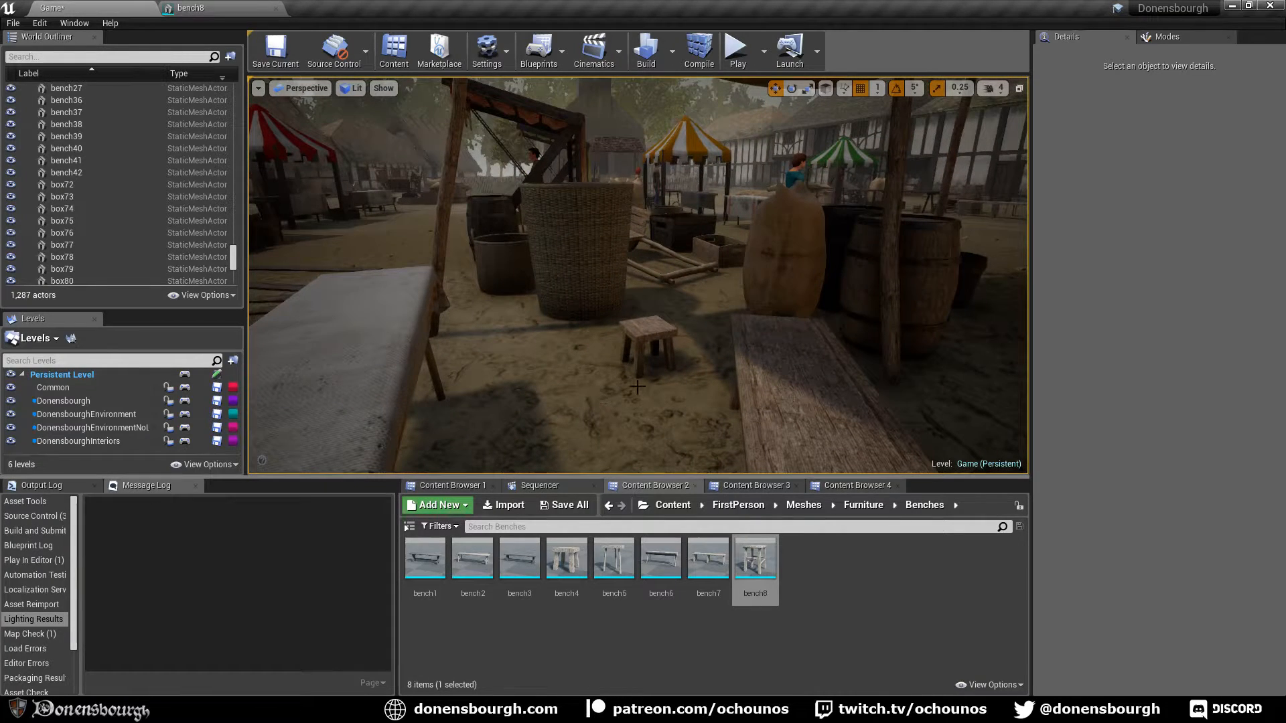
{"action": "left_click", "coordinate": [654, 333]}
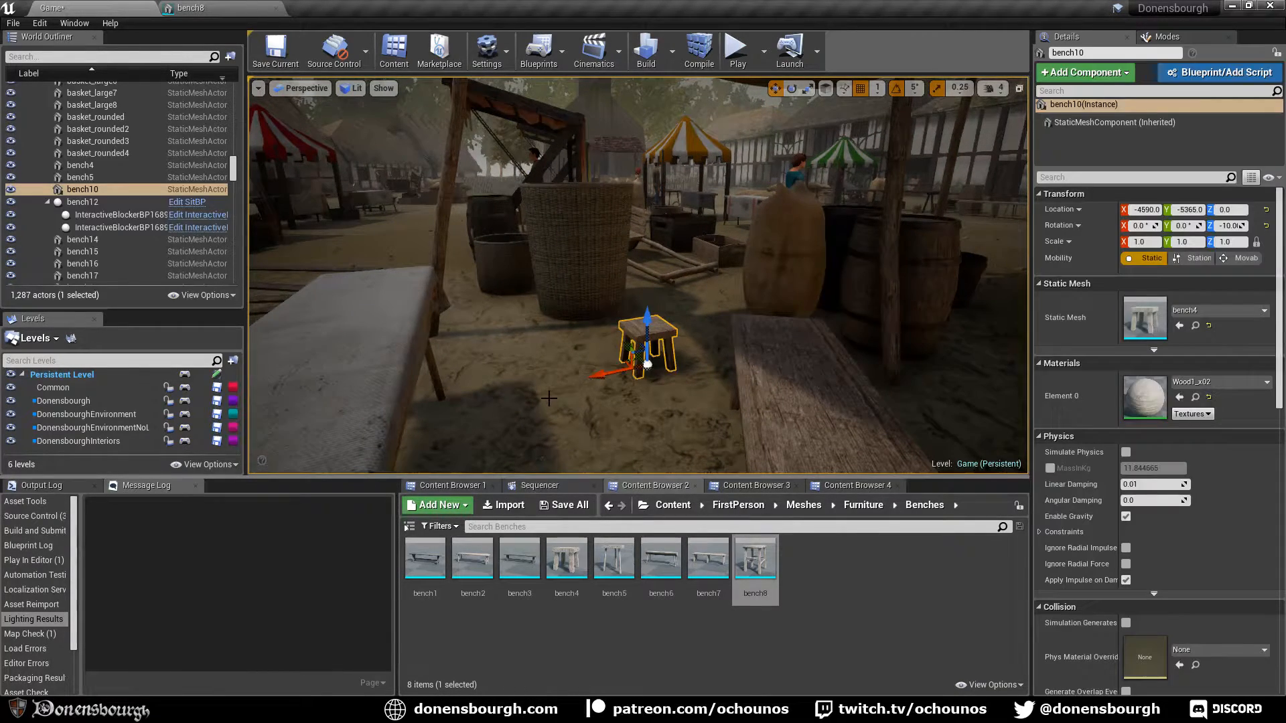
{"action": "double_click", "coordinate": [74, 402]}
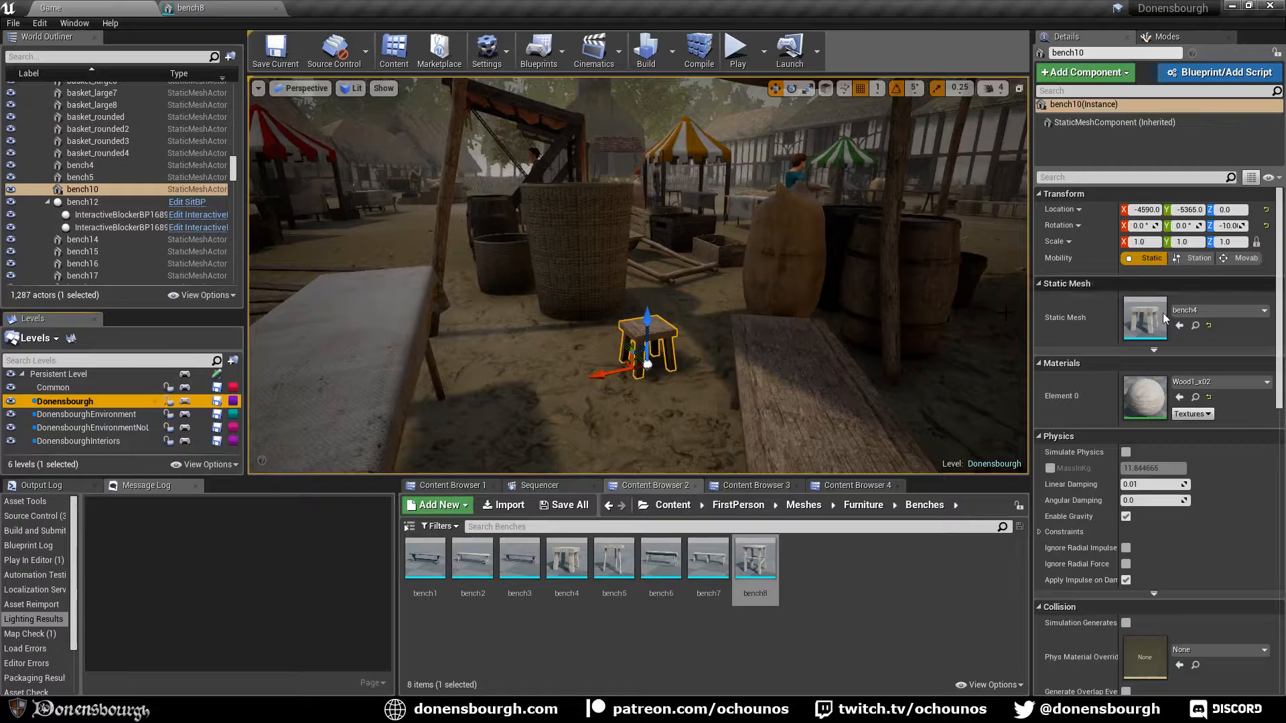
{"action": "left_click", "coordinate": [1219, 310]}
{"action": "scroll", "coordinate": [1180, 542], "scroll_direction": "down", "scroll_amount": 1}
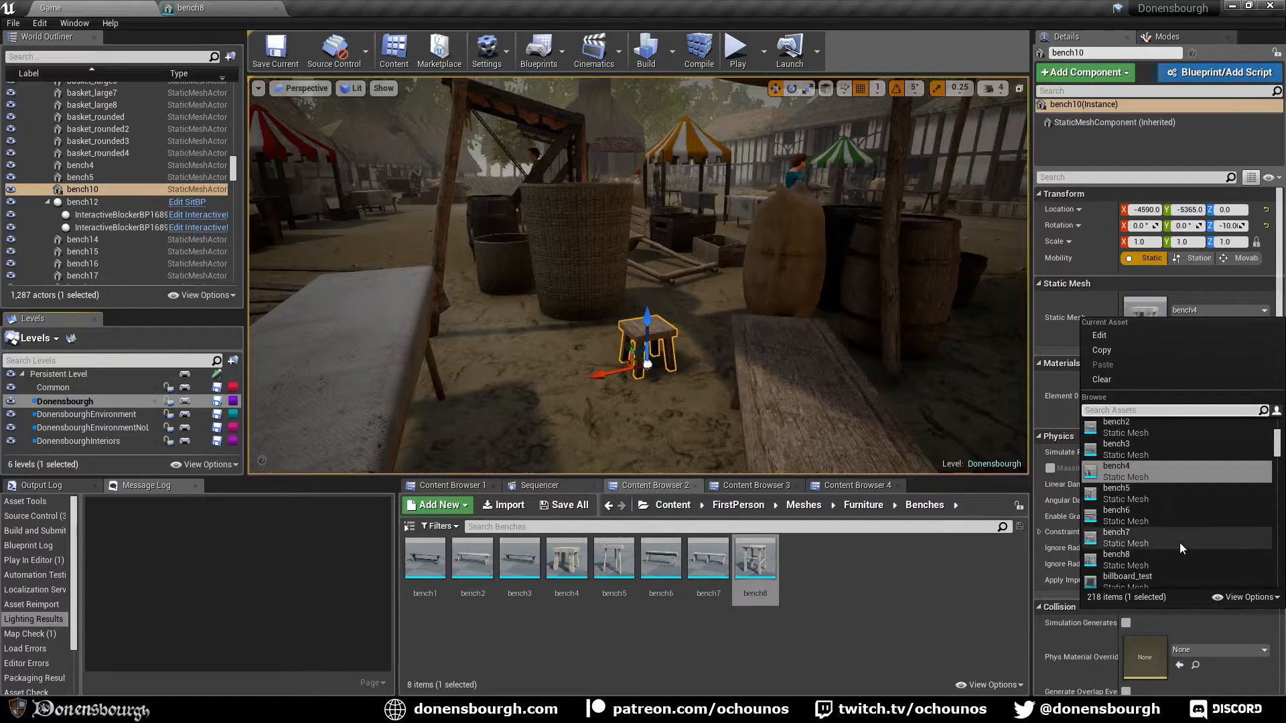
{"action": "left_click", "coordinate": [1156, 560]}
{"action": "mouse_move", "coordinate": [643, 282]}
{"action": "right_mouse_down"}
{"action": "mouse_move", "coordinate": [616, 281]}
{"action": "mouse_move", "coordinate": [676, 285]}
{"action": "mouse_move", "coordinate": [586, 279]}
{"action": "mouse_move", "coordinate": [636, 280]}
{"action": "right_mouse_up"}
{"action": "key", "text": "Escape"}
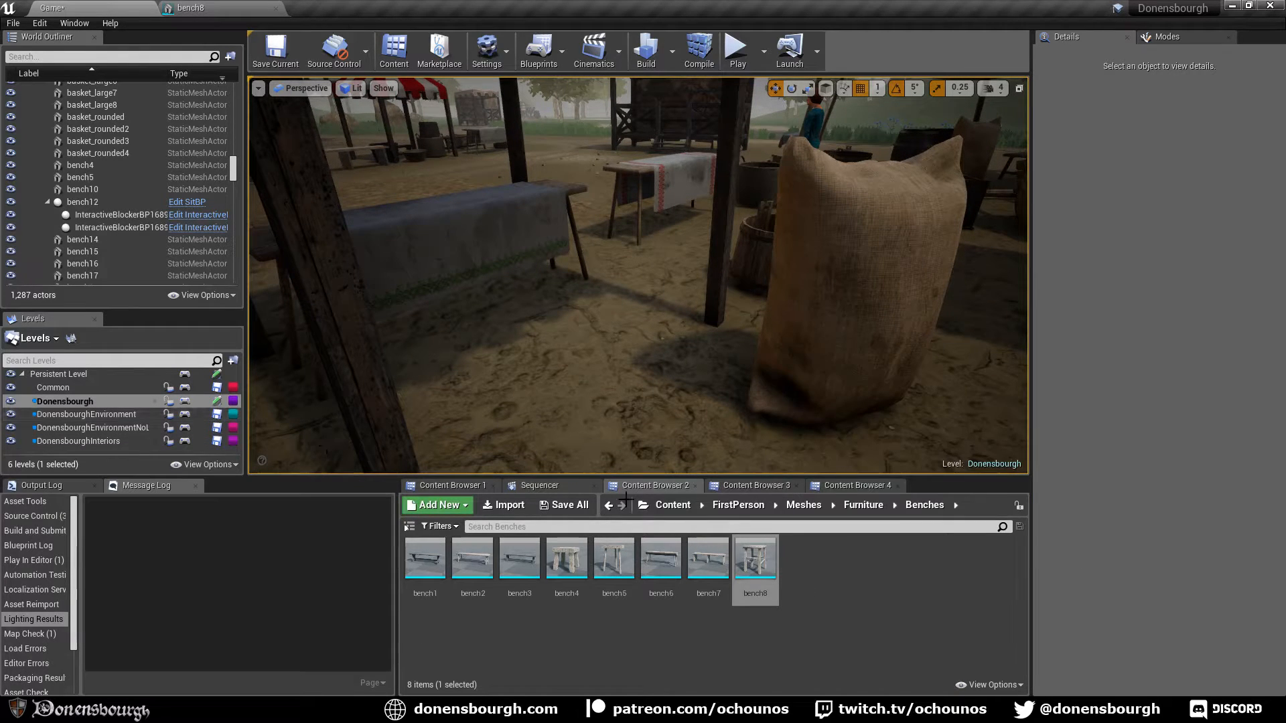
Place a bench8 stool in the market between the cloth-covered table and the large sack, at about X -4941, Y -4416, Z -2
{"action": "mouse_move", "coordinate": [761, 563]}
{"action": "left_click_drag", "start_coordinate": [761, 563], "coordinate": [543, 340]}
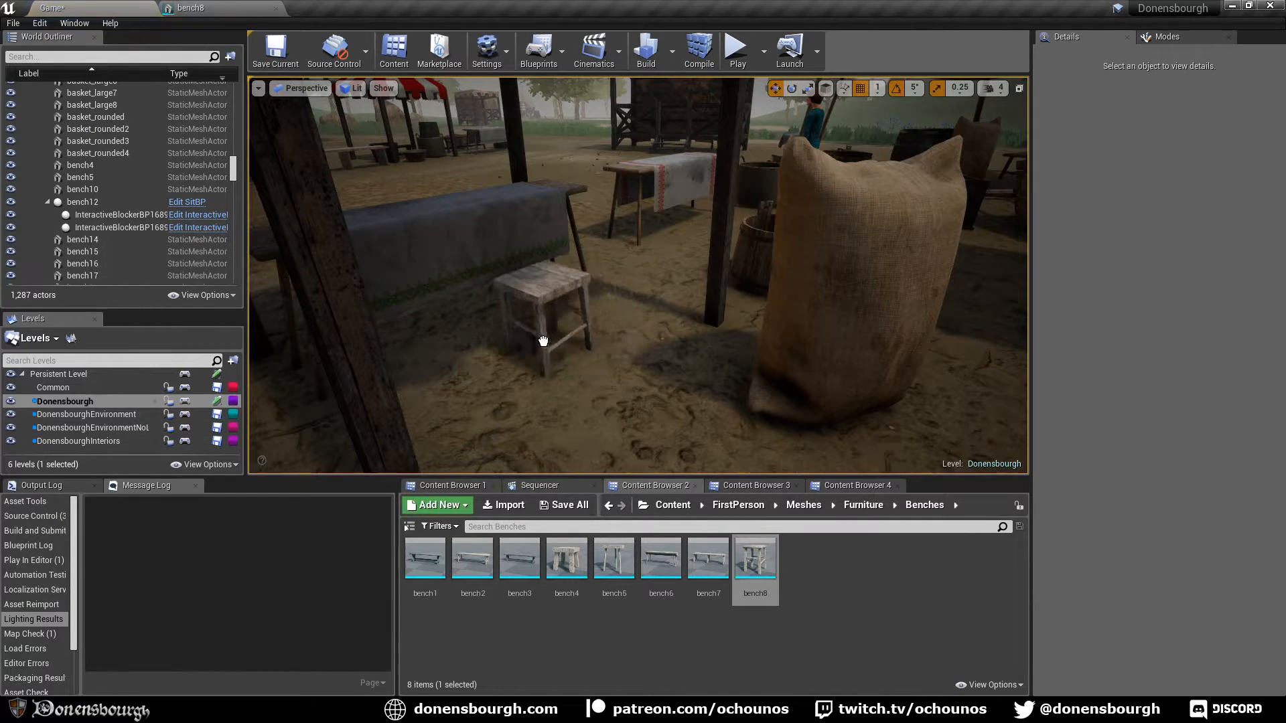
{"action": "left_click_drag", "start_coordinate": [547, 425], "coordinate": [548, 425]}
Place another bench8 stool in front of the cloth-covered table at the red-and-white stall, rotate it 50° about Z and nudge its position
{"action": "right_click_drag", "start_coordinate": [548, 426], "coordinate": [830, 482]}
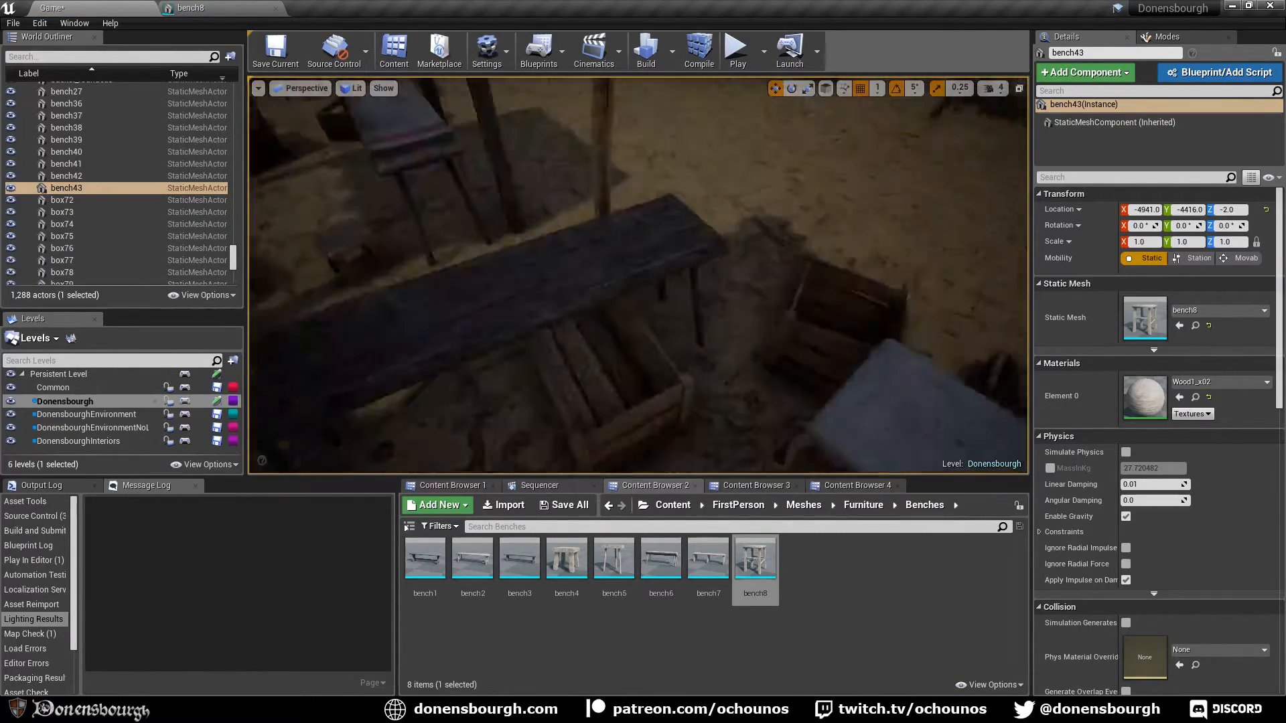
{"action": "right_click_drag", "start_coordinate": [831, 428], "coordinate": [756, 429]}
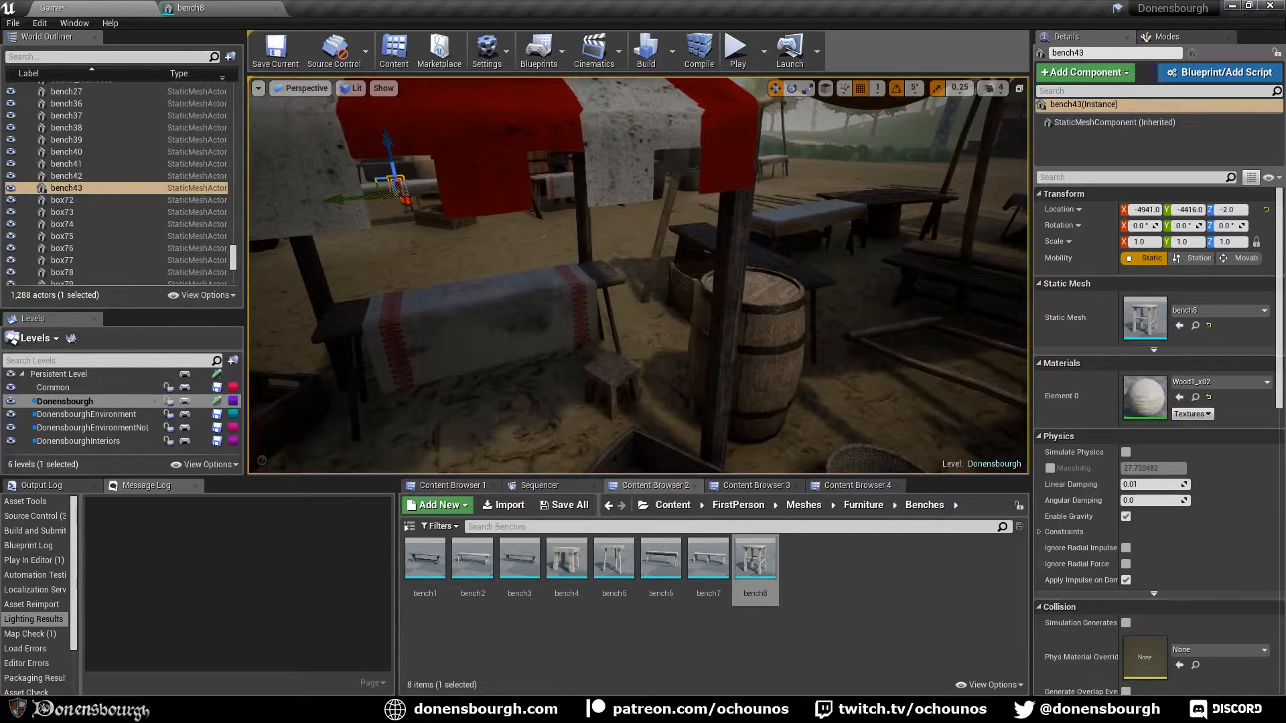
{"action": "left_click_drag", "start_coordinate": [737, 542], "coordinate": [476, 344]}
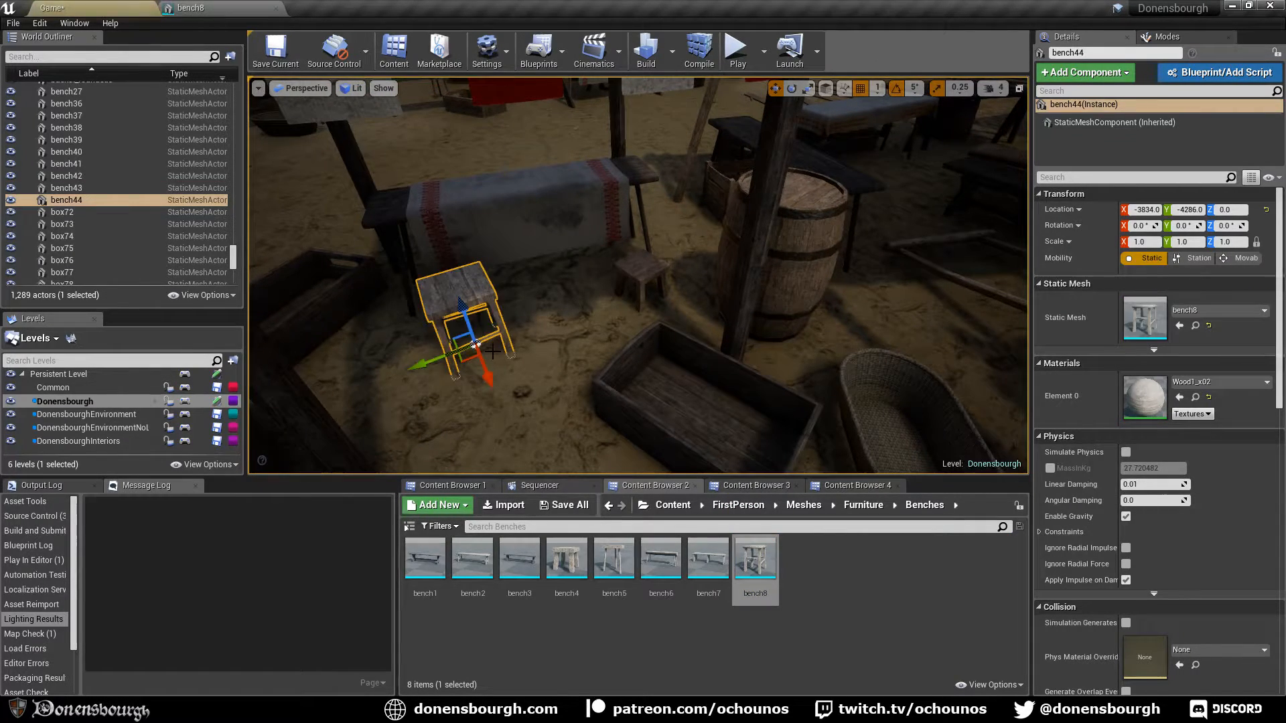
{"action": "left_click_drag", "start_coordinate": [481, 402], "coordinate": [422, 410]}
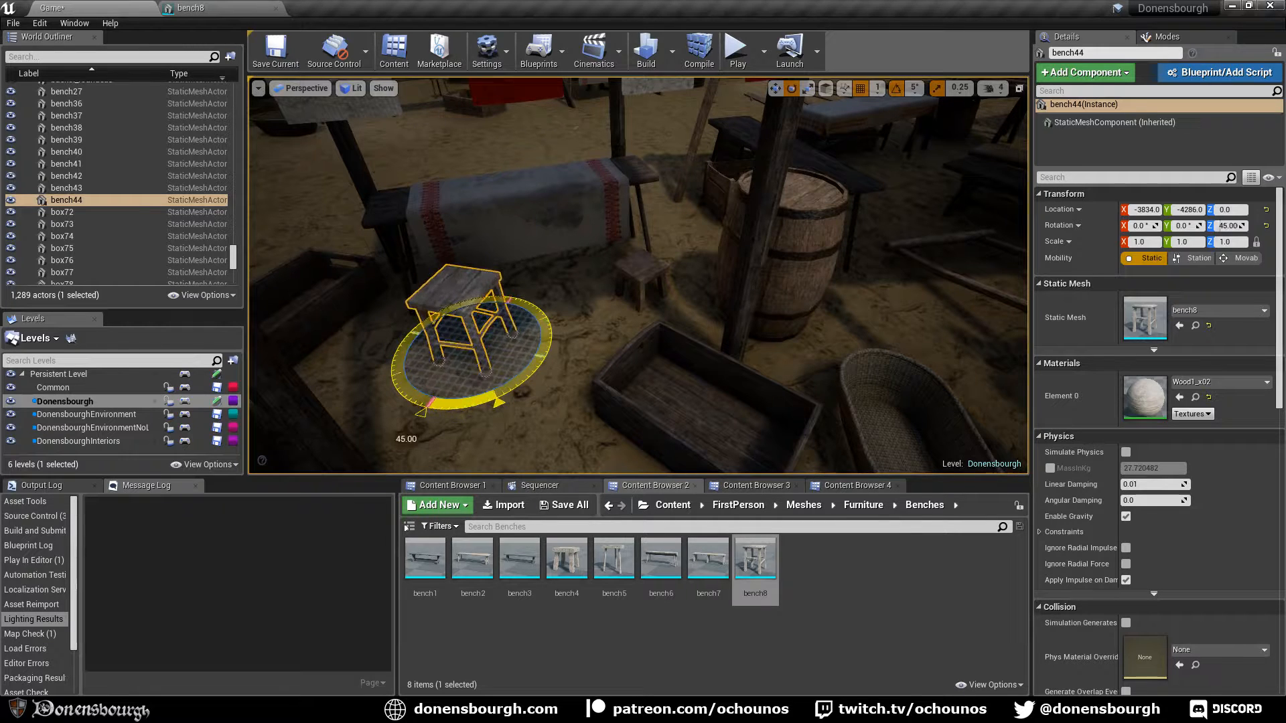
{"action": "key", "text": "w"}
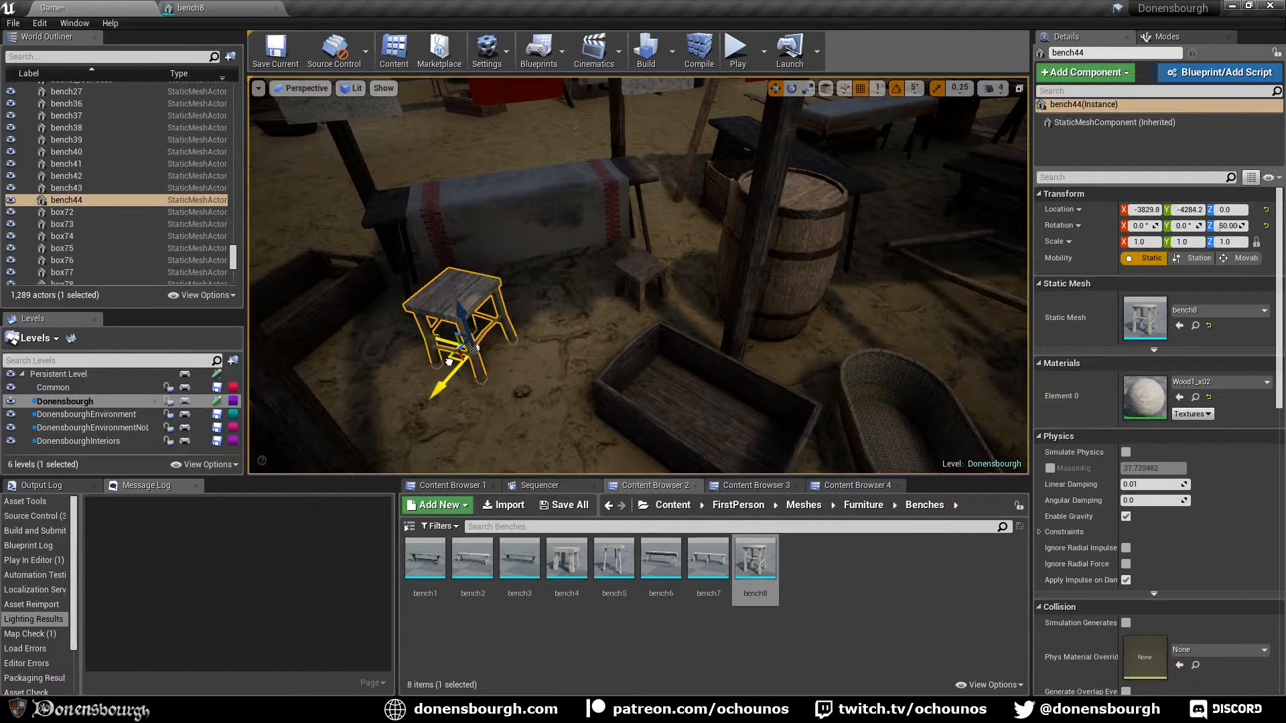
{"action": "left_click_drag", "start_coordinate": [444, 362], "coordinate": [442, 367]}
Inside the dark house, replace the mesh of the small square stool bench6 near the shelves with bench8
{"action": "right_click_drag", "start_coordinate": [540, 384], "coordinate": [495, 382]}
{"action": "key", "text": "w"}
{"action": "right_click_drag", "start_coordinate": [637, 276], "coordinate": [469, 285]}
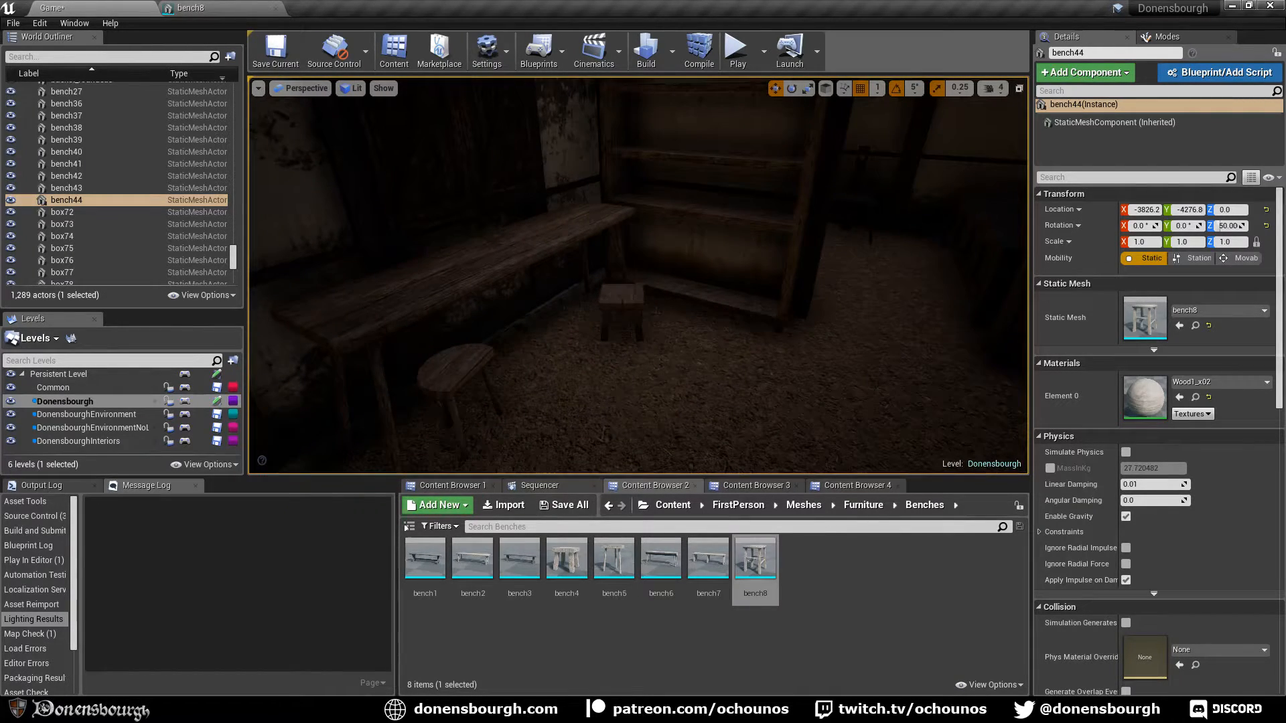
{"action": "left_click", "coordinate": [617, 300]}
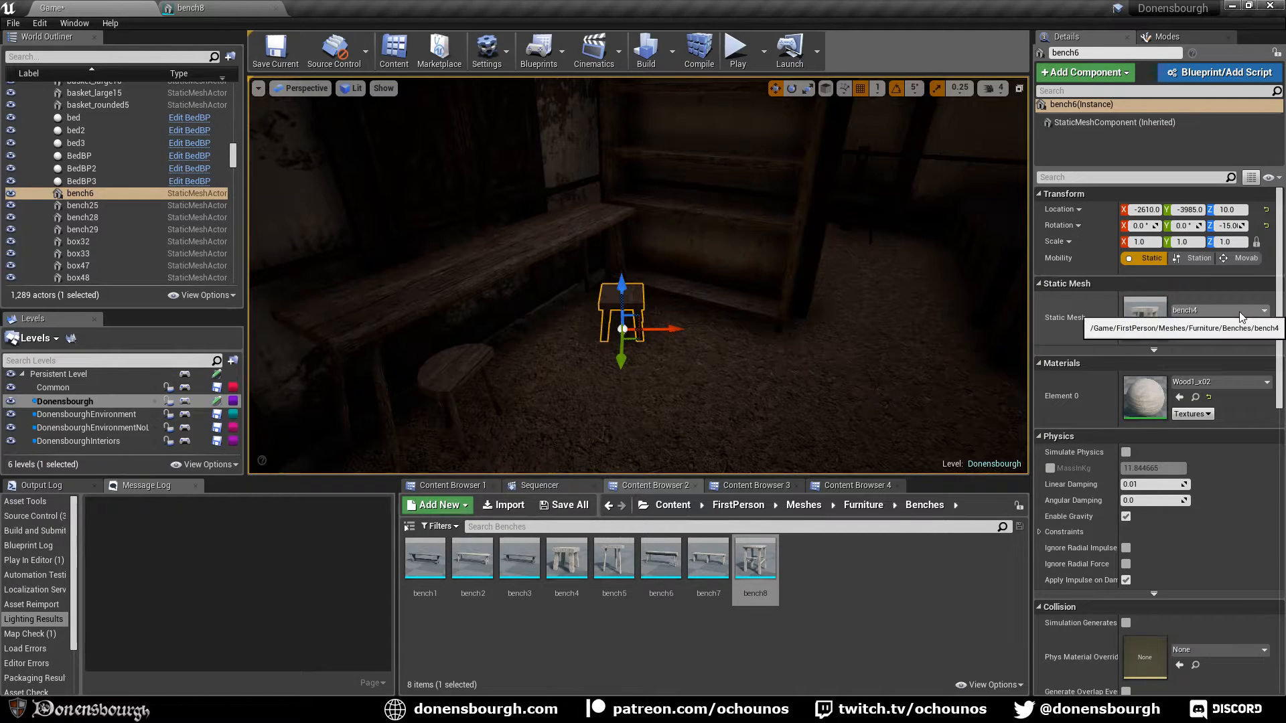
{"action": "left_click", "coordinate": [1218, 310]}
{"action": "scroll", "coordinate": [1191, 503], "scroll_direction": "down", "scroll_amount": 4}
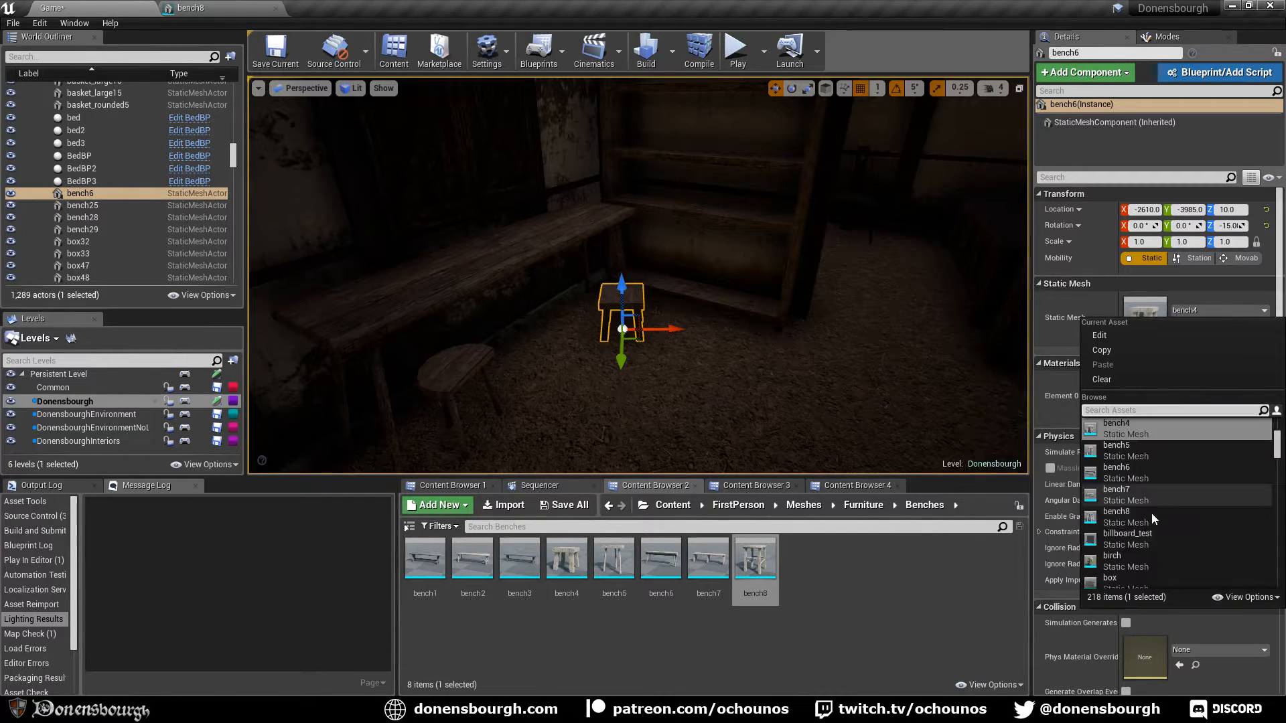
{"action": "left_click", "coordinate": [1149, 518]}
{"action": "right_click_drag", "start_coordinate": [545, 416], "coordinate": [599, 415]}
{"action": "key", "text": "Escape"}
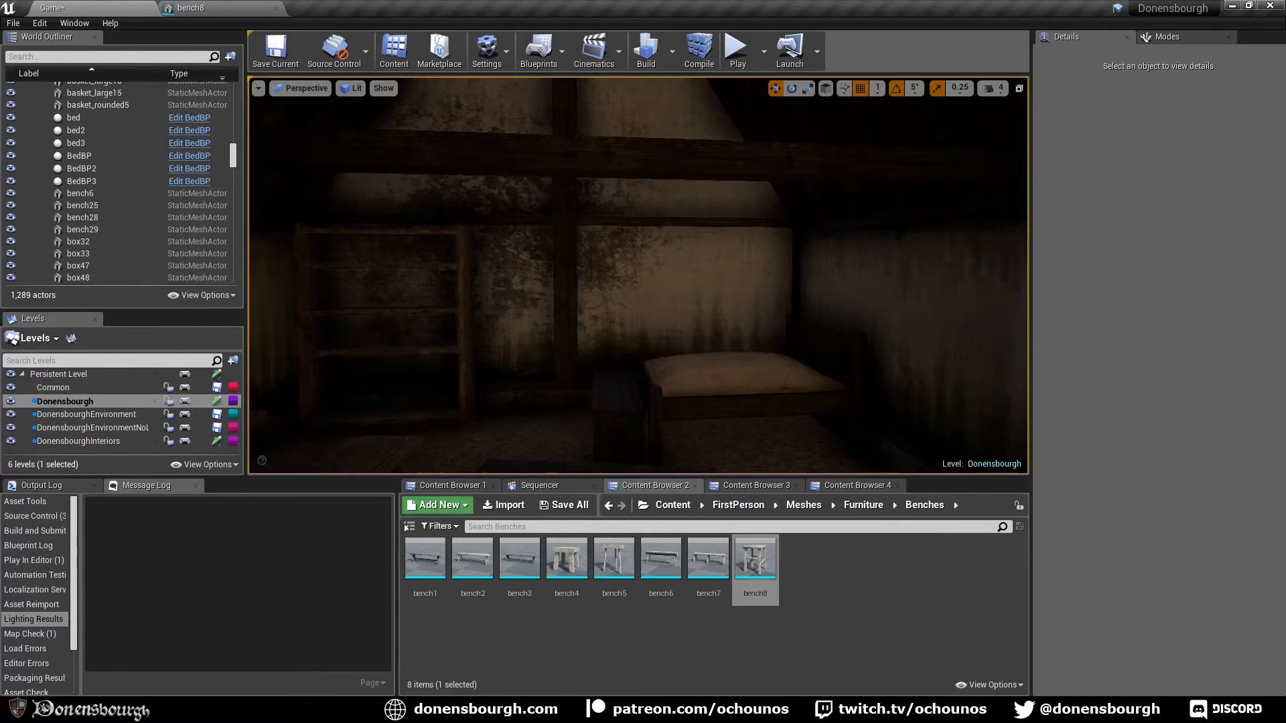
Place a bench8 stool at the cloth-covered table with the bucket, at about X -3010, Y -1666, Z 10, and rotate it
{"action": "right_click_drag", "start_coordinate": [637, 275], "coordinate": [482, 241]}
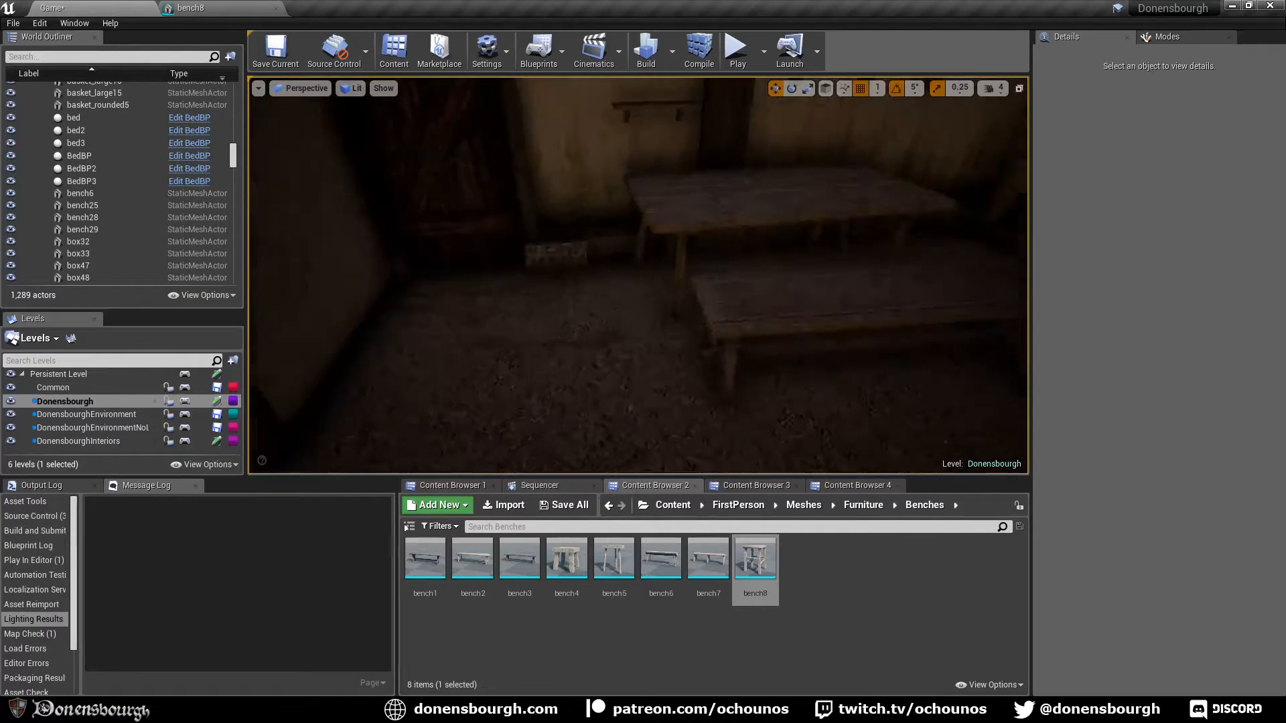
{"action": "right_click_drag", "start_coordinate": [637, 276], "coordinate": [495, 281]}
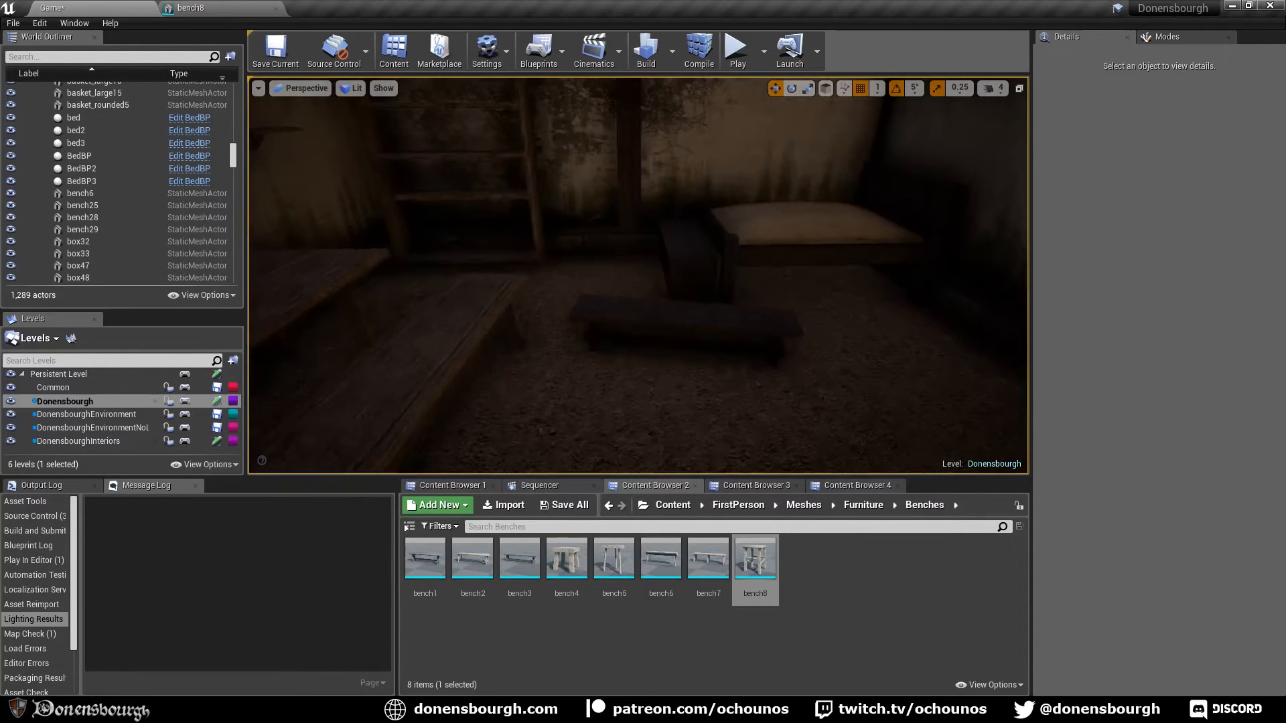
{"action": "right_click_drag", "start_coordinate": [637, 275], "coordinate": [737, 276]}
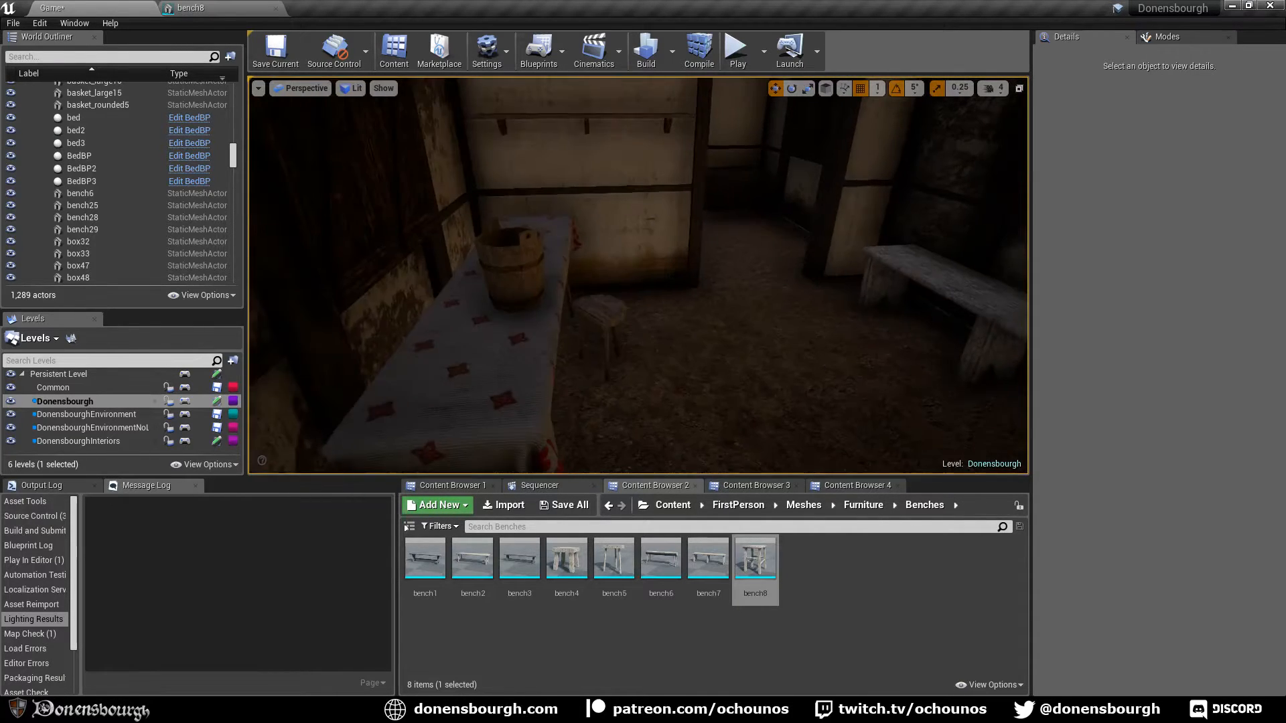
{"action": "right_click_drag", "start_coordinate": [638, 276], "coordinate": [515, 288]}
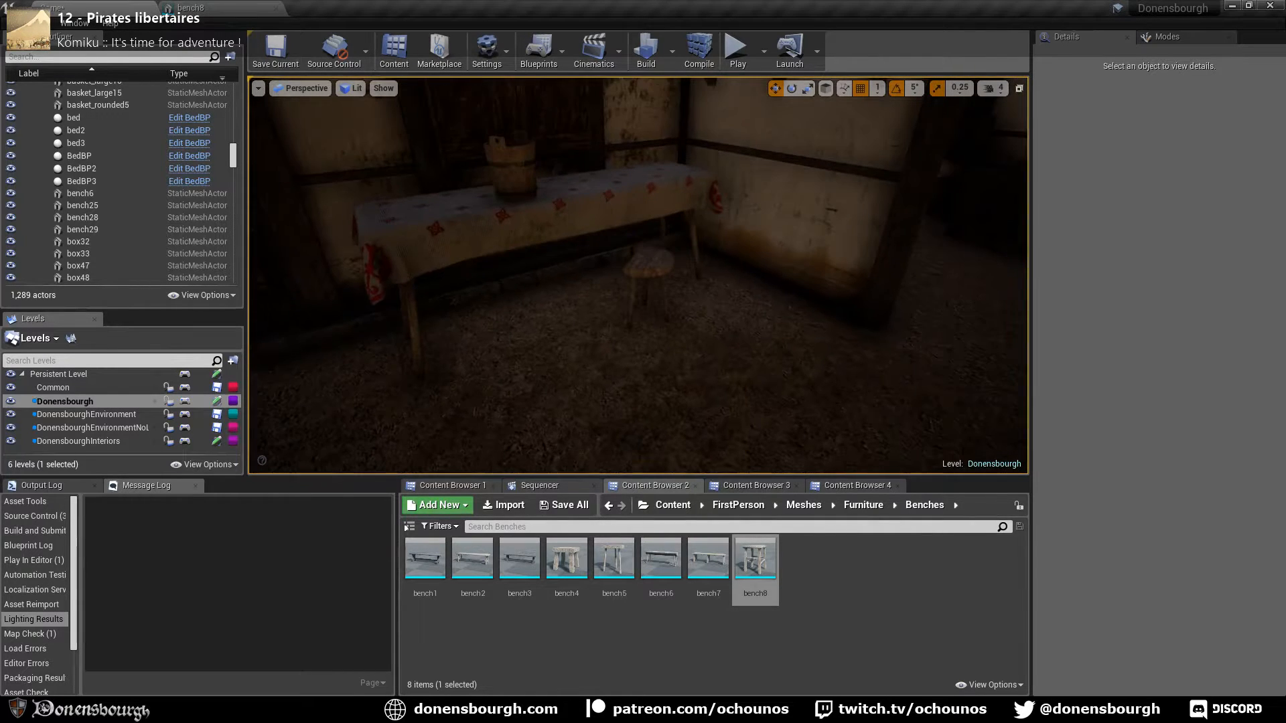
{"action": "left_click_drag", "start_coordinate": [755, 558], "coordinate": [473, 315]}
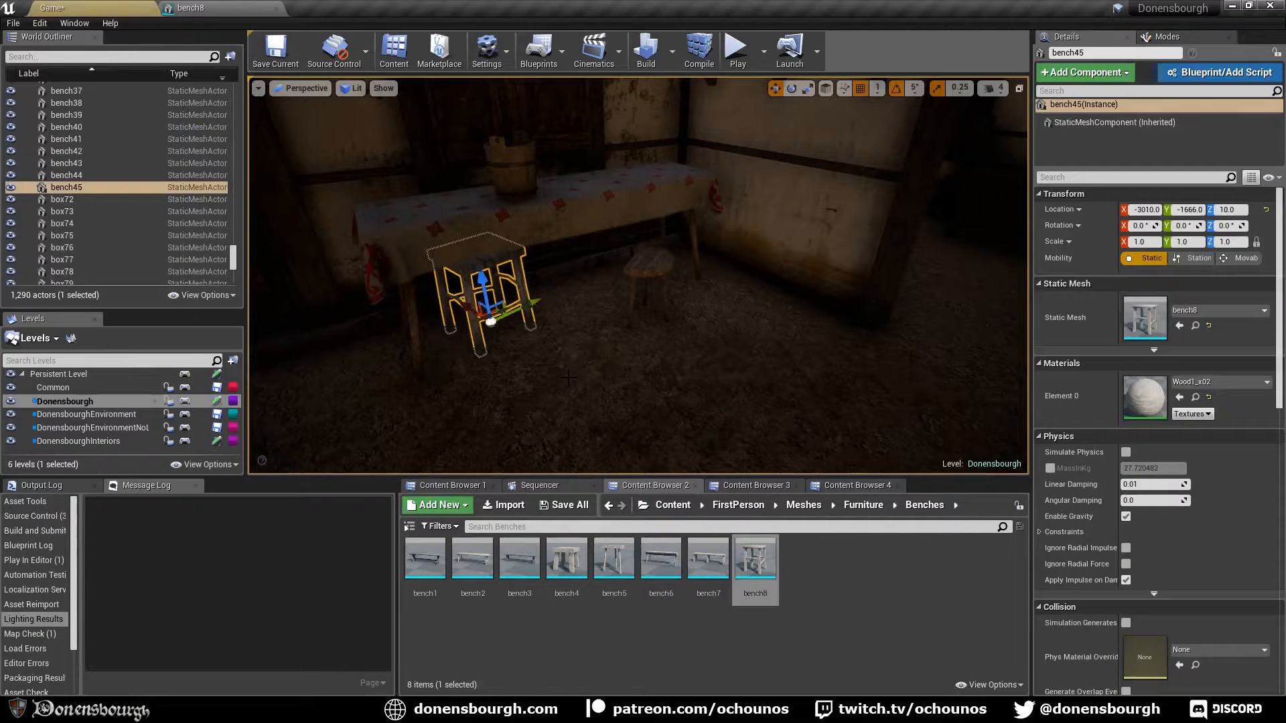
{"action": "key", "text": "e"}
{"action": "mouse_move", "coordinate": [482, 365]}
{"action": "left_mouse_down"}
{"action": "mouse_move", "coordinate": [507, 362]}
{"action": "mouse_move", "coordinate": [456, 368]}
{"action": "mouse_move", "coordinate": [486, 367]}
{"action": "left_mouse_up"}
{"action": "right_click_drag", "start_coordinate": [485, 366], "coordinate": [368, 365]}
{"action": "key", "text": "Escape"}
Survey the market square, the half-timbered house fronts and the fenced yard for more stool locations
{"action": "key", "text": "s"}
{"action": "key", "text": "w"}
{"action": "key", "text": "w"}
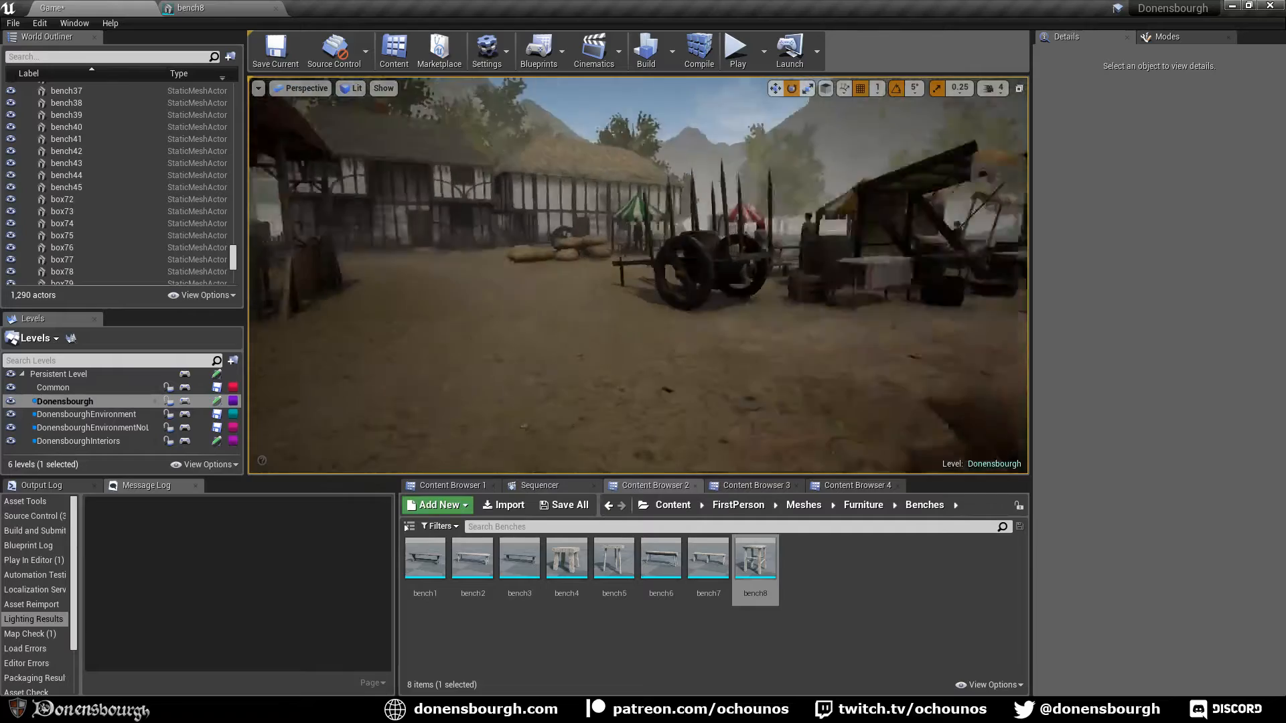
{"action": "right_click_drag", "start_coordinate": [603, 367], "coordinate": [516, 367]}
{"action": "key", "text": "w"}
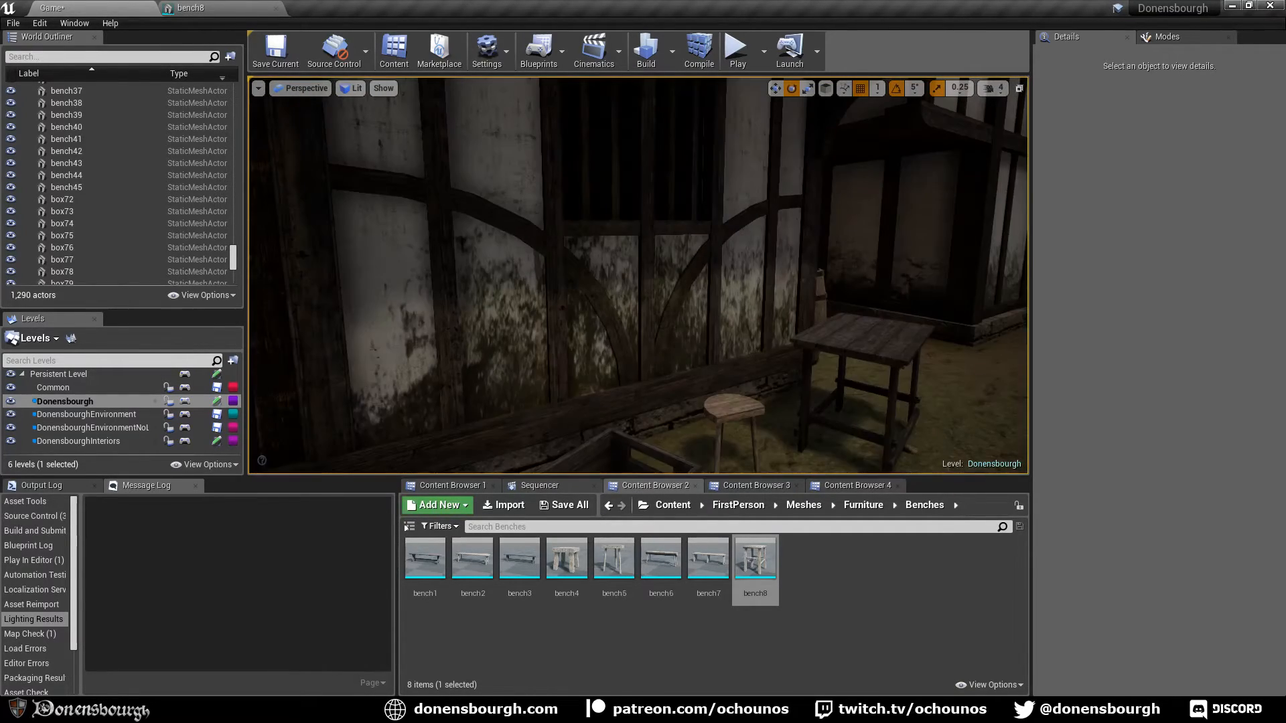
{"action": "right_click_drag", "start_coordinate": [515, 367], "coordinate": [575, 367]}
{"action": "key", "text": "w"}
{"action": "key", "text": "w"}
{"action": "key", "text": "w"}
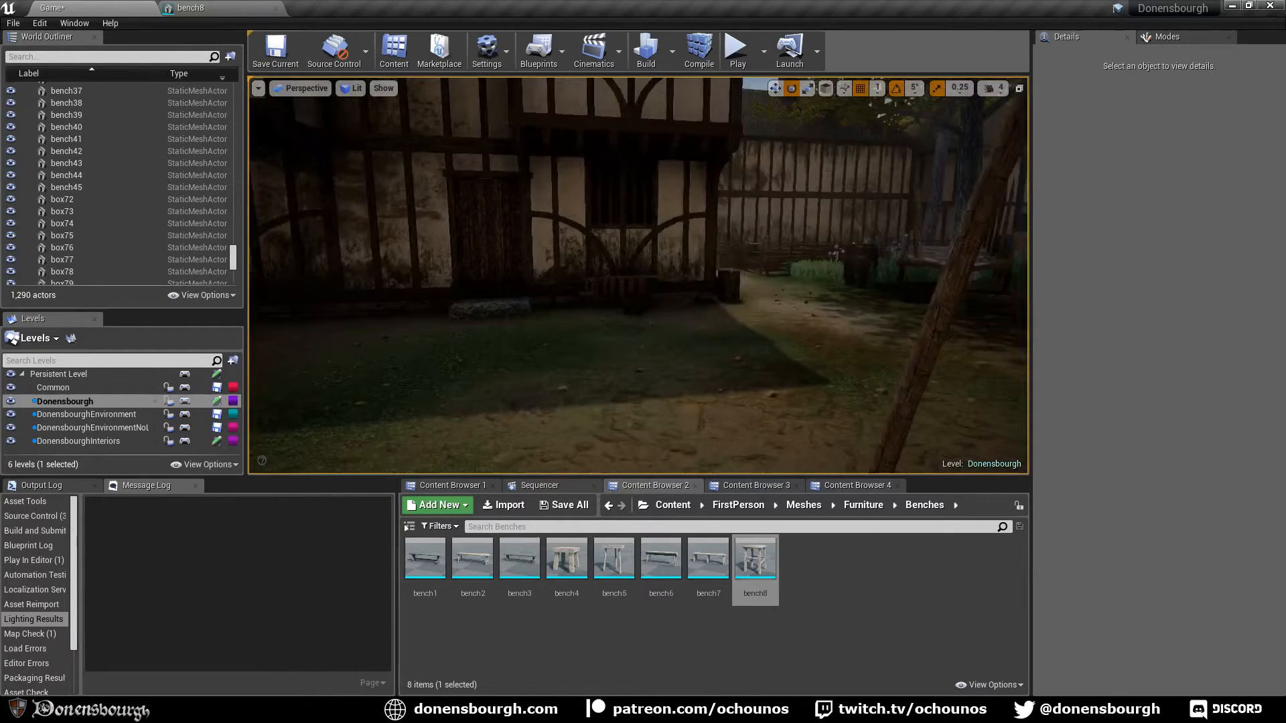
{"action": "key", "text": "w"}
{"action": "right_click_drag", "start_coordinate": [576, 367], "coordinate": [586, 405]}
{"action": "key", "text": "s"}
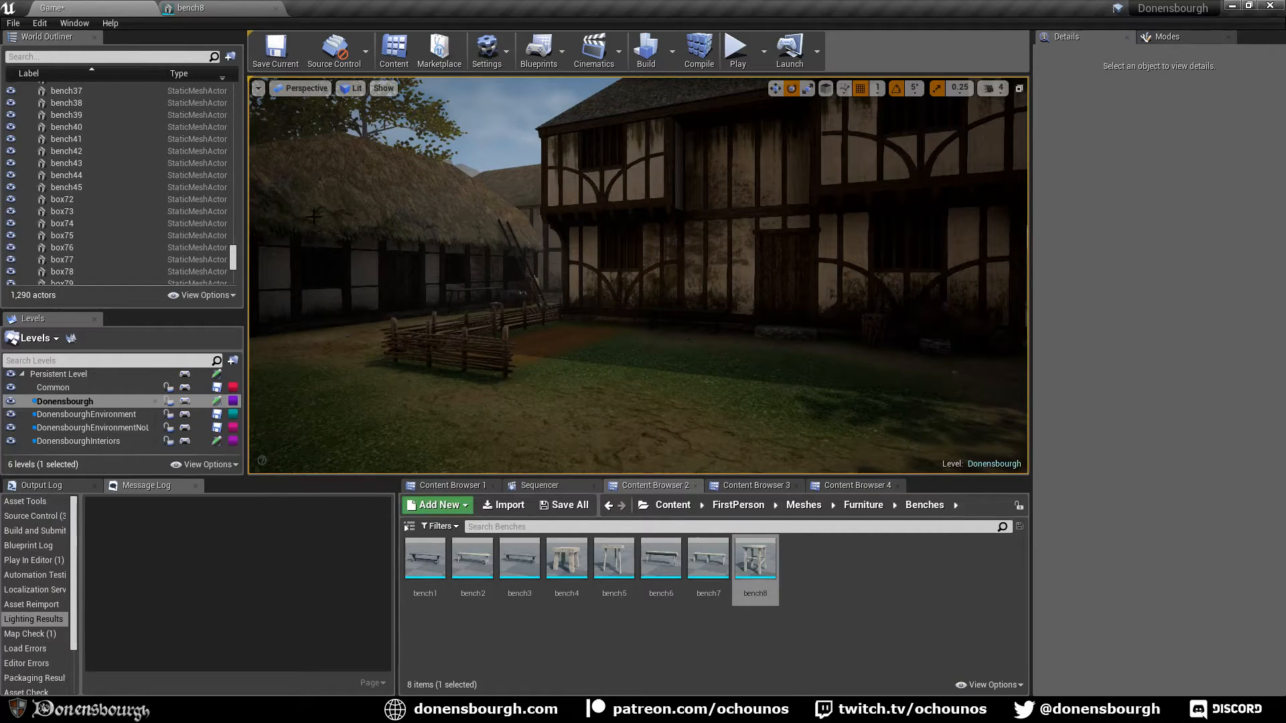
Collapse the Bakehouse folder in the World Outliner and select the bench SitBP19 against the half-timbered house
{"action": "left_click_drag", "start_coordinate": [233, 261], "coordinate": [241, 85]}
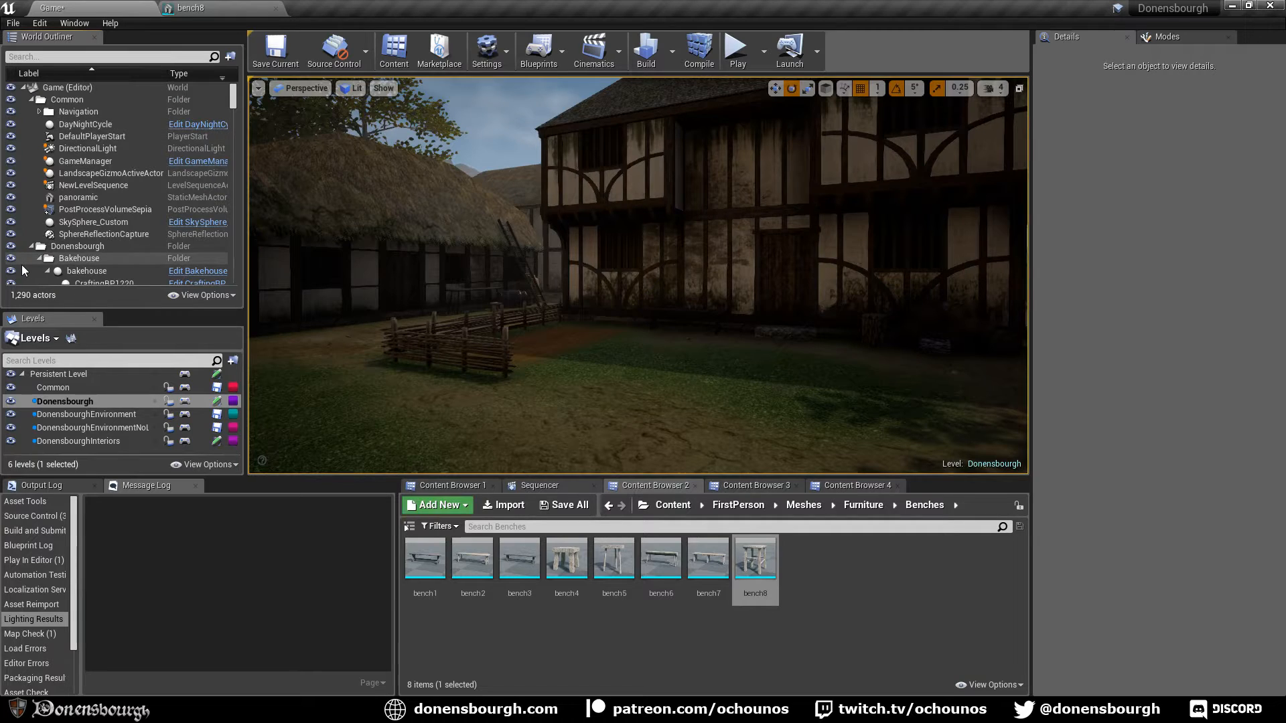
{"action": "left_click", "coordinate": [39, 258]}
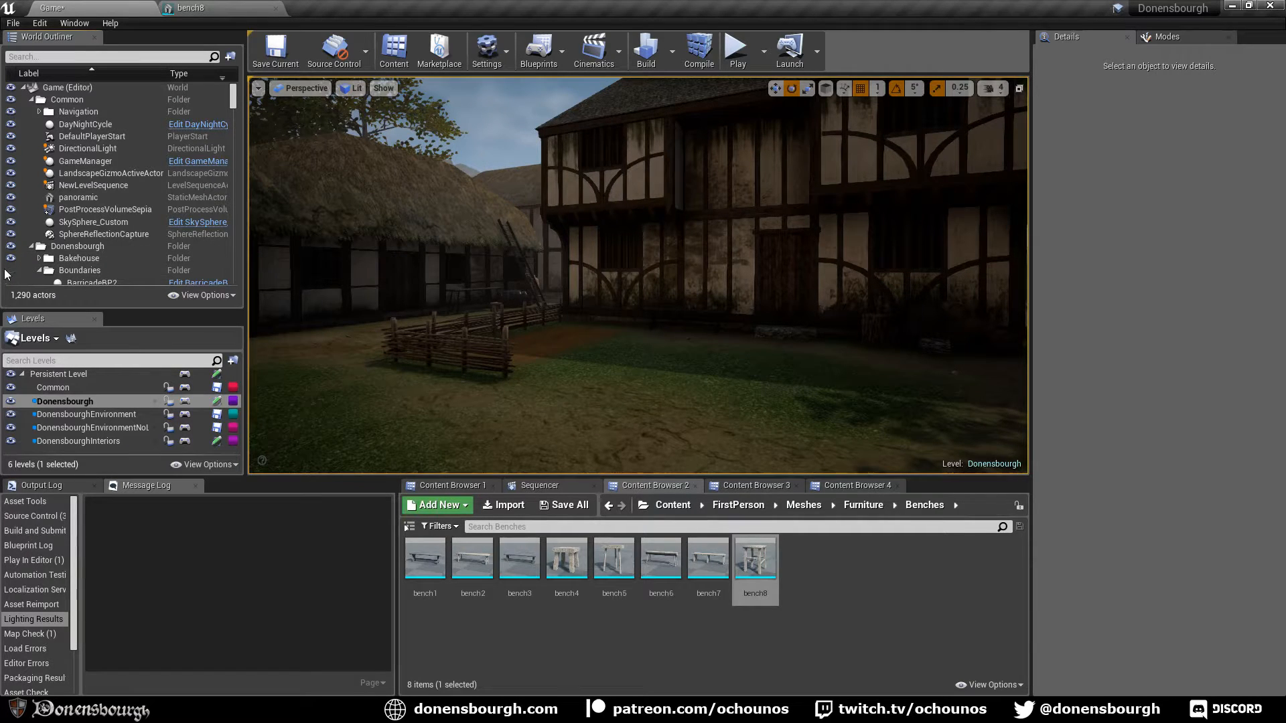
{"action": "right_click_drag", "start_coordinate": [536, 335], "coordinate": [729, 355]}
{"action": "right_click_drag", "start_coordinate": [636, 302], "coordinate": [536, 315]}
{"action": "key", "text": "w"}
{"action": "left_click", "coordinate": [623, 381]}
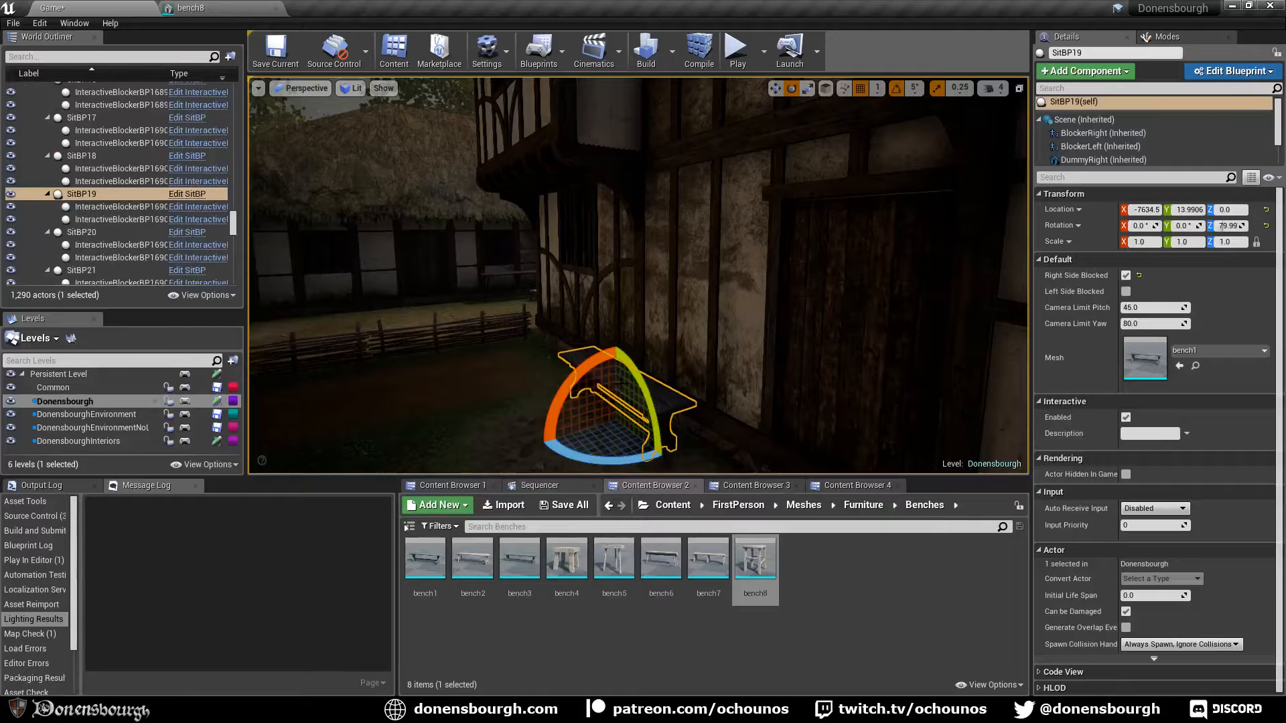
Examine the bench by the wall, the alley between the houses and the village road for further stool spots
{"action": "right_click_drag", "start_coordinate": [576, 409], "coordinate": [710, 489]}
{"action": "right_click_drag", "start_coordinate": [569, 381], "coordinate": [565, 415]}
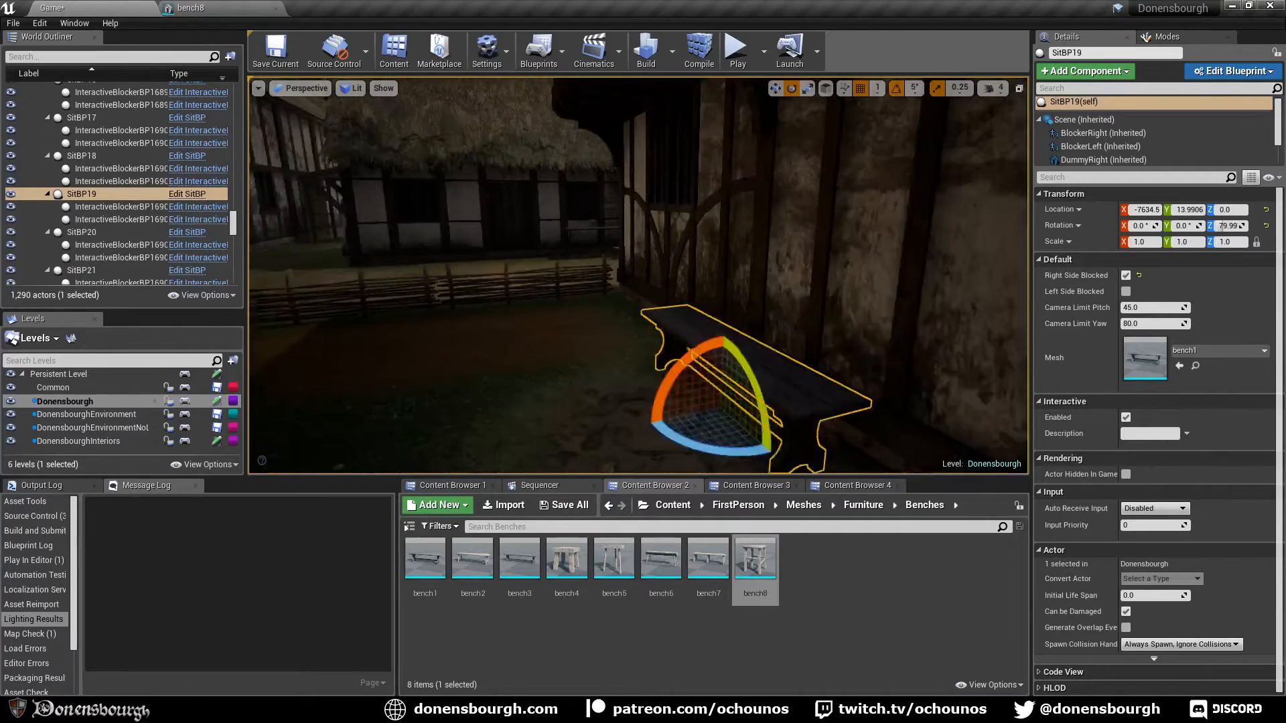
{"action": "right_click_drag", "start_coordinate": [638, 275], "coordinate": [638, 261]}
{"action": "key", "text": "w"}
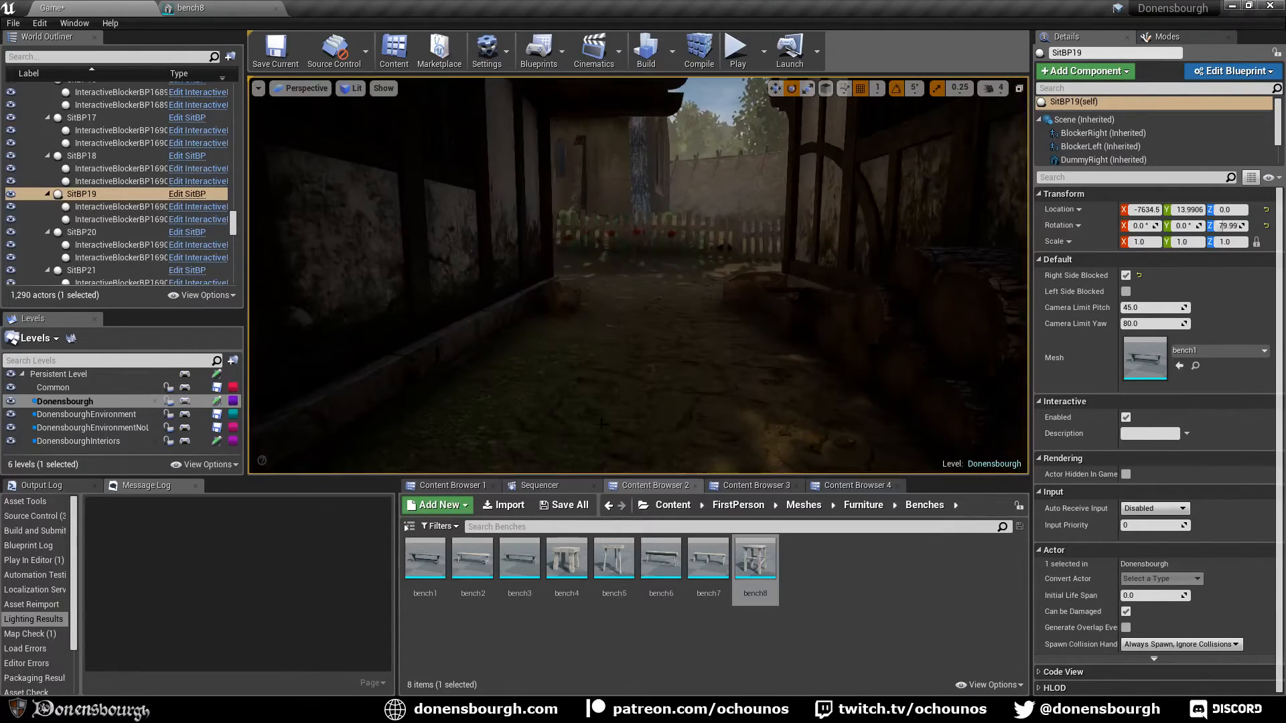
{"action": "right_click_drag", "start_coordinate": [638, 275], "coordinate": [569, 275]}
{"action": "key", "text": "w"}
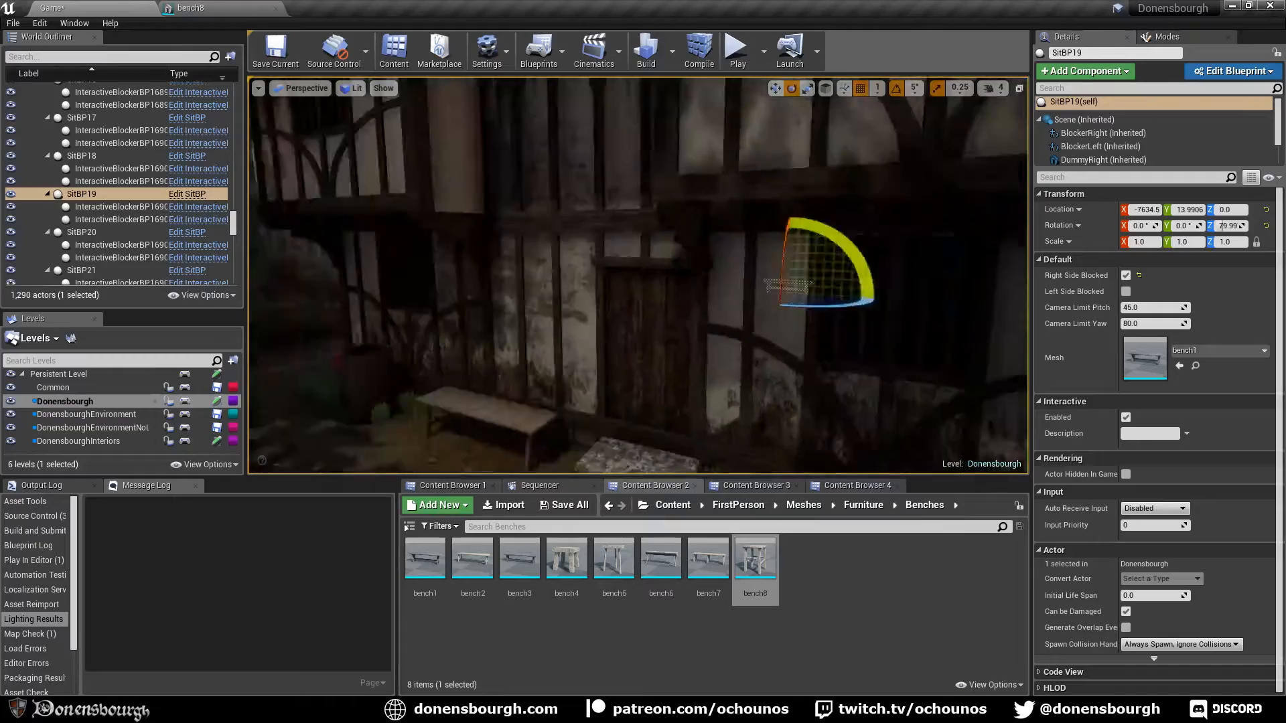
{"action": "key", "text": "w"}
{"action": "right_click_drag", "start_coordinate": [638, 276], "coordinate": [716, 275]}
{"action": "key", "text": "w"}
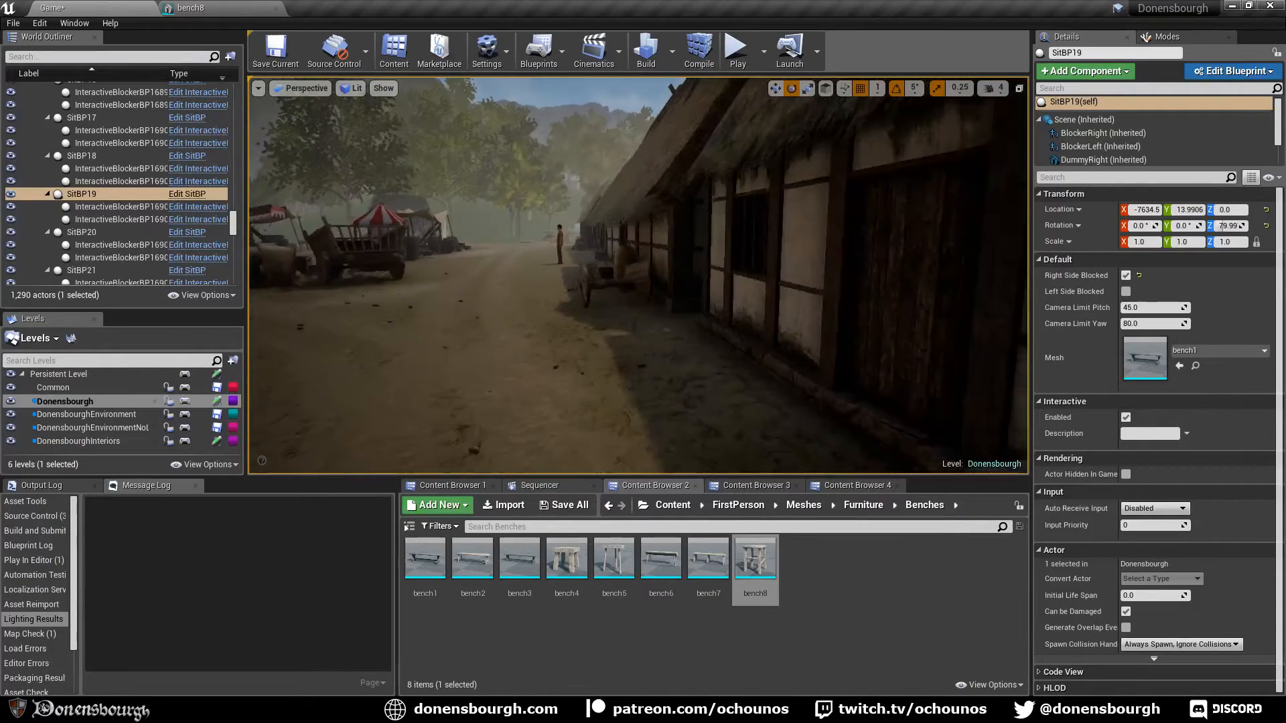
{"action": "right_click_drag", "start_coordinate": [638, 275], "coordinate": [730, 275]}
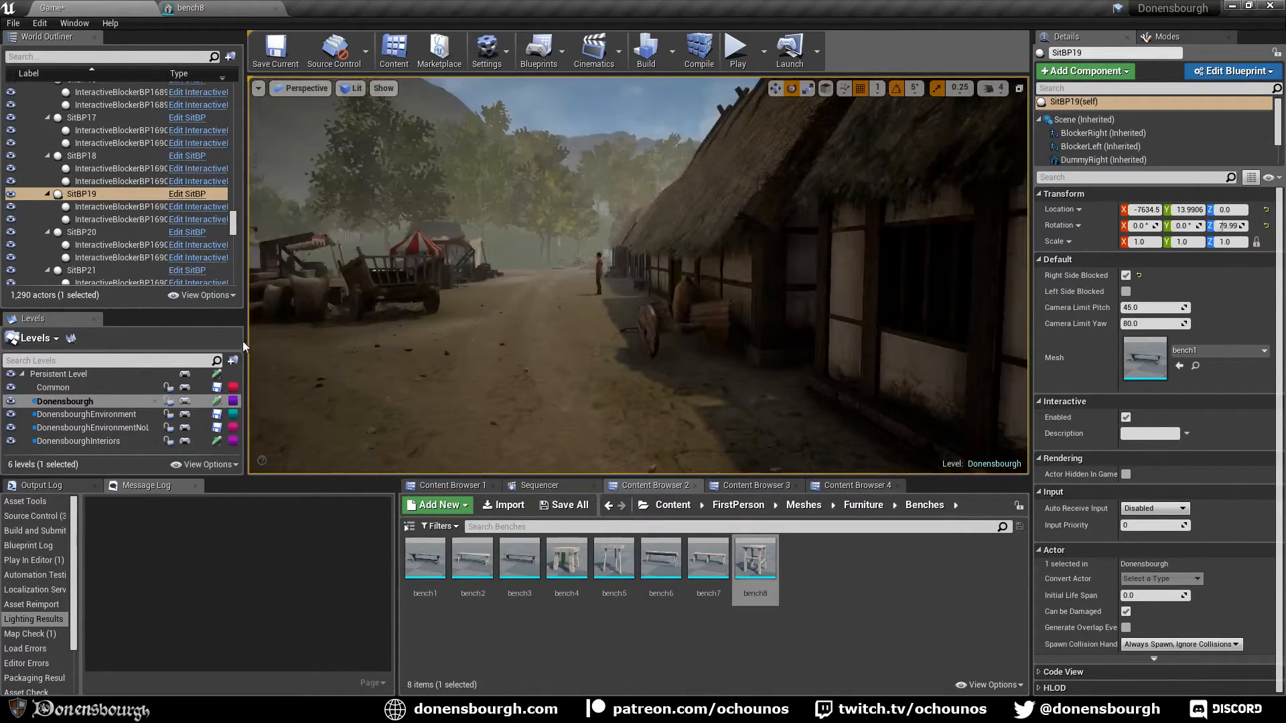
{"action": "right_click_drag", "start_coordinate": [637, 274], "coordinate": [710, 322]}
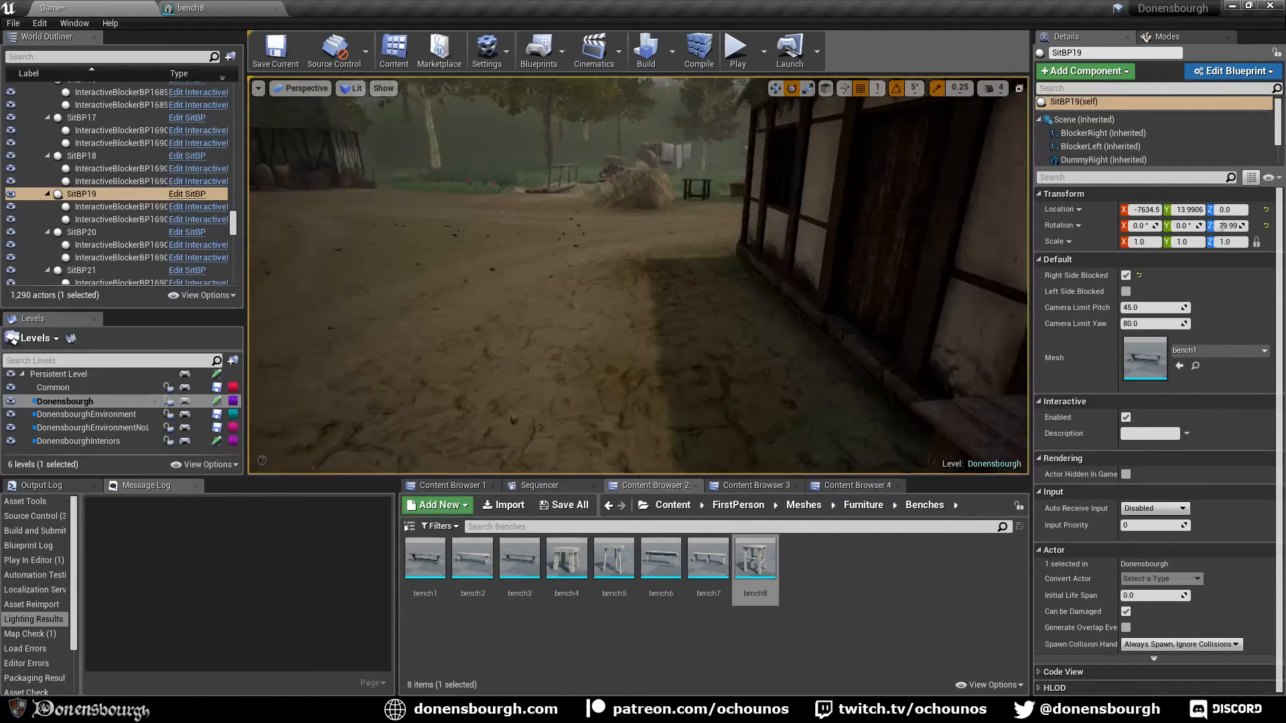
Swap the mesh of the round stool beside the long table at the half-timbered house to bench8 and save the level
{"action": "right_click_drag", "start_coordinate": [770, 321], "coordinate": [870, 322]}
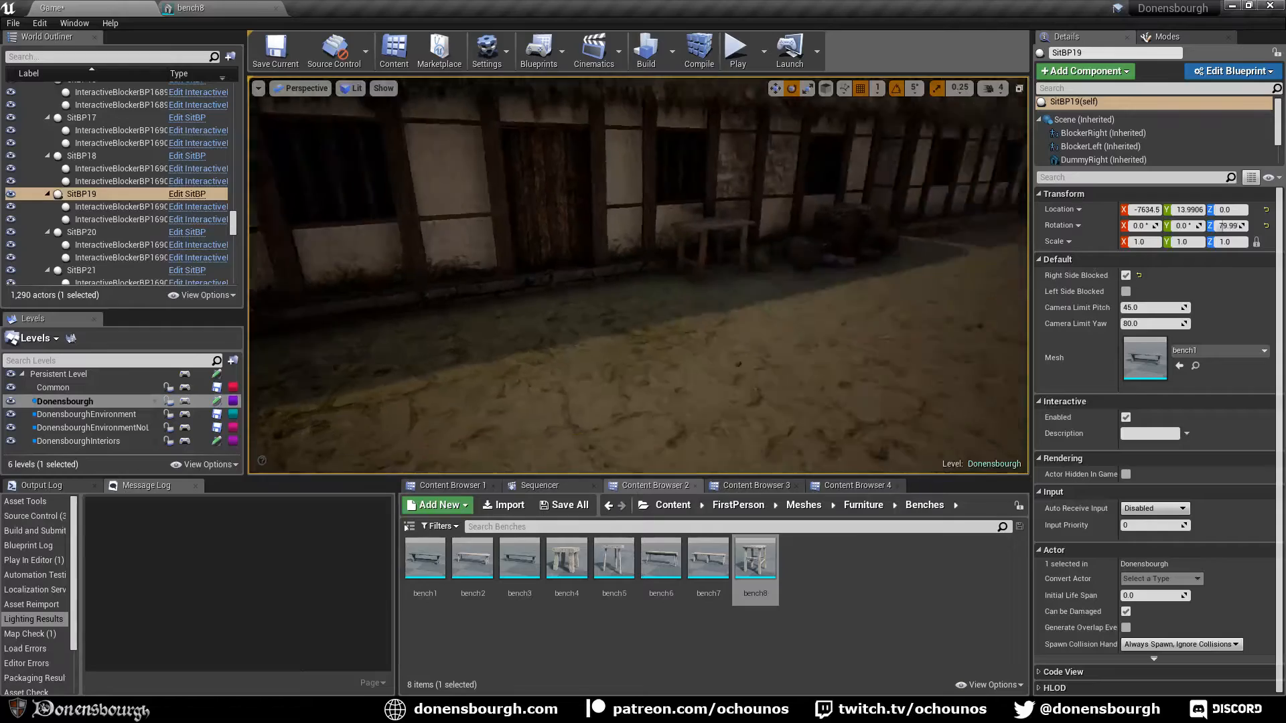
{"action": "key", "text": "w"}
{"action": "right_click_drag", "start_coordinate": [637, 275], "coordinate": [511, 410]}
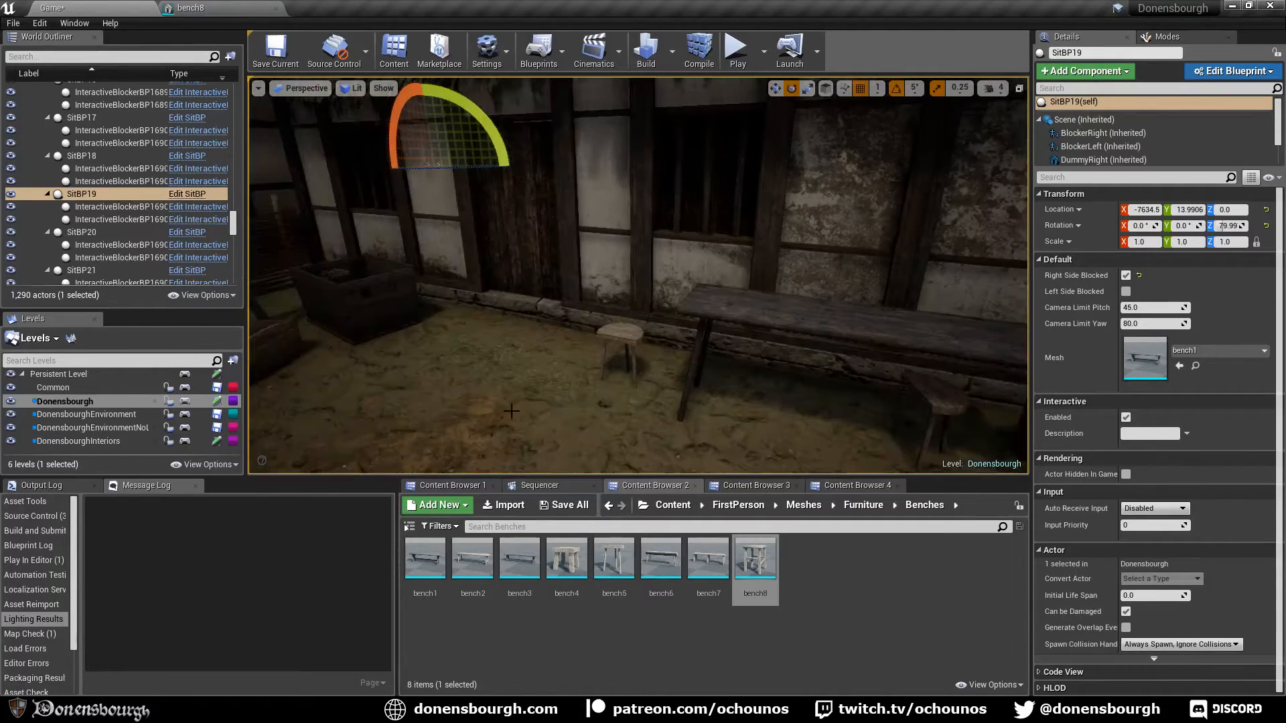
{"action": "left_click", "coordinate": [619, 348]}
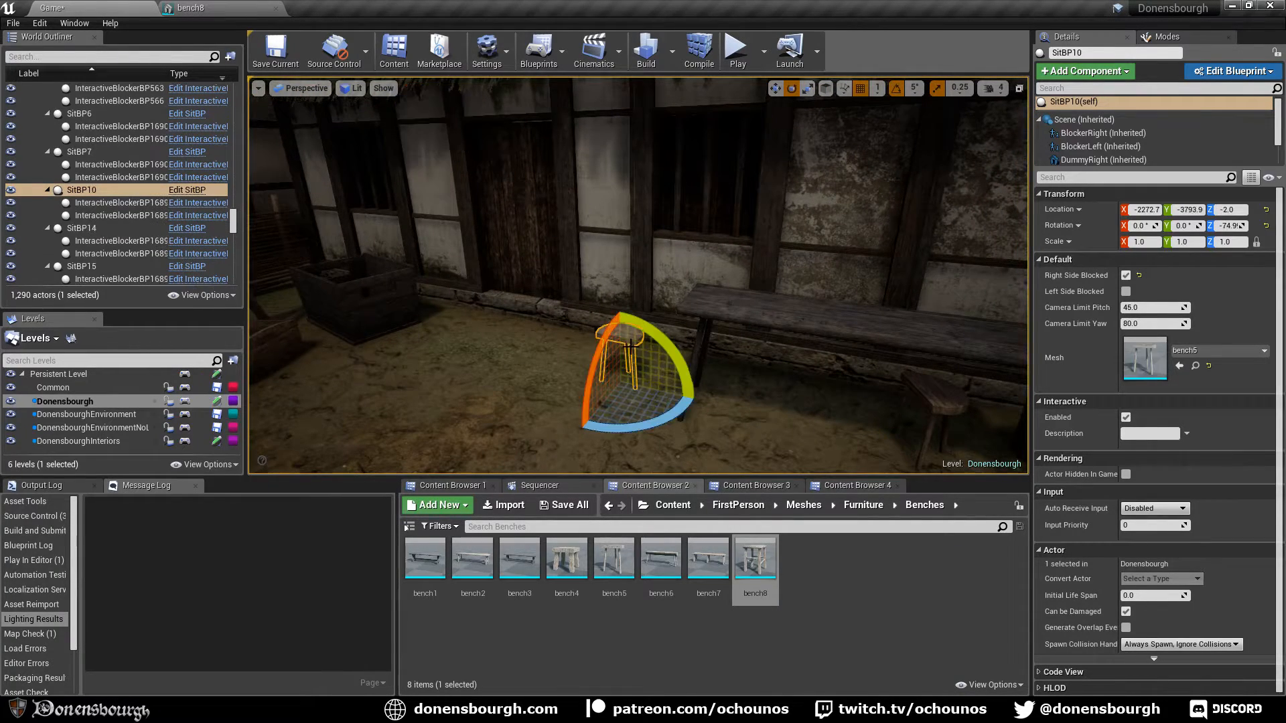
{"action": "key", "text": "w"}
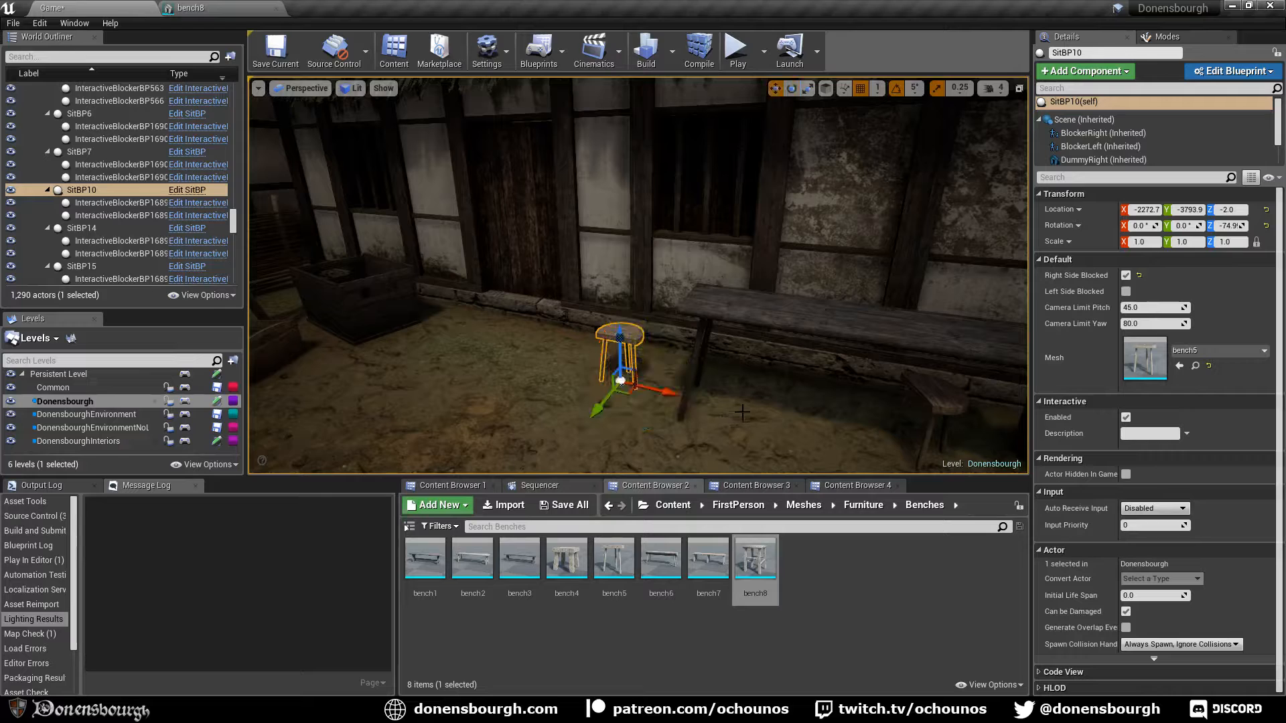
{"action": "left_click", "coordinate": [1224, 350]}
{"action": "scroll", "coordinate": [1171, 563], "scroll_direction": "down", "scroll_amount": 1}
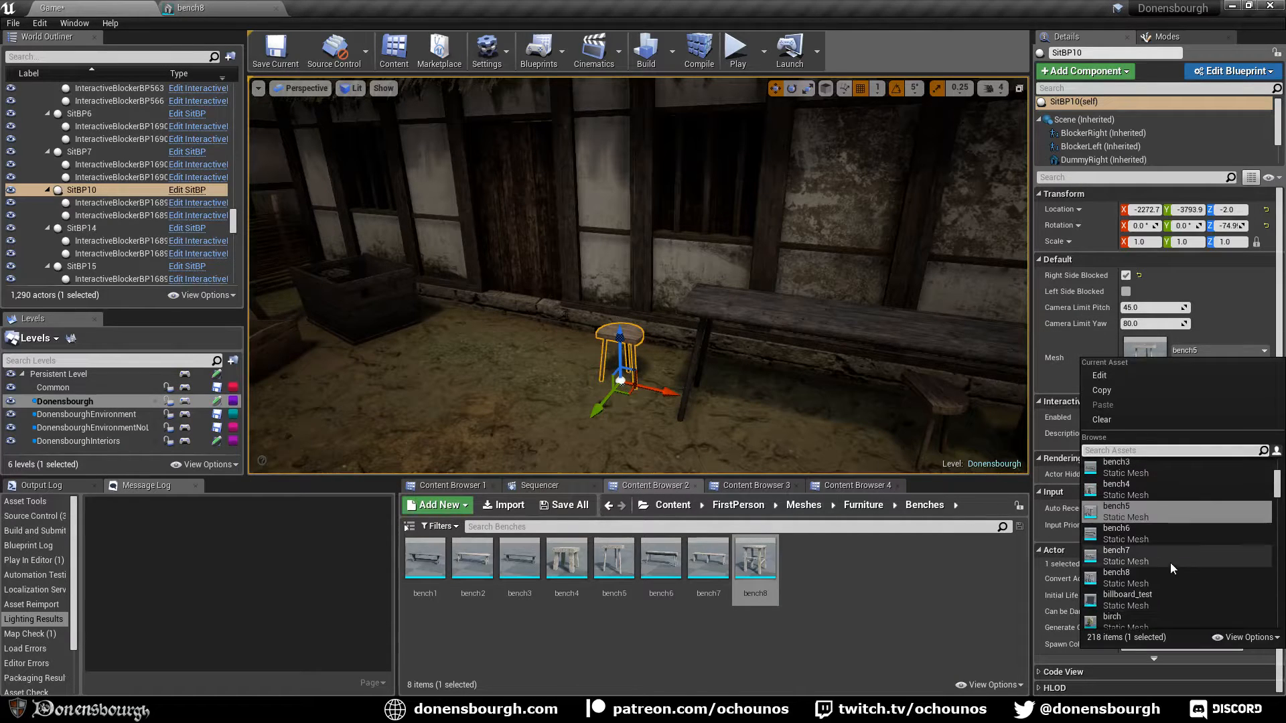
{"action": "left_click", "coordinate": [1163, 592]}
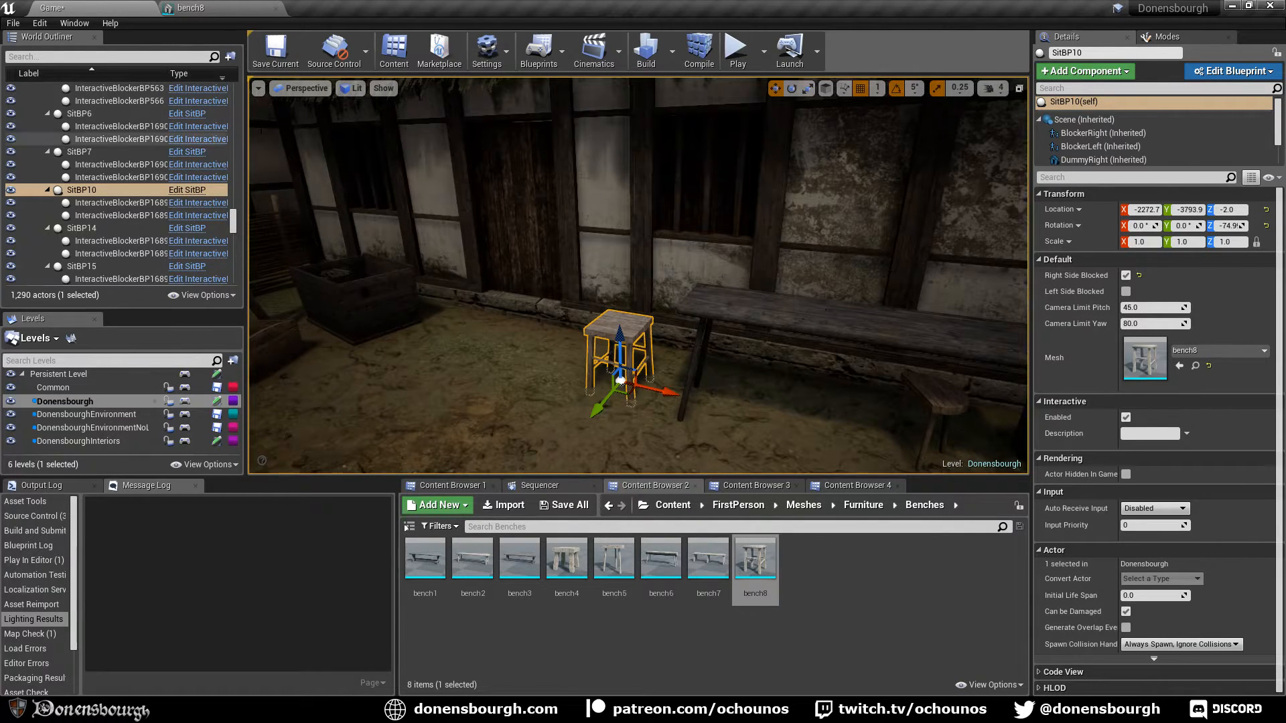
{"action": "left_click", "coordinate": [275, 50]}
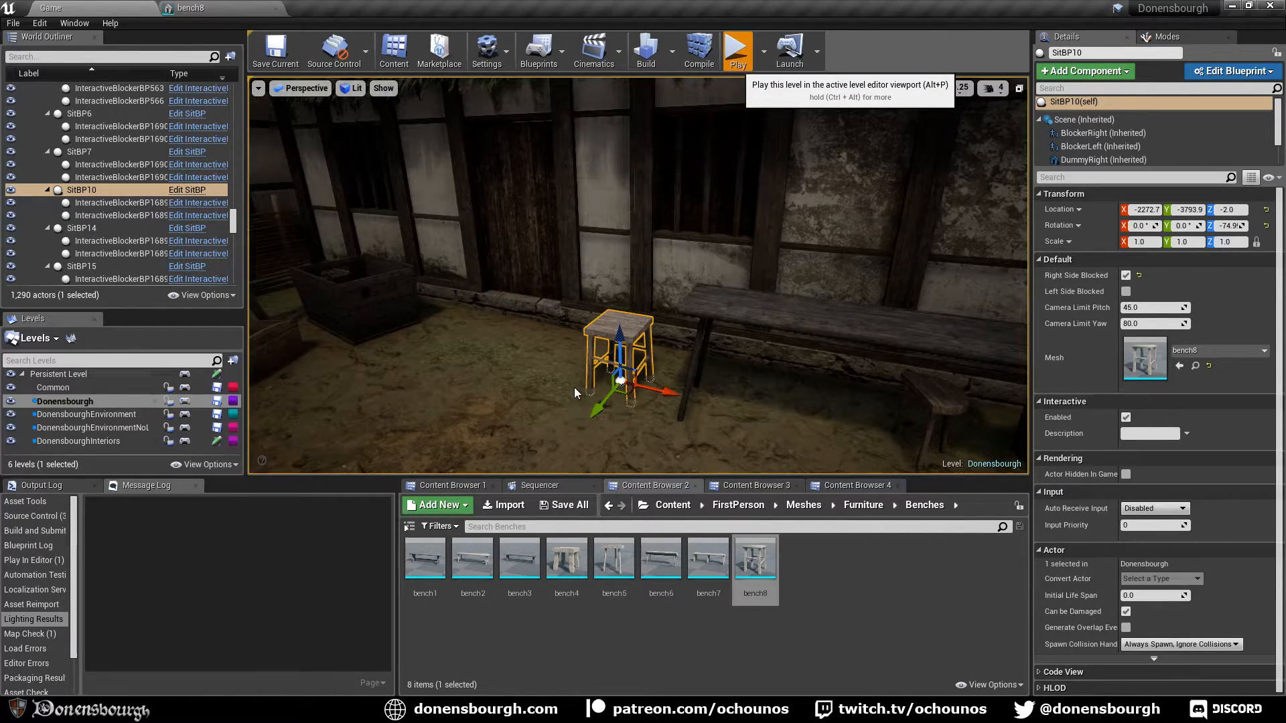
Play the level, walk up to the replaced stool beside the long table and sit on it
{"action": "key", "text": "alt+p"}
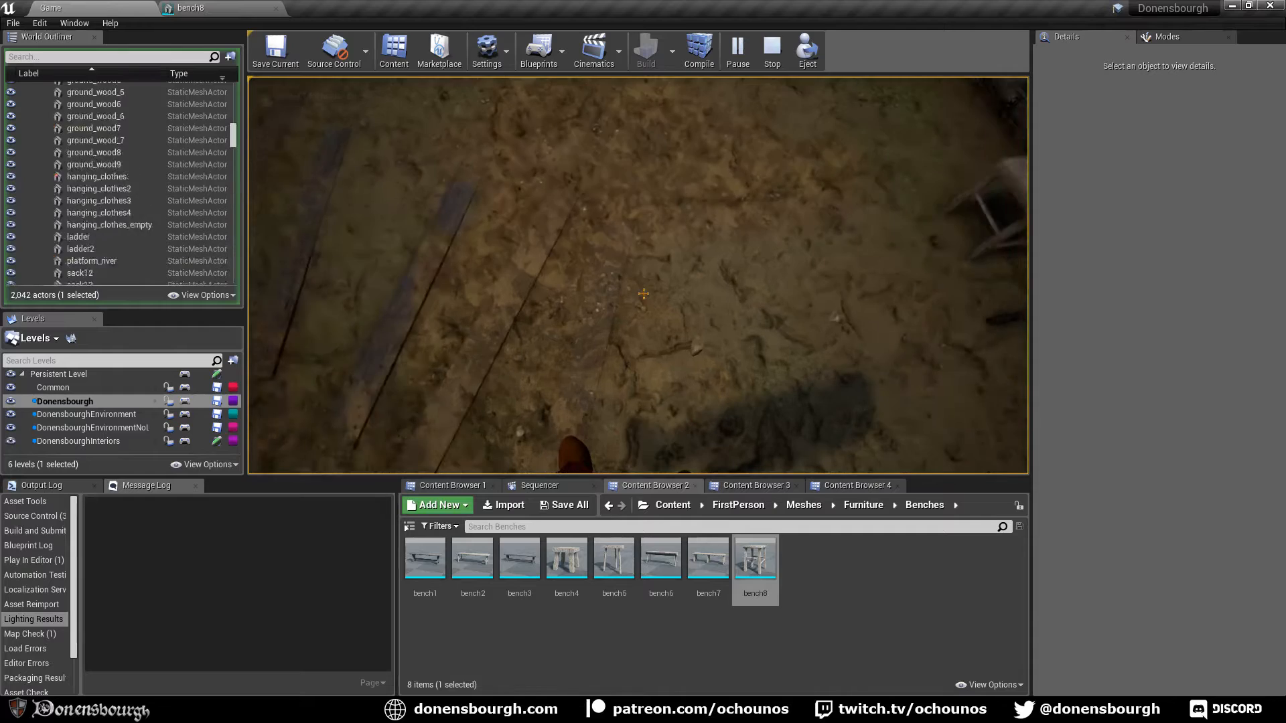
{"action": "key", "text": "w"}
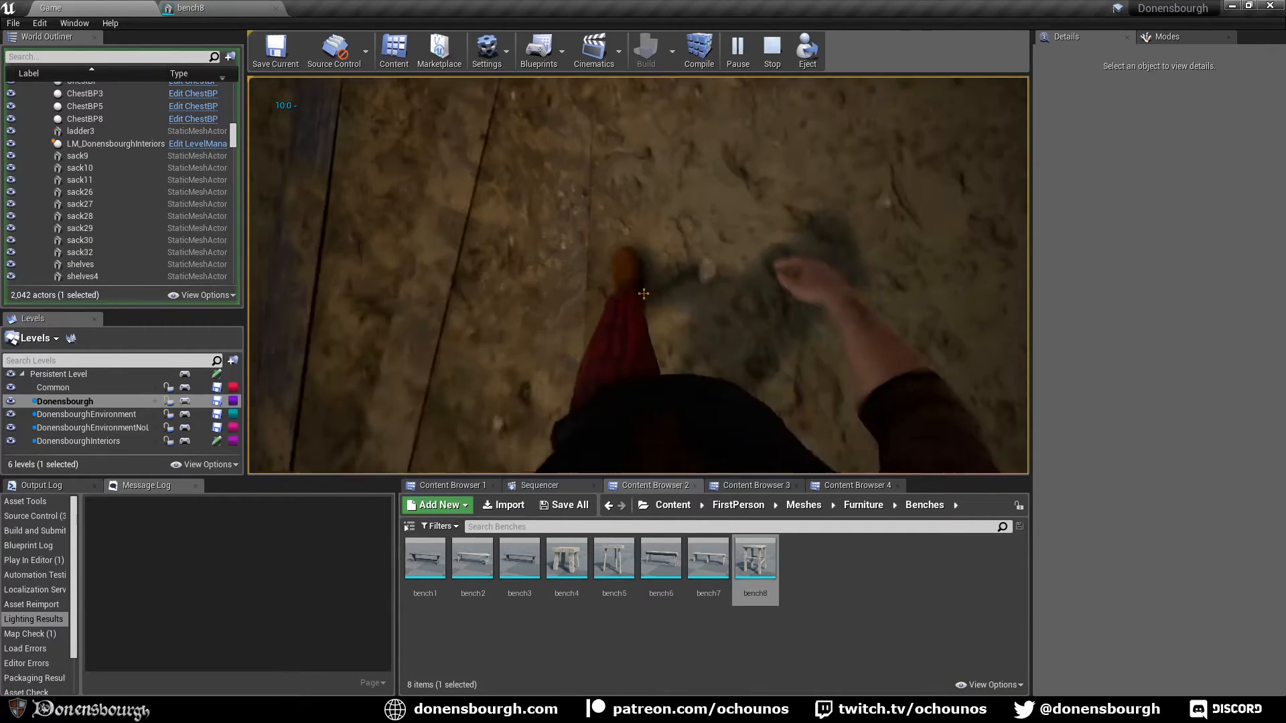
{"action": "key", "text": "w"}
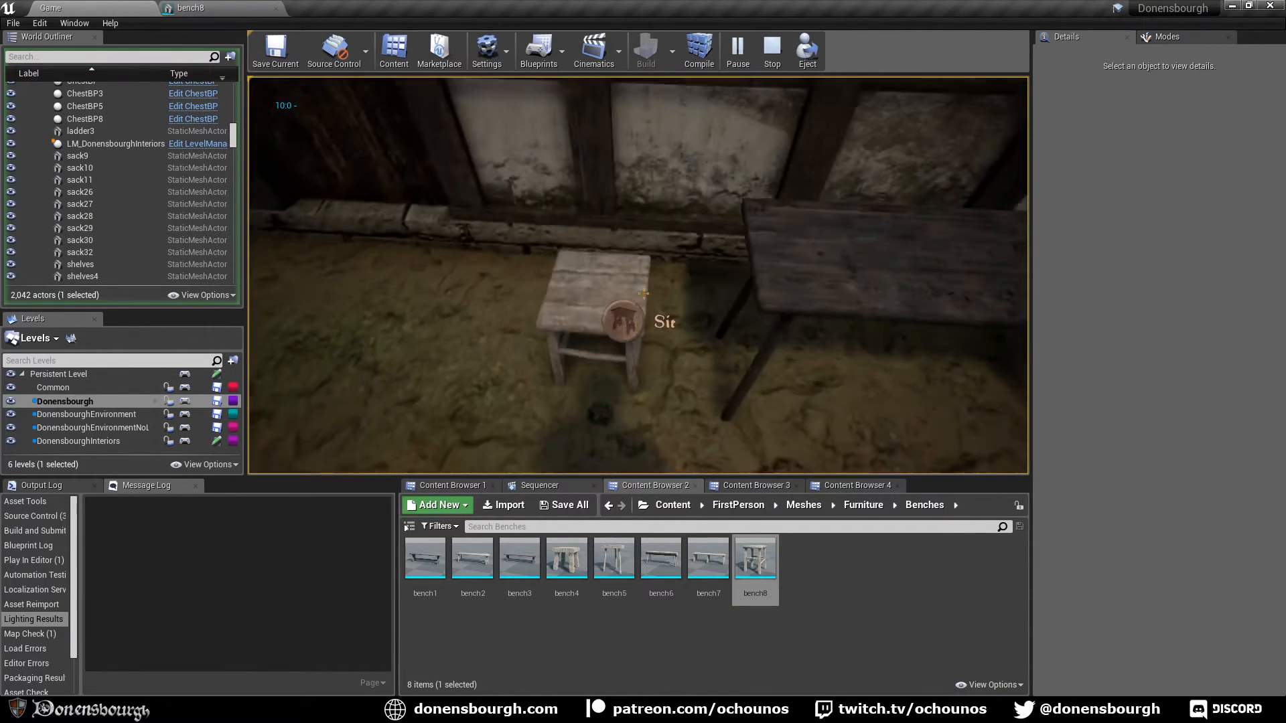
{"action": "key", "text": "s"}
{"action": "key", "text": "w"}
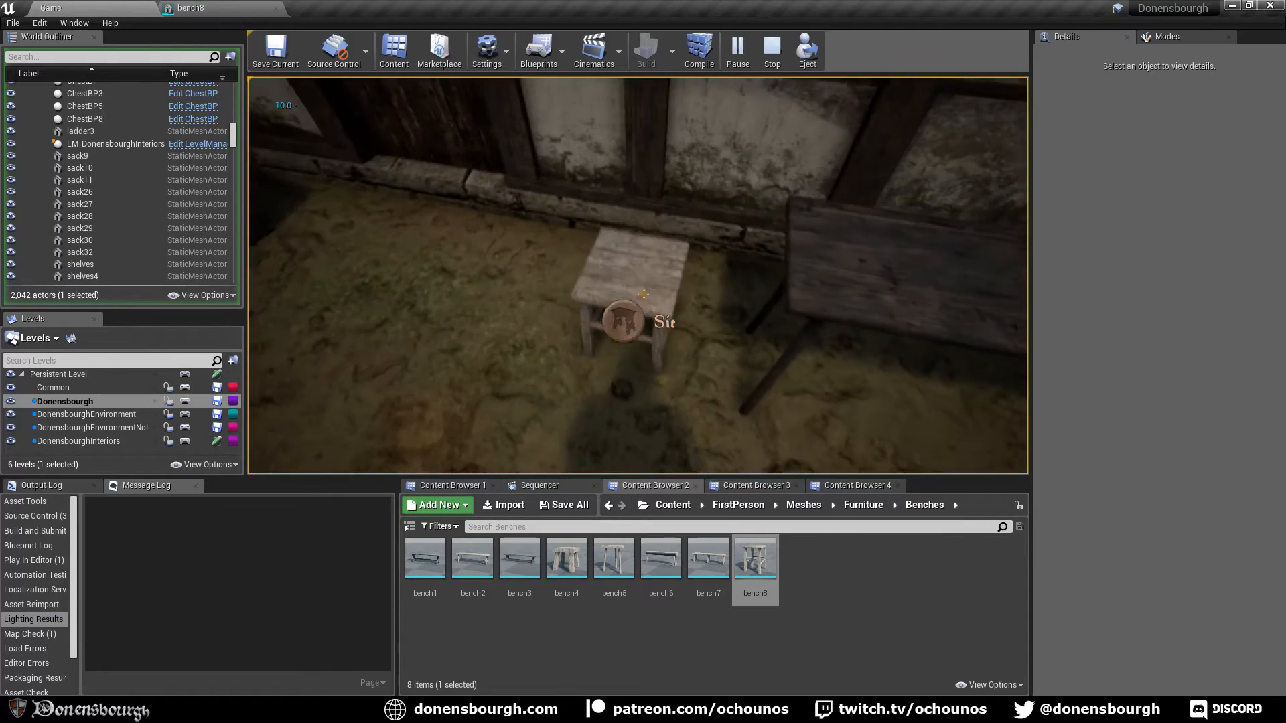
{"action": "key", "text": "e"}
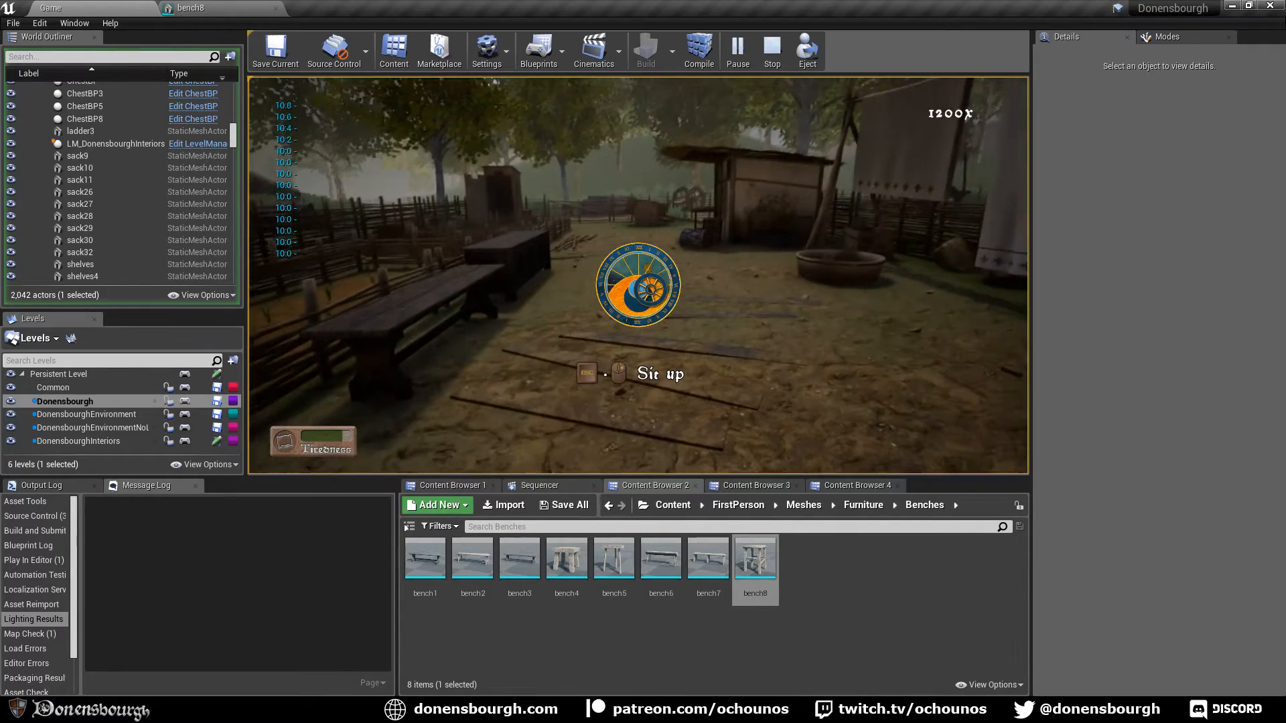
Stand up from the stool, end the play test and save the level
{"action": "right_click", "coordinate": [643, 293]}
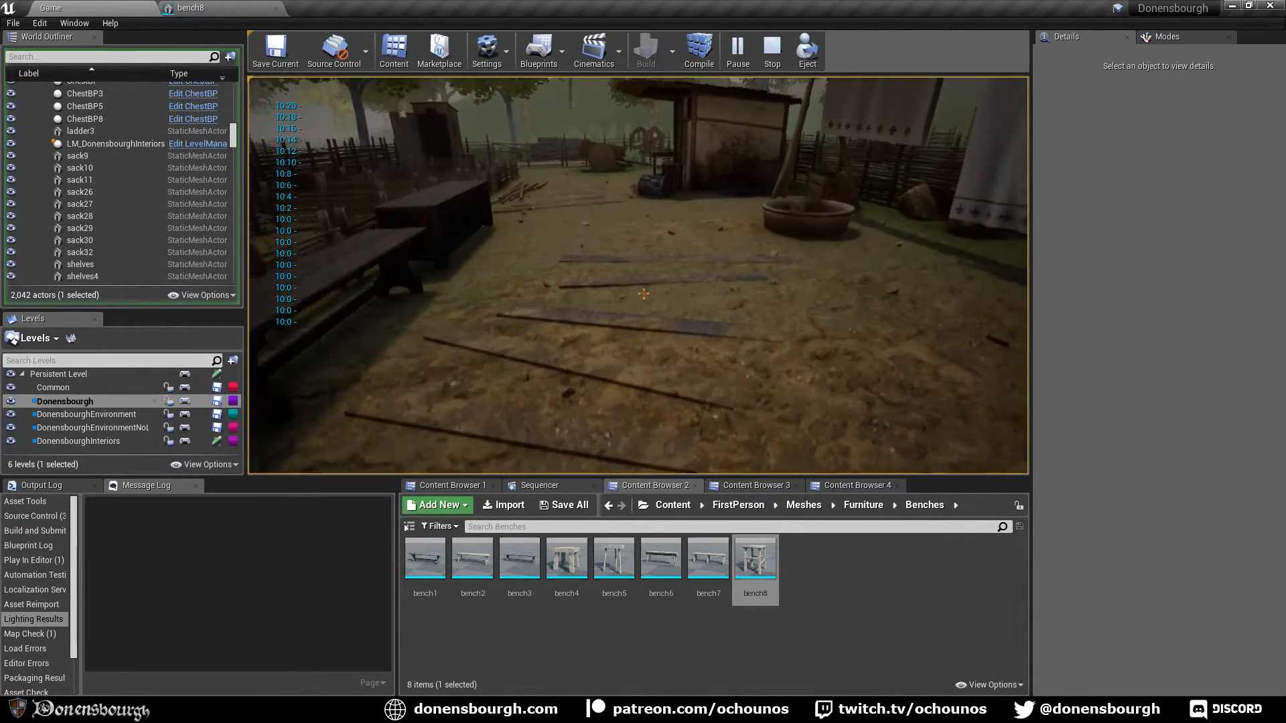
{"action": "key", "text": "w"}
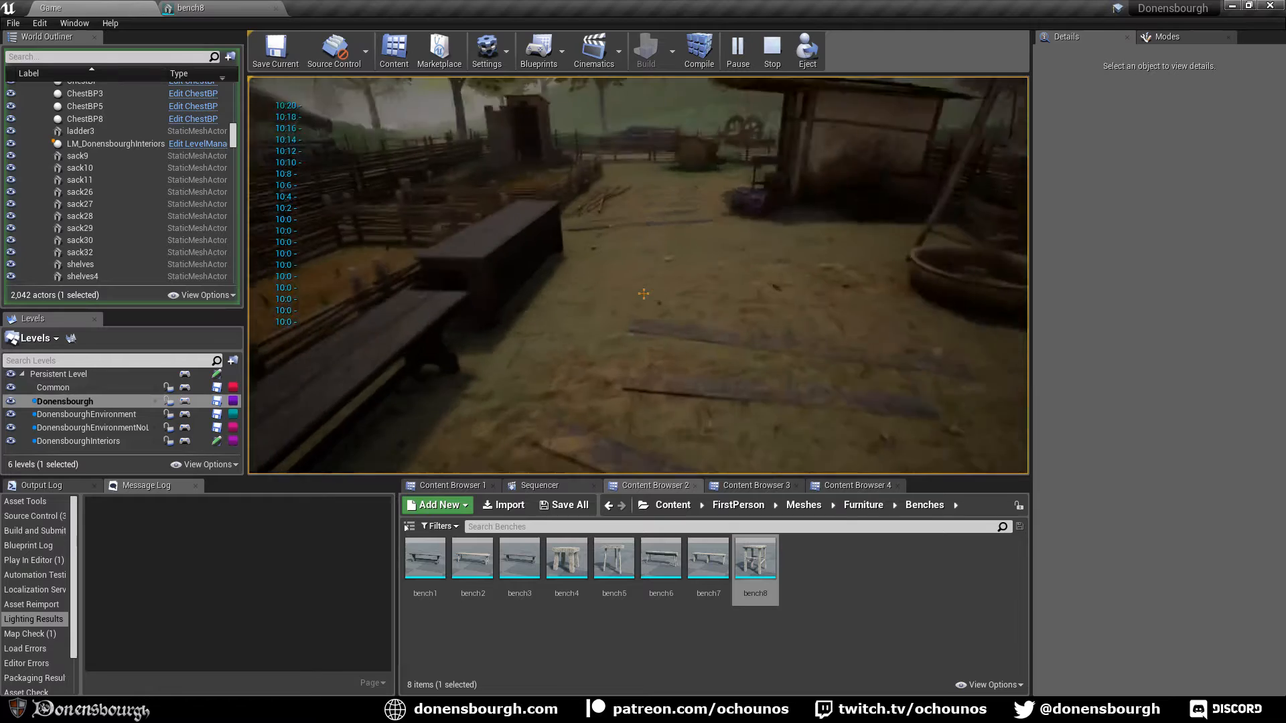
{"action": "key", "text": "s"}
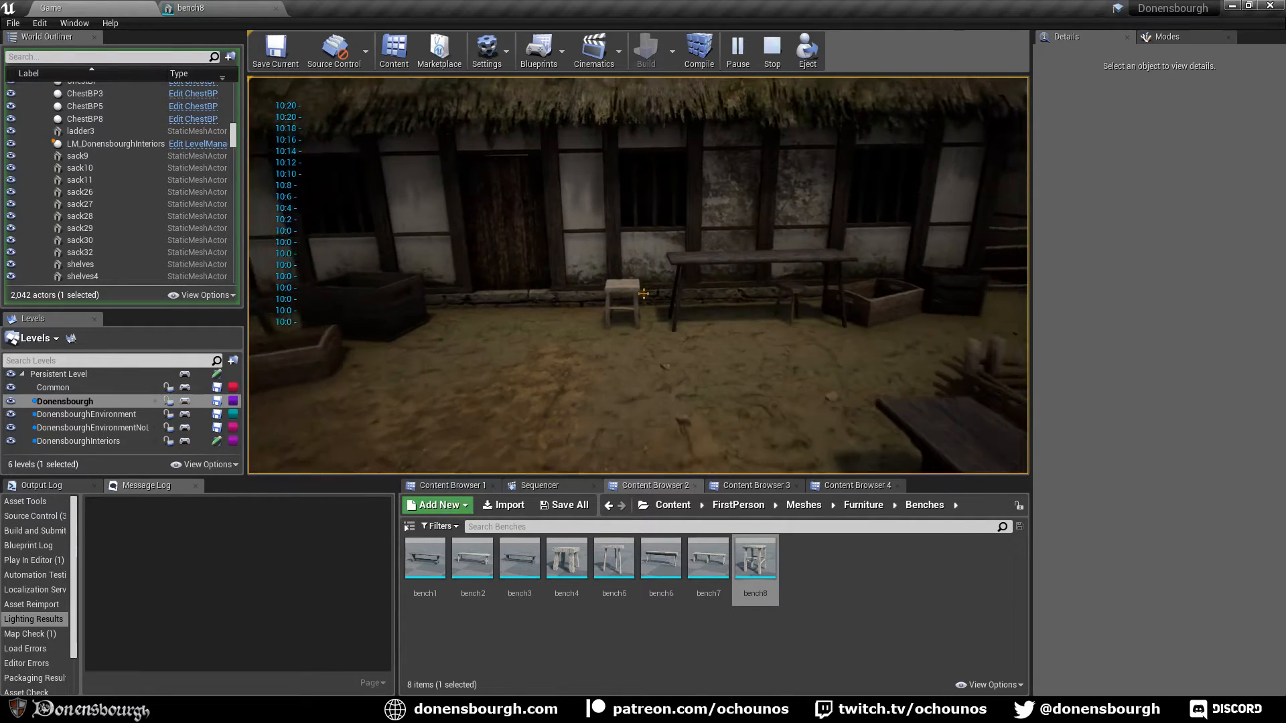
{"action": "key", "text": "Escape"}
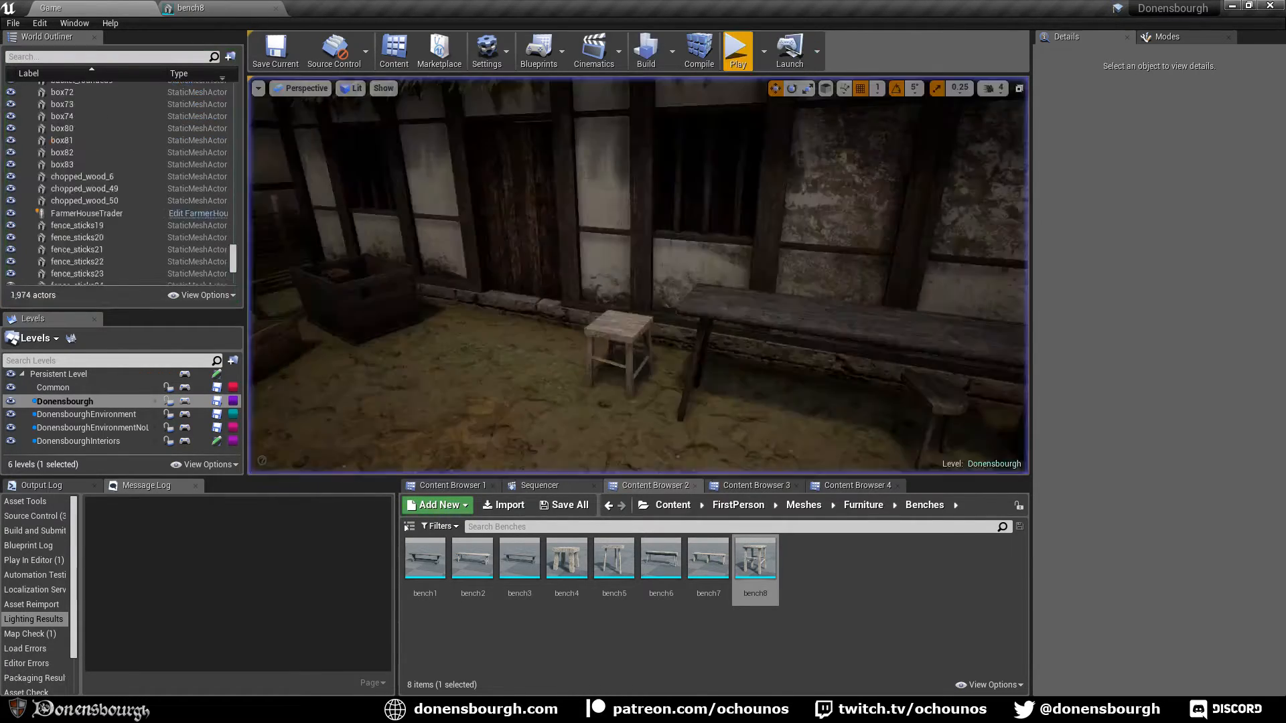
{"action": "mouse_move", "coordinate": [405, 346]}
{"action": "right_mouse_down"}
{"action": "mouse_move", "coordinate": [394, 358]}
{"action": "mouse_move", "coordinate": [405, 346]}
{"action": "right_mouse_up"}
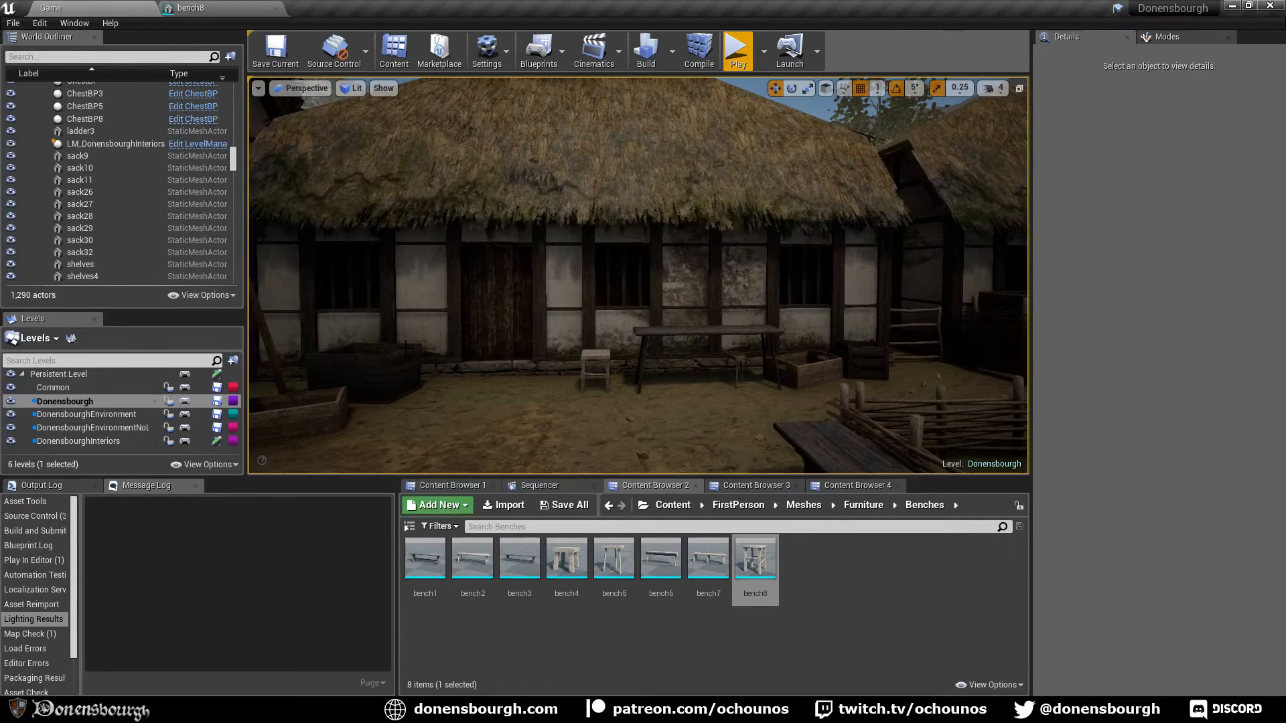
{"action": "key", "text": "ctrl+s"}
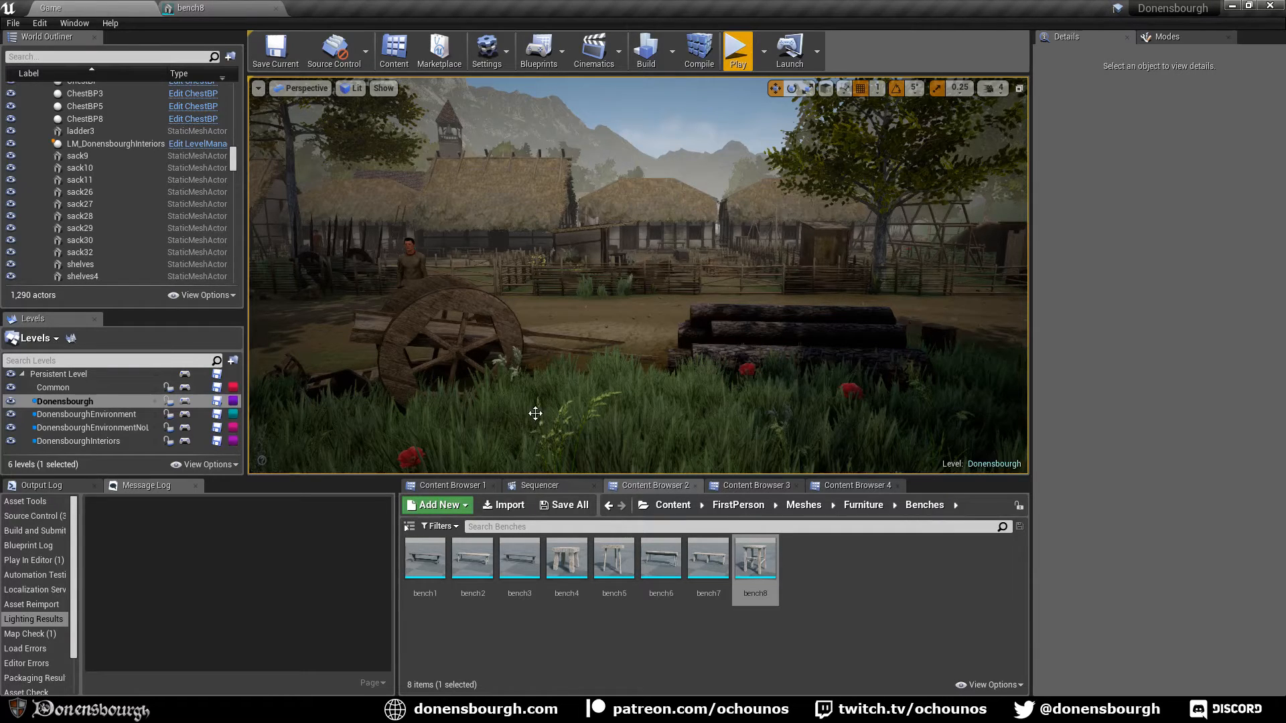
Survey the village from the cart and log pile through the market stalls to the grain sacks and half-timbered houses
{"action": "right_click_drag", "start_coordinate": [571, 394], "coordinate": [543, 390]}
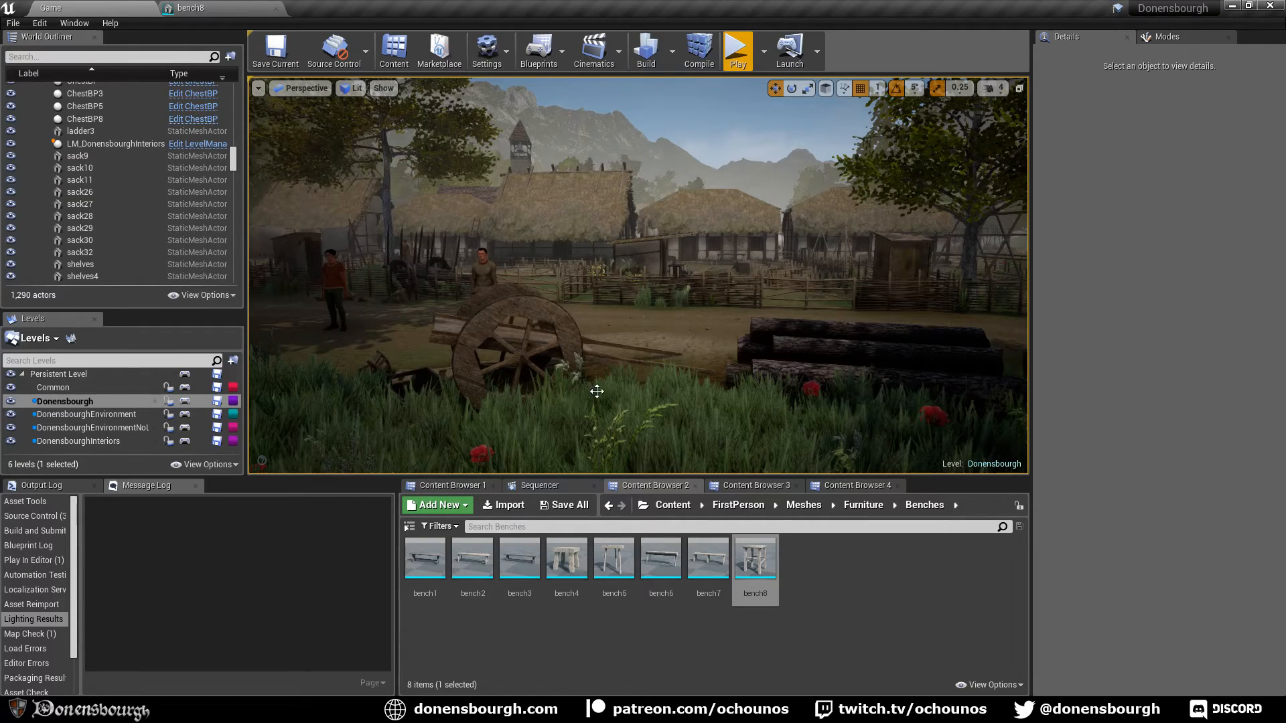
{"action": "key", "text": "w"}
{"action": "right_click_drag", "start_coordinate": [598, 395], "coordinate": [516, 407]}
{"action": "key", "text": "w"}
{"action": "key", "text": "w"}
{"action": "key", "text": "w"}
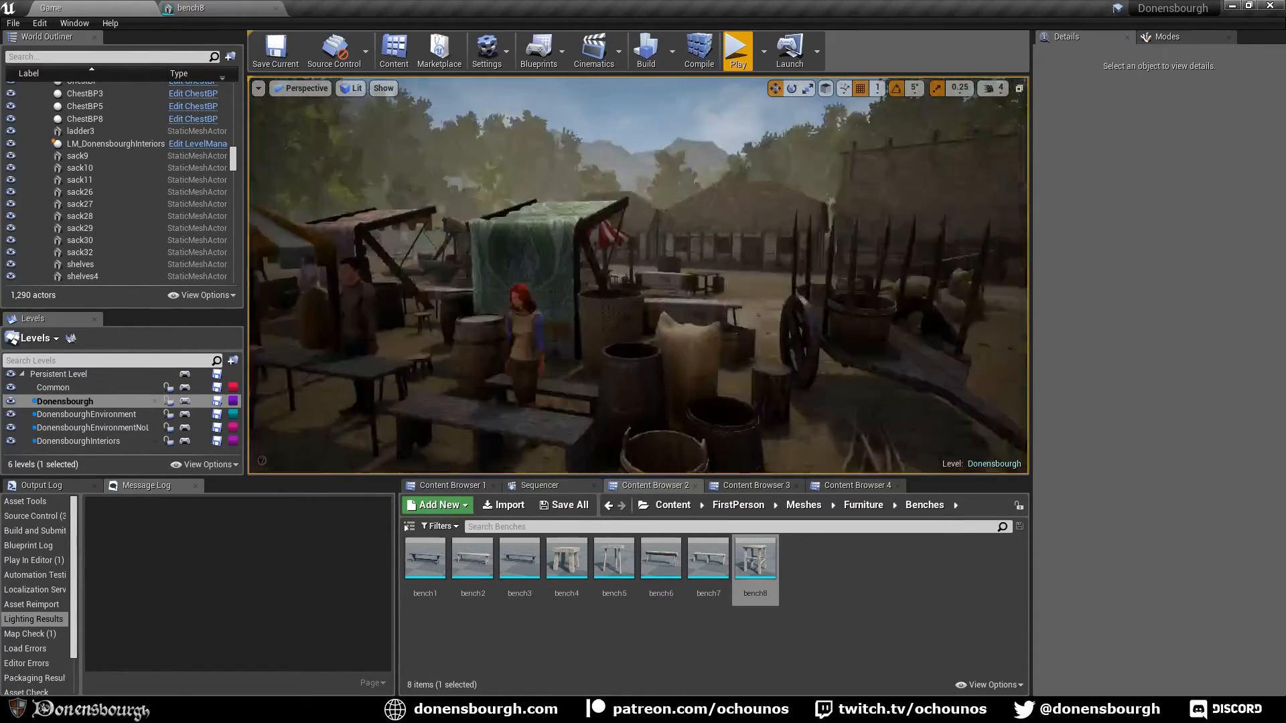
{"action": "key", "text": "s"}
{"action": "right_click_drag", "start_coordinate": [515, 407], "coordinate": [315, 405]}
{"action": "key", "text": "w"}
{"action": "key", "text": "s"}
{"action": "key", "text": "s"}
{"action": "right_click_drag", "start_coordinate": [598, 398], "coordinate": [629, 395]}
{"action": "key", "text": "s"}
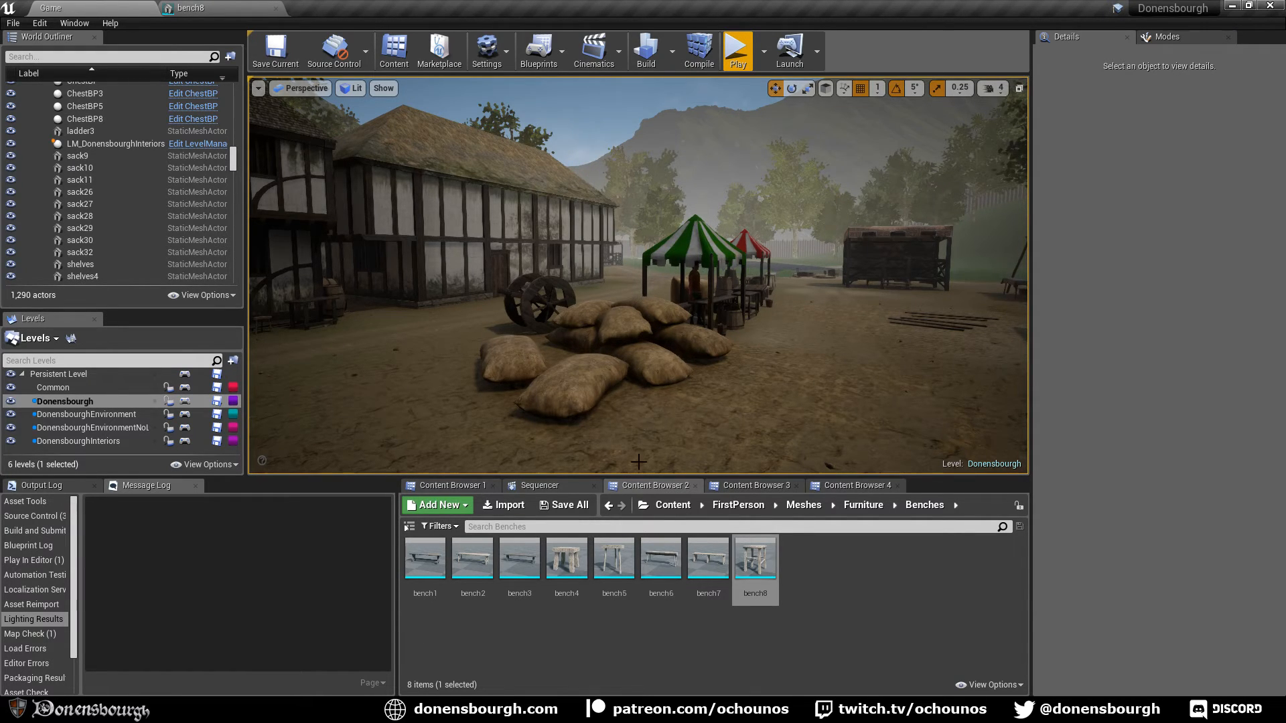
{"action": "right_click_drag", "start_coordinate": [664, 411], "coordinate": [612, 410]}
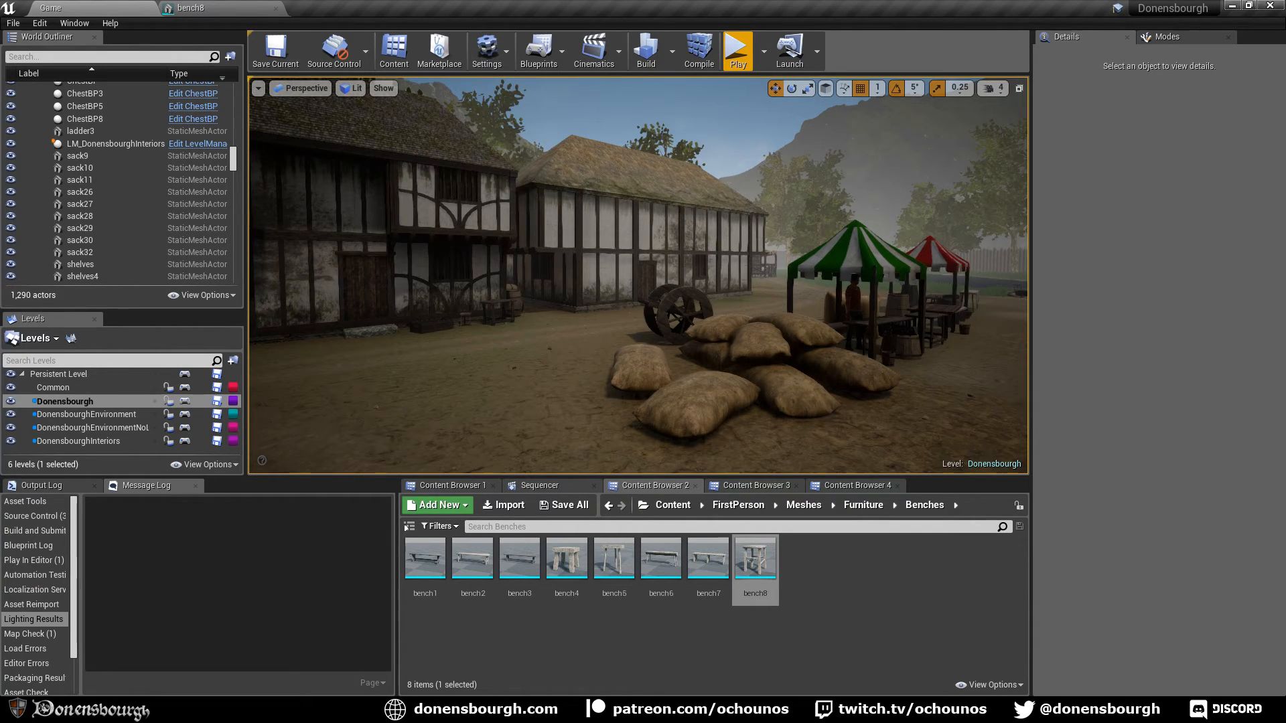
Close the bench8 mesh editor and view the fenced riverside path leading to the thatched hut
{"action": "left_click", "coordinate": [266, 7]}
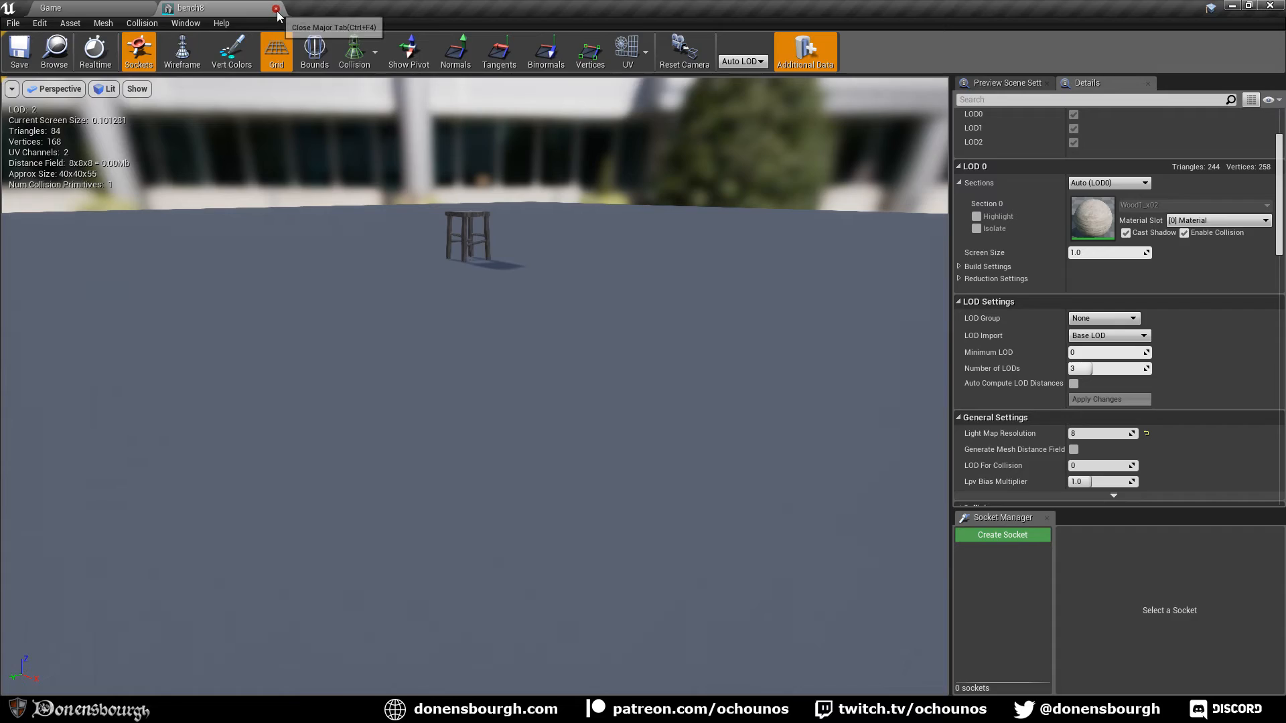
{"action": "left_click", "coordinate": [275, 8]}
{"action": "right_click_drag", "start_coordinate": [536, 354], "coordinate": [723, 362]}
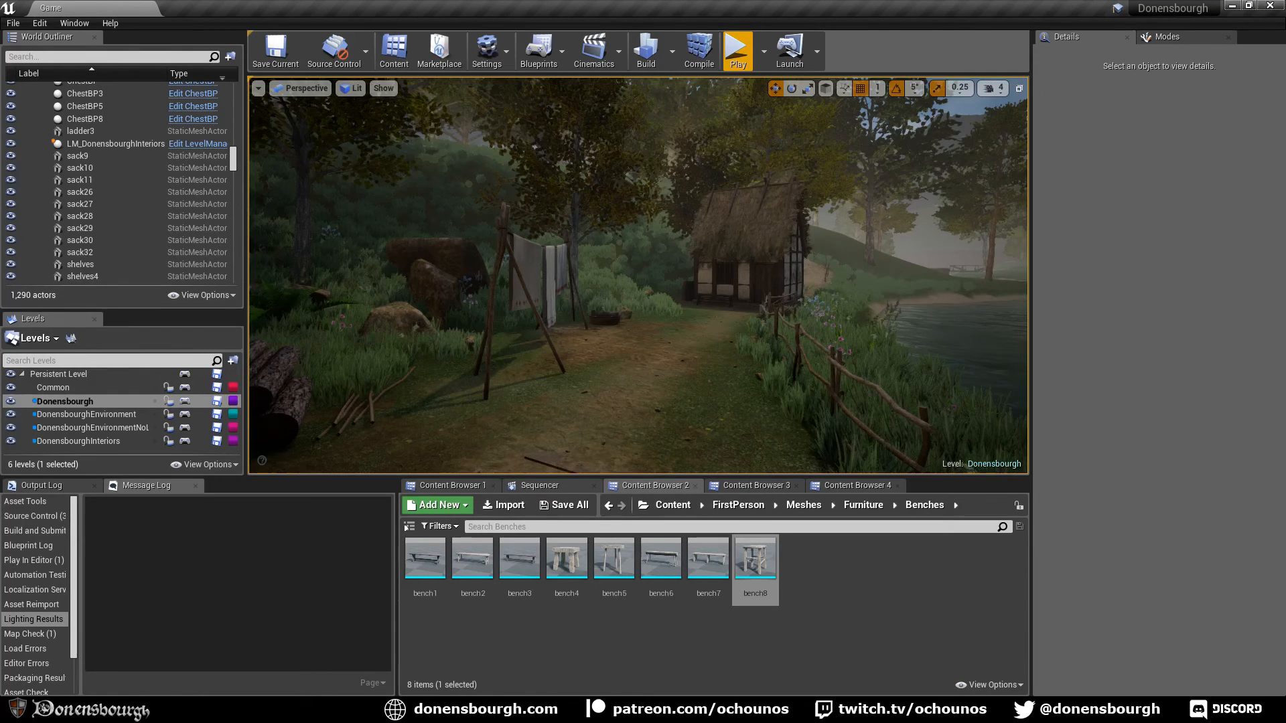
{"action": "right_click_drag", "start_coordinate": [639, 275], "coordinate": [663, 266]}
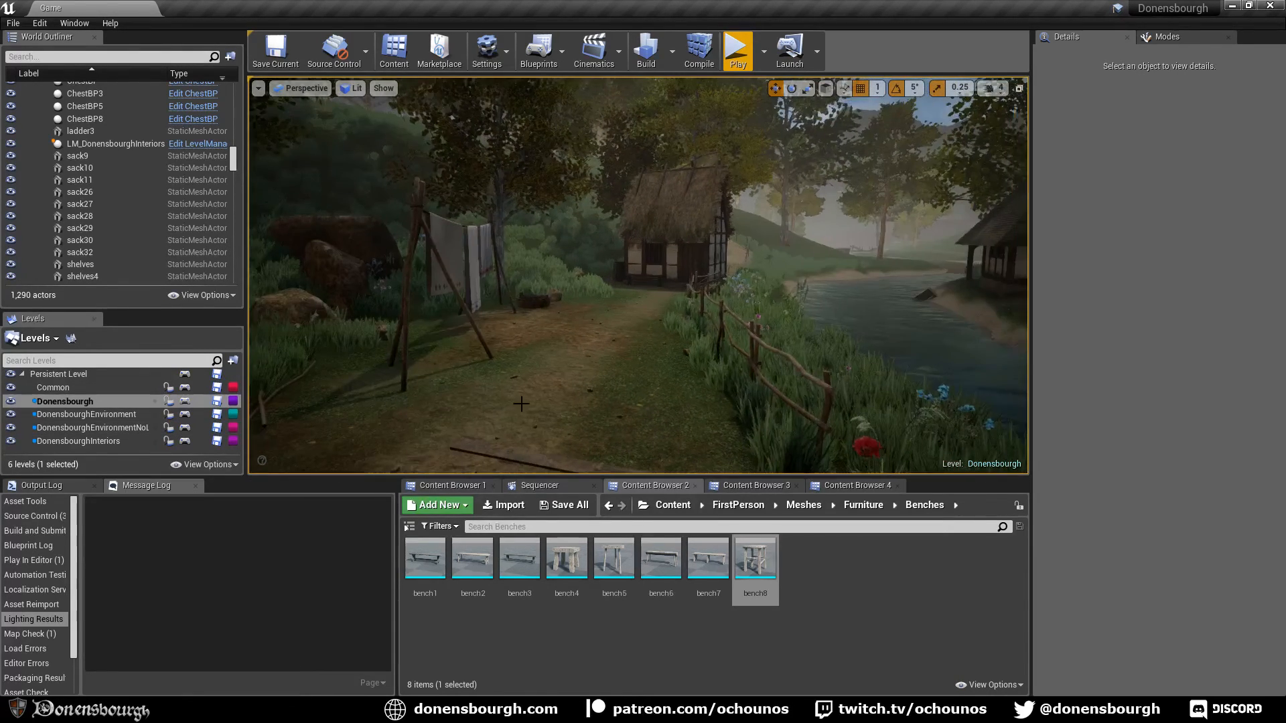
{"action": "right_click_drag", "start_coordinate": [518, 404], "coordinate": [516, 420]}
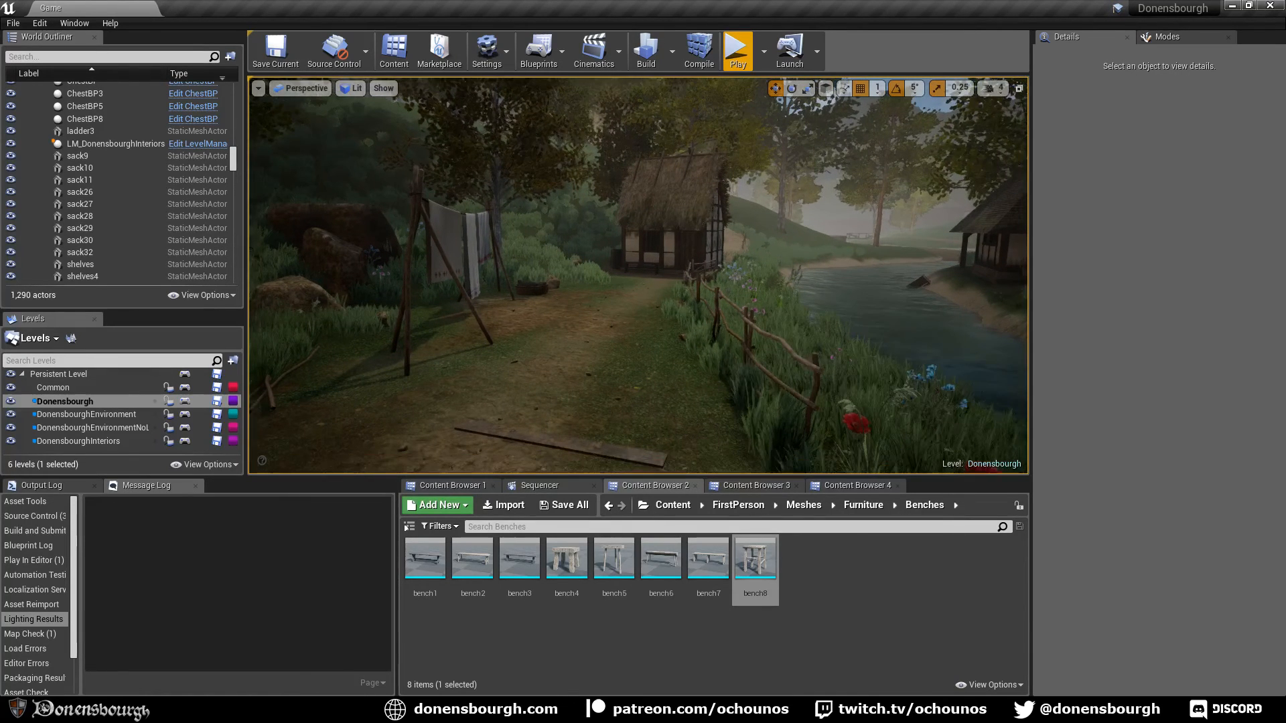